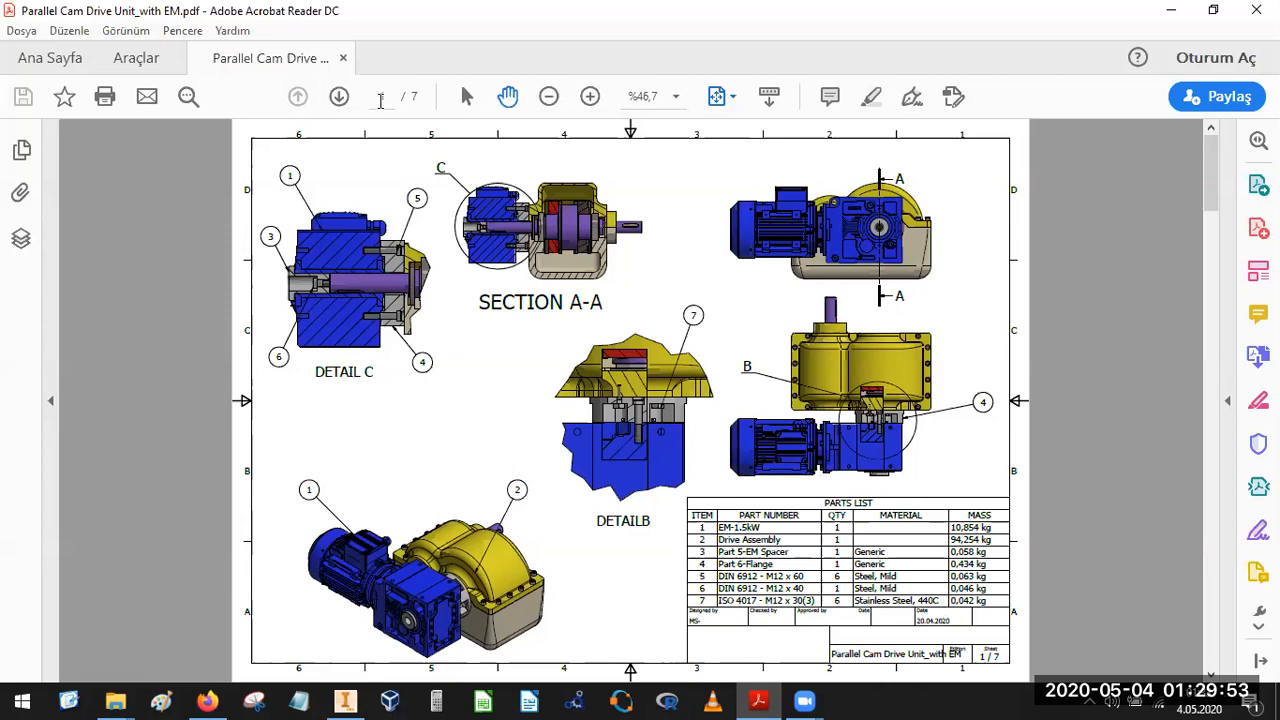
Look through all seven pages of the Parallel Cam Drive Unit reference drawing, from the assembly sheet to the flange and spacer details.
{"action": "scroll", "coordinate": [530, 322], "scroll_direction": "down", "scroll_amount": 2}
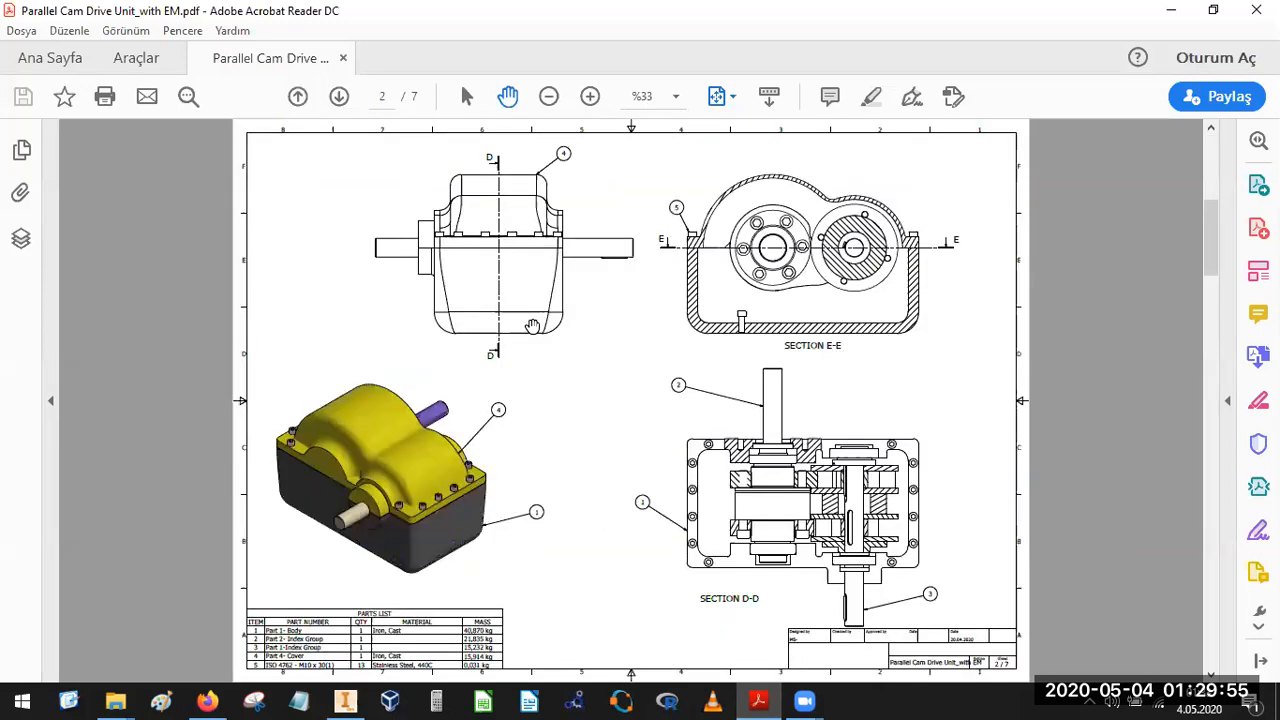
{"action": "scroll", "coordinate": [536, 328], "scroll_direction": "down", "scroll_amount": 1}
{"action": "scroll", "coordinate": [537, 330], "scroll_direction": "down", "scroll_amount": 1}
{"action": "scroll", "coordinate": [538, 333], "scroll_direction": "up", "scroll_amount": 1}
{"action": "scroll", "coordinate": [538, 333], "scroll_direction": "down", "scroll_amount": 1}
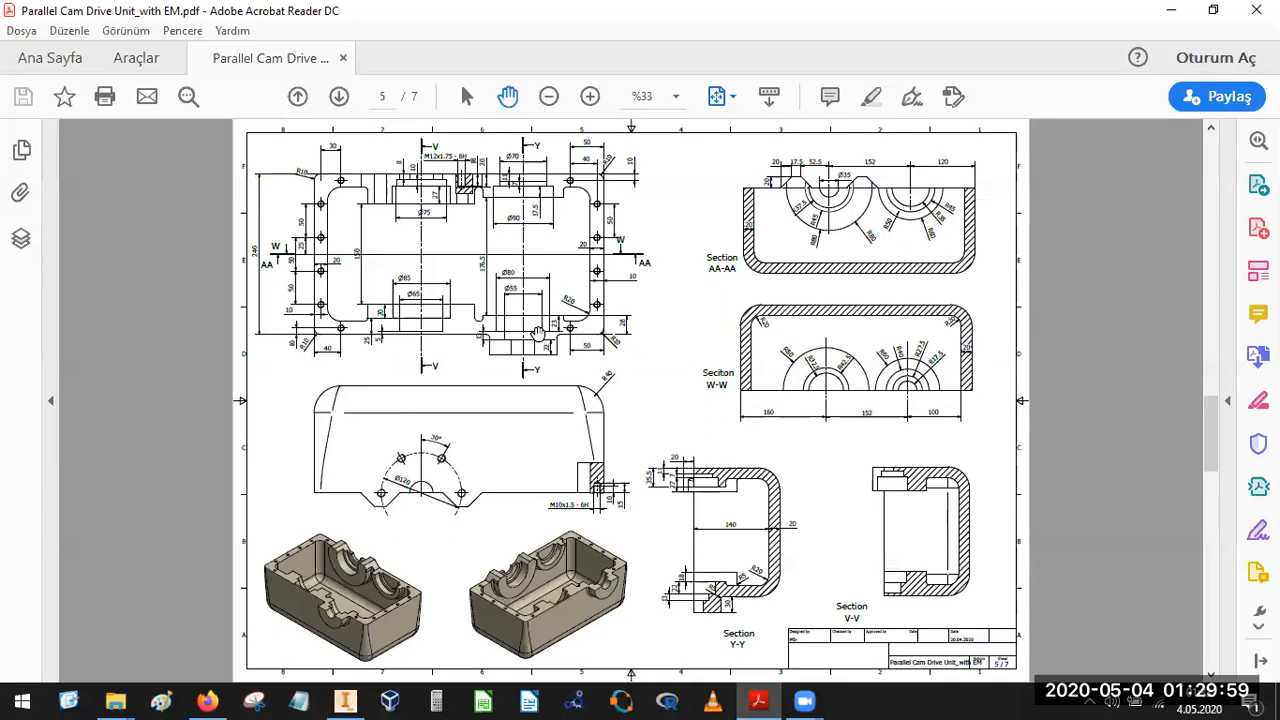
{"action": "scroll", "coordinate": [538, 333], "scroll_direction": "down", "scroll_amount": 1}
{"action": "scroll", "coordinate": [538, 333], "scroll_direction": "down", "scroll_amount": 1}
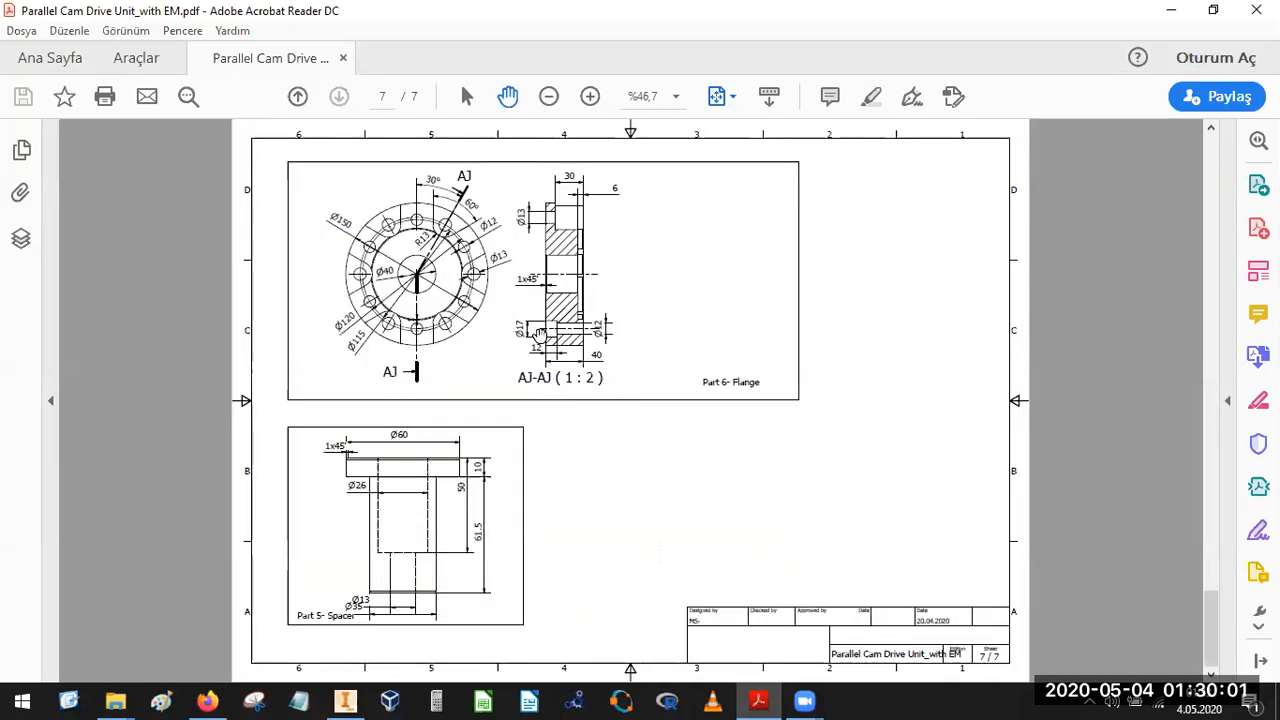
{"action": "scroll", "coordinate": [578, 290], "scroll_direction": "up", "scroll_amount": 2}
{"action": "scroll", "coordinate": [578, 290], "scroll_direction": "up", "scroll_amount": 4}
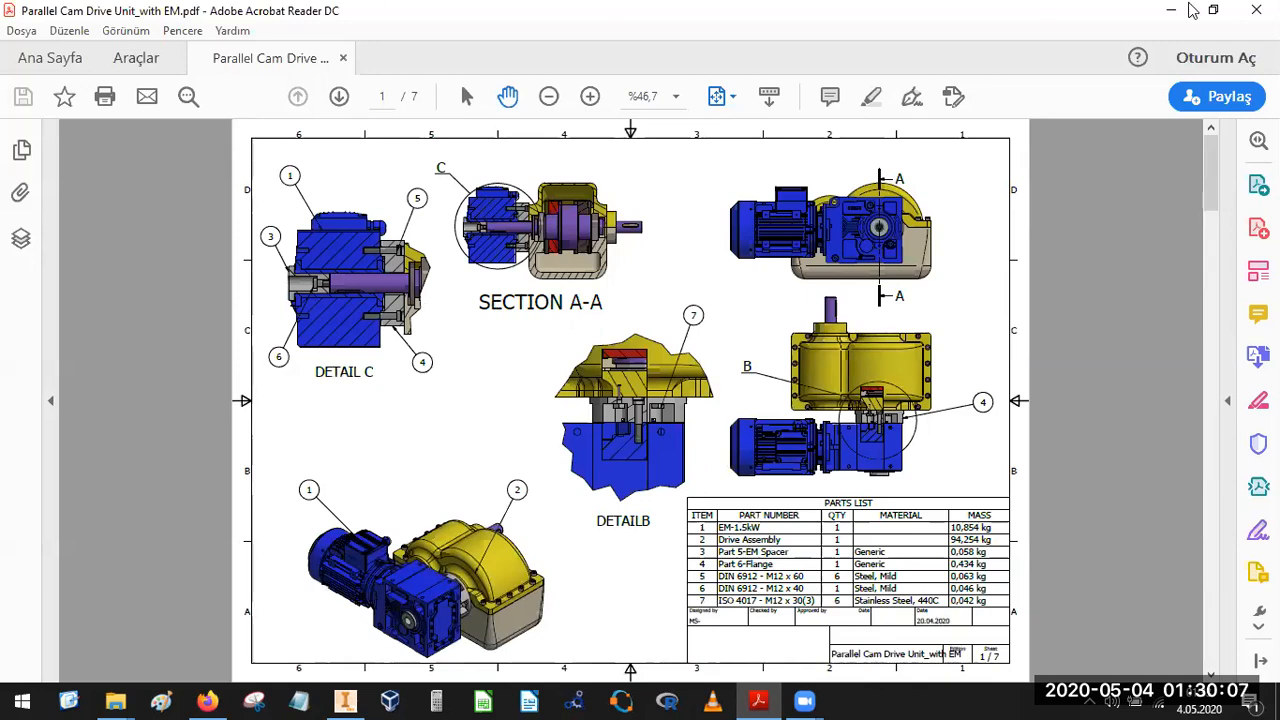
Switch from the PDF to Inventor and reduce both windows so the reference drawing and the assembly can be seen together.
{"action": "left_click", "coordinate": [1213, 10]}
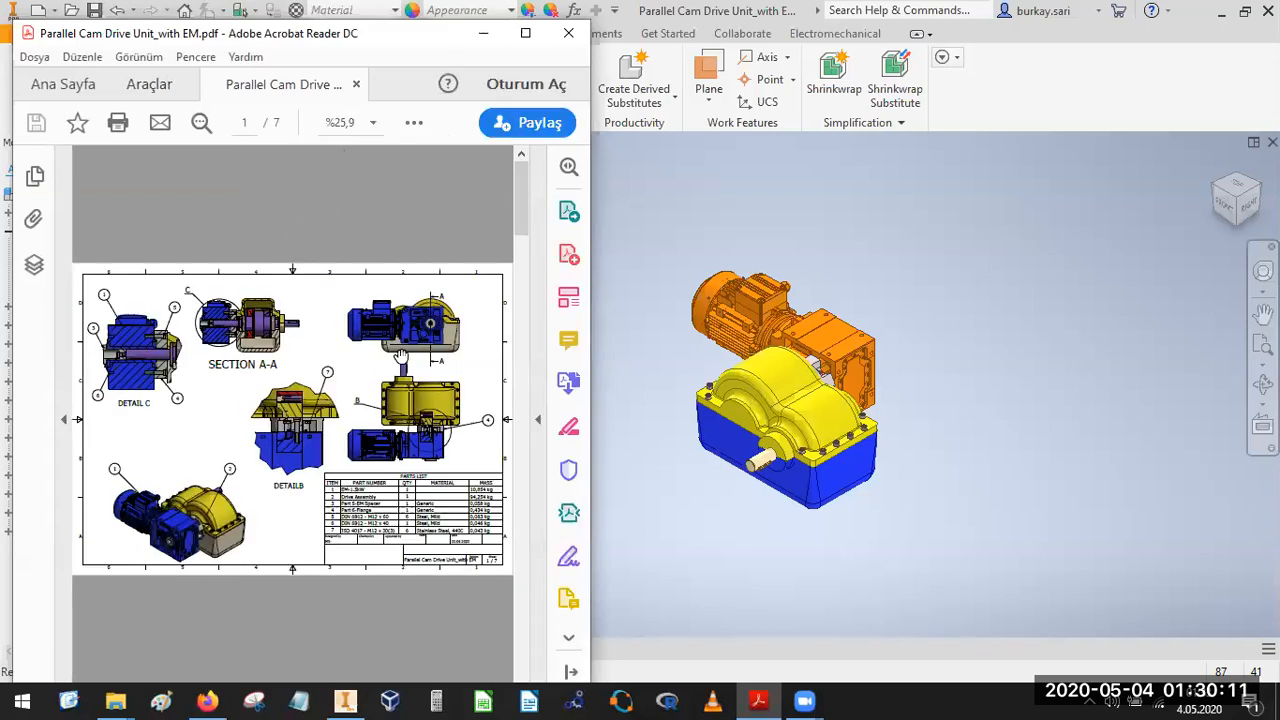
{"action": "left_click", "coordinate": [832, 229]}
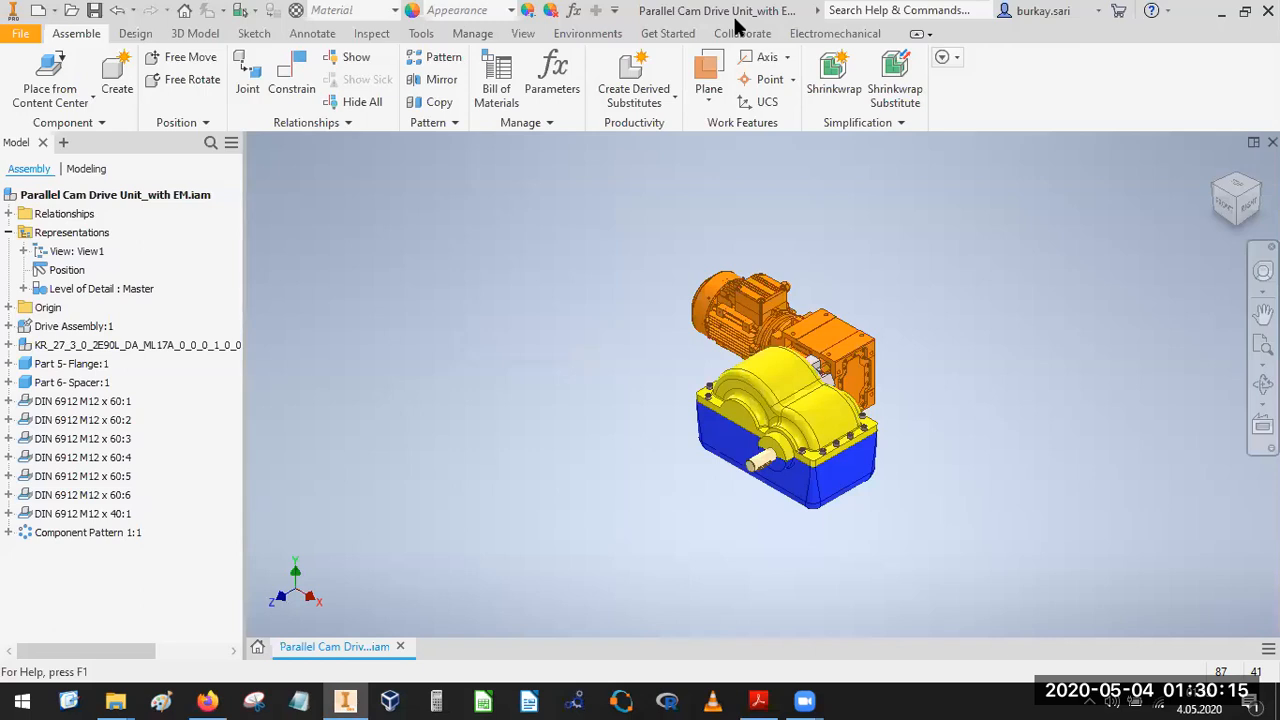
{"action": "double_click", "coordinate": [790, 11]}
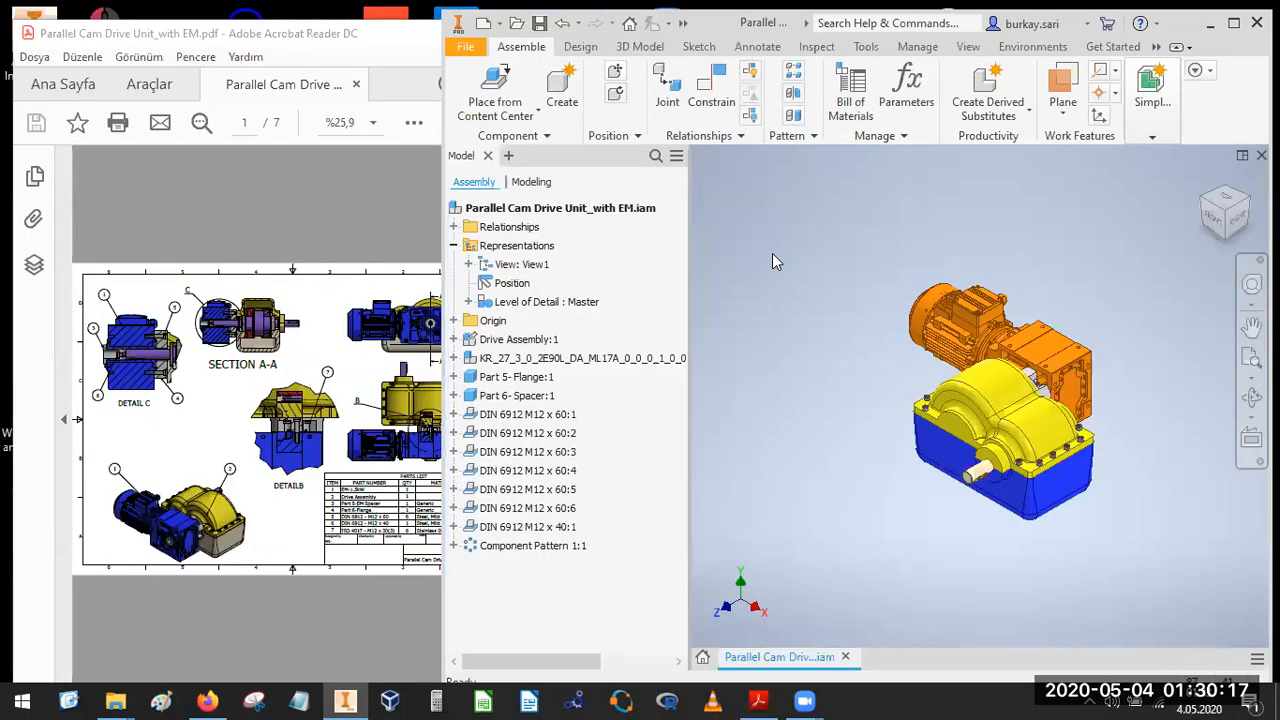
{"action": "left_click", "coordinate": [1152, 137]}
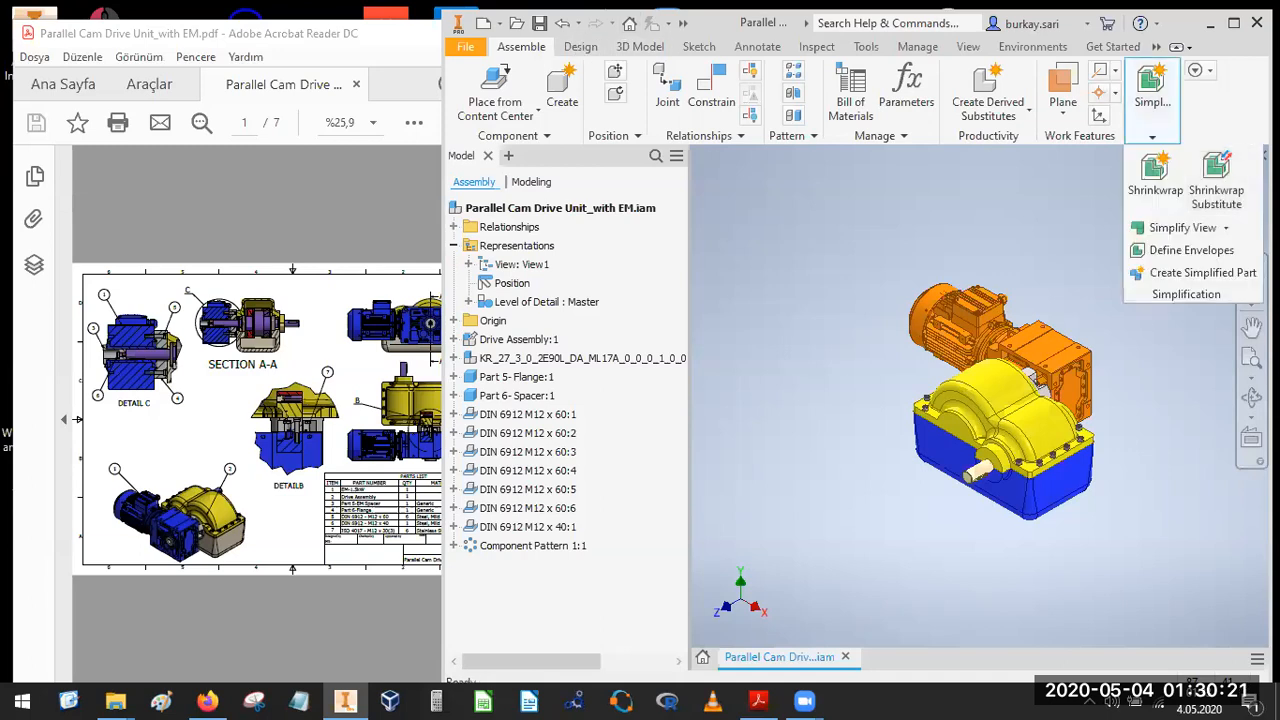
{"action": "left_click", "coordinate": [965, 305]}
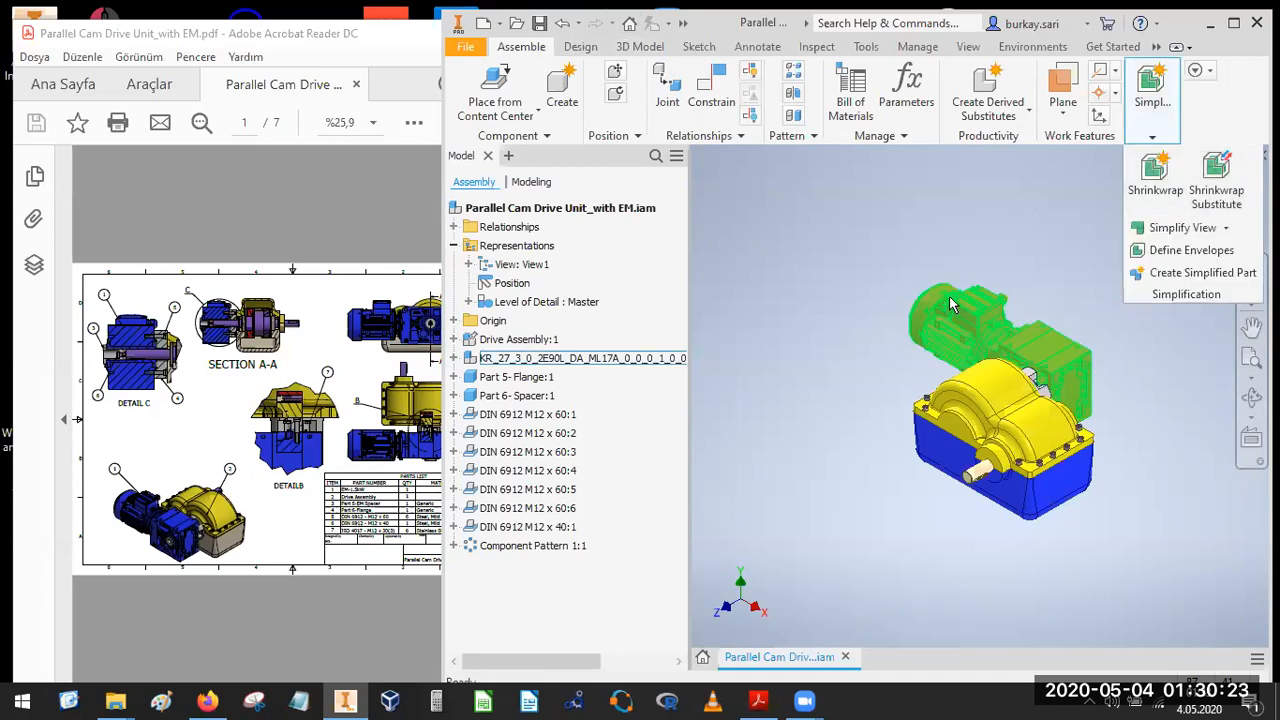
{"action": "left_click", "coordinate": [795, 317]}
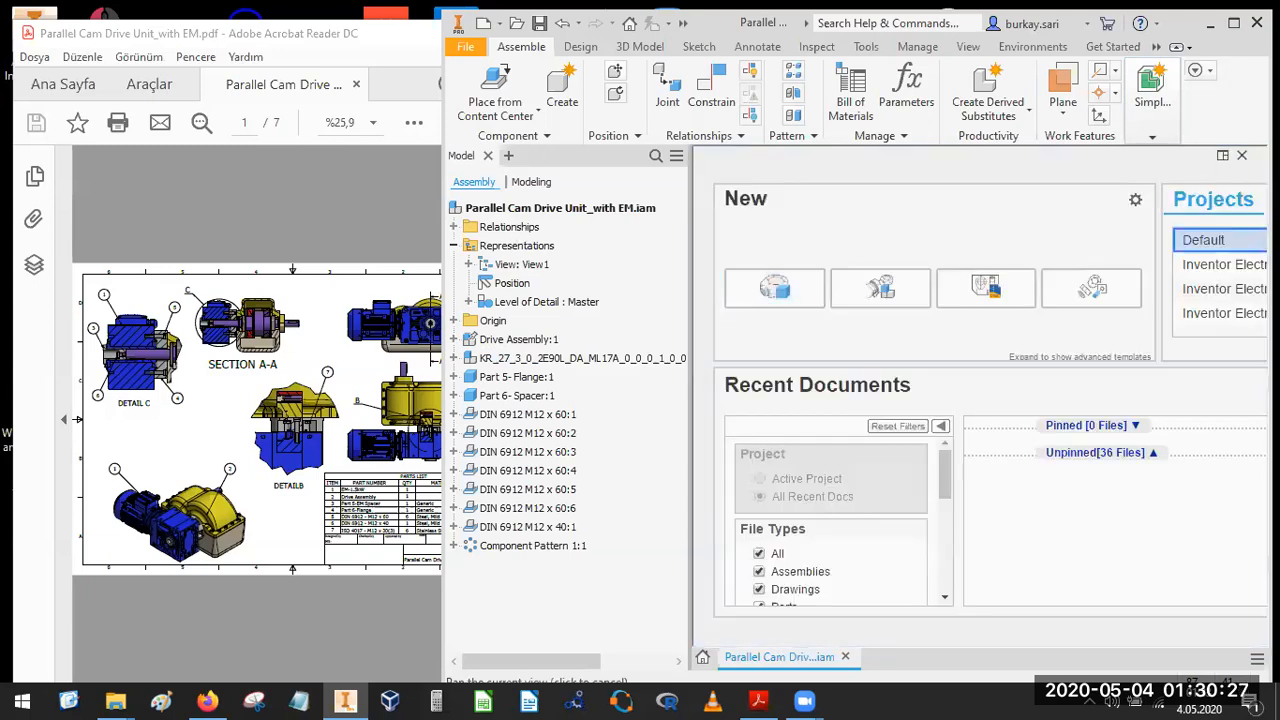
Close the home page and create a new drawing from the metric ISO.idw template.
{"action": "left_click", "coordinate": [1241, 156]}
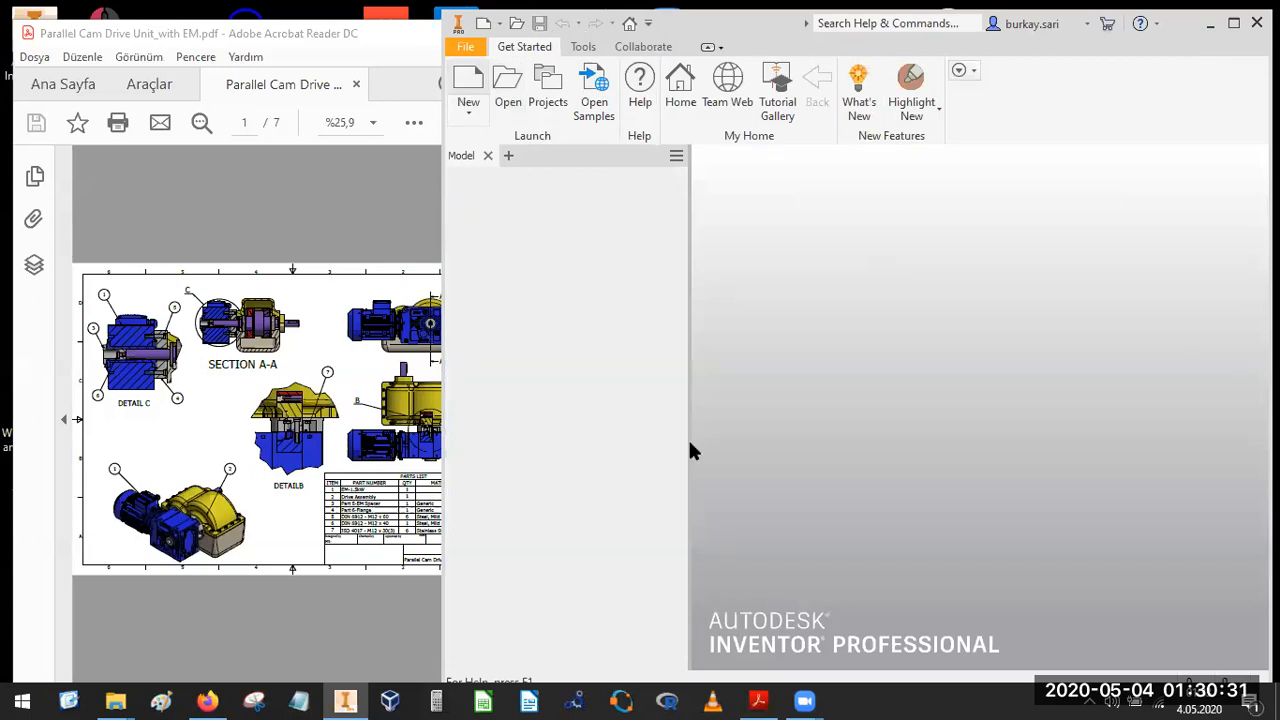
{"action": "key", "text": "ctrl+n"}
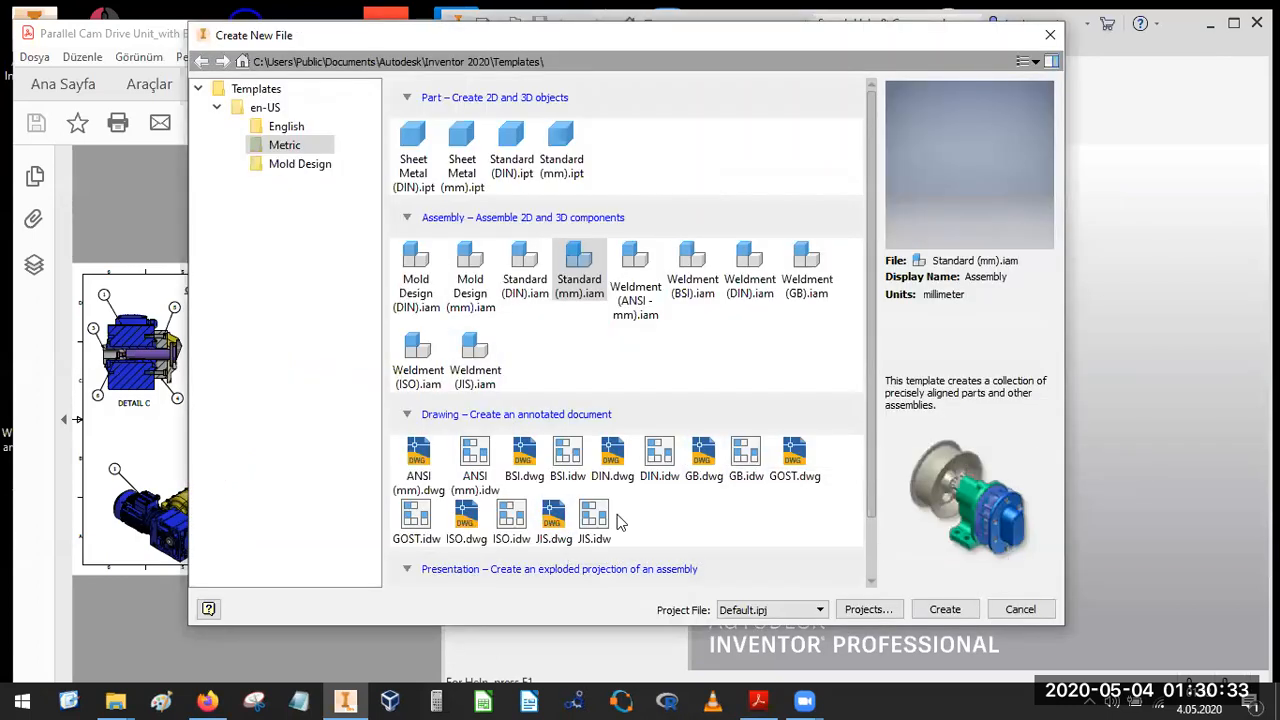
{"action": "double_click", "coordinate": [511, 516]}
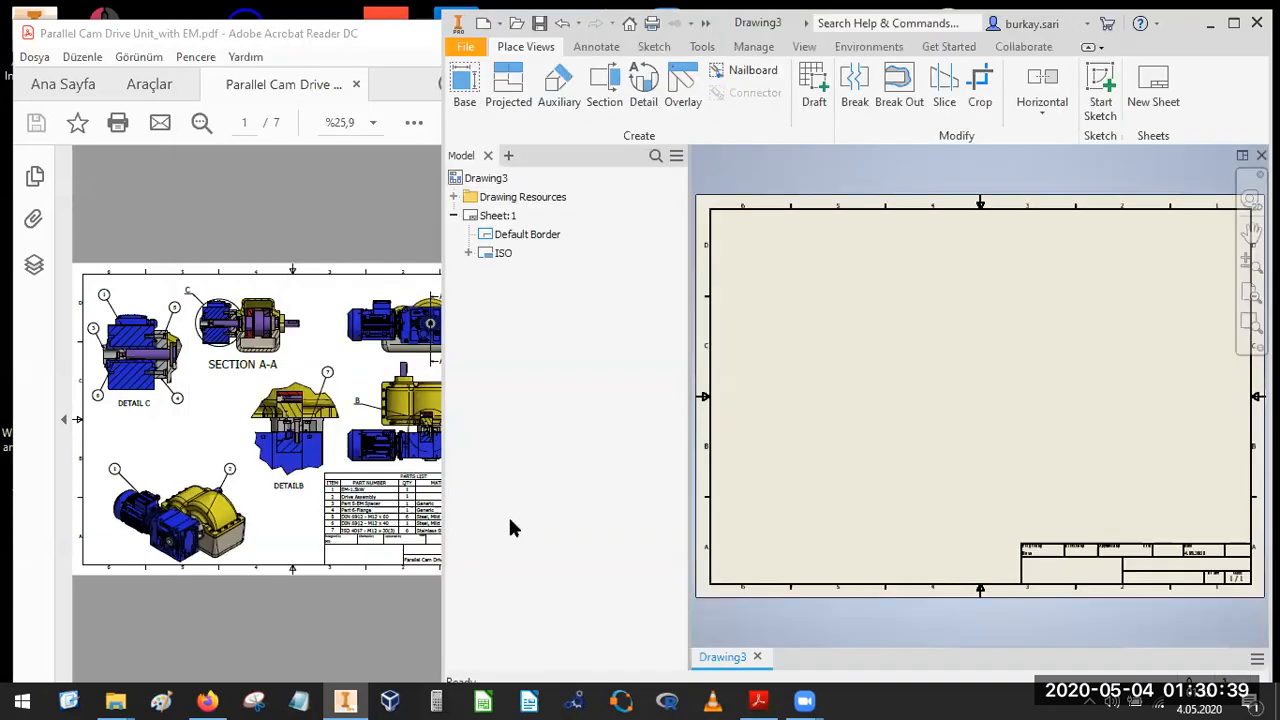
Add six new sheets to the drawing so it has seven sheets like the reference PDF.
{"action": "left_click", "coordinate": [453, 216]}
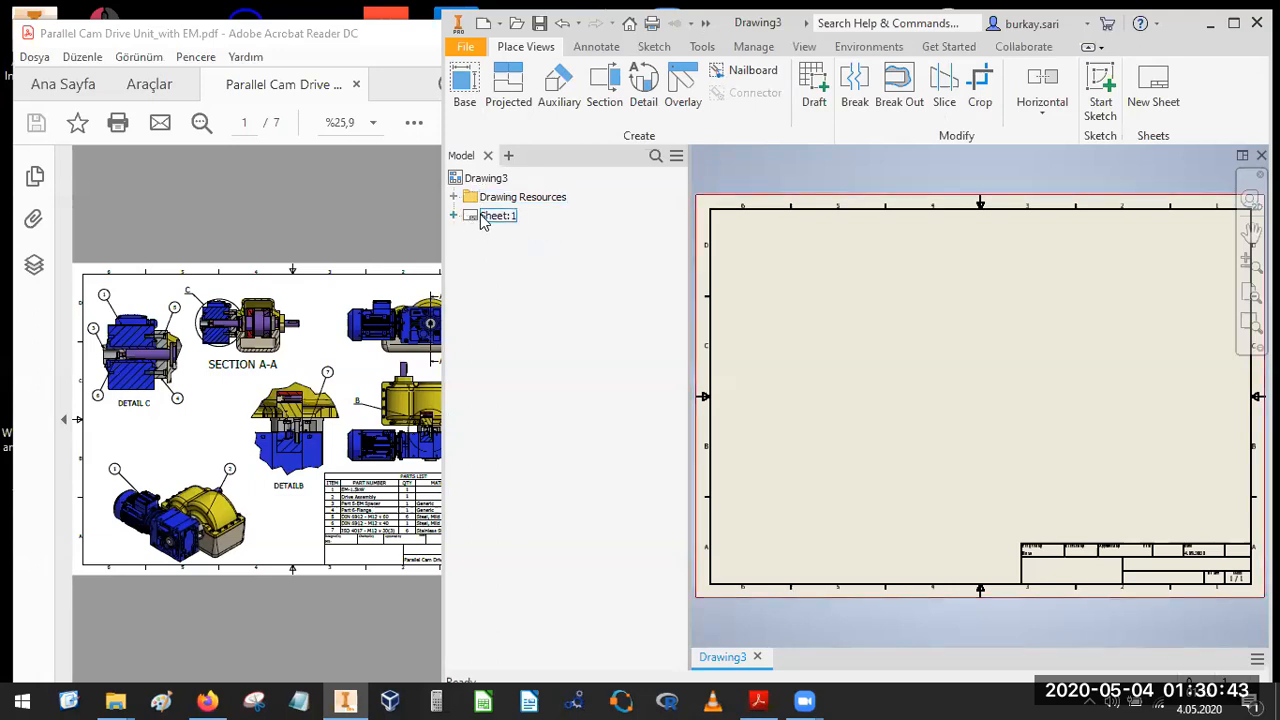
{"action": "right_click", "coordinate": [483, 178]}
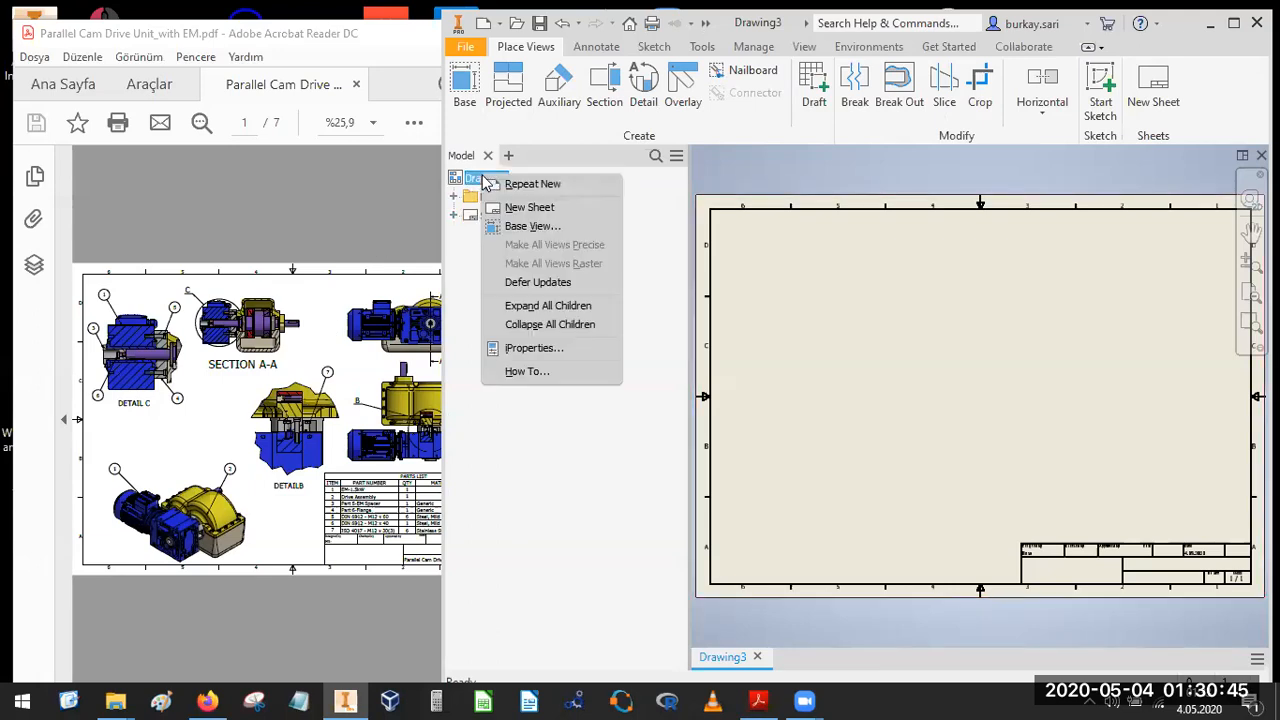
{"action": "left_click", "coordinate": [525, 210]}
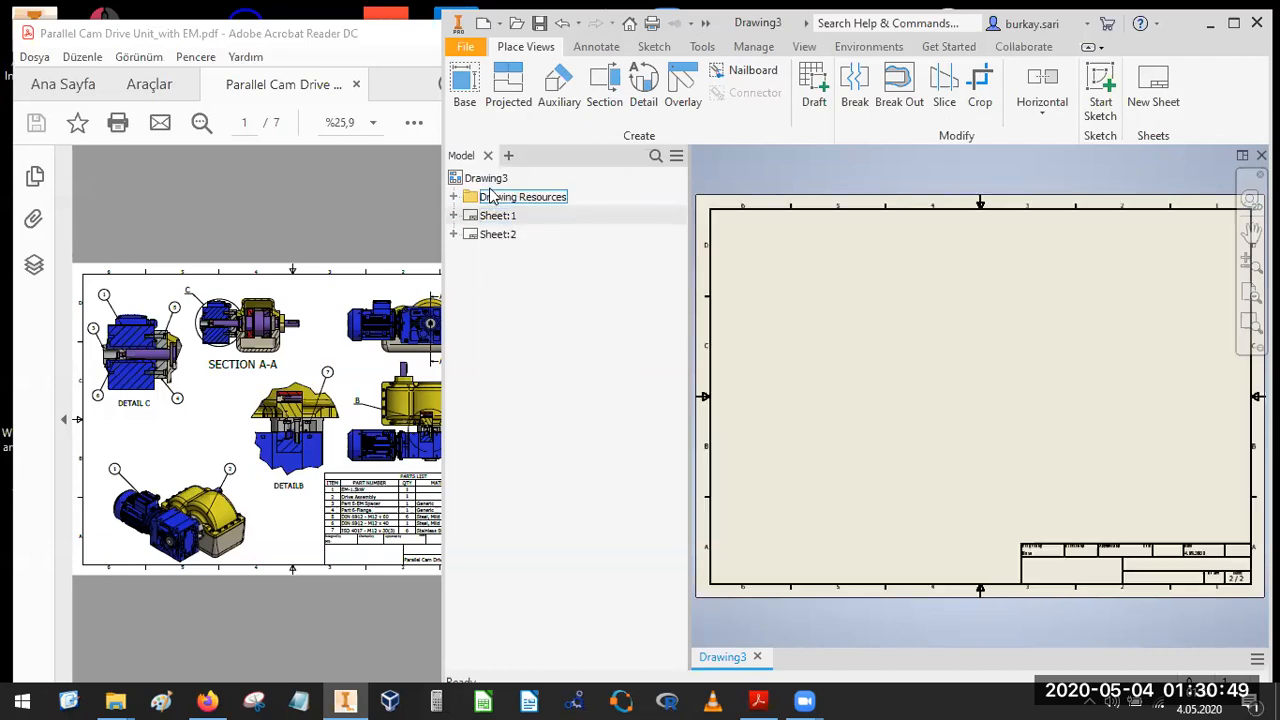
{"action": "right_click", "coordinate": [495, 189]}
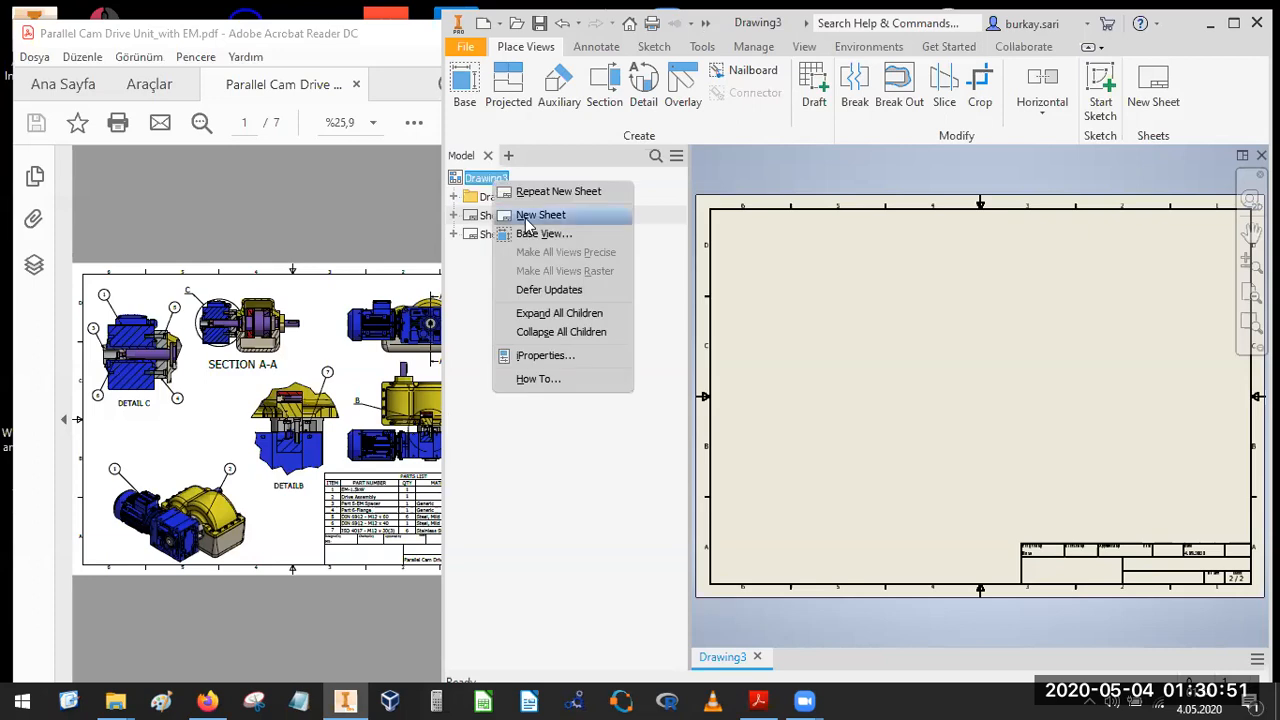
{"action": "left_click", "coordinate": [515, 212]}
{"action": "right_click", "coordinate": [487, 180]}
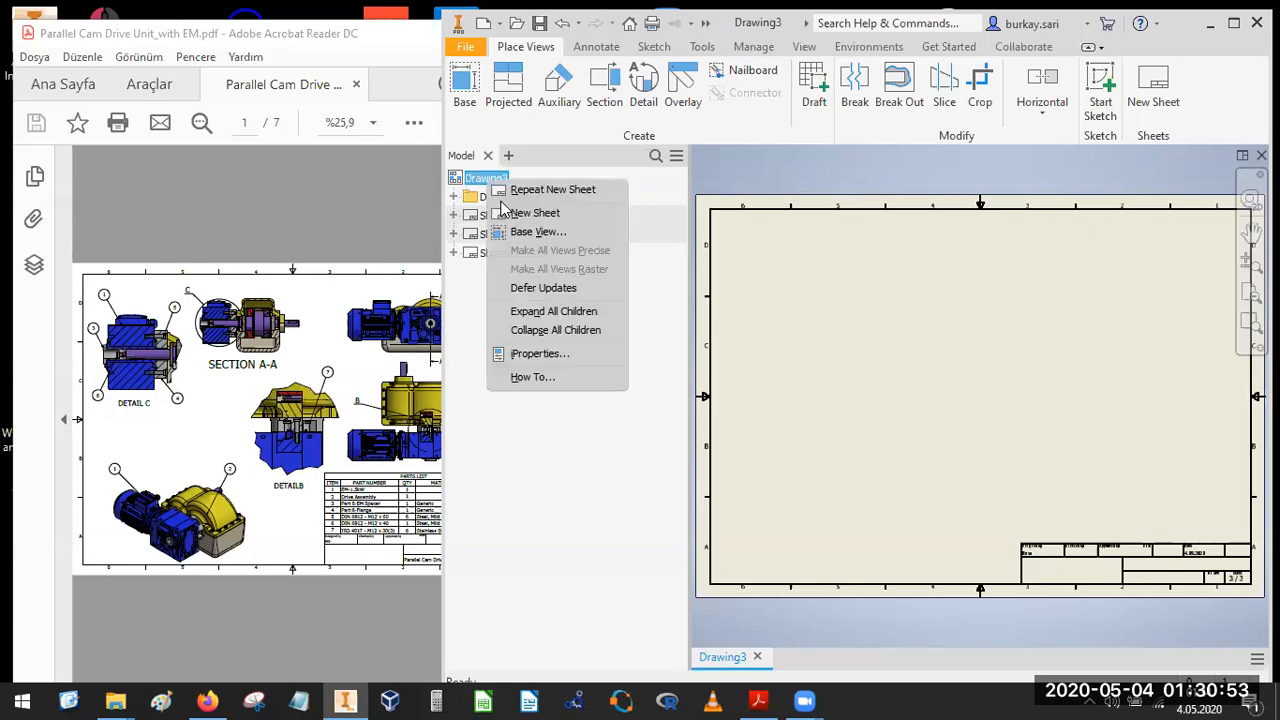
{"action": "left_click", "coordinate": [529, 217]}
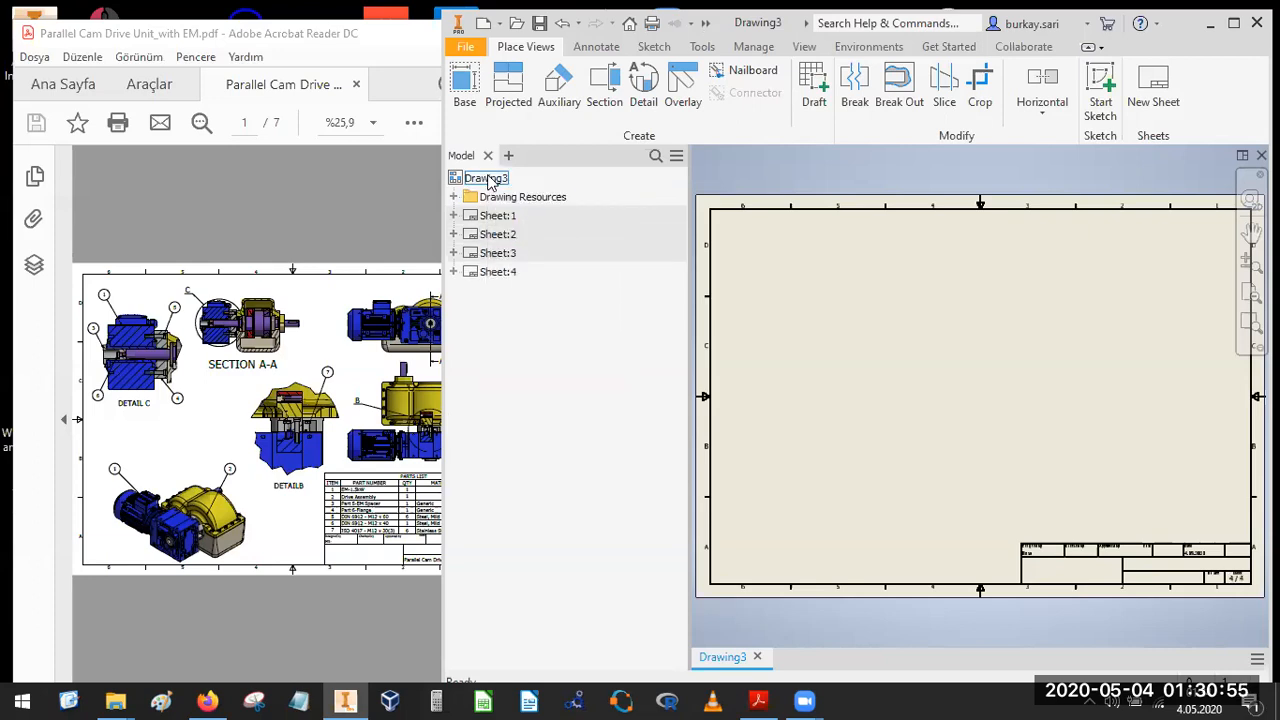
{"action": "right_click", "coordinate": [487, 180]}
{"action": "left_click", "coordinate": [519, 209]}
{"action": "right_click", "coordinate": [487, 180]}
{"action": "left_click", "coordinate": [528, 209]}
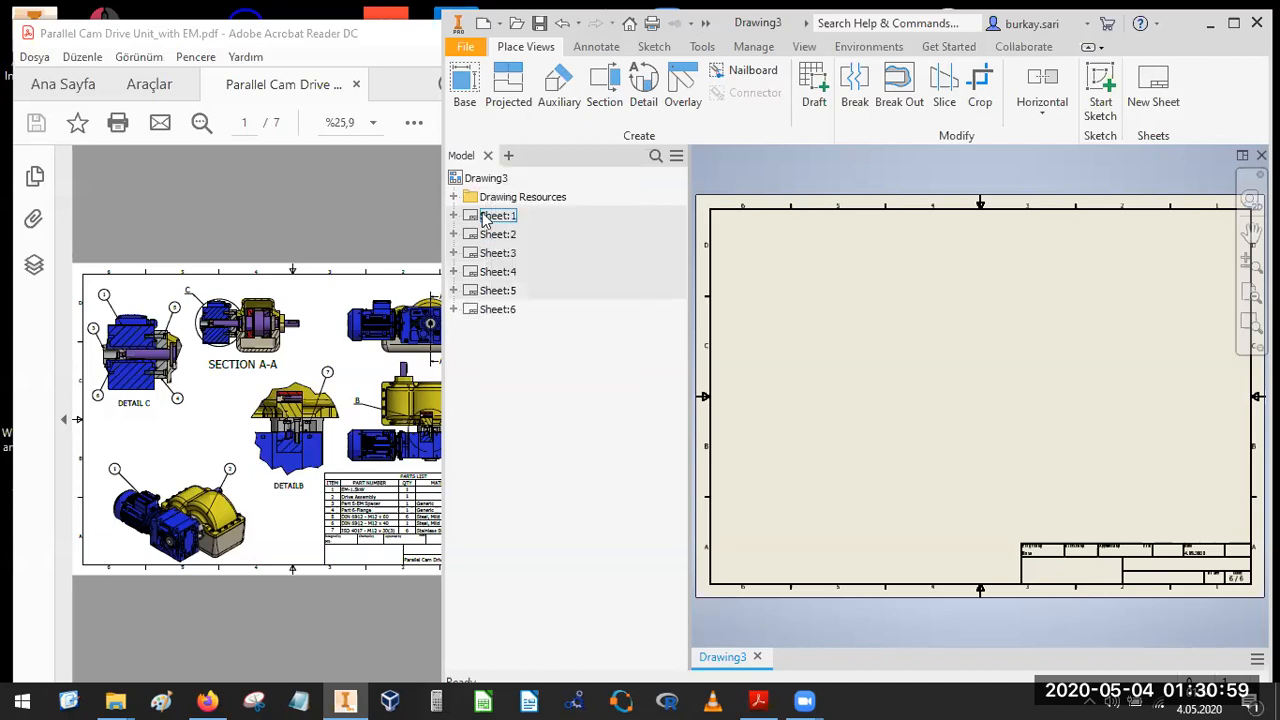
{"action": "right_click", "coordinate": [490, 180]}
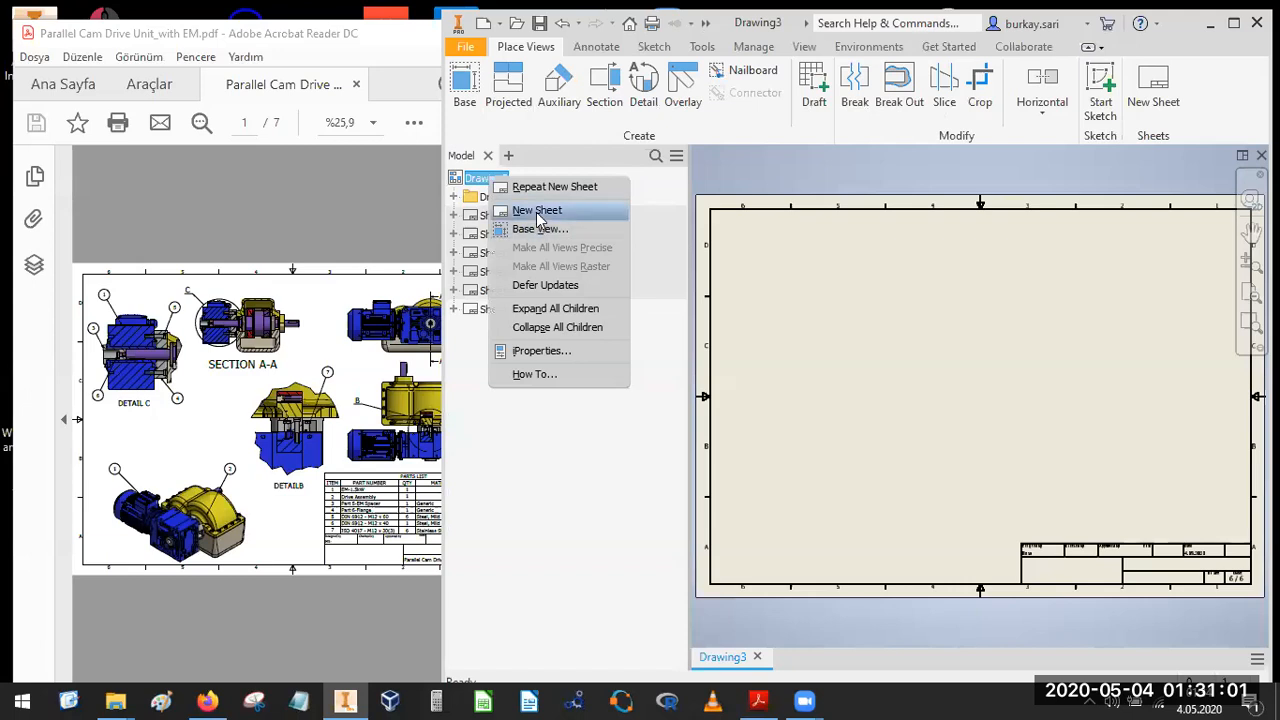
{"action": "left_click", "coordinate": [528, 209]}
Start a base view on Sheet:7 using the assembly file Parallel Cam Drive Unit_with EM.iam.
{"action": "left_click", "coordinate": [354, 390]}
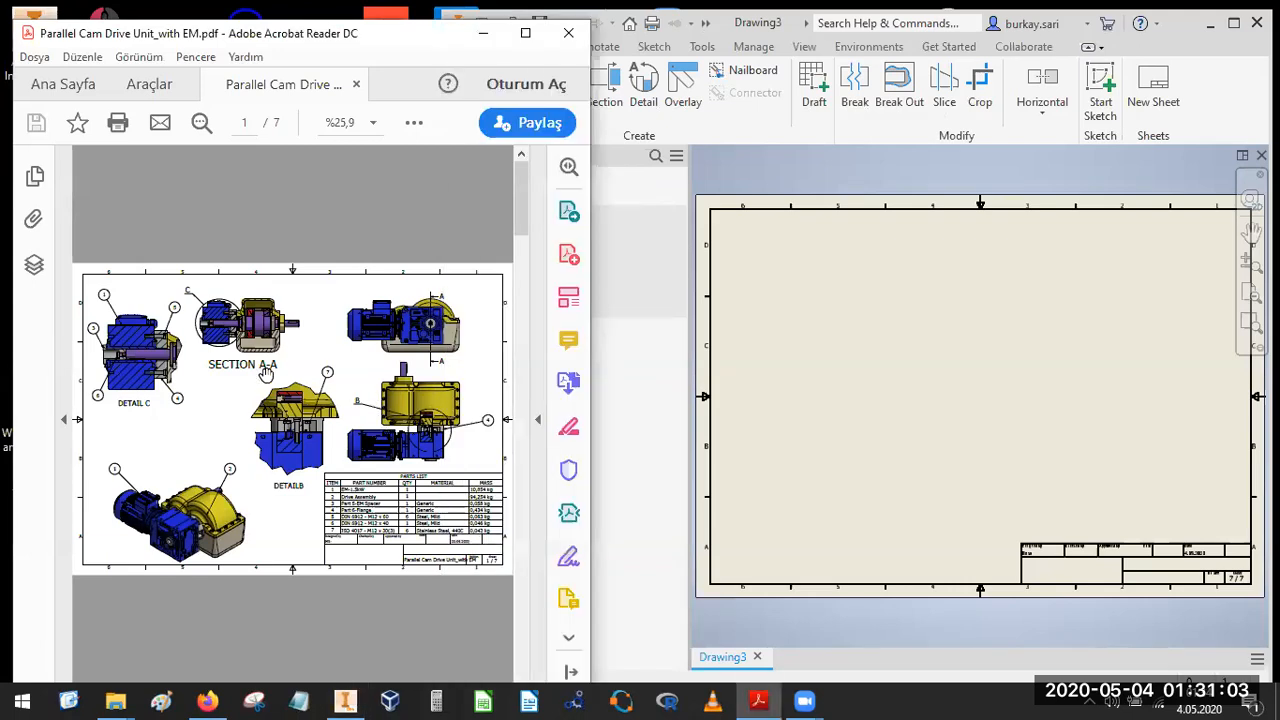
{"action": "left_click", "coordinate": [845, 338]}
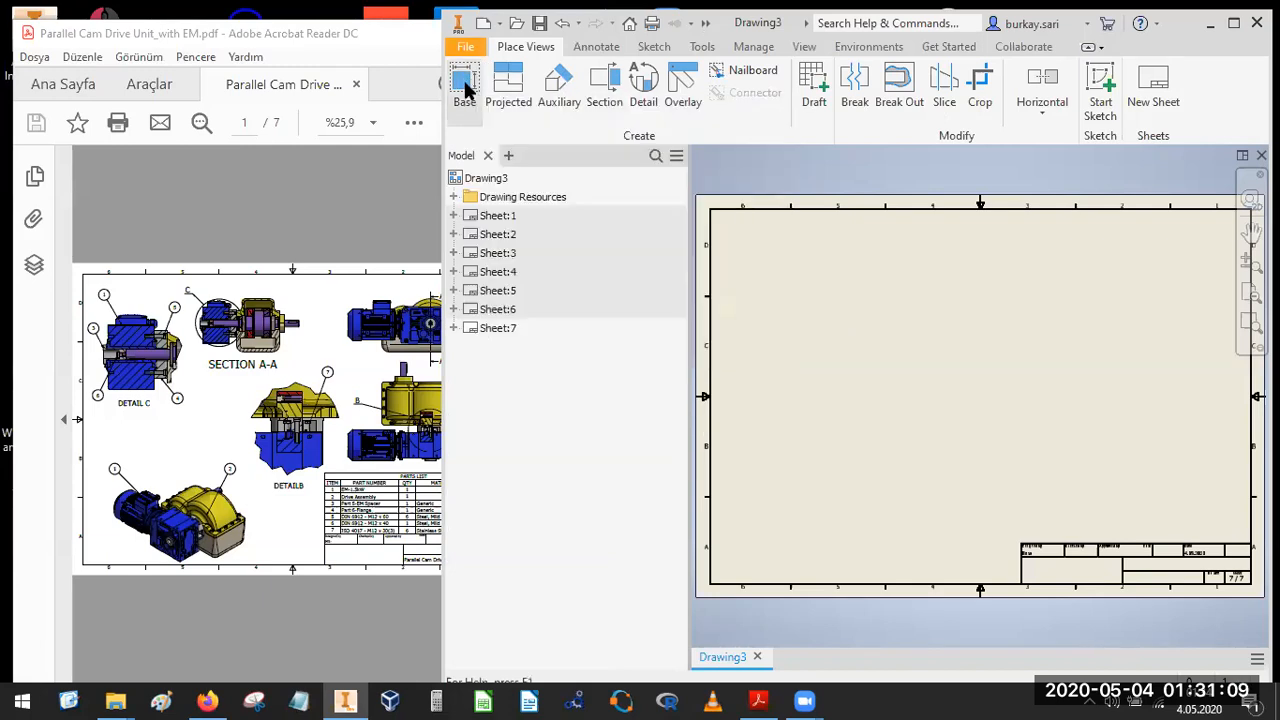
{"action": "left_click", "coordinate": [464, 88]}
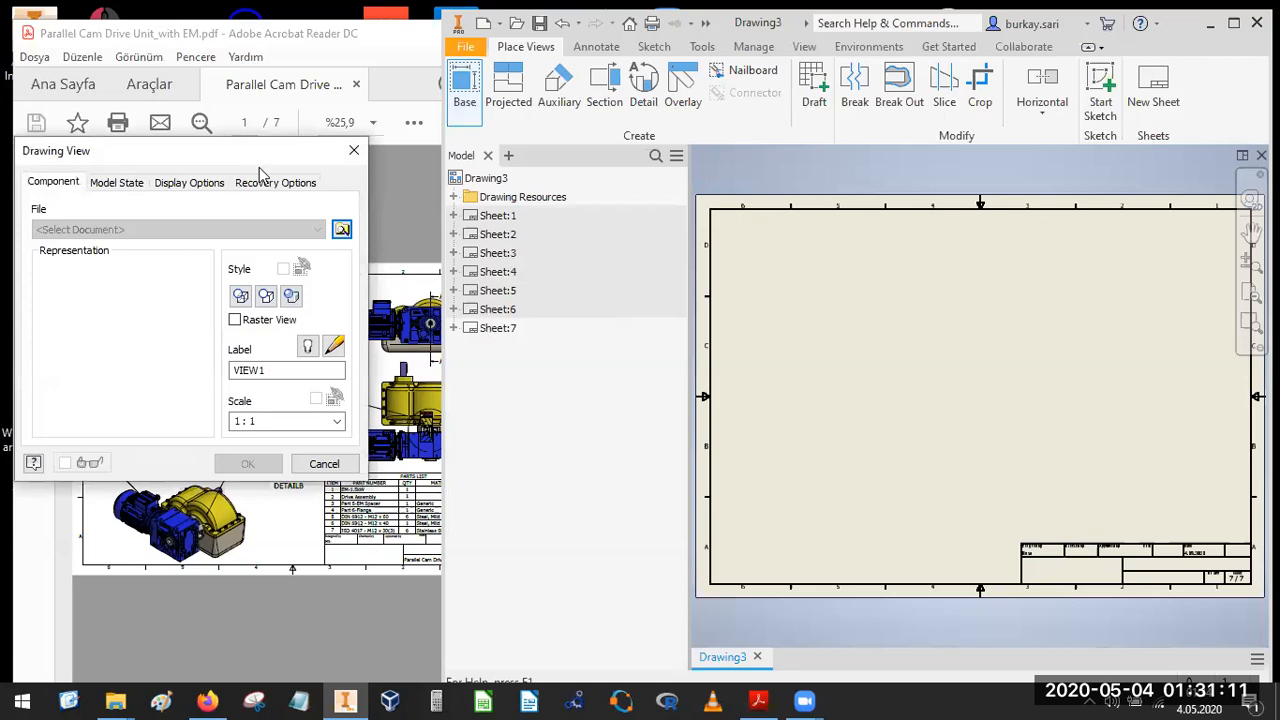
{"action": "left_click_drag", "start_coordinate": [263, 167], "coordinate": [347, 176]}
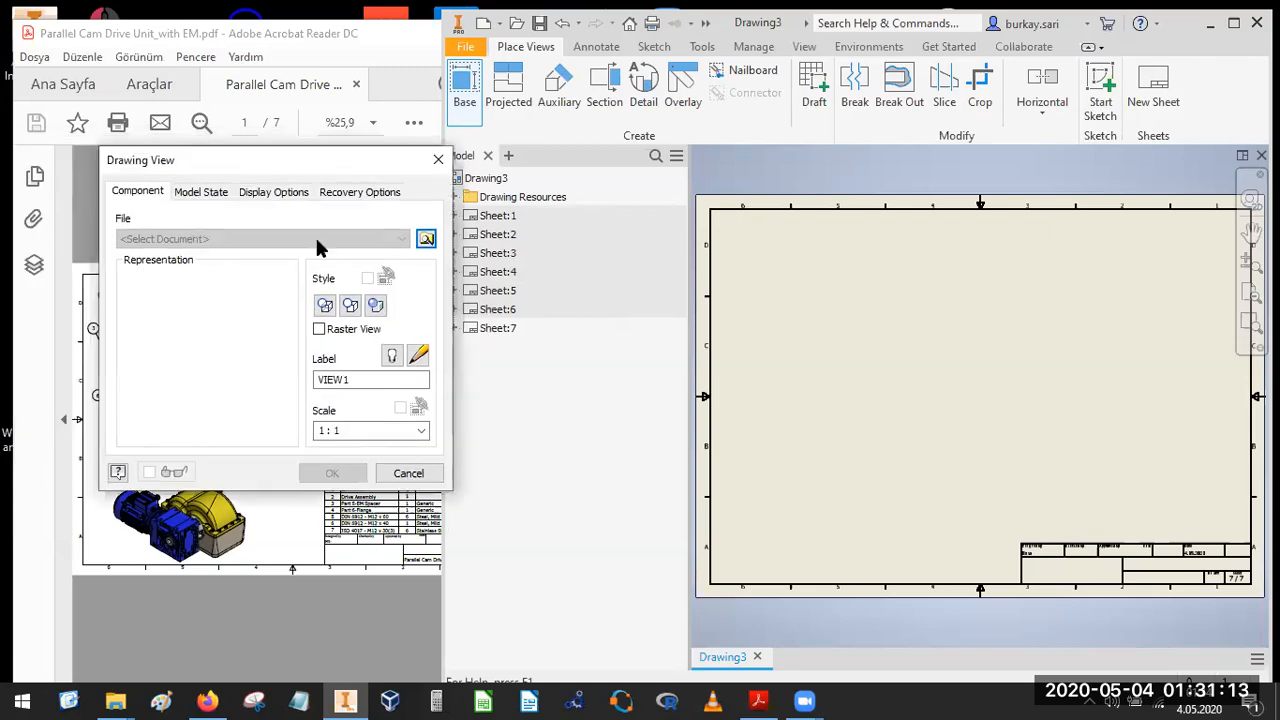
{"action": "left_click", "coordinate": [426, 239]}
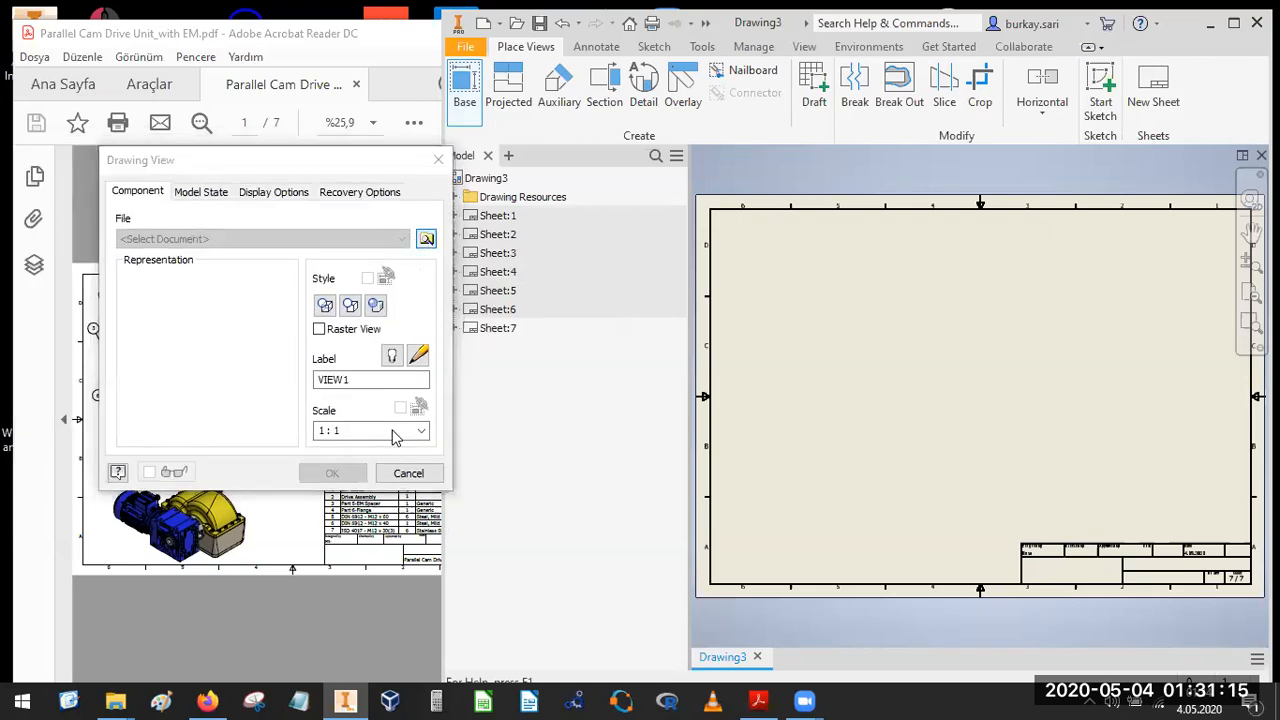
{"action": "left_click", "coordinate": [815, 330]}
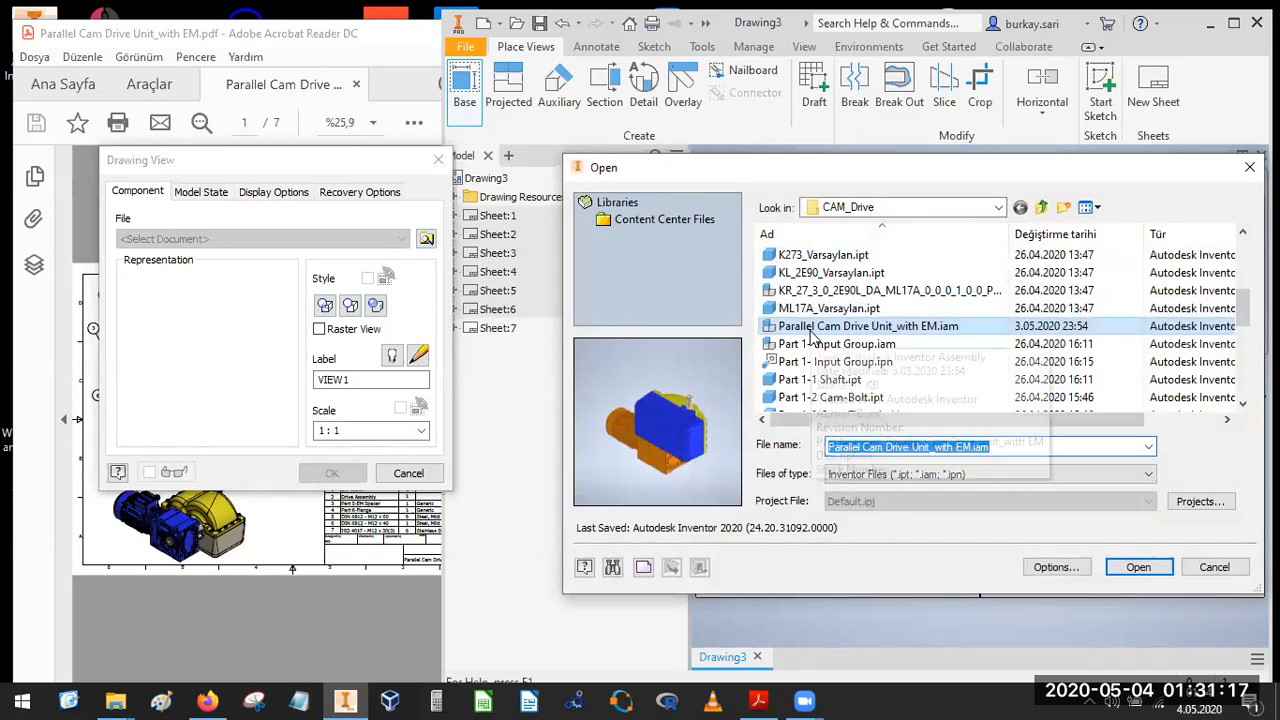
{"action": "left_click", "coordinate": [1138, 567]}
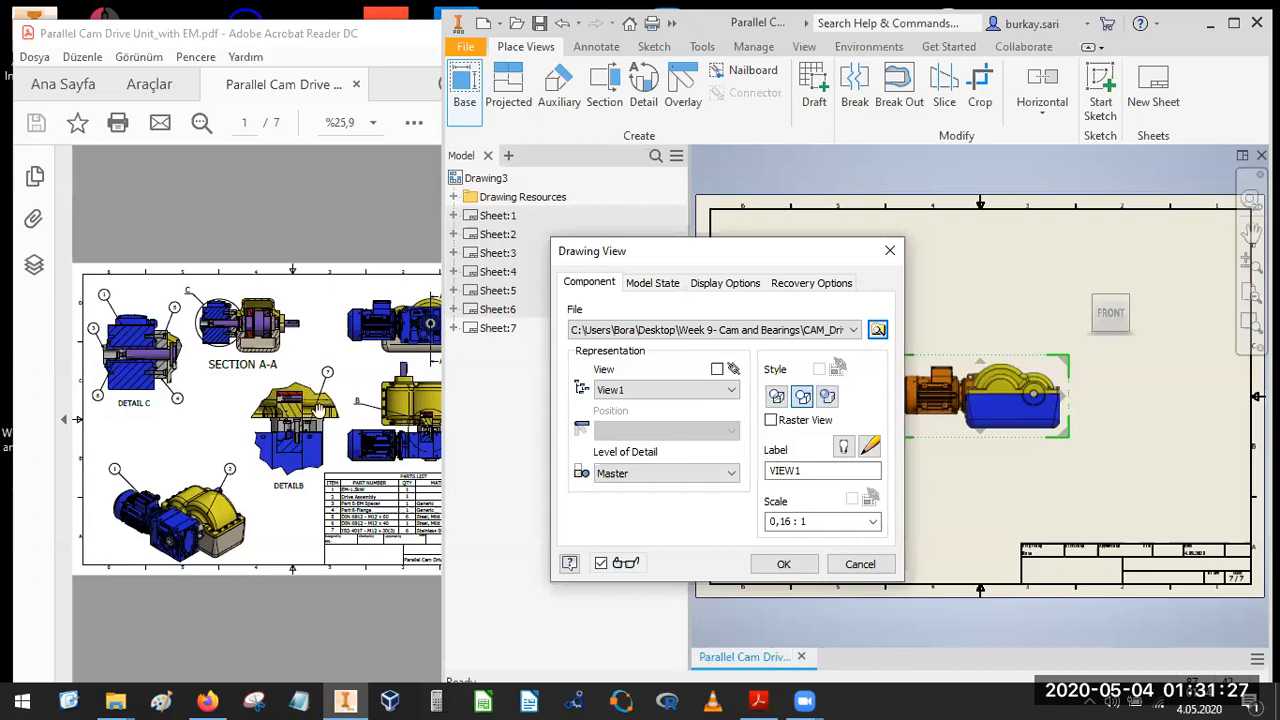
Position the front base view in the sheet's upper right area and place a projected top view directly below it.
{"action": "left_click", "coordinate": [318, 410]}
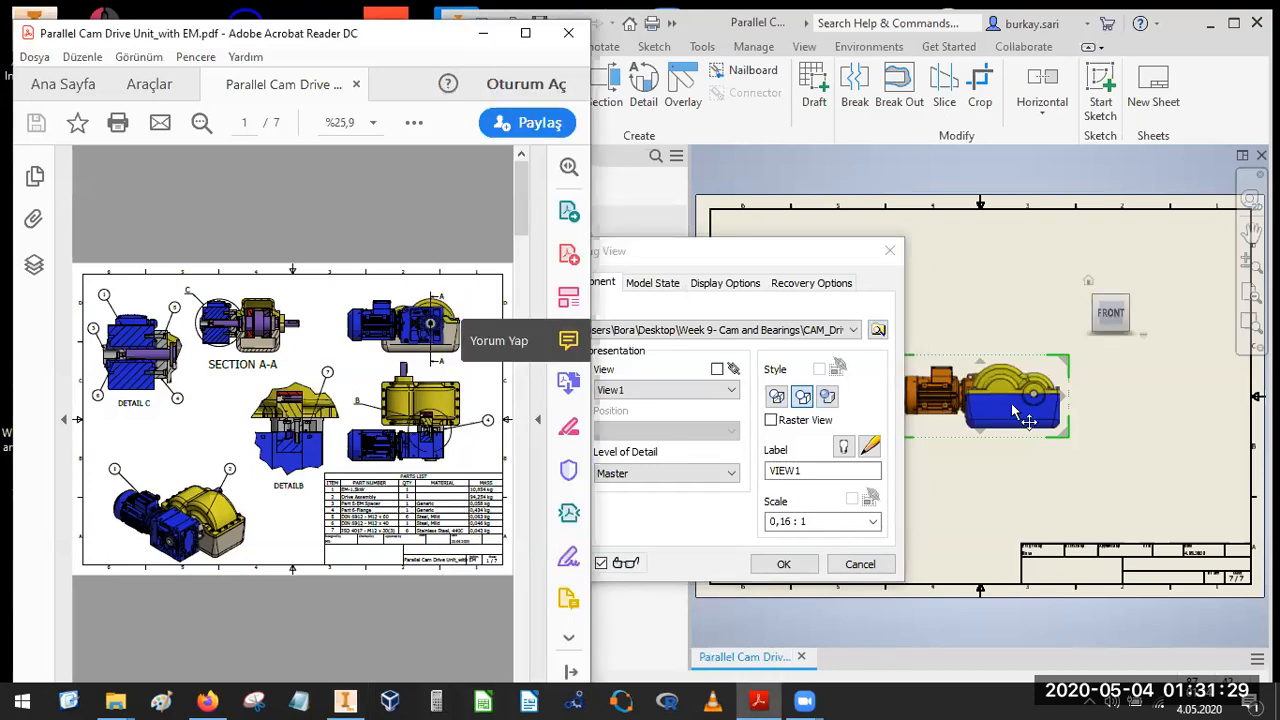
{"action": "left_click", "coordinate": [1132, 403]}
{"action": "left_click_drag", "start_coordinate": [1122, 398], "coordinate": [1144, 264]}
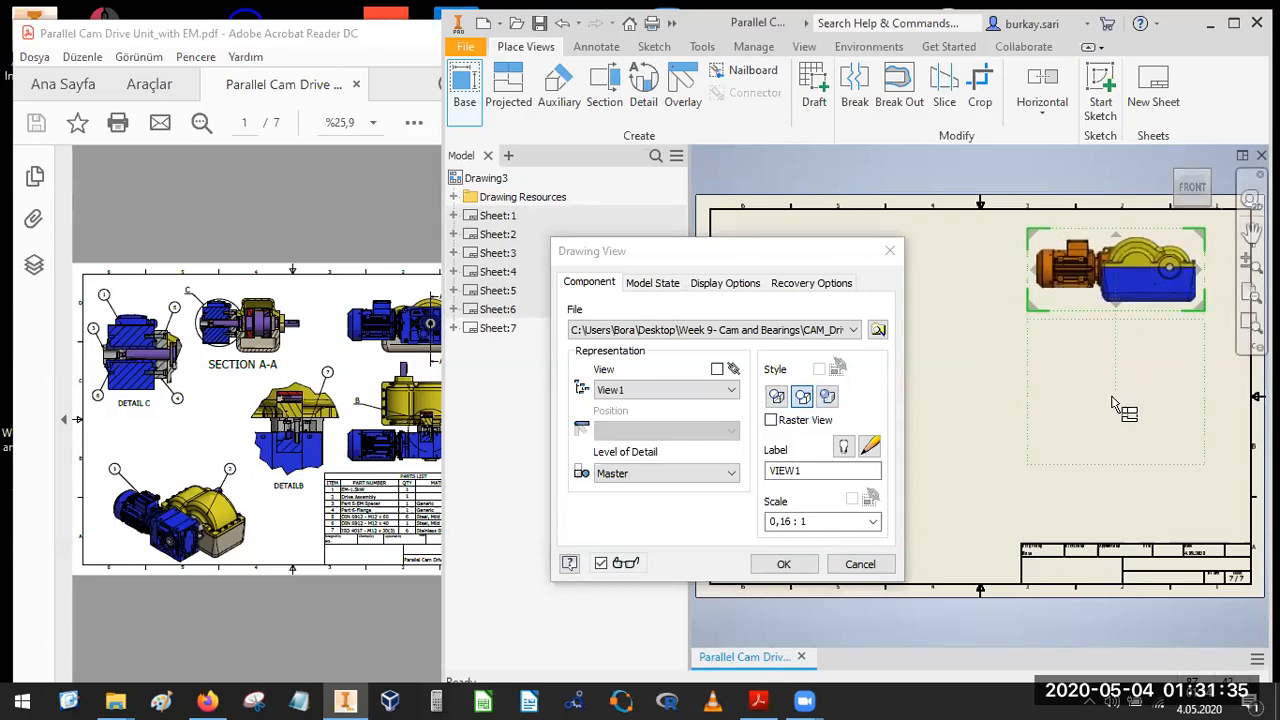
{"action": "left_click", "coordinate": [1109, 398]}
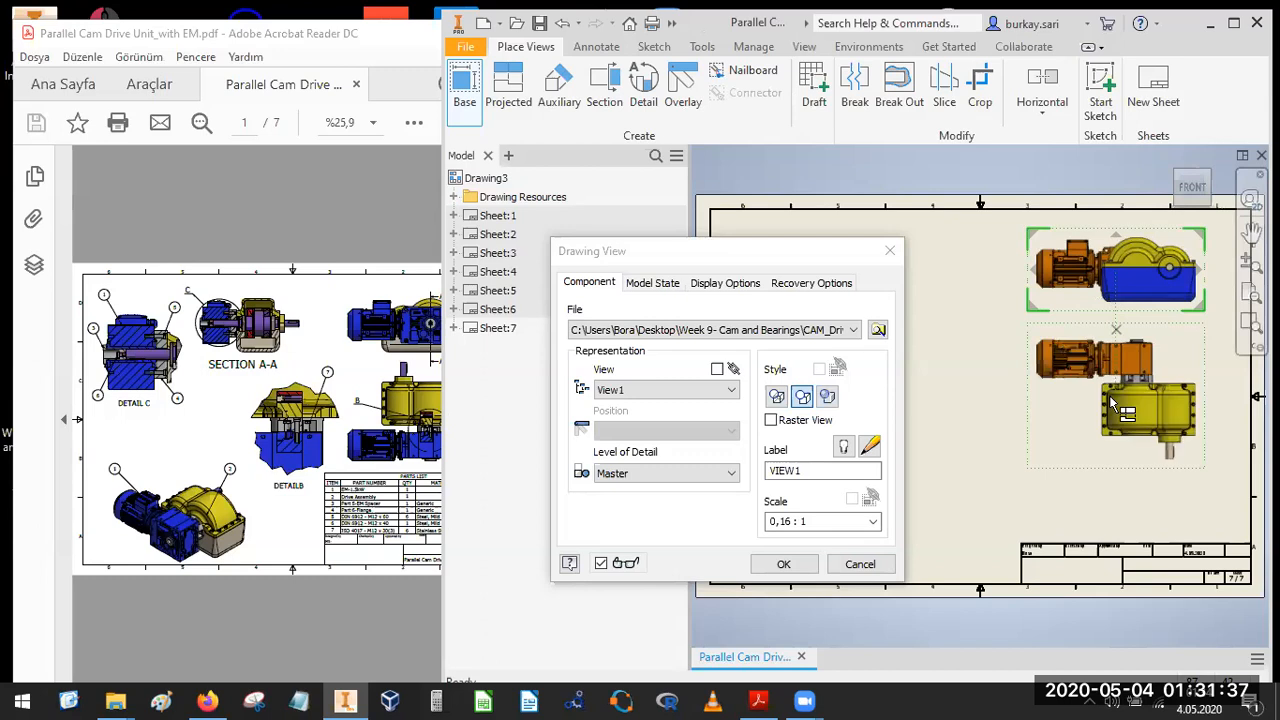
{"action": "right_click", "coordinate": [1109, 395]}
{"action": "left_click", "coordinate": [1176, 398]}
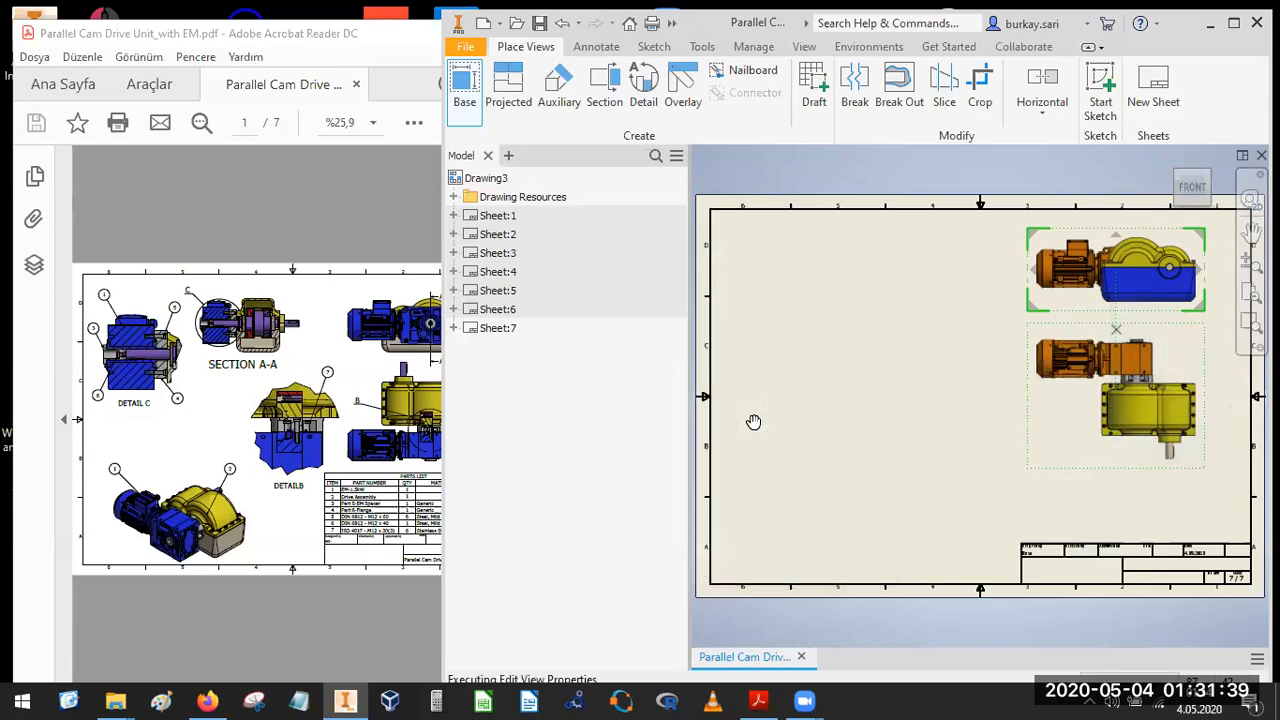
Finish placing the two views, change the base view's orientation to Back, and accept the update of its dependent projected view.
{"action": "left_click", "coordinate": [378, 347]}
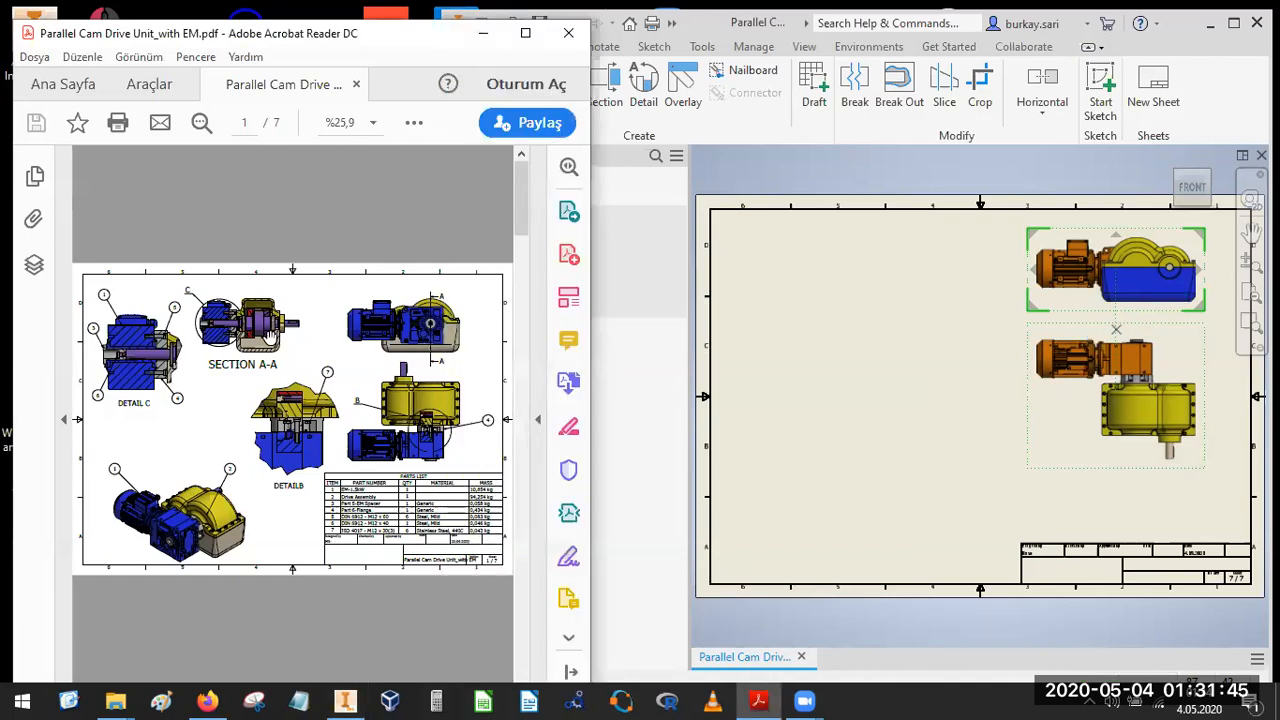
{"action": "left_click", "coordinate": [1054, 241]}
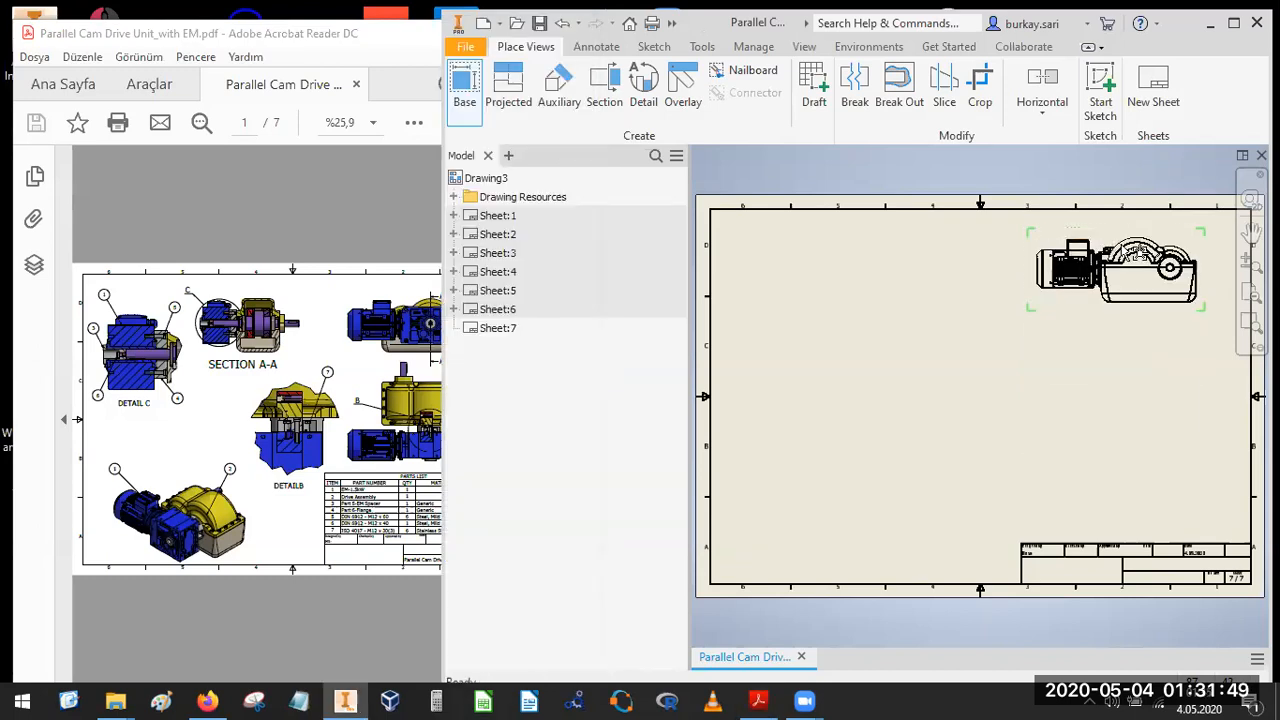
{"action": "double_click", "coordinate": [1048, 250]}
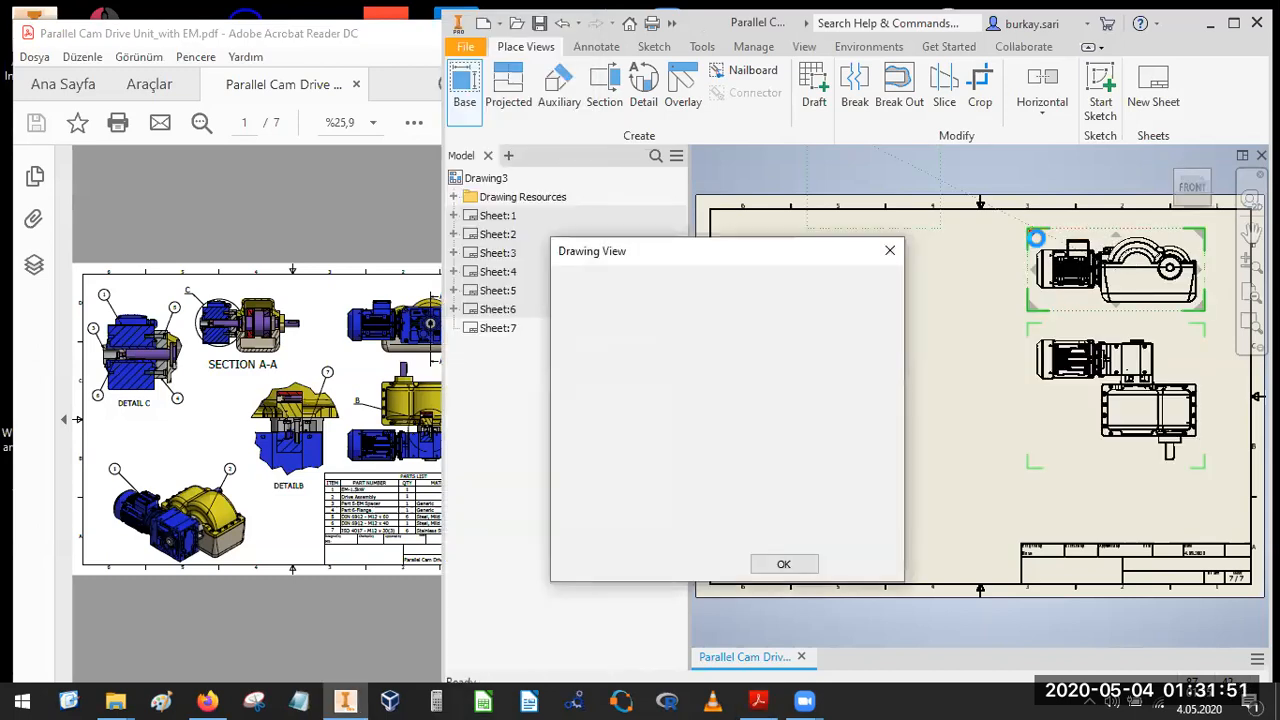
{"action": "left_click", "coordinate": [889, 251]}
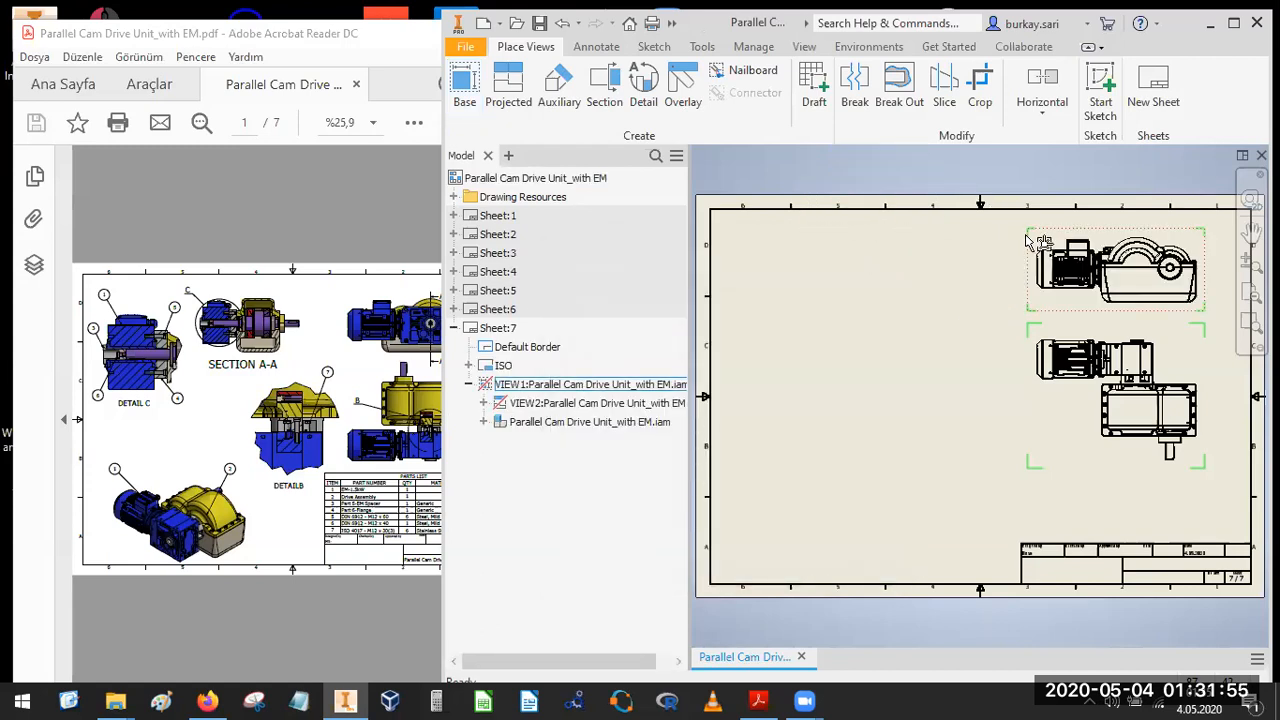
{"action": "double_click", "coordinate": [1110, 300]}
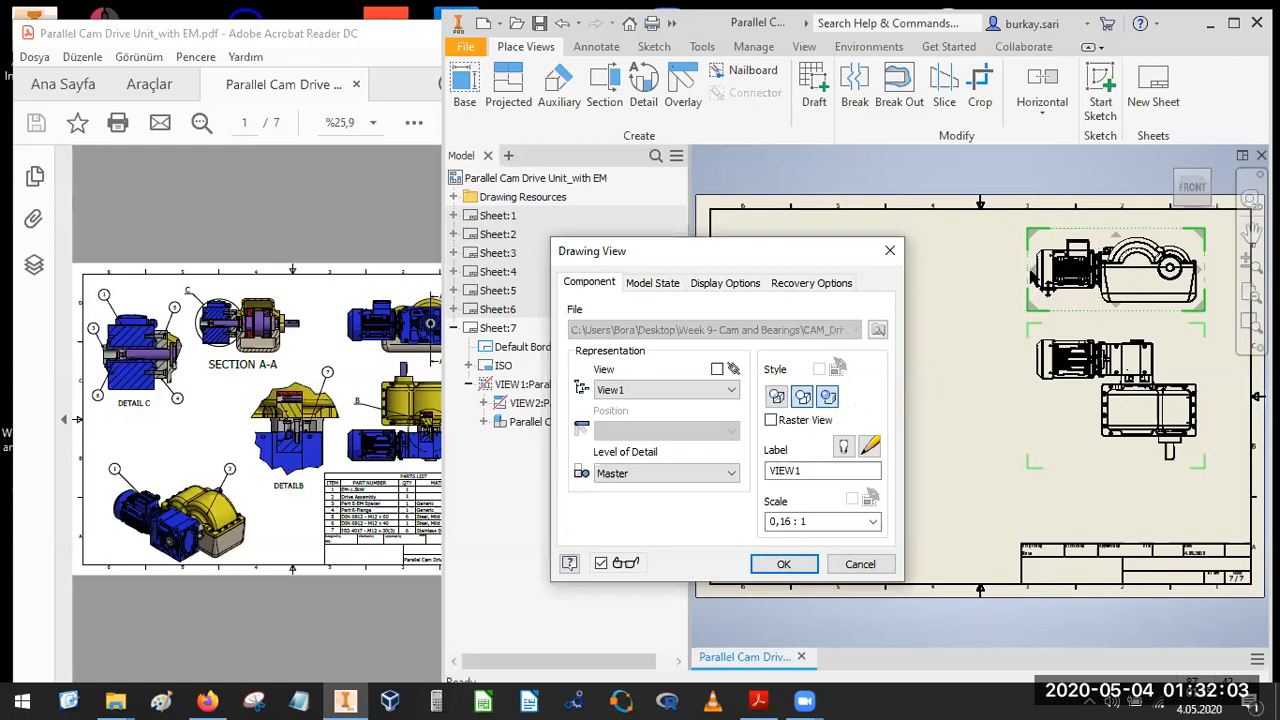
{"action": "left_click", "coordinate": [1175, 198]}
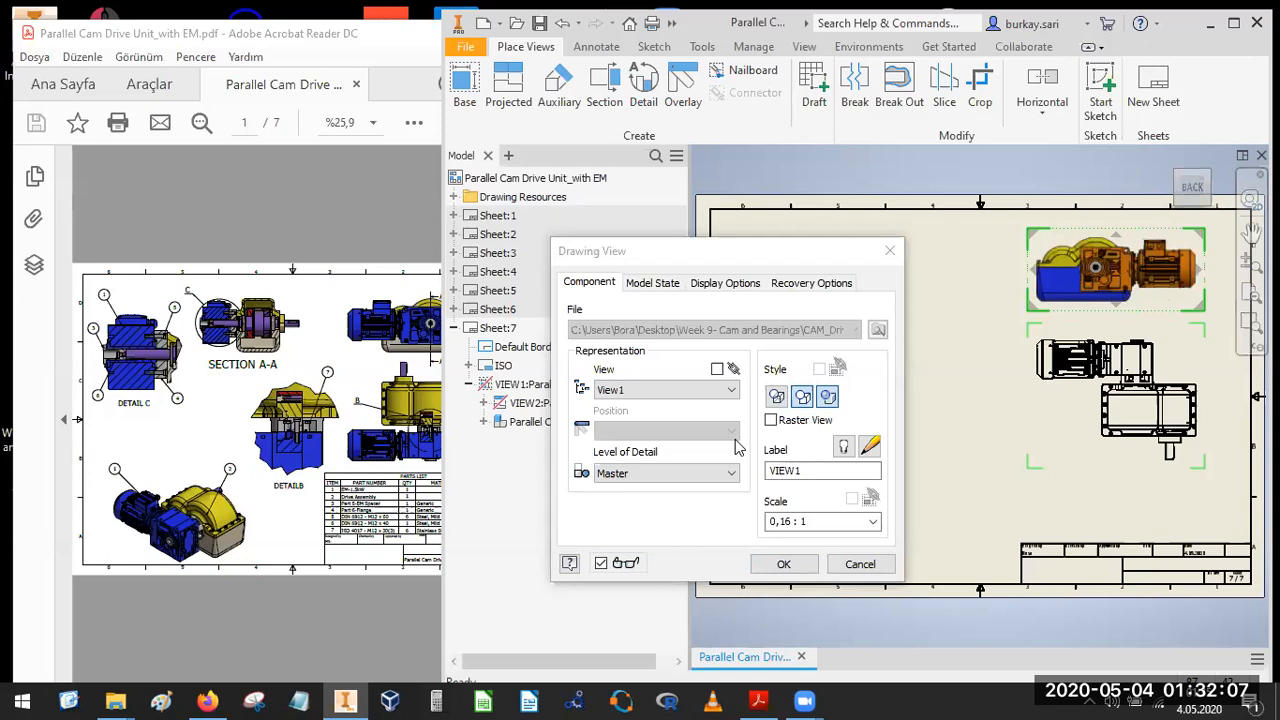
{"action": "left_click", "coordinate": [780, 566]}
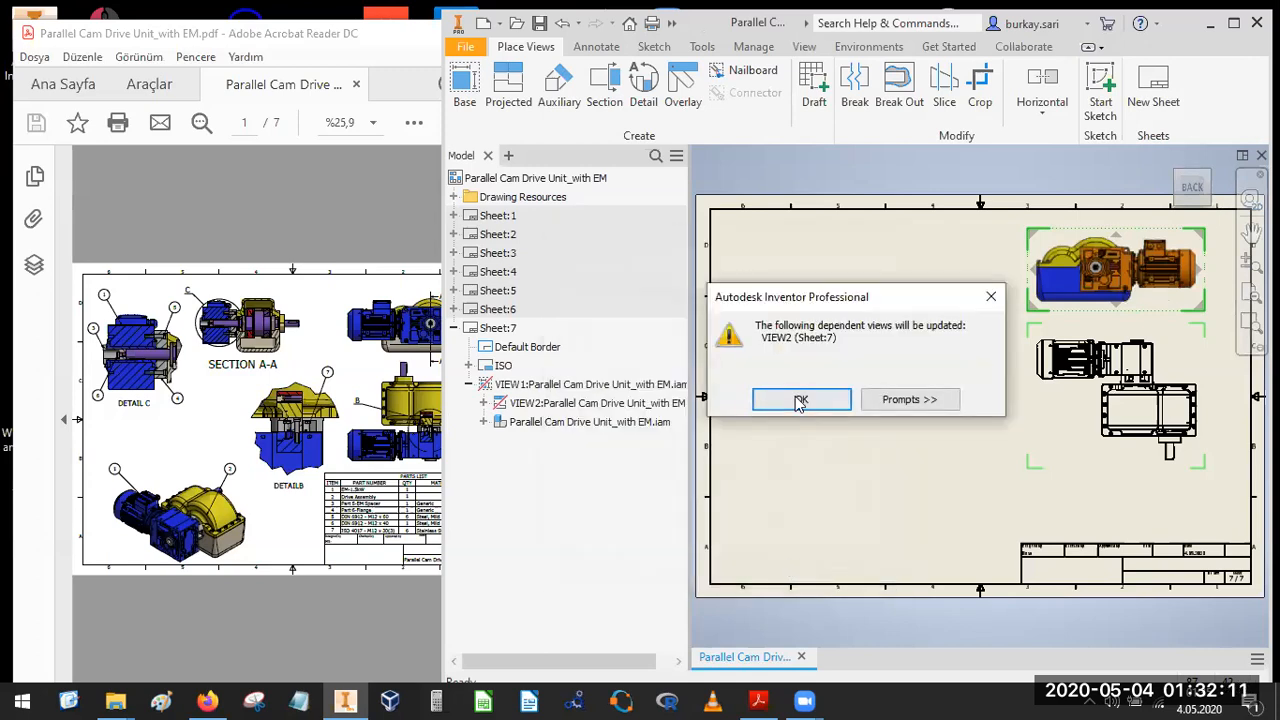
{"action": "left_click", "coordinate": [800, 400]}
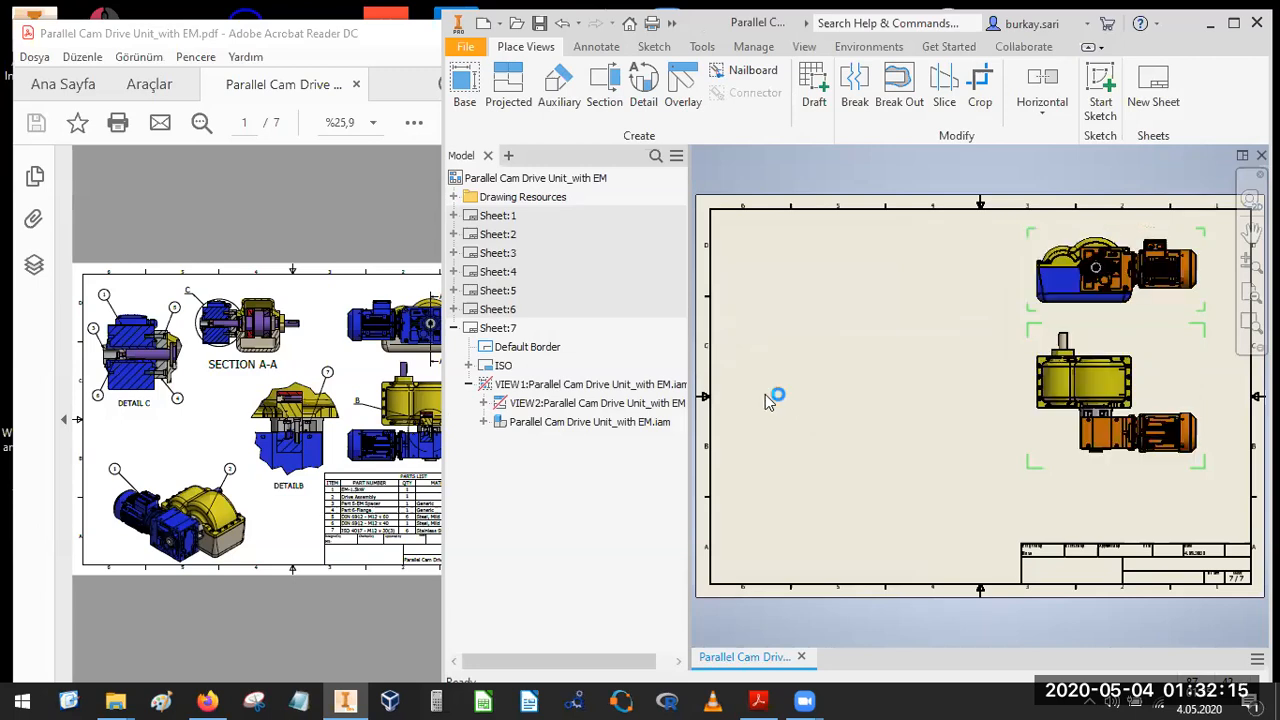
Compare the orientation of the two placed views with the corresponding views on page 1 of the reference PDF.
{"action": "left_click", "coordinate": [377, 440]}
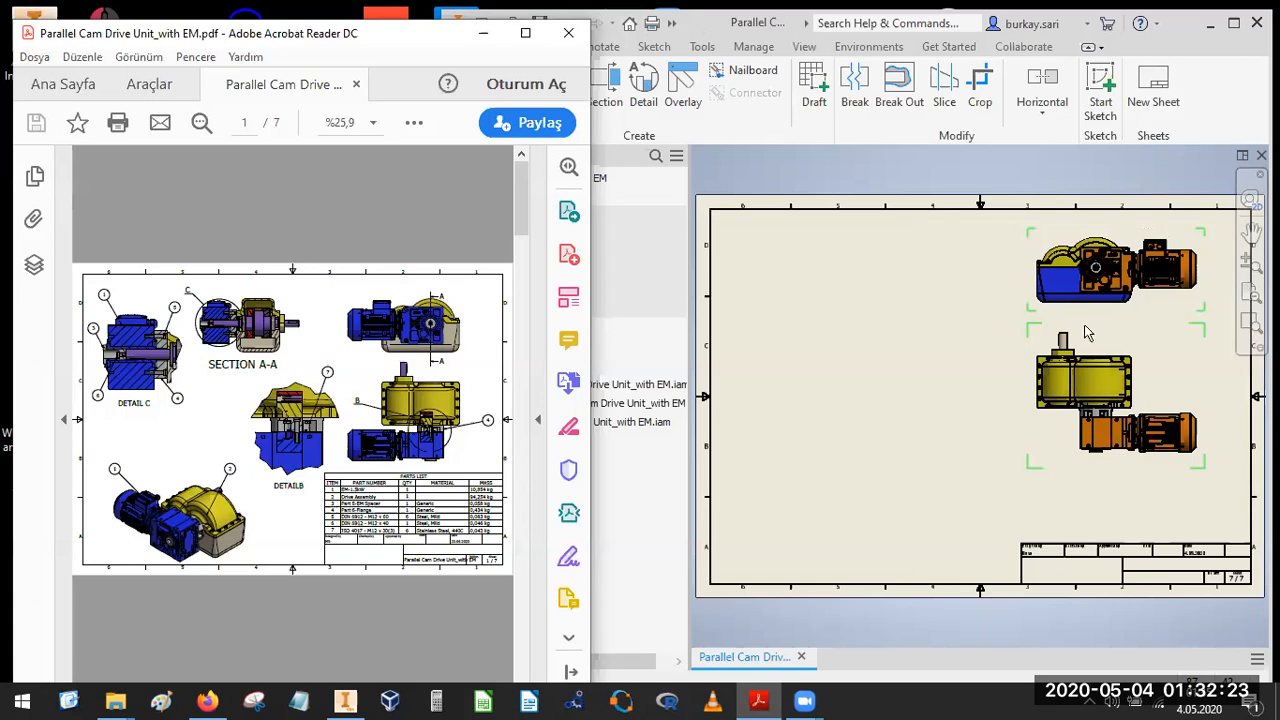
{"action": "left_click", "coordinate": [1166, 349]}
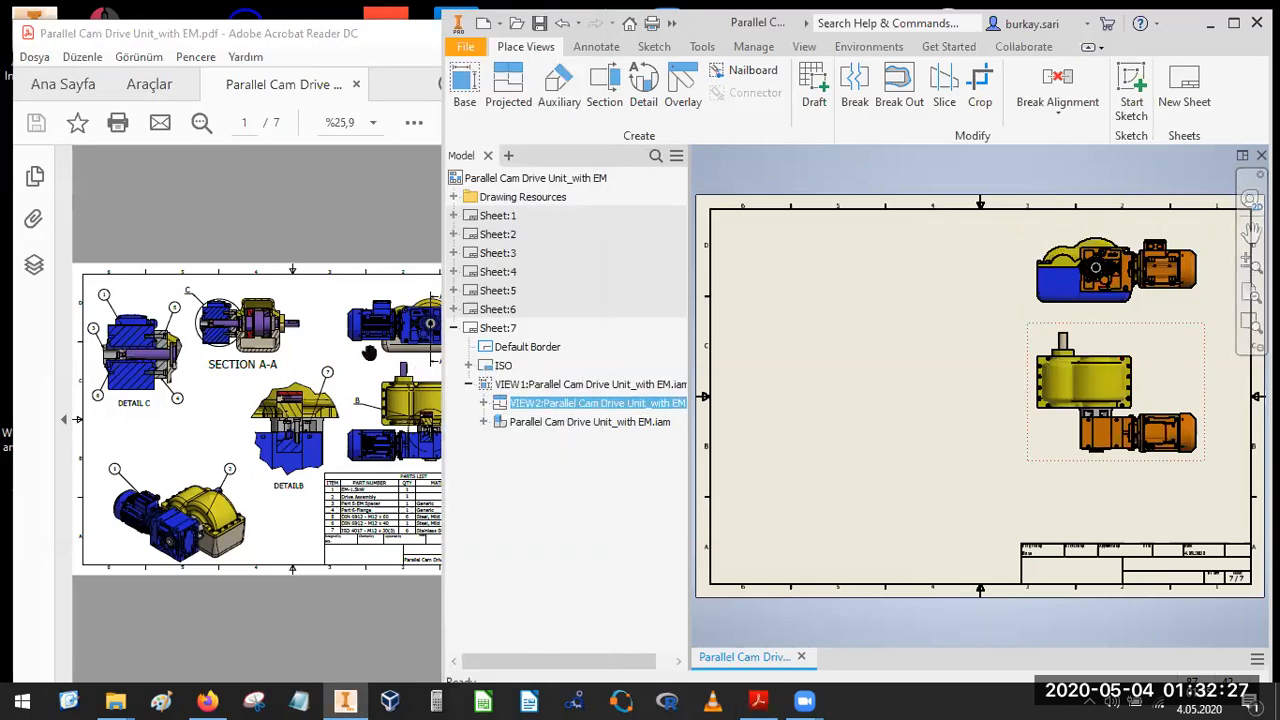
{"action": "left_click", "coordinate": [400, 342]}
{"action": "scroll", "coordinate": [402, 341], "scroll_direction": "down", "scroll_amount": 1}
{"action": "scroll", "coordinate": [405, 341], "scroll_direction": "up", "scroll_amount": 1}
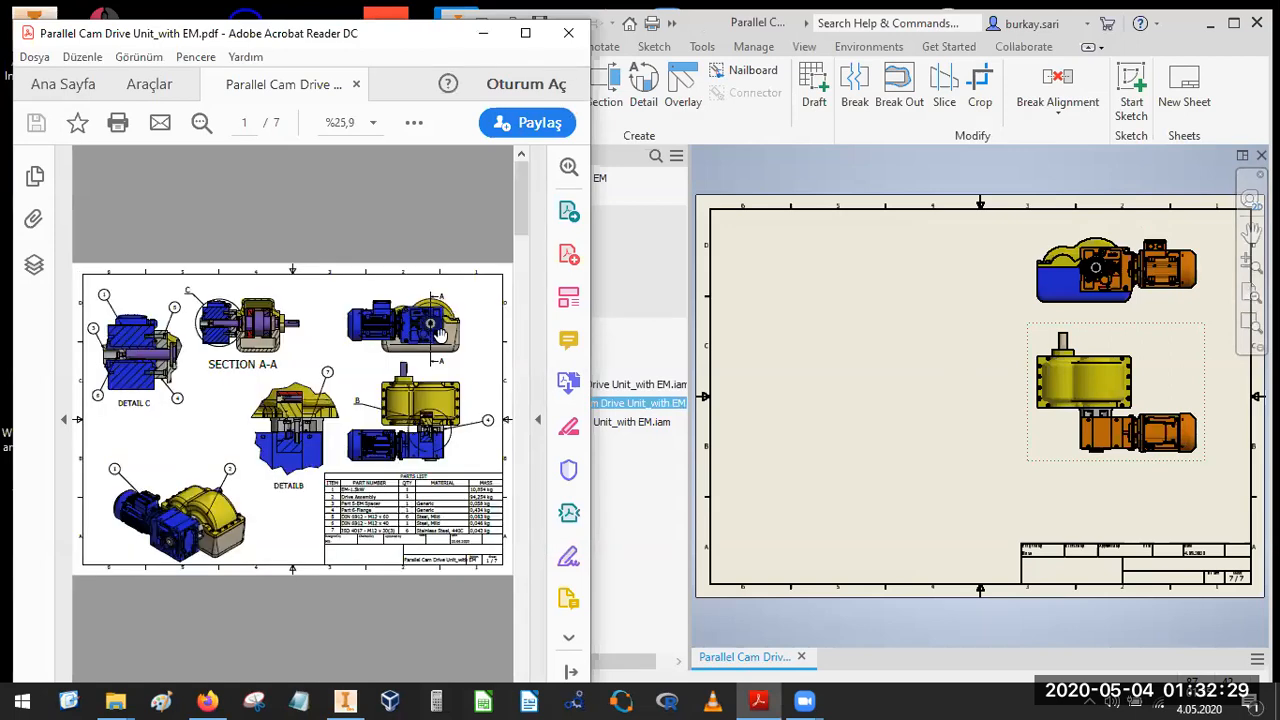
{"action": "left_click", "coordinate": [967, 293]}
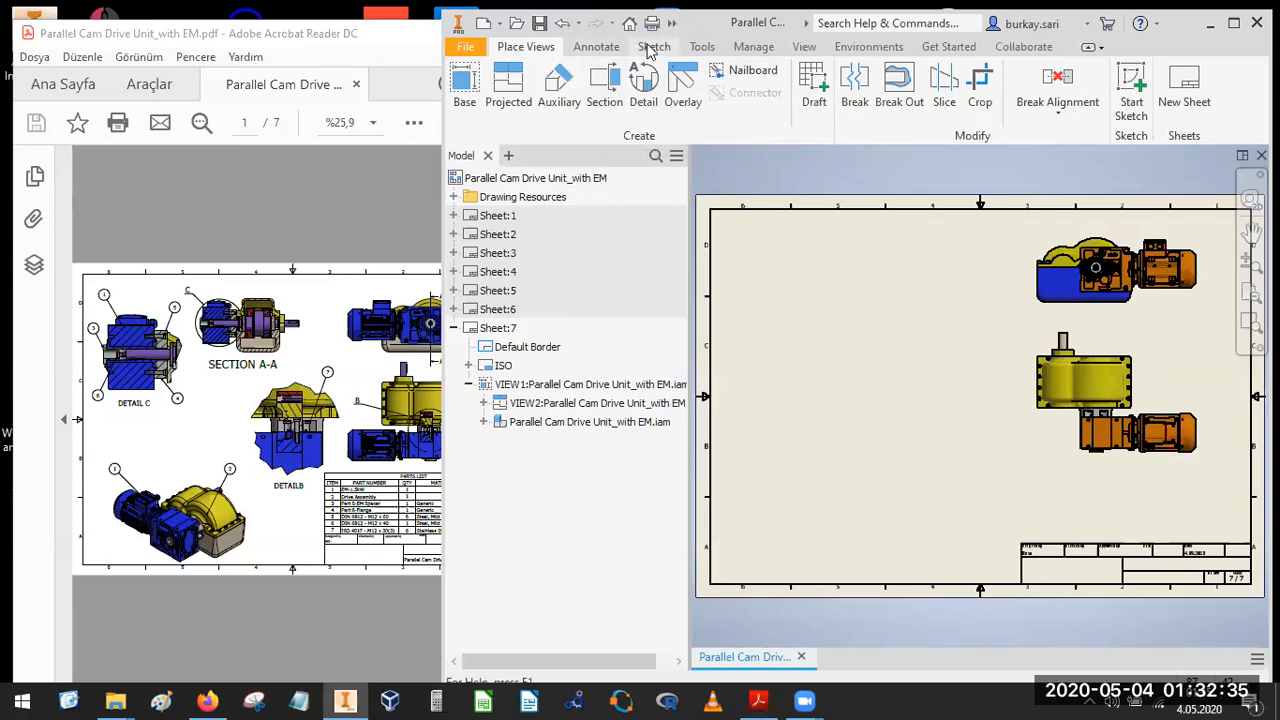
Start a sketch on the base view and draw a vertical line across the gear unit near the shaft centre.
{"action": "left_click", "coordinate": [652, 47]}
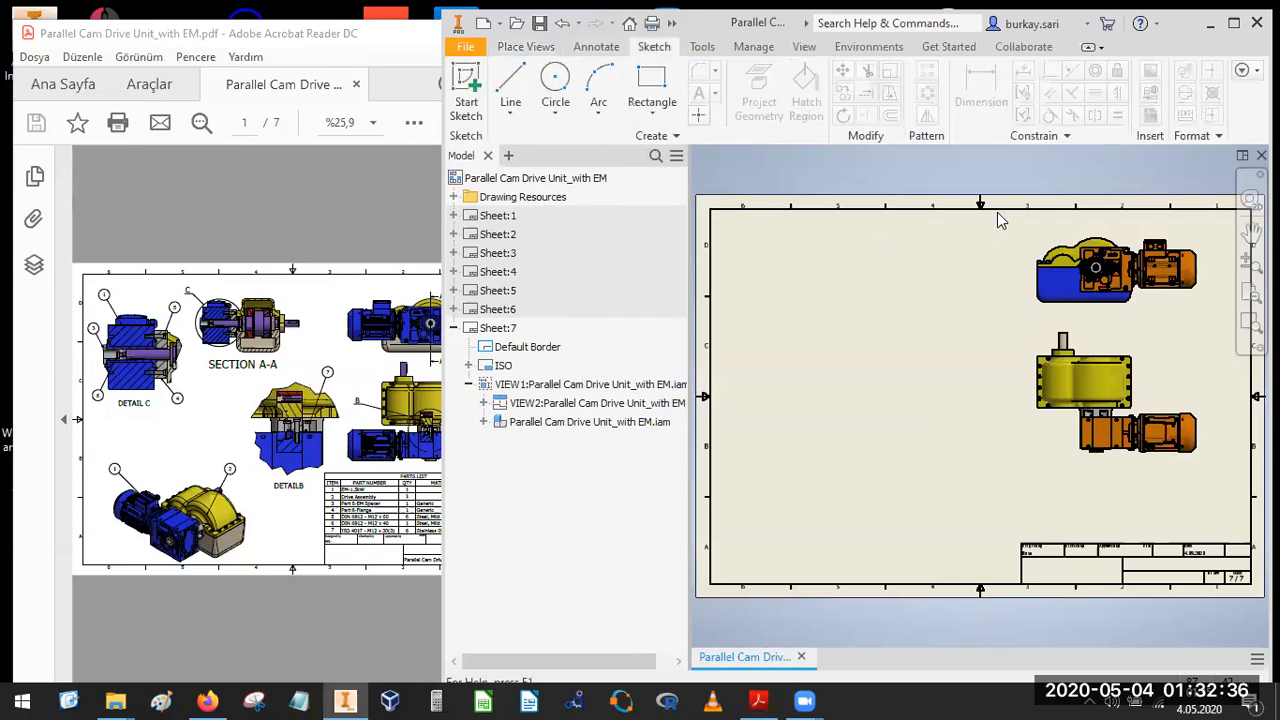
{"action": "left_click", "coordinate": [1040, 252]}
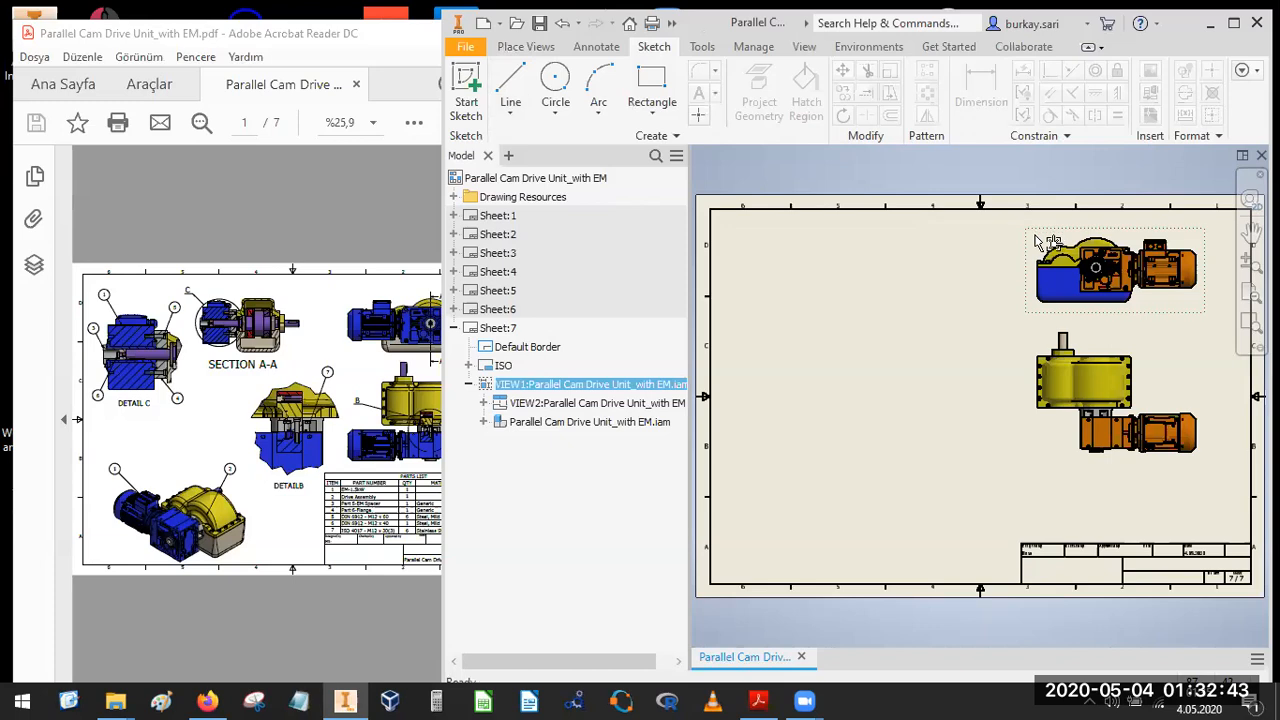
{"action": "left_click", "coordinate": [466, 90]}
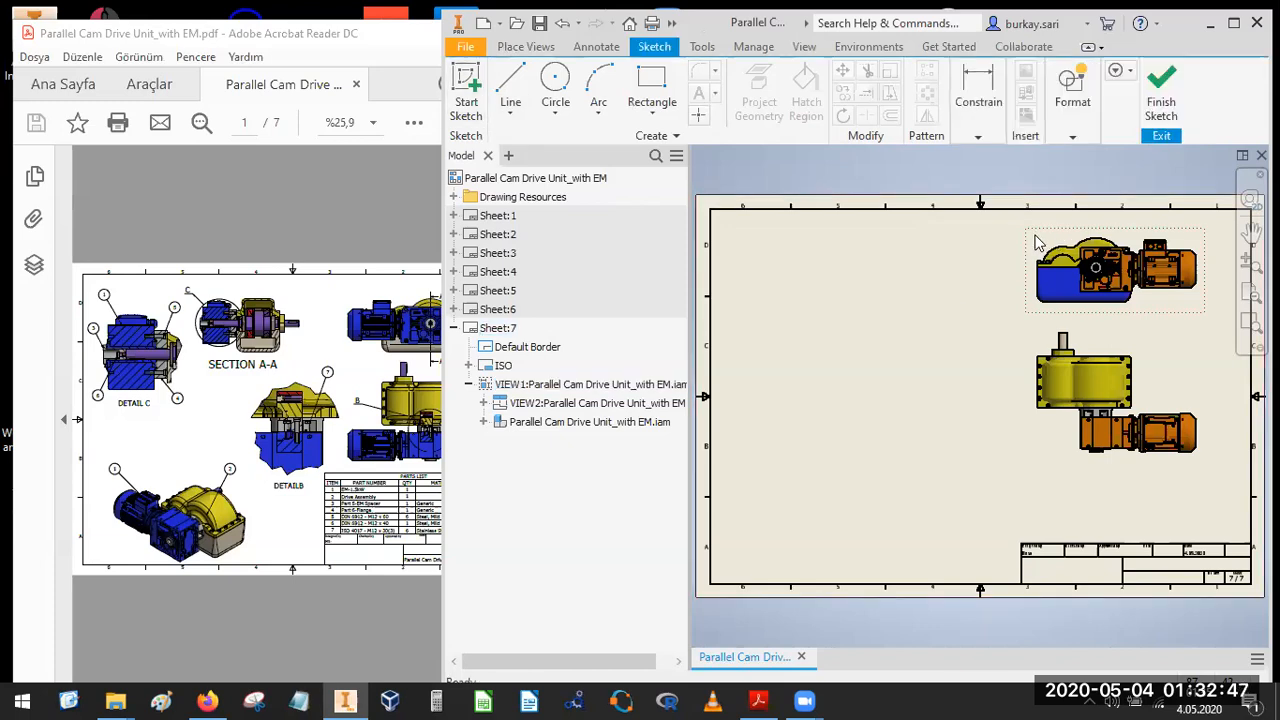
{"action": "scroll", "coordinate": [1108, 300], "scroll_direction": "up", "scroll_amount": 3}
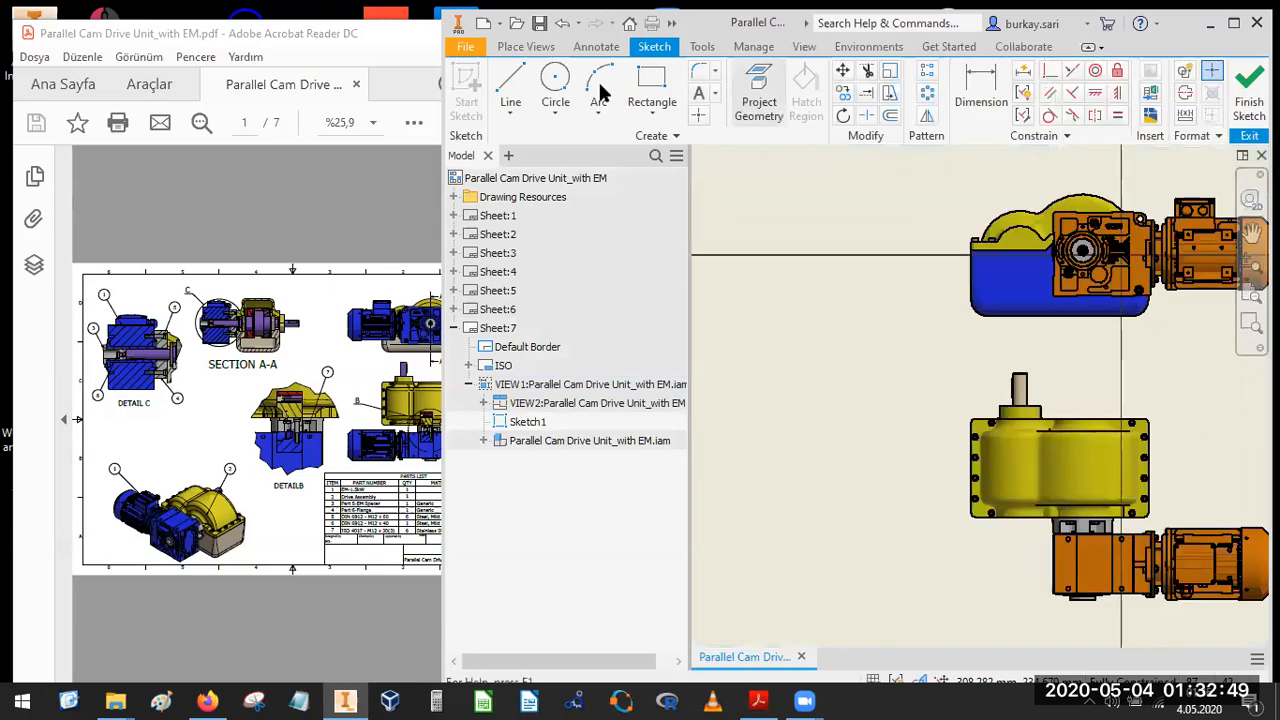
{"action": "key", "text": "l"}
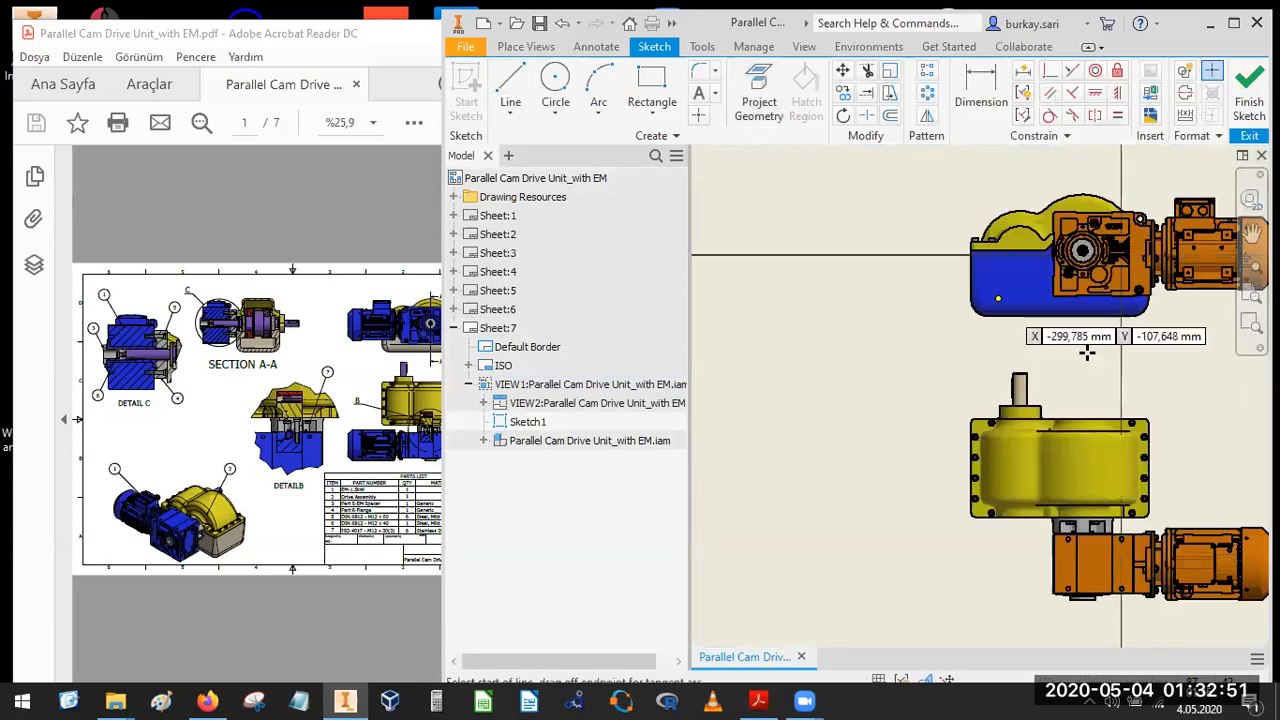
{"action": "left_click", "coordinate": [1087, 353]}
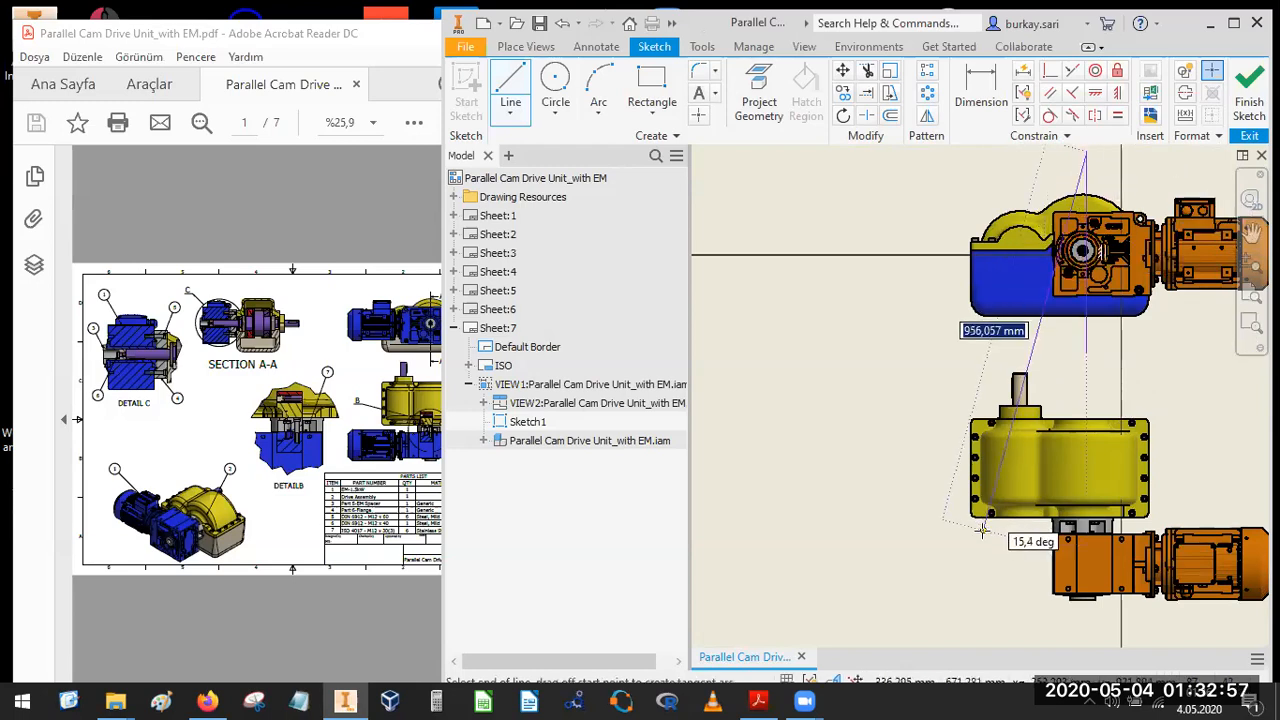
{"action": "key", "text": "Escape"}
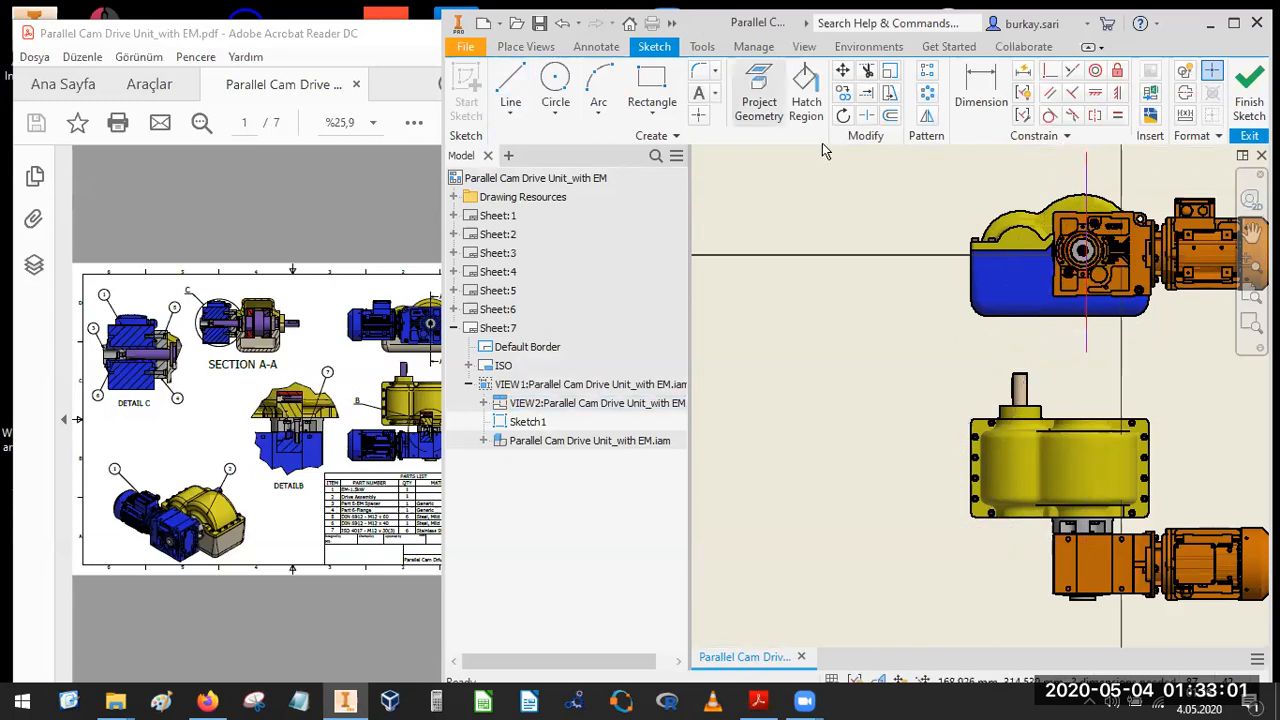
Project the shaft's centre geometry, constrain the vertical line coincident with it, and finish the sketch.
{"action": "scroll", "coordinate": [1097, 283], "scroll_direction": "up", "scroll_amount": 4}
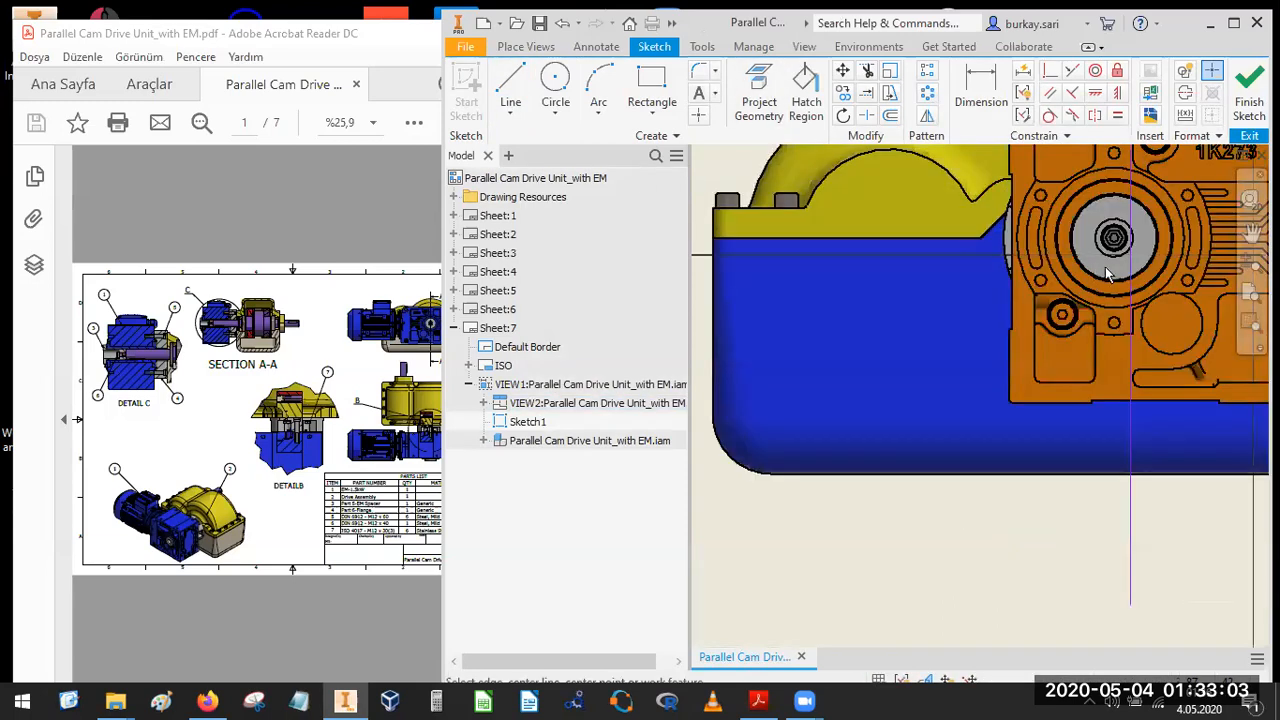
{"action": "key", "text": "p"}
{"action": "left_click", "coordinate": [1117, 245]}
{"action": "left_click", "coordinate": [1049, 71]}
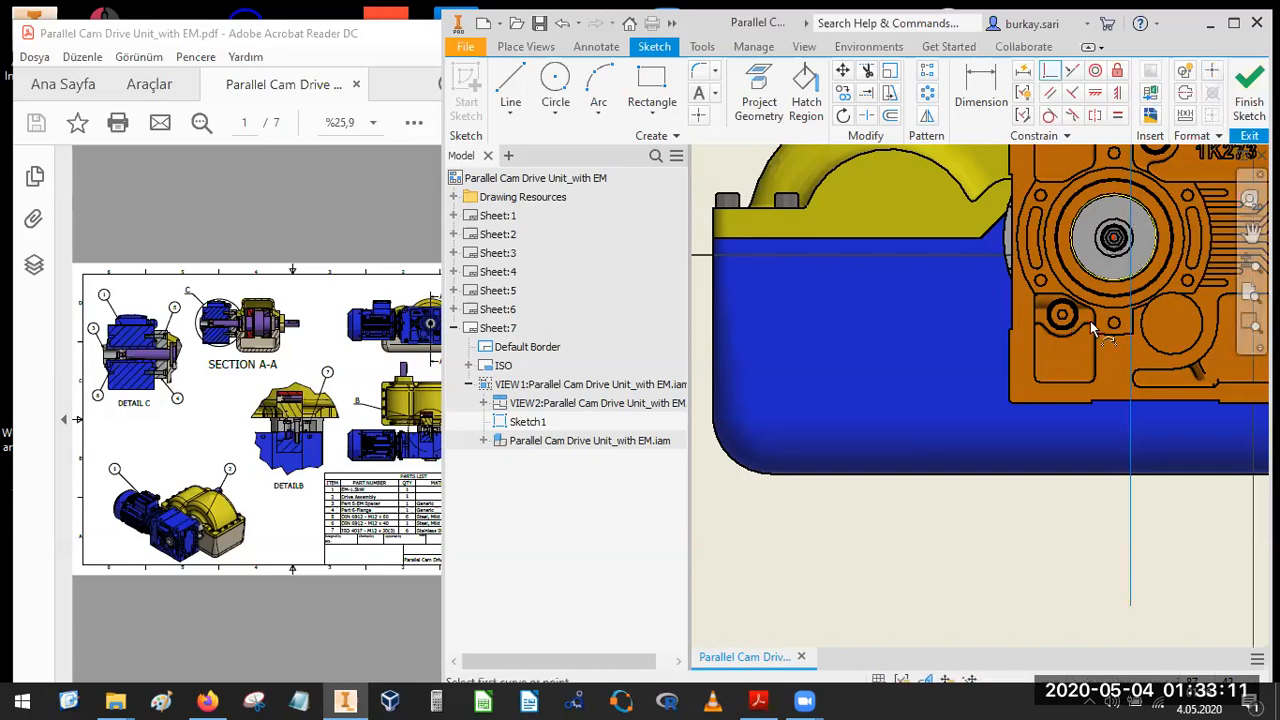
{"action": "scroll", "coordinate": [1075, 310], "scroll_direction": "down", "scroll_amount": 5}
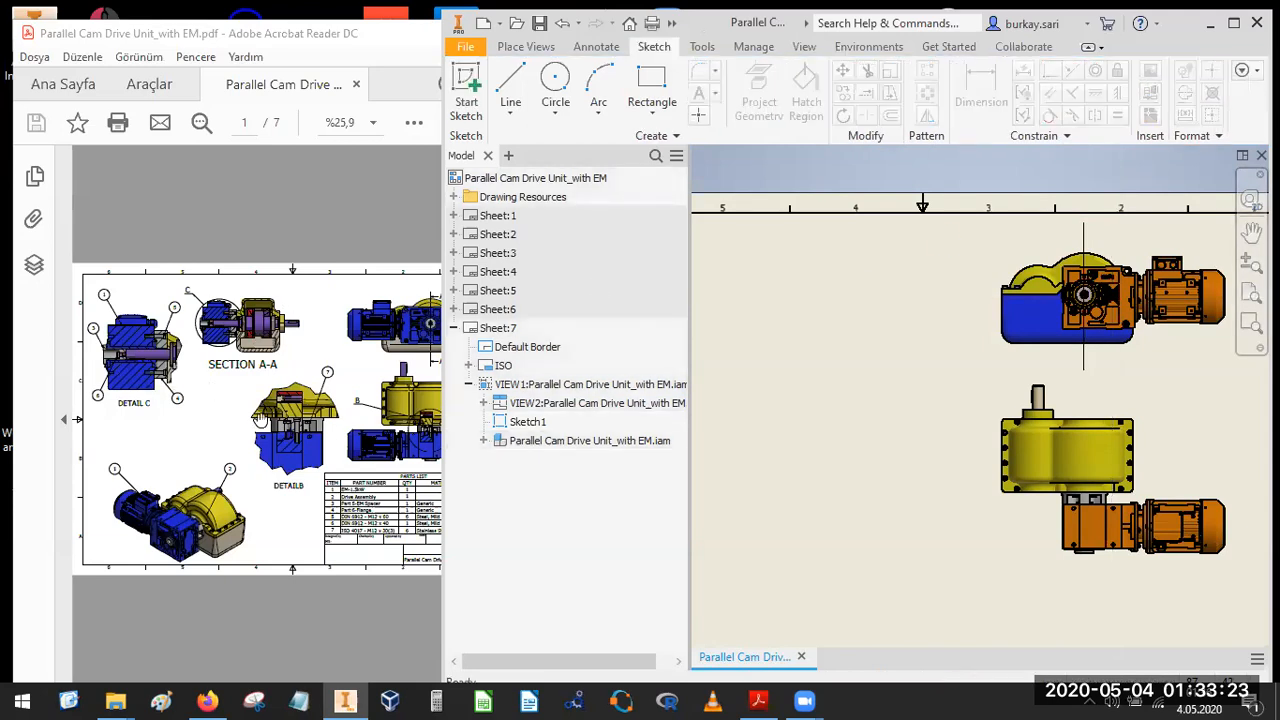
Check the reference PDF's section A-A and start section view A of the base view along the sketched vertical line.
{"action": "left_click", "coordinate": [264, 412]}
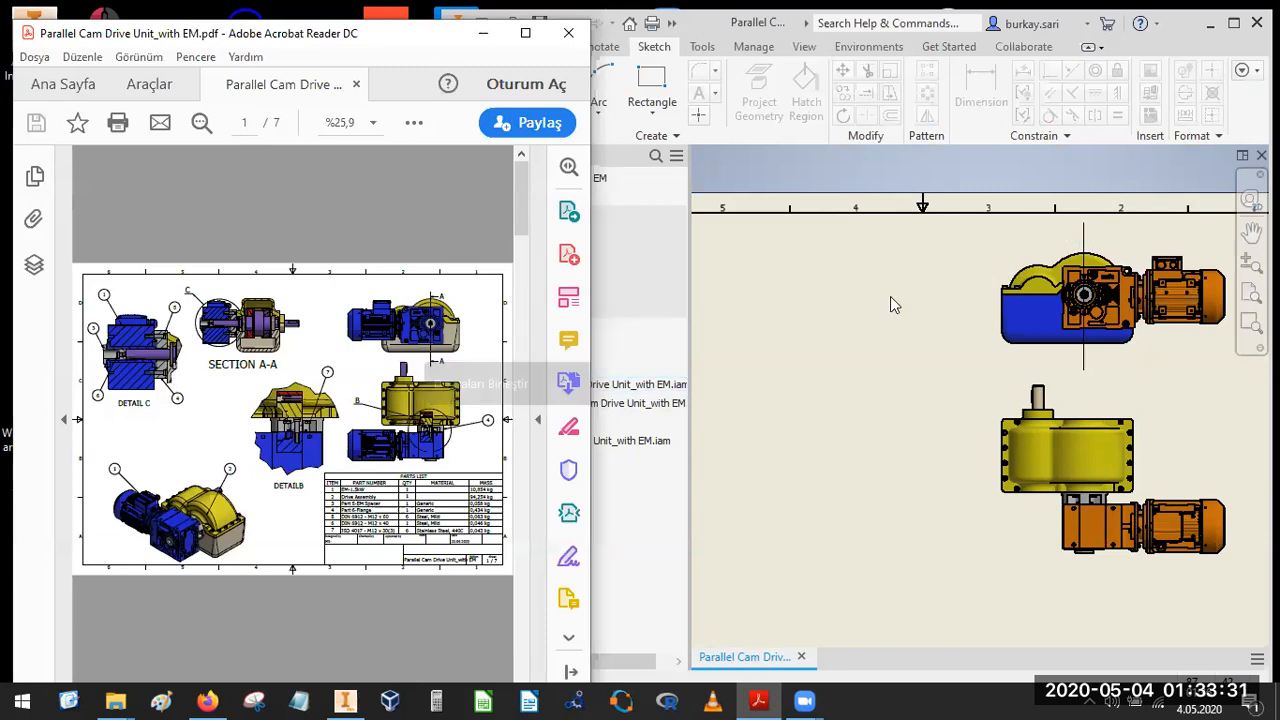
{"action": "scroll", "coordinate": [896, 300], "scroll_direction": "down", "scroll_amount": 2}
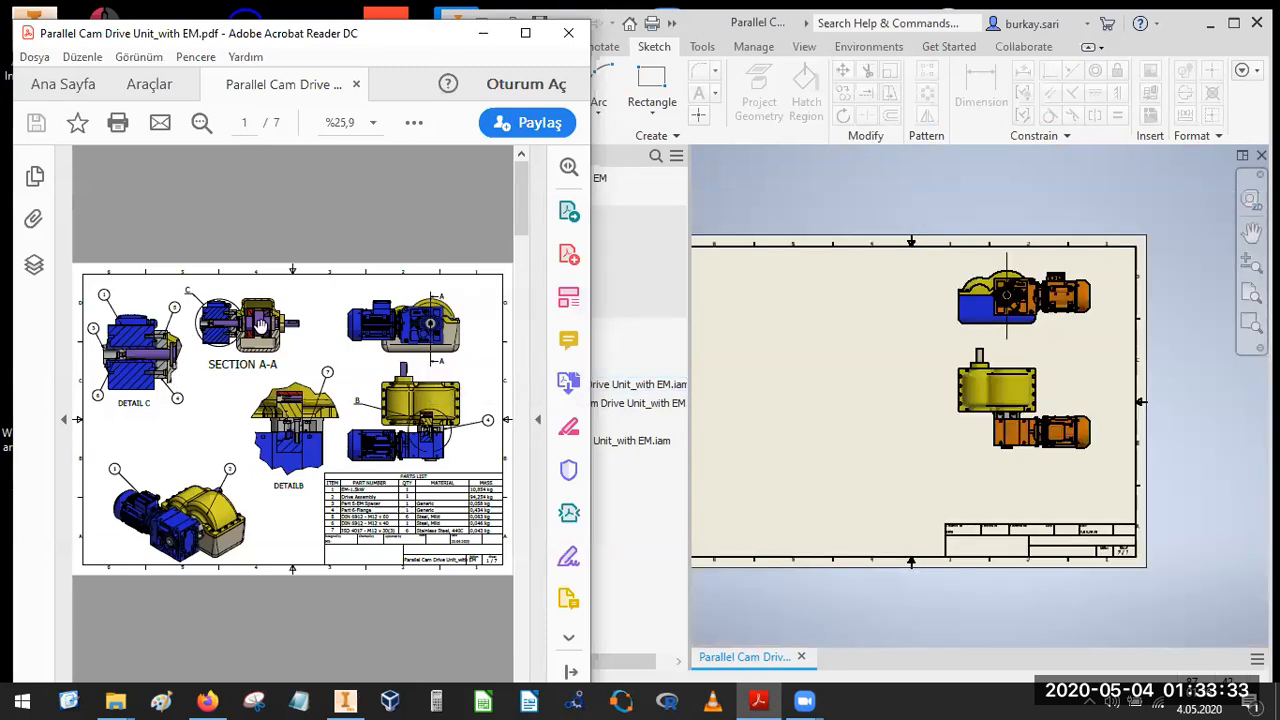
{"action": "left_click", "coordinate": [847, 297]}
{"action": "left_click", "coordinate": [526, 47]}
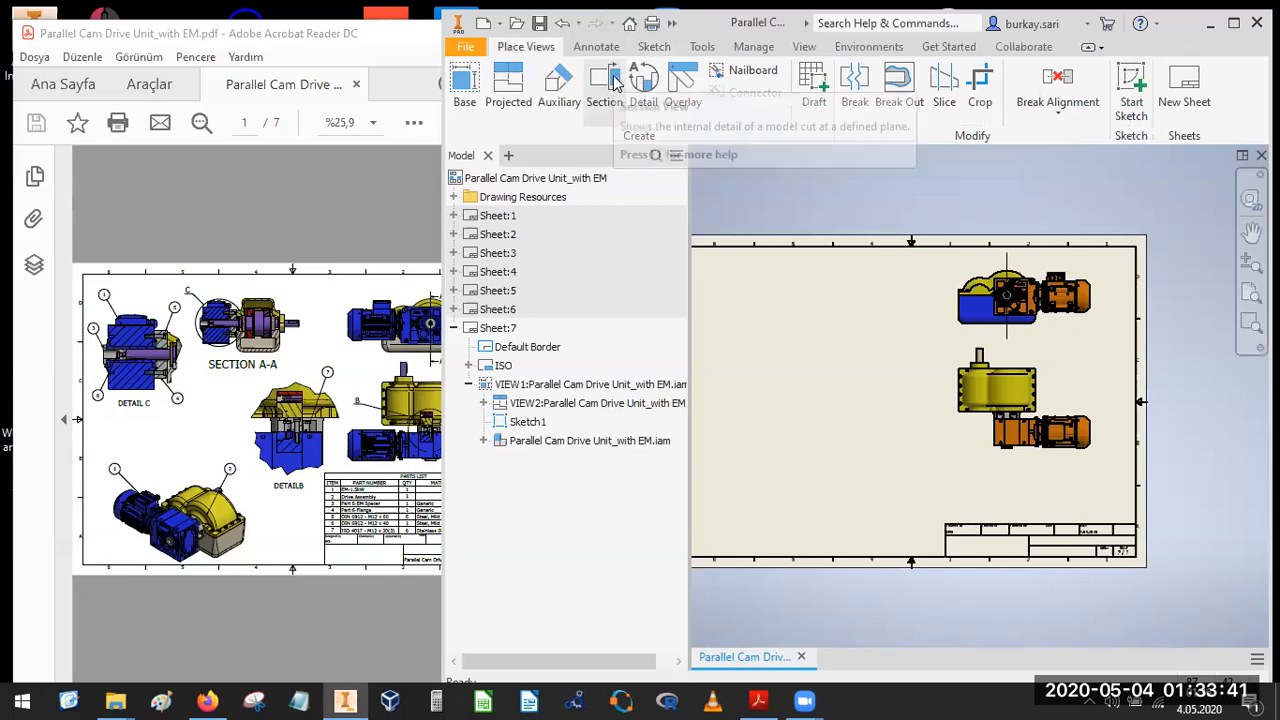
{"action": "left_click", "coordinate": [612, 83]}
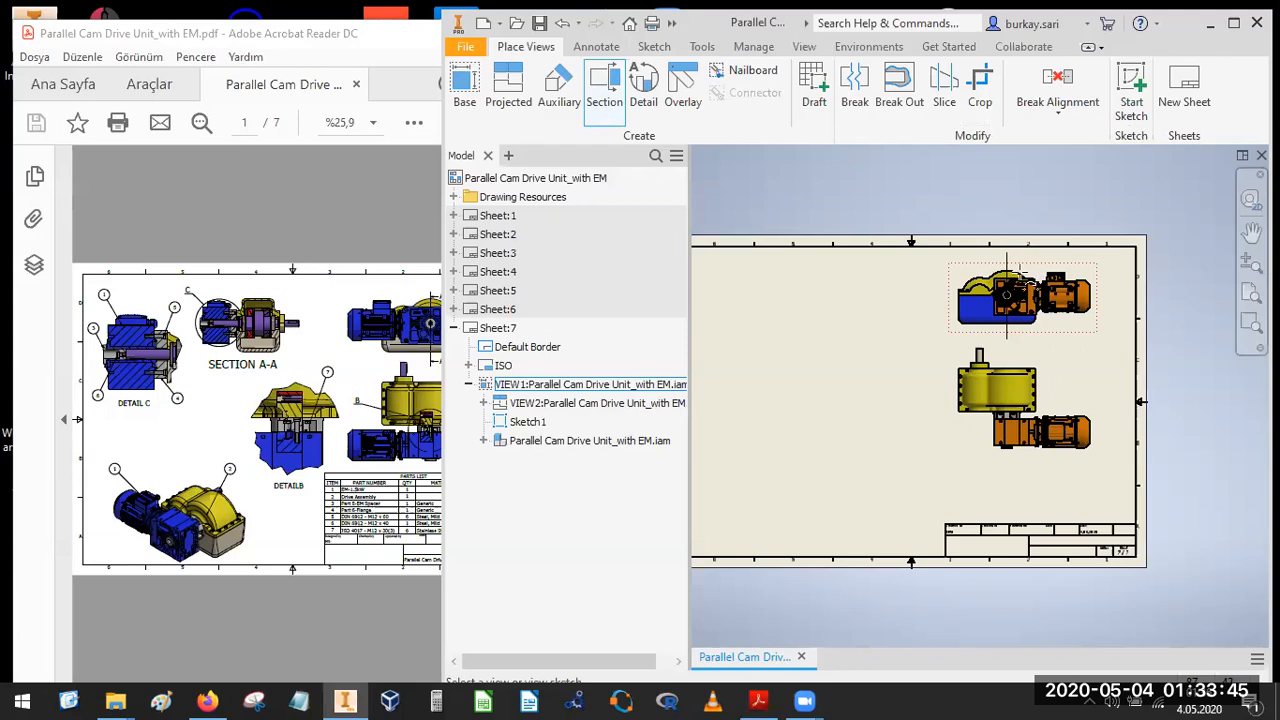
{"action": "key", "text": "Escape"}
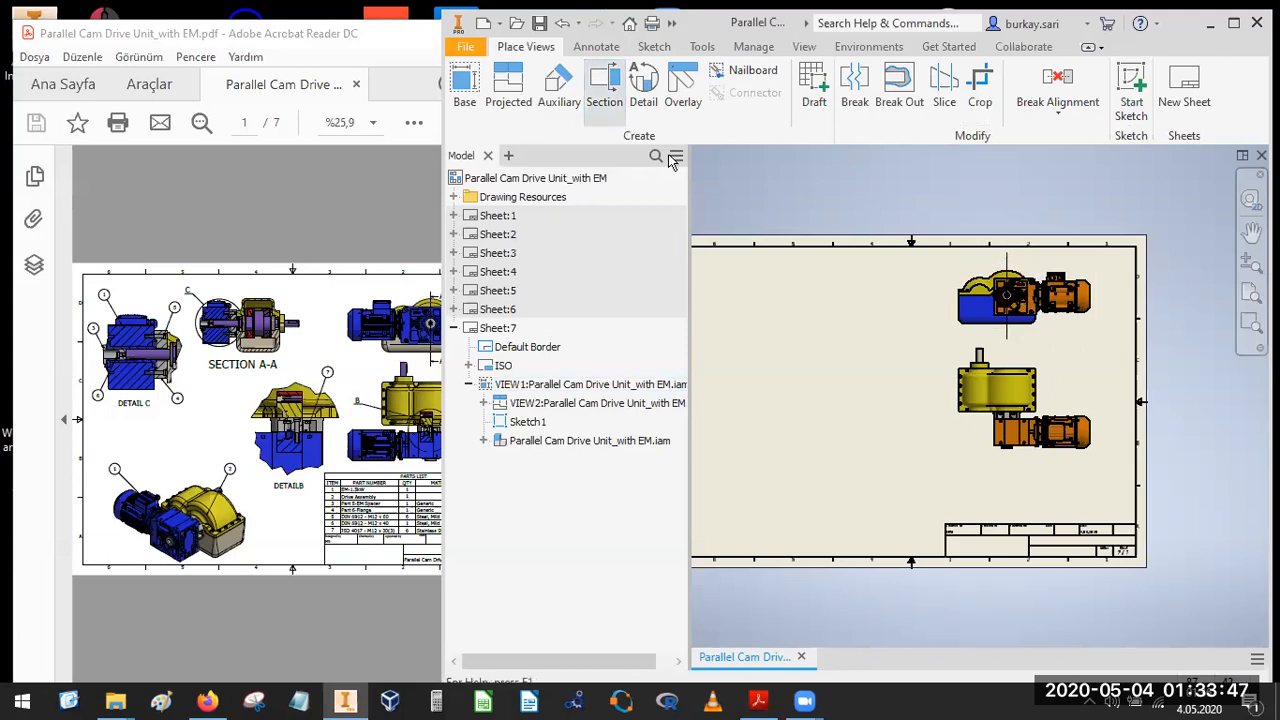
{"action": "left_click", "coordinate": [1010, 268]}
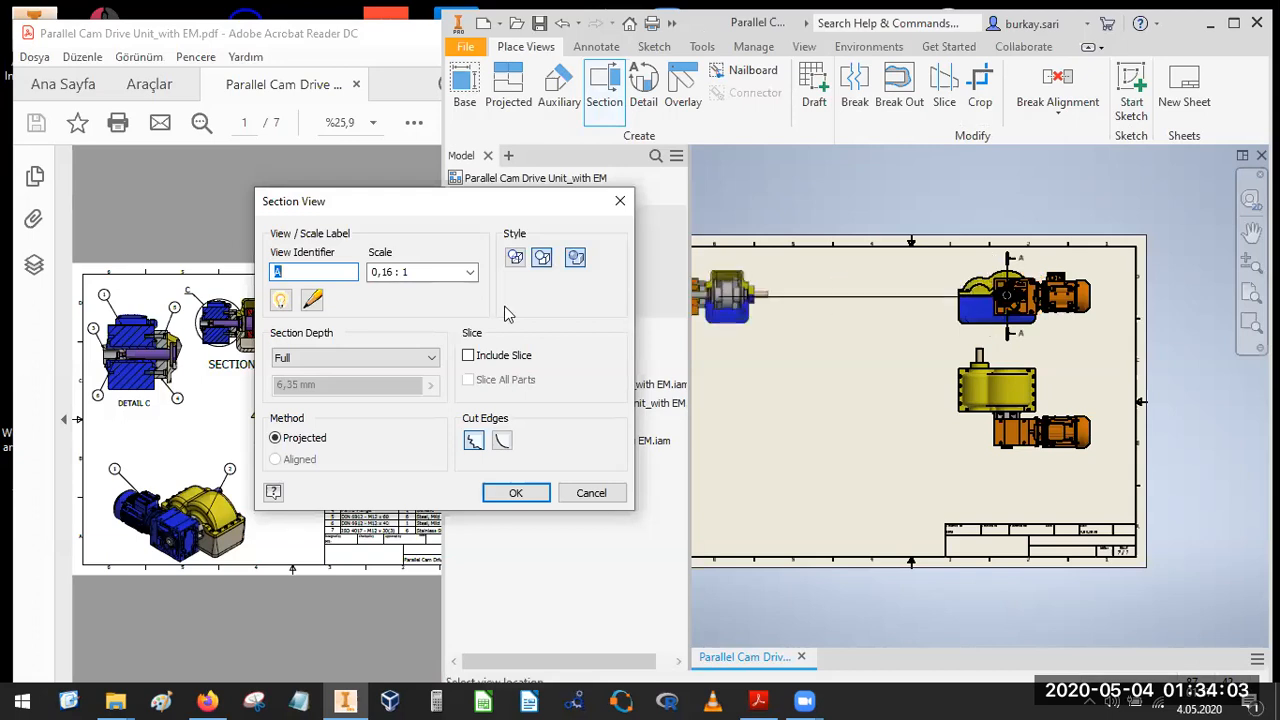
Set the section view's scale to 0,2 : 1 and place it to the left of the base view.
{"action": "left_click", "coordinate": [389, 272]}
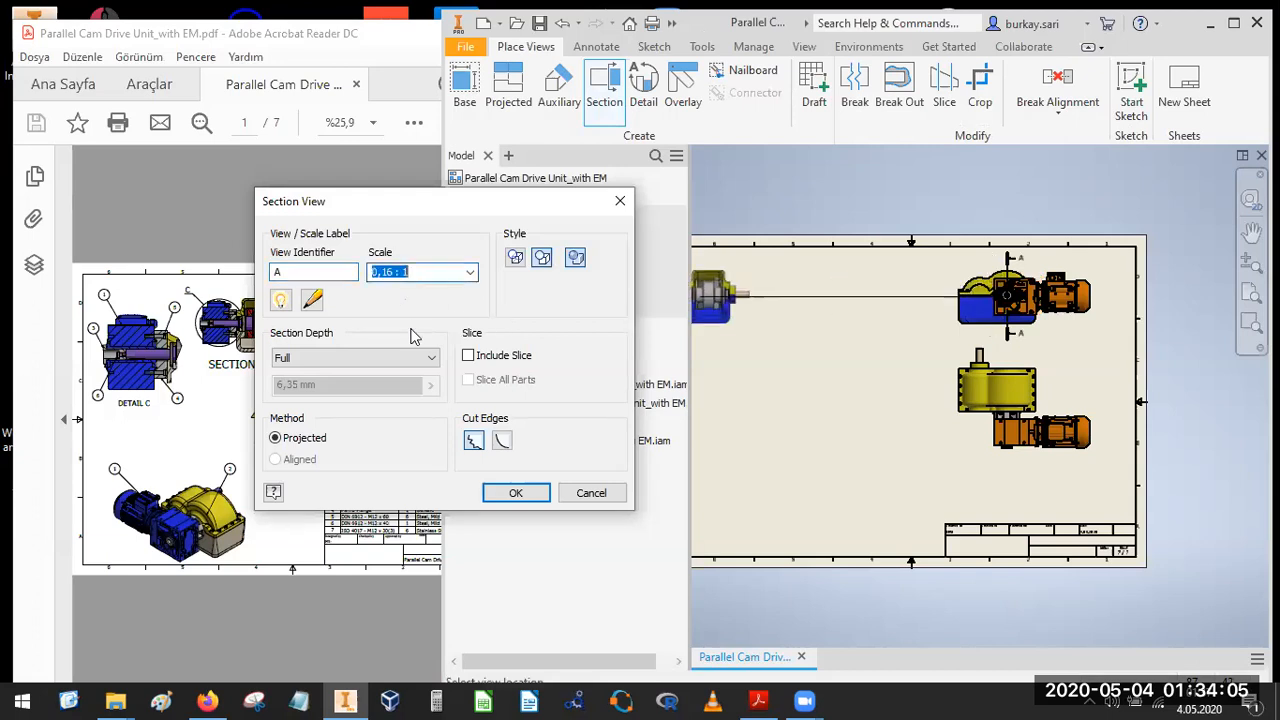
{"action": "left_click", "coordinate": [394, 270]}
{"action": "type", "text": "2"}
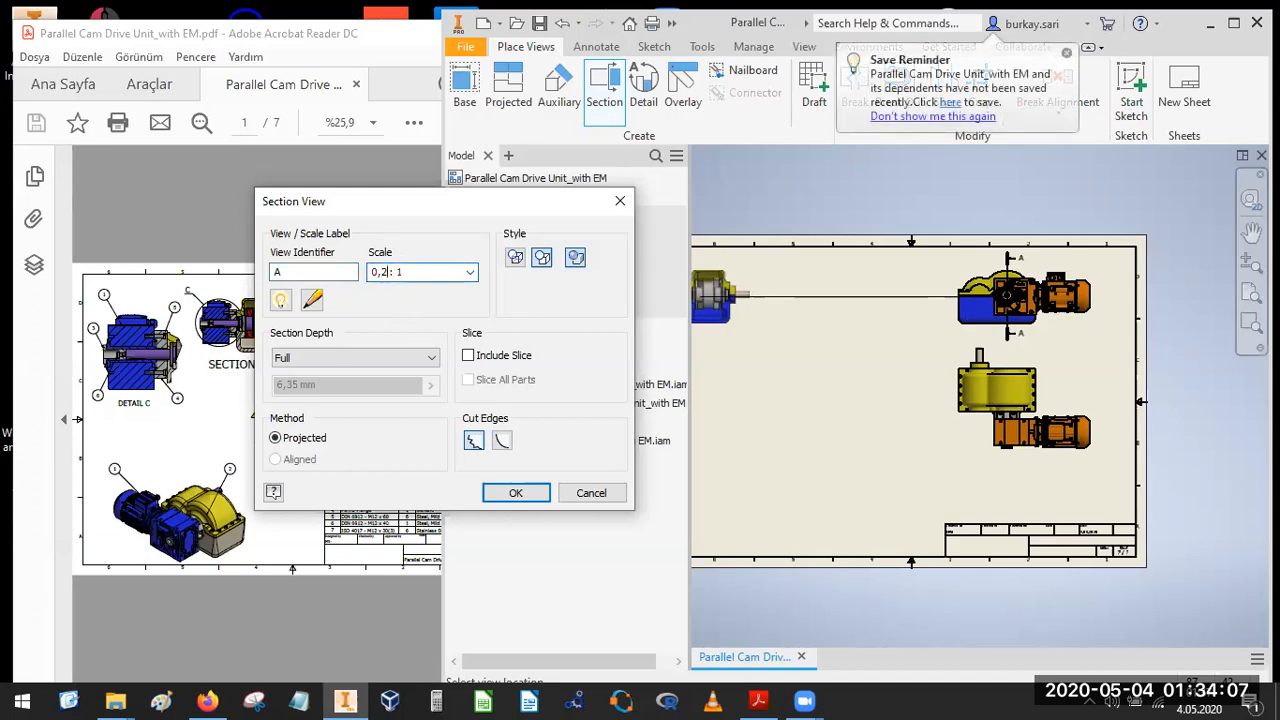
{"action": "key", "text": "Return"}
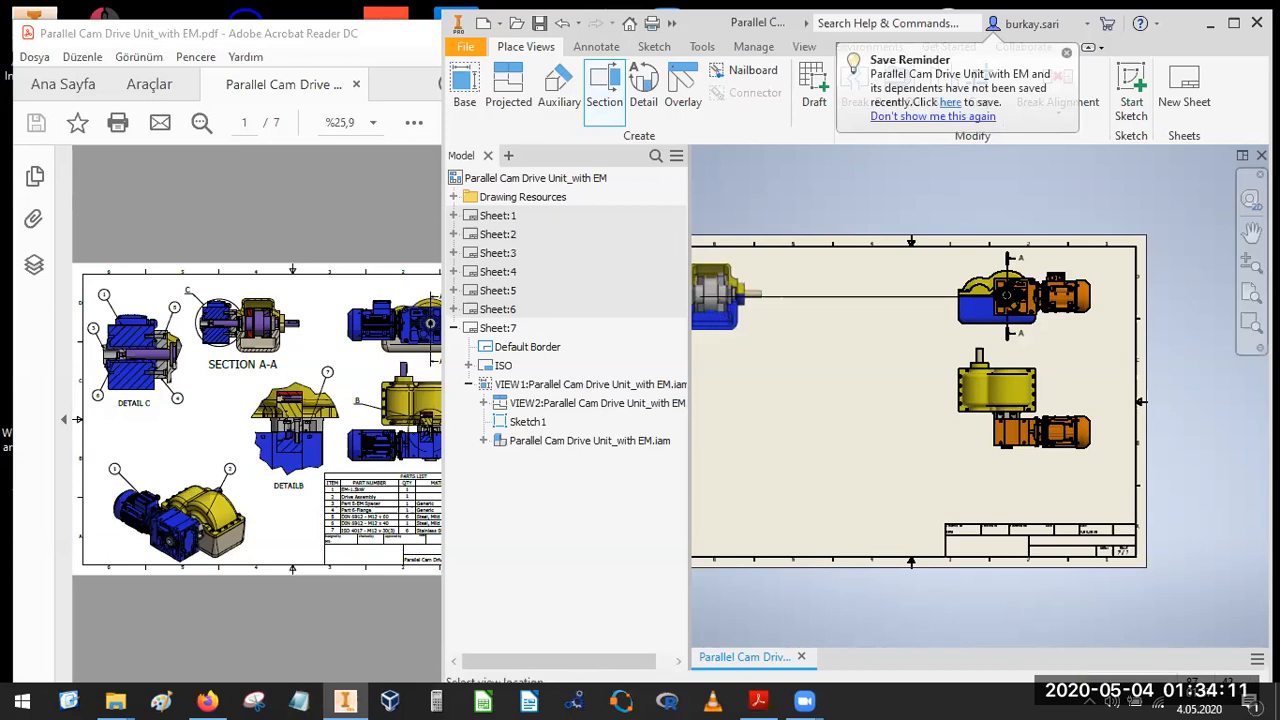
{"action": "left_click", "coordinate": [726, 333]}
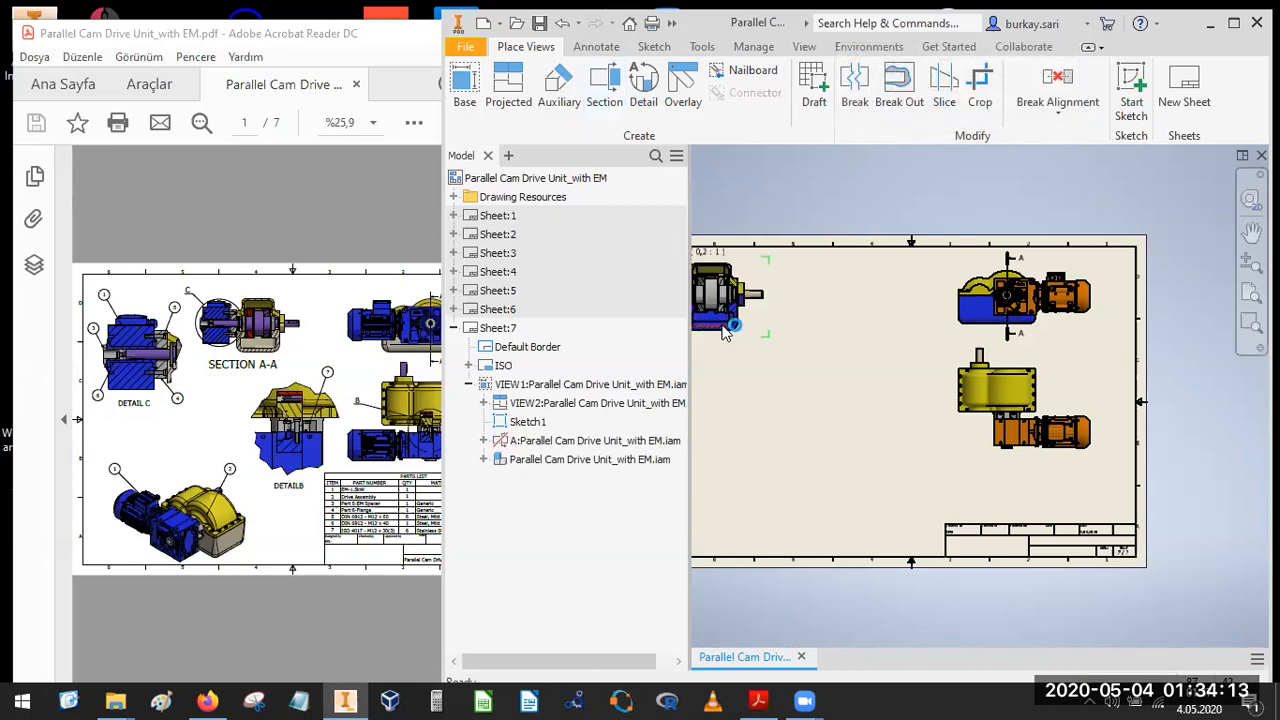
Move section view A-A closer to the base view and select its label.
{"action": "left_click", "coordinate": [743, 337]}
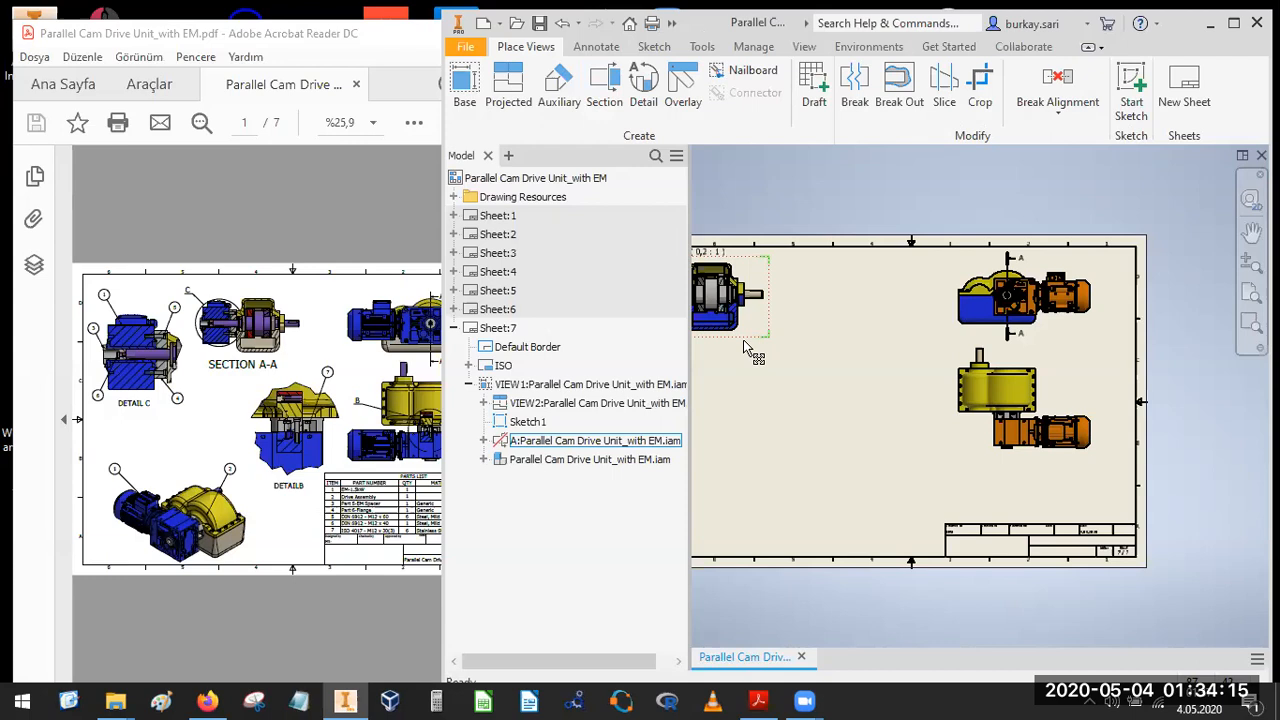
{"action": "left_click_drag", "start_coordinate": [824, 345], "coordinate": [871, 354]}
{"action": "scroll", "coordinate": [835, 280], "scroll_direction": "down", "scroll_amount": 1}
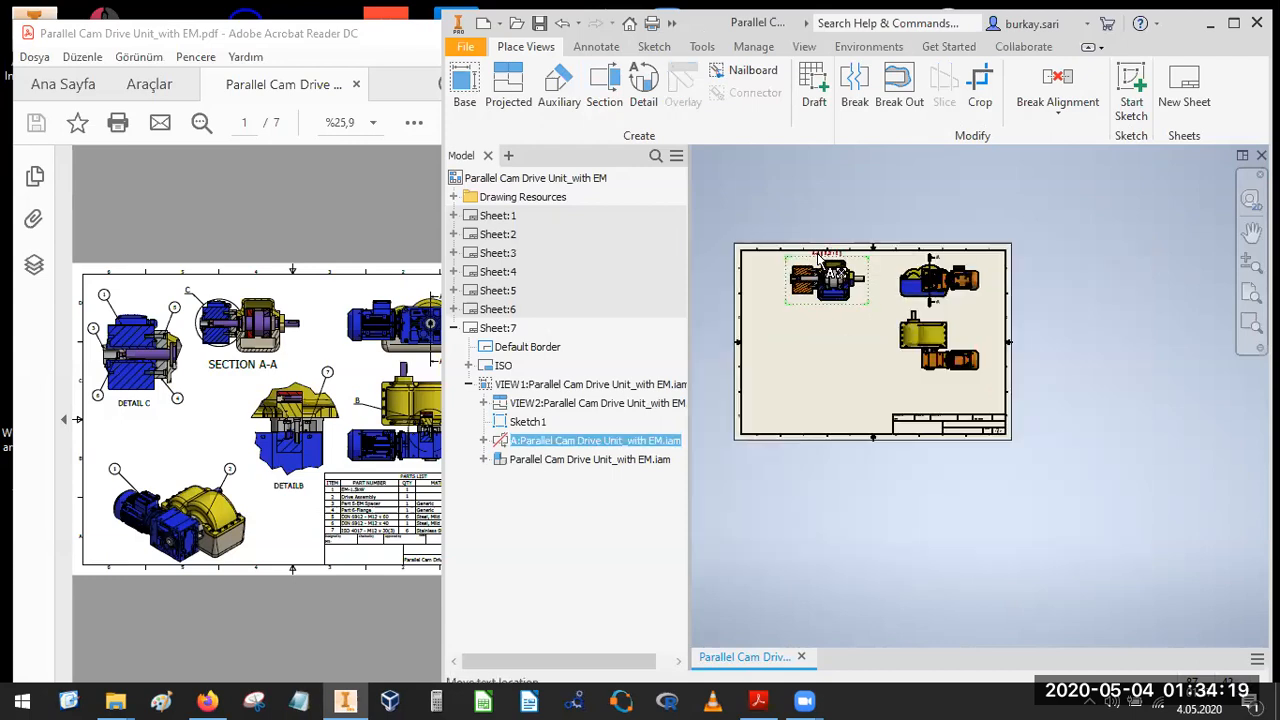
{"action": "scroll", "coordinate": [838, 260], "scroll_direction": "up", "scroll_amount": 3}
{"action": "left_click", "coordinate": [829, 256]}
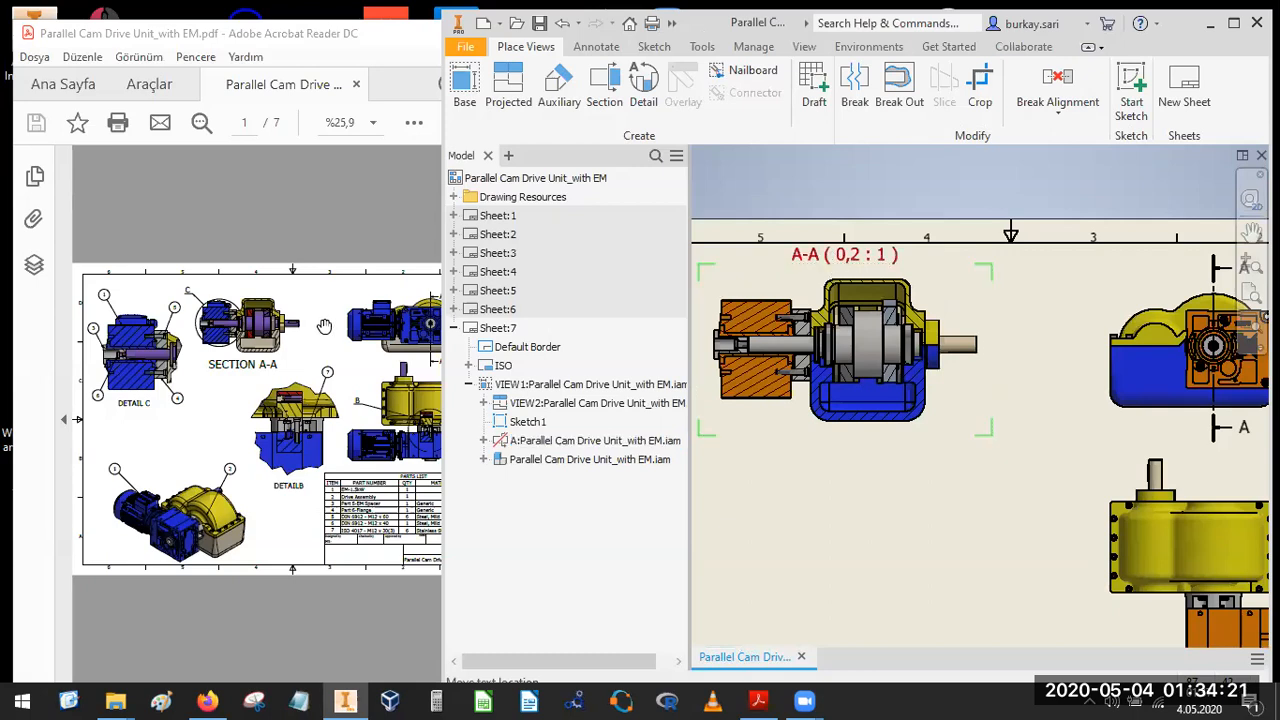
Move section view A-A's label below the view, remove its scale text, and put SECTION on a separate line above A-A.
{"action": "left_click_drag", "start_coordinate": [835, 258], "coordinate": [826, 462]}
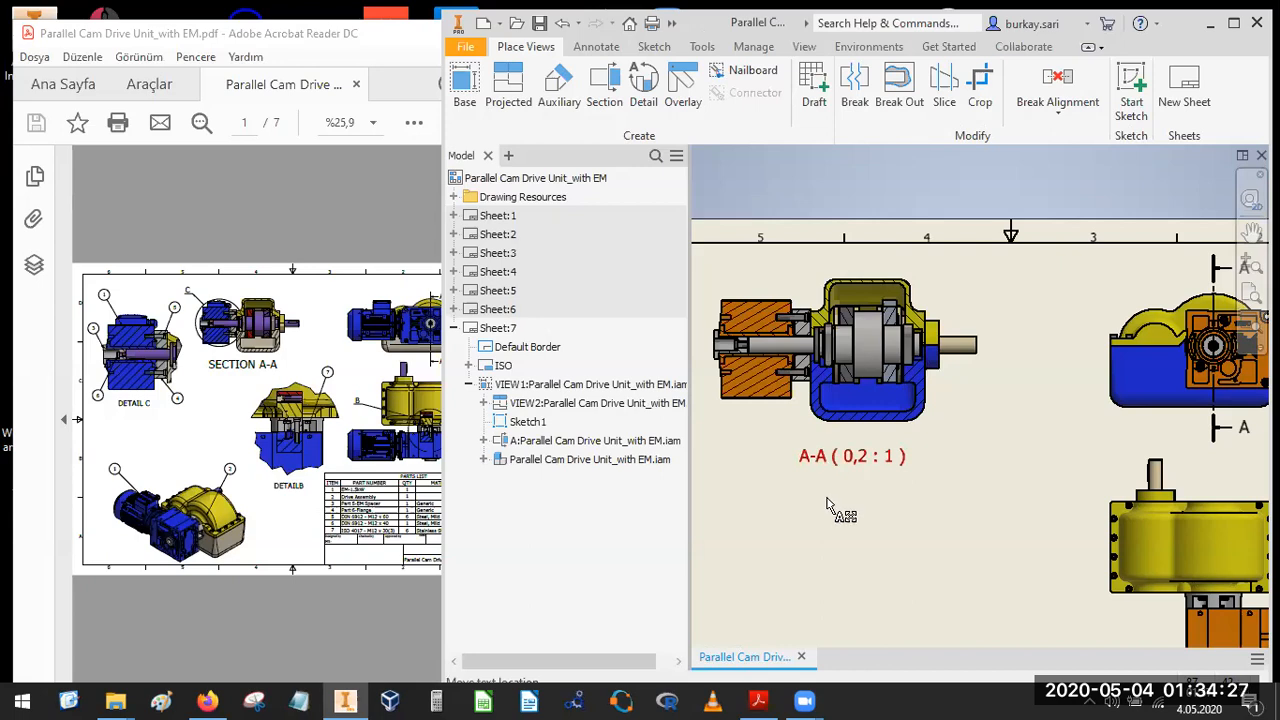
{"action": "double_click", "coordinate": [826, 455]}
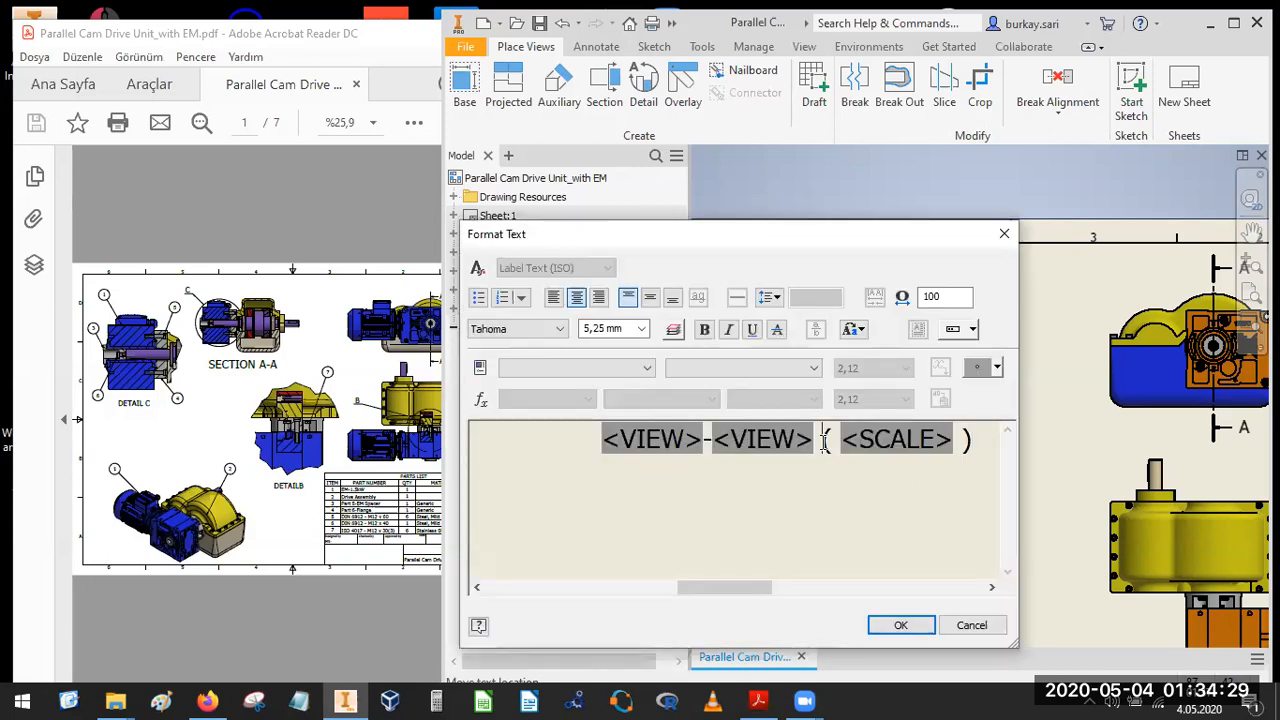
{"action": "left_click_drag", "start_coordinate": [823, 442], "coordinate": [1000, 450]}
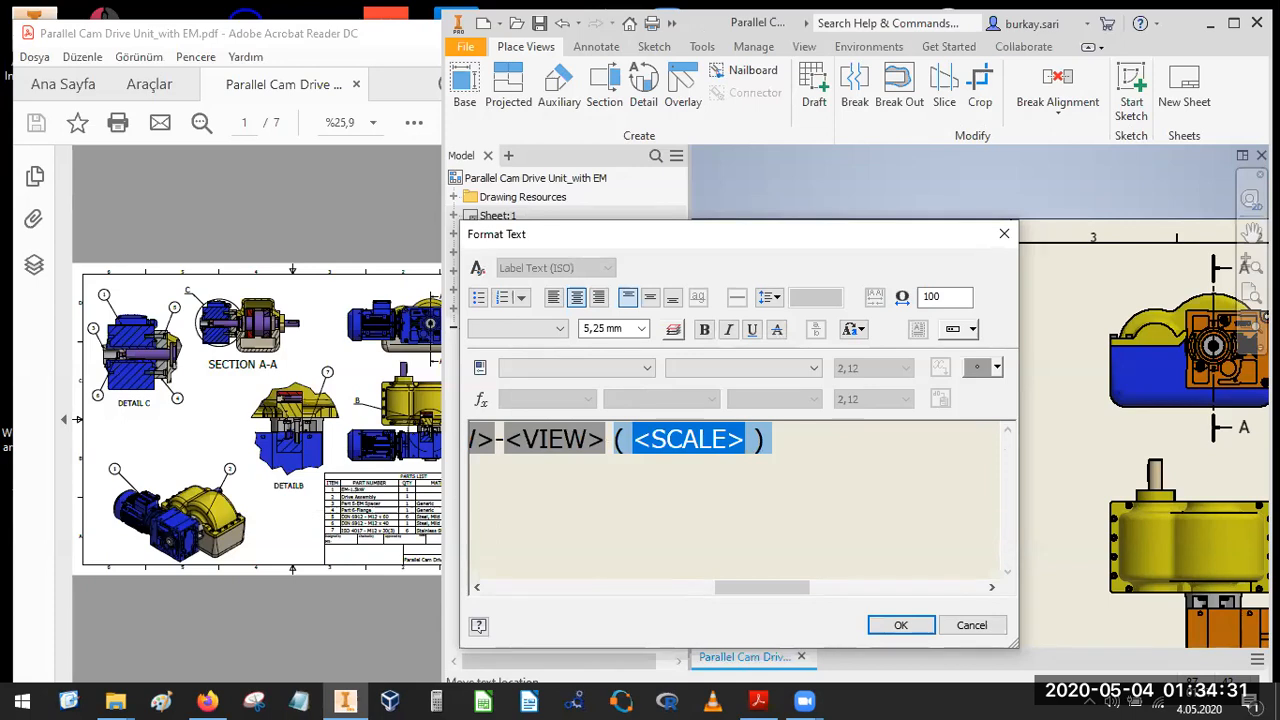
{"action": "key", "text": "Delete"}
{"action": "key", "text": "BackSpace"}
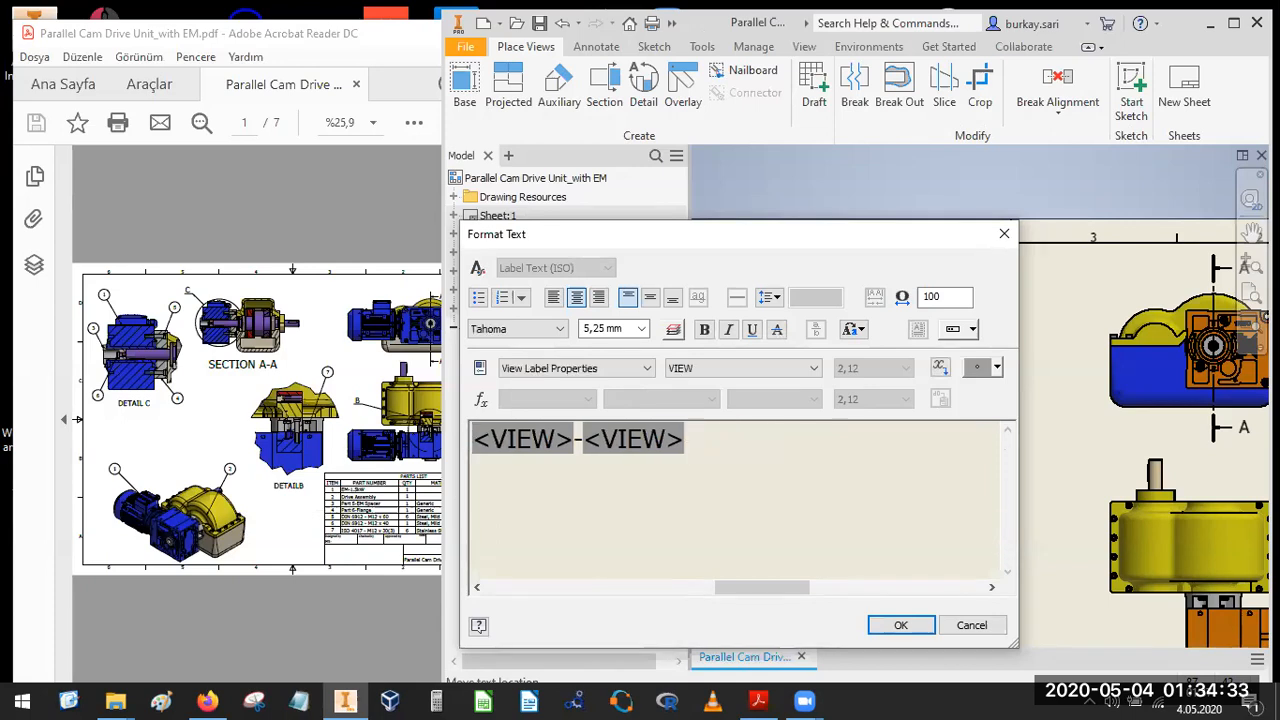
{"action": "type", "text": "SECT"}
{"action": "type", "text": "ION"}
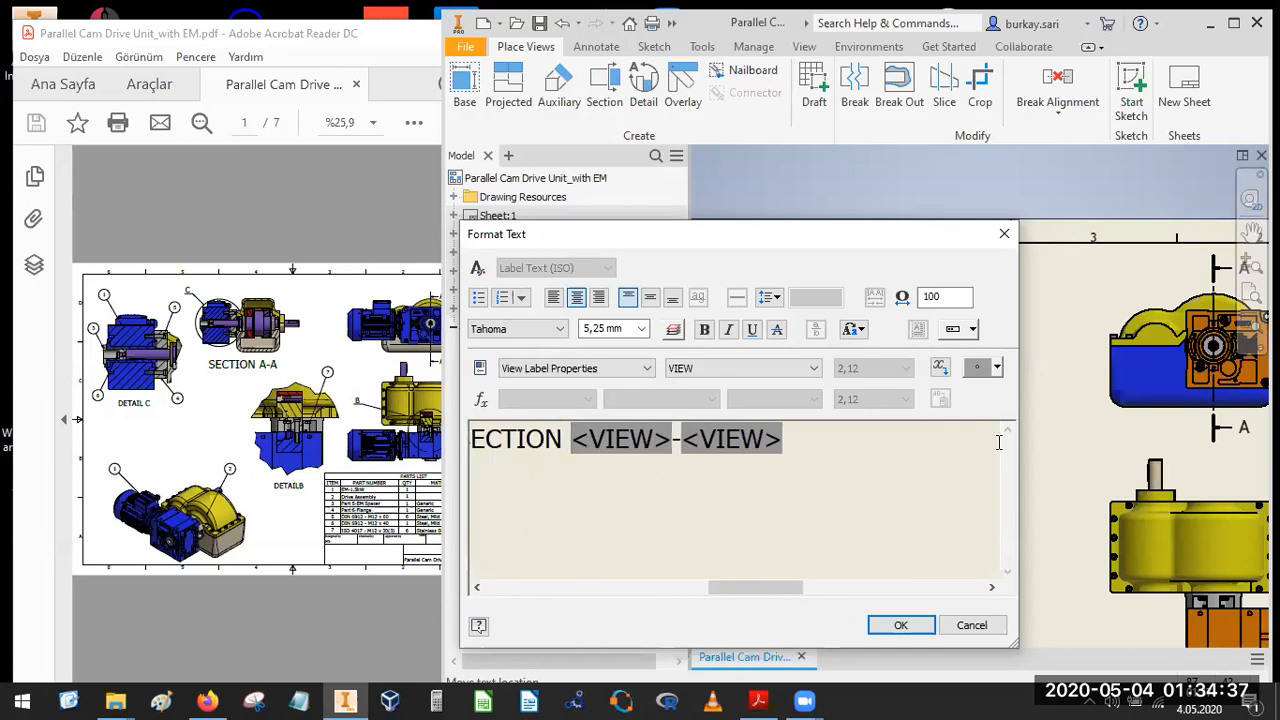
{"action": "key", "text": "Return"}
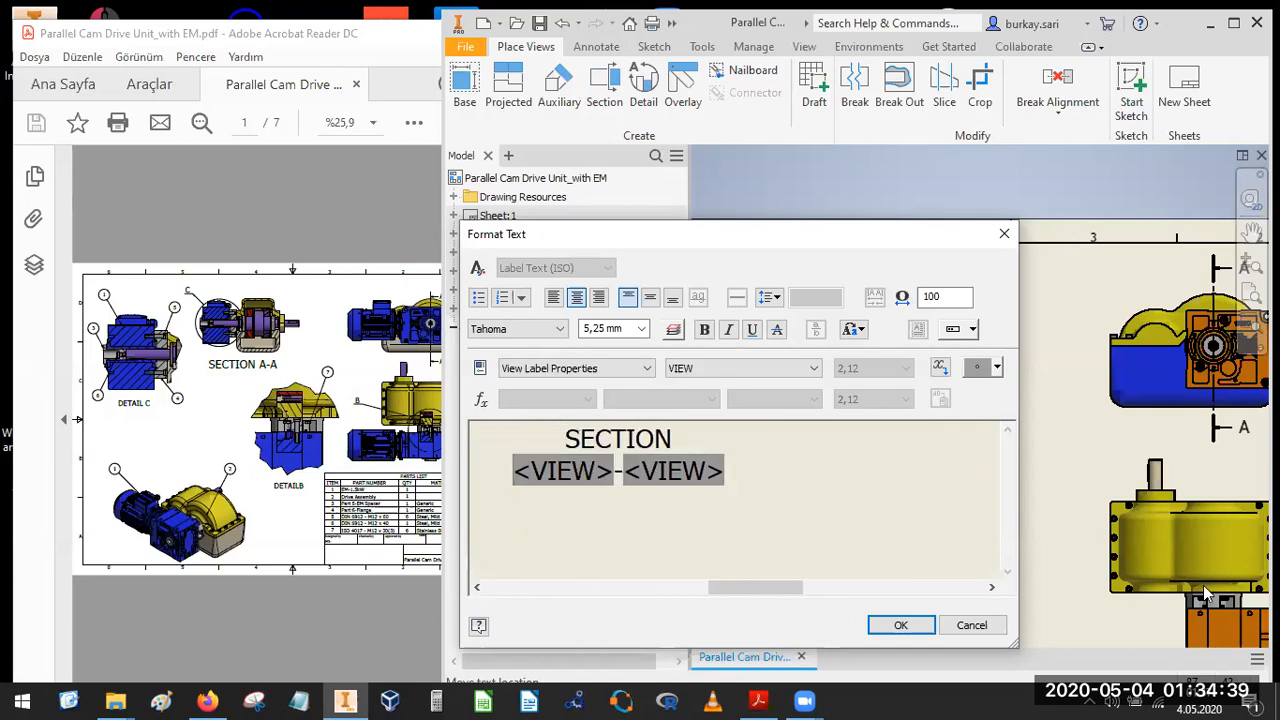
{"action": "left_click", "coordinate": [899, 624]}
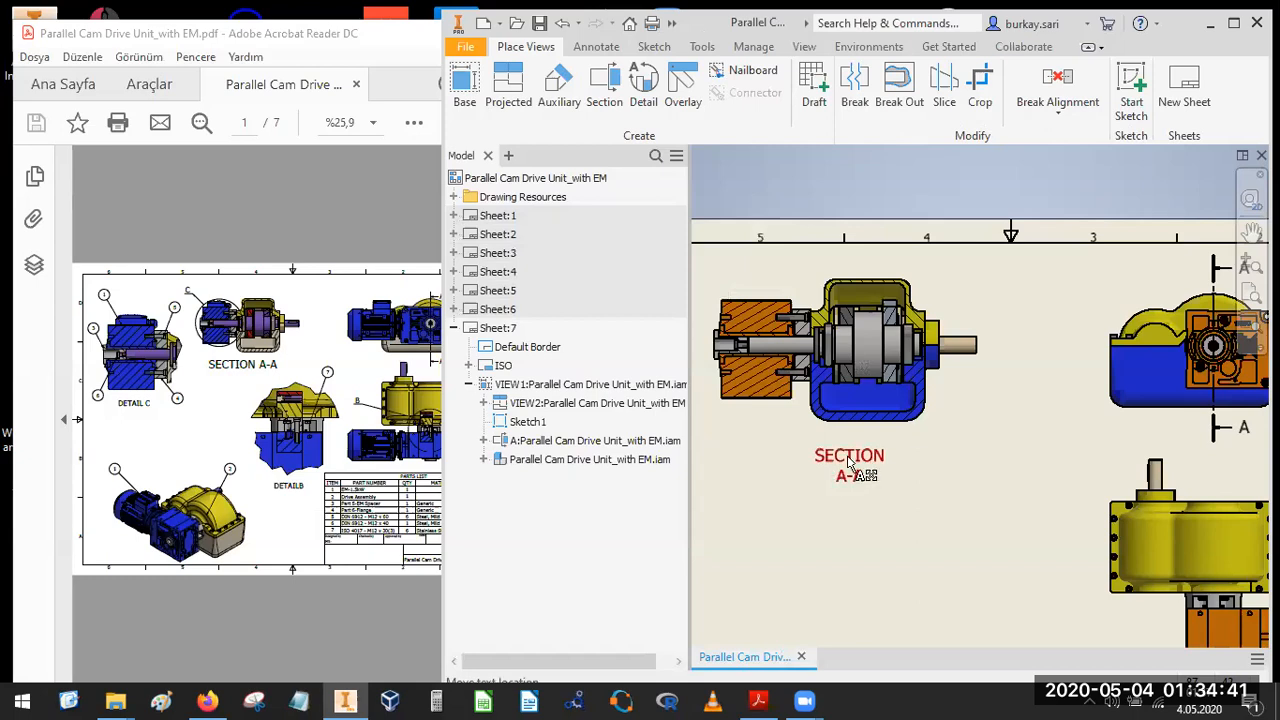
Examine the detail views, the projected view and the parts list in the reference PDF.
{"action": "middle_click_drag", "start_coordinate": [906, 437], "coordinate": [1030, 430]}
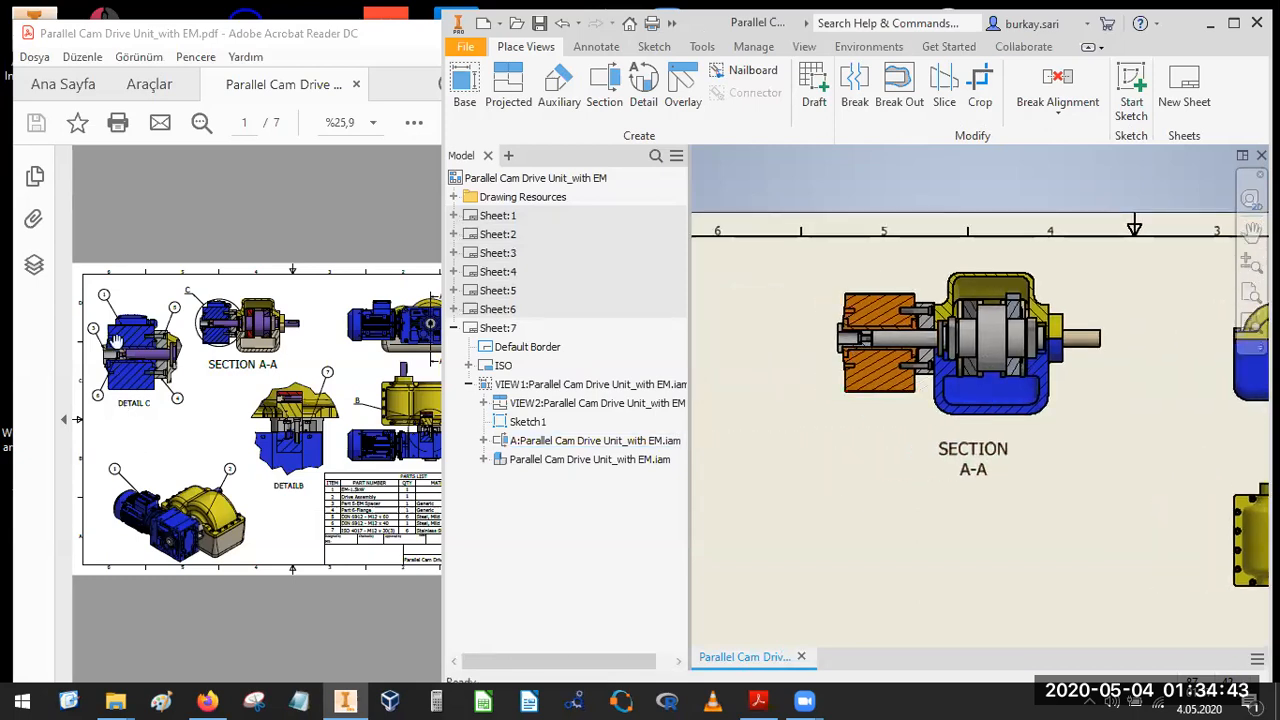
{"action": "left_click", "coordinate": [124, 392]}
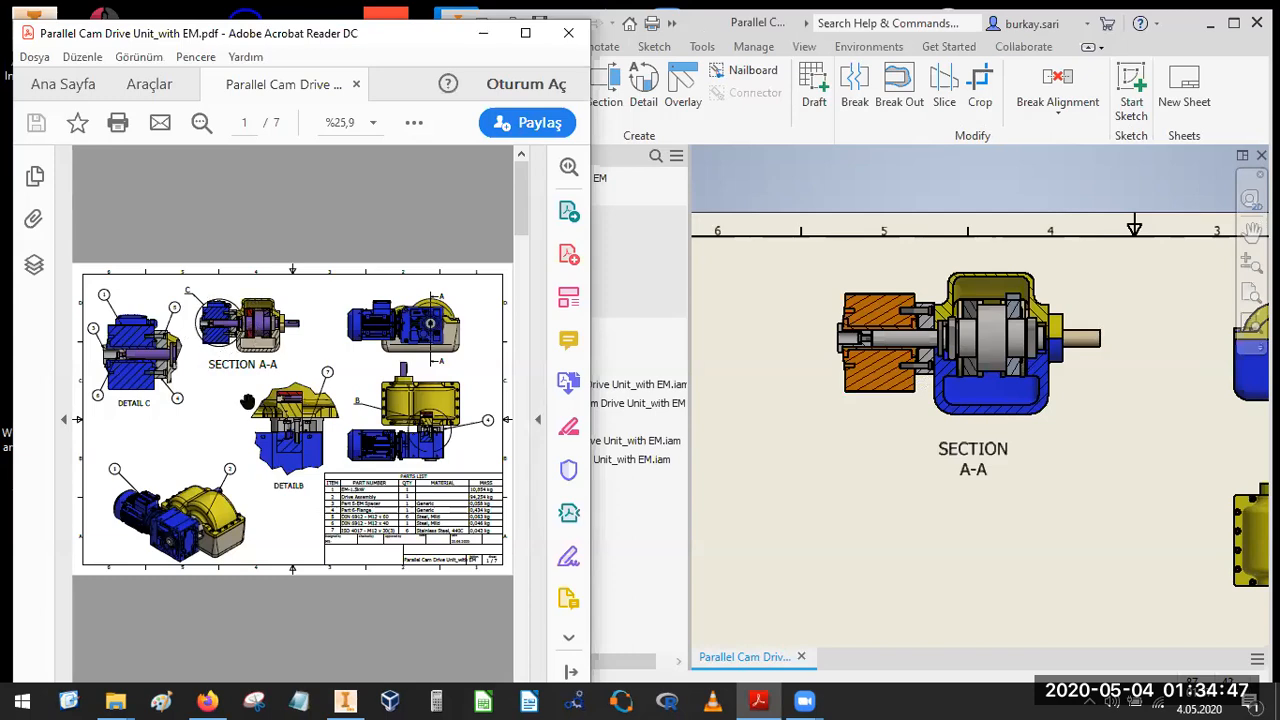
{"action": "left_click", "coordinate": [791, 461]}
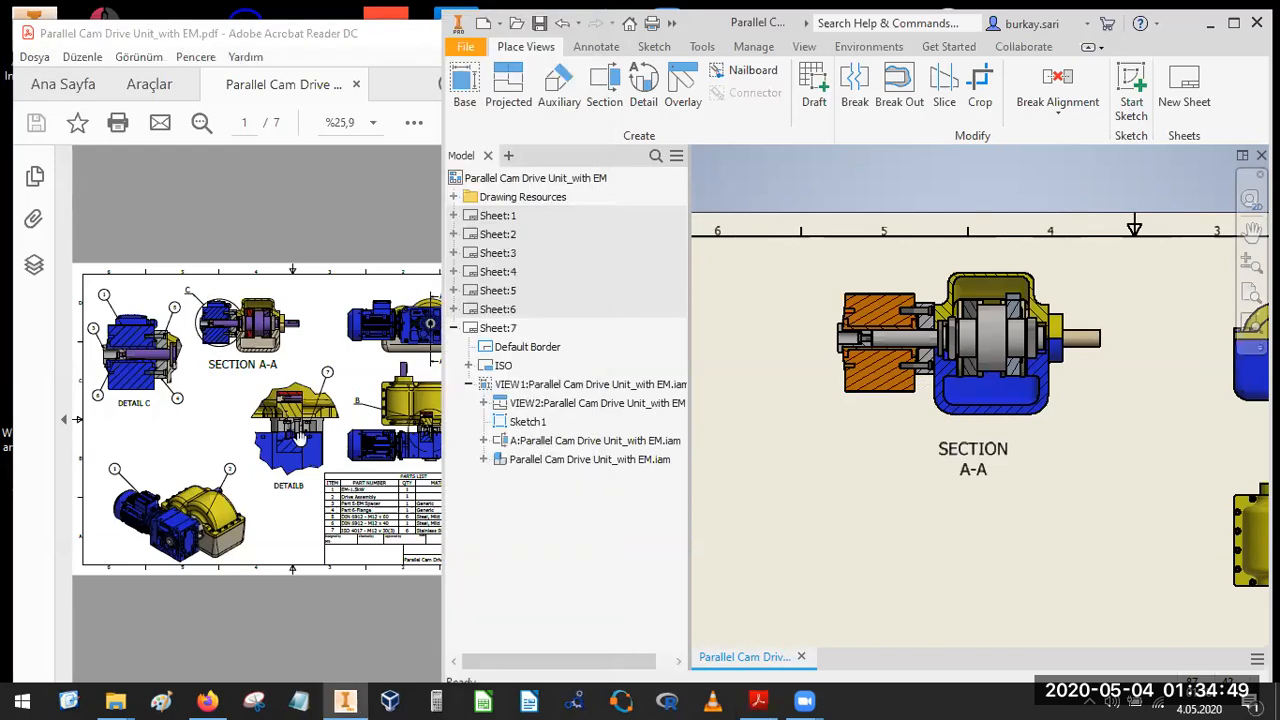
{"action": "left_click", "coordinate": [343, 438]}
{"action": "scroll", "coordinate": [455, 447], "scroll_direction": "up", "scroll_amount": 3, "text": "ctrl"}
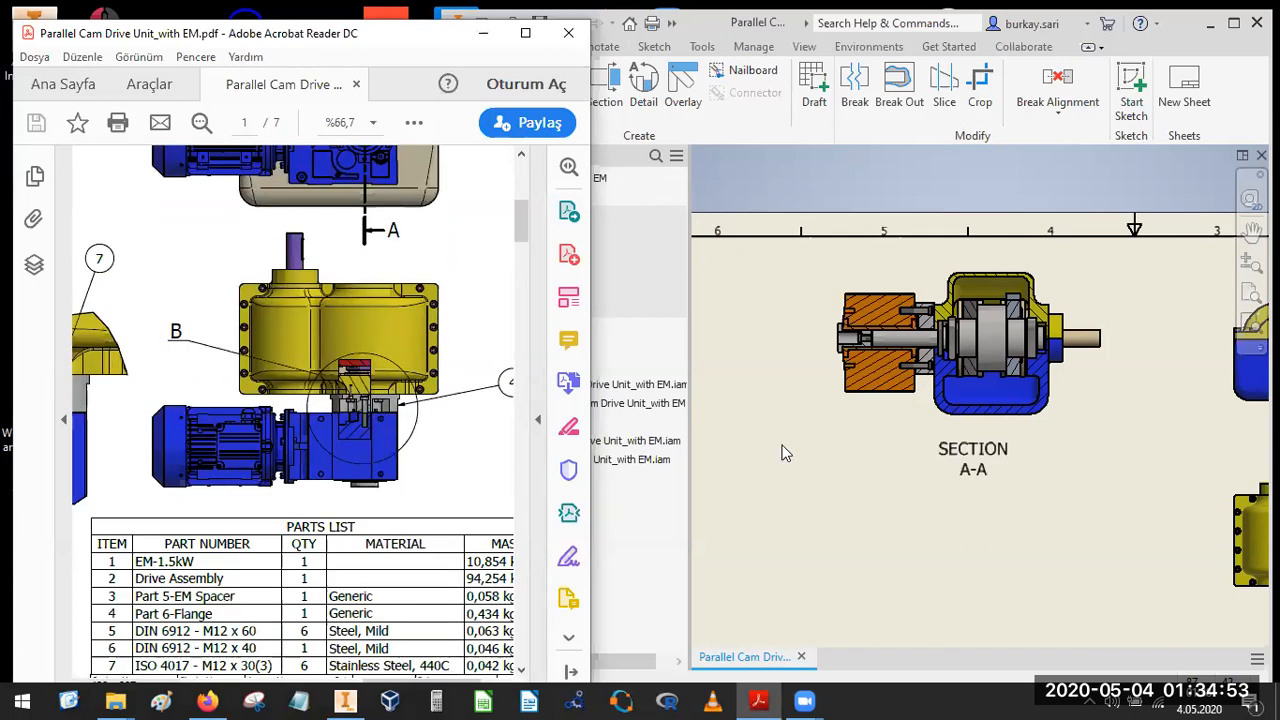
{"action": "left_click", "coordinate": [819, 455]}
Create a Structured, First Level parts list from section view A-A, enabling its BOM view, and place it below that view.
{"action": "scroll", "coordinate": [820, 457], "scroll_direction": "down", "scroll_amount": 5}
{"action": "middle_click_drag", "start_coordinate": [911, 476], "coordinate": [783, 397]}
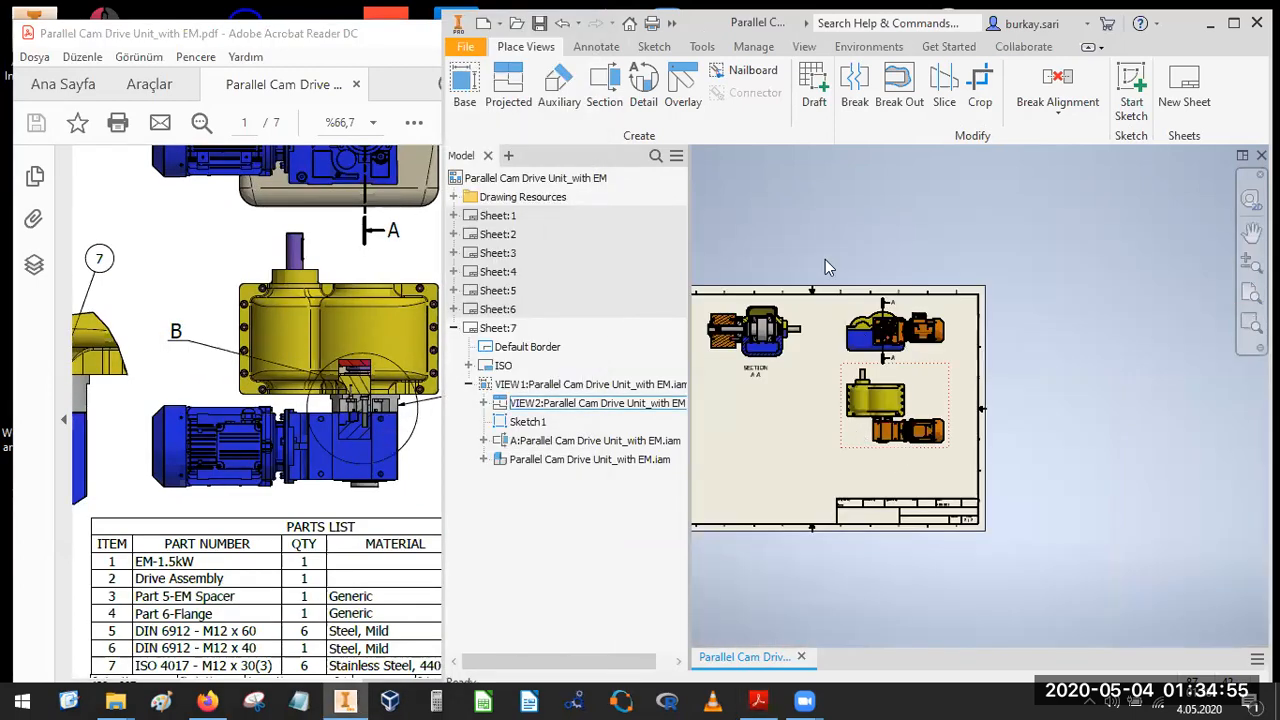
{"action": "left_click", "coordinate": [590, 47]}
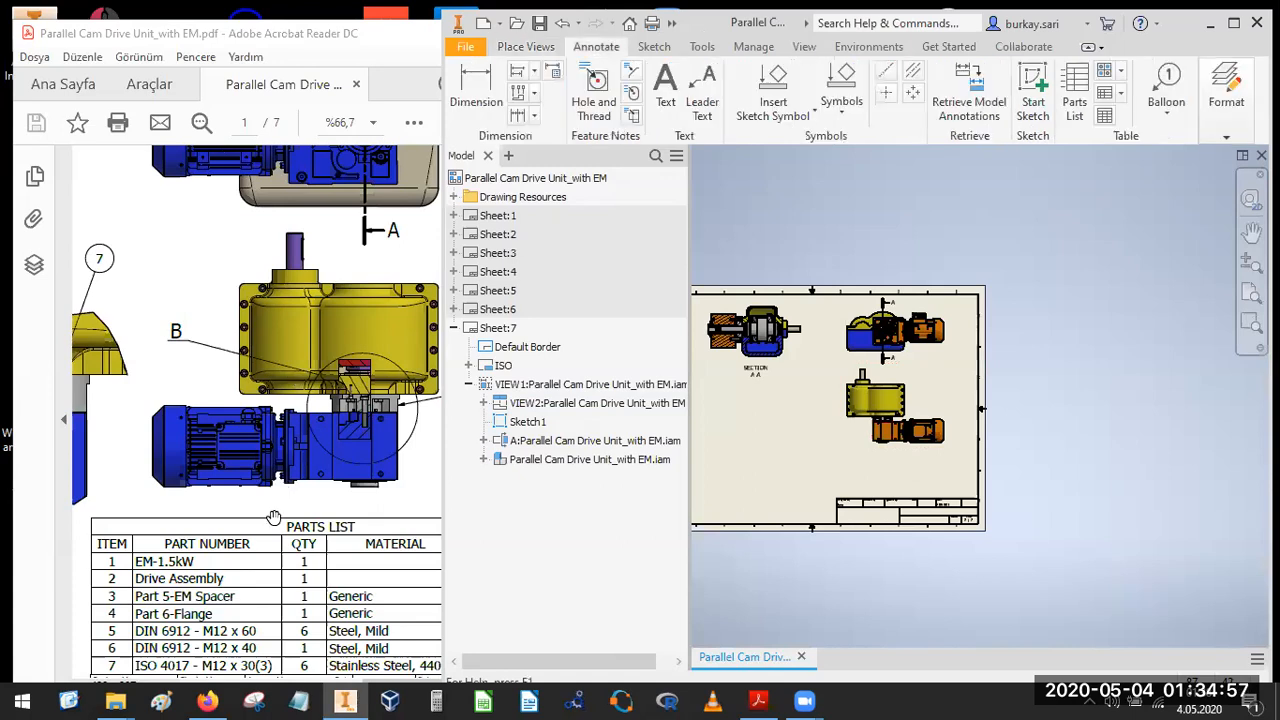
{"action": "left_click", "coordinate": [1074, 90]}
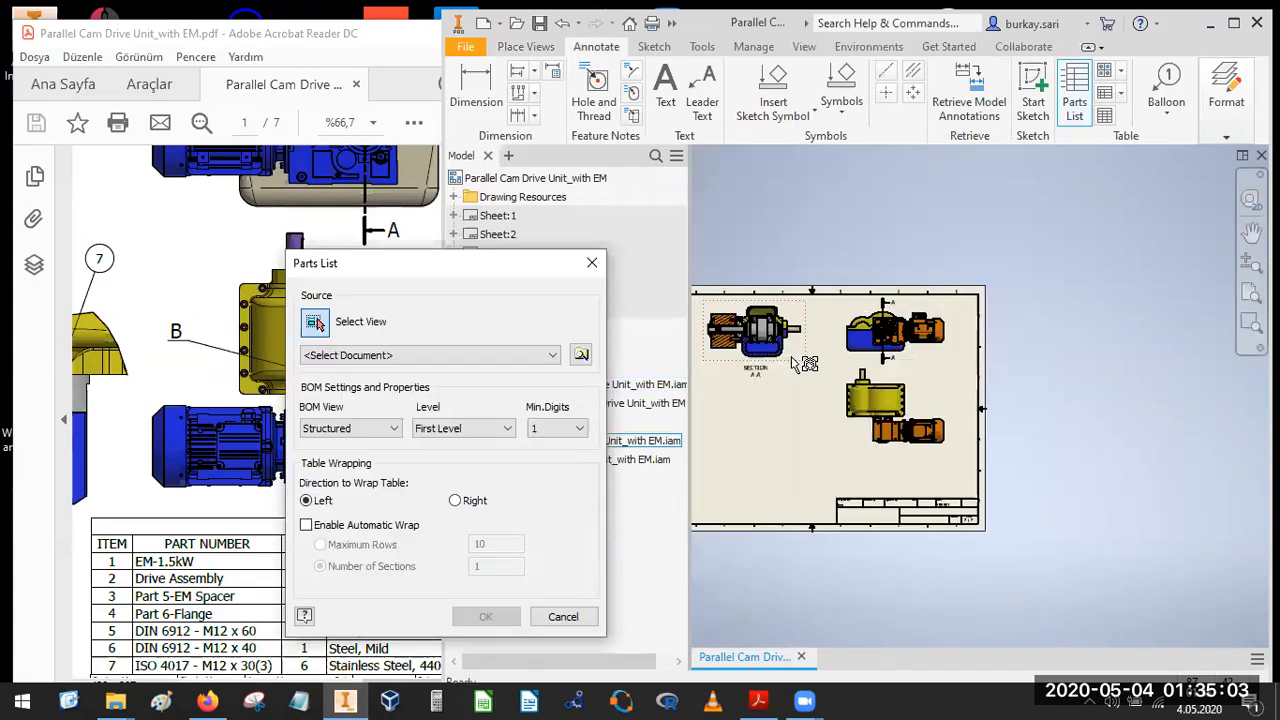
{"action": "left_click", "coordinate": [797, 363]}
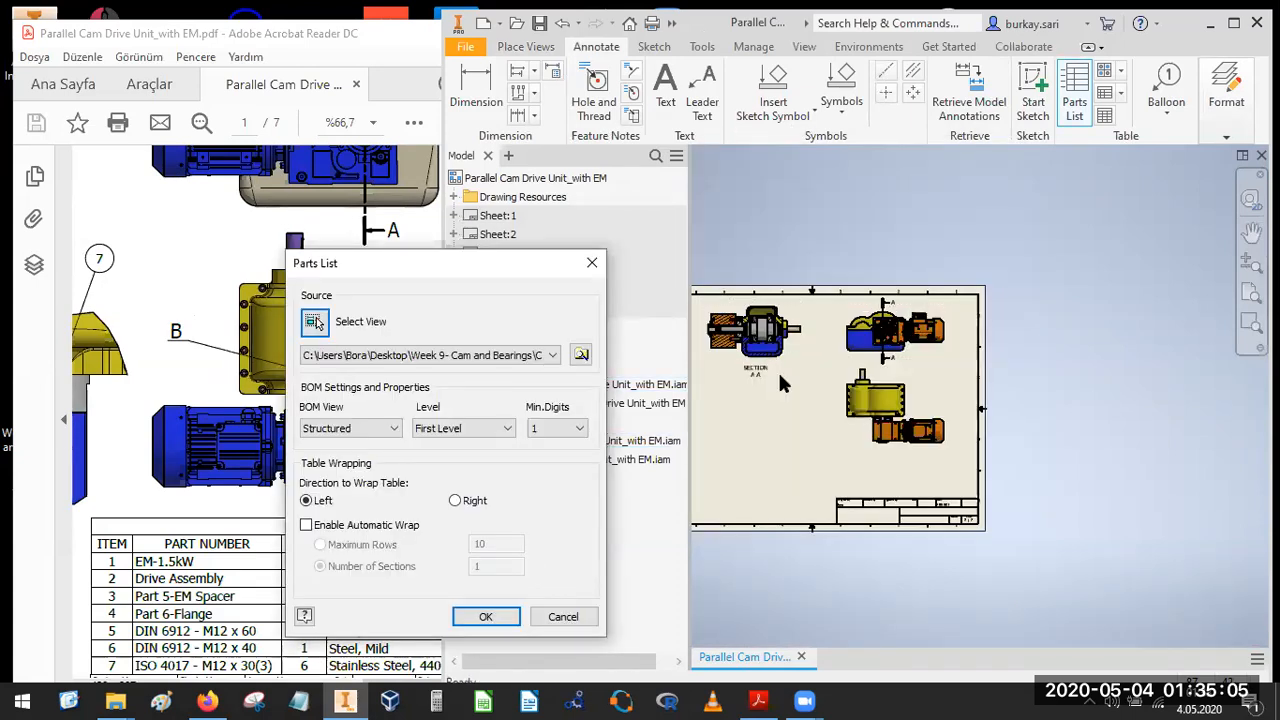
{"action": "left_click", "coordinate": [485, 614]}
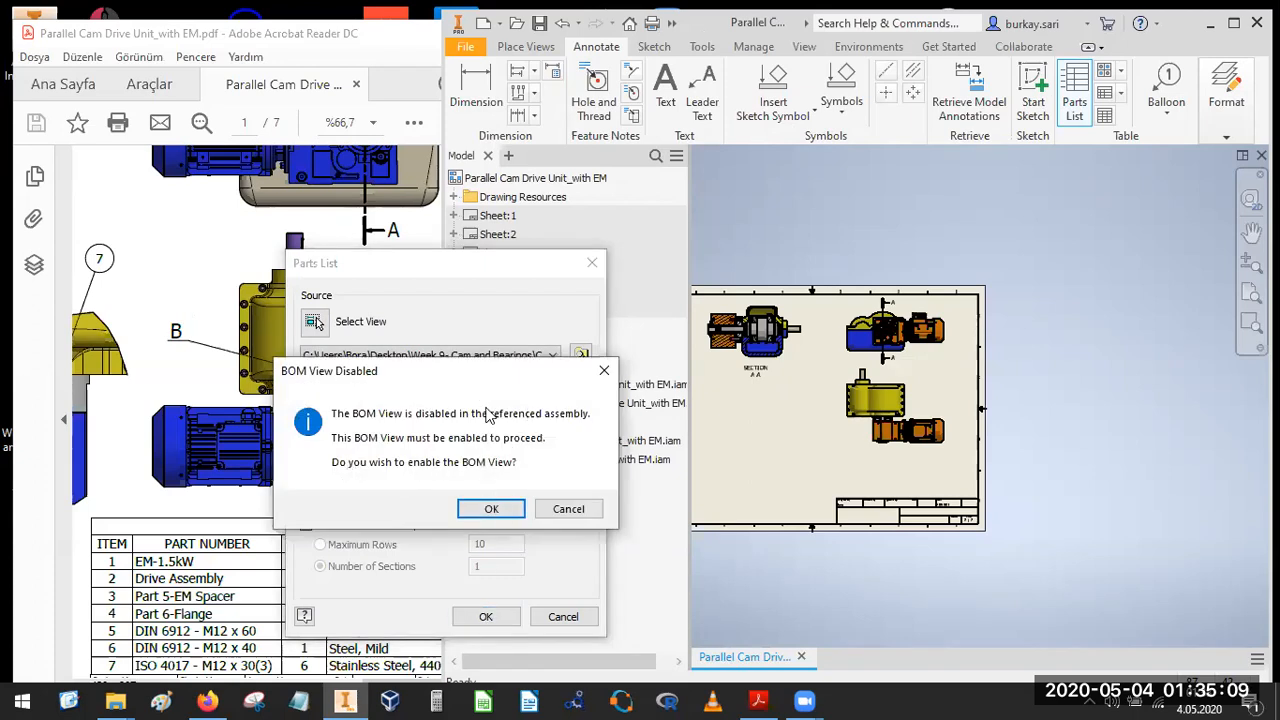
{"action": "left_click", "coordinate": [482, 509]}
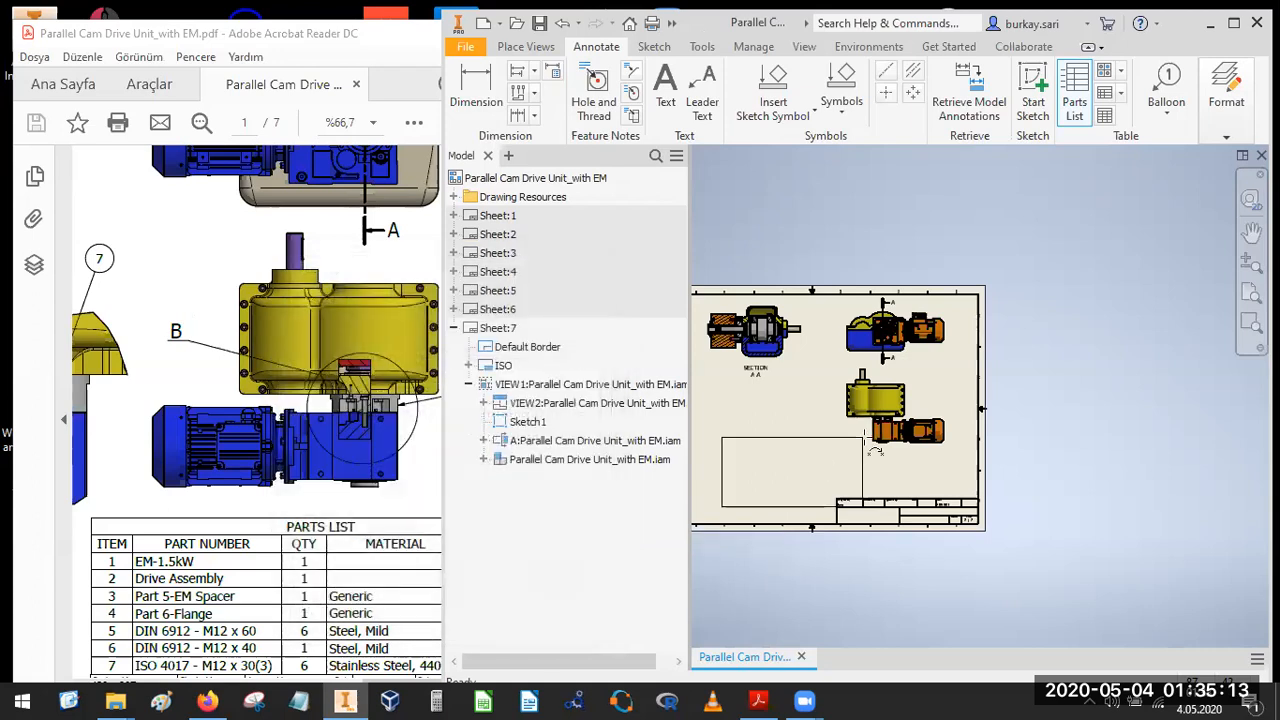
{"action": "left_click", "coordinate": [842, 417]}
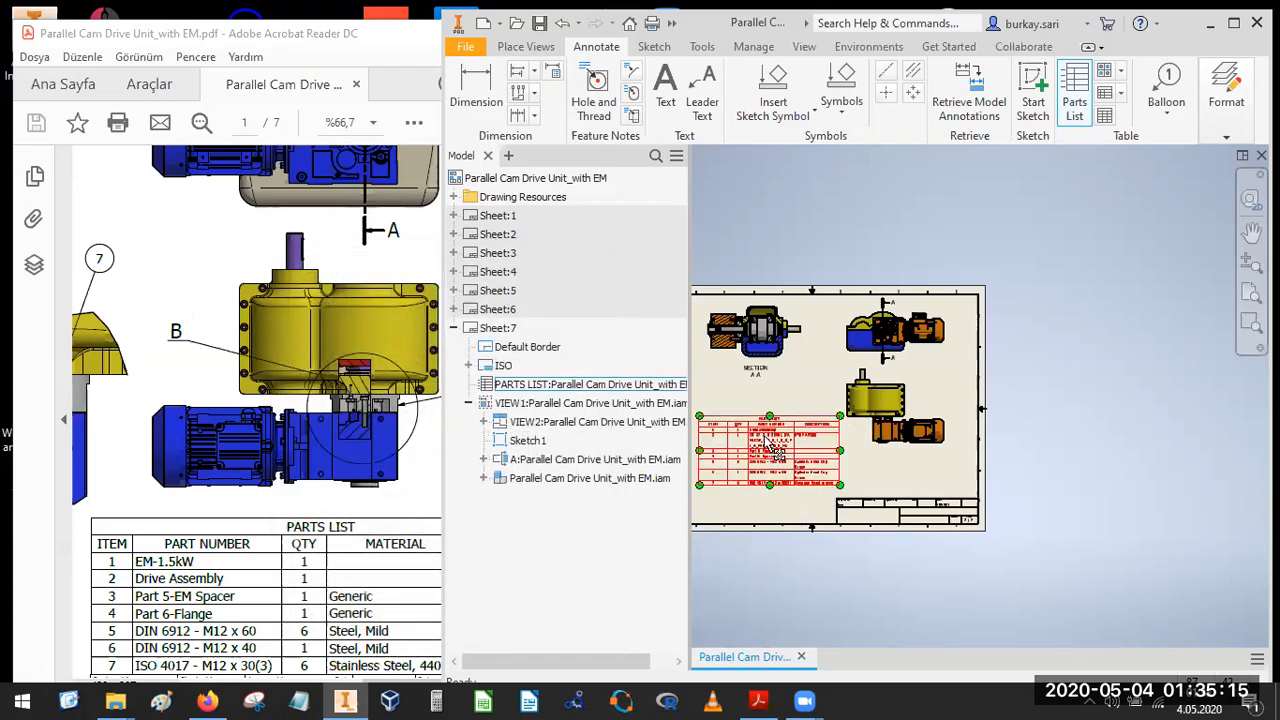
Open the placed parts list for editing and compare its columns with the parts list in the reference PDF.
{"action": "scroll", "coordinate": [778, 452], "scroll_direction": "up", "scroll_amount": 3}
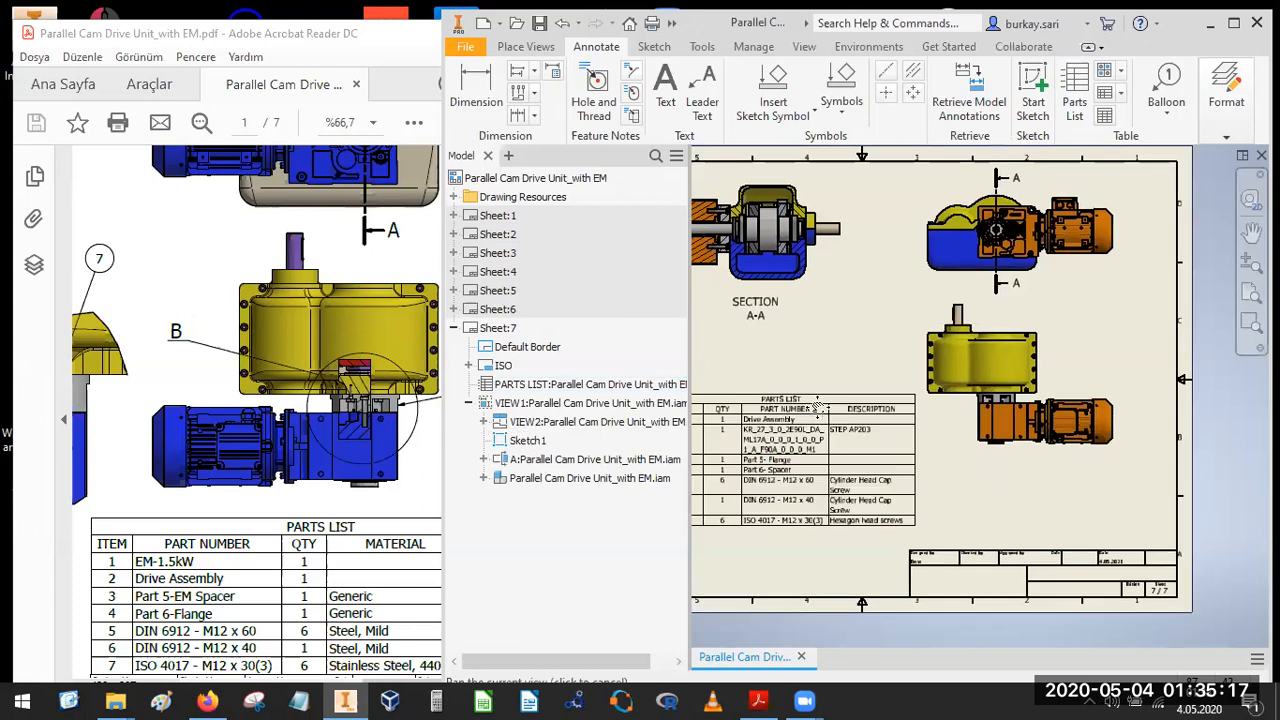
{"action": "left_click", "coordinate": [296, 512]}
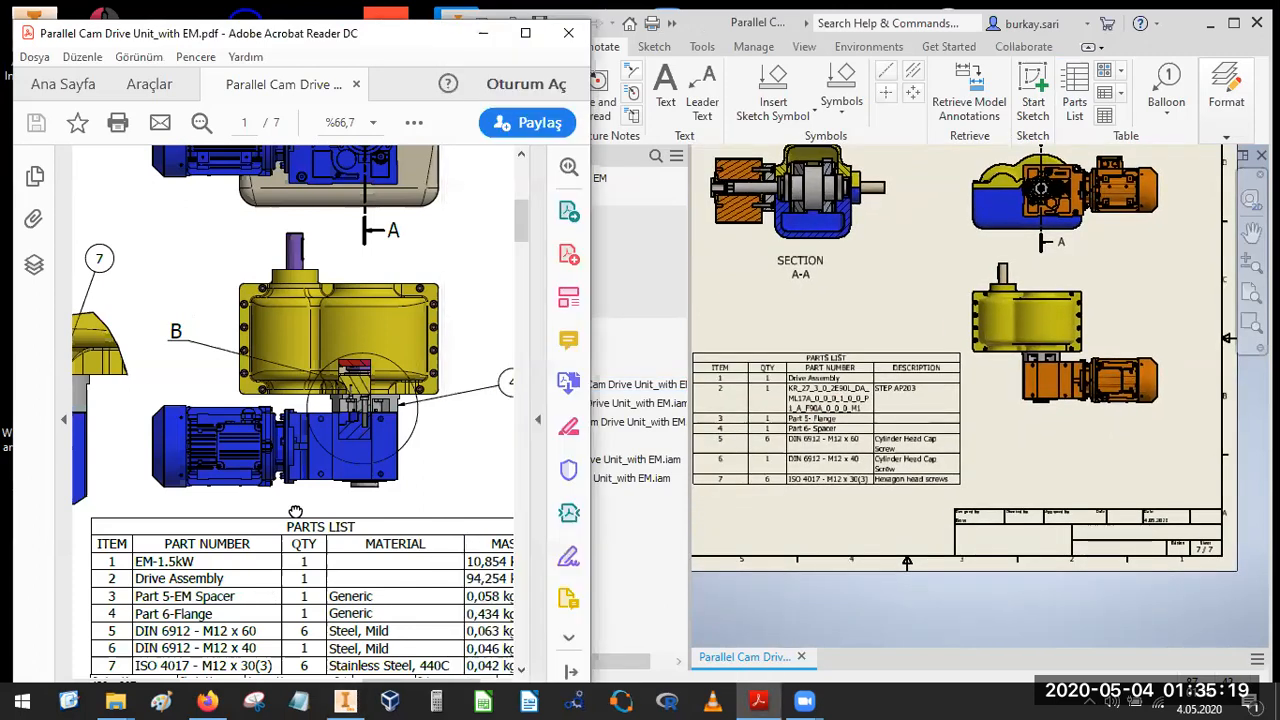
{"action": "left_click_drag", "start_coordinate": [296, 512], "coordinate": [251, 408]}
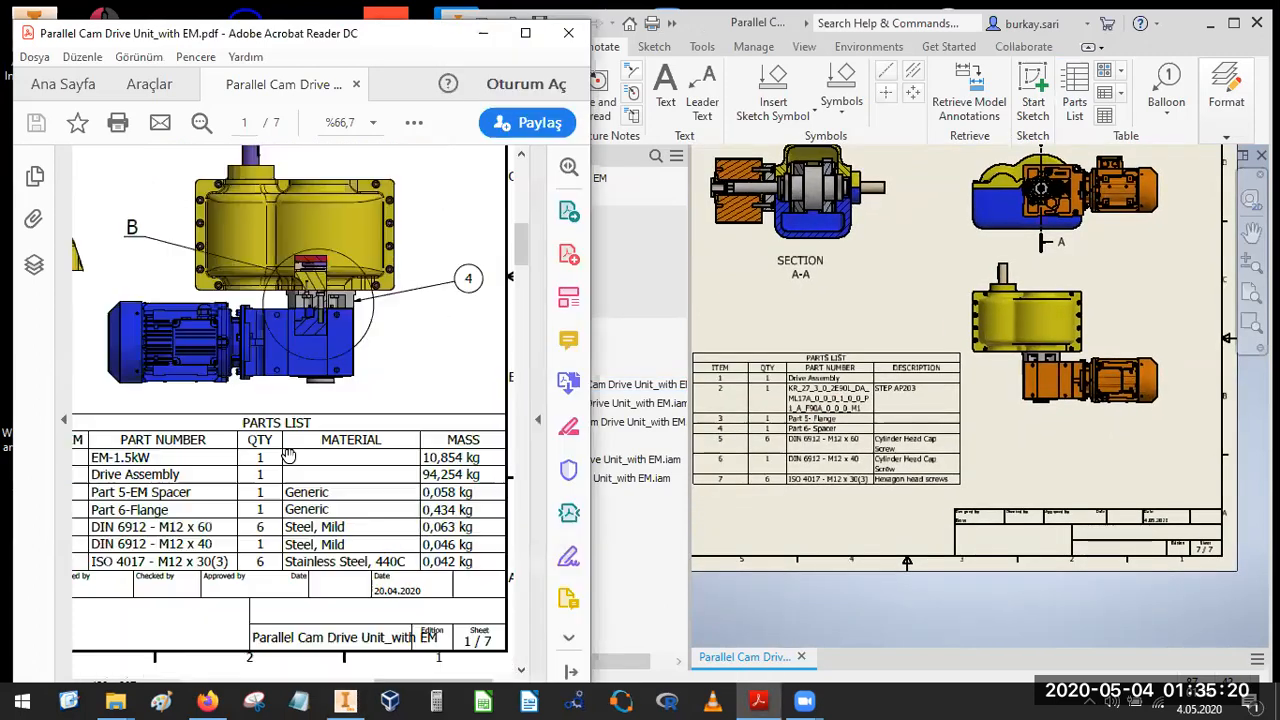
{"action": "double_click", "coordinate": [830, 410]}
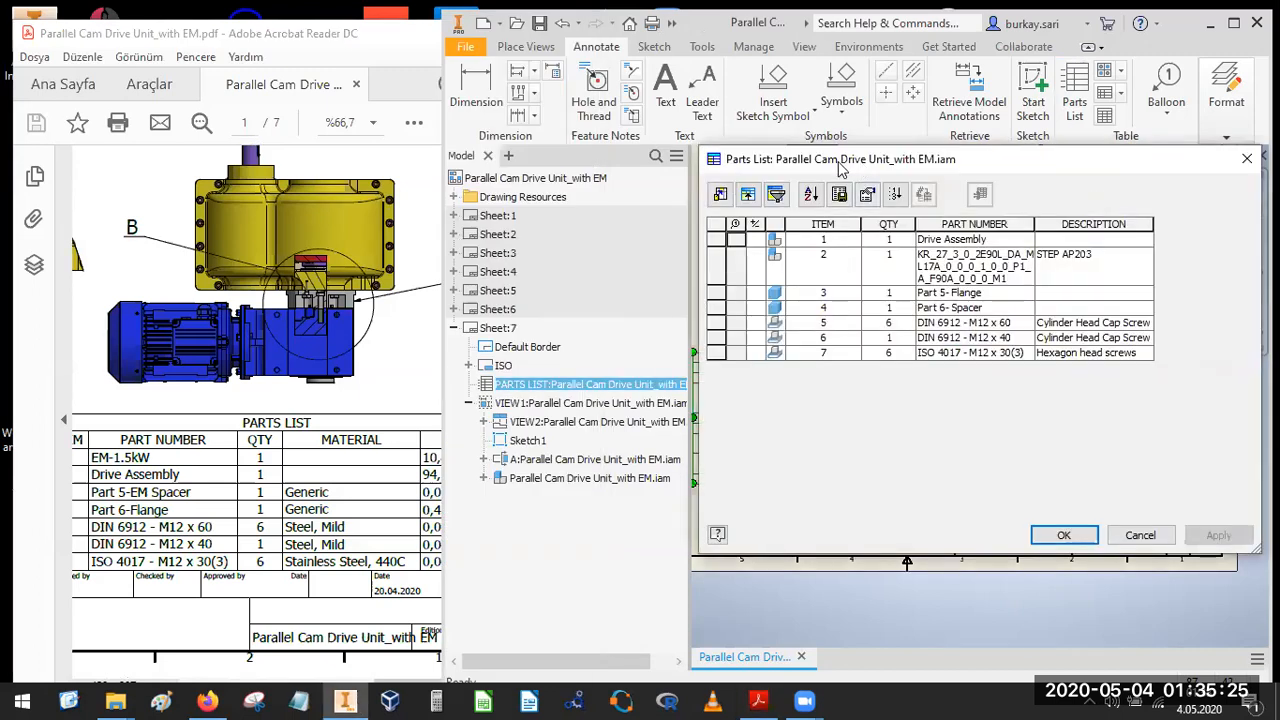
{"action": "left_click_drag", "start_coordinate": [840, 168], "coordinate": [566, 173]}
{"action": "left_click_drag", "start_coordinate": [108, 505], "coordinate": [127, 505]}
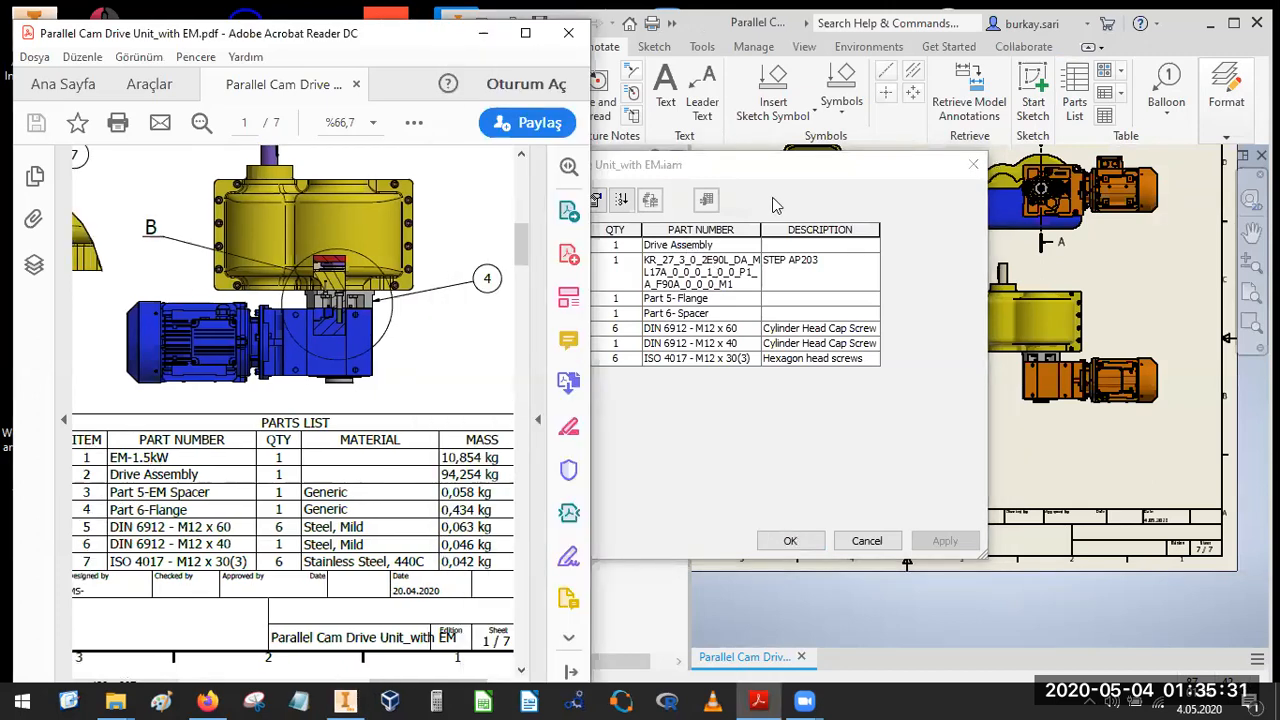
{"action": "left_click", "coordinate": [772, 204]}
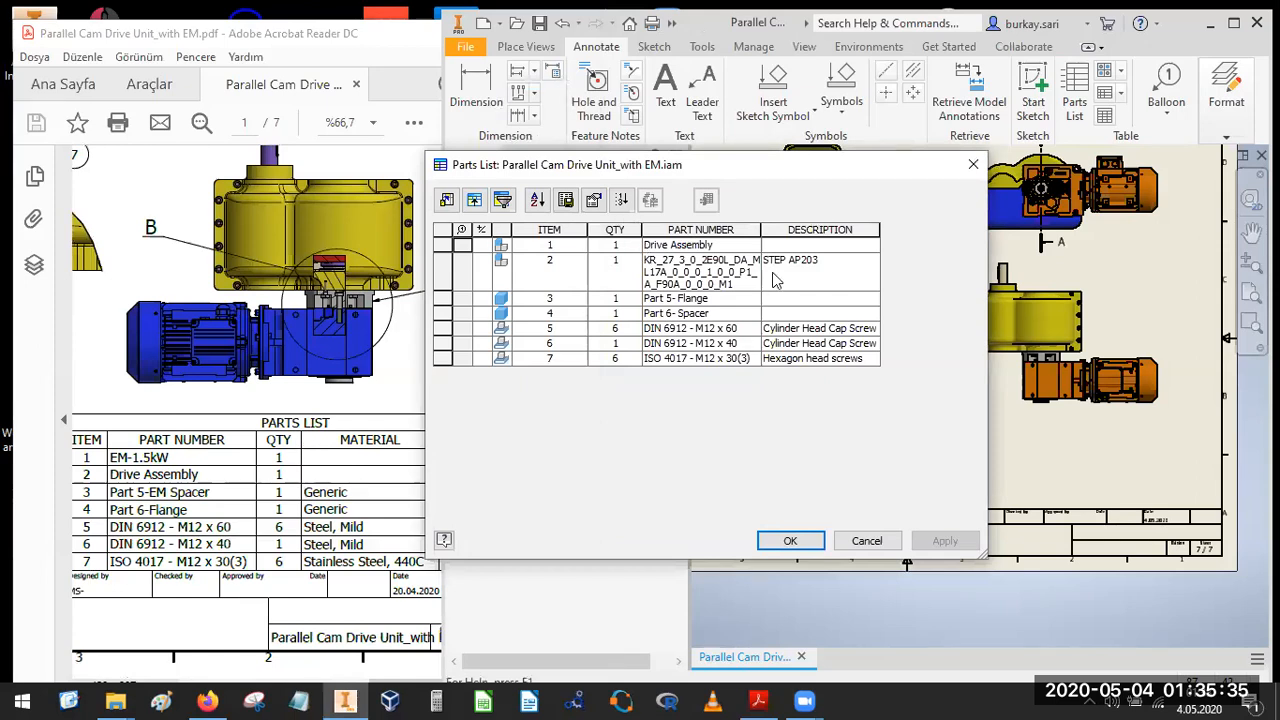
{"action": "left_click", "coordinate": [365, 462]}
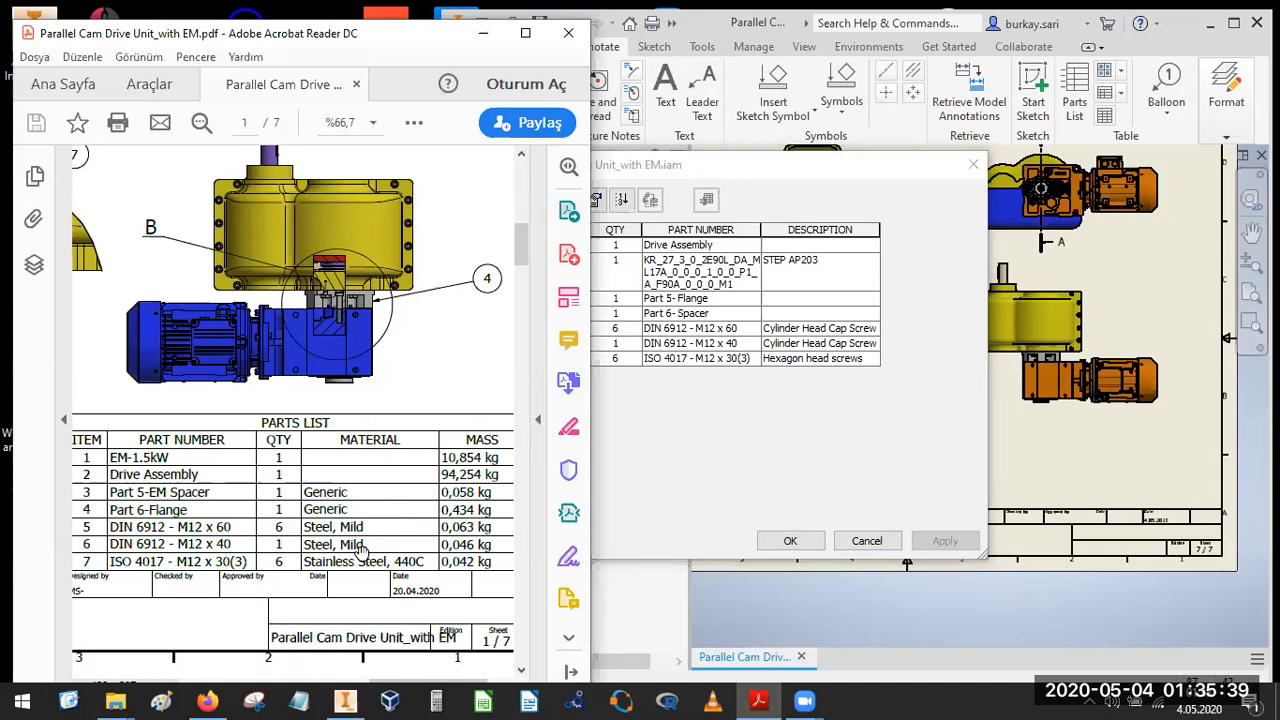
{"action": "left_click", "coordinate": [766, 430]}
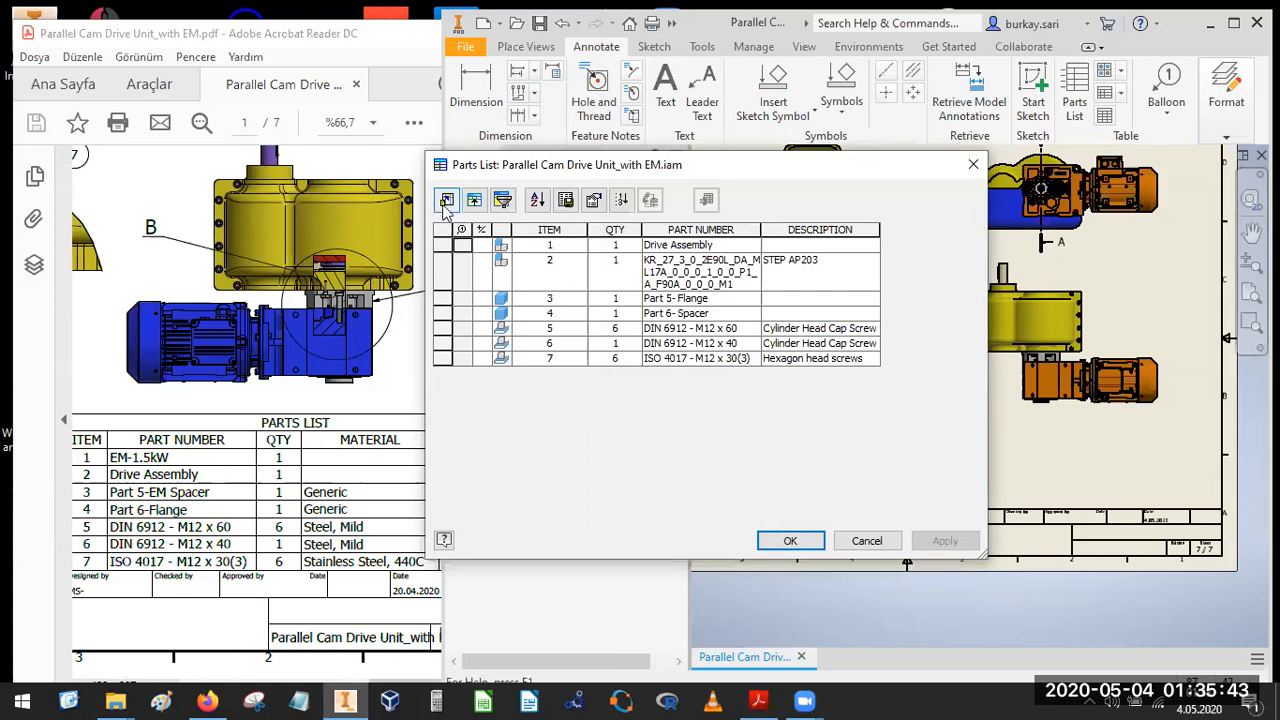
In the parts list's column chooser, remove DESCRIPTION and move QTY after PART NUMBER.
{"action": "left_click", "coordinate": [447, 201]}
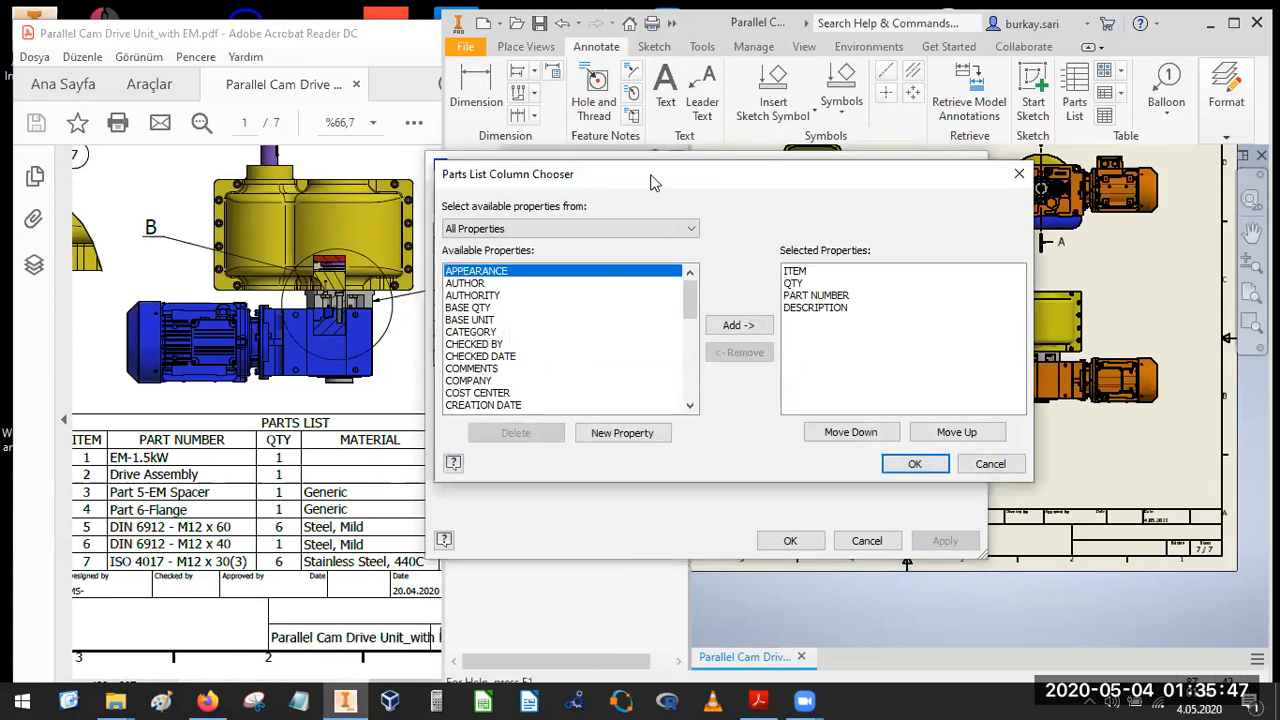
{"action": "left_click_drag", "start_coordinate": [296, 179], "coordinate": [296, 126]}
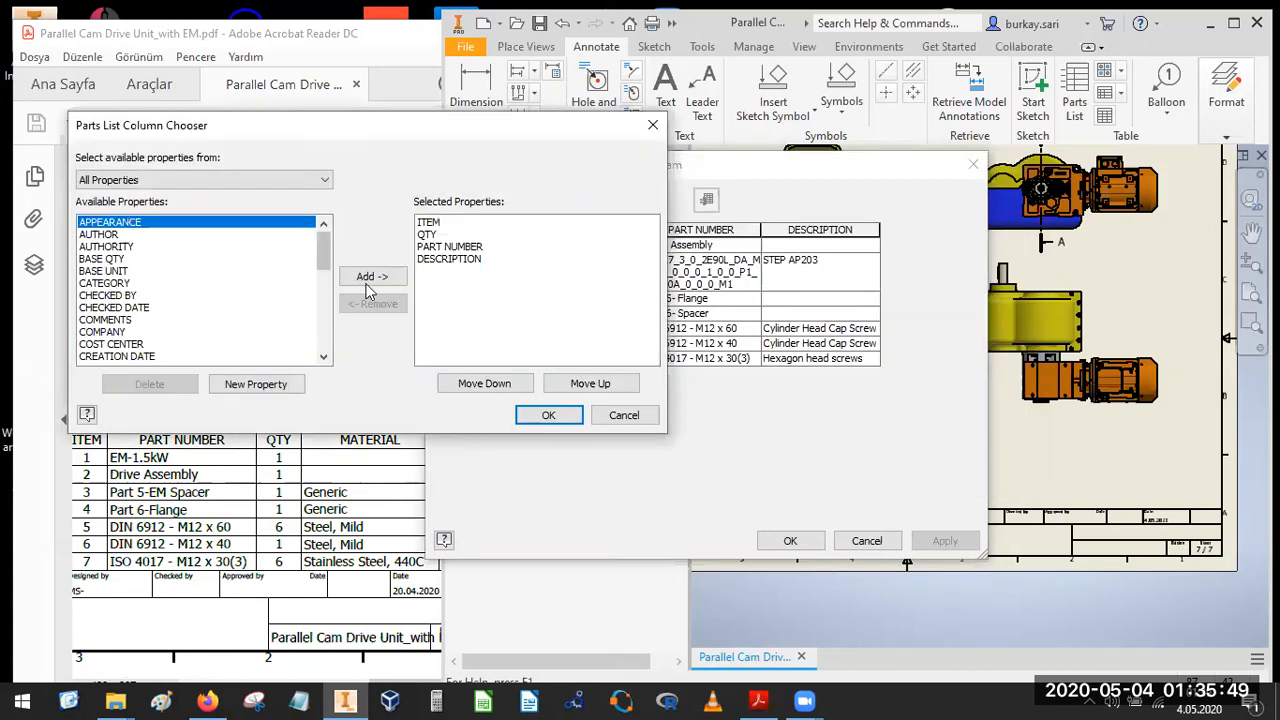
{"action": "left_click", "coordinate": [440, 262]}
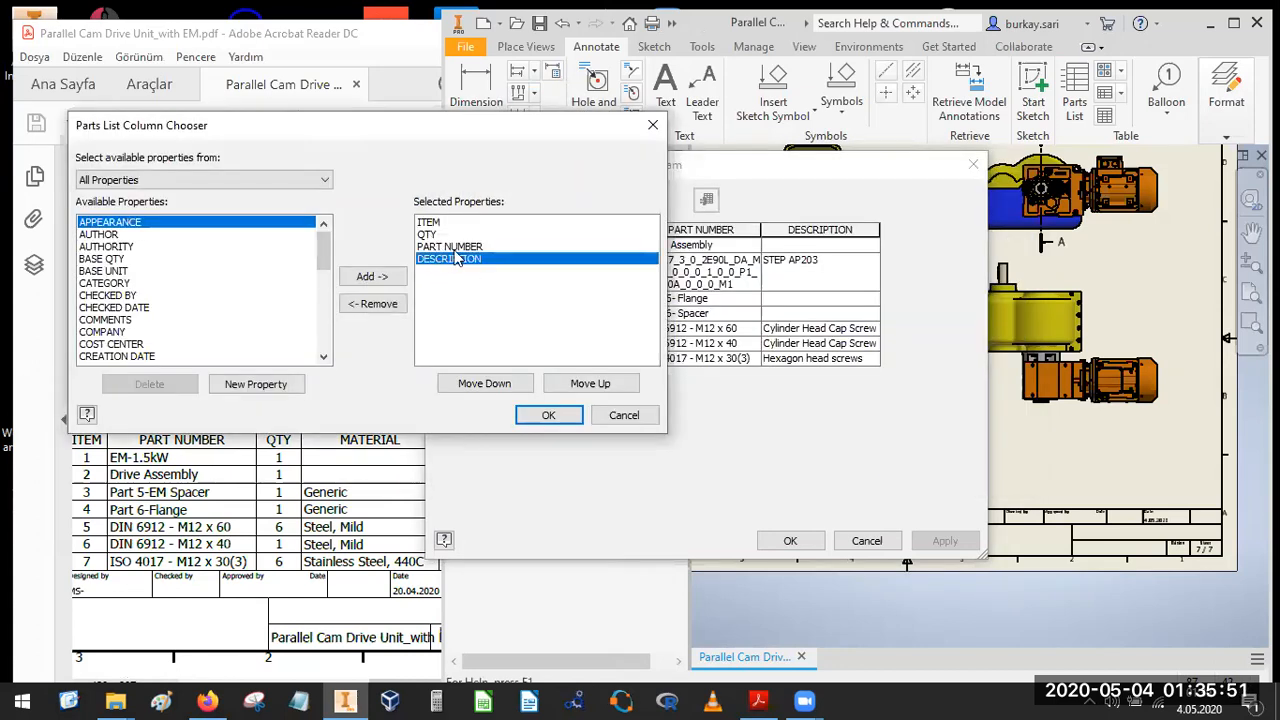
{"action": "left_click", "coordinate": [378, 304]}
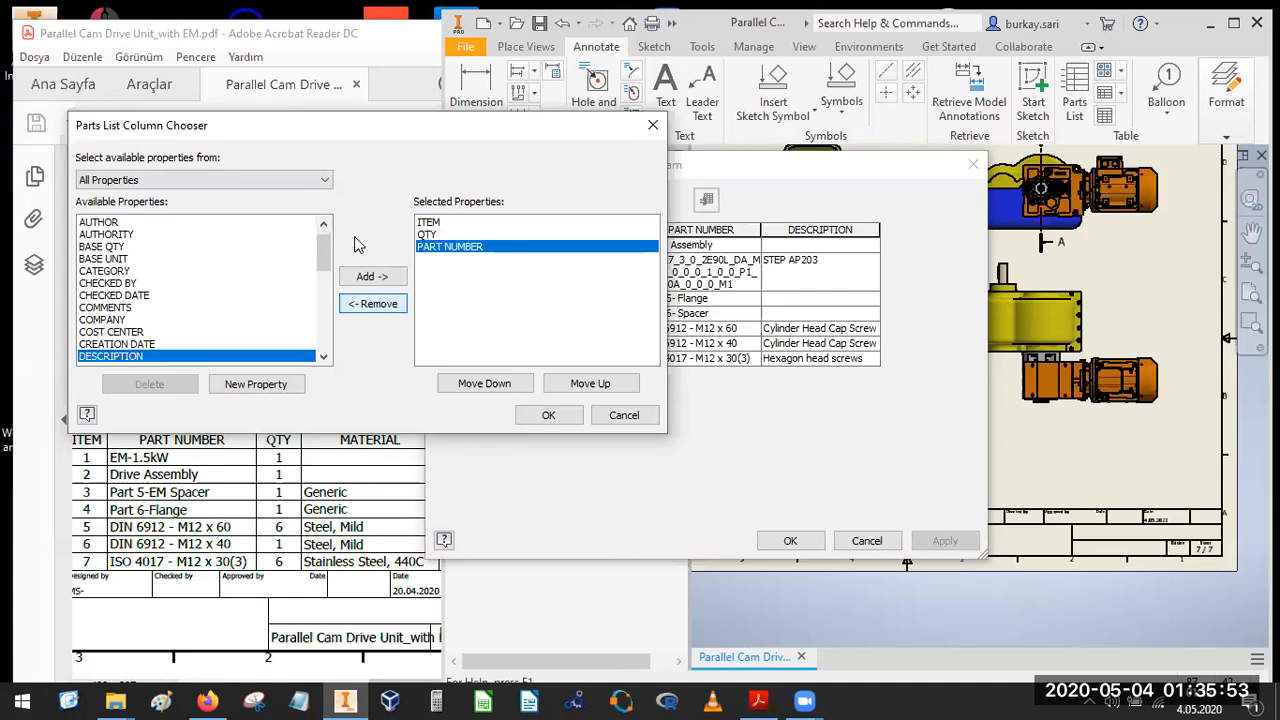
{"action": "left_click", "coordinate": [428, 236]}
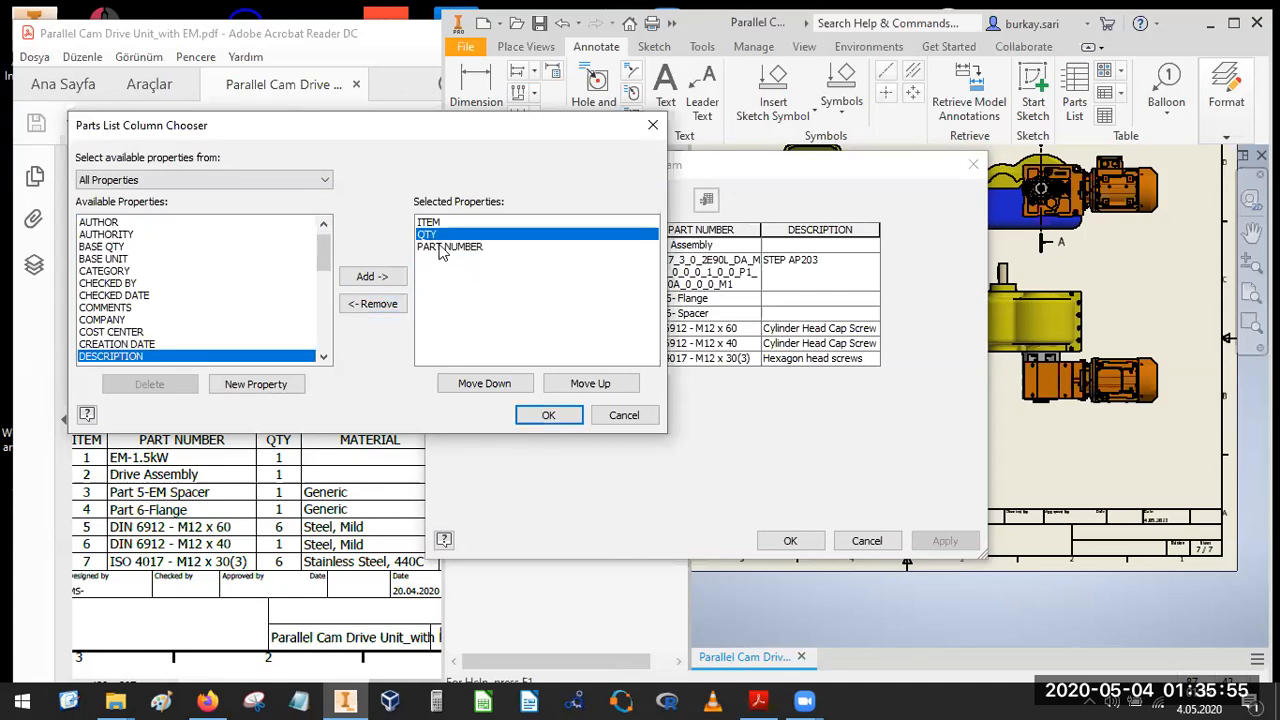
{"action": "left_click", "coordinate": [508, 387]}
Add the MATERIAL and MASS properties after QTY in the parts list columns and apply the edited parts list.
{"action": "left_click", "coordinate": [186, 345]}
{"action": "scroll", "coordinate": [118, 348], "scroll_direction": "down", "scroll_amount": 2}
{"action": "scroll", "coordinate": [118, 348], "scroll_direction": "down", "scroll_amount": 5}
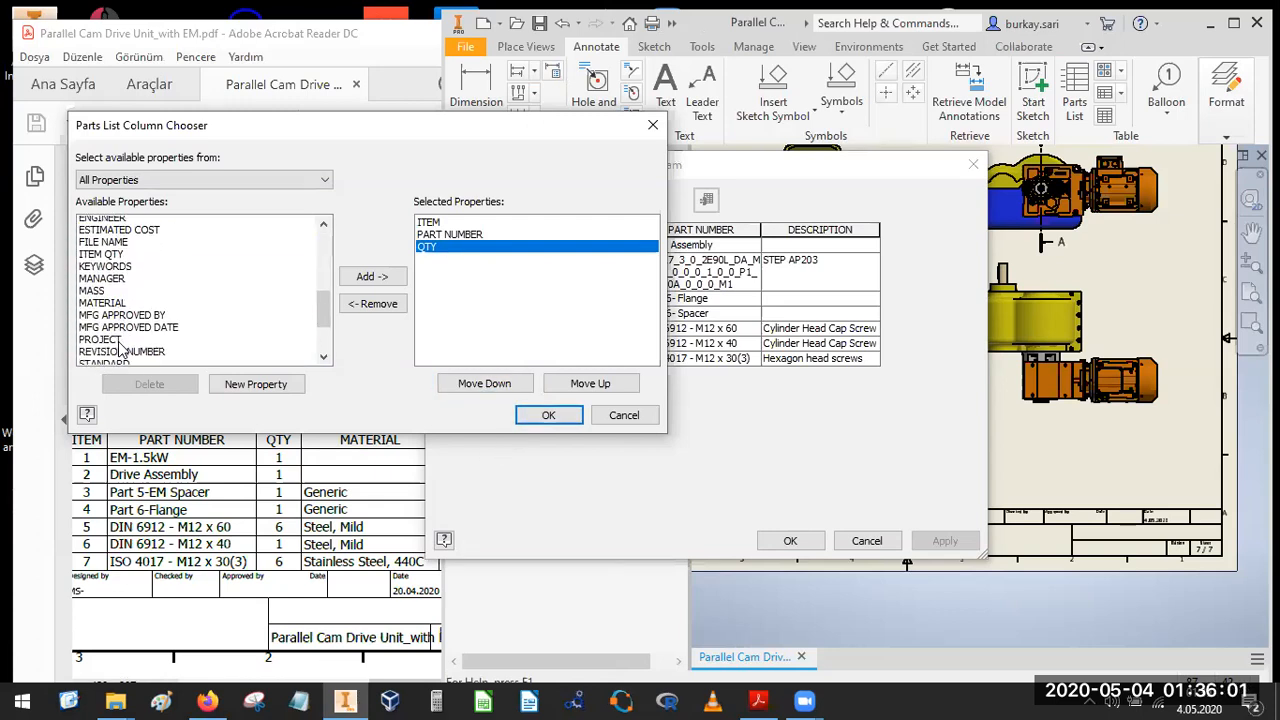
{"action": "left_click", "coordinate": [104, 247]}
{"action": "left_click", "coordinate": [384, 280]}
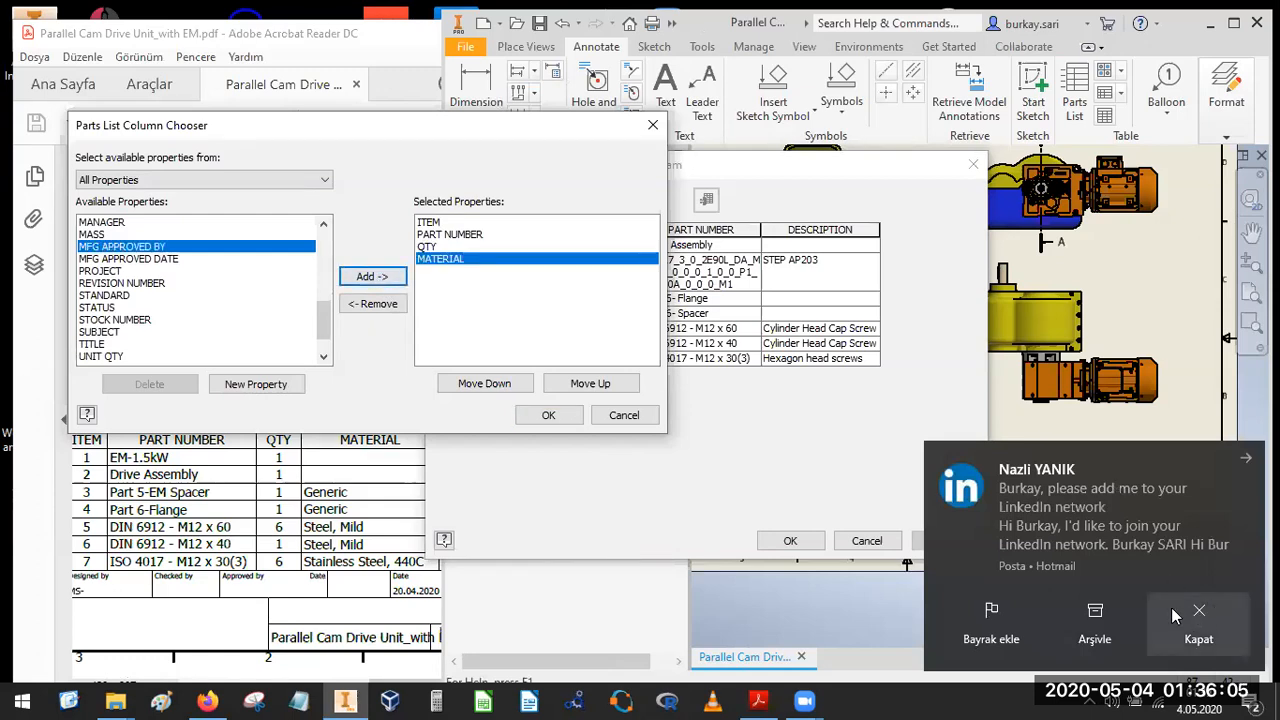
{"action": "left_click", "coordinate": [1197, 615]}
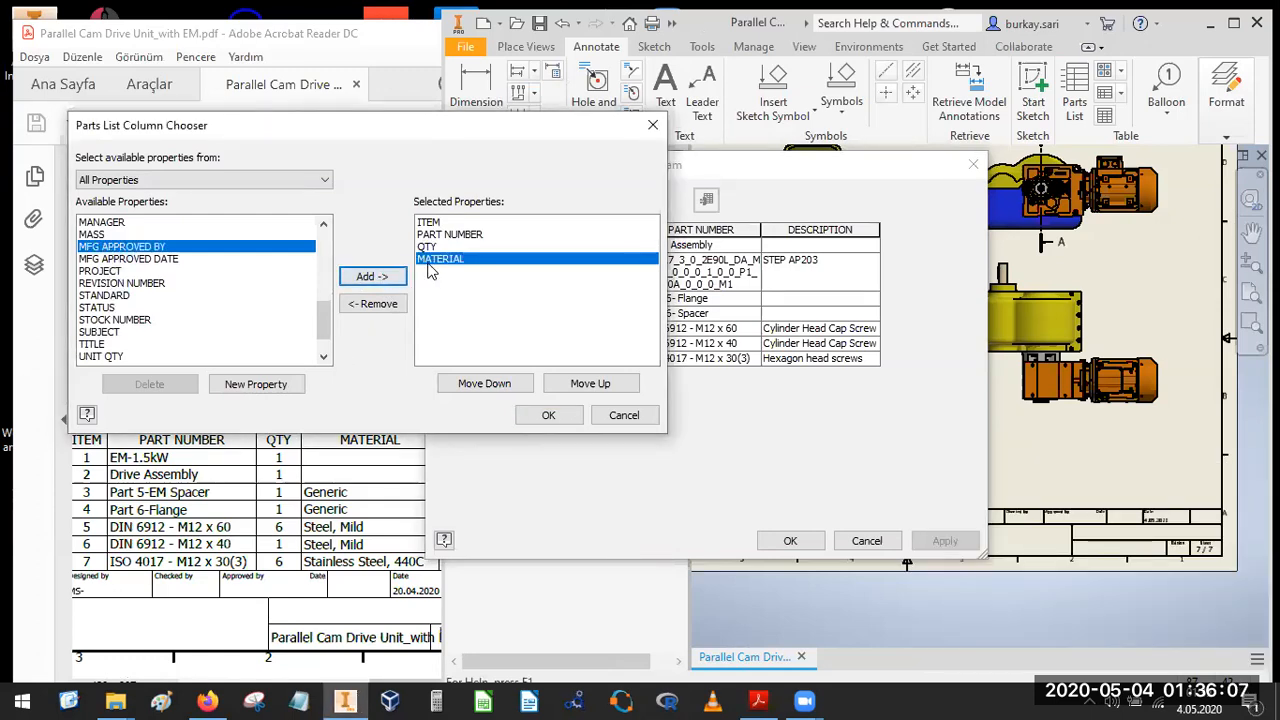
{"action": "left_click", "coordinate": [100, 235]}
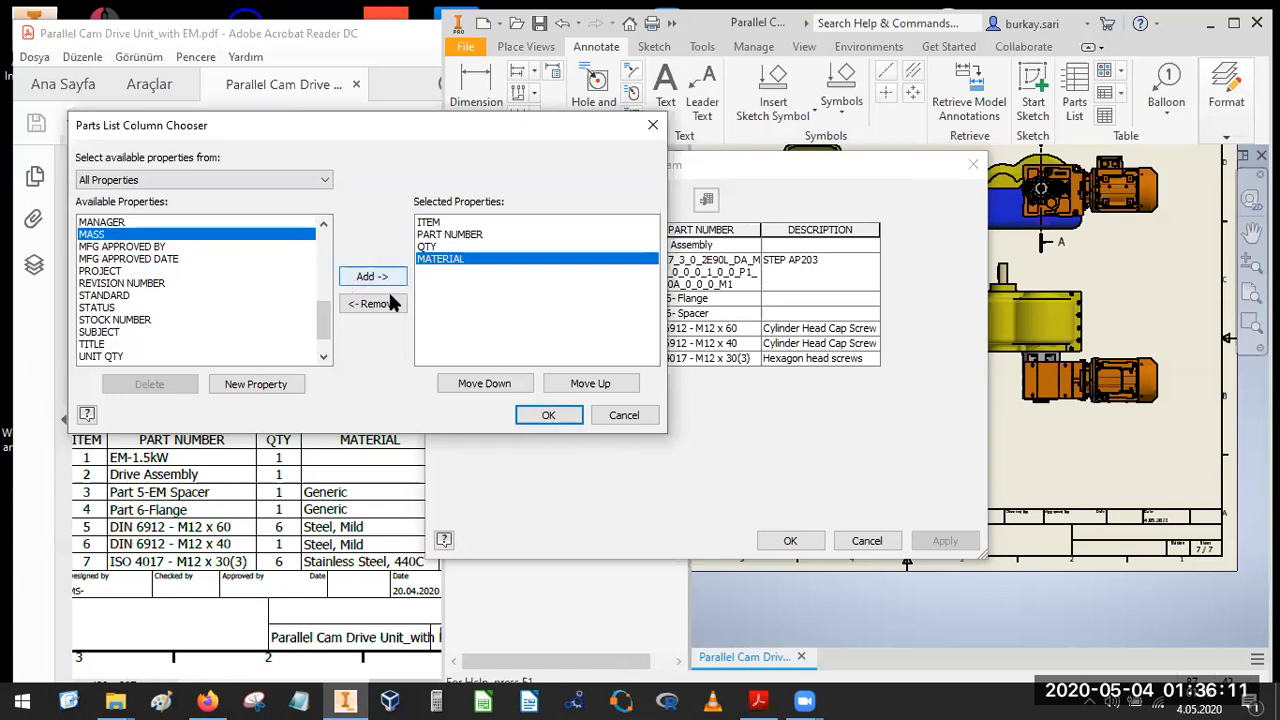
{"action": "left_click", "coordinate": [540, 415]}
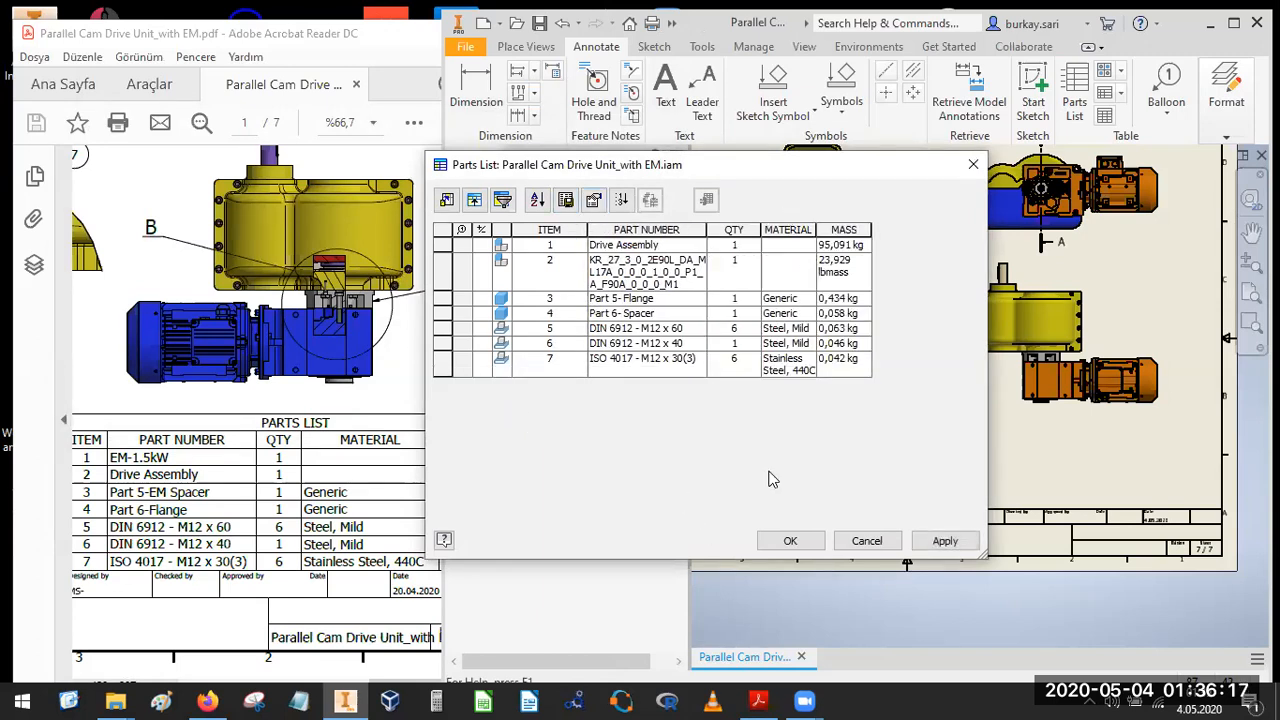
{"action": "left_click", "coordinate": [784, 540]}
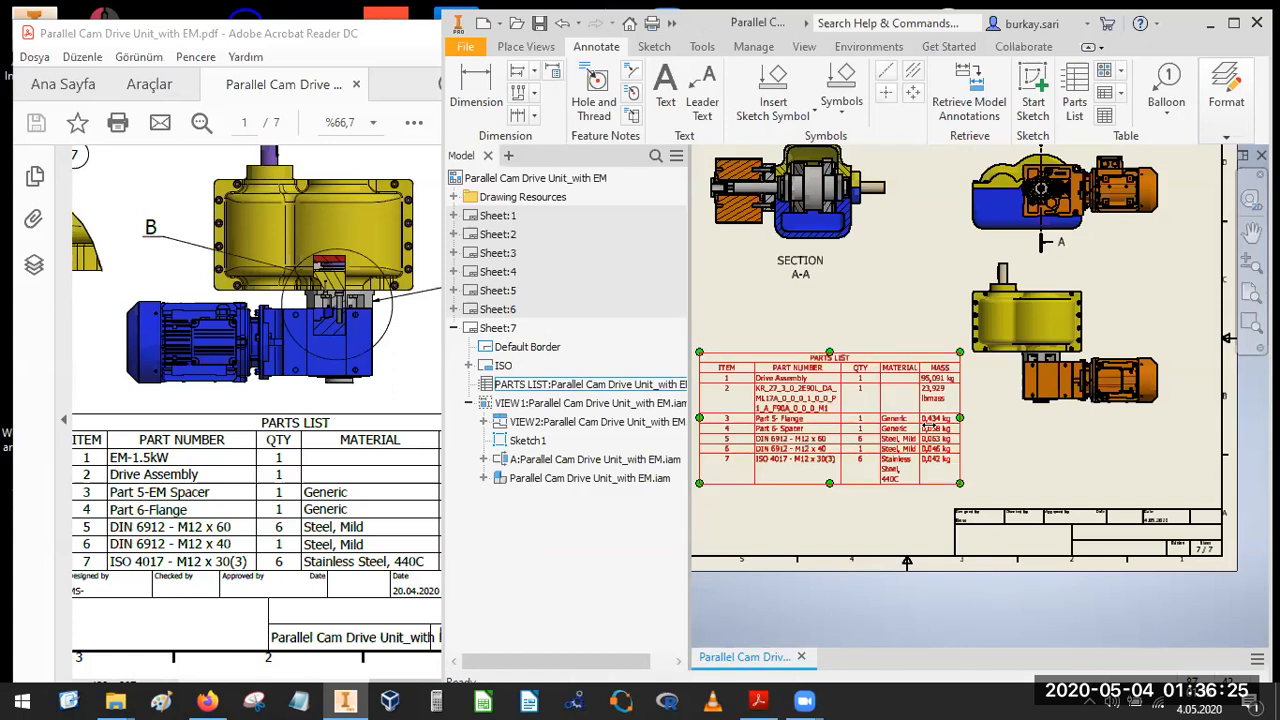
Narrow the parts list's ITEM and QTY columns and widen MATERIAL so each material name fits on one line.
{"action": "left_click_drag", "start_coordinate": [849, 391], "coordinate": [866, 397]}
{"action": "left_click_drag", "start_coordinate": [722, 400], "coordinate": [750, 400]}
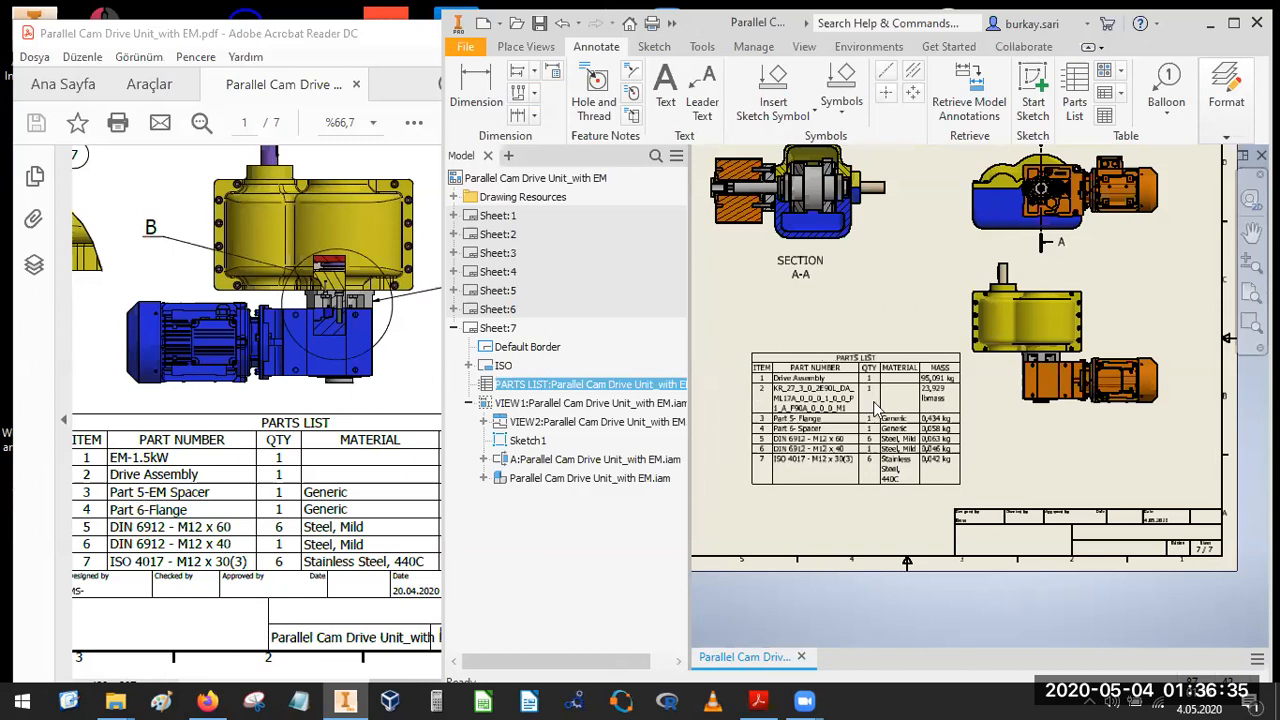
{"action": "left_click_drag", "start_coordinate": [856, 404], "coordinate": [845, 410]}
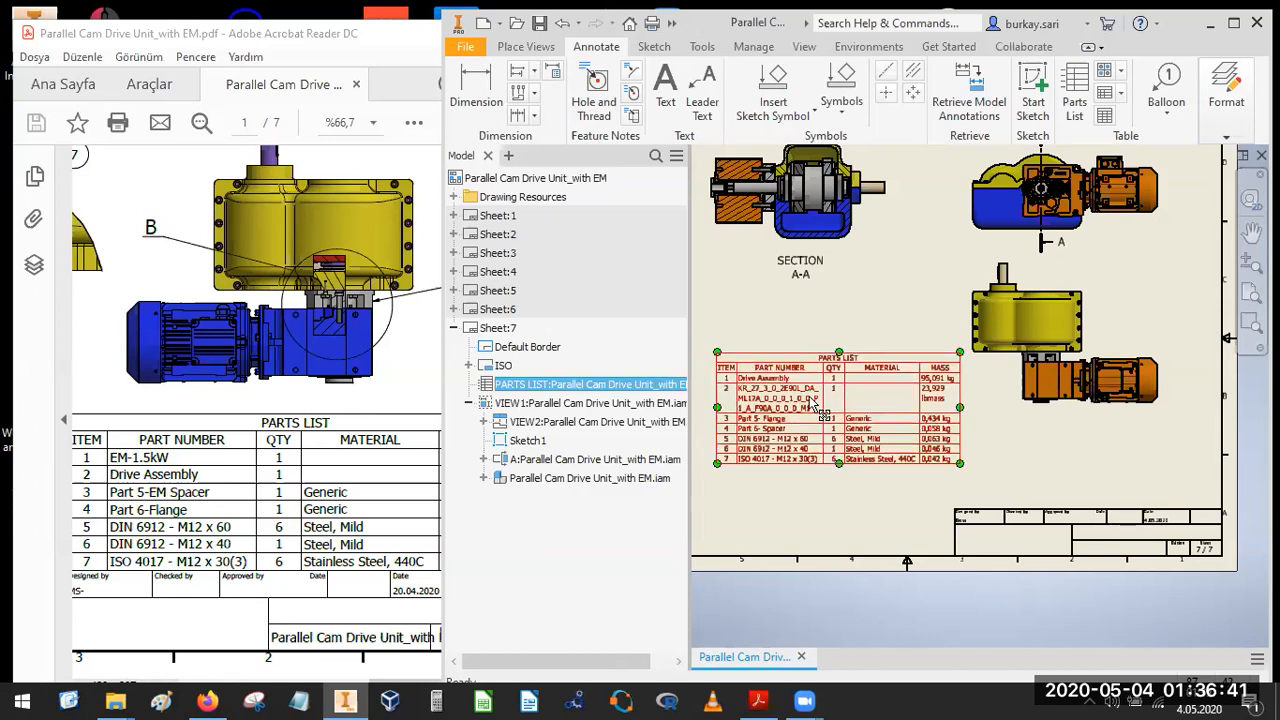
Move the parts list directly above the title block and widen its PART NUMBER column to match the title block's width.
{"action": "mouse_move", "coordinate": [805, 381]}
{"action": "left_mouse_down"}
{"action": "mouse_move", "coordinate": [1027, 412]}
{"action": "mouse_move", "coordinate": [1071, 457]}
{"action": "mouse_move", "coordinate": [1059, 459]}
{"action": "left_mouse_up"}
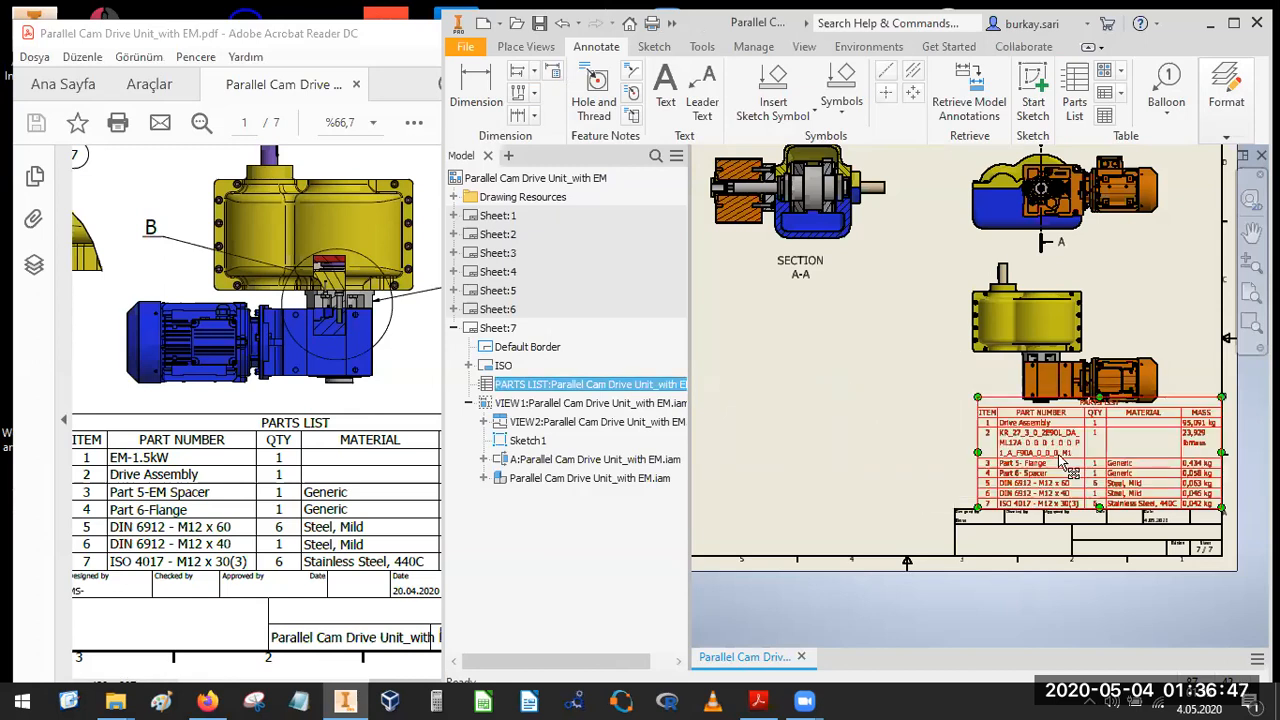
{"action": "scroll", "coordinate": [1059, 461], "scroll_direction": "down", "scroll_amount": 3}
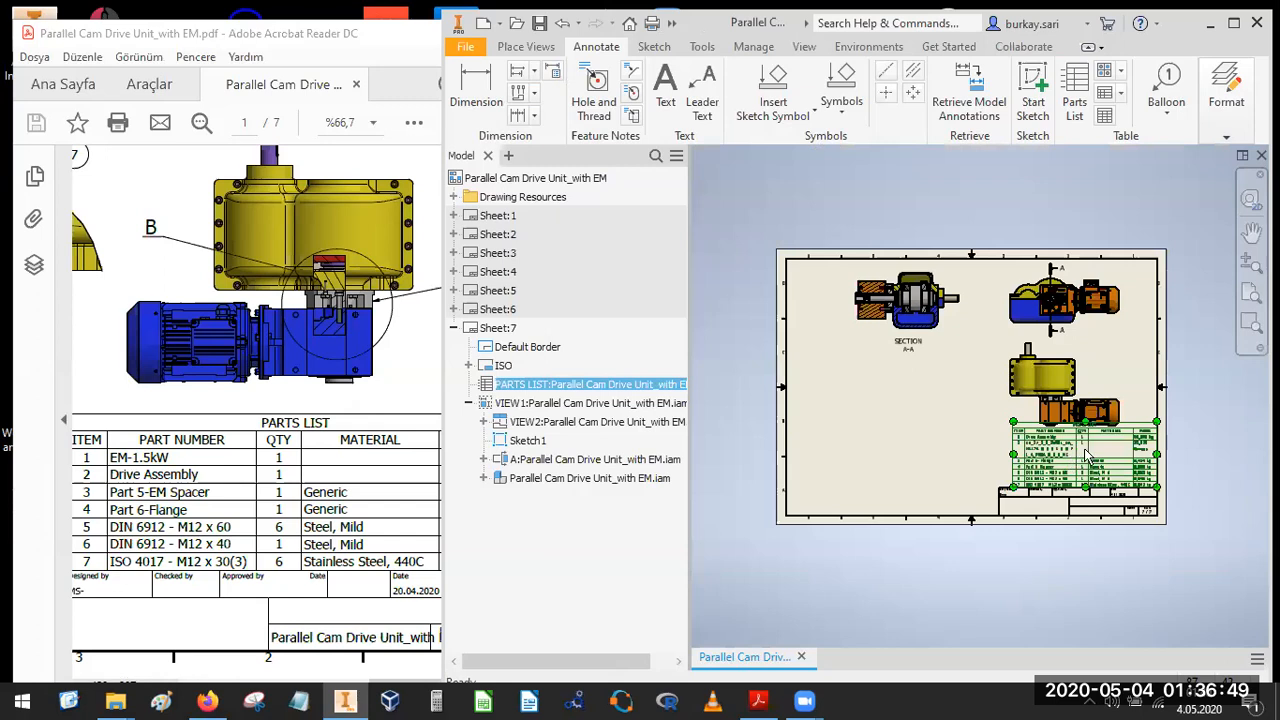
{"action": "scroll", "coordinate": [1090, 455], "scroll_direction": "down", "scroll_amount": 4}
{"action": "scroll", "coordinate": [1120, 453], "scroll_direction": "up", "scroll_amount": 10}
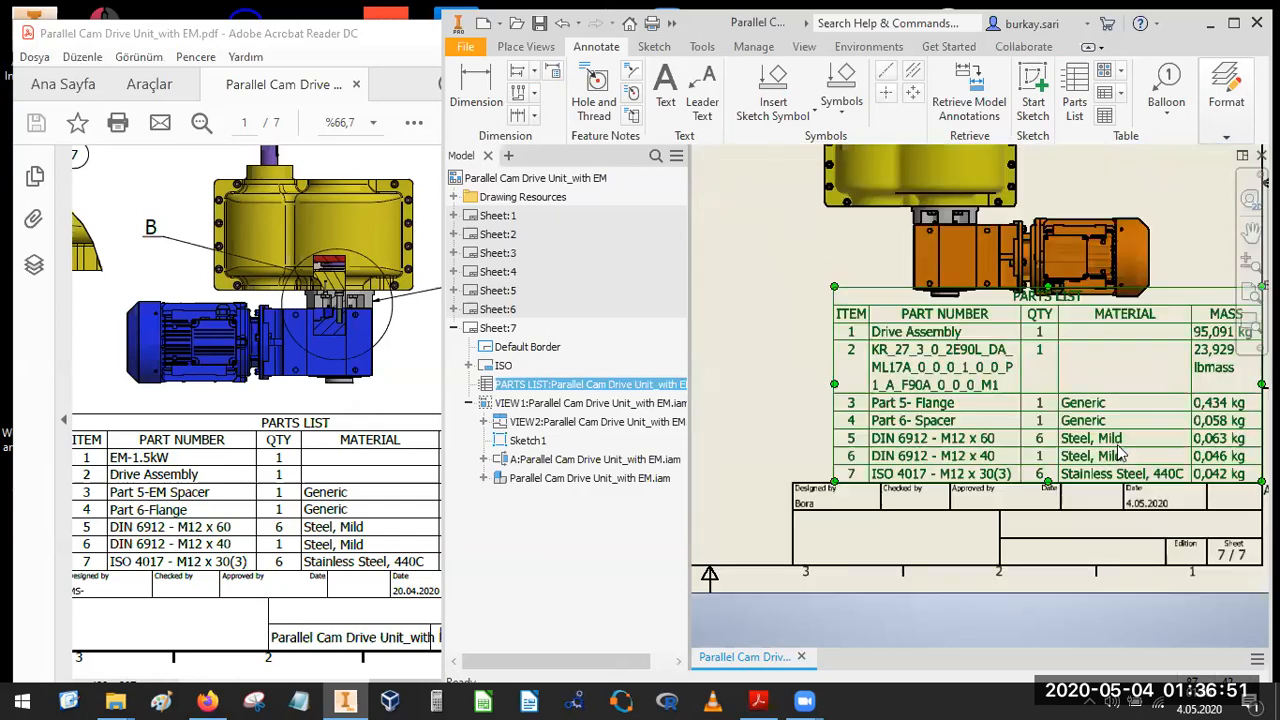
{"action": "scroll", "coordinate": [1118, 450], "scroll_direction": "down", "scroll_amount": 3}
{"action": "scroll", "coordinate": [1103, 430], "scroll_direction": "up", "scroll_amount": 3}
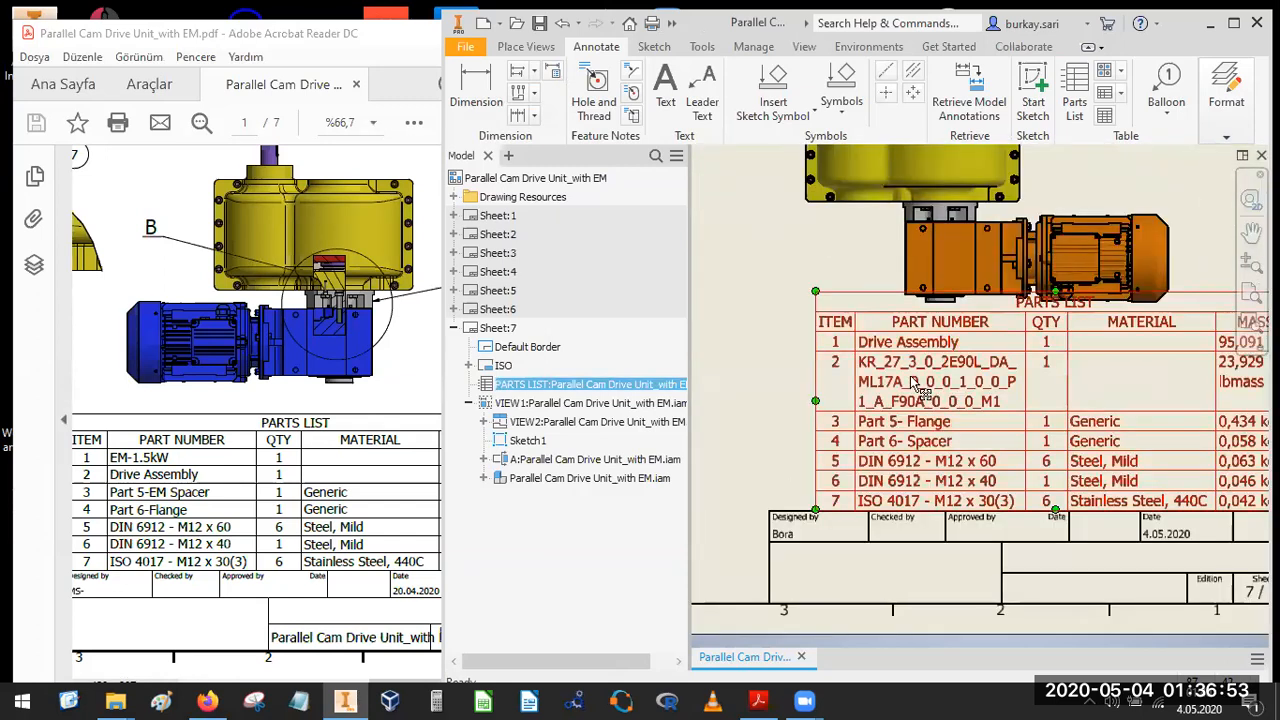
{"action": "left_click_drag", "start_coordinate": [838, 368], "coordinate": [800, 375]}
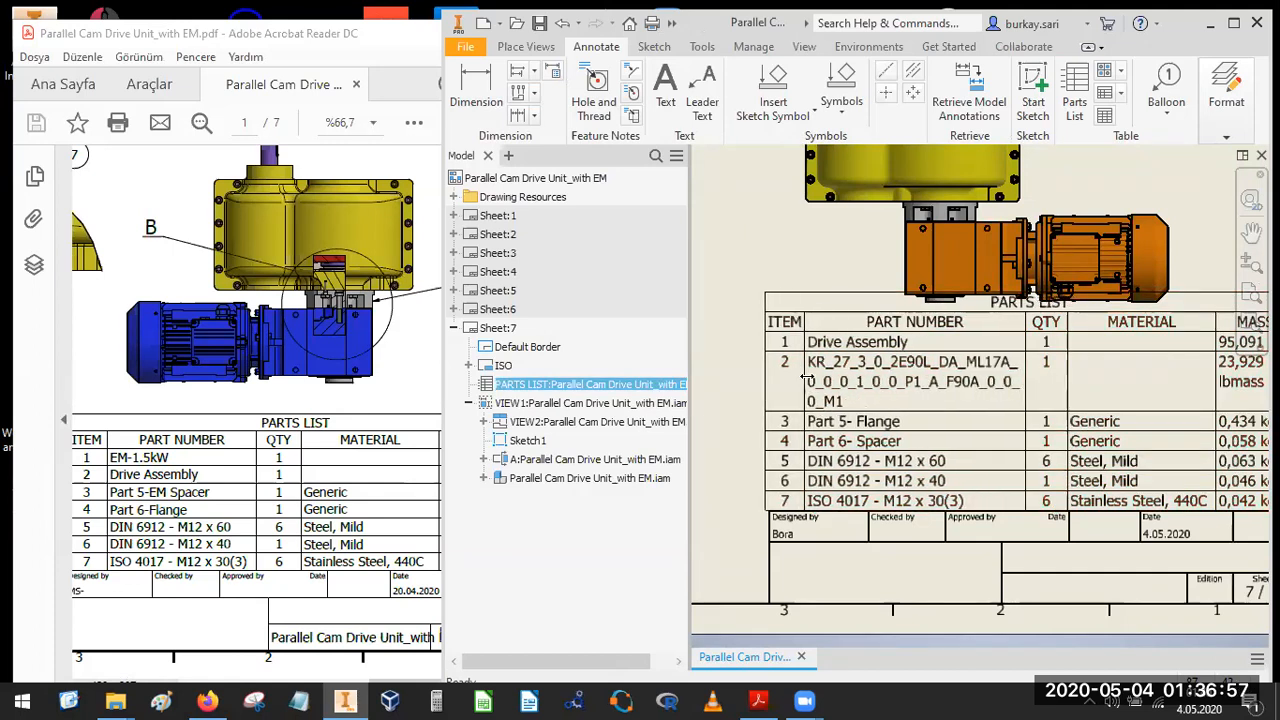
Move the projected view below the base view upward so it clears the parts list.
{"action": "scroll", "coordinate": [912, 438], "scroll_direction": "down", "scroll_amount": 3}
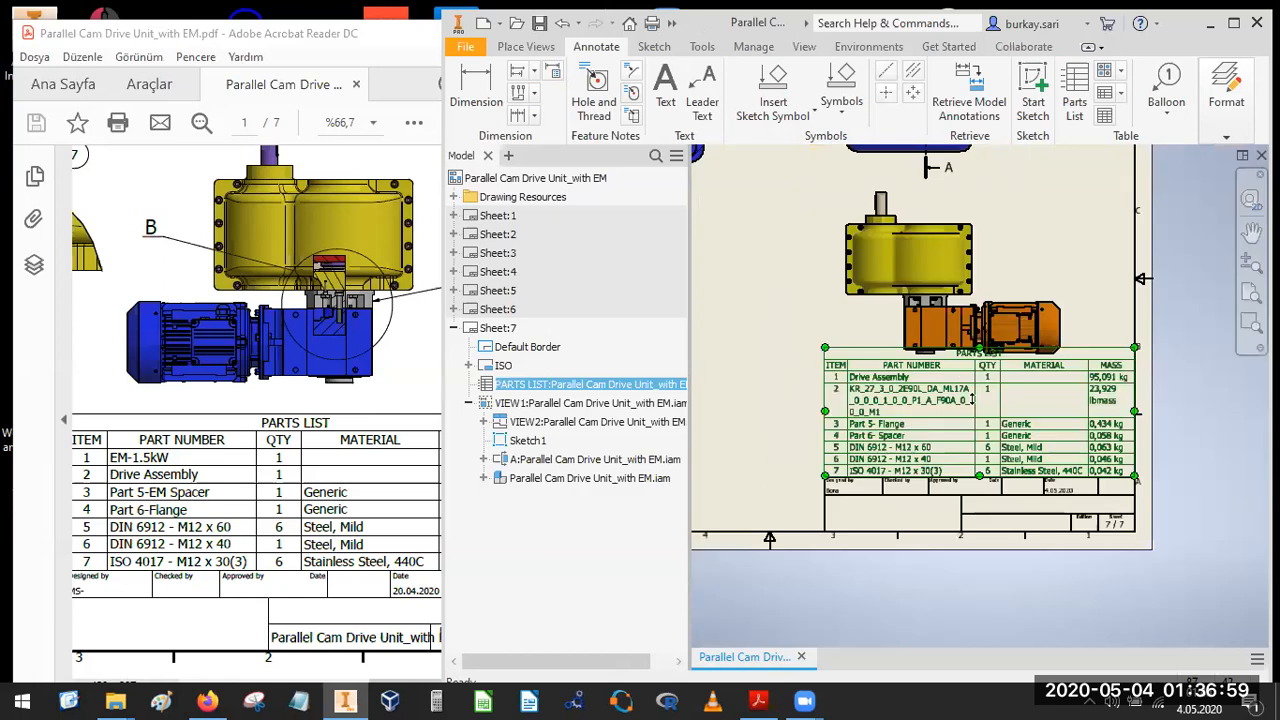
{"action": "scroll", "coordinate": [968, 390], "scroll_direction": "down", "scroll_amount": 3}
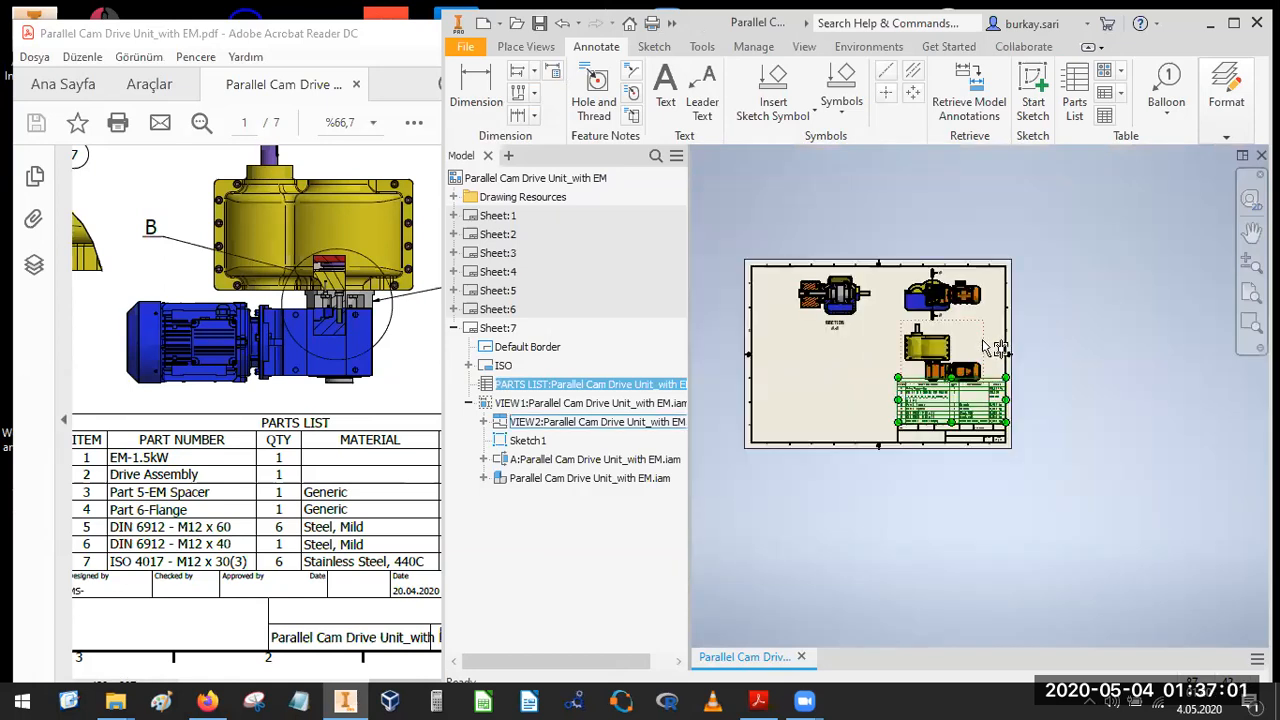
{"action": "left_click", "coordinate": [984, 342]}
{"action": "left_click_drag", "start_coordinate": [984, 342], "coordinate": [968, 338]}
{"action": "scroll", "coordinate": [968, 338], "scroll_direction": "up", "scroll_amount": 2}
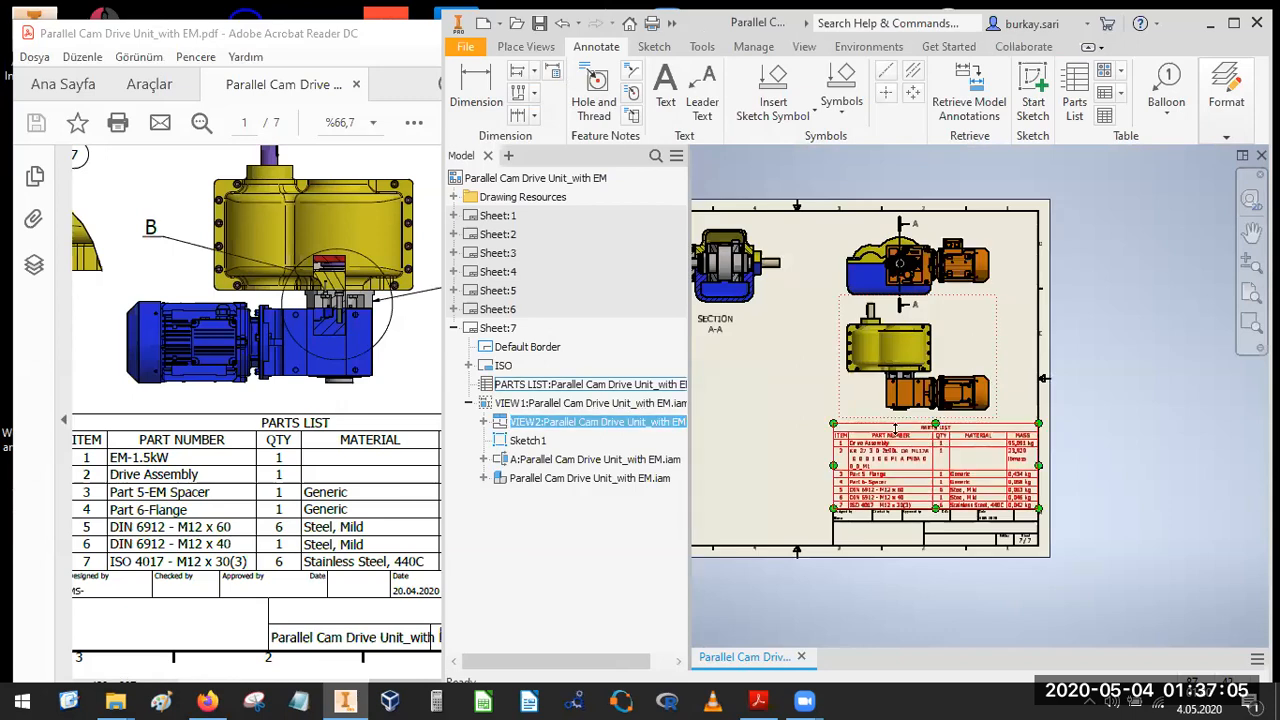
{"action": "scroll", "coordinate": [938, 463], "scroll_direction": "up", "scroll_amount": 3}
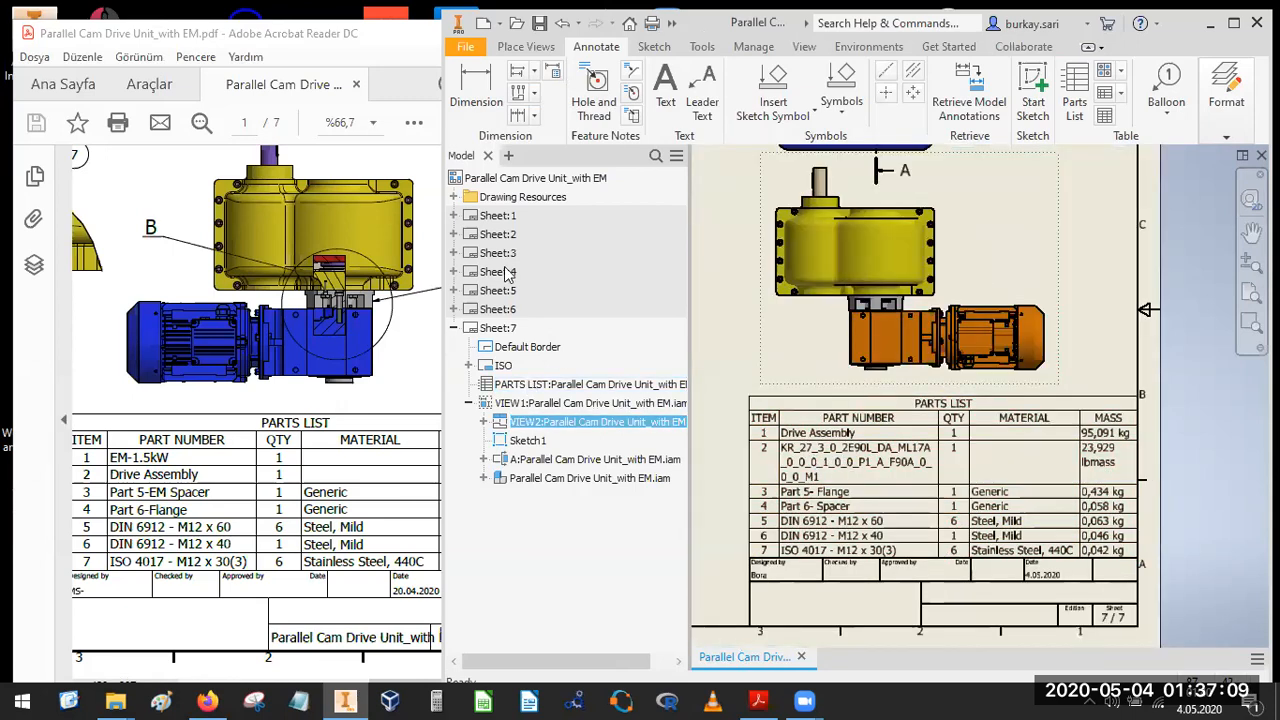
Reorder the sheets so that the assembly drawing sheet comes first, as Sheet:1.
{"action": "left_click", "coordinate": [473, 333]}
{"action": "left_click_drag", "start_coordinate": [470, 332], "coordinate": [511, 211]}
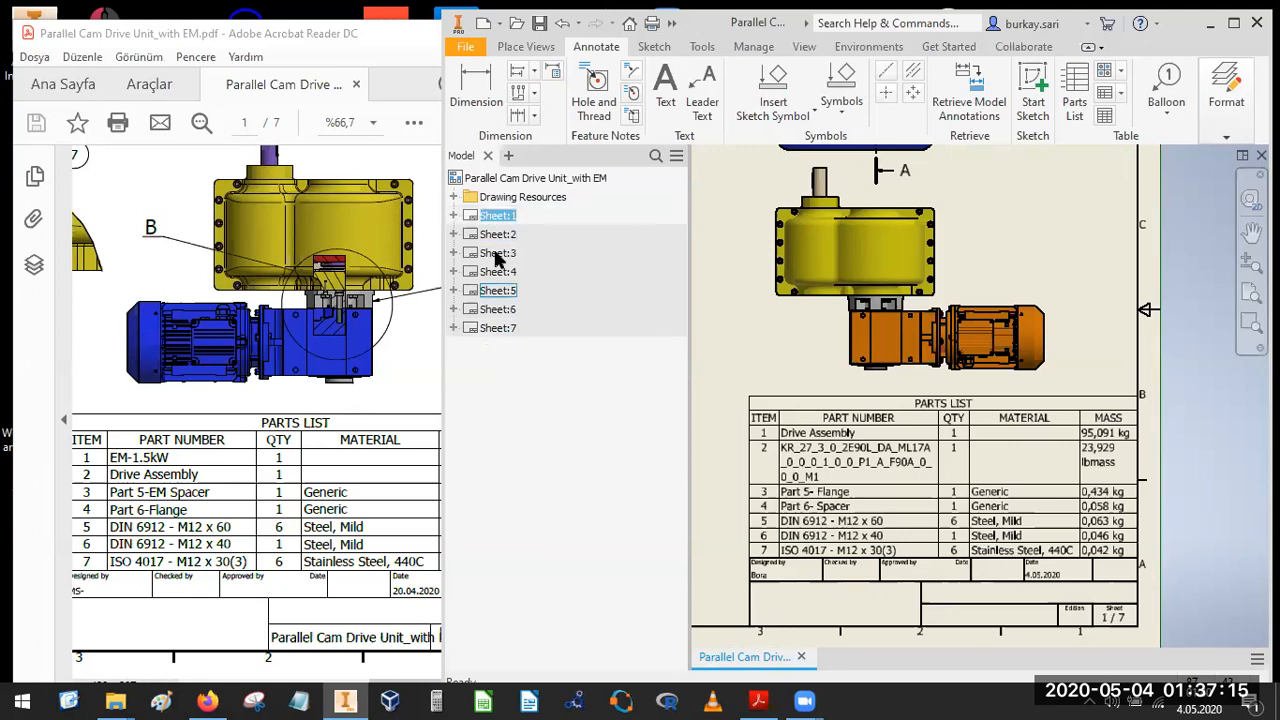
{"action": "left_click", "coordinate": [1091, 294]}
{"action": "scroll", "coordinate": [1089, 304], "scroll_direction": "down", "scroll_amount": 5}
{"action": "middle_click_drag", "start_coordinate": [1088, 304], "coordinate": [1013, 266]}
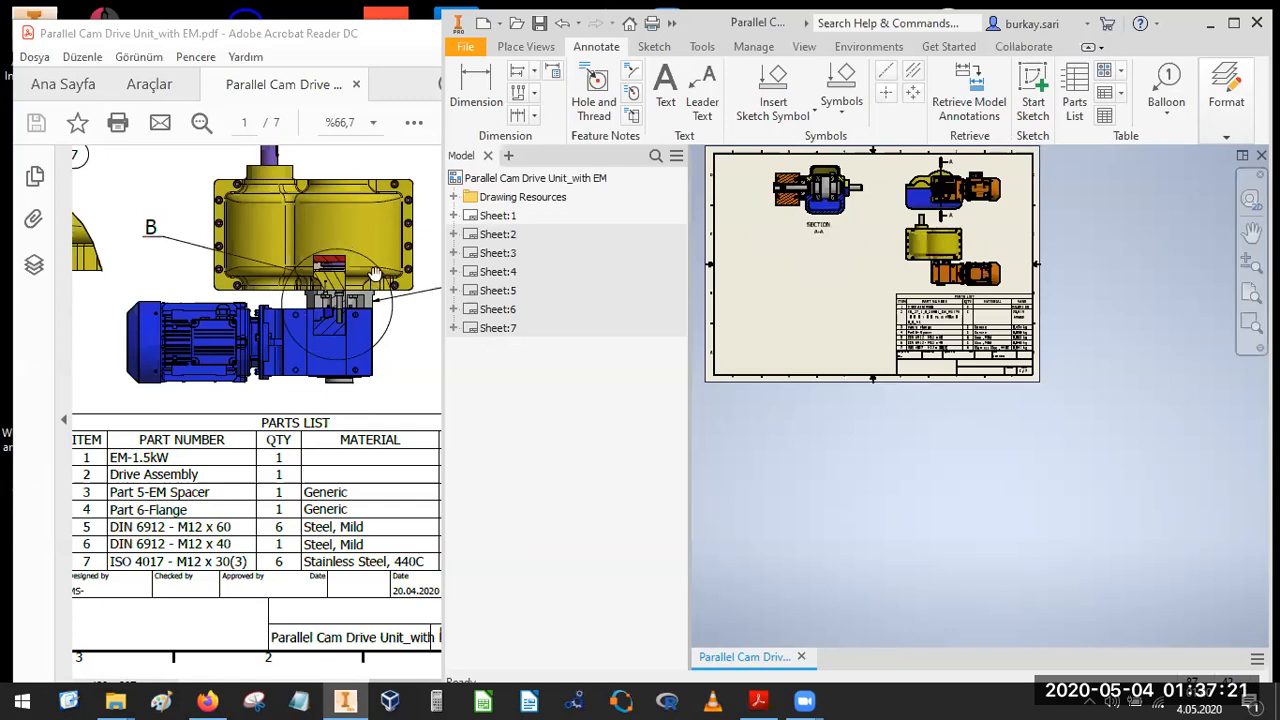
Start a sketch on the projected view, draw a circle around the joint between gearbox and motor, and finish the sketch.
{"action": "left_click", "coordinate": [535, 178]}
{"action": "left_click", "coordinate": [654, 46]}
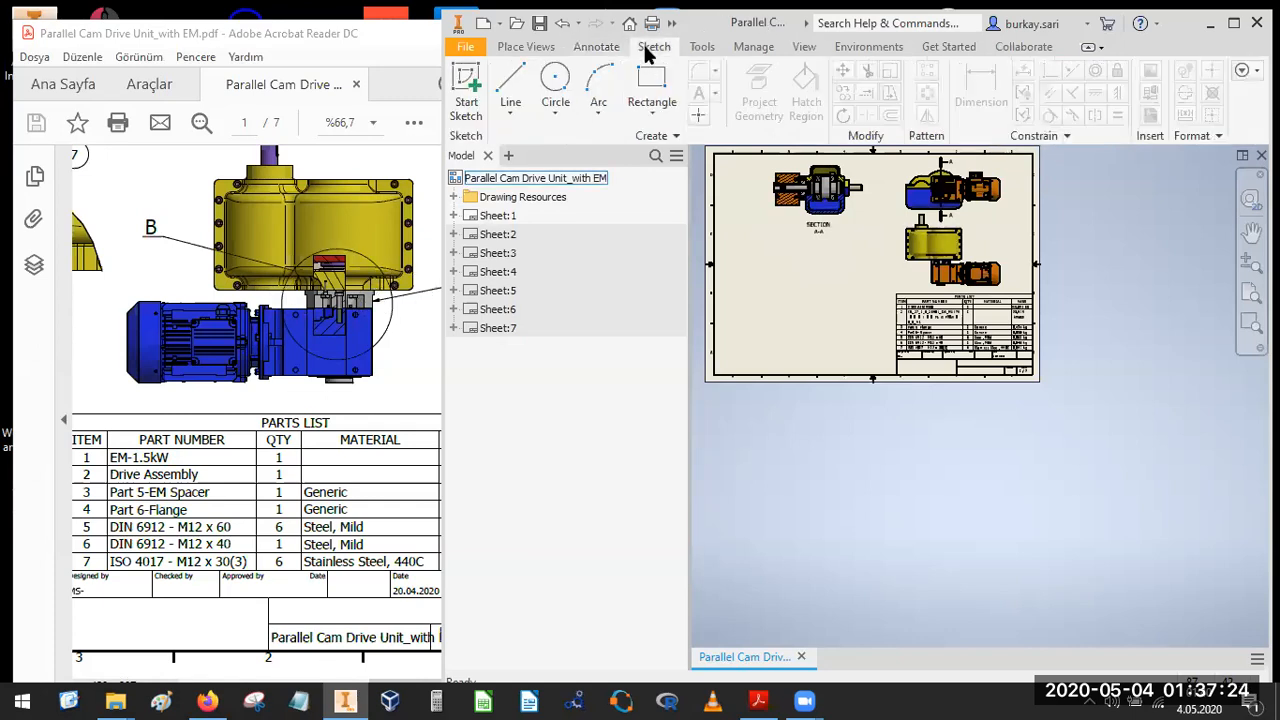
{"action": "left_click", "coordinate": [467, 82]}
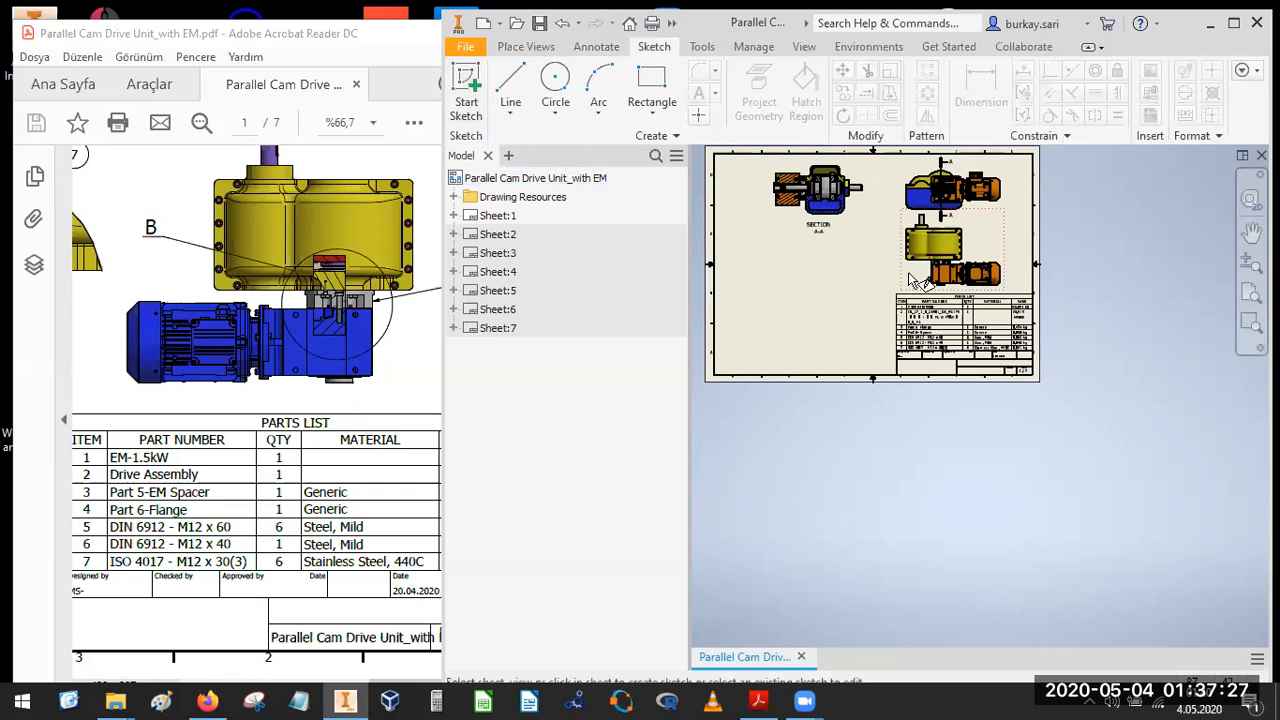
{"action": "left_click", "coordinate": [918, 326]}
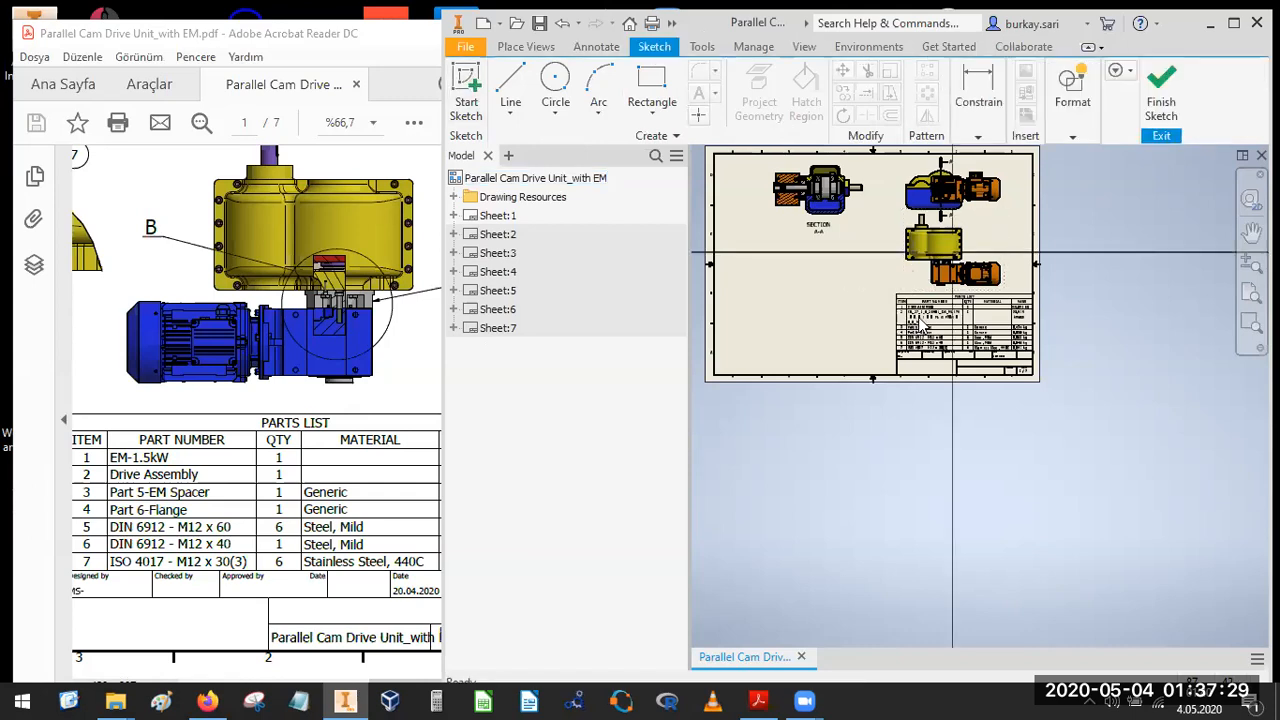
{"action": "scroll", "coordinate": [958, 272], "scroll_direction": "up", "scroll_amount": 2}
{"action": "scroll", "coordinate": [958, 271], "scroll_direction": "up", "scroll_amount": 3}
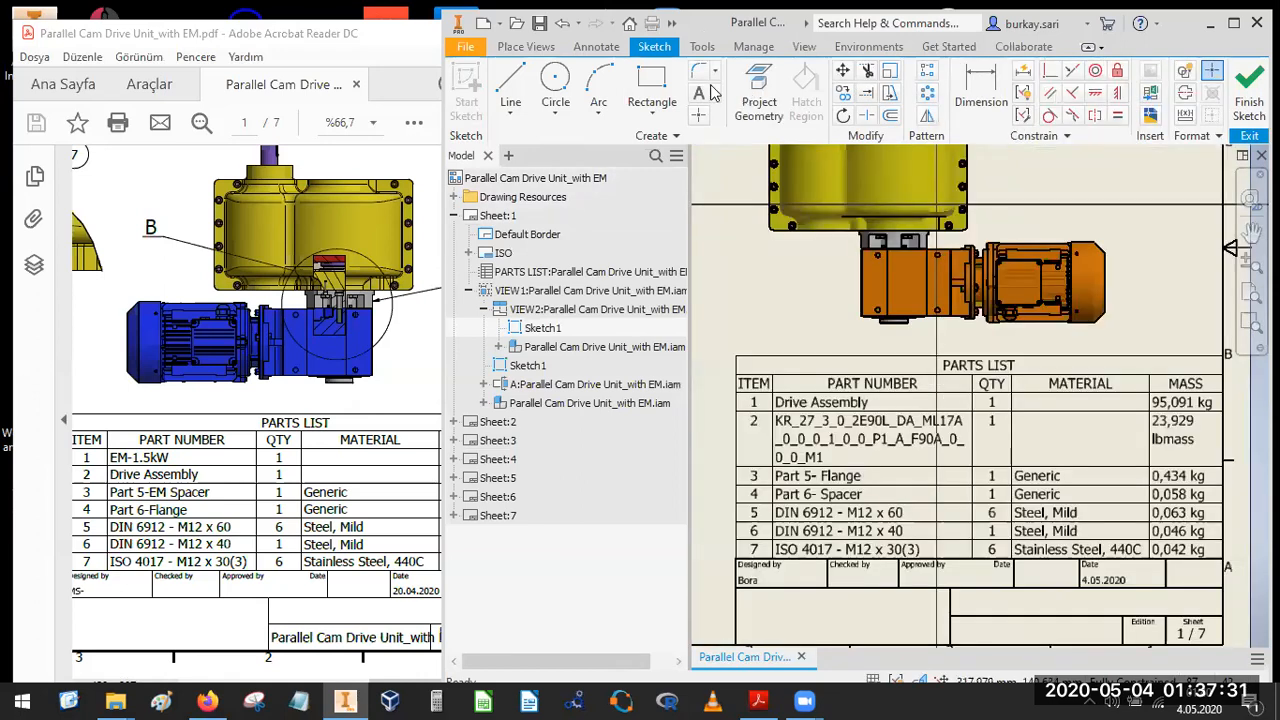
{"action": "left_click", "coordinate": [562, 77]}
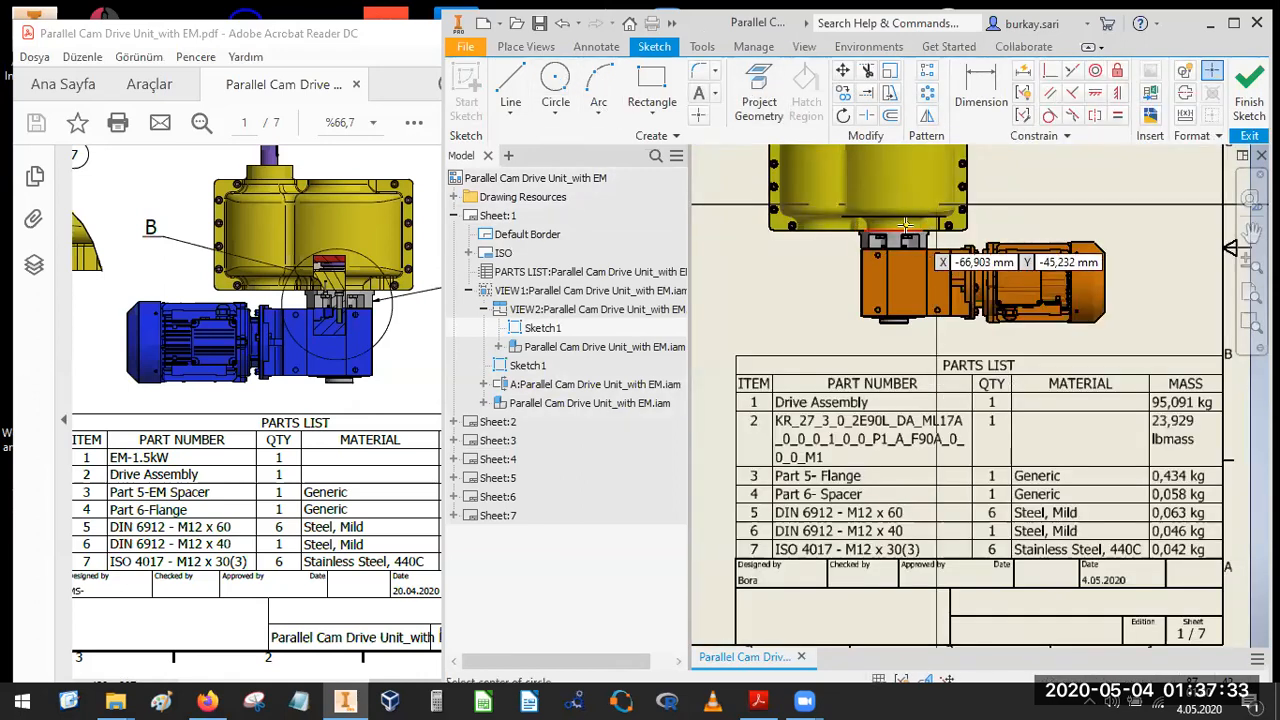
{"action": "left_click", "coordinate": [921, 219]}
{"action": "left_click", "coordinate": [938, 275]}
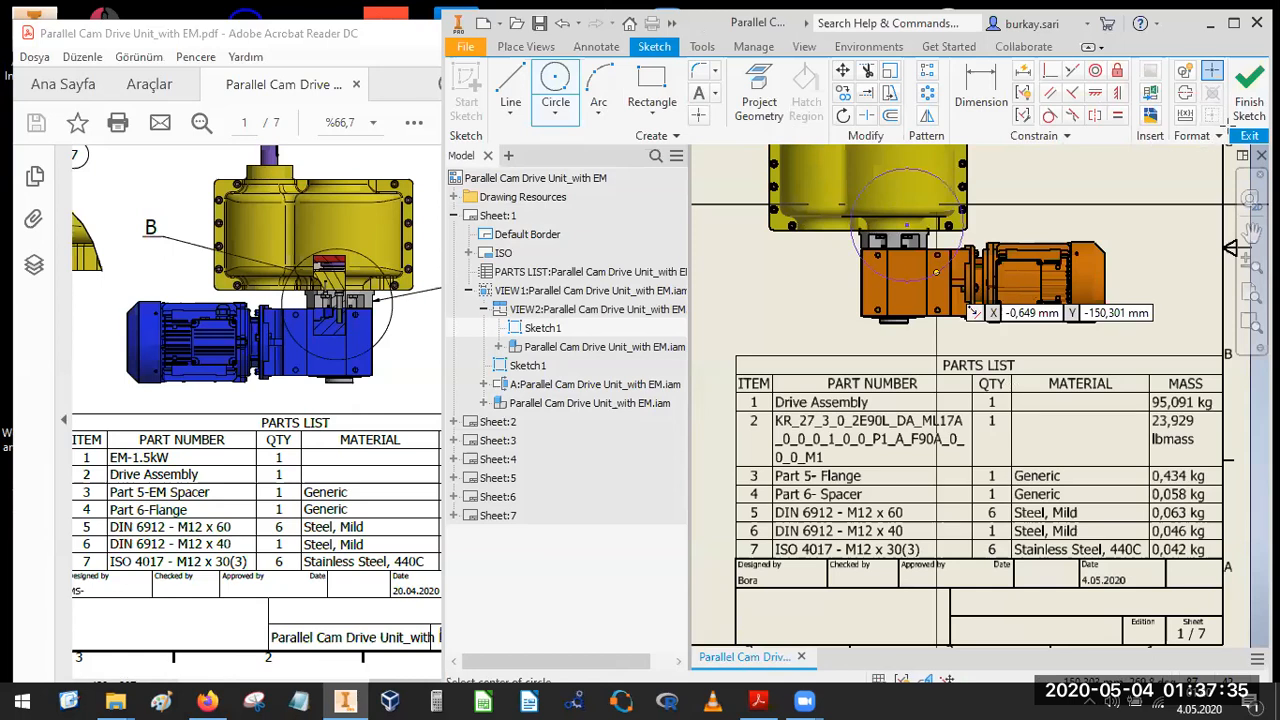
{"action": "key", "text": "Escape"}
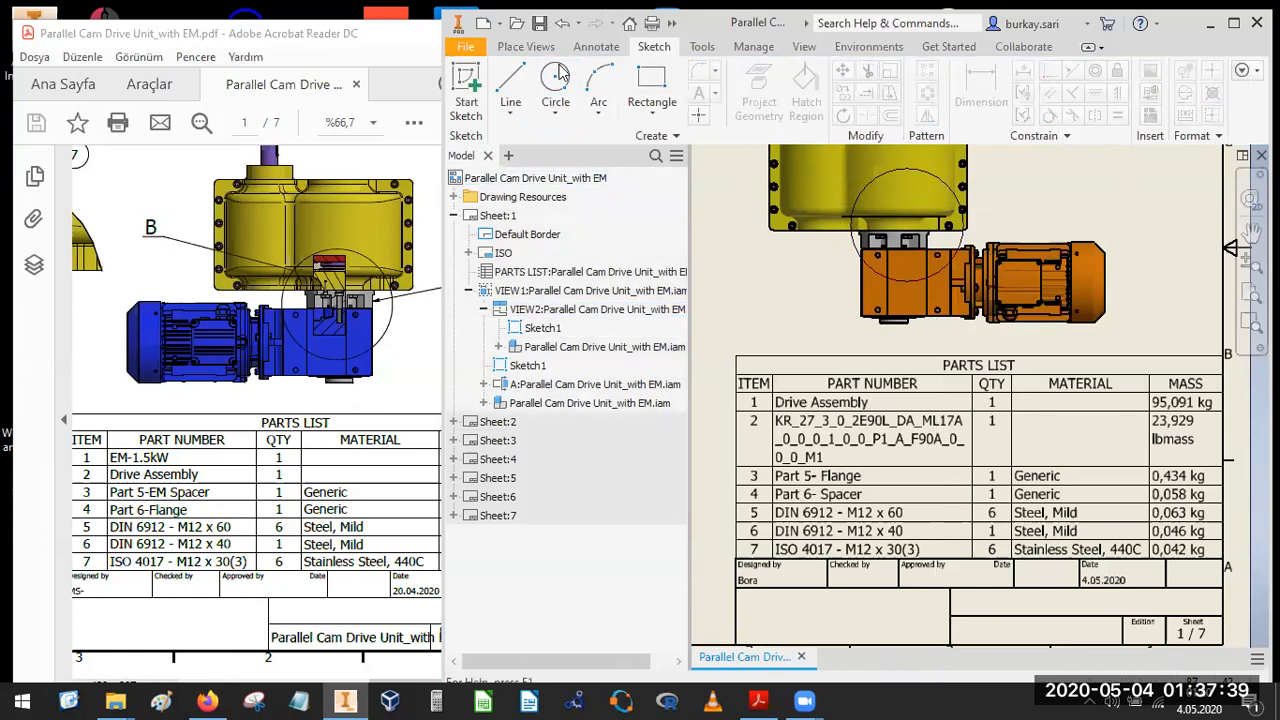
Create a Break Out in the projected view with the sketched circle as boundary and a From Point depth picked on the view.
{"action": "left_click", "coordinate": [518, 45]}
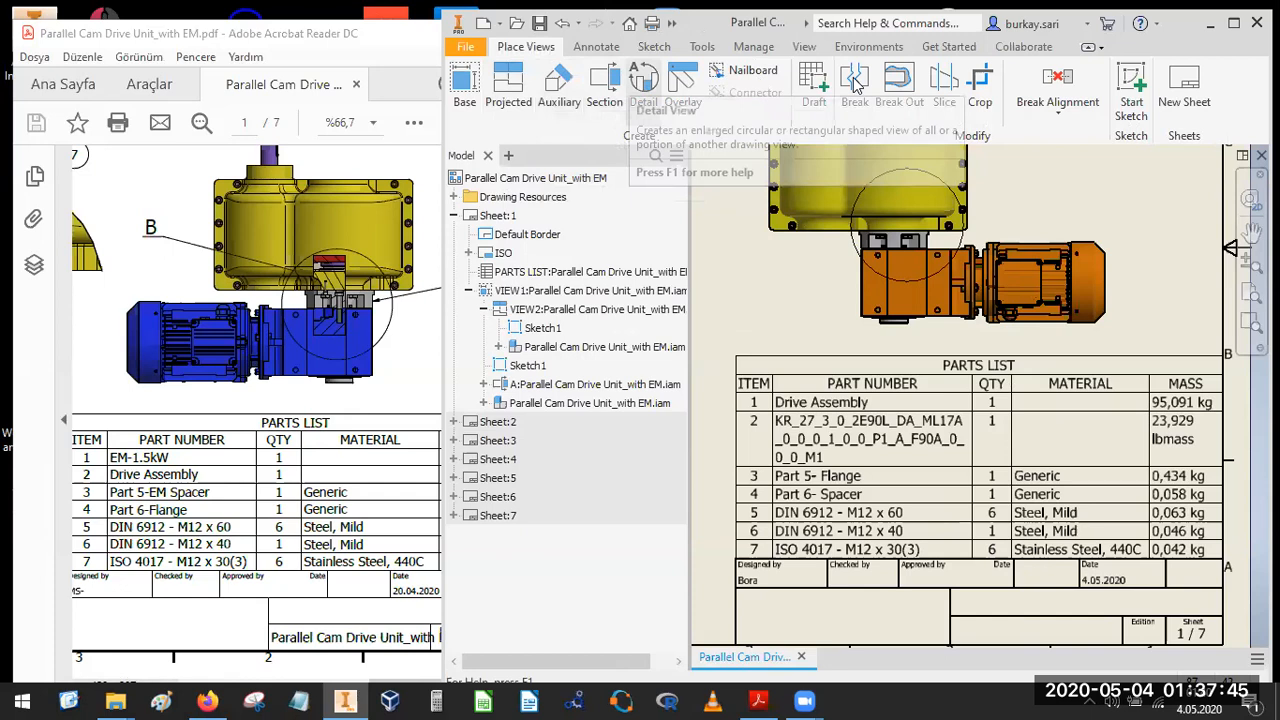
{"action": "left_click", "coordinate": [968, 180]}
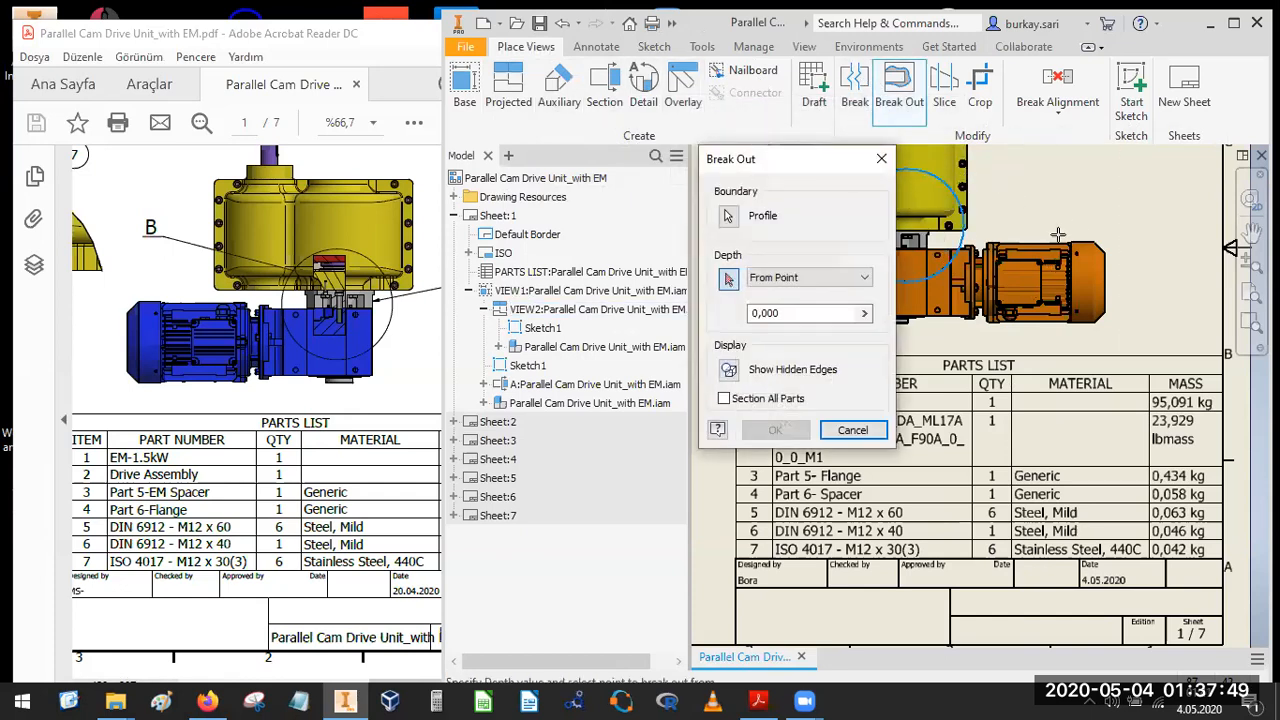
{"action": "scroll", "coordinate": [1058, 235], "scroll_direction": "down", "scroll_amount": 2}
{"action": "scroll", "coordinate": [1070, 250], "scroll_direction": "down", "scroll_amount": 2}
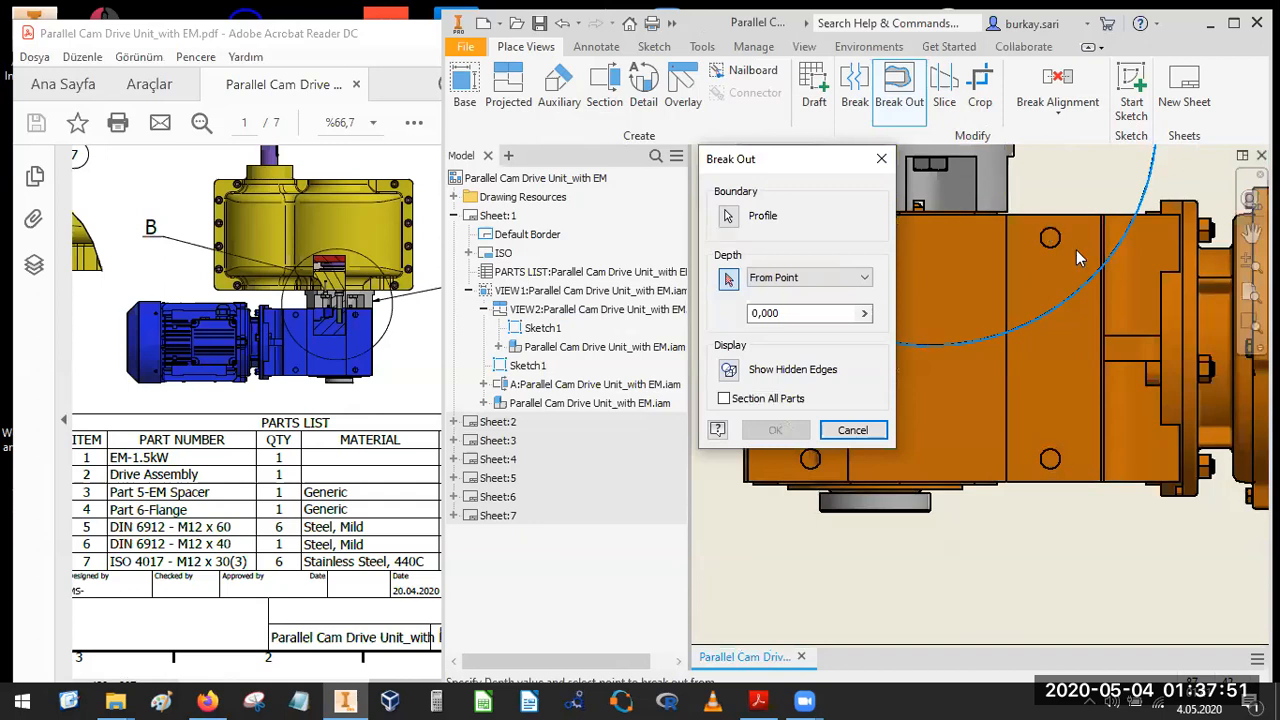
{"action": "middle_click_drag", "start_coordinate": [1077, 250], "coordinate": [1177, 313]}
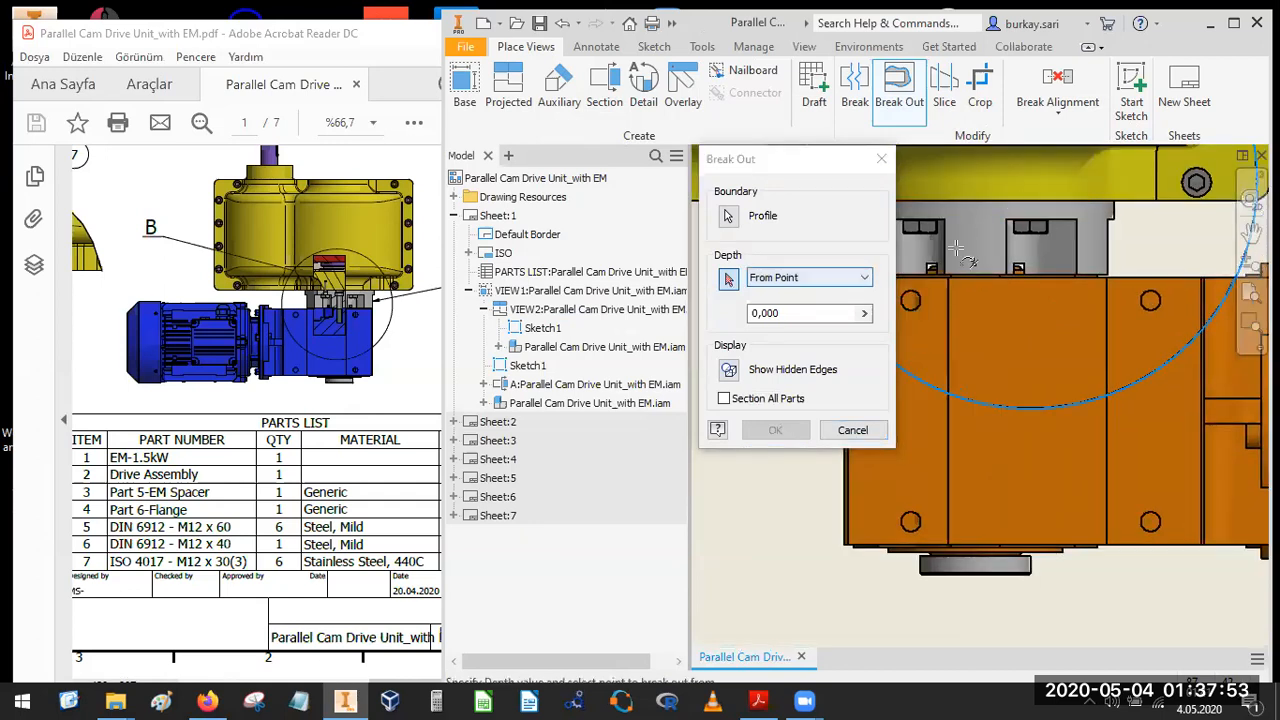
{"action": "scroll", "coordinate": [1028, 235], "scroll_direction": "down", "scroll_amount": 3}
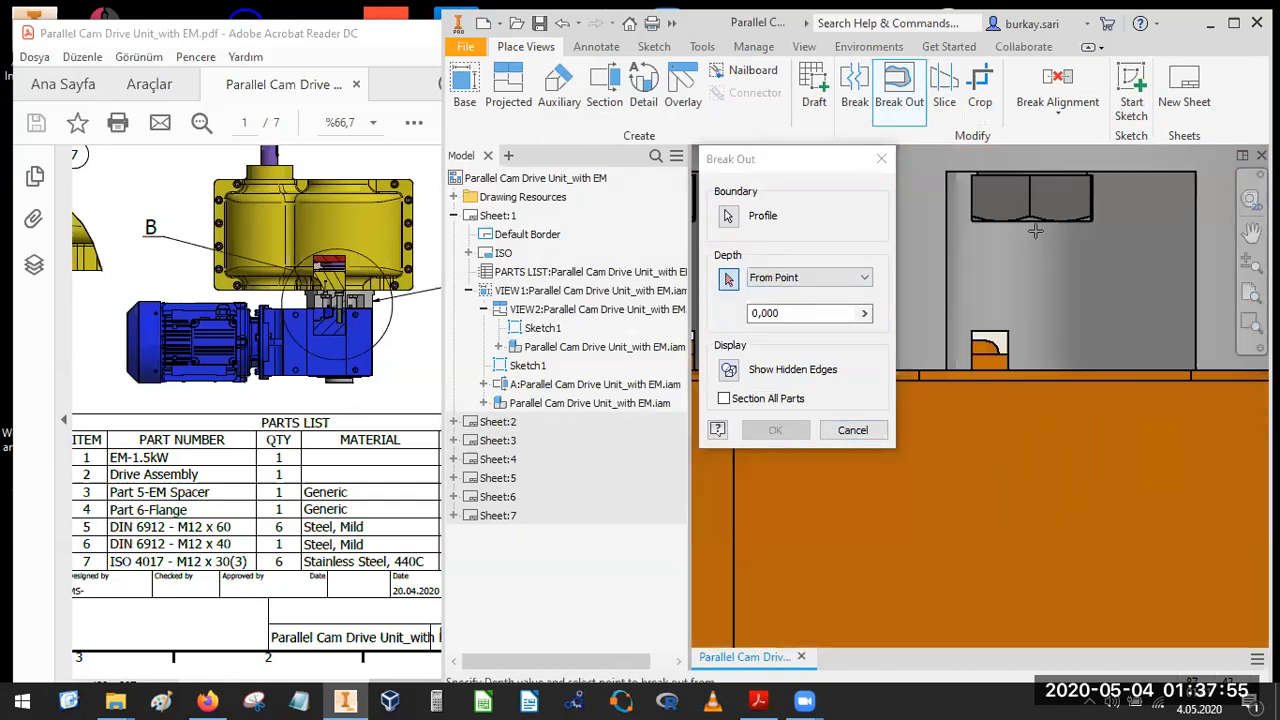
{"action": "left_click", "coordinate": [910, 292]}
{"action": "left_click", "coordinate": [775, 430]}
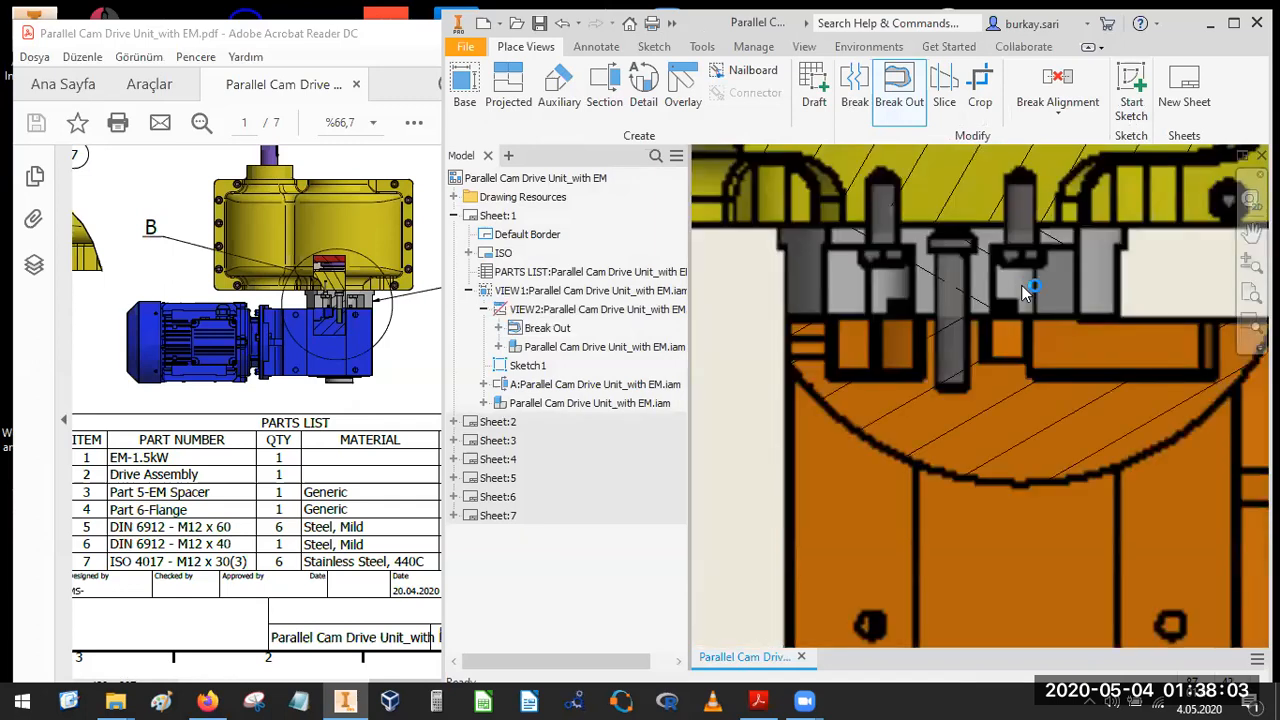
Compare the sectioned bolts and spacer in the break-out area with the same view in the reference PDF.
{"action": "scroll", "coordinate": [1034, 318], "scroll_direction": "down", "scroll_amount": 3}
{"action": "middle_click_drag", "start_coordinate": [1034, 318], "coordinate": [1032, 291]}
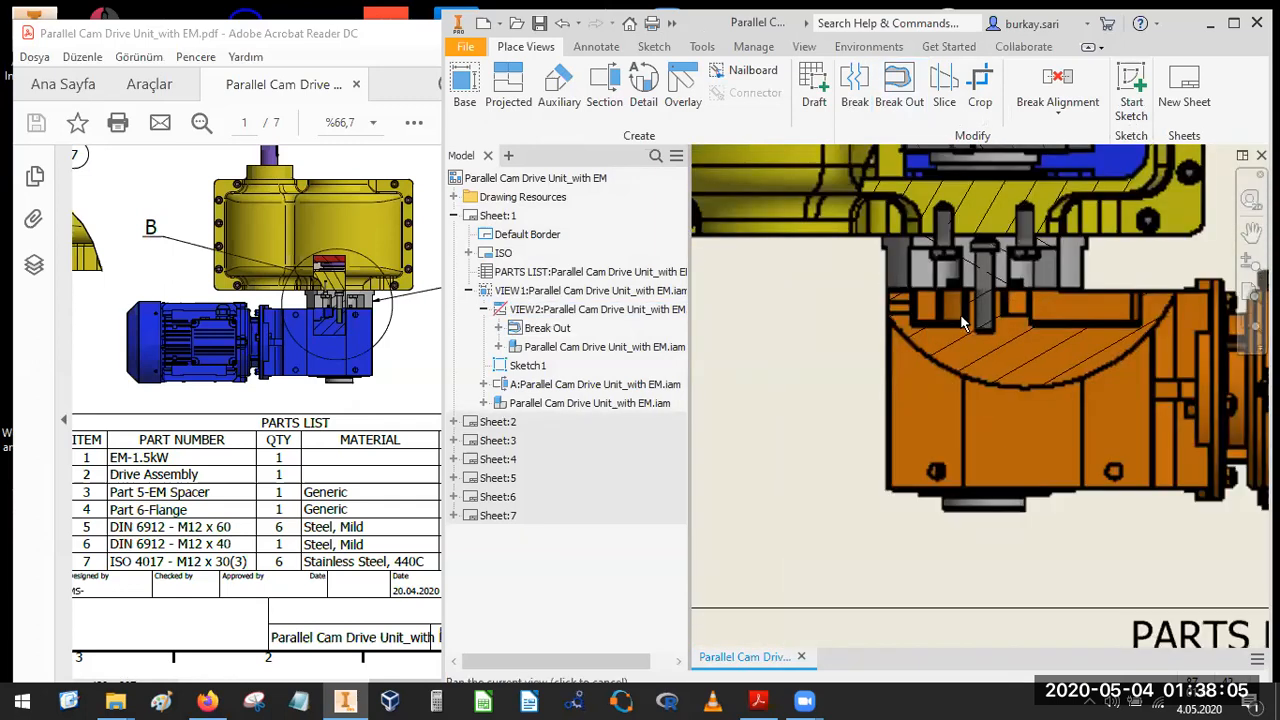
{"action": "left_click", "coordinate": [345, 295]}
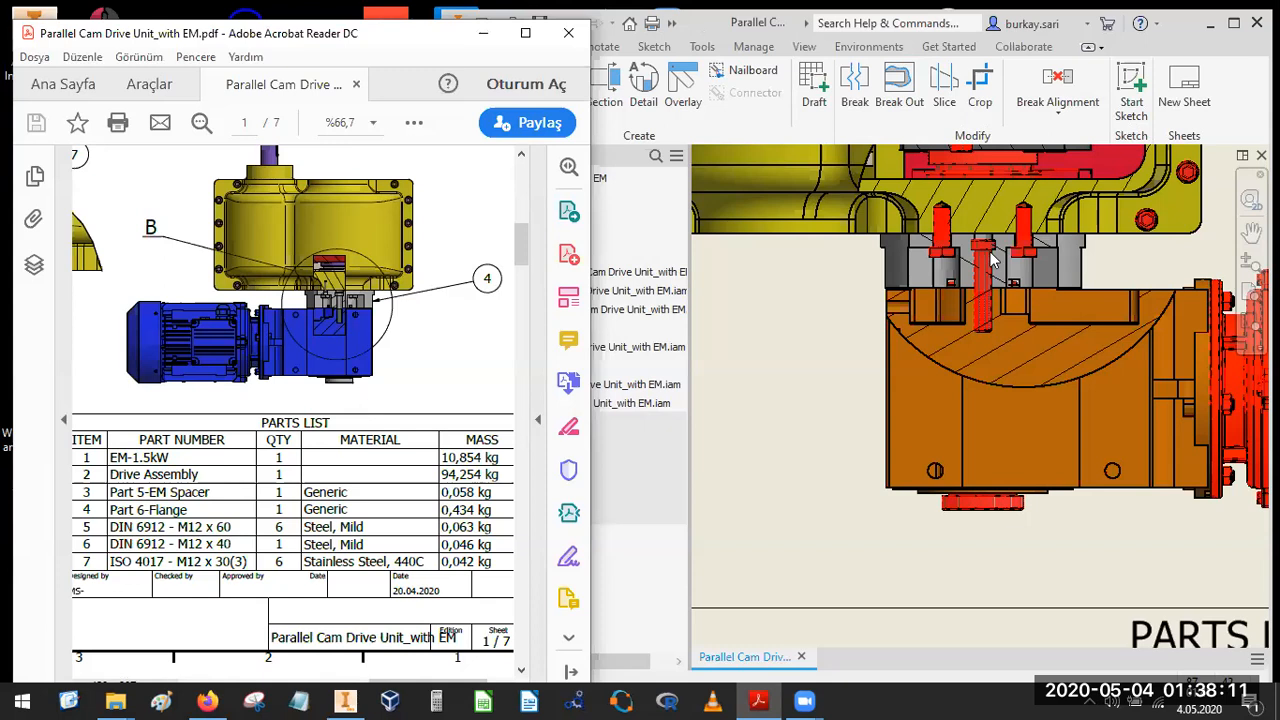
{"action": "left_click", "coordinate": [823, 474]}
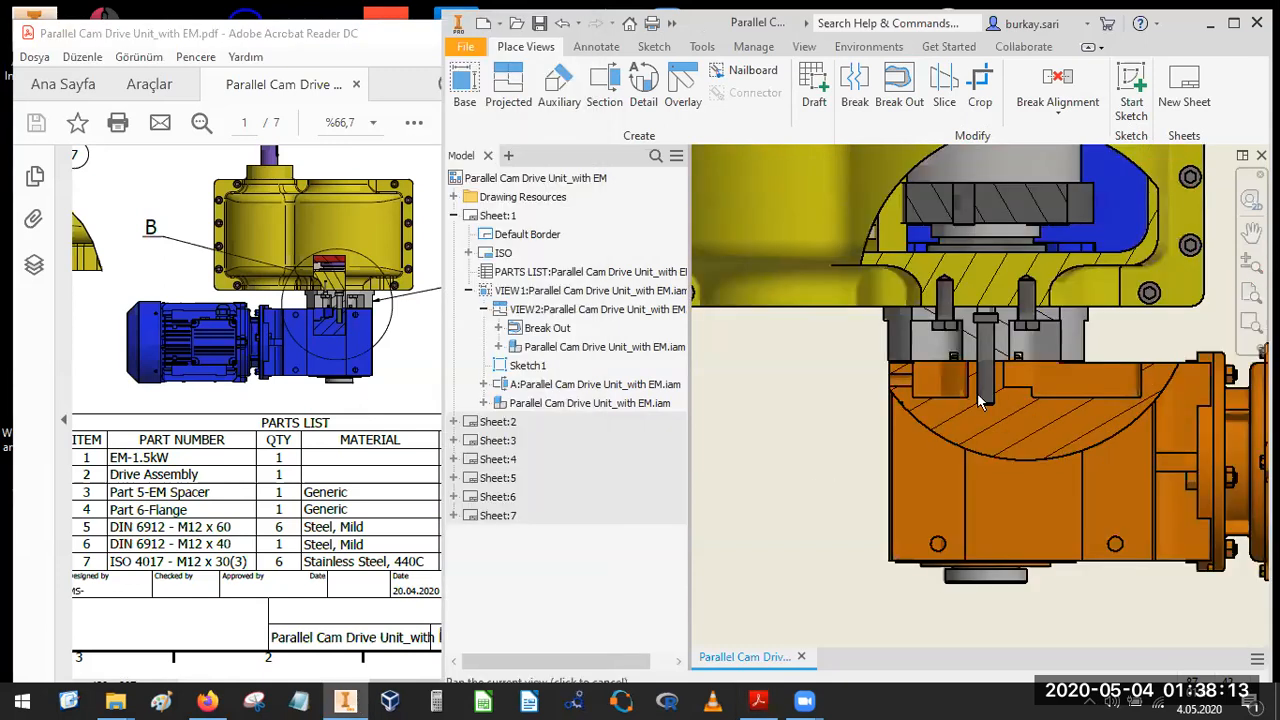
Create a circular-fenced detail view B at scale 0,32 : 1 of the gearbox-motor joint and place it beside the projected view.
{"action": "middle_click_drag", "start_coordinate": [1025, 228], "coordinate": [981, 334]}
{"action": "scroll", "coordinate": [960, 404], "scroll_direction": "down", "scroll_amount": 4}
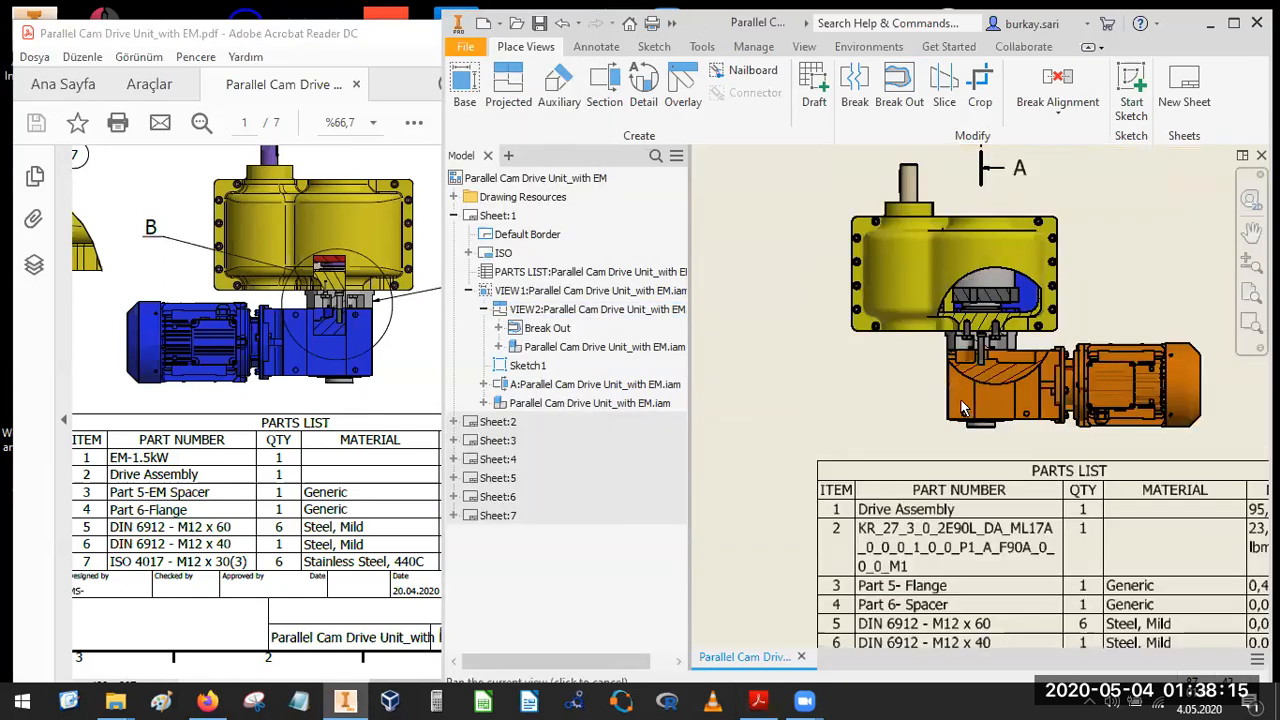
{"action": "left_click_drag", "start_coordinate": [236, 388], "coordinate": [436, 440]}
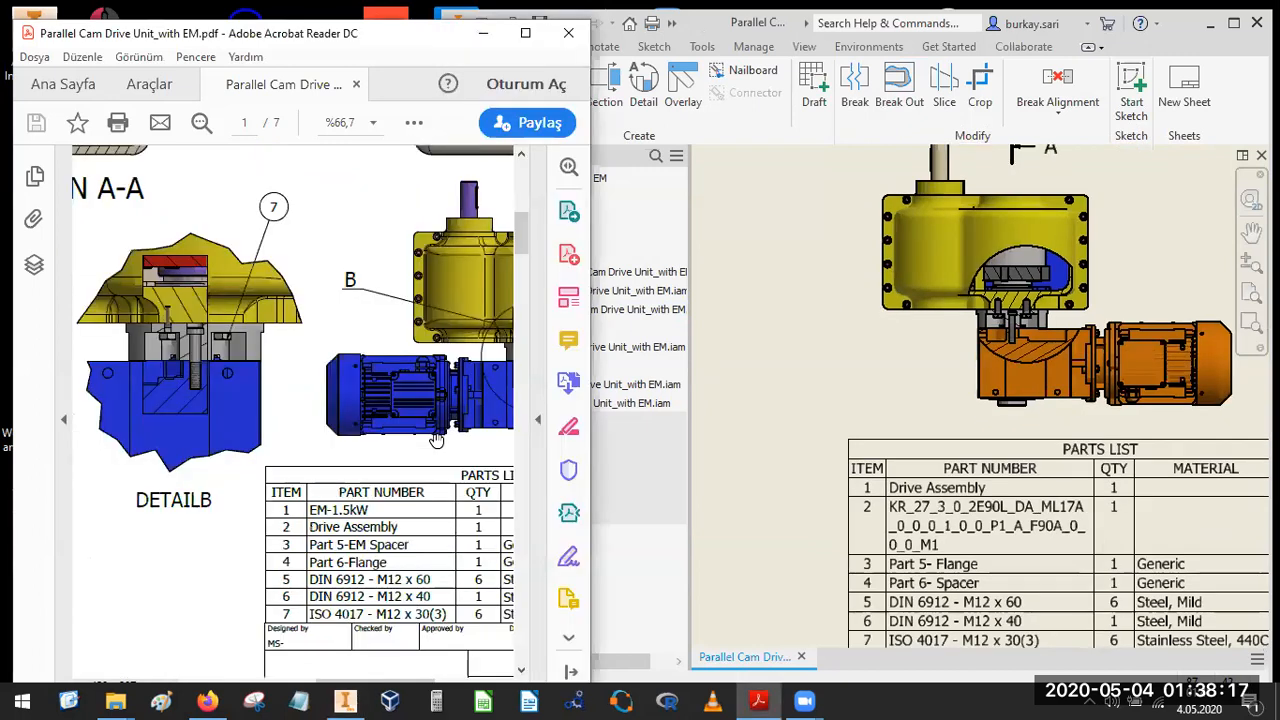
{"action": "left_click", "coordinate": [645, 98]}
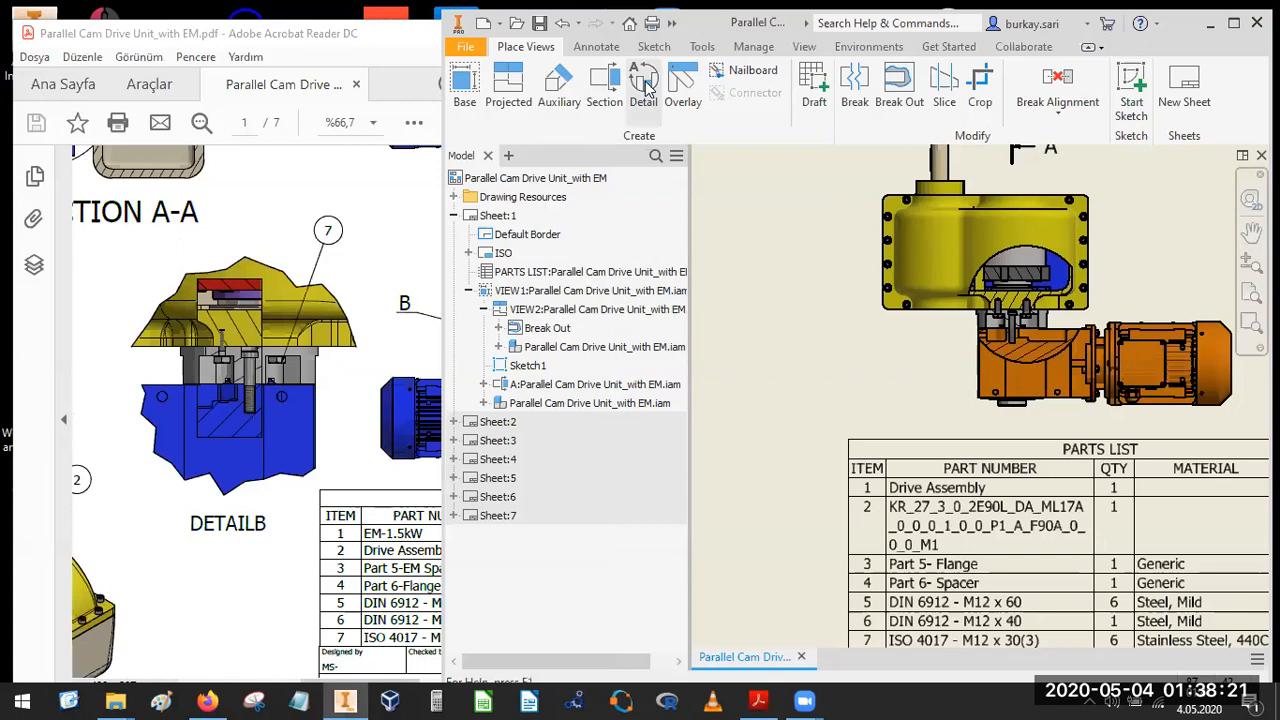
{"action": "left_click", "coordinate": [650, 88]}
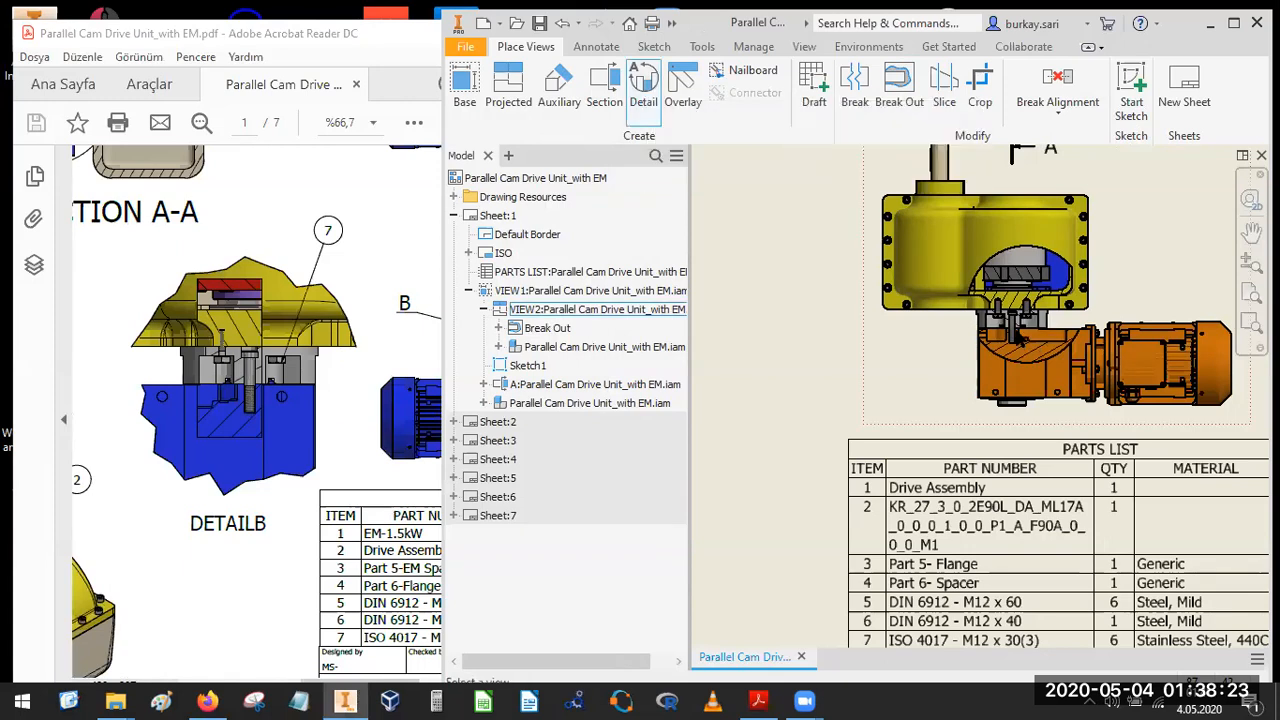
{"action": "left_click", "coordinate": [896, 172]}
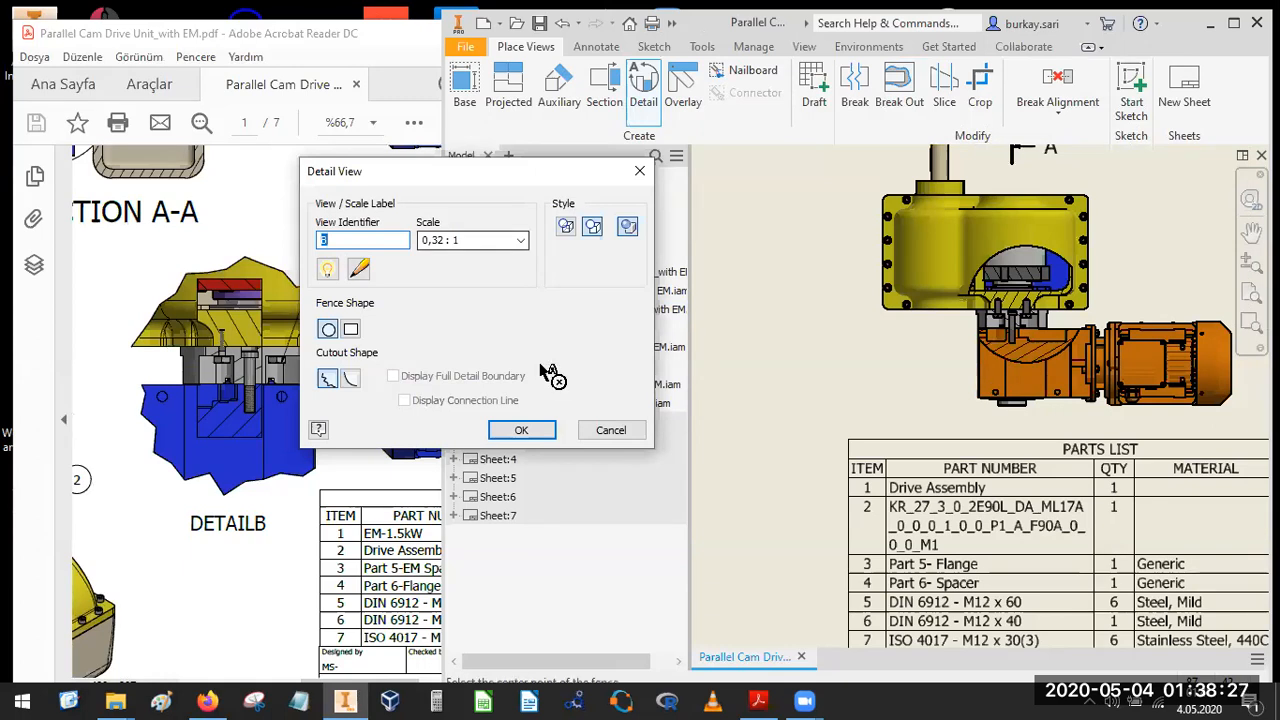
{"action": "left_click", "coordinate": [995, 363]}
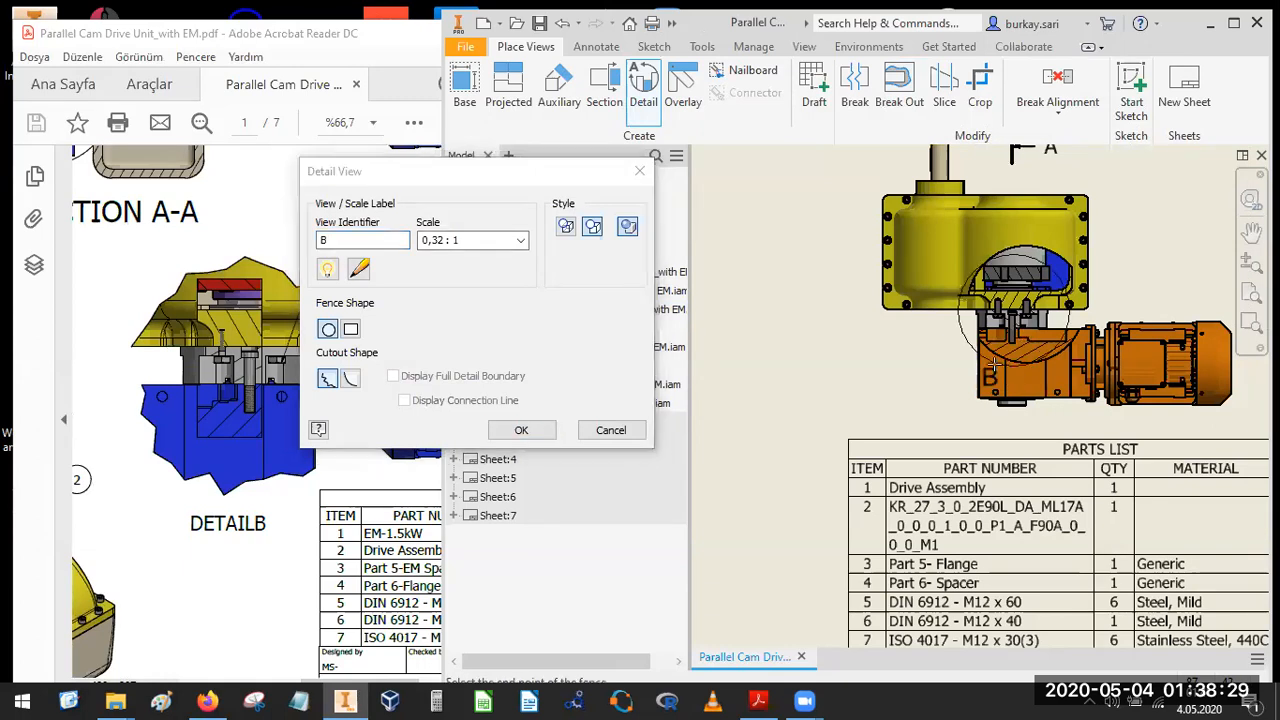
{"action": "left_click", "coordinate": [936, 330]}
{"action": "scroll", "coordinate": [938, 333], "scroll_direction": "down", "scroll_amount": 4}
{"action": "left_click", "coordinate": [834, 482]}
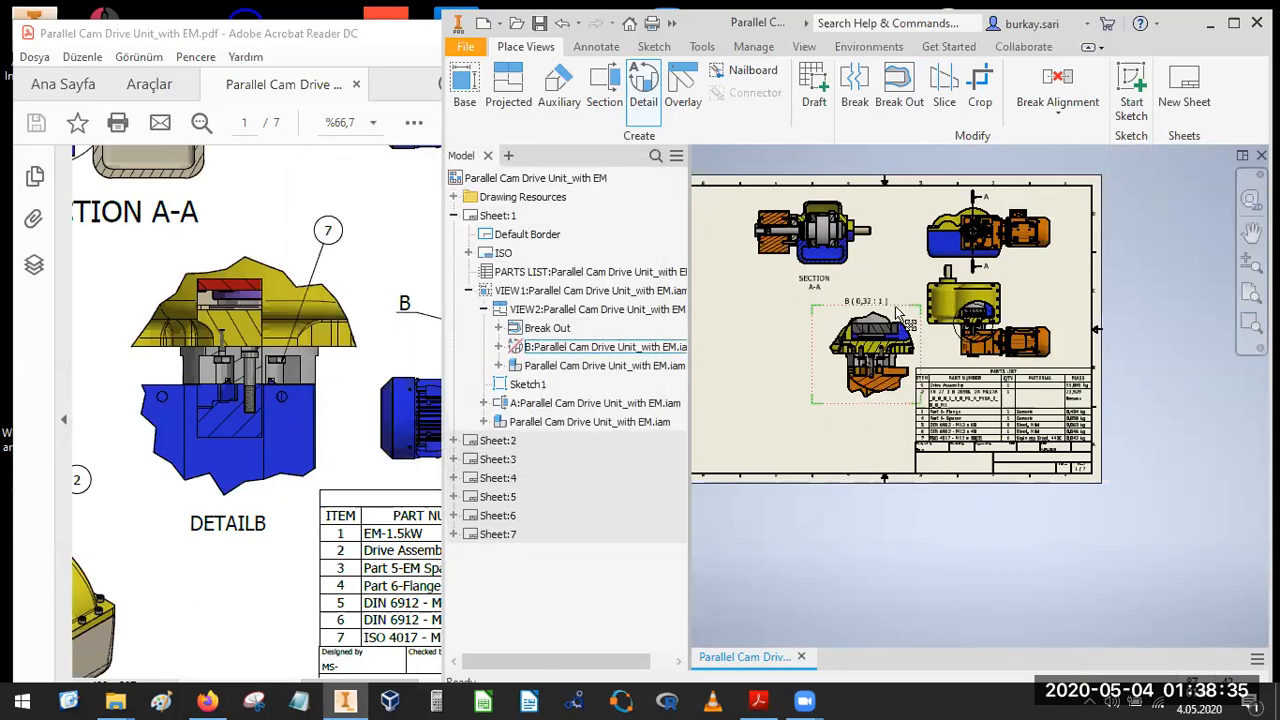
Open the detail view's label for editing and remove the scale and its brackets from the text.
{"action": "scroll", "coordinate": [896, 311], "scroll_direction": "down", "scroll_amount": 2}
{"action": "scroll", "coordinate": [861, 313], "scroll_direction": "up", "scroll_amount": 5}
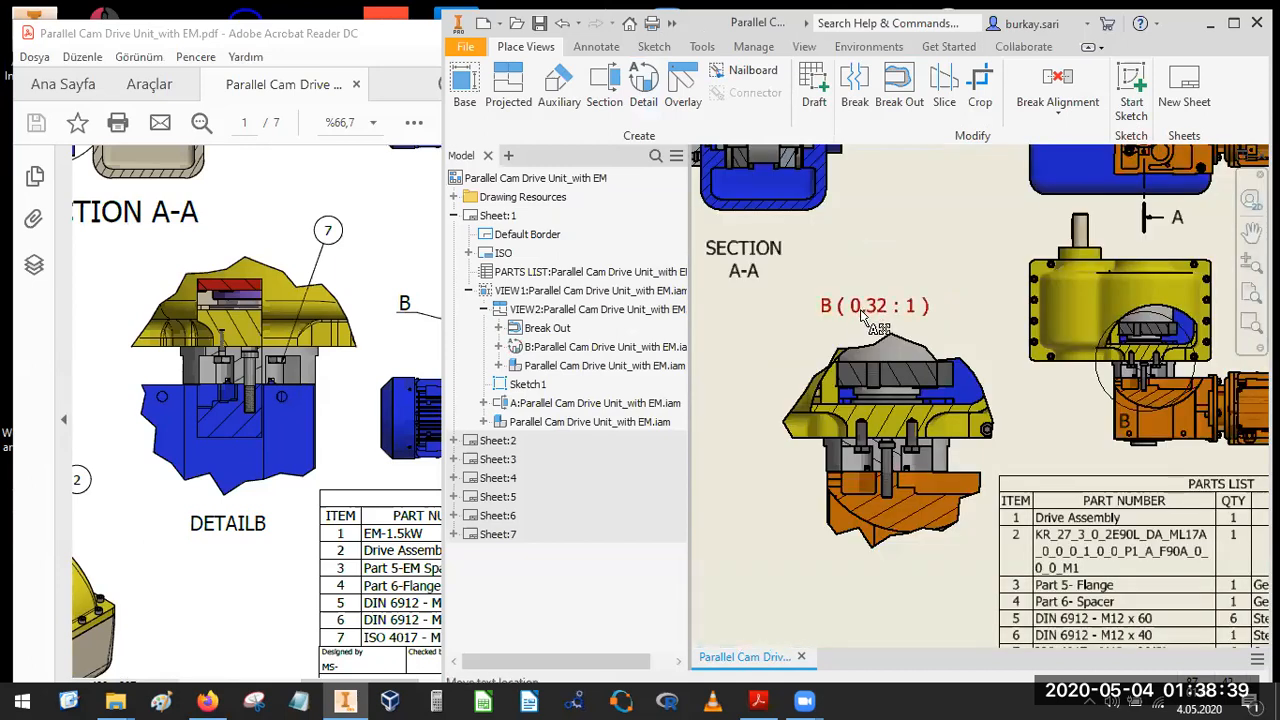
{"action": "double_click", "coordinate": [865, 313]}
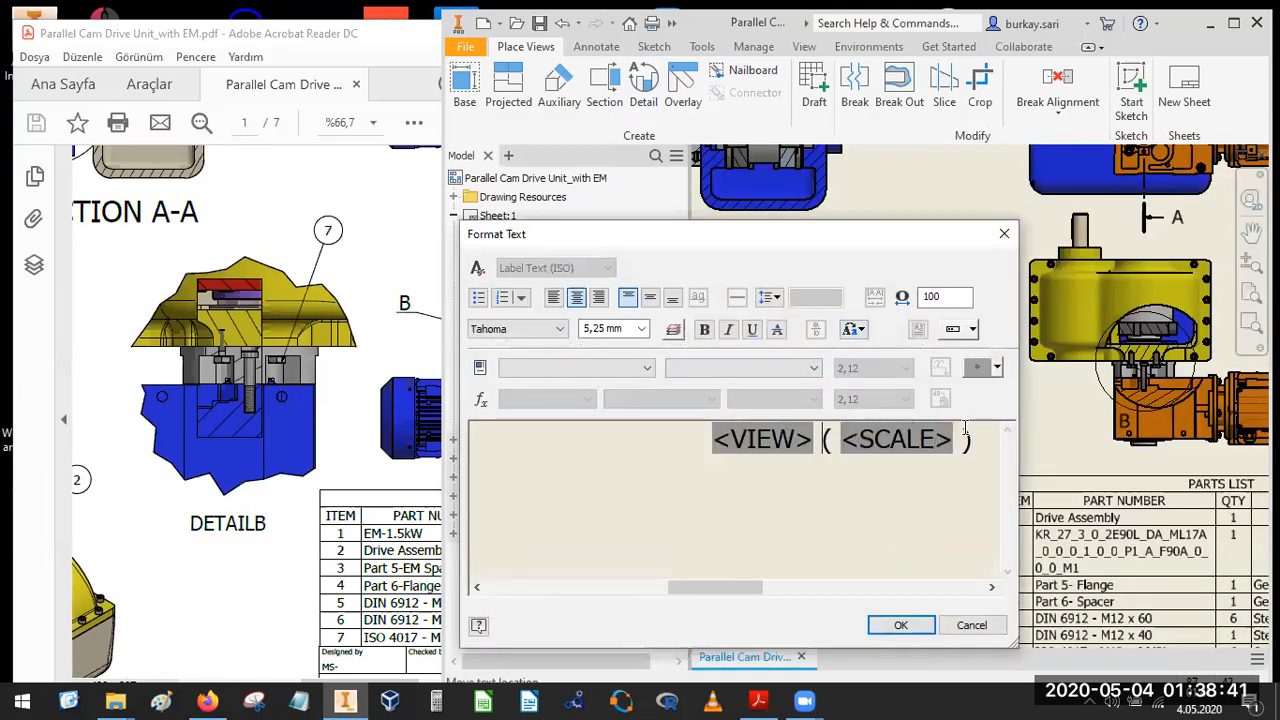
{"action": "left_click", "coordinate": [991, 432], "text": "shift"}
{"action": "key", "text": "Delete"}
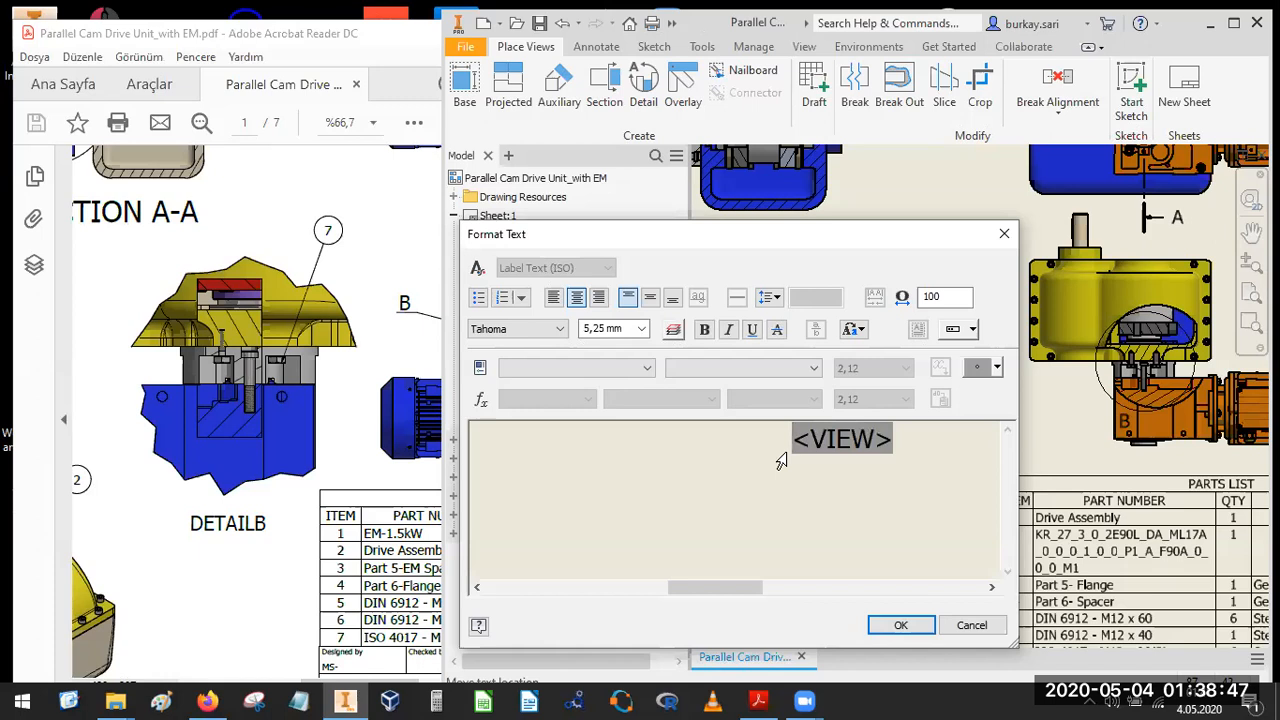
Add DETAIL before the view name in the label text and move the label below the detail view.
{"action": "left_click", "coordinate": [879, 445]}
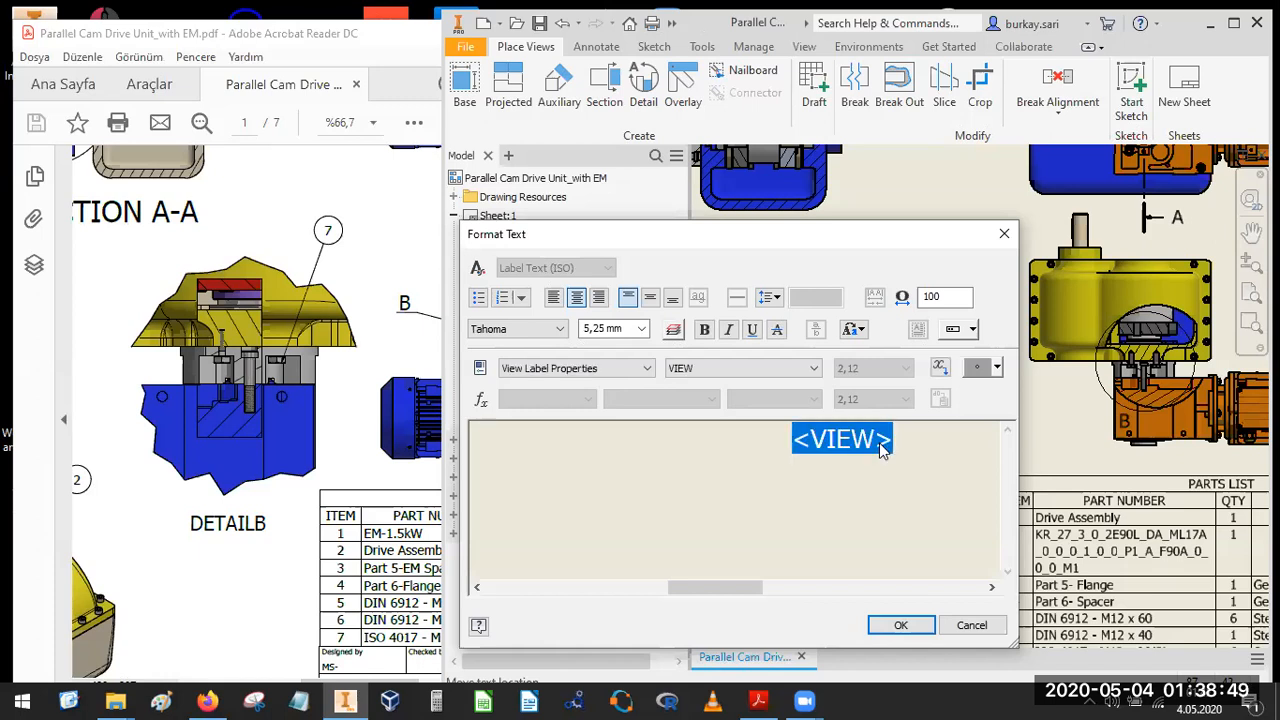
{"action": "left_click", "coordinate": [880, 443]}
{"action": "type", "text": "DE:TA"}
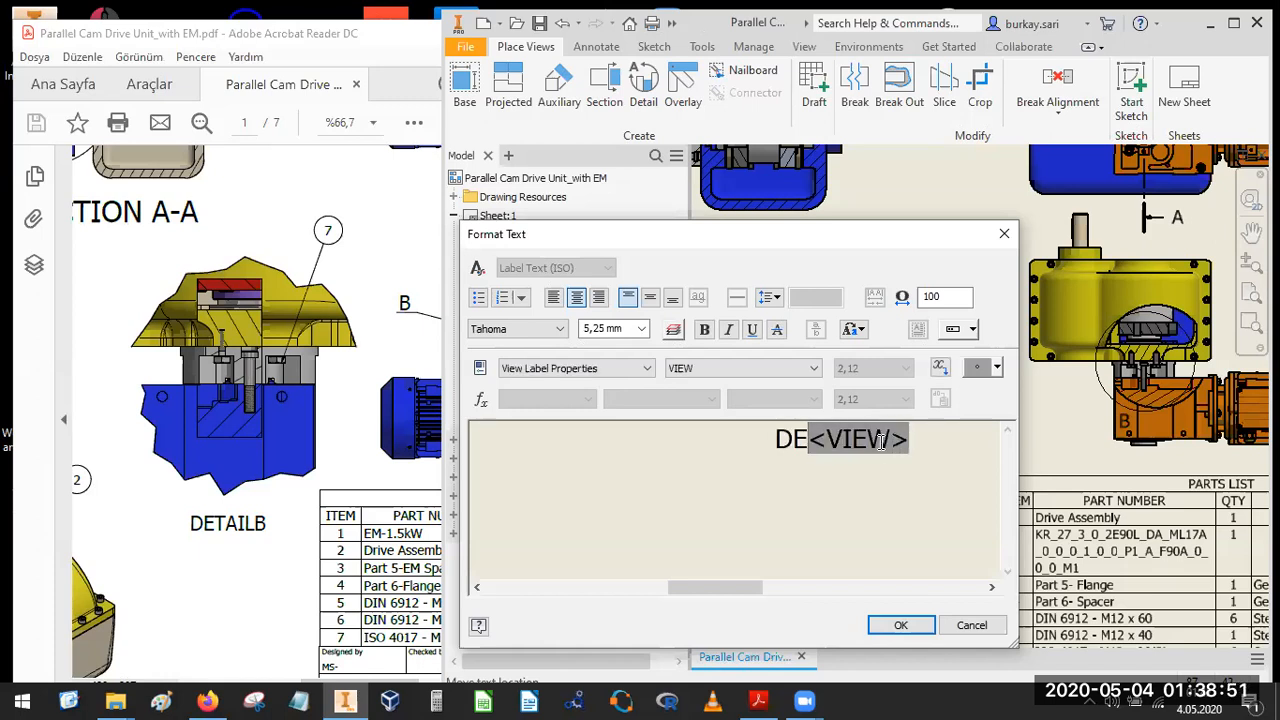
{"action": "key", "text": "BackSpace"}
{"action": "key", "text": "BackSpace"}
{"action": "key", "text": "BackSpace"}
{"action": "type", "text": "TAIL"}
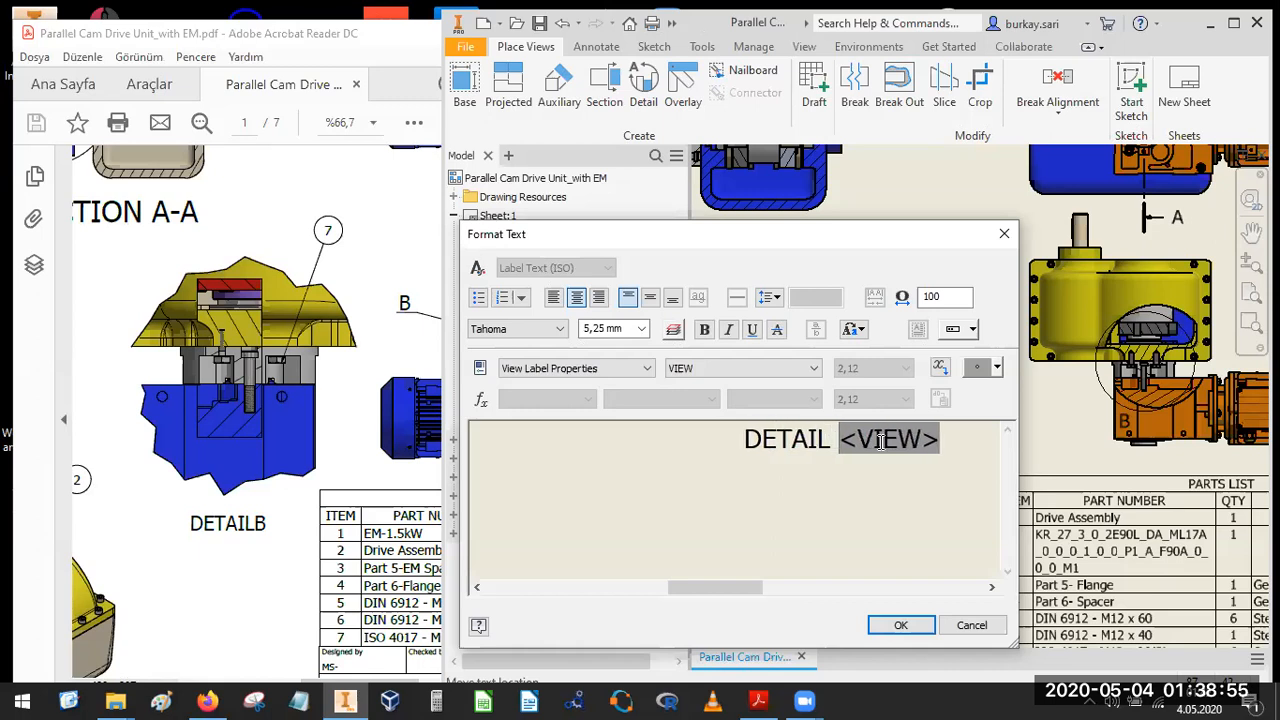
{"action": "left_click", "coordinate": [900, 625]}
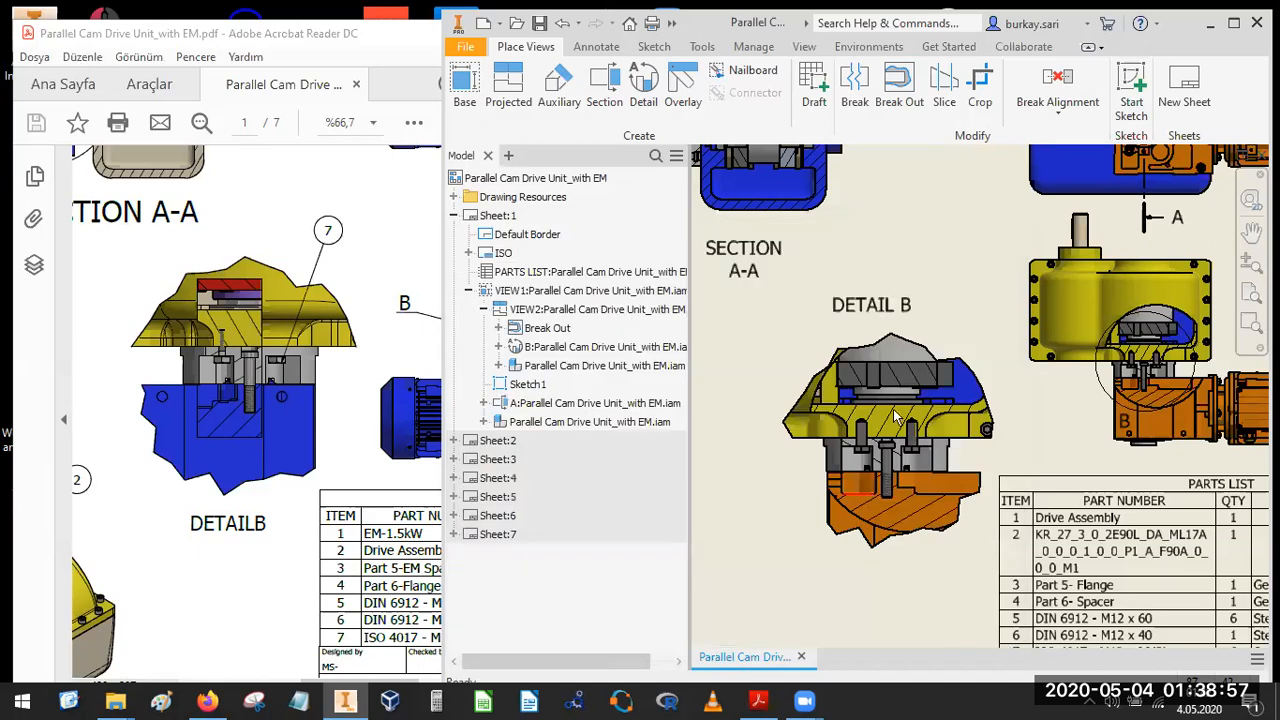
{"action": "left_click_drag", "start_coordinate": [872, 320], "coordinate": [902, 608]}
Create a base view of Parallel Cam Drive Unit_with EM.iam at scale 1 : 250 with view representation View1.
{"action": "scroll", "coordinate": [983, 383], "scroll_direction": "down", "scroll_amount": 10}
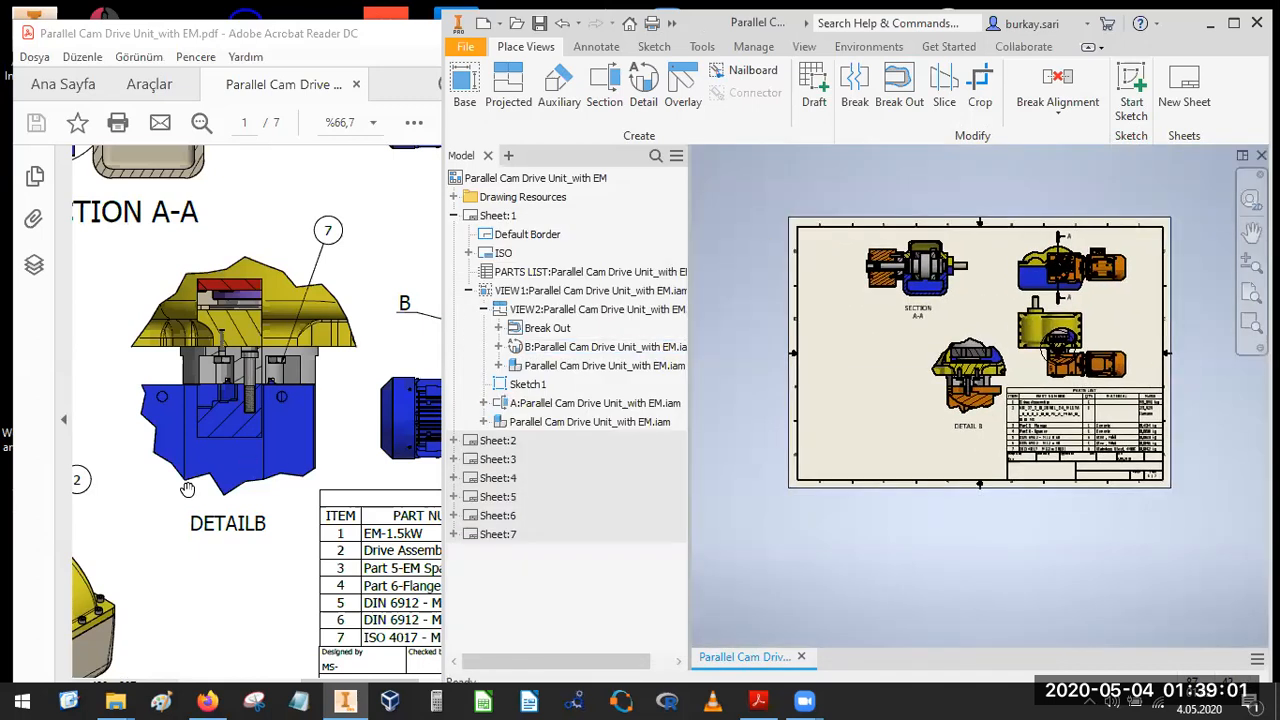
{"action": "left_click", "coordinate": [368, 373]}
{"action": "scroll", "coordinate": [368, 373], "scroll_direction": "down", "scroll_amount": 3, "text": "ctrl"}
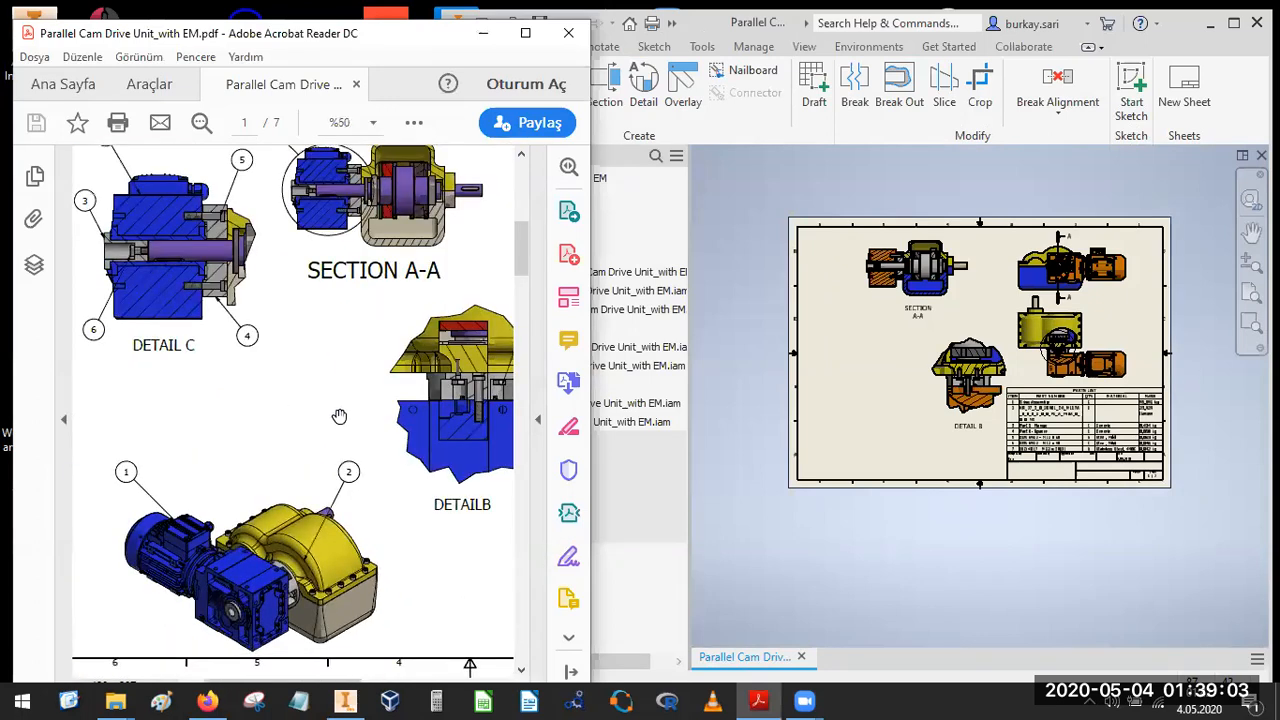
{"action": "left_click", "coordinate": [879, 404]}
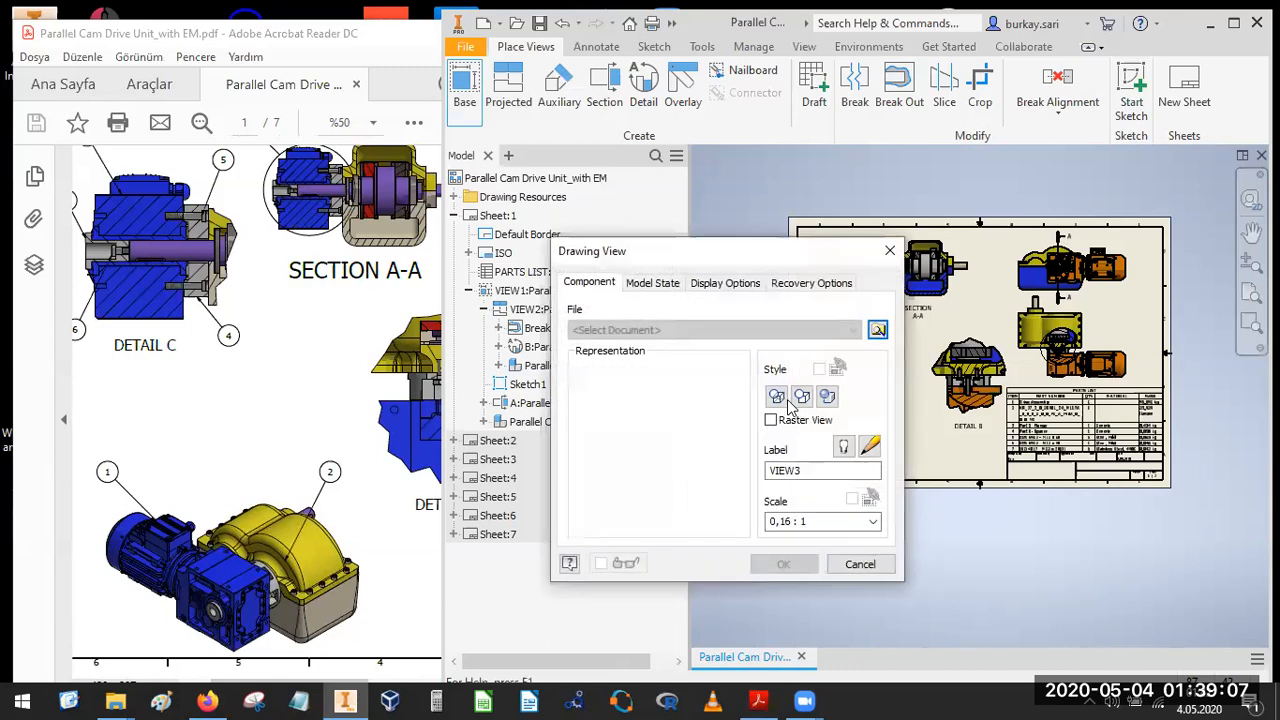
{"action": "left_click", "coordinate": [878, 332]}
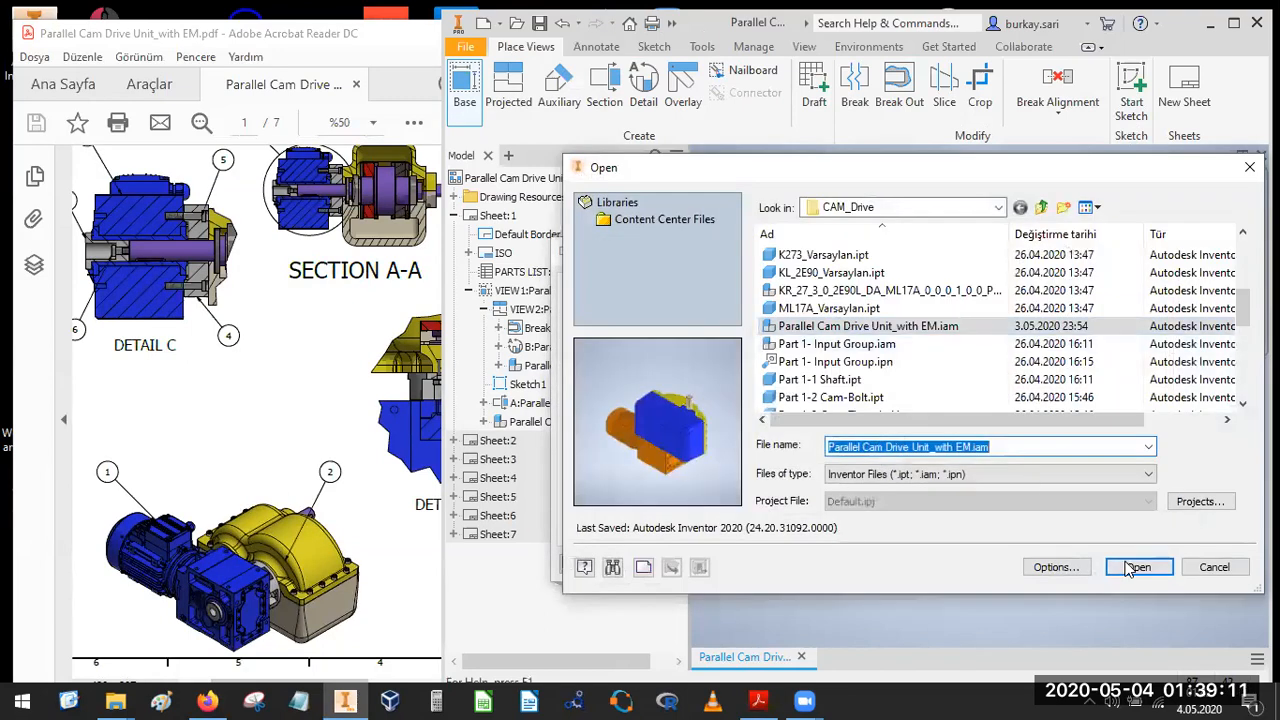
{"action": "left_click", "coordinate": [1135, 567]}
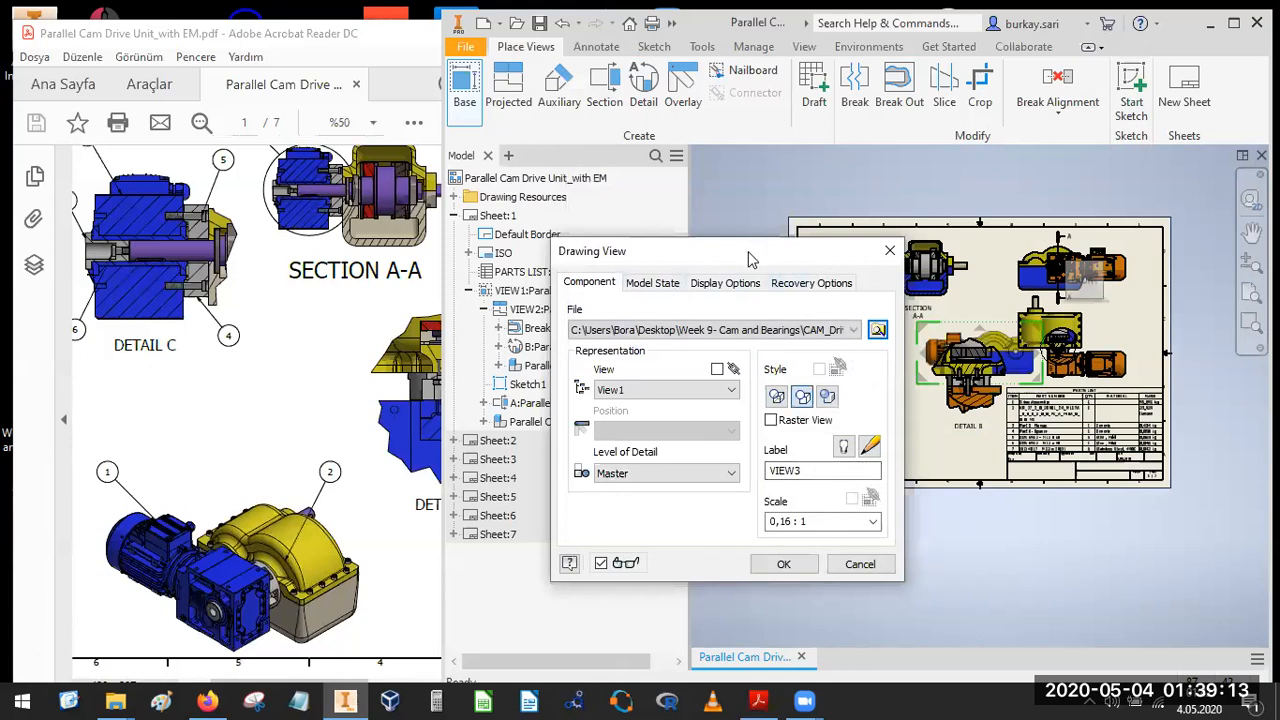
{"action": "left_click_drag", "start_coordinate": [752, 260], "coordinate": [509, 240]}
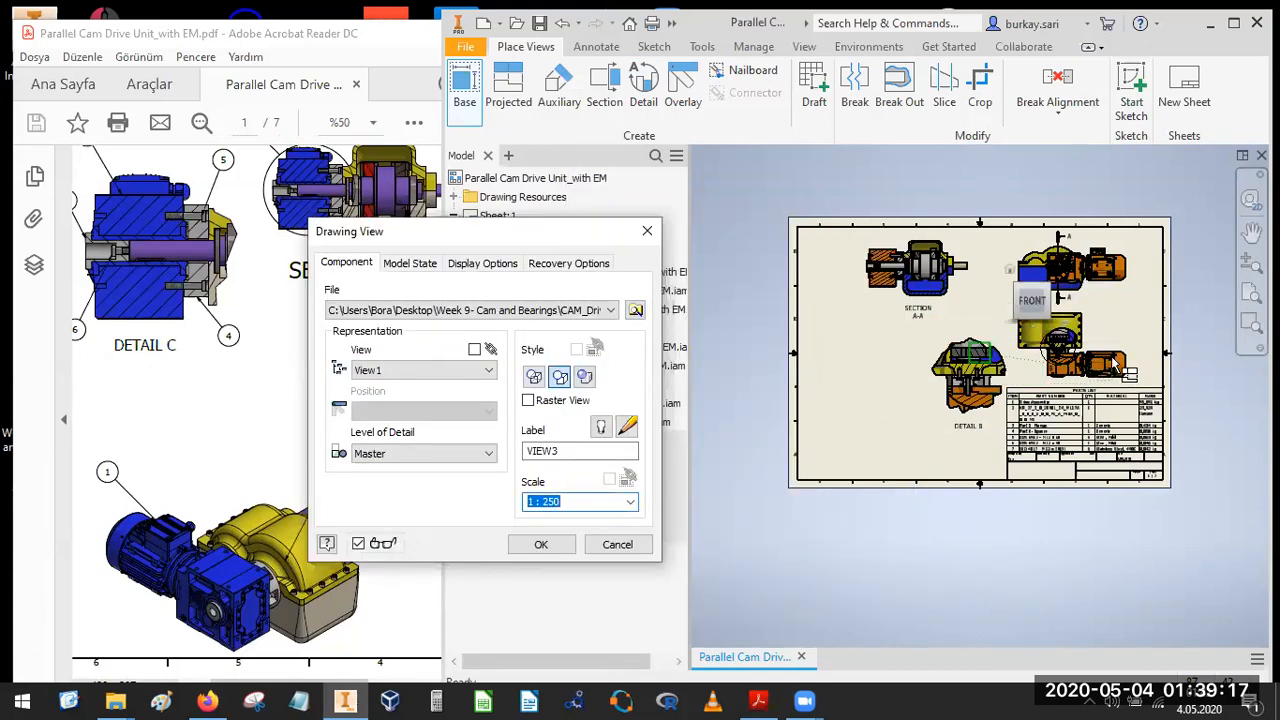
{"action": "left_click", "coordinate": [540, 546]}
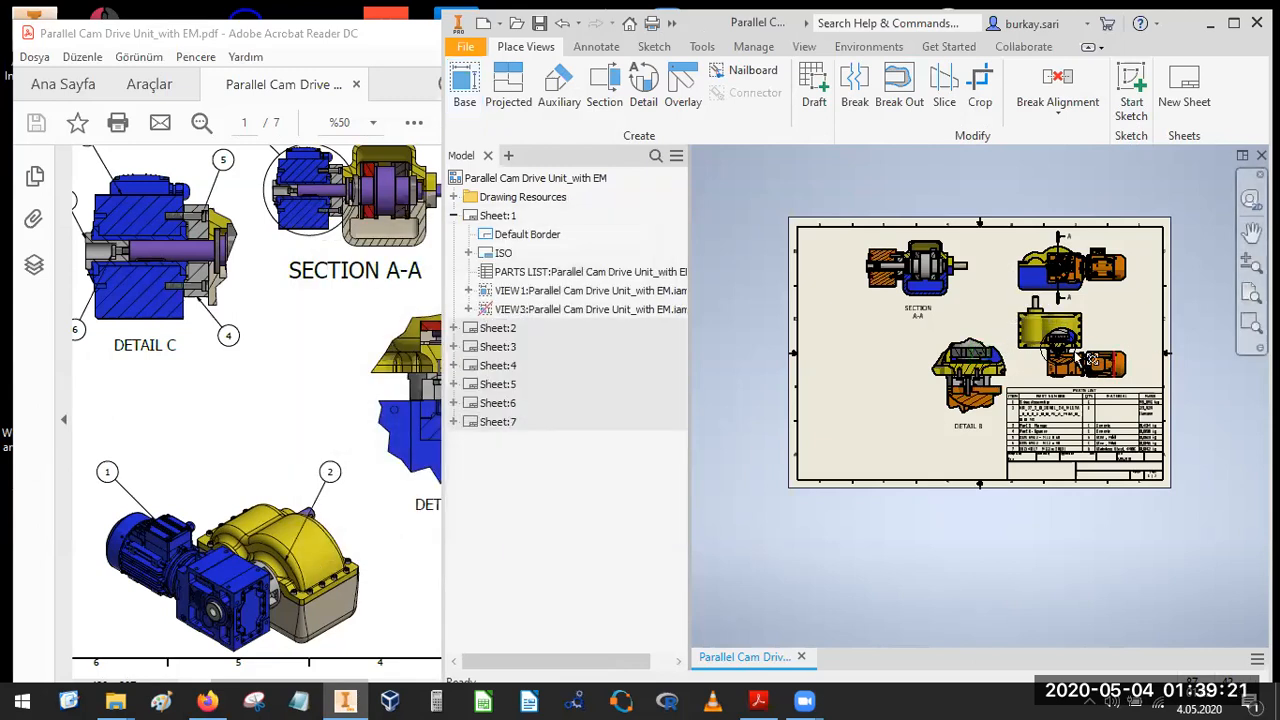
Save the drawing as Parallel Cam Drive Unit_with EM.idw in the CAM_Drive folder.
{"action": "scroll", "coordinate": [1092, 358], "scroll_direction": "up", "scroll_amount": 3}
{"action": "scroll", "coordinate": [1080, 352], "scroll_direction": "down", "scroll_amount": 3}
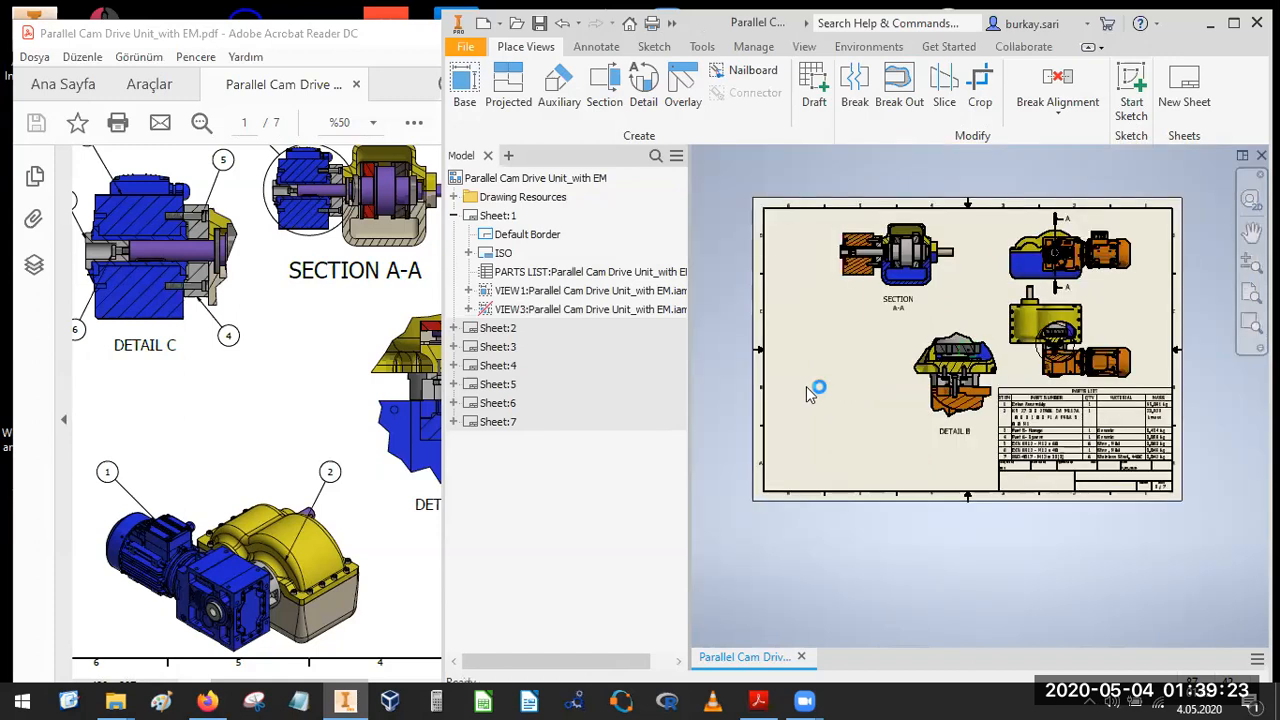
{"action": "scroll", "coordinate": [876, 380], "scroll_direction": "down", "scroll_amount": 3}
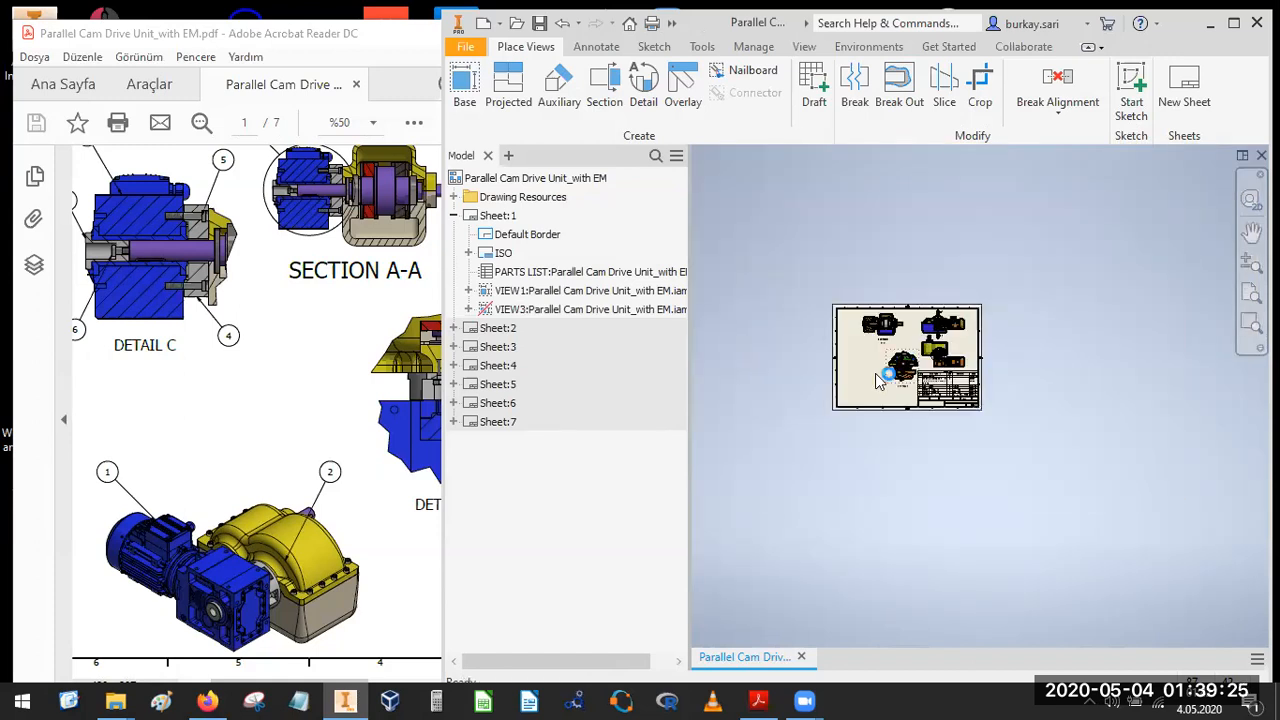
{"action": "scroll", "coordinate": [876, 380], "scroll_direction": "up", "scroll_amount": 3}
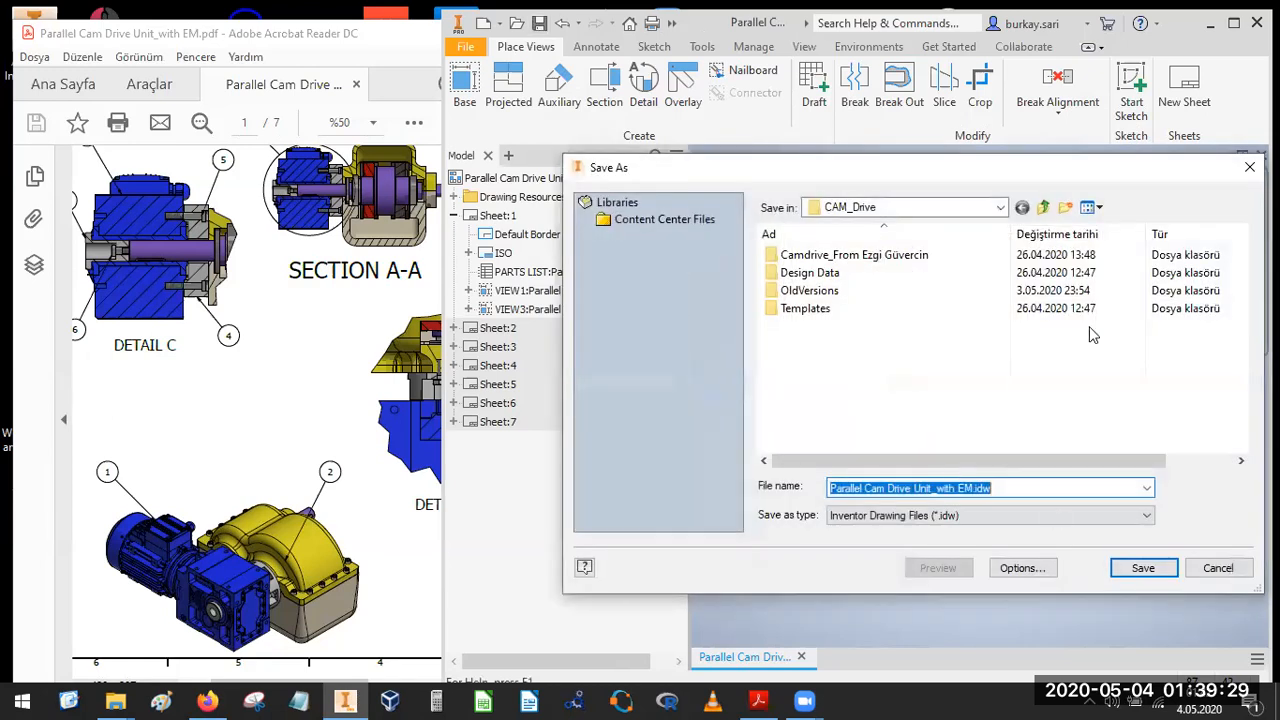
{"action": "left_click", "coordinate": [1116, 567]}
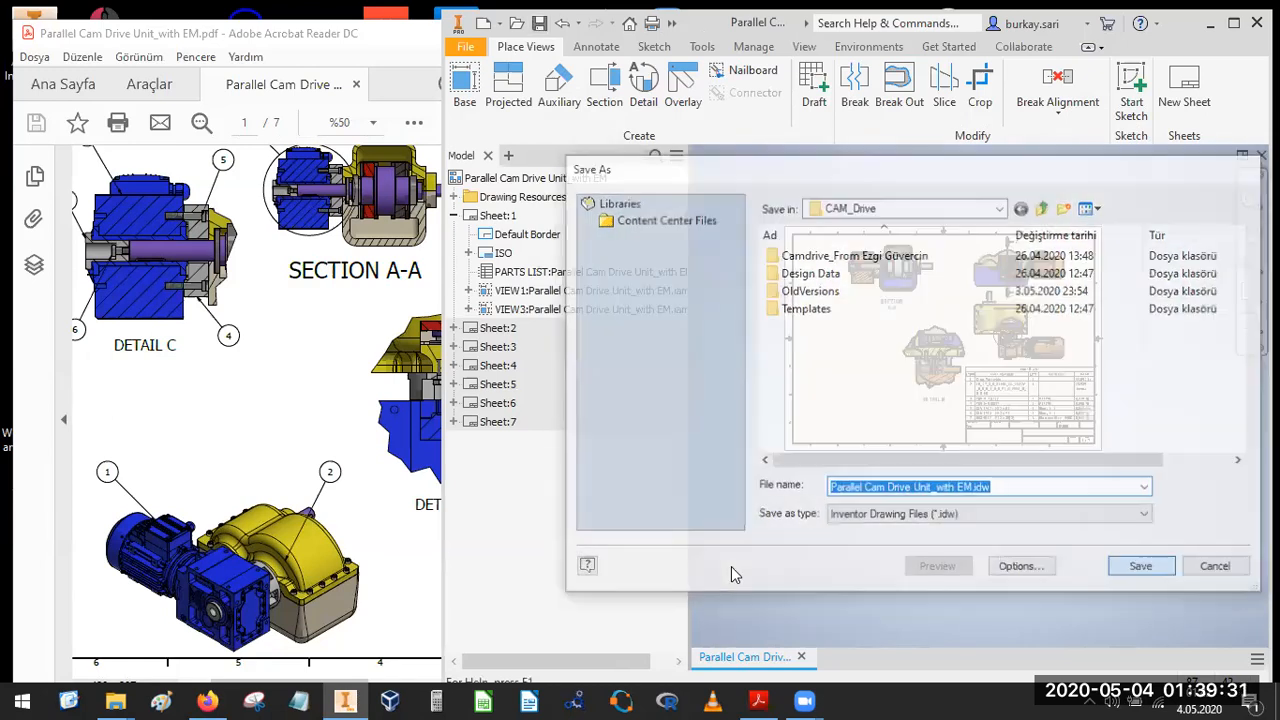
Start another base view of Parallel Cam Drive Unit_with EM.iam at scale 0,16 : 1 and position it in the sheet's empty lower-left area.
{"action": "left_click", "coordinate": [945, 280]}
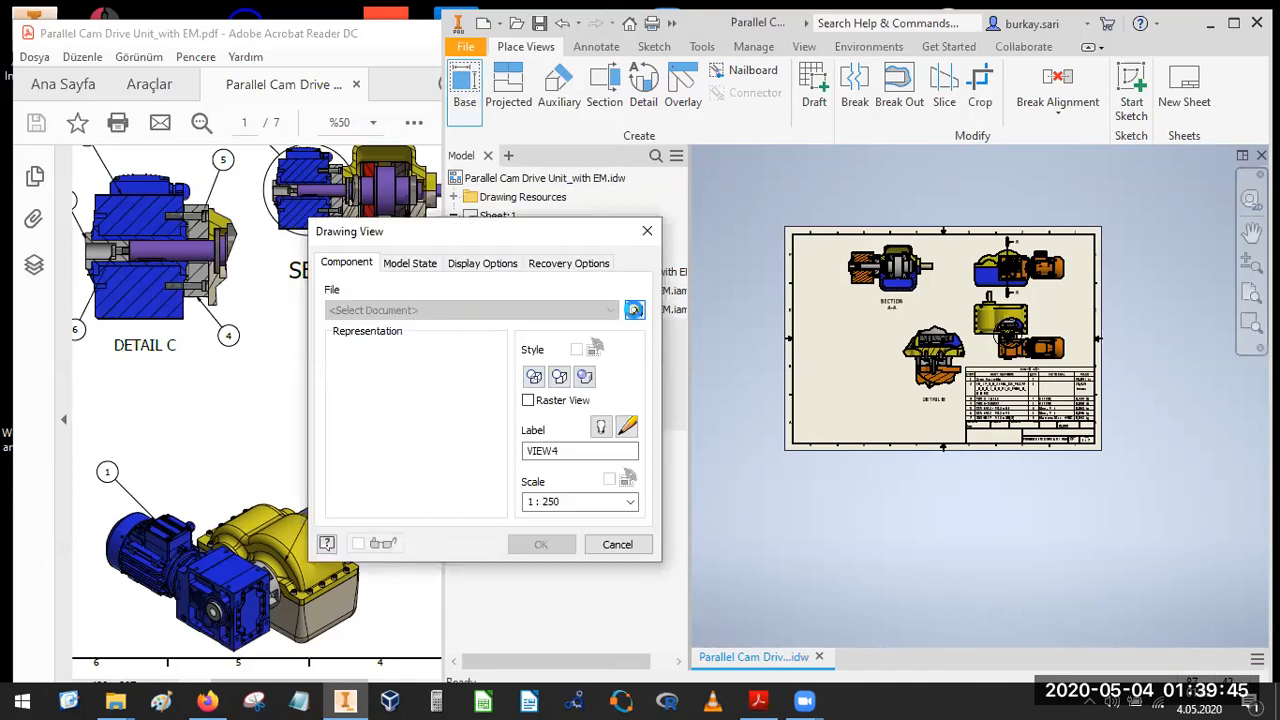
{"action": "left_click", "coordinate": [634, 311]}
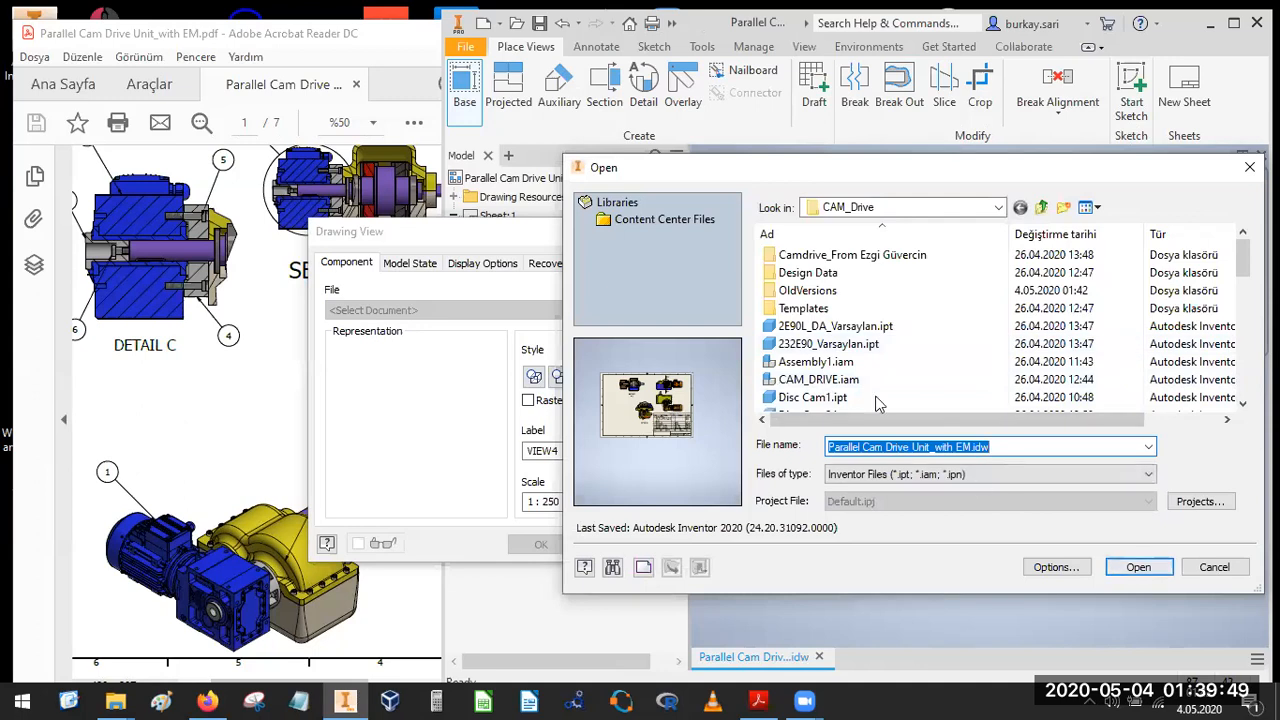
{"action": "left_click", "coordinate": [818, 361]}
{"action": "scroll", "coordinate": [824, 386], "scroll_direction": "down", "scroll_amount": 1}
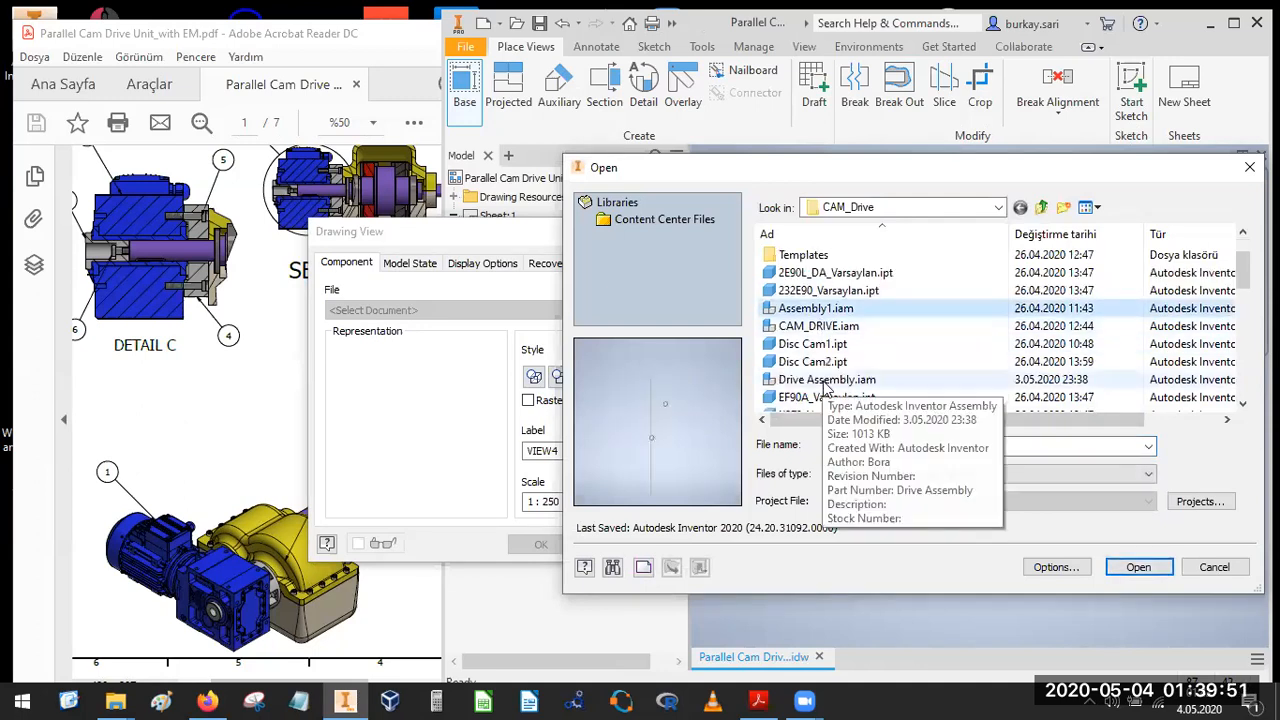
{"action": "scroll", "coordinate": [840, 385], "scroll_direction": "down", "scroll_amount": 1}
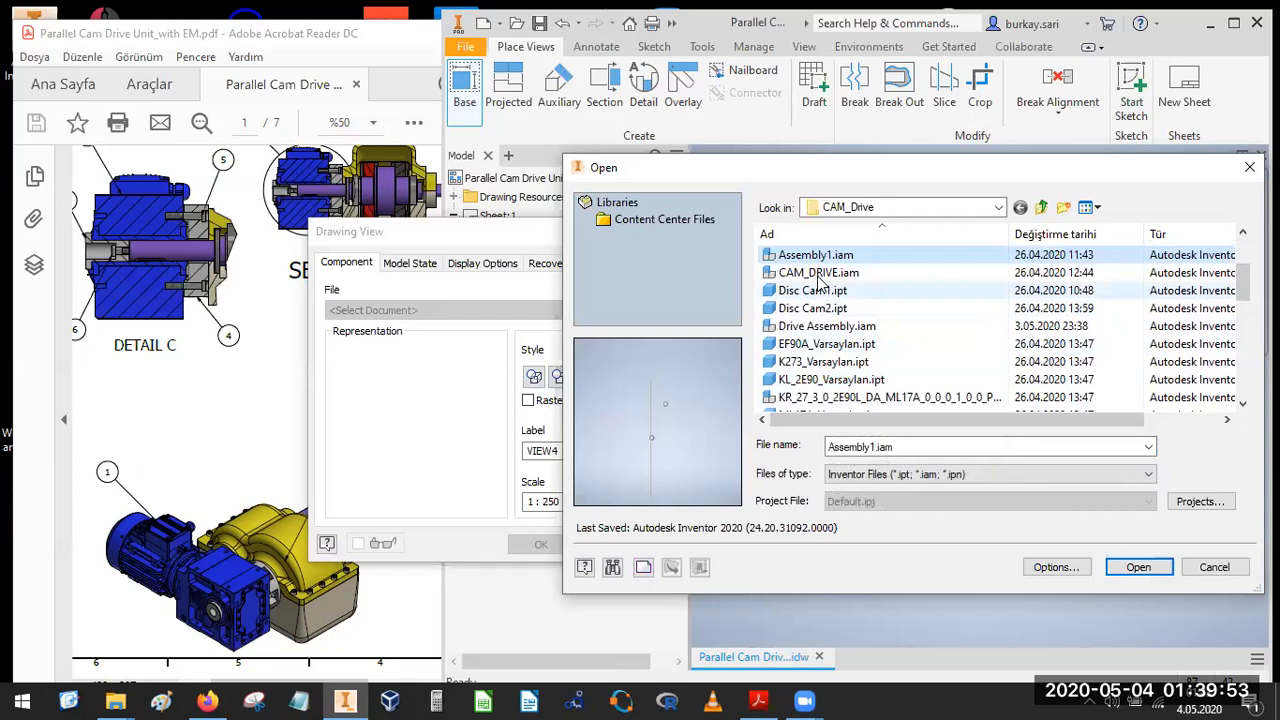
{"action": "scroll", "coordinate": [830, 360], "scroll_direction": "down", "scroll_amount": 1}
{"action": "left_click", "coordinate": [838, 381]}
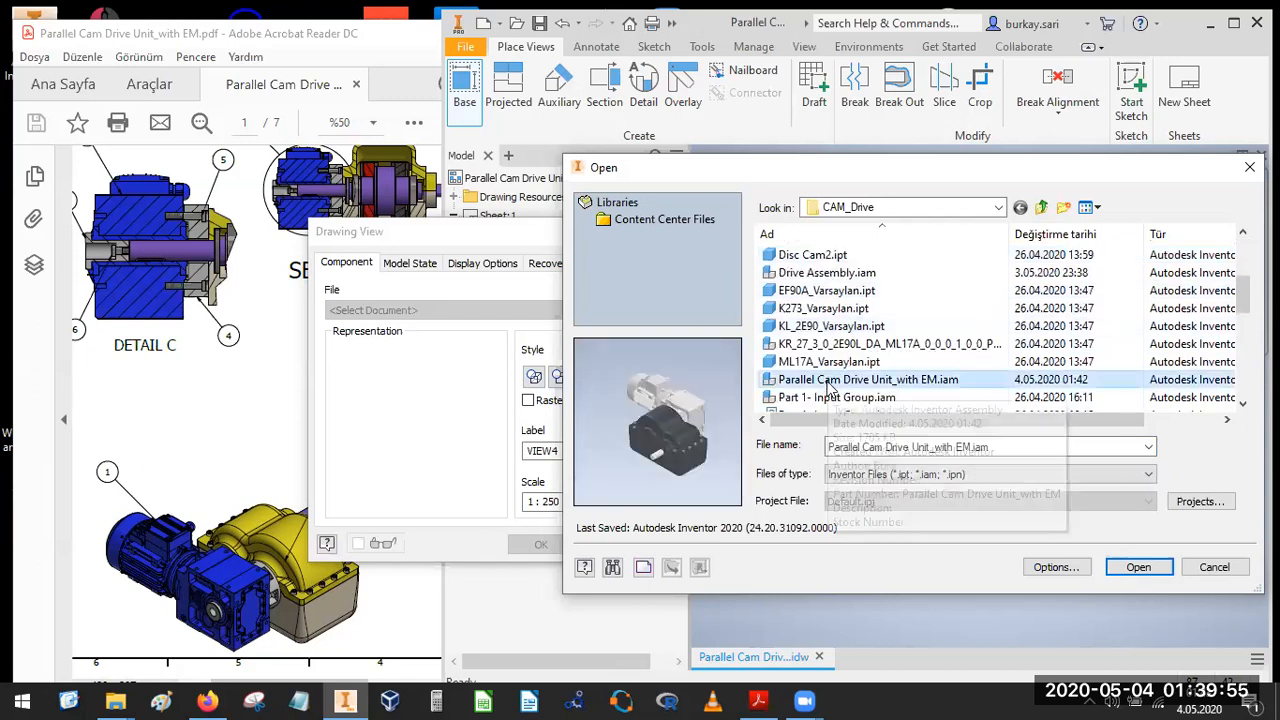
{"action": "left_click", "coordinate": [1137, 567]}
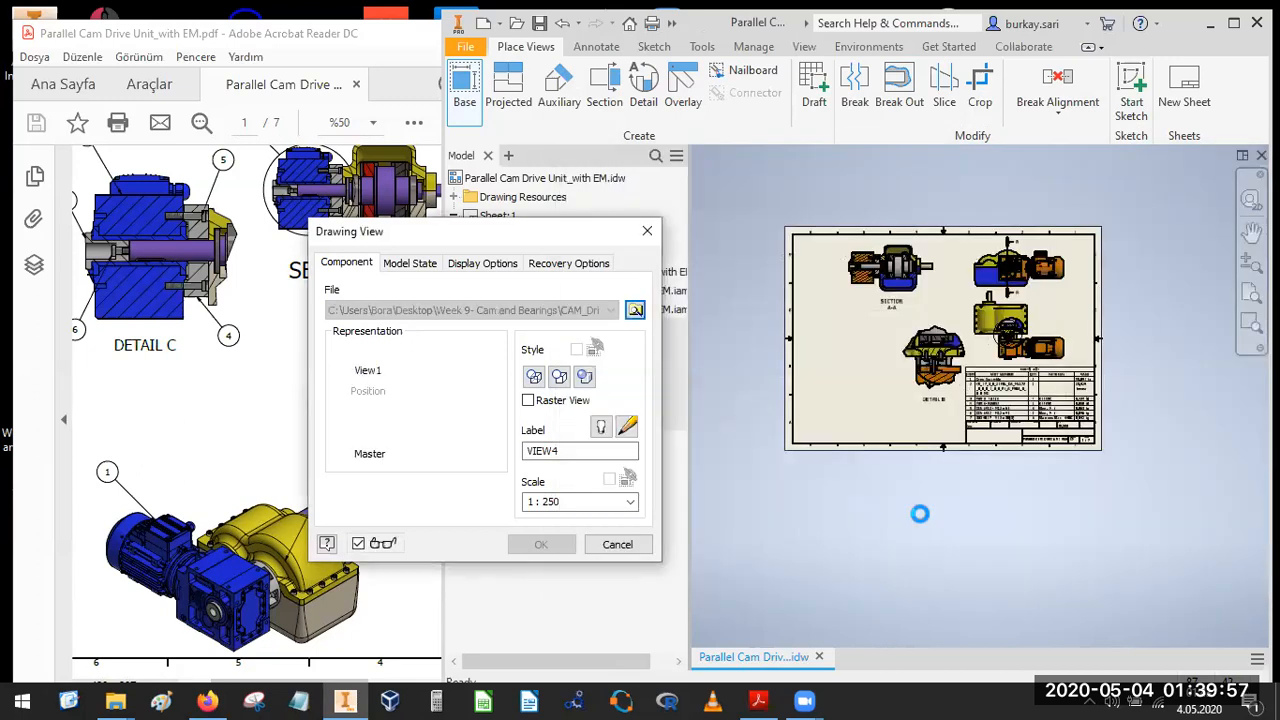
{"action": "left_click_drag", "start_coordinate": [961, 342], "coordinate": [861, 406]}
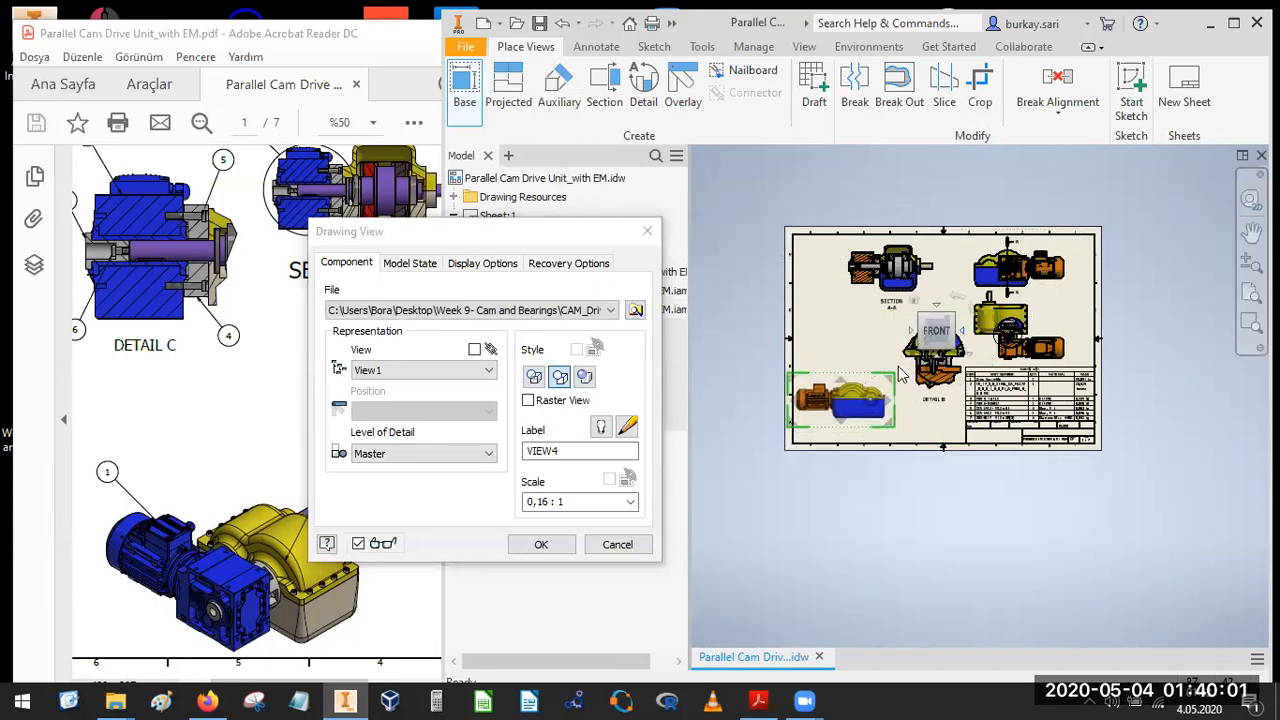
Orient the new base view to an isometric direction showing the housing and the motor, and create it.
{"action": "left_click", "coordinate": [951, 316]}
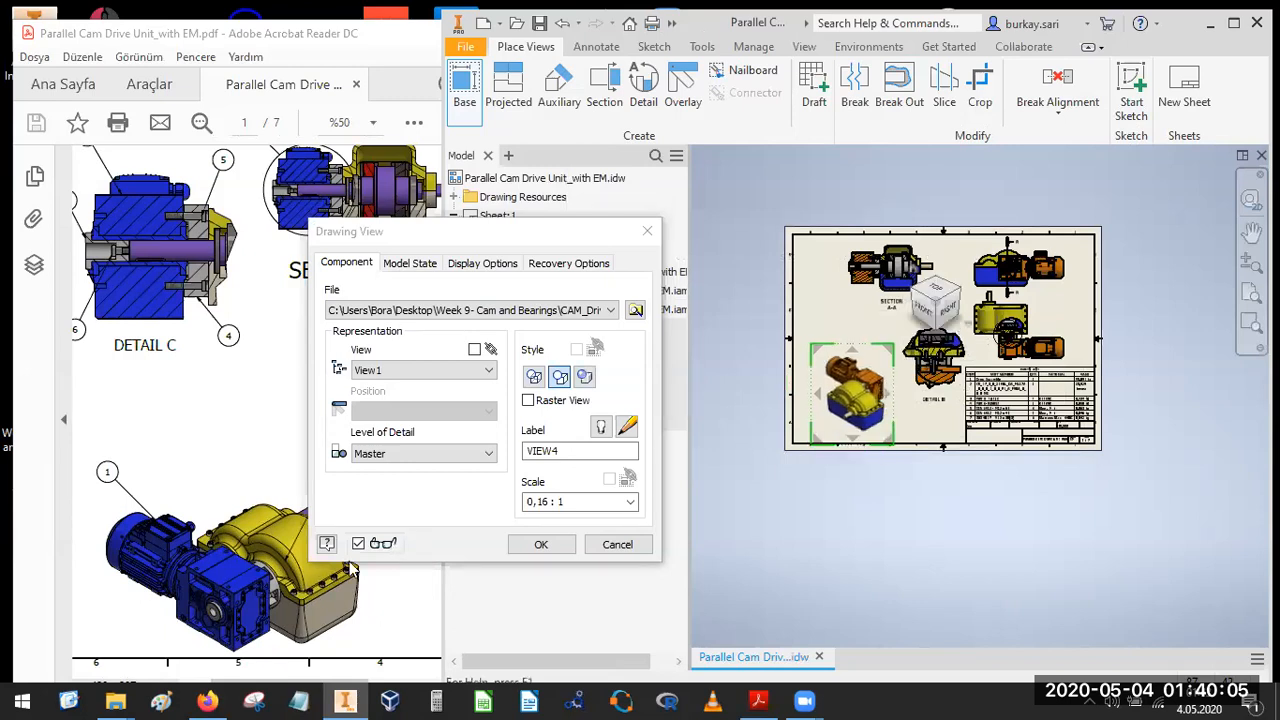
{"action": "left_click", "coordinate": [912, 293]}
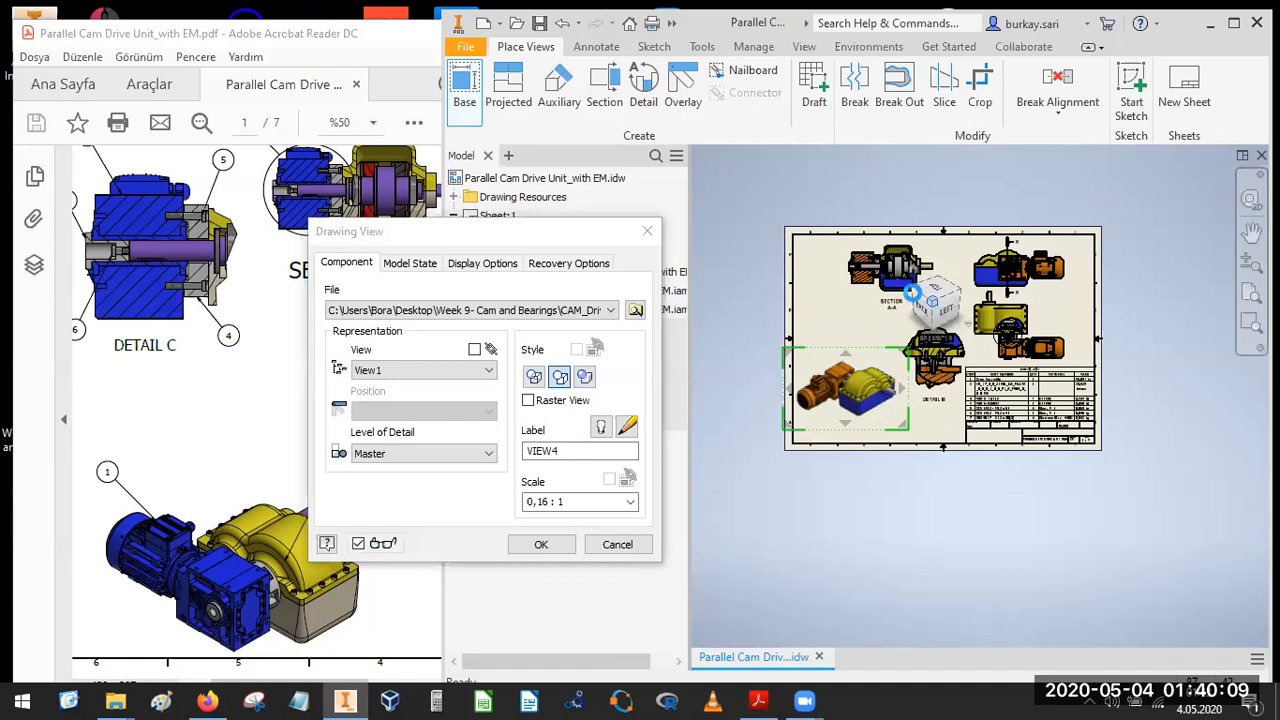
{"action": "left_click", "coordinate": [914, 298]}
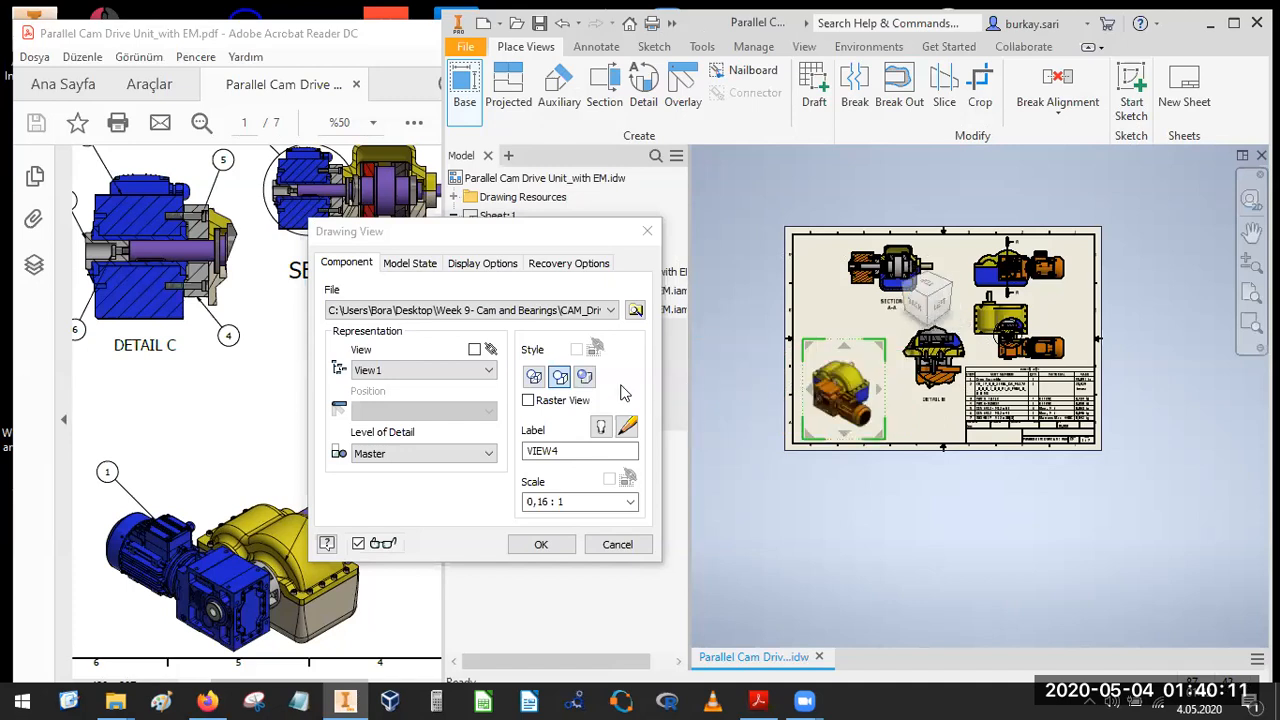
{"action": "left_click", "coordinate": [541, 545]}
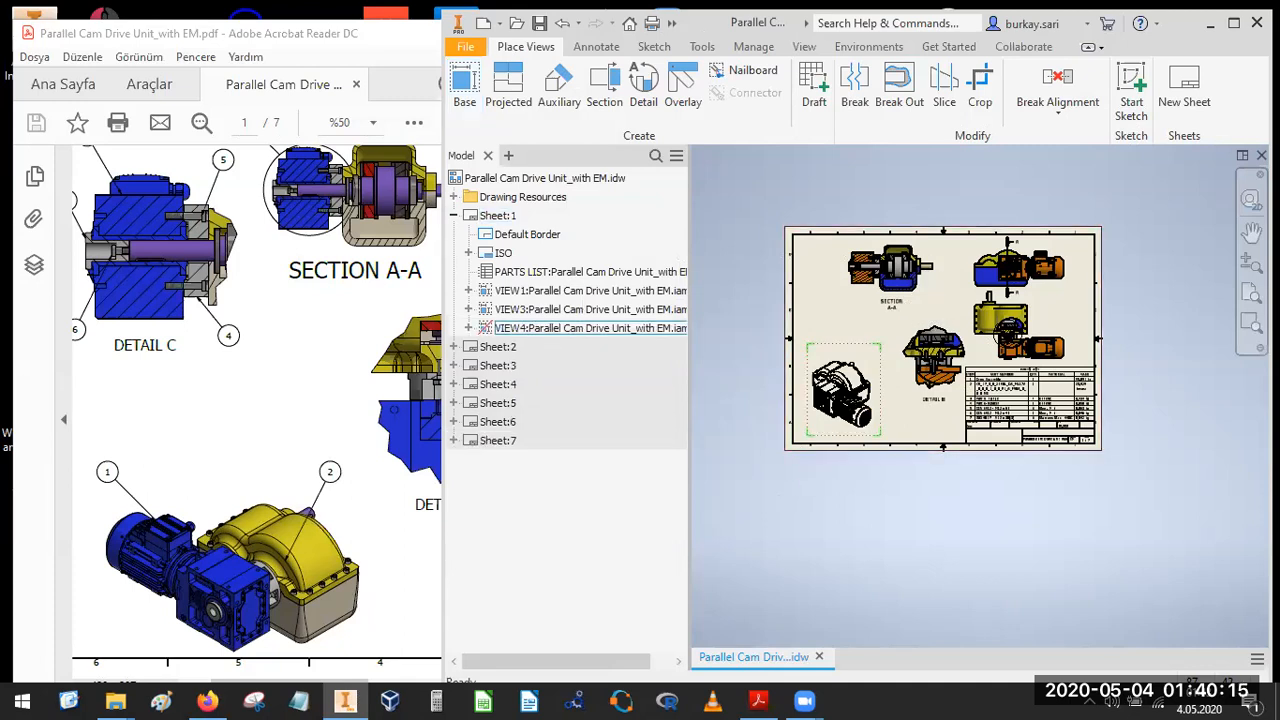
Set the display style of the new isometric view to Shaded.
{"action": "scroll", "coordinate": [845, 392], "scroll_direction": "up", "scroll_amount": 5}
{"action": "left_click", "coordinate": [926, 322]}
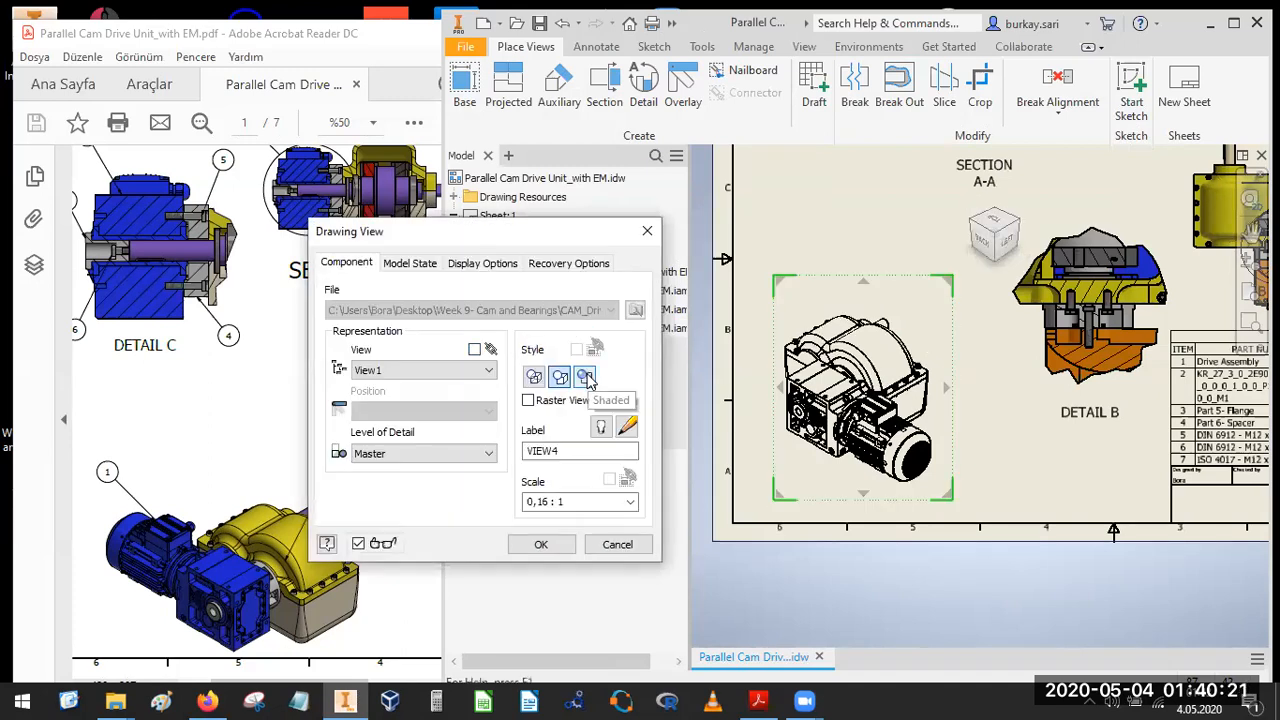
{"action": "left_click", "coordinate": [585, 378]}
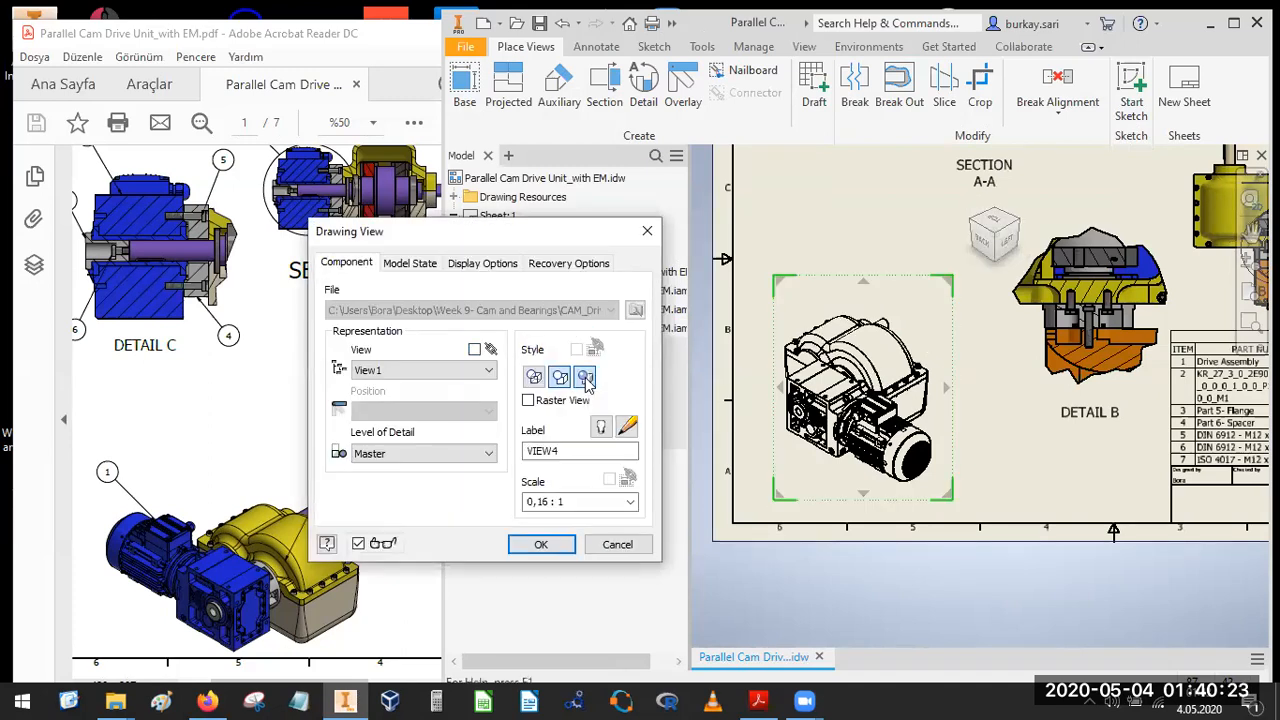
{"action": "left_click", "coordinate": [541, 544]}
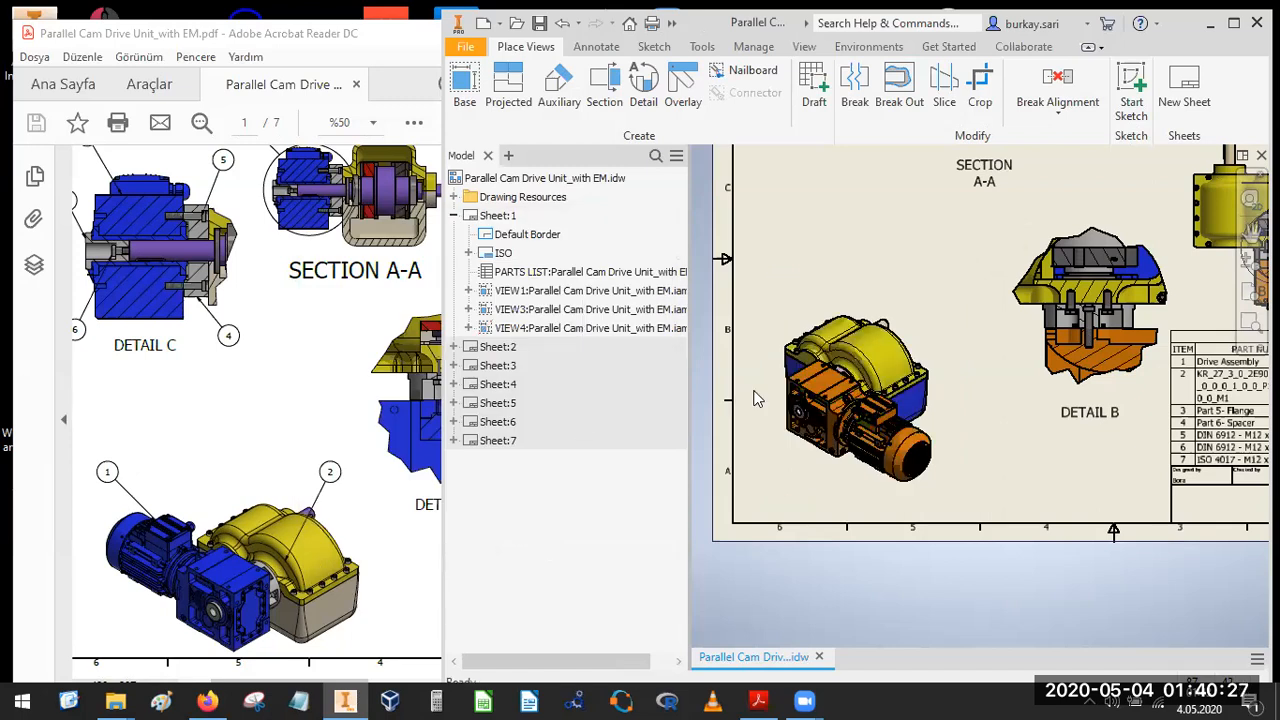
Start a detail view of Section A-A with identifier C, using a rectangular fence around the gear motor end.
{"action": "scroll", "coordinate": [902, 340], "scroll_direction": "down", "scroll_amount": 5}
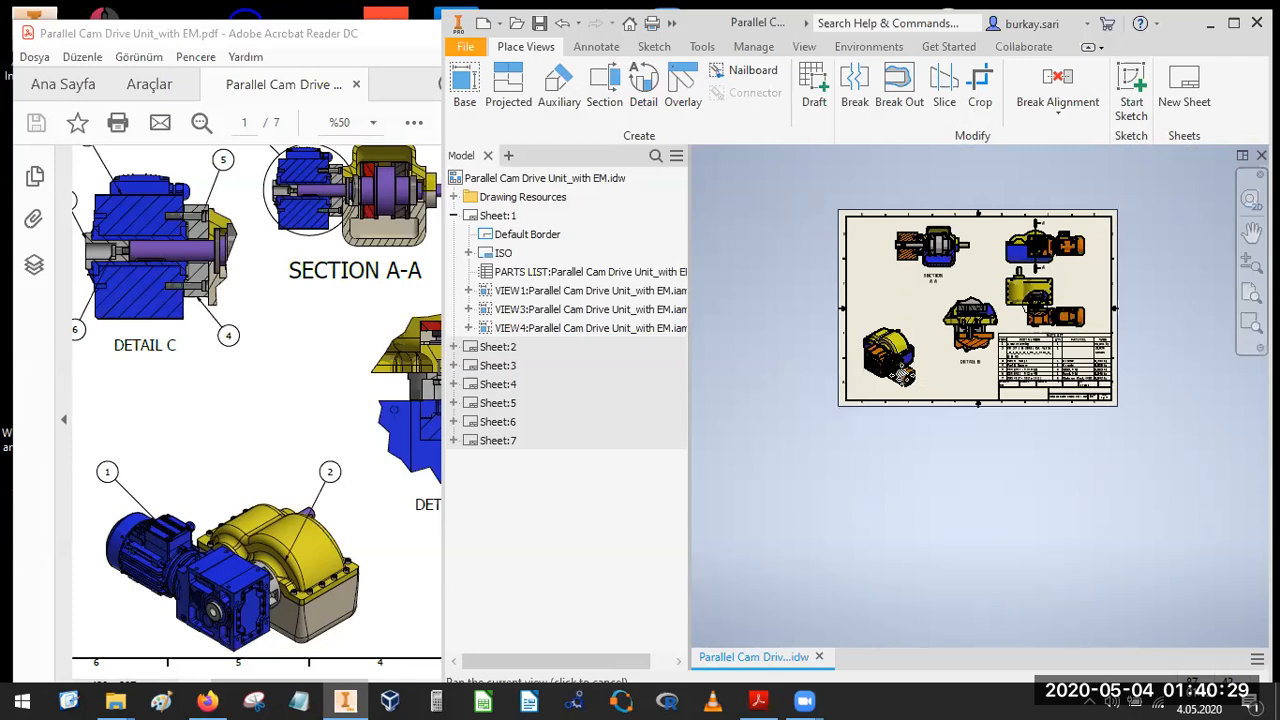
{"action": "middle_click_drag", "start_coordinate": [902, 374], "coordinate": [902, 417]}
{"action": "left_click_drag", "start_coordinate": [233, 375], "coordinate": [275, 448]}
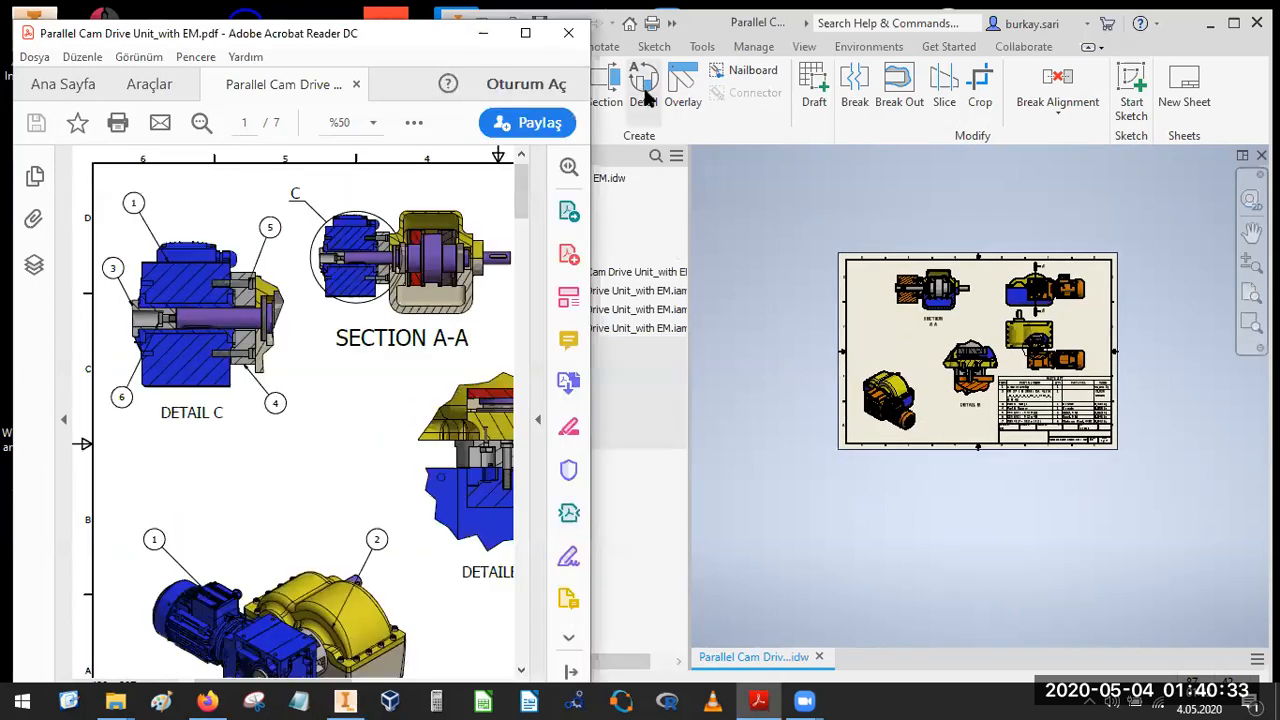
{"action": "scroll", "coordinate": [914, 295], "scroll_direction": "up", "scroll_amount": 8}
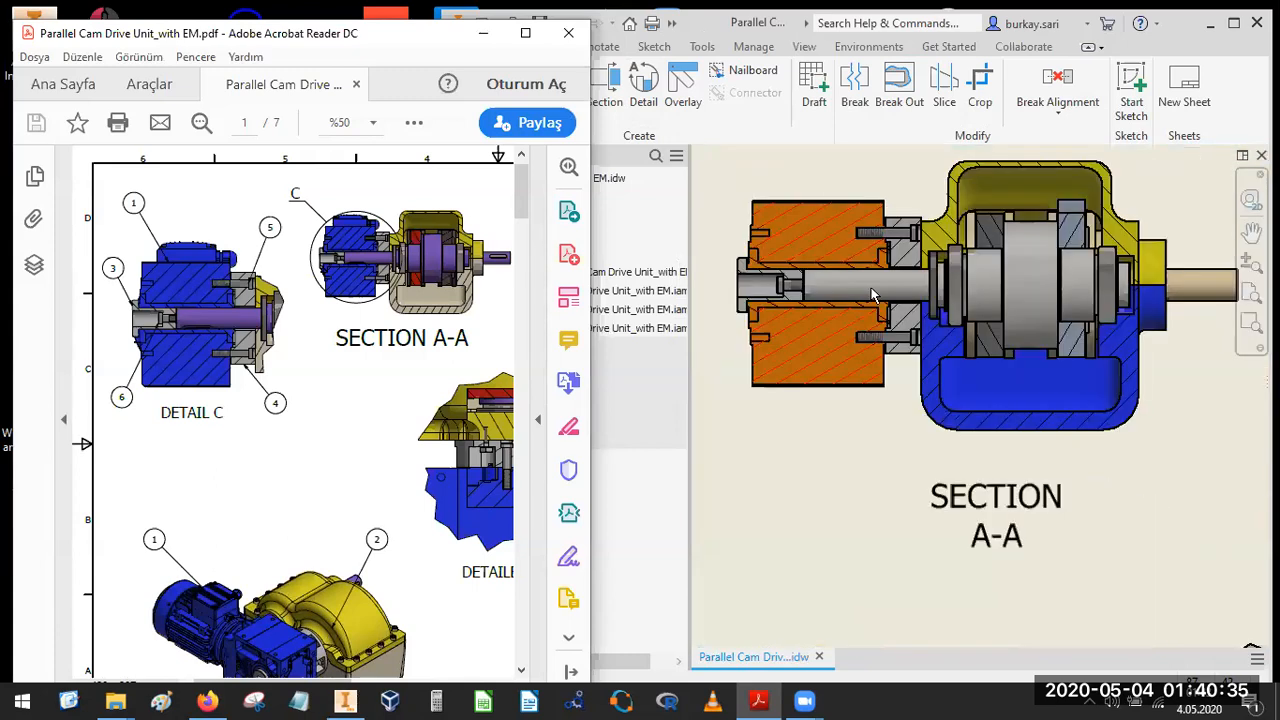
{"action": "scroll", "coordinate": [880, 325], "scroll_direction": "down", "scroll_amount": 6}
{"action": "left_click", "coordinate": [604, 85]}
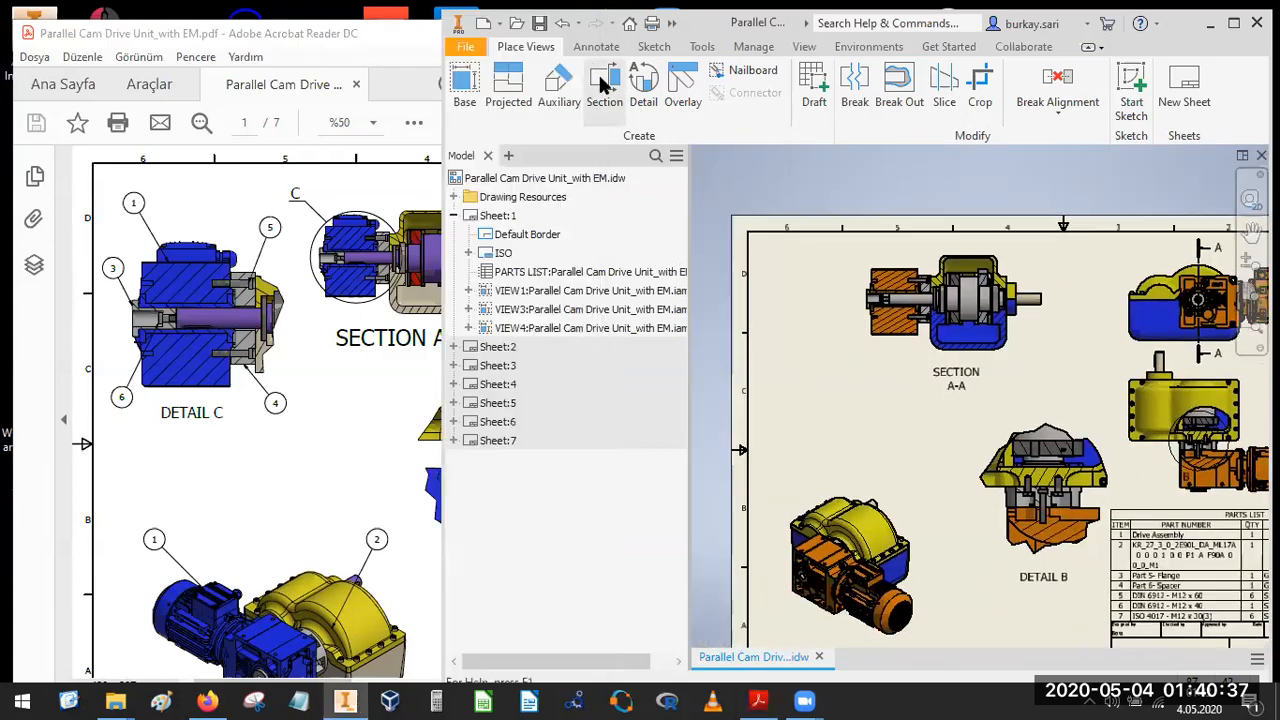
{"action": "left_click", "coordinate": [648, 85]}
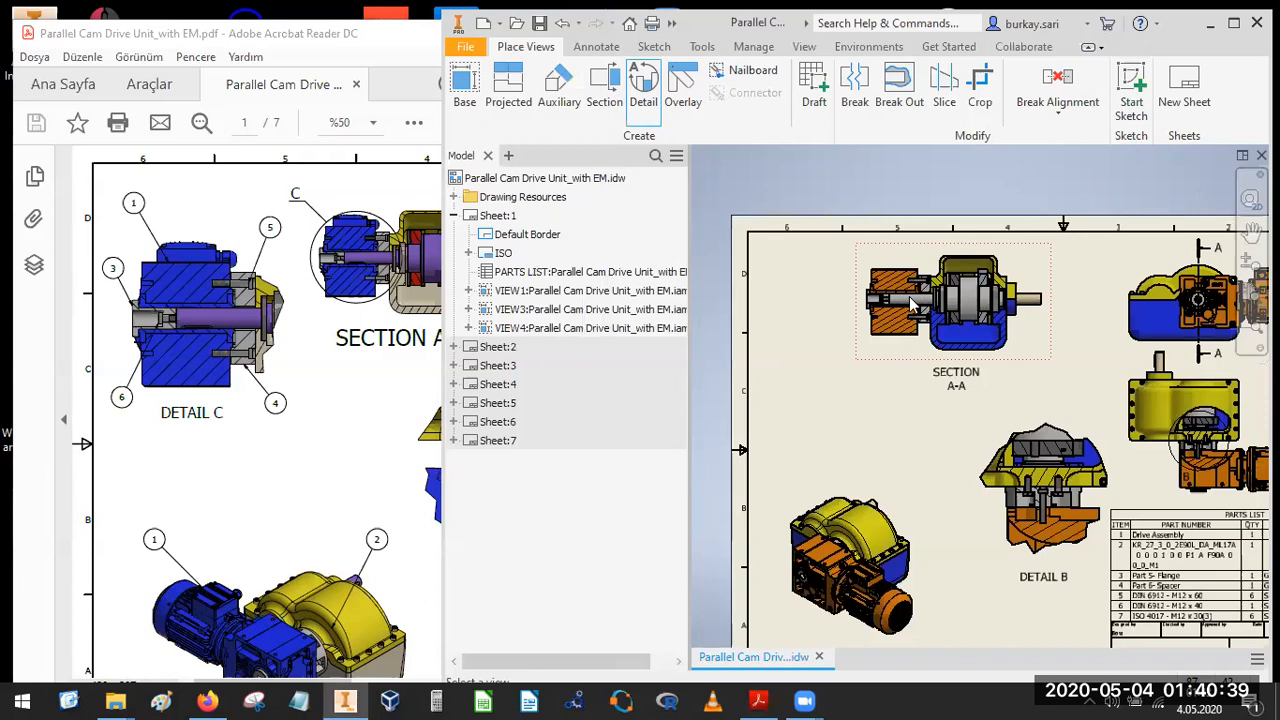
{"action": "left_click", "coordinate": [914, 306]}
{"action": "left_click", "coordinate": [902, 312]}
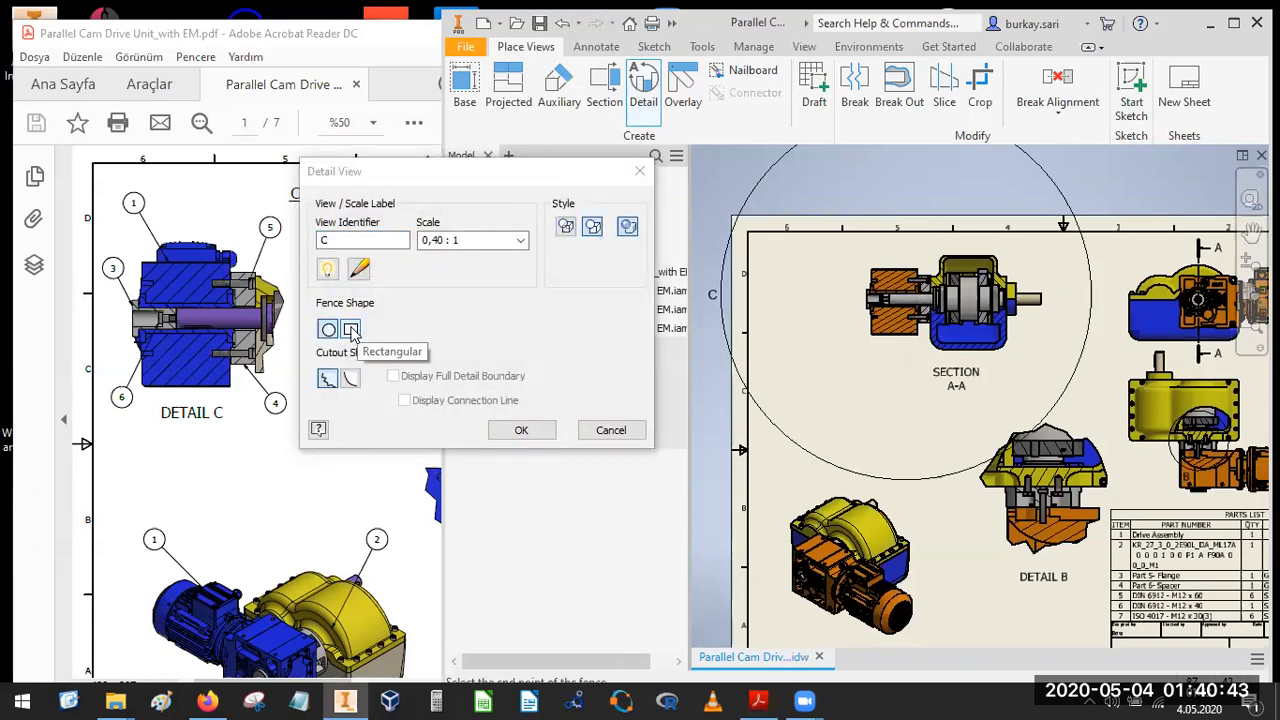
{"action": "left_click", "coordinate": [351, 330]}
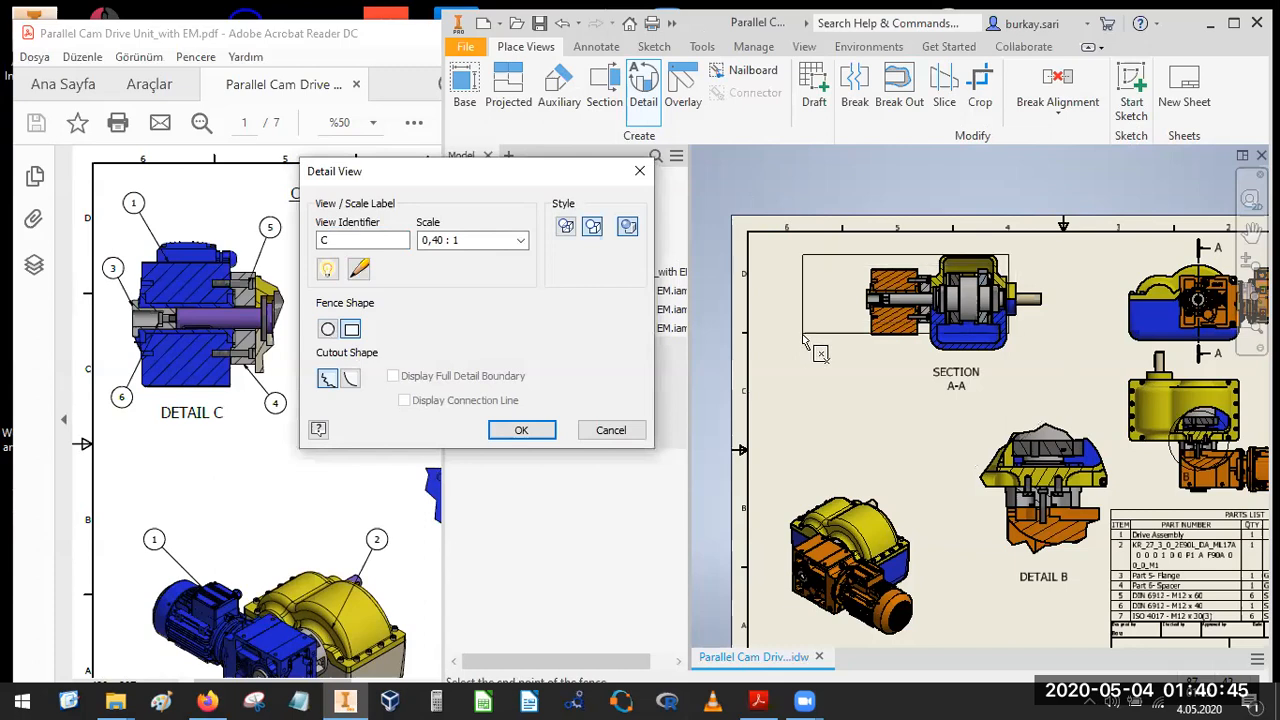
{"action": "left_click", "coordinate": [857, 347]}
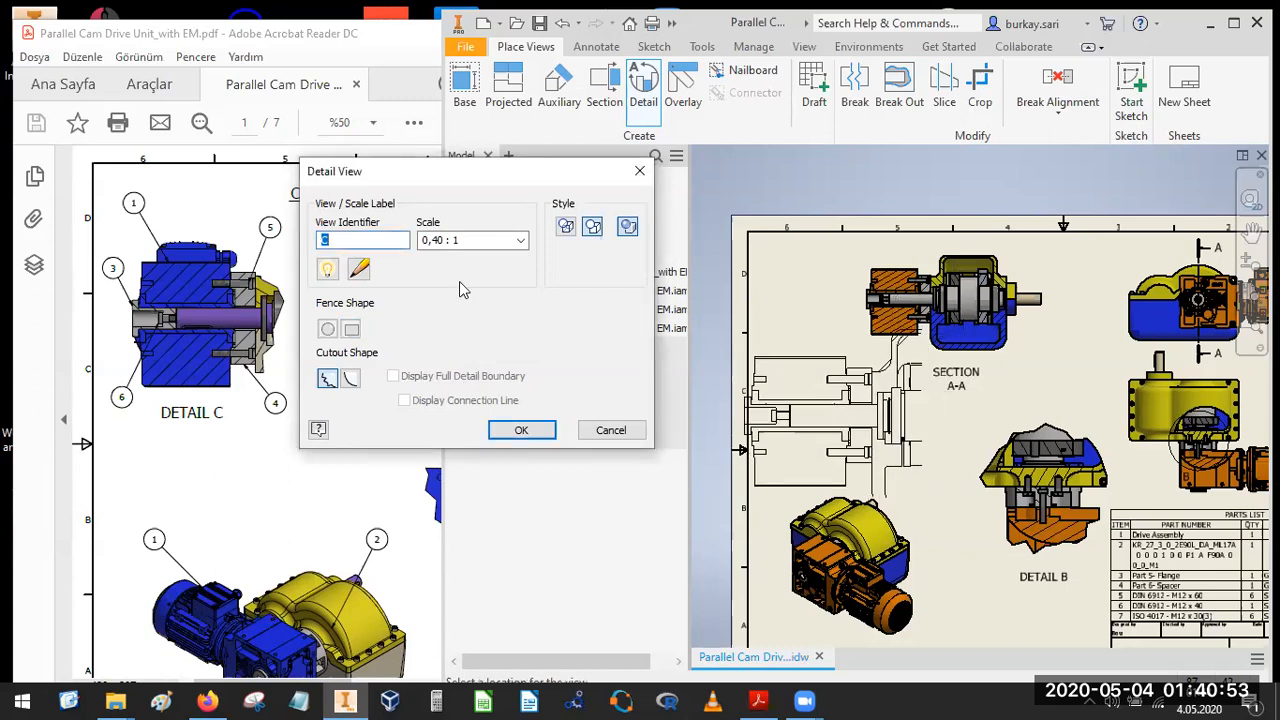
Set the scale of detail view C to 0,25 : 1 and place it between Section A-A and the isometric view.
{"action": "left_click", "coordinate": [437, 244]}
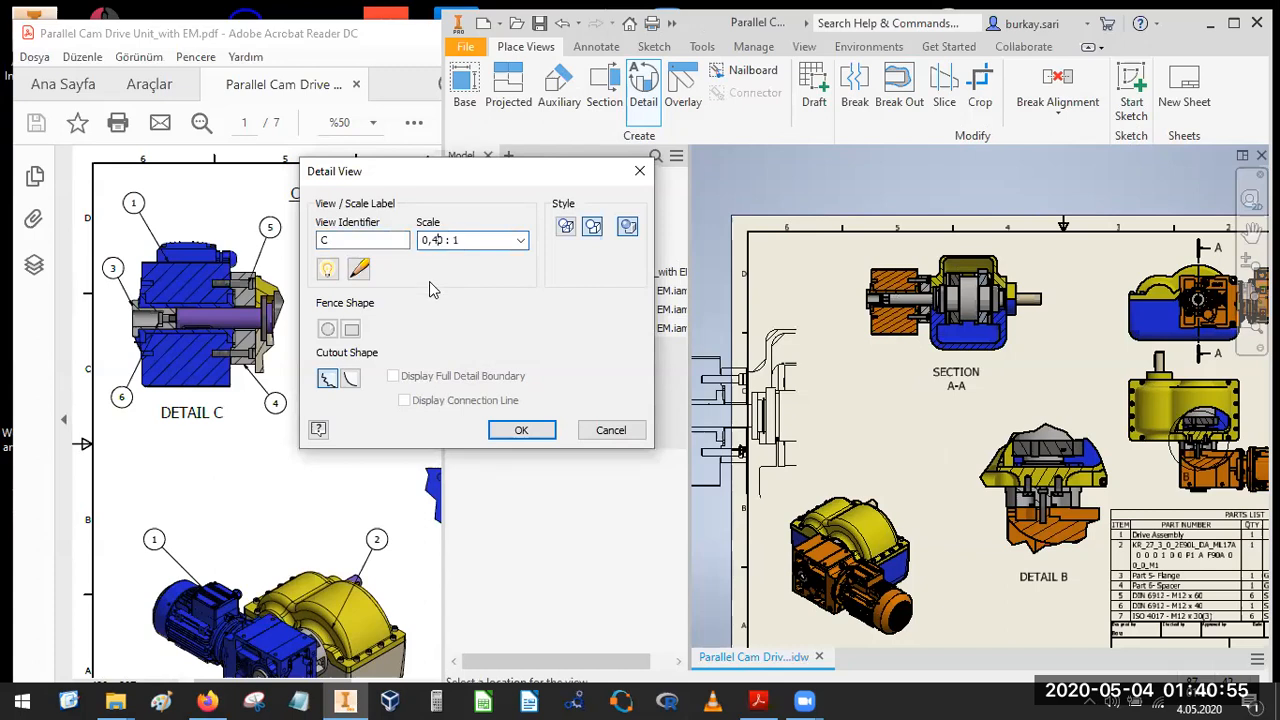
{"action": "key", "text": "BackSpace"}
{"action": "type", "text": "35"}
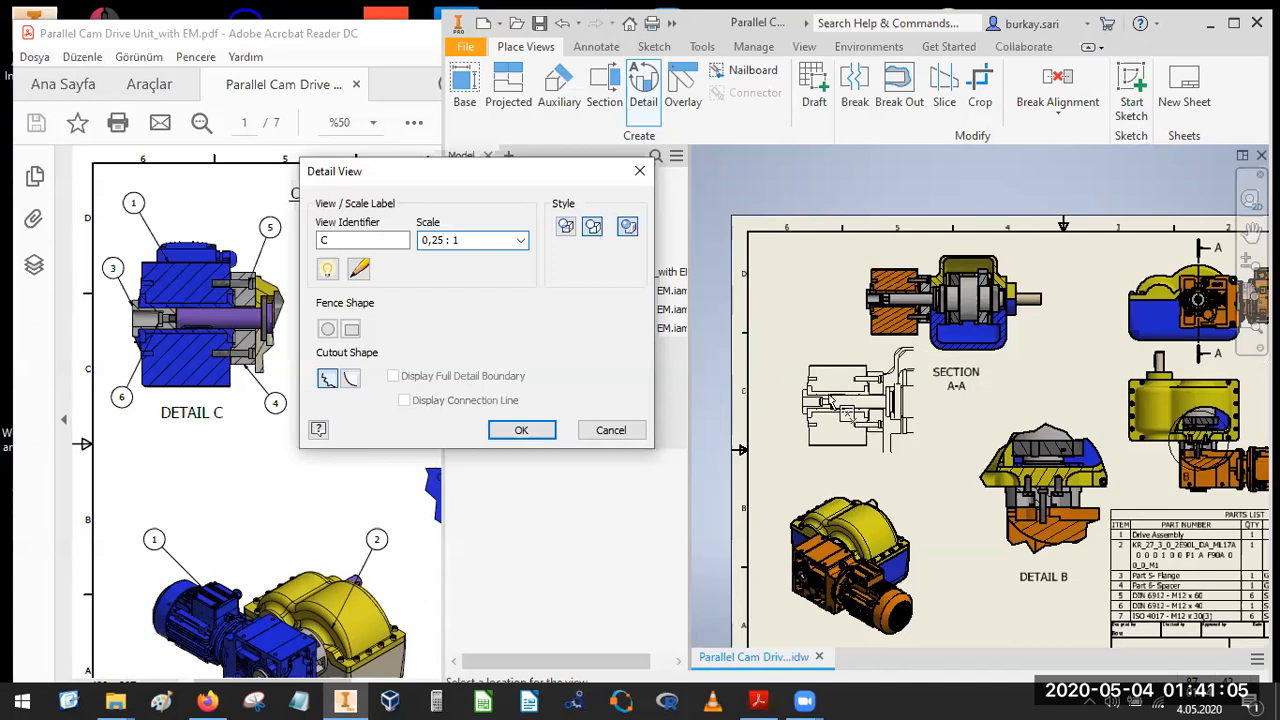
{"action": "left_click", "coordinate": [835, 407]}
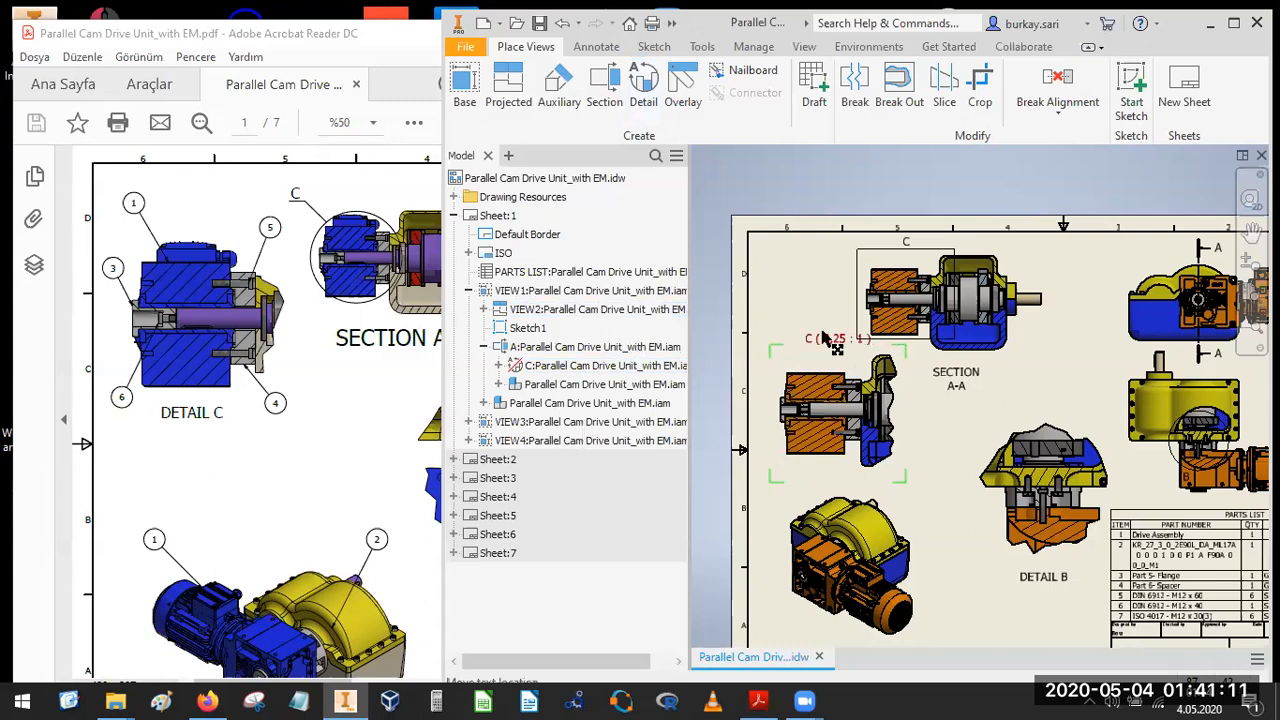
Move the label of detail view C below the view and the fence letter C beside the fence on Section A-A.
{"action": "left_click_drag", "start_coordinate": [826, 340], "coordinate": [810, 477]}
{"action": "left_click", "coordinate": [858, 262]}
{"action": "left_click_drag", "start_coordinate": [843, 276], "coordinate": [846, 292]}
Remove the scale from detail view C's label text and add DETAIL before the view name.
{"action": "double_click", "coordinate": [817, 479]}
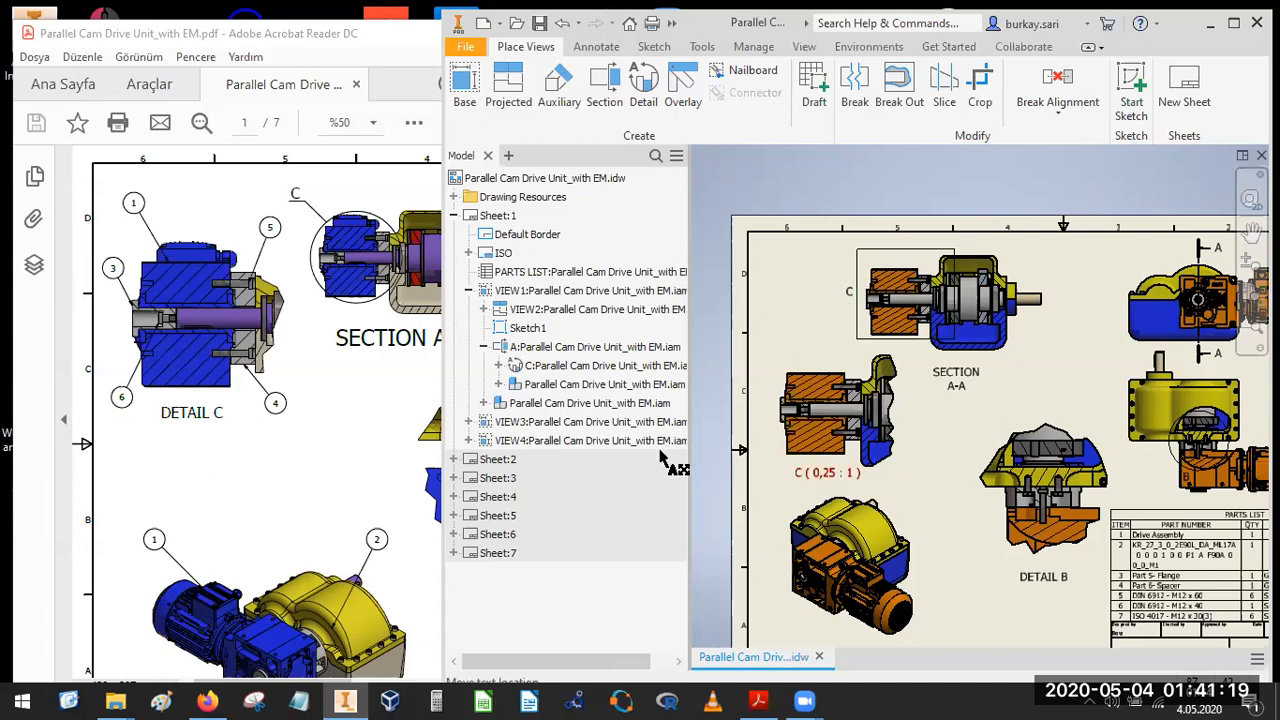
{"action": "left_click_drag", "start_coordinate": [822, 440], "coordinate": [1008, 447]}
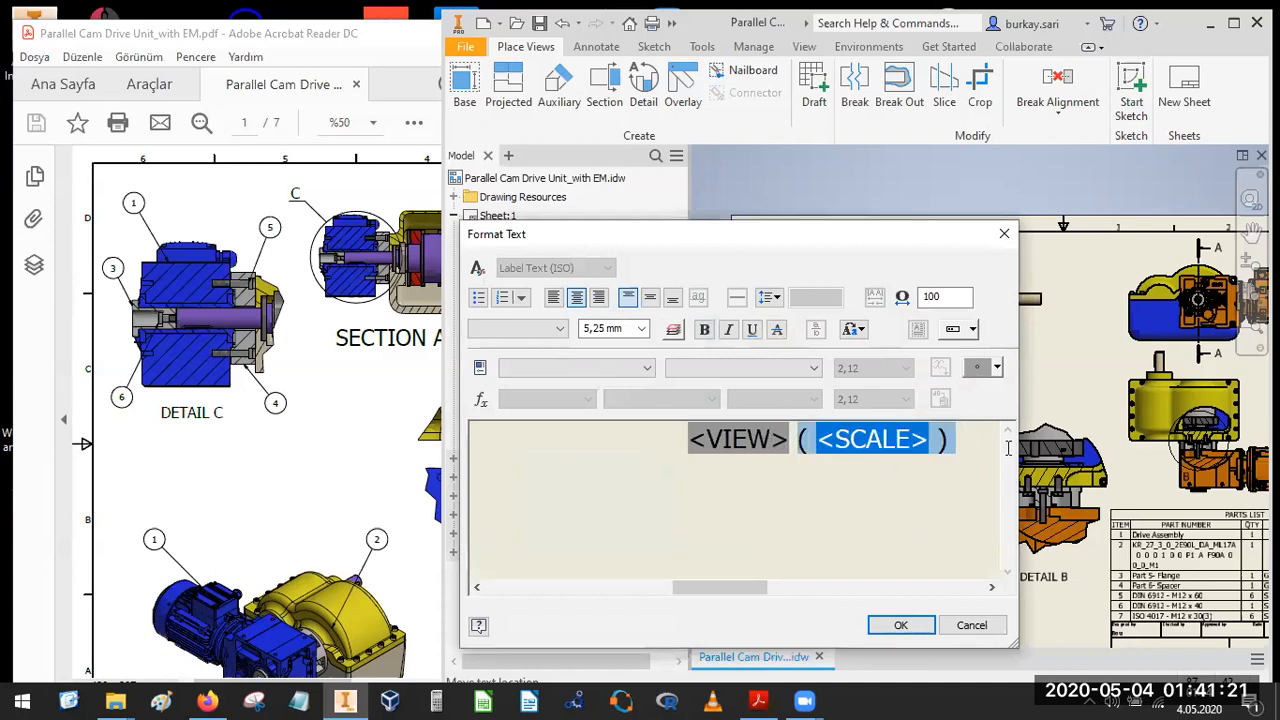
{"action": "key", "text": "Delete"}
{"action": "key", "text": "Home"}
{"action": "type", "text": "DE"}
{"action": "type", "text": "TAIL"}
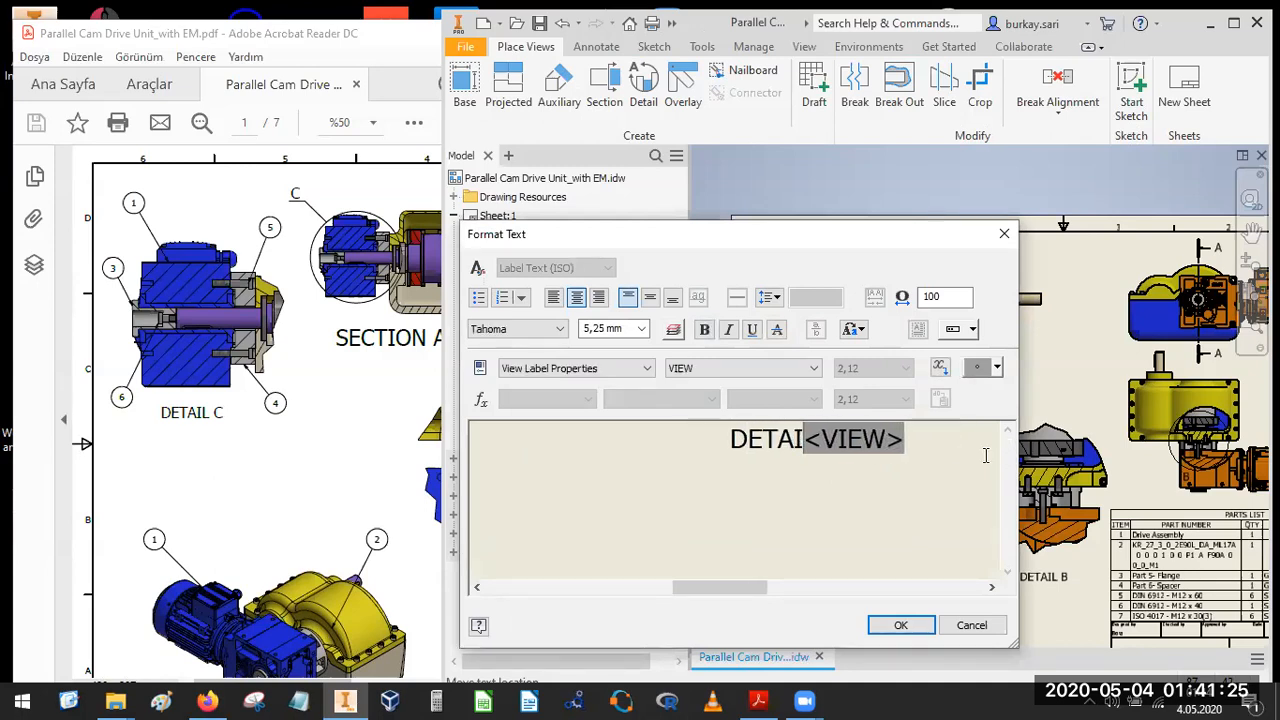
{"action": "left_click", "coordinate": [898, 625]}
Add item balloons to the orange gear motor and the yellow housing cover in Detail C, placing both above the view.
{"action": "mouse_move", "coordinate": [1062, 509]}
{"action": "middle_mouse_down"}
{"action": "mouse_move", "coordinate": [890, 327]}
{"action": "mouse_move", "coordinate": [912, 349]}
{"action": "middle_mouse_up"}
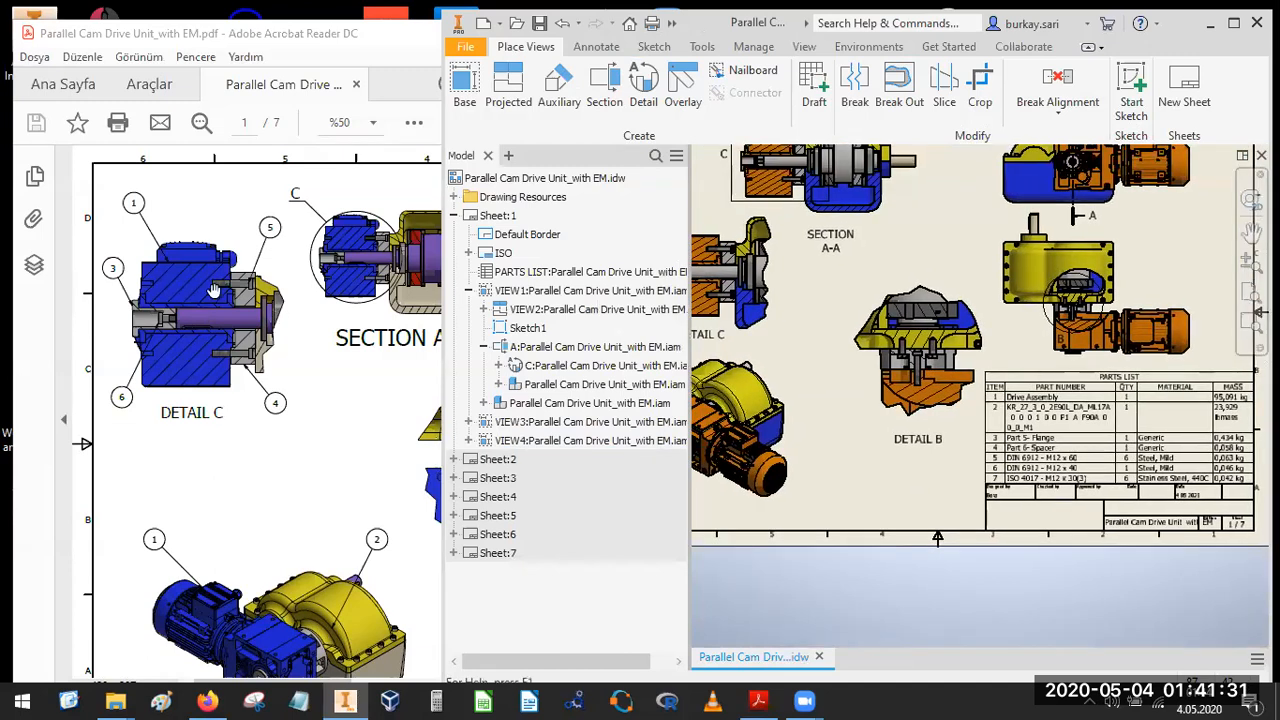
{"action": "middle_click_drag", "start_coordinate": [914, 403], "coordinate": [1051, 480]}
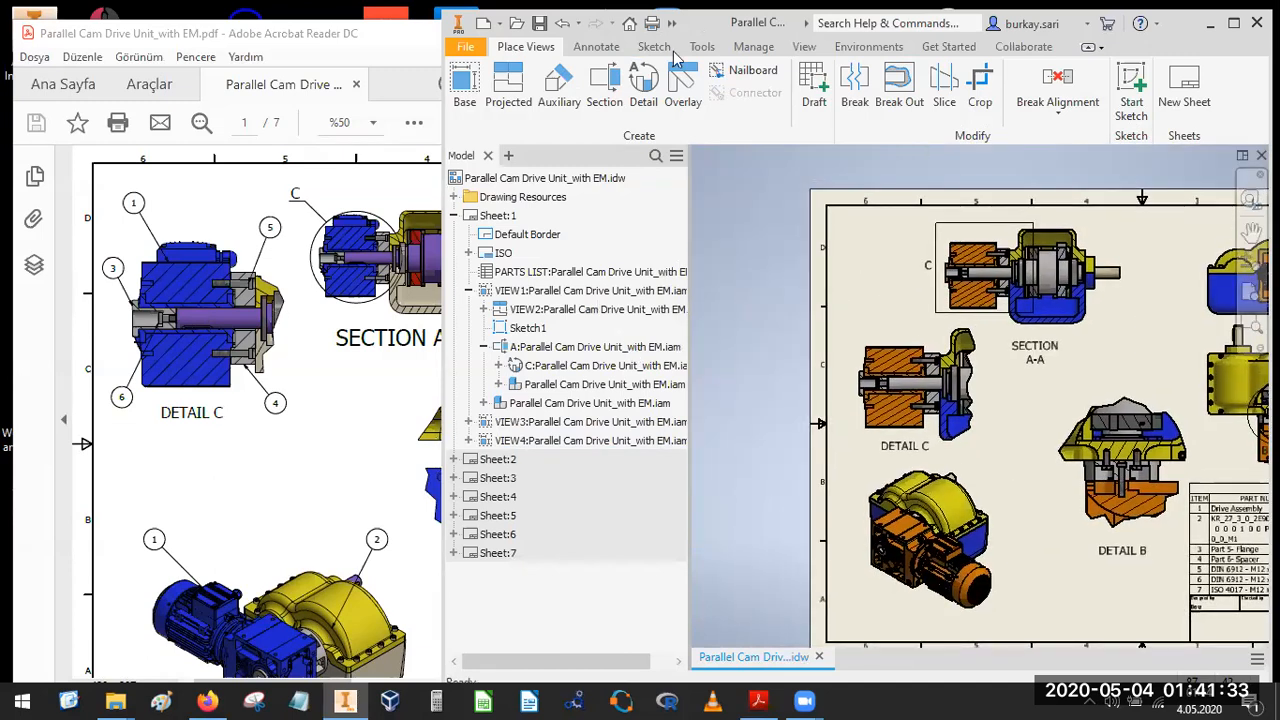
{"action": "left_click", "coordinate": [596, 48]}
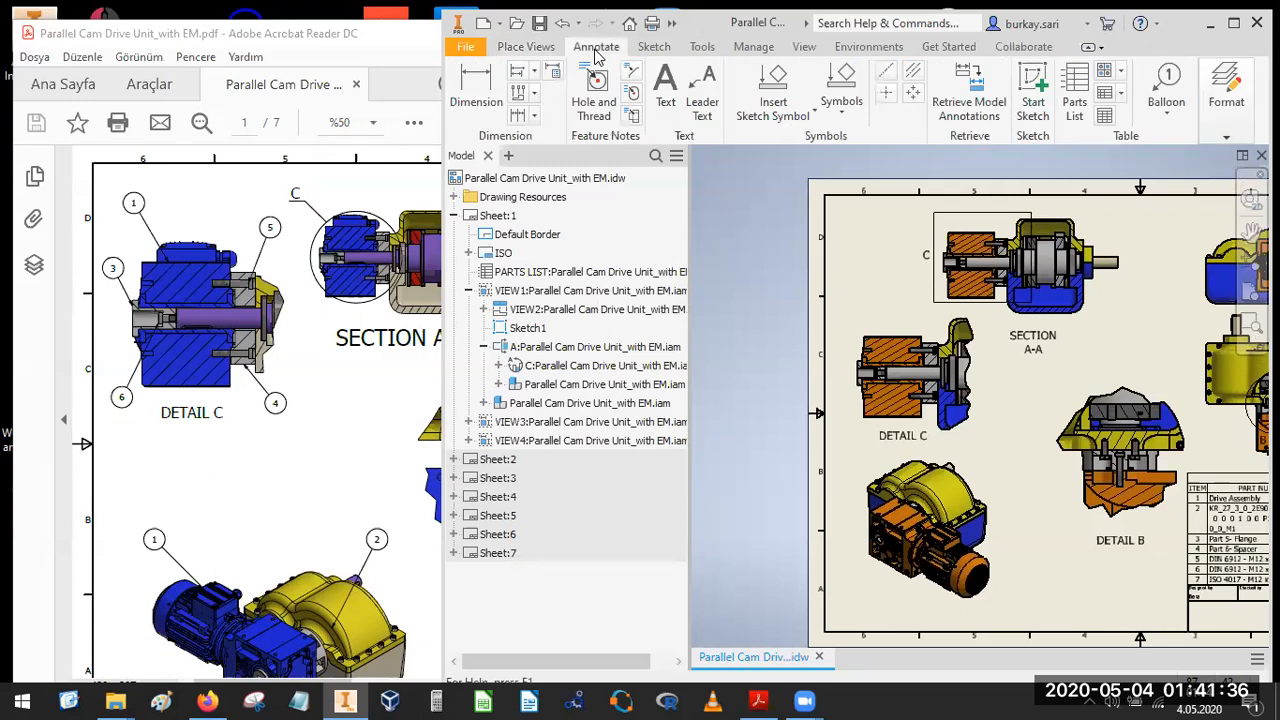
{"action": "left_click", "coordinate": [1166, 113]}
{"action": "left_click", "coordinate": [1185, 150]}
{"action": "left_click", "coordinate": [903, 337]}
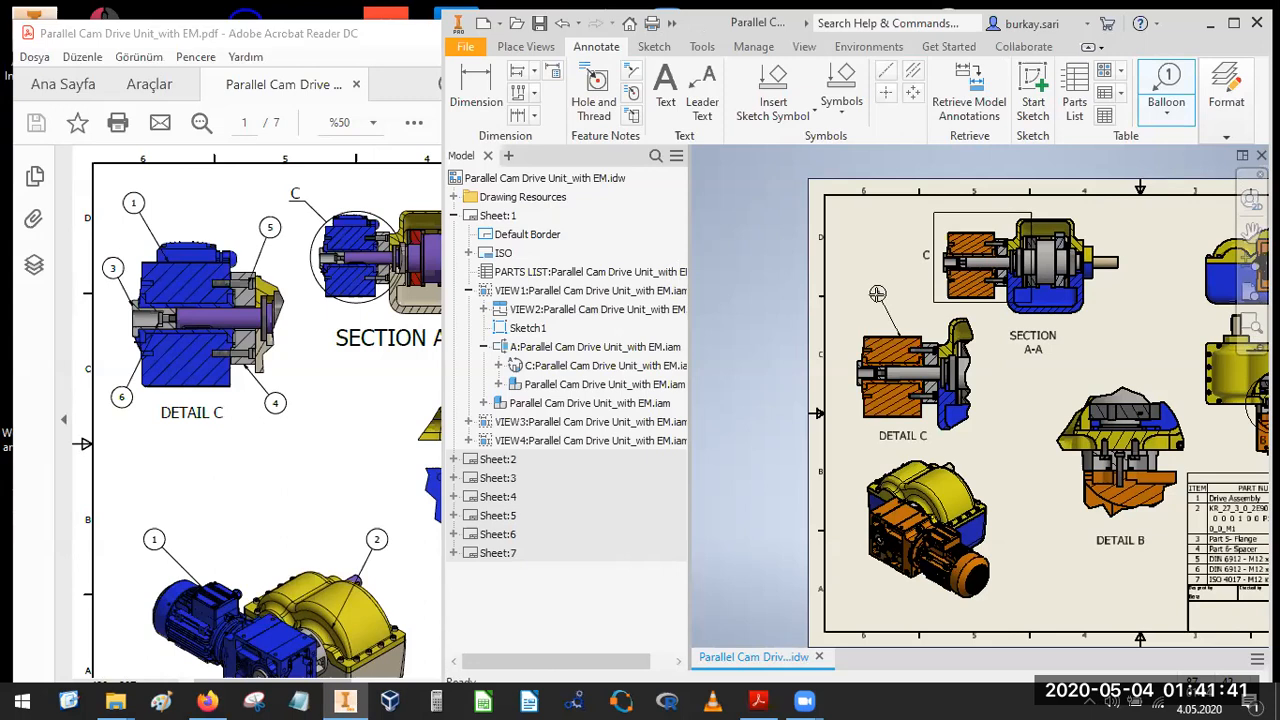
{"action": "right_click", "coordinate": [878, 293]}
{"action": "left_click", "coordinate": [850, 372]}
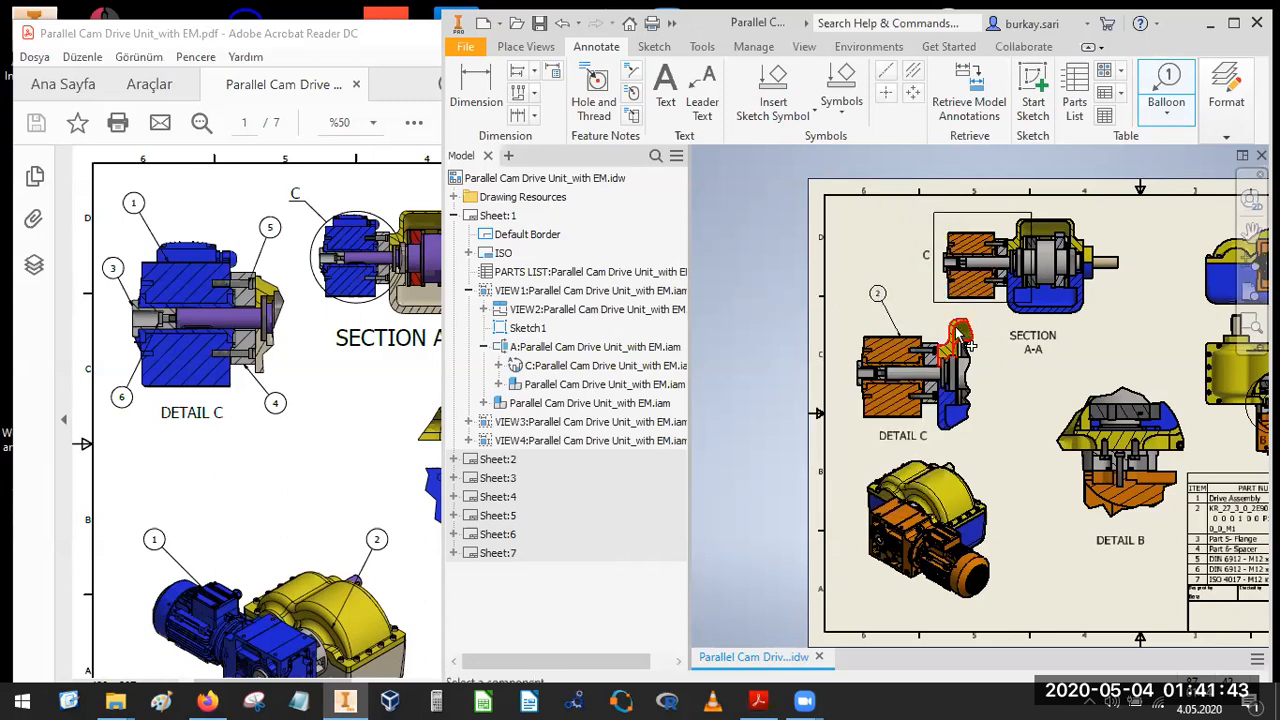
{"action": "left_click", "coordinate": [957, 329]}
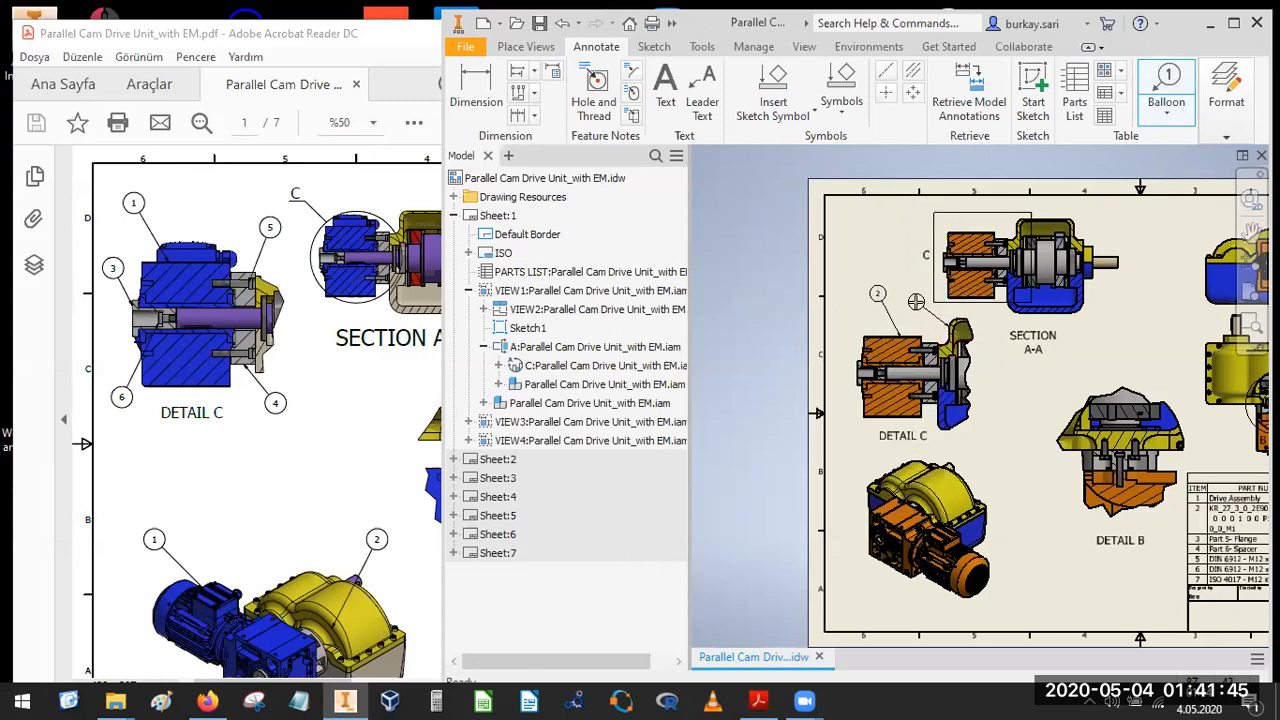
{"action": "left_click", "coordinate": [918, 307]}
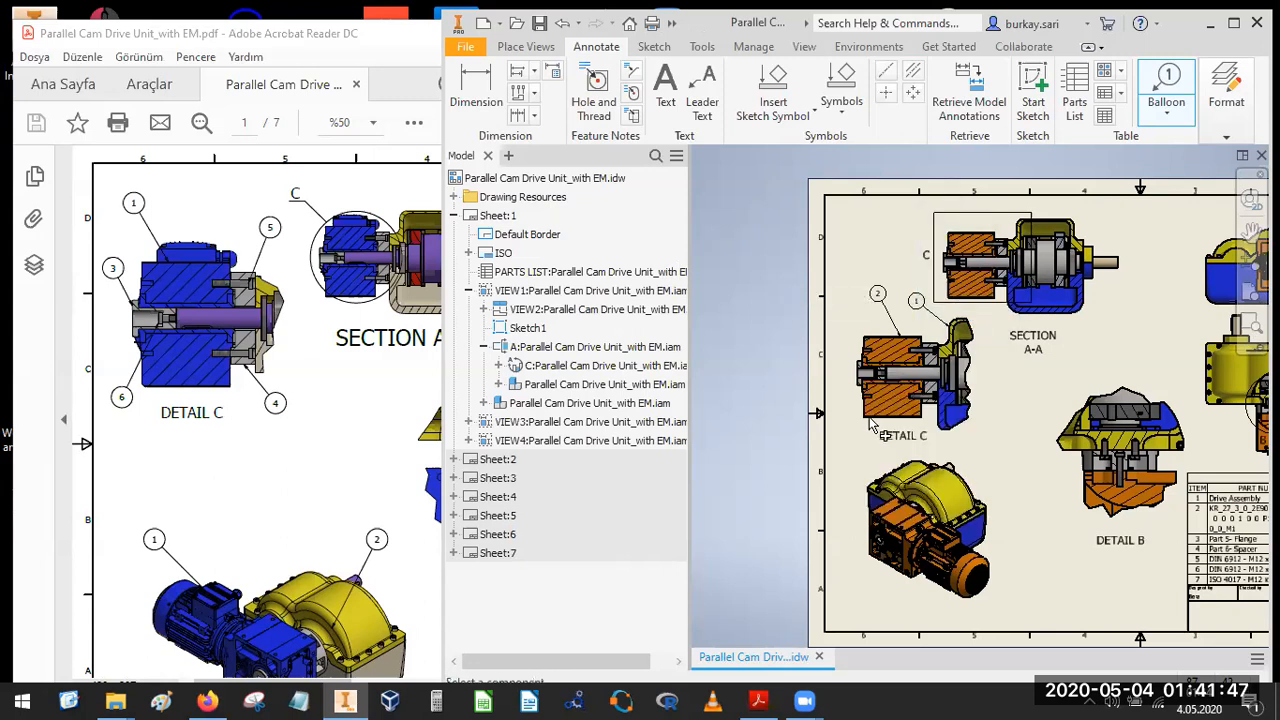
Add an item balloon to the spacer at the shaft's outer end in Detail C, placing it below the spacer.
{"action": "scroll", "coordinate": [868, 428], "scroll_direction": "up", "scroll_amount": 3}
{"action": "left_click", "coordinate": [857, 358]}
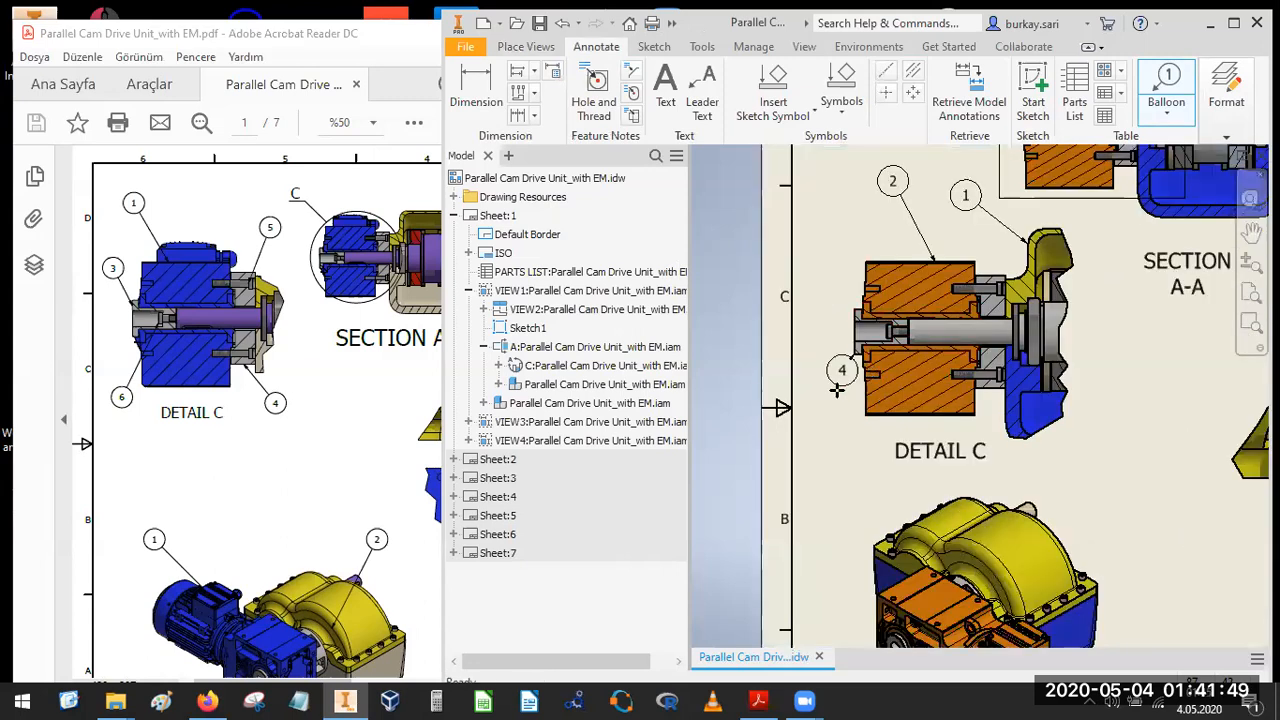
{"action": "right_click", "coordinate": [831, 394]}
{"action": "left_click", "coordinate": [900, 390]}
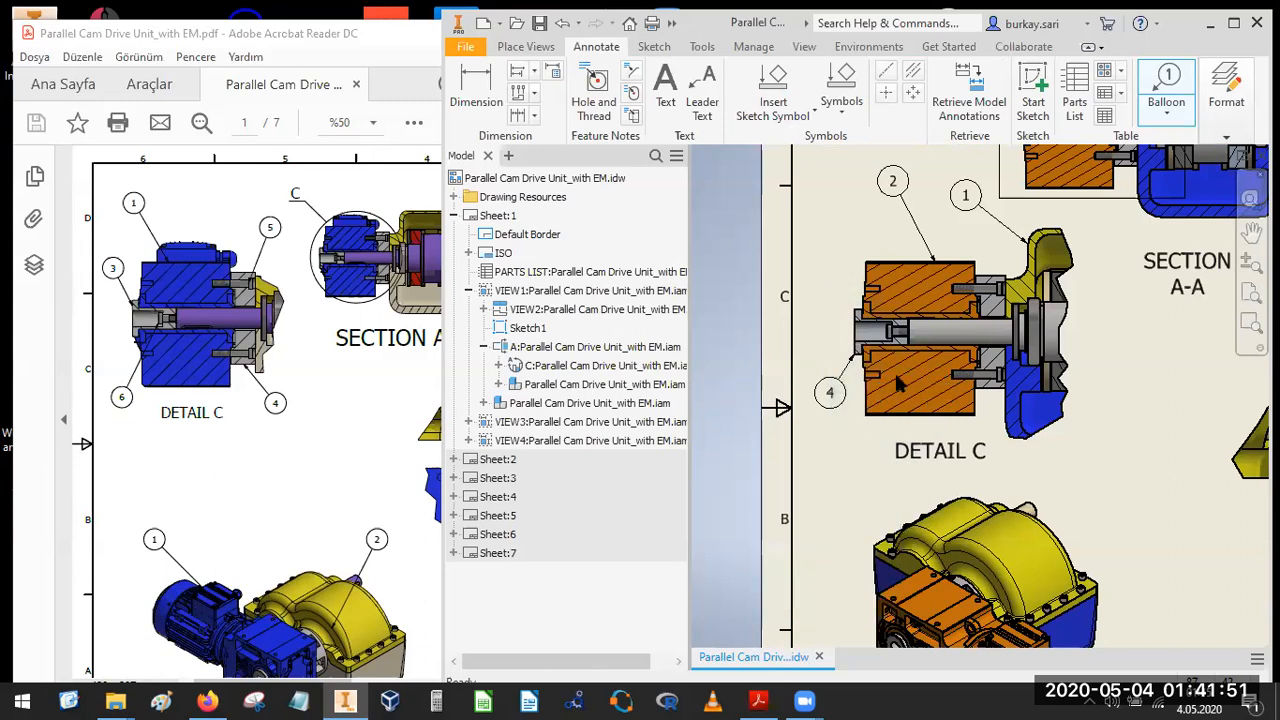
Check the parts list items and add an item balloon to the upper flange bolt in Detail C.
{"action": "scroll", "coordinate": [898, 357], "scroll_direction": "down", "scroll_amount": 3}
{"action": "scroll", "coordinate": [1143, 459], "scroll_direction": "down", "scroll_amount": 2}
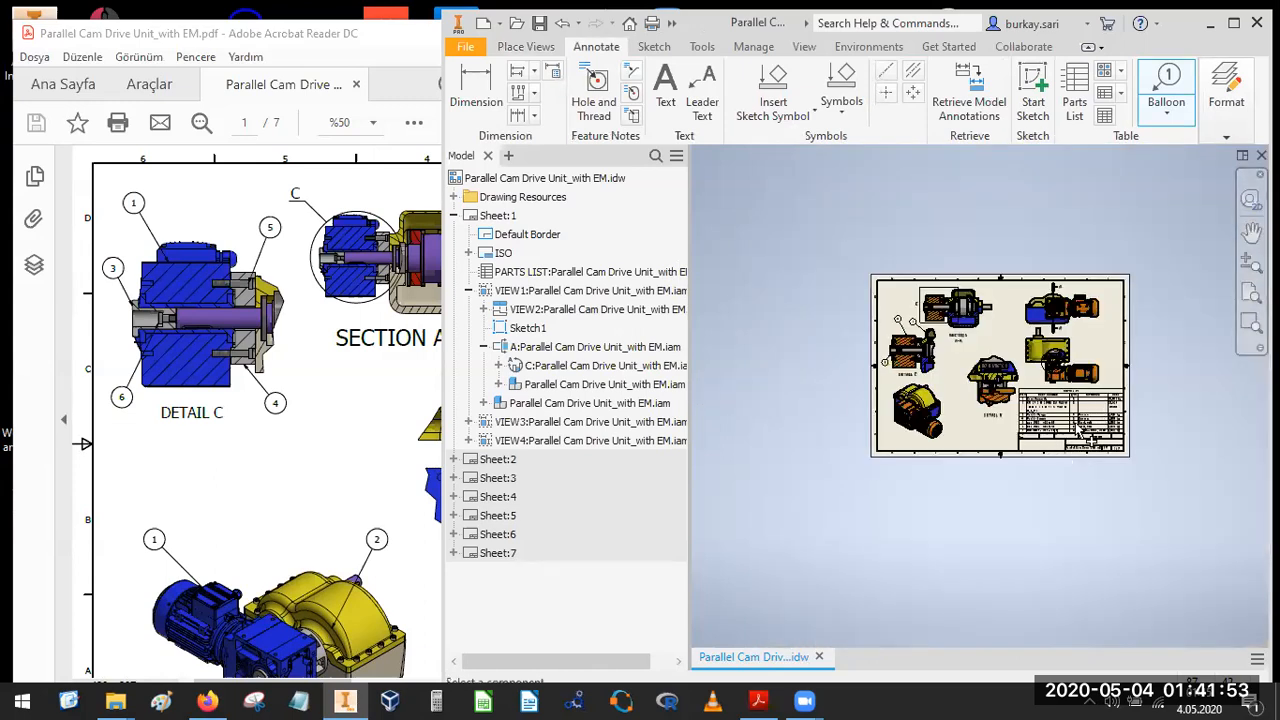
{"action": "scroll", "coordinate": [1084, 436], "scroll_direction": "up", "scroll_amount": 5}
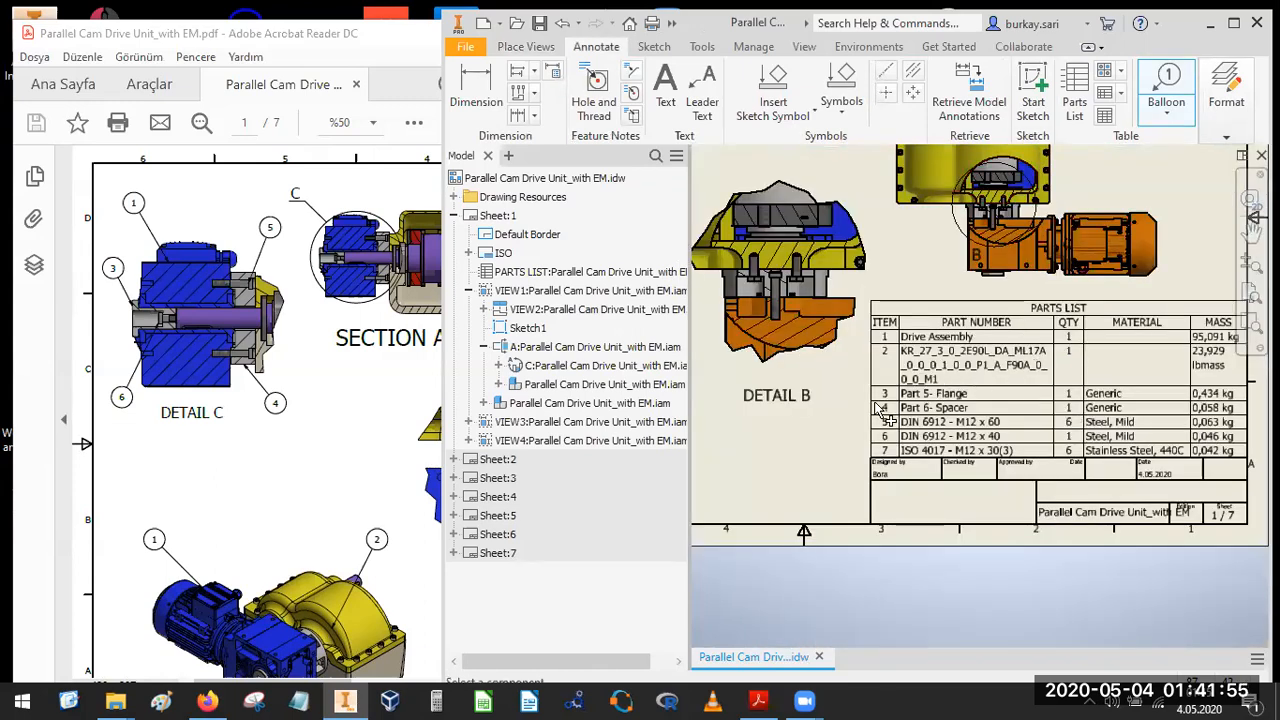
{"action": "scroll", "coordinate": [936, 377], "scroll_direction": "down", "scroll_amount": 3}
{"action": "scroll", "coordinate": [912, 358], "scroll_direction": "up", "scroll_amount": 3}
{"action": "scroll", "coordinate": [815, 215], "scroll_direction": "up", "scroll_amount": 1}
{"action": "scroll", "coordinate": [815, 215], "scroll_direction": "up", "scroll_amount": 4}
{"action": "scroll", "coordinate": [884, 228], "scroll_direction": "down", "scroll_amount": 4}
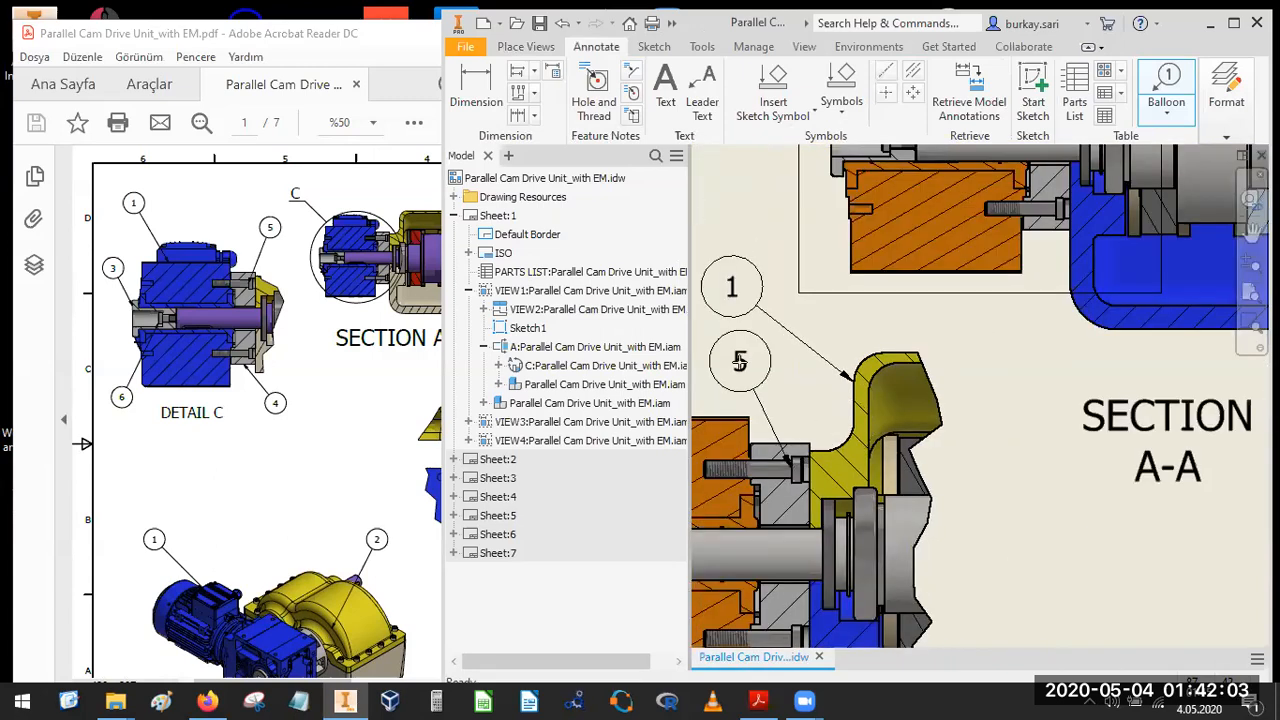
{"action": "right_click", "coordinate": [758, 366]}
{"action": "left_click", "coordinate": [805, 365]}
{"action": "middle_click_drag", "start_coordinate": [957, 373], "coordinate": [932, 254]}
{"action": "scroll", "coordinate": [932, 254], "scroll_direction": "down", "scroll_amount": 4}
{"action": "scroll", "coordinate": [905, 350], "scroll_direction": "up", "scroll_amount": 4}
{"action": "left_click", "coordinate": [882, 325]}
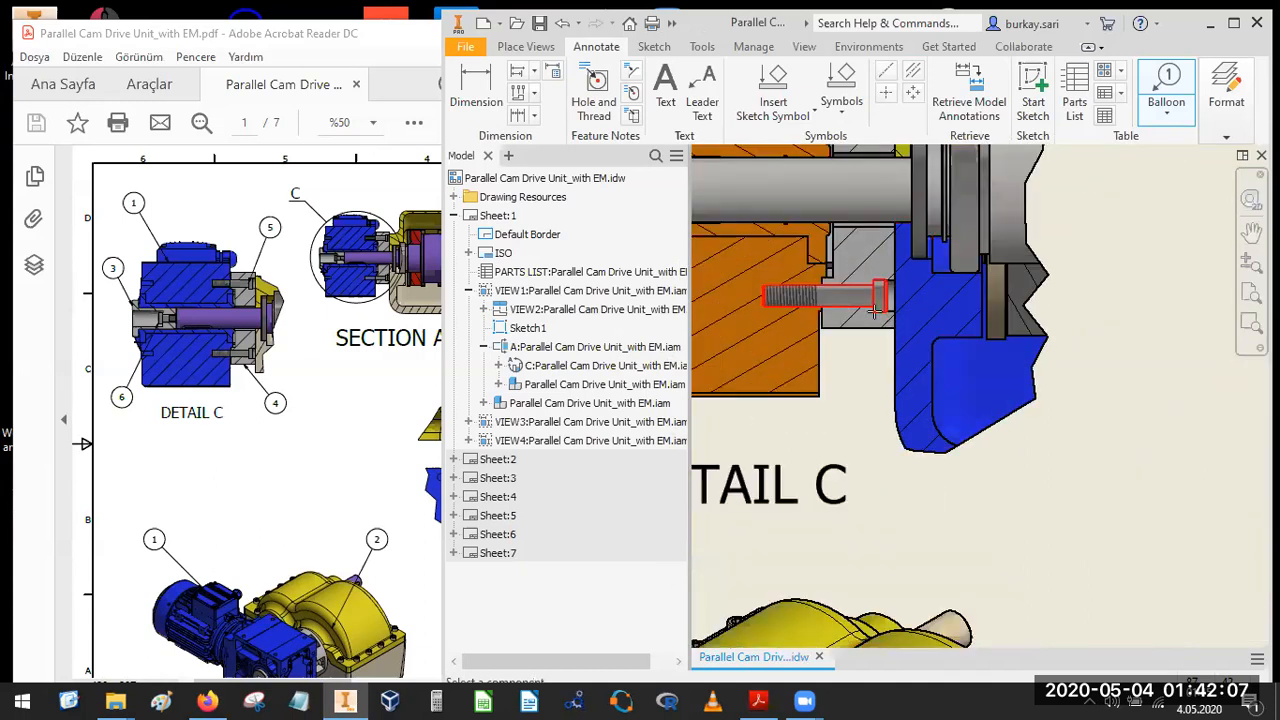
{"action": "key", "text": "Escape"}
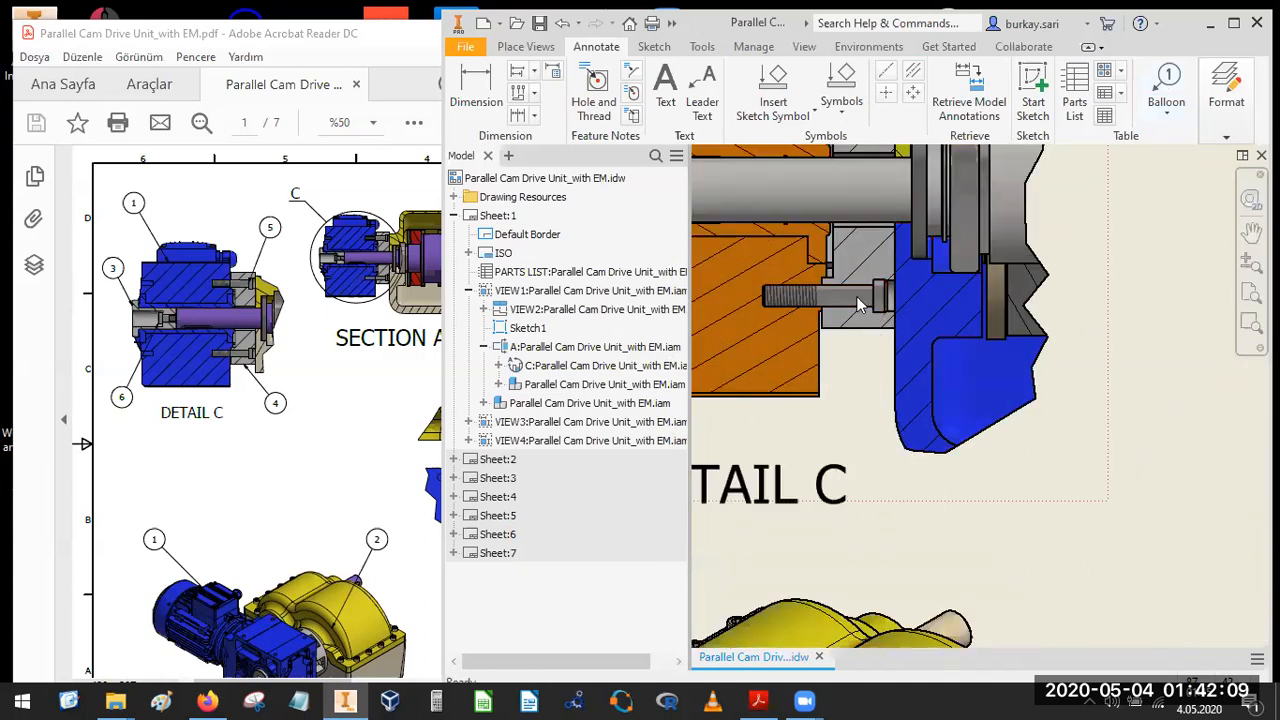
Add an item balloon to the flange in Detail C, placing it below and to the right of the view.
{"action": "key", "text": "b"}
{"action": "left_click", "coordinate": [873, 335]}
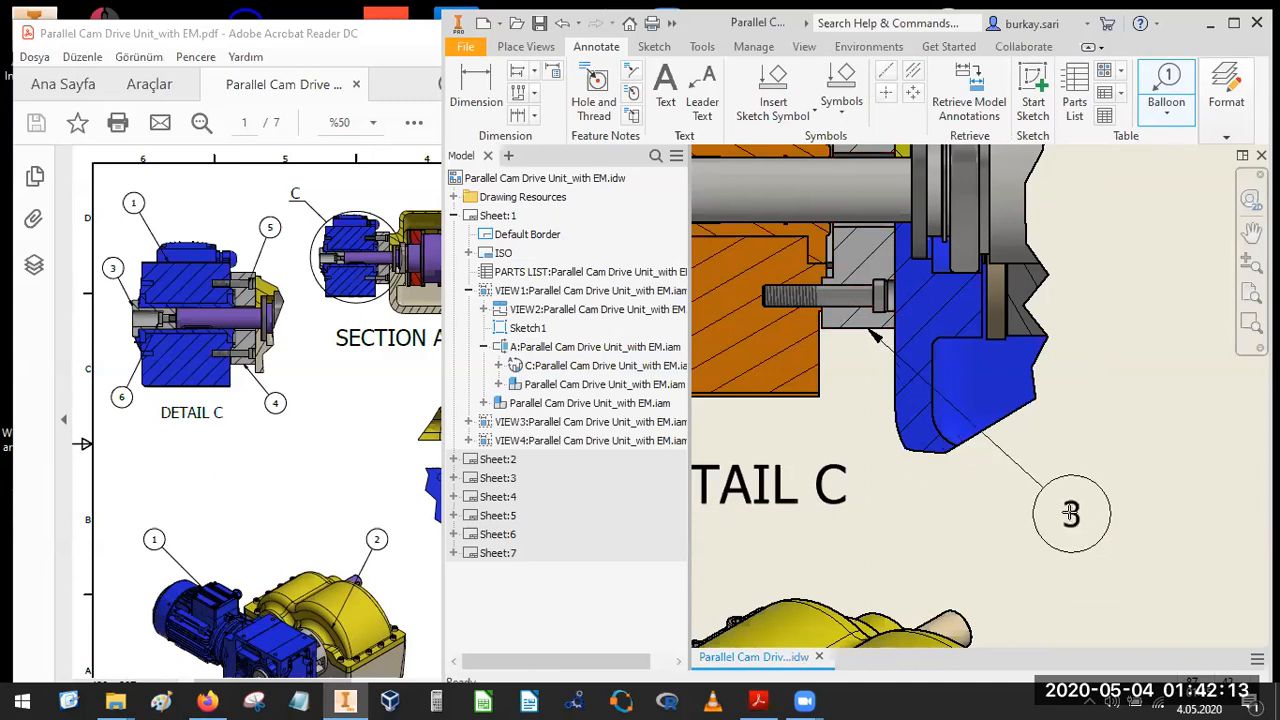
{"action": "right_click", "coordinate": [1070, 513]}
{"action": "left_click", "coordinate": [1055, 395]}
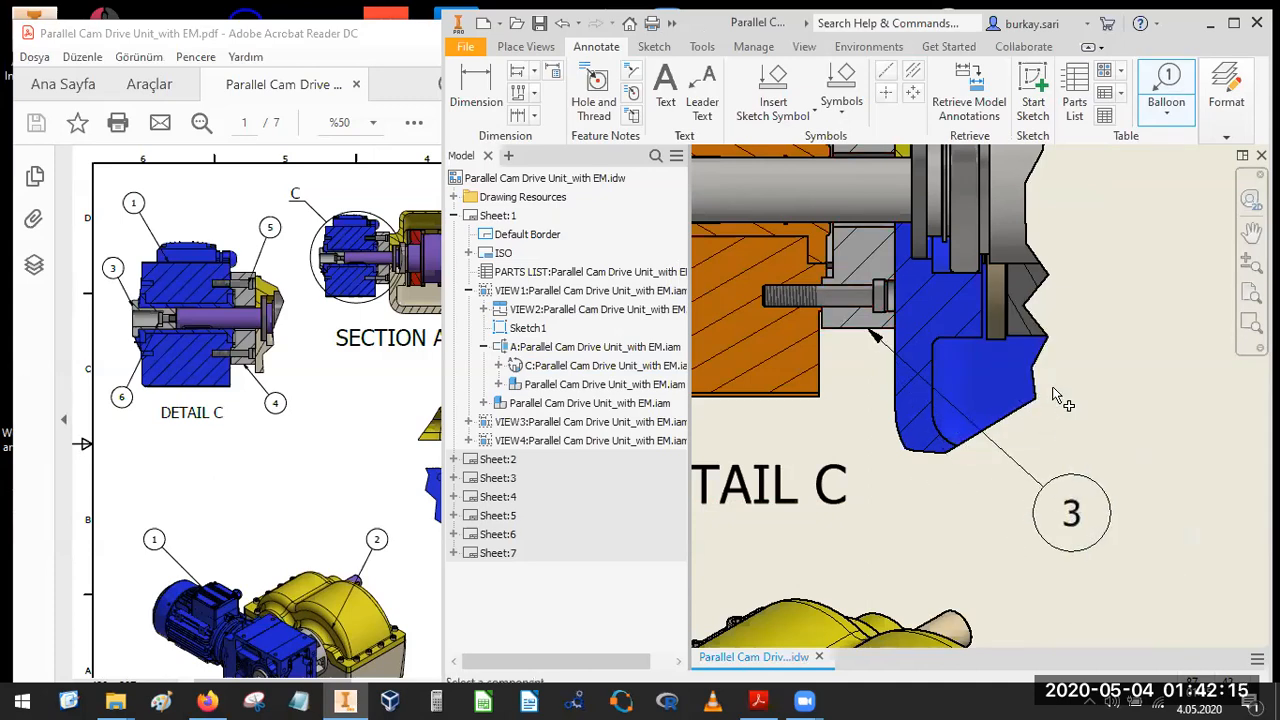
Check the parts list for remaining items and add an item balloon to the right-hand flange bolt in Detail B, placing it above the view.
{"action": "scroll", "coordinate": [1065, 400], "scroll_direction": "down", "scroll_amount": 5}
{"action": "scroll", "coordinate": [1005, 400], "scroll_direction": "up", "scroll_amount": 2}
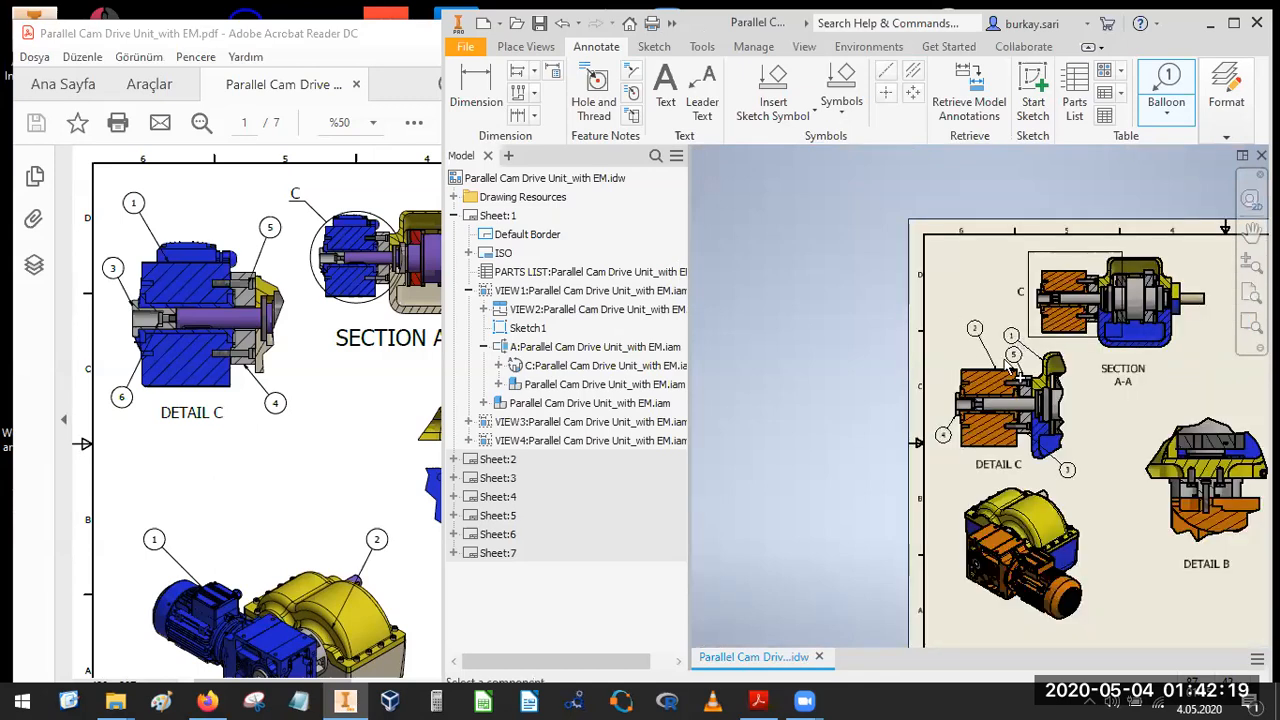
{"action": "scroll", "coordinate": [1038, 395], "scroll_direction": "up", "scroll_amount": 2}
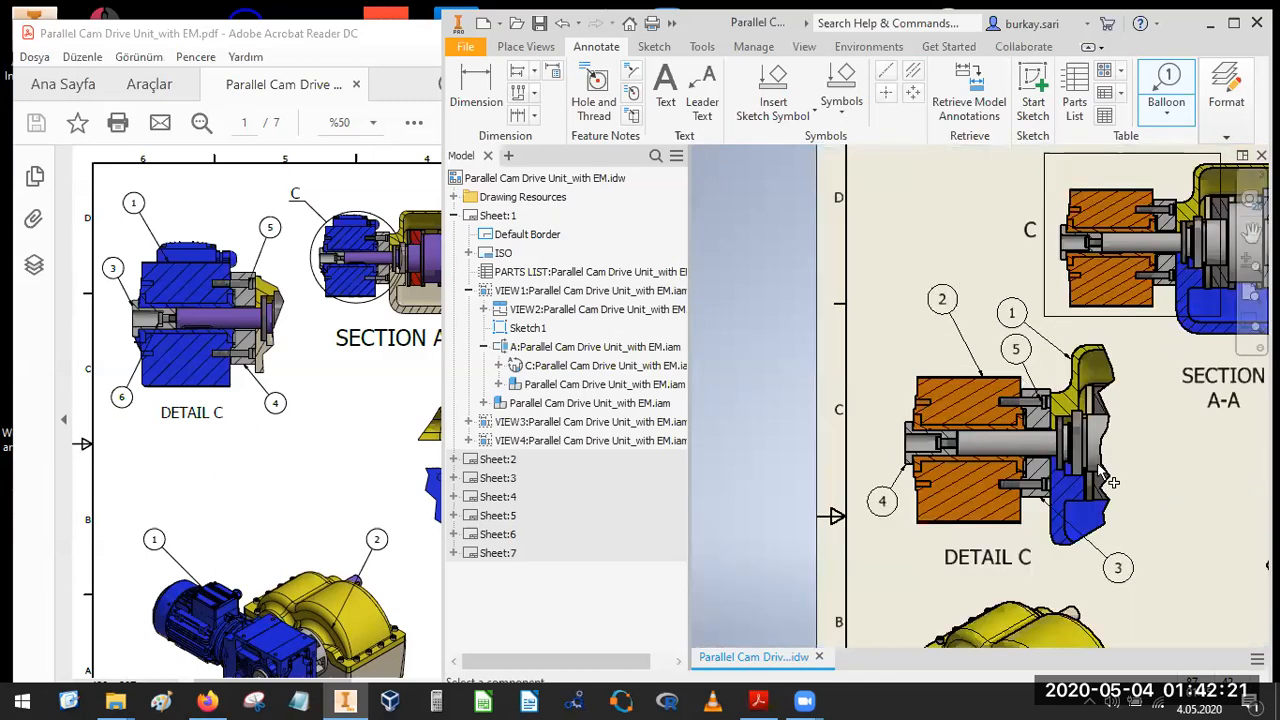
{"action": "scroll", "coordinate": [1110, 481], "scroll_direction": "down", "scroll_amount": 5}
{"action": "scroll", "coordinate": [1110, 475], "scroll_direction": "up", "scroll_amount": 6}
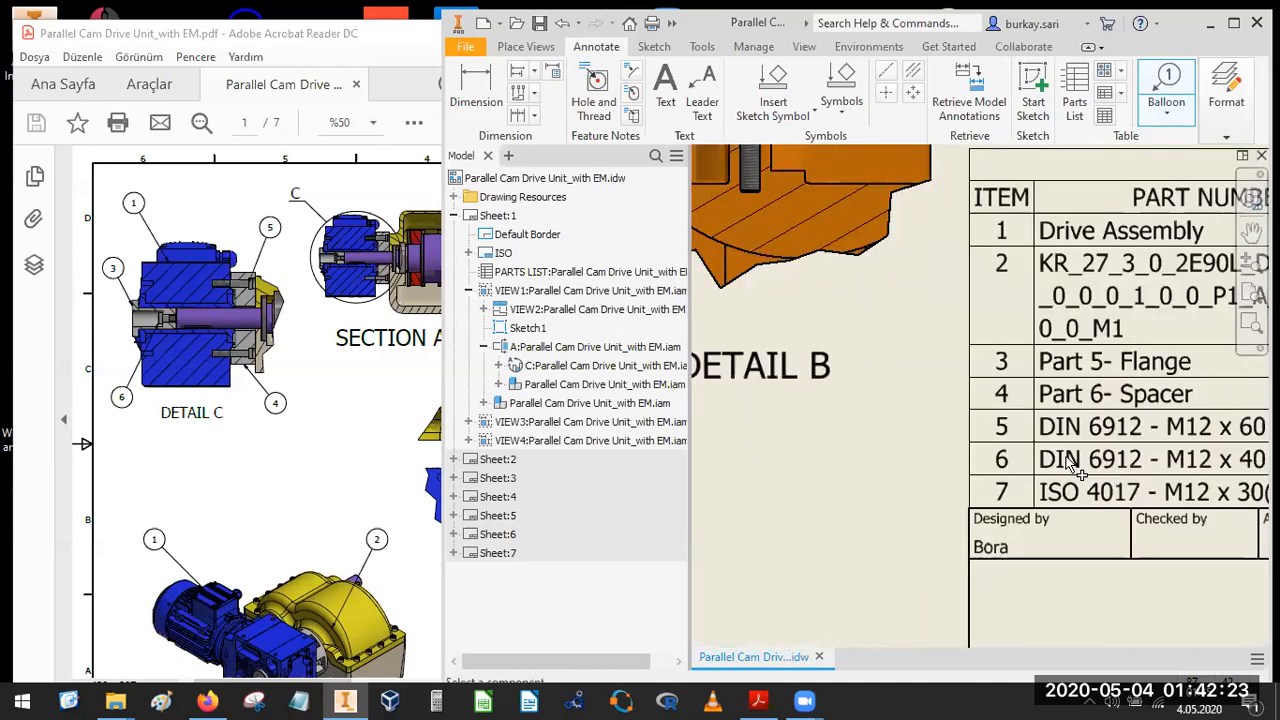
{"action": "scroll", "coordinate": [990, 460], "scroll_direction": "down", "scroll_amount": 3}
{"action": "scroll", "coordinate": [862, 352], "scroll_direction": "up", "scroll_amount": 3}
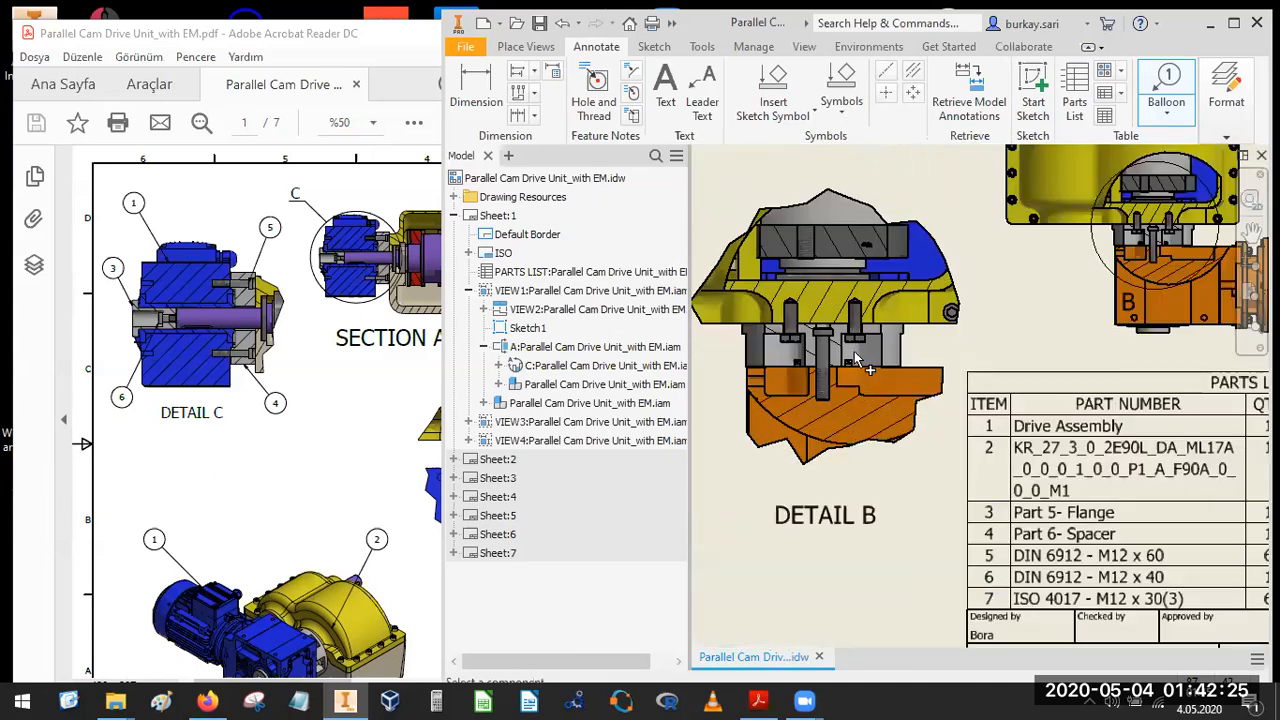
{"action": "left_click", "coordinate": [862, 352]}
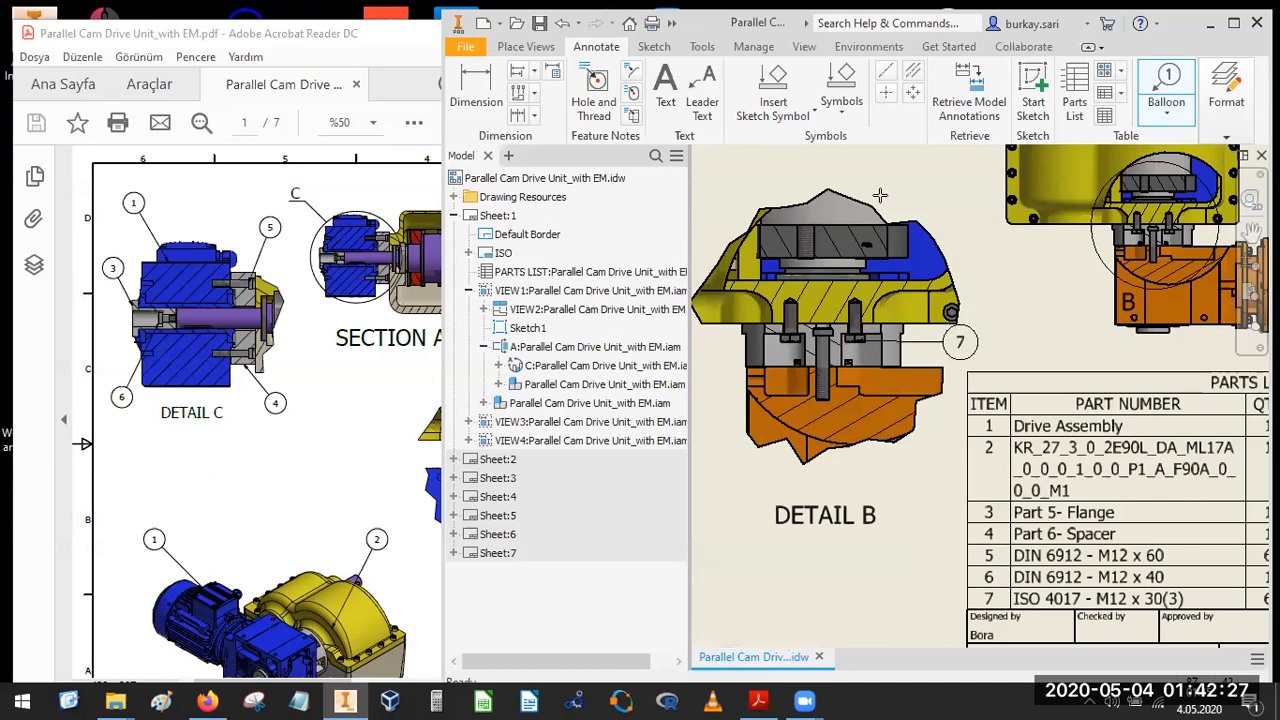
{"action": "left_click", "coordinate": [925, 183]}
{"action": "right_click", "coordinate": [925, 183]}
{"action": "left_click", "coordinate": [985, 163]}
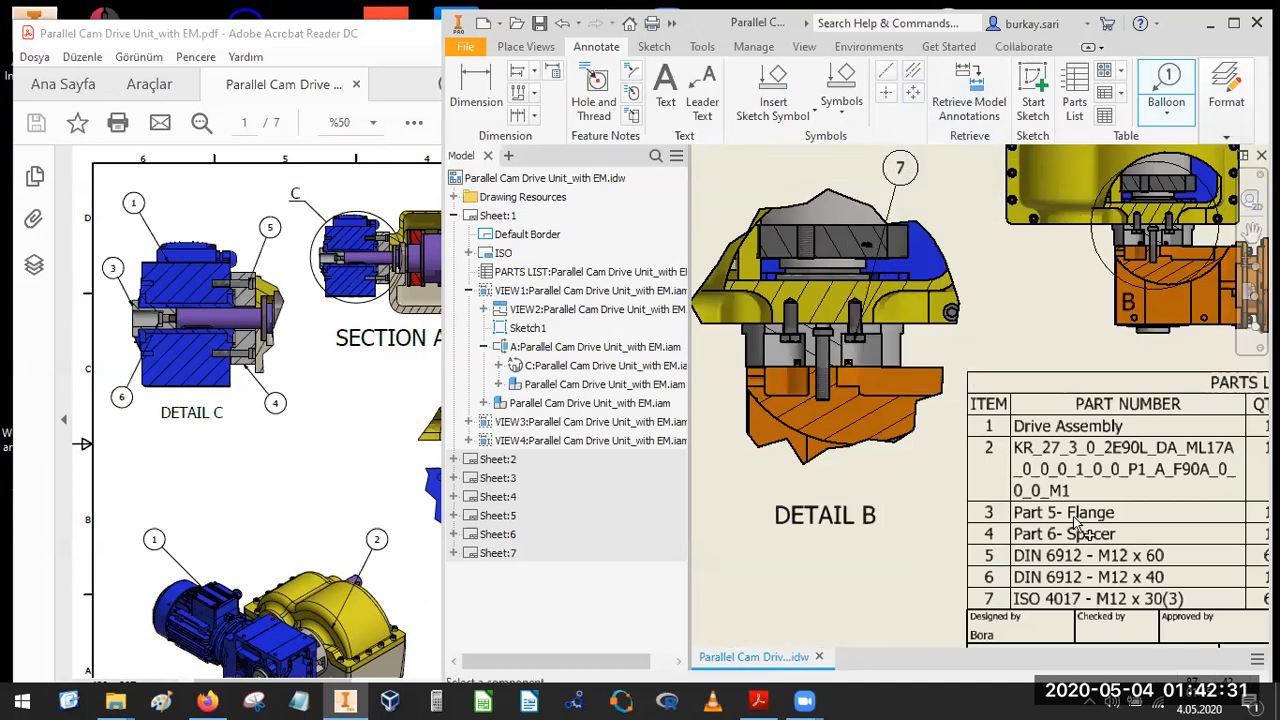
Add an item balloon to the bolt inside the shaft end in Detail C, placing it to the upper left of the view.
{"action": "scroll", "coordinate": [870, 420], "scroll_direction": "up", "scroll_amount": 5}
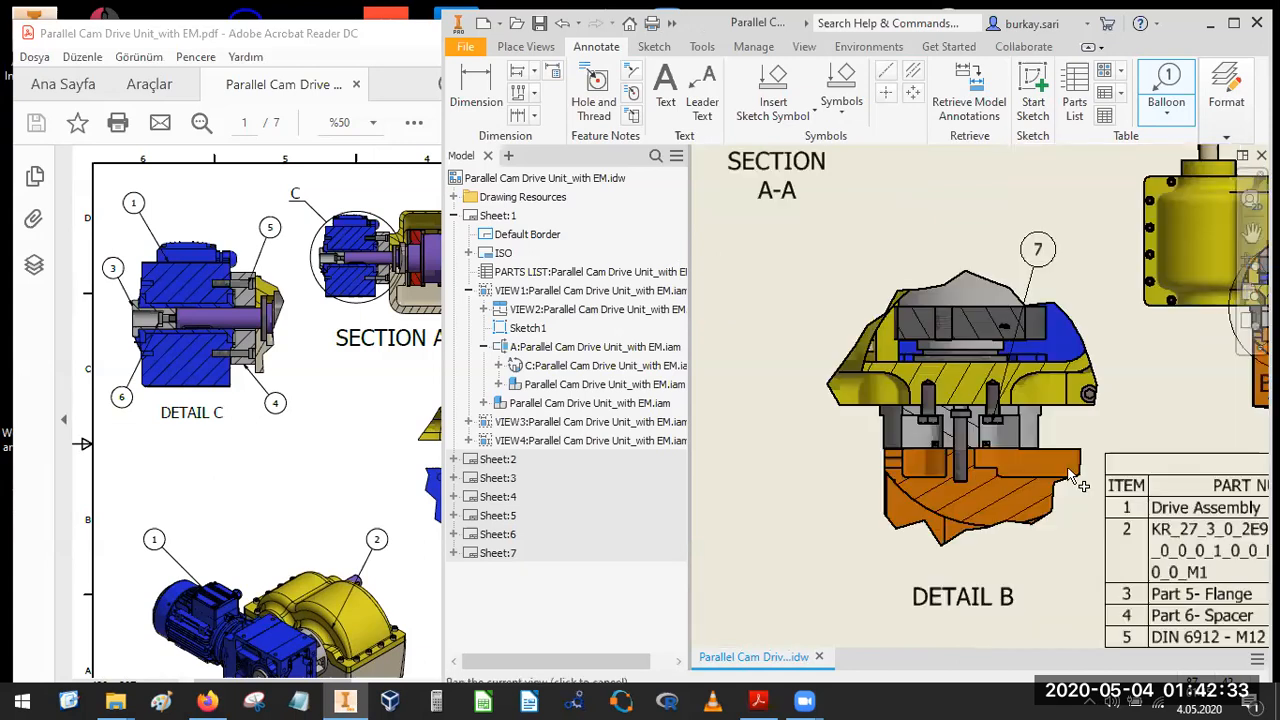
{"action": "scroll", "coordinate": [894, 453], "scroll_direction": "down", "scroll_amount": 5}
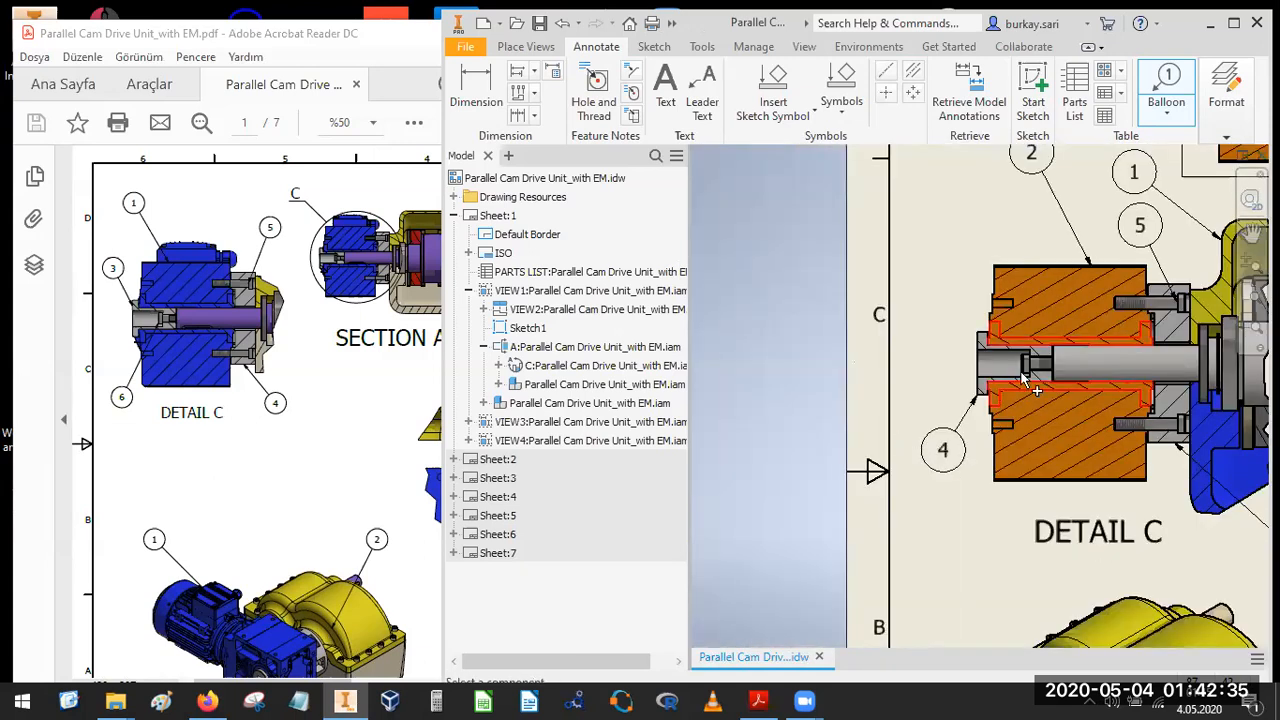
{"action": "left_click", "coordinate": [995, 303]}
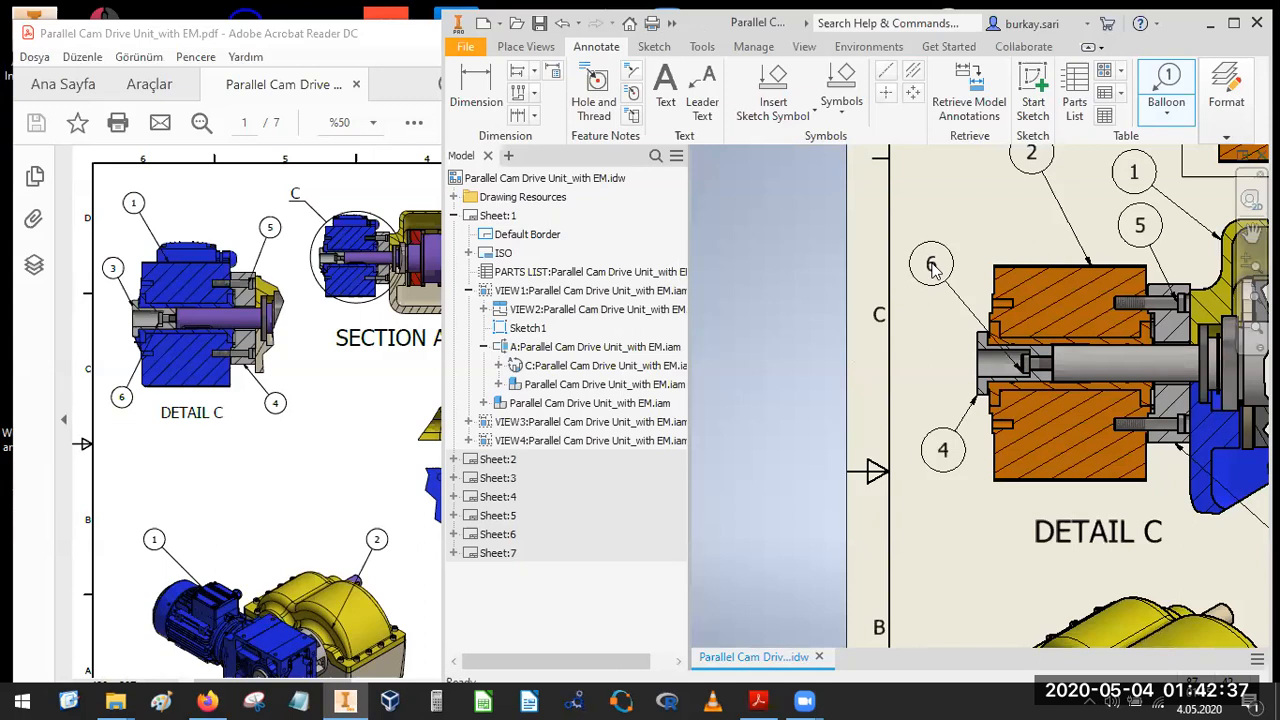
{"action": "right_click", "coordinate": [930, 264]}
{"action": "left_click", "coordinate": [993, 298]}
Compare the whole first sheet with page 1 of the reference PDF and save the drawing.
{"action": "scroll", "coordinate": [975, 345], "scroll_direction": "up", "scroll_amount": 5}
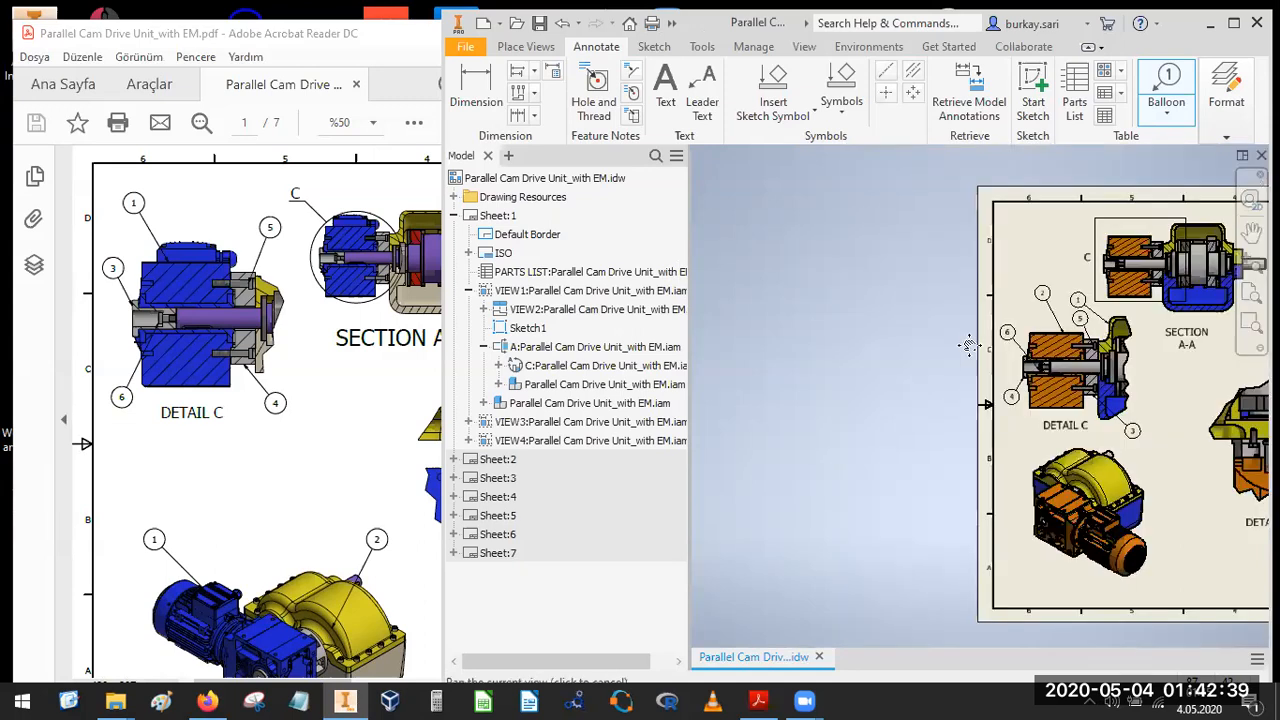
{"action": "middle_click_drag", "start_coordinate": [975, 345], "coordinate": [885, 314]}
{"action": "left_click", "coordinate": [346, 404]}
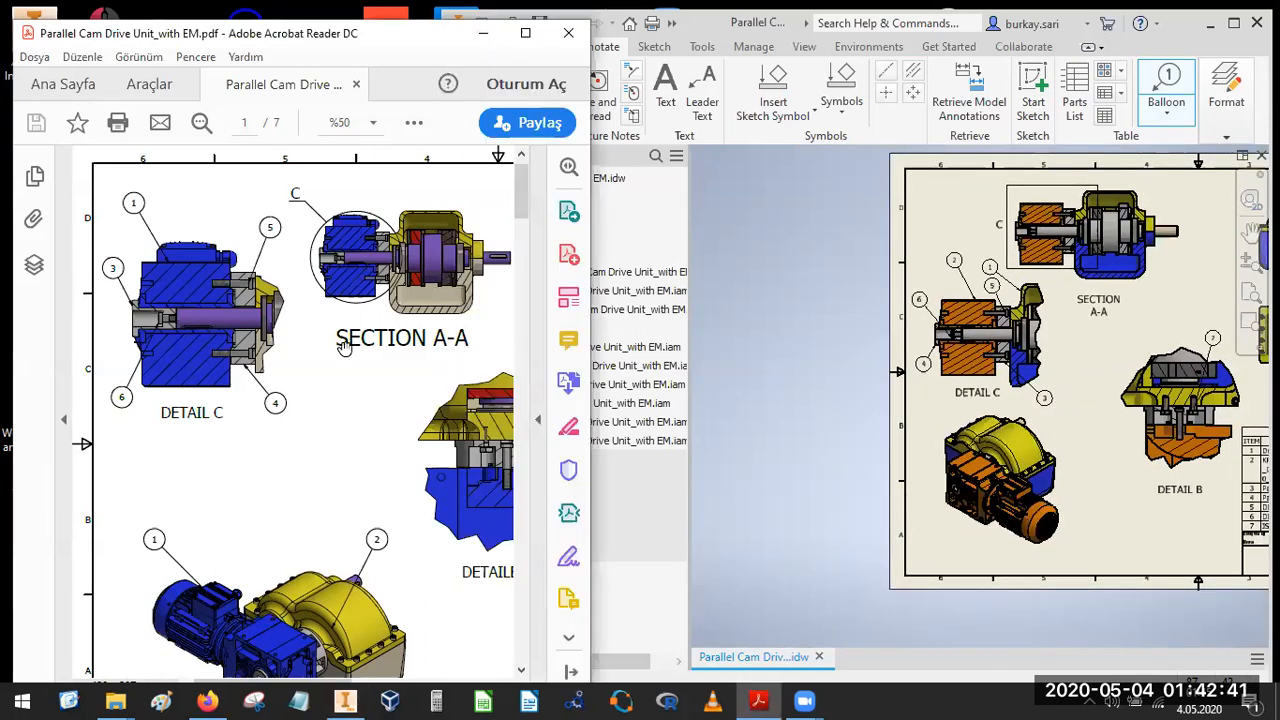
{"action": "scroll", "coordinate": [376, 368], "scroll_direction": "down", "scroll_amount": 3, "text": "ctrl"}
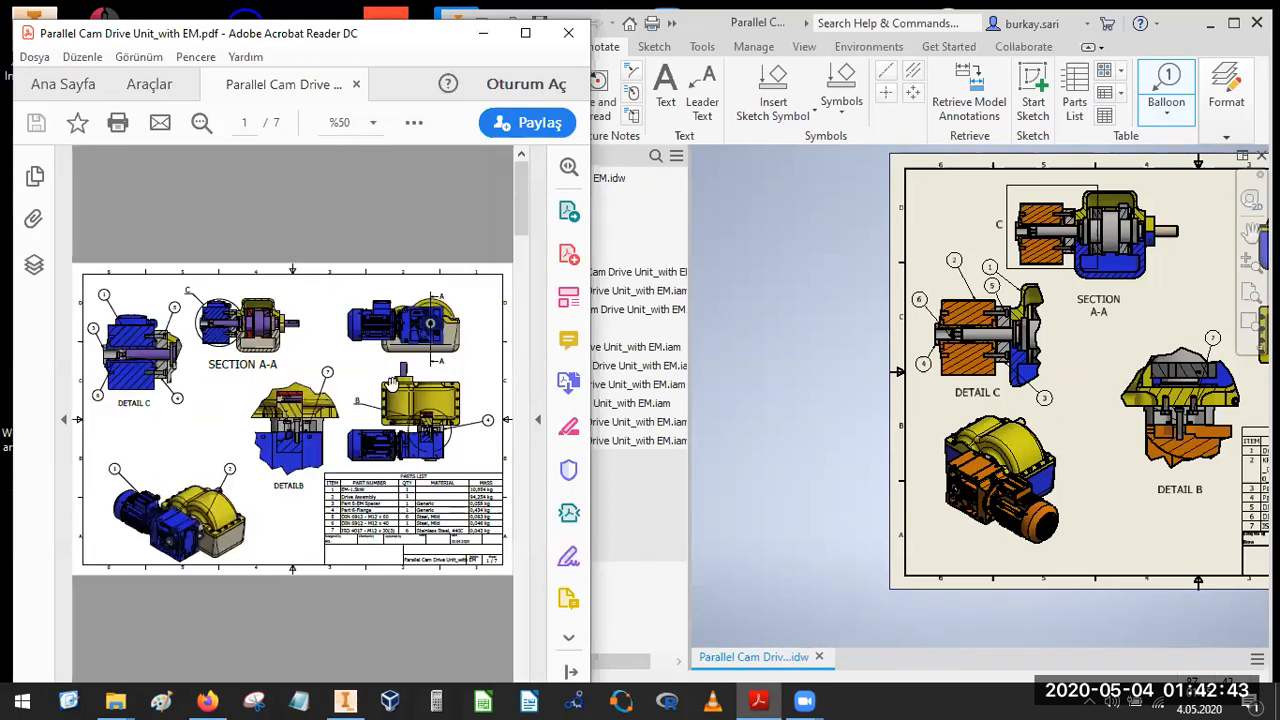
{"action": "left_click", "coordinate": [830, 338]}
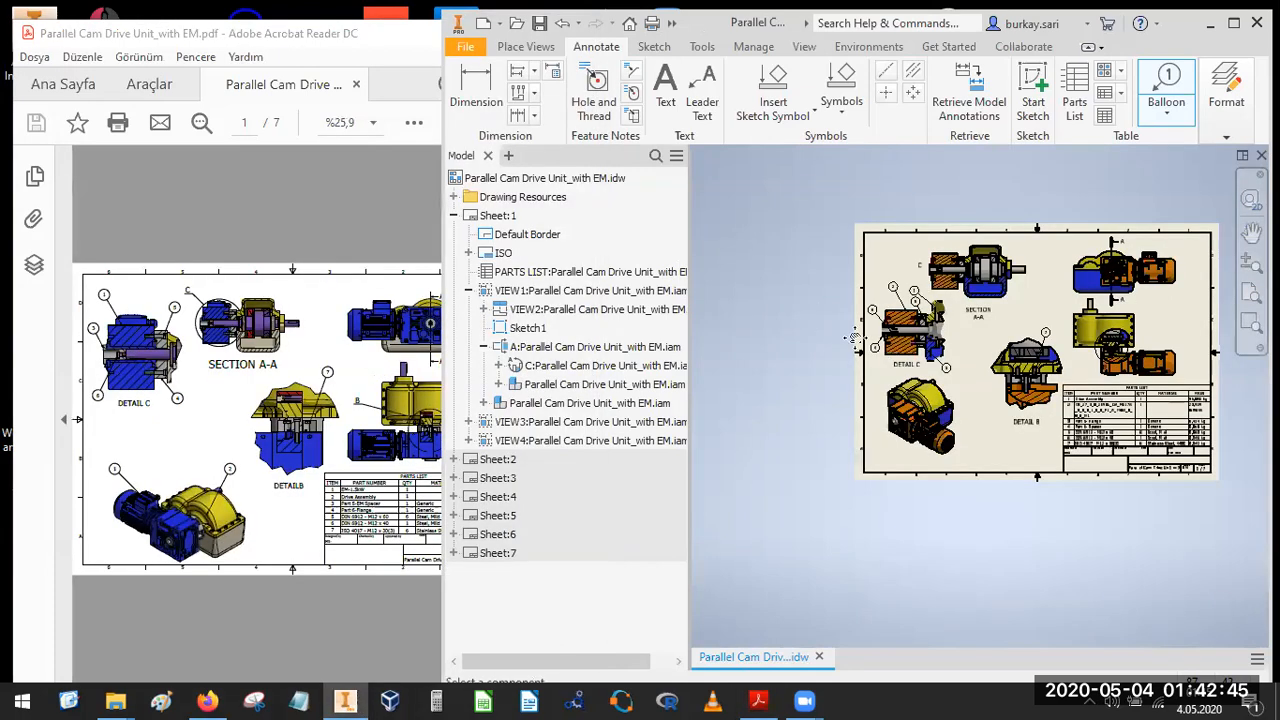
{"action": "scroll", "coordinate": [856, 340], "scroll_direction": "up", "scroll_amount": 5}
{"action": "middle_click", "coordinate": [858, 342]}
{"action": "middle_click", "coordinate": [858, 342]}
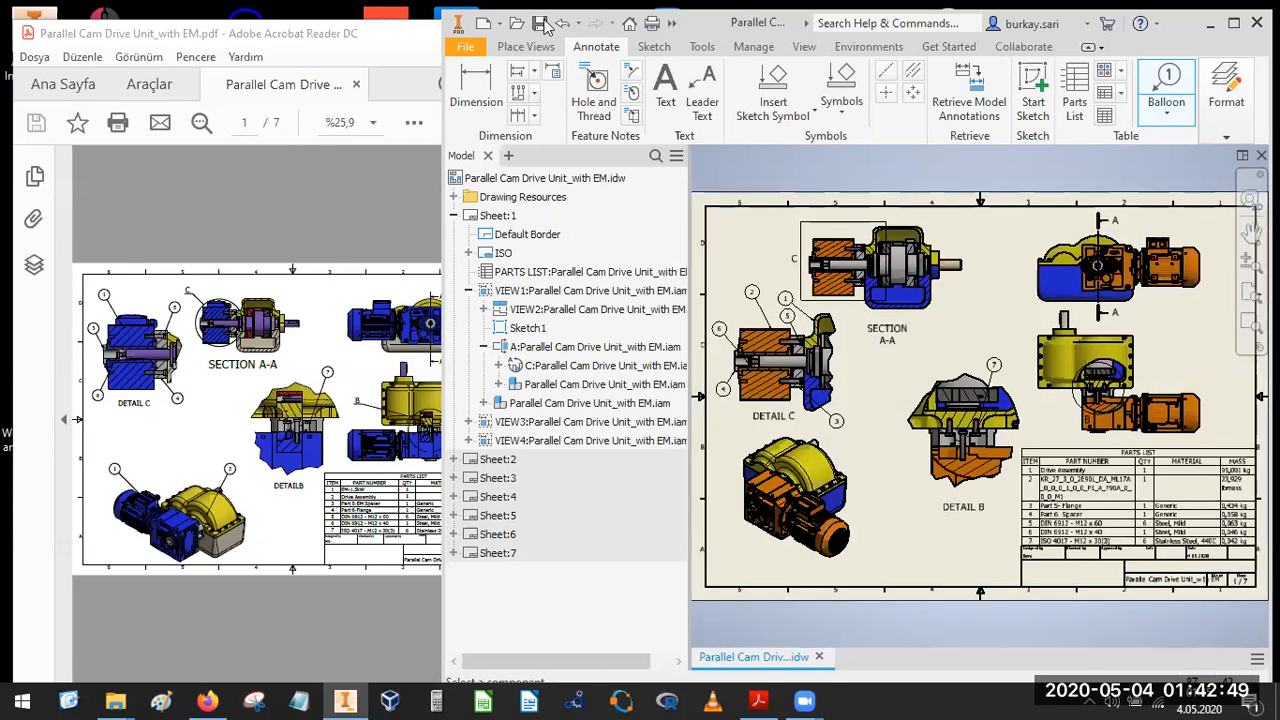
{"action": "key", "text": "ctrl+s"}
{"action": "left_click", "coordinate": [954, 280]}
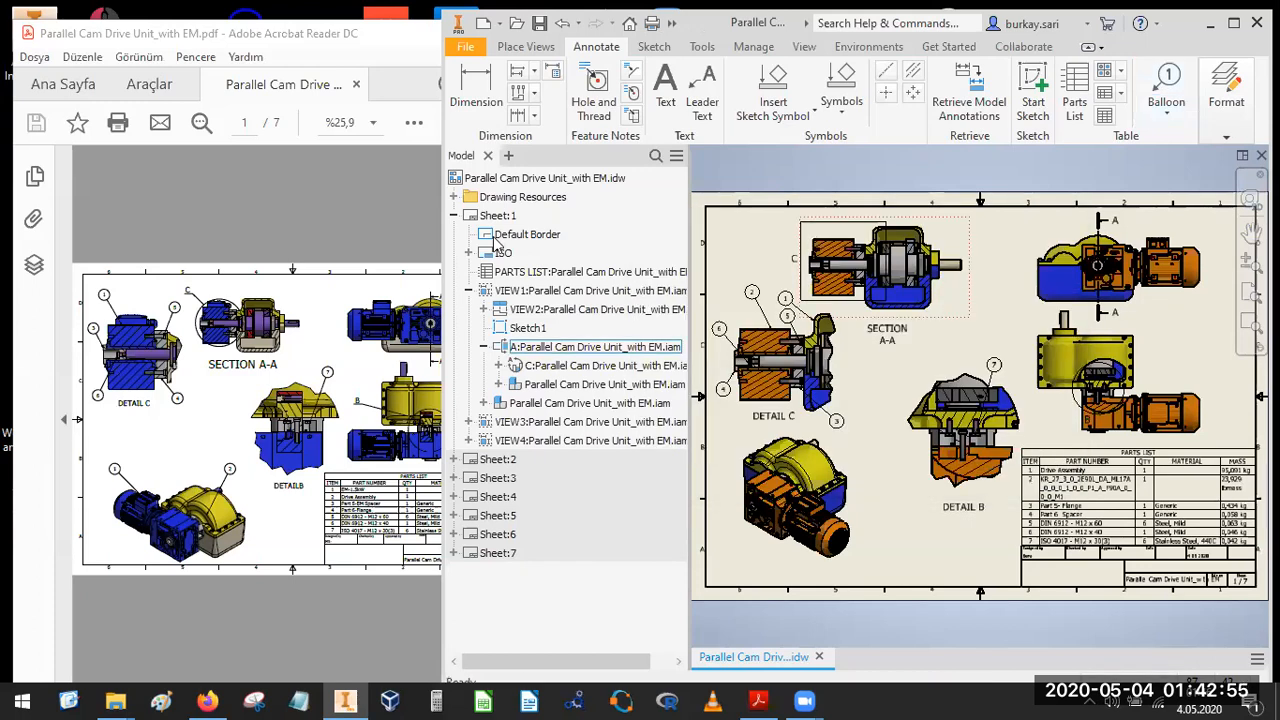
Show page 2 of the reference PDF in full and activate Sheet:2 of the drawing.
{"action": "left_click", "coordinate": [342, 343]}
{"action": "scroll", "coordinate": [360, 380], "scroll_direction": "down", "scroll_amount": 3}
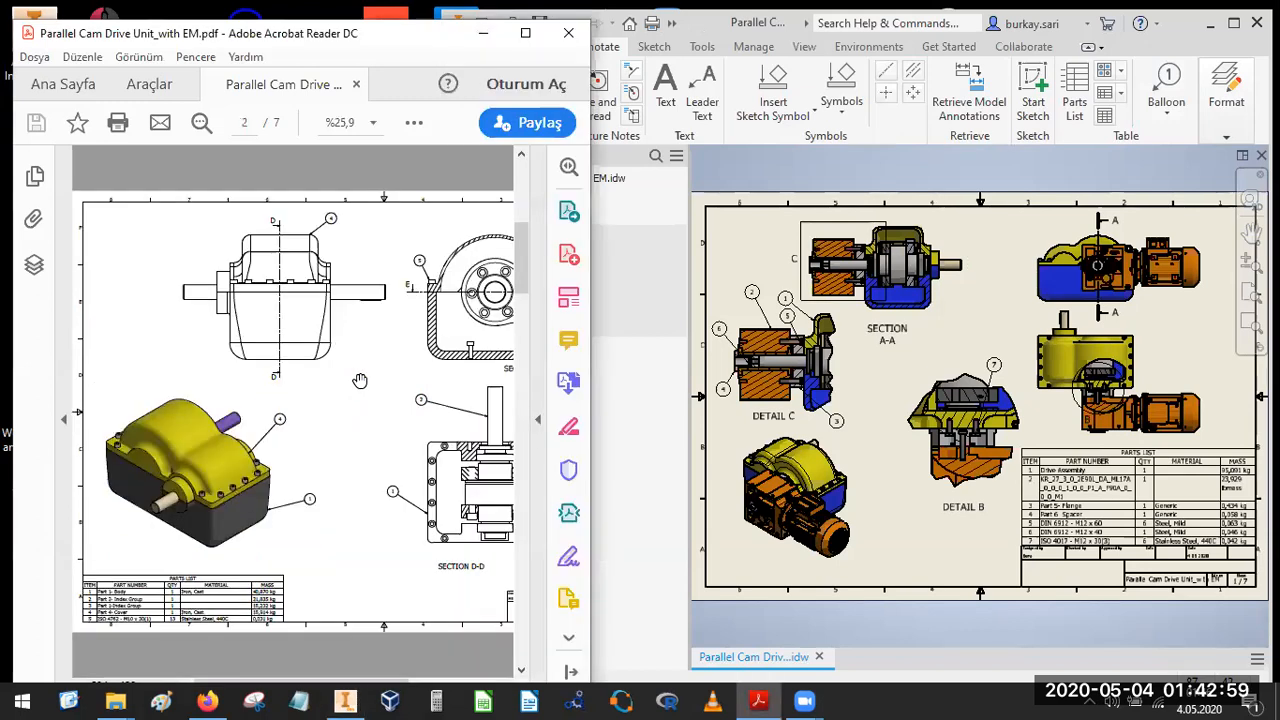
{"action": "scroll", "coordinate": [360, 380], "scroll_direction": "down", "scroll_amount": 1, "text": "ctrl"}
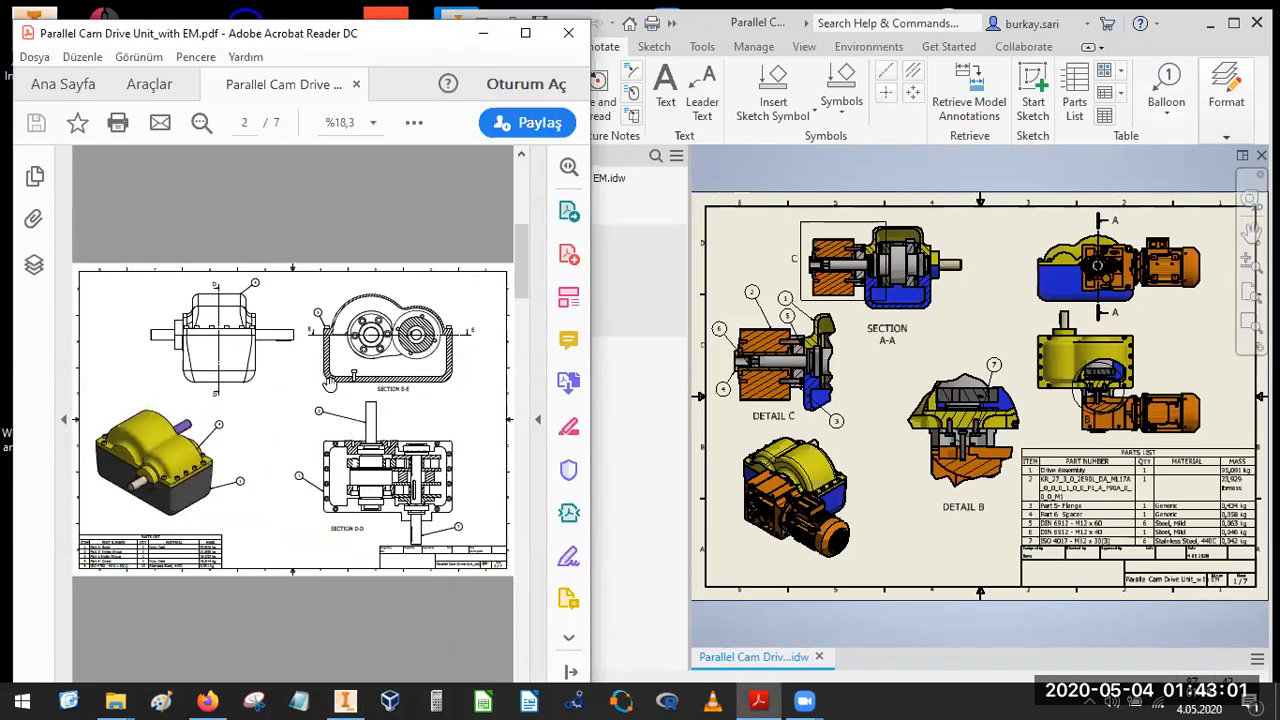
{"action": "left_click", "coordinate": [771, 174]}
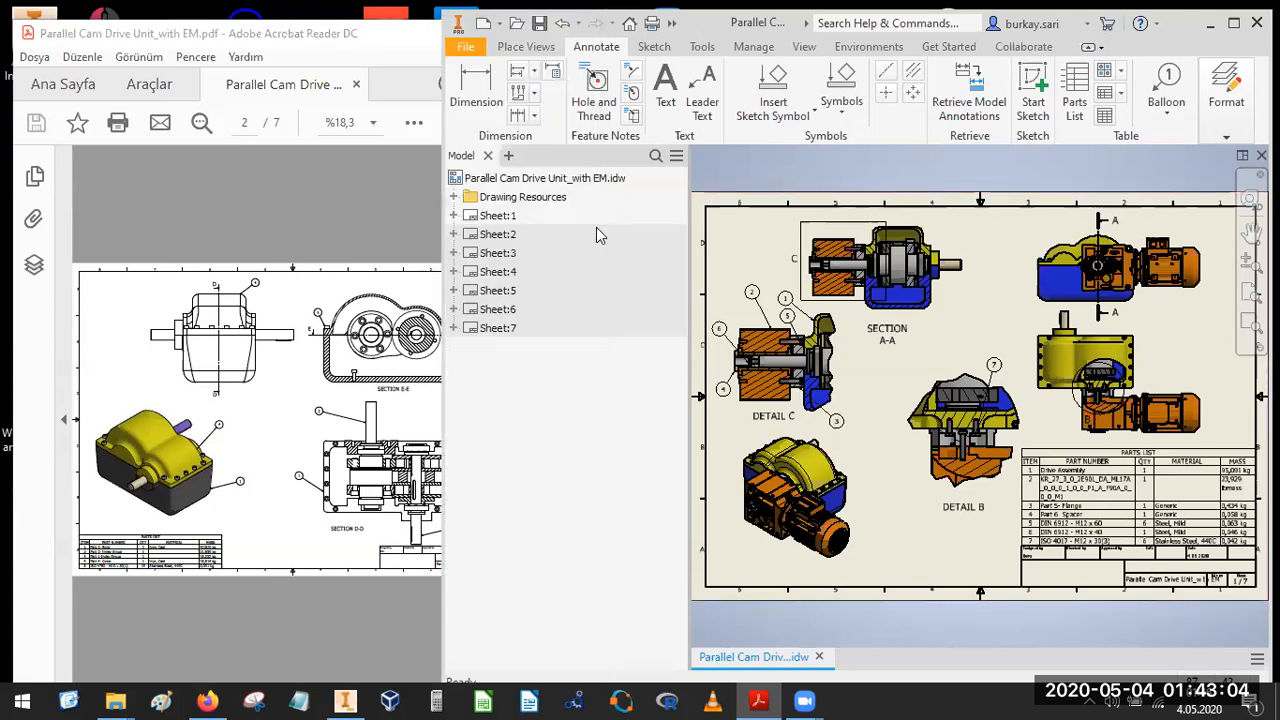
{"action": "double_click", "coordinate": [493, 236]}
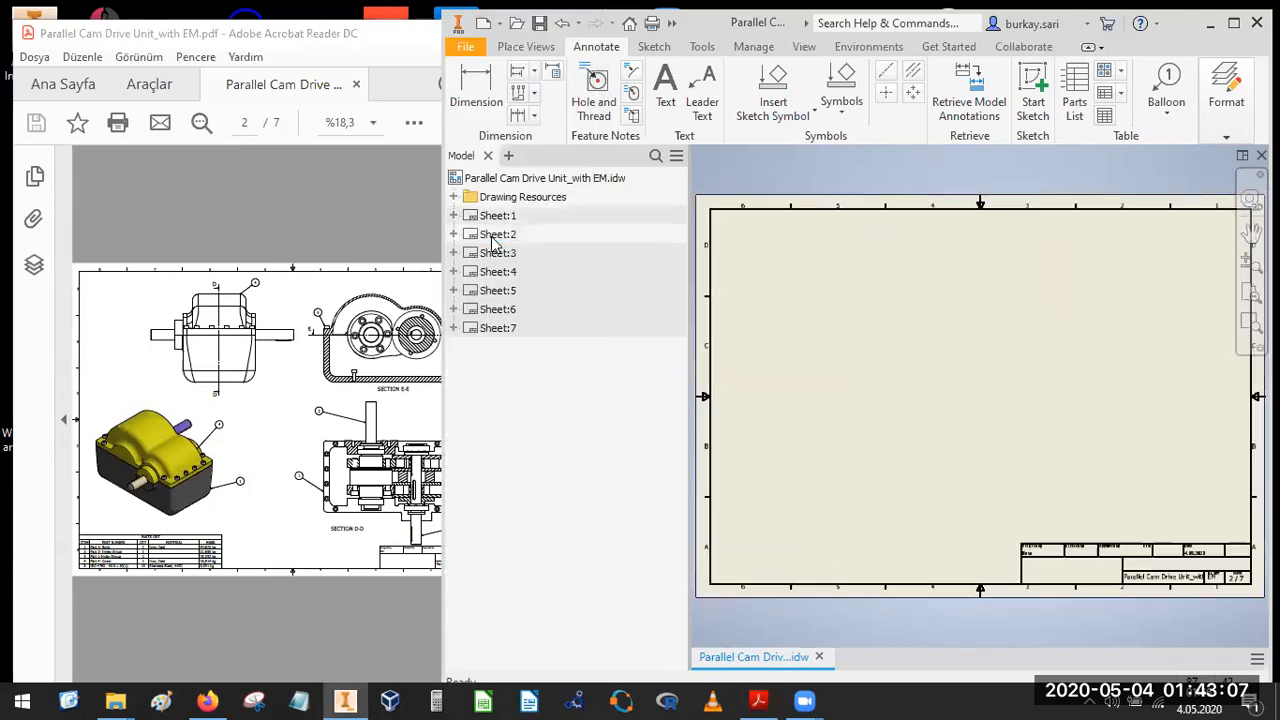
Start a base view on sheet 2 and load Drive Assembly.iam as its model.
{"action": "left_click", "coordinate": [522, 49]}
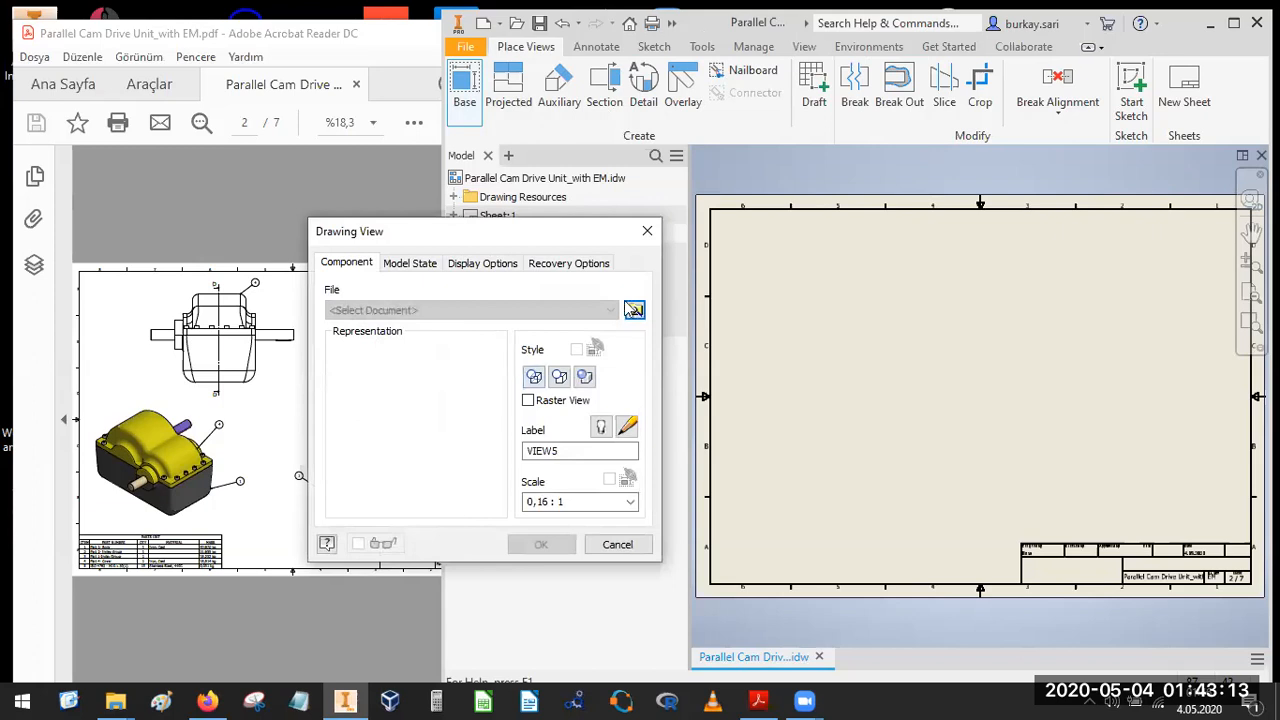
{"action": "left_click", "coordinate": [634, 311]}
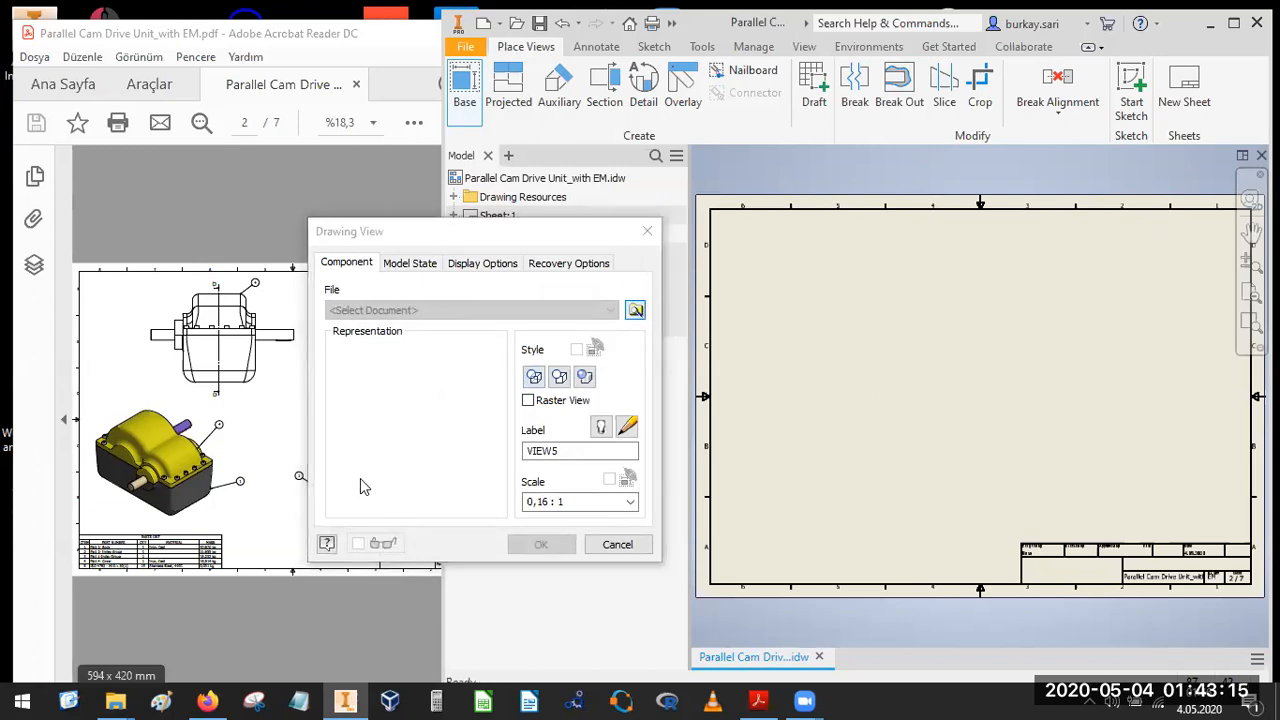
{"action": "left_click", "coordinate": [818, 344]}
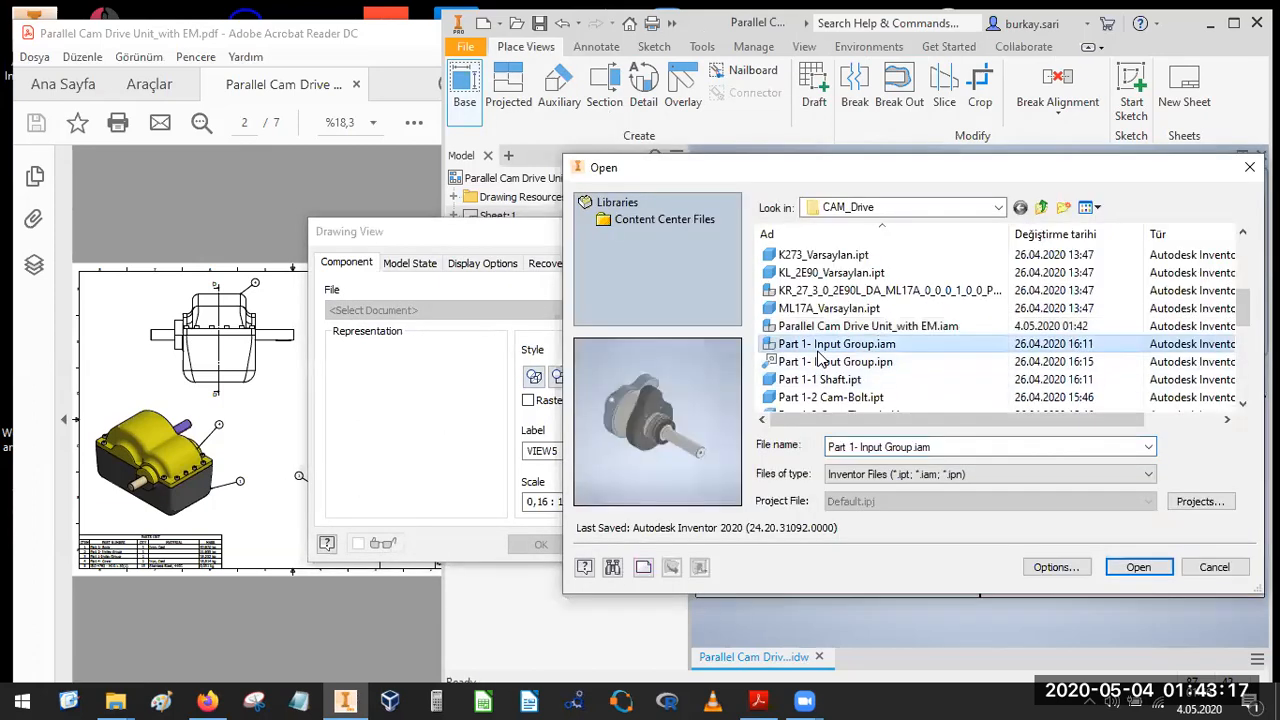
{"action": "scroll", "coordinate": [836, 381], "scroll_direction": "down", "scroll_amount": 2}
{"action": "scroll", "coordinate": [838, 381], "scroll_direction": "down", "scroll_amount": 4}
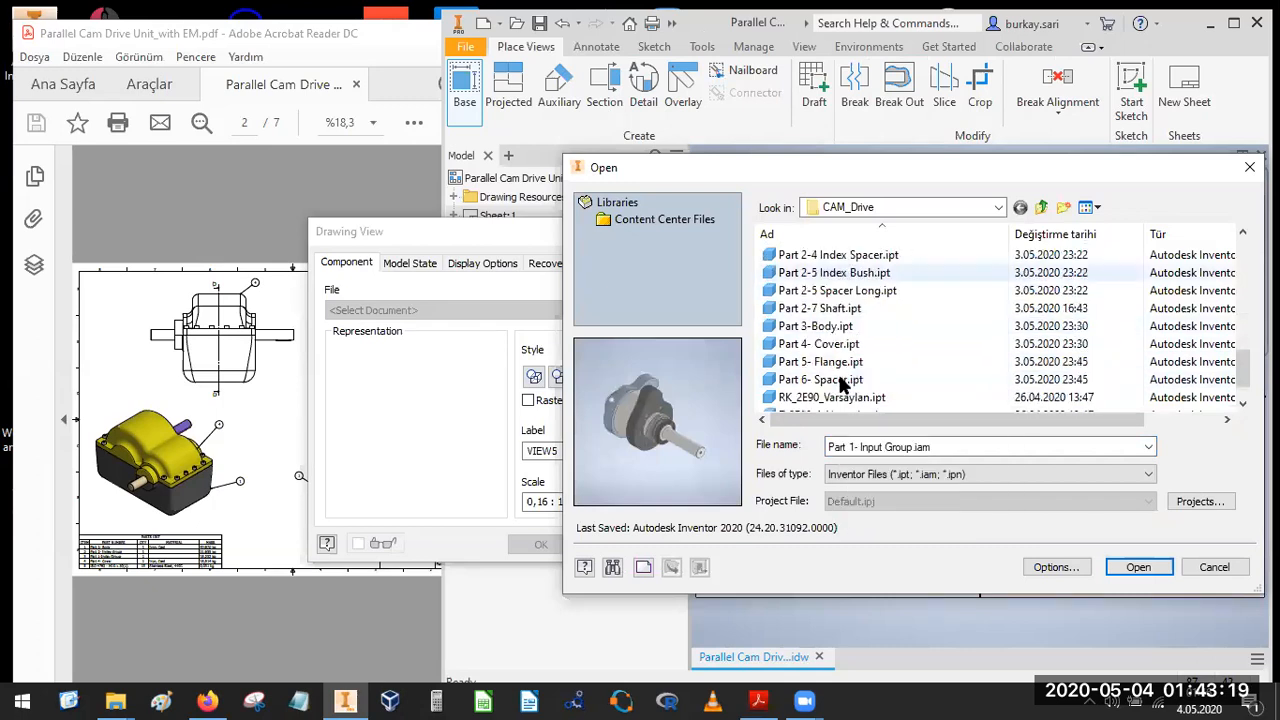
{"action": "scroll", "coordinate": [838, 375], "scroll_direction": "up", "scroll_amount": 7}
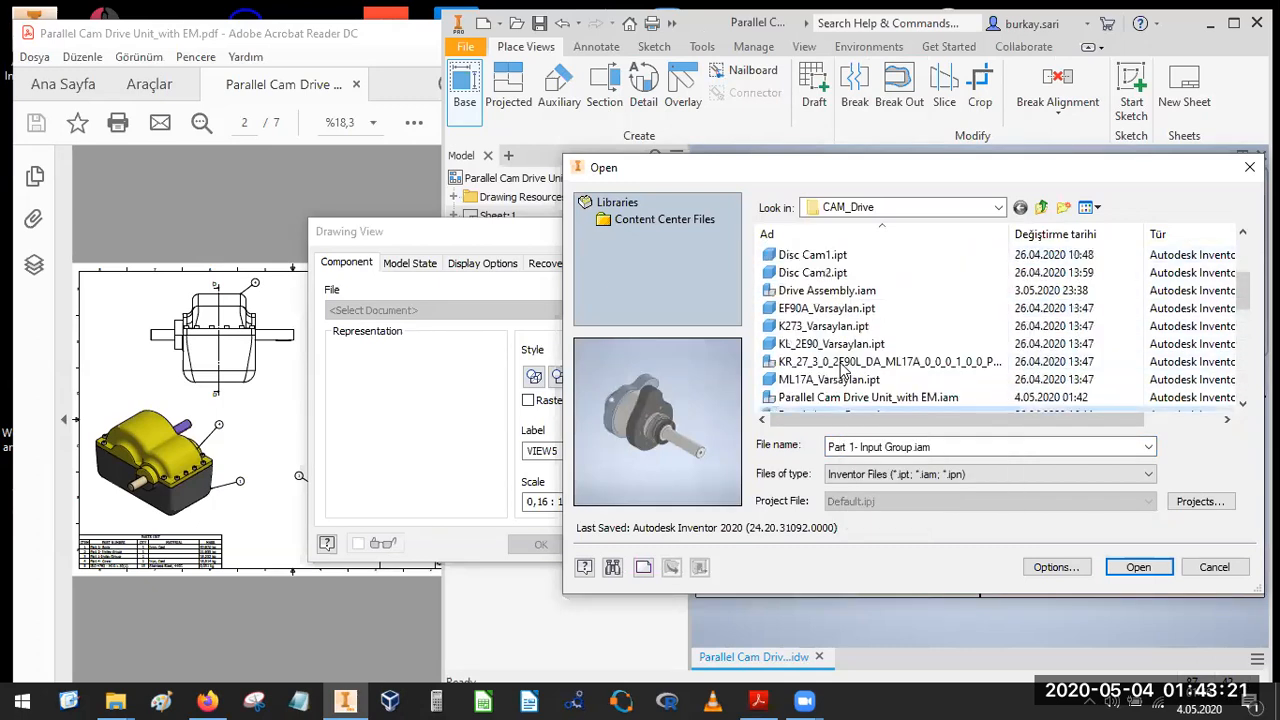
{"action": "left_click", "coordinate": [825, 290]}
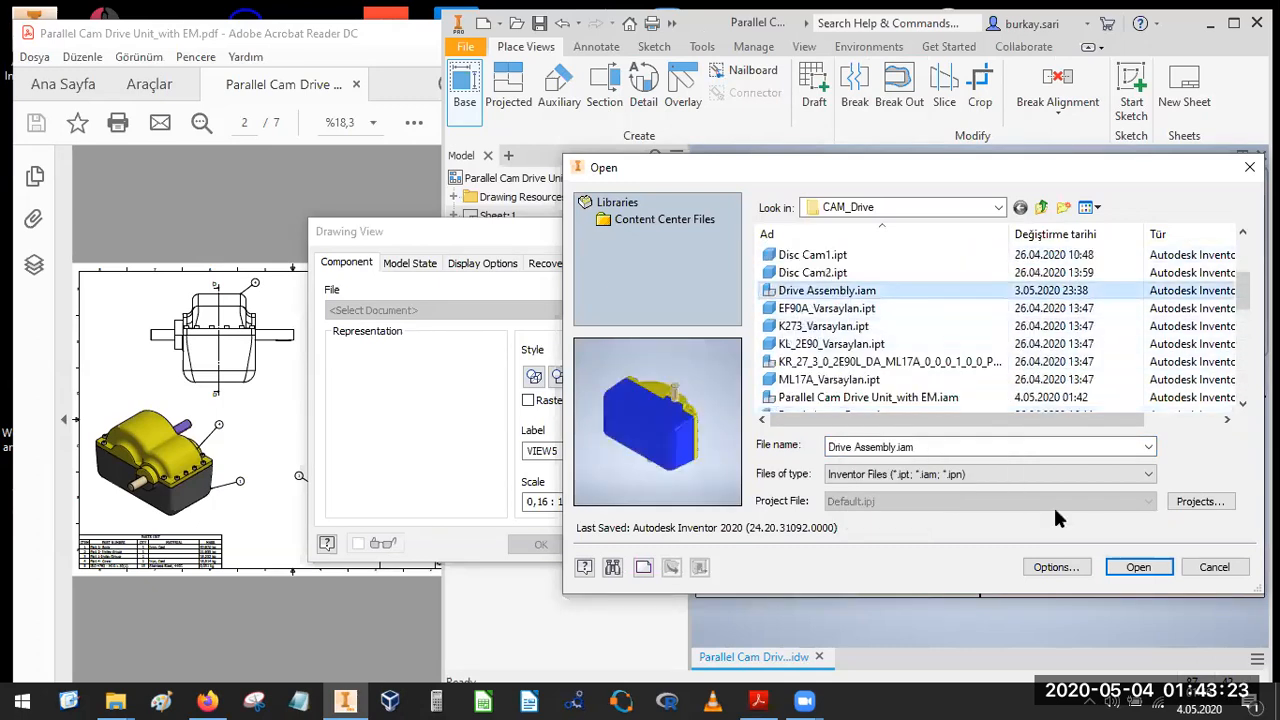
{"action": "left_click", "coordinate": [1137, 568]}
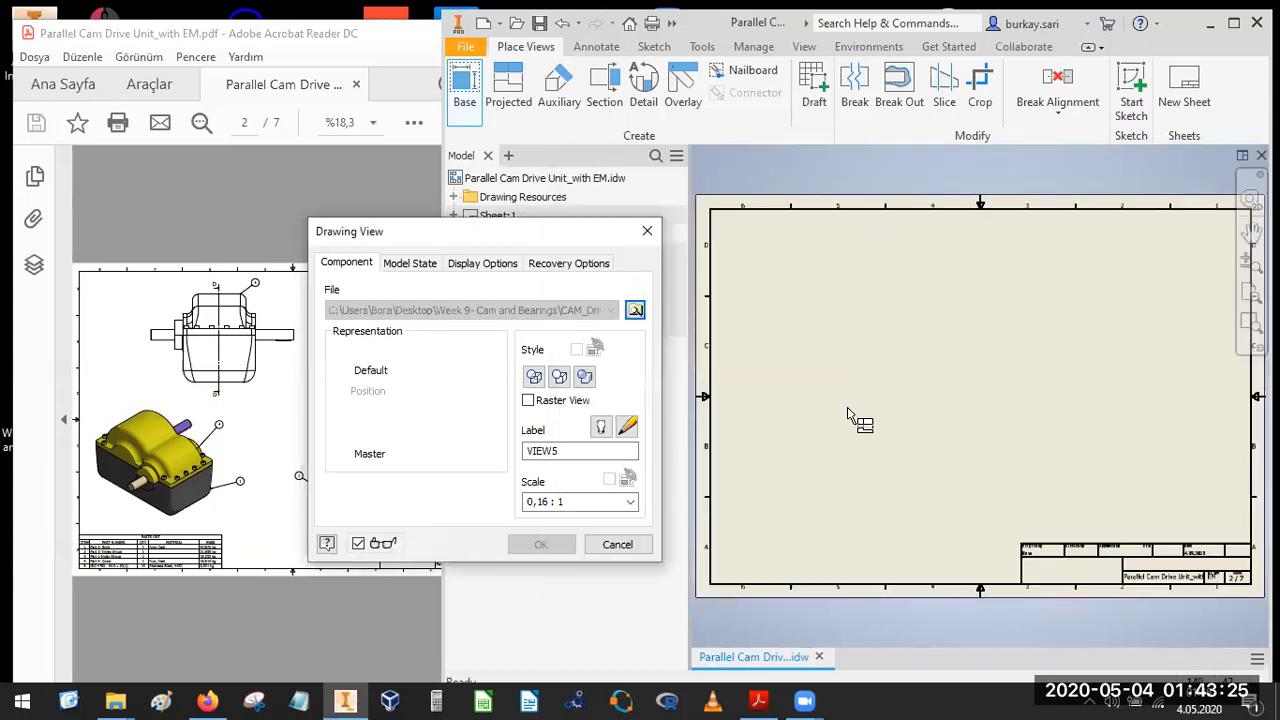
Orient the Drive Assembly base view isometrically and place it in the lower-left area of sheet 2 at scale 0,16 : 1.
{"action": "left_click_drag", "start_coordinate": [970, 410], "coordinate": [870, 470]}
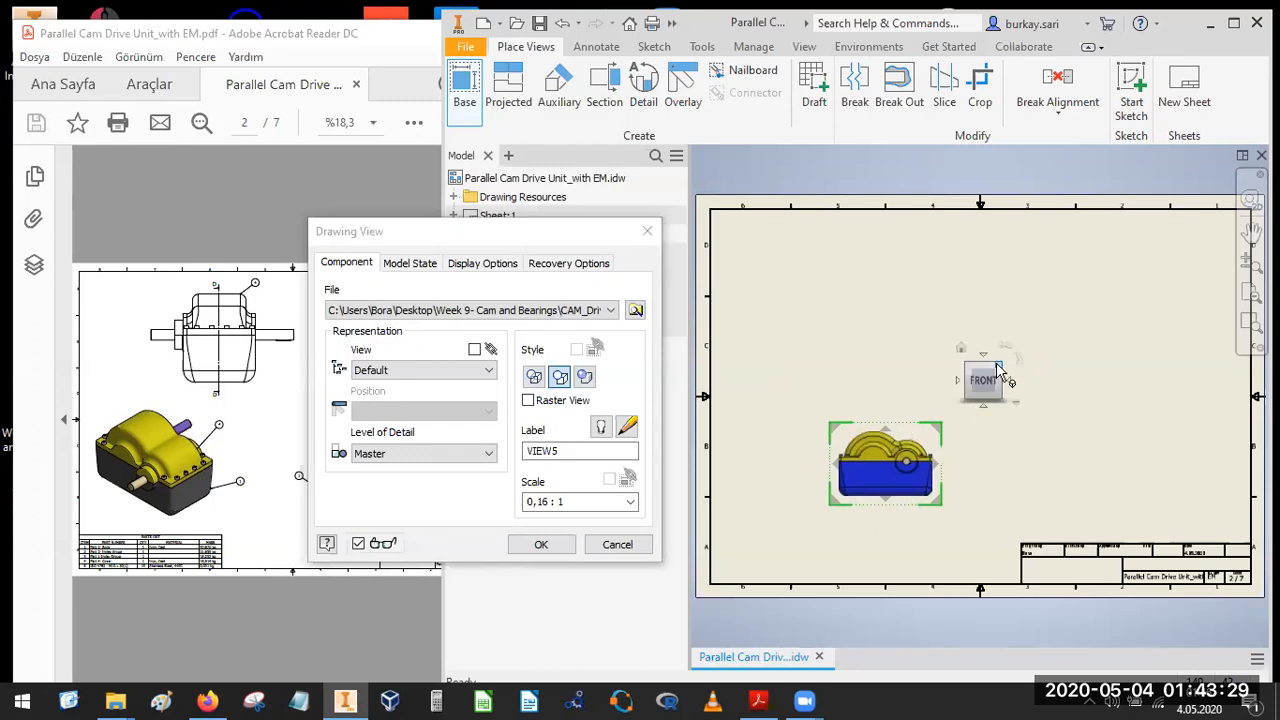
{"action": "left_click", "coordinate": [998, 365]}
{"action": "left_click_drag", "start_coordinate": [852, 497], "coordinate": [803, 471]}
{"action": "left_click", "coordinate": [545, 544]}
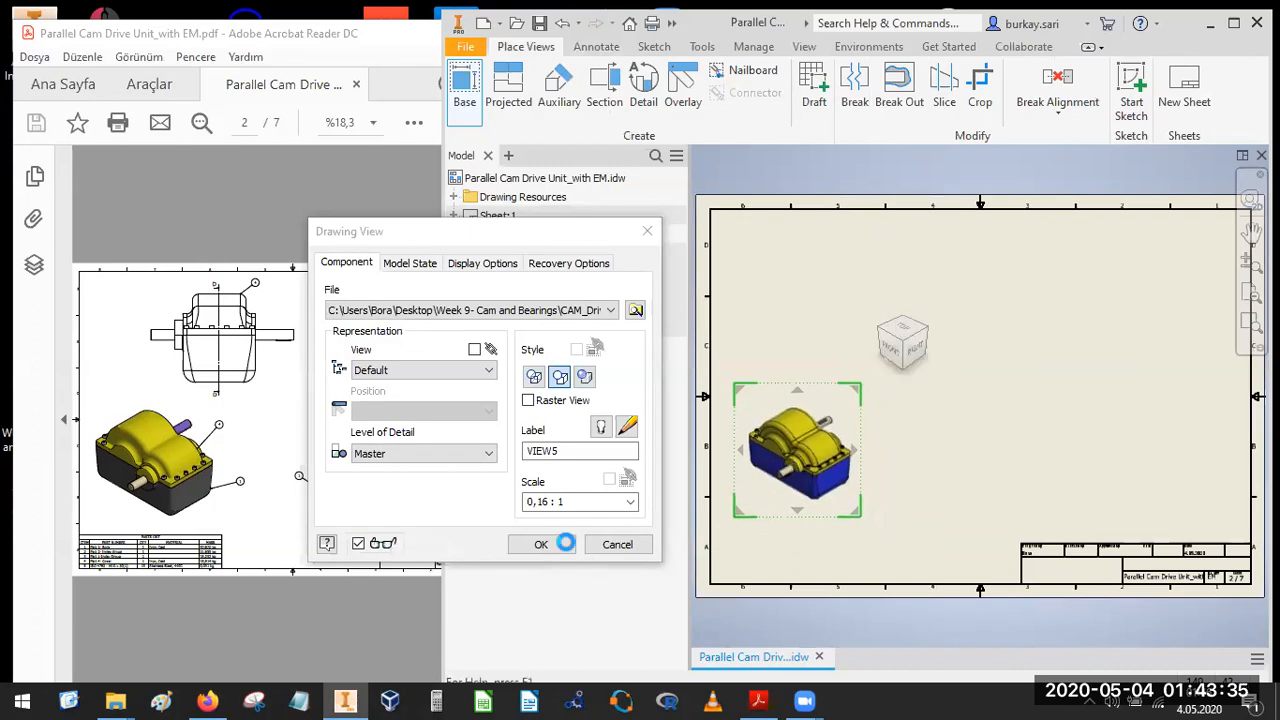
Set the isometric Drive Assembly view's display style to Shaded.
{"action": "double_click", "coordinate": [822, 402]}
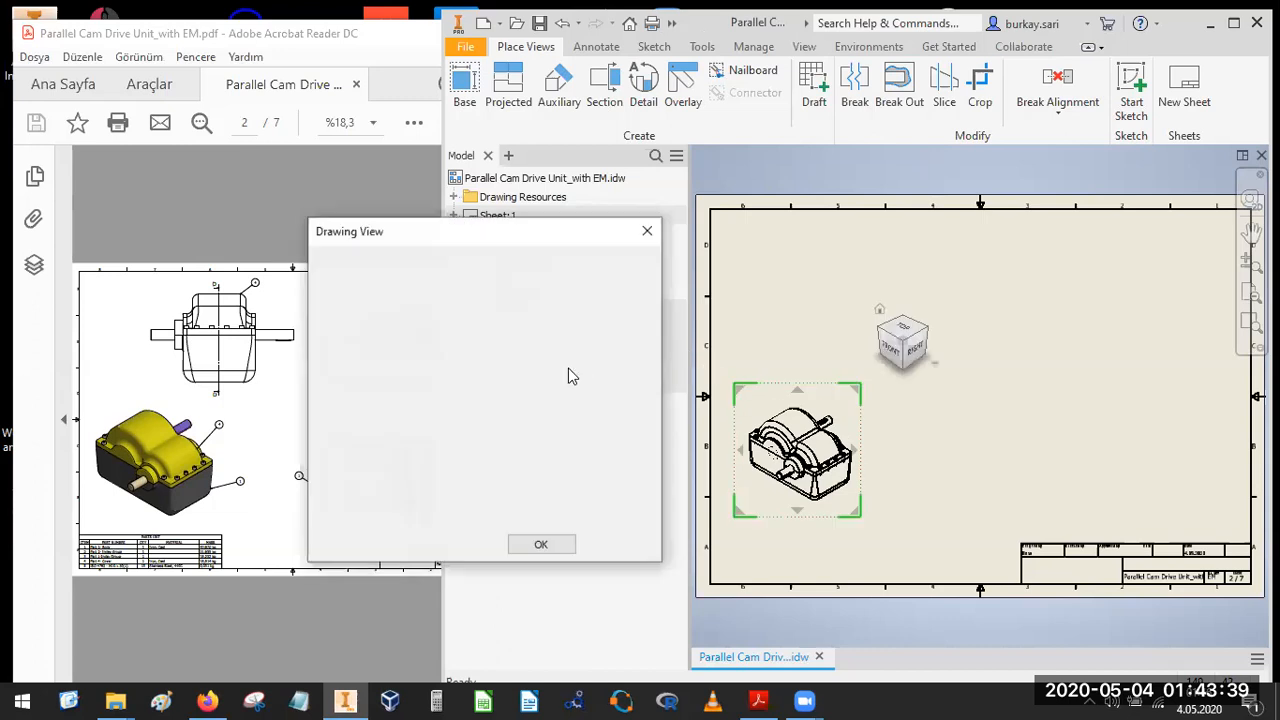
{"action": "left_click", "coordinate": [584, 380]}
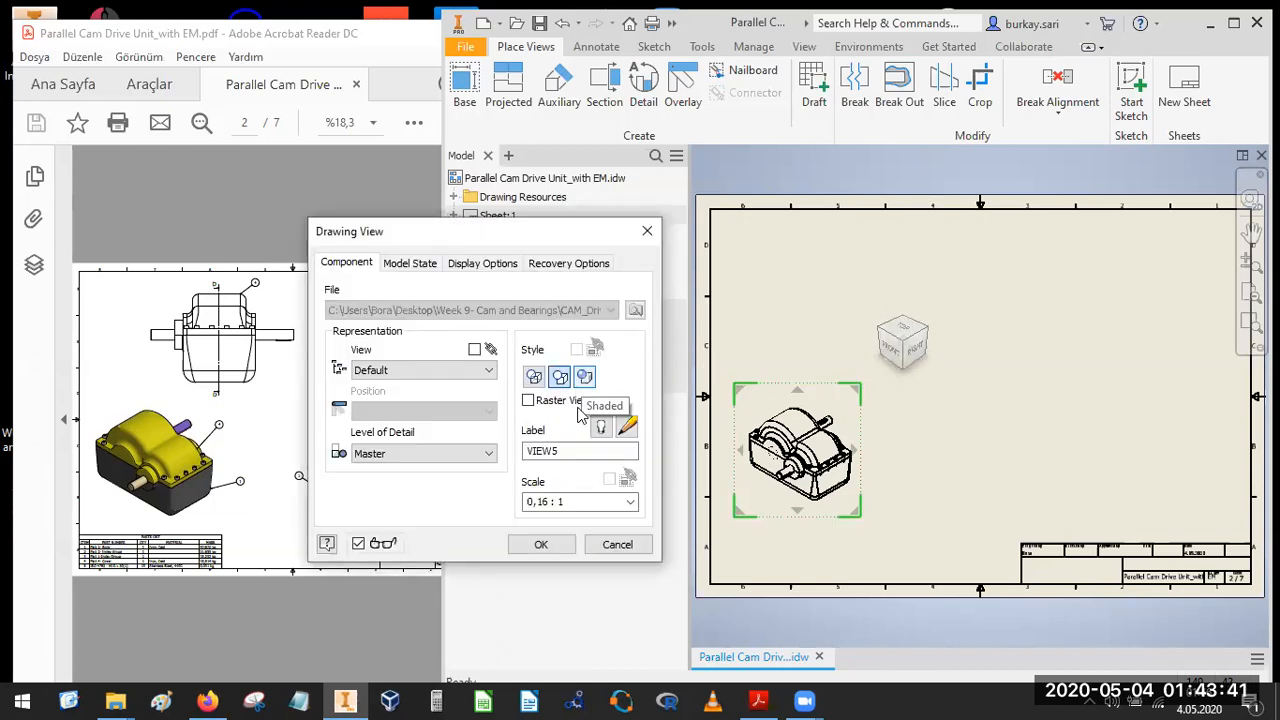
{"action": "left_click", "coordinate": [541, 545]}
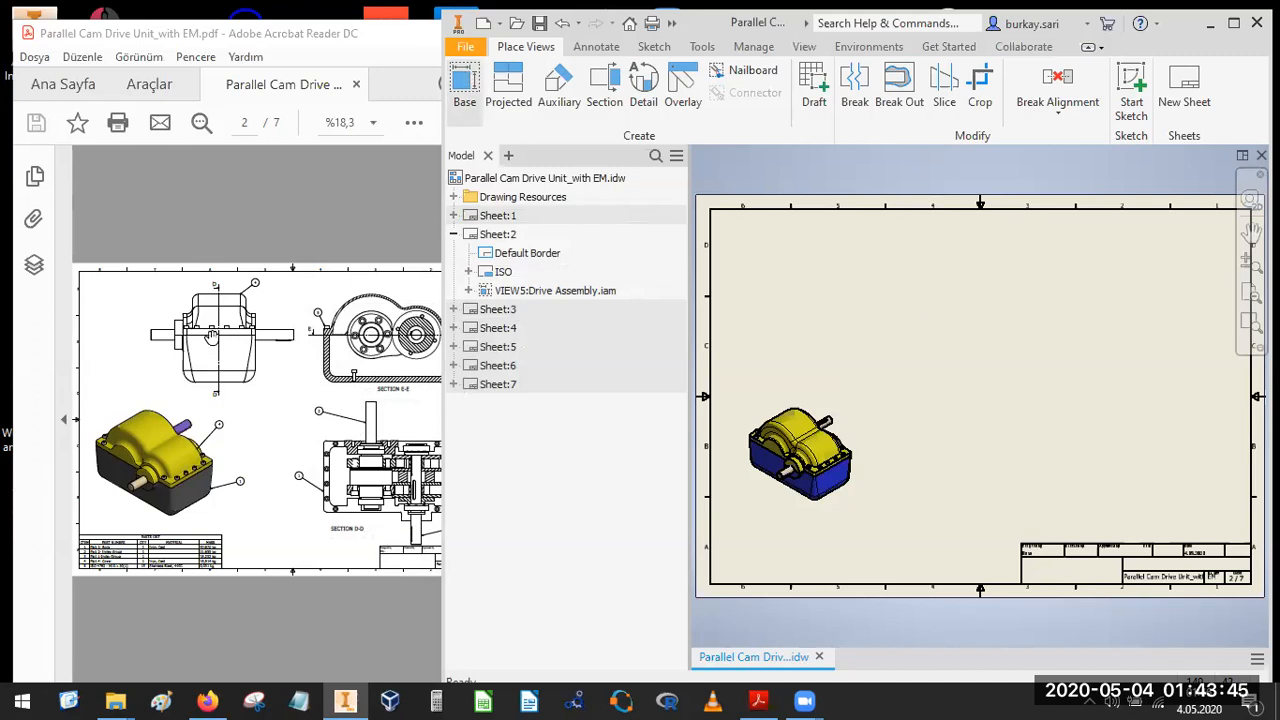
Start another base view on sheet 2 with Drive Assembly.iam as its model, shown from the right side.
{"action": "left_click", "coordinate": [464, 85]}
{"action": "left_click", "coordinate": [202, 333]}
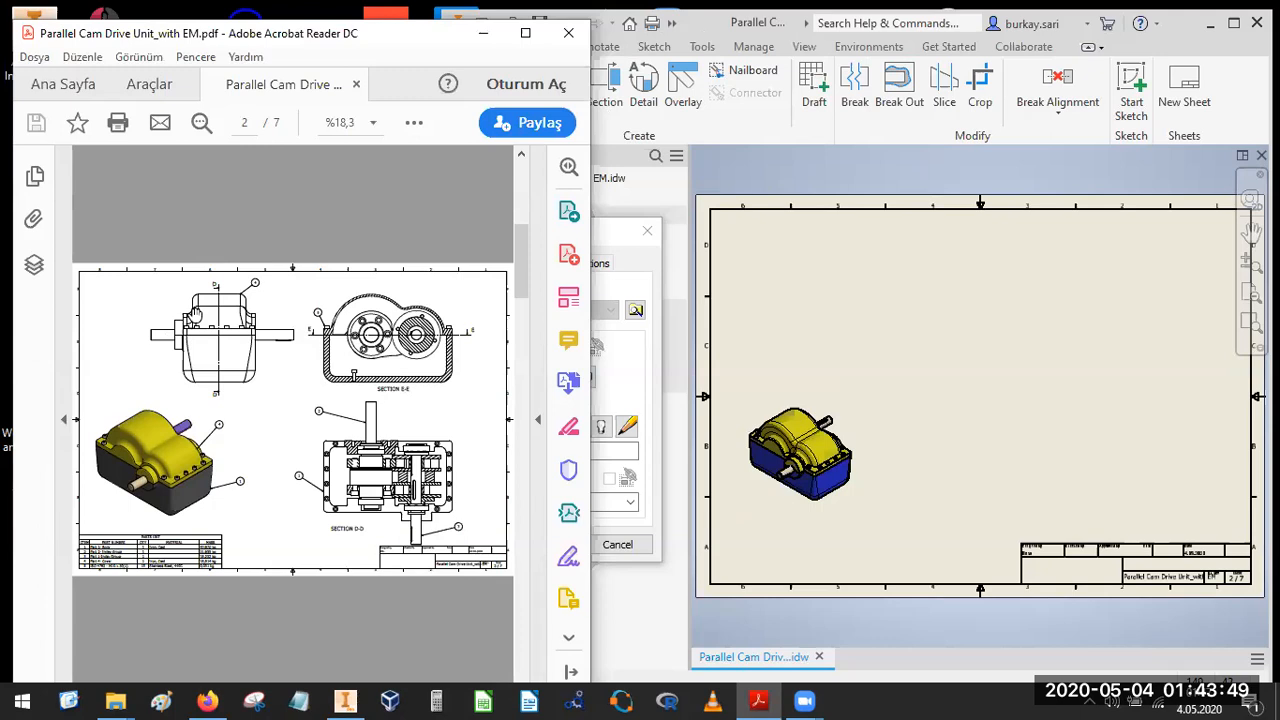
{"action": "left_click", "coordinate": [849, 270]}
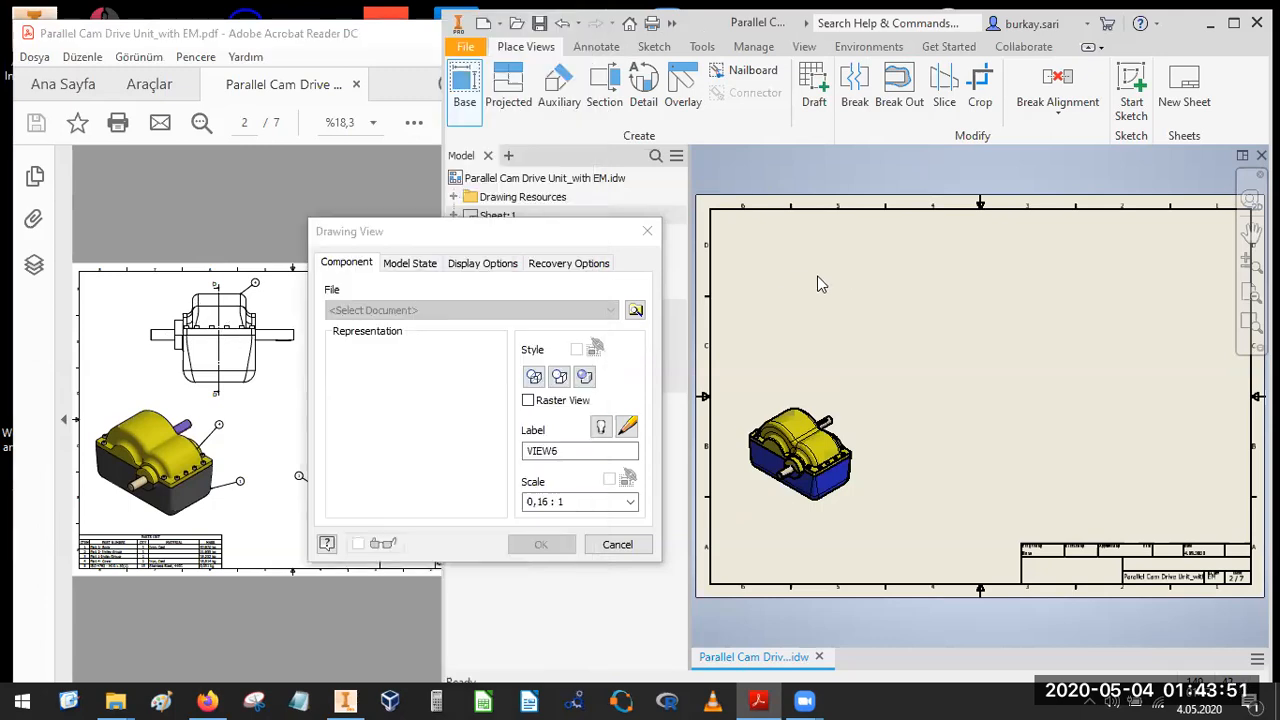
{"action": "left_click", "coordinate": [632, 313]}
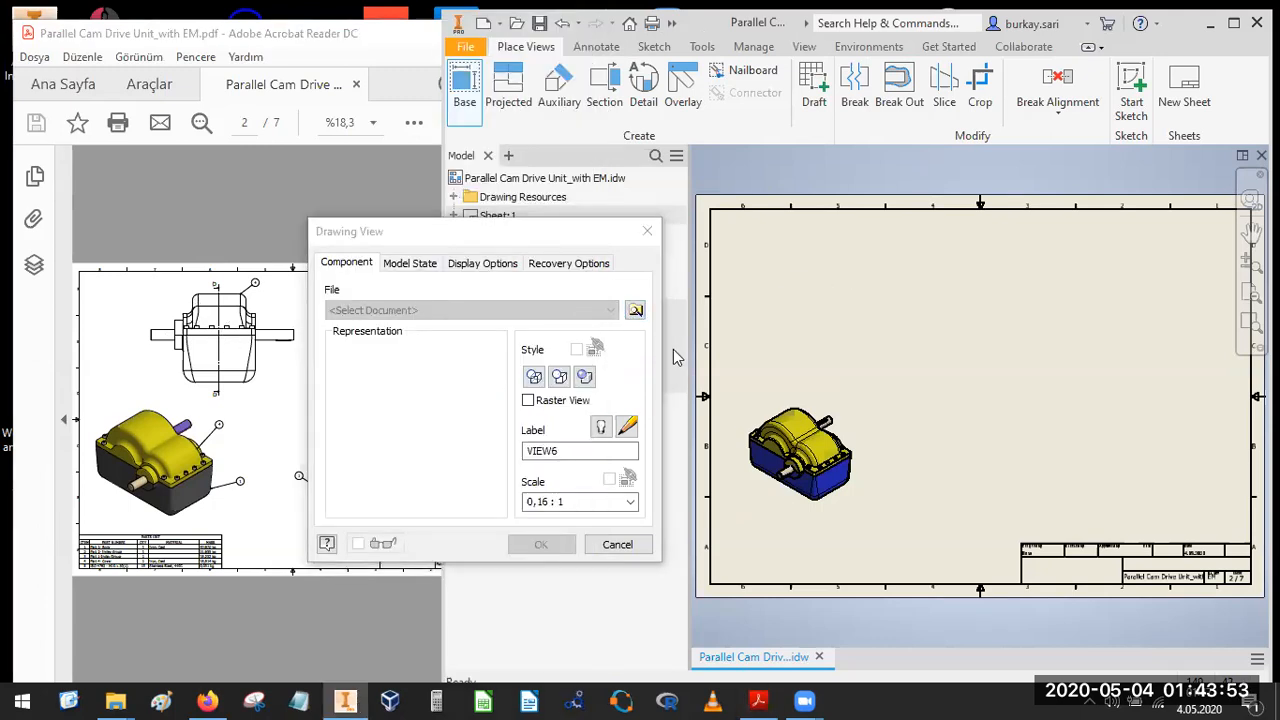
{"action": "double_click", "coordinate": [805, 327]}
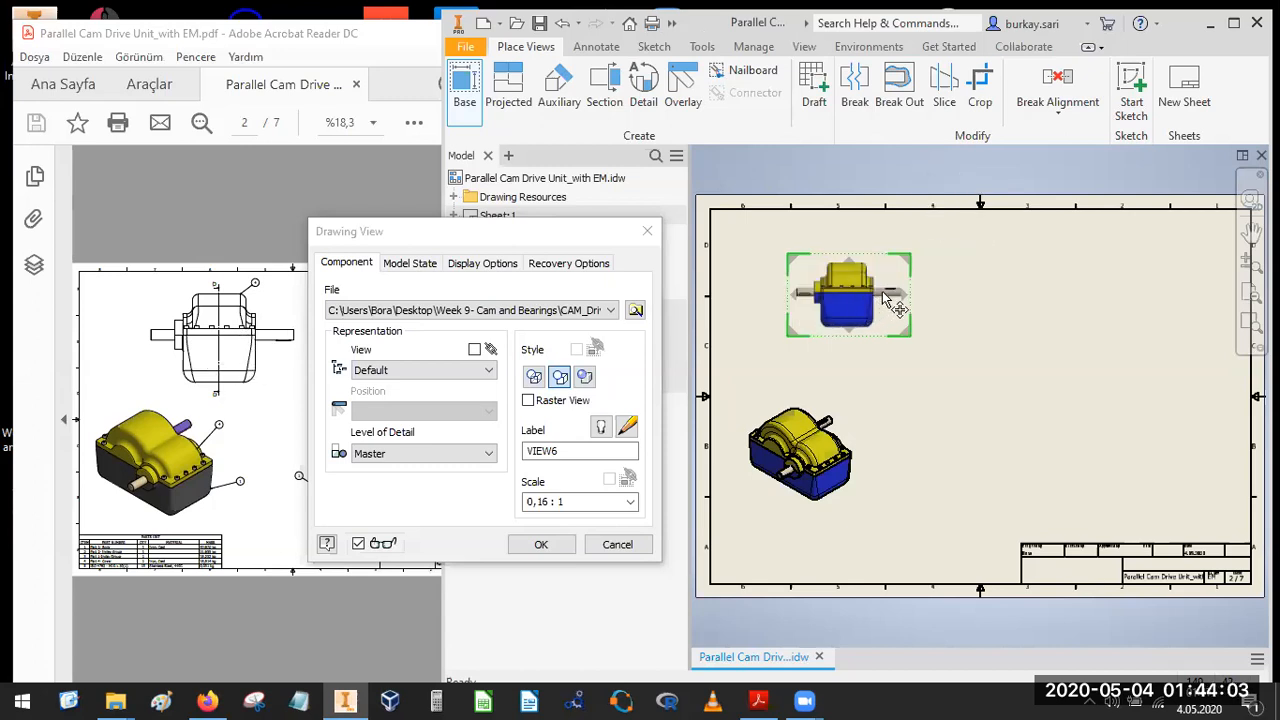
Set the new Drive Assembly view's scale to 0,2 : 1 and place it above the isometric view.
{"action": "left_click", "coordinate": [545, 500]}
{"action": "type", "text": "0,15 : 1"}
{"action": "key", "text": "BackSpace"}
{"action": "key", "text": "BackSpace"}
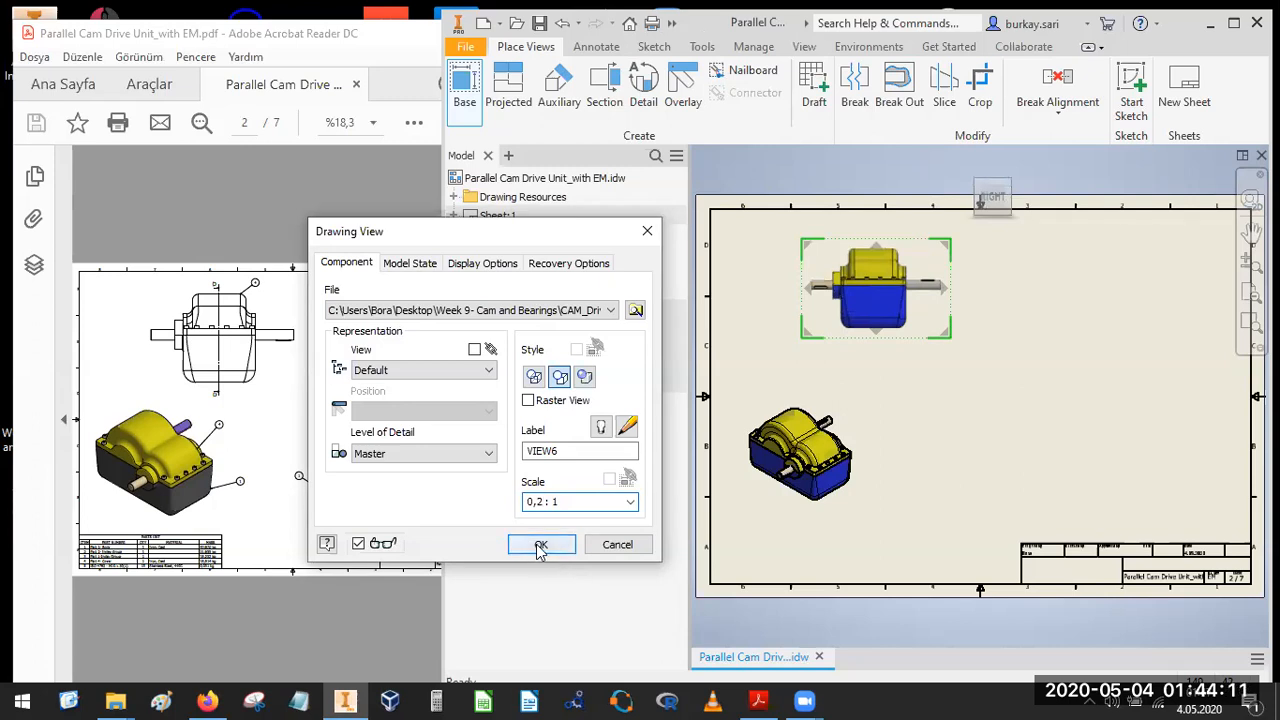
{"action": "left_click", "coordinate": [540, 546]}
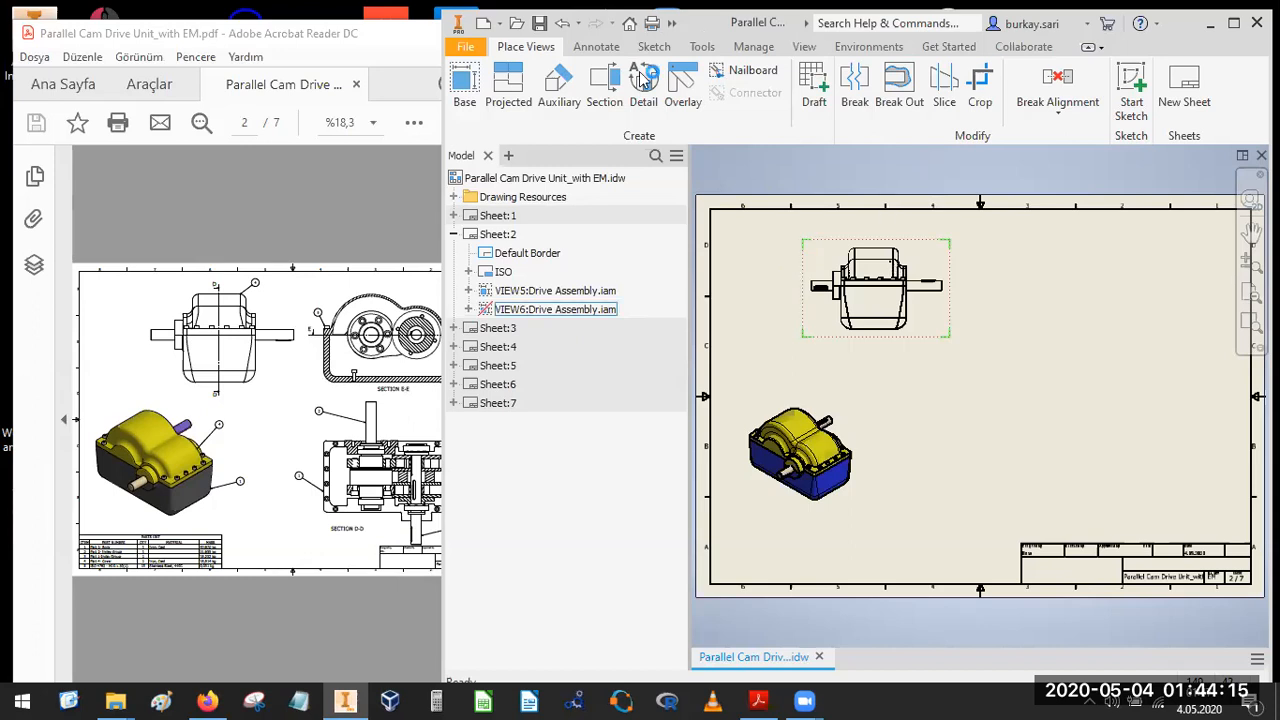
Start a sketch on the right-side Drive Assembly view and draw a vertical line about 502 mm long through it, extending past the housing.
{"action": "left_click", "coordinate": [654, 47]}
{"action": "left_click", "coordinate": [465, 85]}
{"action": "left_click", "coordinate": [852, 310]}
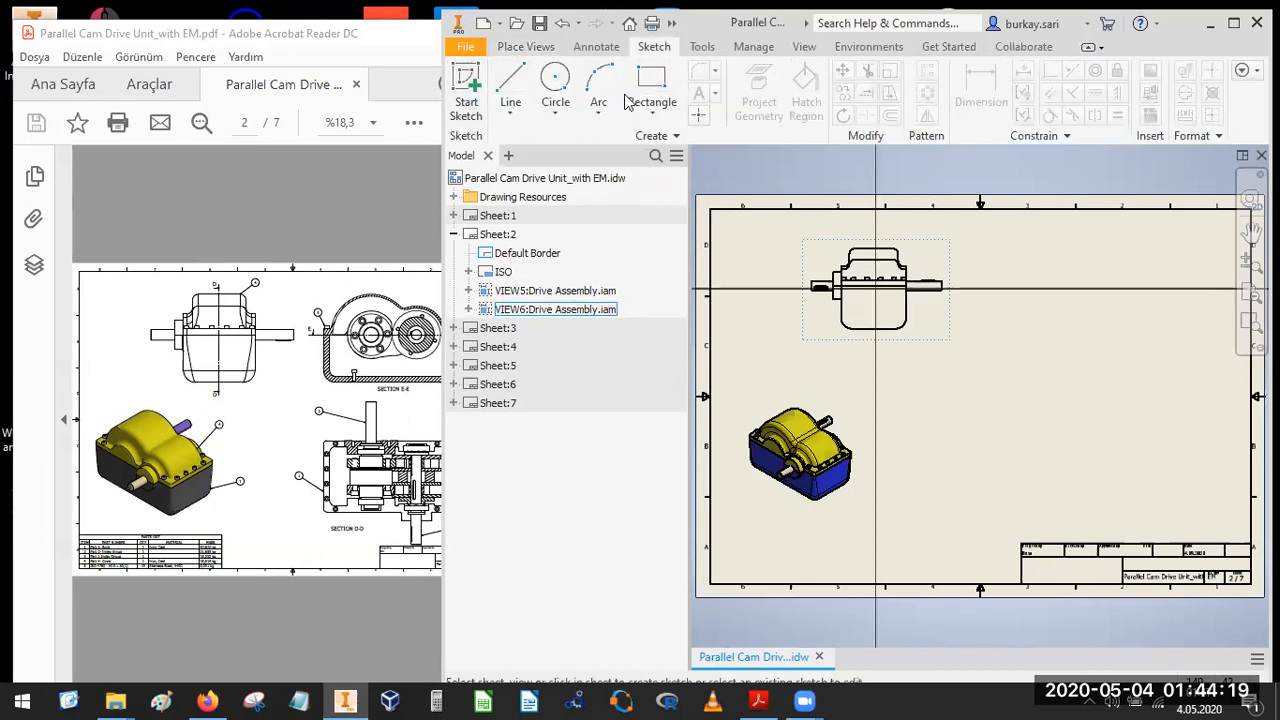
{"action": "left_click", "coordinate": [508, 84]}
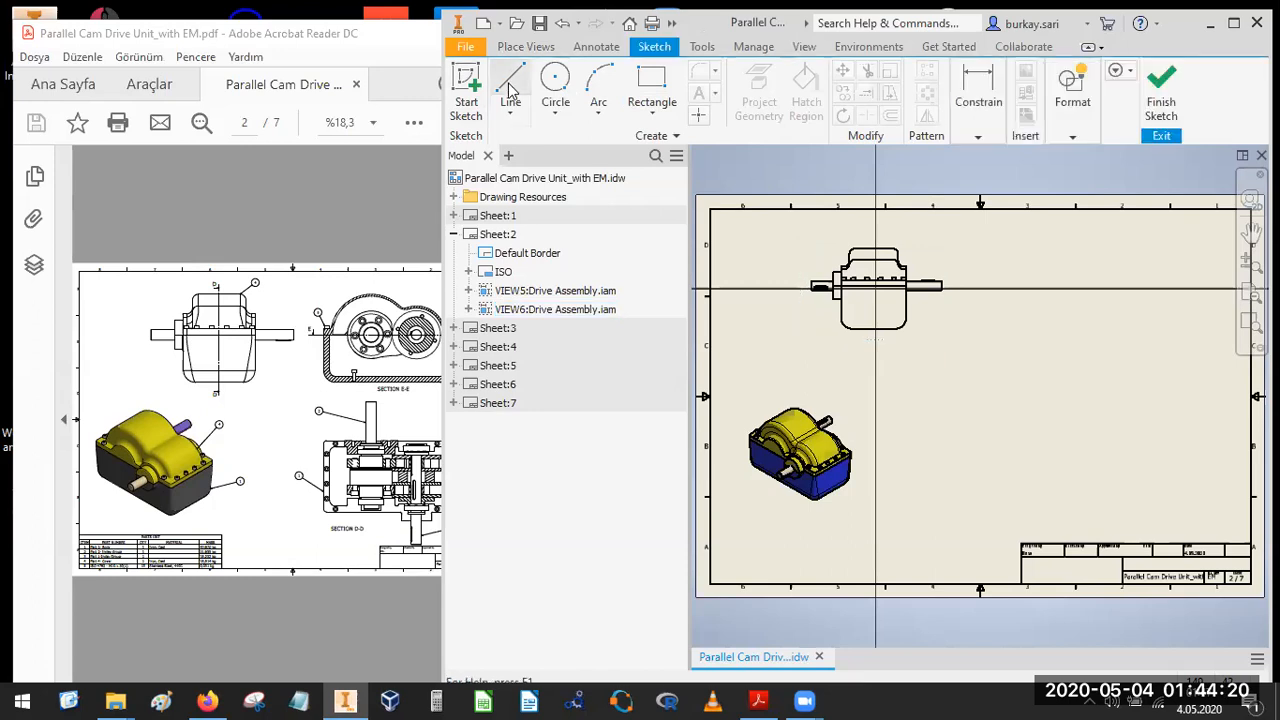
{"action": "left_click", "coordinate": [864, 357]}
{"action": "left_click", "coordinate": [864, 222]}
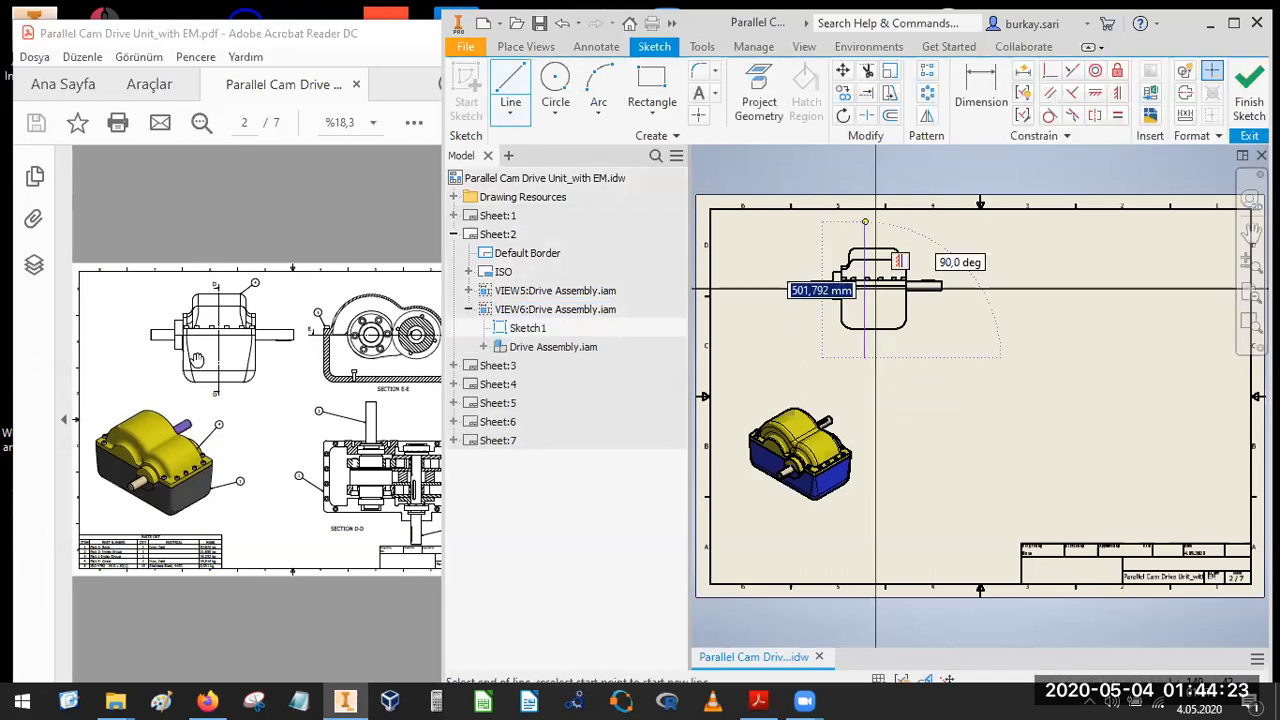
{"action": "left_click", "coordinate": [345, 378]}
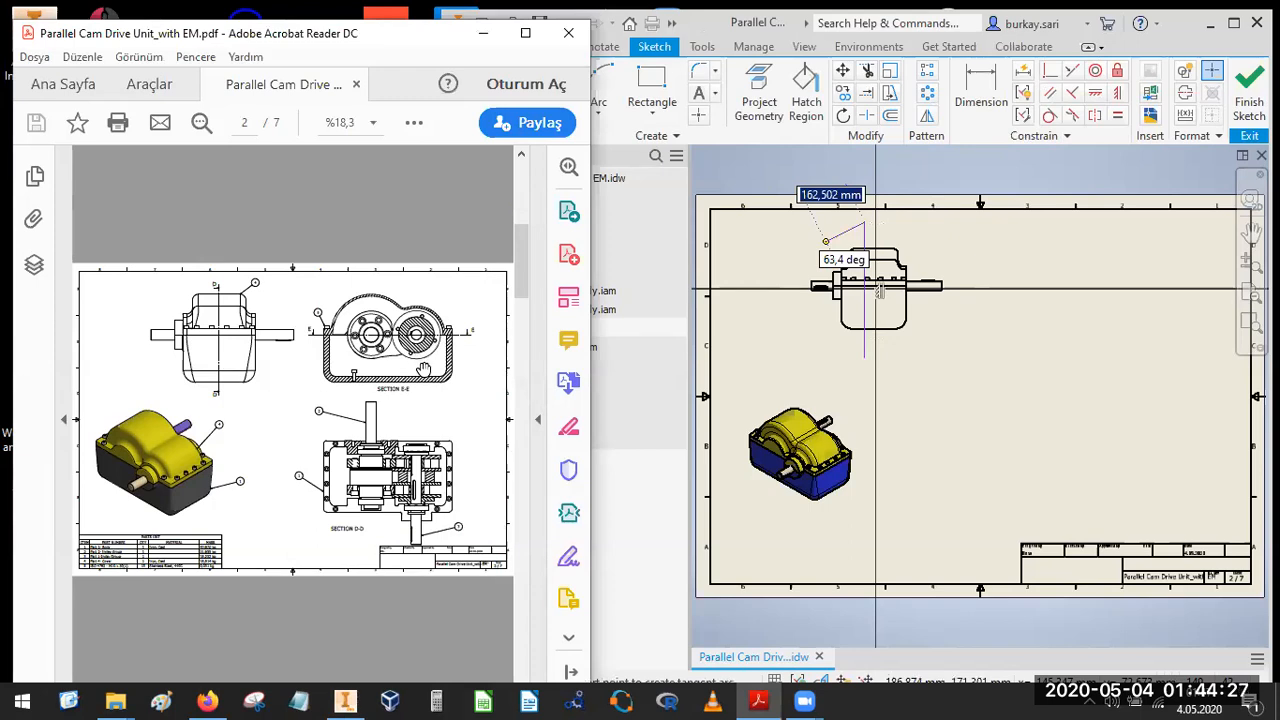
{"action": "scroll", "coordinate": [424, 370], "scroll_direction": "up", "scroll_amount": 2, "text": "ctrl"}
{"action": "left_click_drag", "start_coordinate": [80, 312], "coordinate": [218, 317]}
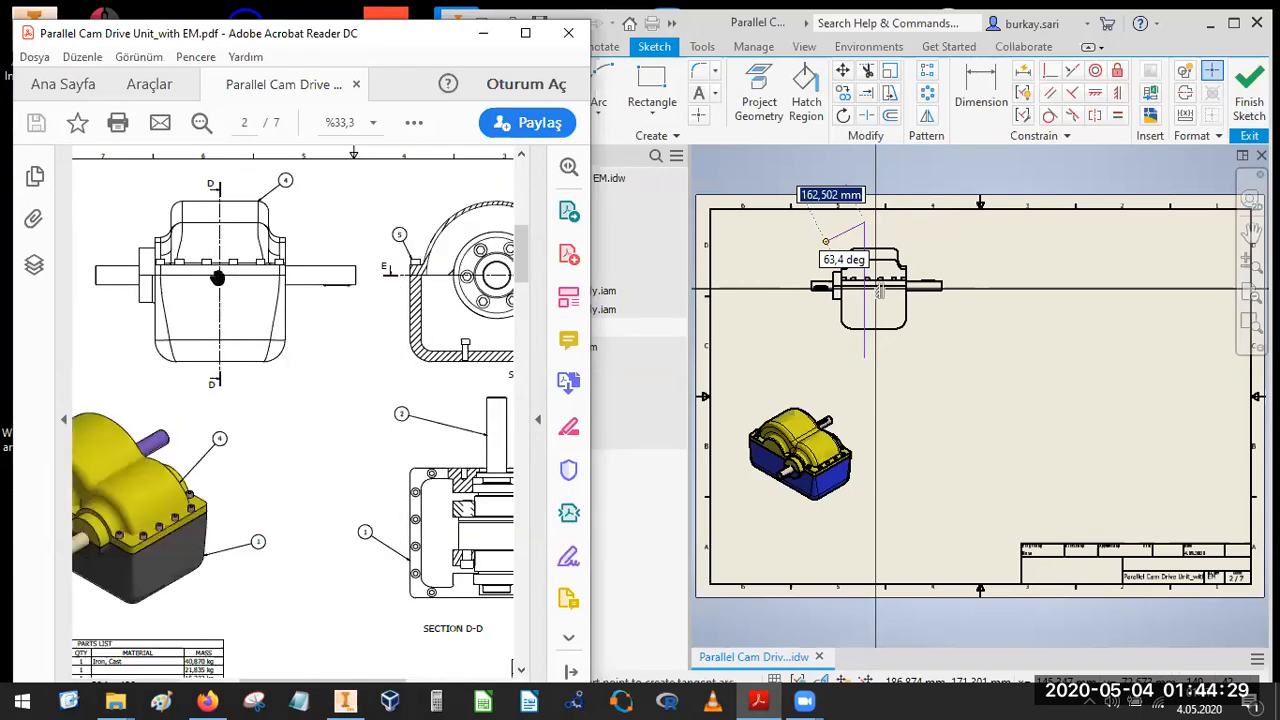
{"action": "left_click_drag", "start_coordinate": [413, 370], "coordinate": [234, 343]}
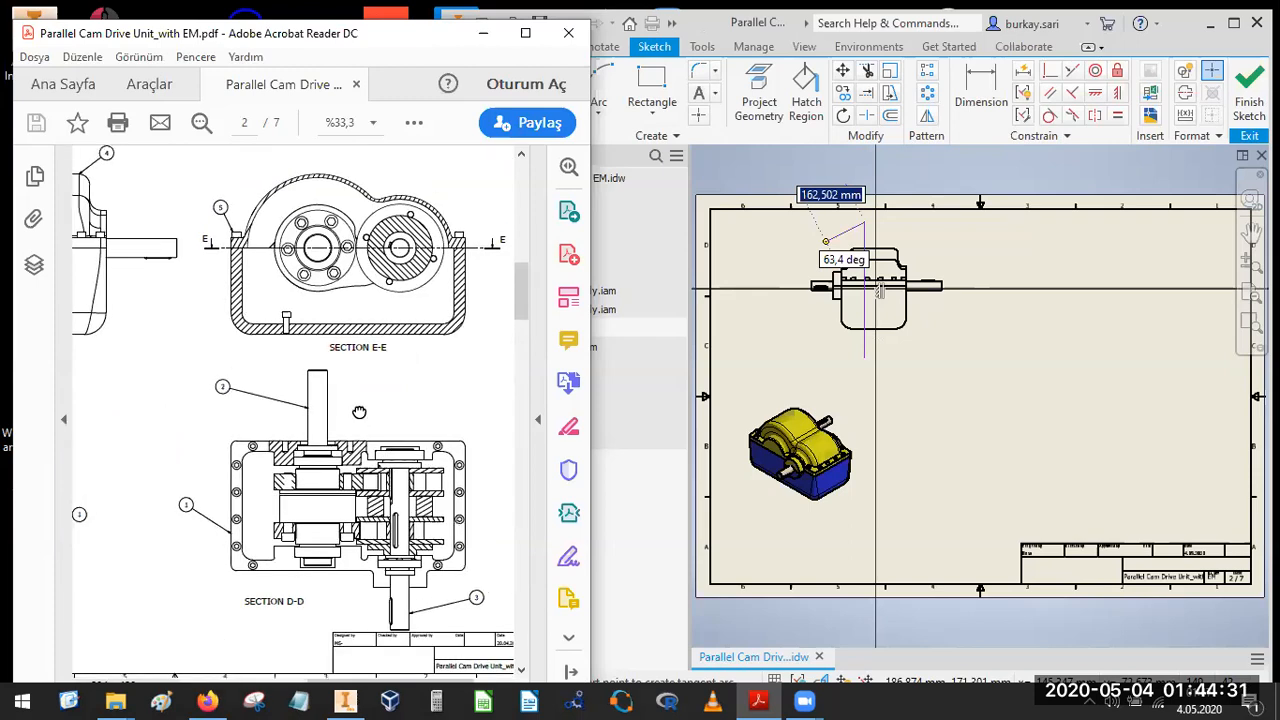
{"action": "left_click_drag", "start_coordinate": [445, 407], "coordinate": [510, 434]}
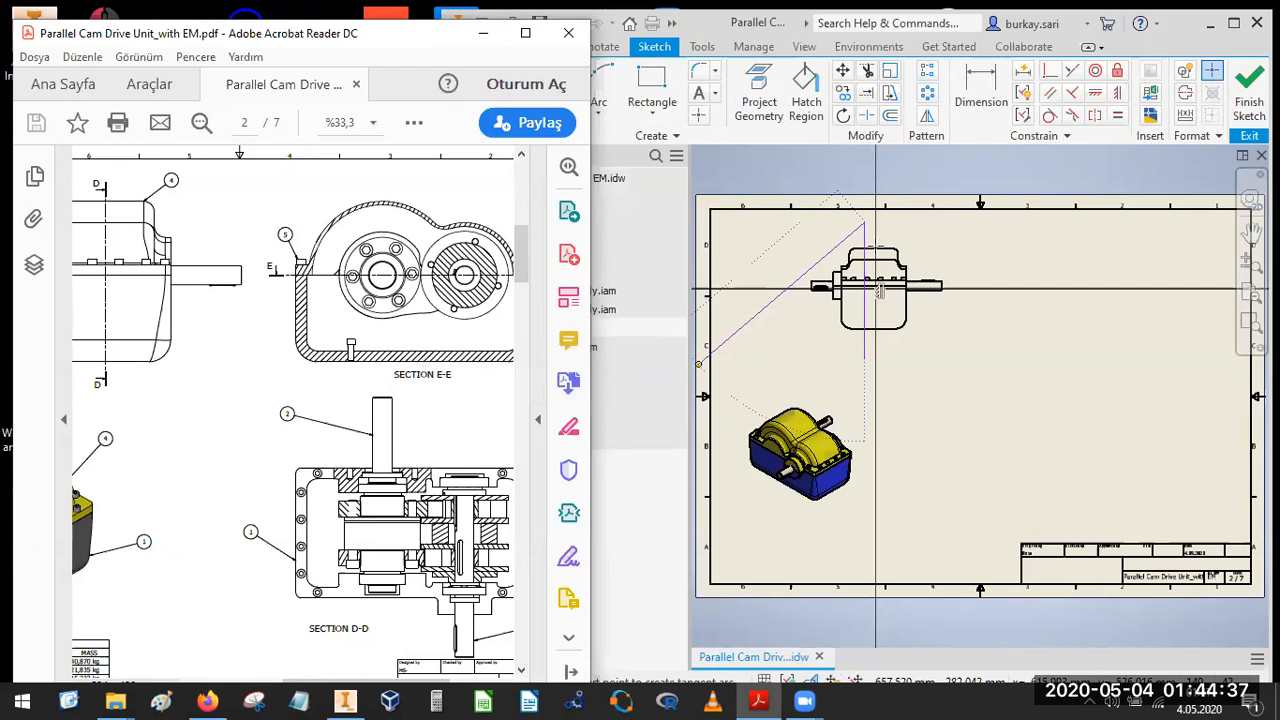
{"action": "right_click", "coordinate": [837, 224]}
{"action": "left_click", "coordinate": [903, 228]}
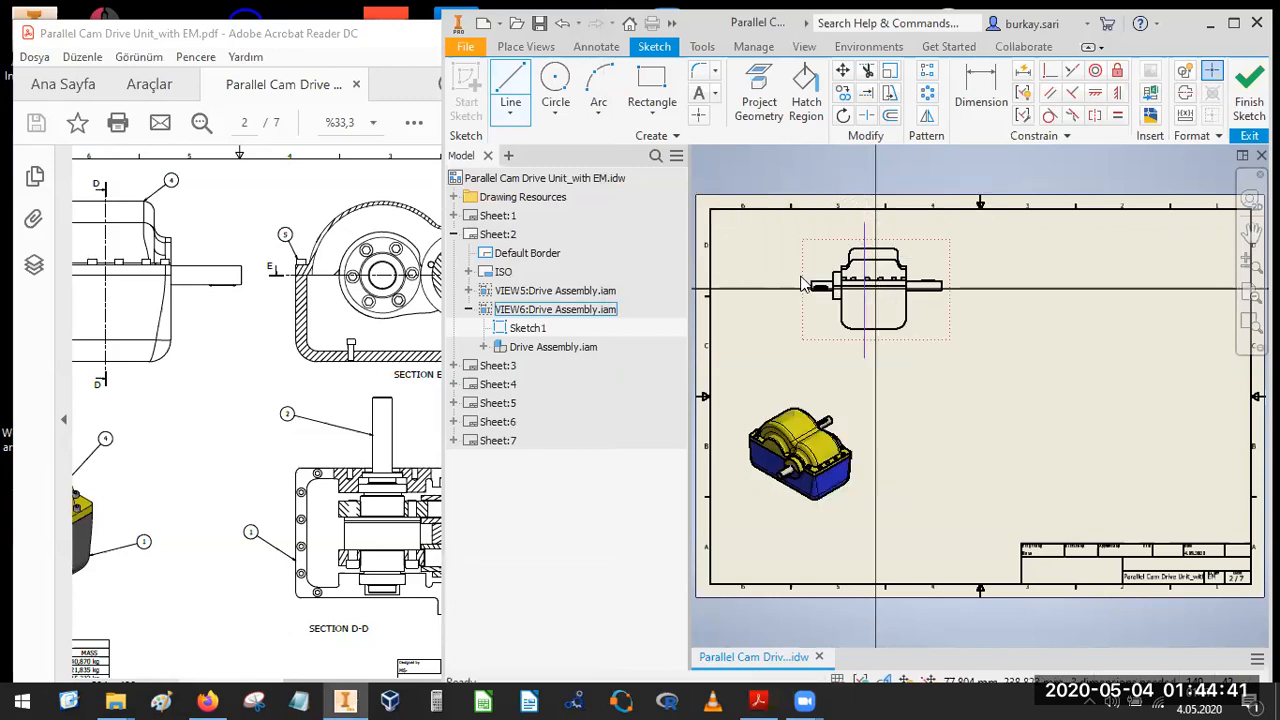
Project the housing's bottom edge, constrain the vertical line to that edge's midpoint, and finish the sketch.
{"action": "scroll", "coordinate": [880, 332], "scroll_direction": "up", "scroll_amount": 2}
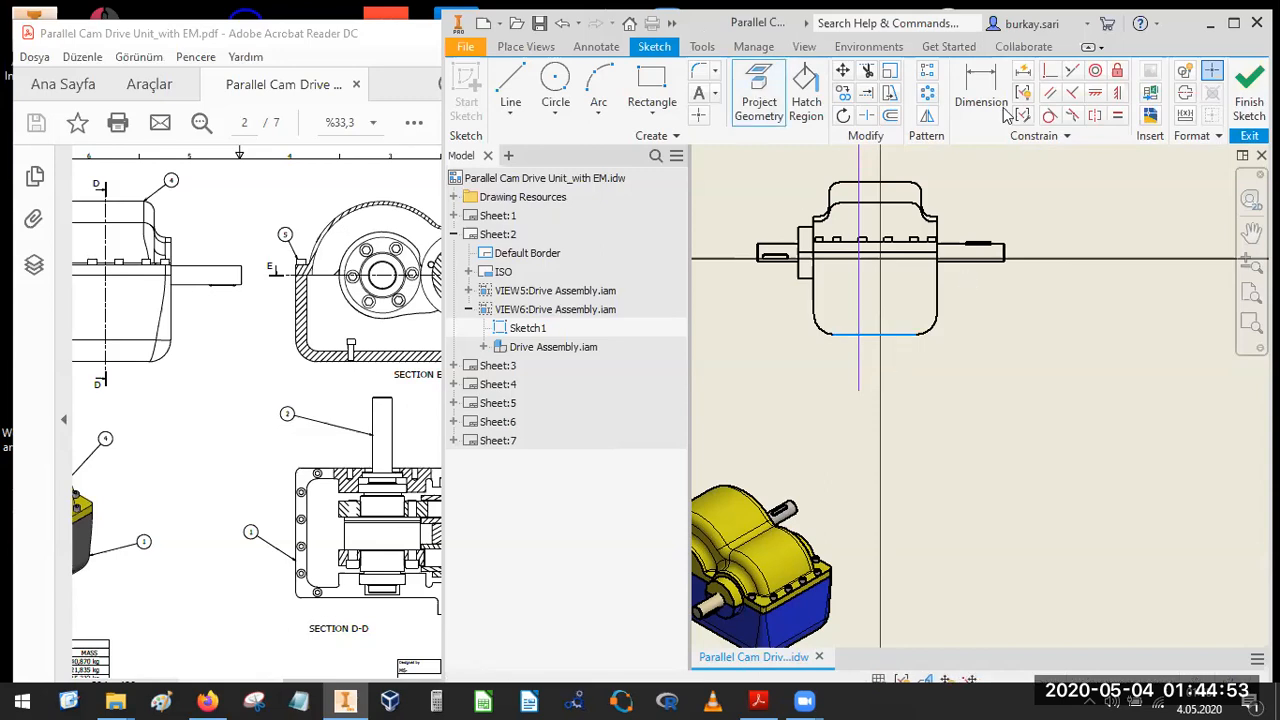
{"action": "left_click", "coordinate": [858, 290]}
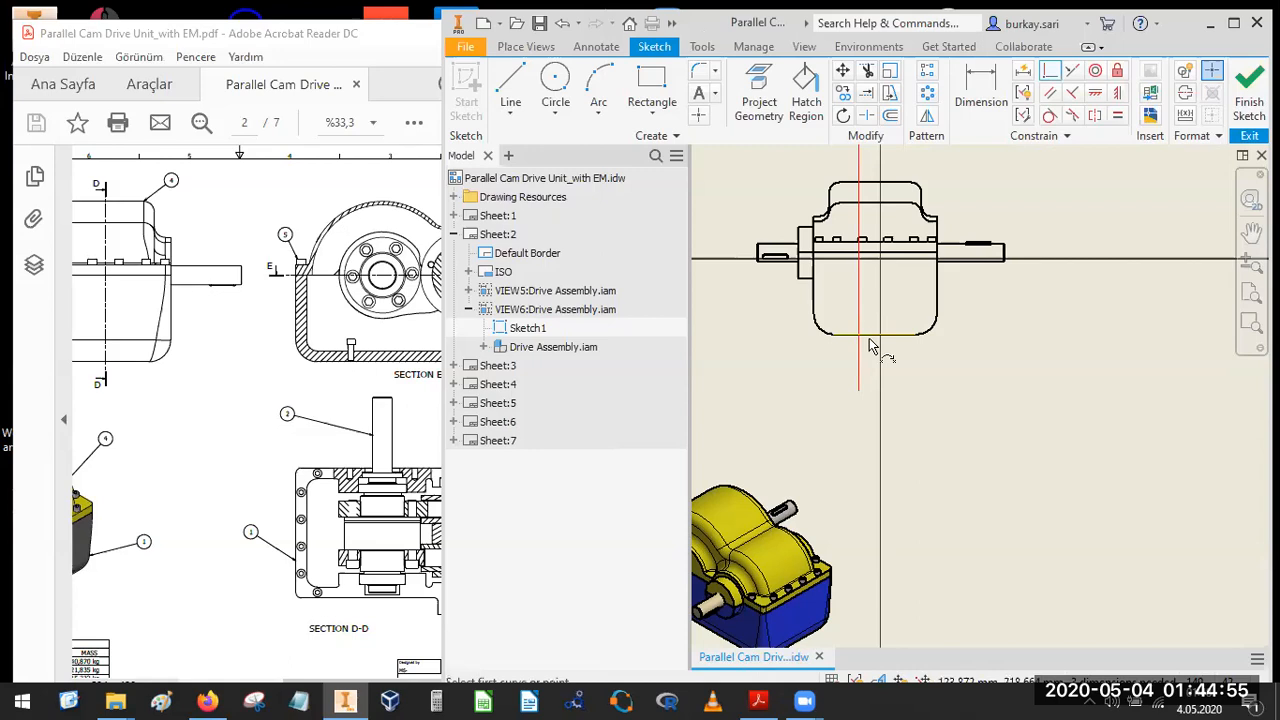
{"action": "left_click", "coordinate": [869, 352]}
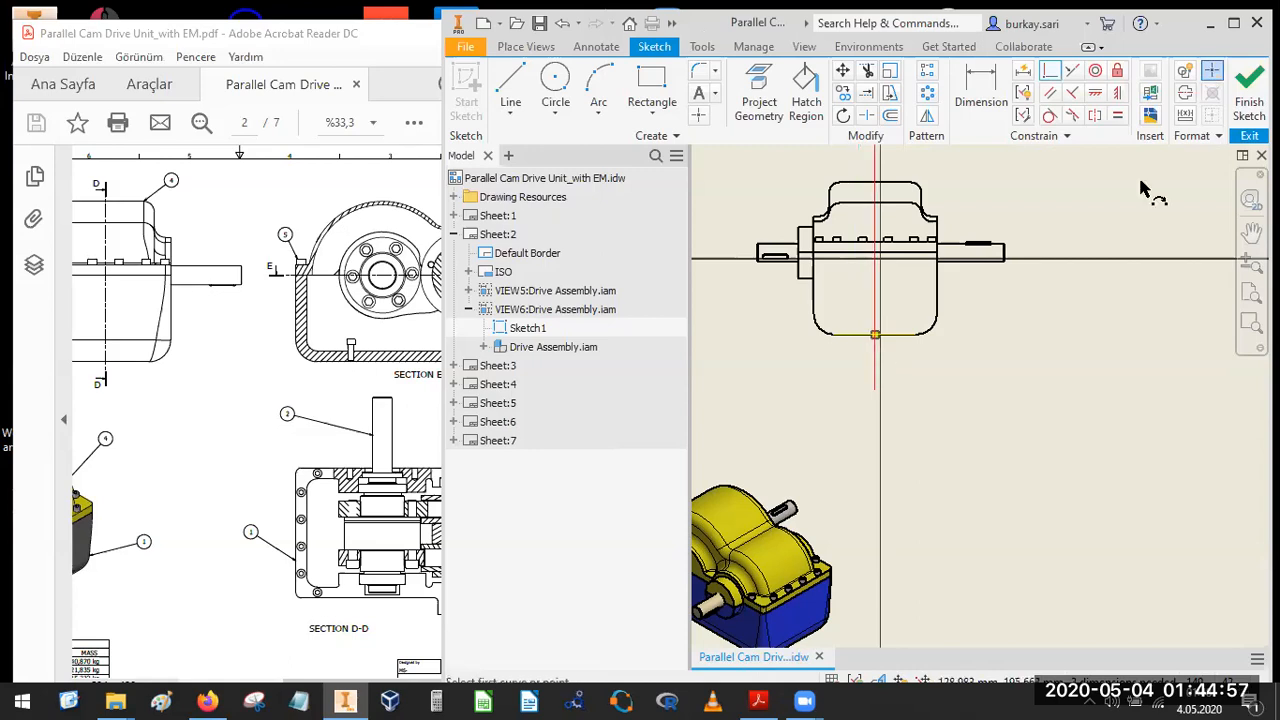
{"action": "key", "text": "s"}
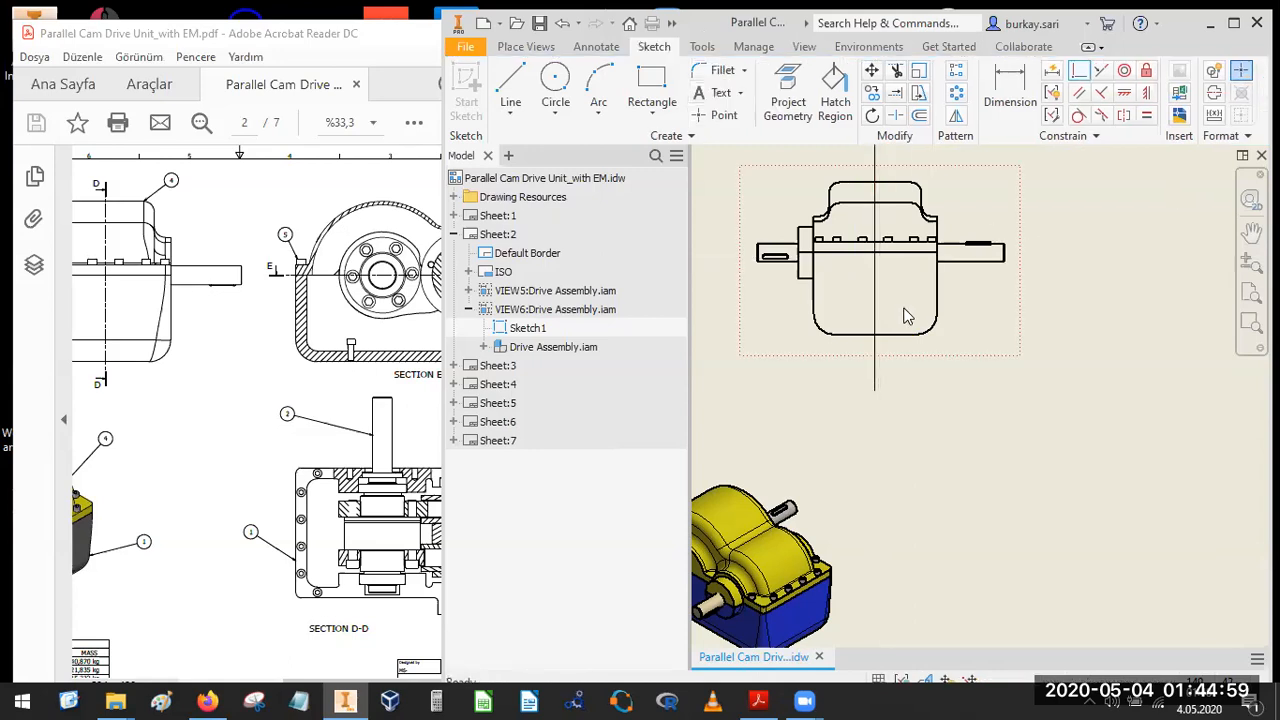
{"action": "scroll", "coordinate": [907, 313], "scroll_direction": "down", "scroll_amount": 3}
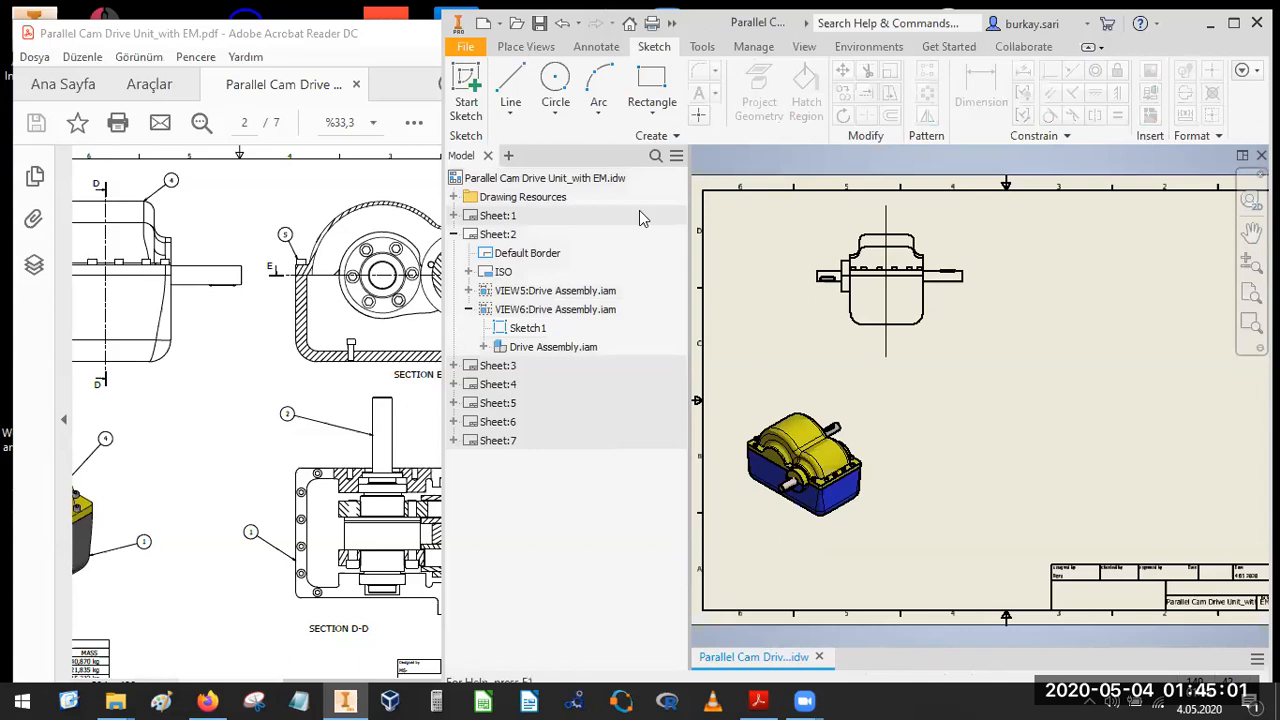
Create full section view D from the sketched vertical line at scale 0,2 : 1, place it beside the parent view, and move its label underneath.
{"action": "left_click", "coordinate": [886, 217]}
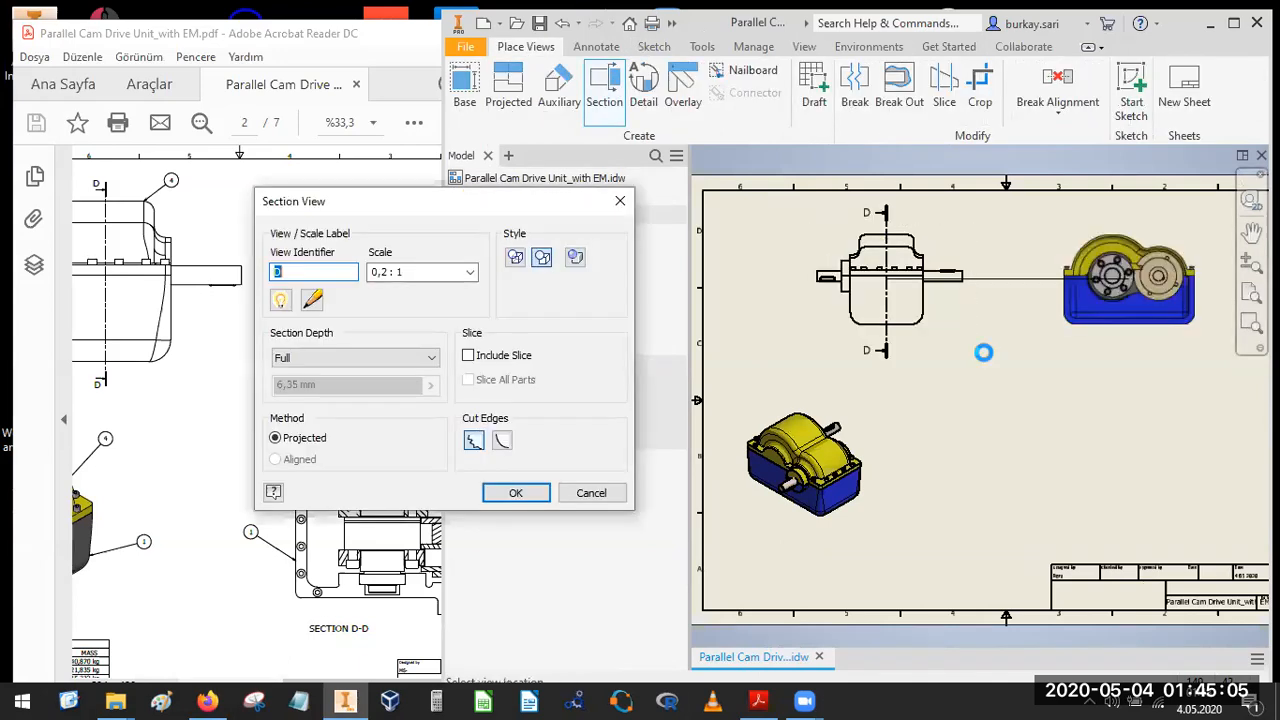
{"action": "left_click", "coordinate": [1117, 290]}
{"action": "right_click", "coordinate": [1112, 290]}
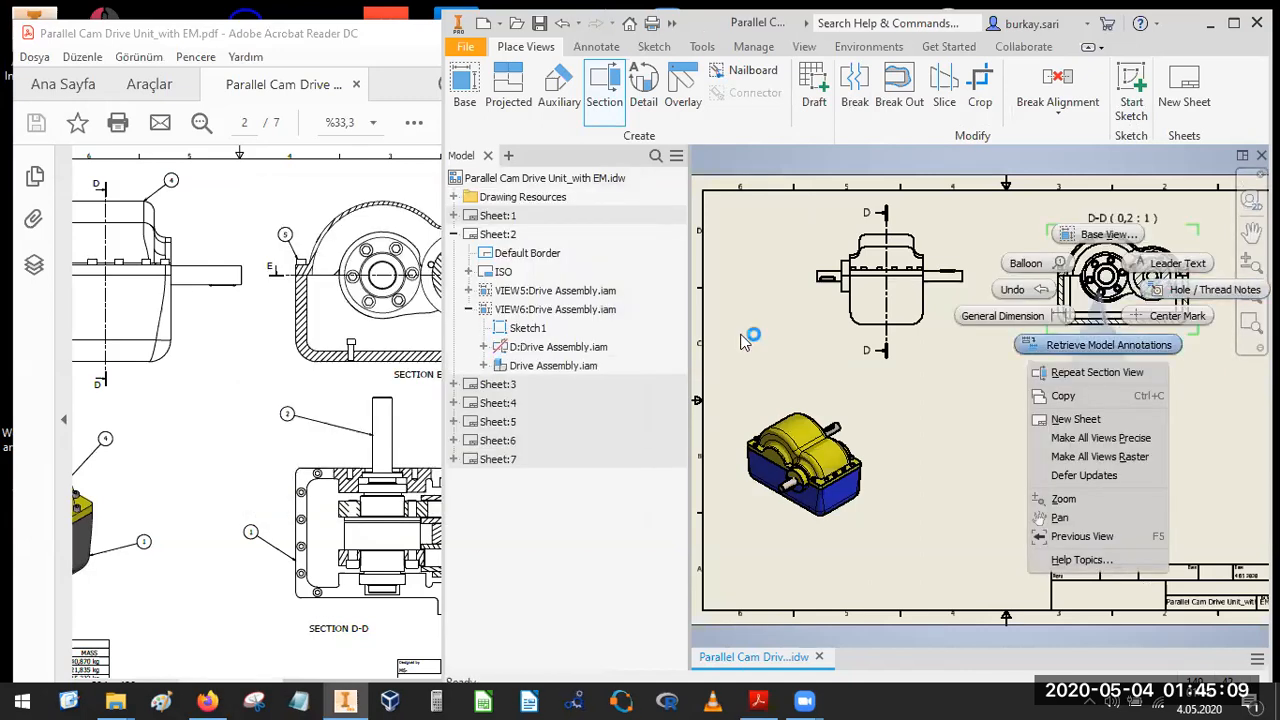
{"action": "key", "text": "Escape"}
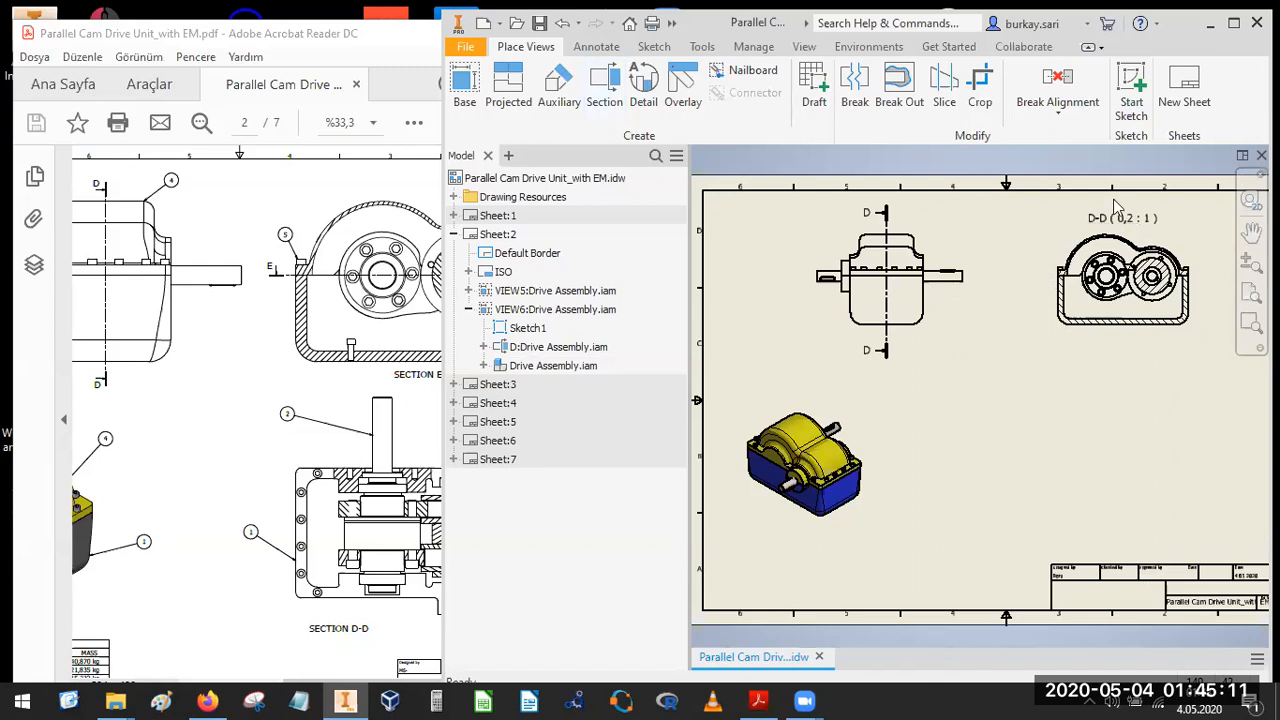
{"action": "left_click", "coordinate": [1120, 217]}
{"action": "left_click_drag", "start_coordinate": [1080, 305], "coordinate": [1100, 360]}
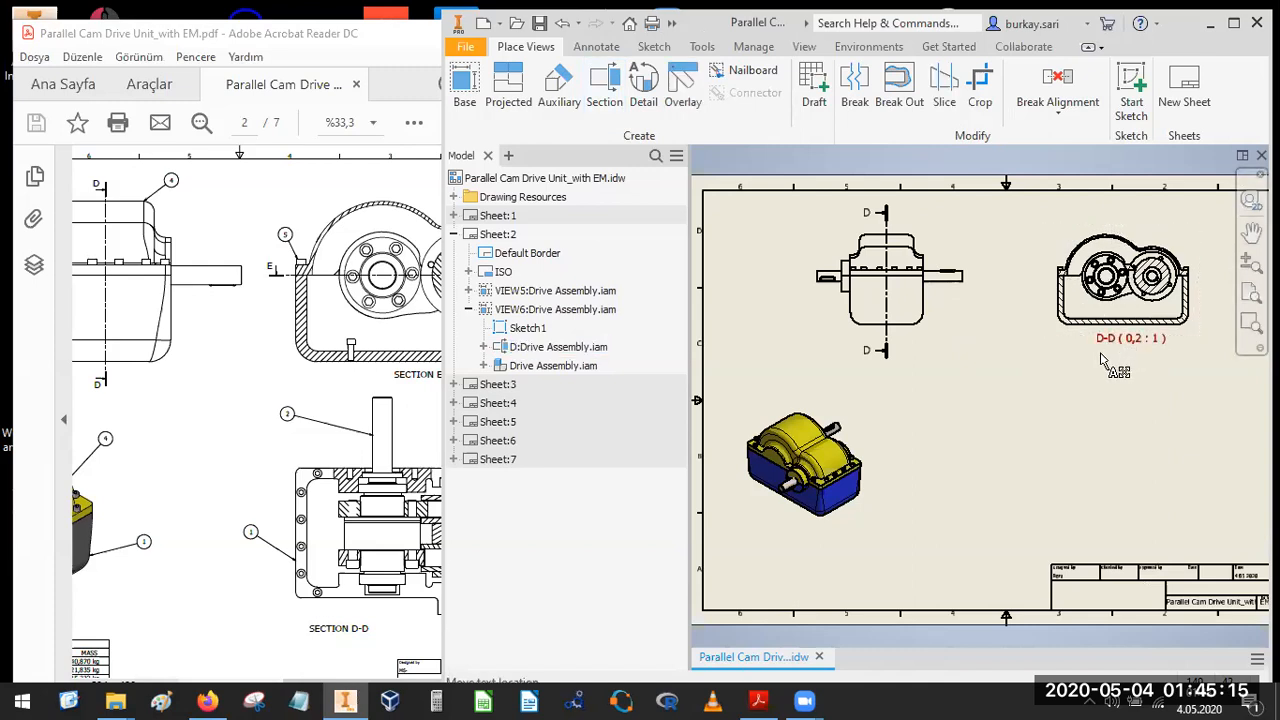
Edit the section view label, removing the scale and adding the prefix SECTION so it reads SECTION D-D.
{"action": "double_click", "coordinate": [1100, 352]}
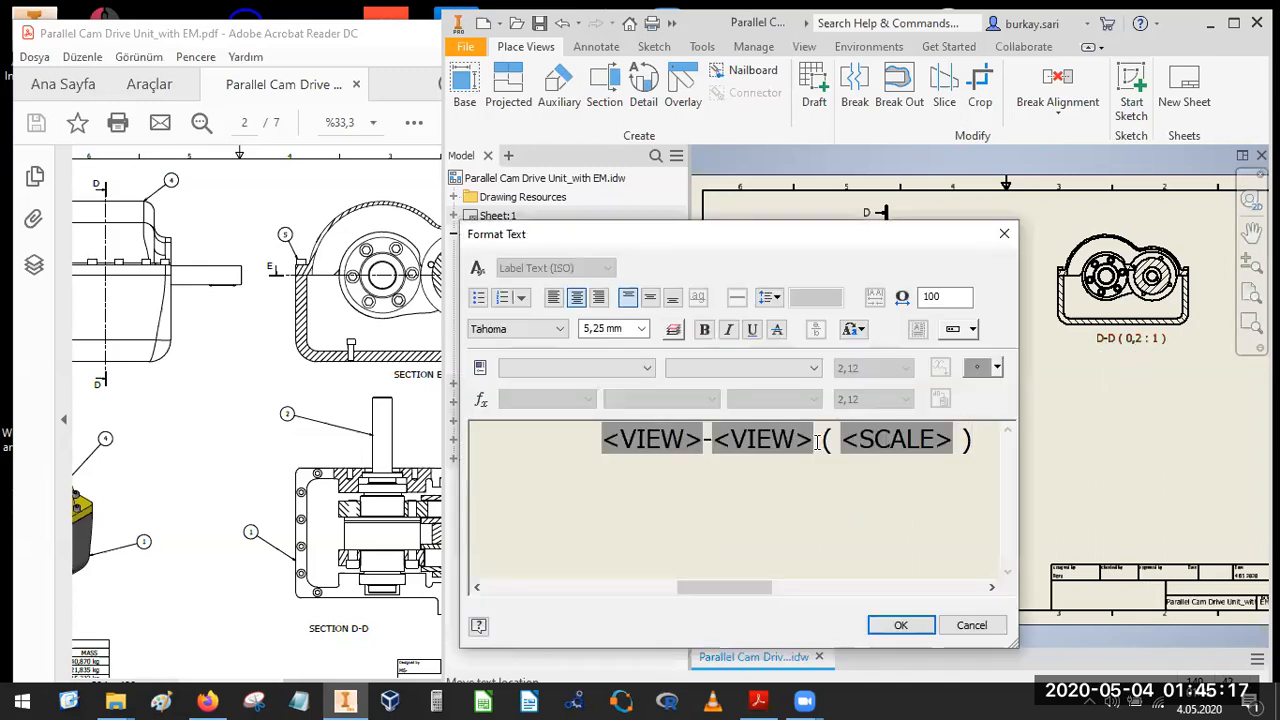
{"action": "left_click_drag", "start_coordinate": [826, 440], "coordinate": [978, 442]}
{"action": "key", "text": "Delete"}
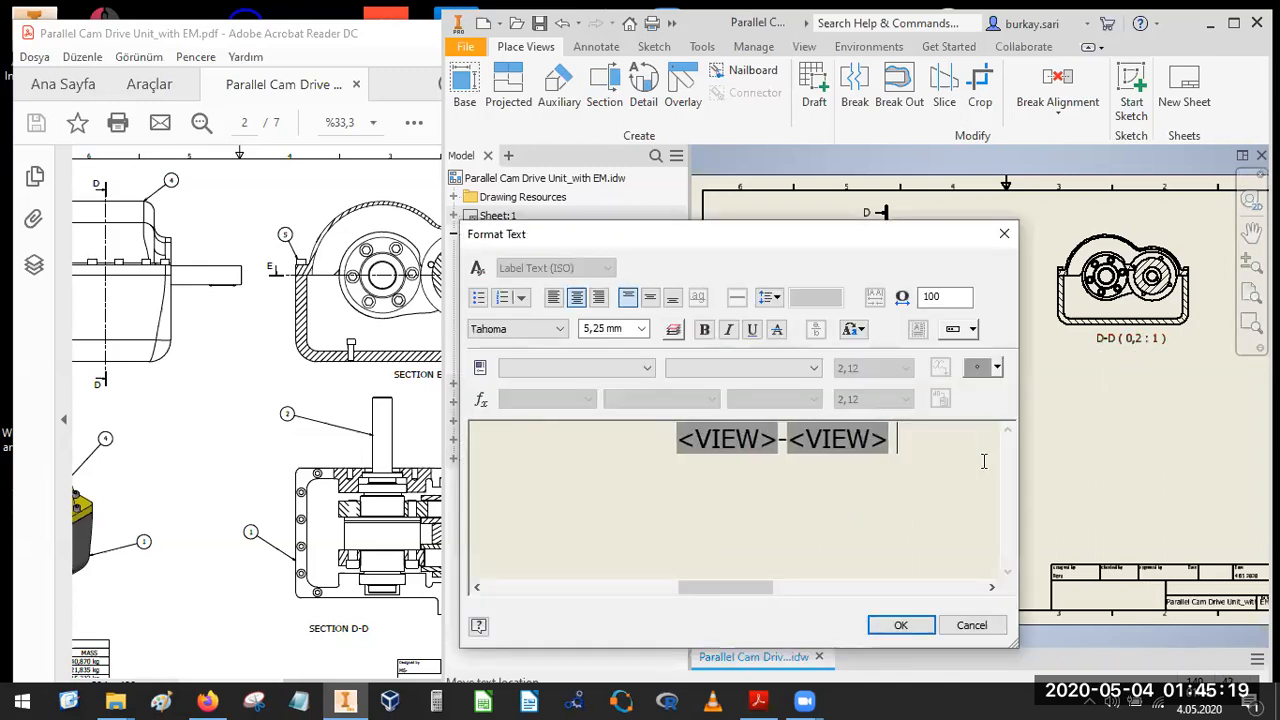
{"action": "key", "text": "Home"}
{"action": "type", "text": "Secti"}
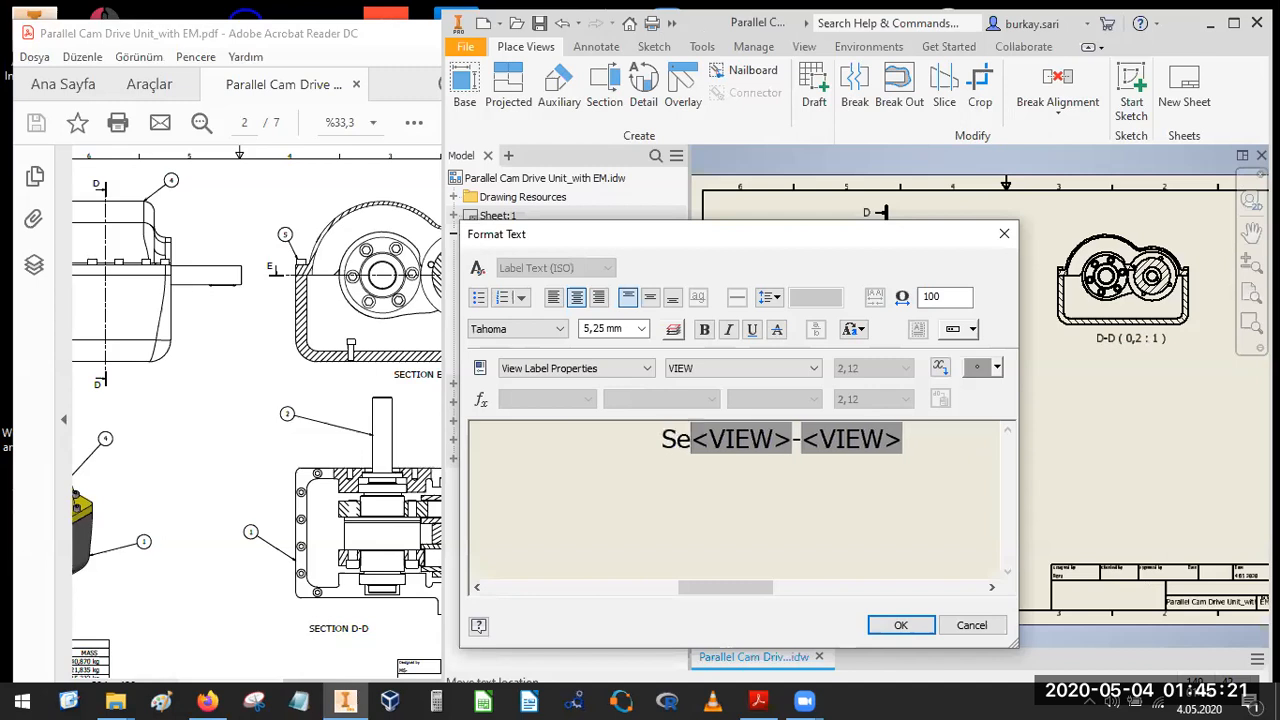
{"action": "type", "text": "on"}
{"action": "key", "text": "BackSpace"}
{"action": "key", "text": "BackSpace"}
{"action": "key", "text": "BackSpace"}
{"action": "key", "text": "BackSpace"}
{"action": "key", "text": "BackSpace"}
{"action": "key", "text": "BackSpace"}
{"action": "key", "text": "BackSpace"}
{"action": "type", "text": "ECTION"}
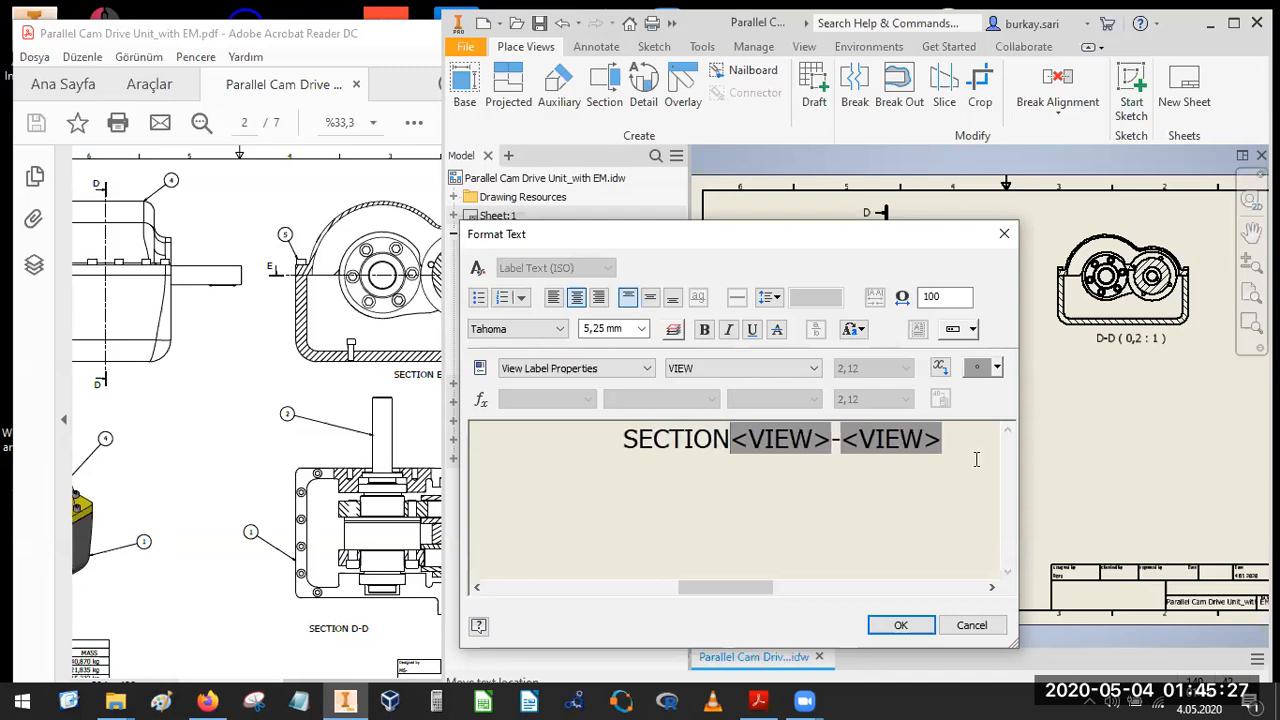
{"action": "left_click", "coordinate": [878, 622]}
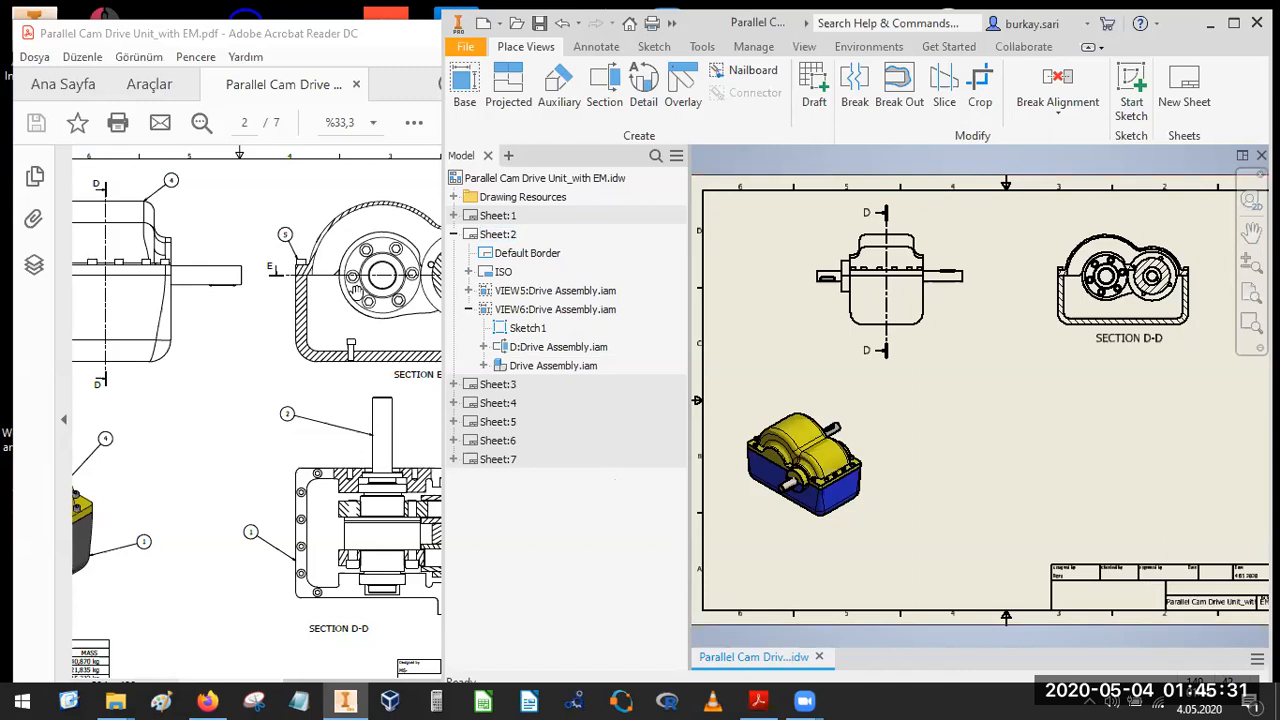
Start a sketch on the Section D-D view and draw a horizontal line across it, extending past both sides of the housing.
{"action": "left_click_drag", "start_coordinate": [382, 286], "coordinate": [298, 294]}
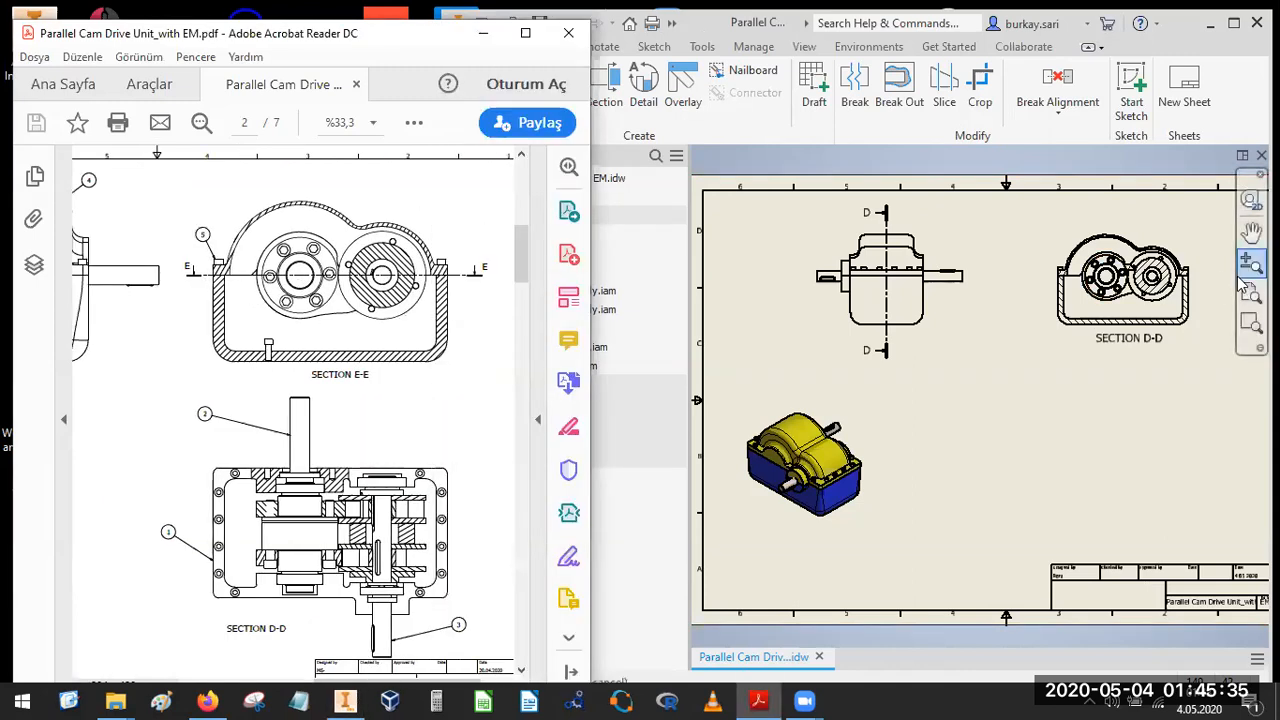
{"action": "scroll", "coordinate": [1211, 285], "scroll_direction": "up", "scroll_amount": 3}
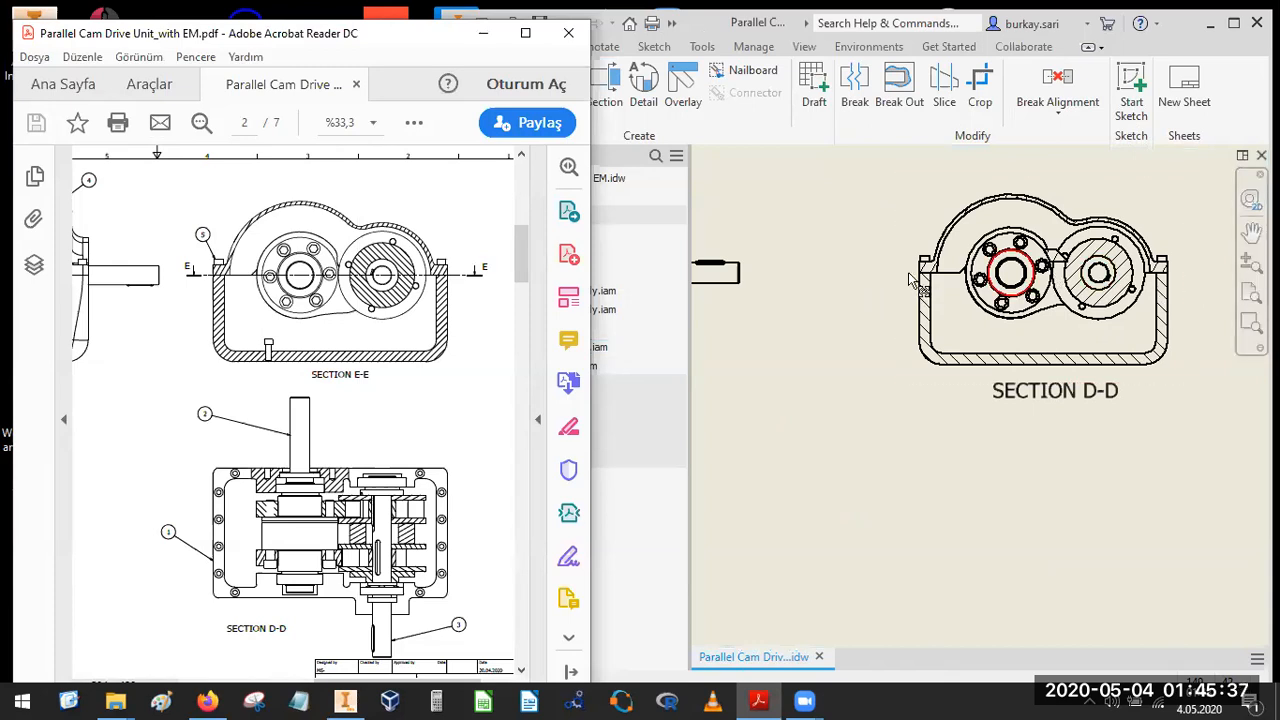
{"action": "left_click", "coordinate": [656, 47]}
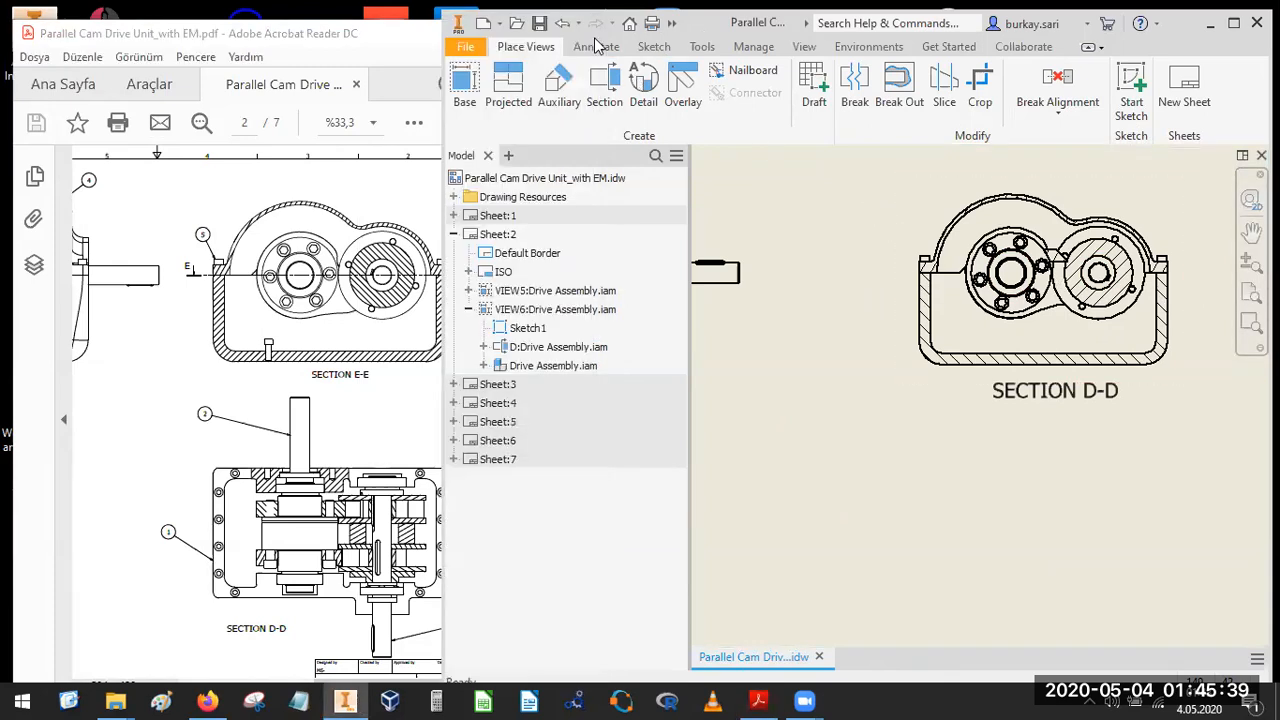
{"action": "left_click", "coordinate": [654, 46]}
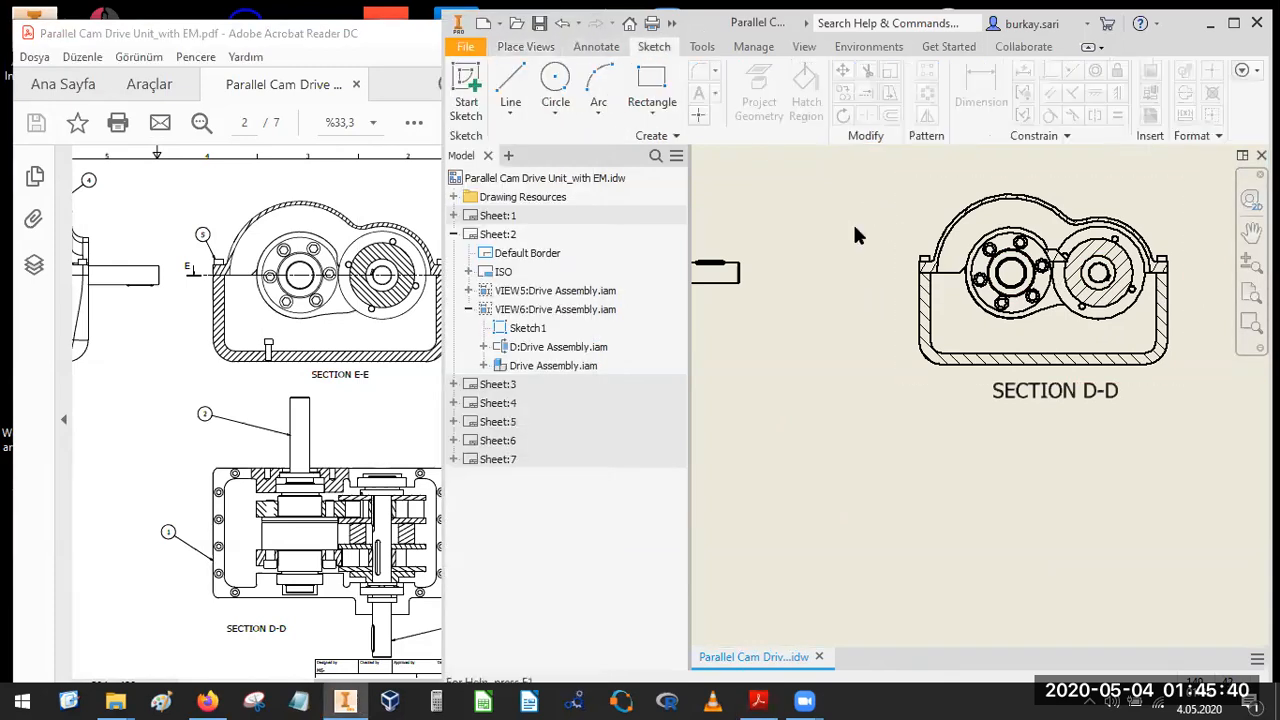
{"action": "left_click", "coordinate": [921, 195]}
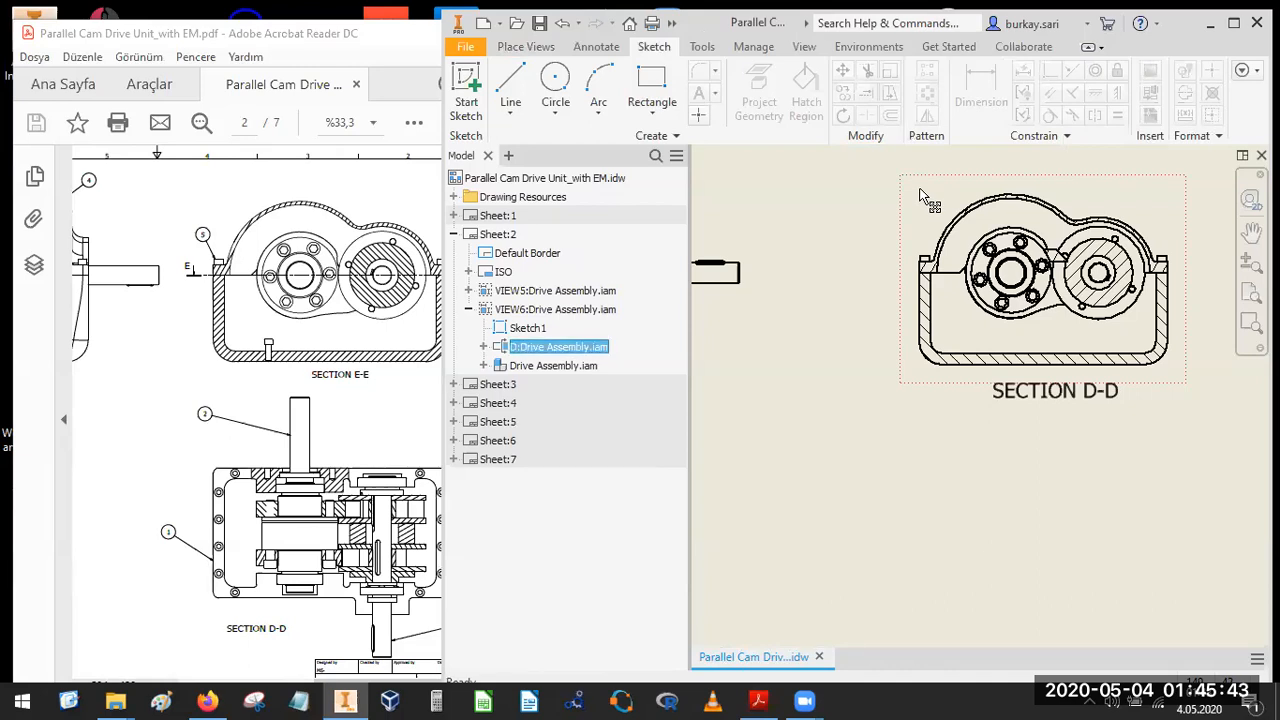
{"action": "left_click", "coordinate": [517, 83]}
{"action": "left_click", "coordinate": [823, 241]}
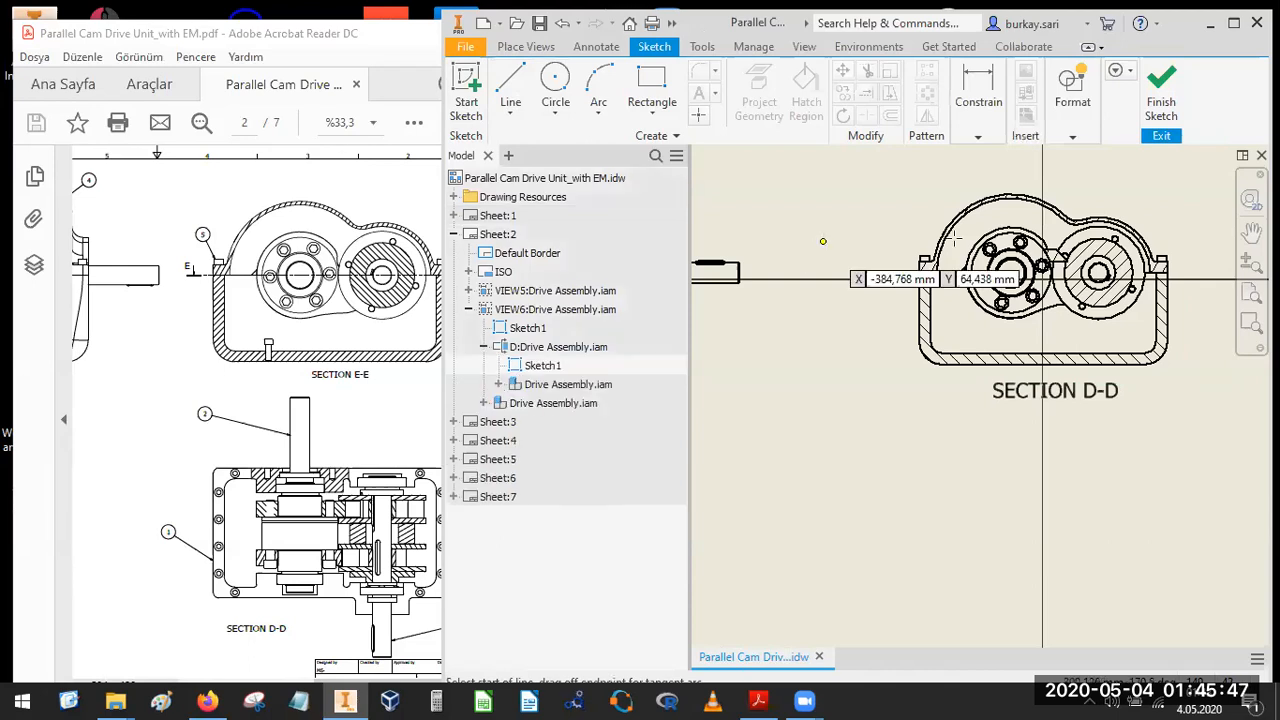
{"action": "left_click", "coordinate": [1204, 242]}
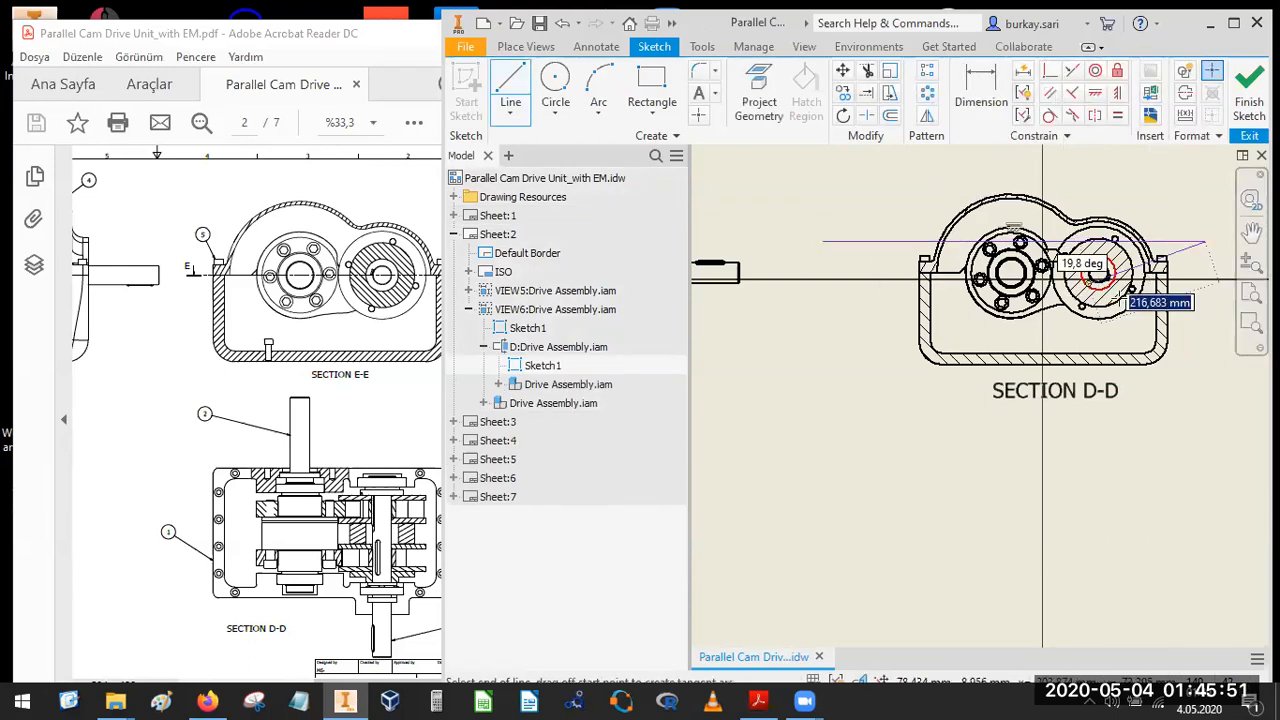
{"action": "scroll", "coordinate": [1120, 296], "scroll_direction": "up", "scroll_amount": 3}
{"action": "key", "text": "Escape"}
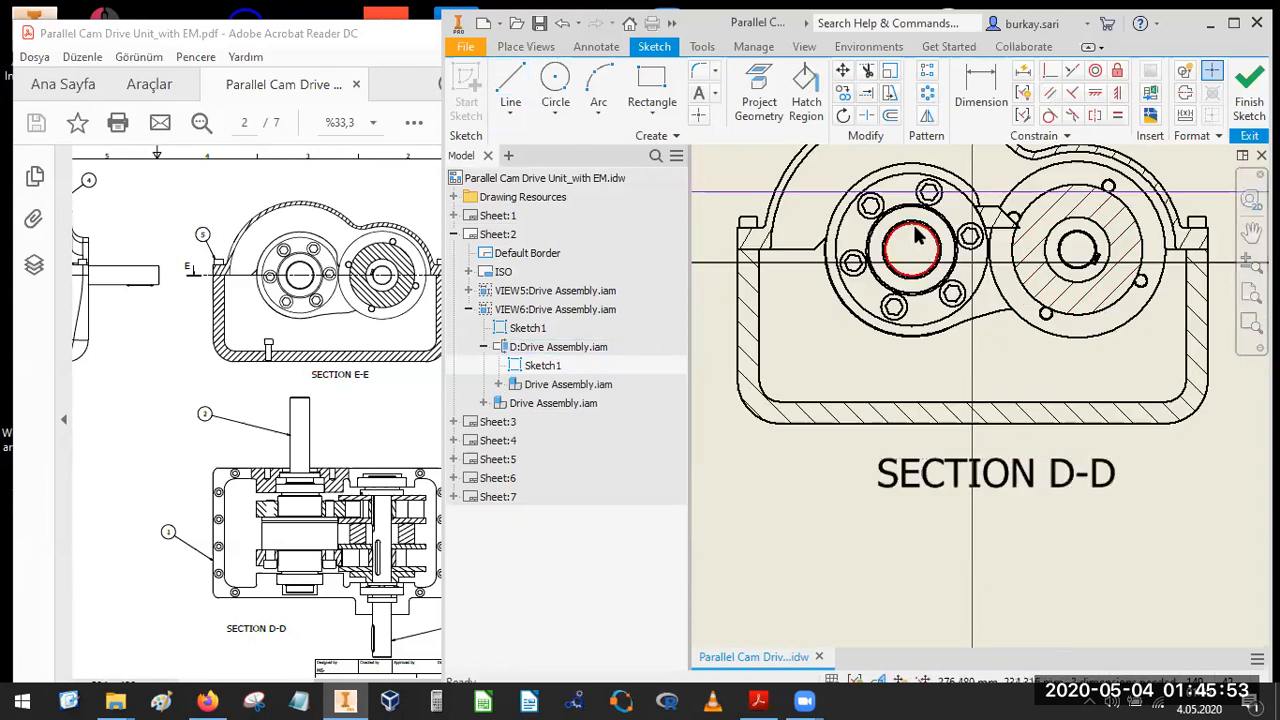
Project the left shaft's circle into the sketch and try to constrain the horizontal line to its centre.
{"action": "key", "text": "p"}
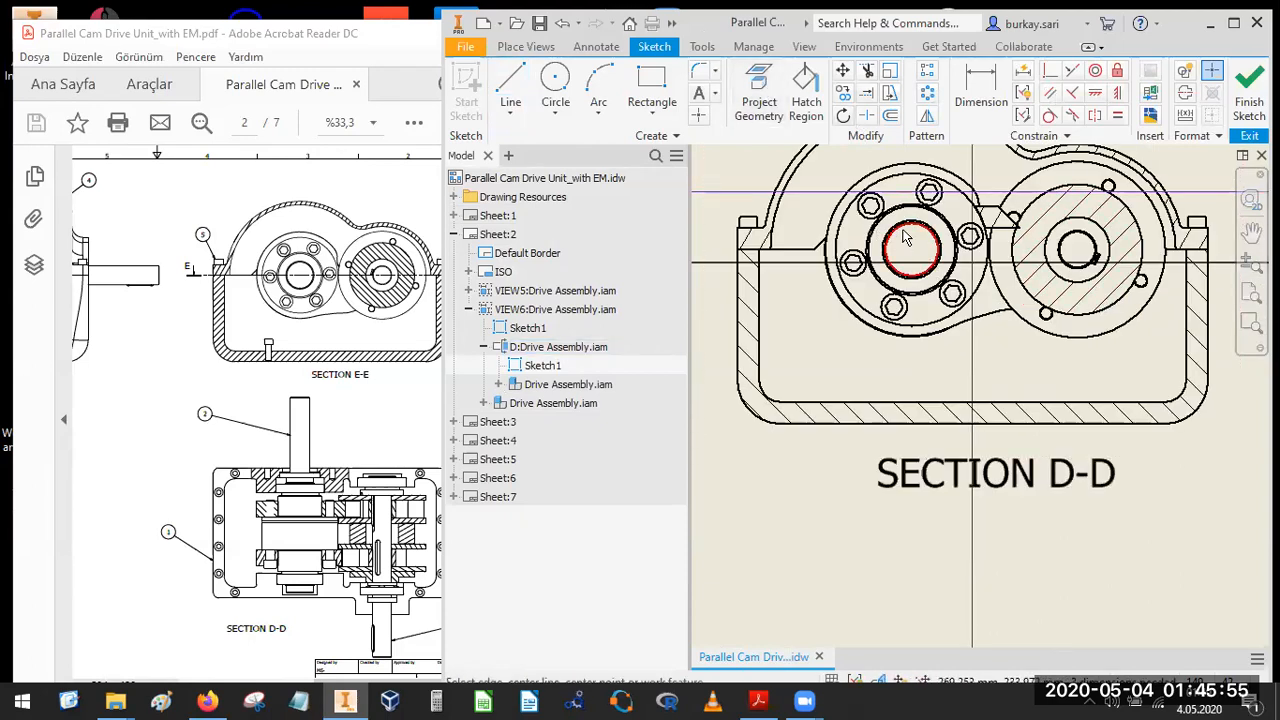
{"action": "left_click", "coordinate": [877, 264]}
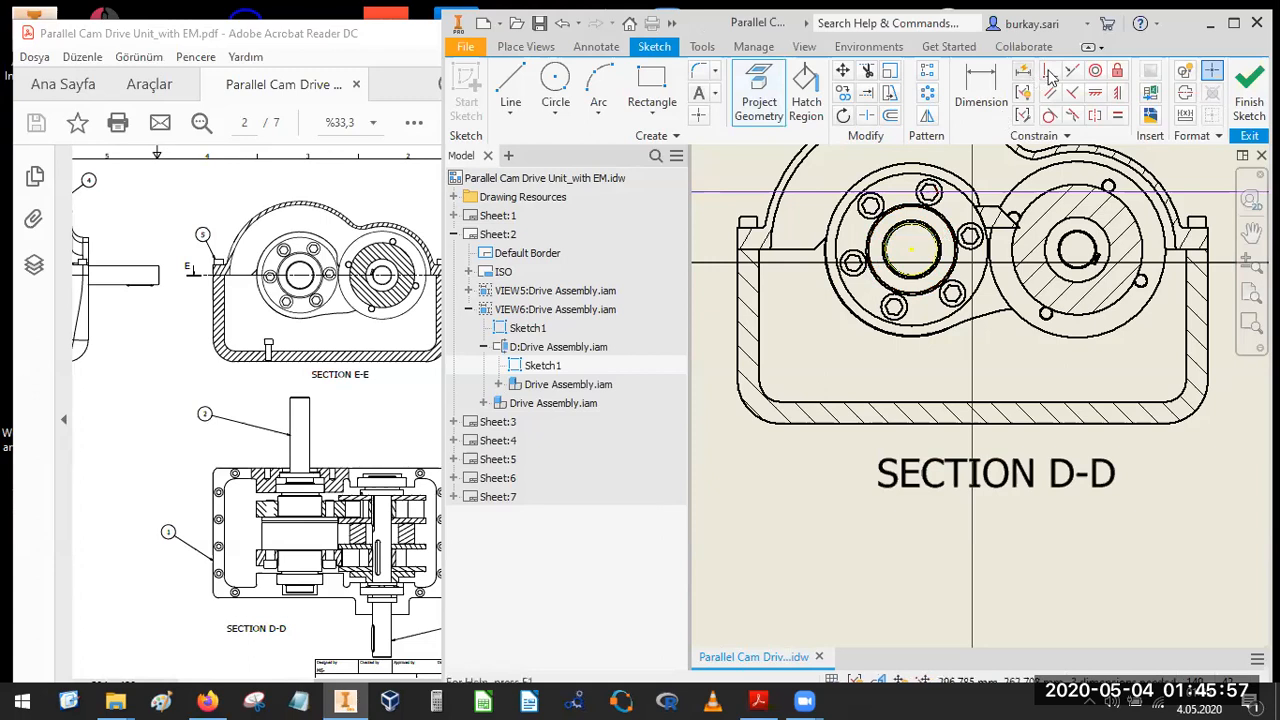
{"action": "left_click", "coordinate": [821, 193]}
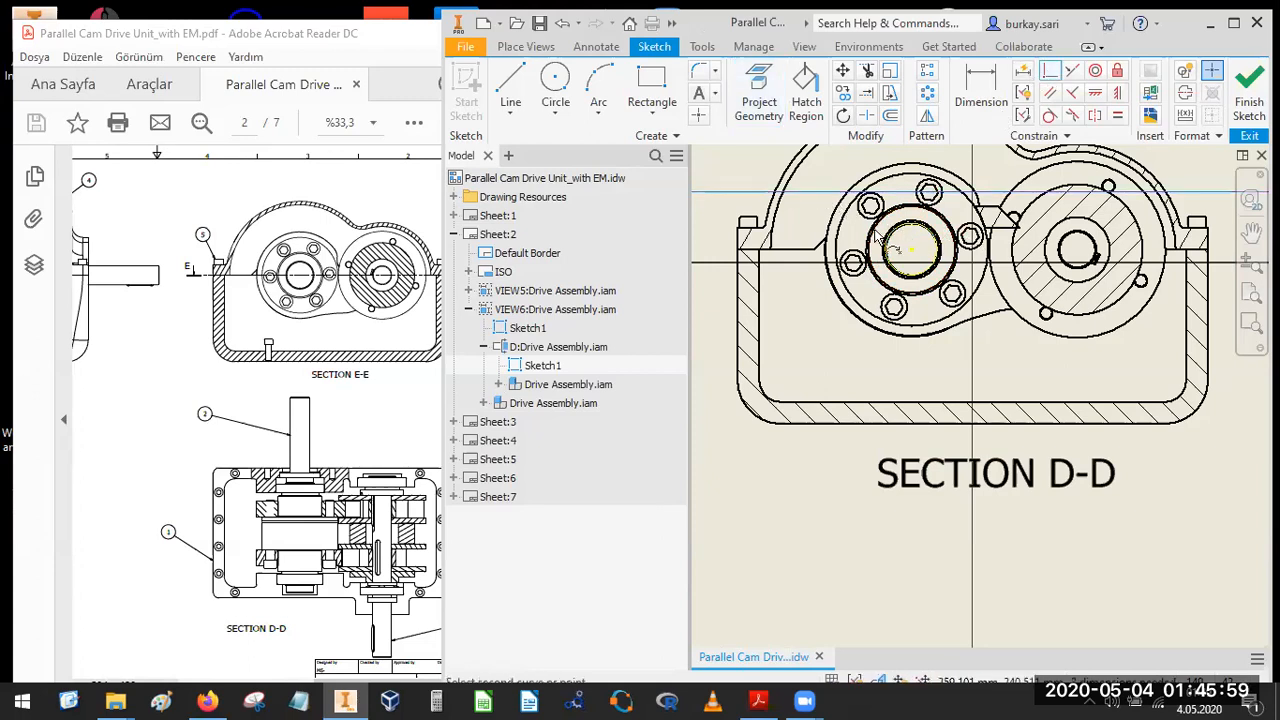
{"action": "left_click", "coordinate": [911, 250]}
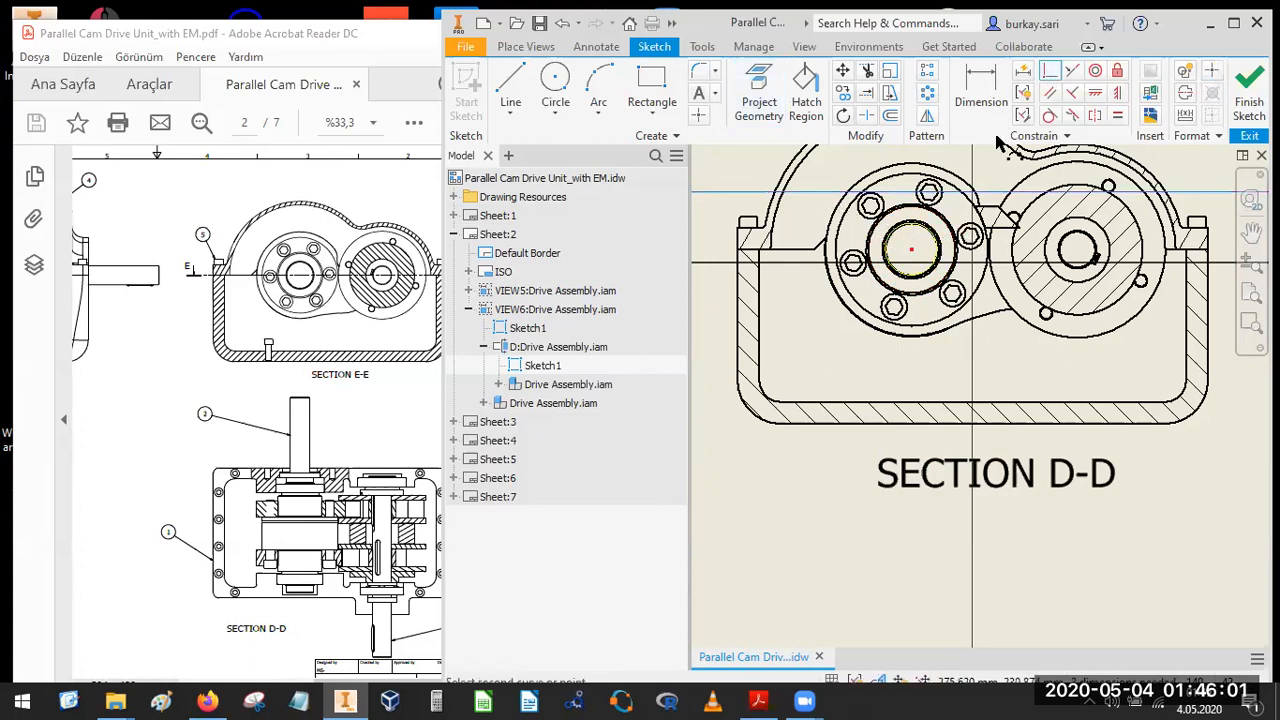
{"action": "left_click", "coordinate": [1049, 73]}
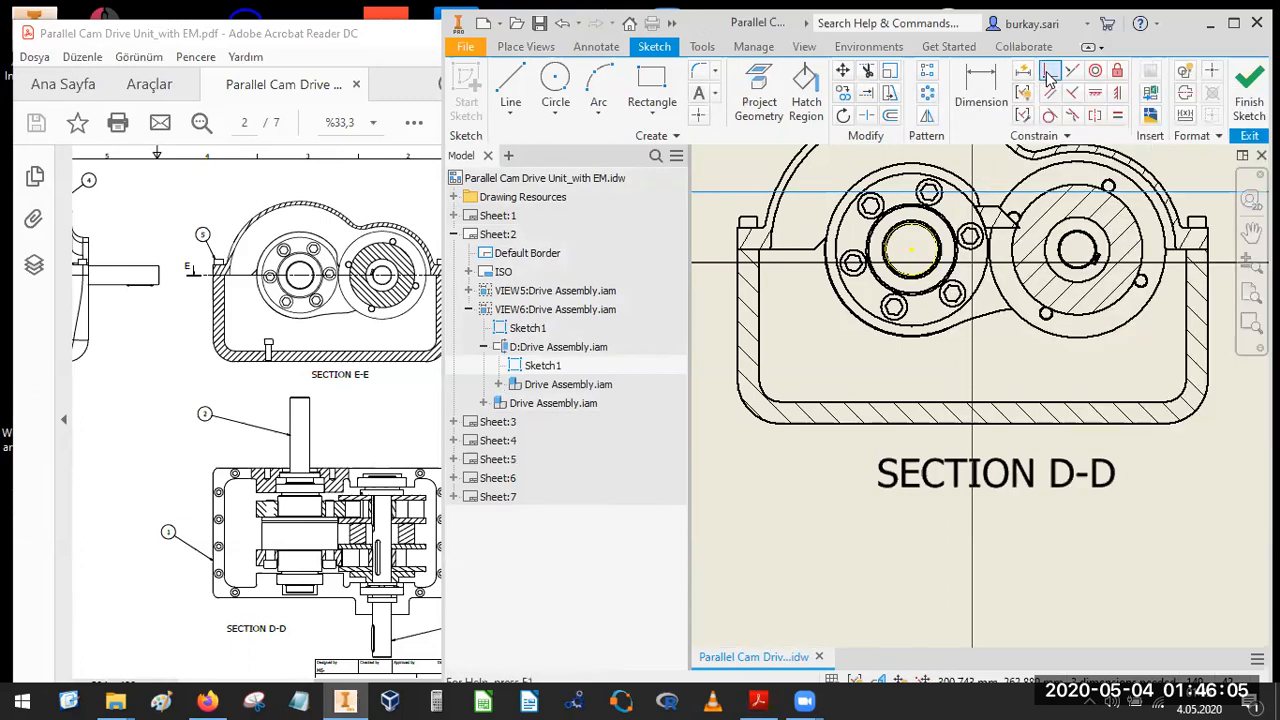
{"action": "left_click", "coordinate": [900, 253]}
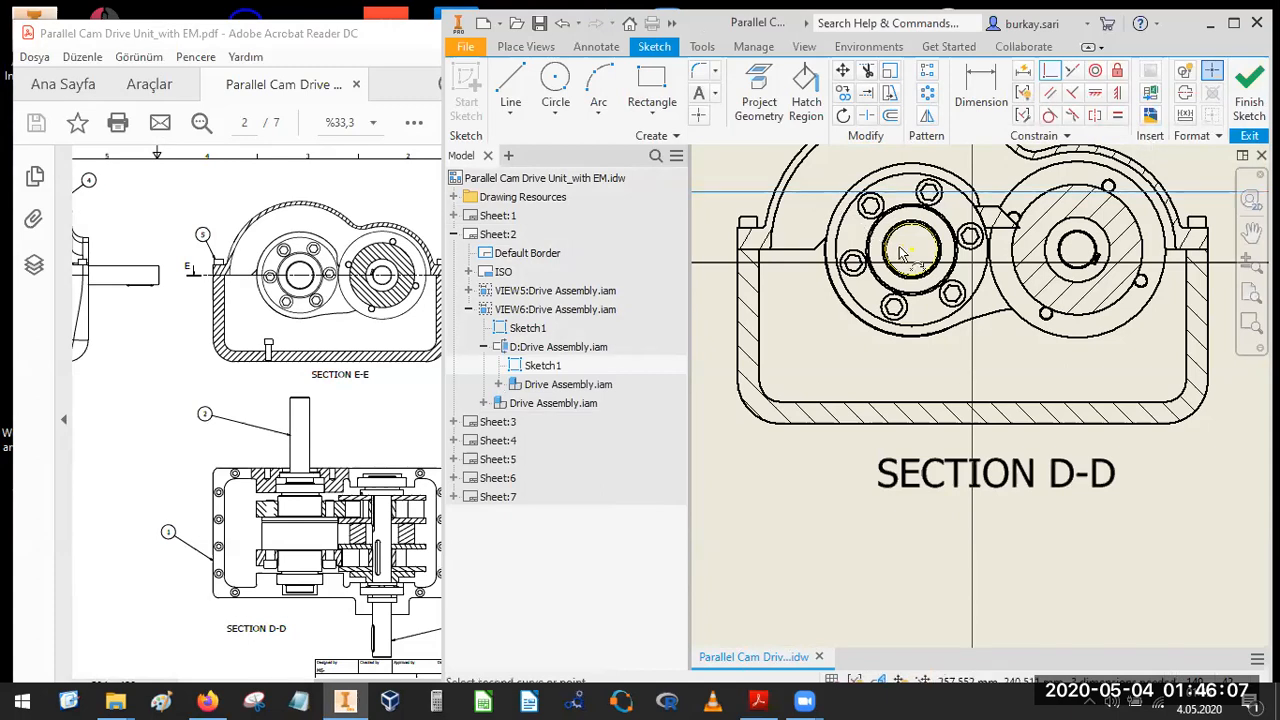
{"action": "scroll", "coordinate": [908, 251], "scroll_direction": "up", "scroll_amount": 2}
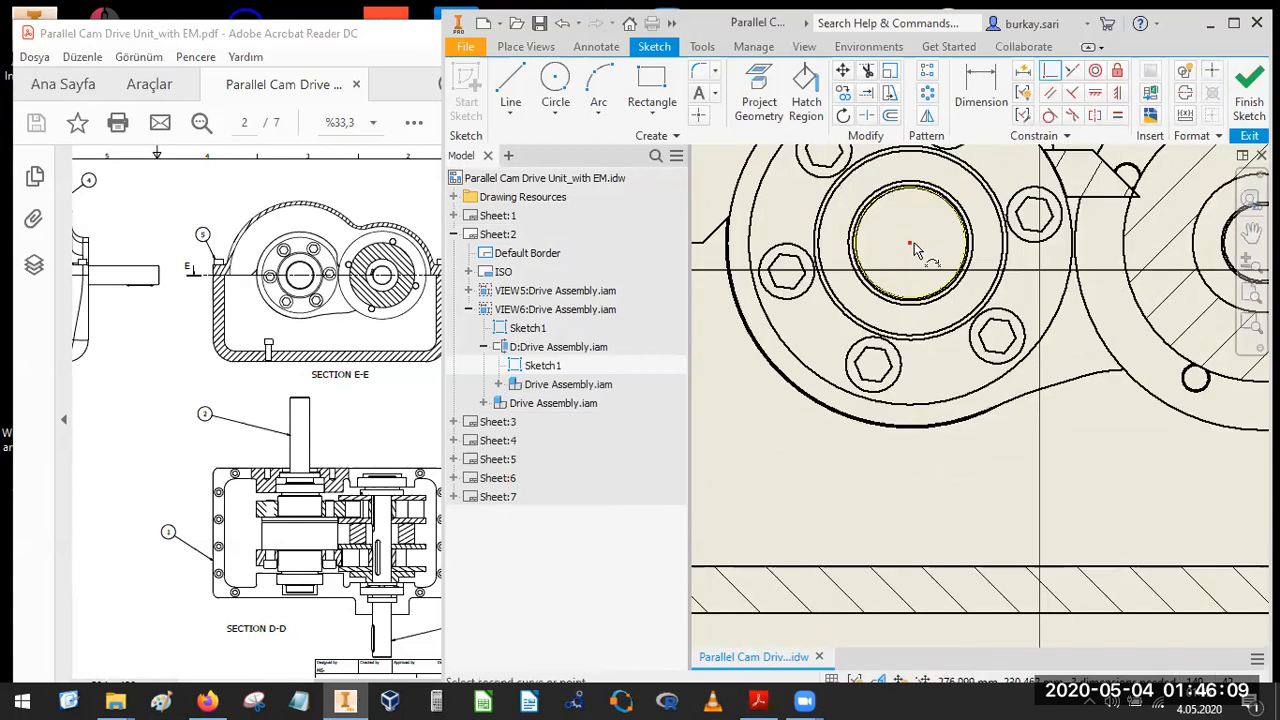
Project the right shaft's circle and make the horizontal line coincident with its centre.
{"action": "left_click", "coordinate": [760, 95]}
{"action": "scroll", "coordinate": [870, 232], "scroll_direction": "down", "scroll_amount": 2}
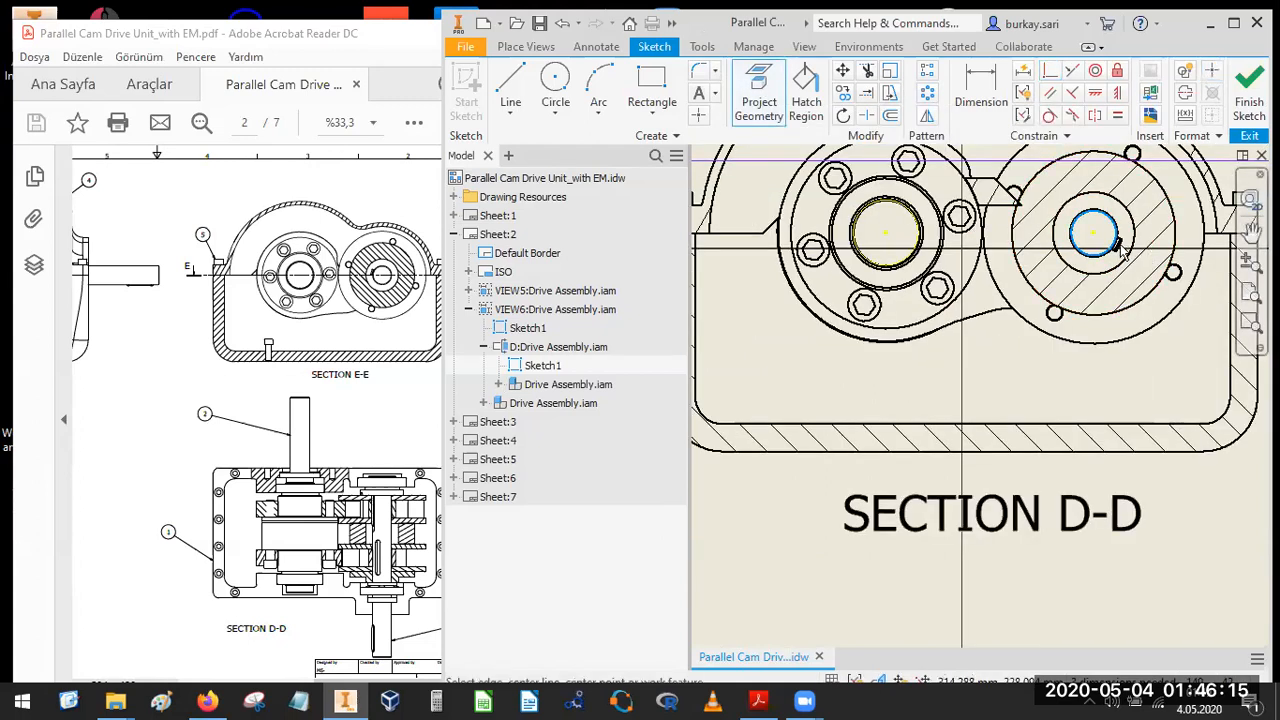
{"action": "scroll", "coordinate": [1112, 239], "scroll_direction": "up", "scroll_amount": 5}
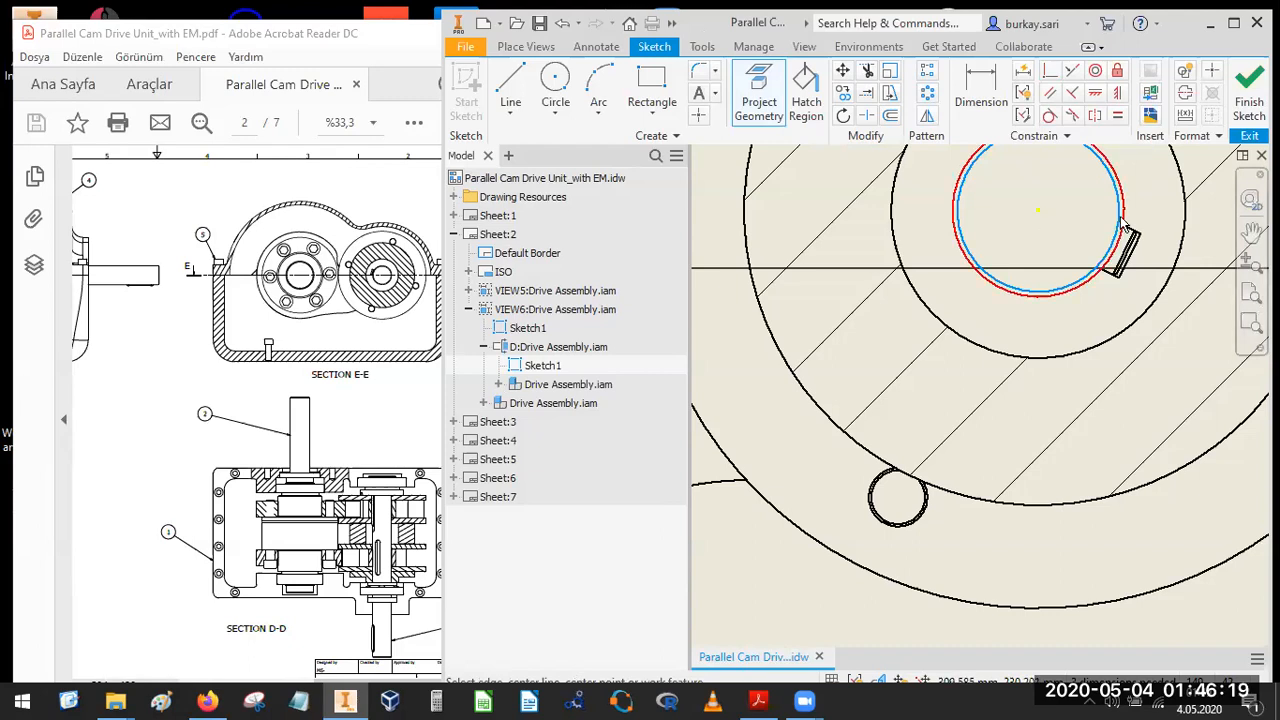
{"action": "scroll", "coordinate": [1060, 224], "scroll_direction": "down", "scroll_amount": 4}
{"action": "left_click", "coordinate": [1050, 70]}
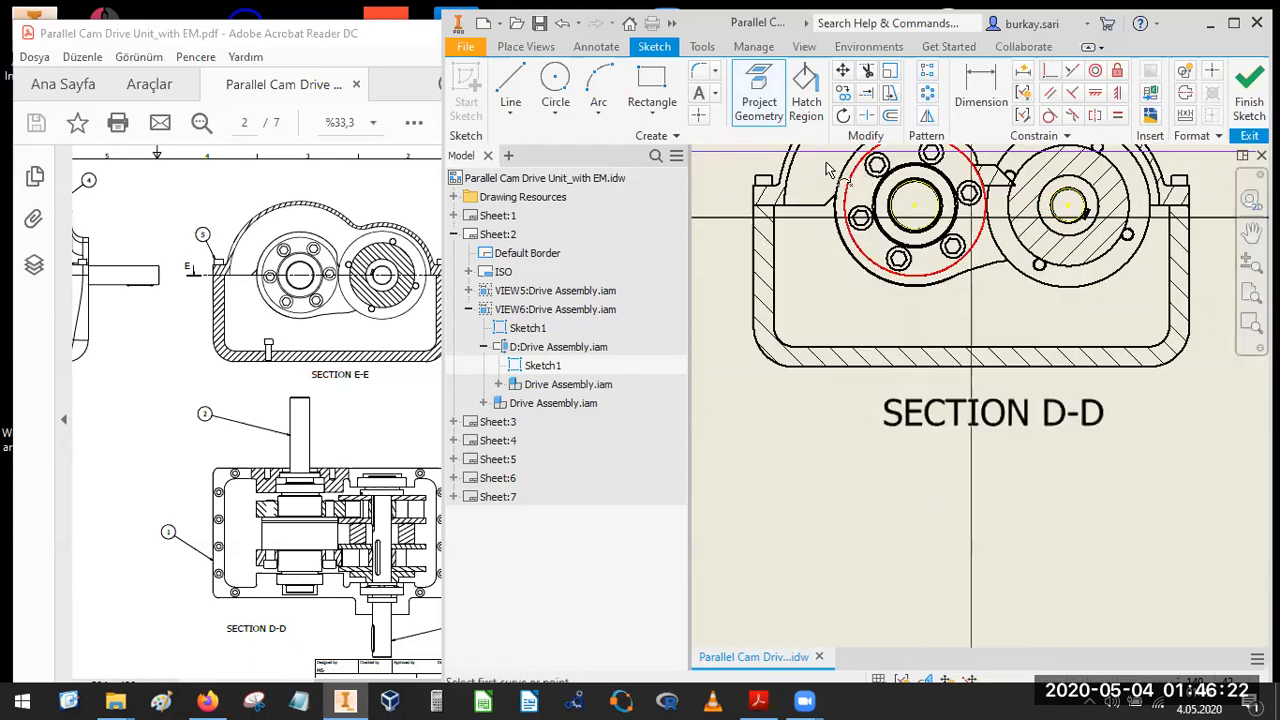
{"action": "left_click", "coordinate": [1066, 210]}
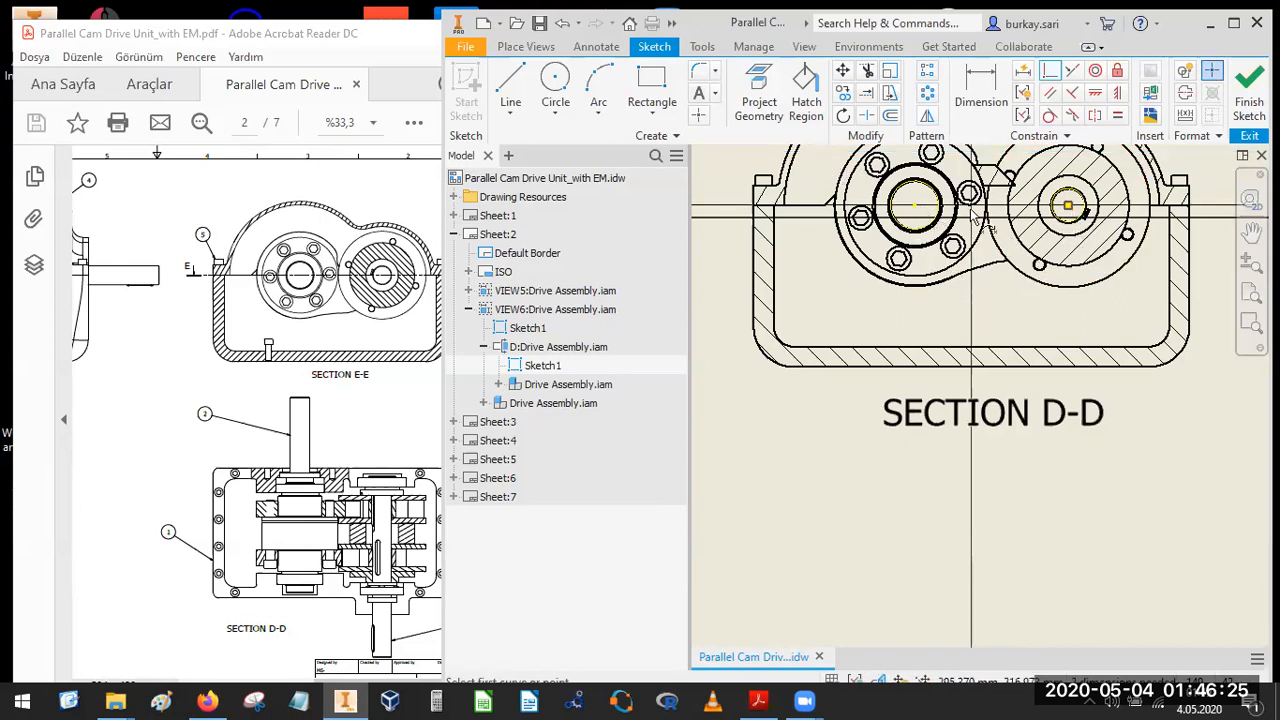
Adjust both ends of the horizontal line so it extends evenly past the housing, and finish the sketch.
{"action": "scroll", "coordinate": [905, 250], "scroll_direction": "down", "scroll_amount": 3}
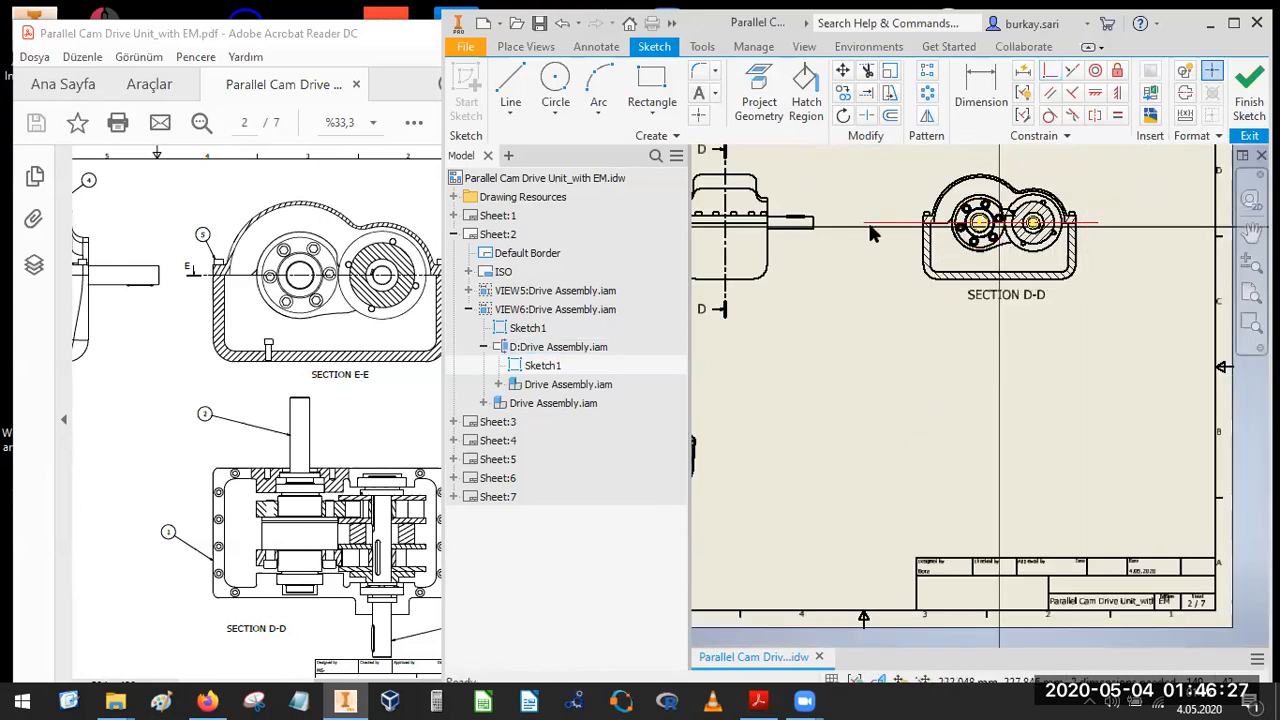
{"action": "left_click_drag", "start_coordinate": [865, 222], "coordinate": [889, 222]}
{"action": "left_click_drag", "start_coordinate": [1078, 230], "coordinate": [1100, 219]}
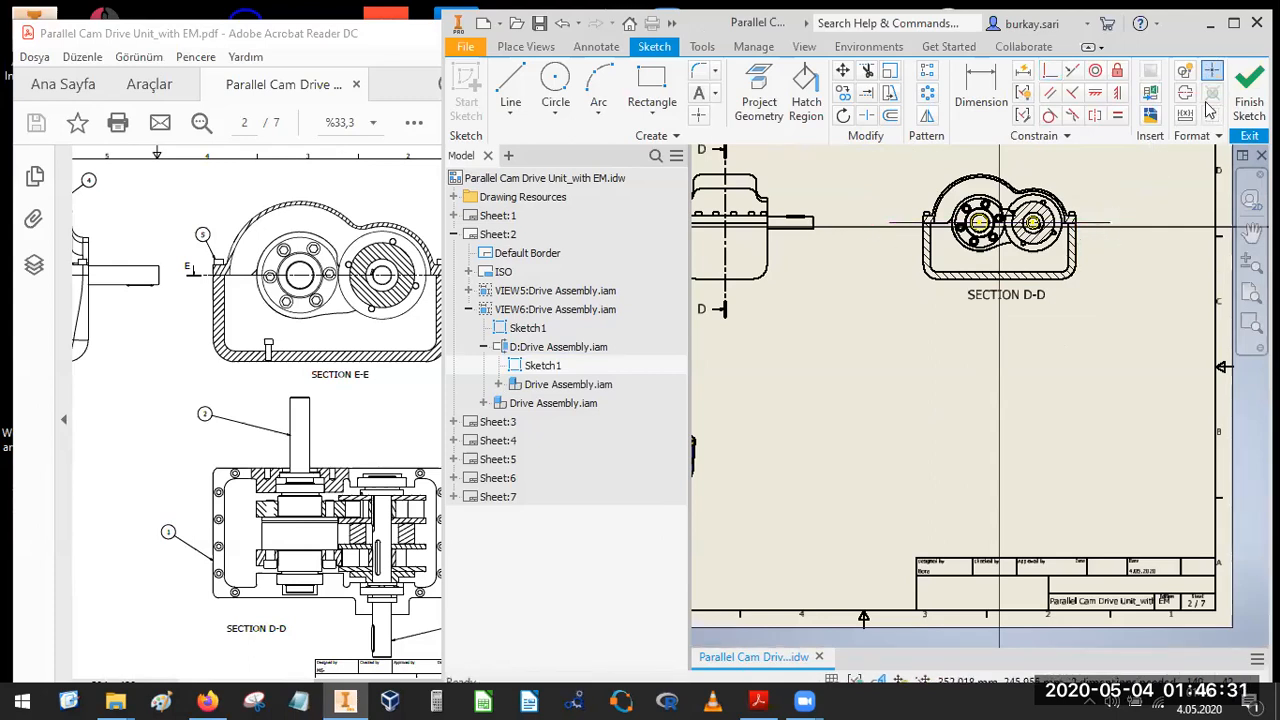
{"action": "left_click", "coordinate": [1249, 100]}
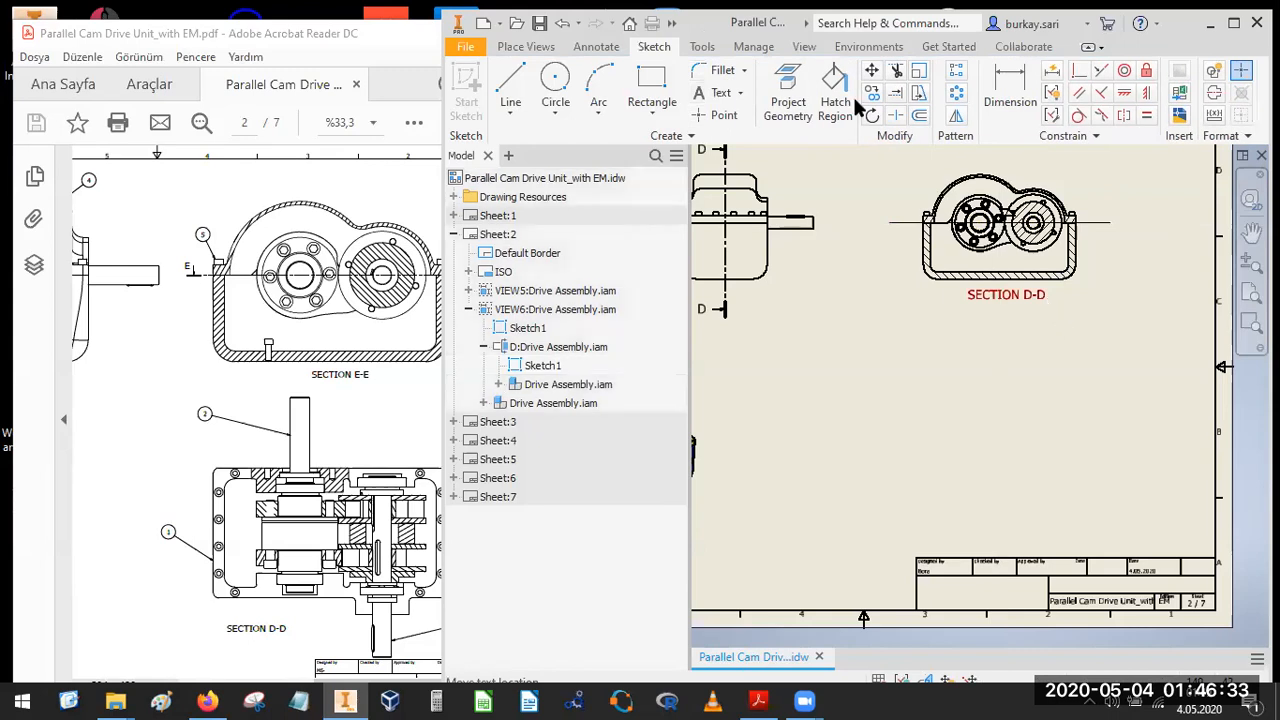
Create full section view E from the sketched horizontal line at scale 0,2 : 1, place it below Section D-D, and move its label underneath.
{"action": "left_click", "coordinate": [525, 48]}
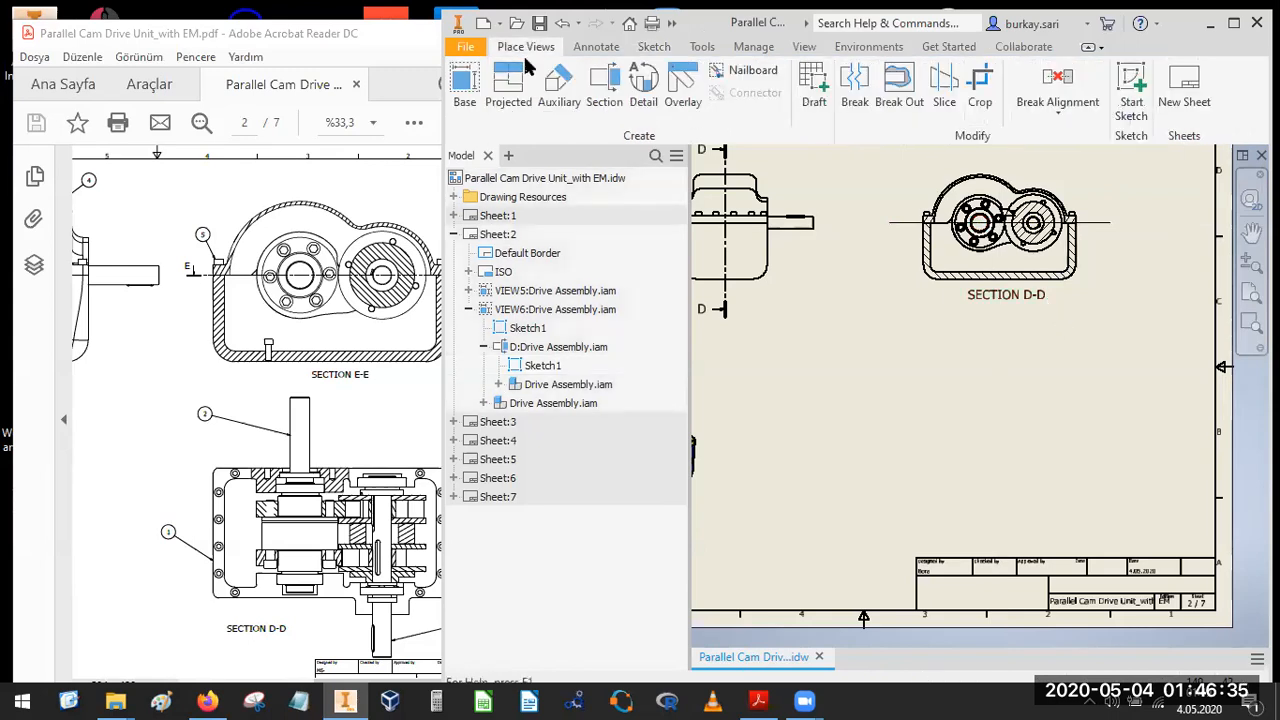
{"action": "left_click", "coordinate": [604, 78]}
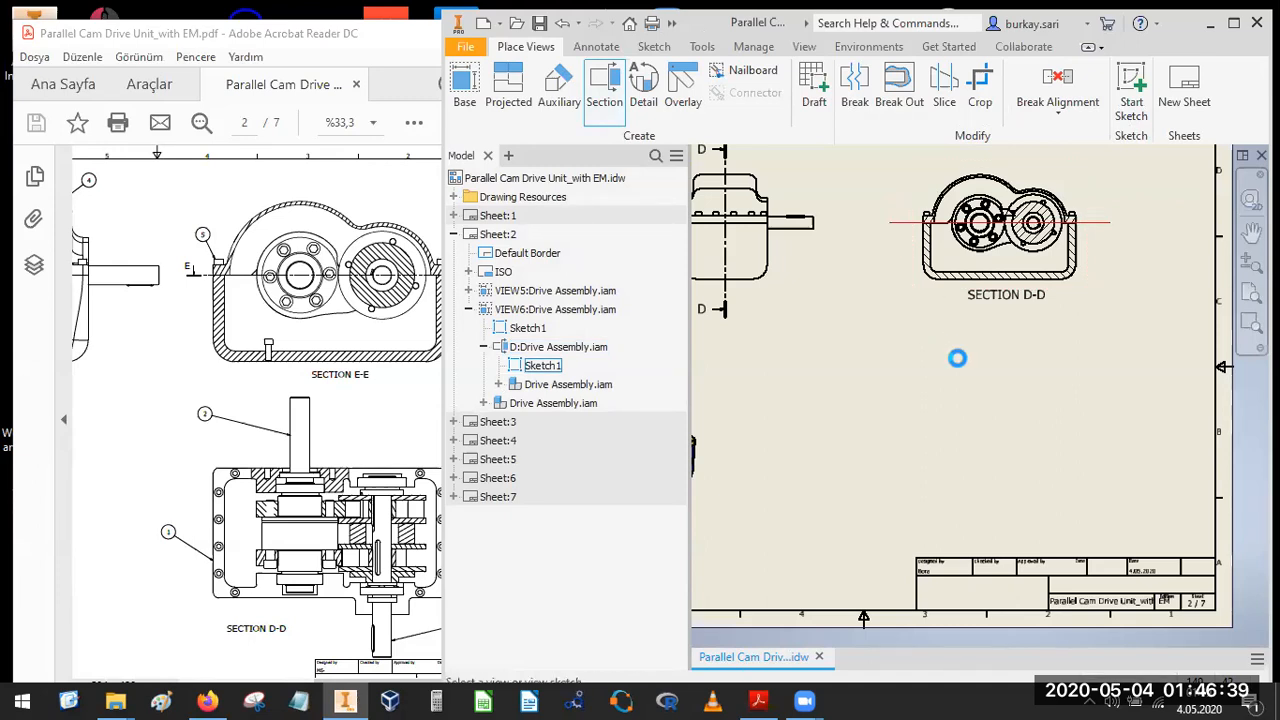
{"action": "left_click", "coordinate": [980, 434]}
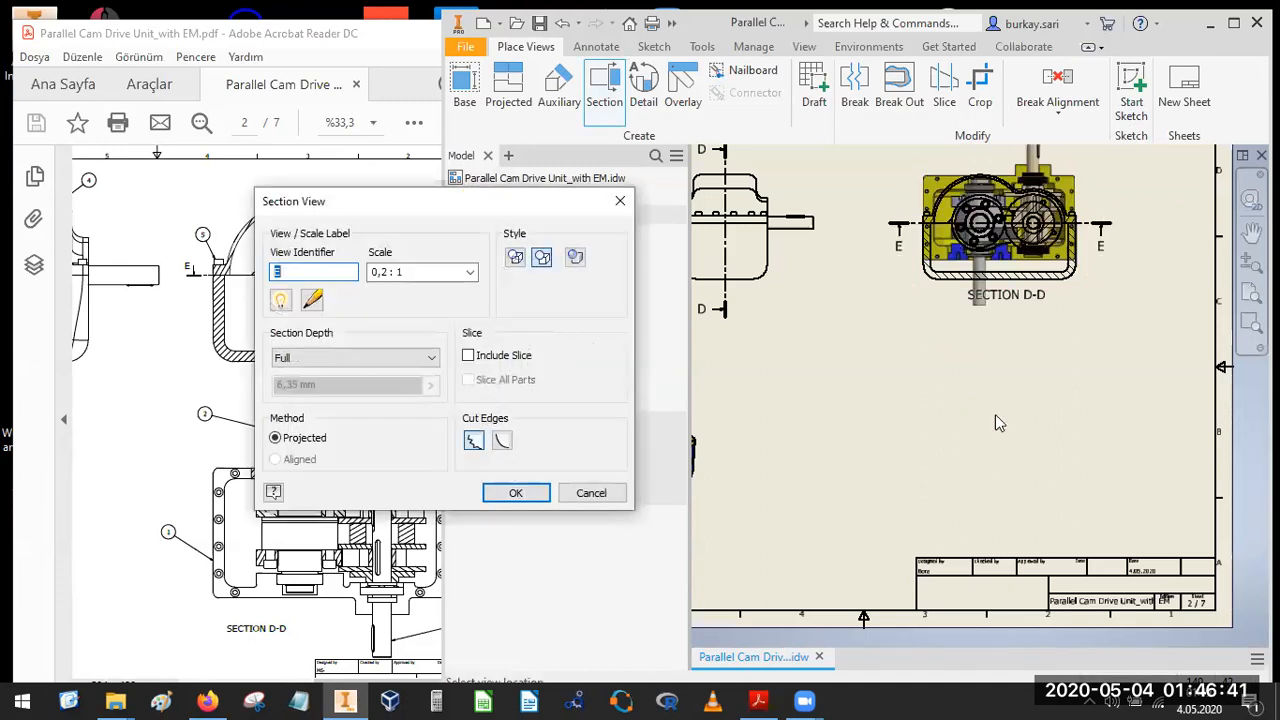
{"action": "left_click", "coordinate": [999, 413]}
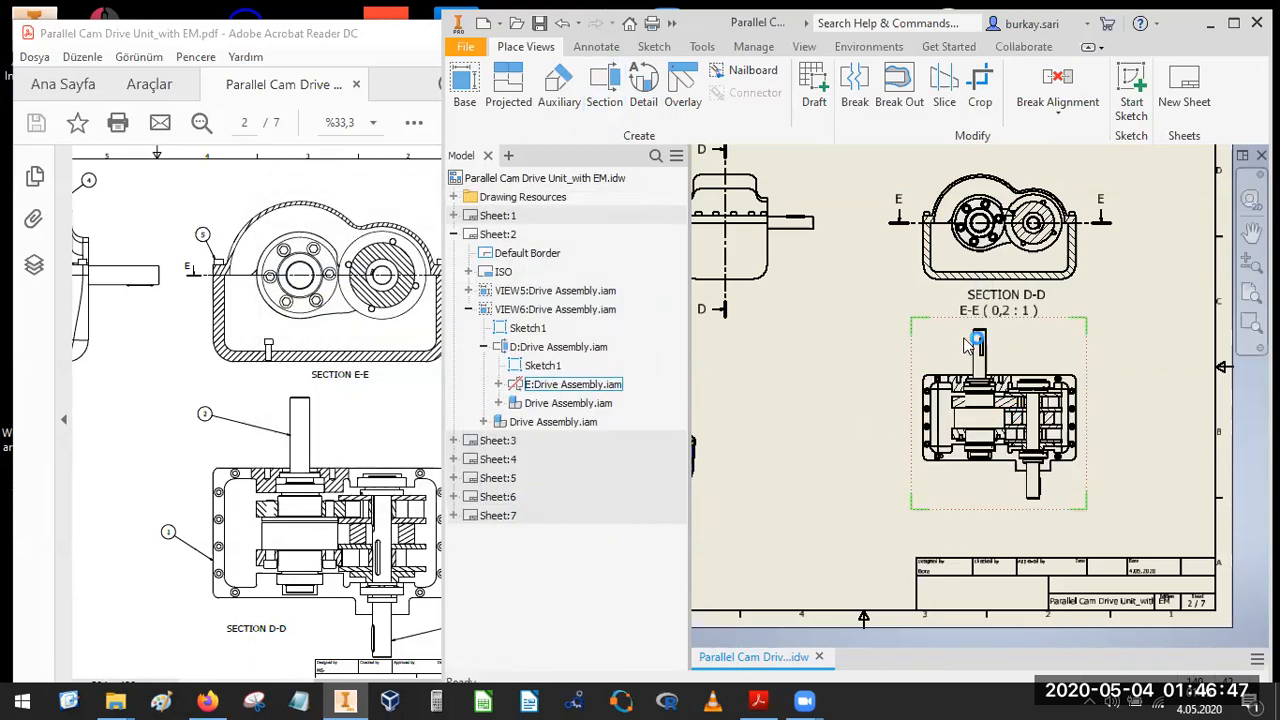
{"action": "left_click_drag", "start_coordinate": [951, 503], "coordinate": [982, 528]}
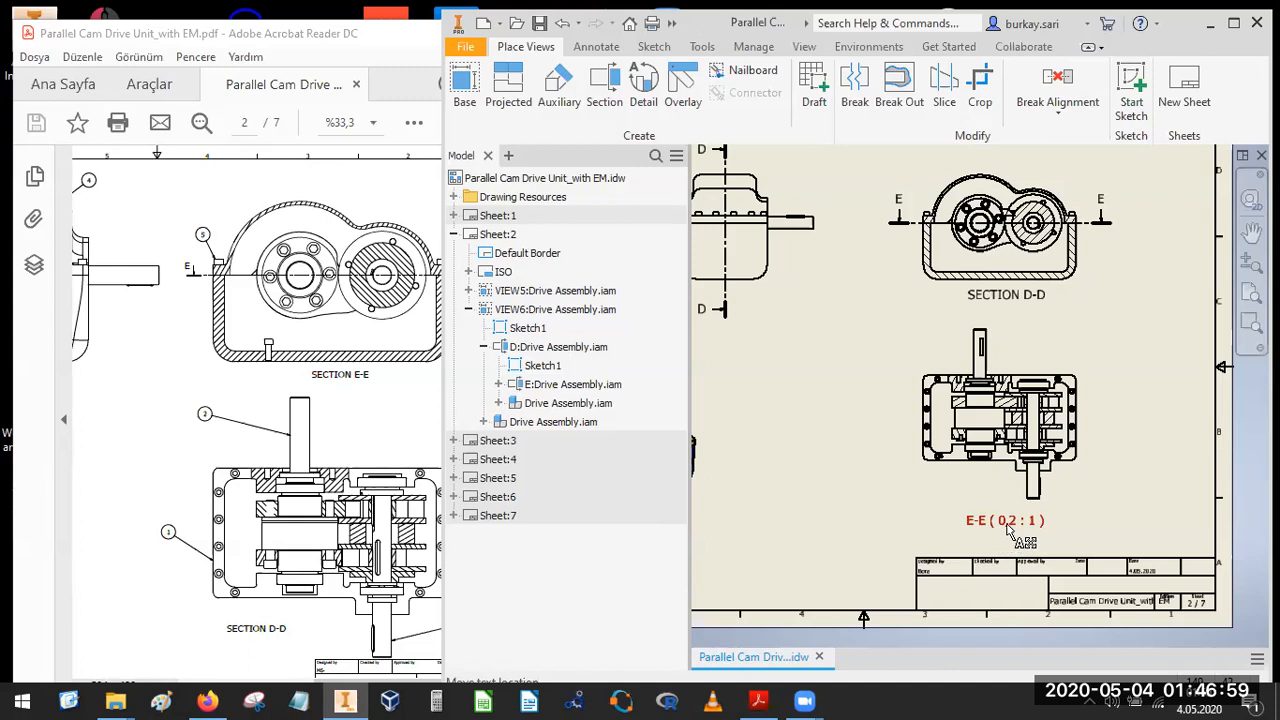
Edit the new section view's label, removing the scale and adding the prefix SECTION so it reads SECTION E-E.
{"action": "double_click", "coordinate": [1000, 525]}
{"action": "left_click", "coordinate": [850, 439]}
{"action": "left_click_drag", "start_coordinate": [826, 440], "coordinate": [975, 455]}
{"action": "key", "text": "Delete"}
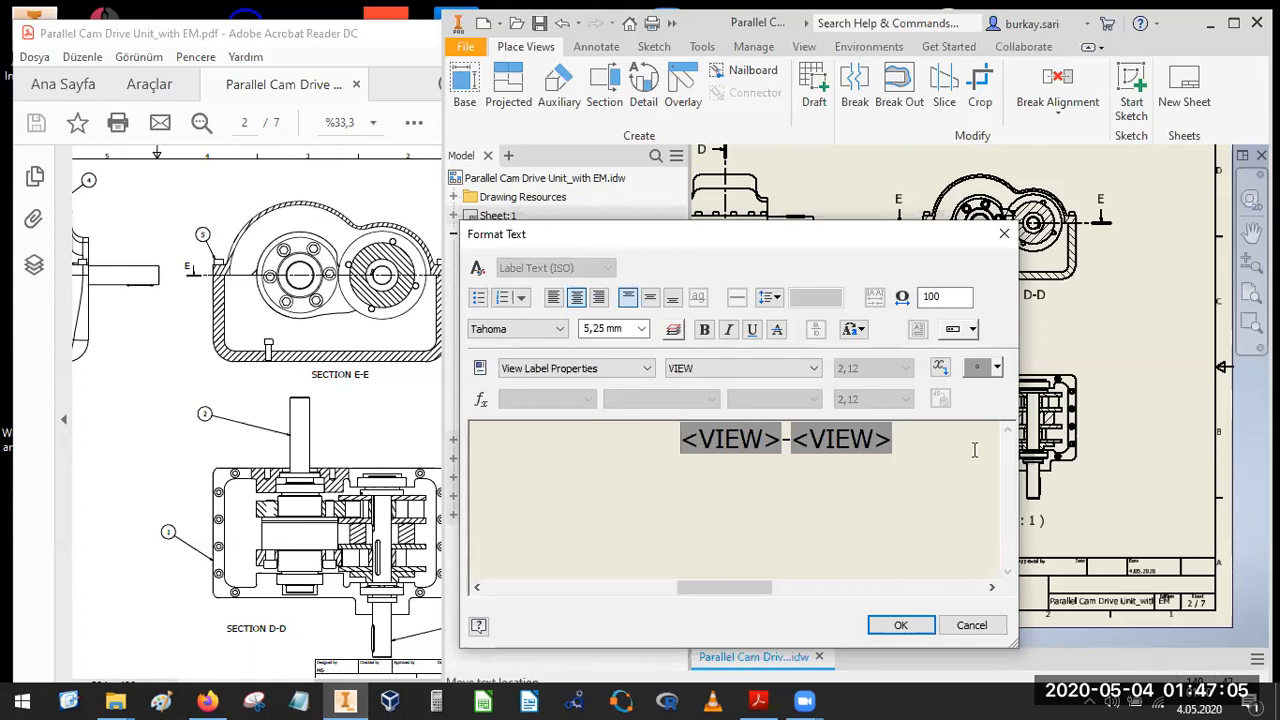
{"action": "type", "text": "s"}
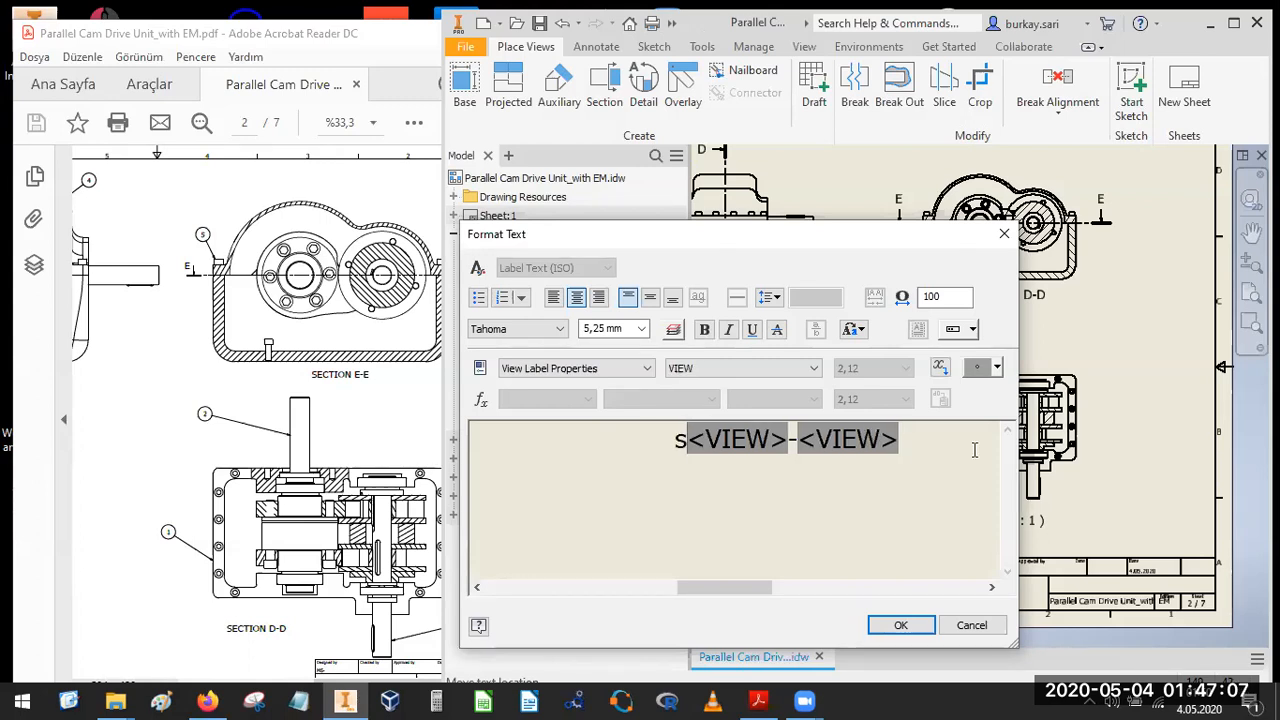
{"action": "key", "text": "BackSpace"}
{"action": "type", "text": "SECTI"}
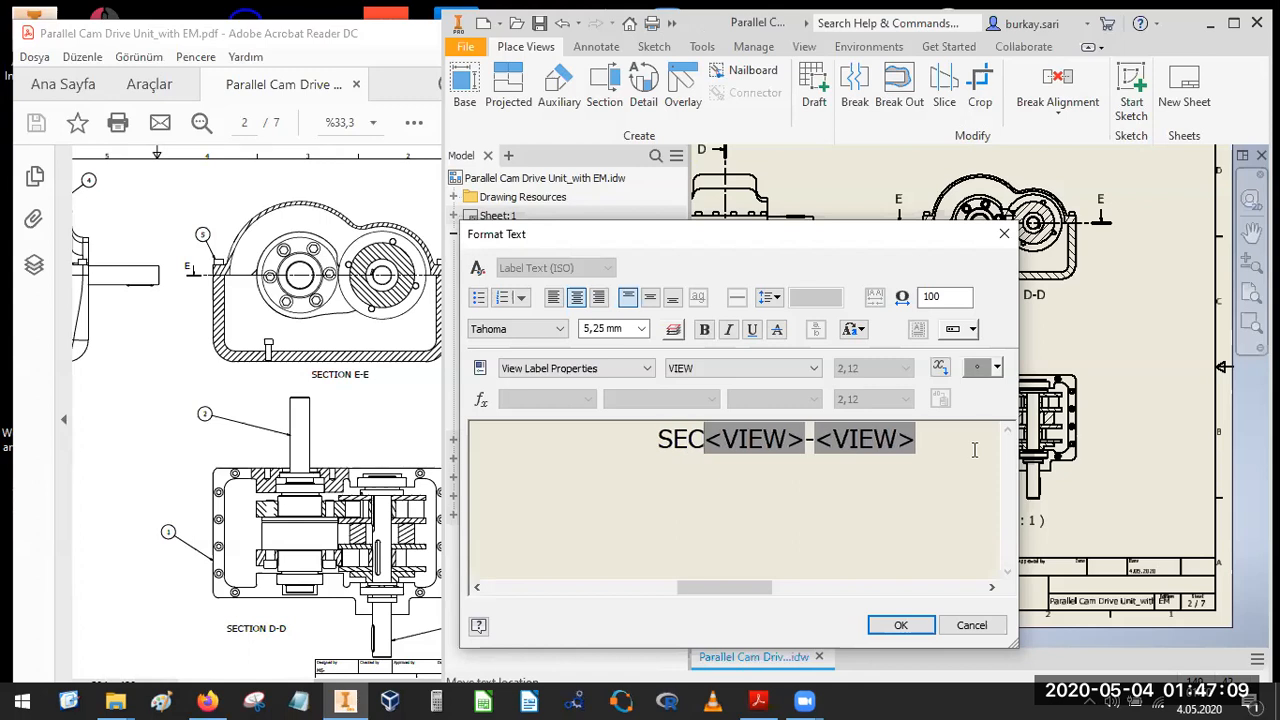
{"action": "type", "text": "ON"}
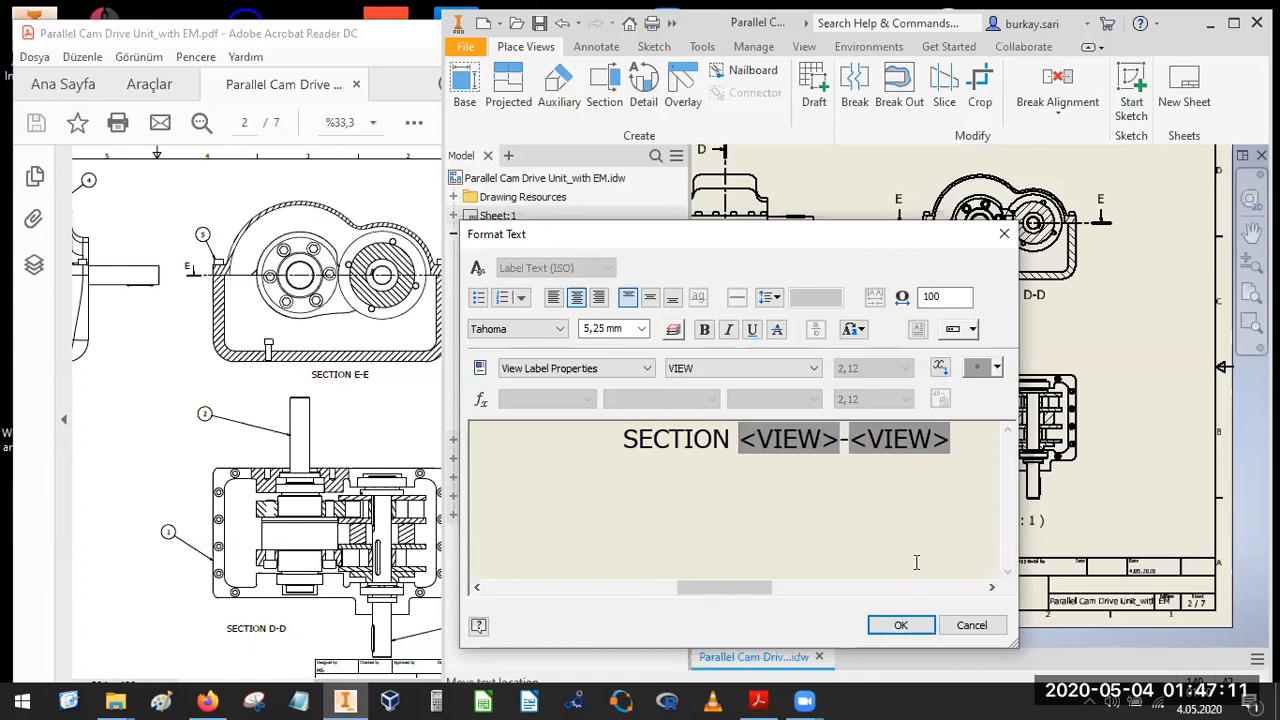
{"action": "left_click", "coordinate": [902, 625]}
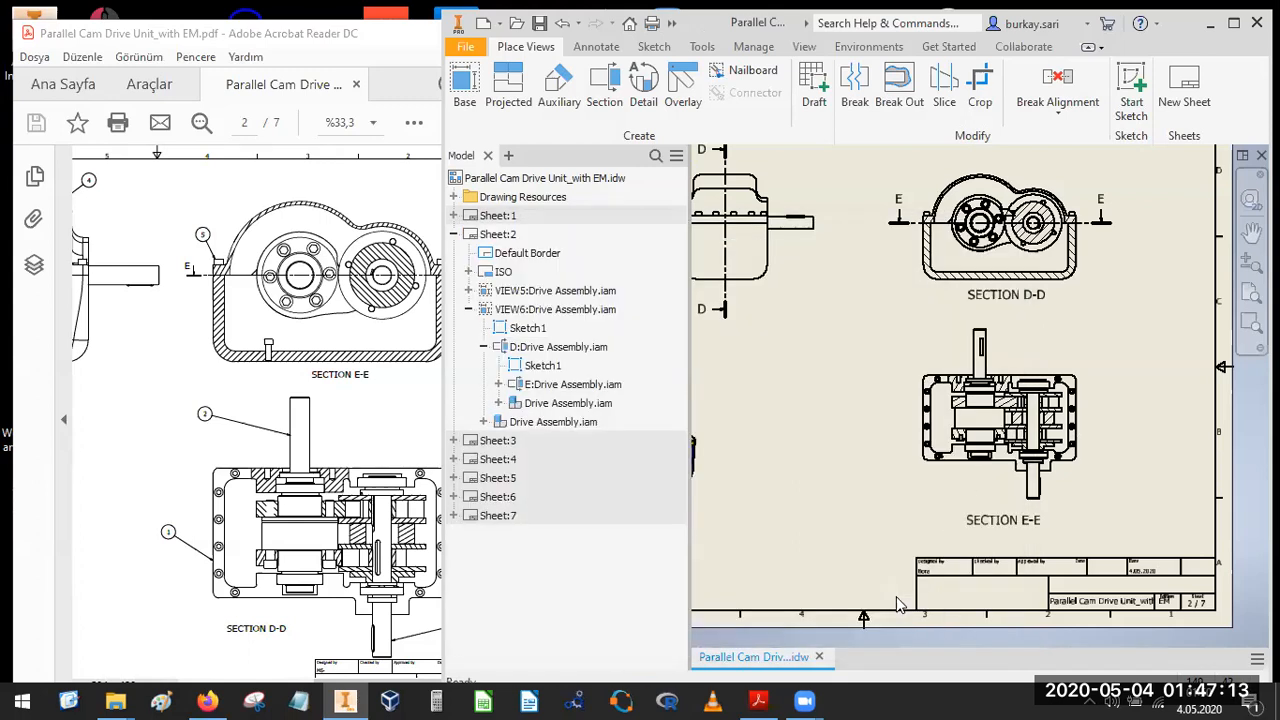
Switch to the reference PDF in Acrobat Reader and examine the isometric view and parts list on sheet 2.
{"action": "scroll", "coordinate": [1025, 400], "scroll_direction": "down", "scroll_amount": 3}
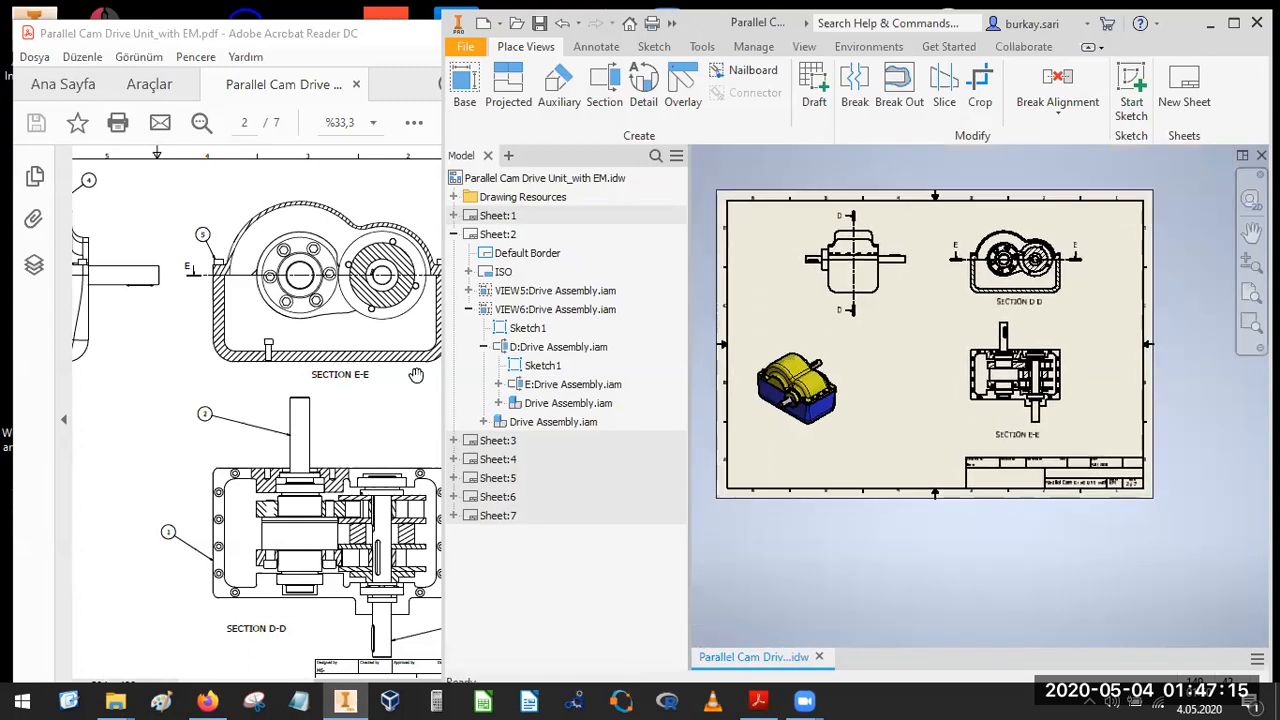
{"action": "left_click", "coordinate": [263, 397]}
{"action": "left_click_drag", "start_coordinate": [263, 397], "coordinate": [387, 368]}
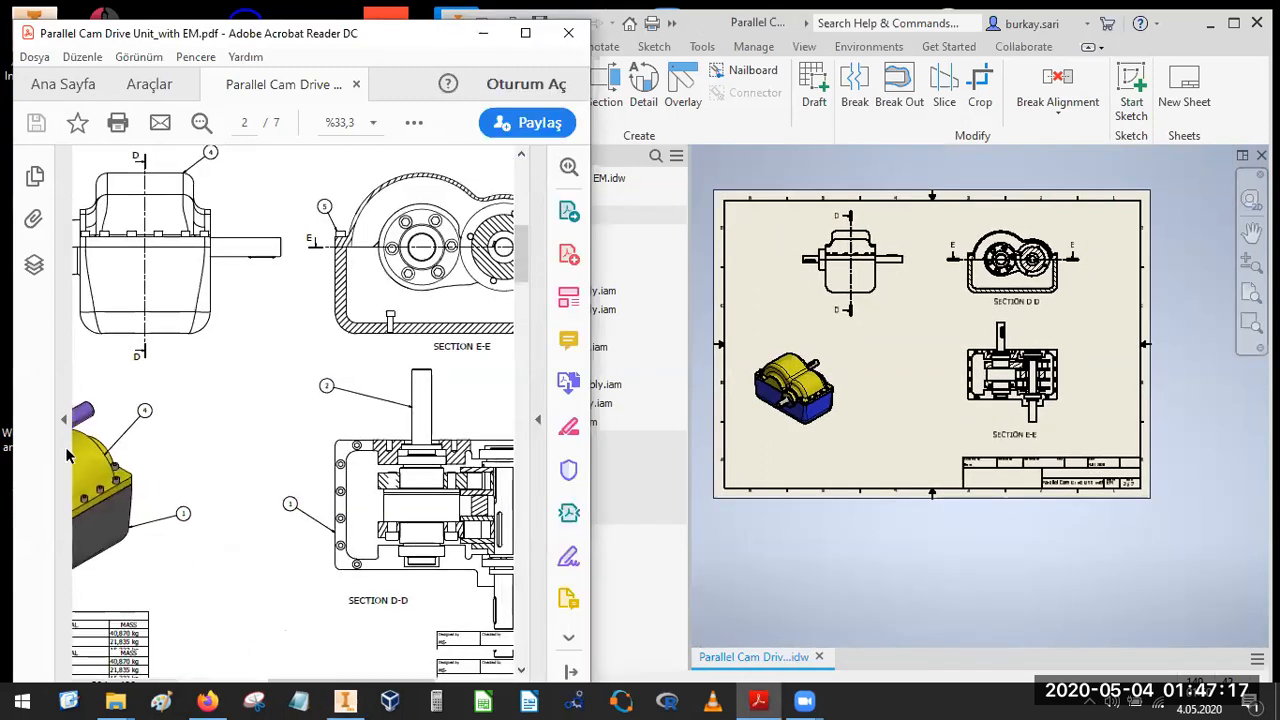
{"action": "left_click_drag", "start_coordinate": [146, 435], "coordinate": [180, 429]}
{"action": "left_click_drag", "start_coordinate": [170, 570], "coordinate": [330, 570]}
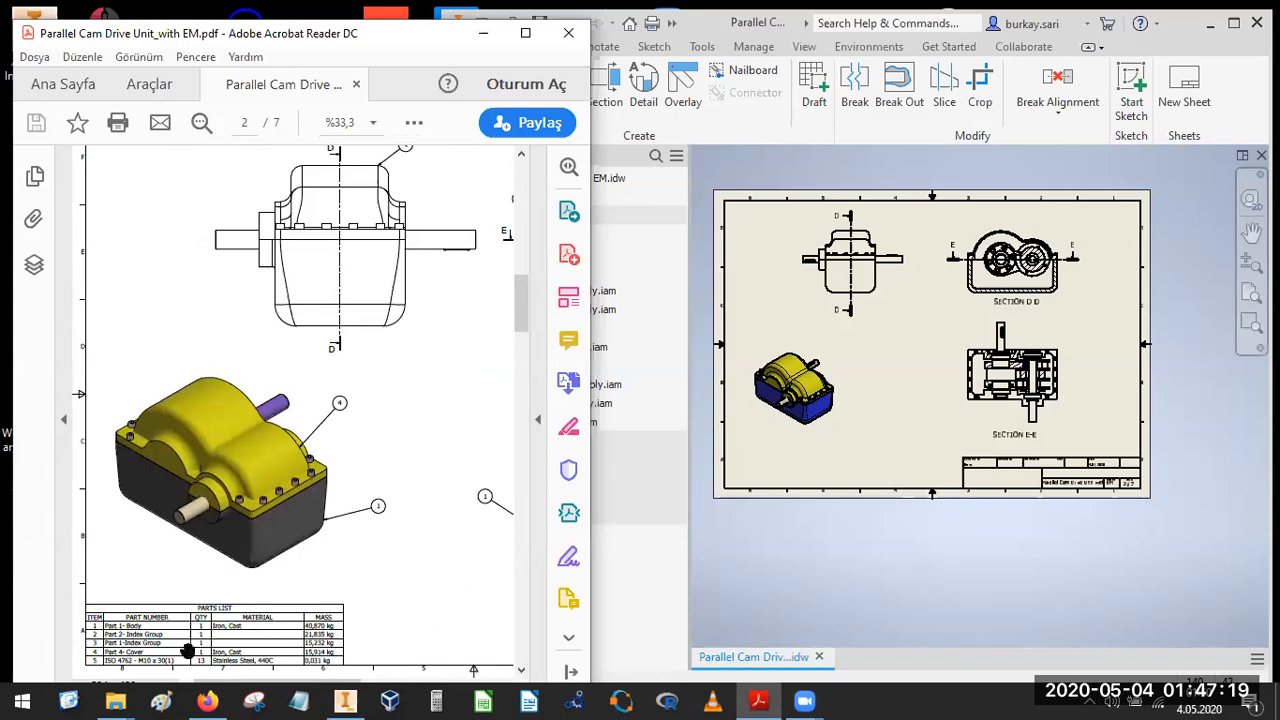
Back in Inventor, create a Structured, First Level parts list from the Section E-E view, enabling its BOM view, and place it in the sheet's lower-left corner.
{"action": "scroll", "coordinate": [183, 652], "scroll_direction": "up", "scroll_amount": 2, "text": "ctrl"}
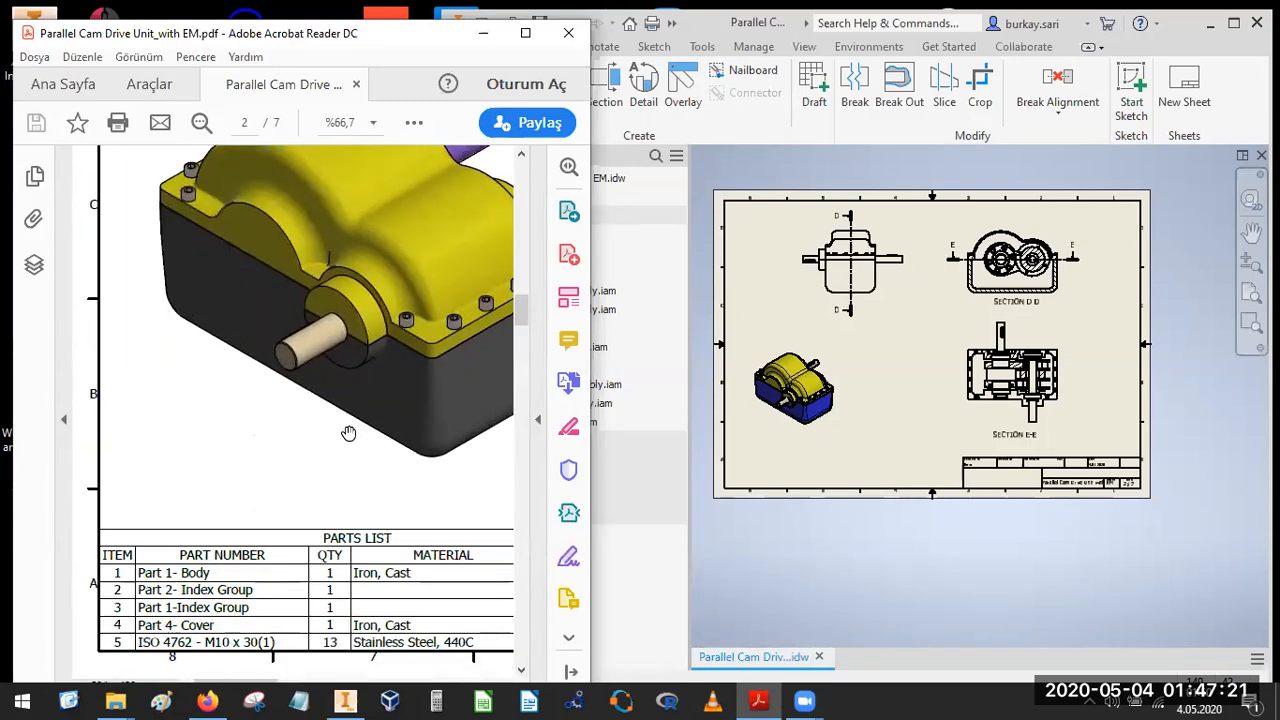
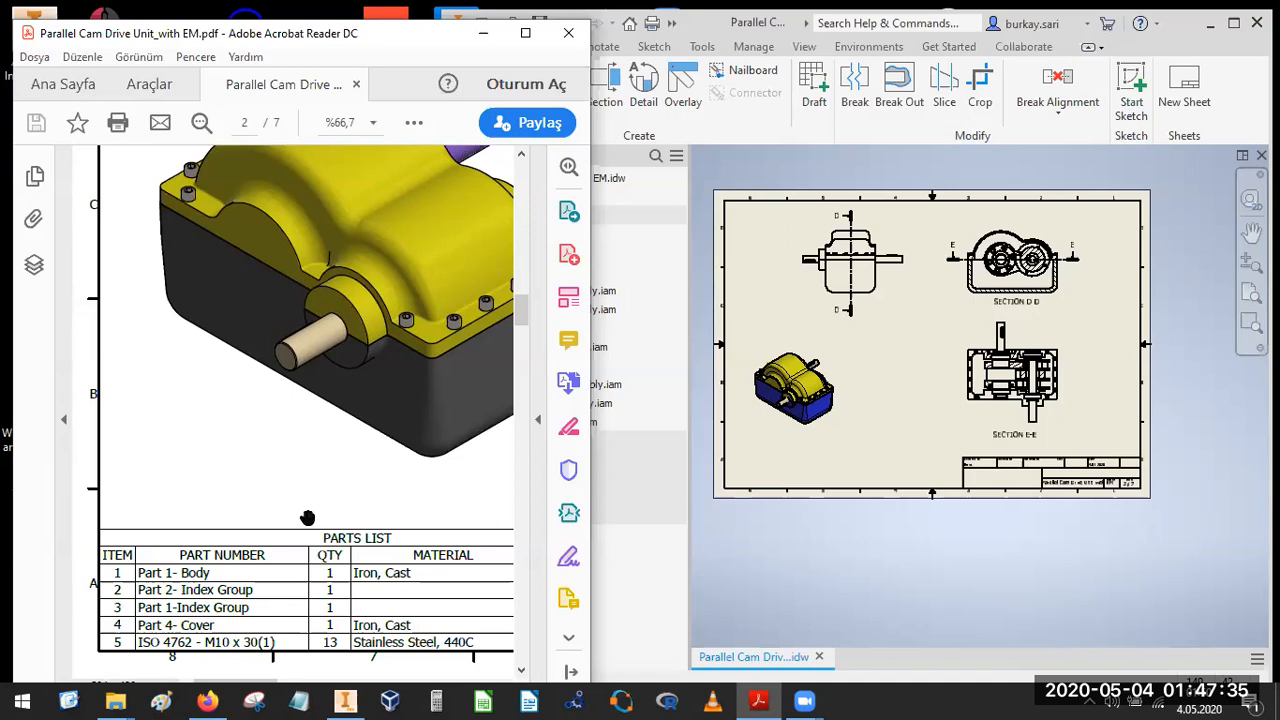
{"action": "left_click", "coordinate": [718, 28]}
{"action": "left_click", "coordinate": [596, 47]}
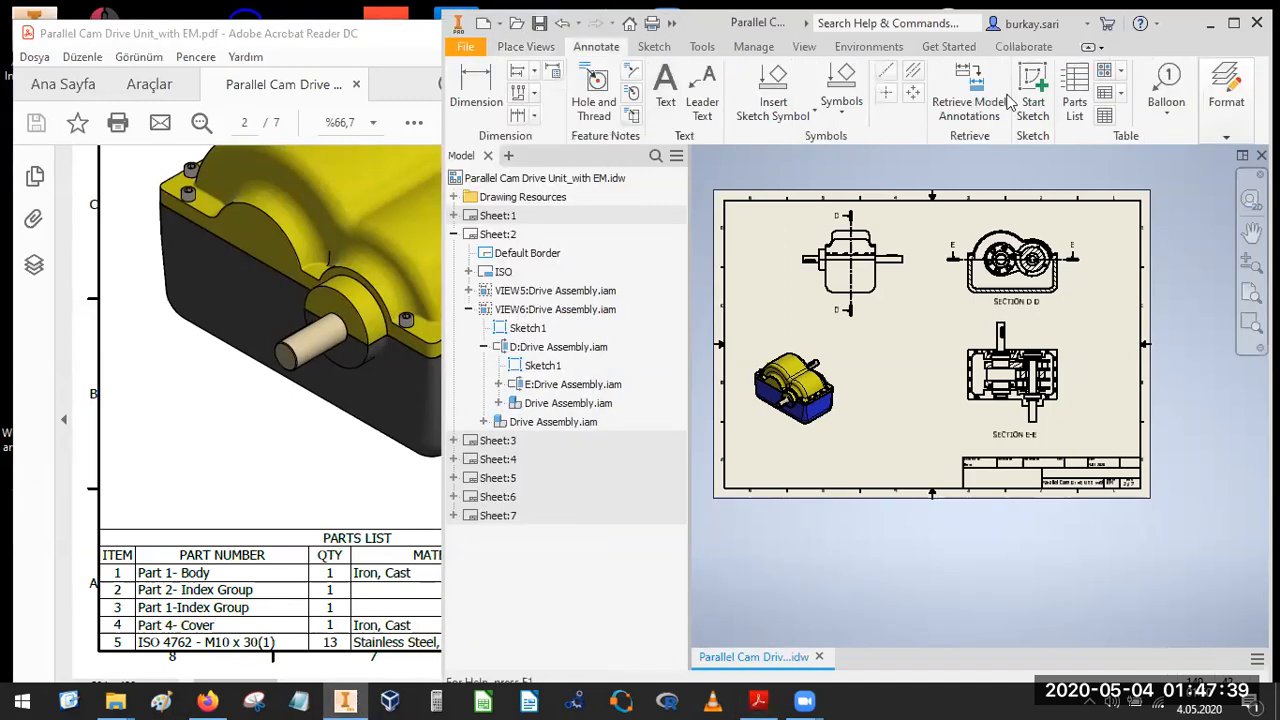
{"action": "left_click", "coordinate": [1083, 92]}
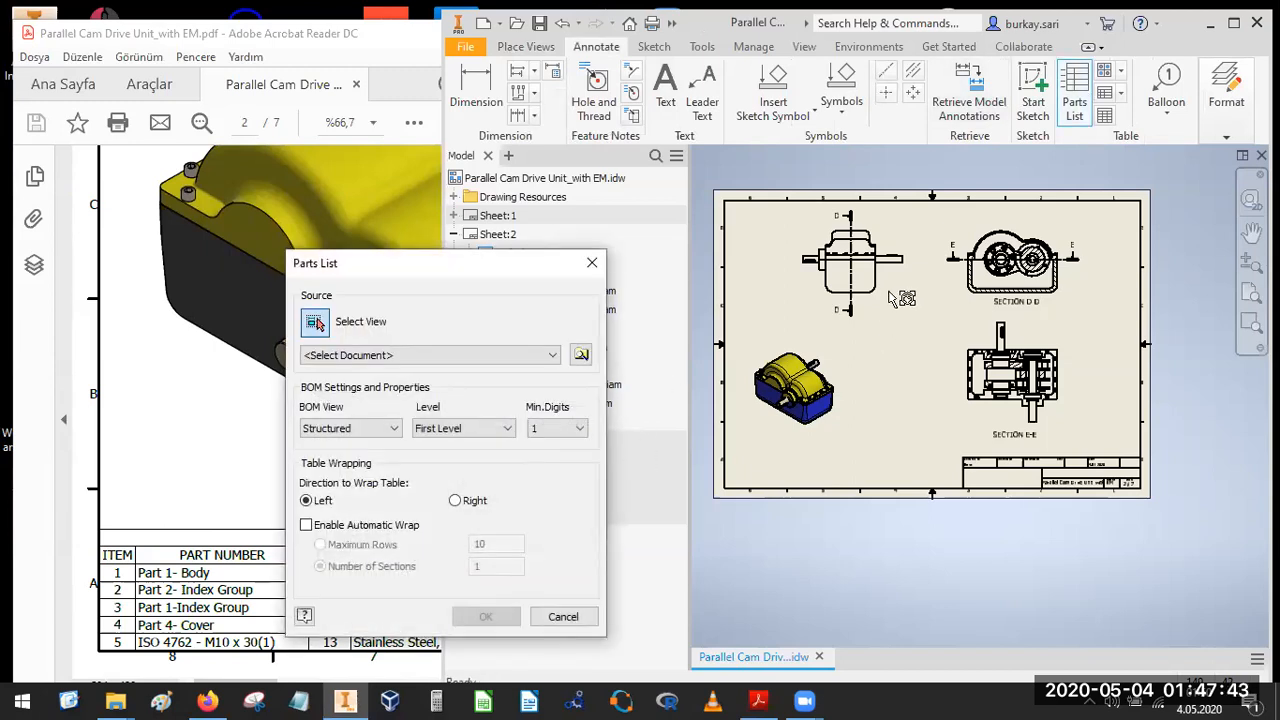
{"action": "left_click", "coordinate": [963, 346]}
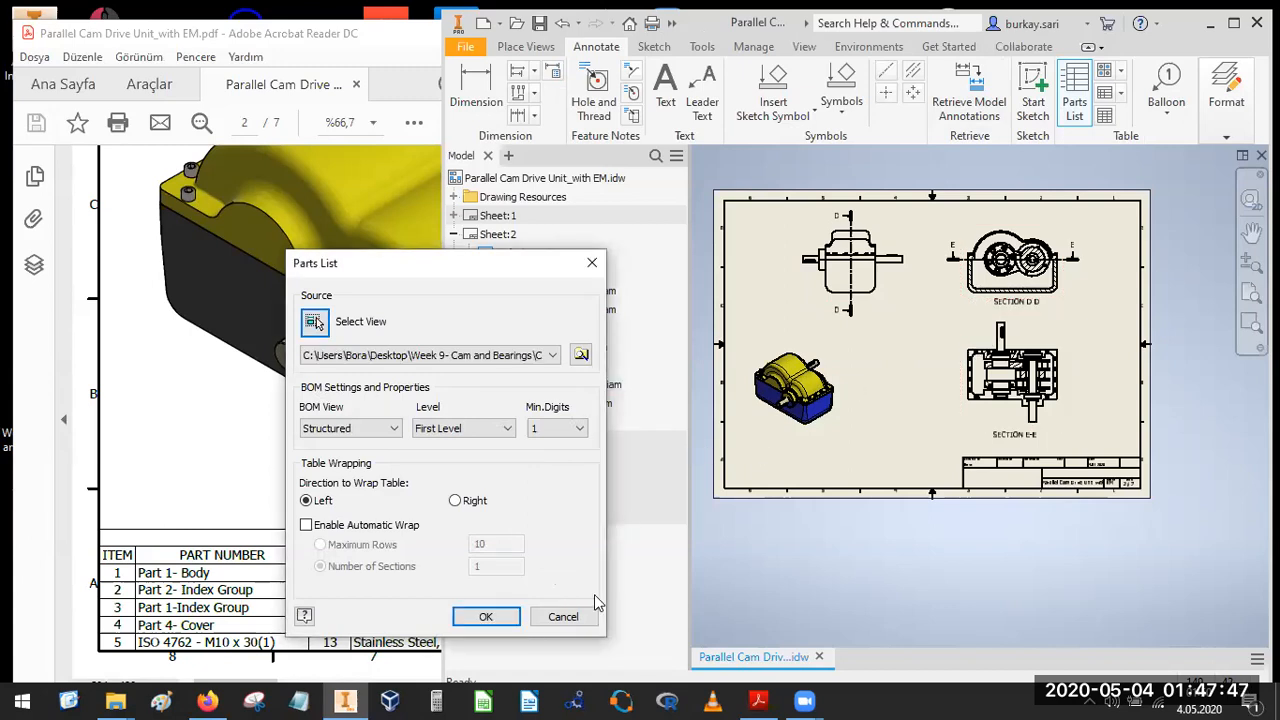
{"action": "left_click", "coordinate": [483, 616]}
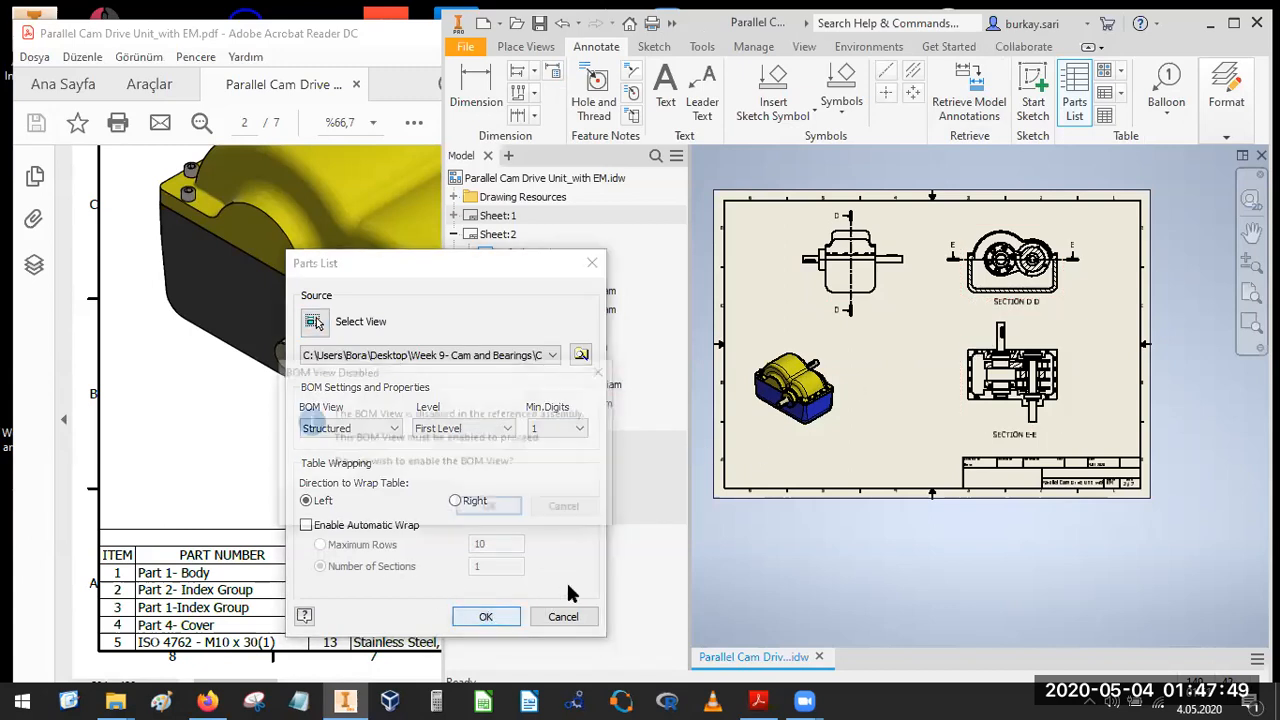
{"action": "left_click", "coordinate": [489, 509]}
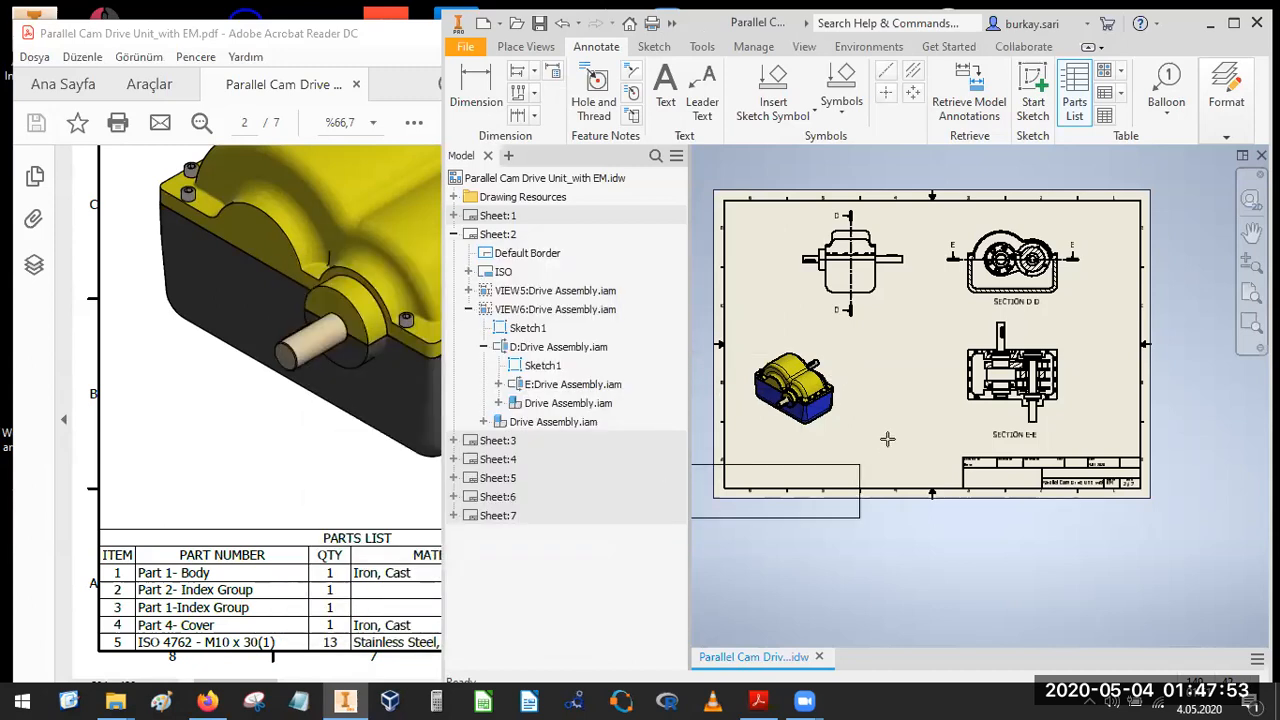
{"action": "mouse_move", "coordinate": [900, 430]}
{"action": "middle_mouse_down"}
{"action": "mouse_move", "coordinate": [997, 390]}
{"action": "mouse_move", "coordinate": [1127, 398]}
{"action": "middle_mouse_up"}
{"action": "scroll", "coordinate": [997, 391], "scroll_direction": "down", "scroll_amount": 3}
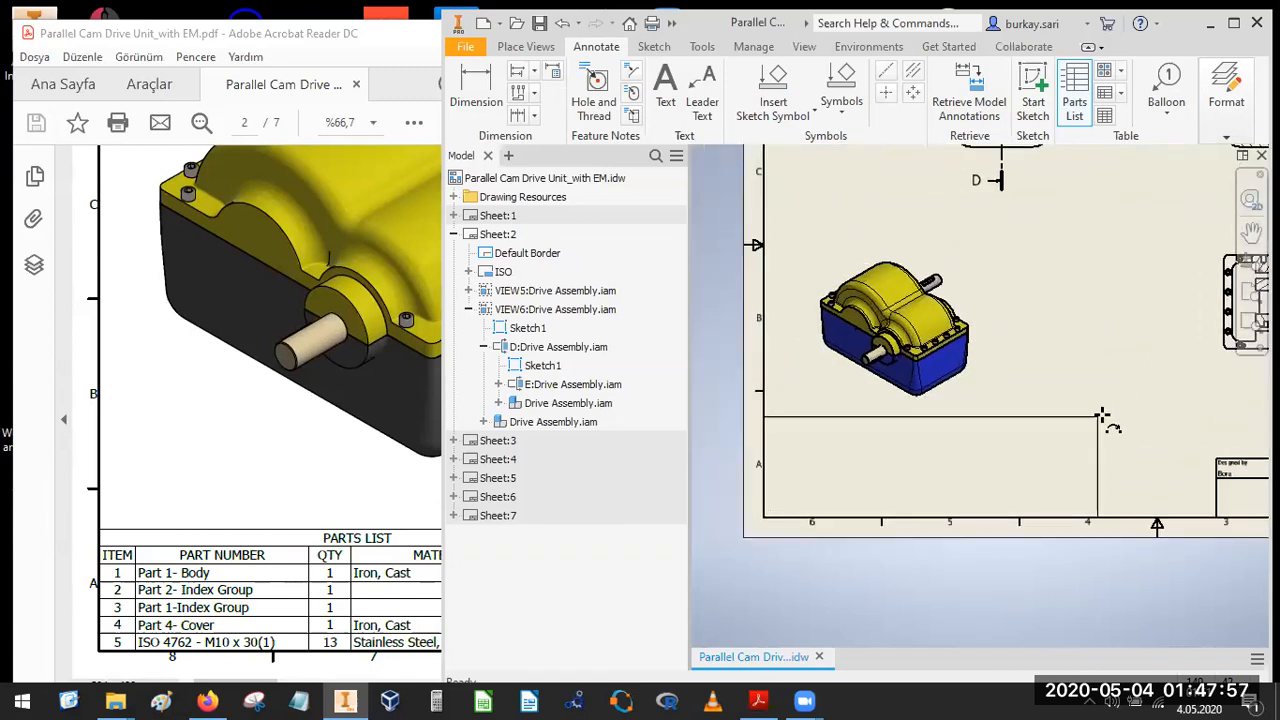
{"action": "left_click", "coordinate": [1102, 415]}
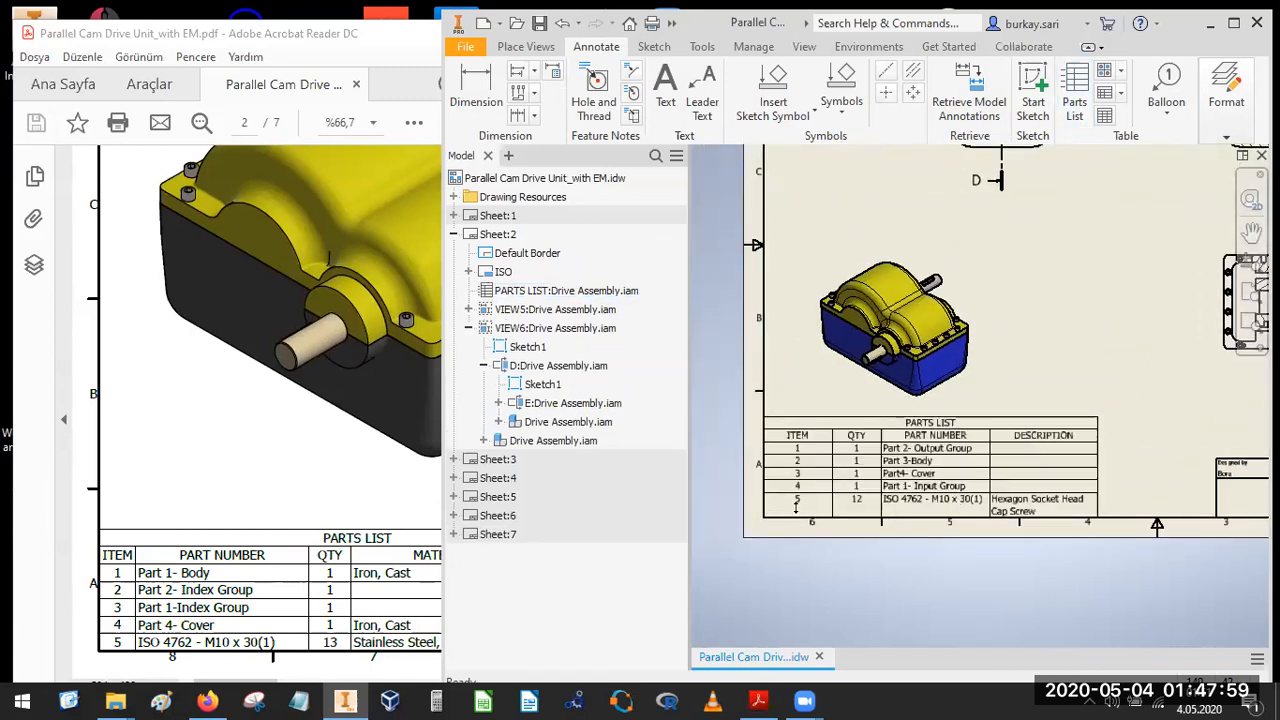
Compare the placed parts list and the isometric view with the reference PDF, checking the cap screw quantity.
{"action": "left_click", "coordinate": [815, 463]}
{"action": "left_click", "coordinate": [826, 397]}
{"action": "scroll", "coordinate": [895, 360], "scroll_direction": "down", "scroll_amount": 5}
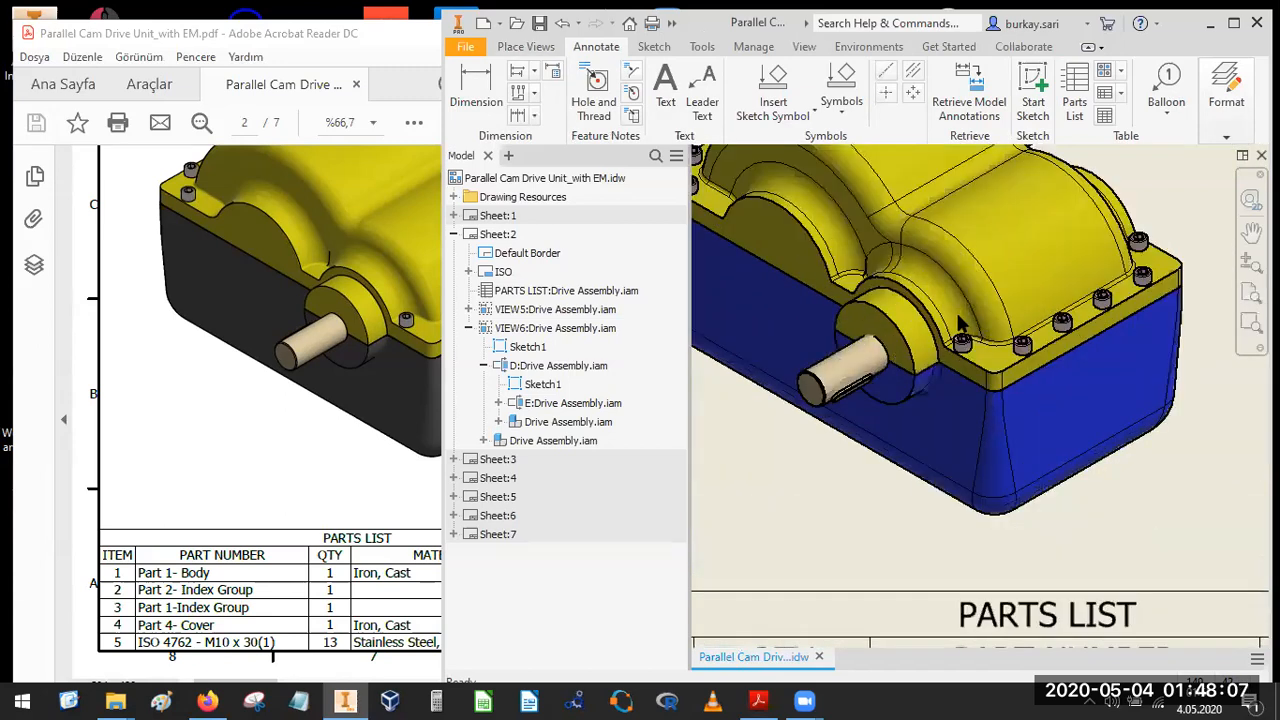
{"action": "scroll", "coordinate": [987, 350], "scroll_direction": "up", "scroll_amount": 5}
{"action": "middle_click_drag", "start_coordinate": [963, 384], "coordinate": [917, 371]}
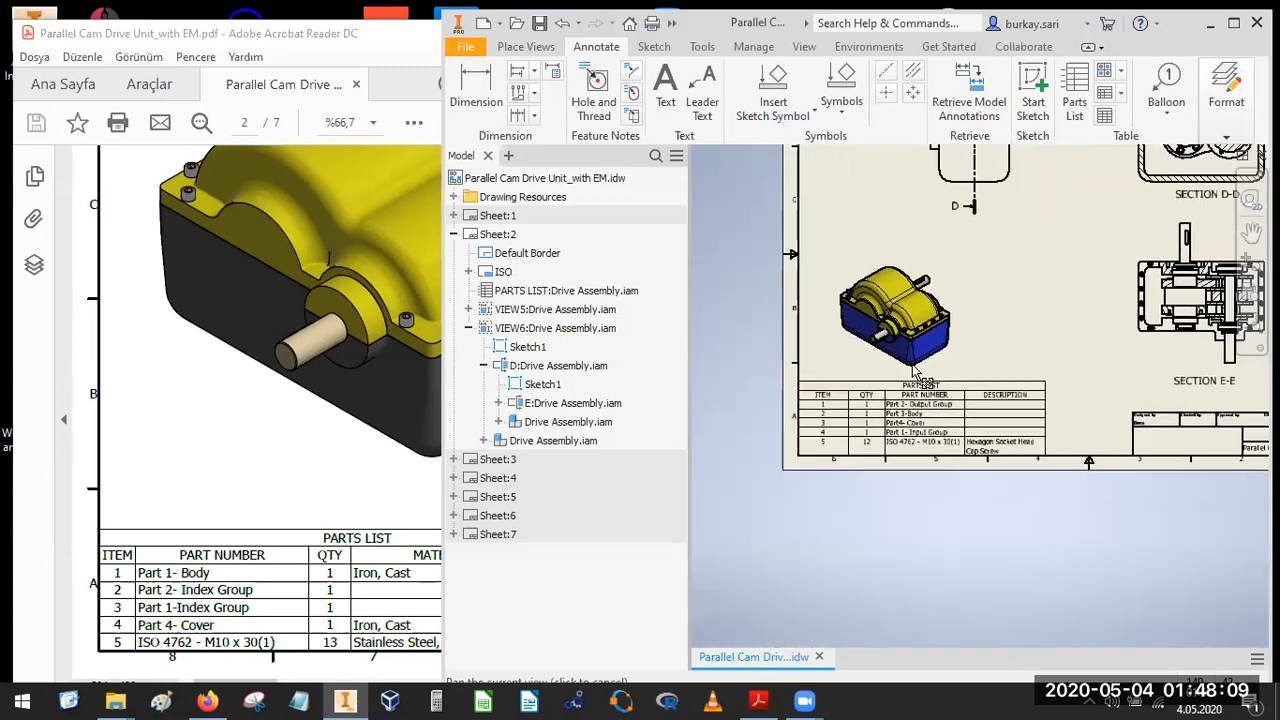
{"action": "scroll", "coordinate": [919, 385], "scroll_direction": "down", "scroll_amount": 3}
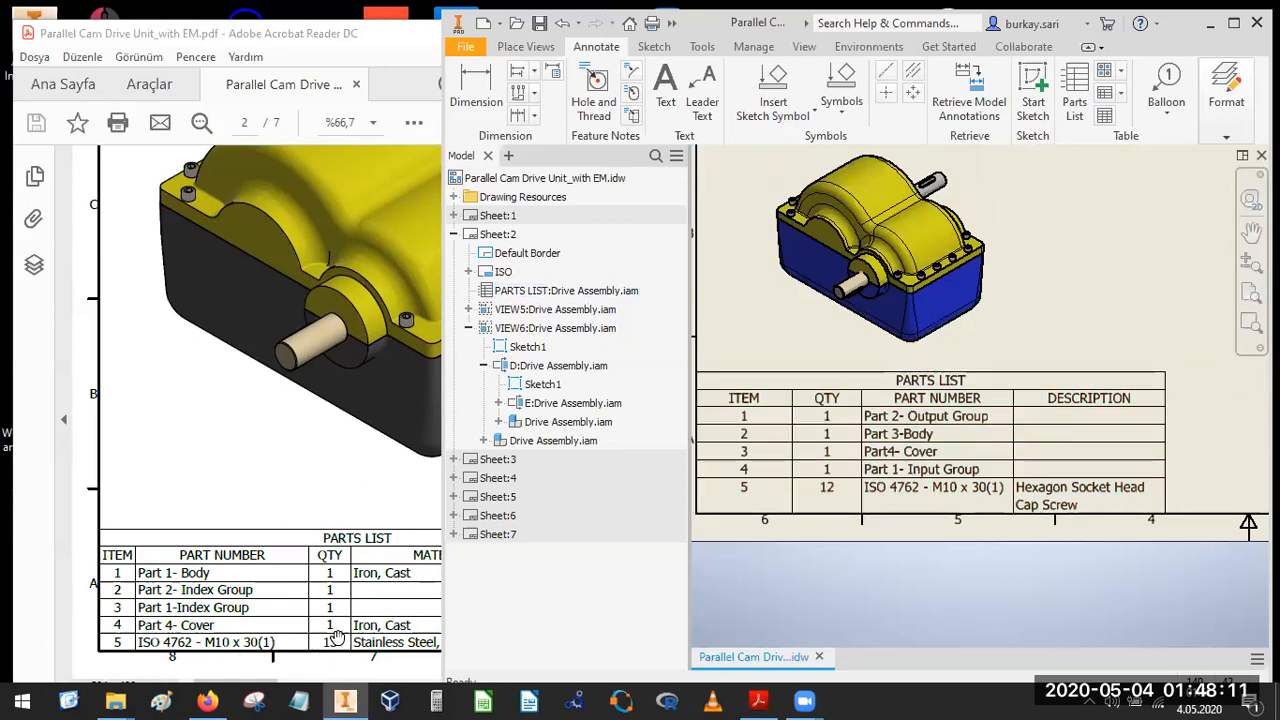
{"action": "left_click", "coordinate": [305, 604]}
{"action": "left_click_drag", "start_coordinate": [303, 612], "coordinate": [337, 612]}
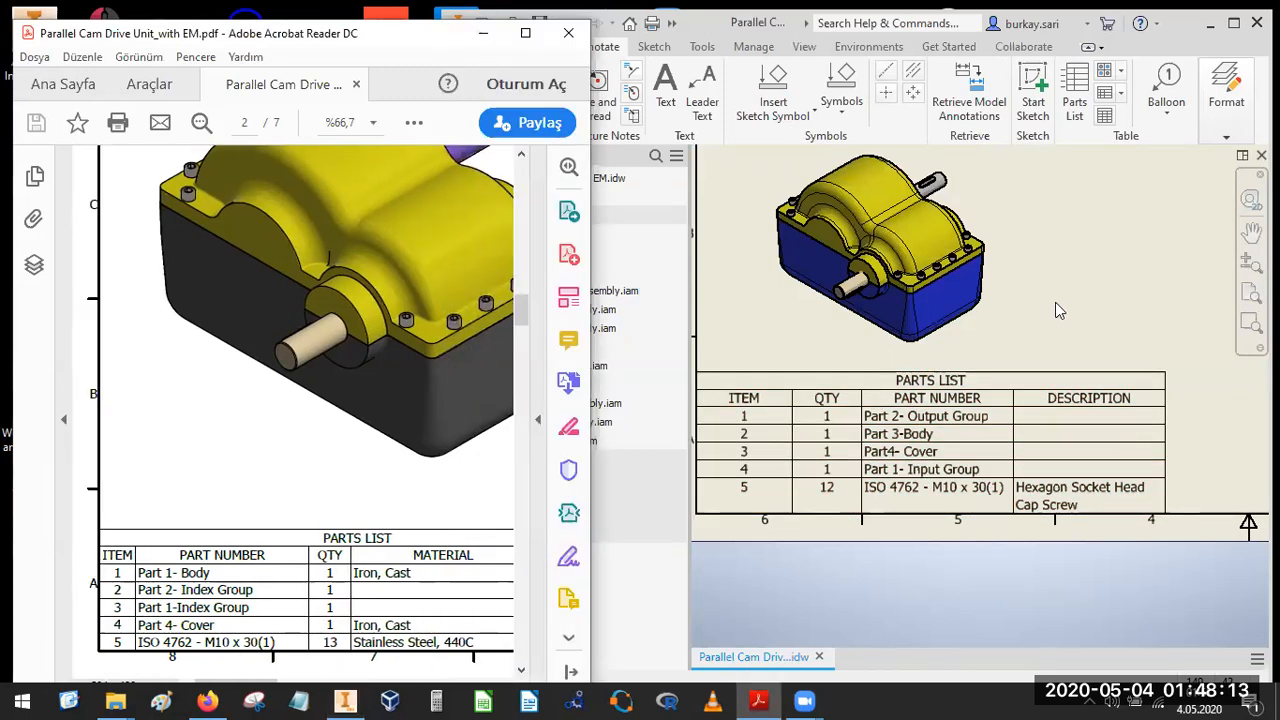
{"action": "left_click", "coordinate": [1080, 304]}
{"action": "scroll", "coordinate": [1094, 305], "scroll_direction": "up", "scroll_amount": 3}
{"action": "mouse_move", "coordinate": [1051, 345]}
{"action": "middle_mouse_down"}
{"action": "mouse_move", "coordinate": [994, 449]}
{"action": "mouse_move", "coordinate": [1037, 374]}
{"action": "mouse_move", "coordinate": [997, 396]}
{"action": "middle_mouse_up"}
{"action": "middle_click_drag", "start_coordinate": [1069, 332], "coordinate": [1089, 378]}
Check the balloon positions in the reference PDF and add a balloon to the yellow cover, above the isometric view's far end.
{"action": "left_click_drag", "start_coordinate": [313, 338], "coordinate": [235, 497]}
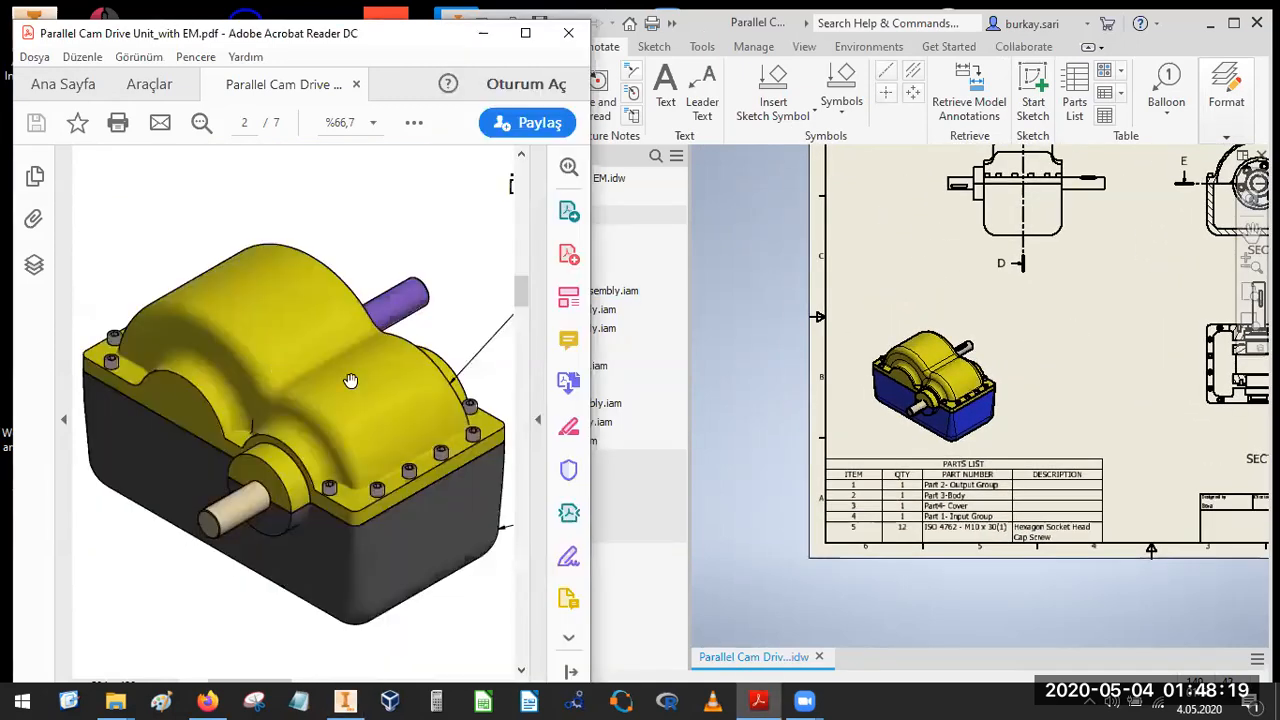
{"action": "left_click_drag", "start_coordinate": [351, 380], "coordinate": [232, 439]}
{"action": "left_click_drag", "start_coordinate": [334, 349], "coordinate": [315, 318]}
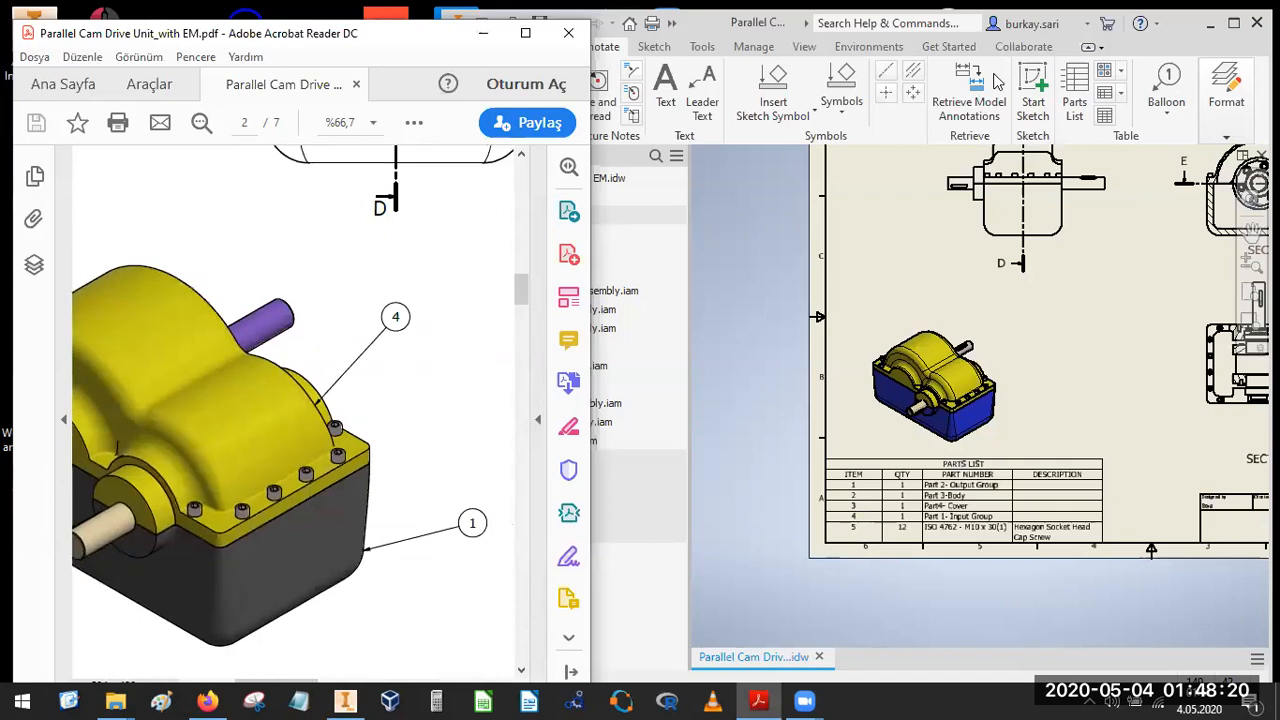
{"action": "left_click", "coordinate": [1167, 84]}
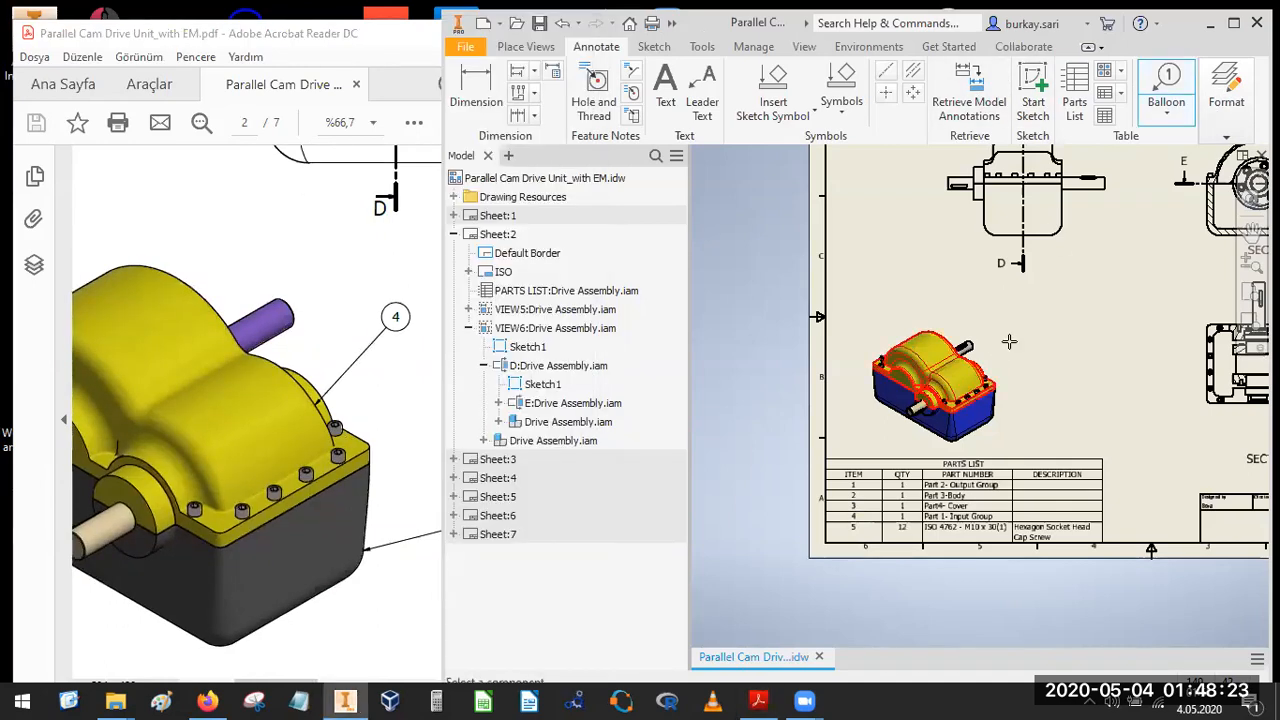
{"action": "left_click", "coordinate": [975, 364]}
{"action": "left_click", "coordinate": [1012, 326]}
{"action": "right_click", "coordinate": [1012, 326]}
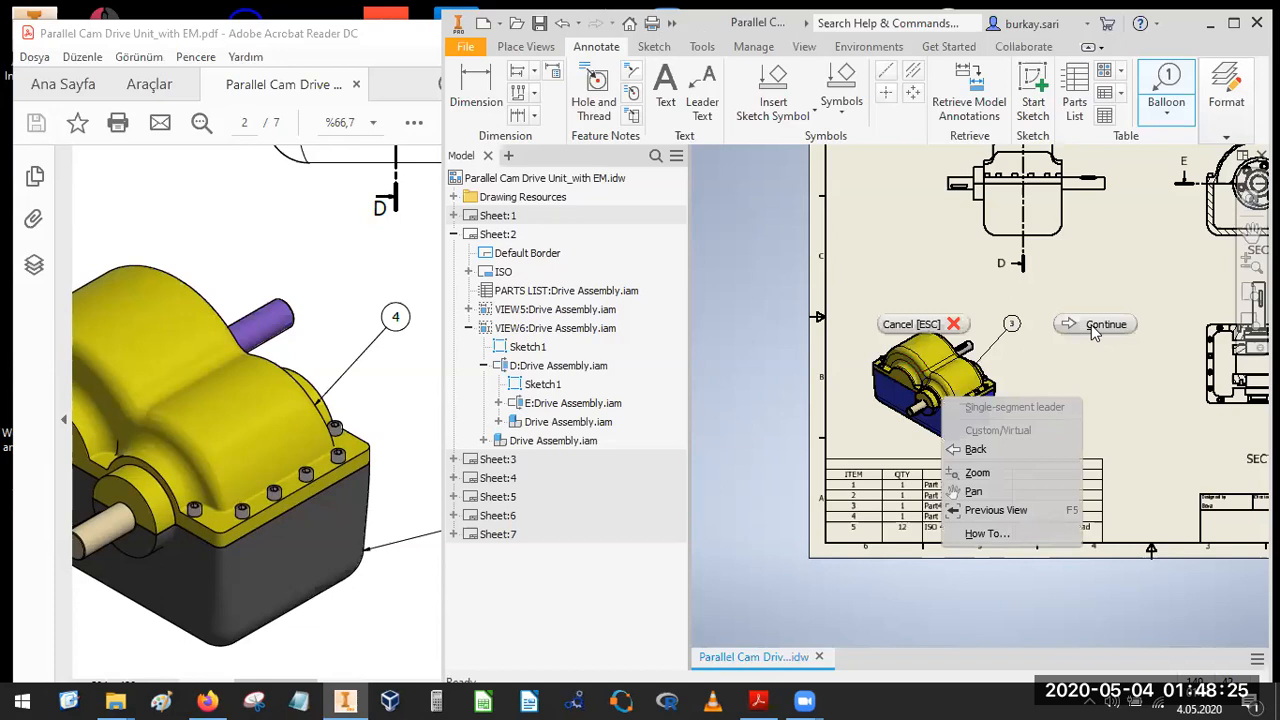
{"action": "left_click", "coordinate": [1071, 327]}
Add a balloon to the blue body in the isometric view, placing it just beside the housing.
{"action": "left_click", "coordinate": [1163, 85]}
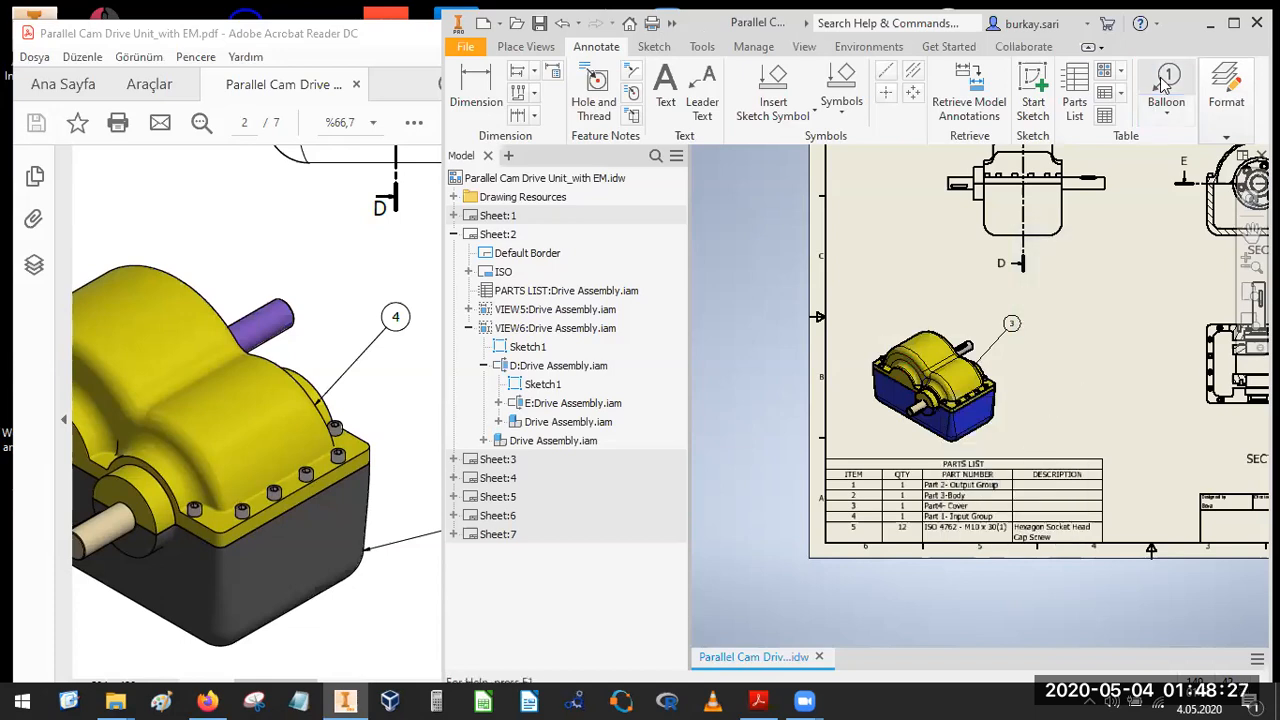
{"action": "left_click", "coordinate": [996, 410]}
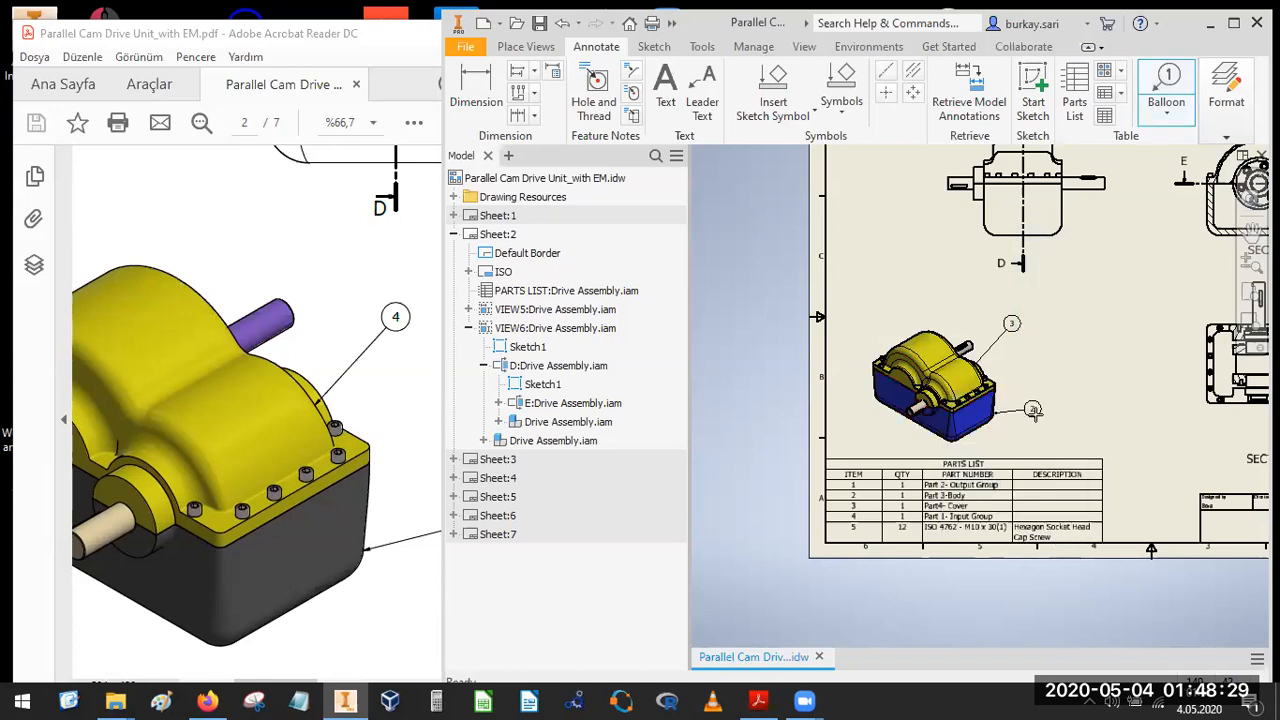
{"action": "left_click", "coordinate": [1036, 414]}
{"action": "right_click", "coordinate": [1036, 414]}
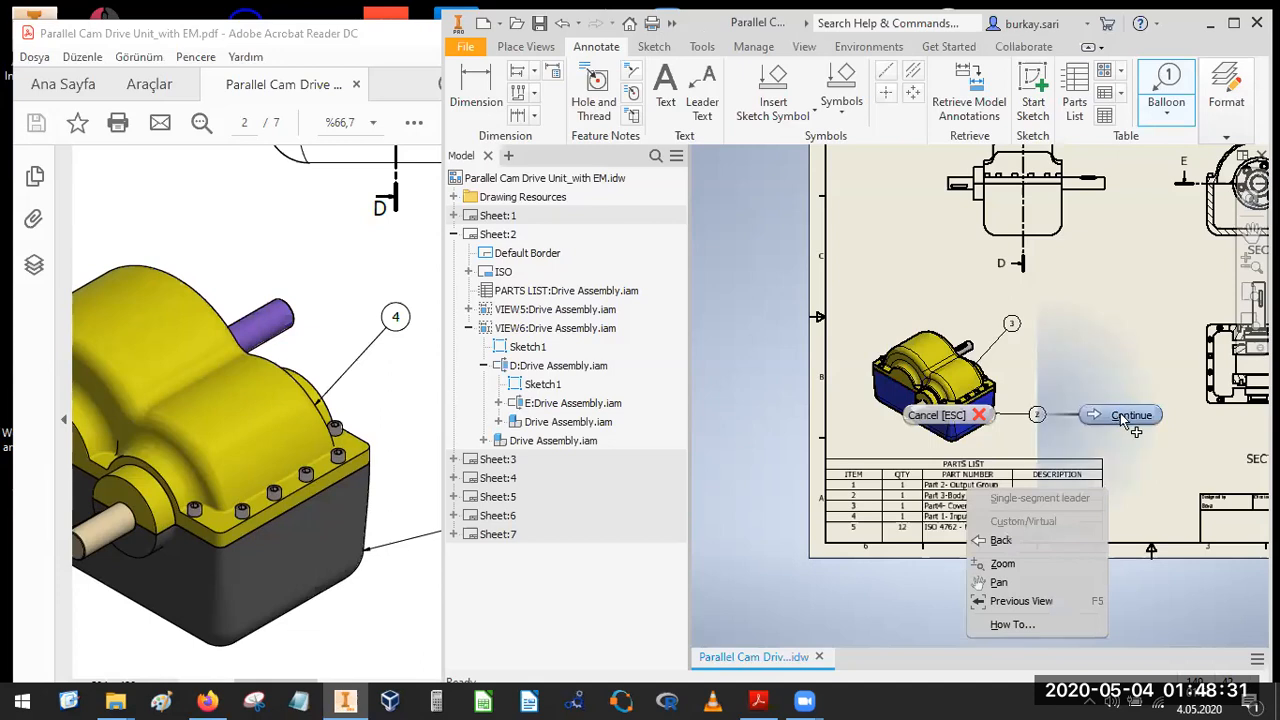
{"action": "left_click", "coordinate": [1122, 418]}
Add balloons to the upper input shaft and the lower output shaft in Section E-E, placed on opposite sides of the view.
{"action": "middle_click_drag", "start_coordinate": [1118, 328], "coordinate": [950, 311]}
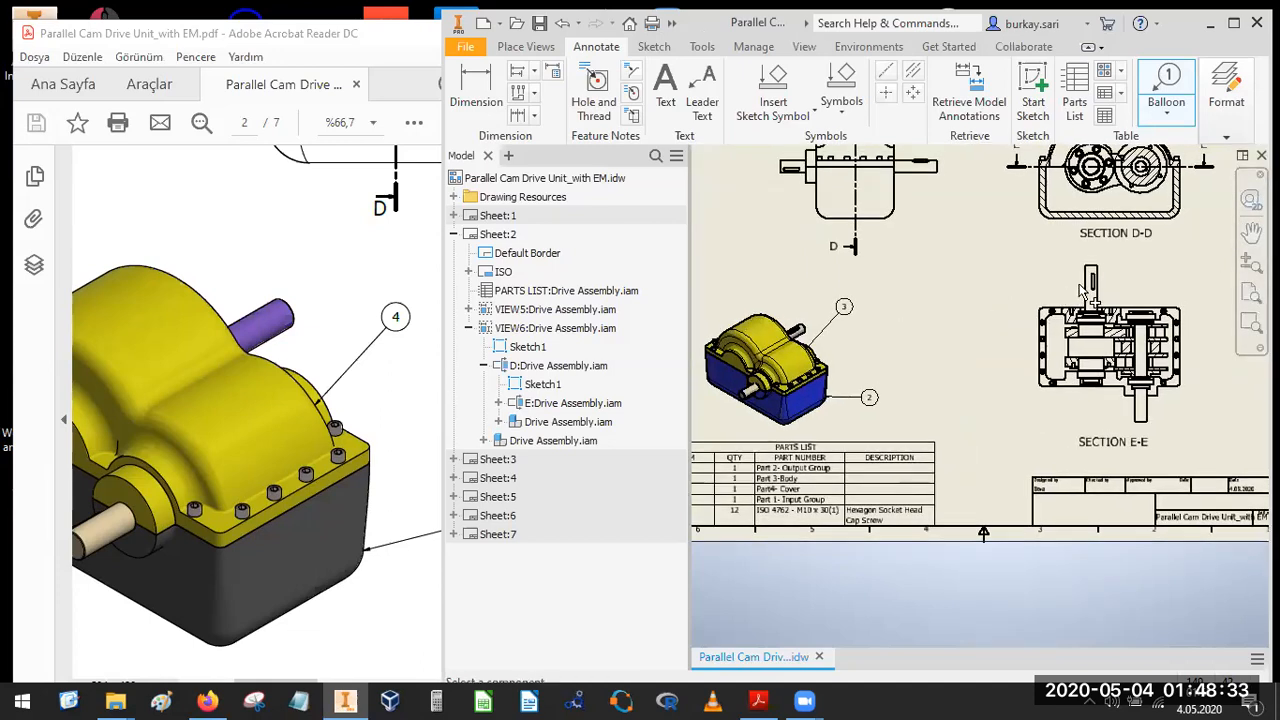
{"action": "left_click", "coordinate": [1050, 278]}
{"action": "right_click", "coordinate": [1050, 278]}
{"action": "left_click", "coordinate": [1114, 275]}
{"action": "left_click", "coordinate": [1147, 410]}
{"action": "left_click", "coordinate": [1183, 422]}
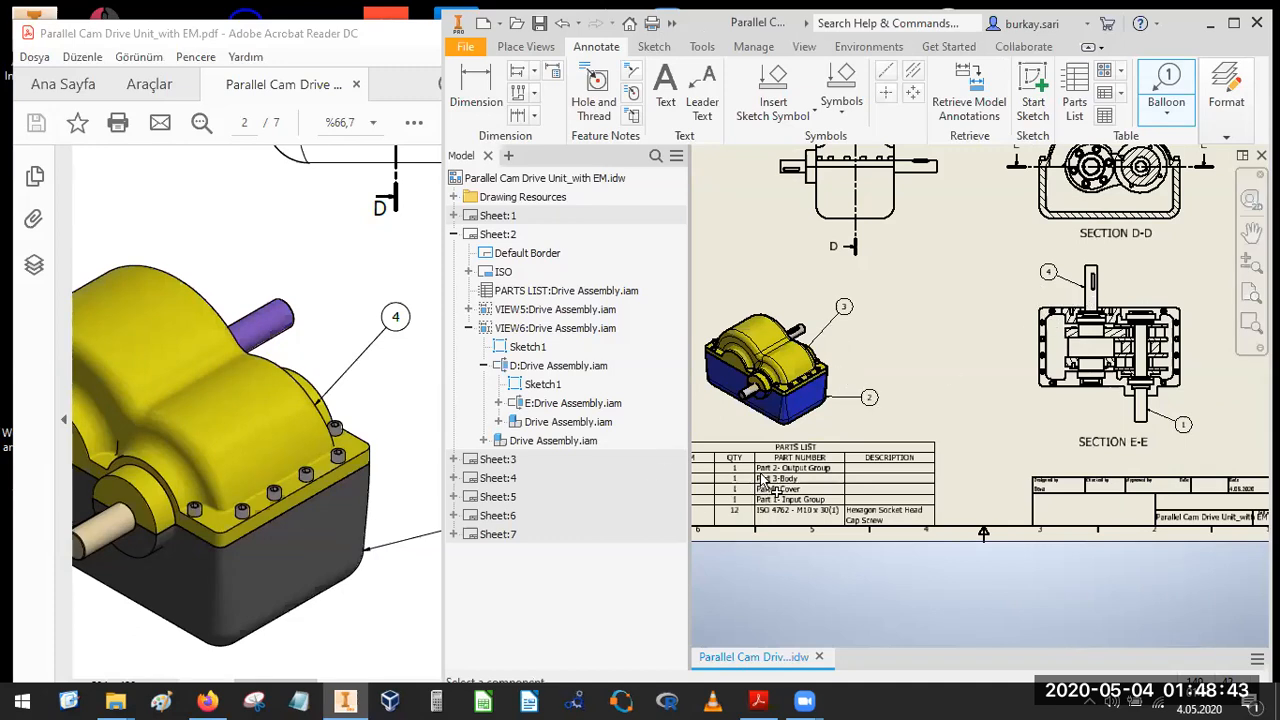
Attach a balloon to the cap screw head in Section D-D, placing its circle above the E section marker.
{"action": "mouse_move", "coordinate": [951, 262]}
{"action": "middle_mouse_down"}
{"action": "mouse_move", "coordinate": [943, 324]}
{"action": "mouse_move", "coordinate": [890, 402]}
{"action": "middle_mouse_up"}
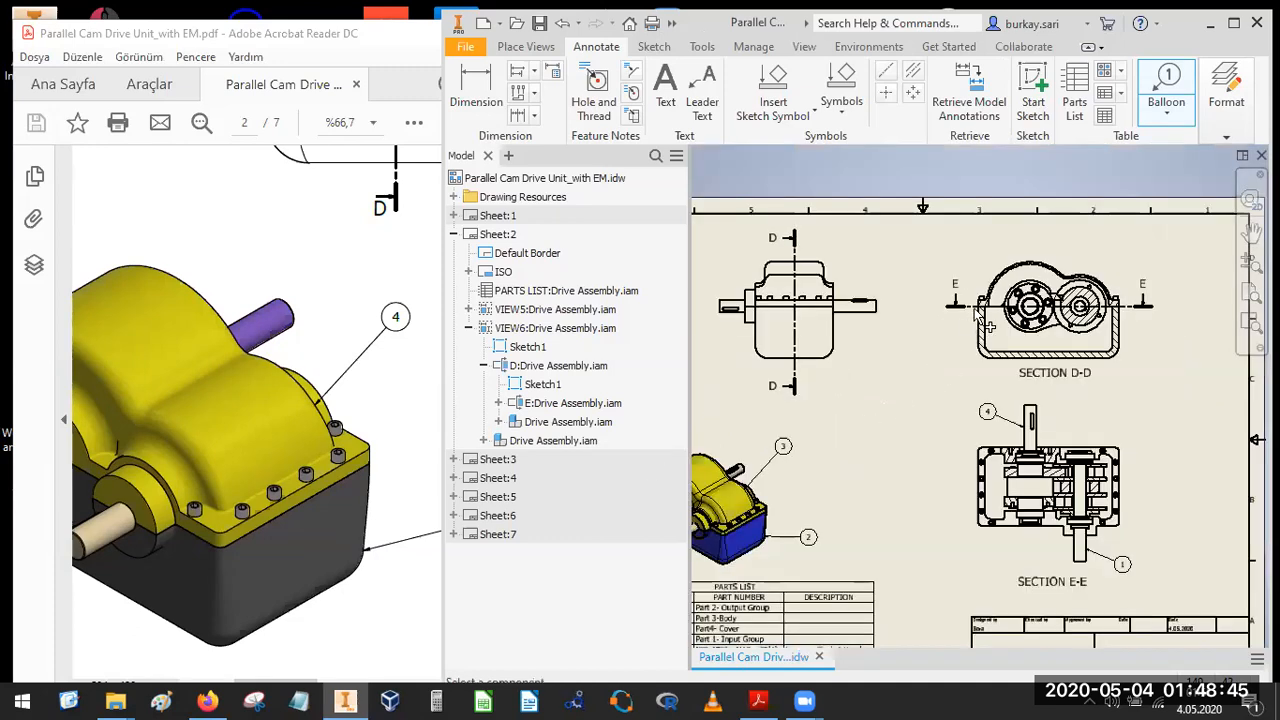
{"action": "scroll", "coordinate": [980, 312], "scroll_direction": "up", "scroll_amount": 8}
{"action": "left_click", "coordinate": [978, 238]}
{"action": "middle_click_drag", "start_coordinate": [948, 225], "coordinate": [1082, 436]}
{"action": "left_click", "coordinate": [1000, 225]}
{"action": "right_click", "coordinate": [1010, 230]}
{"action": "left_click", "coordinate": [905, 229]}
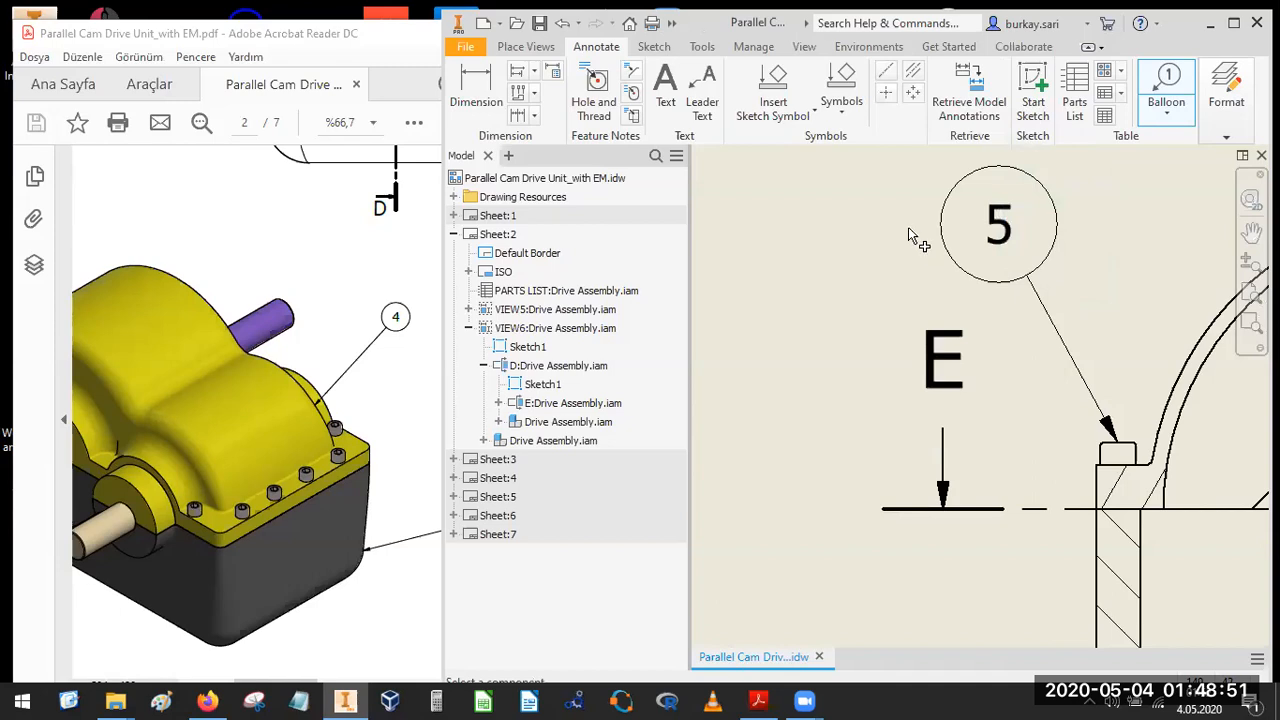
{"action": "scroll", "coordinate": [905, 240], "scroll_direction": "down", "scroll_amount": 8}
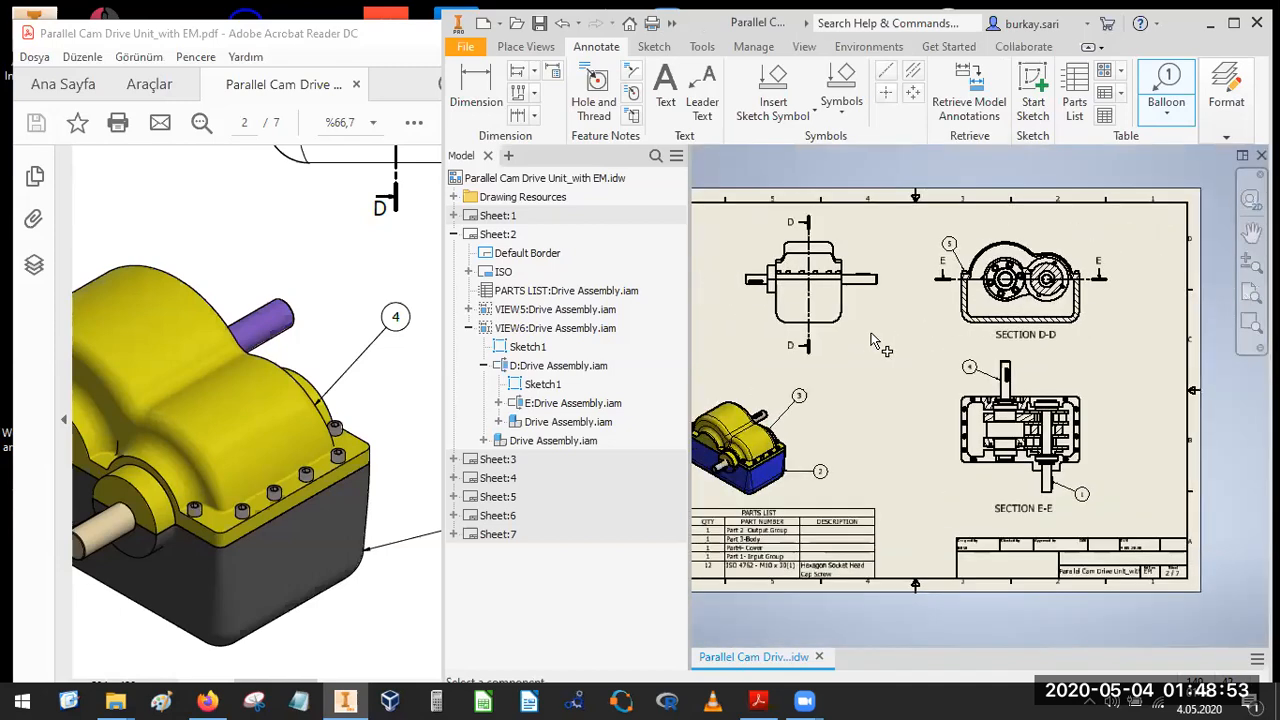
Compare the sheet with the whole of page 2 in the reference PDF and save the drawing.
{"action": "left_click", "coordinate": [277, 214]}
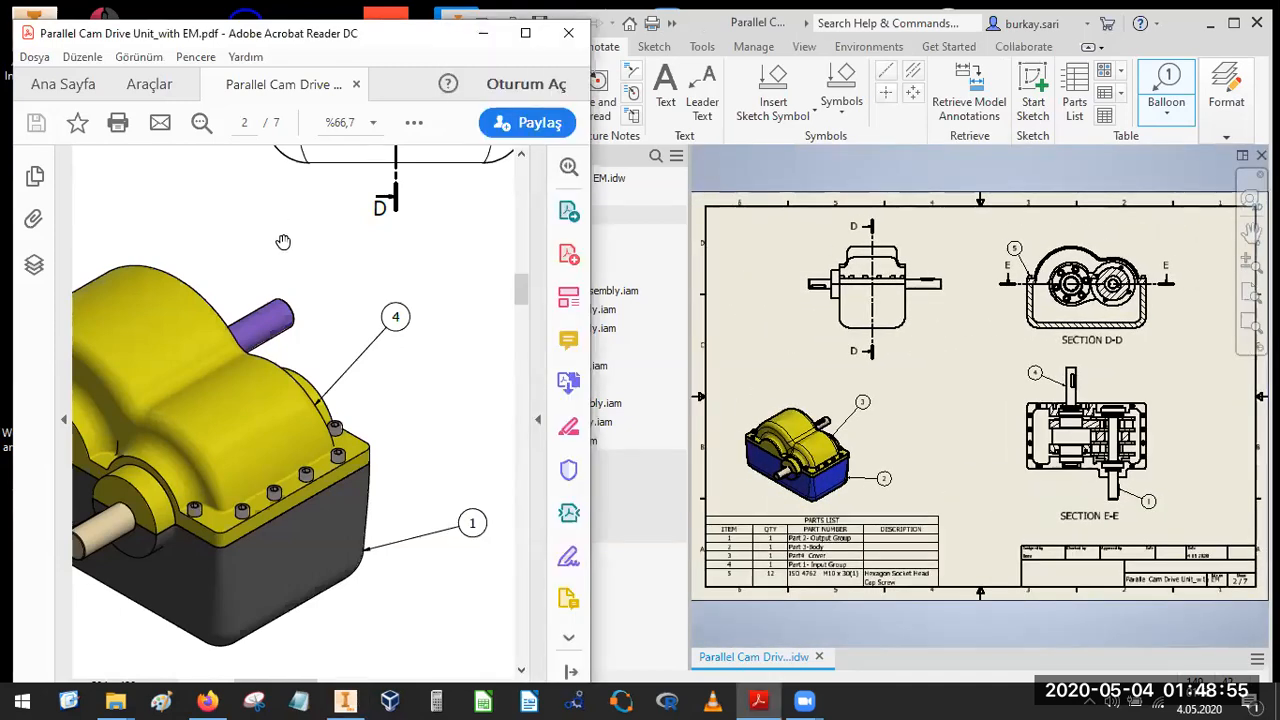
{"action": "scroll", "coordinate": [285, 245], "scroll_direction": "down", "scroll_amount": 3, "text": "ctrl"}
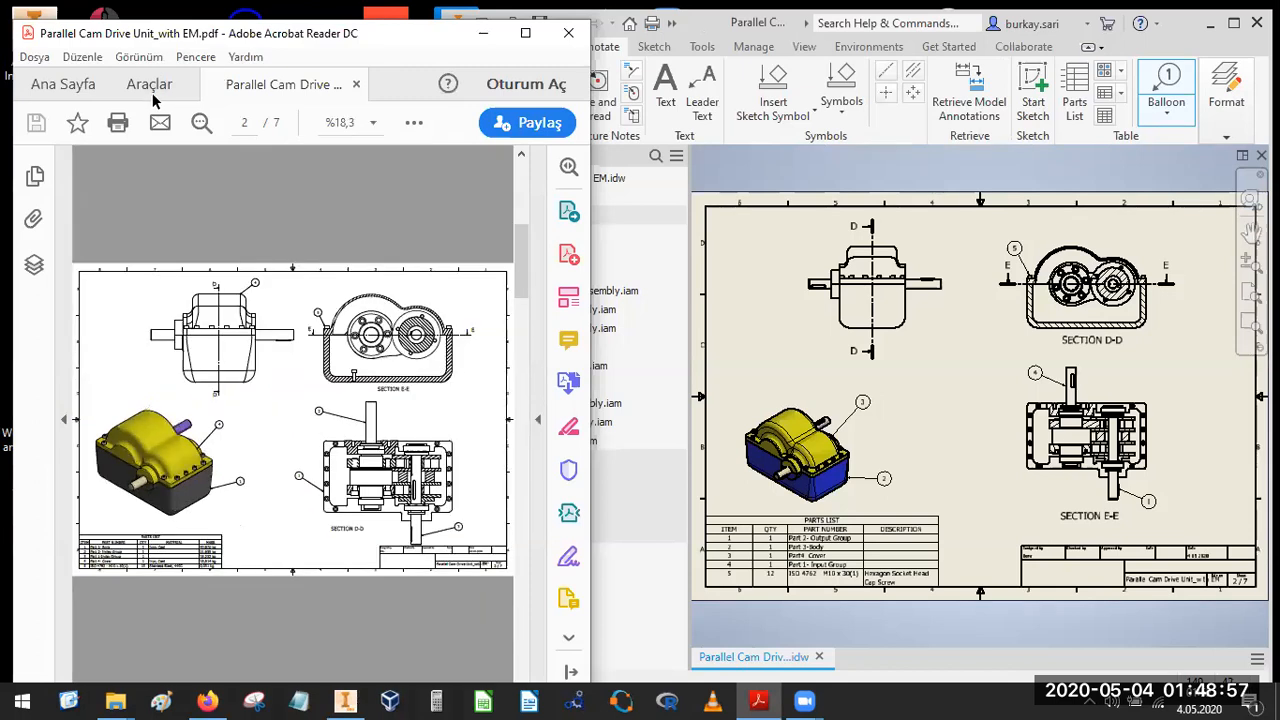
{"action": "left_click", "coordinate": [779, 163]}
{"action": "left_click", "coordinate": [540, 24]}
{"action": "left_click", "coordinate": [955, 279]}
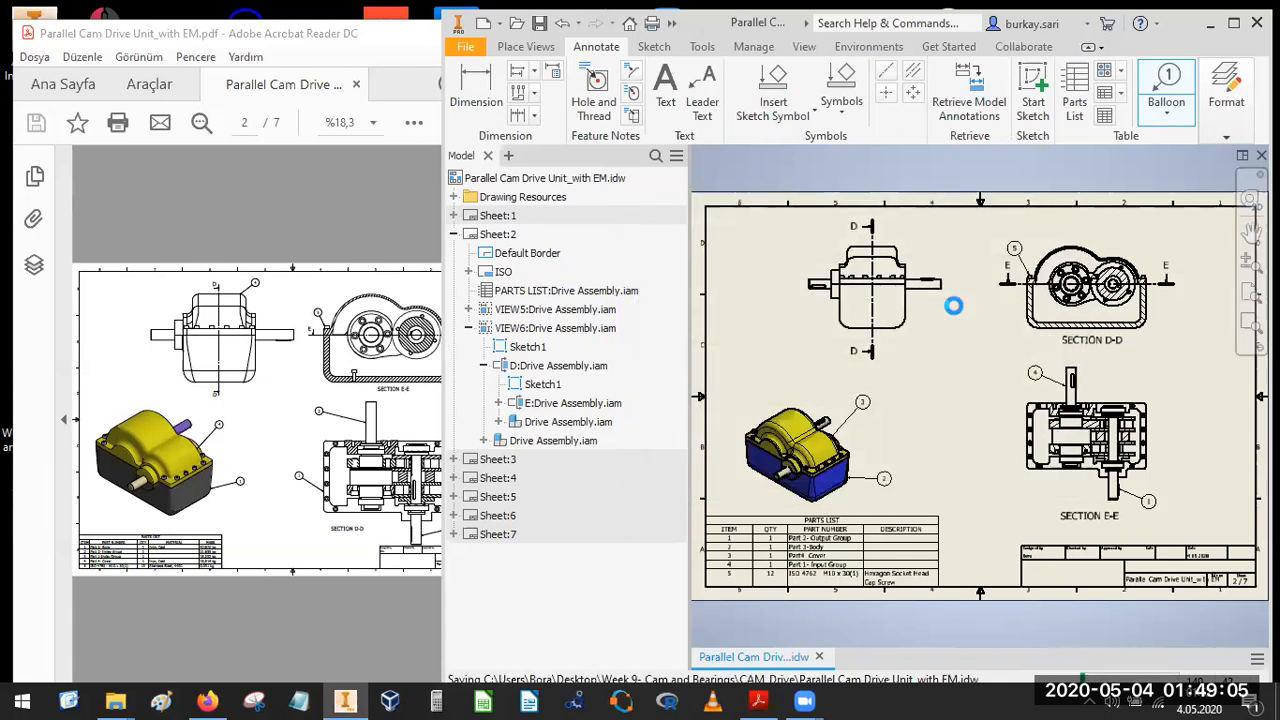
Activate Sheet:3 and examine the frames, the F-F view and the parts list on page 3 of the reference PDF.
{"action": "left_click", "coordinate": [453, 234]}
{"action": "double_click", "coordinate": [497, 253]}
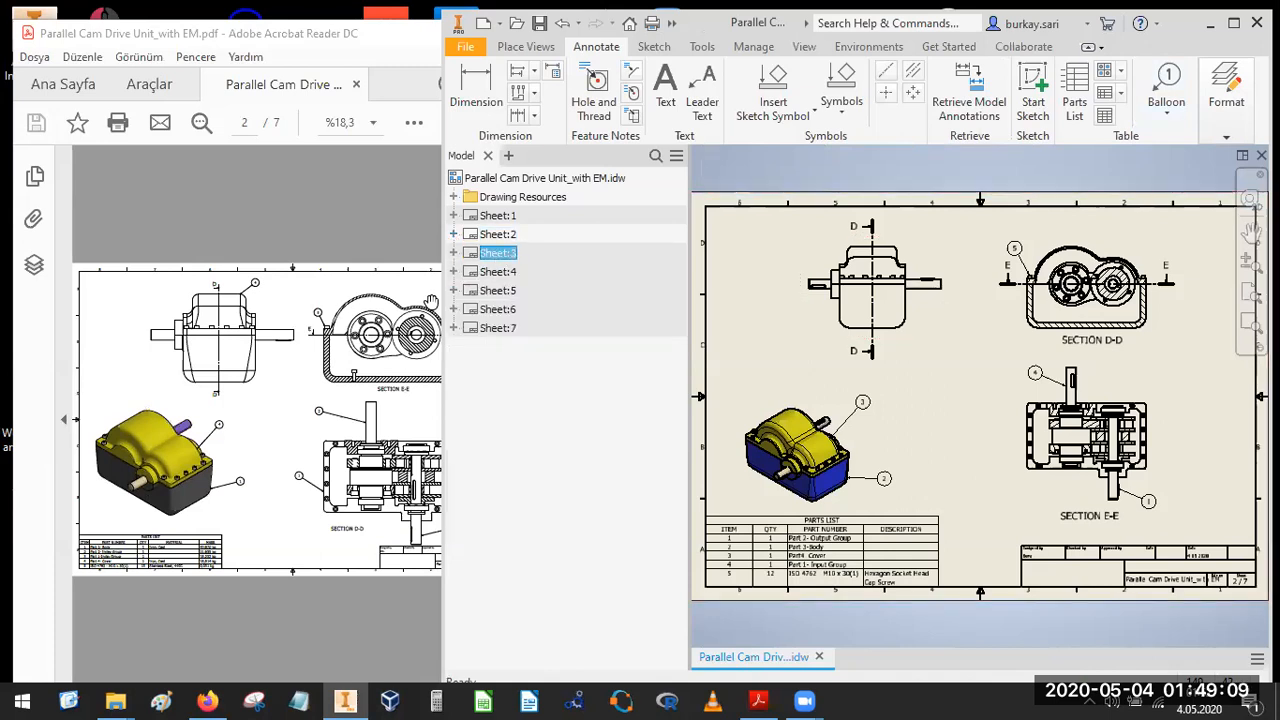
{"action": "left_click", "coordinate": [286, 380]}
{"action": "scroll", "coordinate": [287, 380], "scroll_direction": "down", "scroll_amount": 1}
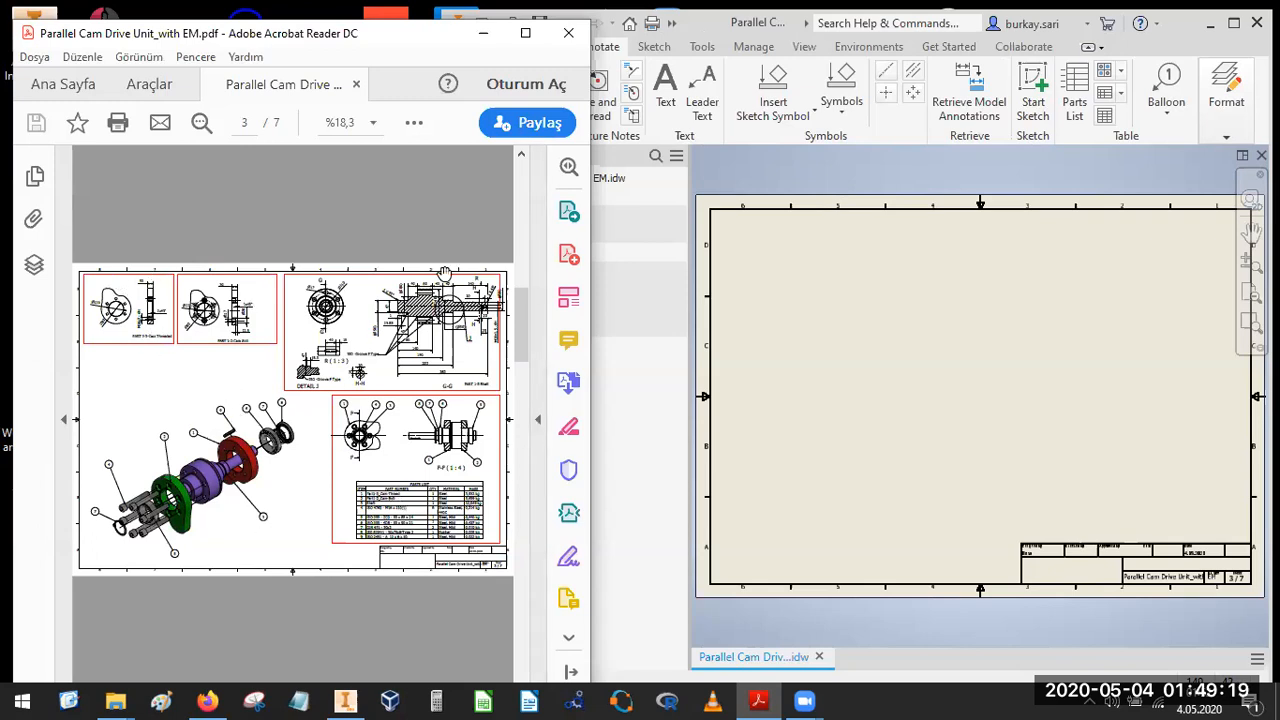
{"action": "left_click", "coordinate": [909, 348]}
{"action": "left_click", "coordinate": [246, 364]}
{"action": "scroll", "coordinate": [368, 485], "scroll_direction": "up", "scroll_amount": 3, "text": "ctrl"}
{"action": "left_click_drag", "start_coordinate": [281, 403], "coordinate": [214, 391]}
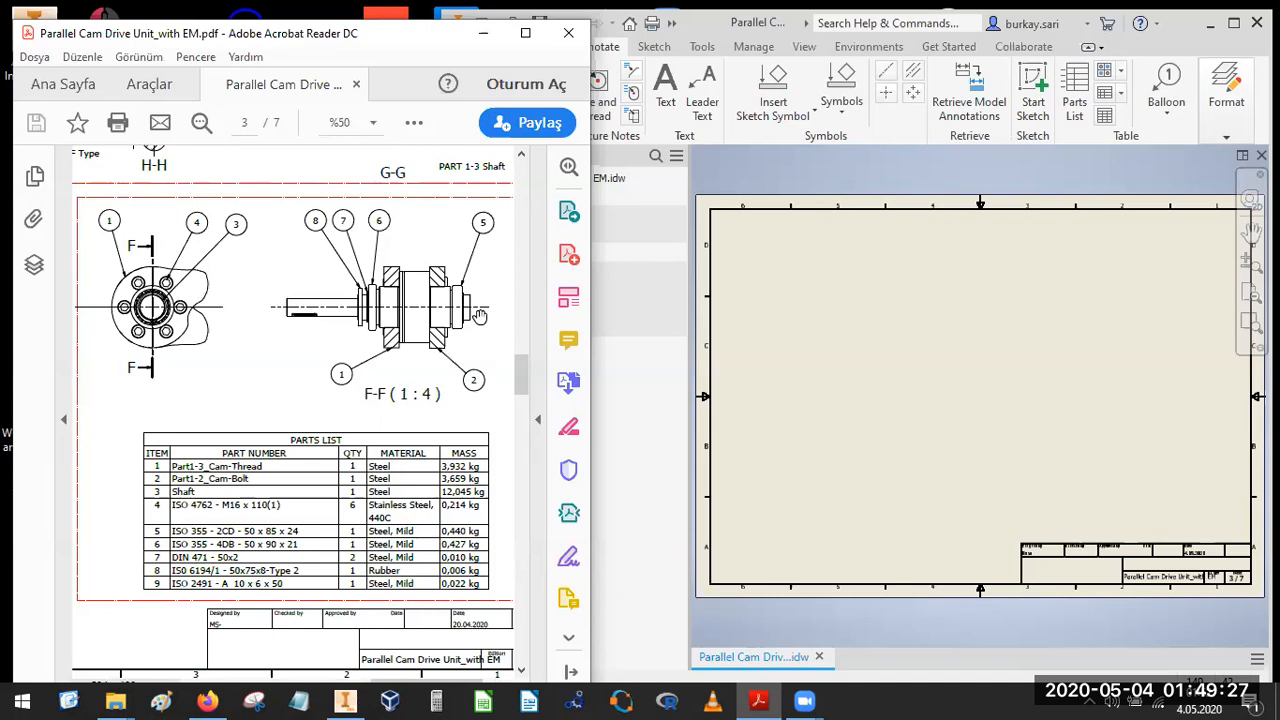
Start a sketch on Sheet:3 and draw a rectangular frame just above the title block.
{"action": "left_click", "coordinate": [789, 318]}
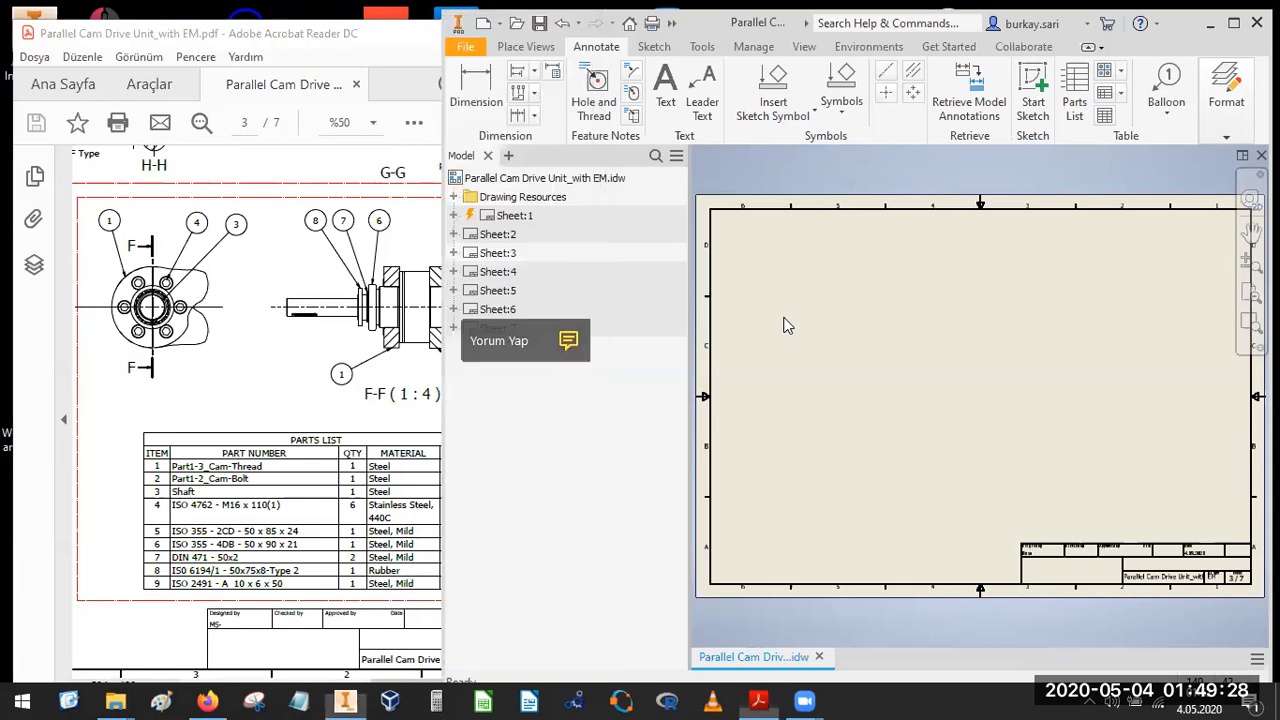
{"action": "left_click", "coordinate": [656, 47]}
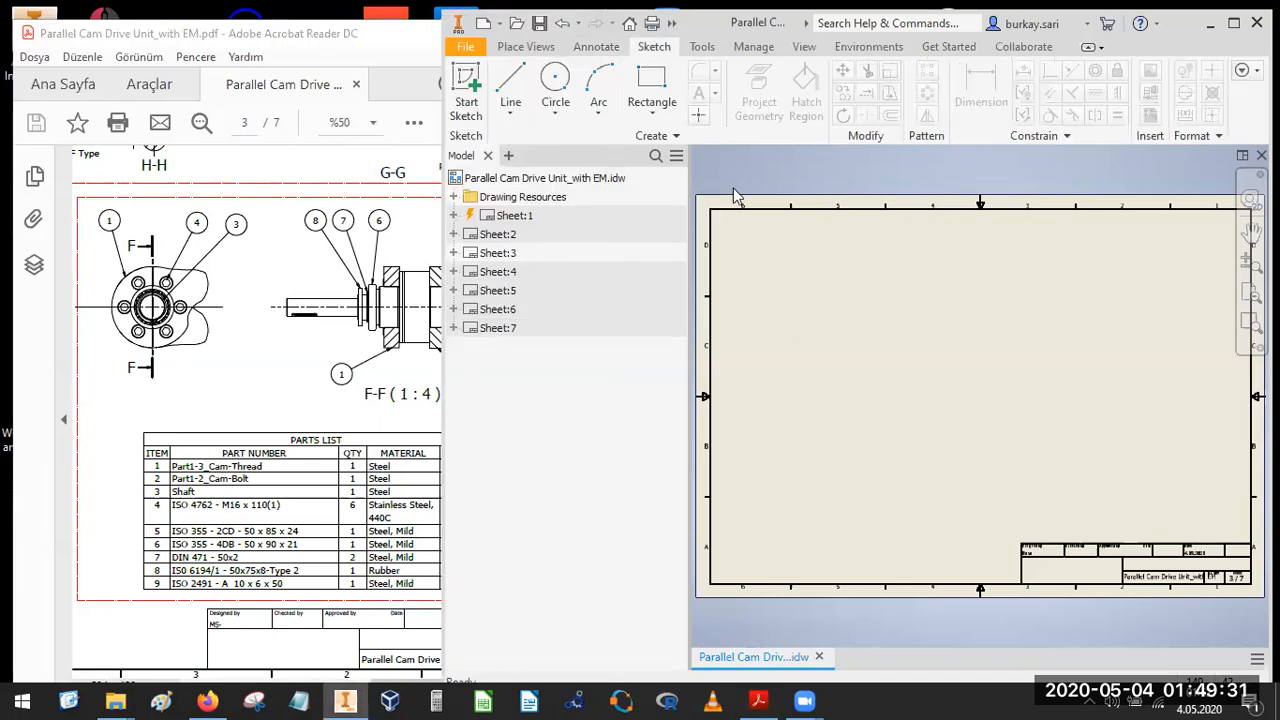
{"action": "key", "text": "F2"}
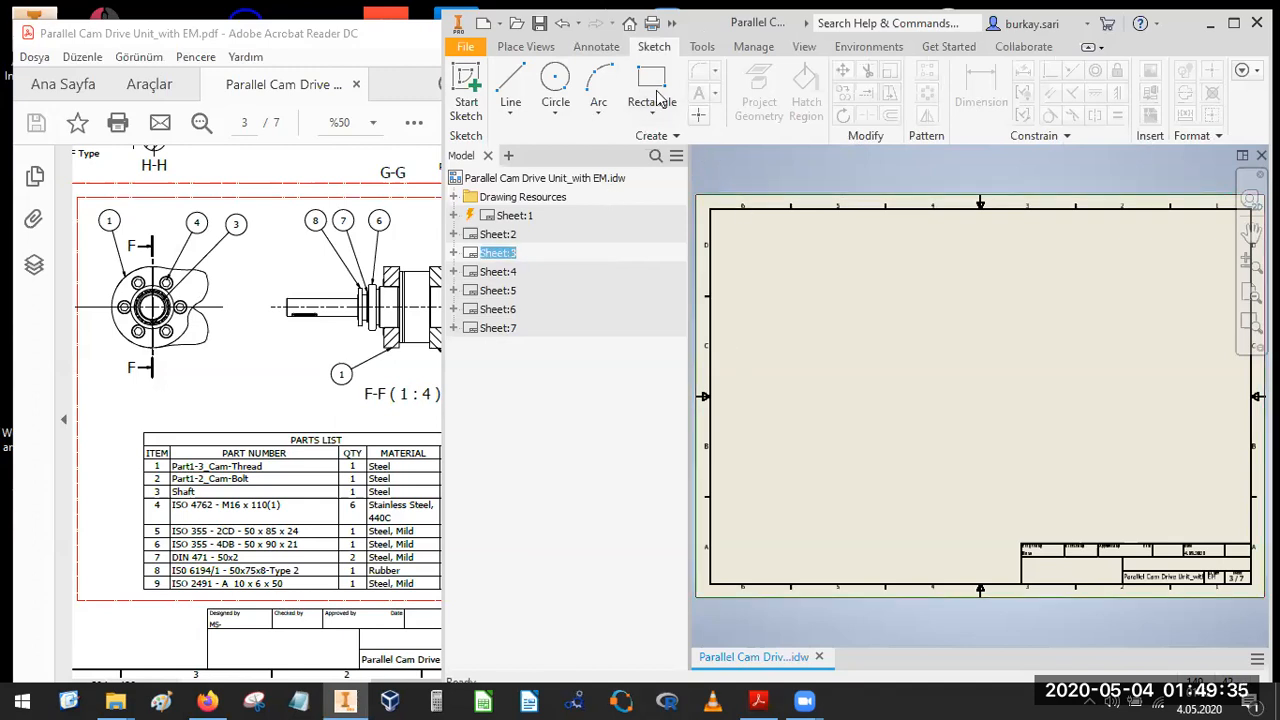
{"action": "left_click", "coordinate": [1177, 482]}
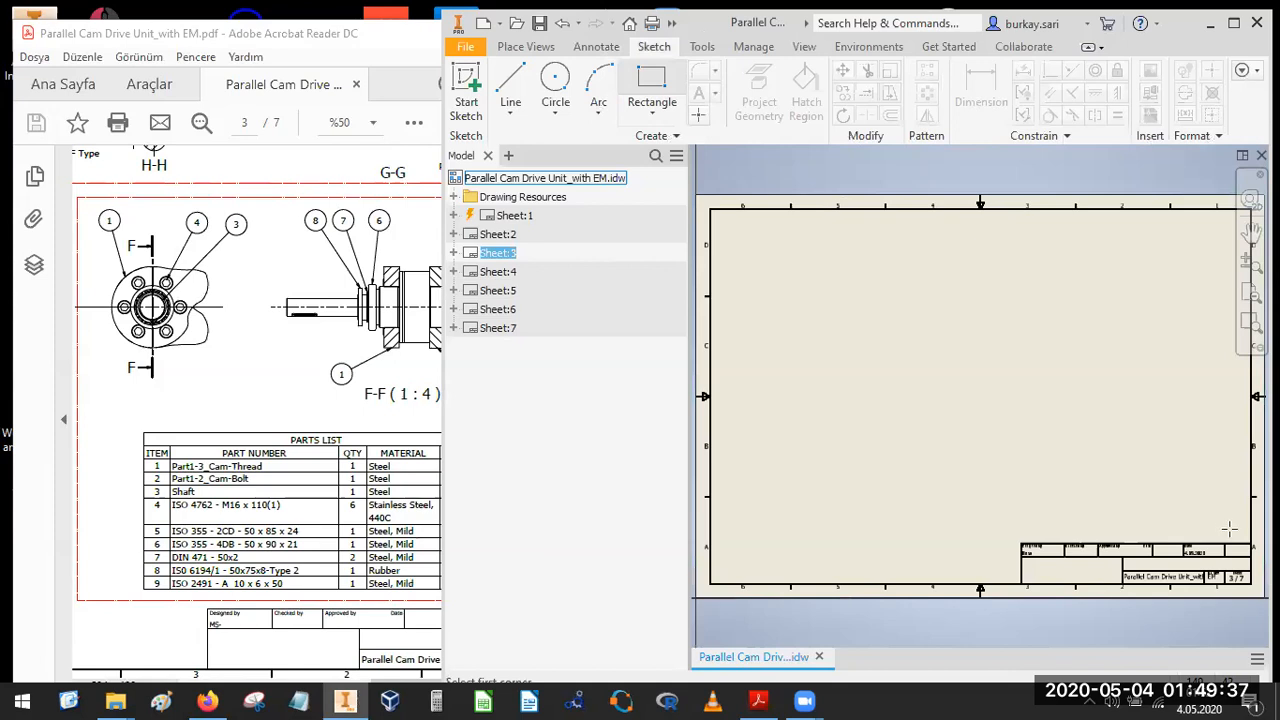
{"action": "left_click", "coordinate": [1243, 534]}
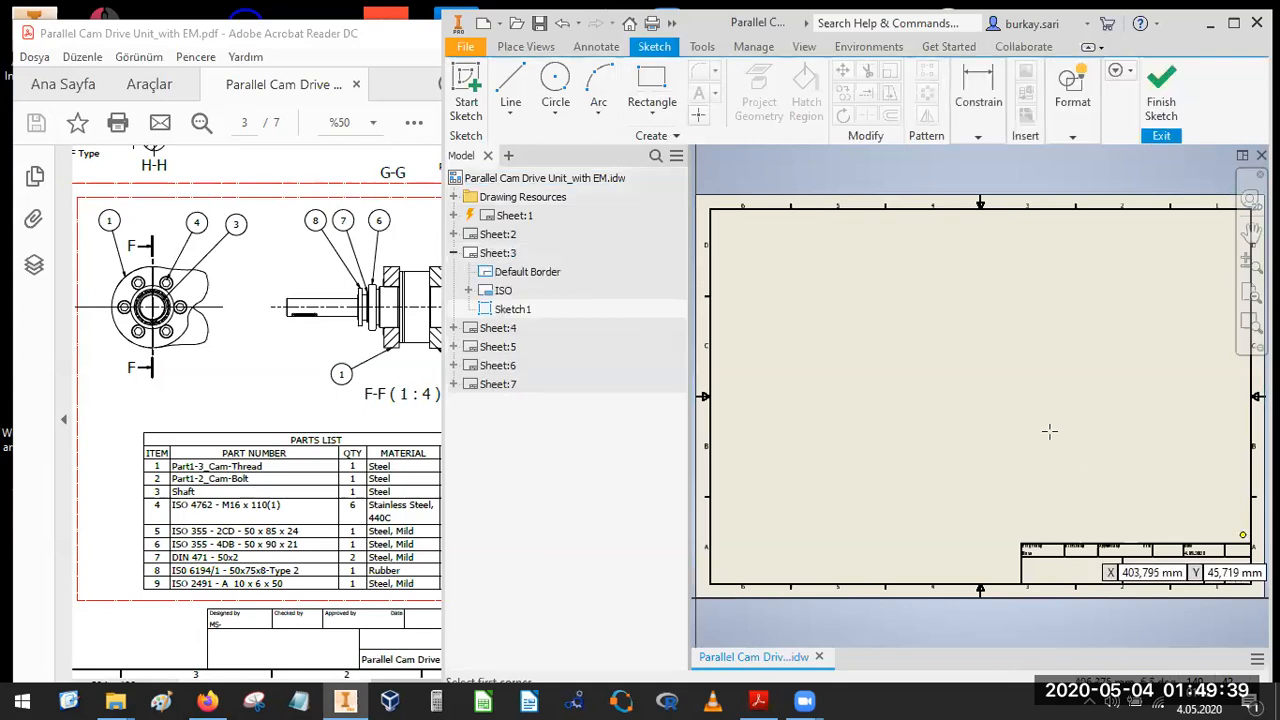
{"action": "left_click", "coordinate": [1006, 408]}
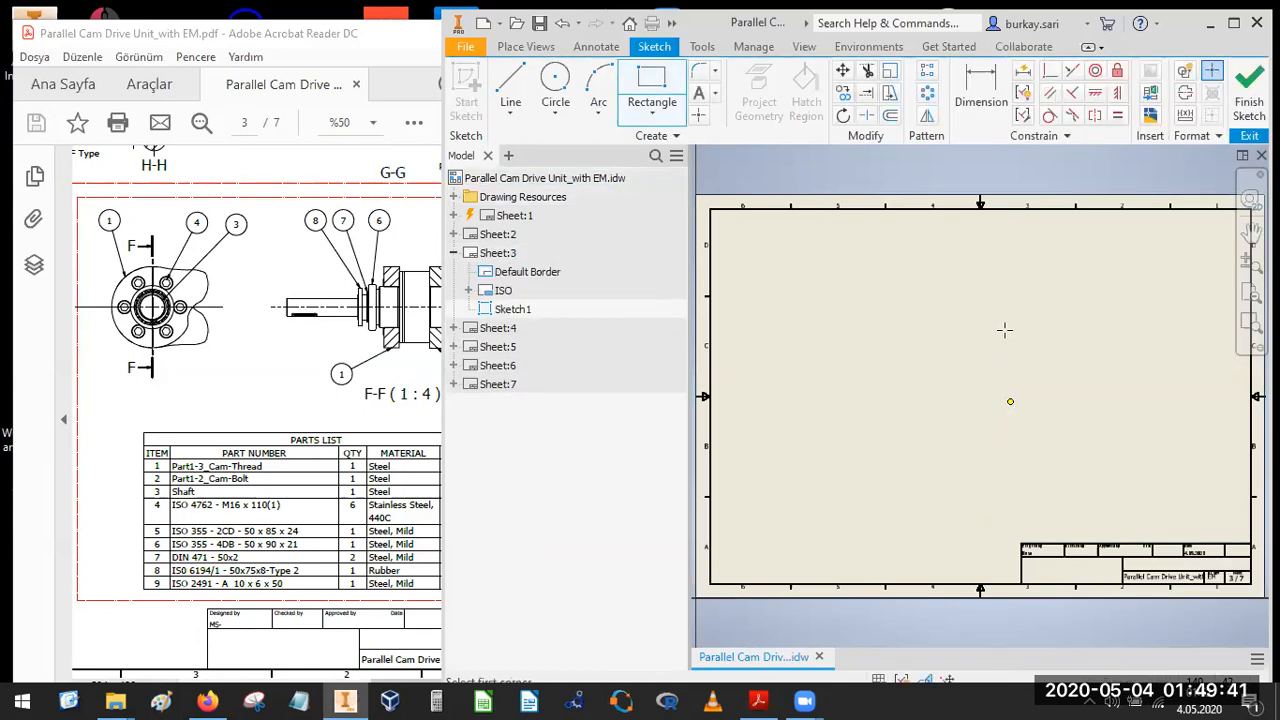
Sketch three more frames along the sheet's upper edge: a large one at the right and two about 96 mm high to its left.
{"action": "scroll", "coordinate": [1071, 325], "scroll_direction": "up", "scroll_amount": 2}
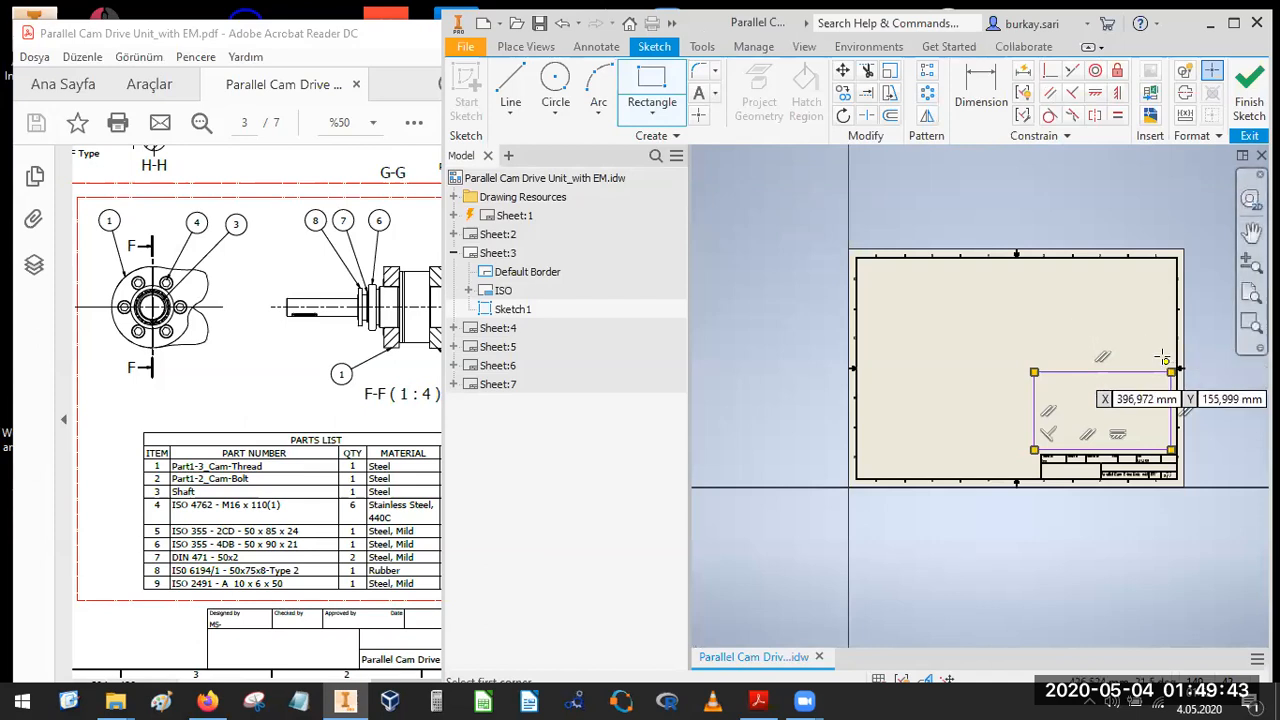
{"action": "left_click", "coordinate": [1164, 359]}
{"action": "left_click", "coordinate": [1034, 267]}
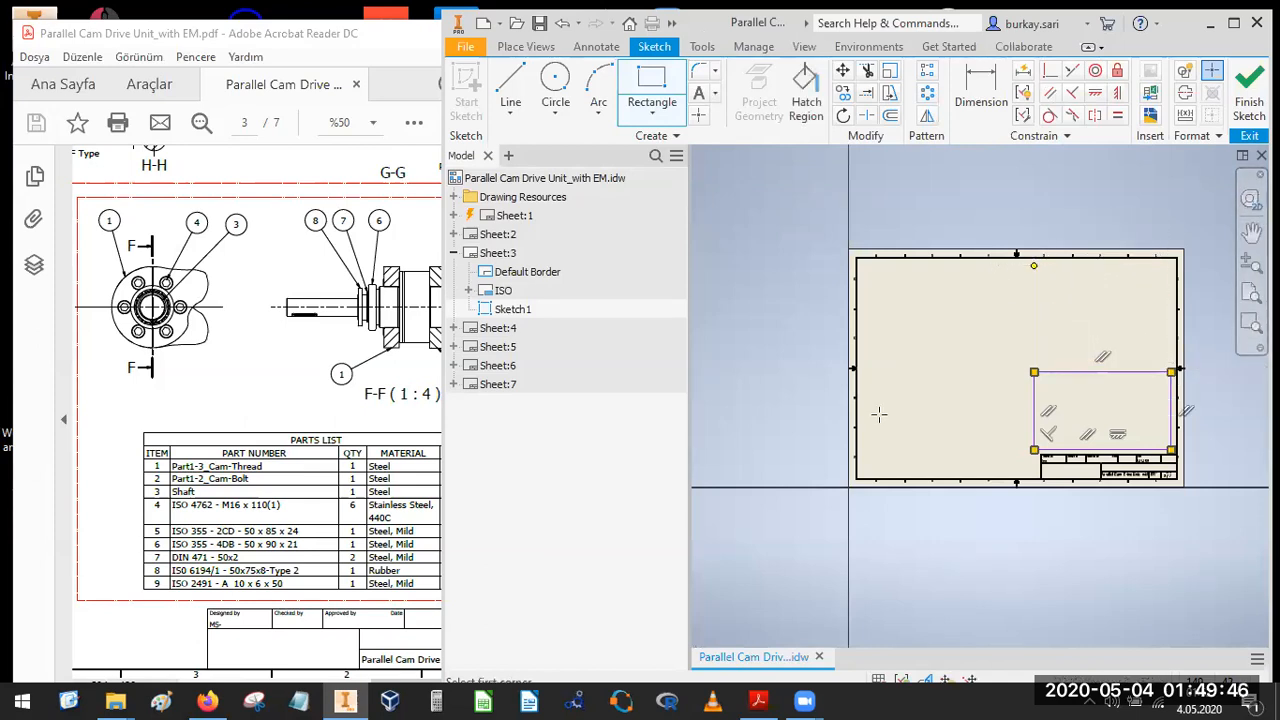
{"action": "left_click", "coordinate": [1017, 266]}
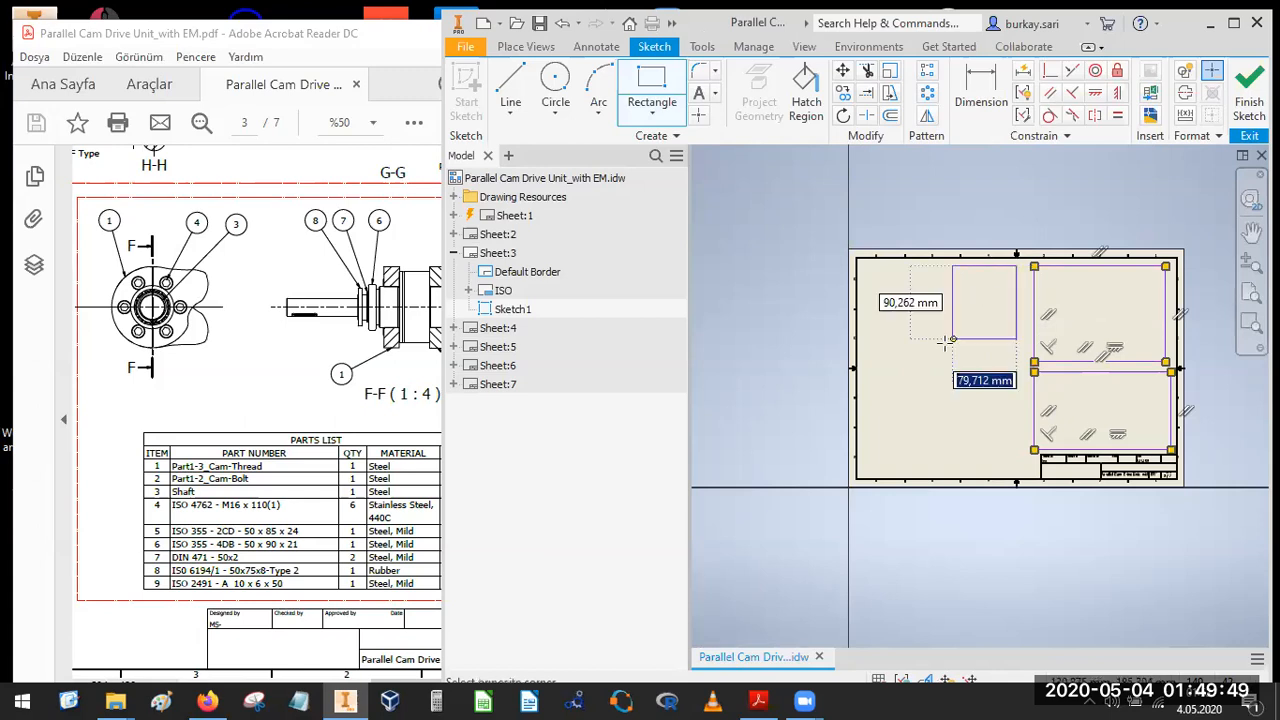
{"action": "left_click", "coordinate": [945, 343]}
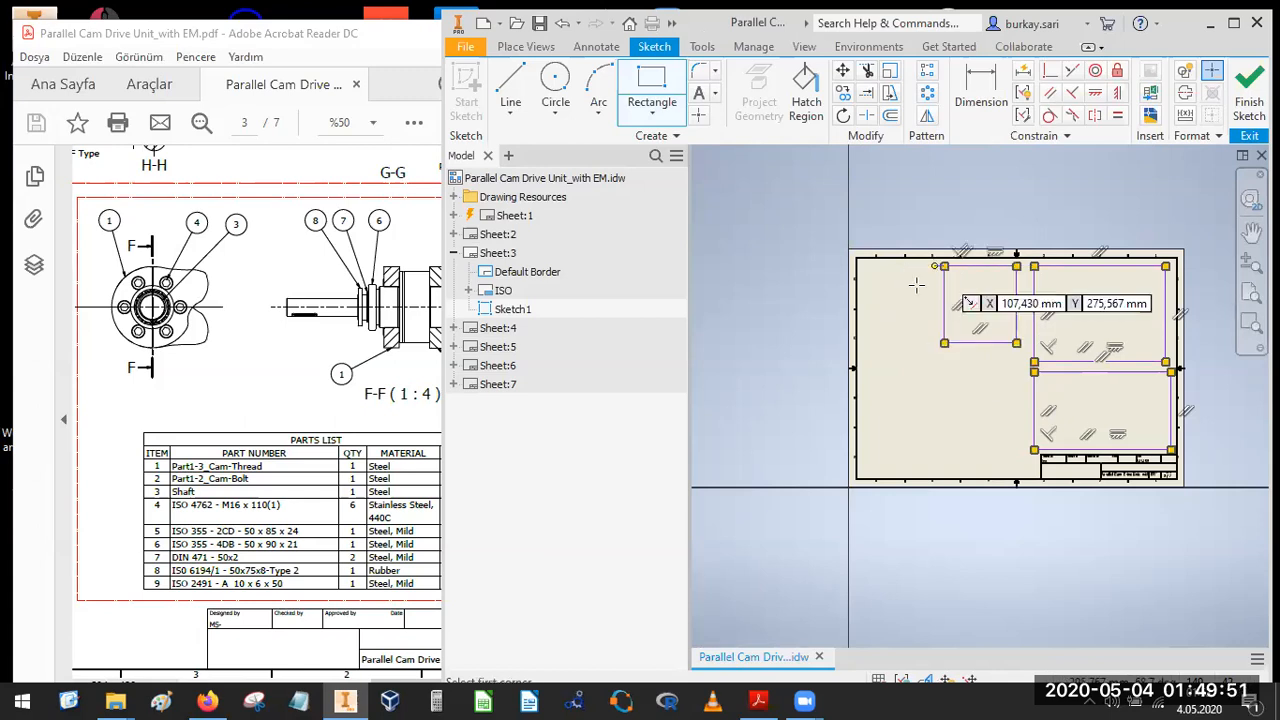
{"action": "left_click", "coordinate": [934, 266]}
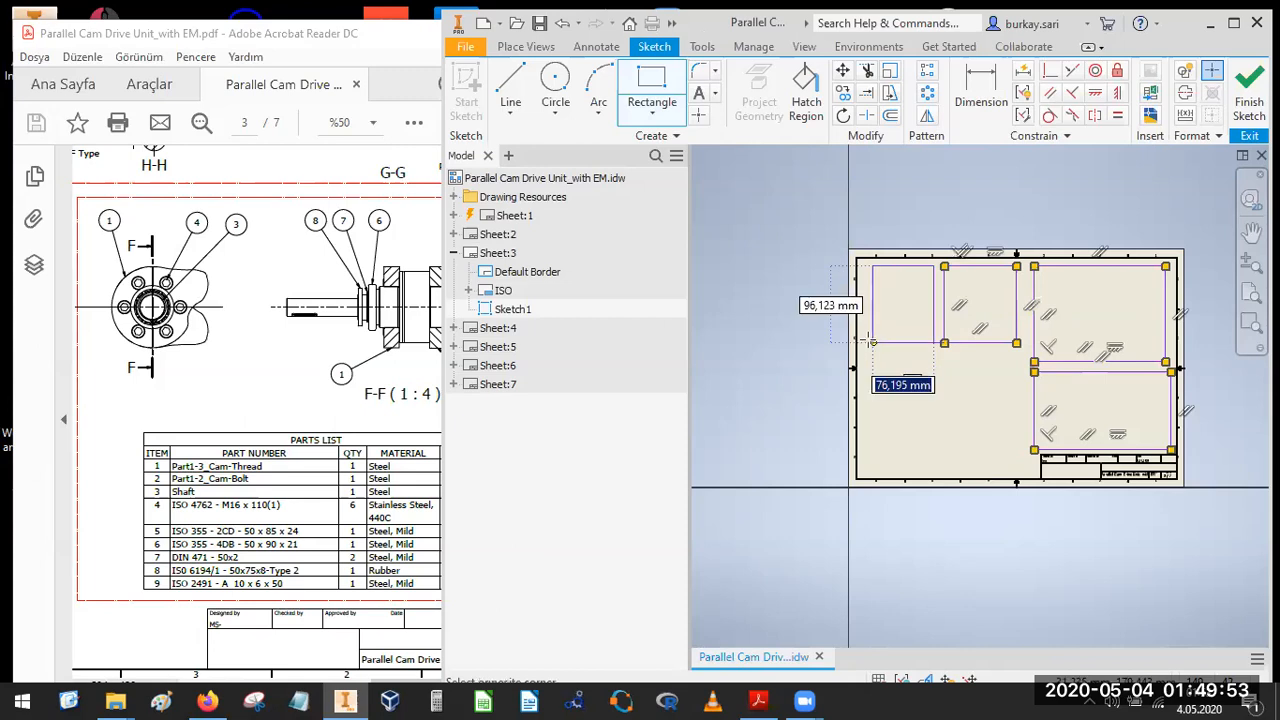
{"action": "left_click", "coordinate": [869, 343]}
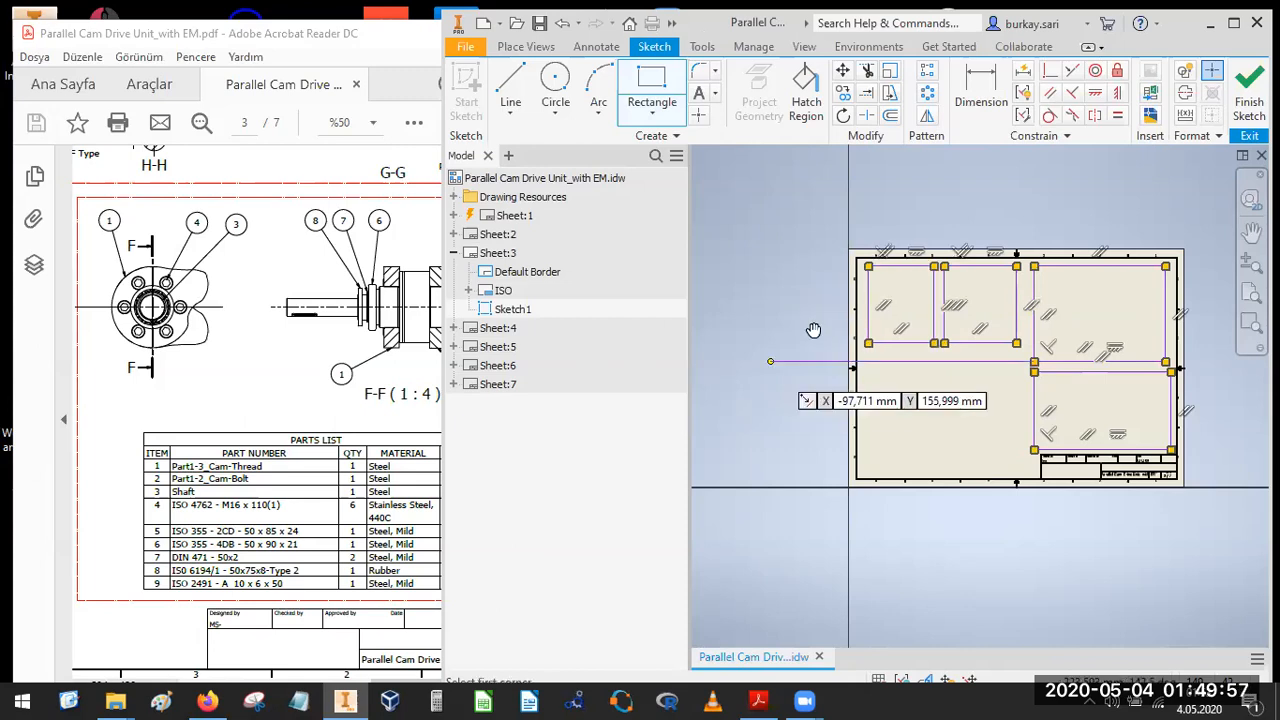
Check the frame layout against all of page 3 in the reference PDF and finish the sketch.
{"action": "left_click", "coordinate": [277, 397]}
{"action": "scroll", "coordinate": [470, 489], "scroll_direction": "down", "scroll_amount": 2, "text": "ctrl"}
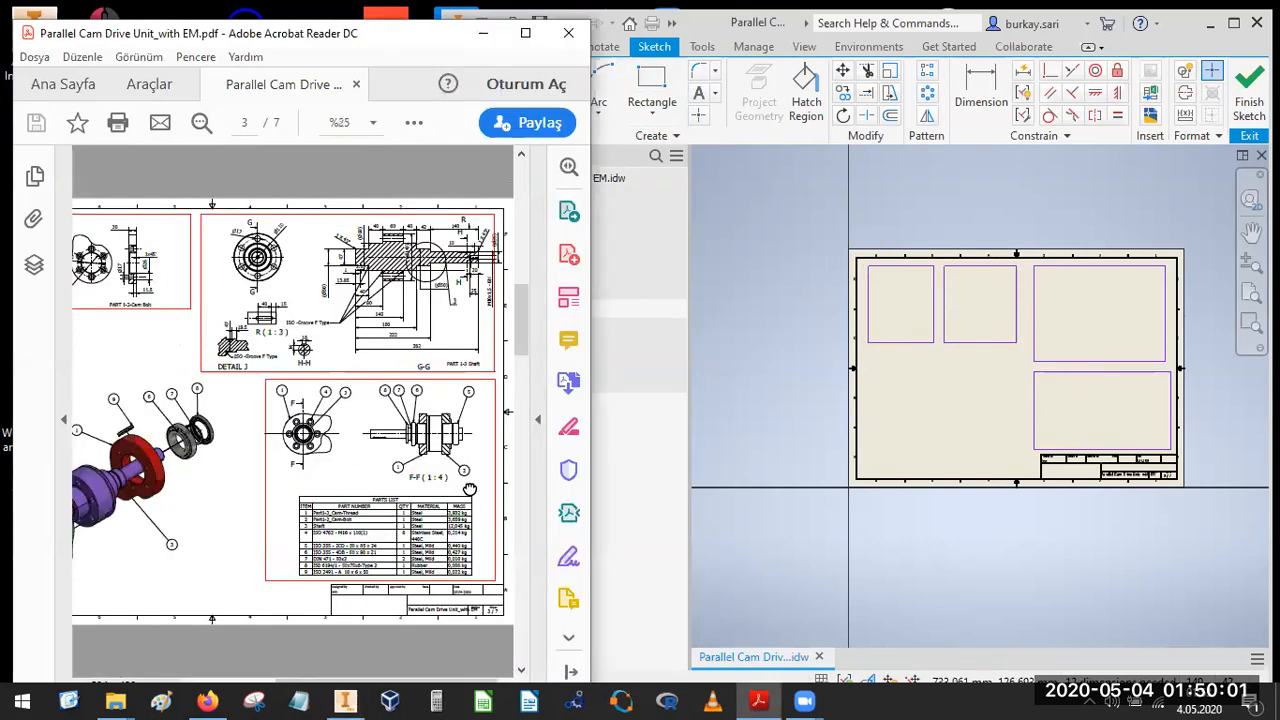
{"action": "scroll", "coordinate": [172, 268], "scroll_direction": "left", "scroll_amount": 3}
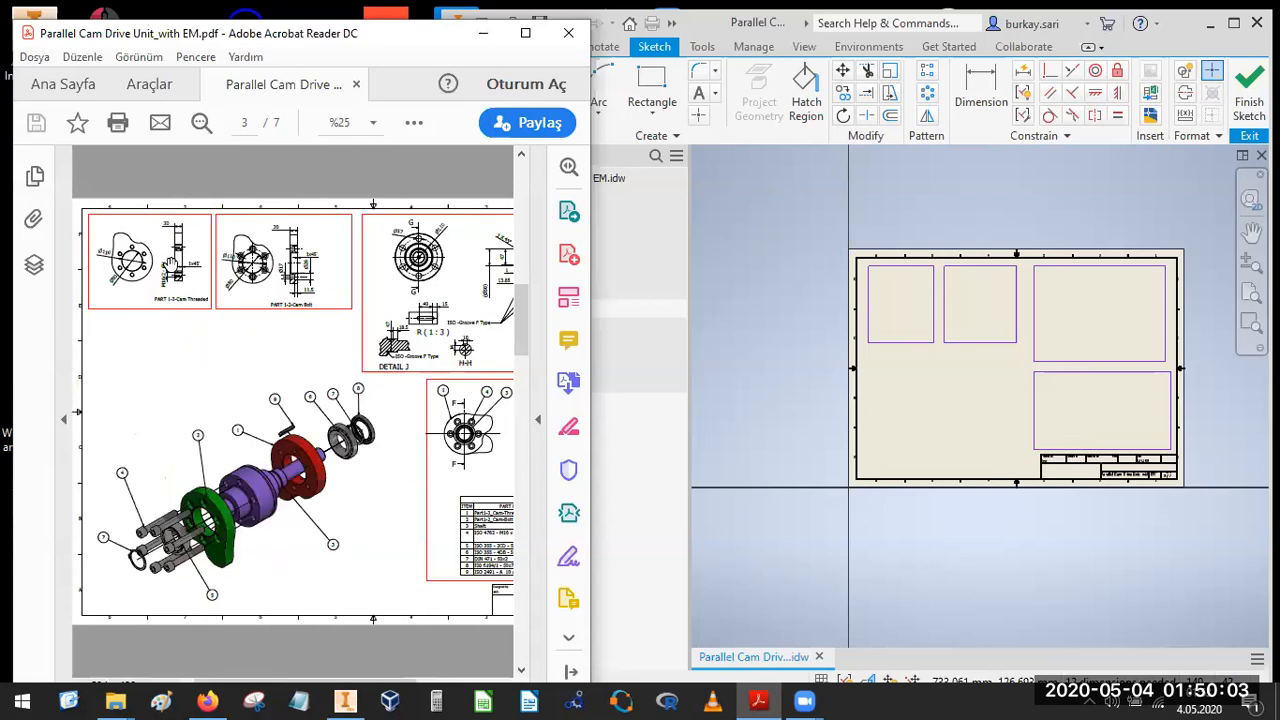
{"action": "left_click", "coordinate": [940, 222]}
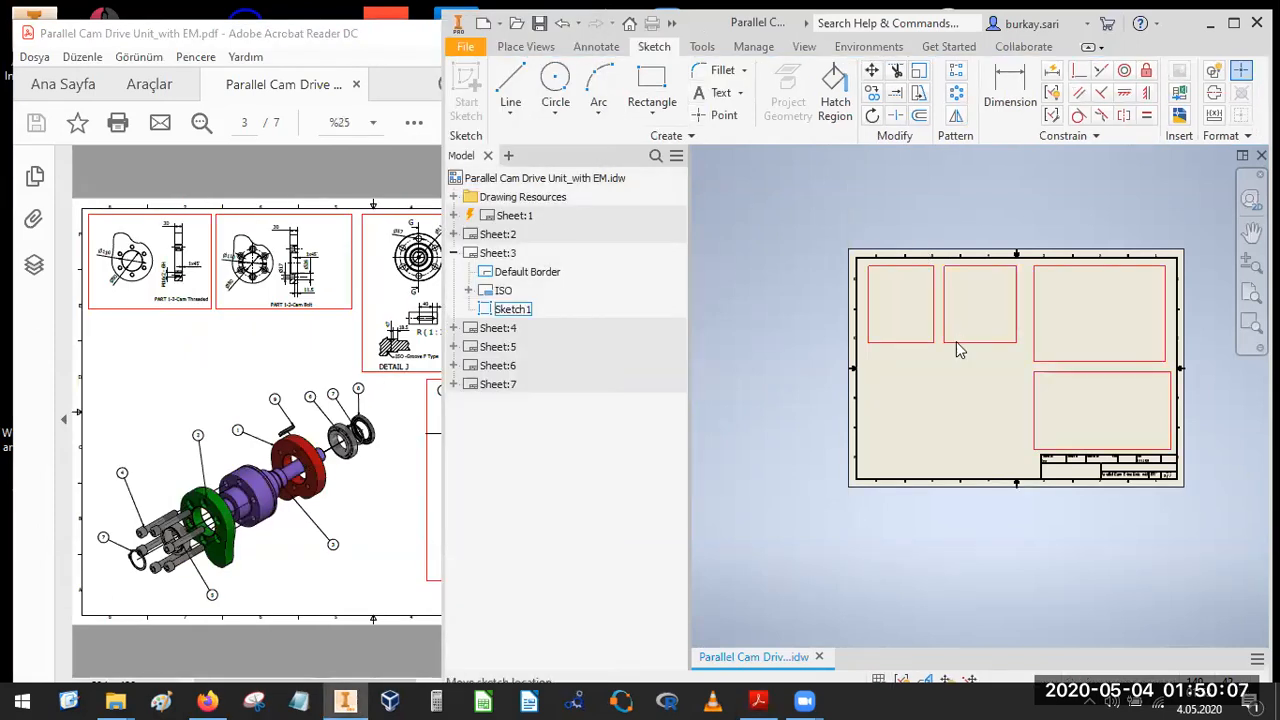
Set the frame sketch's properties to red colour and the Dashed line type.
{"action": "right_click", "coordinate": [922, 343]}
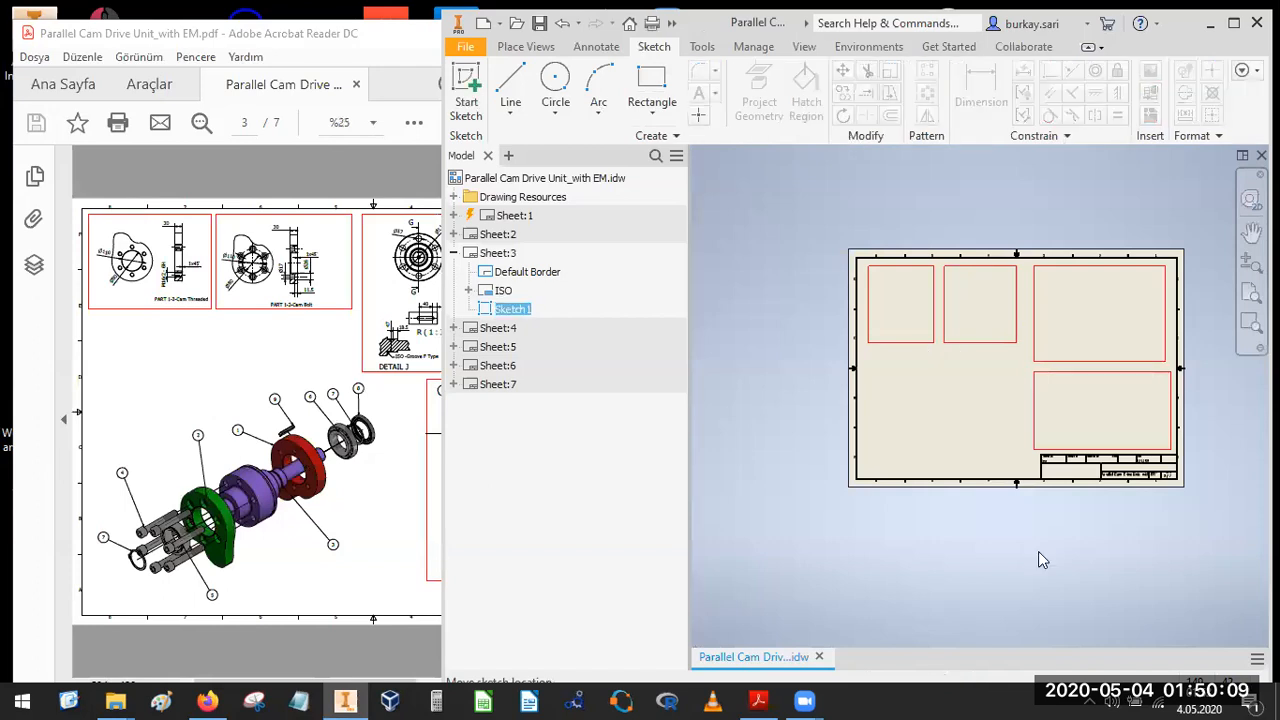
{"action": "left_click", "coordinate": [996, 476]}
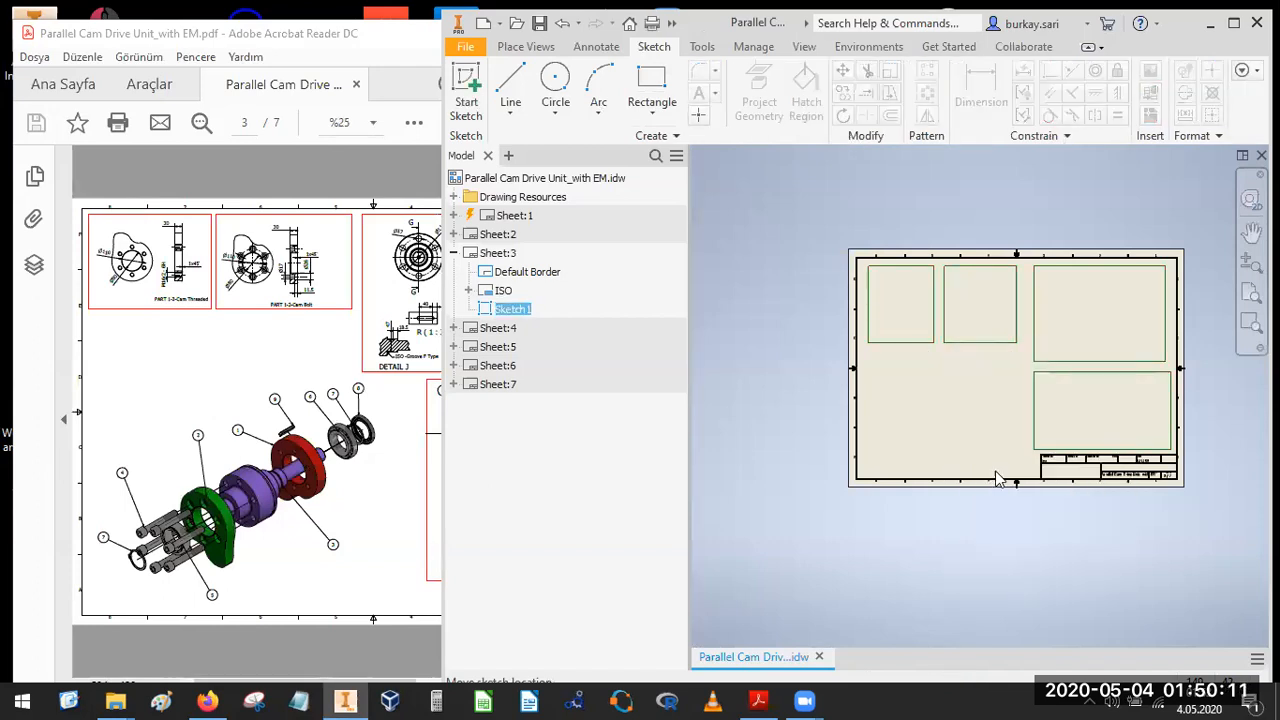
{"action": "left_click", "coordinate": [987, 252]}
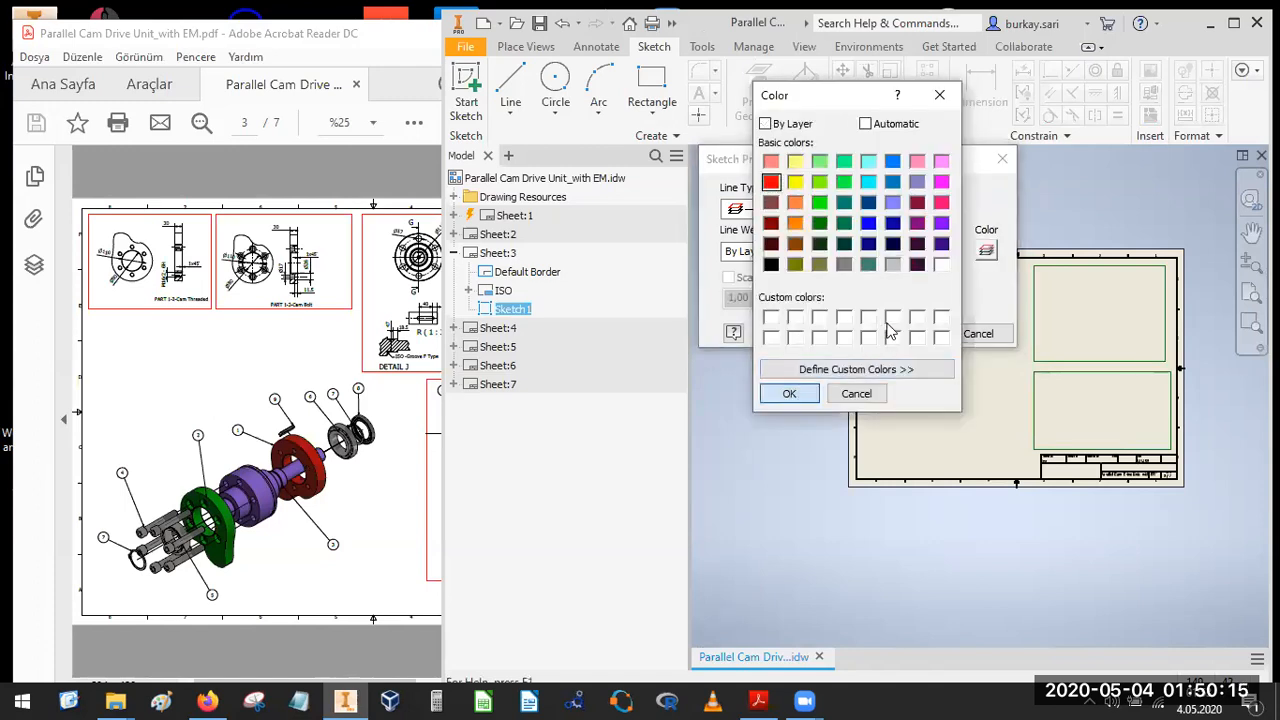
{"action": "left_click", "coordinate": [790, 393]}
{"action": "left_click", "coordinate": [850, 211]}
{"action": "left_click", "coordinate": [822, 210]}
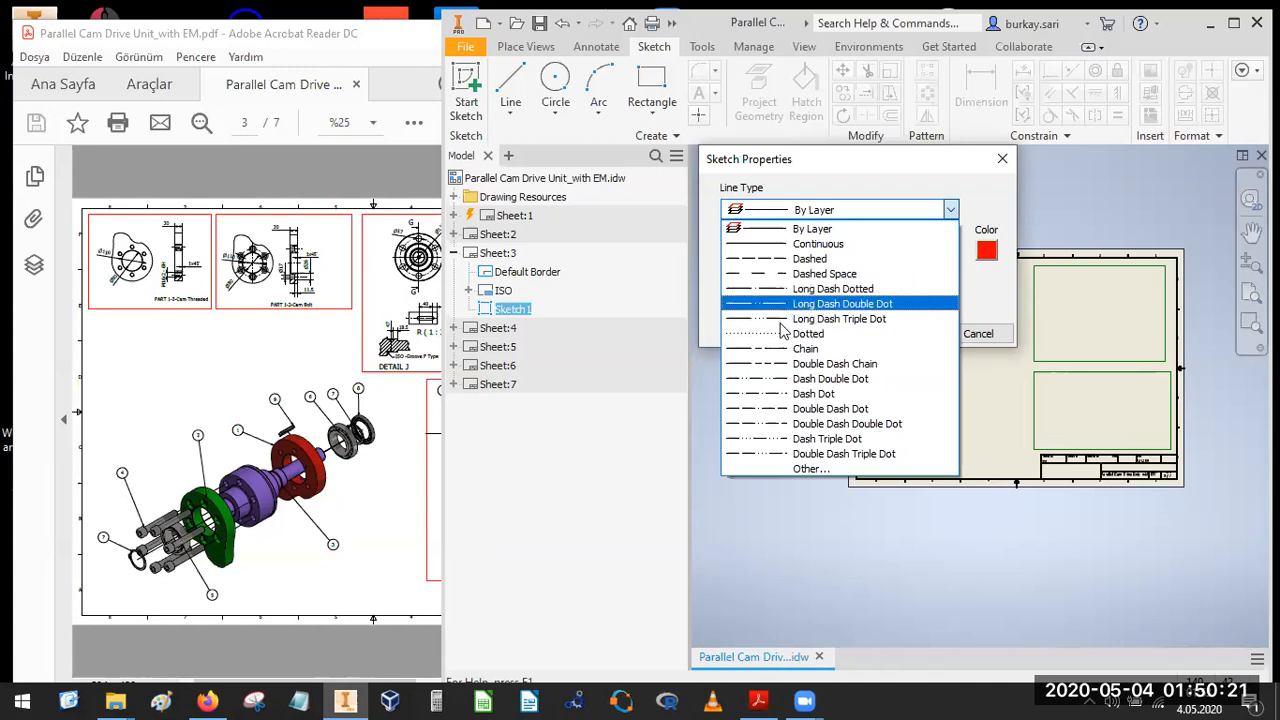
{"action": "left_click", "coordinate": [774, 266]}
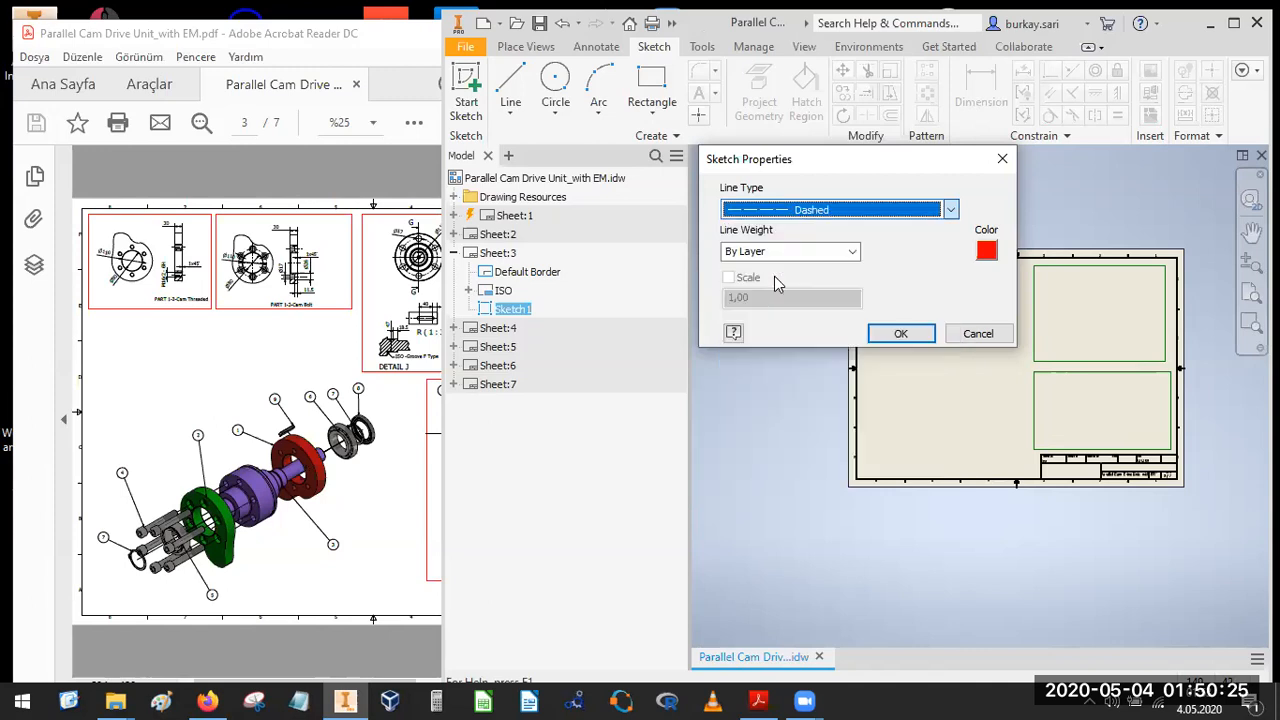
{"action": "left_click", "coordinate": [897, 337]}
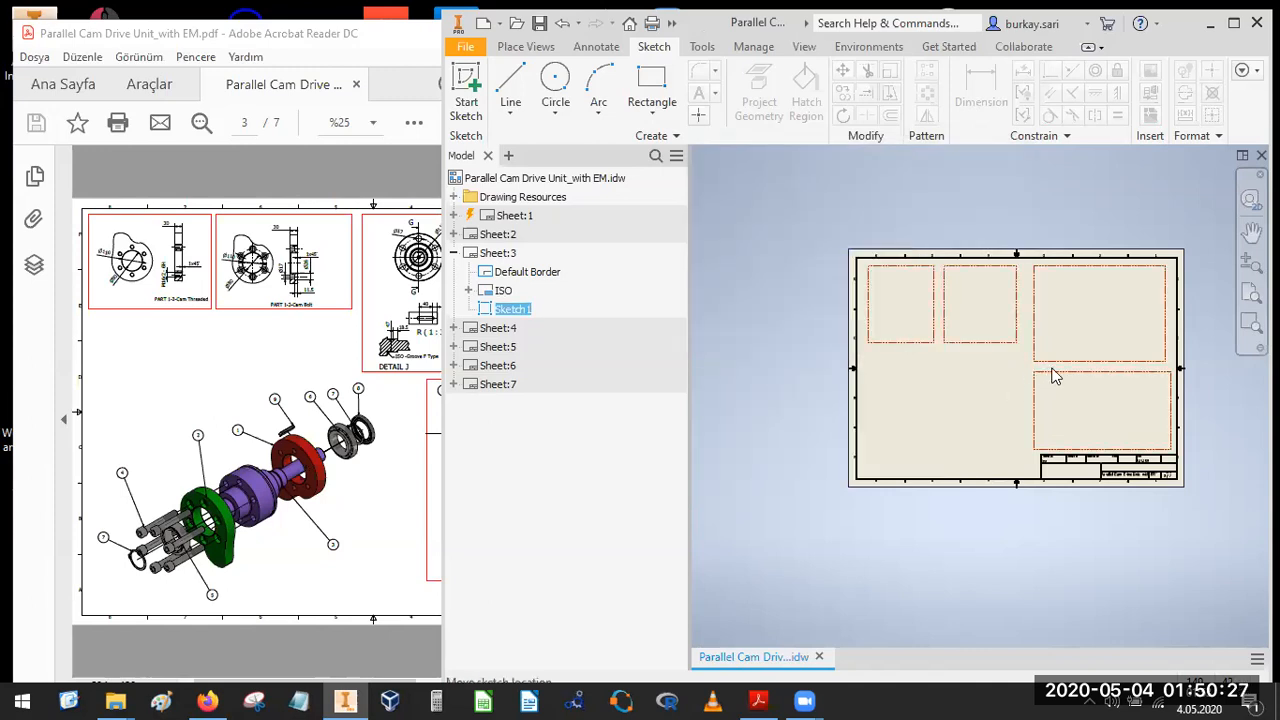
{"action": "scroll", "coordinate": [1051, 371], "scroll_direction": "down", "scroll_amount": 5}
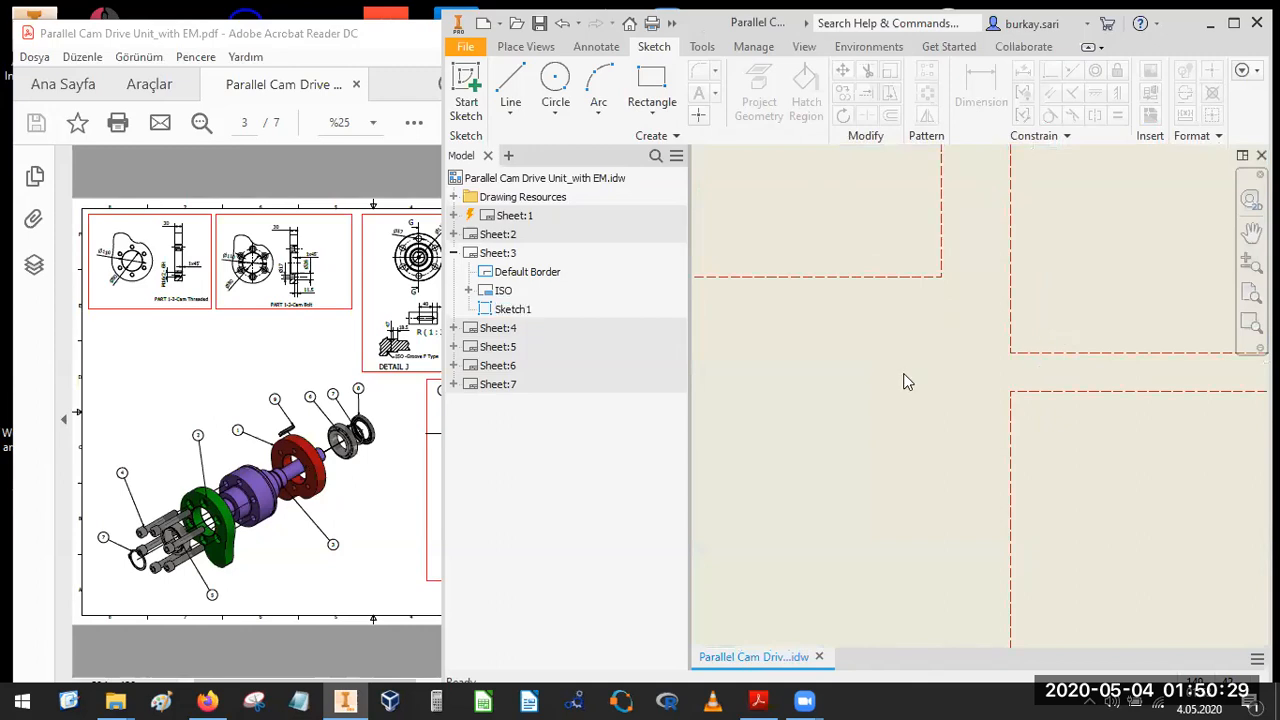
Start a base view on Sheet:3 using the Part 1- Input Group.iam assembly as its source file.
{"action": "left_click", "coordinate": [328, 316]}
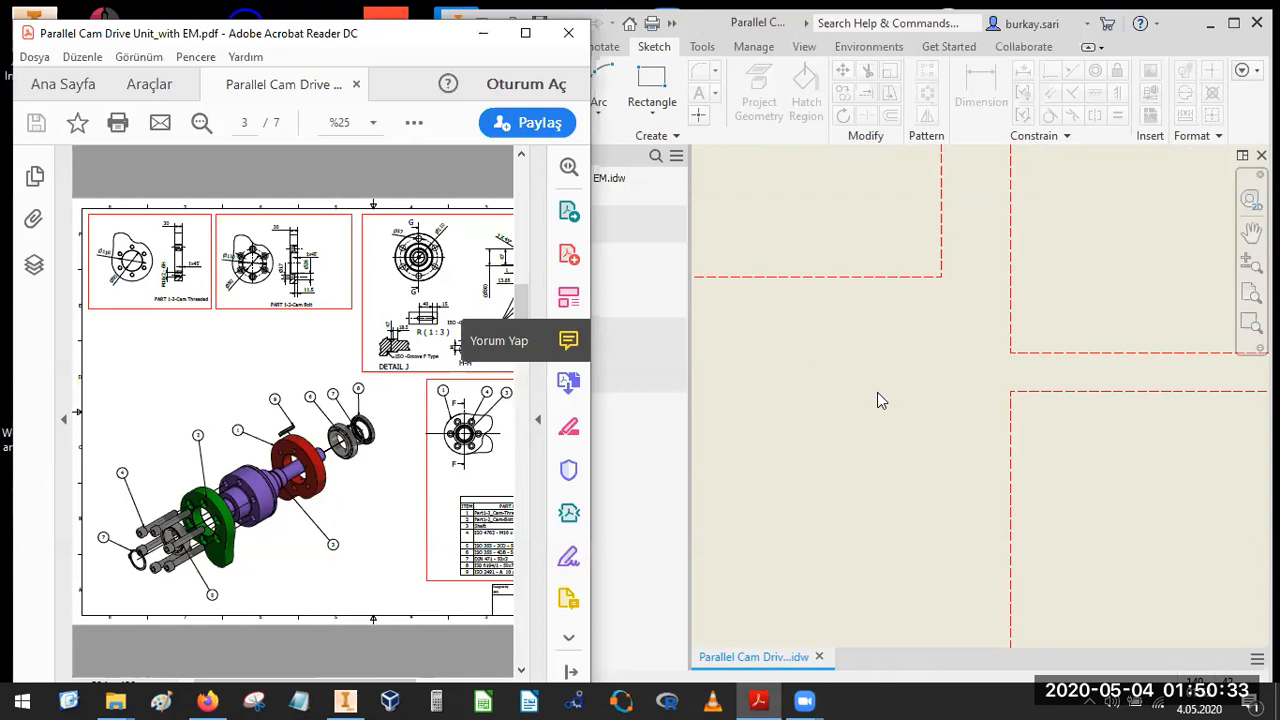
{"action": "scroll", "coordinate": [958, 416], "scroll_direction": "down", "scroll_amount": 5}
{"action": "left_click", "coordinate": [997, 334]}
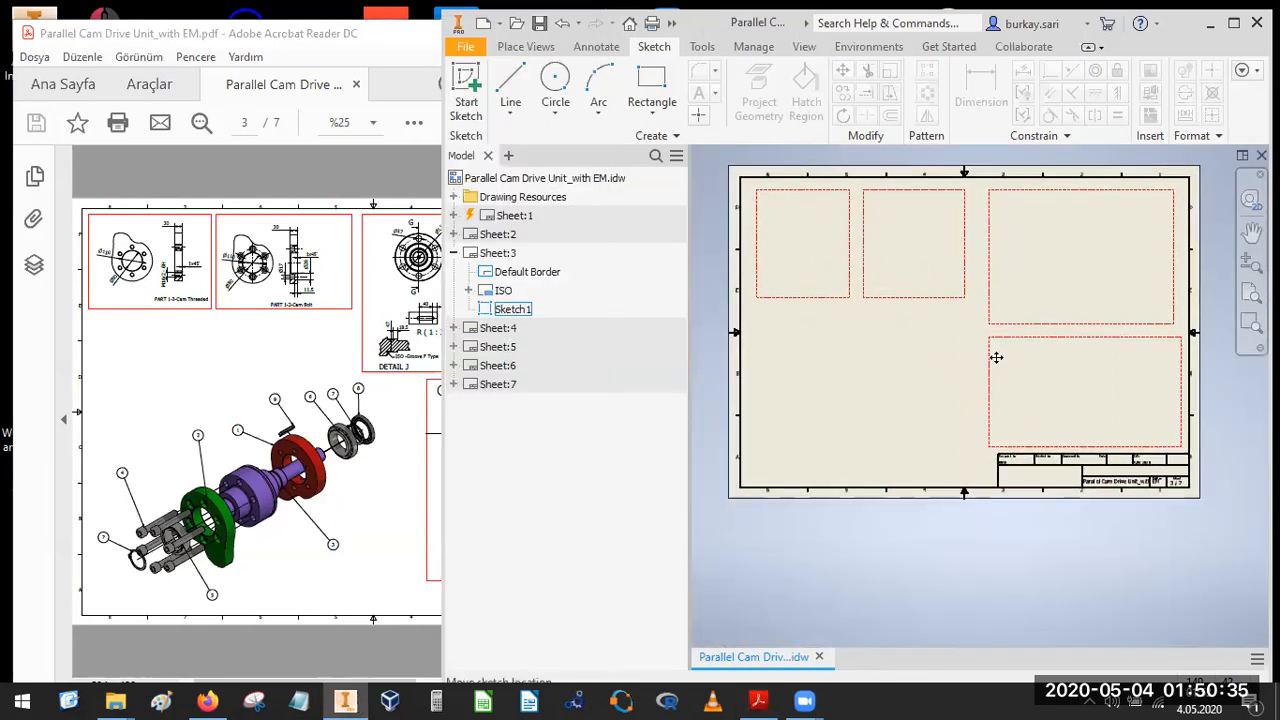
{"action": "left_click", "coordinate": [525, 47]}
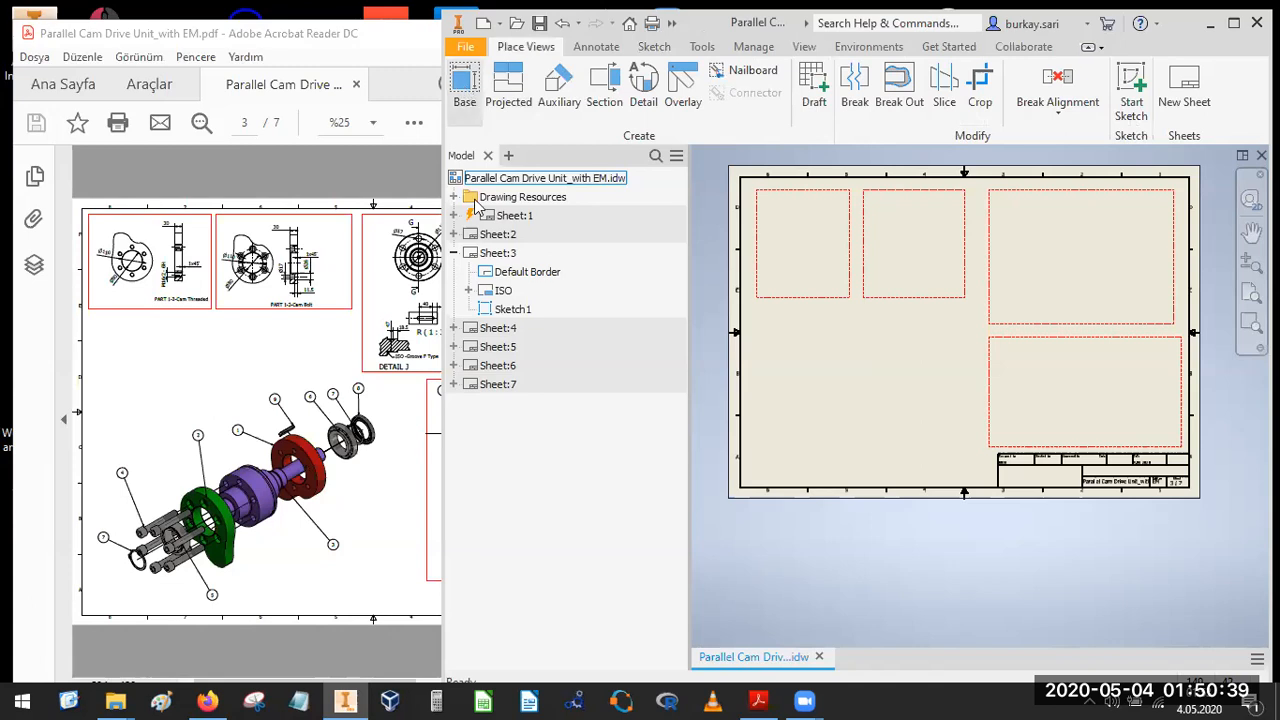
{"action": "left_click", "coordinate": [635, 310]}
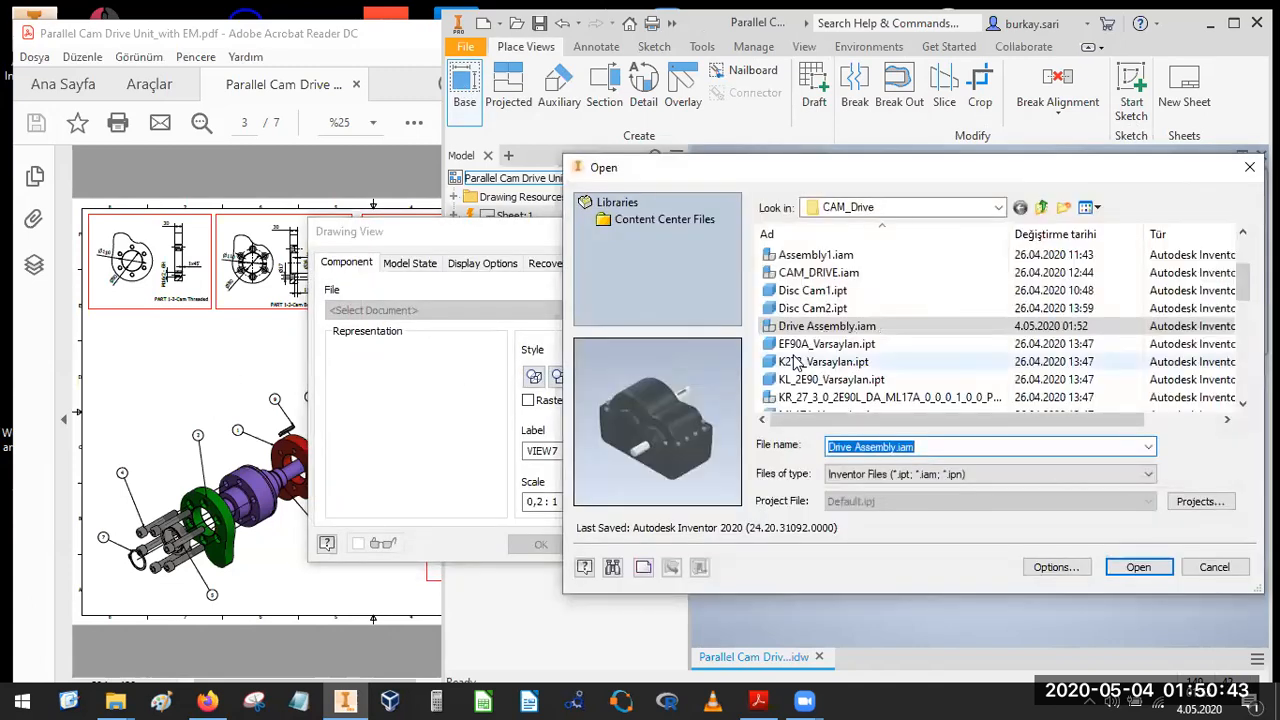
{"action": "left_click", "coordinate": [798, 360]}
{"action": "scroll", "coordinate": [799, 358], "scroll_direction": "up", "scroll_amount": 1}
{"action": "scroll", "coordinate": [826, 345], "scroll_direction": "down", "scroll_amount": 3}
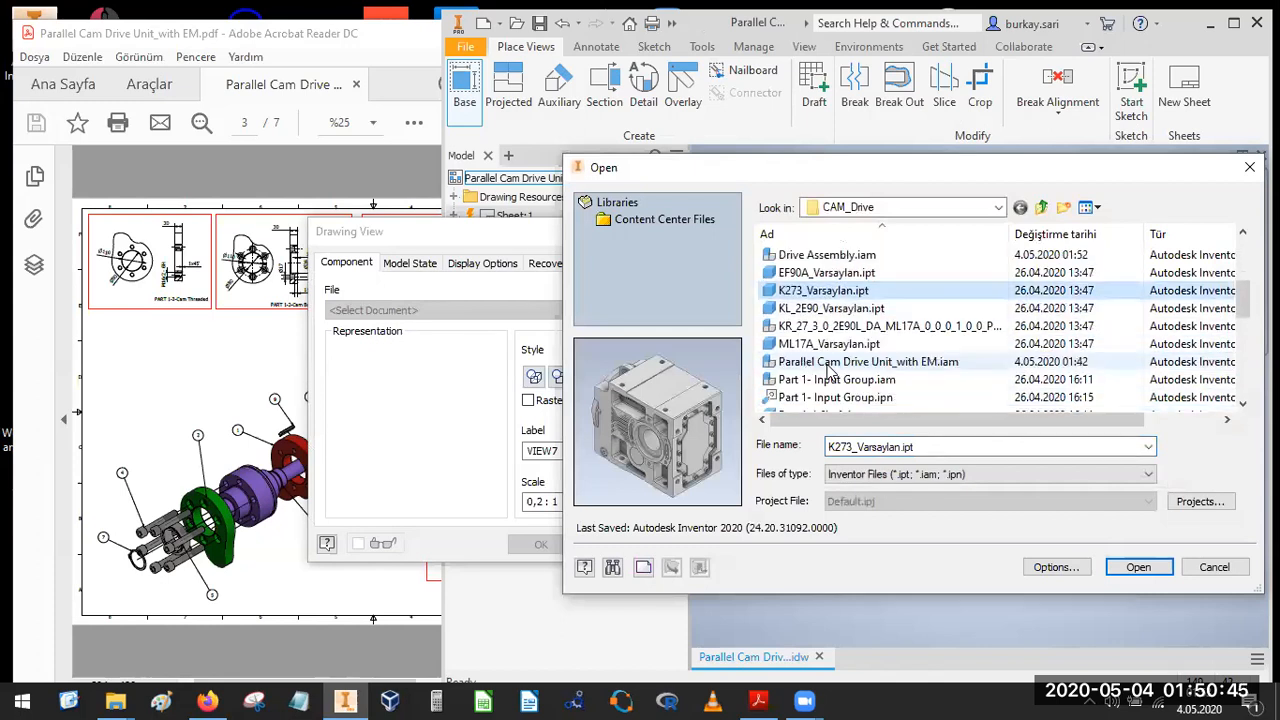
{"action": "left_click", "coordinate": [828, 327]}
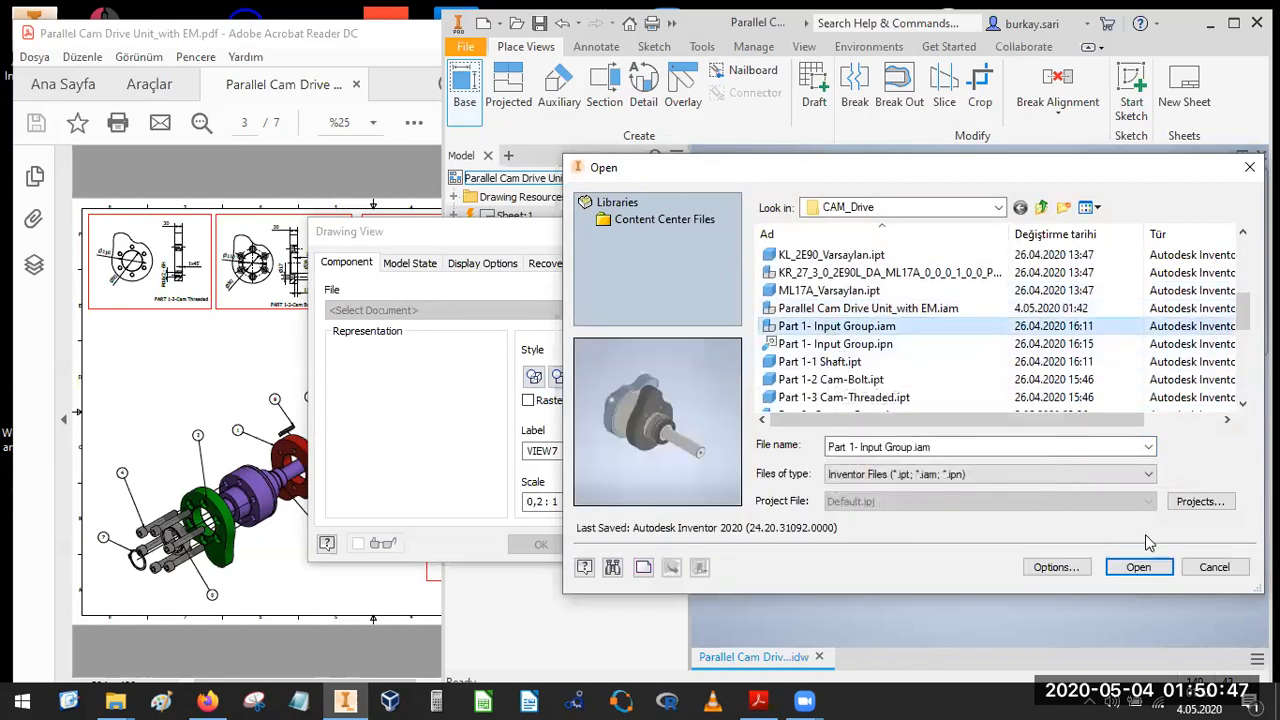
{"action": "left_click", "coordinate": [1138, 567]}
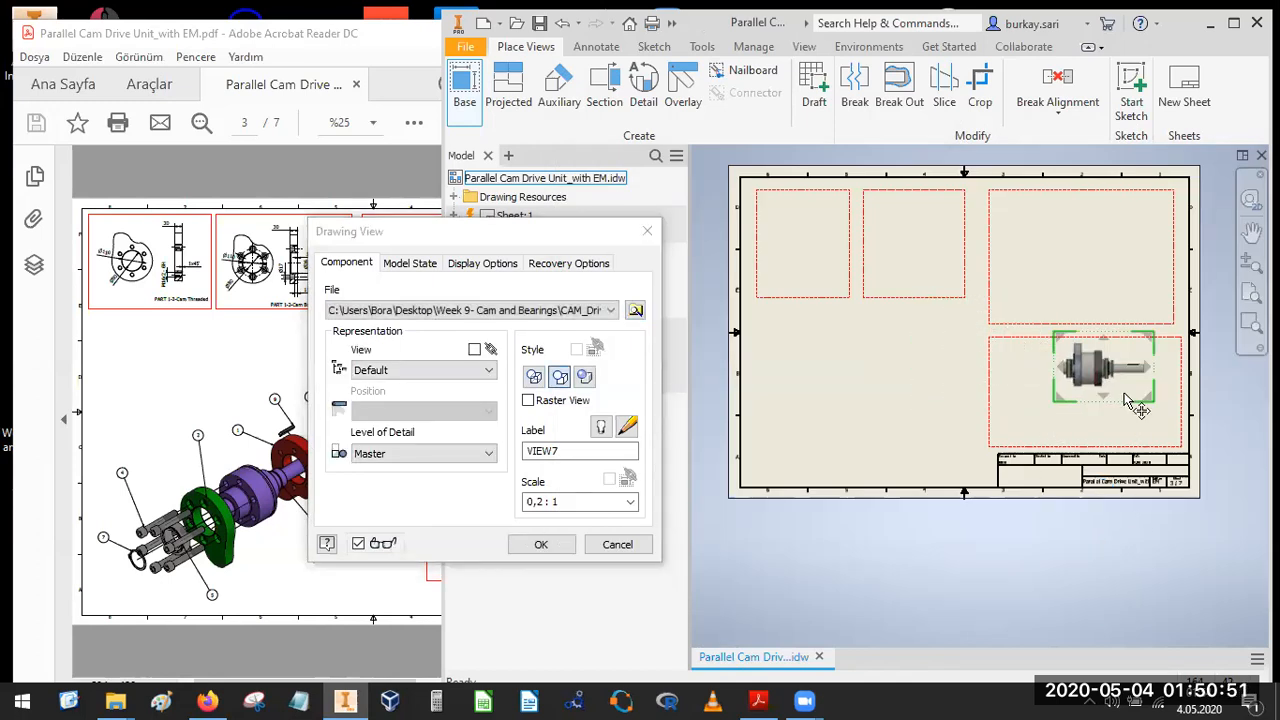
Orient the base view to Right, turn it 180°, and place it at the left of the frame above the title block.
{"action": "left_click", "coordinate": [225, 434]}
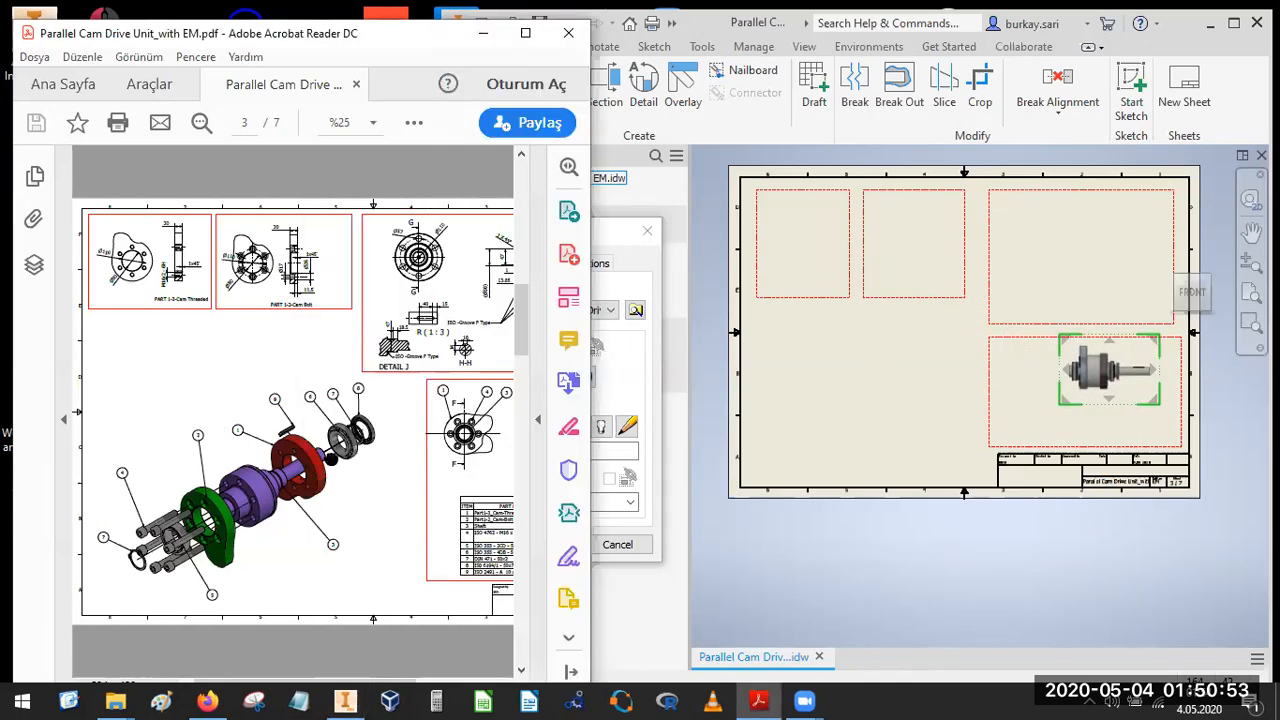
{"action": "left_click_drag", "start_coordinate": [382, 467], "coordinate": [325, 453]}
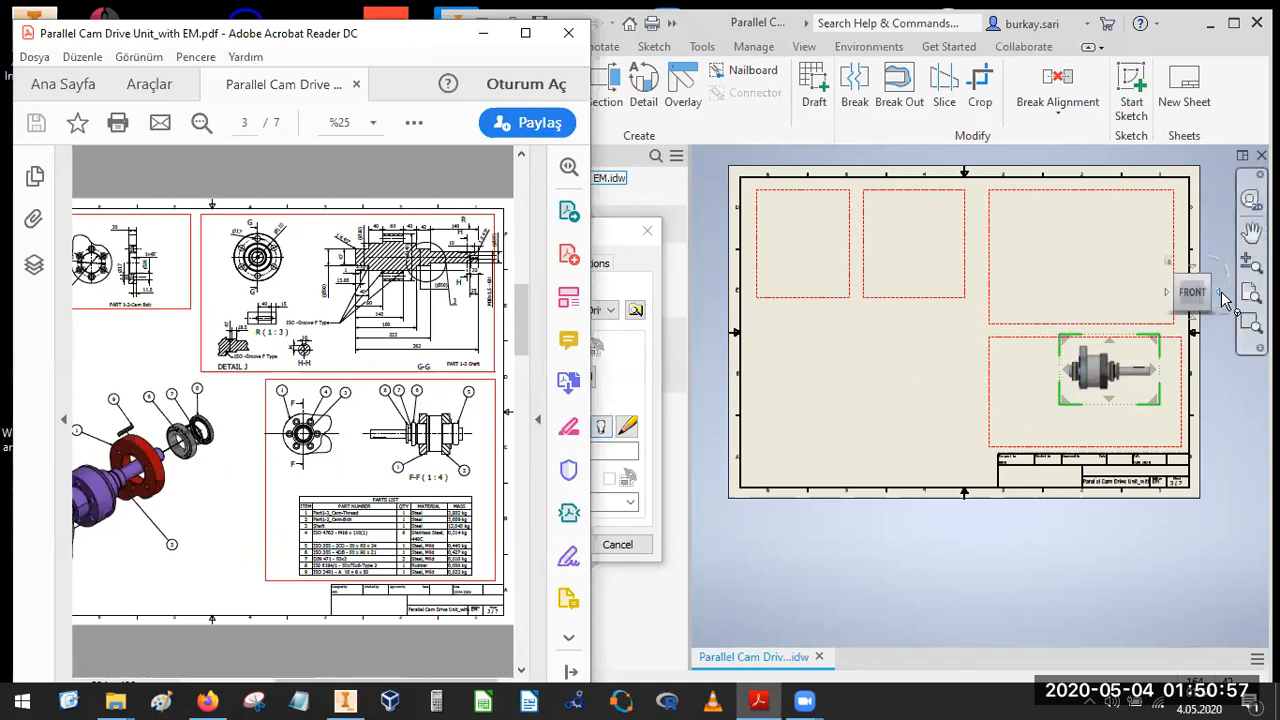
{"action": "left_click", "coordinate": [1220, 297]}
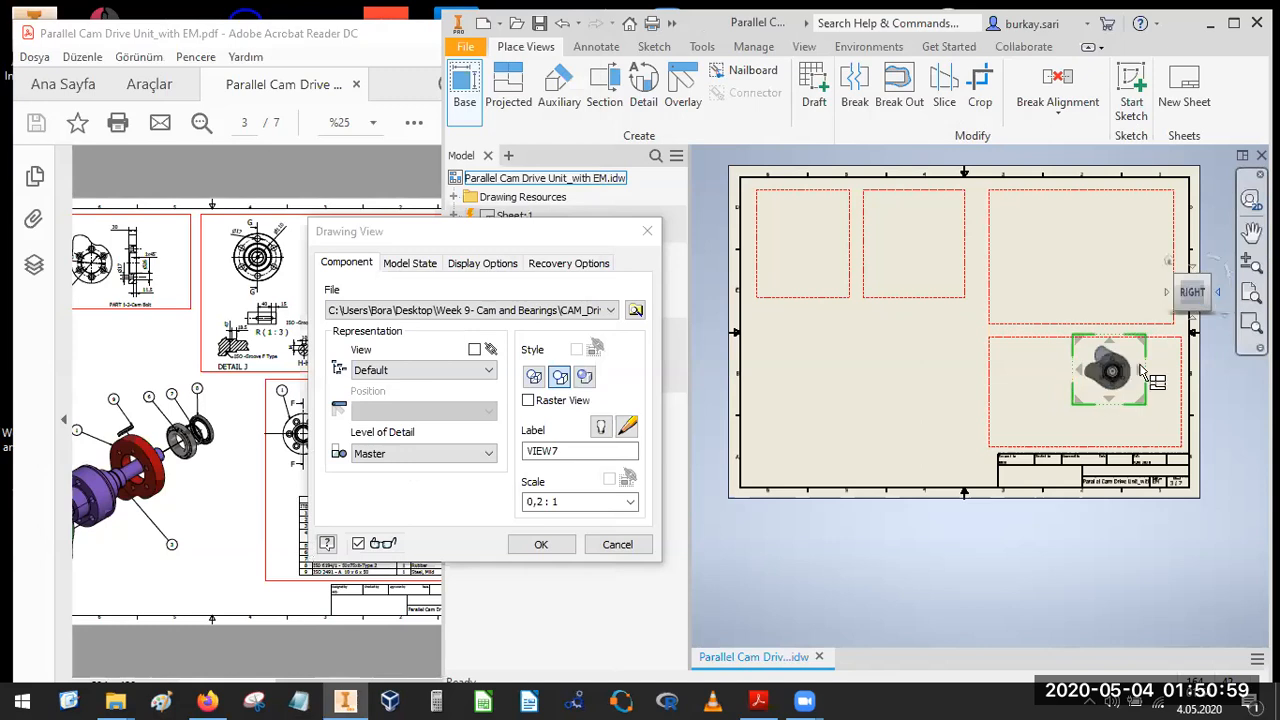
{"action": "left_click", "coordinate": [1227, 276]}
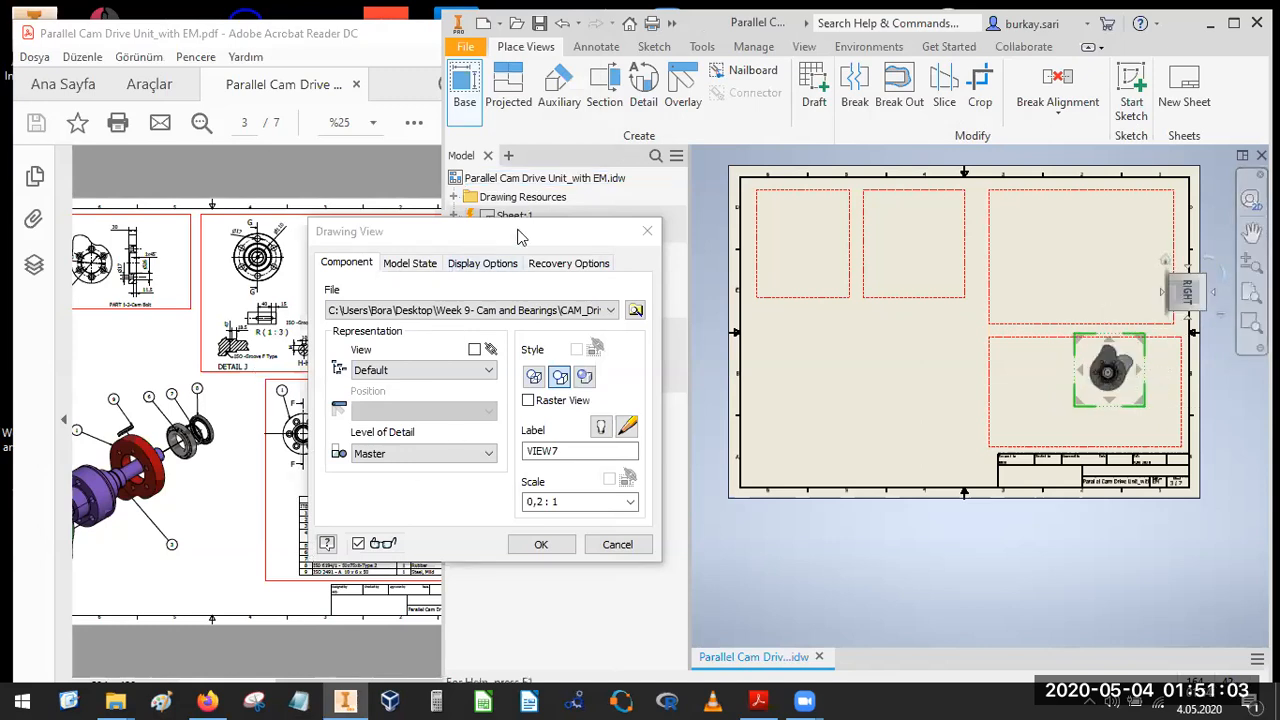
{"action": "left_click_drag", "start_coordinate": [615, 233], "coordinate": [722, 222]}
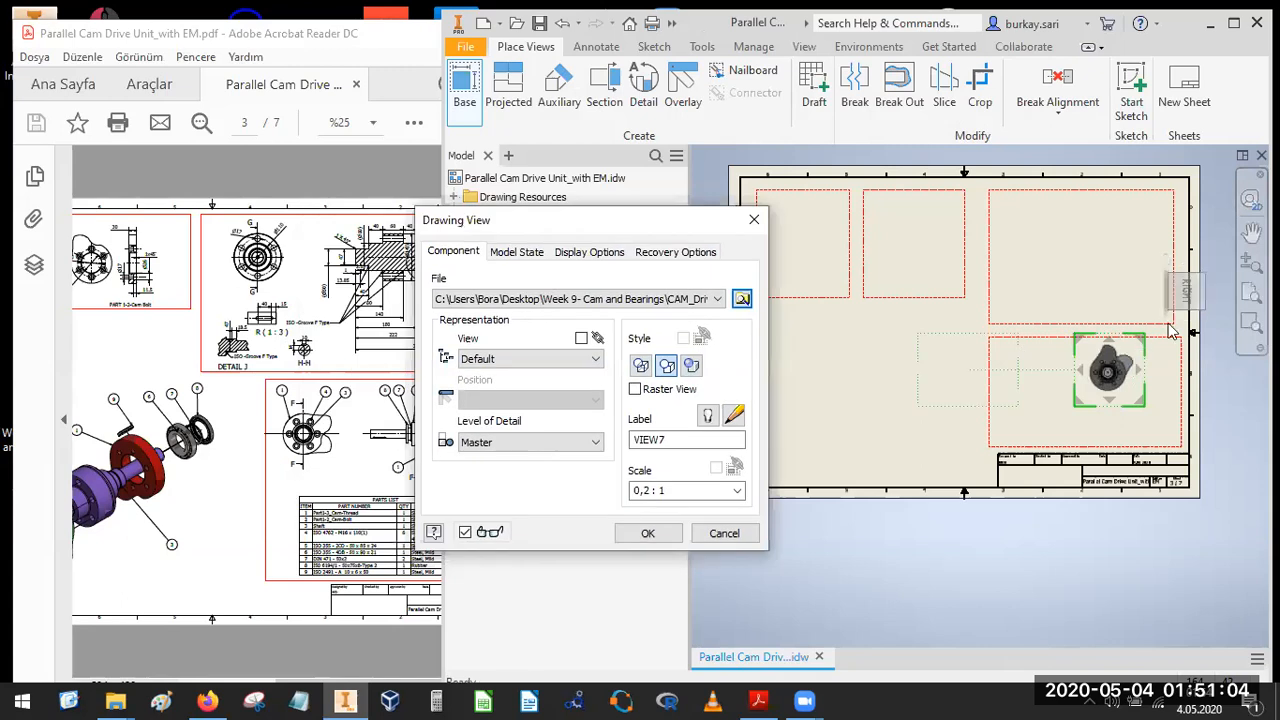
{"action": "left_click", "coordinate": [1227, 276]}
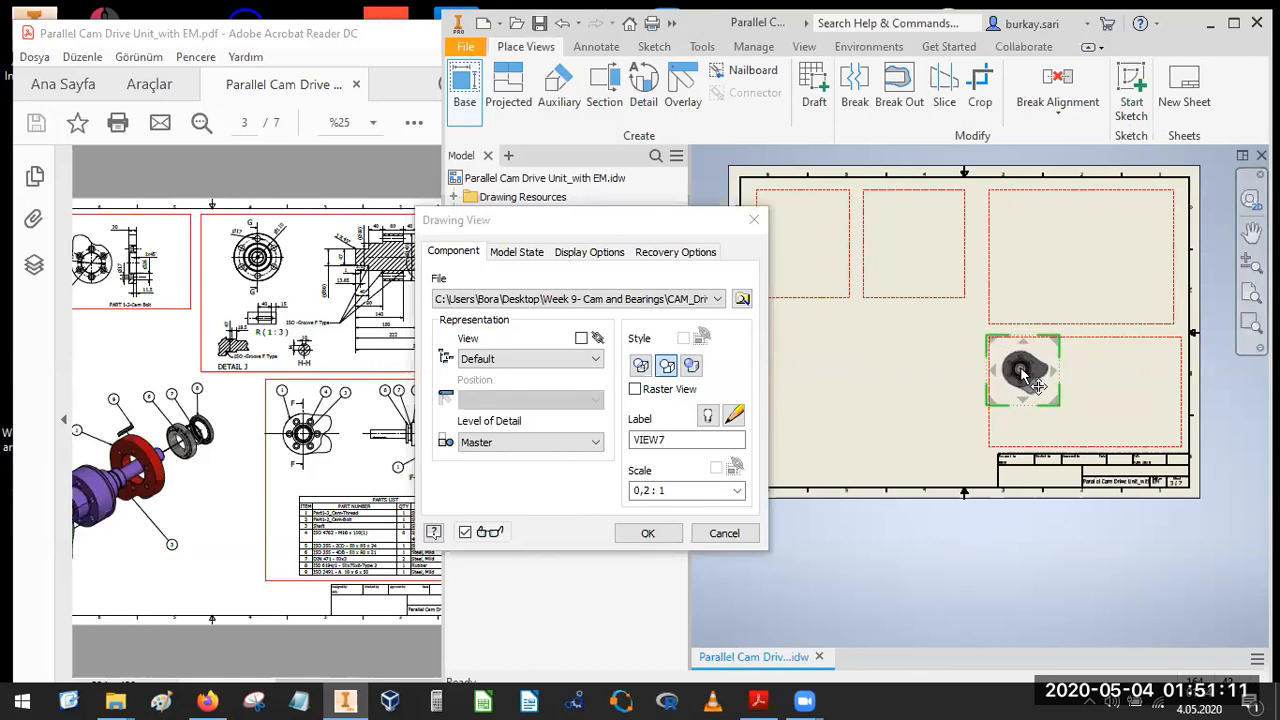
{"action": "left_click", "coordinate": [648, 533]}
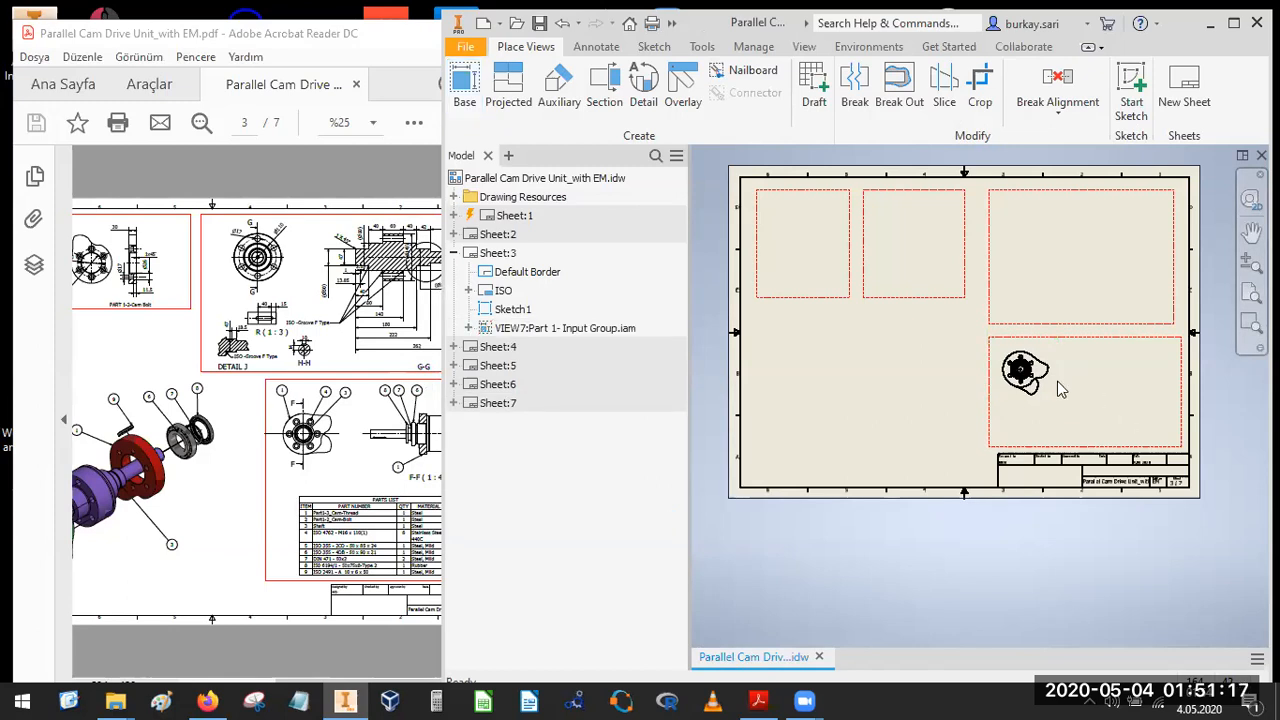
Start a sketch on the Input Group view and draw a vertical line across the cam's full height, just off its centre.
{"action": "scroll", "coordinate": [1040, 380], "scroll_direction": "up", "scroll_amount": 5}
{"action": "scroll", "coordinate": [986, 368], "scroll_direction": "down", "scroll_amount": 2}
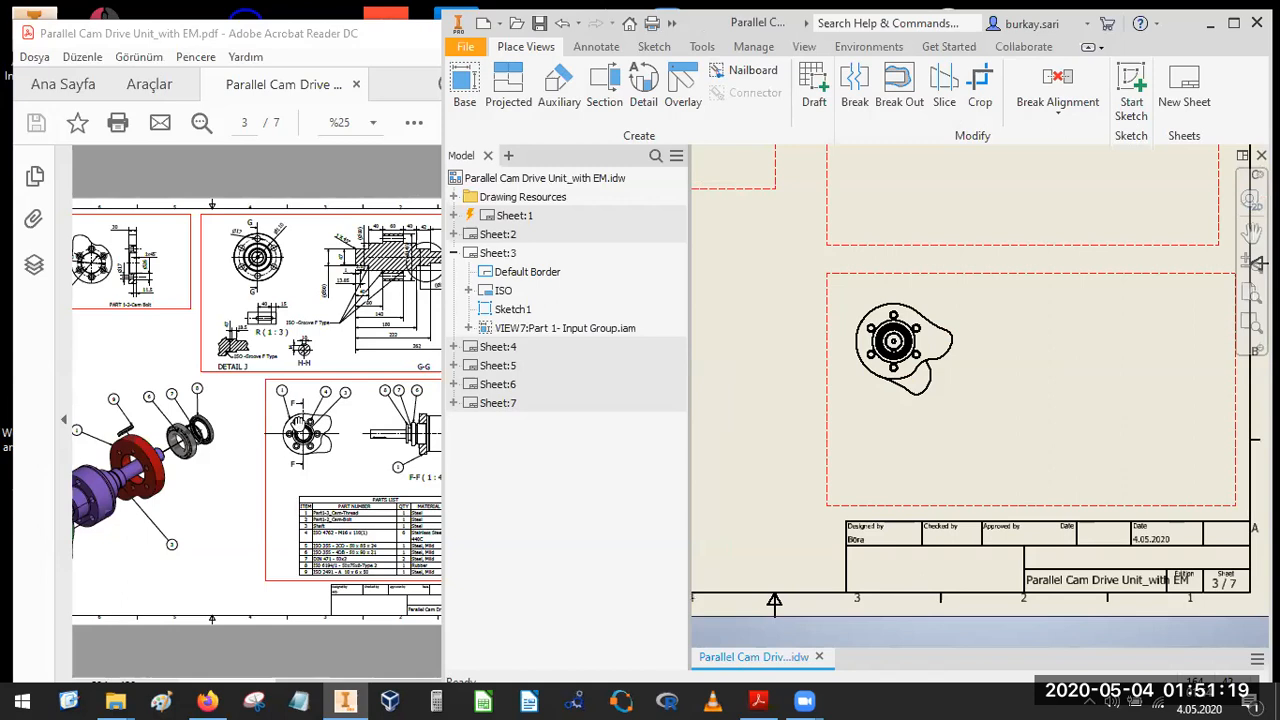
{"action": "left_click", "coordinate": [654, 46]}
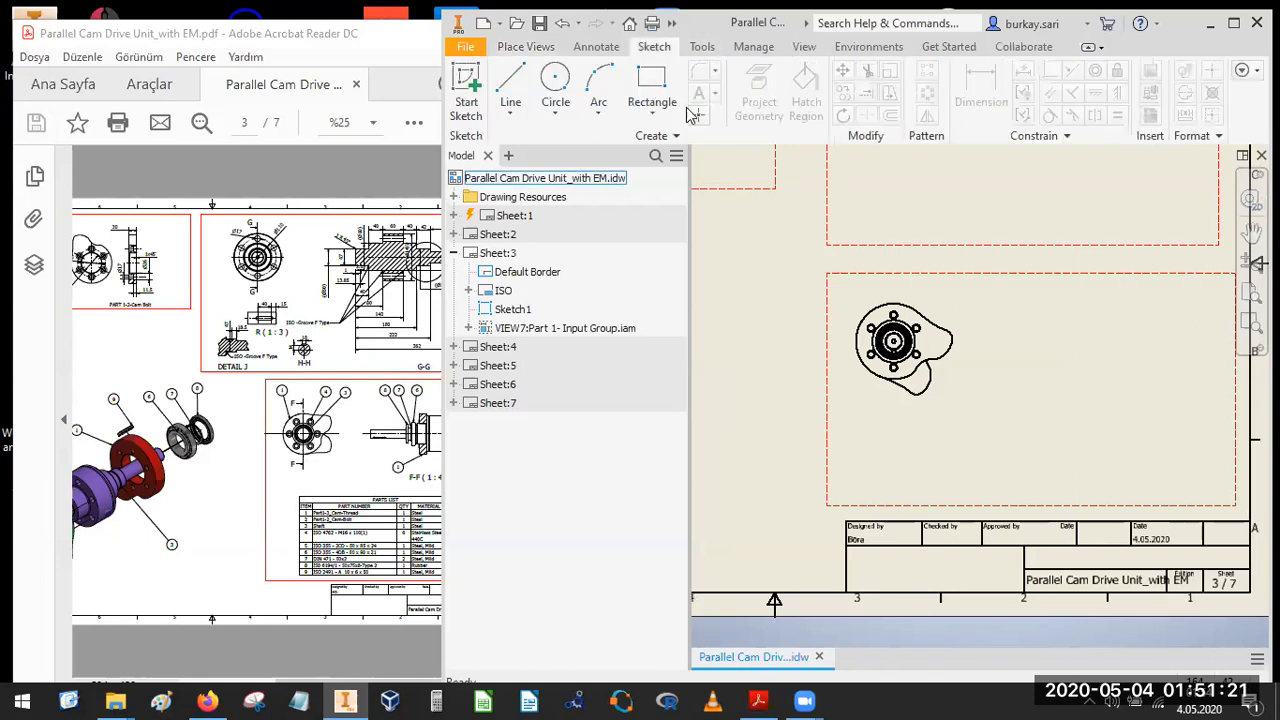
{"action": "left_click", "coordinate": [955, 295]}
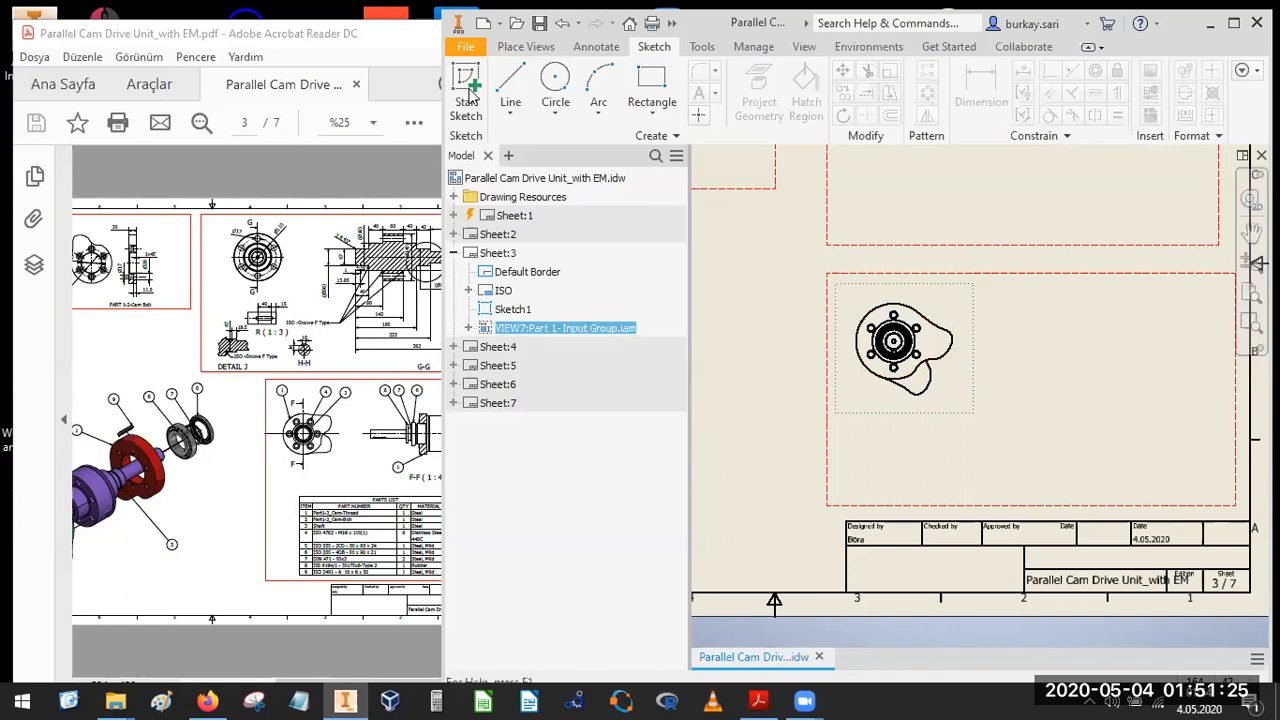
{"action": "left_click", "coordinate": [466, 92]}
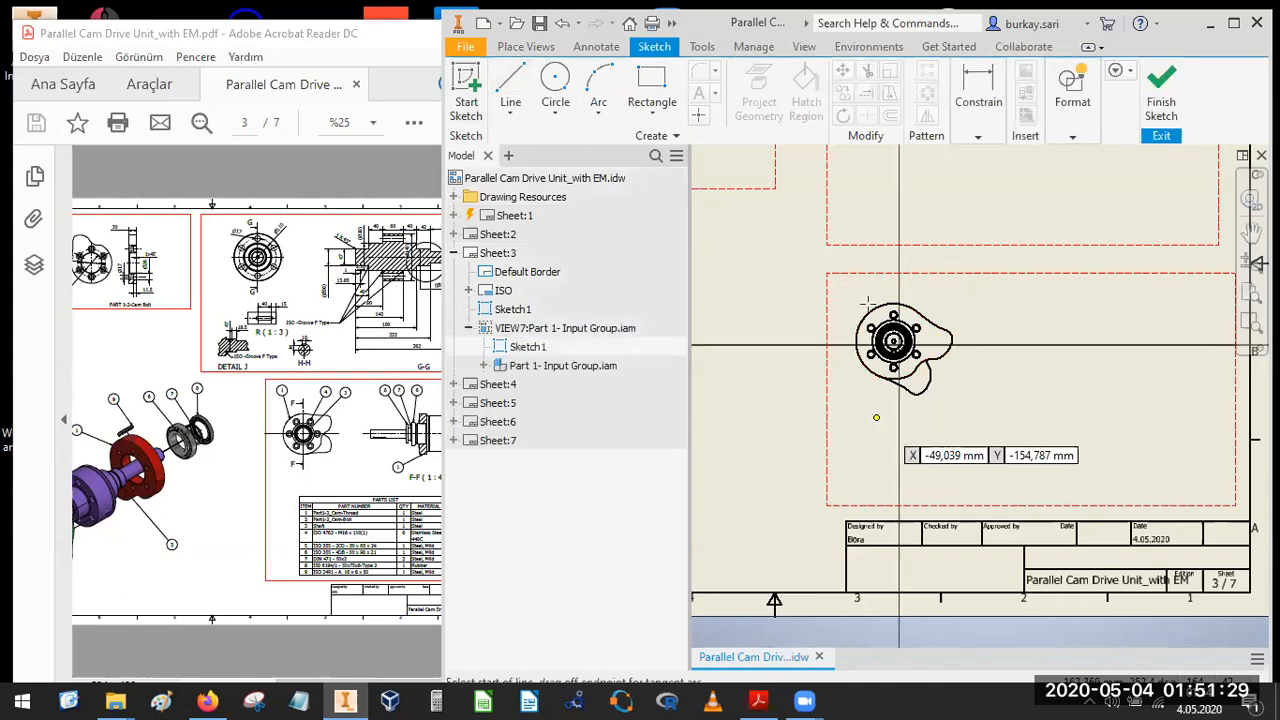
{"action": "left_click", "coordinate": [876, 417]}
{"action": "left_click", "coordinate": [876, 281]}
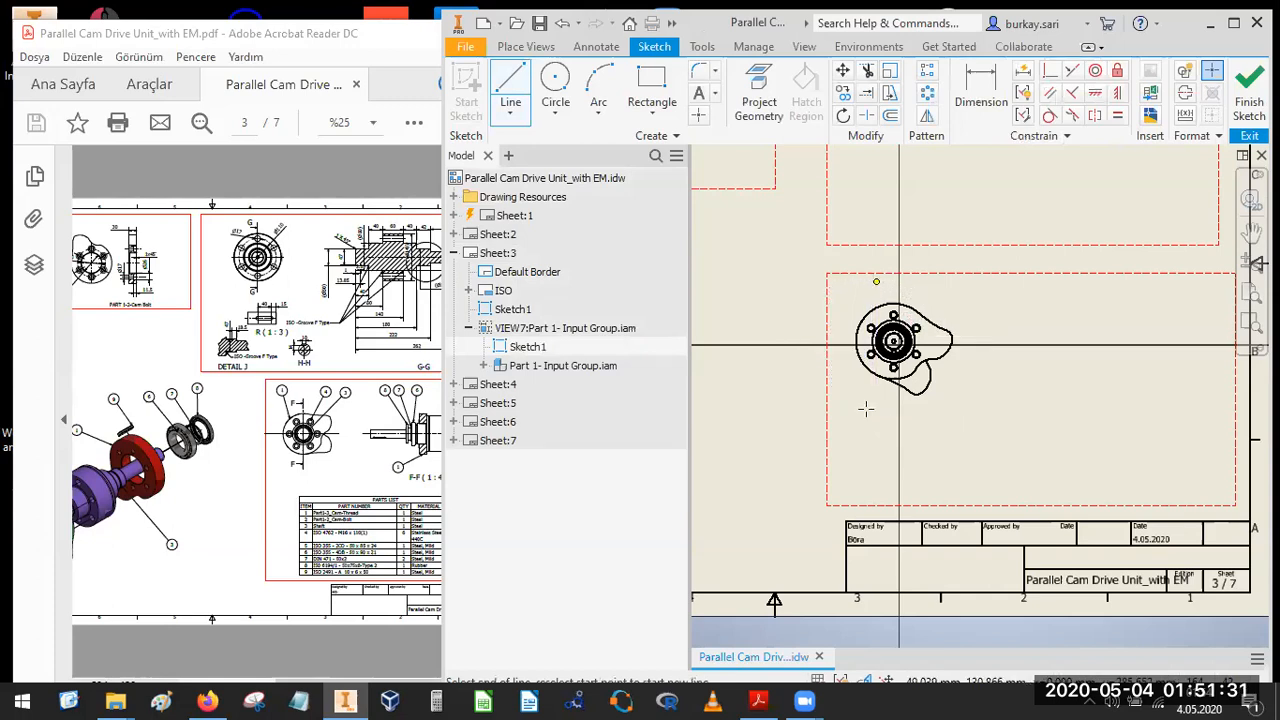
{"action": "key", "text": "Escape"}
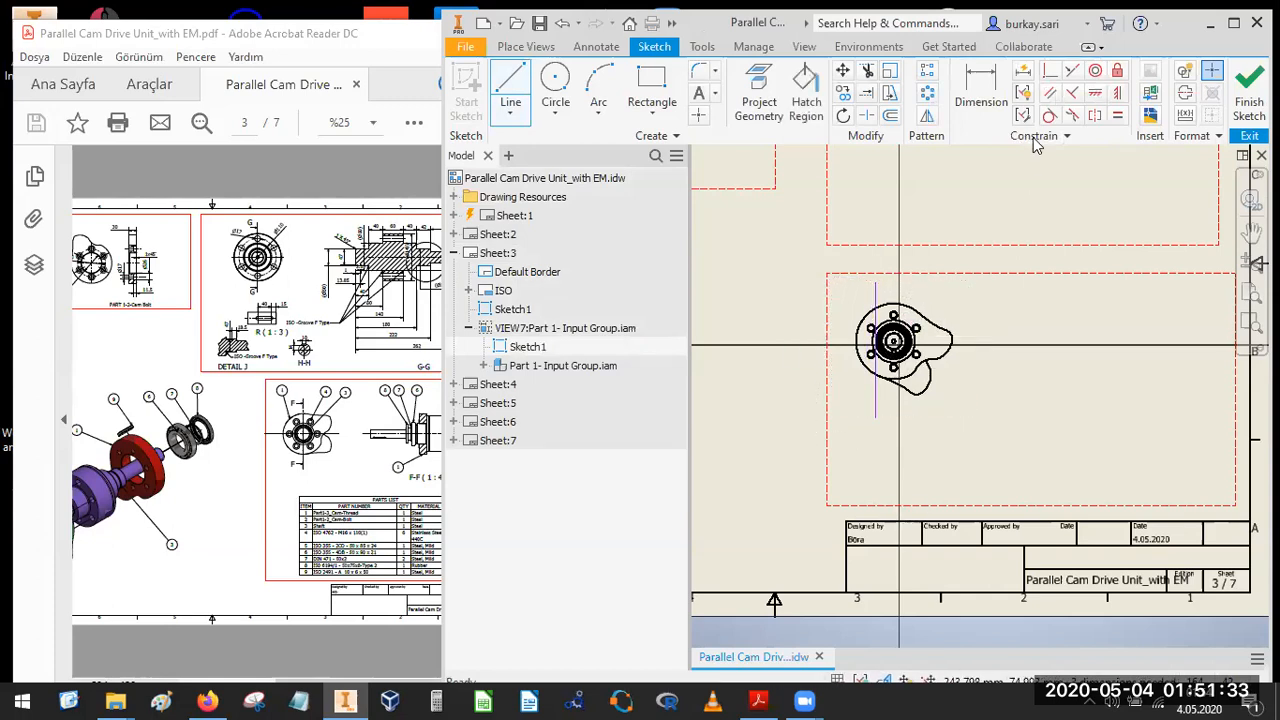
Project a shaft circle into the sketch, constrain the vertical line coincident with its centre, and finish the sketch.
{"action": "left_click", "coordinate": [759, 90]}
{"action": "scroll", "coordinate": [903, 344], "scroll_direction": "up", "scroll_amount": 5}
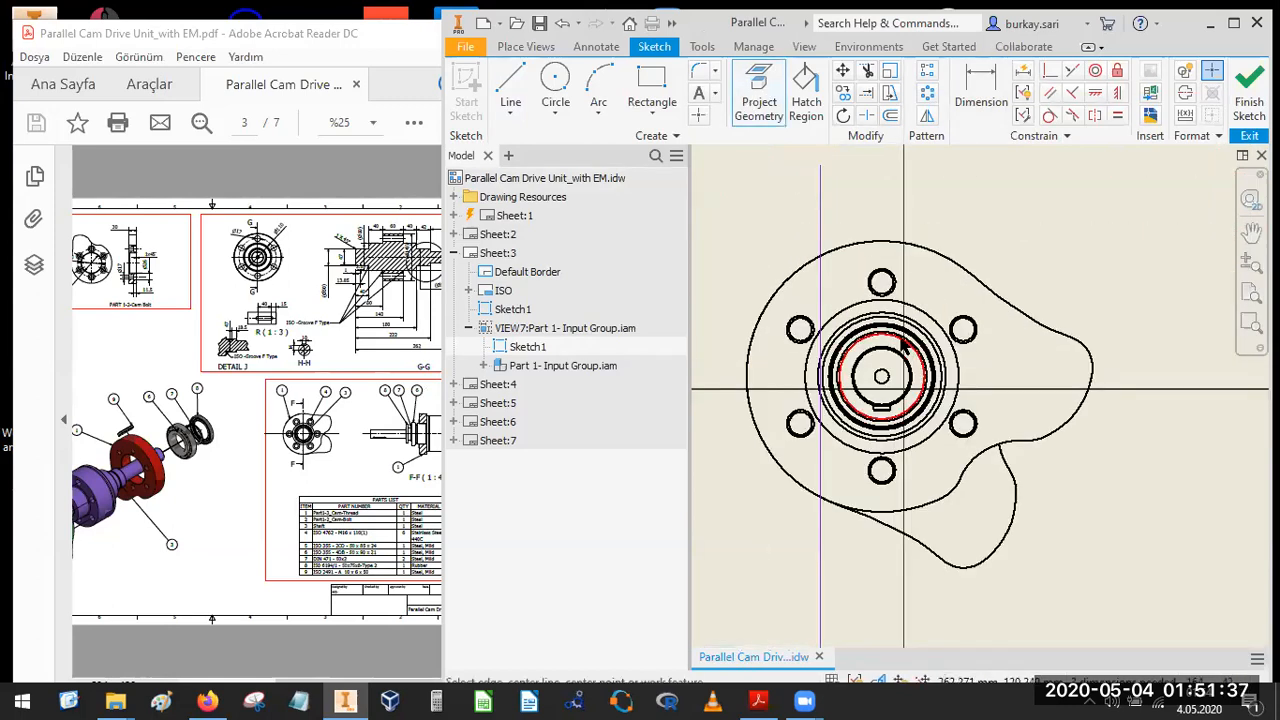
{"action": "scroll", "coordinate": [870, 328], "scroll_direction": "up", "scroll_amount": 3}
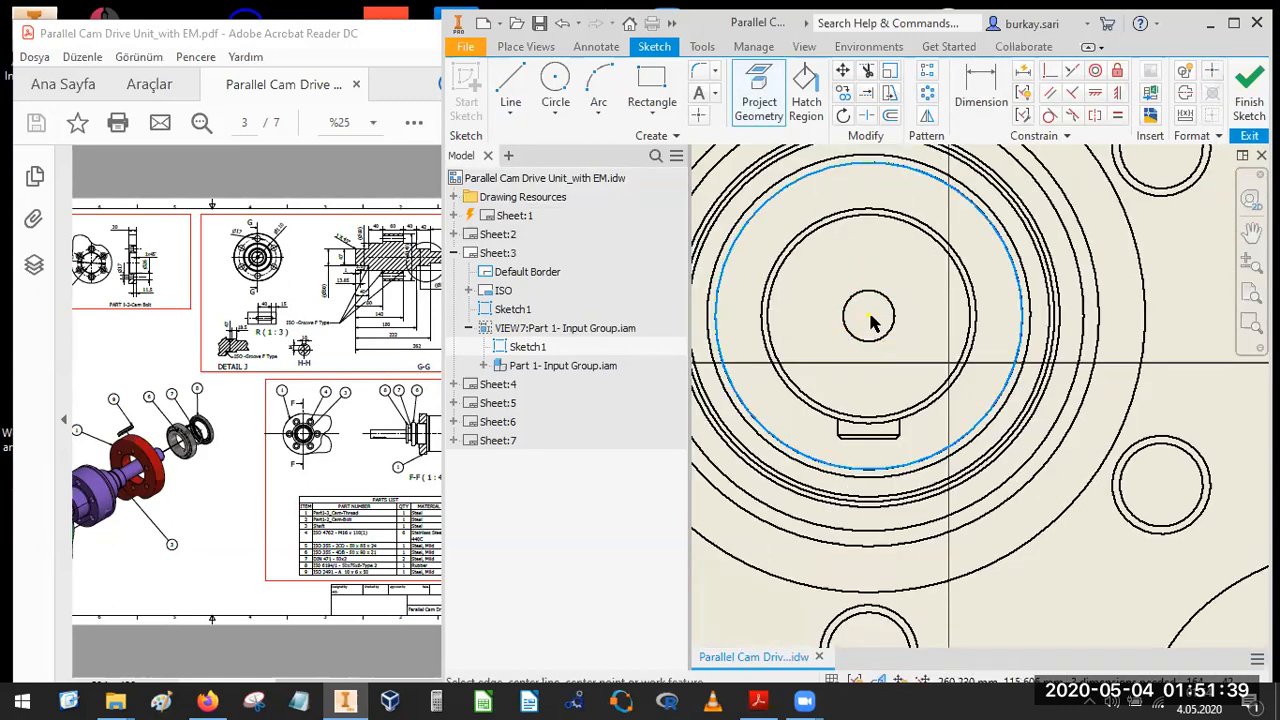
{"action": "scroll", "coordinate": [908, 331], "scroll_direction": "down", "scroll_amount": 4}
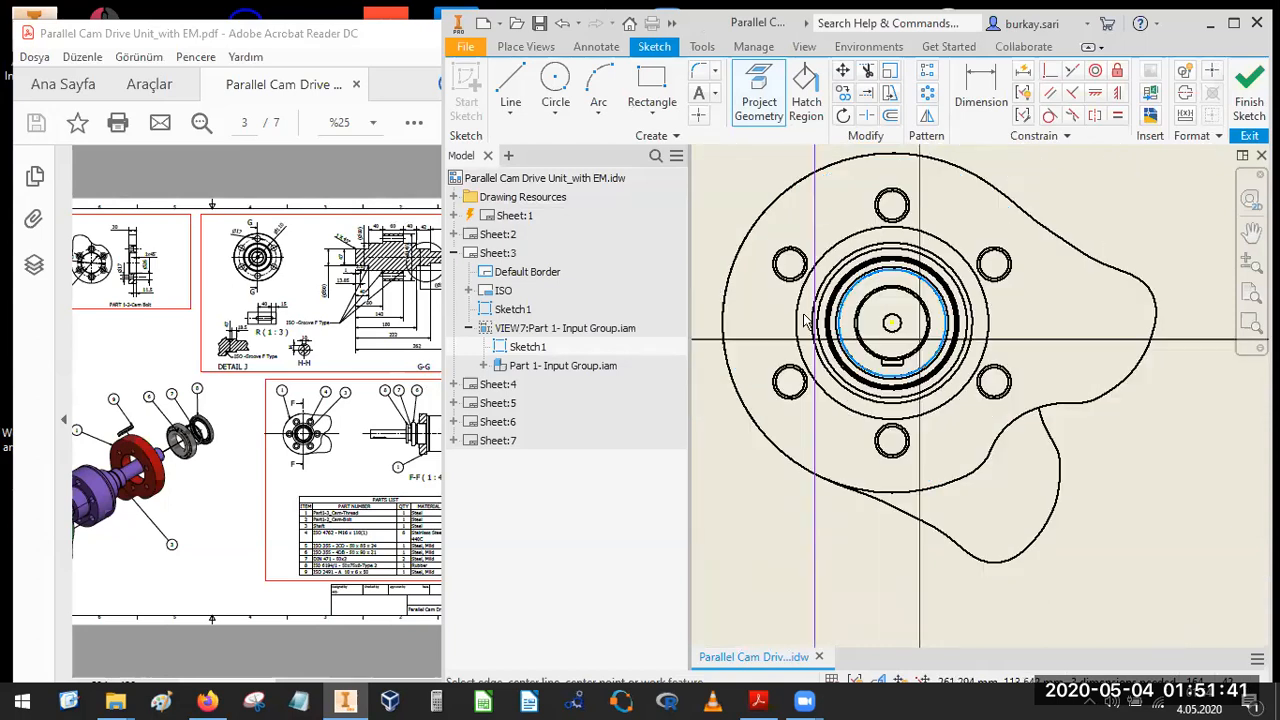
{"action": "scroll", "coordinate": [882, 324], "scroll_direction": "down", "scroll_amount": 3}
{"action": "left_click", "coordinate": [1049, 72]}
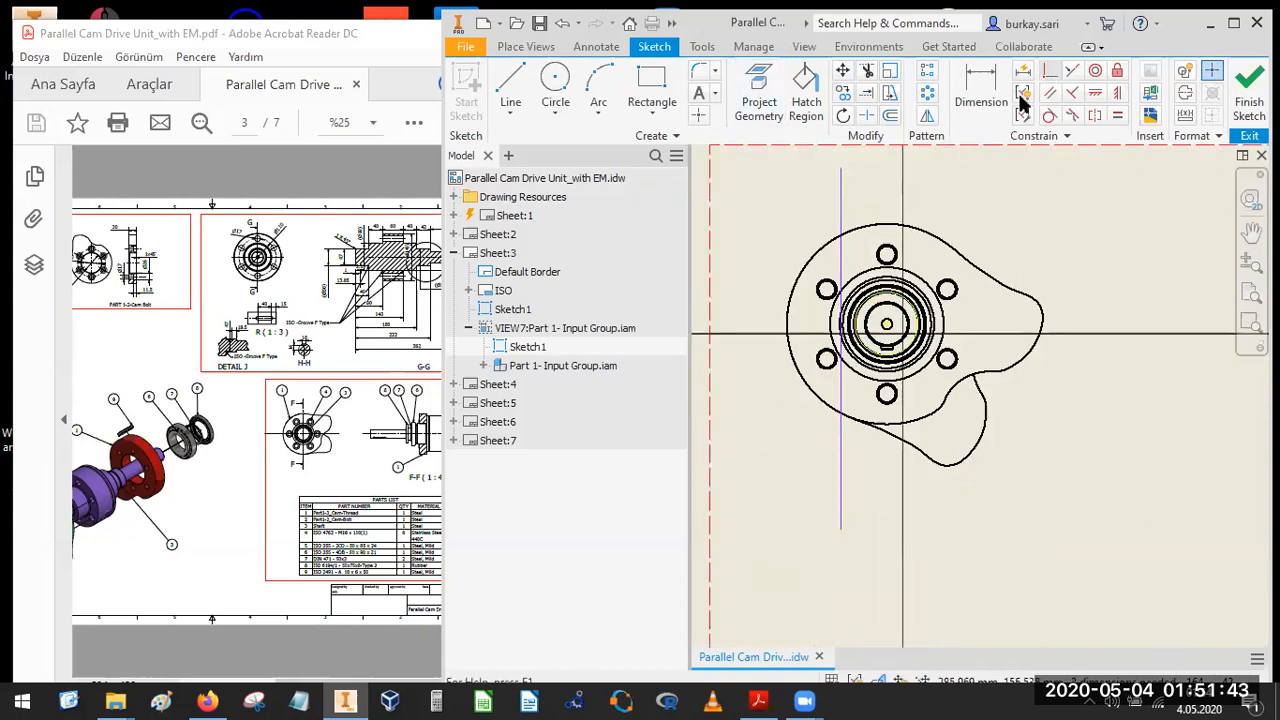
{"action": "left_click", "coordinate": [842, 226]}
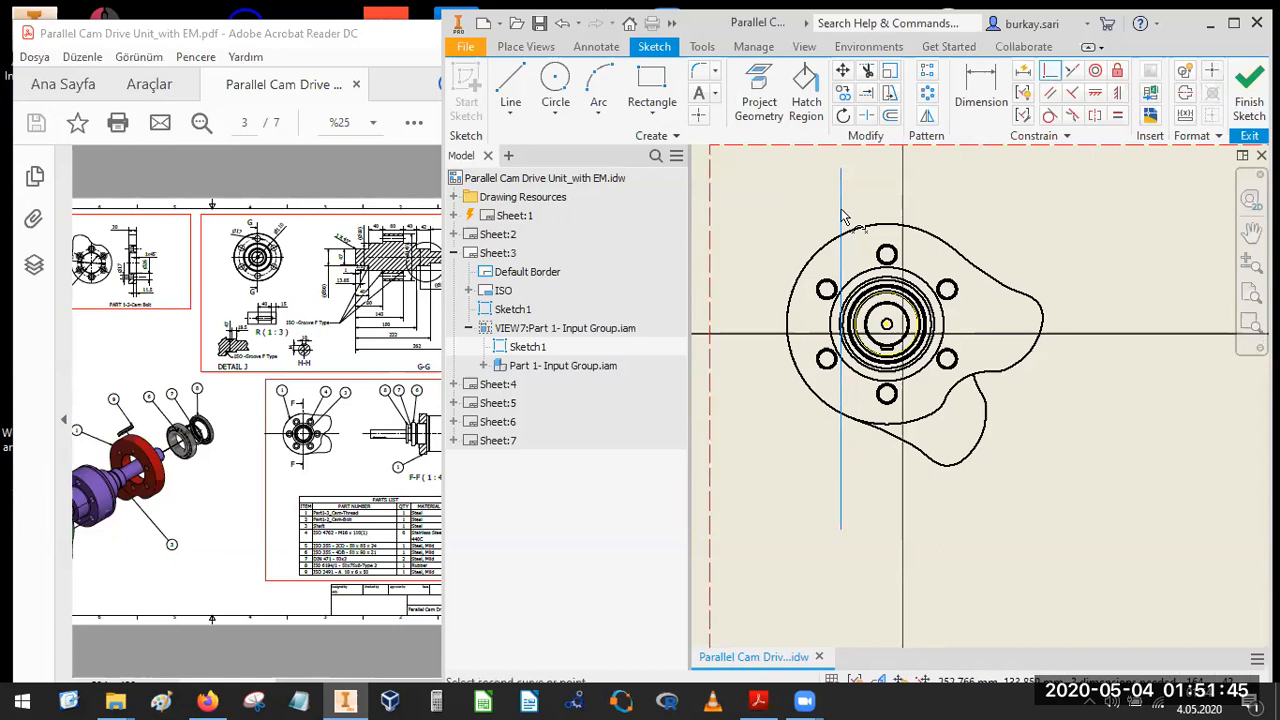
{"action": "left_click", "coordinate": [884, 331]}
{"action": "left_click", "coordinate": [1243, 96]}
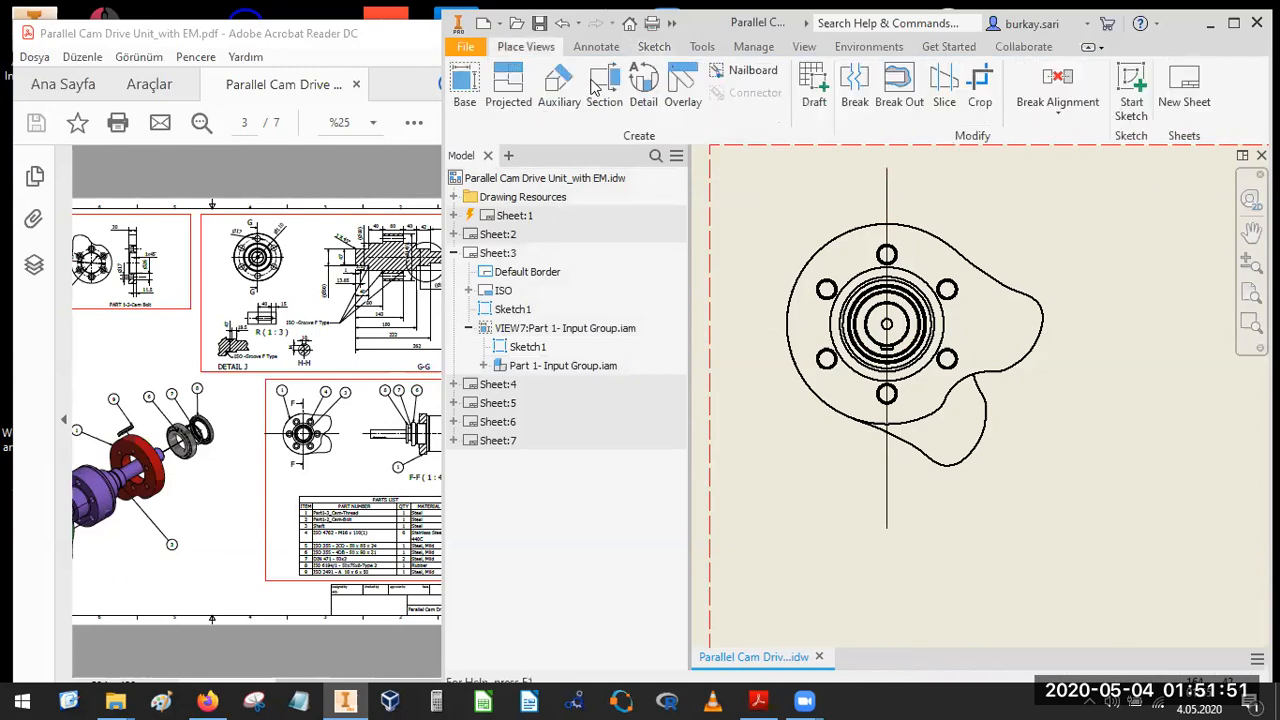
Create section view F-F from the sketched vertical line and place it to the right of the Input Group view.
{"action": "scroll", "coordinate": [868, 270], "scroll_direction": "down", "scroll_amount": 4}
{"action": "left_click", "coordinate": [867, 263]}
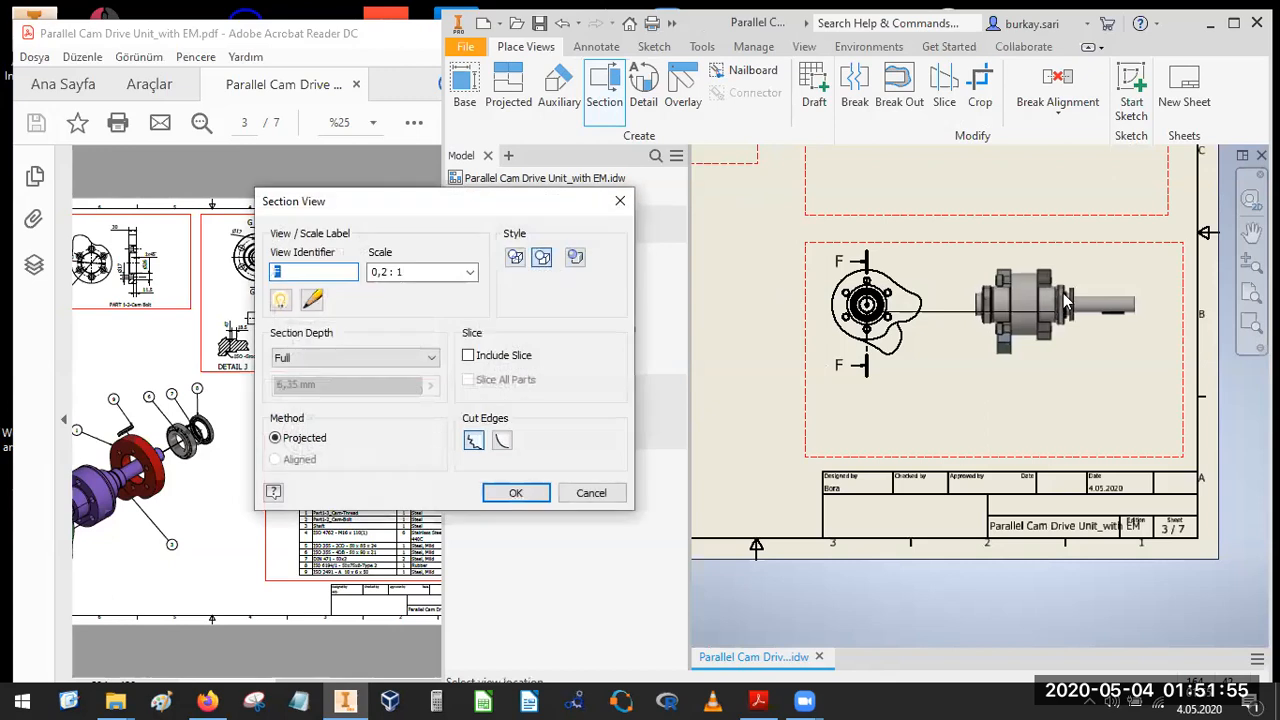
{"action": "left_click", "coordinate": [1064, 291]}
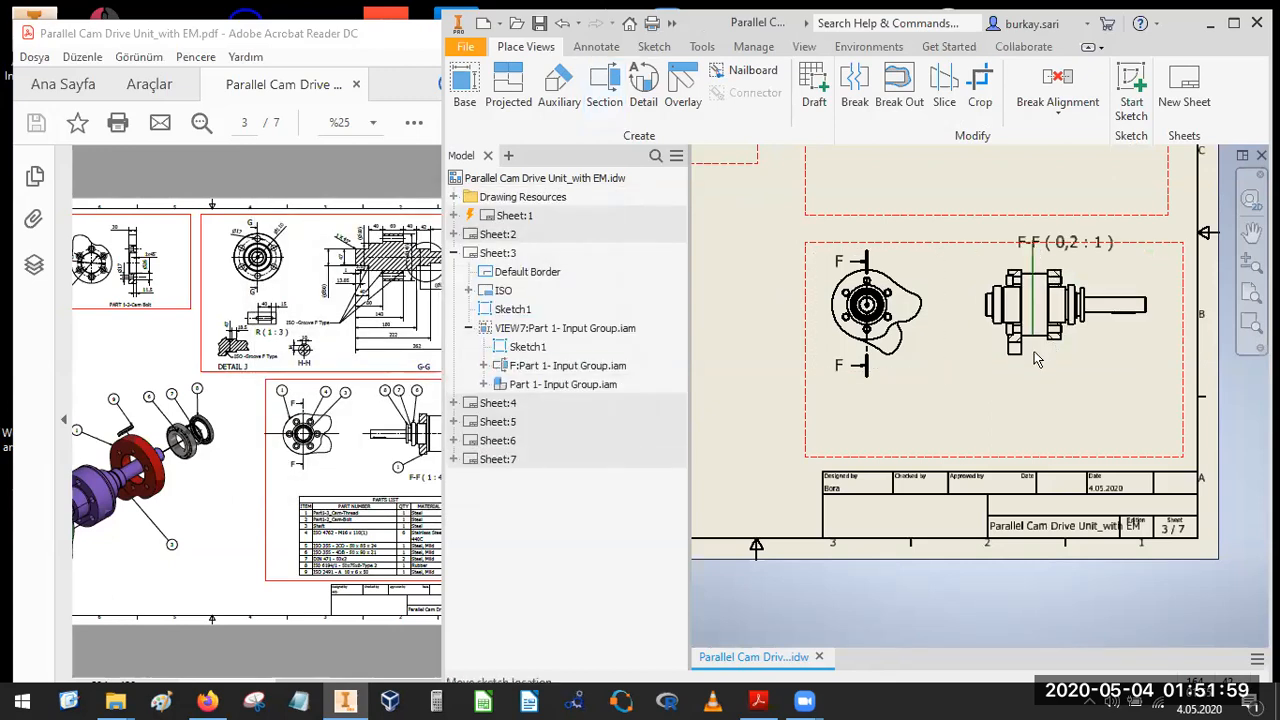
Move the section view's label from above the view to just below it.
{"action": "left_click", "coordinate": [1116, 257]}
{"action": "scroll", "coordinate": [1116, 257], "scroll_direction": "down", "scroll_amount": 3}
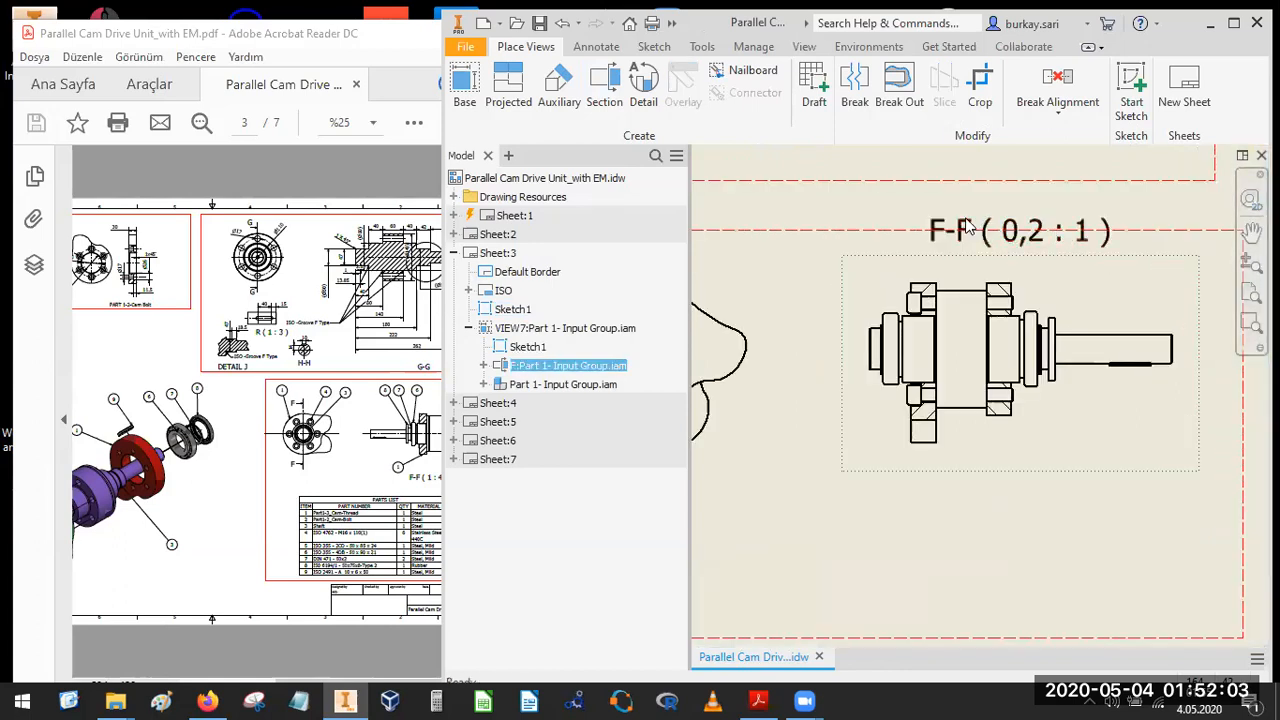
{"action": "left_click_drag", "start_coordinate": [975, 232], "coordinate": [960, 486]}
Edit the section view's label, removing the scale and putting "SECTION" in front of the view identifiers.
{"action": "double_click", "coordinate": [932, 485]}
{"action": "left_click", "coordinate": [817, 443]}
{"action": "left_click_drag", "start_coordinate": [819, 443], "coordinate": [970, 447]}
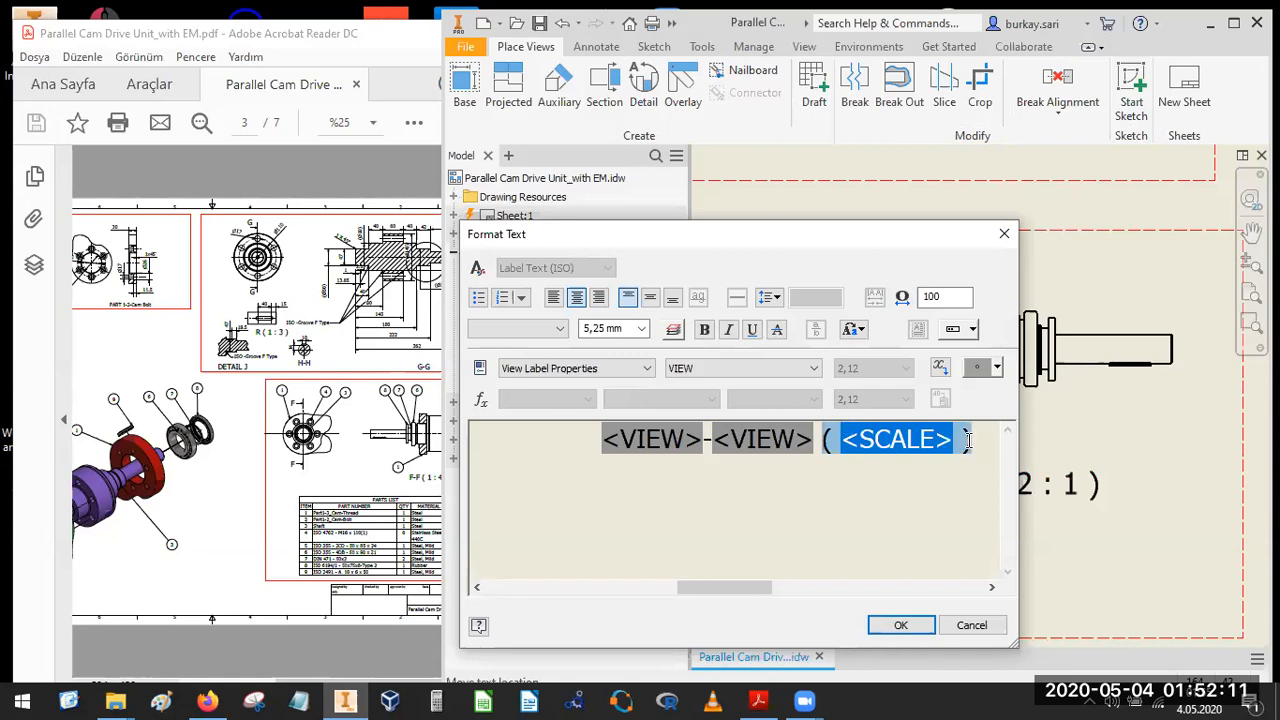
{"action": "key", "text": "Delete"}
{"action": "type", "text": "sECTİON"}
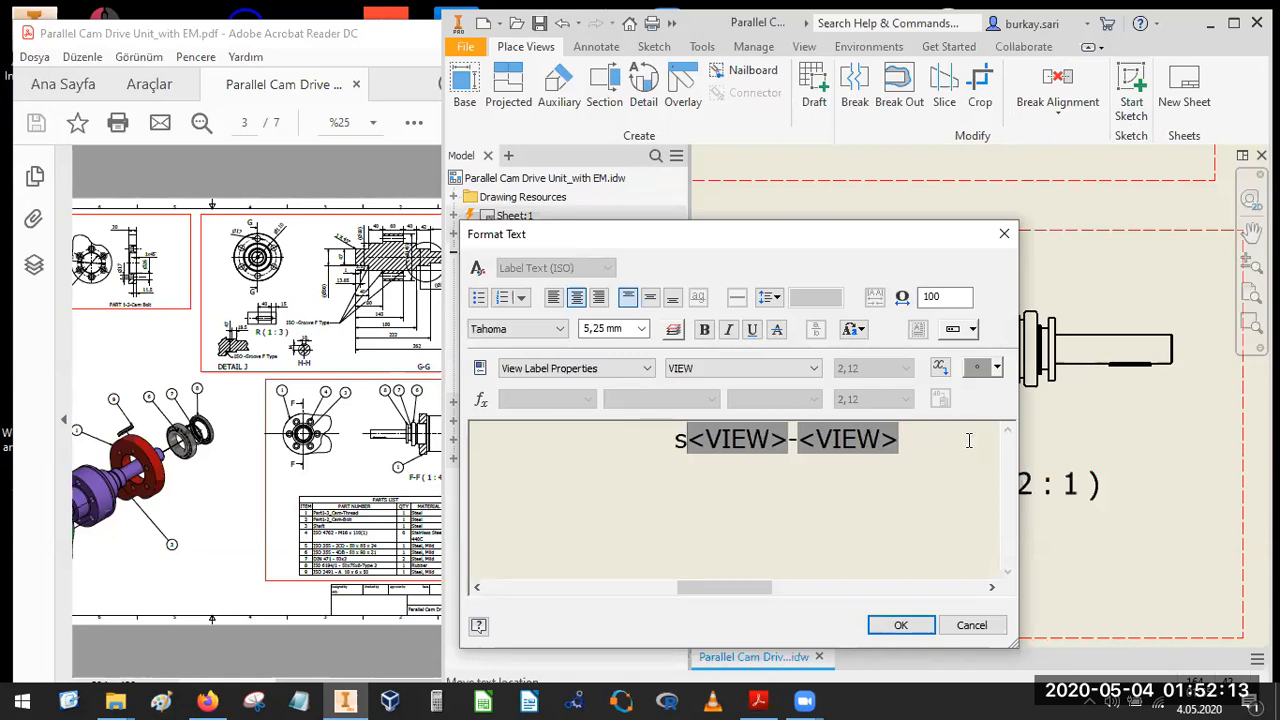
{"action": "key", "text": "BackSpace"}
{"action": "key", "text": "BackSpace"}
{"action": "key", "text": "BackSpace"}
{"action": "key", "text": "BackSpace"}
{"action": "key", "text": "BackSpace"}
{"action": "key", "text": "BackSpace"}
{"action": "key", "text": "BackSpace"}
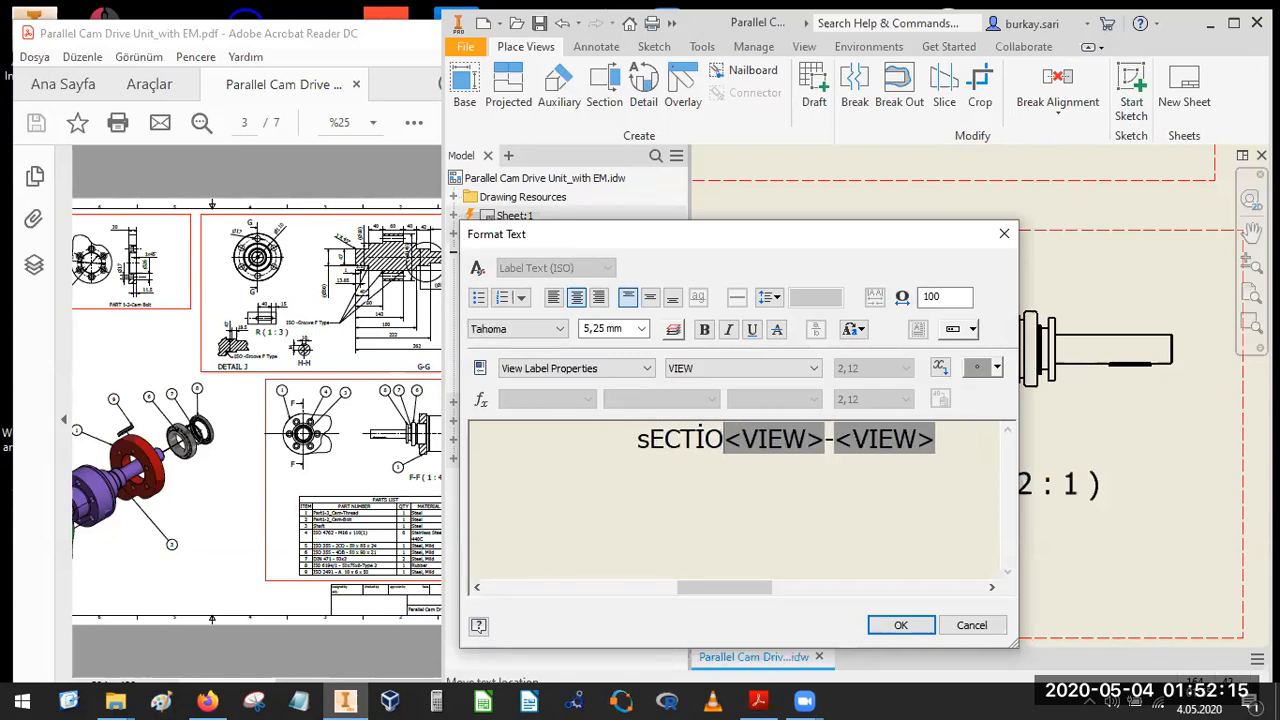
{"action": "type", "text": "SECTION"}
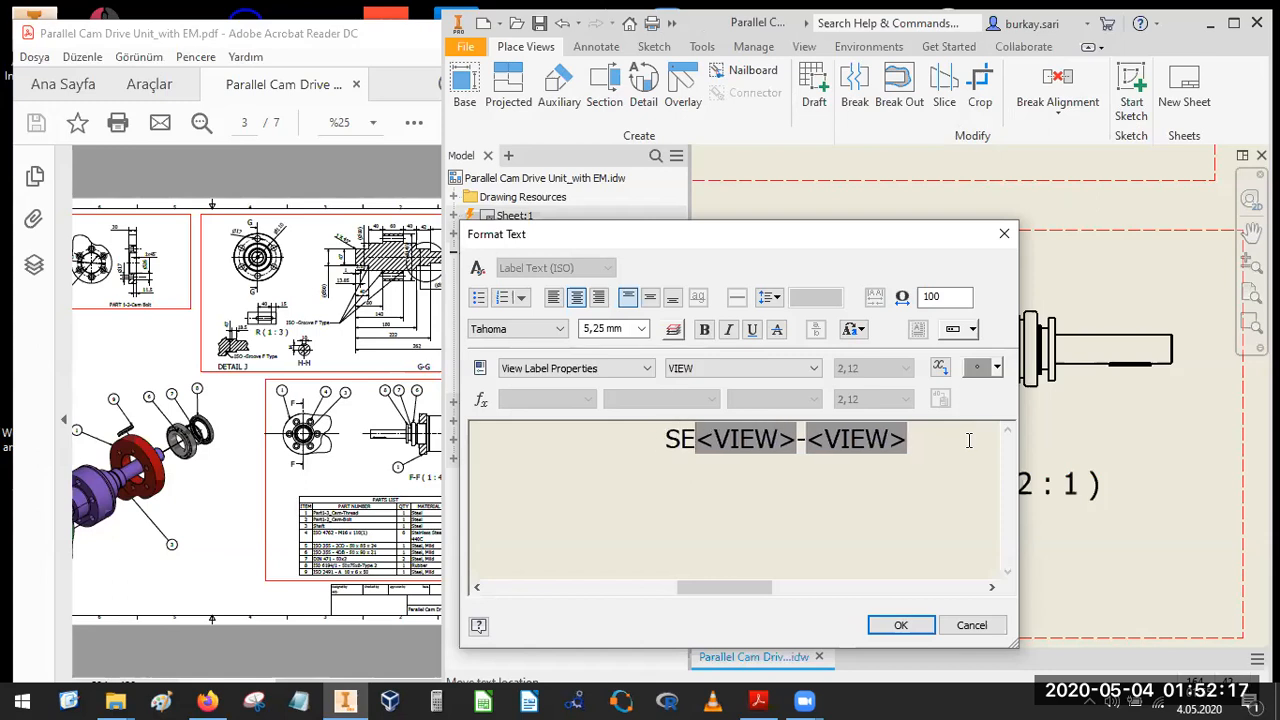
{"action": "left_click", "coordinate": [886, 628]}
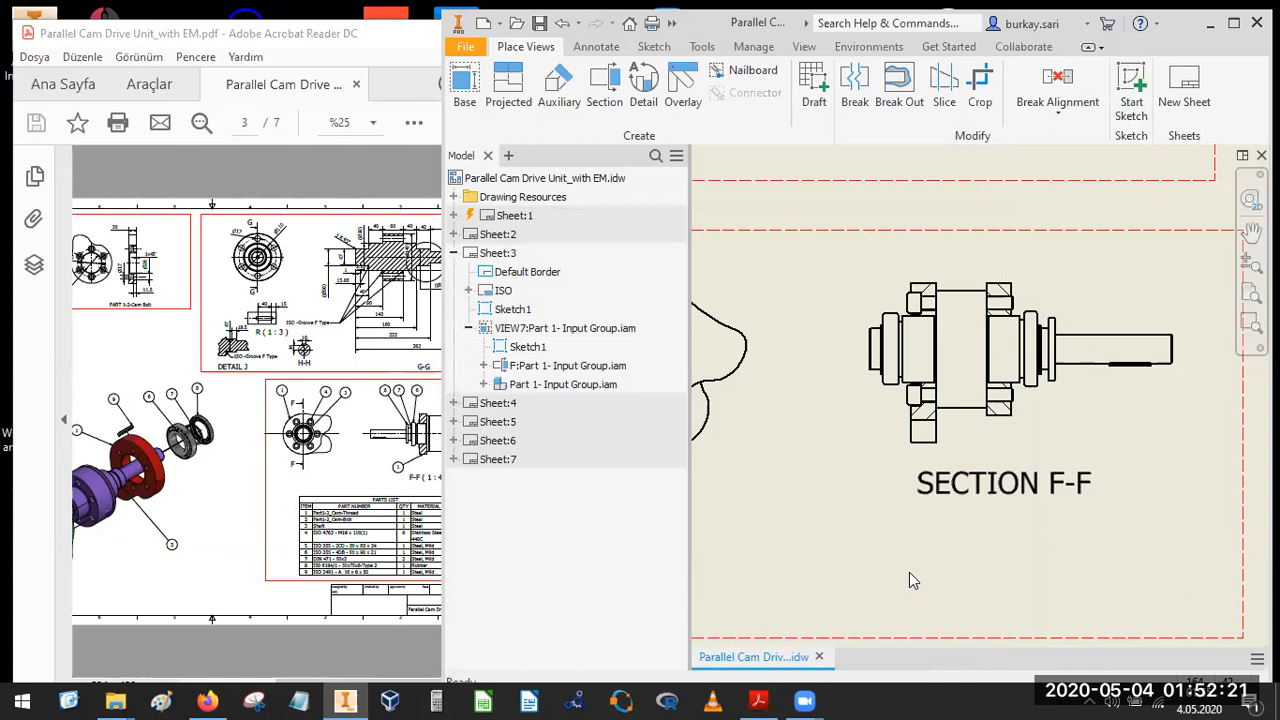
{"action": "left_click", "coordinate": [316, 496]}
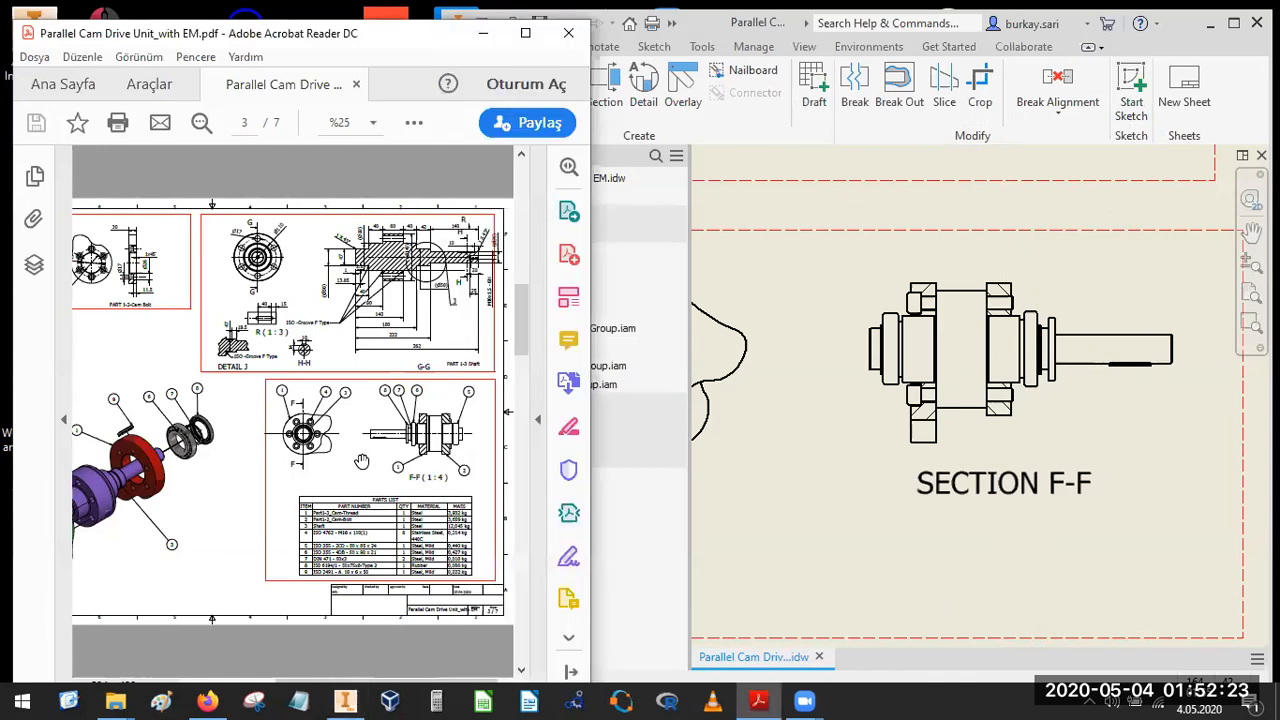
Edit the layout sketch on Sheet:3, raising the boundary between the two right-hand frames so the lower frame is taller, and finish the sketch.
{"action": "scroll", "coordinate": [953, 374], "scroll_direction": "up", "scroll_amount": 5}
{"action": "middle_click_drag", "start_coordinate": [970, 472], "coordinate": [1001, 527]}
{"action": "double_click", "coordinate": [908, 343]}
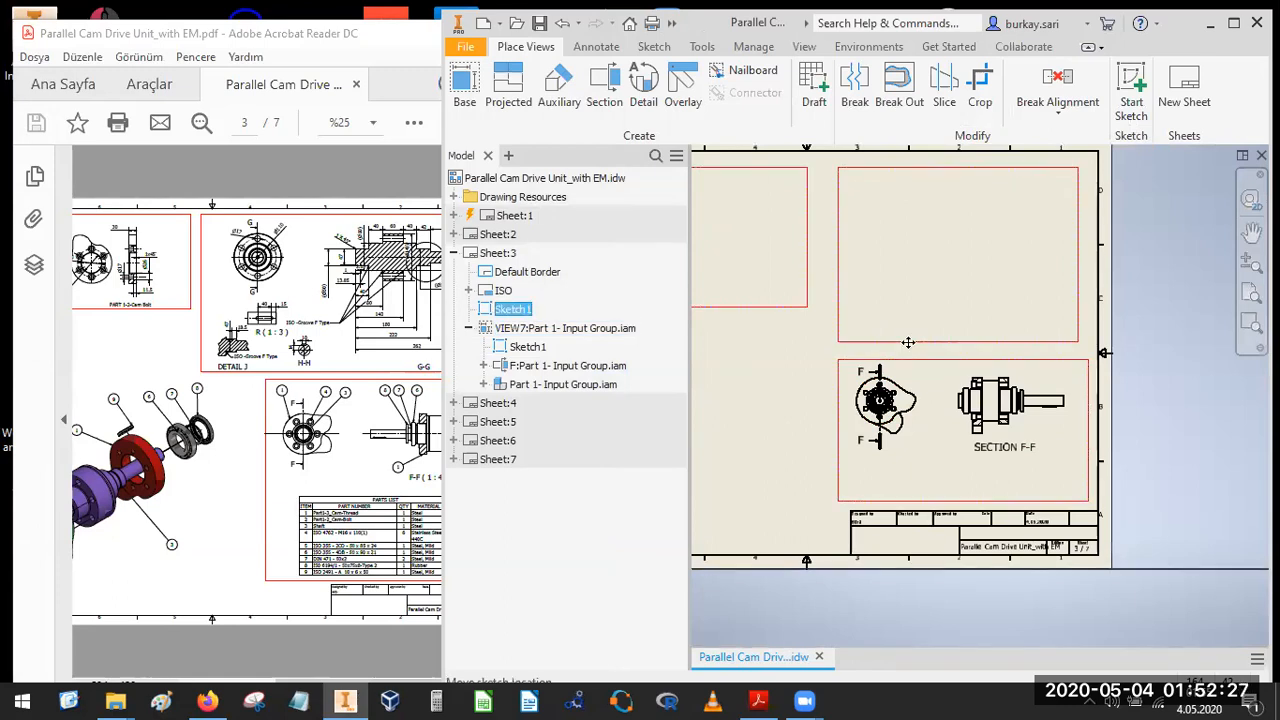
{"action": "mouse_move", "coordinate": [914, 343]}
{"action": "left_mouse_down"}
{"action": "mouse_move", "coordinate": [920, 311]}
{"action": "mouse_move", "coordinate": [925, 328]}
{"action": "left_mouse_up"}
{"action": "left_click", "coordinate": [1249, 92]}
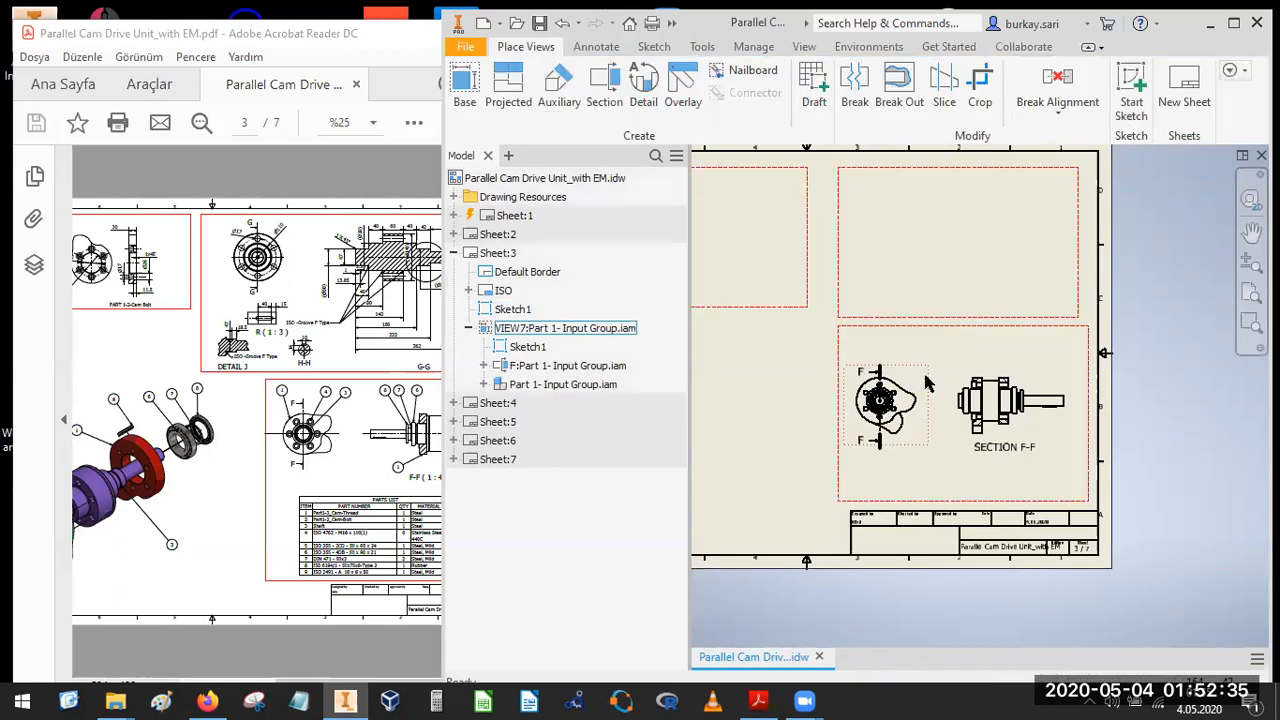
Move the Input Group view with its aligned section view up to the top of the enlarged lower frame.
{"action": "left_click_drag", "start_coordinate": [930, 388], "coordinate": [938, 343]}
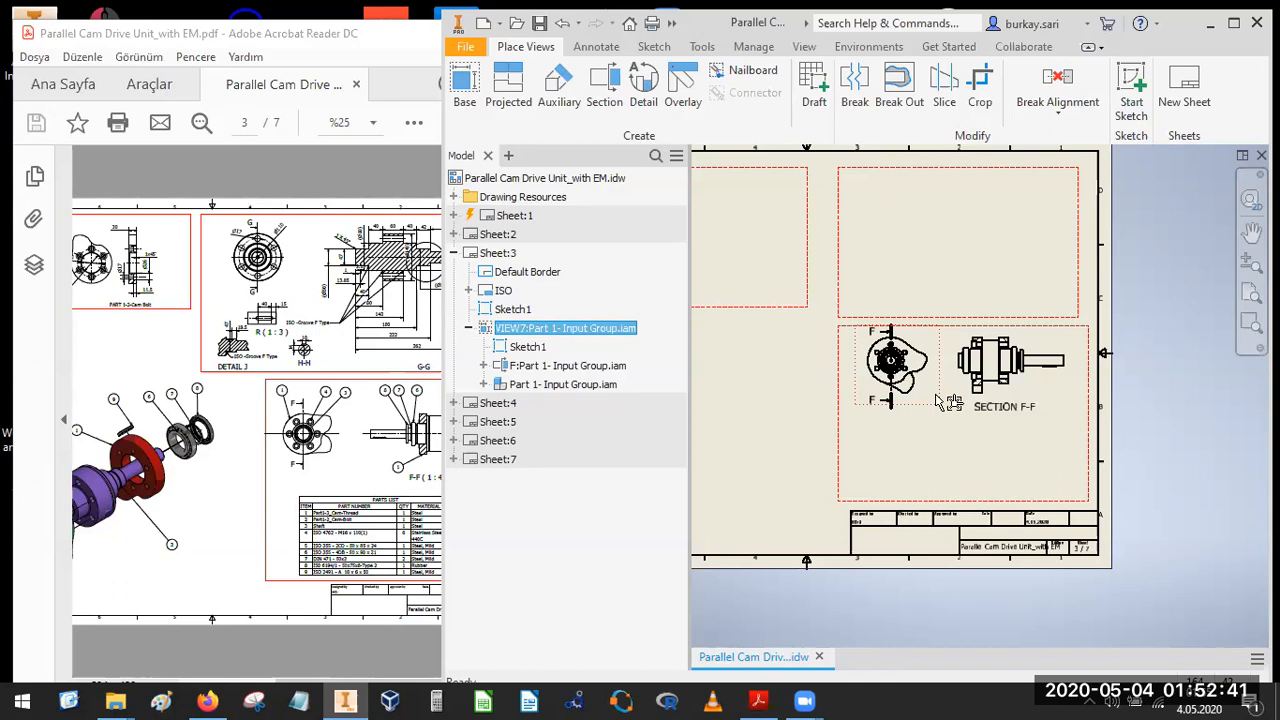
{"action": "left_click_drag", "start_coordinate": [933, 402], "coordinate": [928, 412]}
{"action": "scroll", "coordinate": [920, 410], "scroll_direction": "up", "scroll_amount": 3}
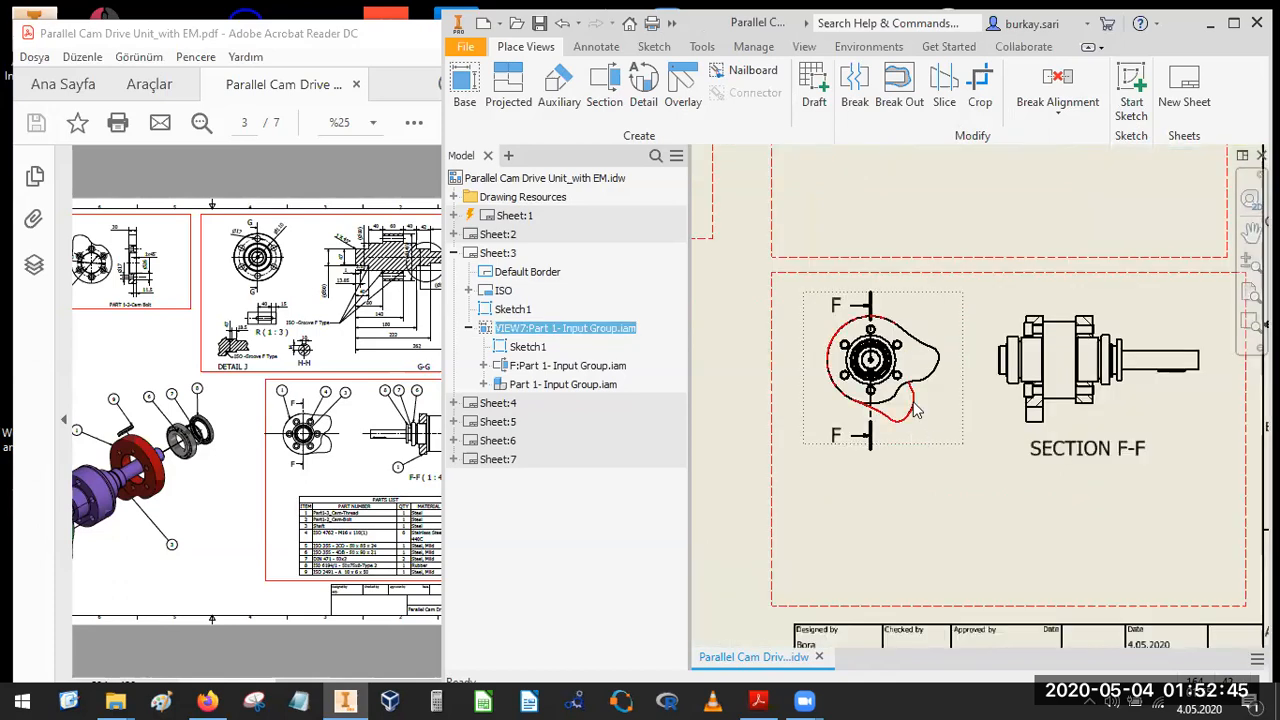
{"action": "scroll", "coordinate": [915, 410], "scroll_direction": "down", "scroll_amount": 3}
{"action": "left_click", "coordinate": [763, 407]}
Create a parts list from the Input Group view, enabling the assembly's BOM view, and place it in the empty lower-left area of the sheet.
{"action": "left_click", "coordinate": [596, 47]}
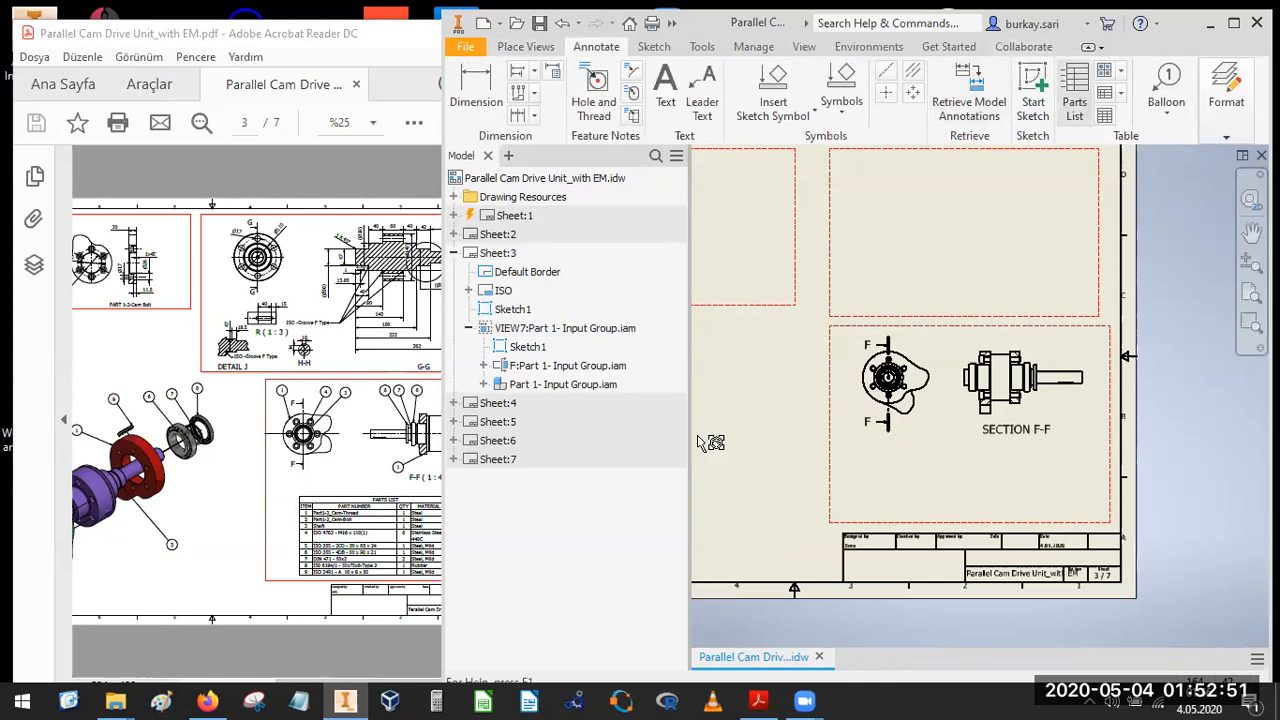
{"action": "left_click", "coordinate": [932, 400]}
{"action": "left_click", "coordinate": [486, 616]}
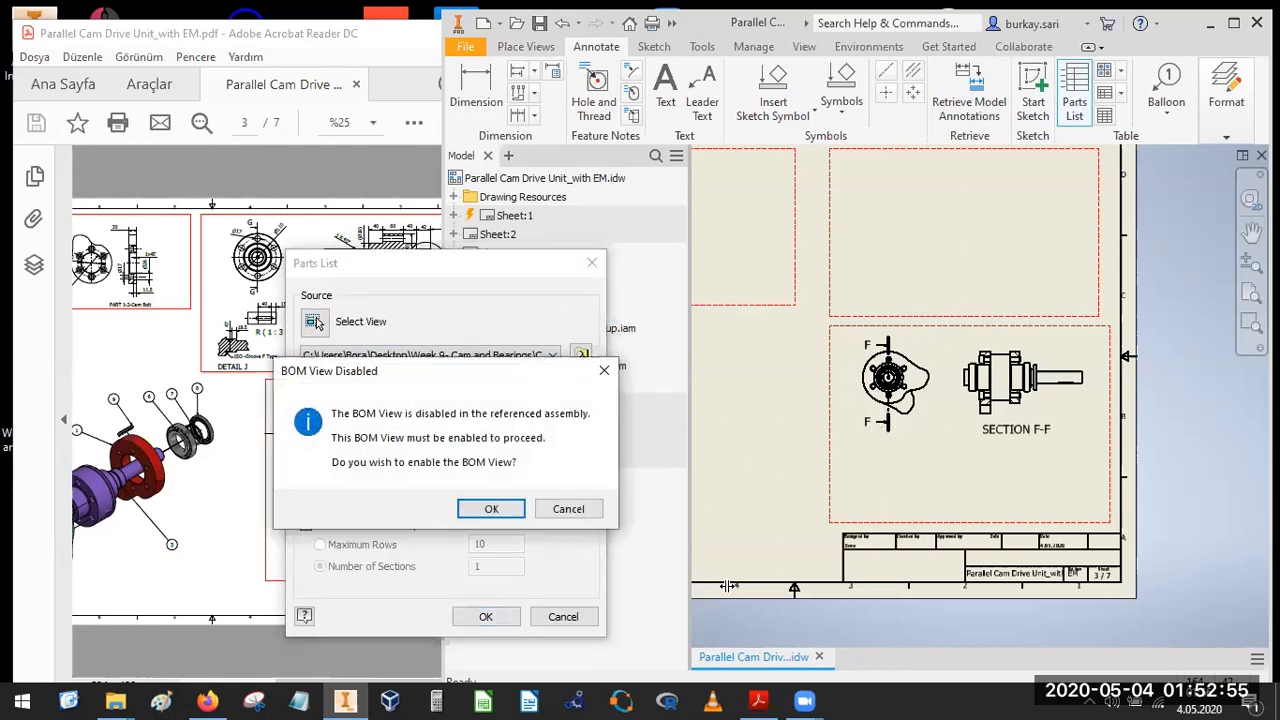
{"action": "left_click", "coordinate": [490, 508]}
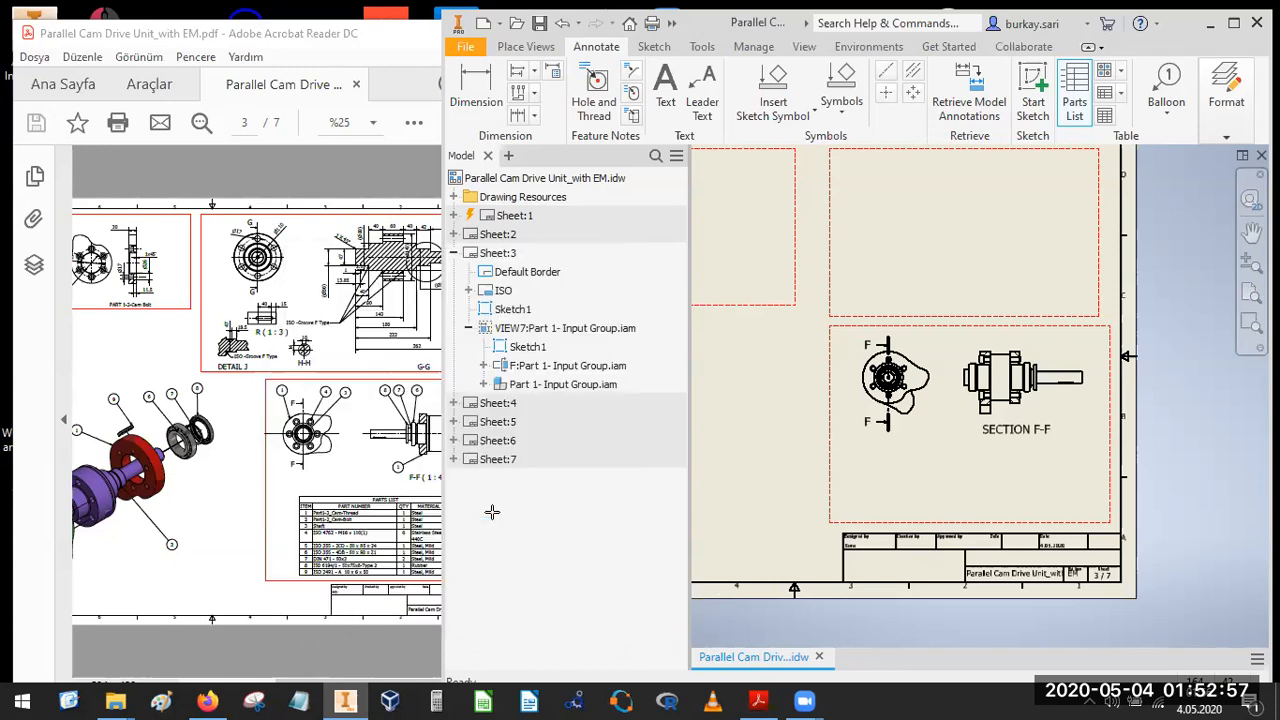
{"action": "scroll", "coordinate": [1031, 342], "scroll_direction": "down", "scroll_amount": 3}
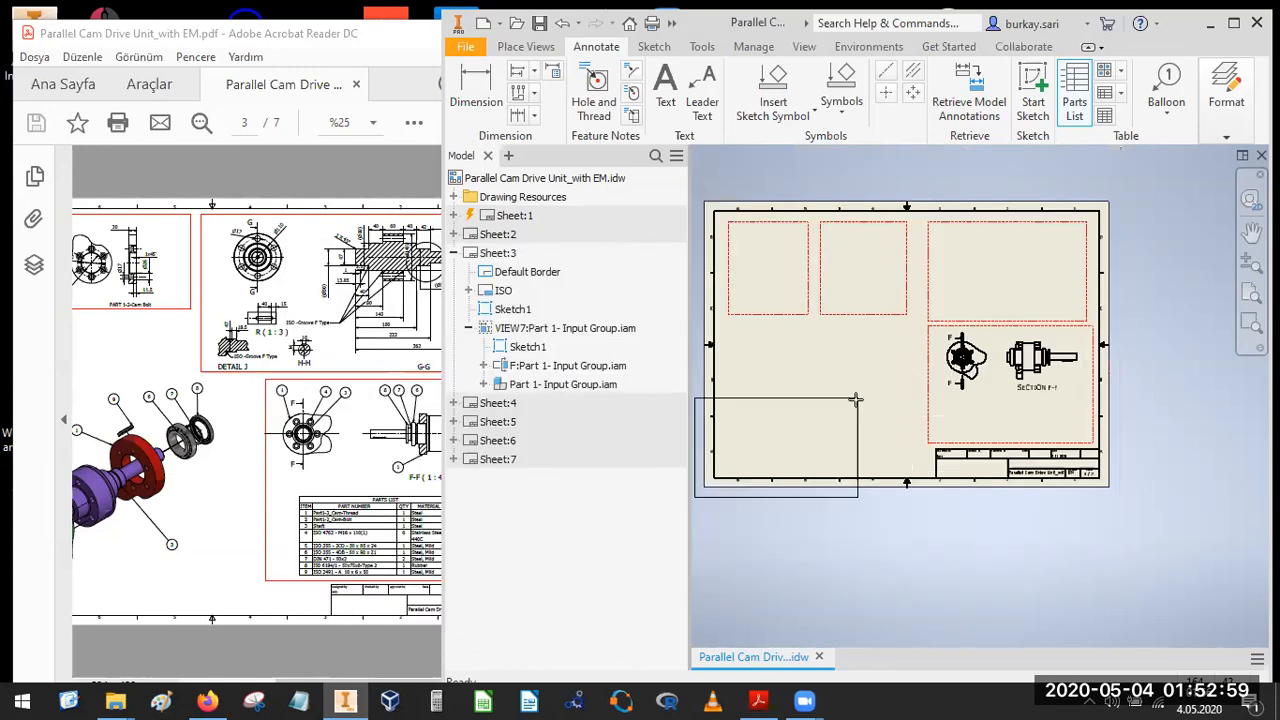
{"action": "left_click", "coordinate": [898, 357]}
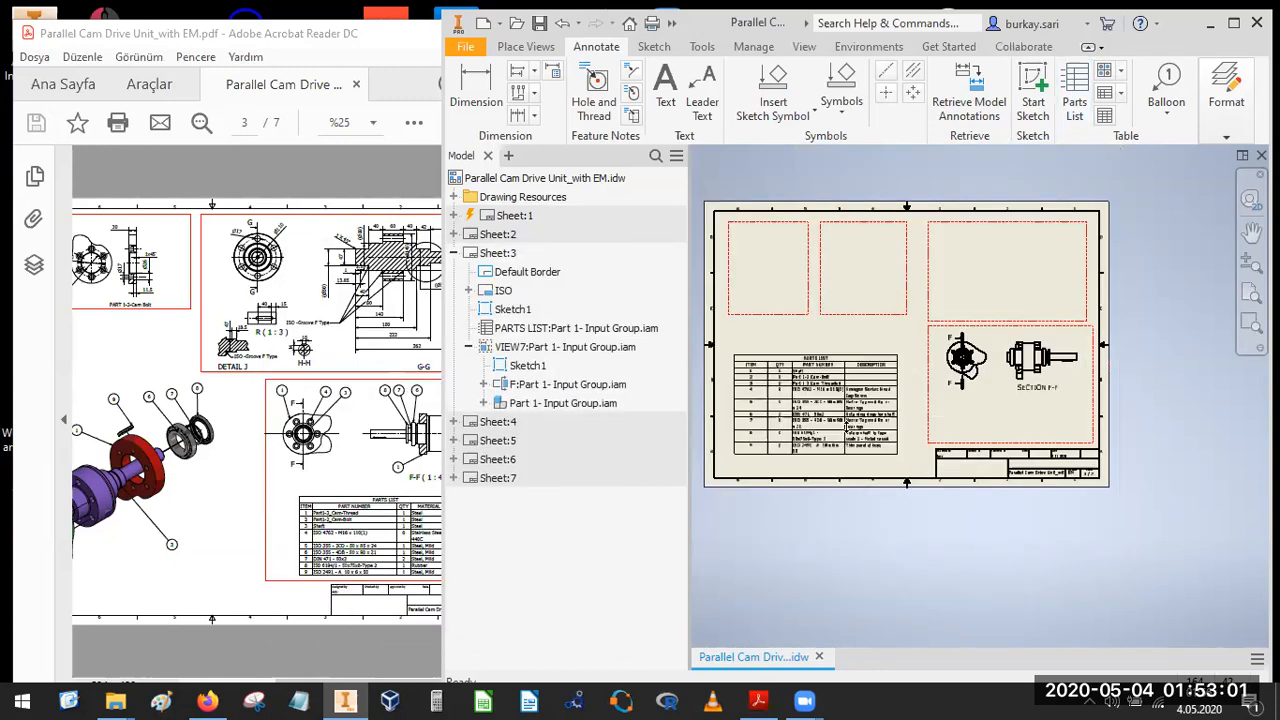
{"action": "scroll", "coordinate": [880, 410], "scroll_direction": "up", "scroll_amount": 3}
{"action": "scroll", "coordinate": [900, 380], "scroll_direction": "down", "scroll_amount": 1}
{"action": "middle_click_drag", "start_coordinate": [934, 371], "coordinate": [974, 355]}
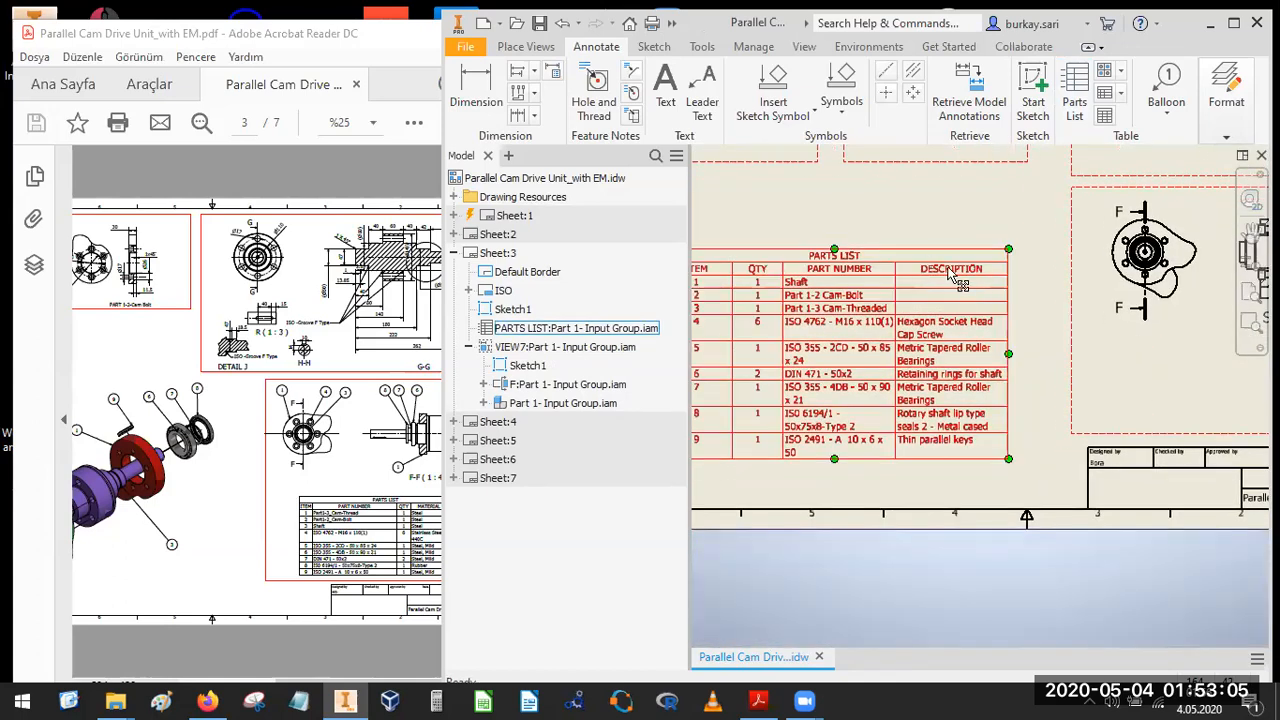
{"action": "double_click", "coordinate": [951, 277]}
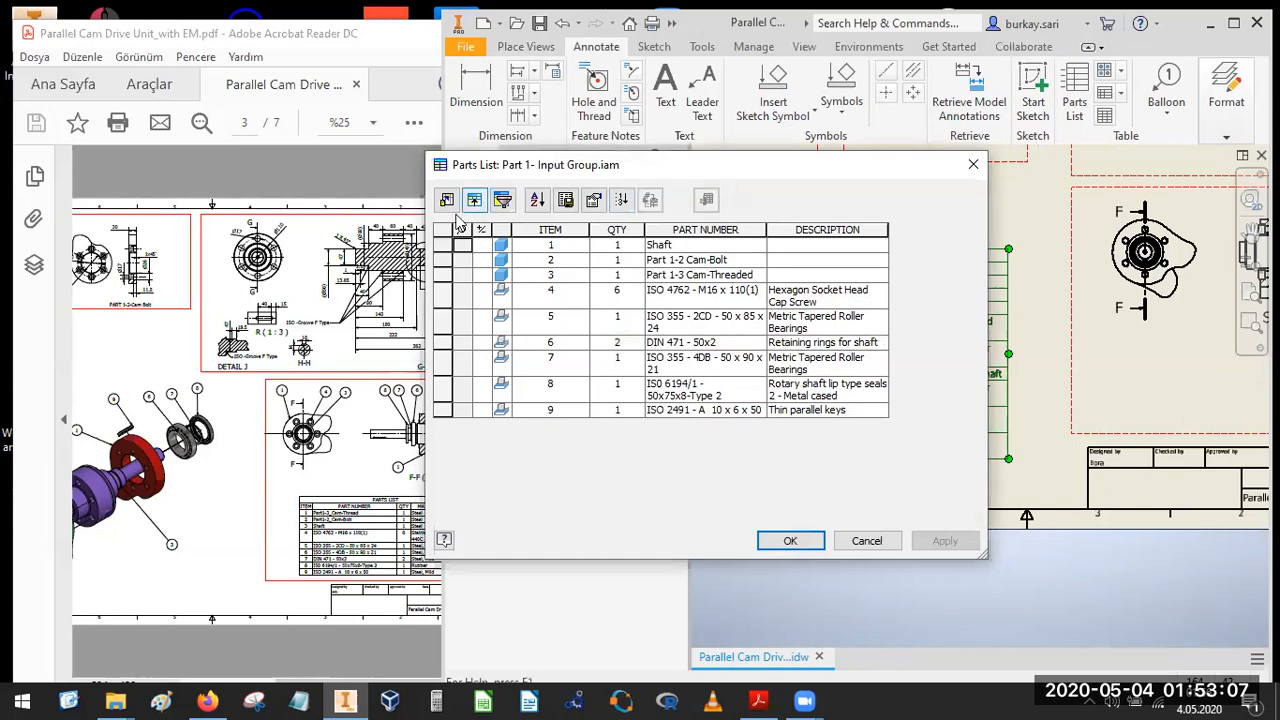
{"action": "left_click", "coordinate": [862, 540]}
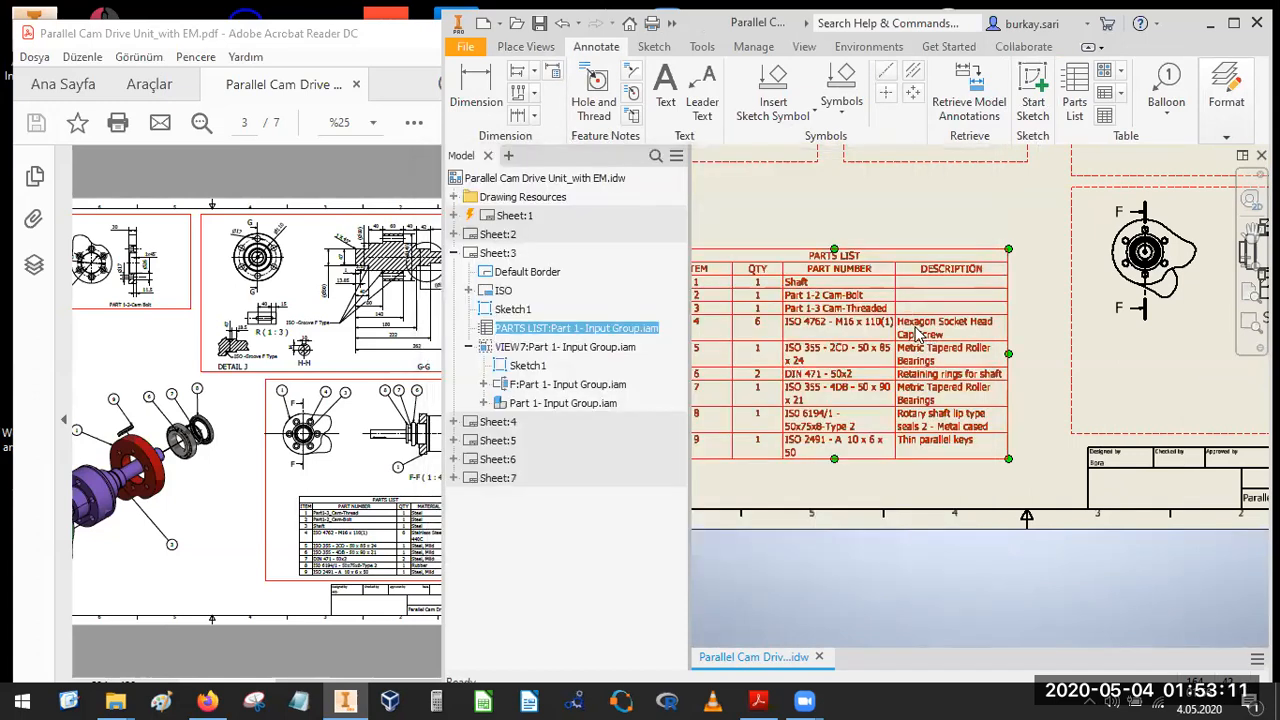
Edit the parts list columns, moving QTY below PART NUMBER and removing DESCRIPTION.
{"action": "double_click", "coordinate": [917, 333]}
{"action": "left_click", "coordinate": [447, 201]}
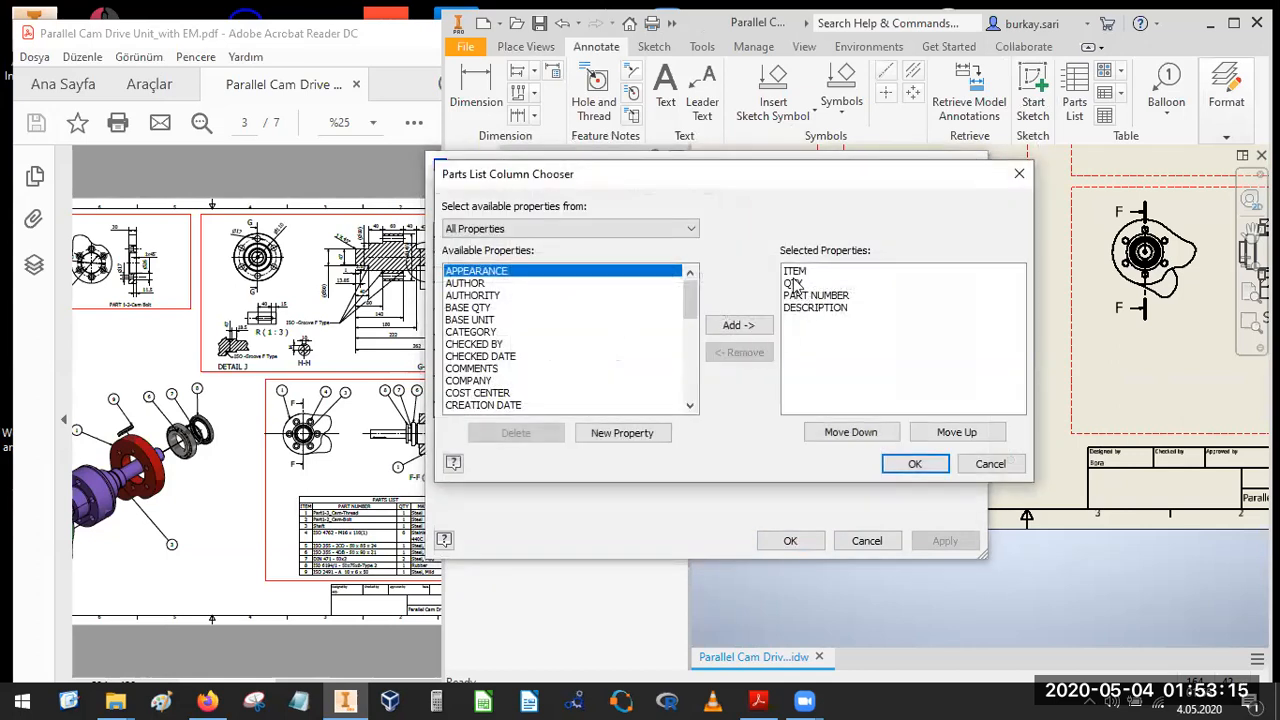
{"action": "left_click", "coordinate": [793, 284]}
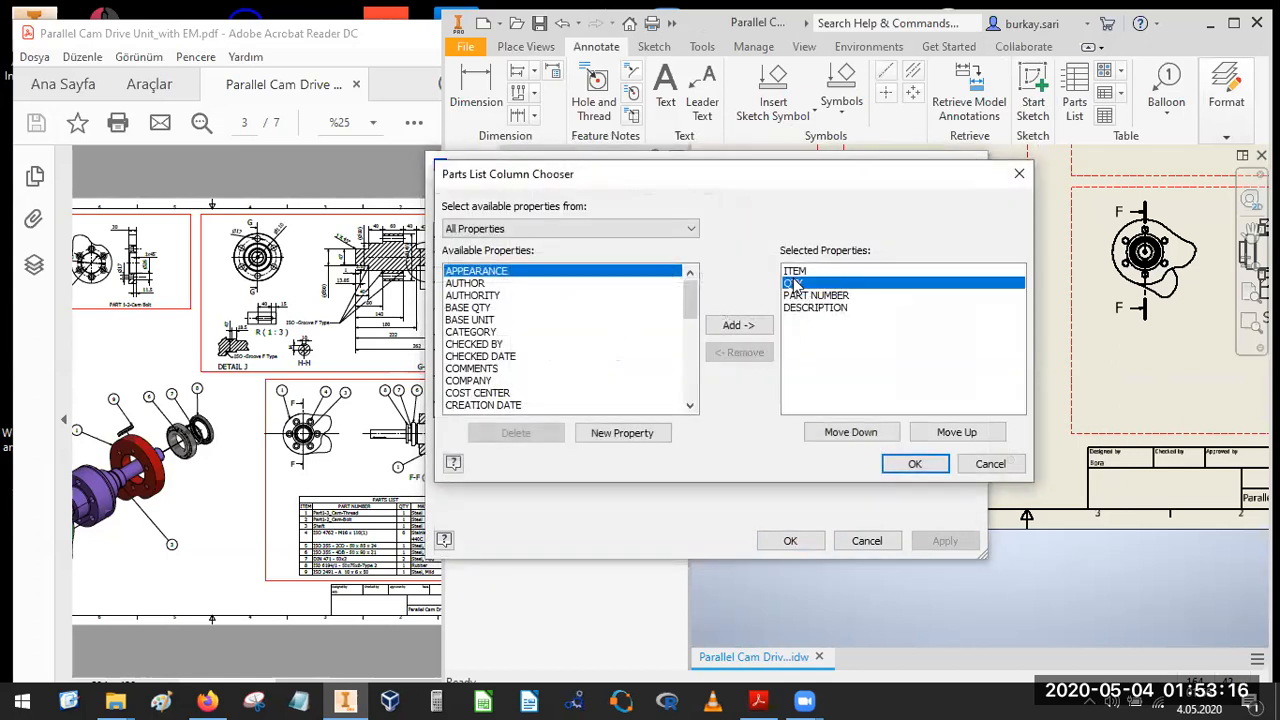
{"action": "left_click", "coordinate": [870, 432]}
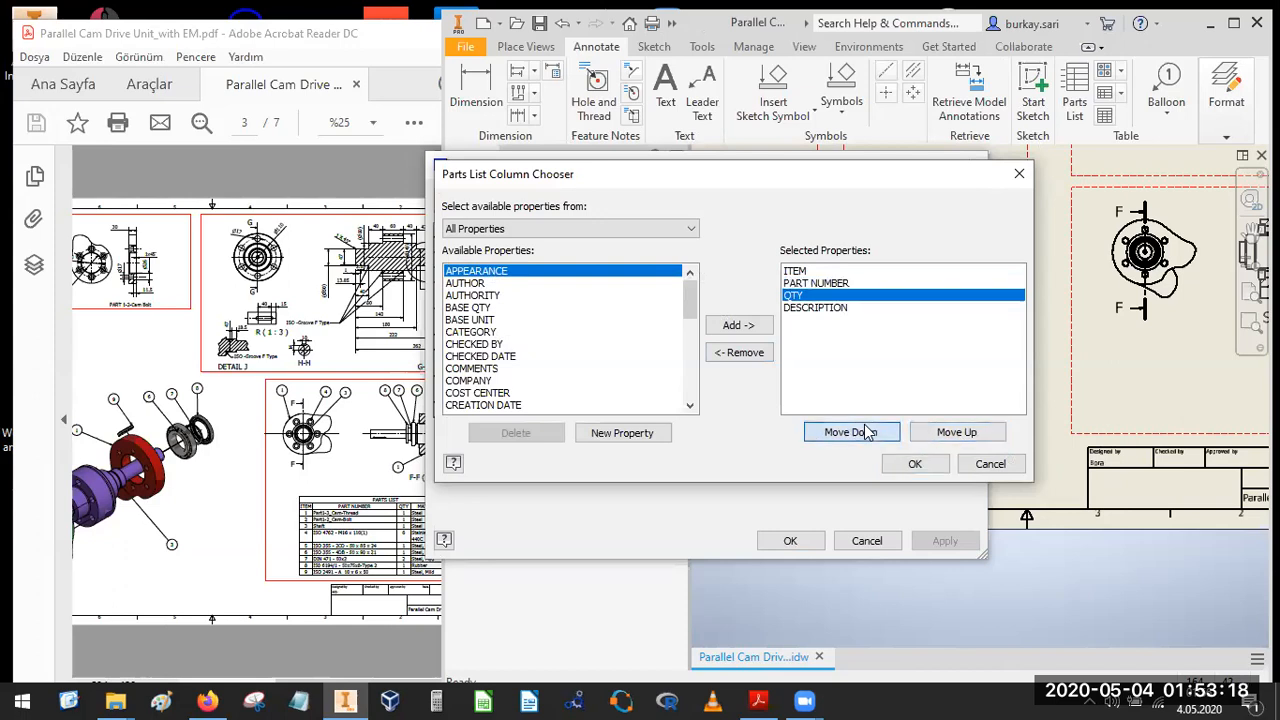
{"action": "left_click", "coordinate": [825, 308]}
{"action": "left_click", "coordinate": [740, 353]}
Add the MATERIAL and MASS columns to the parts list and accept the column changes.
{"action": "left_click", "coordinate": [510, 381]}
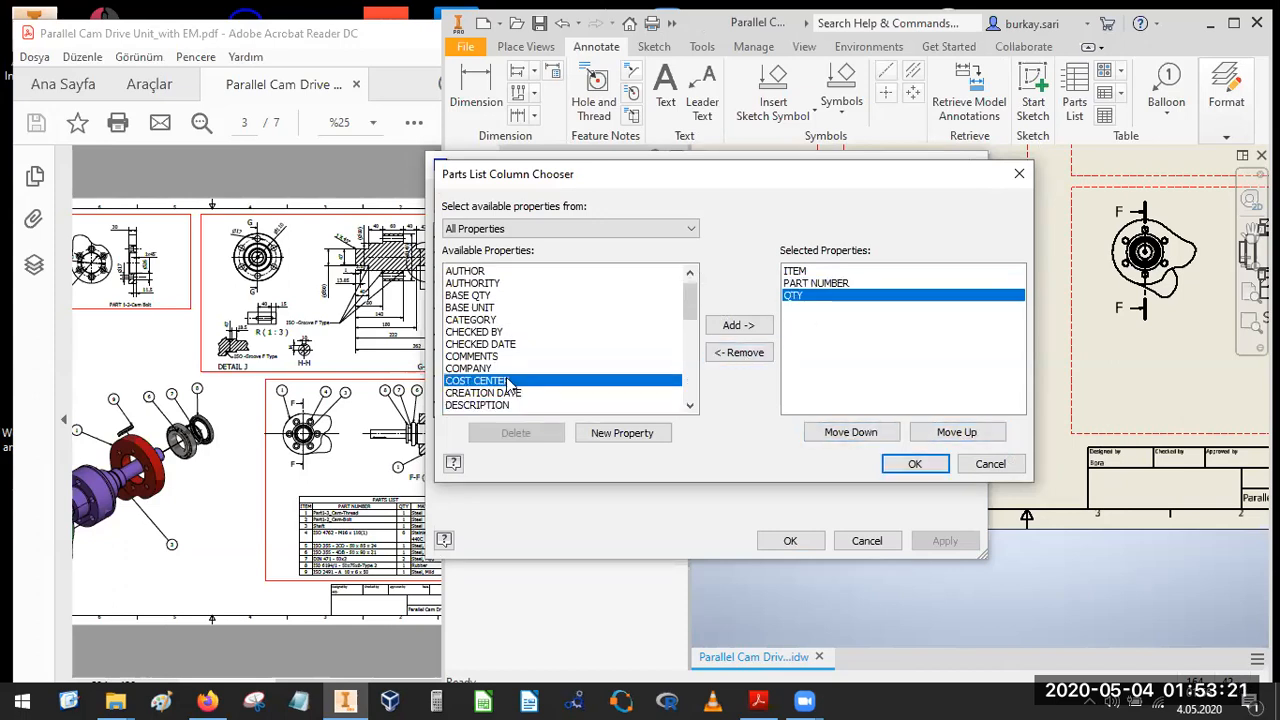
{"action": "scroll", "coordinate": [508, 392], "scroll_direction": "down", "scroll_amount": 4}
{"action": "scroll", "coordinate": [508, 392], "scroll_direction": "down", "scroll_amount": 2}
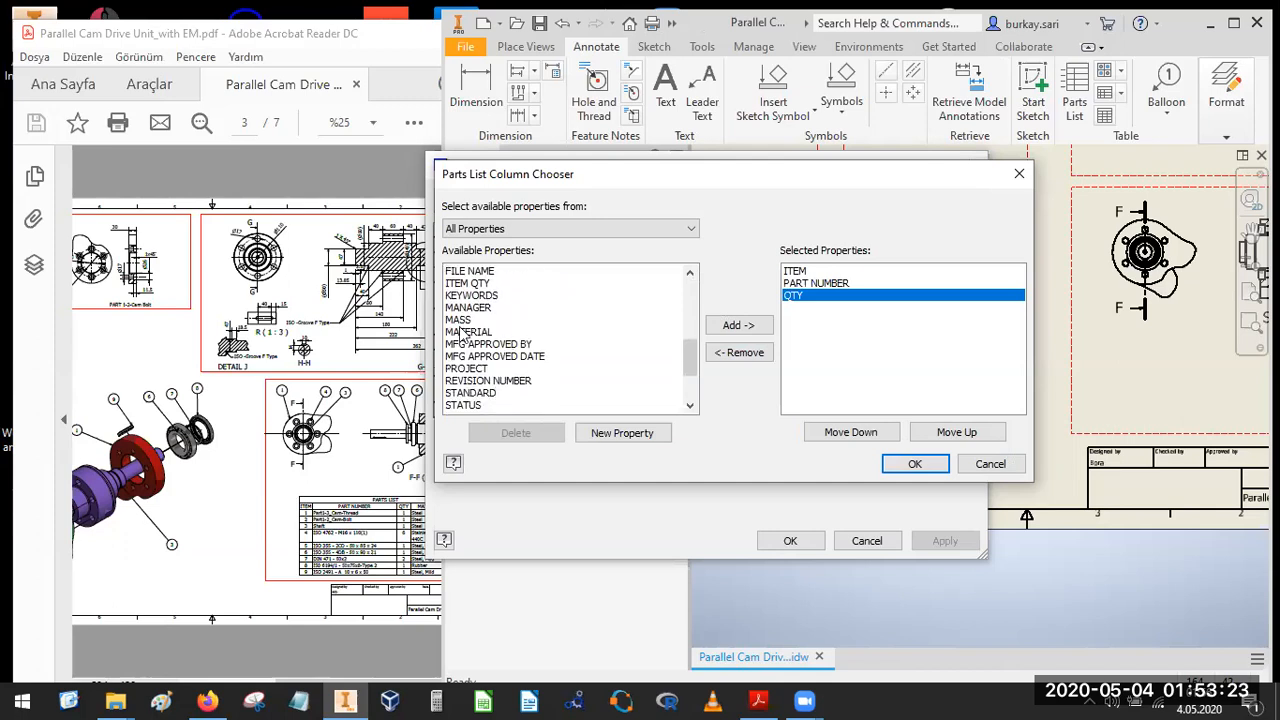
{"action": "left_click", "coordinate": [465, 332]}
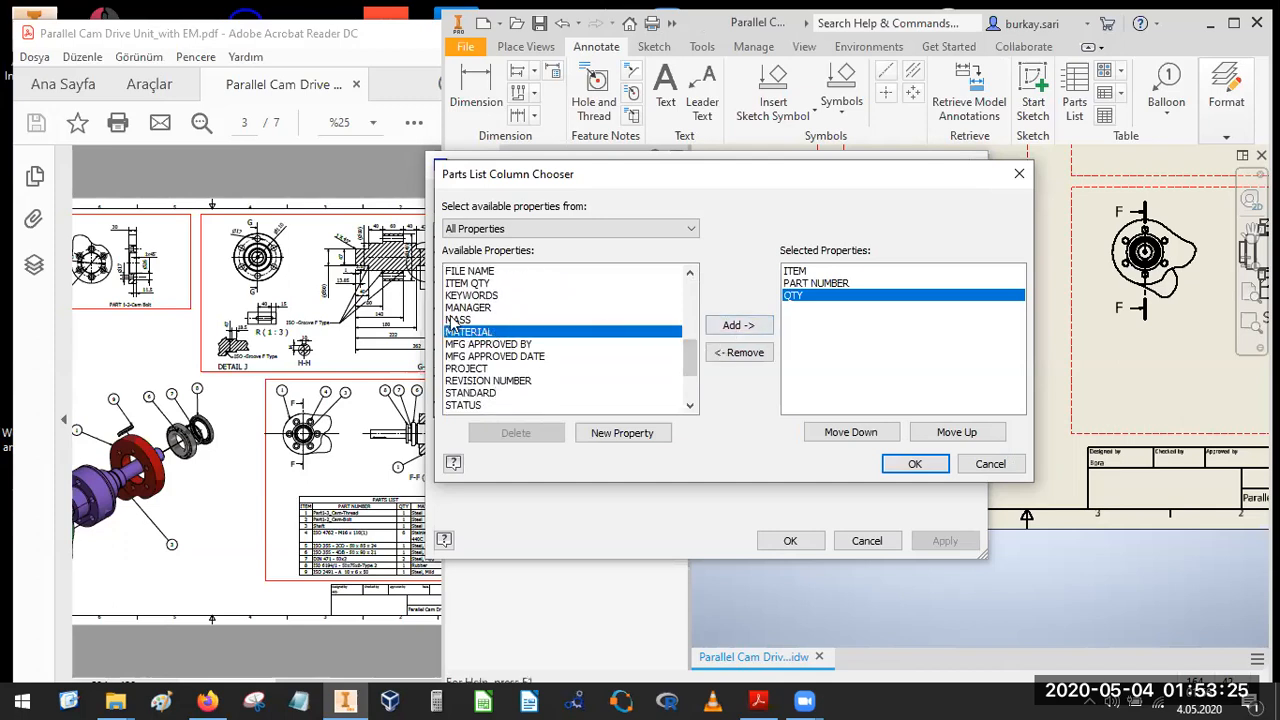
{"action": "left_click", "coordinate": [735, 326]}
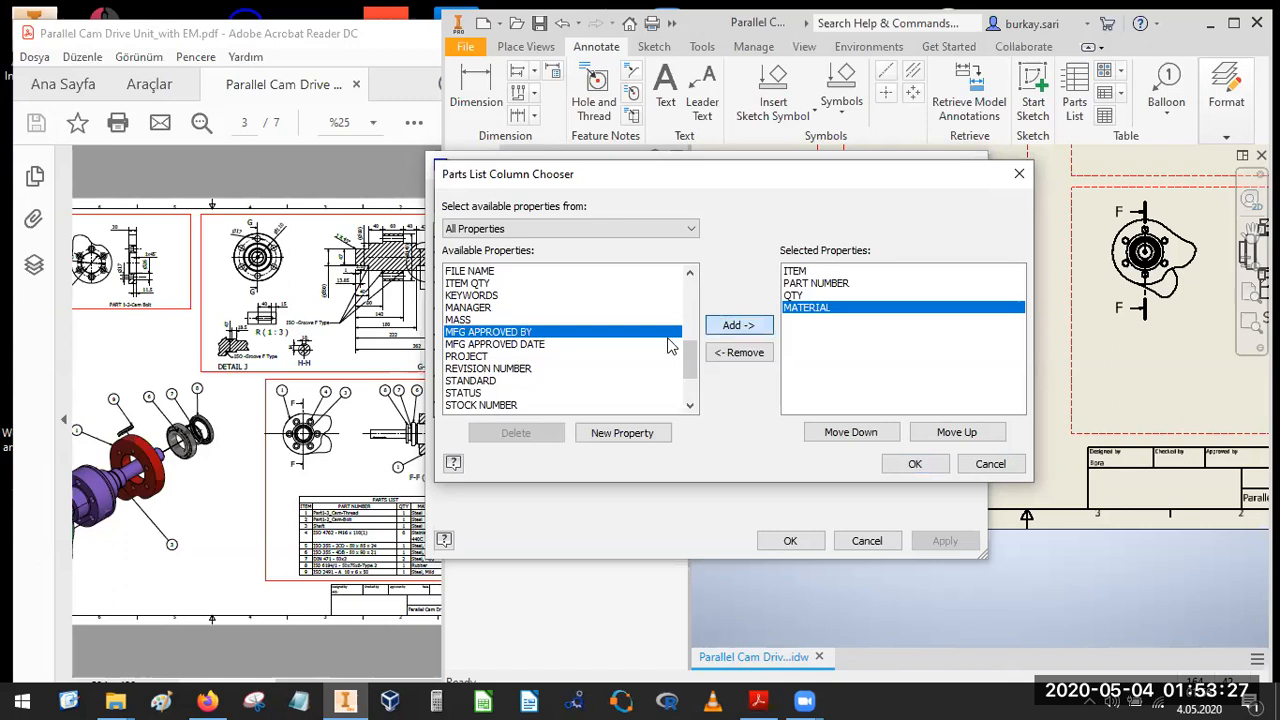
{"action": "left_click", "coordinate": [475, 320]}
{"action": "left_click", "coordinate": [738, 325]}
{"action": "left_click", "coordinate": [914, 463]}
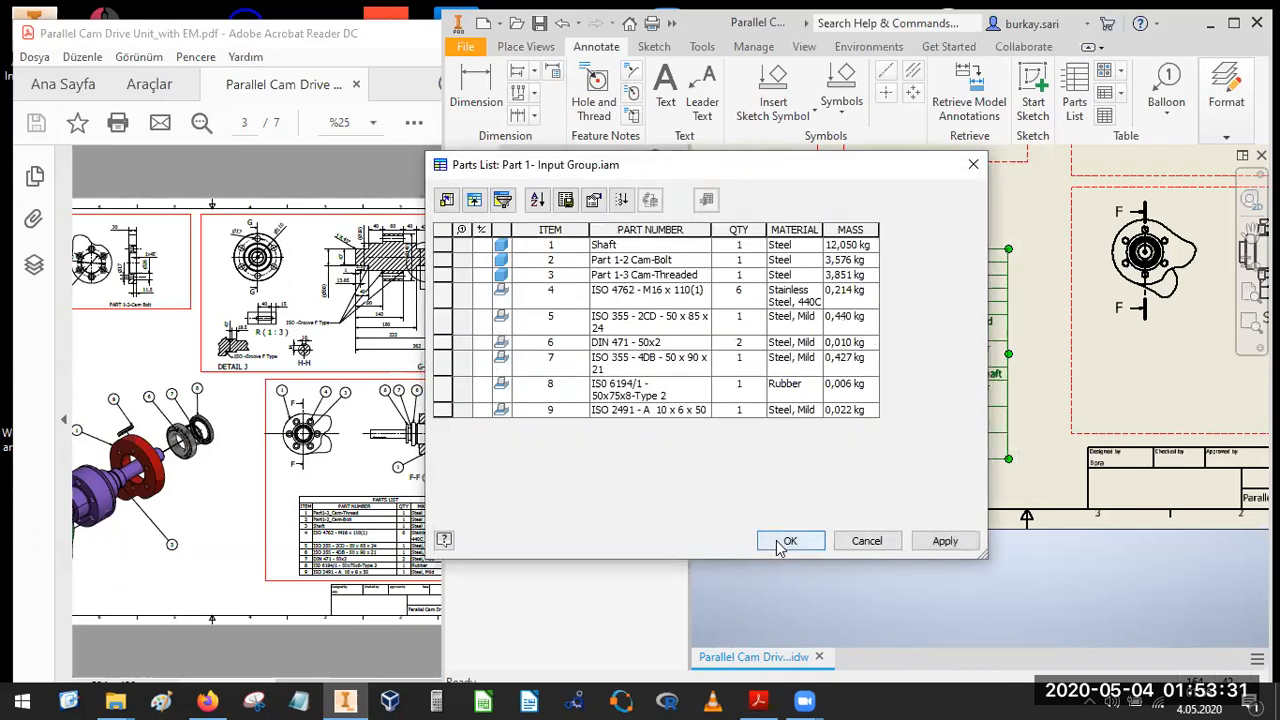
{"action": "left_click", "coordinate": [791, 540]}
Widen the parts list's MATERIAL and PART NUMBER columns and narrow ITEM and QTY so every entry fits on one line.
{"action": "mouse_move", "coordinate": [888, 409]}
{"action": "middle_mouse_down"}
{"action": "mouse_move", "coordinate": [919, 403]}
{"action": "mouse_move", "coordinate": [932, 355]}
{"action": "middle_mouse_up"}
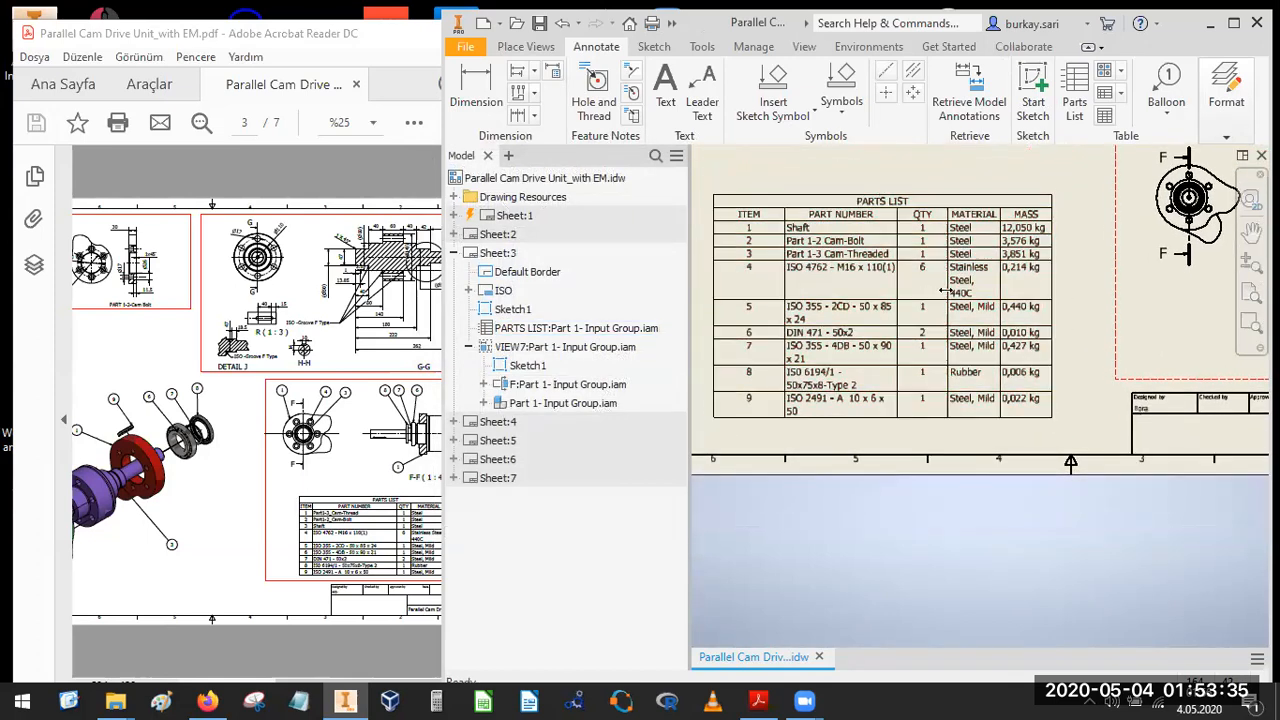
{"action": "left_click_drag", "start_coordinate": [947, 287], "coordinate": [902, 291]}
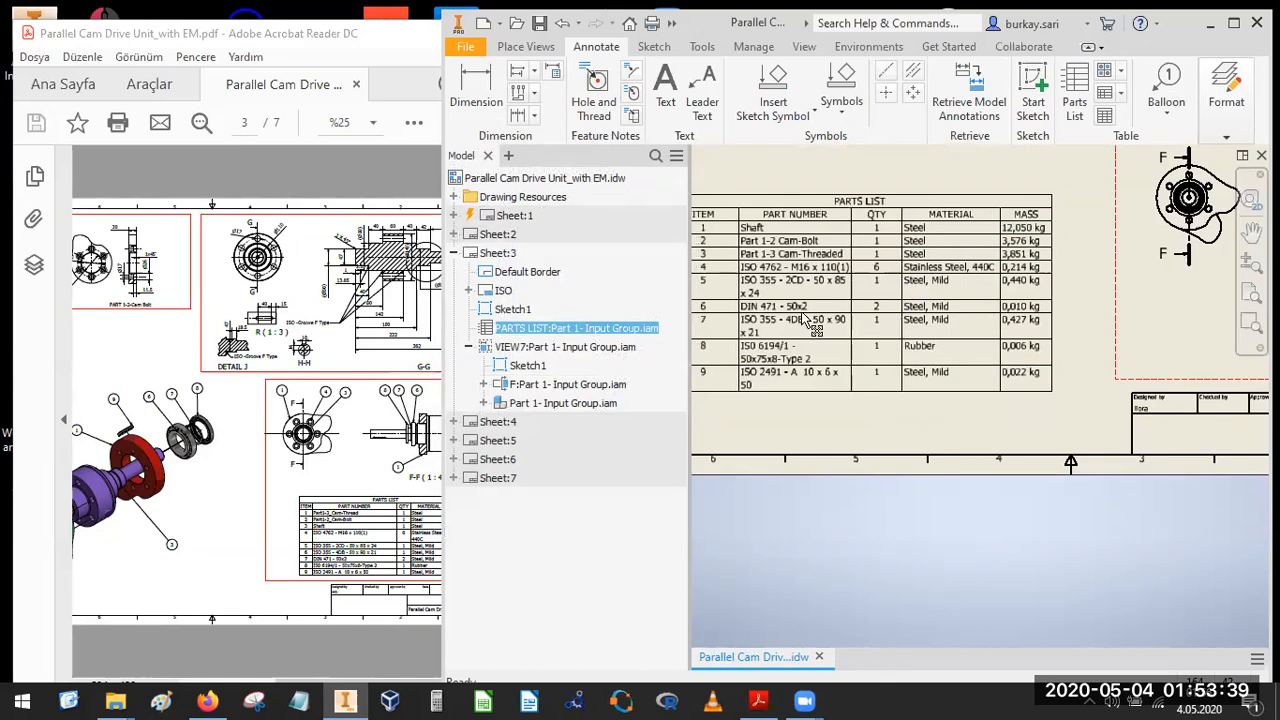
{"action": "left_click_drag", "start_coordinate": [736, 288], "coordinate": [713, 288]}
{"action": "middle_click_drag", "start_coordinate": [921, 345], "coordinate": [1011, 339]}
{"action": "left_click_drag", "start_coordinate": [737, 274], "coordinate": [781, 276]}
{"action": "left_click_drag", "start_coordinate": [945, 261], "coordinate": [965, 261]}
{"action": "scroll", "coordinate": [1040, 350], "scroll_direction": "up", "scroll_amount": 2}
{"action": "mouse_move", "coordinate": [1030, 360]}
{"action": "middle_mouse_down"}
{"action": "mouse_move", "coordinate": [949, 345]}
{"action": "mouse_move", "coordinate": [923, 354]}
{"action": "middle_mouse_up"}
{"action": "scroll", "coordinate": [929, 283], "scroll_direction": "down", "scroll_amount": 2}
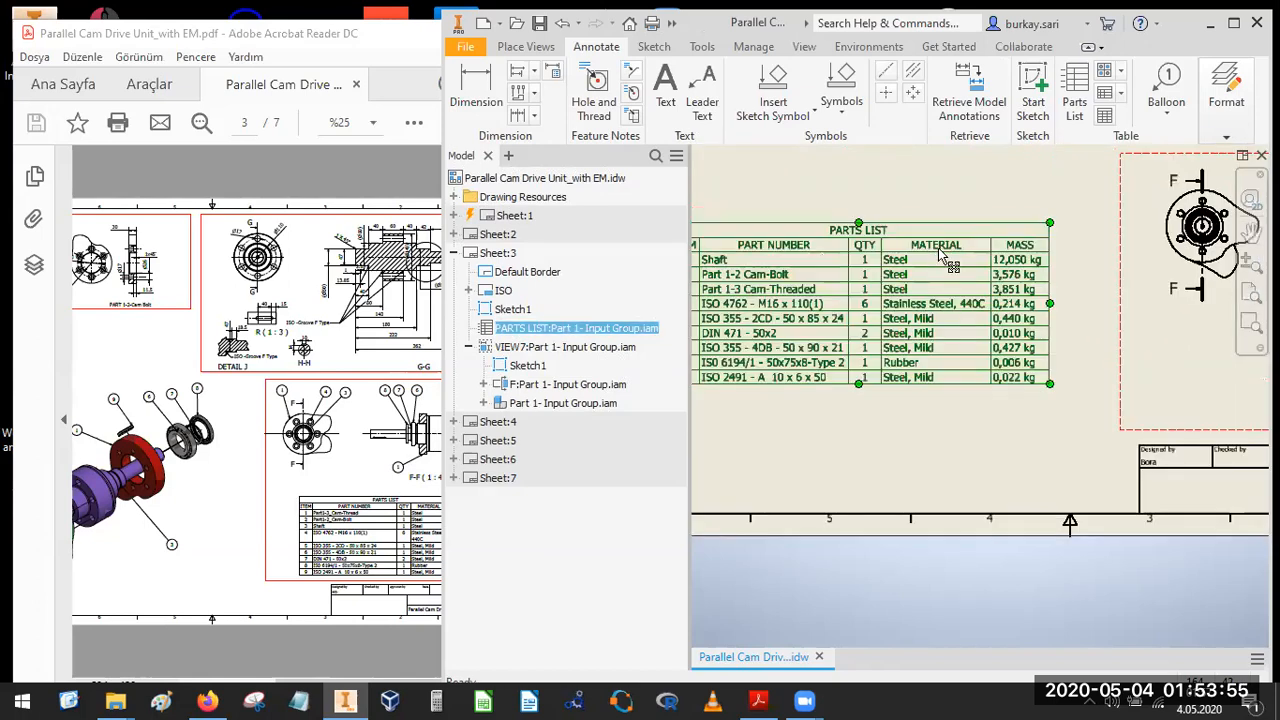
Move the parts list onto the top of the title block, aligned with the sheet border's right edge.
{"action": "mouse_move", "coordinate": [983, 254]}
{"action": "left_mouse_down"}
{"action": "mouse_move", "coordinate": [1125, 333]}
{"action": "mouse_move", "coordinate": [1114, 351]}
{"action": "left_mouse_up"}
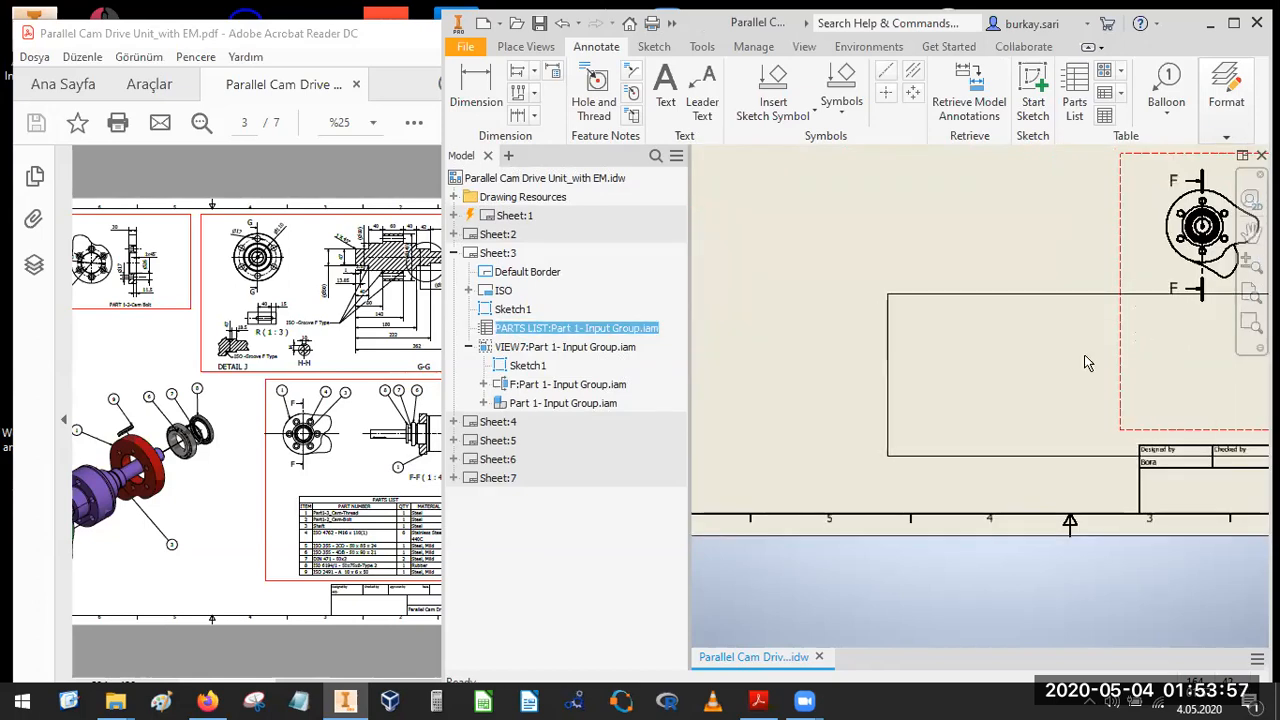
{"action": "scroll", "coordinate": [989, 367], "scroll_direction": "up", "scroll_amount": 3}
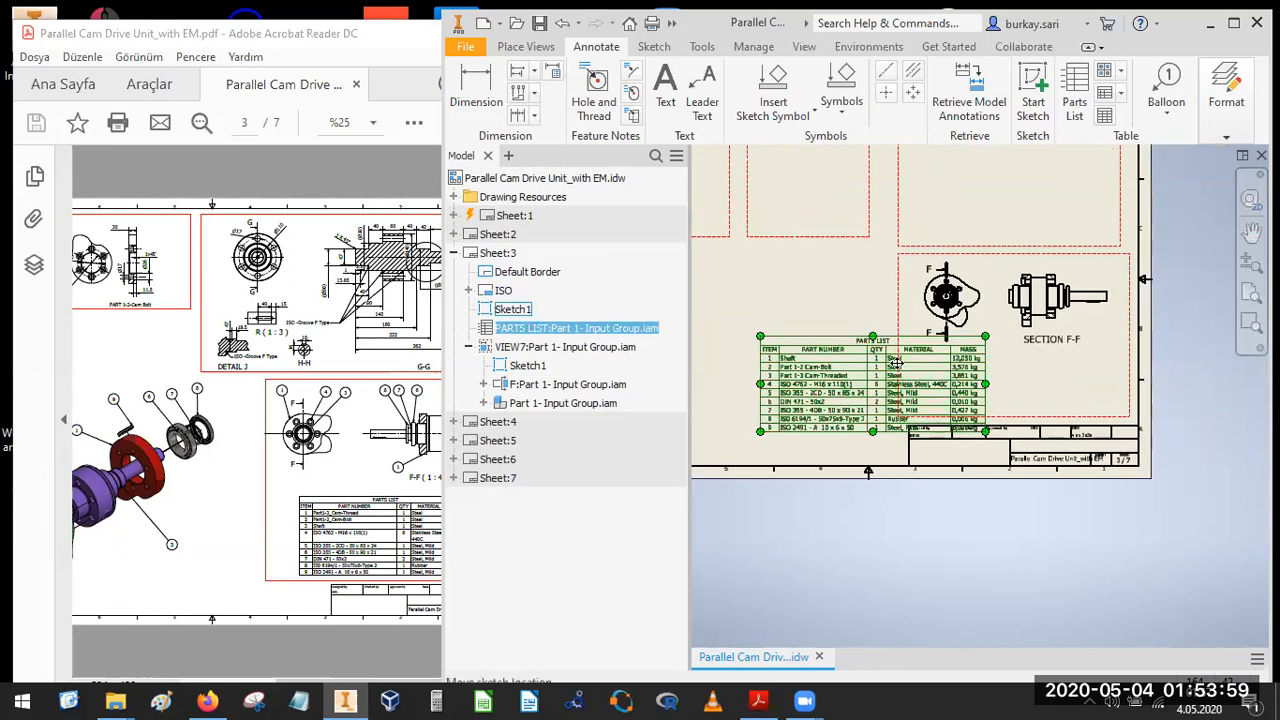
{"action": "mouse_move", "coordinate": [896, 355]}
{"action": "left_mouse_down"}
{"action": "mouse_move", "coordinate": [977, 351]}
{"action": "mouse_move", "coordinate": [921, 356]}
{"action": "left_mouse_up"}
{"action": "left_click", "coordinate": [895, 380]}
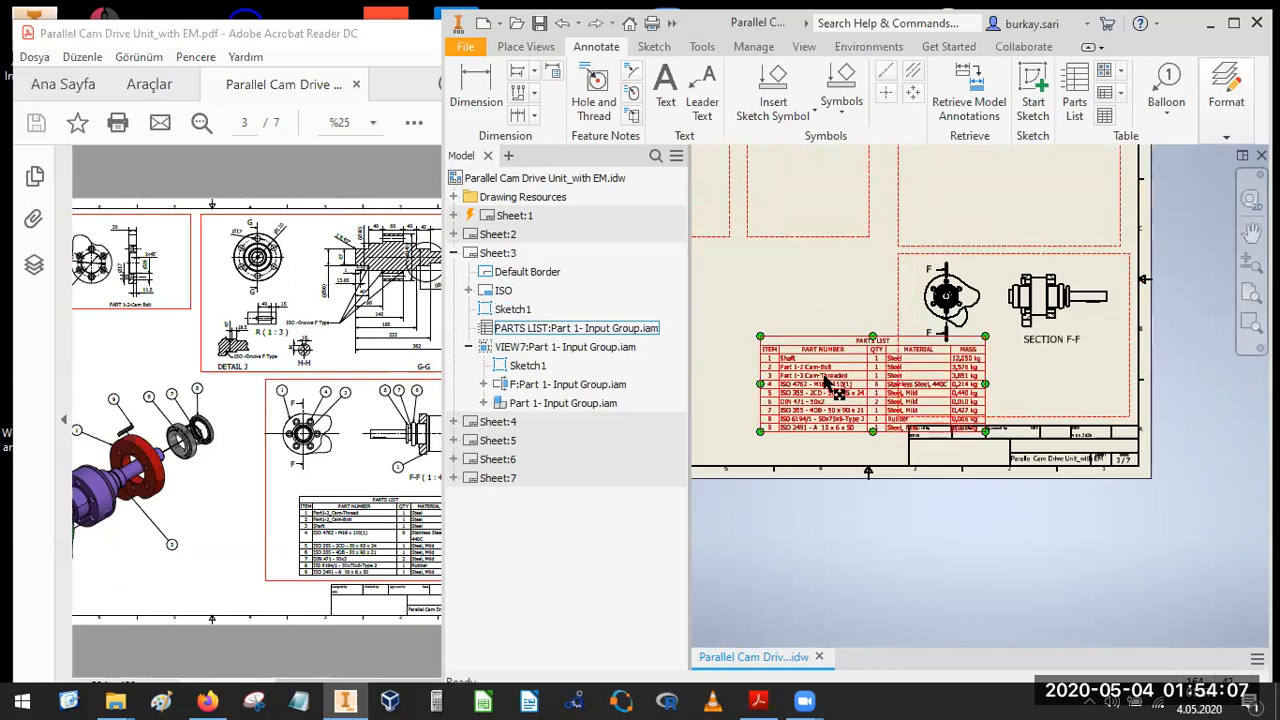
{"action": "scroll", "coordinate": [860, 383], "scroll_direction": "up", "scroll_amount": 3}
{"action": "left_click_drag", "start_coordinate": [1028, 343], "coordinate": [1190, 312]}
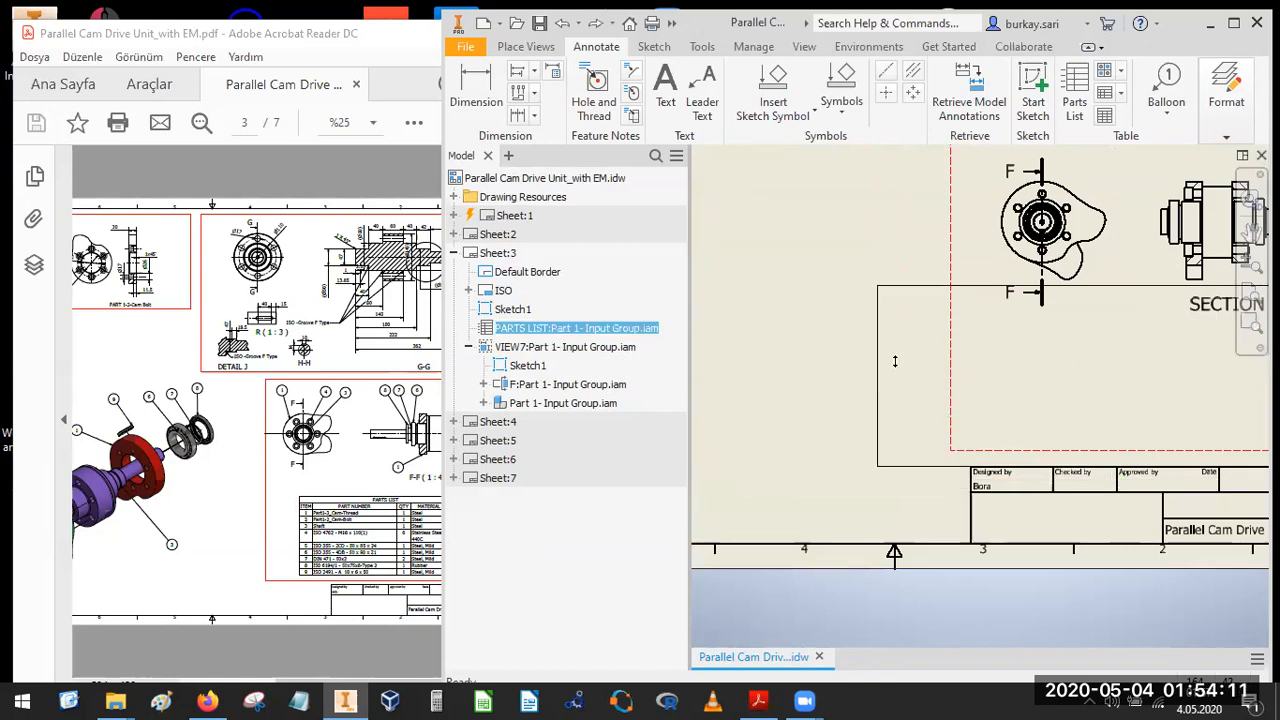
{"action": "scroll", "coordinate": [772, 387], "scroll_direction": "down", "scroll_amount": 3}
{"action": "left_click", "coordinate": [940, 358]}
{"action": "scroll", "coordinate": [966, 346], "scroll_direction": "up", "scroll_amount": 3}
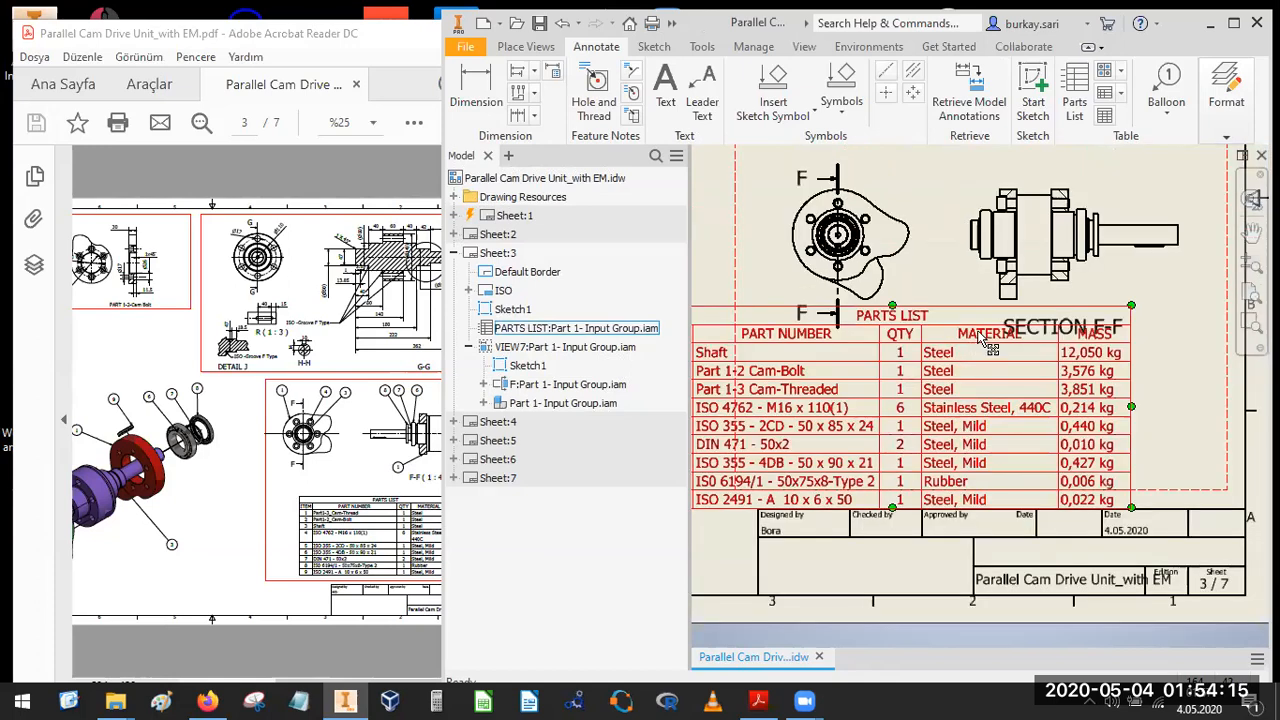
{"action": "left_click_drag", "start_coordinate": [1058, 353], "coordinate": [1101, 347]}
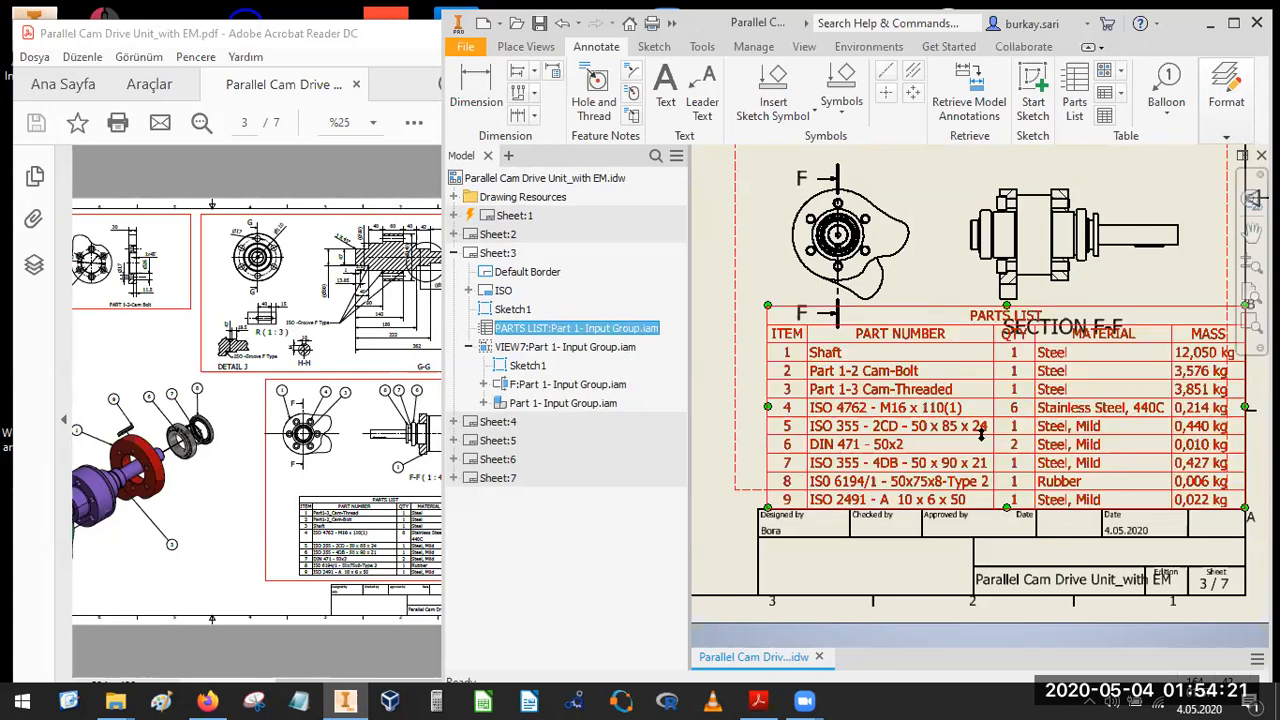
Move the Input Group view and its aligned section view upward so the section label clears the parts list.
{"action": "scroll", "coordinate": [996, 478], "scroll_direction": "up", "scroll_amount": 5}
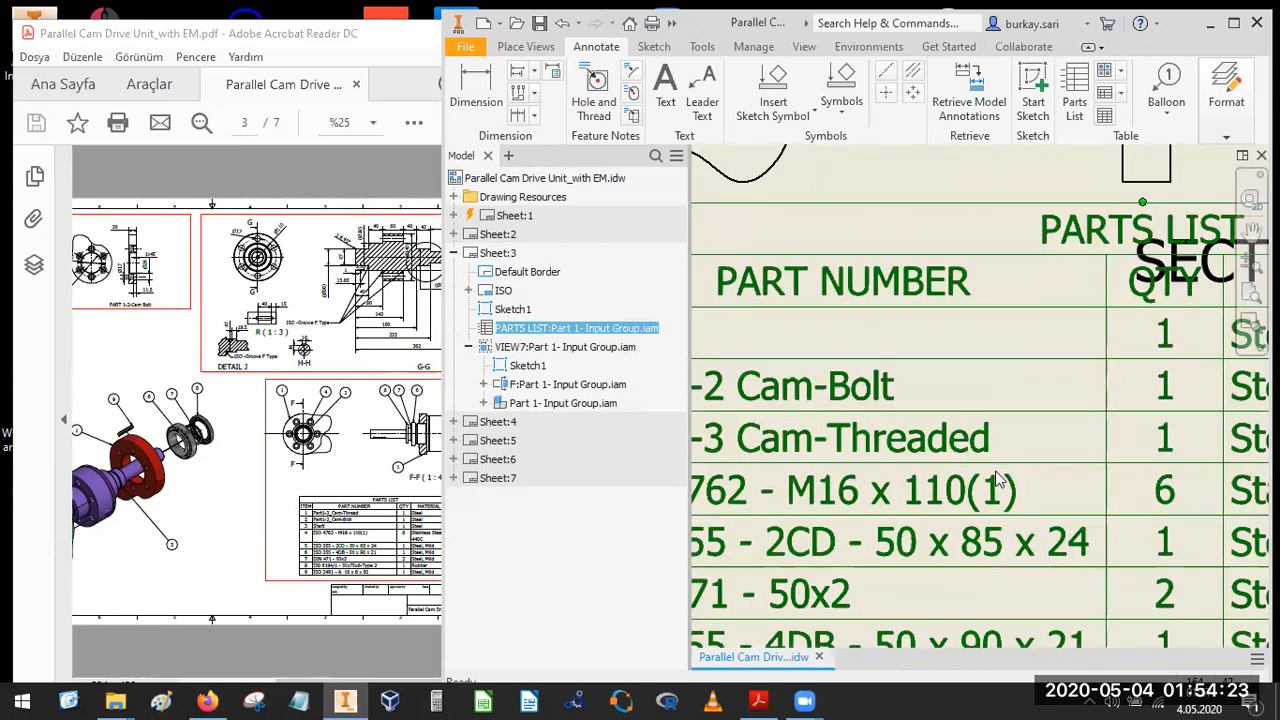
{"action": "scroll", "coordinate": [996, 478], "scroll_direction": "down", "scroll_amount": 5}
{"action": "left_click", "coordinate": [990, 362]}
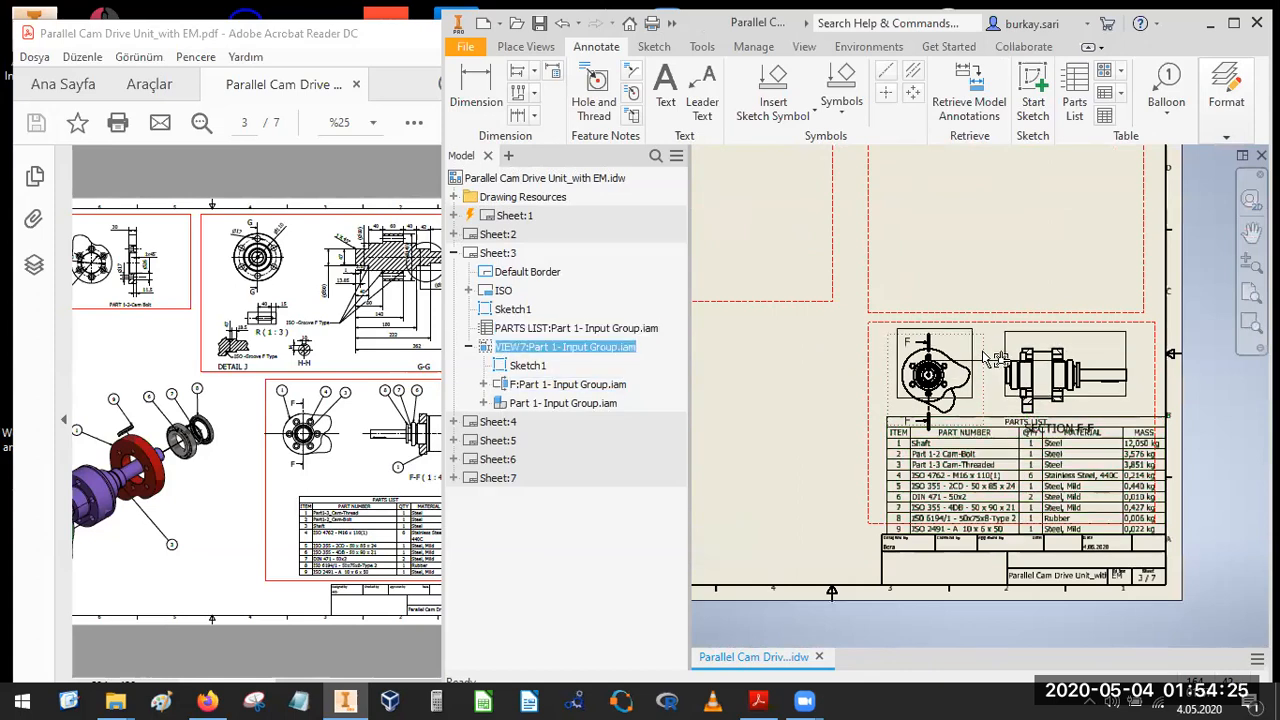
{"action": "scroll", "coordinate": [958, 365], "scroll_direction": "up", "scroll_amount": 2}
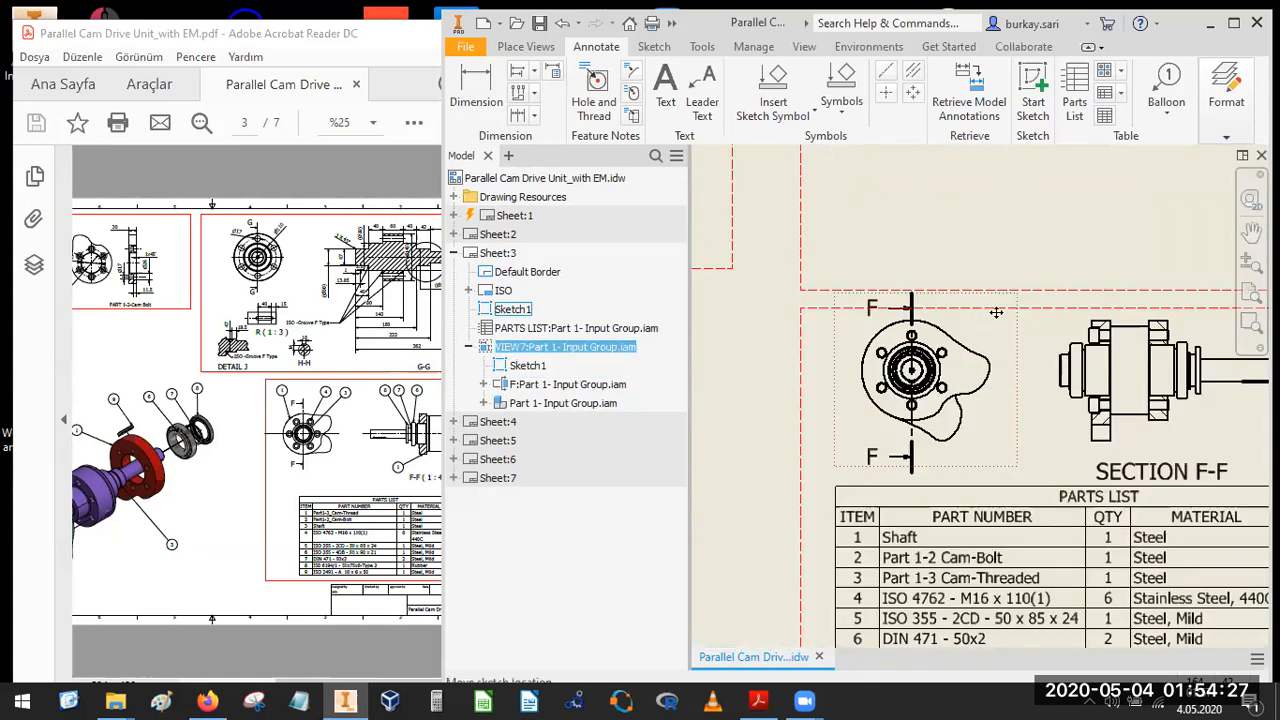
Edit the sheet's frame sketch, raising the Input Group frame's upper edge above the views and the lower edge of the frame above it.
{"action": "left_click", "coordinate": [1037, 309]}
{"action": "double_click", "coordinate": [1037, 309]}
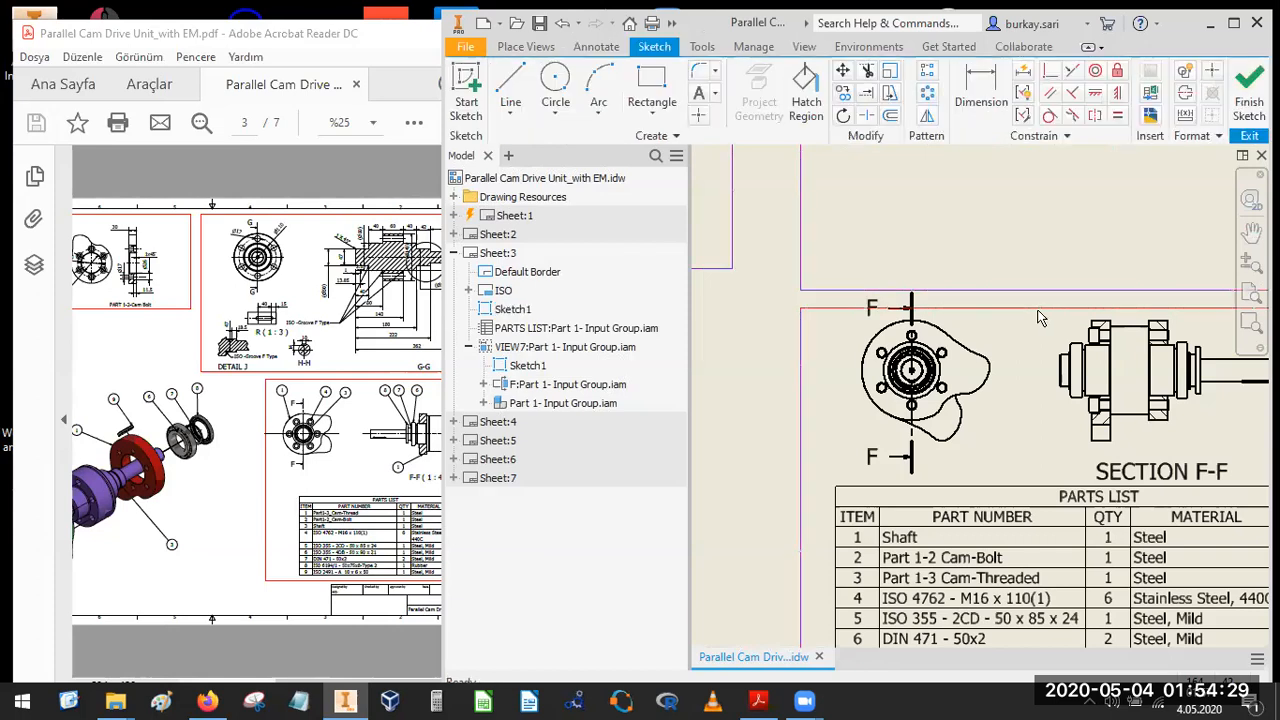
{"action": "left_click_drag", "start_coordinate": [1037, 309], "coordinate": [1037, 273]}
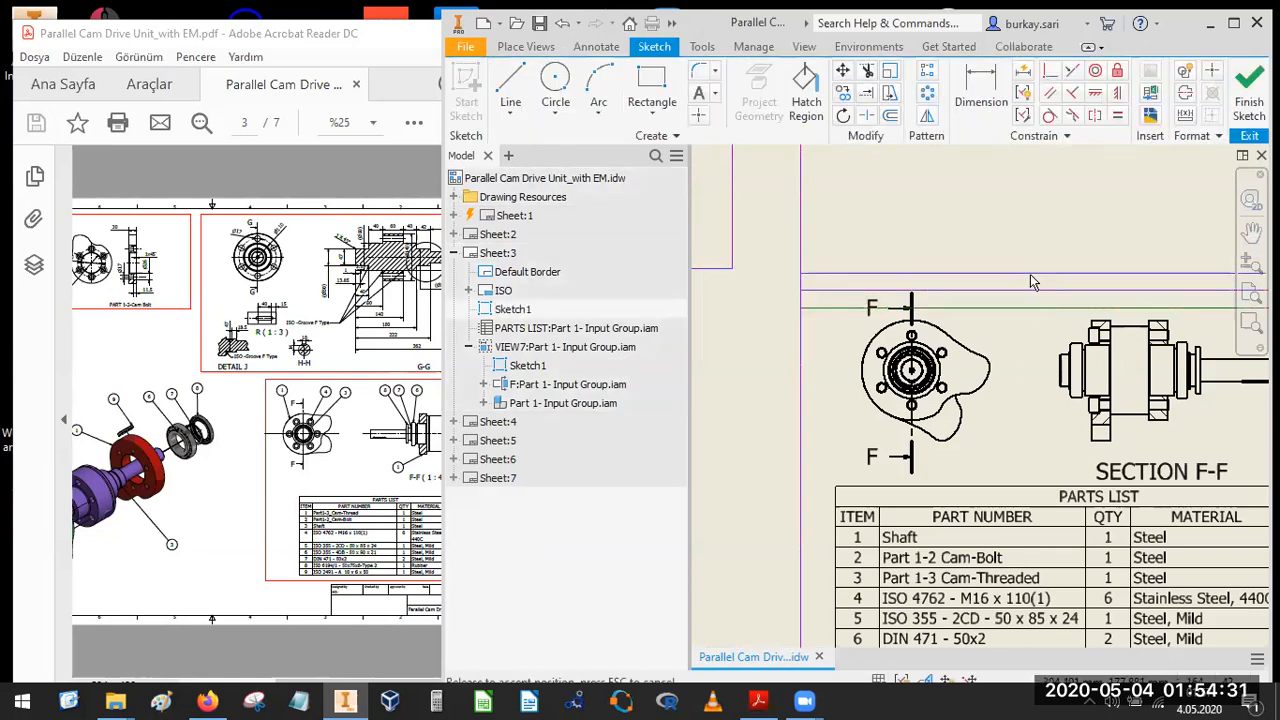
{"action": "left_click_drag", "start_coordinate": [836, 273], "coordinate": [836, 253]}
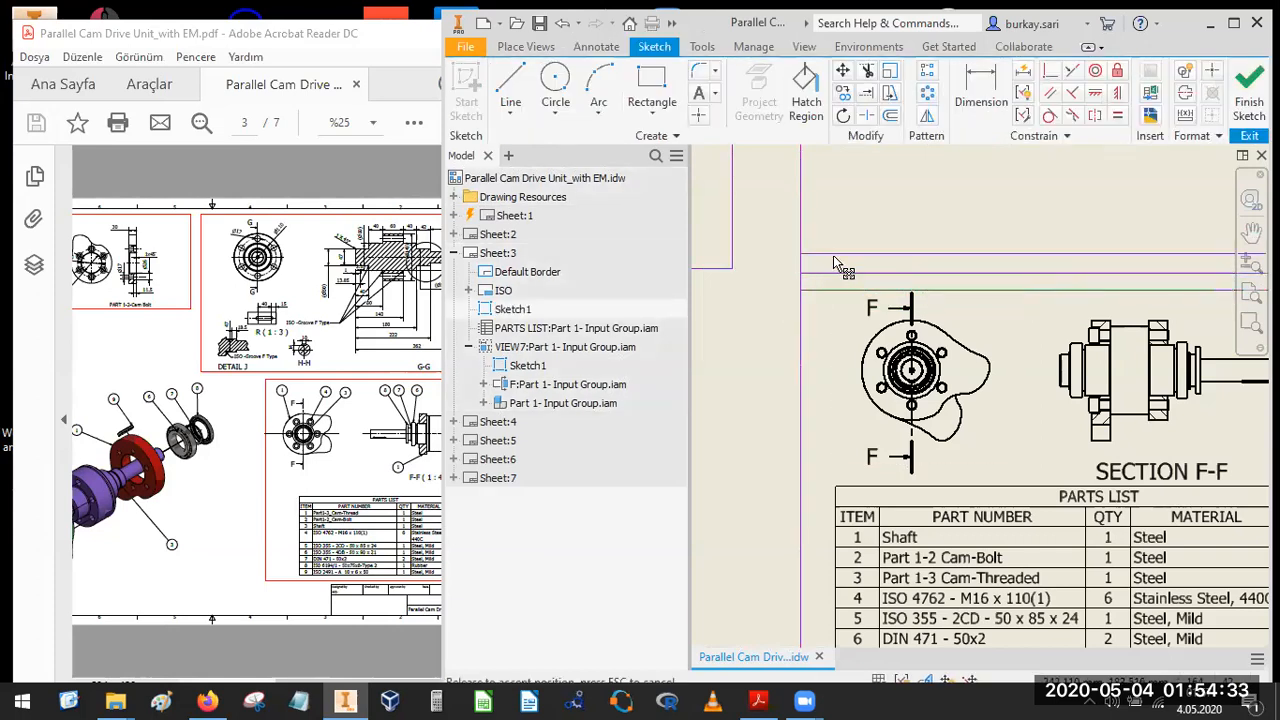
{"action": "left_click", "coordinate": [1246, 90]}
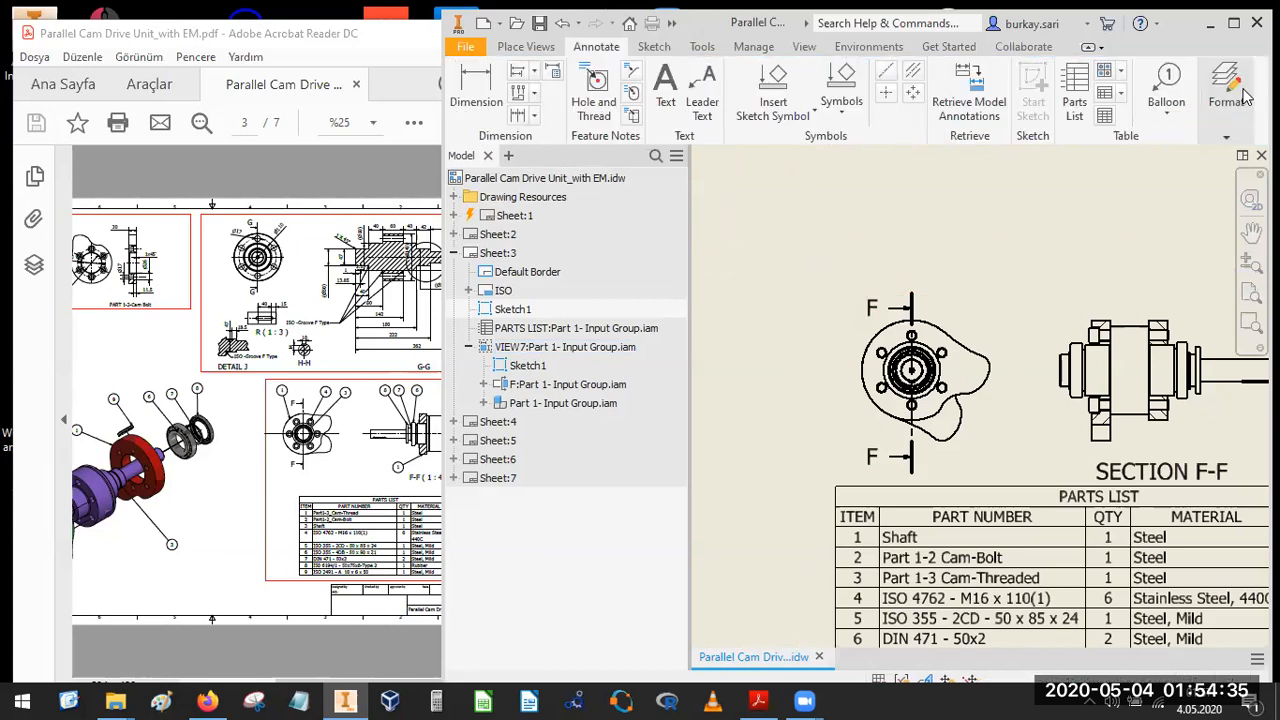
{"action": "mouse_move", "coordinate": [1246, 96]}
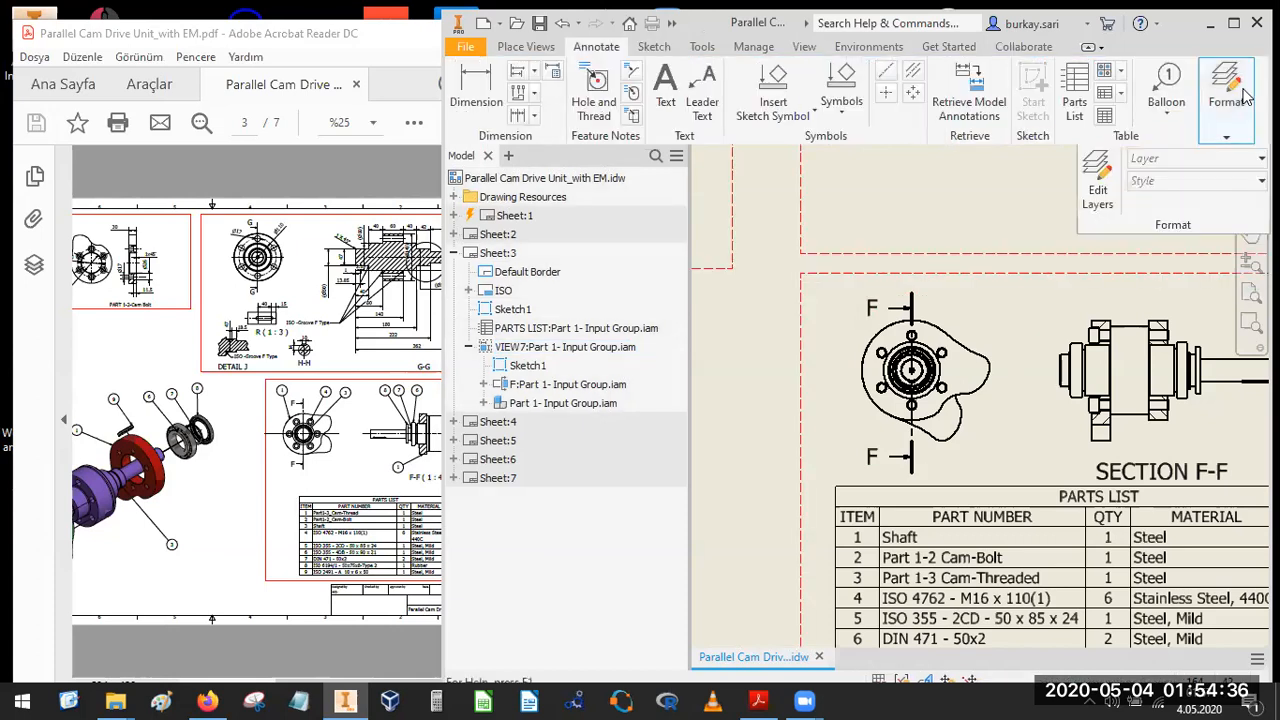
{"action": "left_click", "coordinate": [1166, 118]}
{"action": "left_click", "coordinate": [1175, 185]}
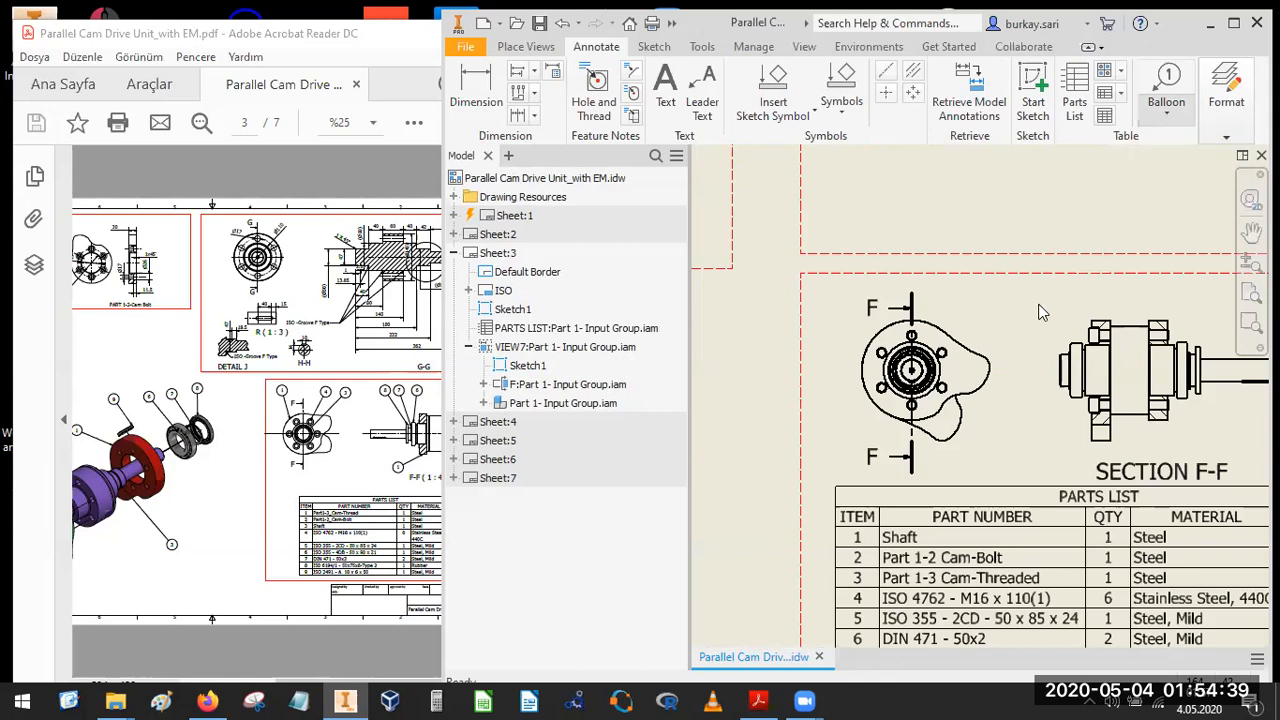
{"action": "scroll", "coordinate": [1106, 296], "scroll_direction": "up", "scroll_amount": 2}
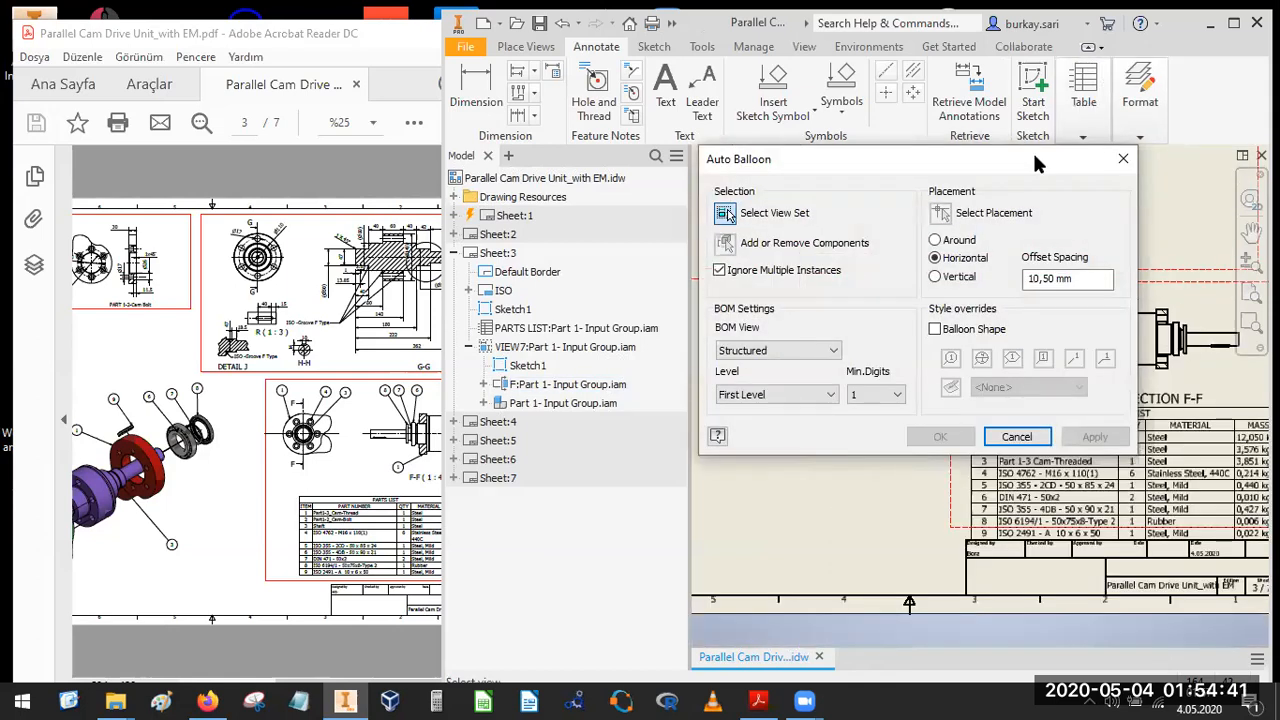
{"action": "left_click_drag", "start_coordinate": [826, 177], "coordinate": [507, 180]}
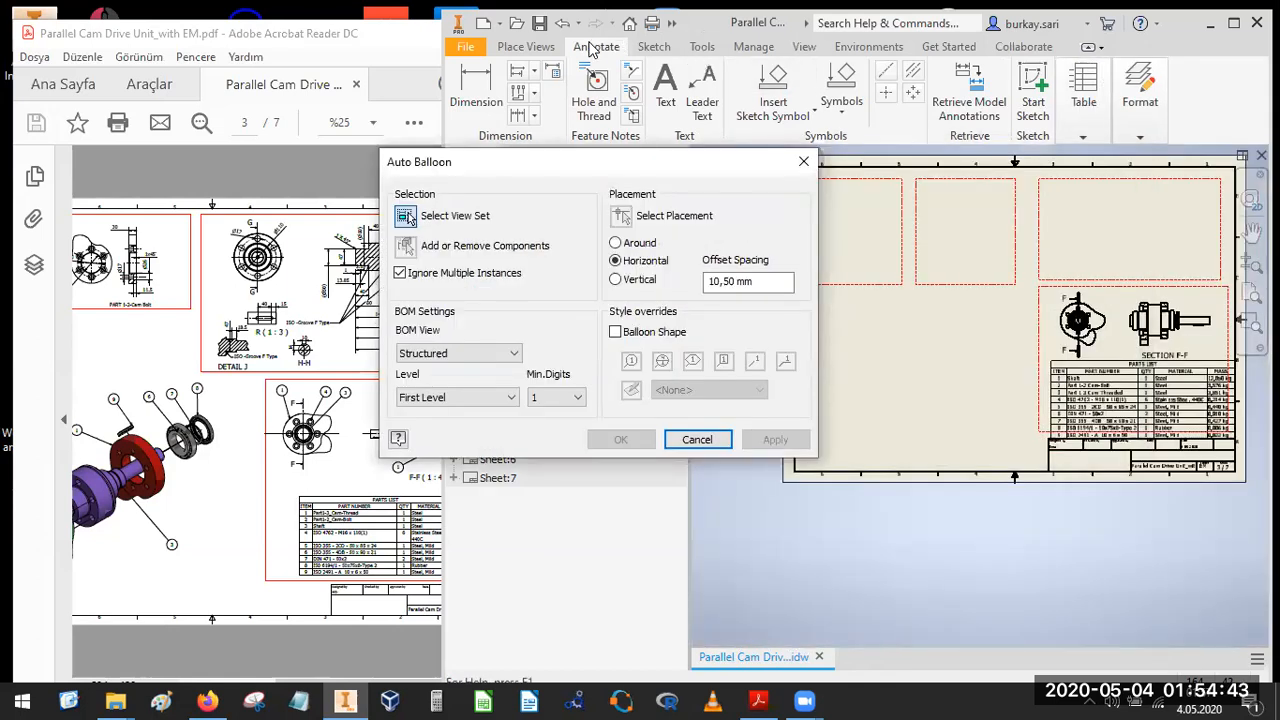
{"action": "left_click", "coordinate": [593, 50]}
{"action": "left_click", "coordinate": [715, 440]}
{"action": "left_click", "coordinate": [1062, 122]}
{"action": "left_click", "coordinate": [750, 308]}
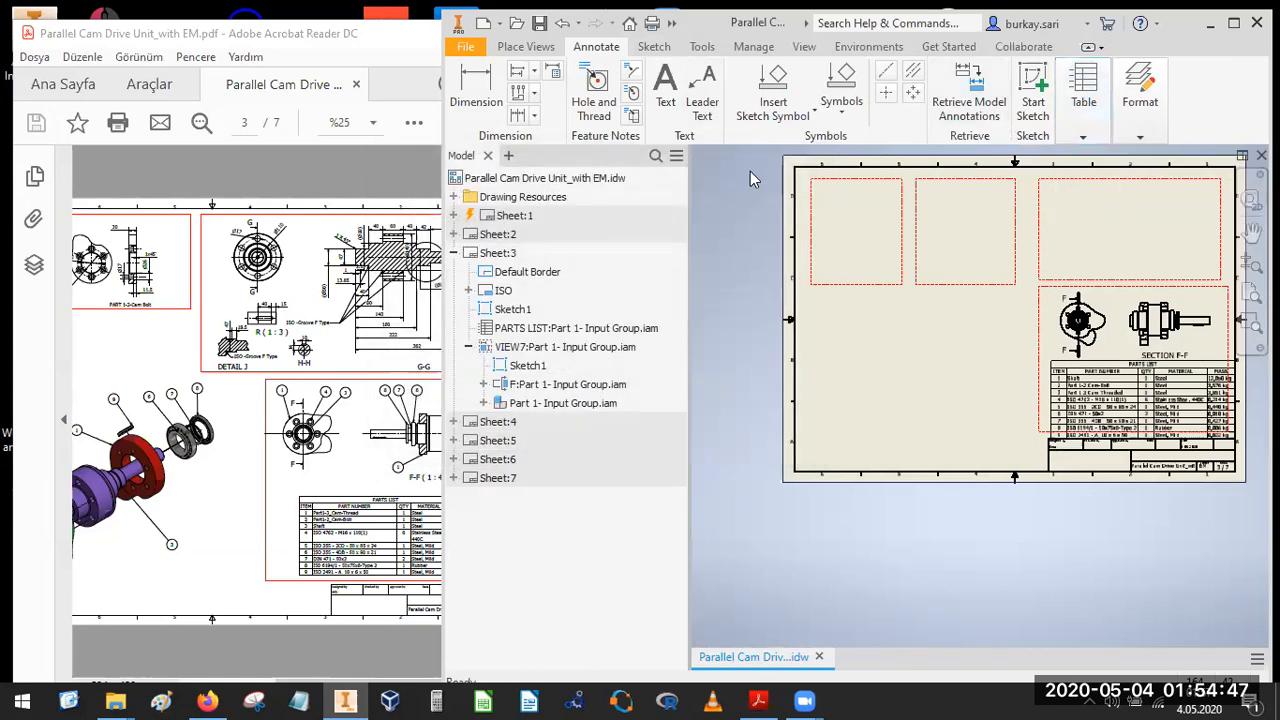
Maximize the drawing window and auto-balloon all components of section view F-F in a horizontal row above the view.
{"action": "double_click", "coordinate": [738, 25]}
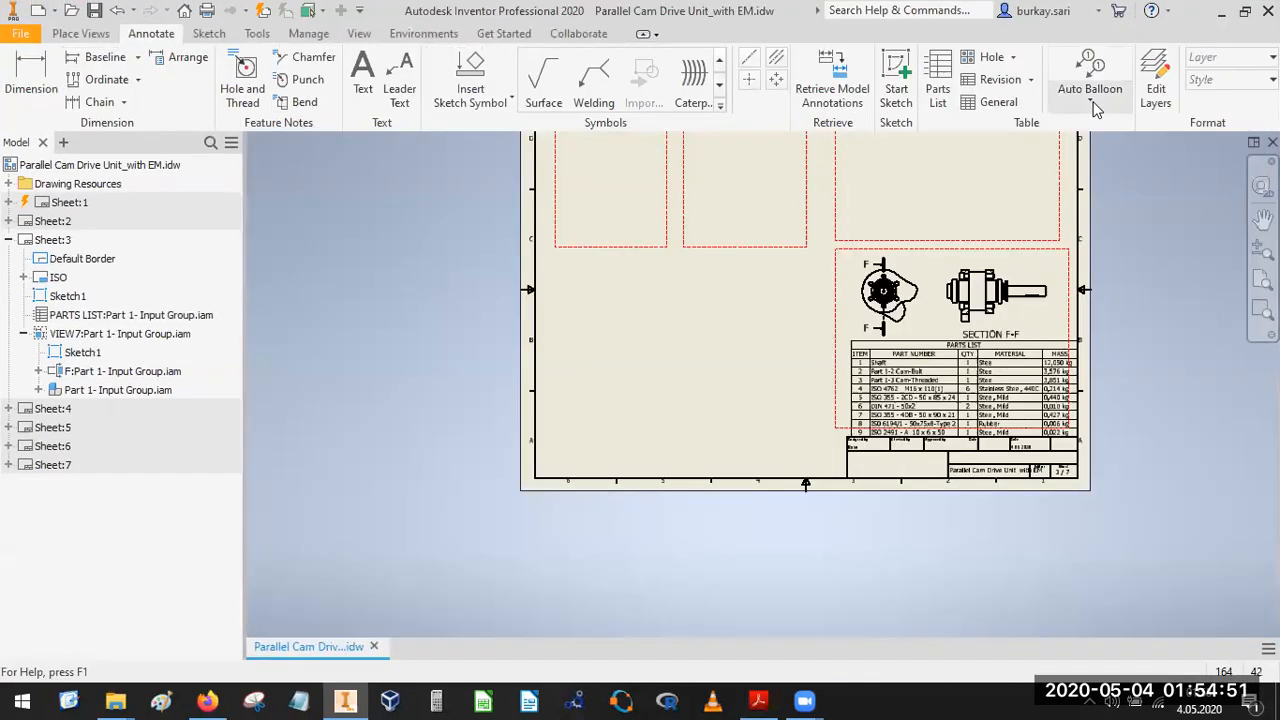
{"action": "left_click", "coordinate": [1091, 104]}
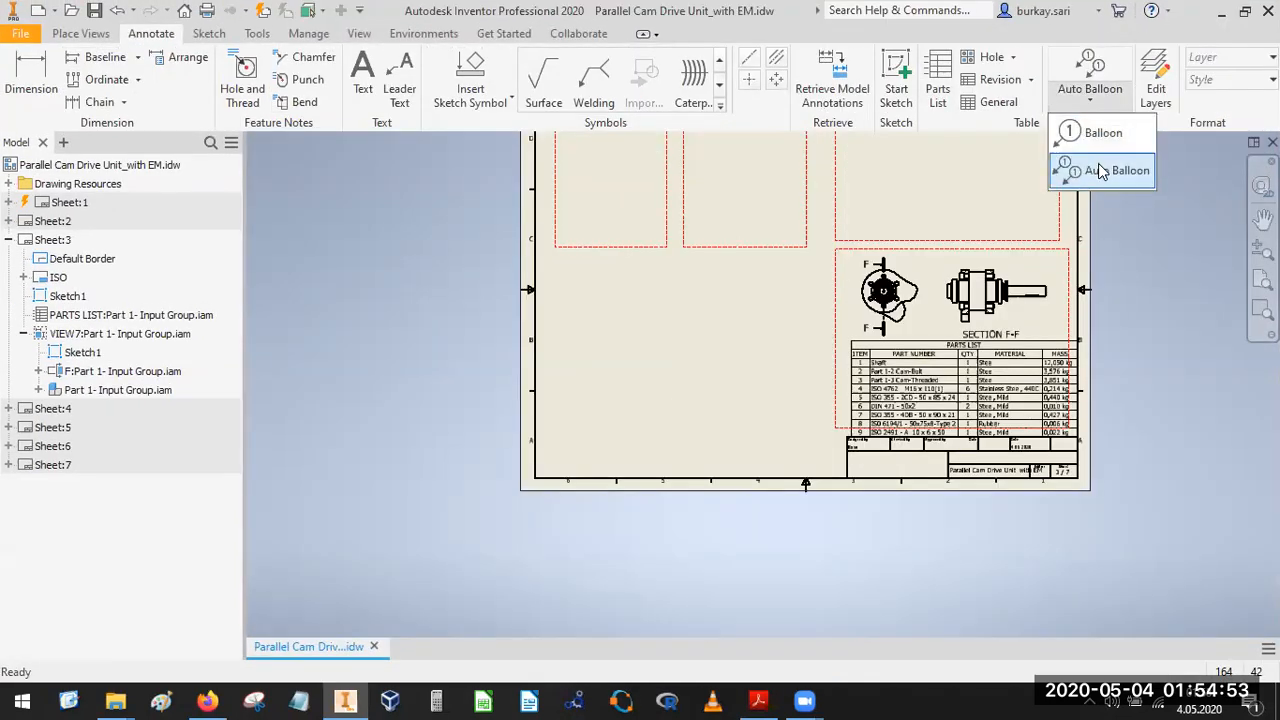
{"action": "left_click", "coordinate": [1100, 171]}
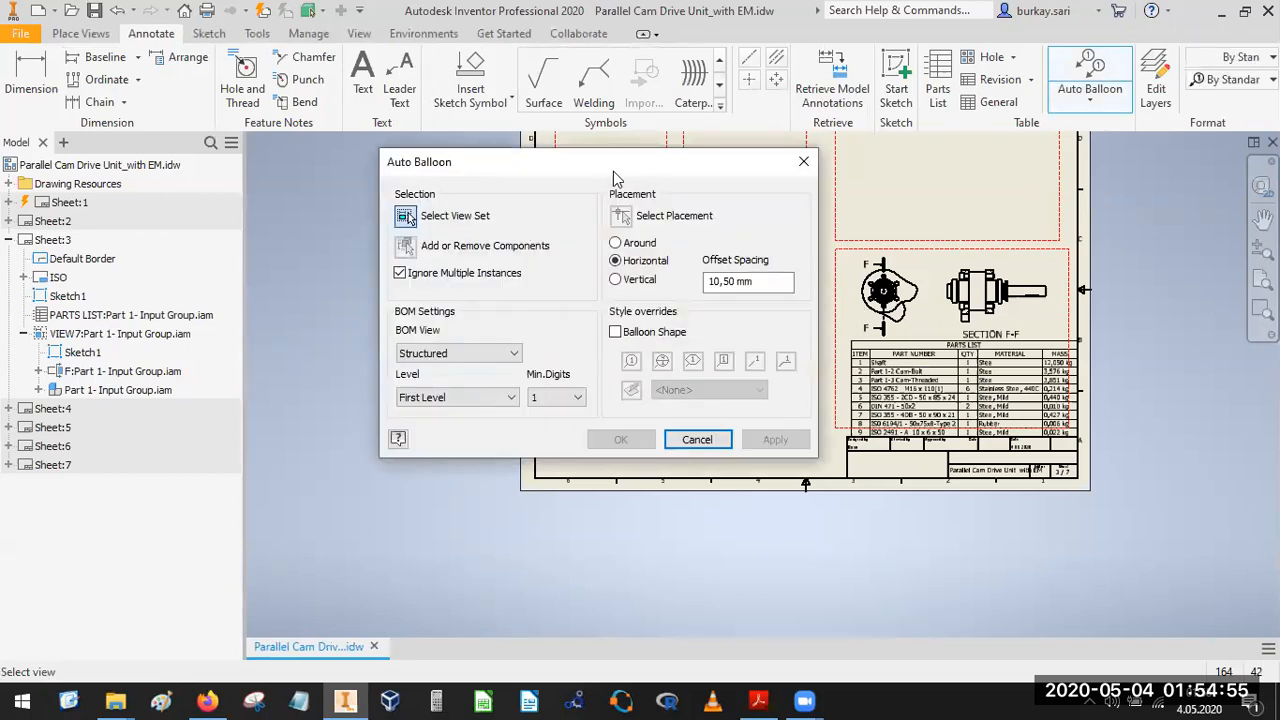
{"action": "left_click", "coordinate": [1015, 270]}
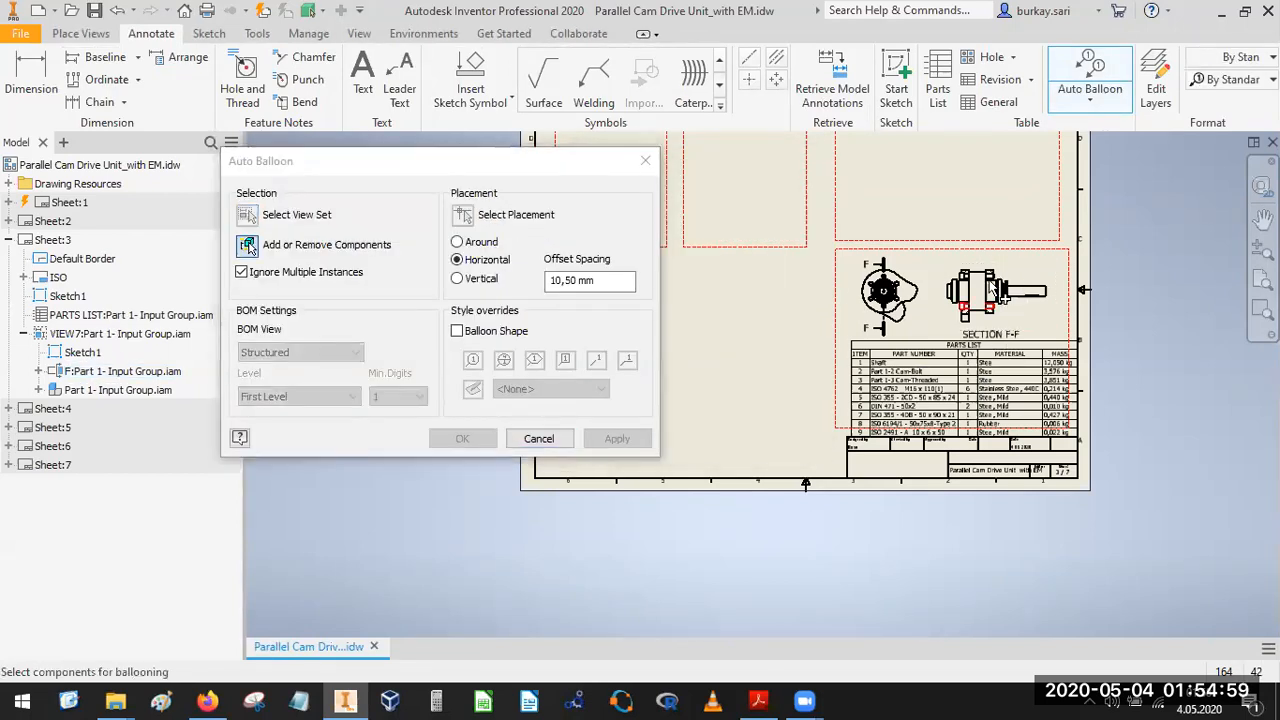
{"action": "left_click_drag", "start_coordinate": [1050, 261], "coordinate": [935, 332]}
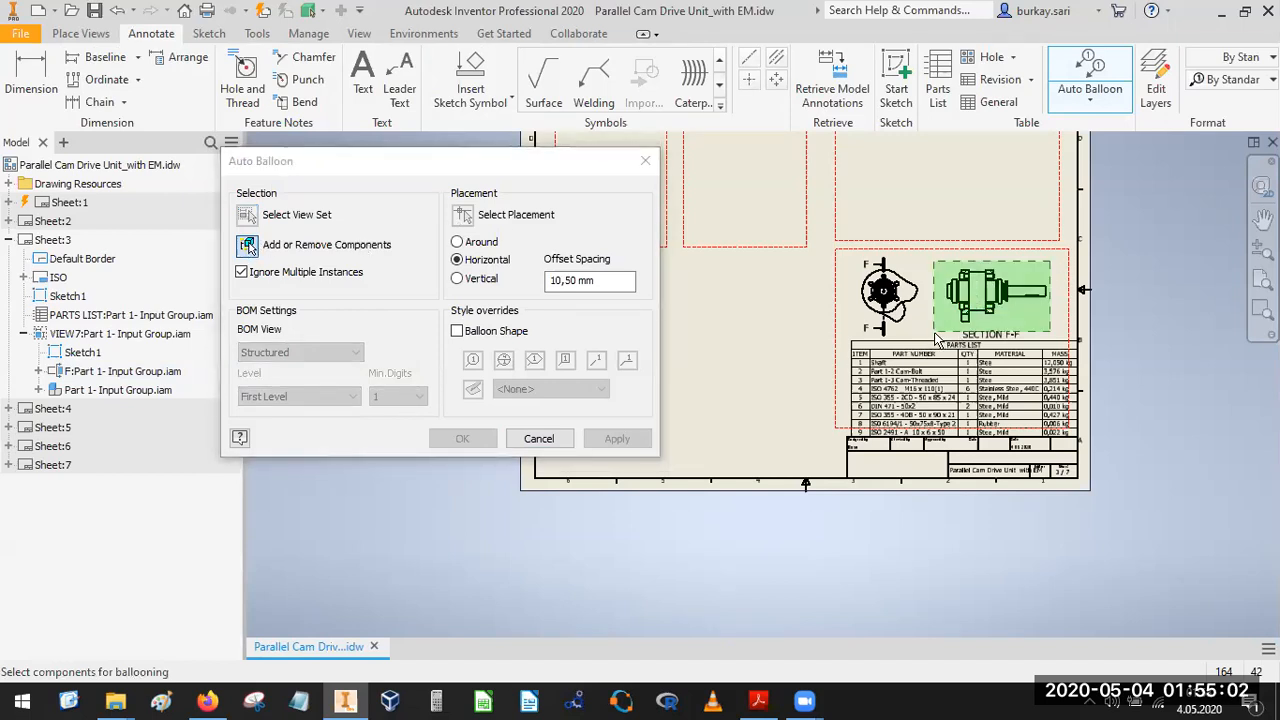
{"action": "left_click", "coordinate": [463, 217]}
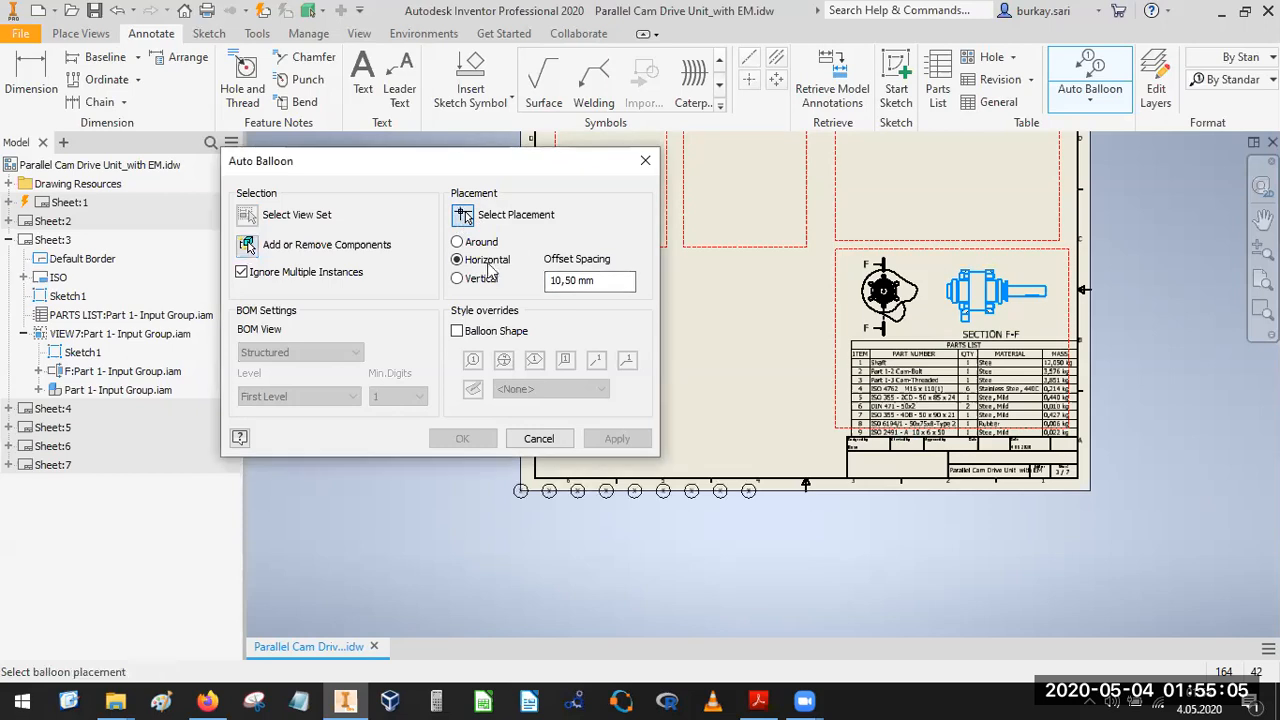
{"action": "scroll", "coordinate": [912, 262], "scroll_direction": "up", "scroll_amount": 2}
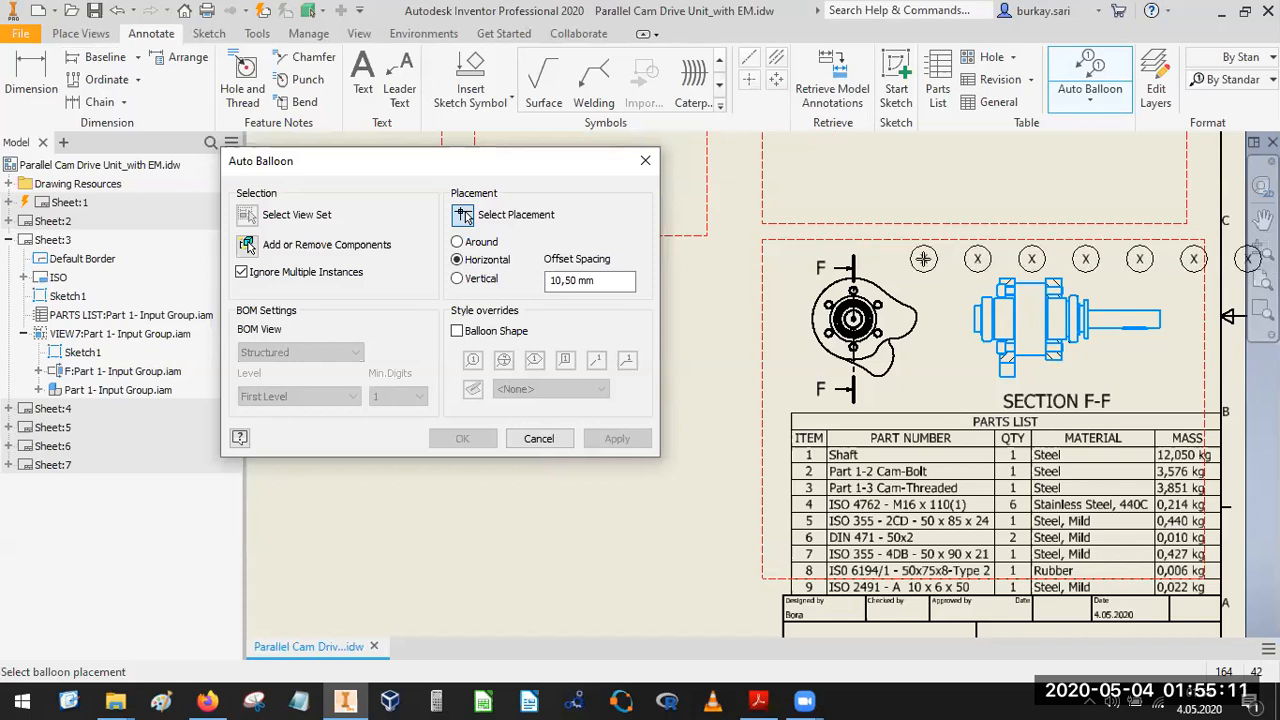
{"action": "left_click", "coordinate": [923, 259]}
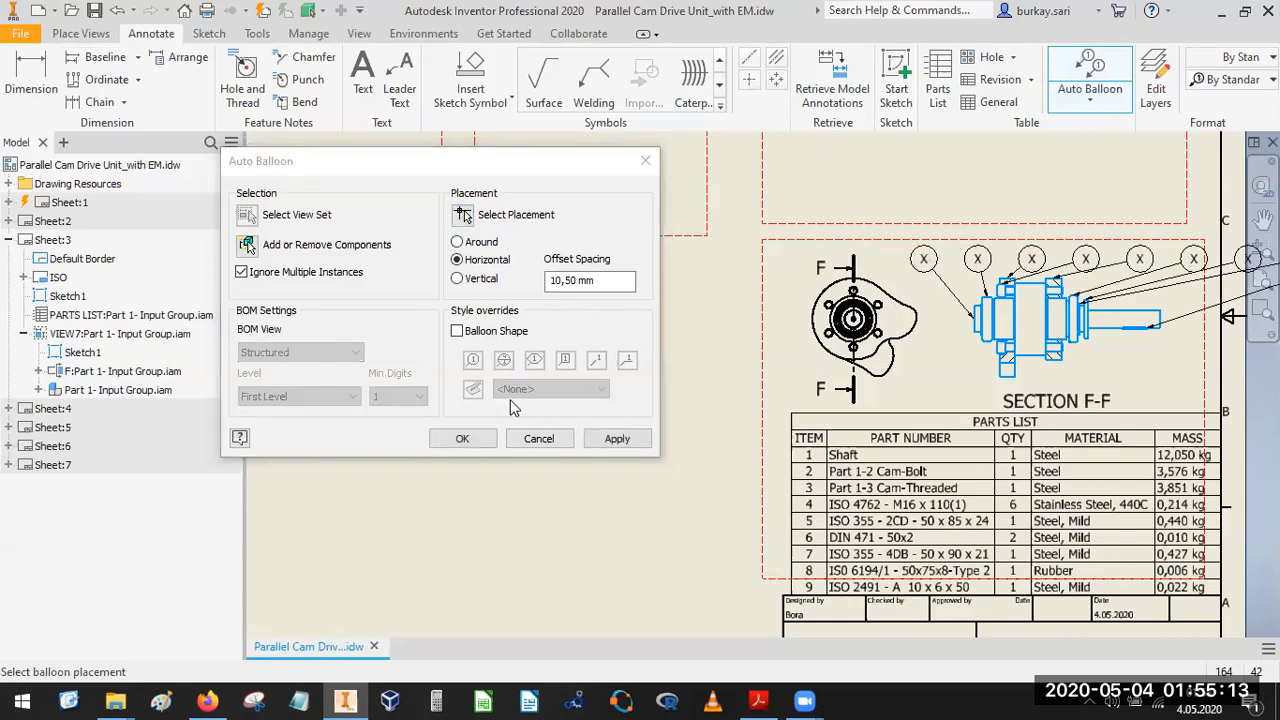
{"action": "left_click", "coordinate": [462, 439]}
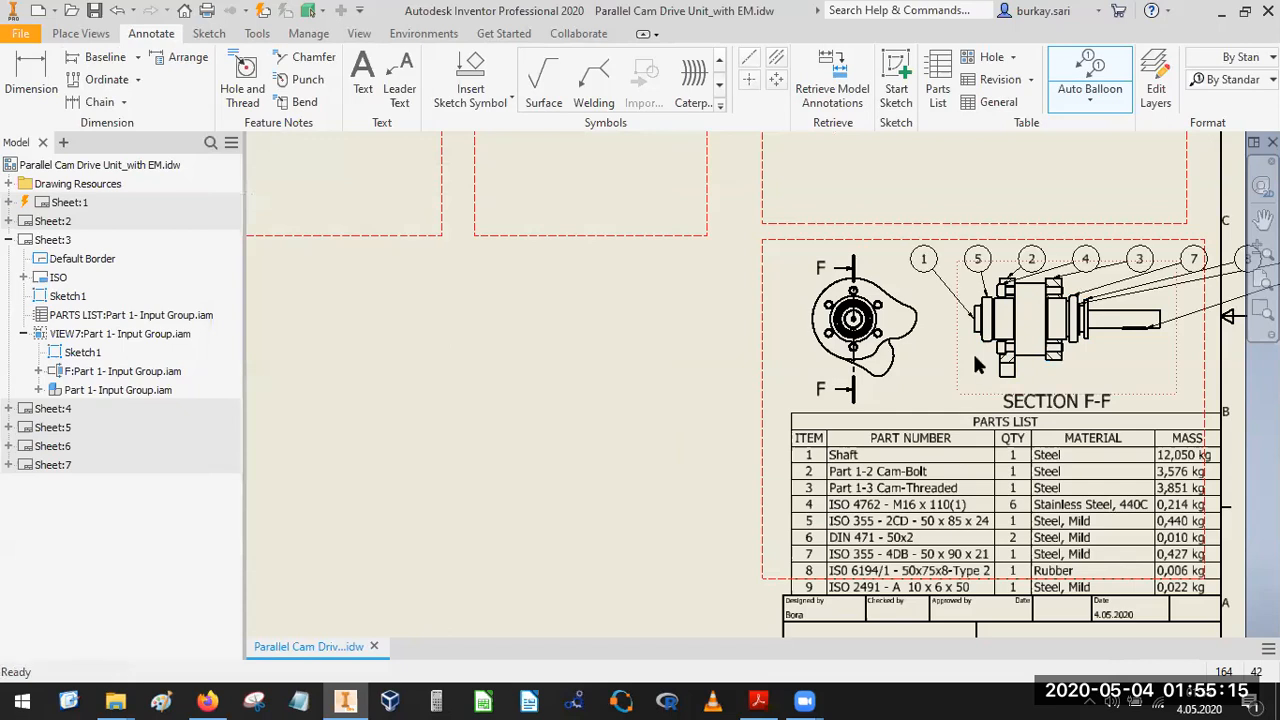
Shift balloon 7 closer to section view F-F and move balloons 8, 6 and 9 below the shaft.
{"action": "middle_click_drag", "start_coordinate": [1050, 303], "coordinate": [711, 287]}
{"action": "left_click_drag", "start_coordinate": [857, 246], "coordinate": [836, 246]}
{"action": "left_click", "coordinate": [907, 246]}
{"action": "left_click_drag", "start_coordinate": [843, 290], "coordinate": [782, 350]}
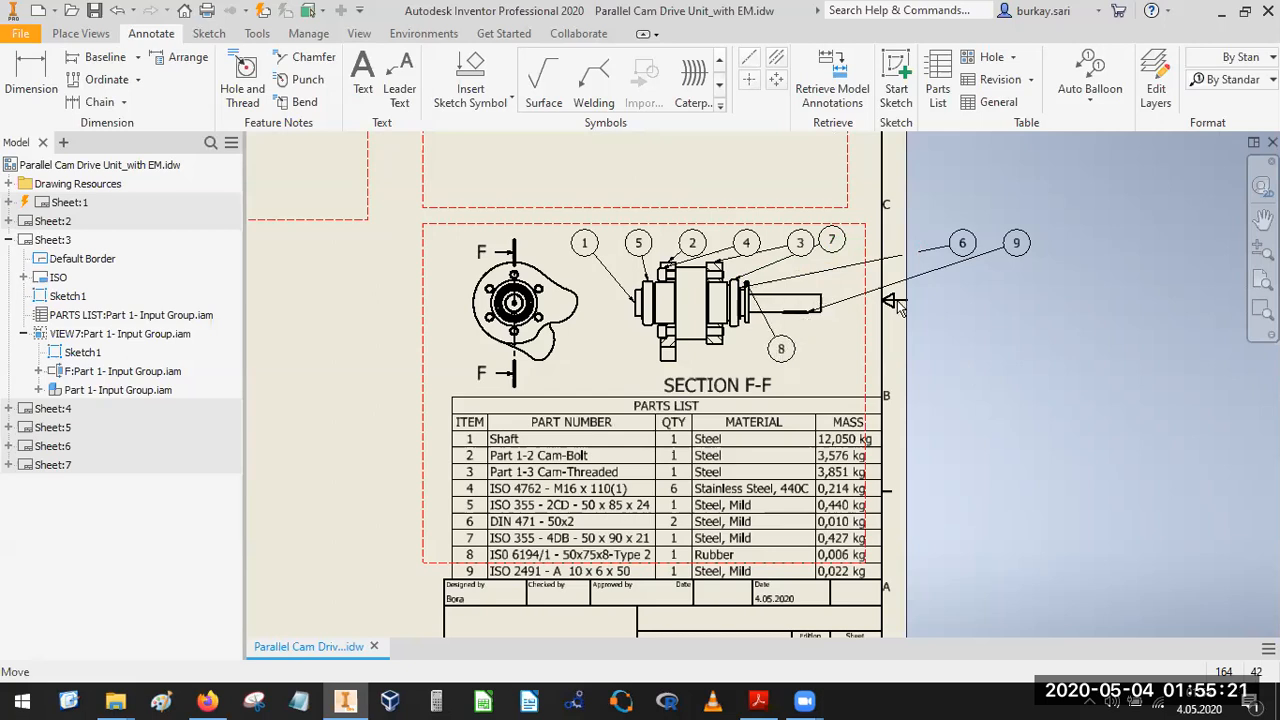
{"action": "left_click_drag", "start_coordinate": [963, 248], "coordinate": [757, 356]}
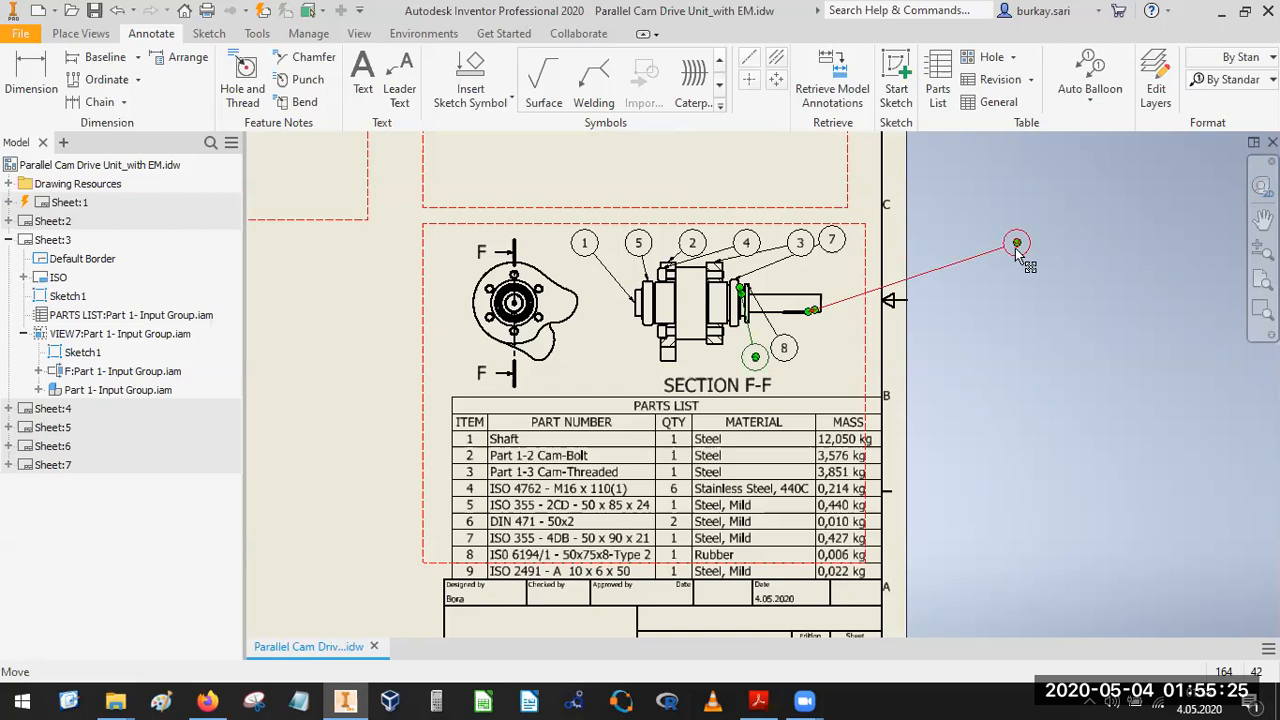
{"action": "left_click_drag", "start_coordinate": [937, 337], "coordinate": [836, 357]}
Arrange balloons 1, 5, 4, 2, 3 and 7 in that order above section view F-F so their leaders do not cross.
{"action": "left_click_drag", "start_coordinate": [797, 249], "coordinate": [774, 242]}
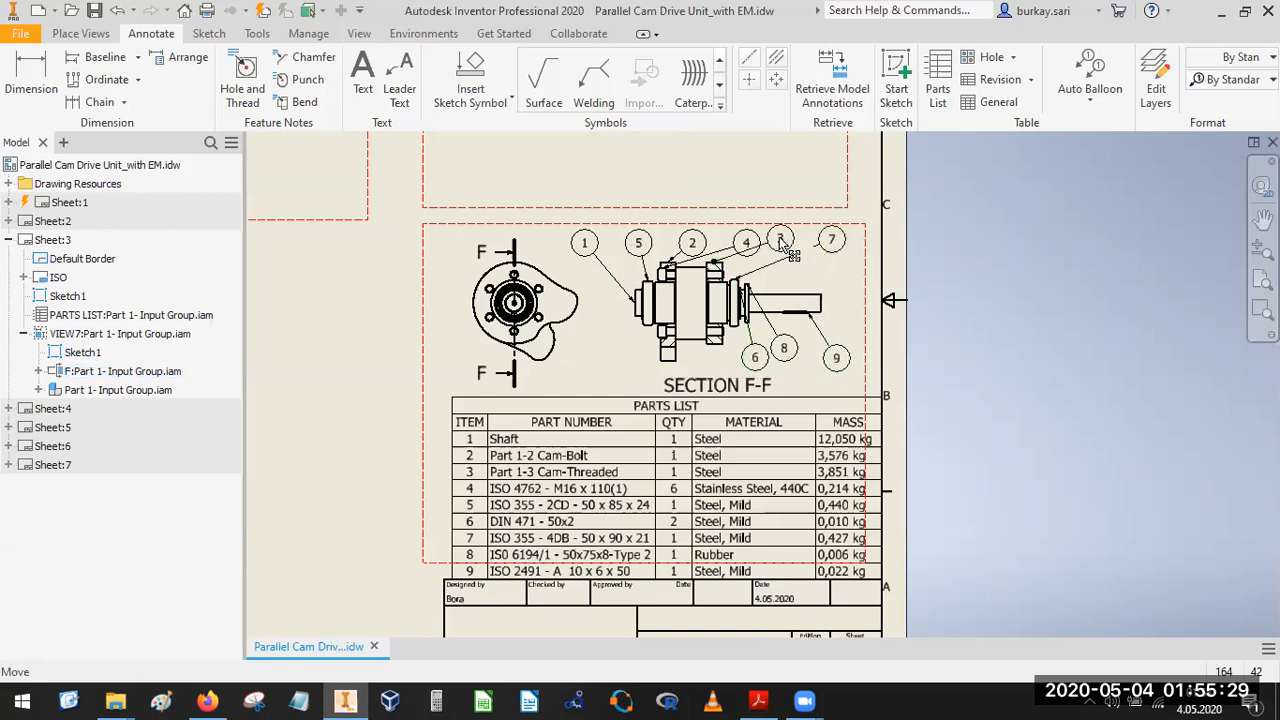
{"action": "scroll", "coordinate": [652, 248], "scroll_direction": "up", "scroll_amount": 3}
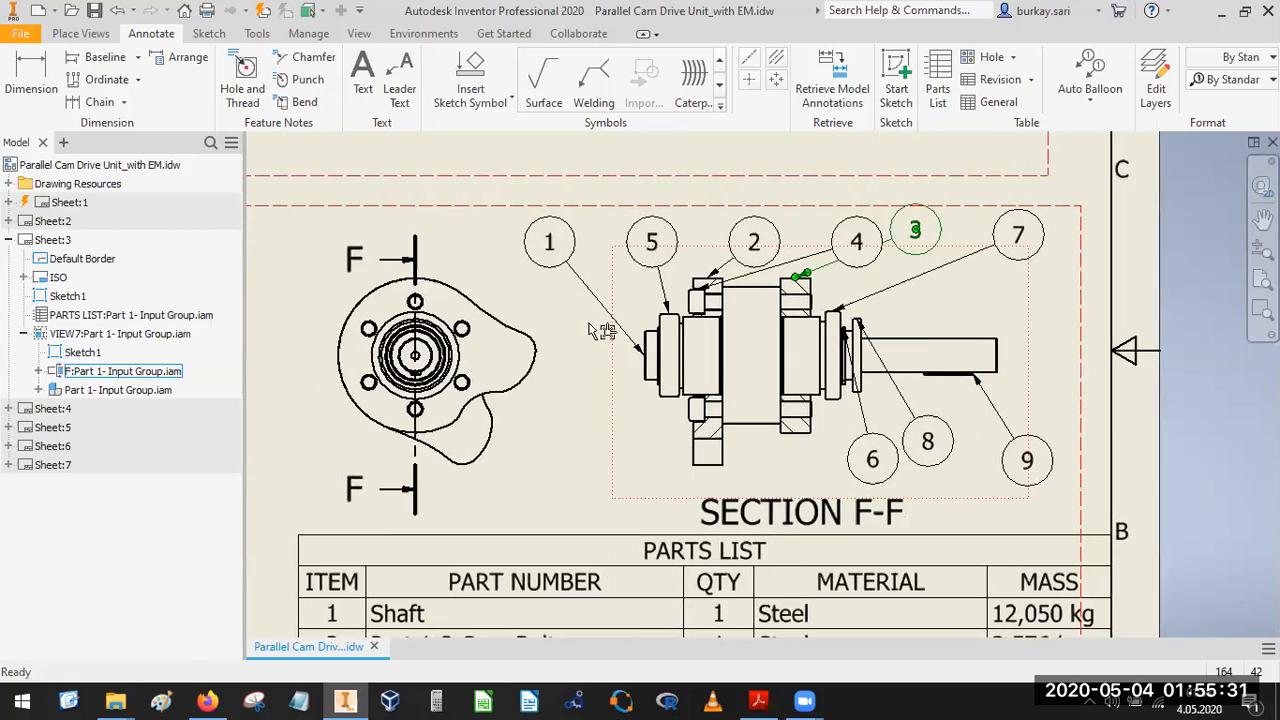
{"action": "left_click_drag", "start_coordinate": [652, 248], "coordinate": [624, 249]}
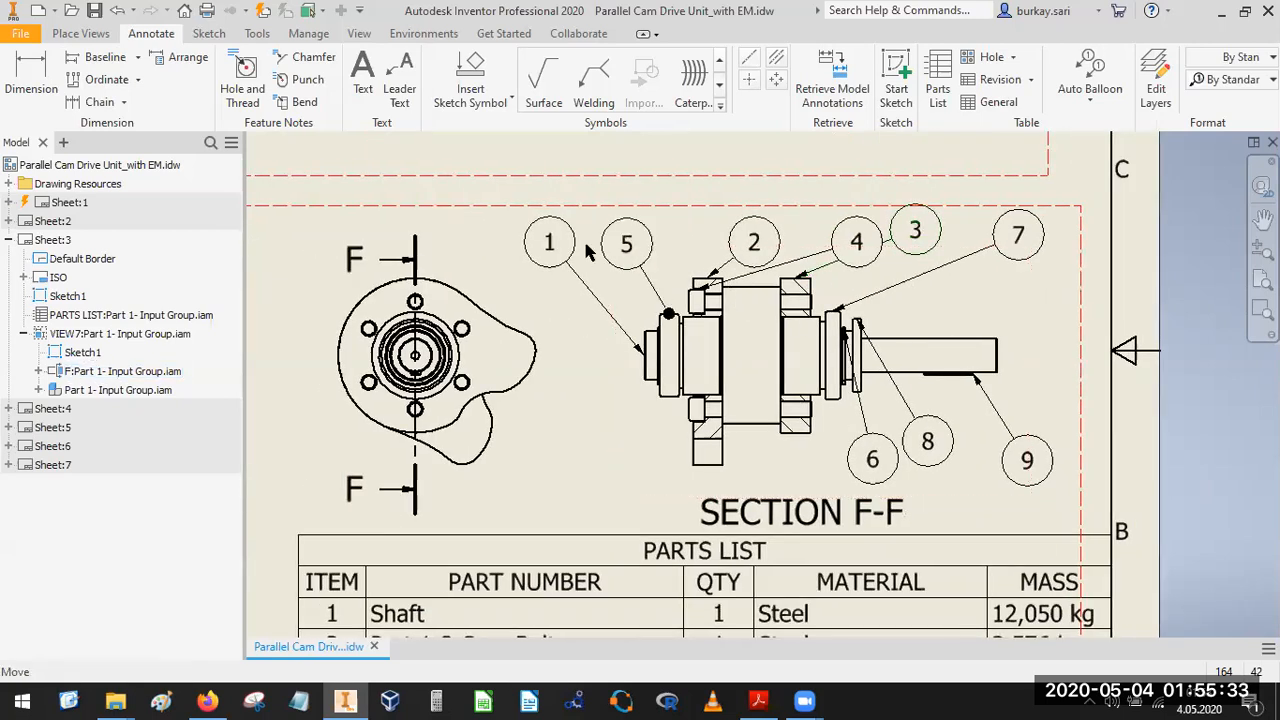
{"action": "left_click_drag", "start_coordinate": [533, 262], "coordinate": [508, 276]}
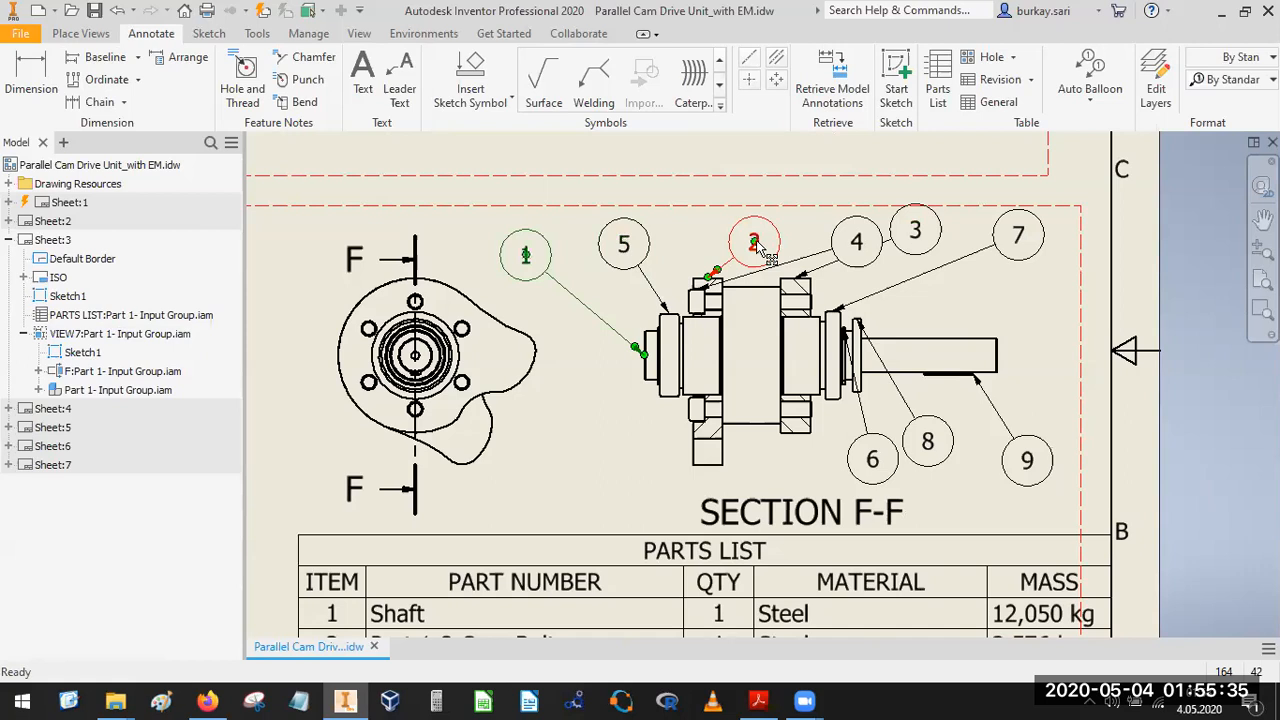
{"action": "left_click_drag", "start_coordinate": [708, 243], "coordinate": [699, 238]}
{"action": "left_click_drag", "start_coordinate": [779, 262], "coordinate": [564, 258]}
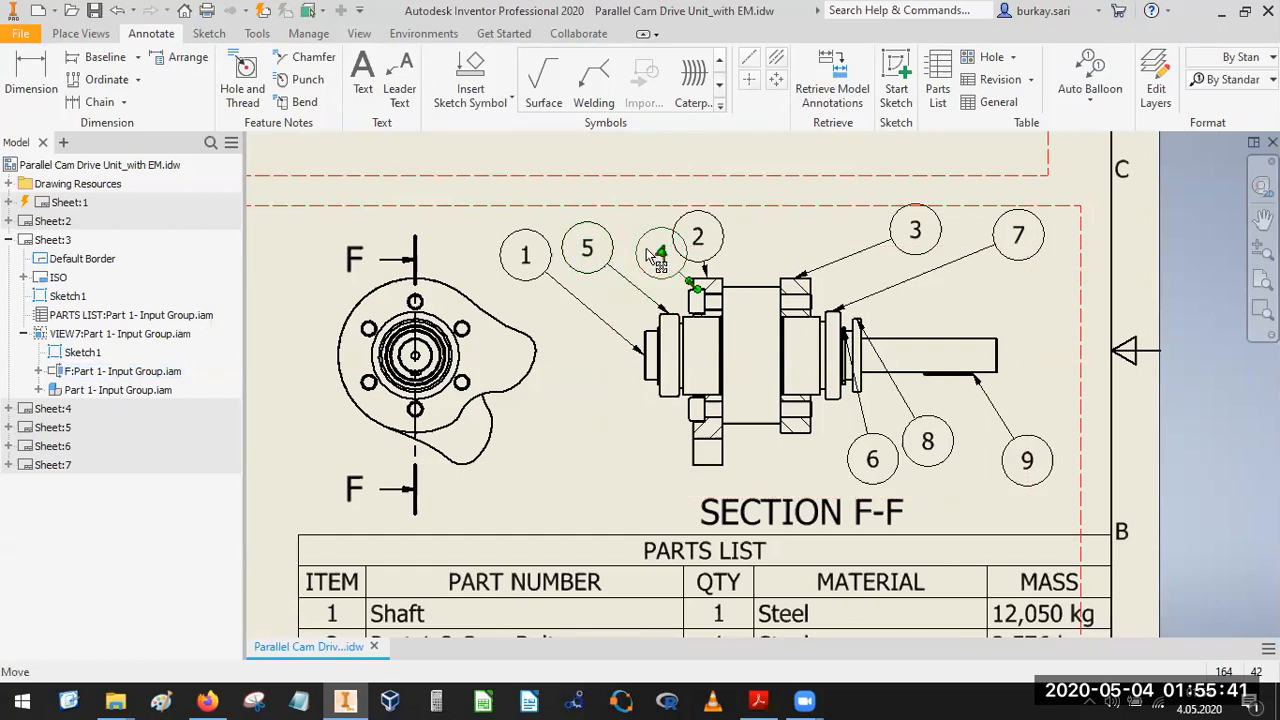
{"action": "left_click_drag", "start_coordinate": [648, 251], "coordinate": [646, 249]}
{"action": "left_click_drag", "start_coordinate": [925, 248], "coordinate": [827, 255]}
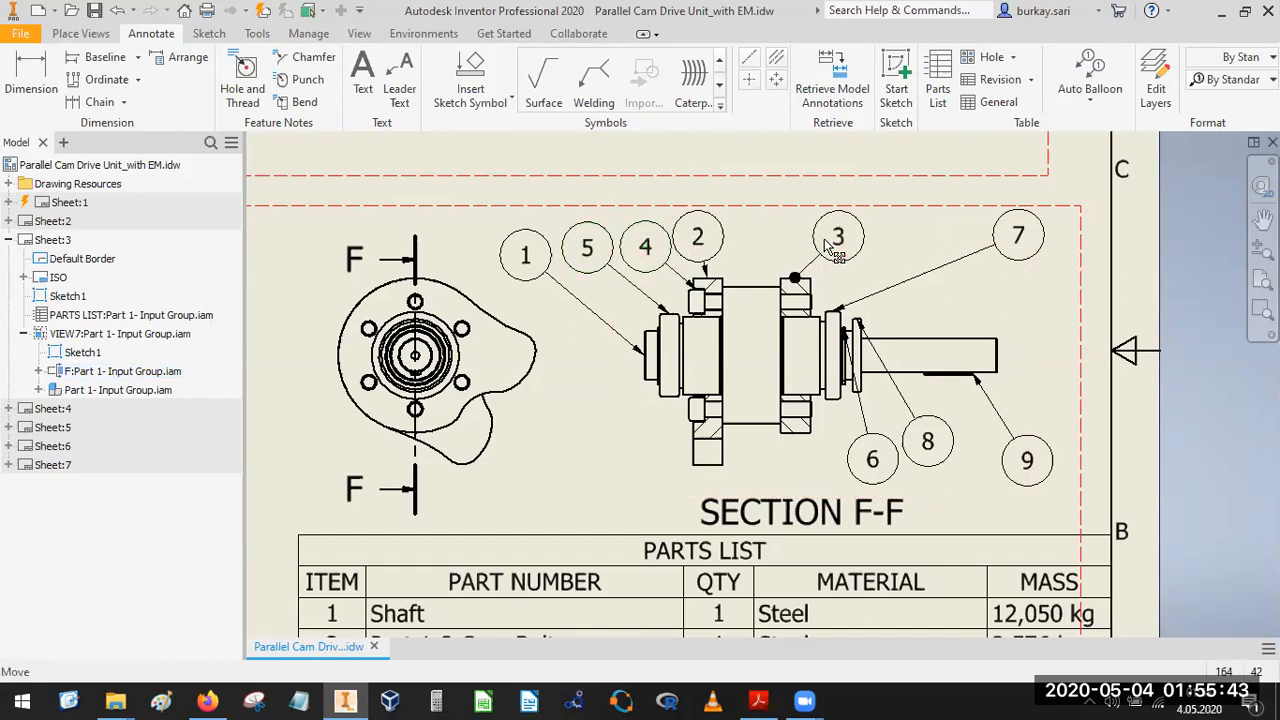
{"action": "left_click_drag", "start_coordinate": [1025, 248], "coordinate": [900, 245]}
Extend the Input Group frame's right edge to the sheet border in the frame sketch and finish the sketch.
{"action": "scroll", "coordinate": [1004, 355], "scroll_direction": "down", "scroll_amount": 3}
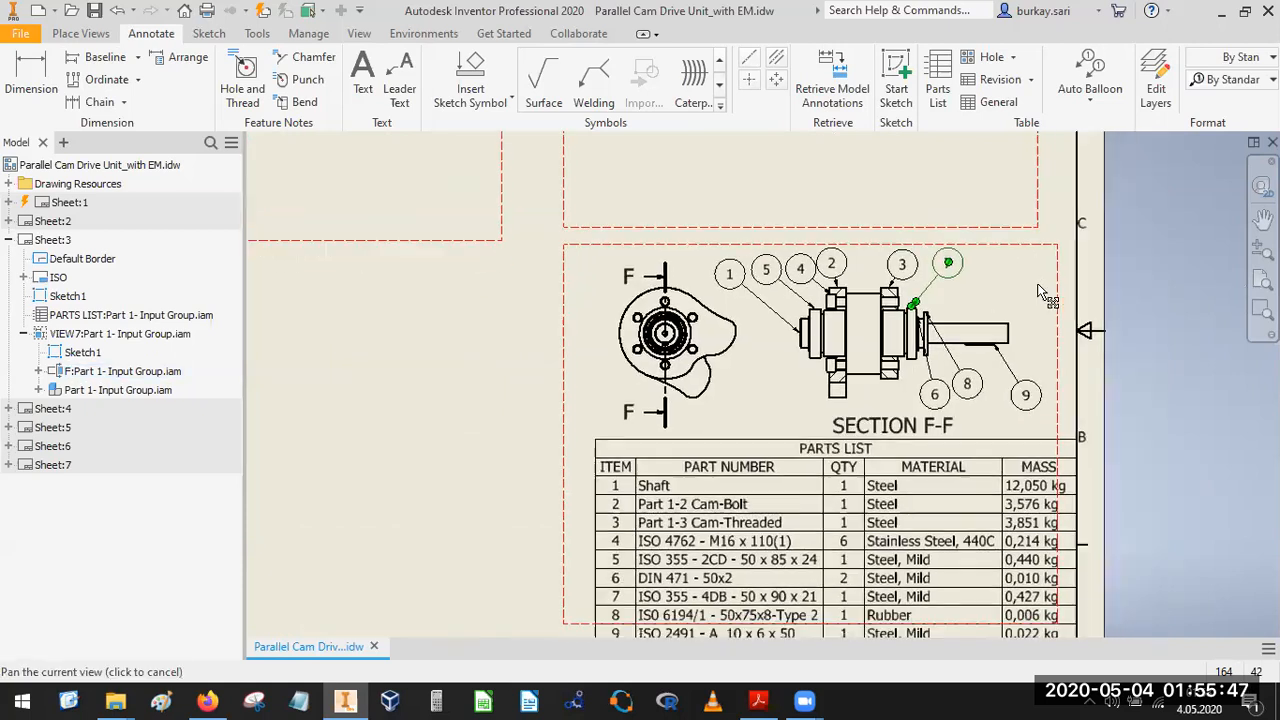
{"action": "middle_click_drag", "start_coordinate": [1027, 412], "coordinate": [1003, 370]}
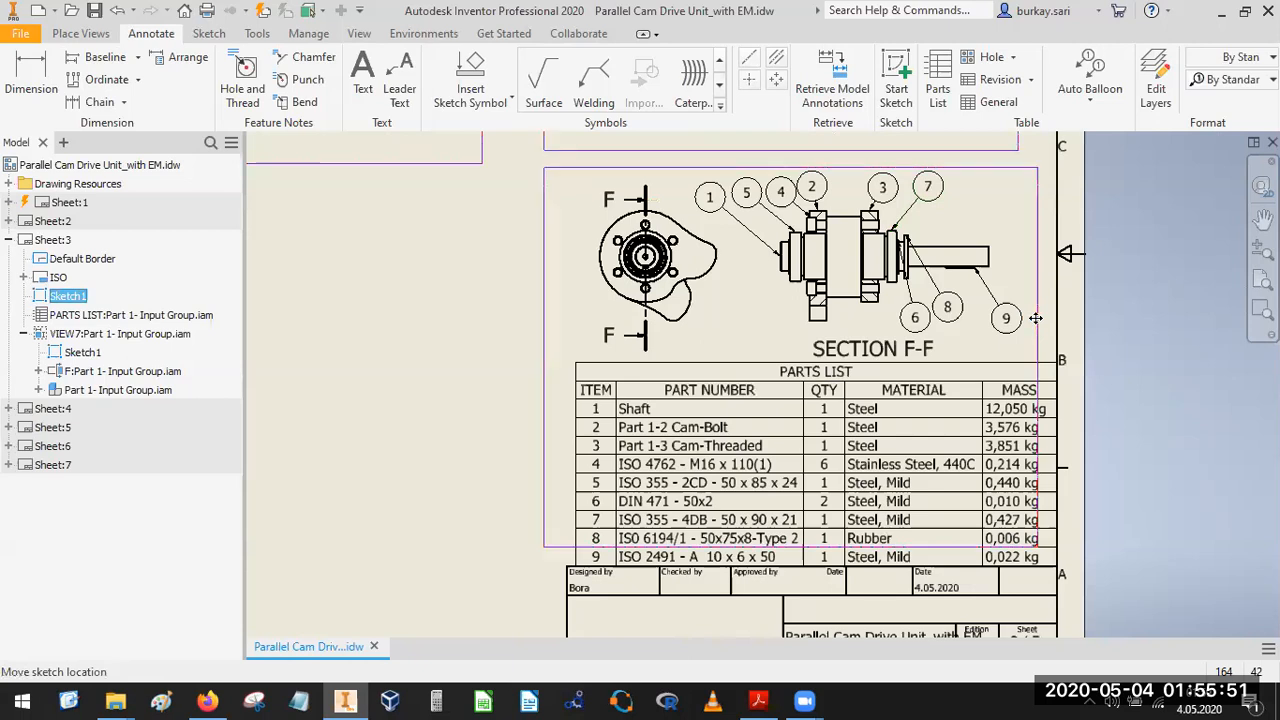
{"action": "double_click", "coordinate": [1037, 325]}
{"action": "left_click_drag", "start_coordinate": [1049, 321], "coordinate": [1057, 326]}
{"action": "left_click", "coordinate": [1120, 72]}
Extend the Input Group frame's bottom edge down to the top of the title block and finish the sketch.
{"action": "scroll", "coordinate": [1068, 246], "scroll_direction": "down", "scroll_amount": 5}
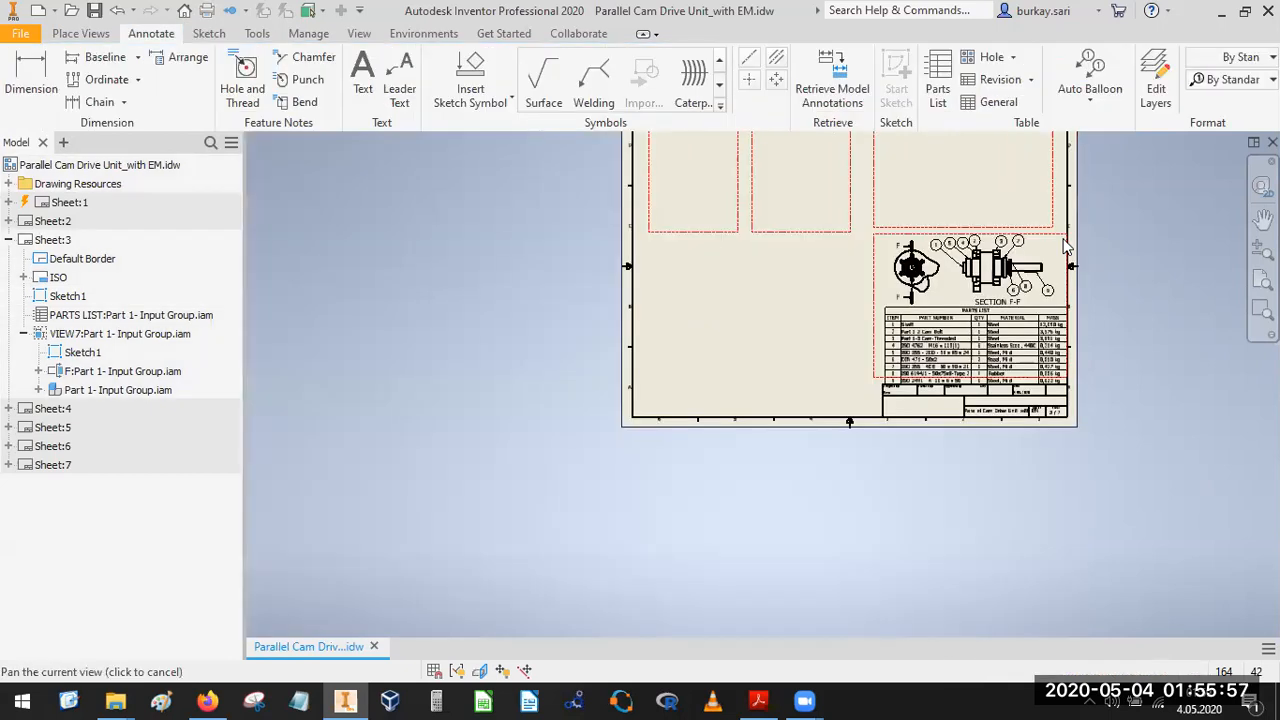
{"action": "middle_click_drag", "start_coordinate": [1064, 239], "coordinate": [1110, 113]}
{"action": "scroll", "coordinate": [1030, 261], "scroll_direction": "up", "scroll_amount": 3}
{"action": "left_click", "coordinate": [828, 243]}
{"action": "left_click_drag", "start_coordinate": [831, 244], "coordinate": [835, 260]}
{"action": "left_click", "coordinate": [1116, 90]}
Save the drawing with its dependent files marked for saving and bring up the reference PDF in Adobe Acrobat Reader.
{"action": "scroll", "coordinate": [963, 314], "scroll_direction": "down", "scroll_amount": 3}
{"action": "middle_click_drag", "start_coordinate": [947, 314], "coordinate": [881, 458]}
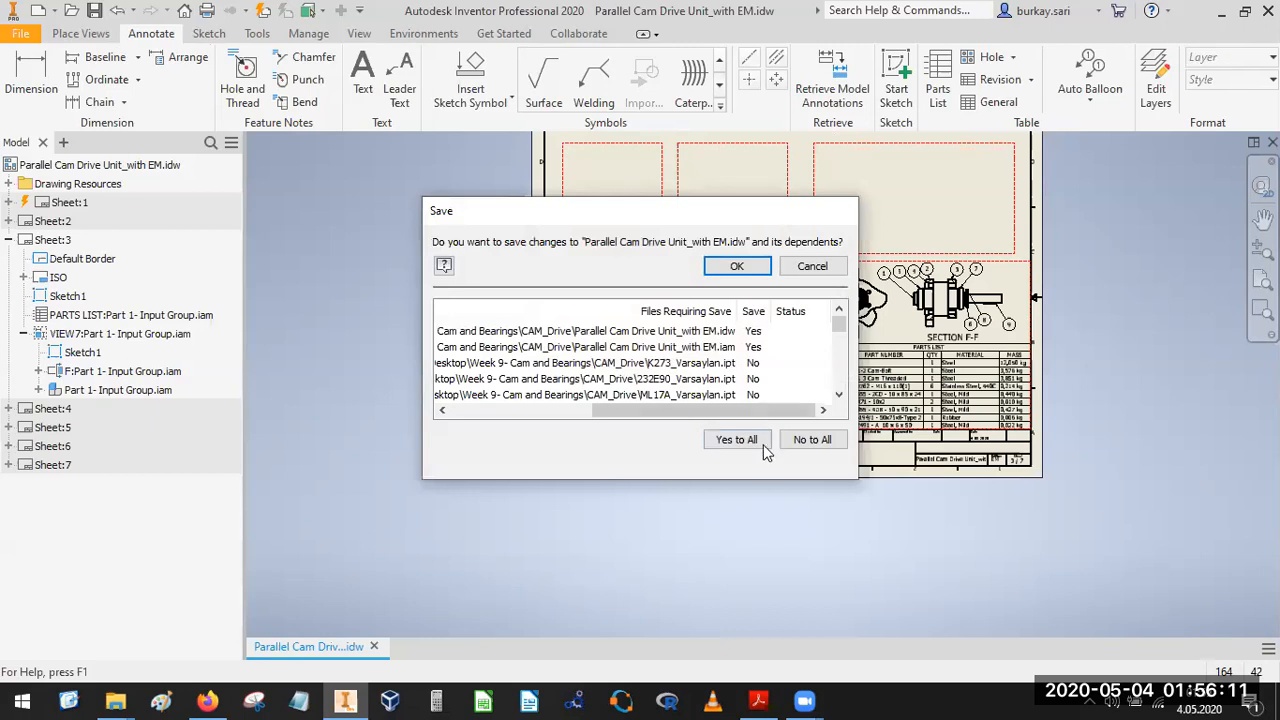
{"action": "left_click", "coordinate": [742, 267]}
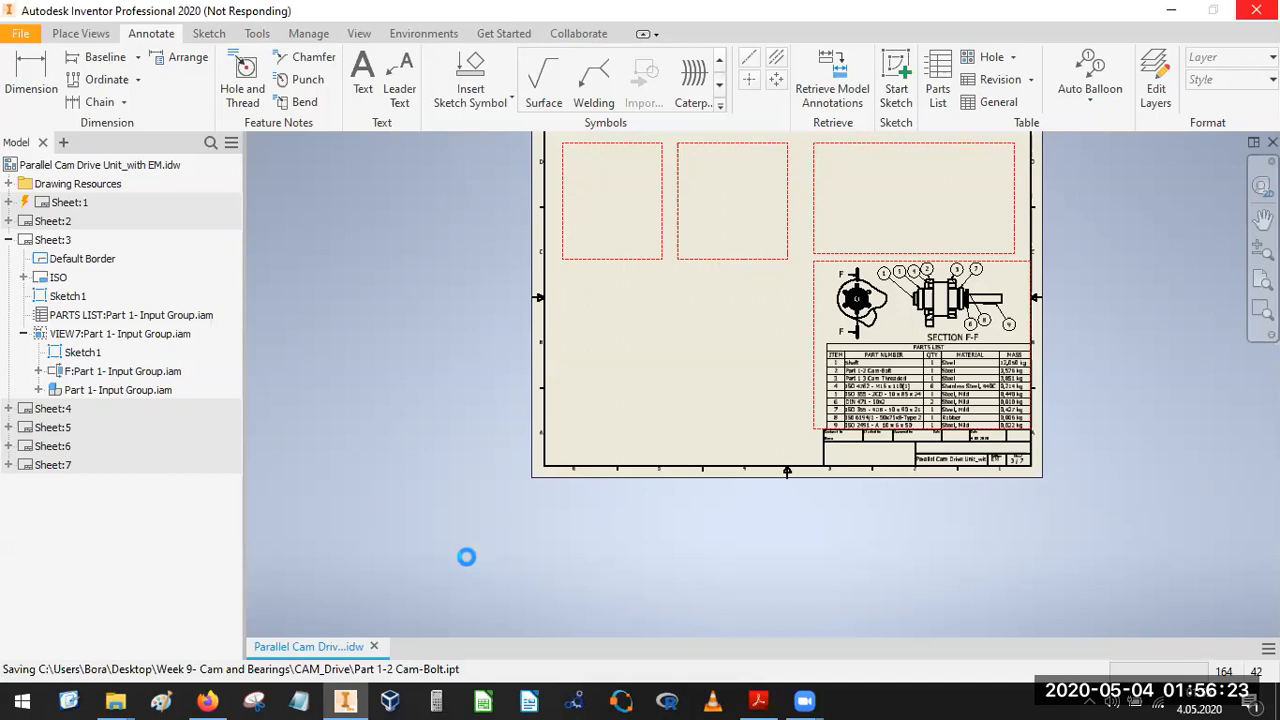
{"action": "left_click", "coordinate": [757, 700]}
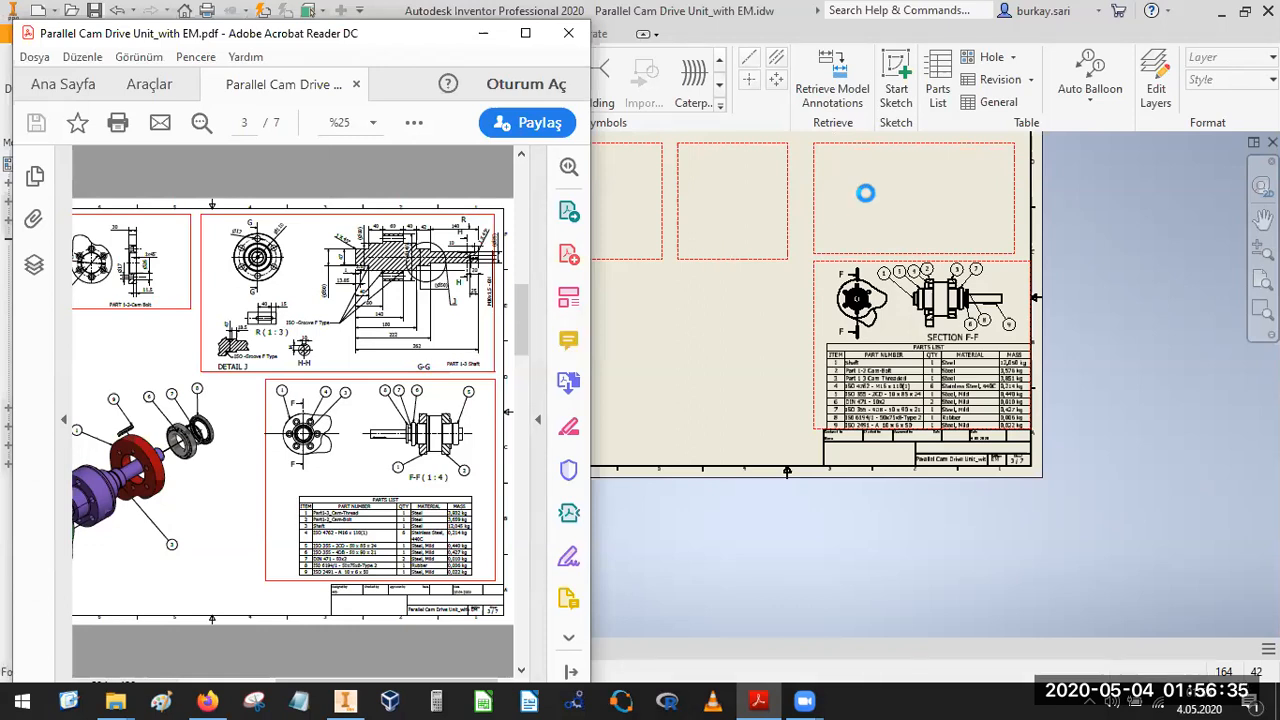
Back in the Inventor drawing, edit Sheet:3's frame sketch, moving the frames' top edges and the upper-right frame's right edge close to the sheet border.
{"action": "left_click", "coordinate": [871, 250]}
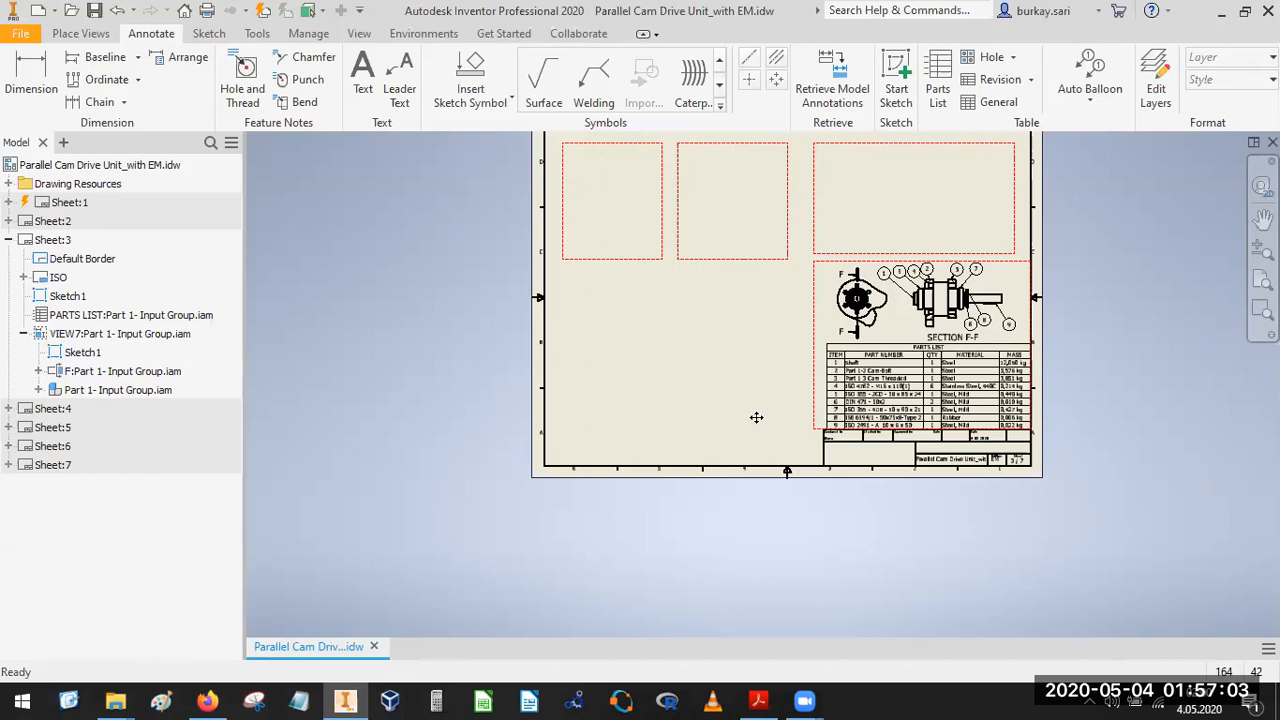
{"action": "middle_click_drag", "start_coordinate": [756, 417], "coordinate": [772, 337]}
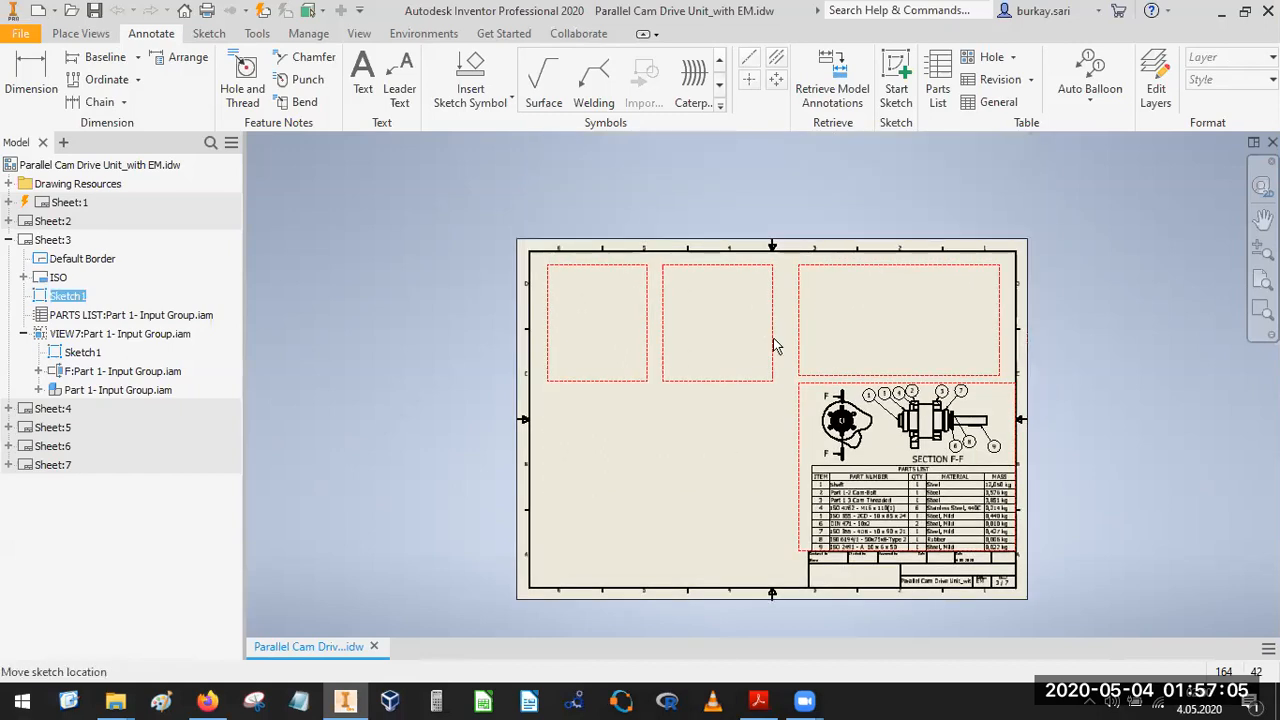
{"action": "double_click", "coordinate": [772, 340]}
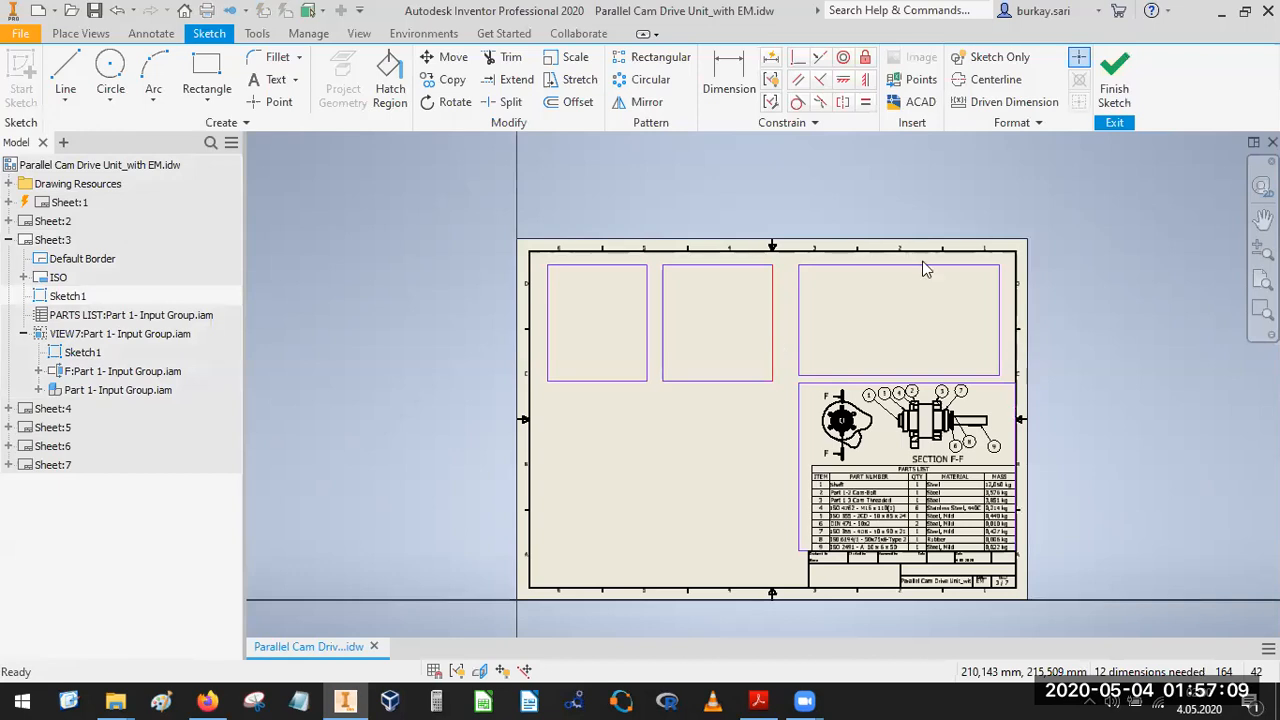
{"action": "scroll", "coordinate": [922, 264], "scroll_direction": "down", "scroll_amount": 3}
{"action": "left_click_drag", "start_coordinate": [929, 248], "coordinate": [1094, 362]}
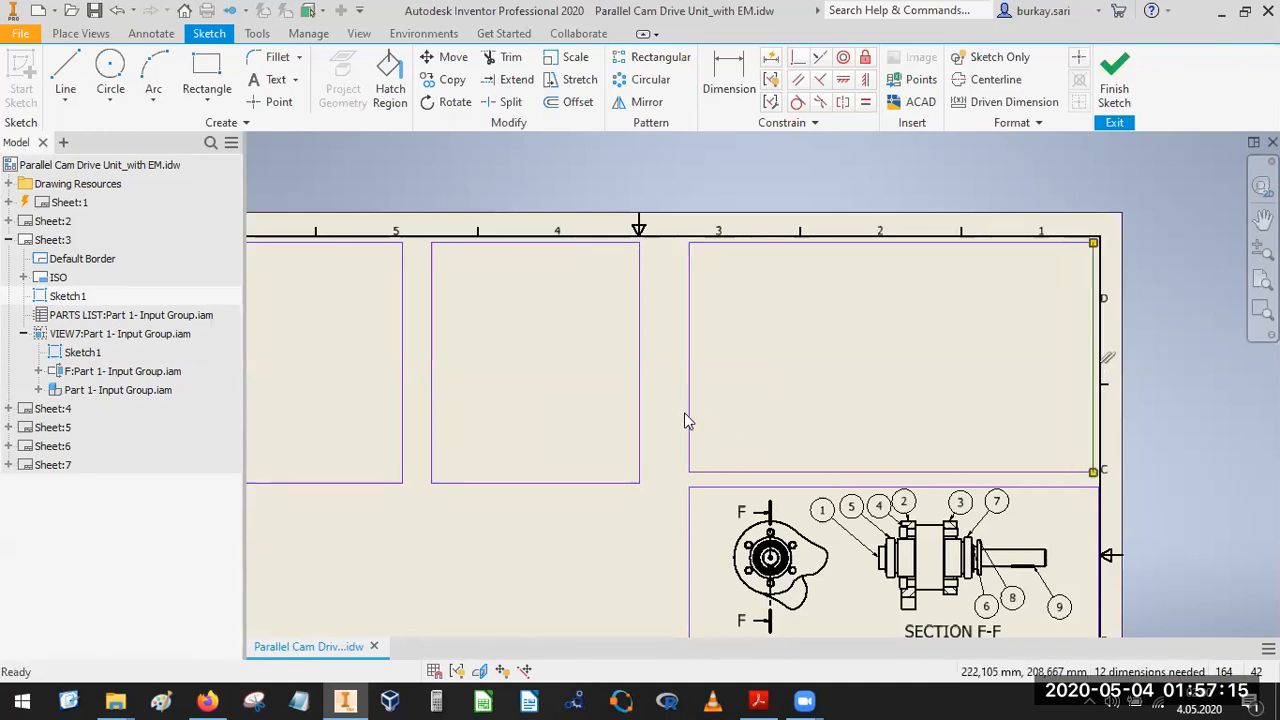
Replace the upper-right frame's left edge with a new vertical line just beside the middle frame.
{"action": "mouse_move", "coordinate": [690, 420]}
{"action": "left_mouse_down"}
{"action": "mouse_move", "coordinate": [666, 423]}
{"action": "mouse_move", "coordinate": [677, 429]}
{"action": "mouse_move", "coordinate": [687, 412]}
{"action": "left_mouse_up"}
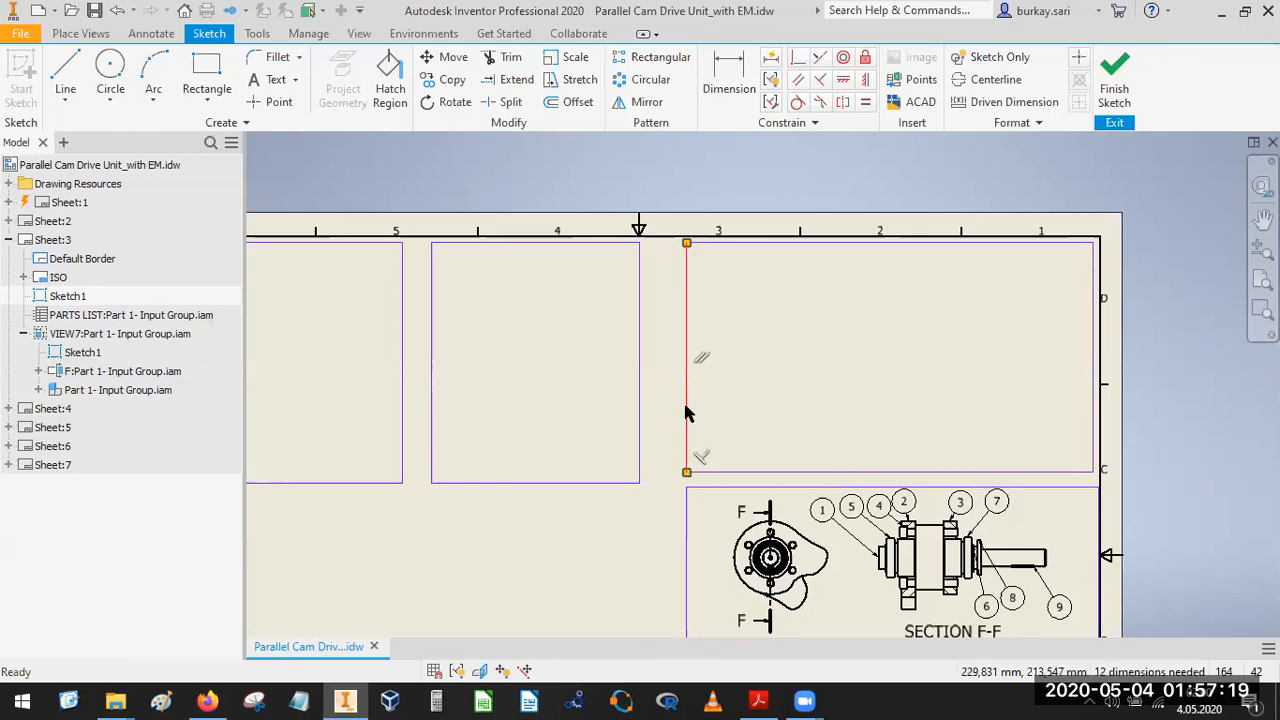
{"action": "key", "text": "Delete"}
{"action": "key", "text": "l"}
{"action": "left_click", "coordinate": [650, 486]}
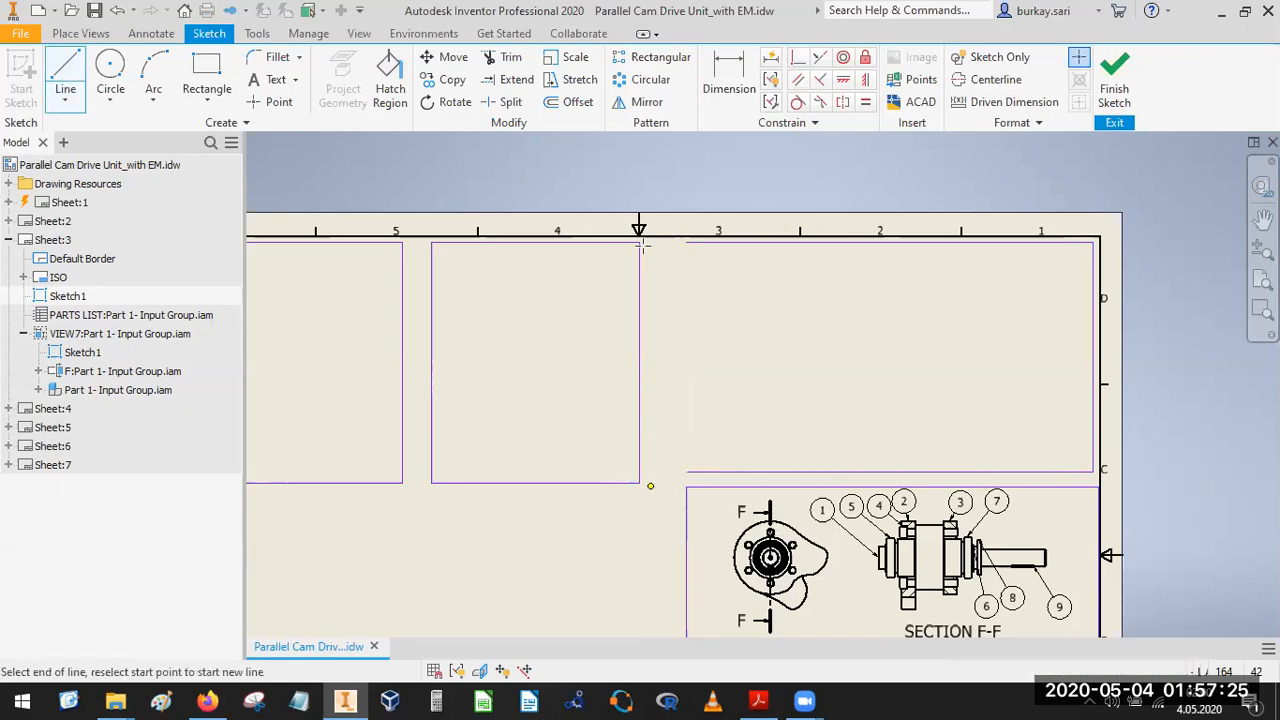
{"action": "left_click", "coordinate": [650, 192]}
Extend the upper-right frame's horizontal edges to the new left line, trim the line's overhanging ends, and finish the sketch.
{"action": "left_click", "coordinate": [517, 79]}
{"action": "left_click", "coordinate": [689, 472]}
{"action": "key", "text": "x"}
{"action": "left_click", "coordinate": [650, 218]}
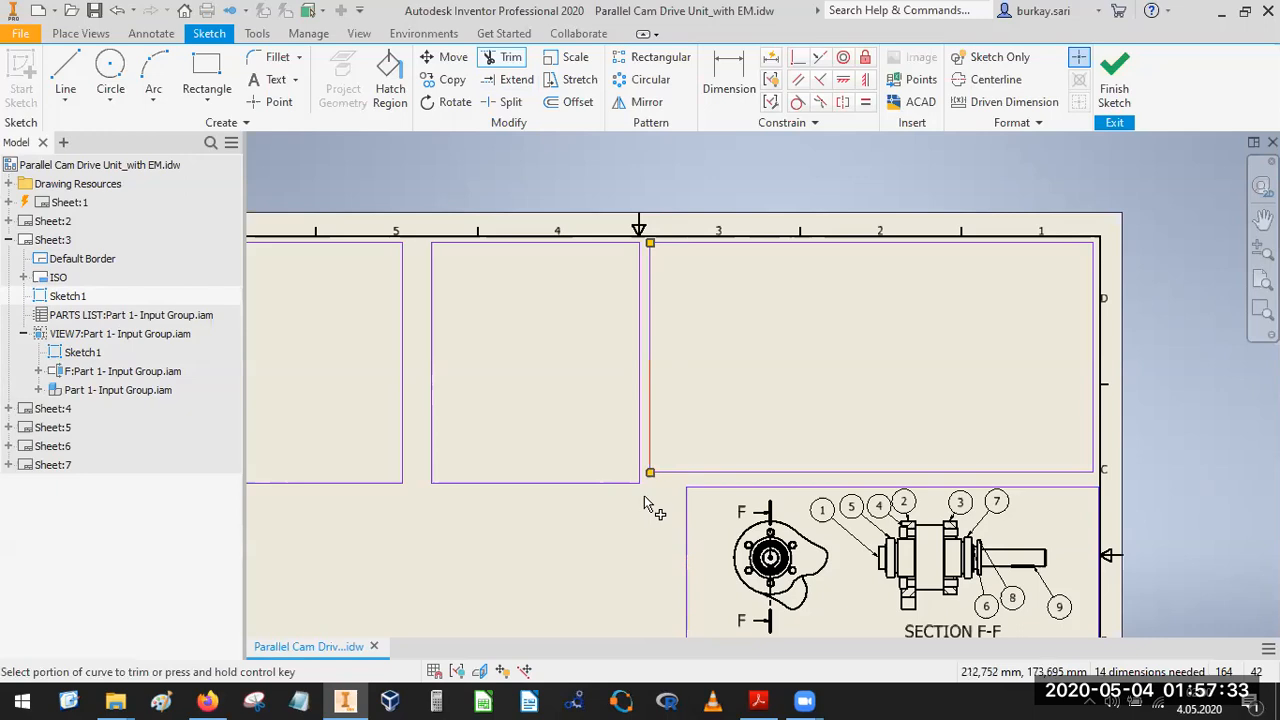
{"action": "scroll", "coordinate": [654, 488], "scroll_direction": "up", "scroll_amount": 4}
{"action": "scroll", "coordinate": [766, 407], "scroll_direction": "down", "scroll_amount": 3}
{"action": "scroll", "coordinate": [766, 410], "scroll_direction": "down", "scroll_amount": 6}
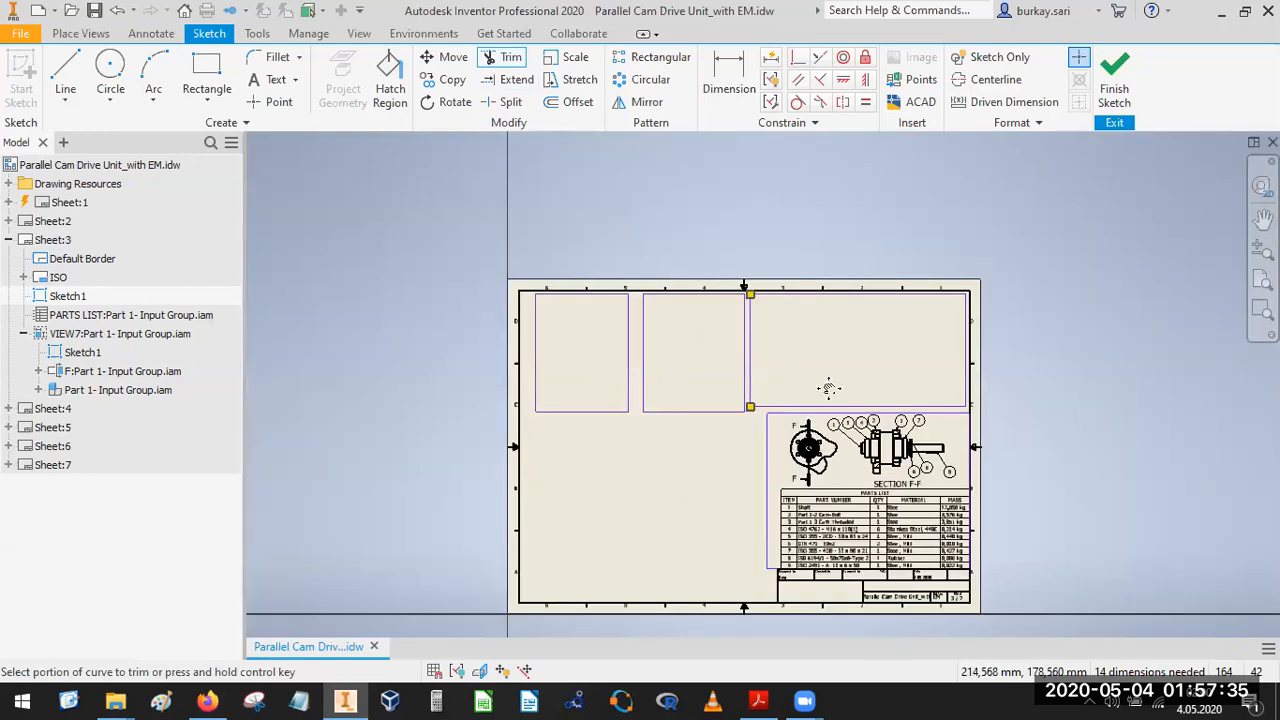
{"action": "key", "text": "Escape"}
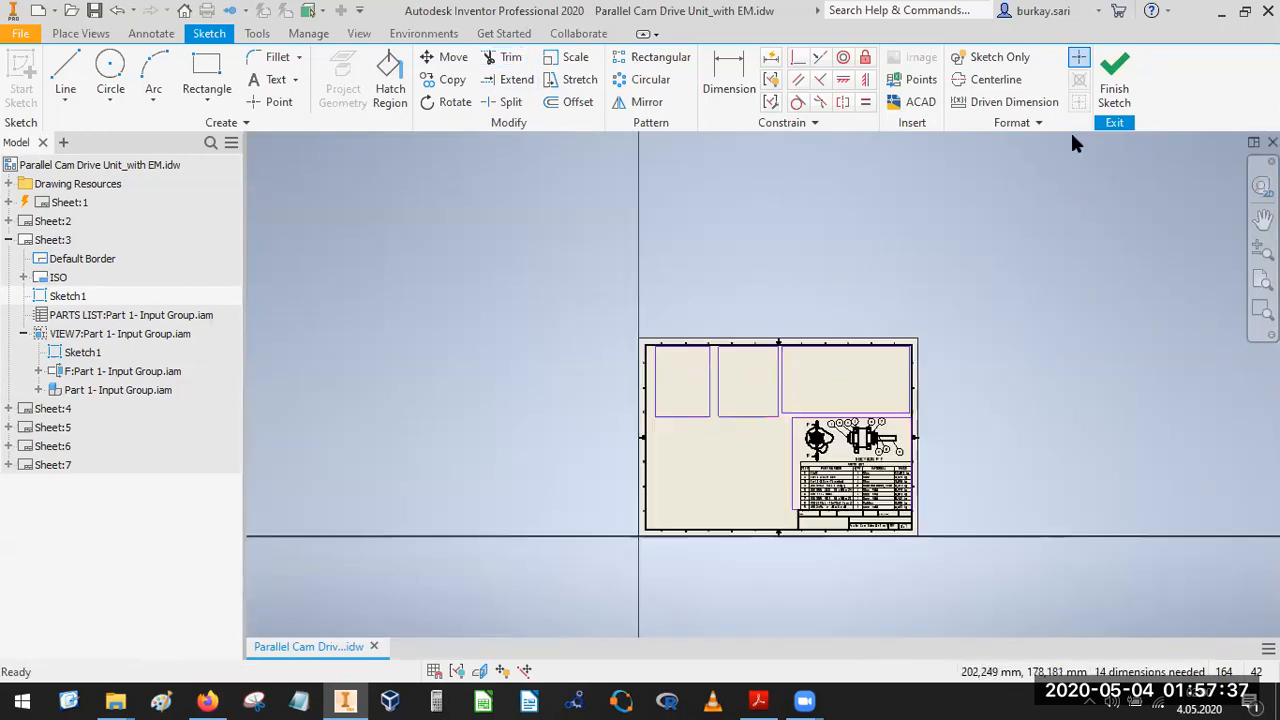
{"action": "left_click", "coordinate": [1114, 78]}
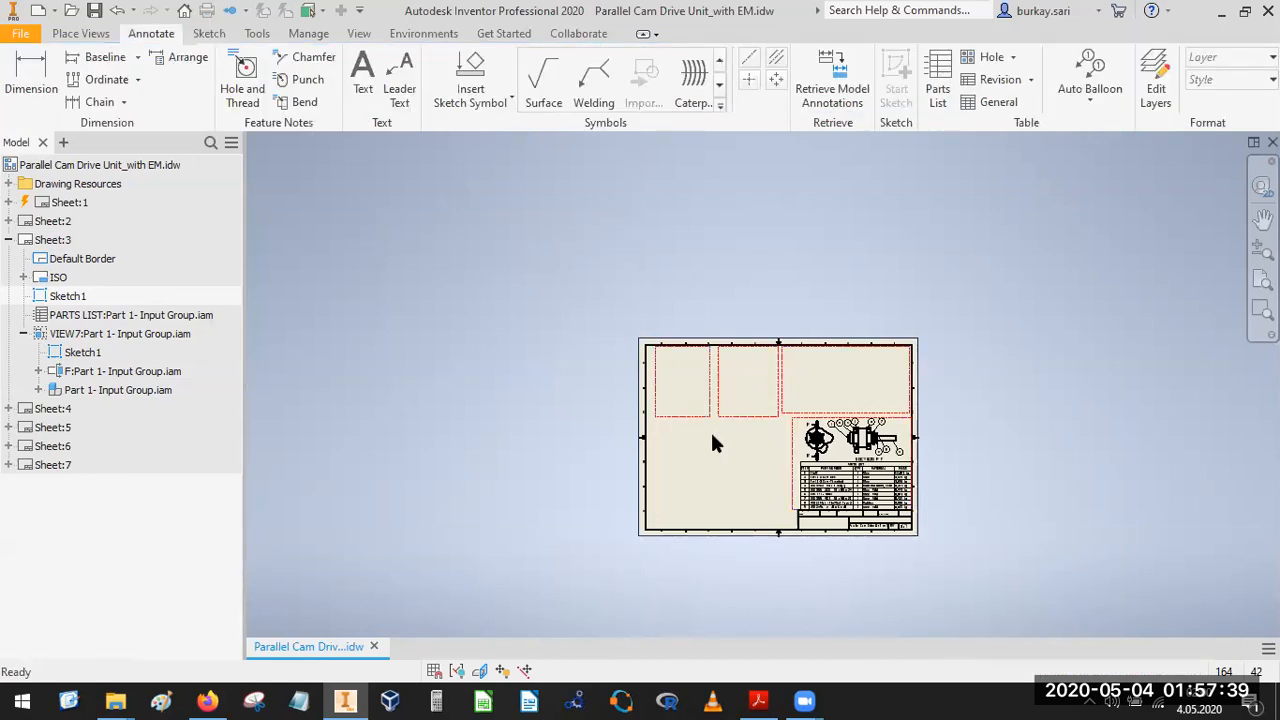
Update the drawing and save it together with its dependents, marking Drive Assembly.iam for saving.
{"action": "left_click", "coordinate": [262, 12]}
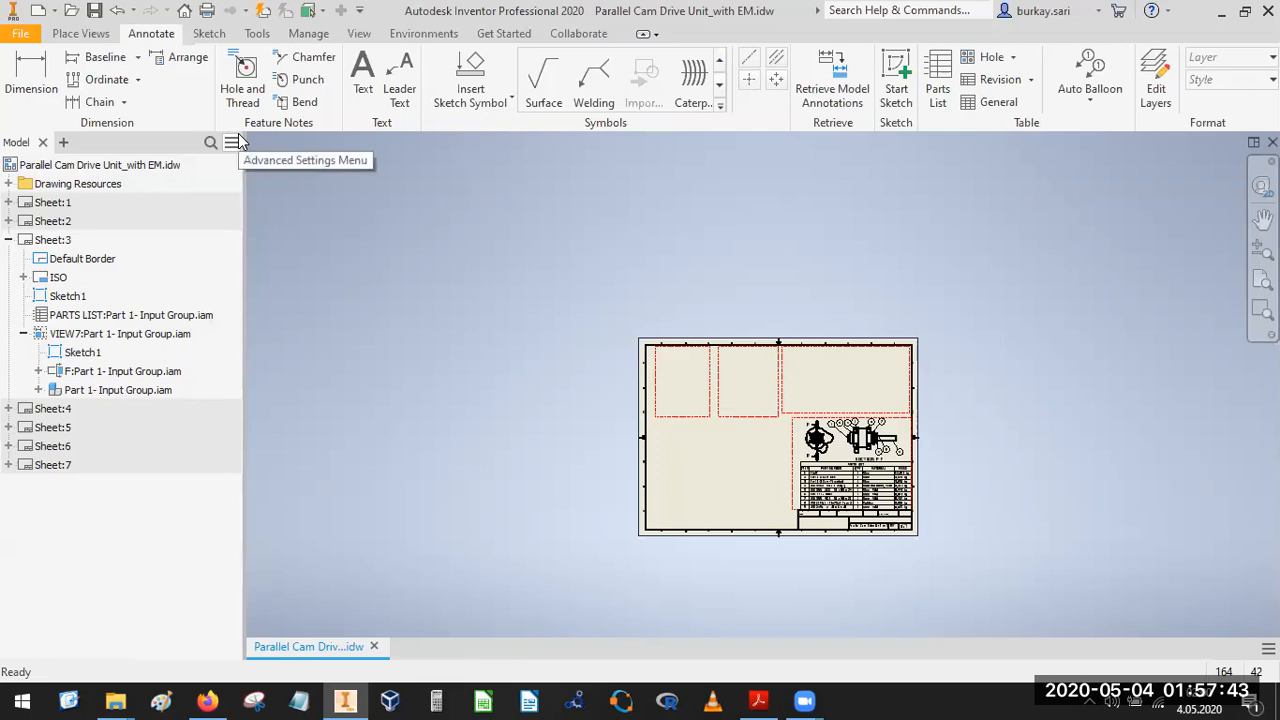
{"action": "left_click", "coordinate": [94, 10]}
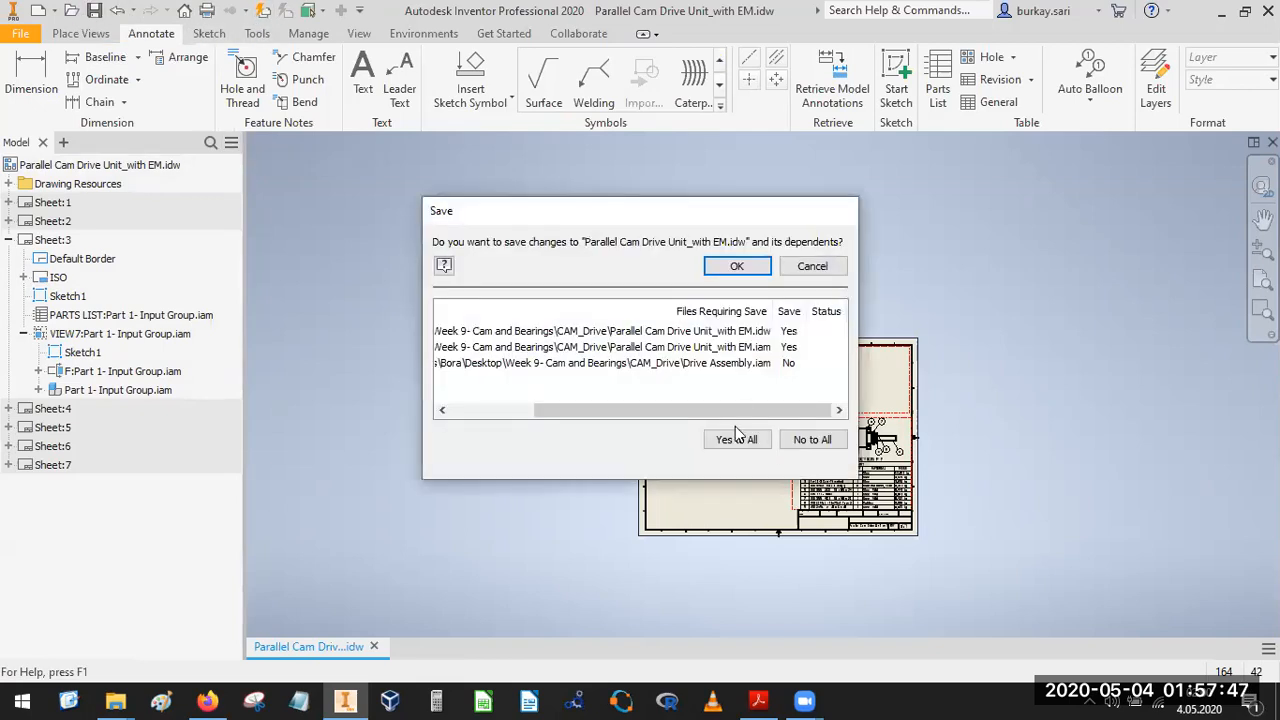
{"action": "left_click", "coordinate": [789, 363]}
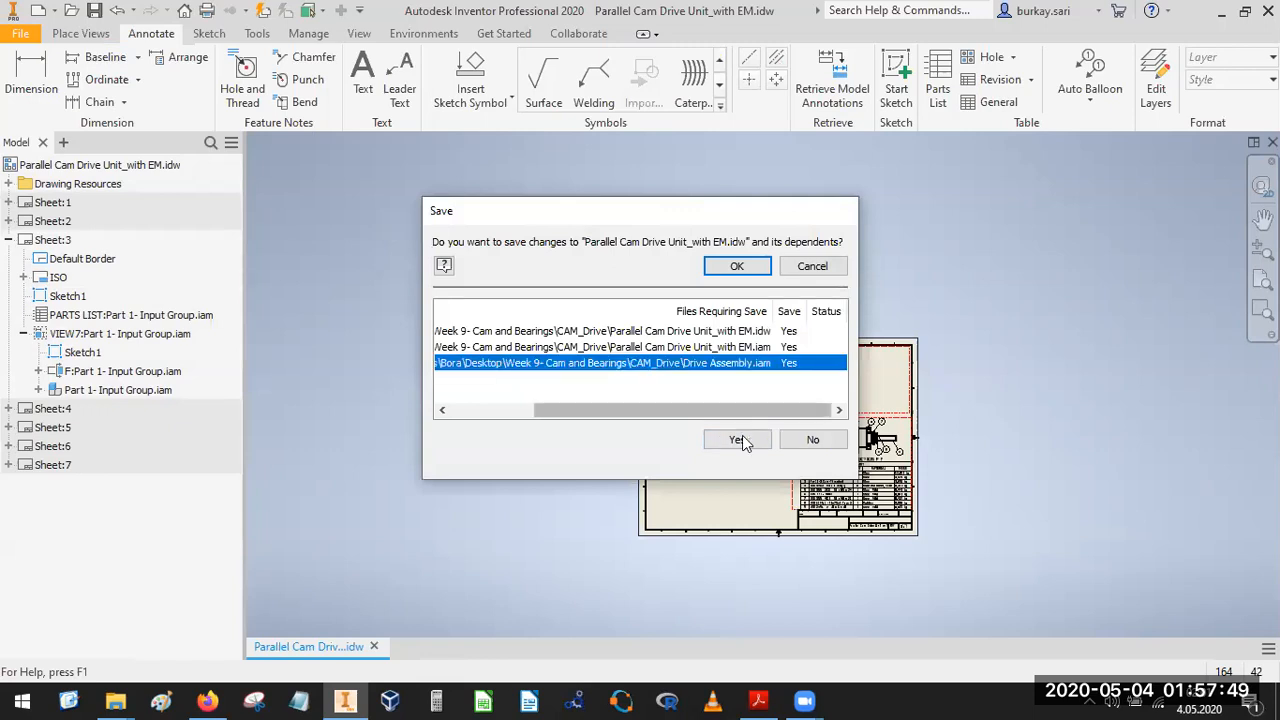
{"action": "left_click", "coordinate": [736, 266]}
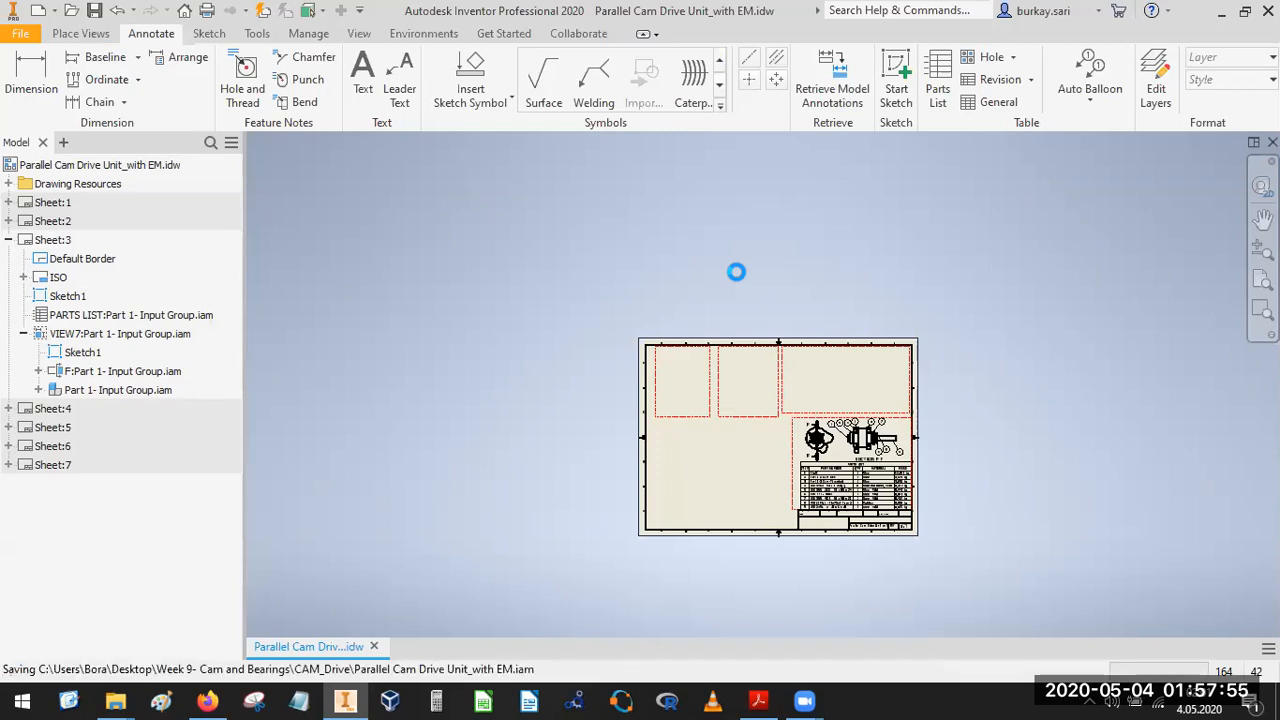
Place a base view of Part 1-1 Shaft.ipt at scale 0,2 : 1 inside the upper-right frame.
{"action": "left_click", "coordinate": [80, 33]}
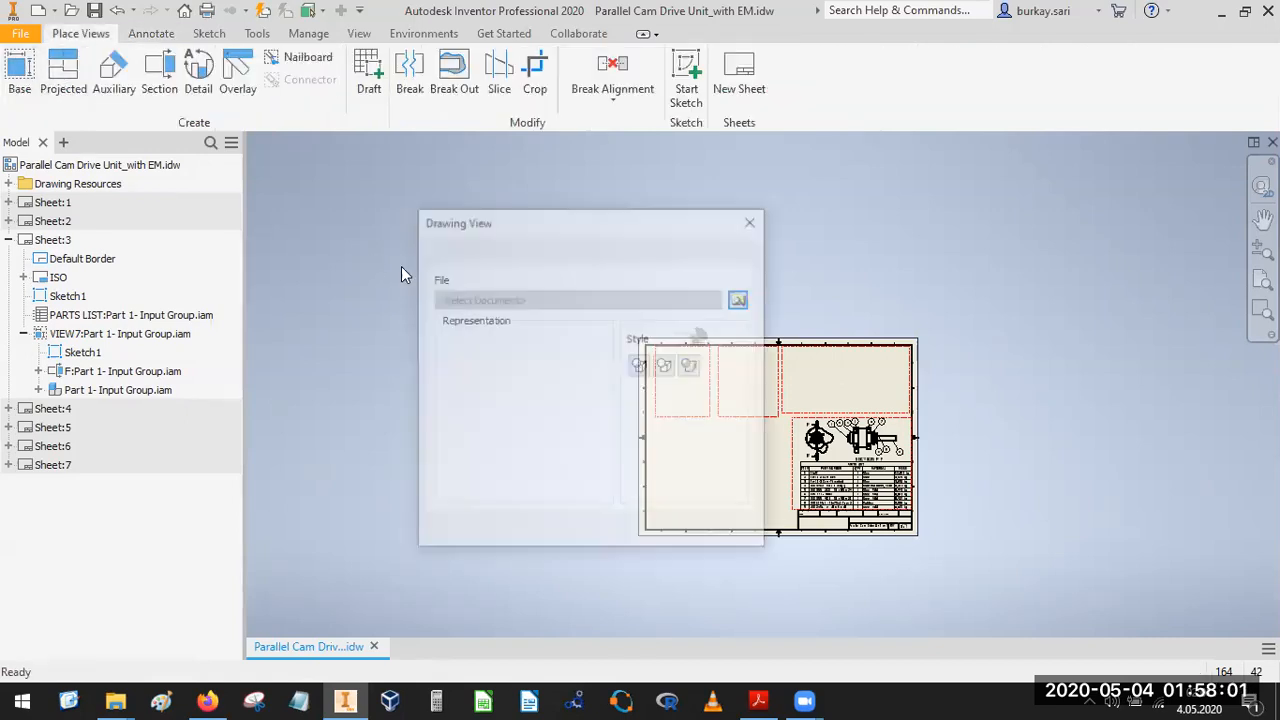
{"action": "left_click", "coordinate": [744, 300]}
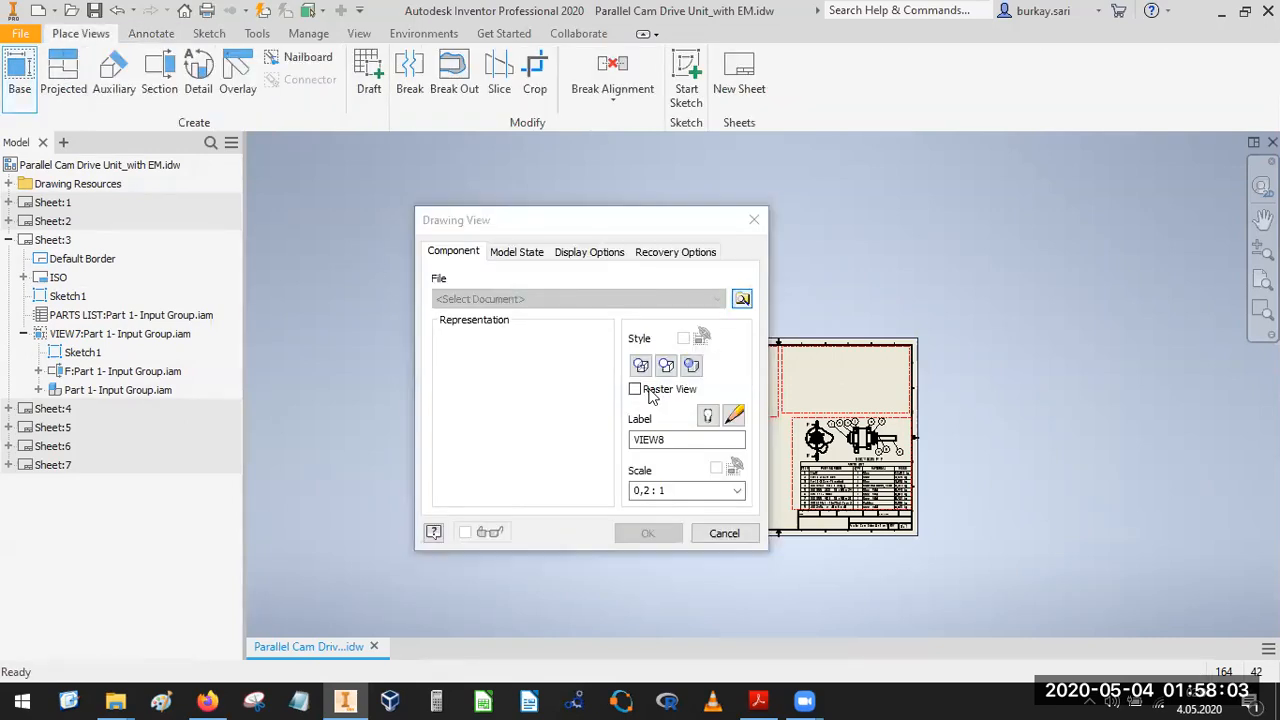
{"action": "left_click", "coordinate": [625, 351]}
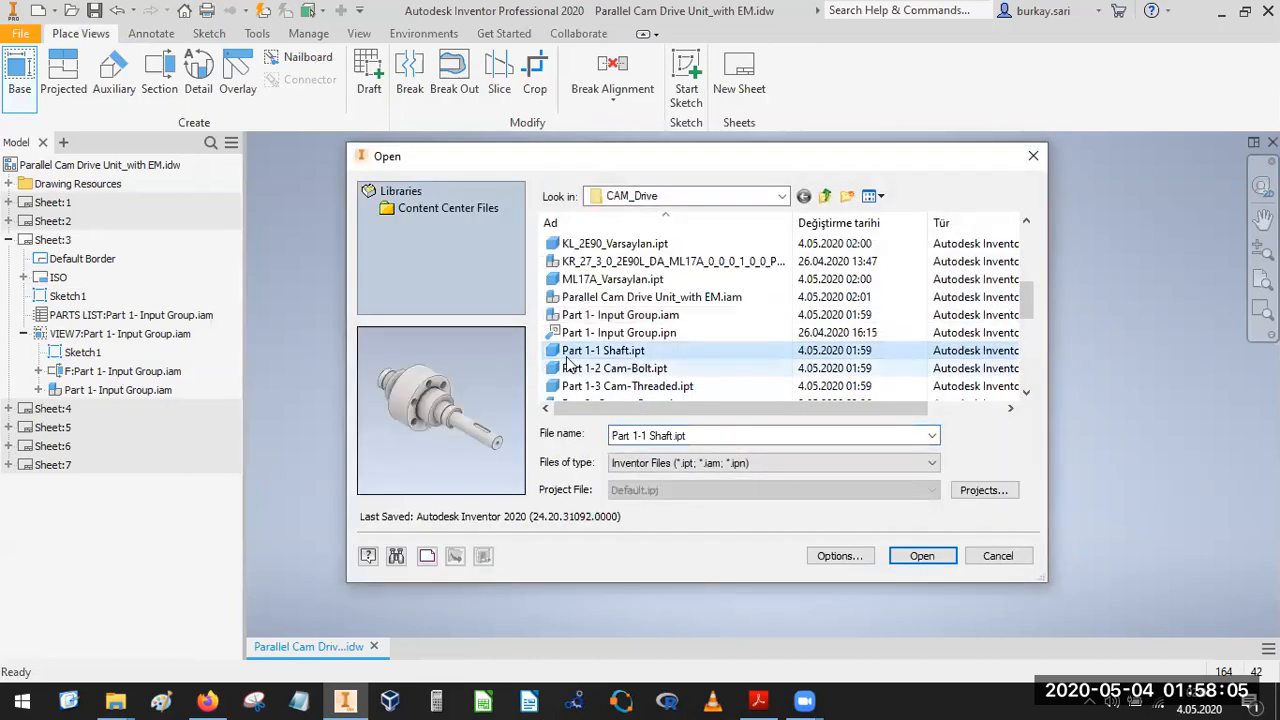
{"action": "left_click", "coordinate": [918, 556]}
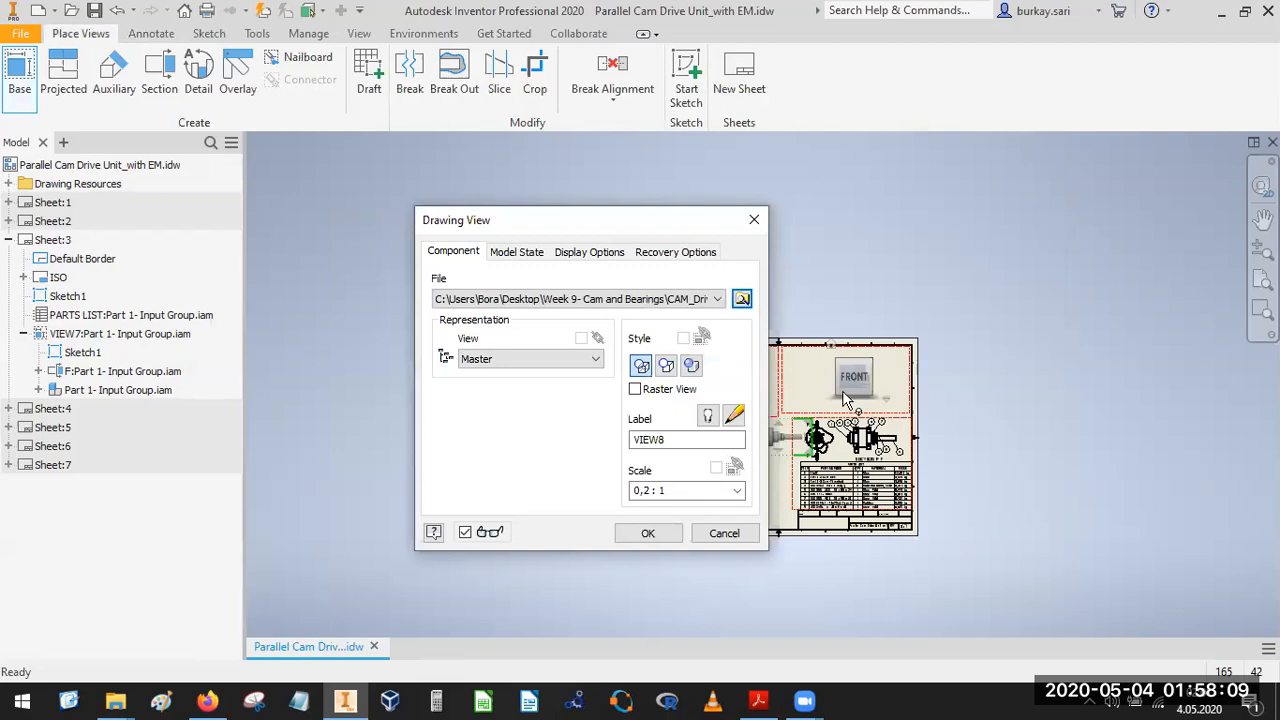
{"action": "left_click", "coordinate": [662, 532]}
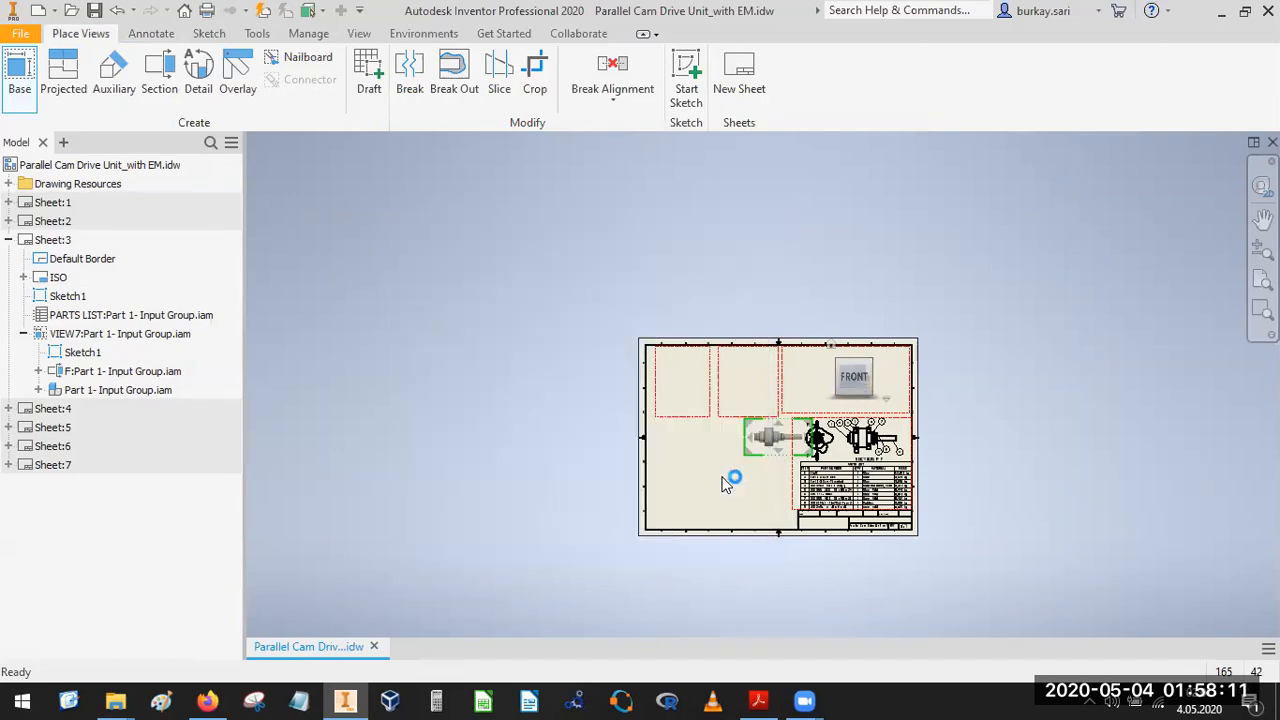
{"action": "scroll", "coordinate": [772, 461], "scroll_direction": "up", "scroll_amount": 5}
{"action": "scroll", "coordinate": [740, 456], "scroll_direction": "down", "scroll_amount": 3}
{"action": "middle_click_drag", "start_coordinate": [732, 454], "coordinate": [730, 456]}
{"action": "left_click_drag", "start_coordinate": [730, 456], "coordinate": [889, 310]}
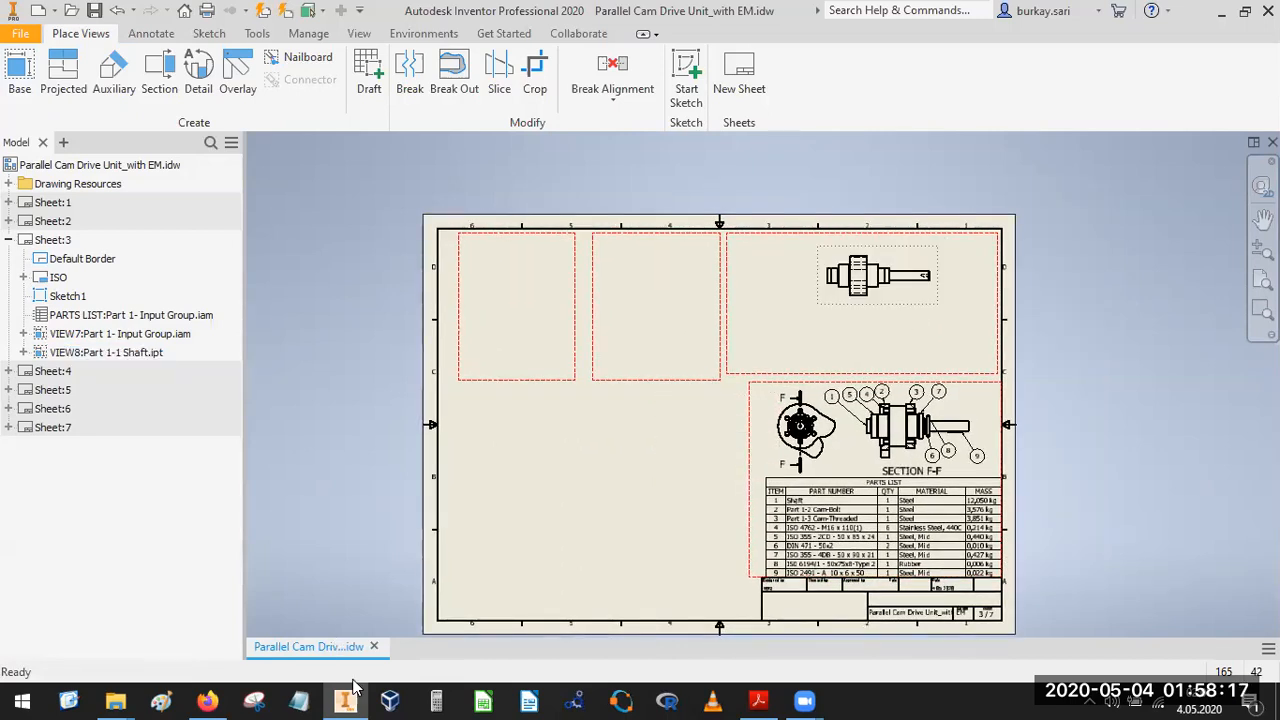
Bring up the reference PDF in Adobe Acrobat Reader and arrange the Inventor drawing window beside it for comparison.
{"action": "left_click", "coordinate": [758, 700]}
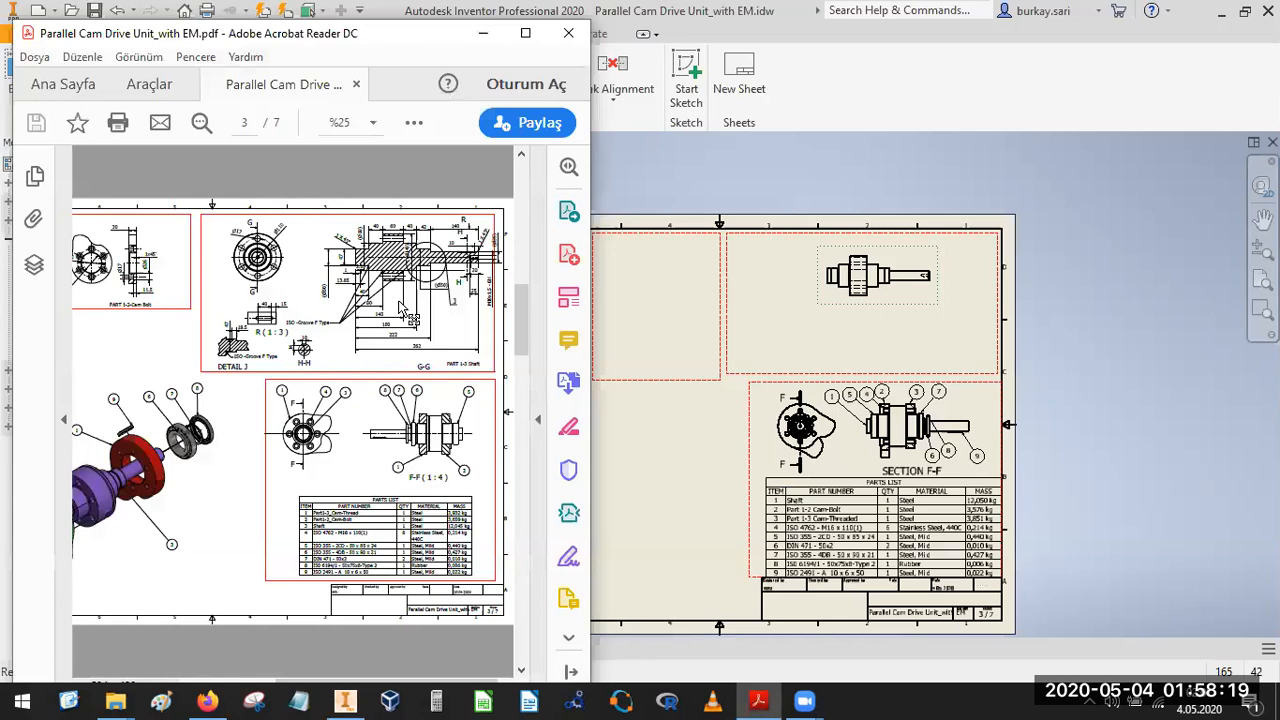
{"action": "left_click", "coordinate": [910, 312]}
{"action": "double_click", "coordinate": [910, 312]}
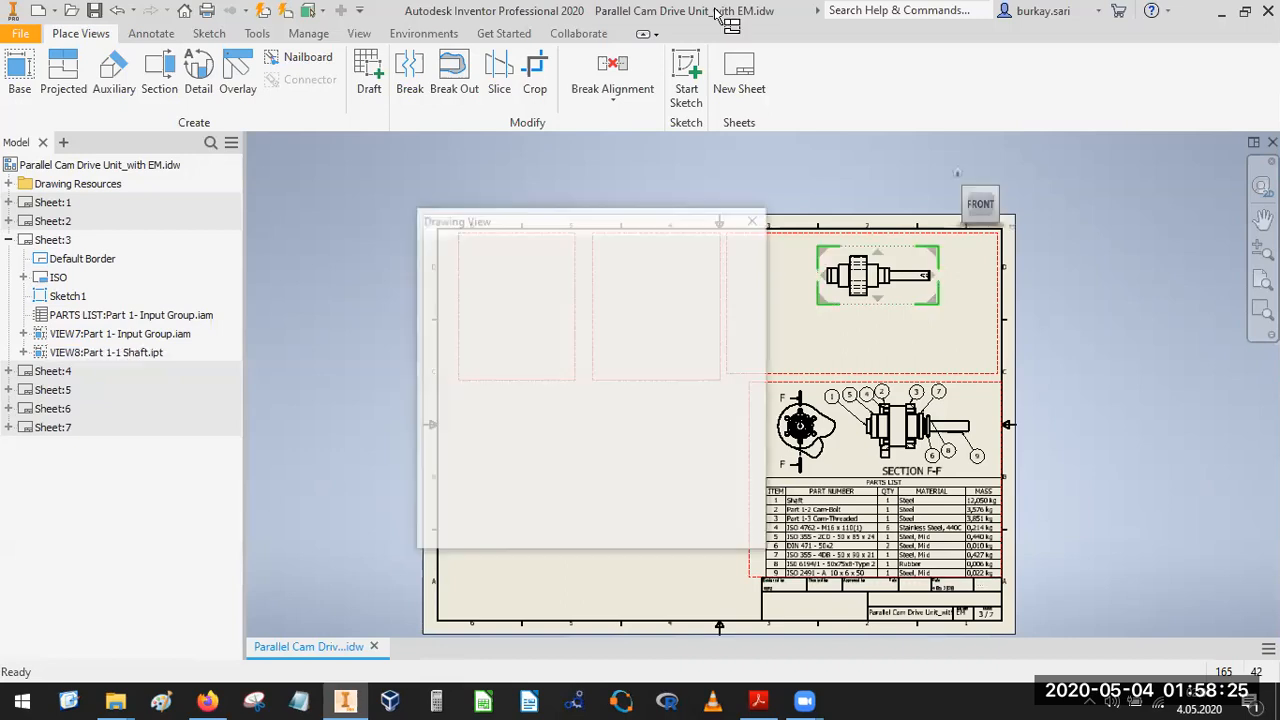
{"action": "key", "text": "Escape"}
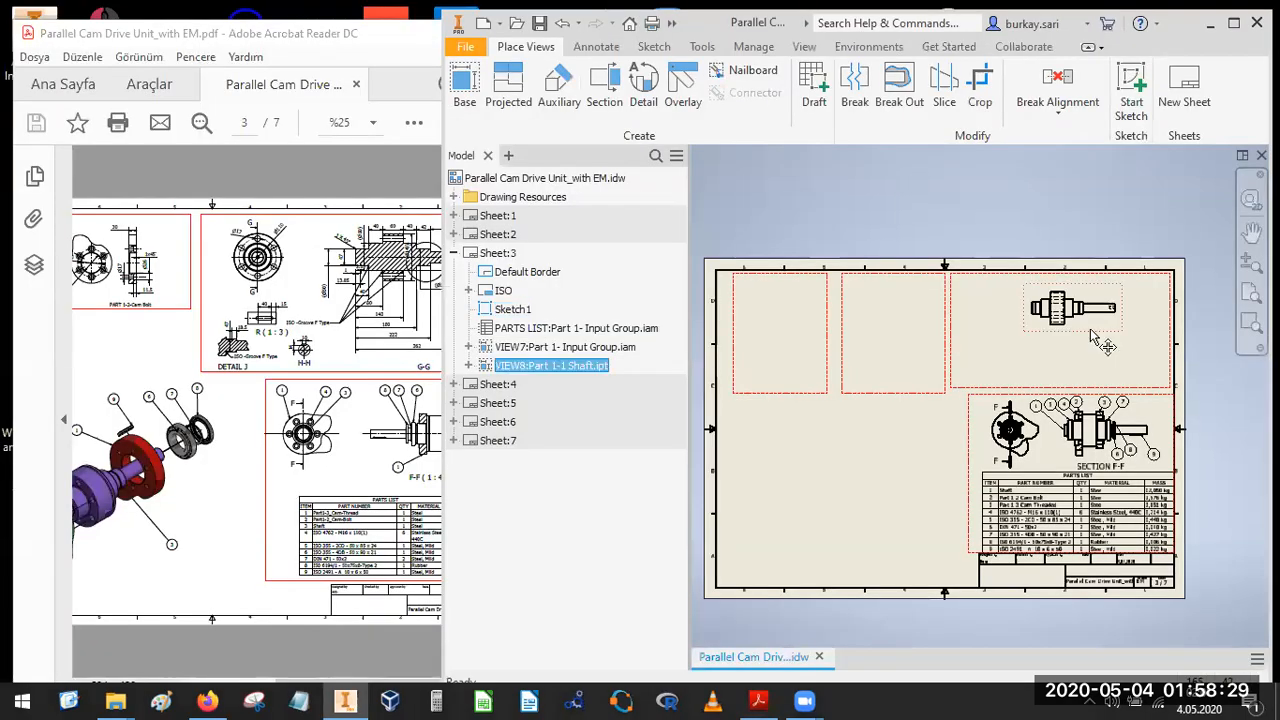
Reorient the shaft base view to the Right orientation and move it to the left end of its frame.
{"action": "double_click", "coordinate": [1092, 336]}
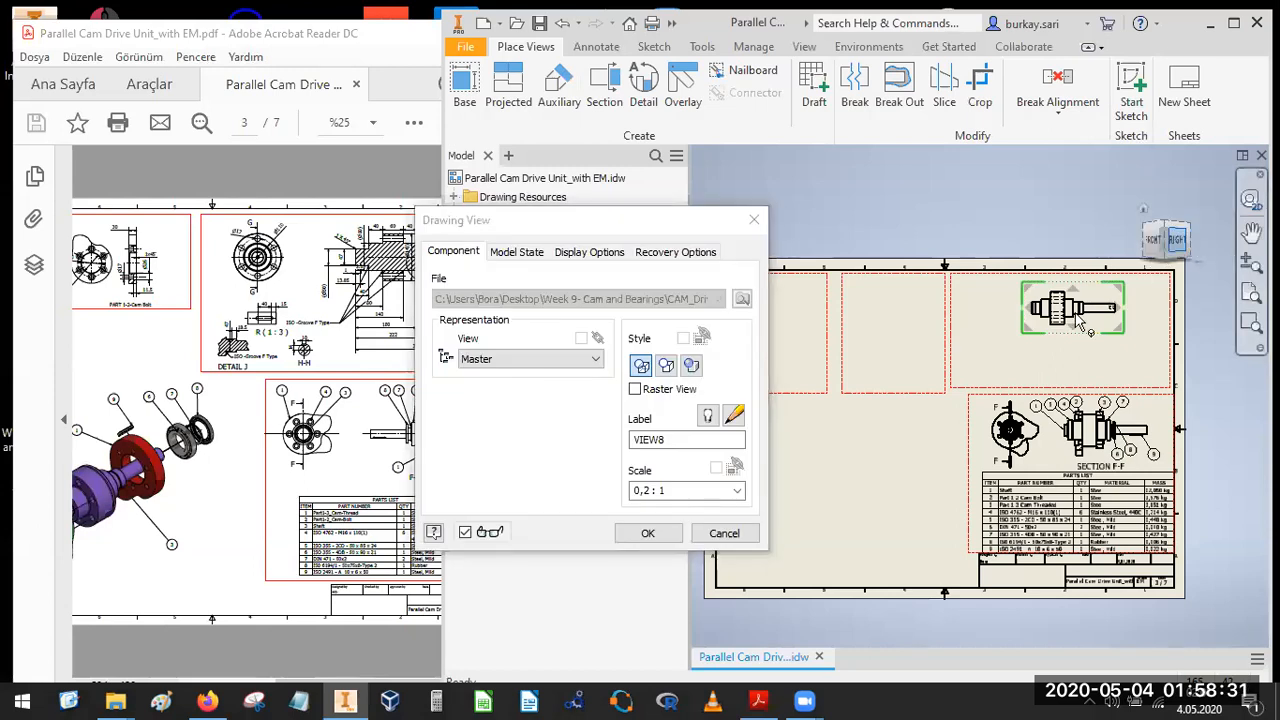
{"action": "left_click_drag", "start_coordinate": [1006, 315], "coordinate": [955, 310]}
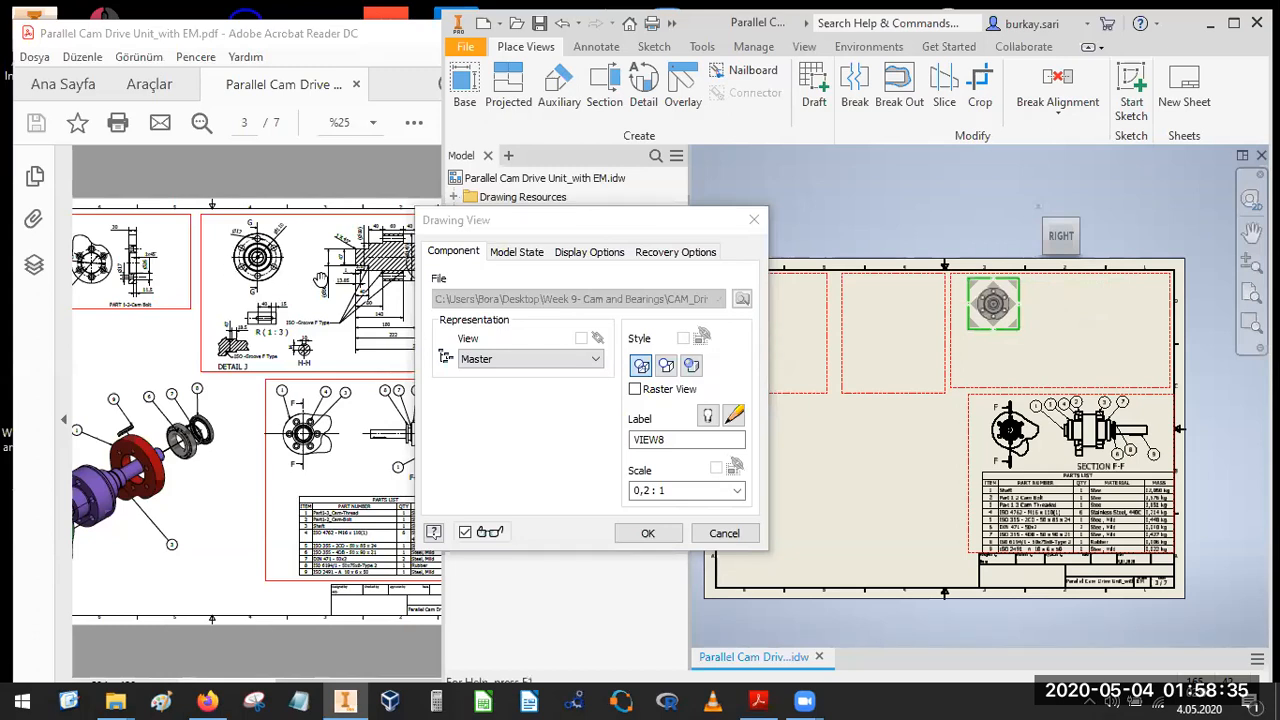
{"action": "left_click", "coordinate": [649, 533]}
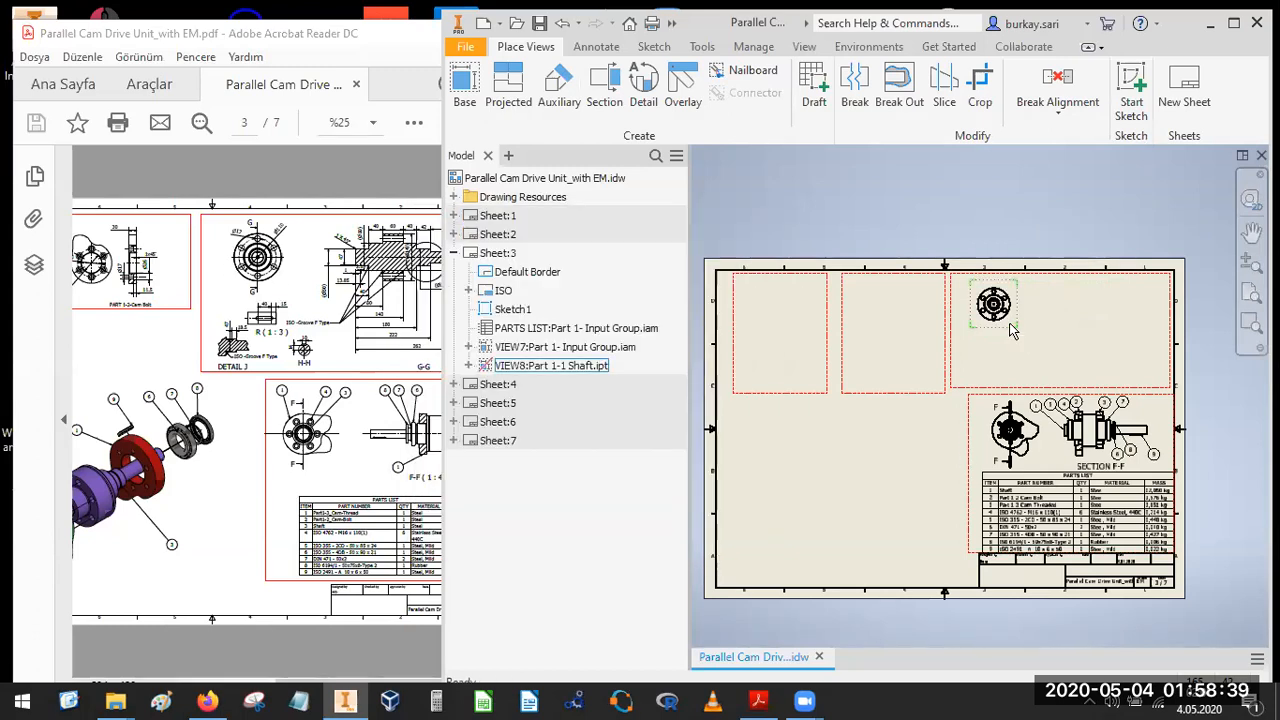
Sketch a vertical line on the shaft view, crossing the flange left of its centre.
{"action": "scroll", "coordinate": [1006, 325], "scroll_direction": "up", "scroll_amount": 3}
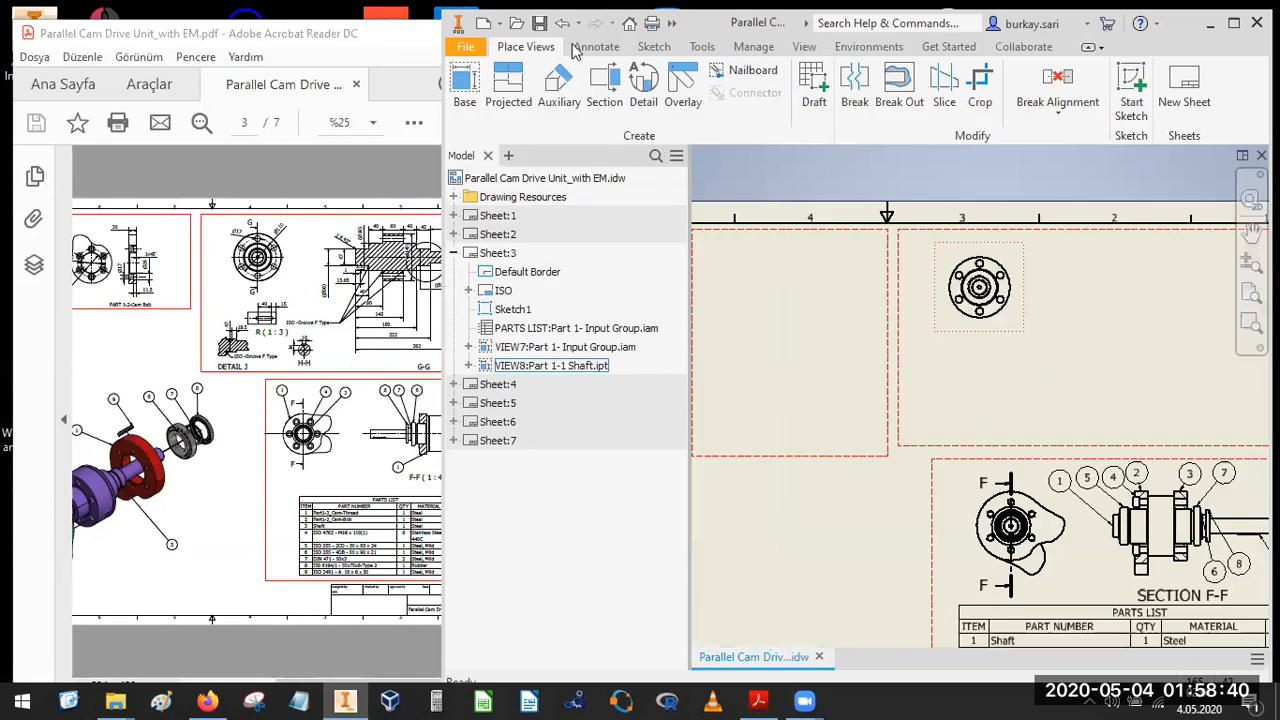
{"action": "left_click", "coordinate": [654, 47]}
{"action": "left_click", "coordinate": [1024, 258]}
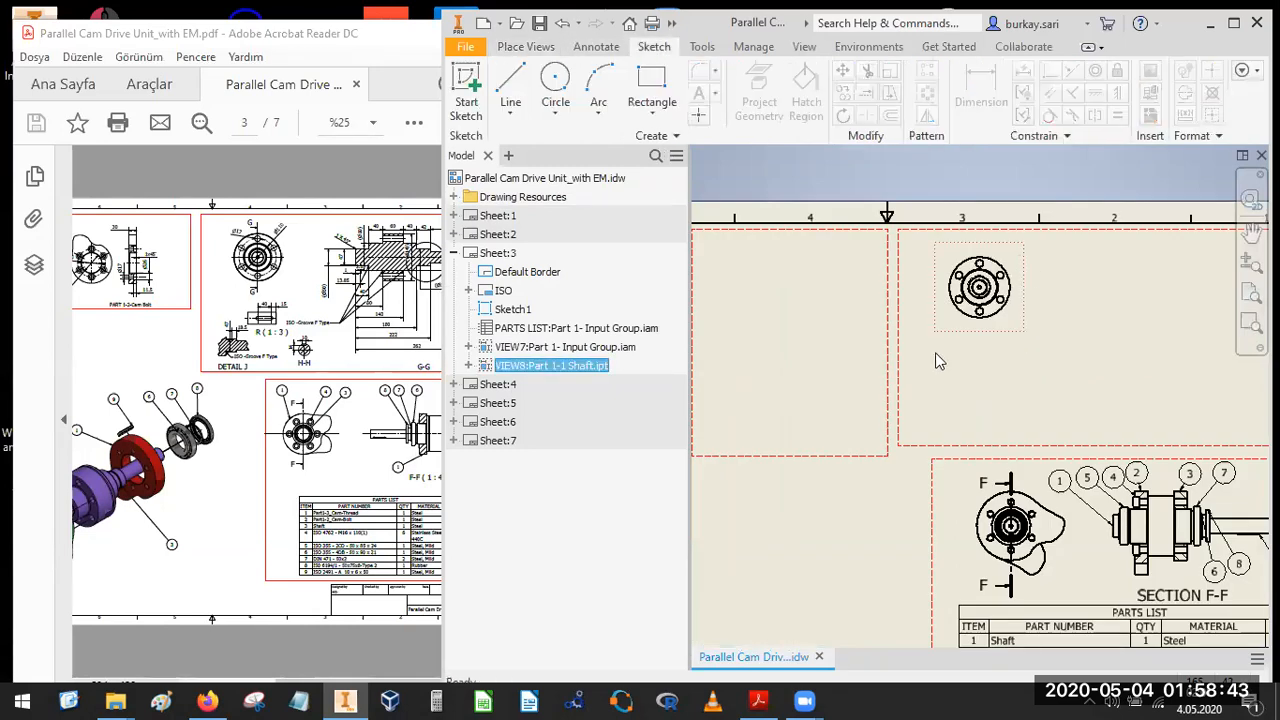
{"action": "left_click", "coordinate": [520, 86]}
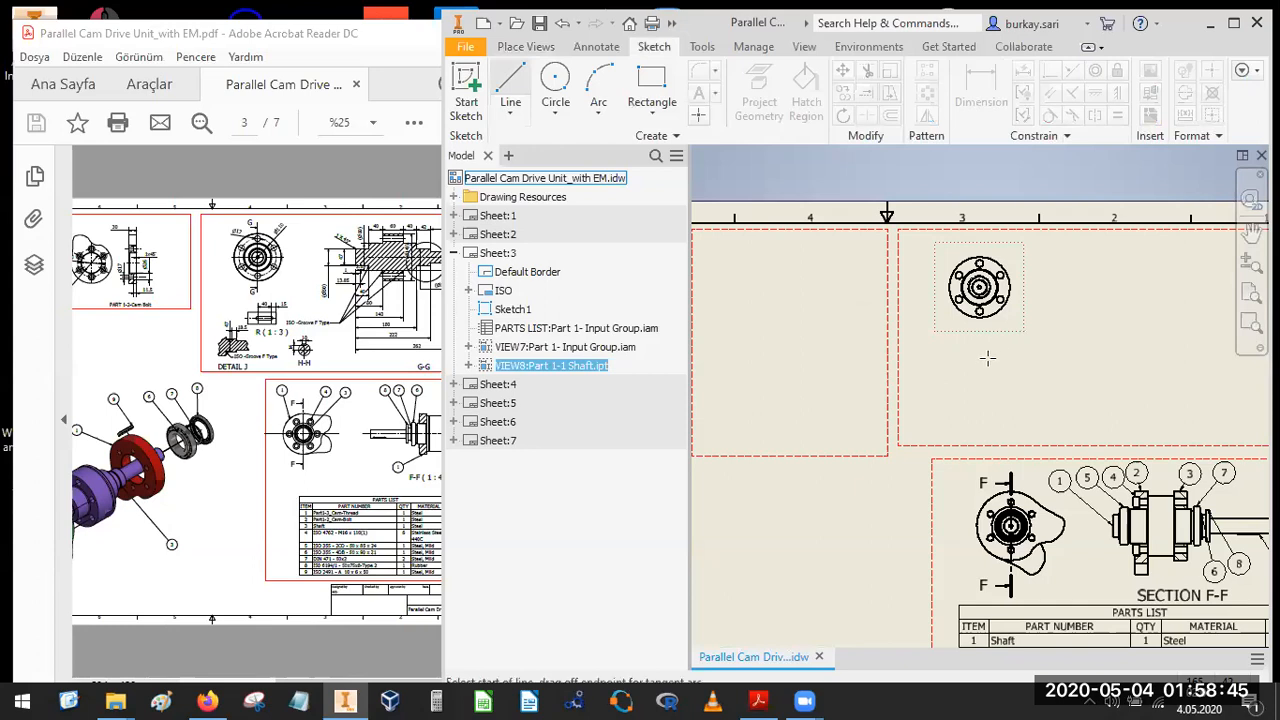
{"action": "left_click", "coordinate": [962, 340]}
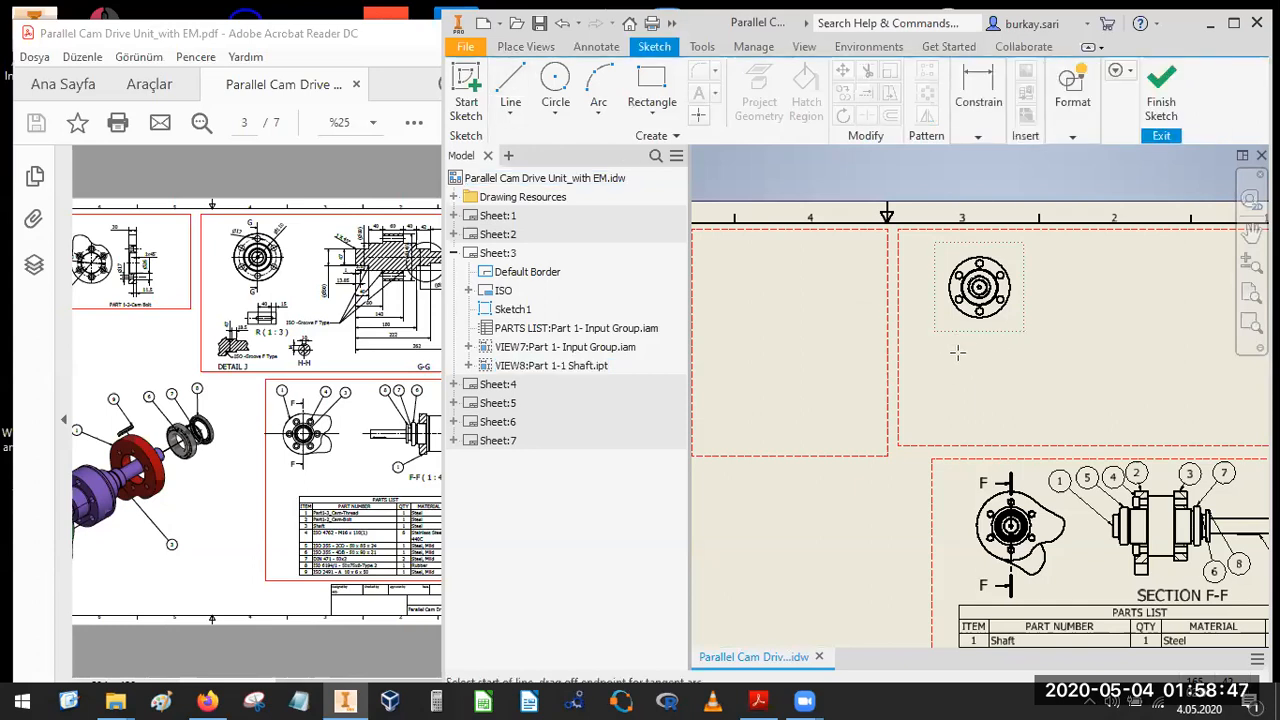
{"action": "left_click", "coordinate": [957, 241]}
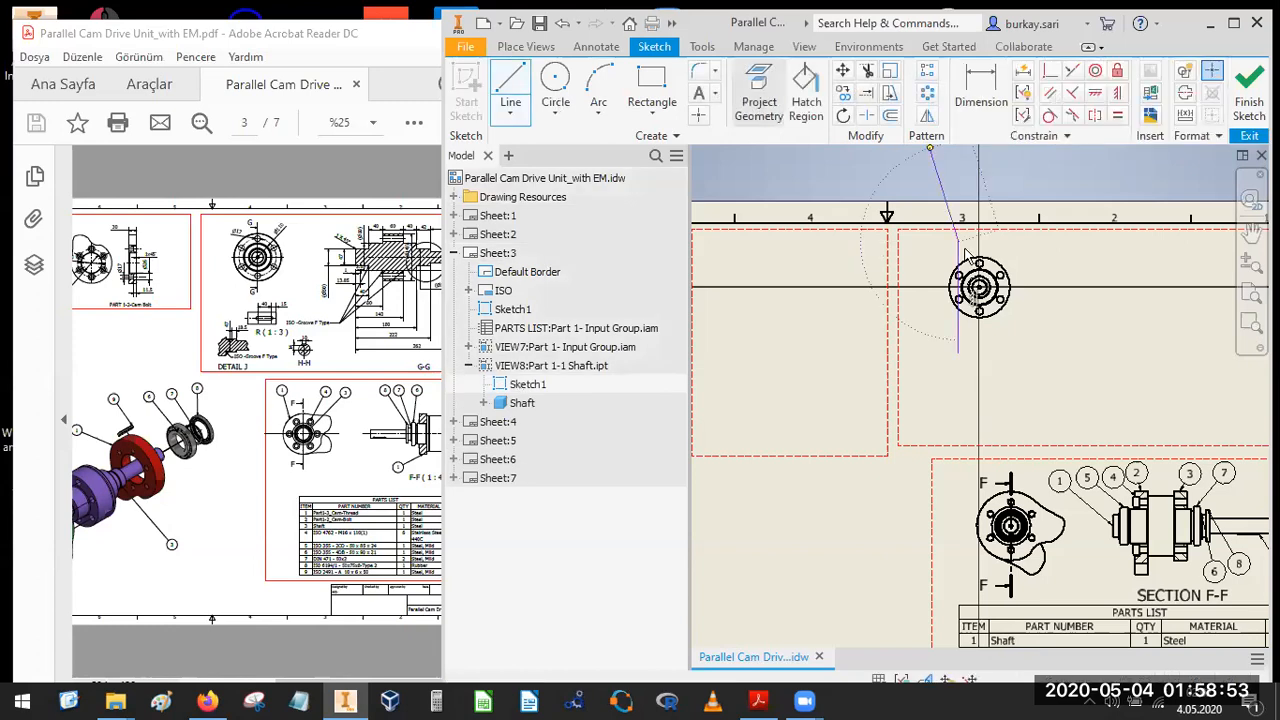
Project the shaft's centre circle into the sketch and constrain the vertical line coincident with its centre point.
{"action": "left_click", "coordinate": [758, 100]}
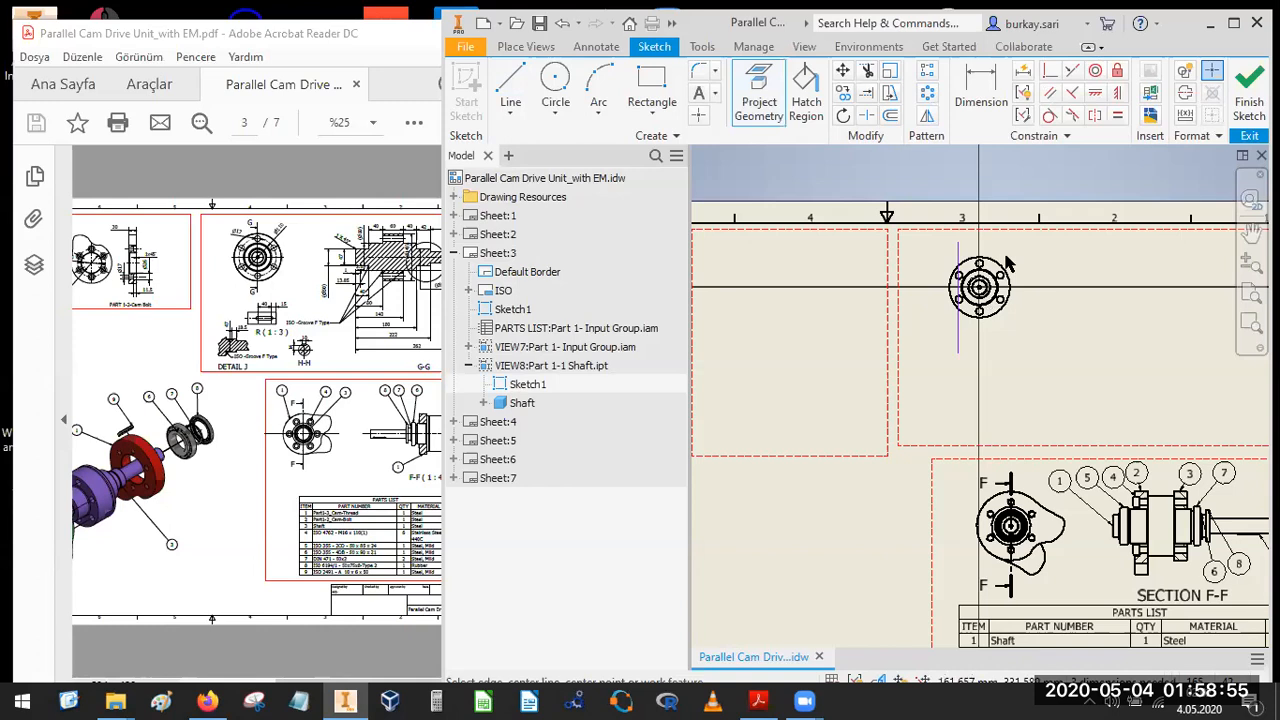
{"action": "scroll", "coordinate": [977, 292], "scroll_direction": "up", "scroll_amount": 5}
{"action": "left_click", "coordinate": [1005, 256]}
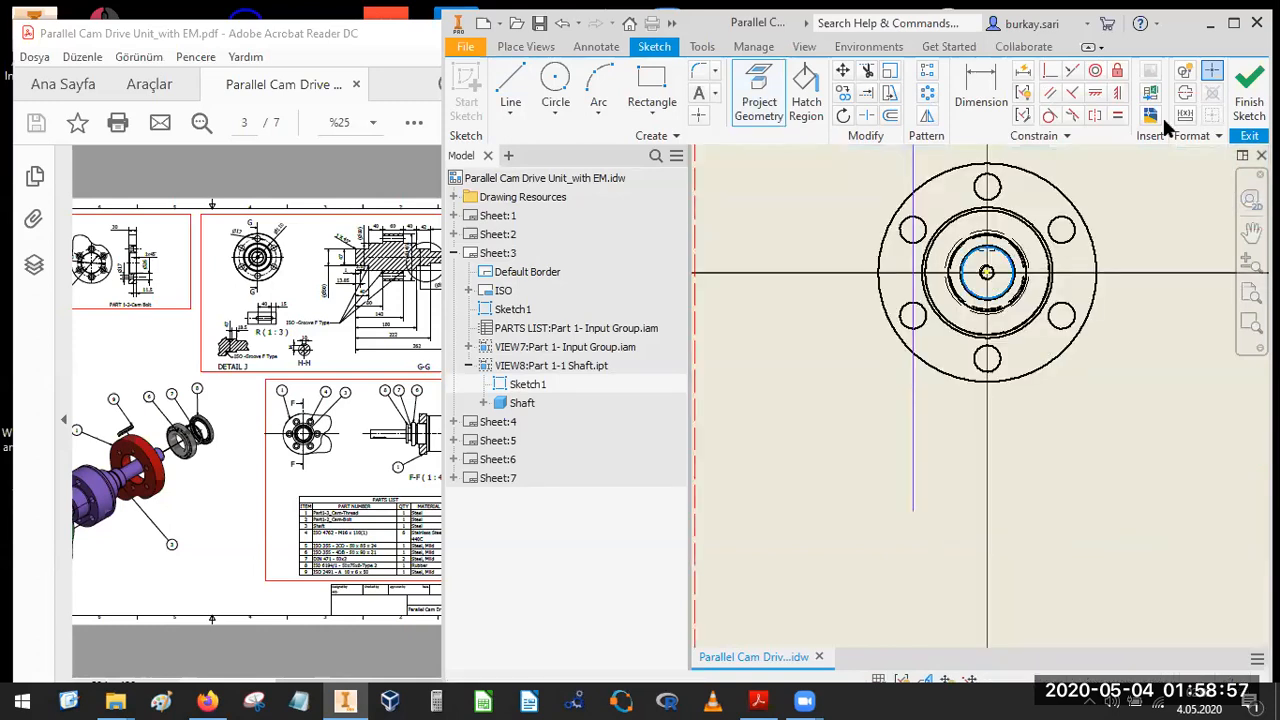
{"action": "left_click", "coordinate": [748, 80]}
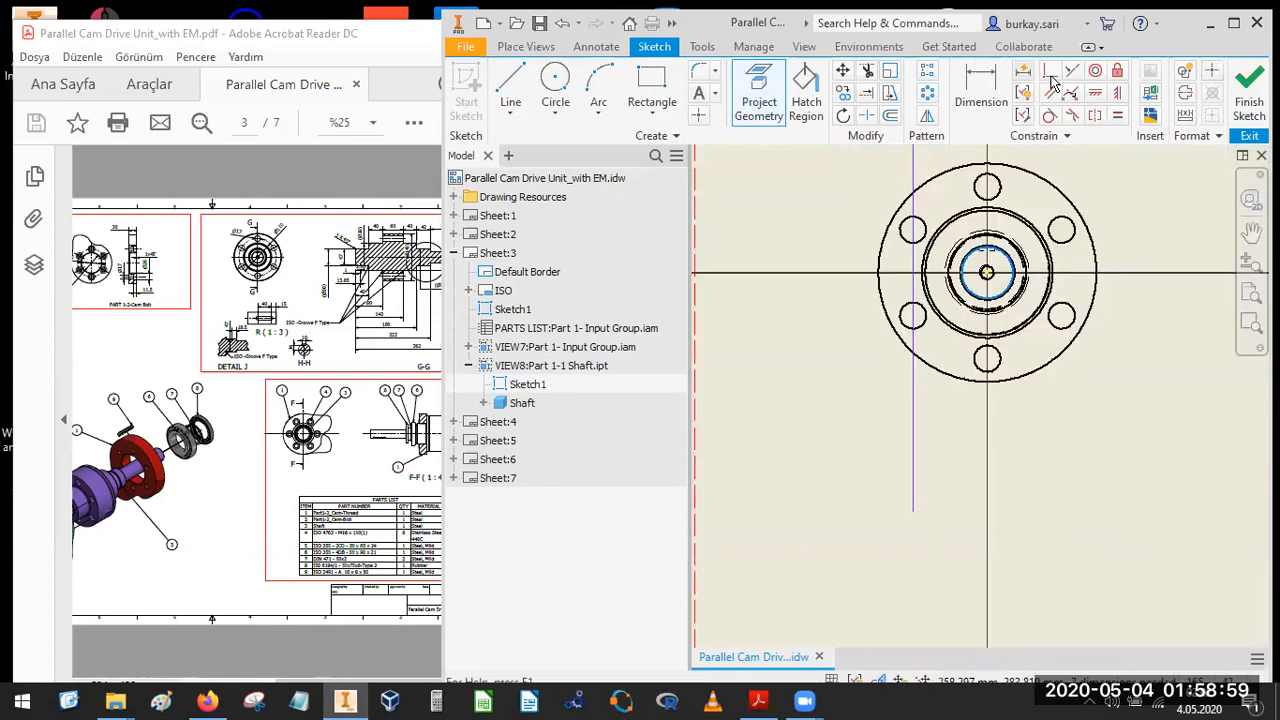
{"action": "left_click", "coordinate": [914, 342]}
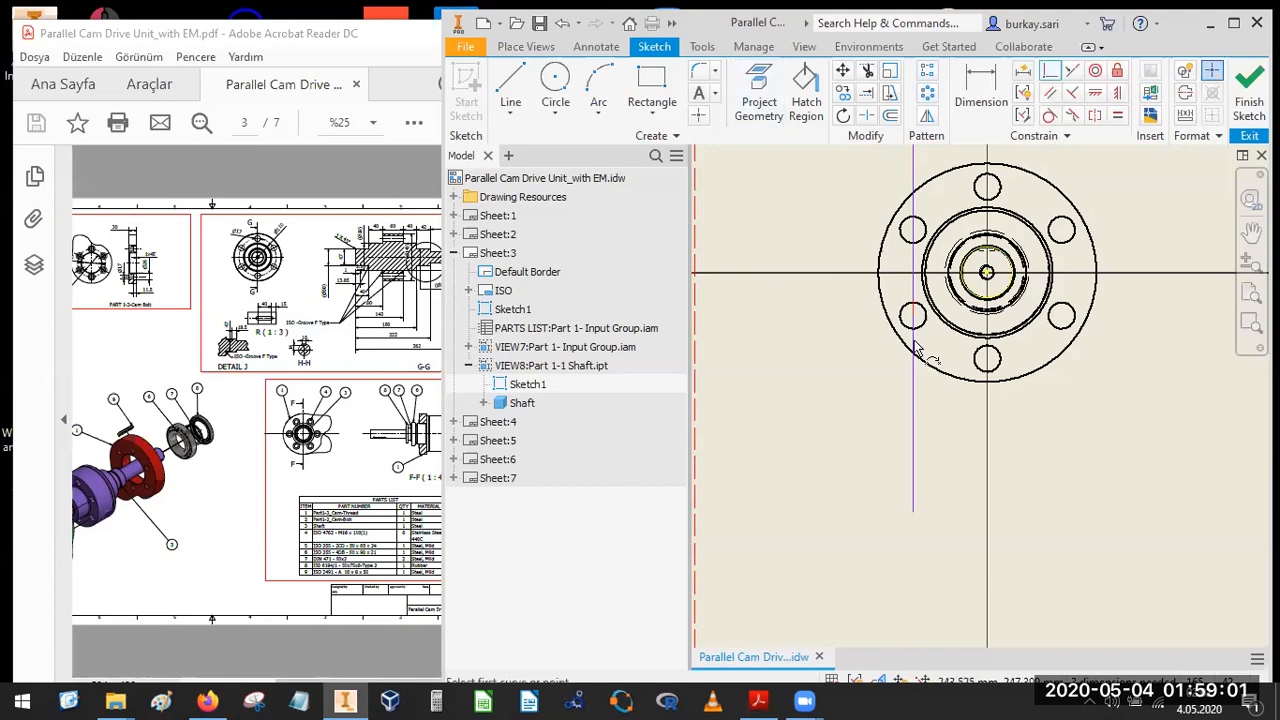
{"action": "left_click", "coordinate": [987, 273]}
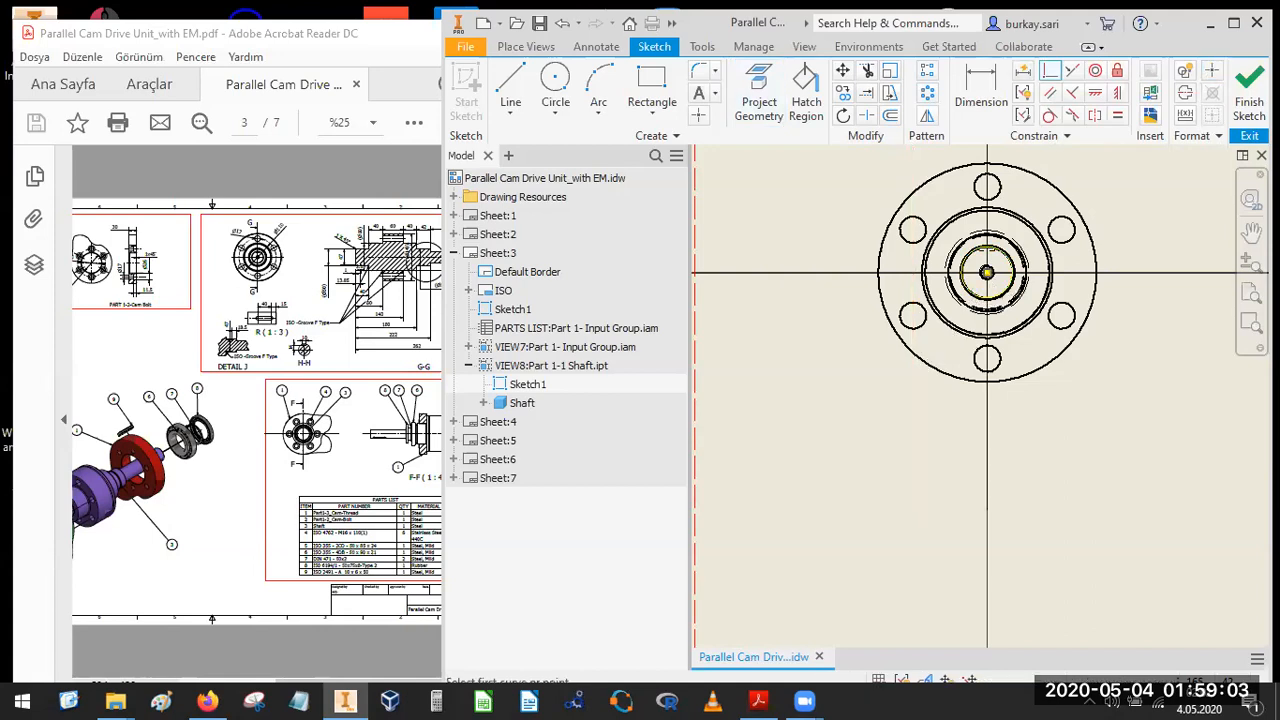
{"action": "scroll", "coordinate": [1004, 263], "scroll_direction": "down", "scroll_amount": 3}
{"action": "key", "text": "Escape"}
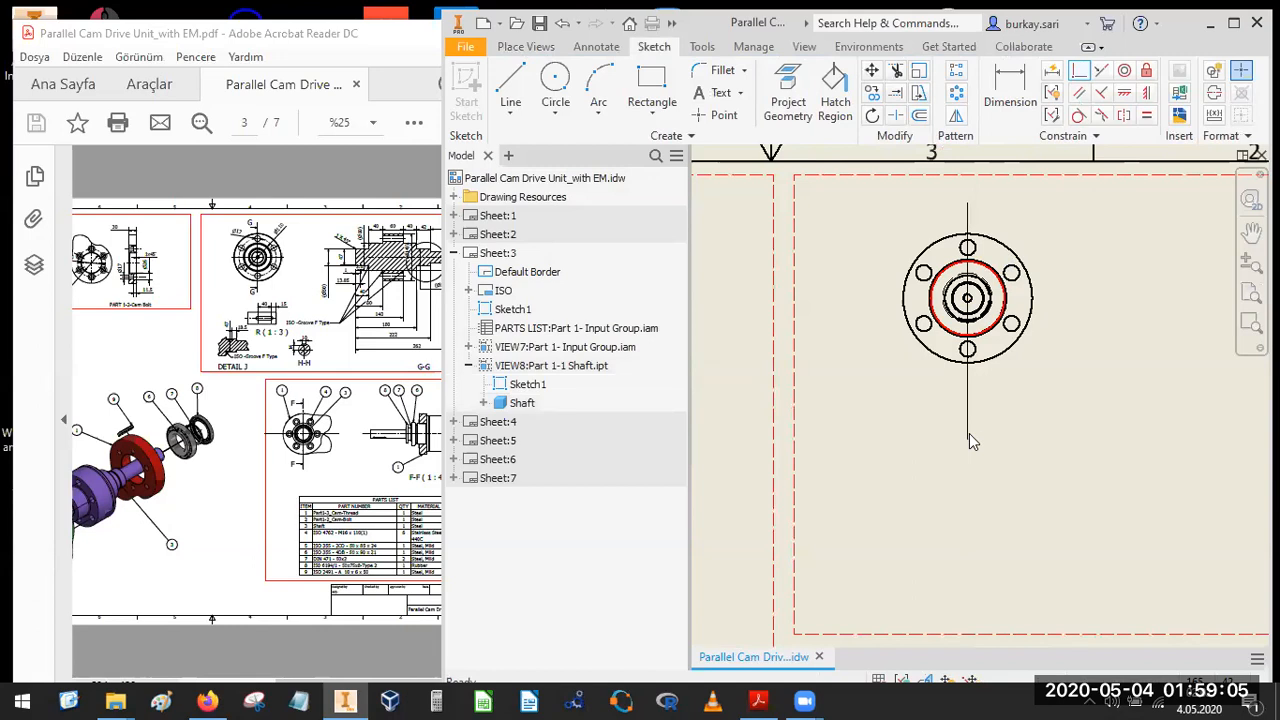
Shorten the lower end of the vertical section line below the flange and finish the sketch.
{"action": "double_click", "coordinate": [966, 442]}
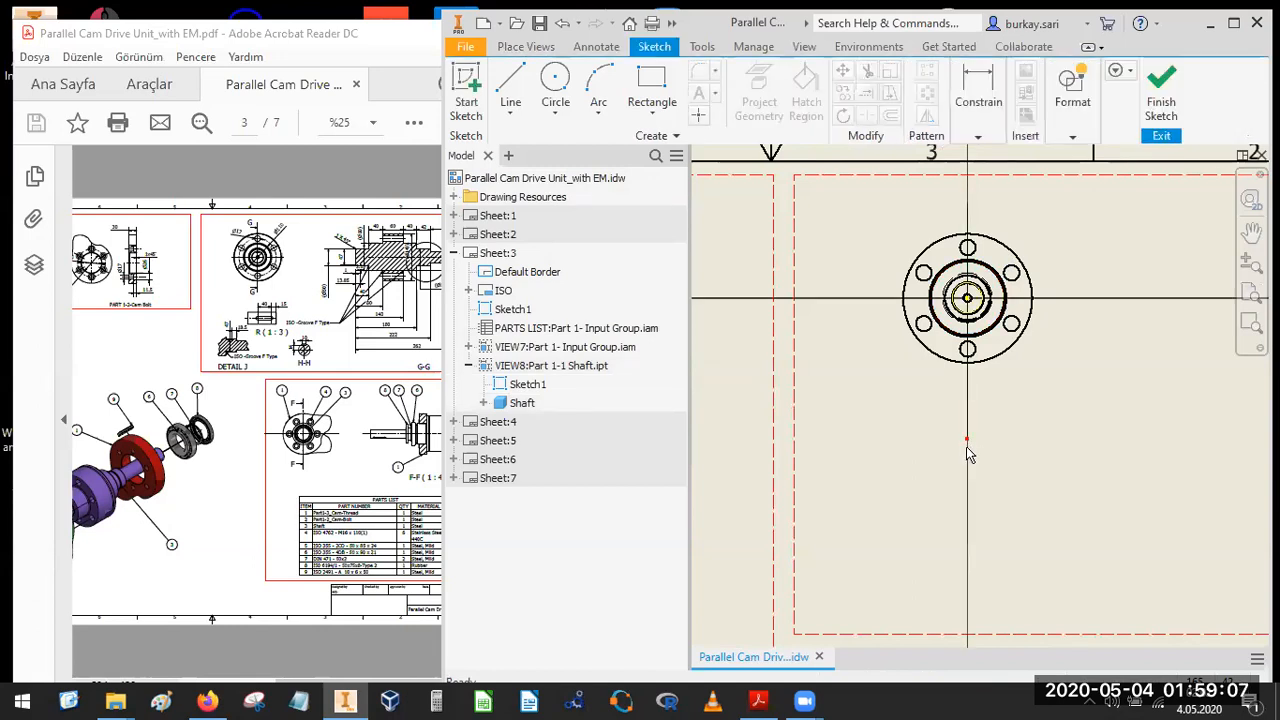
{"action": "left_click_drag", "start_coordinate": [966, 436], "coordinate": [967, 407]}
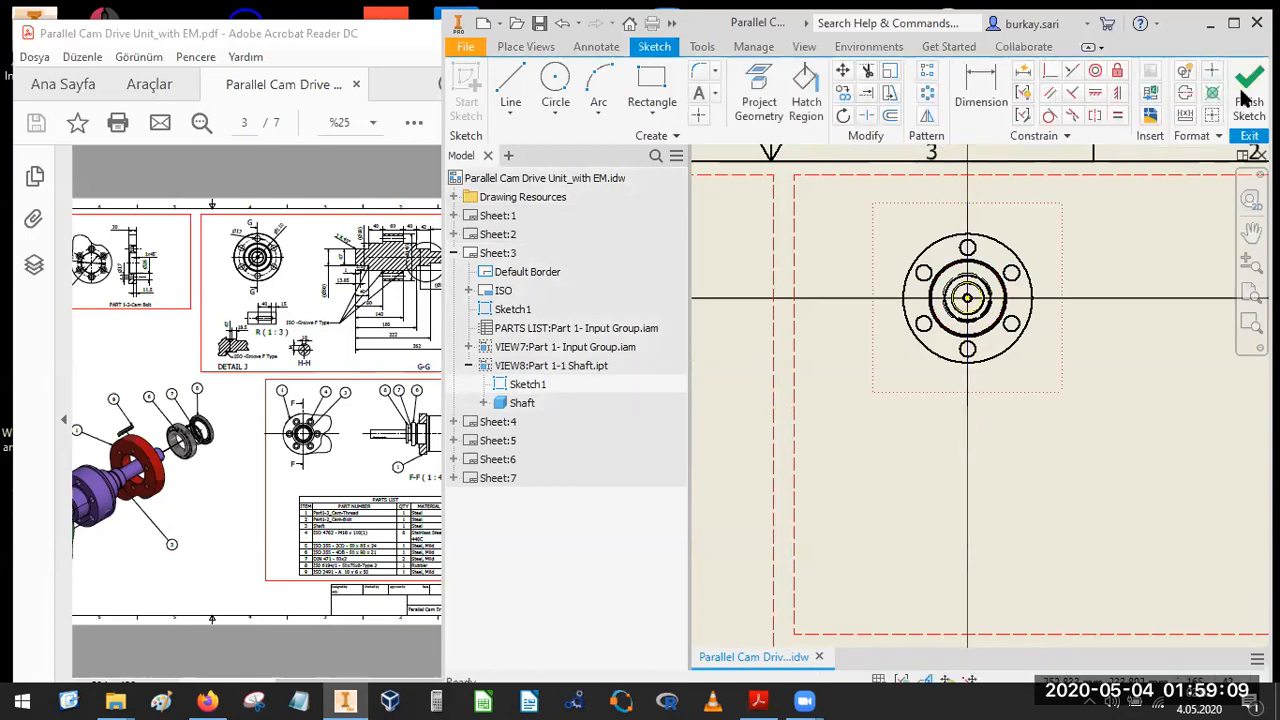
{"action": "left_click", "coordinate": [1241, 88]}
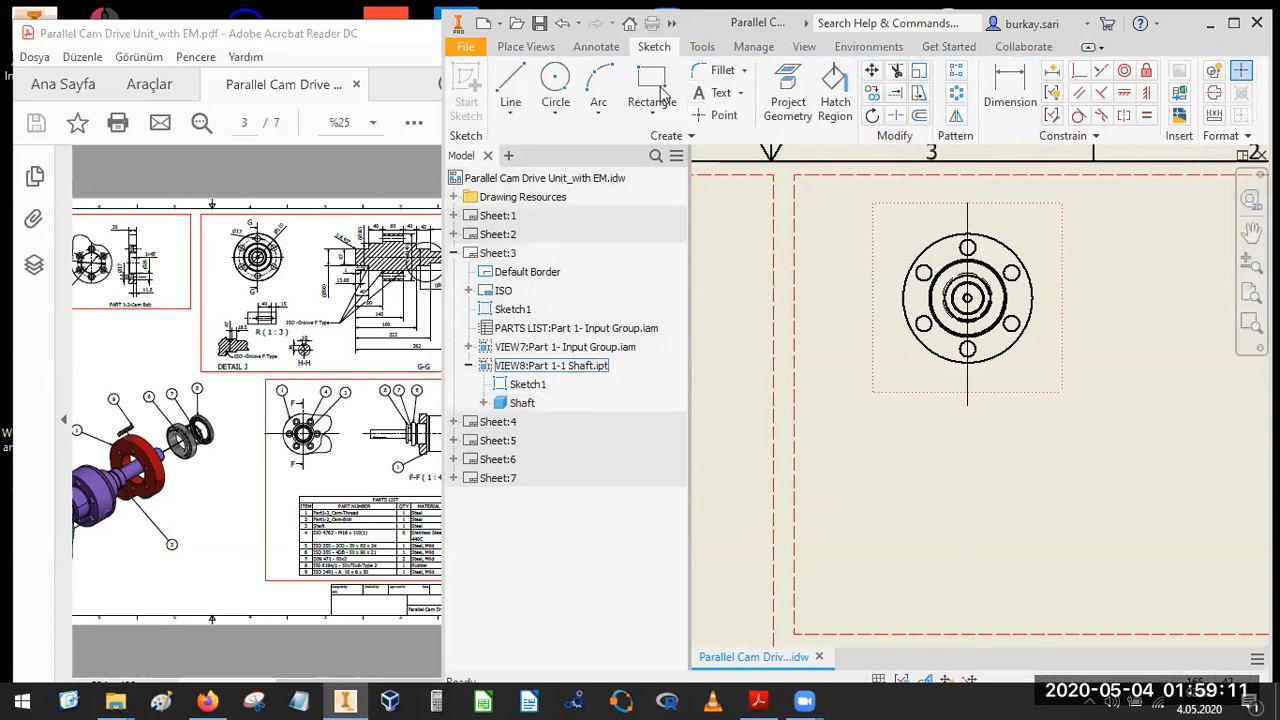
Create section view G at scale 0,2 : 1 from the vertical sketch line, placed to the right of the shaft base view.
{"action": "scroll", "coordinate": [897, 234], "scroll_direction": "down", "scroll_amount": 3}
{"action": "left_click", "coordinate": [520, 50]}
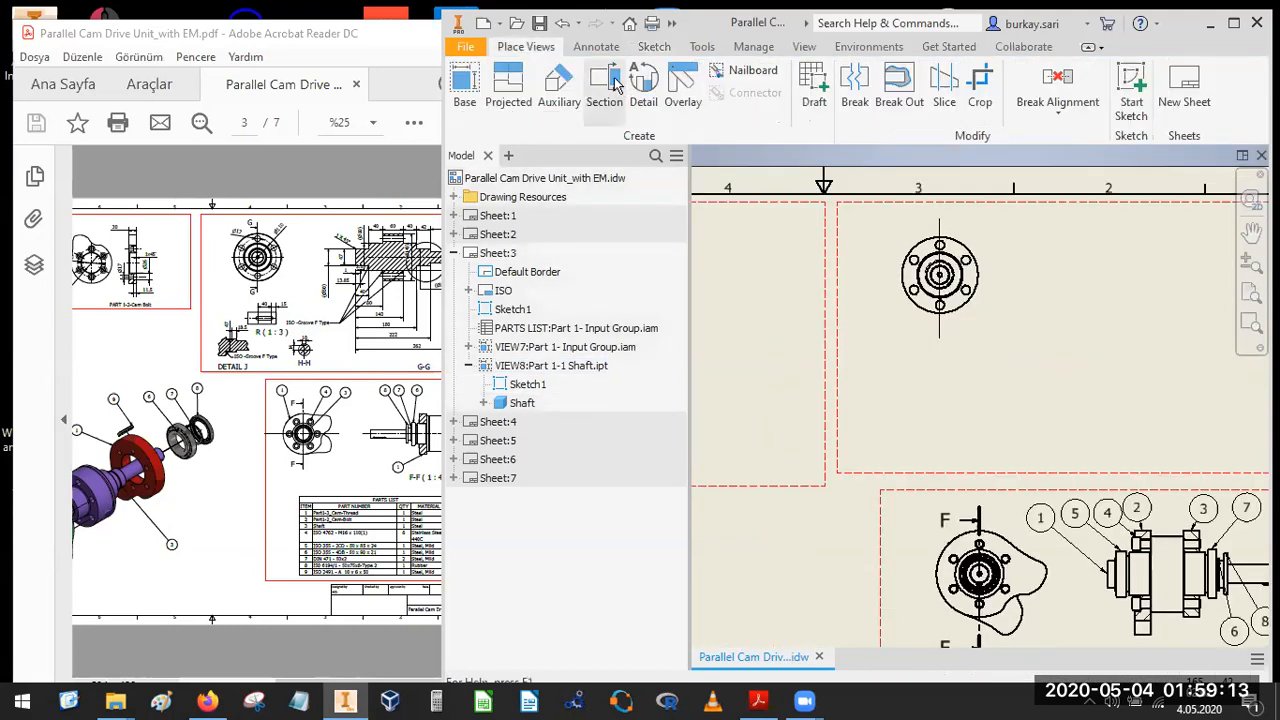
{"action": "left_click", "coordinate": [941, 236]}
{"action": "left_click", "coordinate": [941, 231]}
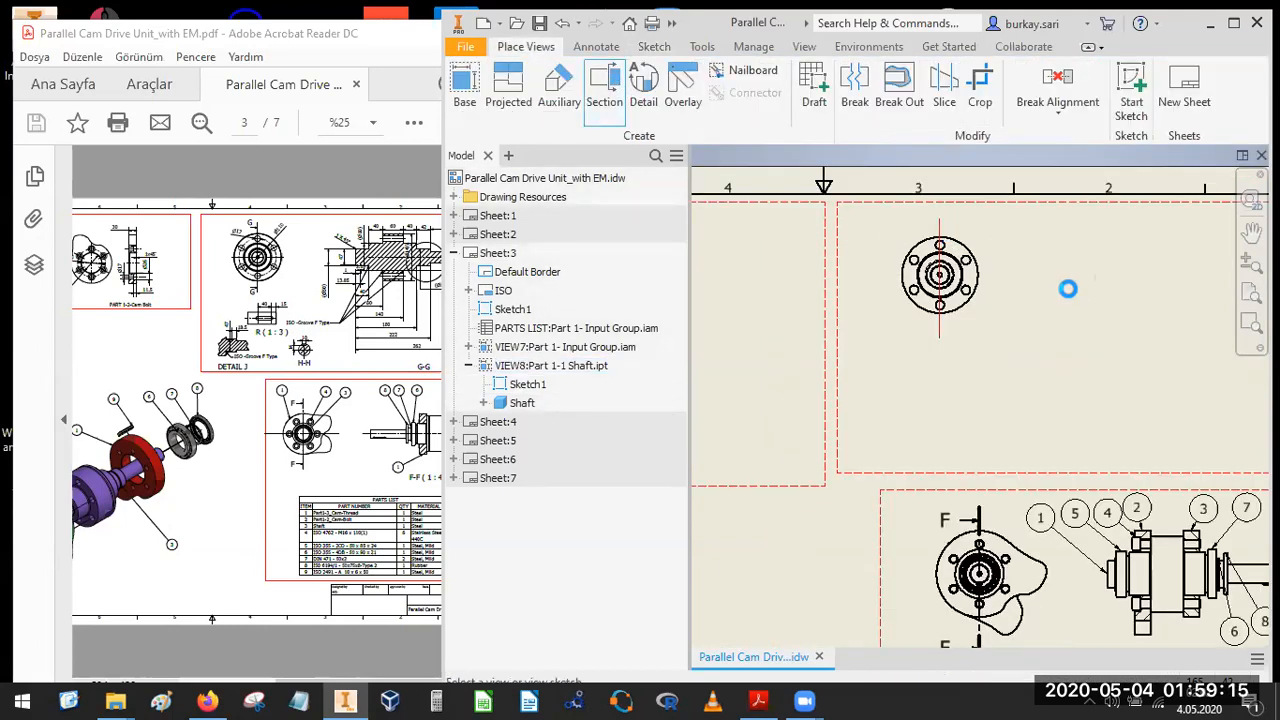
{"action": "scroll", "coordinate": [1116, 291], "scroll_direction": "down", "scroll_amount": 2}
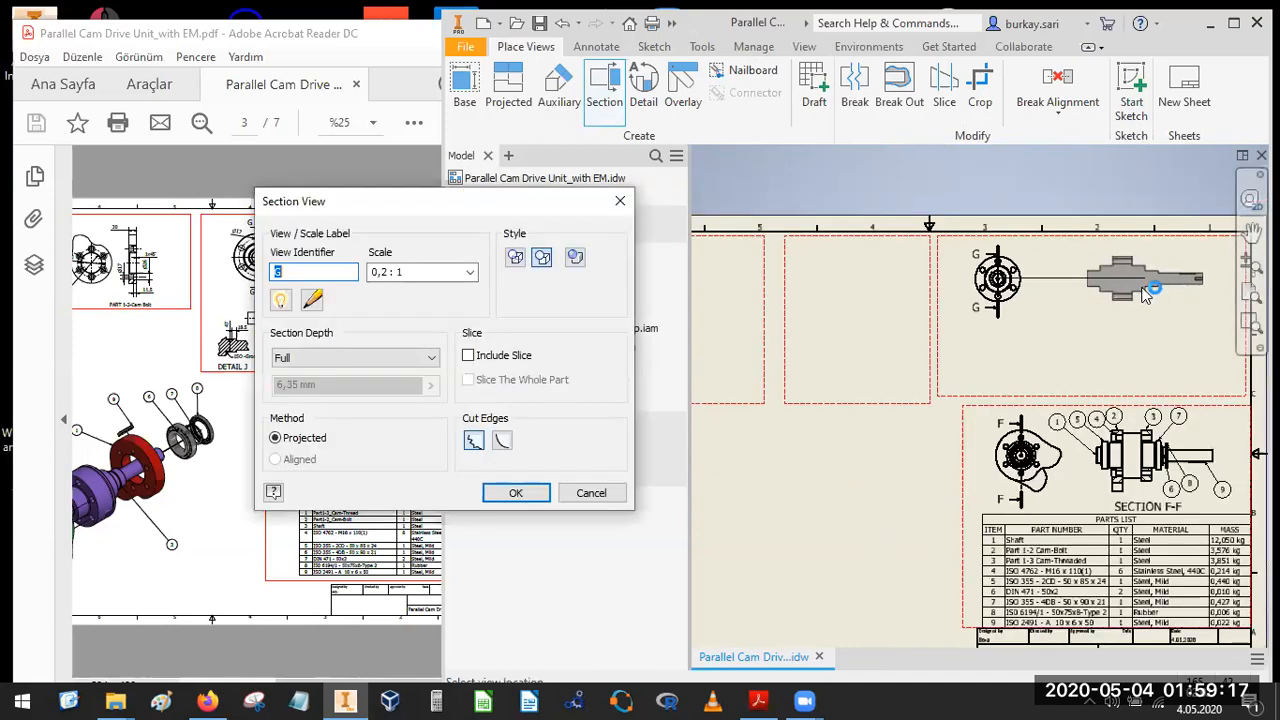
{"action": "left_click", "coordinate": [510, 491]}
Move the G-G section label below its view, close to the lower edge of the frame.
{"action": "scroll", "coordinate": [1127, 293], "scroll_direction": "up", "scroll_amount": 2}
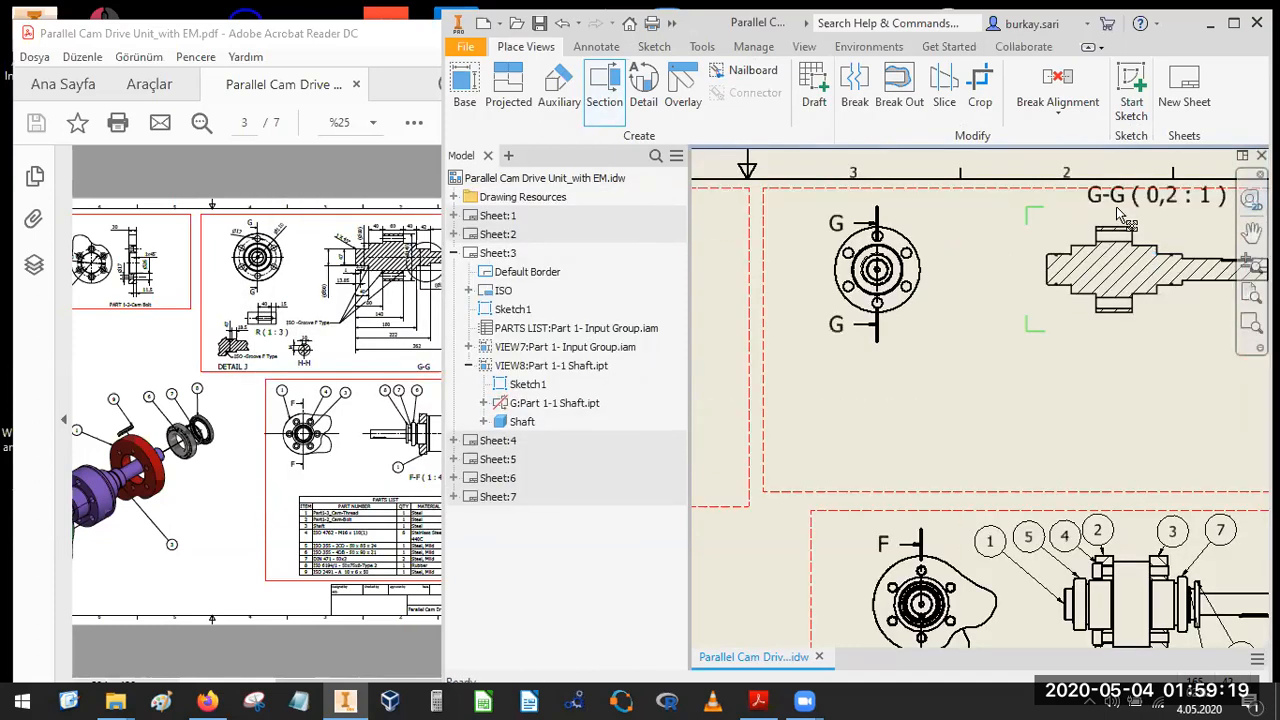
{"action": "left_click_drag", "start_coordinate": [1116, 206], "coordinate": [1090, 372]}
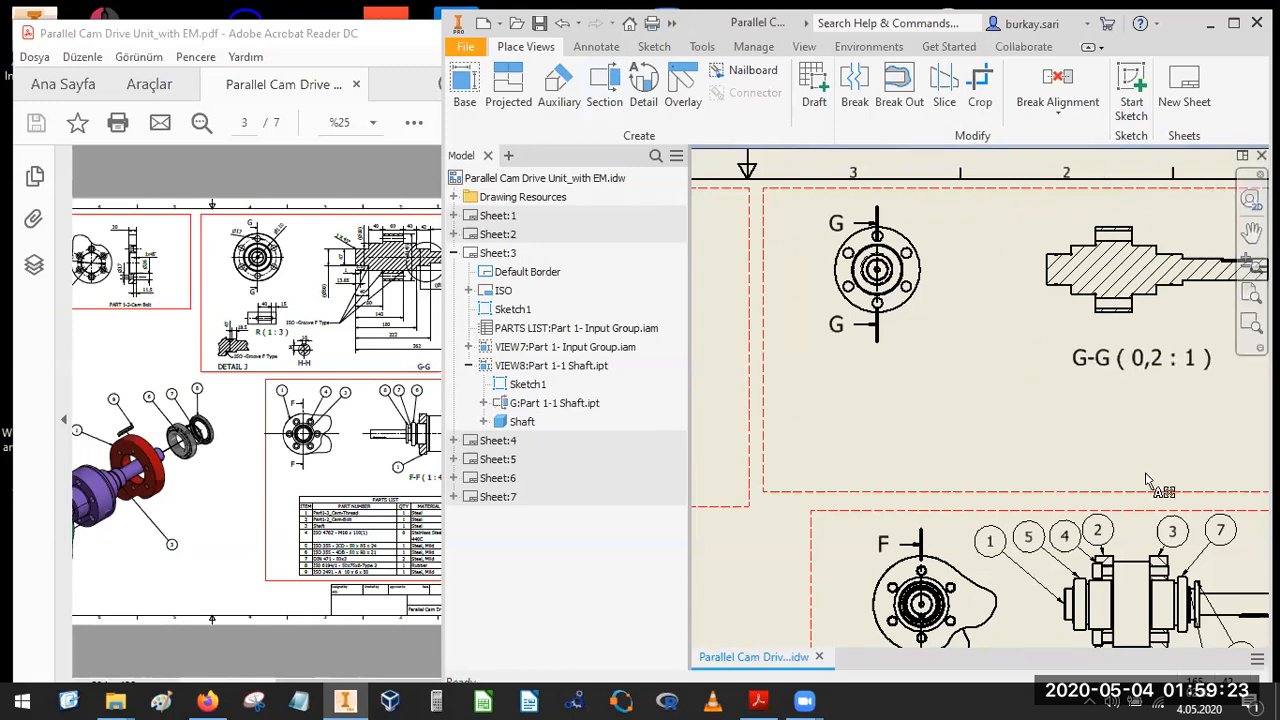
{"action": "left_click_drag", "start_coordinate": [889, 375], "coordinate": [882, 338]}
Change the shaft base view's style to hidden line removed.
{"action": "double_click", "coordinate": [660, 366]}
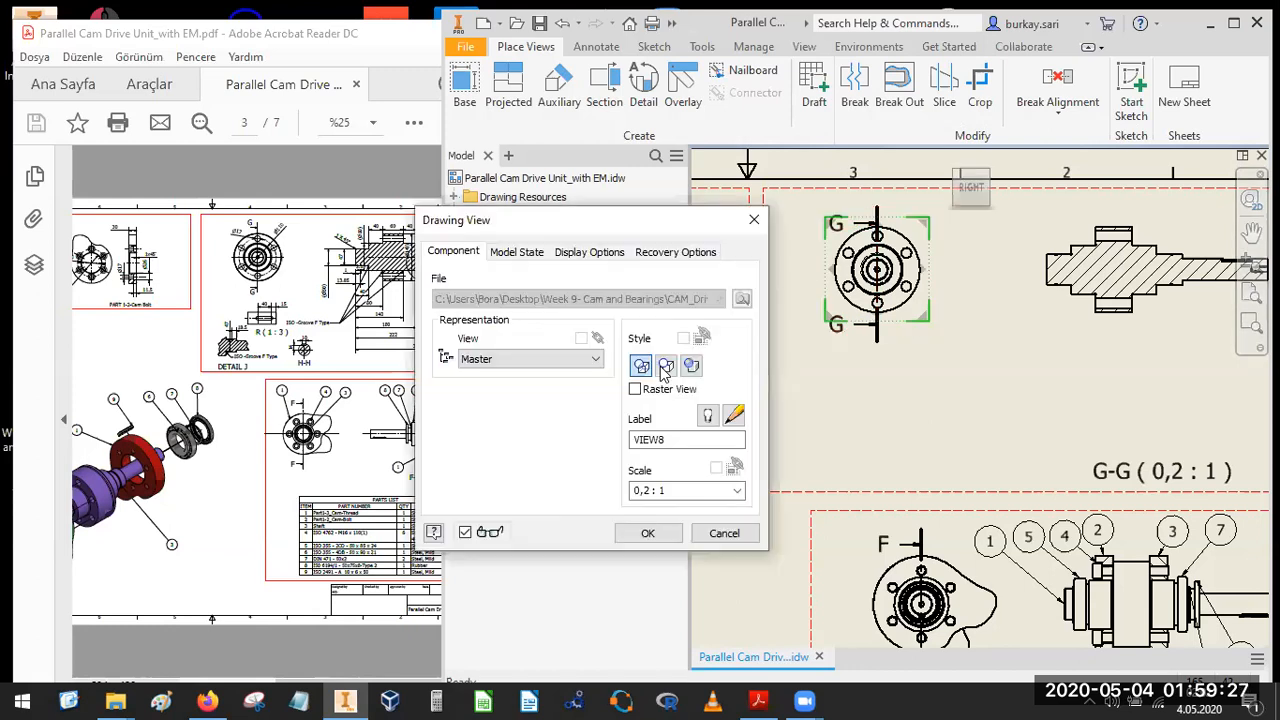
{"action": "left_click", "coordinate": [666, 366]}
{"action": "left_click", "coordinate": [656, 537]}
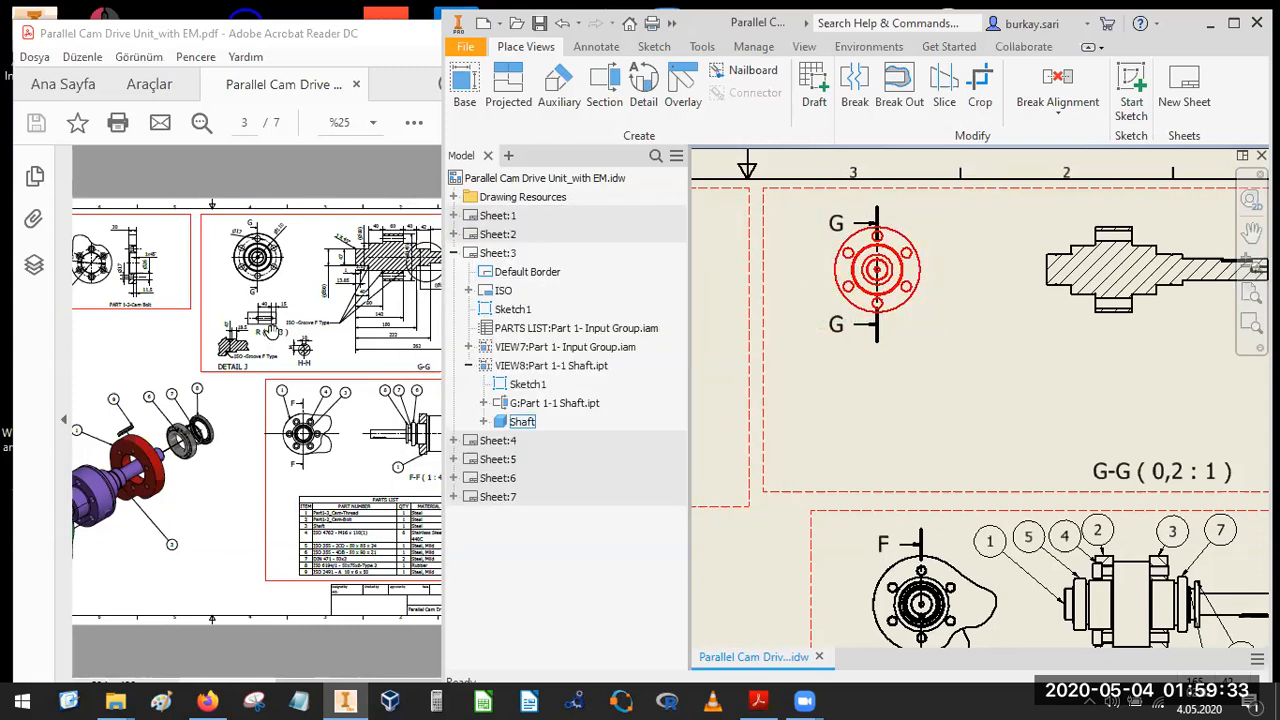
Add bisecting centerlines to the upper and lower flange bolt holes in section view G-G.
{"action": "middle_click_drag", "start_coordinate": [1046, 366], "coordinate": [832, 360]}
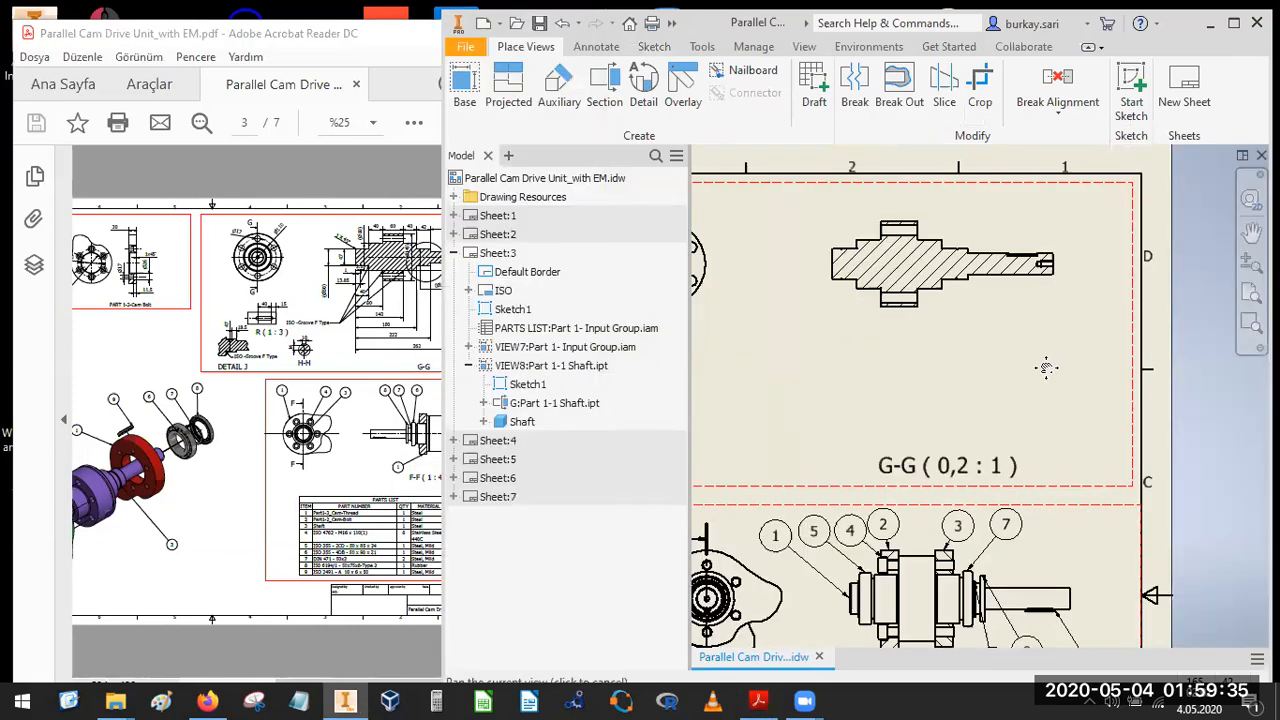
{"action": "left_click", "coordinate": [300, 372]}
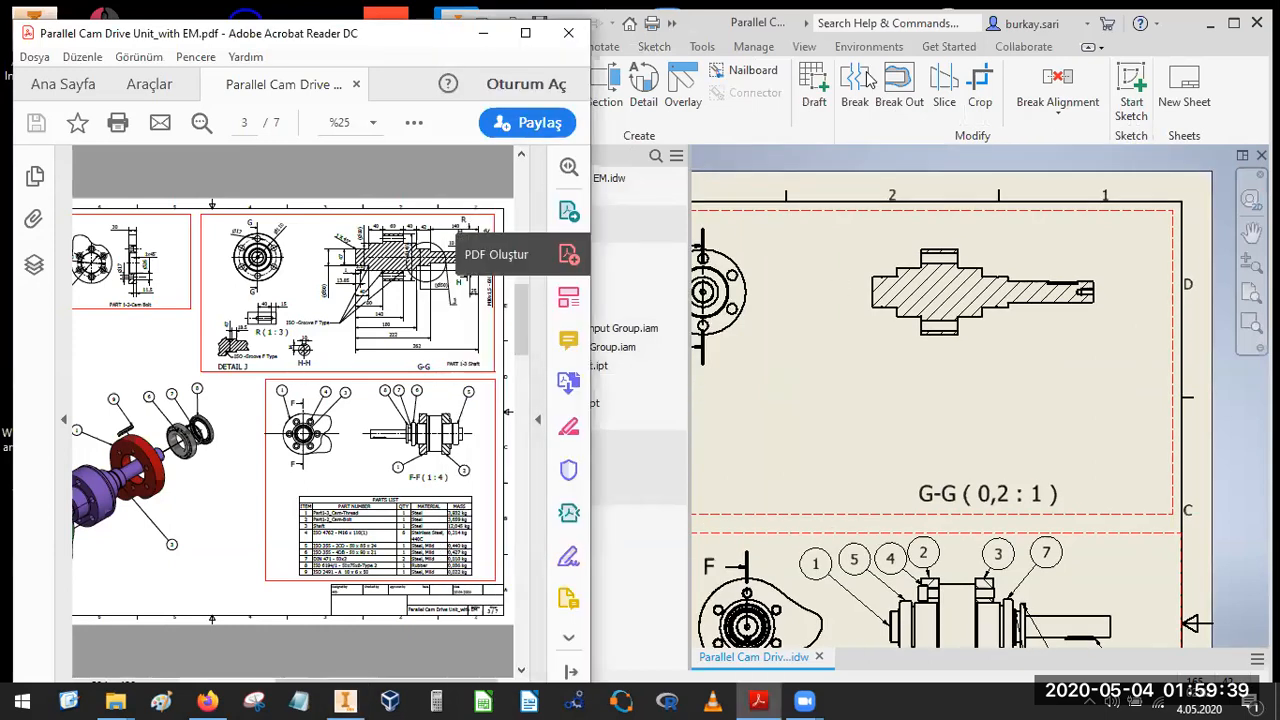
{"action": "left_click", "coordinate": [598, 62]}
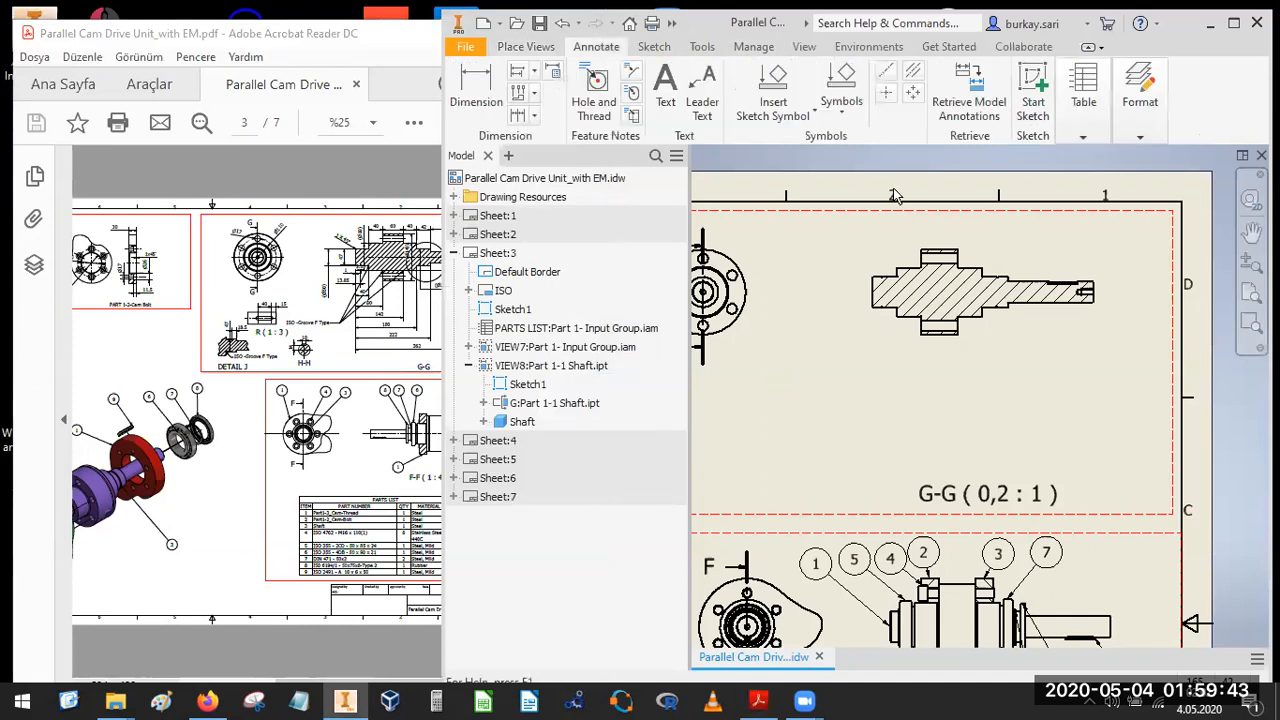
{"action": "scroll", "coordinate": [958, 256], "scroll_direction": "up", "scroll_amount": 5}
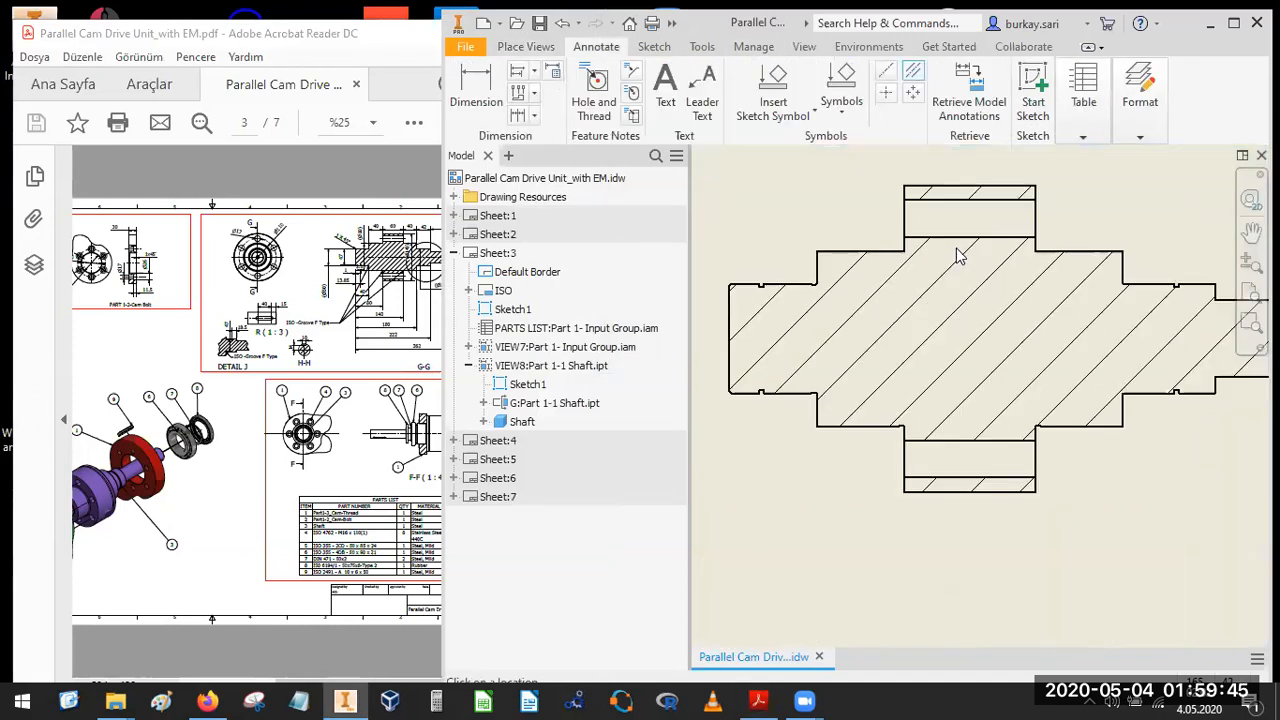
{"action": "left_click", "coordinate": [963, 238]}
{"action": "left_click", "coordinate": [977, 199]}
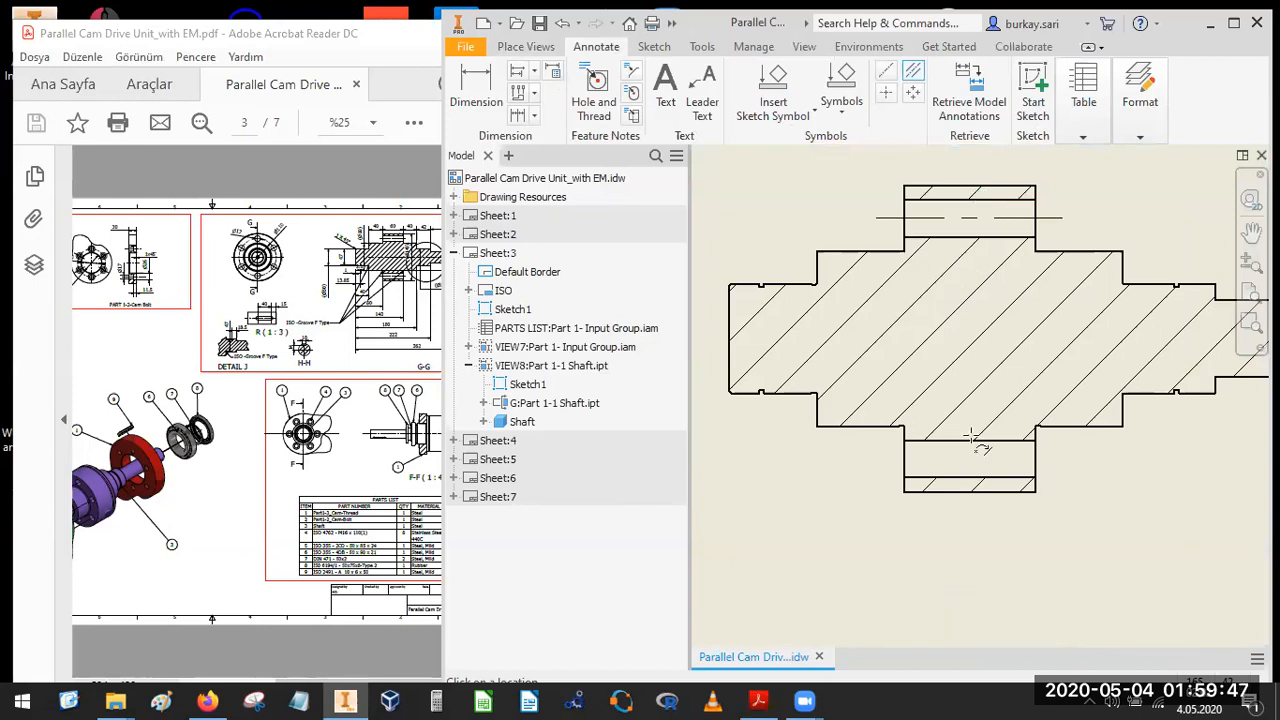
{"action": "left_click", "coordinate": [972, 440]}
{"action": "left_click", "coordinate": [971, 477]}
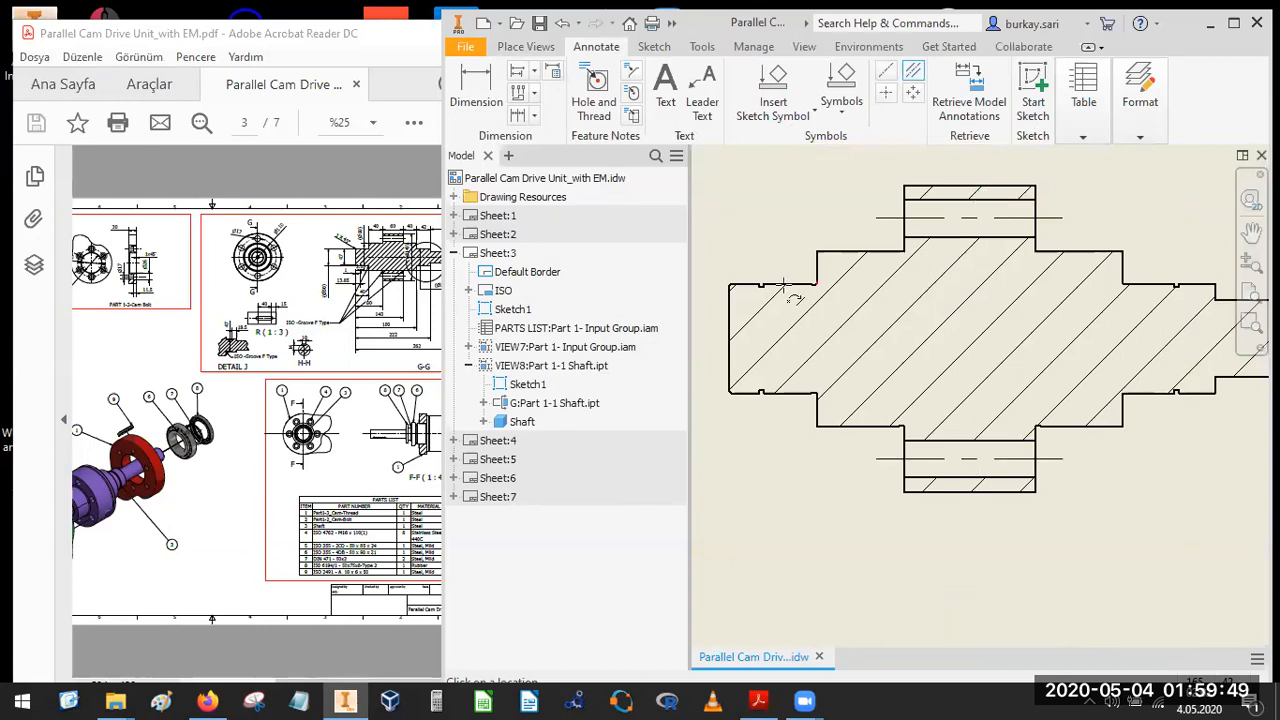
Add a bisecting centerline along the shaft axis in section G-G and extend it past the shaft's right end.
{"action": "key", "text": "Escape"}
{"action": "left_click", "coordinate": [850, 254]}
{"action": "scroll", "coordinate": [898, 370], "scroll_direction": "down", "scroll_amount": 3}
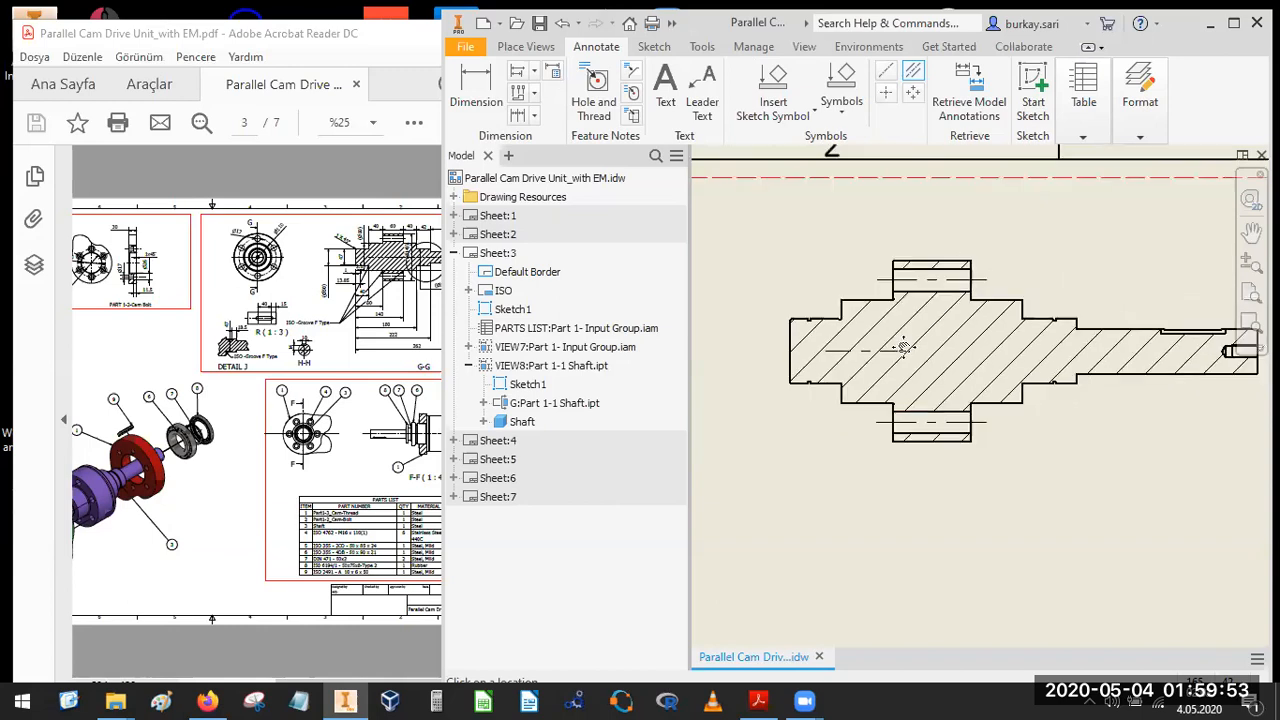
{"action": "scroll", "coordinate": [902, 346], "scroll_direction": "down", "scroll_amount": 3}
{"action": "left_click_drag", "start_coordinate": [885, 343], "coordinate": [1101, 348]}
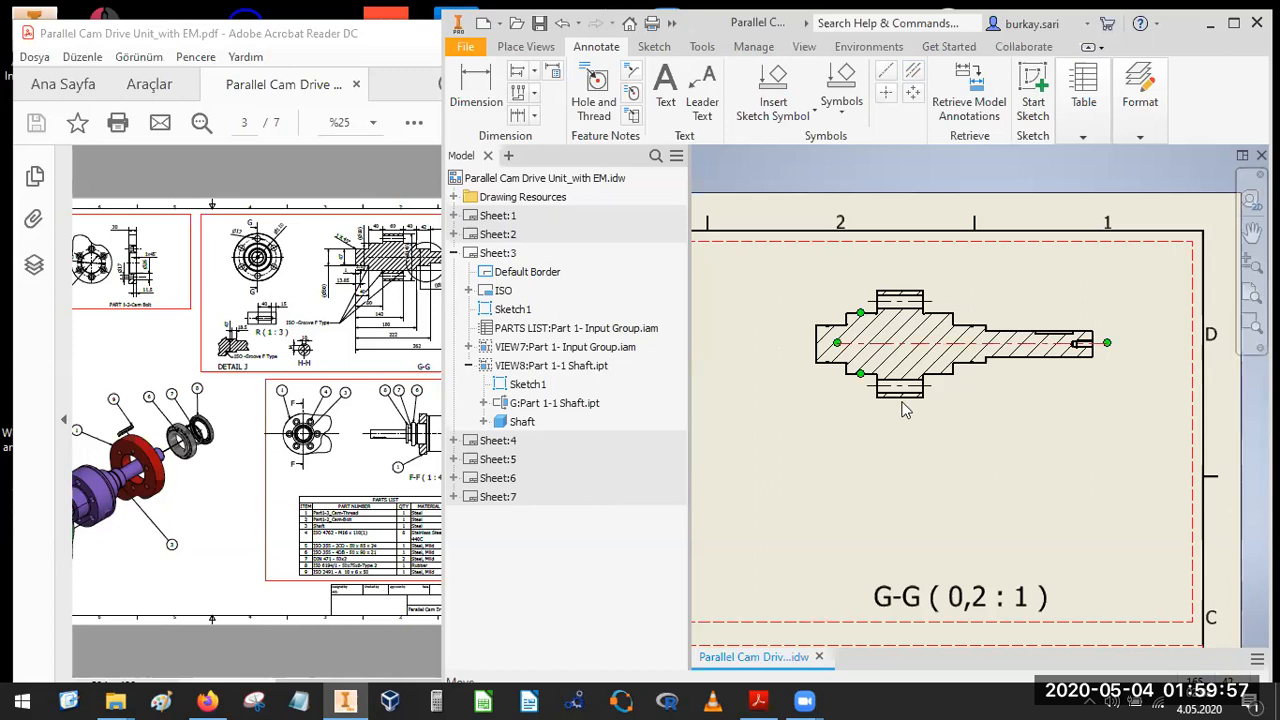
Add a center mark to the flange's outer circle and a centered pattern through its six bolt holes.
{"action": "left_click", "coordinate": [887, 94]}
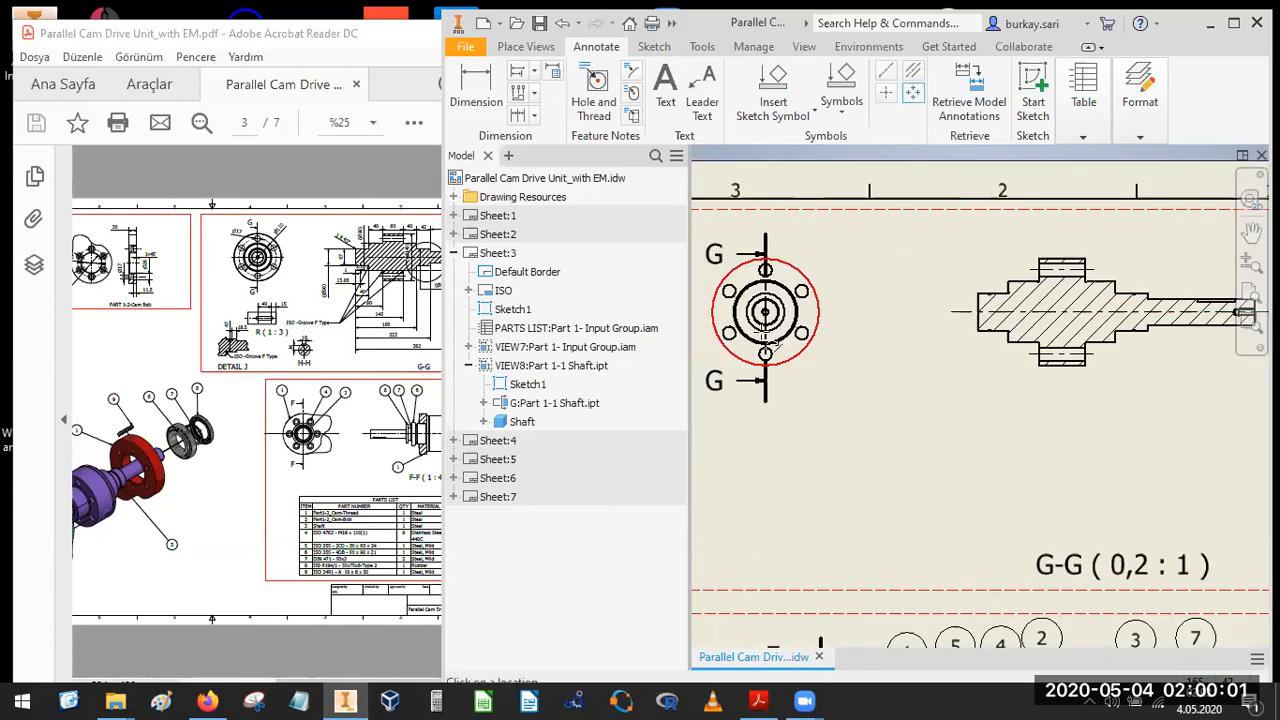
{"action": "left_click", "coordinate": [705, 340]}
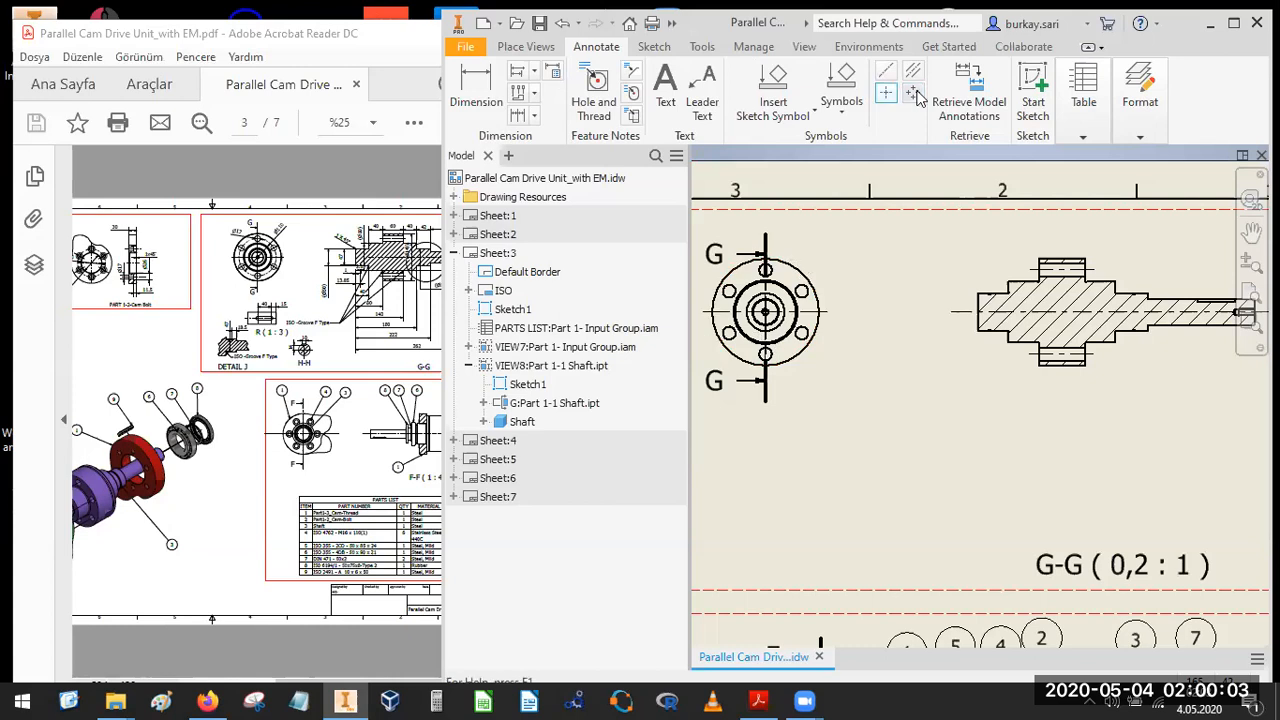
{"action": "scroll", "coordinate": [803, 258], "scroll_direction": "up", "scroll_amount": 2}
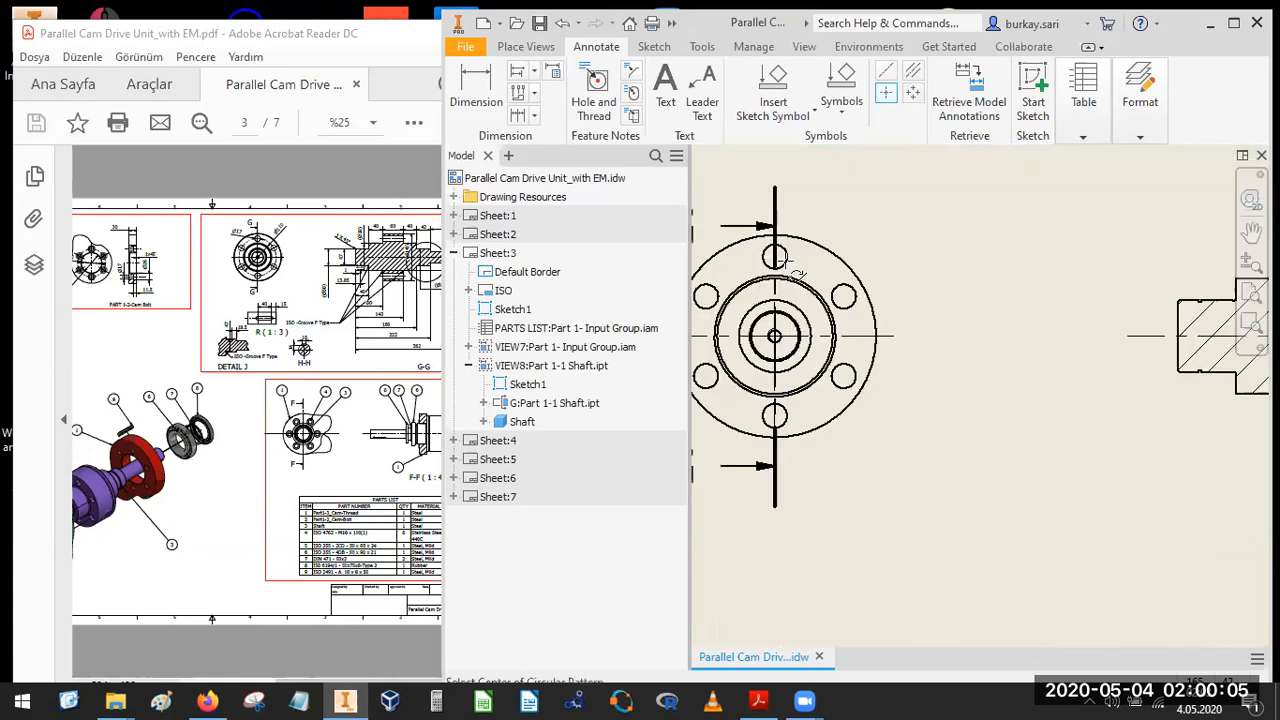
{"action": "left_click", "coordinate": [843, 296]}
{"action": "left_click", "coordinate": [843, 375]}
{"action": "left_click", "coordinate": [724, 408]}
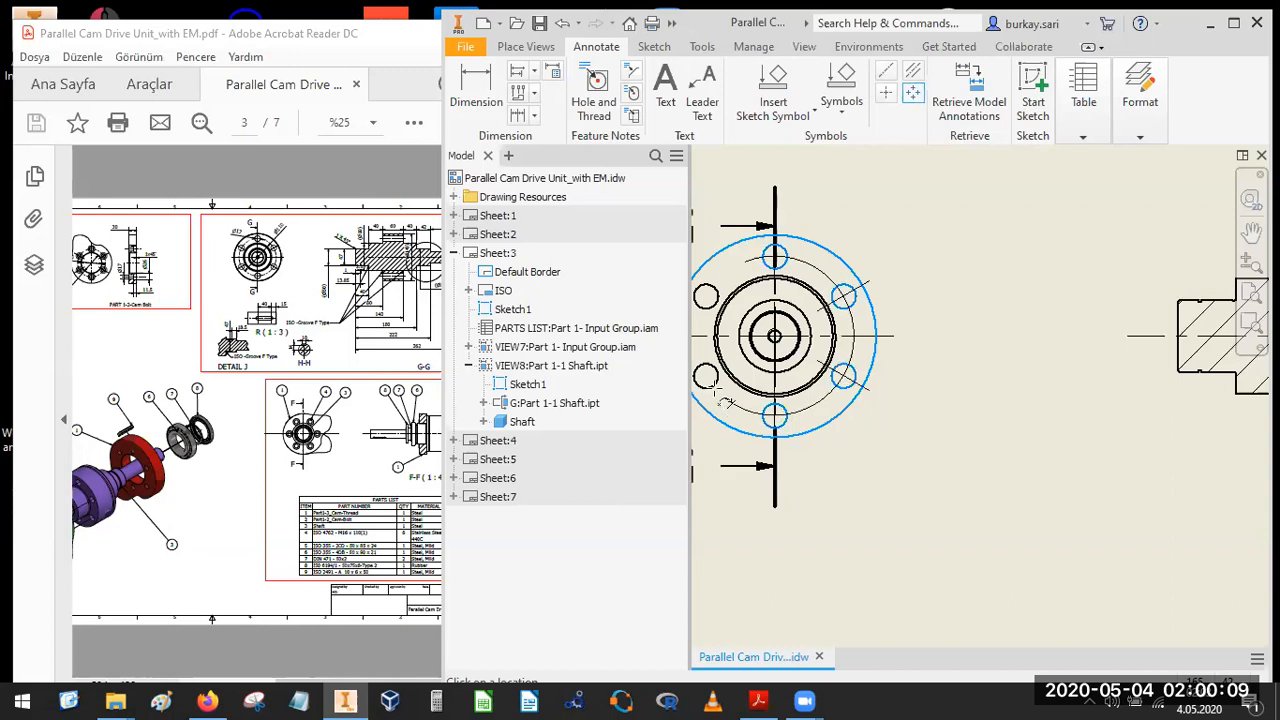
{"action": "left_click", "coordinate": [706, 375]}
{"action": "left_click", "coordinate": [706, 309]}
{"action": "left_click", "coordinate": [767, 268]}
{"action": "right_click", "coordinate": [770, 275]}
{"action": "left_click", "coordinate": [837, 266]}
{"action": "scroll", "coordinate": [887, 325], "scroll_direction": "down", "scroll_amount": 5}
{"action": "middle_click_drag", "start_coordinate": [887, 325], "coordinate": [862, 354]}
{"action": "key", "text": "Escape"}
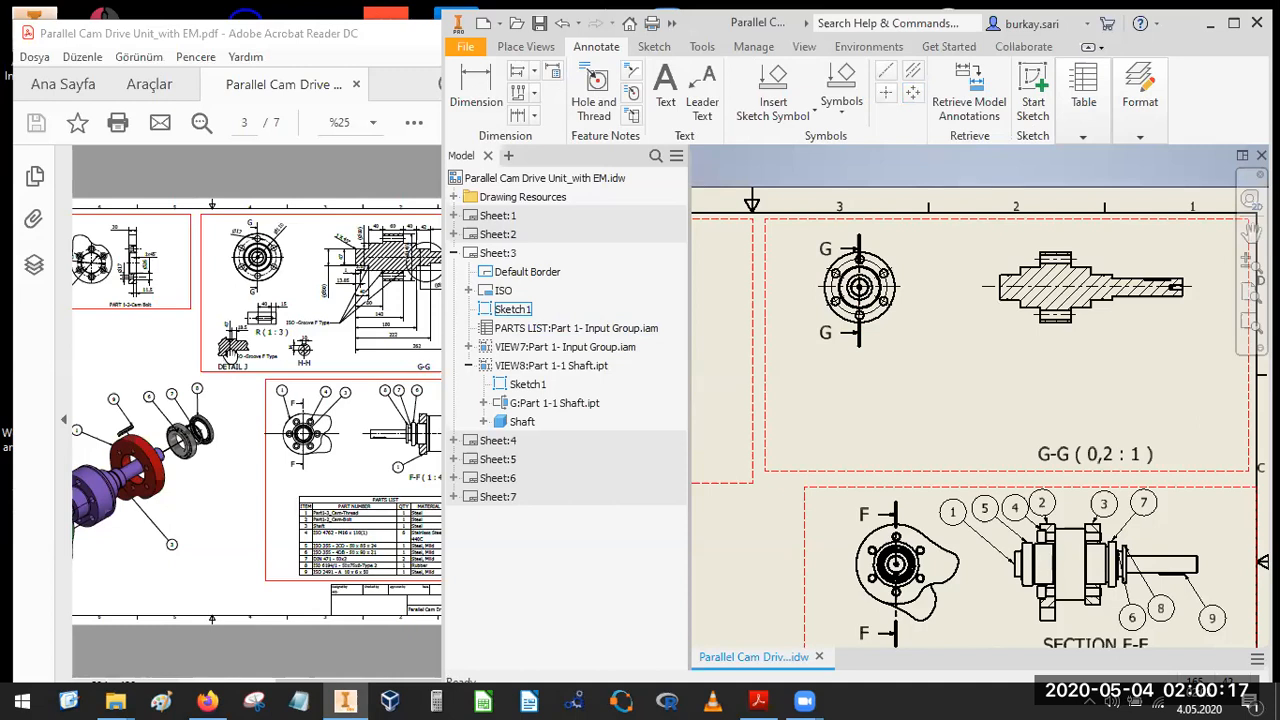
Switch to the reference PDF in Adobe Acrobat Reader and examine the shaft's detail views and G-G section on page 3.
{"action": "left_click", "coordinate": [230, 352]}
{"action": "scroll", "coordinate": [370, 292], "scroll_direction": "up", "scroll_amount": 2, "text": "ctrl"}
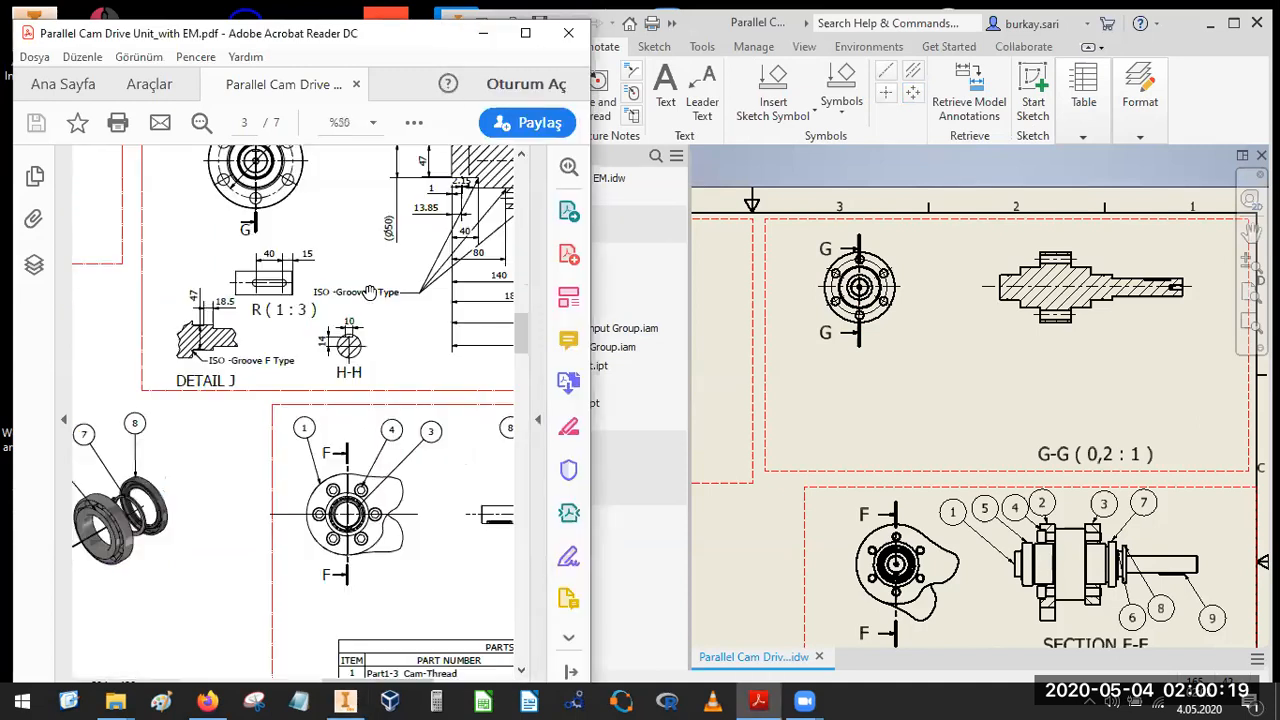
{"action": "scroll", "coordinate": [370, 292], "scroll_direction": "up", "scroll_amount": 1, "text": "ctrl"}
{"action": "left_click_drag", "start_coordinate": [421, 305], "coordinate": [445, 355]}
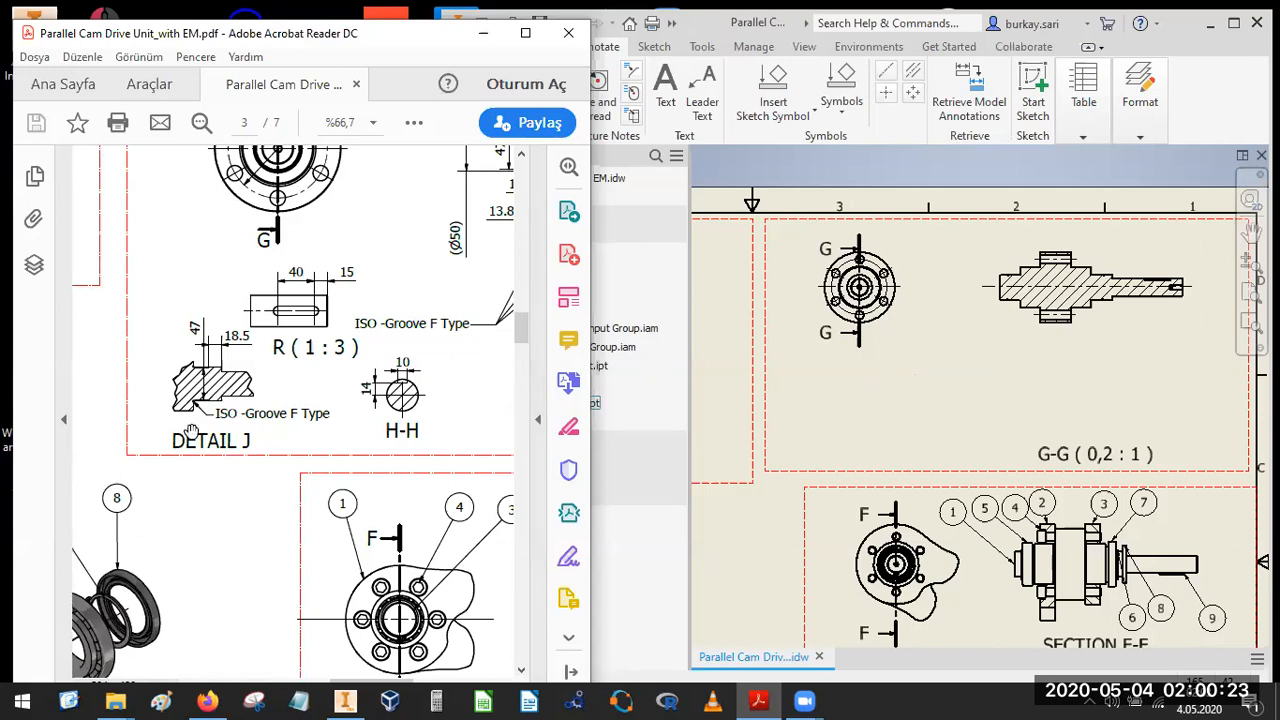
{"action": "left_click_drag", "start_coordinate": [455, 275], "coordinate": [140, 367]}
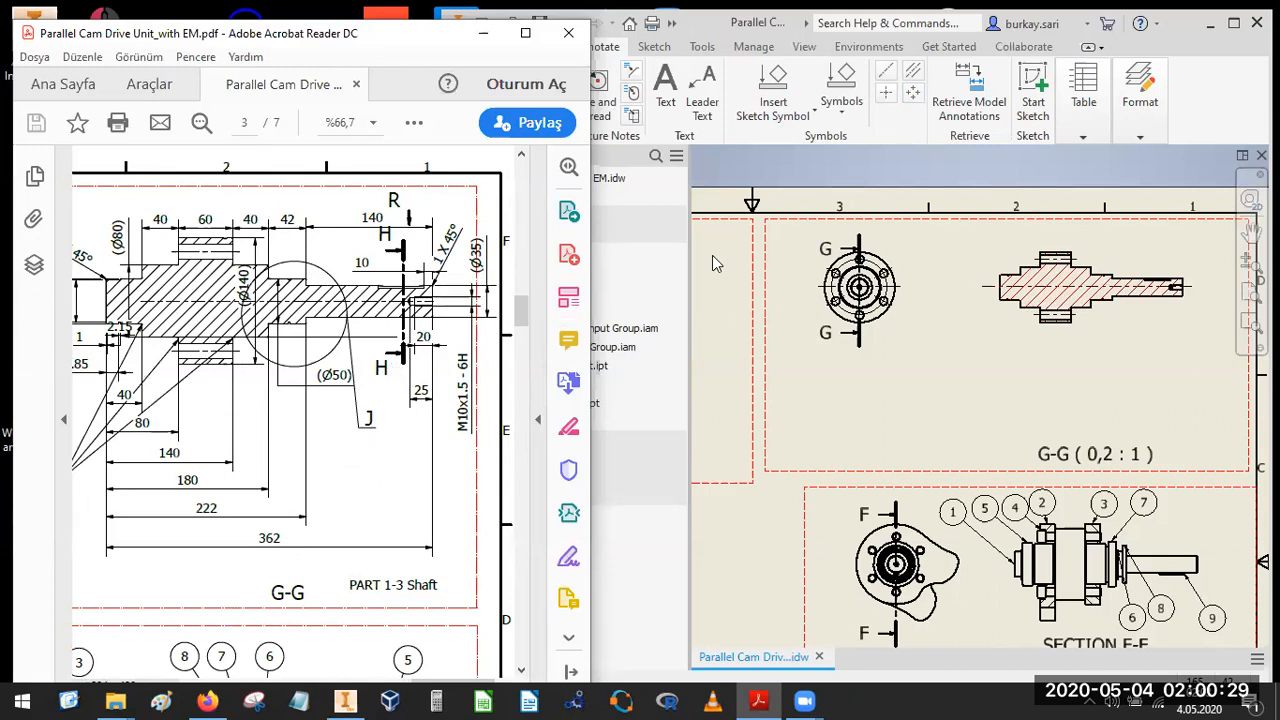
Return to the Inventor drawing and sketch a vertical line about 88 mm long through the shaft's keyway in view G-G.
{"action": "left_click", "coordinate": [716, 33]}
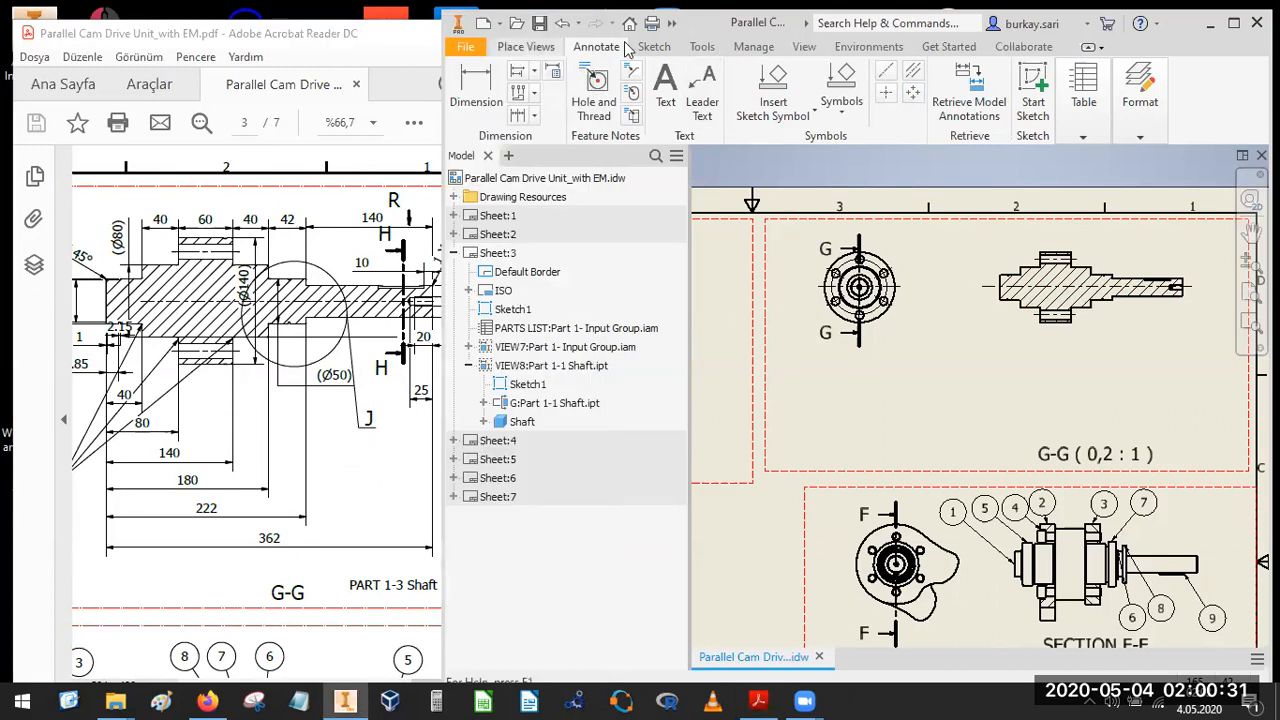
{"action": "left_click", "coordinate": [654, 47]}
{"action": "left_click", "coordinate": [474, 88]}
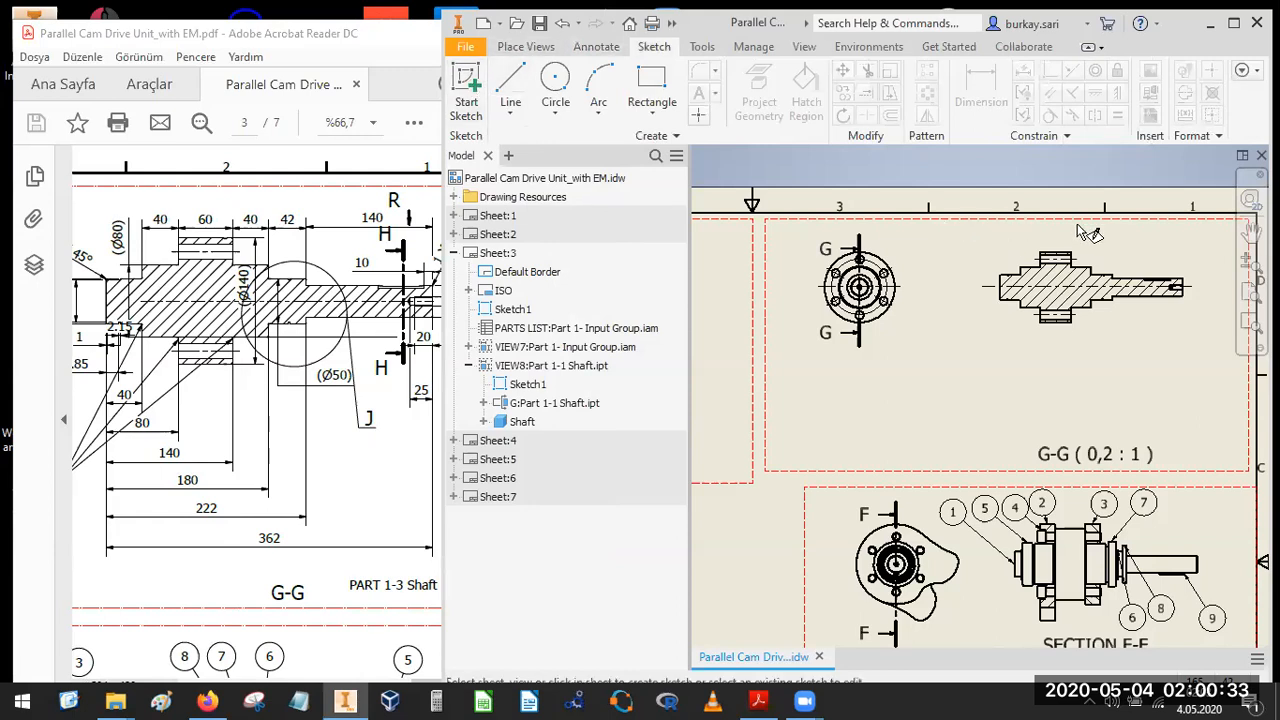
{"action": "left_click", "coordinate": [1133, 297]}
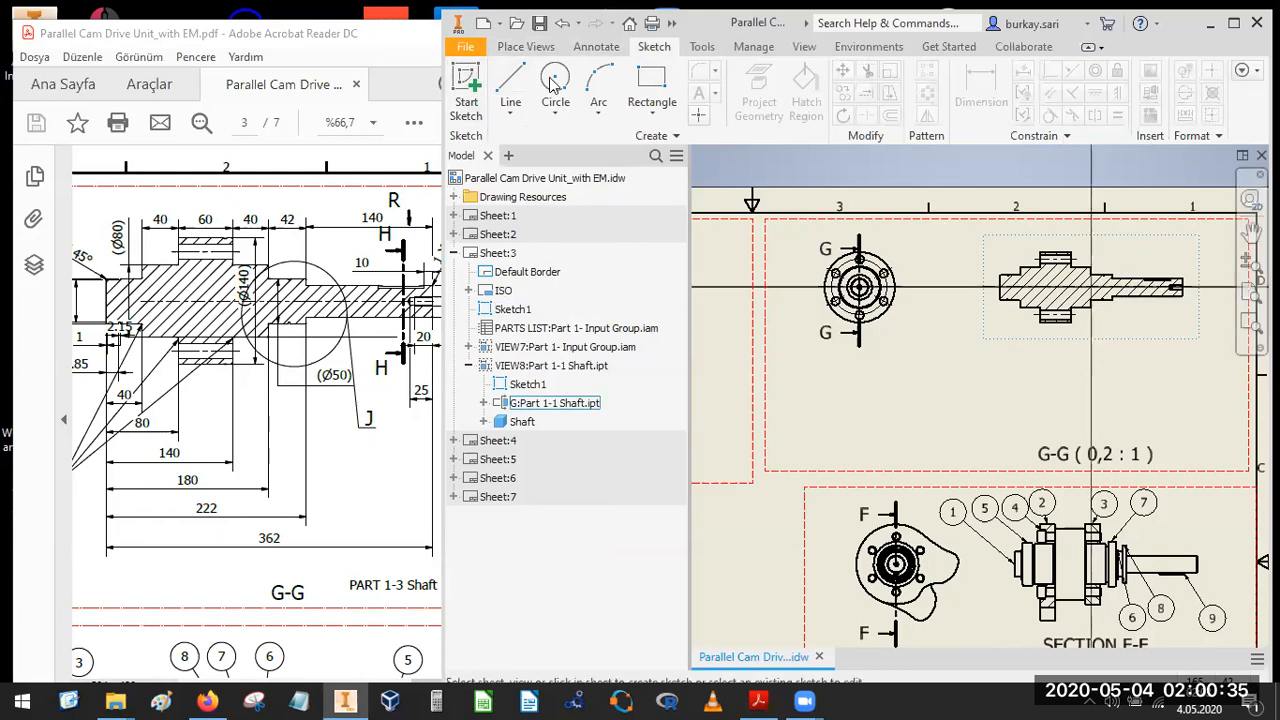
{"action": "scroll", "coordinate": [1060, 255], "scroll_direction": "up", "scroll_amount": 4}
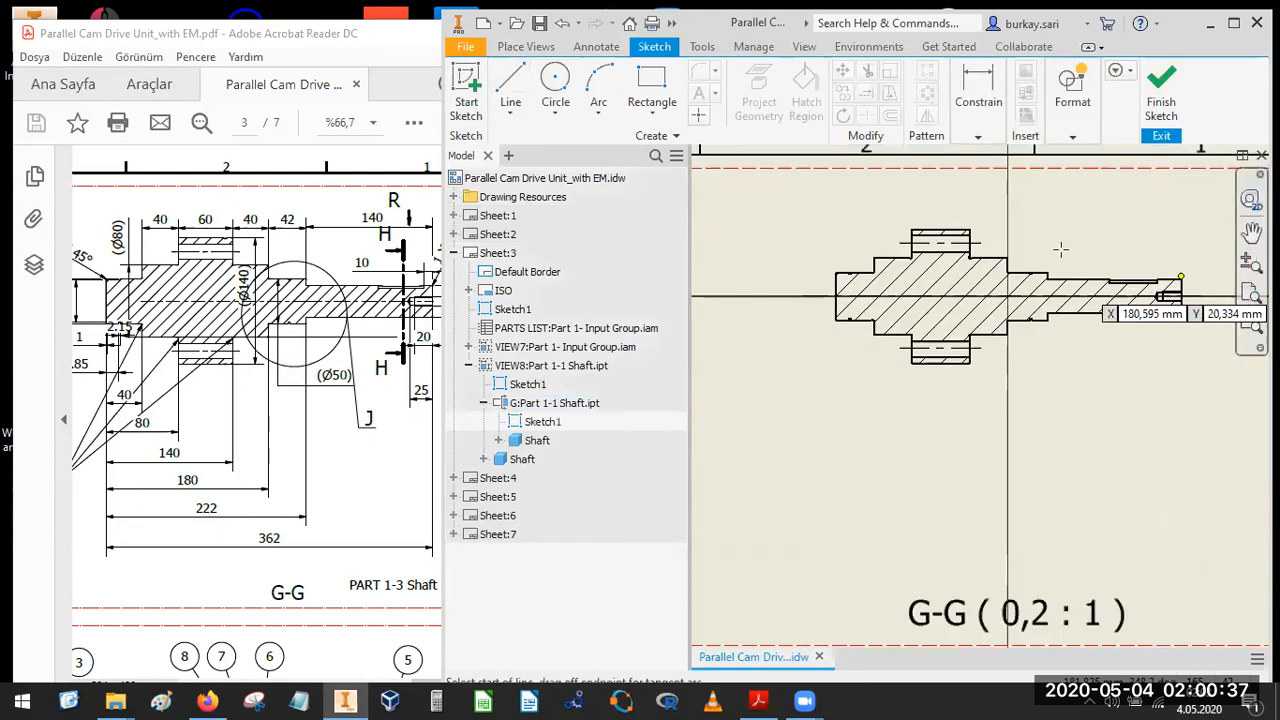
{"action": "left_click", "coordinate": [1033, 200]}
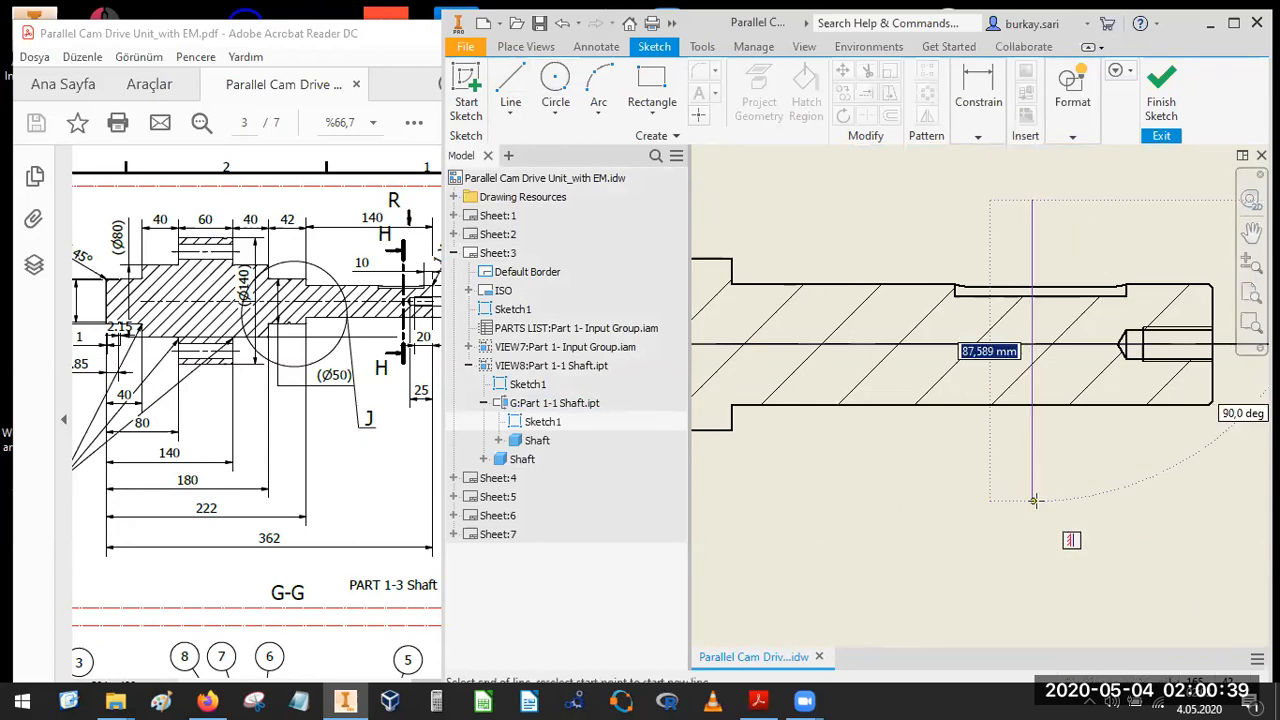
{"action": "left_click", "coordinate": [1033, 501]}
{"action": "left_click", "coordinate": [1234, 94]}
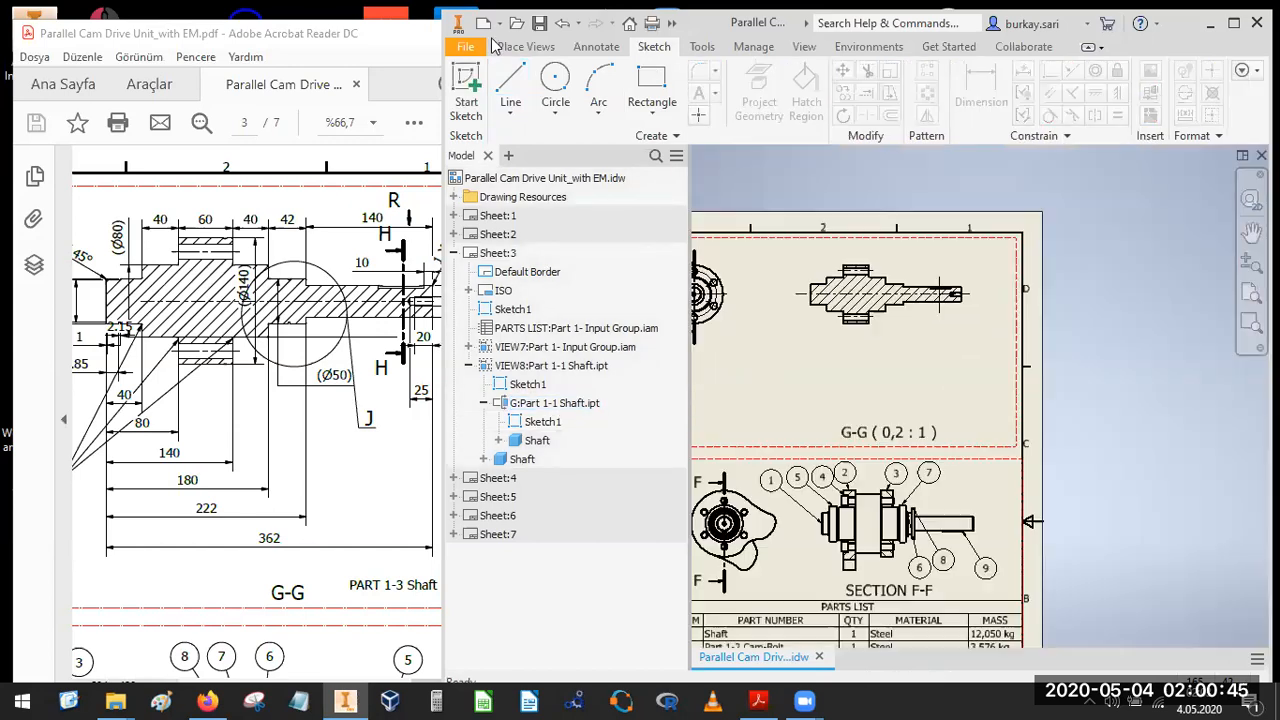
Create section view H-H from the keyway line in G-G and place it beyond the shaft's right end.
{"action": "left_click", "coordinate": [525, 47]}
{"action": "left_click", "coordinate": [616, 84]}
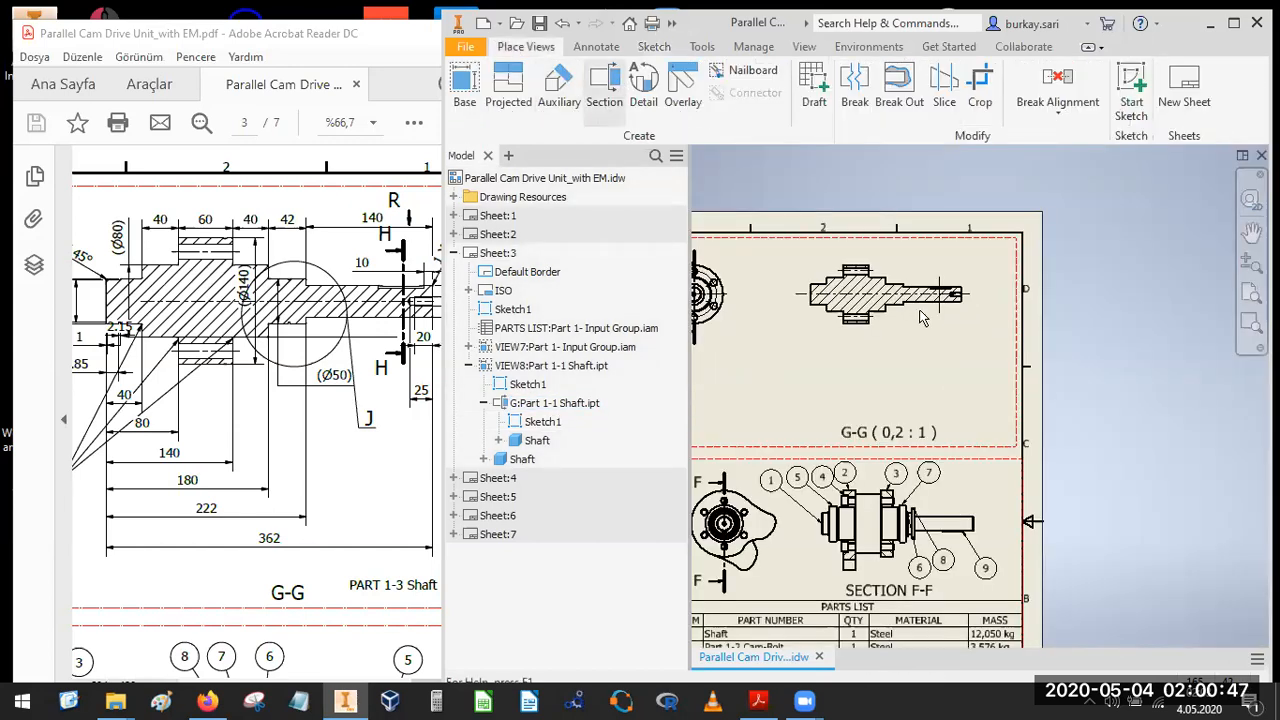
{"action": "left_click", "coordinate": [990, 292]}
{"action": "scroll", "coordinate": [1003, 292], "scroll_direction": "up", "scroll_amount": 3}
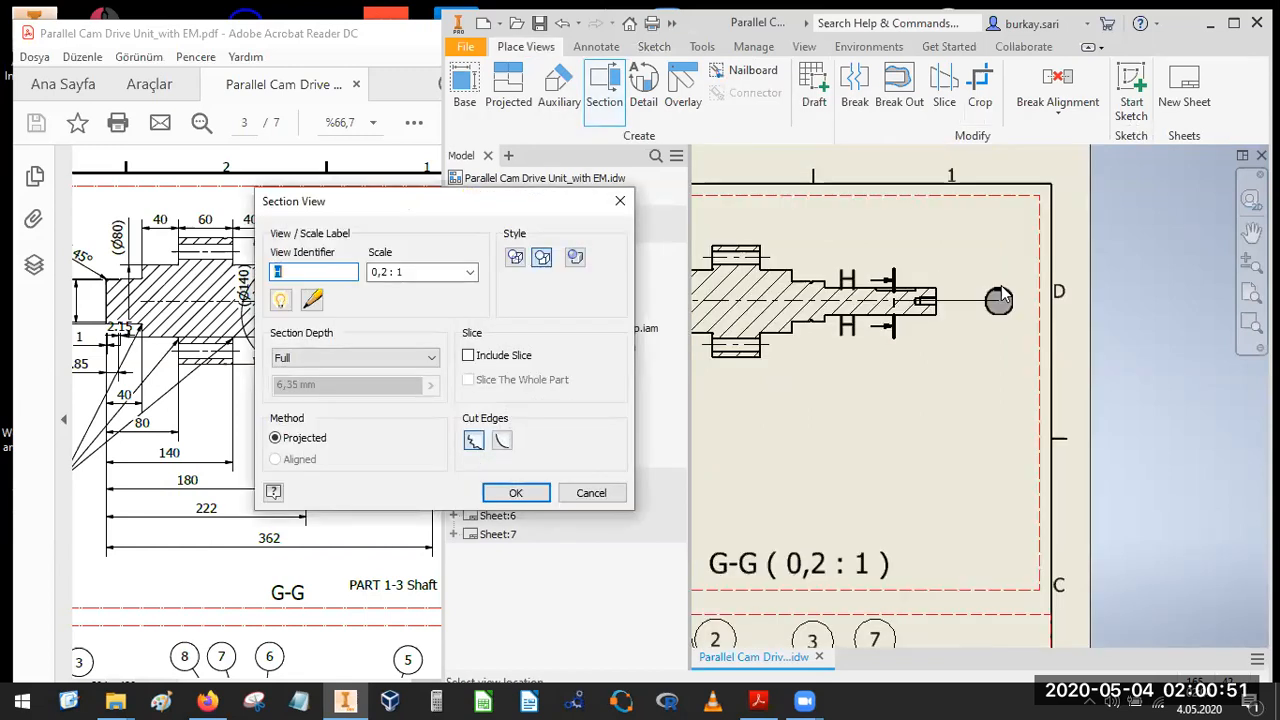
{"action": "left_click", "coordinate": [1003, 292]}
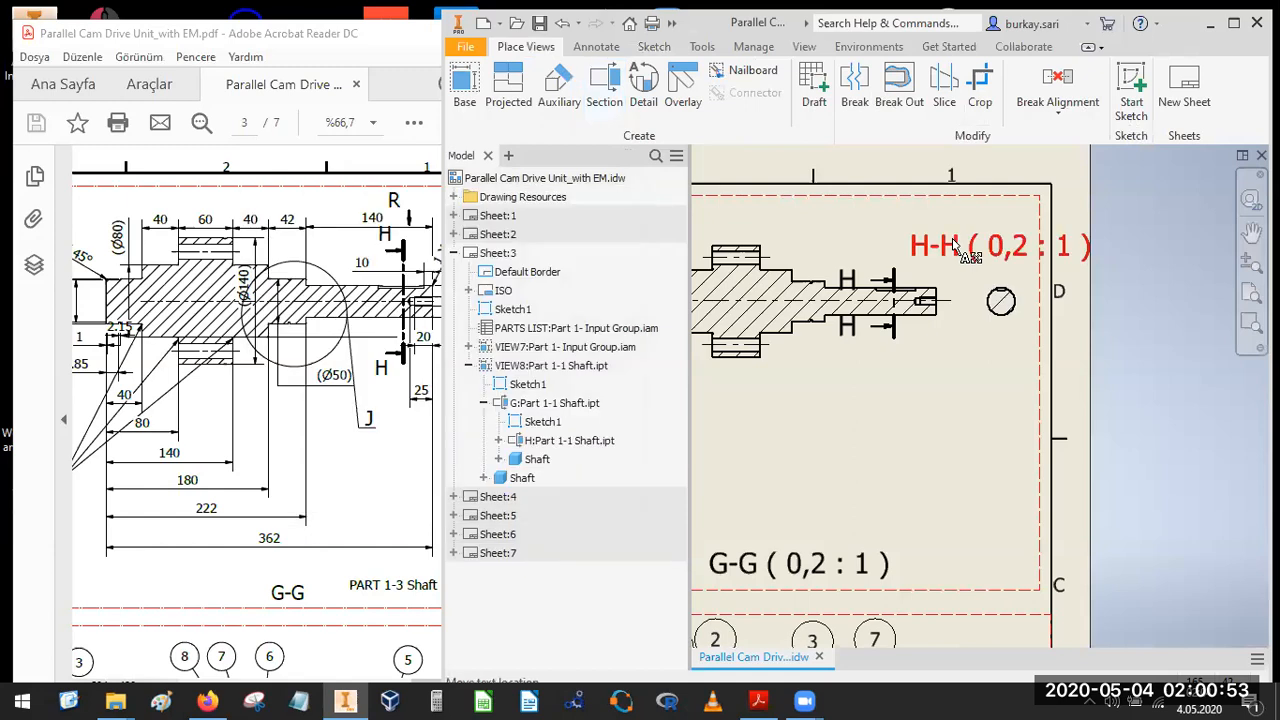
Remove the scale text from the H-H and G-G view labels.
{"action": "double_click", "coordinate": [955, 247]}
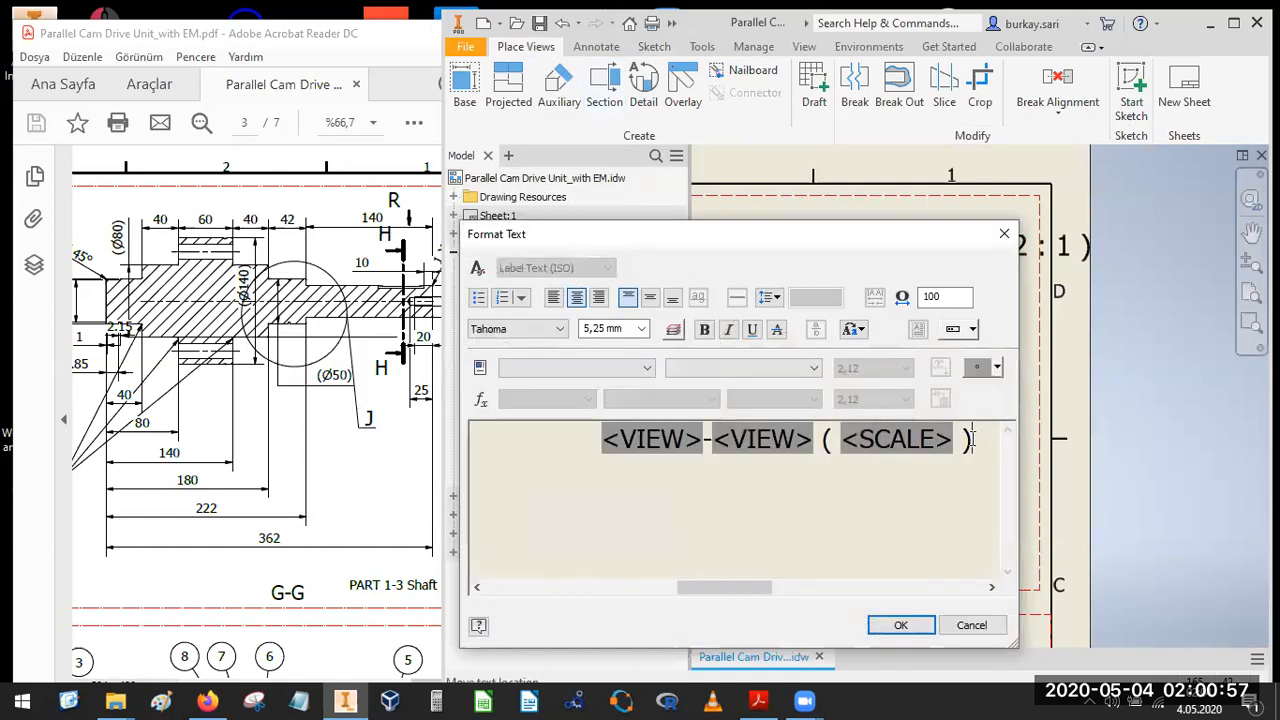
{"action": "left_click_drag", "start_coordinate": [972, 437], "coordinate": [822, 439]}
{"action": "key", "text": "Delete"}
{"action": "left_click", "coordinate": [897, 626]}
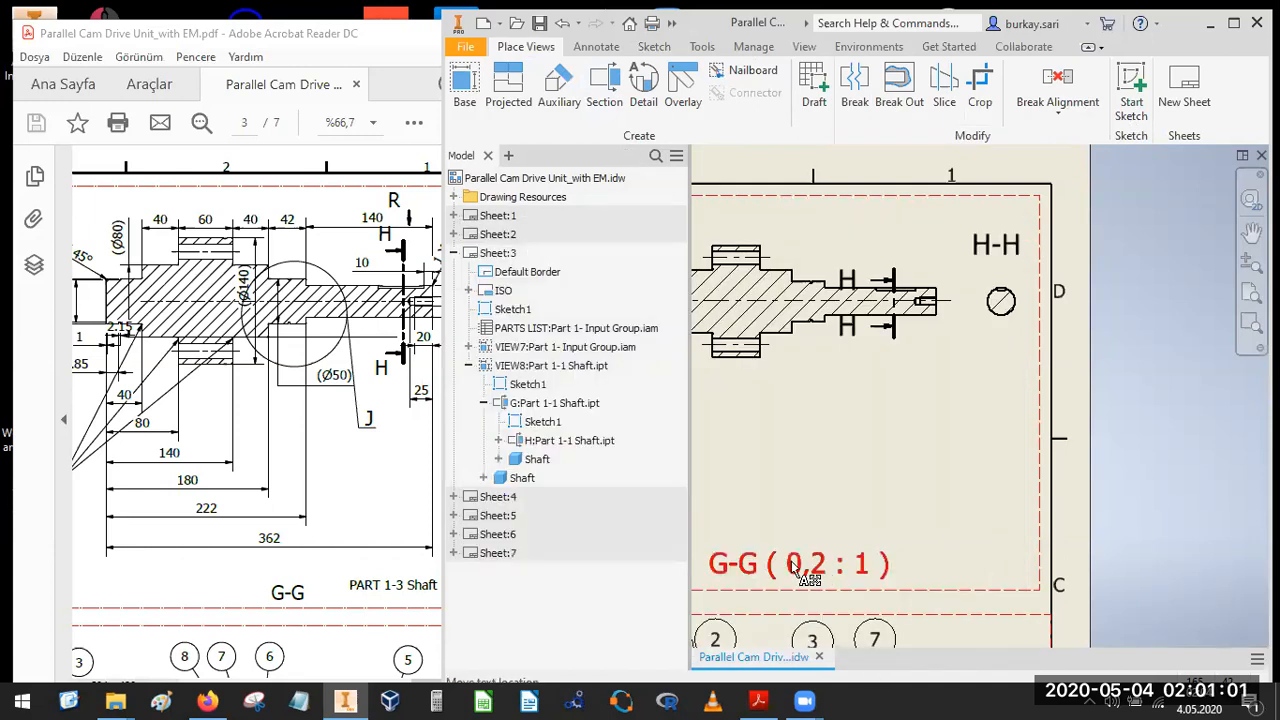
{"action": "double_click", "coordinate": [818, 480]}
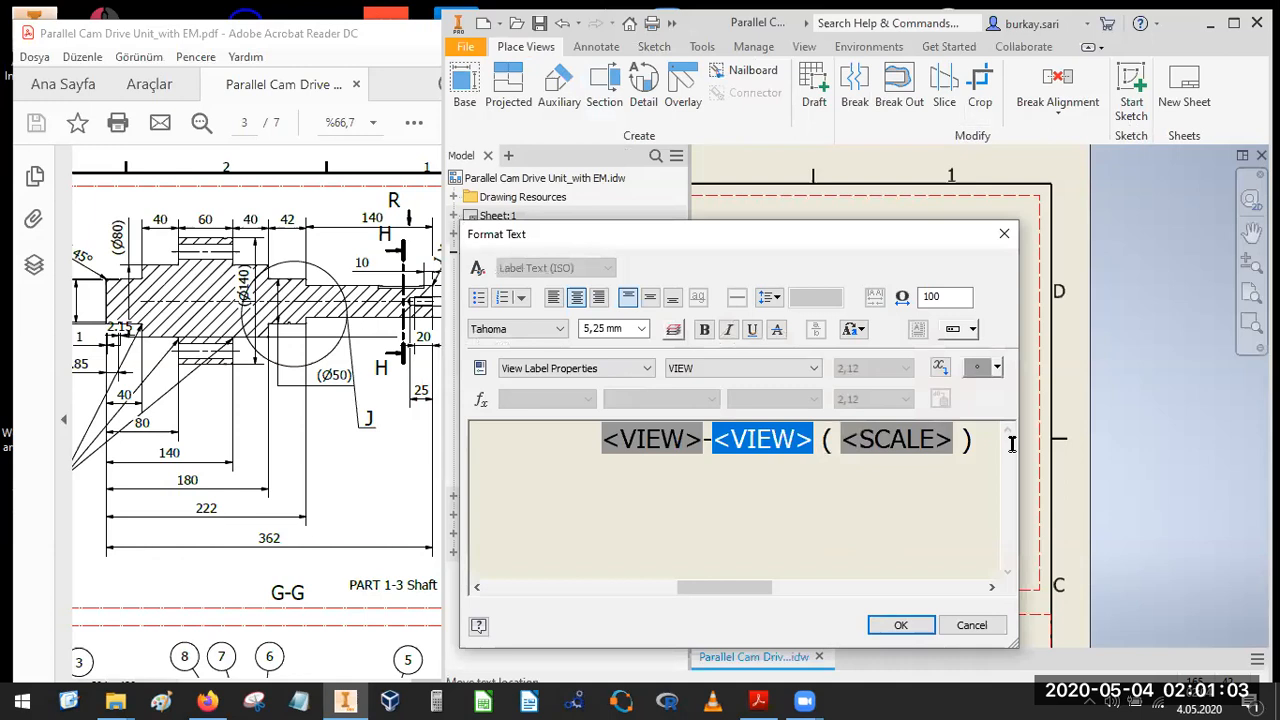
{"action": "left_click_drag", "start_coordinate": [1012, 444], "coordinate": [822, 440]}
{"action": "key", "text": "Delete"}
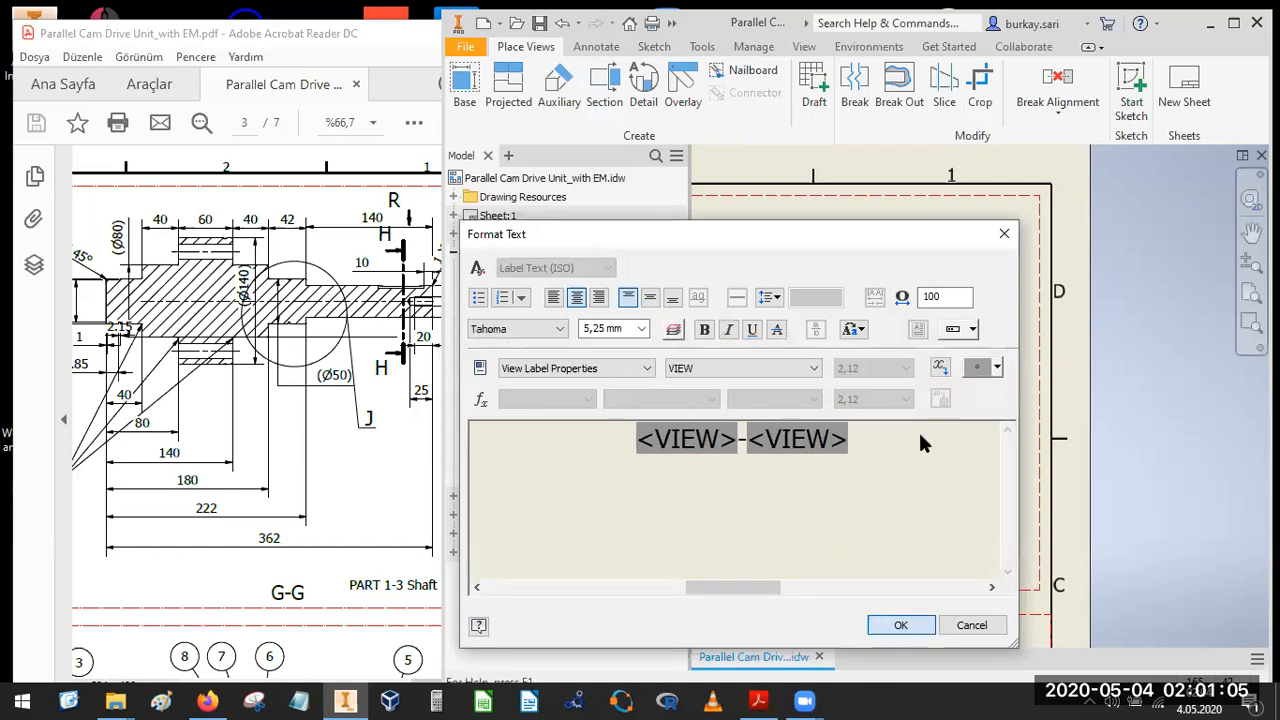
{"action": "left_click", "coordinate": [900, 625]}
Check the H-H section's placement in the reference PDF and break the H-H view's alignment with G-G.
{"action": "scroll", "coordinate": [1082, 340], "scroll_direction": "down", "scroll_amount": 2}
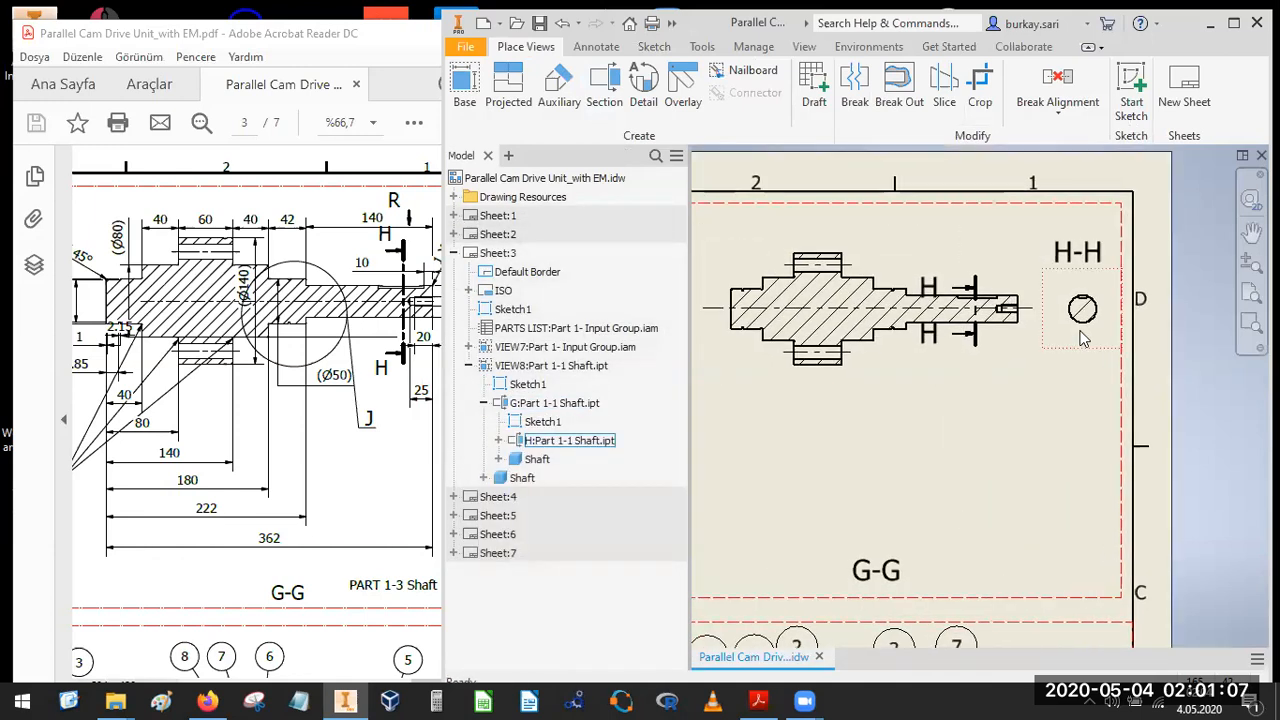
{"action": "left_click", "coordinate": [1082, 338]}
{"action": "right_click", "coordinate": [1082, 338]}
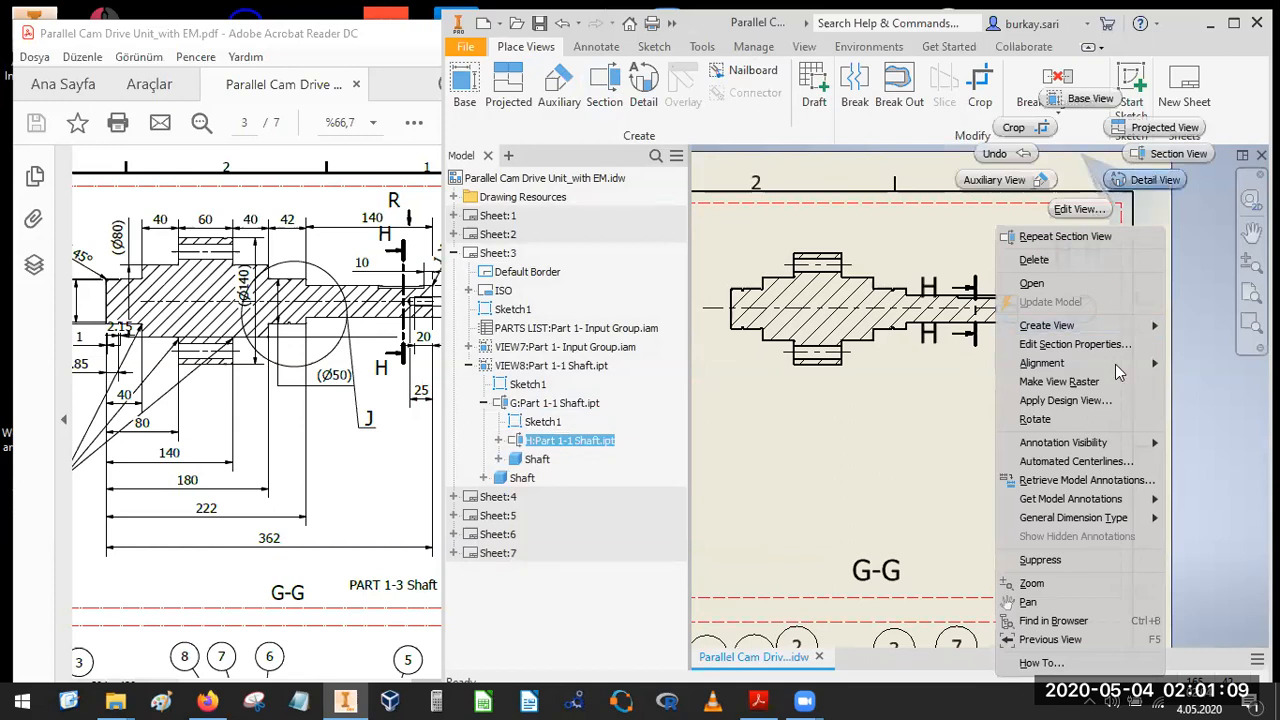
{"action": "mouse_move", "coordinate": [1115, 364]}
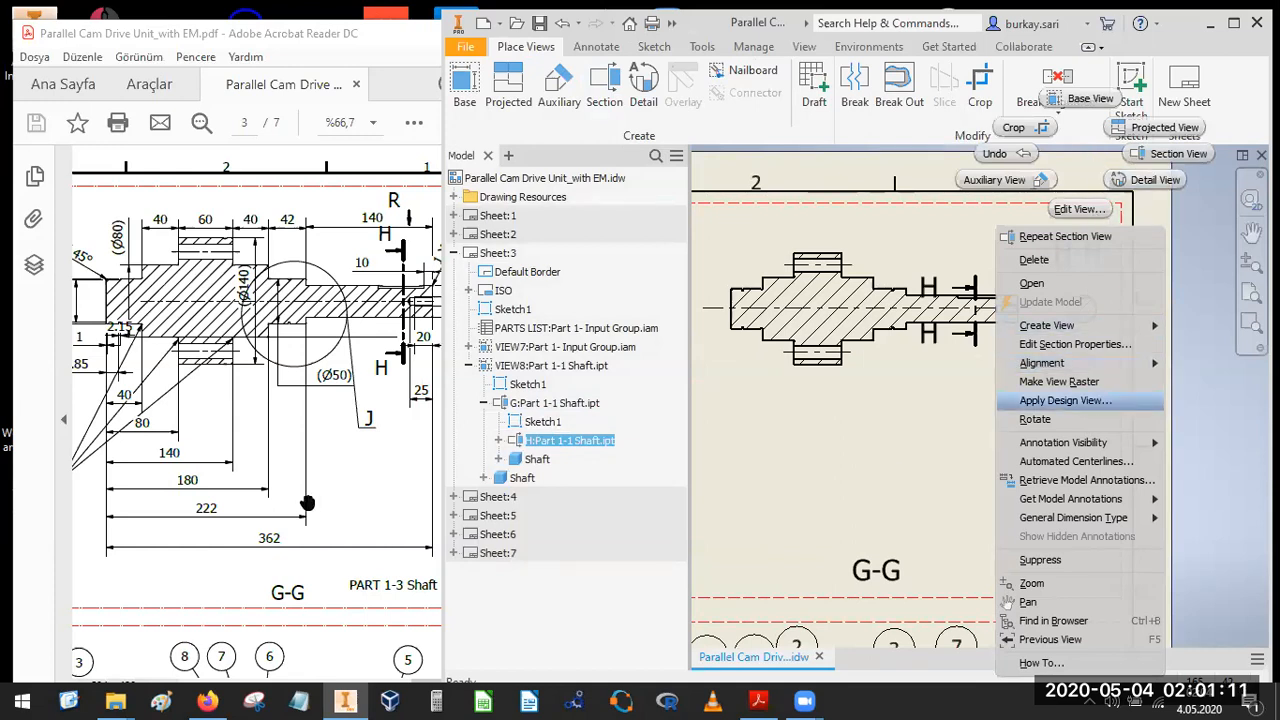
{"action": "left_click", "coordinate": [378, 284]}
{"action": "left_click_drag", "start_coordinate": [228, 514], "coordinate": [488, 393]}
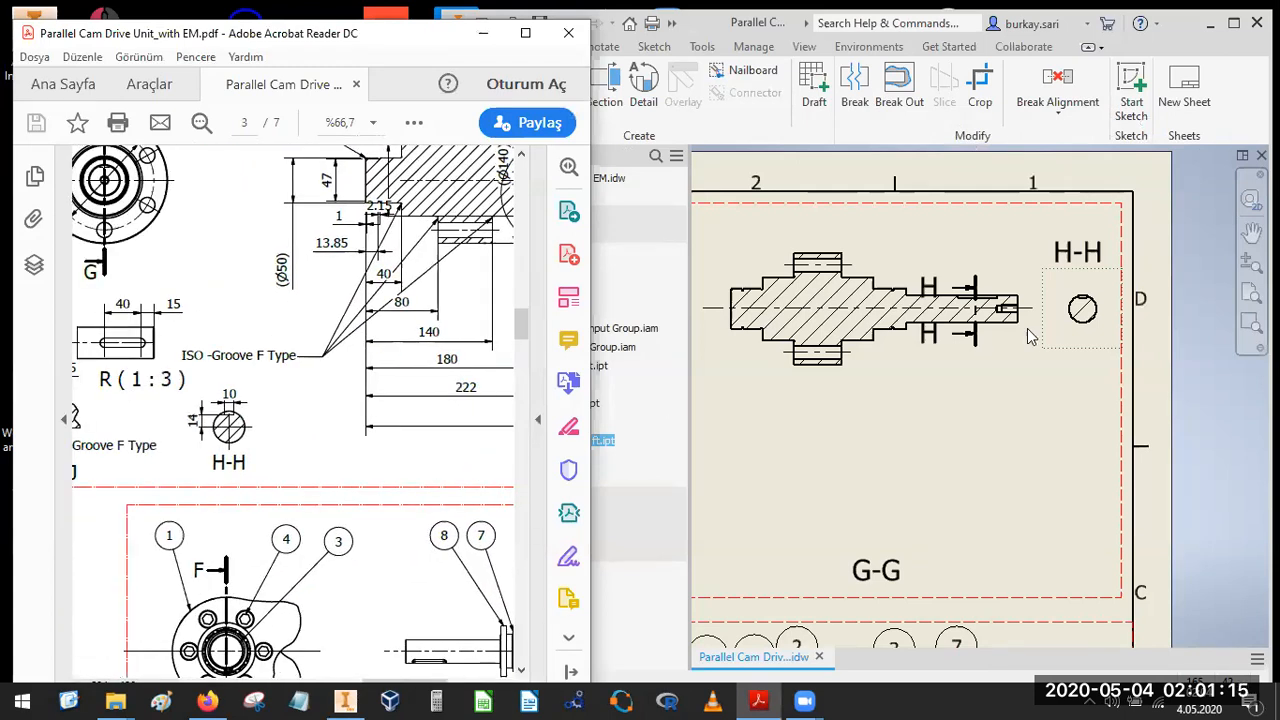
{"action": "right_click", "coordinate": [1083, 343]}
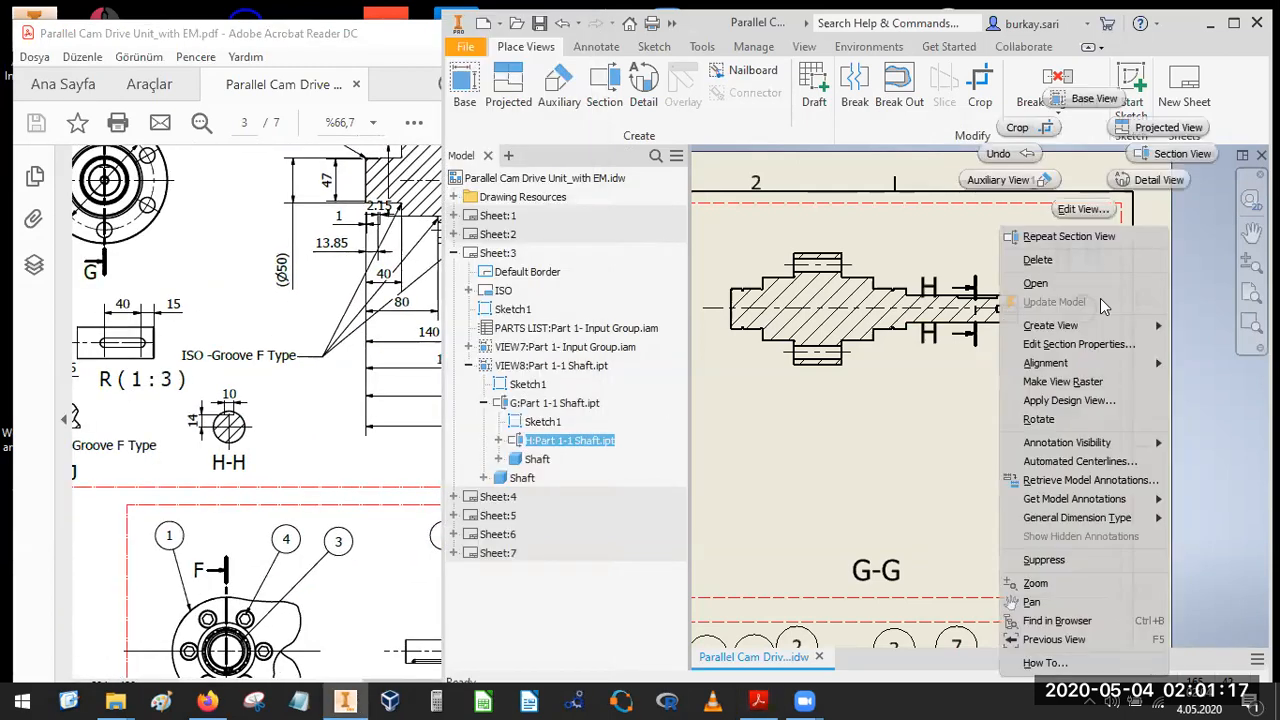
{"action": "mouse_move", "coordinate": [1108, 366]}
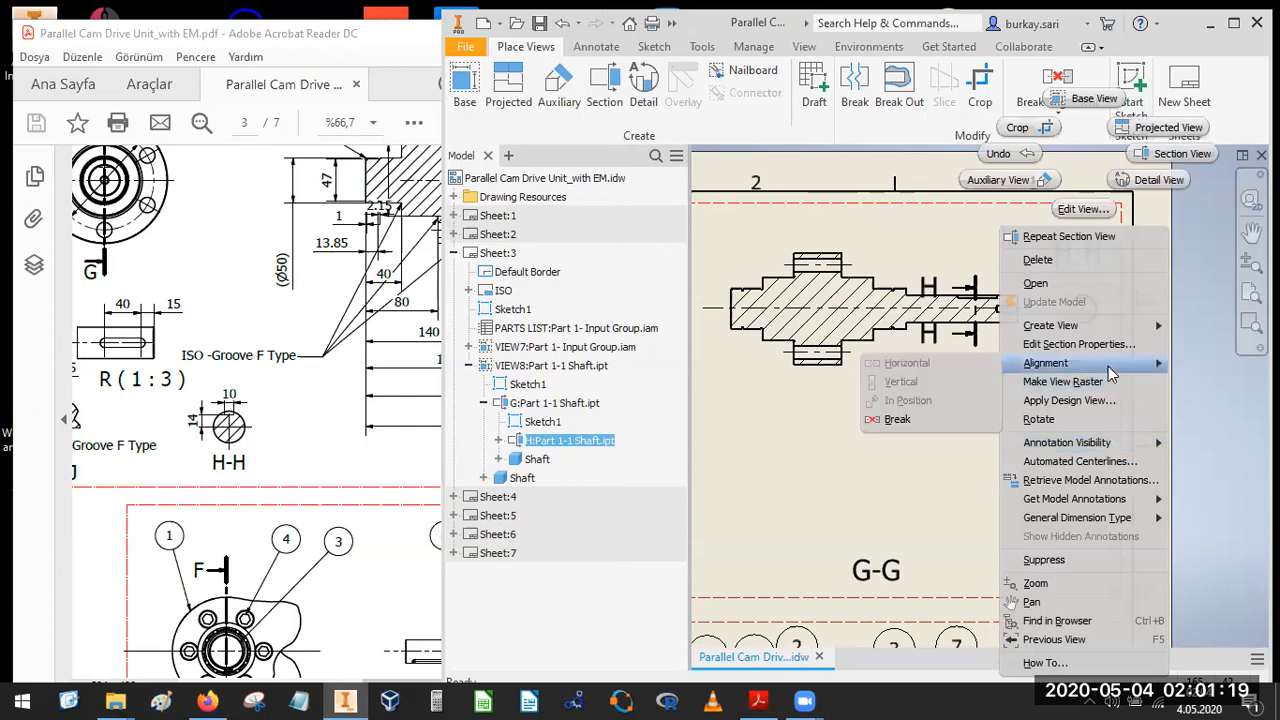
{"action": "left_click", "coordinate": [900, 419]}
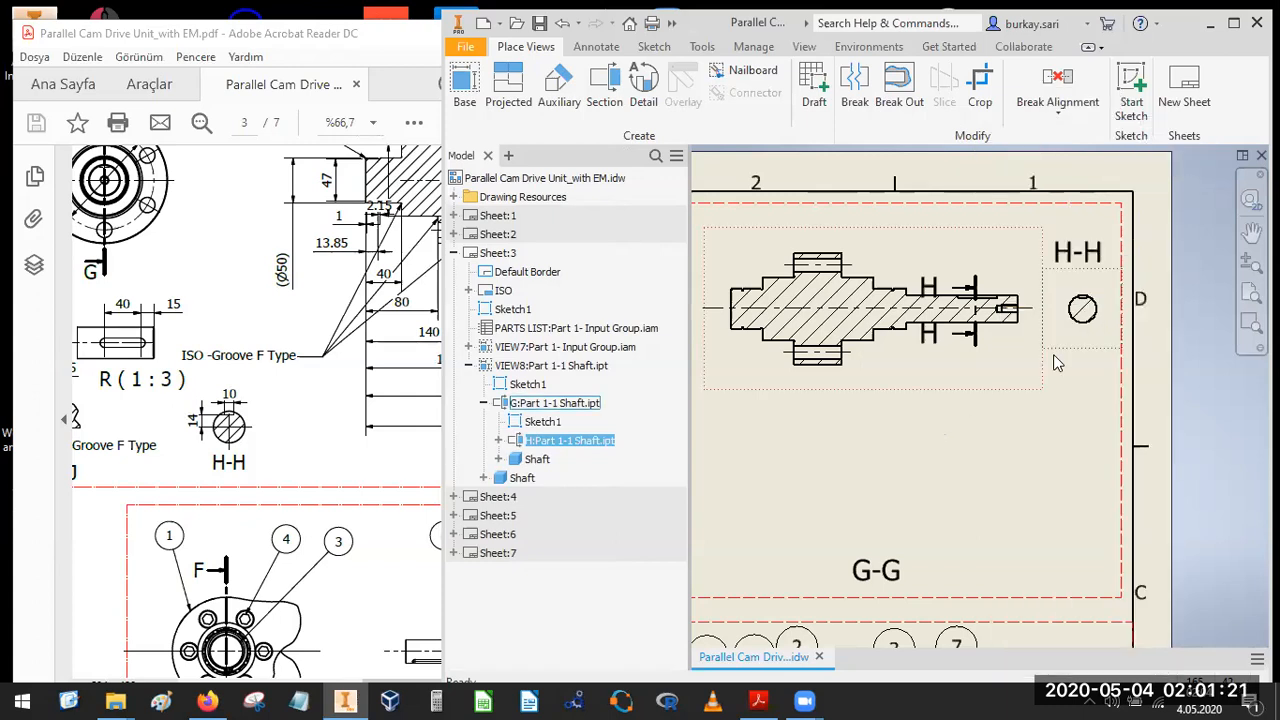
Move section view H-H to the lower area between the flange view and G-G, and place its label beneath it.
{"action": "scroll", "coordinate": [1053, 354], "scroll_direction": "up", "scroll_amount": 2}
{"action": "middle_click_drag", "start_coordinate": [1018, 375], "coordinate": [1018, 343]}
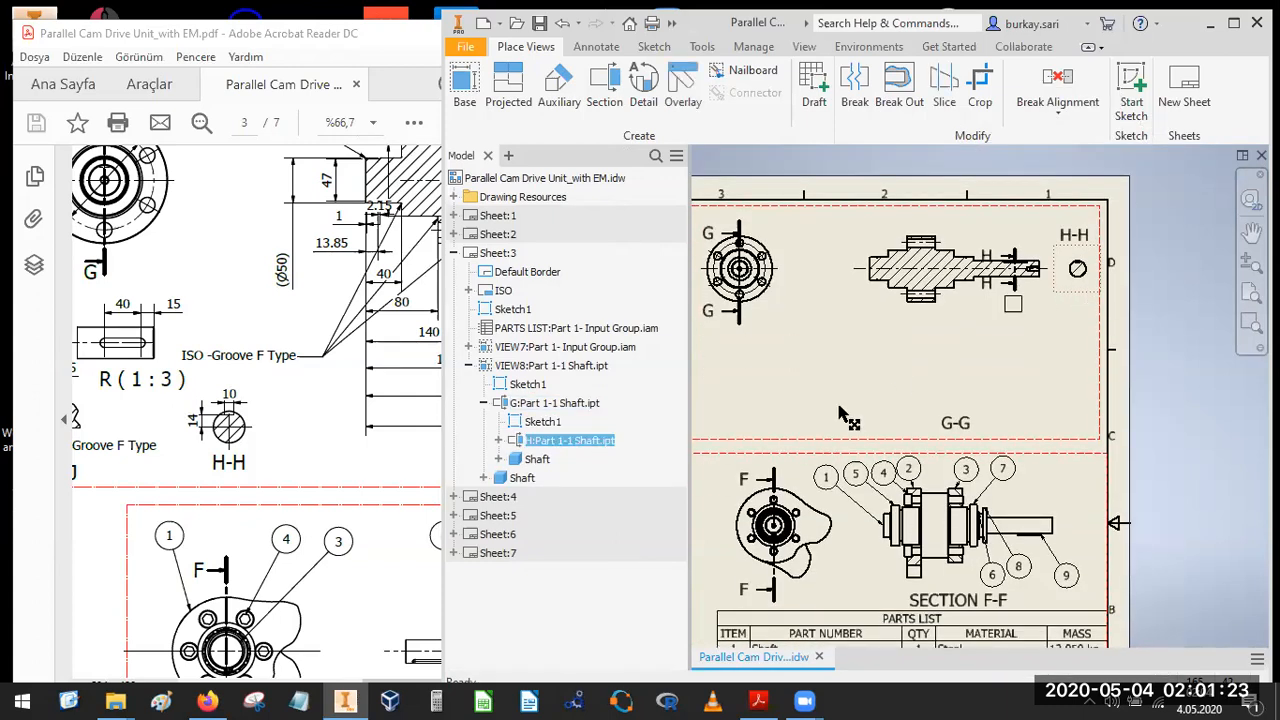
{"action": "left_click_drag", "start_coordinate": [823, 455], "coordinate": [822, 427]}
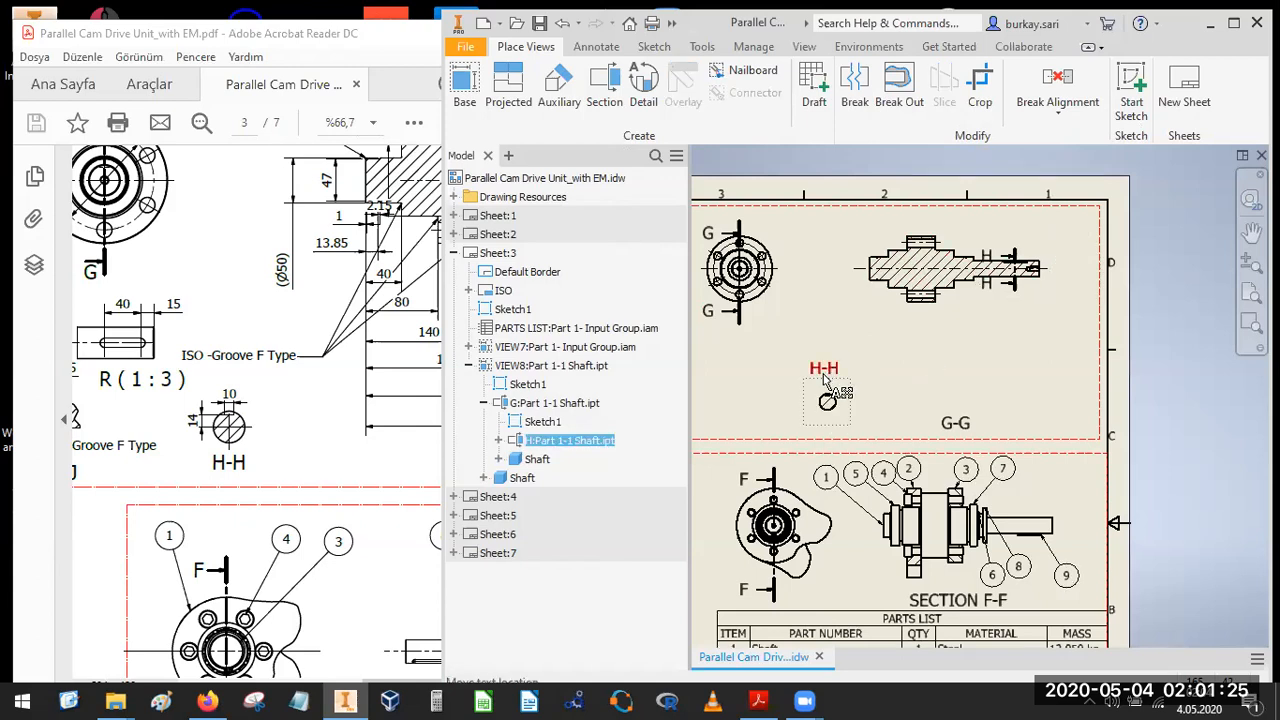
{"action": "left_click_drag", "start_coordinate": [833, 403], "coordinate": [822, 430]}
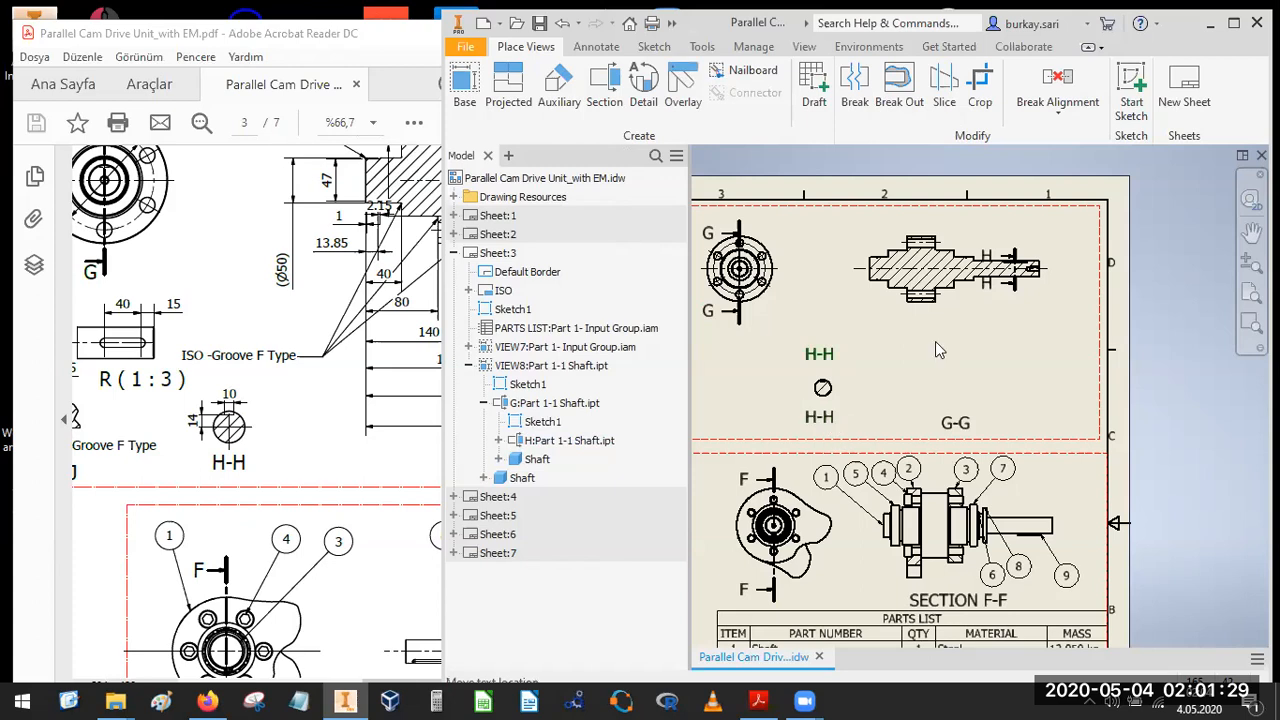
Move both H section letters outward, clear of the cutting-line arrows on the shaft in G-G.
{"action": "scroll", "coordinate": [1029, 255], "scroll_direction": "up", "scroll_amount": 5}
{"action": "middle_click_drag", "start_coordinate": [1027, 260], "coordinate": [887, 416]}
{"action": "mouse_move", "coordinate": [880, 371]}
{"action": "left_mouse_down"}
{"action": "mouse_move", "coordinate": [919, 321]}
{"action": "mouse_move", "coordinate": [934, 340]}
{"action": "left_mouse_up"}
{"action": "left_click_drag", "start_coordinate": [886, 487], "coordinate": [943, 534]}
Examine view R, Detail J and the G-G section on page 3 of the reference PDF in Adobe Acrobat Reader.
{"action": "left_click", "coordinate": [354, 370]}
{"action": "left_click_drag", "start_coordinate": [119, 400], "coordinate": [363, 478]}
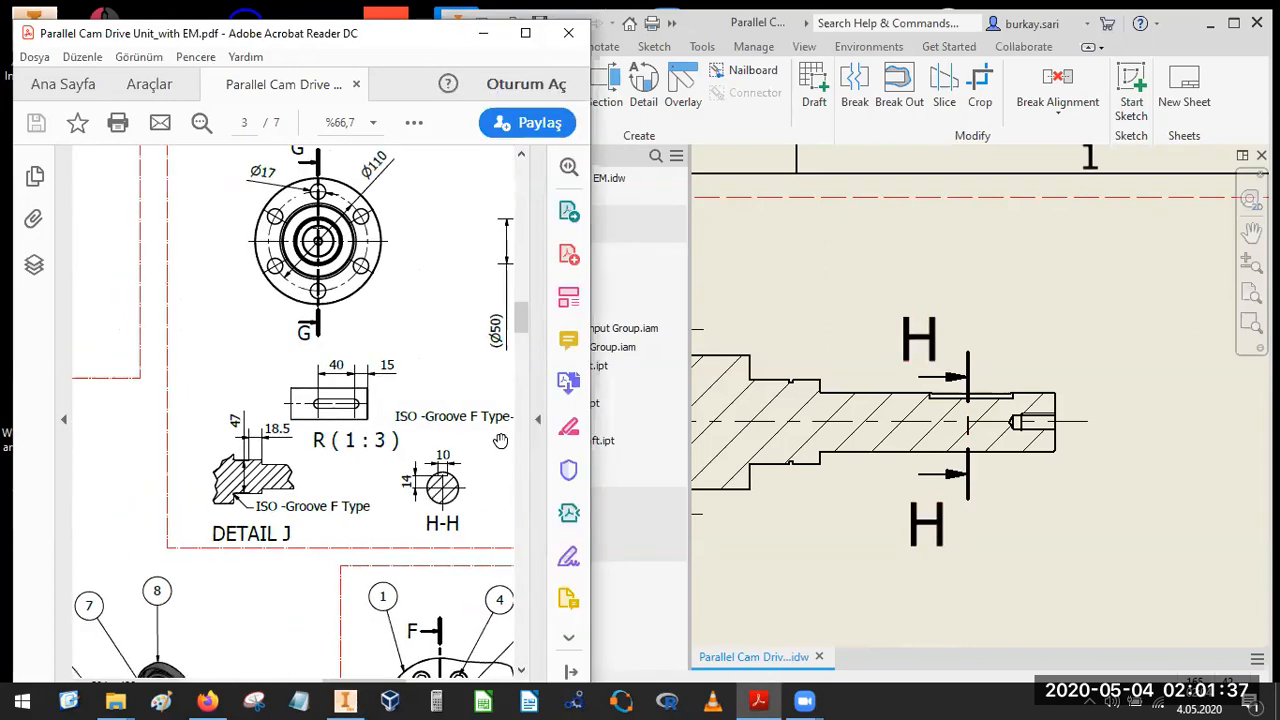
{"action": "scroll", "coordinate": [1097, 398], "scroll_direction": "down", "scroll_amount": 2}
{"action": "scroll", "coordinate": [1097, 400], "scroll_direction": "down", "scroll_amount": 2}
{"action": "middle_click_drag", "start_coordinate": [1097, 400], "coordinate": [1061, 342]}
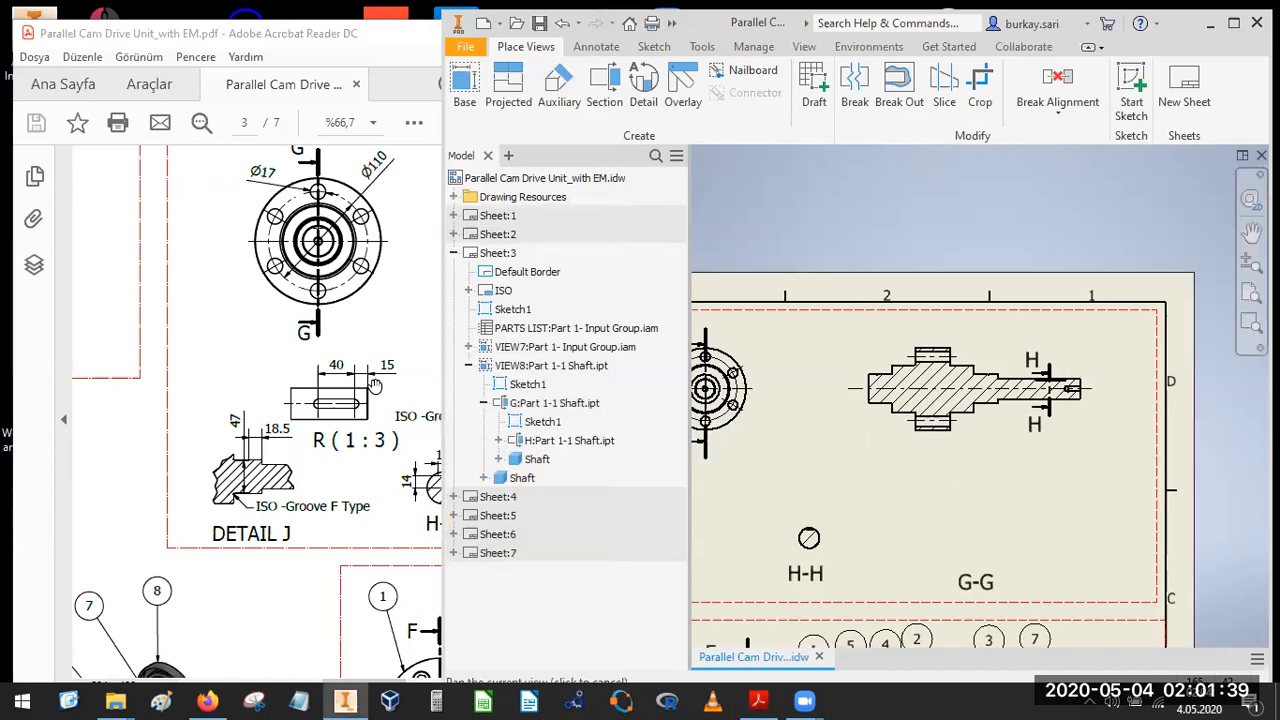
{"action": "left_click", "coordinate": [384, 373]}
{"action": "left_click_drag", "start_coordinate": [184, 420], "coordinate": [5, 429]}
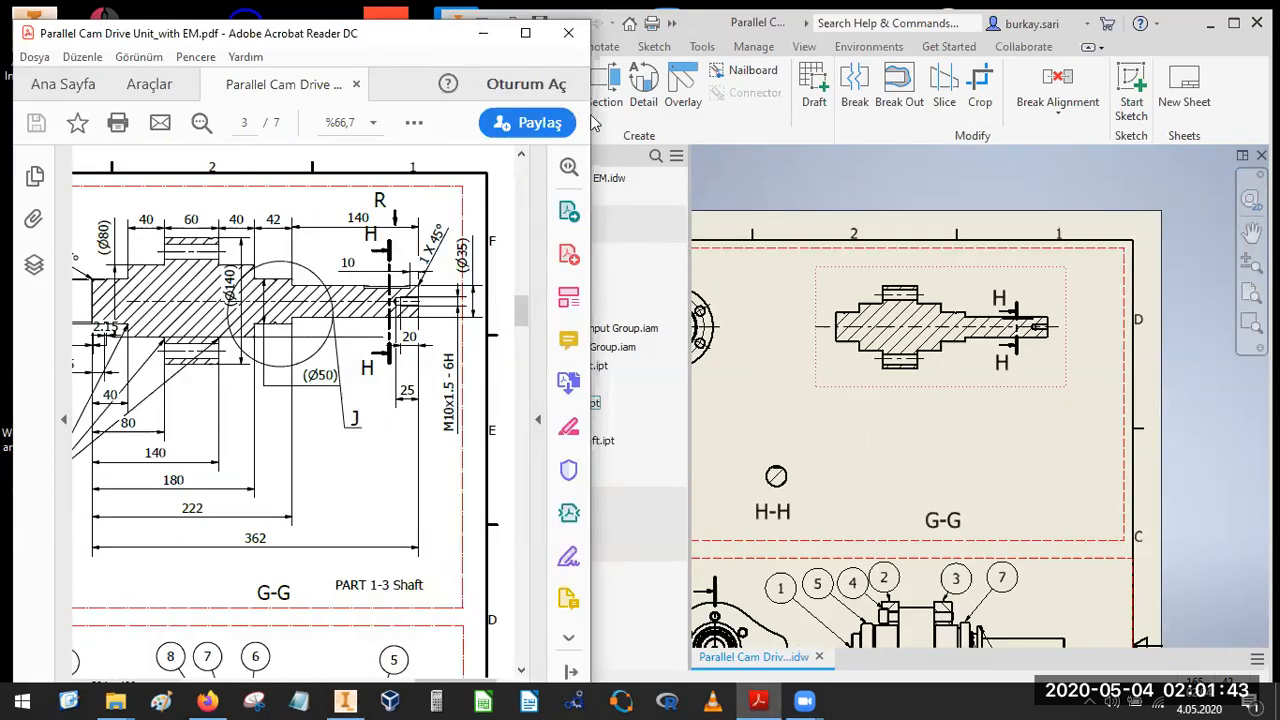
Back in Inventor, create a projected view of the shaft from section G-G and place it directly below.
{"action": "left_click", "coordinate": [568, 50]}
{"action": "left_click", "coordinate": [596, 47]}
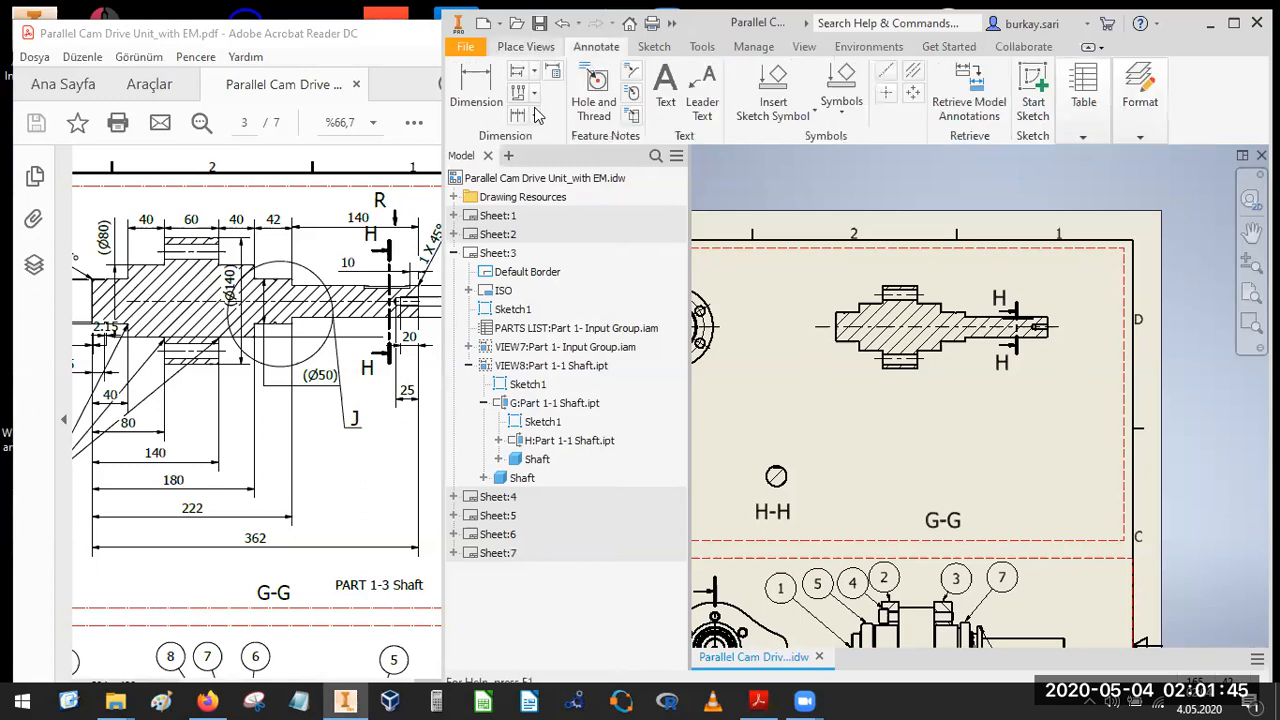
{"action": "left_click", "coordinate": [525, 47]}
{"action": "left_click", "coordinate": [509, 85]}
{"action": "left_click", "coordinate": [992, 284]}
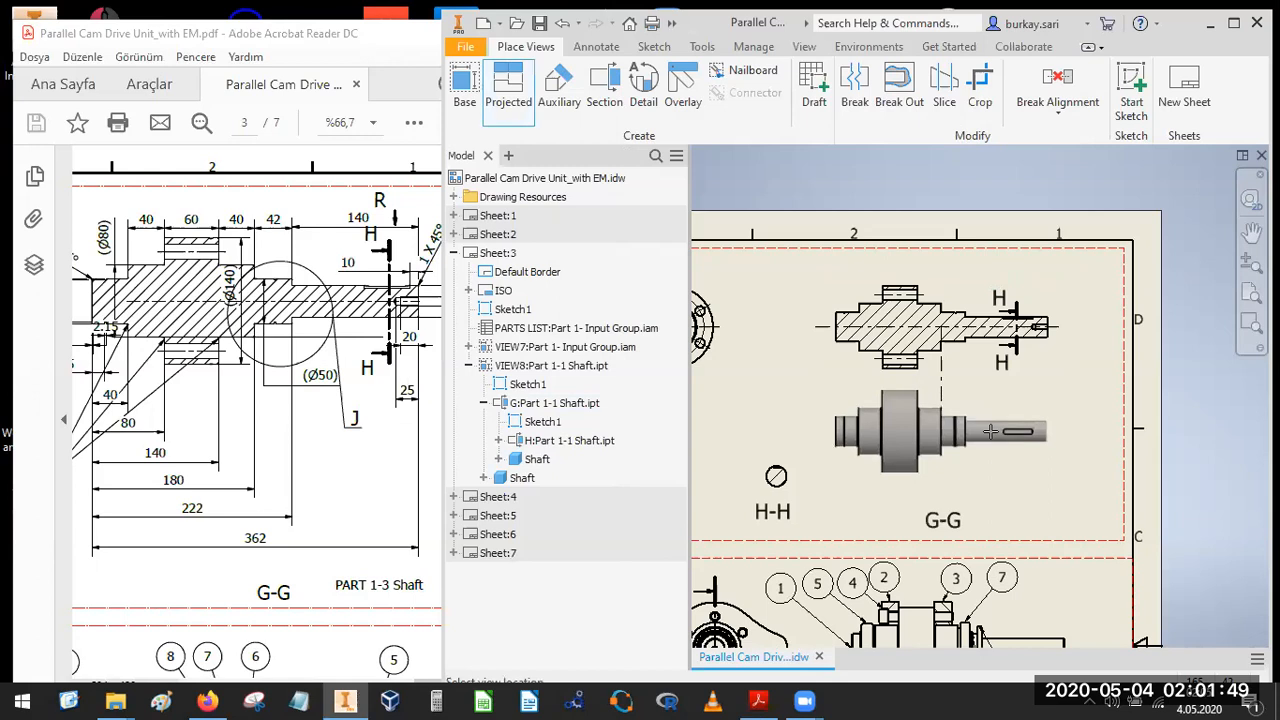
{"action": "left_click", "coordinate": [990, 431]}
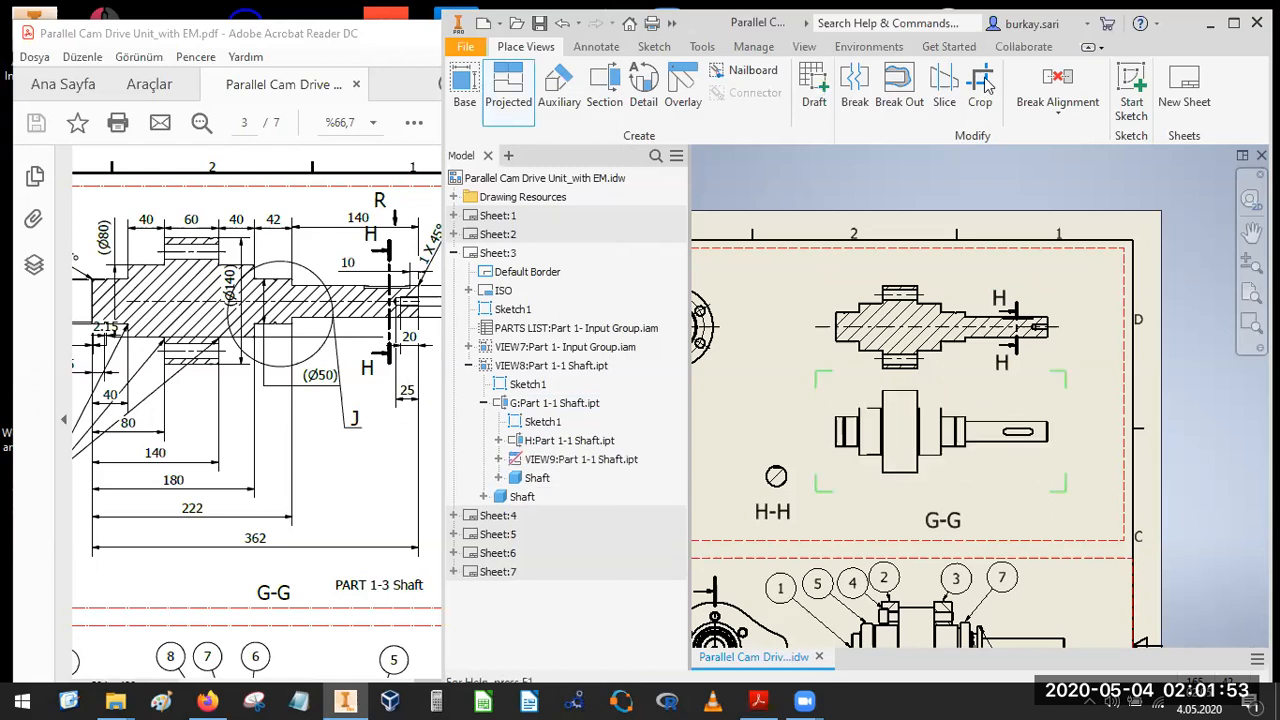
Crop the projected shaft view with a rectangle around the shaft end containing the keyway.
{"action": "left_click", "coordinate": [1056, 411]}
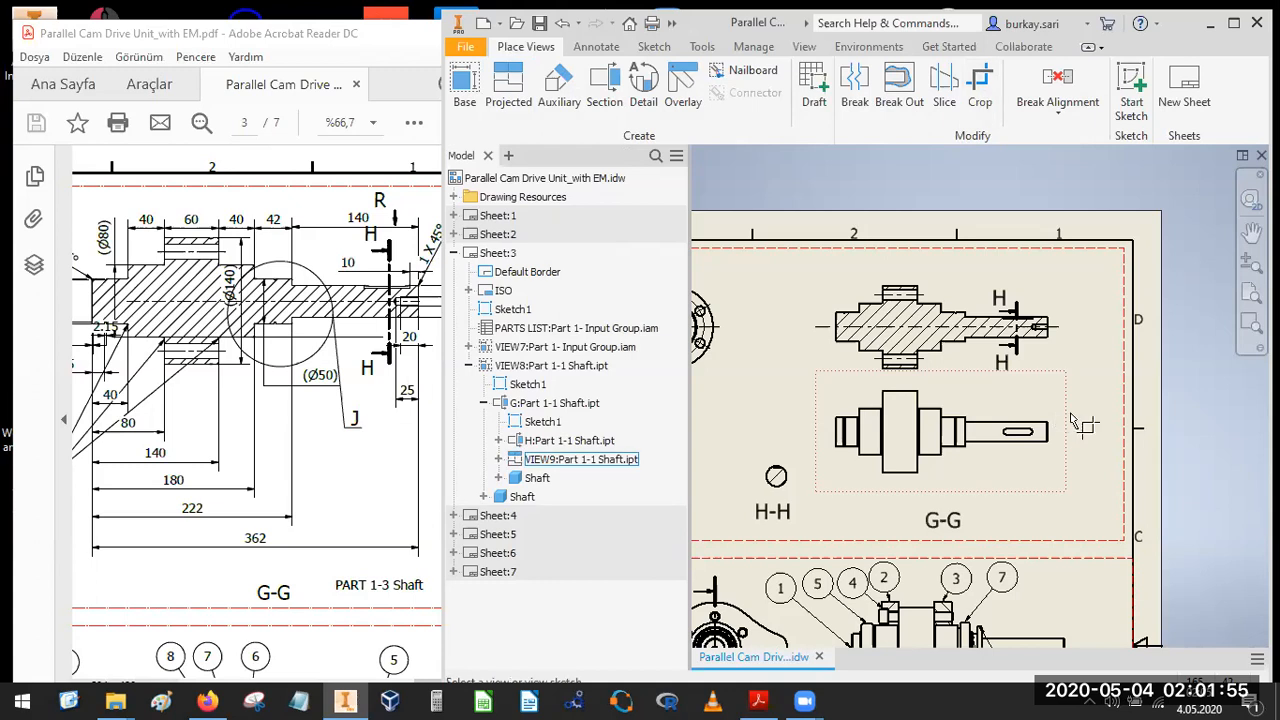
{"action": "left_click", "coordinate": [1064, 411]}
{"action": "left_click", "coordinate": [966, 489]}
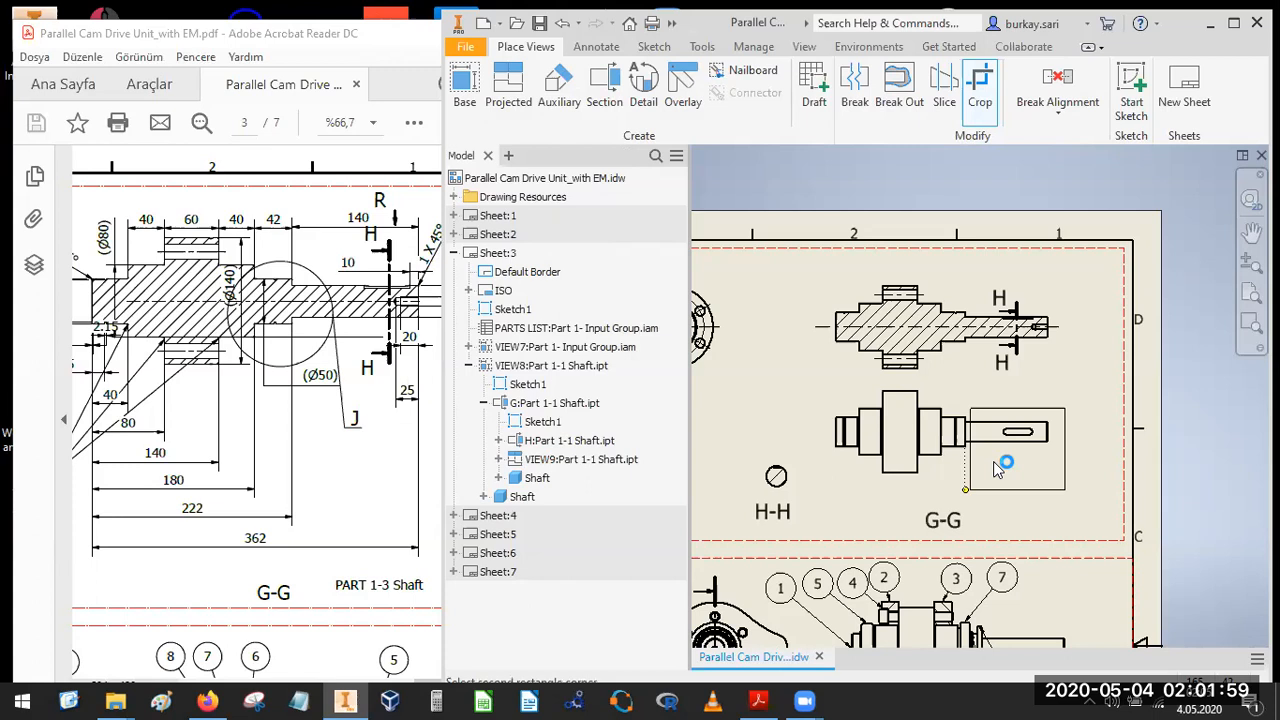
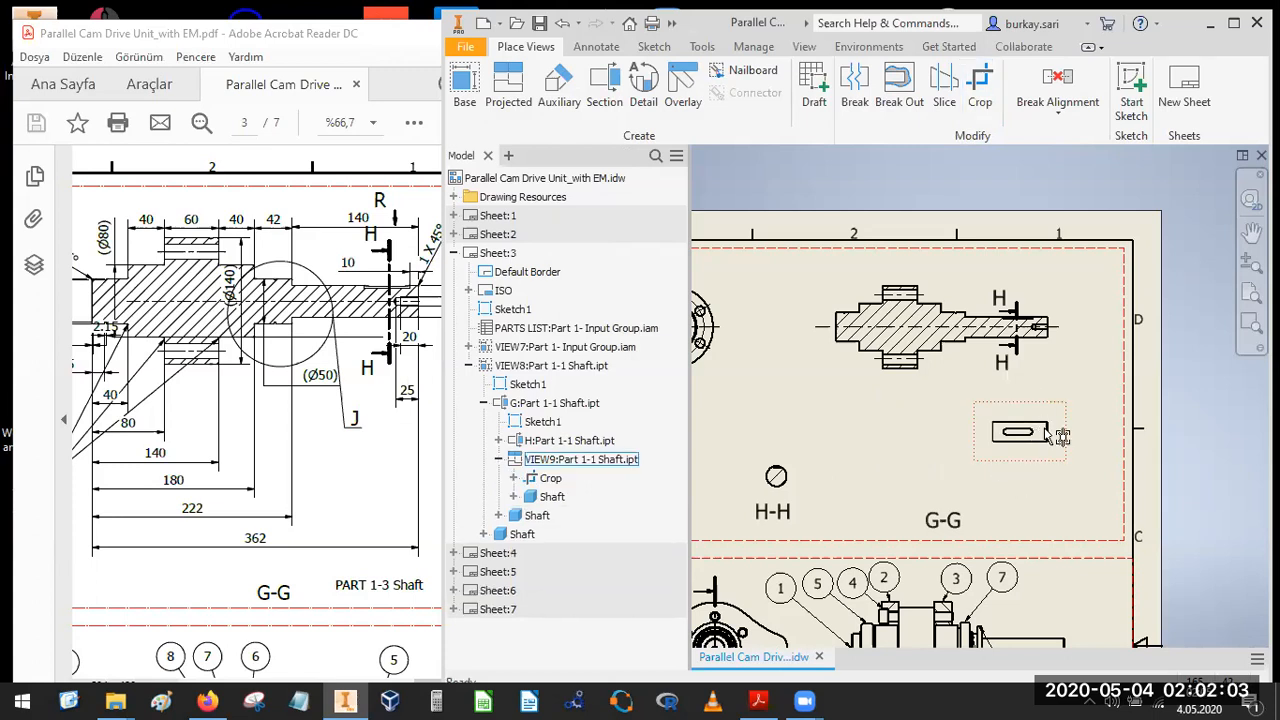
Break the cropped keyway view's alignment with section G-G.
{"action": "scroll", "coordinate": [1058, 436], "scroll_direction": "down", "scroll_amount": 1}
{"action": "left_click", "coordinate": [1088, 384]}
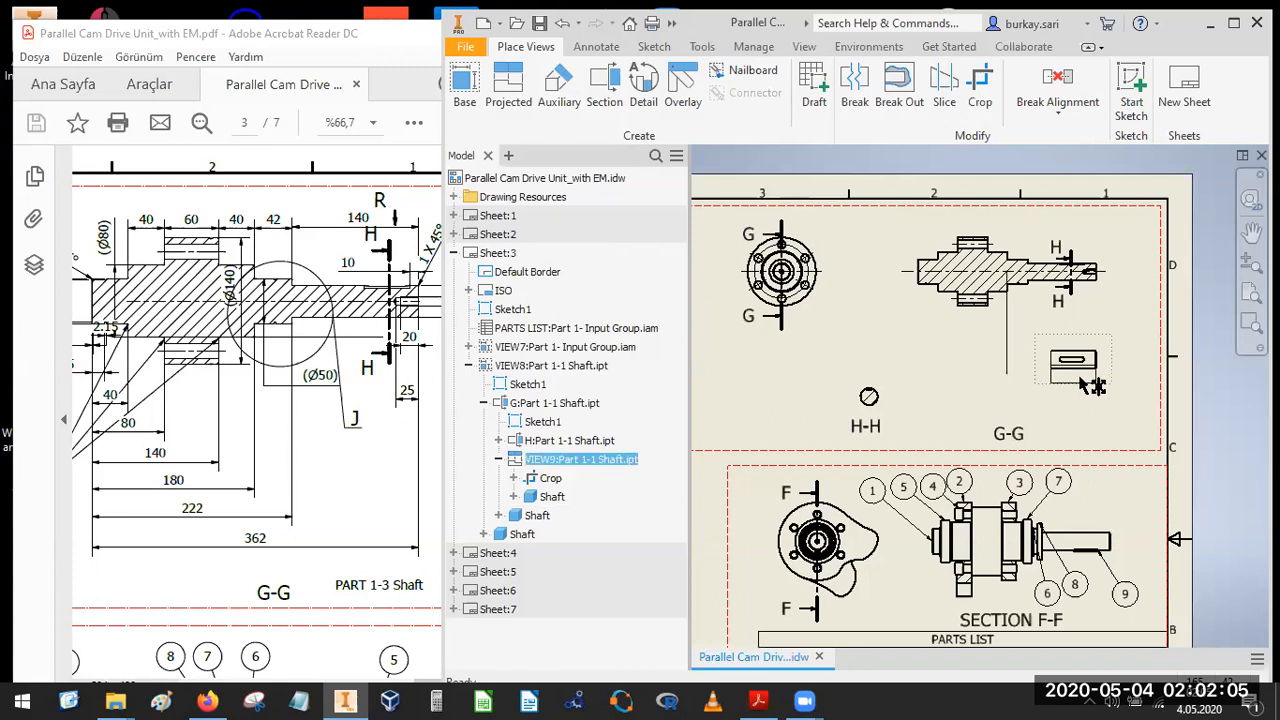
{"action": "right_click", "coordinate": [1098, 367]}
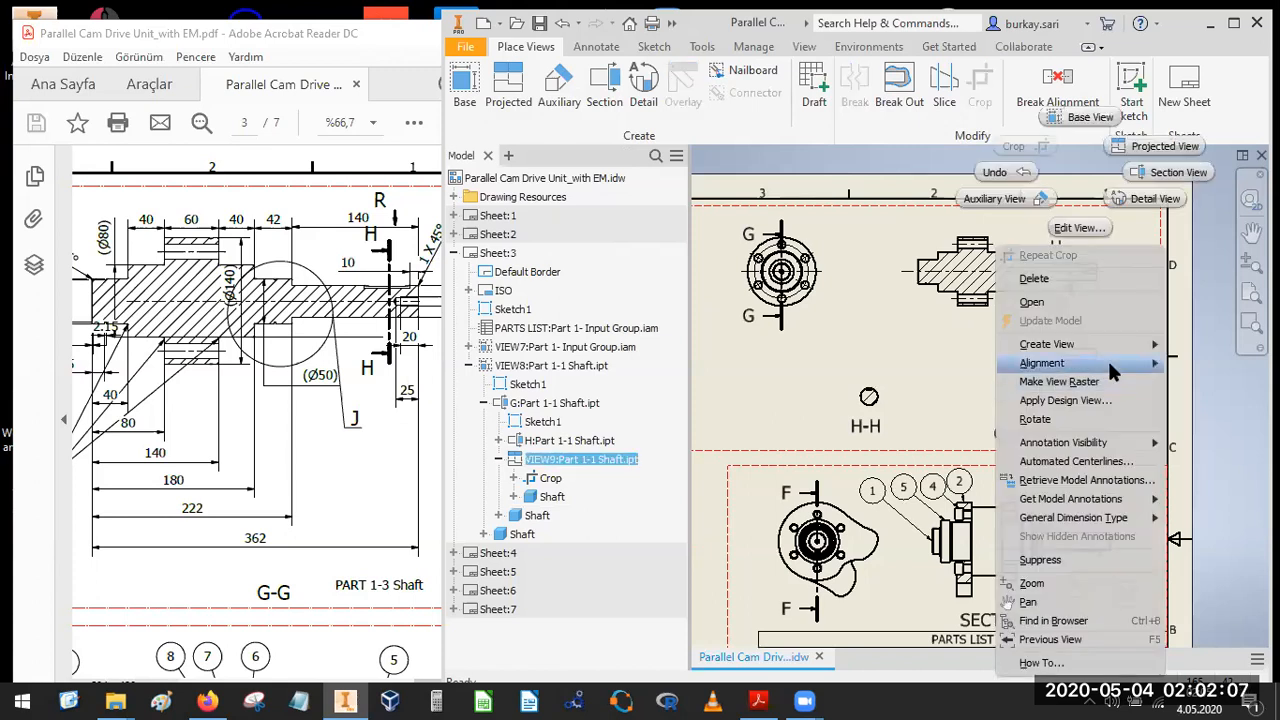
{"action": "mouse_move", "coordinate": [1107, 358]}
{"action": "left_click", "coordinate": [914, 422]}
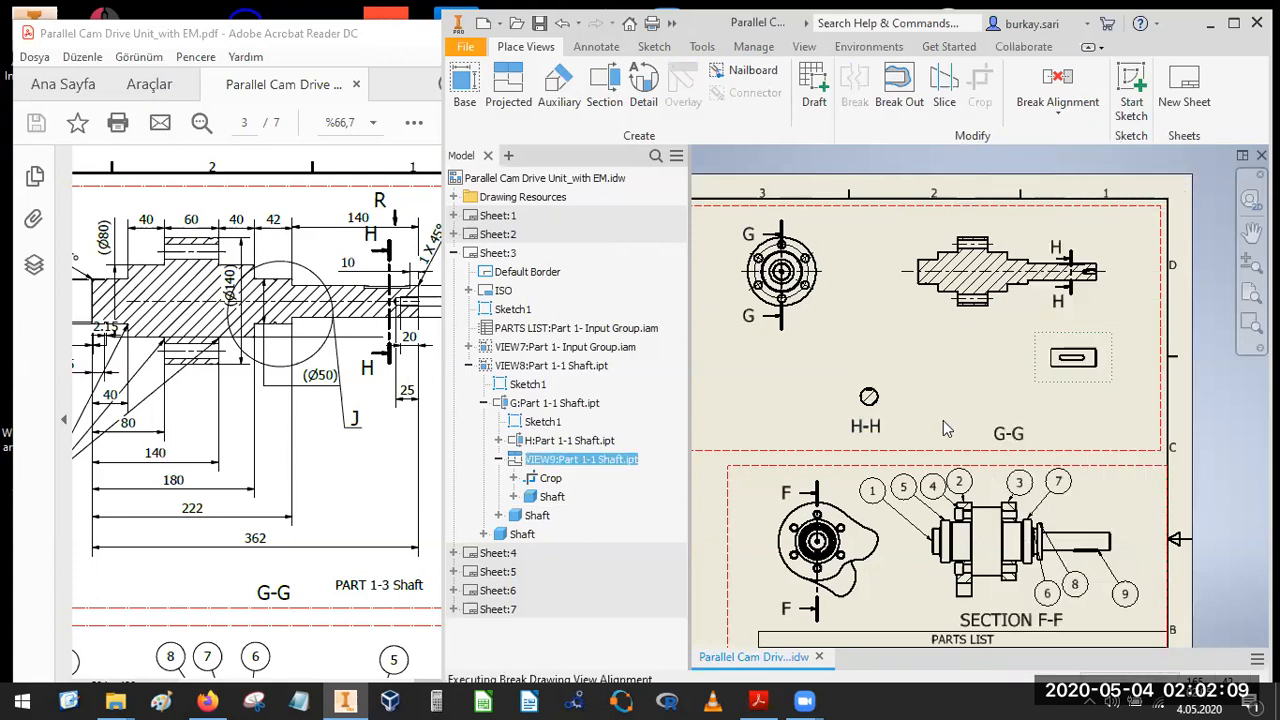
Move the J view-direction arrow down beside section line H-H, above the keyway end of the shaft in section G-G.
{"action": "scroll", "coordinate": [1008, 212], "scroll_direction": "up", "scroll_amount": 2}
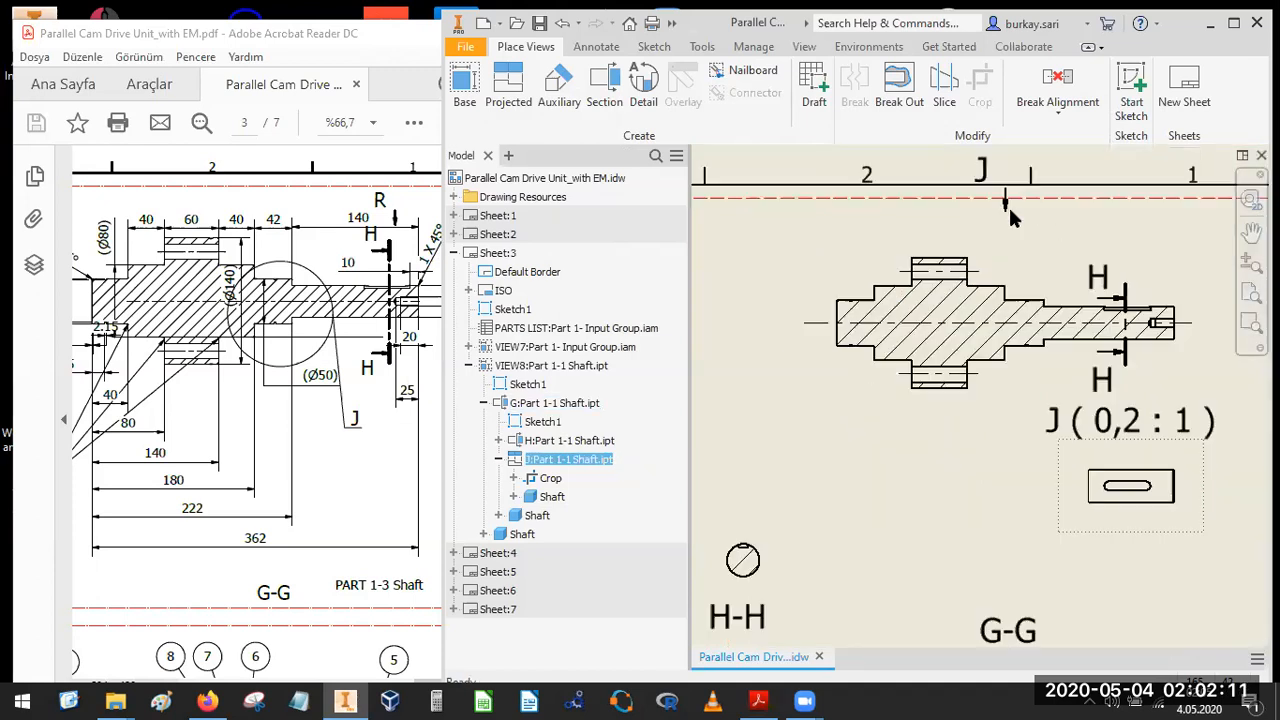
{"action": "scroll", "coordinate": [995, 218], "scroll_direction": "down", "scroll_amount": 2}
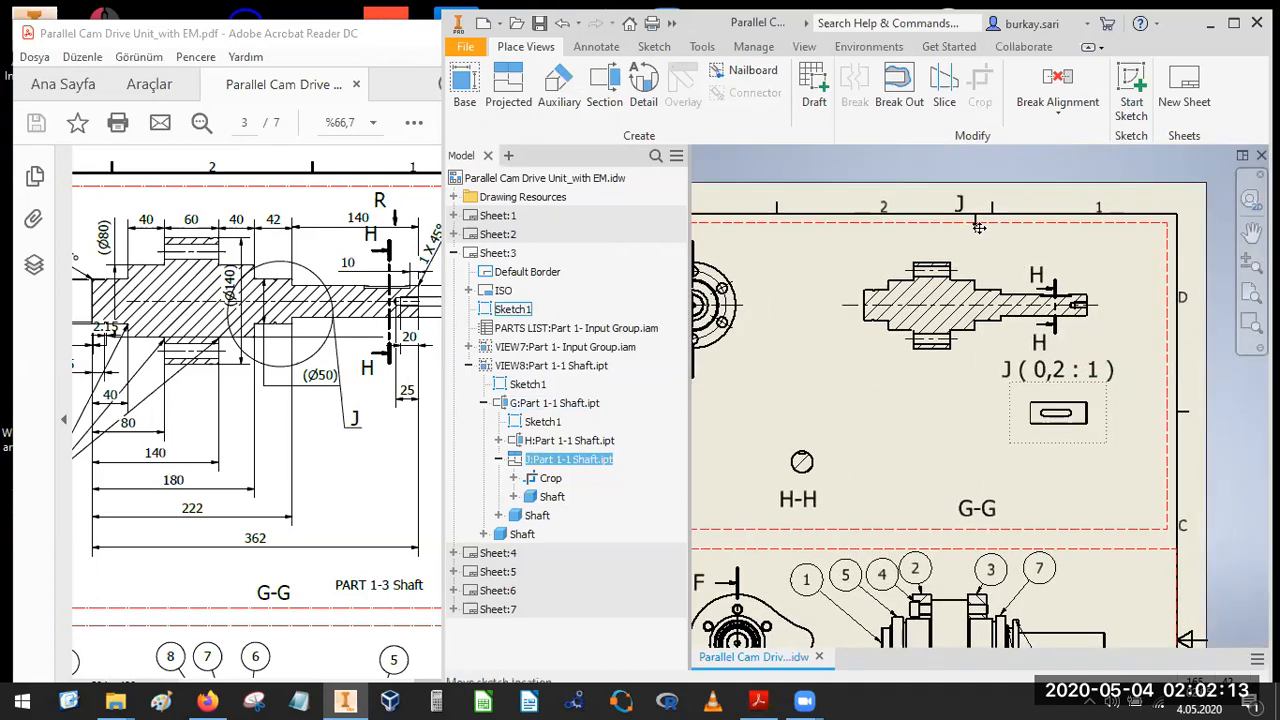
{"action": "left_click", "coordinate": [977, 229]}
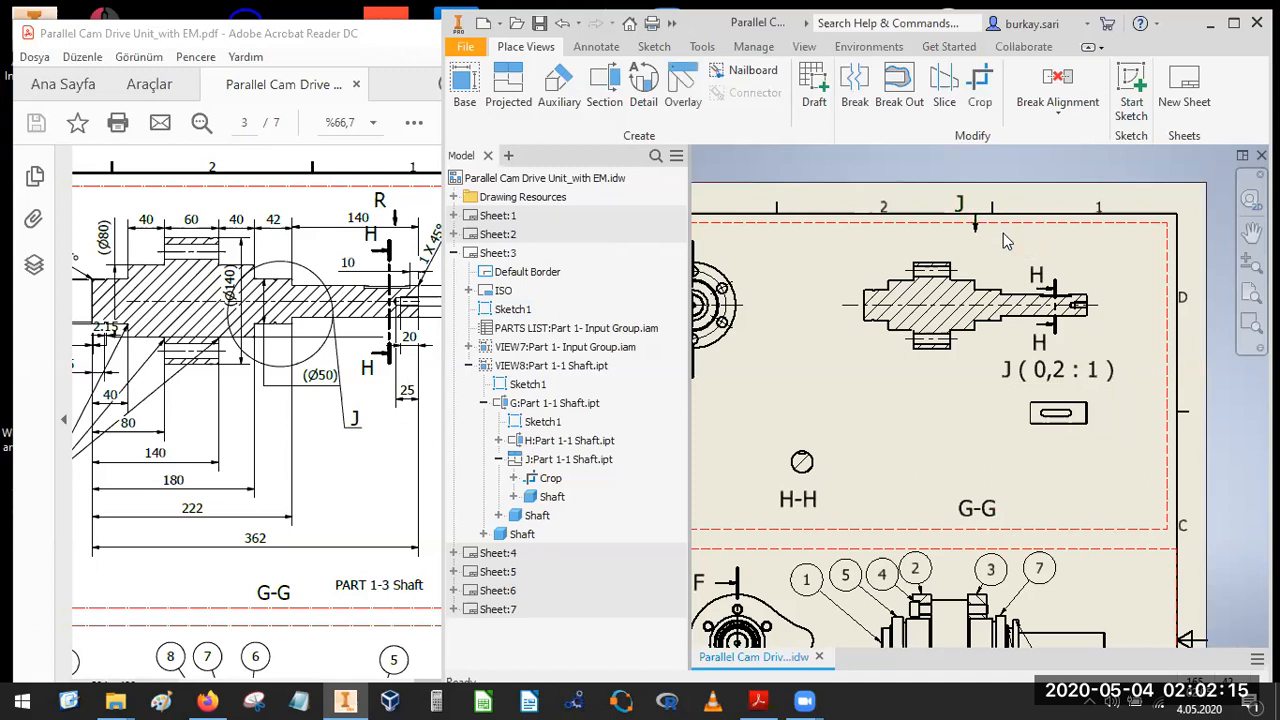
{"action": "scroll", "coordinate": [910, 224], "scroll_direction": "up", "scroll_amount": 3}
{"action": "mouse_move", "coordinate": [912, 222]}
{"action": "left_mouse_down"}
{"action": "mouse_move", "coordinate": [1000, 280]}
{"action": "mouse_move", "coordinate": [1185, 320]}
{"action": "mouse_move", "coordinate": [1237, 357]}
{"action": "mouse_move", "coordinate": [1190, 325]}
{"action": "left_mouse_up"}
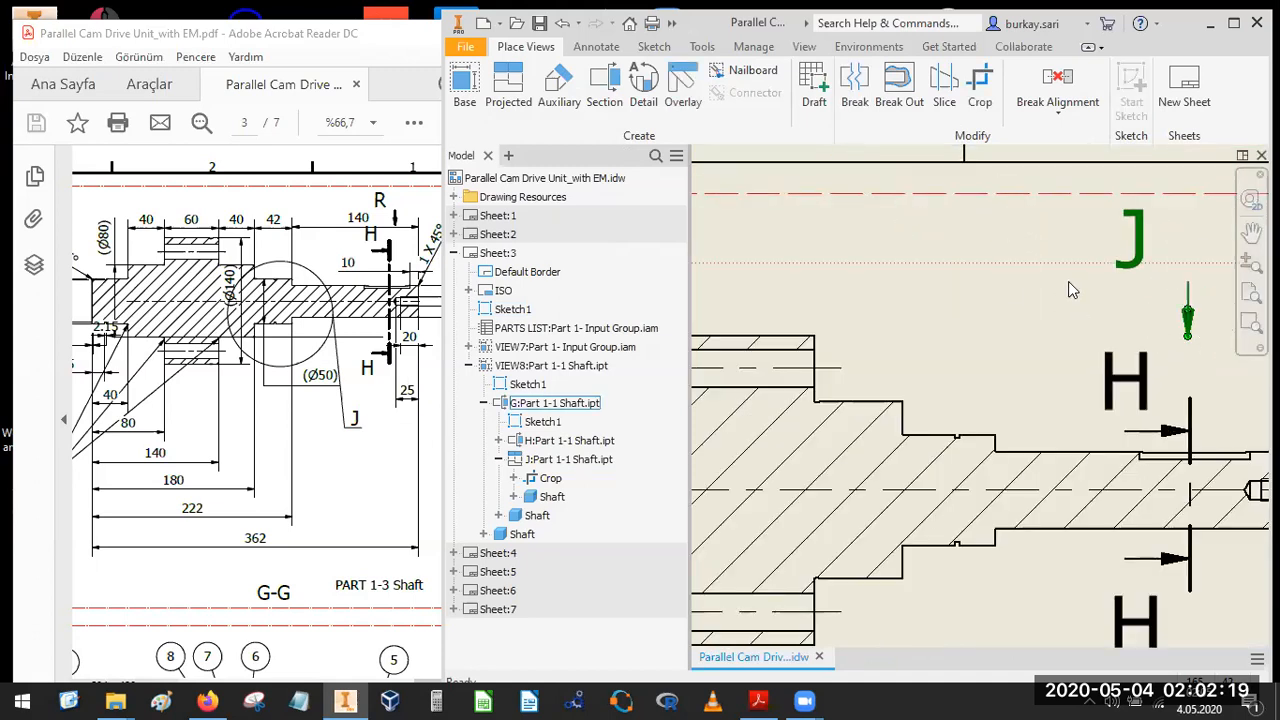
{"action": "scroll", "coordinate": [1062, 288], "scroll_direction": "down", "scroll_amount": 2}
Move the cropped keyway view J below the flange front view, beside section H-H.
{"action": "middle_click_drag", "start_coordinate": [1058, 424], "coordinate": [1024, 278]}
{"action": "scroll", "coordinate": [1025, 285], "scroll_direction": "down", "scroll_amount": 3}
{"action": "left_click", "coordinate": [1048, 372]}
{"action": "left_click_drag", "start_coordinate": [780, 440], "coordinate": [758, 424]}
{"action": "left_click", "coordinate": [756, 464]}
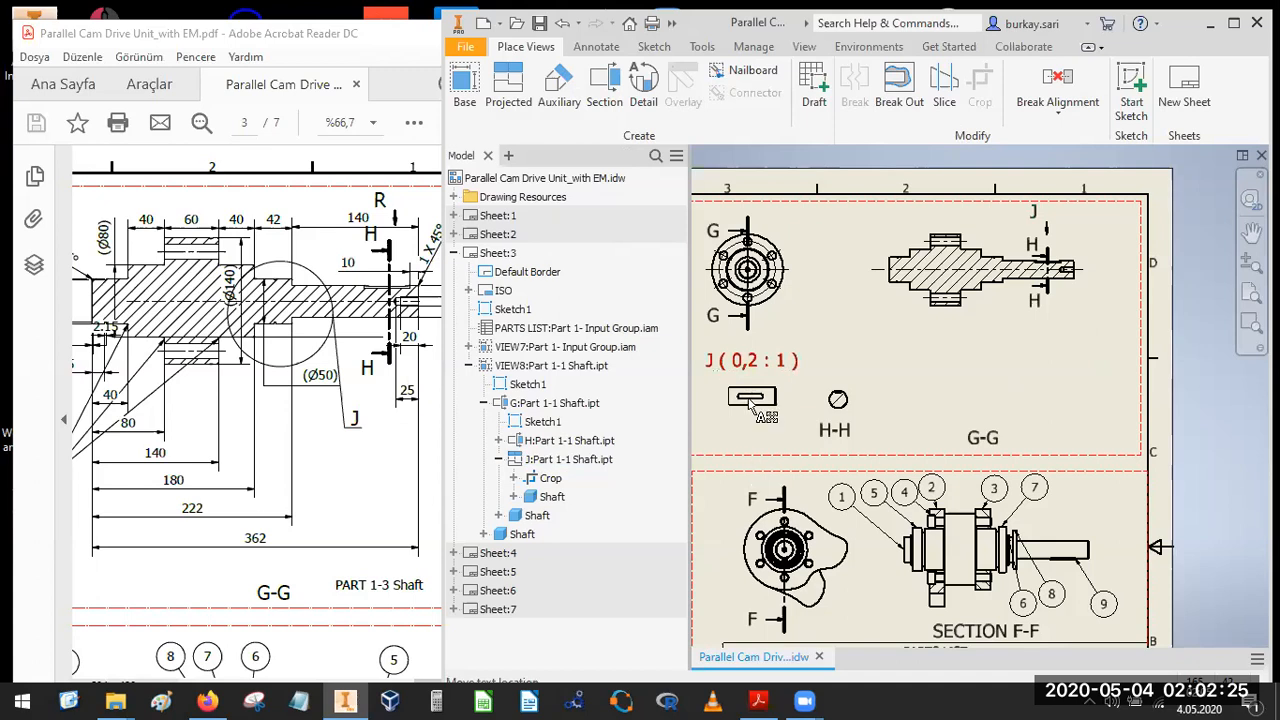
Remove the scale from the keyway view's label, keeping only the view identifier.
{"action": "double_click", "coordinate": [745, 362]}
{"action": "left_click_drag", "start_coordinate": [816, 441], "coordinate": [946, 472]}
{"action": "key", "text": "Return"}
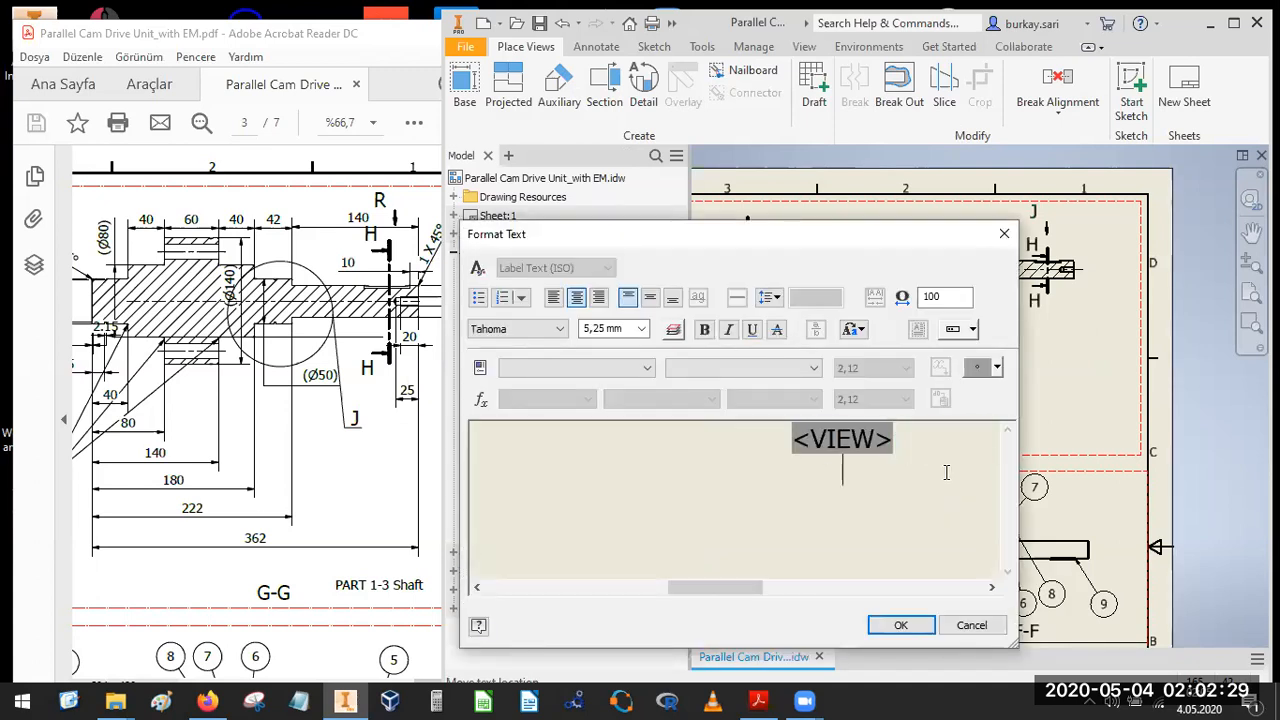
{"action": "left_click", "coordinate": [901, 626]}
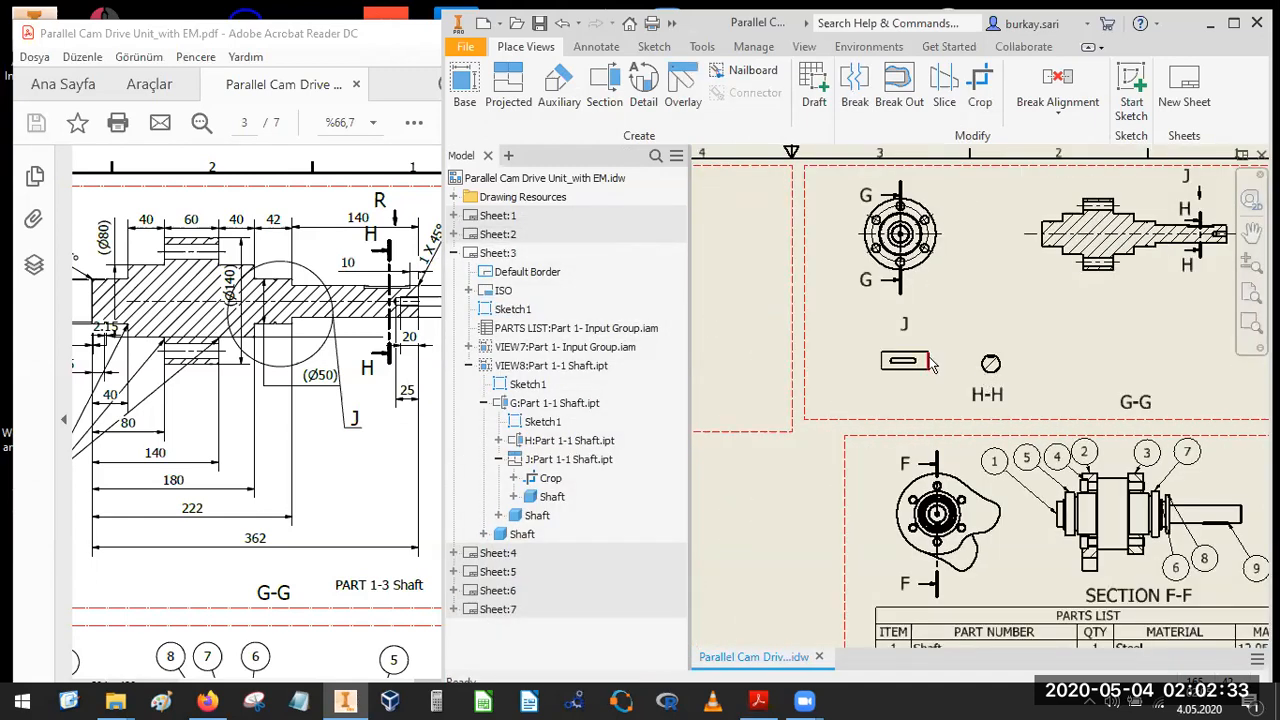
Append the word "VIEW" to the keyway view's label so it reads "J VIEW".
{"action": "scroll", "coordinate": [931, 366], "scroll_direction": "up", "scroll_amount": 3}
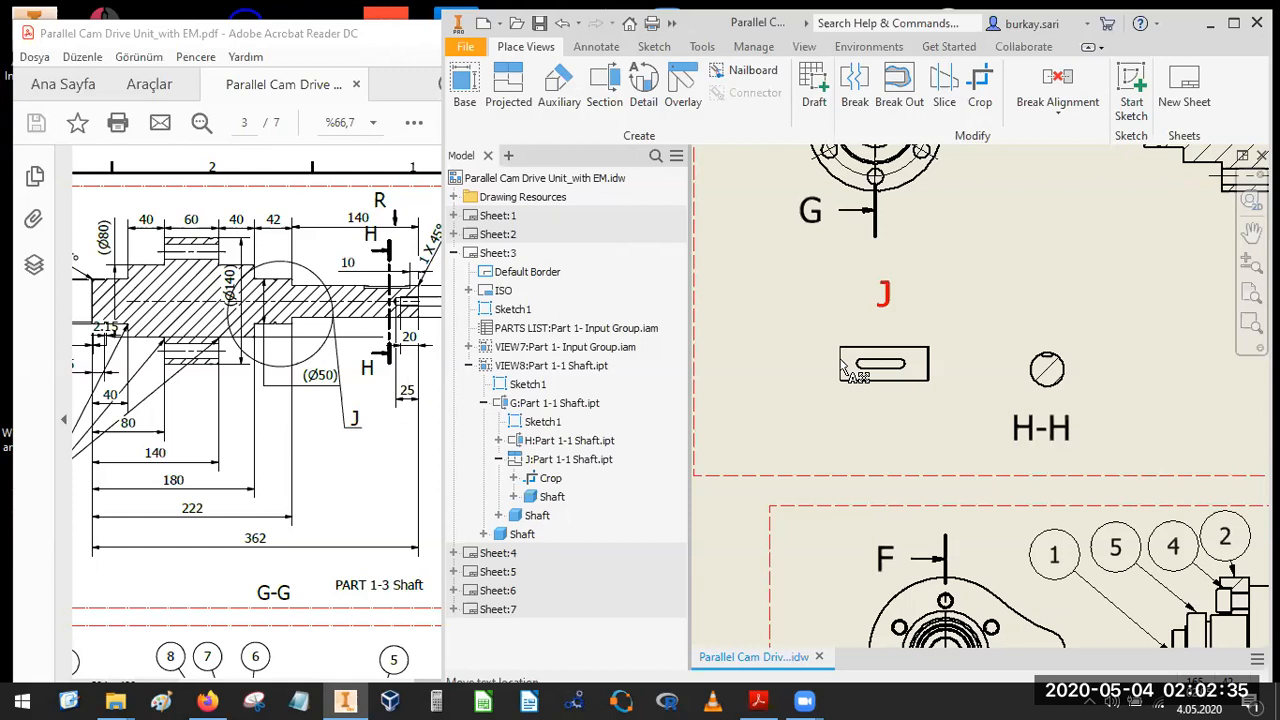
{"action": "double_click", "coordinate": [884, 293]}
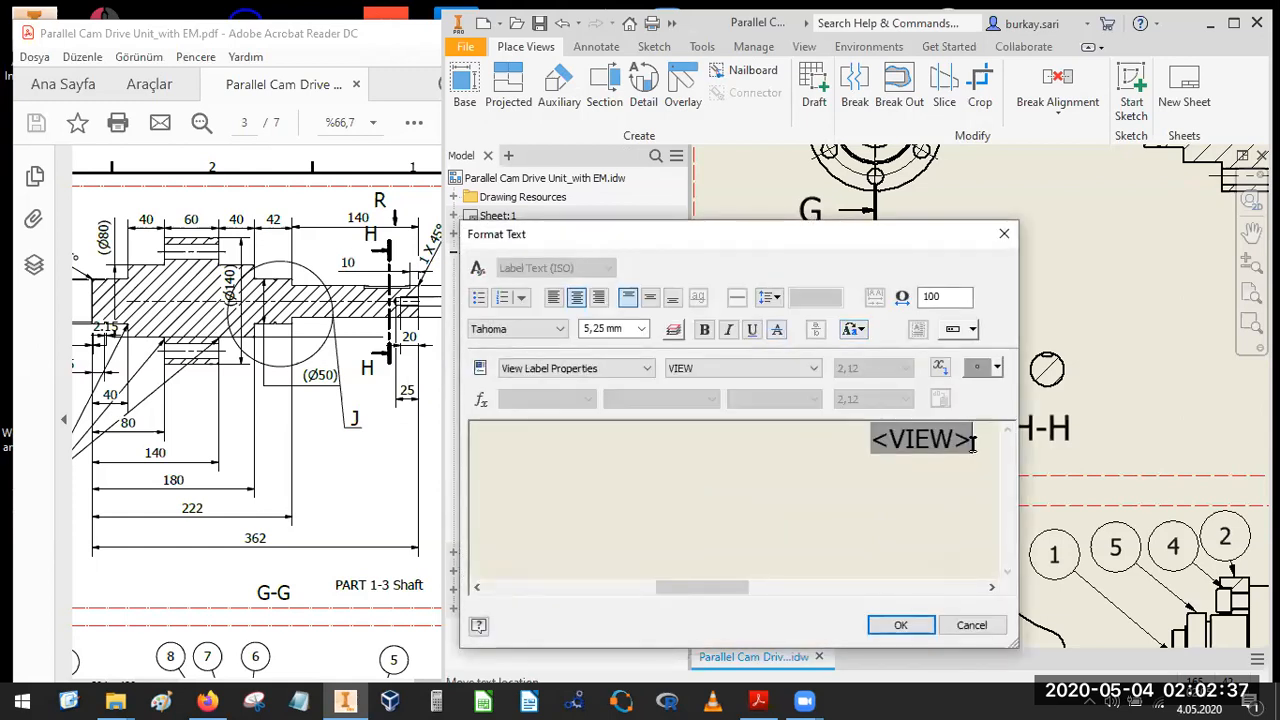
{"action": "type", "text": "vİEW"}
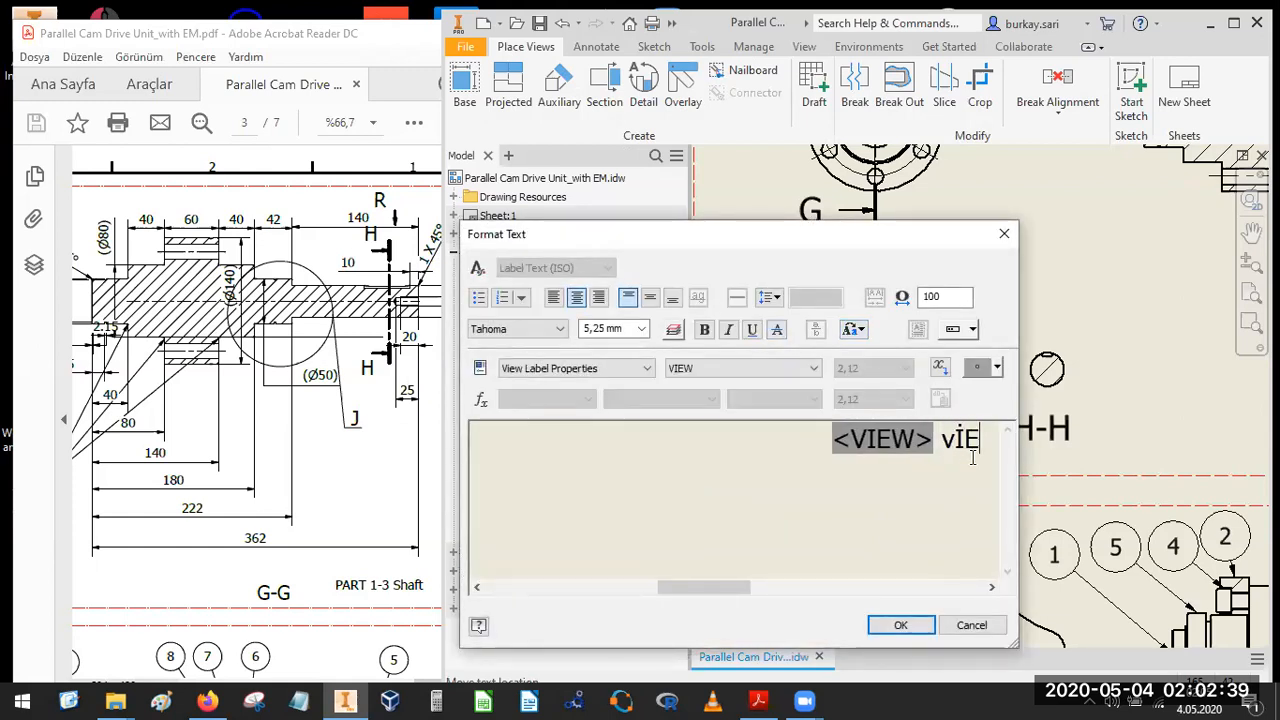
{"action": "key", "text": "BackSpace"}
{"action": "key", "text": "BackSpace"}
{"action": "key", "text": "BackSpace"}
{"action": "key", "text": "BackSpace"}
{"action": "type", "text": "VIEW"}
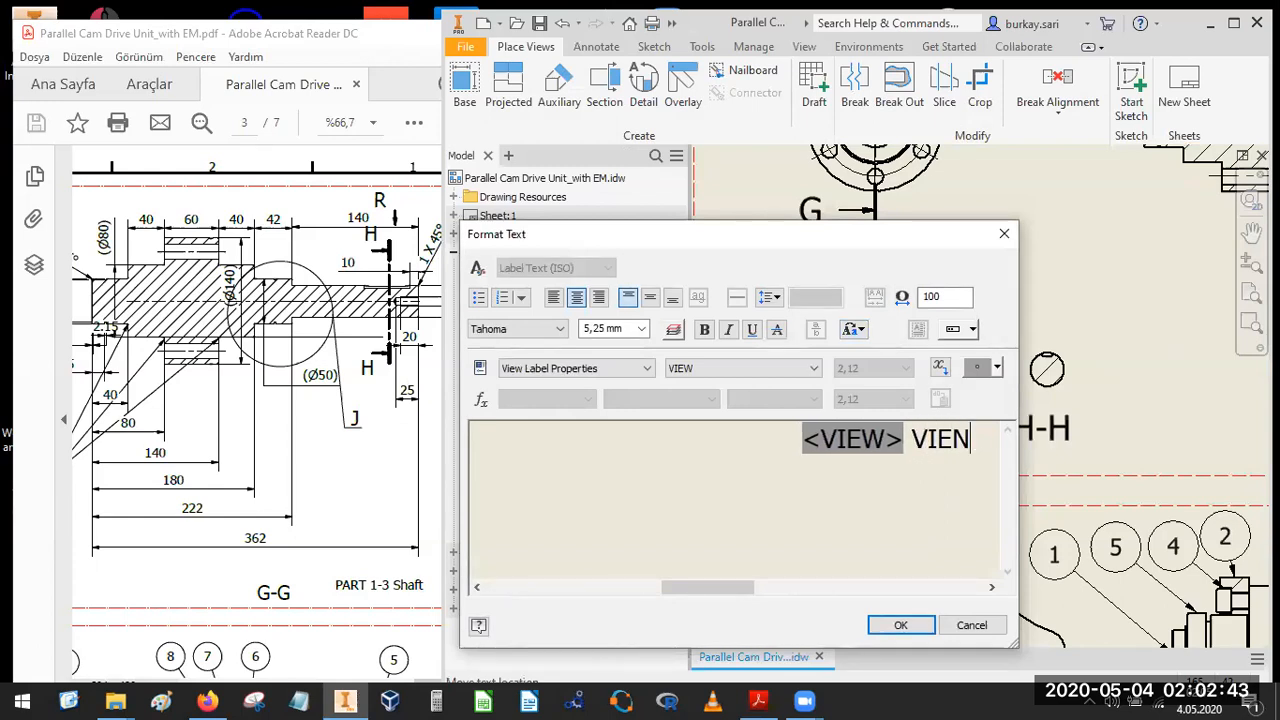
{"action": "left_click", "coordinate": [908, 625]}
{"action": "scroll", "coordinate": [908, 312], "scroll_direction": "down", "scroll_amount": 5}
{"action": "scroll", "coordinate": [908, 312], "scroll_direction": "up", "scroll_amount": 4}
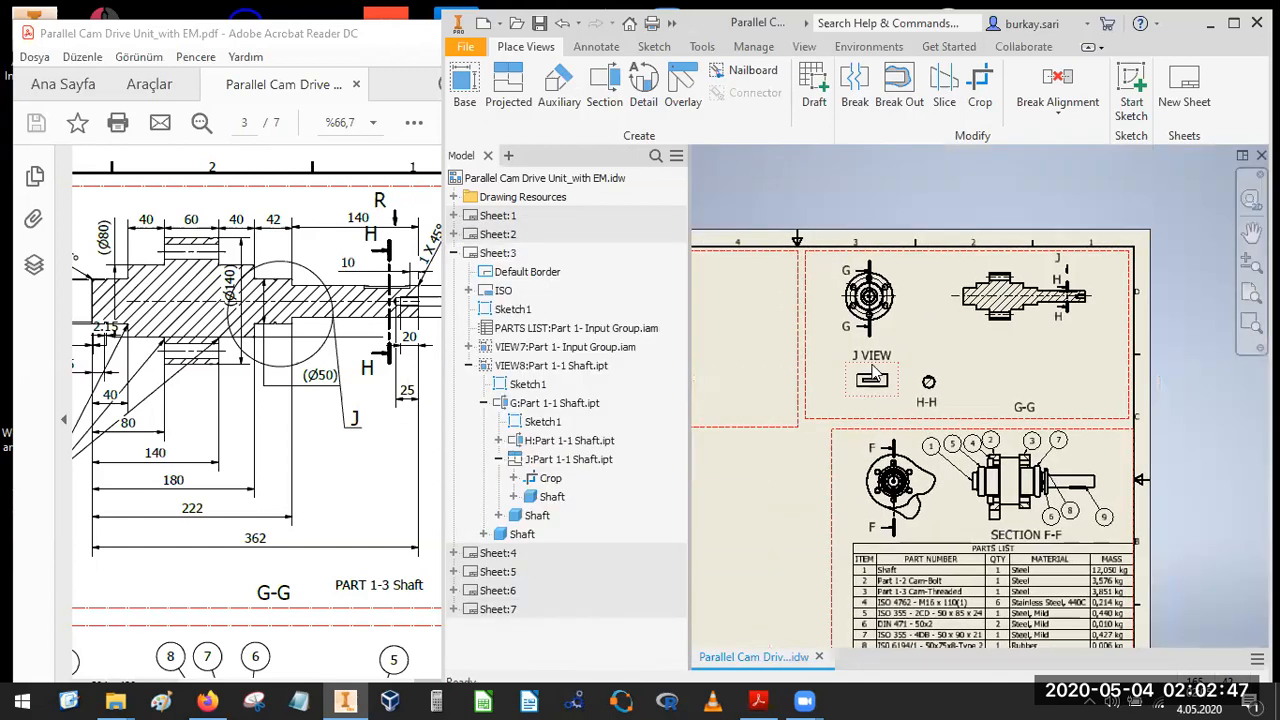
Check Detail J in the reference PDF, and back in Inventor place a circular detail fence around section G-G's shoulder beside the gear.
{"action": "left_click_drag", "start_coordinate": [230, 452], "coordinate": [355, 420]}
{"action": "left_click_drag", "start_coordinate": [241, 480], "coordinate": [373, 469]}
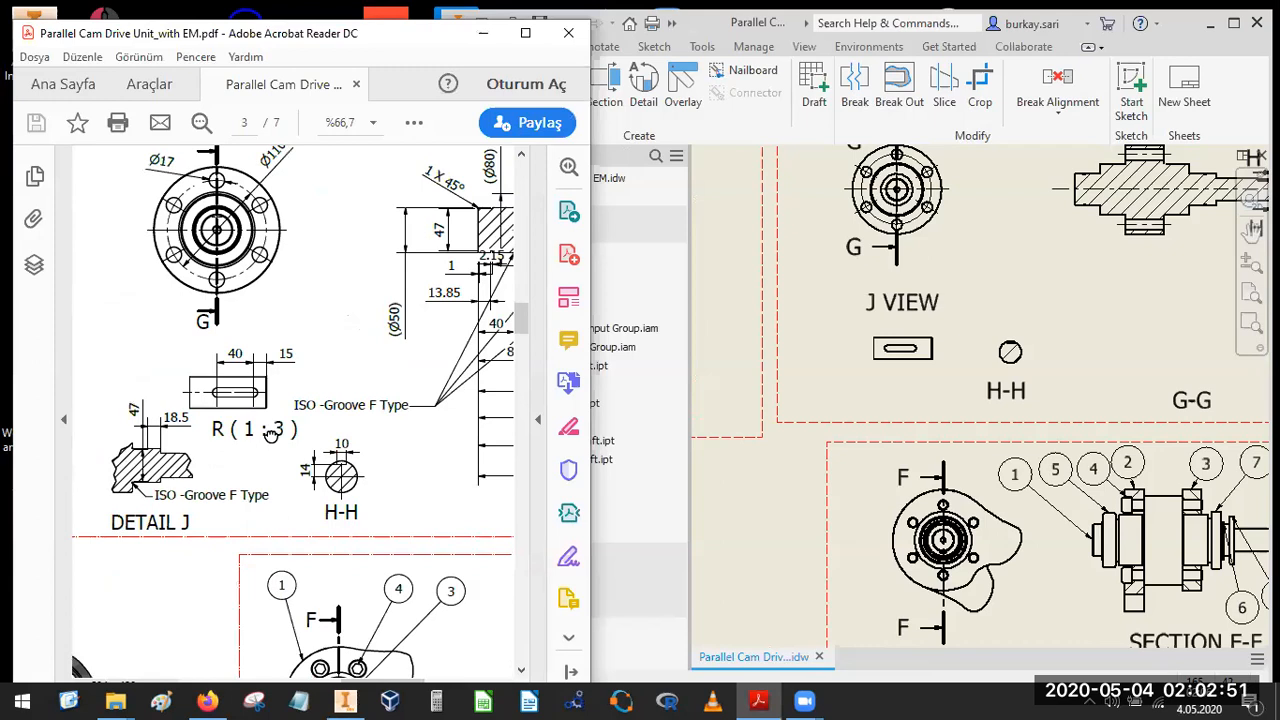
{"action": "left_click_drag", "start_coordinate": [324, 420], "coordinate": [25, 491]}
{"action": "middle_click_drag", "start_coordinate": [1079, 277], "coordinate": [945, 286]}
{"action": "left_click", "coordinate": [646, 89]}
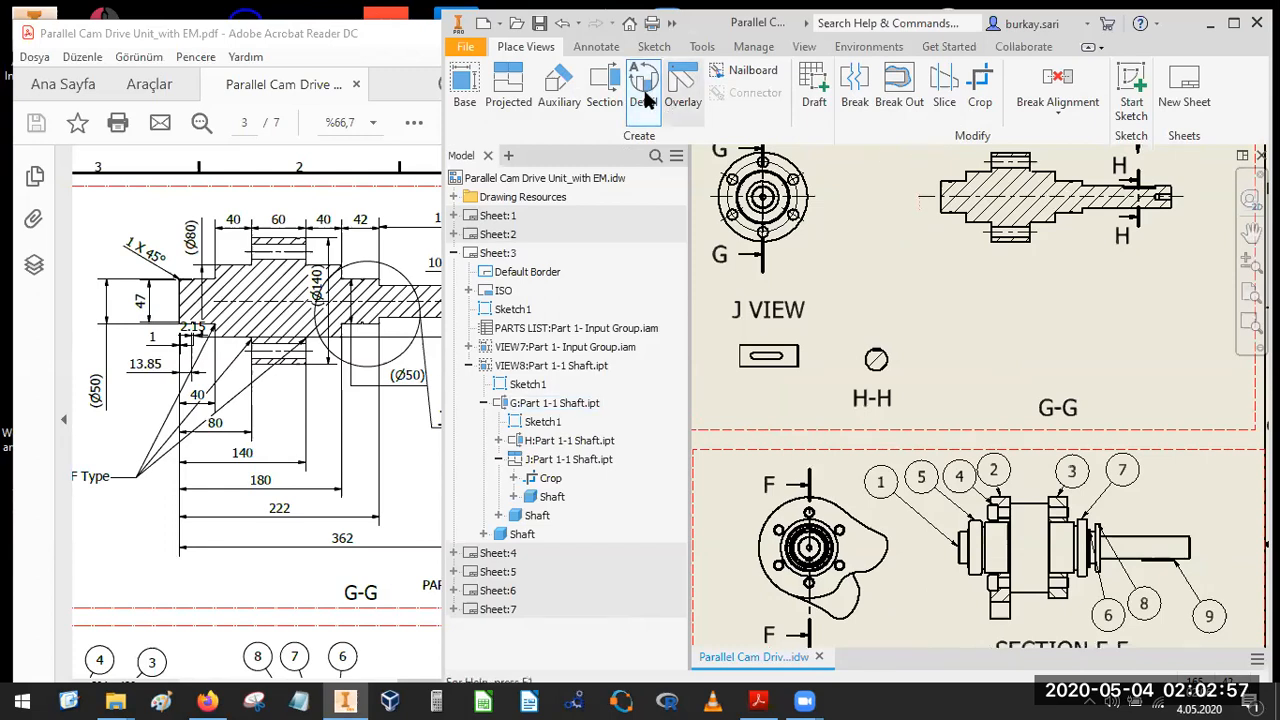
{"action": "left_click", "coordinate": [1057, 198]}
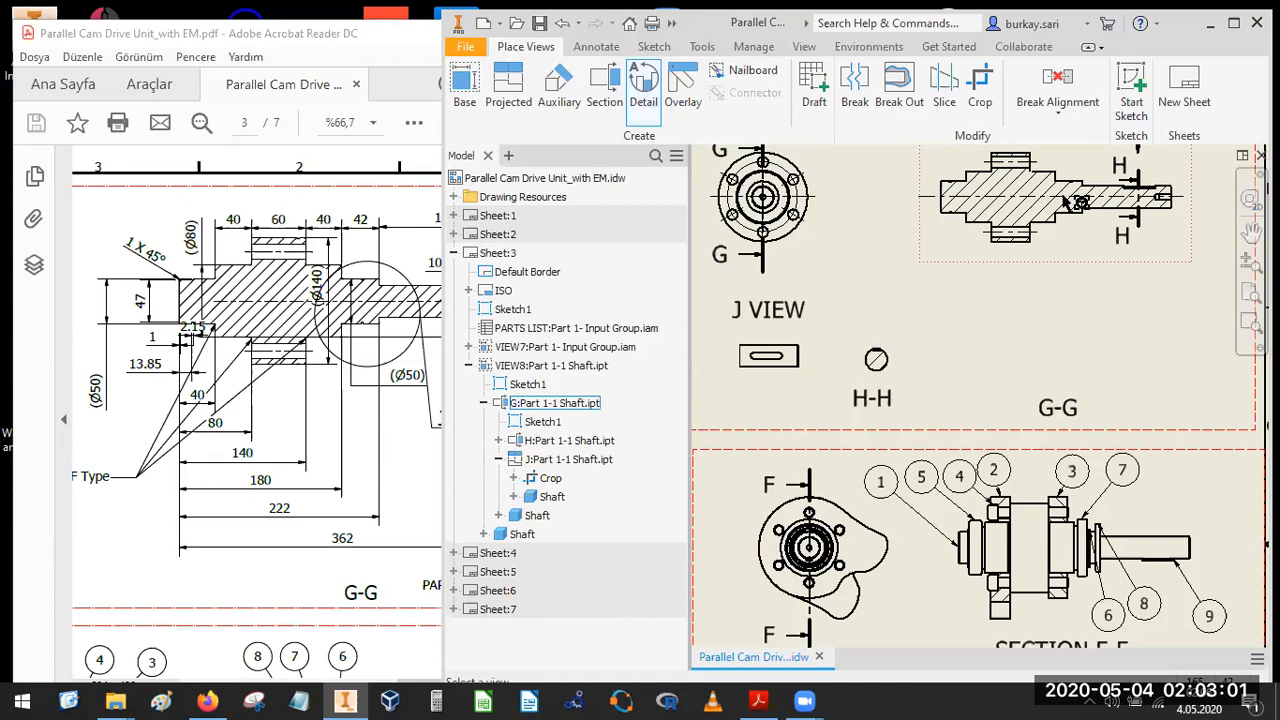
{"action": "left_click", "coordinate": [1078, 203]}
{"action": "left_click", "coordinate": [1073, 197]}
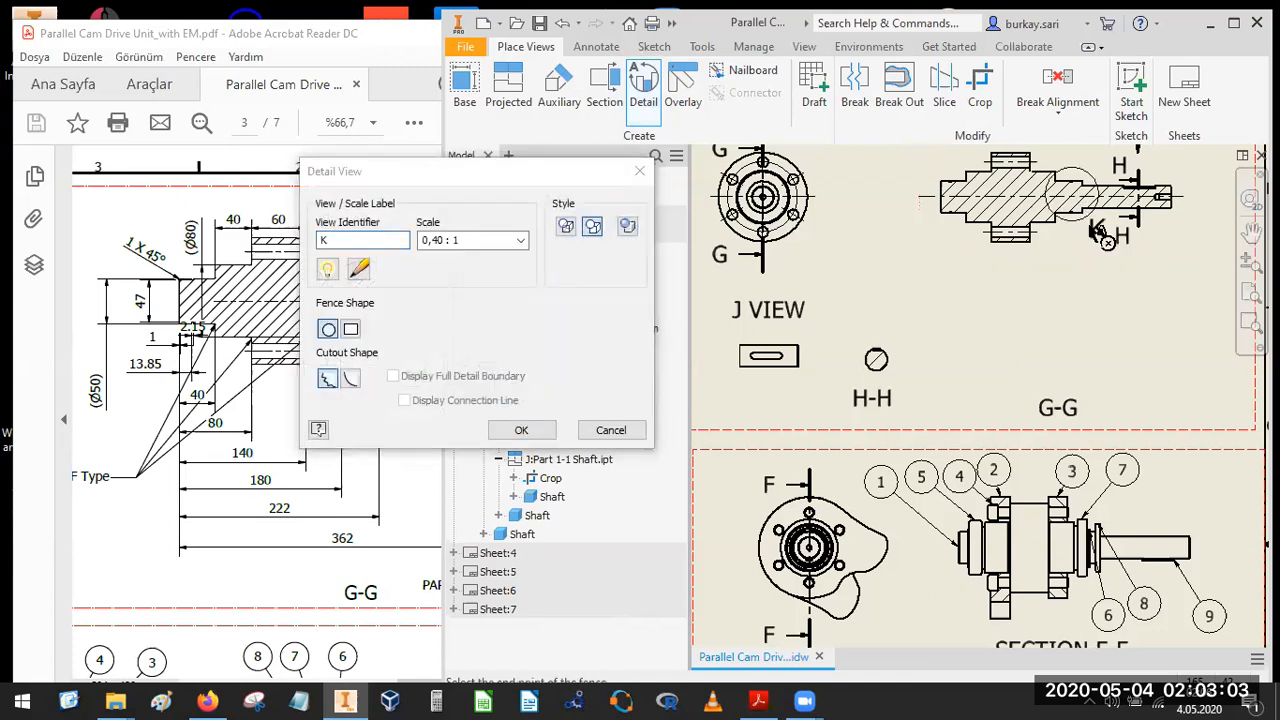
{"action": "left_click", "coordinate": [1088, 229]}
Set the scale of detail view K to 0,25 : 1 and create the view.
{"action": "scroll", "coordinate": [977, 388], "scroll_direction": "down", "scroll_amount": 5}
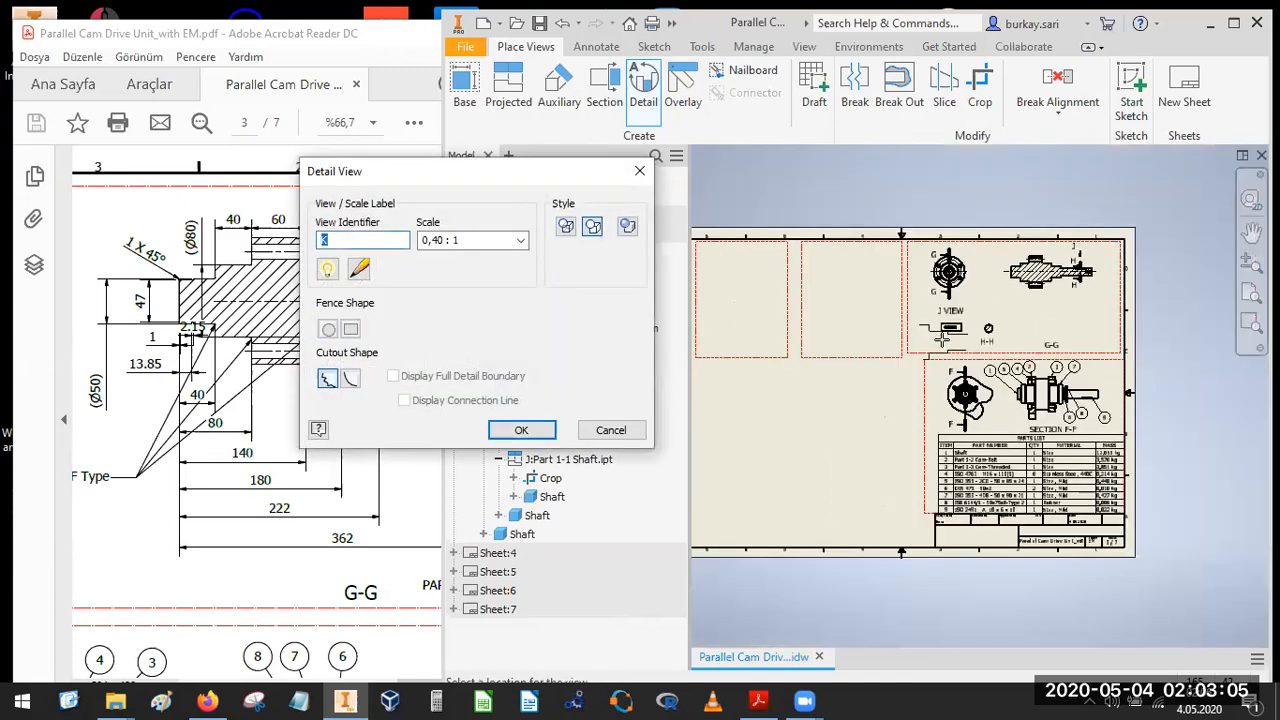
{"action": "scroll", "coordinate": [928, 342], "scroll_direction": "up", "scroll_amount": 3}
{"action": "left_click", "coordinate": [441, 241]}
{"action": "key", "text": "BackSpace"}
{"action": "key", "text": "BackSpace"}
{"action": "key", "text": "BackSpace"}
{"action": "key", "text": "BackSpace"}
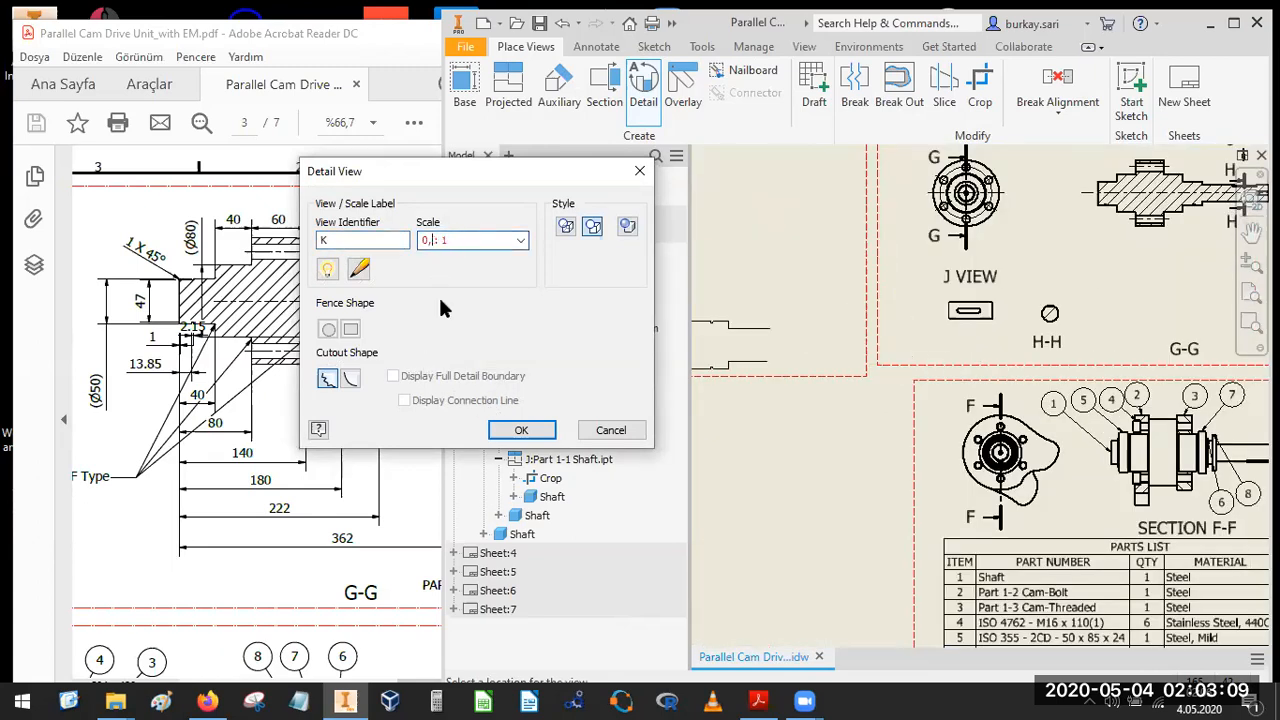
{"action": "type", "text": "0,25"}
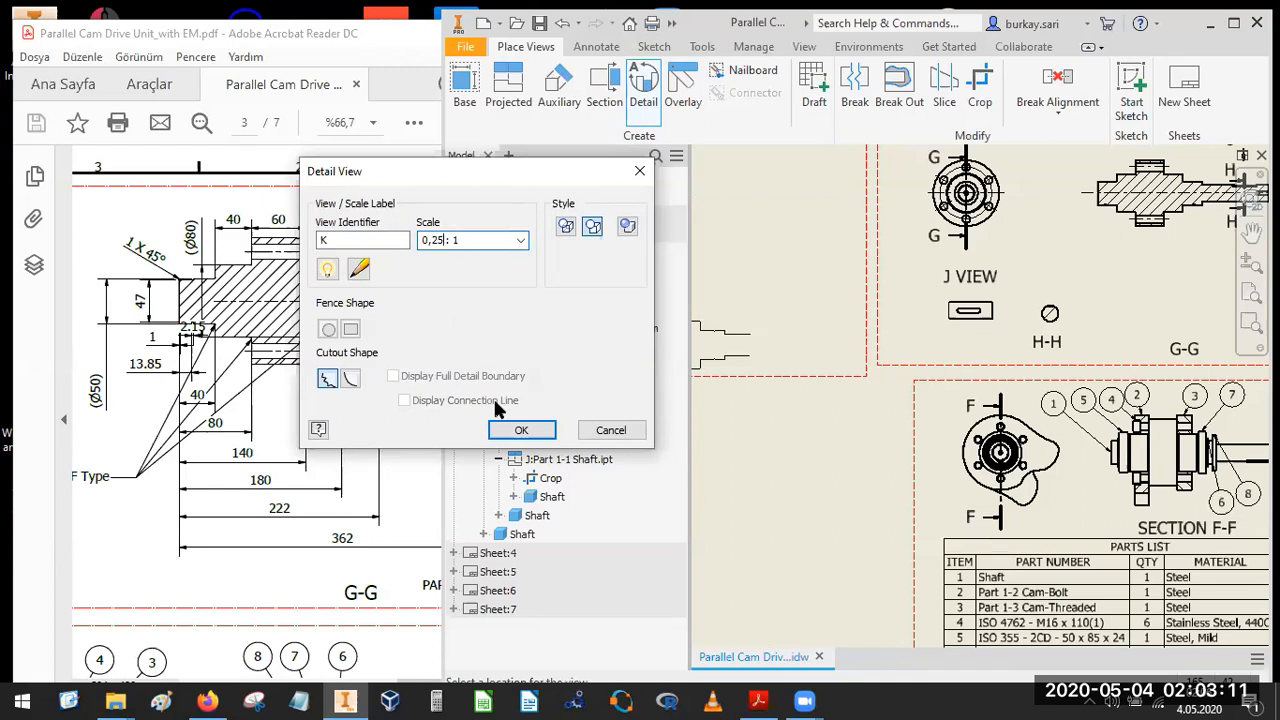
{"action": "left_click", "coordinate": [521, 430]}
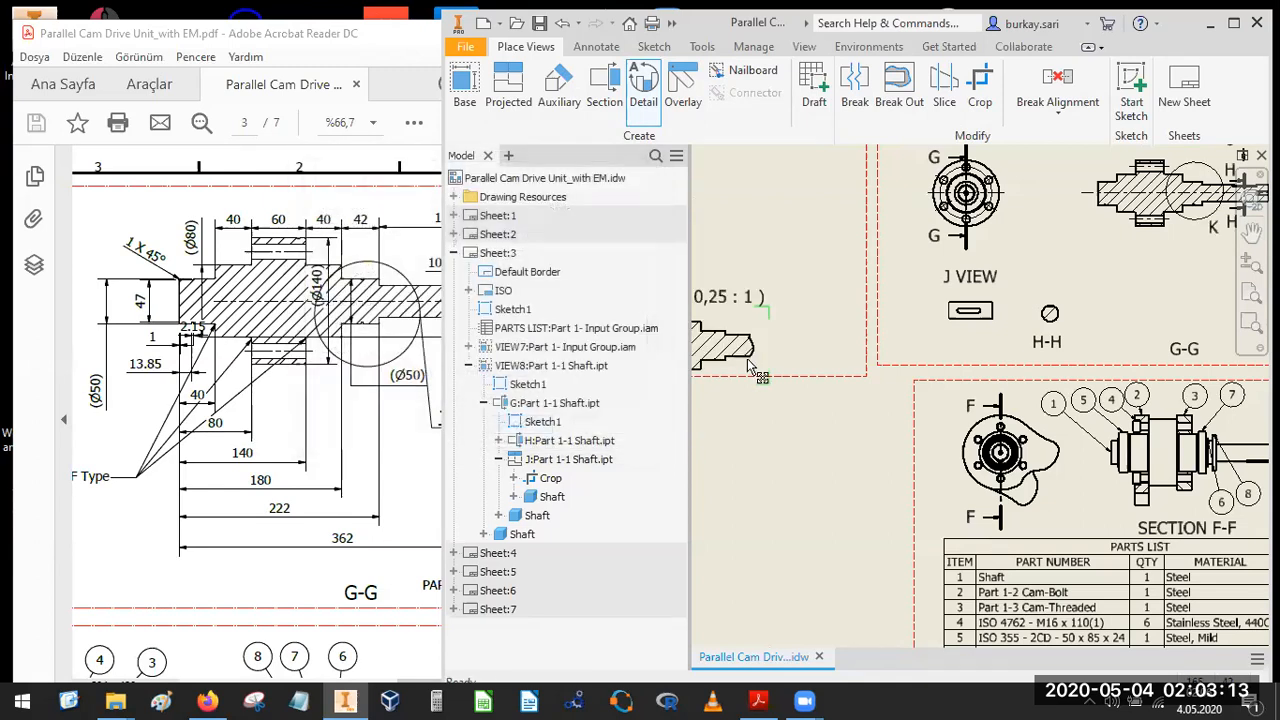
Arrange detail K, the J view and section H-H side by side inside the frame, with the "J VIEW" label beneath its view.
{"action": "left_click_drag", "start_coordinate": [977, 318], "coordinate": [979, 319]}
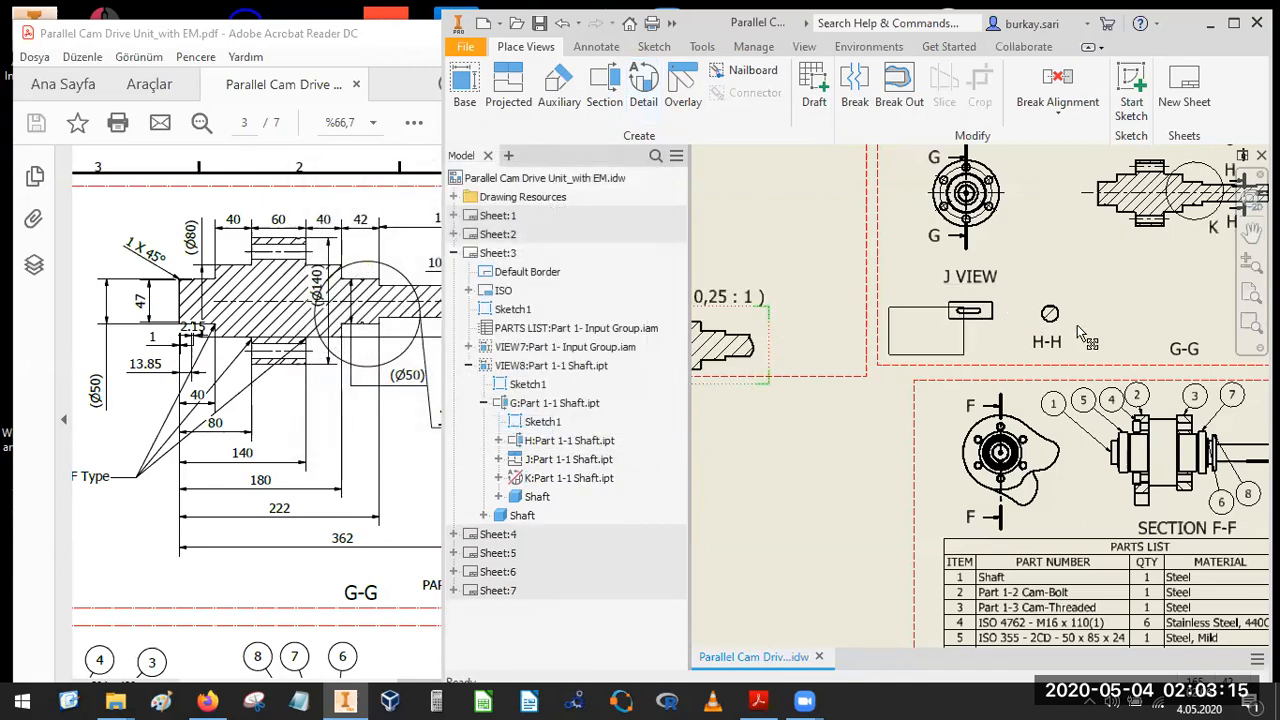
{"action": "left_click_drag", "start_coordinate": [1122, 322], "coordinate": [1122, 322]}
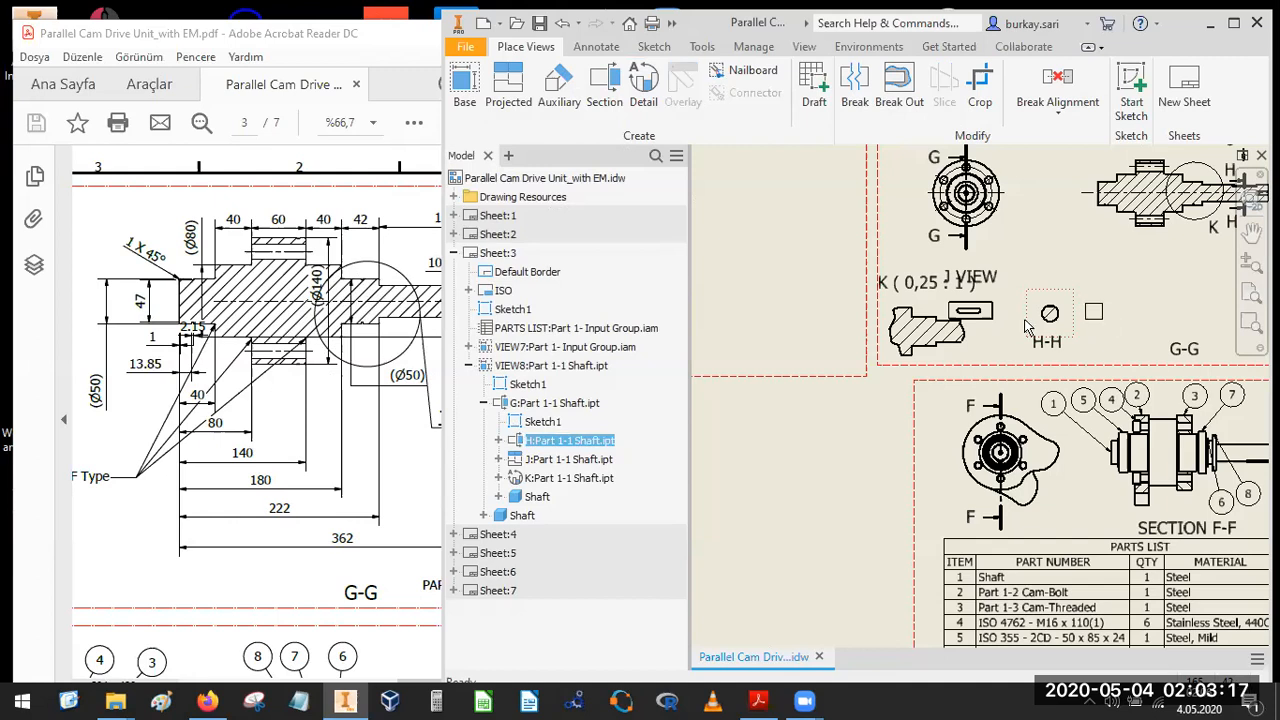
{"action": "left_click_drag", "start_coordinate": [1015, 323], "coordinate": [1074, 286]}
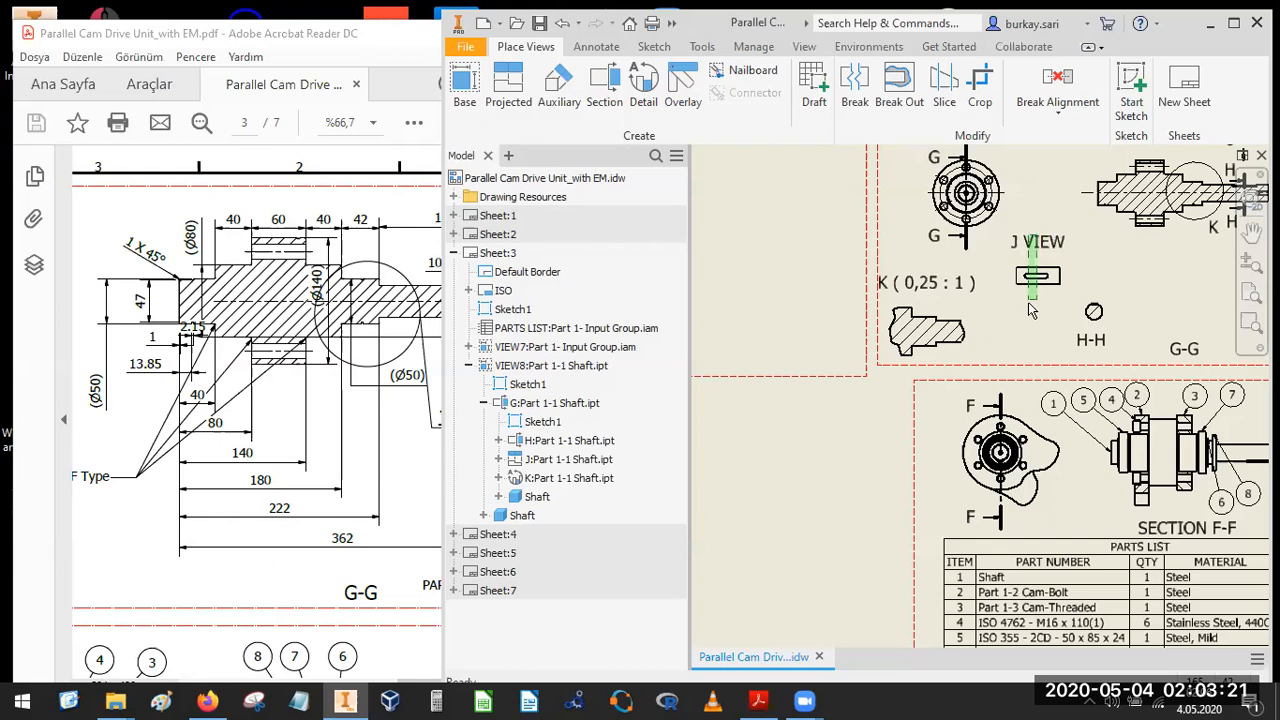
{"action": "left_click_drag", "start_coordinate": [1046, 248], "coordinate": [1048, 308]}
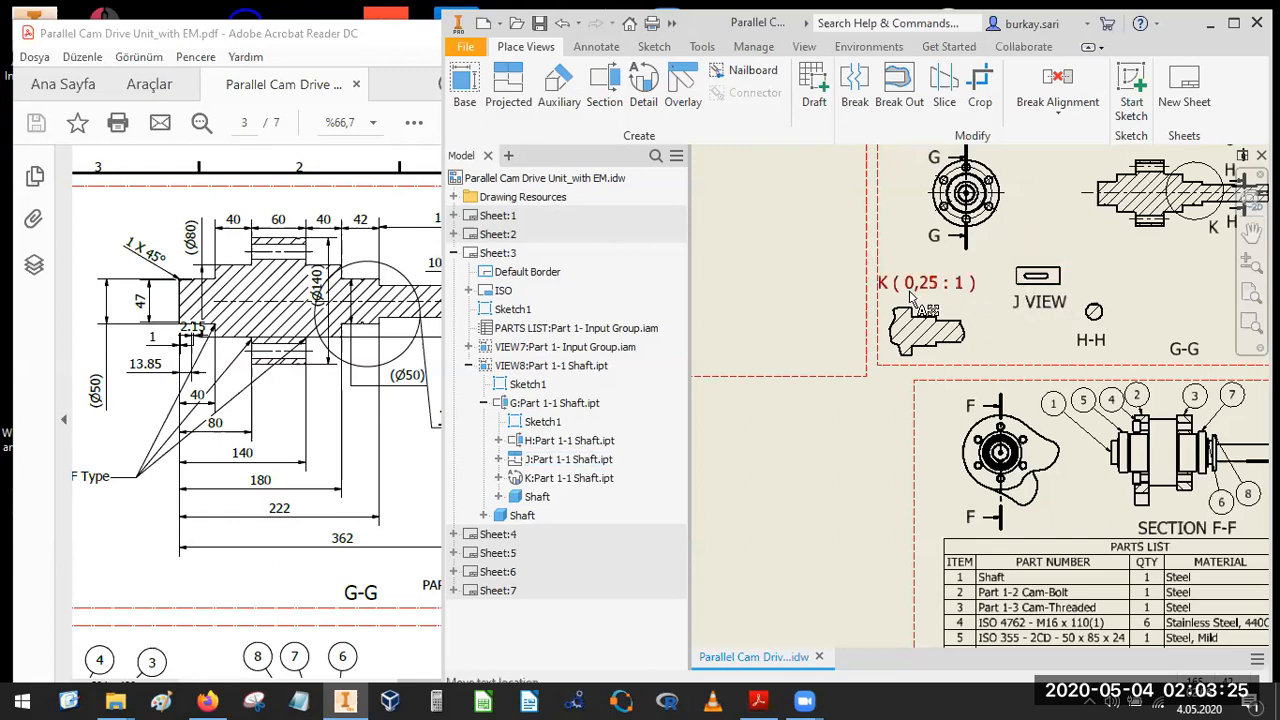
Edit the detail view's label to read "DETAIL K", removing the scale.
{"action": "double_click", "coordinate": [918, 286]}
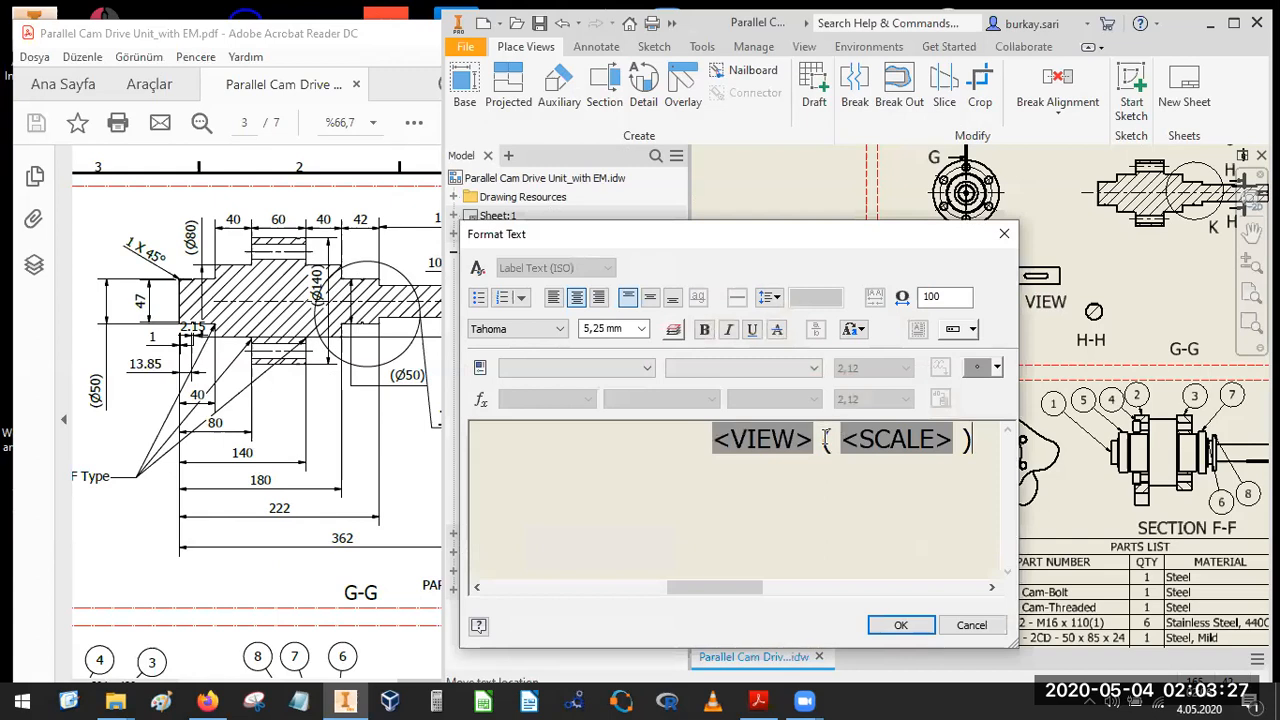
{"action": "left_click_drag", "start_coordinate": [826, 438], "coordinate": [1015, 447]}
{"action": "key", "text": "Delete"}
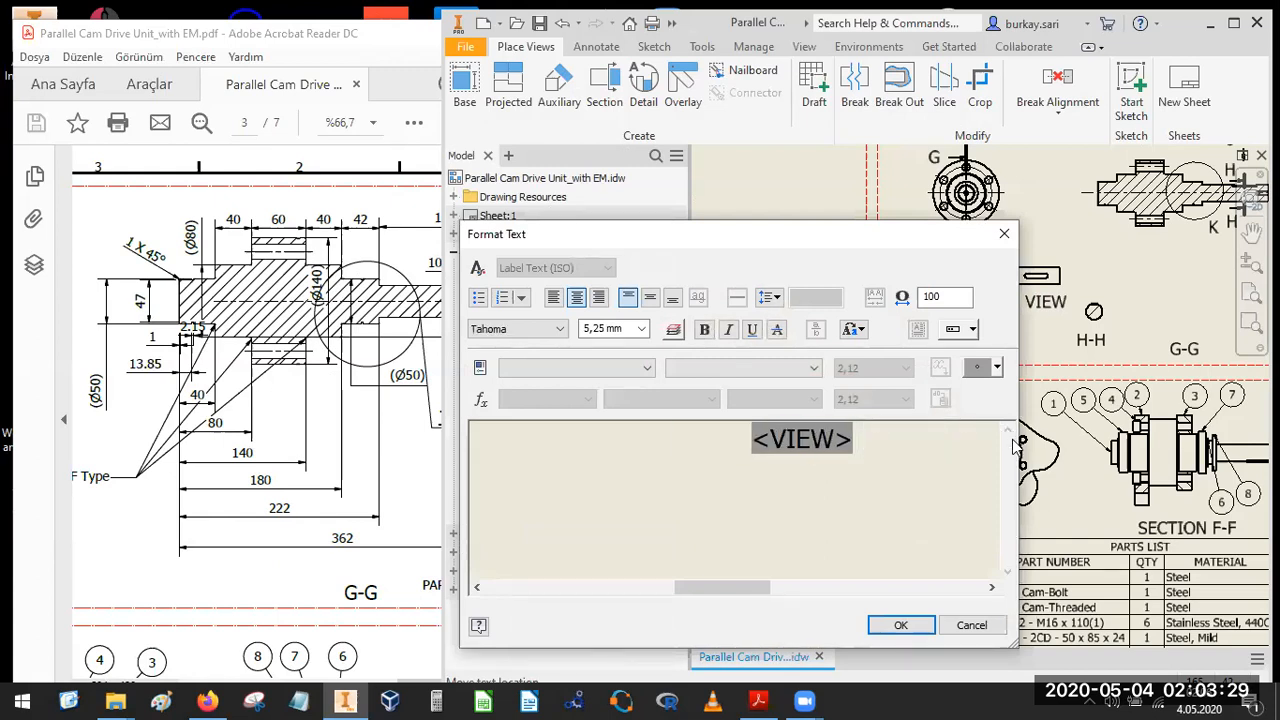
{"action": "key", "text": "Home"}
{"action": "type", "text": "det"}
{"action": "key", "text": "BackSpace"}
{"action": "key", "text": "BackSpace"}
{"action": "key", "text": "BackSpace"}
{"action": "type", "text": "DETAIL"}
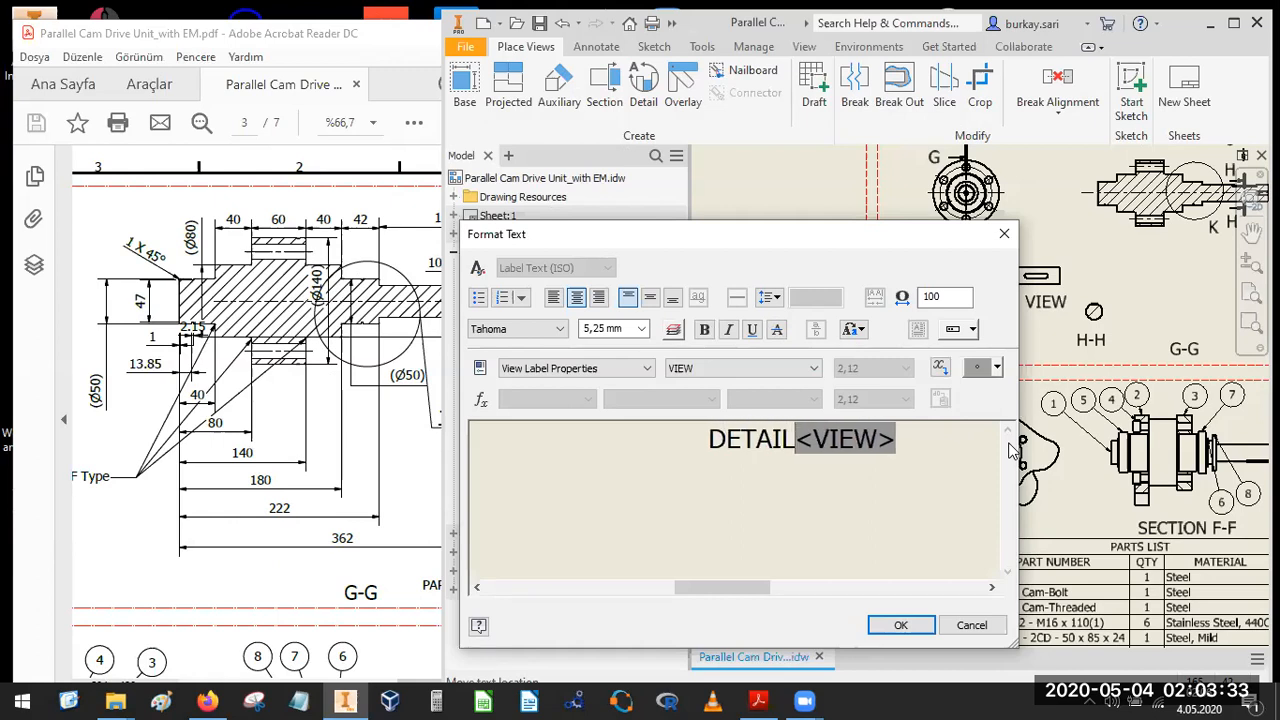
{"action": "left_click", "coordinate": [903, 624]}
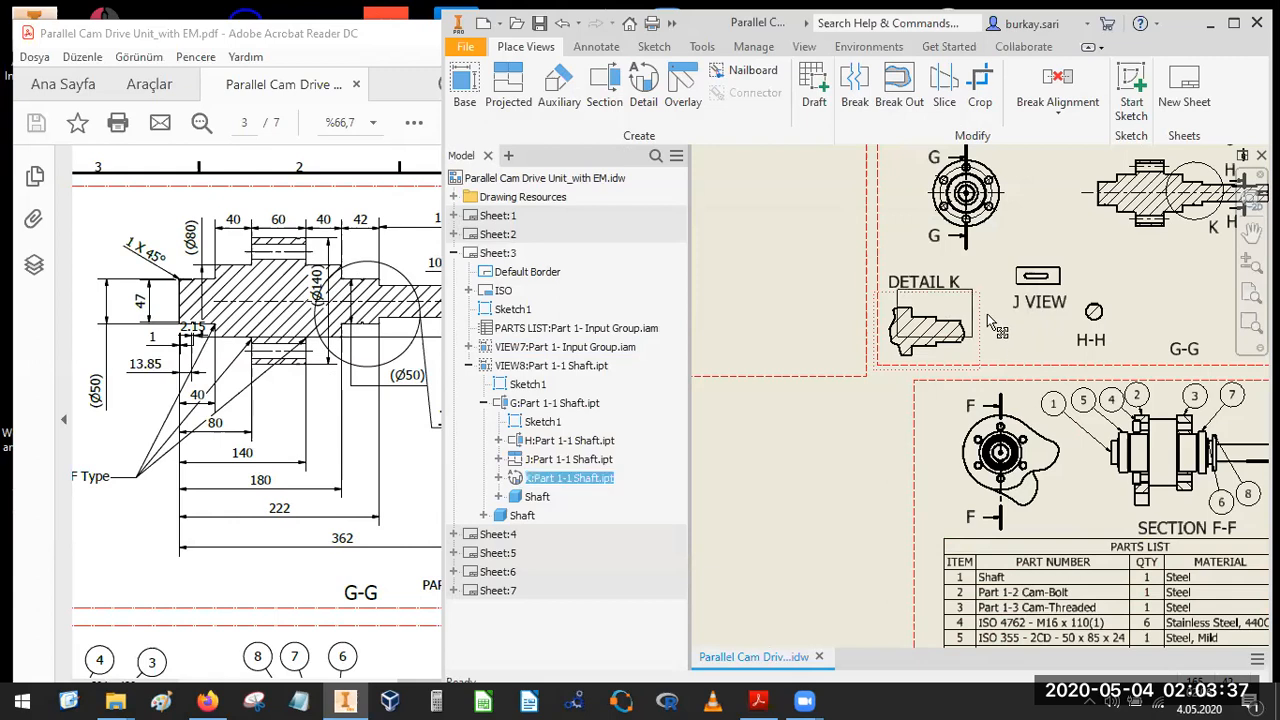
Adjust the position of detail view K and place its label beneath the view.
{"action": "left_click_drag", "start_coordinate": [931, 348], "coordinate": [940, 330]}
{"action": "left_click_drag", "start_coordinate": [932, 262], "coordinate": [928, 350]}
{"action": "scroll", "coordinate": [1030, 262], "scroll_direction": "down", "scroll_amount": 3}
{"action": "scroll", "coordinate": [1110, 230], "scroll_direction": "up", "scroll_amount": 6}
{"action": "scroll", "coordinate": [1100, 237], "scroll_direction": "down", "scroll_amount": 3}
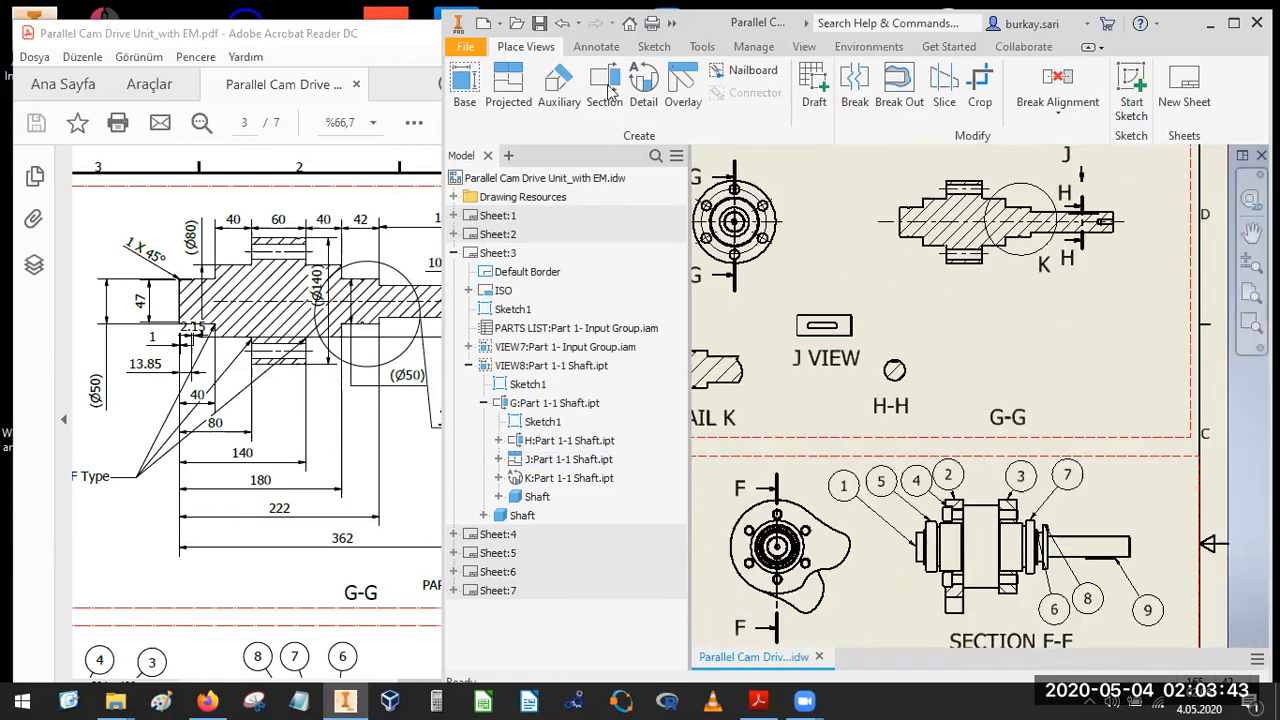
Try to retrieve the shaft's model feature dimensions into section G-G, and undo the retrieval.
{"action": "left_click", "coordinate": [592, 50]}
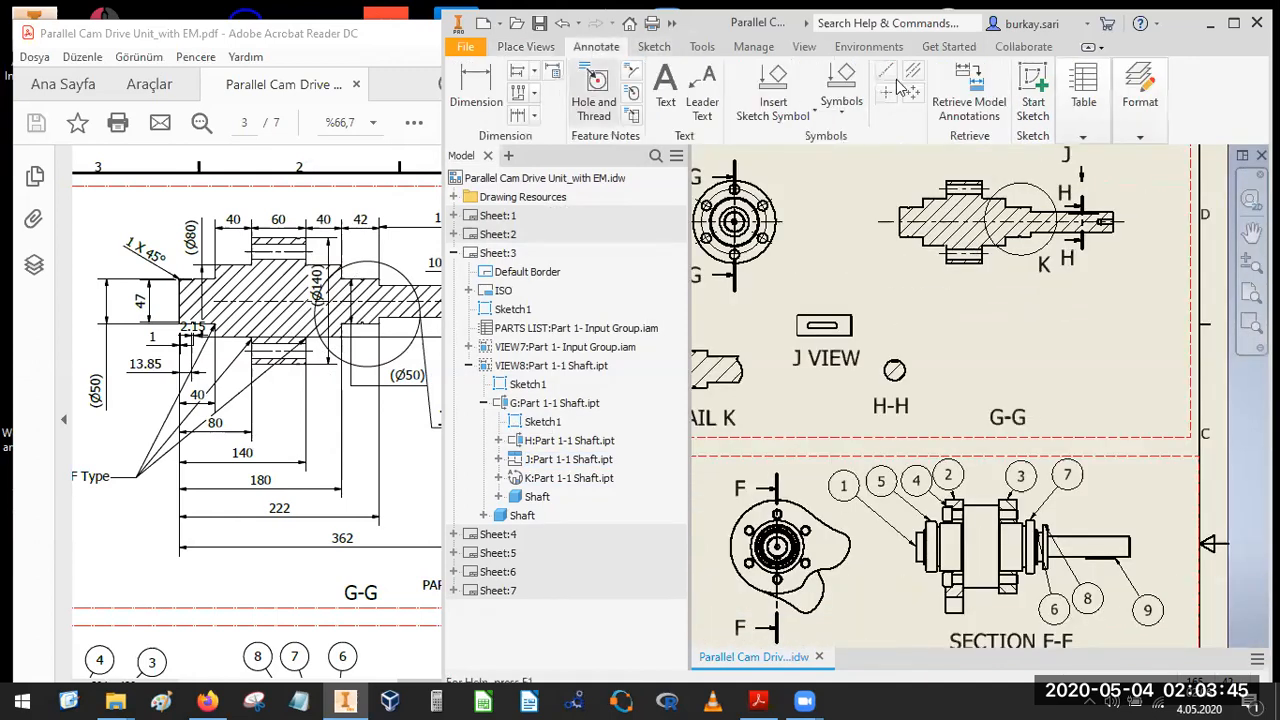
{"action": "left_click", "coordinate": [1000, 284]}
{"action": "scroll", "coordinate": [1000, 284], "scroll_direction": "up", "scroll_amount": 2}
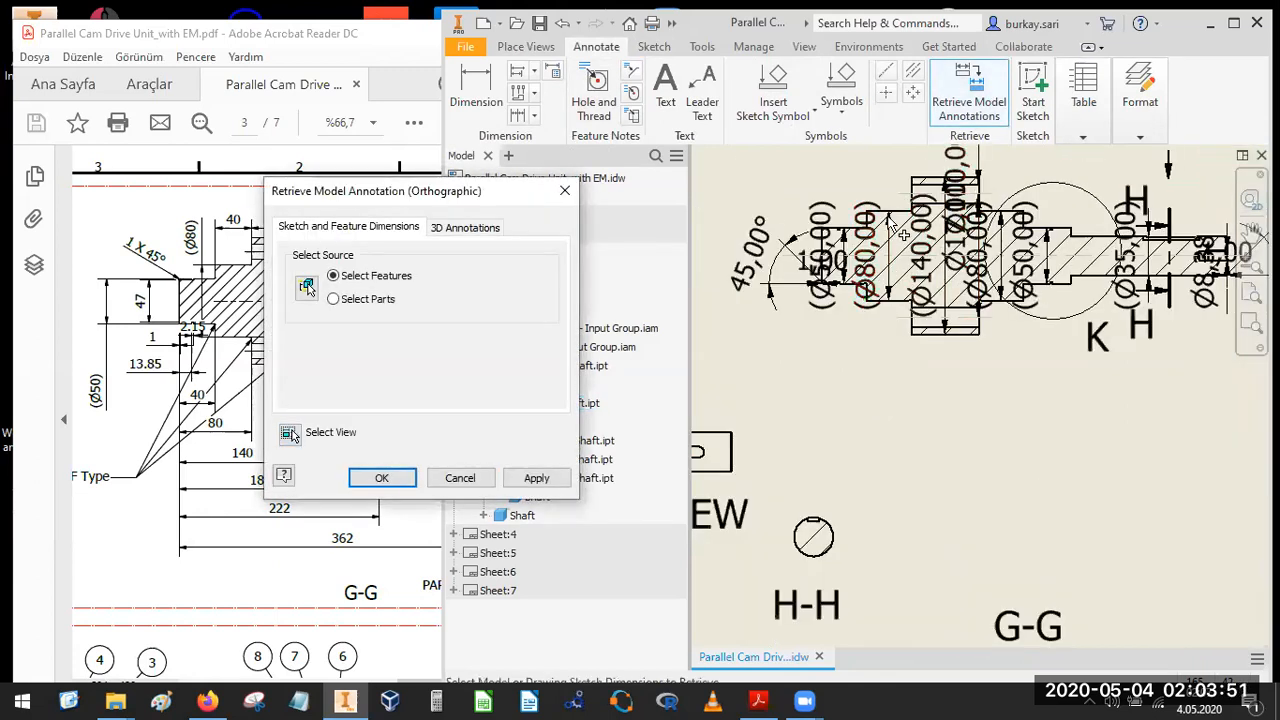
{"action": "left_click", "coordinate": [382, 478]}
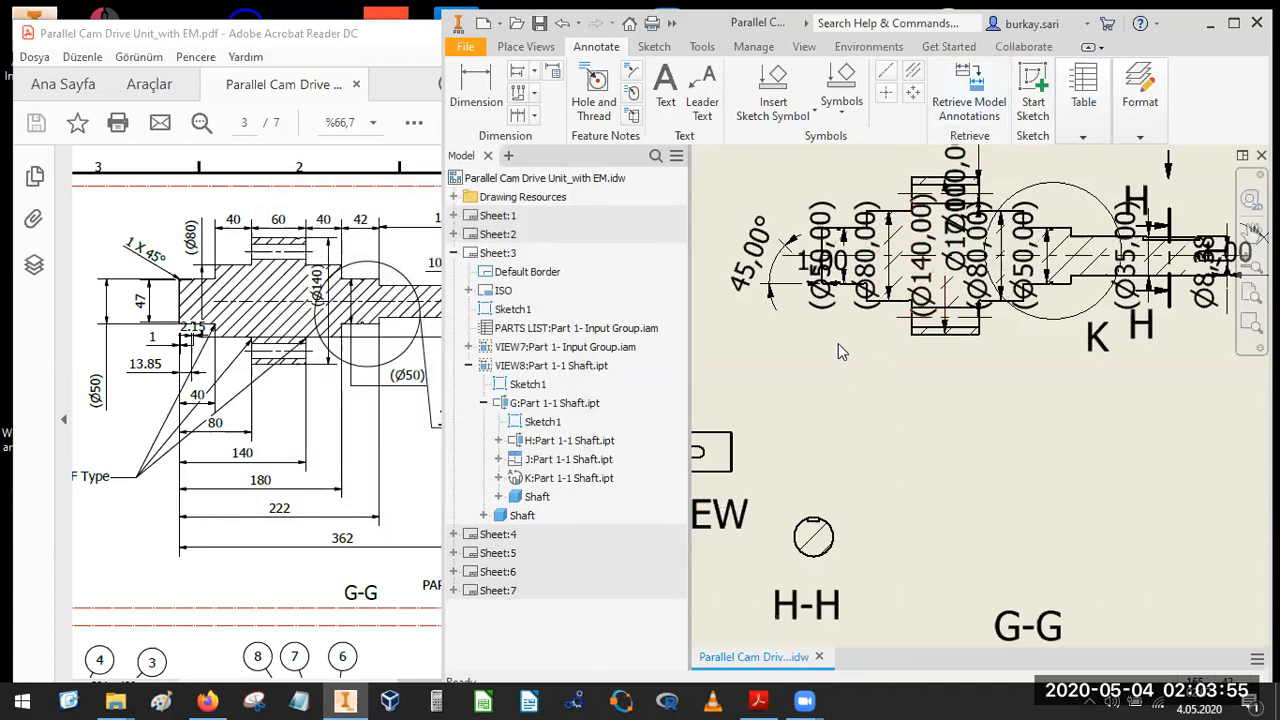
{"action": "scroll", "coordinate": [852, 385], "scroll_direction": "down", "scroll_amount": 2}
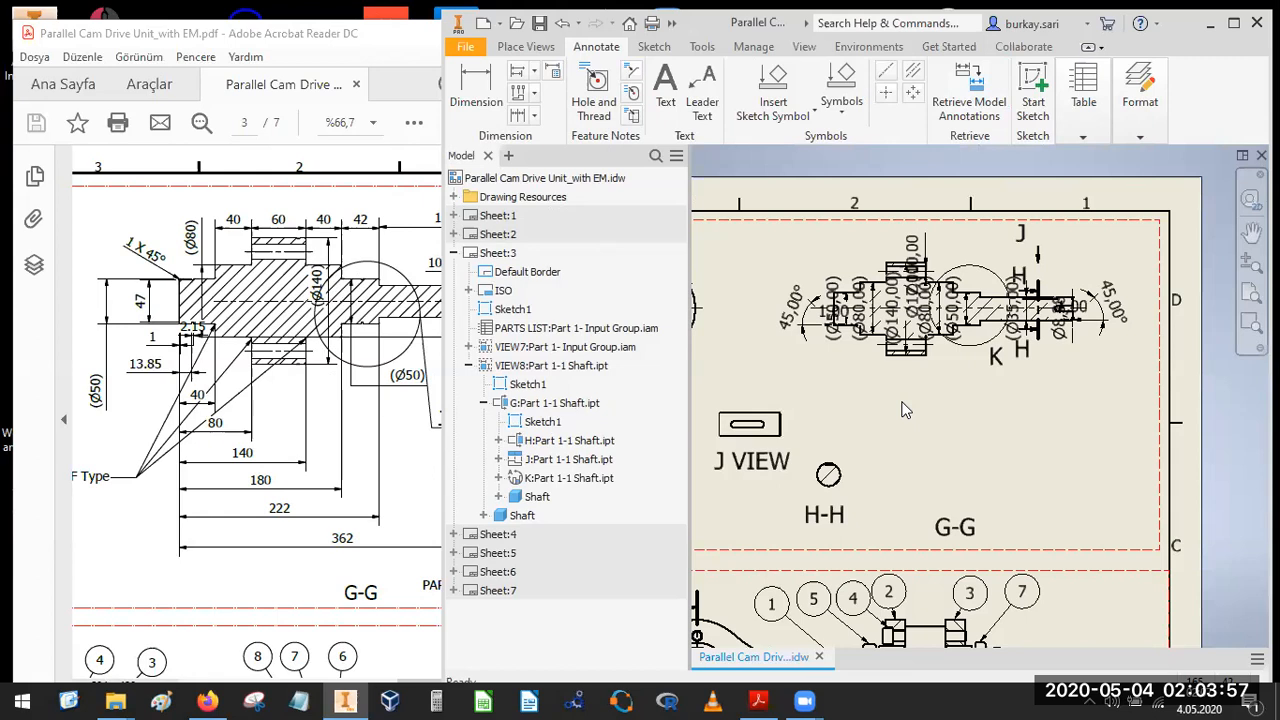
{"action": "key", "text": "ctrl+z"}
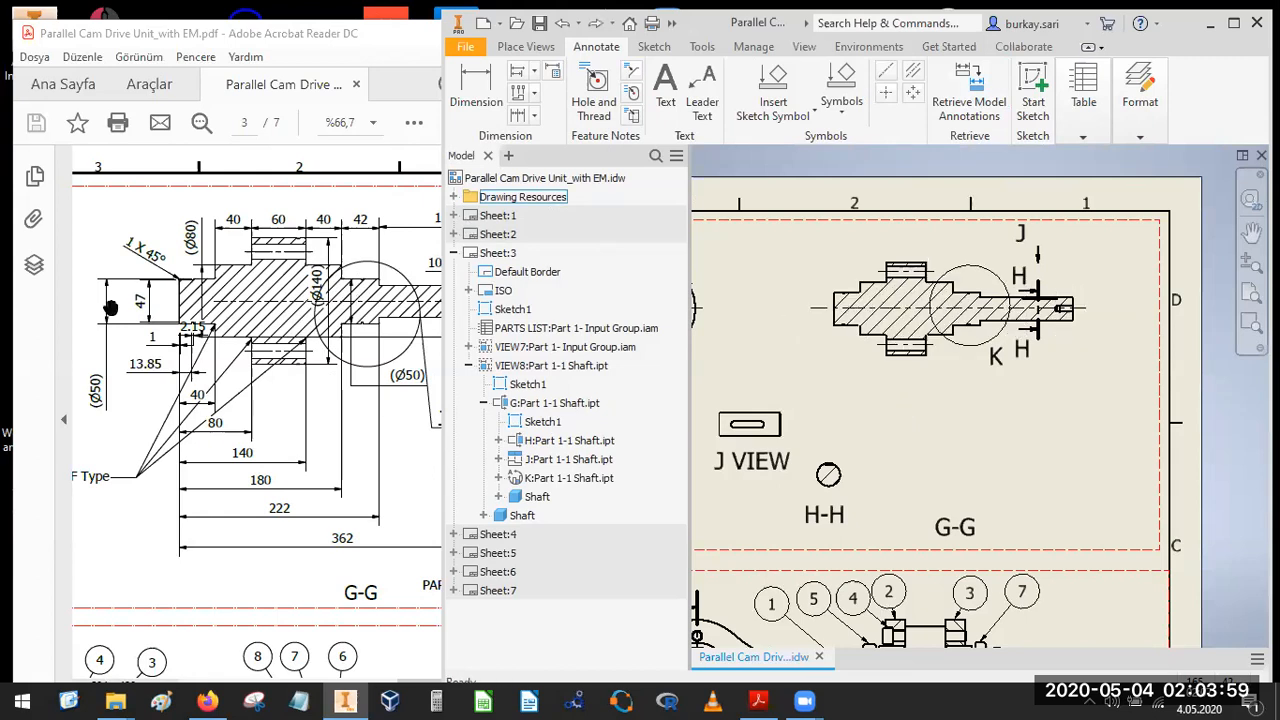
Retrieve the shaft's Ø50, Ø80, Ø140, second Ø80, second Ø50 and Ø35 diameter dimensions from the model into section G-G.
{"action": "left_click", "coordinate": [243, 352]}
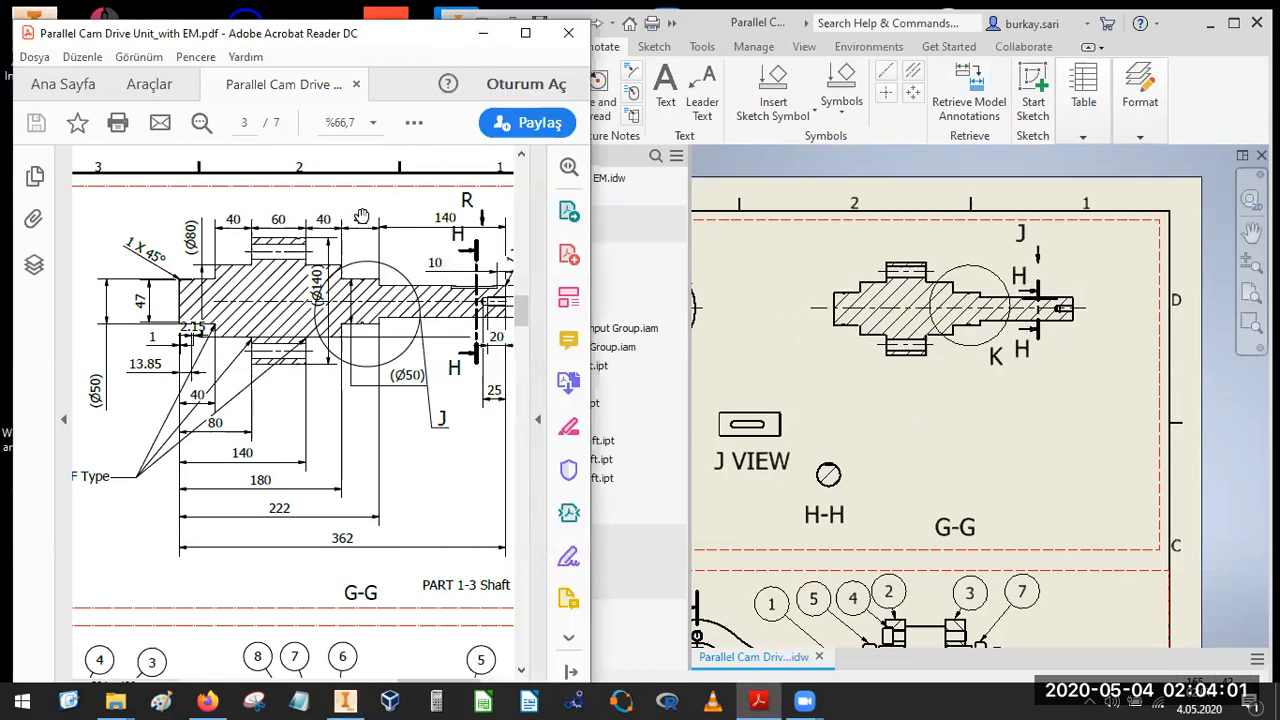
{"action": "left_click", "coordinate": [880, 330]}
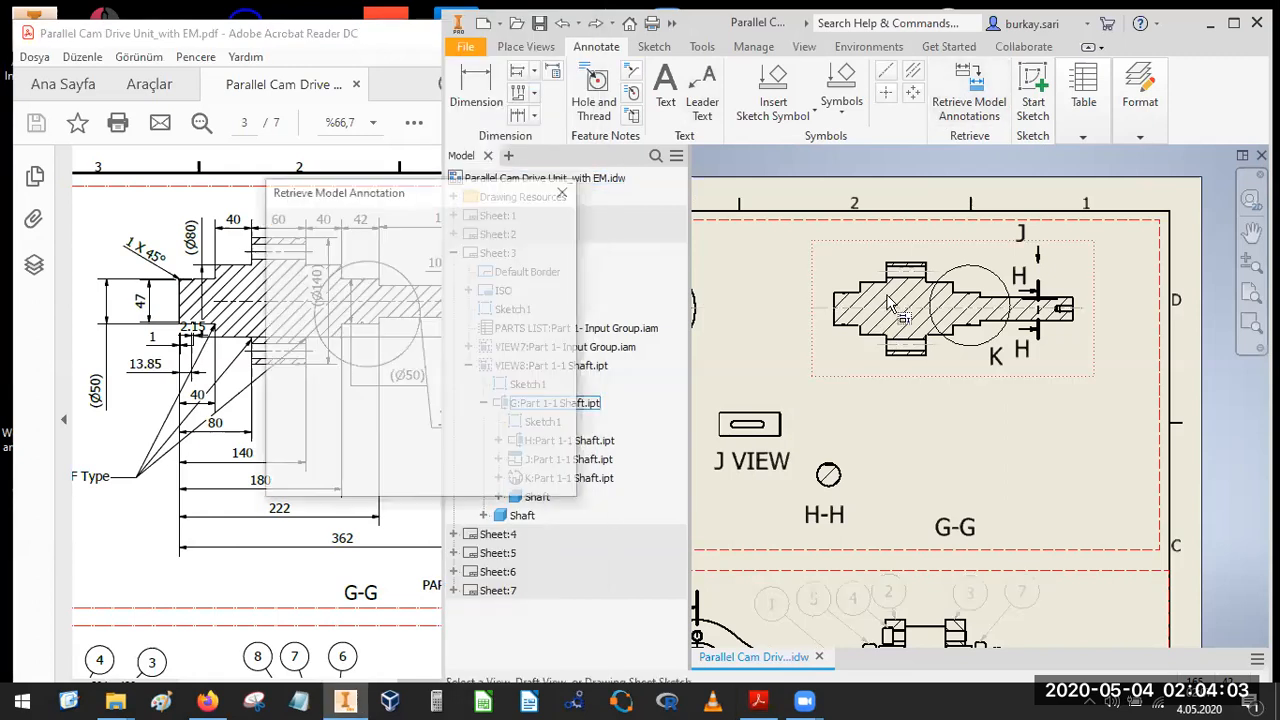
{"action": "left_click", "coordinate": [887, 300]}
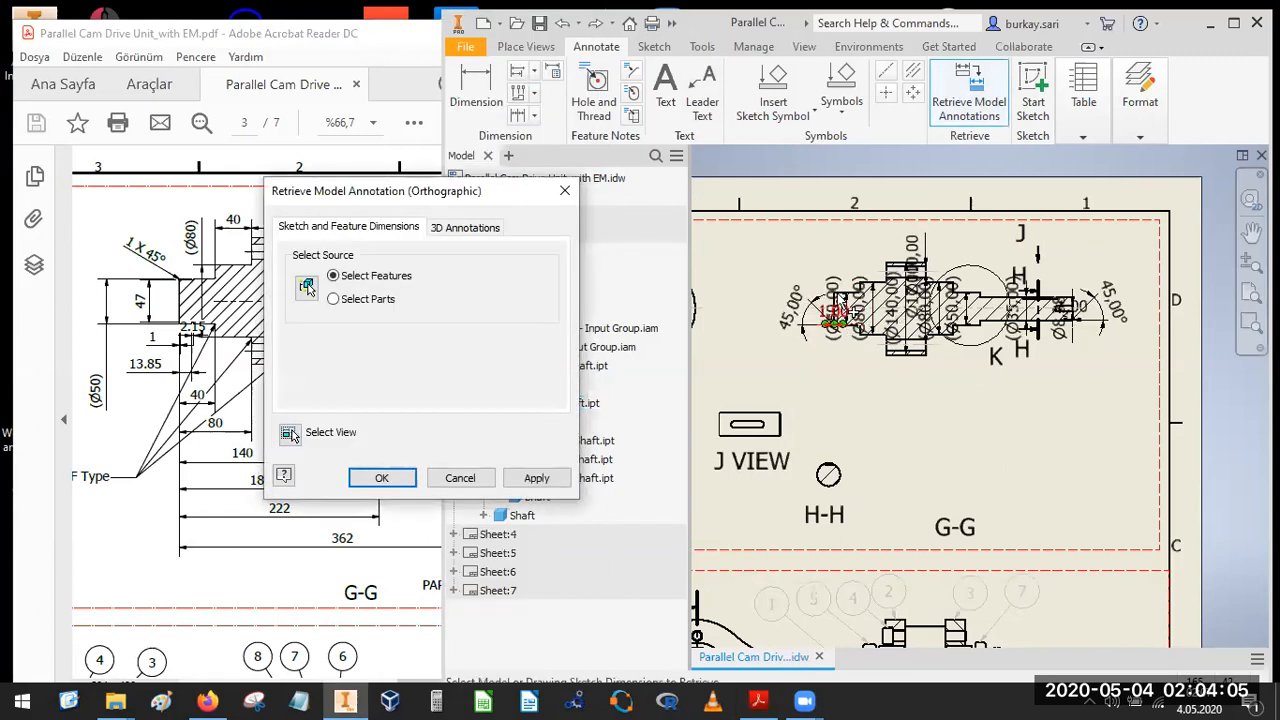
{"action": "scroll", "coordinate": [840, 295], "scroll_direction": "up", "scroll_amount": 2}
{"action": "left_click", "coordinate": [855, 285]}
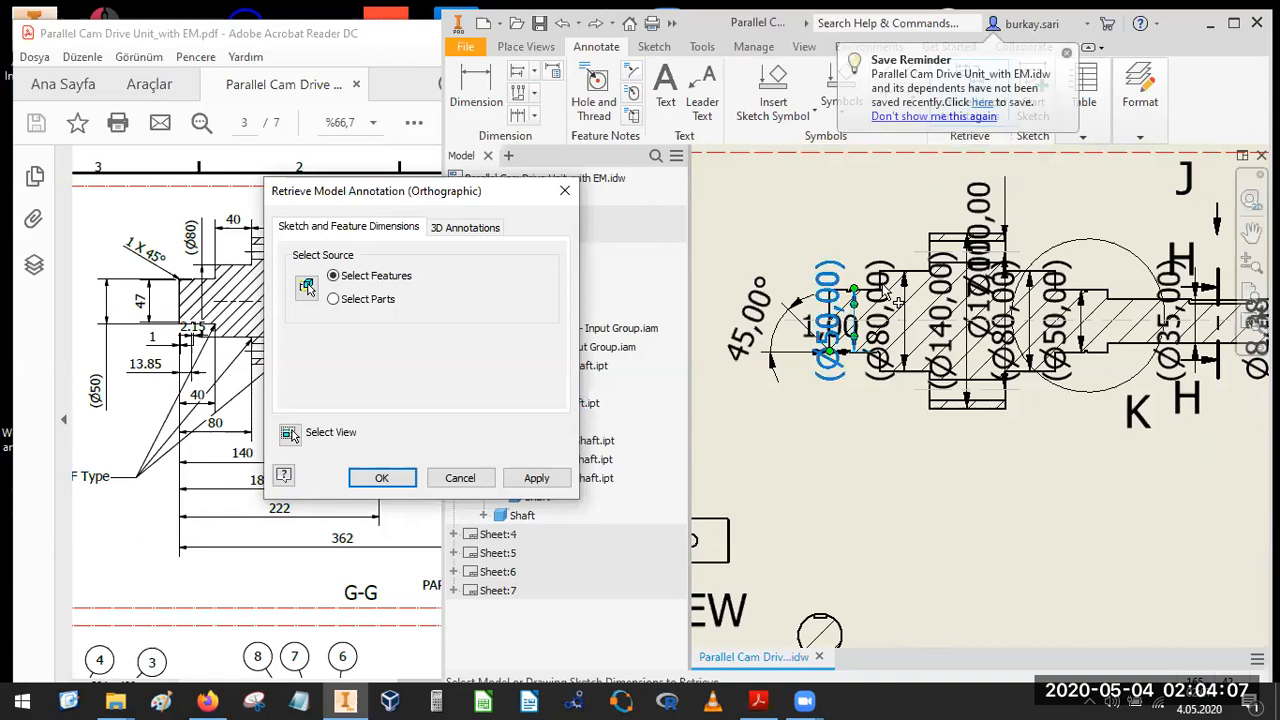
{"action": "left_click", "coordinate": [880, 295]}
{"action": "left_click", "coordinate": [1022, 328]}
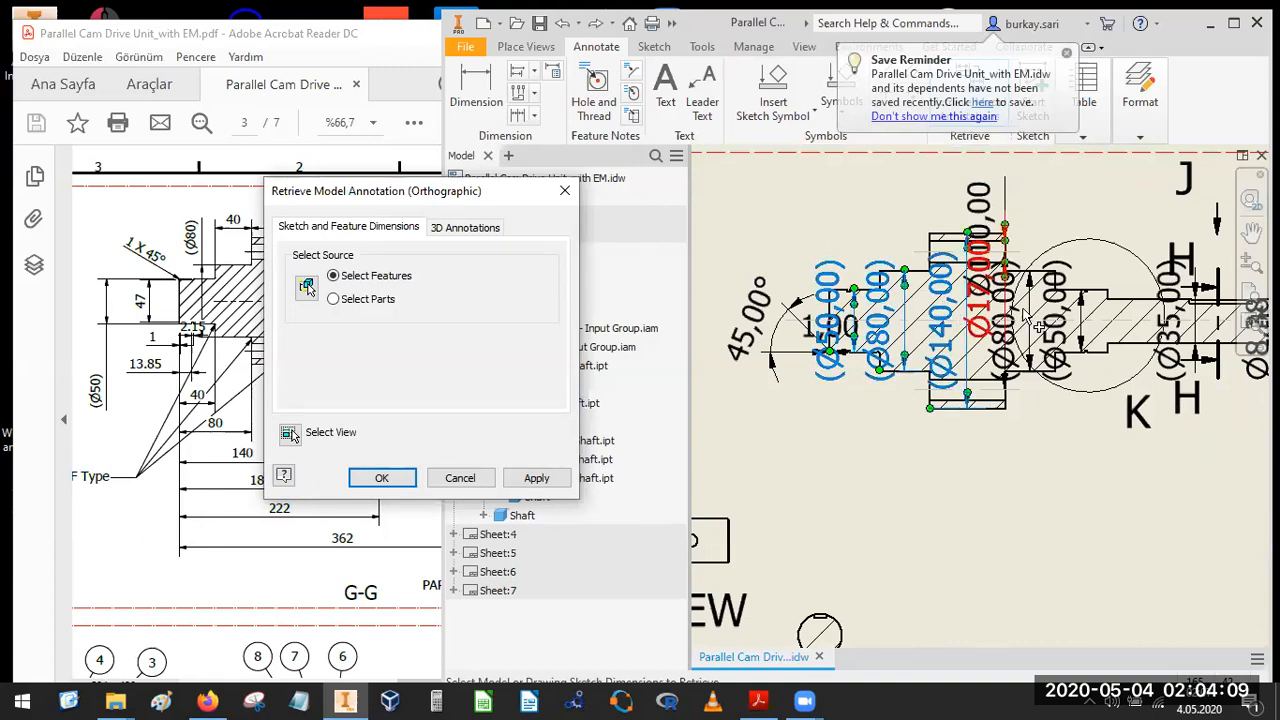
{"action": "left_click", "coordinate": [1058, 318]}
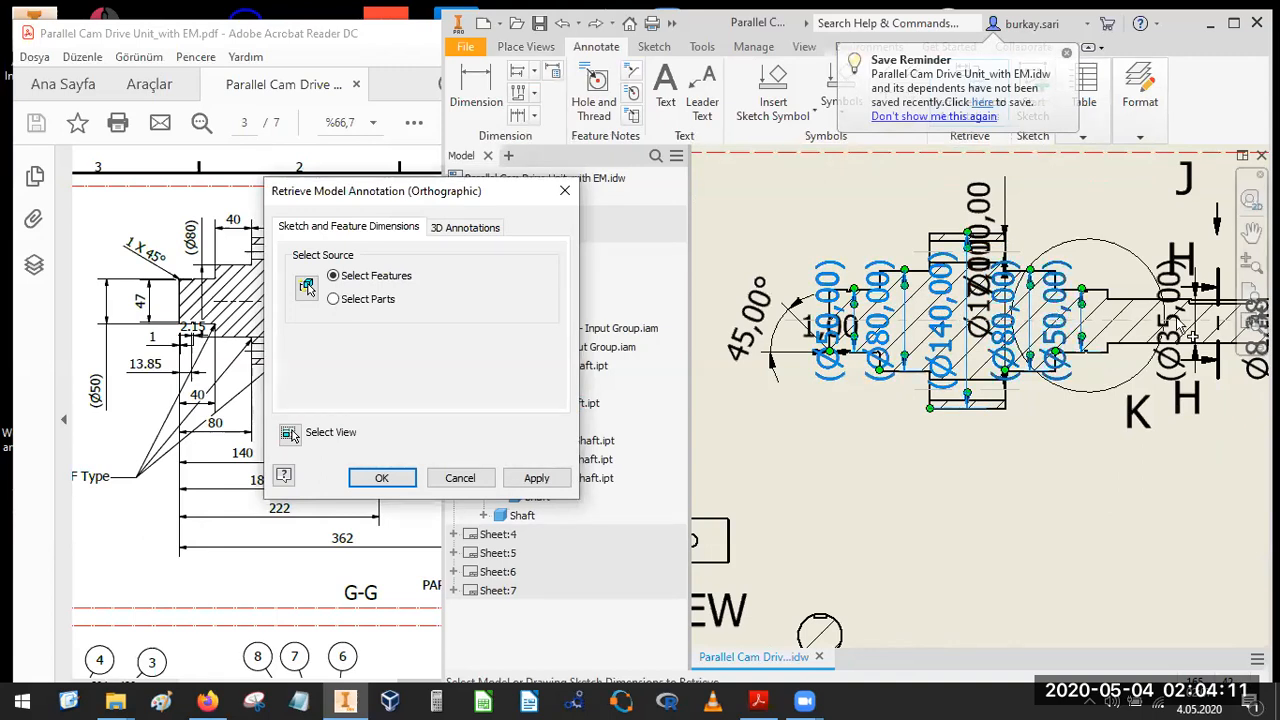
{"action": "left_click", "coordinate": [1170, 322]}
{"action": "scroll", "coordinate": [1126, 320], "scroll_direction": "down", "scroll_amount": 3}
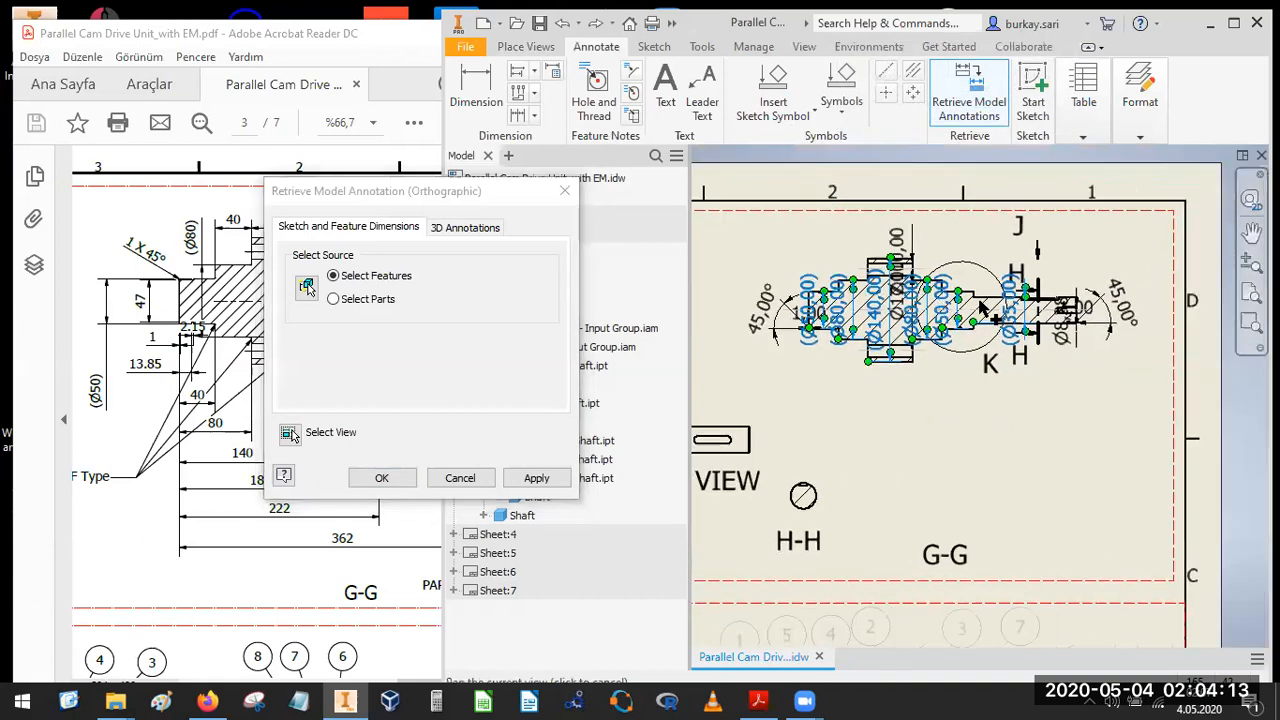
{"action": "left_click", "coordinate": [412, 479]}
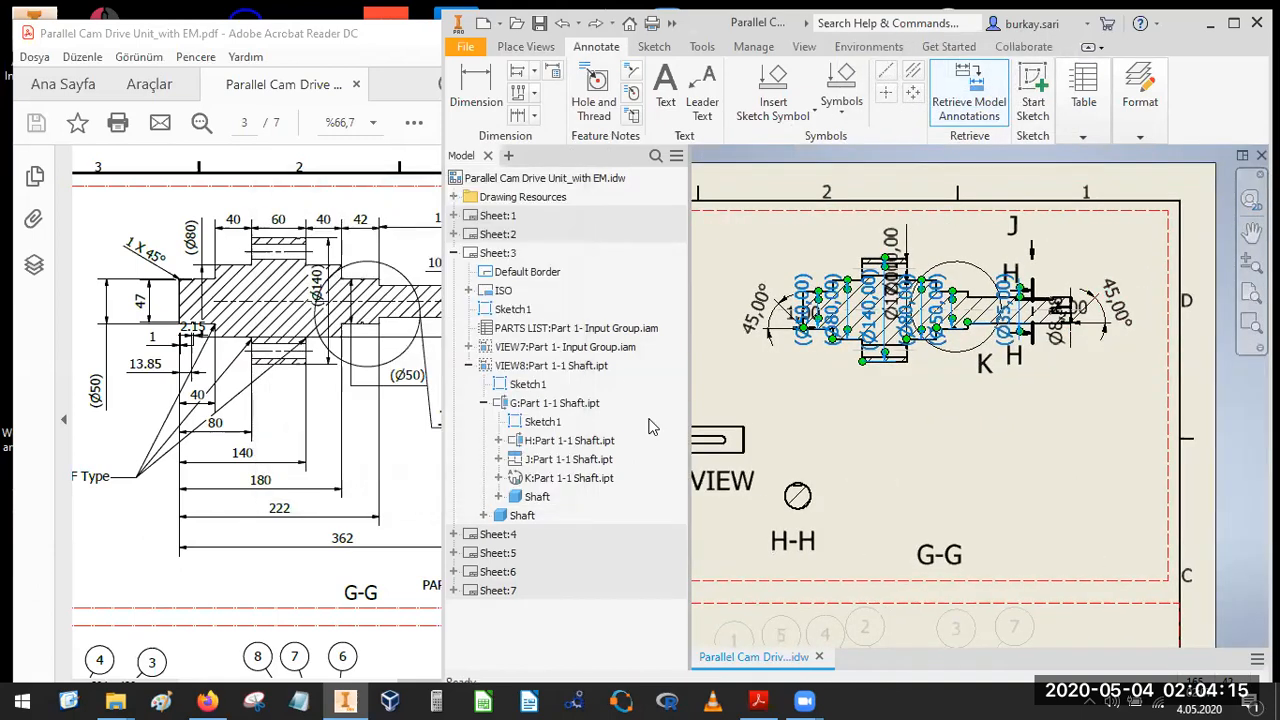
Move the first Ø50 dimension beyond the shaft's left end and the two Ø80 and the Ø140 dimension texts below section G-G.
{"action": "left_click_drag", "start_coordinate": [805, 310], "coordinate": [812, 376]}
{"action": "scroll", "coordinate": [810, 290], "scroll_direction": "up", "scroll_amount": 3}
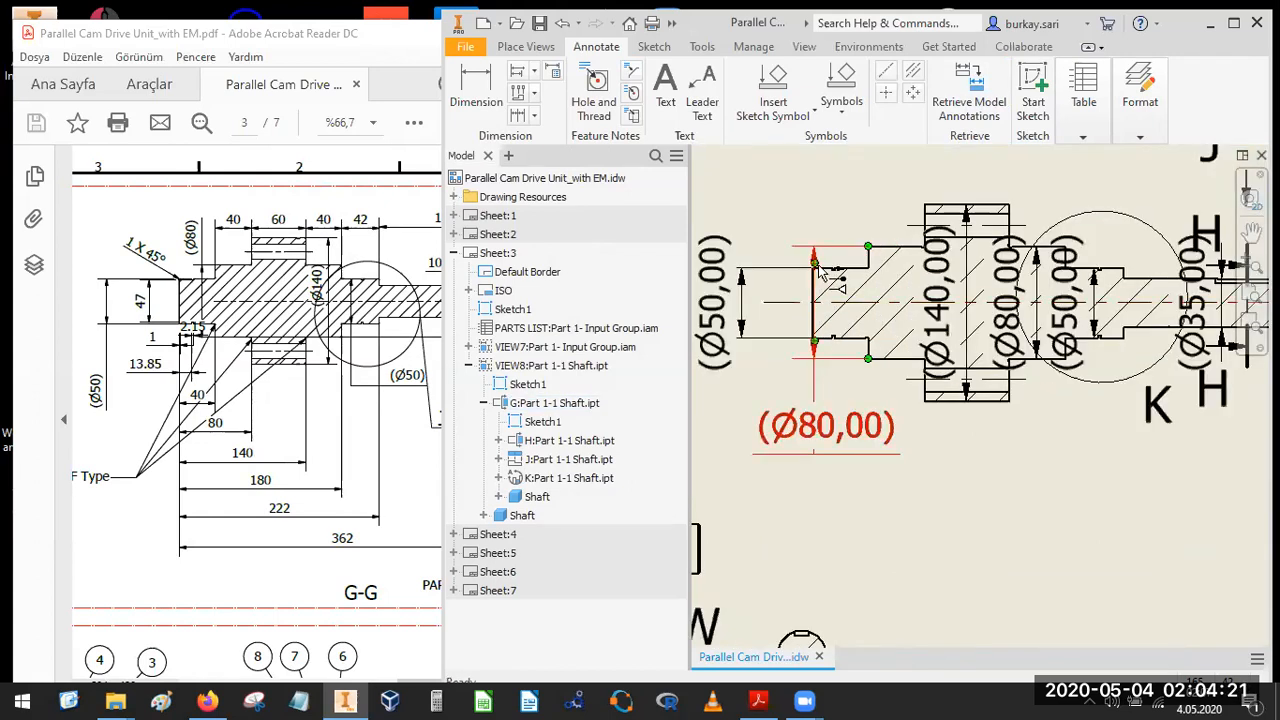
{"action": "left_click_drag", "start_coordinate": [858, 376], "coordinate": [853, 372]}
{"action": "left_click_drag", "start_coordinate": [938, 484], "coordinate": [905, 322]}
{"action": "mouse_move", "coordinate": [1032, 310]}
{"action": "left_mouse_down"}
{"action": "mouse_move", "coordinate": [1056, 500]}
{"action": "mouse_move", "coordinate": [1052, 473]}
{"action": "left_mouse_up"}
Shift the J view toward detail K, and move section H-H lower and closer to the J view.
{"action": "scroll", "coordinate": [1038, 422], "scroll_direction": "up", "scroll_amount": 3}
{"action": "middle_click_drag", "start_coordinate": [940, 445], "coordinate": [914, 267]}
{"action": "middle_click_drag", "start_coordinate": [768, 305], "coordinate": [909, 300]}
{"action": "left_click_drag", "start_coordinate": [906, 275], "coordinate": [868, 276]}
{"action": "middle_click_drag", "start_coordinate": [1046, 401], "coordinate": [1038, 409]}
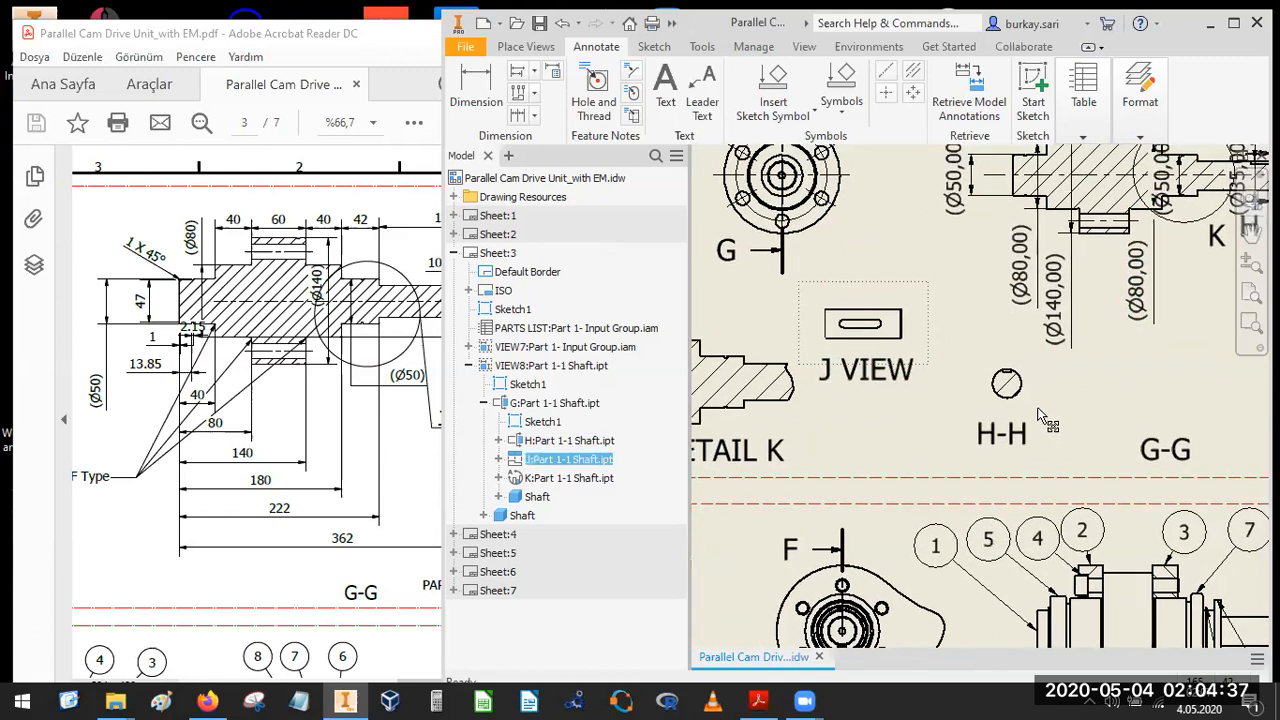
{"action": "left_click_drag", "start_coordinate": [1044, 397], "coordinate": [977, 437]}
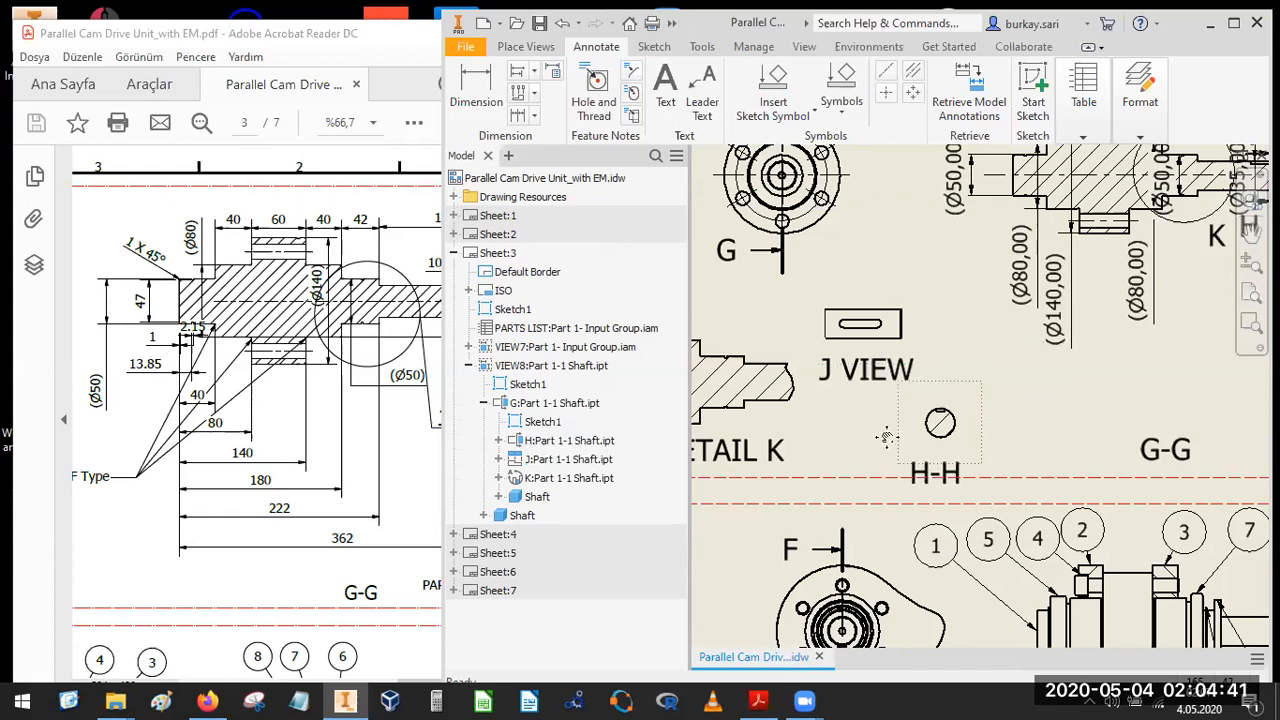
Move the second Ø50 dimension text below section G-G and the Ø35 dimension beyond the shaft's threaded end.
{"action": "middle_click_drag", "start_coordinate": [881, 427], "coordinate": [721, 493]}
{"action": "scroll", "coordinate": [1060, 237], "scroll_direction": "down", "scroll_amount": 3}
{"action": "middle_click_drag", "start_coordinate": [949, 237], "coordinate": [900, 362]}
{"action": "left_click_drag", "start_coordinate": [903, 362], "coordinate": [950, 515]}
{"action": "left_click_drag", "start_coordinate": [936, 397], "coordinate": [957, 397]}
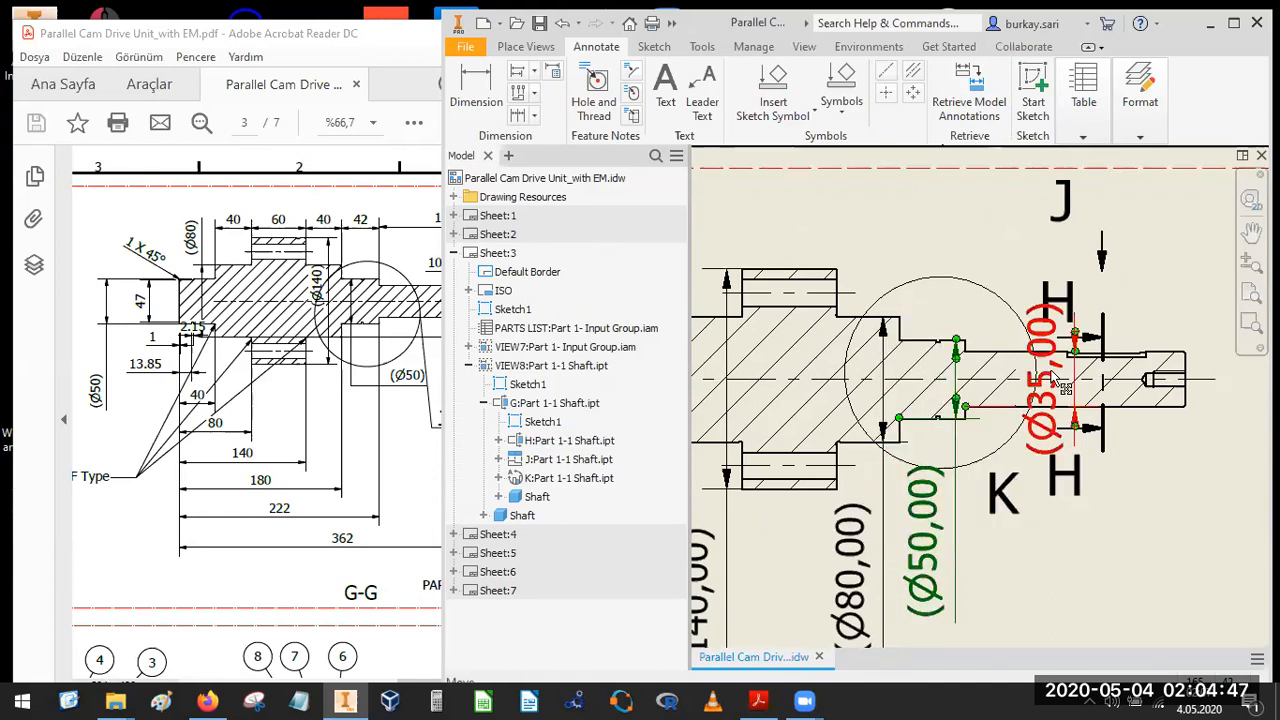
{"action": "scroll", "coordinate": [1025, 378], "scroll_direction": "up", "scroll_amount": 4}
{"action": "scroll", "coordinate": [1014, 372], "scroll_direction": "down", "scroll_amount": 5}
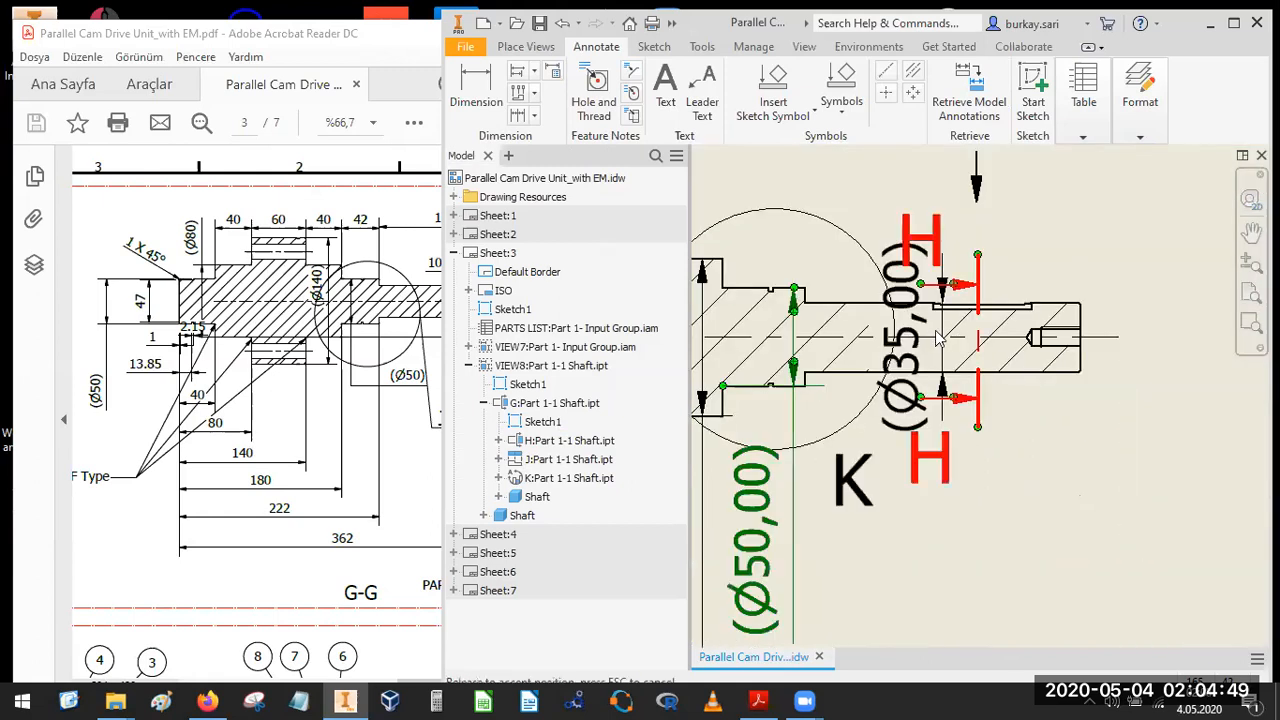
{"action": "mouse_move", "coordinate": [1188, 335]}
{"action": "left_mouse_down"}
{"action": "mouse_move", "coordinate": [1161, 326]}
{"action": "mouse_move", "coordinate": [1165, 559]}
{"action": "mouse_move", "coordinate": [1160, 352]}
{"action": "mouse_move", "coordinate": [1181, 347]}
{"action": "left_mouse_up"}
{"action": "scroll", "coordinate": [1138, 372], "scroll_direction": "up", "scroll_amount": 3}
{"action": "scroll", "coordinate": [1057, 311], "scroll_direction": "up", "scroll_amount": 5}
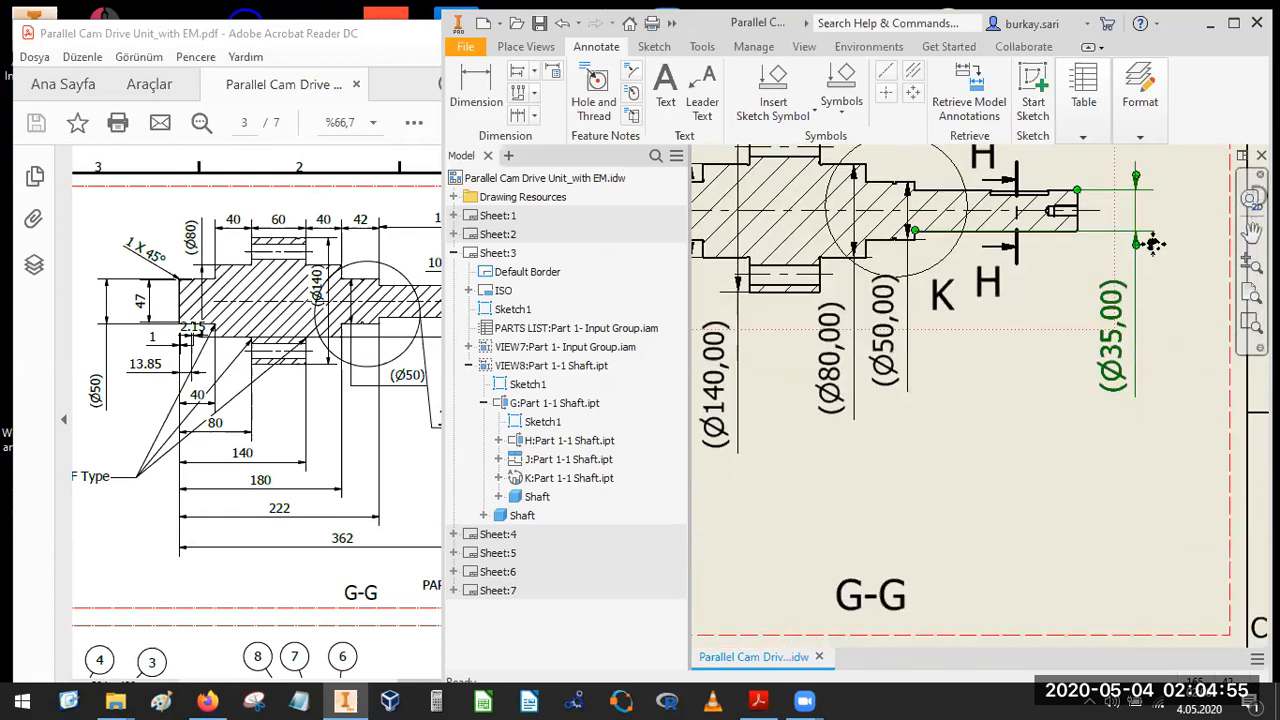
{"action": "scroll", "coordinate": [921, 437], "scroll_direction": "down", "scroll_amount": 3}
Raise section H-H with its label so that it clears the red dashed frame.
{"action": "left_click", "coordinate": [955, 428]}
{"action": "left_click", "coordinate": [981, 408]}
{"action": "left_click_drag", "start_coordinate": [989, 383], "coordinate": [987, 391]}
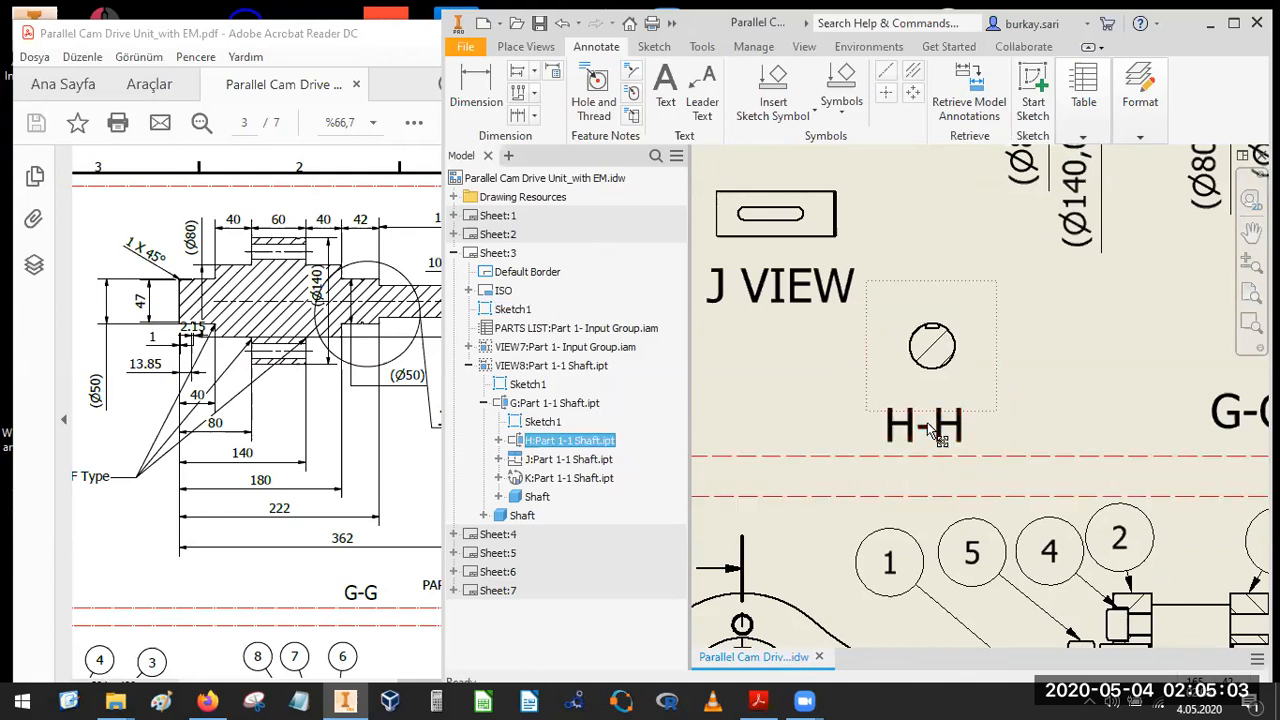
Check the shaft's length dimensions in the reference PDF, return to Inventor and maximize its window on section G-G.
{"action": "left_click", "coordinate": [242, 435]}
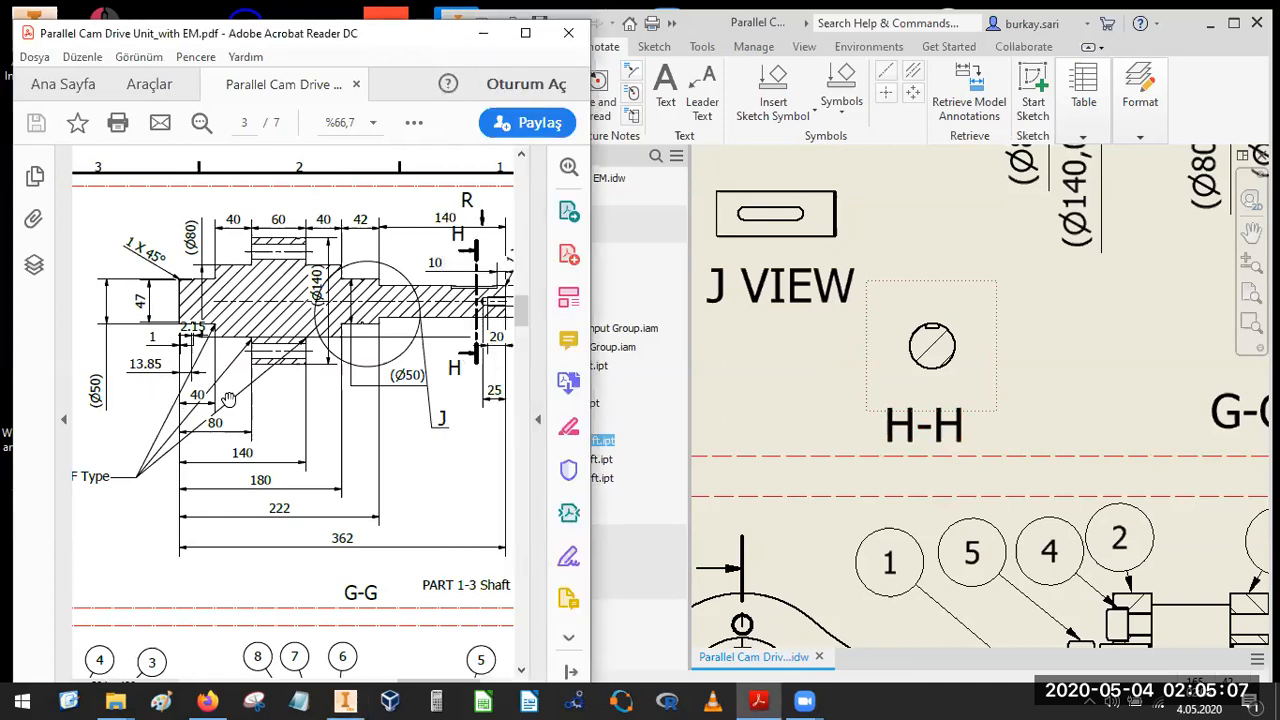
{"action": "left_click", "coordinate": [897, 187]}
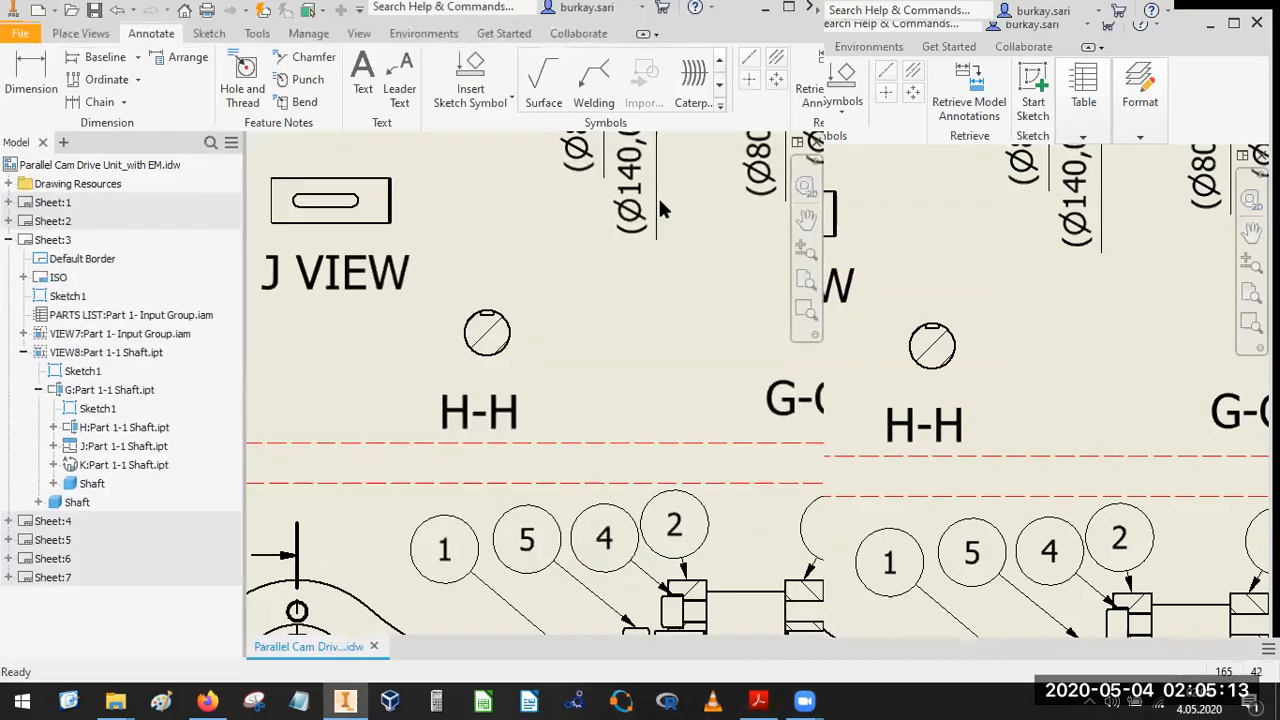
{"action": "scroll", "coordinate": [838, 278], "scroll_direction": "down", "scroll_amount": 5}
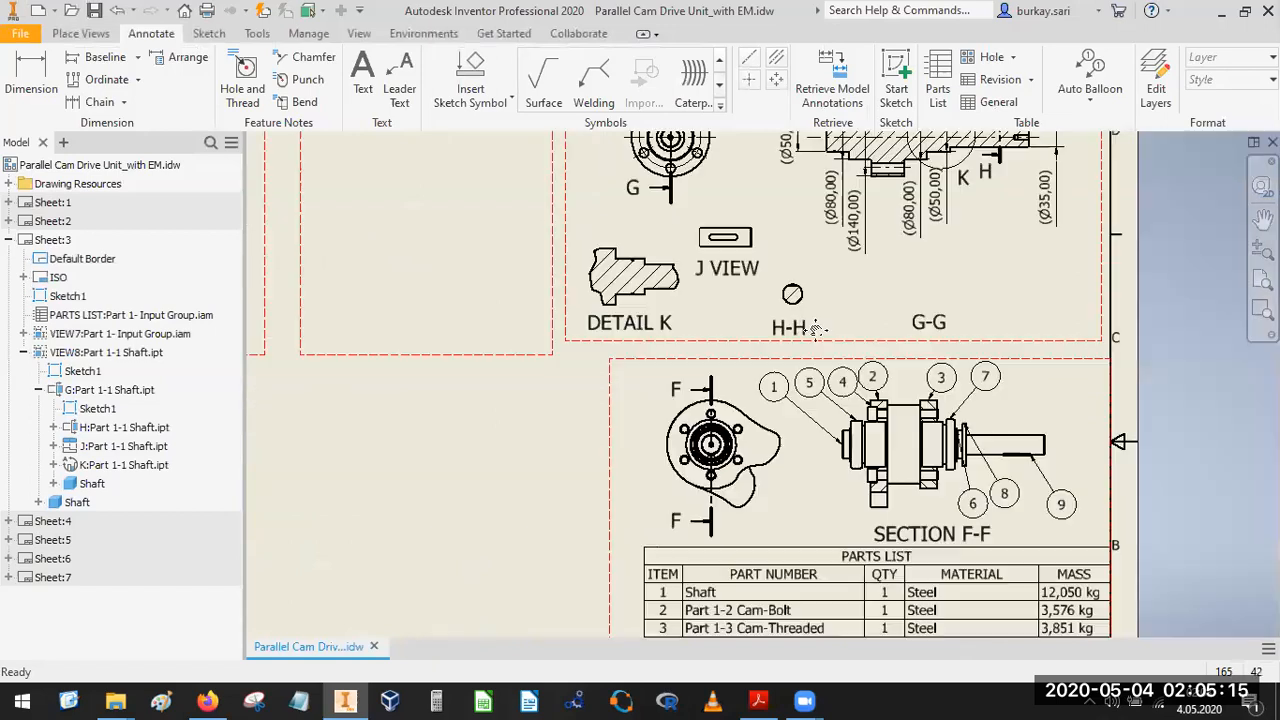
{"action": "middle_click_drag", "start_coordinate": [820, 329], "coordinate": [814, 256]}
{"action": "scroll", "coordinate": [834, 213], "scroll_direction": "up", "scroll_amount": 5}
{"action": "mouse_move", "coordinate": [554, 366]}
{"action": "middle_mouse_down"}
{"action": "mouse_move", "coordinate": [354, 517]}
{"action": "mouse_move", "coordinate": [268, 529]}
{"action": "middle_mouse_up"}
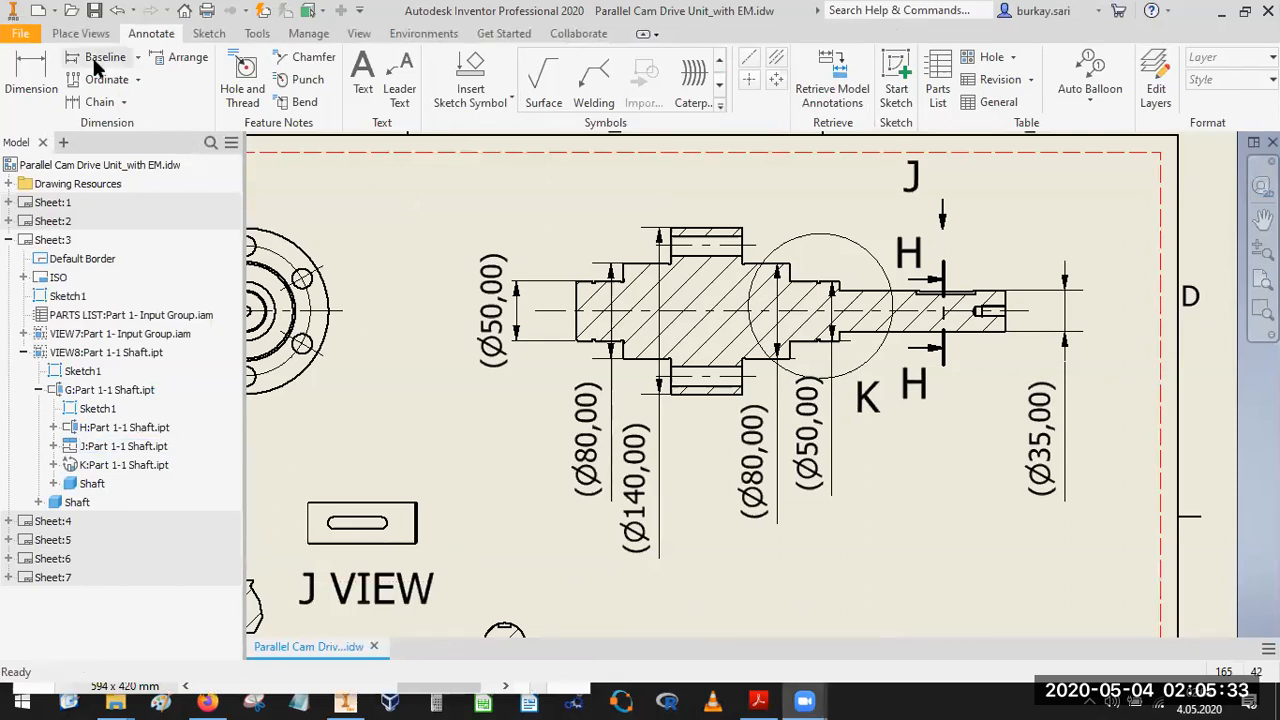
Try to place 40, 80, 140, 180, 222 and 362 mm baseline dimensions from the shaft's left end face below section G-G.
{"action": "left_click", "coordinate": [137, 57]}
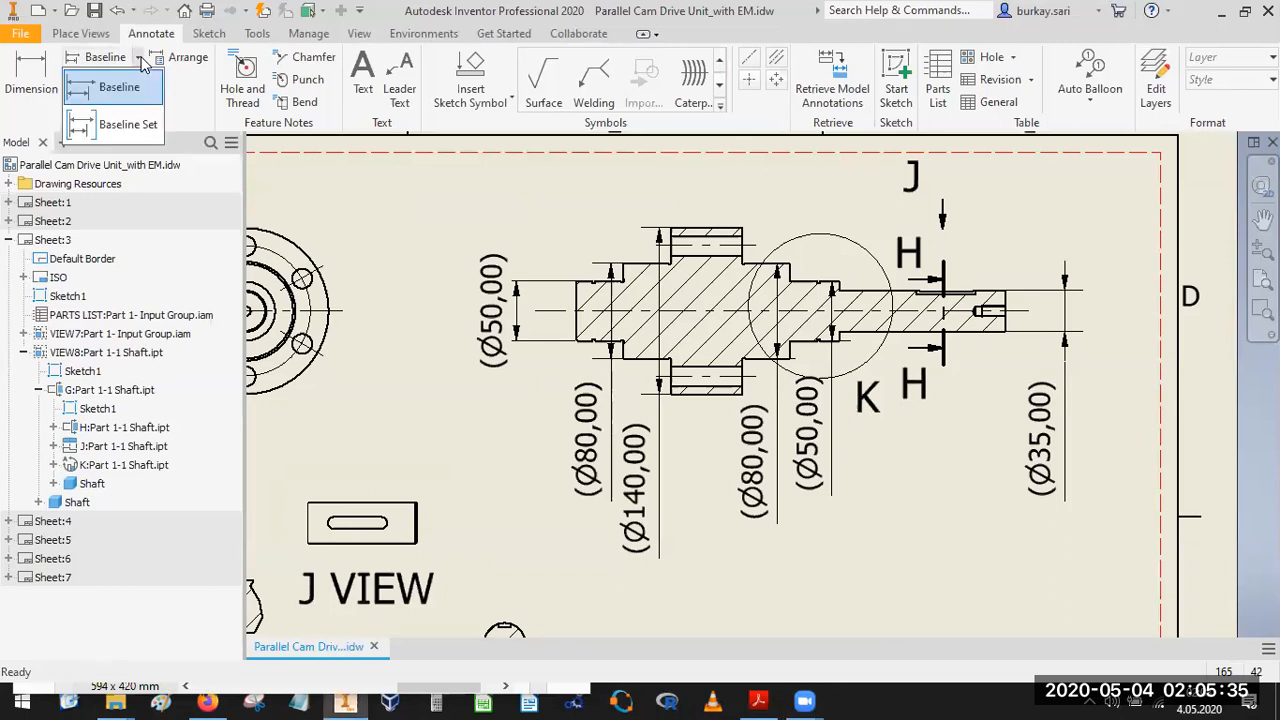
{"action": "left_click", "coordinate": [110, 89]}
{"action": "left_click", "coordinate": [578, 326]}
{"action": "scroll", "coordinate": [604, 352], "scroll_direction": "up", "scroll_amount": 5}
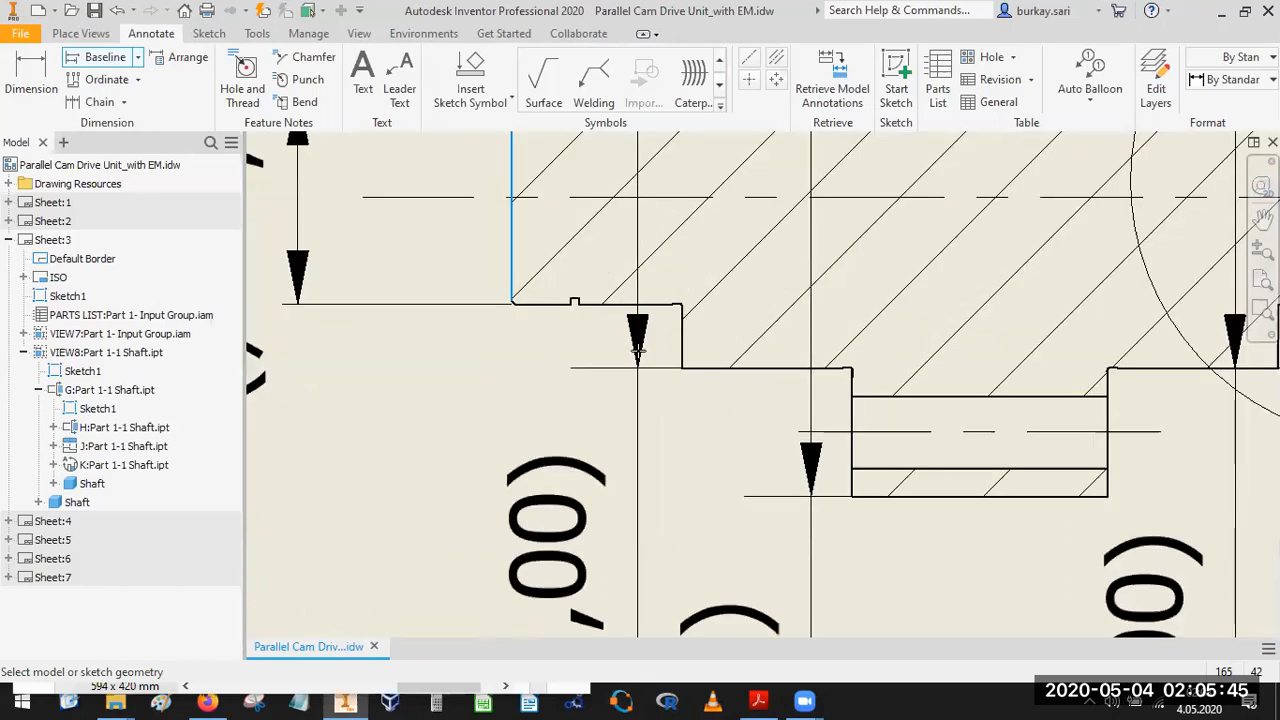
{"action": "scroll", "coordinate": [709, 351], "scroll_direction": "down", "scroll_amount": 5}
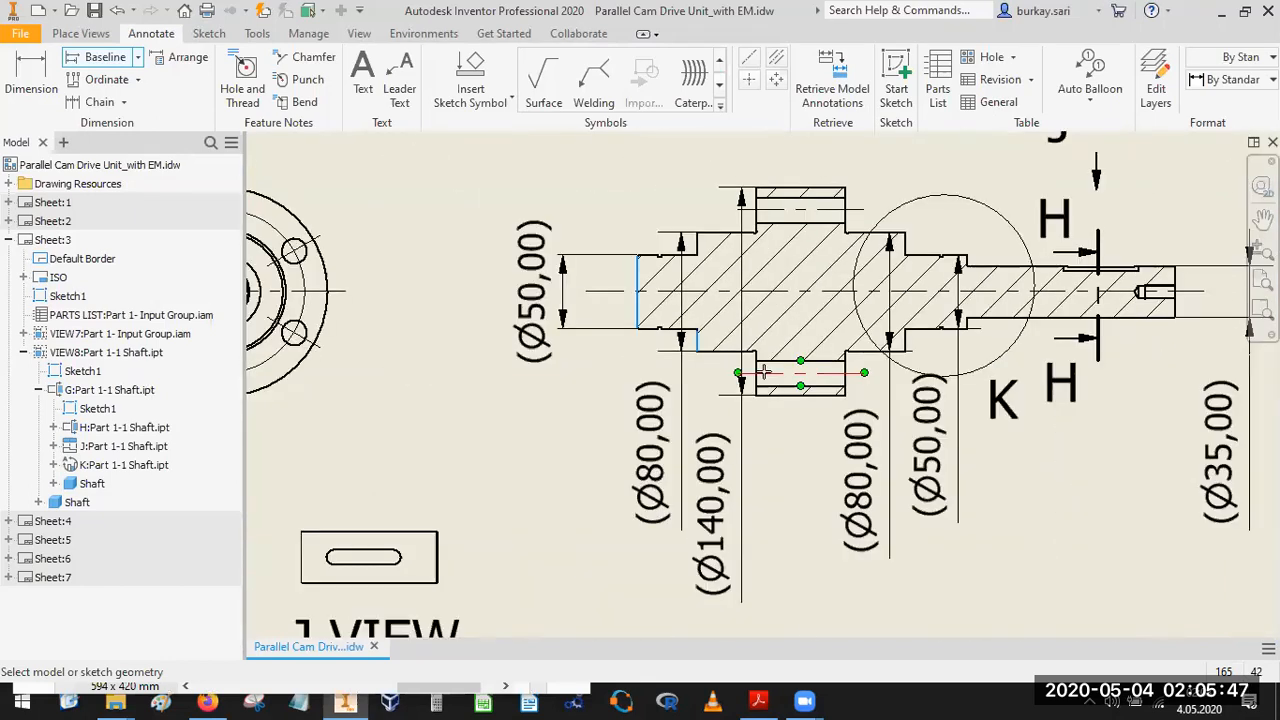
{"action": "scroll", "coordinate": [758, 372], "scroll_direction": "up", "scroll_amount": 5}
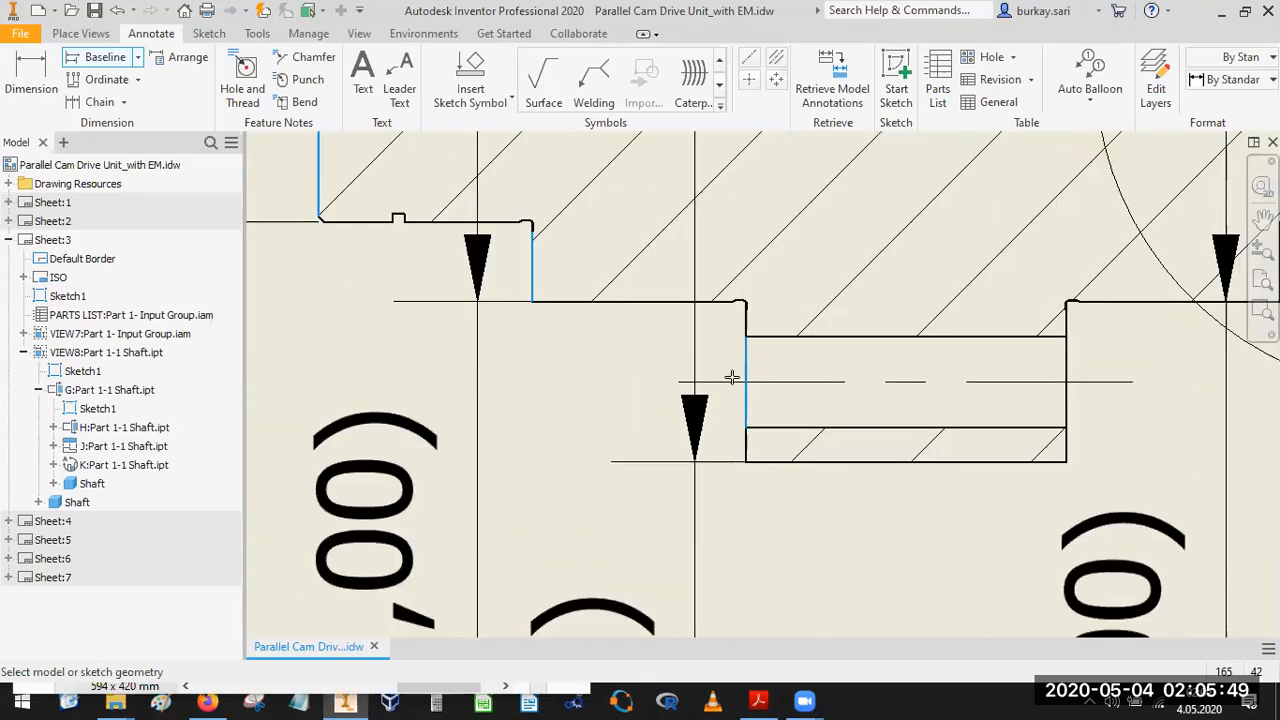
{"action": "scroll", "coordinate": [731, 374], "scroll_direction": "down", "scroll_amount": 4}
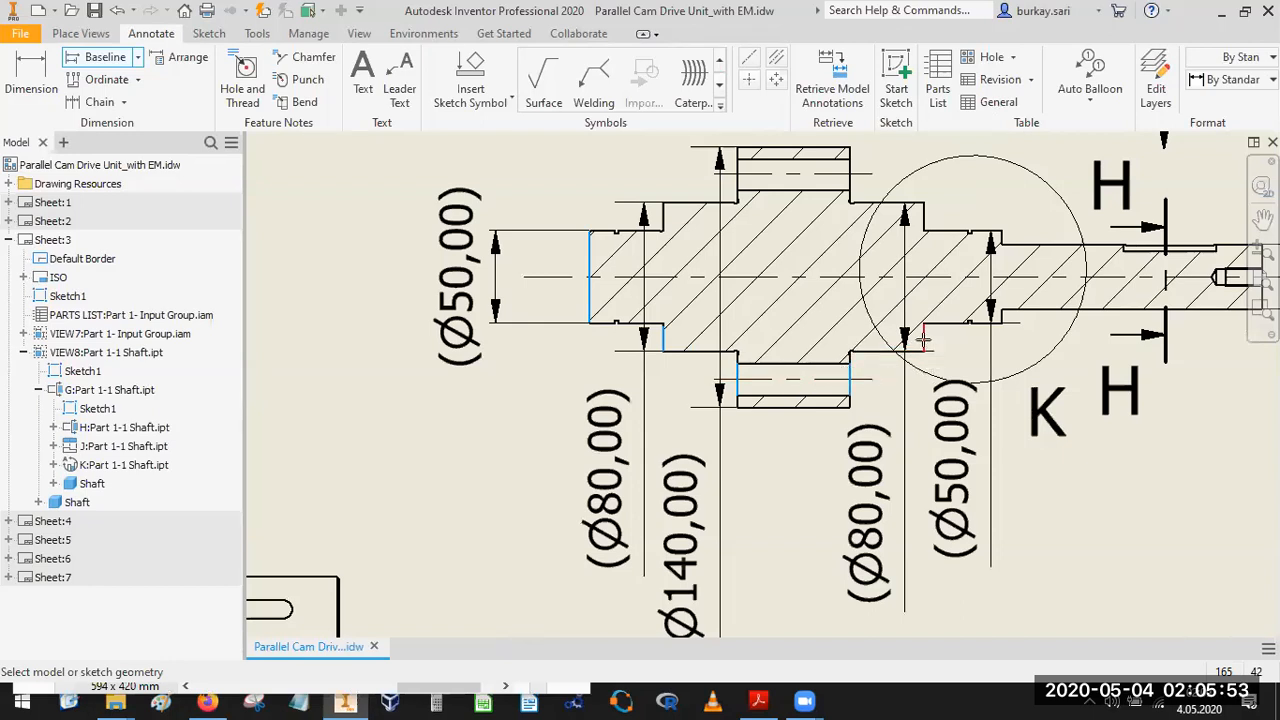
{"action": "scroll", "coordinate": [958, 365], "scroll_direction": "down", "scroll_amount": 5}
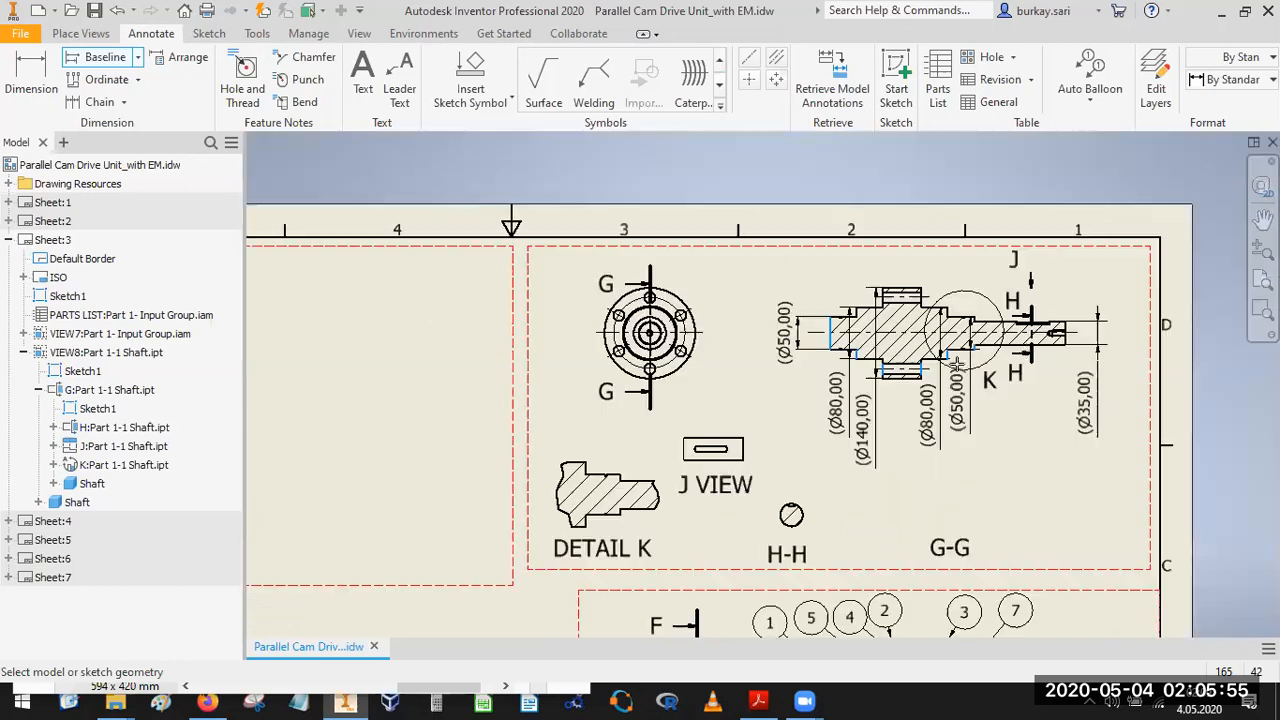
{"action": "scroll", "coordinate": [1064, 345], "scroll_direction": "up", "scroll_amount": 5}
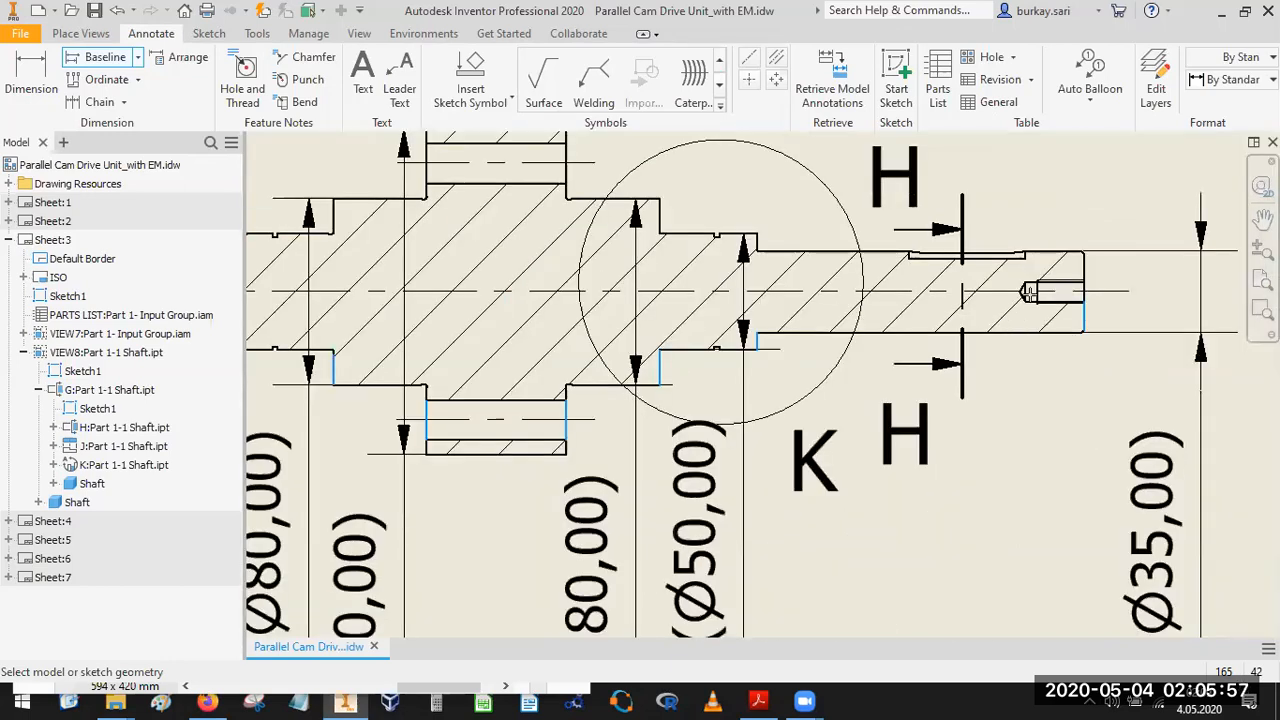
{"action": "scroll", "coordinate": [1027, 291], "scroll_direction": "down", "scroll_amount": 5}
{"action": "right_click", "coordinate": [927, 424]}
{"action": "left_click", "coordinate": [1012, 425]}
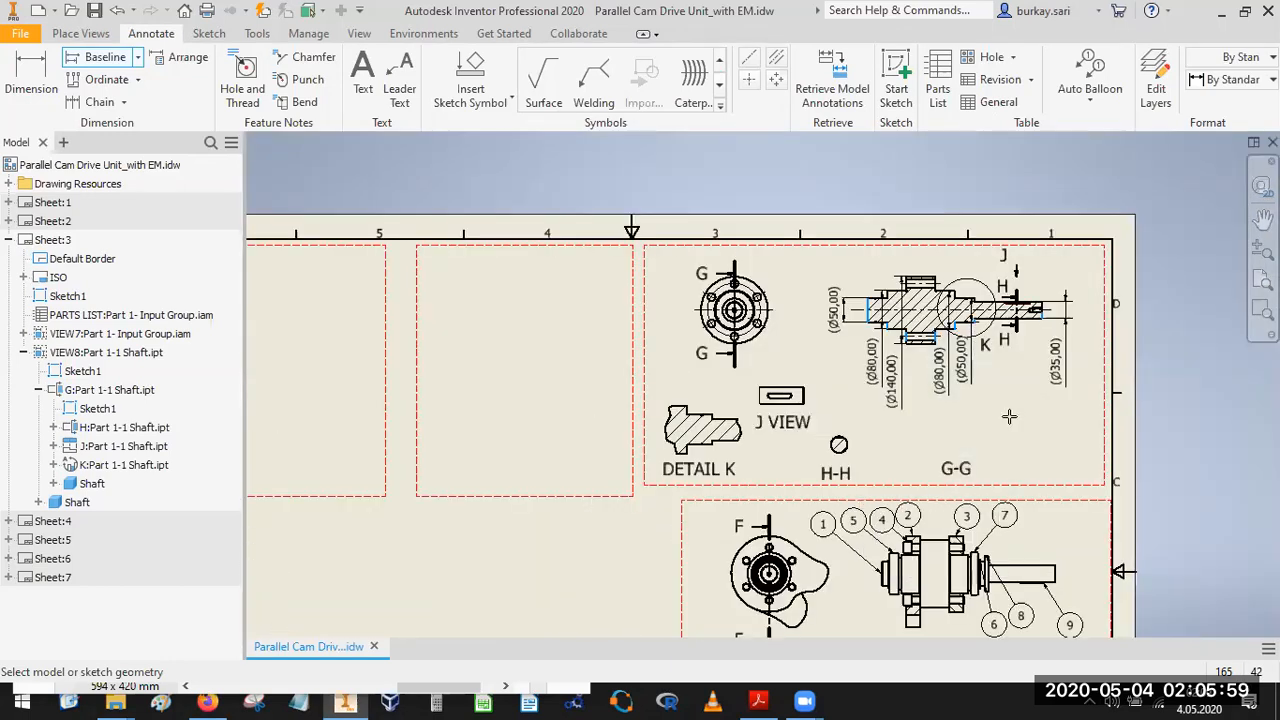
{"action": "scroll", "coordinate": [947, 403], "scroll_direction": "up", "scroll_amount": 3}
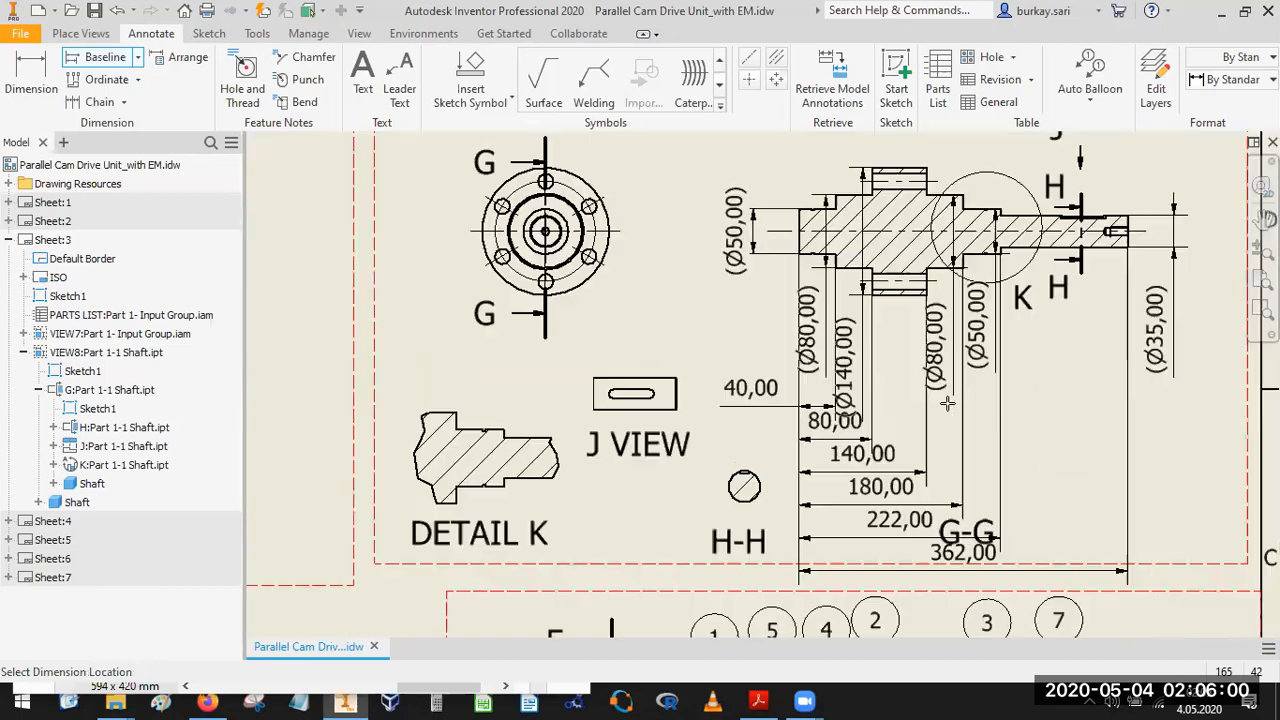
{"action": "left_click", "coordinate": [900, 352]}
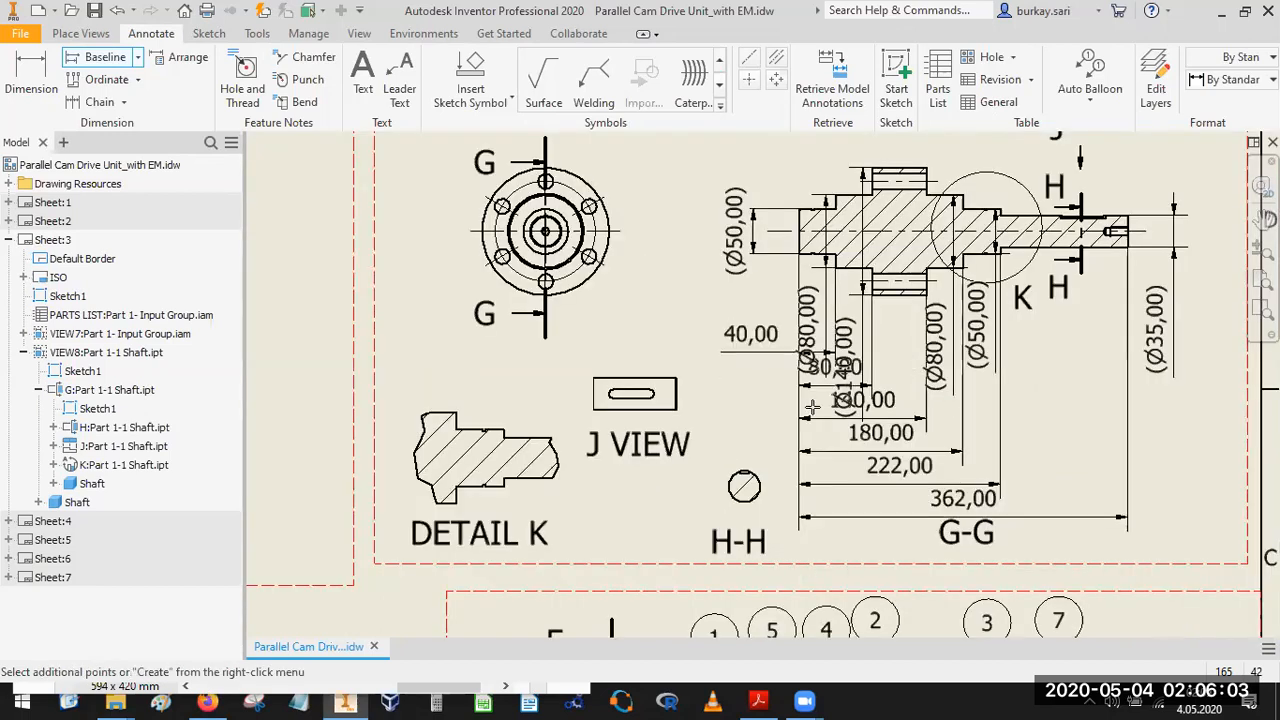
{"action": "key", "text": "Escape"}
Discard the unfinished baseline set and place 40, 80, 140, 222 and 362 mm baseline dimensions from the shaft's left end face below section G-G.
{"action": "mouse_move", "coordinate": [848, 375]}
{"action": "middle_mouse_down"}
{"action": "mouse_move", "coordinate": [857, 436]}
{"action": "mouse_move", "coordinate": [857, 396]}
{"action": "middle_mouse_up"}
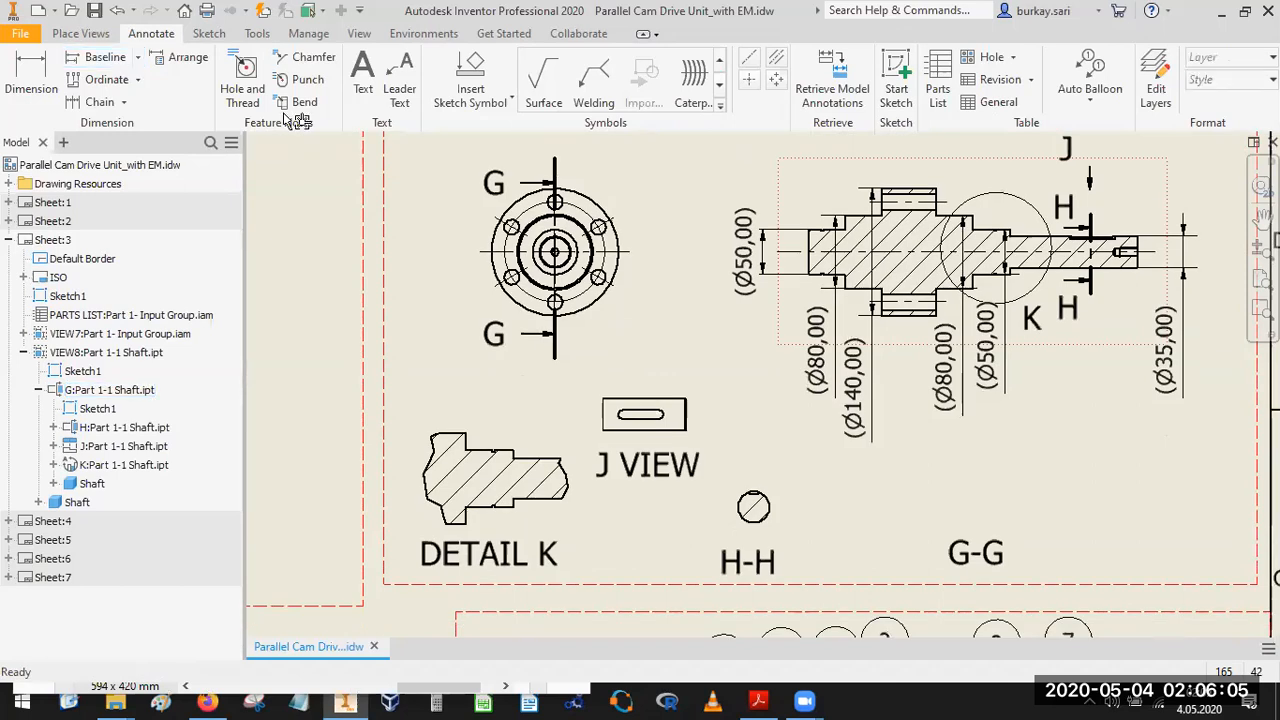
{"action": "left_click", "coordinate": [100, 57]}
{"action": "scroll", "coordinate": [808, 270], "scroll_direction": "down", "scroll_amount": 2}
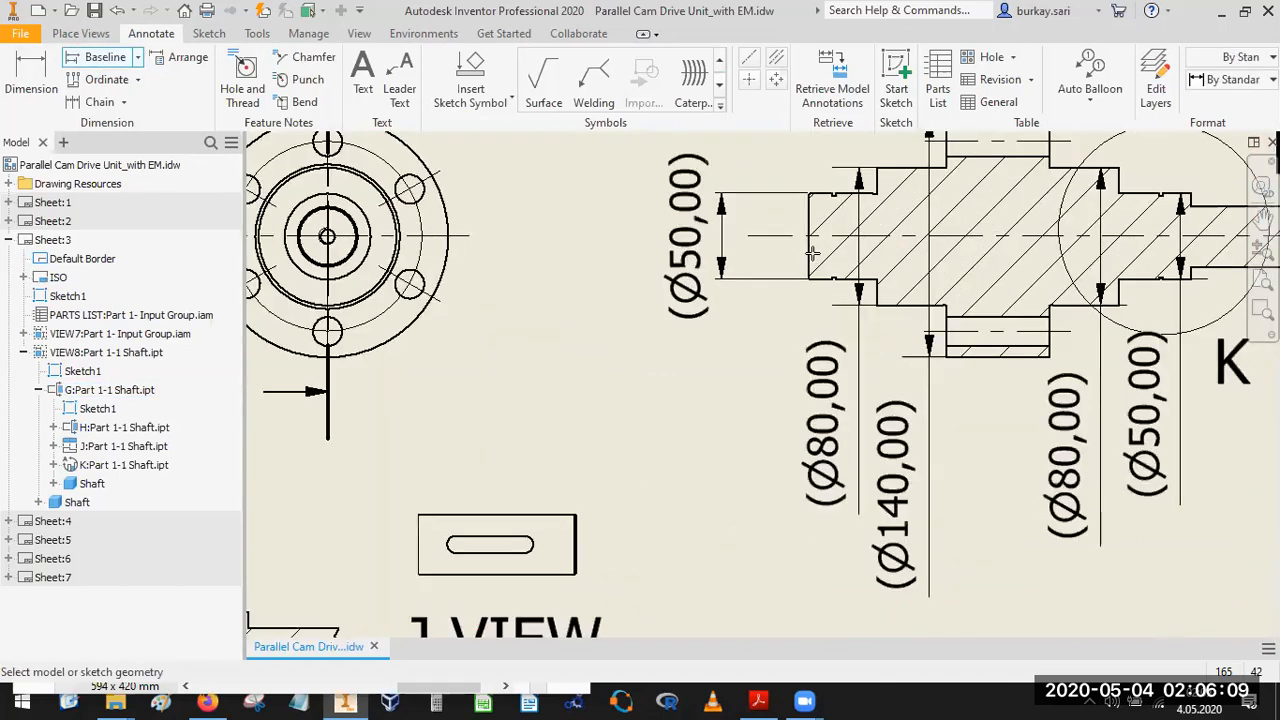
{"action": "left_click", "coordinate": [810, 255]}
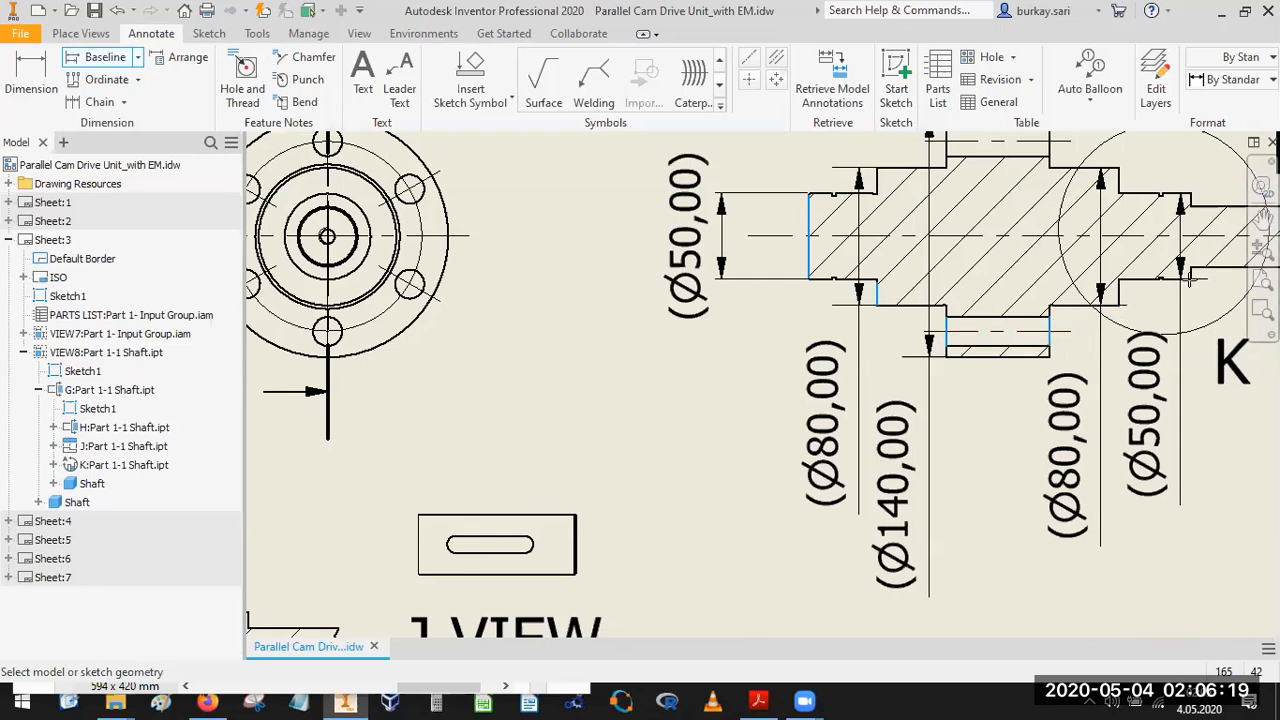
{"action": "scroll", "coordinate": [1188, 279], "scroll_direction": "down", "scroll_amount": 5}
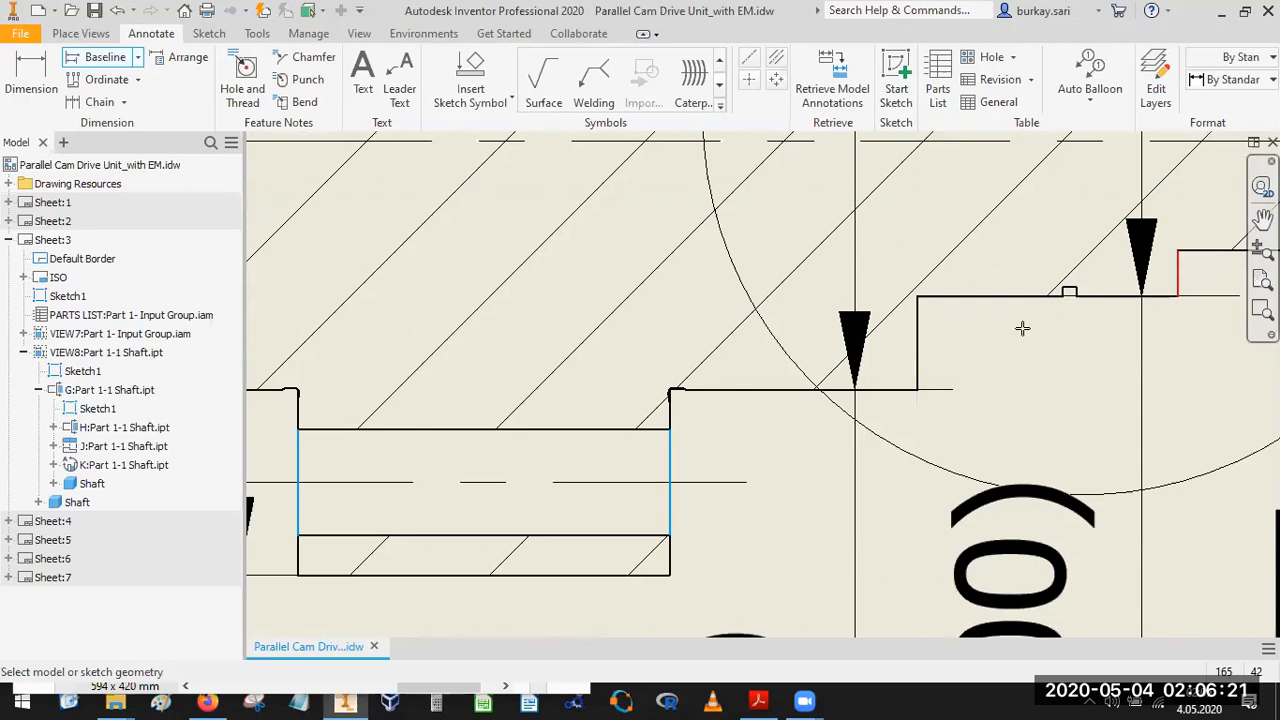
{"action": "scroll", "coordinate": [1022, 328], "scroll_direction": "up", "scroll_amount": 6}
{"action": "scroll", "coordinate": [1103, 300], "scroll_direction": "down", "scroll_amount": 5}
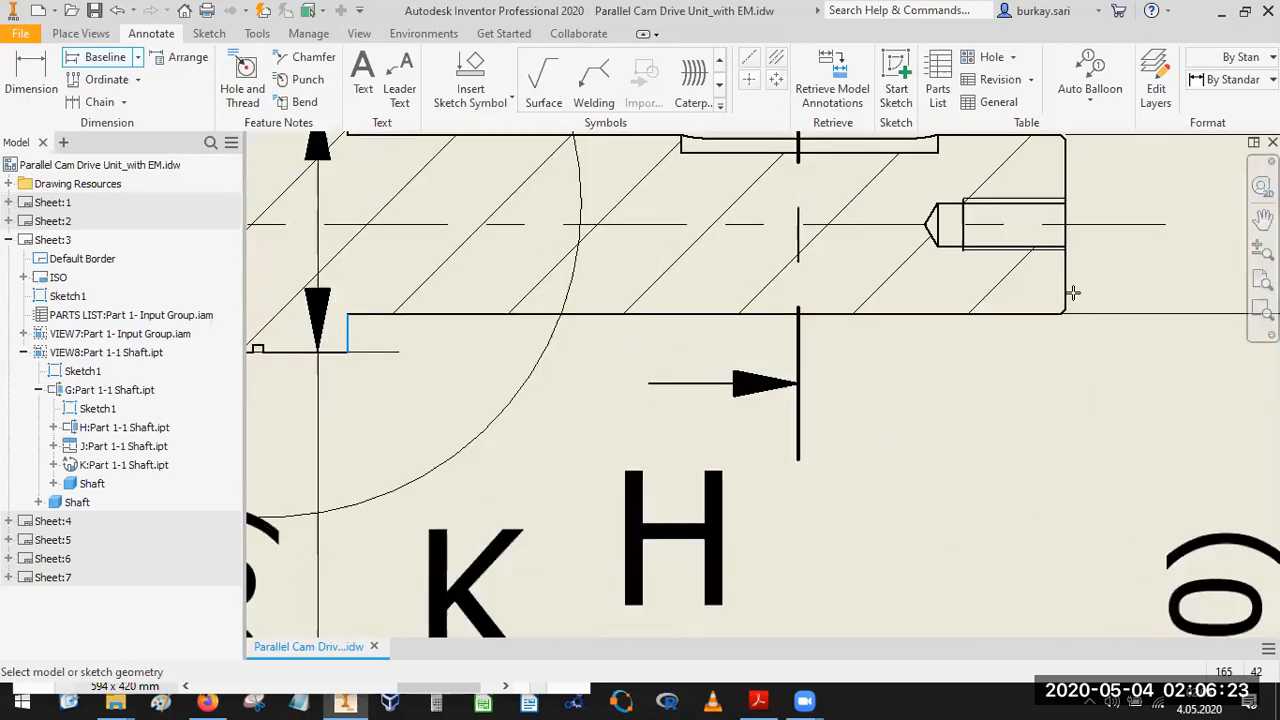
{"action": "scroll", "coordinate": [932, 340], "scroll_direction": "up", "scroll_amount": 5}
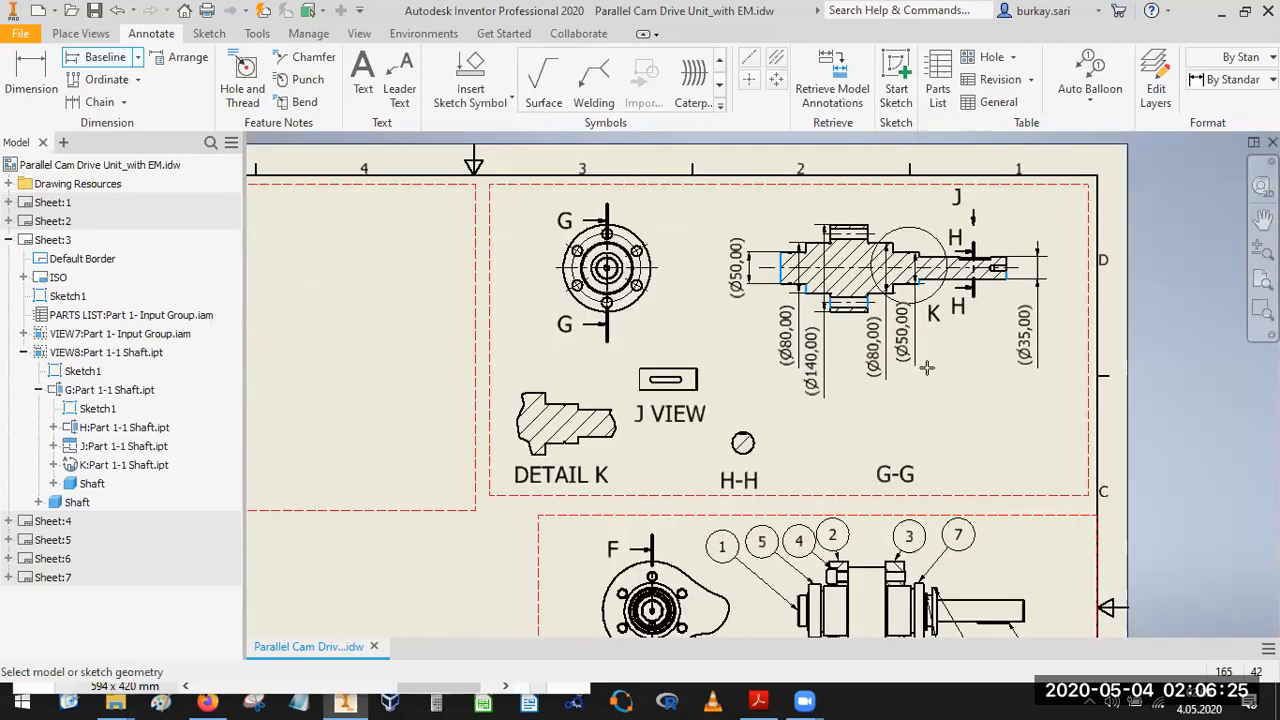
{"action": "right_click", "coordinate": [927, 368]}
{"action": "left_click", "coordinate": [990, 371]}
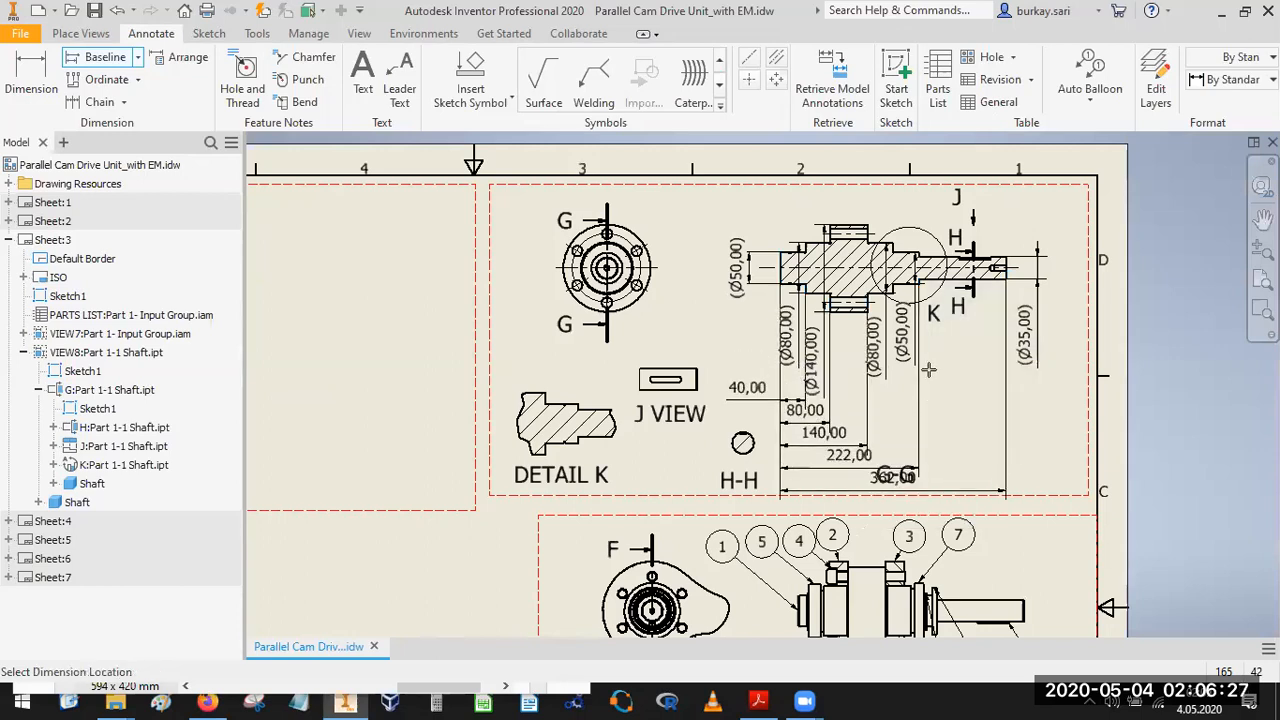
{"action": "left_click", "coordinate": [928, 370]}
{"action": "right_click", "coordinate": [968, 398]}
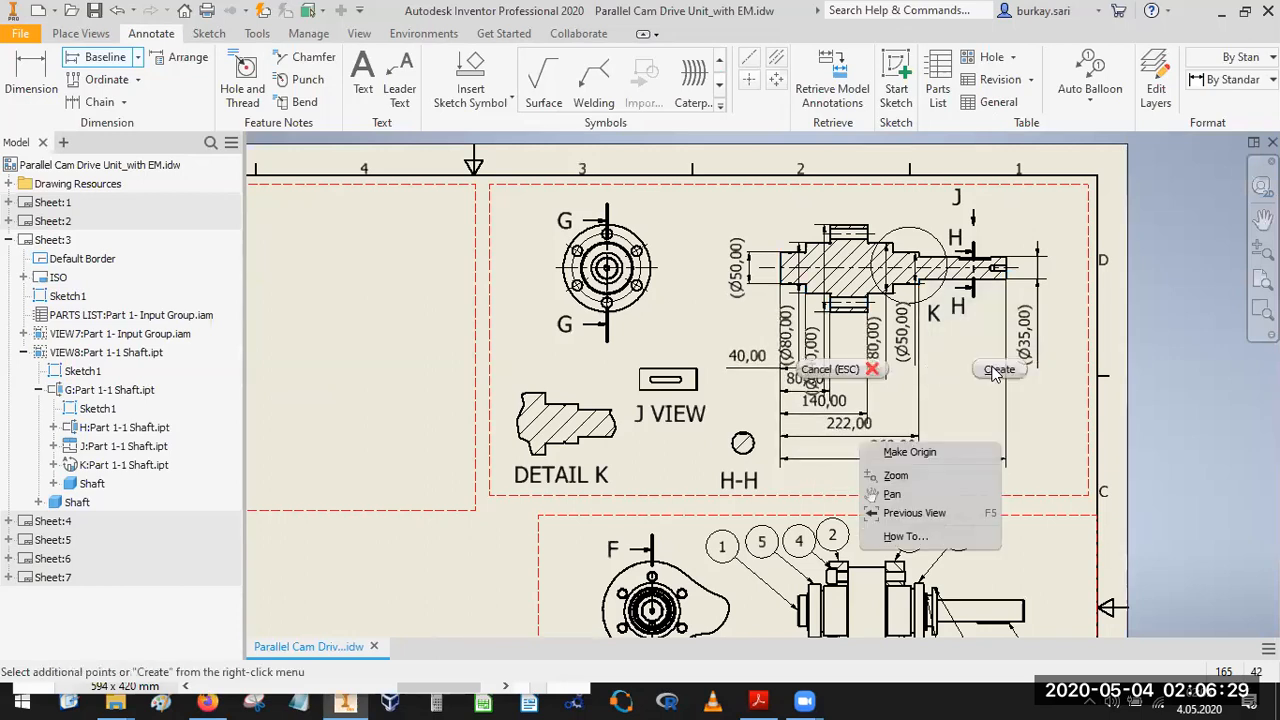
{"action": "left_click", "coordinate": [1000, 366]}
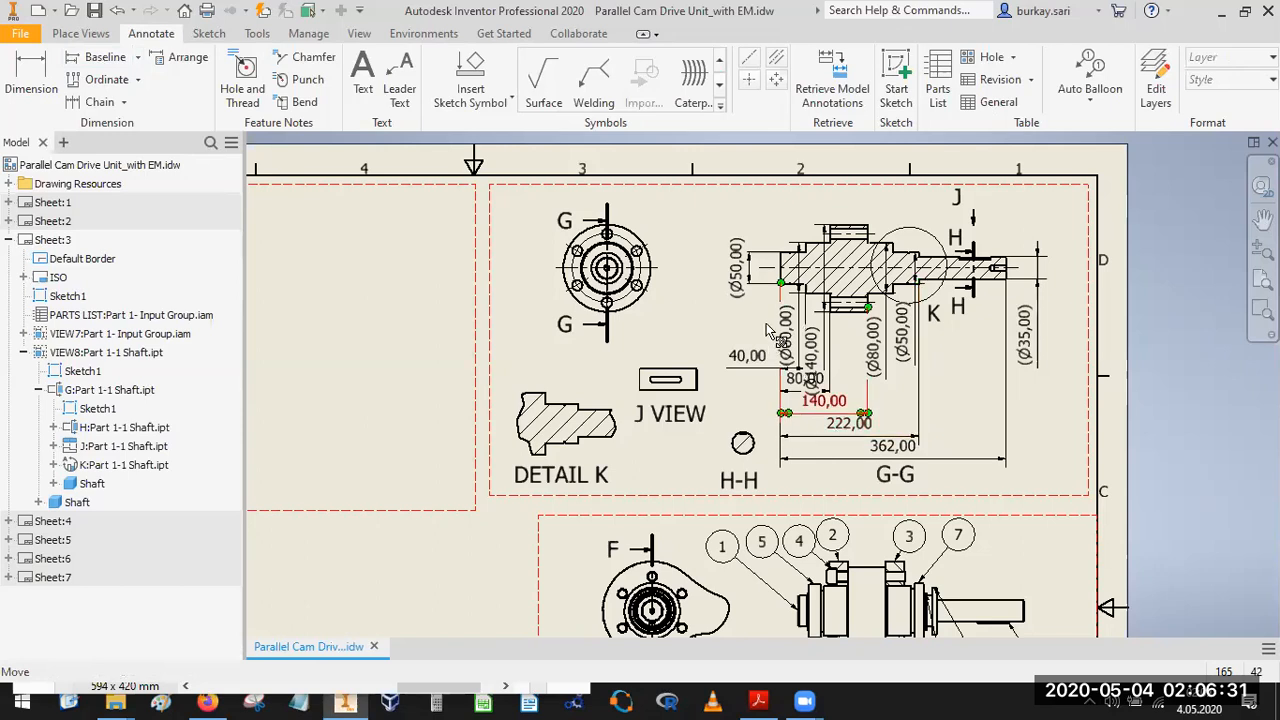
Move the left Ø80 and Ø50 dimensions clear of the shaft's left end and the Ø140 dimension upward beside the toothed flange.
{"action": "middle_click_drag", "start_coordinate": [767, 330], "coordinate": [855, 372]}
{"action": "scroll", "coordinate": [857, 372], "scroll_direction": "up", "scroll_amount": 3}
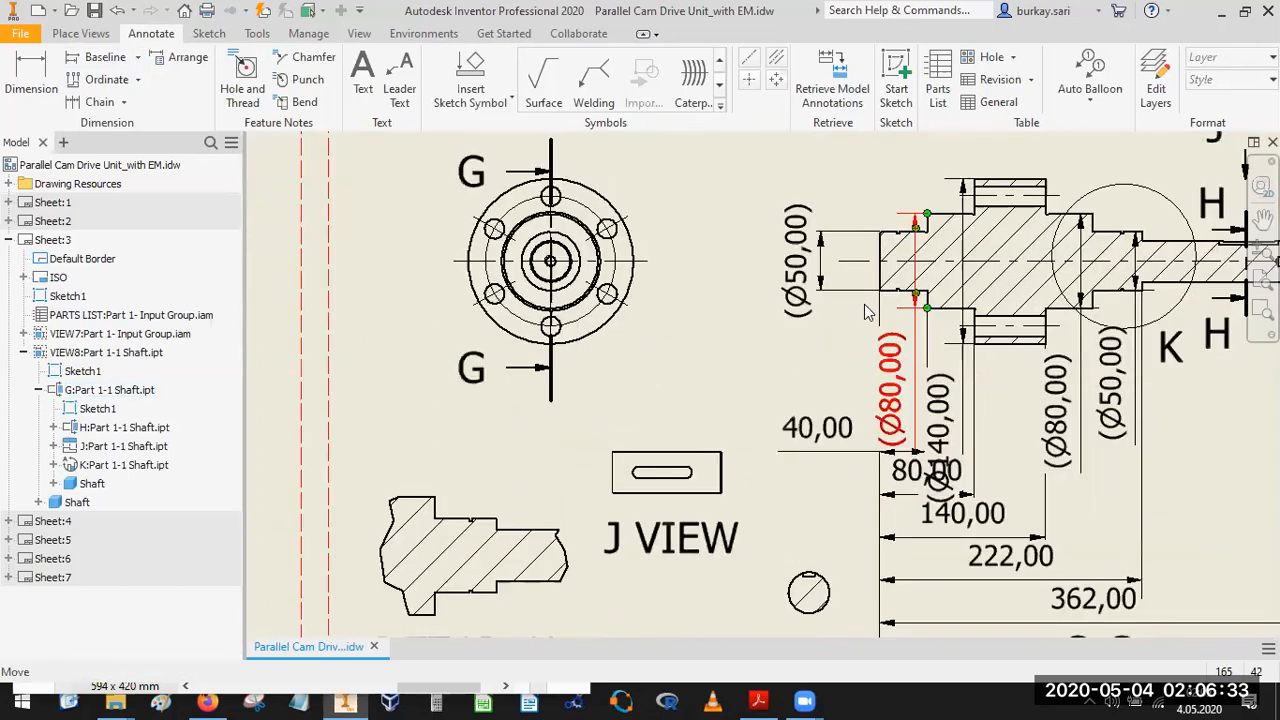
{"action": "left_click_drag", "start_coordinate": [744, 259], "coordinate": [720, 194]}
{"action": "left_click_drag", "start_coordinate": [952, 425], "coordinate": [977, 210]}
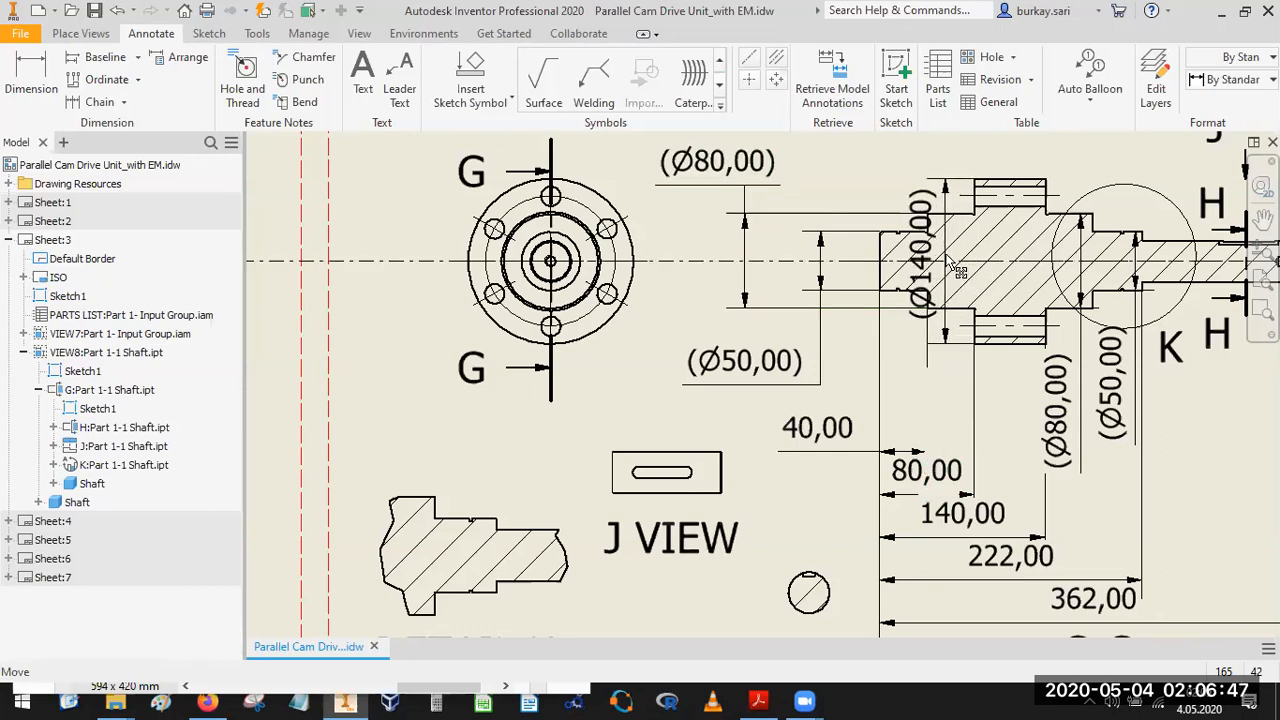
Shift the right-hand Ø80 dimension closer to its shoulder in section G-G, with its text upright below the shaft.
{"action": "scroll", "coordinate": [825, 279], "scroll_direction": "down", "scroll_amount": 3}
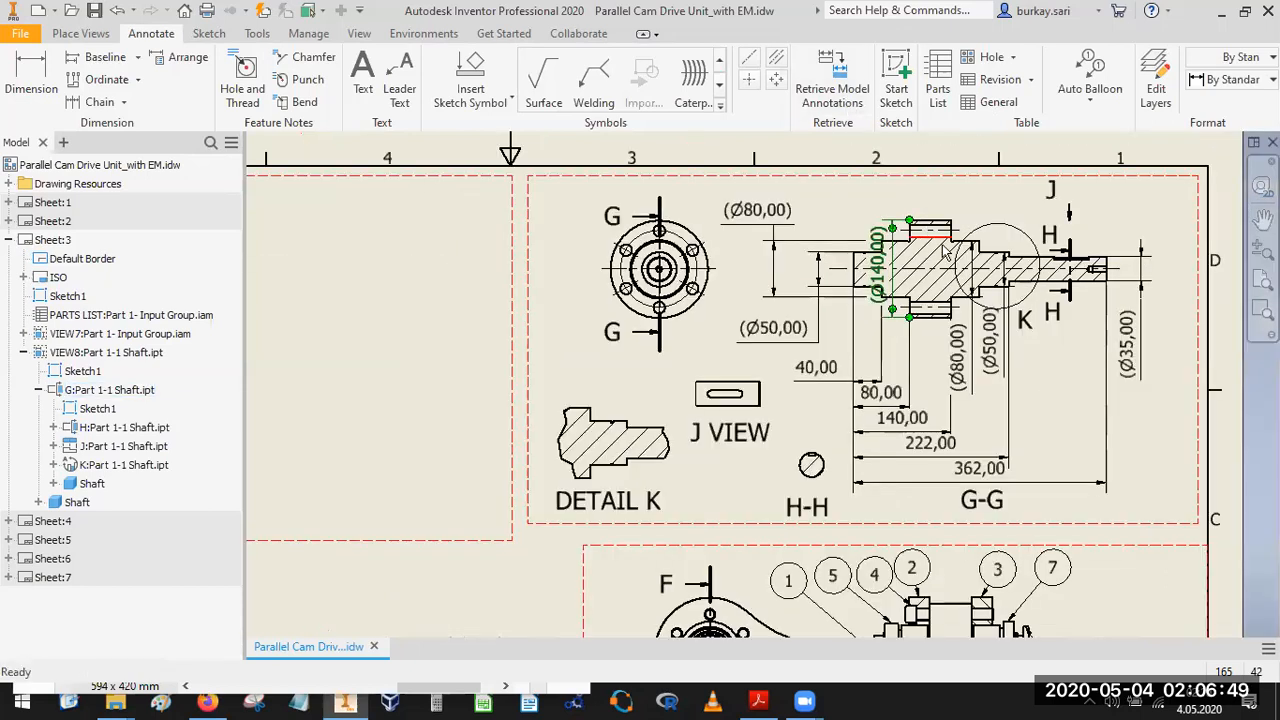
{"action": "scroll", "coordinate": [898, 262], "scroll_direction": "up", "scroll_amount": 5}
{"action": "middle_click_drag", "start_coordinate": [898, 428], "coordinate": [833, 220]}
{"action": "left_click_drag", "start_coordinate": [866, 209], "coordinate": [952, 276]}
{"action": "scroll", "coordinate": [952, 276], "scroll_direction": "down", "scroll_amount": 3}
{"action": "scroll", "coordinate": [785, 380], "scroll_direction": "up", "scroll_amount": 4}
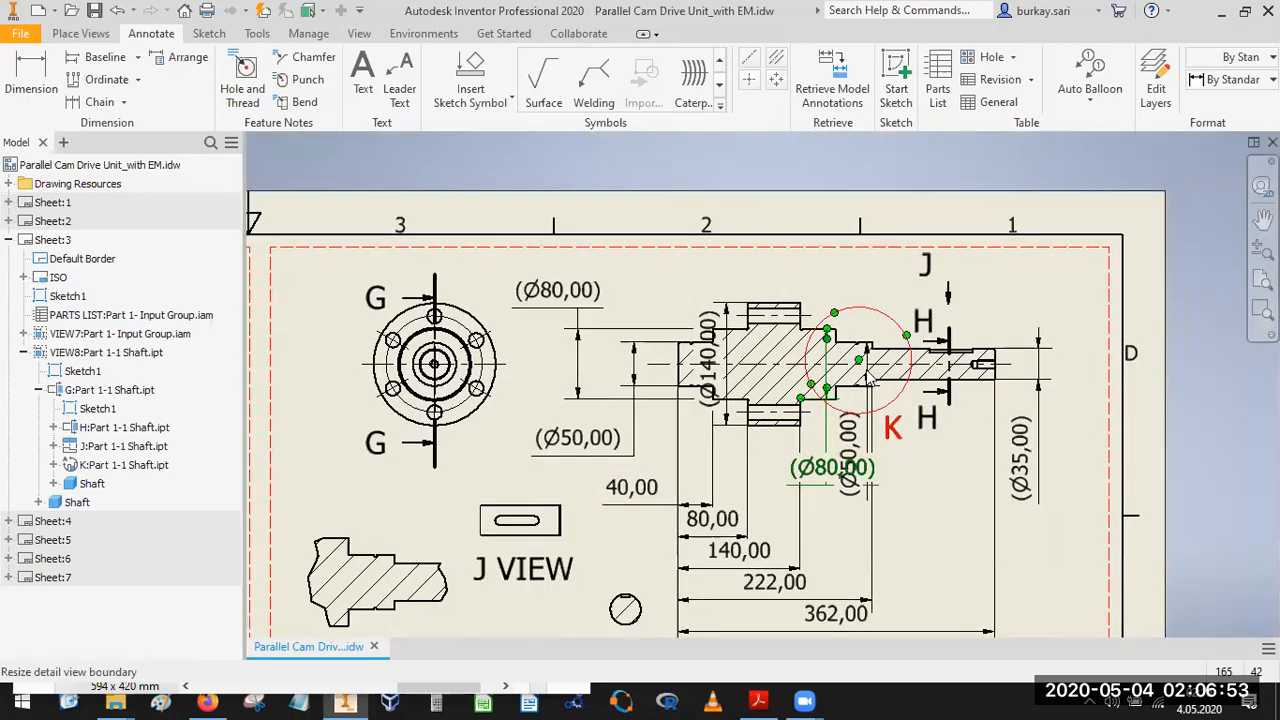
{"action": "left_click_drag", "start_coordinate": [785, 380], "coordinate": [808, 385]}
{"action": "scroll", "coordinate": [903, 466], "scroll_direction": "down", "scroll_amount": 3}
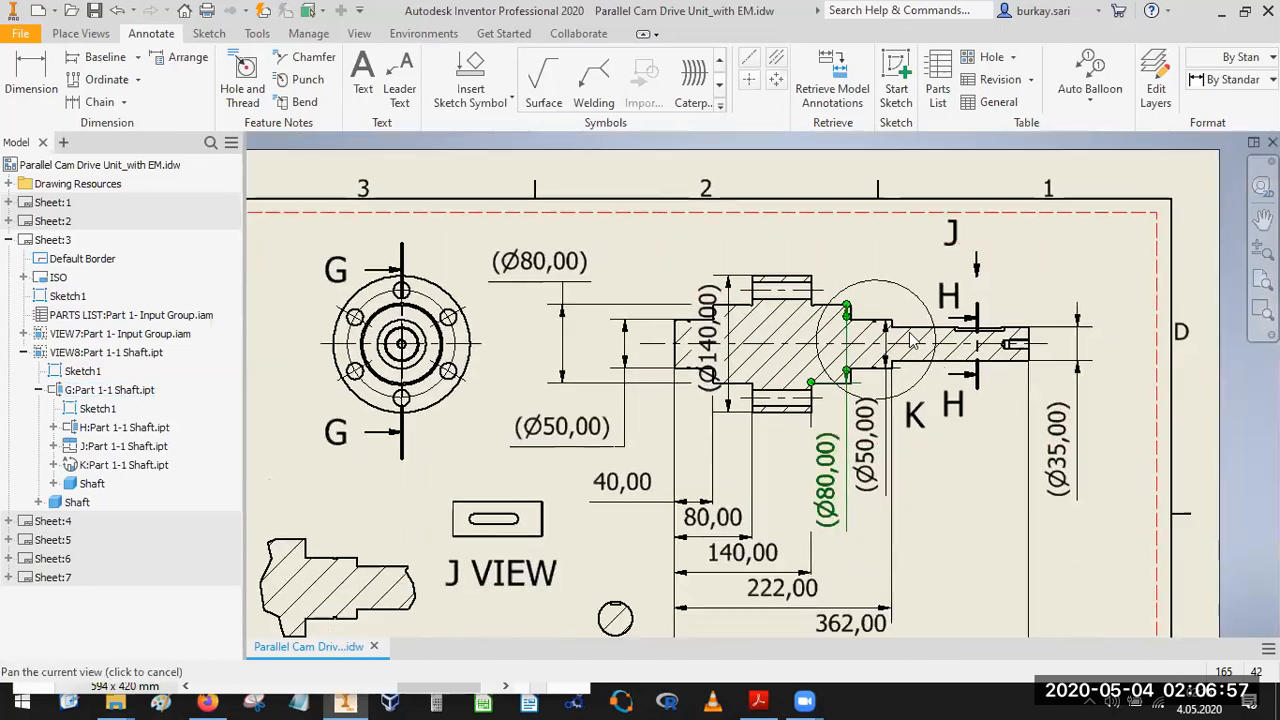
{"action": "middle_click_drag", "start_coordinate": [896, 589], "coordinate": [856, 509]}
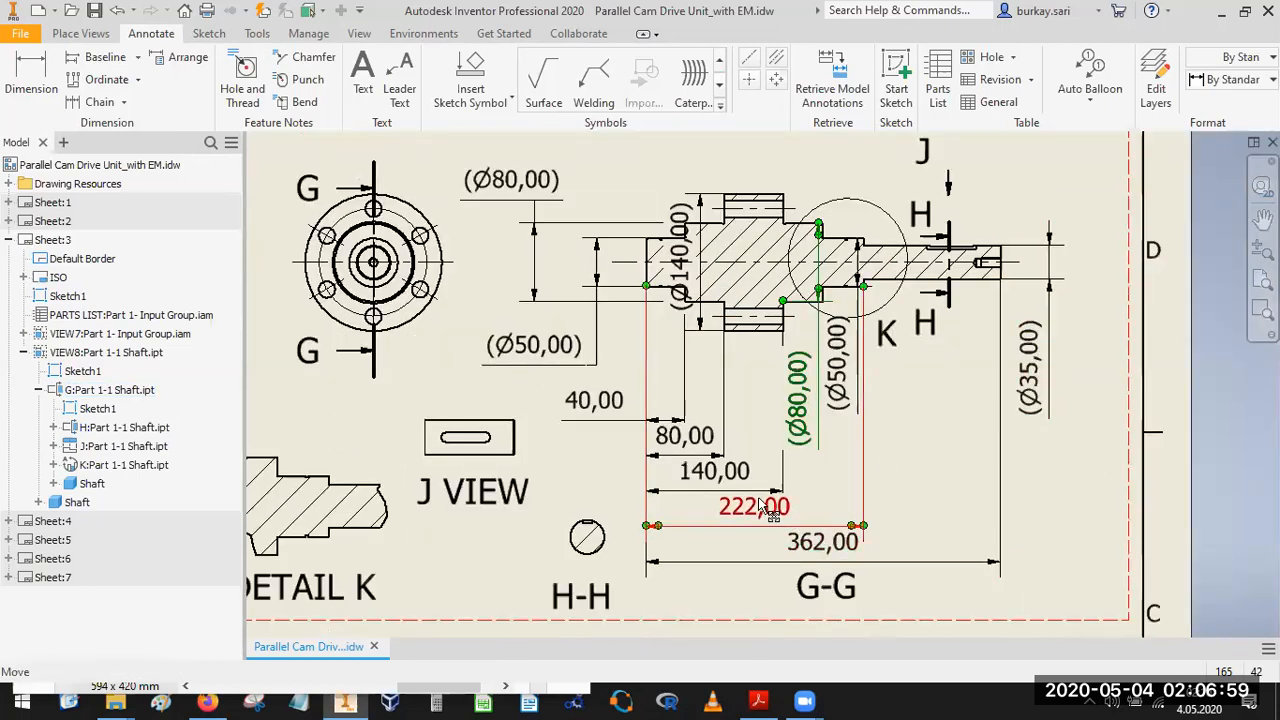
{"action": "scroll", "coordinate": [795, 400], "scroll_direction": "down", "scroll_amount": 3}
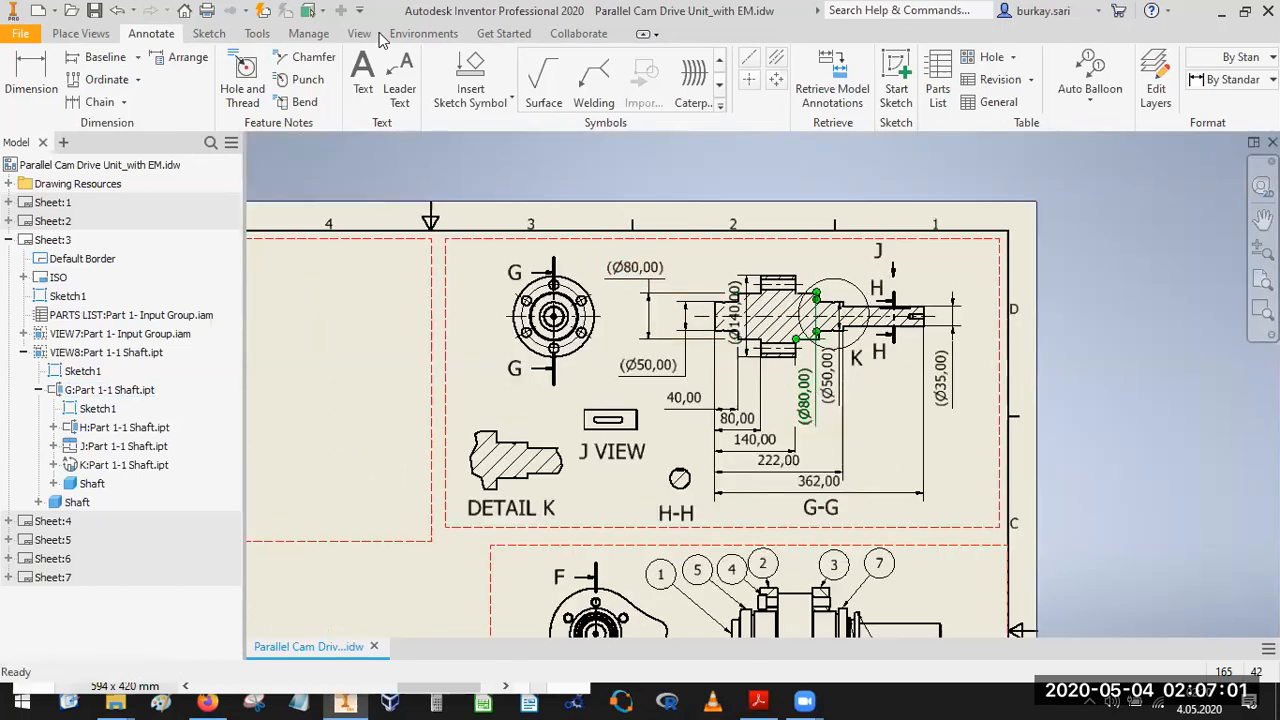
In the Default (ISO) dimension style, set linear and angular precision to 3,123 and turn off leading and trailing zeros for both.
{"action": "left_click", "coordinate": [308, 33]}
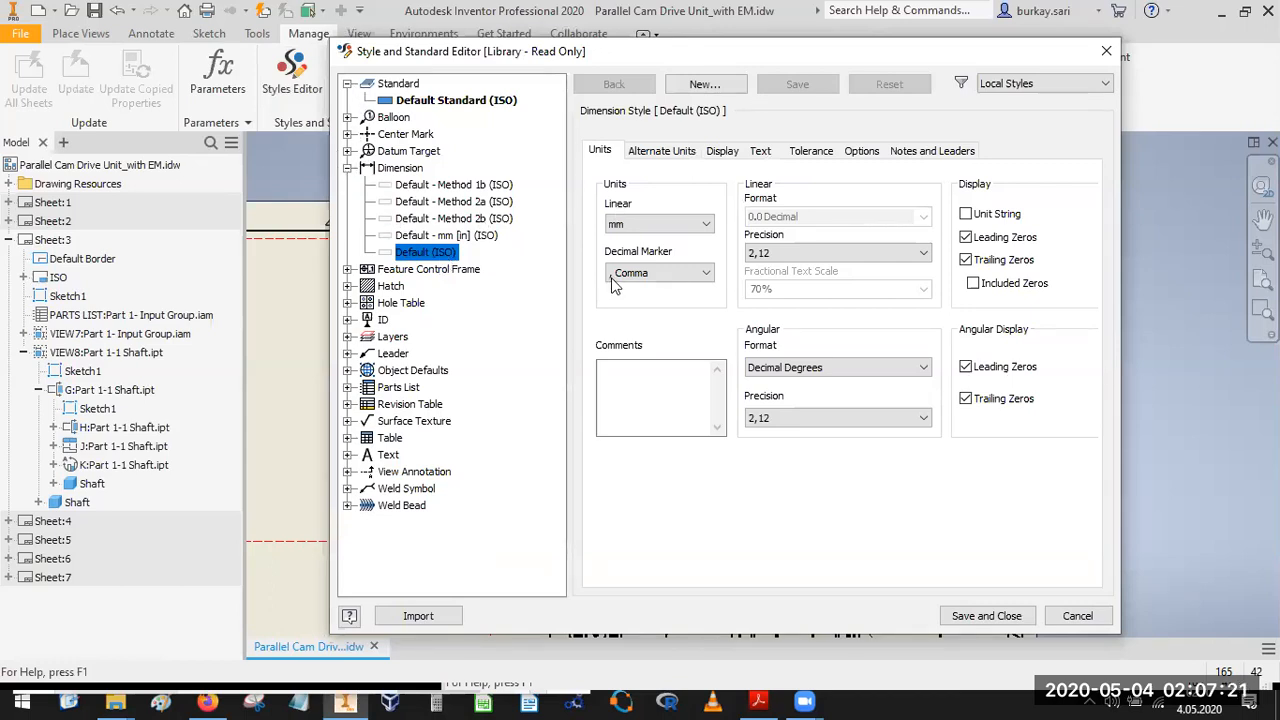
{"action": "left_click", "coordinate": [671, 274]}
{"action": "left_click", "coordinate": [804, 253]}
{"action": "left_click", "coordinate": [804, 257]}
{"action": "left_click", "coordinate": [798, 307]}
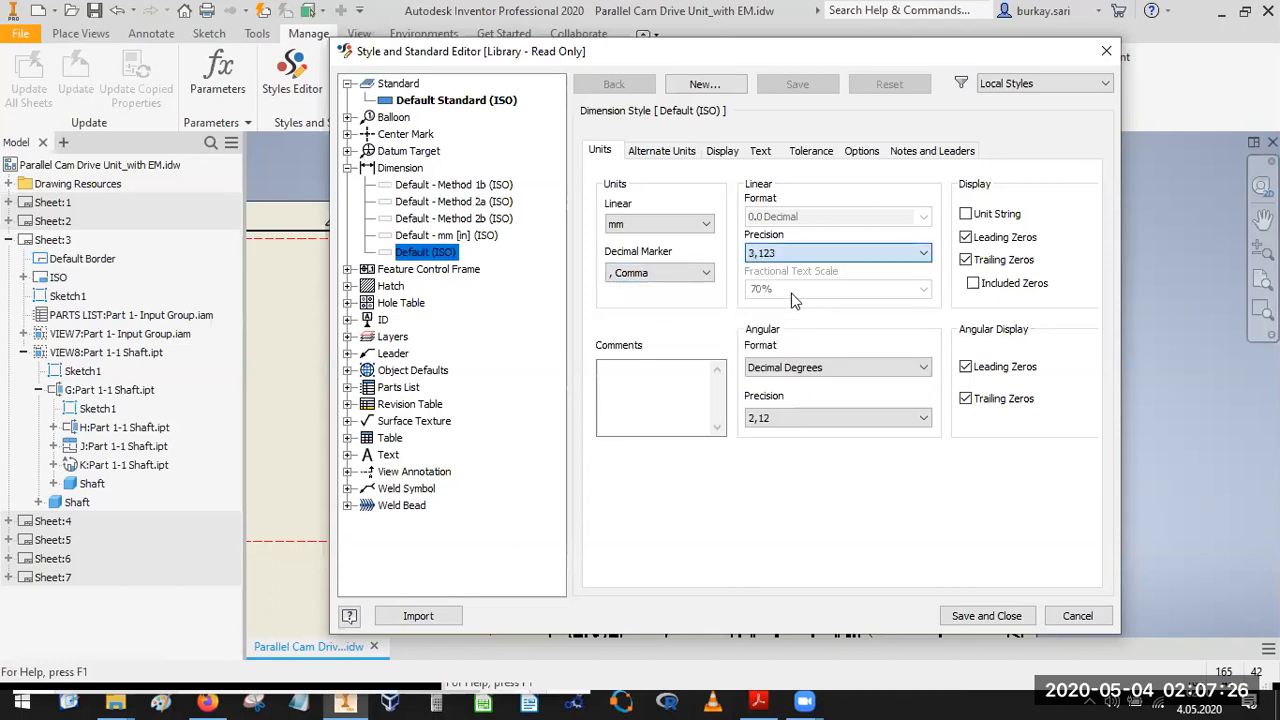
{"action": "left_click", "coordinate": [805, 418]}
{"action": "left_click", "coordinate": [806, 471]}
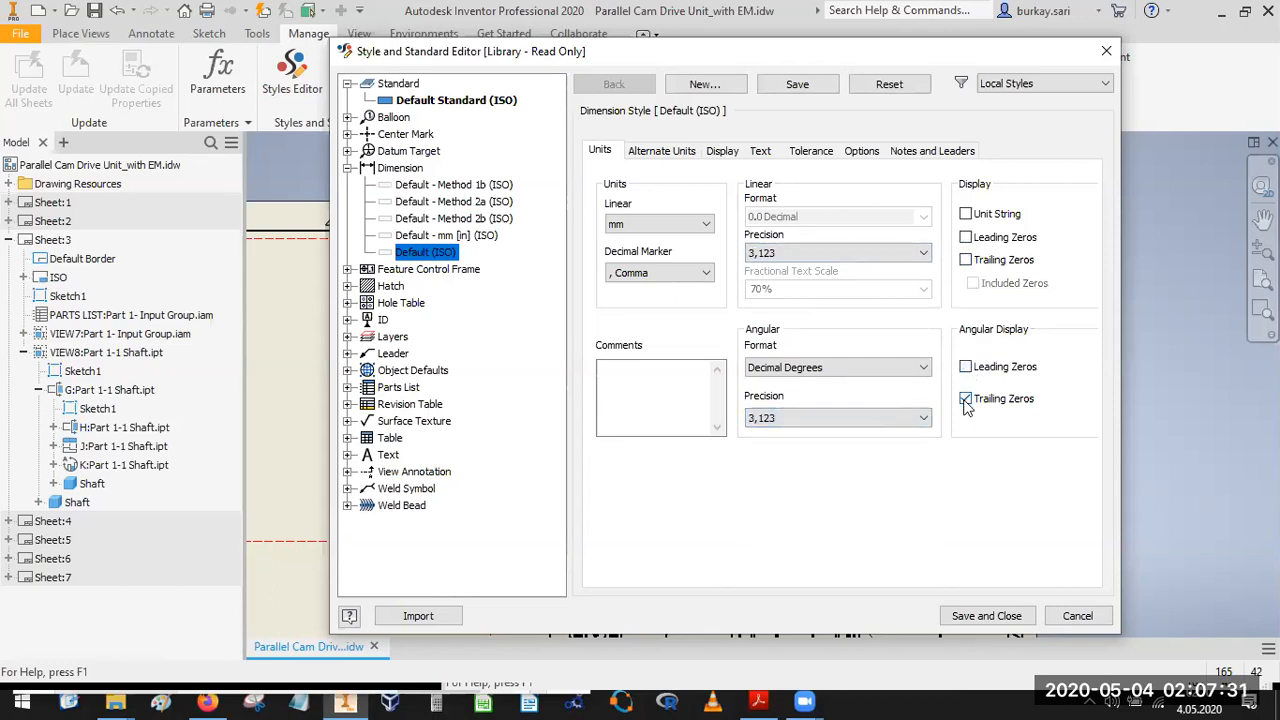
Set the style's primary tolerance linear and angular precision to 3,123 and turn off its leading and trailing zeros.
{"action": "left_click", "coordinate": [812, 153]}
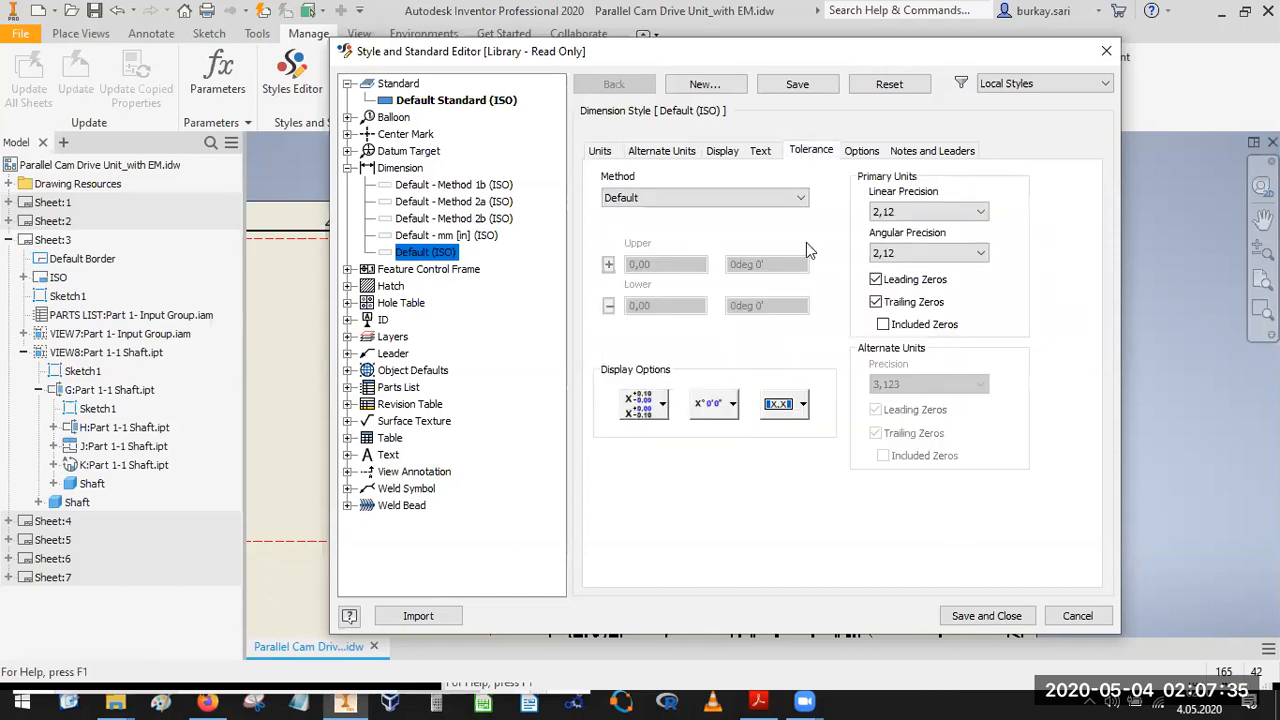
{"action": "left_click", "coordinate": [955, 212]}
{"action": "left_click", "coordinate": [917, 266]}
{"action": "left_click", "coordinate": [928, 253]}
{"action": "left_click", "coordinate": [929, 308]}
{"action": "left_click", "coordinate": [876, 303]}
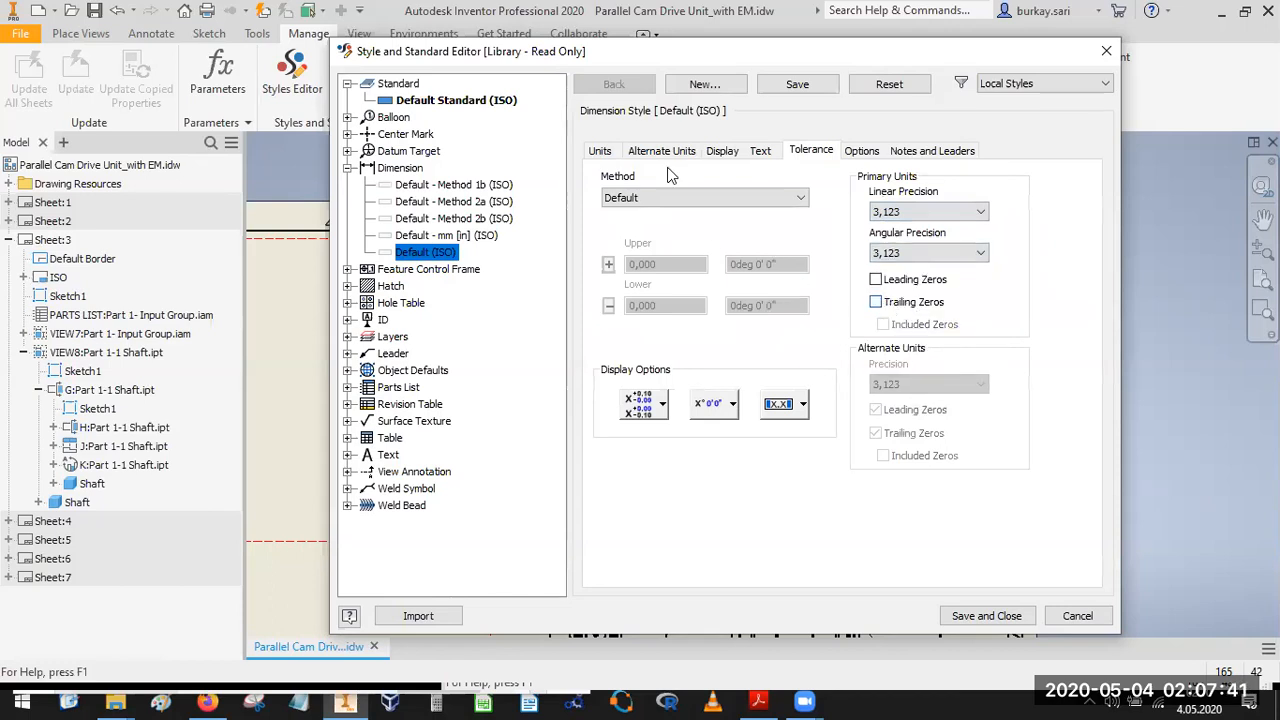
Change the dimension style's decimal marker to Period, then save the style and close the editor.
{"action": "left_click", "coordinate": [661, 152]}
{"action": "left_click", "coordinate": [722, 151]}
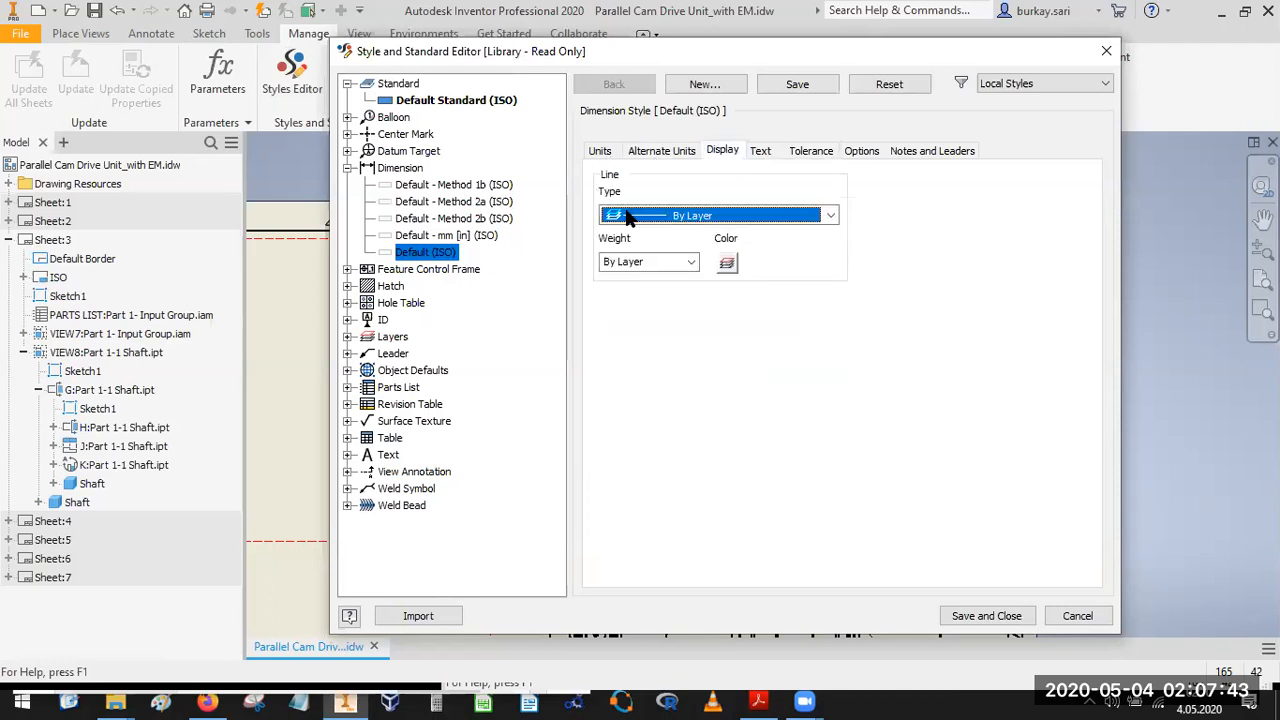
{"action": "left_click", "coordinate": [599, 150]}
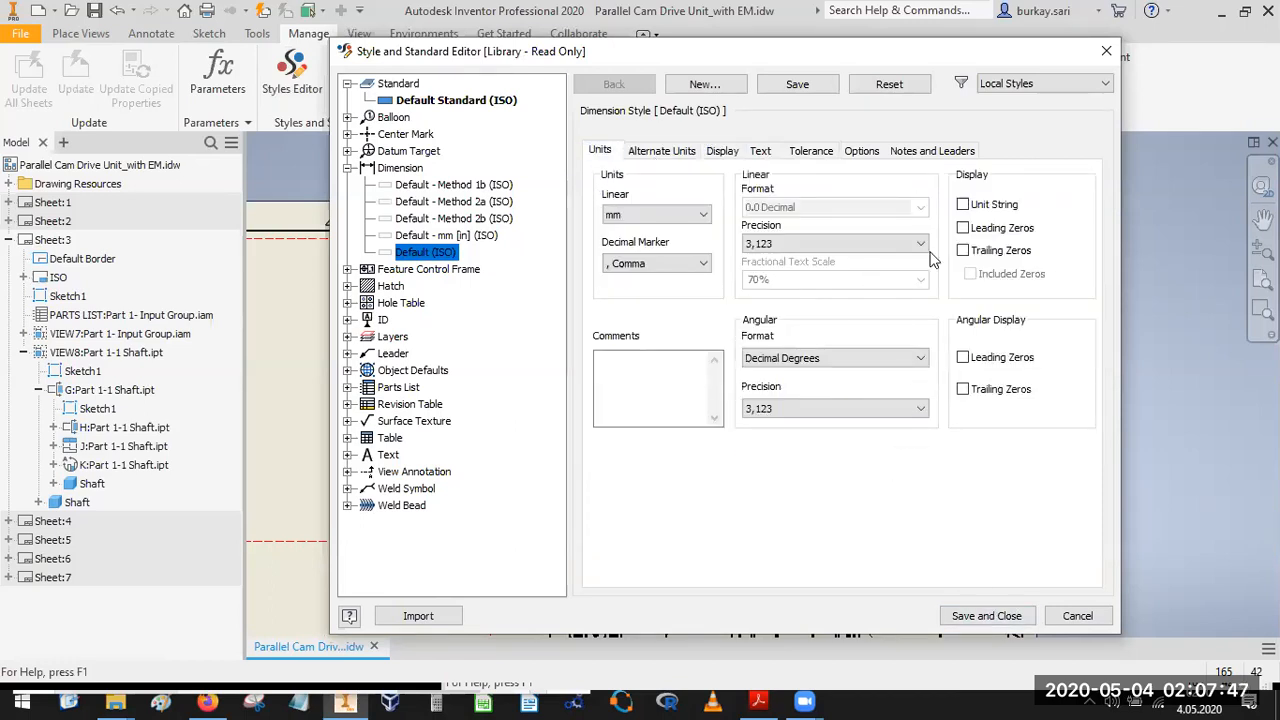
{"action": "left_click", "coordinate": [652, 264]}
{"action": "left_click", "coordinate": [655, 295]}
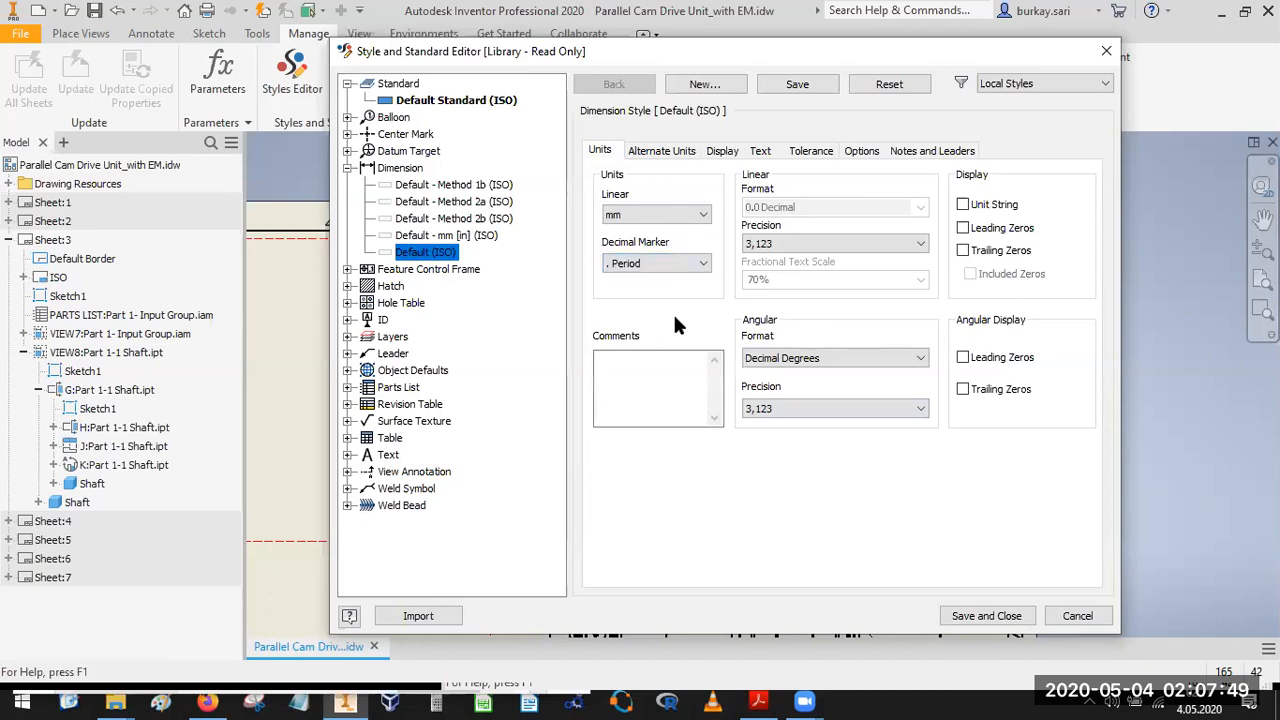
{"action": "left_click", "coordinate": [960, 616]}
Set the left Ø50 text upright below its dimension line and shift the Ø140 dimension closer to the toothed flange.
{"action": "scroll", "coordinate": [703, 255], "scroll_direction": "down", "scroll_amount": 2}
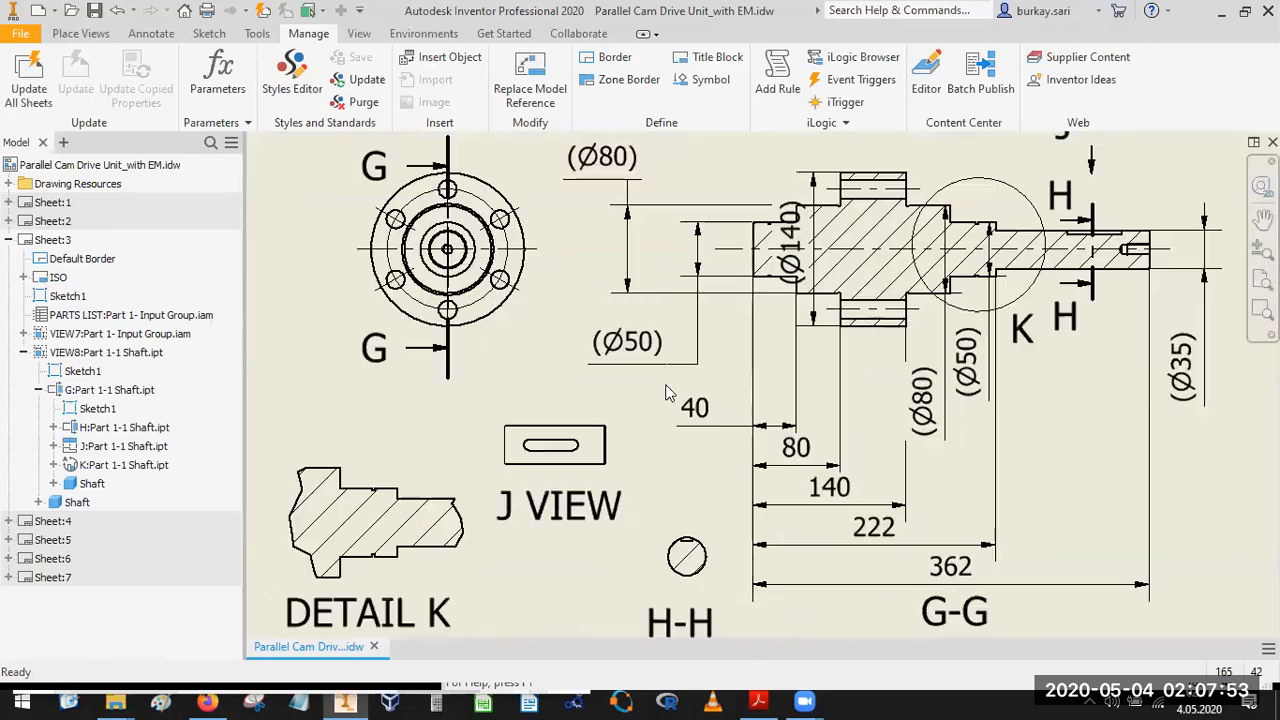
{"action": "left_click_drag", "start_coordinate": [698, 250], "coordinate": [701, 249]}
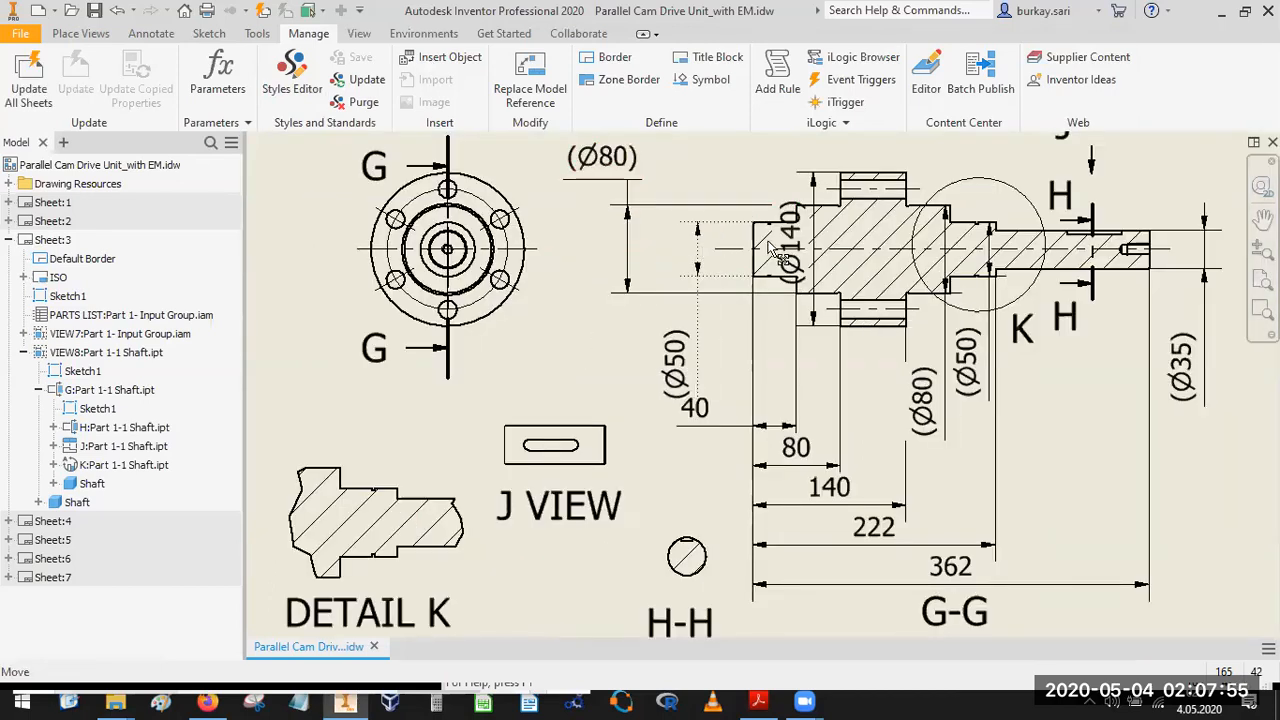
{"action": "left_click_drag", "start_coordinate": [798, 238], "coordinate": [829, 246]}
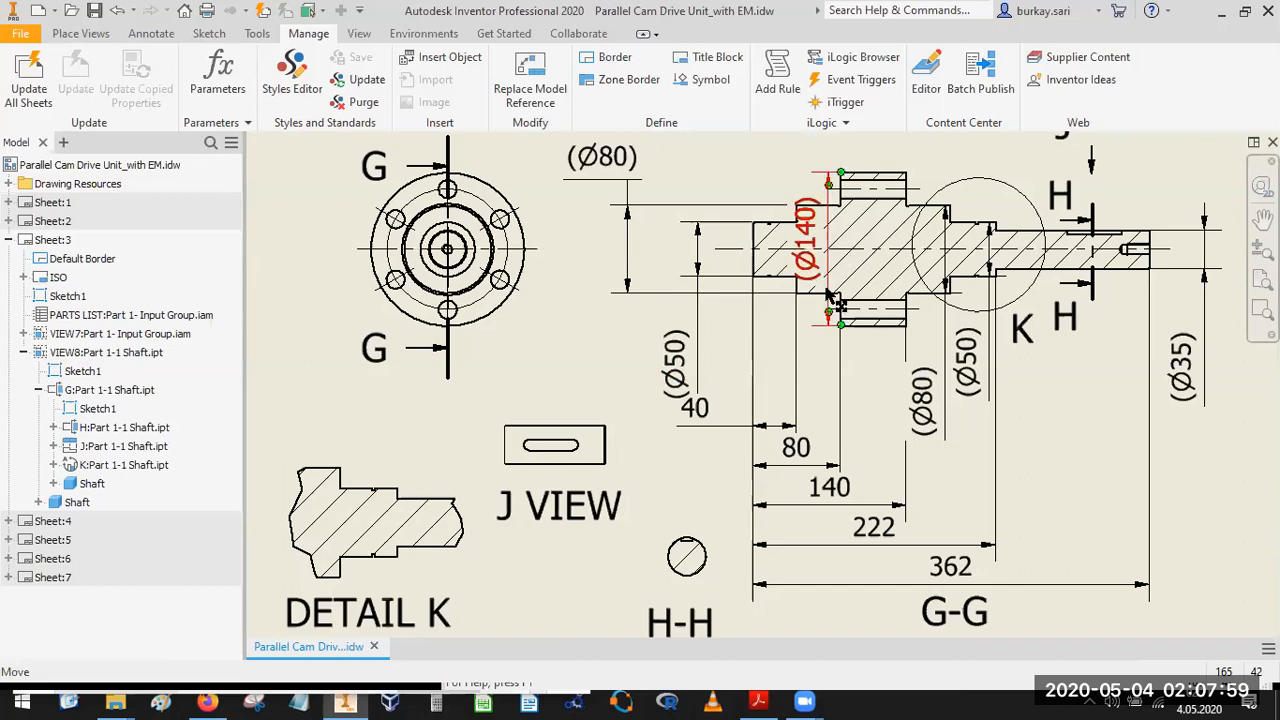
Reposition the 40, 80, 140, 222 and 362 baseline length dimensions below section G-G into an evenly spaced stack.
{"action": "scroll", "coordinate": [828, 290], "scroll_direction": "up", "scroll_amount": 3}
{"action": "scroll", "coordinate": [840, 372], "scroll_direction": "up", "scroll_amount": 3}
{"action": "scroll", "coordinate": [833, 322], "scroll_direction": "down", "scroll_amount": 5}
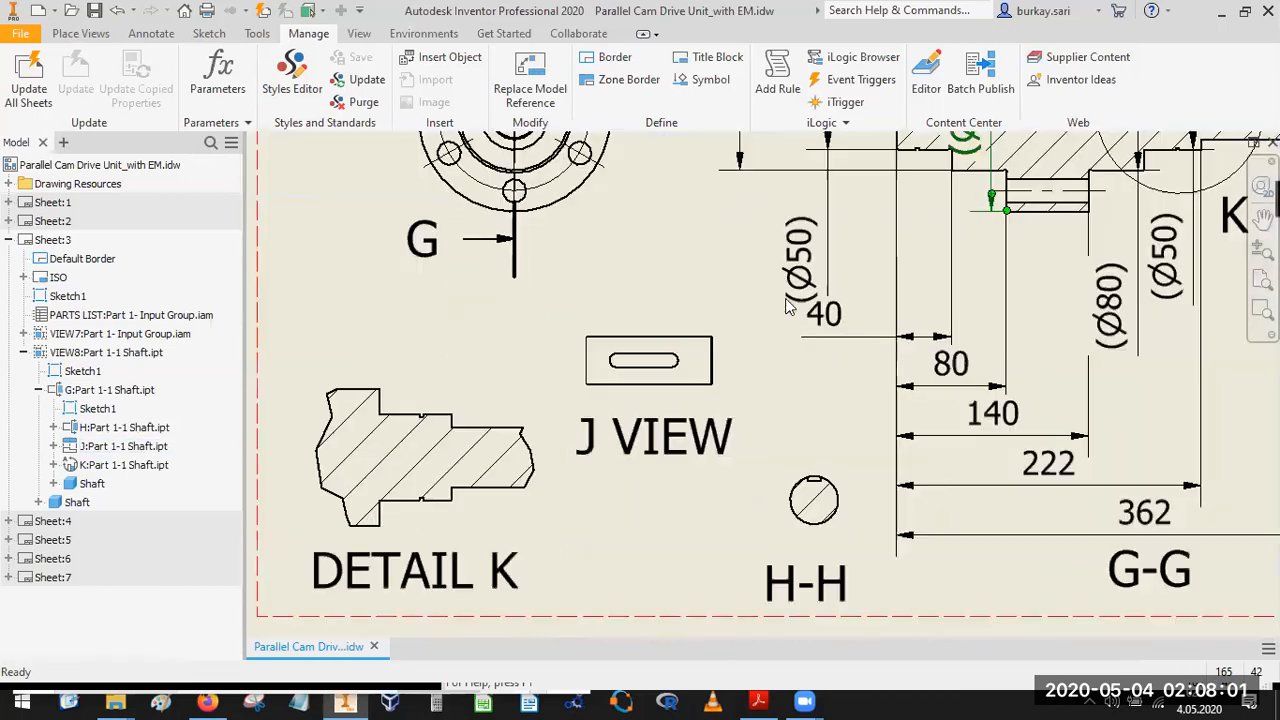
{"action": "left_click_drag", "start_coordinate": [833, 322], "coordinate": [932, 294]}
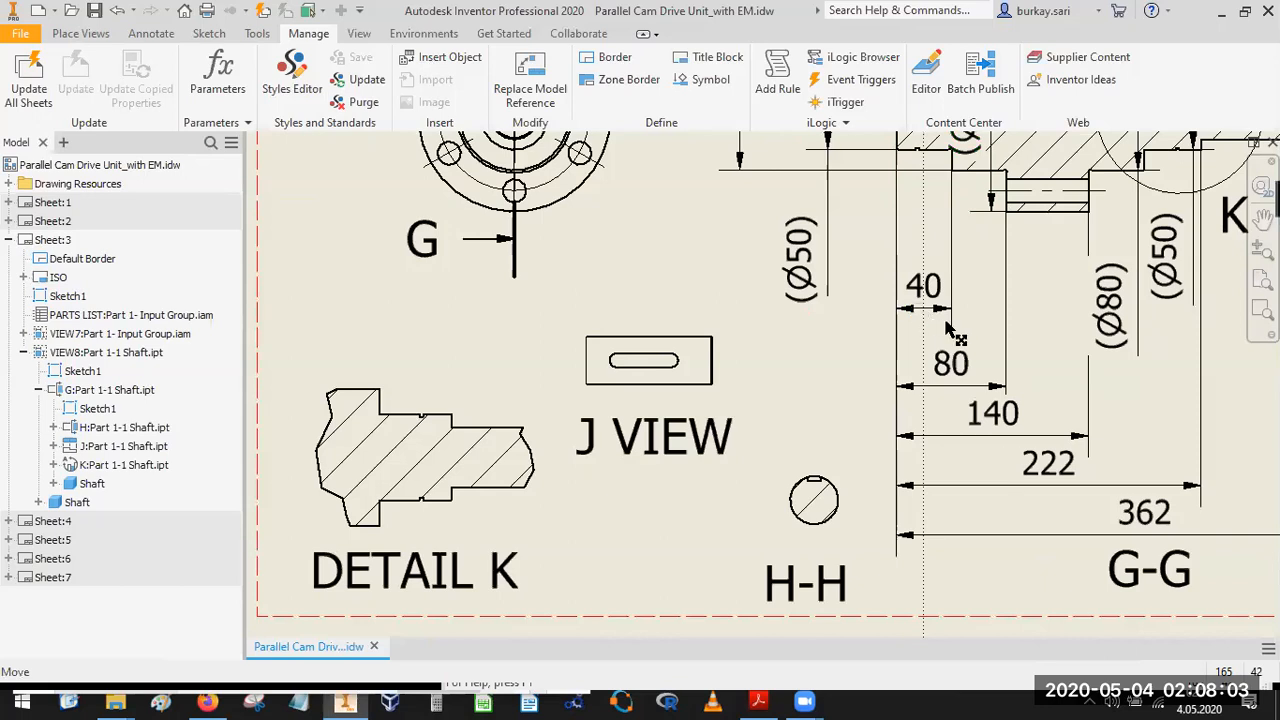
{"action": "left_click_drag", "start_coordinate": [970, 363], "coordinate": [974, 374]}
{"action": "left_click_drag", "start_coordinate": [992, 430], "coordinate": [992, 392]}
{"action": "left_click_drag", "start_coordinate": [1051, 479], "coordinate": [1052, 457]}
{"action": "left_click_drag", "start_coordinate": [1140, 510], "coordinate": [1149, 520]}
{"action": "middle_click_drag", "start_coordinate": [927, 395], "coordinate": [935, 349]}
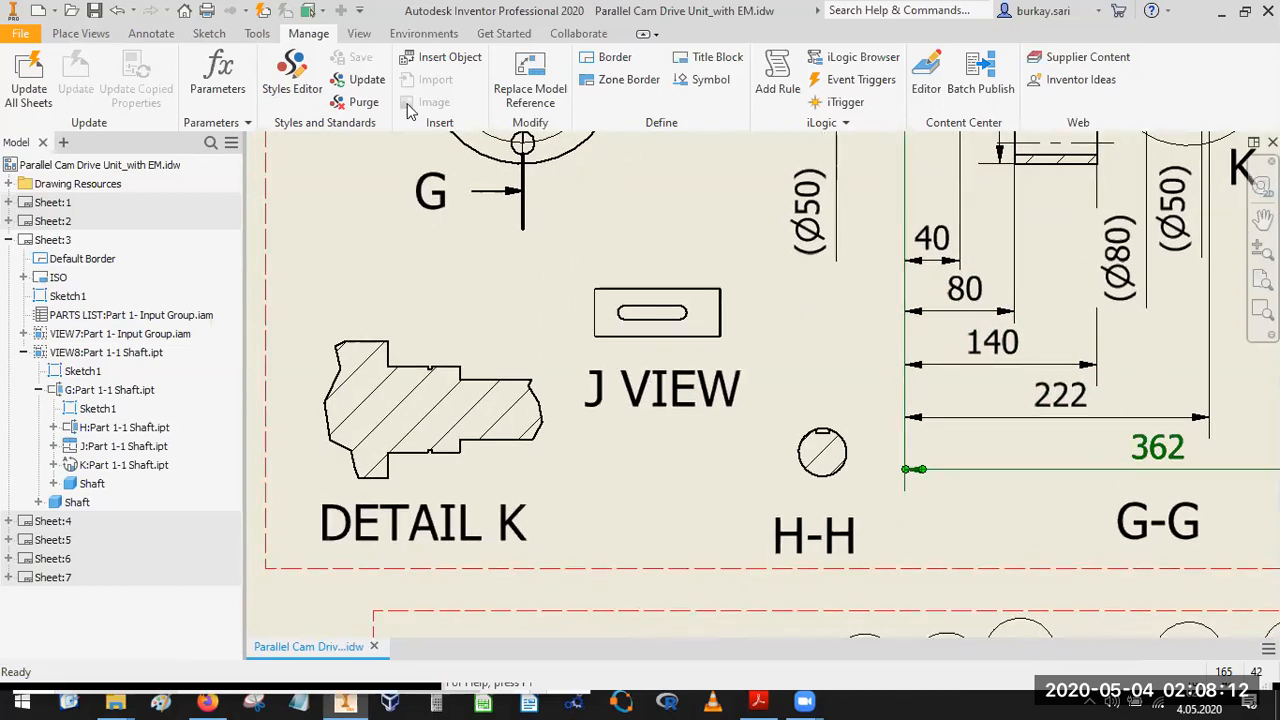
Add a center mark to the round shaft cross-section in section H-H.
{"action": "left_click", "coordinate": [82, 36]}
{"action": "left_click", "coordinate": [141, 37]}
{"action": "left_click", "coordinate": [749, 76]}
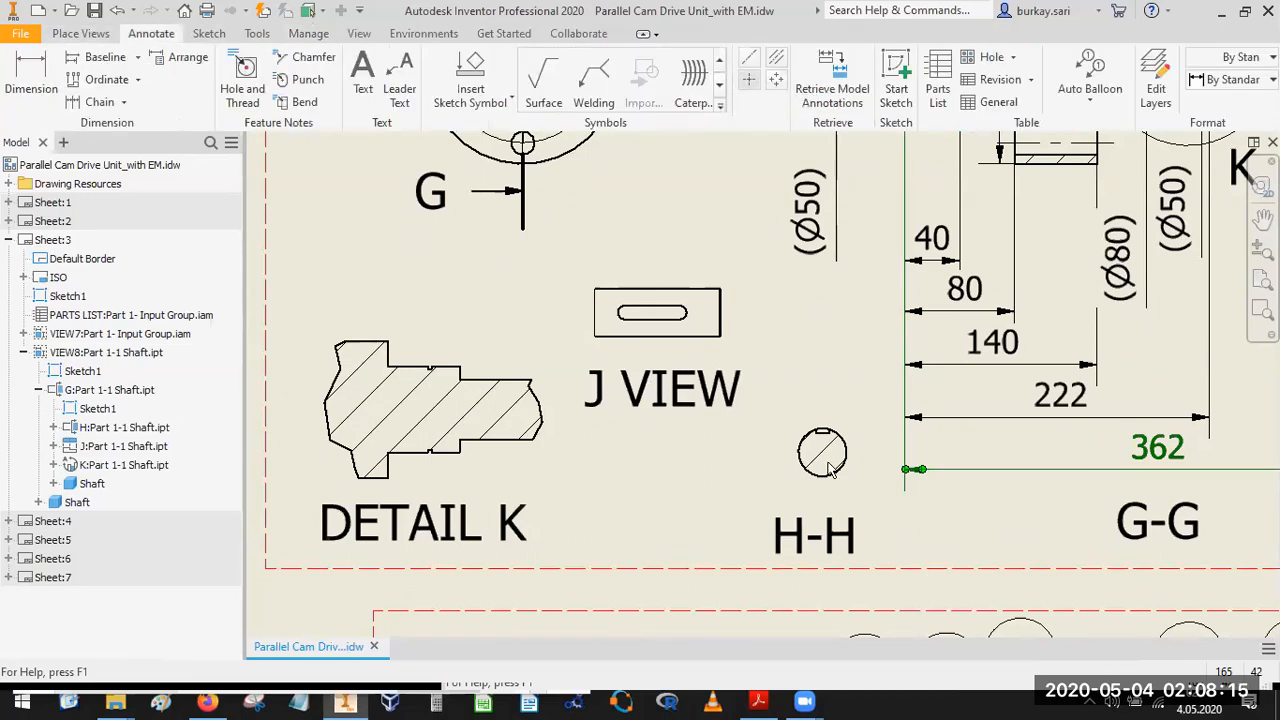
{"action": "left_click", "coordinate": [852, 457]}
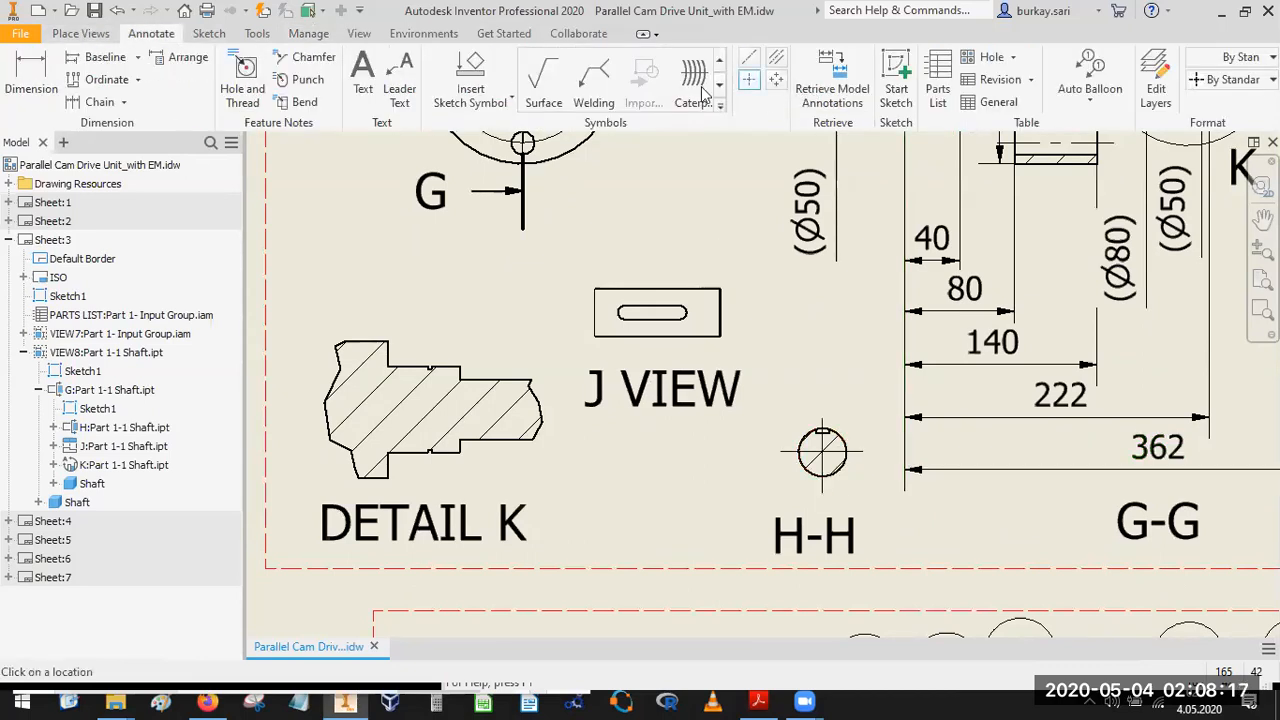
Add center marks to both rounded ends of the keyway slot in J VIEW.
{"action": "scroll", "coordinate": [626, 320], "scroll_direction": "down", "scroll_amount": 4}
{"action": "left_click", "coordinate": [617, 295]}
{"action": "left_click", "coordinate": [844, 299]}
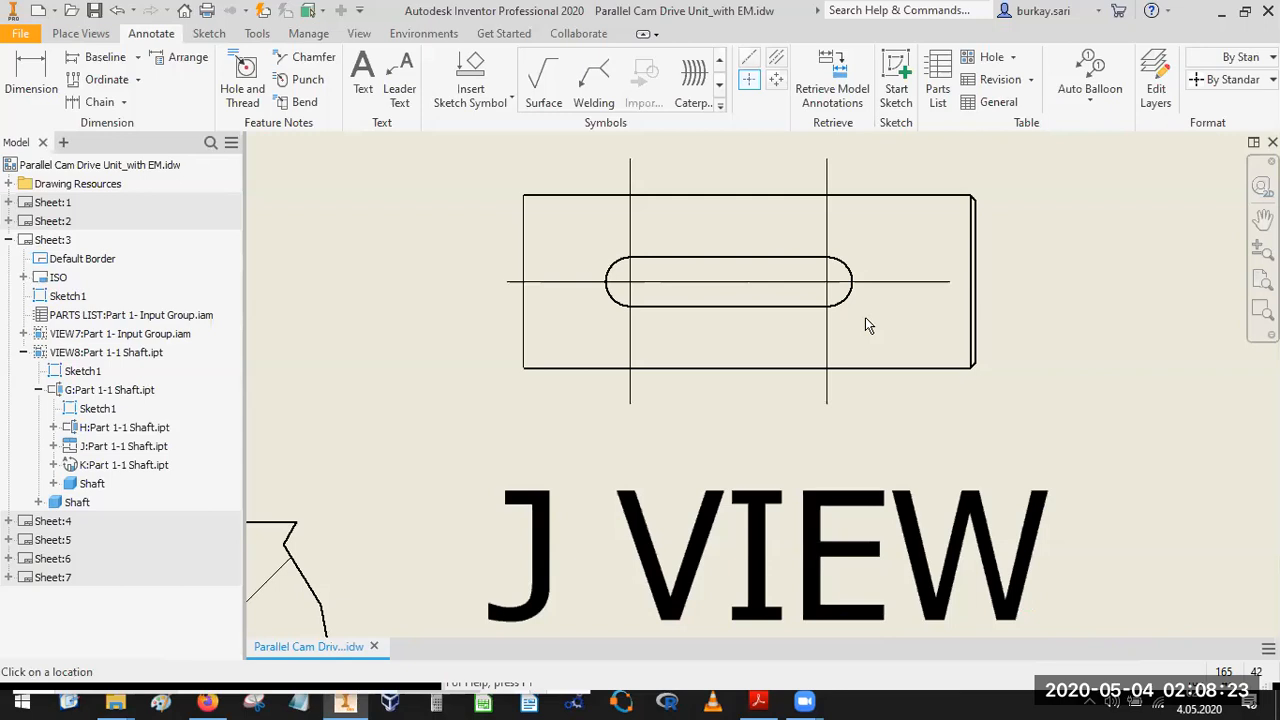
{"action": "scroll", "coordinate": [865, 317], "scroll_direction": "up", "scroll_amount": 4}
{"action": "middle_click_drag", "start_coordinate": [744, 468], "coordinate": [868, 453]}
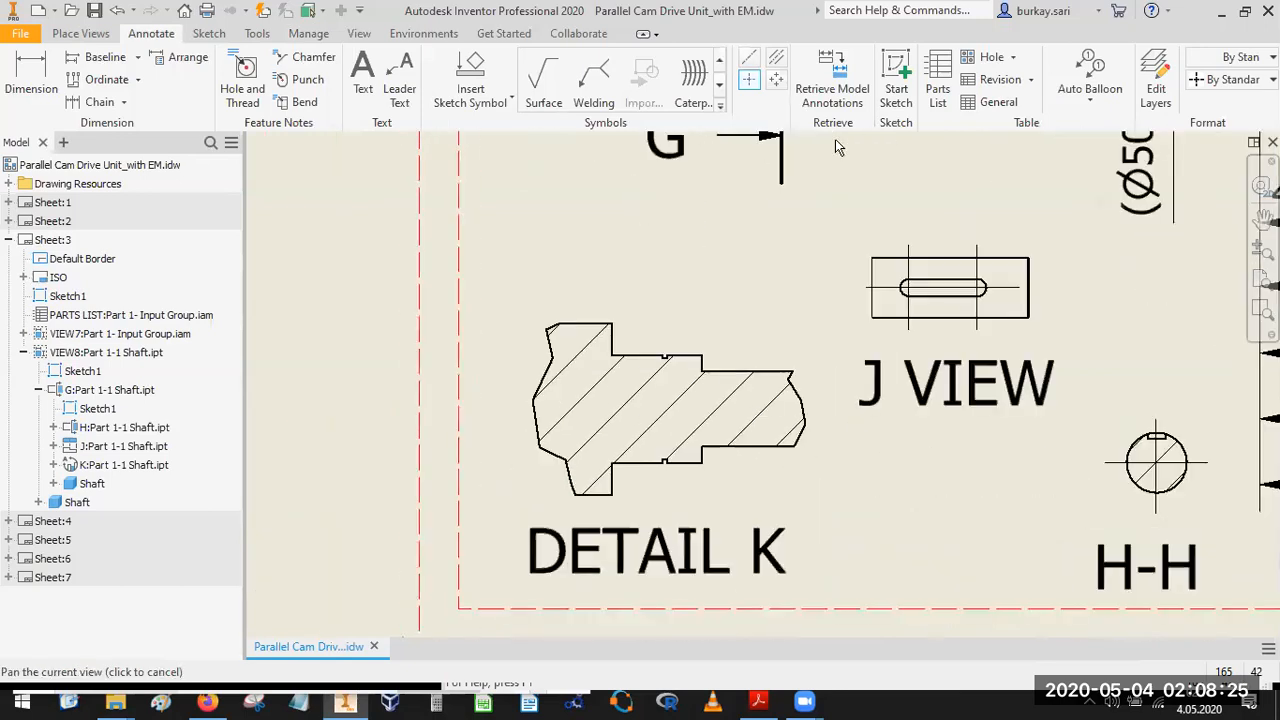
Add a bisecting centerline between the upper and lower edges of DETAIL K and extend both ends to span the whole view.
{"action": "left_click", "coordinate": [775, 62]}
{"action": "left_click", "coordinate": [578, 323]}
{"action": "left_click", "coordinate": [592, 490]}
{"action": "left_click", "coordinate": [632, 406]}
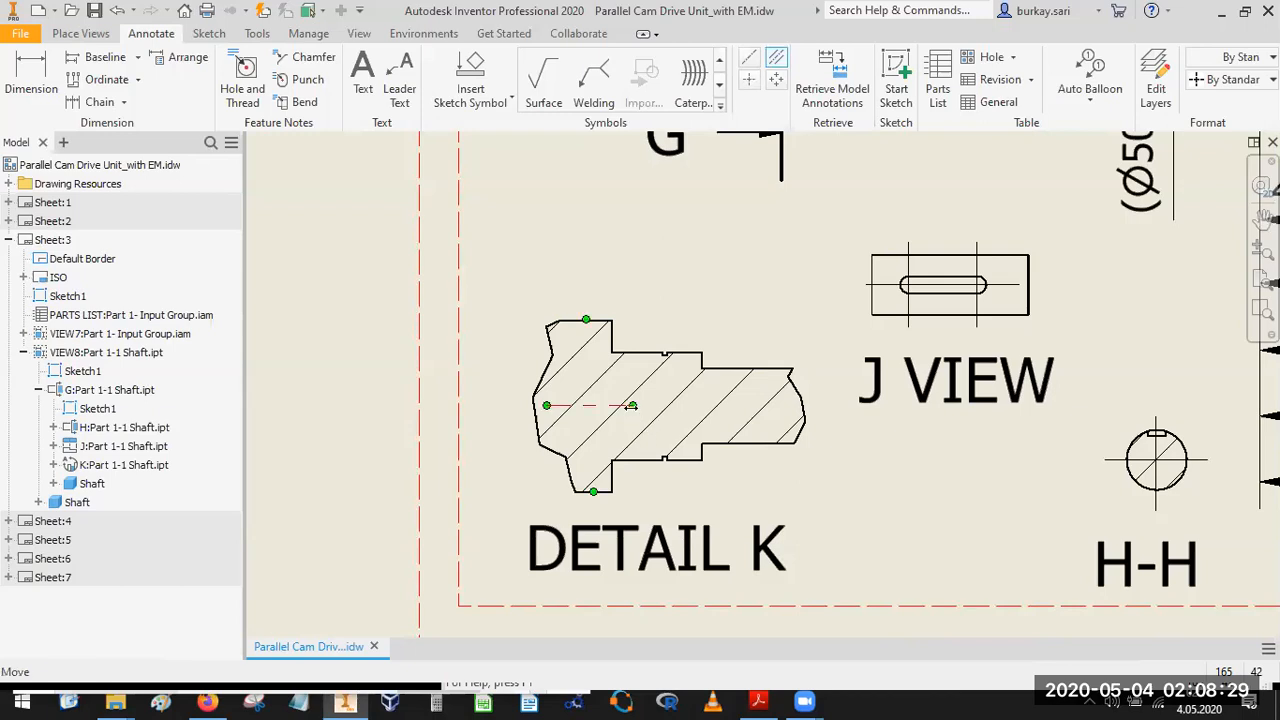
{"action": "left_click_drag", "start_coordinate": [707, 404], "coordinate": [804, 405]}
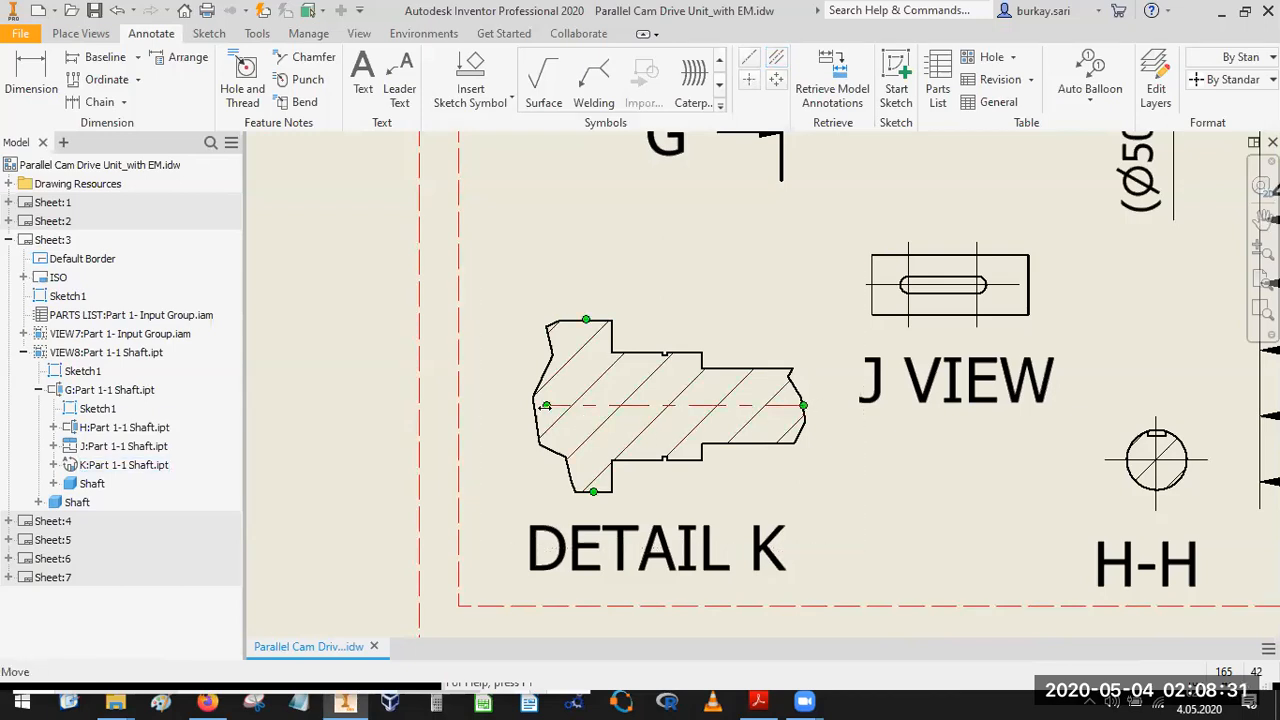
{"action": "left_click_drag", "start_coordinate": [512, 413], "coordinate": [502, 406]}
{"action": "left_click", "coordinate": [703, 254]}
Dimension the length of the Ø80 shoulder before the flange, placing the dimension above section G-G.
{"action": "scroll", "coordinate": [756, 410], "scroll_direction": "down", "scroll_amount": 5}
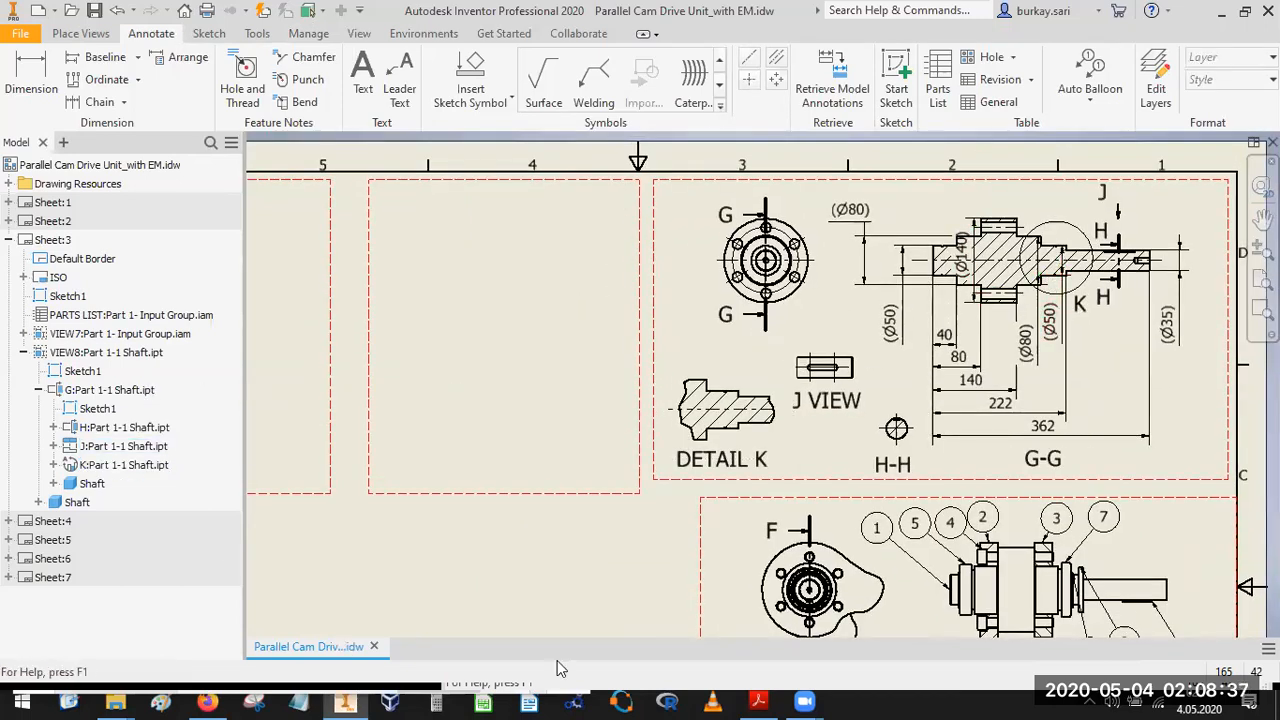
{"action": "scroll", "coordinate": [978, 243], "scroll_direction": "up", "scroll_amount": 5}
{"action": "mouse_move", "coordinate": [975, 238]}
{"action": "middle_mouse_down"}
{"action": "mouse_move", "coordinate": [871, 297]}
{"action": "mouse_move", "coordinate": [778, 409]}
{"action": "middle_mouse_up"}
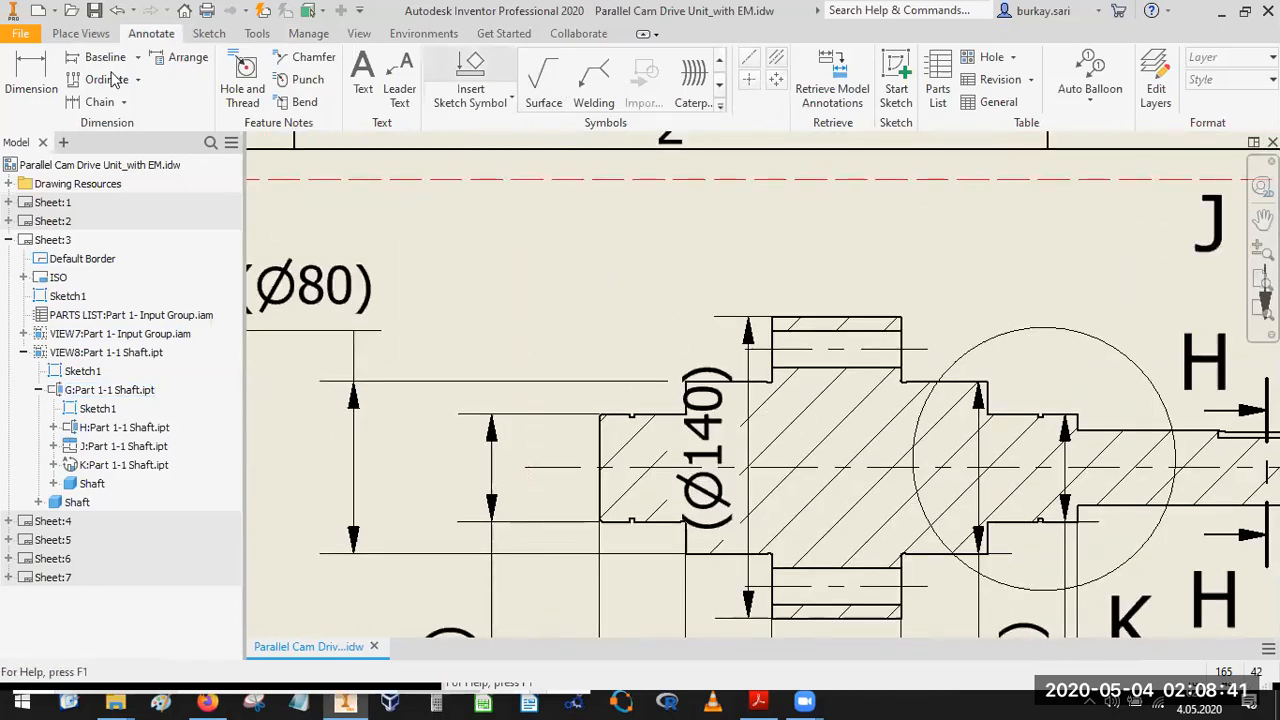
{"action": "left_click", "coordinate": [771, 362]}
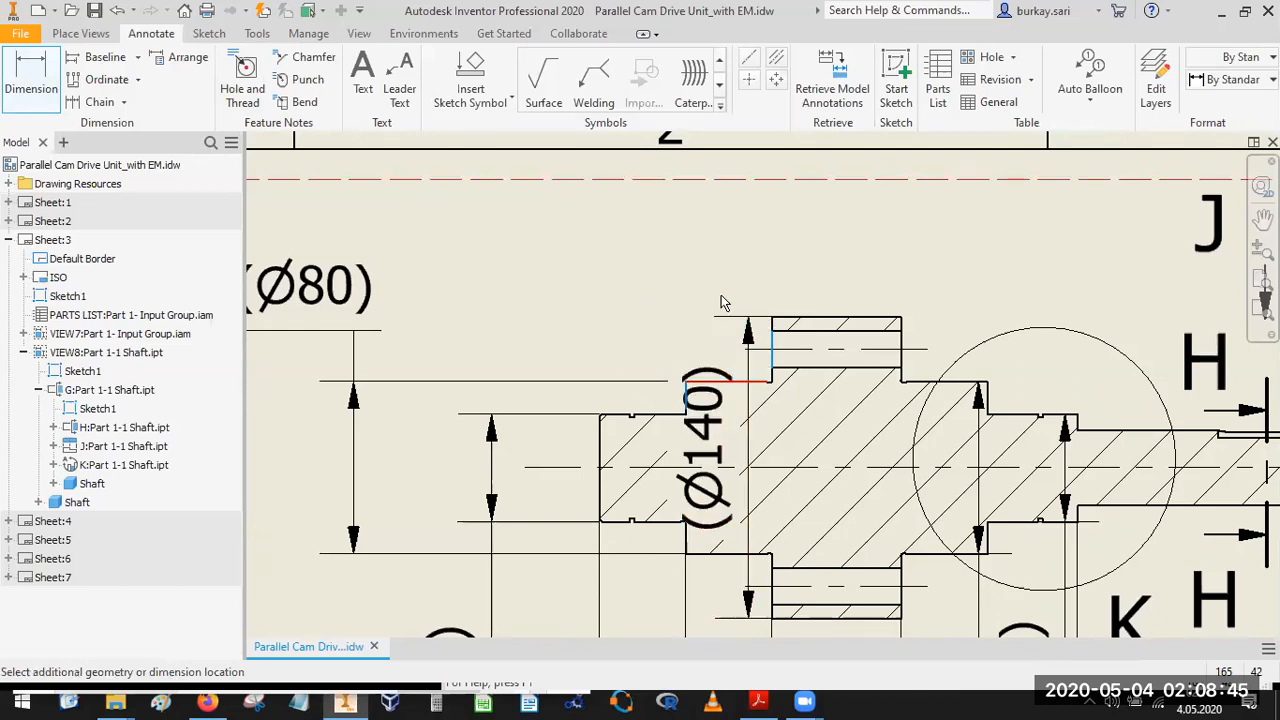
{"action": "left_click", "coordinate": [337, 529]}
{"action": "left_click", "coordinate": [665, 471]}
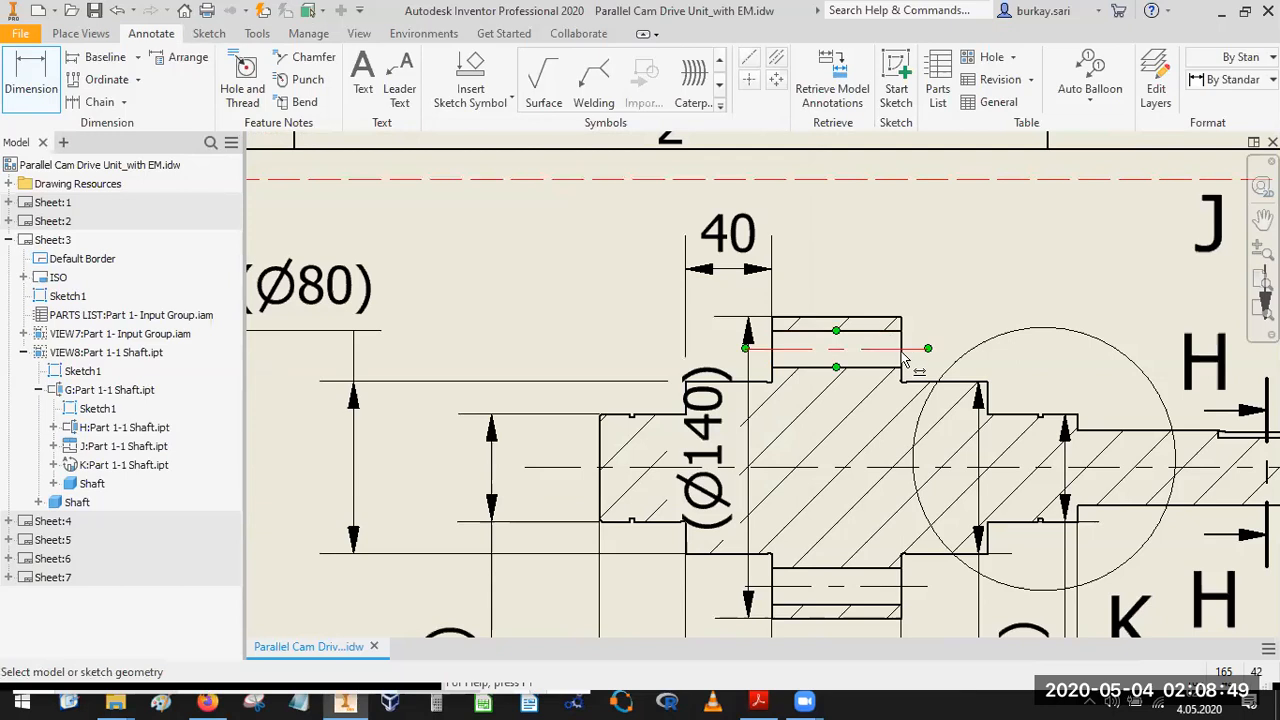
Dimension the width of the Ø140 flange above section G-G, in line with the shoulder length dimension.
{"action": "left_click", "coordinate": [898, 357]}
{"action": "left_click", "coordinate": [773, 360]}
{"action": "left_click", "coordinate": [830, 270]}
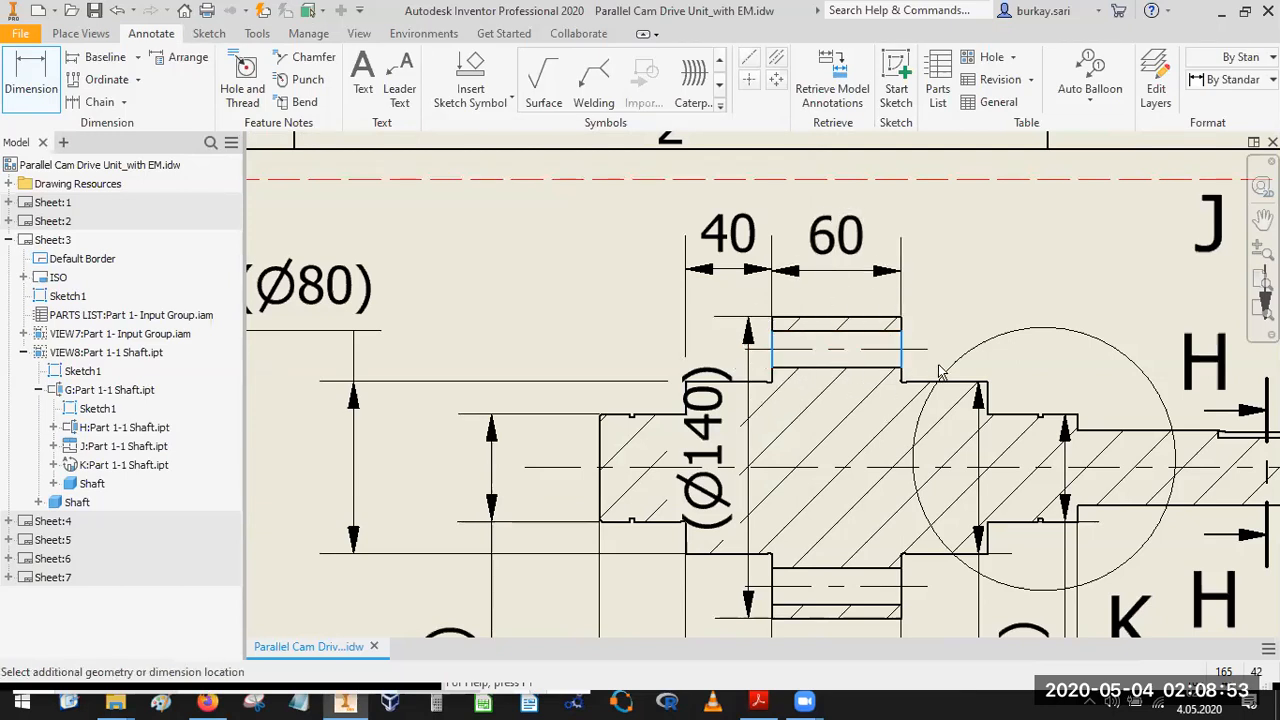
{"action": "left_click", "coordinate": [665, 469]}
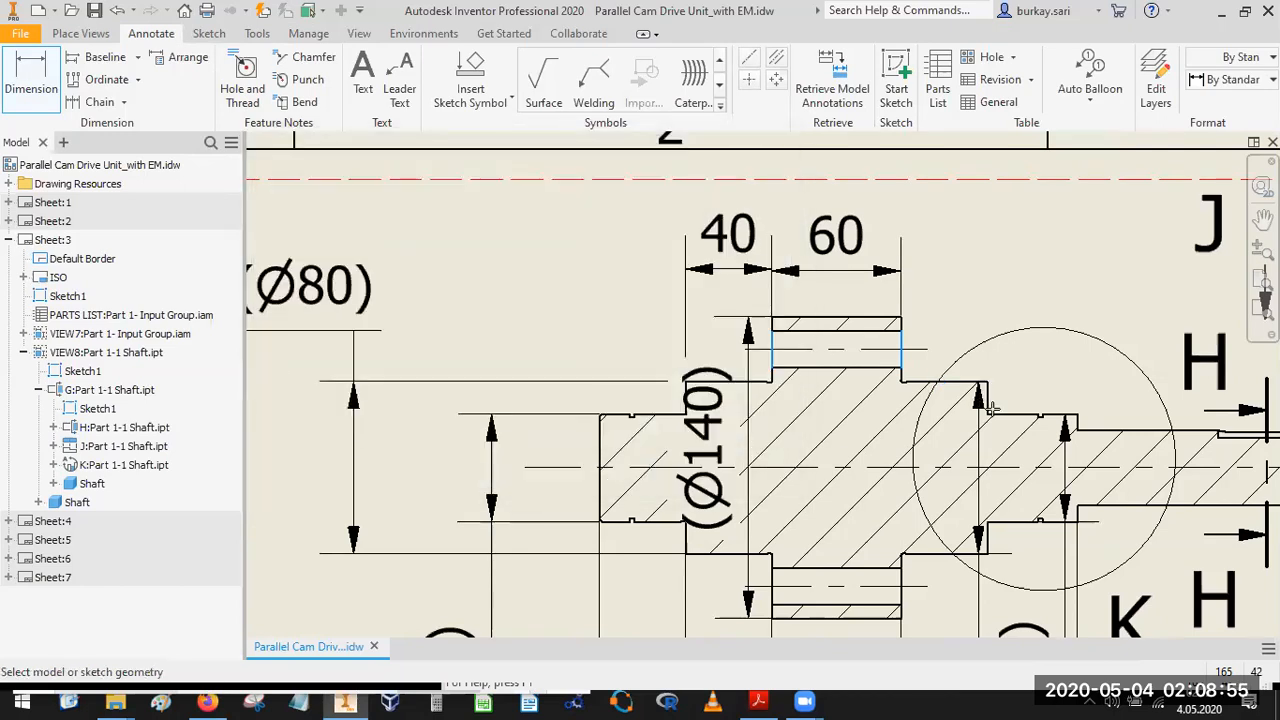
Dimension the length of the Ø80 shoulder after the flange, continuing the dimension row above section G-G.
{"action": "left_click", "coordinate": [989, 400]}
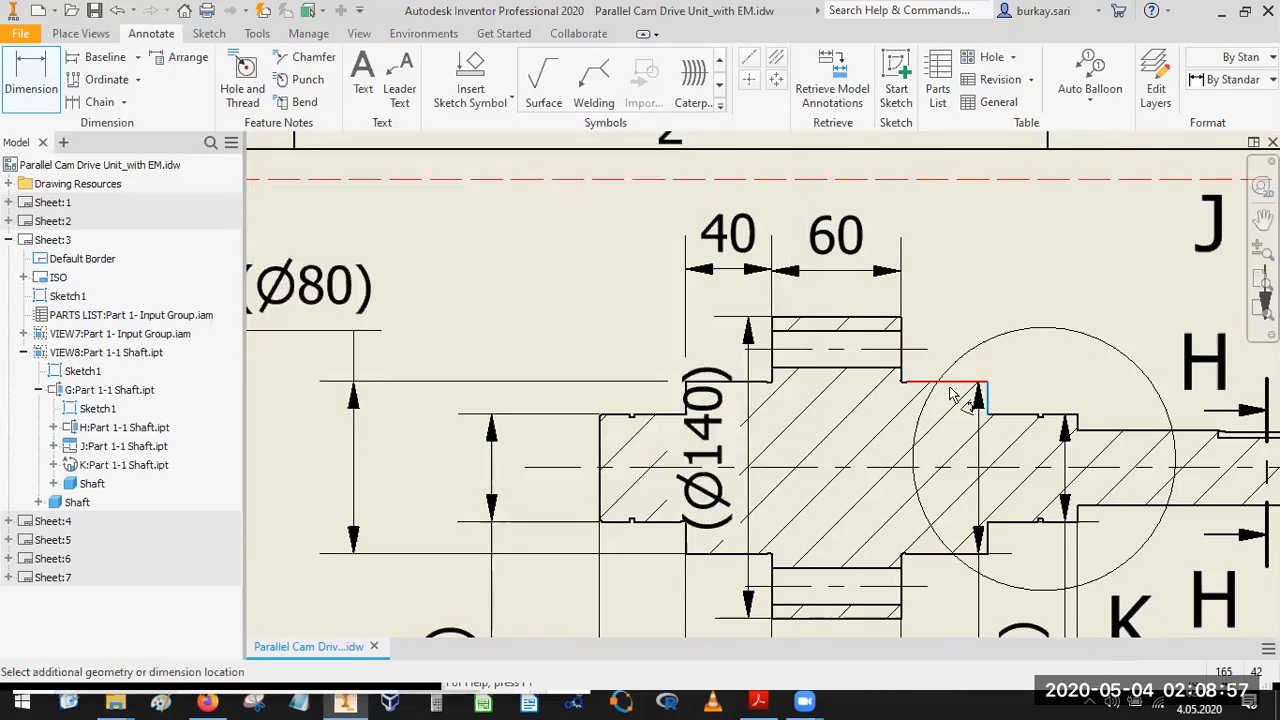
{"action": "left_click", "coordinate": [902, 367]}
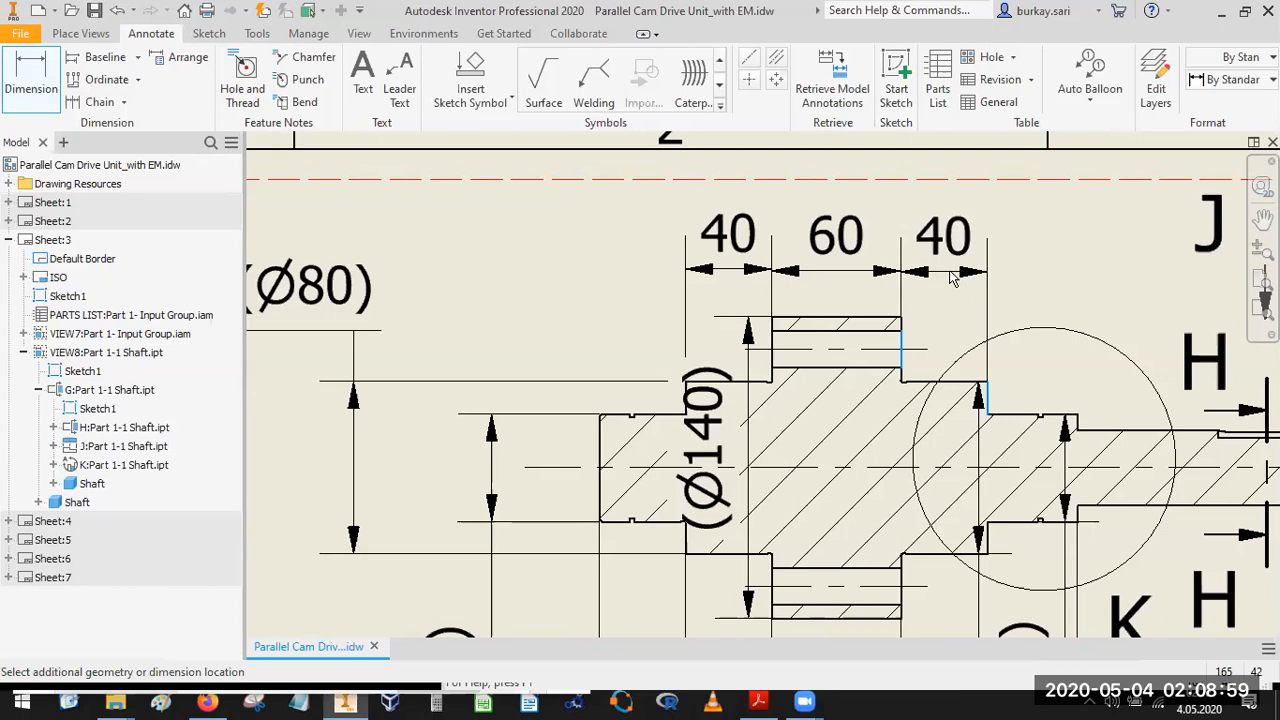
{"action": "left_click", "coordinate": [975, 383]}
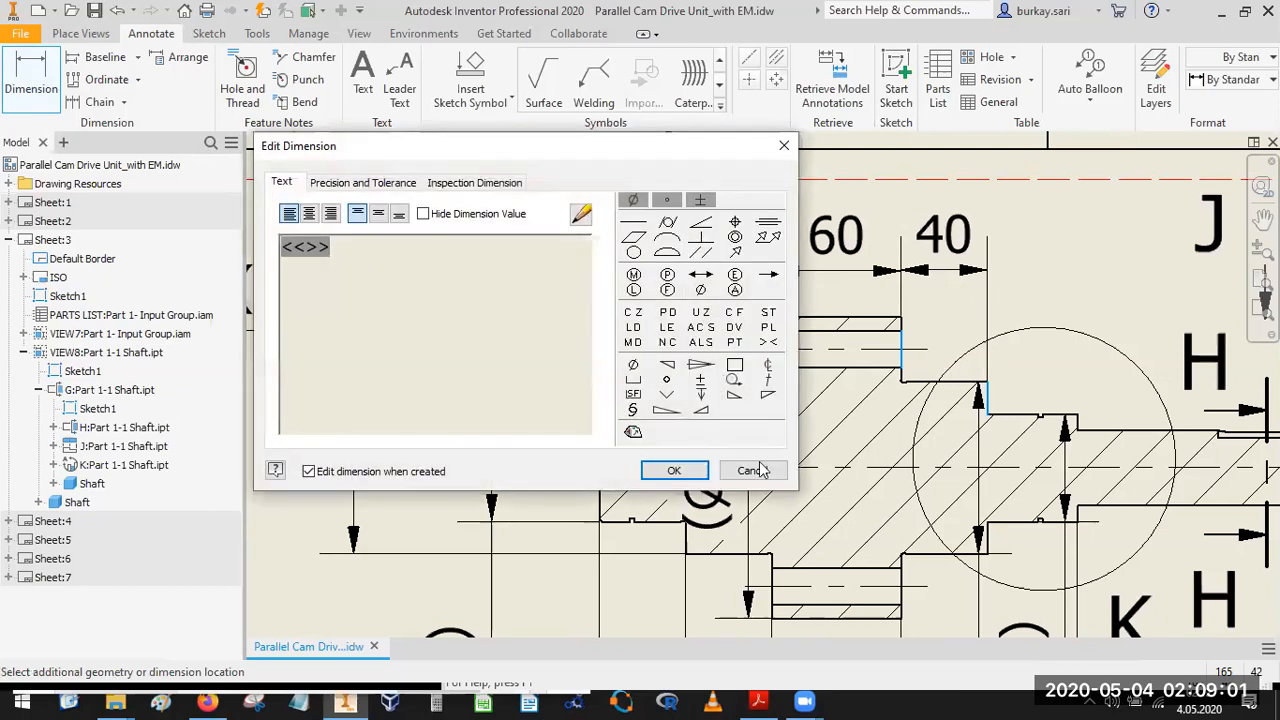
{"action": "left_click", "coordinate": [666, 469]}
Dimension the length of the Ø50 journal inside the detail K circle, continuing the row above section G-G.
{"action": "scroll", "coordinate": [1035, 400], "scroll_direction": "up", "scroll_amount": 3}
{"action": "scroll", "coordinate": [1036, 401], "scroll_direction": "down", "scroll_amount": 5}
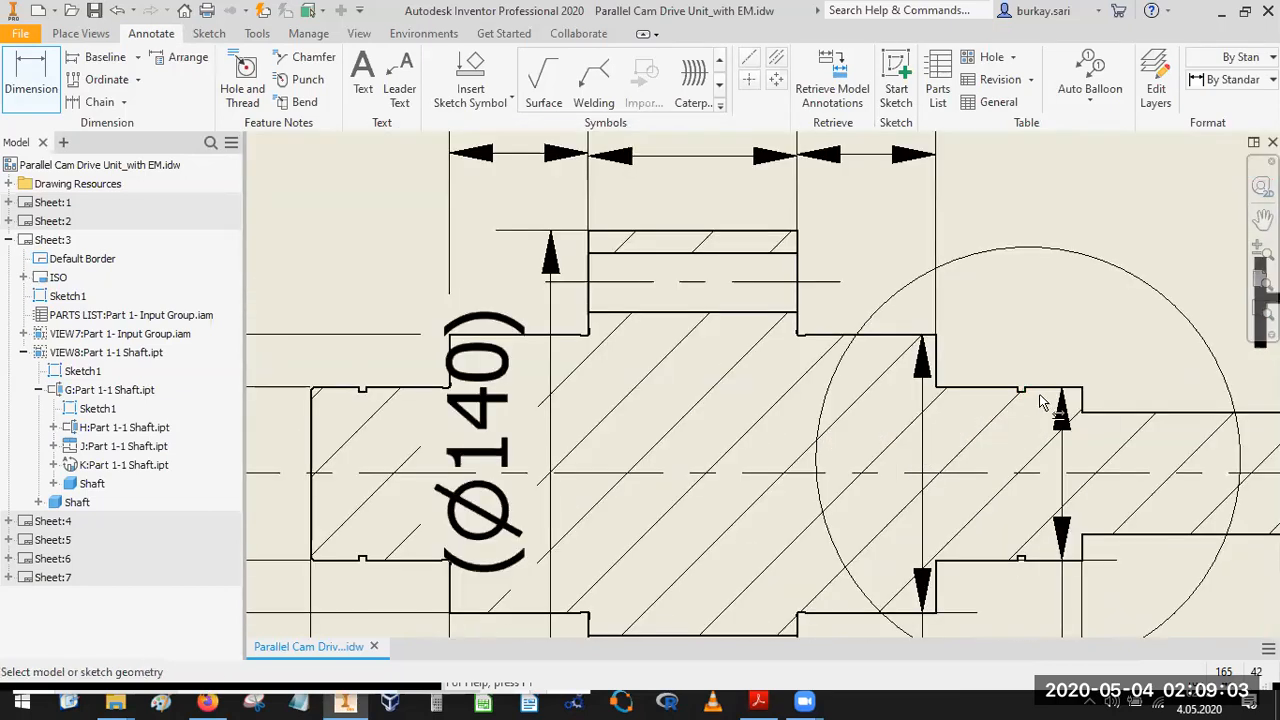
{"action": "left_click", "coordinate": [1080, 400]}
{"action": "left_click", "coordinate": [938, 356]}
{"action": "scroll", "coordinate": [975, 400], "scroll_direction": "up", "scroll_amount": 2}
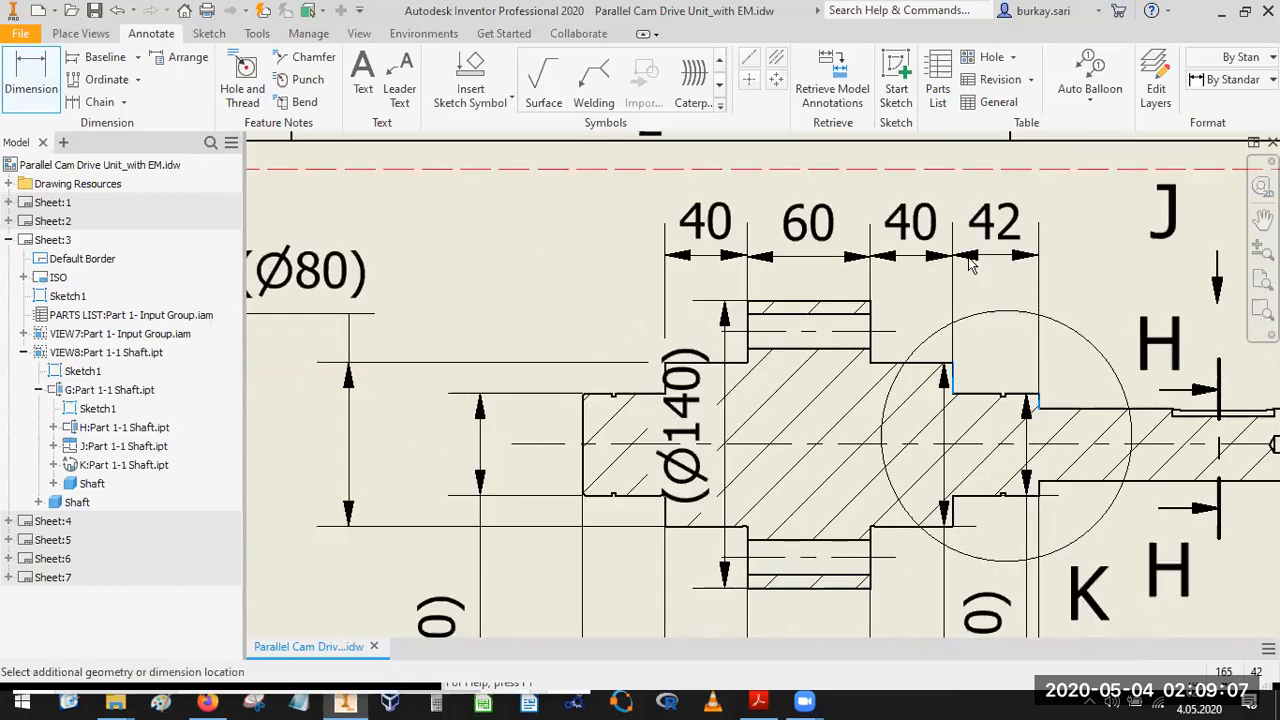
{"action": "left_click", "coordinate": [840, 482]}
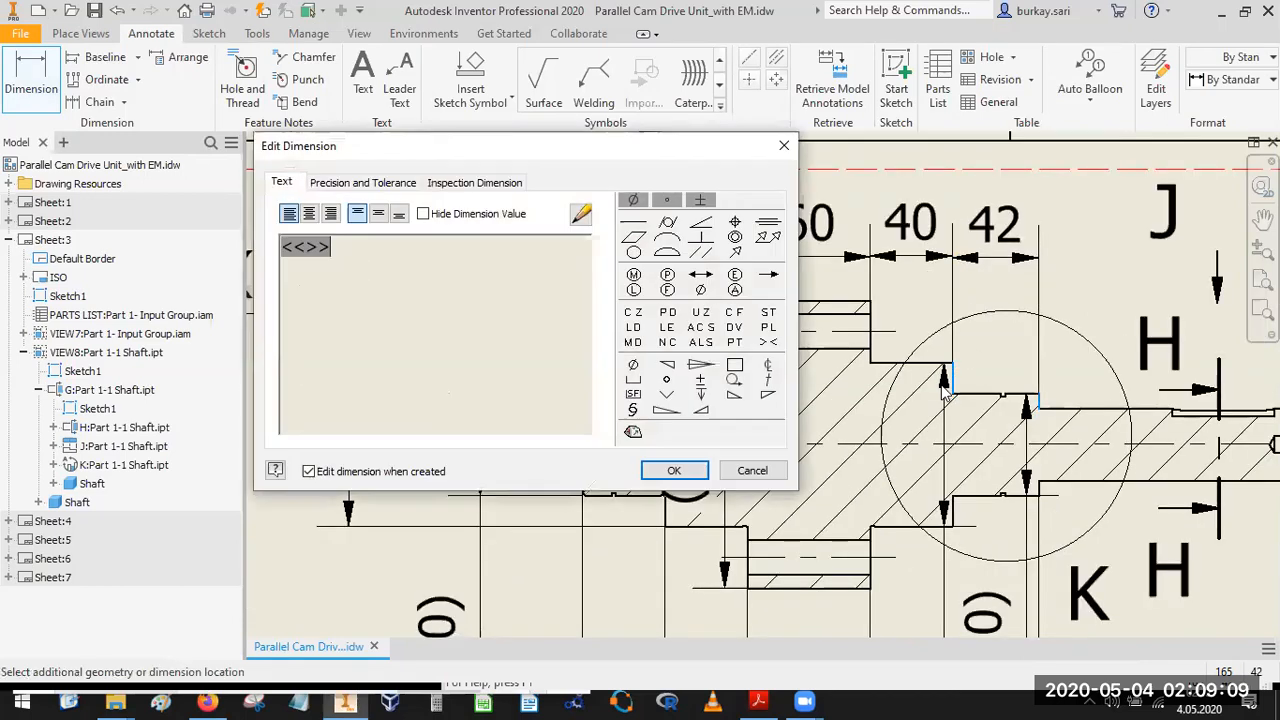
{"action": "left_click", "coordinate": [666, 468]}
Dimension the length of the Ø35 shaft end in the same row and move the overlapping J label beside its view arrow.
{"action": "scroll", "coordinate": [1058, 422], "scroll_direction": "down", "scroll_amount": 4}
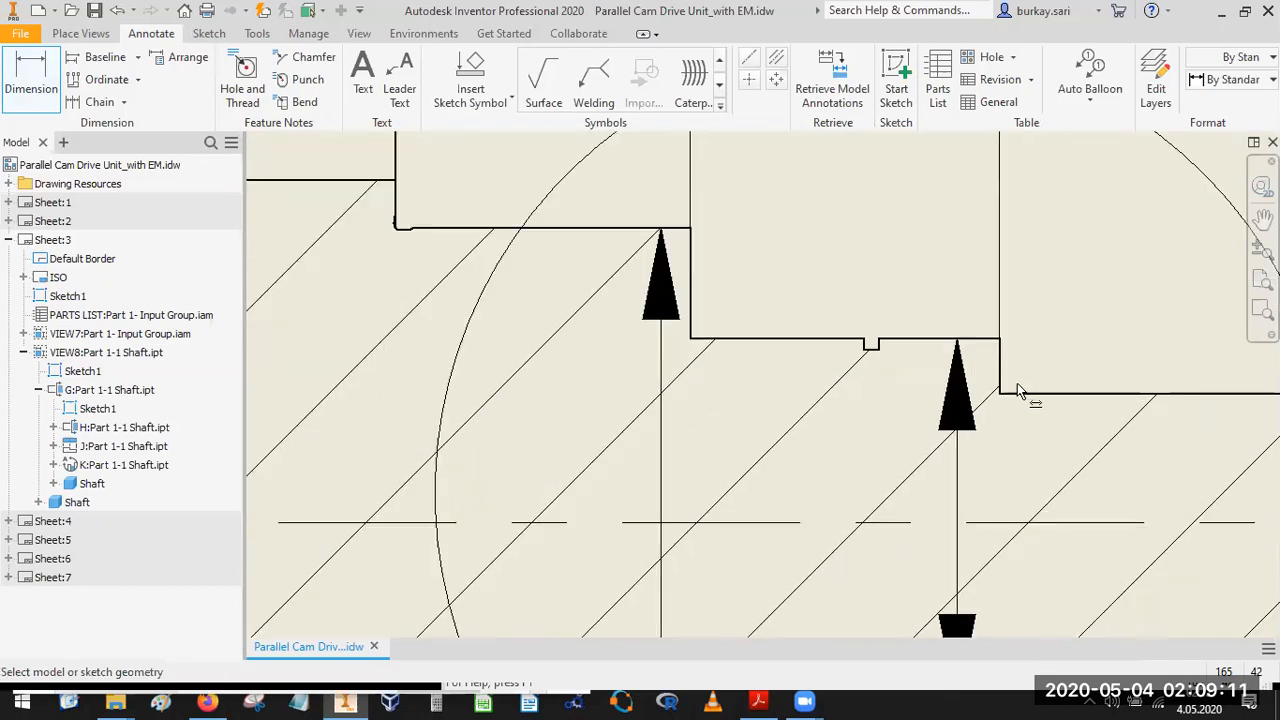
{"action": "scroll", "coordinate": [948, 428], "scroll_direction": "up", "scroll_amount": 4}
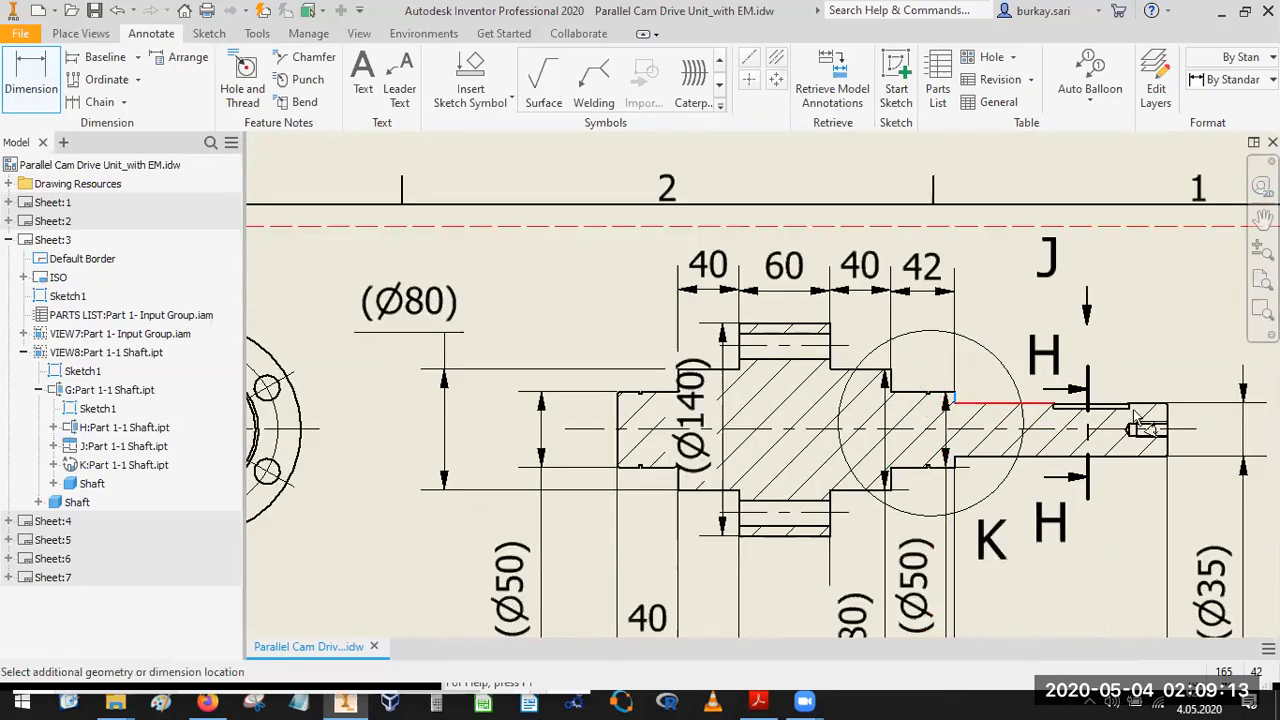
{"action": "scroll", "coordinate": [1160, 410], "scroll_direction": "down", "scroll_amount": 3}
{"action": "left_click", "coordinate": [1172, 415]}
{"action": "middle_click_drag", "start_coordinate": [1071, 349], "coordinate": [1086, 514]}
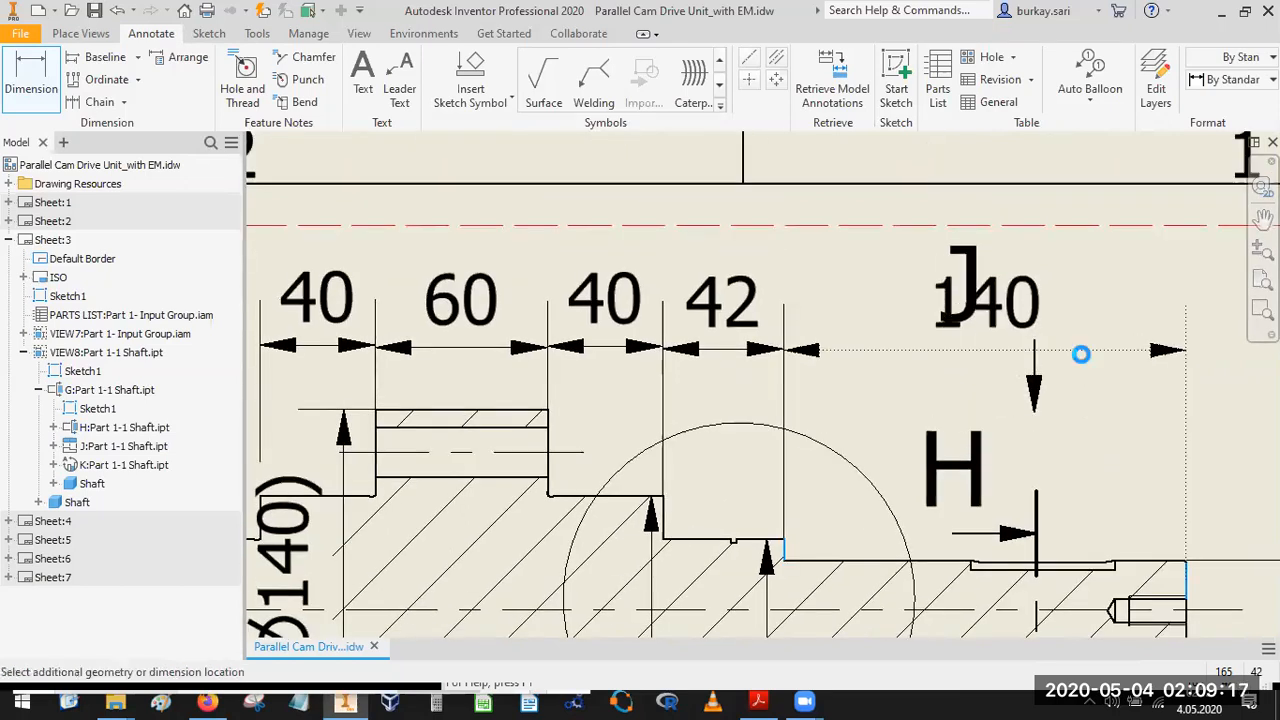
{"action": "left_click", "coordinate": [978, 428]}
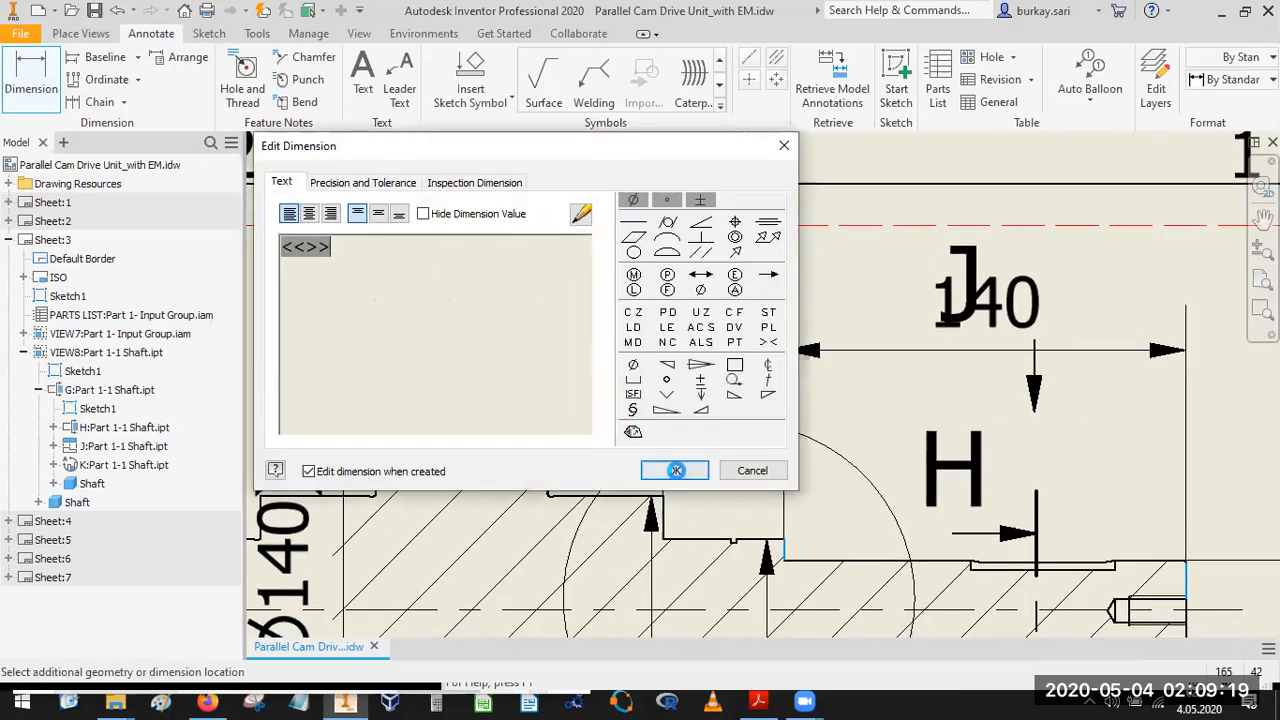
{"action": "left_click", "coordinate": [668, 469]}
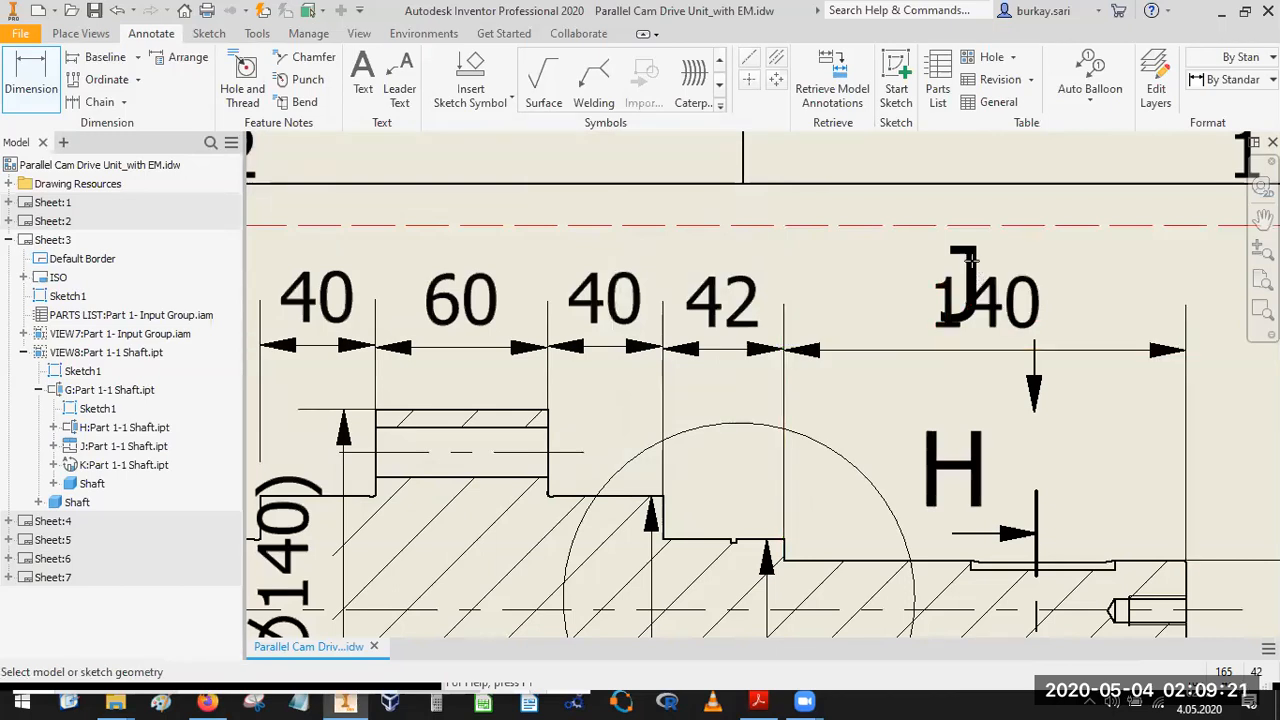
{"action": "key", "text": "Escape"}
{"action": "mouse_move", "coordinate": [971, 258]}
{"action": "left_mouse_down"}
{"action": "mouse_move", "coordinate": [1092, 397]}
{"action": "mouse_move", "coordinate": [1103, 384]}
{"action": "left_mouse_up"}
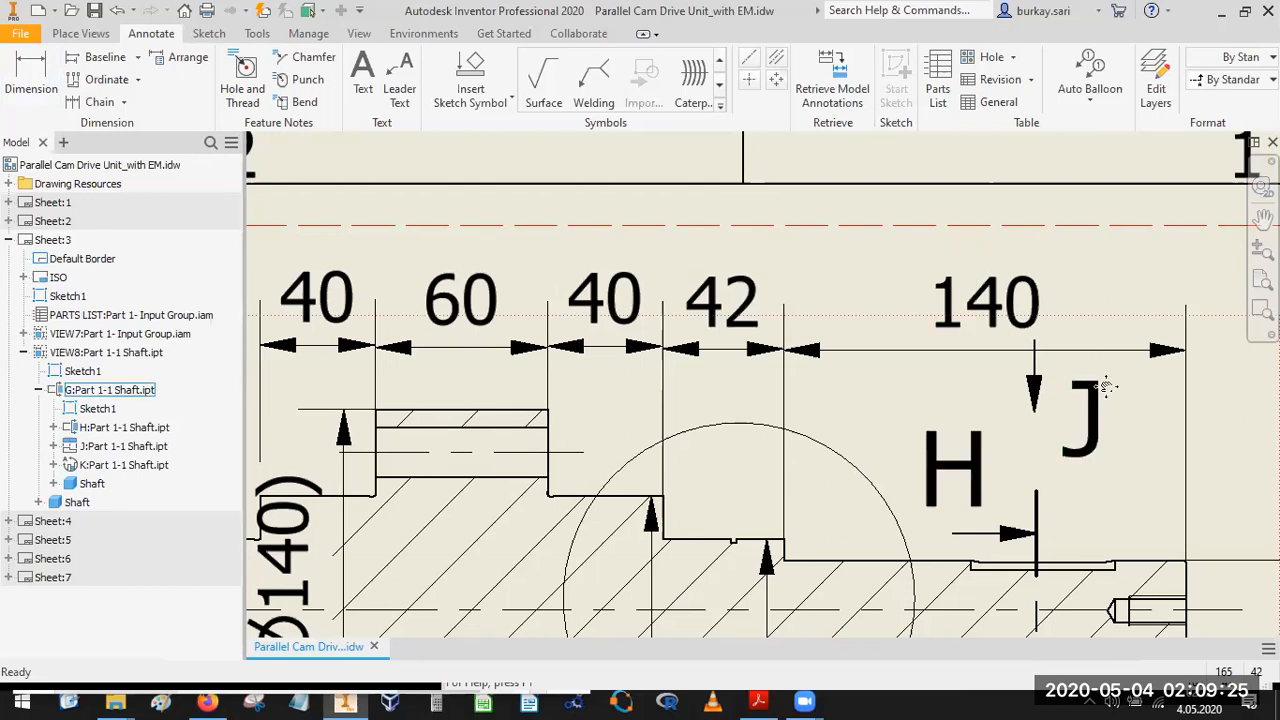
Add a thread note to the tapped hole in the Ø35 shaft end of section G-G, placed just beyond the end face.
{"action": "scroll", "coordinate": [1128, 400], "scroll_direction": "down", "scroll_amount": 3}
{"action": "middle_click_drag", "start_coordinate": [1138, 407], "coordinate": [998, 326]}
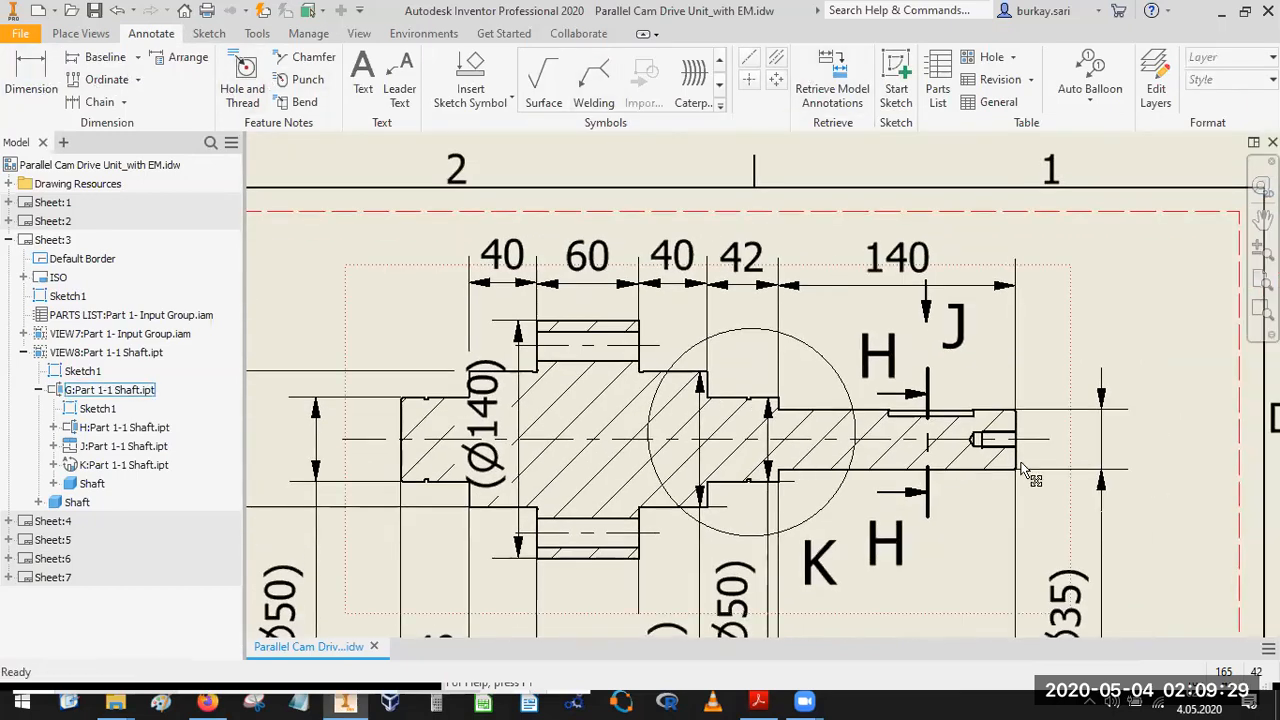
{"action": "left_click", "coordinate": [240, 85]}
{"action": "scroll", "coordinate": [1022, 448], "scroll_direction": "up", "scroll_amount": 3}
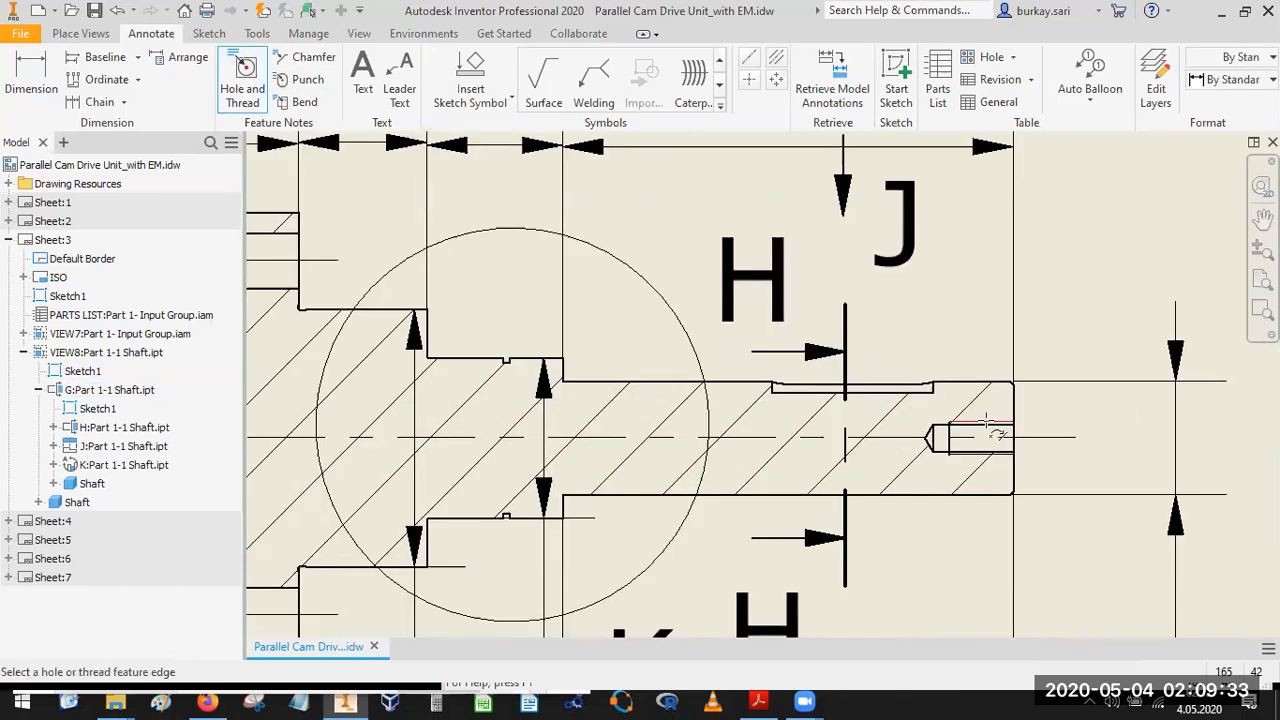
{"action": "scroll", "coordinate": [988, 432], "scroll_direction": "up", "scroll_amount": 3}
{"action": "left_click", "coordinate": [989, 428]}
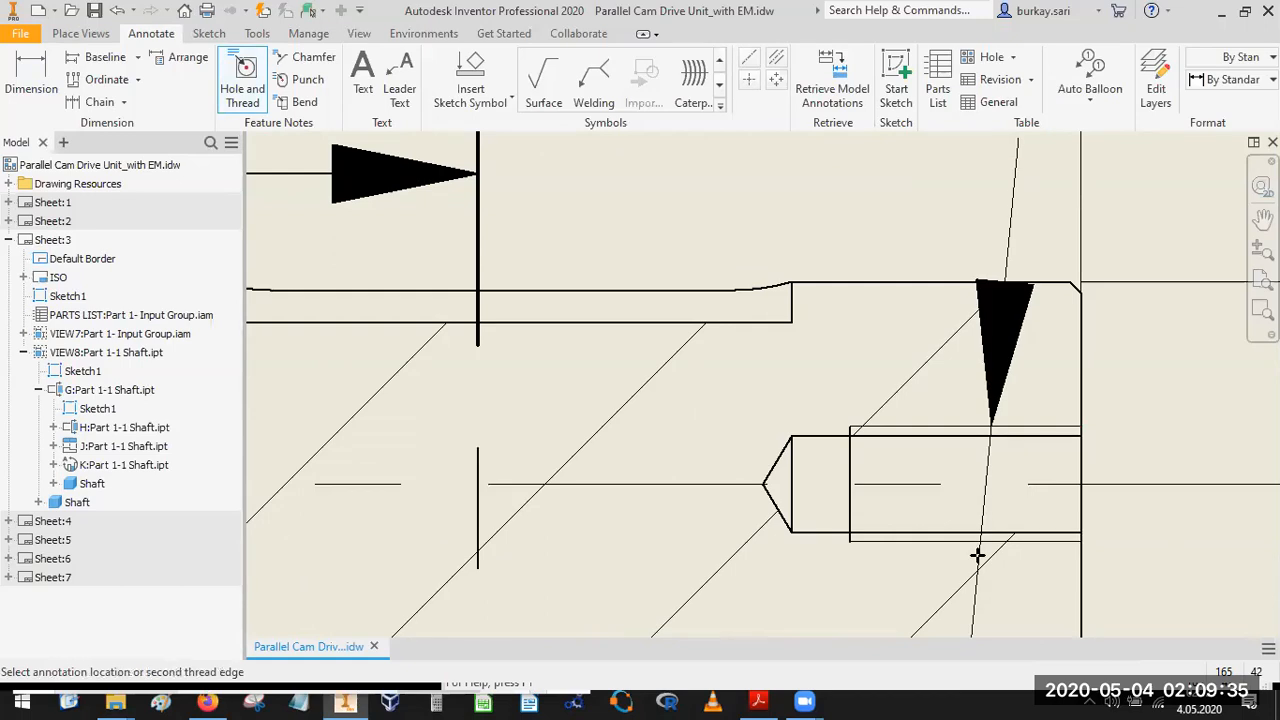
{"action": "left_click", "coordinate": [986, 542]}
{"action": "scroll", "coordinate": [1000, 440], "scroll_direction": "down", "scroll_amount": 5}
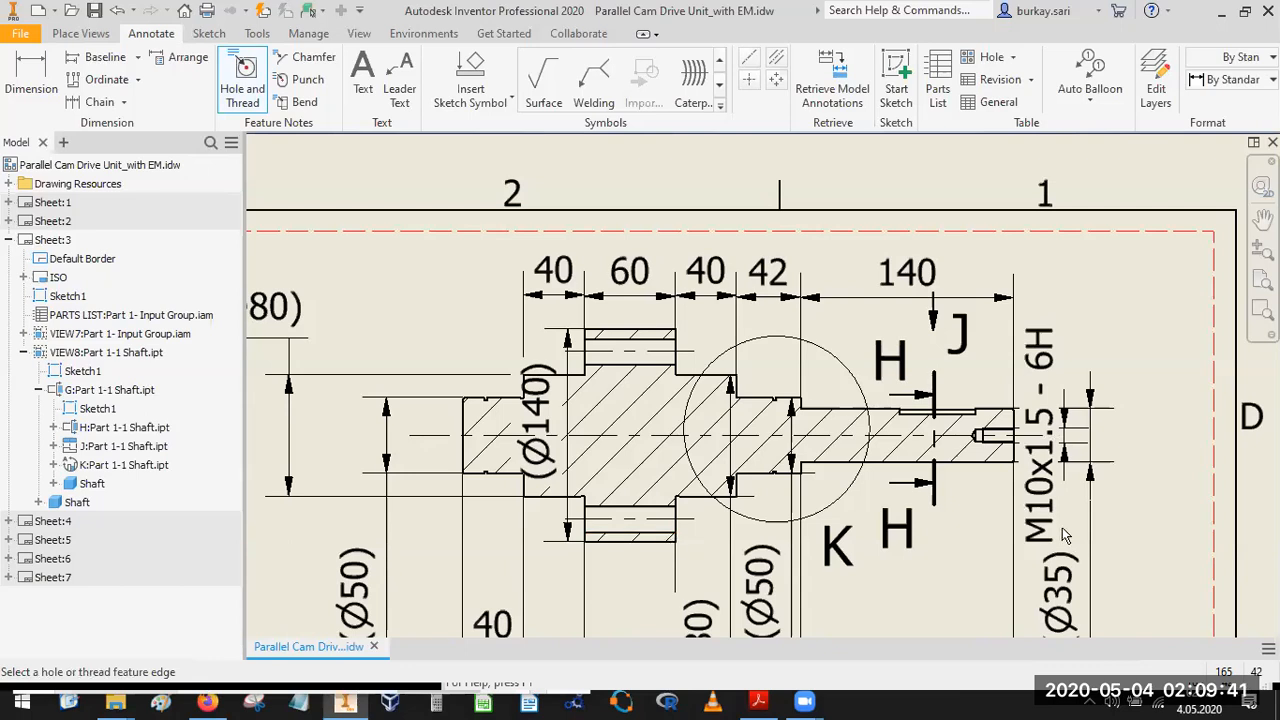
{"action": "key", "text": "F2"}
{"action": "mouse_move", "coordinate": [870, 520]}
{"action": "left_mouse_down"}
{"action": "mouse_move", "coordinate": [763, 396]}
{"action": "mouse_move", "coordinate": [763, 224]}
{"action": "mouse_move", "coordinate": [855, 440]}
{"action": "mouse_move", "coordinate": [1175, 230]}
{"action": "left_mouse_up"}
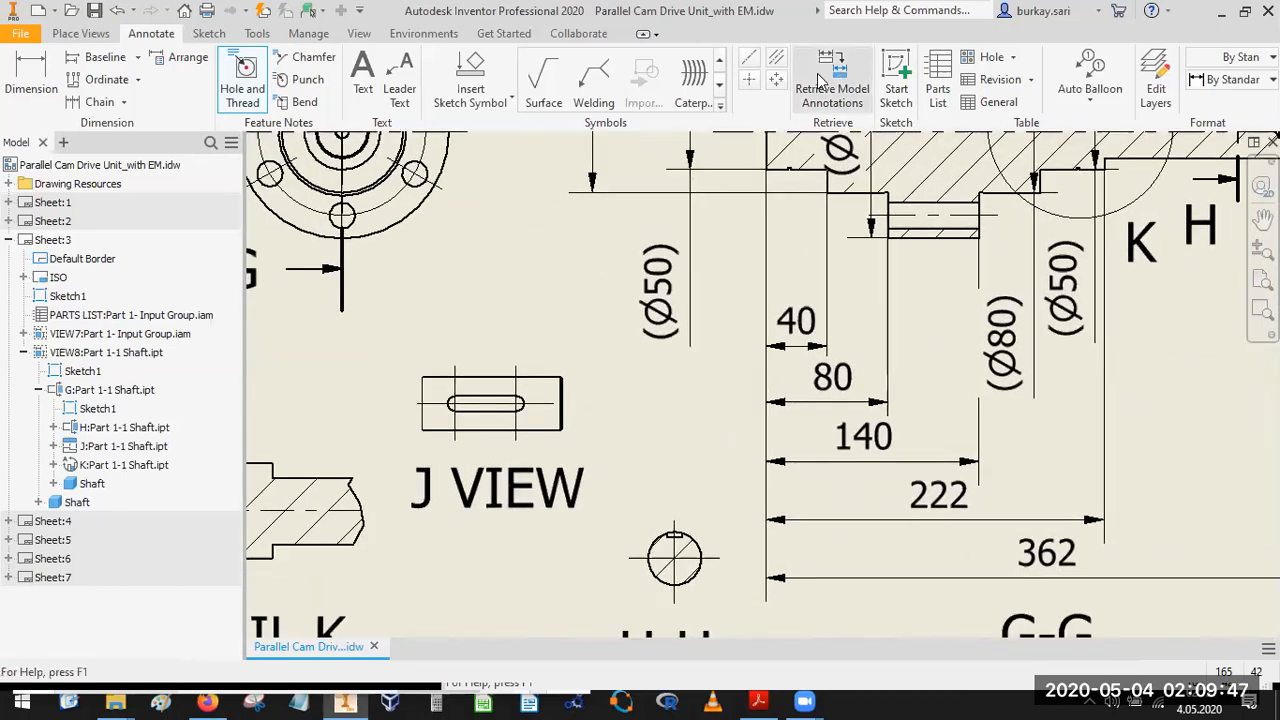
{"action": "left_click", "coordinate": [818, 81]}
{"action": "middle_click_drag", "start_coordinate": [725, 426], "coordinate": [928, 423]}
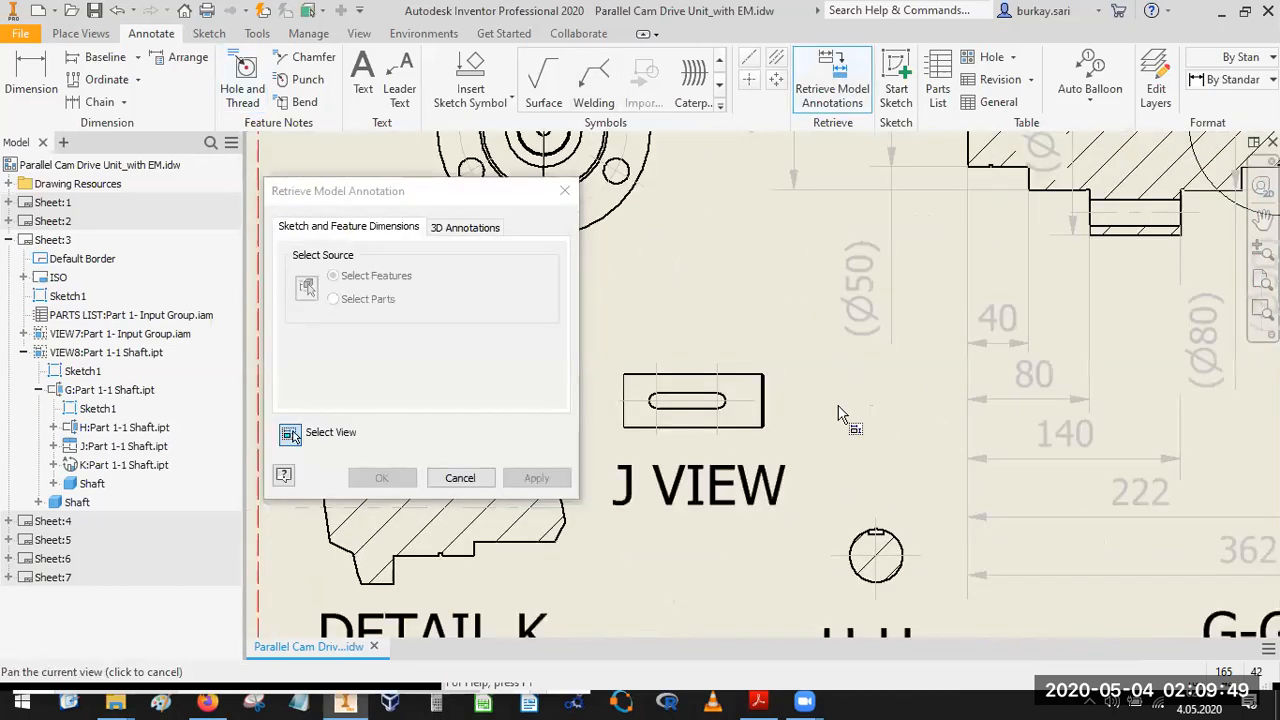
{"action": "middle_click_drag", "start_coordinate": [840, 414], "coordinate": [908, 399]}
{"action": "left_click", "coordinate": [812, 434]}
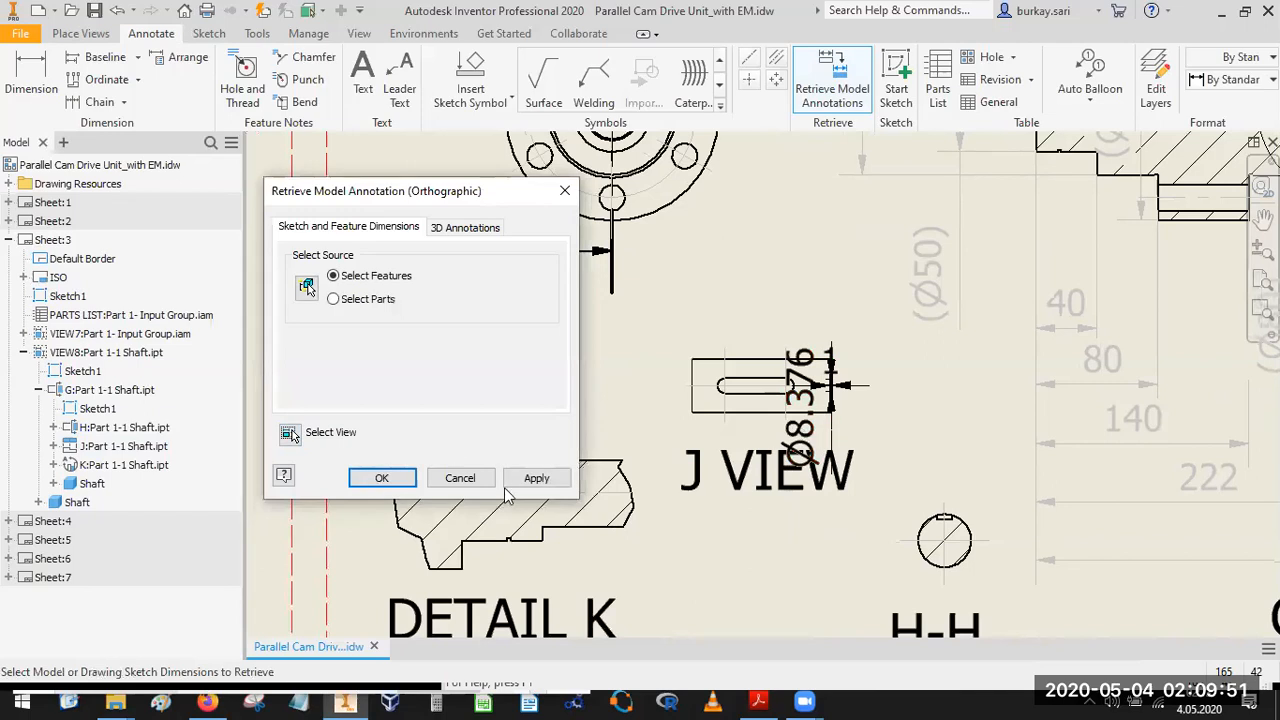
{"action": "left_click", "coordinate": [459, 479]}
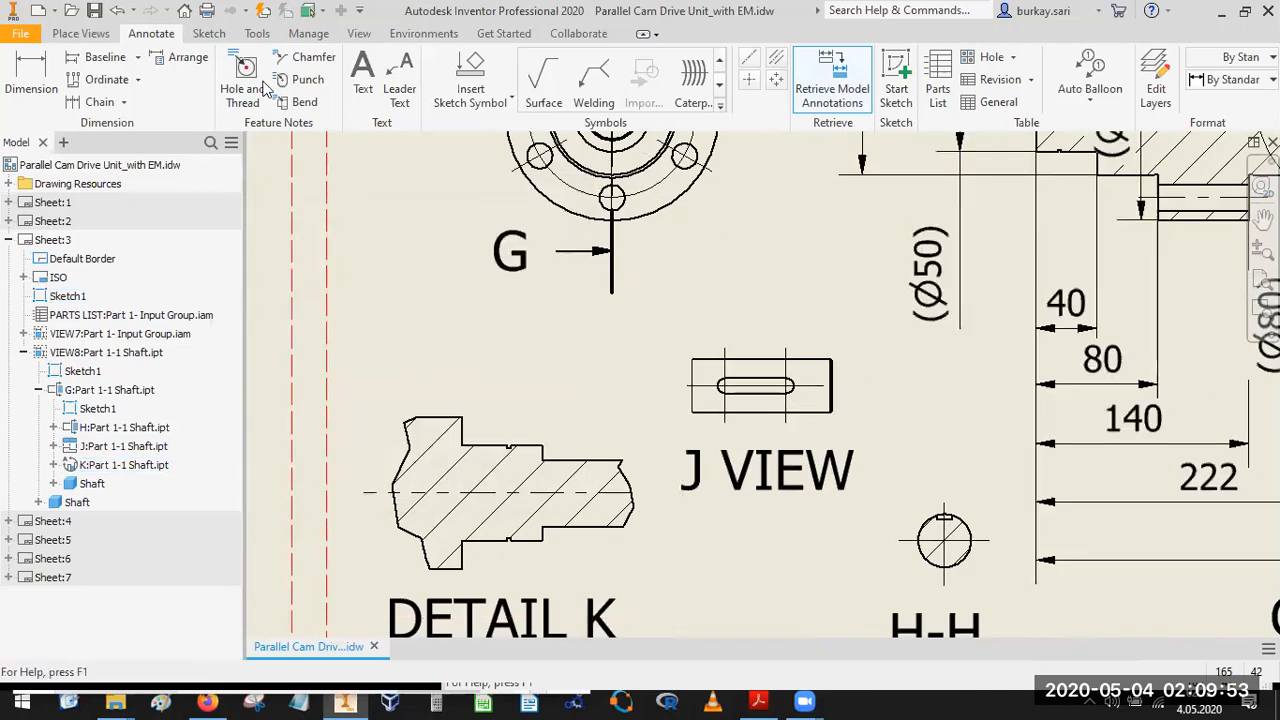
Dimension the distance from the shaft's chamfered end face to the nearer keyway arc centre in J VIEW, placed above the view.
{"action": "left_click", "coordinate": [33, 72]}
{"action": "scroll", "coordinate": [800, 400], "scroll_direction": "down", "scroll_amount": 5}
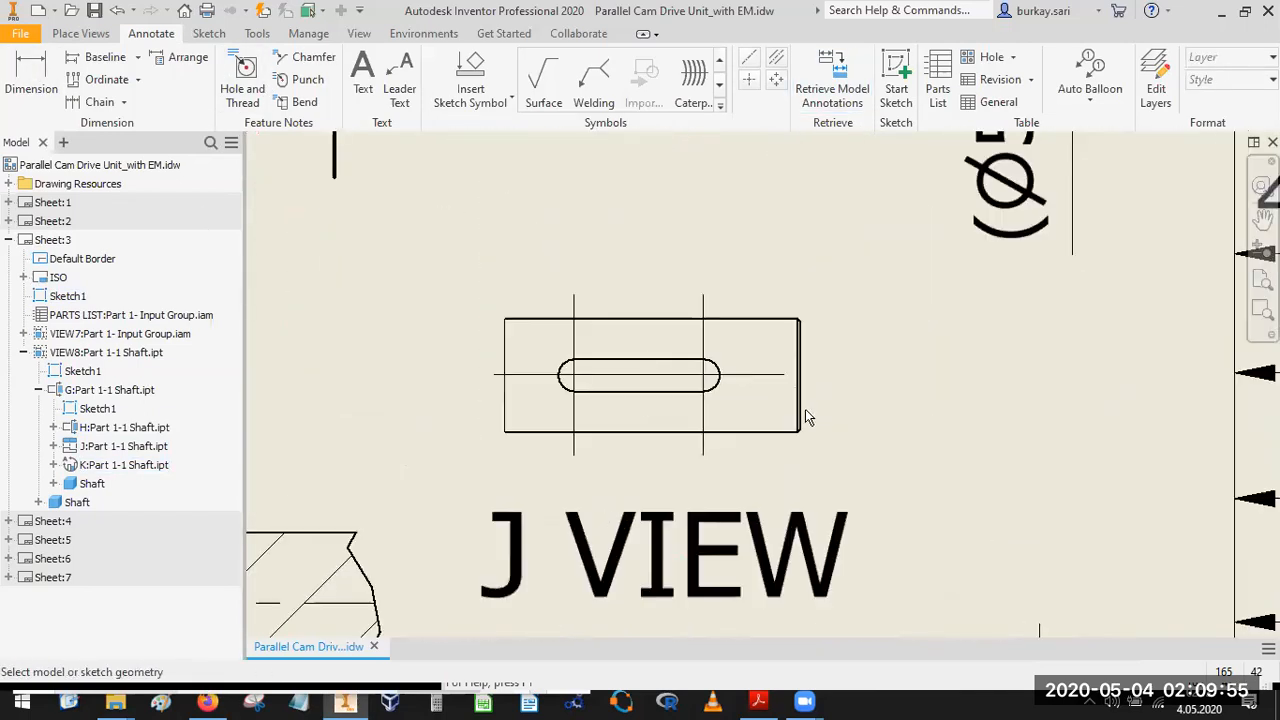
{"action": "left_click", "coordinate": [808, 418]}
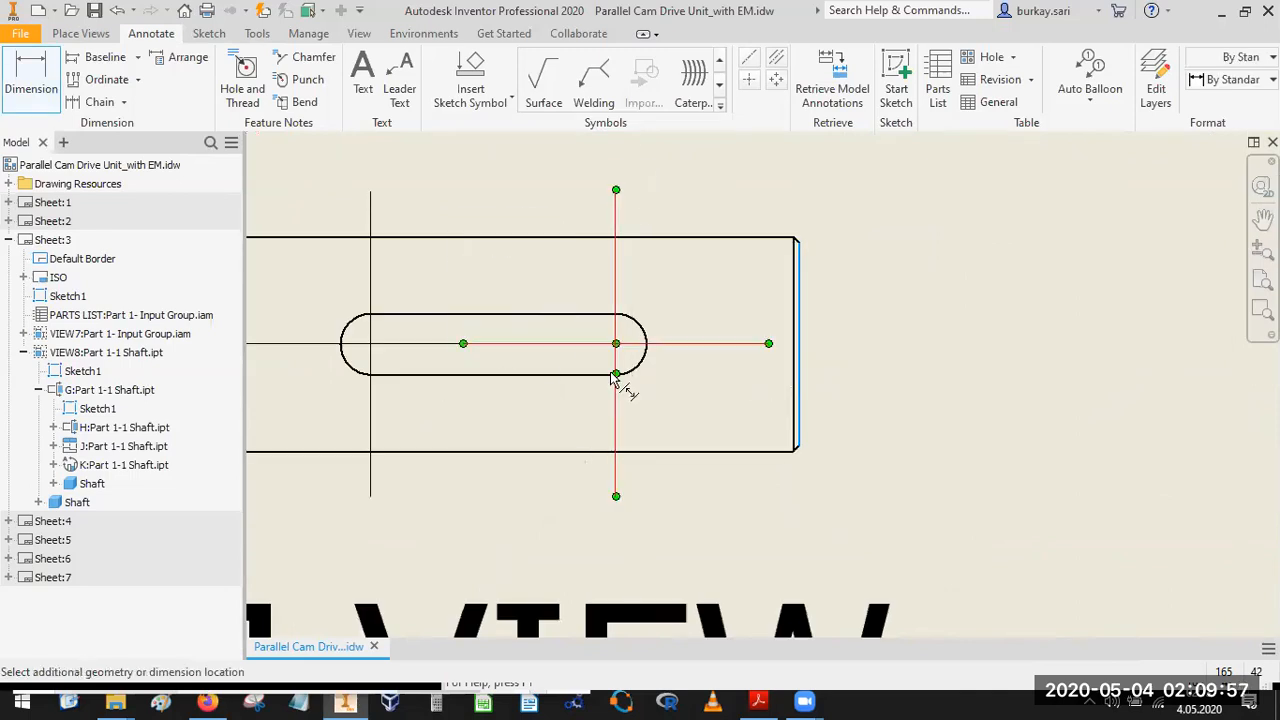
{"action": "left_click", "coordinate": [610, 386]}
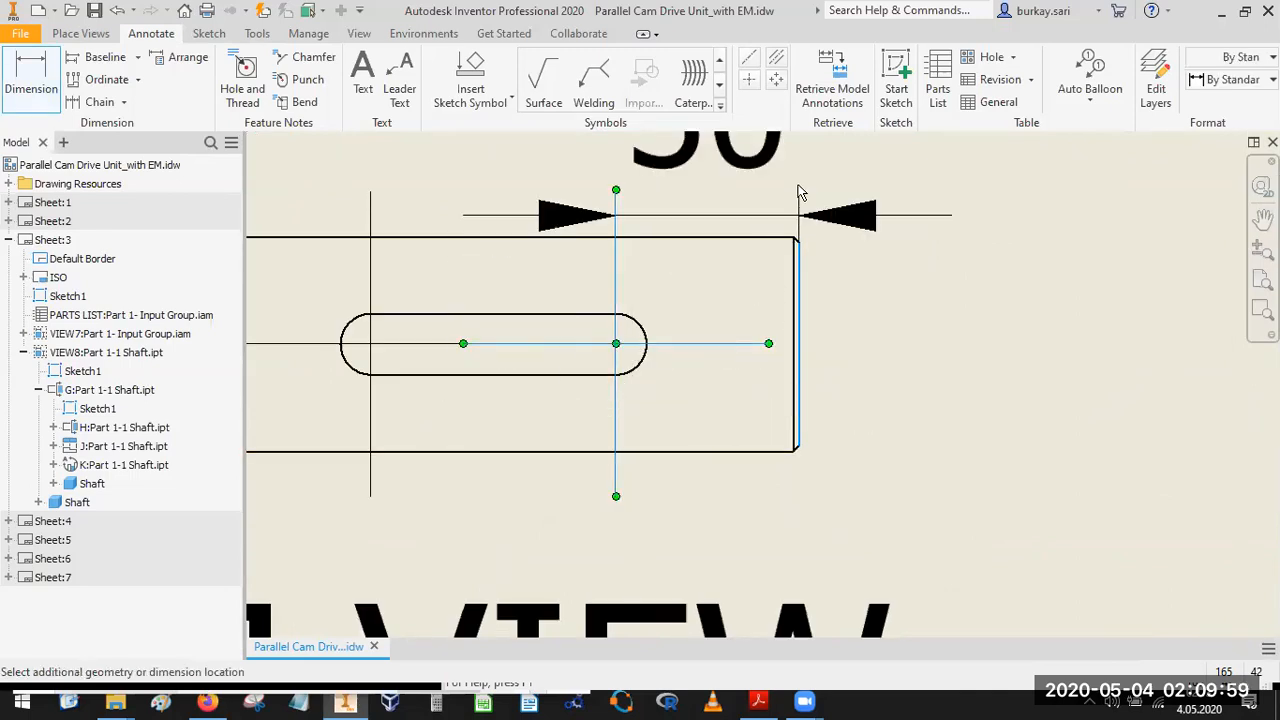
{"action": "middle_click_drag", "start_coordinate": [800, 193], "coordinate": [811, 472]}
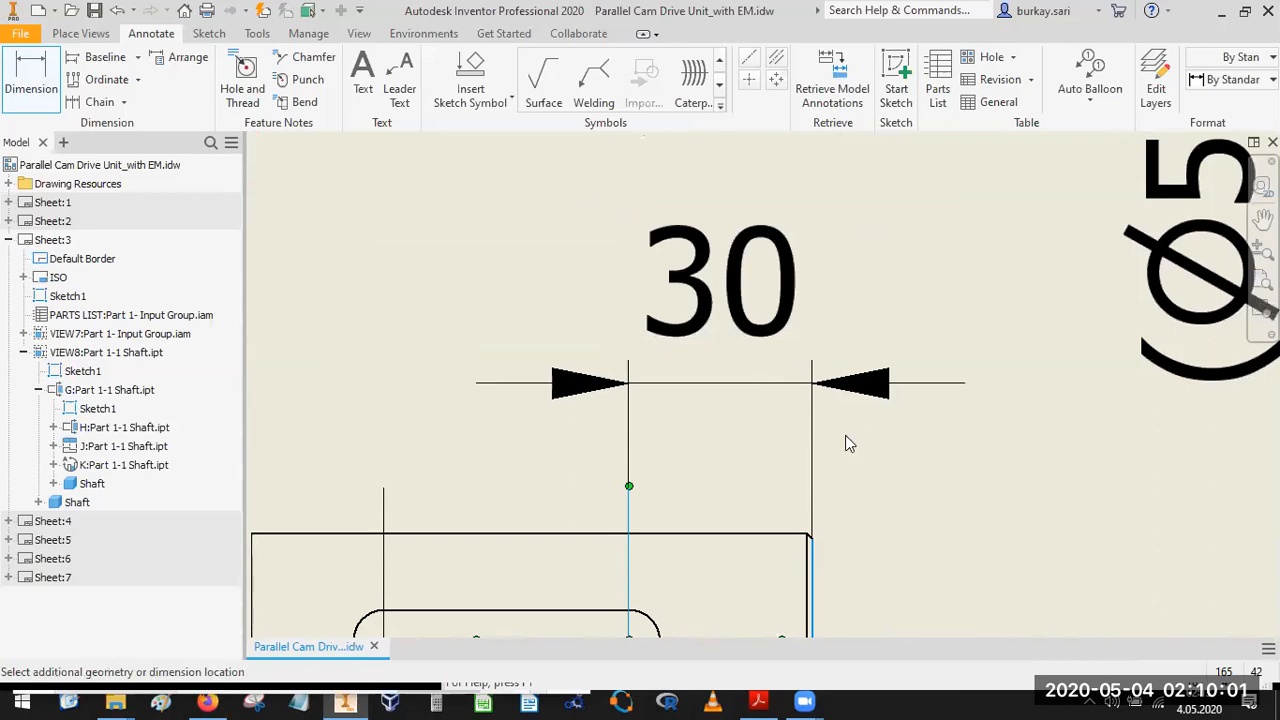
{"action": "left_click", "coordinate": [845, 443]}
{"action": "left_click", "coordinate": [748, 471]}
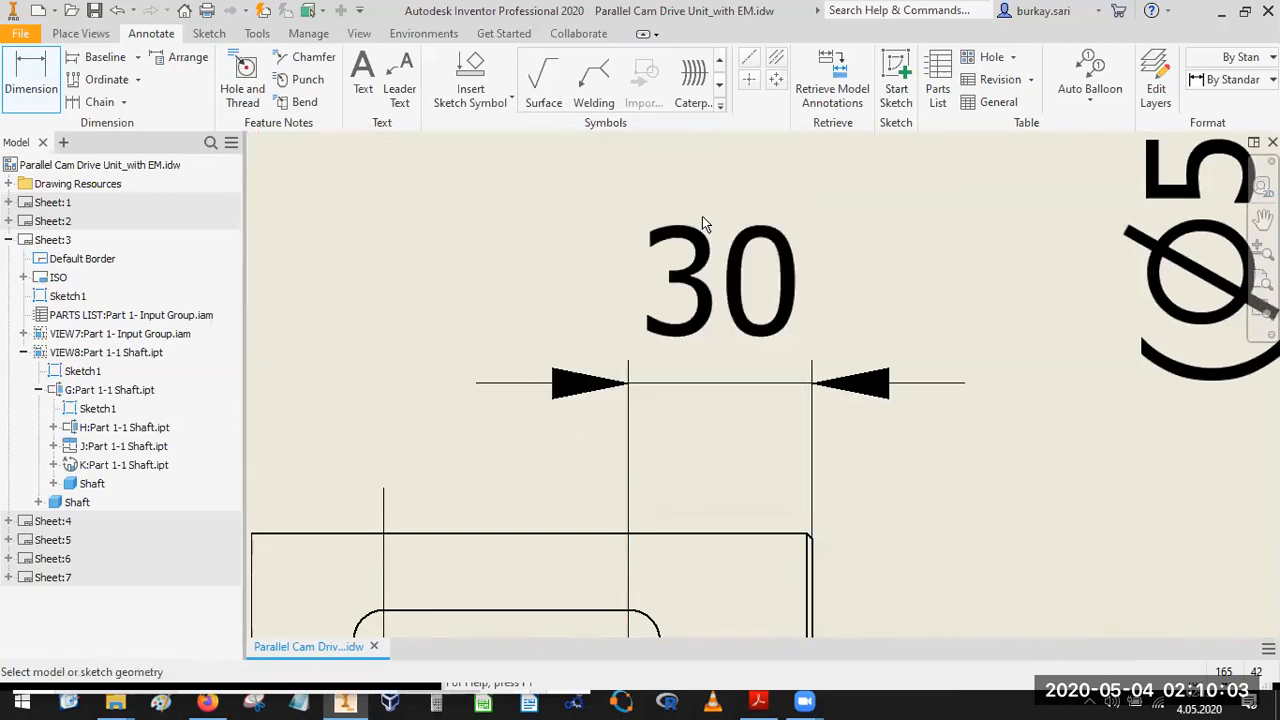
Dimension the distance between the two keyway arc centres in J VIEW, with its primary unit precision set to 0.
{"action": "left_click", "coordinate": [626, 585]}
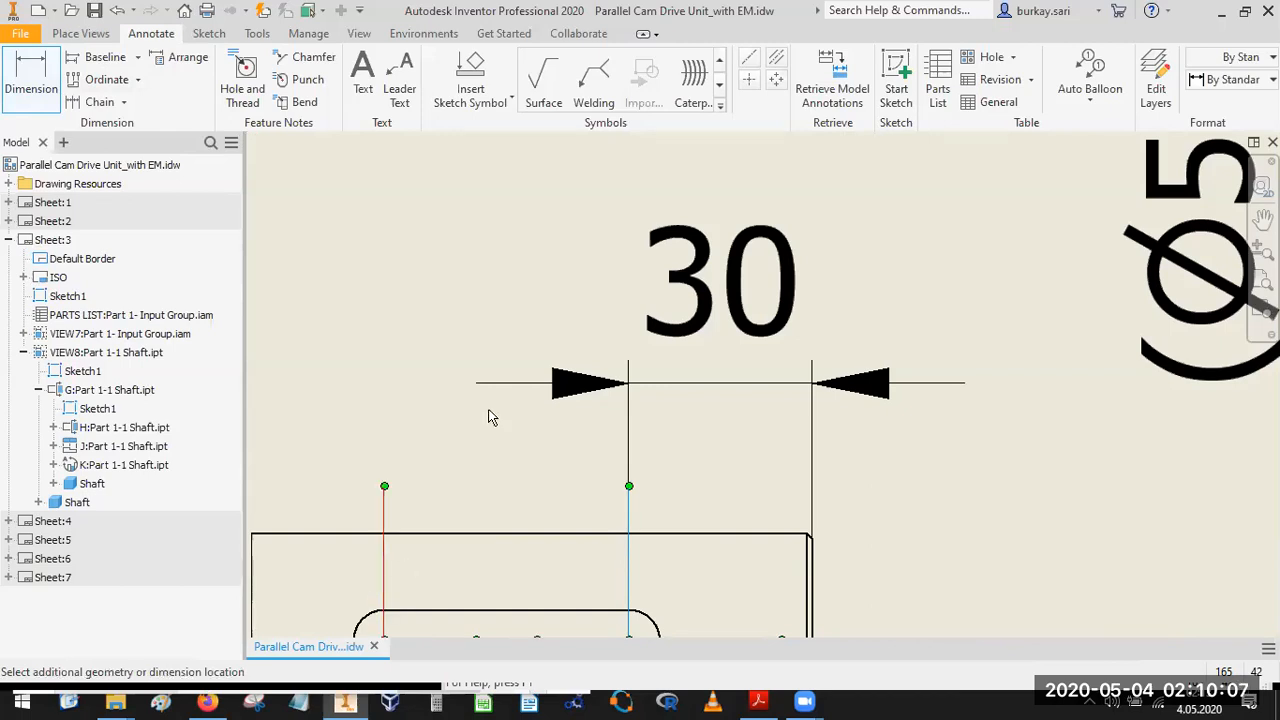
{"action": "left_click", "coordinate": [653, 446]}
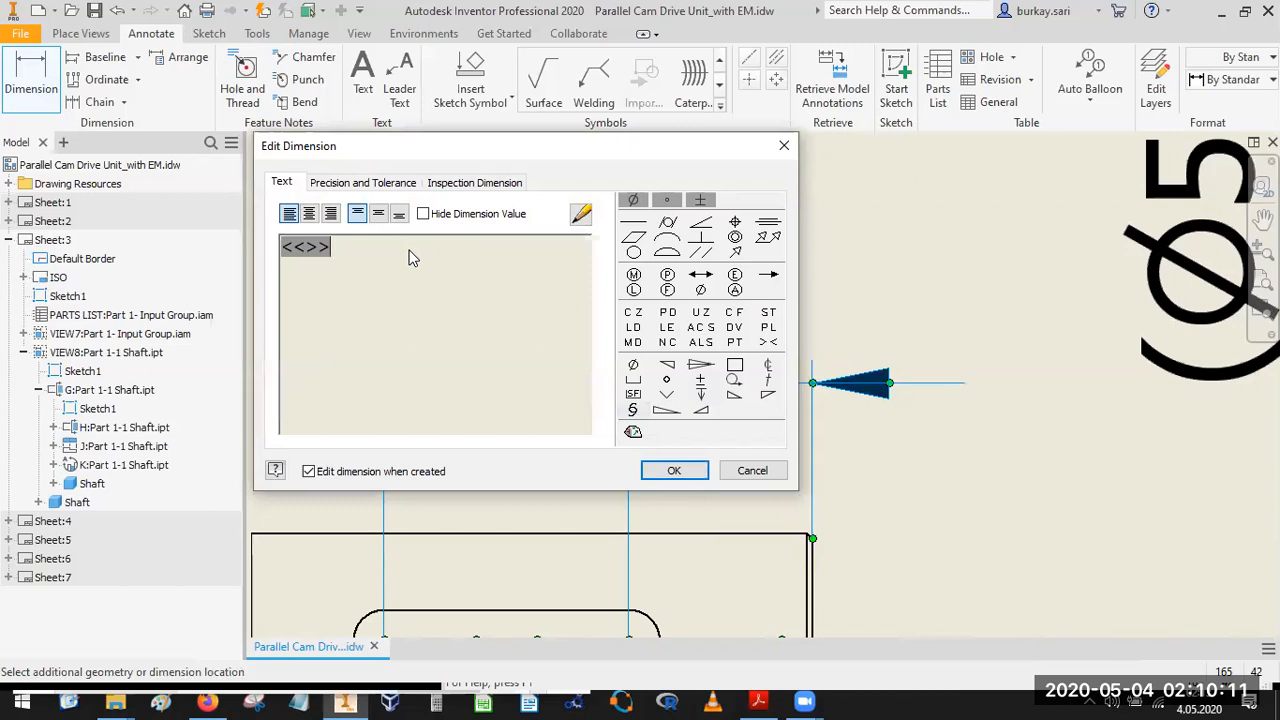
{"action": "left_click", "coordinate": [360, 182]}
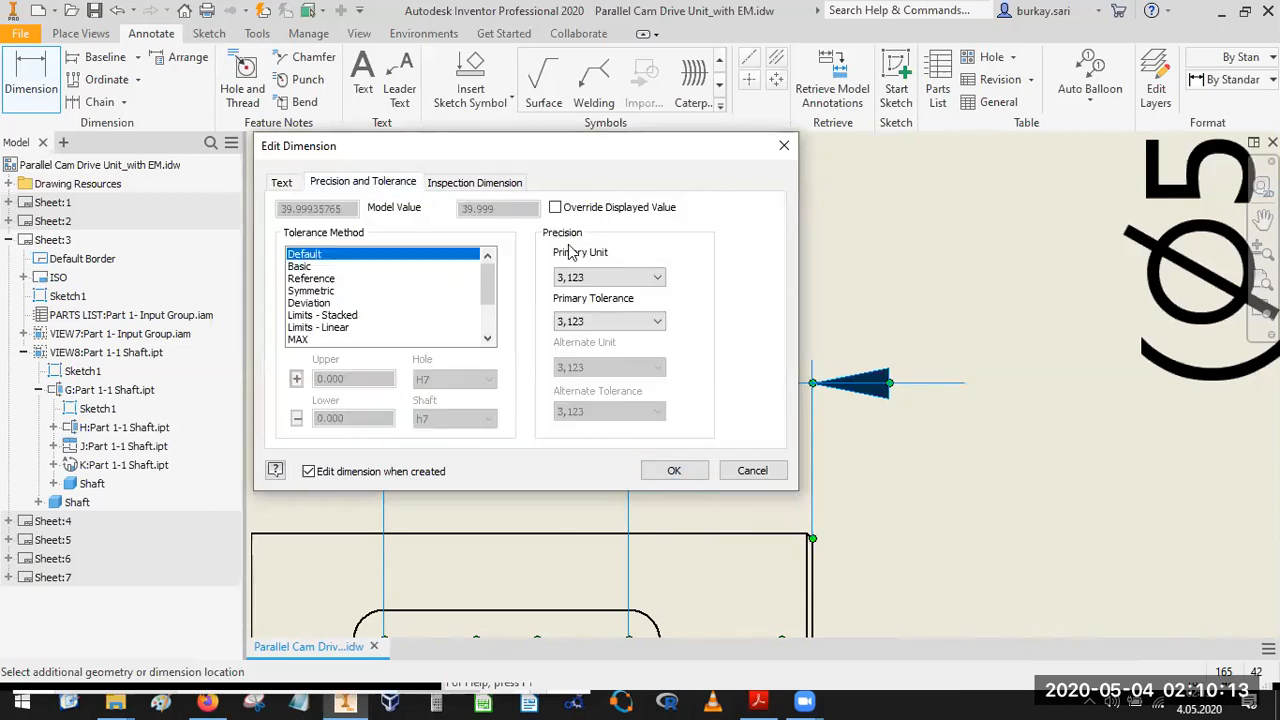
{"action": "left_click", "coordinate": [600, 279]}
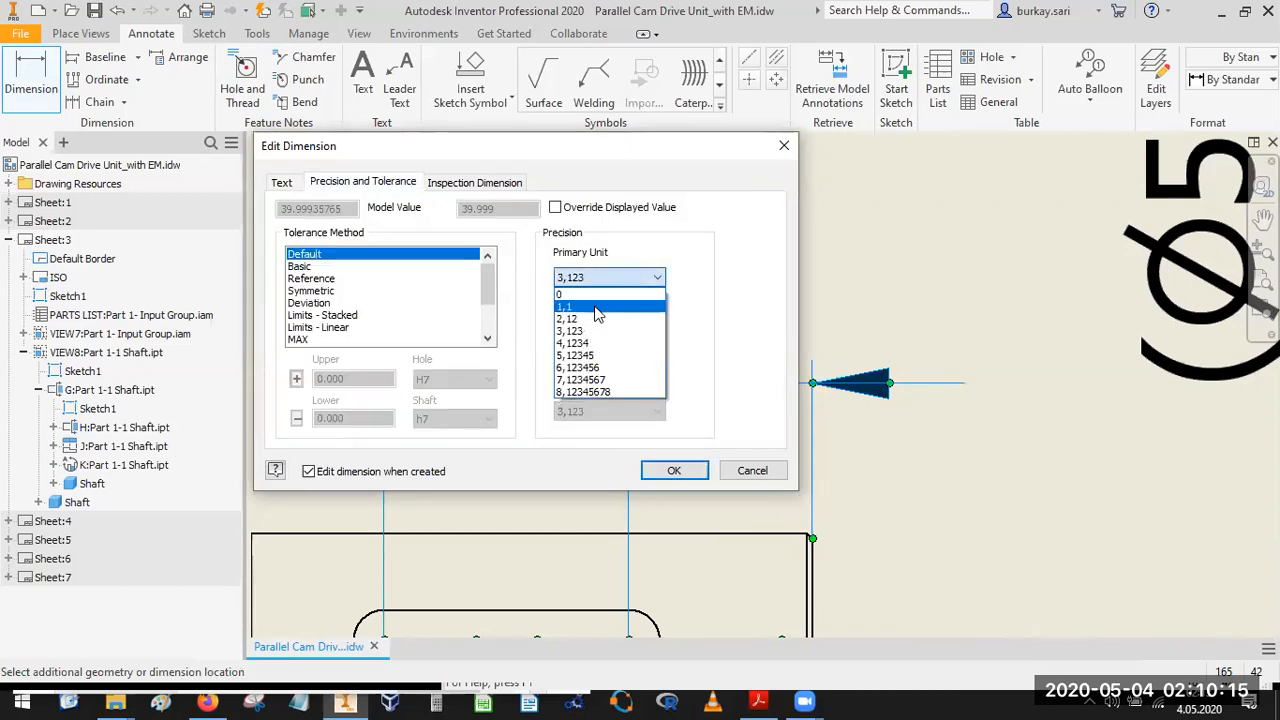
{"action": "left_click", "coordinate": [593, 316]}
{"action": "left_click", "coordinate": [606, 281]}
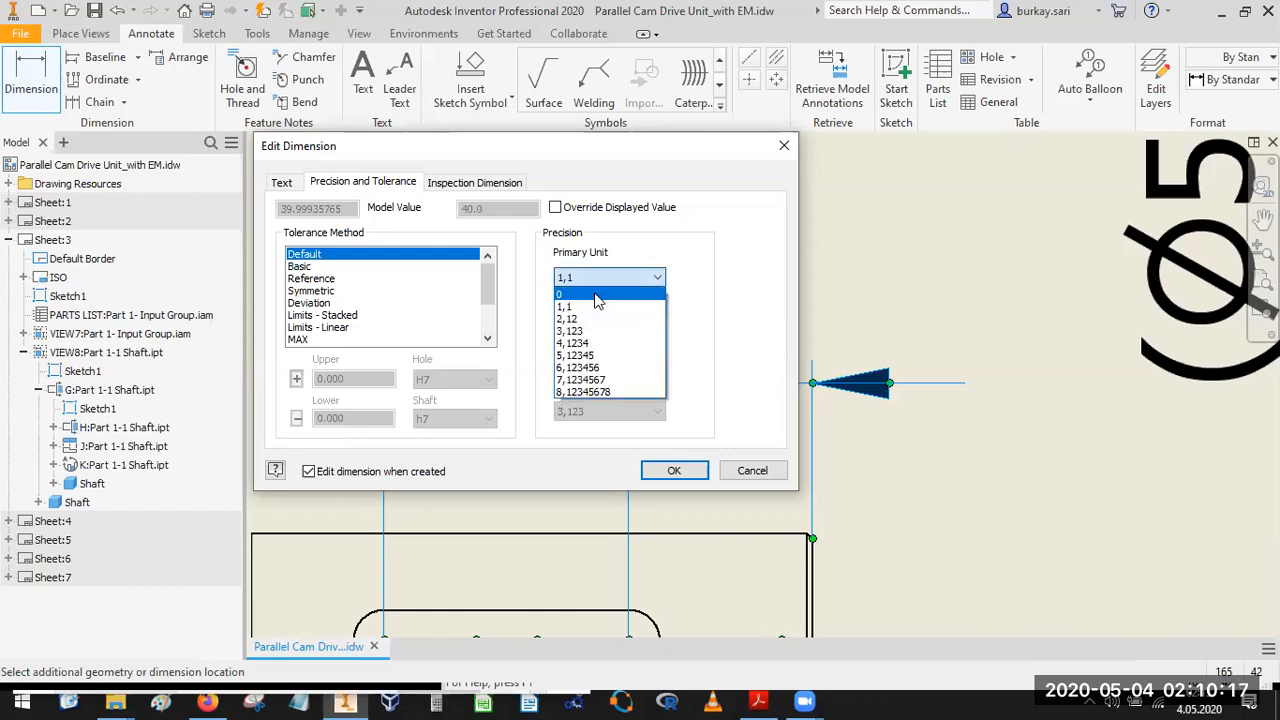
{"action": "left_click", "coordinate": [598, 295]}
{"action": "left_click", "coordinate": [656, 479]}
Align the keyway centre-distance dimension in J VIEW with the neighbouring end-face dimension so both share one line.
{"action": "scroll", "coordinate": [617, 404], "scroll_direction": "down", "scroll_amount": 3}
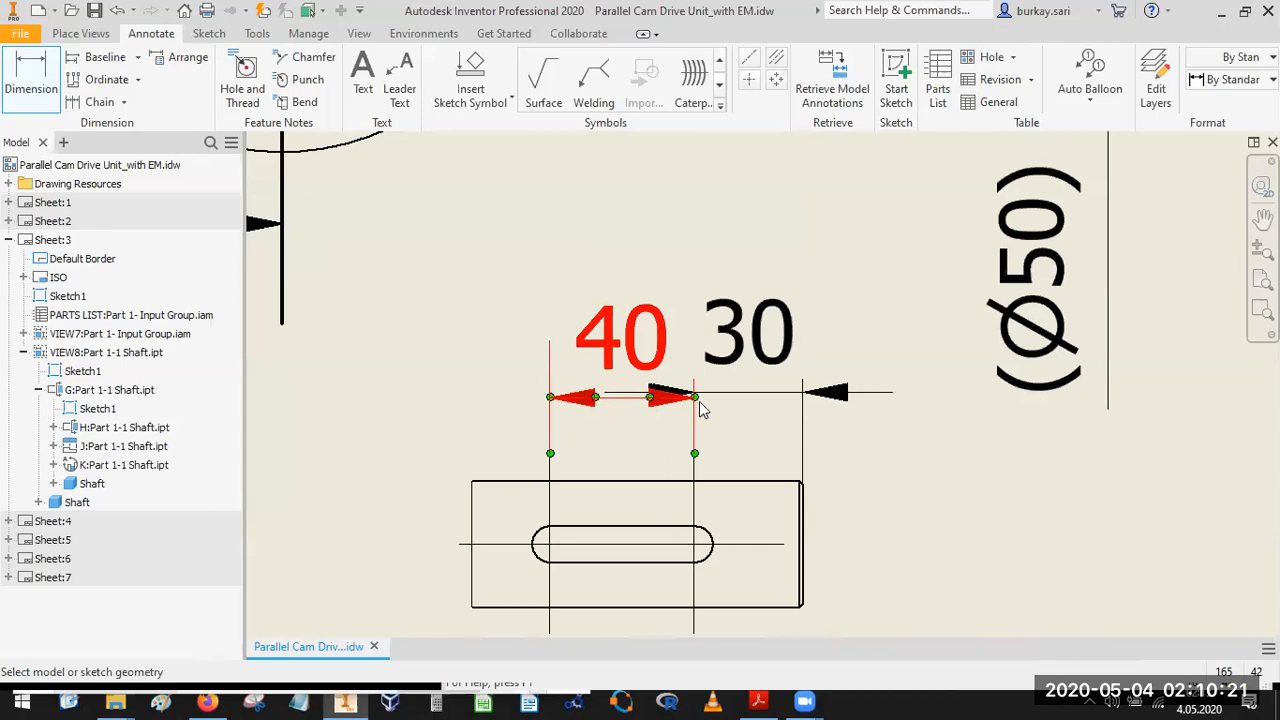
{"action": "double_click", "coordinate": [650, 400]}
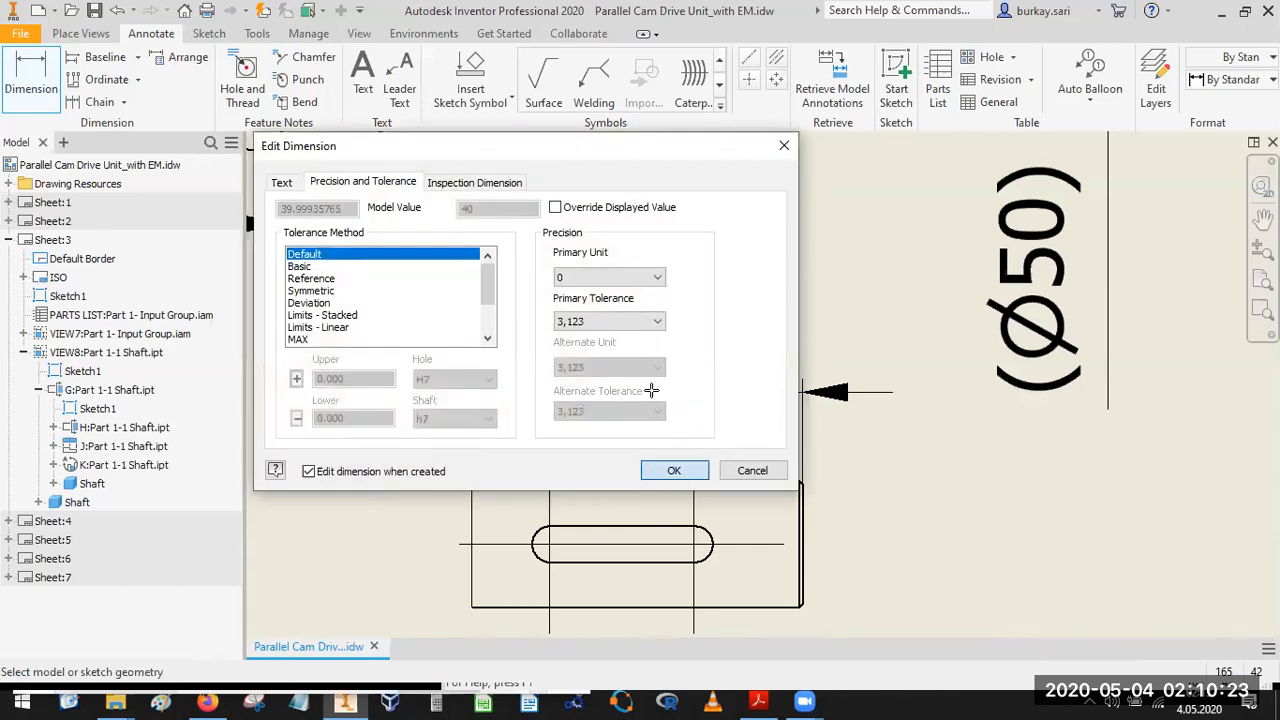
{"action": "left_click", "coordinate": [666, 467]}
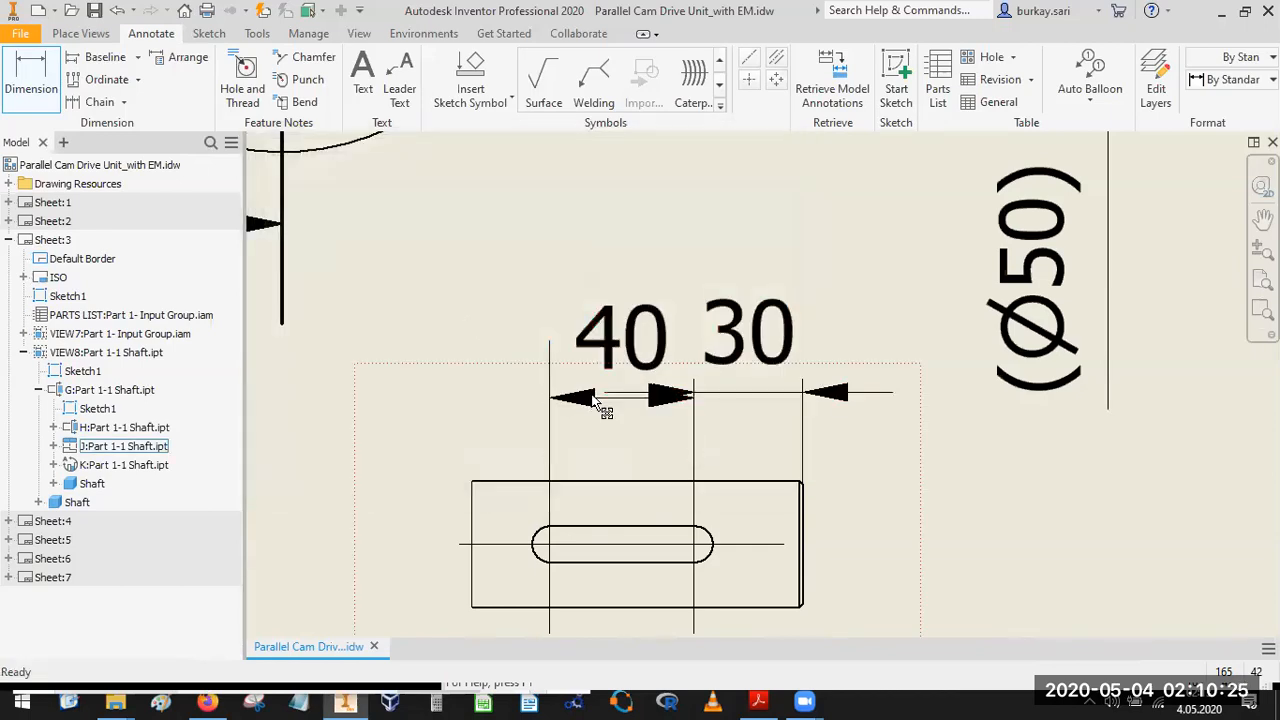
{"action": "left_click", "coordinate": [624, 399]}
{"action": "key", "text": "Escape"}
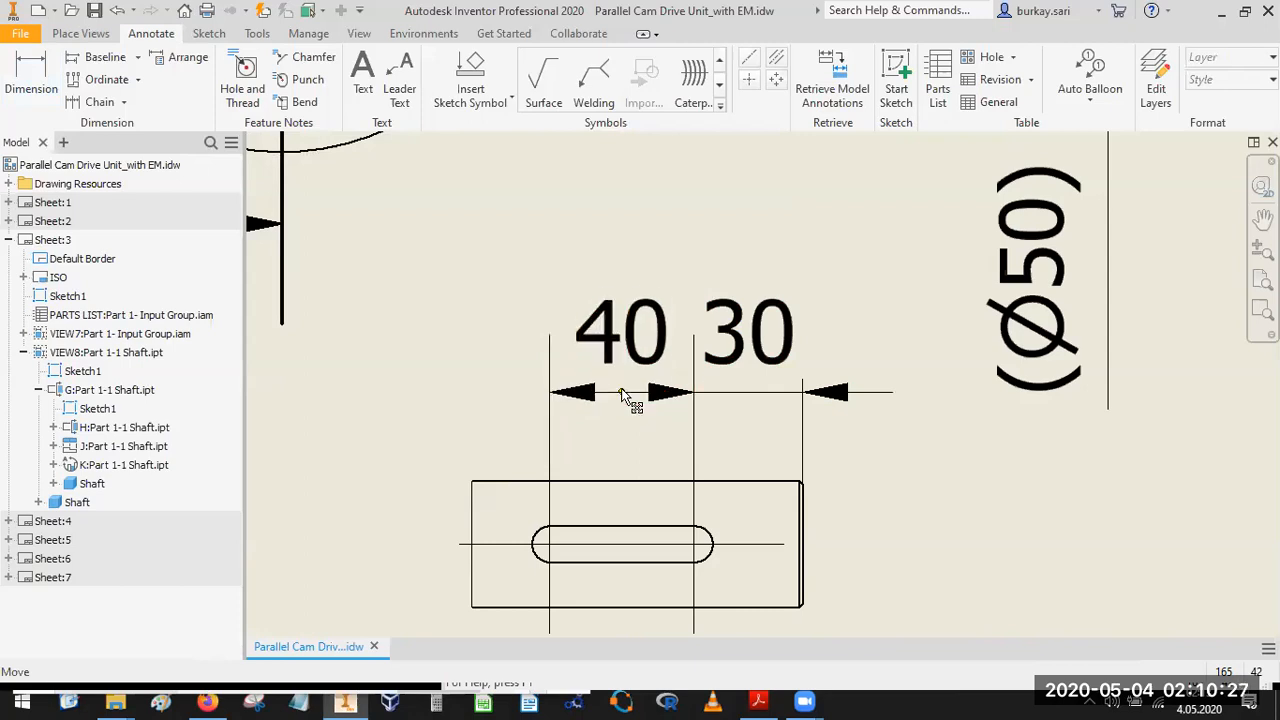
Dimension the keyway's width in section H-H, placed above the shaft circle.
{"action": "scroll", "coordinate": [747, 368], "scroll_direction": "down", "scroll_amount": 3}
{"action": "scroll", "coordinate": [779, 388], "scroll_direction": "down", "scroll_amount": 5}
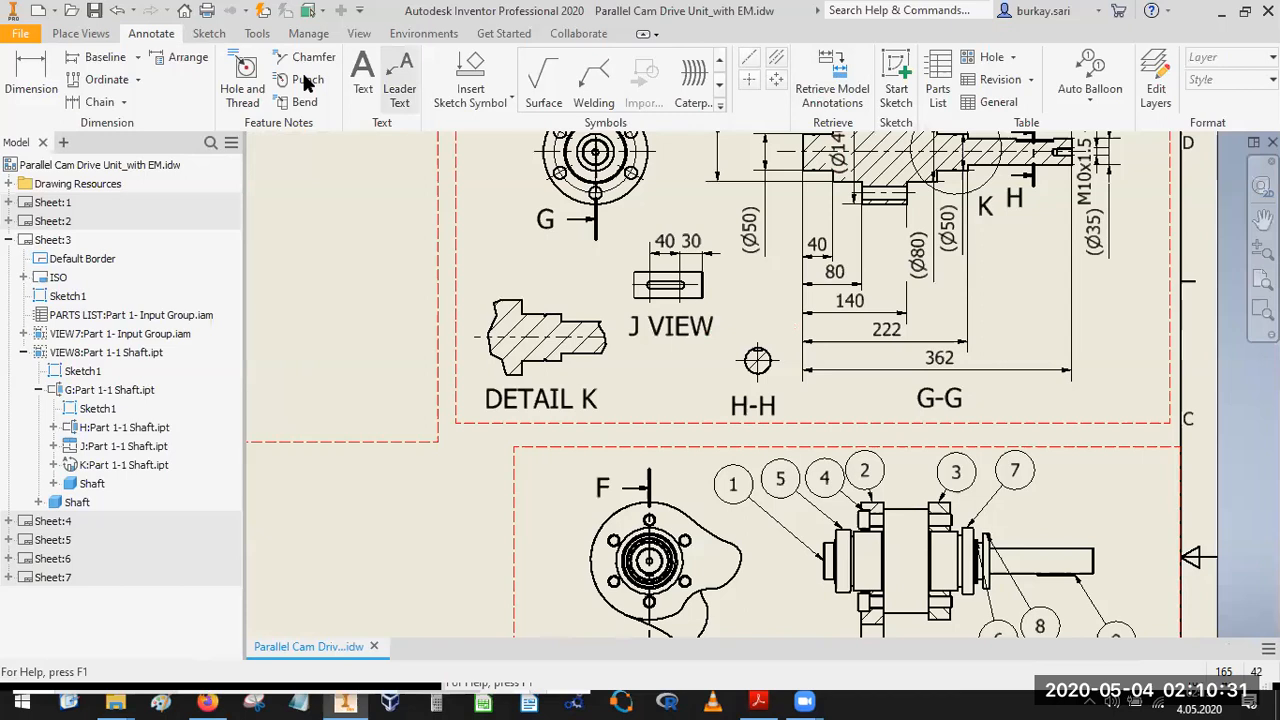
{"action": "left_click", "coordinate": [50, 107]}
{"action": "scroll", "coordinate": [760, 360], "scroll_direction": "up", "scroll_amount": 10}
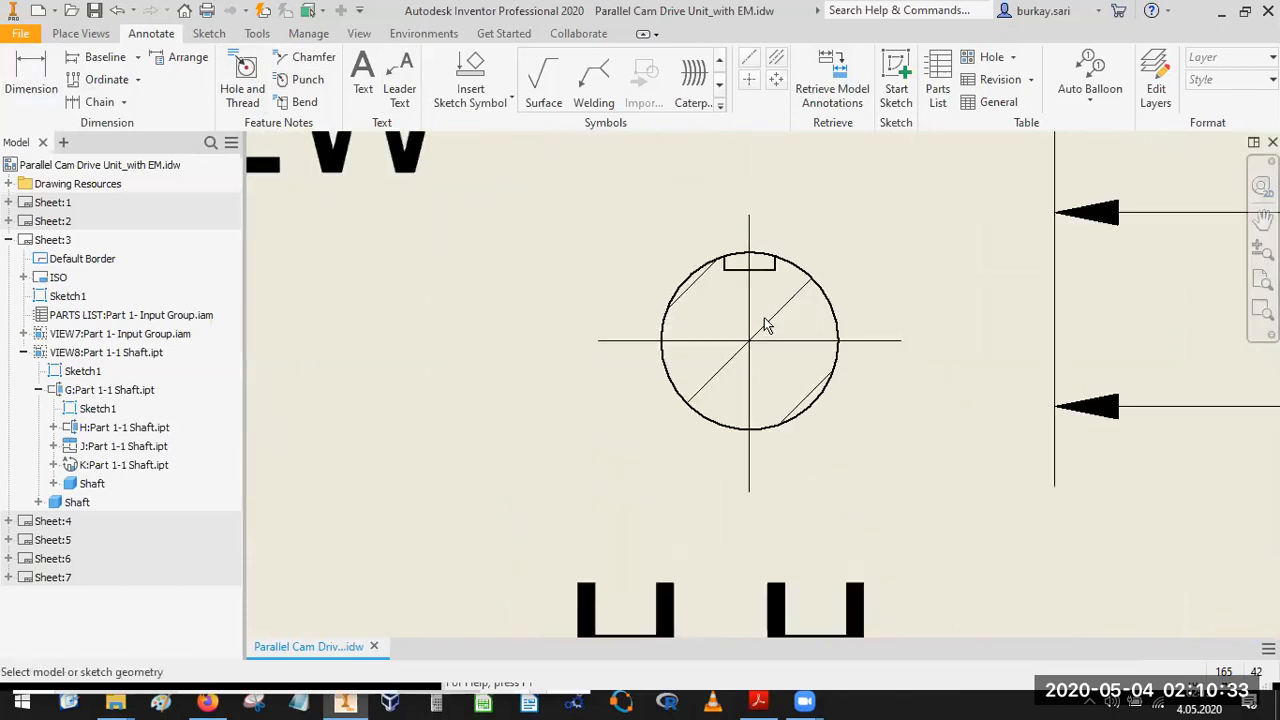
{"action": "left_click", "coordinate": [695, 222]}
{"action": "left_click", "coordinate": [790, 218]}
{"action": "middle_click_drag", "start_coordinate": [846, 371], "coordinate": [934, 588]}
{"action": "left_click", "coordinate": [631, 336]}
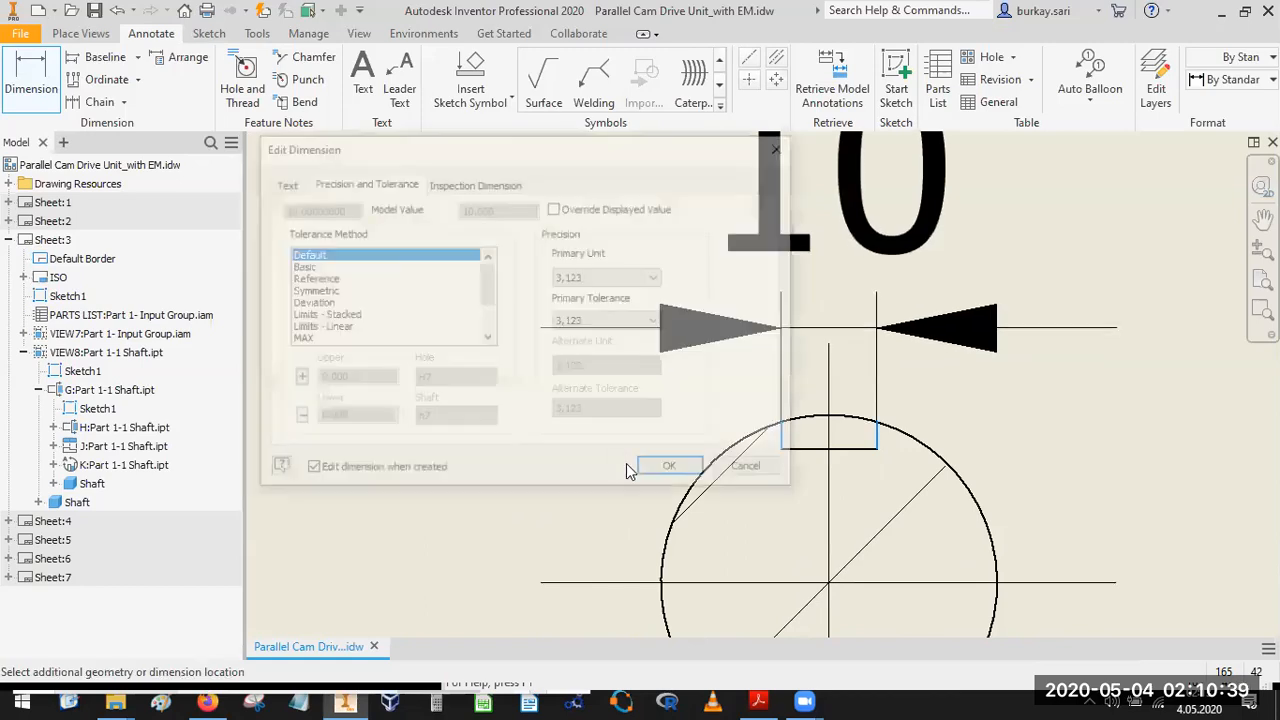
{"action": "left_click", "coordinate": [666, 466]}
Shift the keyway width dimension's text in section H-H sideways, clear of its extension lines.
{"action": "scroll", "coordinate": [815, 325], "scroll_direction": "down", "scroll_amount": 2}
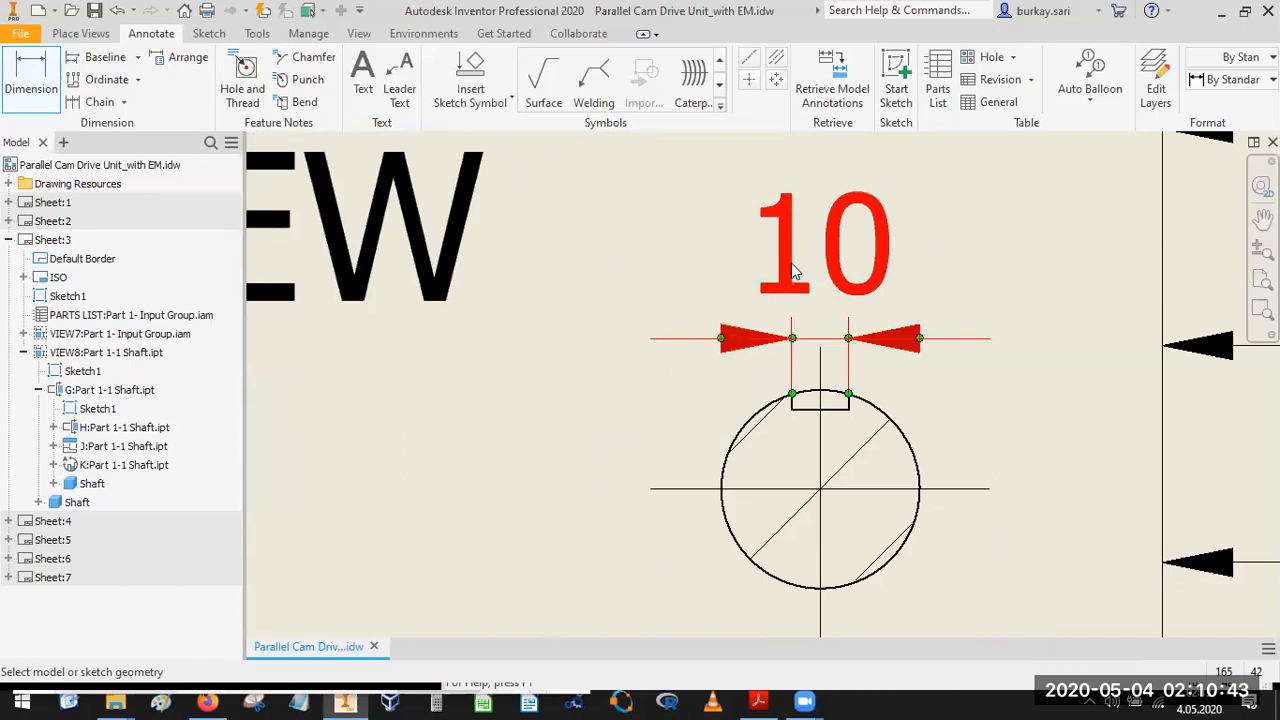
{"action": "key", "text": "Escape"}
{"action": "left_click_drag", "start_coordinate": [745, 302], "coordinate": [692, 366]}
{"action": "scroll", "coordinate": [847, 308], "scroll_direction": "up", "scroll_amount": 1}
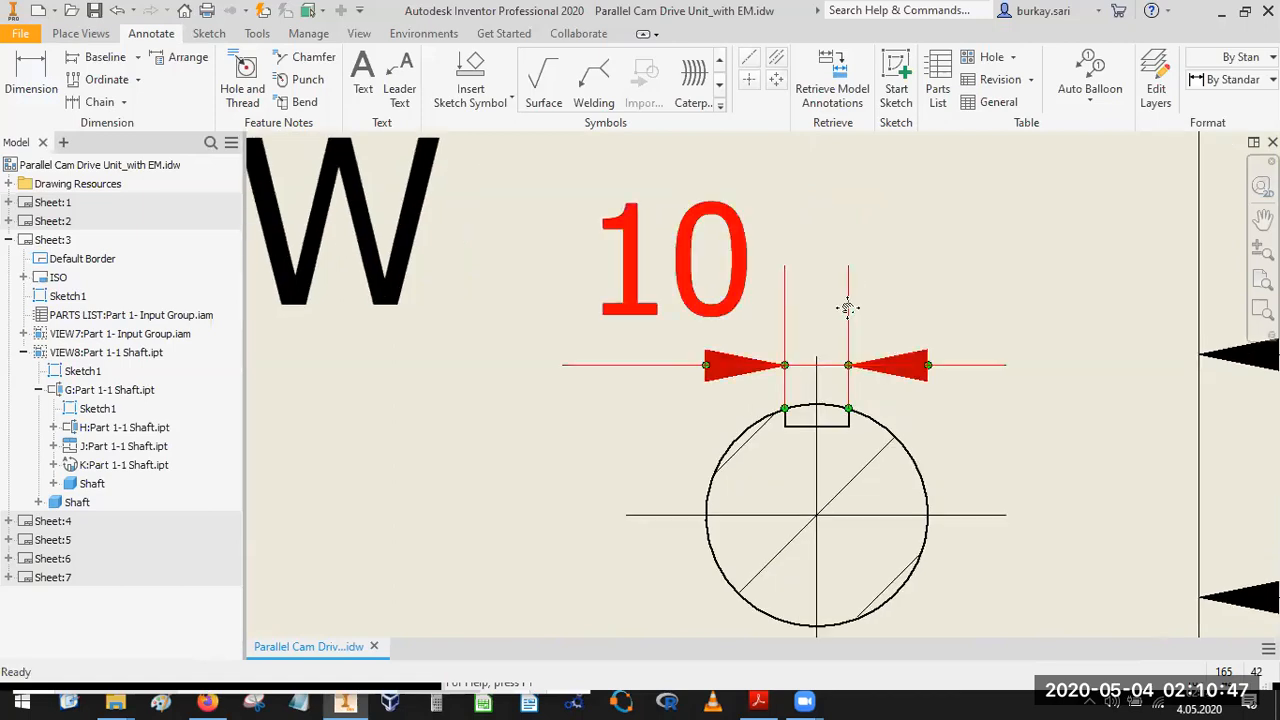
Dimension the height from the shaft's centre to the keyway floor in section H-H, placed beside the circle.
{"action": "scroll", "coordinate": [847, 308], "scroll_direction": "down", "scroll_amount": 2}
{"action": "left_click", "coordinate": [26, 66]}
{"action": "left_click", "coordinate": [826, 274]}
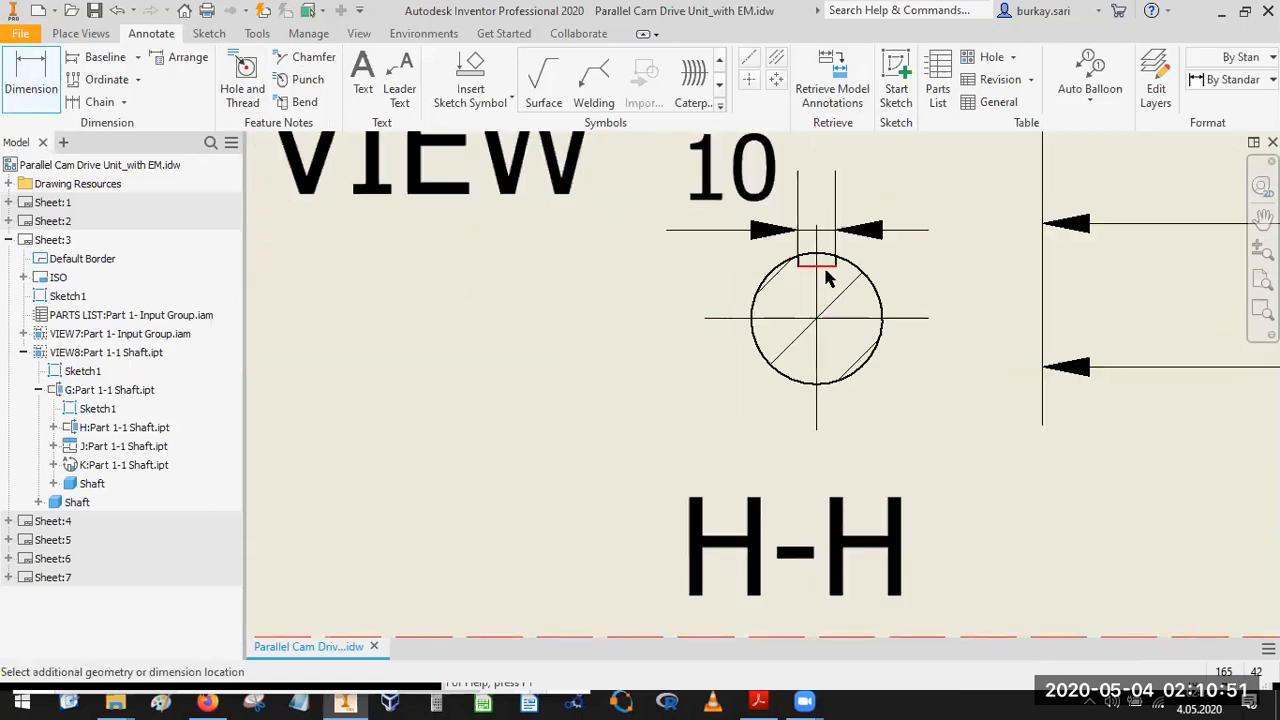
{"action": "left_click", "coordinate": [828, 323]}
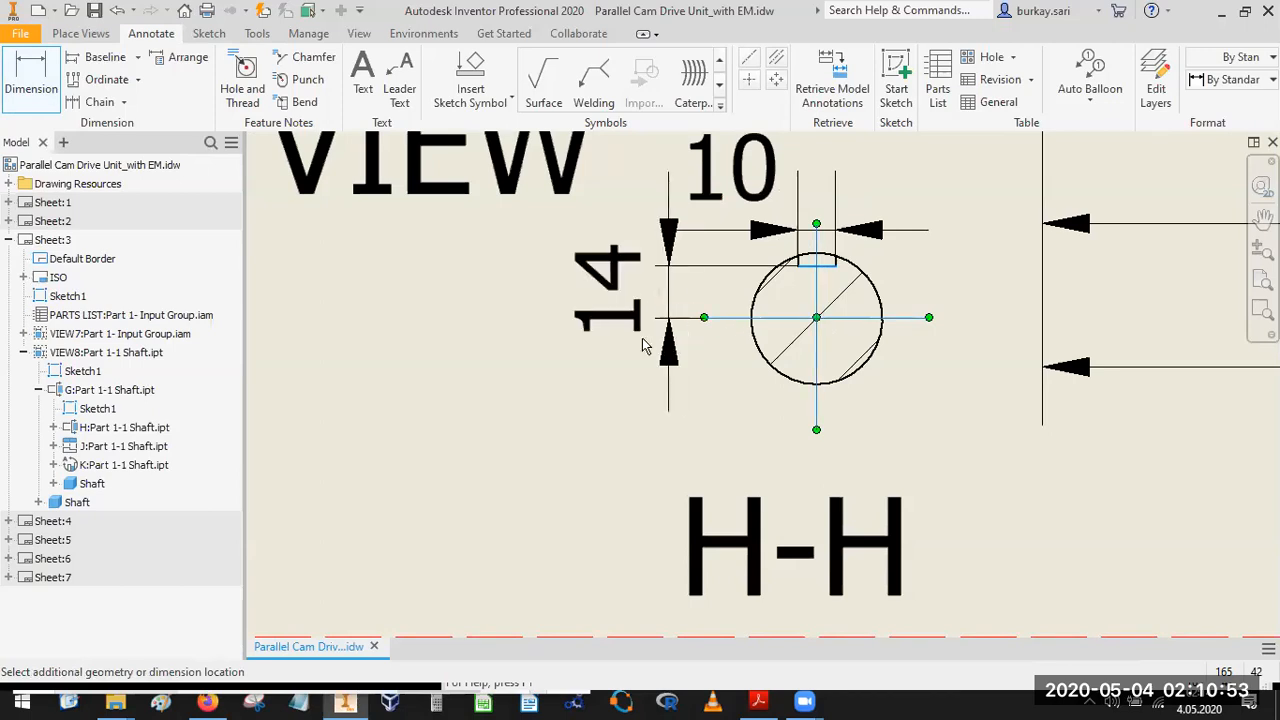
{"action": "left_click", "coordinate": [407, 515]}
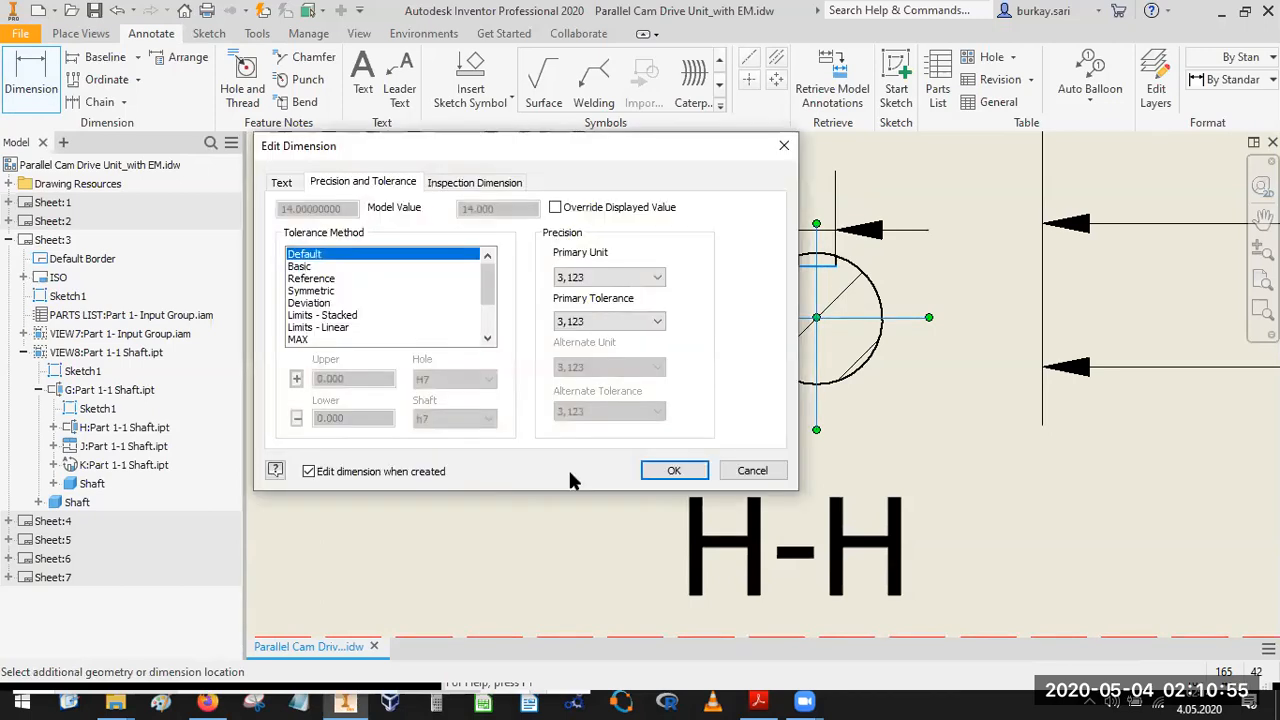
{"action": "left_click", "coordinate": [666, 471]}
{"action": "scroll", "coordinate": [560, 462], "scroll_direction": "down", "scroll_amount": 3}
{"action": "key", "text": "Escape"}
Dimension the groove-bottom diameter in DETAIL K and add a diameter symbol before its value.
{"action": "middle_click_drag", "start_coordinate": [560, 456], "coordinate": [1008, 464]}
{"action": "scroll", "coordinate": [776, 351], "scroll_direction": "down", "scroll_amount": 3}
{"action": "scroll", "coordinate": [800, 341], "scroll_direction": "up", "scroll_amount": 5}
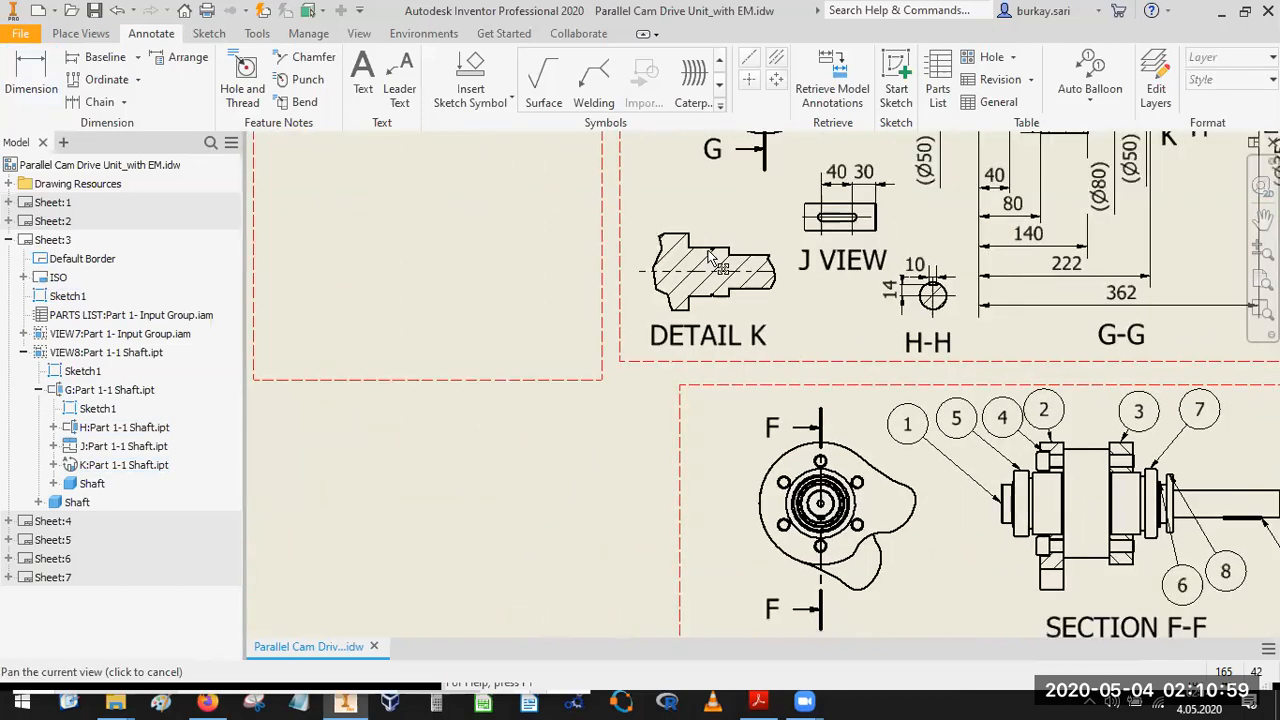
{"action": "key", "text": "d"}
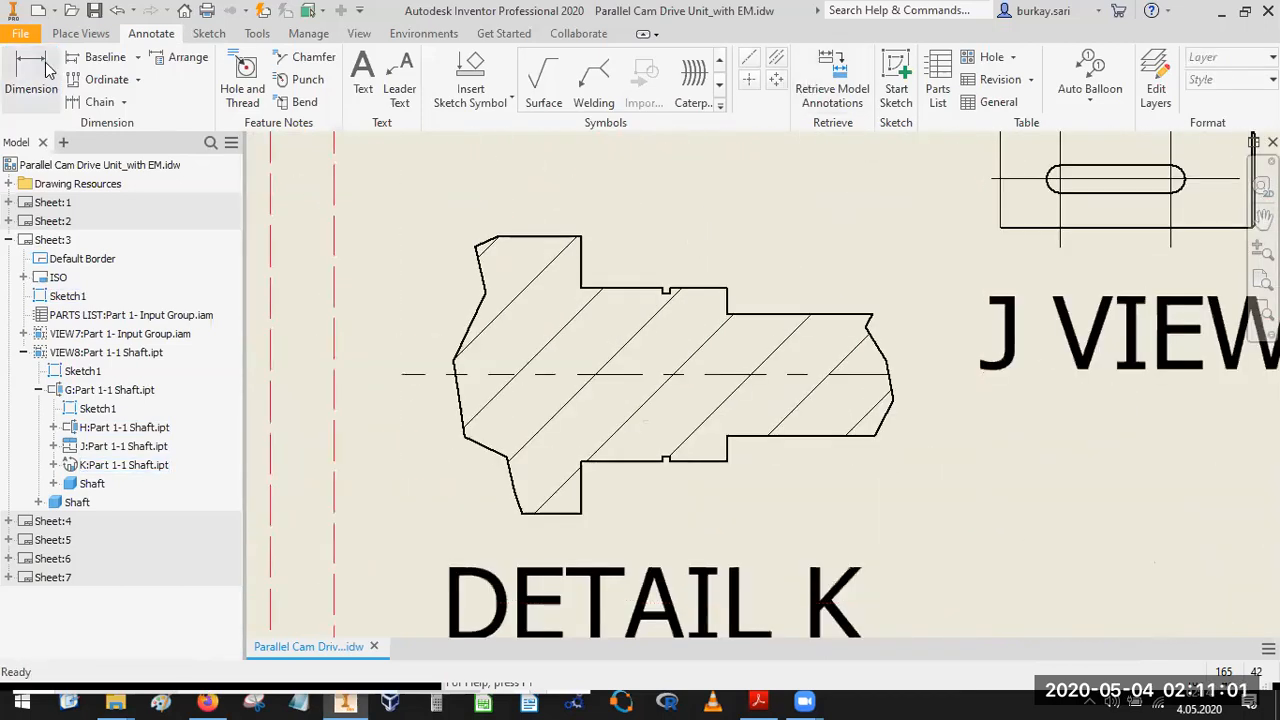
{"action": "scroll", "coordinate": [677, 320], "scroll_direction": "up", "scroll_amount": 5}
{"action": "left_click", "coordinate": [638, 218]}
{"action": "scroll", "coordinate": [668, 280], "scroll_direction": "down", "scroll_amount": 4}
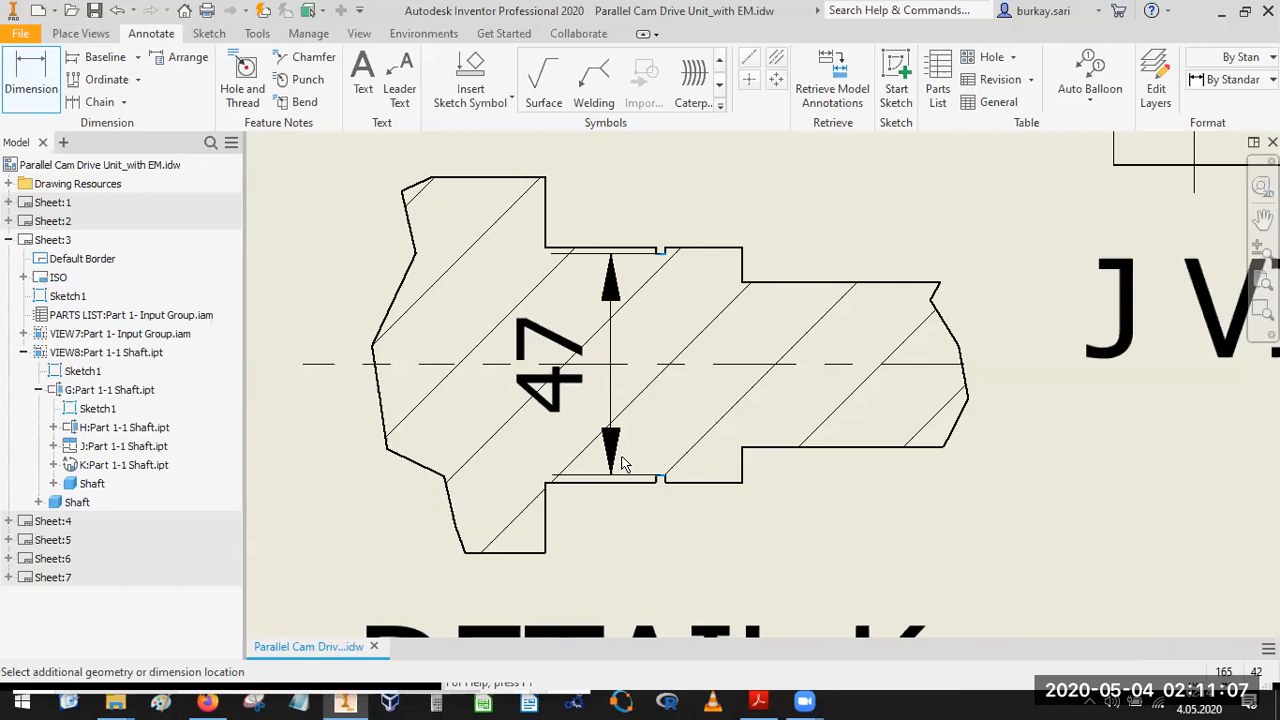
{"action": "left_click", "coordinate": [607, 450]}
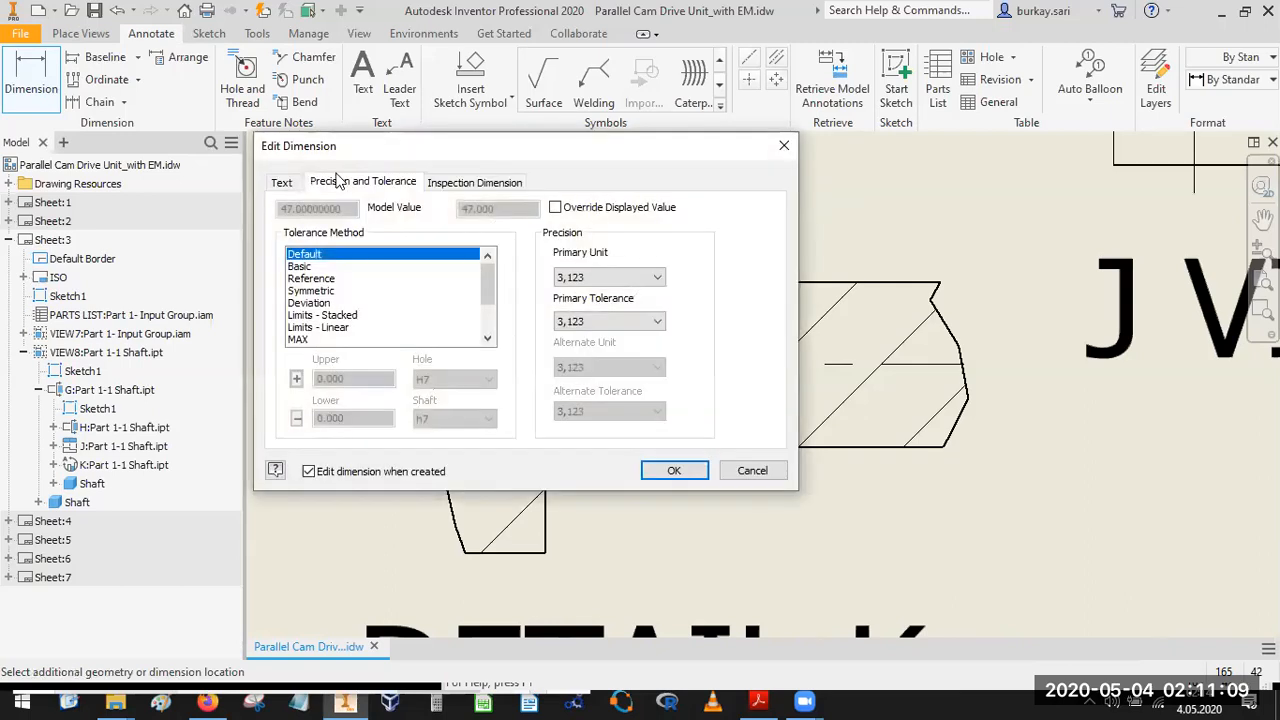
{"action": "left_click", "coordinate": [284, 183]}
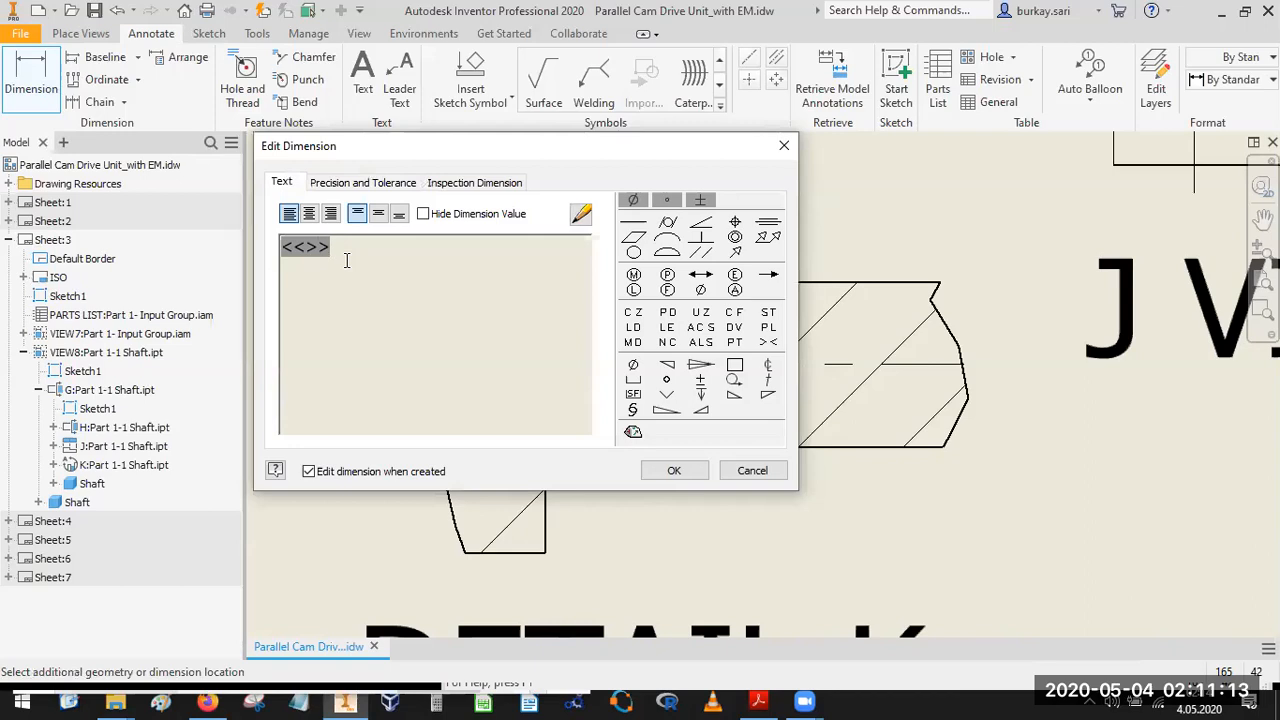
{"action": "left_click", "coordinate": [638, 369]}
{"action": "left_click", "coordinate": [672, 470]}
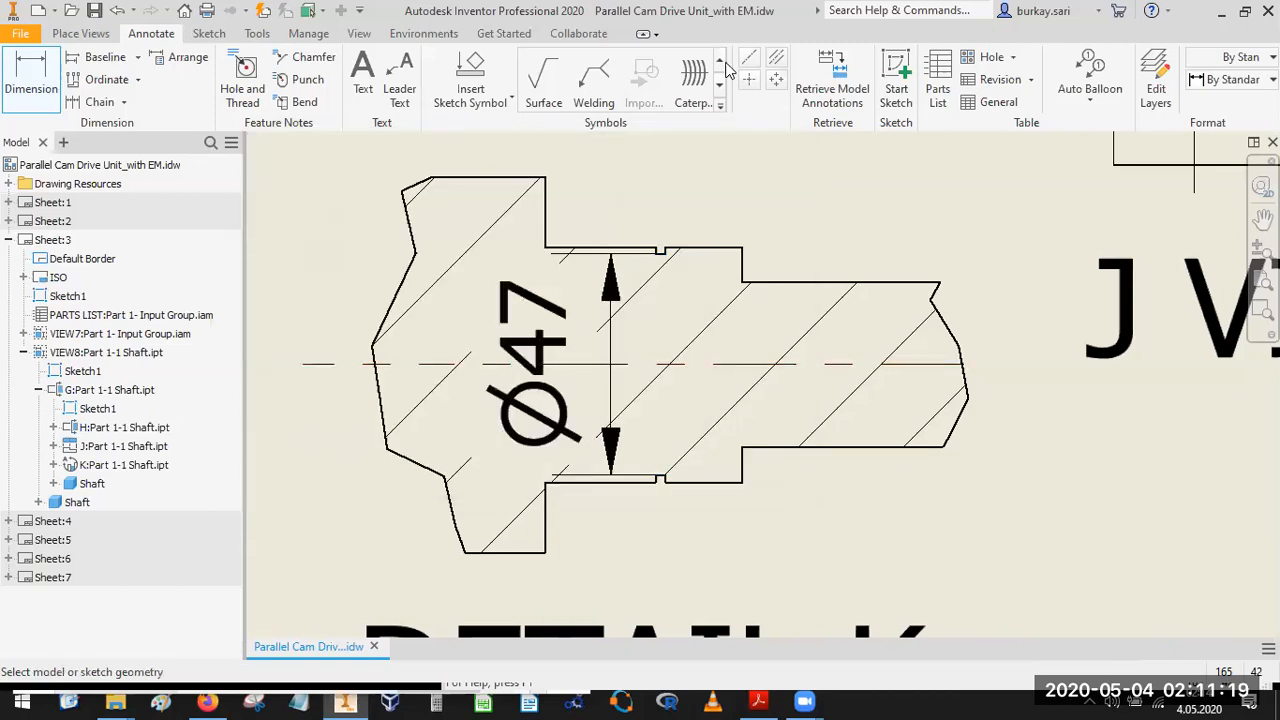
Dimension the distance from the journal's shoulder face to the nearer groove wall in DETAIL K, placed above the view.
{"action": "key", "text": "d"}
{"action": "left_click", "coordinate": [739, 265]}
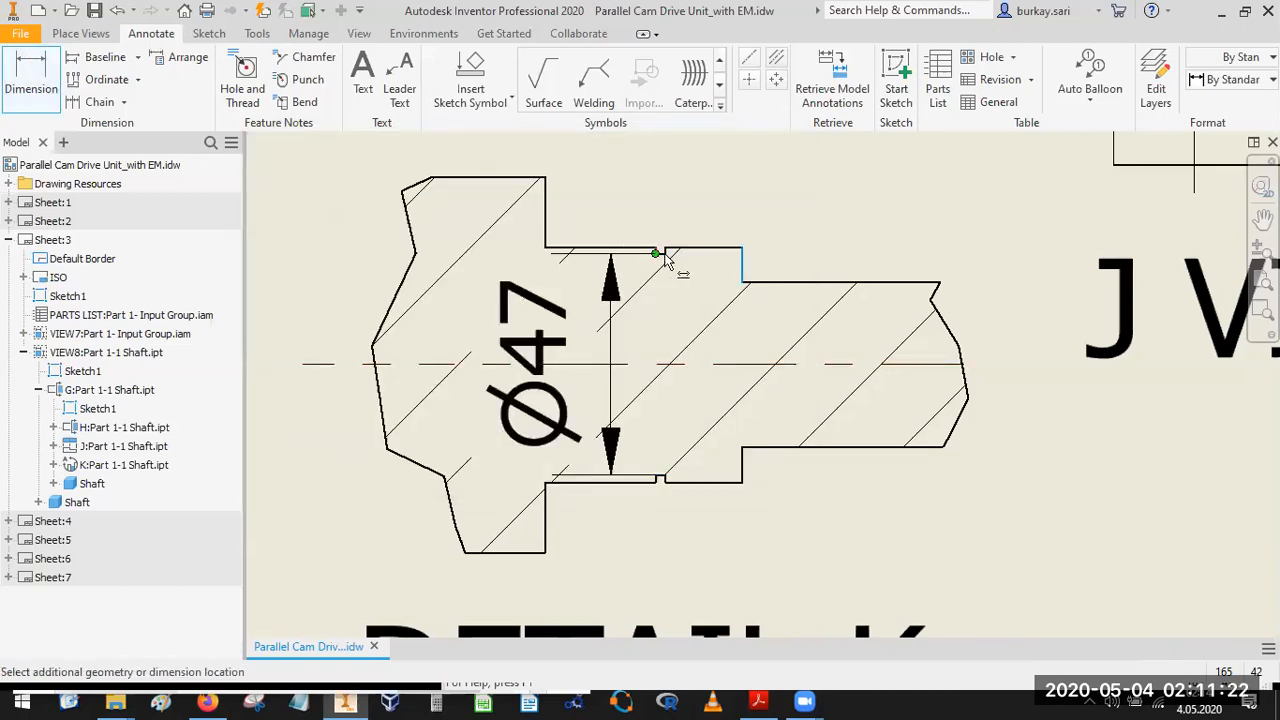
{"action": "left_click", "coordinate": [714, 226]}
{"action": "left_click", "coordinate": [506, 327]}
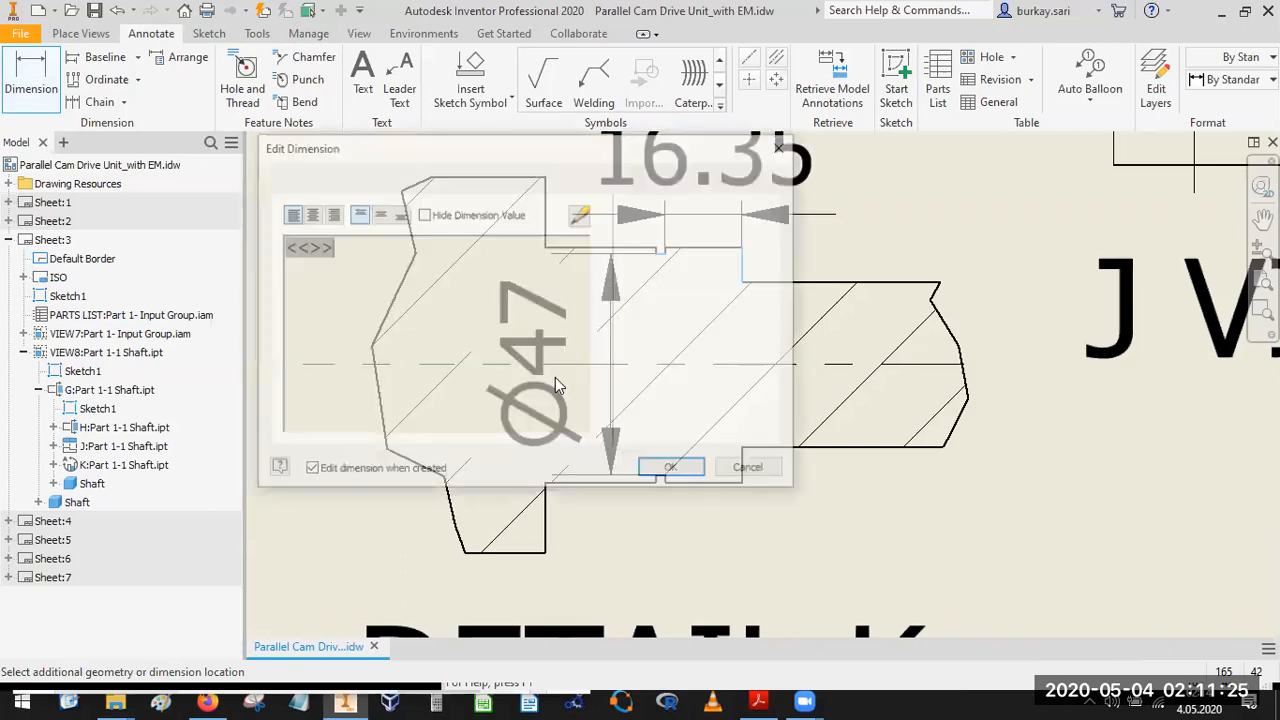
{"action": "left_click", "coordinate": [670, 470]}
Dimension the groove's width below DETAIL K and shift its text sideways, clear of the shaft outline.
{"action": "scroll", "coordinate": [657, 501], "scroll_direction": "up", "scroll_amount": 5}
{"action": "left_click", "coordinate": [666, 507]}
{"action": "scroll", "coordinate": [735, 380], "scroll_direction": "down", "scroll_amount": 5}
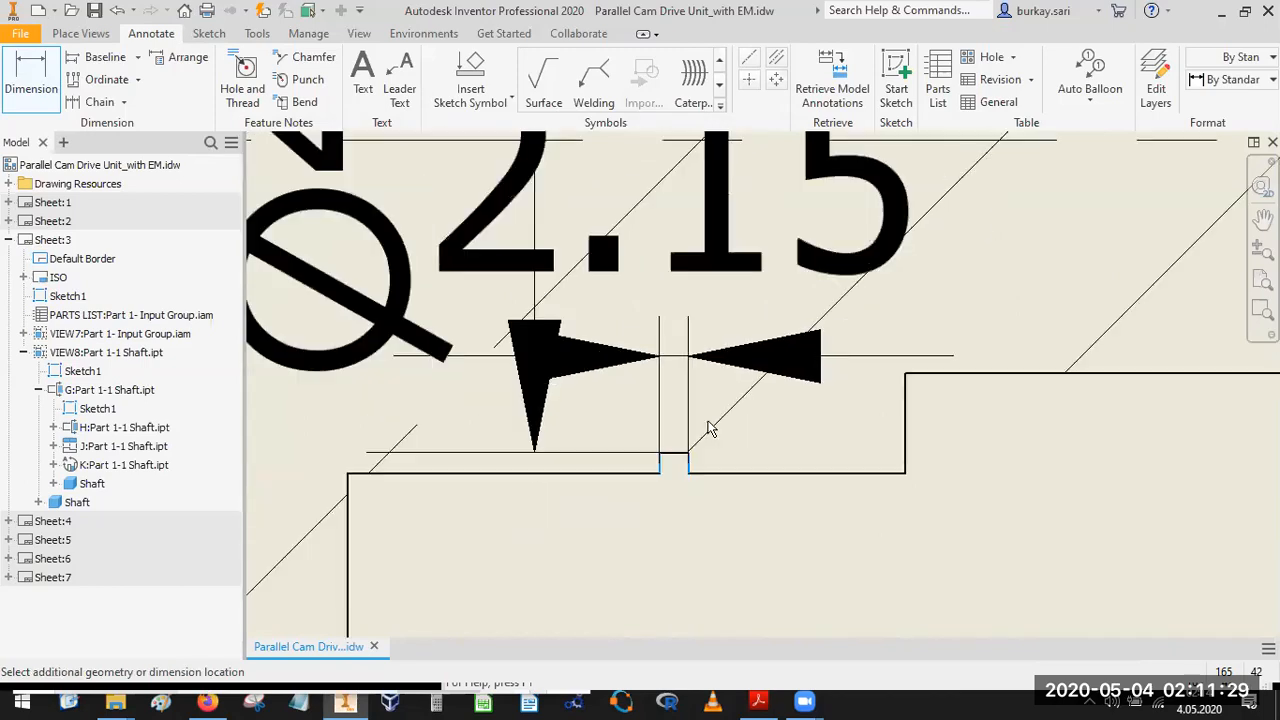
{"action": "scroll", "coordinate": [725, 378], "scroll_direction": "up", "scroll_amount": 2}
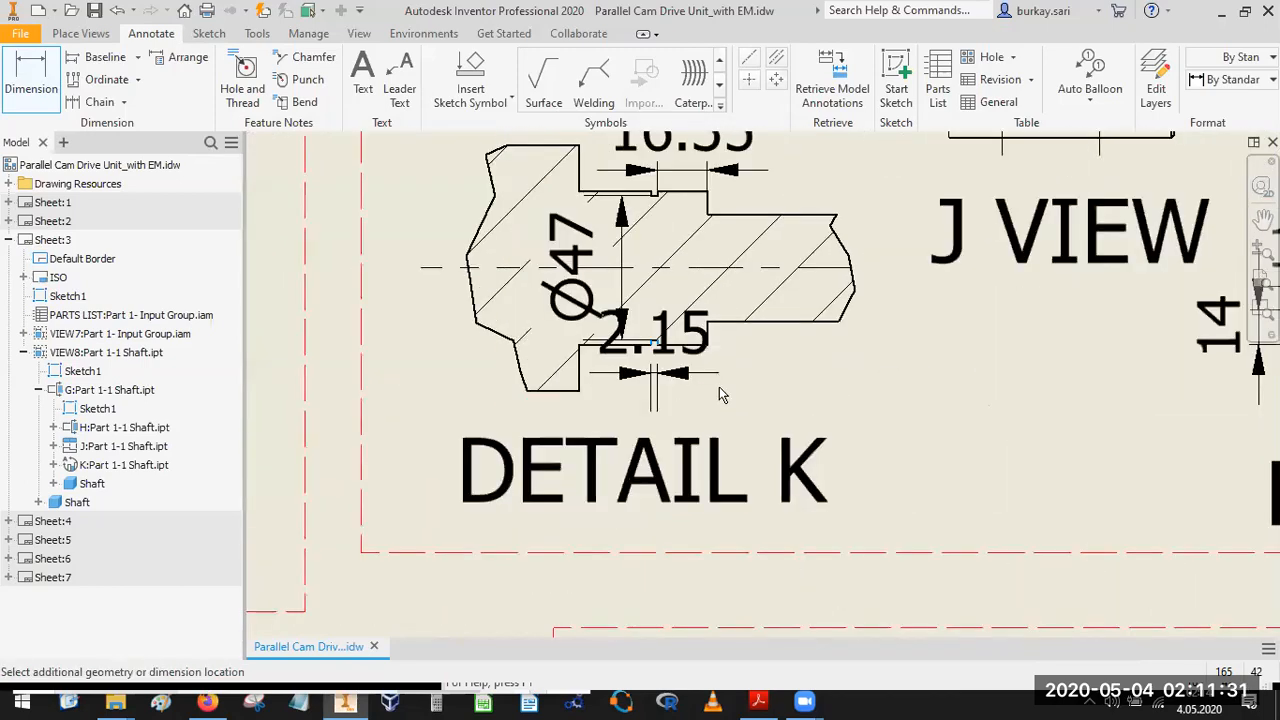
{"action": "left_click", "coordinate": [565, 459]}
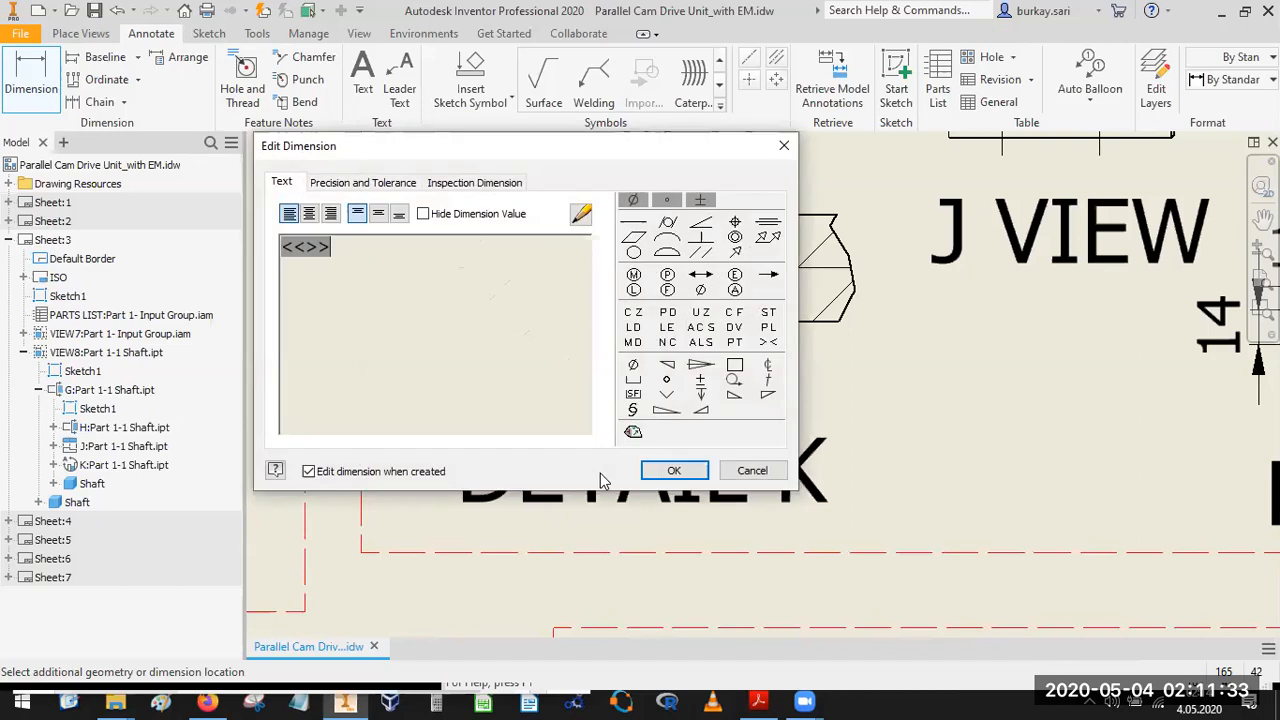
{"action": "left_click", "coordinate": [672, 471]}
{"action": "left_click_drag", "start_coordinate": [654, 398], "coordinate": [805, 398]}
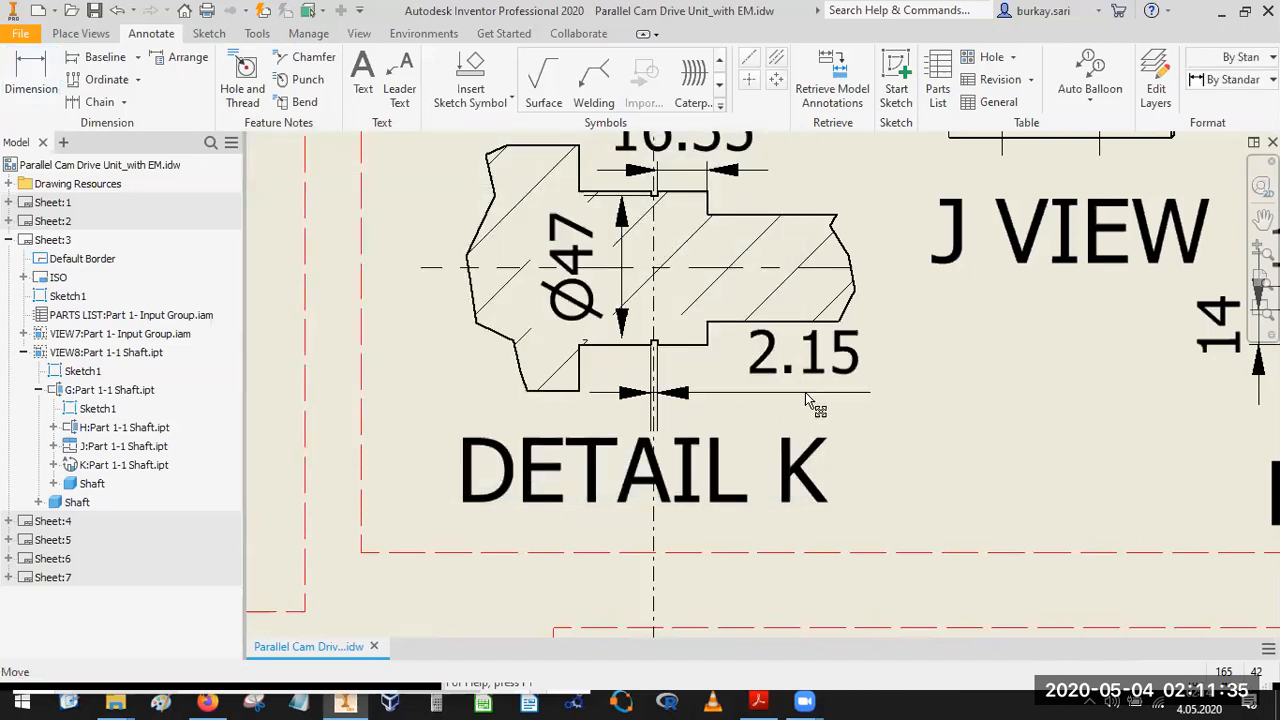
{"action": "scroll", "coordinate": [780, 340], "scroll_direction": "down", "scroll_amount": 5}
{"action": "mouse_move", "coordinate": [829, 335]}
{"action": "middle_mouse_down"}
{"action": "mouse_move", "coordinate": [791, 362]}
{"action": "mouse_move", "coordinate": [715, 372]}
{"action": "middle_mouse_up"}
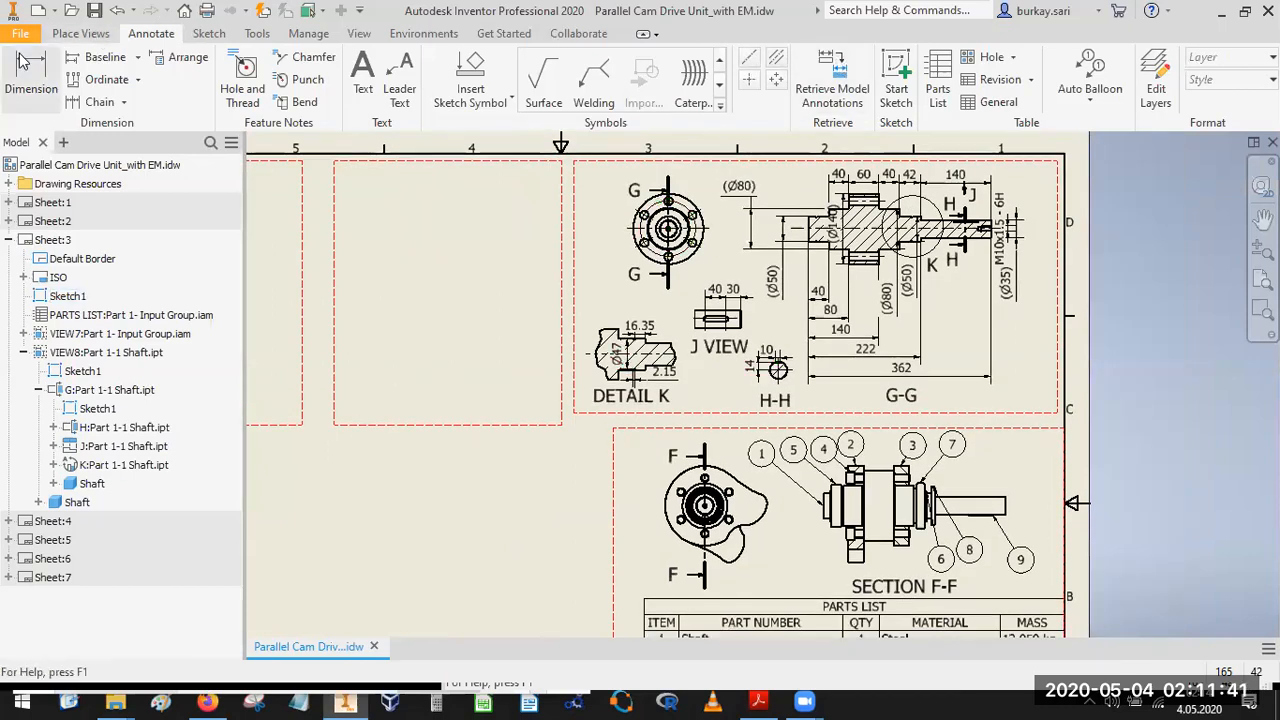
Dimension the bolt circle's diameter in the shaft's end view, placed beyond the flange outline.
{"action": "scroll", "coordinate": [868, 200], "scroll_direction": "down", "scroll_amount": 2}
{"action": "scroll", "coordinate": [832, 206], "scroll_direction": "up", "scroll_amount": 5}
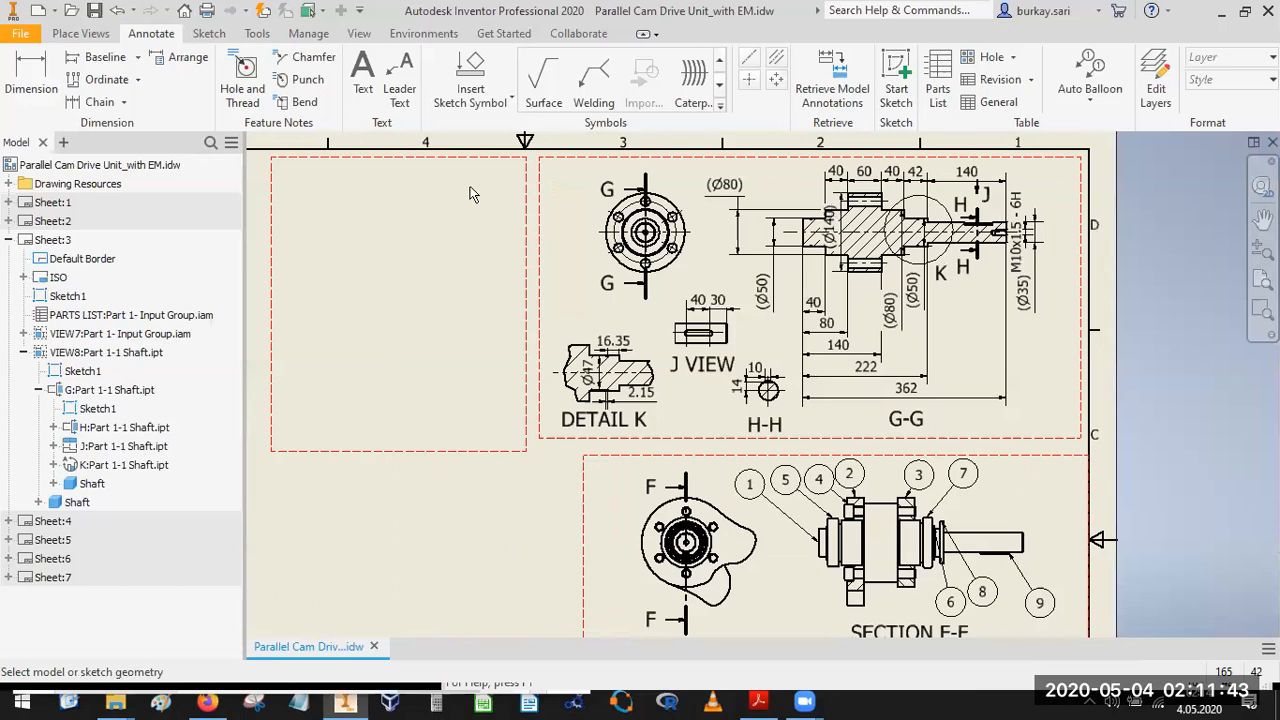
{"action": "scroll", "coordinate": [484, 200], "scroll_direction": "up", "scroll_amount": 3}
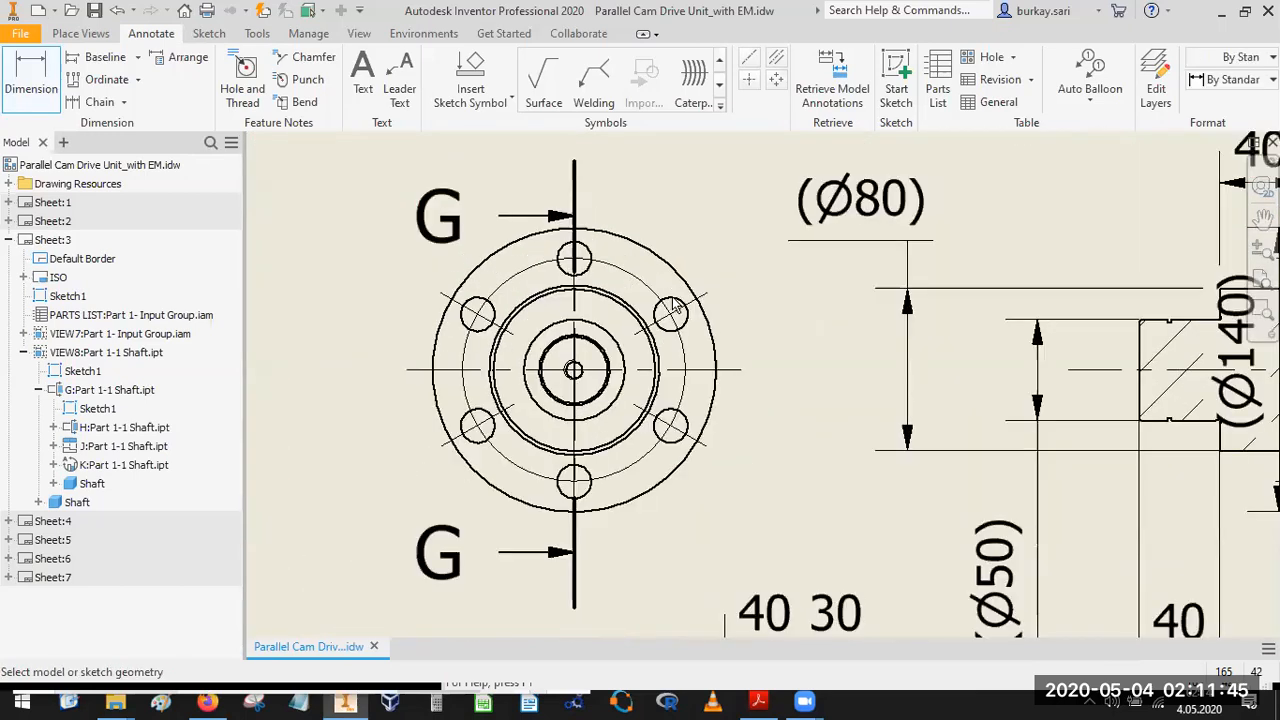
{"action": "left_click", "coordinate": [670, 299]}
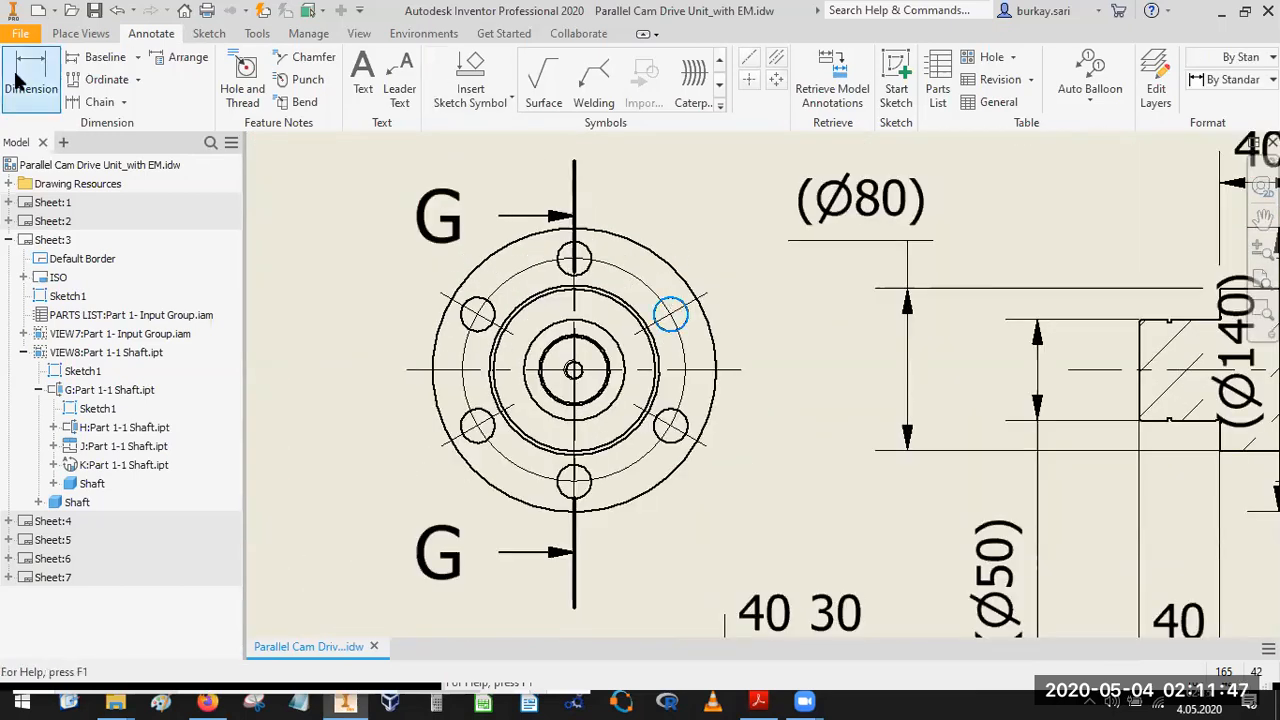
{"action": "left_click", "coordinate": [532, 266]}
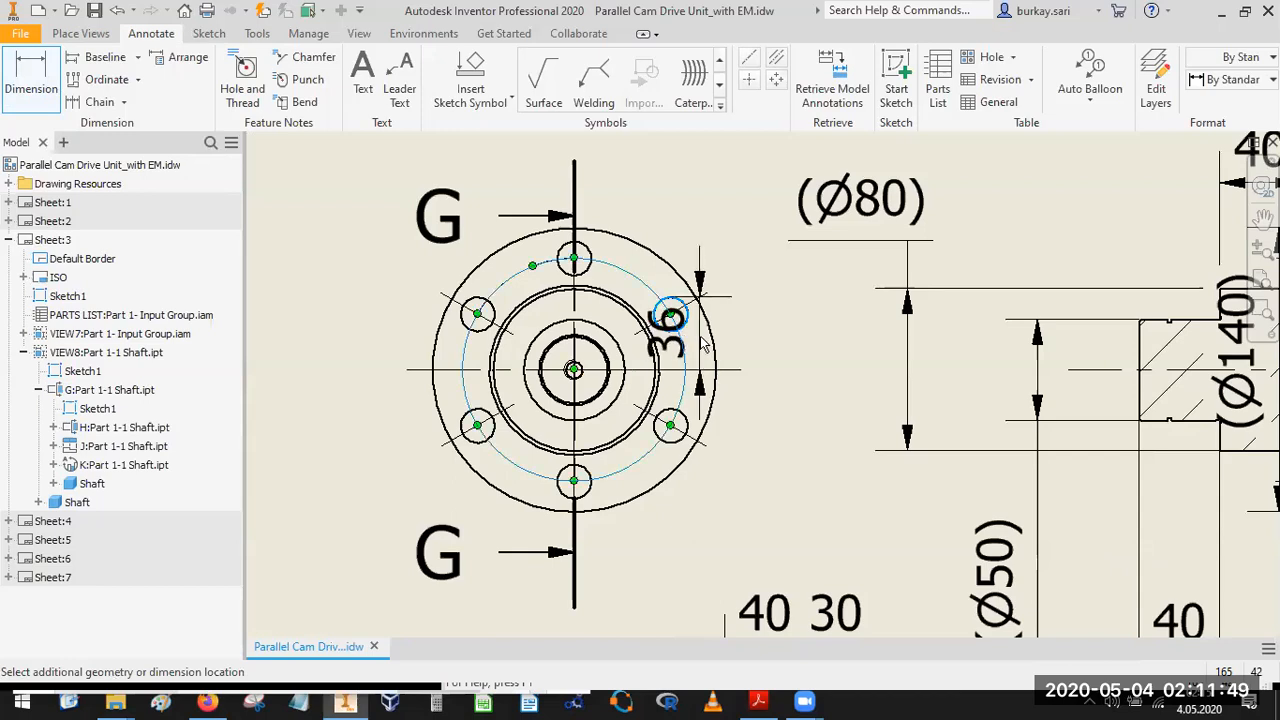
{"action": "left_click", "coordinate": [28, 80]}
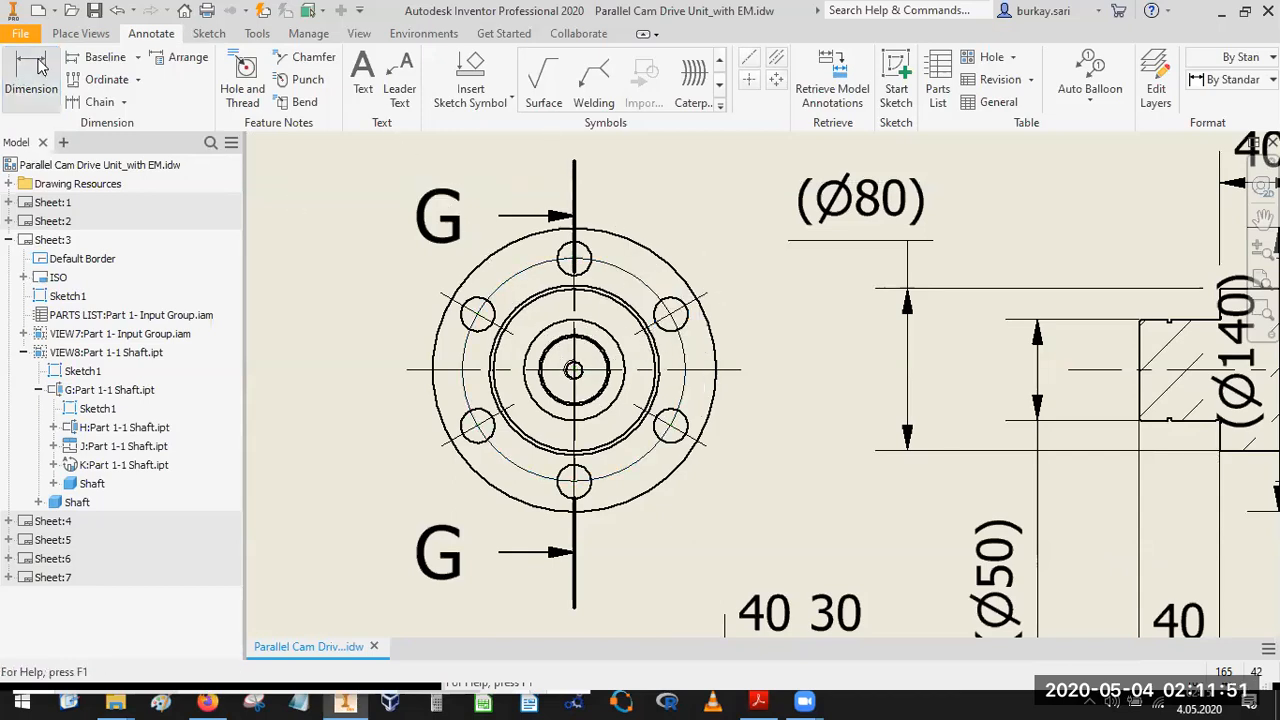
{"action": "left_click", "coordinate": [626, 276]}
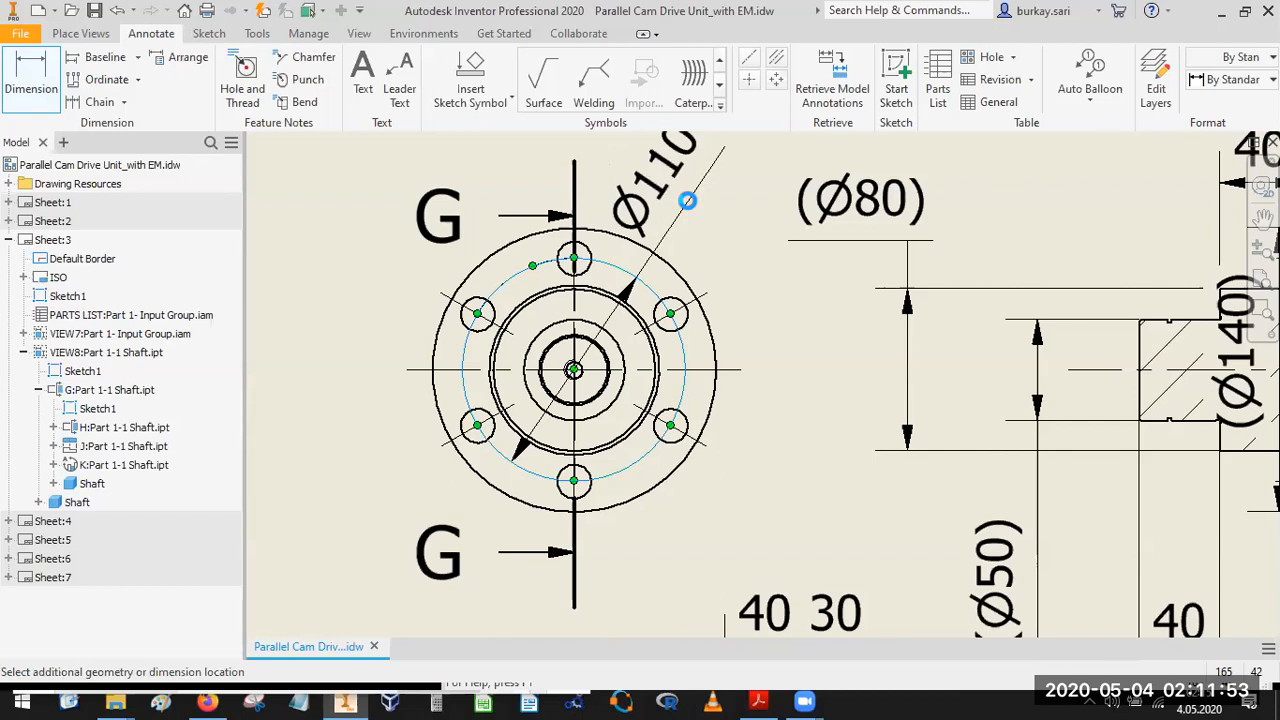
{"action": "left_click", "coordinate": [625, 368]}
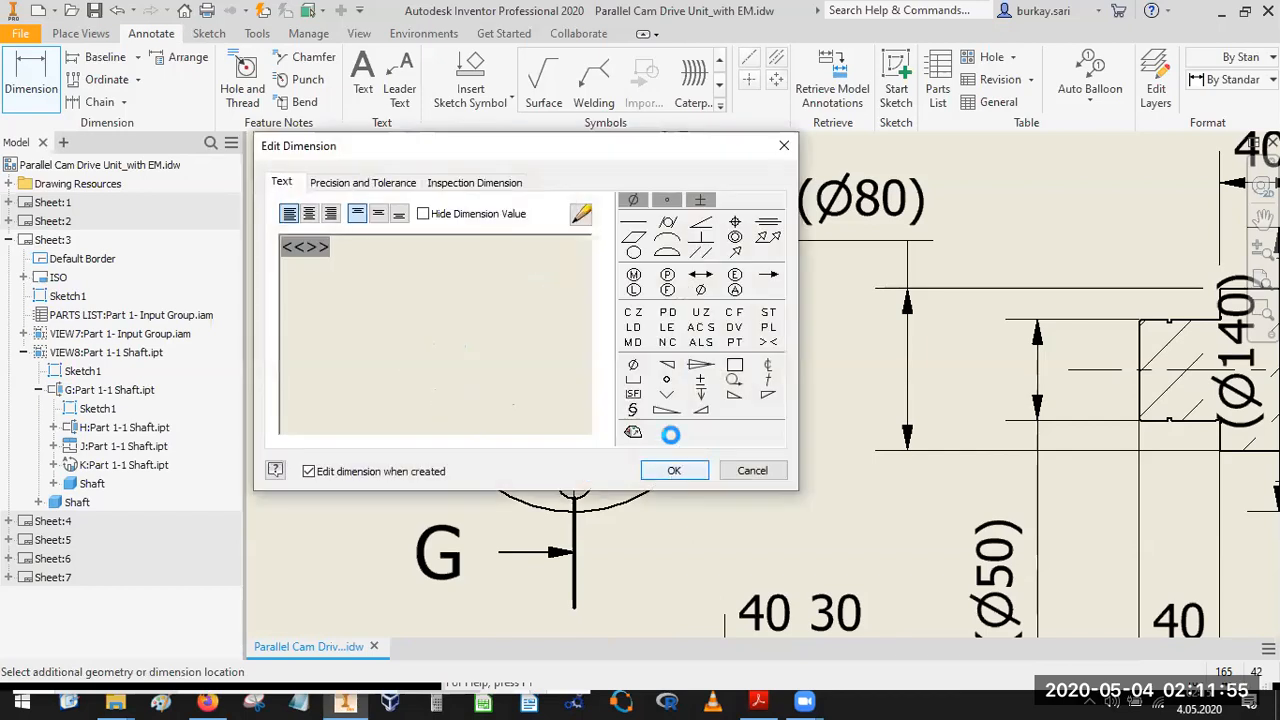
{"action": "left_click", "coordinate": [663, 468]}
Dimension the diameter of one flange bolt hole in the end view, placed outside the flange.
{"action": "left_click", "coordinate": [716, 340]}
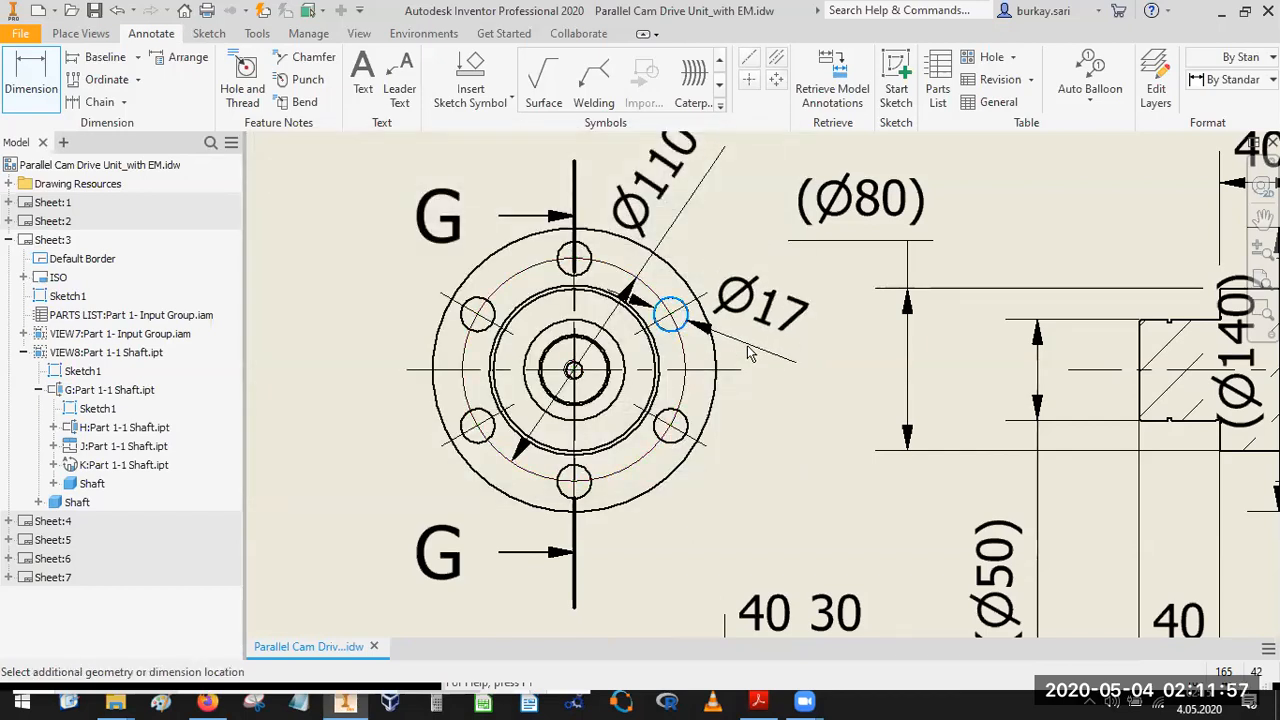
{"action": "left_click", "coordinate": [521, 468]}
{"action": "left_click", "coordinate": [676, 467]}
Dimension the distance from the shaft's free end face to the nearby groove wall in section G-G, placed above the journal.
{"action": "scroll", "coordinate": [846, 317], "scroll_direction": "down", "scroll_amount": 3}
{"action": "middle_click_drag", "start_coordinate": [935, 372], "coordinate": [823, 394]}
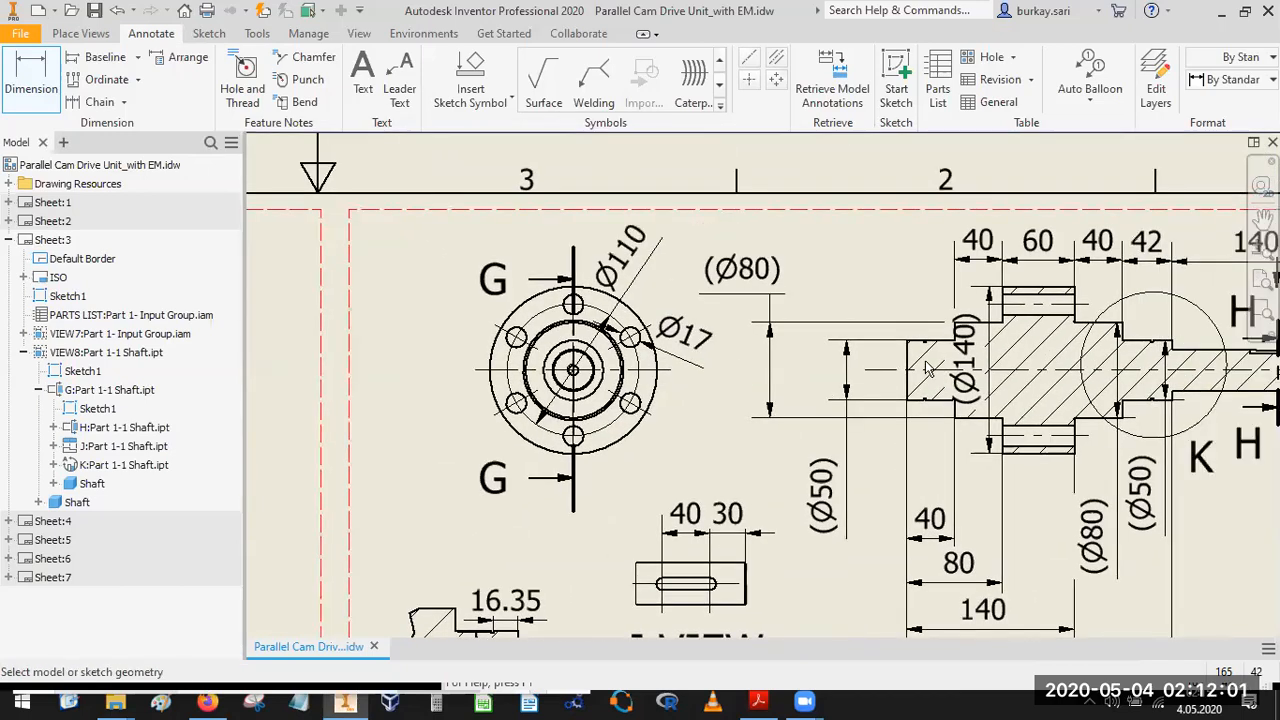
{"action": "scroll", "coordinate": [928, 361], "scroll_direction": "up", "scroll_amount": 8}
{"action": "left_click", "coordinate": [920, 235]}
{"action": "left_click", "coordinate": [811, 250]}
{"action": "scroll", "coordinate": [880, 349], "scroll_direction": "down", "scroll_amount": 4}
{"action": "middle_click_drag", "start_coordinate": [880, 349], "coordinate": [909, 558]}
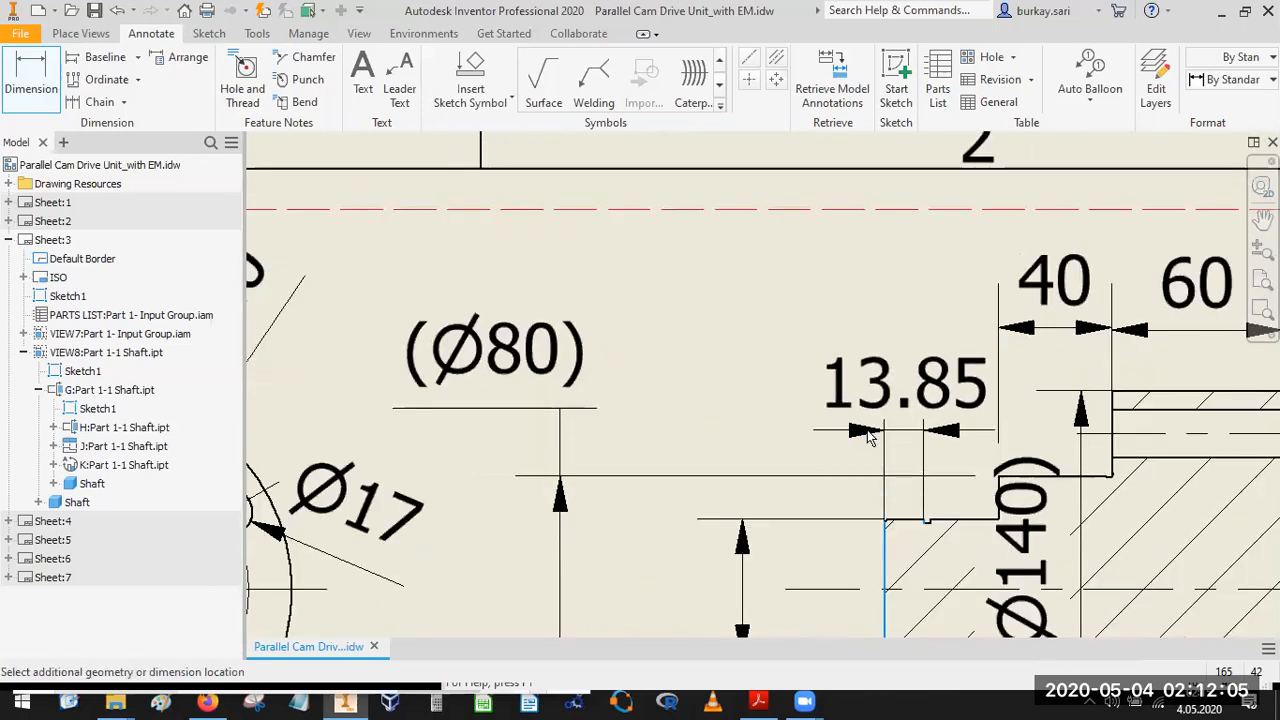
{"action": "left_click", "coordinate": [846, 500]}
{"action": "left_click", "coordinate": [668, 467]}
Dimension the end journal's groove-bottom diameter in section G-G and add a diameter symbol before its value.
{"action": "middle_click_drag", "start_coordinate": [939, 458], "coordinate": [901, 252]}
{"action": "scroll", "coordinate": [905, 348], "scroll_direction": "up", "scroll_amount": 4}
{"action": "left_click", "coordinate": [843, 259]}
{"action": "scroll", "coordinate": [866, 290], "scroll_direction": "down", "scroll_amount": 4}
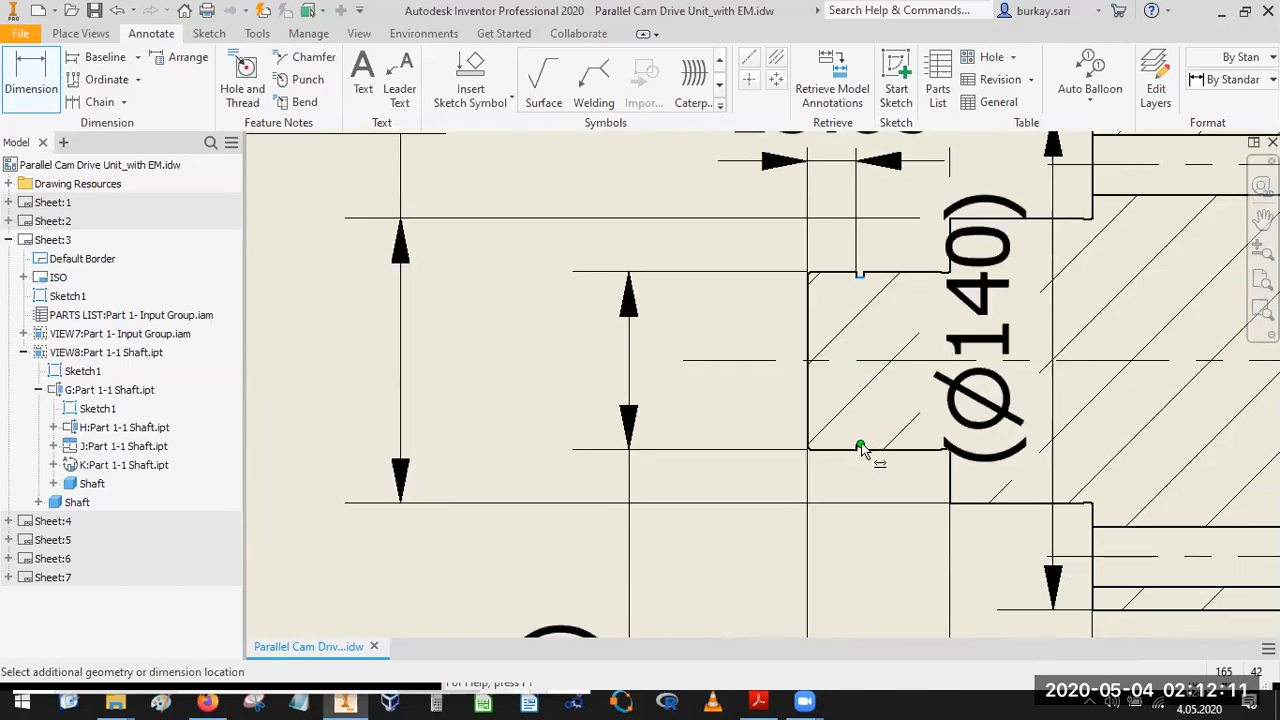
{"action": "left_click", "coordinate": [848, 449]}
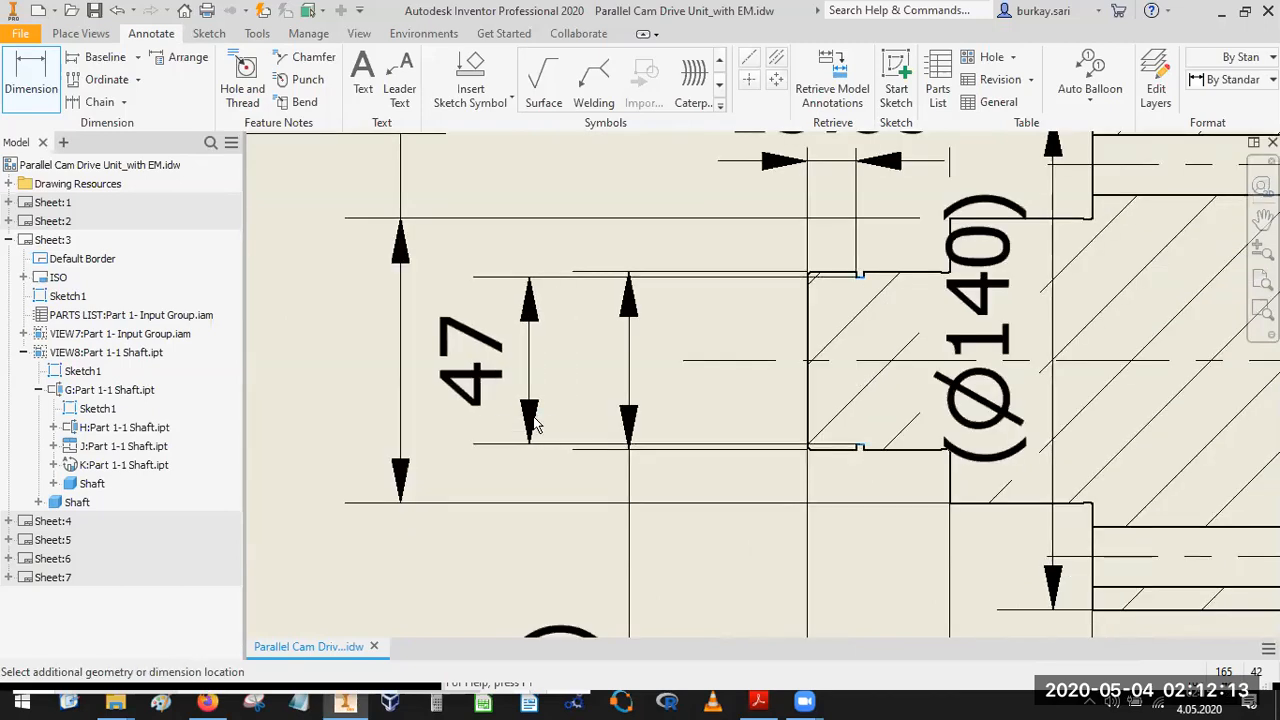
{"action": "left_click", "coordinate": [660, 408]}
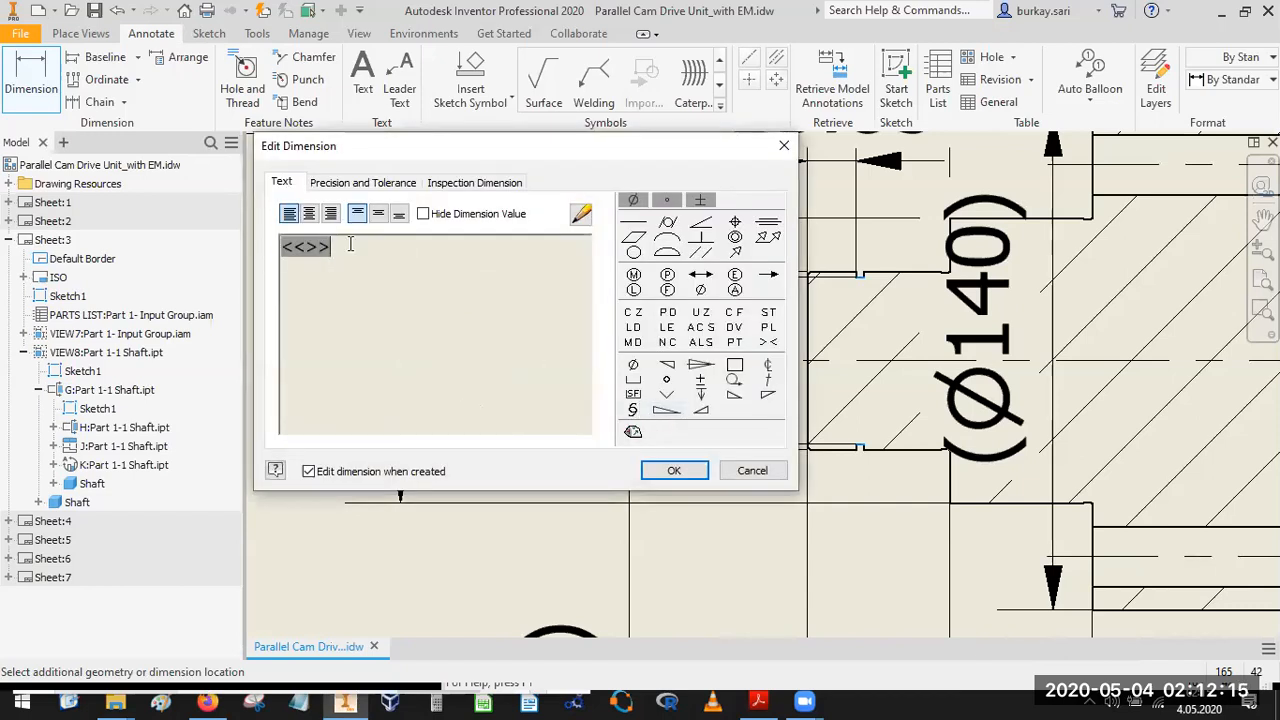
{"action": "left_click", "coordinate": [633, 364]}
{"action": "left_click", "coordinate": [674, 470]}
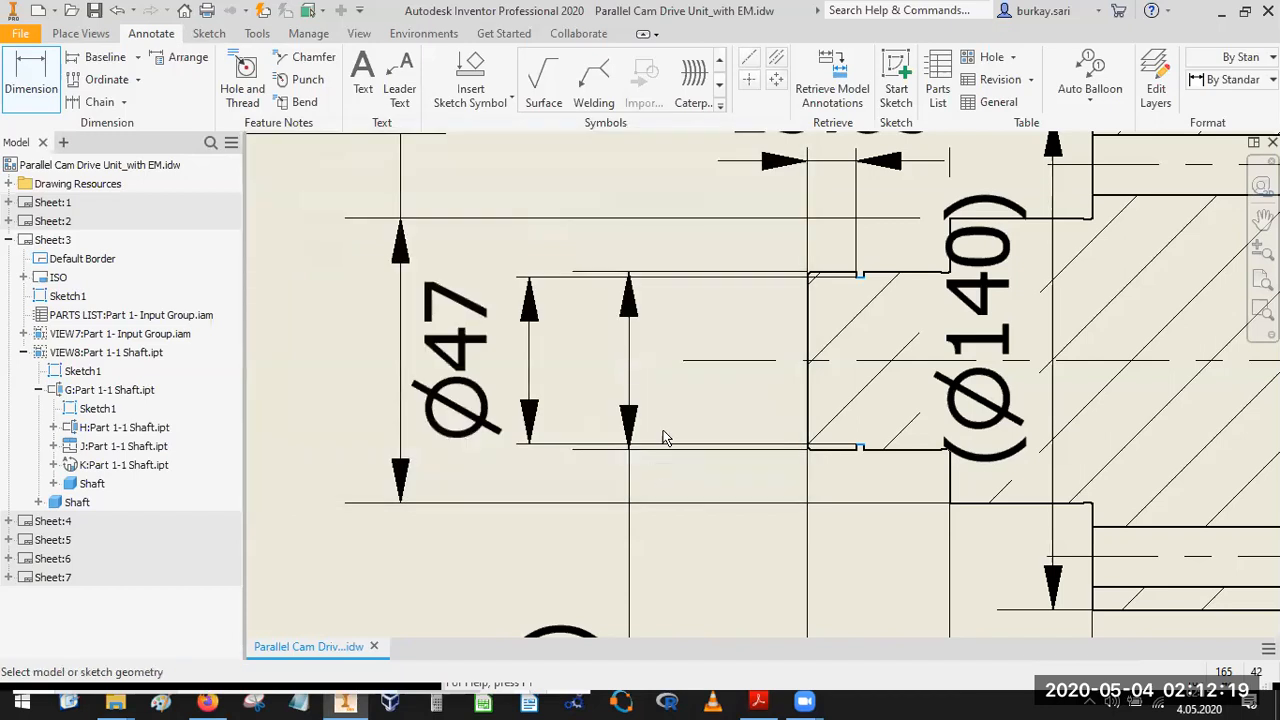
Rearrange the Ø47 and (Ø50) dimensions at the shaft's end so that Ø47 sits nearer the outline with its text lowered.
{"action": "scroll", "coordinate": [670, 335], "scroll_direction": "down", "scroll_amount": 3}
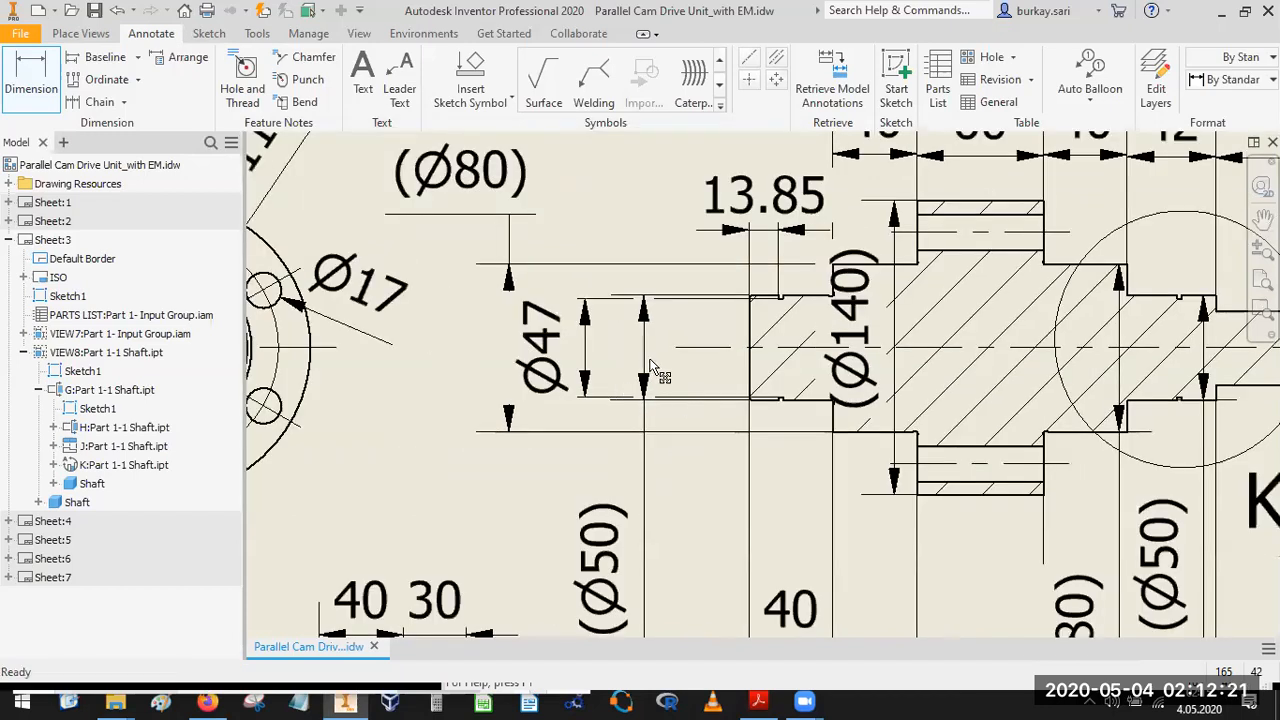
{"action": "left_click_drag", "start_coordinate": [607, 375], "coordinate": [643, 506]}
{"action": "left_click_drag", "start_coordinate": [640, 372], "coordinate": [688, 370]}
Dimension the width of the end journal's groove in section G-G, placed just above the outline.
{"action": "scroll", "coordinate": [771, 300], "scroll_direction": "up", "scroll_amount": 5}
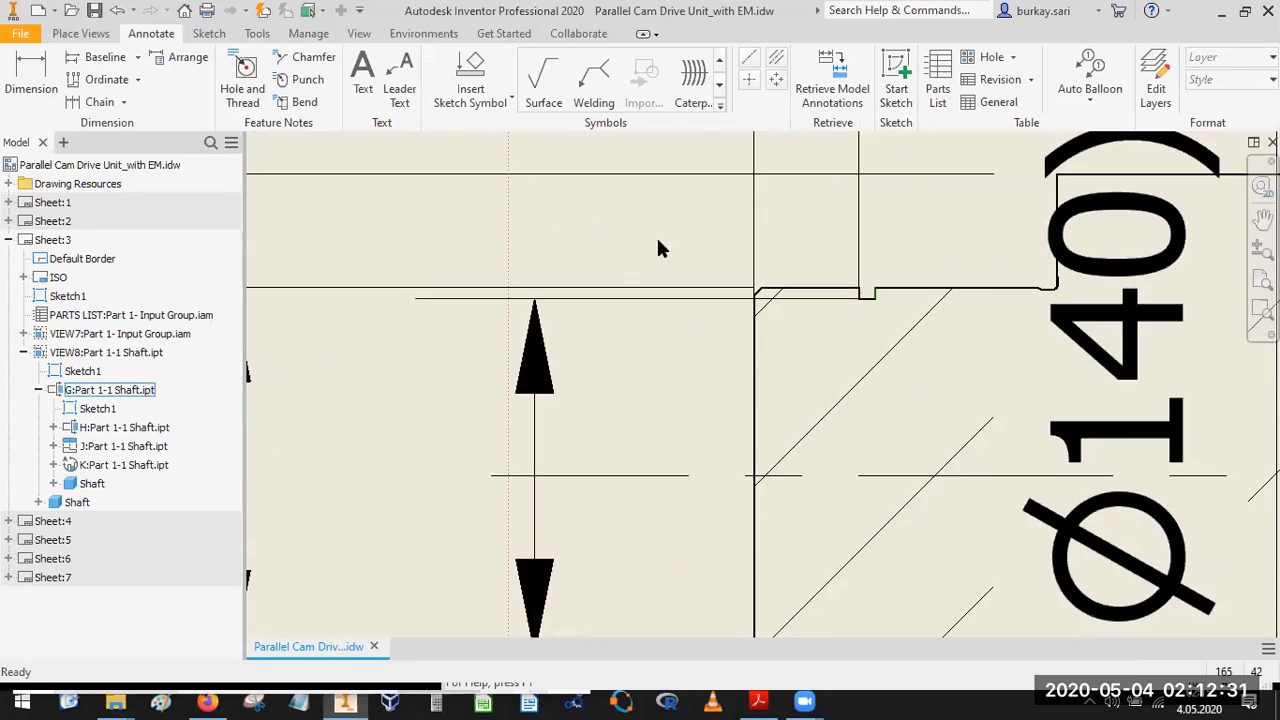
{"action": "key", "text": "d"}
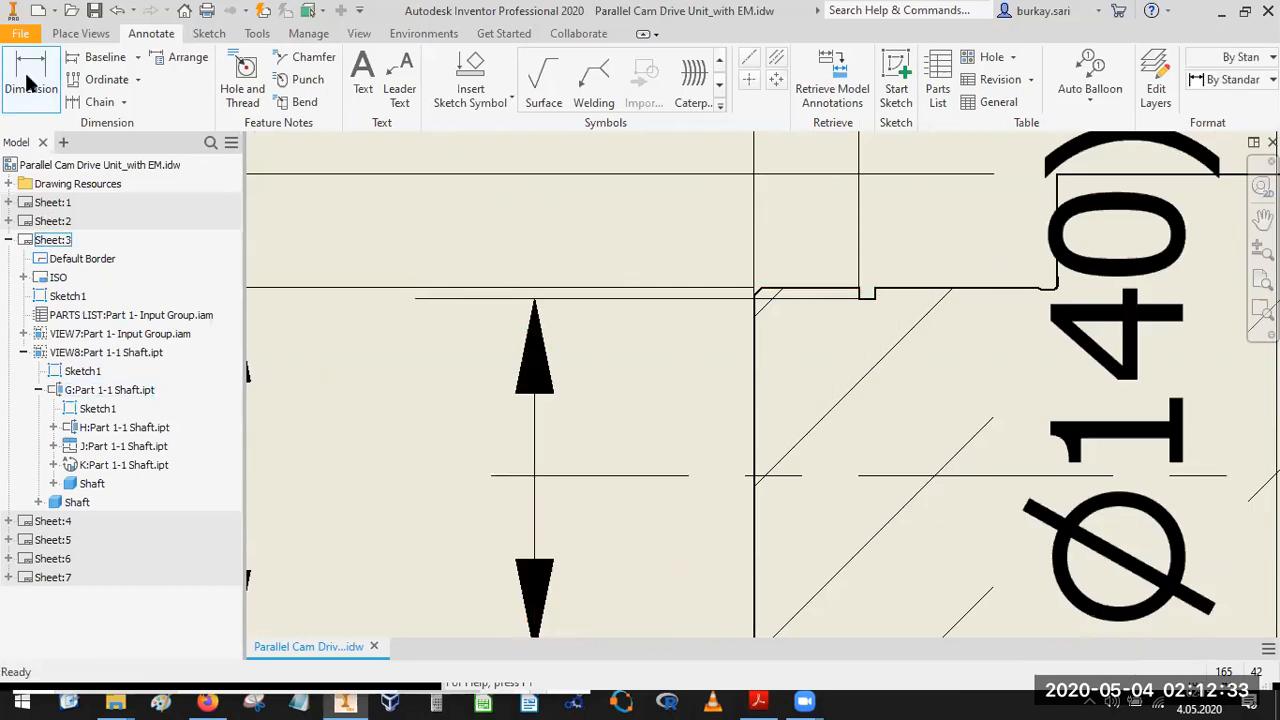
{"action": "left_click", "coordinate": [872, 295]}
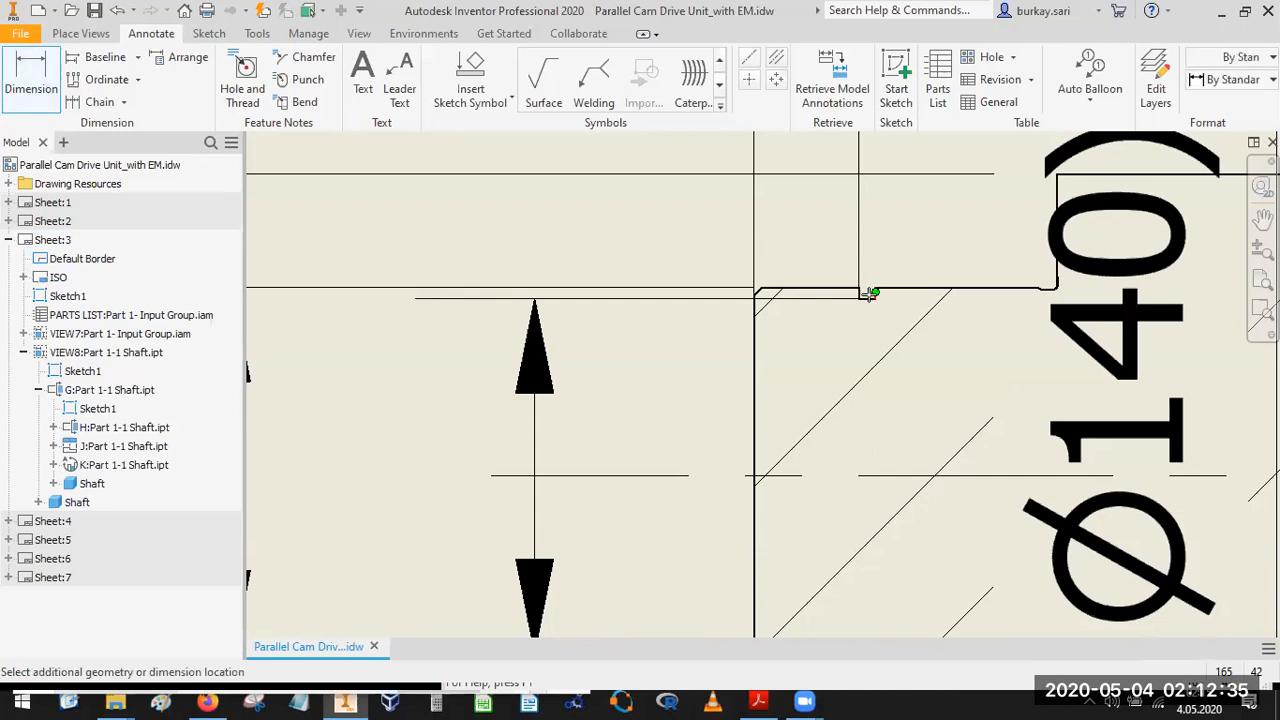
{"action": "left_click", "coordinate": [891, 280]}
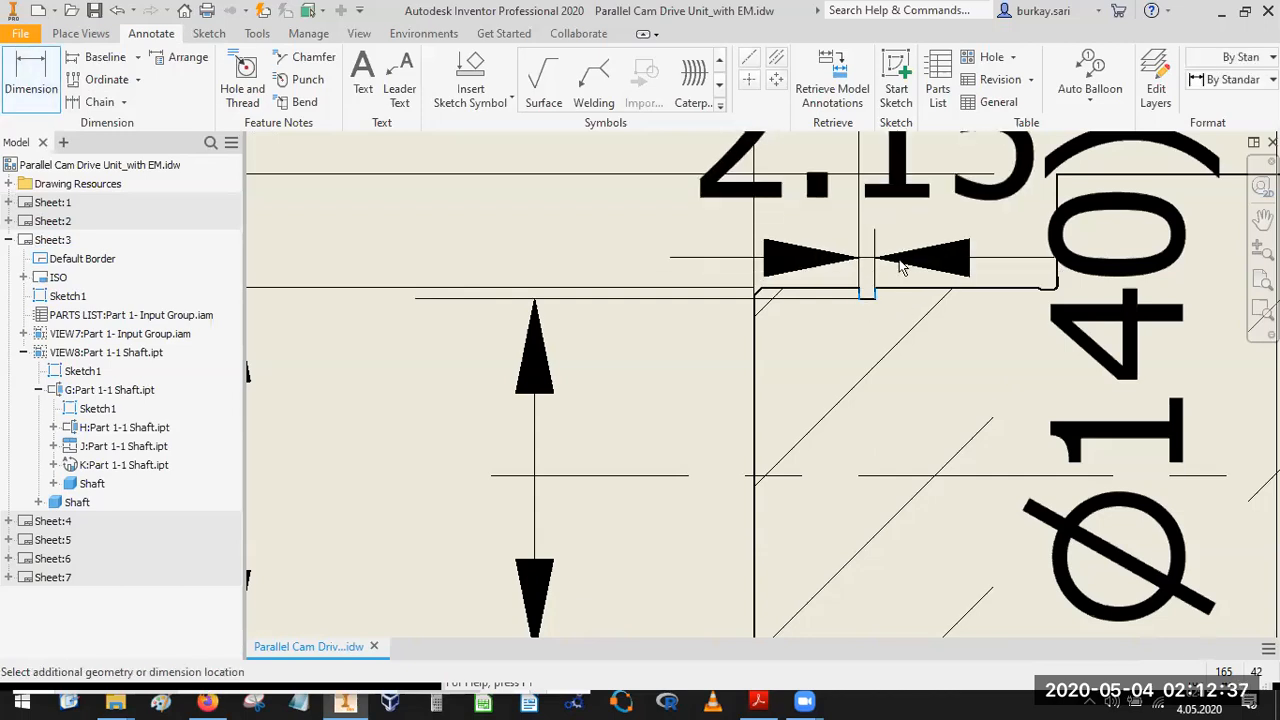
{"action": "left_click", "coordinate": [542, 480]}
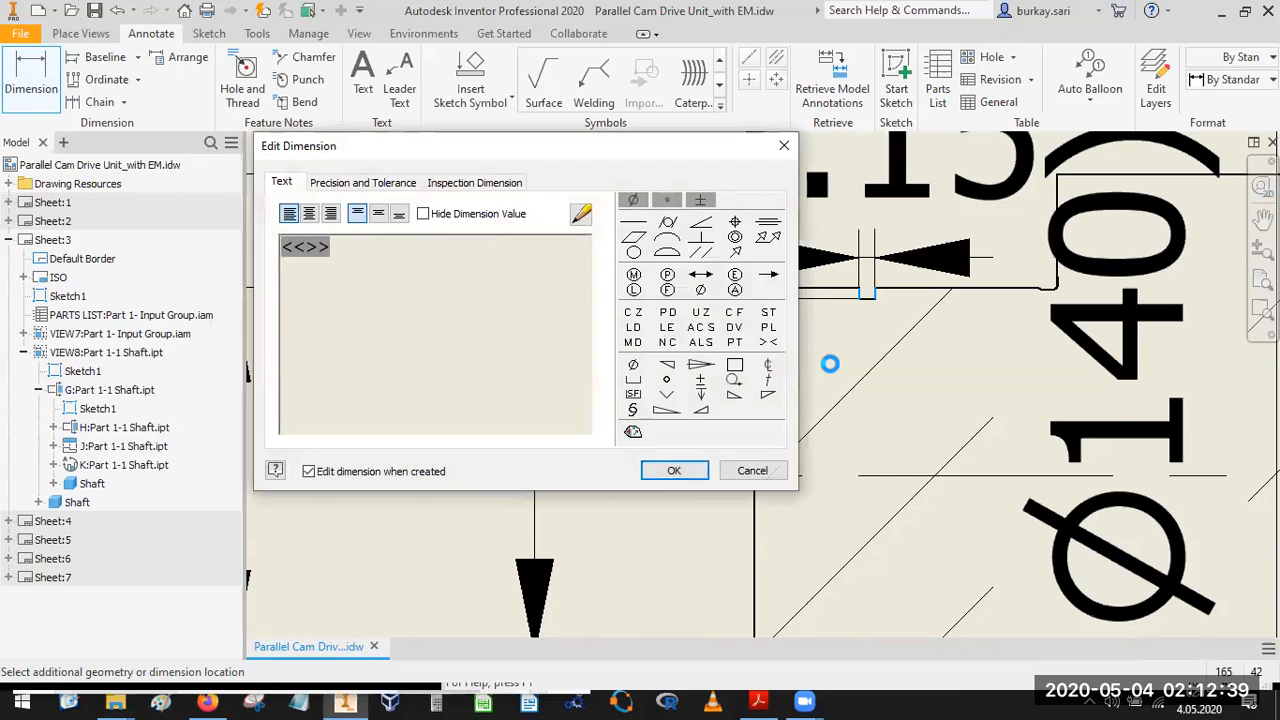
{"action": "left_click", "coordinate": [665, 467]}
Shift the groove's width and end-distance dimensions and their texts outward so they stack clear of the shaft and neighbouring dimensions.
{"action": "scroll", "coordinate": [889, 410], "scroll_direction": "down", "scroll_amount": 3}
{"action": "middle_click_drag", "start_coordinate": [890, 409], "coordinate": [938, 518]}
{"action": "left_click_drag", "start_coordinate": [860, 298], "coordinate": [698, 280]}
{"action": "left_click_drag", "start_coordinate": [885, 400], "coordinate": [743, 358]}
{"action": "mouse_move", "coordinate": [725, 258]}
{"action": "left_mouse_down"}
{"action": "mouse_move", "coordinate": [728, 200]}
{"action": "mouse_move", "coordinate": [728, 251]}
{"action": "left_mouse_up"}
{"action": "scroll", "coordinate": [884, 292], "scroll_direction": "down", "scroll_amount": 5}
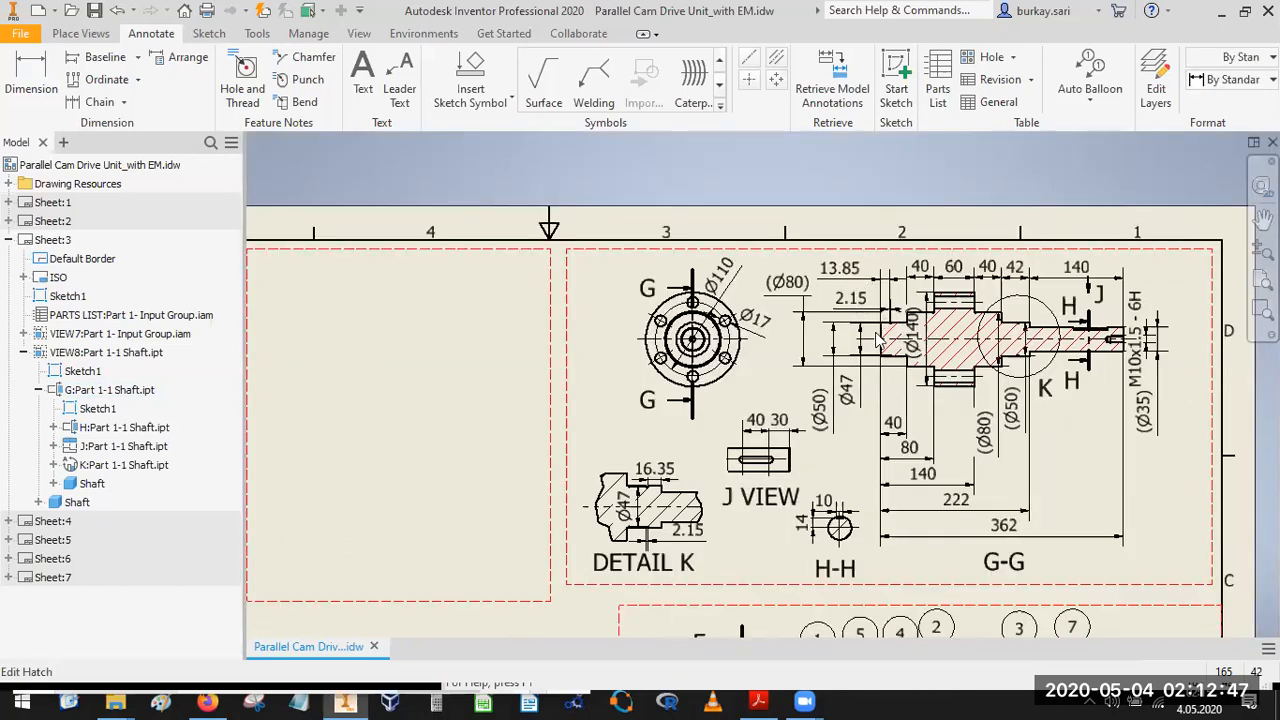
Check section G-G in the Acrobat Reader PDF, and place a leader from the relief groove at the flange's far shoulder to below K.
{"action": "middle_click_drag", "start_coordinate": [875, 332], "coordinate": [784, 264]}
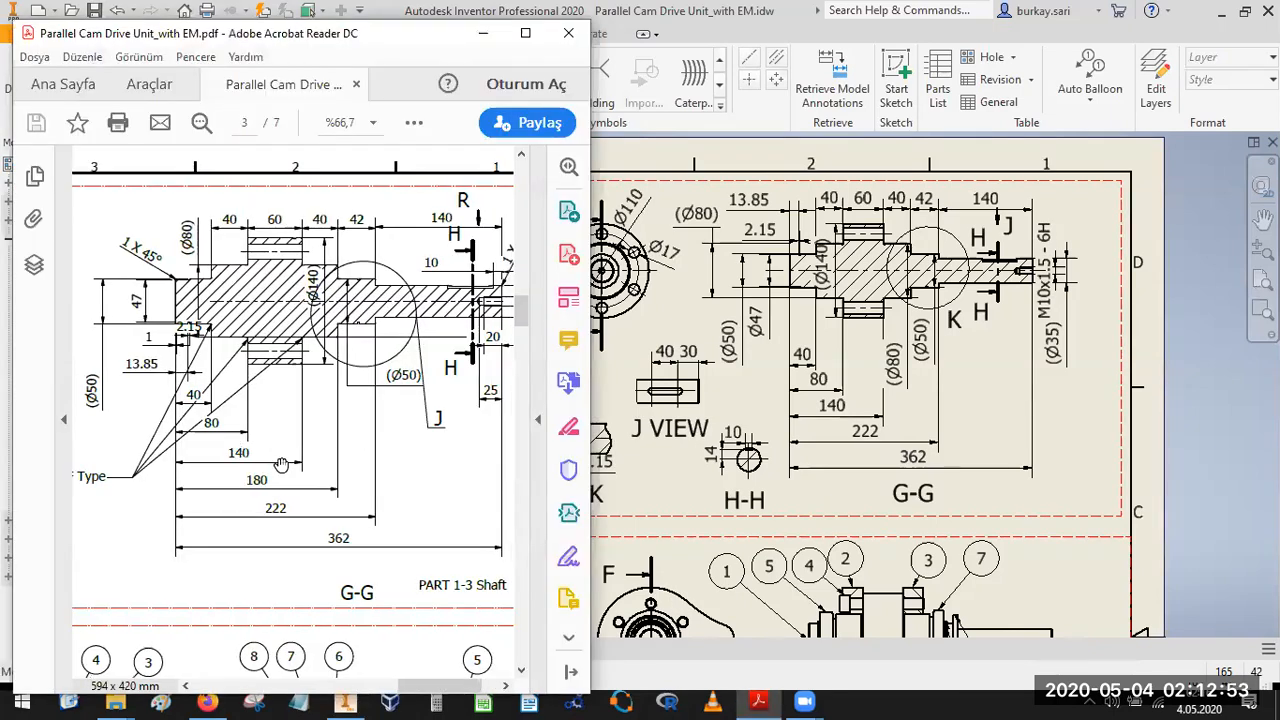
{"action": "left_click_drag", "start_coordinate": [282, 465], "coordinate": [431, 462]}
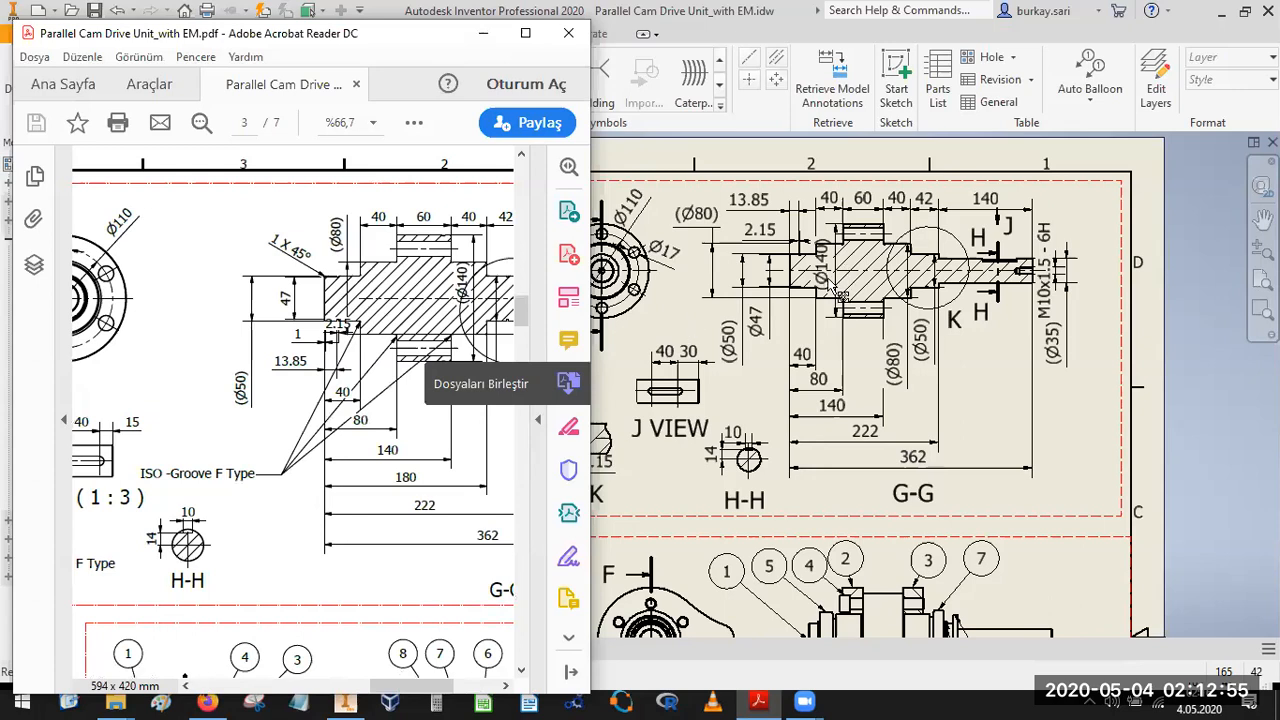
{"action": "left_click", "coordinate": [806, 300]}
{"action": "scroll", "coordinate": [810, 337], "scroll_direction": "up", "scroll_amount": 1}
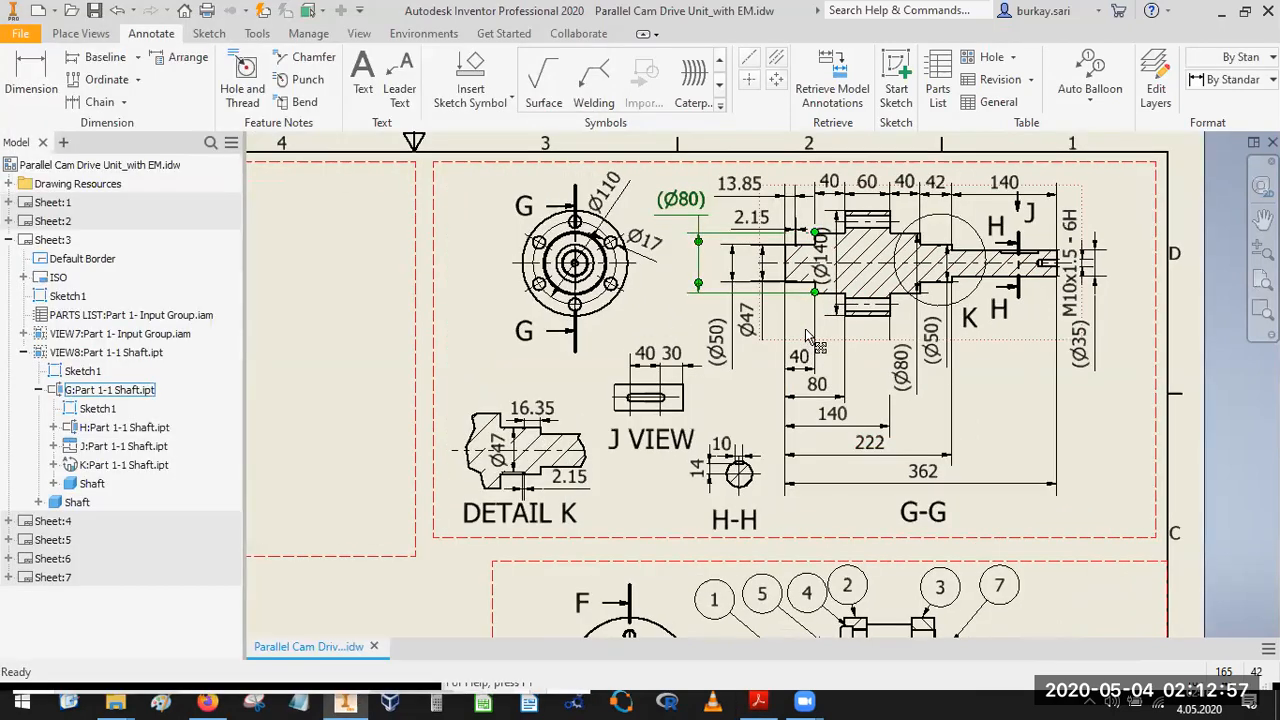
{"action": "left_click", "coordinate": [390, 78]}
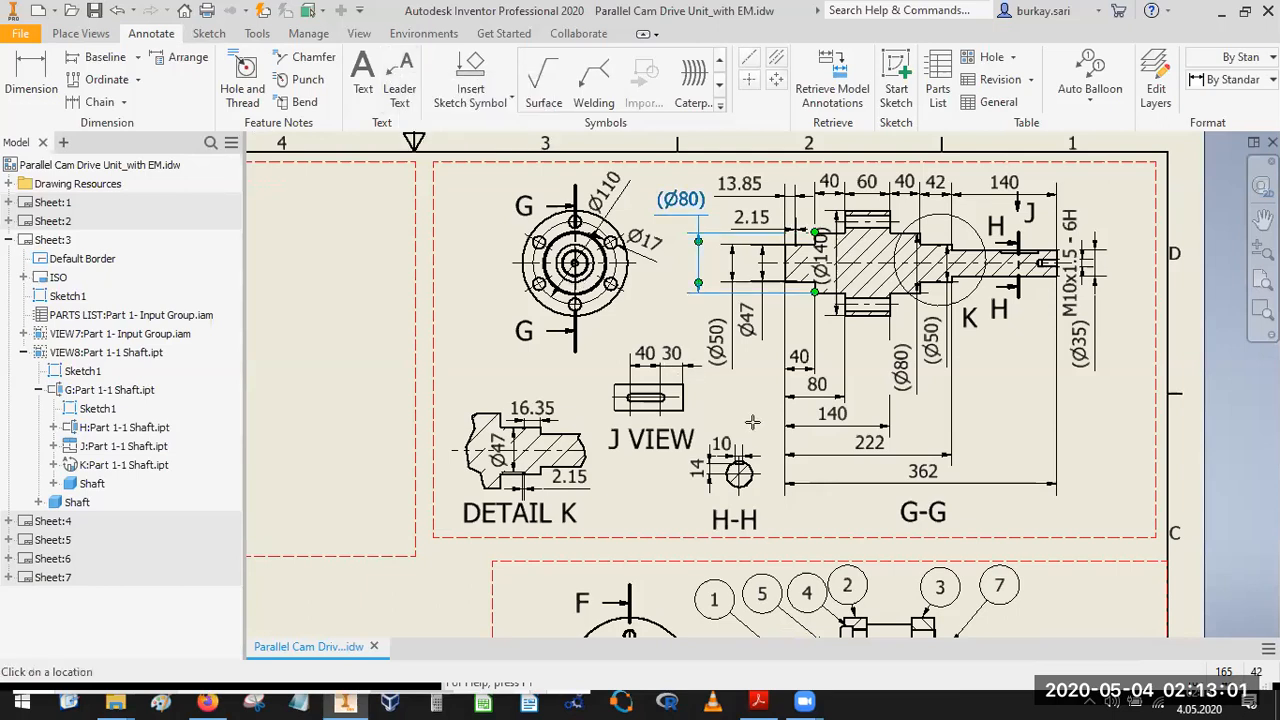
{"action": "scroll", "coordinate": [892, 290], "scroll_direction": "up", "scroll_amount": 5}
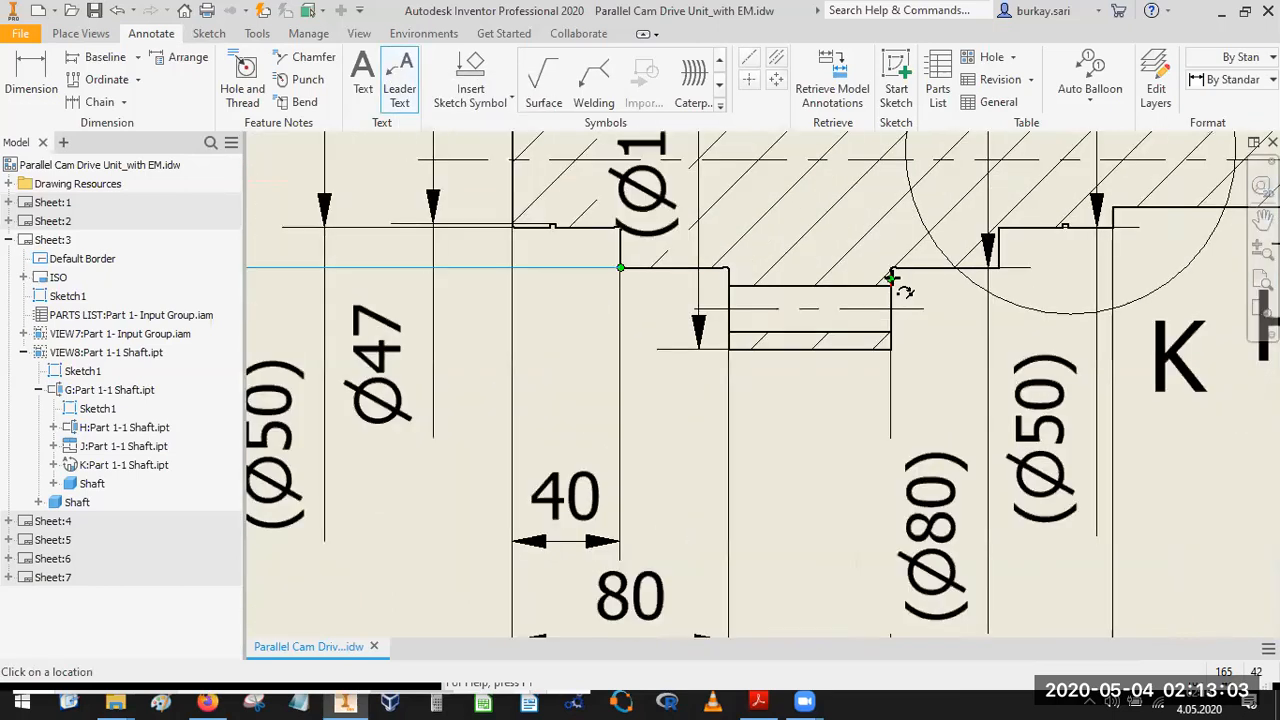
{"action": "left_click", "coordinate": [892, 270]}
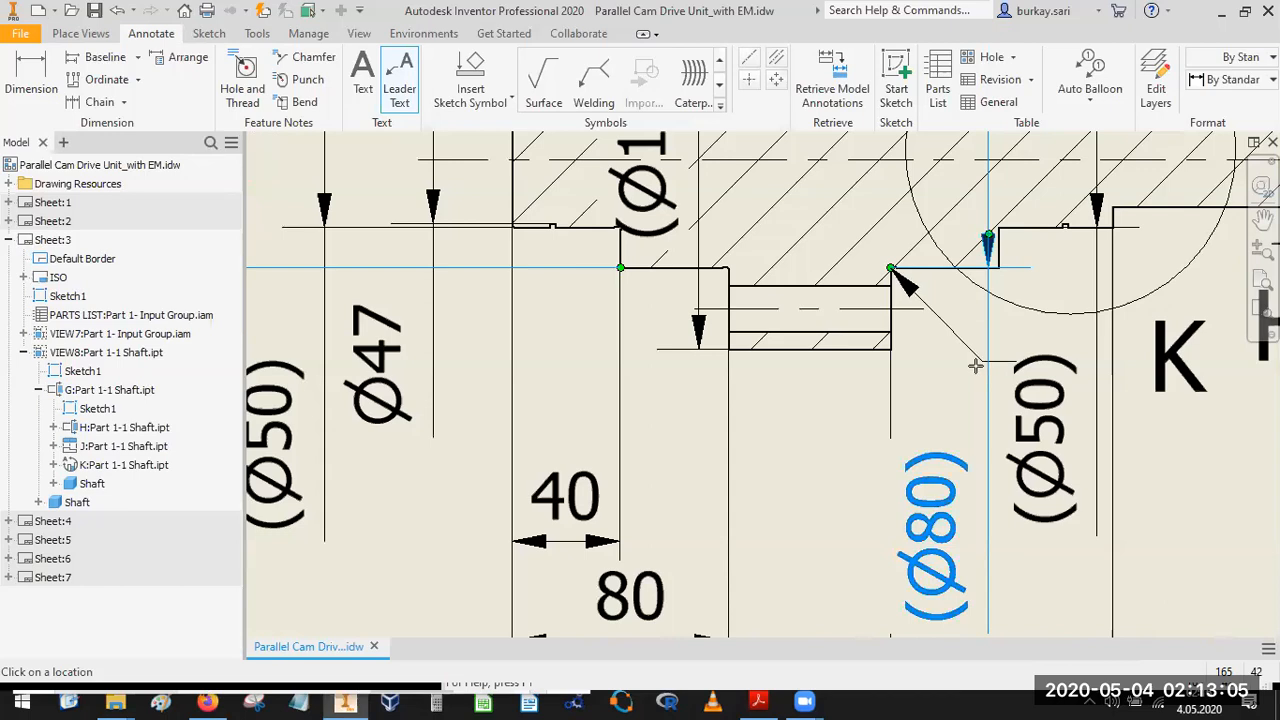
{"action": "scroll", "coordinate": [980, 363], "scroll_direction": "down", "scroll_amount": 5}
{"action": "left_click", "coordinate": [1081, 470]}
{"action": "right_click", "coordinate": [1081, 480]}
{"action": "left_click", "coordinate": [1132, 479]}
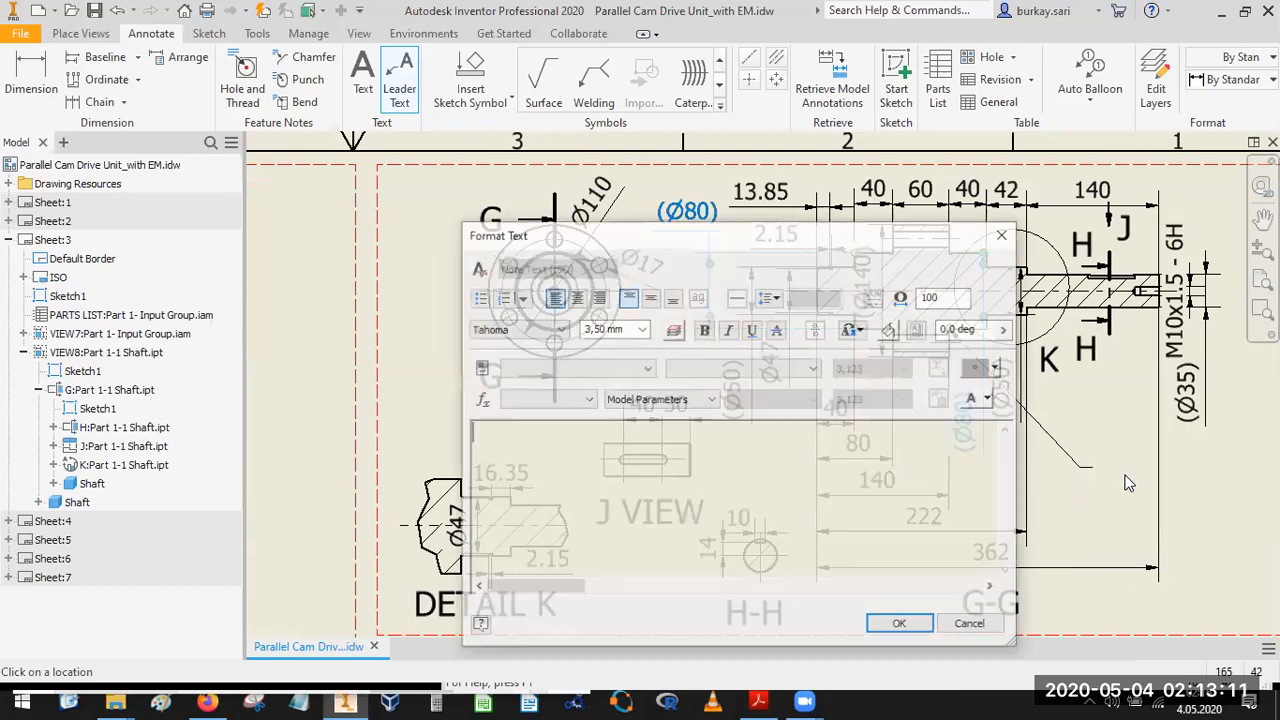
Enter "ISO XXXX" as the first line of the leader note.
{"action": "type", "text": "ıso"}
{"action": "key", "text": "BackSpace"}
{"action": "key", "text": "BackSpace"}
{"action": "key", "text": "BackSpace"}
{"action": "type", "text": "ISO"}
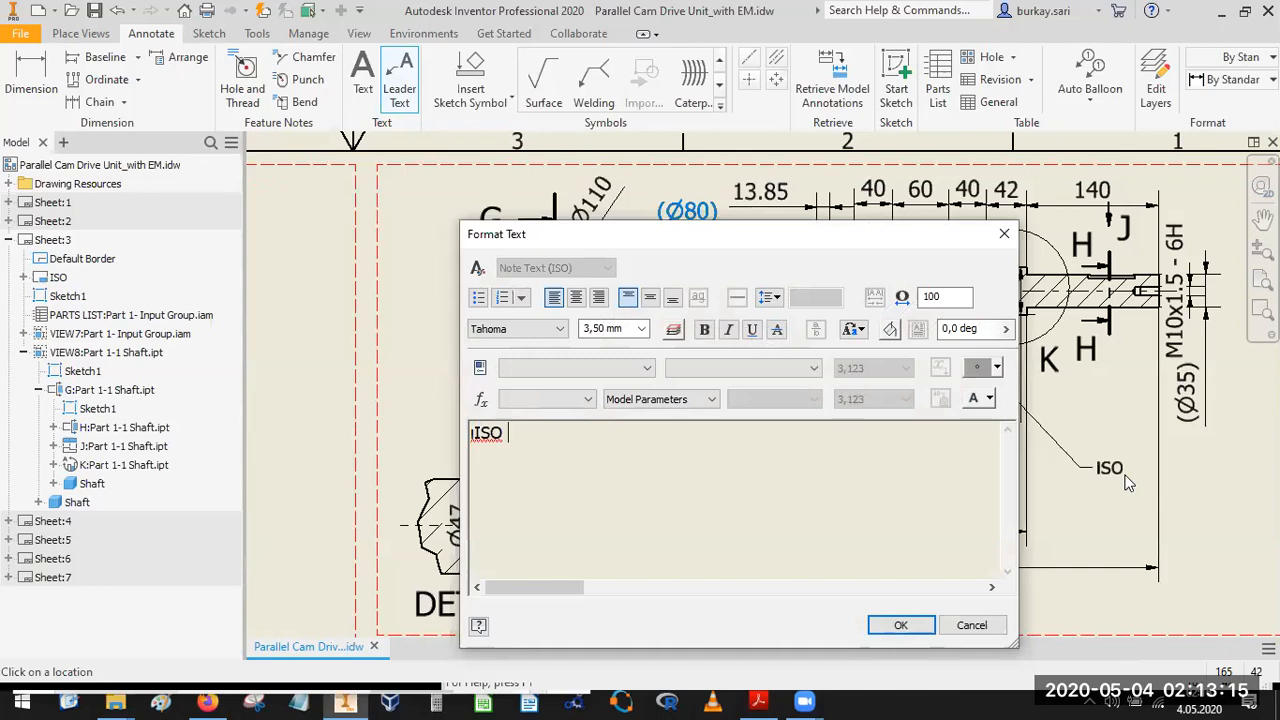
{"action": "key", "text": "BackSpace"}
{"action": "key", "text": "BackSpace"}
{"action": "key", "text": "BackSpace"}
{"action": "key", "text": "BackSpace"}
{"action": "type", "text": "IS"}
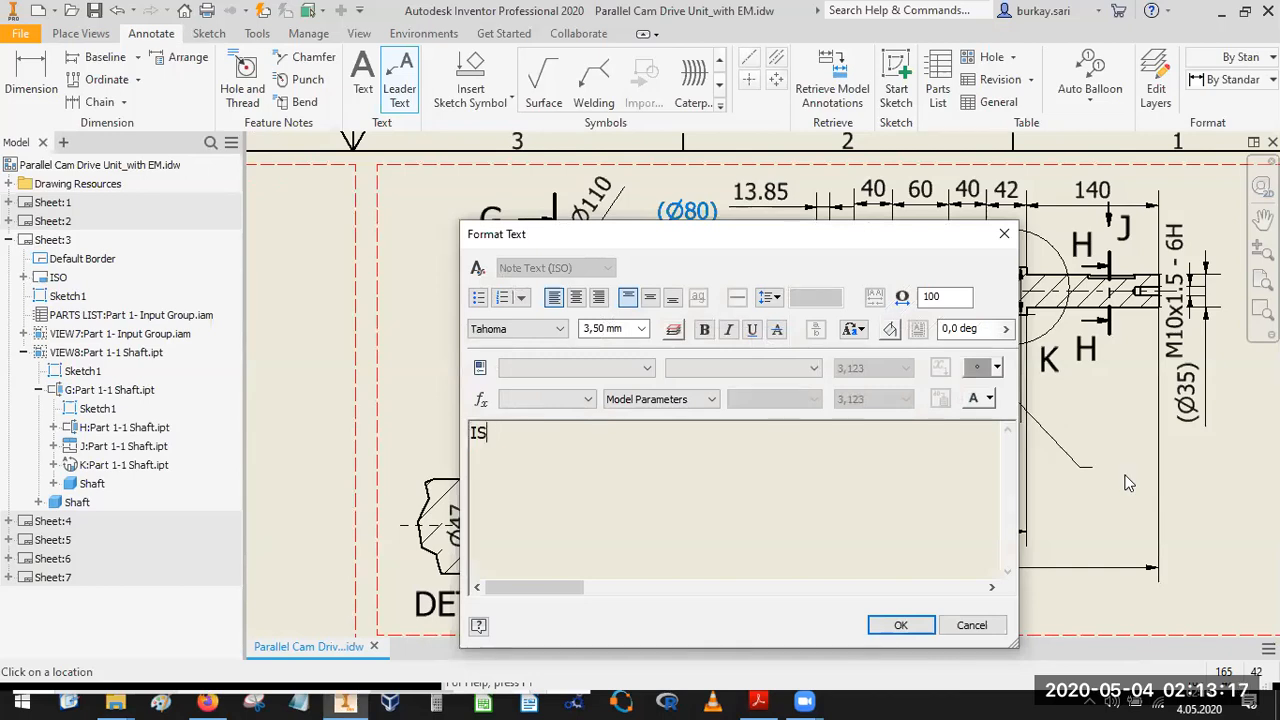
{"action": "type", "text": "O XXXX"}
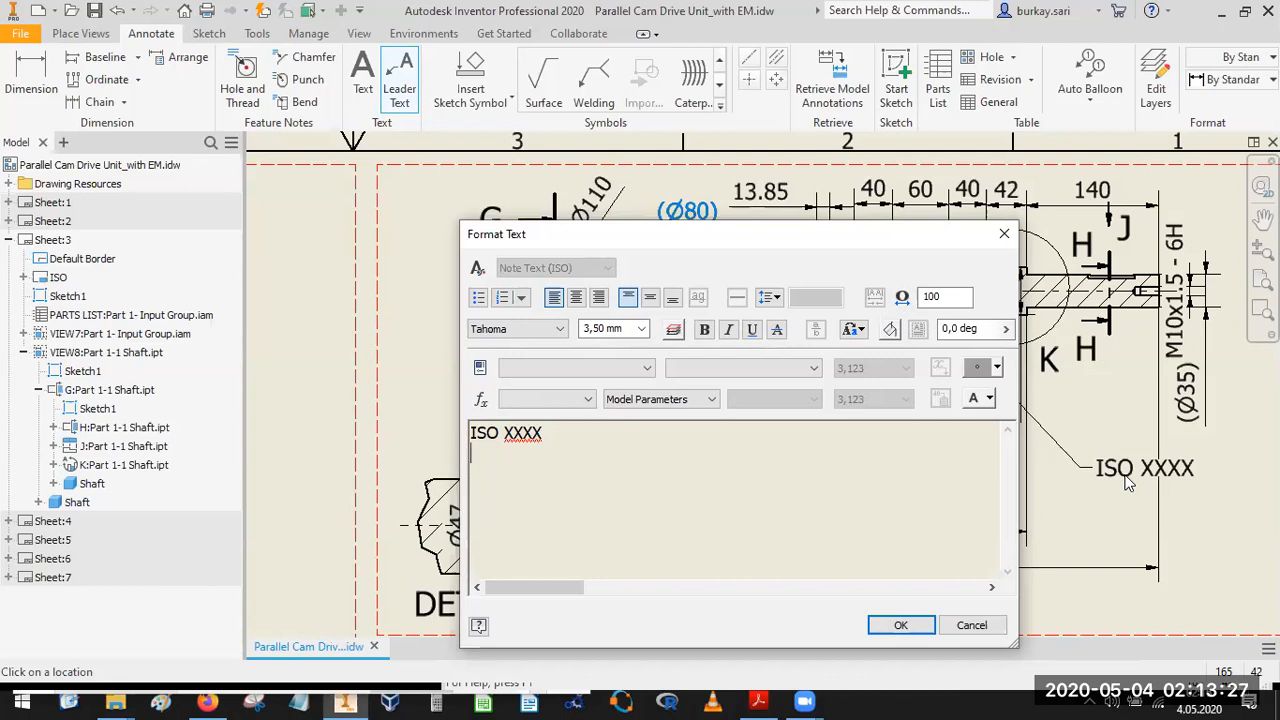
Add "Relief Groove- F Type" as the second line of the leader note and finish placing the note.
{"action": "type", "text": "rELF"}
{"action": "key", "text": "BackSpace"}
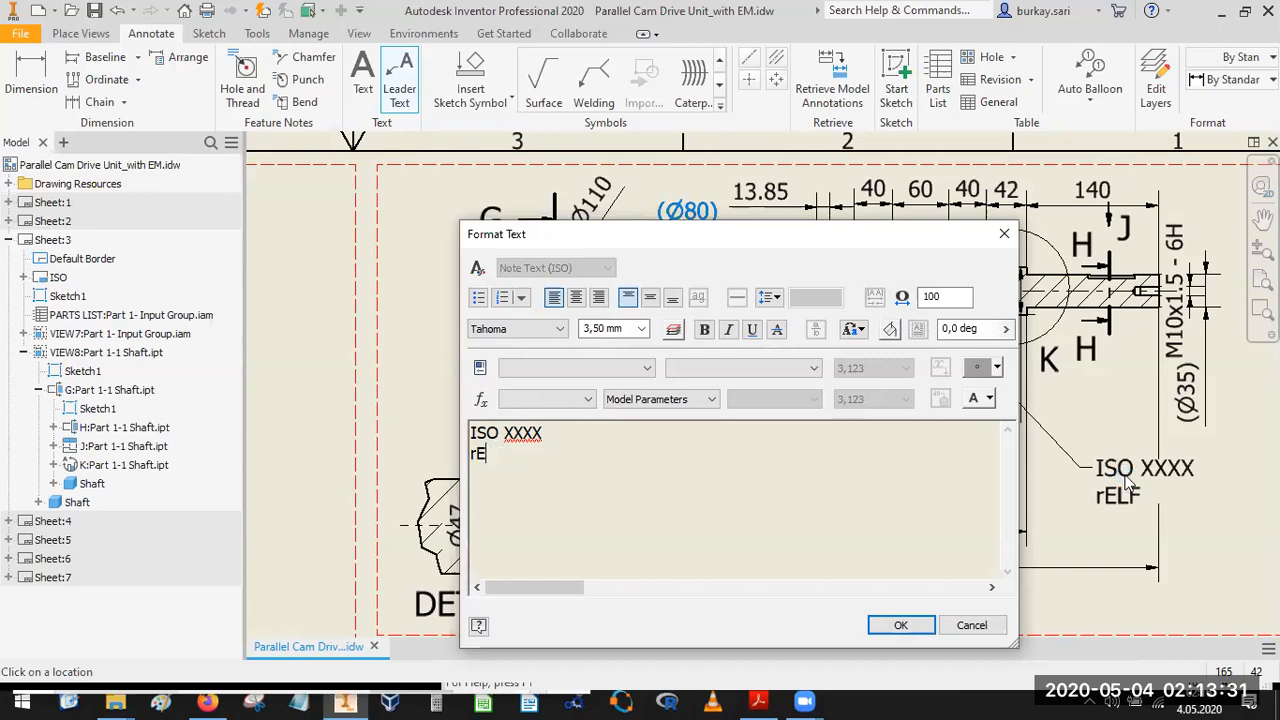
{"action": "key", "text": "BackSpace"}
{"action": "key", "text": "BackSpace"}
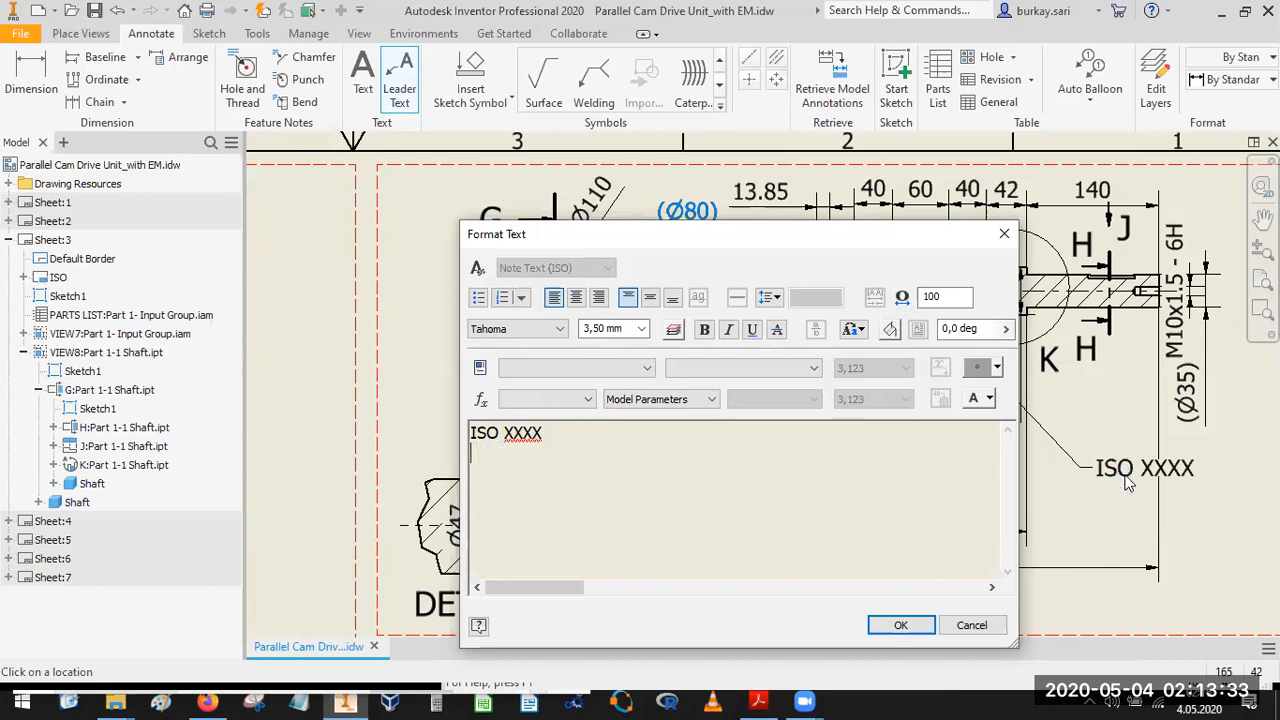
{"action": "type", "text": "elief G"}
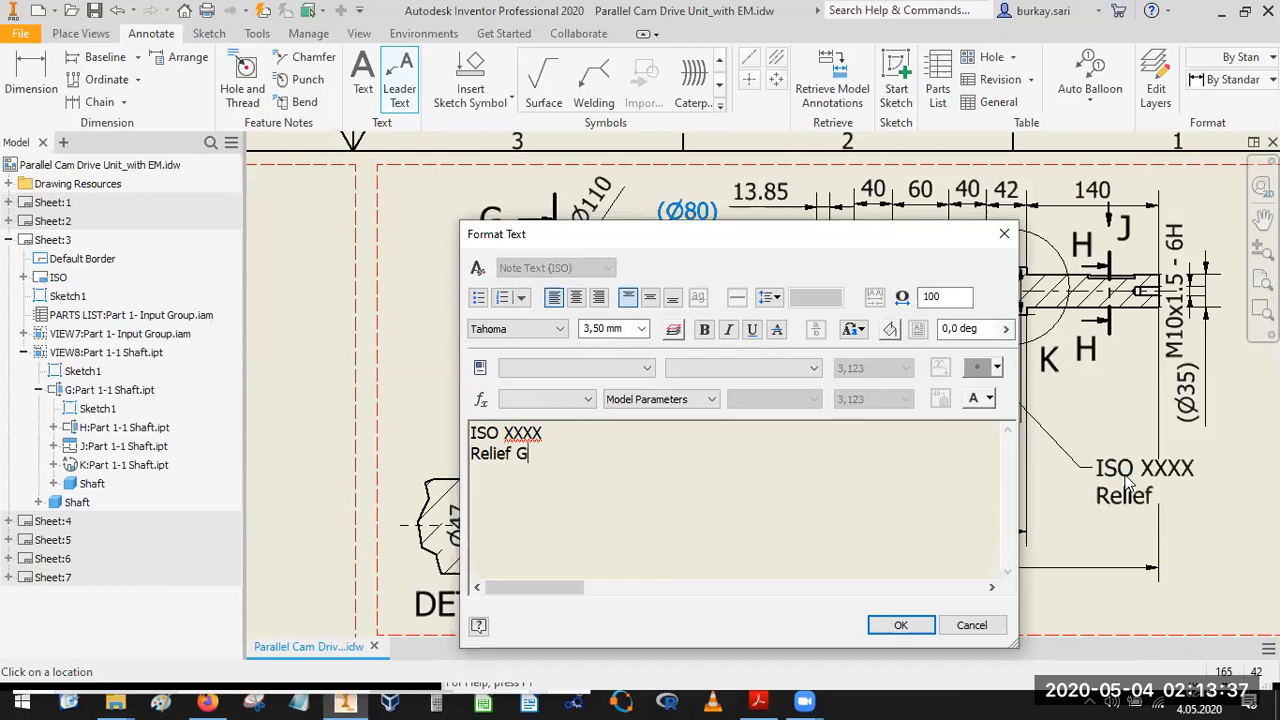
{"action": "type", "text": "roove- "}
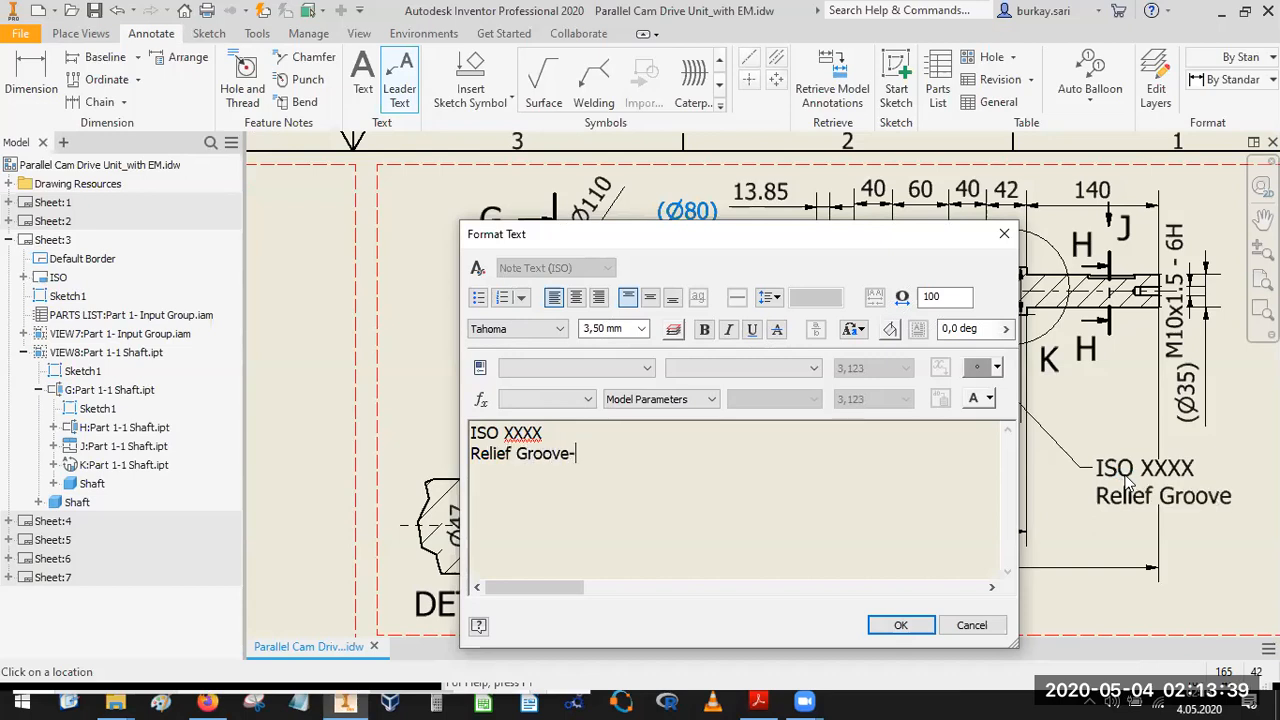
{"action": "type", "text": "F T"}
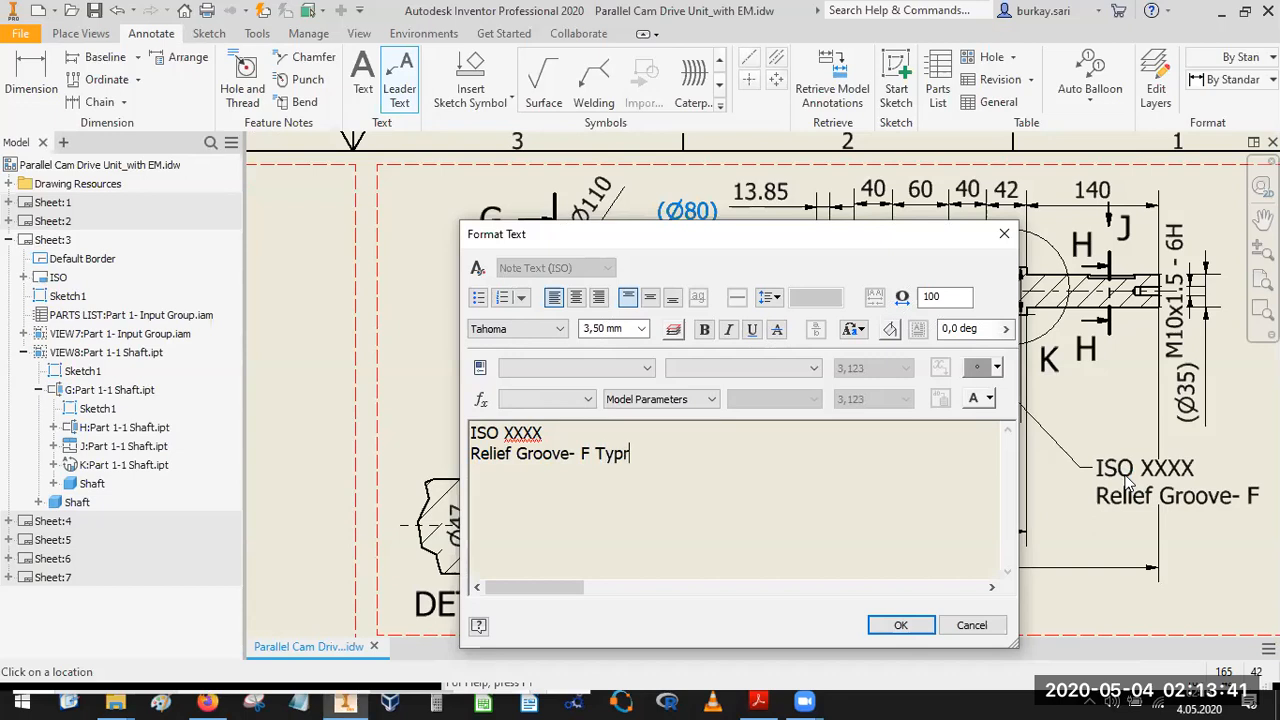
{"action": "type", "text": "ype"}
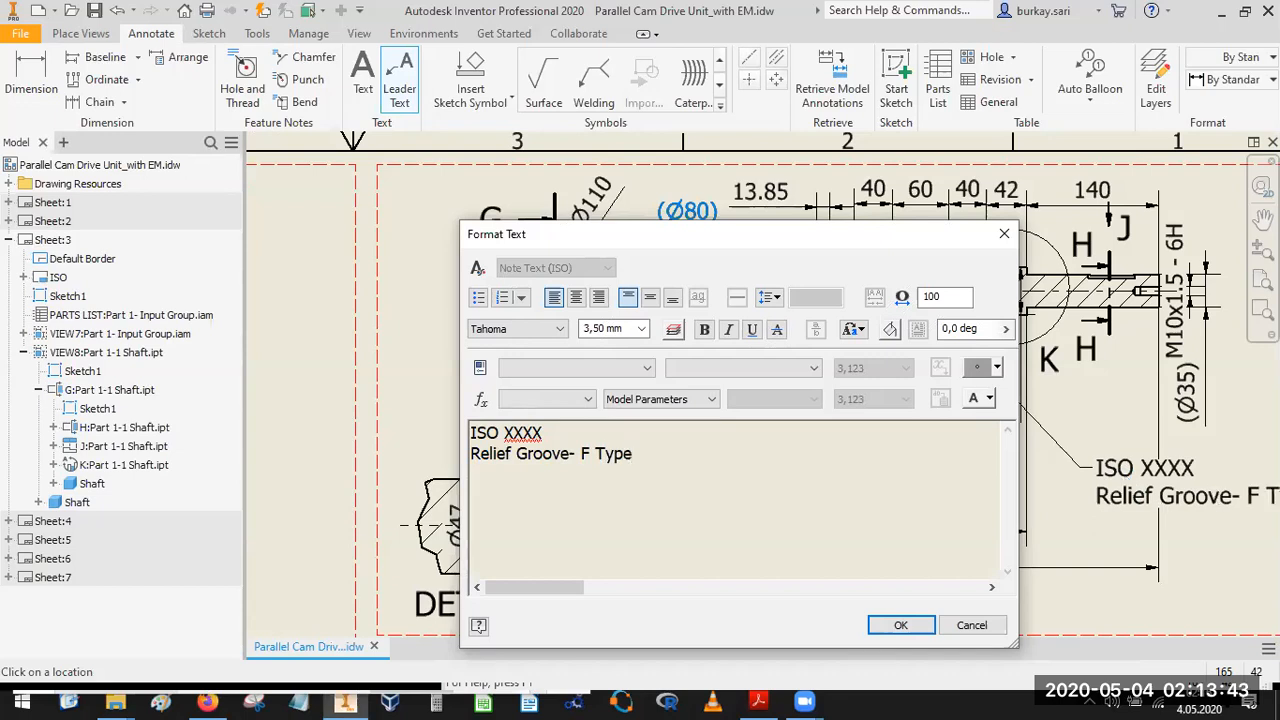
{"action": "left_click", "coordinate": [900, 625]}
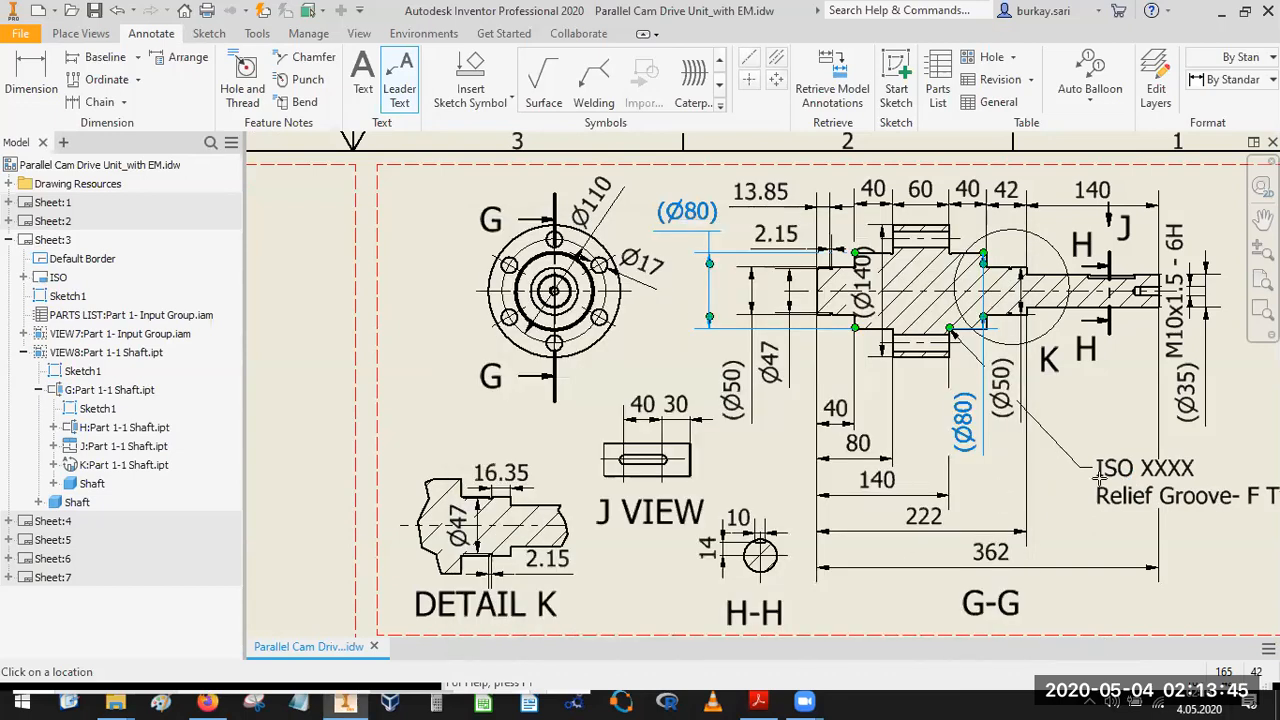
{"action": "scroll", "coordinate": [1012, 455], "scroll_direction": "down", "scroll_amount": 5}
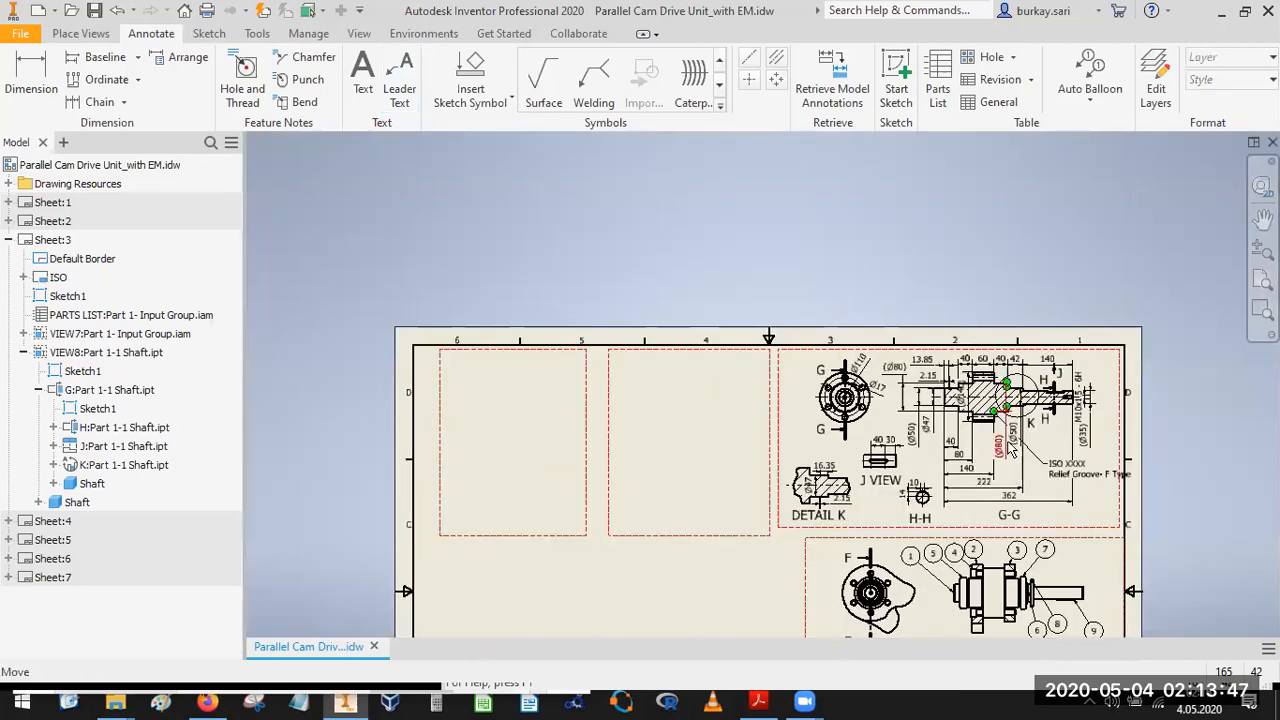
{"action": "scroll", "coordinate": [1012, 450], "scroll_direction": "down", "scroll_amount": 2}
{"action": "scroll", "coordinate": [1018, 455], "scroll_direction": "up", "scroll_amount": 3}
{"action": "right_click", "coordinate": [1035, 458]}
{"action": "key", "text": "Escape"}
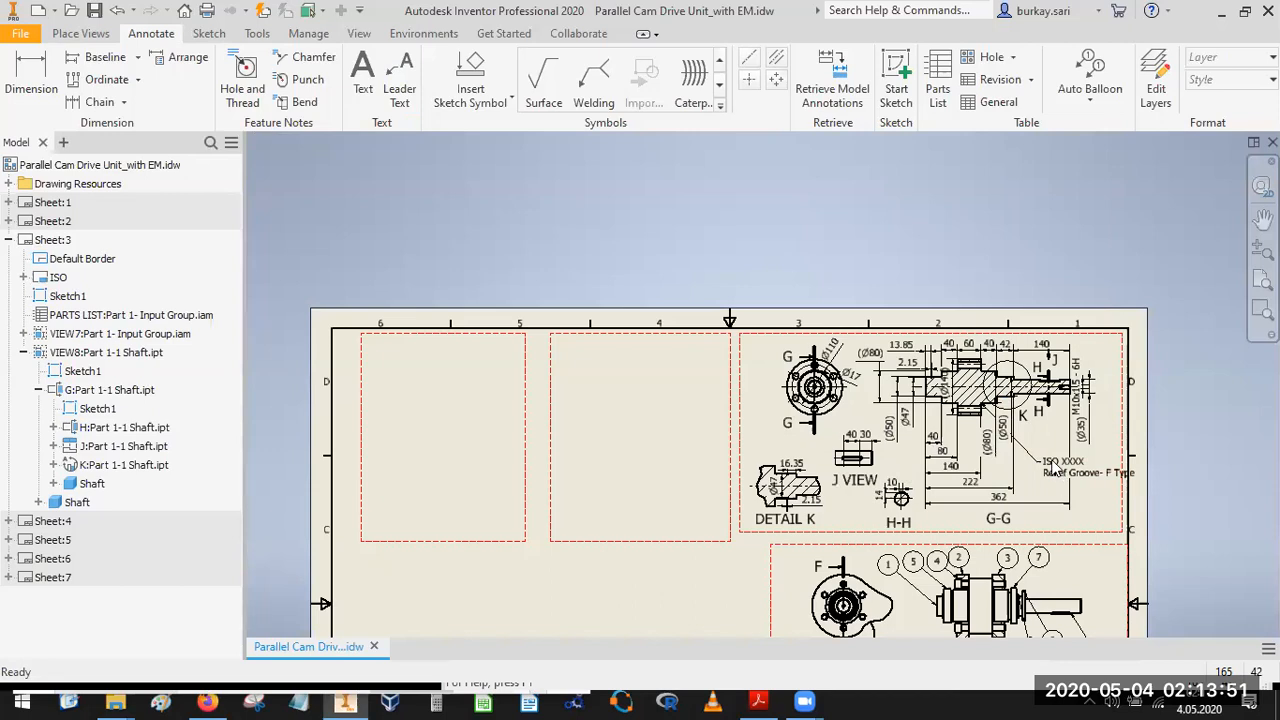
Add a second leader to the relief groove note, running from the groove at the flange's near shoulder in section G-G.
{"action": "right_click", "coordinate": [1052, 472]}
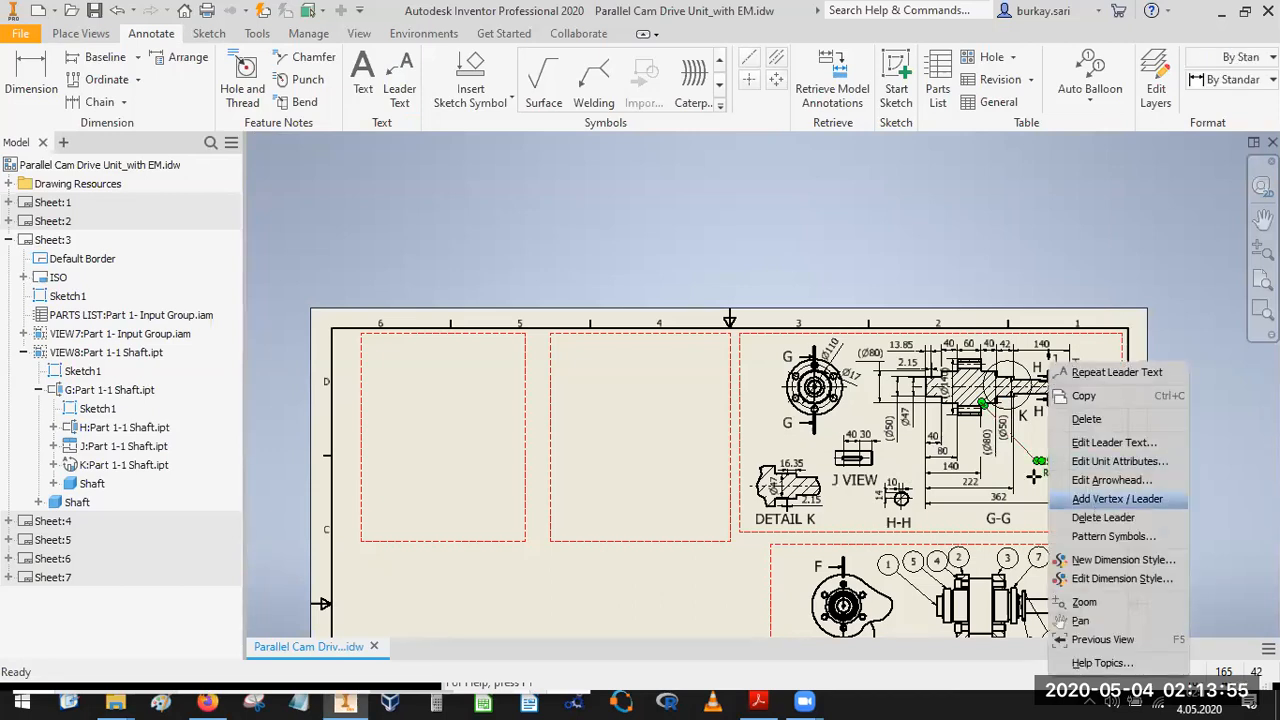
{"action": "left_click", "coordinate": [1110, 499]}
{"action": "scroll", "coordinate": [903, 272], "scroll_direction": "up", "scroll_amount": 5}
{"action": "left_click", "coordinate": [903, 272]}
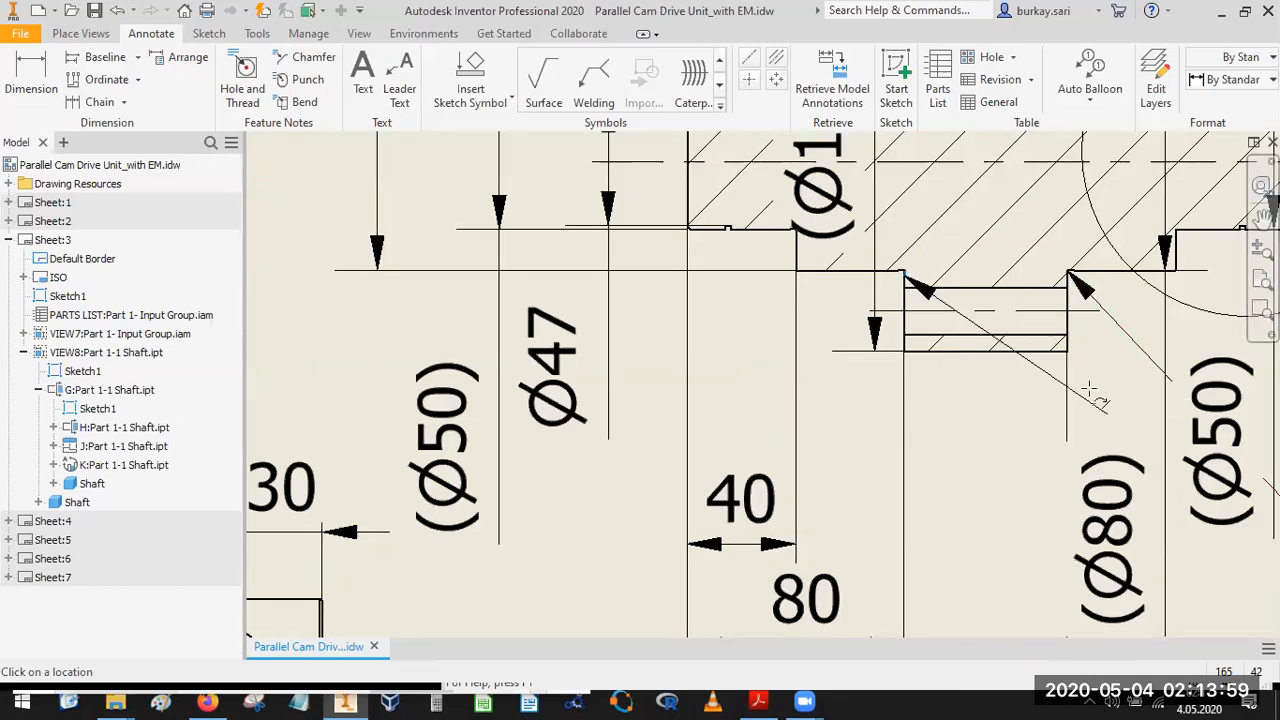
{"action": "scroll", "coordinate": [1090, 390], "scroll_direction": "down", "scroll_amount": 5}
{"action": "left_click", "coordinate": [1165, 445]}
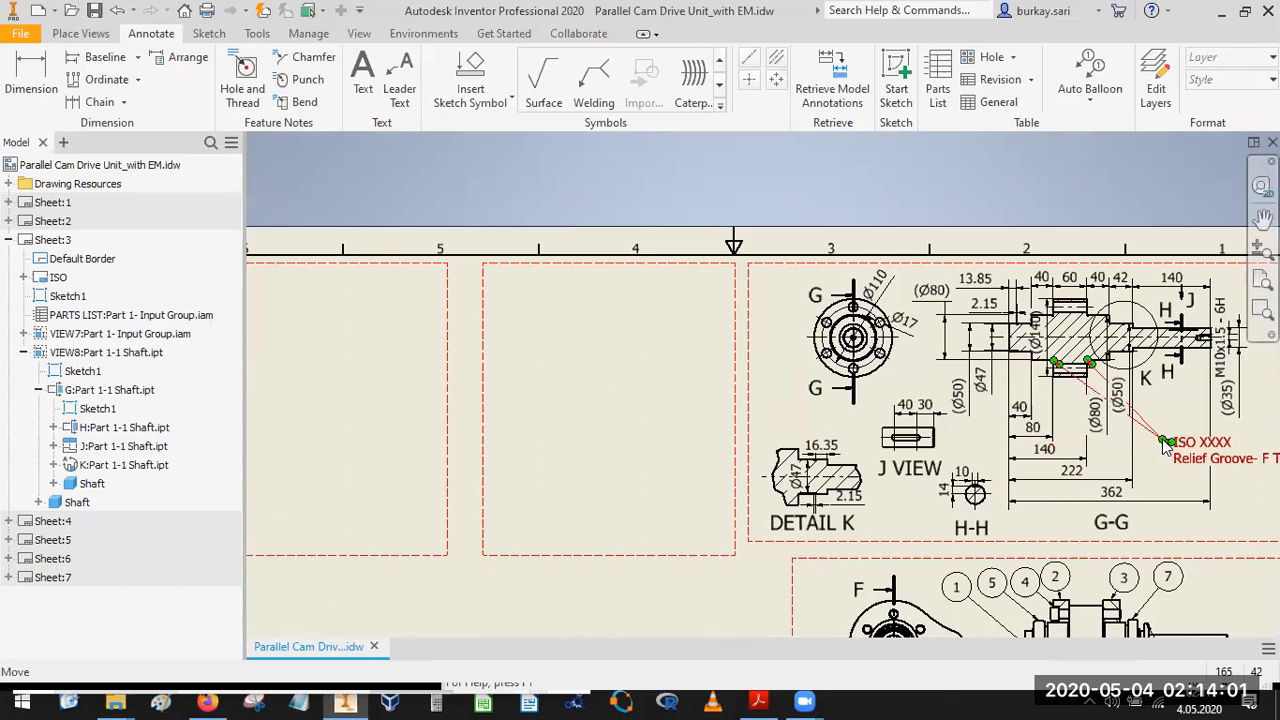
Add a third leader to the note from the relief groove where the end journal meets the larger-diameter step in section G-G.
{"action": "right_click", "coordinate": [1165, 445]}
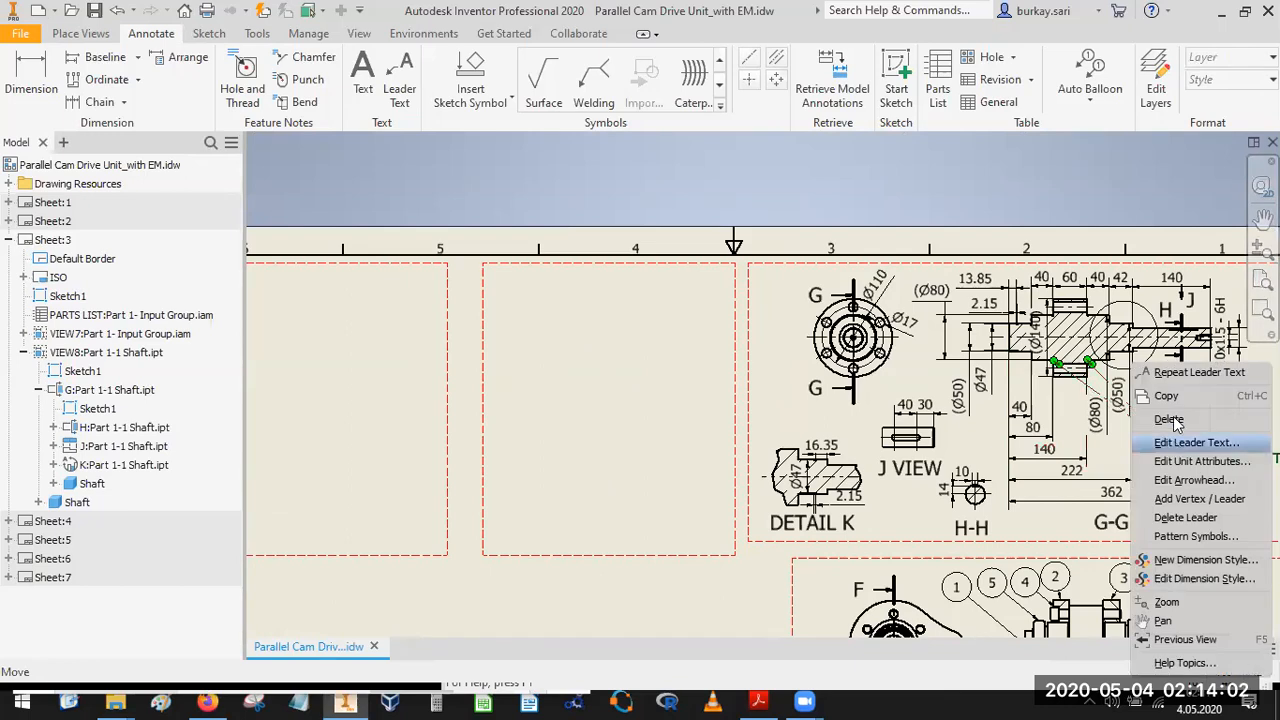
{"action": "left_click", "coordinate": [1160, 498]}
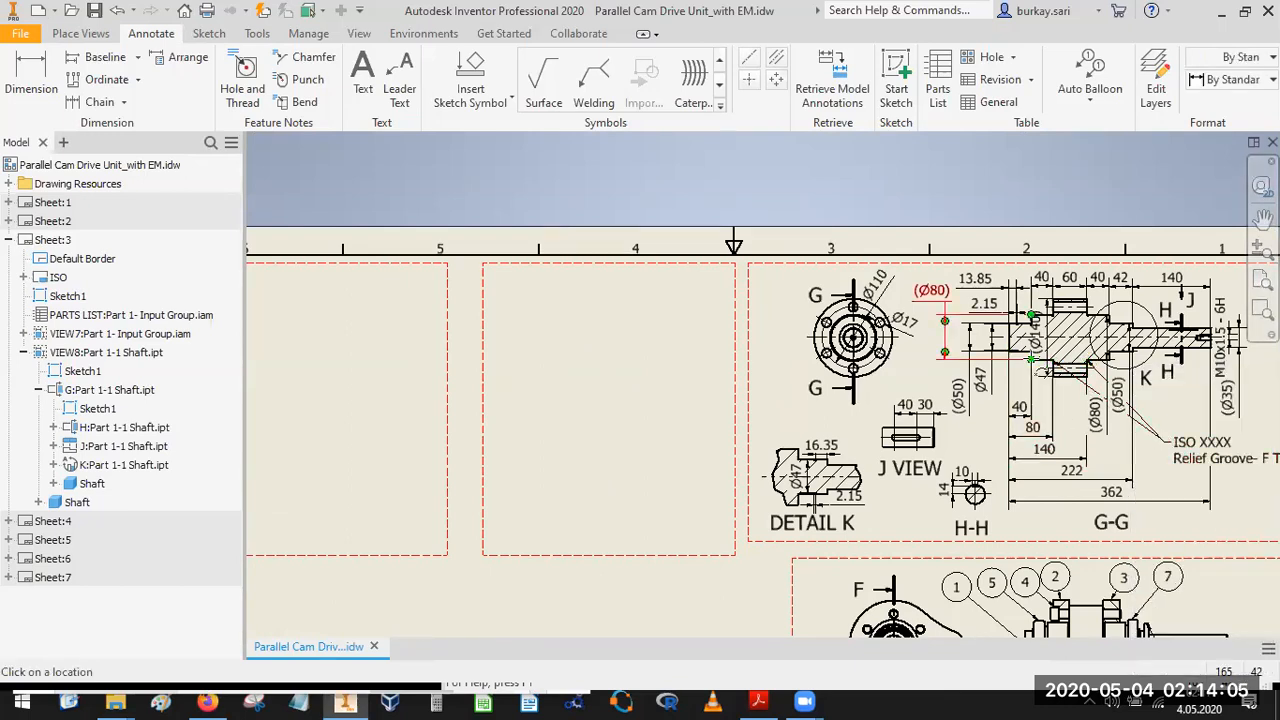
{"action": "scroll", "coordinate": [1038, 340], "scroll_direction": "up", "scroll_amount": 5}
{"action": "scroll", "coordinate": [1040, 343], "scroll_direction": "up", "scroll_amount": 5}
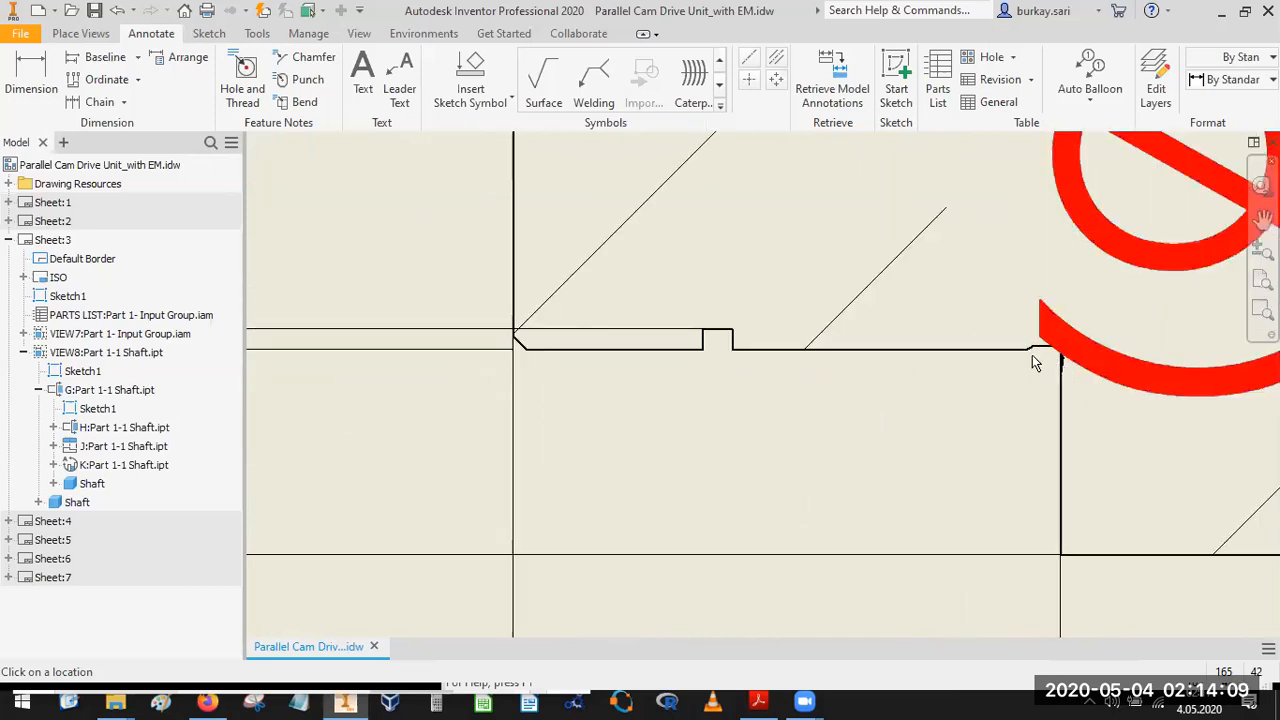
{"action": "scroll", "coordinate": [1022, 358], "scroll_direction": "down", "scroll_amount": 10}
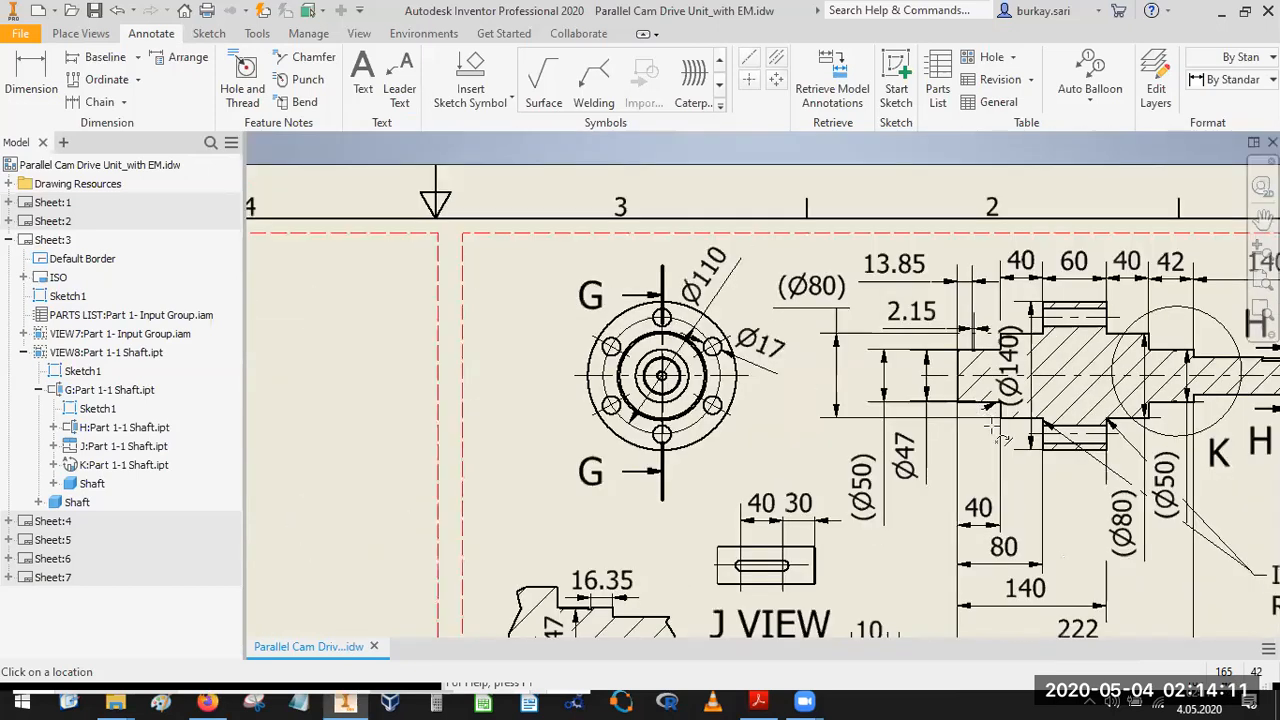
{"action": "scroll", "coordinate": [1018, 393], "scroll_direction": "up", "scroll_amount": 3}
{"action": "scroll", "coordinate": [1018, 393], "scroll_direction": "up", "scroll_amount": 3}
{"action": "scroll", "coordinate": [1018, 393], "scroll_direction": "down", "scroll_amount": 4}
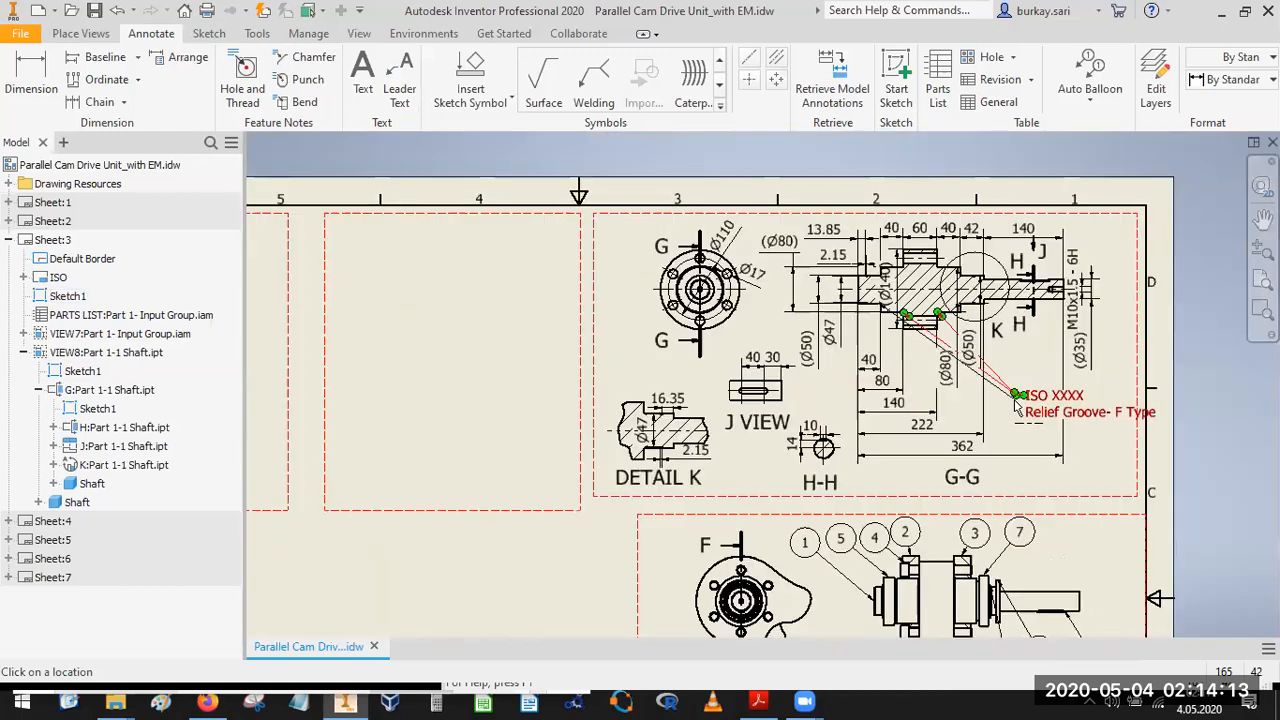
{"action": "scroll", "coordinate": [1018, 388], "scroll_direction": "up", "scroll_amount": 6}
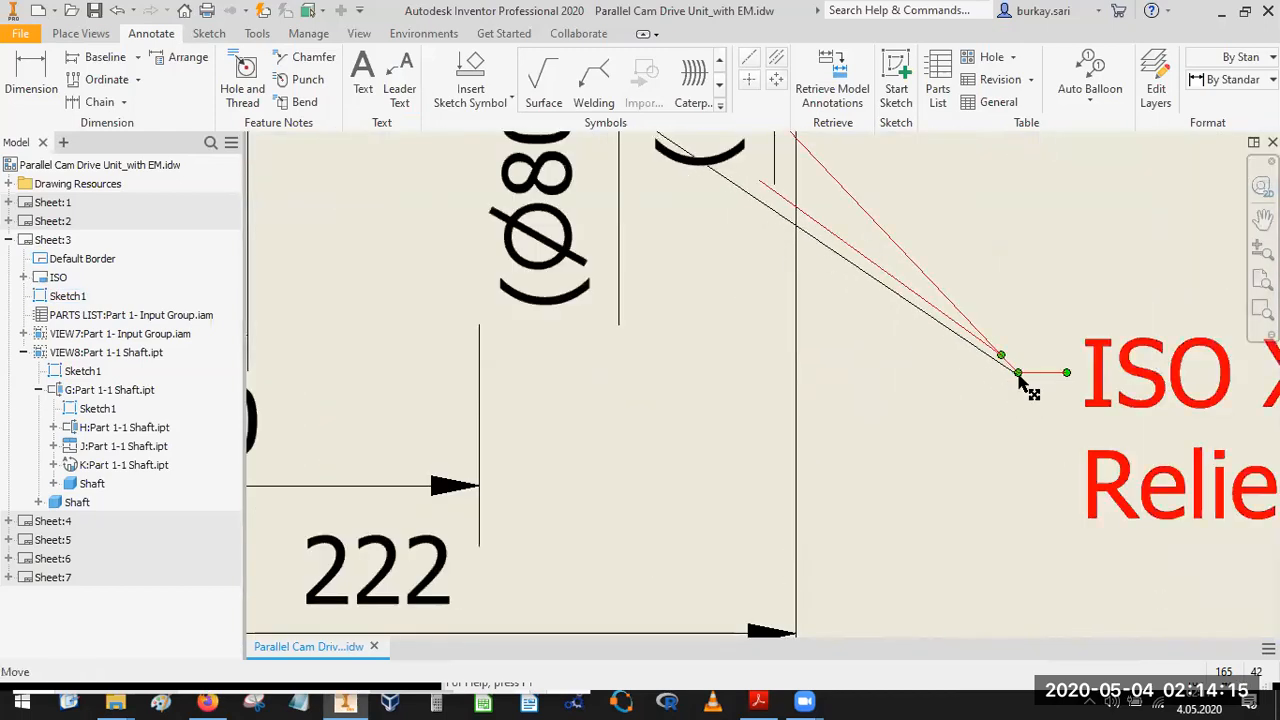
{"action": "right_click", "coordinate": [1016, 368]}
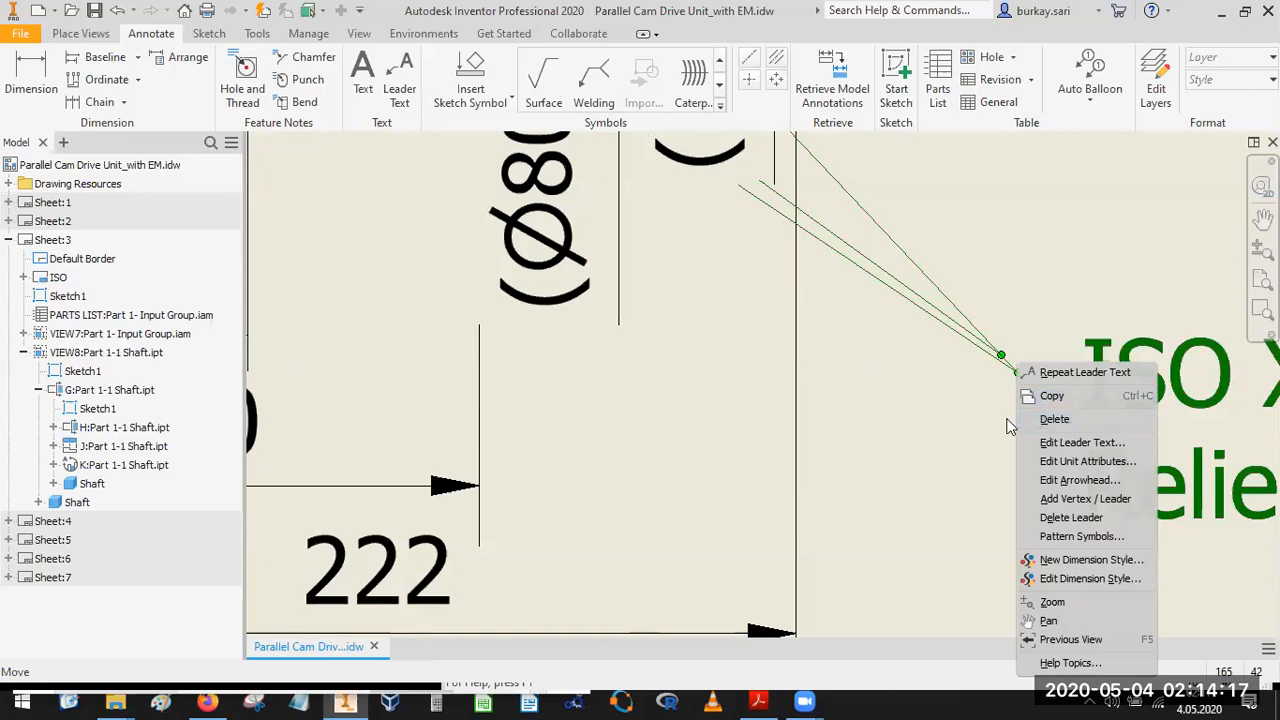
{"action": "key", "text": "Escape"}
{"action": "scroll", "coordinate": [1014, 409], "scroll_direction": "down", "scroll_amount": 5}
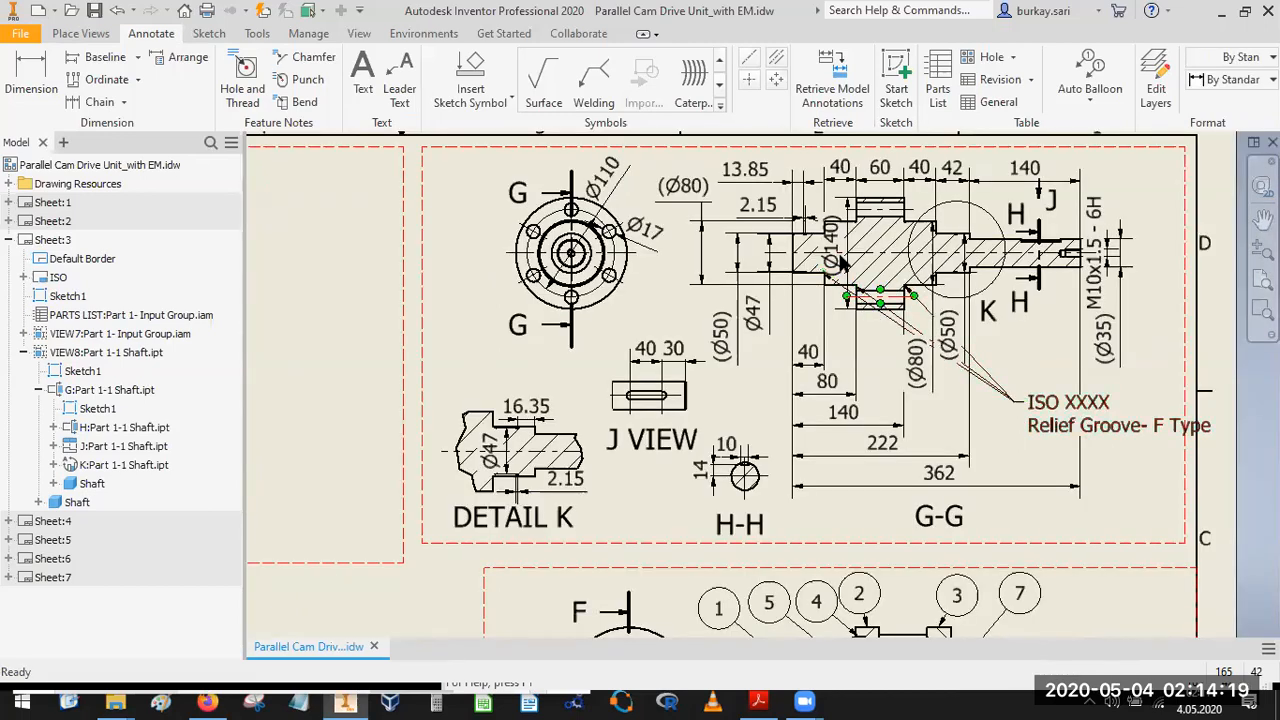
Move the flange's outer diameter dimension onto the middle of the flange in section G-G and save the drawing.
{"action": "scroll", "coordinate": [840, 262], "scroll_direction": "down", "scroll_amount": 1}
{"action": "scroll", "coordinate": [845, 255], "scroll_direction": "up", "scroll_amount": 2}
{"action": "left_click_drag", "start_coordinate": [862, 240], "coordinate": [908, 255]}
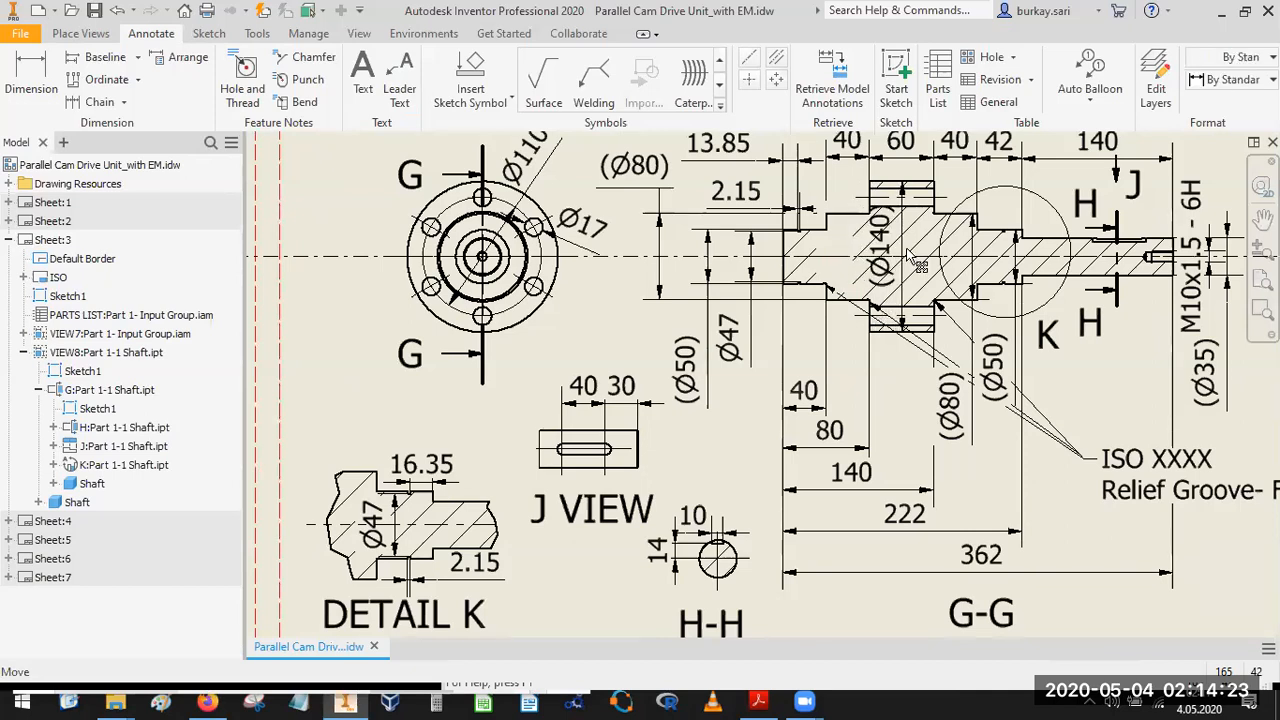
{"action": "scroll", "coordinate": [836, 396], "scroll_direction": "down", "scroll_amount": 5}
{"action": "middle_click_drag", "start_coordinate": [838, 400], "coordinate": [919, 347]}
{"action": "left_click", "coordinate": [96, 11]}
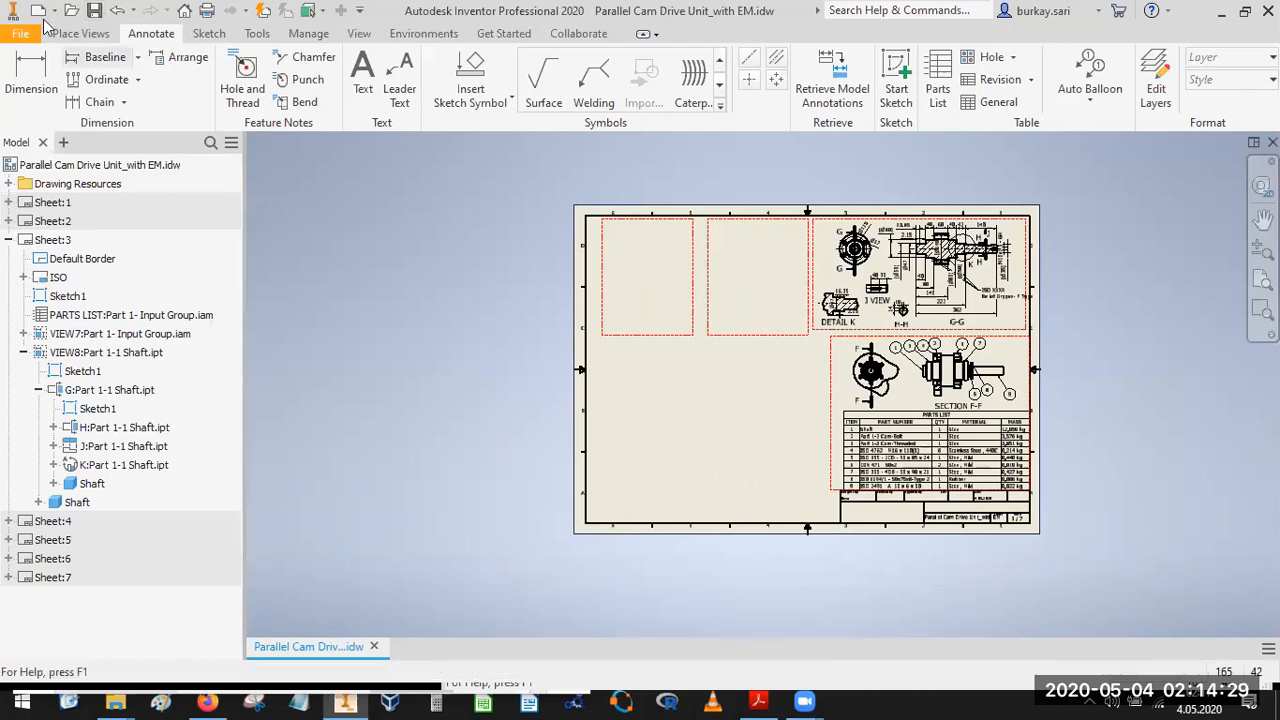
Start a base view on Sheet:3 using the part file Part 1-2 Cam-Bolt.ipt.
{"action": "left_click", "coordinate": [80, 33]}
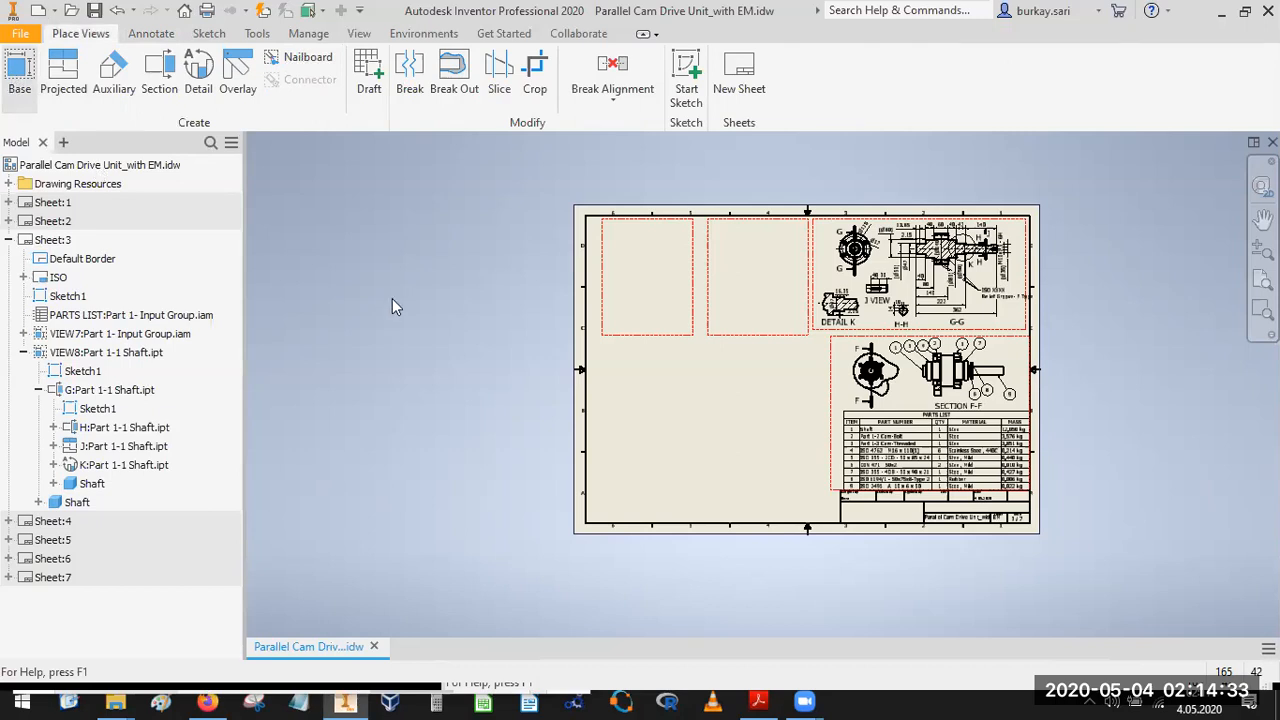
{"action": "left_click", "coordinate": [741, 300]}
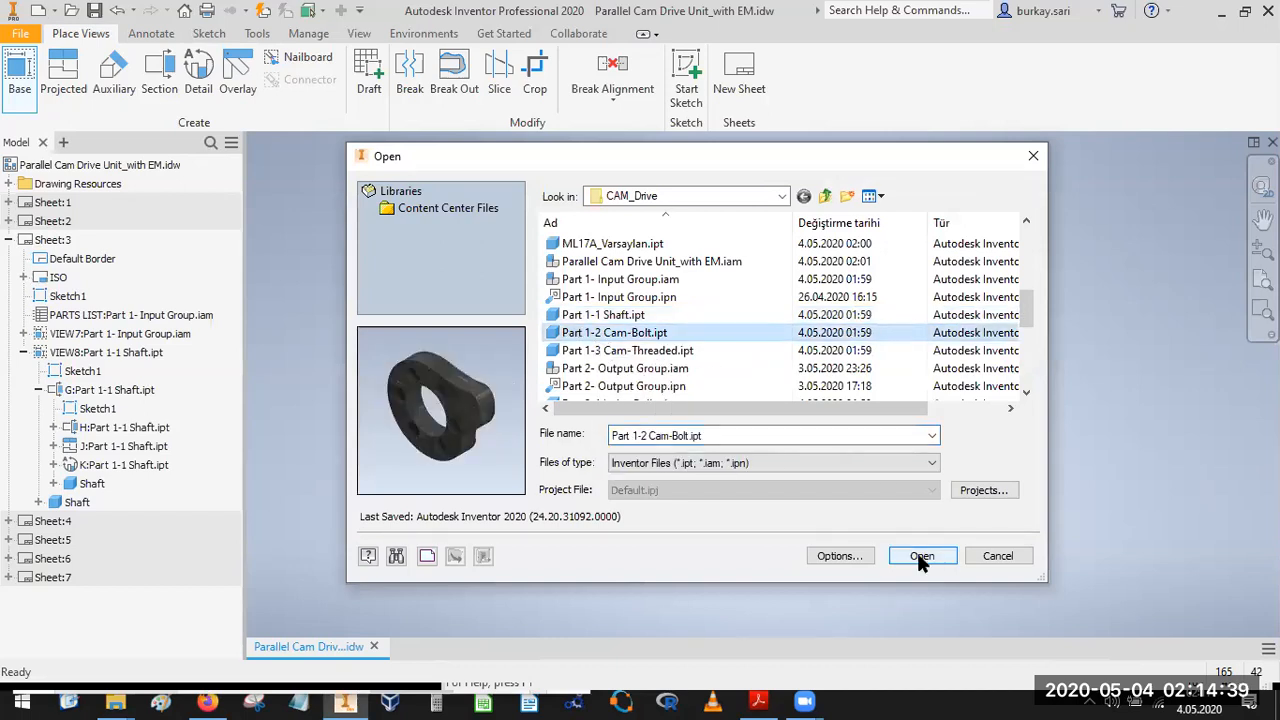
{"action": "left_click", "coordinate": [920, 556]}
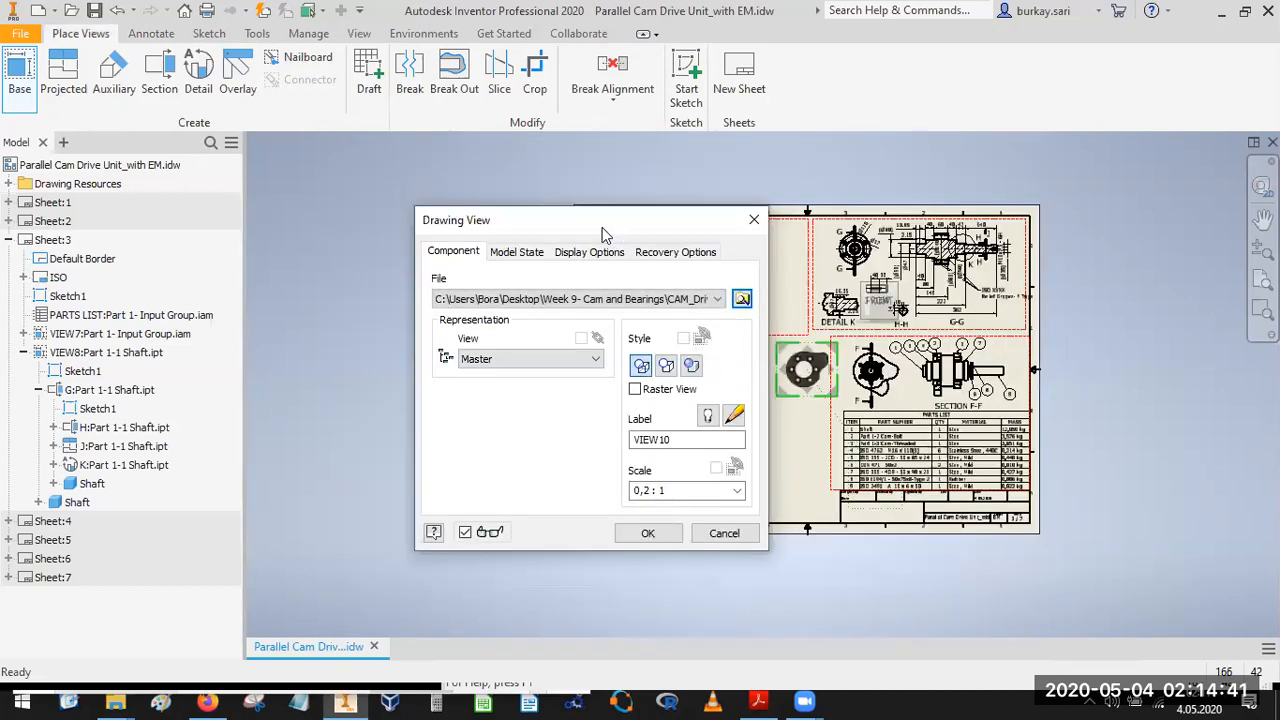
Place the cam's front view, rotated with its lobe upward, in the empty frame beside the shaft views, with a projected side view to its left.
{"action": "left_click_drag", "start_coordinate": [602, 228], "coordinate": [450, 228]}
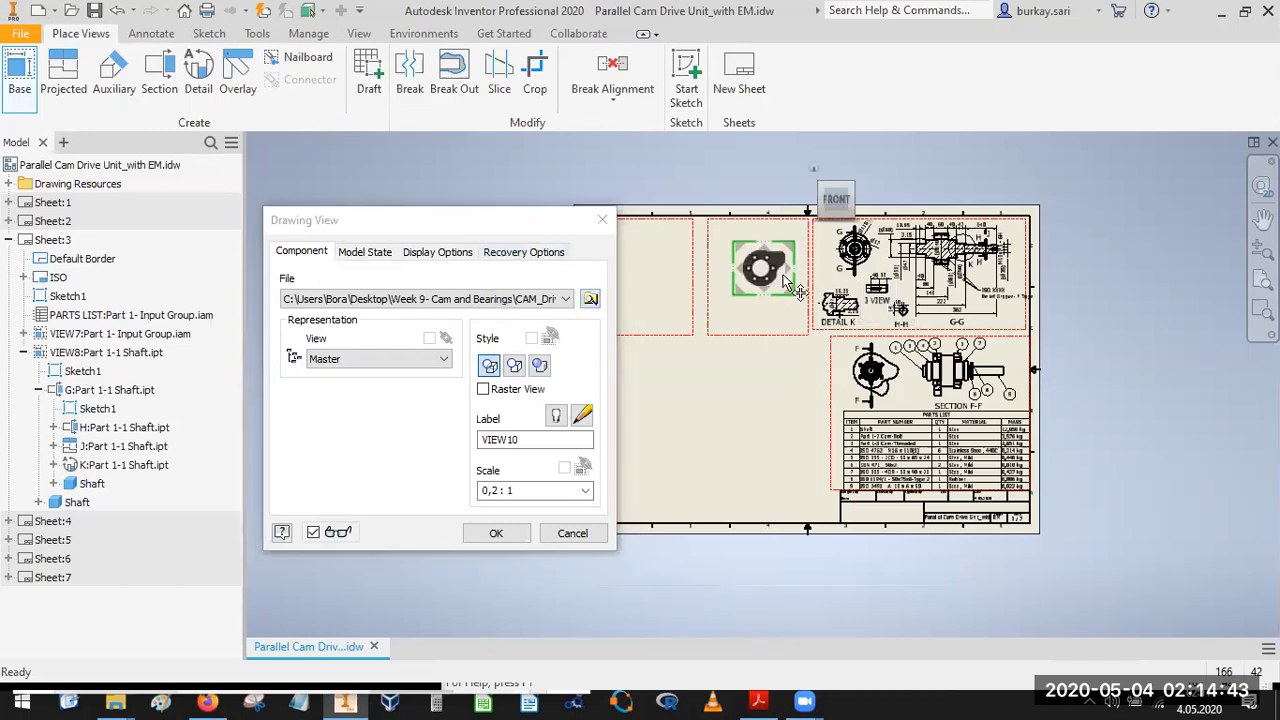
{"action": "scroll", "coordinate": [790, 283], "scroll_direction": "up", "scroll_amount": 2}
{"action": "scroll", "coordinate": [783, 285], "scroll_direction": "down", "scroll_amount": 4}
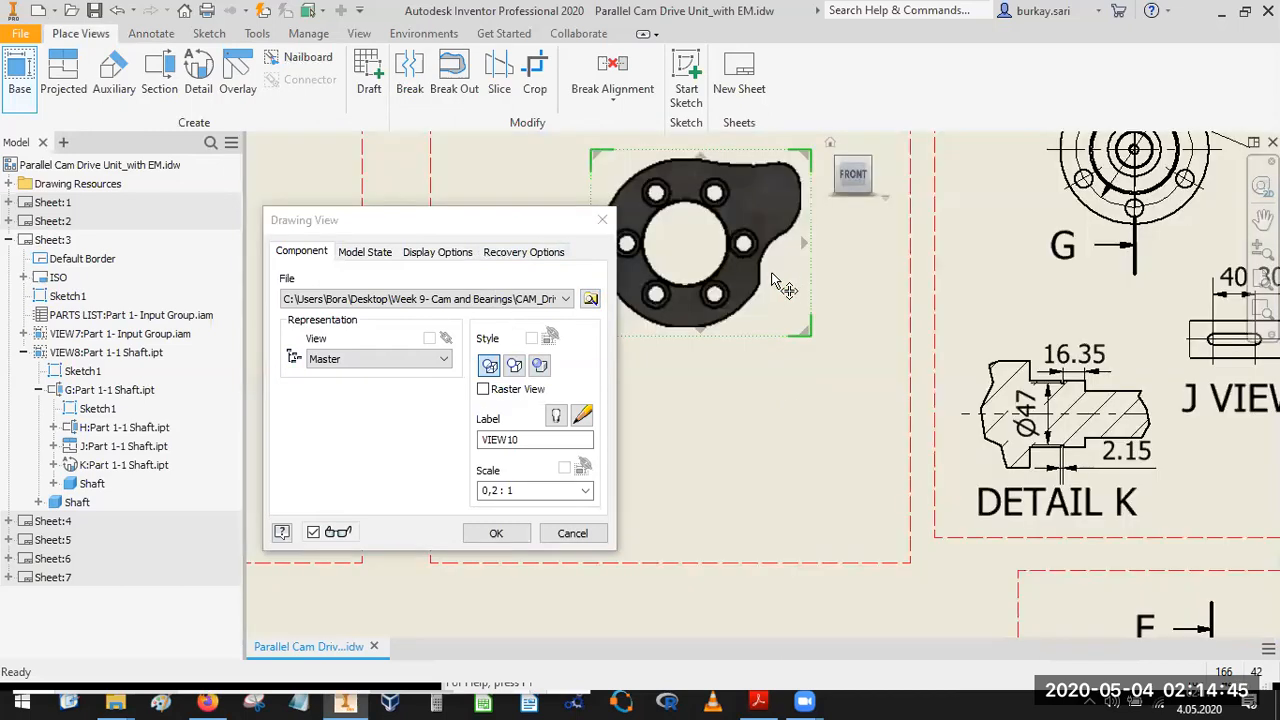
{"action": "scroll", "coordinate": [783, 287], "scroll_direction": "up", "scroll_amount": 3}
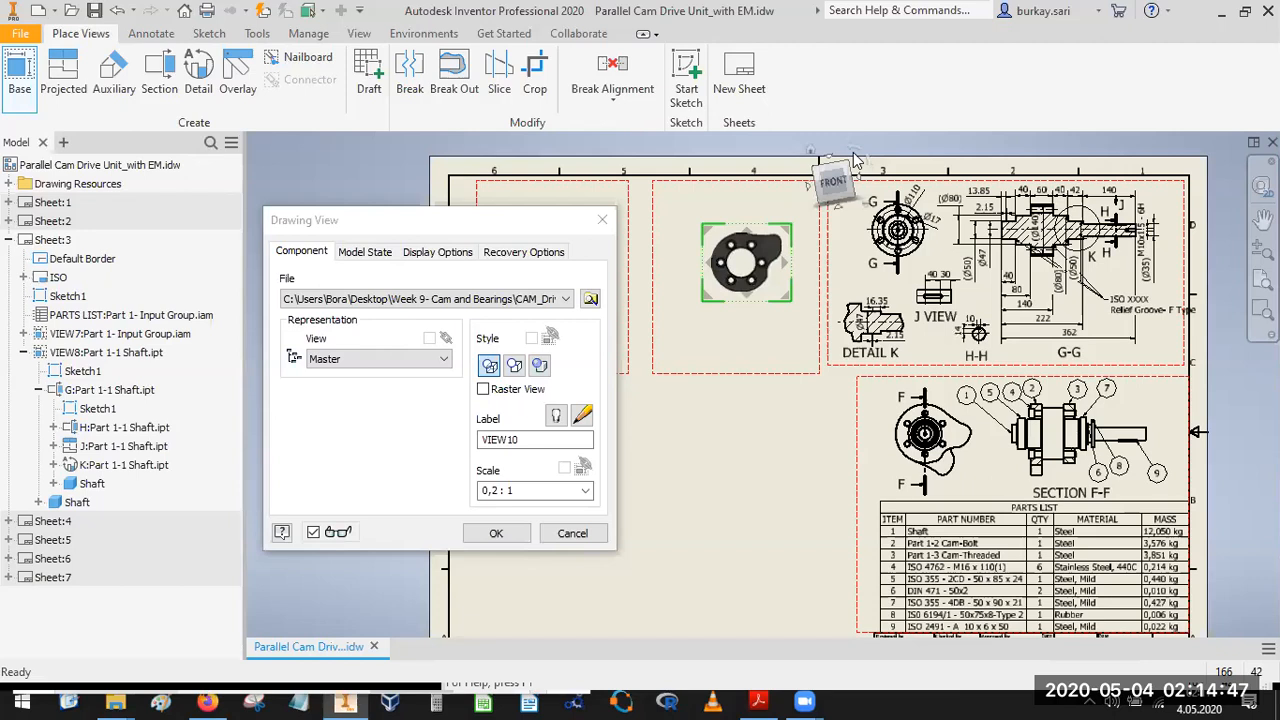
{"action": "left_click_drag", "start_coordinate": [745, 283], "coordinate": [770, 279]}
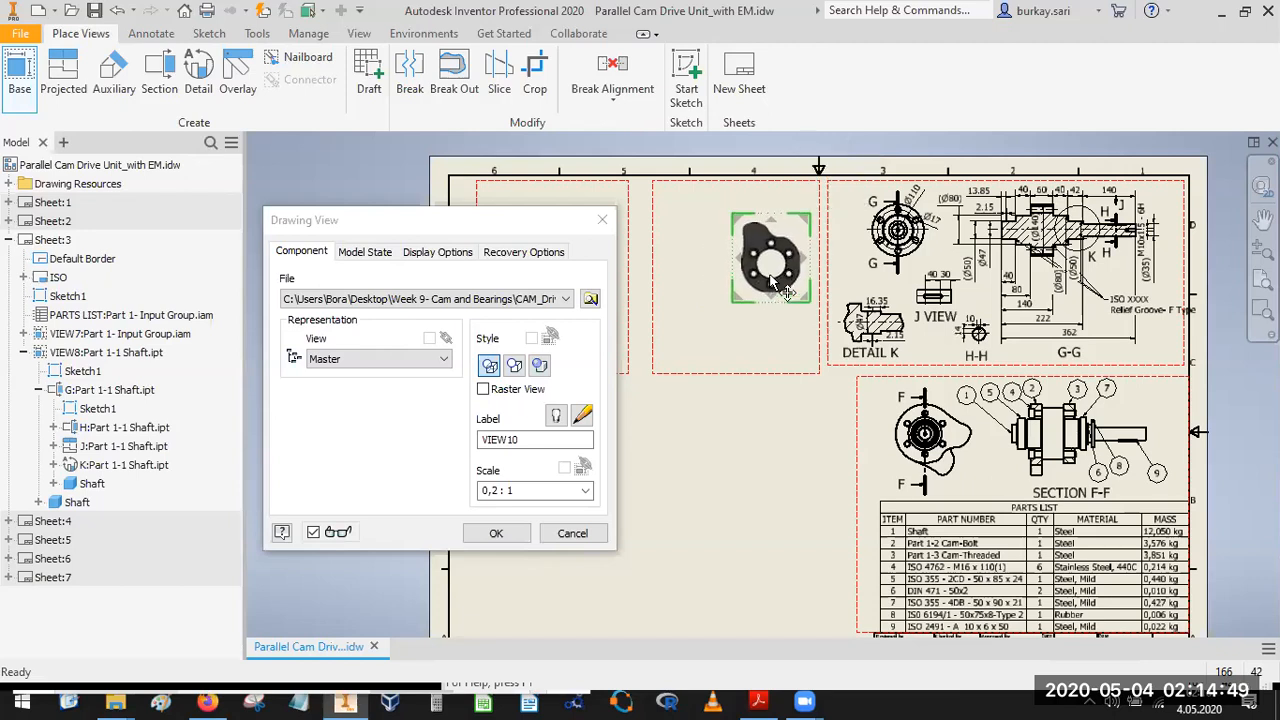
{"action": "left_click", "coordinate": [690, 270]}
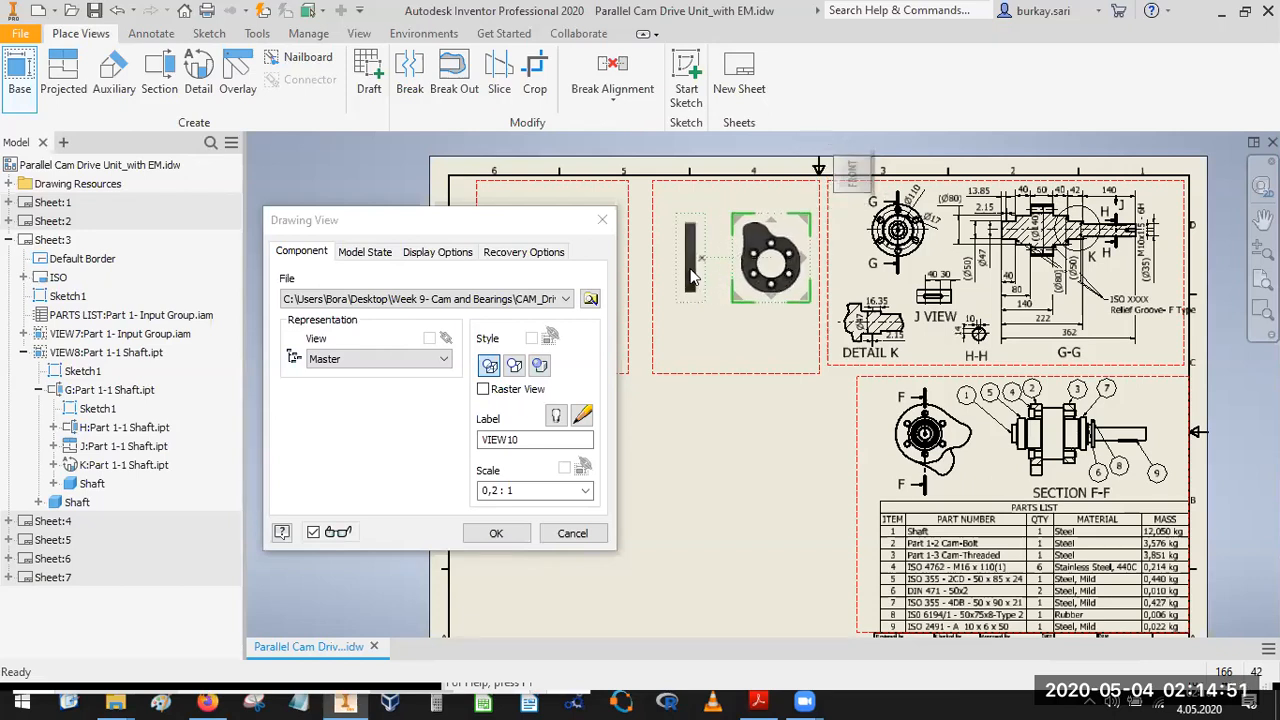
{"action": "right_click", "coordinate": [694, 277]}
{"action": "left_click", "coordinate": [770, 269]}
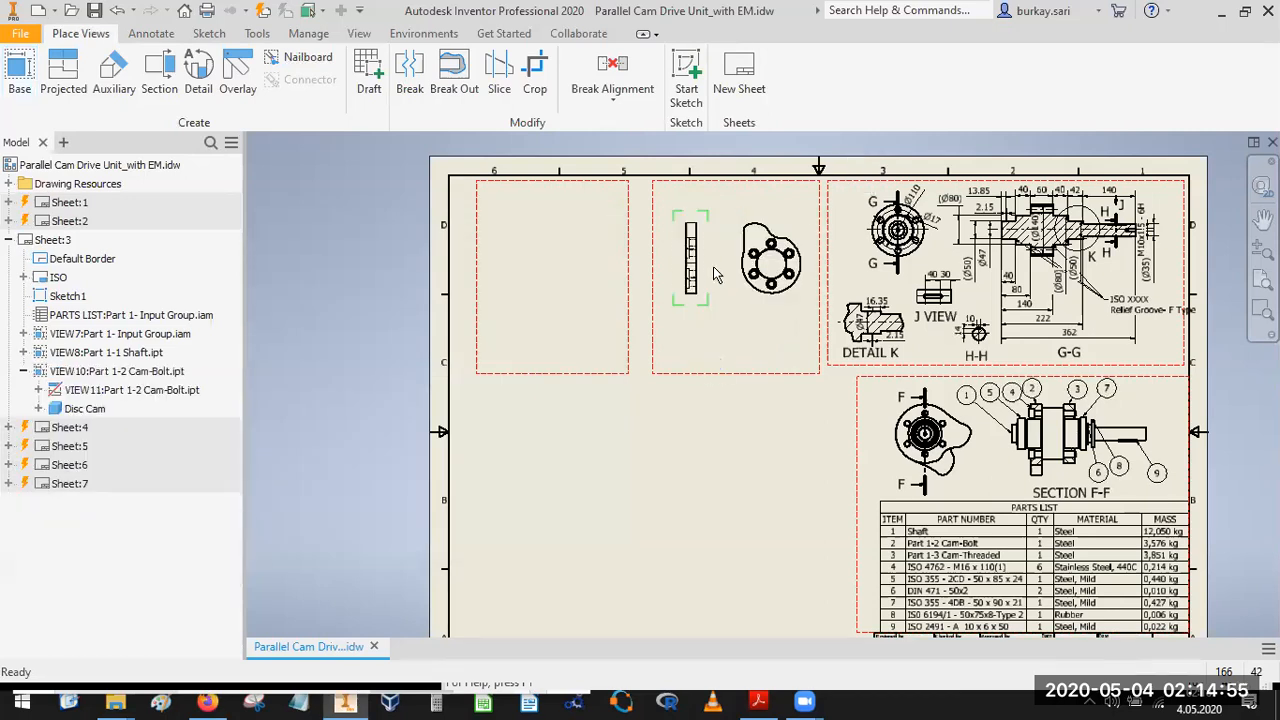
Set the cam's base view style to hidden lines removed so it applies to the projected side view too.
{"action": "scroll", "coordinate": [823, 323], "scroll_direction": "down", "scroll_amount": 4}
{"action": "double_click", "coordinate": [810, 388]}
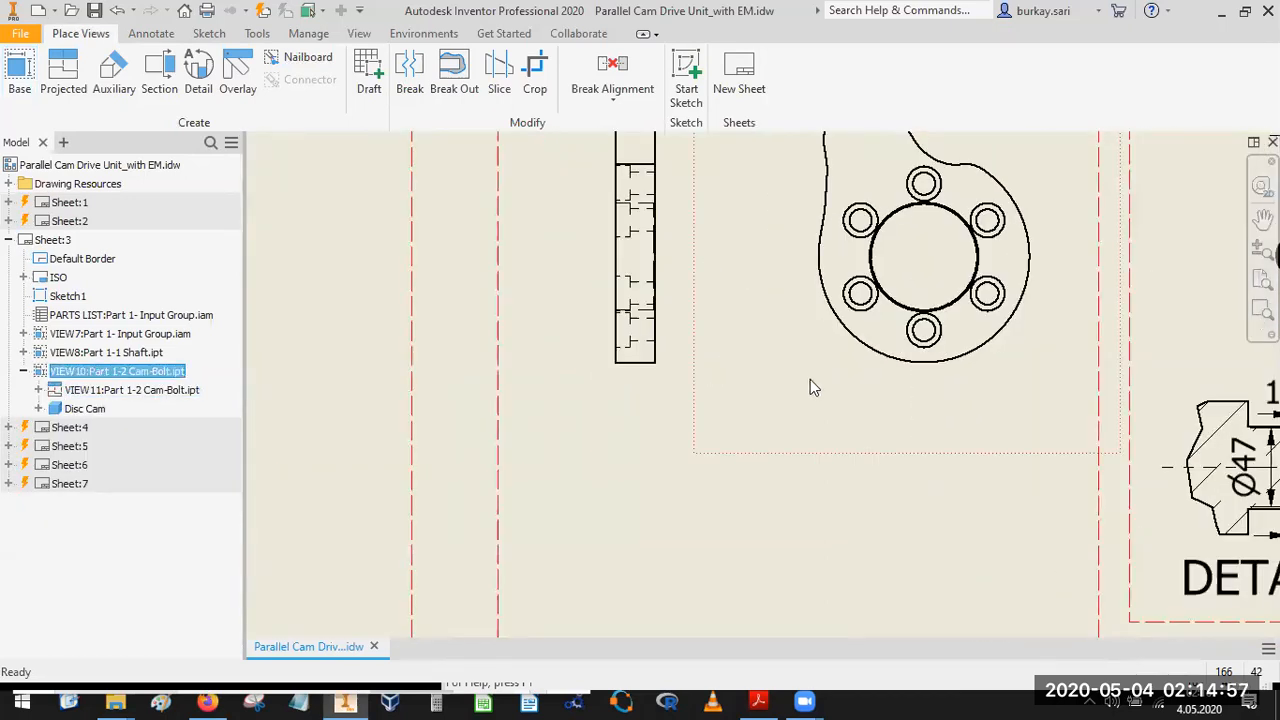
{"action": "left_click", "coordinate": [514, 366]}
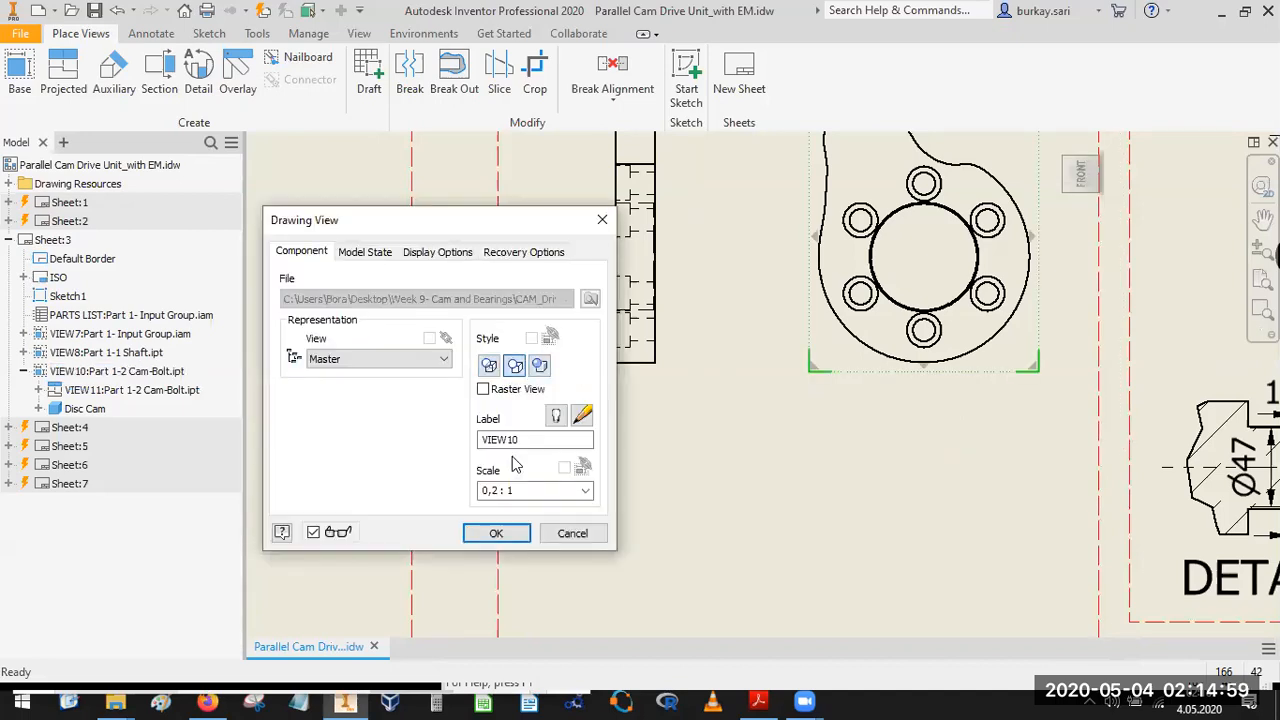
{"action": "left_click", "coordinate": [496, 533]}
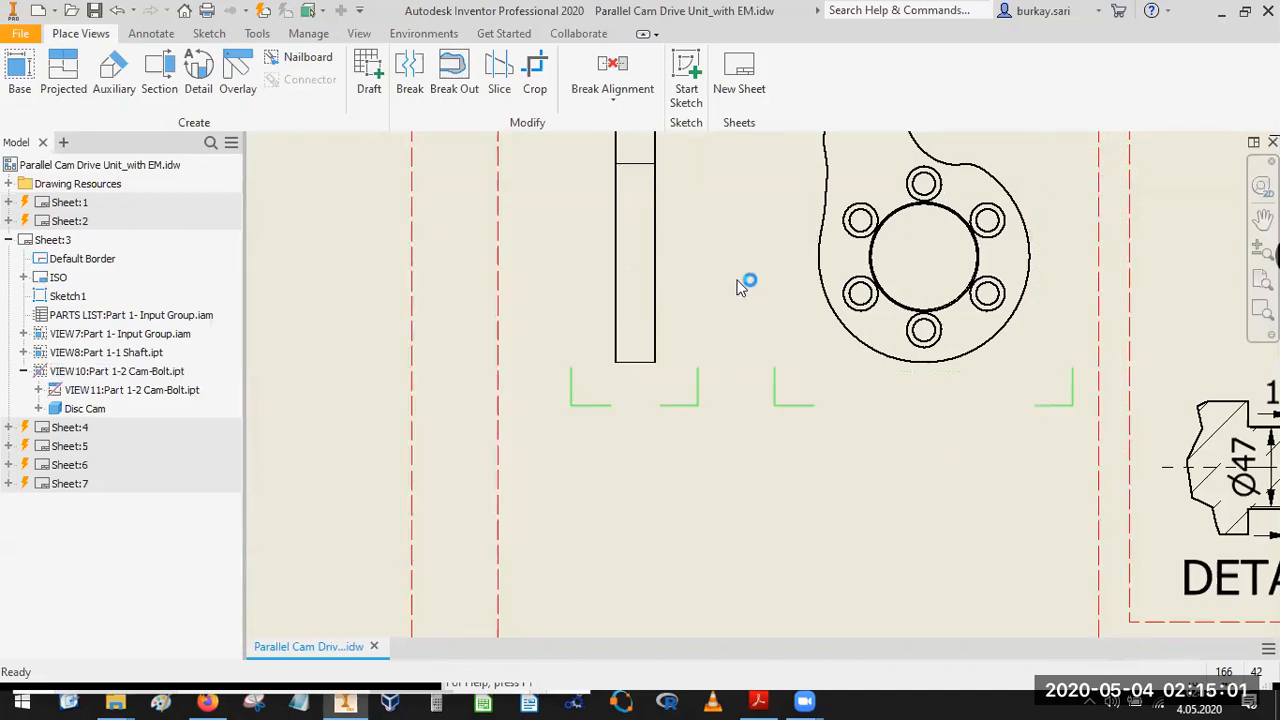
{"action": "scroll", "coordinate": [745, 343], "scroll_direction": "down", "scroll_amount": 4}
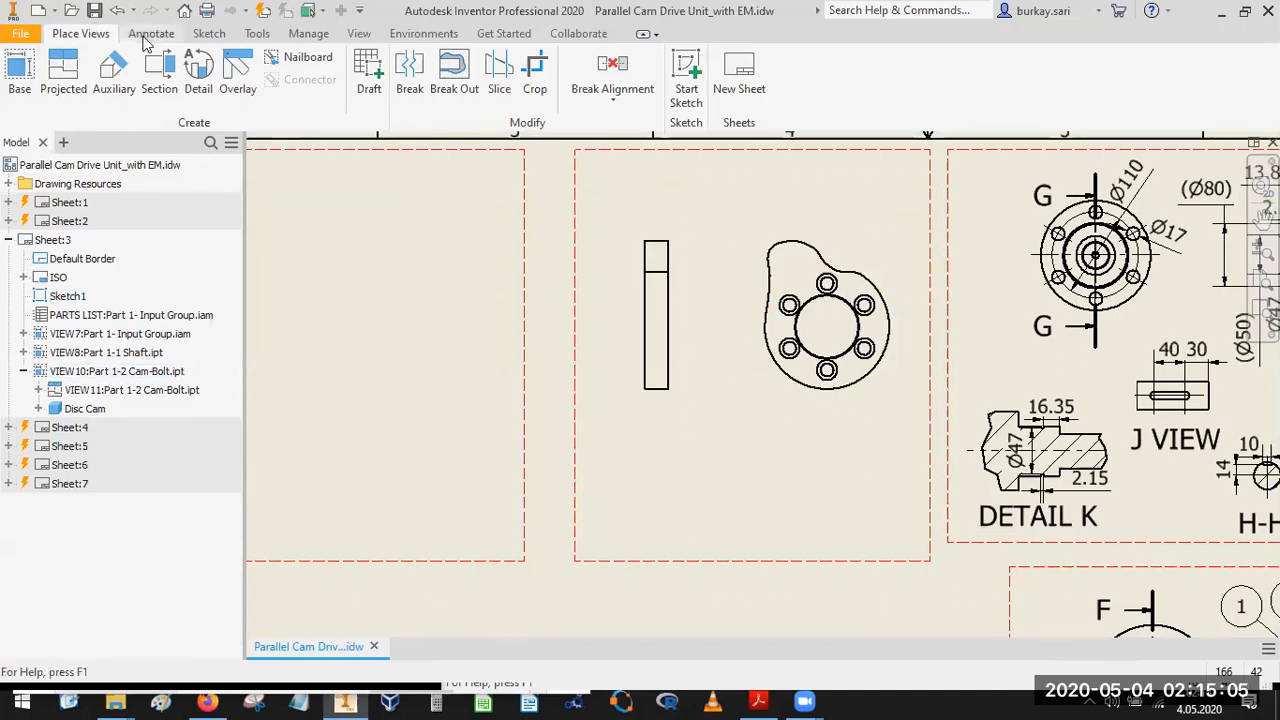
Delete the projected side view of the cam.
{"action": "left_click", "coordinate": [652, 240]}
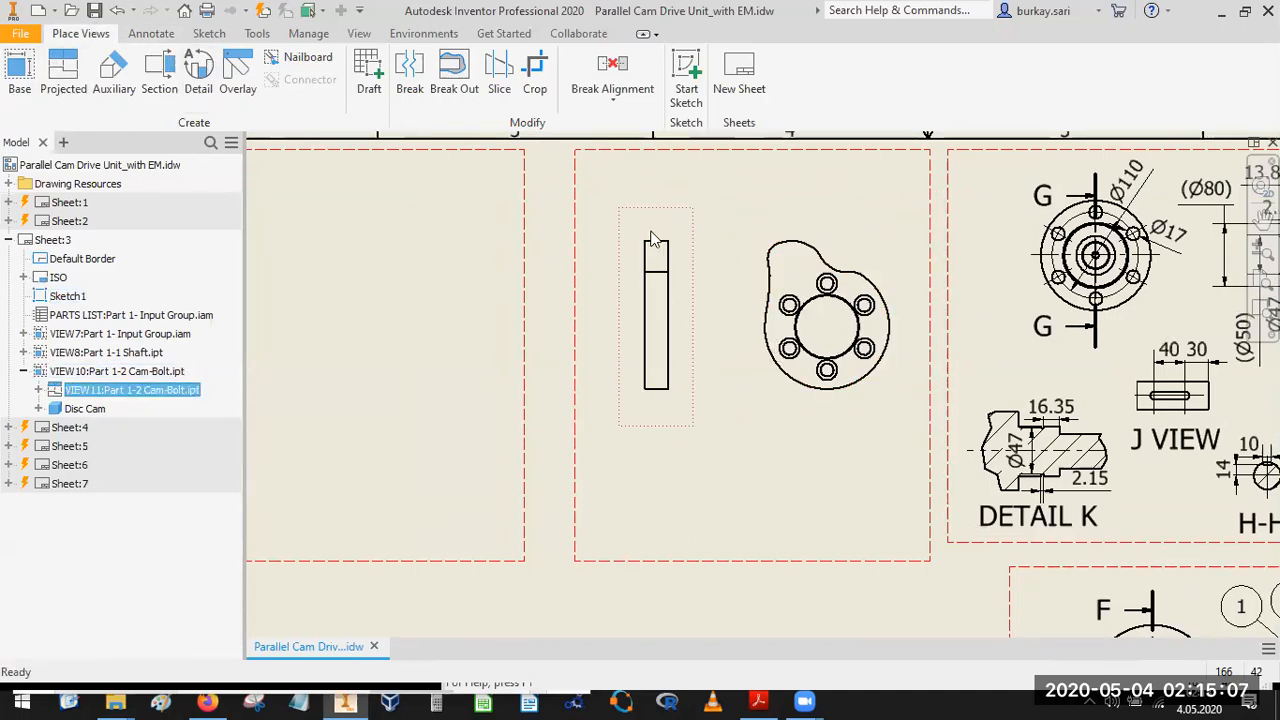
{"action": "key", "text": "Delete"}
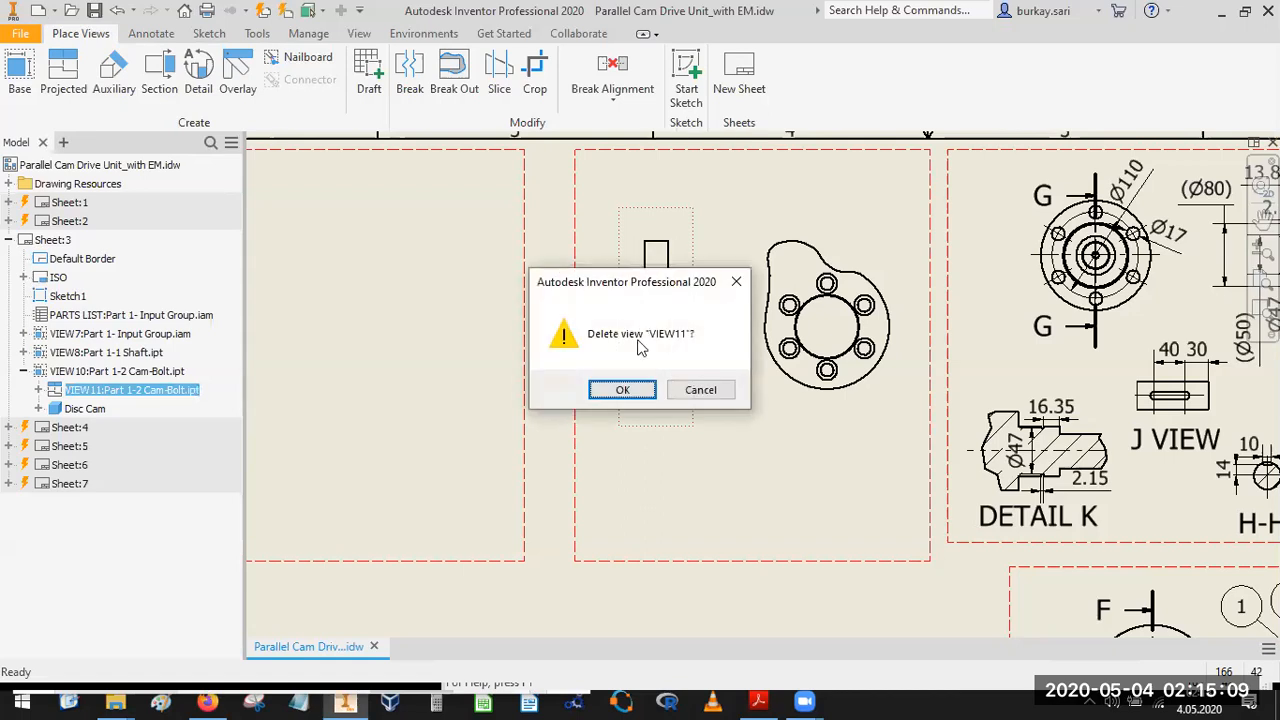
{"action": "left_click", "coordinate": [618, 389]}
Create full-depth section view L-L along a vertical line through the cam's centre and place it to the left of the front view.
{"action": "left_click", "coordinate": [160, 70]}
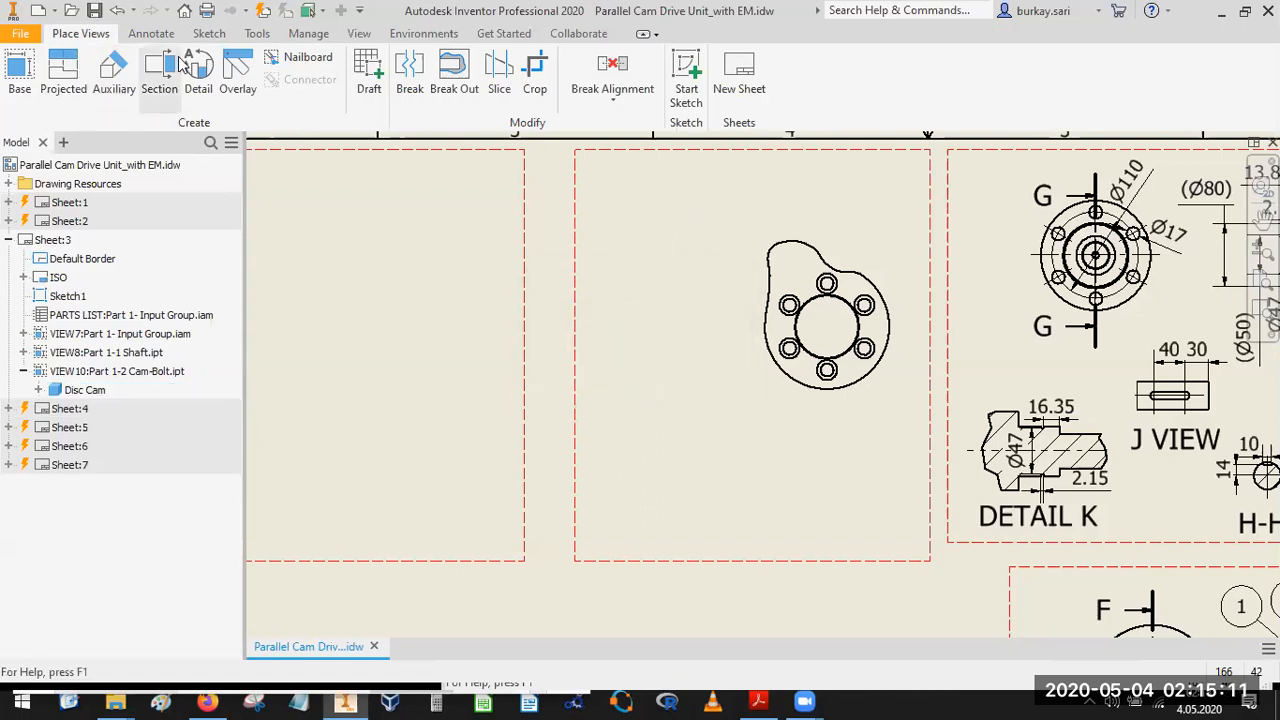
{"action": "left_click", "coordinate": [848, 226]}
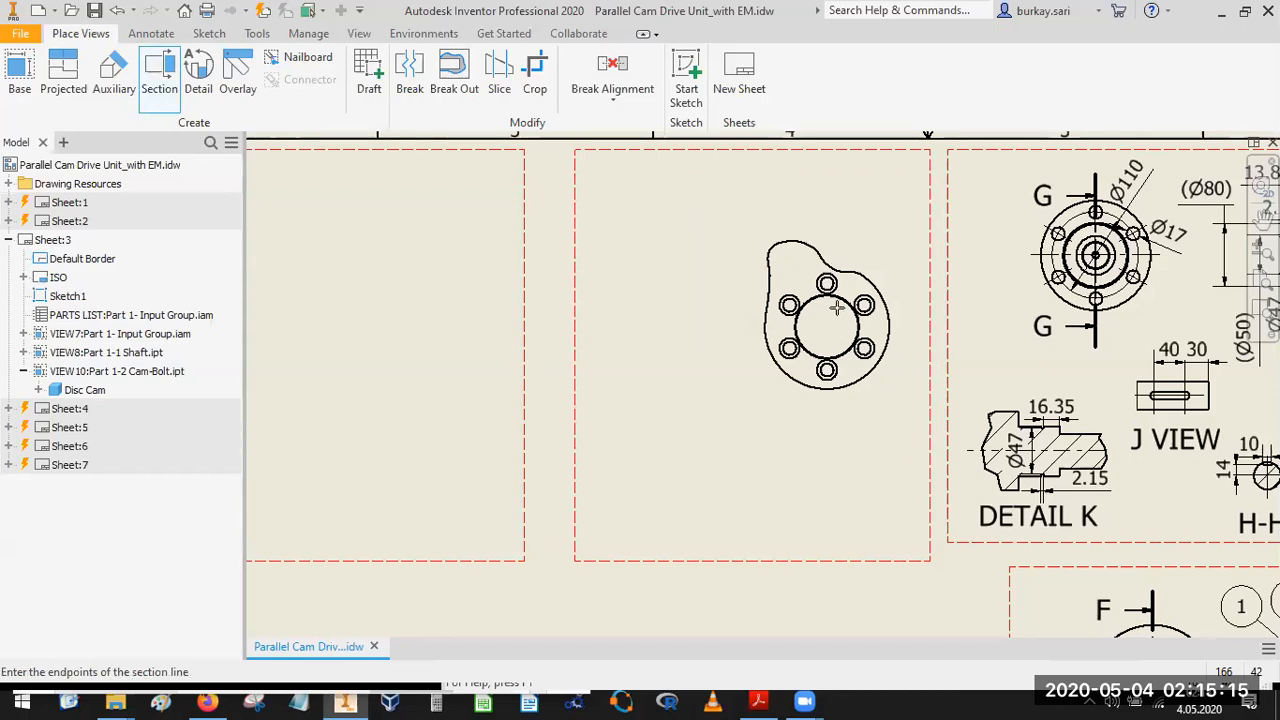
{"action": "left_click", "coordinate": [160, 70]}
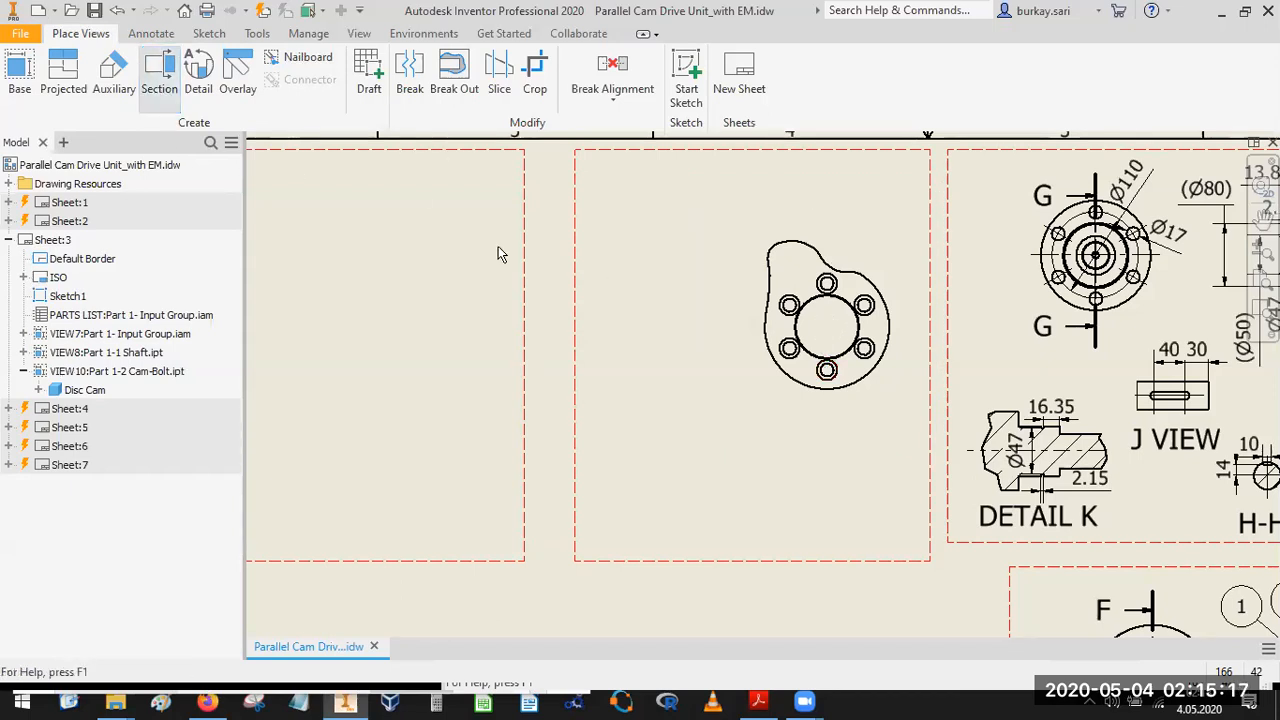
{"action": "left_click", "coordinate": [833, 432]}
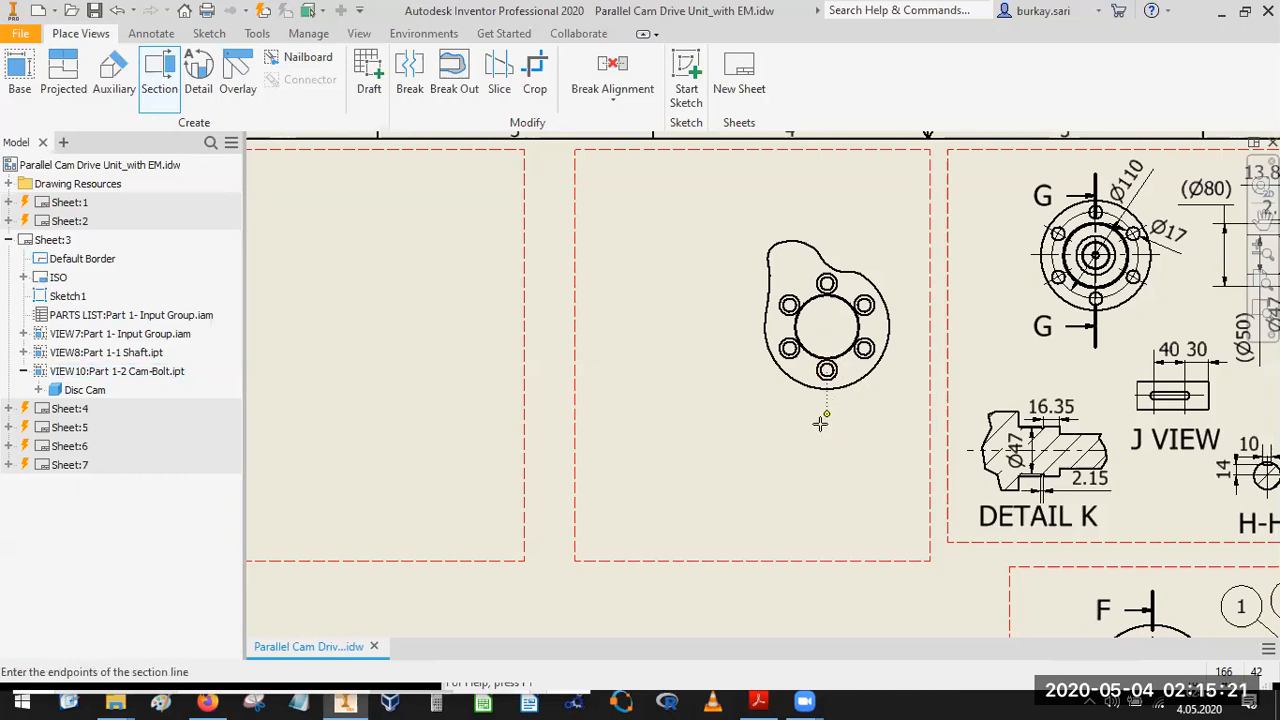
{"action": "left_click", "coordinate": [820, 425]}
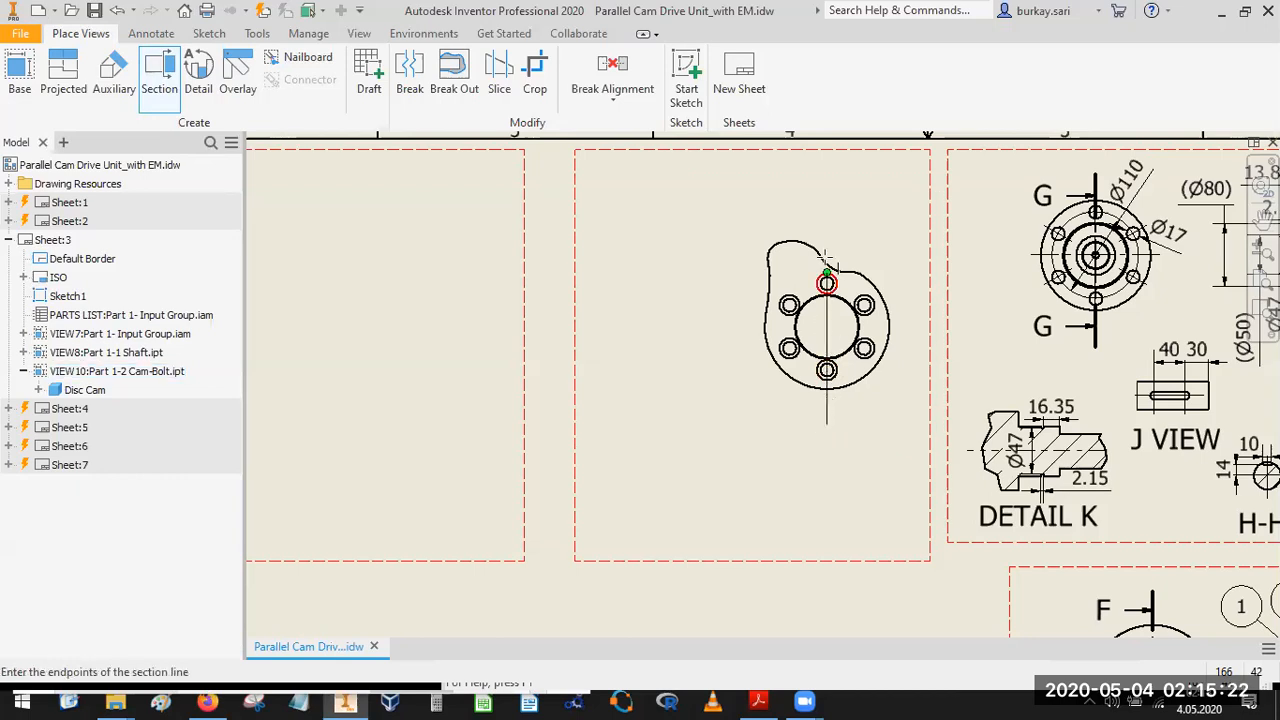
{"action": "left_click", "coordinate": [823, 210]}
{"action": "right_click", "coordinate": [823, 210]}
{"action": "left_click", "coordinate": [906, 210]}
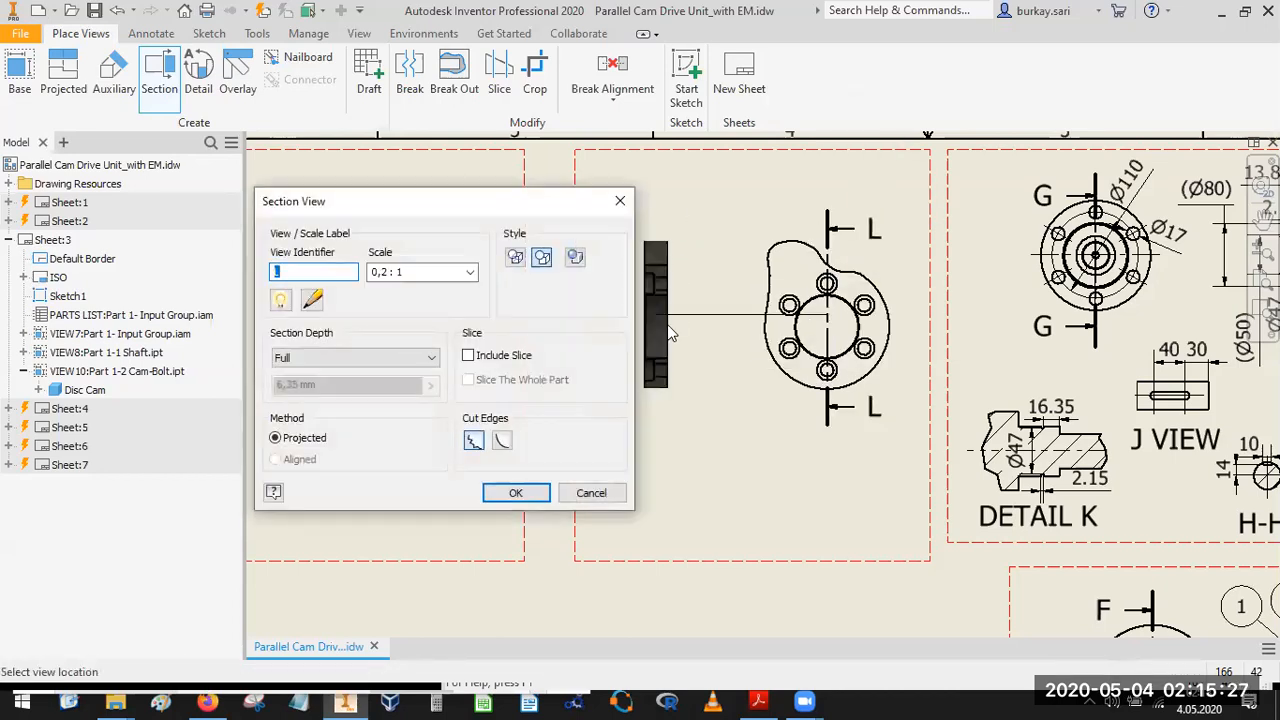
{"action": "left_click", "coordinate": [667, 323]}
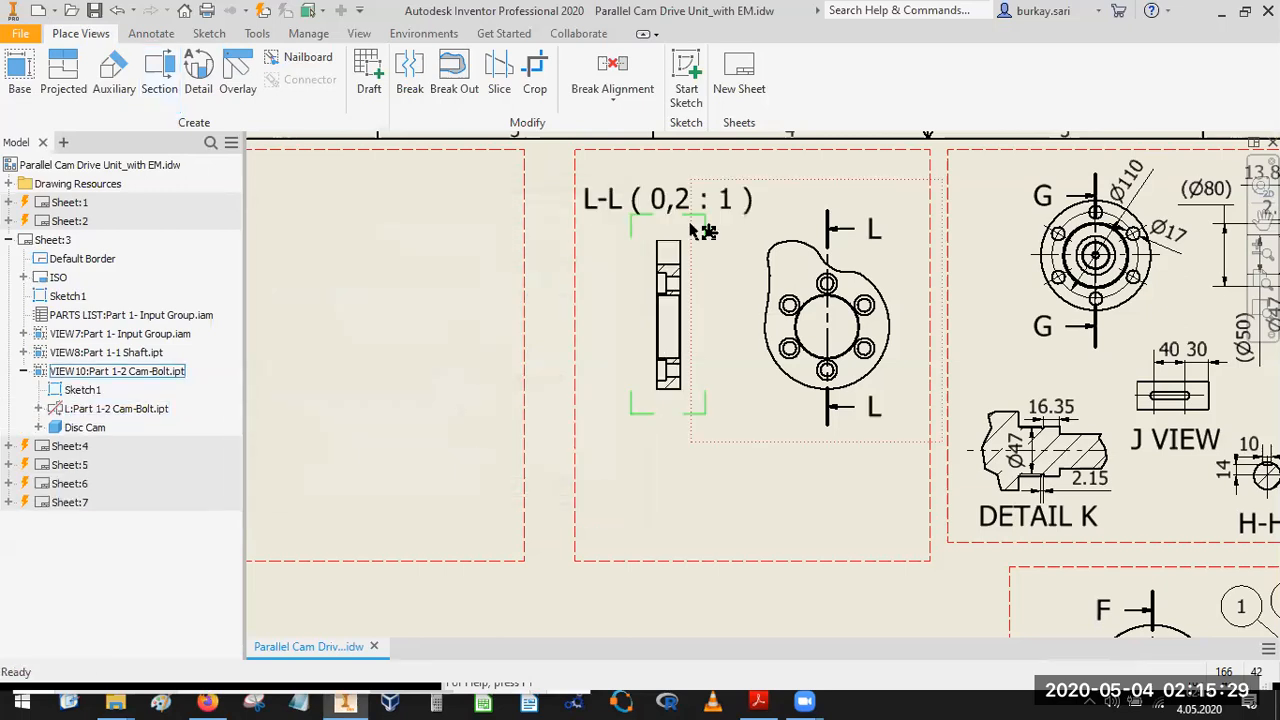
Remove the scale from the L-L section label and move the label below the section view.
{"action": "double_click", "coordinate": [617, 203]}
{"action": "key", "text": "Escape"}
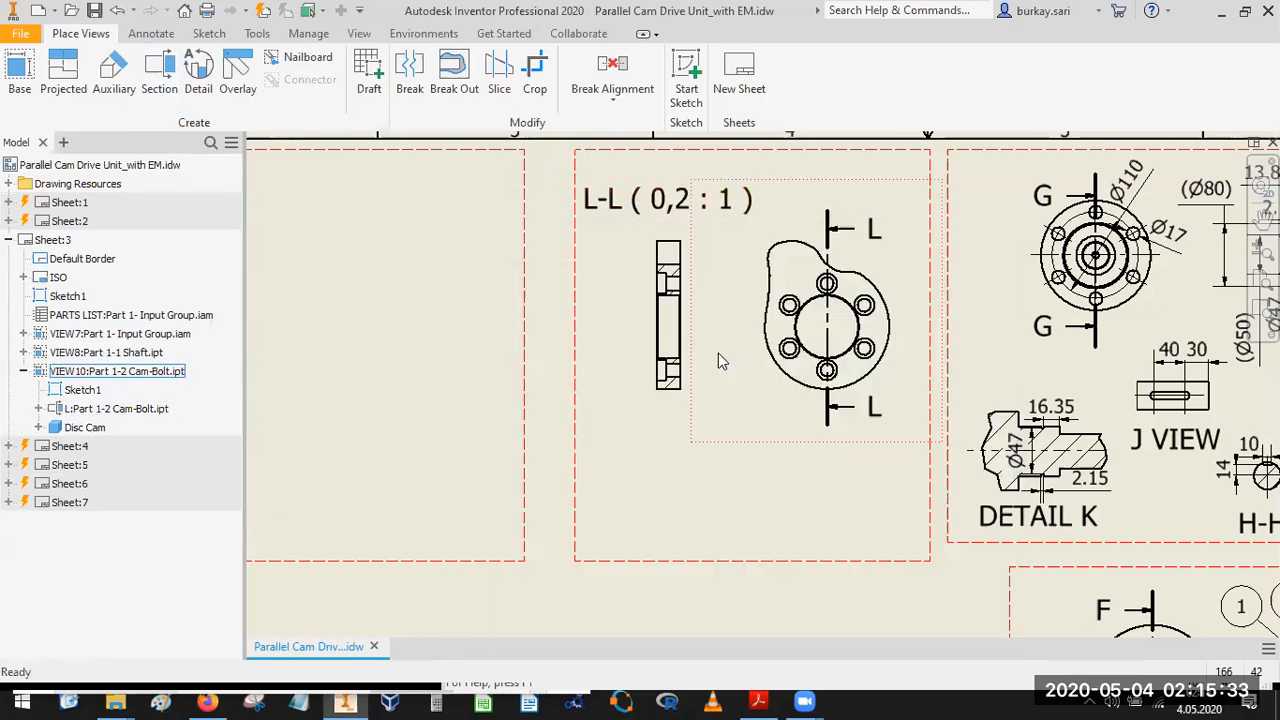
{"action": "double_click", "coordinate": [628, 202]}
{"action": "left_click_drag", "start_coordinate": [824, 438], "coordinate": [1006, 443]}
{"action": "key", "text": "Delete"}
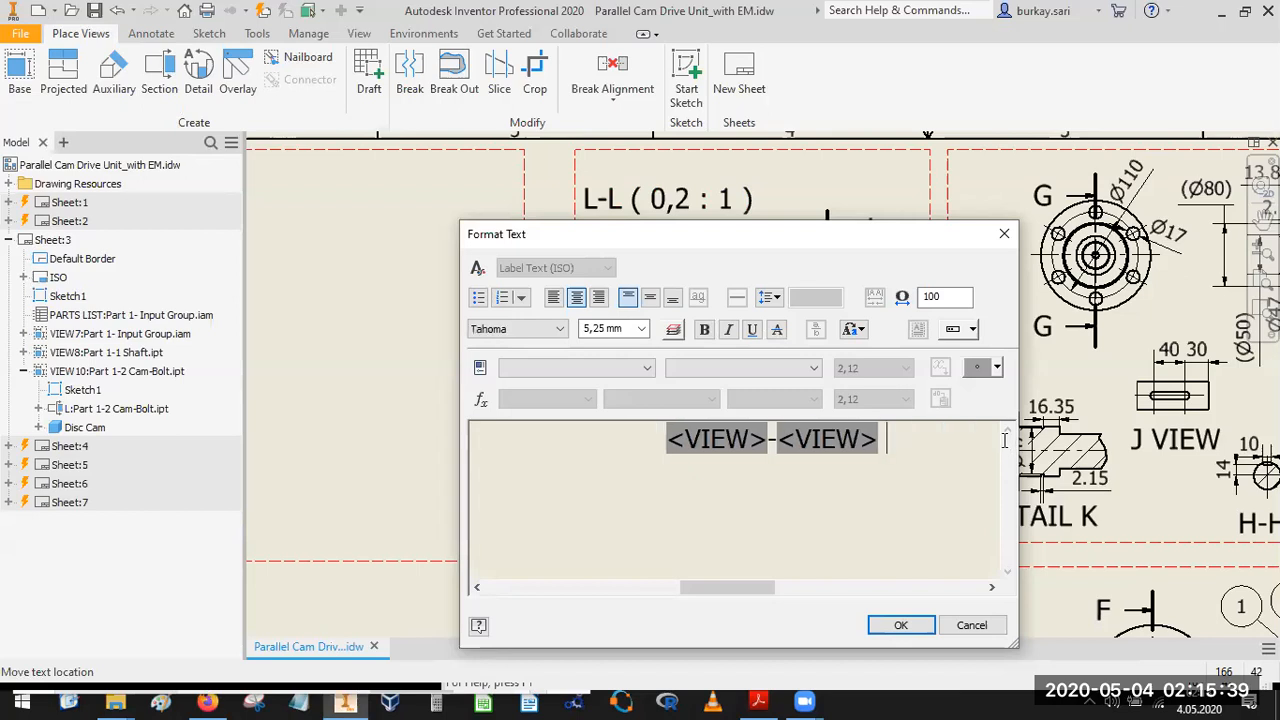
{"action": "left_click", "coordinate": [900, 624]}
{"action": "left_click_drag", "start_coordinate": [660, 202], "coordinate": [660, 436]}
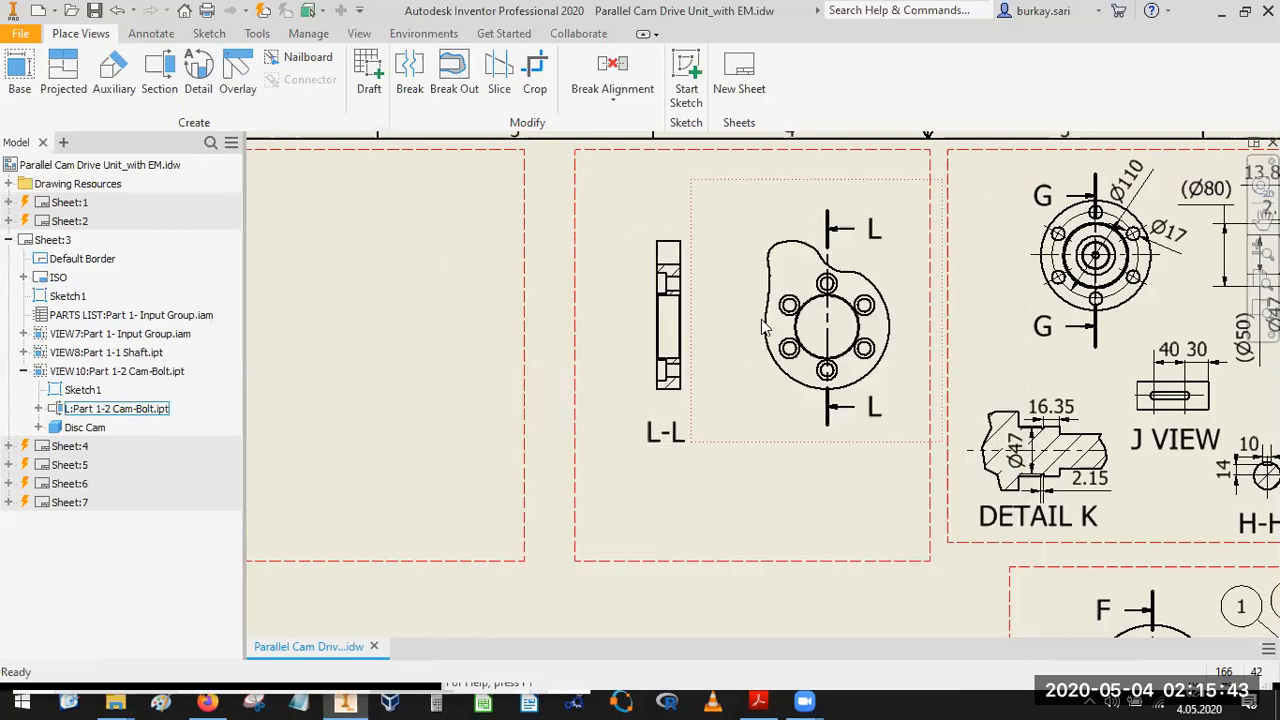
Add the note "Part 1-2 Cam-Bolt" below the cam views inside the frame.
{"action": "scroll", "coordinate": [762, 327], "scroll_direction": "down", "scroll_amount": 2}
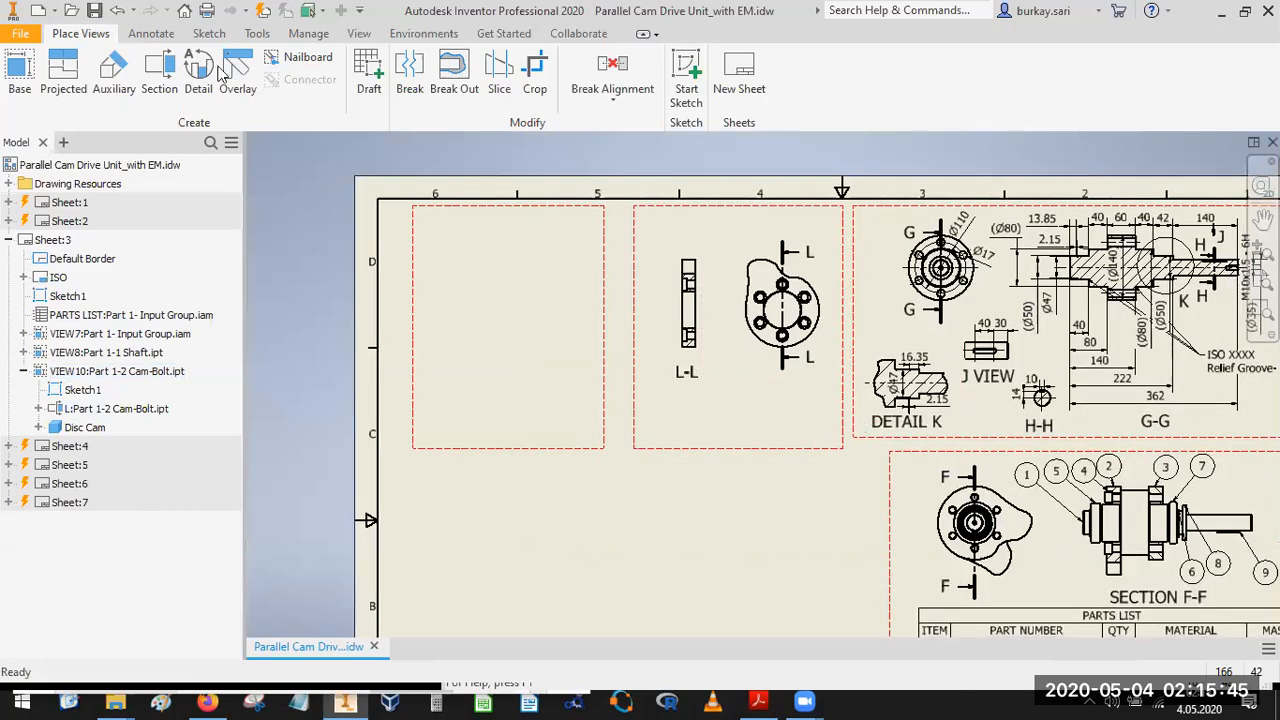
{"action": "left_click", "coordinate": [151, 33]}
{"action": "left_click", "coordinate": [364, 82]}
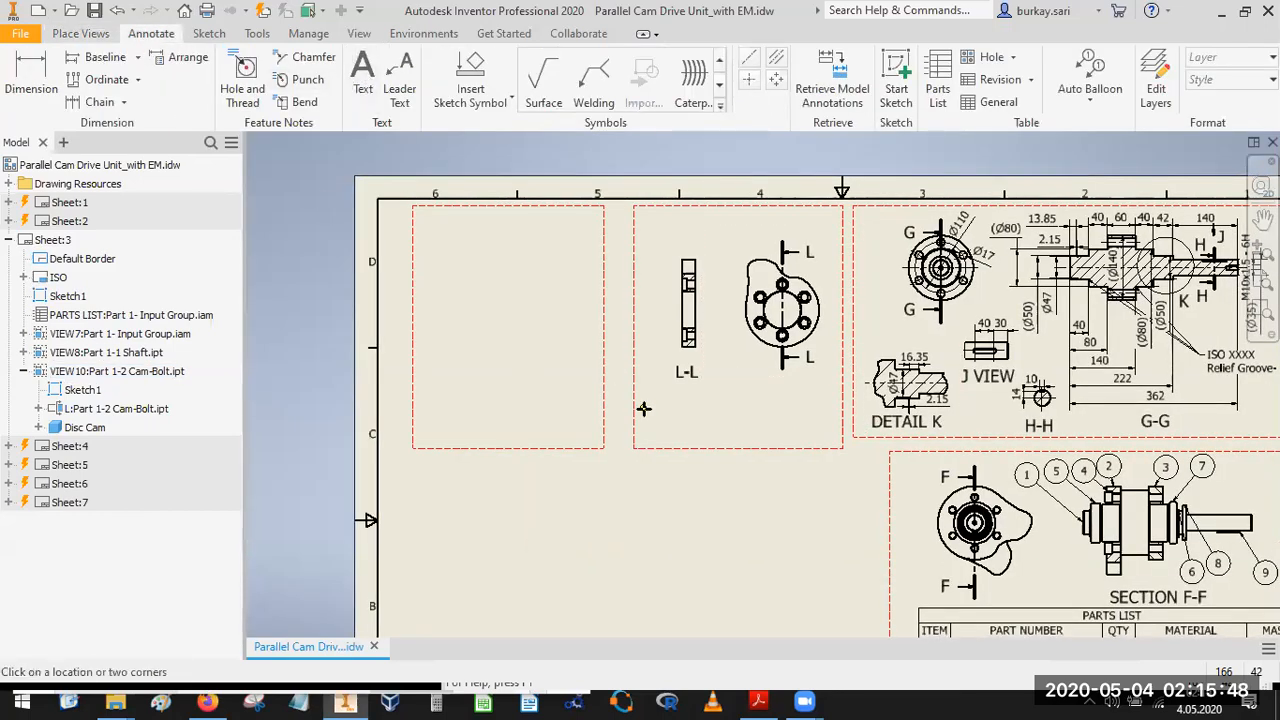
{"action": "left_click", "coordinate": [778, 465]}
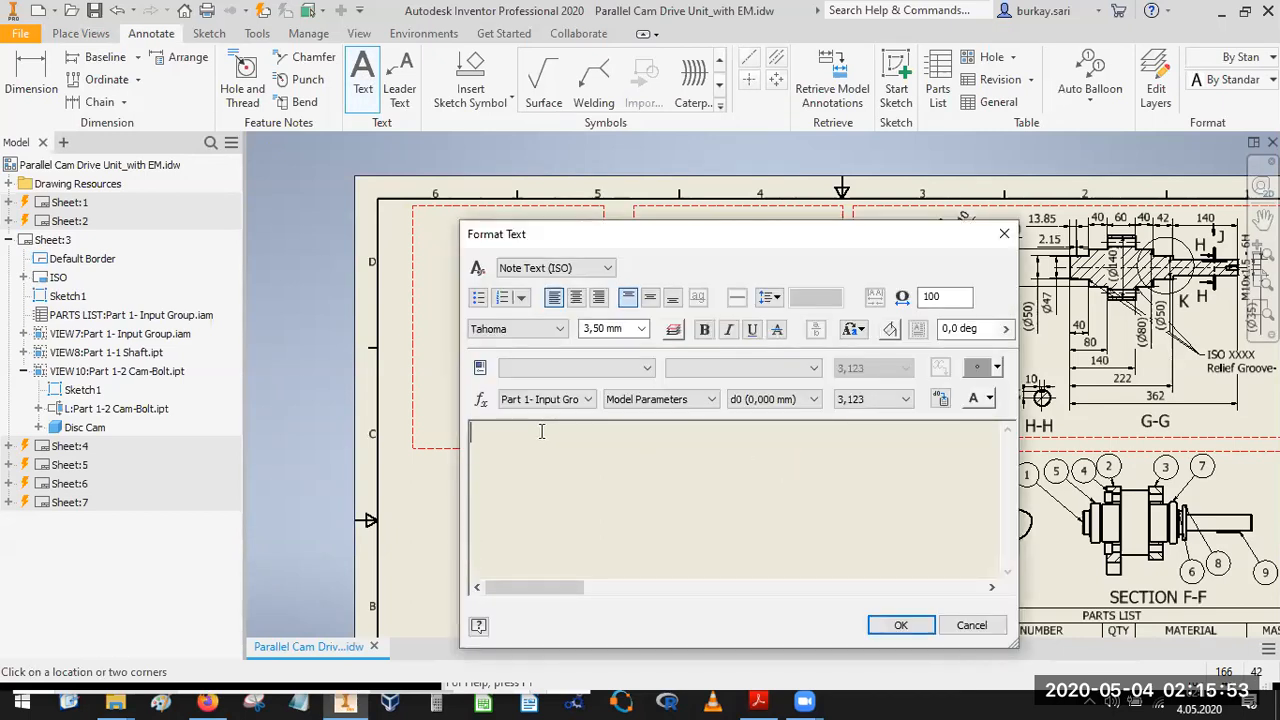
{"action": "type", "text": "Par"}
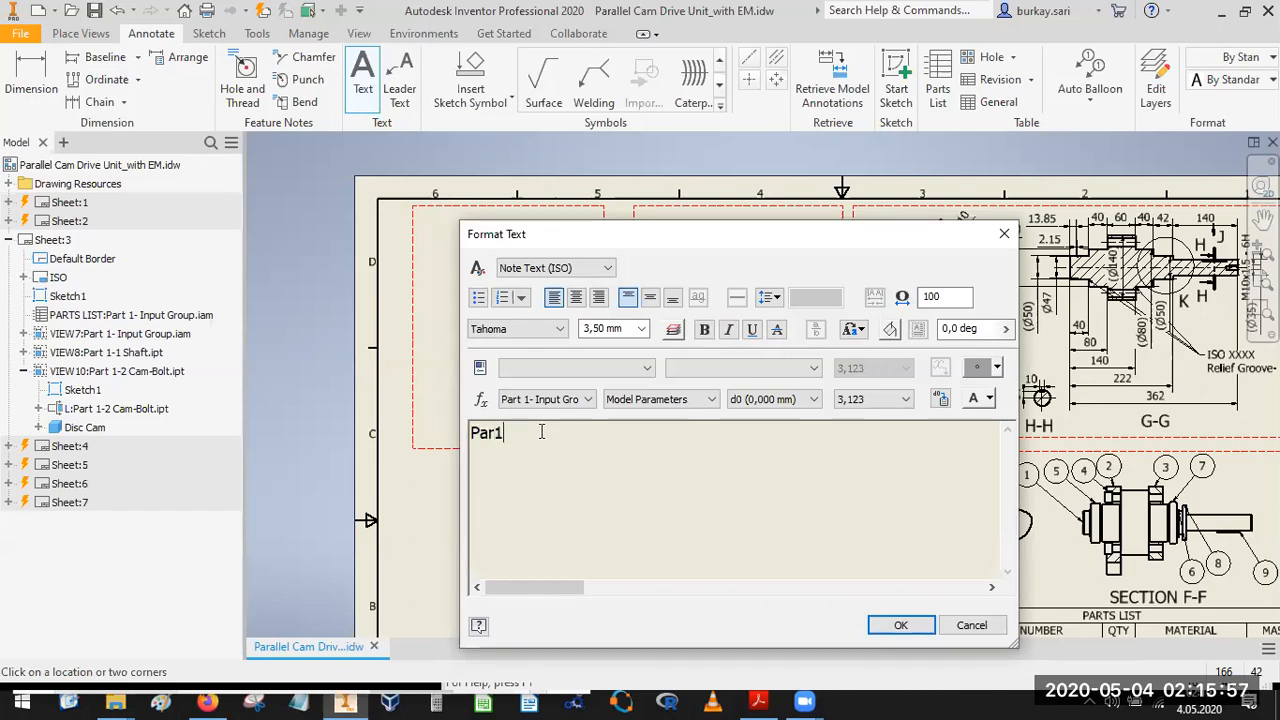
{"action": "type", "text": "t 1-"}
{"action": "key", "text": "BackSpace"}
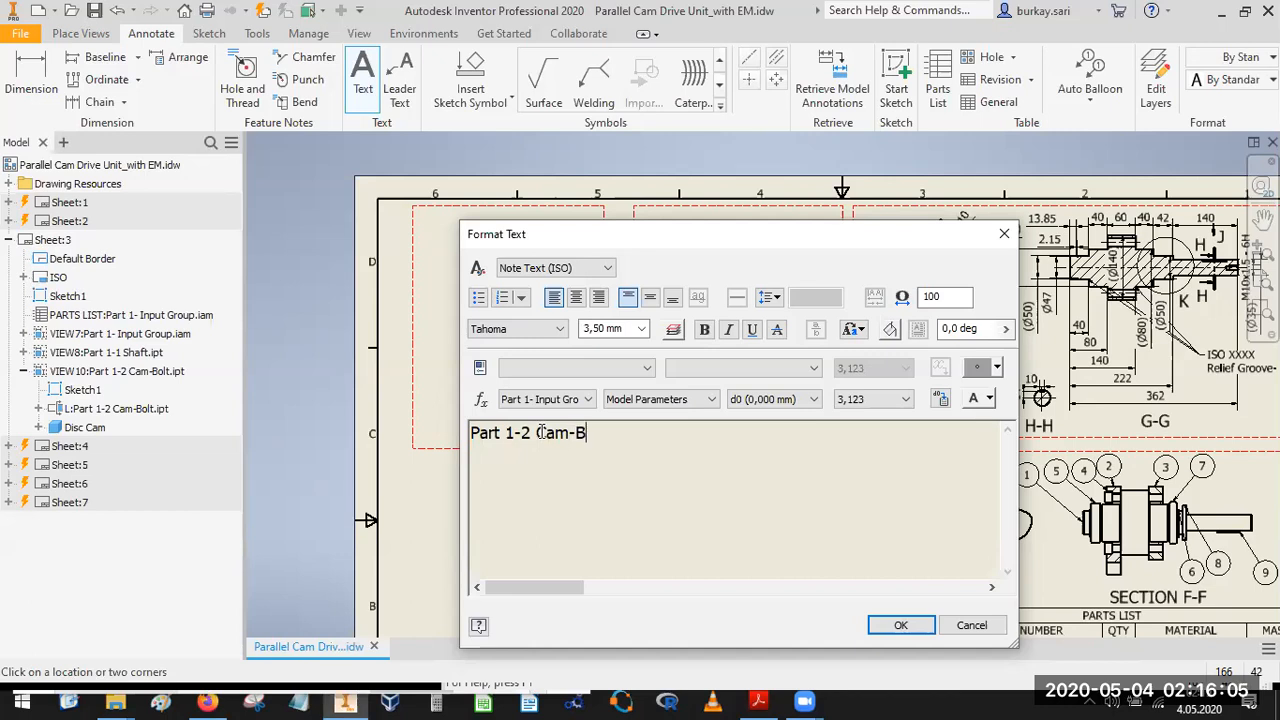
{"action": "left_click", "coordinate": [902, 625]}
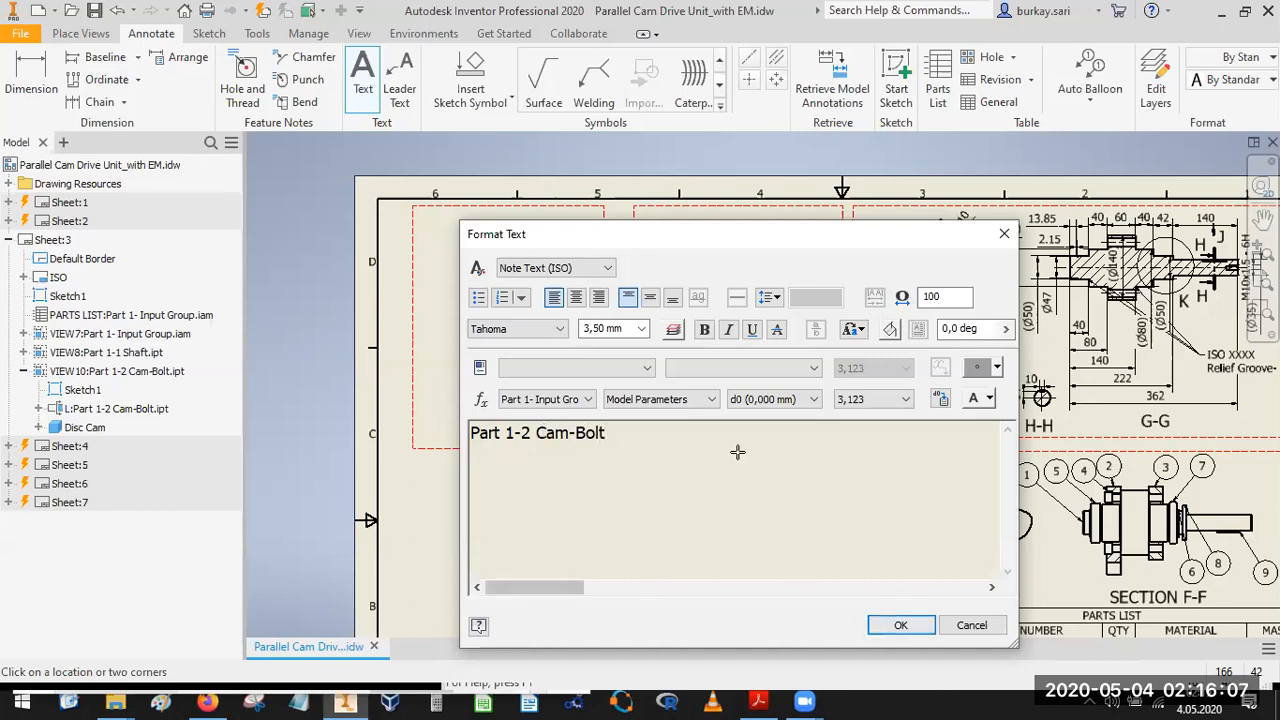
{"action": "key", "text": "Escape"}
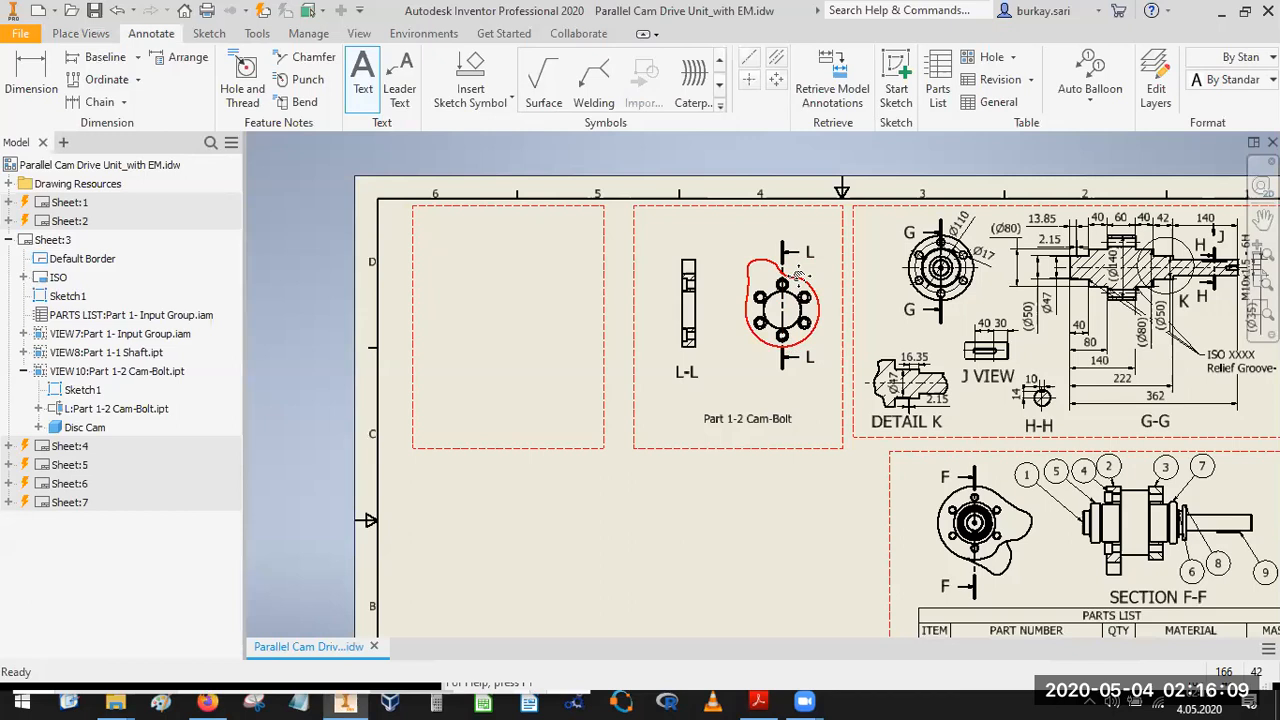
Retrieve the model dimensions for the cam's front view and section L-L.
{"action": "left_click", "coordinate": [832, 75]}
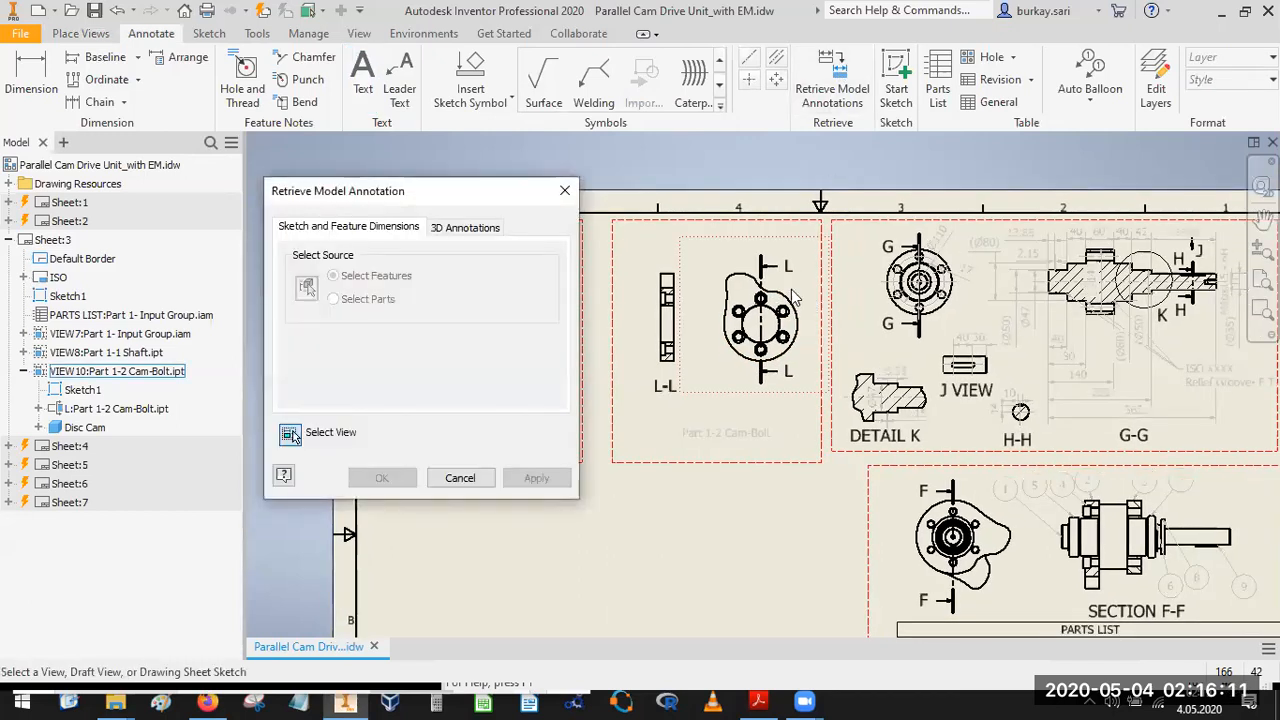
{"action": "left_click", "coordinate": [796, 290]}
{"action": "scroll", "coordinate": [726, 383], "scroll_direction": "up", "scroll_amount": 3}
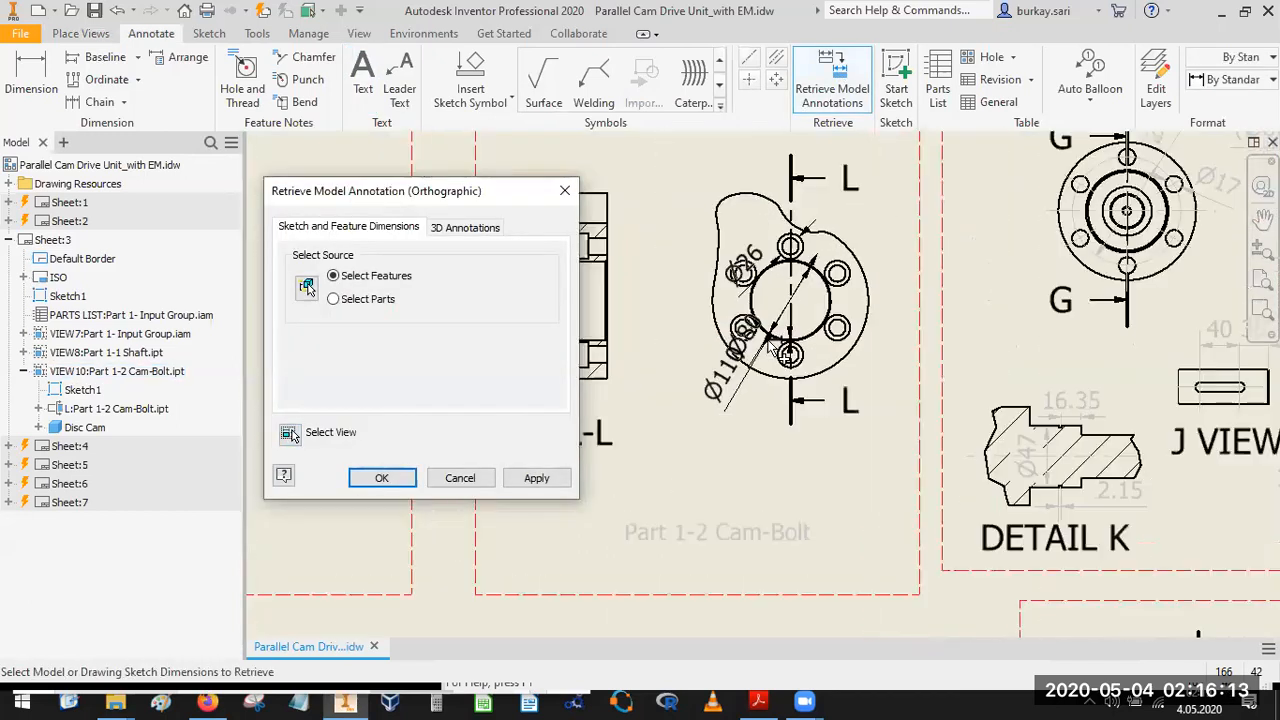
{"action": "left_click", "coordinate": [536, 478]}
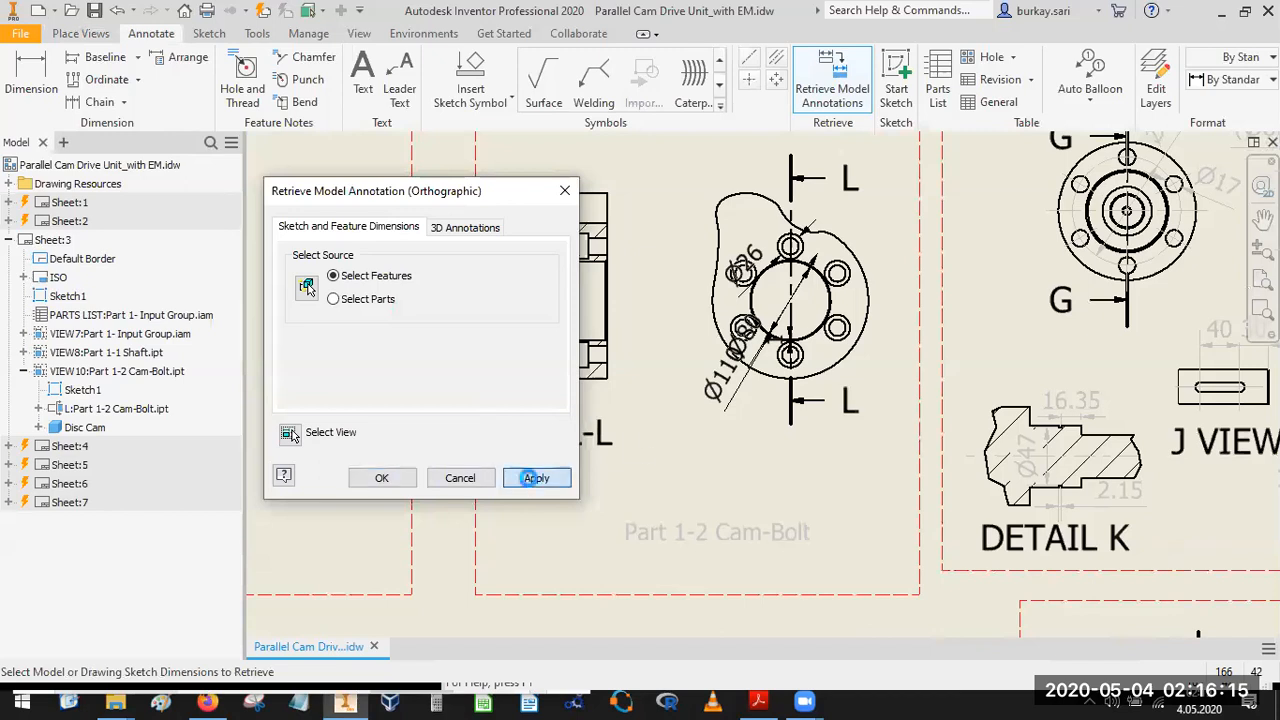
{"action": "left_click", "coordinate": [603, 354]}
{"action": "middle_click_drag", "start_coordinate": [628, 398], "coordinate": [832, 380]}
{"action": "scroll", "coordinate": [825, 376], "scroll_direction": "down", "scroll_amount": 3}
{"action": "left_click", "coordinate": [557, 479]}
{"action": "left_click", "coordinate": [460, 479]}
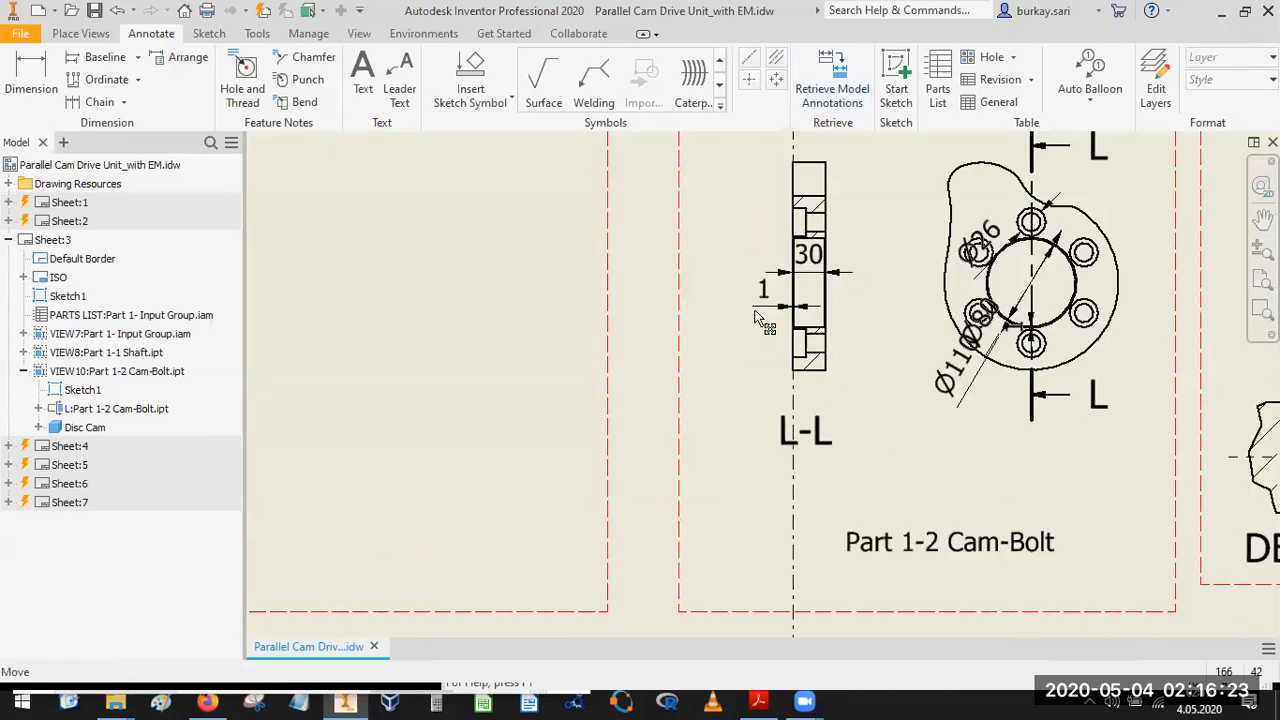
Move section L-L's 1 and 30 mm dimensions clear of its outline, and the Ø110 dimension to the left of the cam's front view.
{"action": "left_click_drag", "start_coordinate": [755, 312], "coordinate": [745, 315]}
{"action": "left_click_drag", "start_coordinate": [808, 258], "coordinate": [719, 413]}
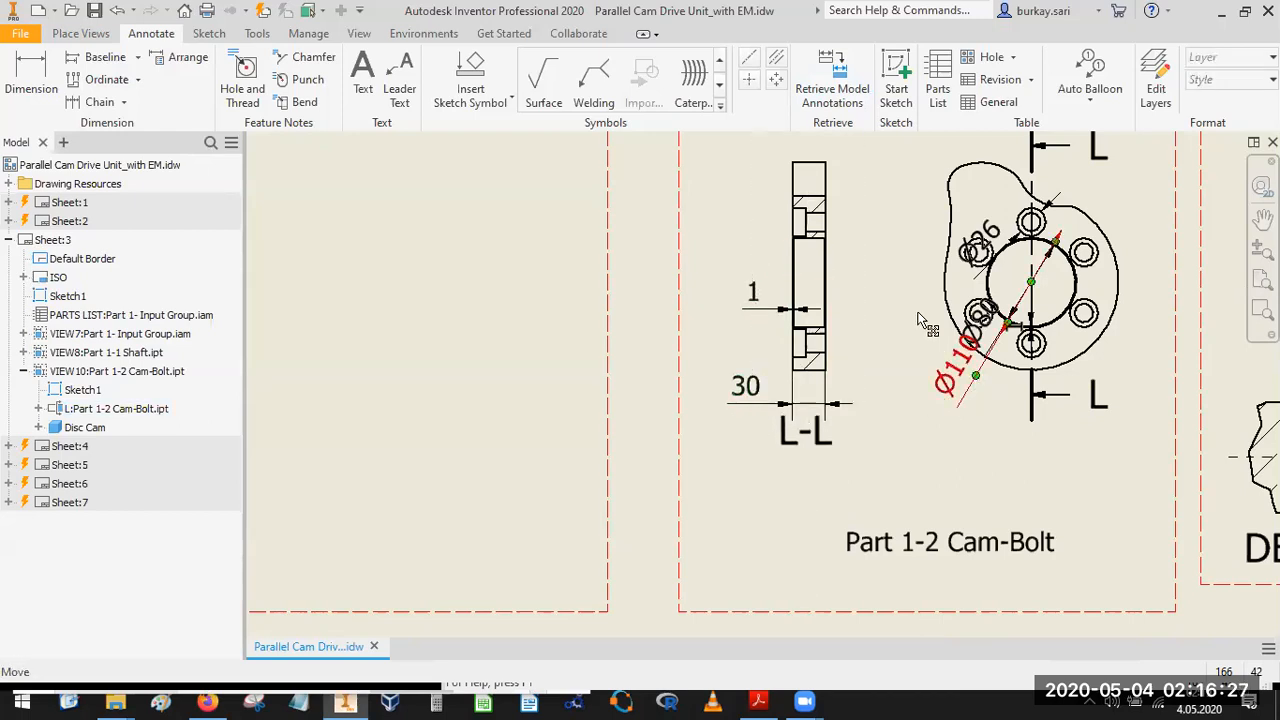
{"action": "left_click_drag", "start_coordinate": [918, 313], "coordinate": [903, 292]}
{"action": "middle_click_drag", "start_coordinate": [997, 252], "coordinate": [901, 346]}
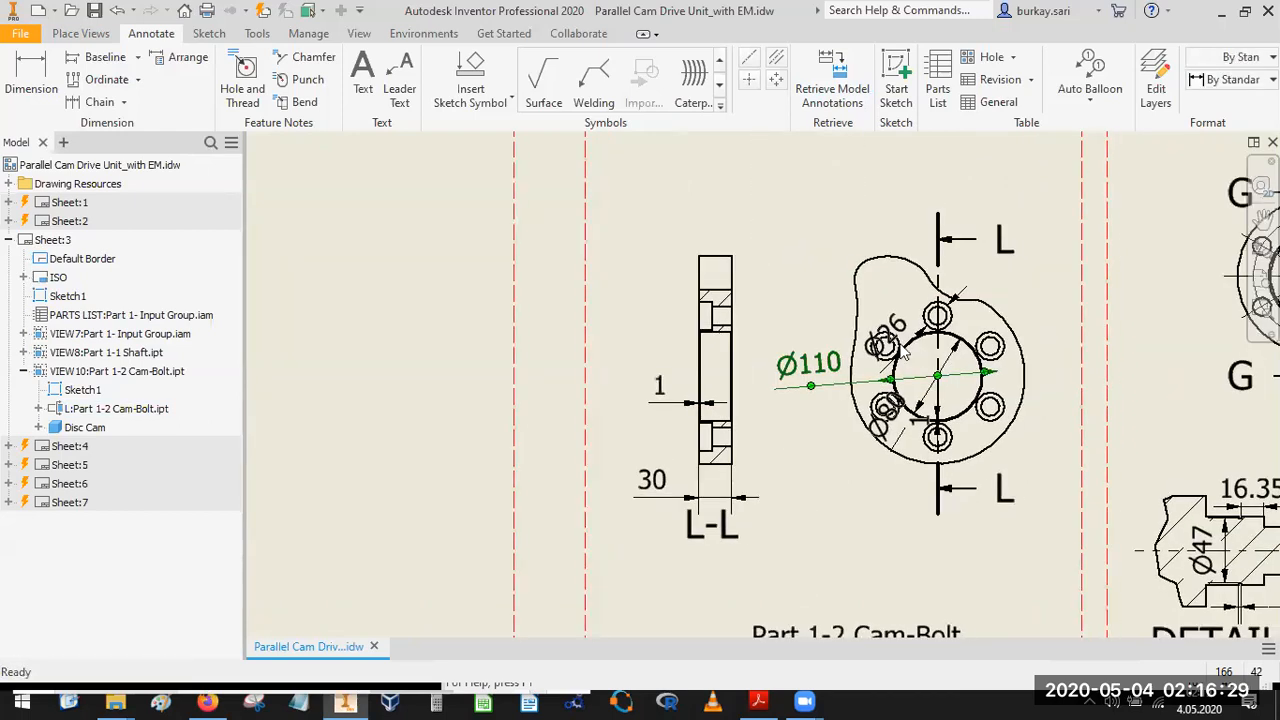
Delete the Ø26 dimension from the cam's front view and move the Ø80 dimension outside the profile at the upper right.
{"action": "left_click_drag", "start_coordinate": [904, 350], "coordinate": [895, 228]}
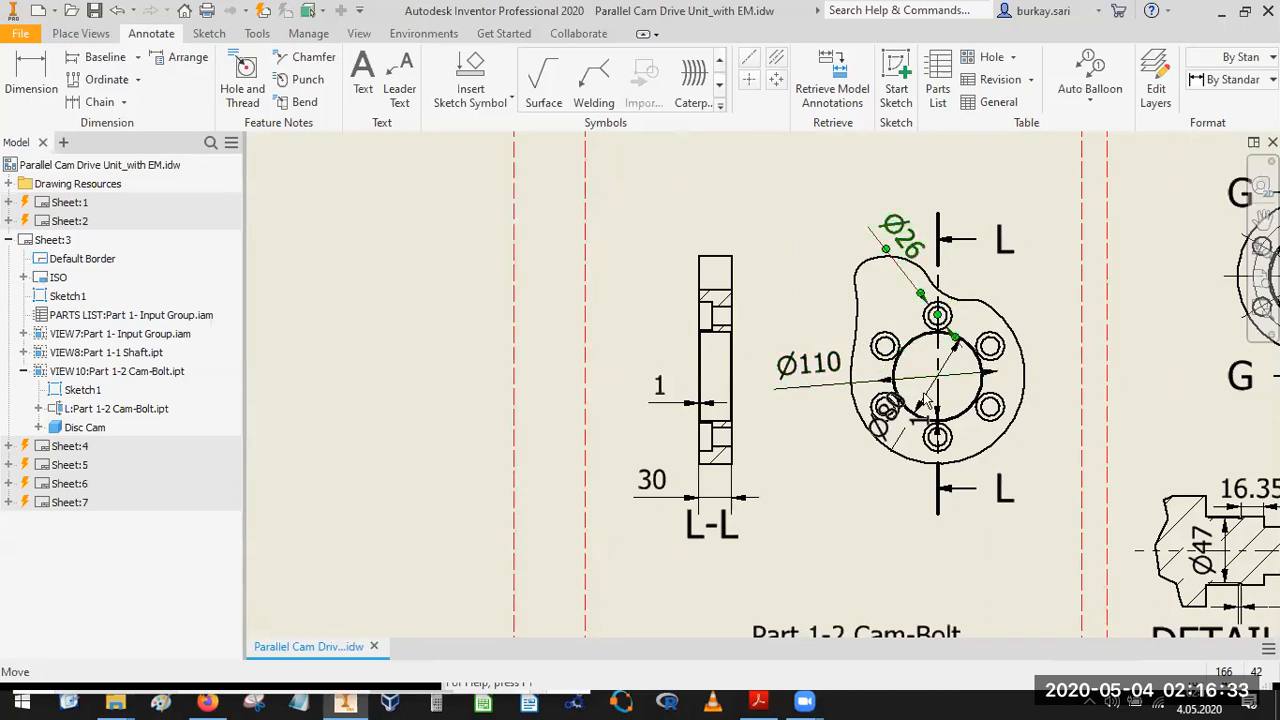
{"action": "key", "text": "Delete"}
{"action": "left_click_drag", "start_coordinate": [868, 358], "coordinate": [1034, 296]}
Move both L section letters to the ends of the cutting line and clear the small 1 mm dimension from the cam's front view.
{"action": "left_click", "coordinate": [962, 210]}
{"action": "left_click_drag", "start_coordinate": [962, 207], "coordinate": [957, 211]}
{"action": "left_click_drag", "start_coordinate": [1002, 491], "coordinate": [959, 520]}
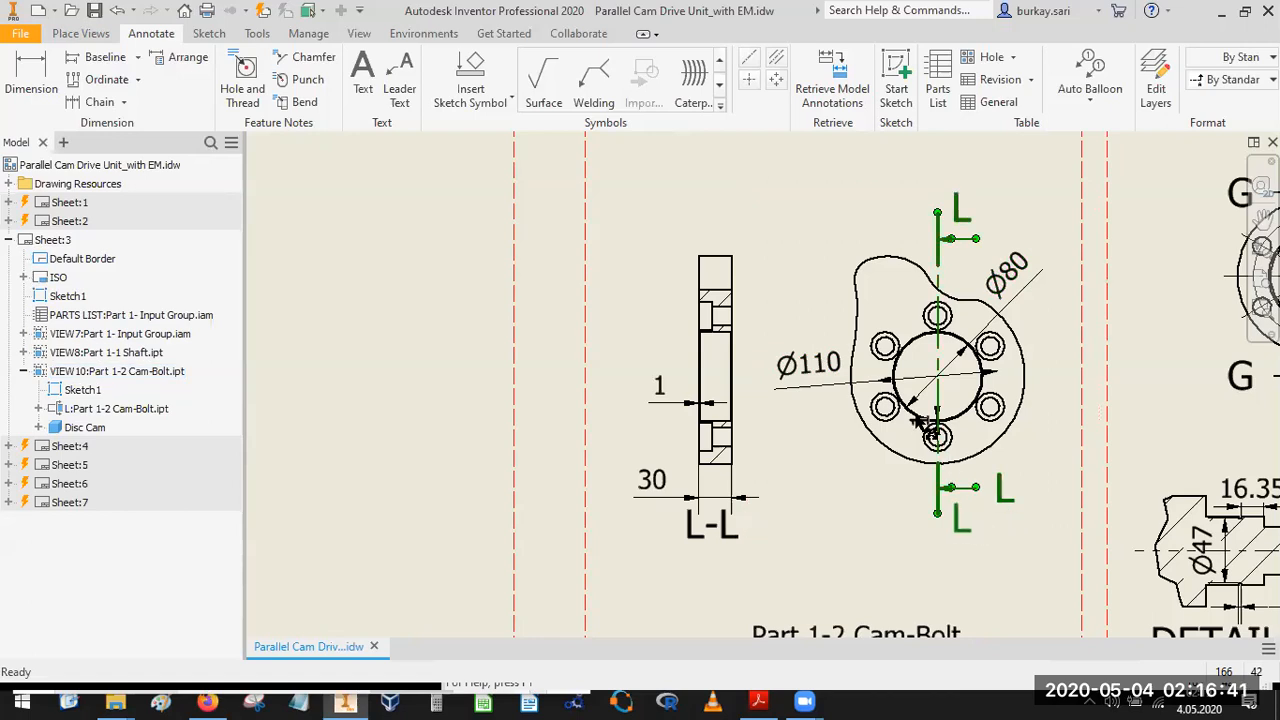
{"action": "left_click", "coordinate": [943, 393]}
{"action": "left_click_drag", "start_coordinate": [938, 402], "coordinate": [936, 517]}
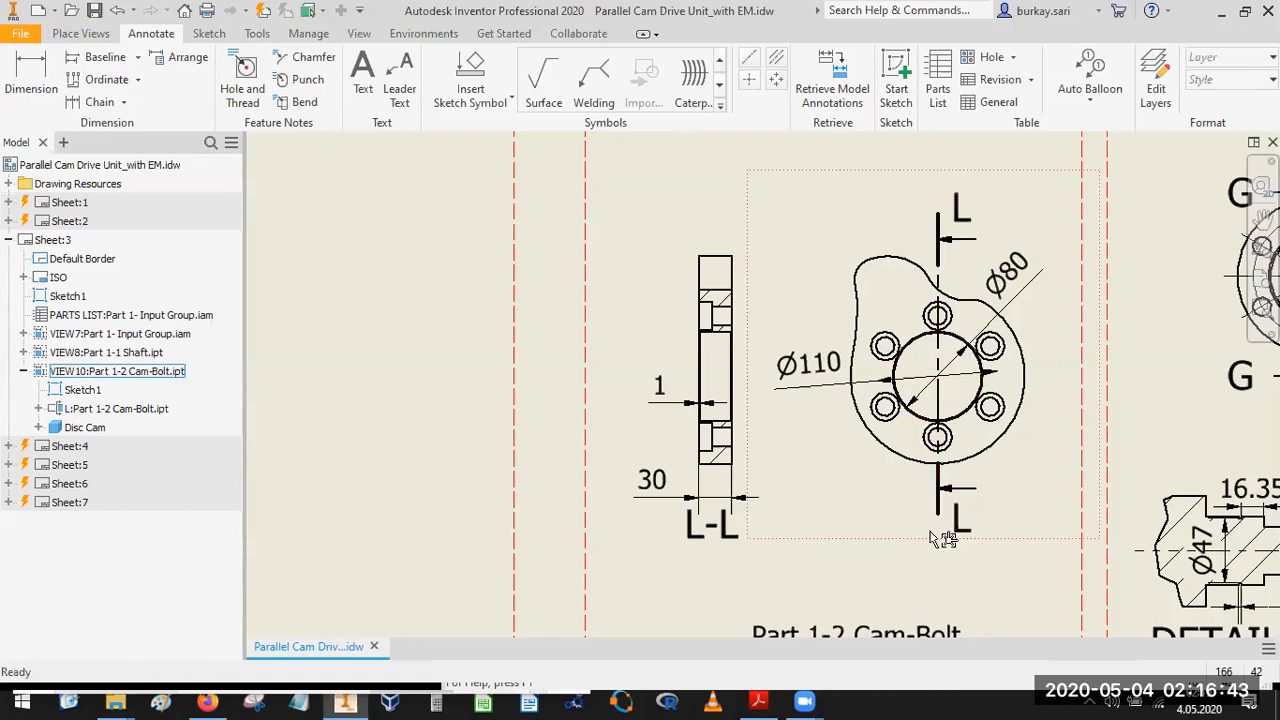
Add bisector centerlines to the central bore and to the upper and lower bolt holes in section L-L.
{"action": "middle_click_drag", "start_coordinate": [988, 461], "coordinate": [997, 406]}
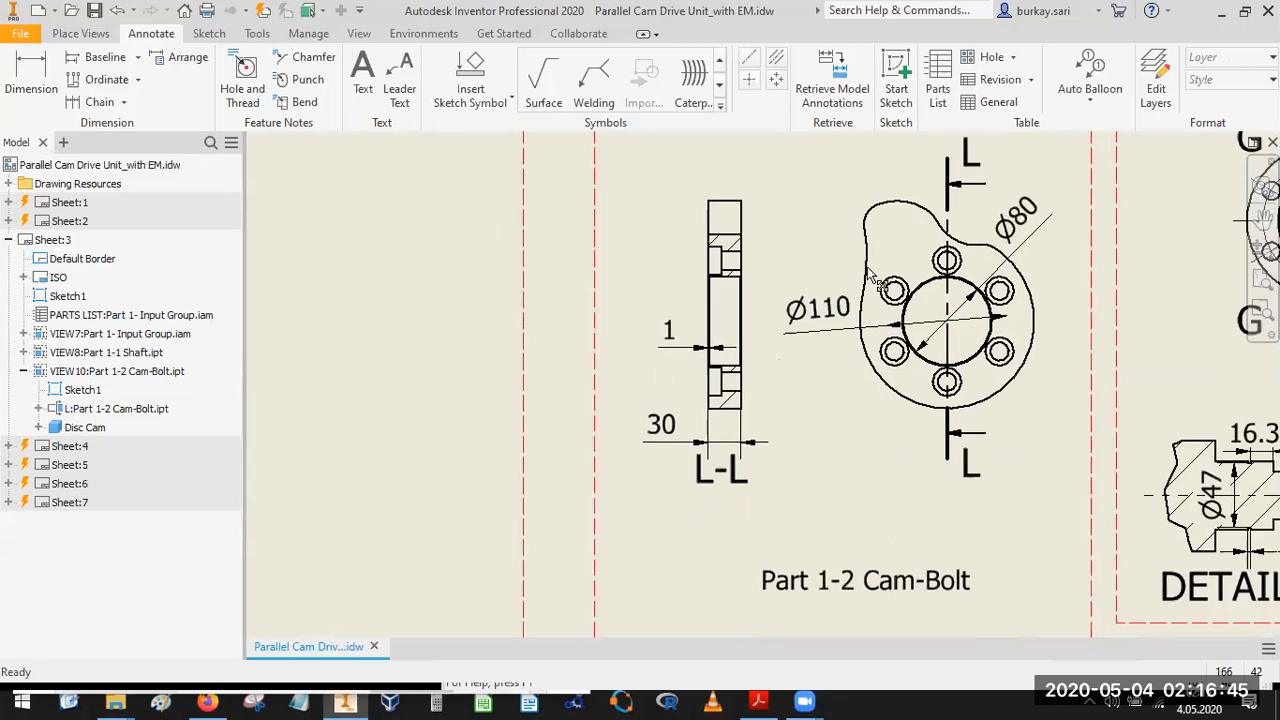
{"action": "left_click", "coordinate": [776, 57]}
{"action": "left_click", "coordinate": [735, 368]}
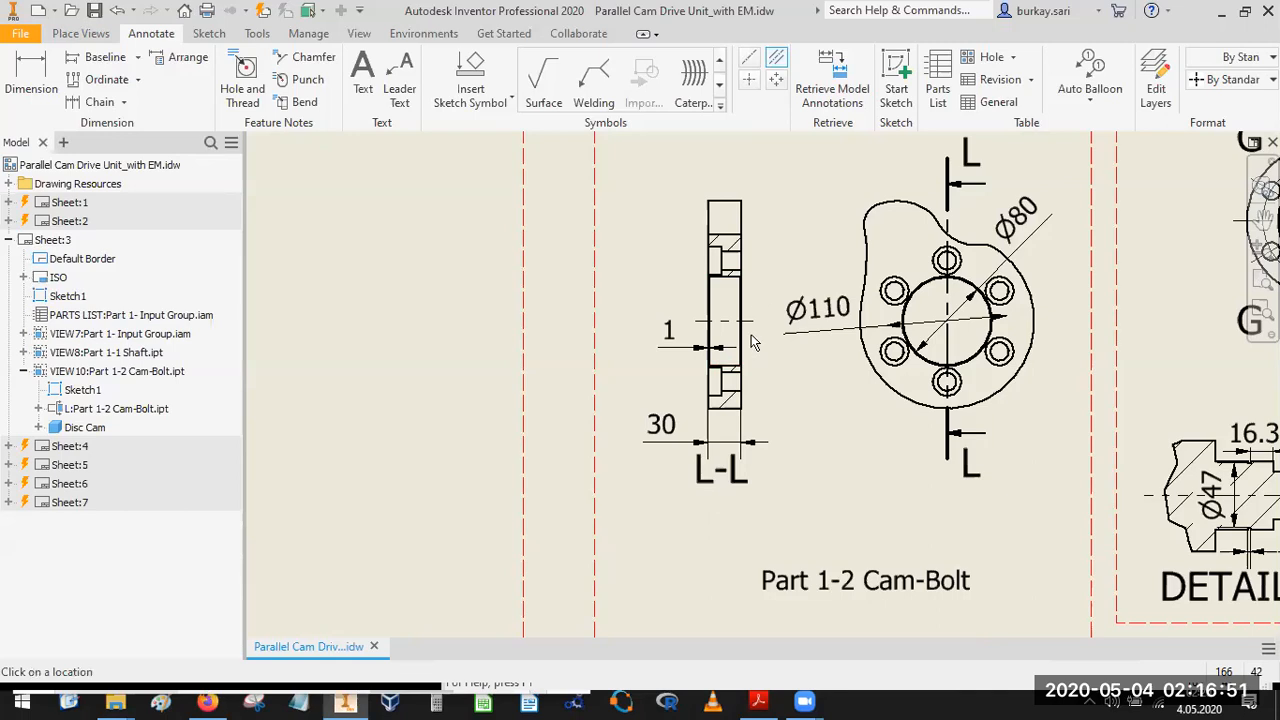
{"action": "scroll", "coordinate": [728, 252], "scroll_direction": "up", "scroll_amount": 4}
{"action": "left_click", "coordinate": [732, 241]}
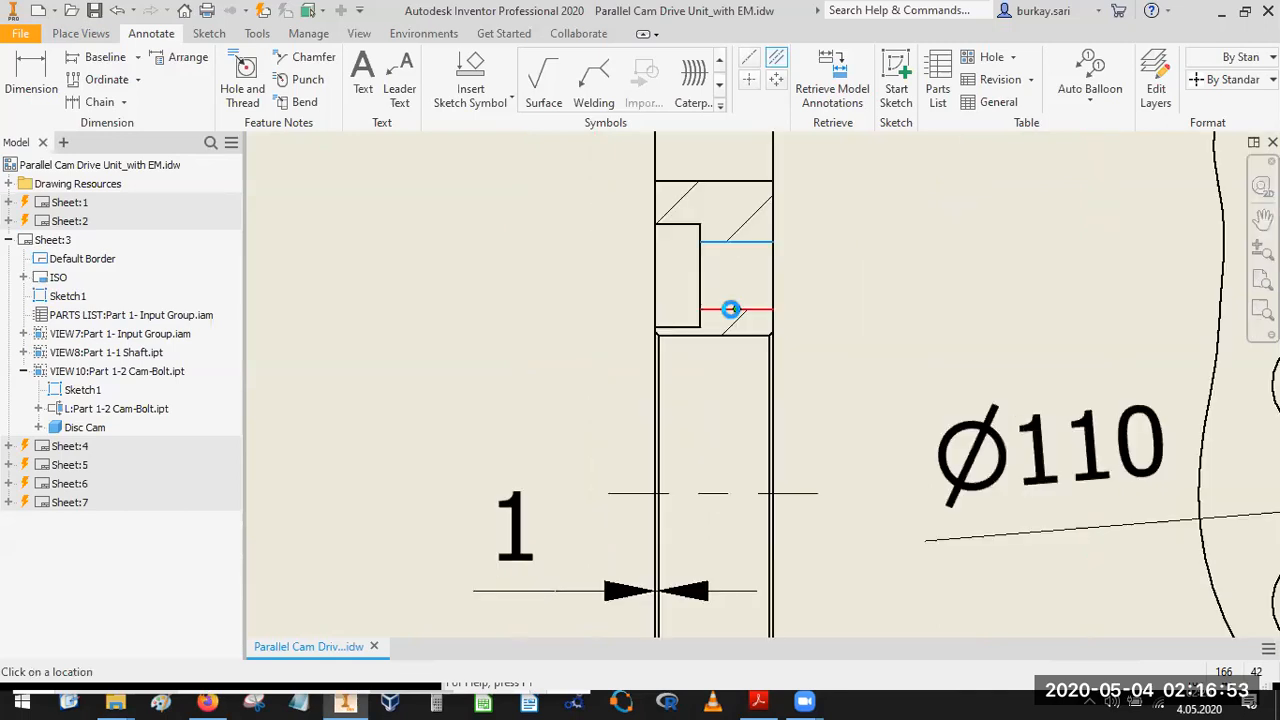
{"action": "left_click", "coordinate": [772, 309]}
{"action": "scroll", "coordinate": [789, 311], "scroll_direction": "down", "scroll_amount": 3}
{"action": "scroll", "coordinate": [808, 337], "scroll_direction": "up", "scroll_amount": 2}
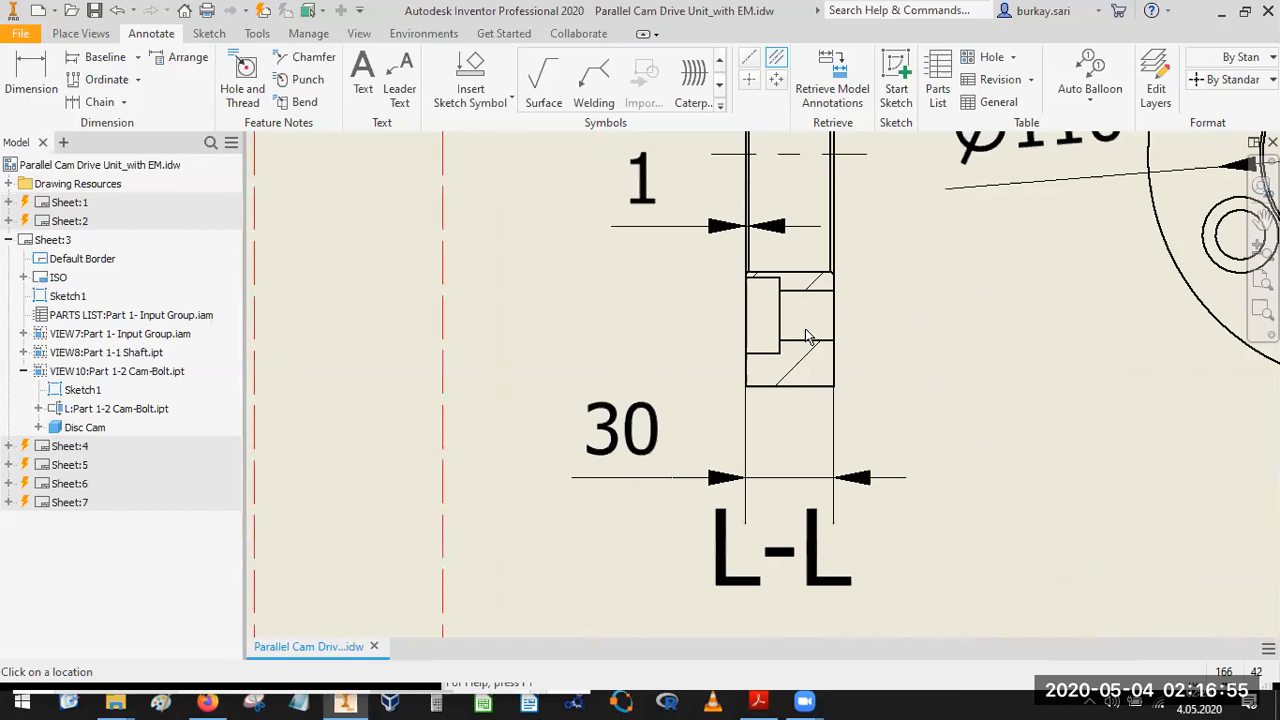
{"action": "left_click", "coordinate": [807, 326]}
{"action": "scroll", "coordinate": [792, 275], "scroll_direction": "down", "scroll_amount": 2}
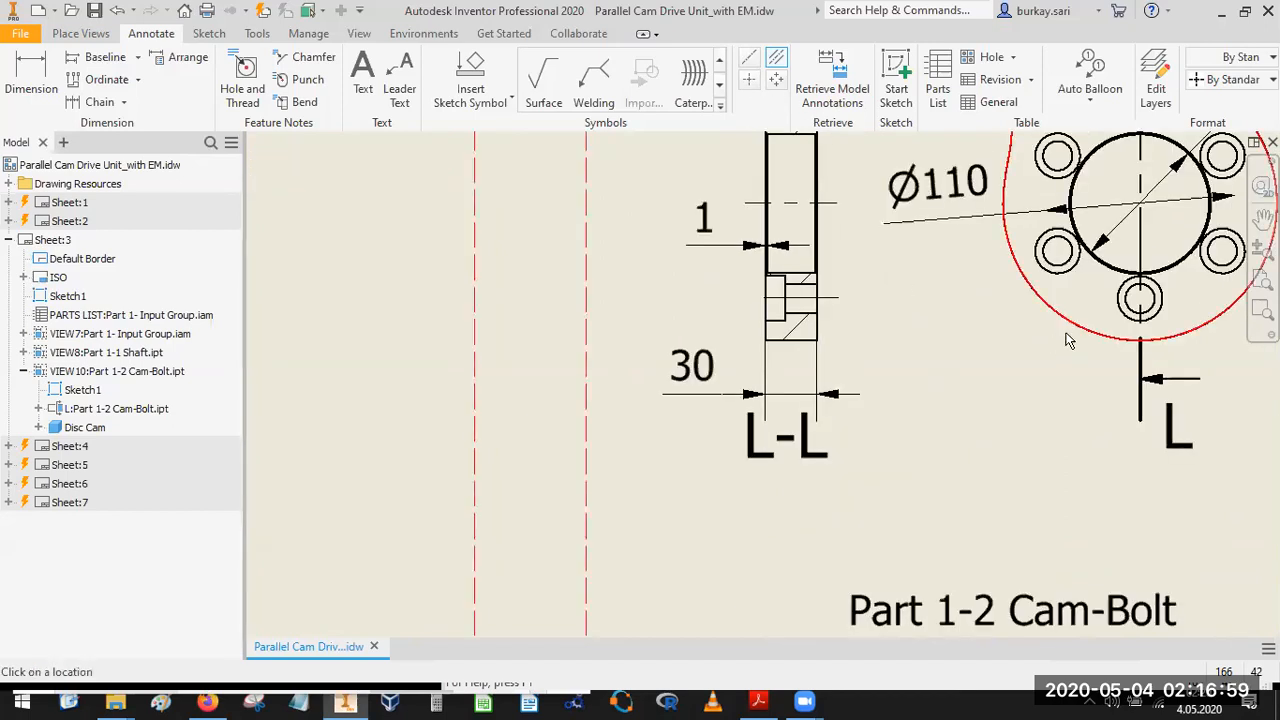
Add a center mark to the central bore in the cam's front view.
{"action": "scroll", "coordinate": [1066, 338], "scroll_direction": "down", "scroll_amount": 2}
{"action": "scroll", "coordinate": [1038, 320], "scroll_direction": "up", "scroll_amount": 2}
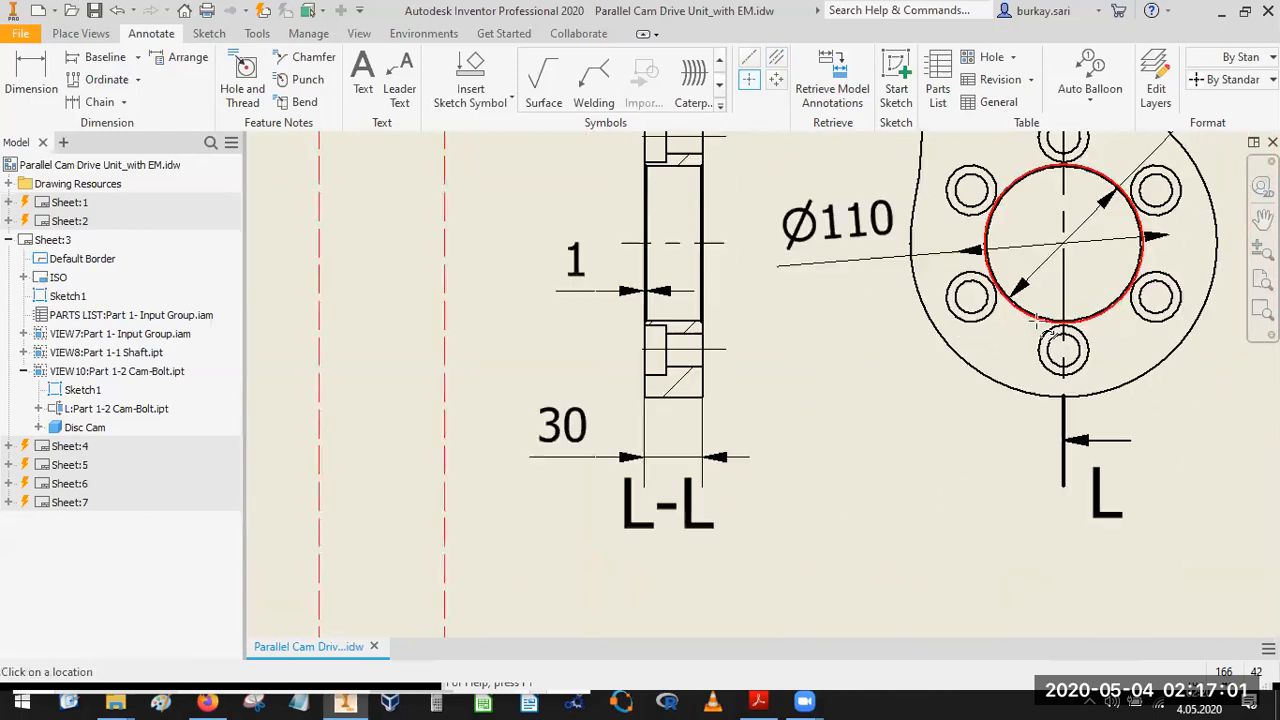
{"action": "left_click", "coordinate": [1040, 321]}
{"action": "mouse_move", "coordinate": [1117, 338]}
{"action": "middle_mouse_down"}
{"action": "mouse_move", "coordinate": [968, 429]}
{"action": "mouse_move", "coordinate": [956, 499]}
{"action": "middle_mouse_up"}
Add a centered-pattern centerline through the six bolt holes around the central bore in the cam's front view.
{"action": "left_click", "coordinate": [776, 79]}
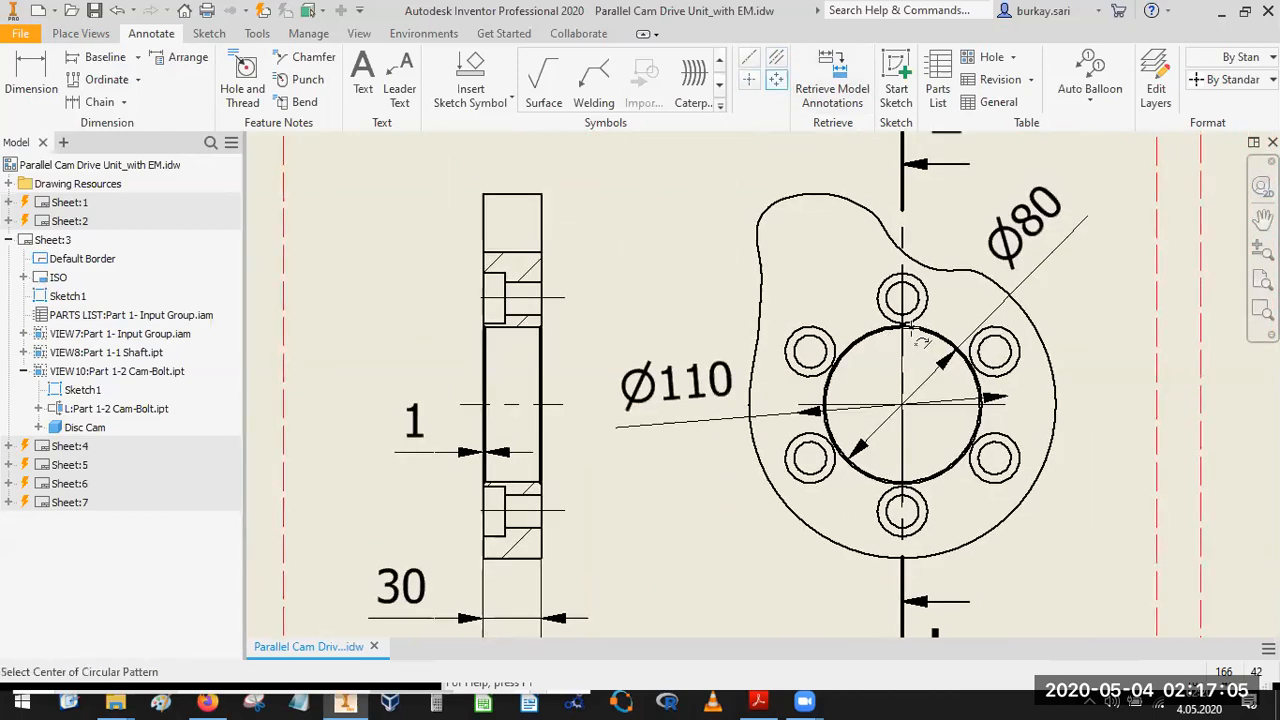
{"action": "left_click", "coordinate": [826, 366]}
{"action": "left_click", "coordinate": [818, 348]}
{"action": "left_click", "coordinate": [901, 308]}
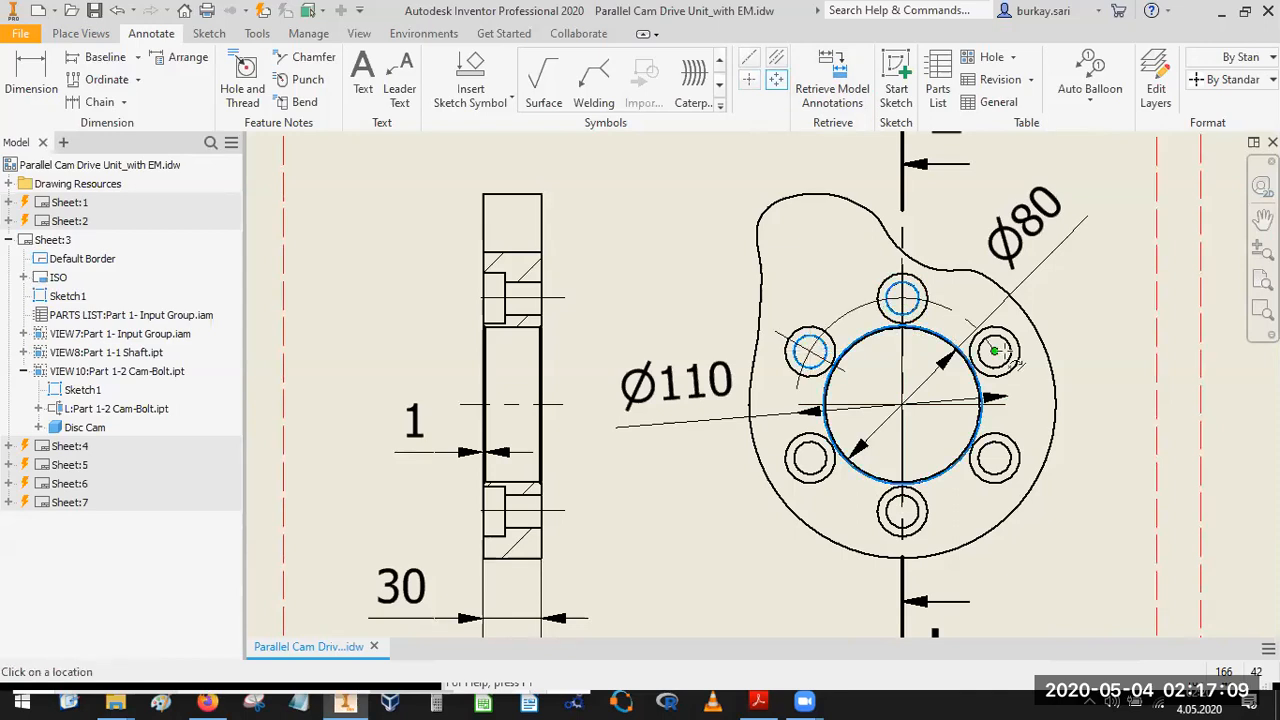
{"action": "left_click", "coordinate": [994, 352]}
{"action": "left_click", "coordinate": [937, 511]}
{"action": "left_click", "coordinate": [905, 517]}
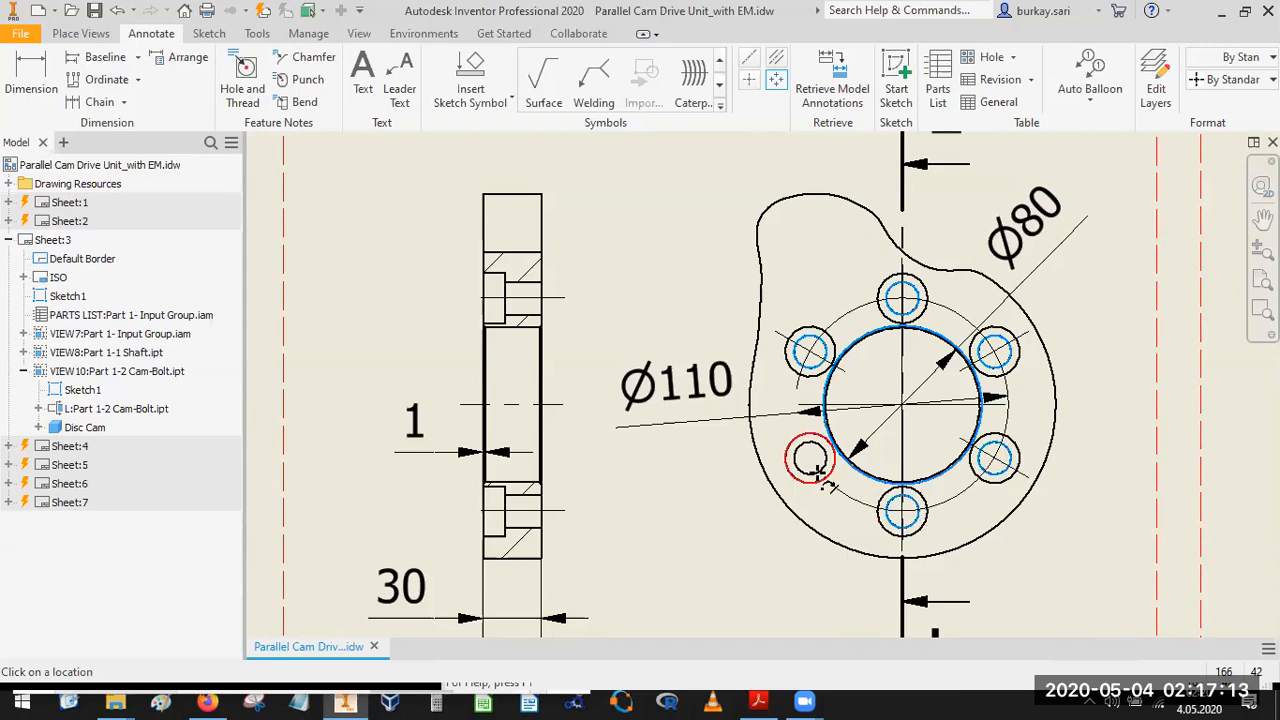
{"action": "left_click", "coordinate": [810, 459]}
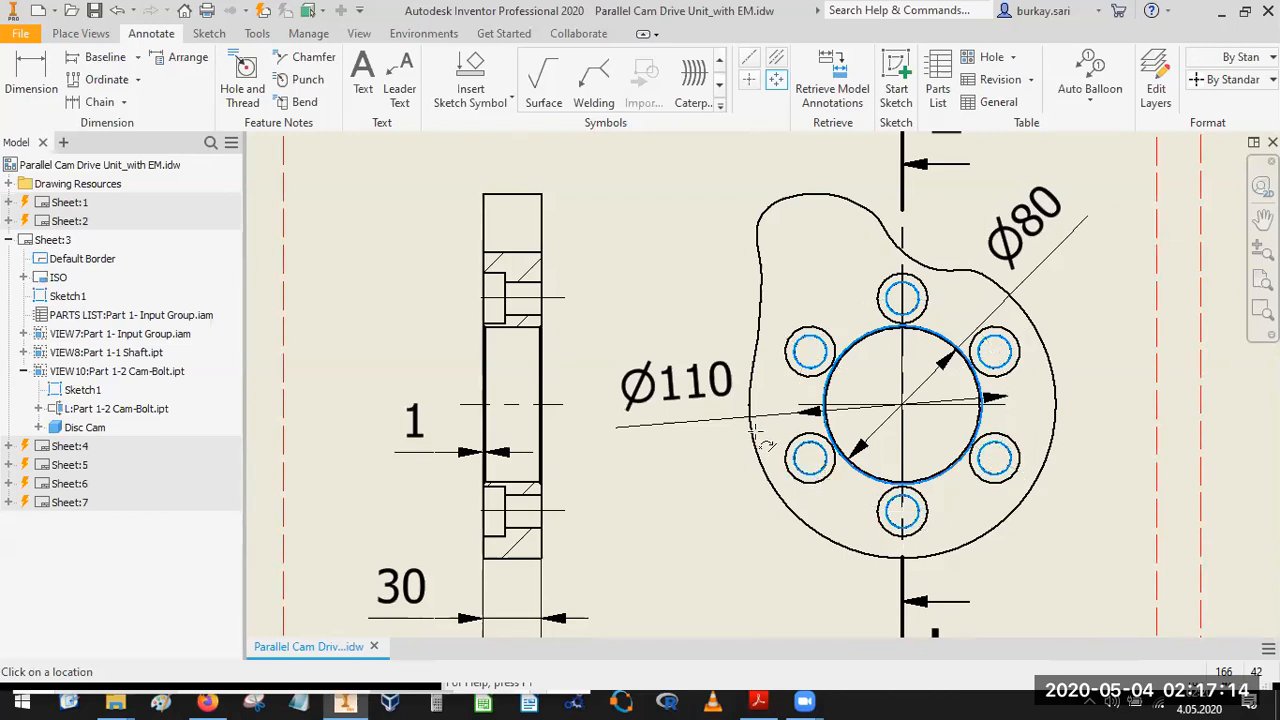
{"action": "right_click", "coordinate": [805, 375]}
{"action": "left_click", "coordinate": [872, 377]}
{"action": "key", "text": "Escape"}
{"action": "scroll", "coordinate": [958, 367], "scroll_direction": "up", "scroll_amount": 3}
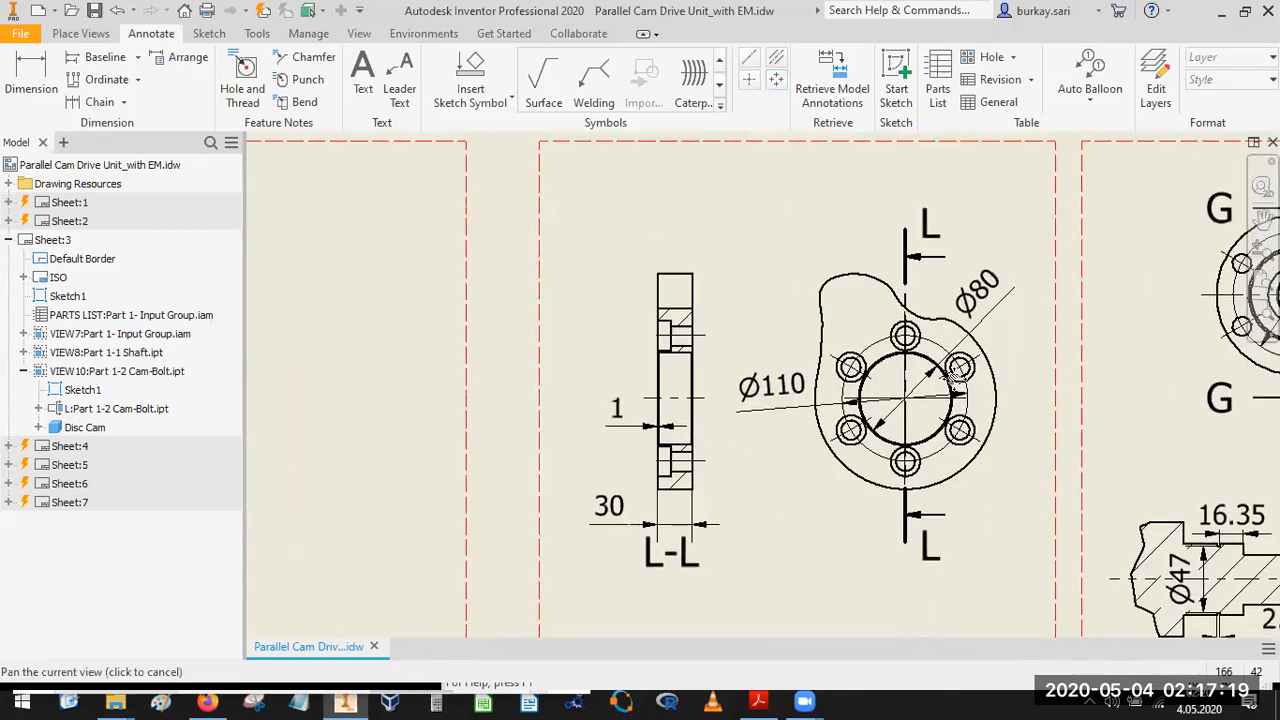
Retrieve the Ø26 counterbore dimension from the model into section L-L and move it left of the outline.
{"action": "left_click", "coordinate": [832, 85]}
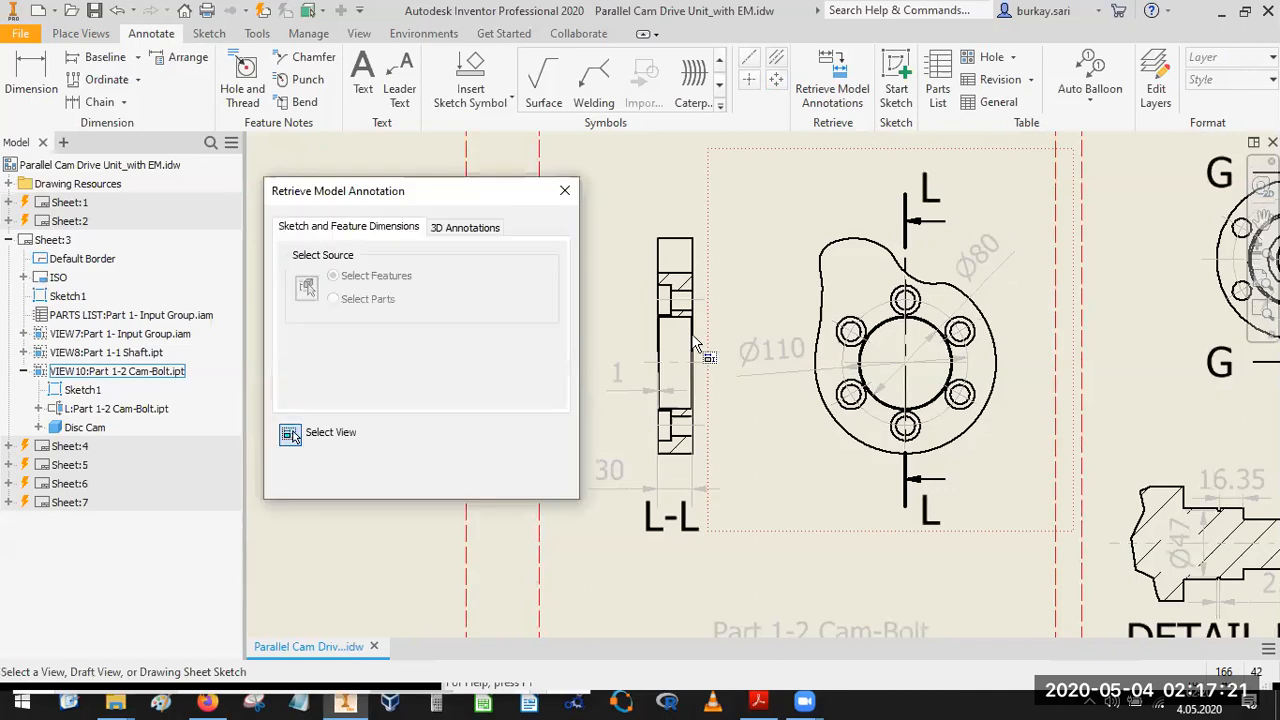
{"action": "left_click", "coordinate": [667, 334]}
{"action": "scroll", "coordinate": [670, 333], "scroll_direction": "down", "scroll_amount": 3}
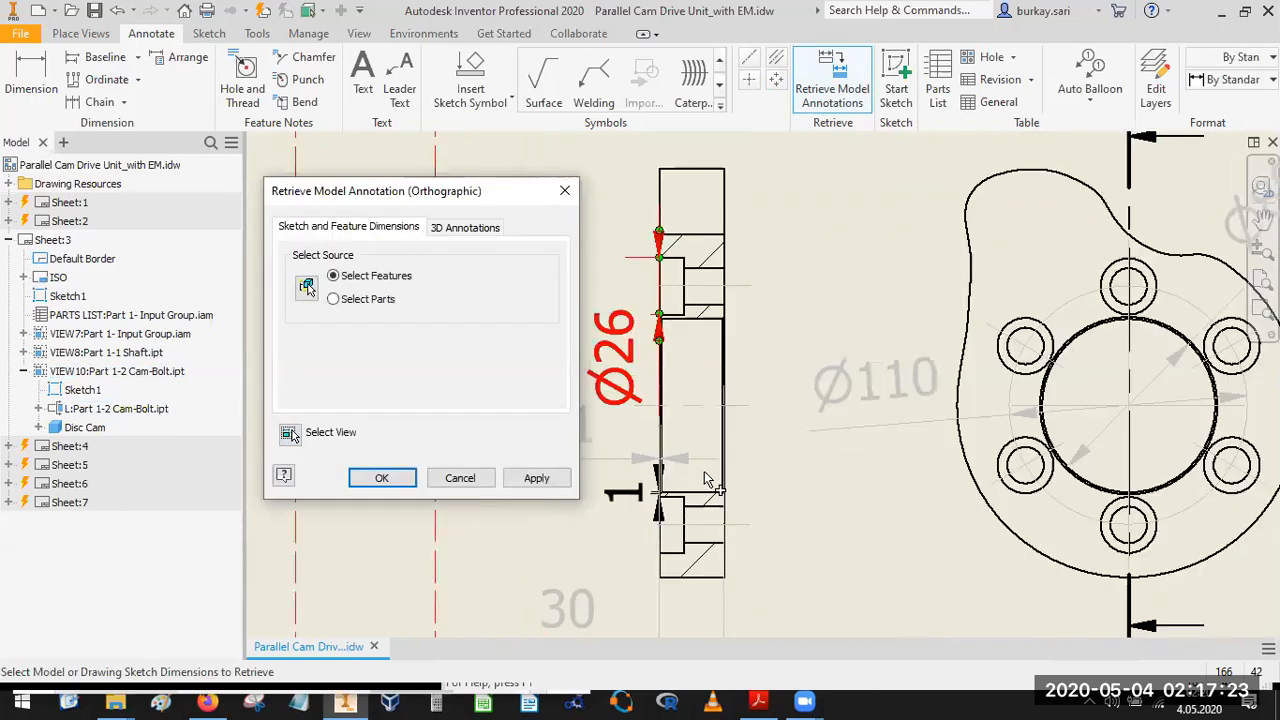
{"action": "left_click", "coordinate": [382, 478]}
{"action": "left_click_drag", "start_coordinate": [600, 333], "coordinate": [549, 297]}
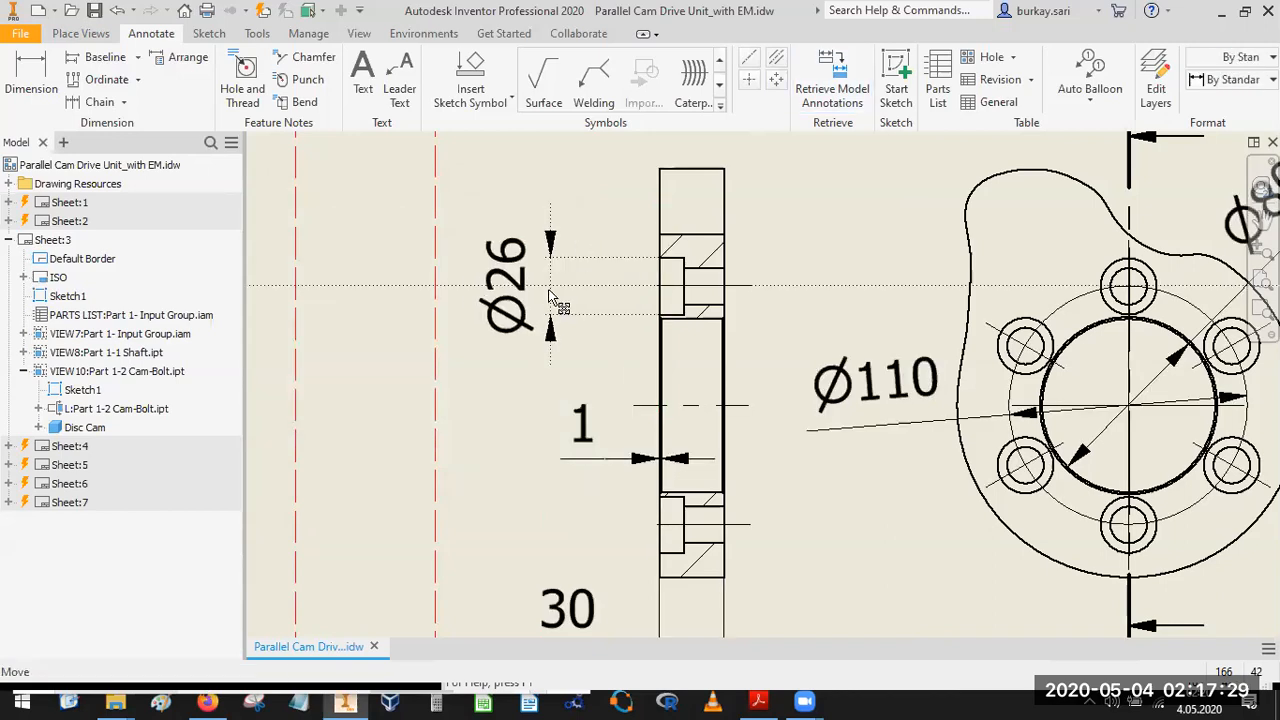
{"action": "middle_click_drag", "start_coordinate": [718, 440], "coordinate": [783, 500]}
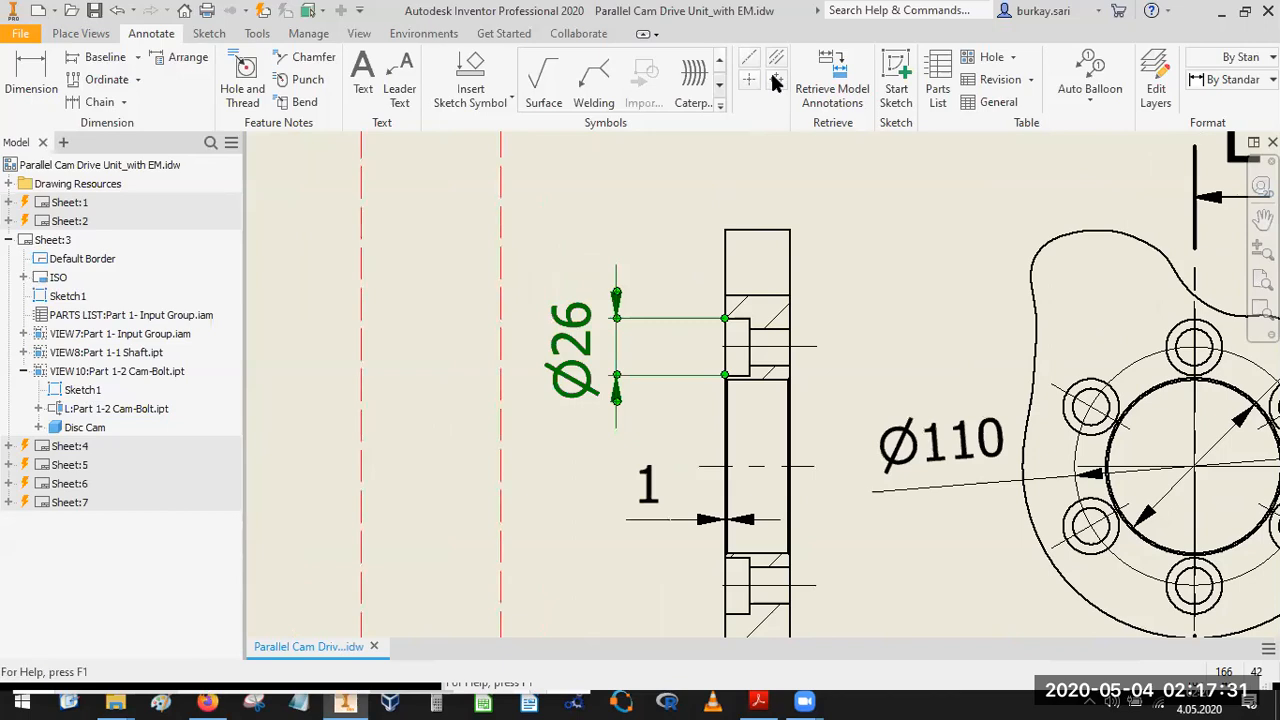
{"action": "left_click", "coordinate": [37, 90]}
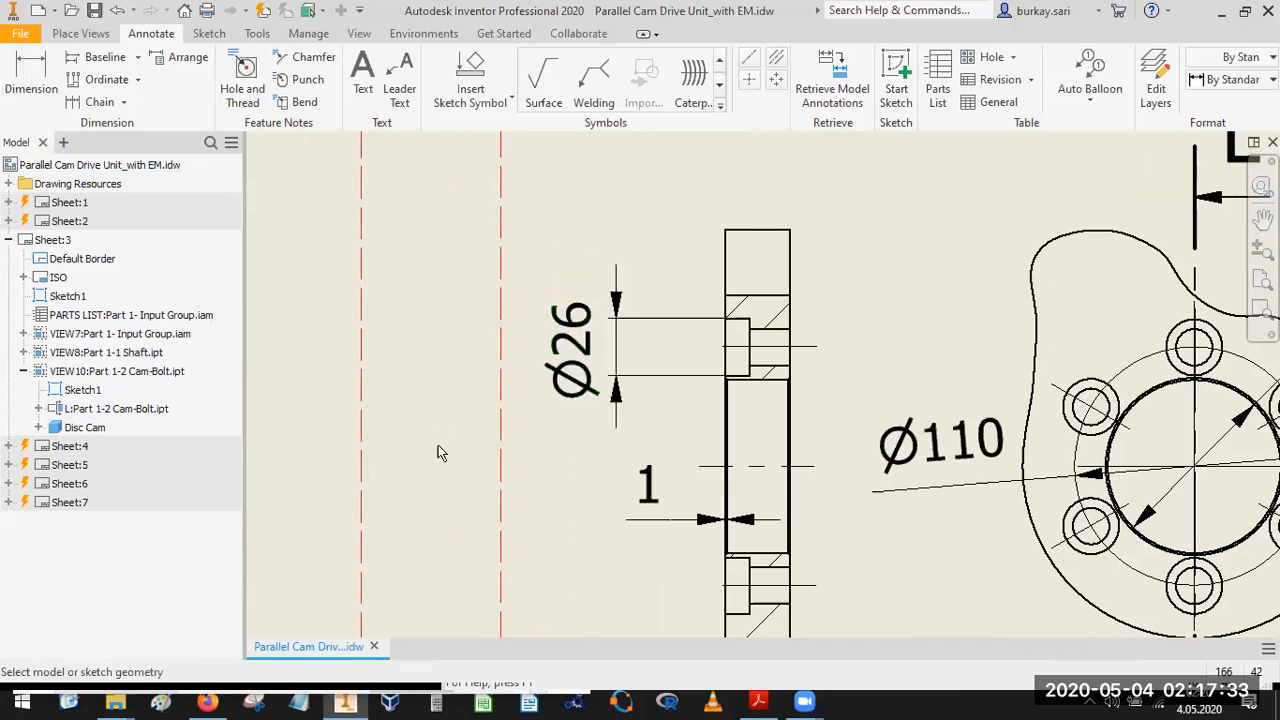
{"action": "left_click", "coordinate": [765, 346]}
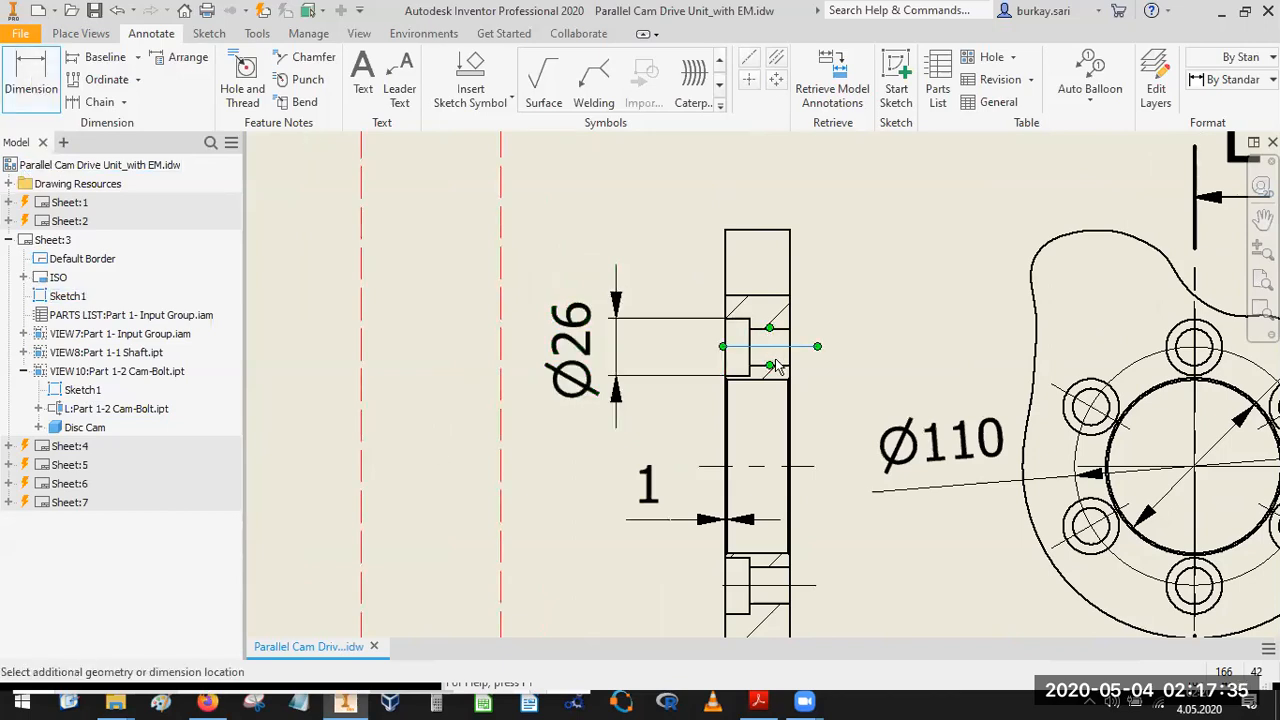
{"action": "key", "text": "Escape"}
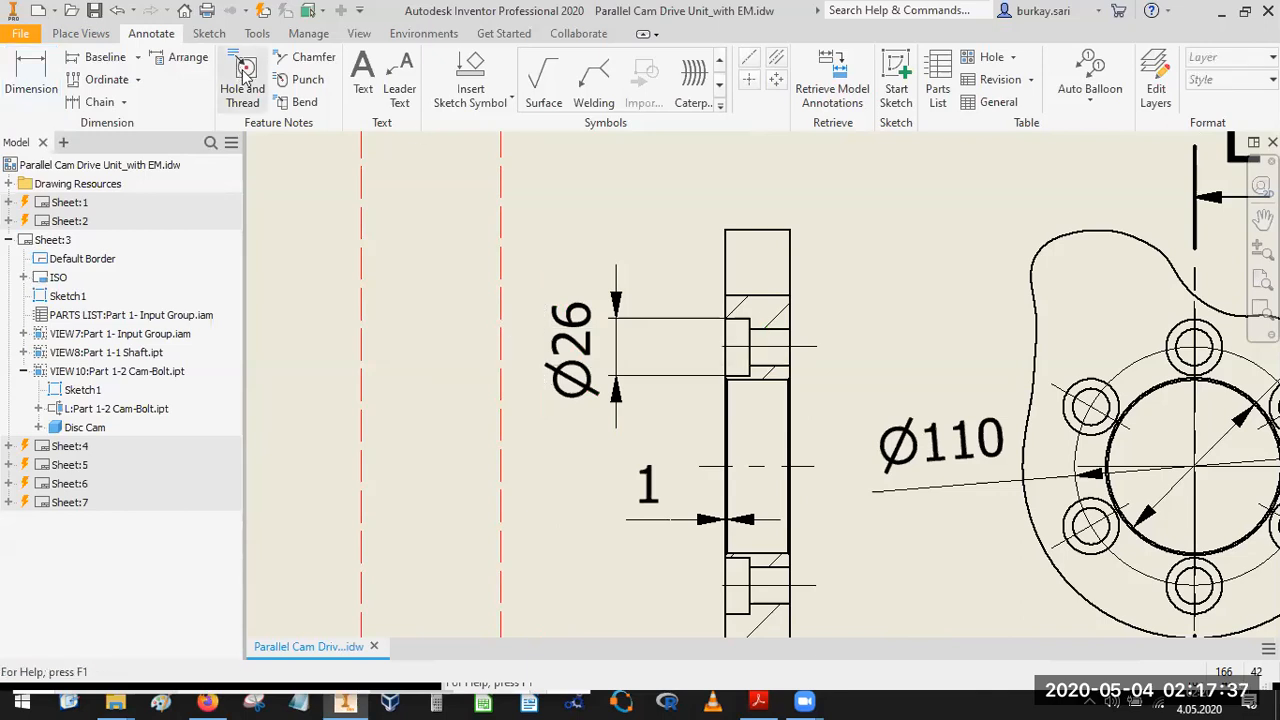
Add a hole note for the upper counterbored hole in section L-L, placing its Ø17 THRU text above and between the two views.
{"action": "left_click", "coordinate": [767, 343]}
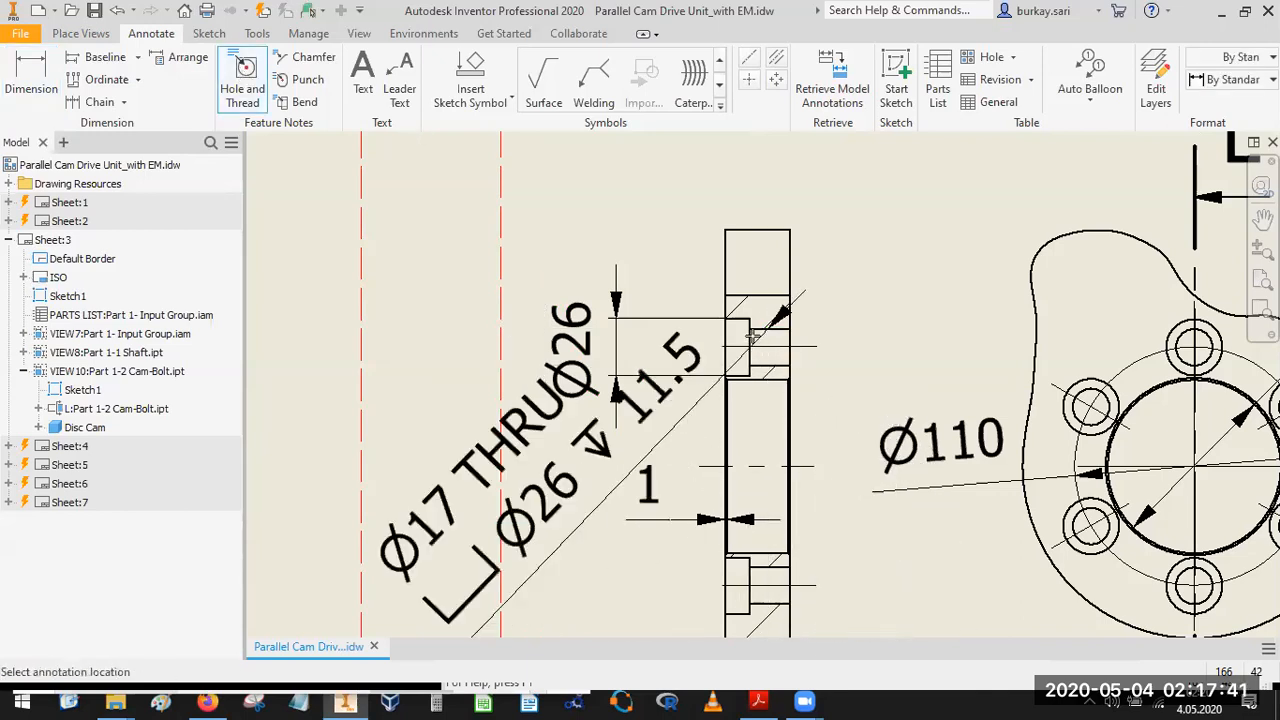
{"action": "scroll", "coordinate": [826, 266], "scroll_direction": "down", "scroll_amount": 2}
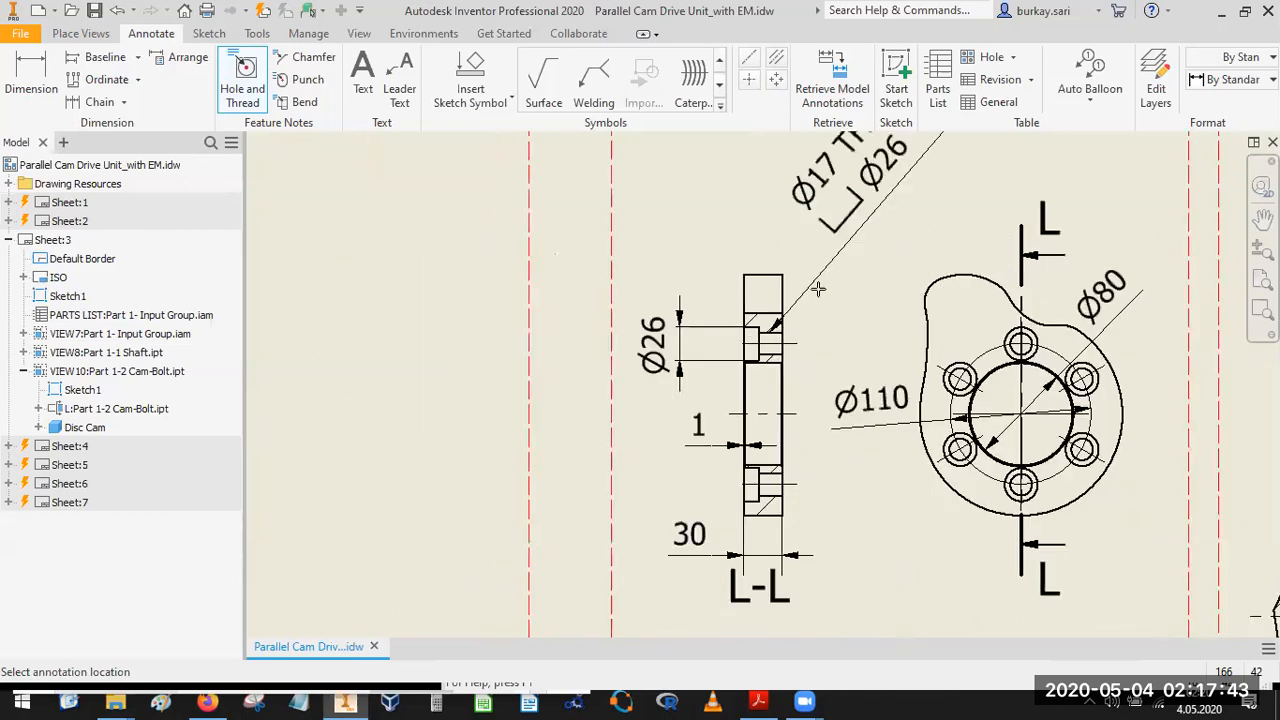
{"action": "left_click", "coordinate": [820, 311]}
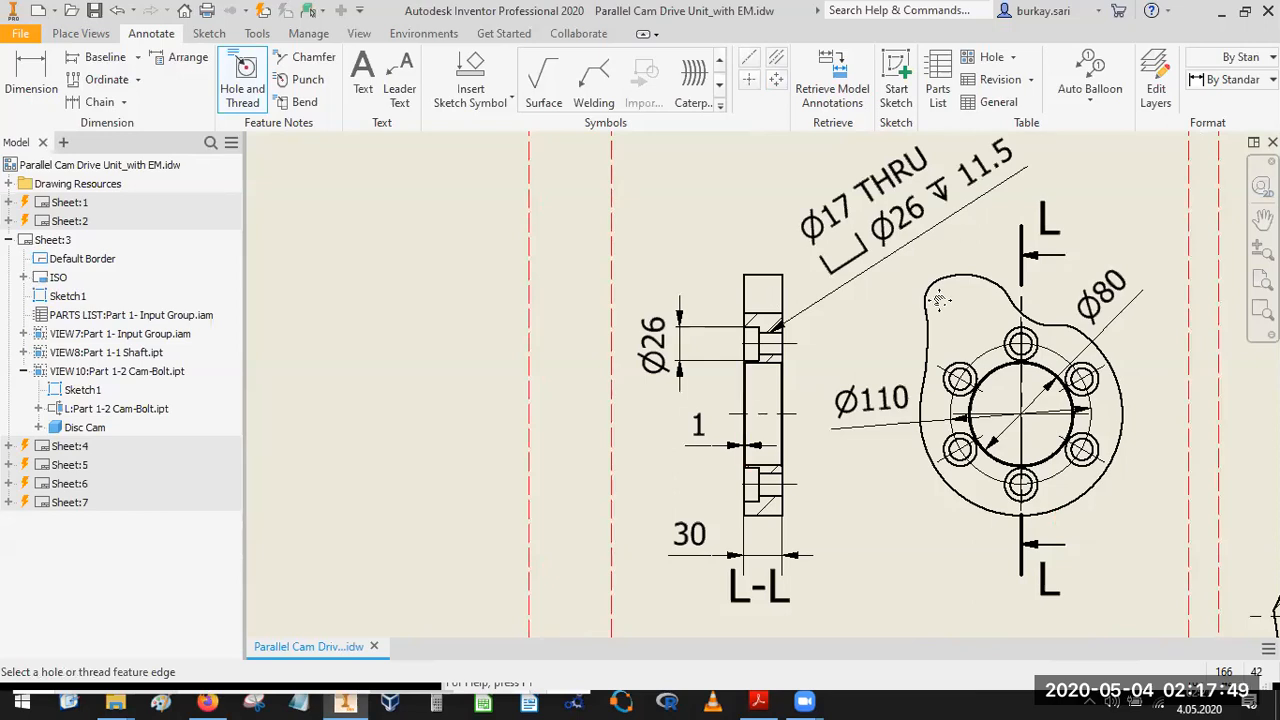
Dimension the depth of the upper counterbore in section L-L and place the 11.5 mm dimension just above the Ø26 dimension.
{"action": "scroll", "coordinate": [938, 298], "scroll_direction": "down", "scroll_amount": 3}
{"action": "scroll", "coordinate": [840, 247], "scroll_direction": "up", "scroll_amount": 3}
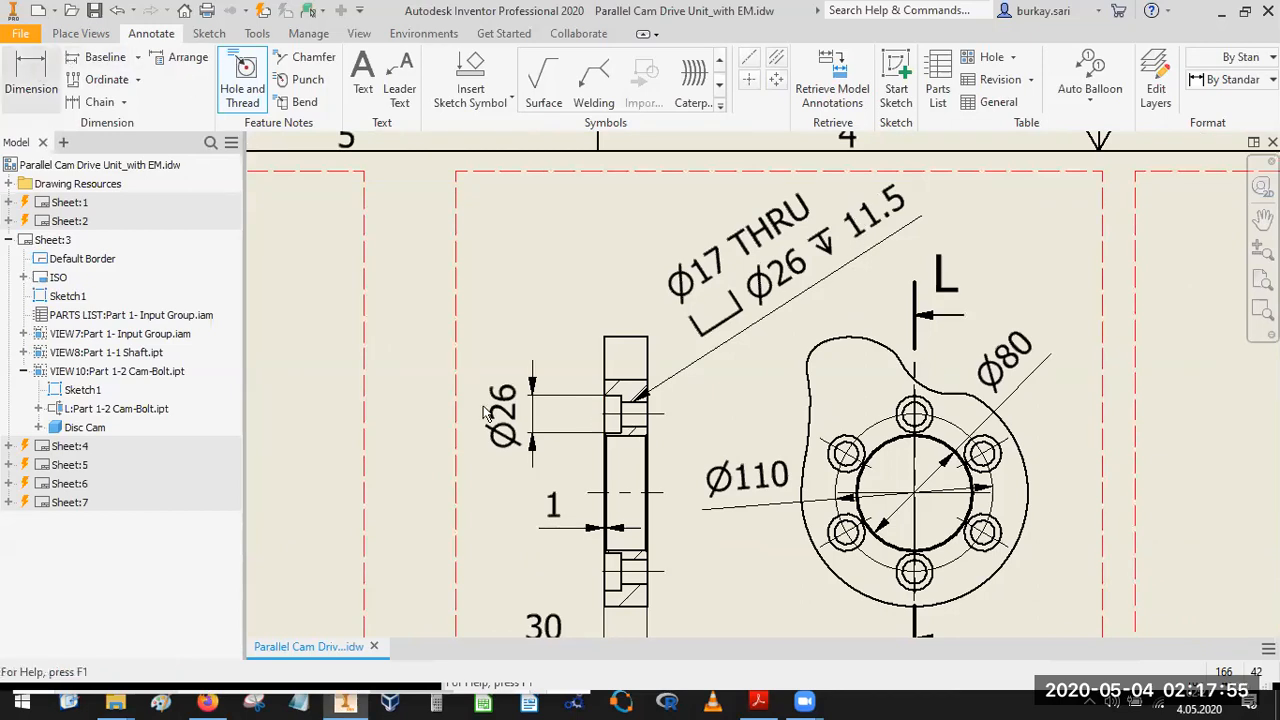
{"action": "scroll", "coordinate": [598, 393], "scroll_direction": "up", "scroll_amount": 2}
{"action": "left_click", "coordinate": [641, 389]}
{"action": "left_click", "coordinate": [615, 410]}
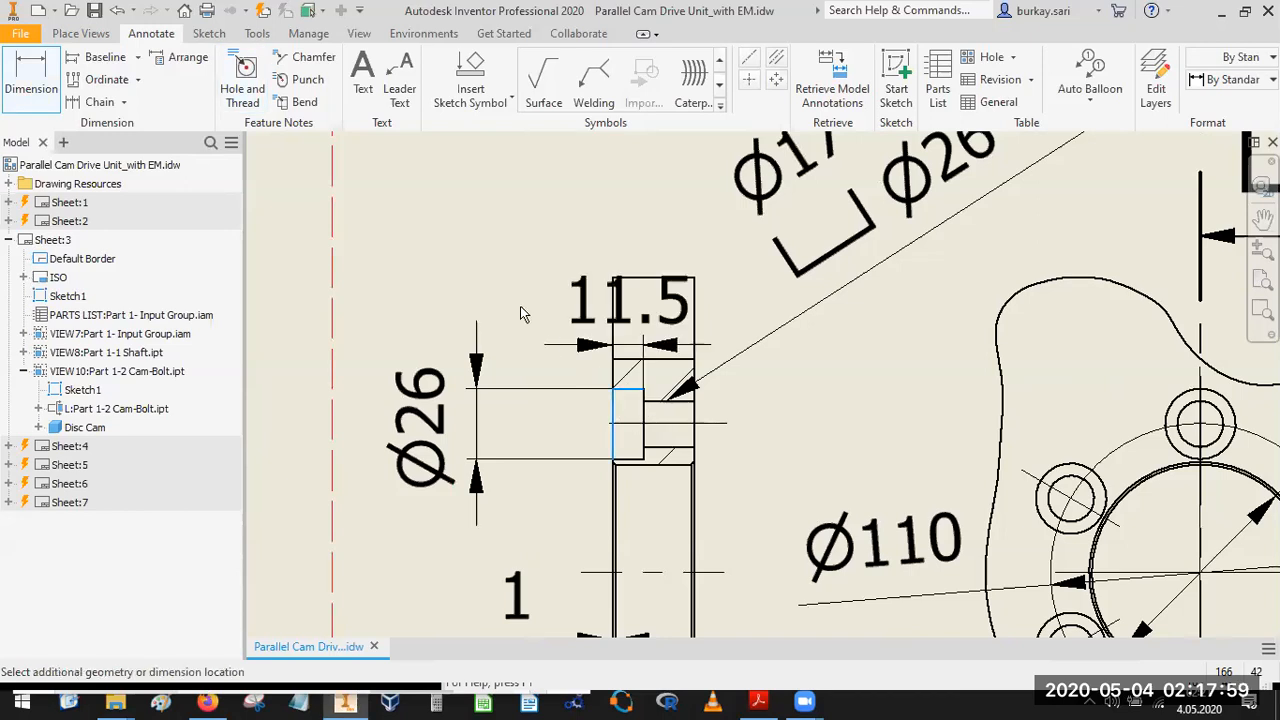
{"action": "left_click", "coordinate": [628, 222]}
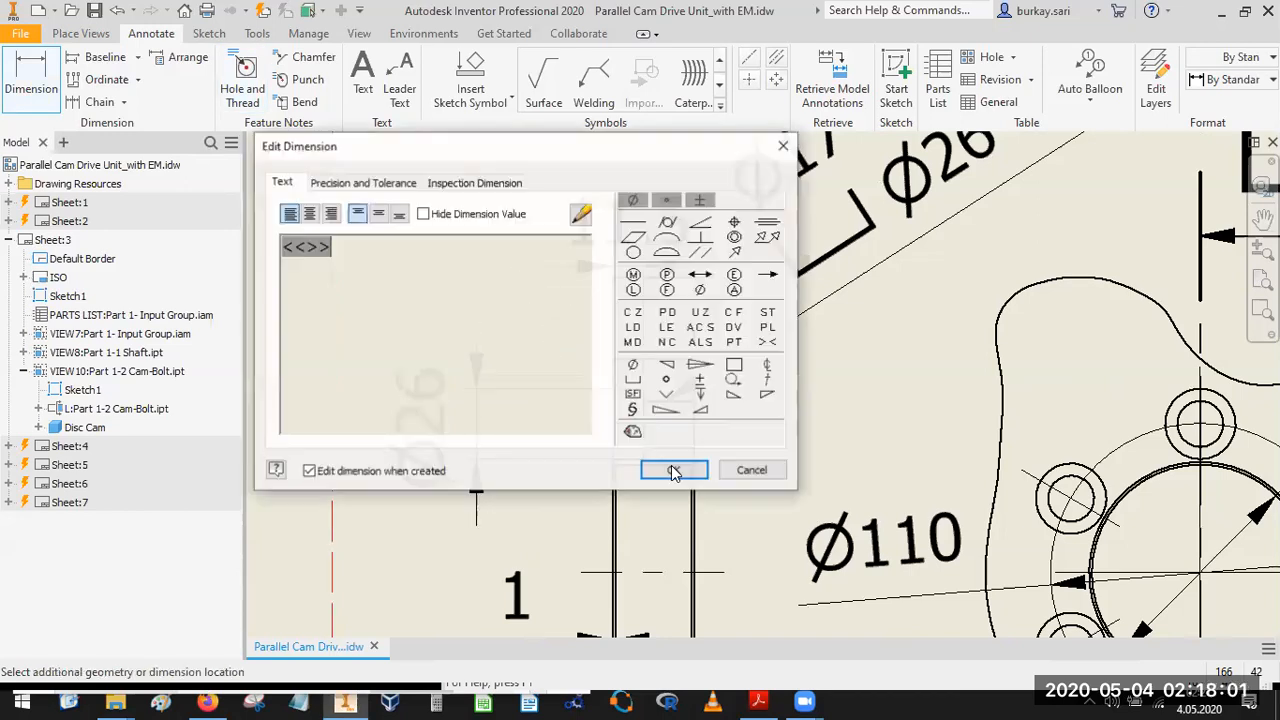
{"action": "left_click", "coordinate": [667, 466]}
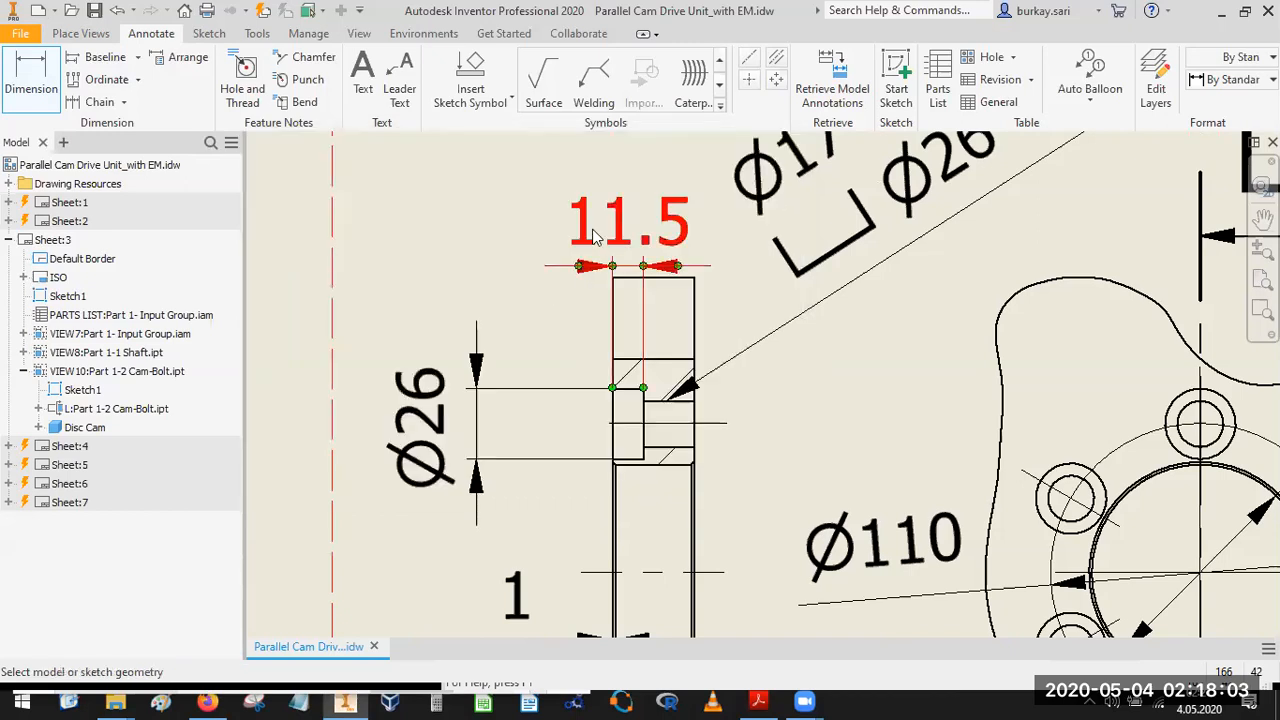
{"action": "key", "text": "Escape"}
{"action": "left_click_drag", "start_coordinate": [585, 255], "coordinate": [558, 361]}
Dimension the lower through hole's 17 mm width in section L-L, adding a diameter symbol before the value.
{"action": "middle_click_drag", "start_coordinate": [573, 396], "coordinate": [569, 358]}
{"action": "scroll", "coordinate": [641, 437], "scroll_direction": "down", "scroll_amount": 3}
{"action": "mouse_move", "coordinate": [776, 283]}
{"action": "middle_mouse_down"}
{"action": "mouse_move", "coordinate": [663, 420]}
{"action": "mouse_move", "coordinate": [650, 306]}
{"action": "middle_mouse_up"}
{"action": "left_click", "coordinate": [36, 98]}
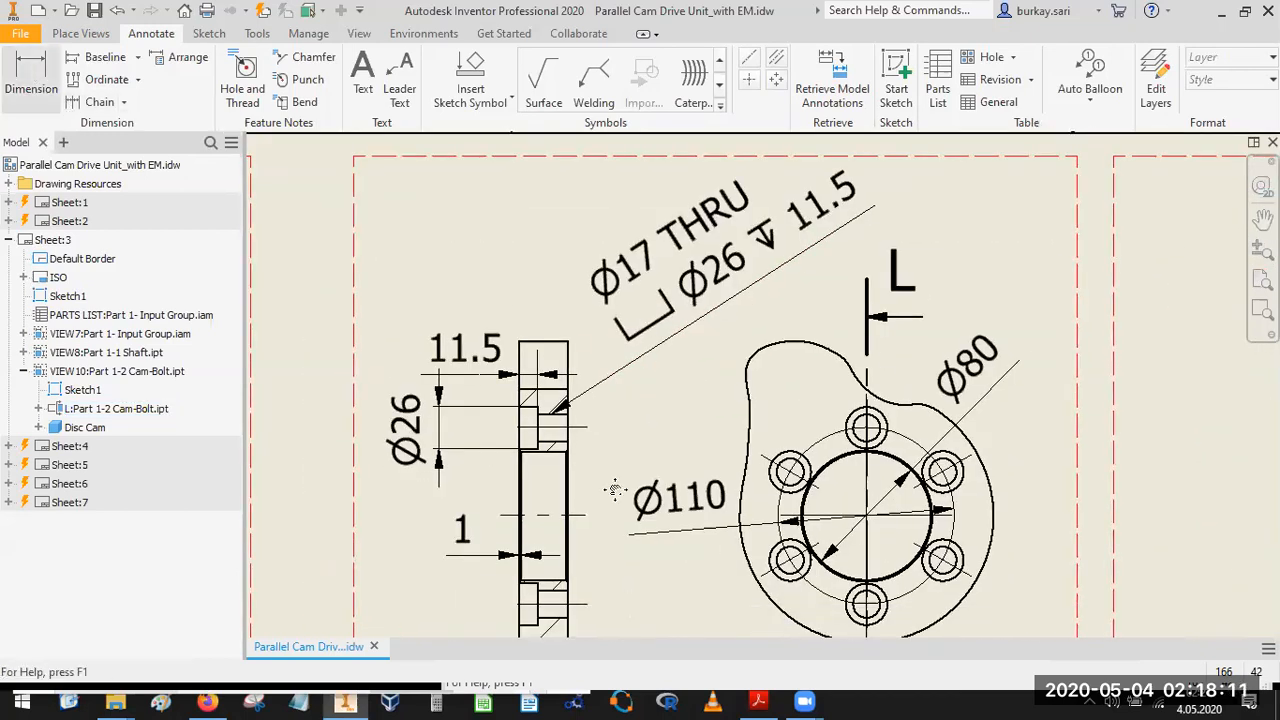
{"action": "key", "text": "Escape"}
{"action": "middle_click_drag", "start_coordinate": [614, 490], "coordinate": [569, 471]}
{"action": "scroll", "coordinate": [512, 443], "scroll_direction": "up", "scroll_amount": 3}
{"action": "key", "text": "d"}
{"action": "left_click", "coordinate": [505, 446]}
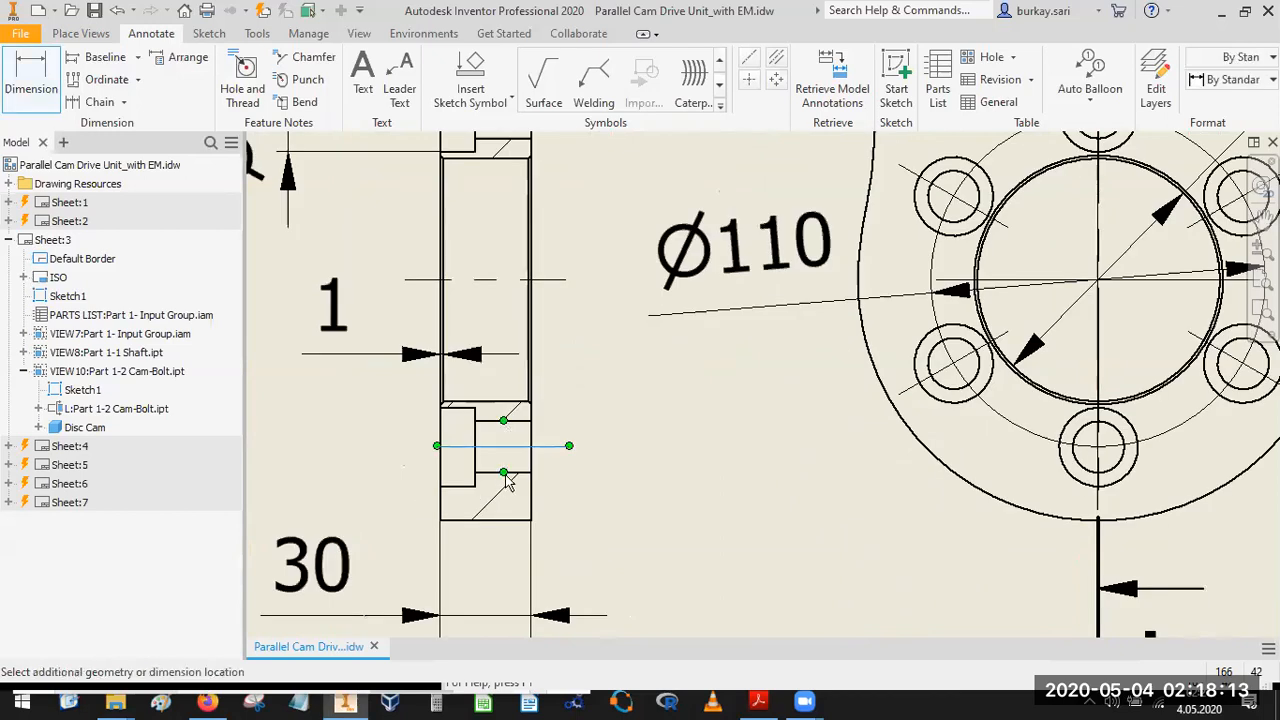
{"action": "left_click", "coordinate": [503, 472]}
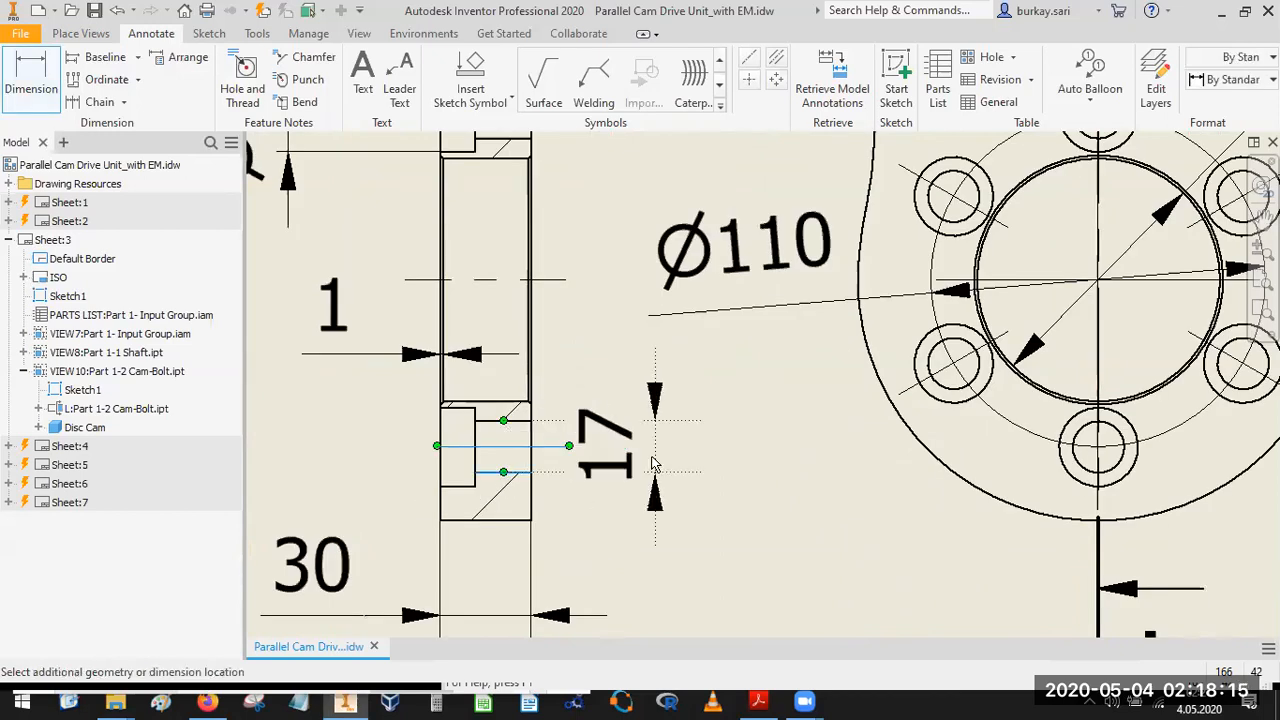
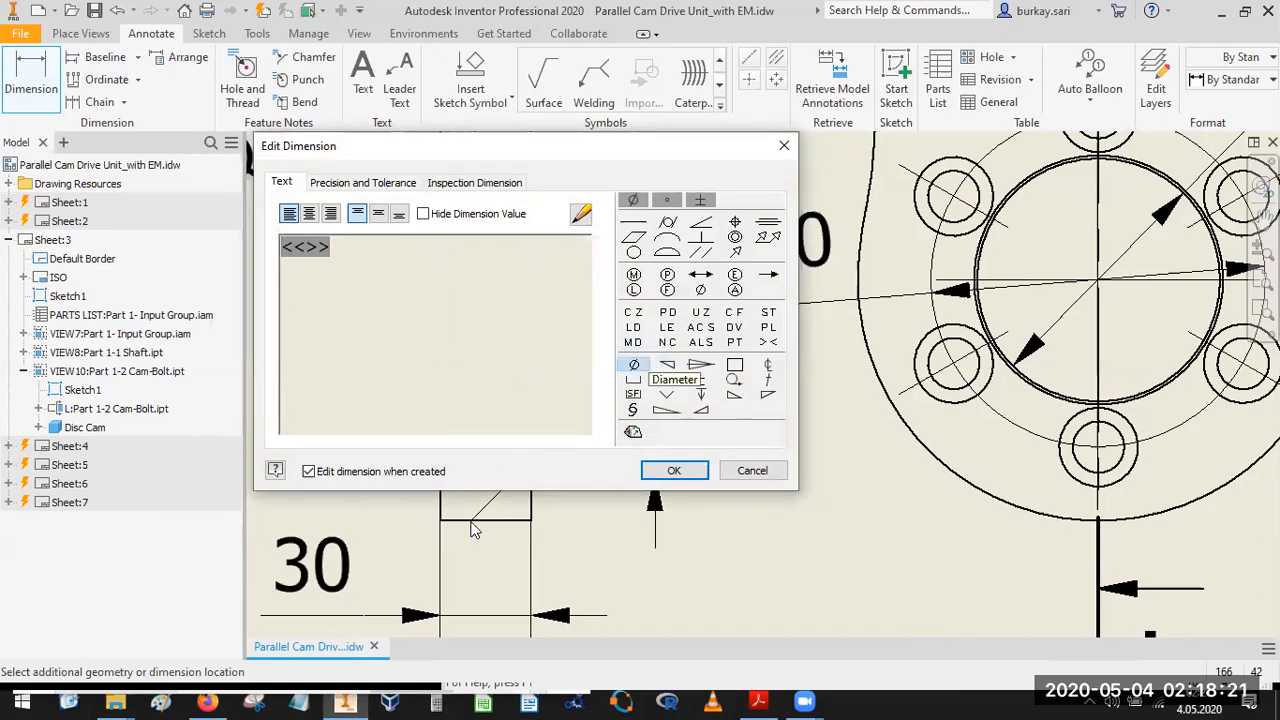
{"action": "left_click", "coordinate": [633, 366]}
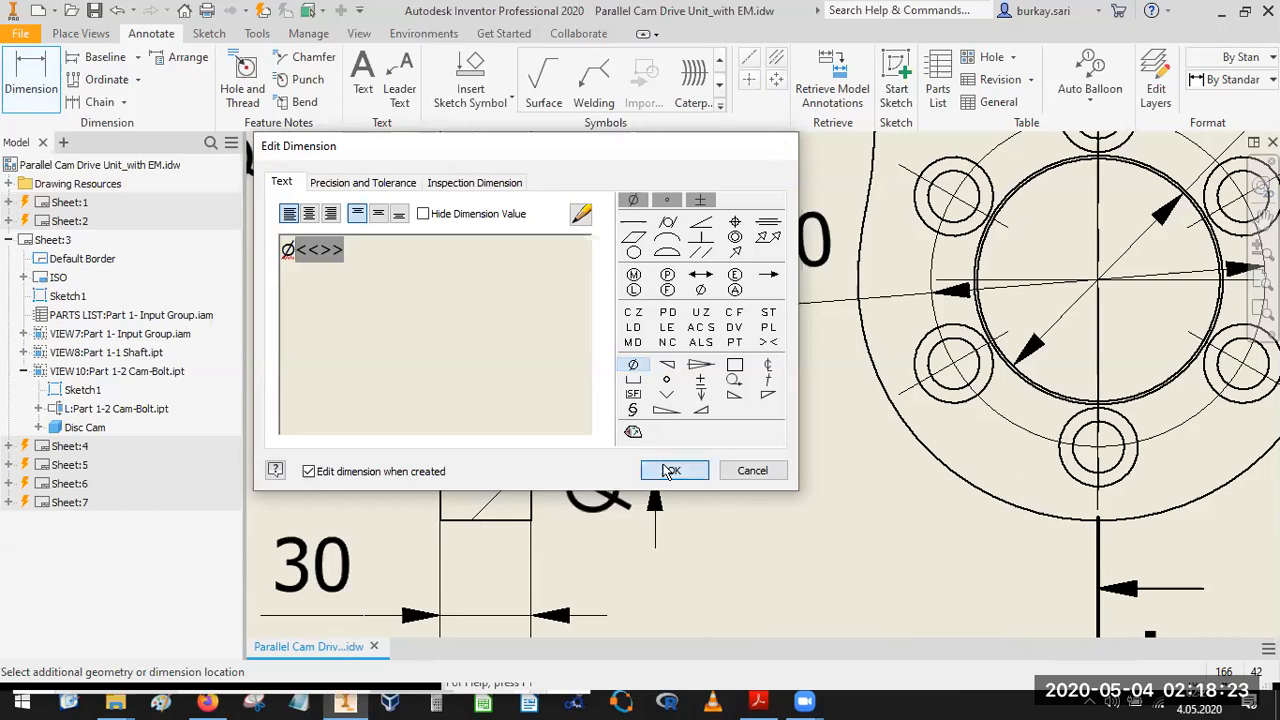
{"action": "left_click", "coordinate": [668, 469]}
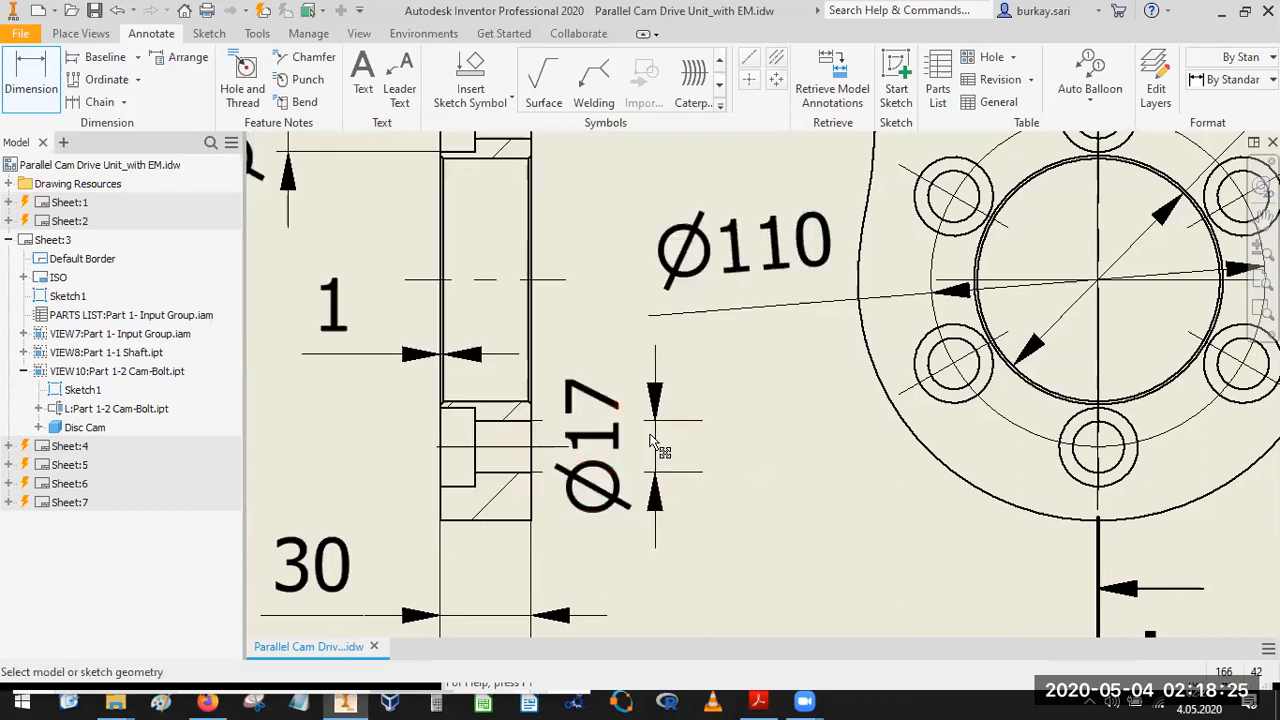
Move the Ø17 dimension farther right of section L-L and shift its text below the hole, clear of the outline.
{"action": "scroll", "coordinate": [700, 440], "scroll_direction": "down", "scroll_amount": 3}
{"action": "mouse_move", "coordinate": [658, 408]}
{"action": "left_mouse_down"}
{"action": "mouse_move", "coordinate": [689, 477]}
{"action": "mouse_move", "coordinate": [735, 471]}
{"action": "mouse_move", "coordinate": [721, 471]}
{"action": "left_mouse_up"}
{"action": "scroll", "coordinate": [673, 382], "scroll_direction": "up", "scroll_amount": 3}
{"action": "left_click_drag", "start_coordinate": [673, 382], "coordinate": [721, 395]}
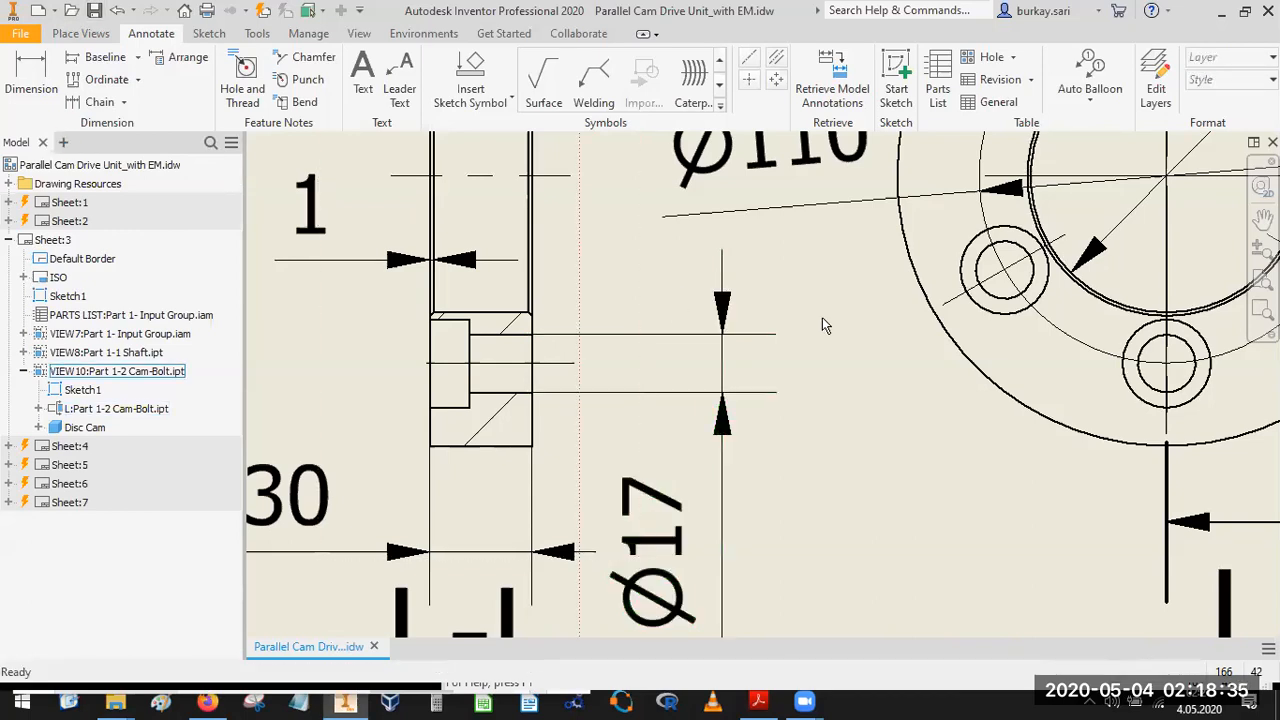
Start a base view of Part 1-3 Cam-Threaded.ipt at a 0,2:1 scale.
{"action": "scroll", "coordinate": [822, 325], "scroll_direction": "up", "scroll_amount": 8}
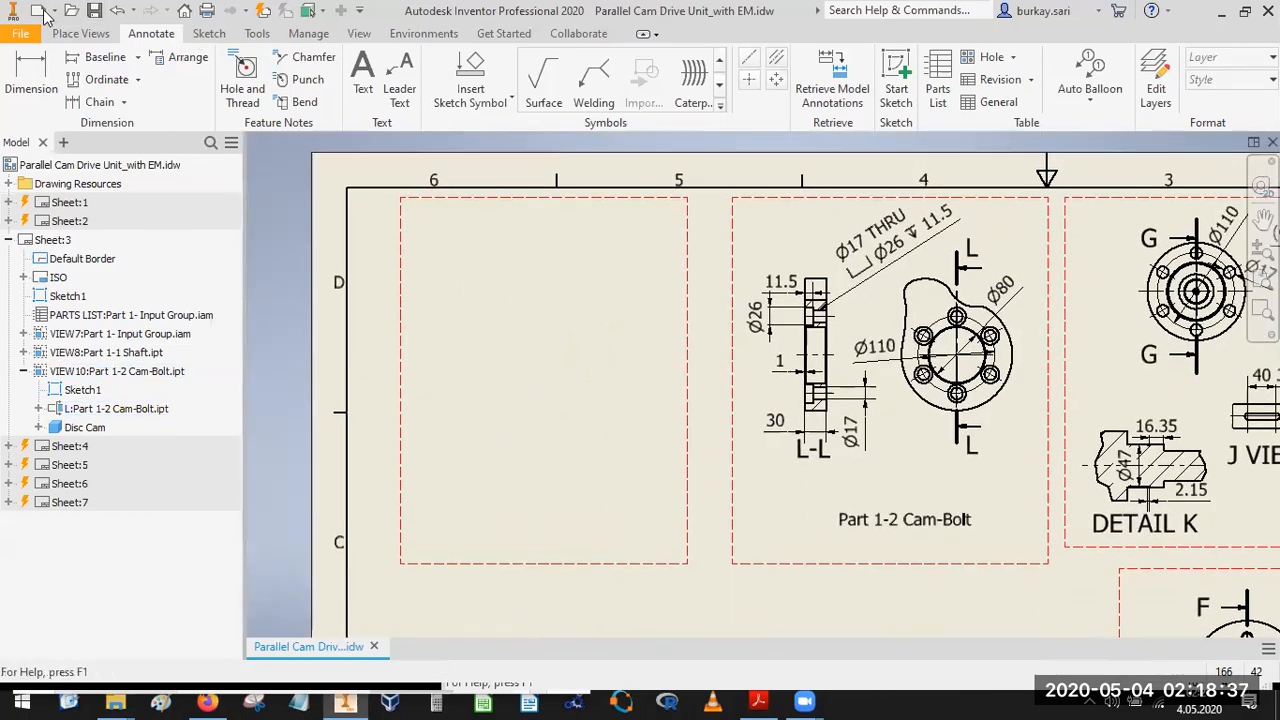
{"action": "left_click", "coordinate": [74, 34]}
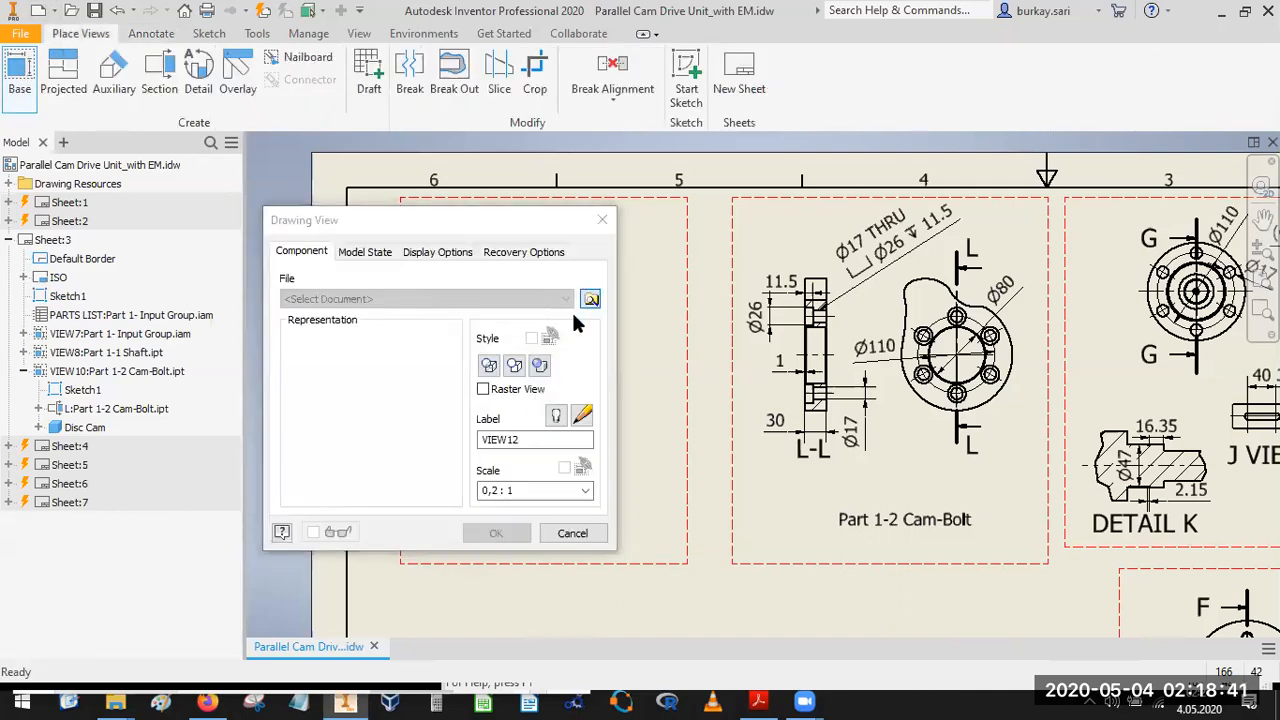
{"action": "left_click", "coordinate": [589, 299]}
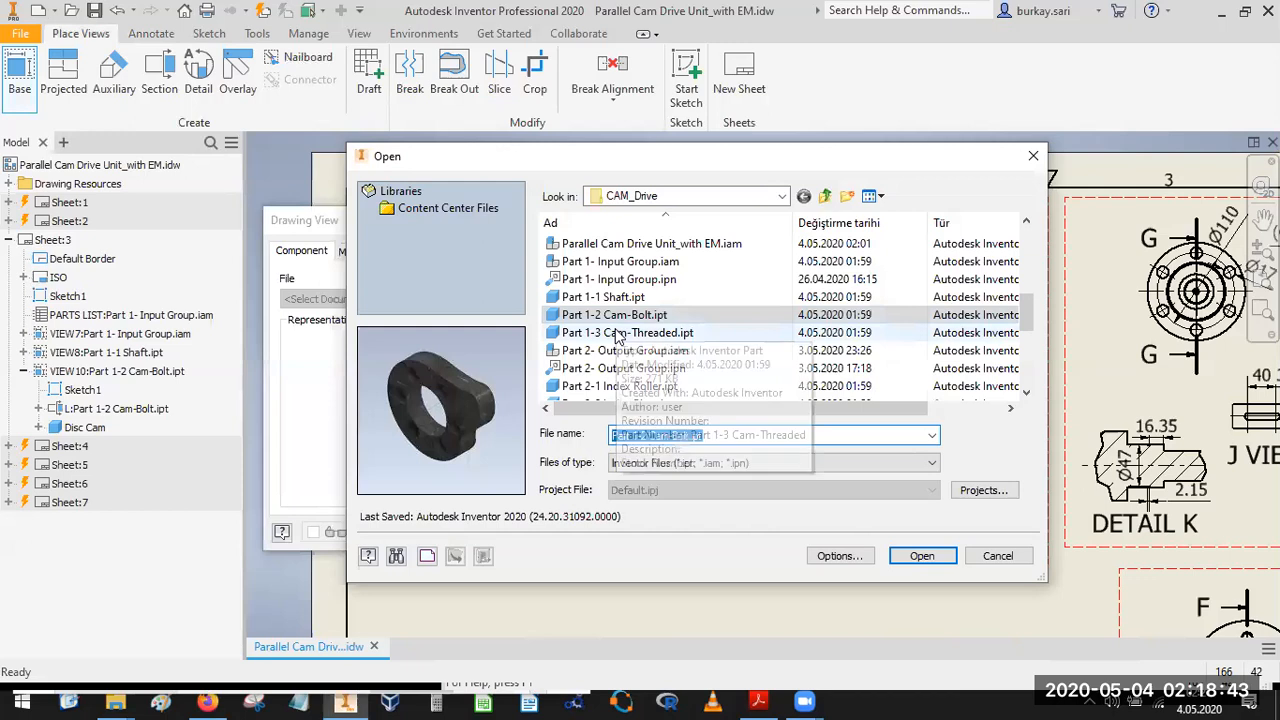
{"action": "double_click", "coordinate": [617, 333]}
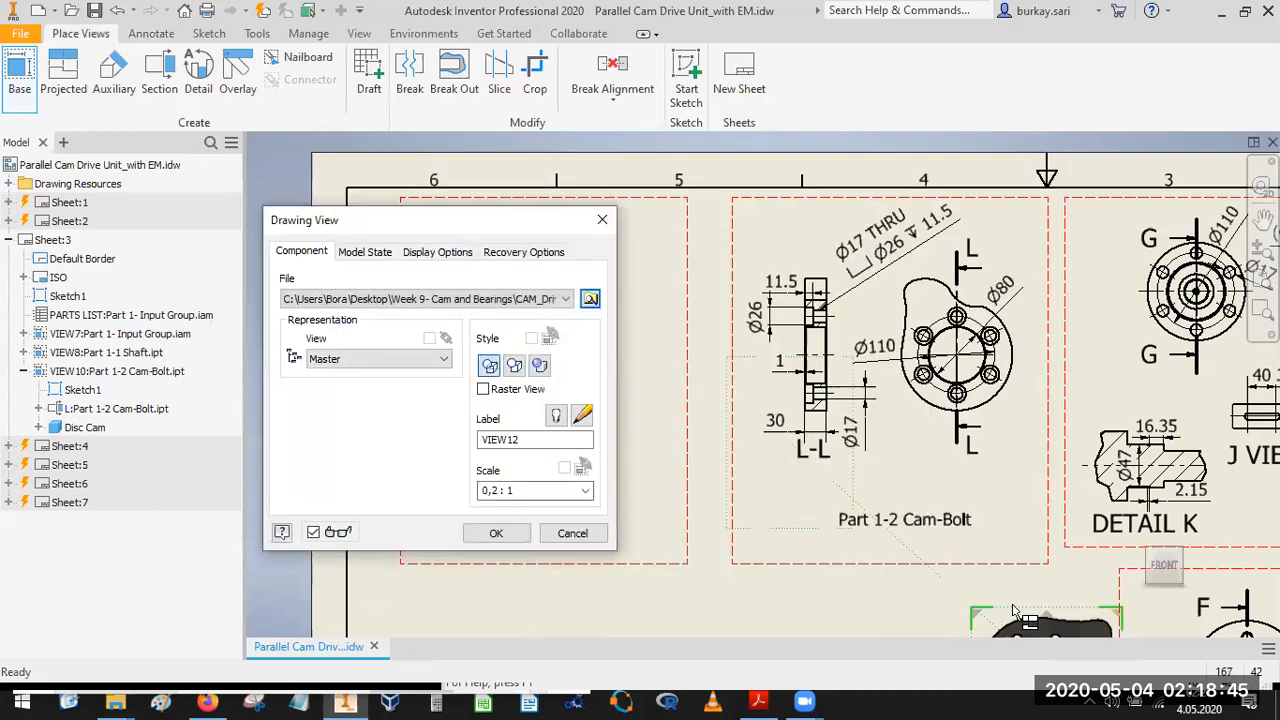
Rotate the threaded cam's front view 90° counterclockwise and place it in the empty frame left of the Cam-Bolt views.
{"action": "left_click", "coordinate": [674, 310]}
{"action": "left_click_drag", "start_coordinate": [529, 231], "coordinate": [311, 393]}
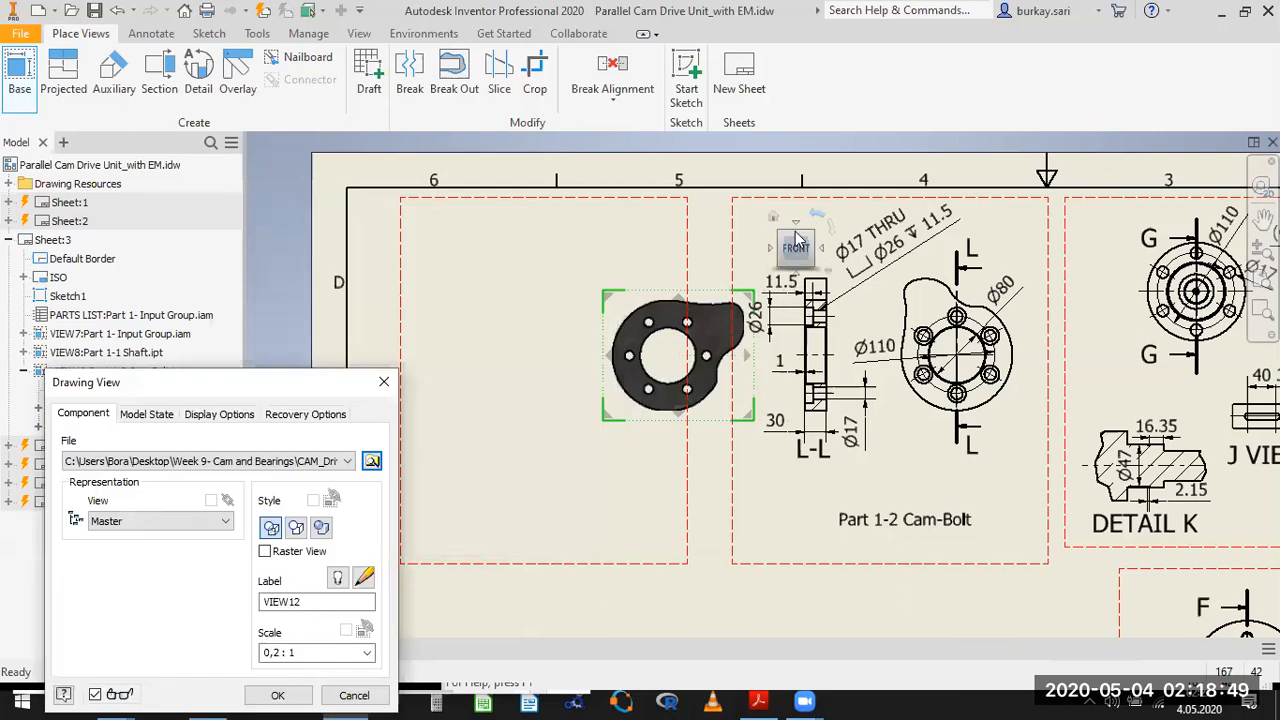
{"action": "left_click", "coordinate": [815, 224]}
{"action": "left_click_drag", "start_coordinate": [613, 381], "coordinate": [541, 383]}
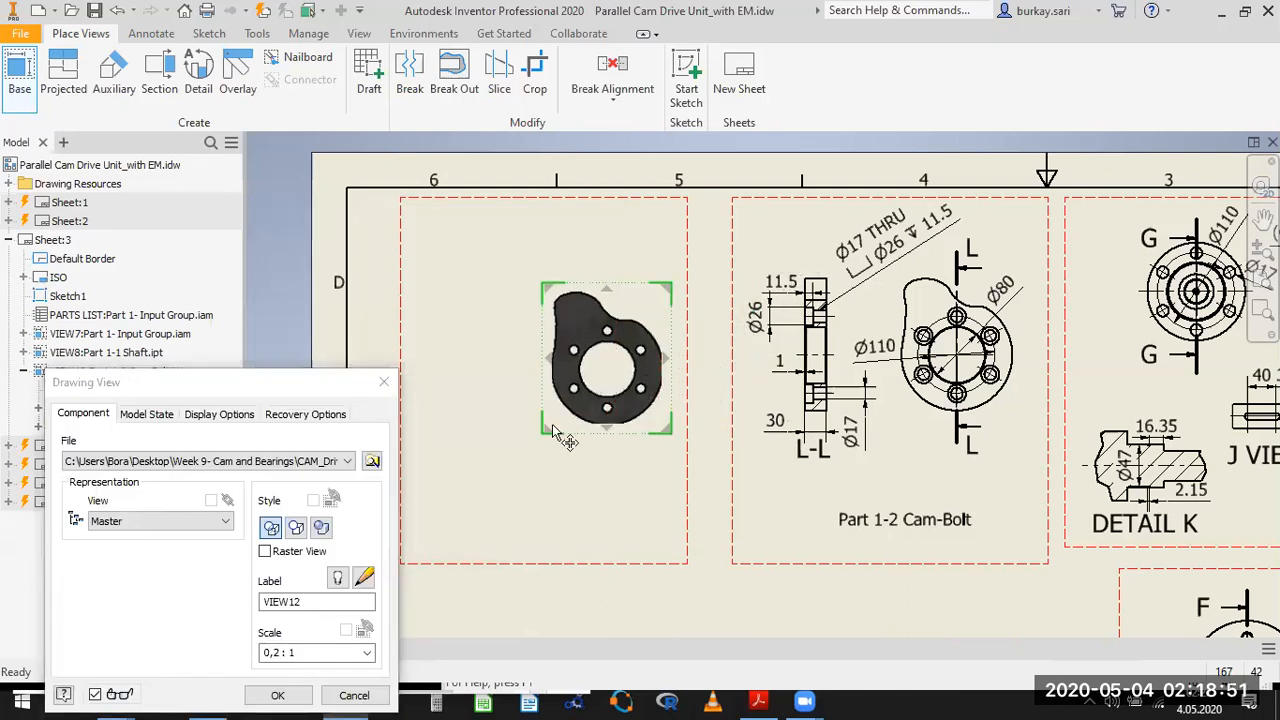
{"action": "key", "text": "Return"}
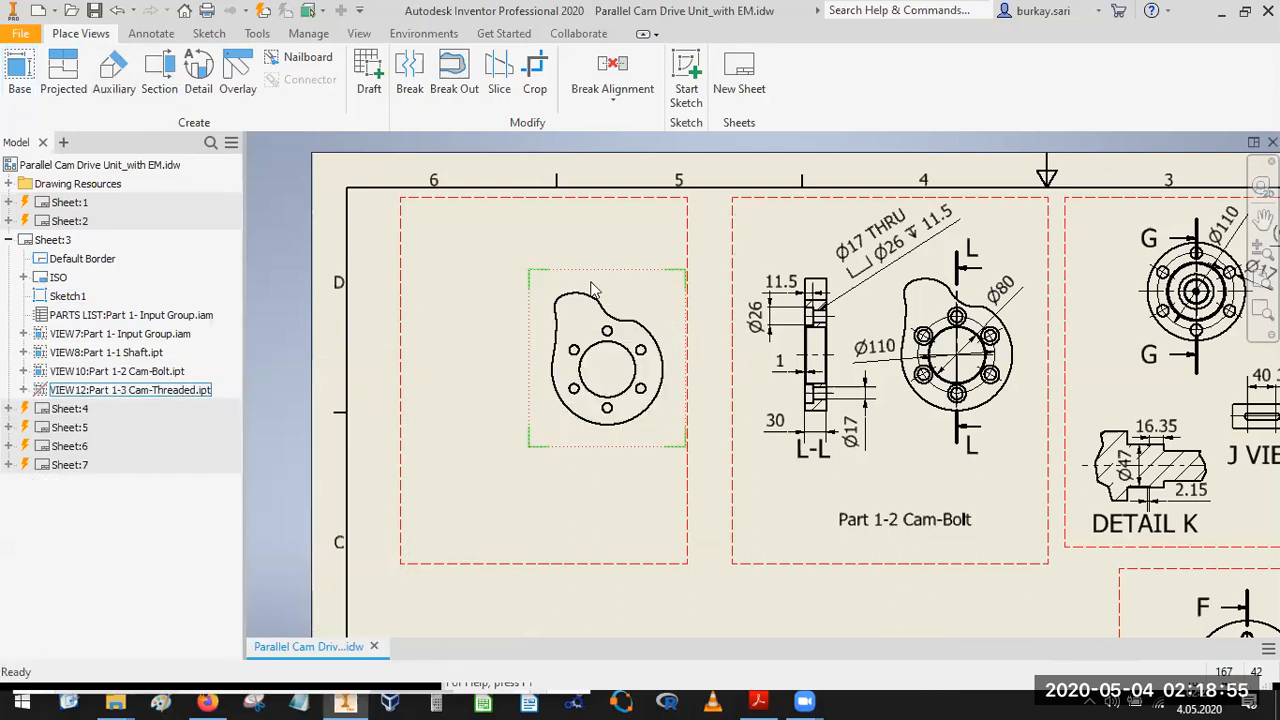
Create full section view M-M along a vertical line through the threaded cam's centre at 0,2:1 and place it left of the front view.
{"action": "left_click", "coordinate": [632, 248]}
{"action": "double_click", "coordinate": [432, 324]}
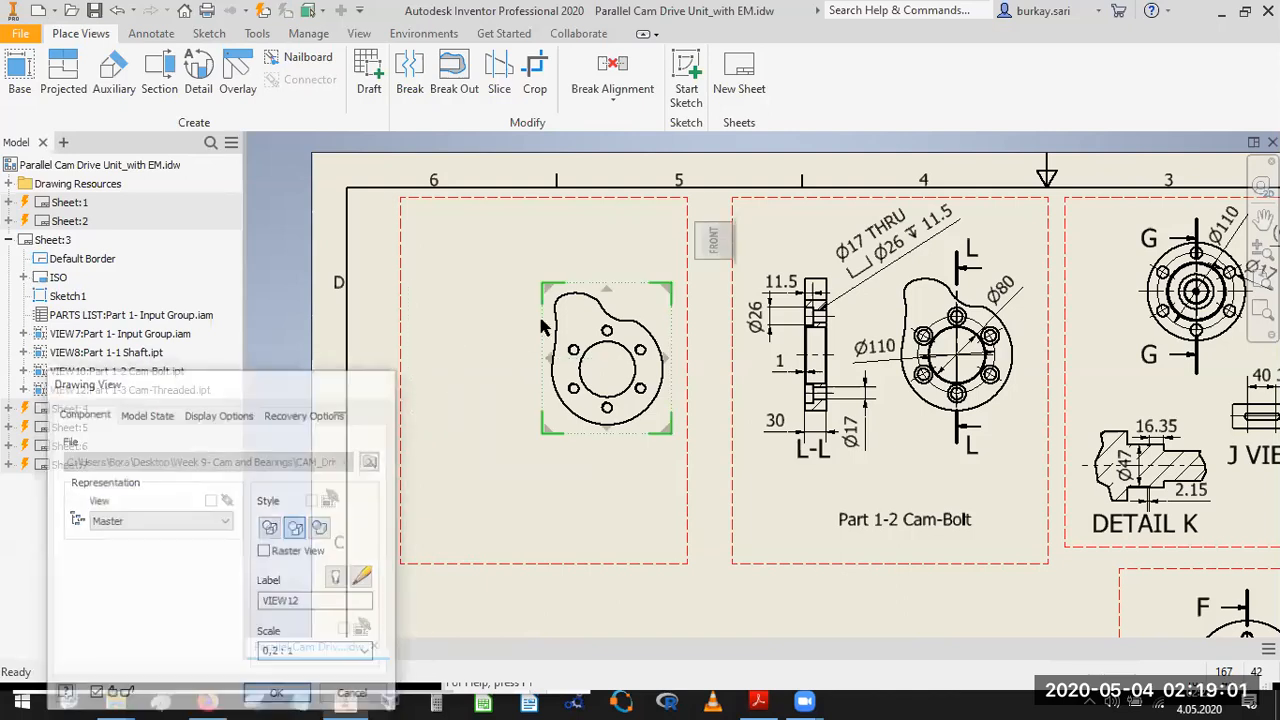
{"action": "left_click", "coordinate": [631, 285]}
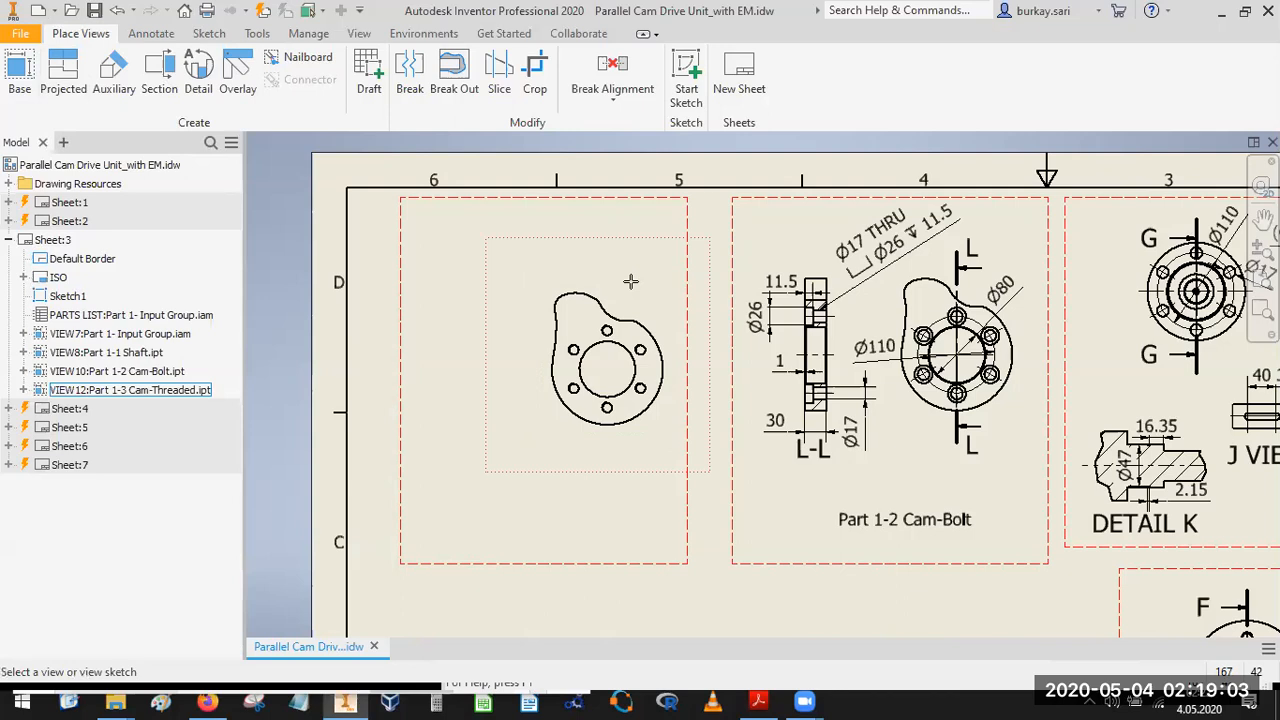
{"action": "left_click", "coordinate": [604, 459]}
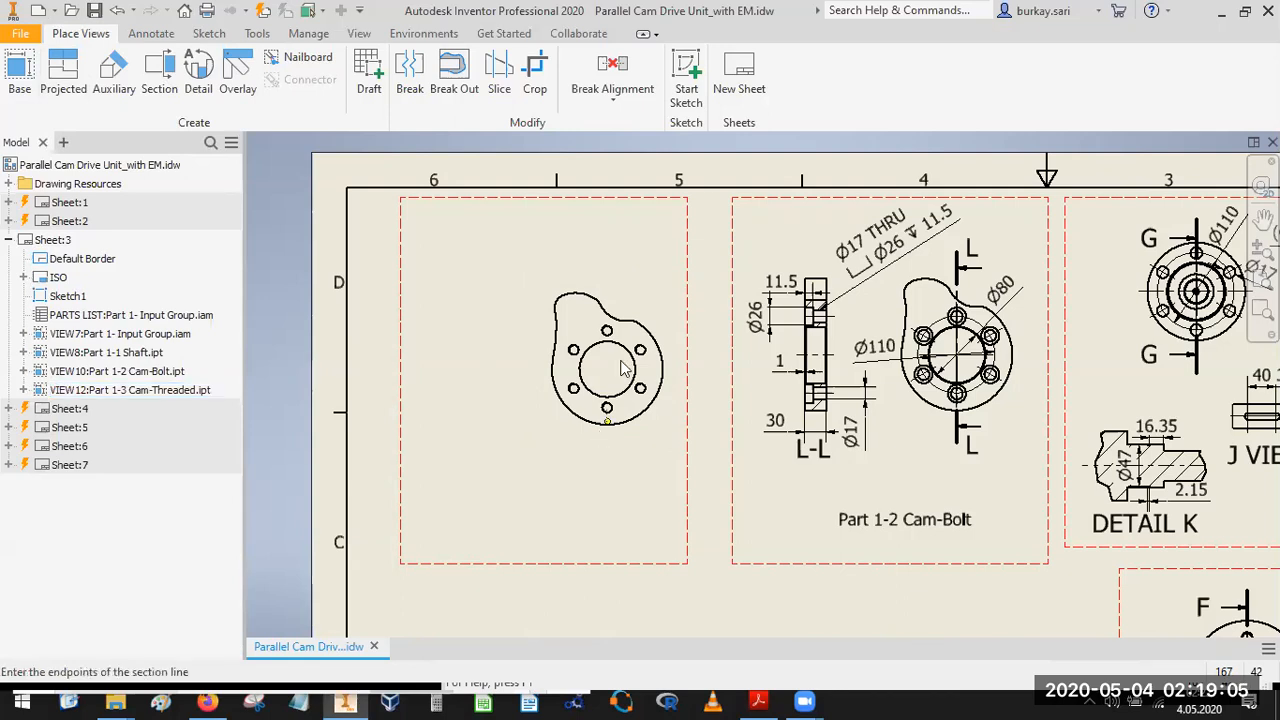
{"action": "left_click", "coordinate": [607, 268]}
{"action": "right_click", "coordinate": [607, 268]}
{"action": "left_click", "coordinate": [674, 269]}
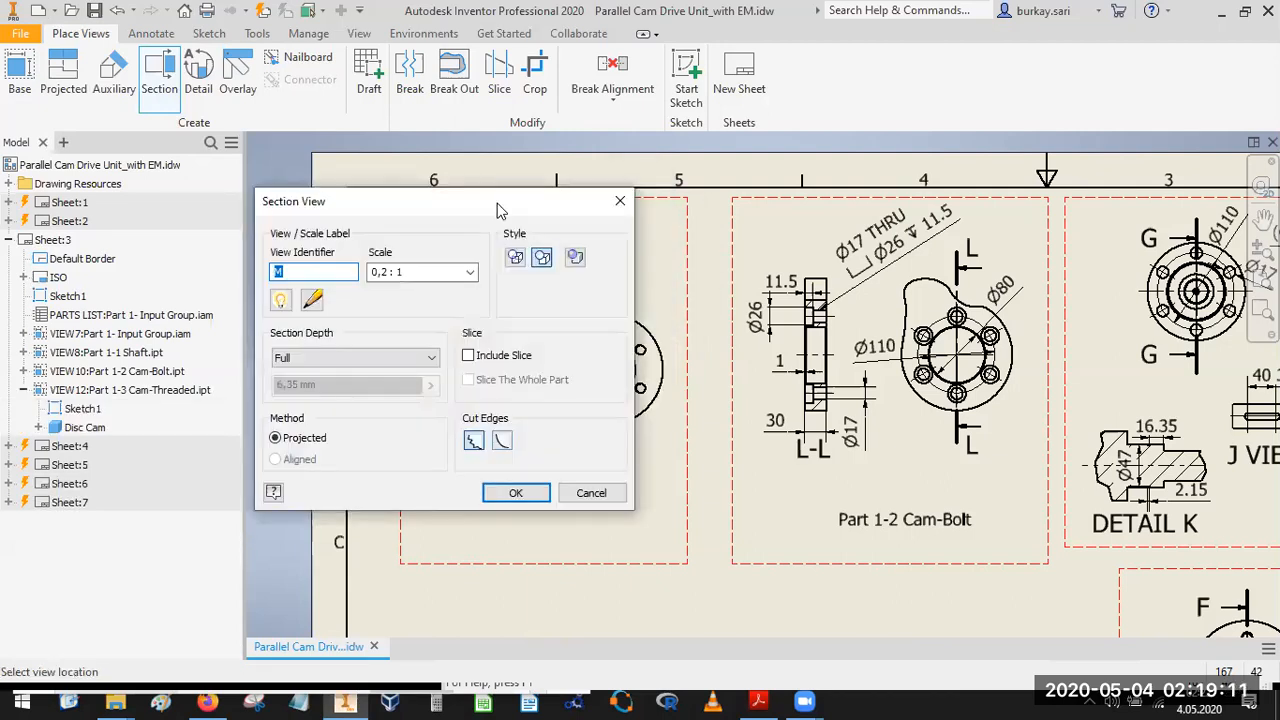
{"action": "left_click_drag", "start_coordinate": [497, 203], "coordinate": [307, 238]}
{"action": "left_click", "coordinate": [477, 342]}
{"action": "left_click", "coordinate": [330, 527]}
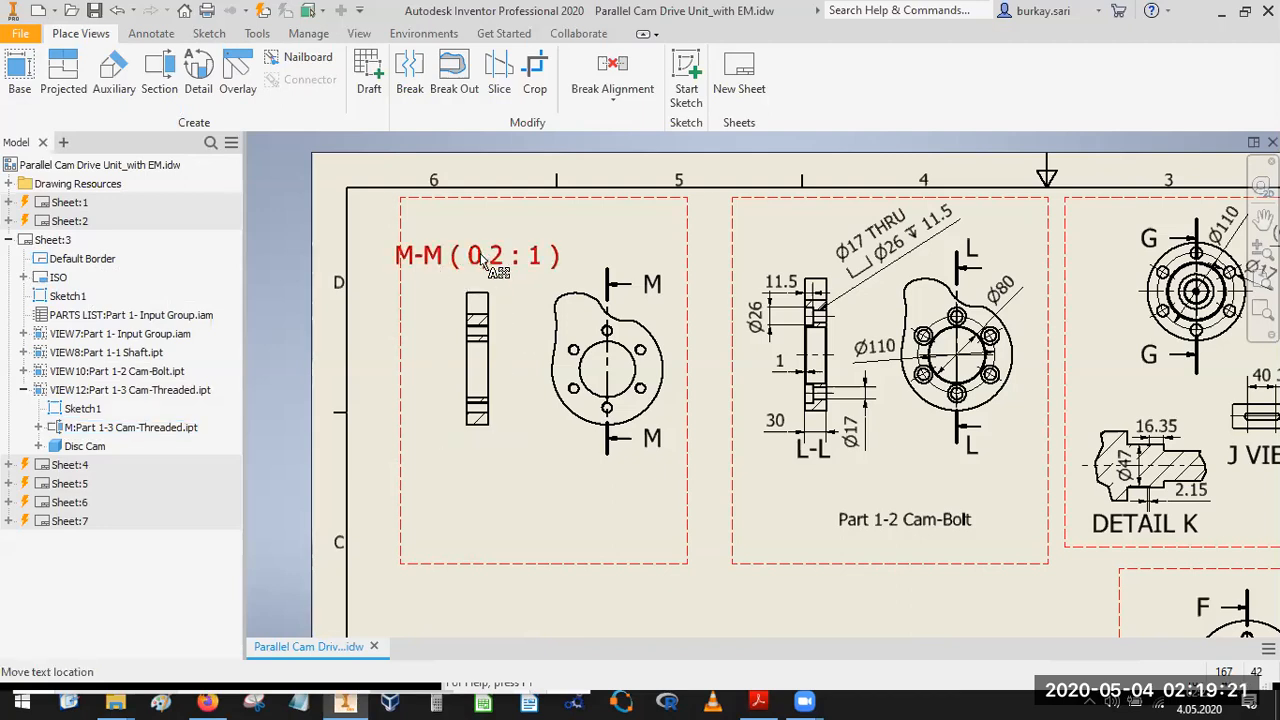
Remove the scale from the M-M section view label and move the label below the section view.
{"action": "double_click", "coordinate": [540, 260]}
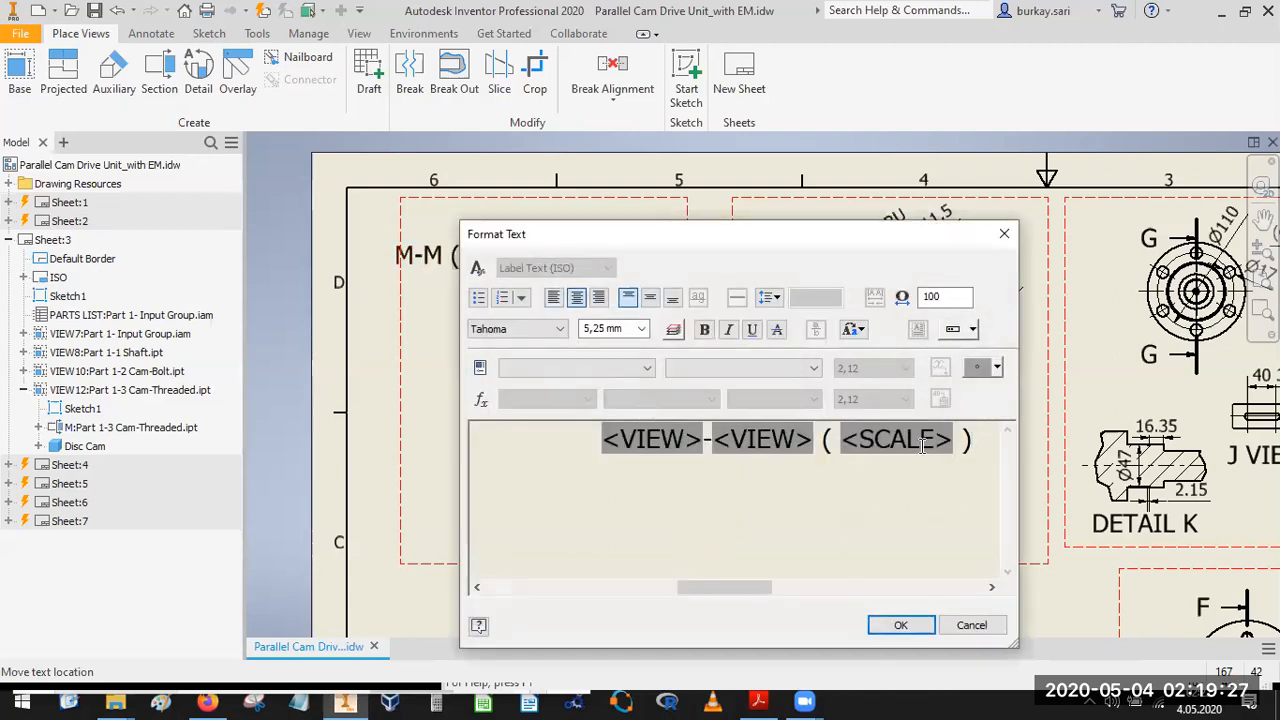
{"action": "left_click_drag", "start_coordinate": [824, 446], "coordinate": [1020, 444]}
{"action": "key", "text": "Delete"}
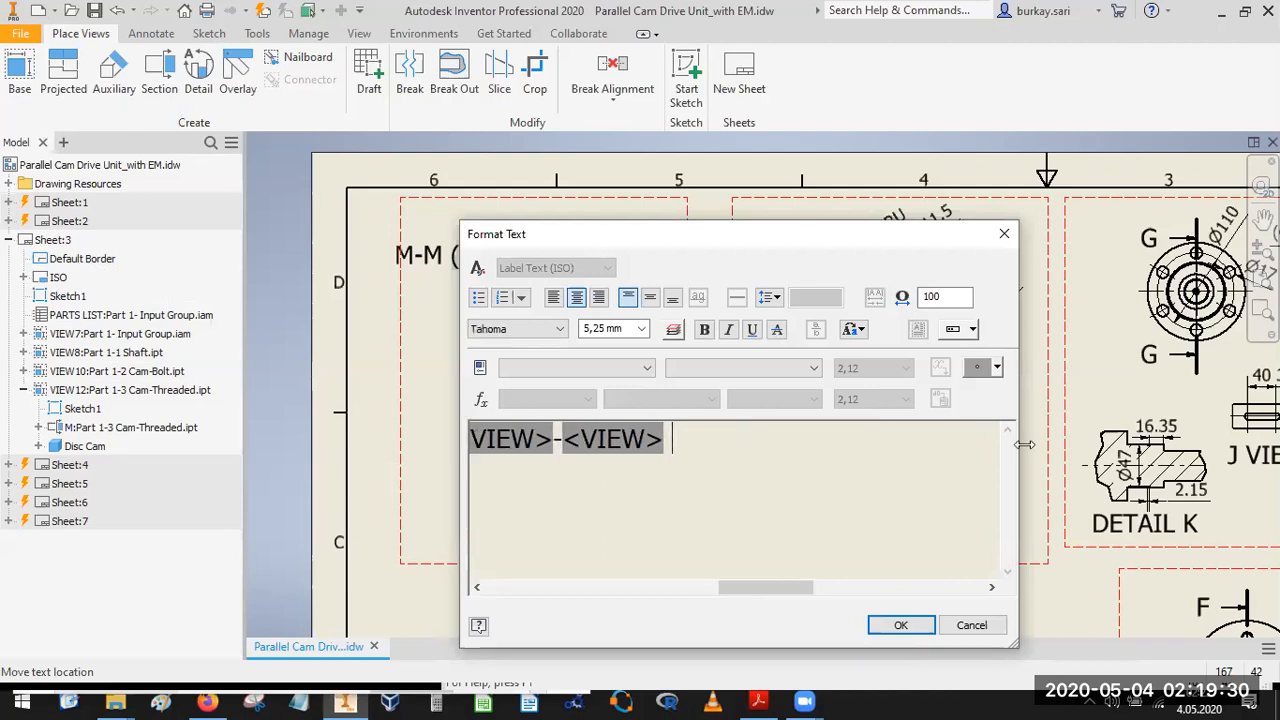
{"action": "left_click", "coordinate": [900, 625]}
{"action": "left_click_drag", "start_coordinate": [480, 257], "coordinate": [476, 470]}
Move both M section letters to the ends of the cutting line and start a centered pattern on the threaded cam's front view.
{"action": "left_click_drag", "start_coordinate": [652, 279], "coordinate": [625, 255]}
{"action": "left_click_drag", "start_coordinate": [645, 448], "coordinate": [618, 477]}
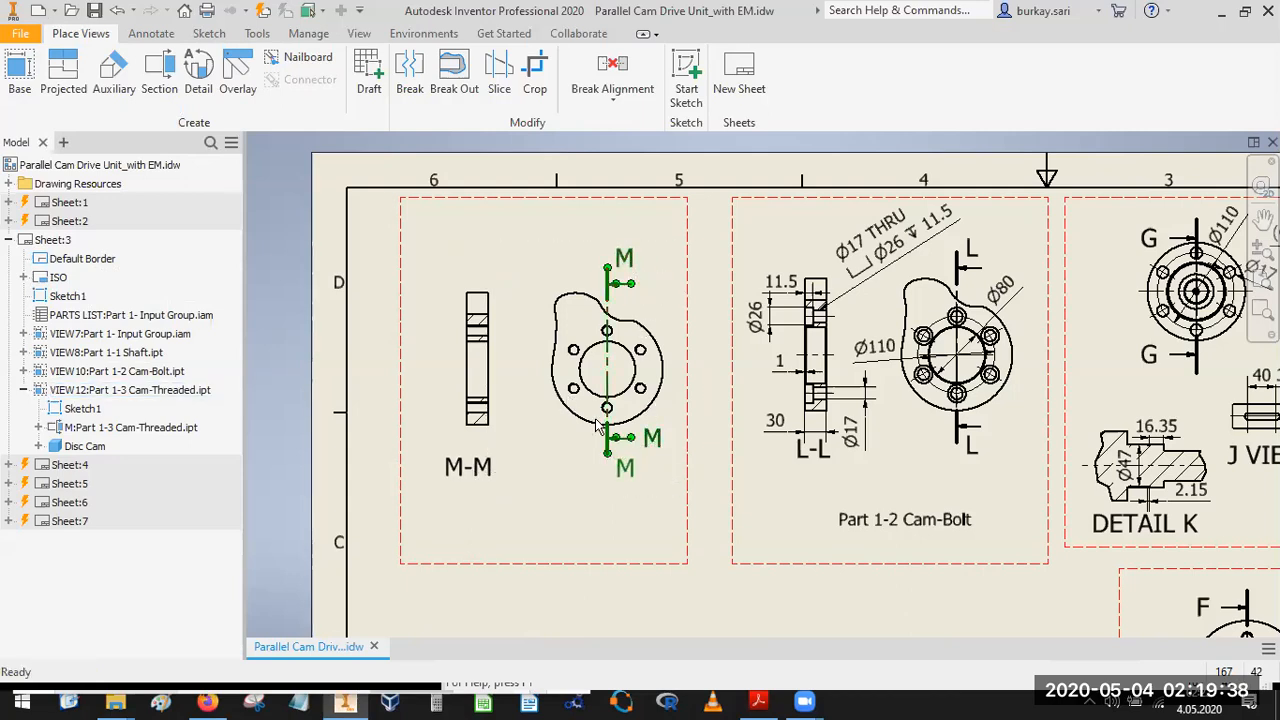
{"action": "left_click", "coordinate": [151, 33]}
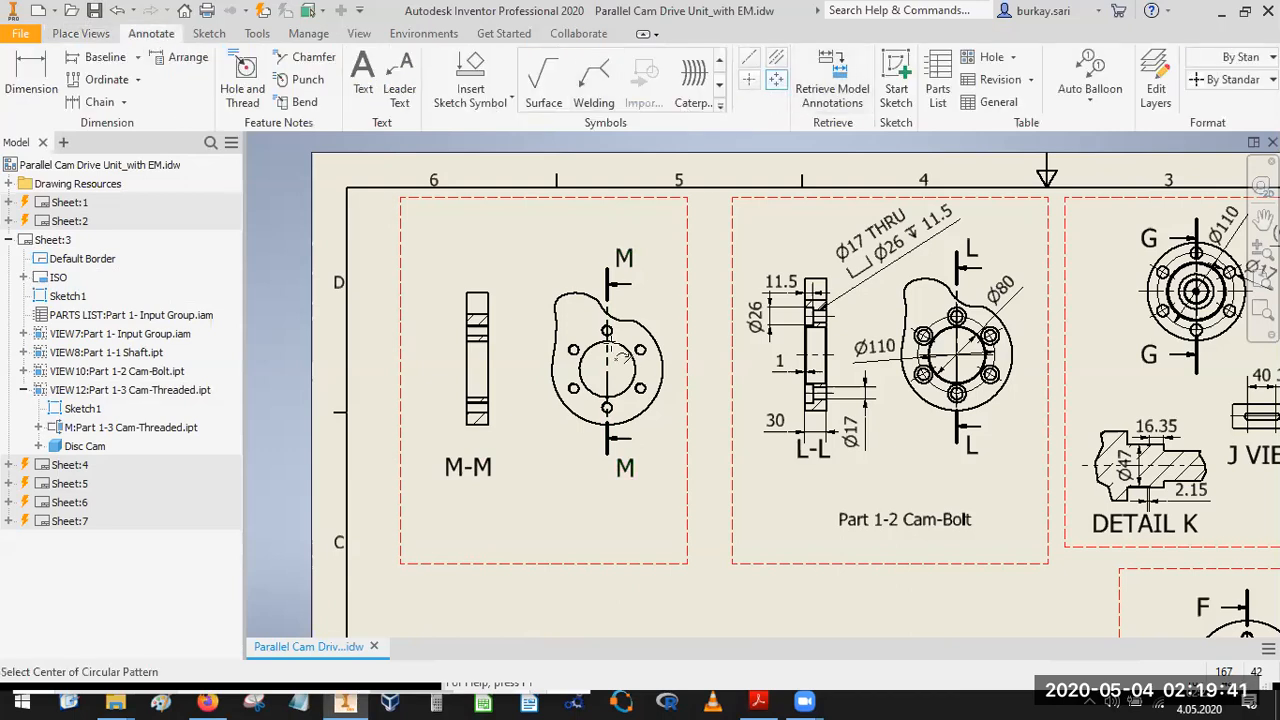
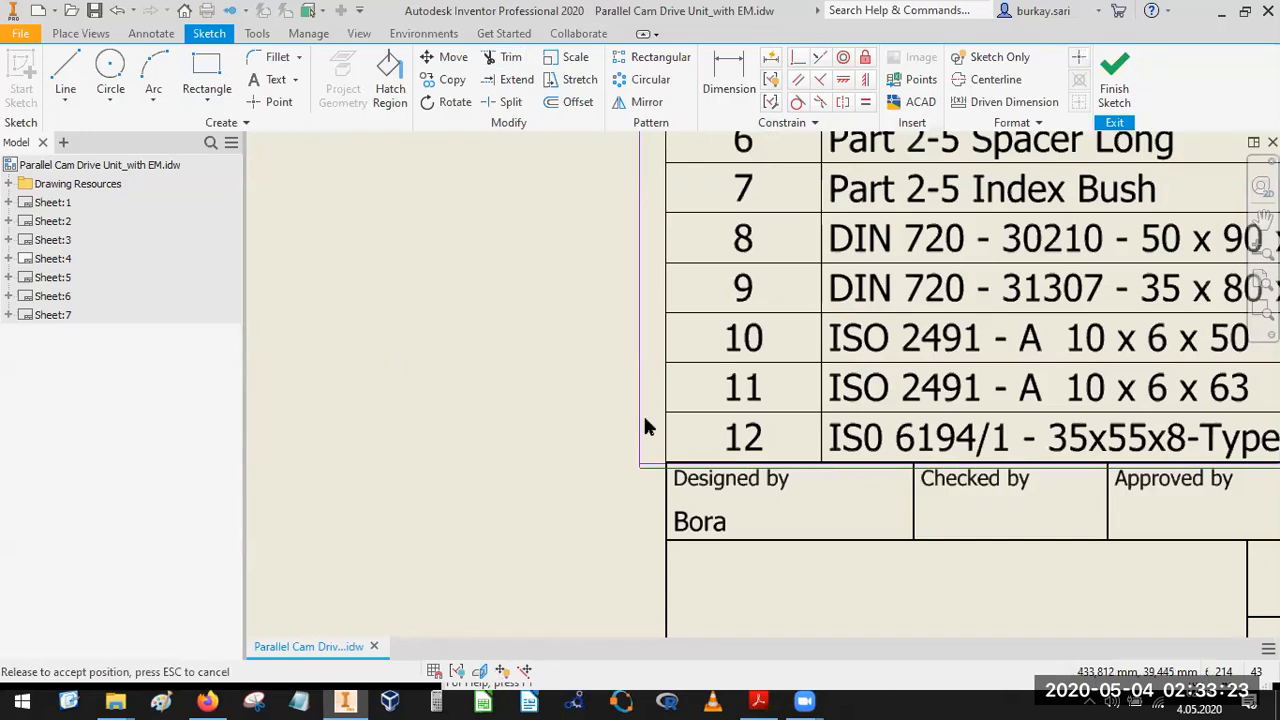
Finish the frame sketch around the output group views and parts list on Sheet:4 and open its line properties.
{"action": "scroll", "coordinate": [700, 265], "scroll_direction": "down", "scroll_amount": 5}
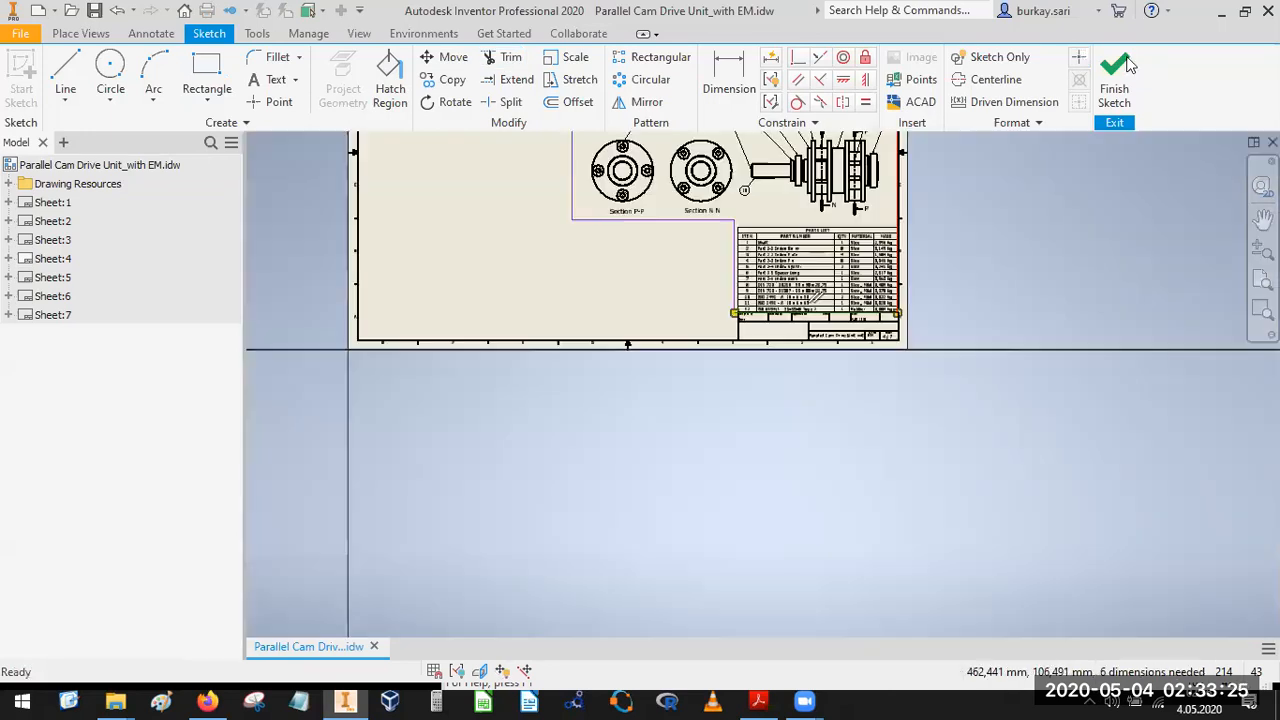
{"action": "right_click", "coordinate": [638, 222]}
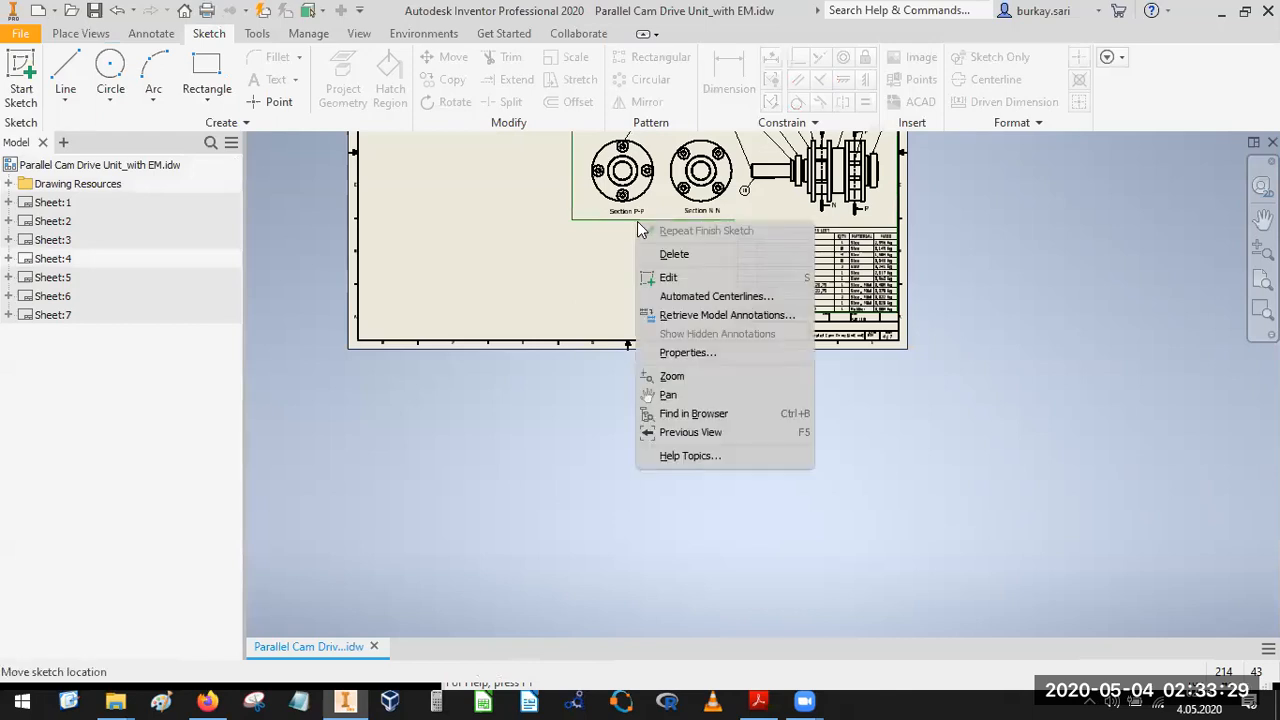
{"action": "left_click", "coordinate": [686, 353]}
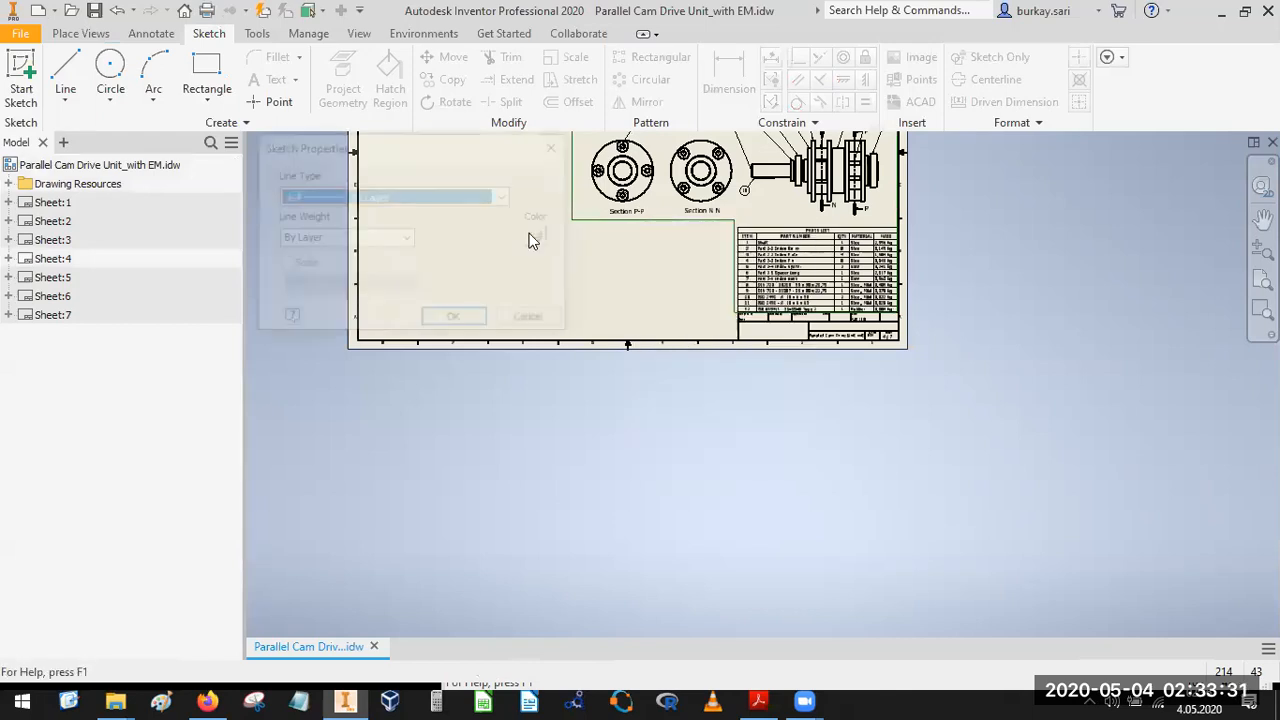
Set the frame sketch's line colour to red.
{"action": "left_click", "coordinate": [545, 238]}
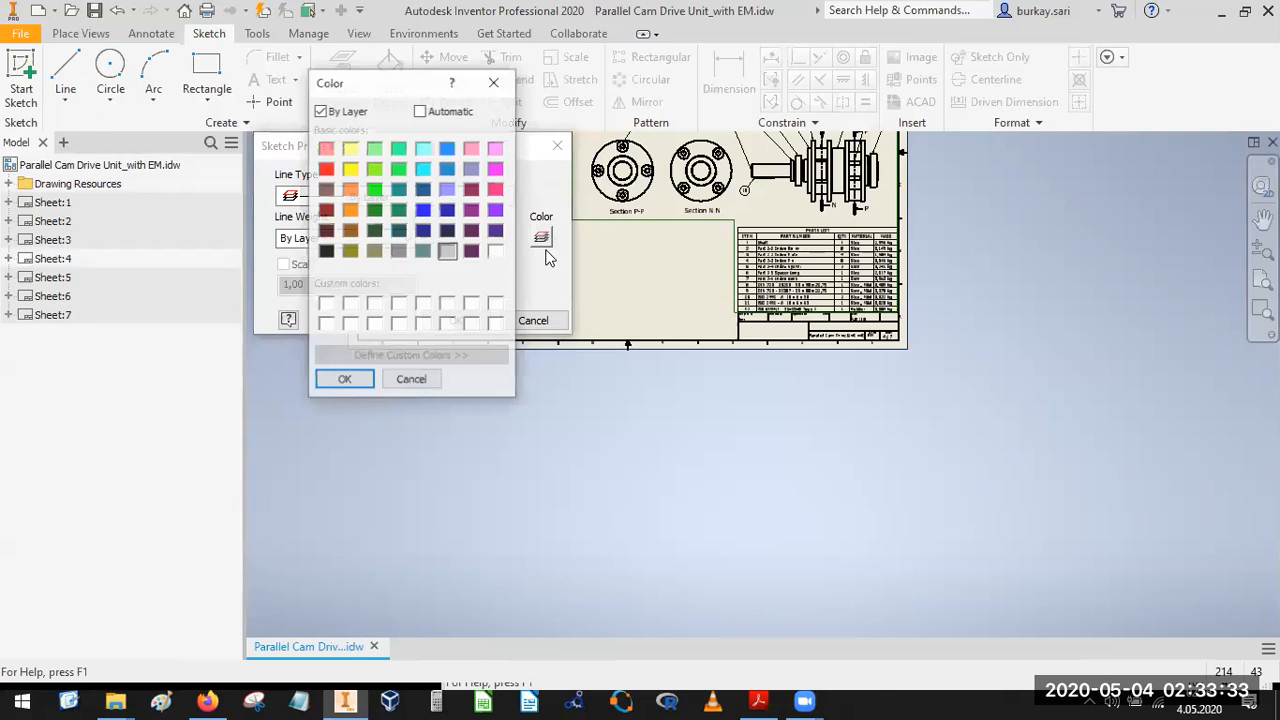
{"action": "left_click", "coordinate": [327, 170]}
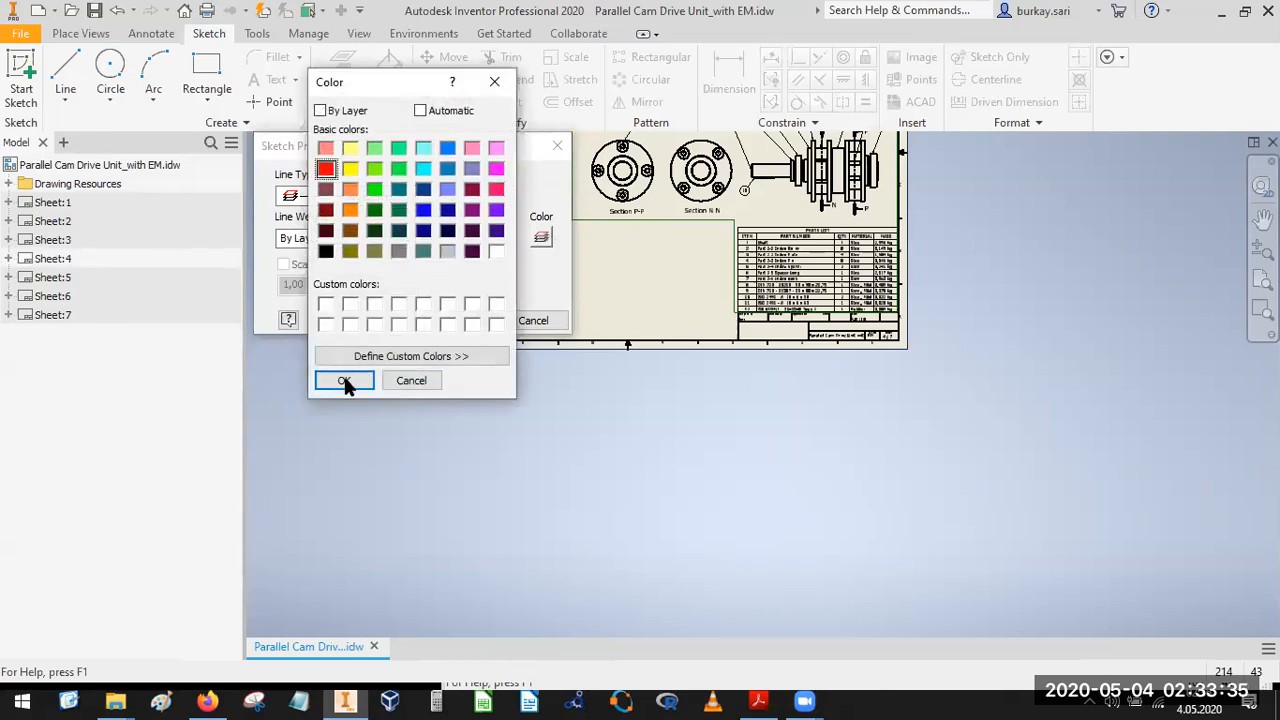
{"action": "left_click", "coordinate": [344, 379]}
{"action": "left_click", "coordinate": [432, 205]}
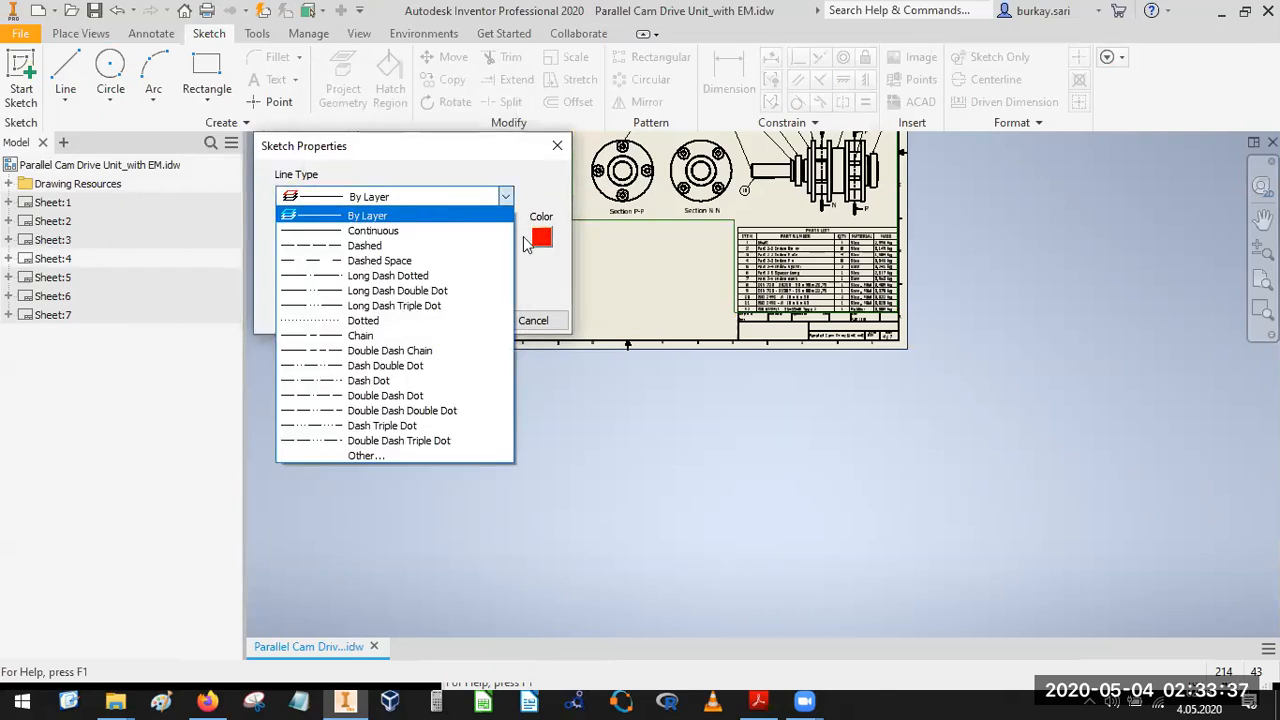
{"action": "left_click", "coordinate": [585, 258]}
Set the output group frame's line colour to blue and its line type to Dashed Space.
{"action": "left_click", "coordinate": [541, 237]}
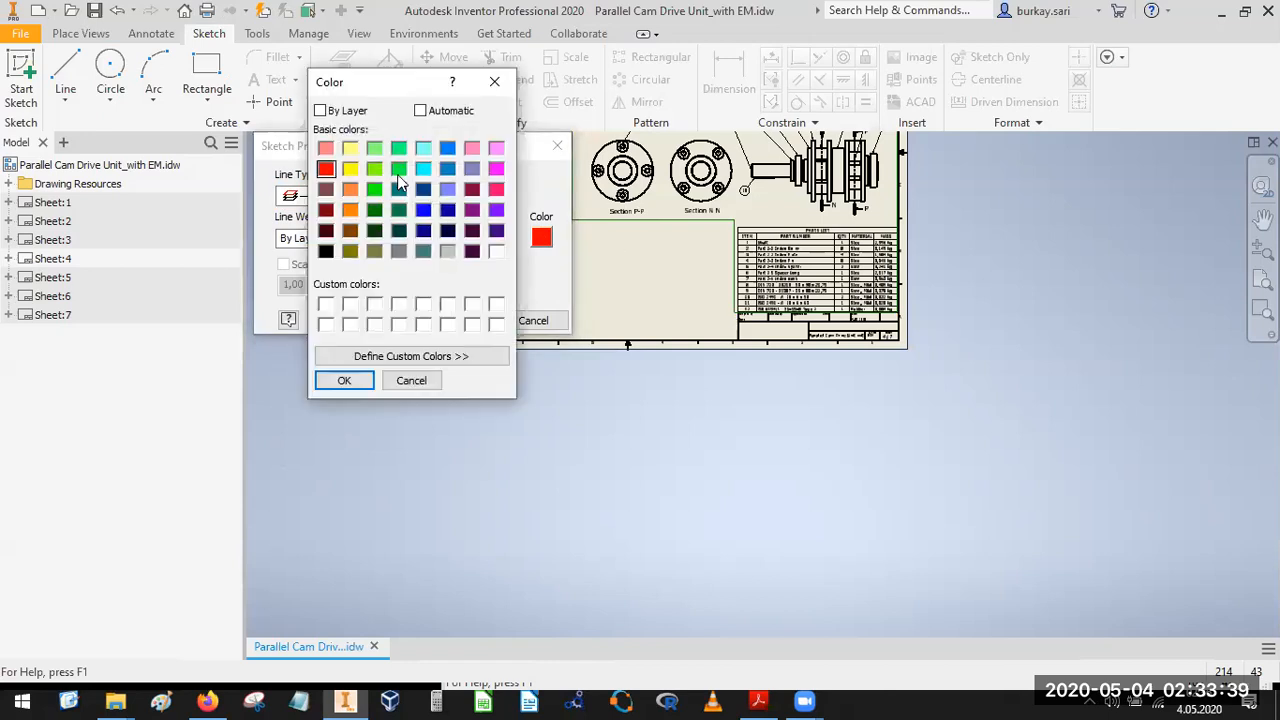
{"action": "left_click", "coordinate": [423, 210]}
{"action": "left_click", "coordinate": [344, 381]}
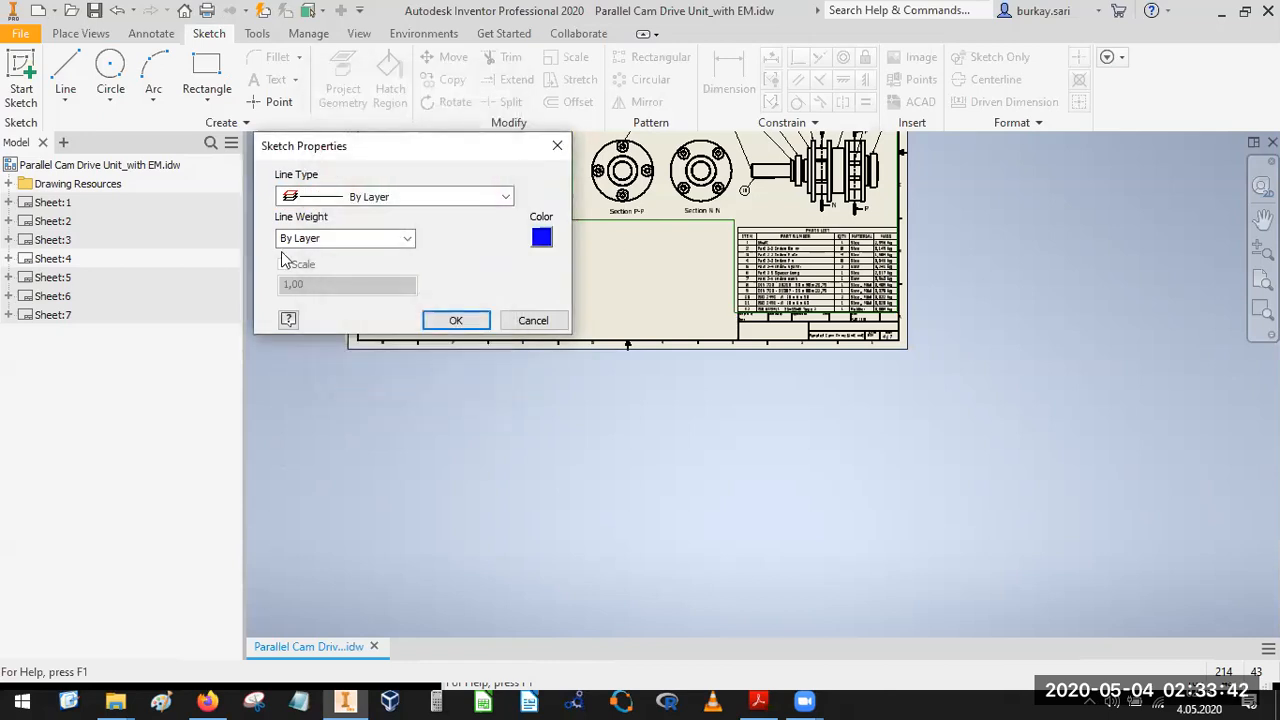
{"action": "left_click", "coordinate": [346, 200]}
{"action": "left_click", "coordinate": [380, 260]}
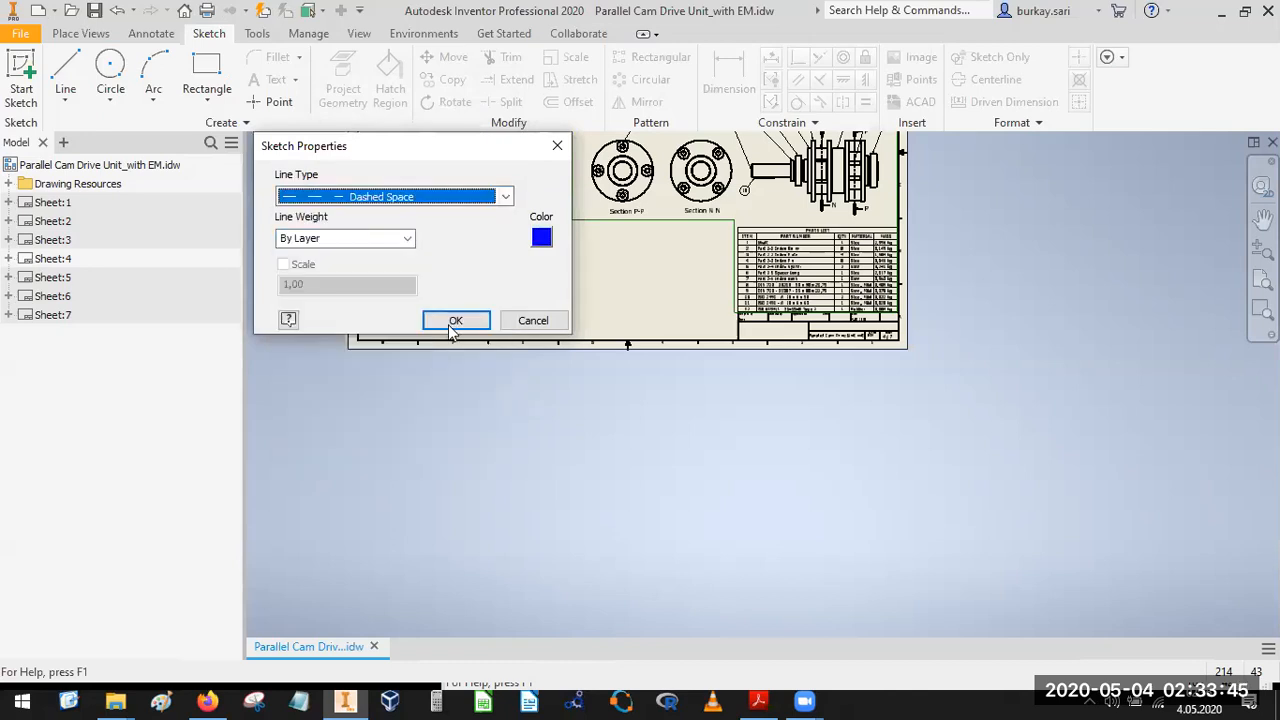
{"action": "left_click", "coordinate": [455, 320]}
{"action": "scroll", "coordinate": [679, 239], "scroll_direction": "up", "scroll_amount": 5}
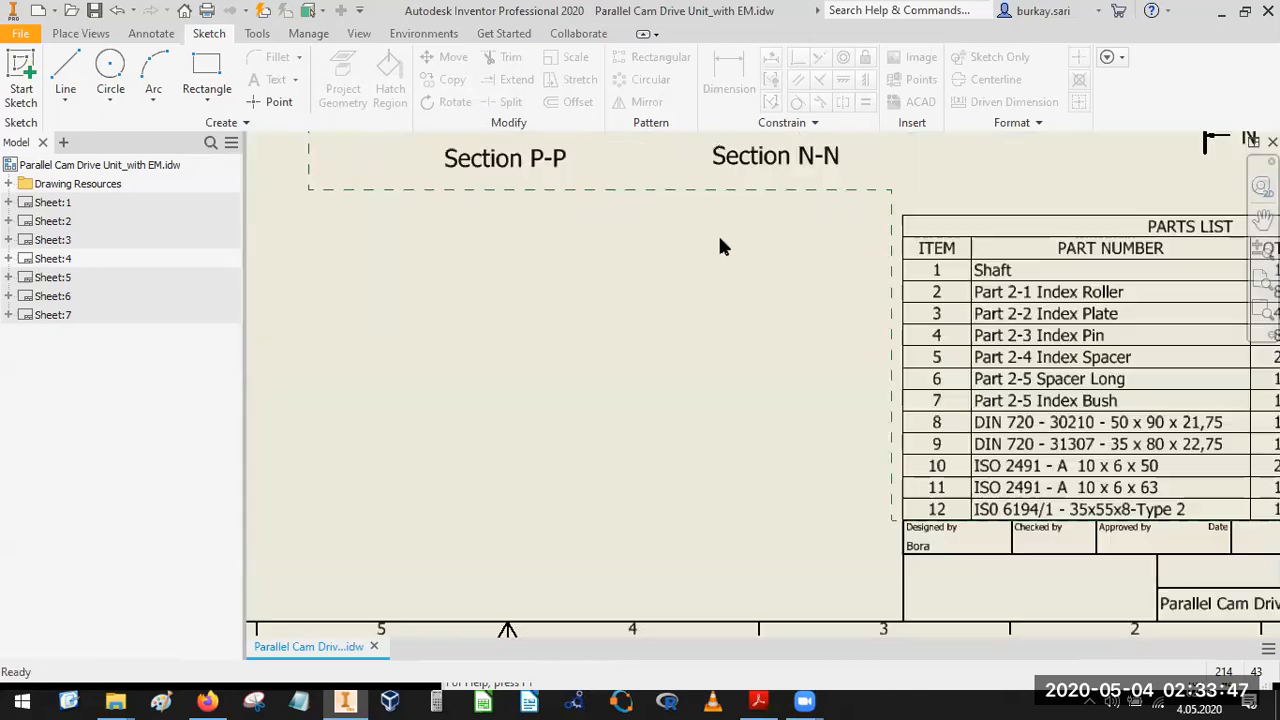
{"action": "scroll", "coordinate": [766, 254], "scroll_direction": "down", "scroll_amount": 2}
{"action": "scroll", "coordinate": [791, 418], "scroll_direction": "down", "scroll_amount": 3}
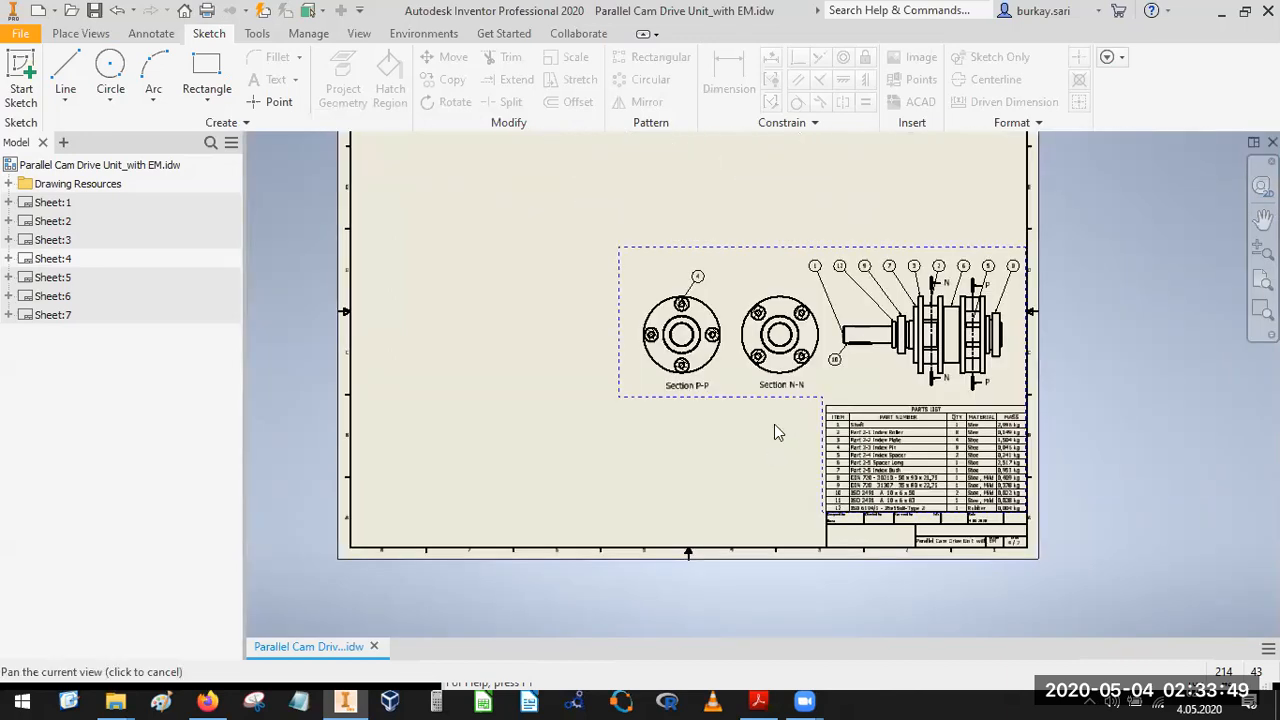
Switch to Acrobat Reader to examine the part layout on page 4 of the reference PDF, and return to Inventor.
{"action": "scroll", "coordinate": [700, 330], "scroll_direction": "up", "scroll_amount": 1}
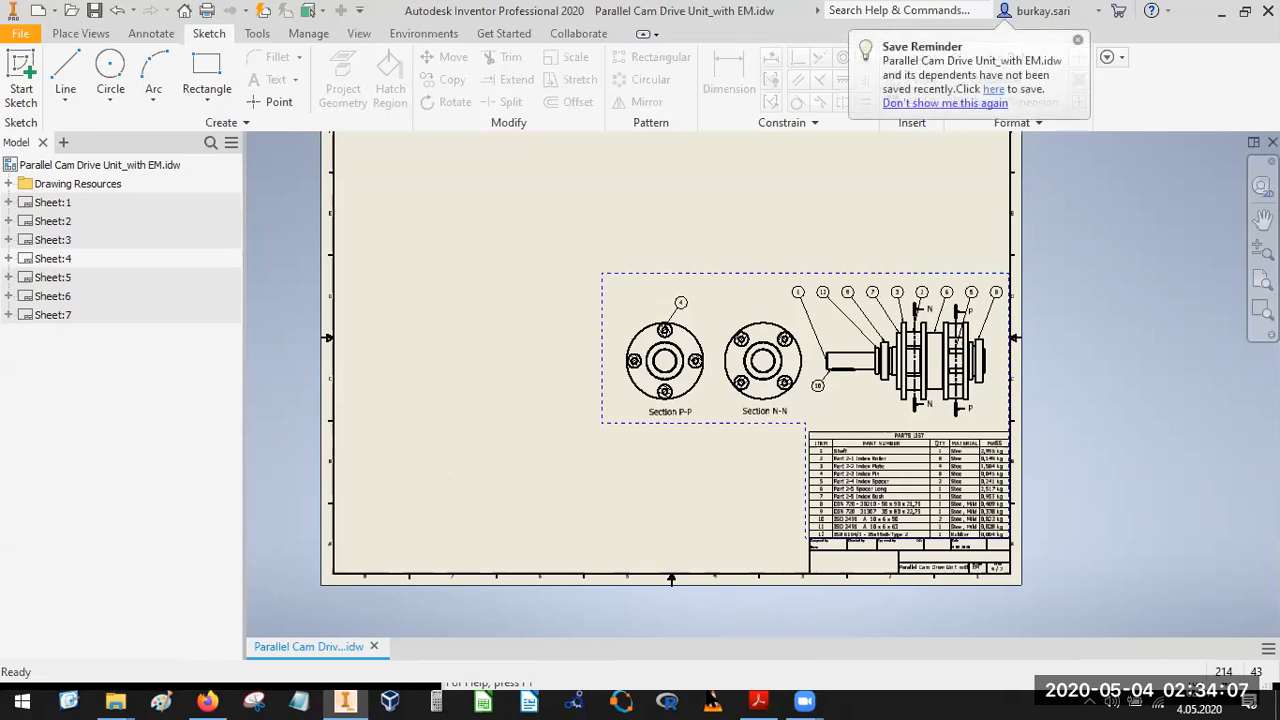
{"action": "left_click", "coordinate": [759, 701]}
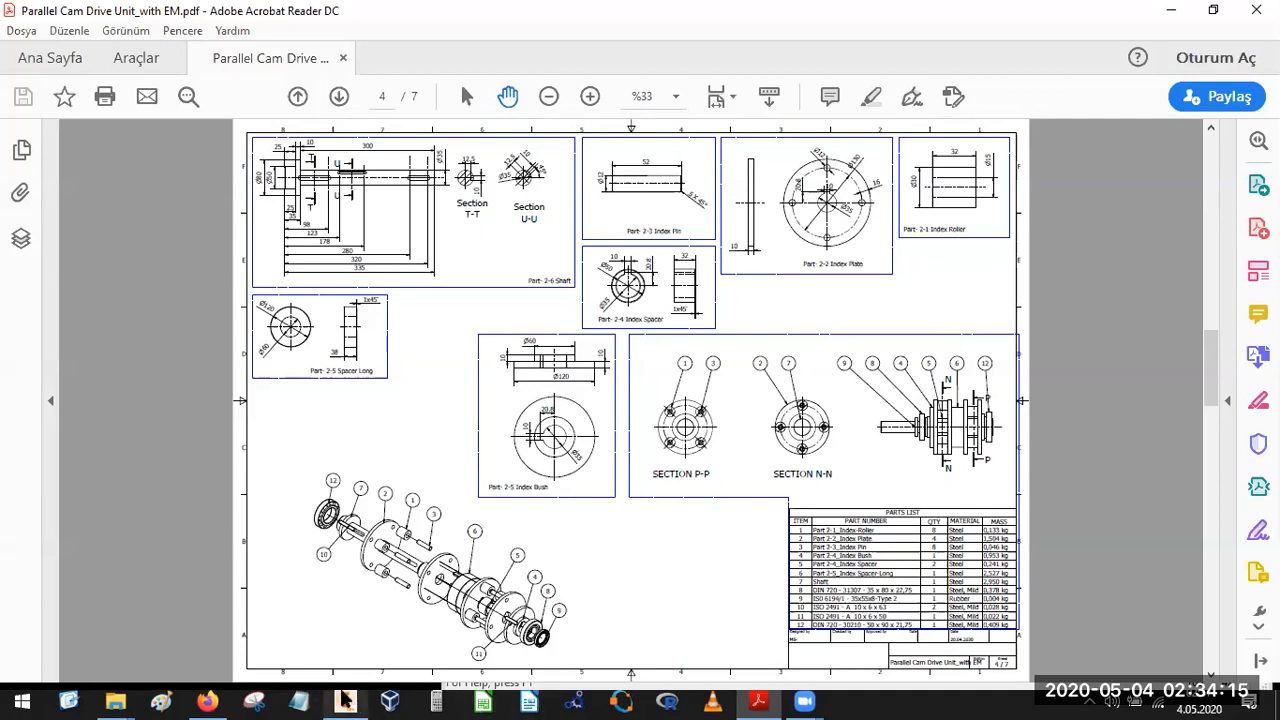
{"action": "left_click", "coordinate": [345, 700]}
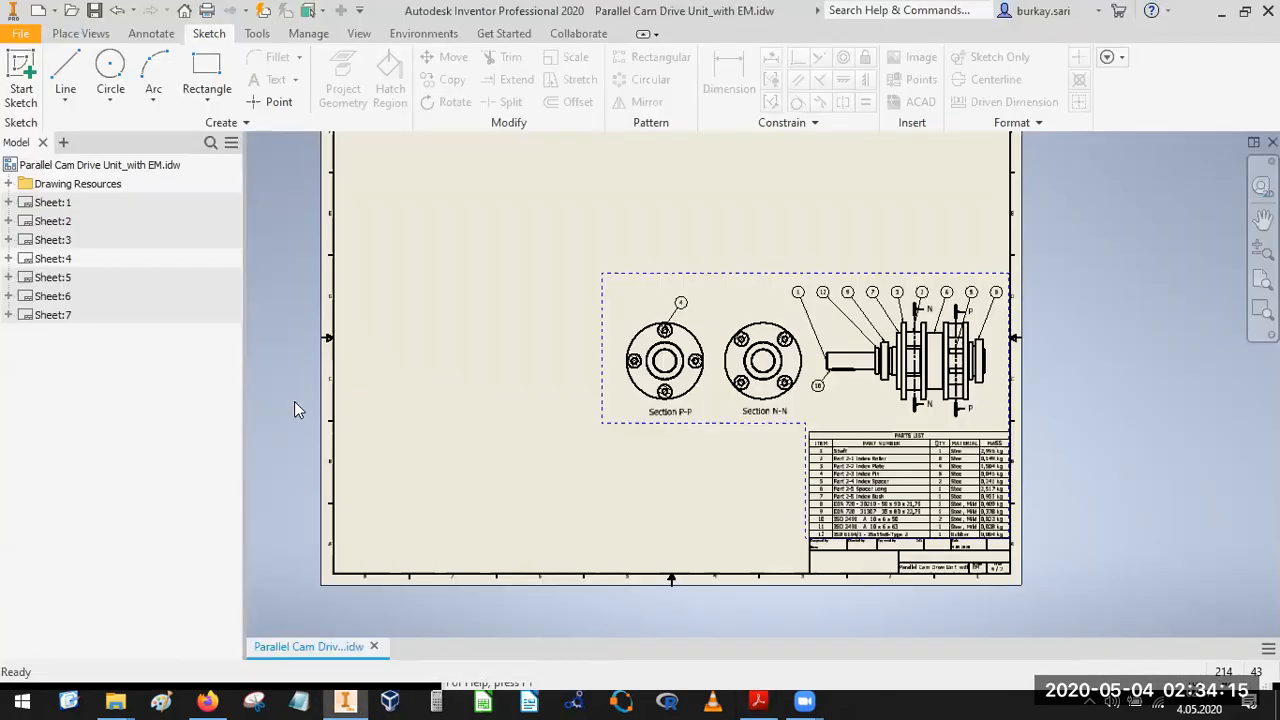
Start a base view of Part 2-1 Index Roller.ipt on Sheet:4.
{"action": "left_click", "coordinate": [80, 34]}
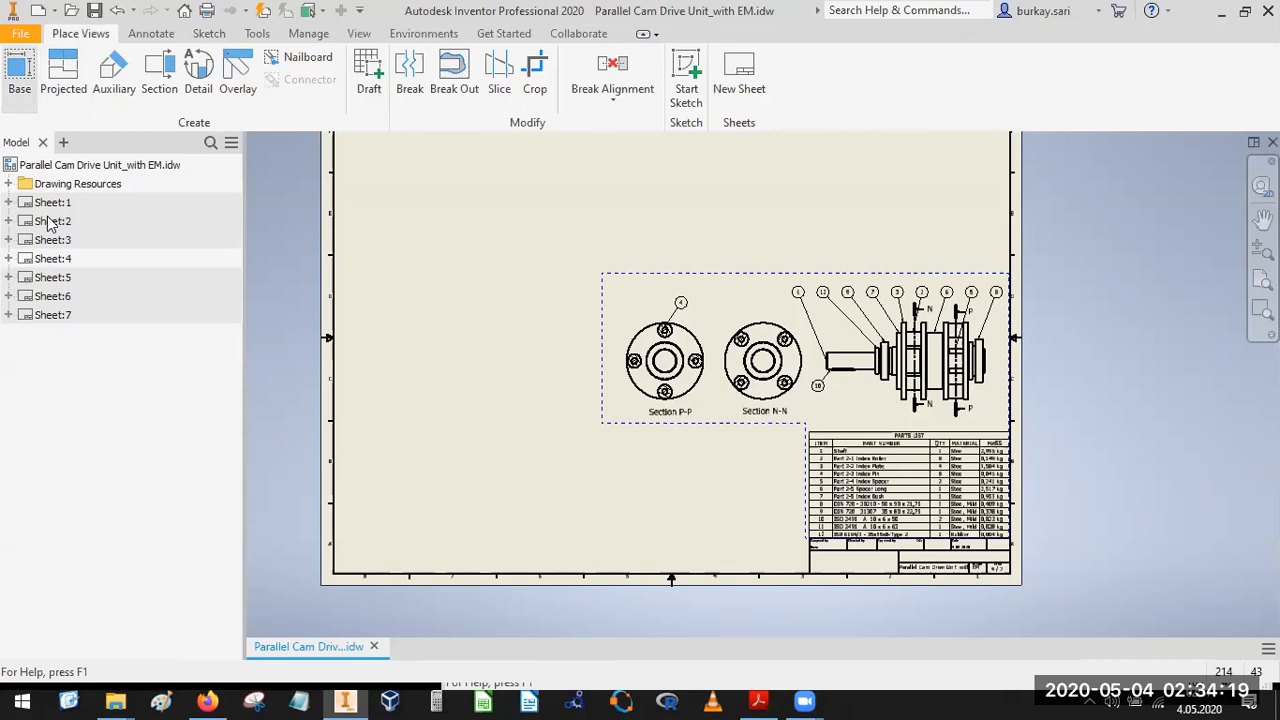
{"action": "left_click", "coordinate": [551, 268]}
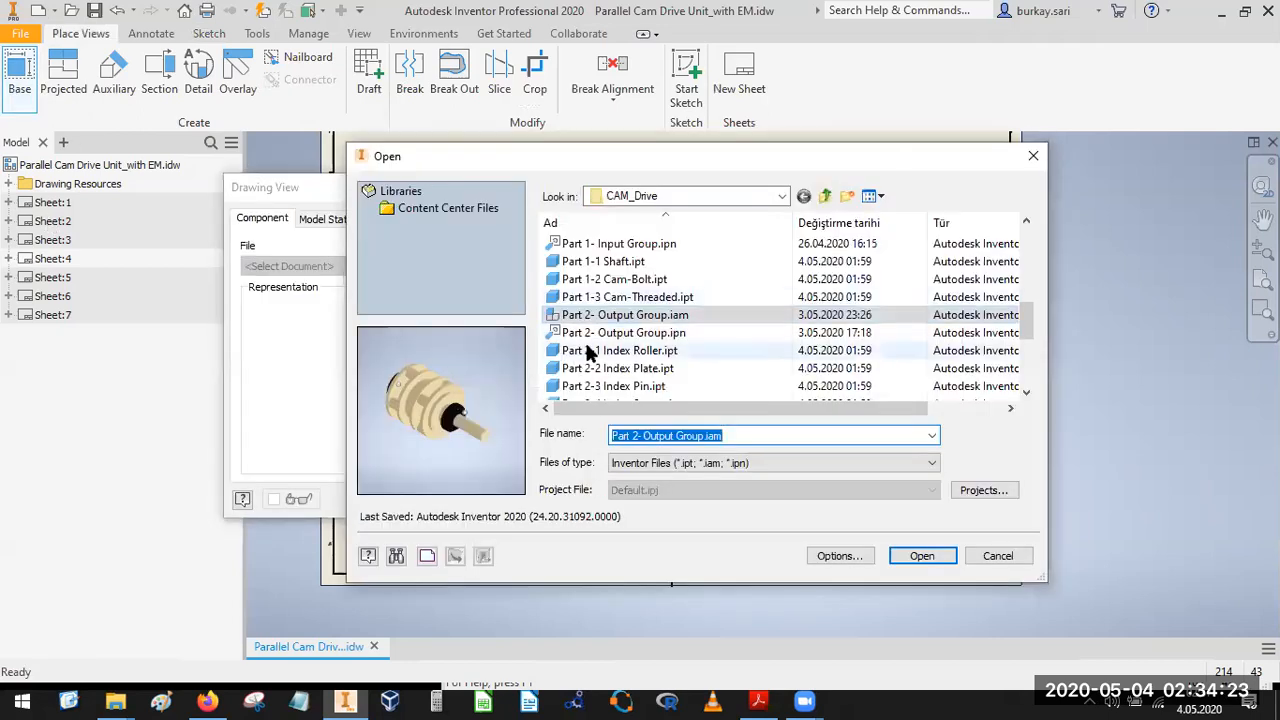
{"action": "left_click", "coordinate": [630, 350]}
{"action": "left_click", "coordinate": [922, 555]}
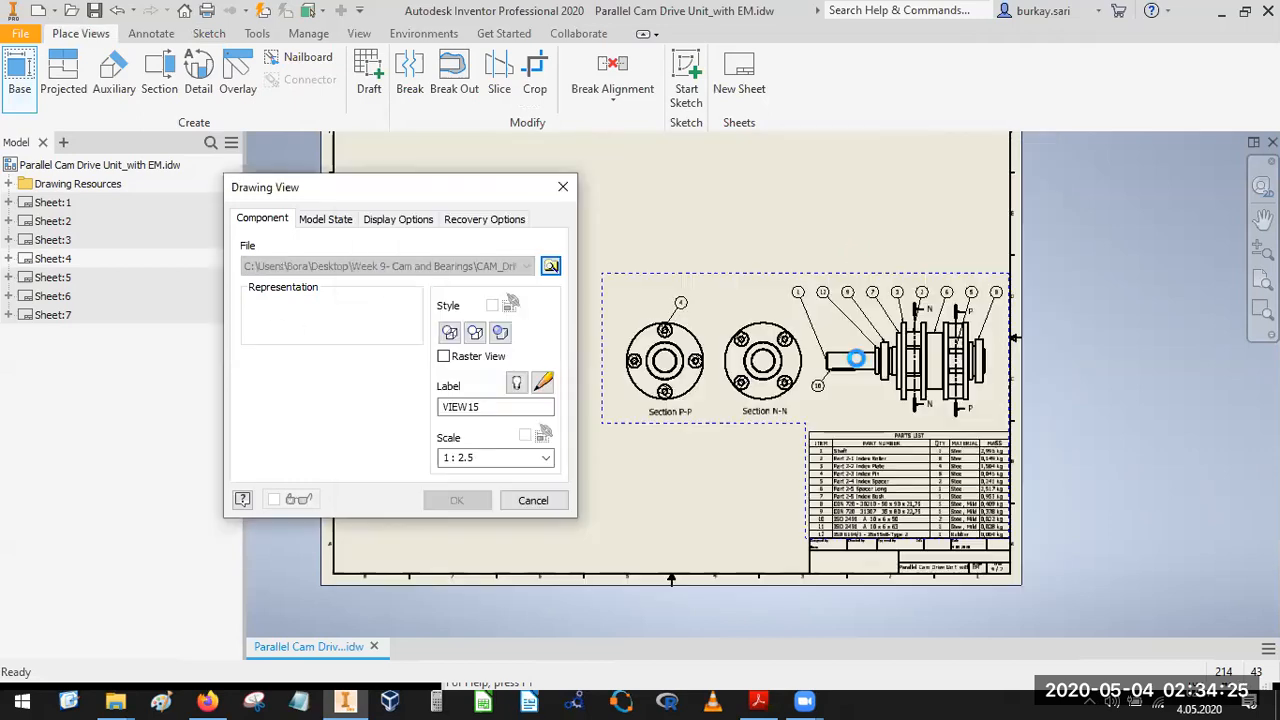
Move the index roller's front view into the empty area above the output group frame and set its scale to 1:1.
{"action": "scroll", "coordinate": [855, 220], "scroll_direction": "up", "scroll_amount": 3}
{"action": "middle_click_drag", "start_coordinate": [855, 220], "coordinate": [800, 414]}
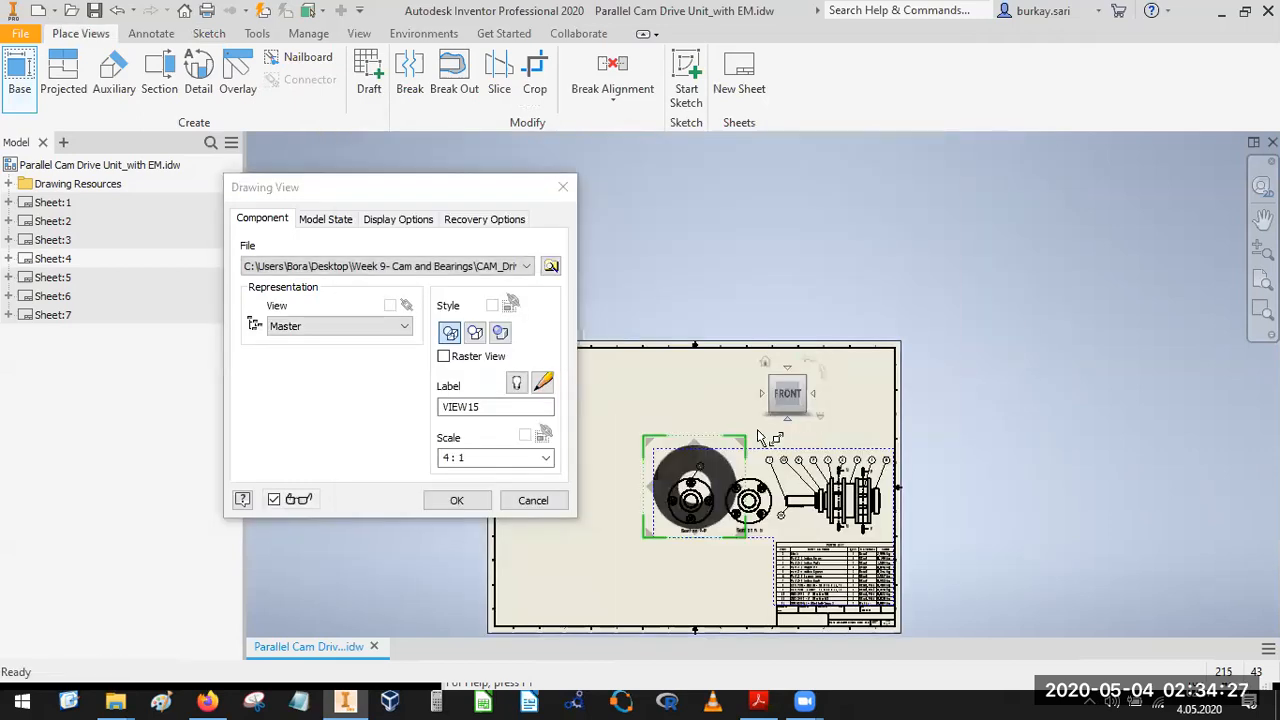
{"action": "left_click_drag", "start_coordinate": [720, 492], "coordinate": [830, 392]}
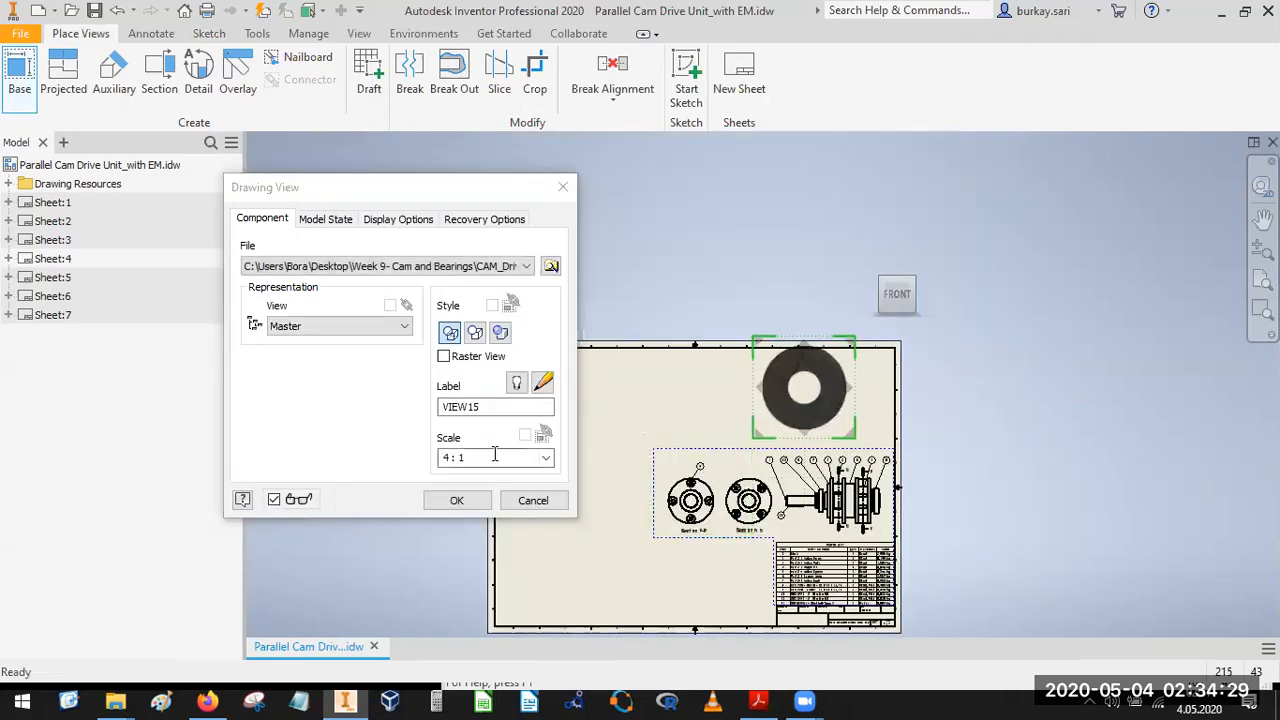
{"action": "left_click", "coordinate": [314, 438]}
{"action": "type", "text": "1:"}
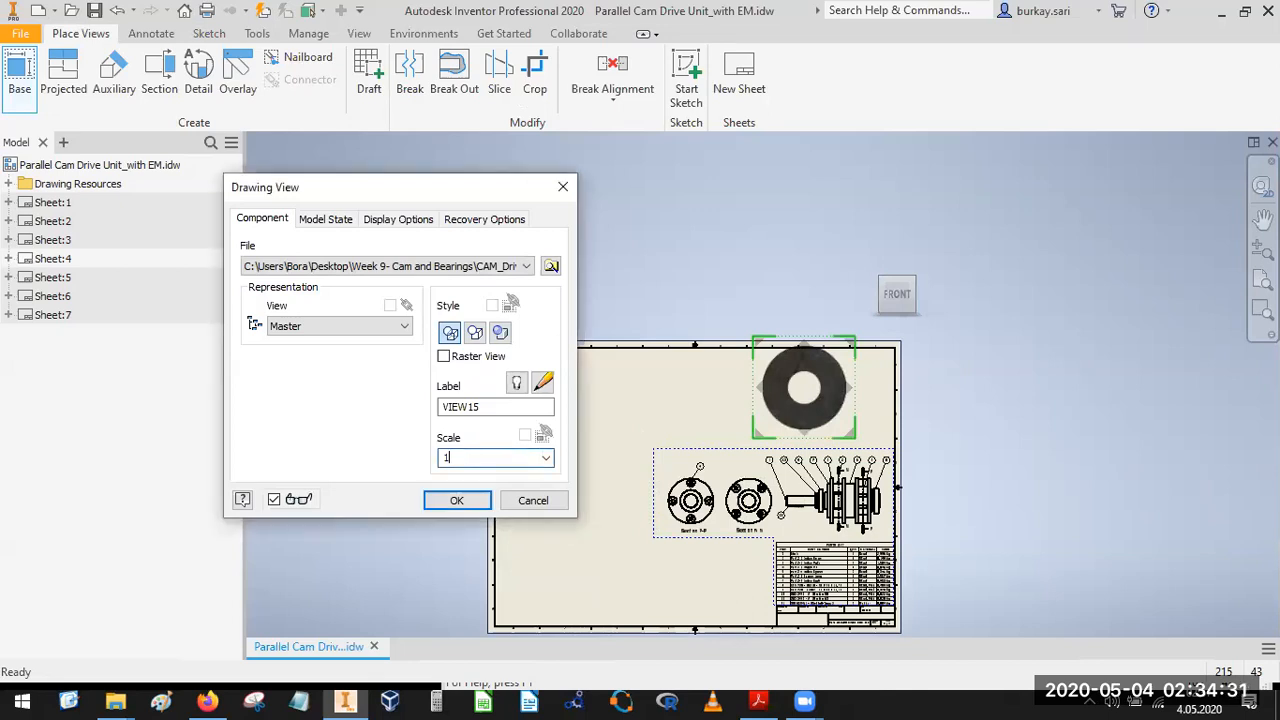
{"action": "type", "text": "1"}
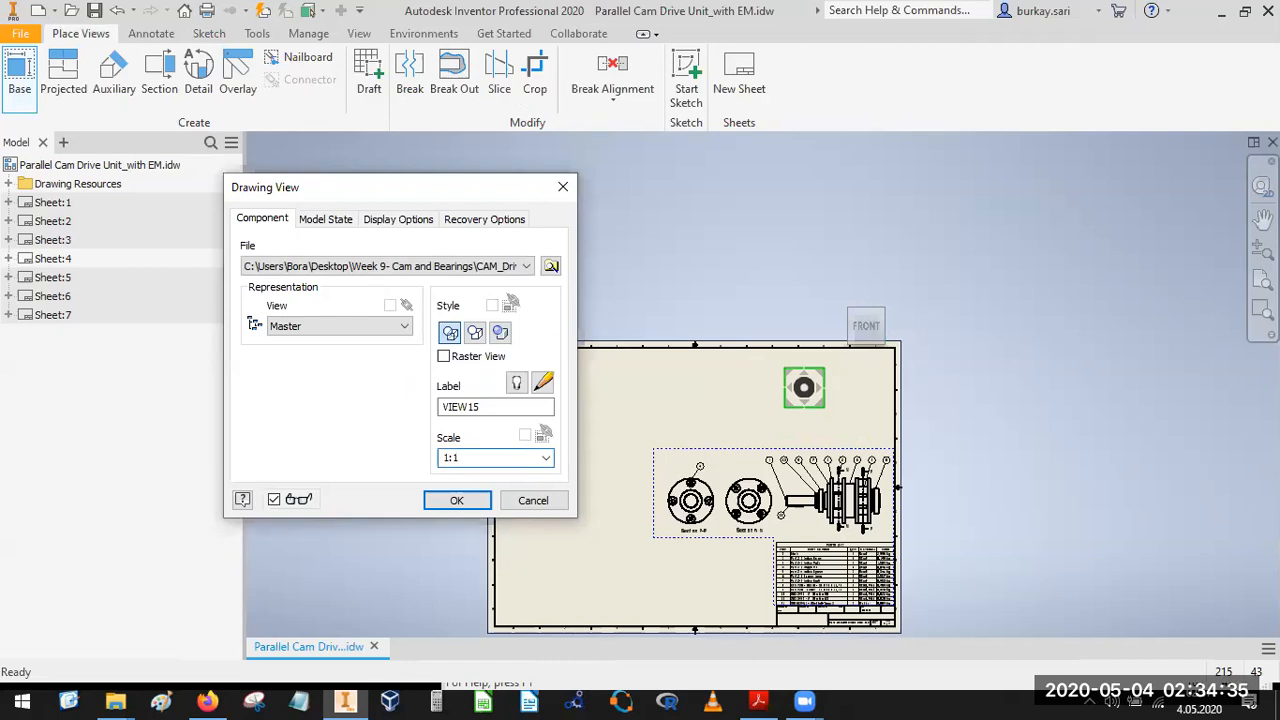
Project the index roller's side view to the right of its front view and move the front view closer to it.
{"action": "scroll", "coordinate": [855, 398], "scroll_direction": "up", "scroll_amount": 1}
{"action": "scroll", "coordinate": [852, 392], "scroll_direction": "down", "scroll_amount": 4}
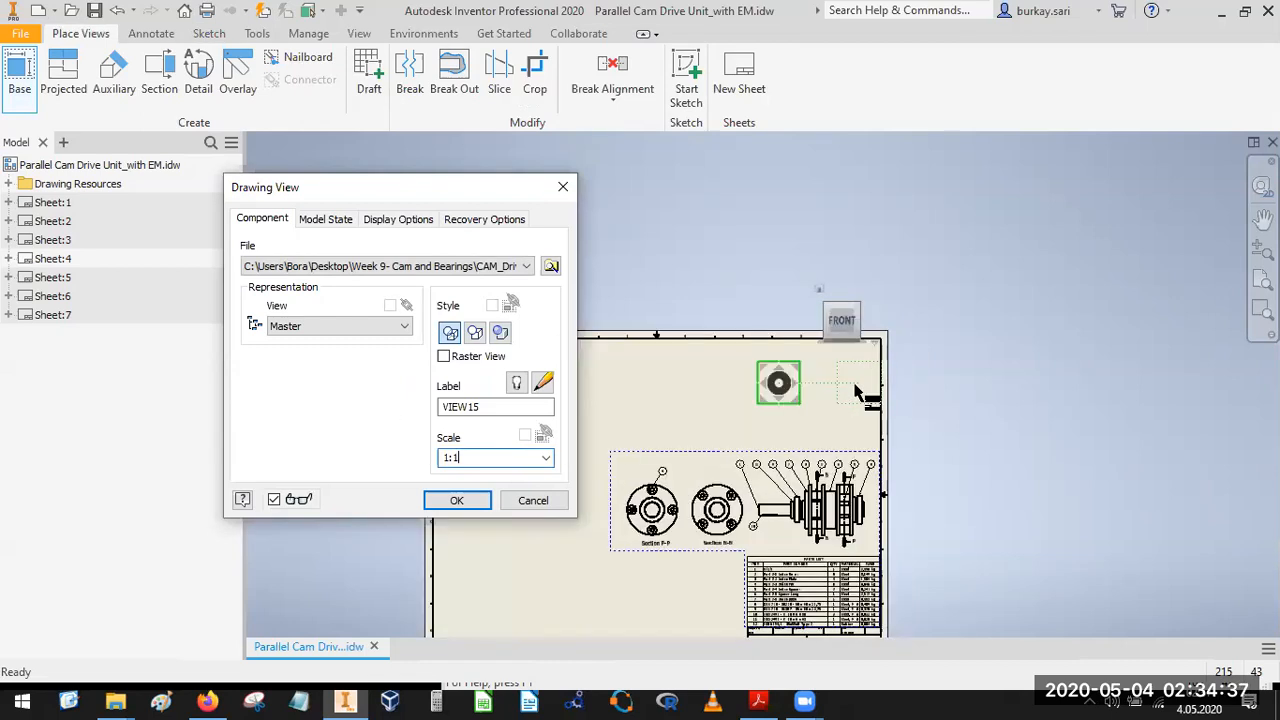
{"action": "left_click", "coordinate": [845, 384]}
{"action": "right_click", "coordinate": [877, 384]}
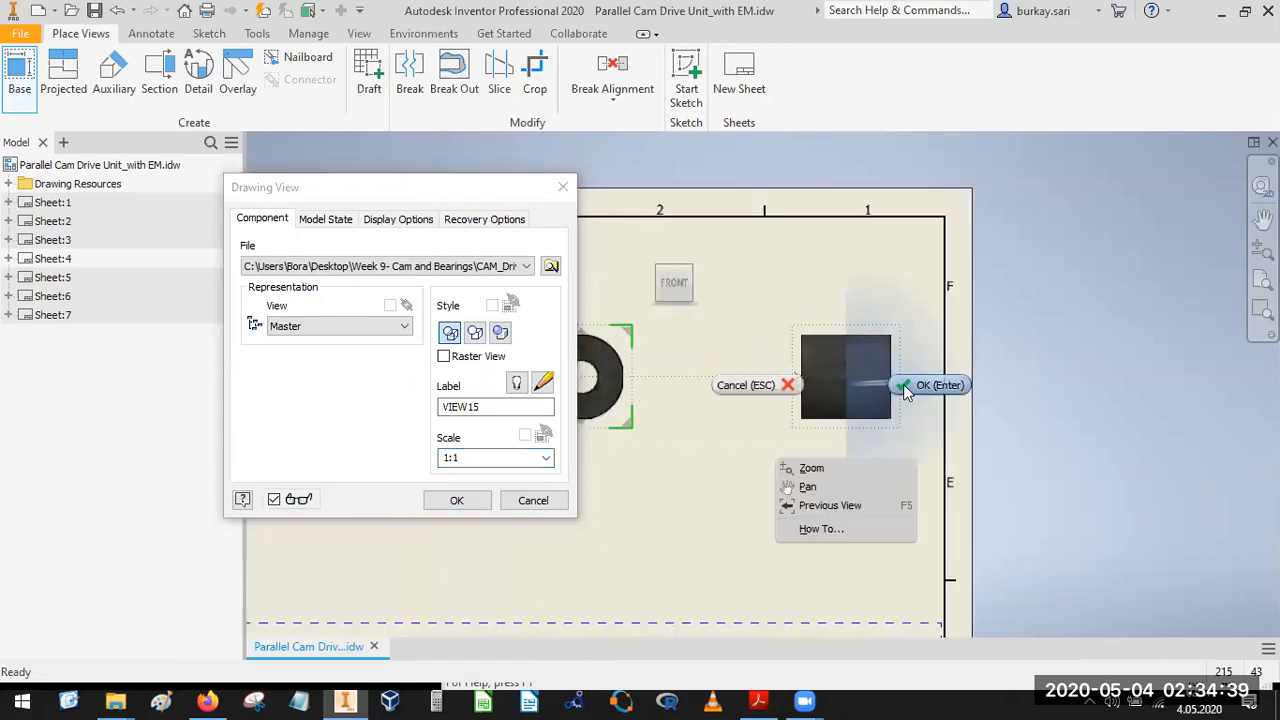
{"action": "left_click", "coordinate": [935, 384]}
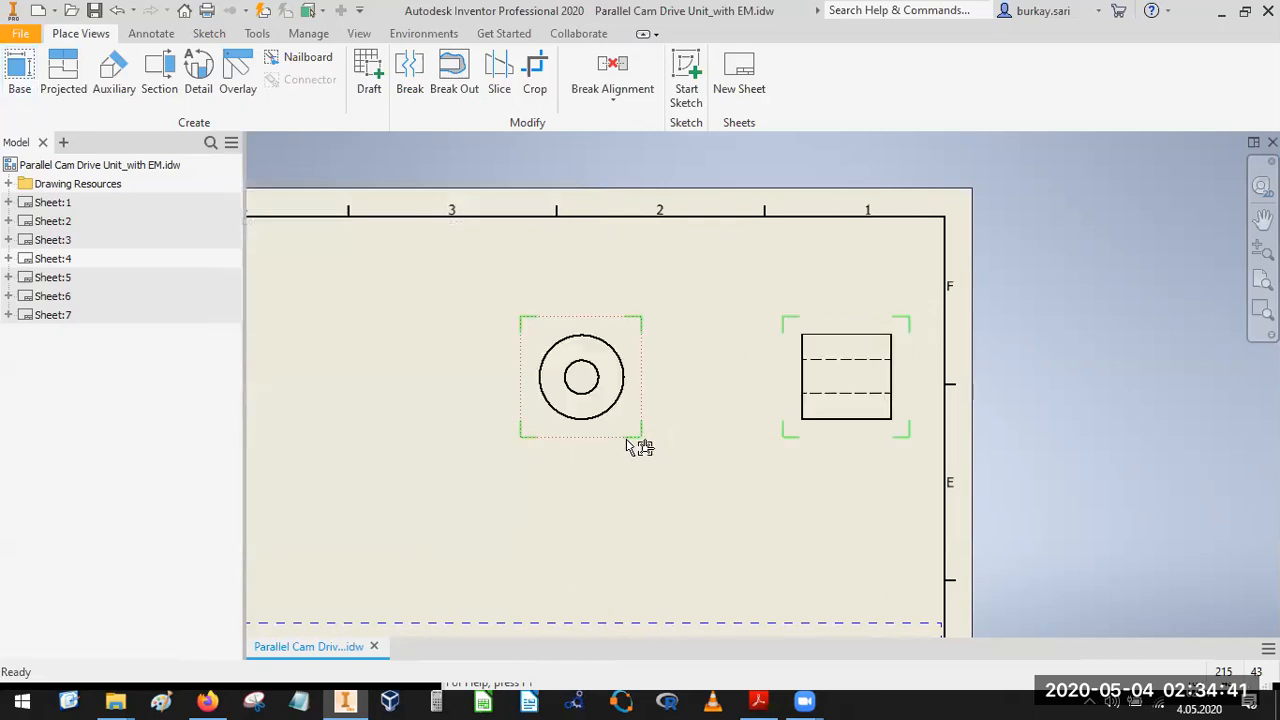
{"action": "left_click_drag", "start_coordinate": [628, 443], "coordinate": [739, 431]}
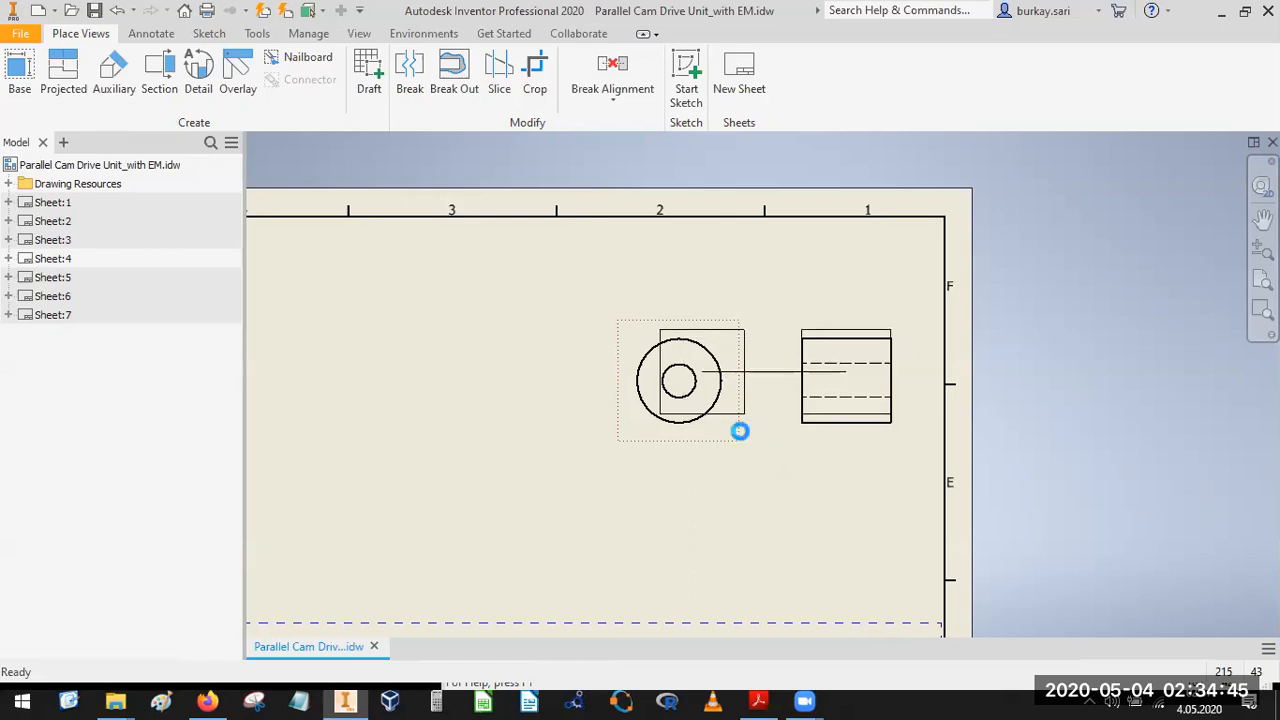
Retrieve the model dimensions into the index roller's side view.
{"action": "left_click", "coordinate": [150, 38]}
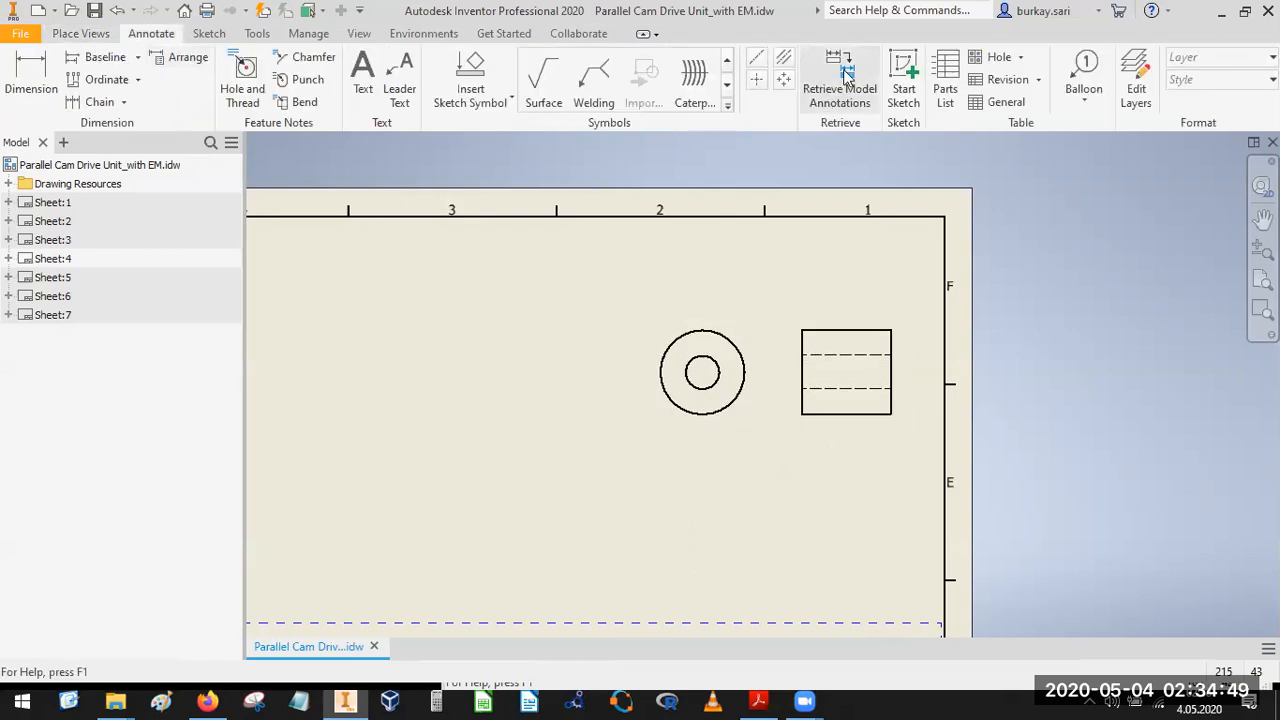
{"action": "left_click", "coordinate": [872, 323]}
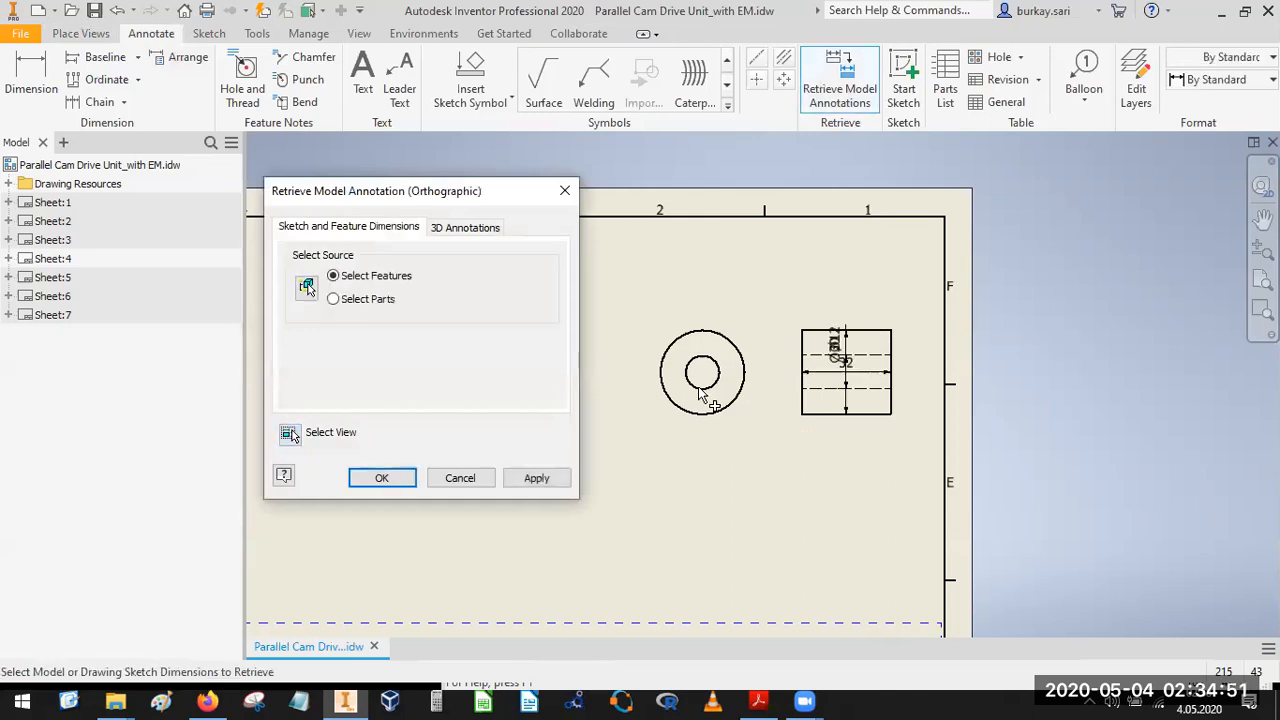
{"action": "left_click", "coordinate": [382, 478]}
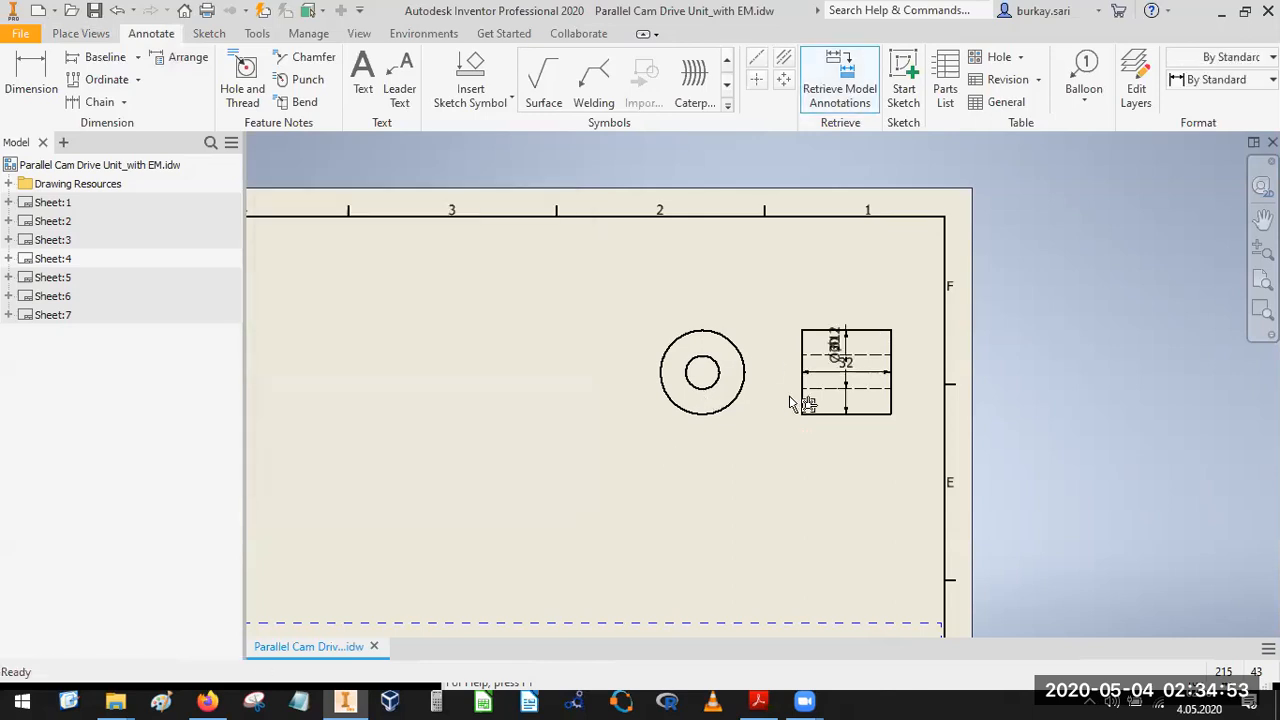
Suppress the index roller's front view and shift its side view slightly to the left.
{"action": "right_click", "coordinate": [735, 425]}
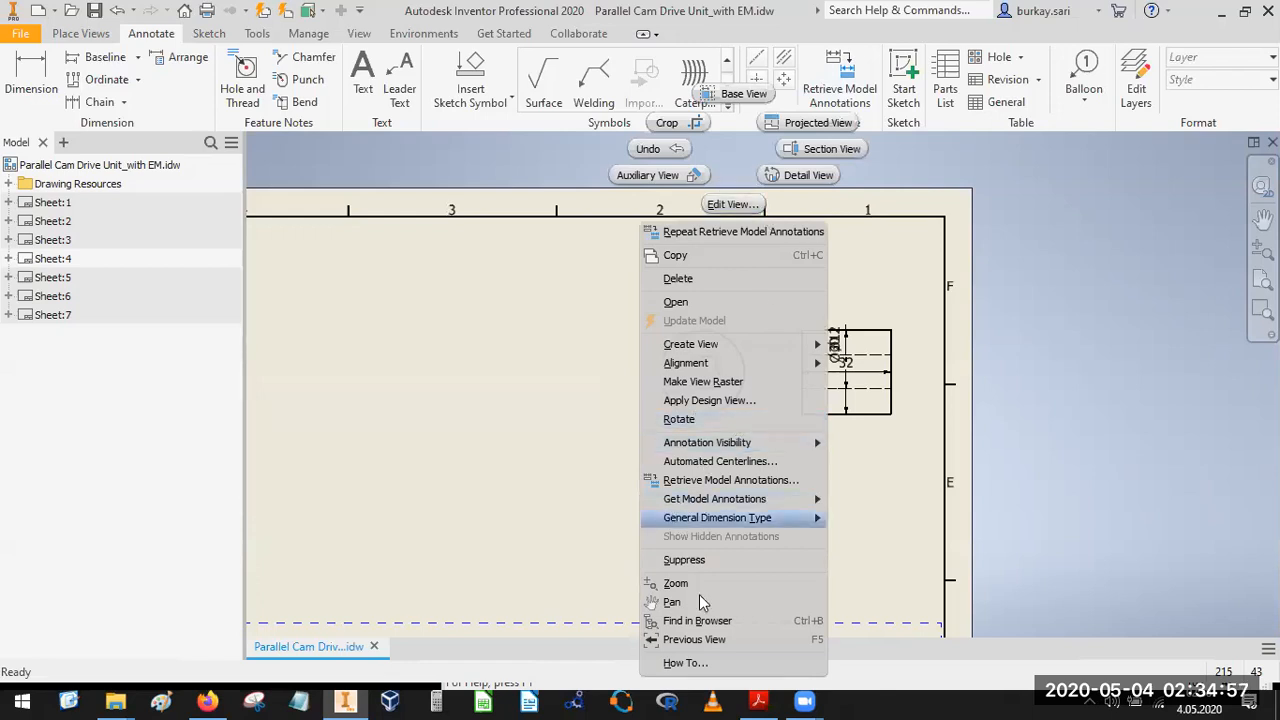
{"action": "left_click", "coordinate": [701, 559]}
{"action": "mouse_move", "coordinate": [833, 336]}
{"action": "left_mouse_down"}
{"action": "mouse_move", "coordinate": [814, 366]}
{"action": "mouse_move", "coordinate": [763, 351]}
{"action": "mouse_move", "coordinate": [795, 376]}
{"action": "left_mouse_up"}
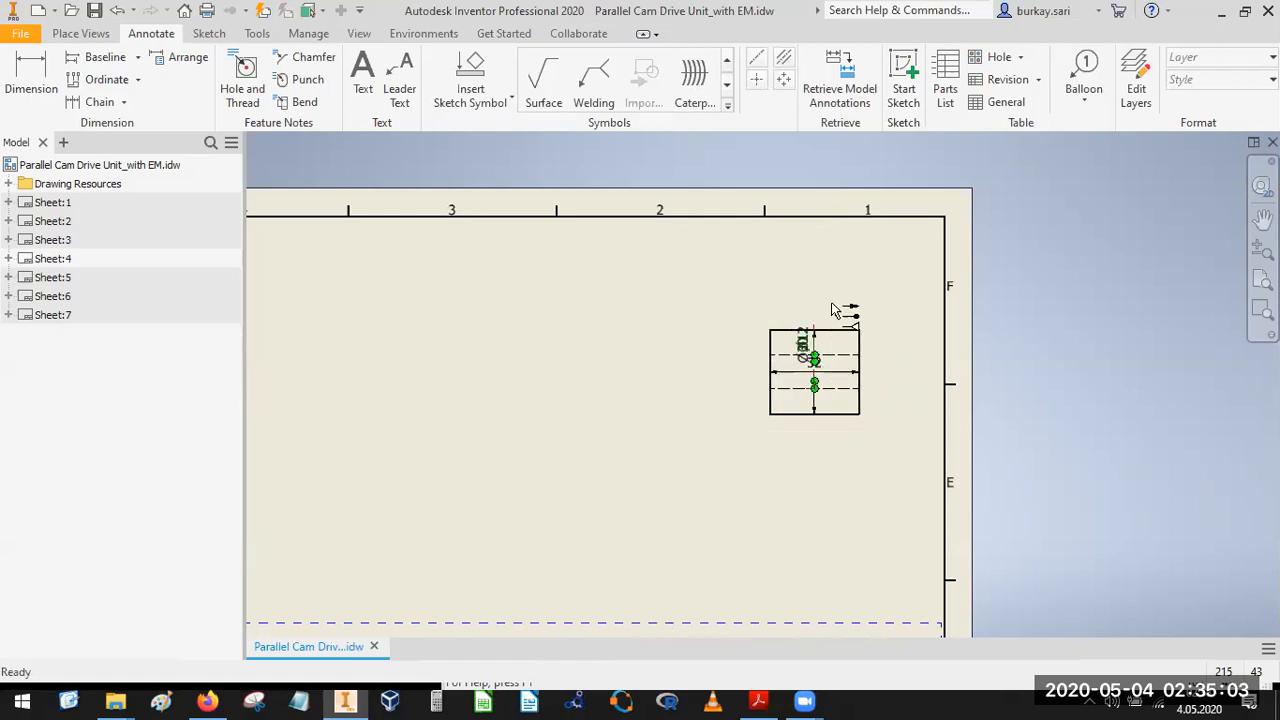
Spread out the side view's dimensions: outer diameter left of the view, bore diameter to its right and length above it.
{"action": "scroll", "coordinate": [835, 310], "scroll_direction": "down", "scroll_amount": 5}
{"action": "left_click_drag", "start_coordinate": [762, 303], "coordinate": [484, 330]}
{"action": "left_click_drag", "start_coordinate": [798, 287], "coordinate": [1116, 400]}
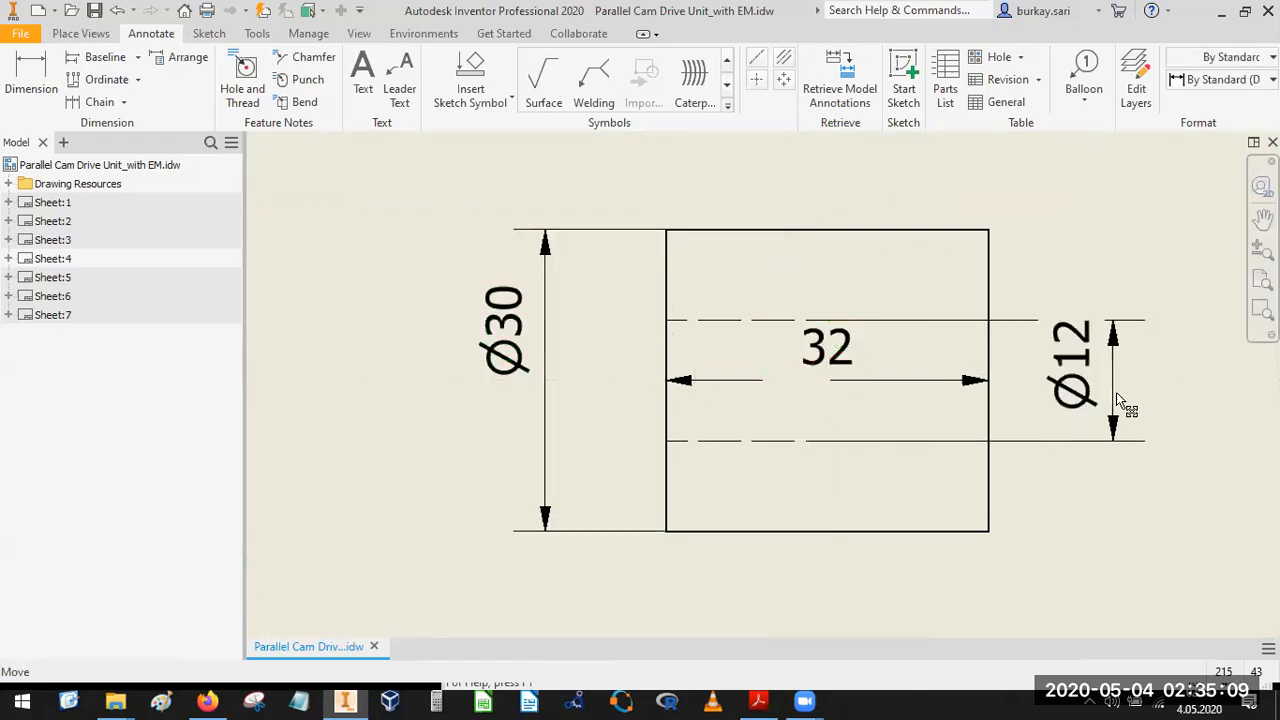
{"action": "left_click_drag", "start_coordinate": [828, 325], "coordinate": [792, 160]}
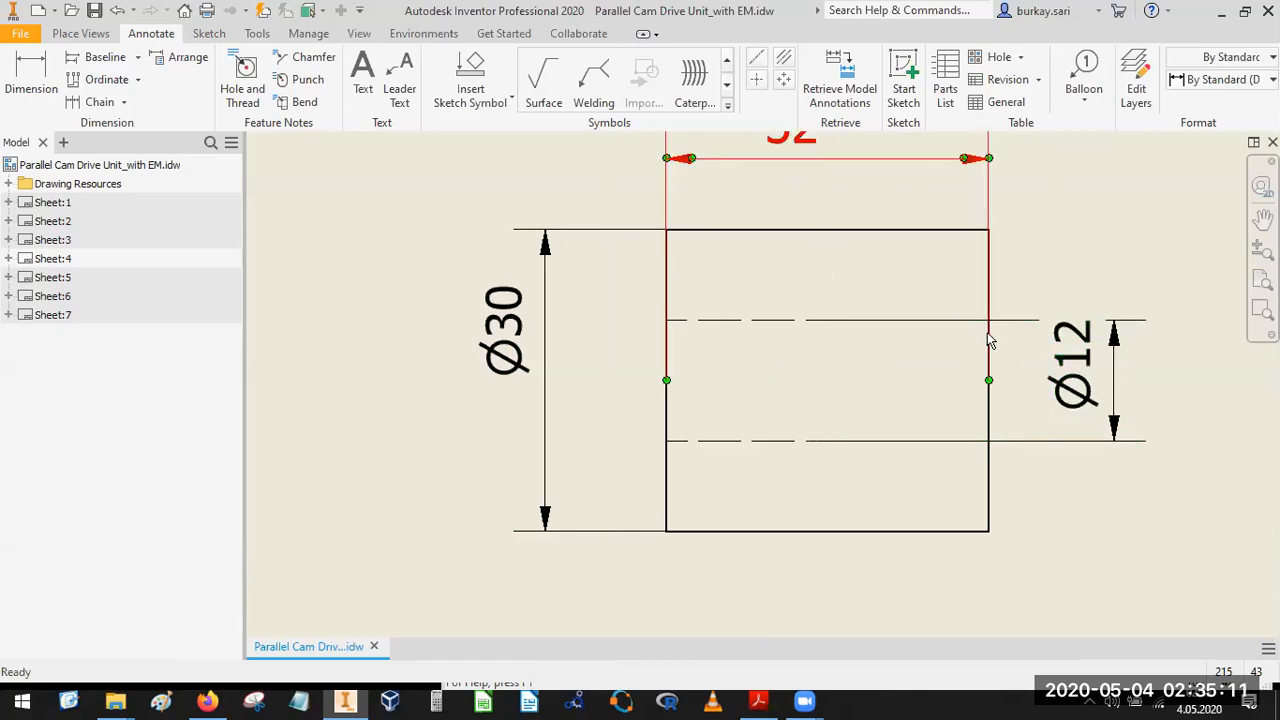
Move both anchor points of the bore diameter dimension to the right end of the roller's hidden bore lines.
{"action": "scroll", "coordinate": [990, 341], "scroll_direction": "down", "scroll_amount": 2}
{"action": "left_click", "coordinate": [1020, 388]}
{"action": "left_click_drag", "start_coordinate": [862, 345], "coordinate": [957, 345]}
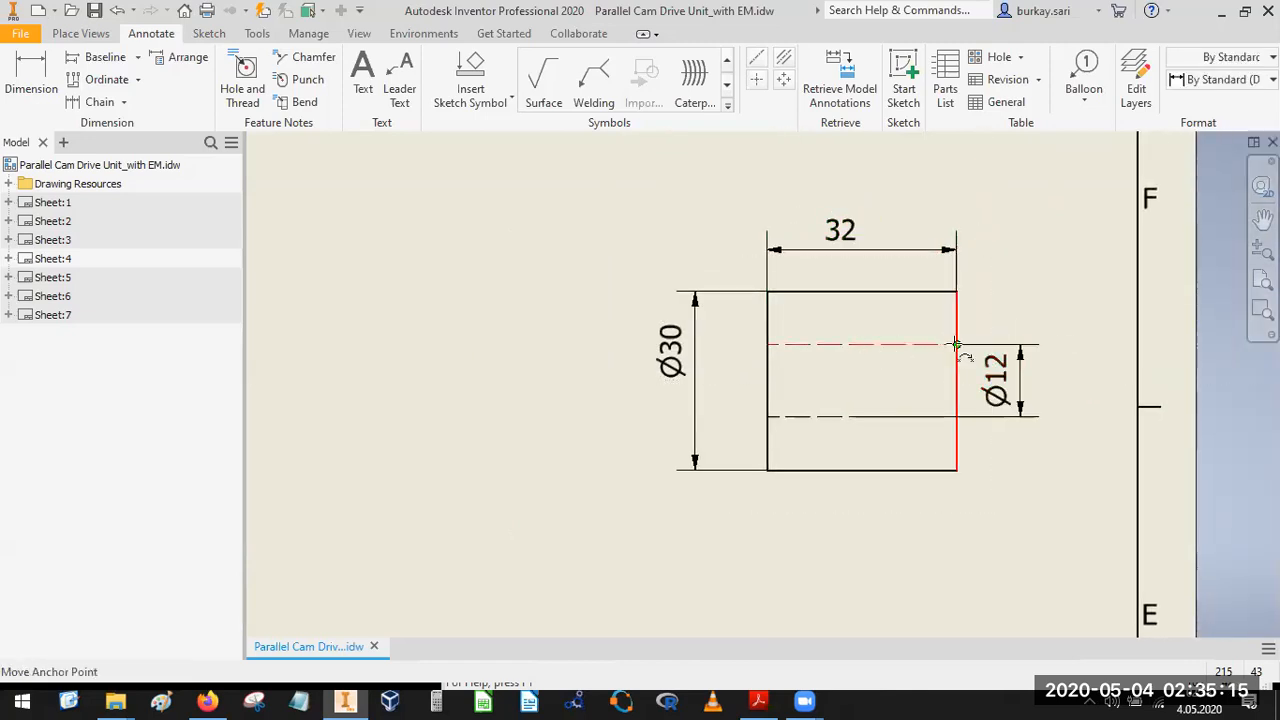
{"action": "left_click_drag", "start_coordinate": [862, 416], "coordinate": [958, 417]}
Add a bisecting centerline between the side view's hidden bore lines and move the outer diameter dimension closer to the view.
{"action": "scroll", "coordinate": [1030, 361], "scroll_direction": "down", "scroll_amount": 2}
{"action": "middle_click_drag", "start_coordinate": [1031, 361], "coordinate": [1034, 372]}
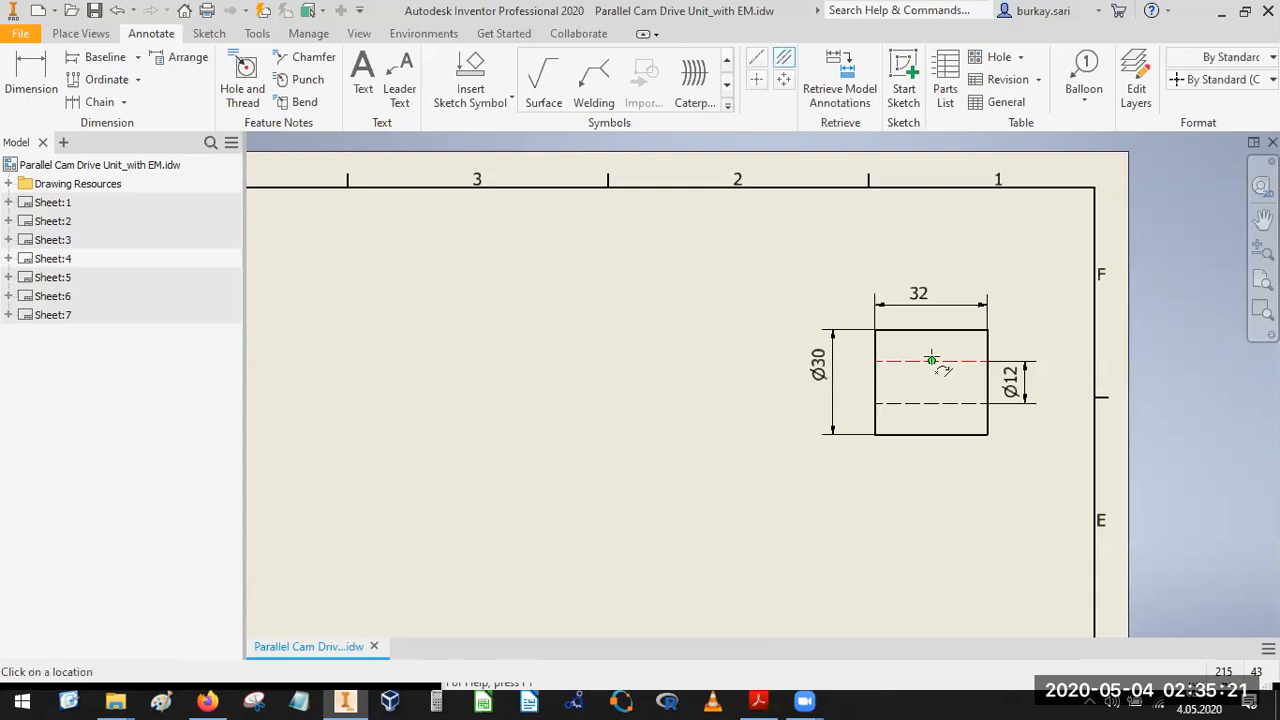
{"action": "key", "text": "Escape"}
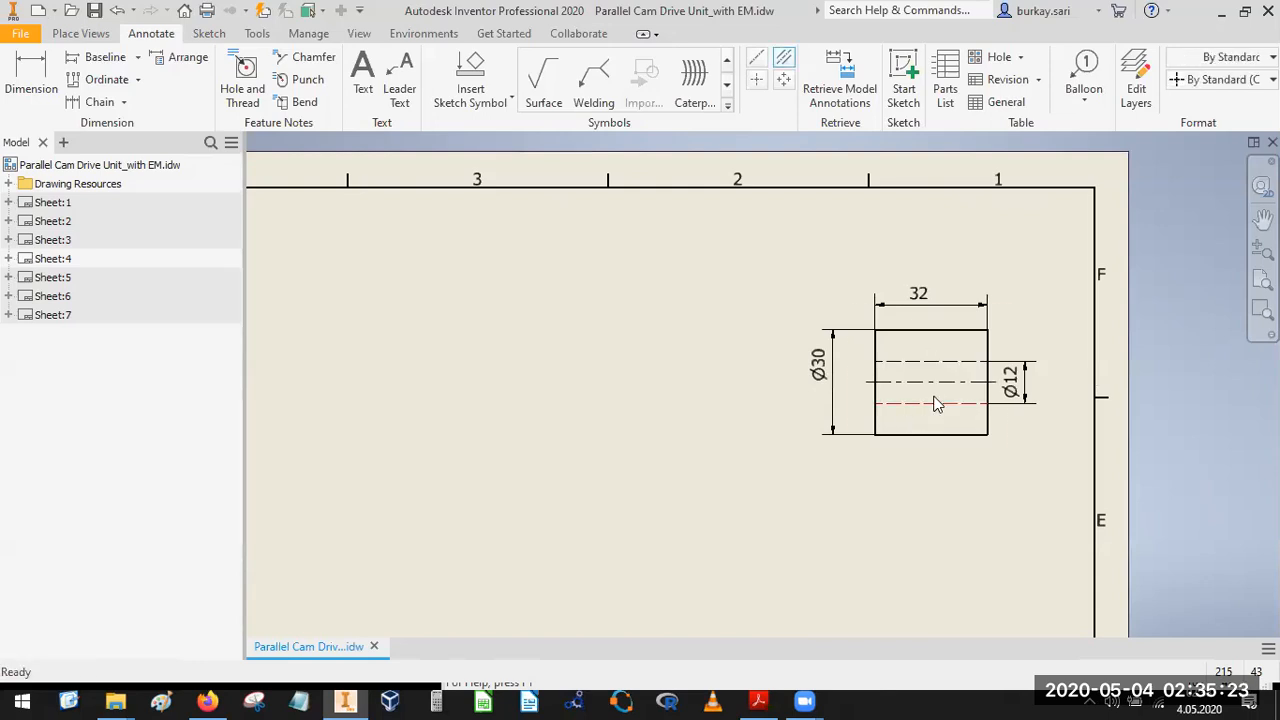
{"action": "left_click_drag", "start_coordinate": [819, 374], "coordinate": [849, 383]}
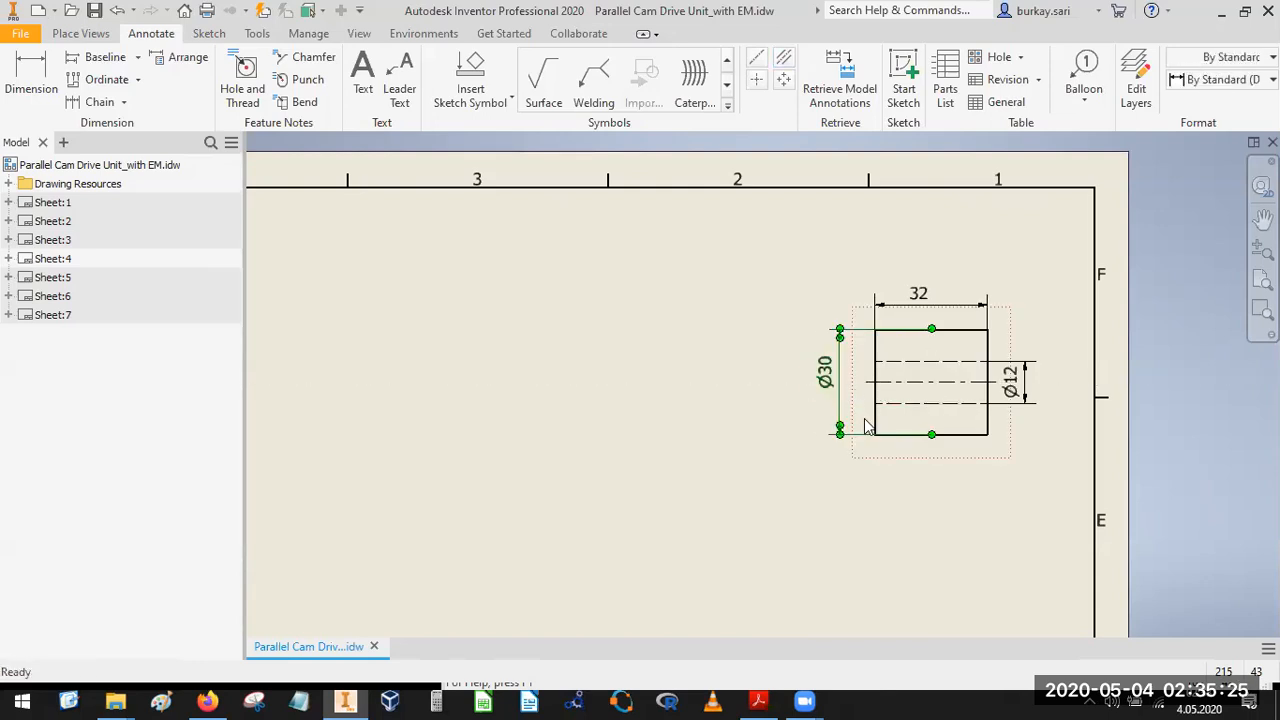
Draw a rectangular frame around the index roller view in the existing sheet sketch and shift the view left inside the frame.
{"action": "scroll", "coordinate": [803, 420], "scroll_direction": "up", "scroll_amount": 3}
{"action": "double_click", "coordinate": [794, 461]}
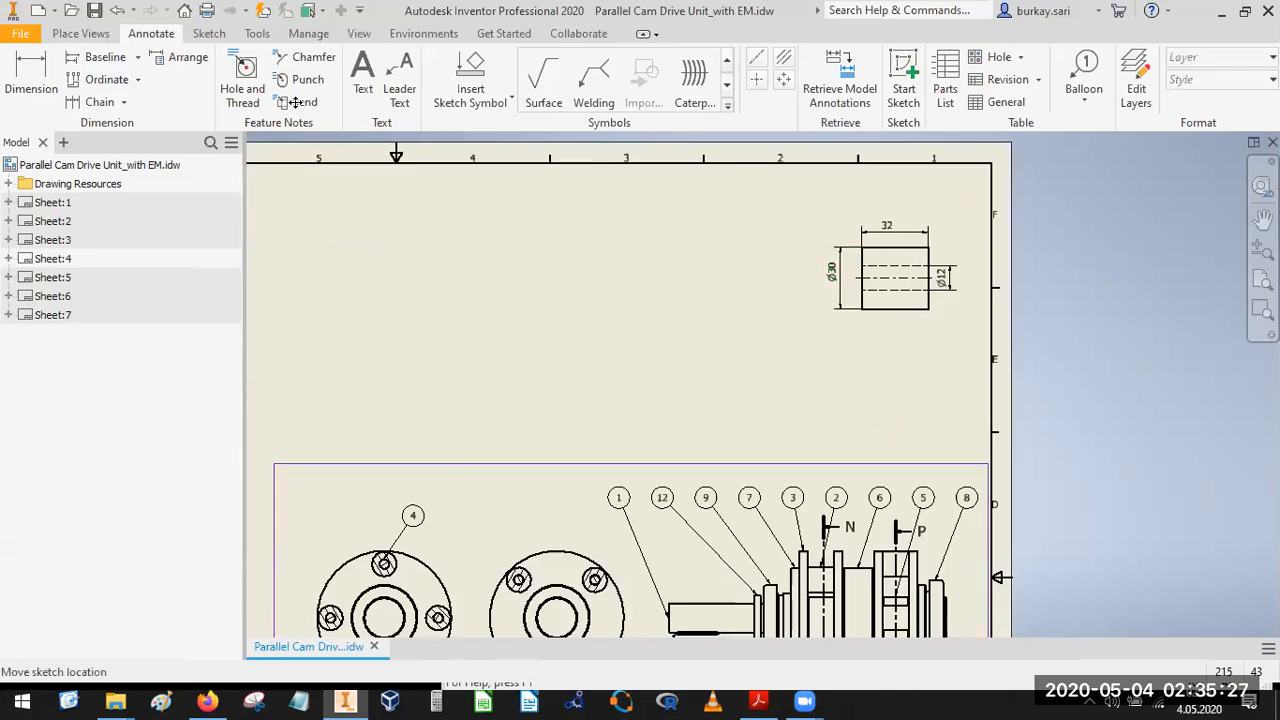
{"action": "left_click", "coordinate": [194, 64]}
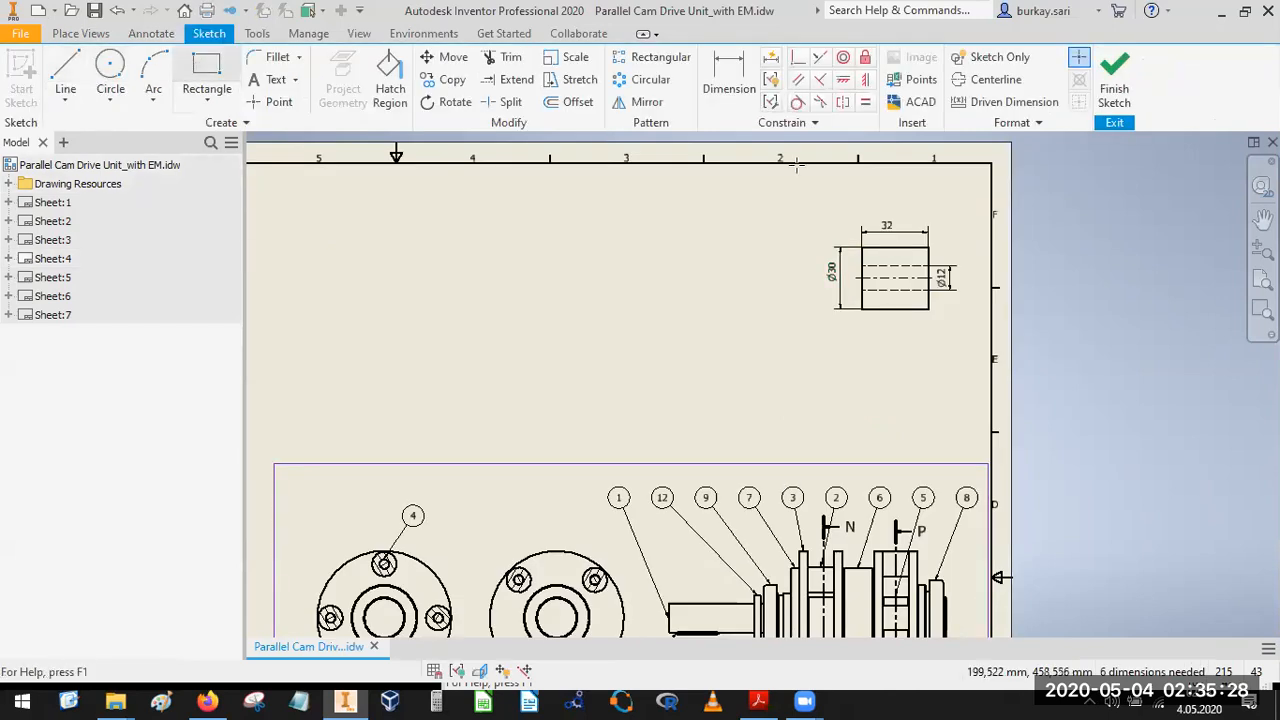
{"action": "left_click", "coordinate": [976, 170]}
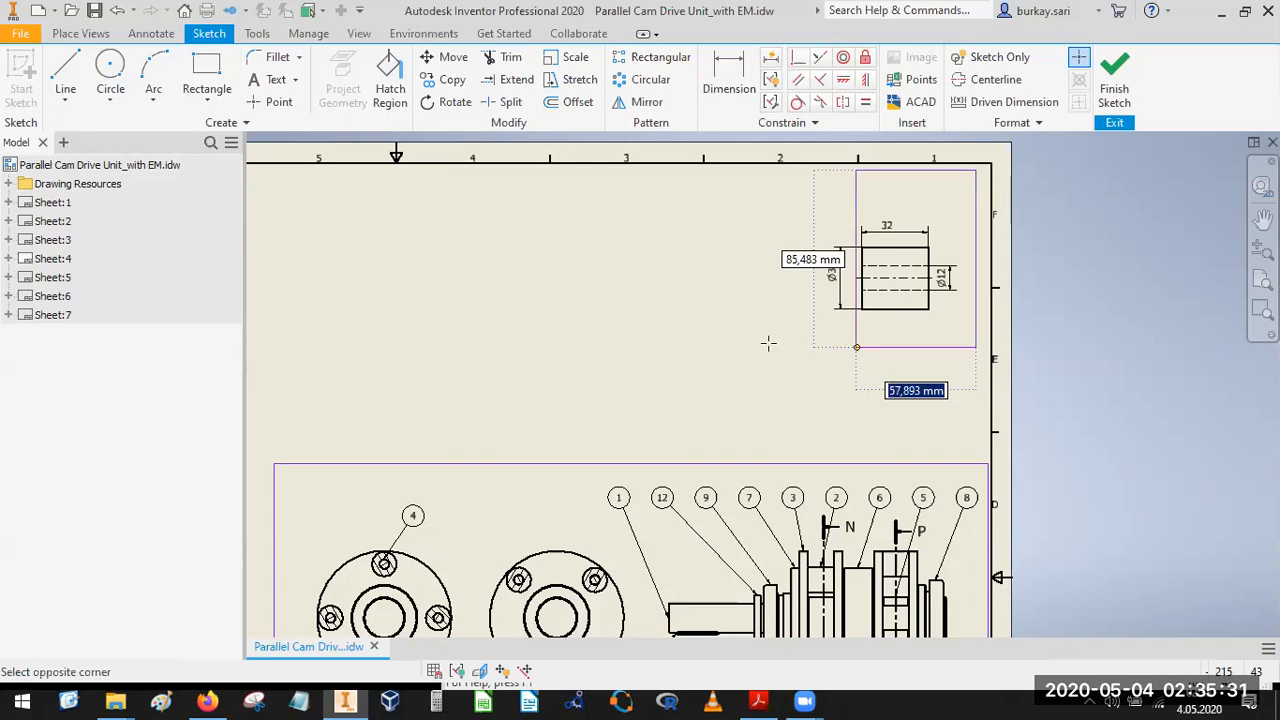
{"action": "left_click", "coordinate": [755, 357]}
{"action": "double_click", "coordinate": [784, 430]}
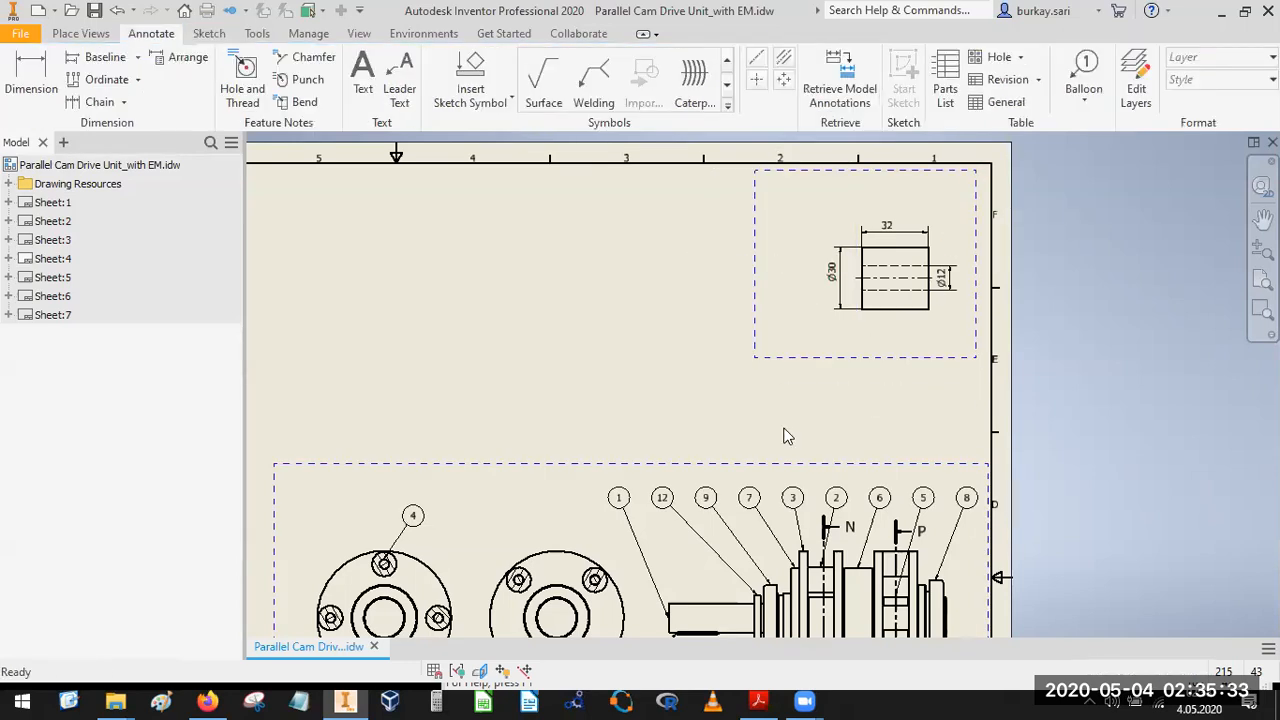
{"action": "left_click_drag", "start_coordinate": [900, 307], "coordinate": [888, 289]}
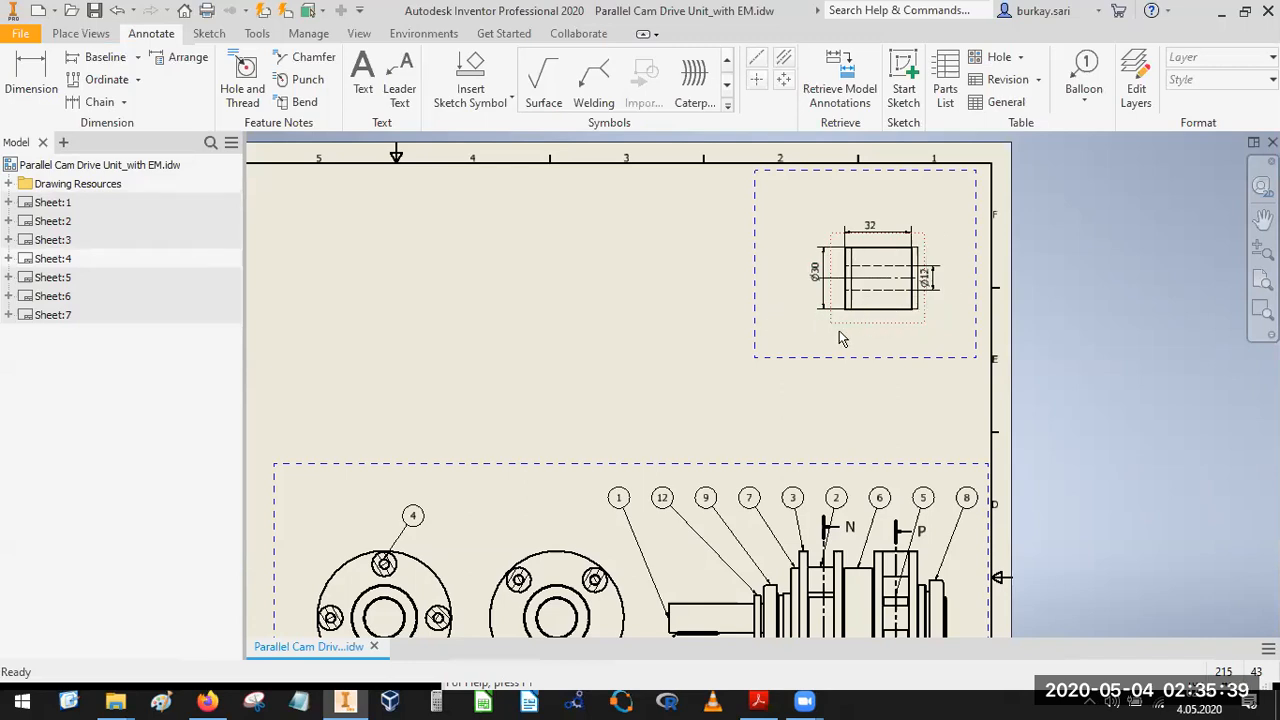
Unsuppress the index roller's front view under Sheet:4.
{"action": "scroll", "coordinate": [868, 320], "scroll_direction": "up", "scroll_amount": 2}
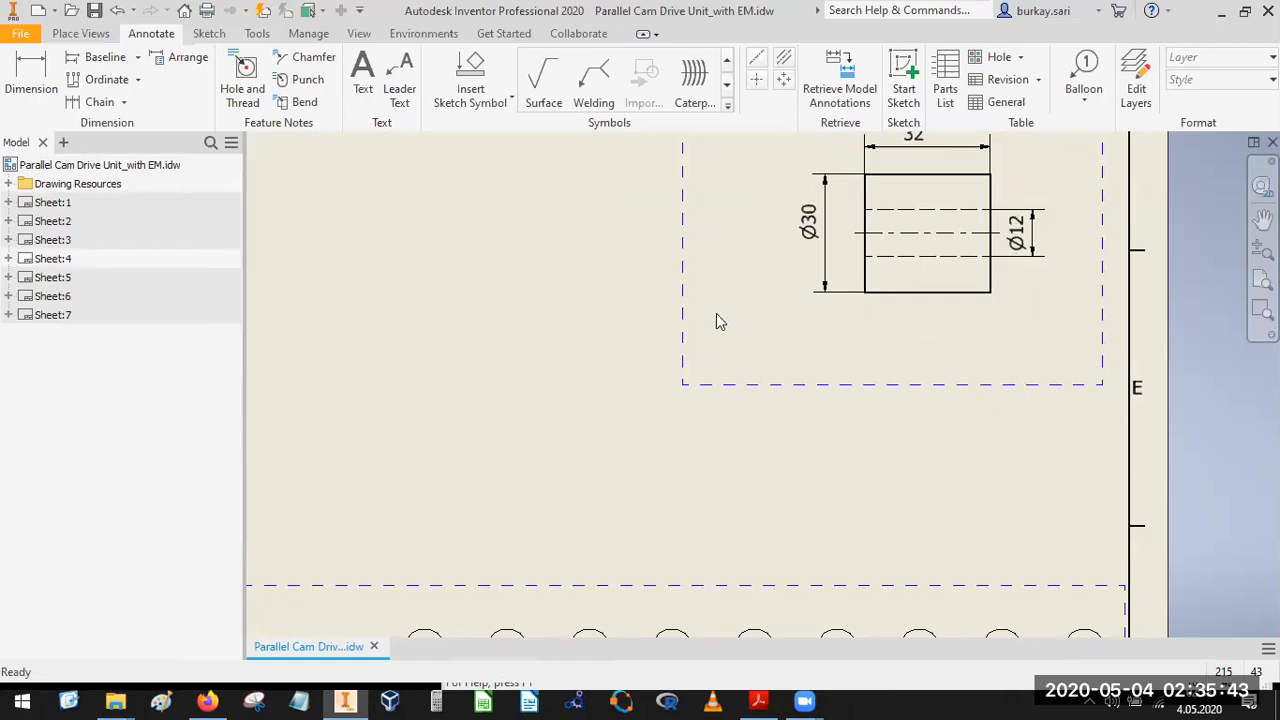
{"action": "left_click", "coordinate": [8, 259]}
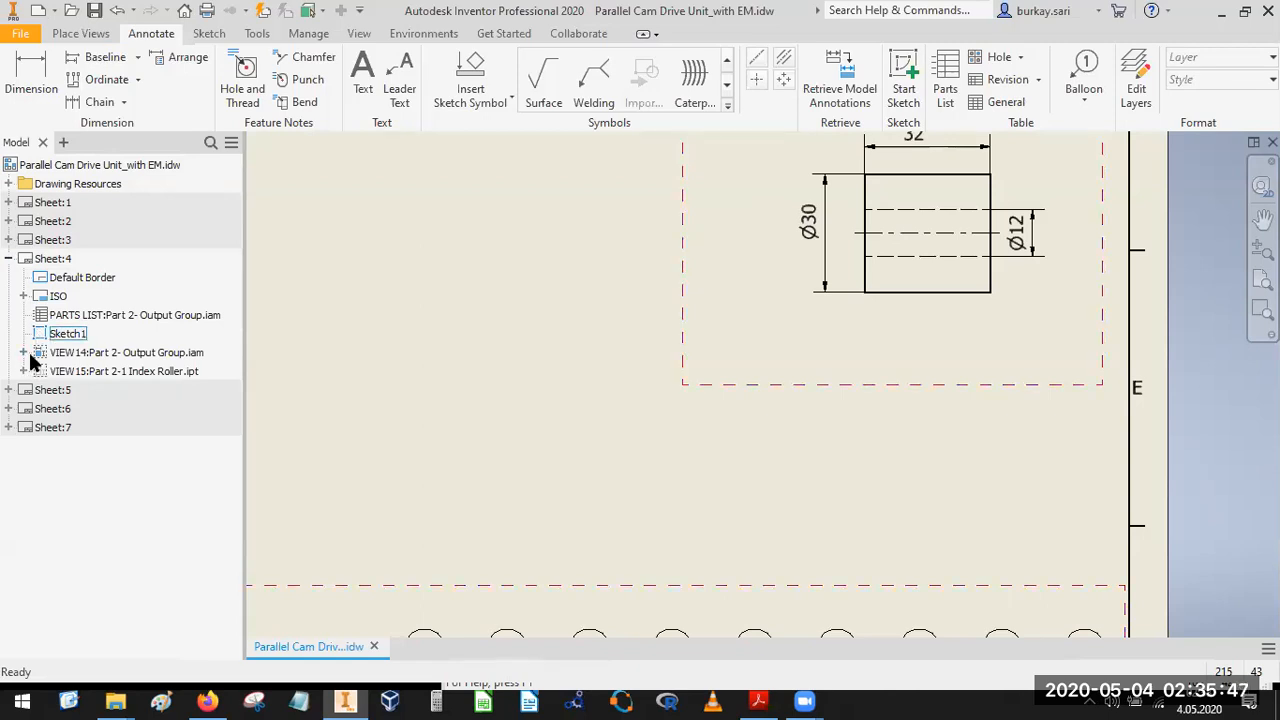
{"action": "left_click", "coordinate": [23, 371]}
{"action": "left_click", "coordinate": [84, 372]}
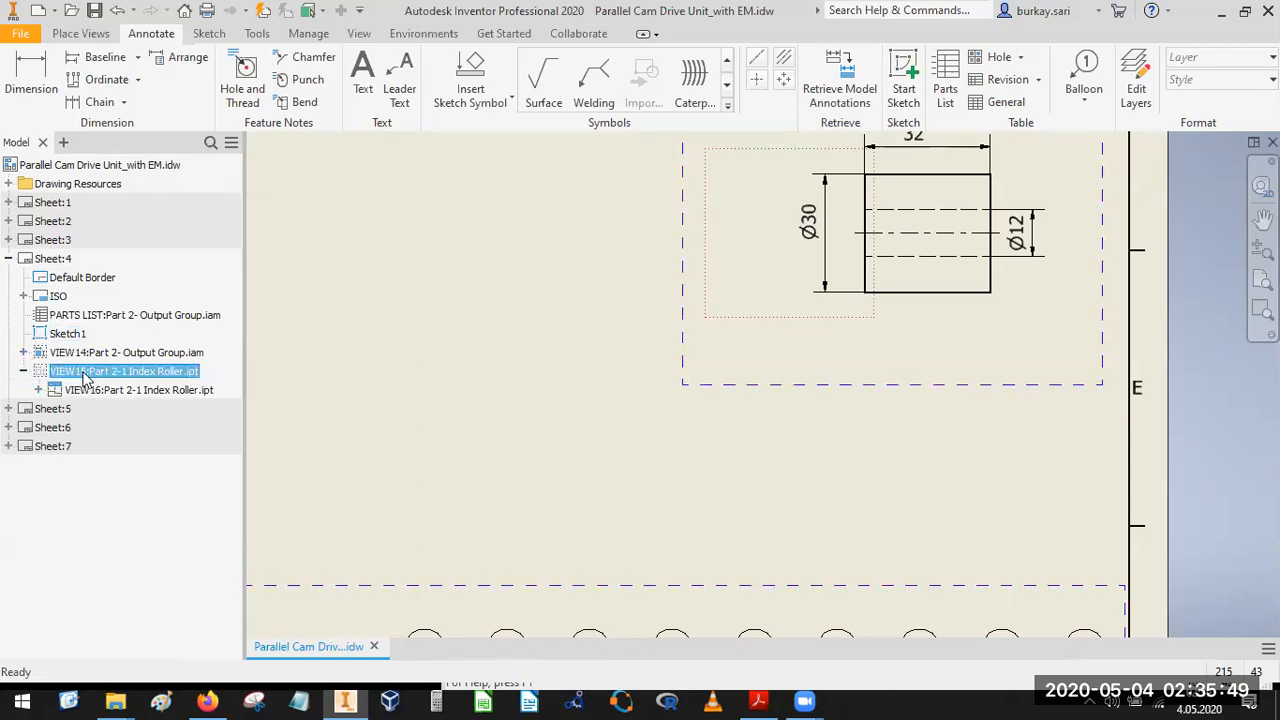
{"action": "right_click", "coordinate": [84, 377]}
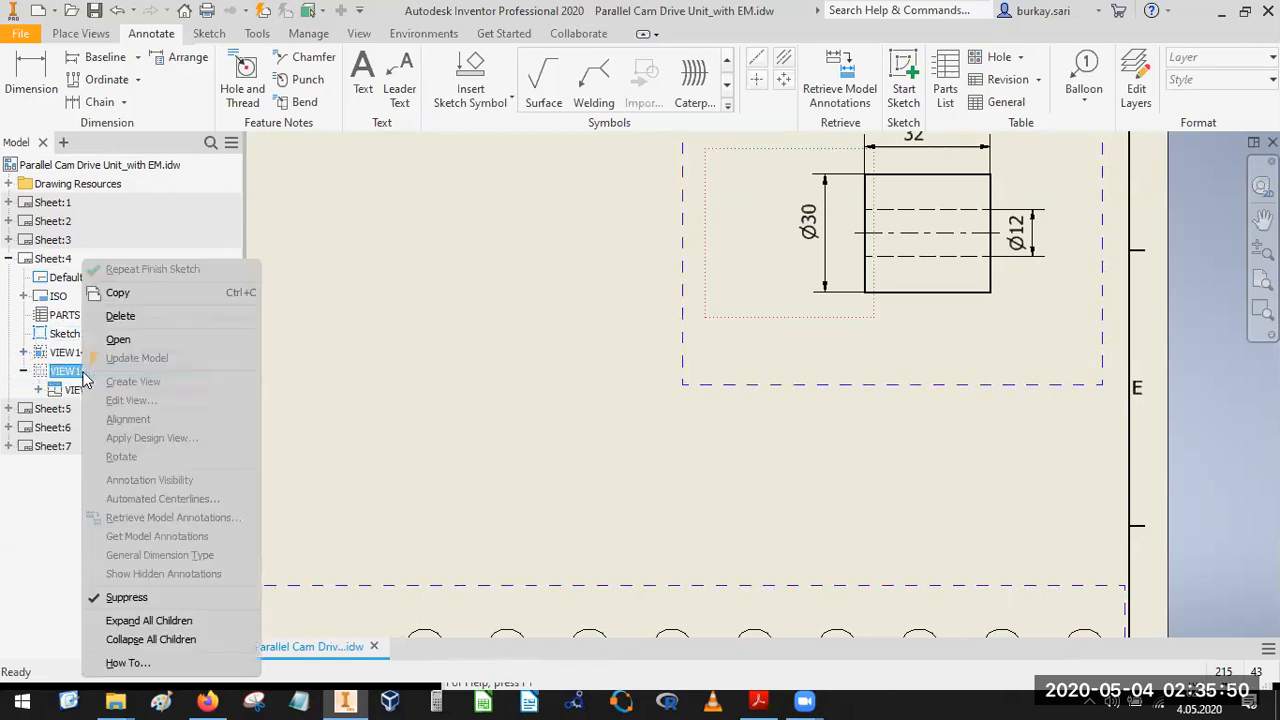
{"action": "left_click", "coordinate": [127, 597]}
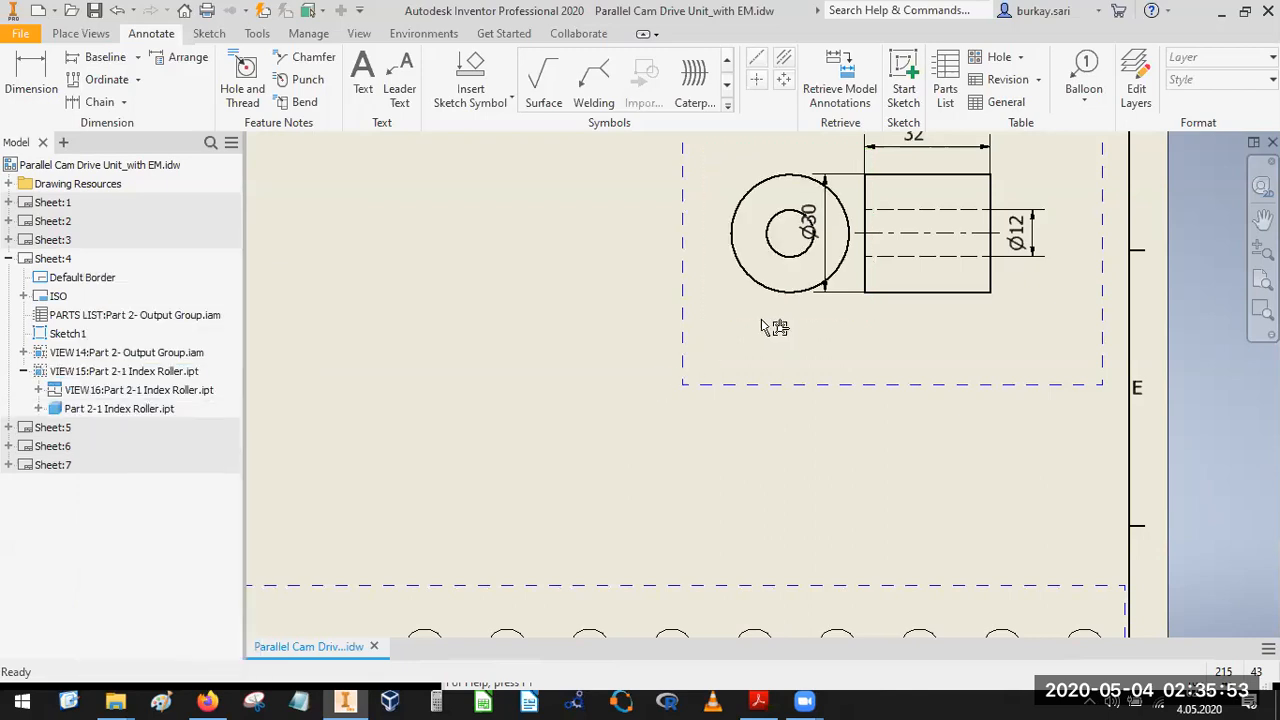
Delete the index roller's front view while keeping its dependent side view, and move the side view towards the frame's centre.
{"action": "left_click", "coordinate": [750, 277]}
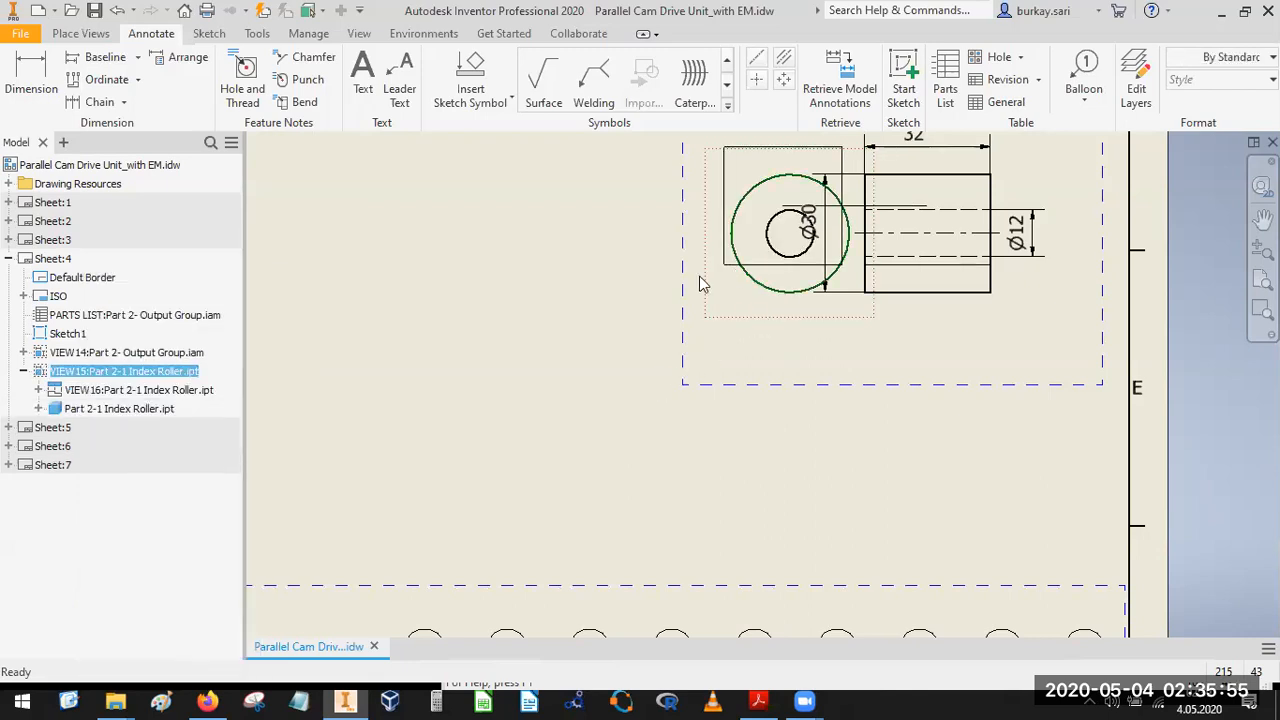
{"action": "mouse_move", "coordinate": [809, 306]}
{"action": "middle_mouse_down"}
{"action": "mouse_move", "coordinate": [740, 513]}
{"action": "mouse_move", "coordinate": [748, 452]}
{"action": "mouse_move", "coordinate": [694, 447]}
{"action": "middle_mouse_up"}
{"action": "right_click", "coordinate": [684, 440]}
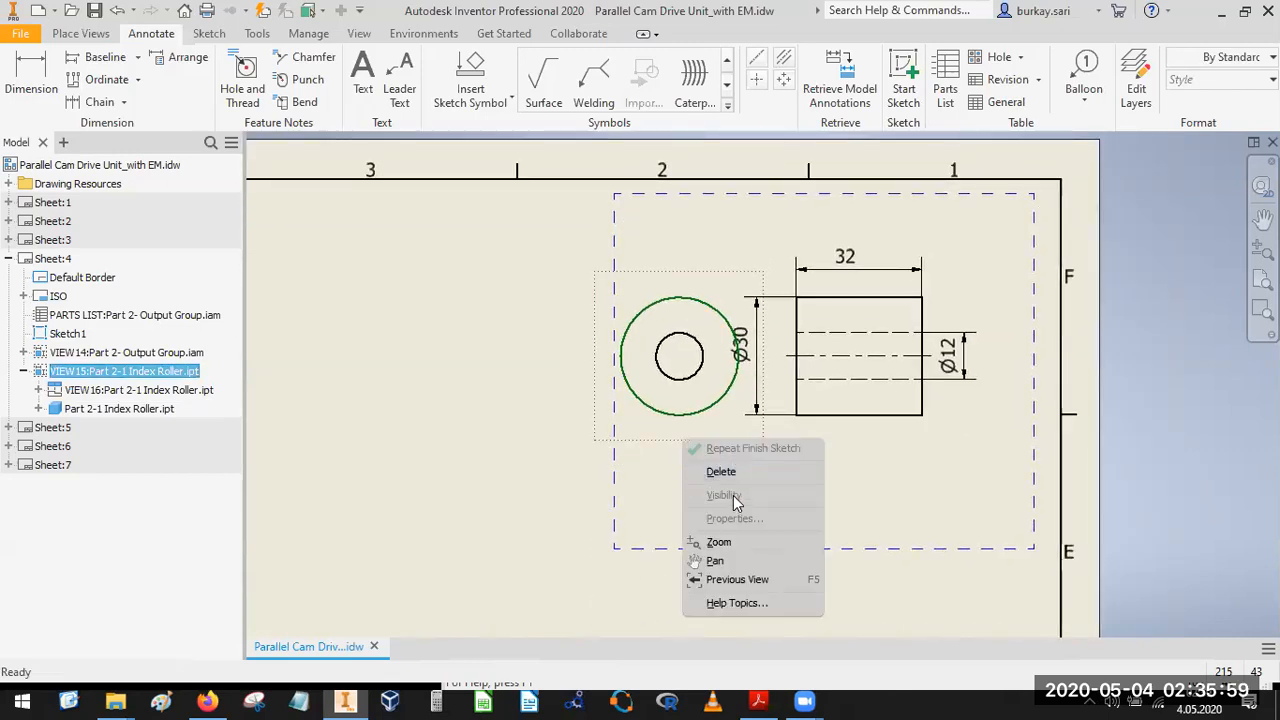
{"action": "left_click", "coordinate": [731, 478]}
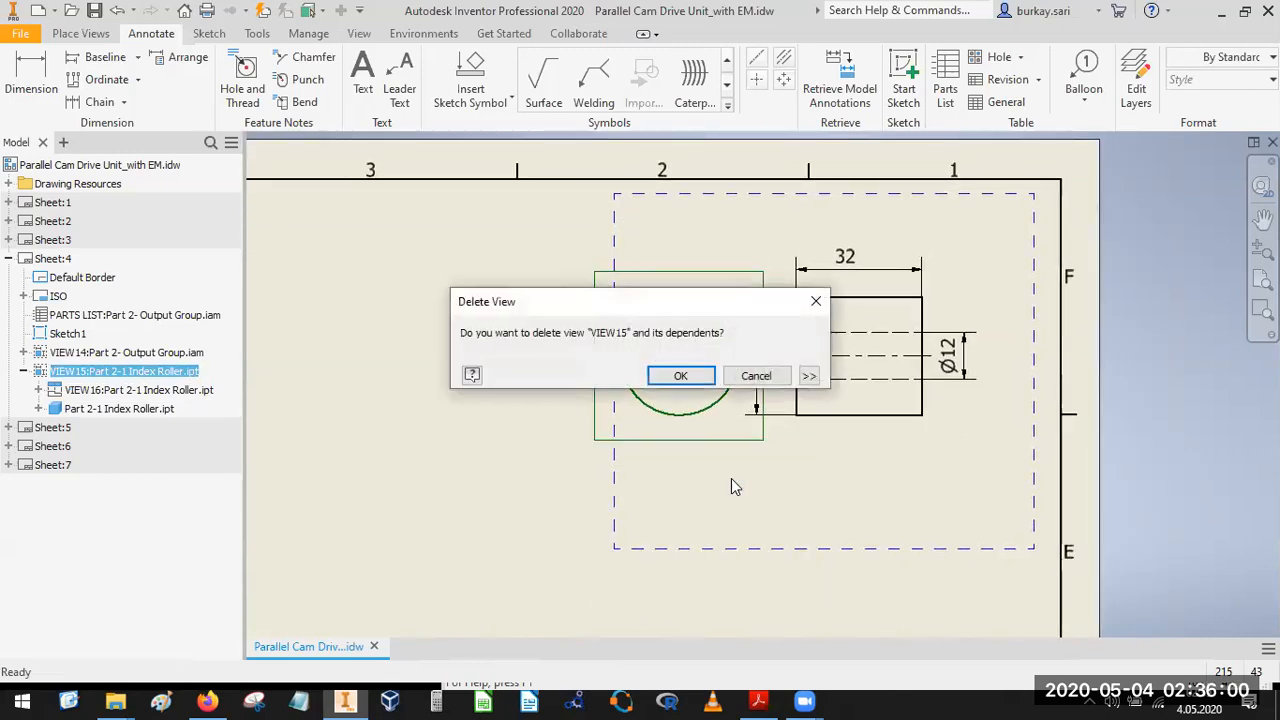
{"action": "left_click", "coordinate": [809, 375]}
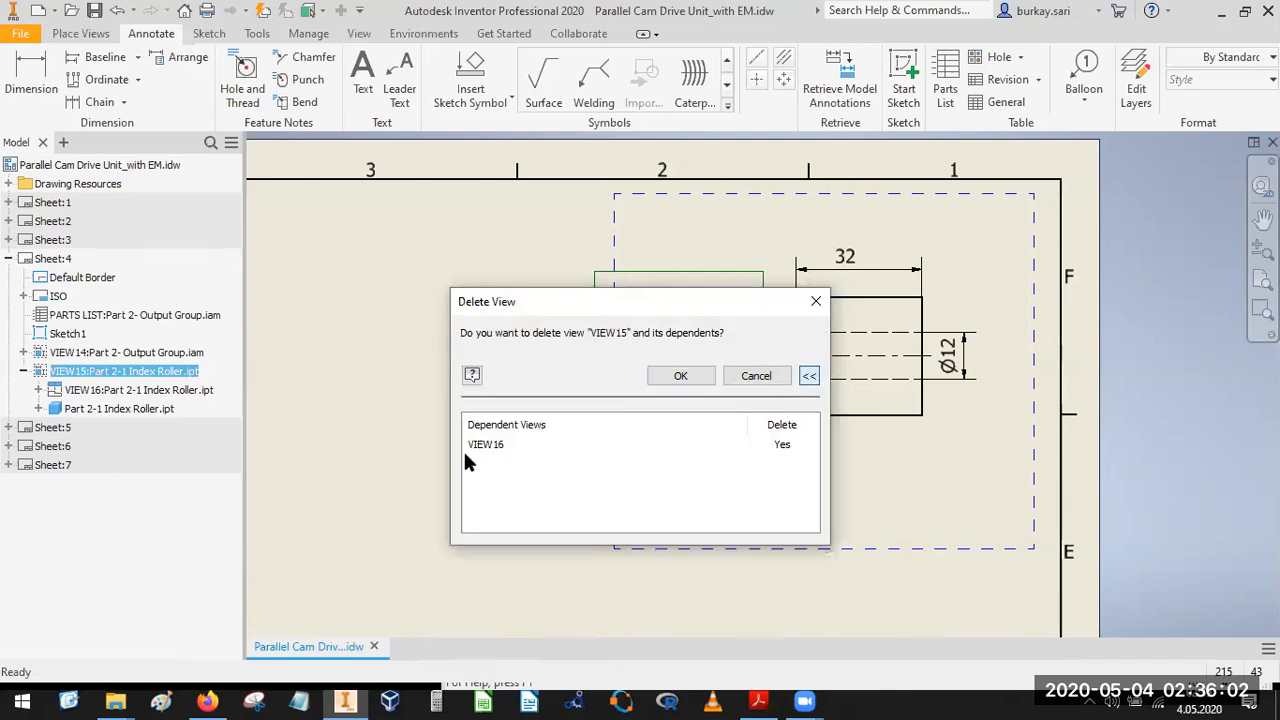
{"action": "left_click", "coordinate": [790, 450]}
{"action": "left_click", "coordinate": [680, 376]}
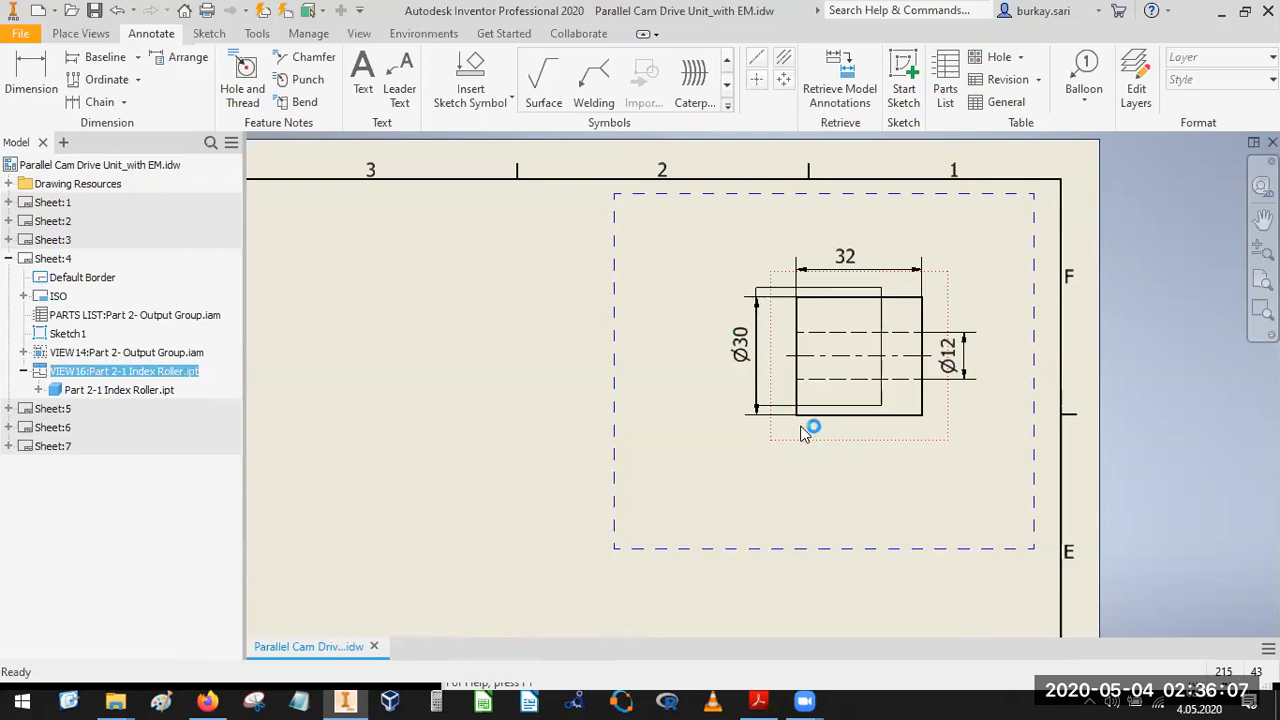
Add the text label "Part 2-1 Index Roller" in the lower right corner of the index roller's frame.
{"action": "left_click", "coordinate": [363, 80]}
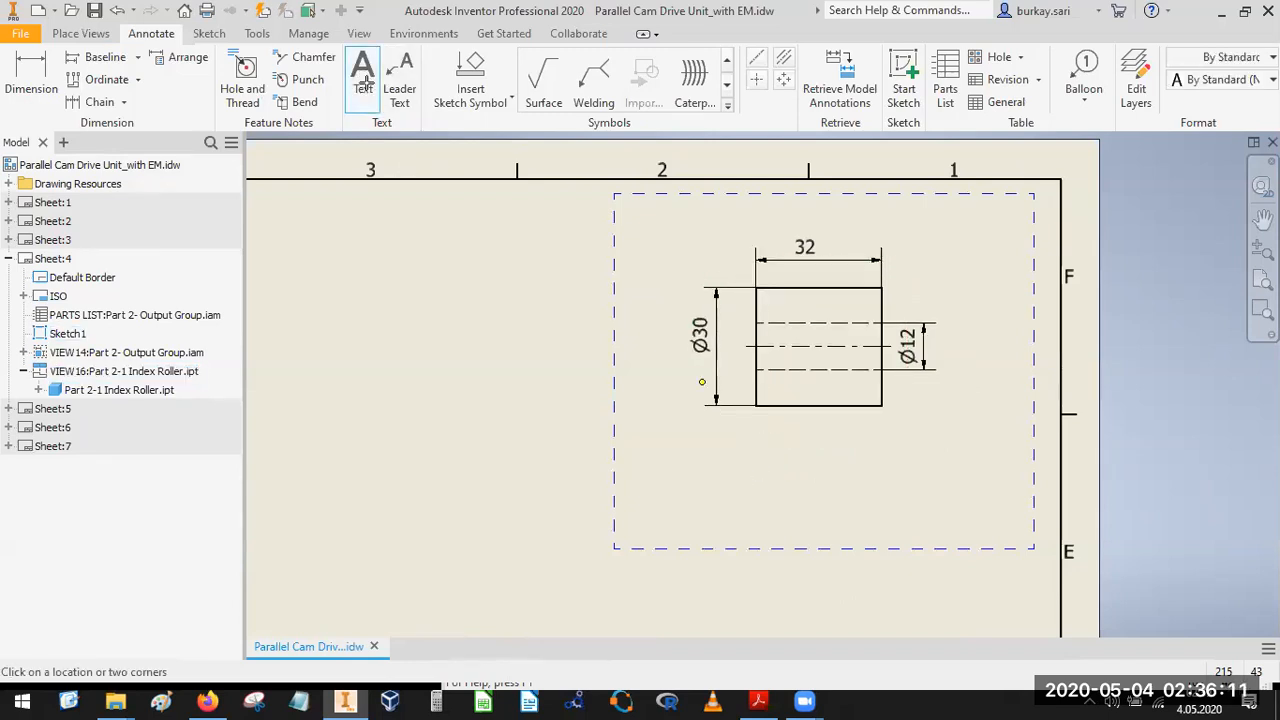
{"action": "left_click", "coordinate": [855, 538]}
{"action": "type", "text": "Part "}
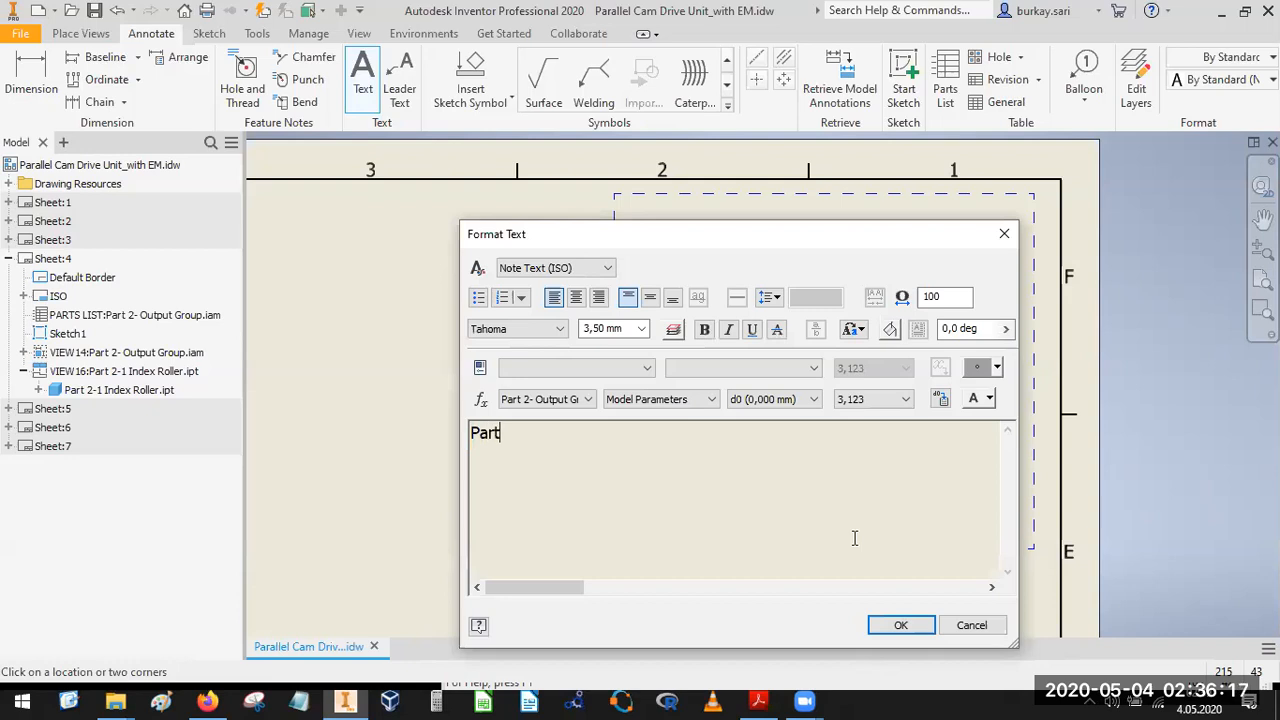
{"action": "type", "text": "2-1 In"}
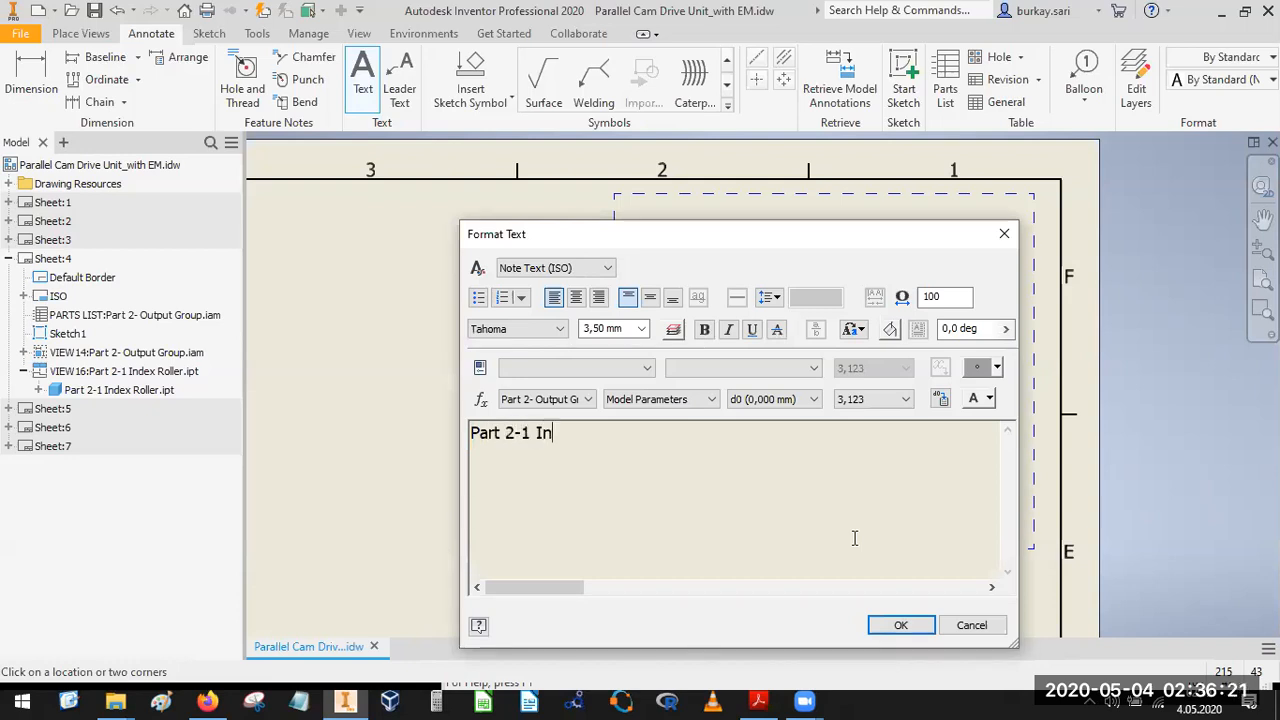
{"action": "type", "text": "dex Roller"}
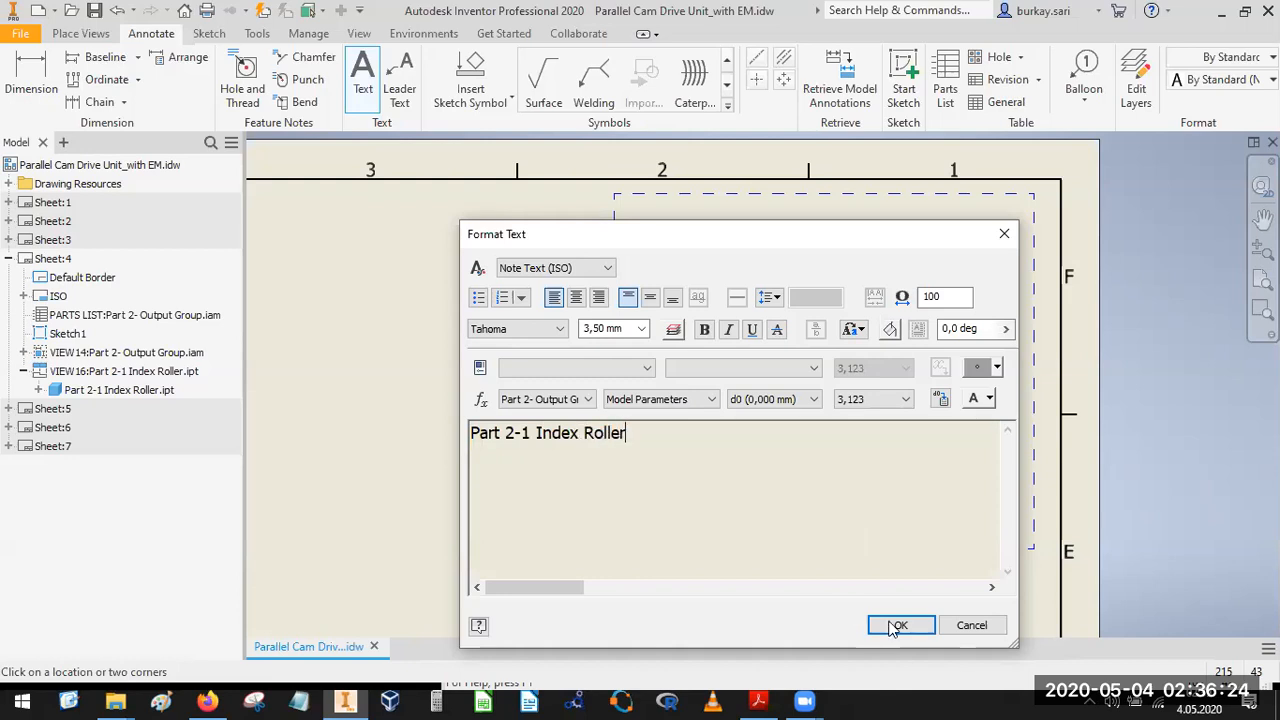
{"action": "left_click", "coordinate": [899, 626]}
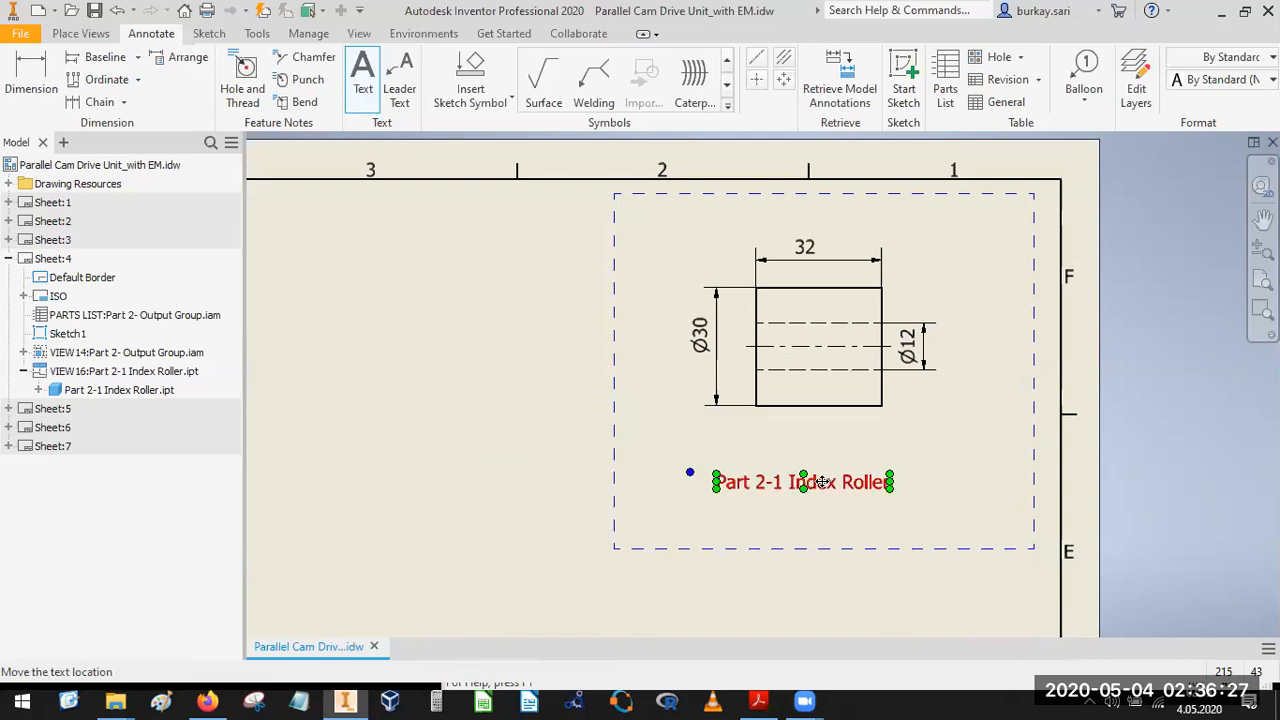
{"action": "key", "text": "Escape"}
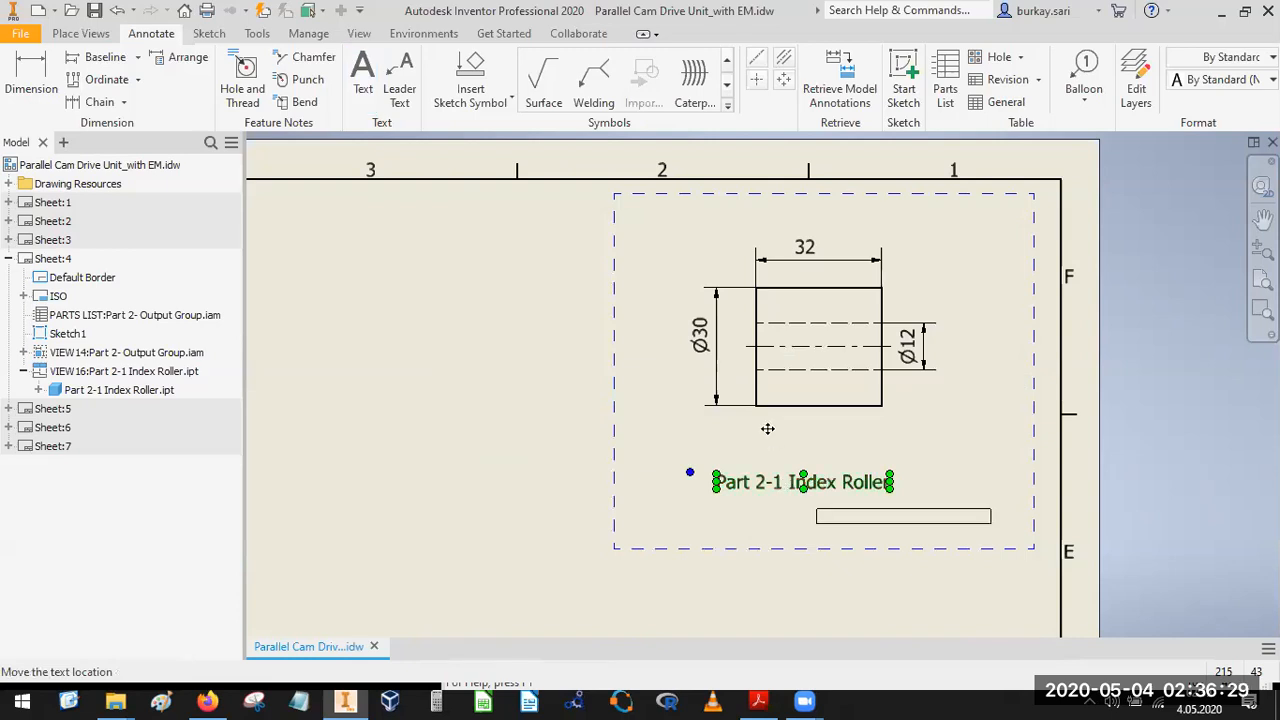
{"action": "left_click_drag", "start_coordinate": [803, 482], "coordinate": [903, 516]}
Save the drawing together with all its dependent files.
{"action": "scroll", "coordinate": [1250, 439], "scroll_direction": "down", "scroll_amount": 3}
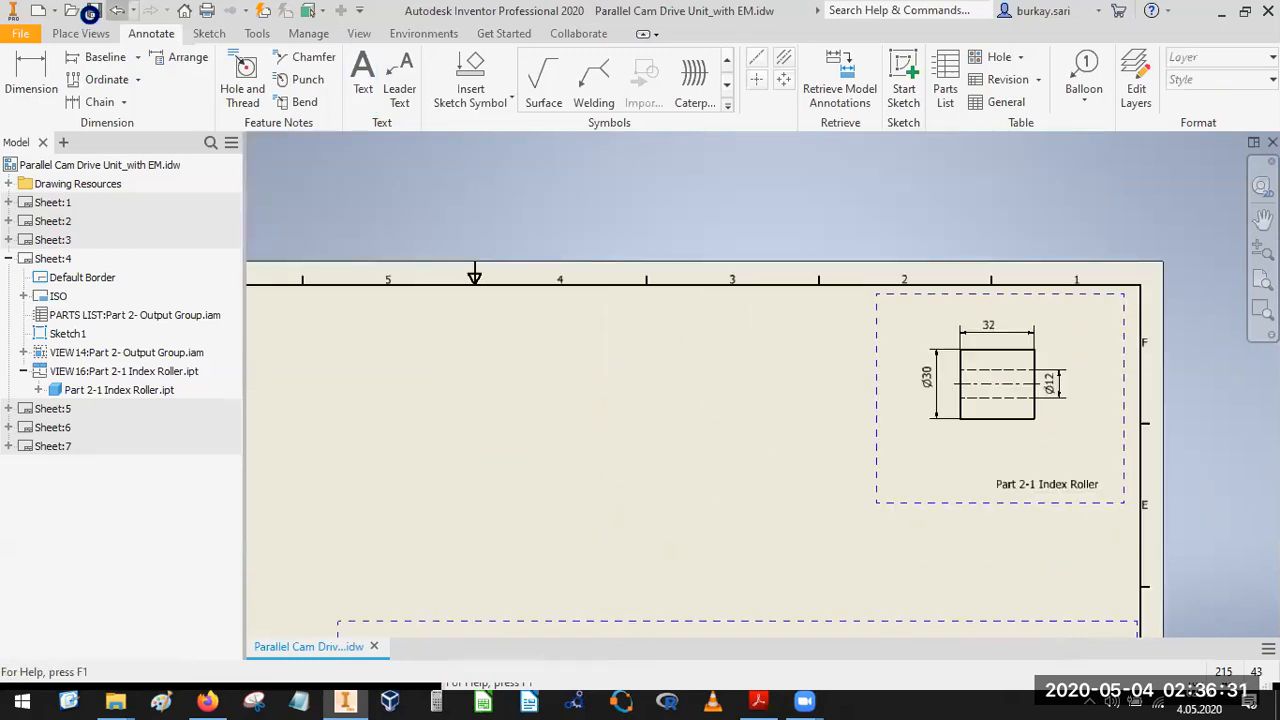
{"action": "left_click", "coordinate": [93, 11]}
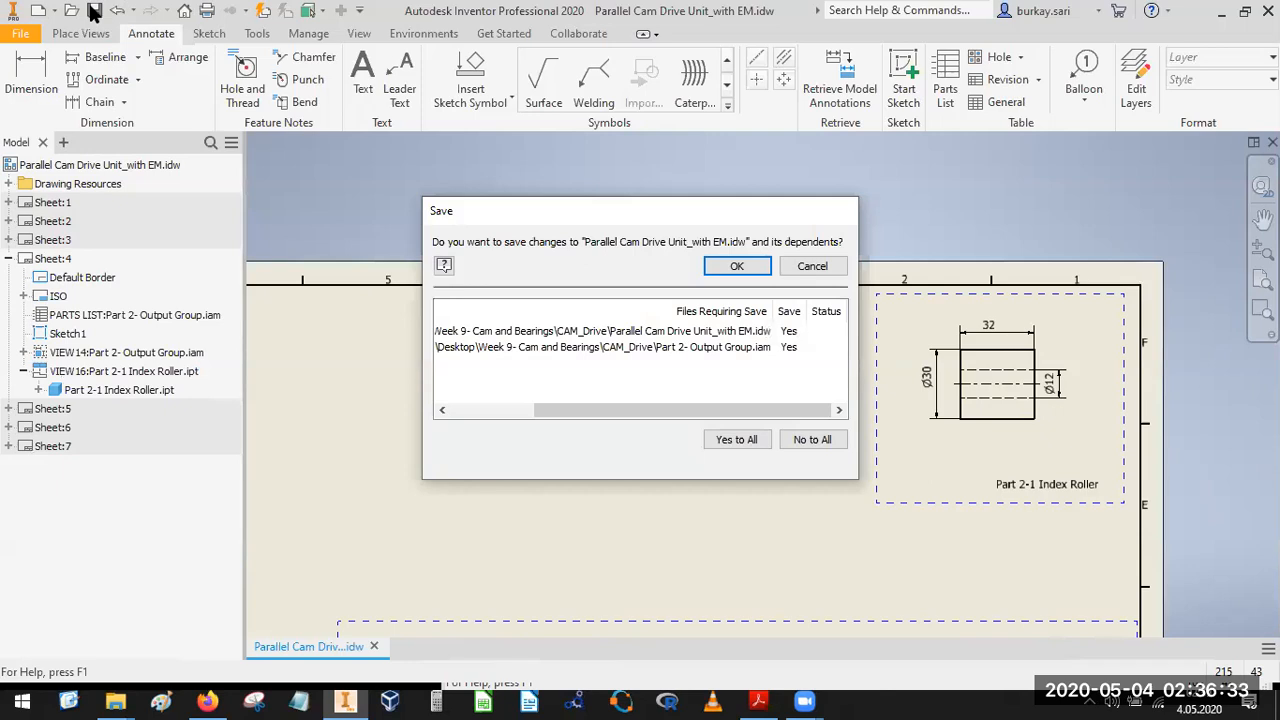
{"action": "left_click", "coordinate": [746, 446]}
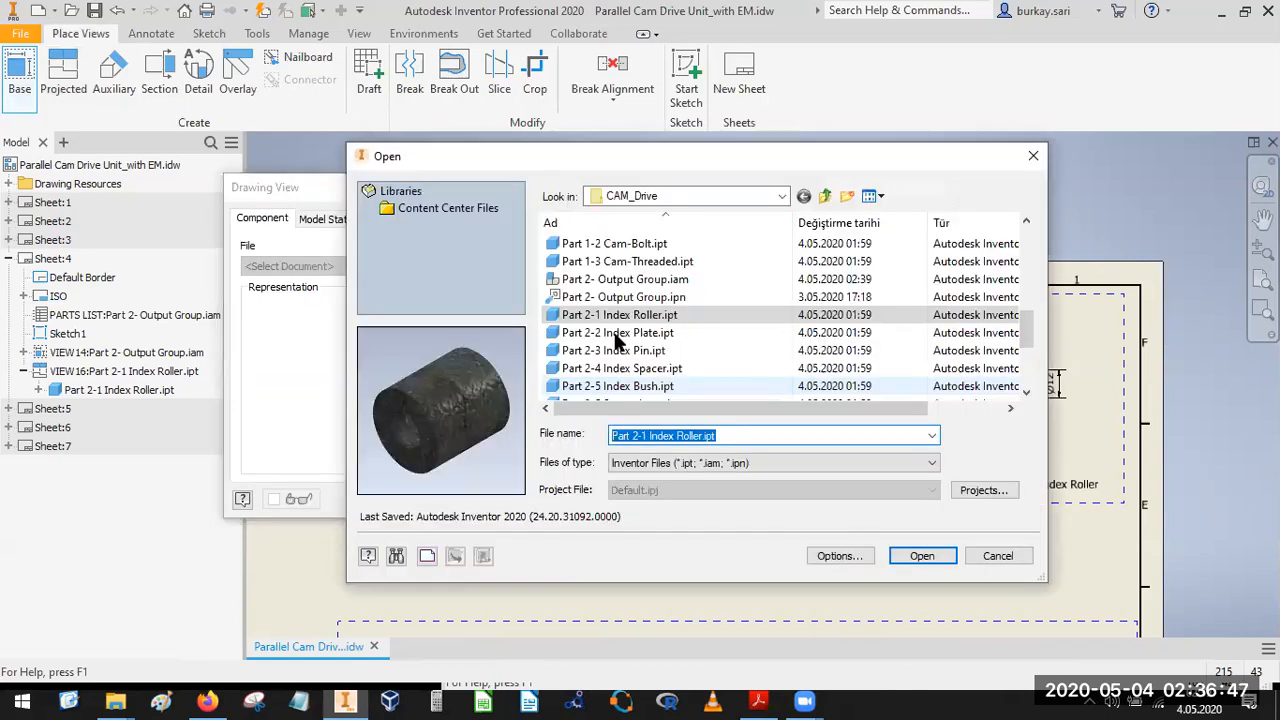
Place a front base view of Part 2-2 Index Plate.ipt on Sheet:4 at 1:2.5 scale, beside the index roller's frame.
{"action": "double_click", "coordinate": [617, 333]}
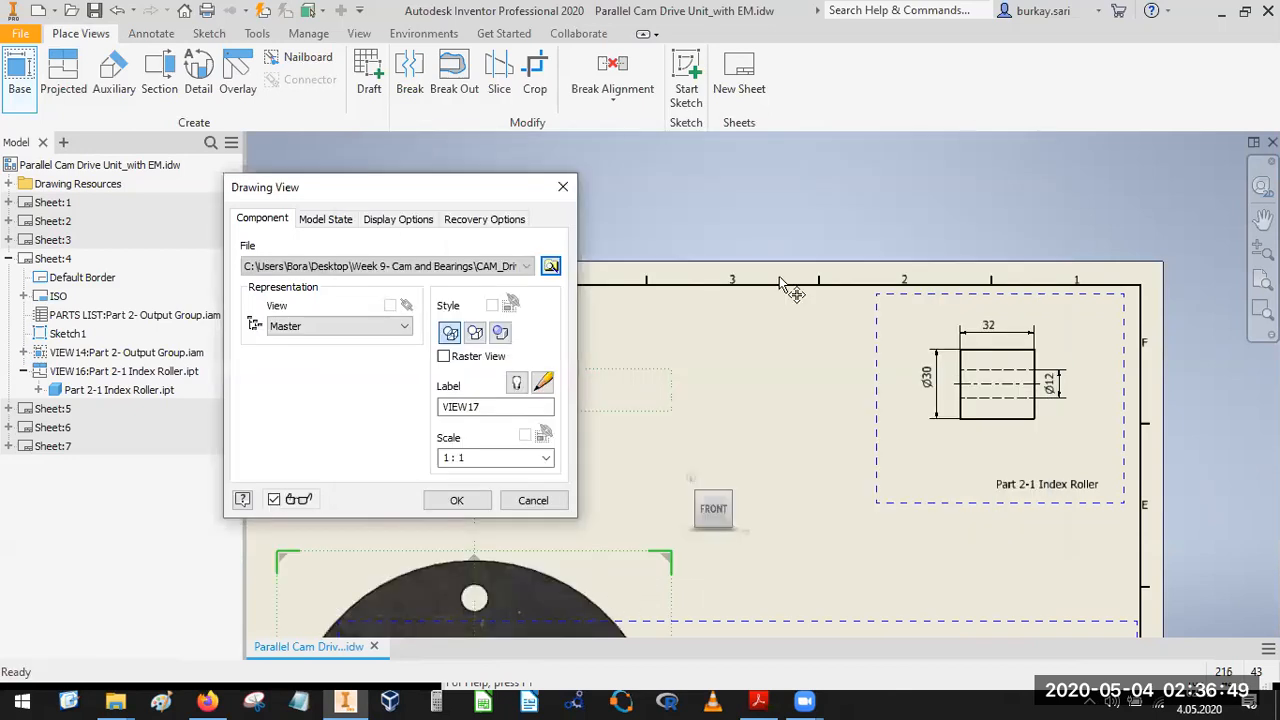
{"action": "left_click", "coordinate": [481, 460]}
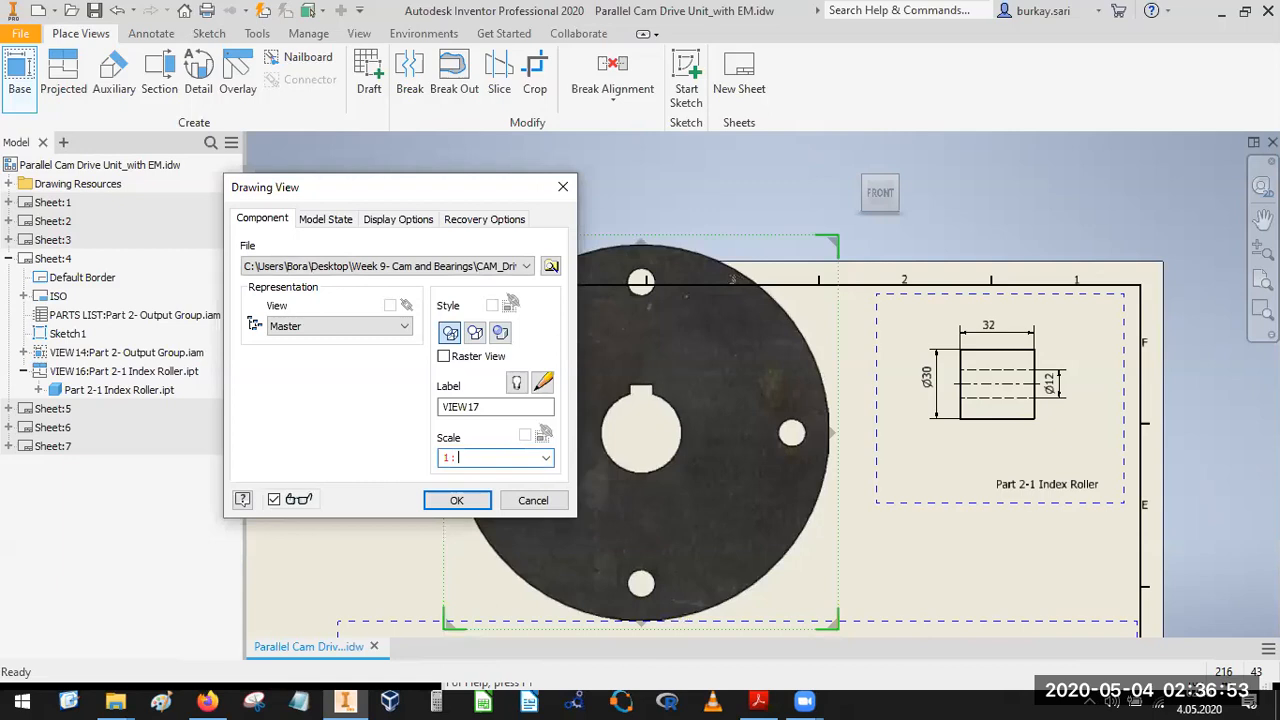
{"action": "key", "text": "Return"}
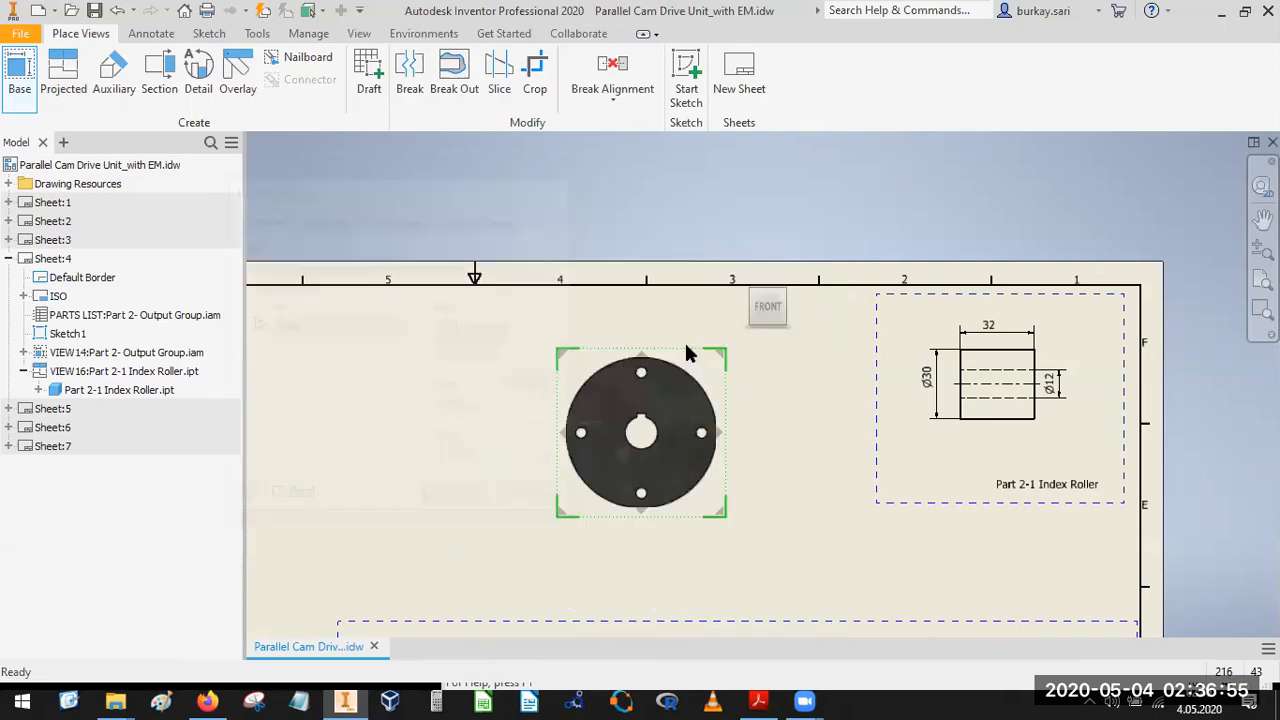
Project a side view to the left of the index plate's front view and move both views up towards the index roller's frame.
{"action": "right_click", "coordinate": [744, 122]}
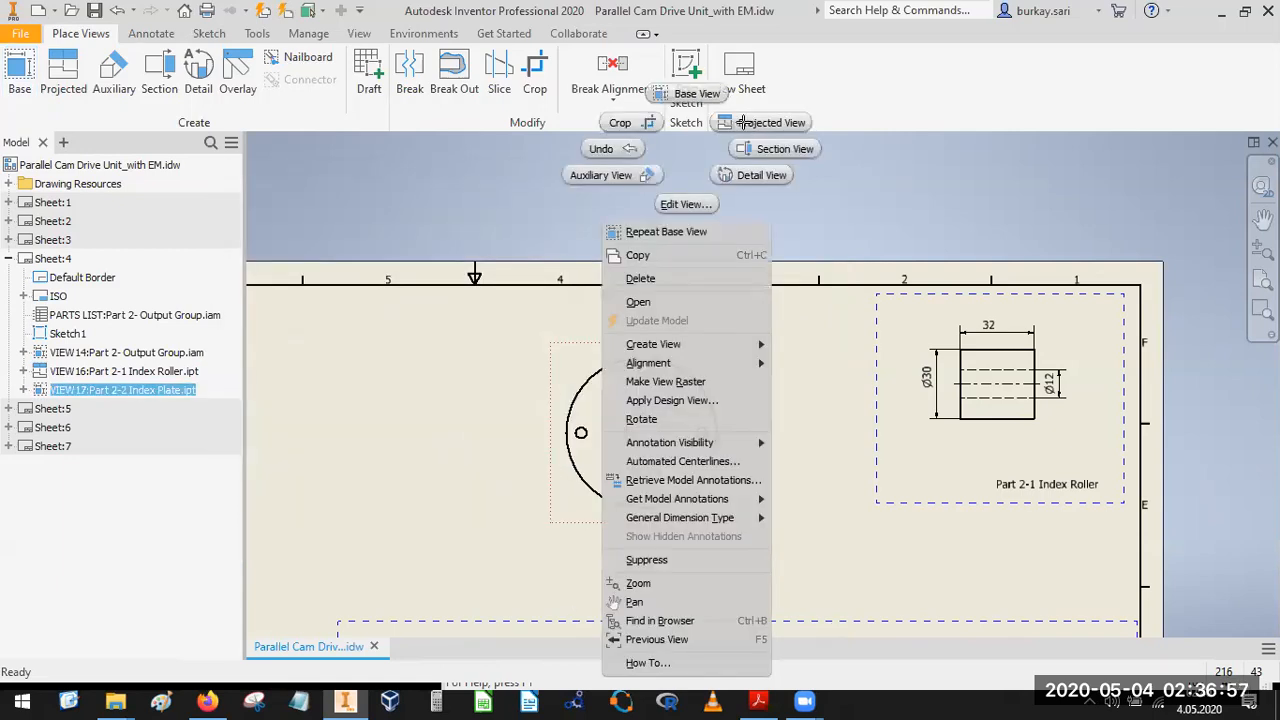
{"action": "left_click", "coordinate": [744, 122]}
{"action": "left_click", "coordinate": [538, 398]}
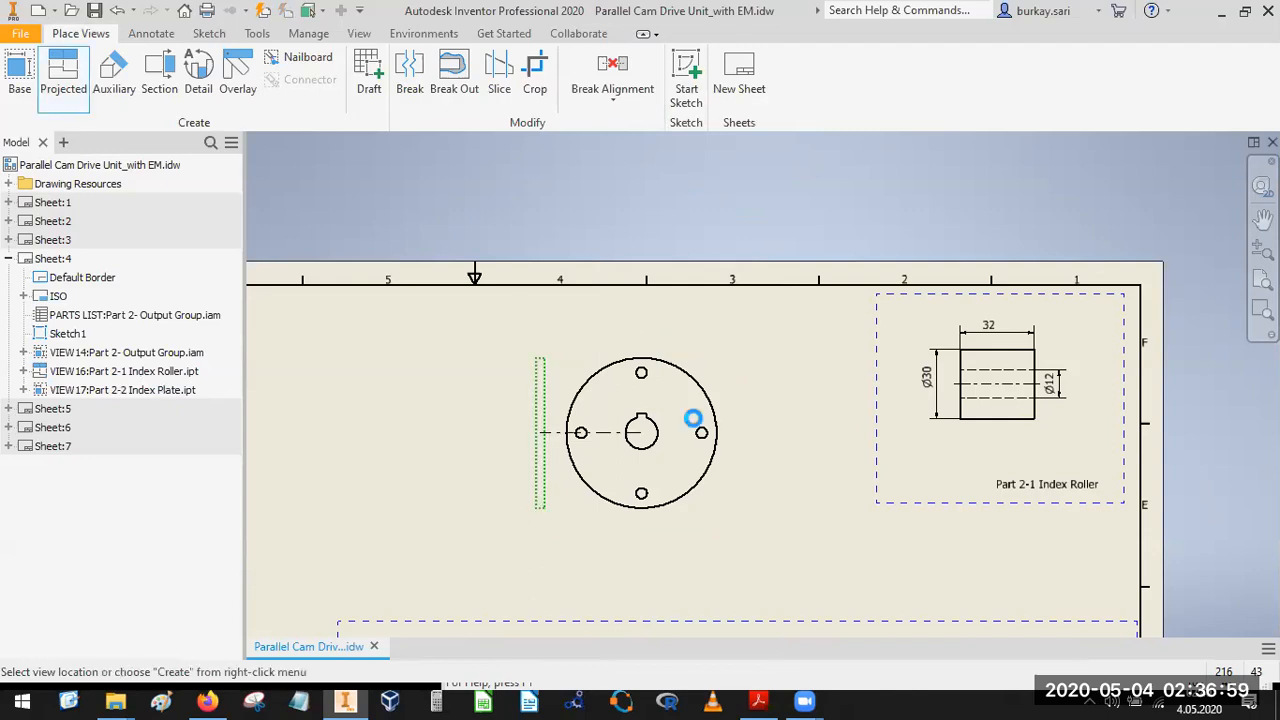
{"action": "left_click_drag", "start_coordinate": [757, 385], "coordinate": [842, 347]}
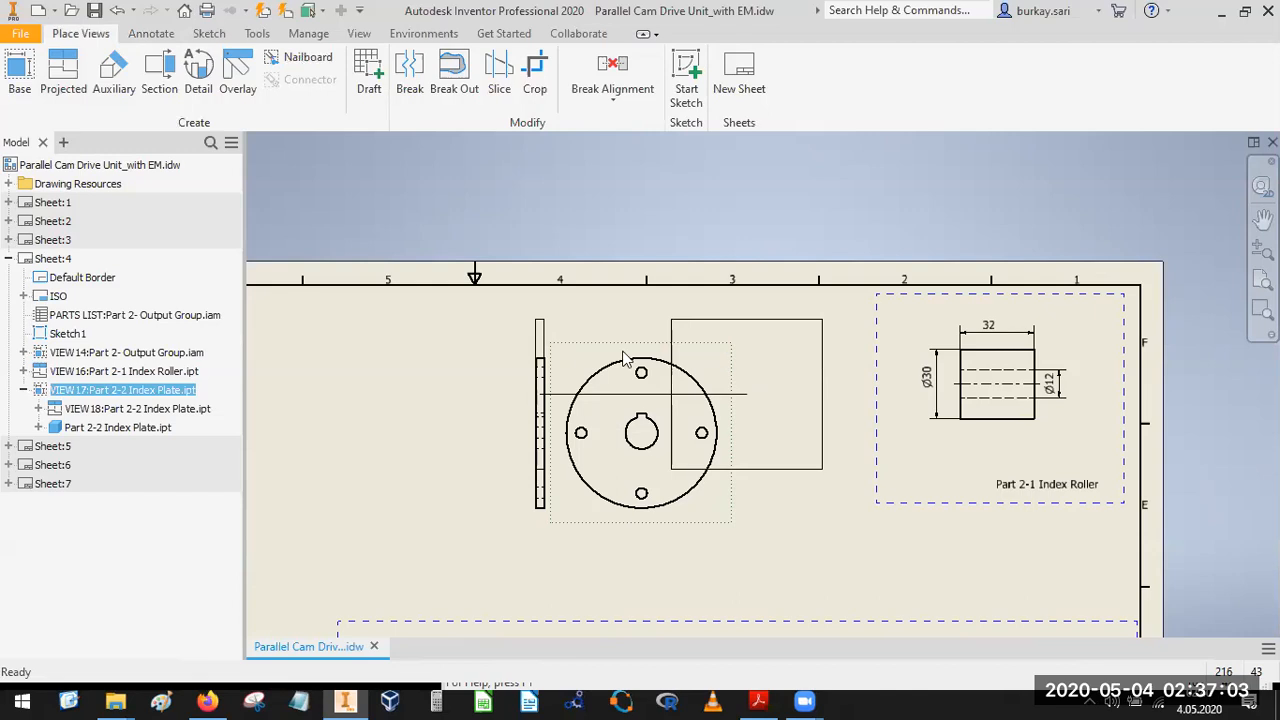
{"action": "left_click_drag", "start_coordinate": [561, 378], "coordinate": [614, 379]}
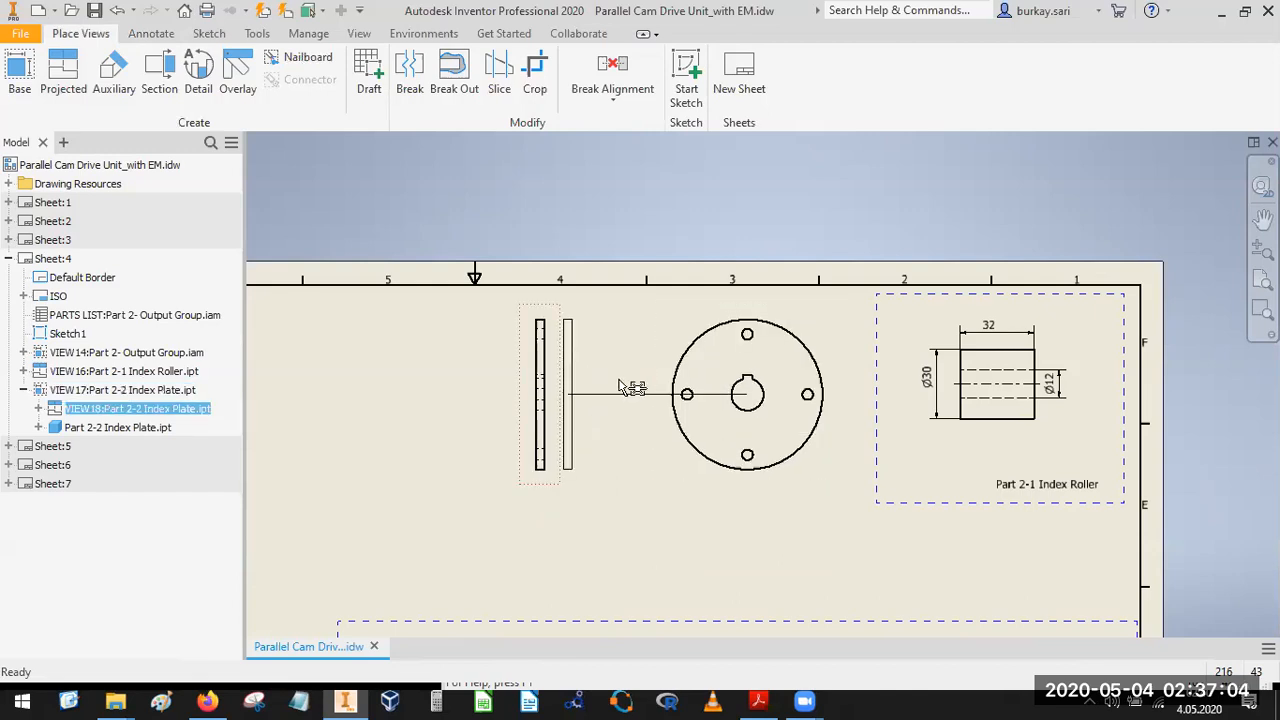
{"action": "left_click", "coordinate": [818, 472]}
Add a center mark to the outer circle of the index plate's front view.
{"action": "left_click", "coordinate": [151, 33]}
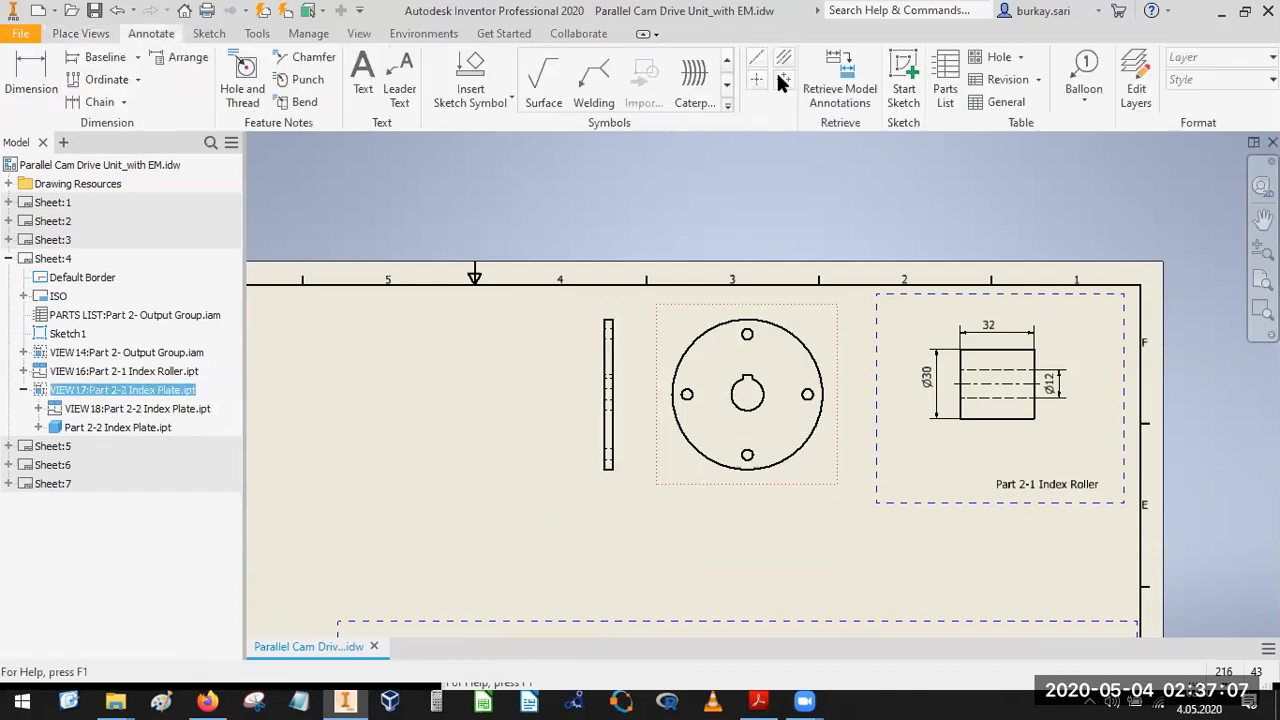
{"action": "left_click", "coordinate": [754, 84]}
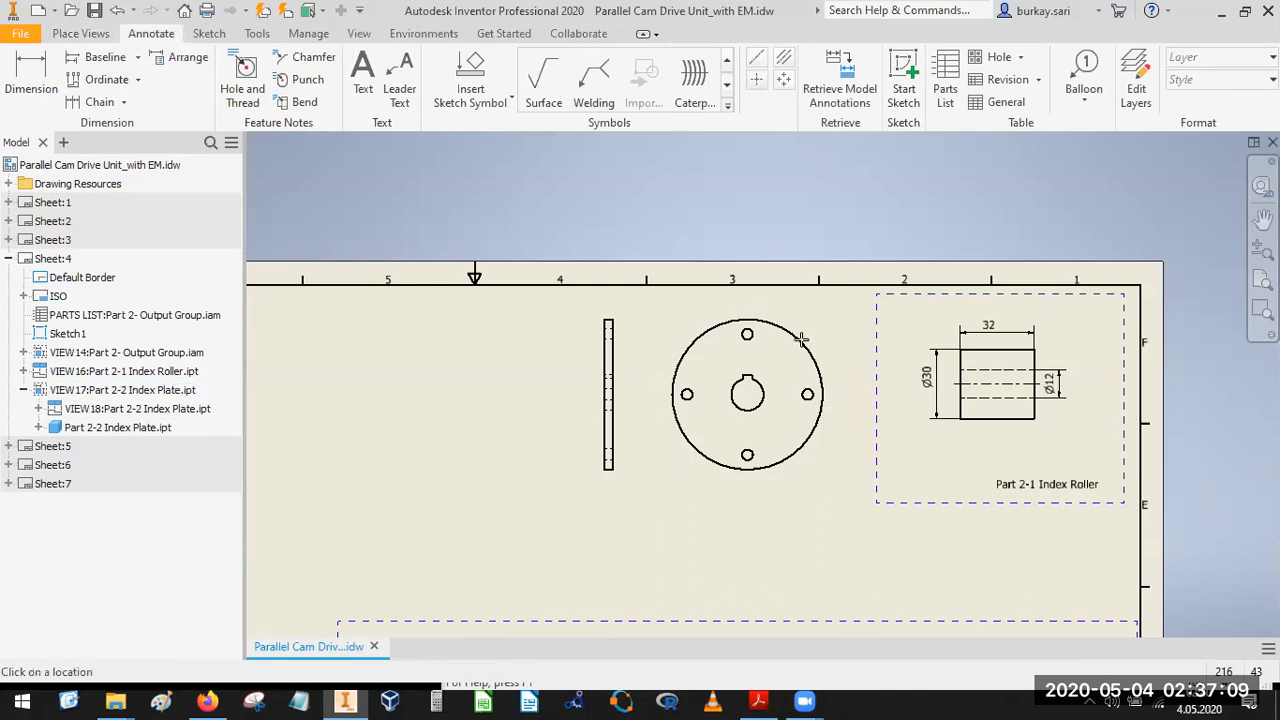
{"action": "left_click", "coordinate": [801, 340]}
{"action": "left_click", "coordinate": [783, 82]}
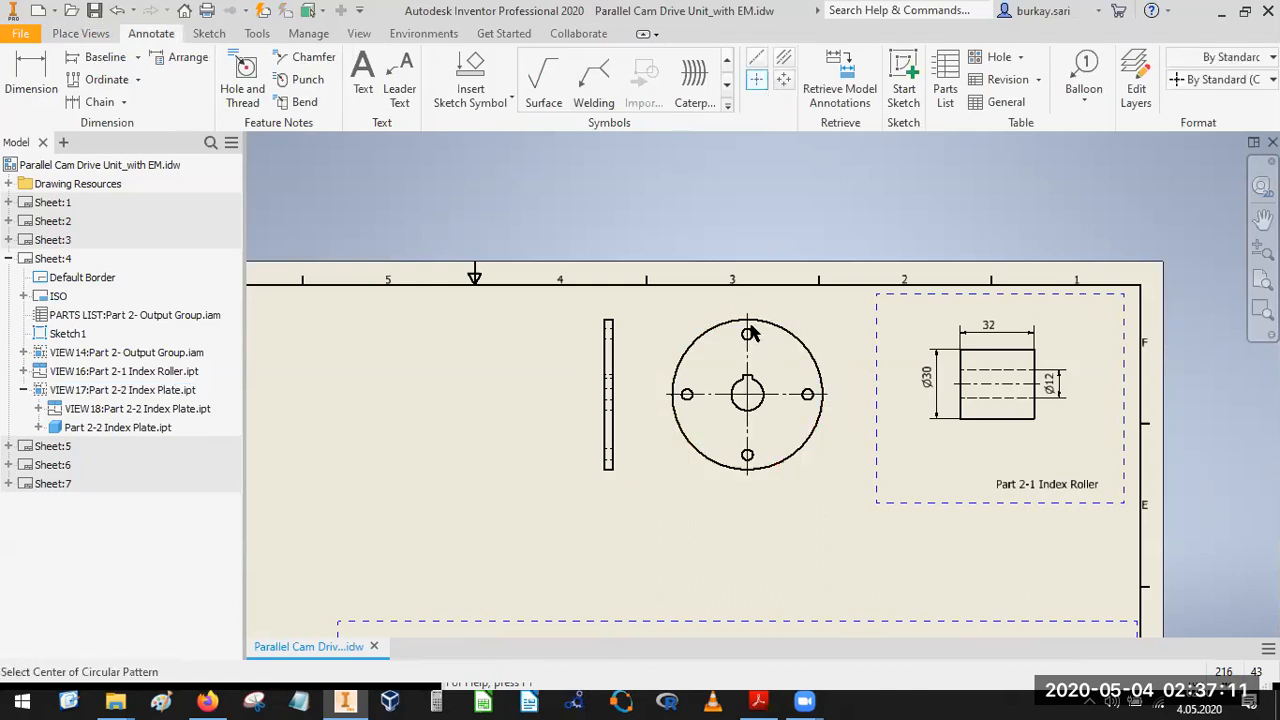
{"action": "scroll", "coordinate": [749, 333], "scroll_direction": "up", "scroll_amount": 5}
{"action": "left_click", "coordinate": [740, 296]}
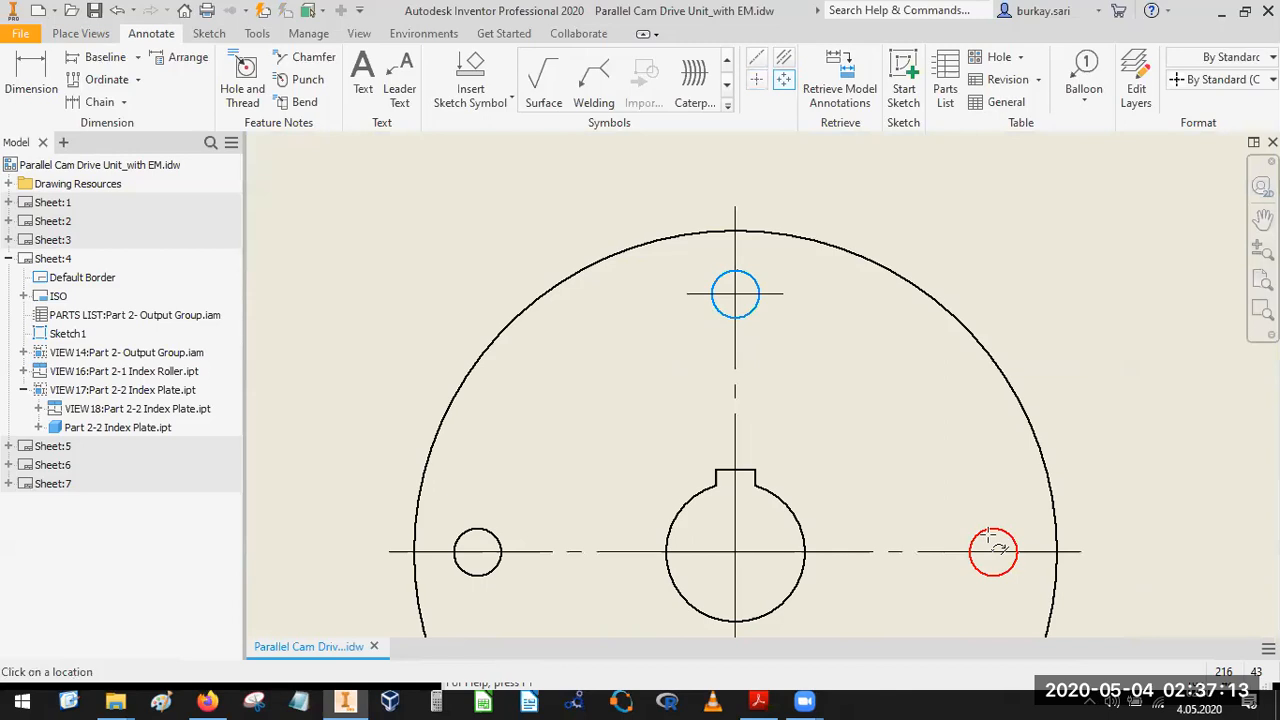
Add a centered pattern through the index plate's four small holes, using the outer circle as the pattern's centre.
{"action": "left_click", "coordinate": [783, 80]}
{"action": "left_click", "coordinate": [945, 307]}
{"action": "scroll", "coordinate": [845, 206], "scroll_direction": "down", "scroll_amount": 4}
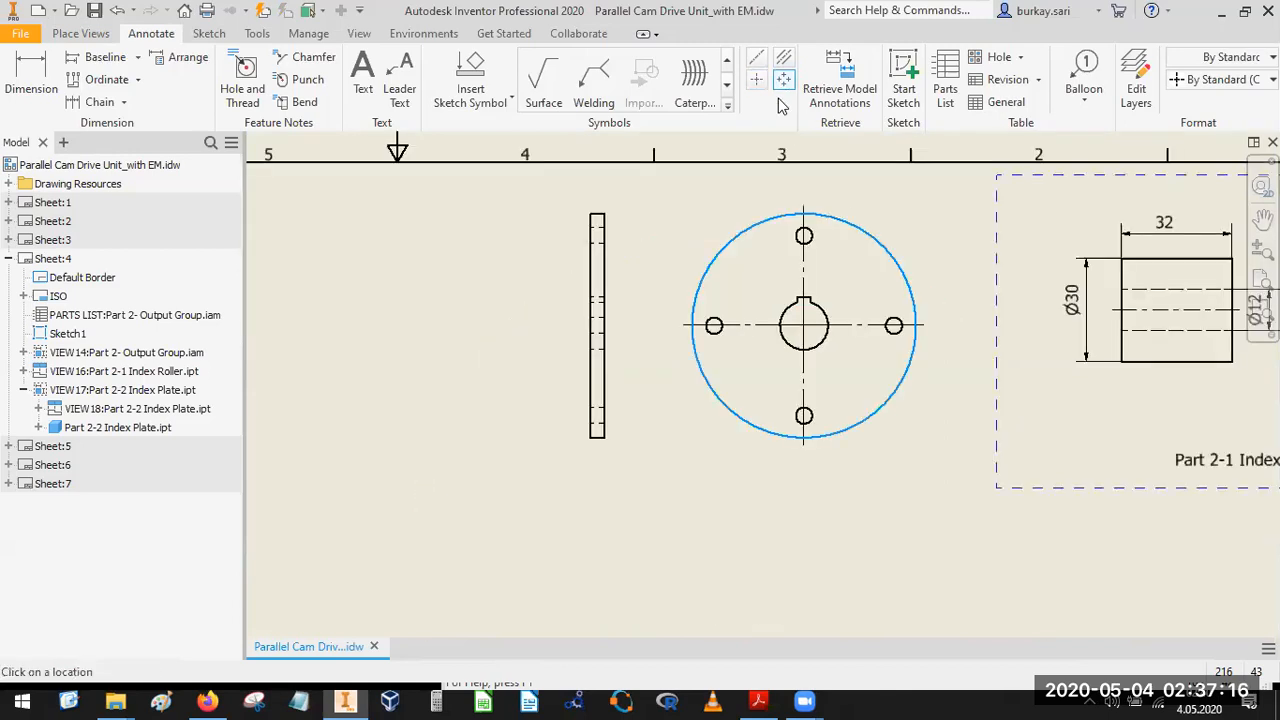
{"action": "left_click", "coordinate": [810, 237]}
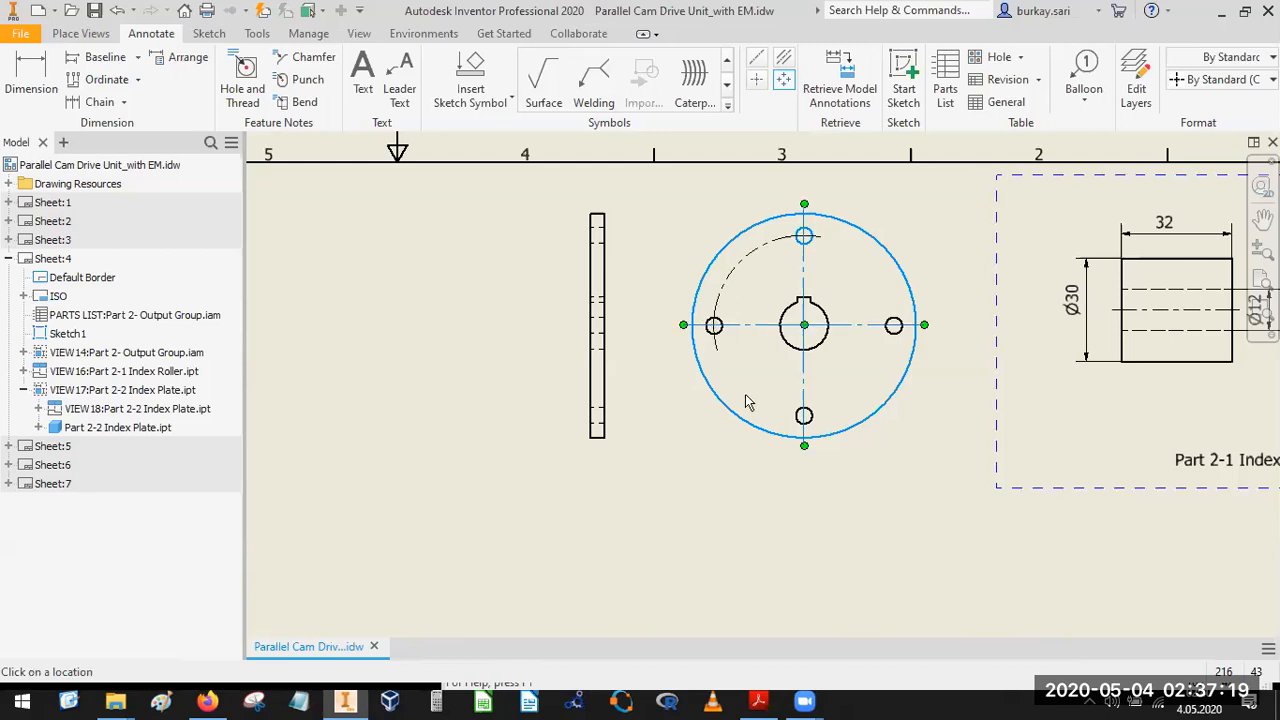
{"action": "left_click", "coordinate": [804, 416]}
{"action": "left_click", "coordinate": [893, 327]}
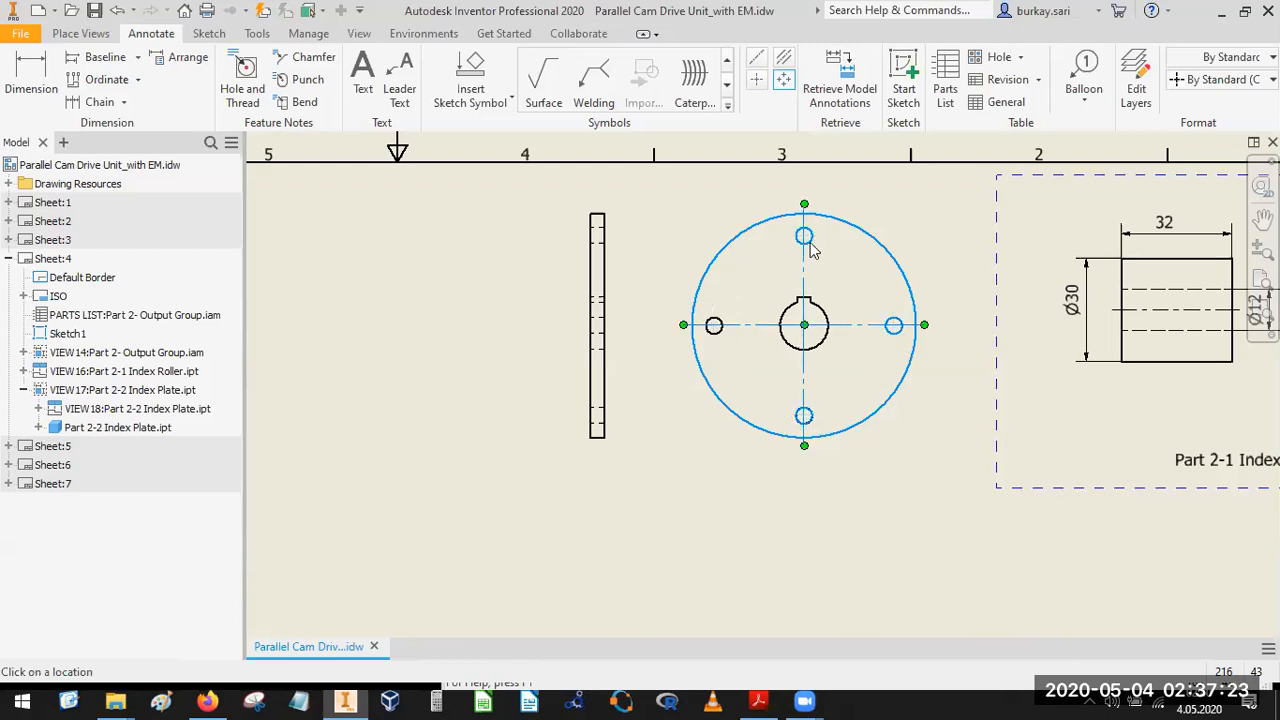
{"action": "right_click", "coordinate": [806, 245]}
{"action": "left_click", "coordinate": [877, 243]}
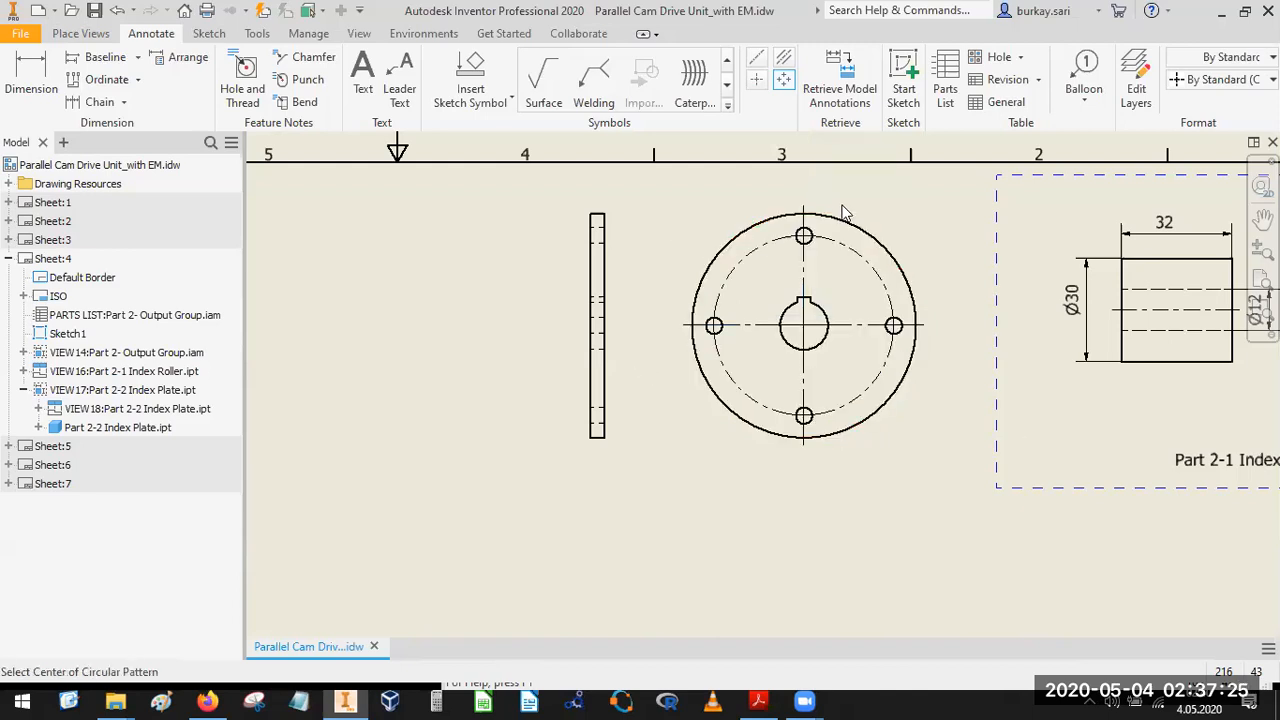
{"action": "key", "text": "Escape"}
Set the index plate's front view to hidden lines removed and move the side view slightly closer to it.
{"action": "left_click", "coordinate": [728, 232]}
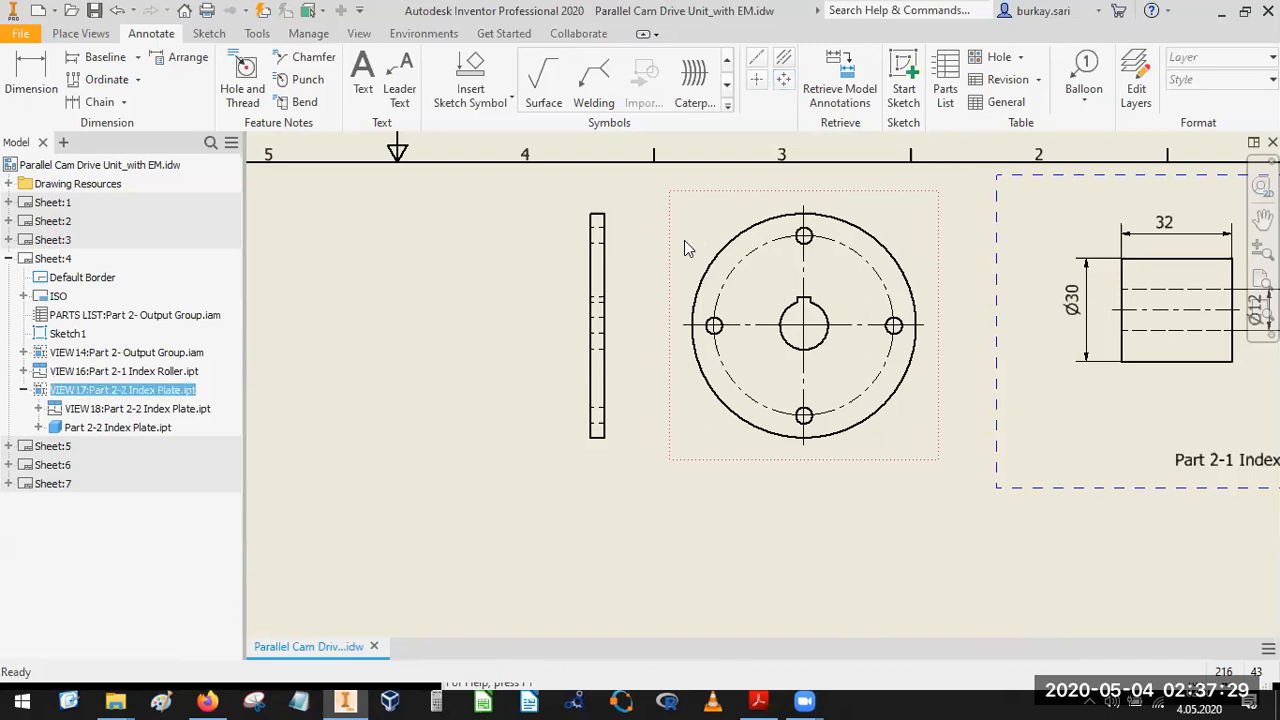
{"action": "double_click", "coordinate": [507, 241]}
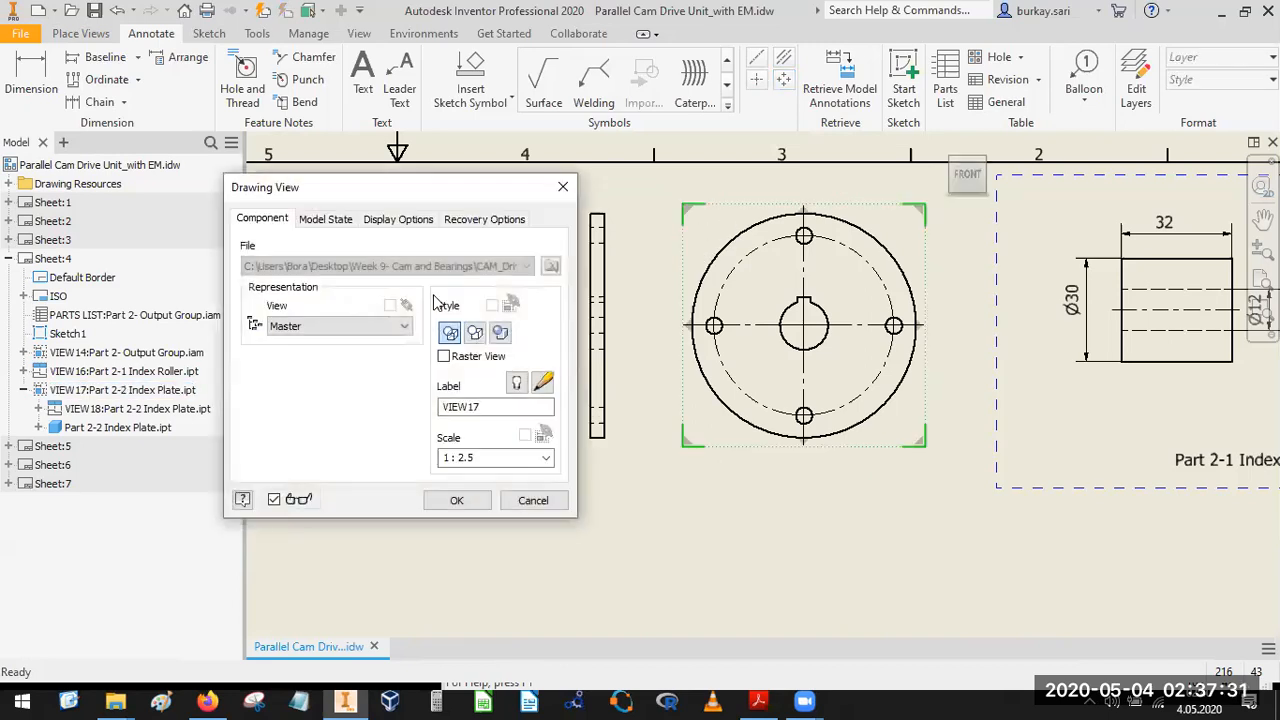
{"action": "left_click", "coordinate": [477, 333]}
{"action": "left_click", "coordinate": [456, 500]}
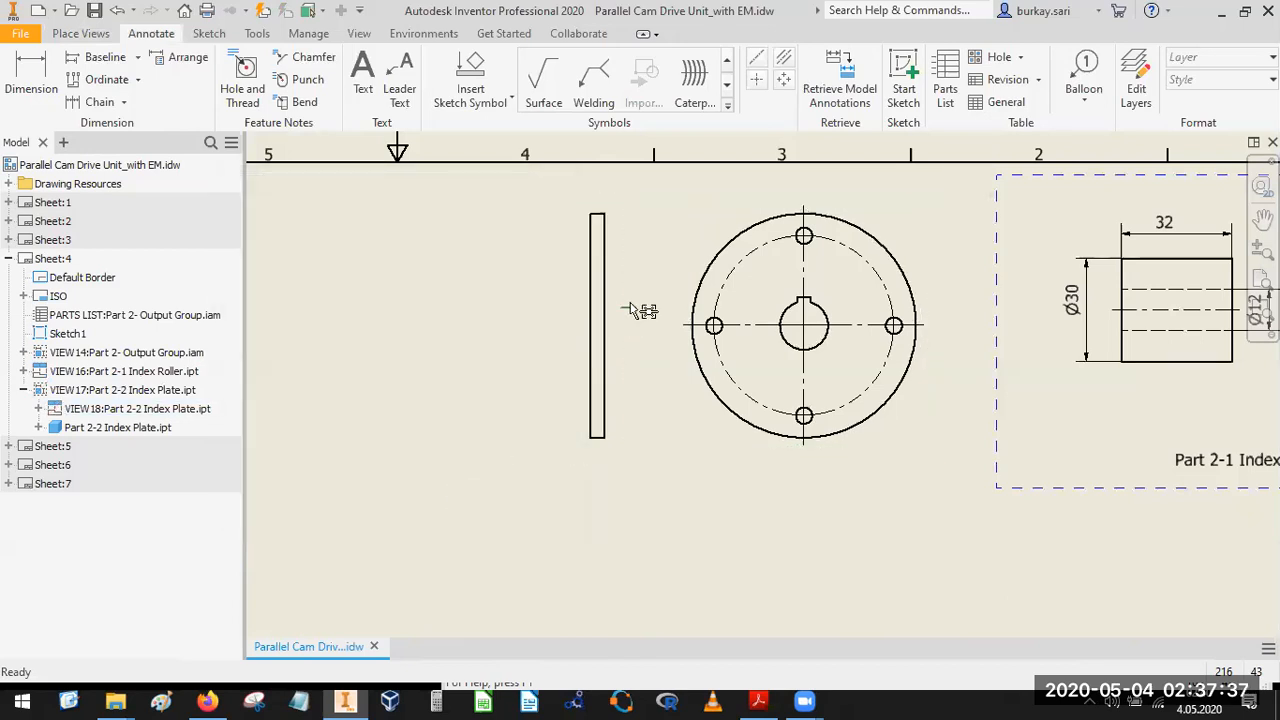
{"action": "left_click_drag", "start_coordinate": [628, 293], "coordinate": [640, 293]}
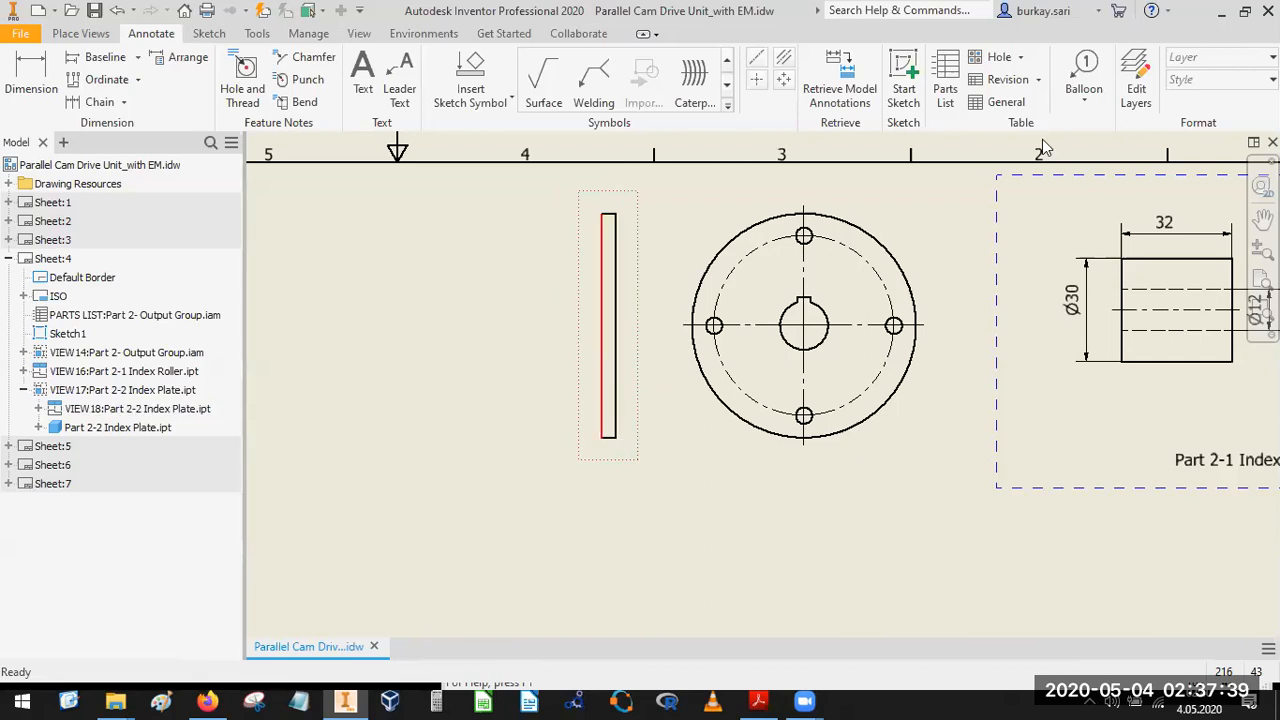
Retrieve the model dimensions for the holes, bolt circle, bore, keyway and edge distance in the index plate's front view.
{"action": "left_click", "coordinate": [842, 60]}
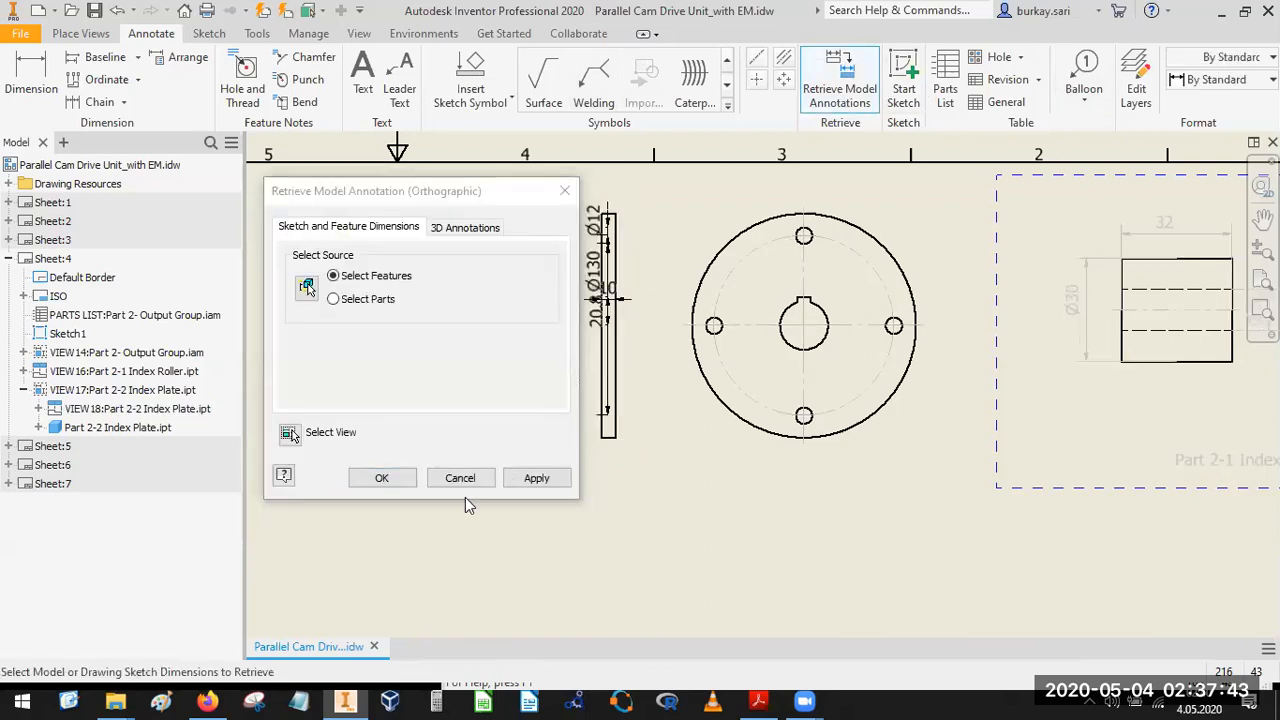
{"action": "left_click", "coordinate": [491, 478]}
{"action": "left_click", "coordinate": [913, 210]}
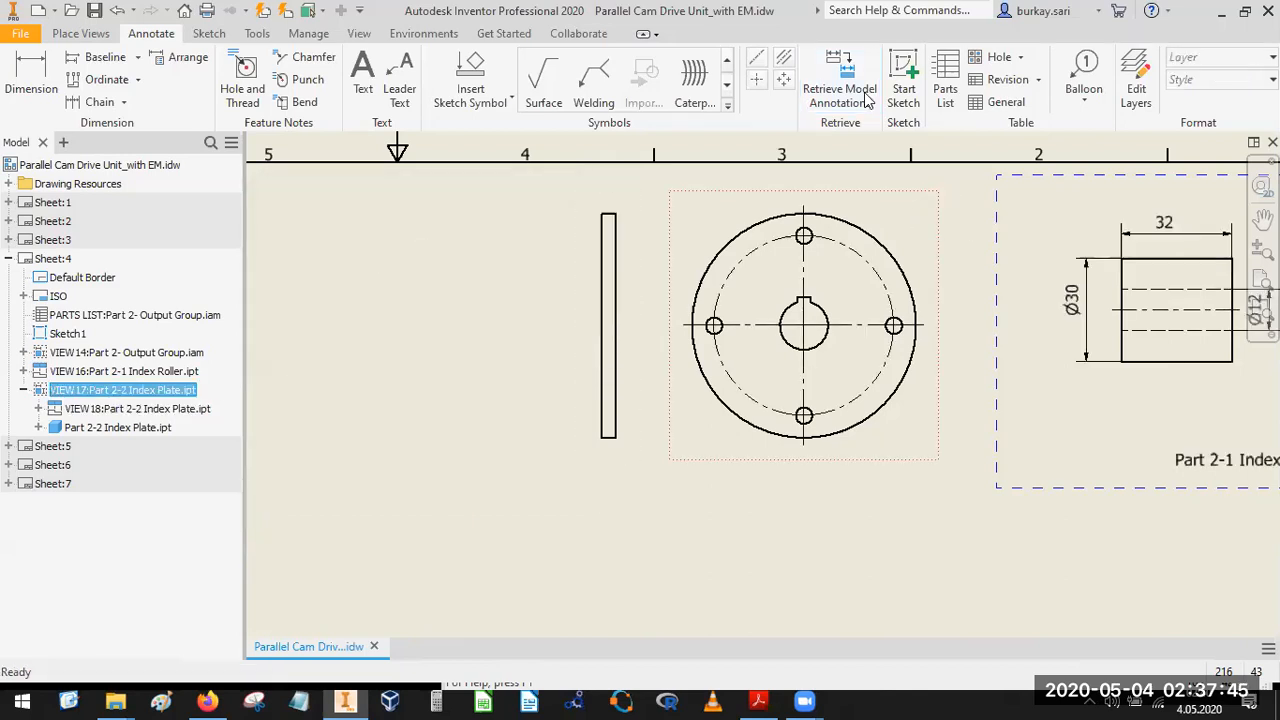
{"action": "left_click", "coordinate": [835, 62]}
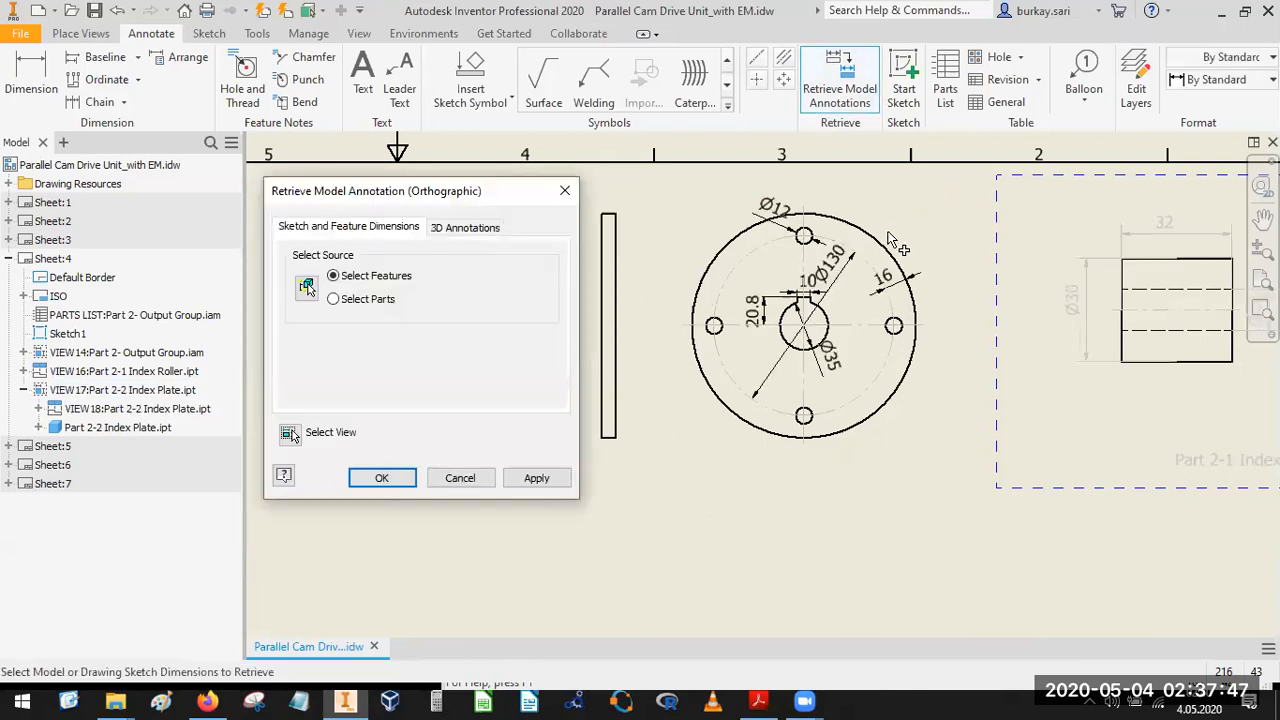
{"action": "left_click", "coordinate": [376, 478]}
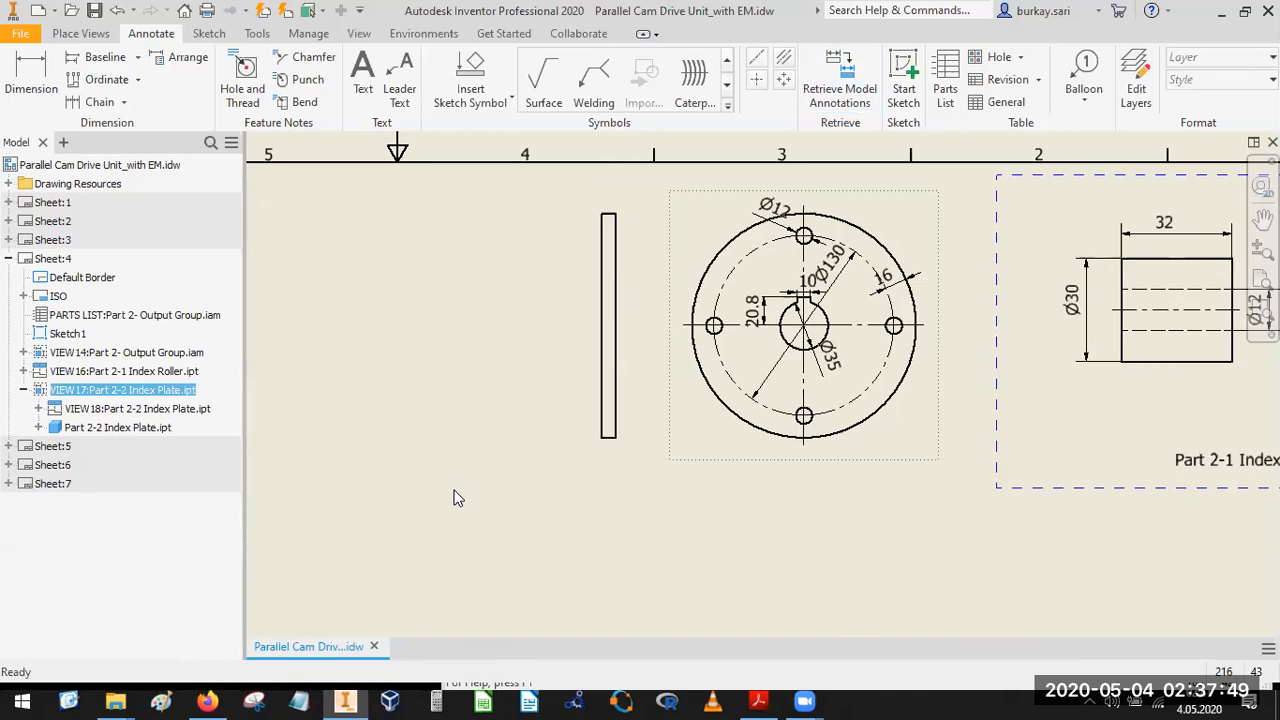
{"action": "left_click", "coordinate": [842, 71]}
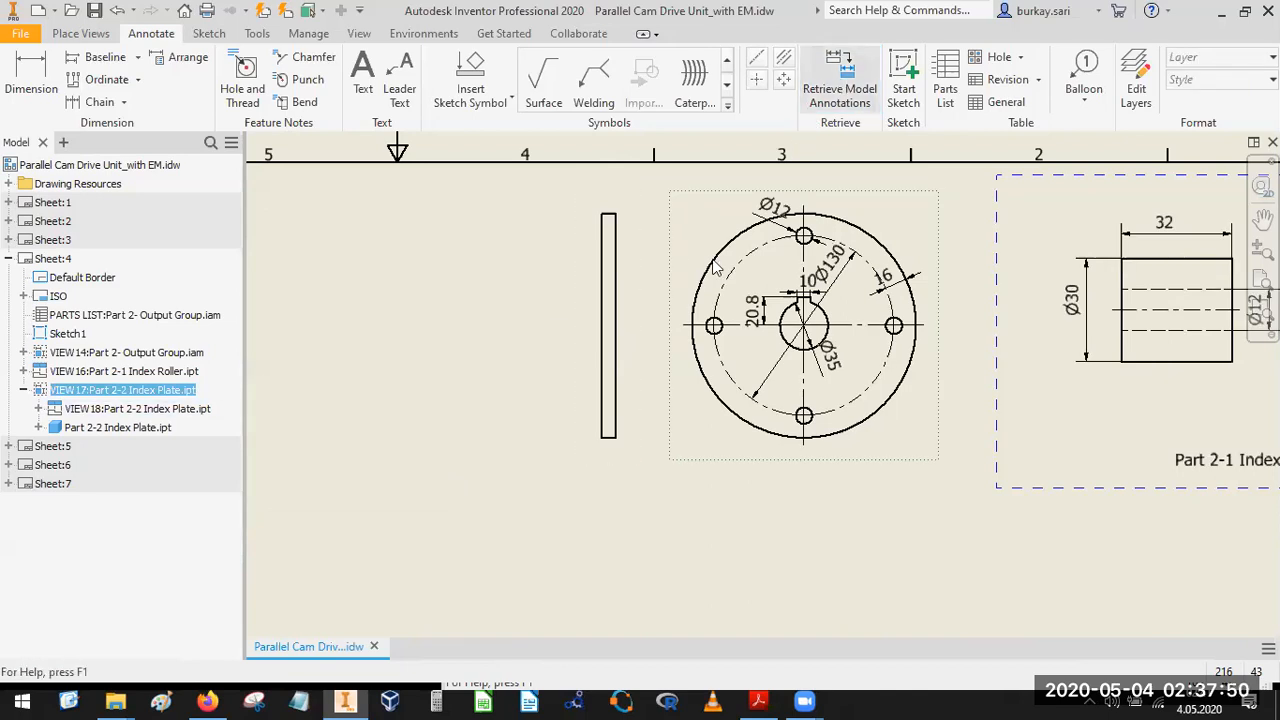
{"action": "left_click", "coordinate": [605, 262]}
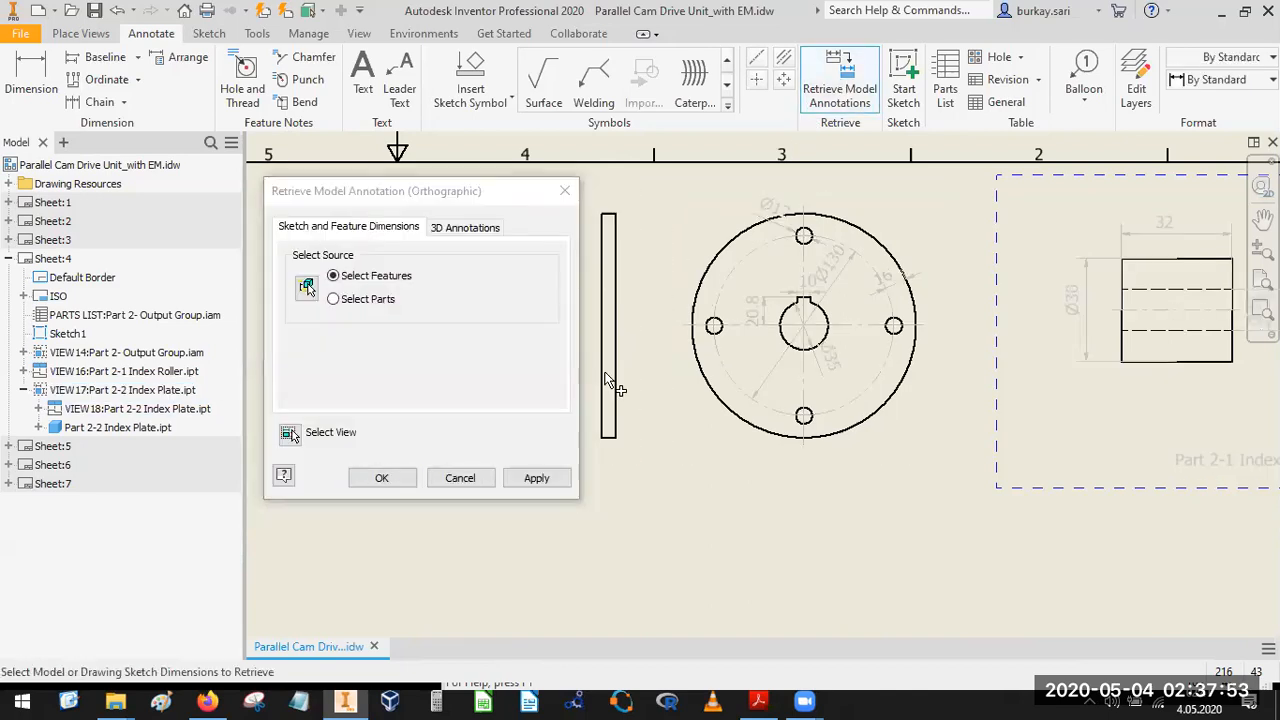
{"action": "middle_click_drag", "start_coordinate": [802, 330], "coordinate": [951, 302]}
{"action": "left_click", "coordinate": [461, 478]}
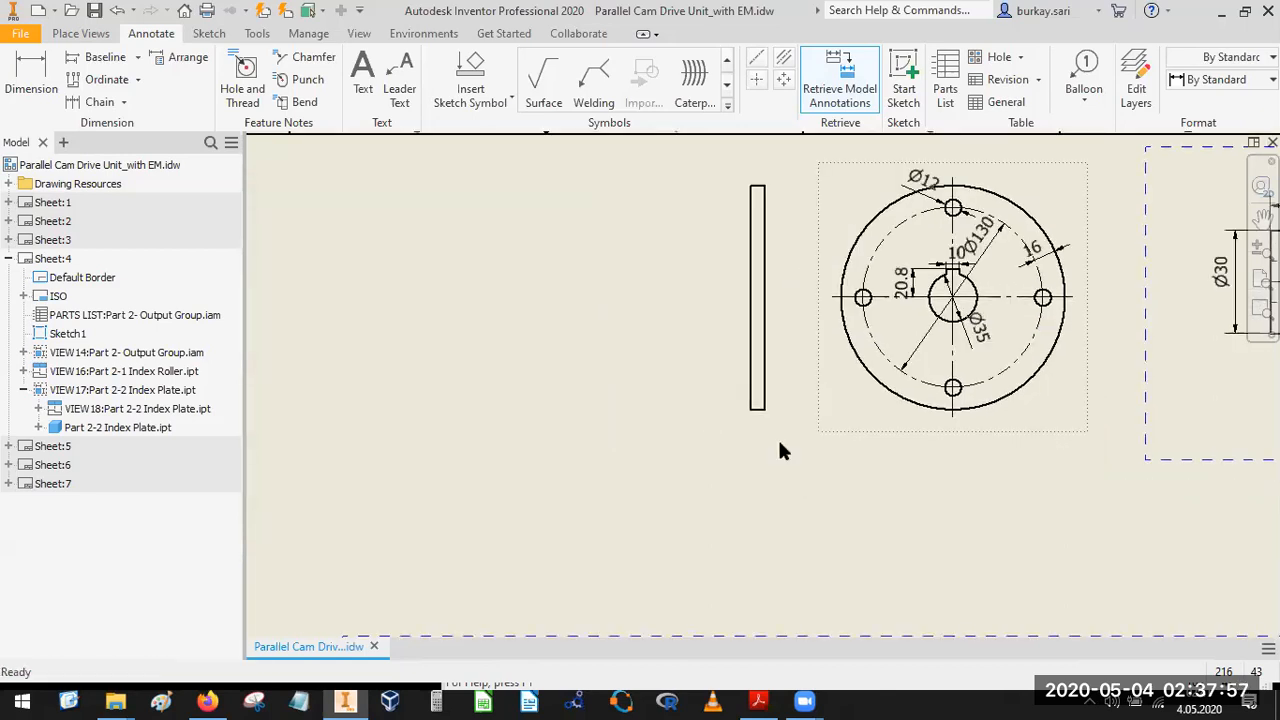
Retrieve the thickness dimension in the index plate's side view and place it below the view.
{"action": "left_click", "coordinate": [776, 408]}
{"action": "left_click", "coordinate": [845, 80]}
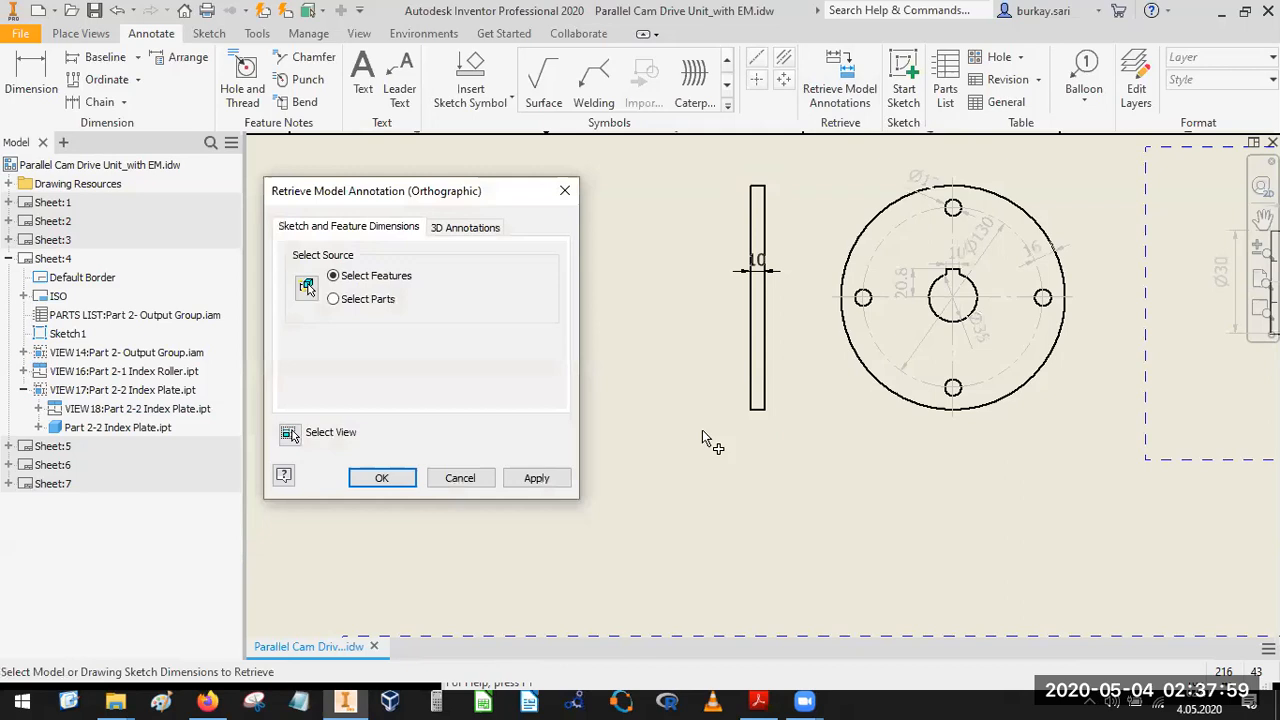
{"action": "left_click", "coordinate": [382, 478]}
{"action": "mouse_move", "coordinate": [757, 265]}
{"action": "left_mouse_down"}
{"action": "mouse_move", "coordinate": [712, 450]}
{"action": "mouse_move", "coordinate": [703, 432]}
{"action": "left_mouse_up"}
Move the Ø12, Ø130, Ø35 and 16 dimensions outwards on the index plate's front view so their texts do not overlap the geometry.
{"action": "scroll", "coordinate": [958, 210], "scroll_direction": "up", "scroll_amount": 3}
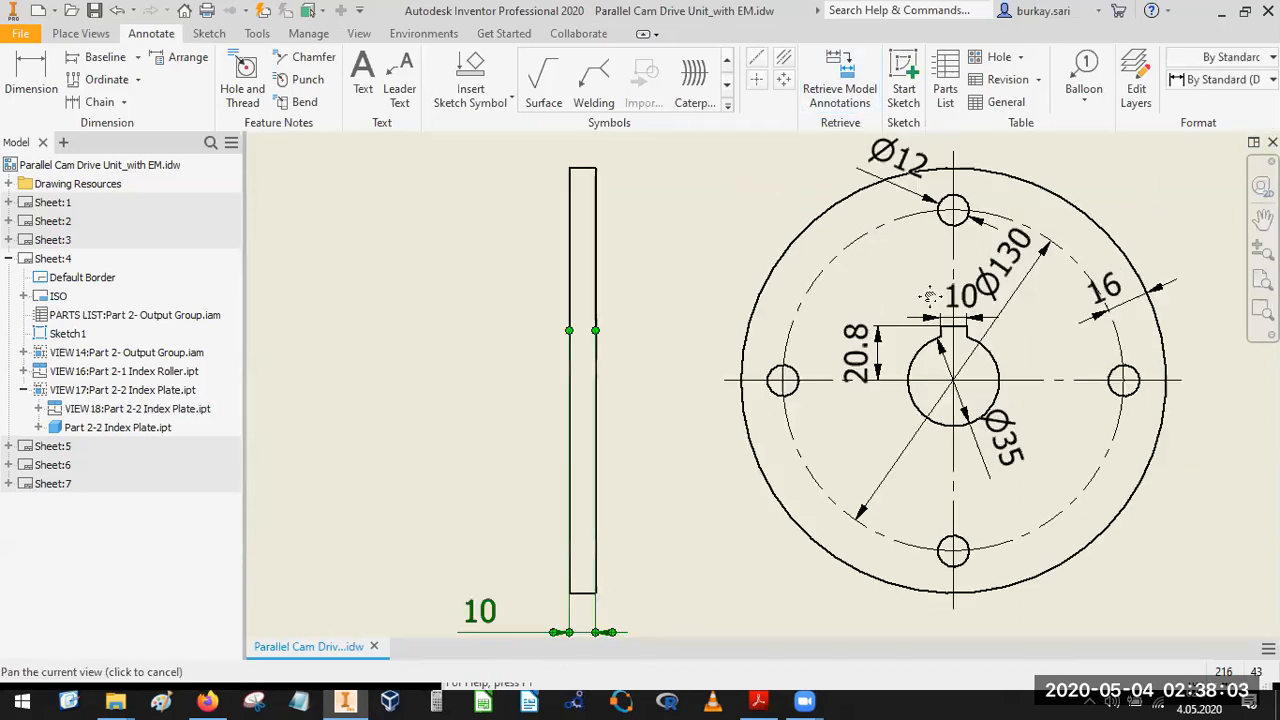
{"action": "middle_click_drag", "start_coordinate": [890, 193], "coordinate": [870, 275]}
{"action": "left_click_drag", "start_coordinate": [868, 273], "coordinate": [848, 256]}
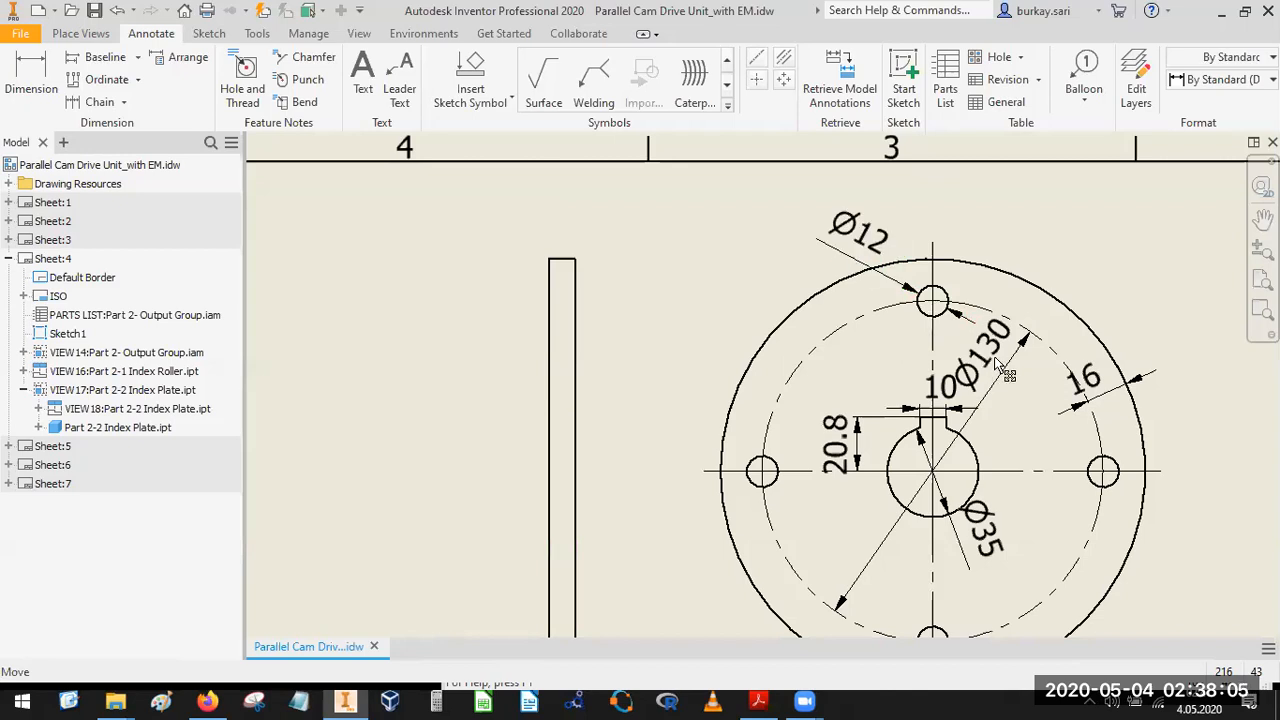
{"action": "middle_click_drag", "start_coordinate": [1002, 378], "coordinate": [967, 285]}
{"action": "left_click_drag", "start_coordinate": [967, 279], "coordinate": [727, 556]}
{"action": "left_click_drag", "start_coordinate": [933, 462], "coordinate": [690, 232]}
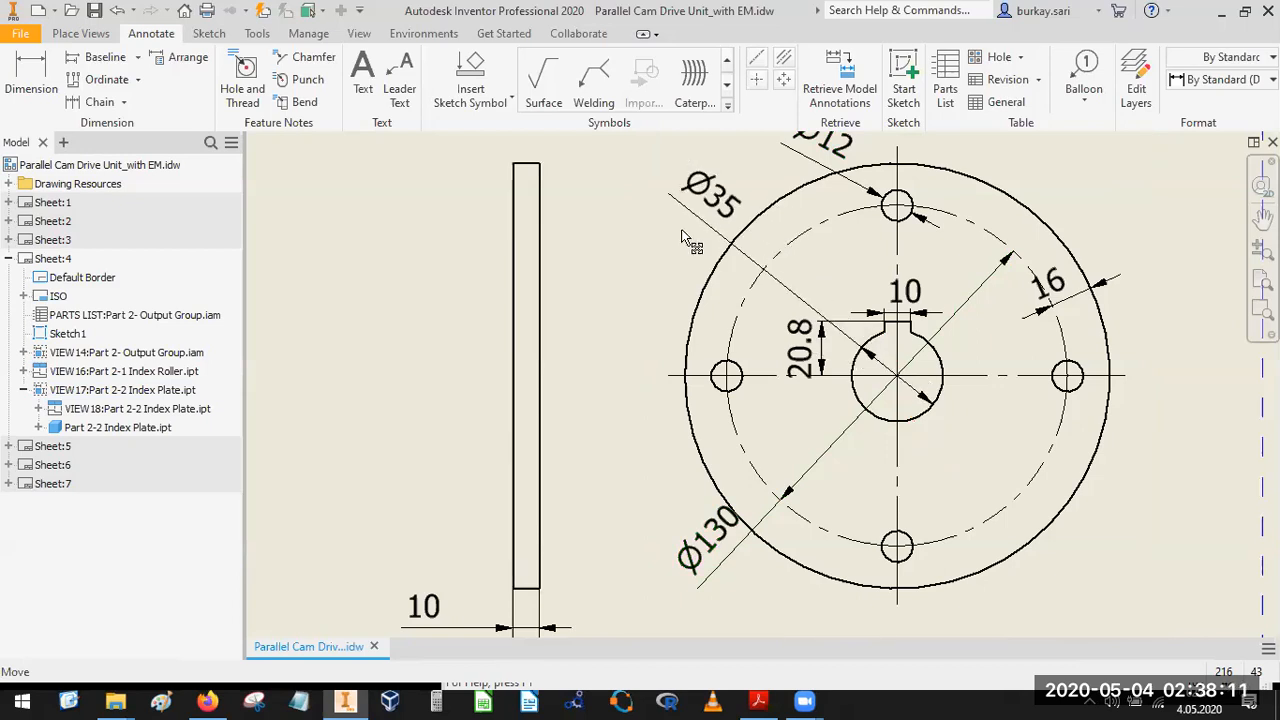
{"action": "mouse_move", "coordinate": [998, 324]}
{"action": "middle_mouse_down"}
{"action": "mouse_move", "coordinate": [963, 365]}
{"action": "mouse_move", "coordinate": [883, 409]}
{"action": "middle_mouse_up"}
{"action": "mouse_move", "coordinate": [940, 367]}
{"action": "left_mouse_down"}
{"action": "mouse_move", "coordinate": [998, 319]}
{"action": "mouse_move", "coordinate": [1006, 343]}
{"action": "mouse_move", "coordinate": [1017, 334]}
{"action": "left_mouse_up"}
Edit the sheet's frame sketch and add a rectangle about 139 × 100 mm around the index plate views, adjoining the index roller's frame.
{"action": "scroll", "coordinate": [968, 308], "scroll_direction": "down", "scroll_amount": 5}
{"action": "middle_click_drag", "start_coordinate": [1003, 368], "coordinate": [1004, 417]}
{"action": "double_click", "coordinate": [1000, 421]}
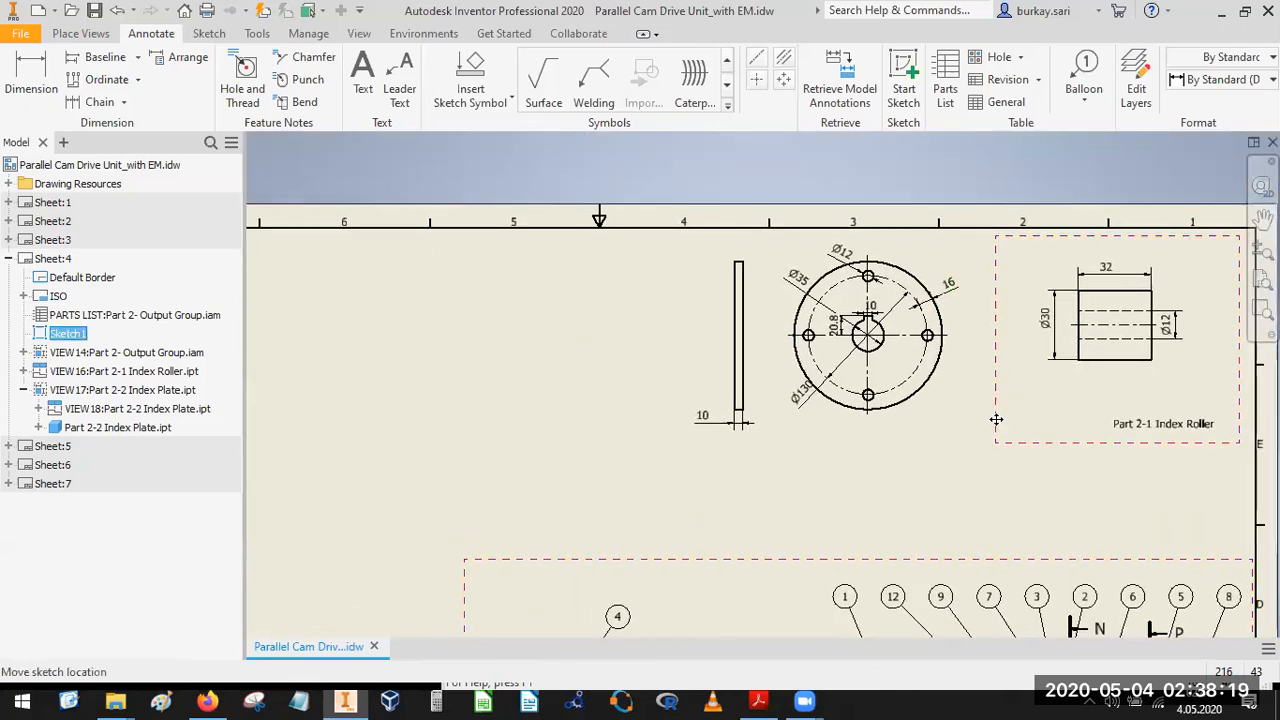
{"action": "left_click", "coordinate": [207, 85]}
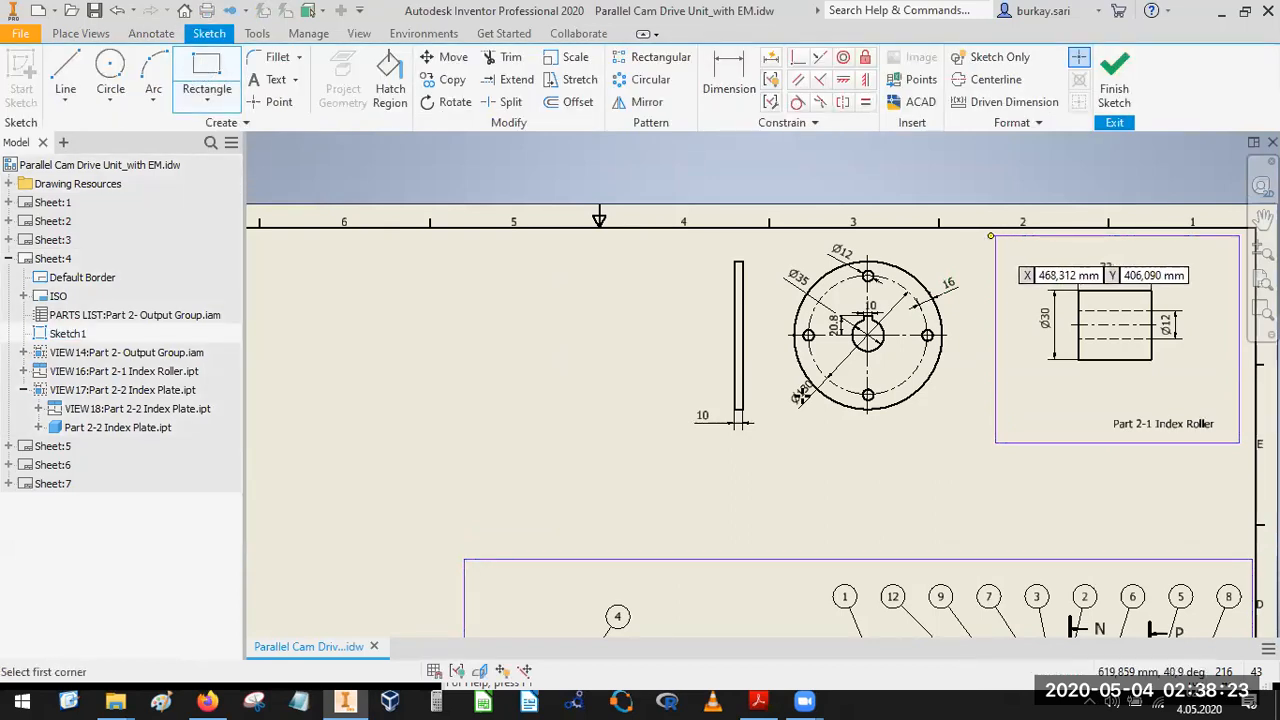
{"action": "key", "text": "Return"}
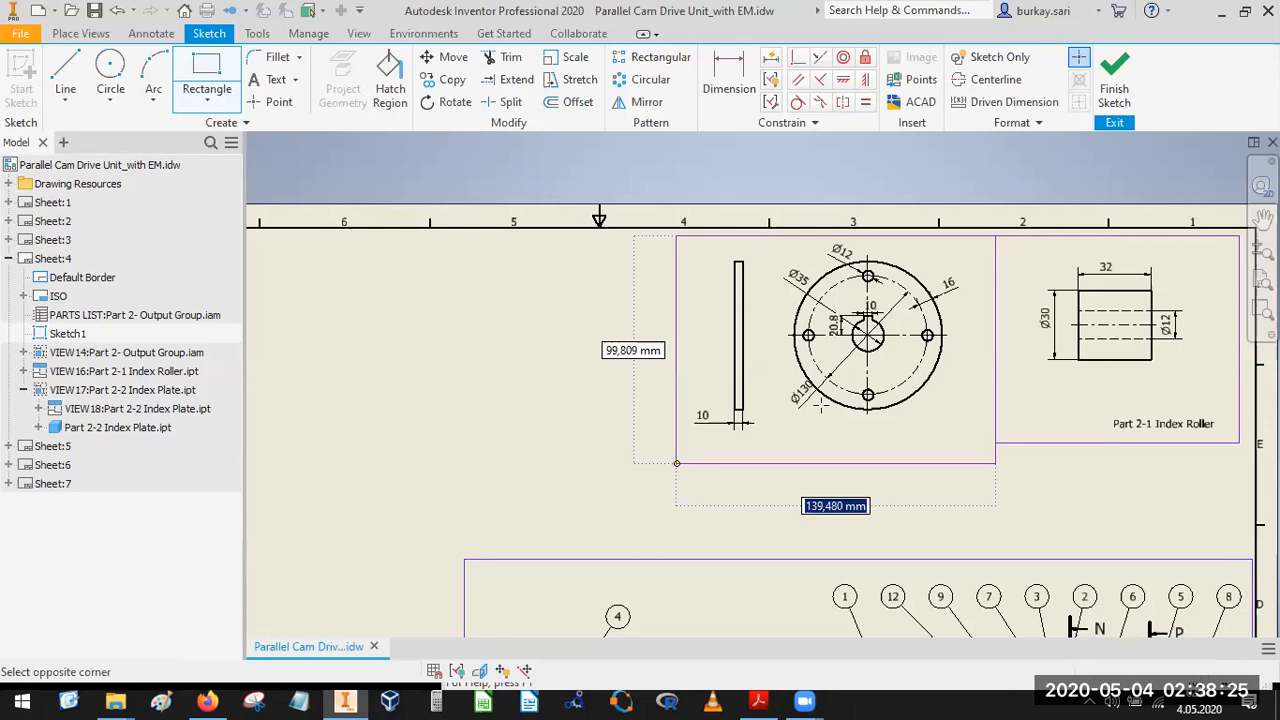
{"action": "key", "text": "Escape"}
{"action": "left_click", "coordinate": [1114, 80]}
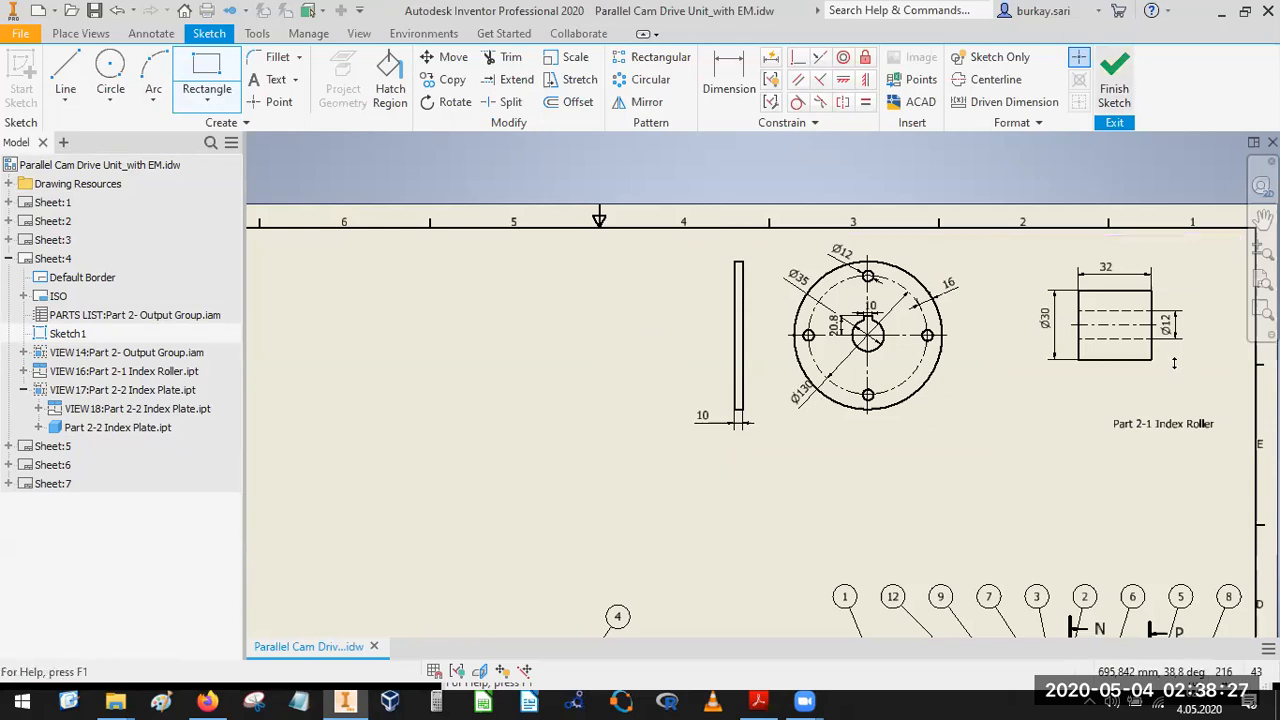
{"action": "scroll", "coordinate": [1131, 423], "scroll_direction": "down", "scroll_amount": 3}
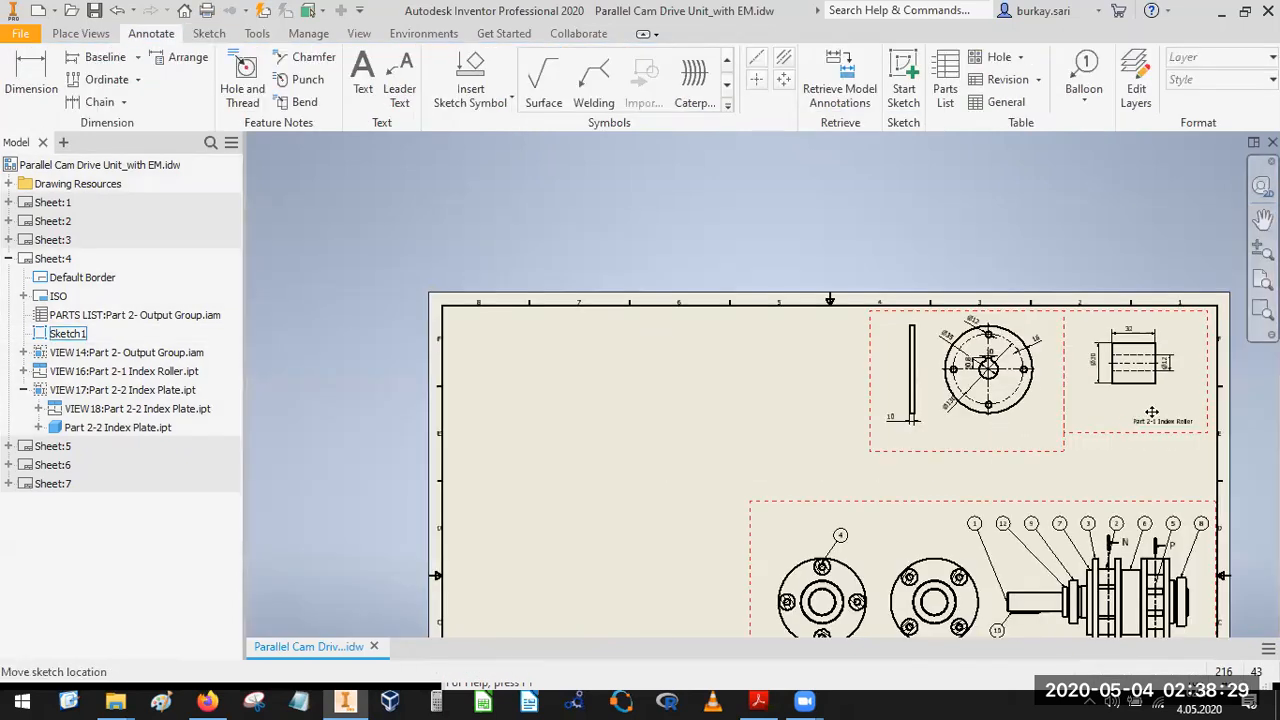
Paste a copy of the index roller's label below the index plate's front view and change its text to "Part 2-2 Index Plate".
{"action": "scroll", "coordinate": [1155, 418], "scroll_direction": "up", "scroll_amount": 3}
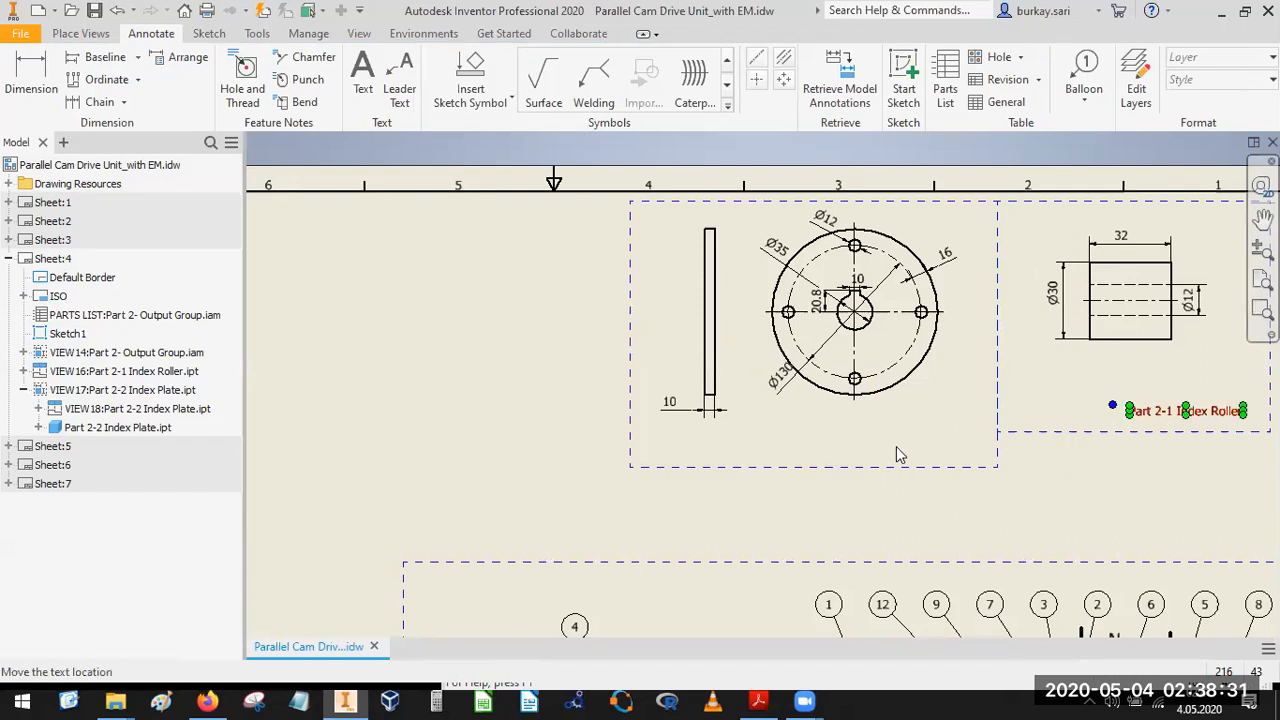
{"action": "key", "text": "ctrl+v"}
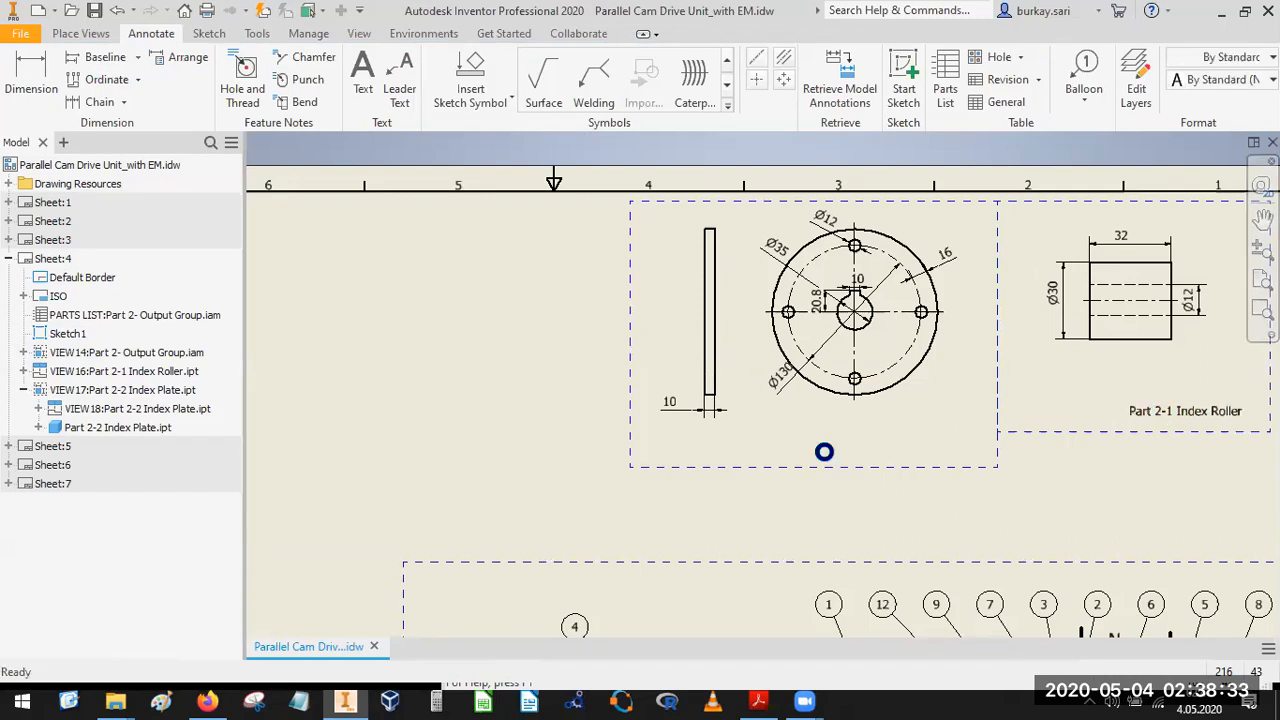
{"action": "left_click", "coordinate": [857, 455]}
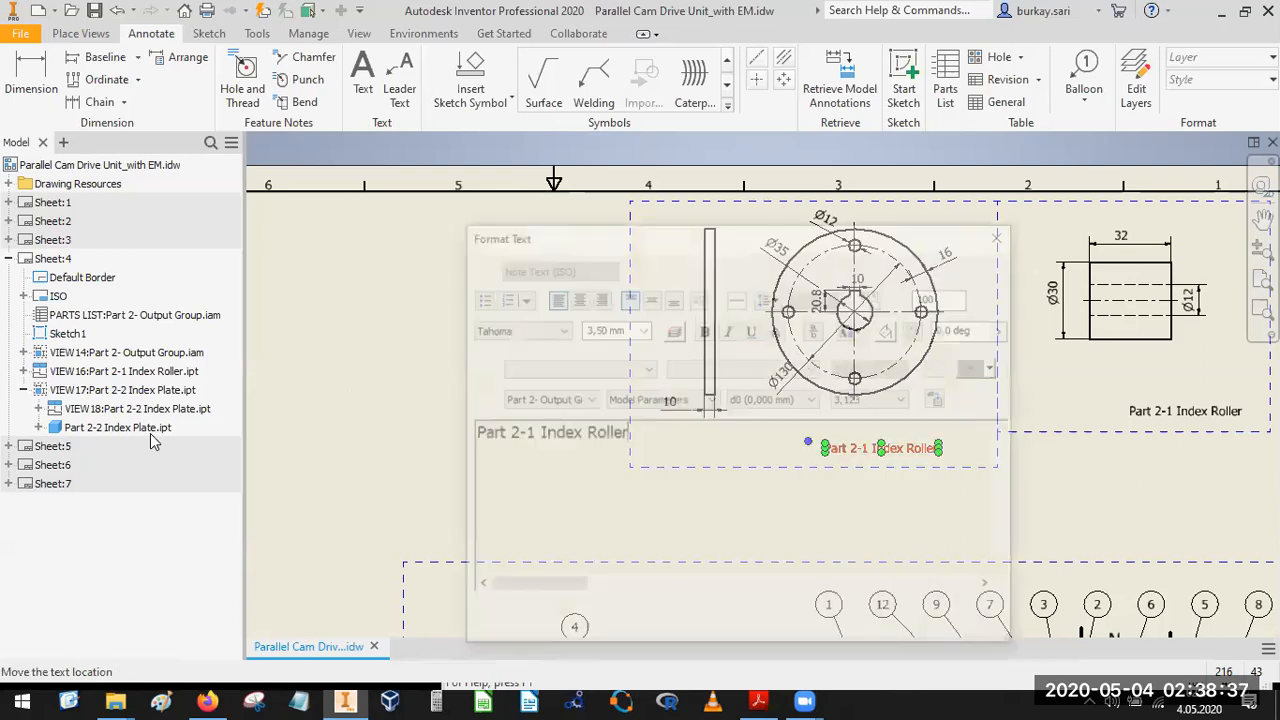
{"action": "double_click", "coordinate": [613, 436]}
{"action": "type", "text": "Plat"}
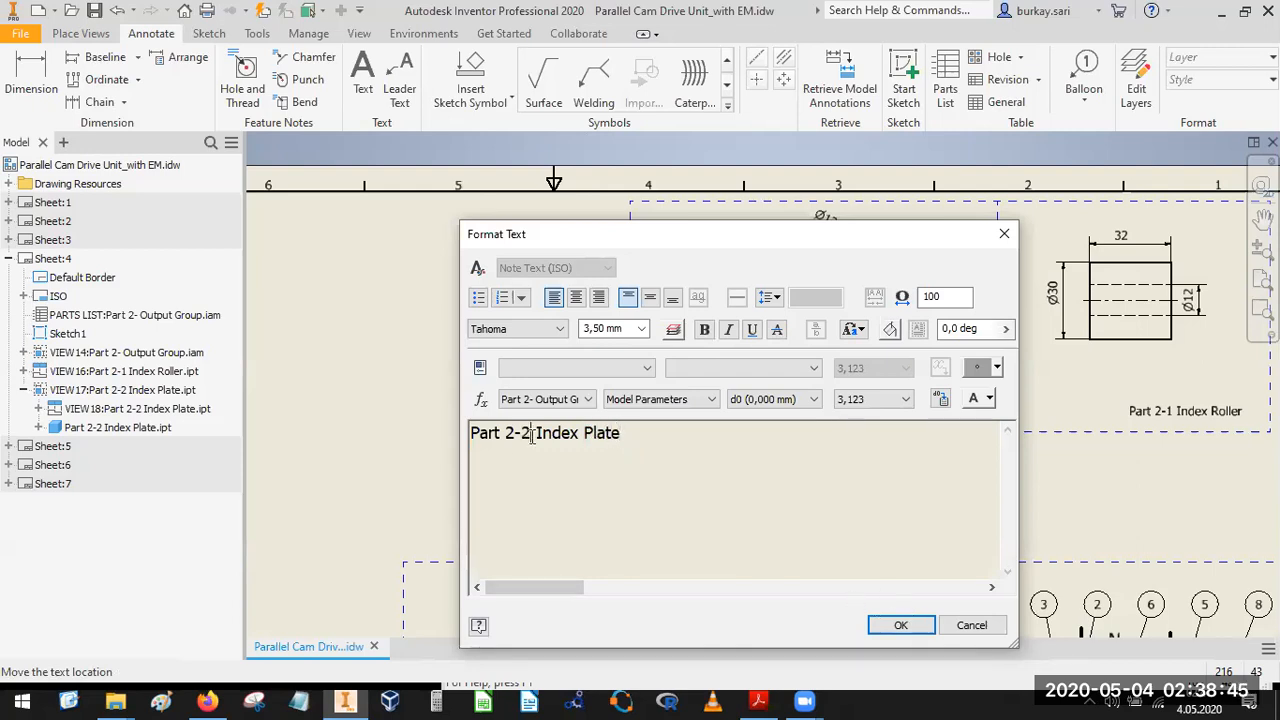
{"action": "left_click", "coordinate": [900, 625]}
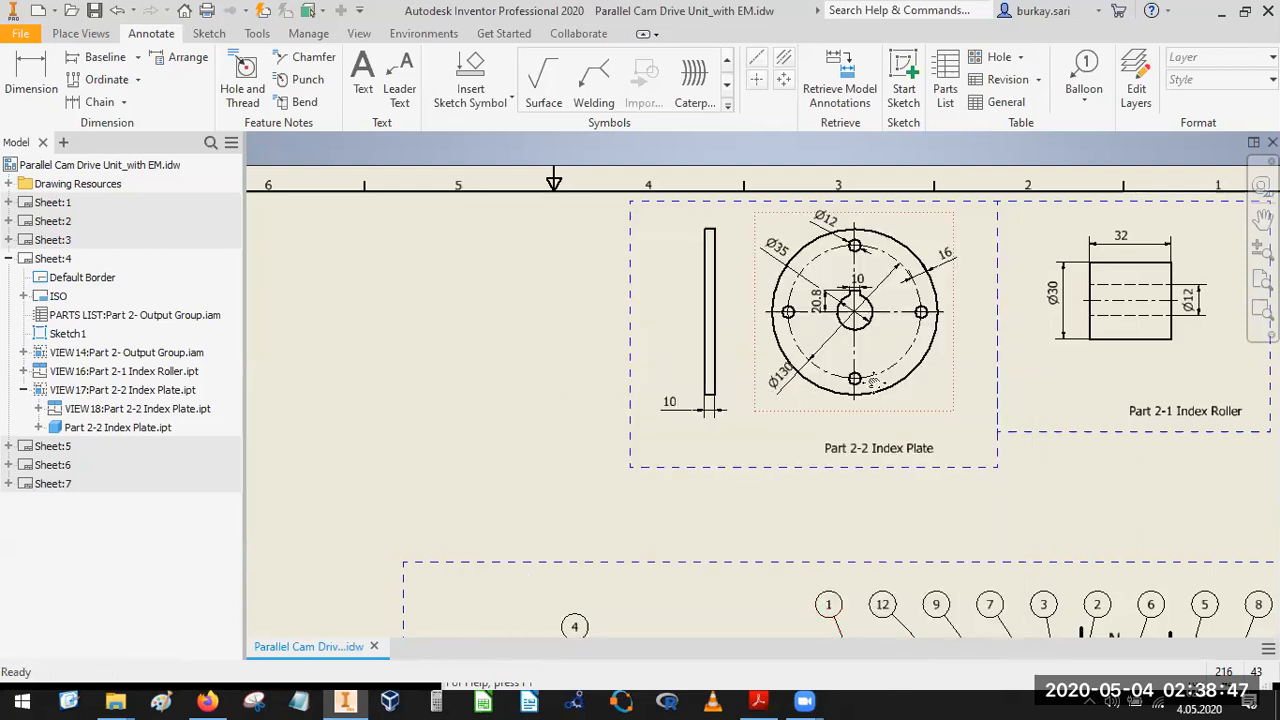
Start a base view of Part 2-3 Index Pin.ipt, move its preview up beside the index plate views and orient it to Right.
{"action": "scroll", "coordinate": [872, 382], "scroll_direction": "down", "scroll_amount": 3}
{"action": "left_click", "coordinate": [80, 33]}
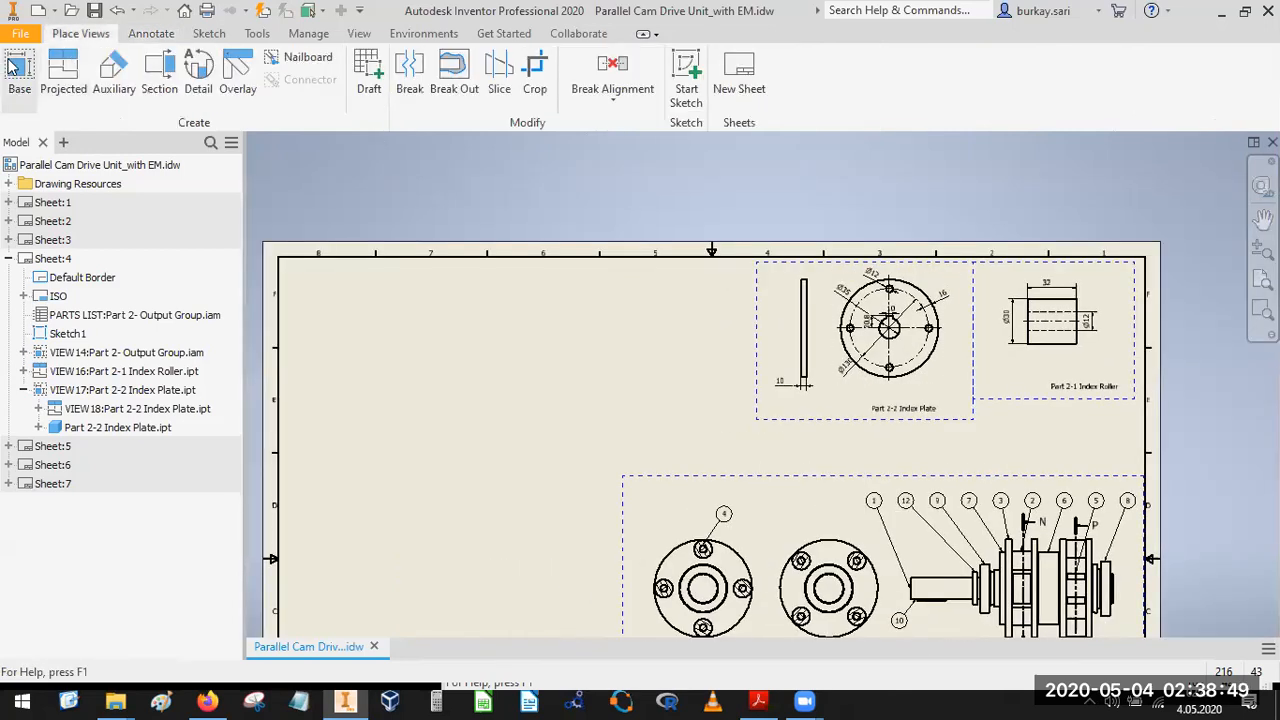
{"action": "left_click", "coordinate": [551, 268]}
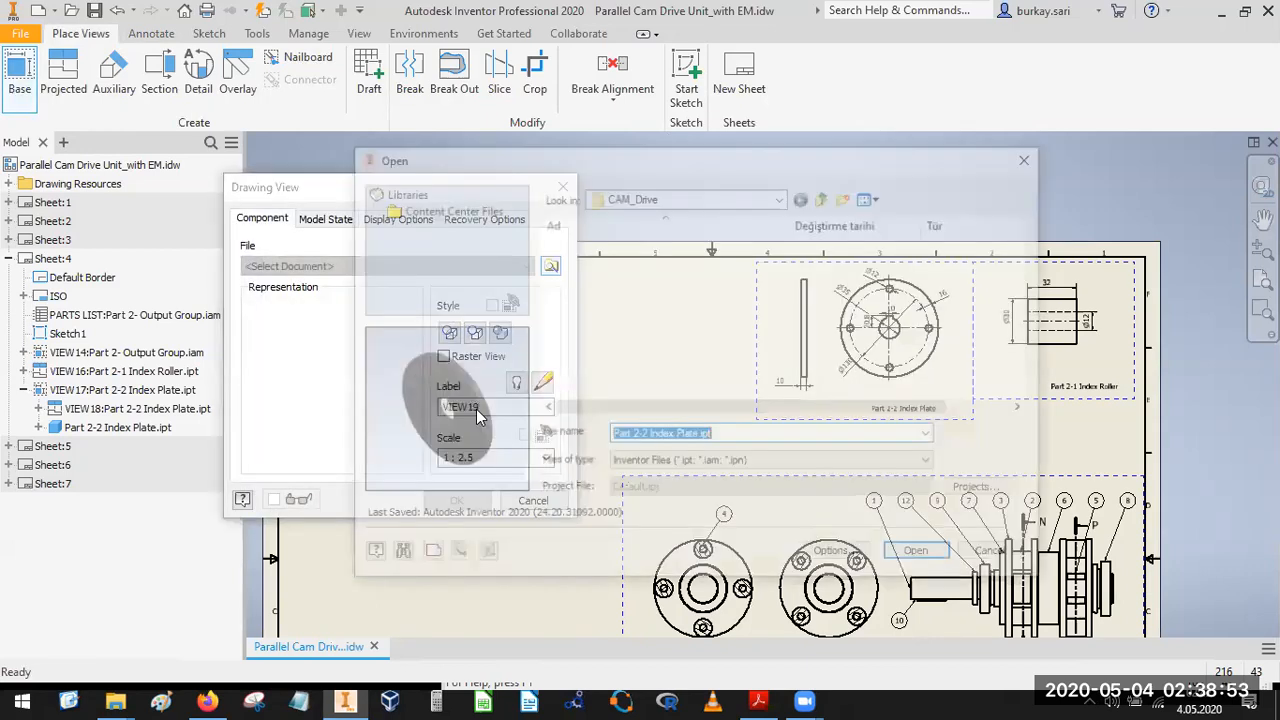
{"action": "left_click", "coordinate": [597, 349]}
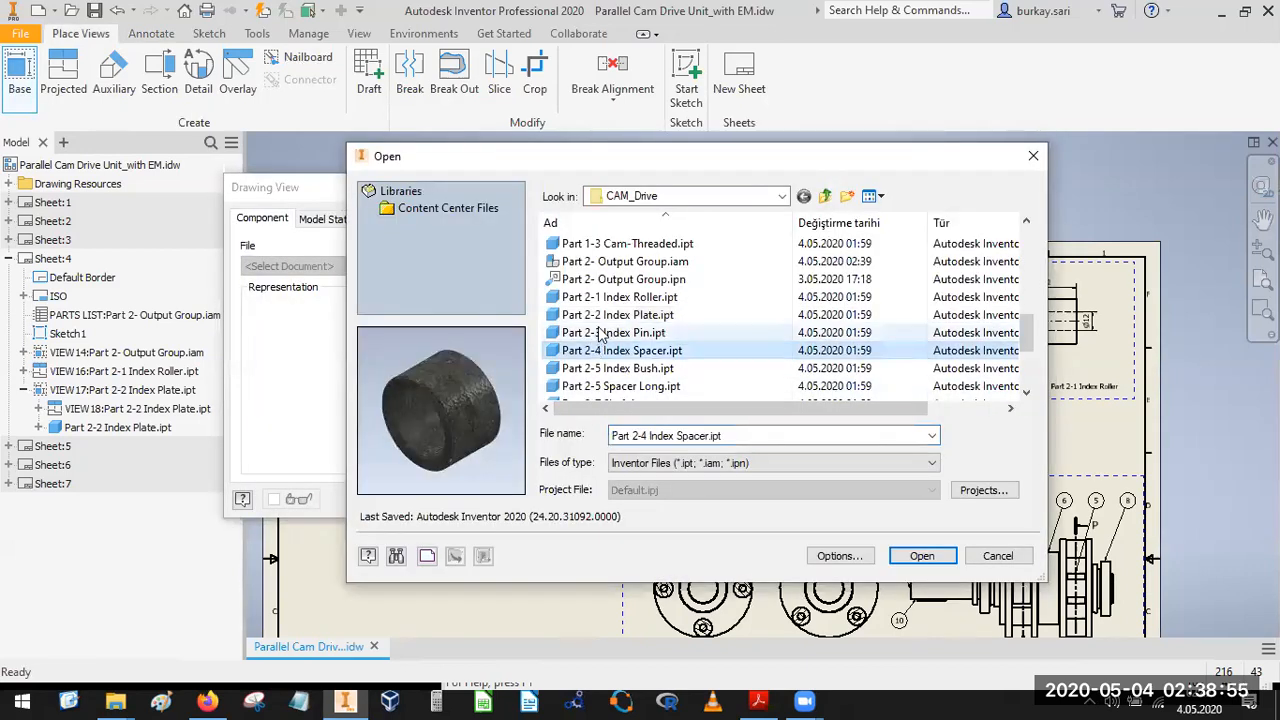
{"action": "left_click", "coordinate": [603, 333]}
{"action": "double_click", "coordinate": [601, 330]}
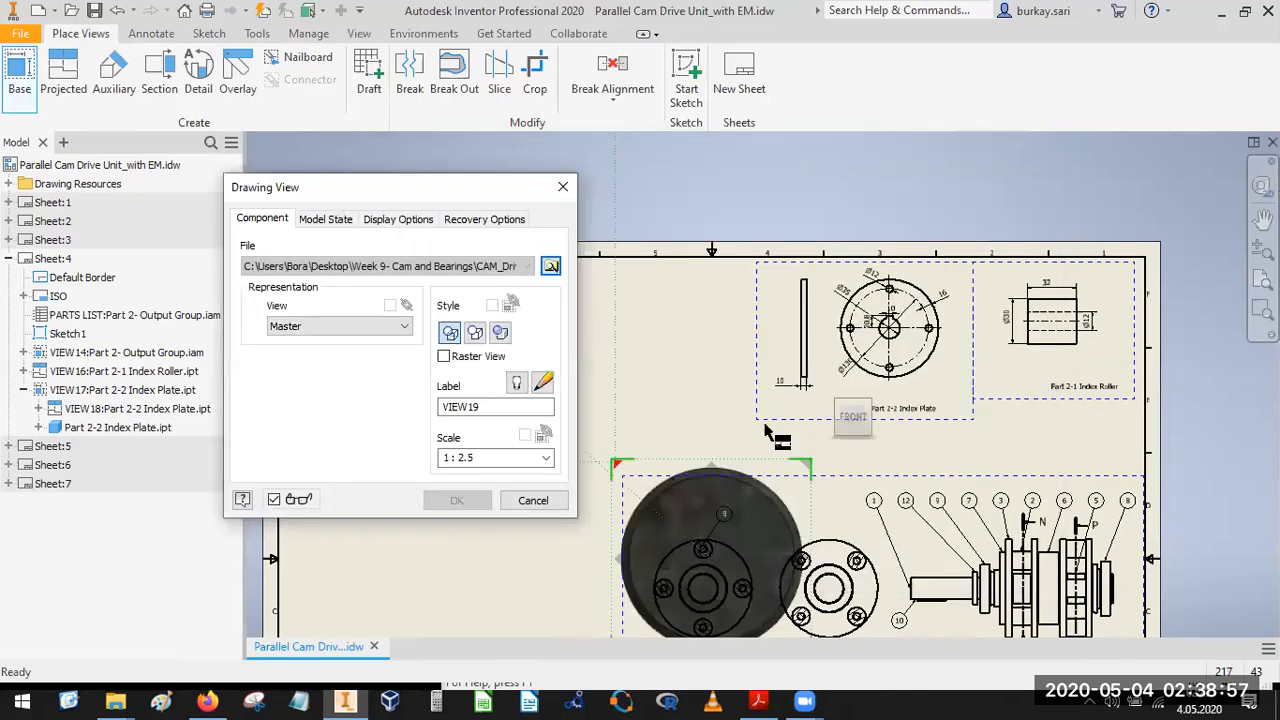
{"action": "left_click_drag", "start_coordinate": [788, 511], "coordinate": [798, 322]}
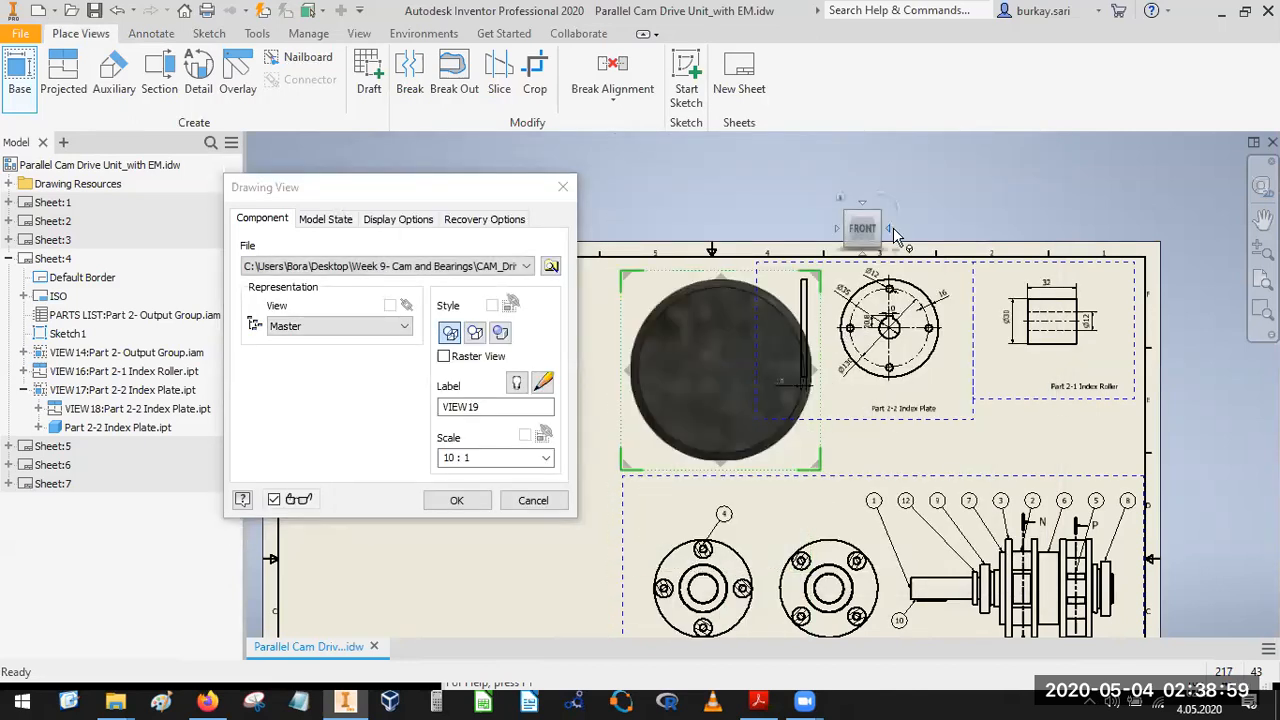
{"action": "left_click", "coordinate": [890, 229]}
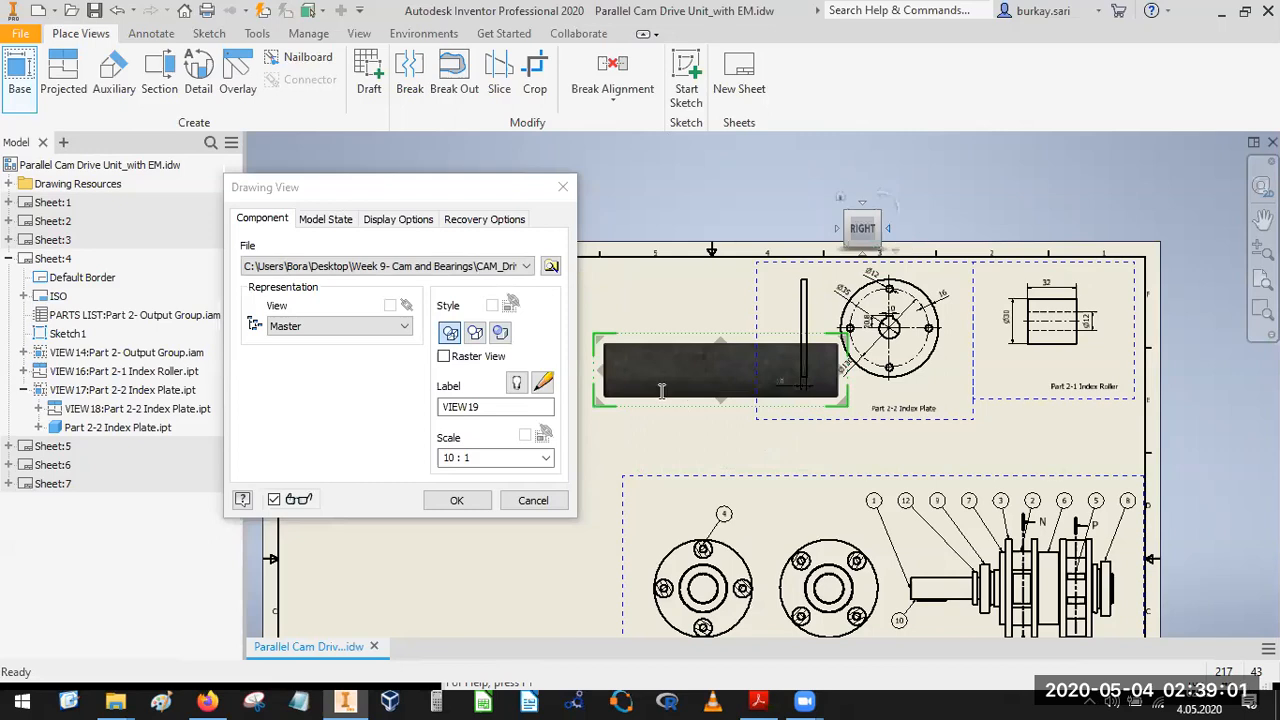
Place the Part 2-3 Index Pin base view at scale 1:1 and position it clear of the Index Plate's frame.
{"action": "left_click", "coordinate": [476, 458]}
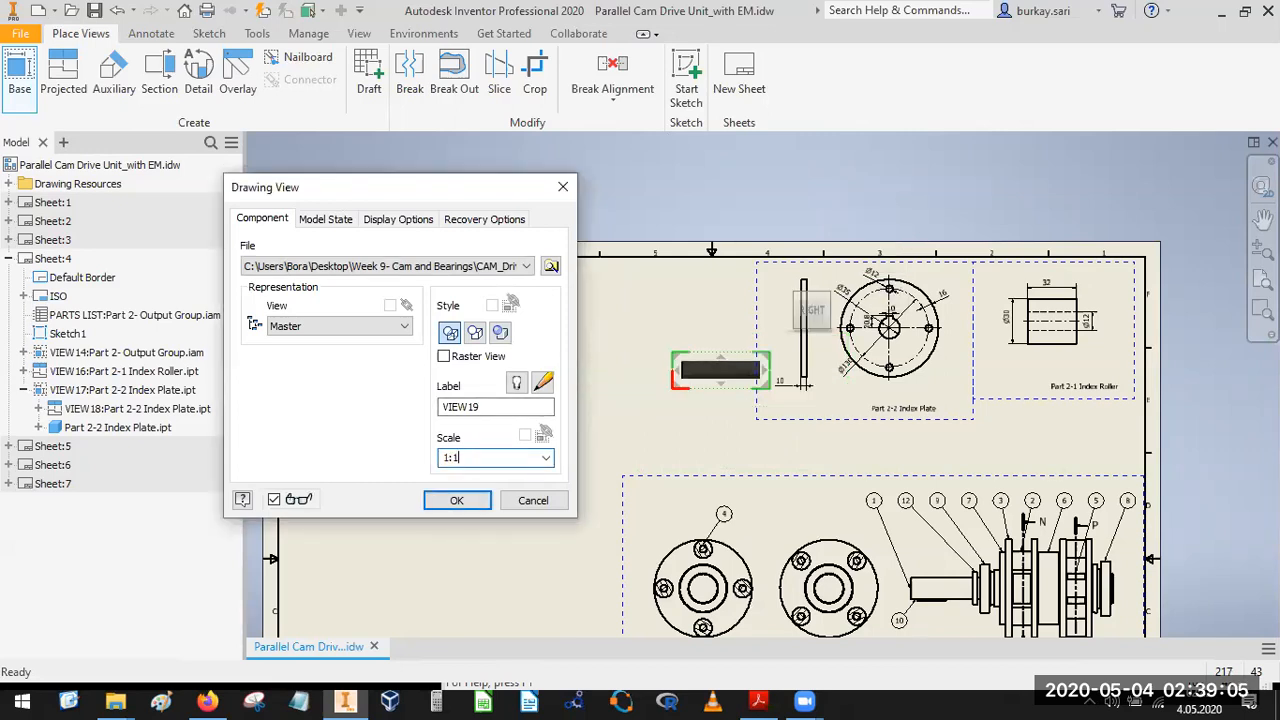
{"action": "key", "text": "Return"}
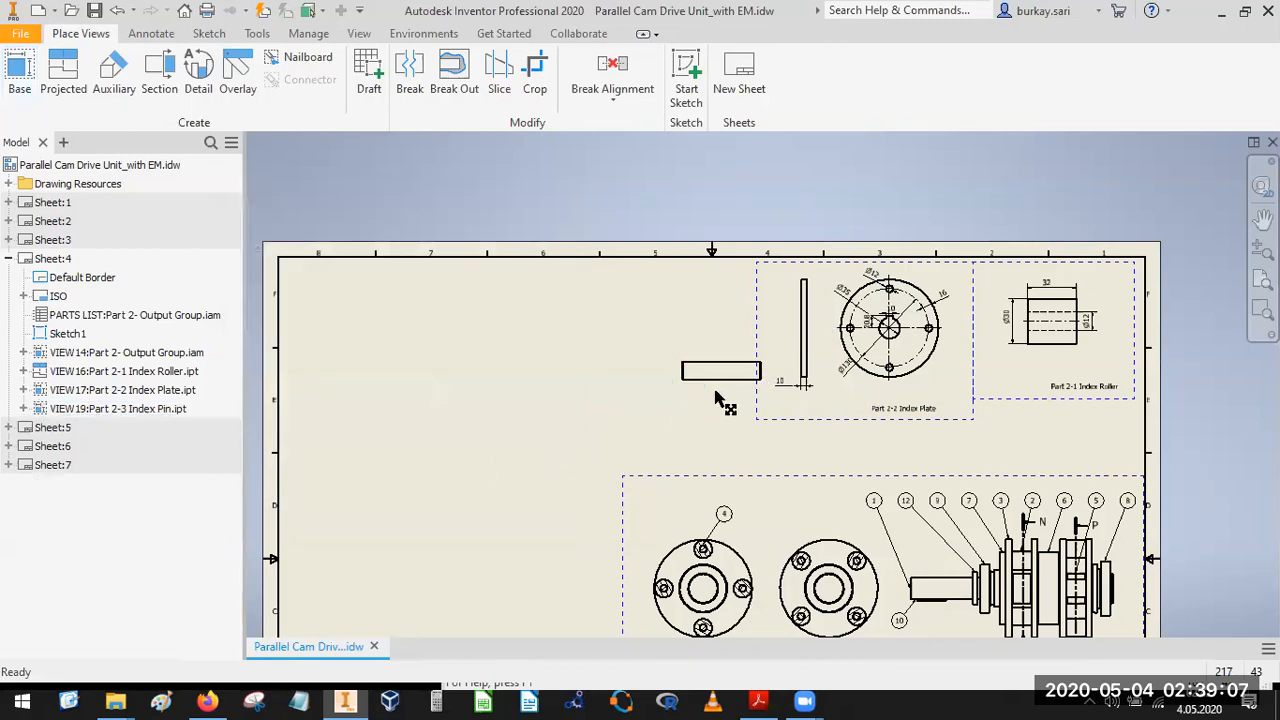
{"action": "left_click_drag", "start_coordinate": [708, 388], "coordinate": [675, 348]}
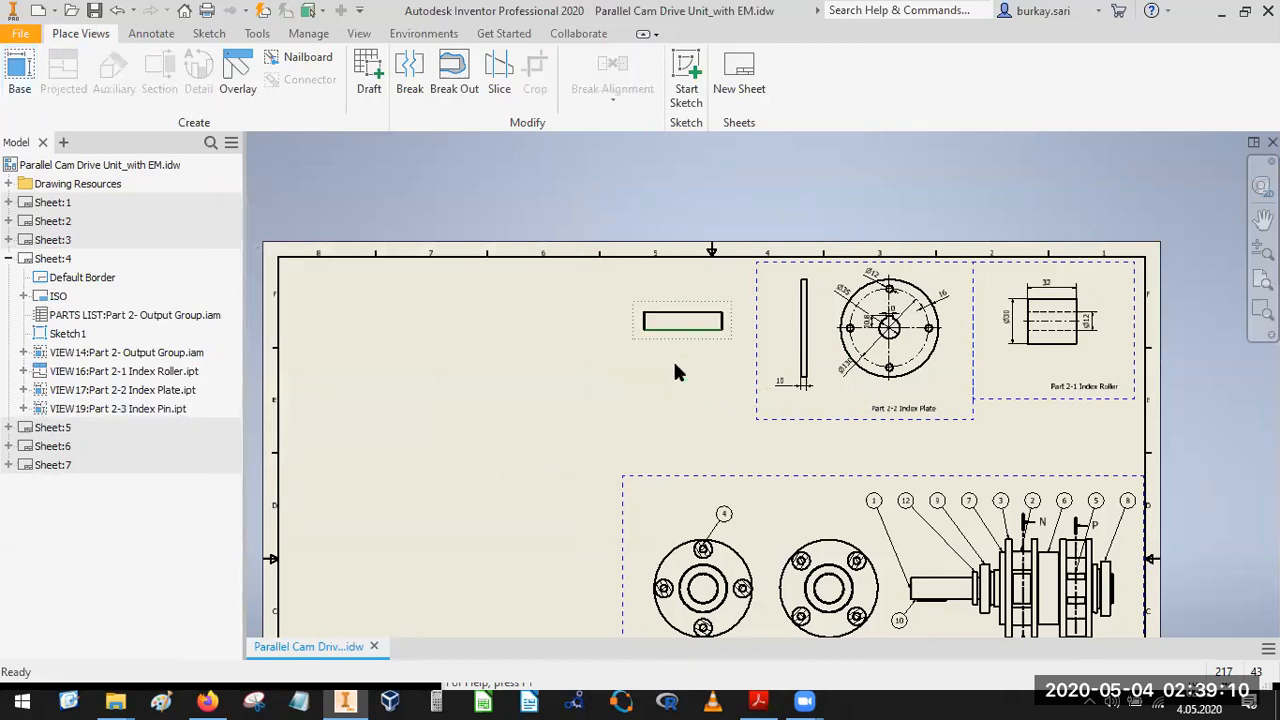
Retrieve the model dimensions for the Index Pin view and arrange the length, diameter and chamfer dimensions around it.
{"action": "left_click", "coordinate": [148, 34]}
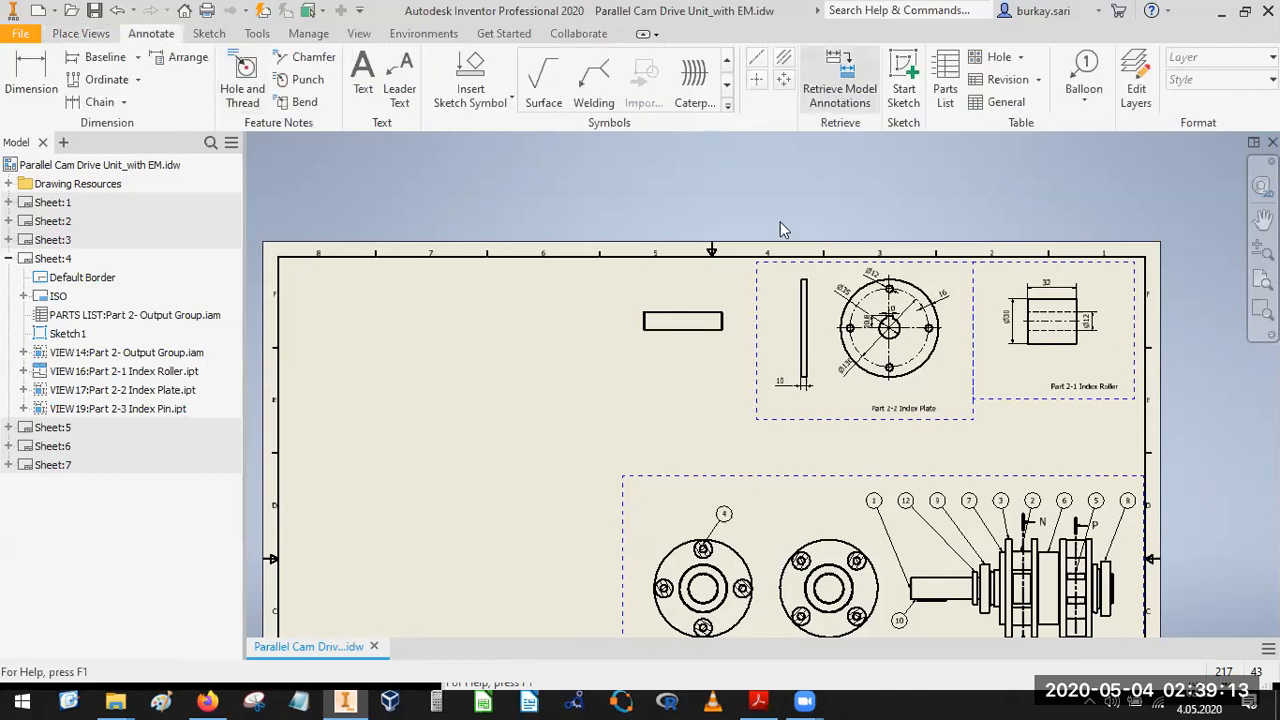
{"action": "left_click", "coordinate": [697, 297]}
{"action": "left_click", "coordinate": [381, 478]}
{"action": "scroll", "coordinate": [684, 318], "scroll_direction": "up", "scroll_amount": 3}
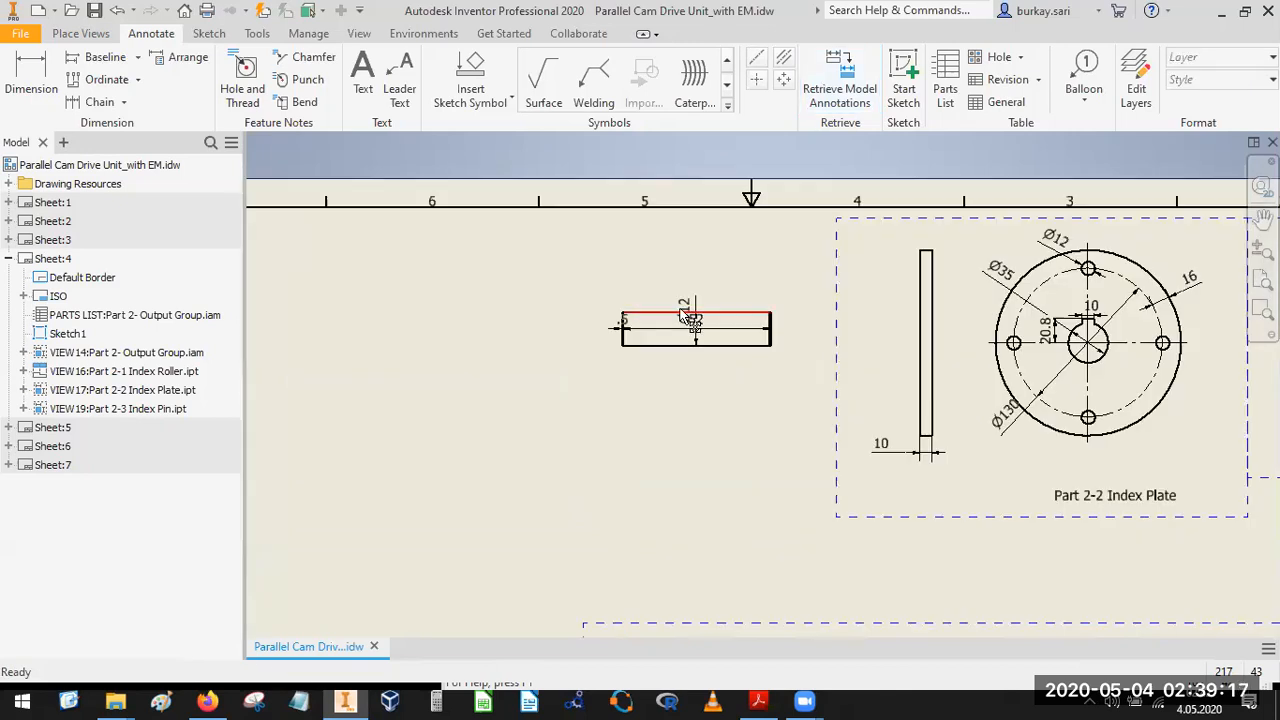
{"action": "left_click_drag", "start_coordinate": [701, 322], "coordinate": [704, 264]}
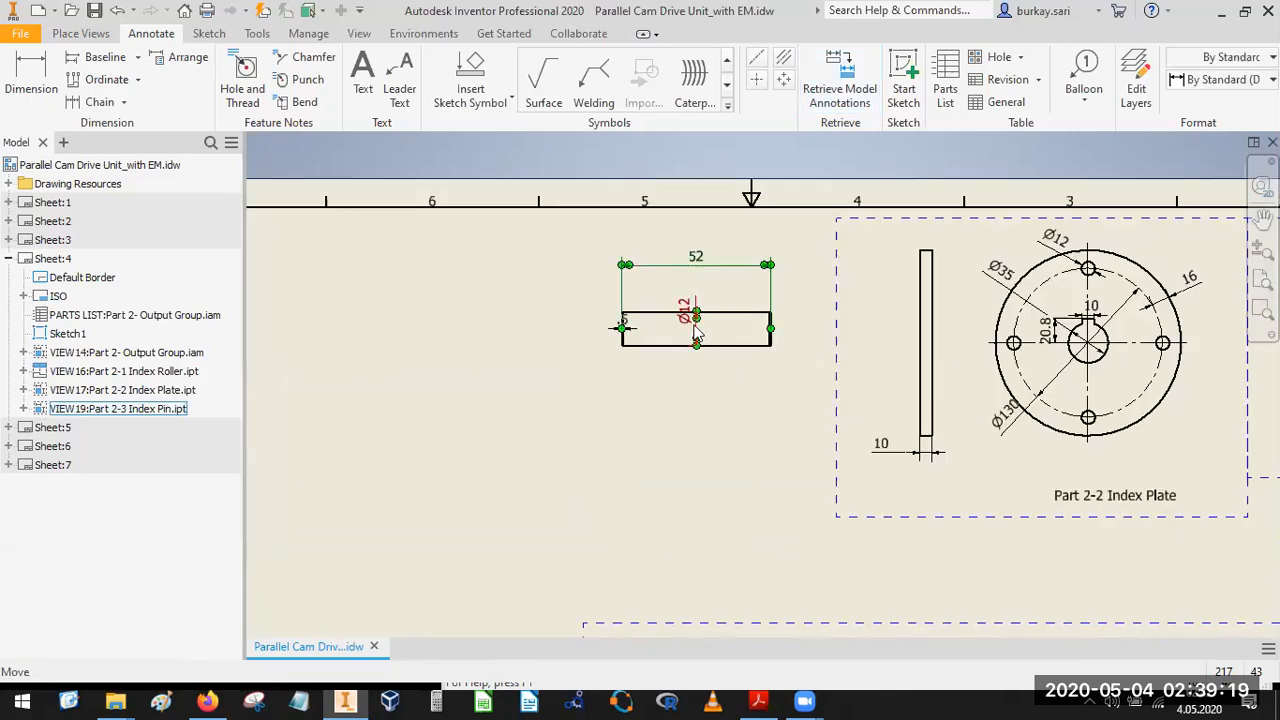
{"action": "scroll", "coordinate": [697, 333], "scroll_direction": "up", "scroll_amount": 2}
{"action": "left_click_drag", "start_coordinate": [686, 349], "coordinate": [530, 414]}
Try to add a chamfer note to the lower-right chamfer of the Index Pin view.
{"action": "left_click", "coordinate": [308, 58]}
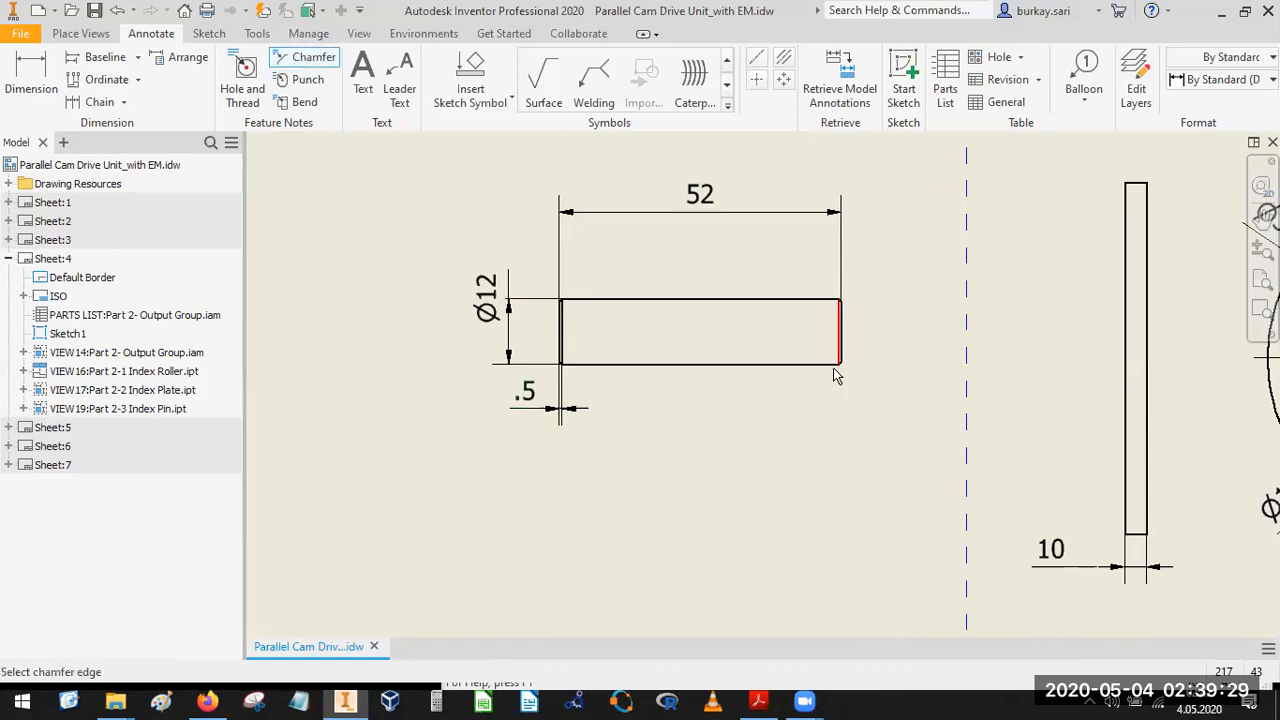
{"action": "scroll", "coordinate": [841, 364], "scroll_direction": "up", "scroll_amount": 5}
{"action": "left_click", "coordinate": [861, 347]}
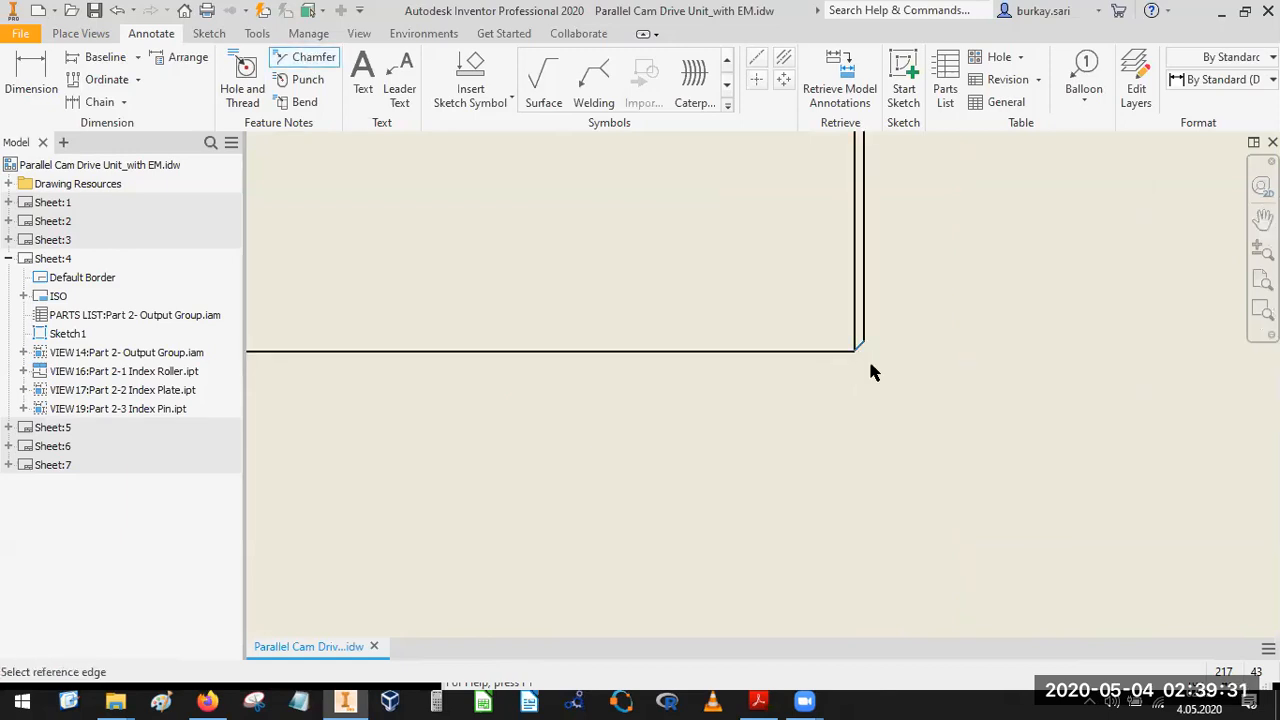
{"action": "scroll", "coordinate": [868, 340], "scroll_direction": "down", "scroll_amount": 5}
{"action": "right_click", "coordinate": [875, 341]}
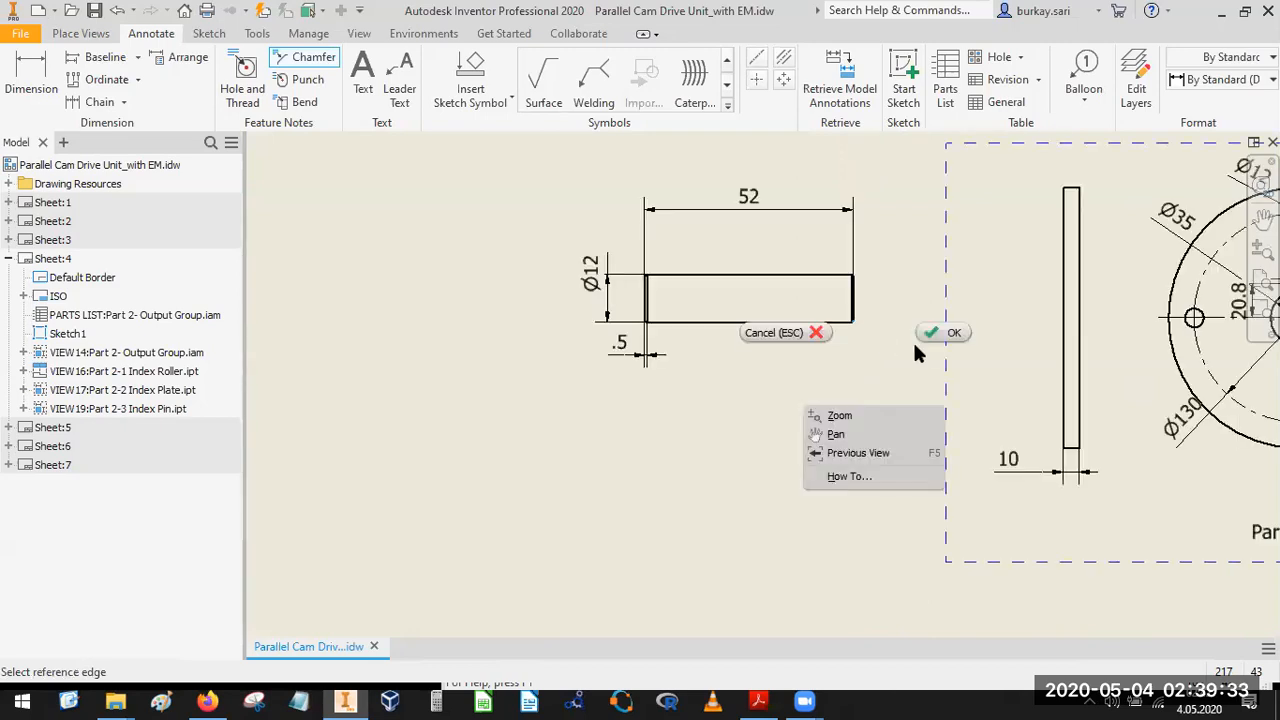
{"action": "left_click", "coordinate": [929, 331]}
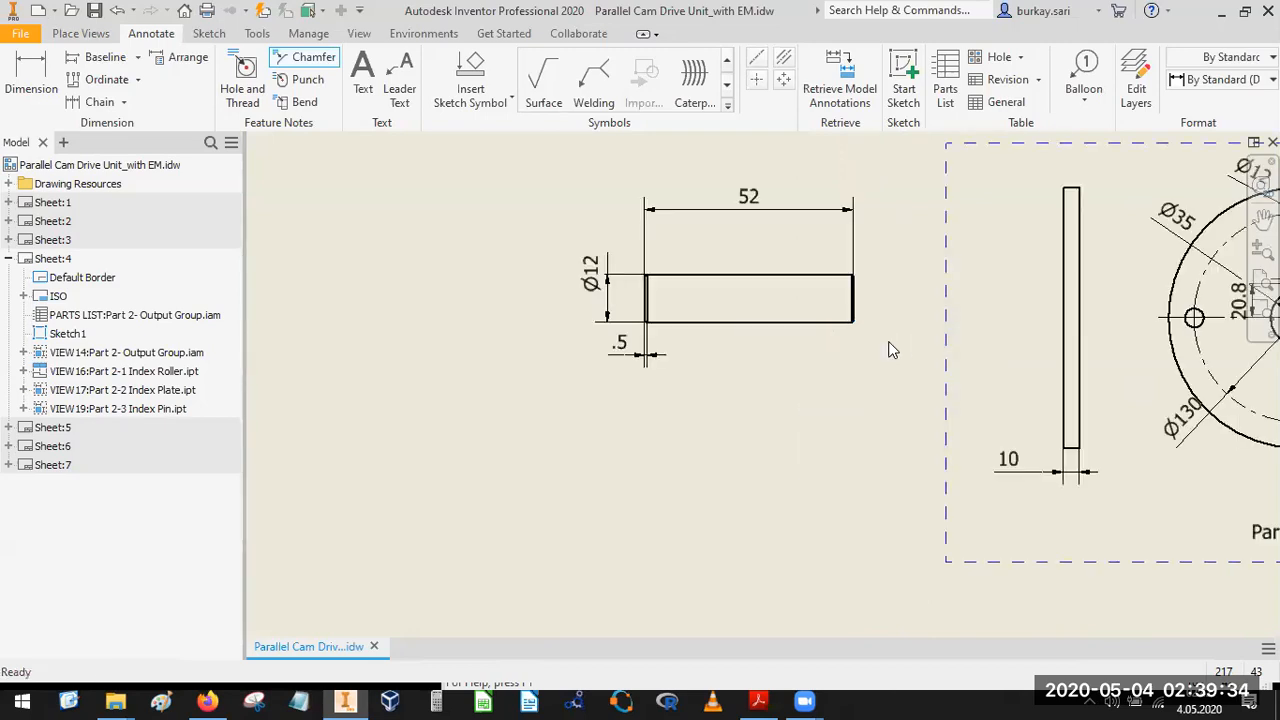
{"action": "left_click", "coordinate": [308, 58]}
{"action": "scroll", "coordinate": [852, 321], "scroll_direction": "up", "scroll_amount": 4}
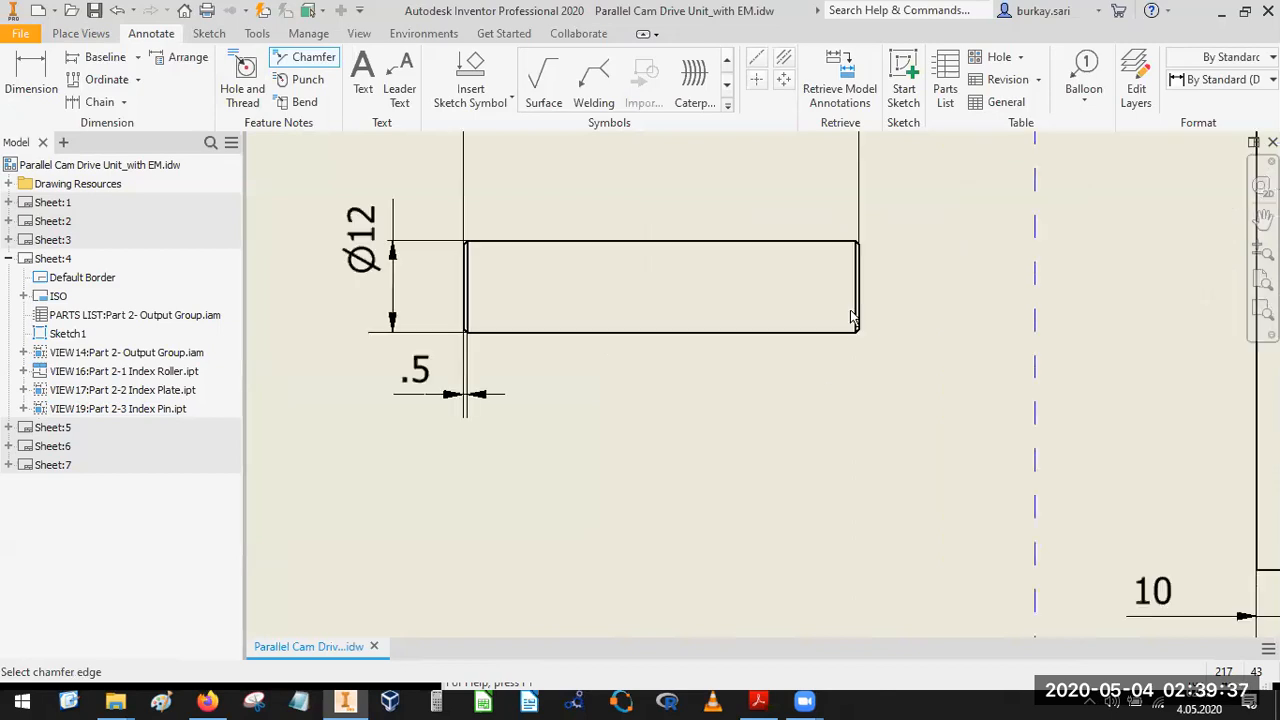
{"action": "left_click", "coordinate": [871, 348]}
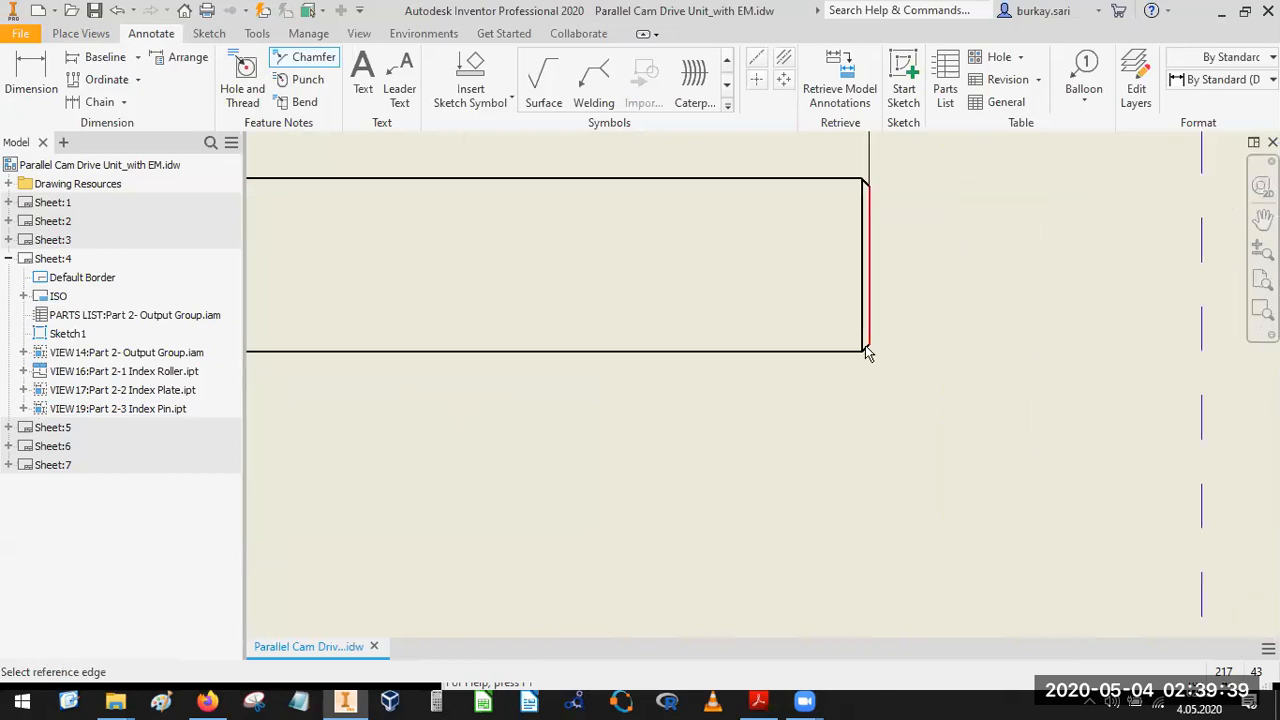
{"action": "left_click", "coordinate": [864, 354]}
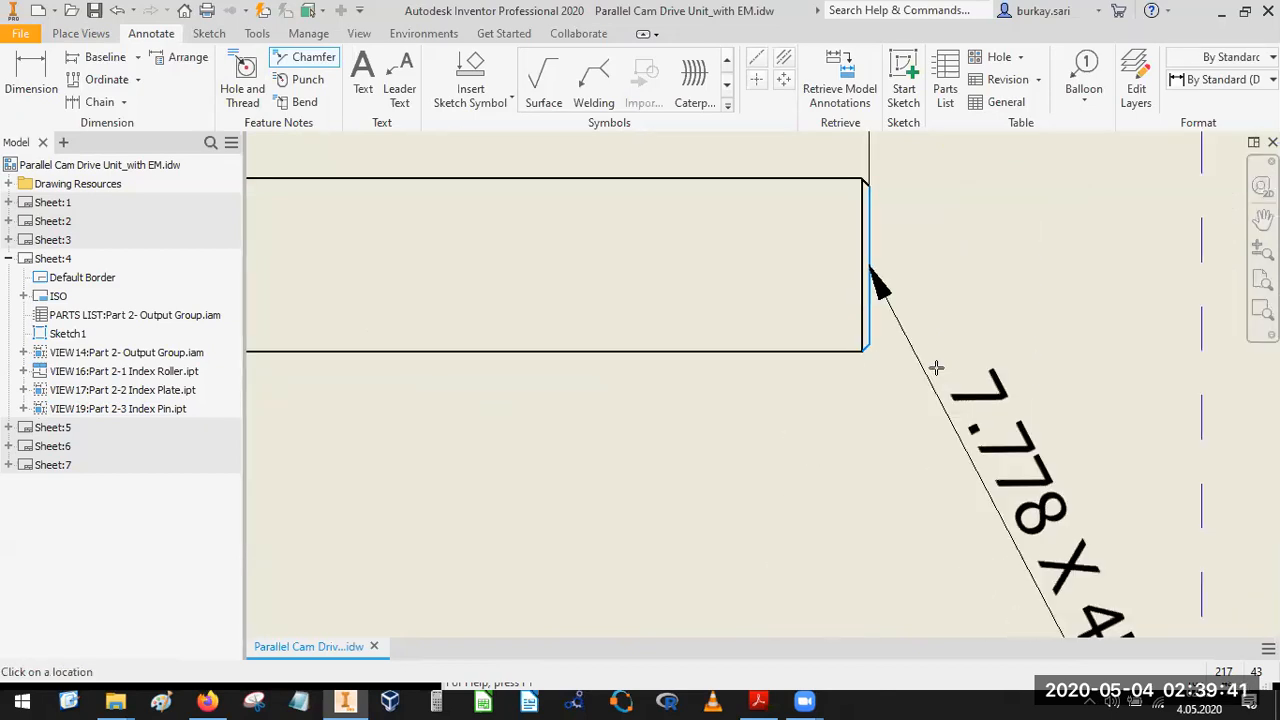
{"action": "key", "text": "Escape"}
{"action": "left_click", "coordinate": [316, 60]}
{"action": "scroll", "coordinate": [869, 362], "scroll_direction": "up", "scroll_amount": 2}
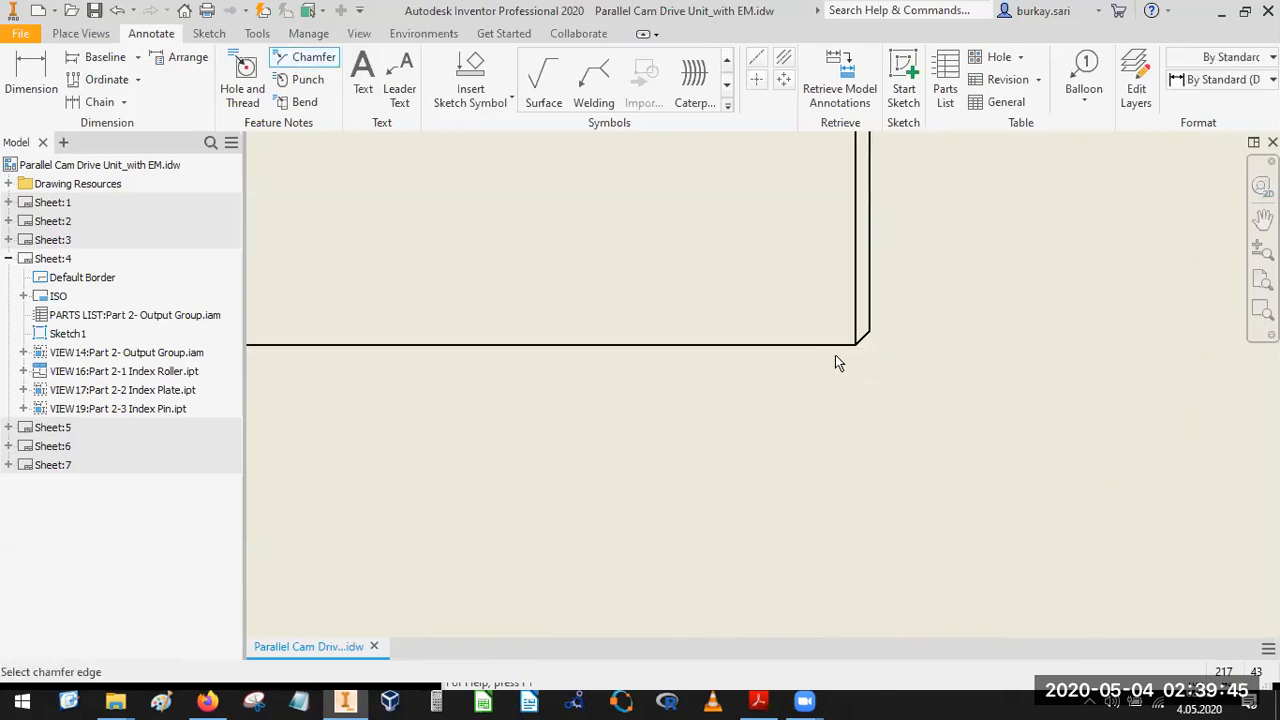
{"action": "left_click", "coordinate": [837, 349]}
{"action": "left_click", "coordinate": [863, 339]}
{"action": "scroll", "coordinate": [889, 357], "scroll_direction": "down", "scroll_amount": 5}
{"action": "left_click", "coordinate": [968, 437]}
{"action": "key", "text": "Escape"}
{"action": "left_click", "coordinate": [312, 62]}
{"action": "scroll", "coordinate": [817, 387], "scroll_direction": "up", "scroll_amount": 3}
{"action": "scroll", "coordinate": [900, 405], "scroll_direction": "up", "scroll_amount": 5}
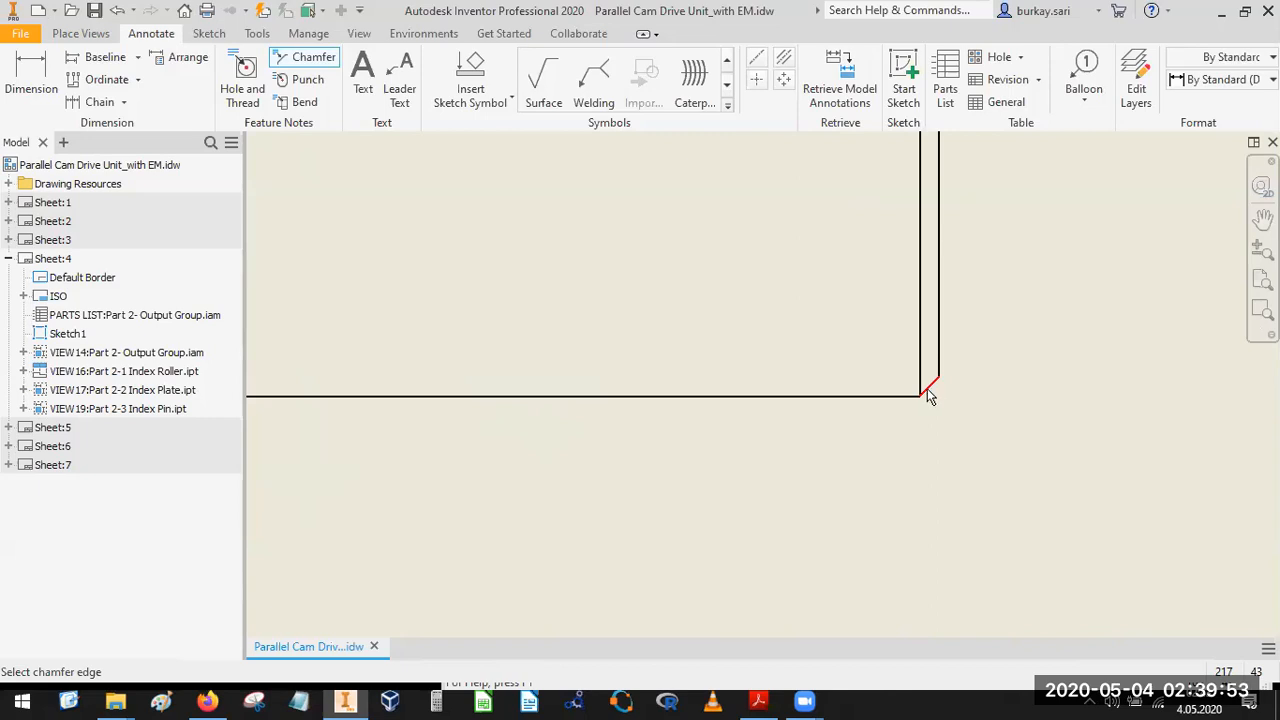
{"action": "left_click", "coordinate": [921, 388]}
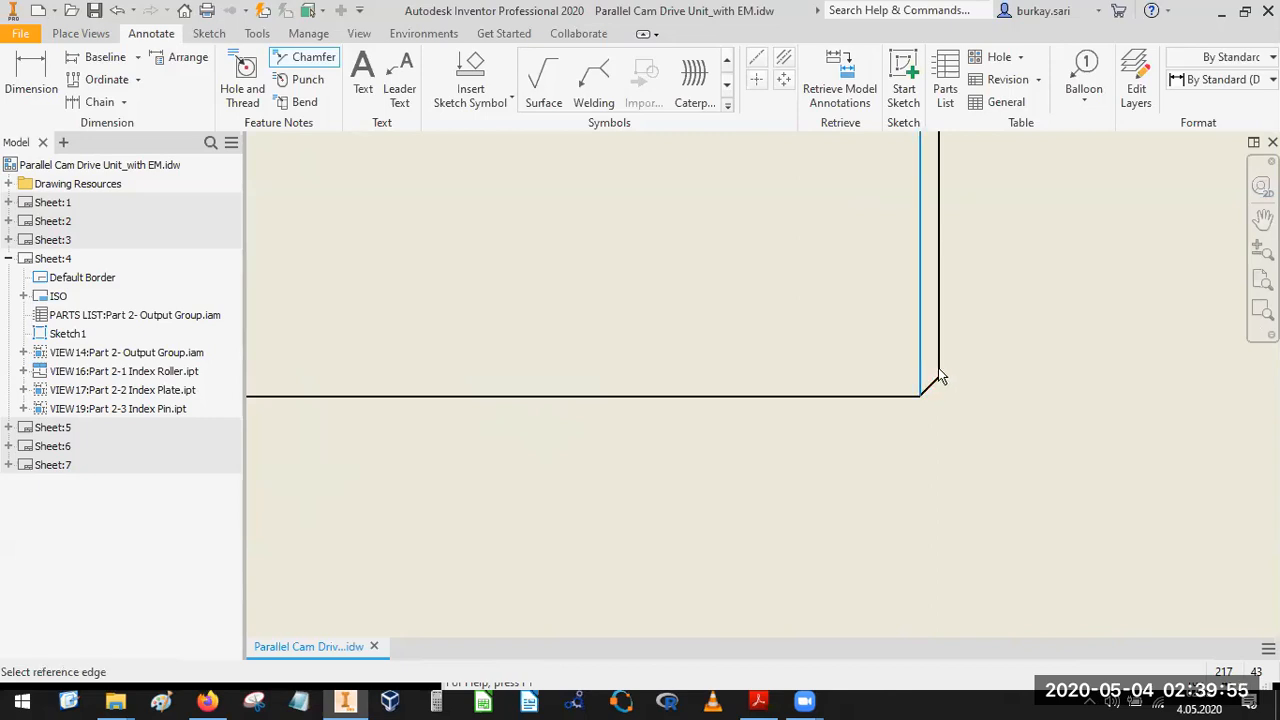
{"action": "left_click", "coordinate": [932, 383]}
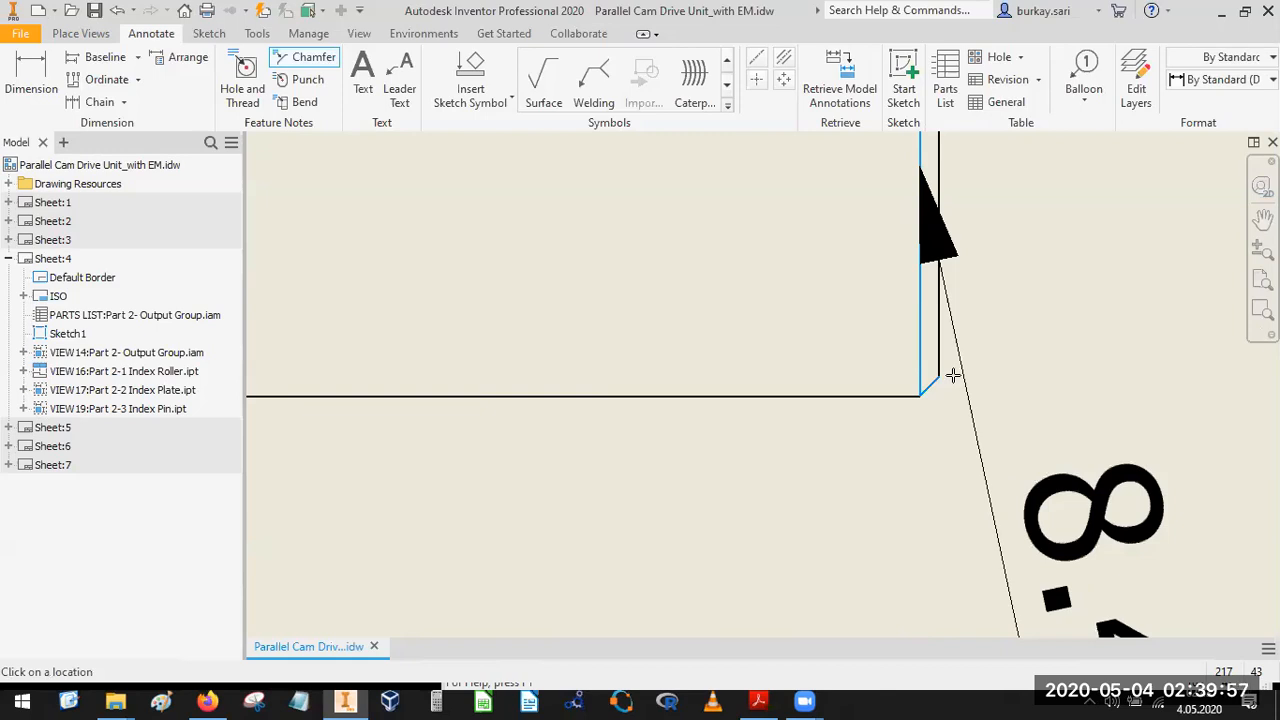
{"action": "scroll", "coordinate": [951, 374], "scroll_direction": "down", "scroll_amount": 6}
{"action": "key", "text": "Escape"}
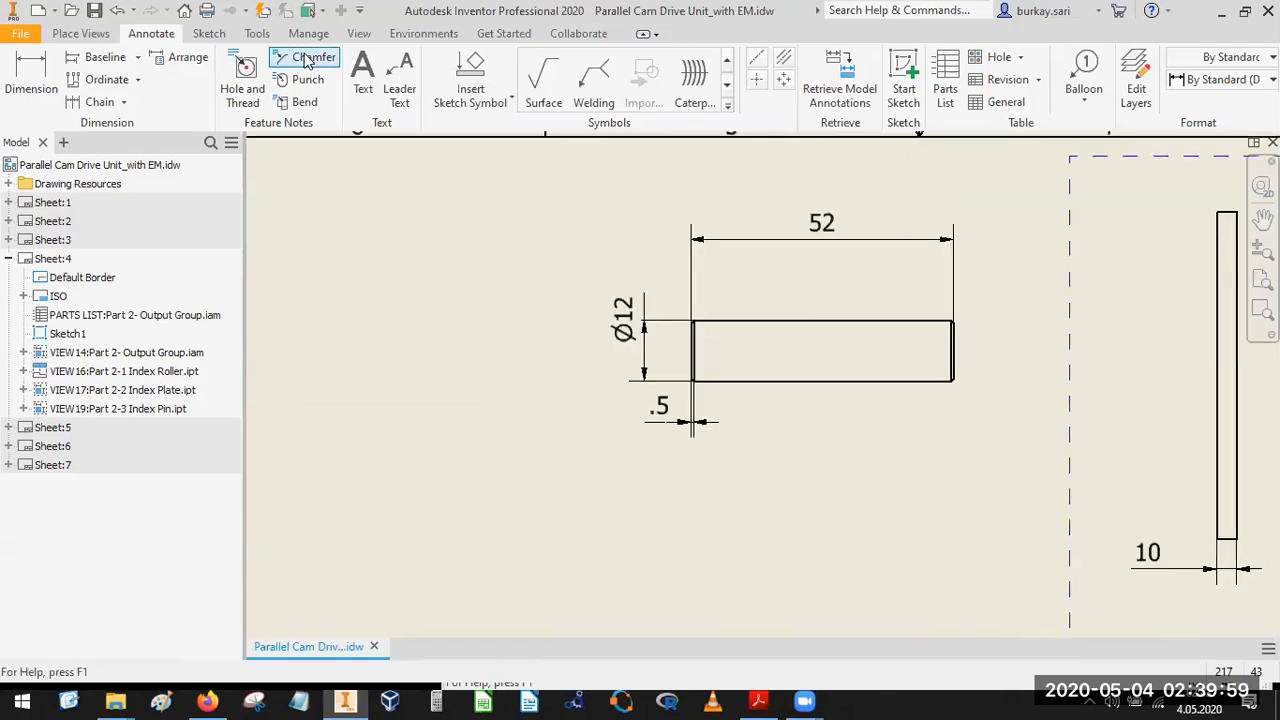
{"action": "left_click", "coordinate": [307, 58]}
{"action": "scroll", "coordinate": [948, 382], "scroll_direction": "up", "scroll_amount": 3}
{"action": "scroll", "coordinate": [958, 386], "scroll_direction": "up", "scroll_amount": 2}
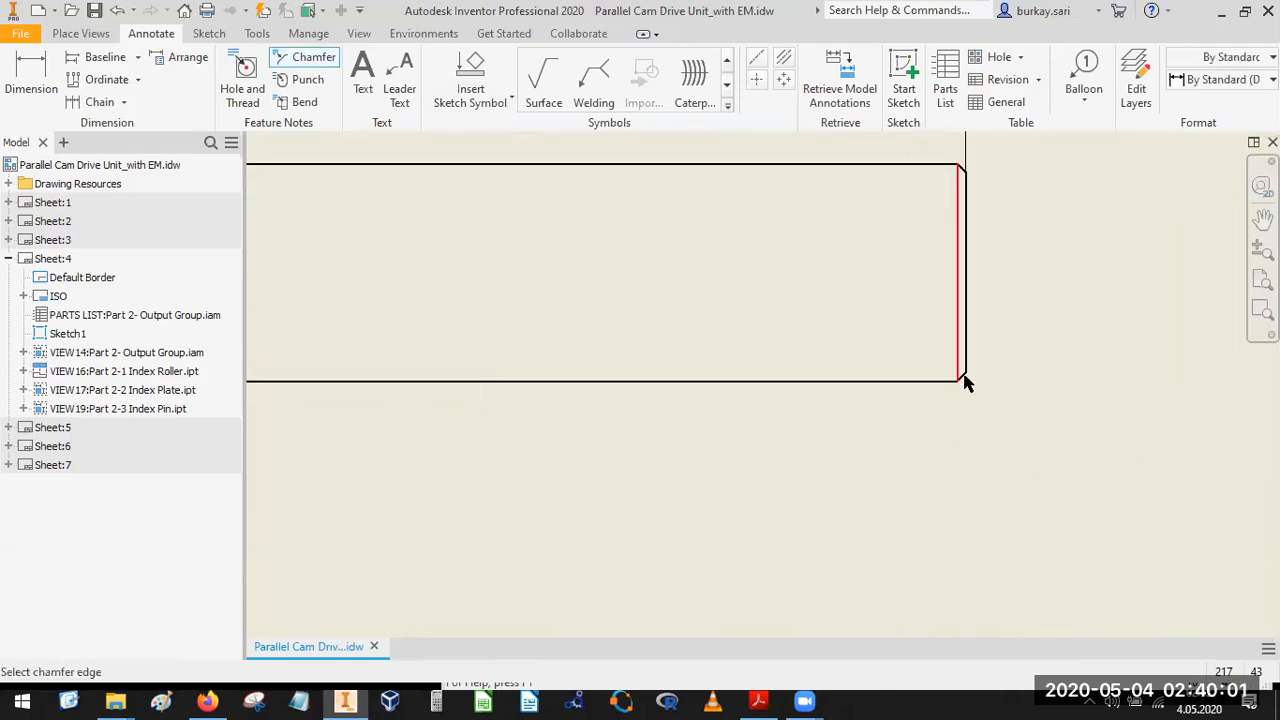
{"action": "scroll", "coordinate": [637, 373], "scroll_direction": "up", "scroll_amount": 2}
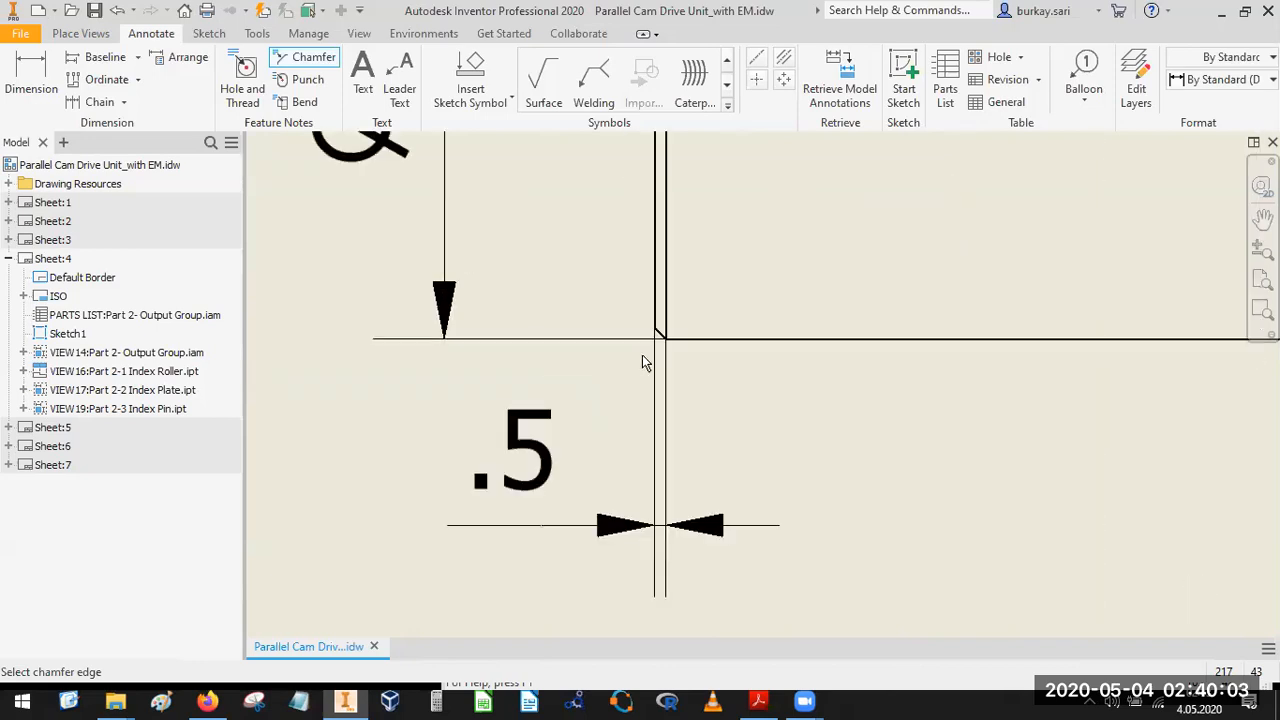
{"action": "right_click", "coordinate": [598, 403]}
{"action": "left_click", "coordinate": [668, 405]}
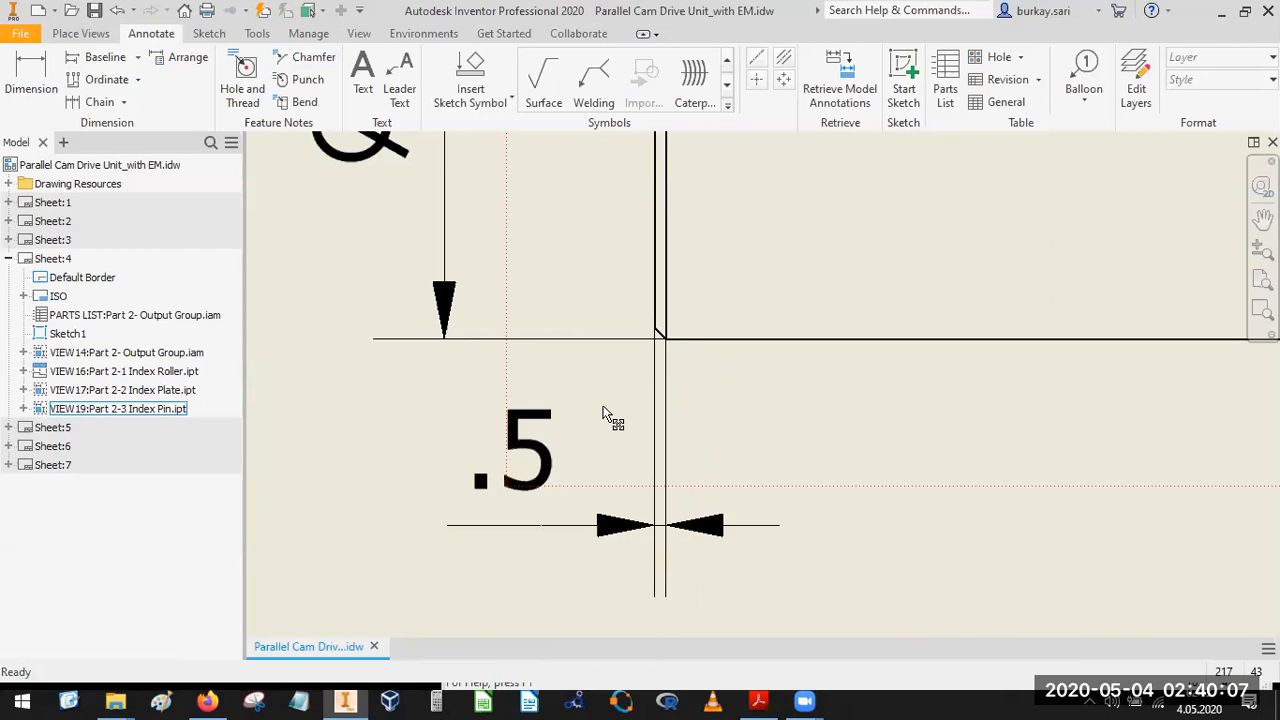
Append "x45°" to the Index Pin's .5 chamfer dimension and shift its text away from the view.
{"action": "scroll", "coordinate": [610, 400], "scroll_direction": "down", "scroll_amount": 2}
{"action": "left_click", "coordinate": [429, 385]}
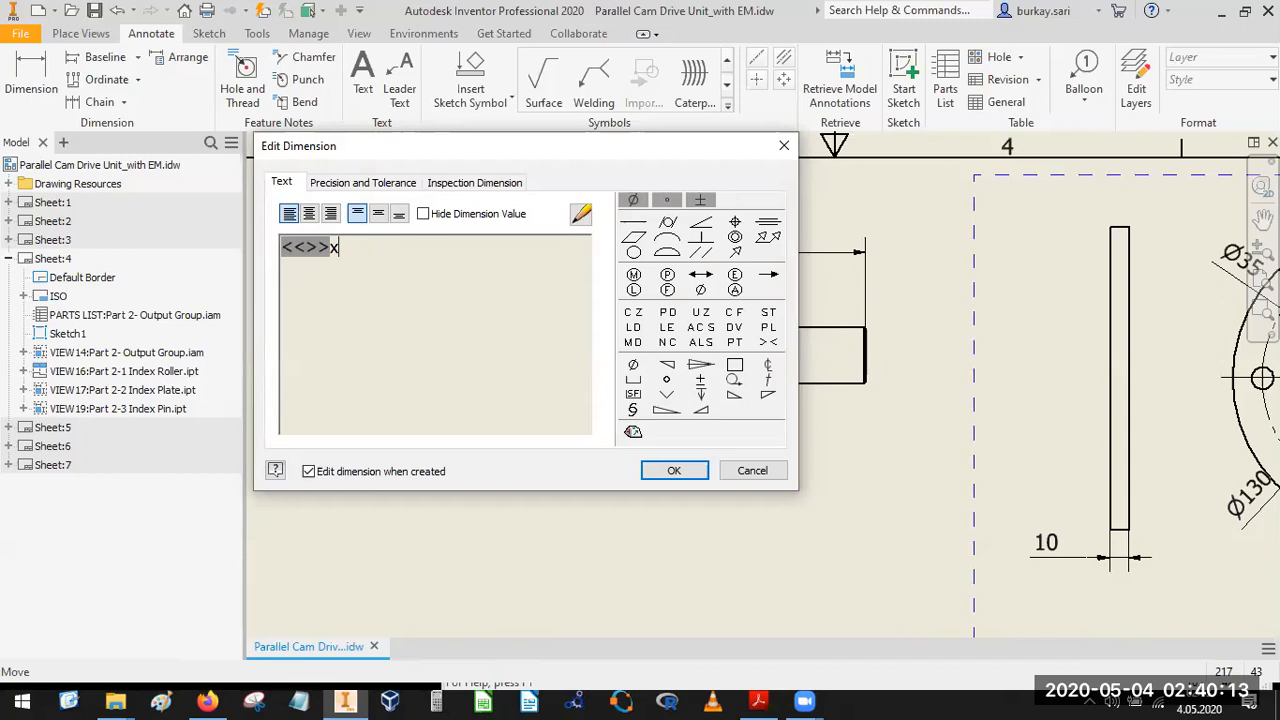
{"action": "left_click", "coordinate": [666, 380]}
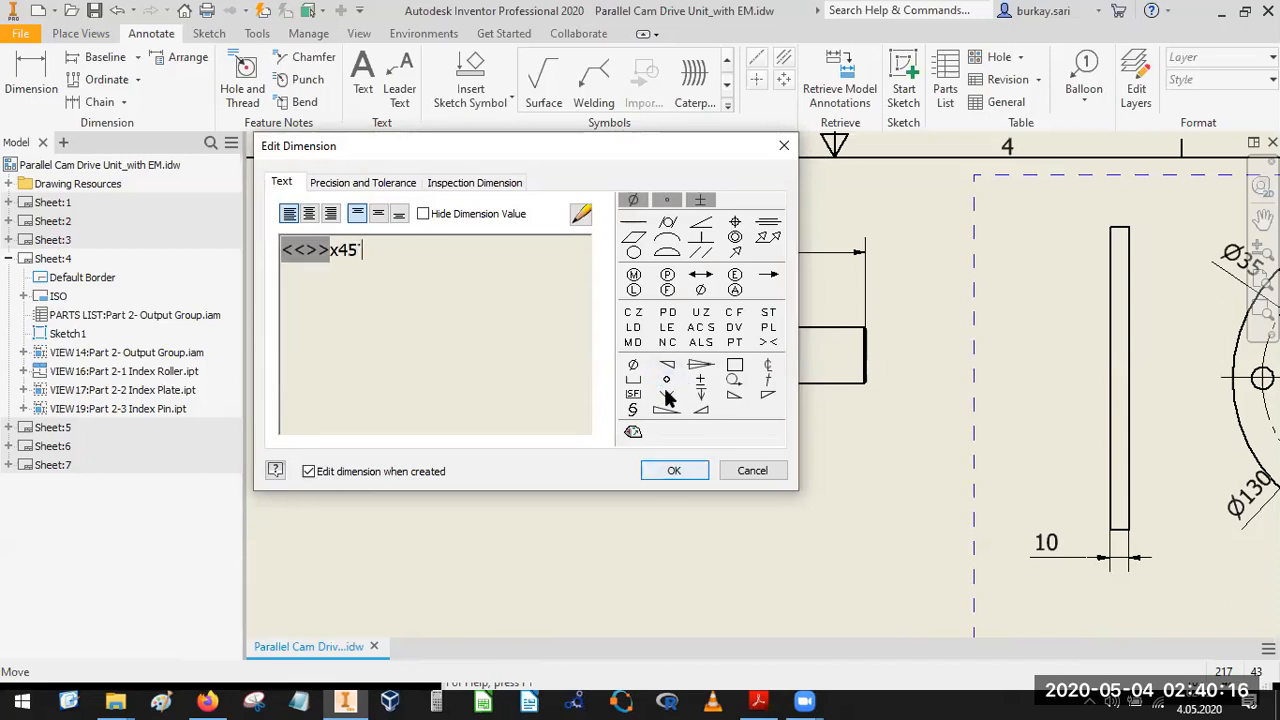
{"action": "left_click", "coordinate": [673, 471]}
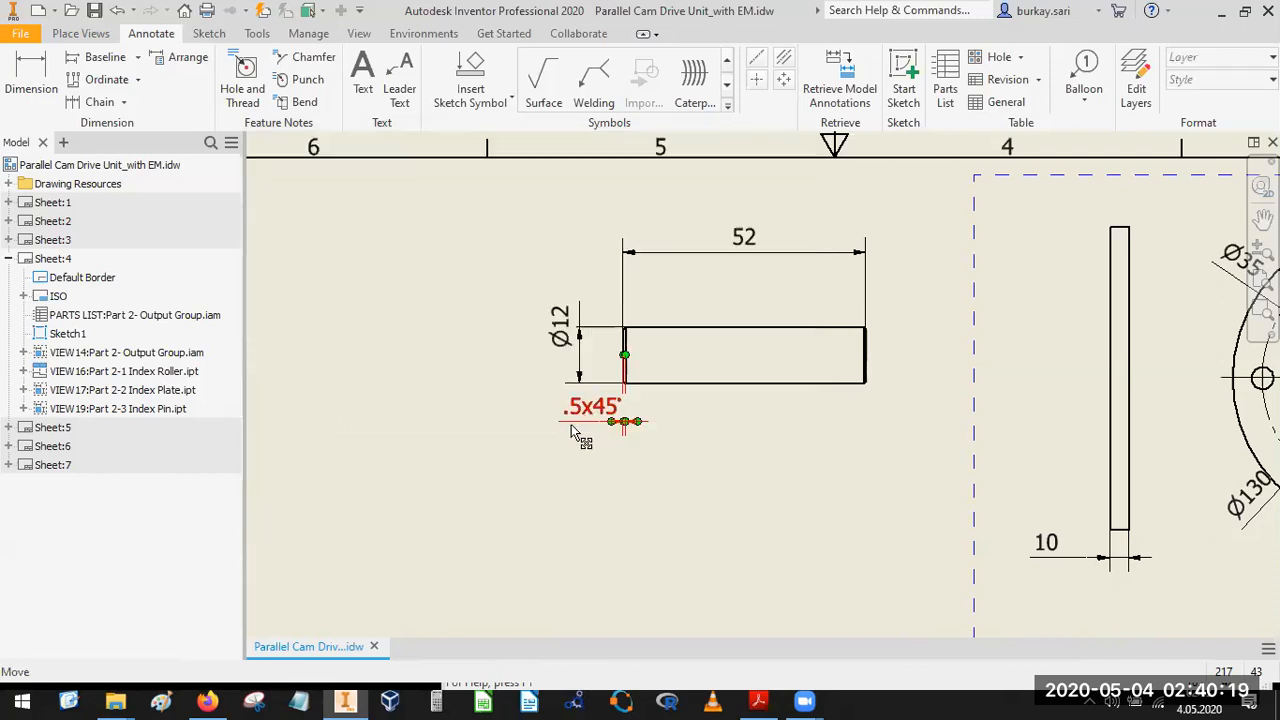
{"action": "left_click_drag", "start_coordinate": [592, 417], "coordinate": [571, 426]}
Add a centerline bisector between the two long horizontal edges of the Index Pin view.
{"action": "middle_click_drag", "start_coordinate": [727, 408], "coordinate": [737, 429]}
{"action": "left_click", "coordinate": [784, 57]}
{"action": "left_click", "coordinate": [768, 368]}
{"action": "left_click", "coordinate": [766, 404]}
In the existing frame sketch, draw a rectangle about 100 by 79 mm around the Index Pin view, sharing the Index Plate frame's upper-left corner, and finish the sketch.
{"action": "scroll", "coordinate": [864, 366], "scroll_direction": "up", "scroll_amount": 4}
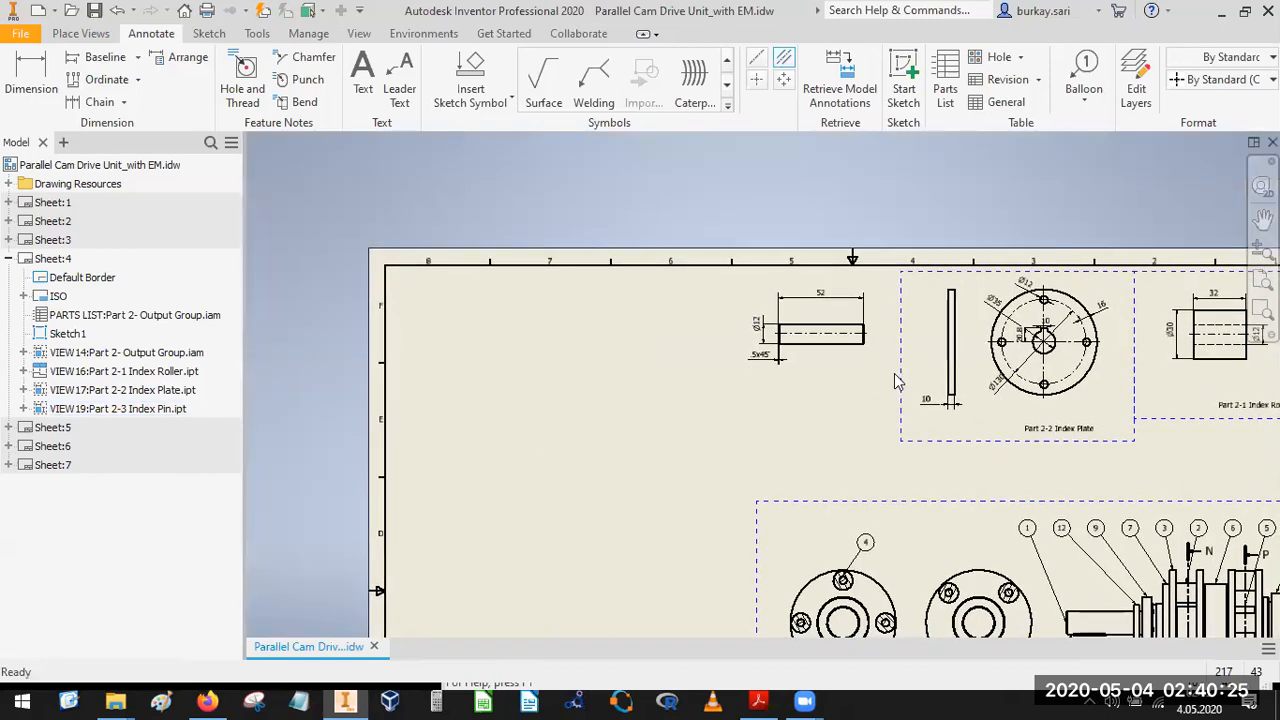
{"action": "left_click", "coordinate": [897, 381]}
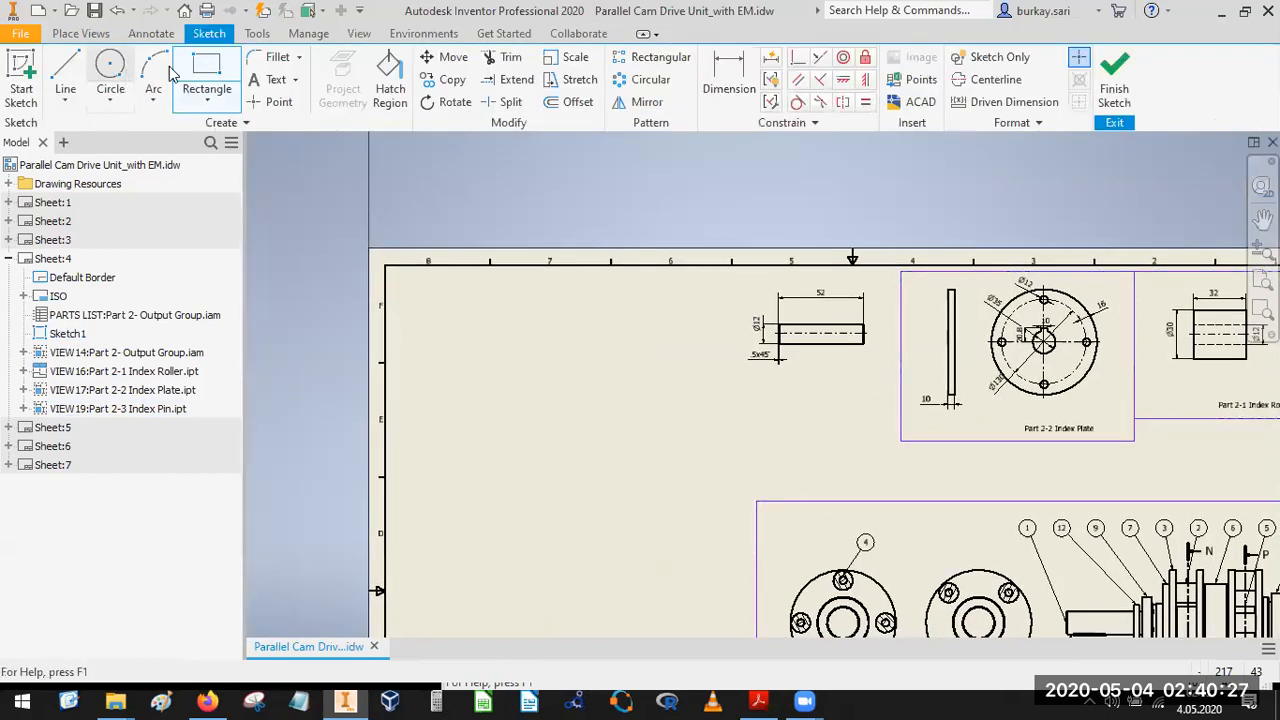
{"action": "left_click", "coordinate": [207, 70]}
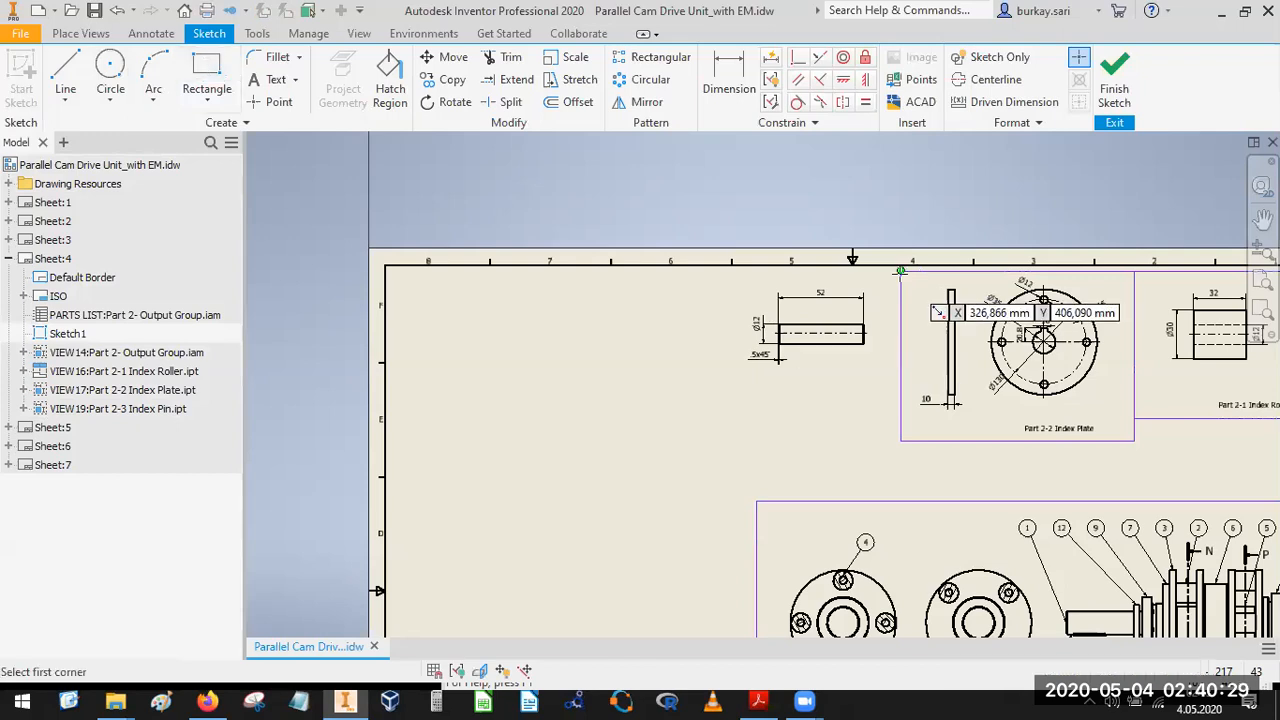
{"action": "left_click", "coordinate": [901, 270]}
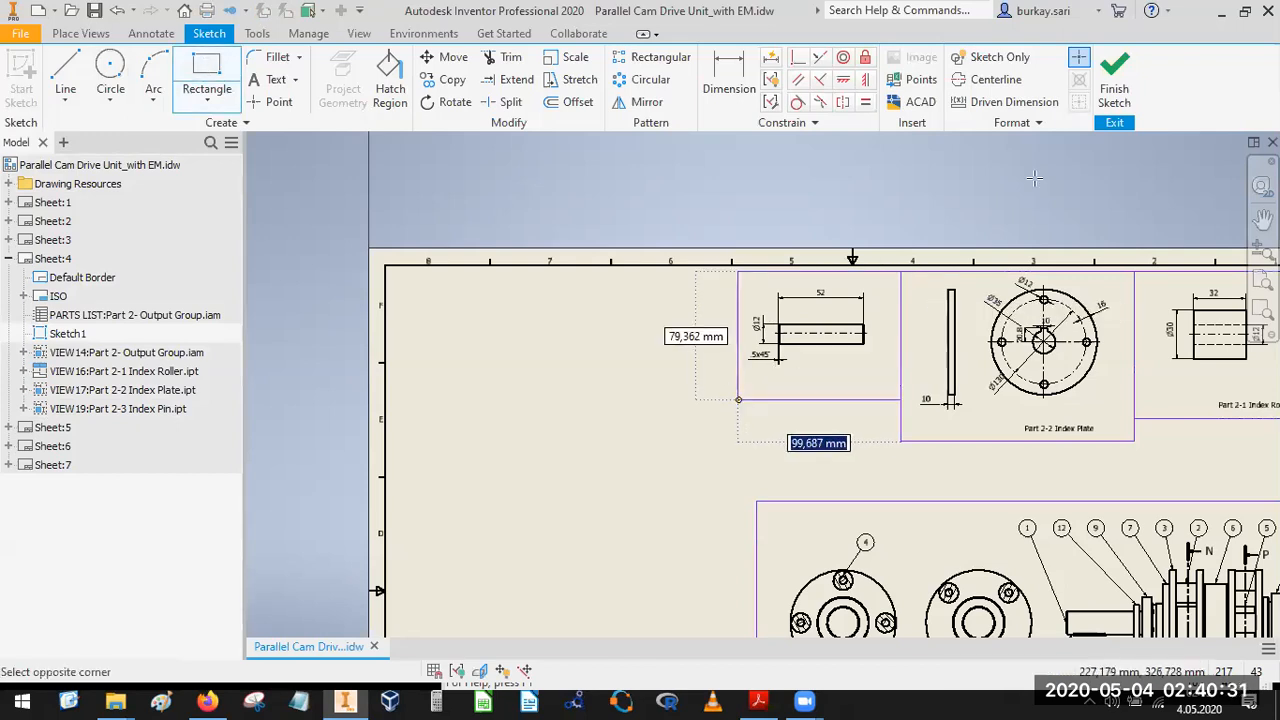
{"action": "left_click", "coordinate": [738, 399]}
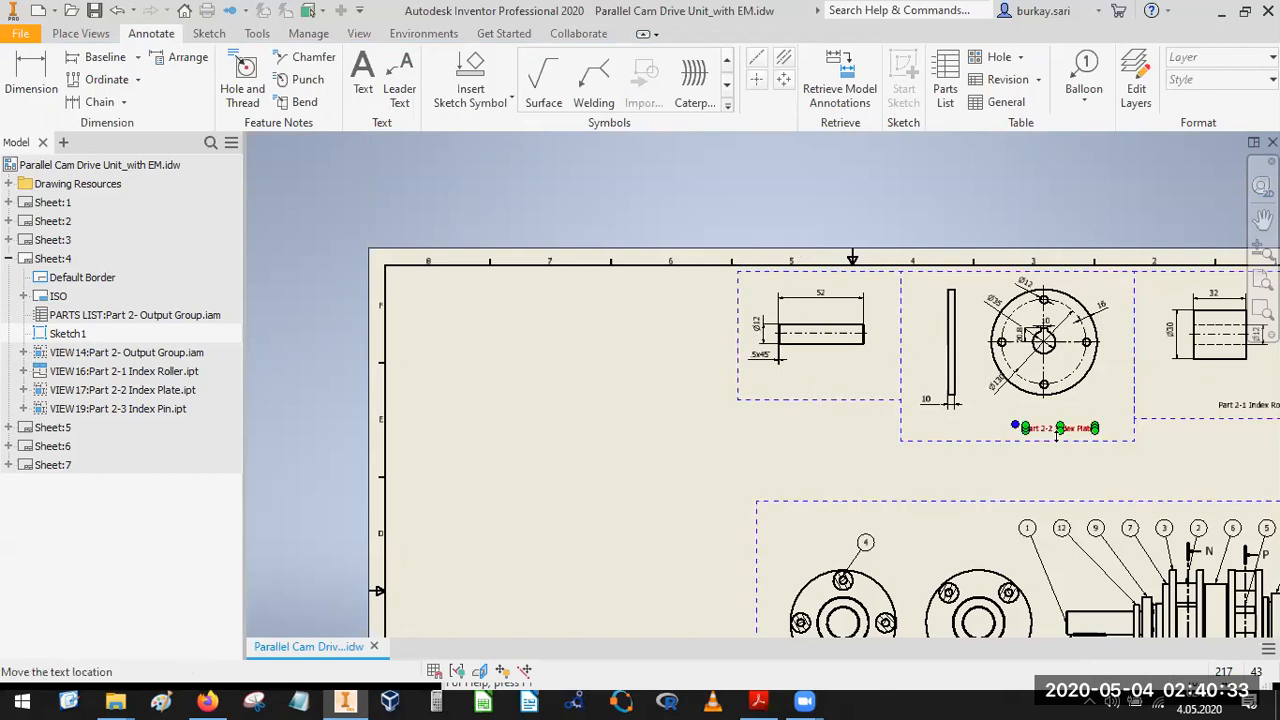
Place a copy of the "Part 2-2 Index Plate" label in the lower-right area of the Index Pin's frame.
{"action": "scroll", "coordinate": [1055, 437], "scroll_direction": "up", "scroll_amount": 5}
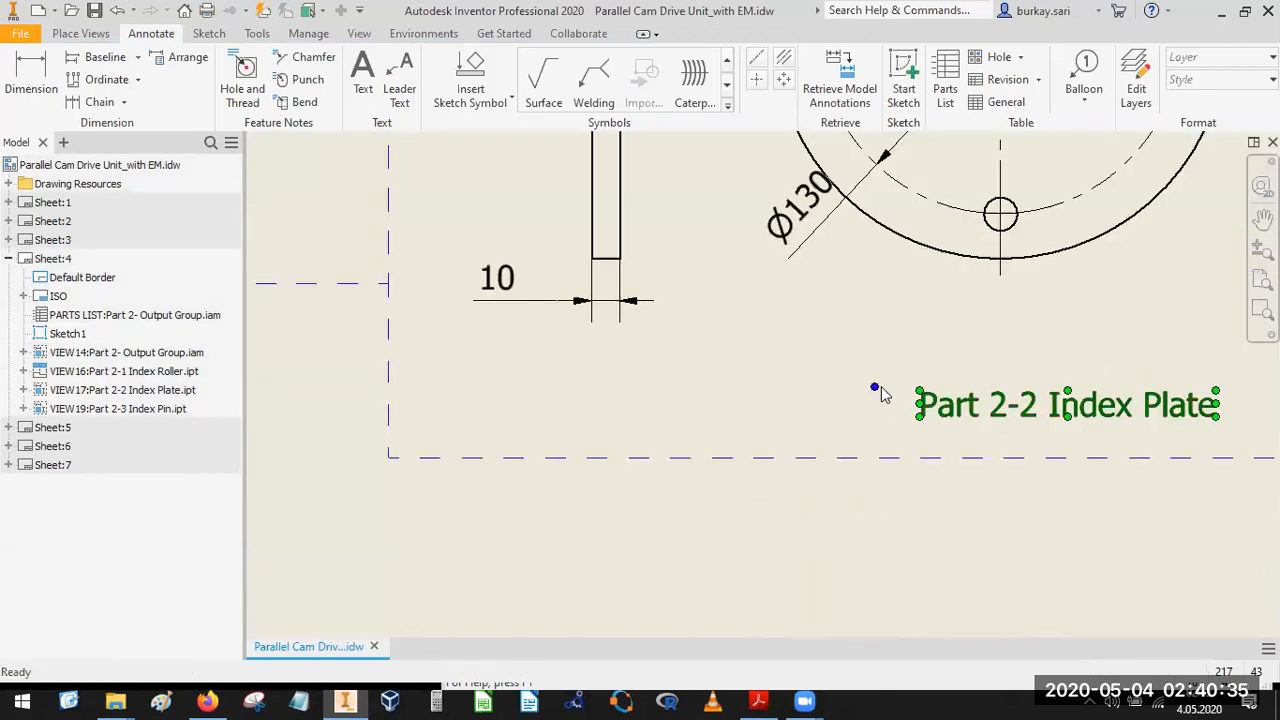
{"action": "scroll", "coordinate": [810, 385], "scroll_direction": "down", "scroll_amount": 3}
{"action": "key", "text": "t"}
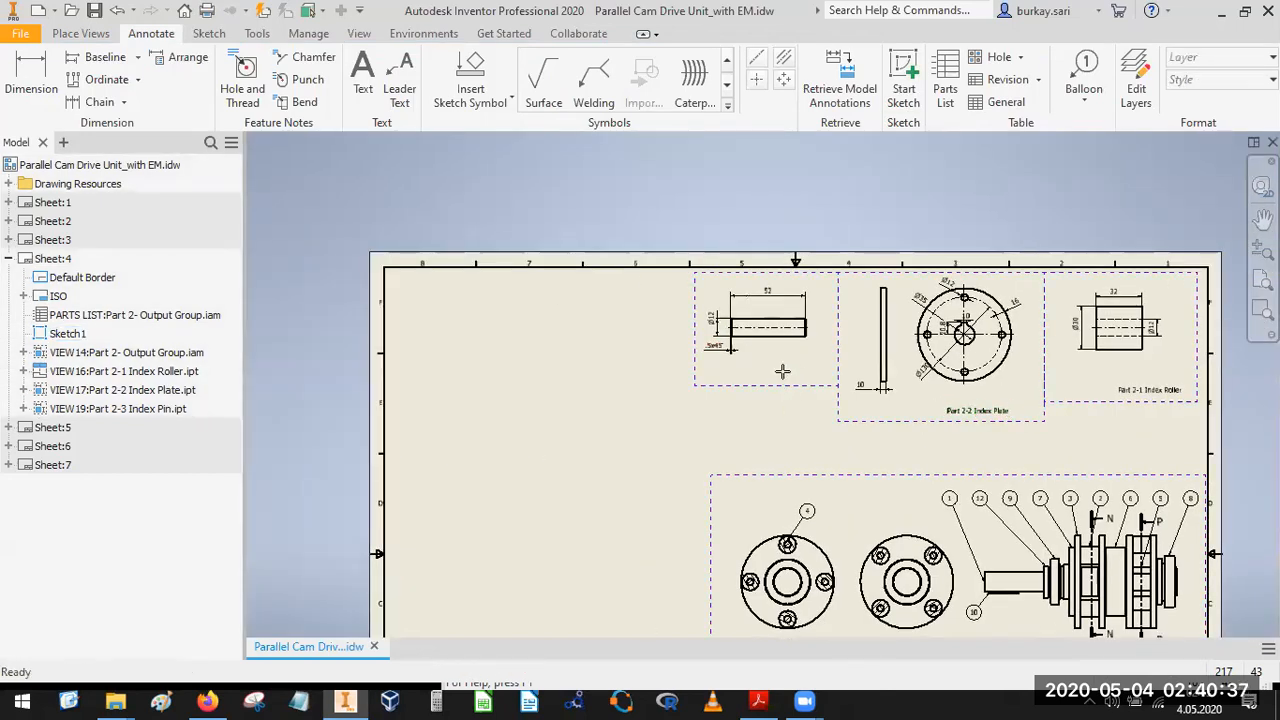
{"action": "scroll", "coordinate": [760, 375], "scroll_direction": "up", "scroll_amount": 5}
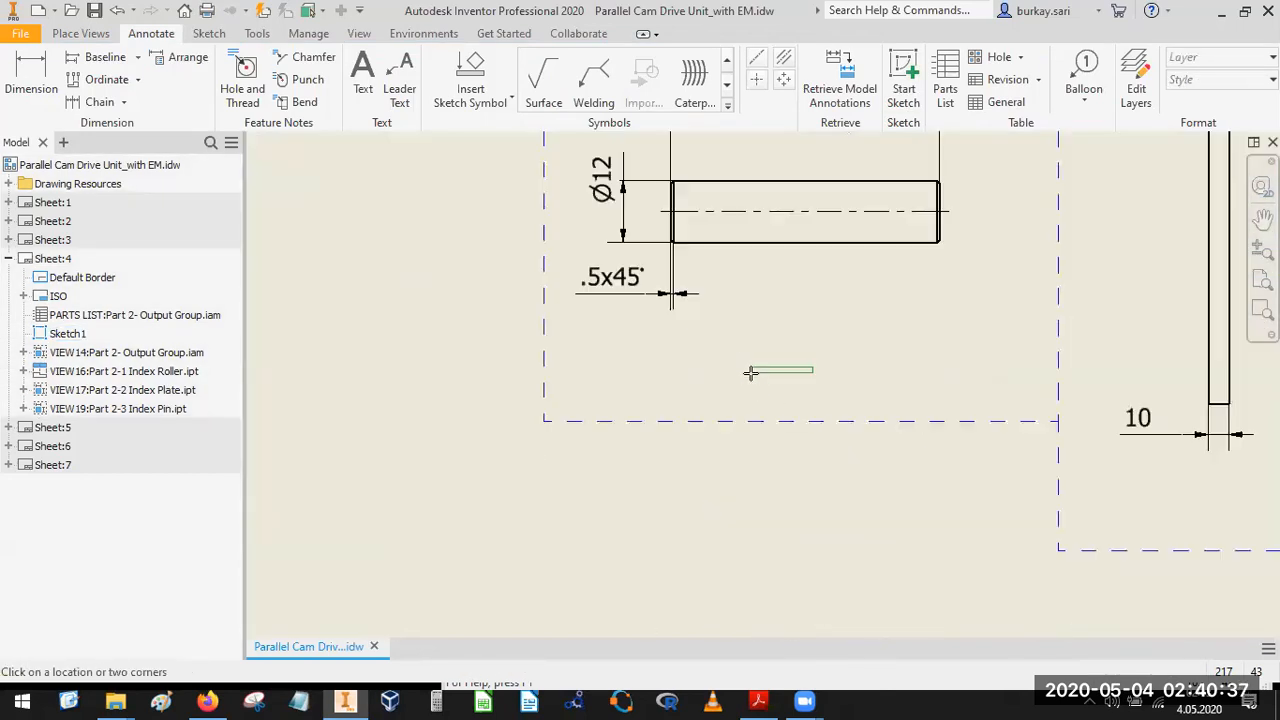
{"action": "left_click", "coordinate": [918, 405]}
{"action": "left_click_drag", "start_coordinate": [904, 398], "coordinate": [889, 398]}
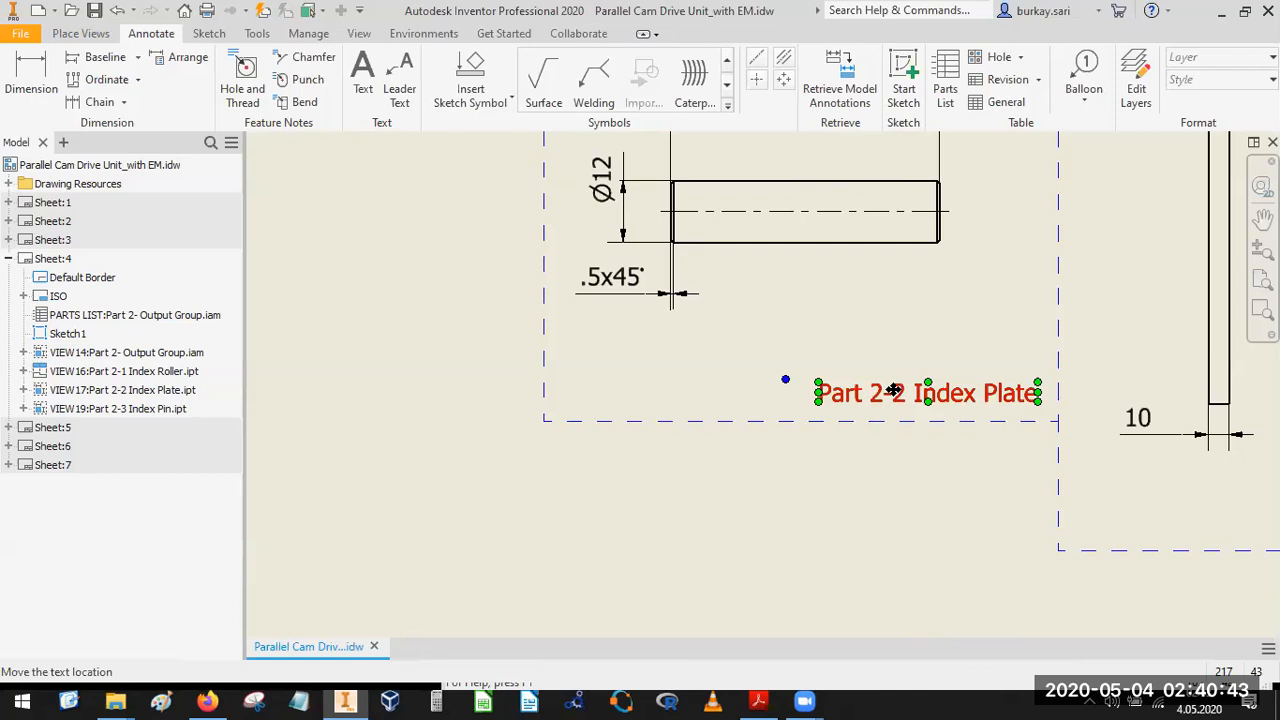
Change the copied label in the Index Pin's frame to read "Part 2-3 Index Pin".
{"action": "double_click", "coordinate": [893, 390]}
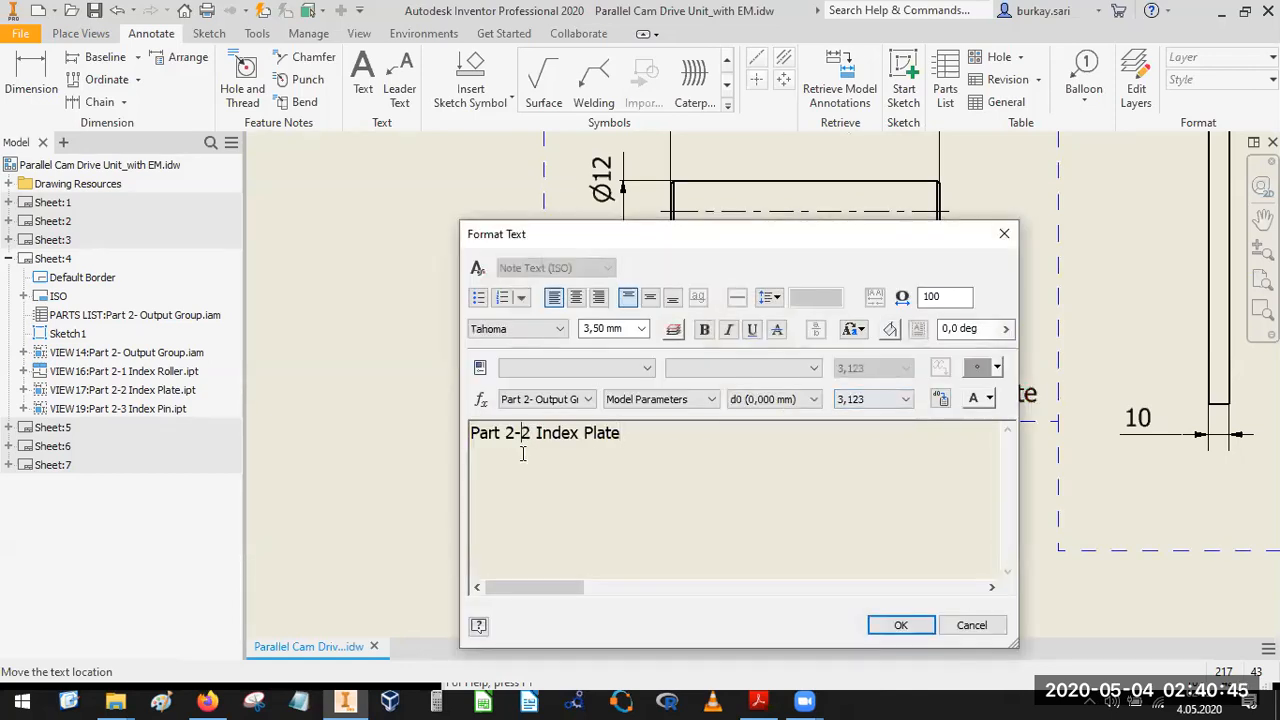
{"action": "key", "text": "BackSpace"}
{"action": "type", "text": "3"}
{"action": "key", "text": "Right"}
{"action": "key", "text": "Right"}
{"action": "key", "text": "Right"}
{"action": "key", "text": "Right"}
{"action": "key", "text": "Right"}
{"action": "key", "text": "Right"}
{"action": "key", "text": "Delete"}
{"action": "type", "text": "in"}
{"action": "key", "text": "Delete"}
{"action": "key", "text": "Delete"}
{"action": "key", "text": "Delete"}
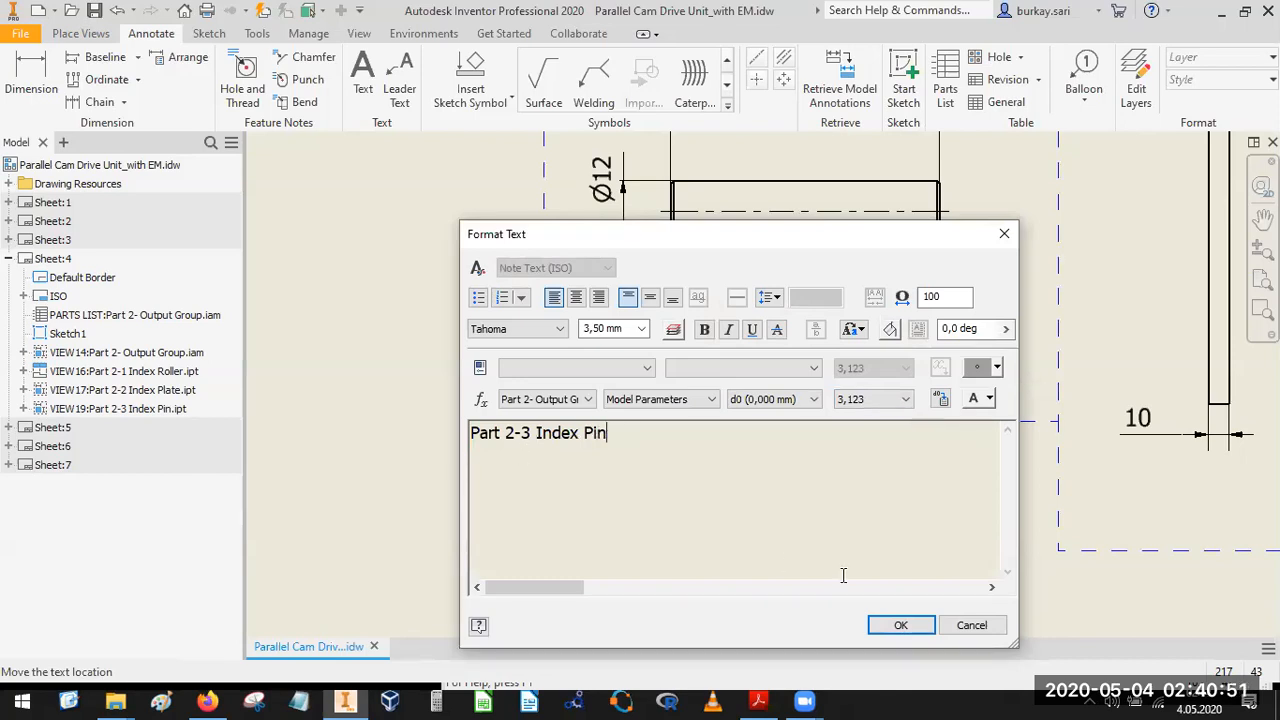
{"action": "left_click", "coordinate": [901, 625]}
Place a front base view of Part 2-4 Index Spacer.ipt beside the Index Pin frame at scale 1:2.5.
{"action": "scroll", "coordinate": [669, 334], "scroll_direction": "down", "scroll_amount": 3}
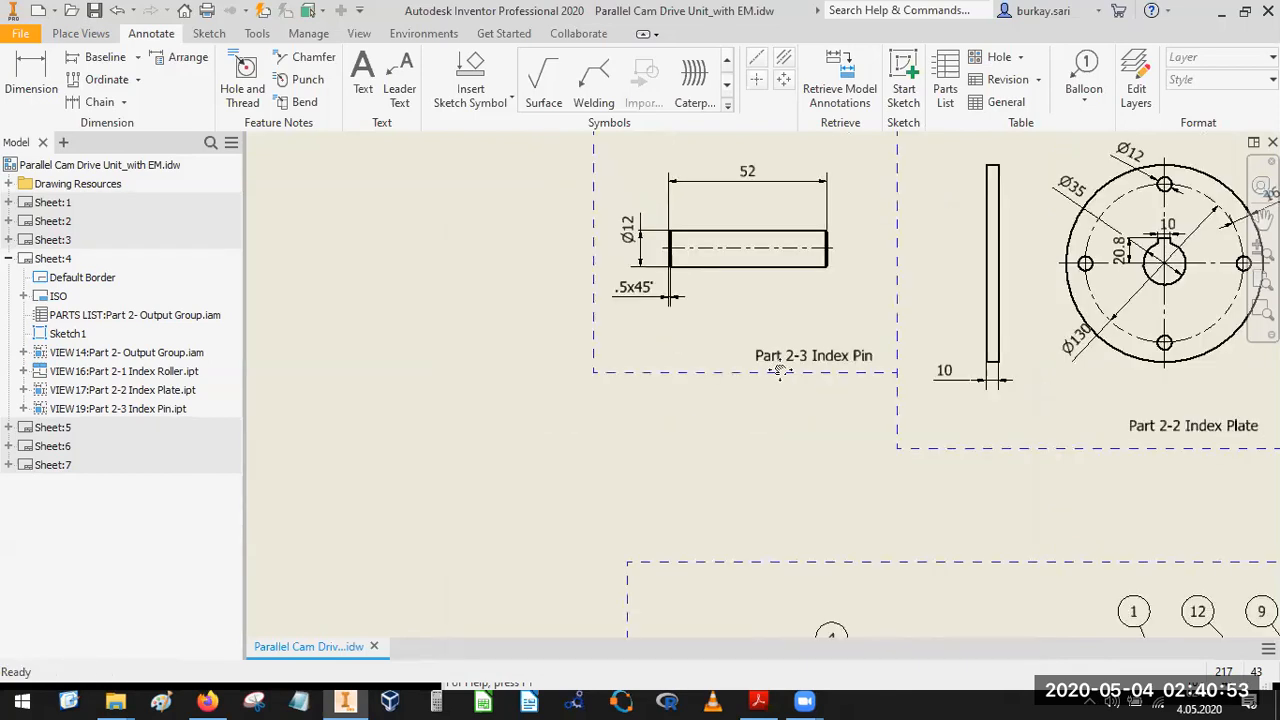
{"action": "scroll", "coordinate": [935, 410], "scroll_direction": "down", "scroll_amount": 3}
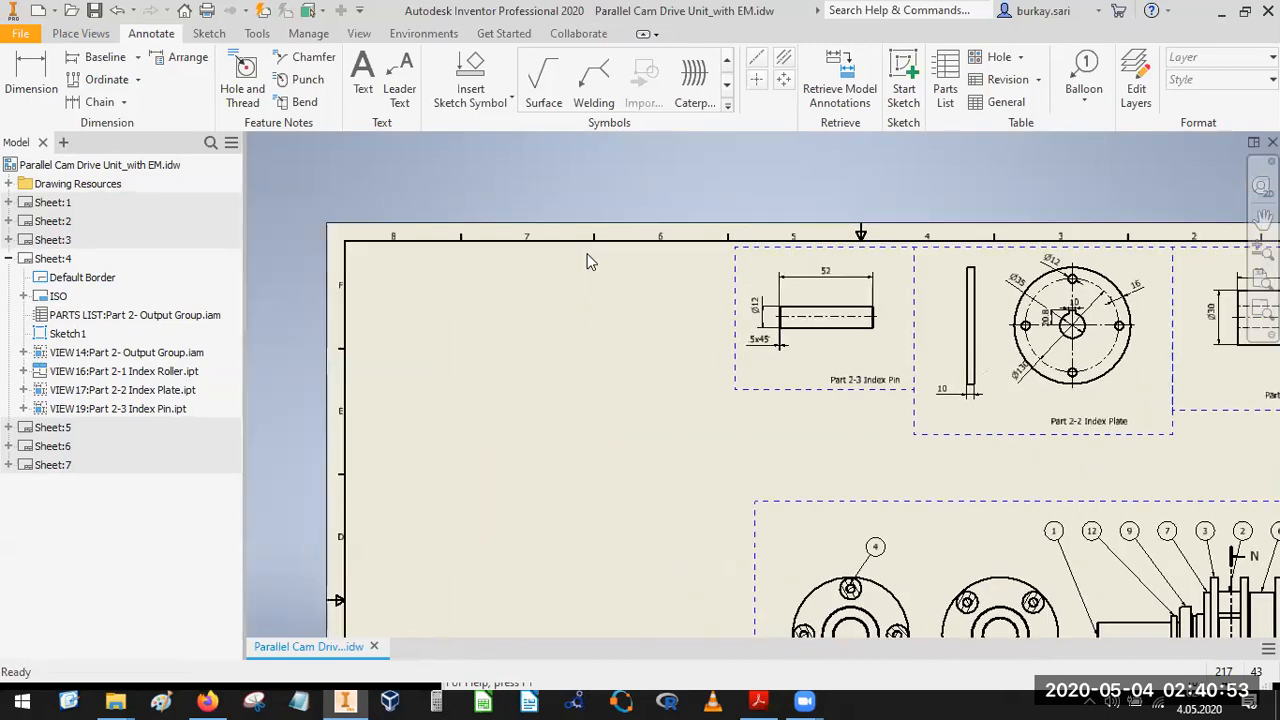
{"action": "left_click", "coordinate": [80, 34]}
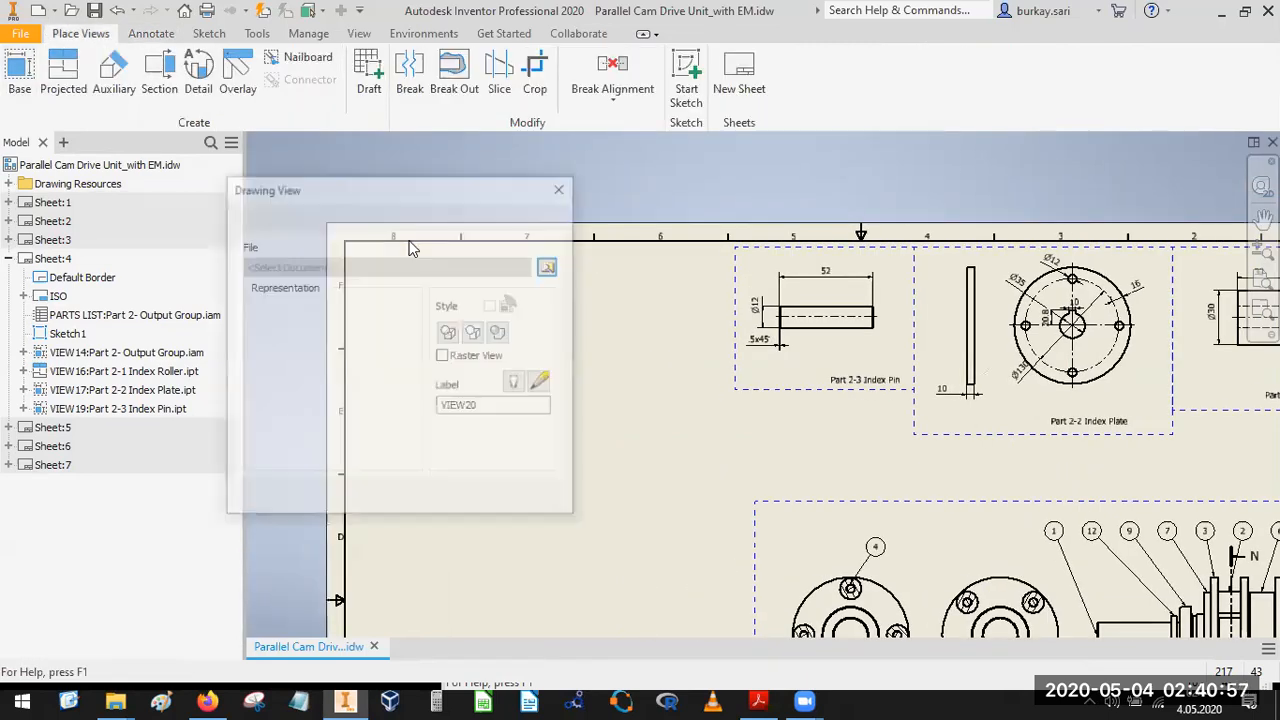
{"action": "left_click", "coordinate": [550, 267]}
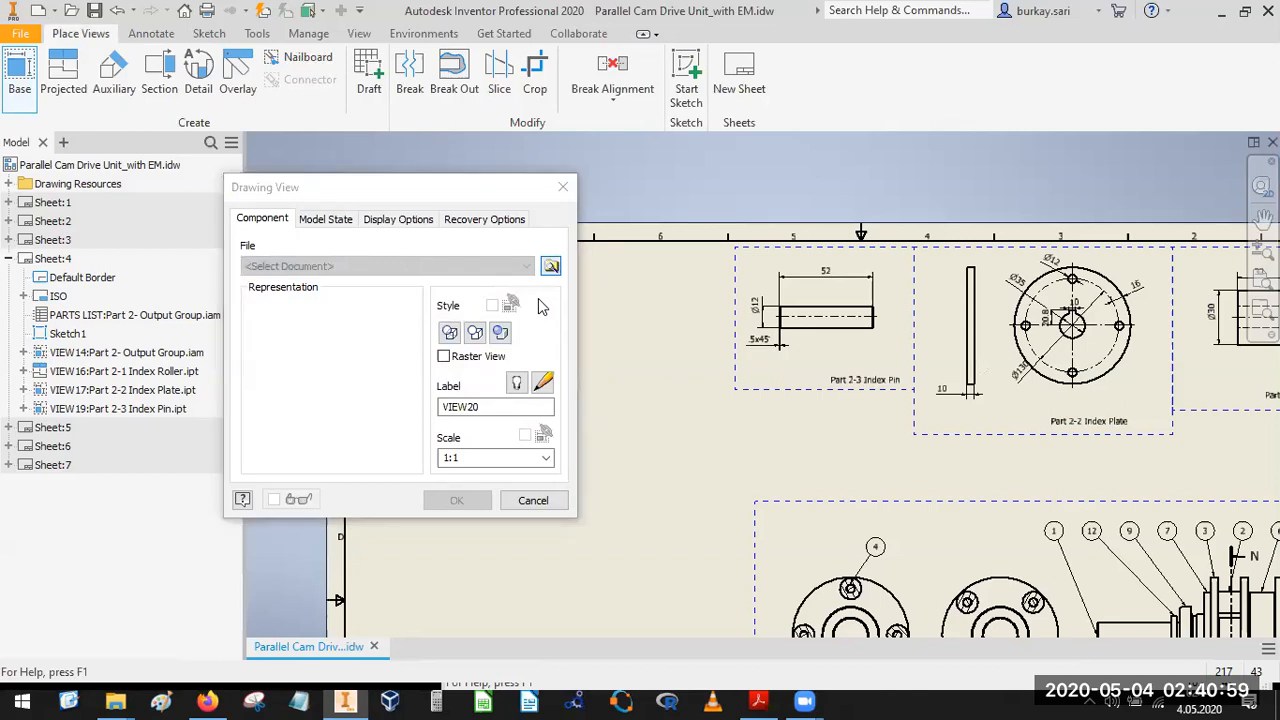
{"action": "left_click", "coordinate": [626, 335]}
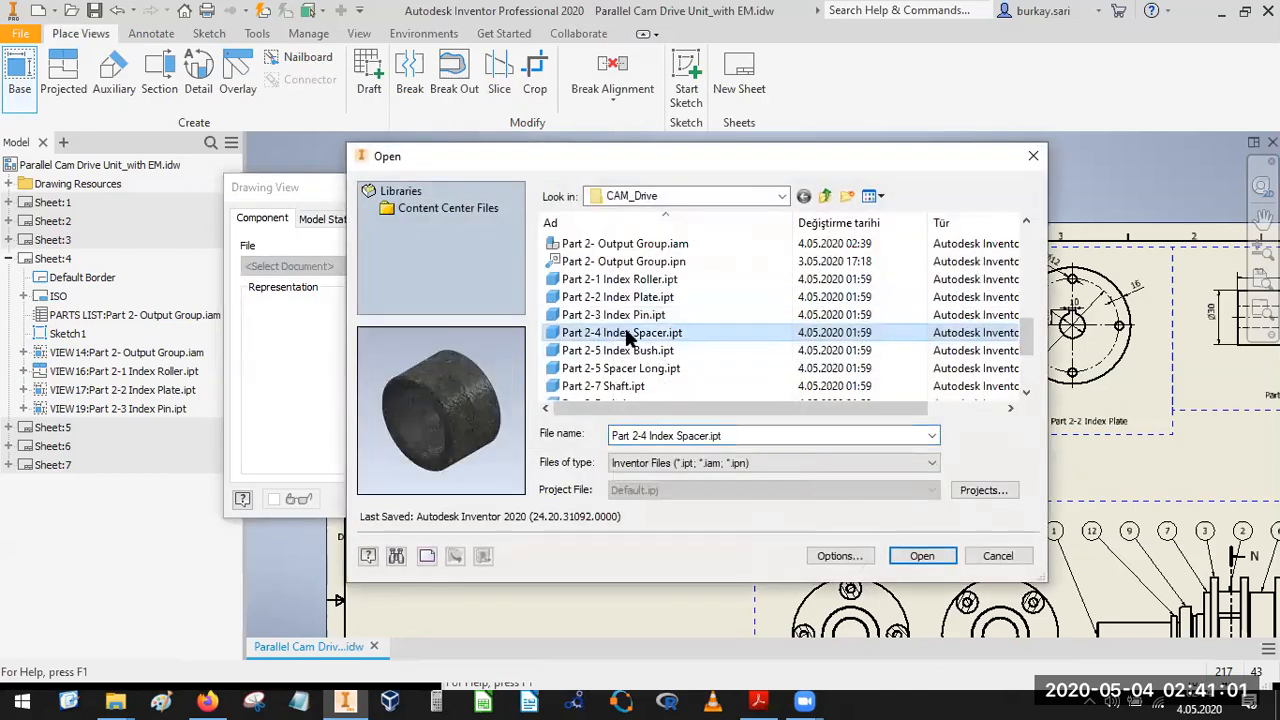
{"action": "double_click", "coordinate": [626, 335]}
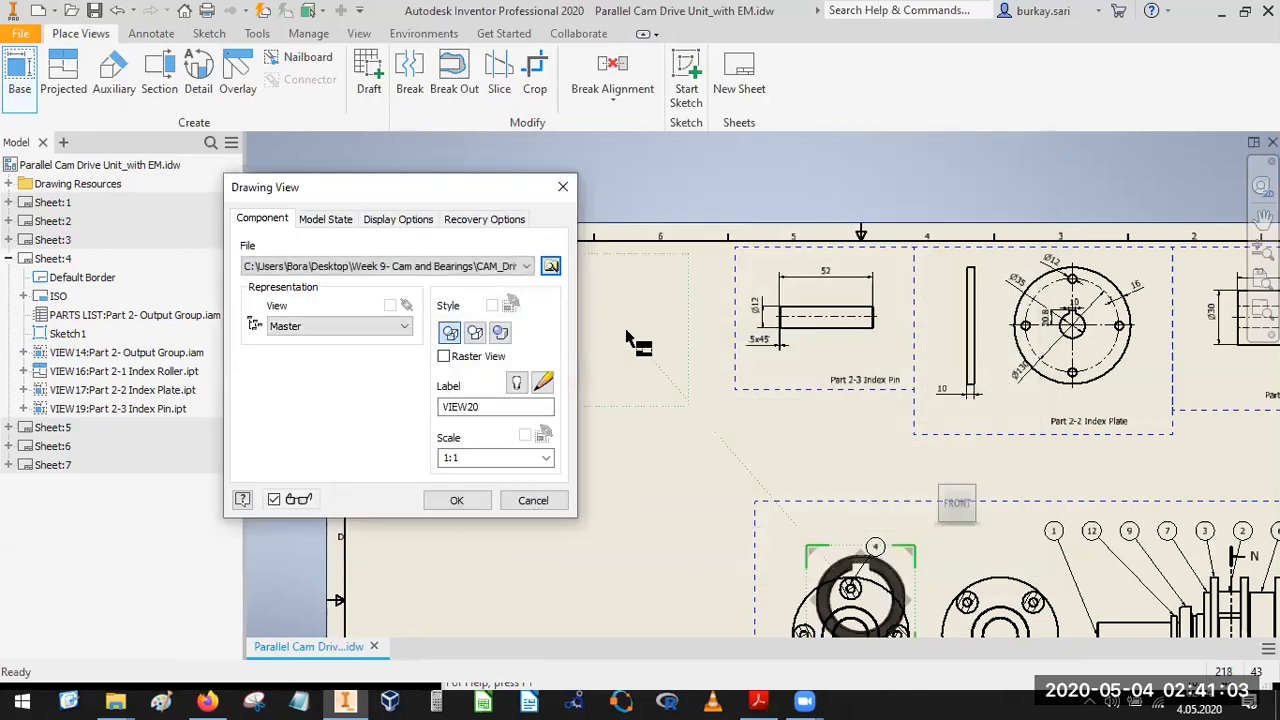
{"action": "left_click", "coordinate": [712, 322]}
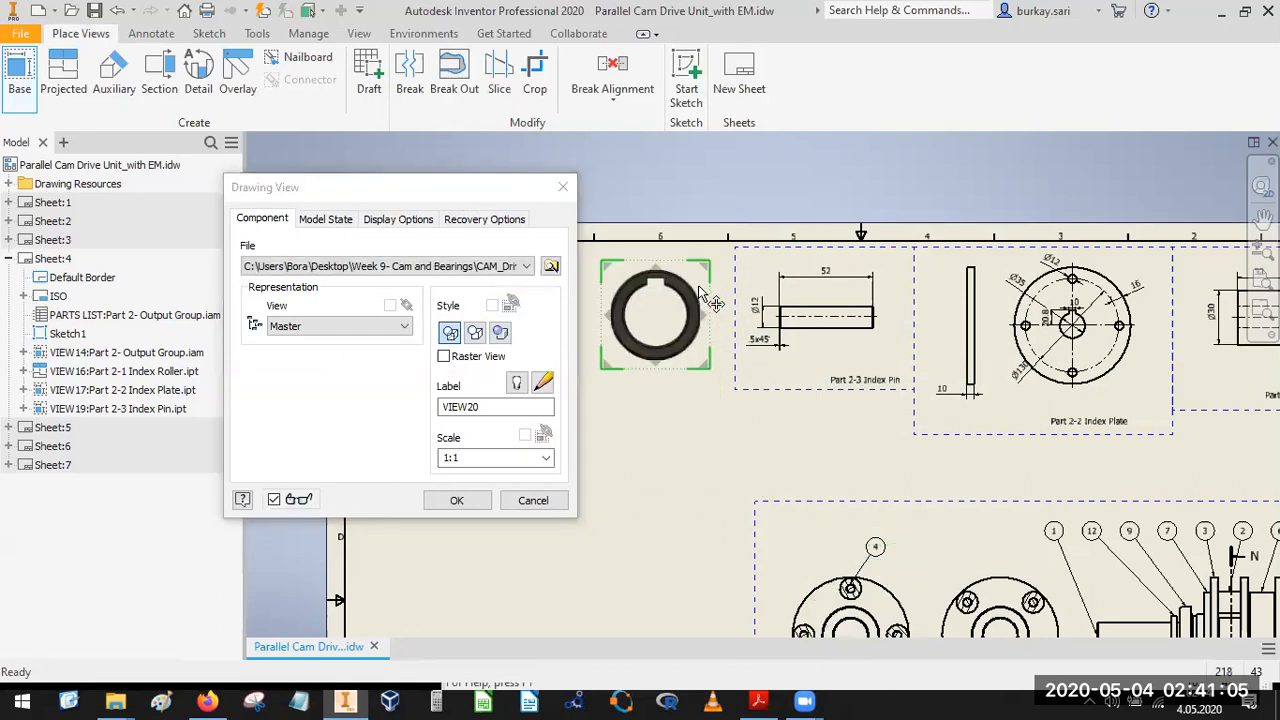
{"action": "left_click", "coordinate": [490, 456]}
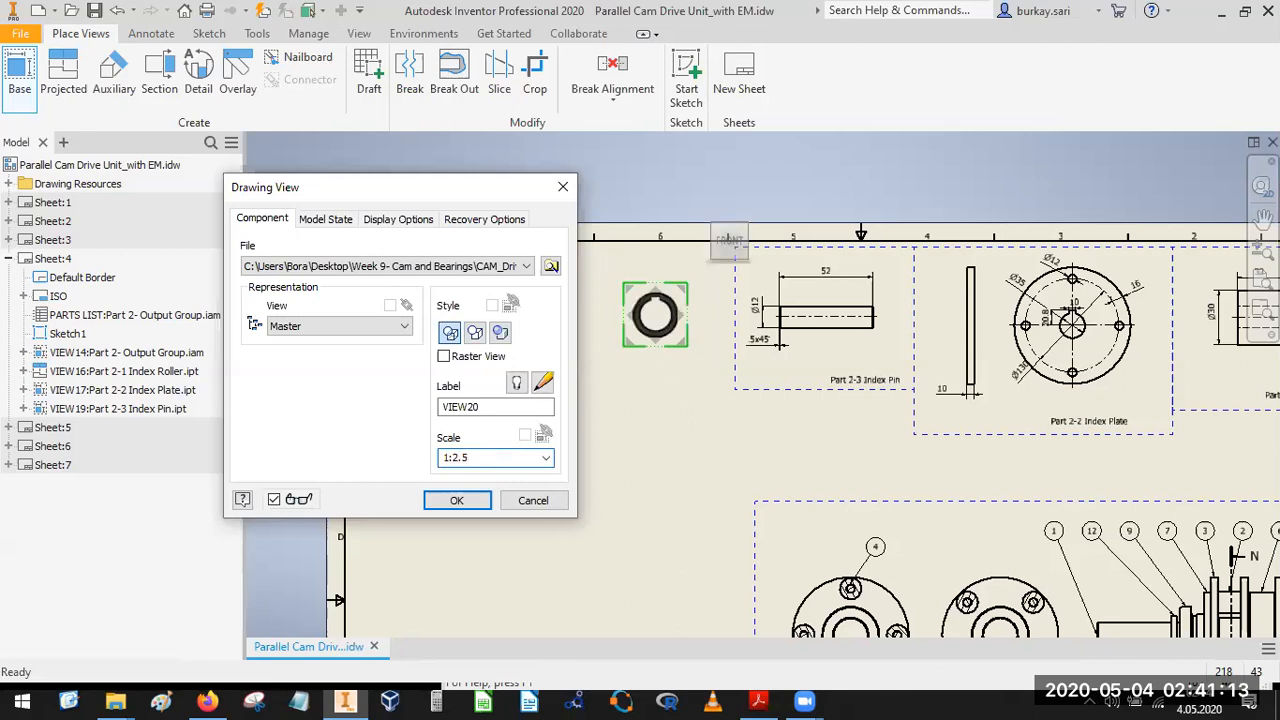
{"action": "left_click", "coordinate": [456, 500]}
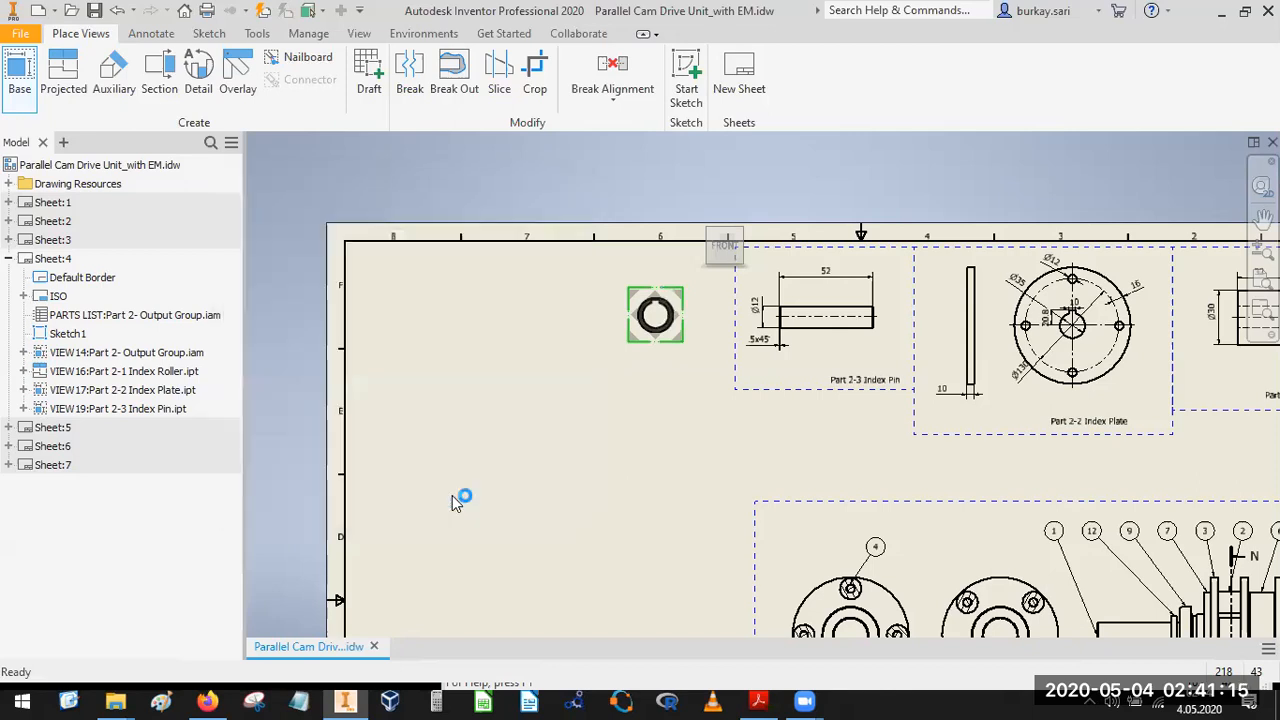
Move the Index Spacer view below the Index Pin frame and create a projected side view to its left.
{"action": "left_click_drag", "start_coordinate": [670, 343], "coordinate": [865, 453]}
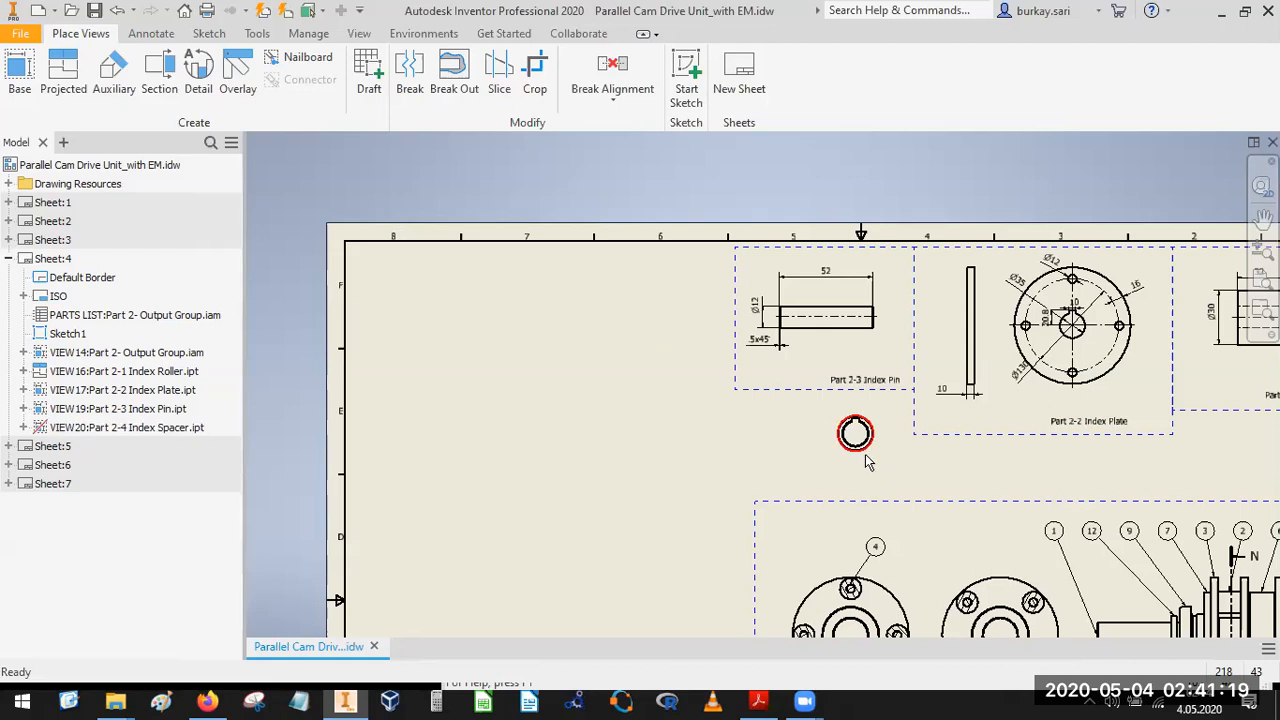
{"action": "right_click", "coordinate": [862, 453]}
{"action": "left_click", "coordinate": [861, 469]}
{"action": "left_click", "coordinate": [875, 465]}
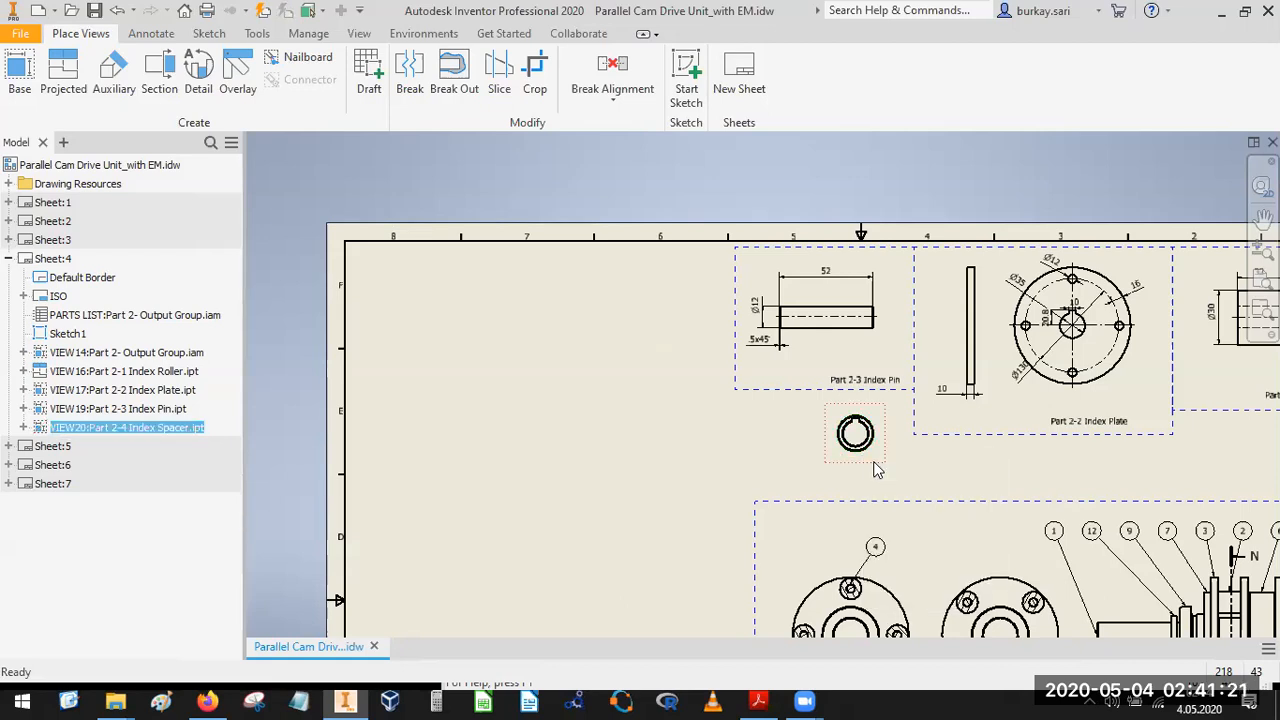
{"action": "right_click", "coordinate": [873, 462]}
{"action": "left_click", "coordinate": [957, 122]}
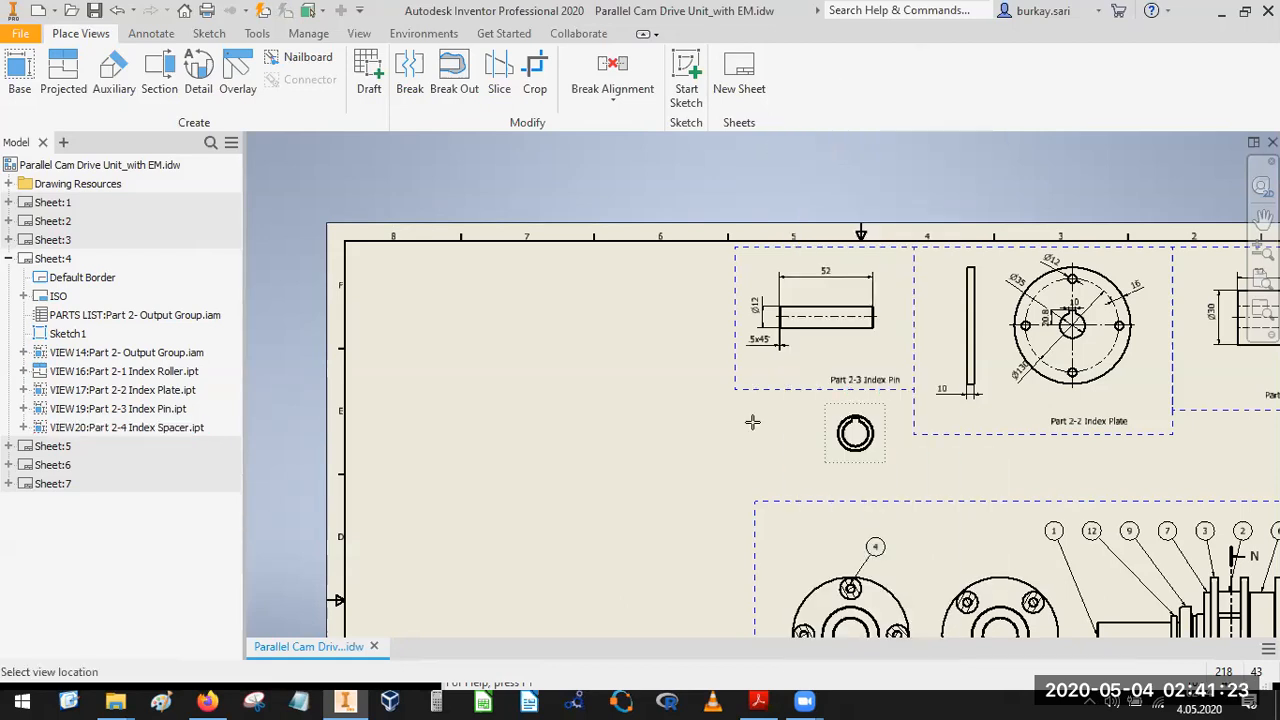
{"action": "left_click", "coordinate": [792, 434]}
{"action": "right_click", "coordinate": [805, 440]}
{"action": "left_click", "coordinate": [825, 455]}
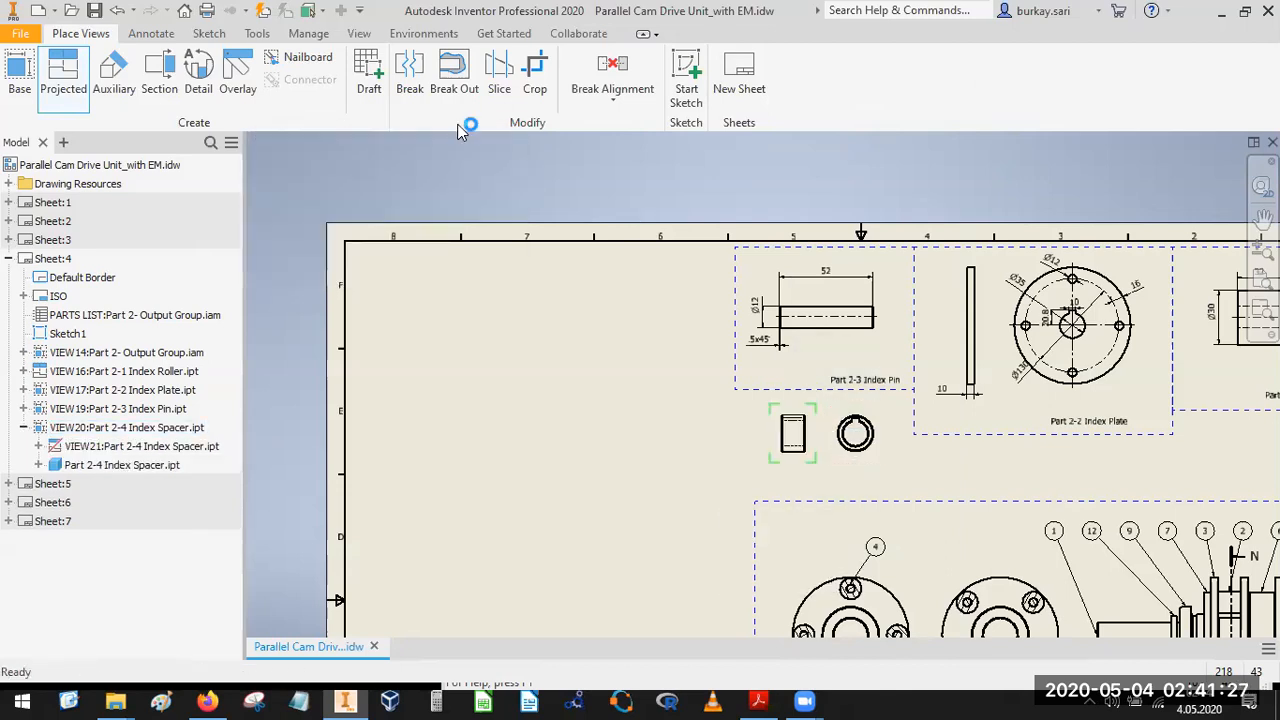
Add a center mark to the ring-shaped front view of the Index Spacer.
{"action": "left_click", "coordinate": [151, 33]}
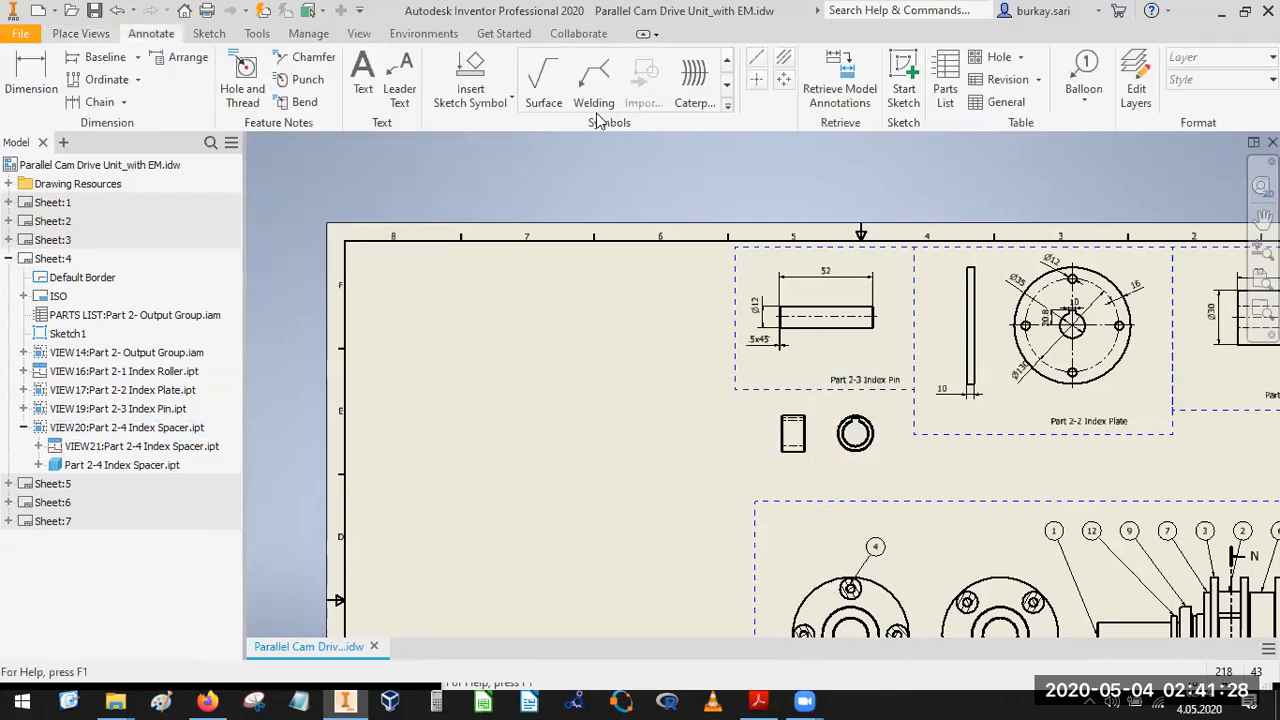
{"action": "left_click", "coordinate": [757, 79]}
{"action": "scroll", "coordinate": [853, 450], "scroll_direction": "up", "scroll_amount": 5}
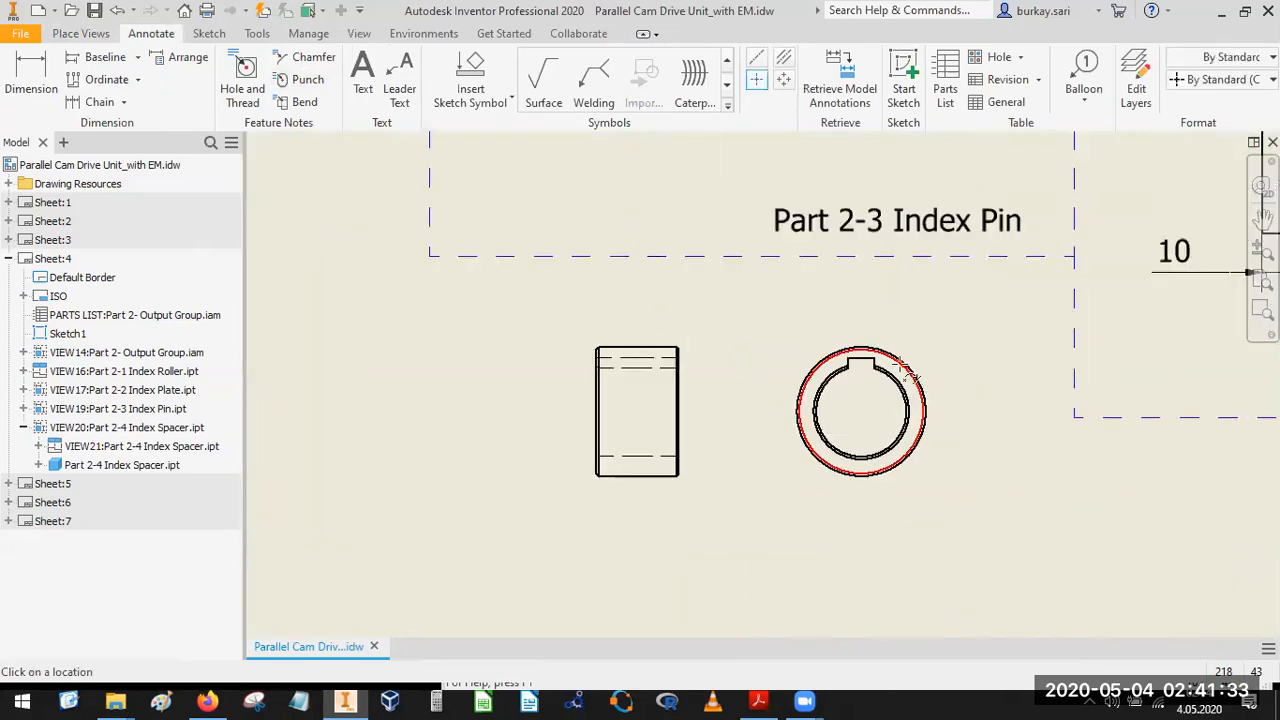
{"action": "scroll", "coordinate": [910, 367], "scroll_direction": "up", "scroll_amount": 4}
{"action": "left_click", "coordinate": [908, 366]}
Add a centerline bisector between the upper and lower edges of the Index Spacer's side view and extend its ends beyond the outline.
{"action": "scroll", "coordinate": [901, 345], "scroll_direction": "down", "scroll_amount": 8}
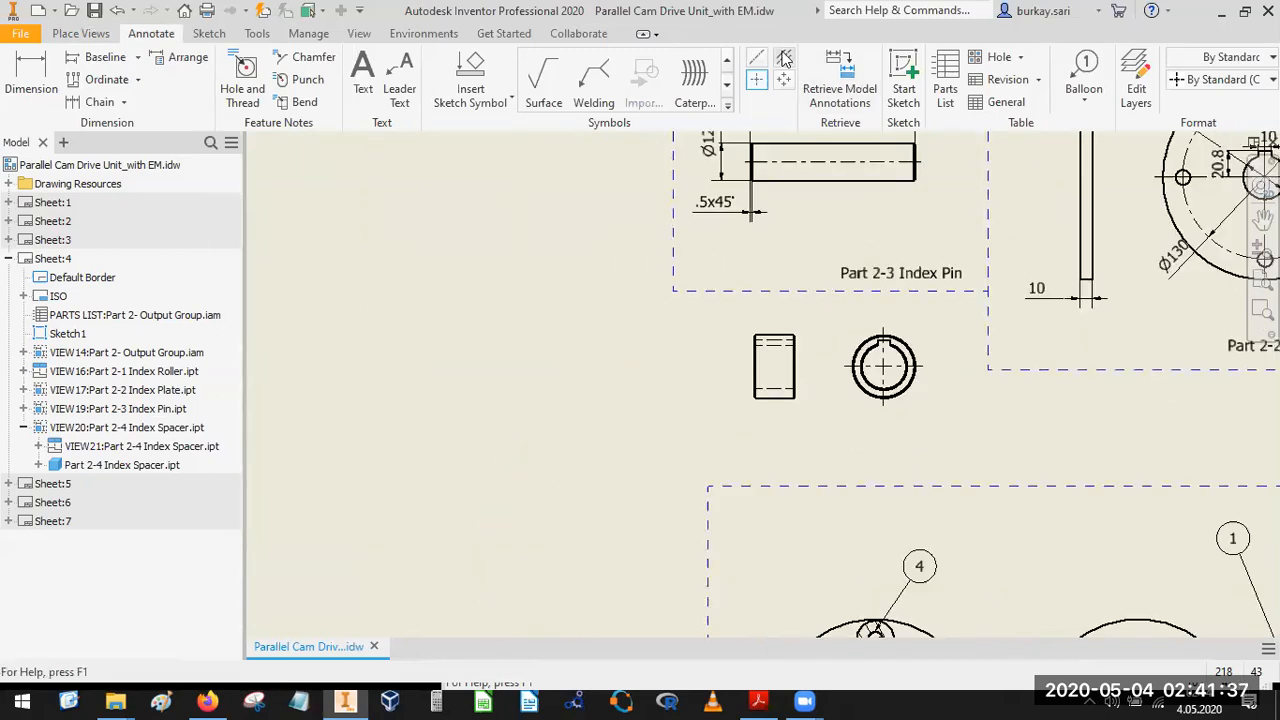
{"action": "scroll", "coordinate": [777, 335], "scroll_direction": "up", "scroll_amount": 3}
{"action": "left_click", "coordinate": [777, 340]}
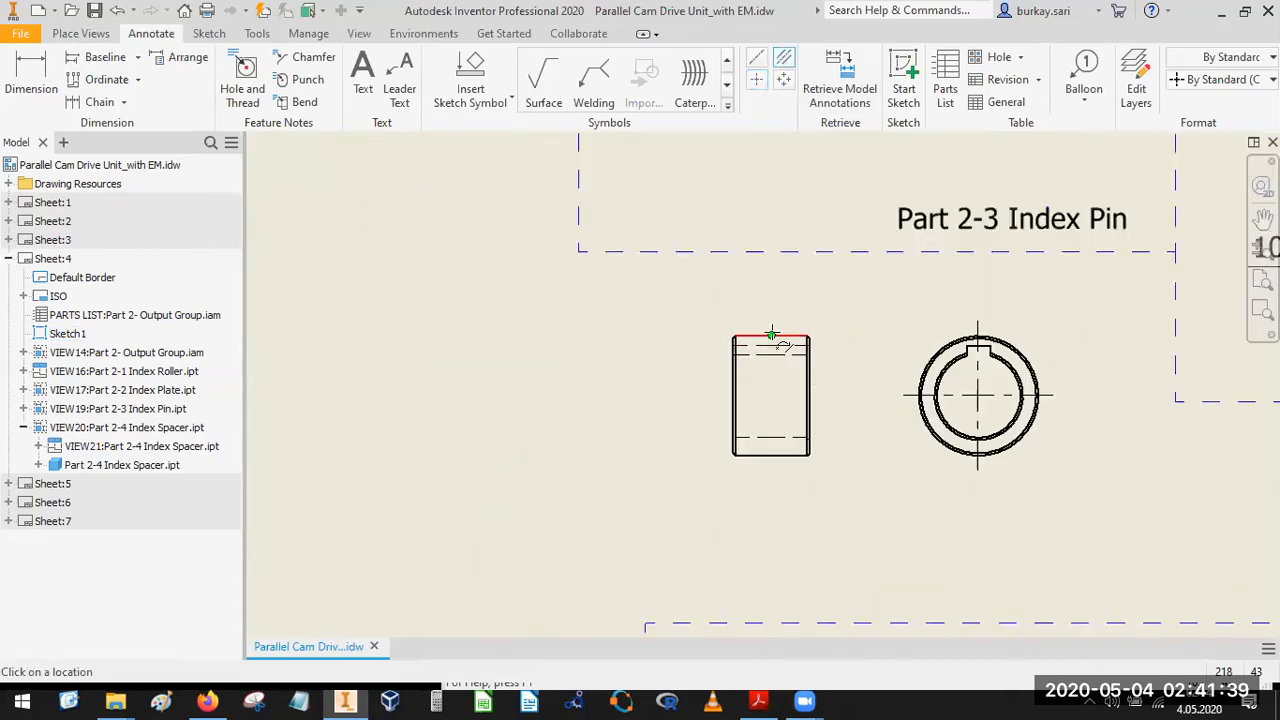
{"action": "left_click", "coordinate": [776, 455]}
{"action": "key", "text": "Escape"}
{"action": "left_click", "coordinate": [712, 395]}
{"action": "left_click_drag", "start_coordinate": [822, 395], "coordinate": [846, 388]}
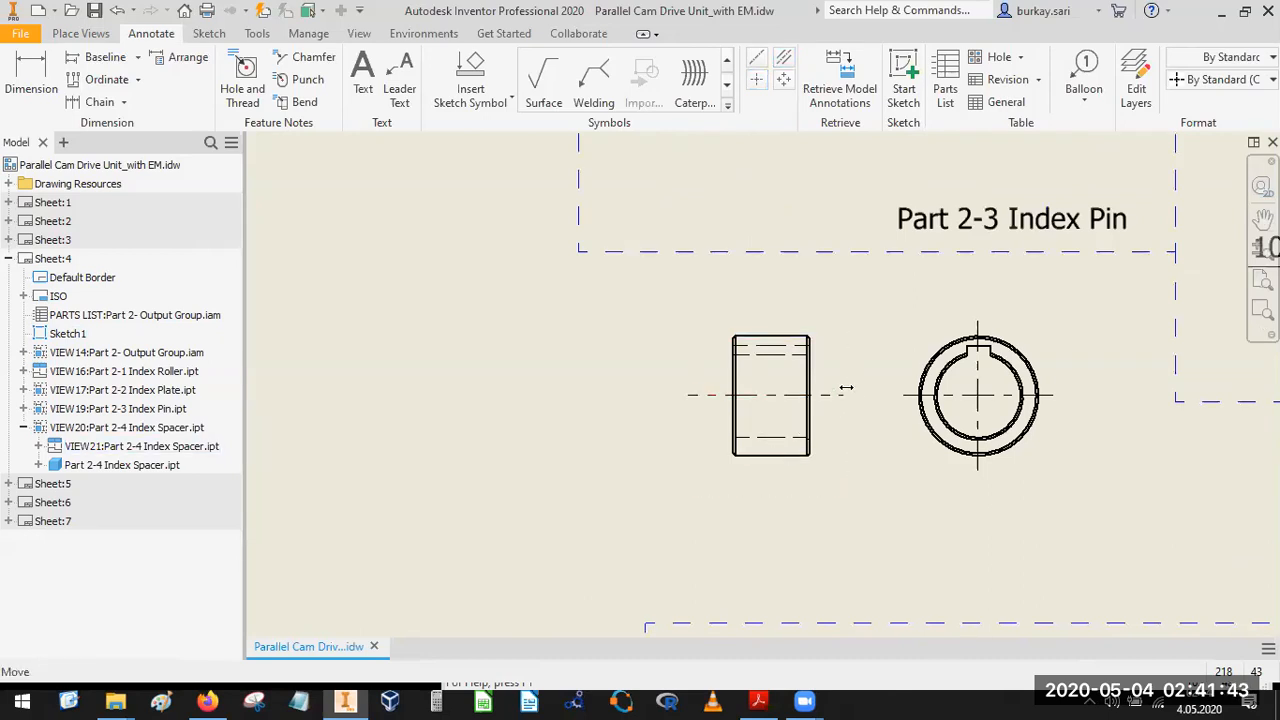
Retrieve the model's sketch and feature dimensions into both Index Spacer views.
{"action": "left_click", "coordinate": [835, 108]}
{"action": "left_click", "coordinate": [1038, 339]}
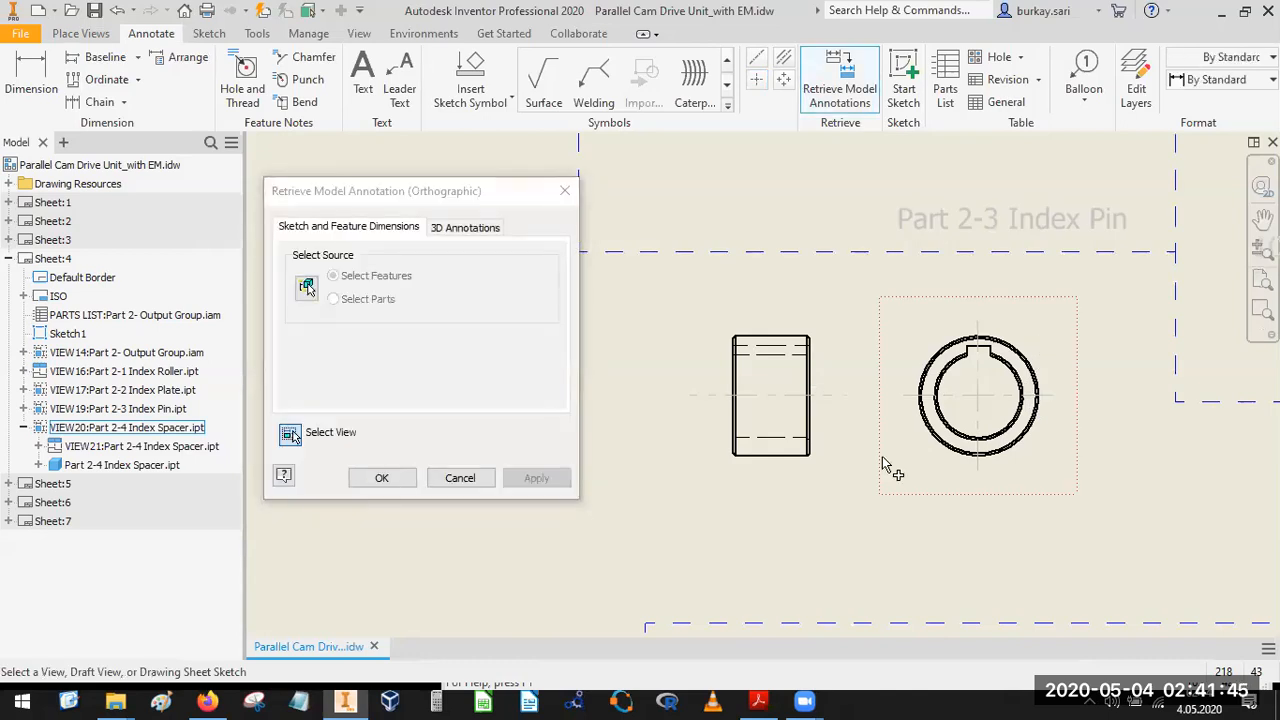
{"action": "left_click", "coordinate": [515, 478]}
{"action": "left_click", "coordinate": [808, 343]}
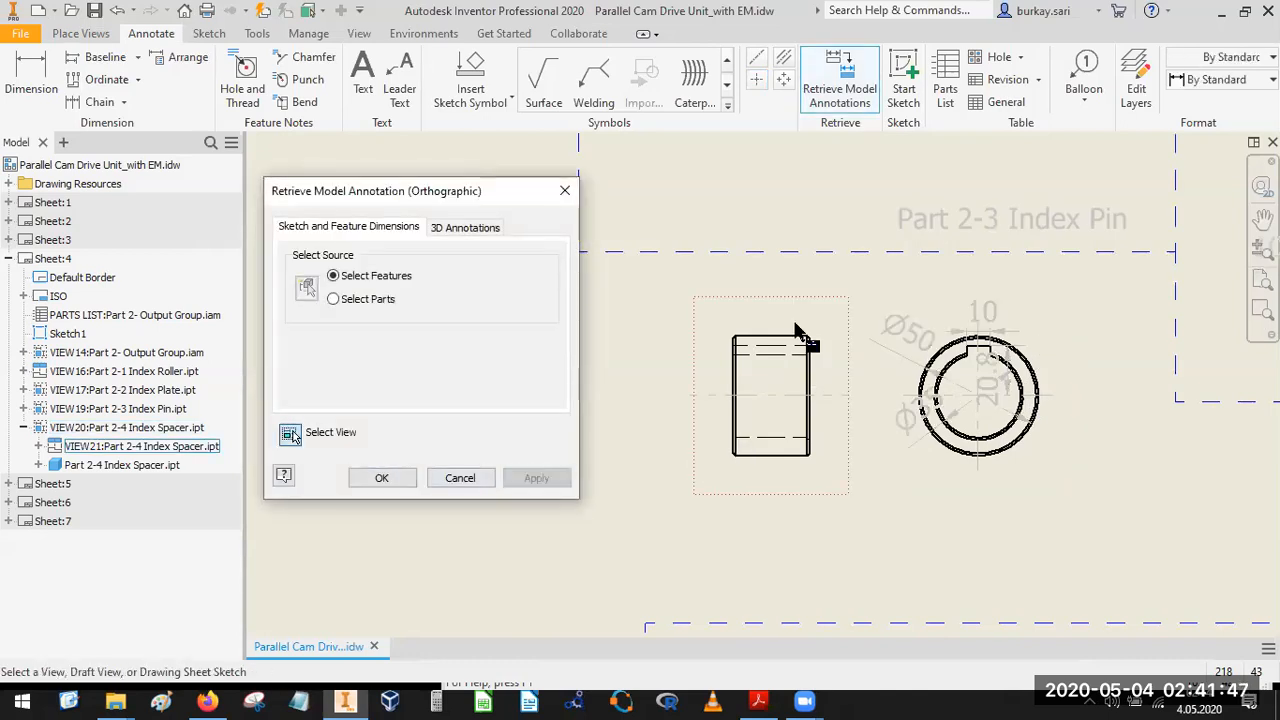
{"action": "left_click", "coordinate": [531, 479]}
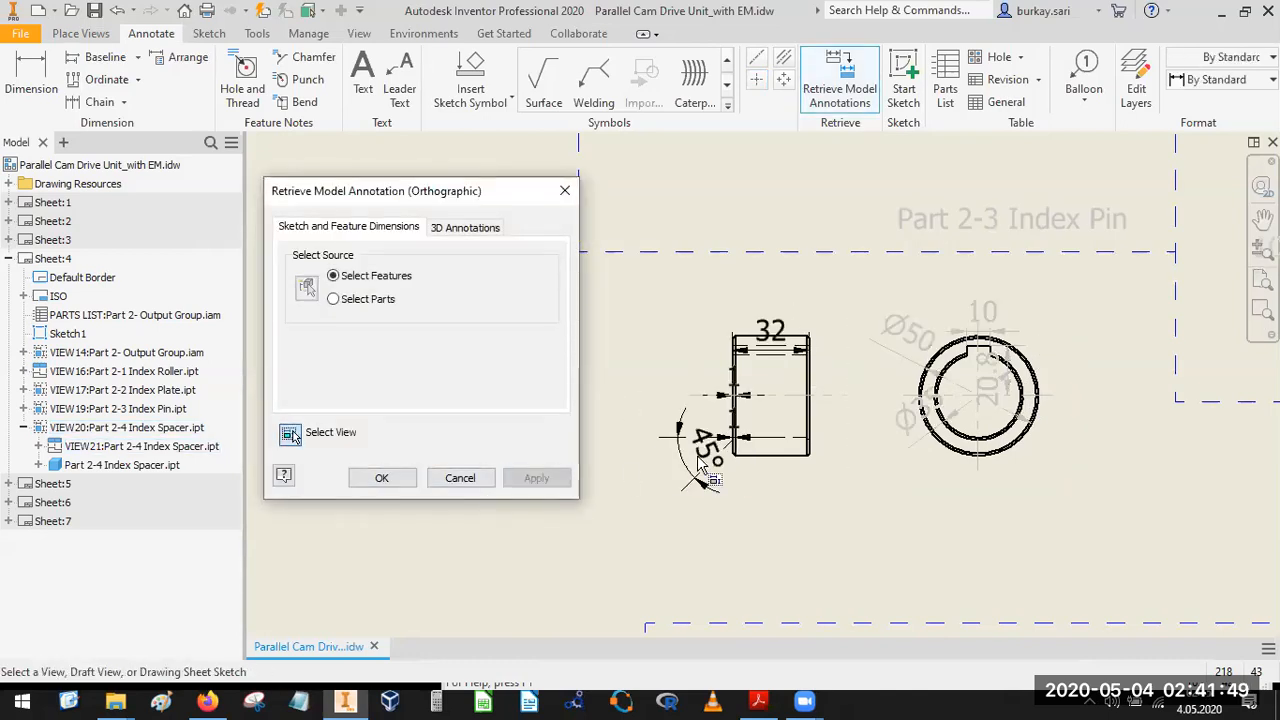
{"action": "left_click", "coordinate": [465, 480]}
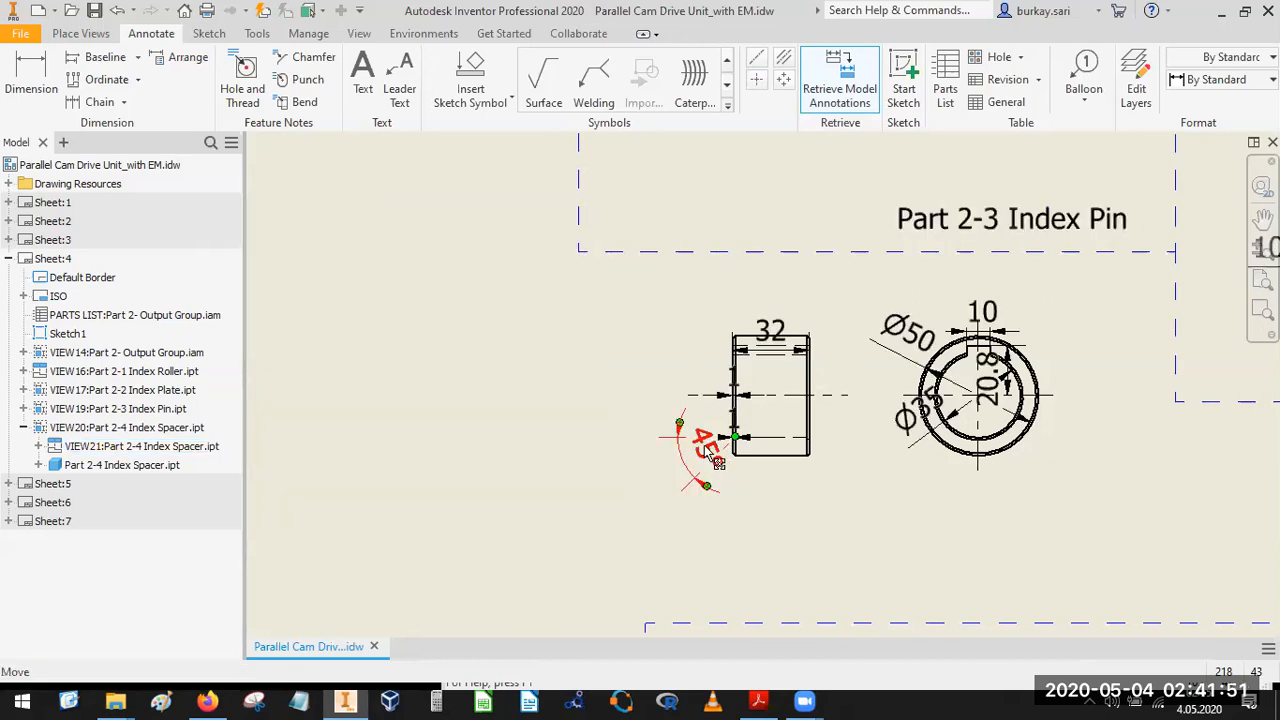
Delete the side view's 45° angle and duplicate chamfer dimensions, and move the remaining 1 mm chamfer dimension below the view's left edge.
{"action": "left_click", "coordinate": [702, 441]}
{"action": "key", "text": "Delete"}
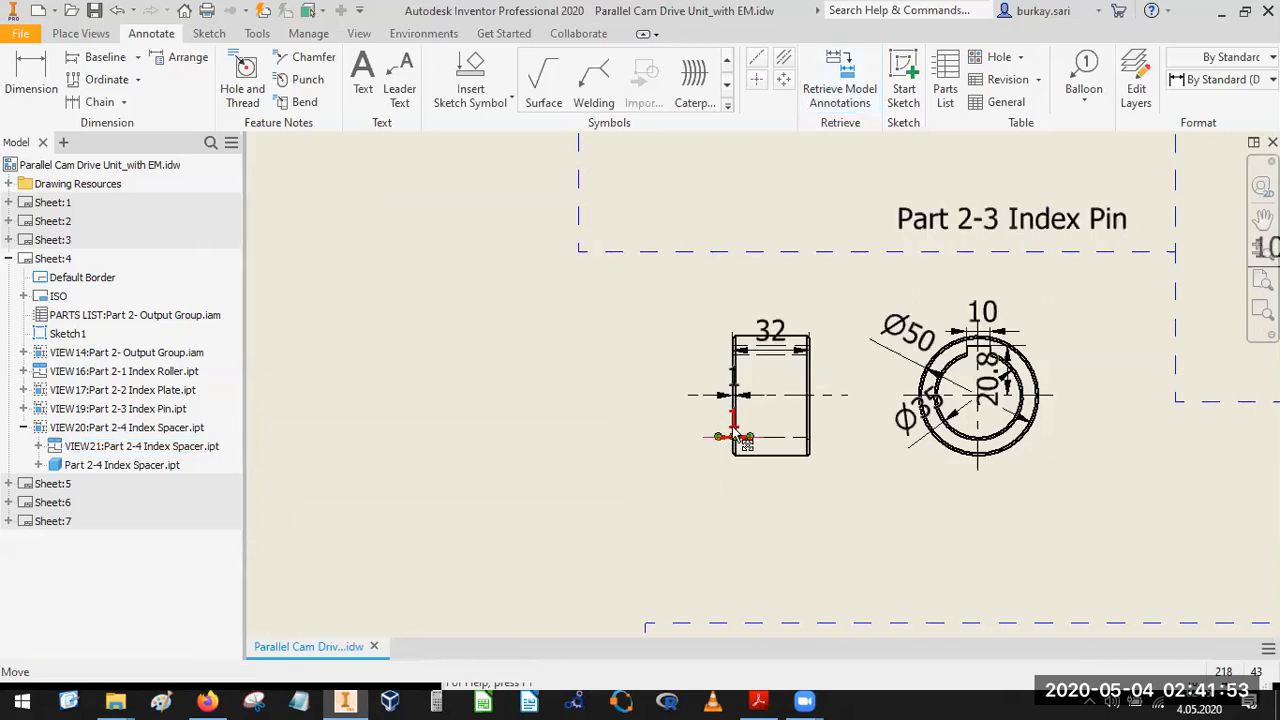
{"action": "scroll", "coordinate": [731, 422], "scroll_direction": "up", "scroll_amount": 2}
{"action": "left_click_drag", "start_coordinate": [733, 425], "coordinate": [685, 470]}
{"action": "left_click_drag", "start_coordinate": [651, 398], "coordinate": [642, 385]}
{"action": "key", "text": "Delete"}
Move the Index Spacer's 32, Ø50, 20.8, 10 and Ø35 dimensions clear of the view outlines.
{"action": "left_click_drag", "start_coordinate": [785, 324], "coordinate": [785, 274]}
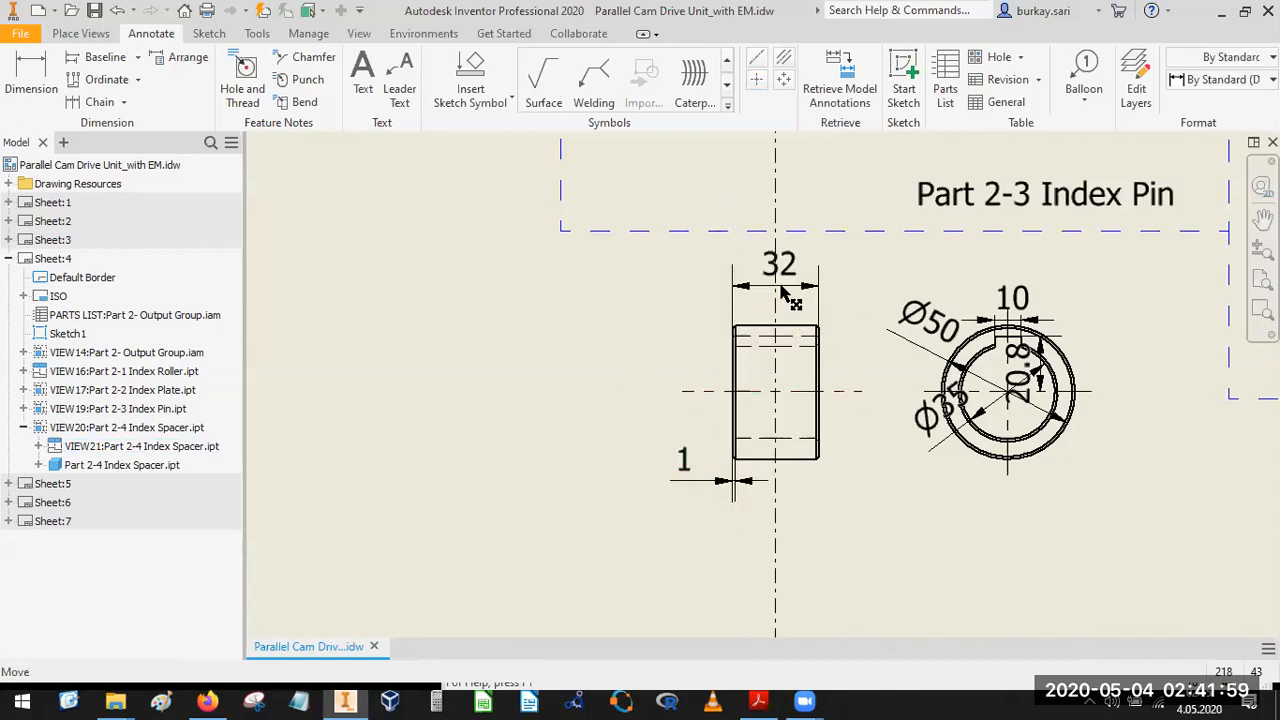
{"action": "left_click_drag", "start_coordinate": [919, 465], "coordinate": [943, 534]}
{"action": "left_click_drag", "start_coordinate": [1040, 378], "coordinate": [1127, 293]}
{"action": "left_click_drag", "start_coordinate": [990, 302], "coordinate": [945, 277]}
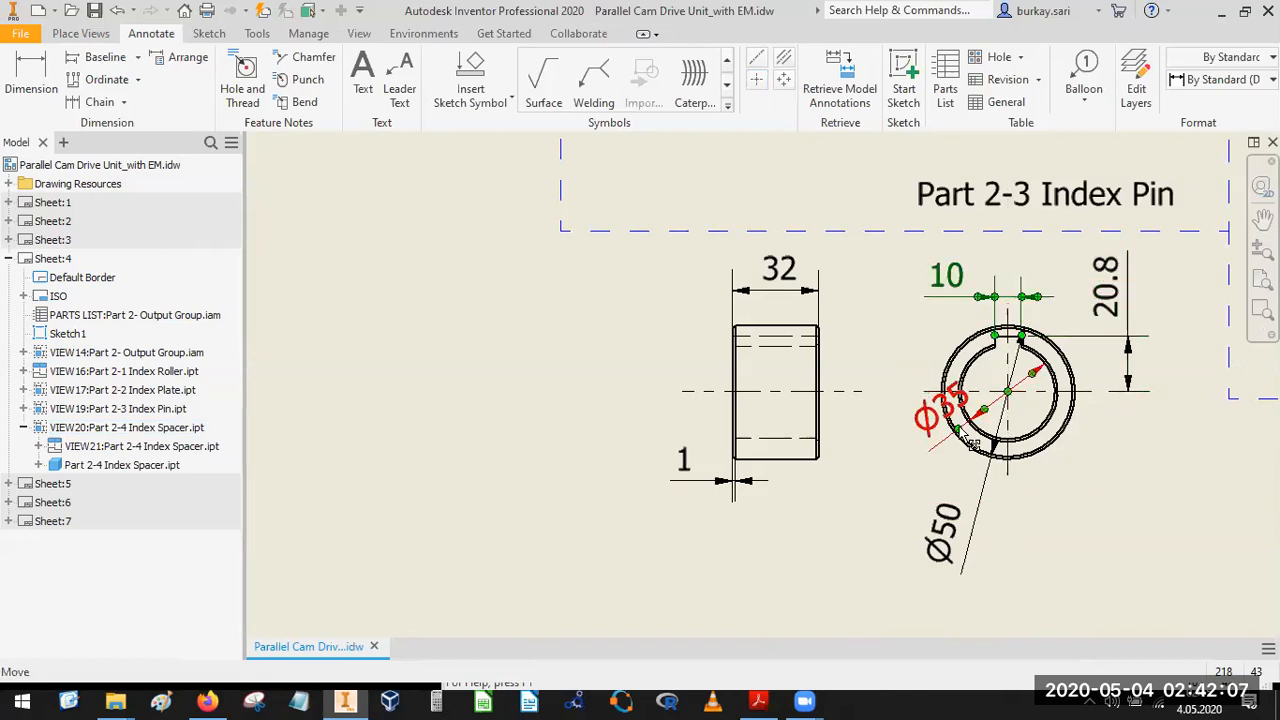
{"action": "mouse_move", "coordinate": [940, 440]}
{"action": "left_mouse_down"}
{"action": "mouse_move", "coordinate": [915, 452]}
{"action": "mouse_move", "coordinate": [931, 429]}
{"action": "left_mouse_up"}
In the existing frame sketch, draw a rectangle around the Index Spacer views from the Index Pin frame's lower-right corner to the assembly frame's upper-left corner.
{"action": "scroll", "coordinate": [925, 429], "scroll_direction": "up", "scroll_amount": 6}
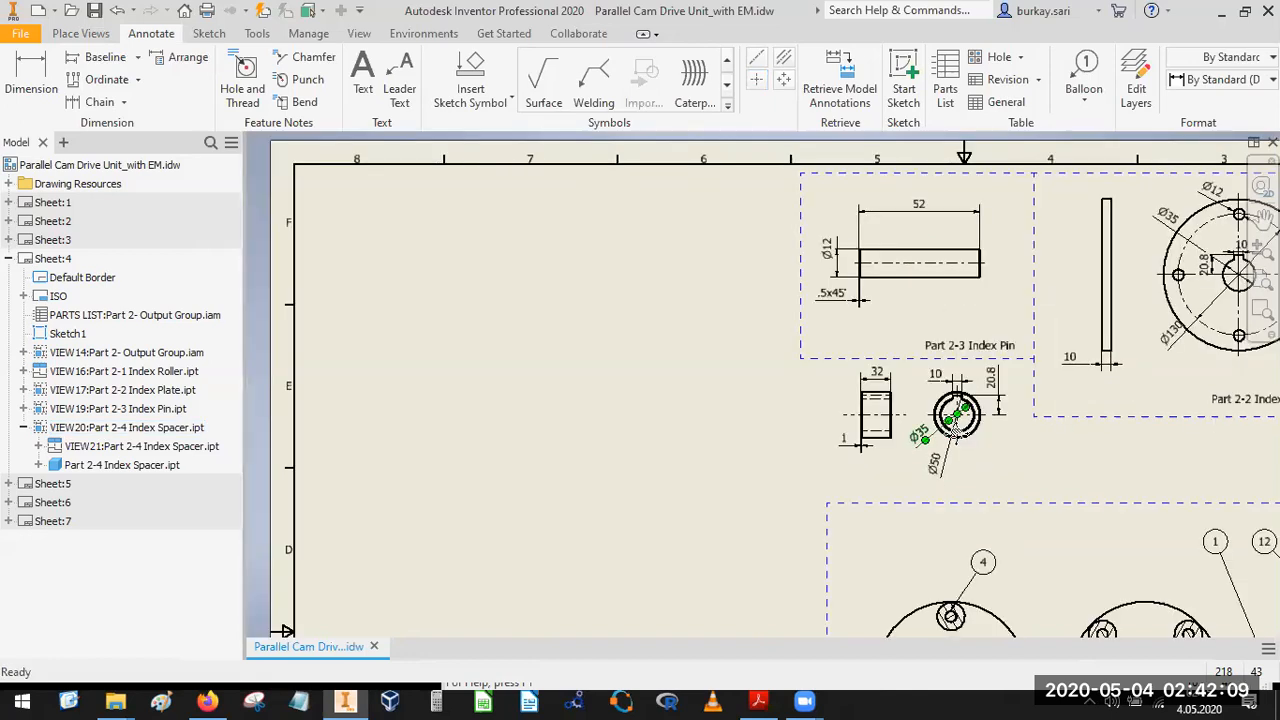
{"action": "scroll", "coordinate": [915, 428], "scroll_direction": "down", "scroll_amount": 3}
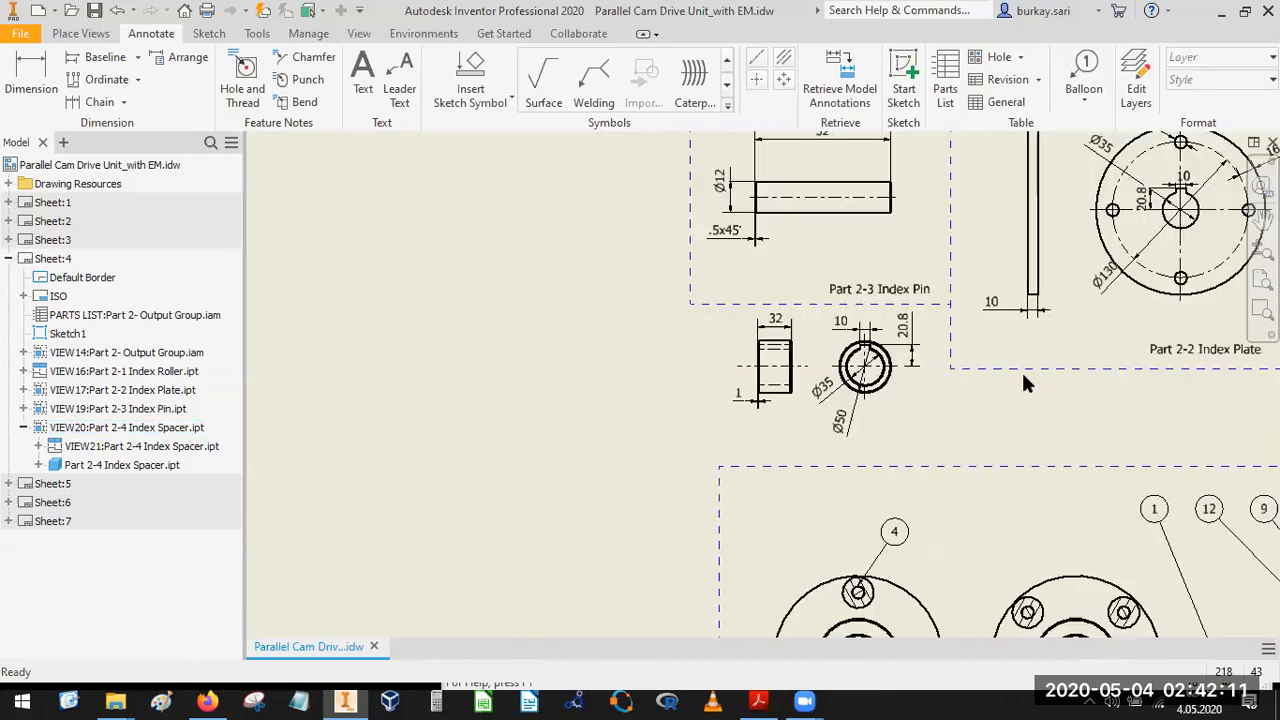
{"action": "left_click", "coordinate": [1069, 376]}
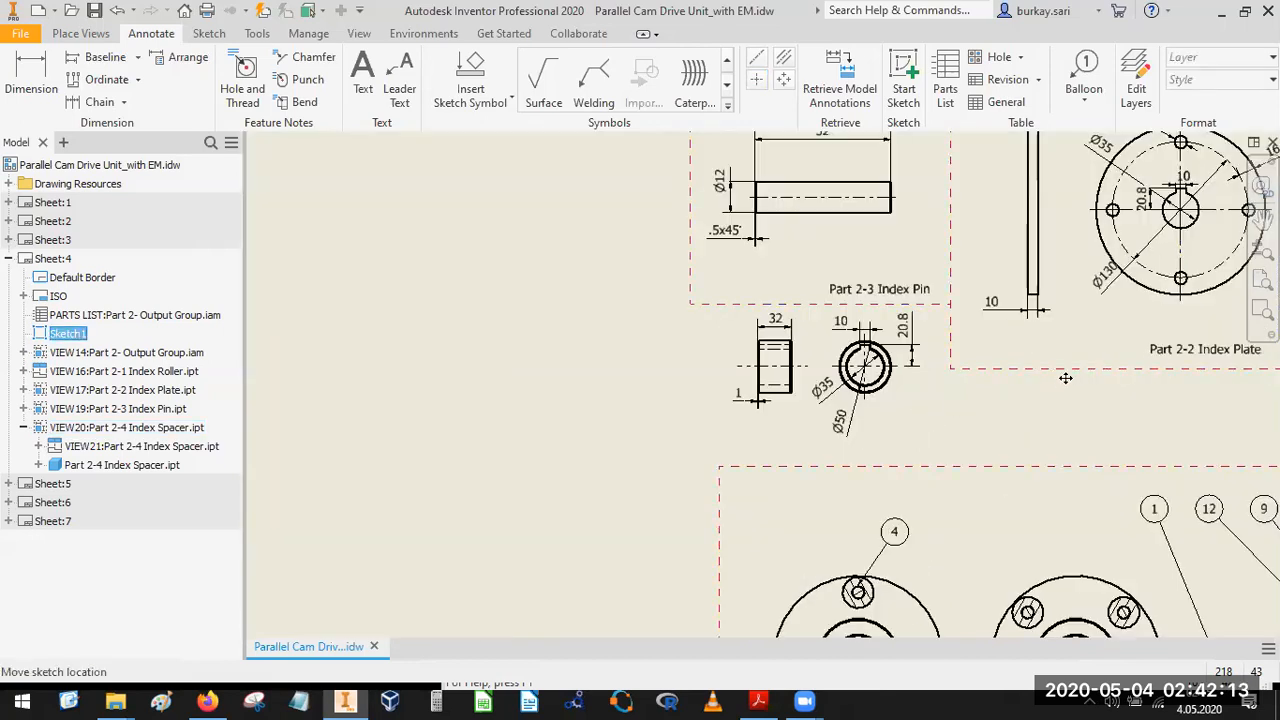
{"action": "left_click", "coordinate": [194, 70]}
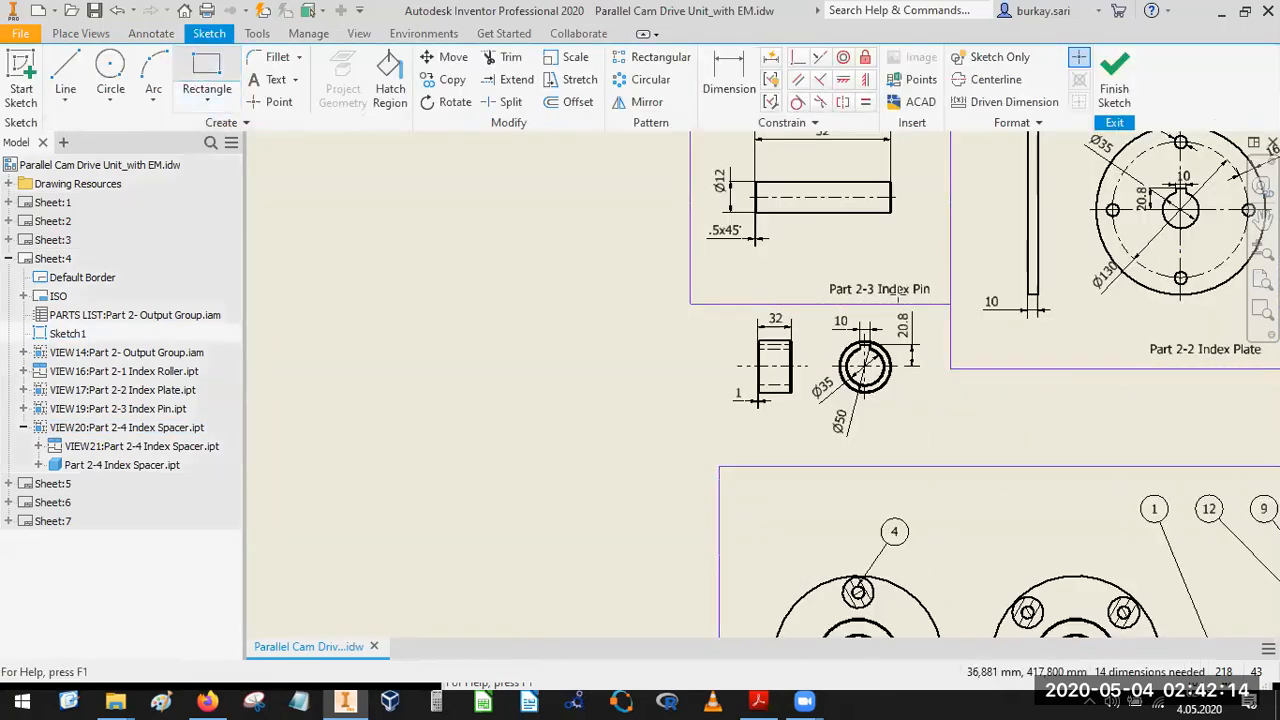
{"action": "left_click", "coordinate": [950, 302]}
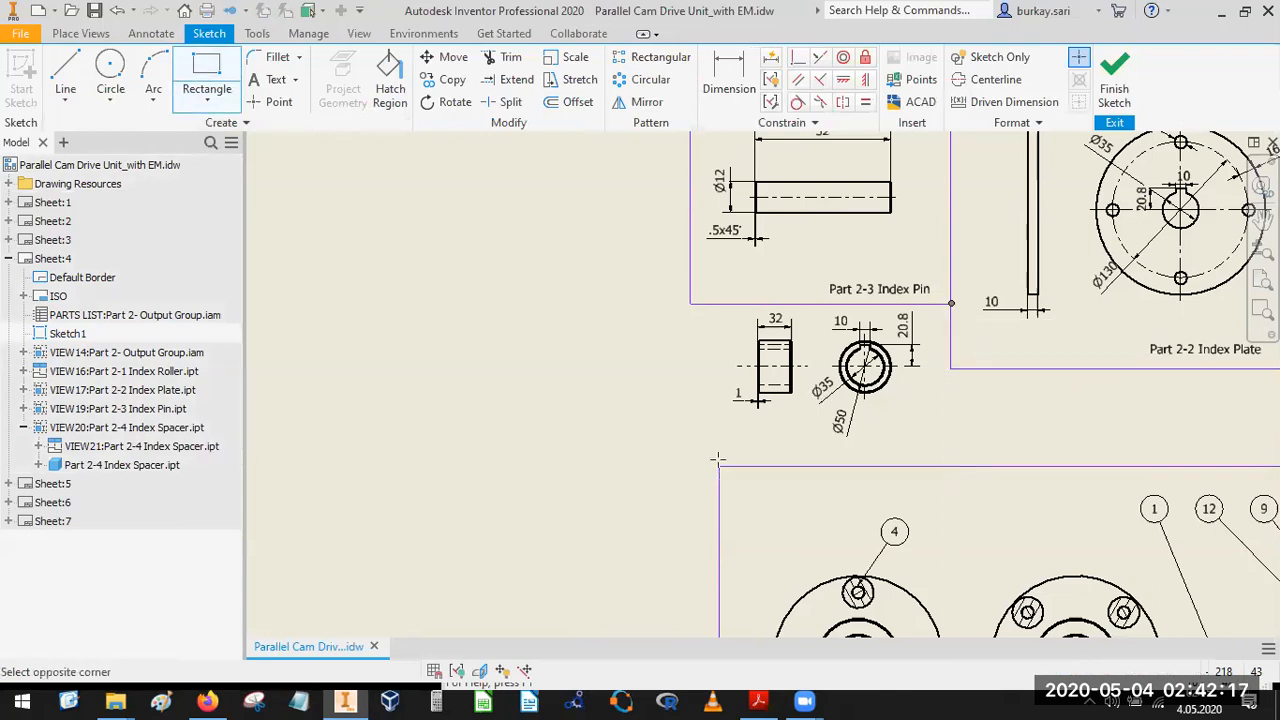
{"action": "left_click", "coordinate": [720, 466]}
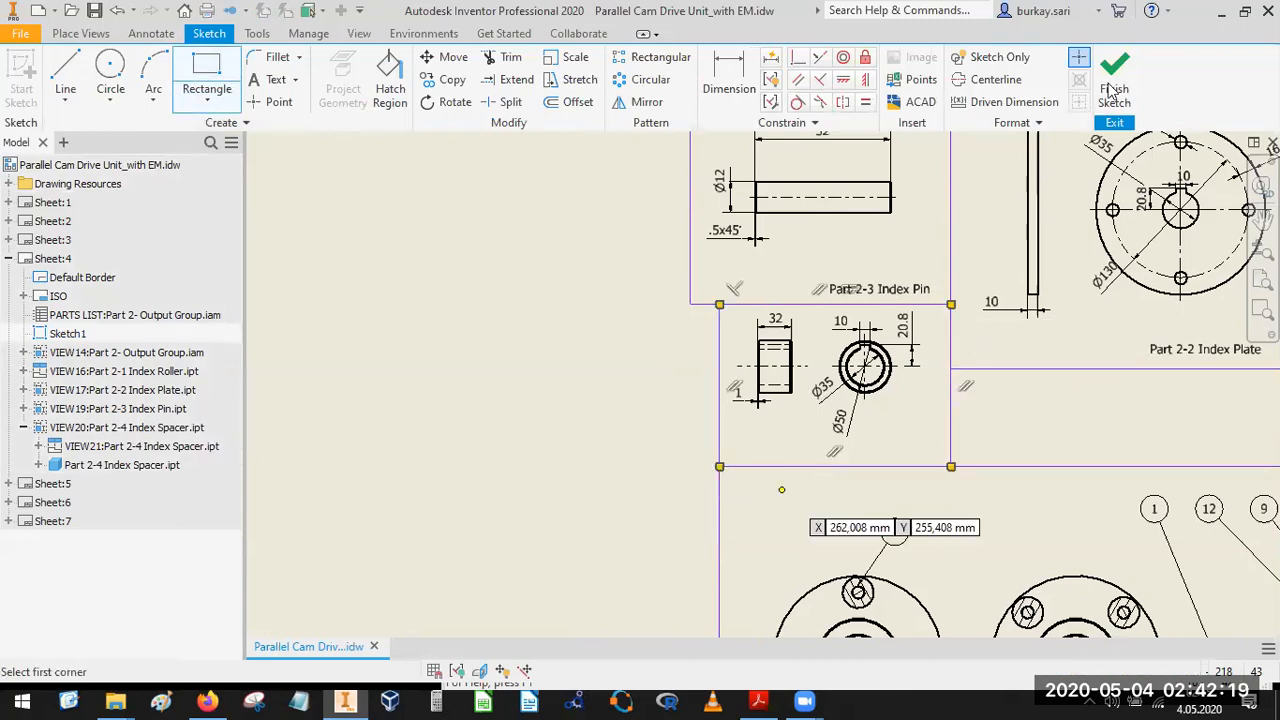
{"action": "left_click", "coordinate": [1106, 82]}
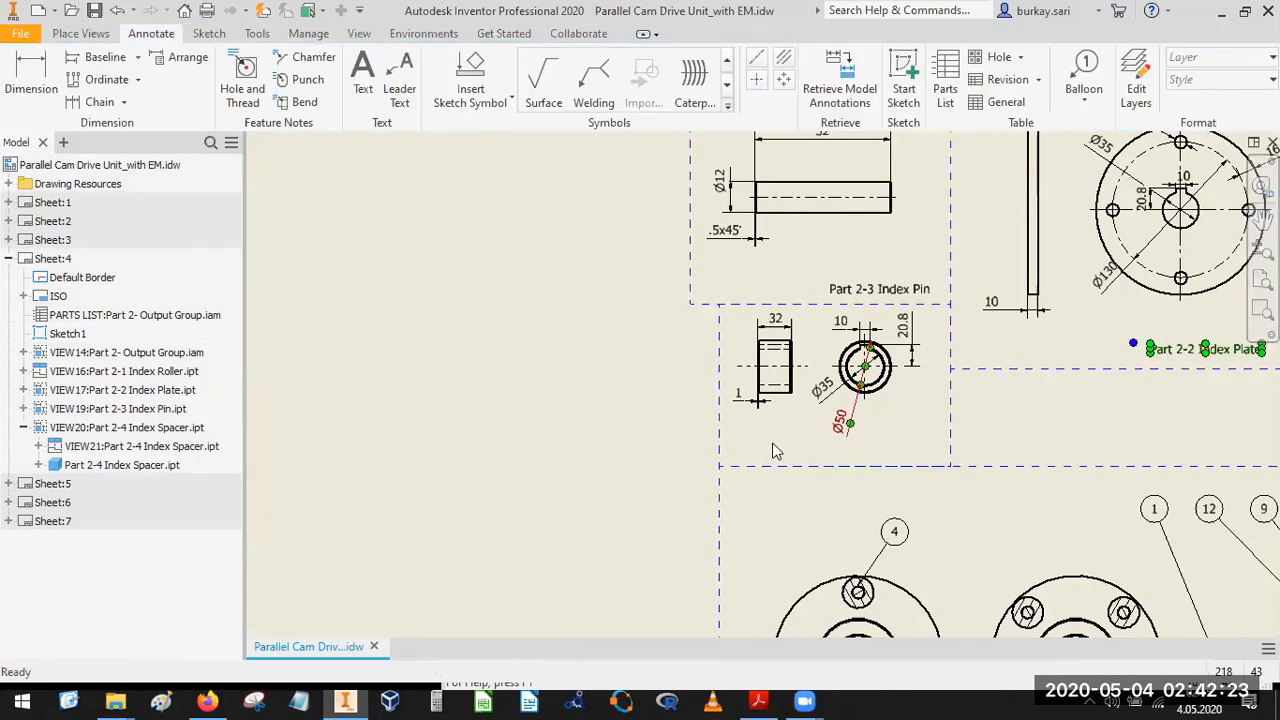
Paste a copy of the Part 2-2 Index Plate label in the lower-left corner of the Index Spacer frame.
{"action": "type", "text": "Part 2-2 Index Plate"}
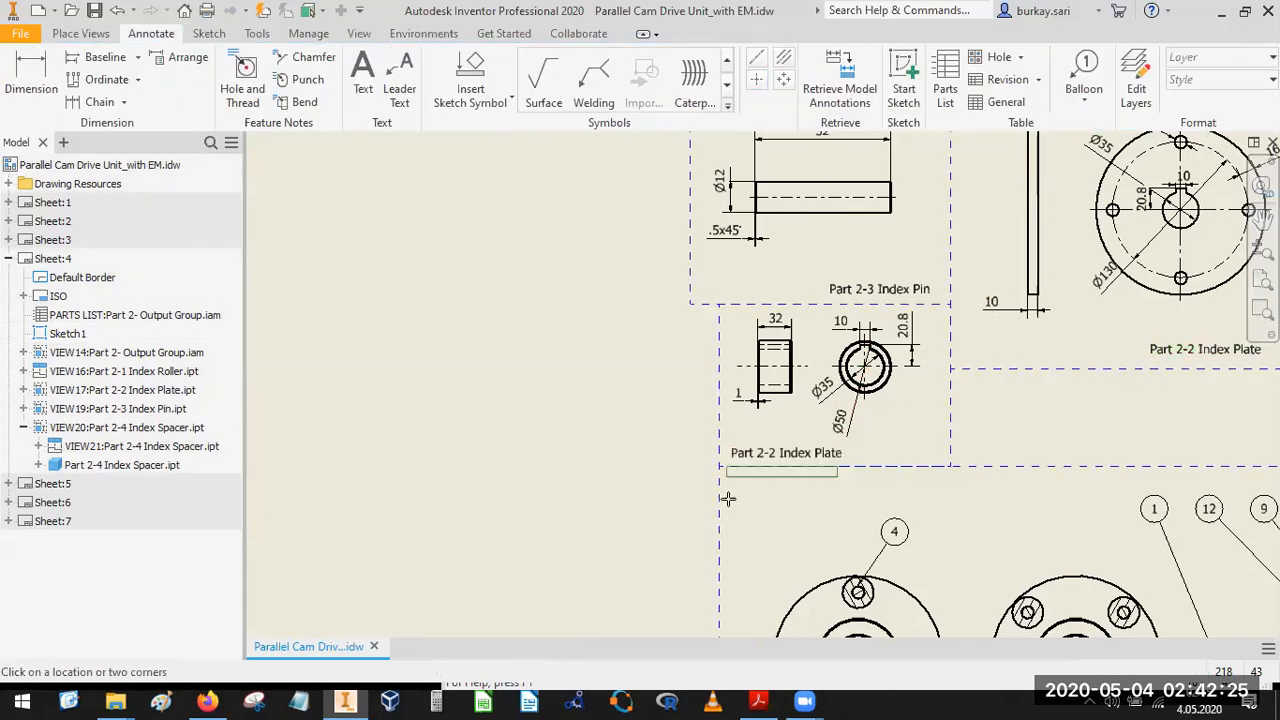
{"action": "key", "text": "Escape"}
{"action": "scroll", "coordinate": [752, 464], "scroll_direction": "down", "scroll_amount": 3}
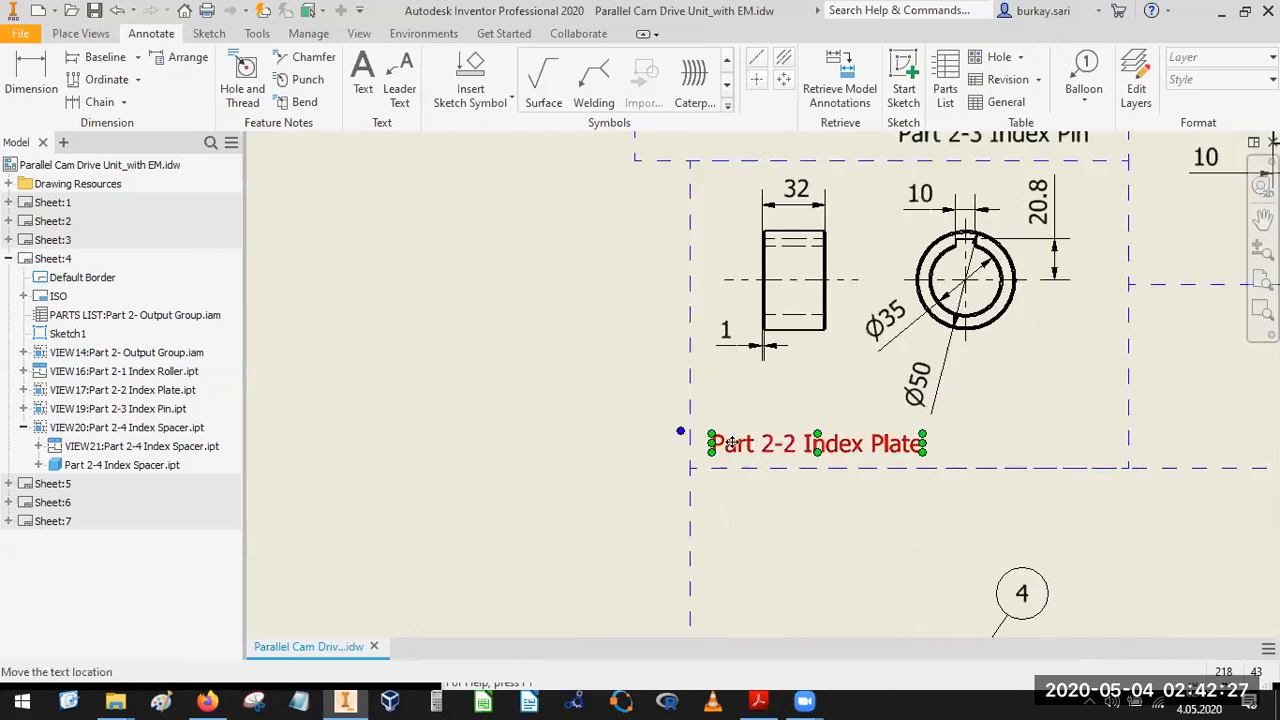
Change the copied label's text to "Part 2-3 Index Spacer".
{"action": "double_click", "coordinate": [632, 445]}
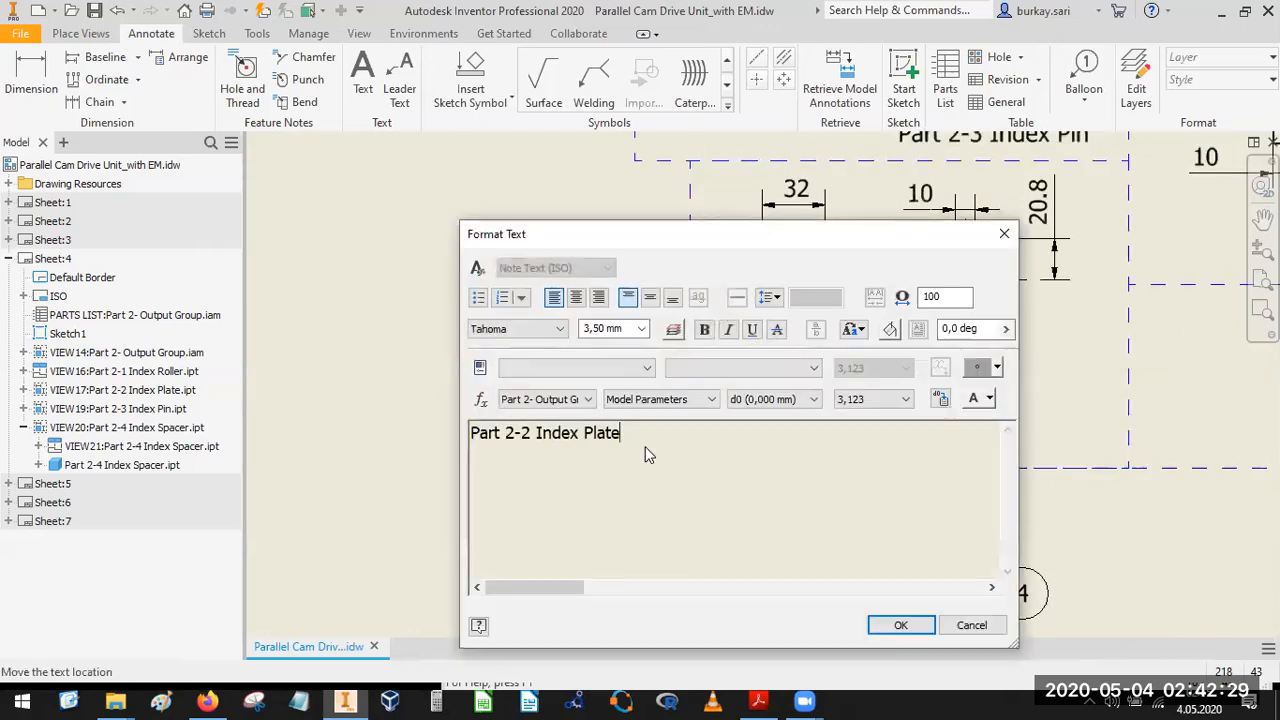
{"action": "key", "text": "BackSpace"}
{"action": "type", "text": "3"}
{"action": "key", "text": "Delete"}
{"action": "type", "text": "Index pacer"}
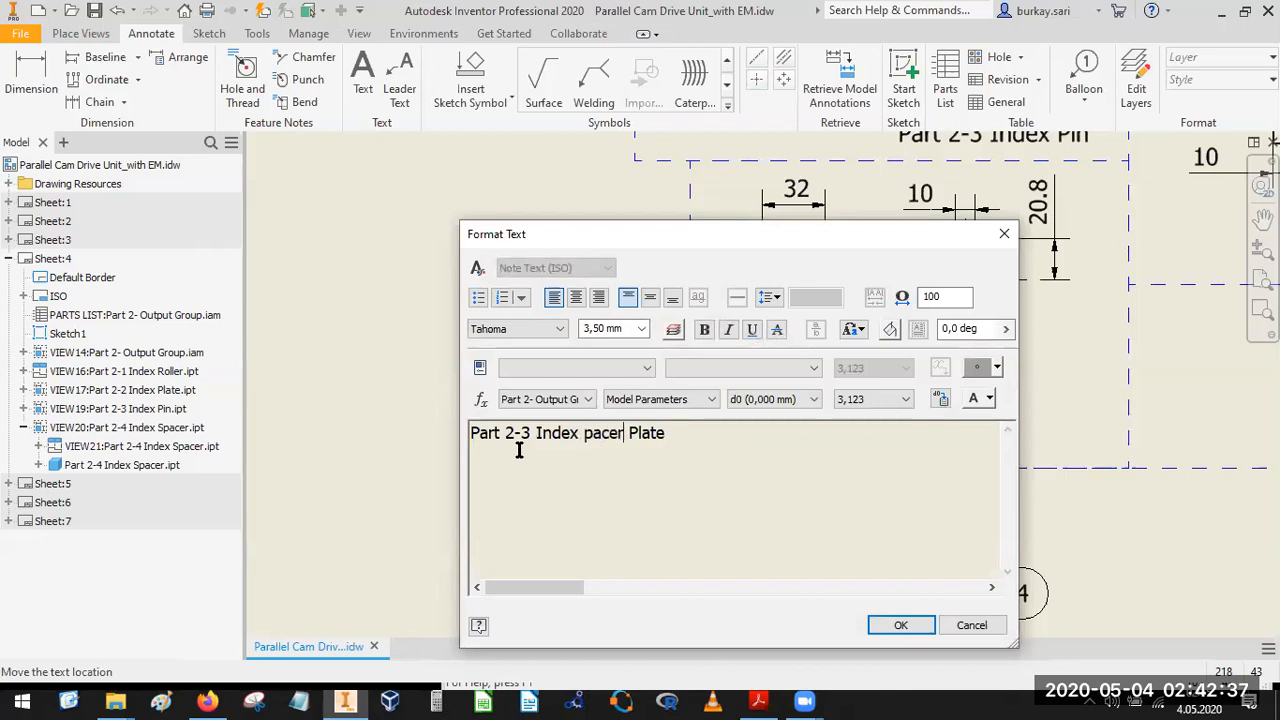
{"action": "key", "text": "BackSpace"}
{"action": "key", "text": "BackSpace"}
{"action": "key", "text": "BackSpace"}
{"action": "key", "text": "BackSpace"}
{"action": "key", "text": "BackSpace"}
{"action": "type", "text": "Spacer"}
{"action": "key", "text": "Delete"}
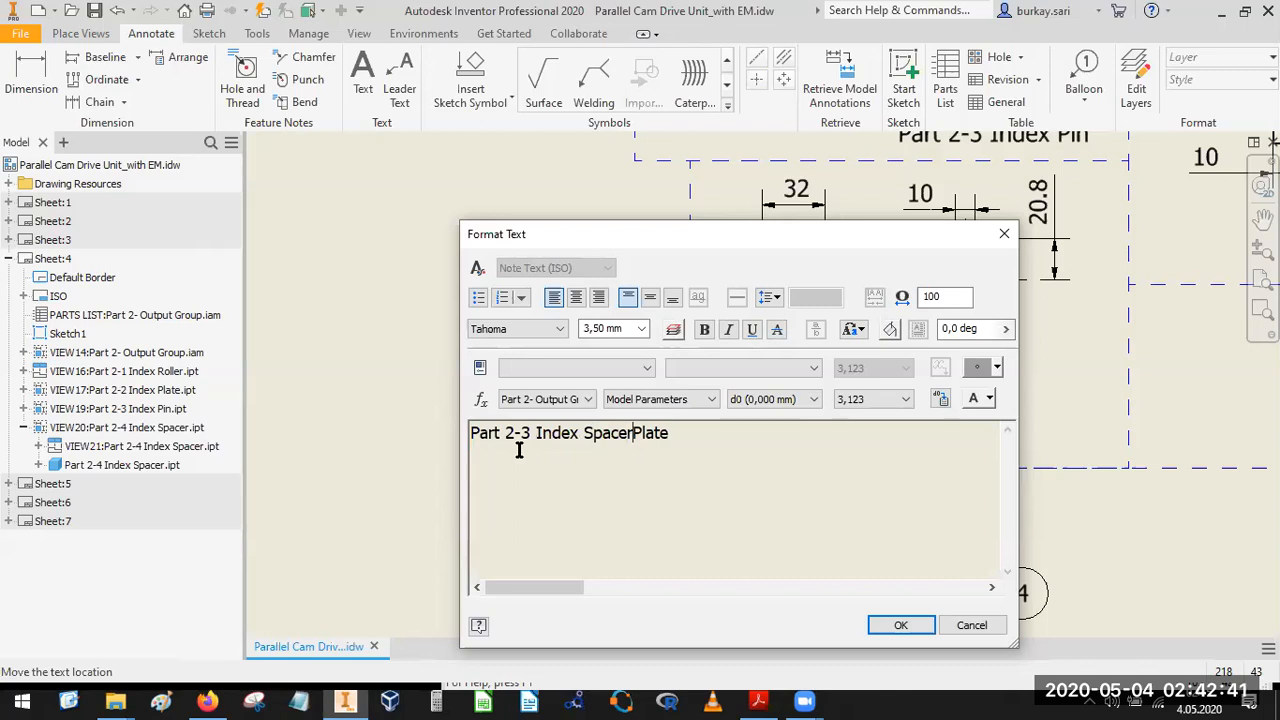
{"action": "left_click", "coordinate": [891, 624]}
Correct the part number in the Index Spacer label so it reads "Part 2-4 Index Spacer".
{"action": "scroll", "coordinate": [857, 268], "scroll_direction": "up", "scroll_amount": 5}
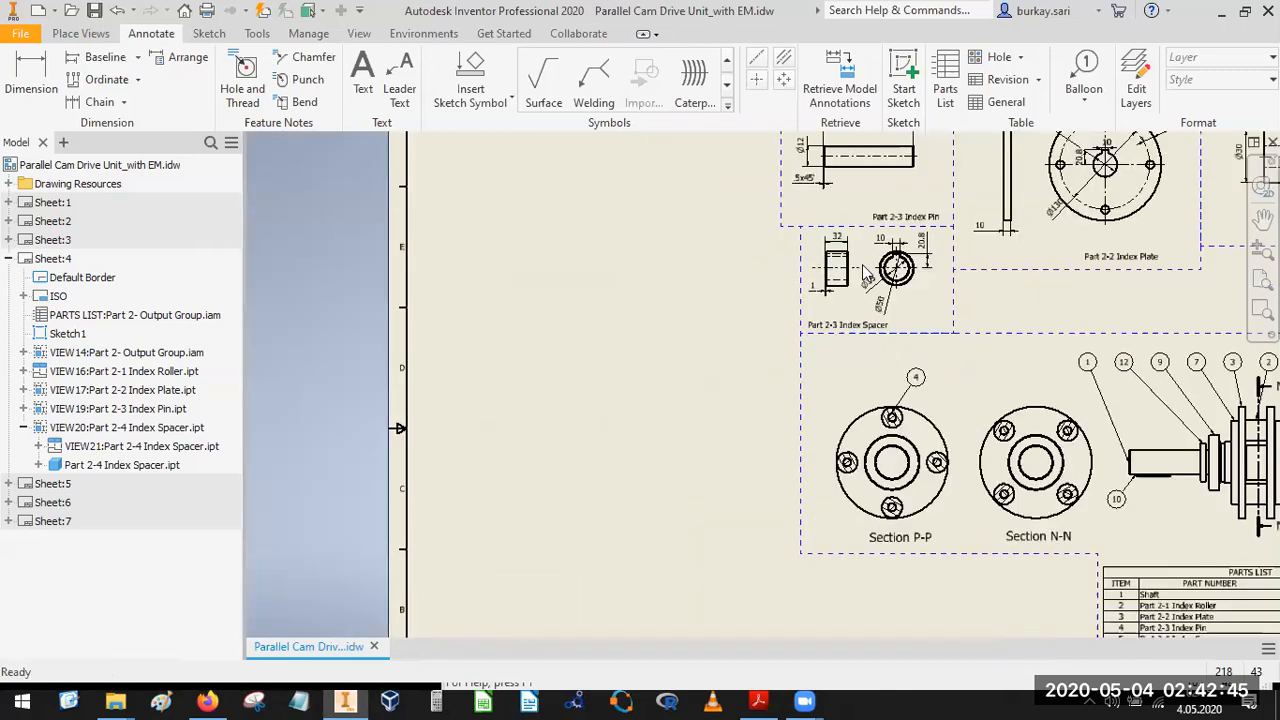
{"action": "middle_click_drag", "start_coordinate": [846, 343], "coordinate": [816, 377]}
{"action": "scroll", "coordinate": [812, 372], "scroll_direction": "down", "scroll_amount": 6}
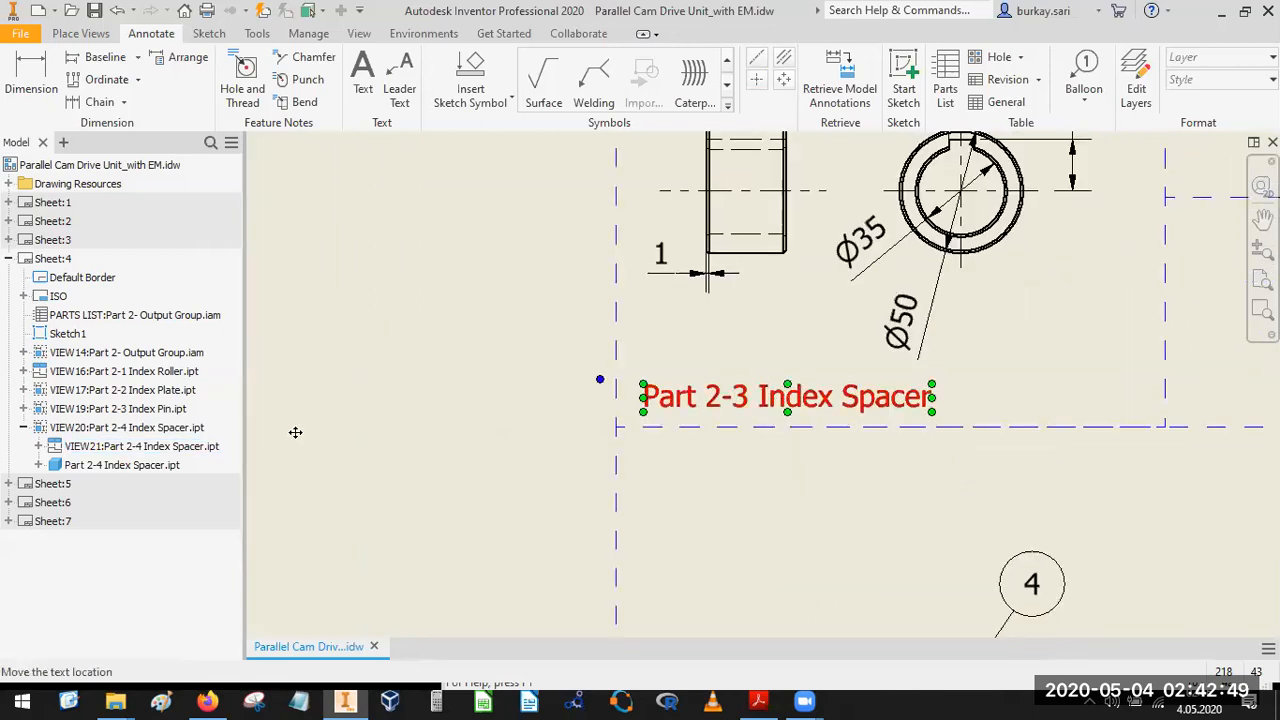
{"action": "double_click", "coordinate": [690, 397]}
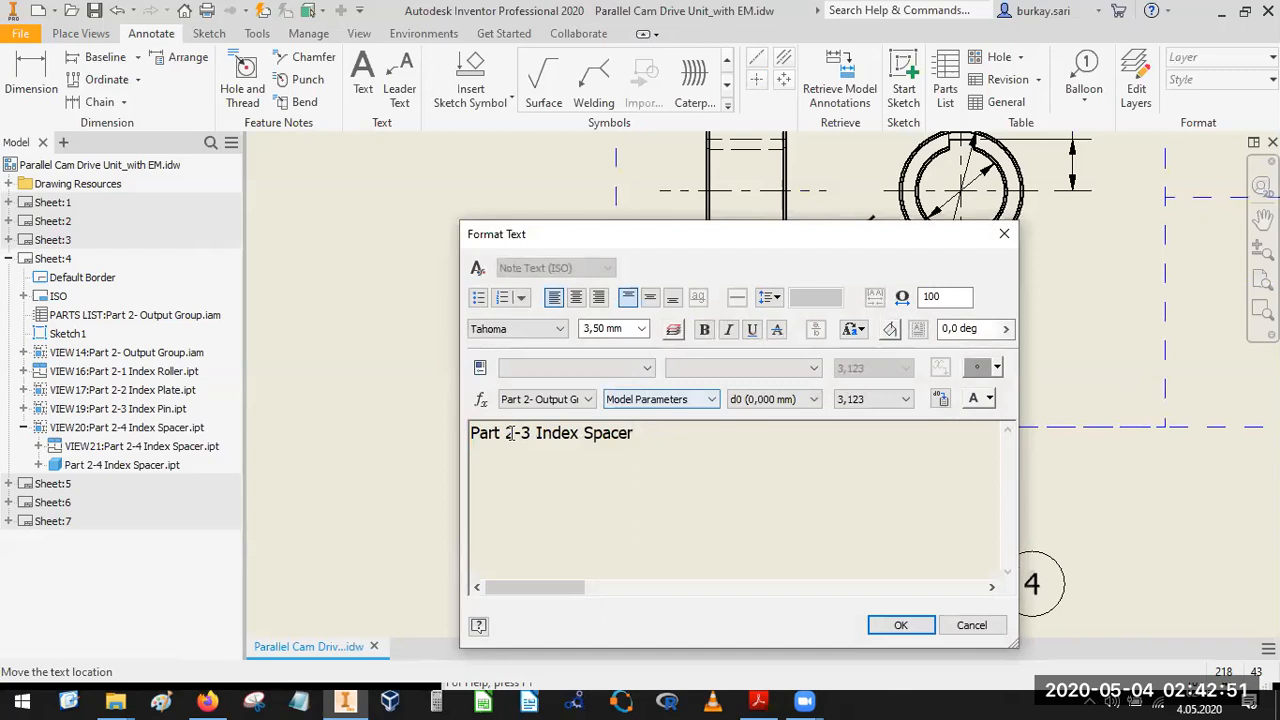
{"action": "key", "text": "Delete"}
{"action": "type", "text": "4"}
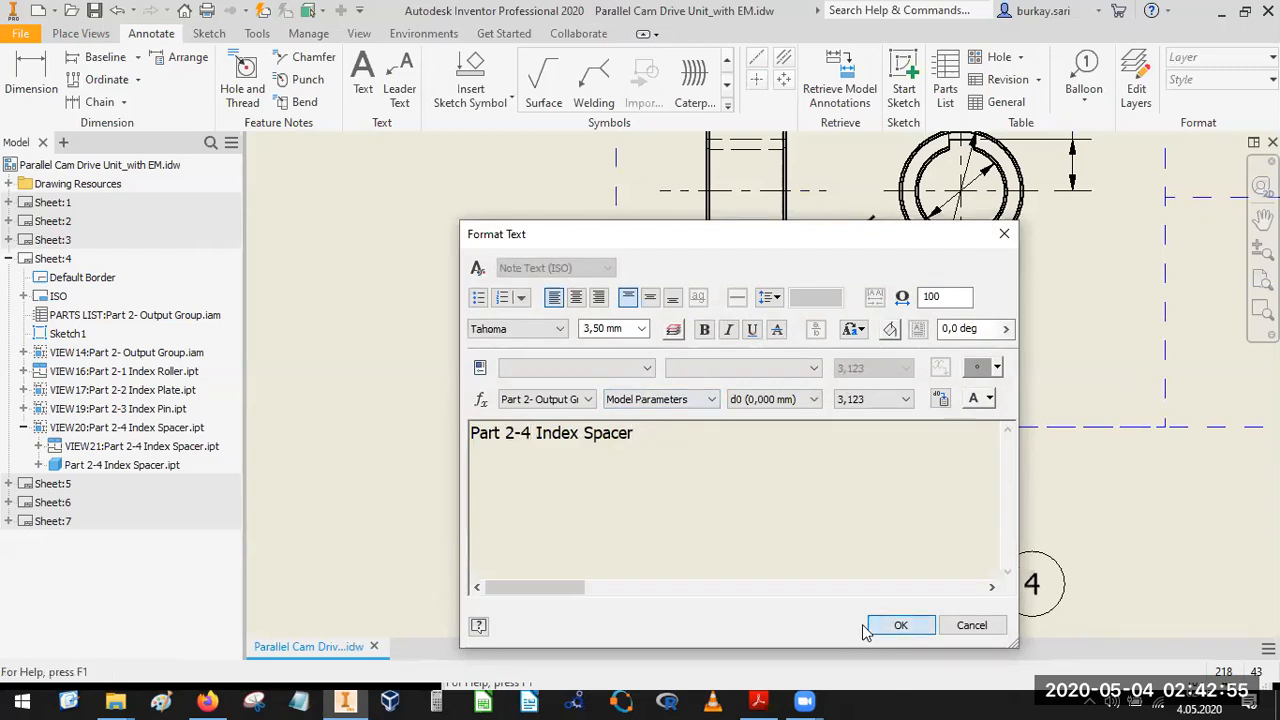
{"action": "left_click", "coordinate": [898, 626]}
Shift the Index Pin view slightly to the right inside its frame.
{"action": "scroll", "coordinate": [755, 353], "scroll_direction": "down", "scroll_amount": 5}
{"action": "scroll", "coordinate": [755, 353], "scroll_direction": "up", "scroll_amount": 2}
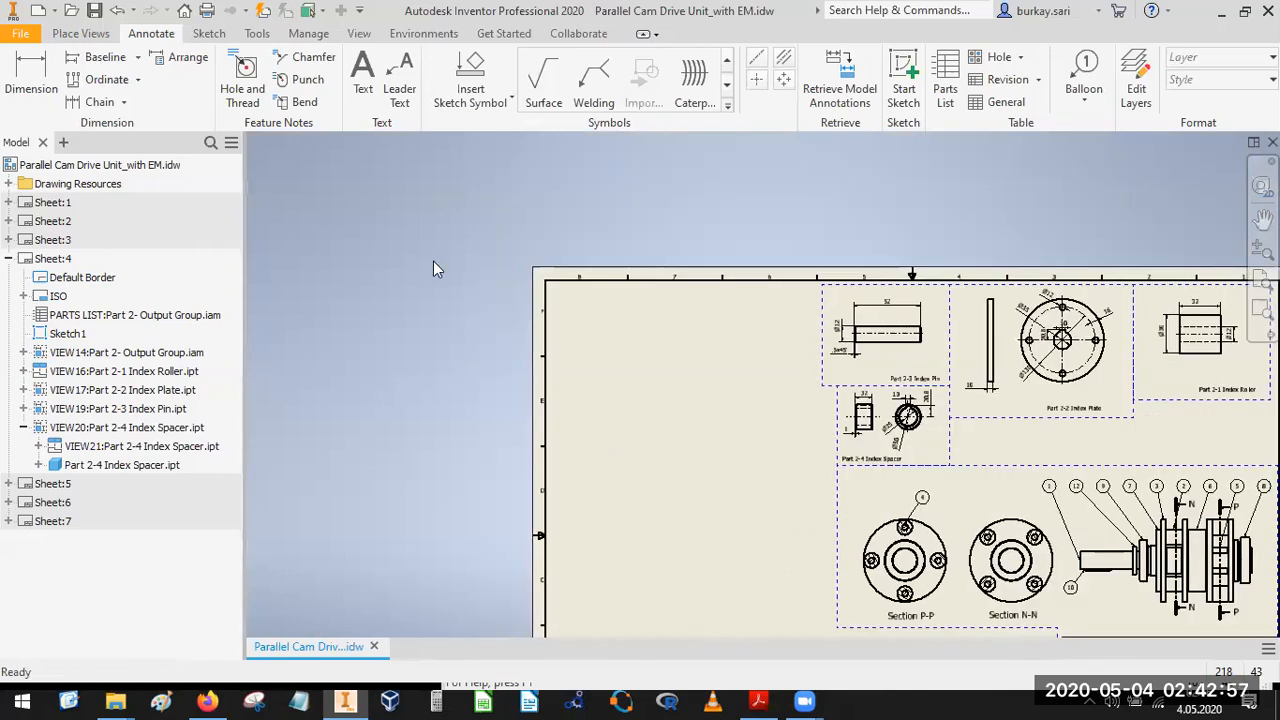
{"action": "scroll", "coordinate": [940, 368], "scroll_direction": "down", "scroll_amount": 3}
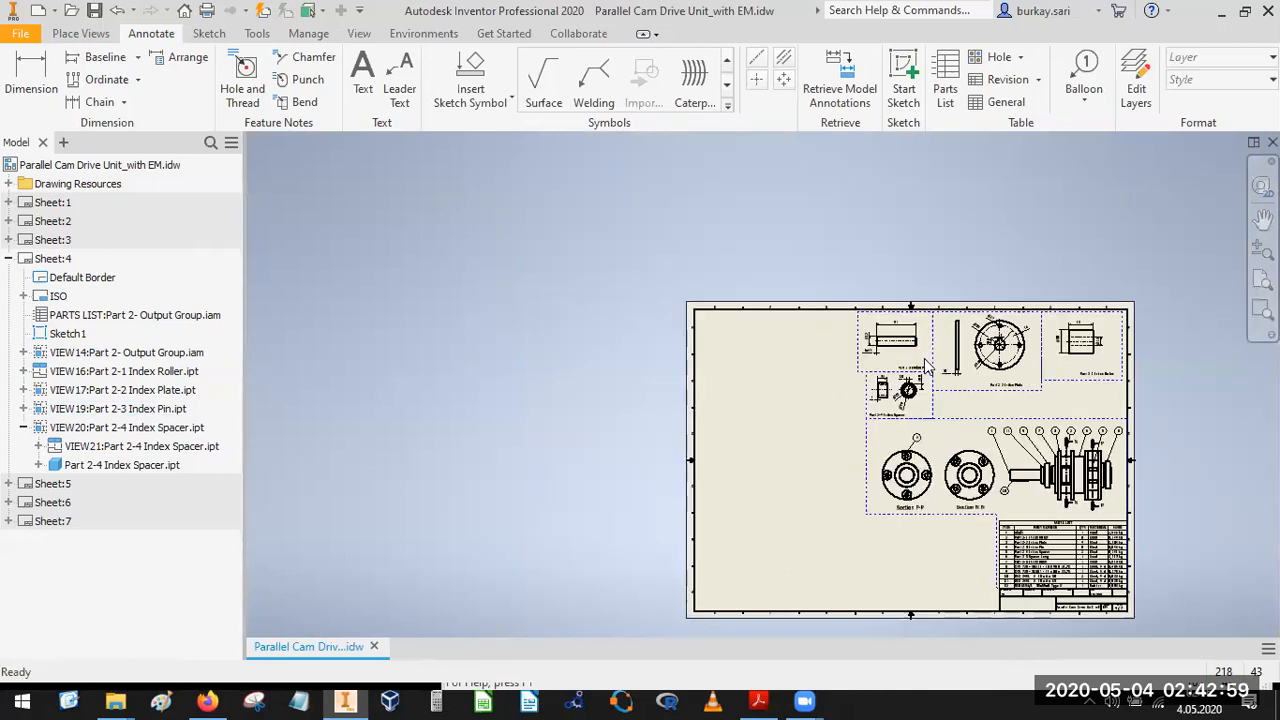
{"action": "scroll", "coordinate": [910, 360], "scroll_direction": "up", "scroll_amount": 8}
{"action": "scroll", "coordinate": [880, 340], "scroll_direction": "down", "scroll_amount": 5}
{"action": "scroll", "coordinate": [831, 326], "scroll_direction": "up", "scroll_amount": 1}
{"action": "left_click_drag", "start_coordinate": [831, 326], "coordinate": [863, 331]}
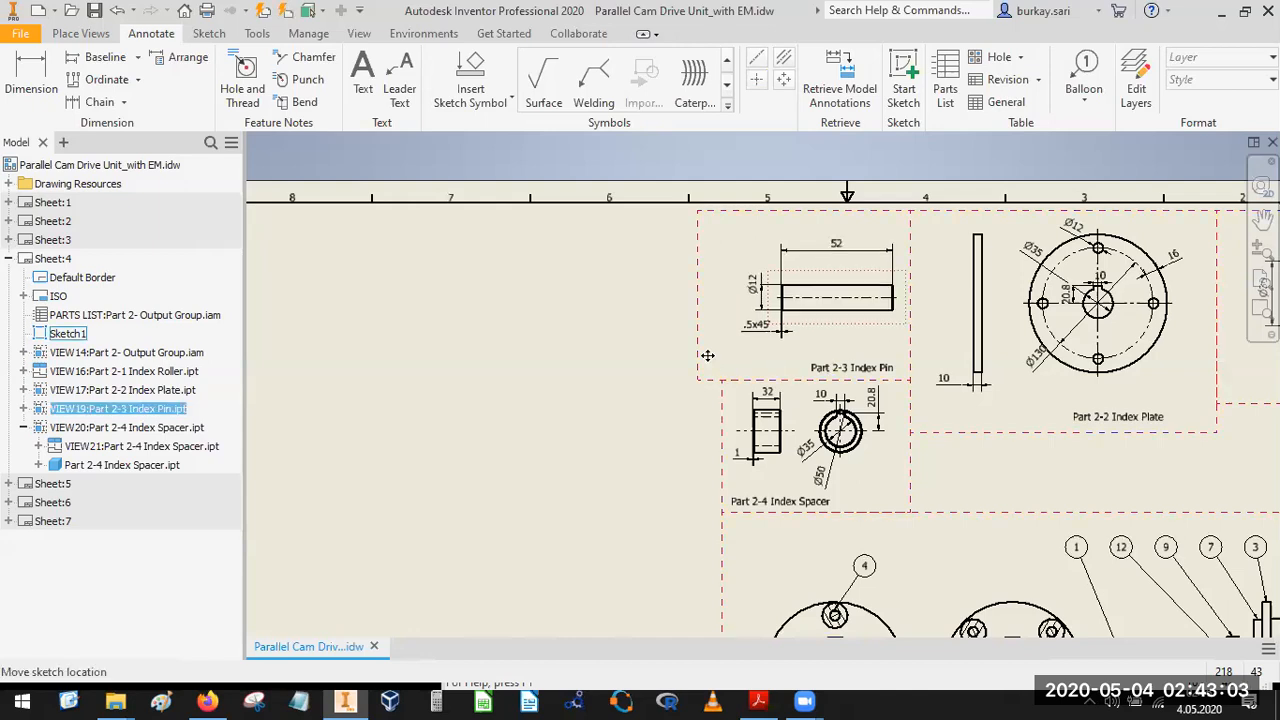
In the frame sketch, align the Index Pin frame's left edge with the Index Spacer frame's left edge, finish the sketch and save the drawing.
{"action": "double_click", "coordinate": [698, 346]}
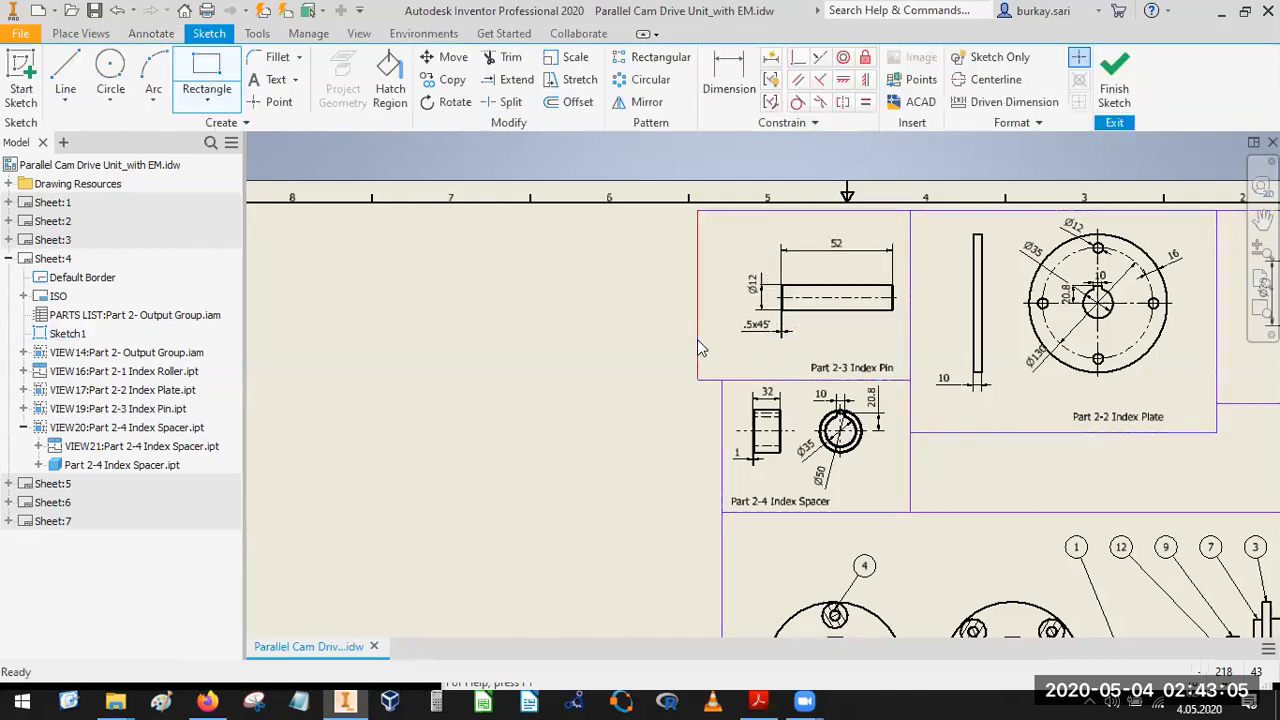
{"action": "left_click_drag", "start_coordinate": [706, 342], "coordinate": [722, 341]}
{"action": "left_click", "coordinate": [1088, 102]}
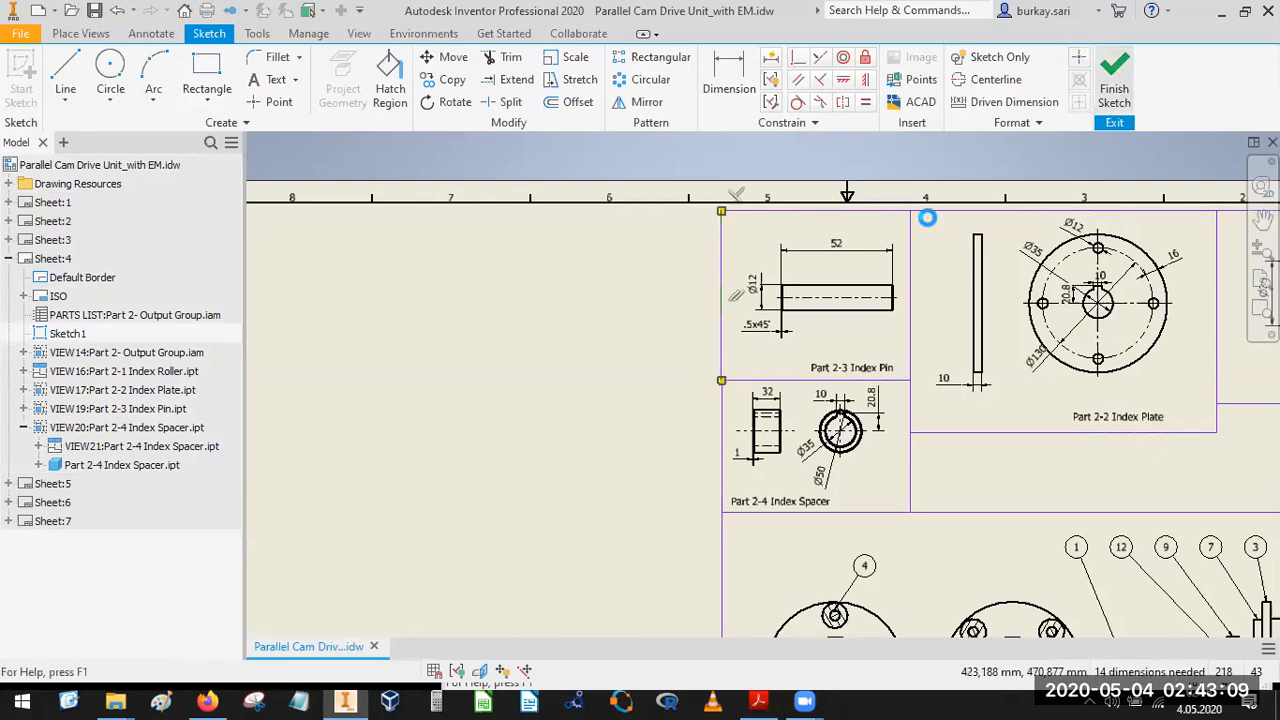
{"action": "middle_click", "coordinate": [690, 310]}
{"action": "middle_click", "coordinate": [690, 310]}
{"action": "left_click", "coordinate": [95, 11]}
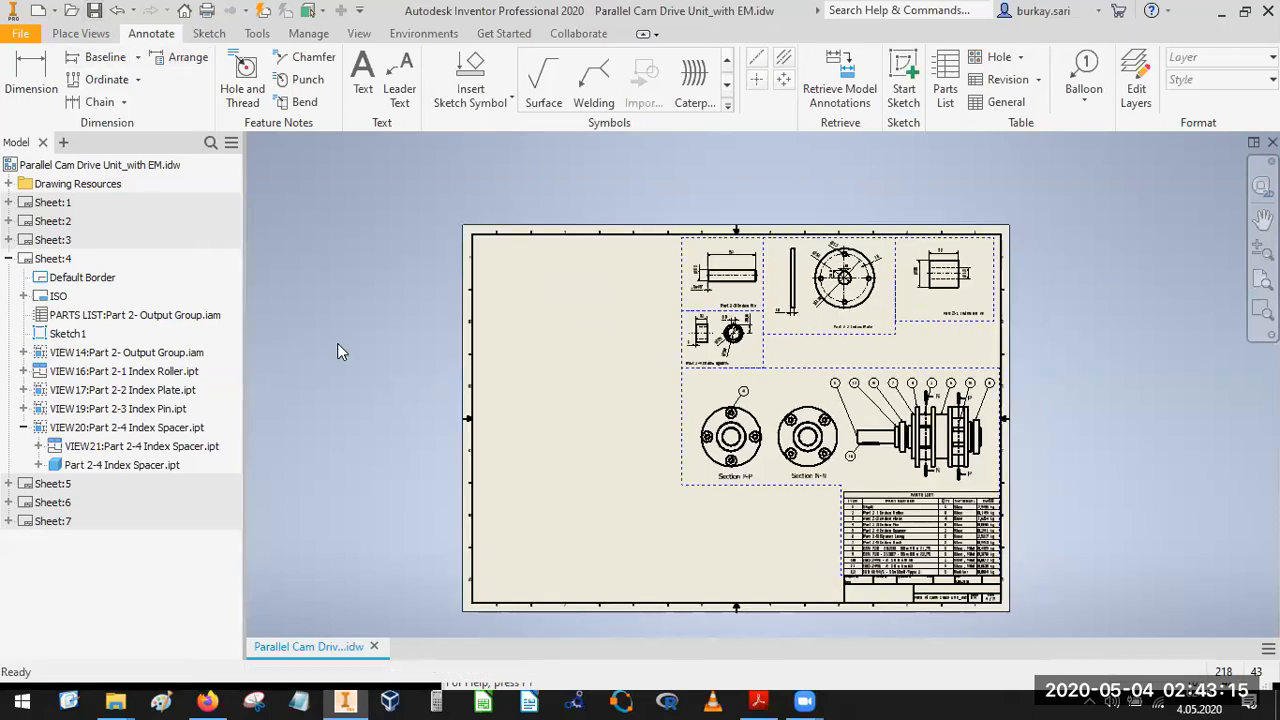
Start a base view of Part 2-5 Index Bush.ipt from the CAM_Drive folder.
{"action": "left_click", "coordinate": [78, 36]}
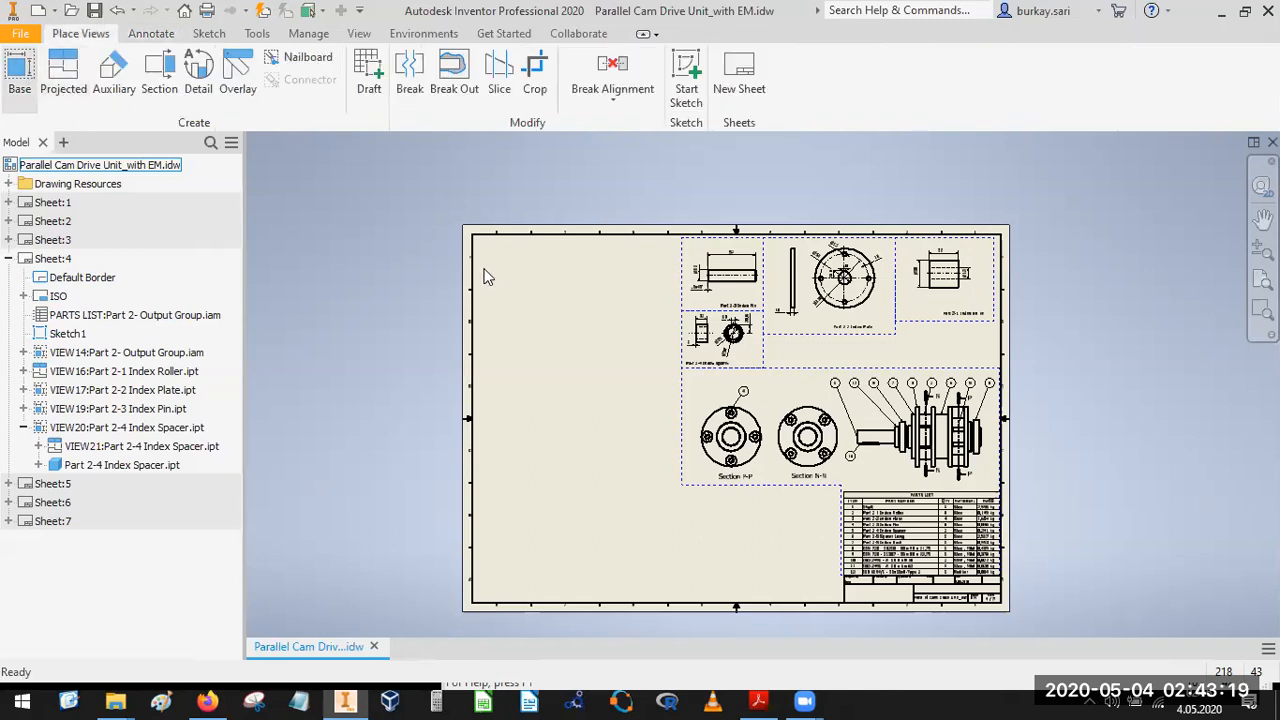
{"action": "left_click", "coordinate": [551, 266]}
{"action": "scroll", "coordinate": [605, 385], "scroll_direction": "down", "scroll_amount": 1}
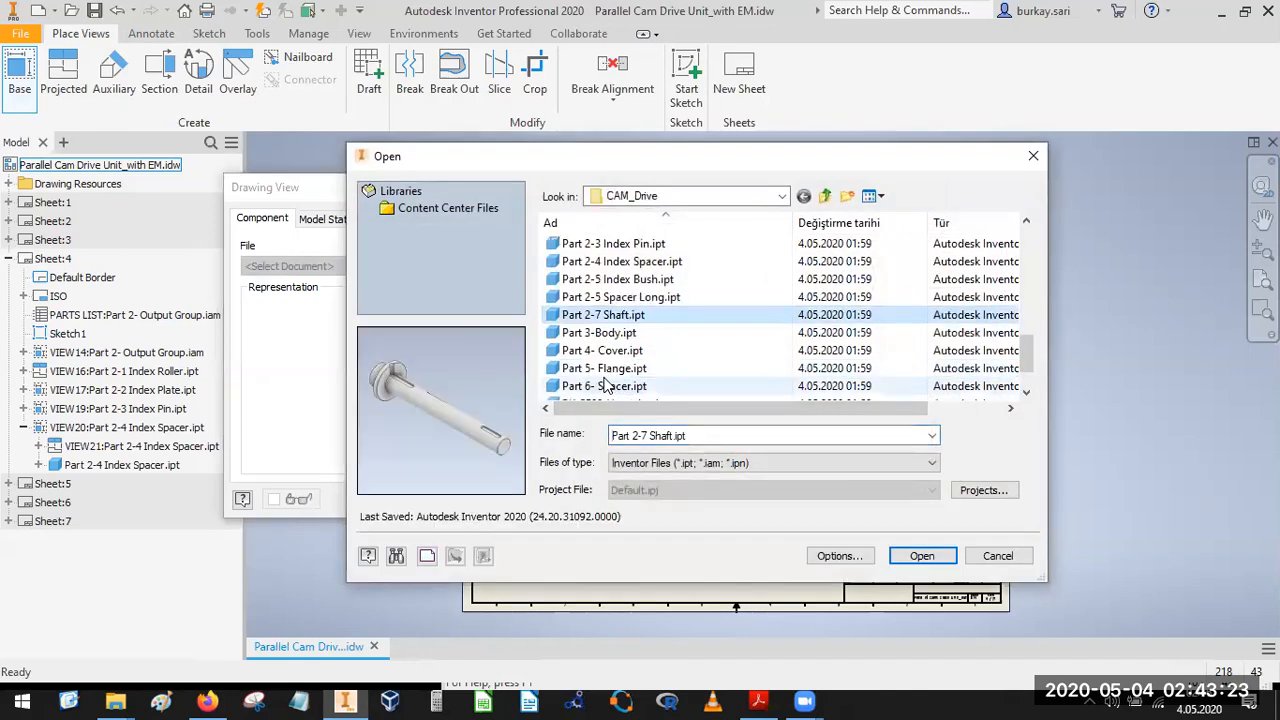
{"action": "left_click", "coordinate": [617, 297]}
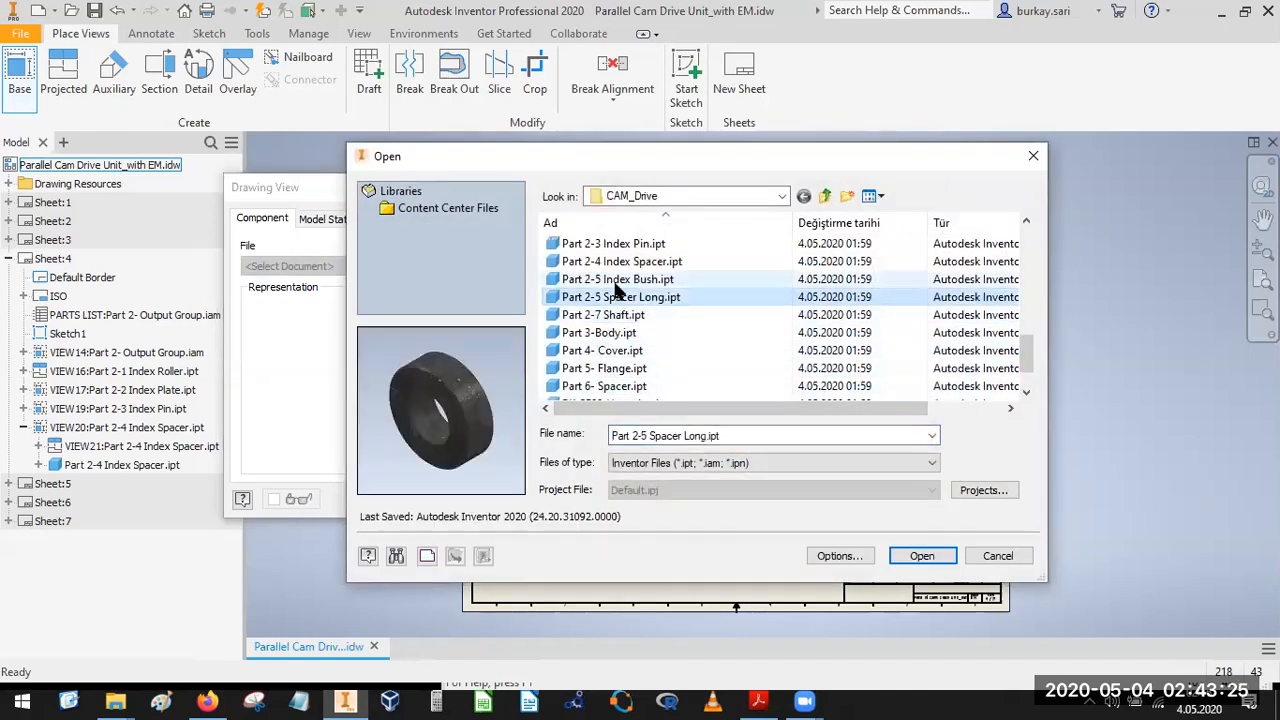
{"action": "left_click", "coordinate": [607, 282]}
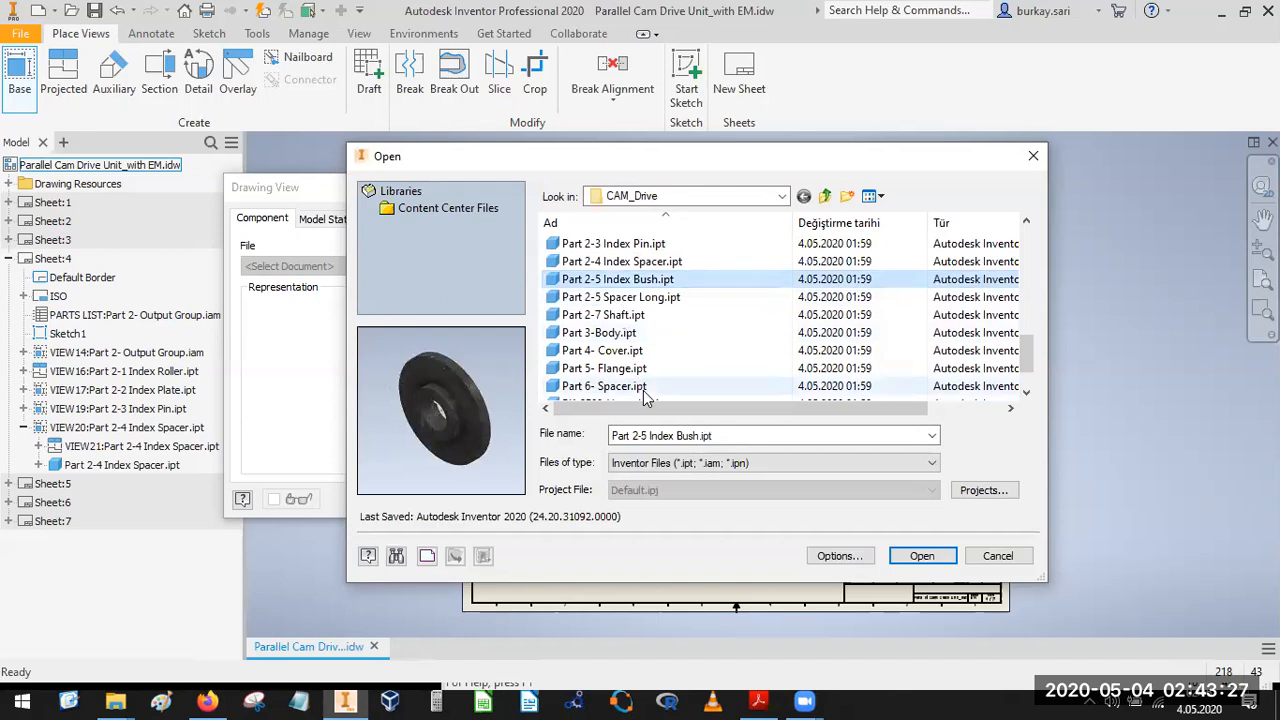
{"action": "left_click", "coordinate": [921, 555]}
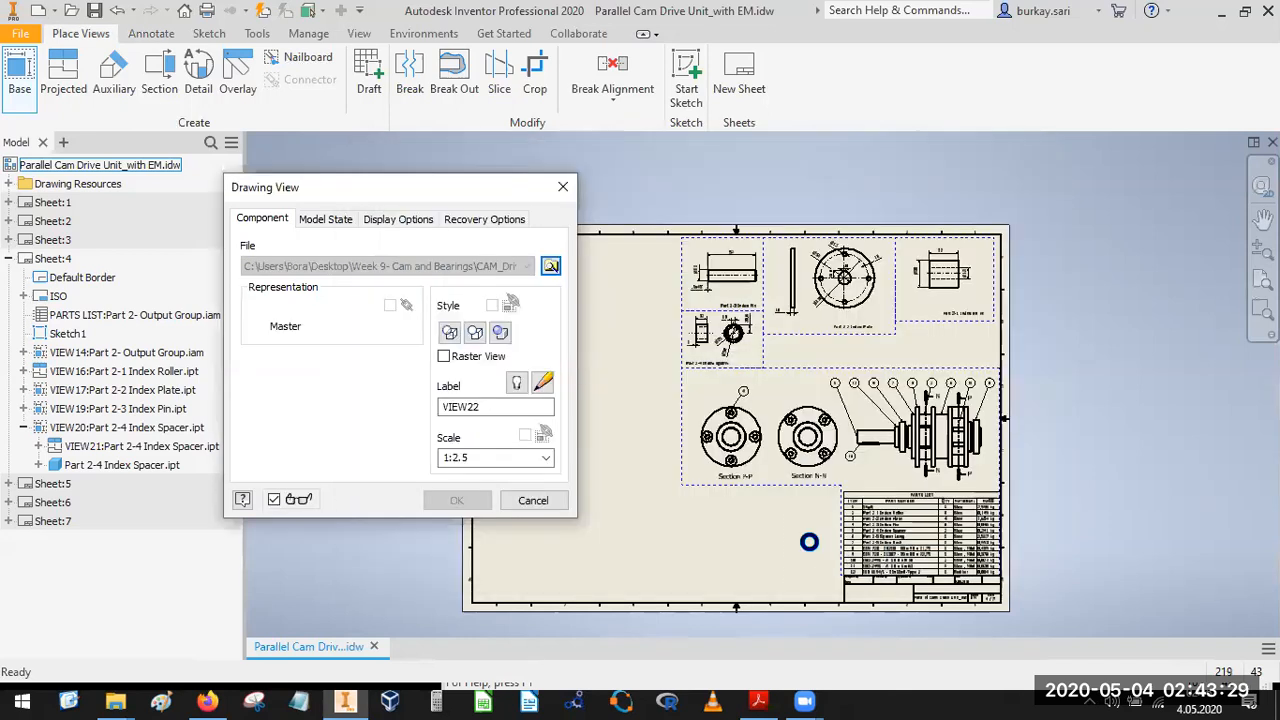
Place the Index Bush front view below Section N-N beside the parts list, with a projected side view to its left.
{"action": "scroll", "coordinate": [810, 533], "scroll_direction": "up", "scroll_amount": 3}
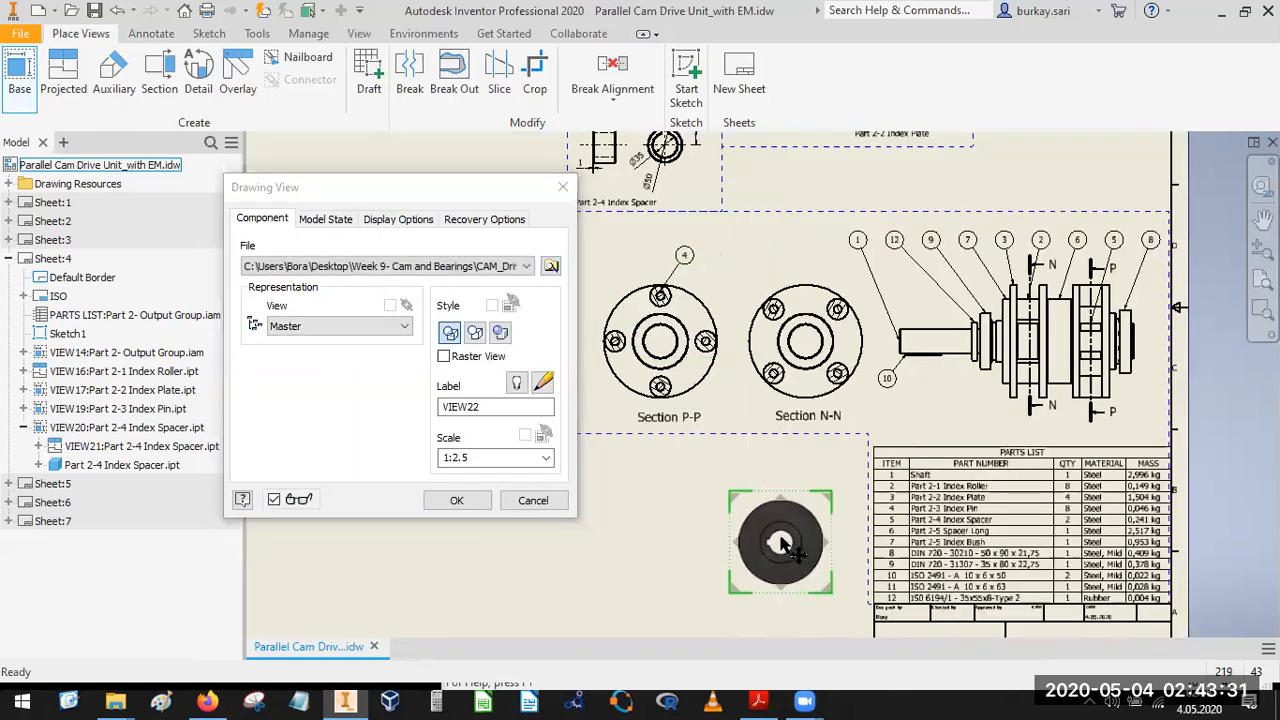
{"action": "scroll", "coordinate": [800, 490], "scroll_direction": "down", "scroll_amount": 1}
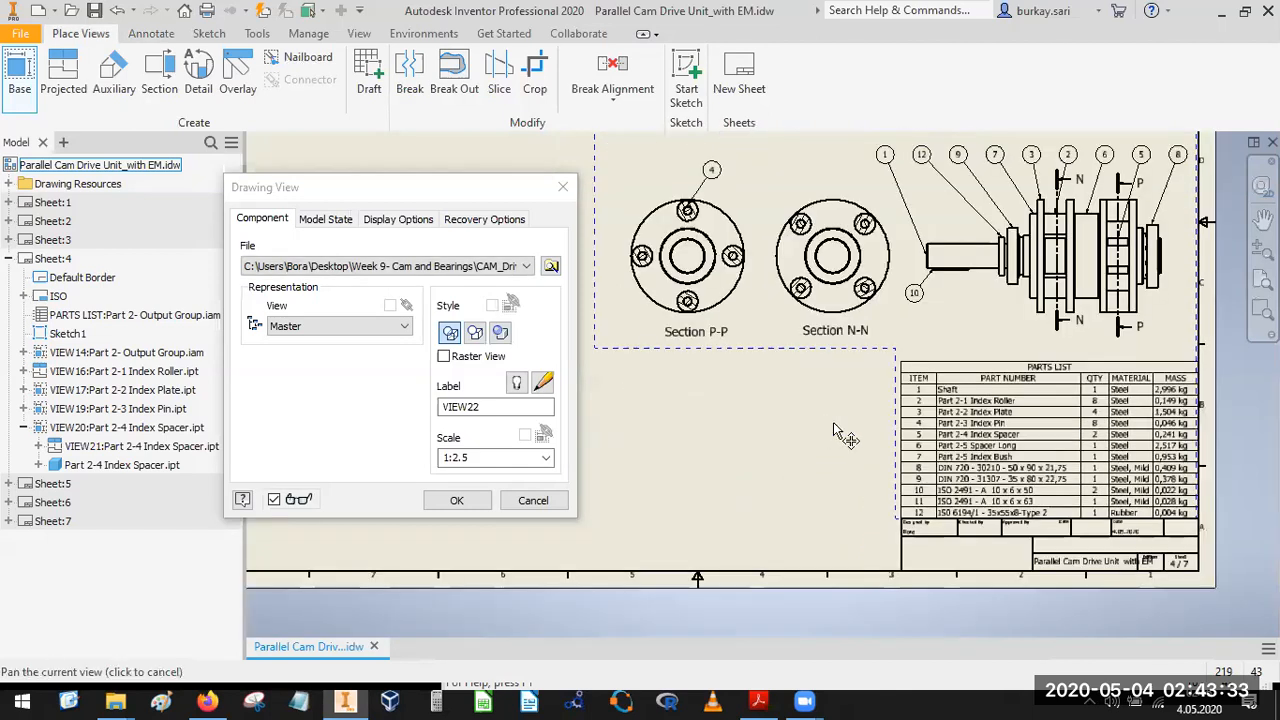
{"action": "scroll", "coordinate": [830, 434], "scroll_direction": "up", "scroll_amount": 1}
{"action": "left_click", "coordinate": [854, 419]}
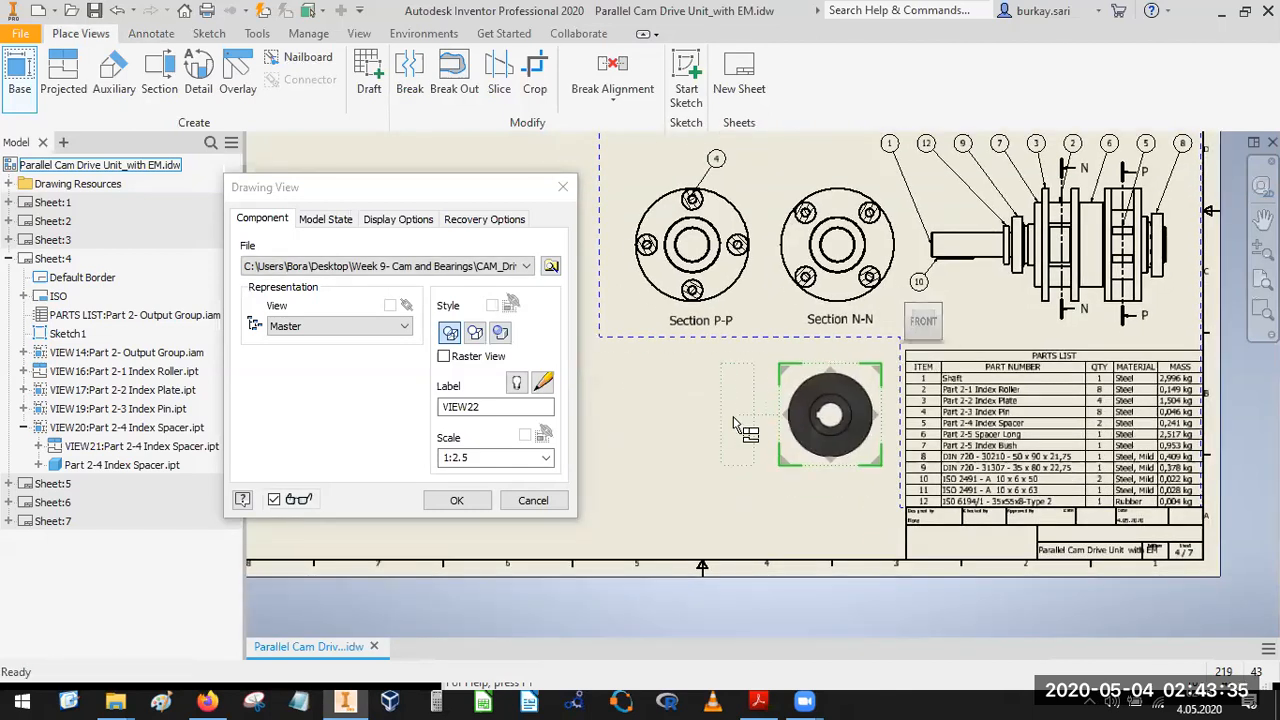
{"action": "right_click", "coordinate": [733, 425]}
{"action": "left_click", "coordinate": [756, 423]}
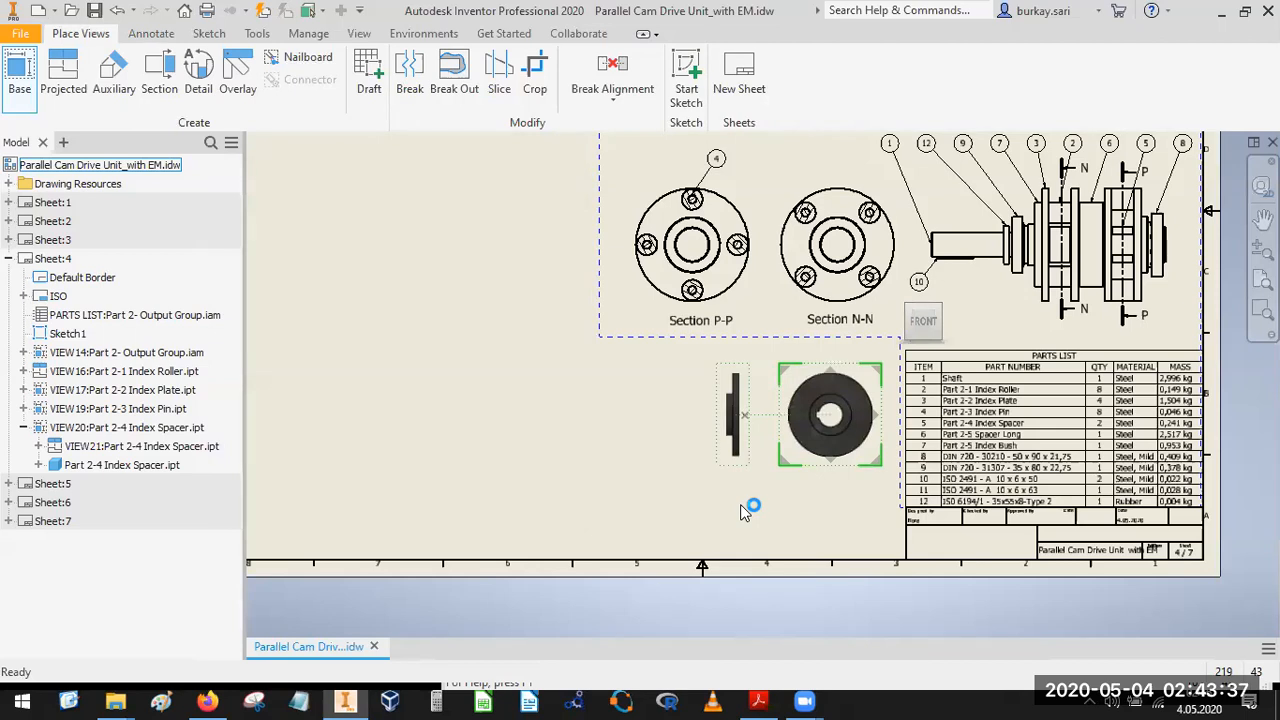
{"action": "scroll", "coordinate": [800, 480], "scroll_direction": "up", "scroll_amount": 2}
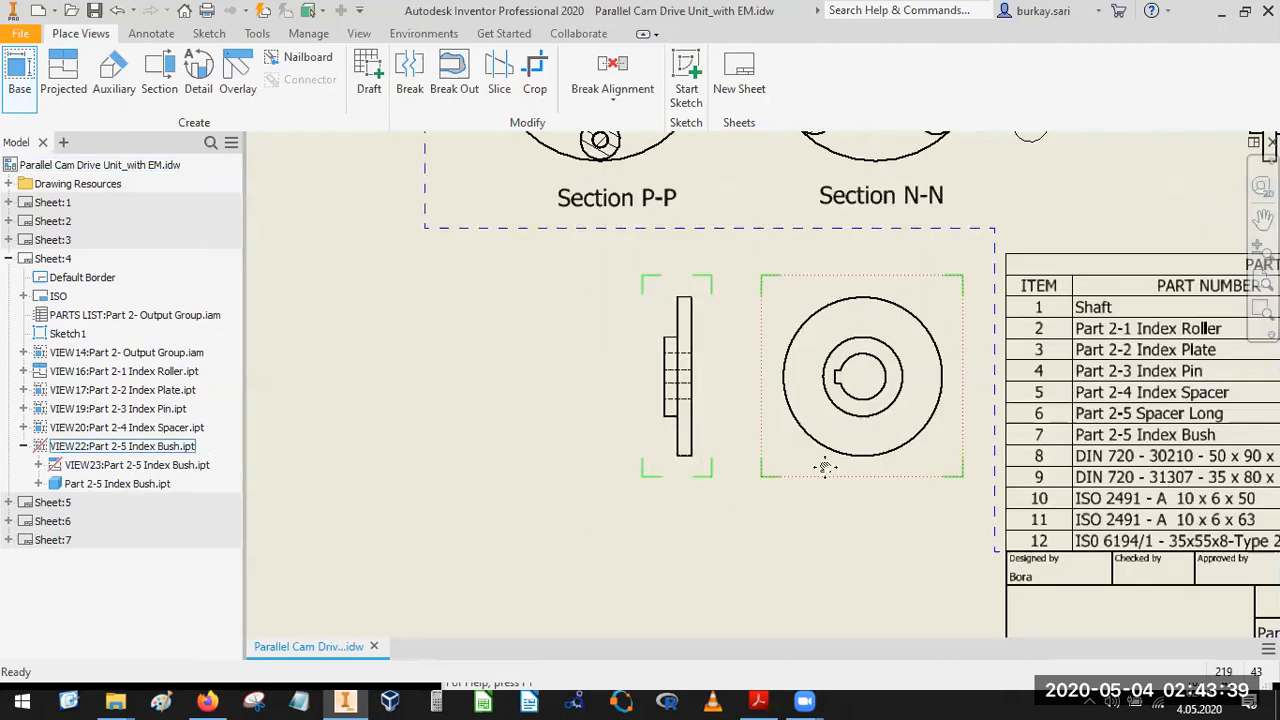
{"action": "scroll", "coordinate": [823, 463], "scroll_direction": "up", "scroll_amount": 1}
{"action": "middle_click_drag", "start_coordinate": [823, 483], "coordinate": [818, 486]}
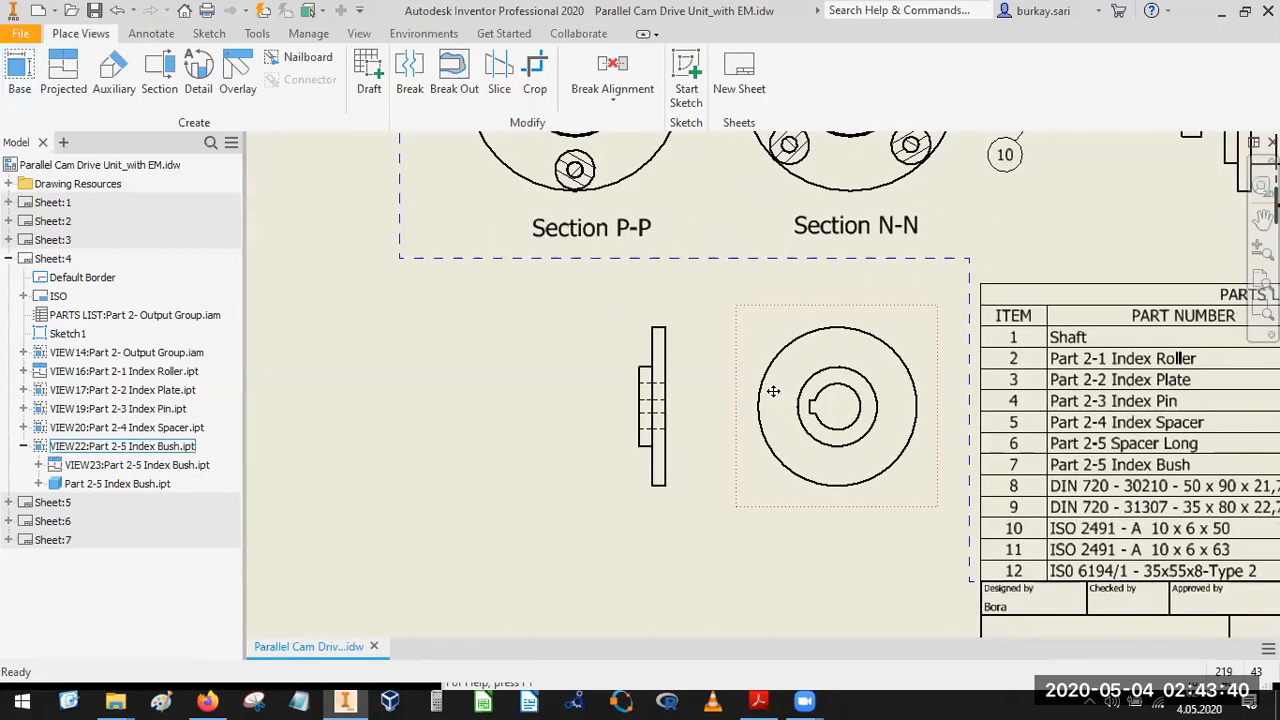
Retrieve the model's sketch and feature dimensions into both Index Bush views.
{"action": "left_click", "coordinate": [151, 35]}
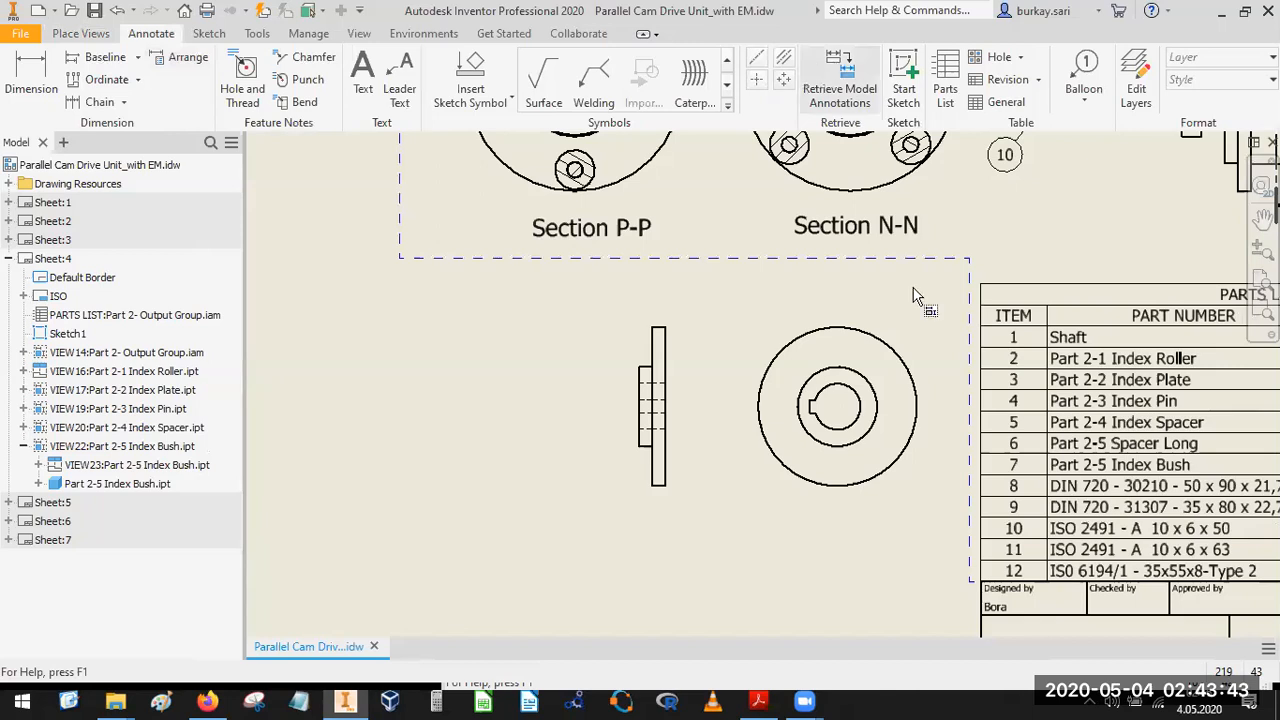
{"action": "left_click", "coordinate": [918, 296]}
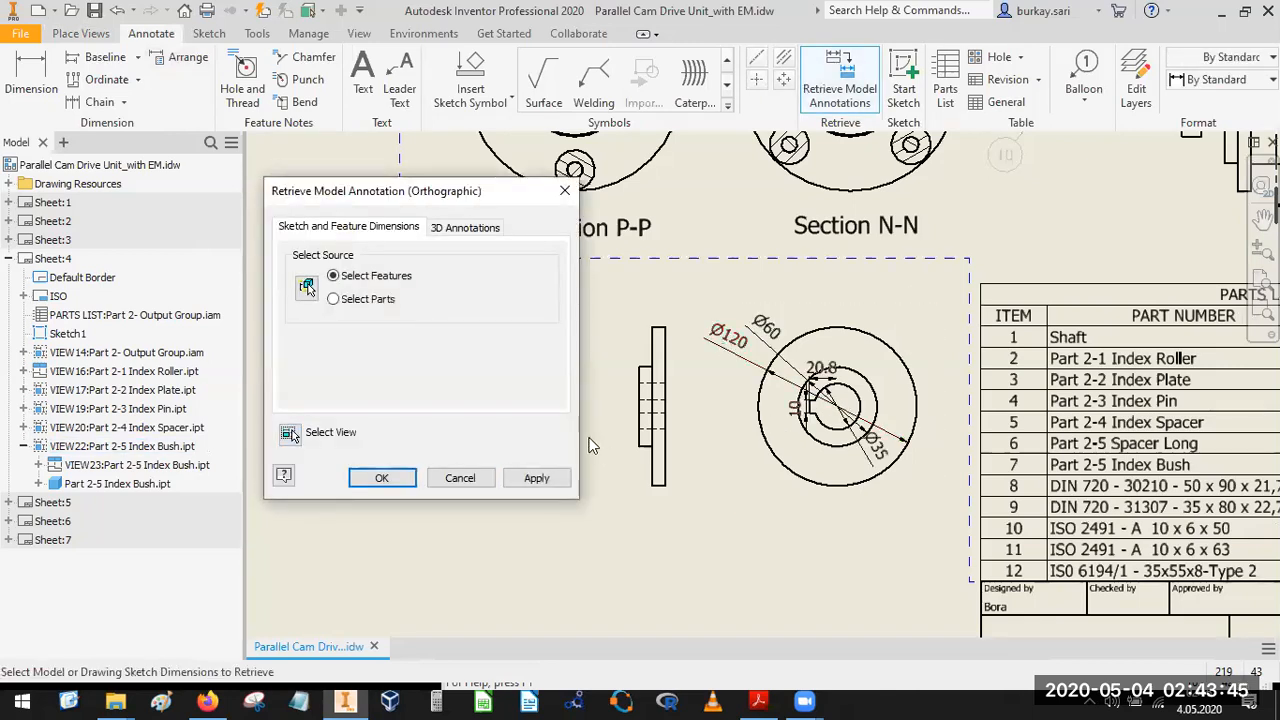
{"action": "left_click", "coordinate": [540, 480]}
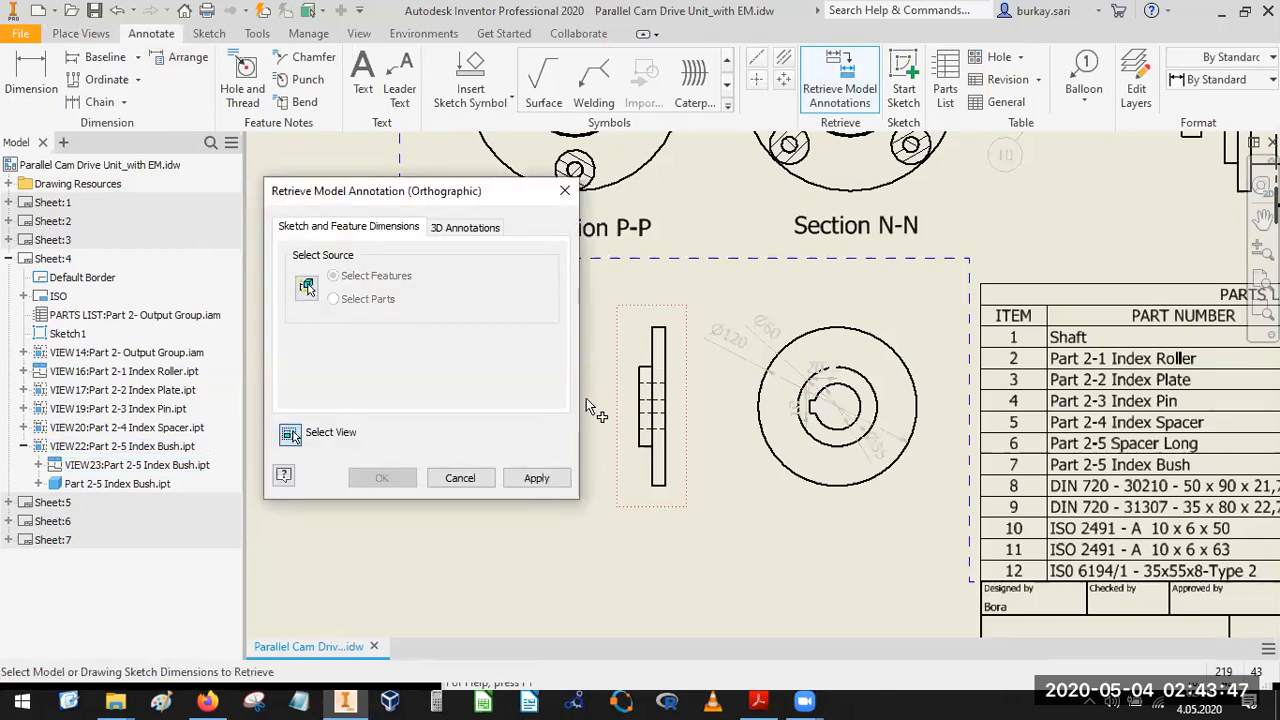
{"action": "left_click", "coordinate": [386, 482]}
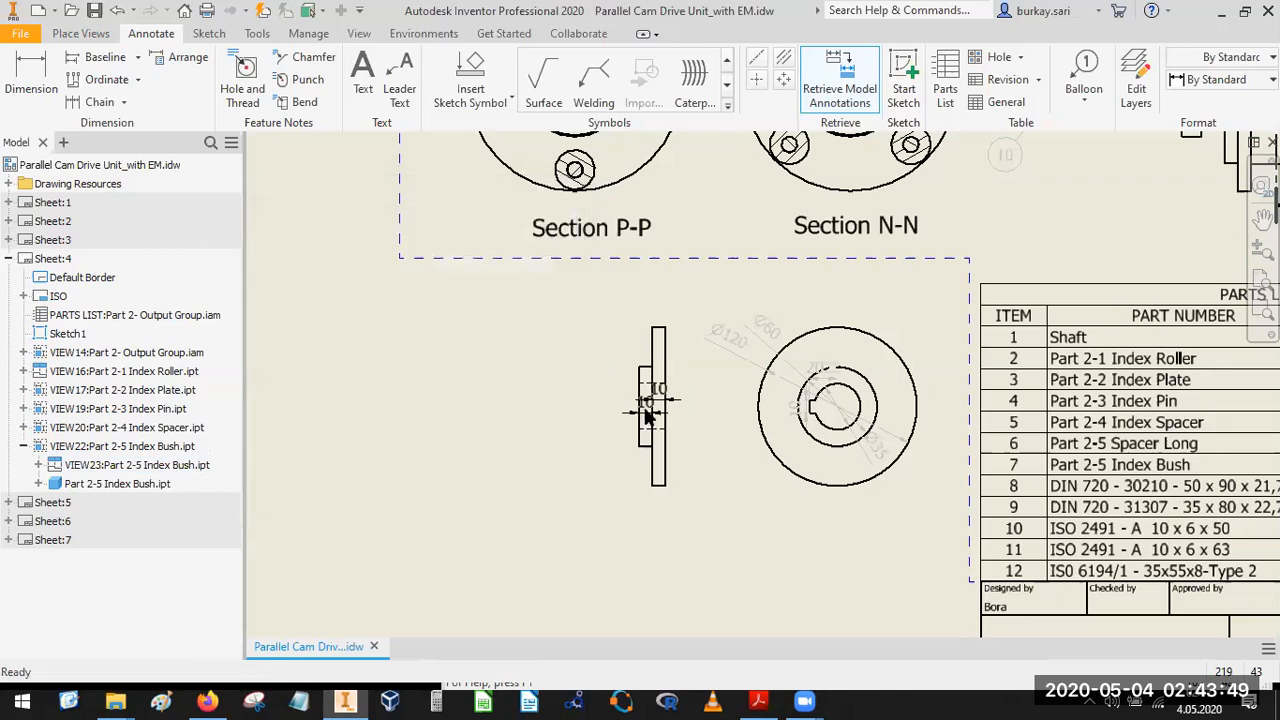
Move the side view's two 10 mm thickness dimensions below its outline and the Ø120 dimension to the front view's lower left.
{"action": "scroll", "coordinate": [645, 415], "scroll_direction": "up", "scroll_amount": 3}
{"action": "left_click_drag", "start_coordinate": [645, 398], "coordinate": [576, 584]}
{"action": "mouse_move", "coordinate": [706, 430]}
{"action": "left_mouse_down"}
{"action": "mouse_move", "coordinate": [757, 578]}
{"action": "mouse_move", "coordinate": [749, 600]}
{"action": "left_mouse_up"}
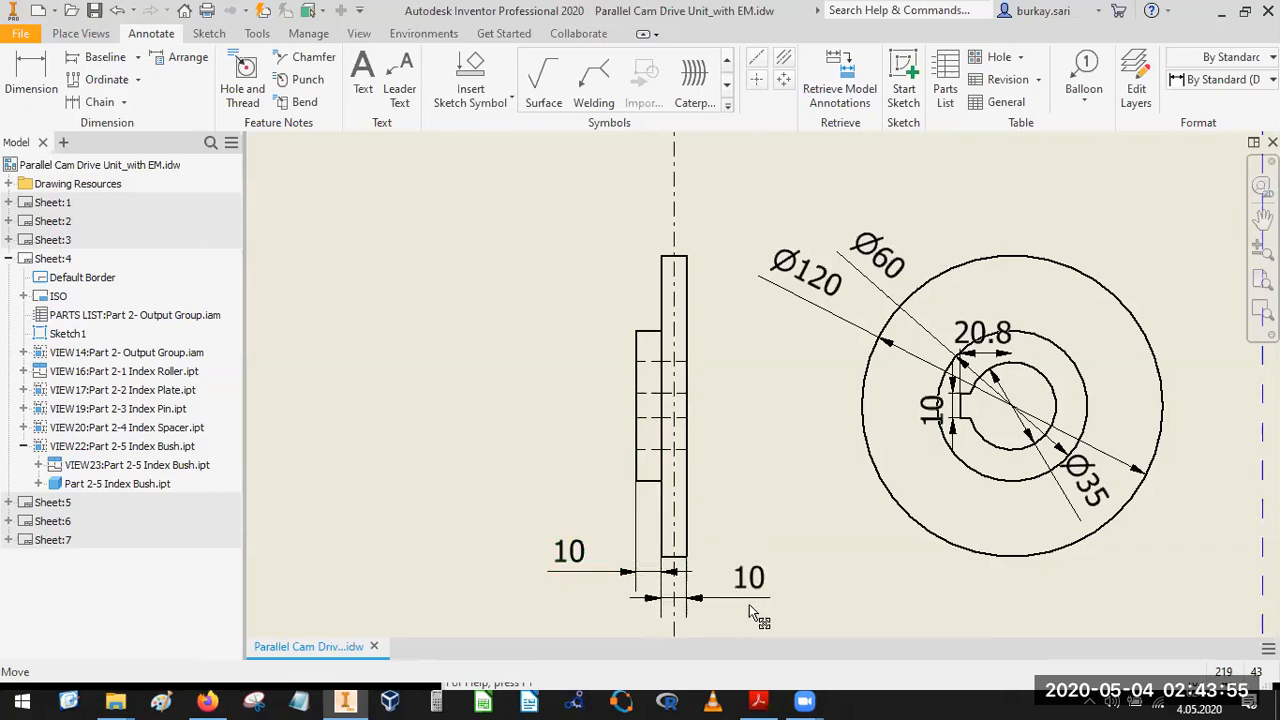
{"action": "scroll", "coordinate": [789, 430], "scroll_direction": "down", "scroll_amount": 2}
{"action": "middle_click_drag", "start_coordinate": [760, 441], "coordinate": [714, 438]}
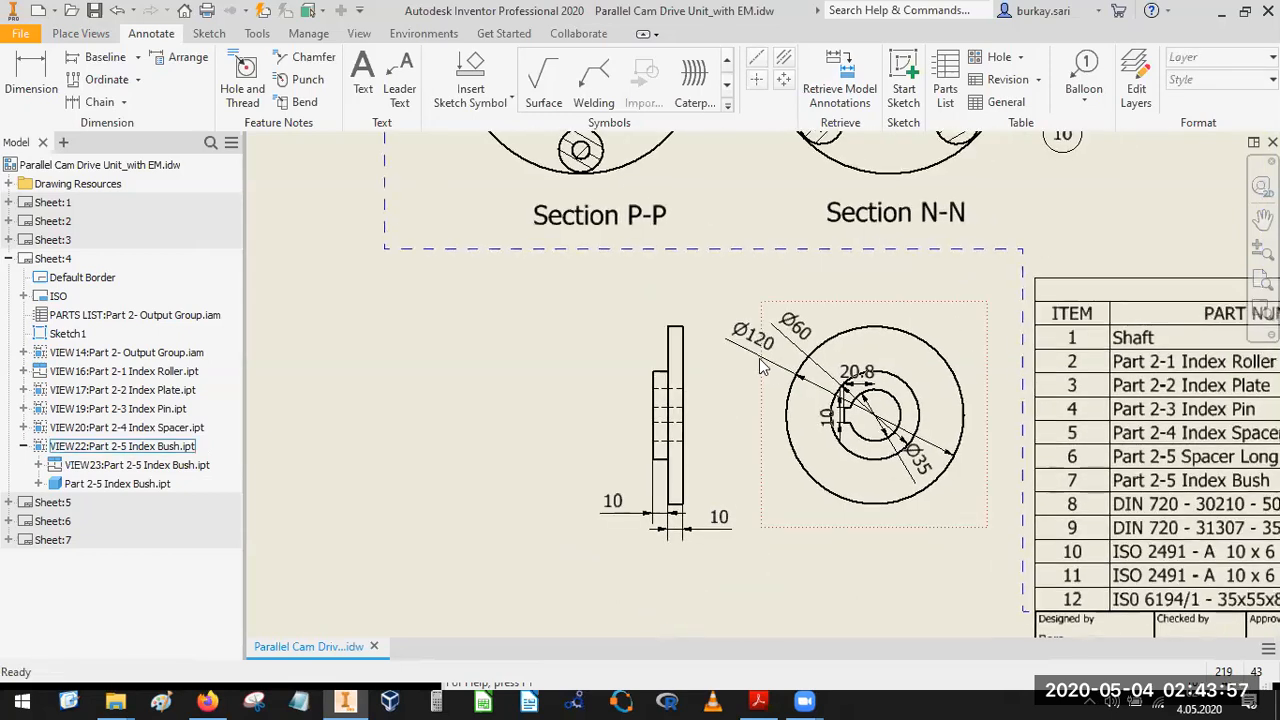
{"action": "left_click_drag", "start_coordinate": [761, 362], "coordinate": [757, 516]}
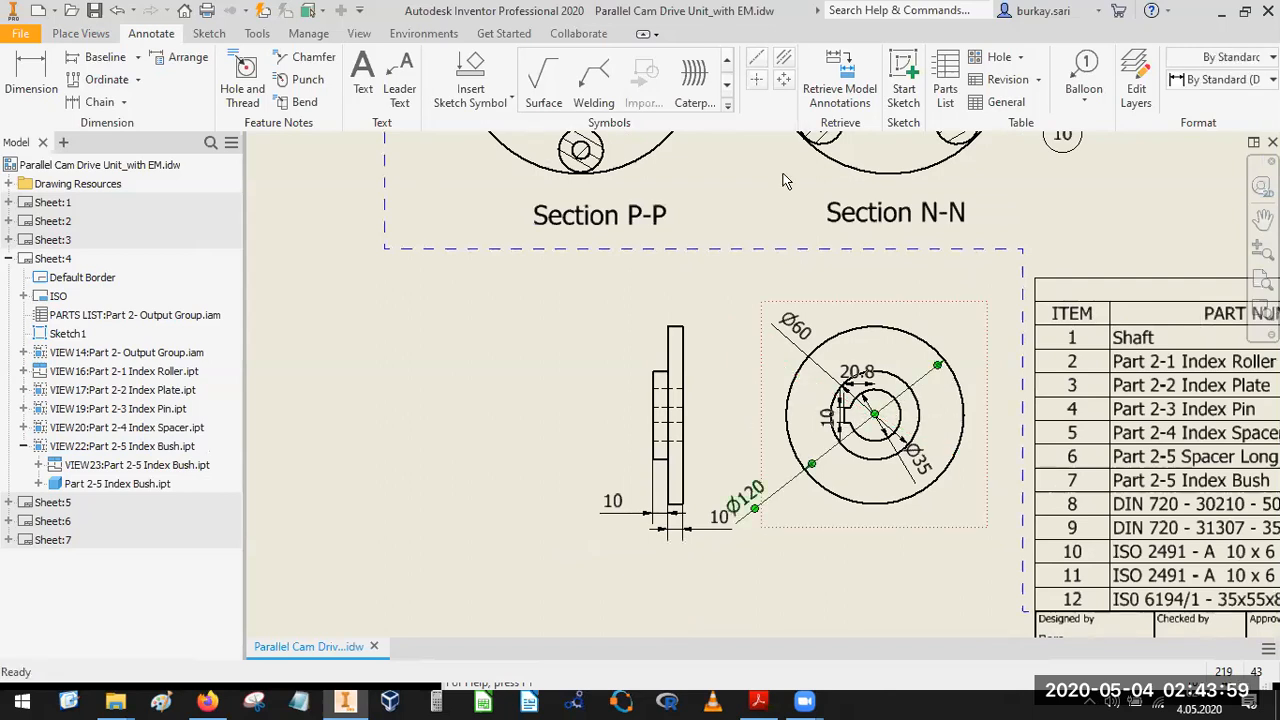
Add a horizontal centerline through the middle of the Index Bush side view.
{"action": "left_click", "coordinate": [784, 57]}
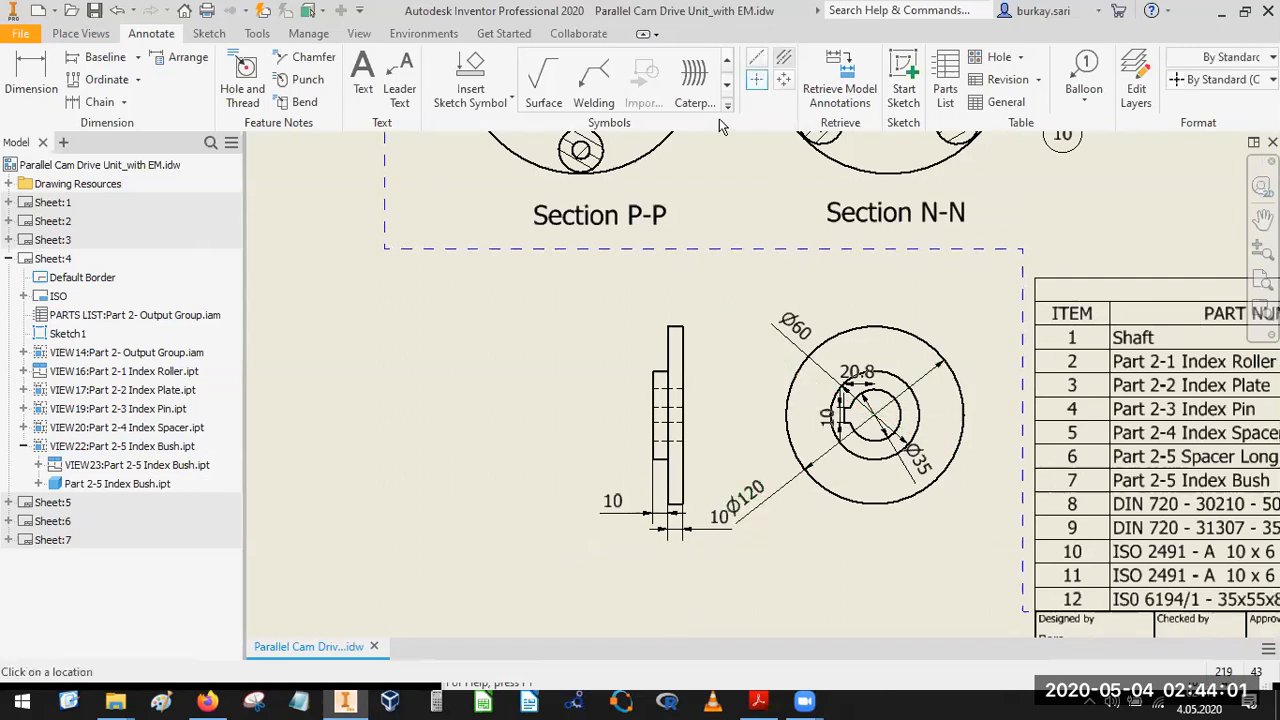
{"action": "left_click", "coordinate": [668, 460]}
{"action": "key", "text": "Escape"}
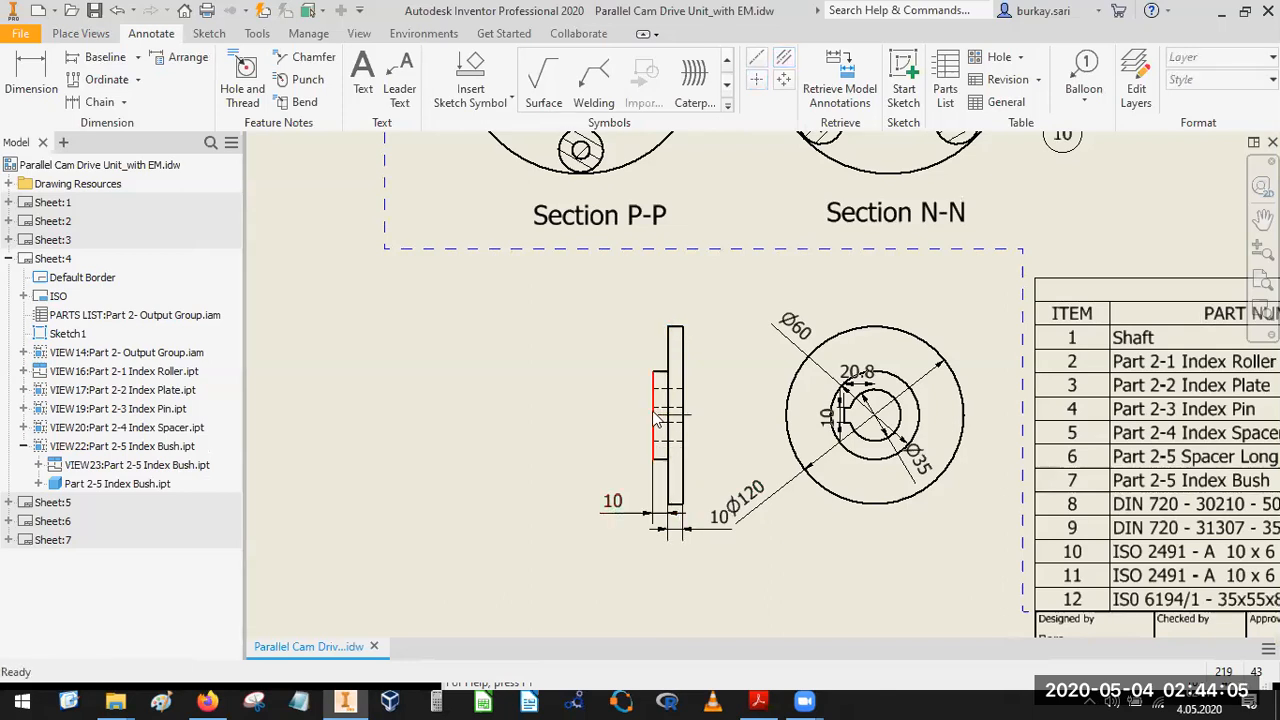
Extend the Index Bush side view's centerline beyond its outline and add a center mark to the front view.
{"action": "left_click_drag", "start_coordinate": [617, 417], "coordinate": [719, 413]}
{"action": "left_click", "coordinate": [784, 79]}
{"action": "key", "text": "Escape"}
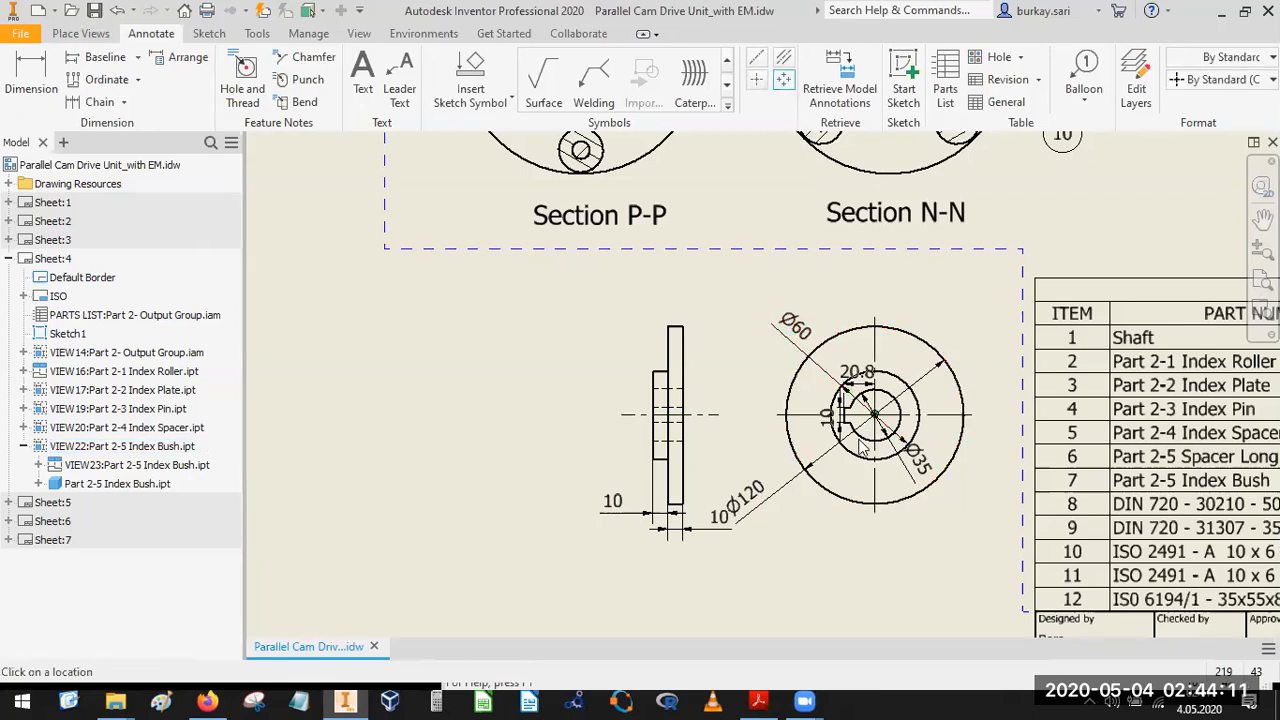
Rearrange the Index Bush front view's dimensions: Ø60 to the upper right, Ø35 to the lower right, 20.8 to the upper left, keyway 10 farther left.
{"action": "scroll", "coordinate": [816, 400], "scroll_direction": "down", "scroll_amount": 3}
{"action": "left_click_drag", "start_coordinate": [814, 400], "coordinate": [761, 433]}
{"action": "left_click_drag", "start_coordinate": [665, 587], "coordinate": [744, 576]}
{"action": "middle_click_drag", "start_coordinate": [740, 268], "coordinate": [643, 312]}
{"action": "left_click_drag", "start_coordinate": [624, 305], "coordinate": [900, 384]}
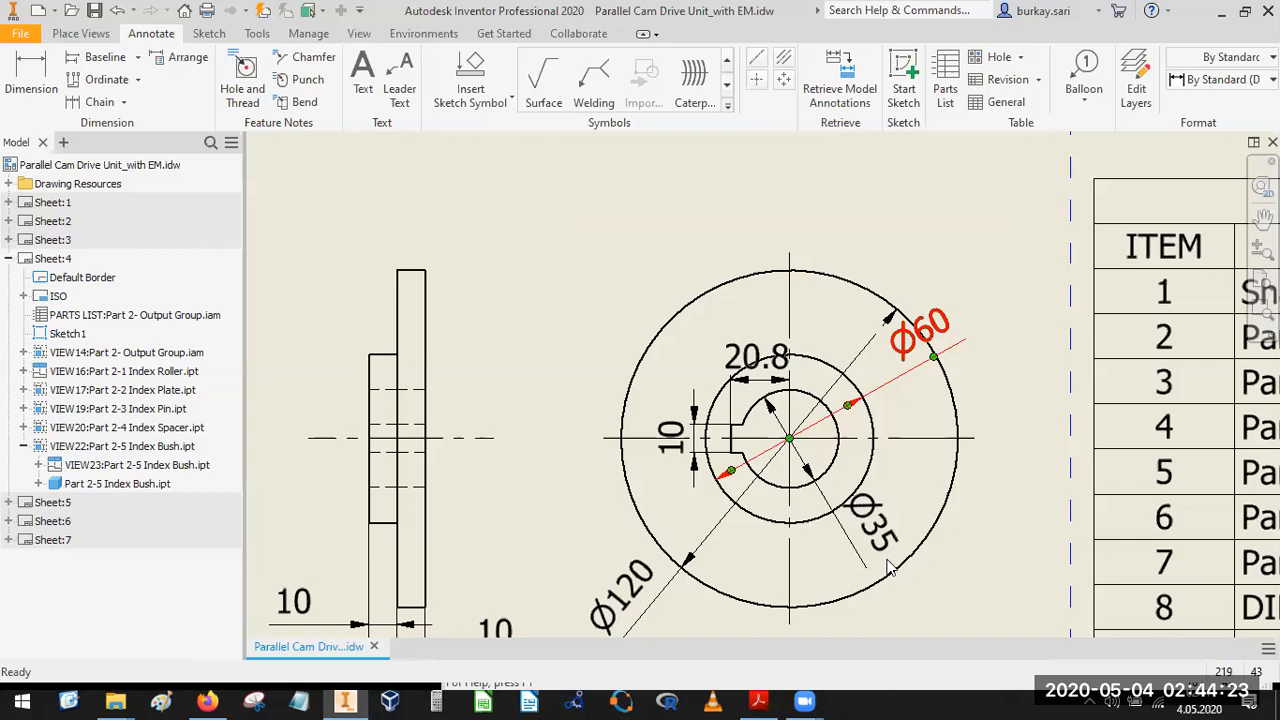
{"action": "left_click_drag", "start_coordinate": [846, 537], "coordinate": [932, 590]}
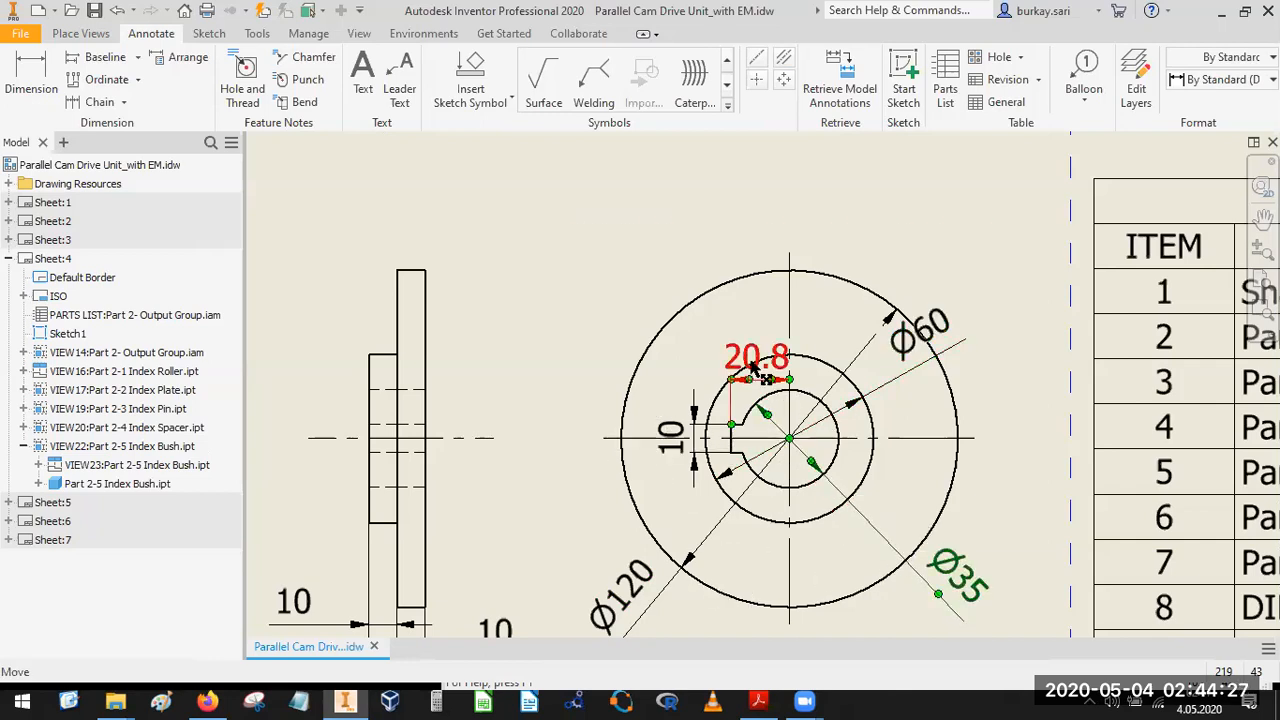
{"action": "left_click_drag", "start_coordinate": [740, 362], "coordinate": [638, 296]}
{"action": "left_click", "coordinate": [830, 340]}
Add a rectangular frame around both Index Bush views in the sheet's frame sketch, starting at the existing frame's corner below Section N-N.
{"action": "scroll", "coordinate": [830, 342], "scroll_direction": "down", "scroll_amount": 2}
{"action": "mouse_move", "coordinate": [829, 340]}
{"action": "middle_mouse_down"}
{"action": "mouse_move", "coordinate": [800, 312]}
{"action": "mouse_move", "coordinate": [657, 265]}
{"action": "mouse_move", "coordinate": [678, 235]}
{"action": "middle_mouse_up"}
{"action": "scroll", "coordinate": [815, 347], "scroll_direction": "down", "scroll_amount": 2}
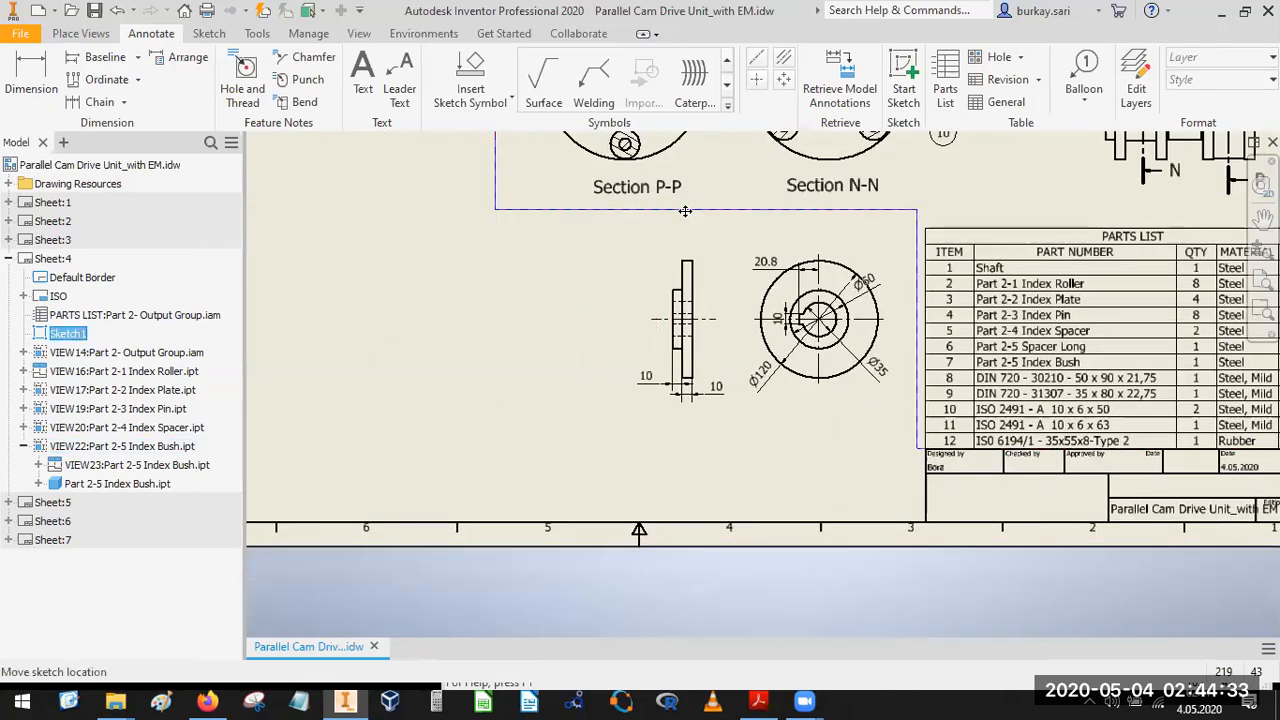
{"action": "double_click", "coordinate": [688, 214]}
{"action": "left_click", "coordinate": [210, 80]}
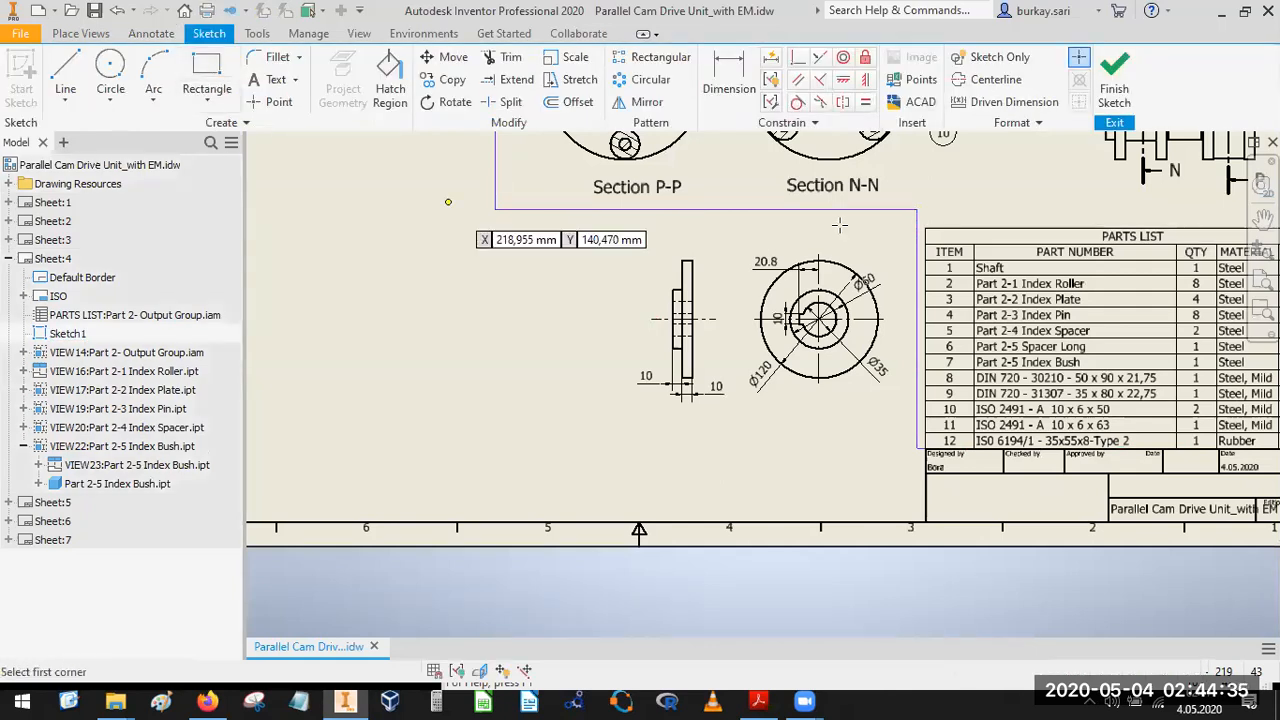
{"action": "left_click", "coordinate": [915, 211]}
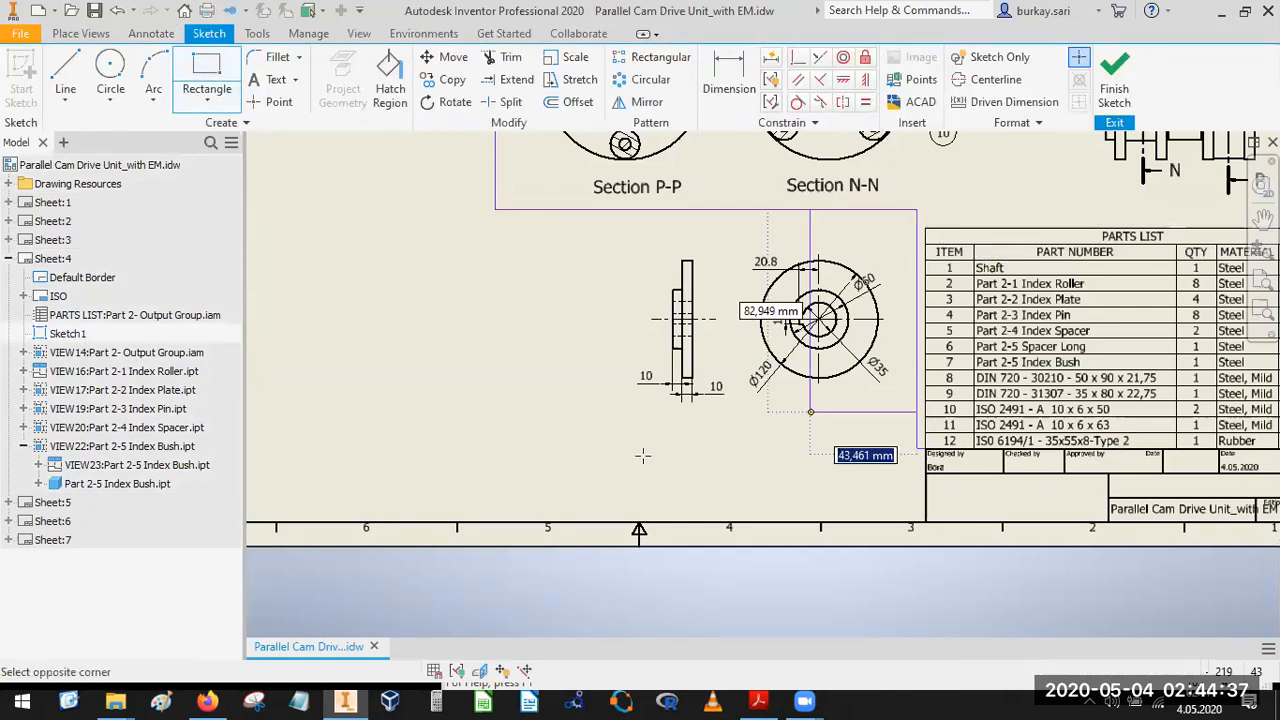
{"action": "left_click", "coordinate": [616, 454]}
{"action": "left_click", "coordinate": [1108, 86]}
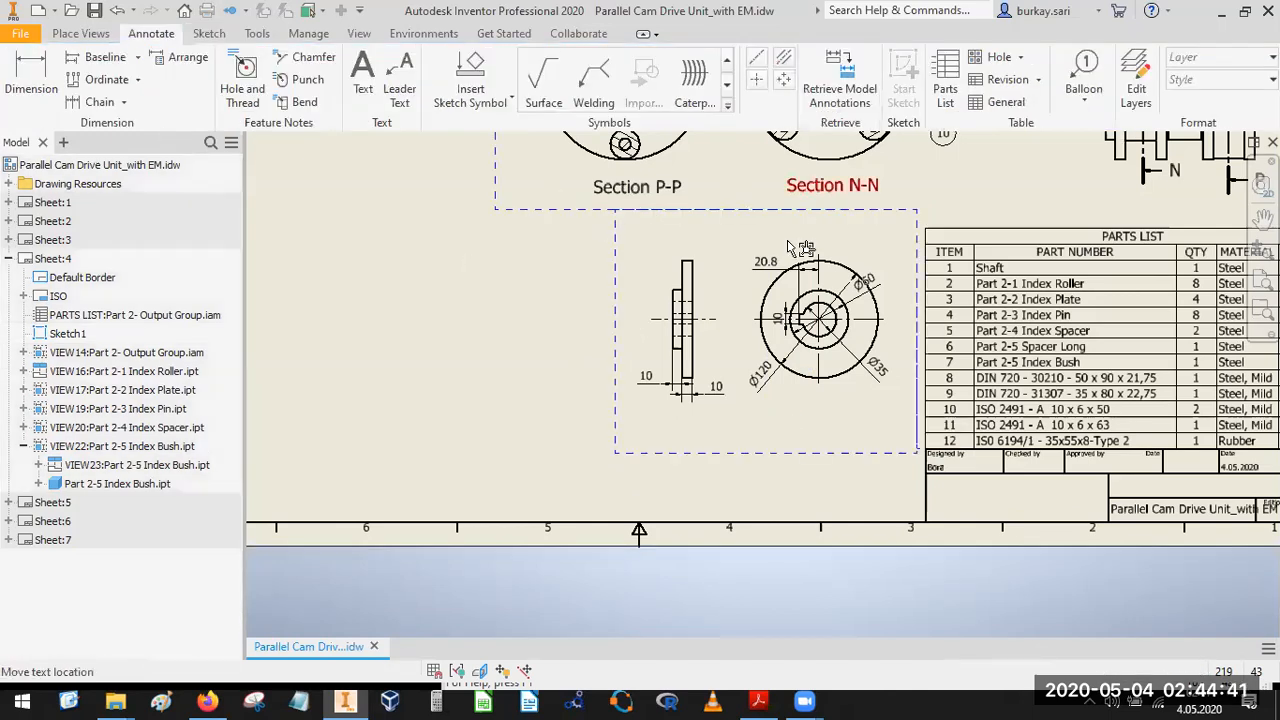
Copy the "Part 2-4 Index Spacer" label into the Index Bush frame, below the front view.
{"action": "scroll", "coordinate": [788, 242], "scroll_direction": "down", "scroll_amount": 3}
{"action": "scroll", "coordinate": [805, 385], "scroll_direction": "down", "scroll_amount": 2}
{"action": "scroll", "coordinate": [750, 217], "scroll_direction": "up", "scroll_amount": 5}
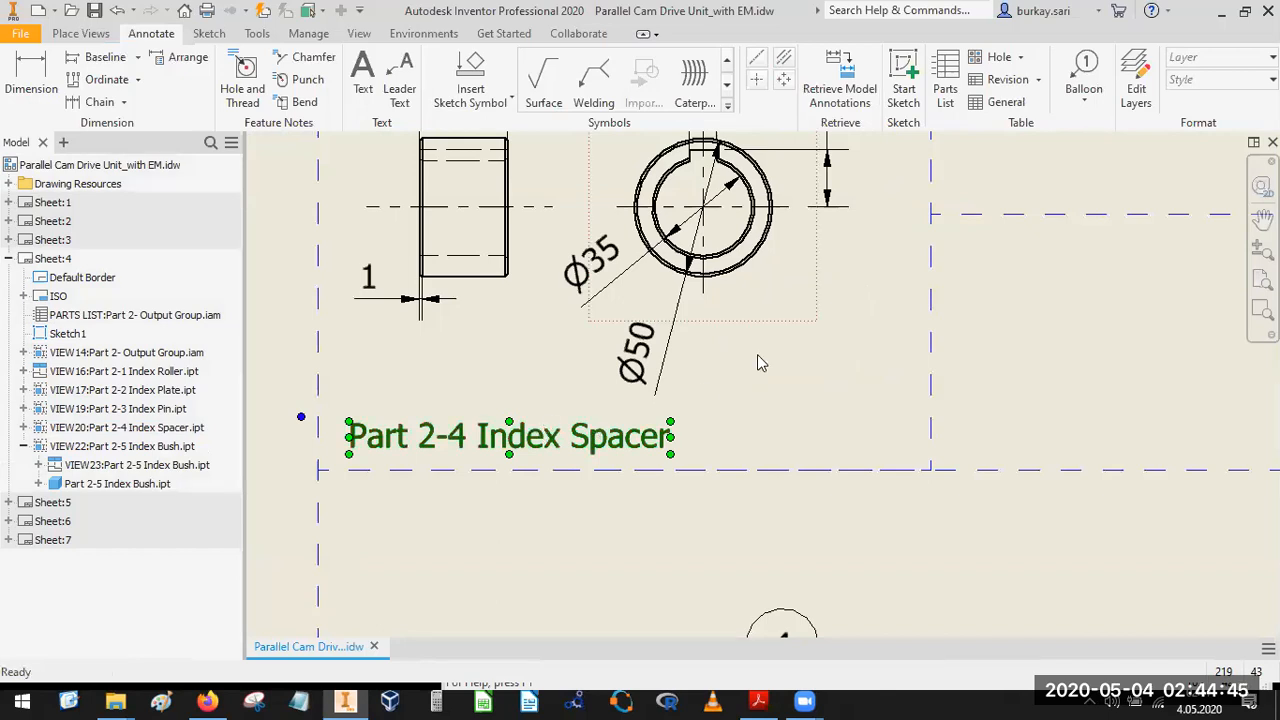
{"action": "scroll", "coordinate": [757, 354], "scroll_direction": "down", "scroll_amount": 5}
{"action": "middle_click_drag", "start_coordinate": [755, 343], "coordinate": [749, 319]}
{"action": "middle_click_drag", "start_coordinate": [787, 424], "coordinate": [770, 365]}
{"action": "scroll", "coordinate": [793, 460], "scroll_direction": "up", "scroll_amount": 2}
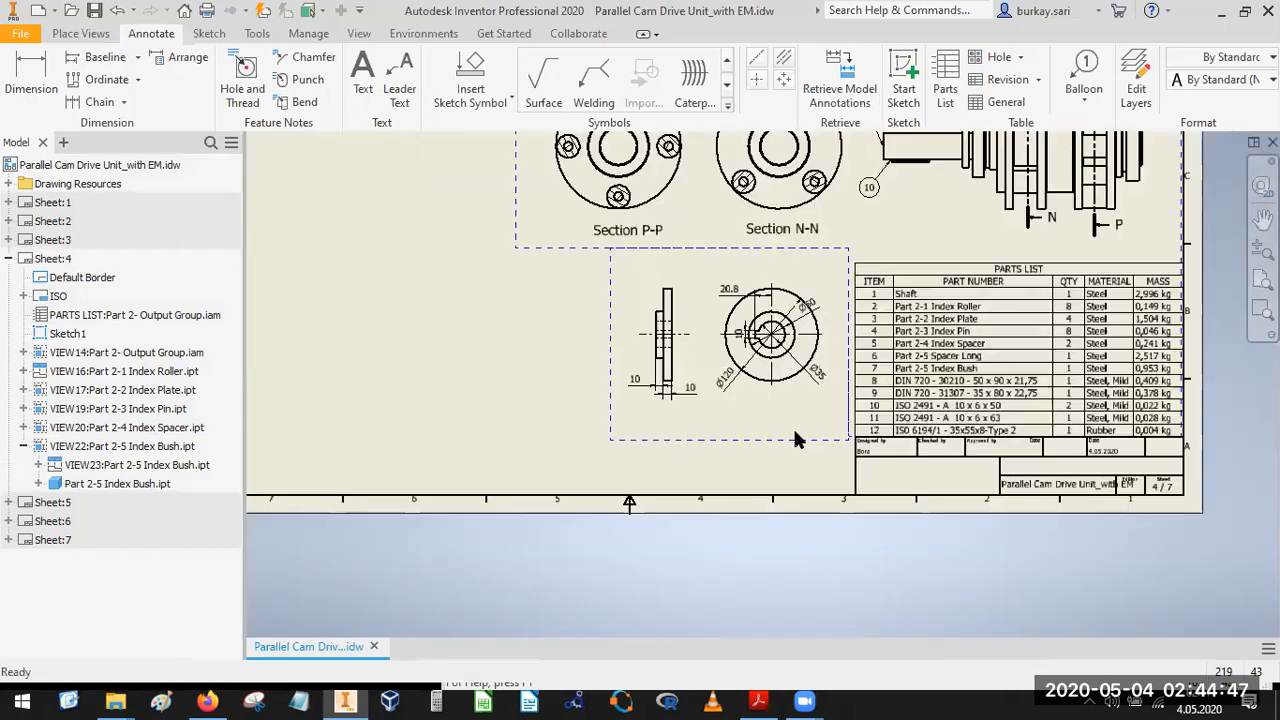
{"action": "scroll", "coordinate": [795, 442], "scroll_direction": "up", "scroll_amount": 3}
{"action": "key", "text": "t"}
{"action": "key", "text": "Escape"}
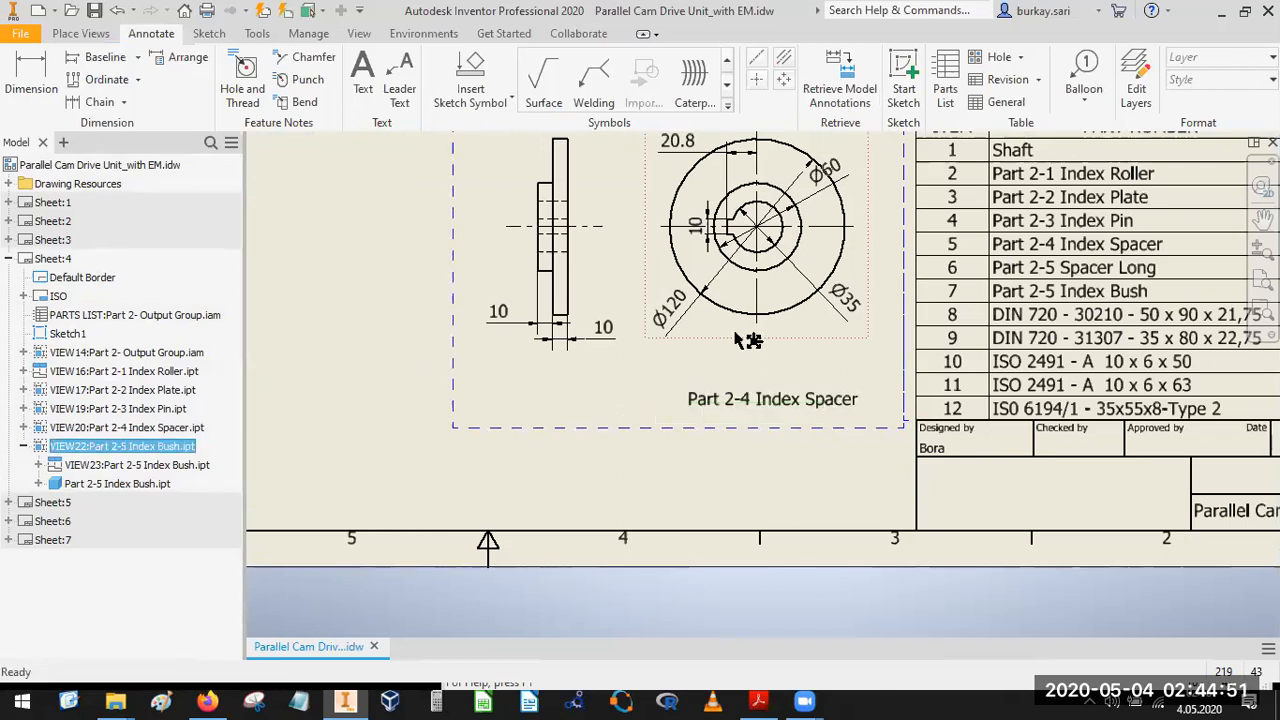
Change the copied label's text to "Part 2-5 Index Bush".
{"action": "left_click", "coordinate": [728, 398]}
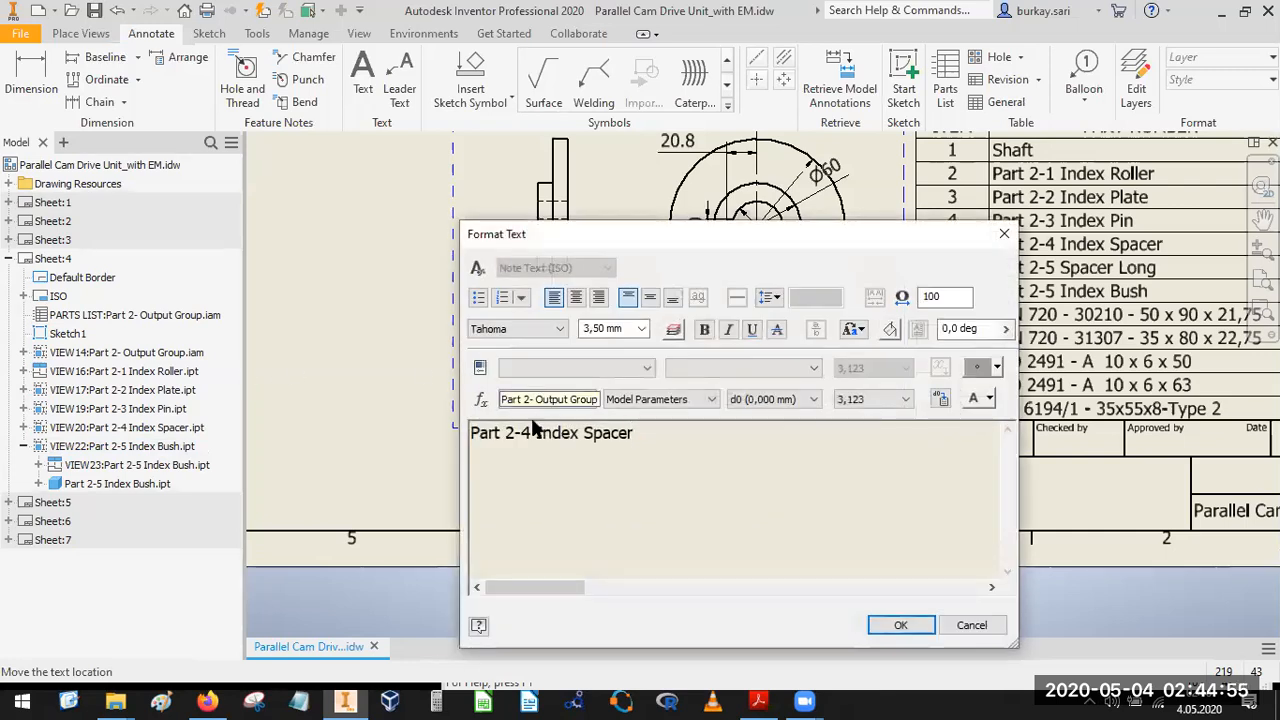
{"action": "left_click", "coordinate": [524, 449]}
{"action": "key", "text": "BackSpace"}
{"action": "type", "text": "5"}
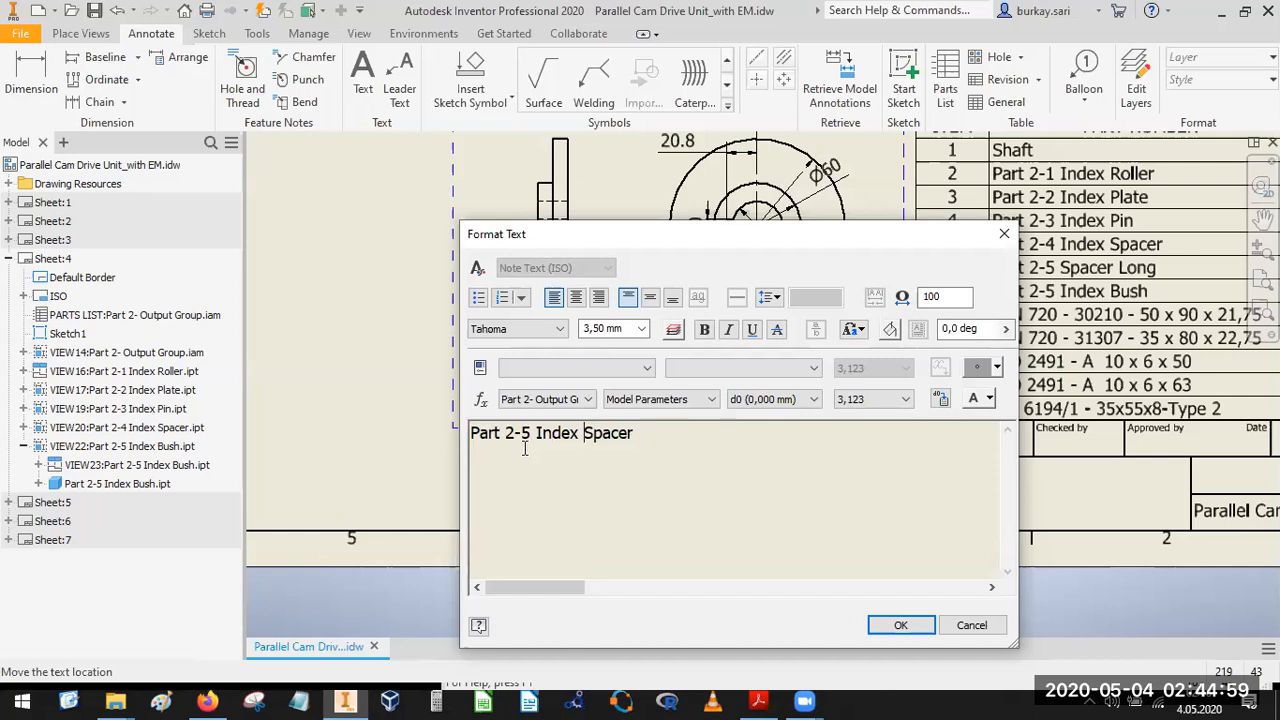
{"action": "key", "text": "Delete"}
{"action": "key", "text": "Delete"}
{"action": "key", "text": "Delete"}
{"action": "key", "text": "Delete"}
{"action": "key", "text": "Delete"}
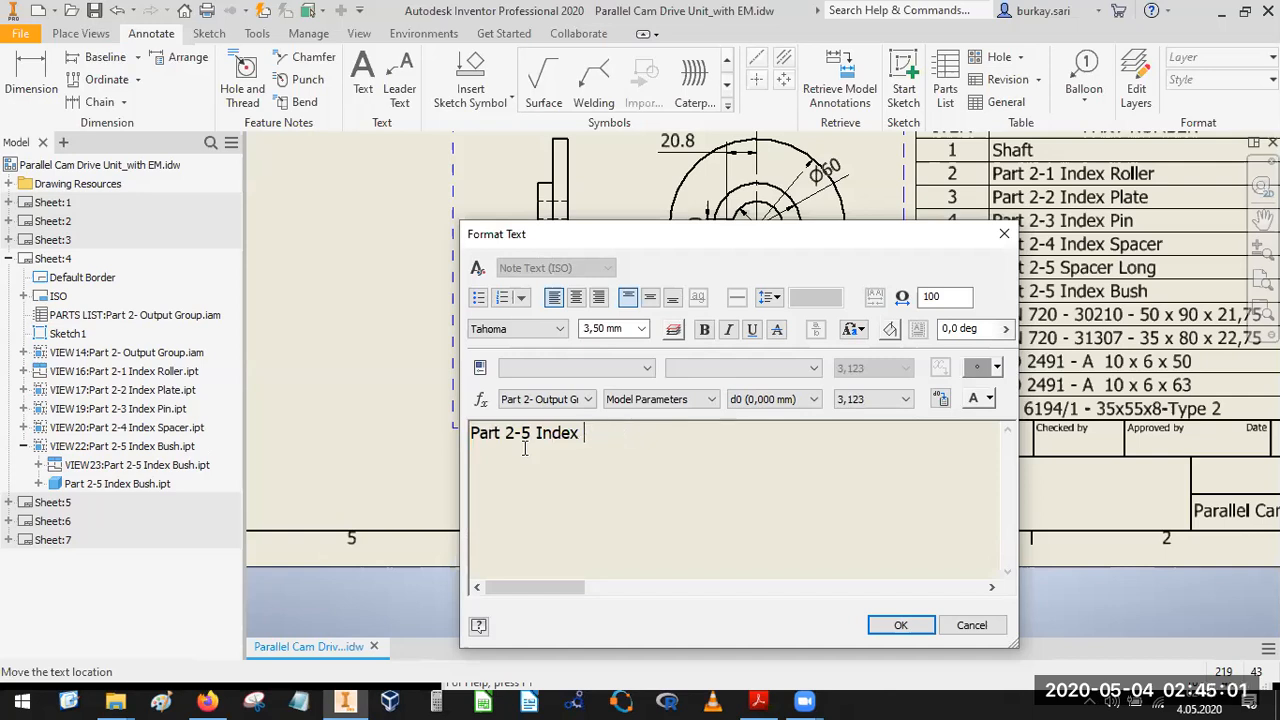
{"action": "left_click", "coordinate": [903, 625]}
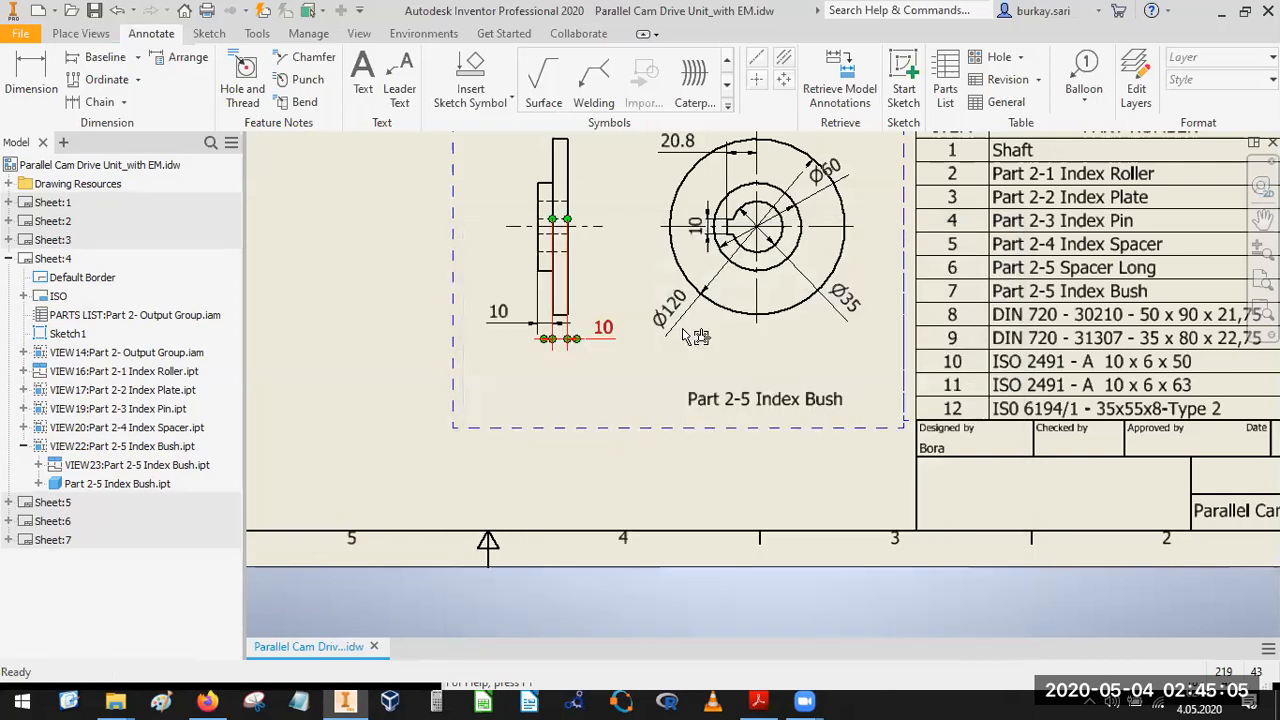
Place a base view of Part 2-5 Spacer Long.ipt left of the Index Bush frame, in right orientation at scale 1:2.5.
{"action": "scroll", "coordinate": [934, 523], "scroll_direction": "down", "scroll_amount": 3}
{"action": "scroll", "coordinate": [368, 228], "scroll_direction": "up", "scroll_amount": 3}
{"action": "middle_click_drag", "start_coordinate": [621, 332], "coordinate": [717, 454]}
{"action": "scroll", "coordinate": [665, 340], "scroll_direction": "down", "scroll_amount": 3}
{"action": "mouse_move", "coordinate": [665, 340]}
{"action": "middle_mouse_down"}
{"action": "mouse_move", "coordinate": [706, 449]}
{"action": "mouse_move", "coordinate": [677, 400]}
{"action": "mouse_move", "coordinate": [665, 407]}
{"action": "middle_mouse_up"}
{"action": "left_click", "coordinate": [80, 33]}
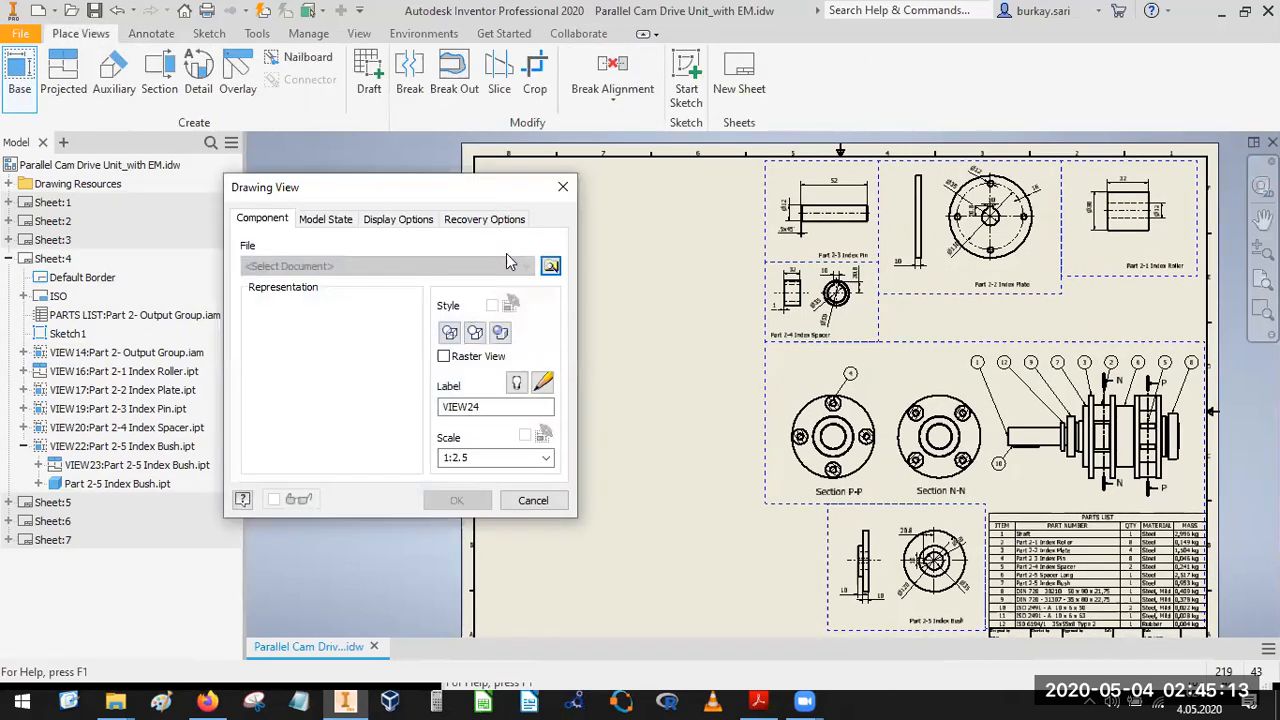
{"action": "left_click", "coordinate": [550, 267]}
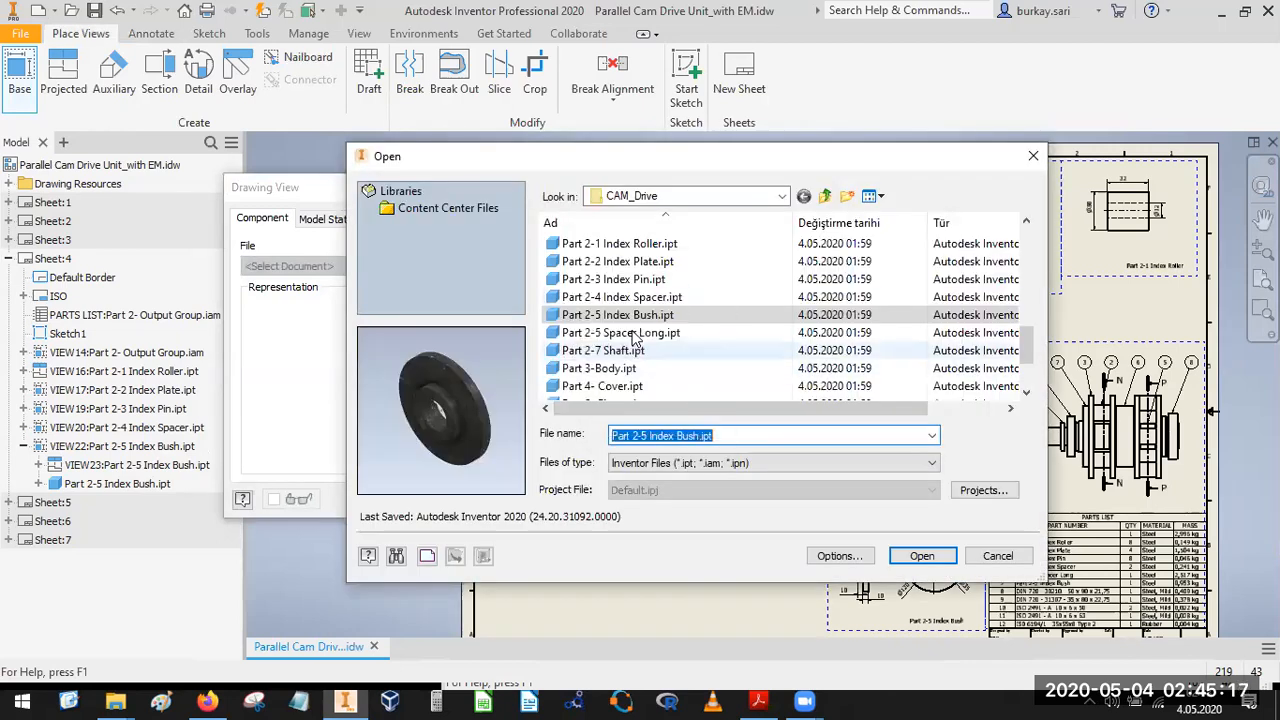
{"action": "left_click", "coordinate": [628, 334]}
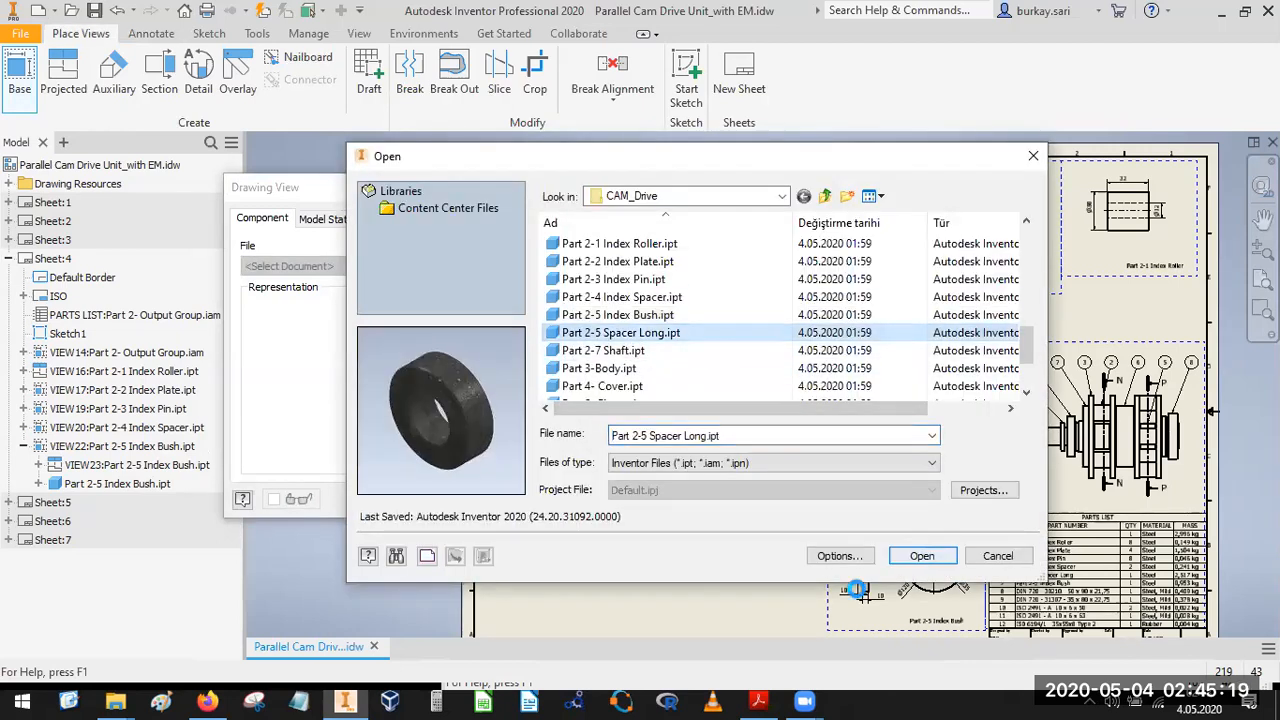
{"action": "left_click_drag", "start_coordinate": [782, 550], "coordinate": [792, 550]}
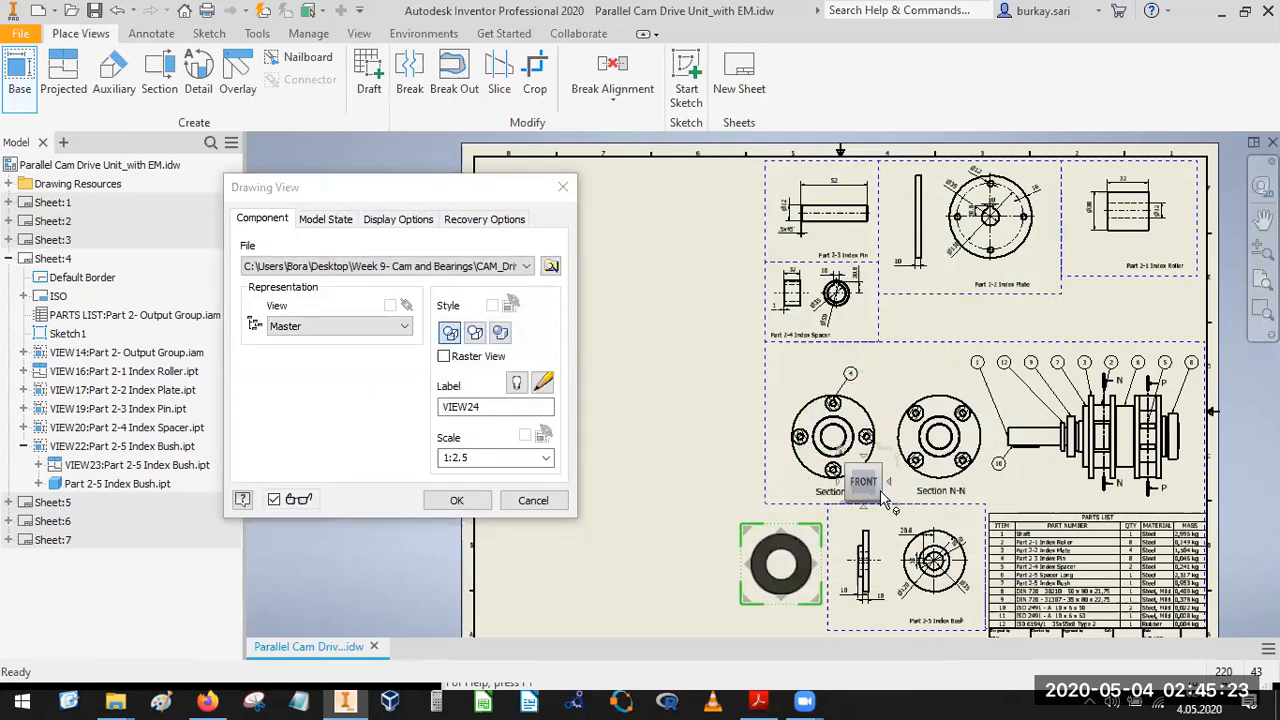
{"action": "left_click", "coordinate": [888, 481]}
{"action": "left_click", "coordinate": [456, 501]}
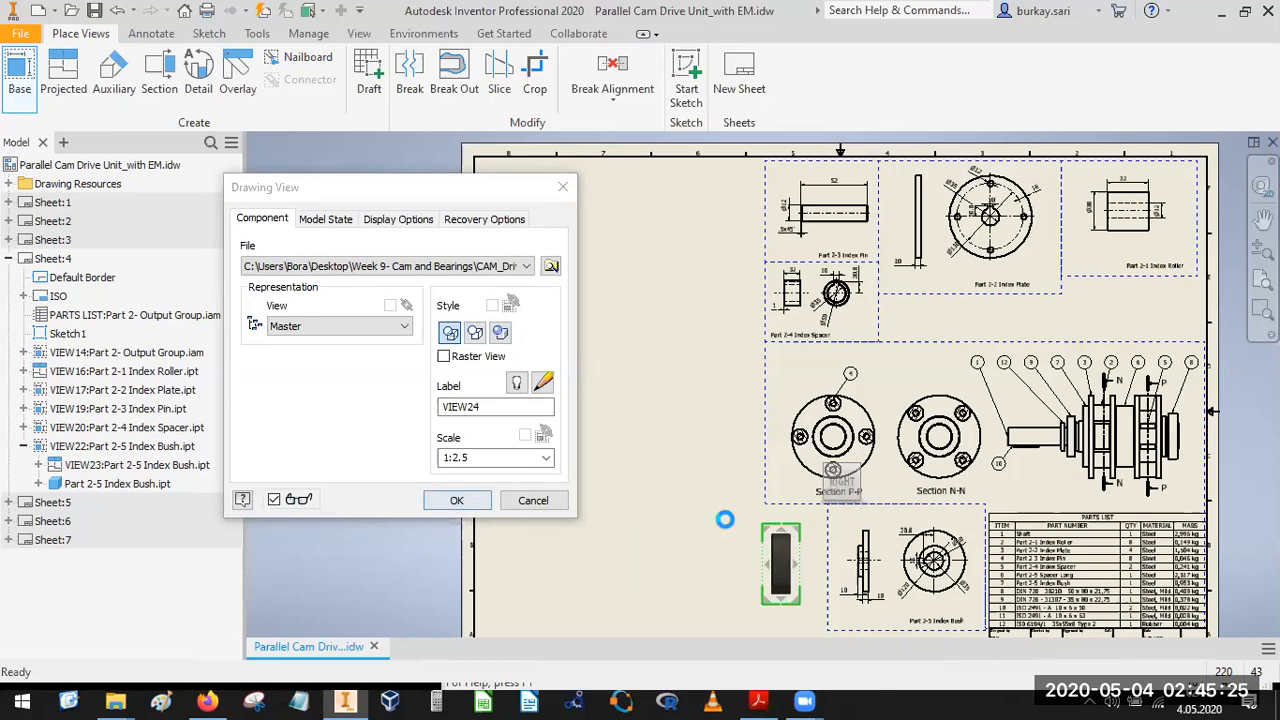
Add a horizontal bisector centerline between the upper and lower edges of the Spacer Long view.
{"action": "scroll", "coordinate": [791, 566], "scroll_direction": "up", "scroll_amount": 3}
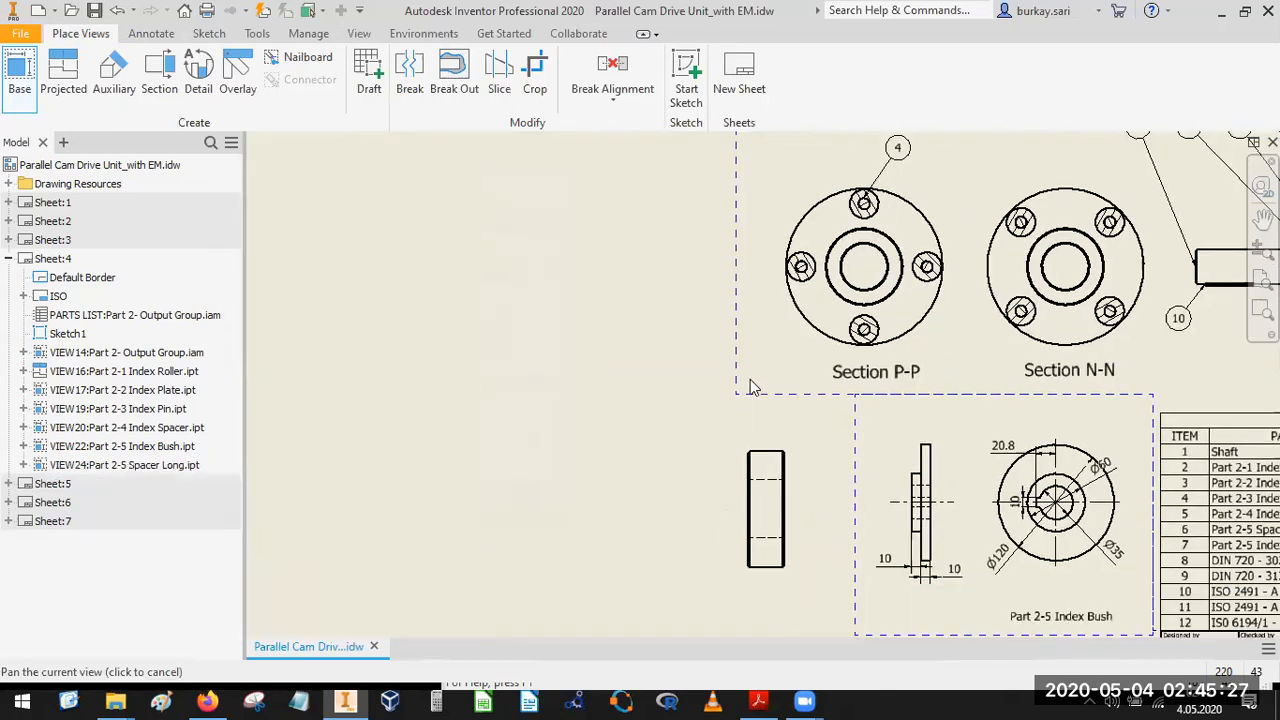
{"action": "middle_click_drag", "start_coordinate": [753, 386], "coordinate": [717, 235]}
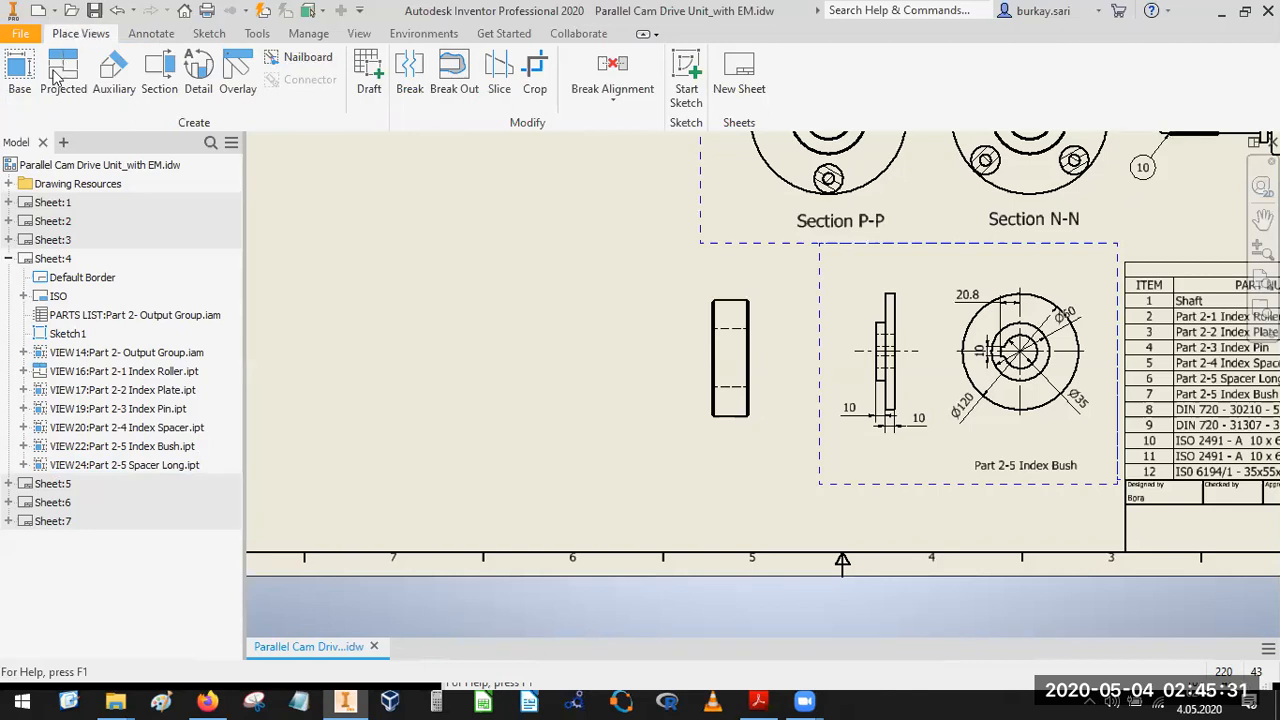
{"action": "left_click", "coordinate": [151, 33]}
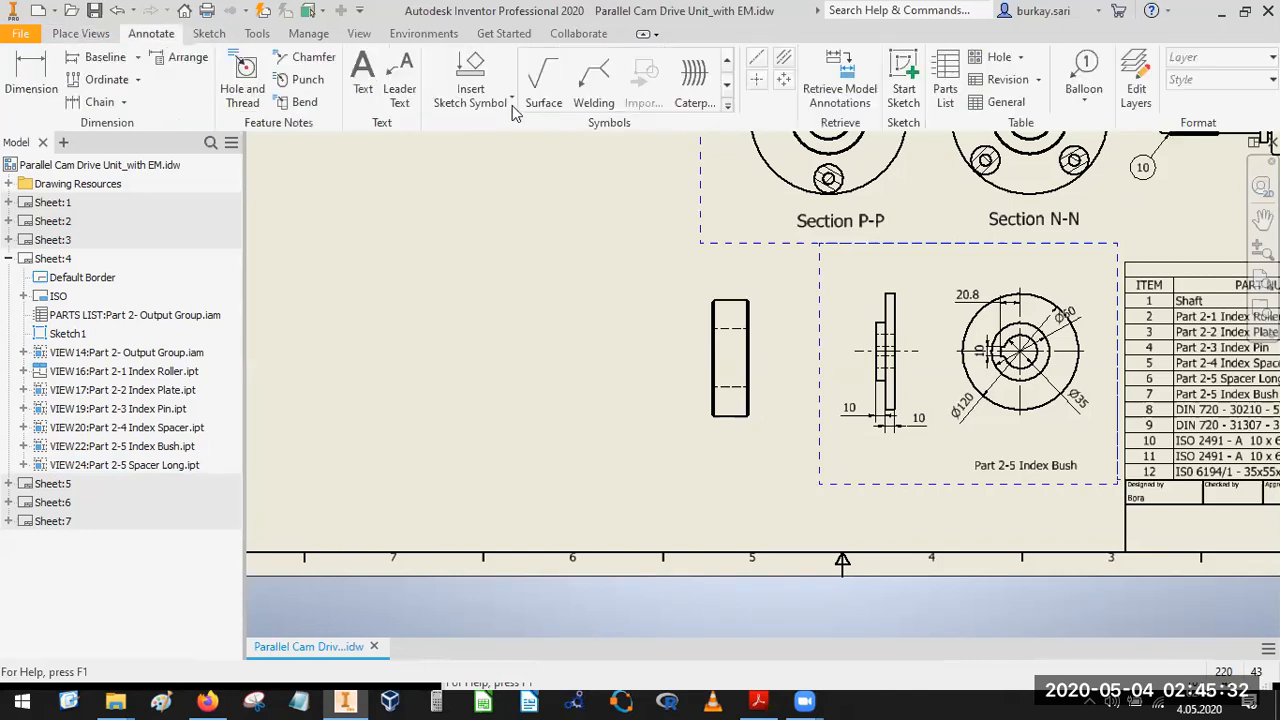
{"action": "left_click", "coordinate": [783, 58]}
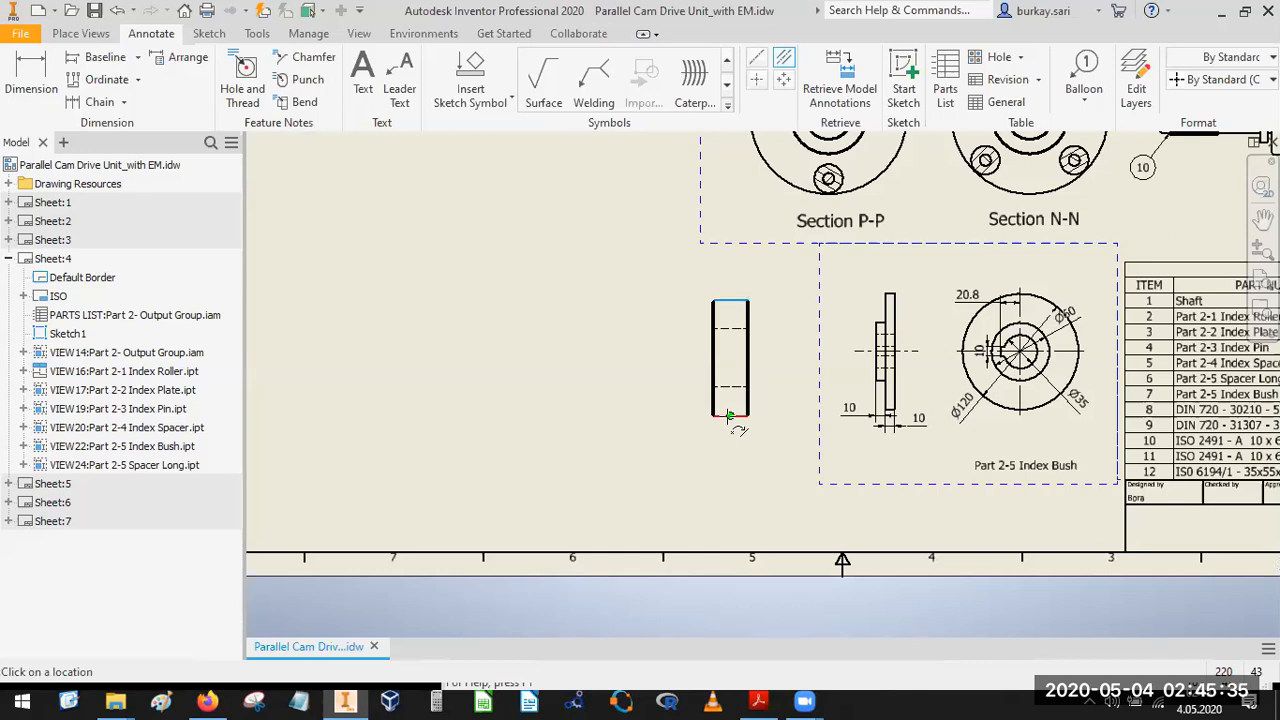
Retrieve the model's sketch and feature dimensions into the Spacer Long view.
{"action": "left_click", "coordinate": [820, 78]}
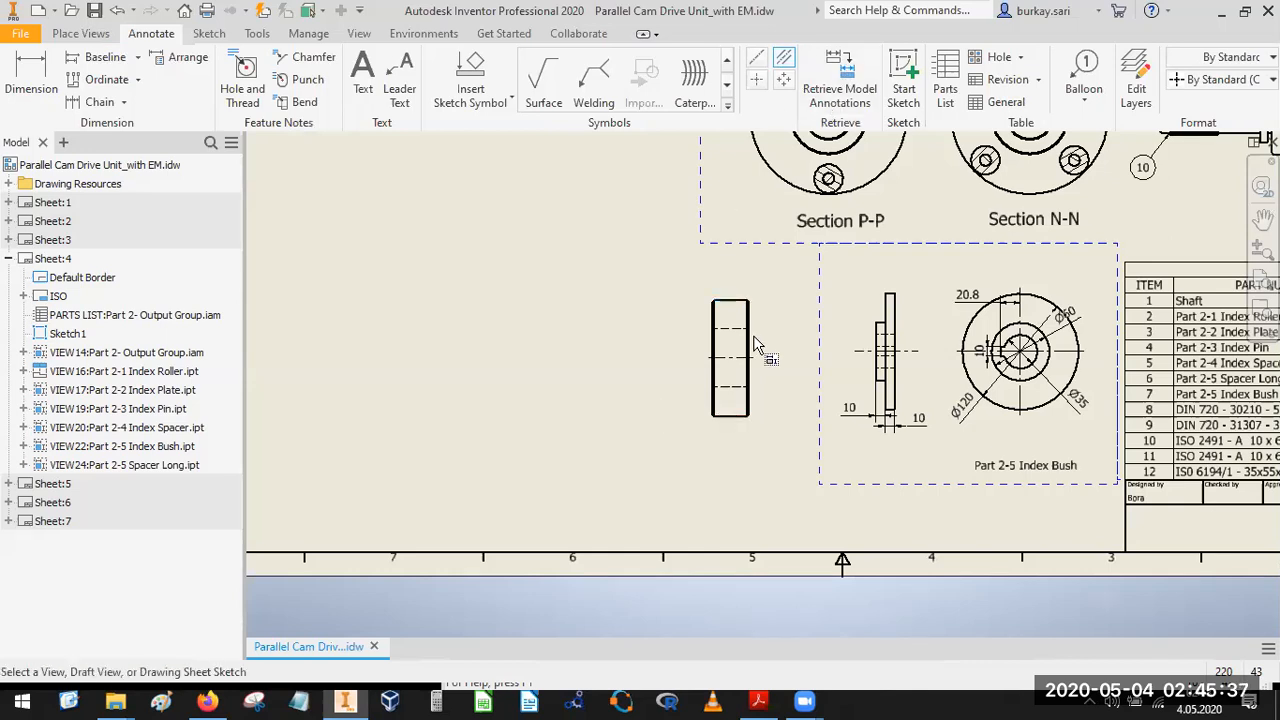
{"action": "left_click", "coordinate": [766, 342]}
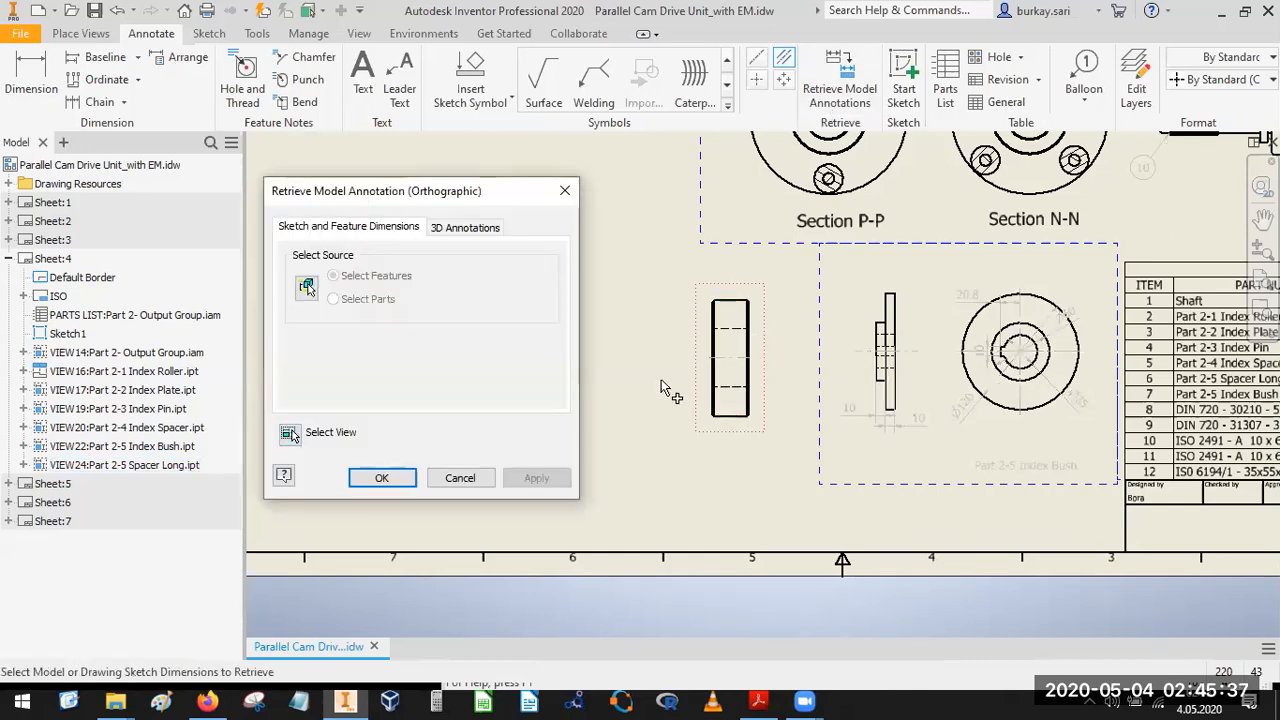
{"action": "left_click", "coordinate": [381, 477]}
Move the Spacer Long view's 38 and 2 dimensions below its outline and the Ø60 and Ø120 dimensions to its right.
{"action": "scroll", "coordinate": [711, 349], "scroll_direction": "down", "scroll_amount": 3}
{"action": "mouse_move", "coordinate": [757, 371]}
{"action": "left_mouse_down"}
{"action": "mouse_move", "coordinate": [672, 555]}
{"action": "mouse_move", "coordinate": [682, 533]}
{"action": "left_mouse_up"}
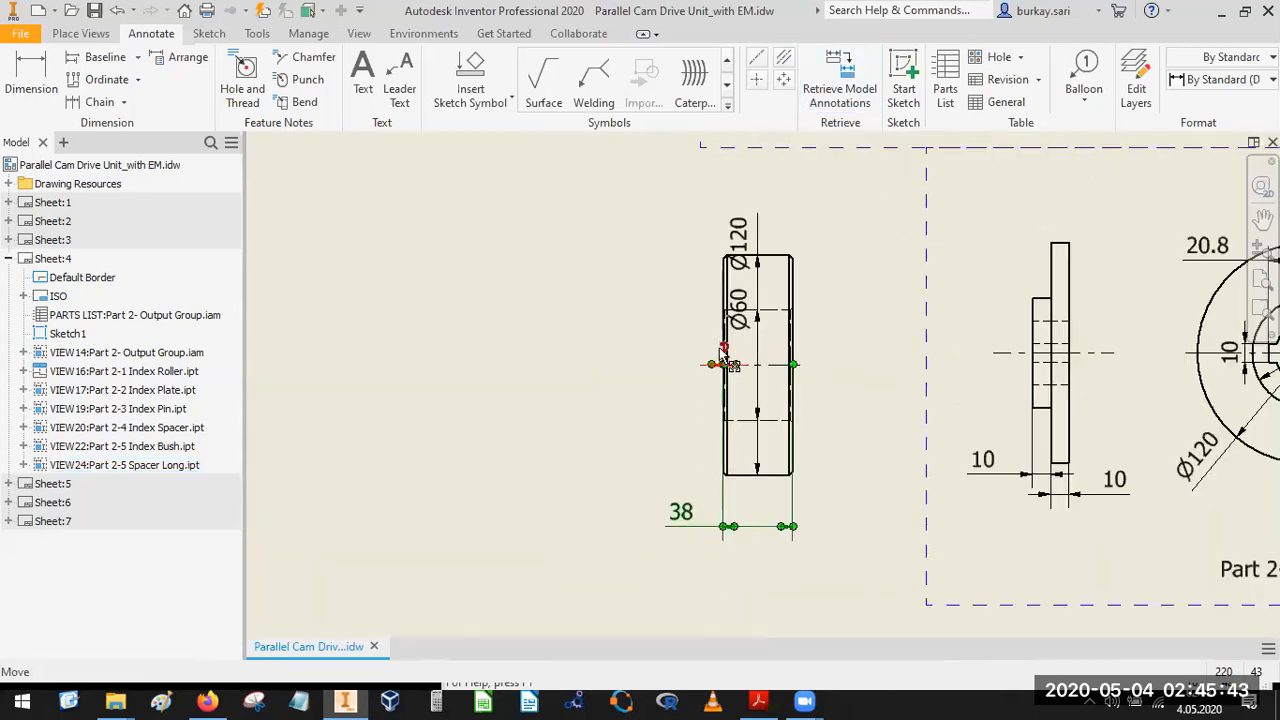
{"action": "left_click_drag", "start_coordinate": [672, 470], "coordinate": [667, 490]}
{"action": "middle_click_drag", "start_coordinate": [746, 325], "coordinate": [732, 382]}
{"action": "left_click_drag", "start_coordinate": [732, 379], "coordinate": [852, 403]}
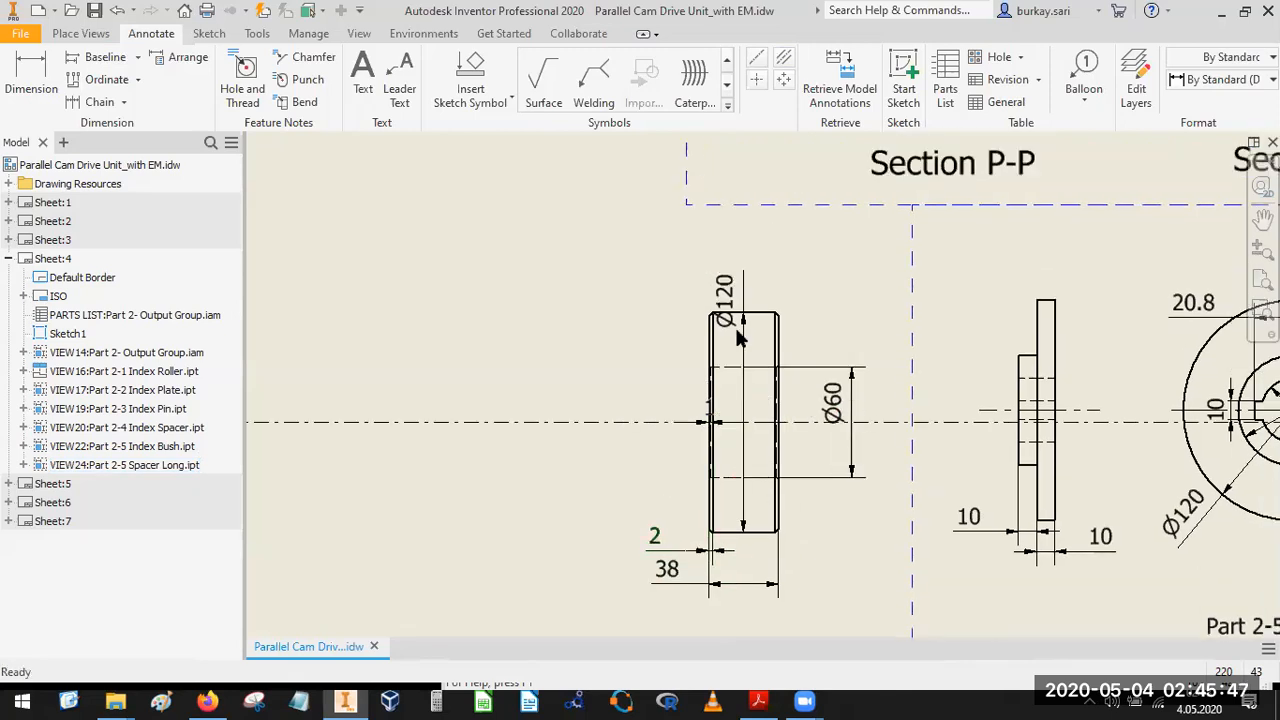
{"action": "left_click_drag", "start_coordinate": [745, 355], "coordinate": [822, 403]}
Move the 1 mm chamfer dimension out to the left of the Spacer Long outline.
{"action": "scroll", "coordinate": [726, 421], "scroll_direction": "up", "scroll_amount": 5}
{"action": "mouse_move", "coordinate": [670, 405]}
{"action": "left_mouse_down"}
{"action": "mouse_move", "coordinate": [505, 440]}
{"action": "mouse_move", "coordinate": [502, 516]}
{"action": "left_mouse_up"}
{"action": "scroll", "coordinate": [719, 288], "scroll_direction": "down", "scroll_amount": 5}
{"action": "middle_click_drag", "start_coordinate": [638, 477], "coordinate": [638, 431]}
{"action": "left_click_drag", "start_coordinate": [637, 429], "coordinate": [637, 431]}
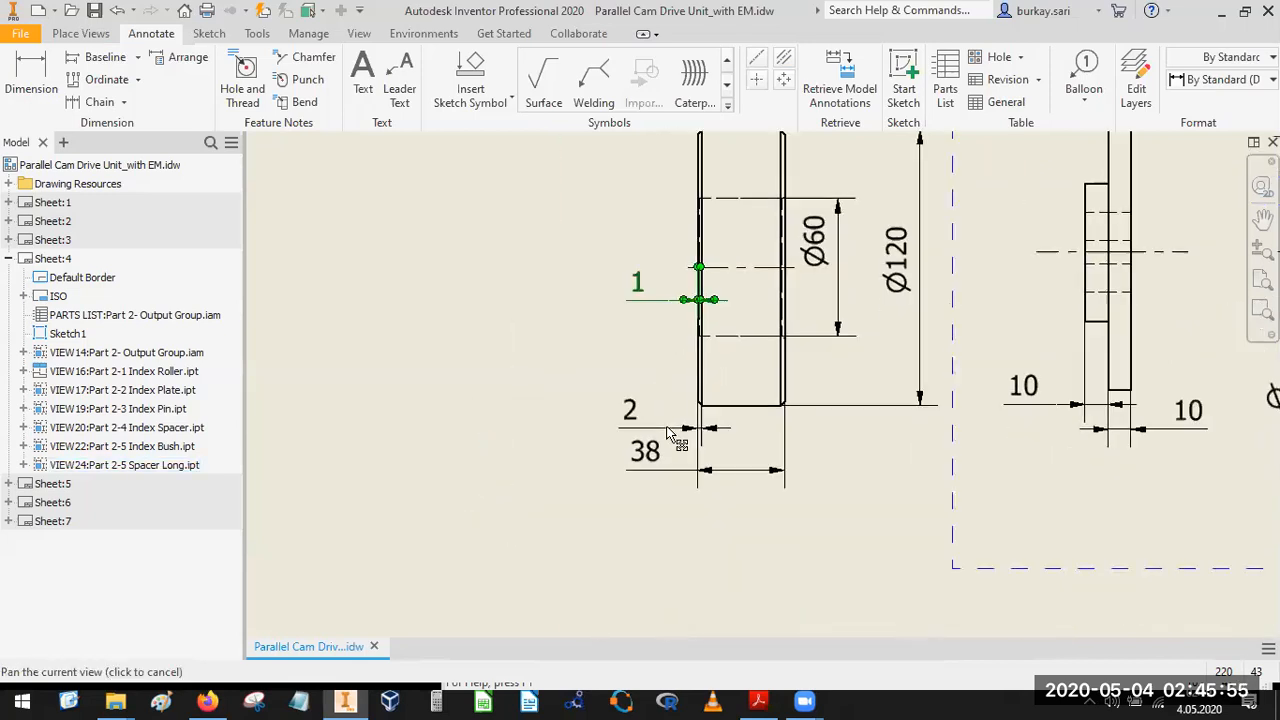
Delete the 2 mm dimension below the Spacer Long view and center the 38 mm dimension's text between its extension lines.
{"action": "scroll", "coordinate": [697, 432], "scroll_direction": "up", "scroll_amount": 4}
{"action": "scroll", "coordinate": [700, 430], "scroll_direction": "down", "scroll_amount": 2}
{"action": "middle_click_drag", "start_coordinate": [684, 467], "coordinate": [656, 515]}
{"action": "key", "text": "Delete"}
{"action": "scroll", "coordinate": [812, 428], "scroll_direction": "down", "scroll_amount": 2}
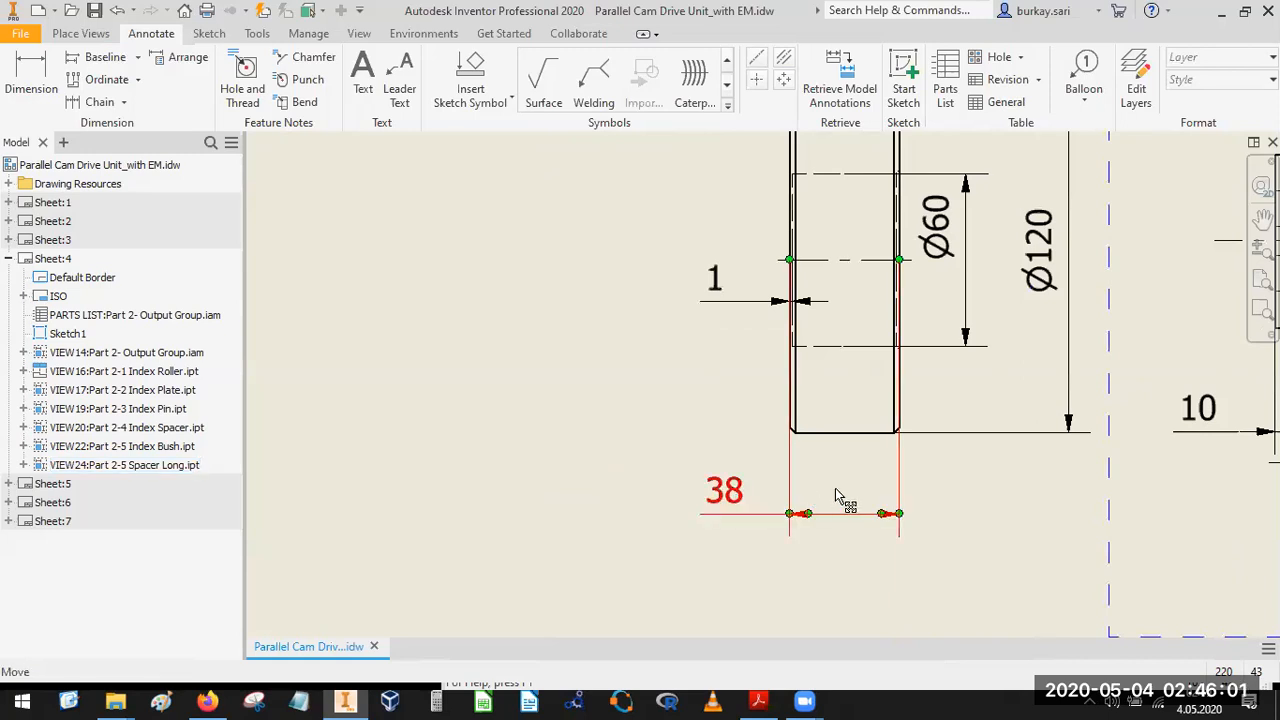
{"action": "left_click_drag", "start_coordinate": [808, 490], "coordinate": [845, 510]}
Append x45° to the Spacer Long view's 1 mm chamfer dimension.
{"action": "middle_click_drag", "start_coordinate": [806, 362], "coordinate": [775, 444]}
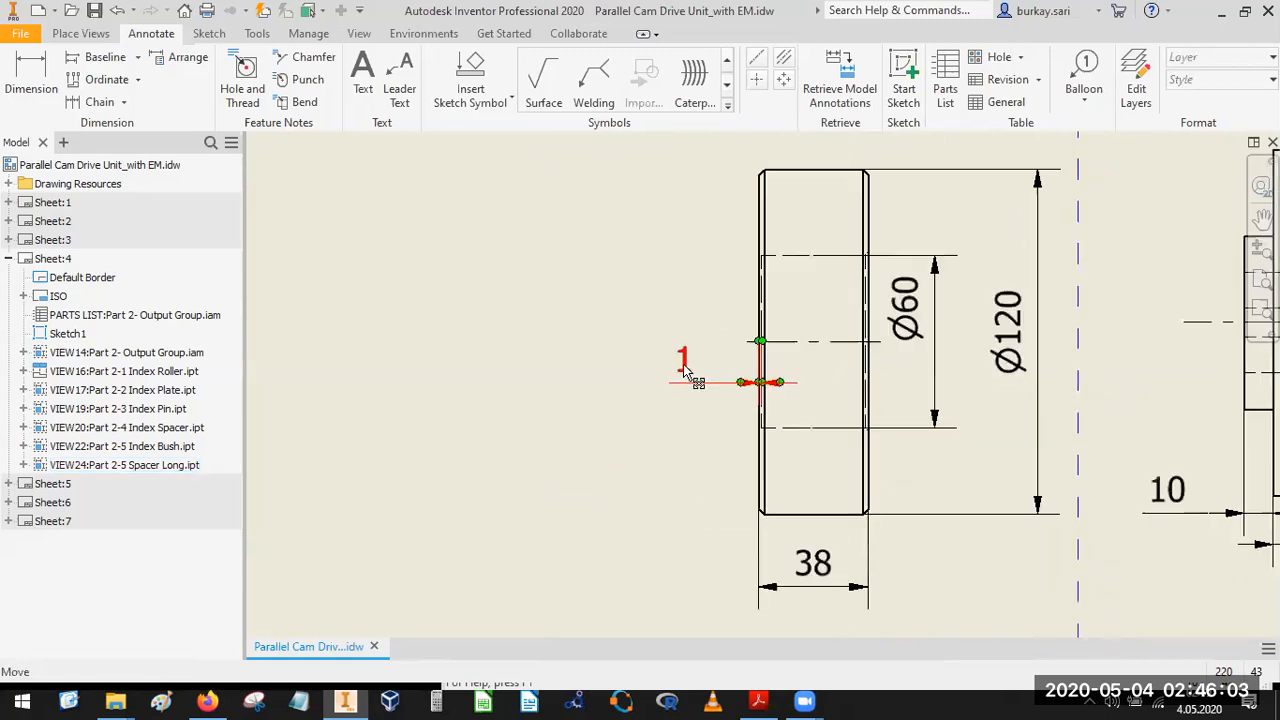
{"action": "left_click", "coordinate": [334, 315]}
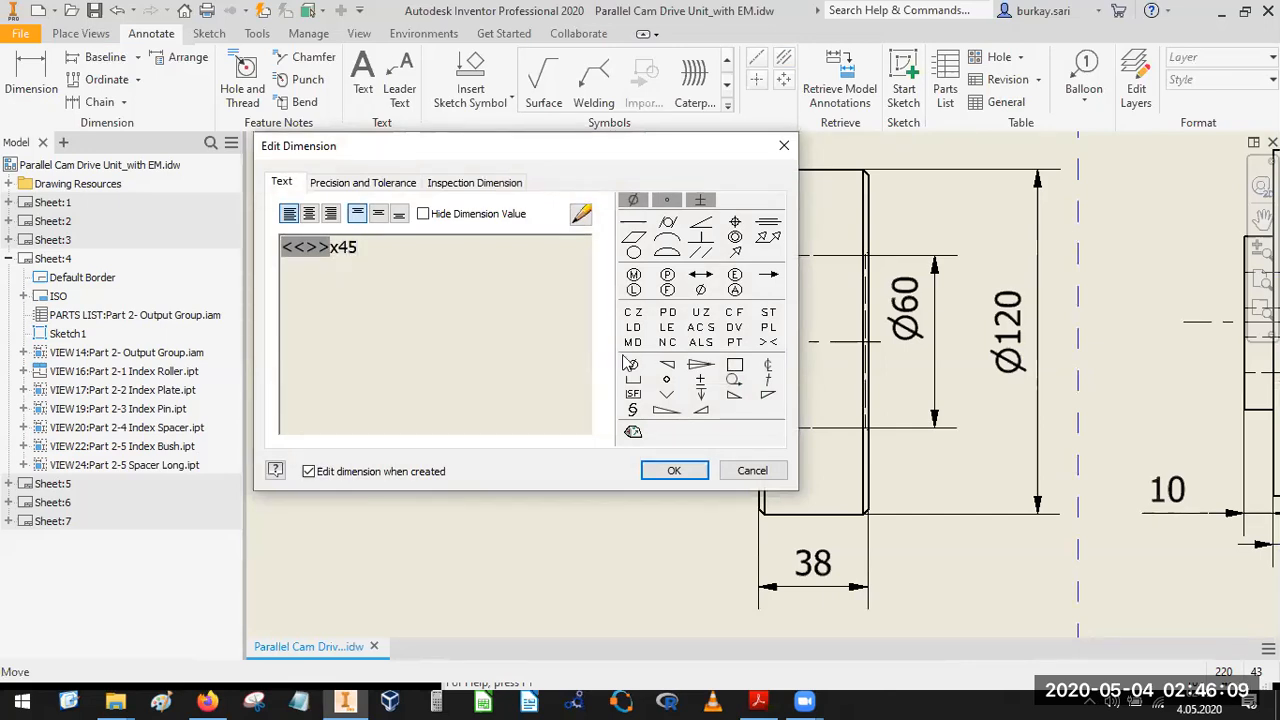
{"action": "left_click", "coordinate": [666, 379]}
{"action": "left_click", "coordinate": [674, 470]}
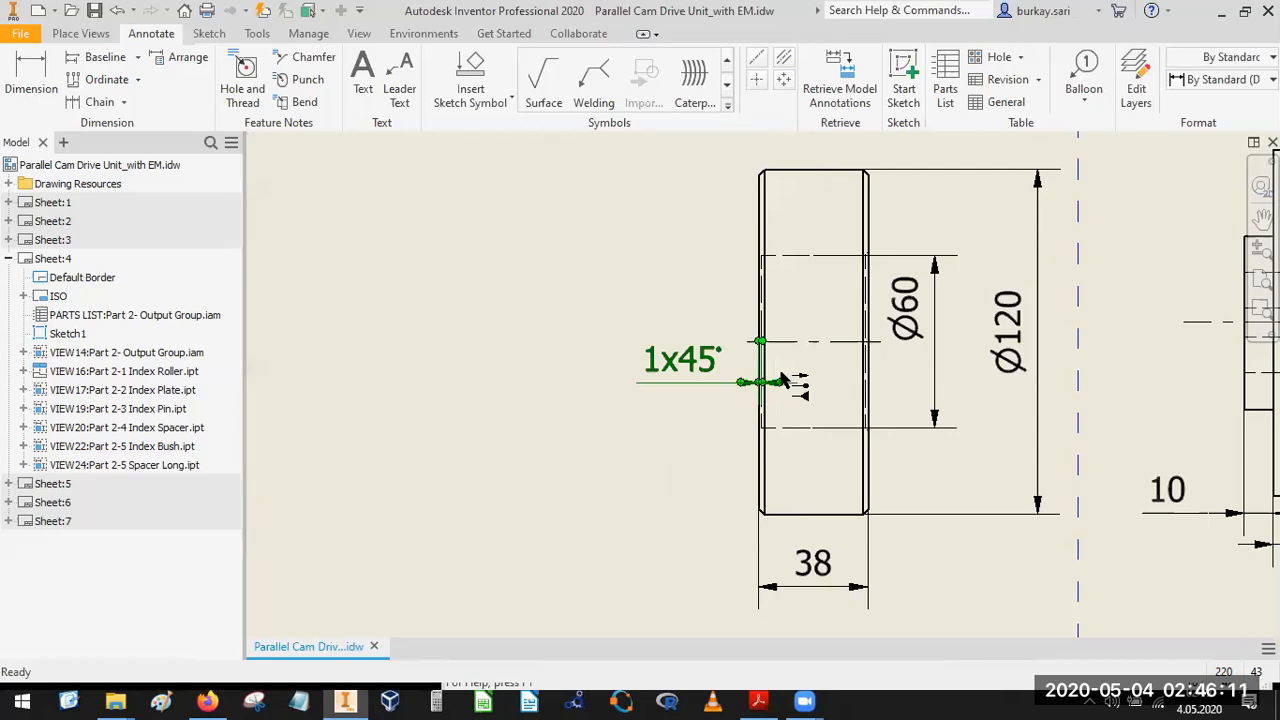
Shift the Spacer Long view slightly left, away from the Index Bush frame, and bring its Ø120 dimension closer to the outline.
{"action": "scroll", "coordinate": [815, 342], "scroll_direction": "down", "scroll_amount": 4}
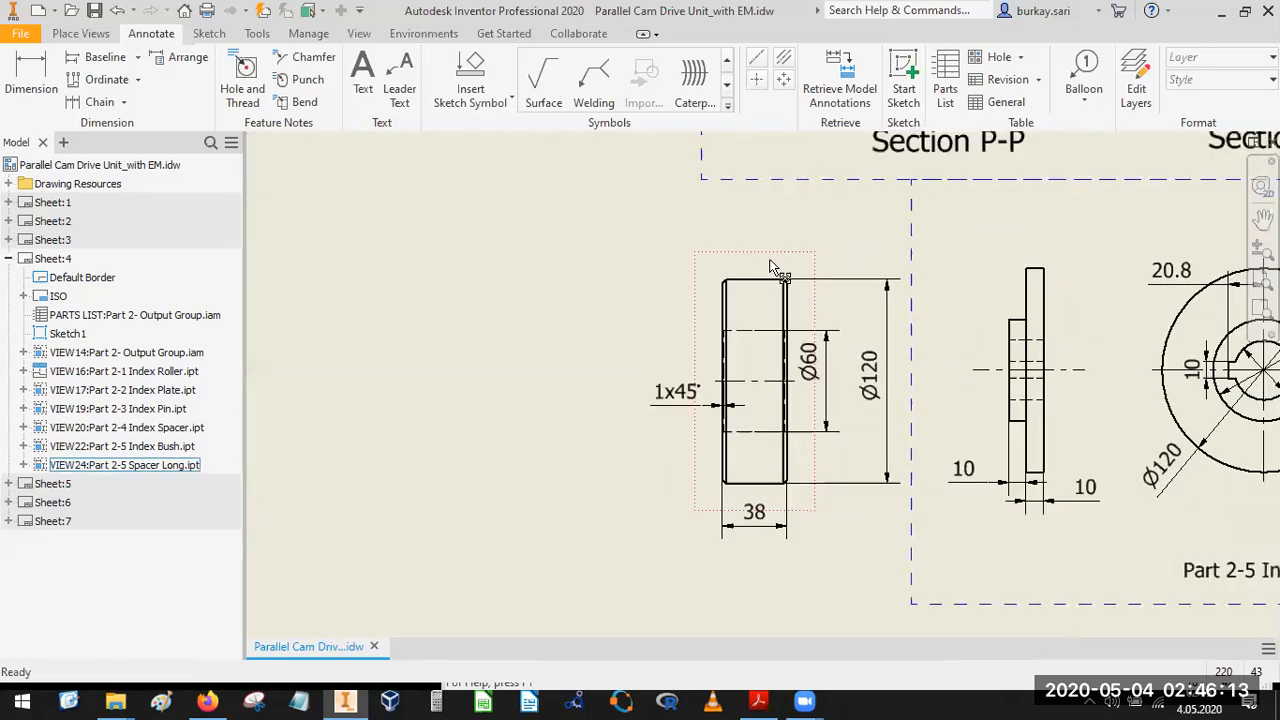
{"action": "left_click_drag", "start_coordinate": [752, 252], "coordinate": [720, 251]}
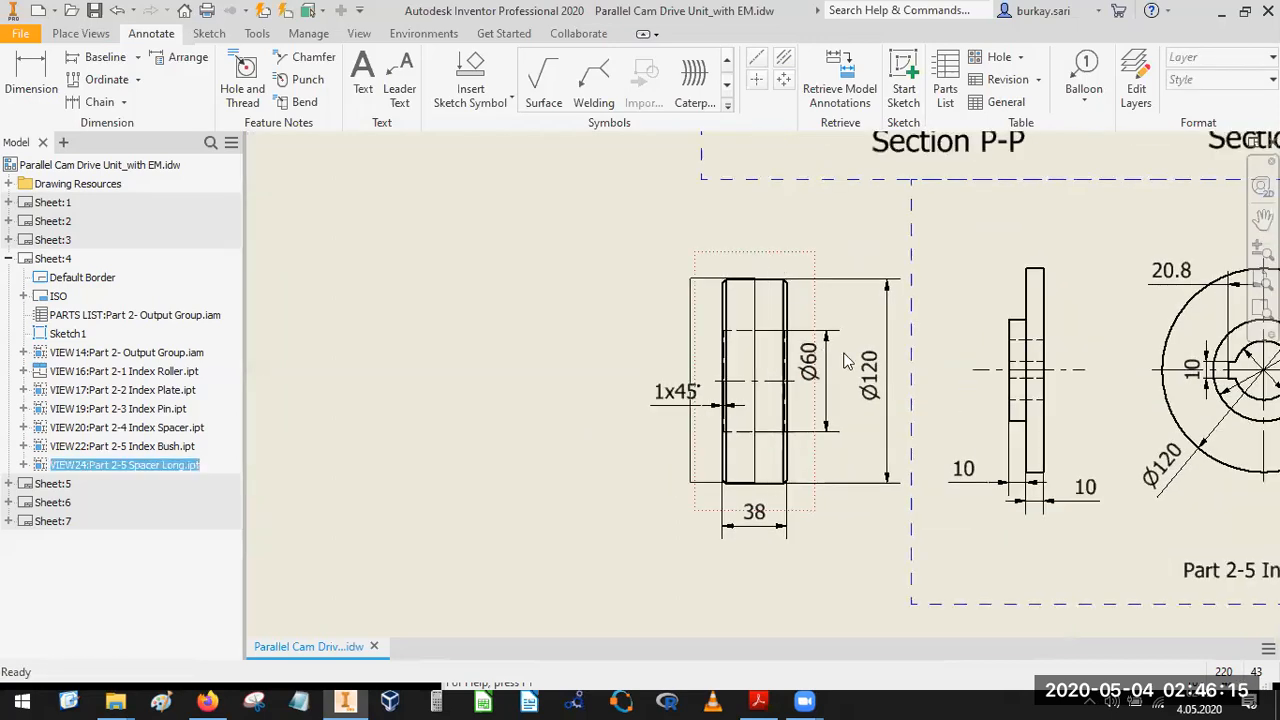
{"action": "left_click_drag", "start_coordinate": [845, 390], "coordinate": [831, 390]}
{"action": "left_click", "coordinate": [877, 454]}
{"action": "middle_click_drag", "start_coordinate": [880, 524], "coordinate": [802, 434]}
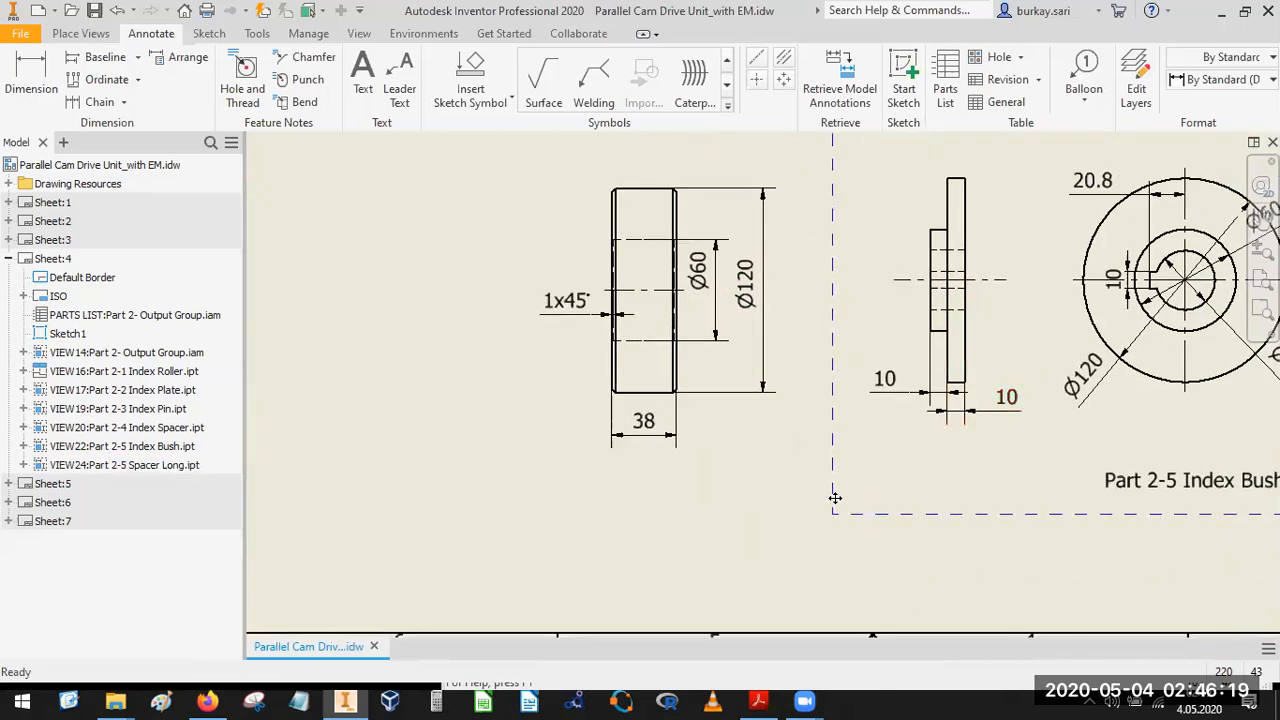
Add a rectangle of about 67.5 by 99.8 mm to the sheet sketch, framing the Spacer Long view beside the Index Bush frame.
{"action": "double_click", "coordinate": [838, 506]}
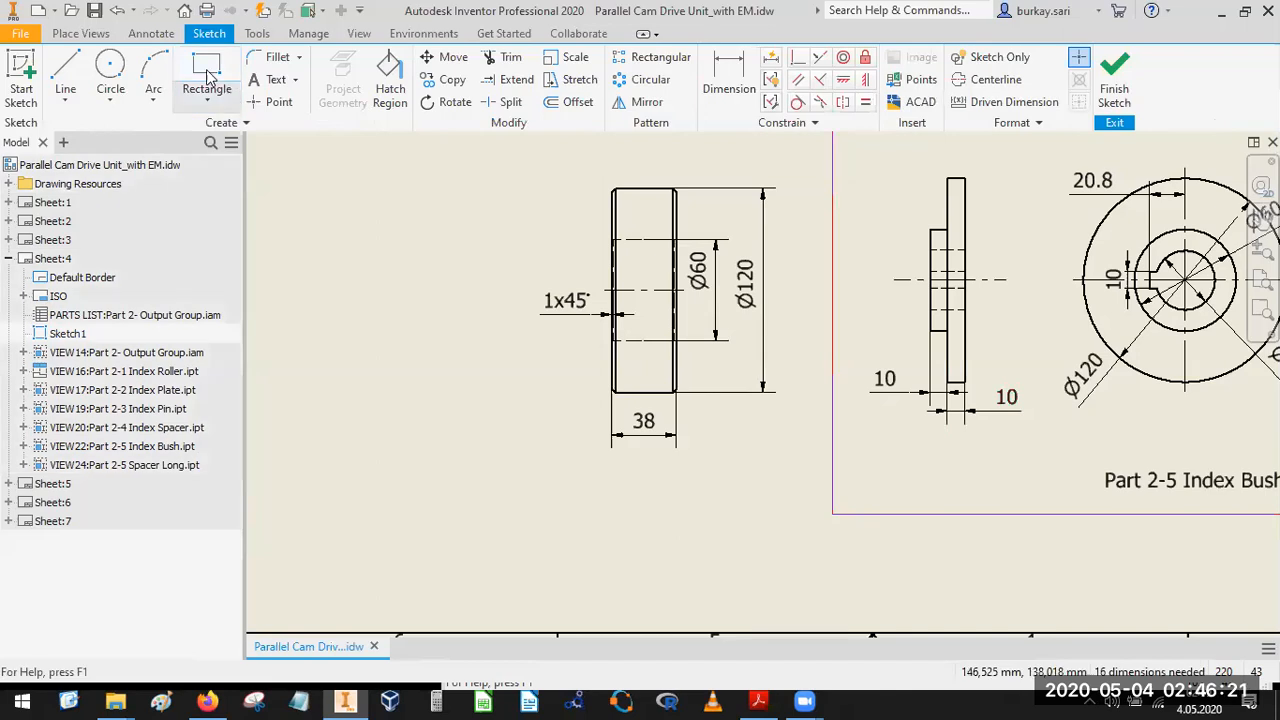
{"action": "scroll", "coordinate": [857, 336], "scroll_direction": "up", "scroll_amount": 3}
{"action": "middle_click_drag", "start_coordinate": [849, 284], "coordinate": [843, 373]}
{"action": "left_click", "coordinate": [852, 275]}
{"action": "left_click", "coordinate": [681, 524]}
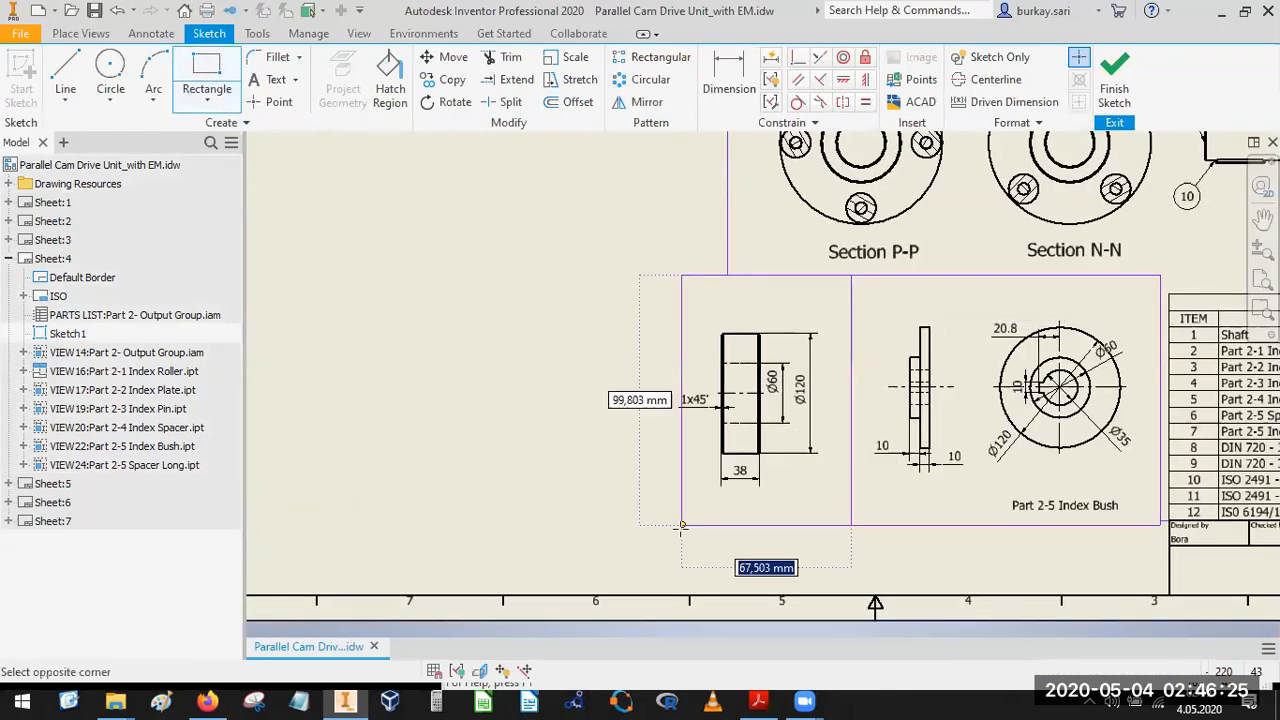
{"action": "left_click", "coordinate": [851, 276]}
{"action": "key", "text": "Escape"}
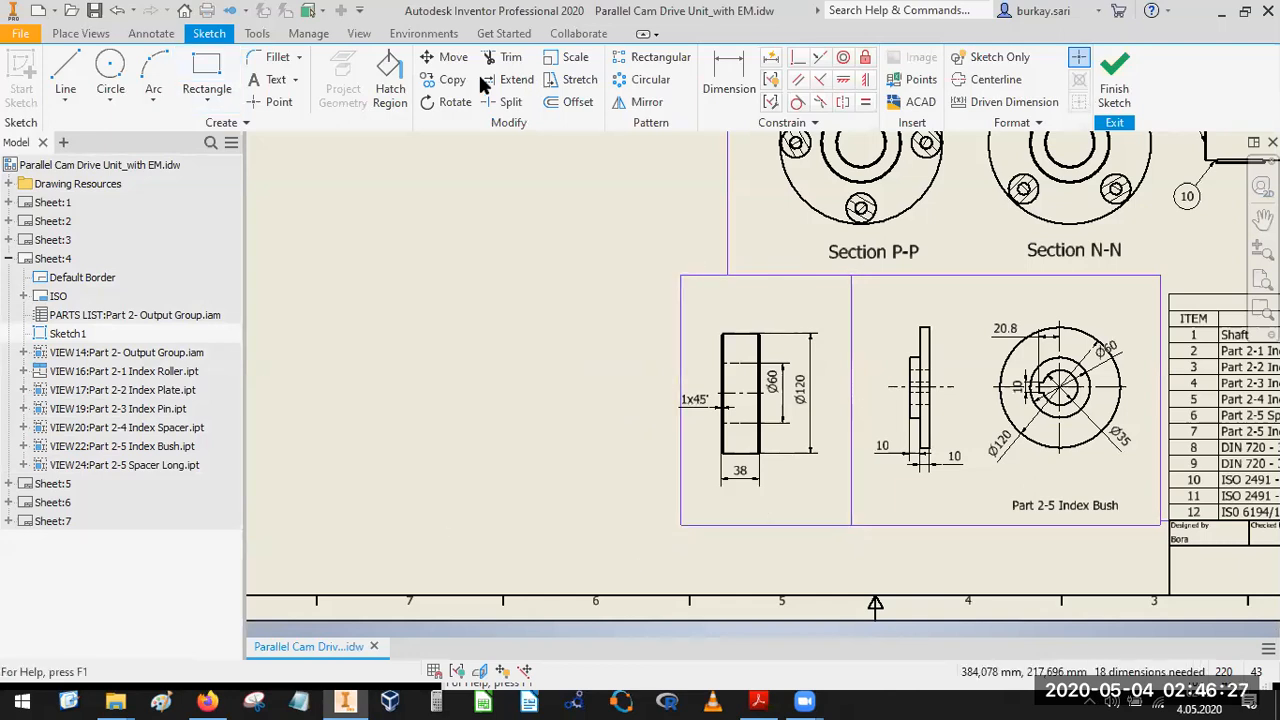
{"action": "left_click", "coordinate": [1110, 95]}
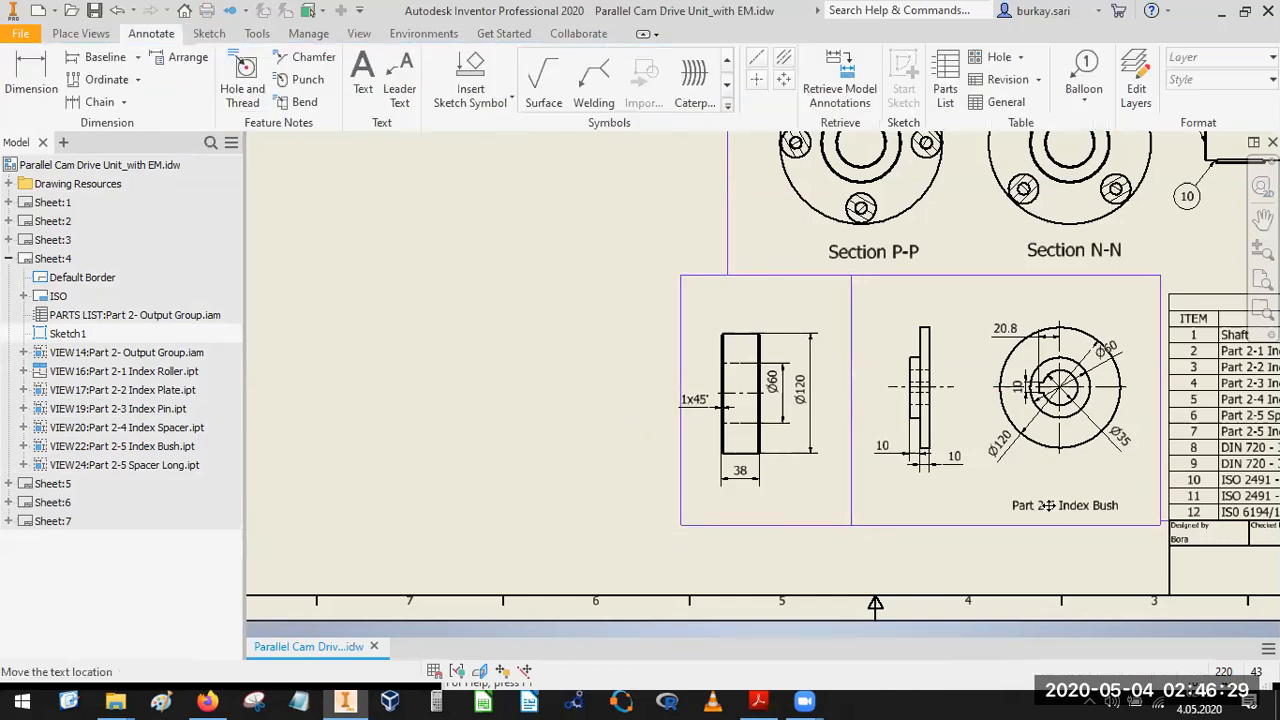
Place a copy of the Index Bush label under the Spacer Long view and change its text to "Part 2-6 Index Spacer-Long".
{"action": "key", "text": "t"}
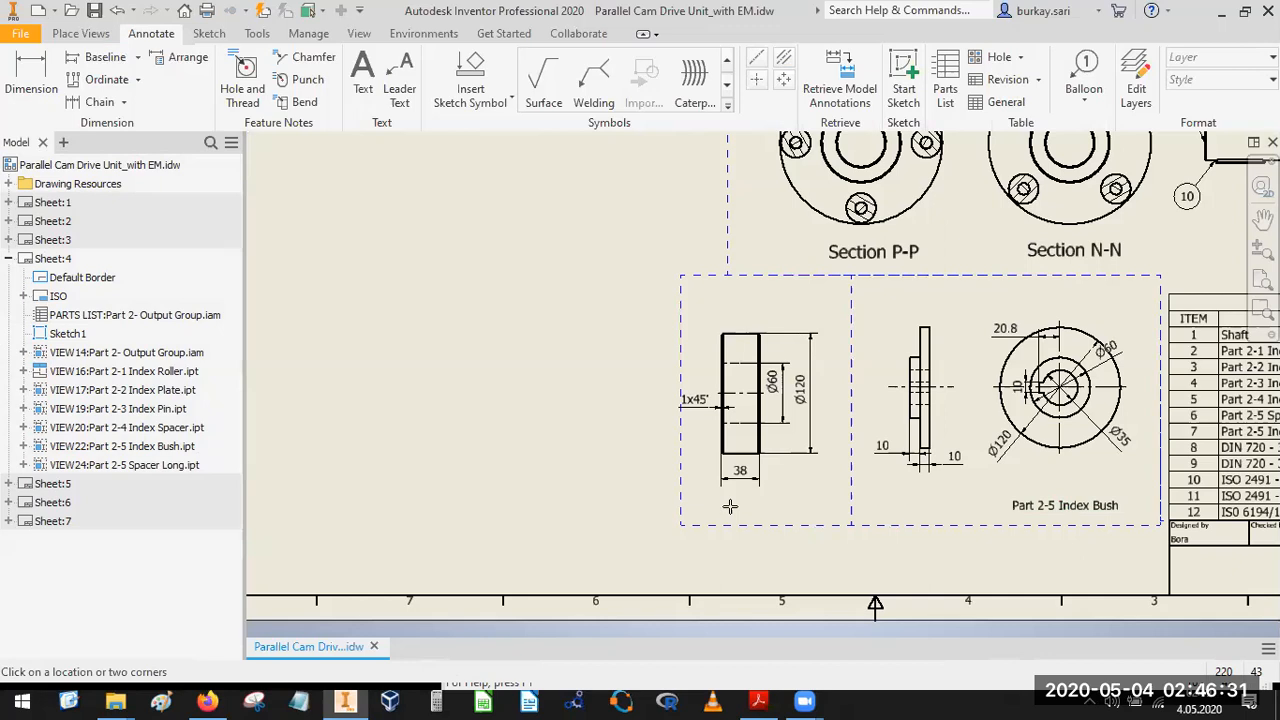
{"action": "left_click", "coordinate": [707, 509]}
{"action": "type", "text": "Part 2-5 Index Bush"}
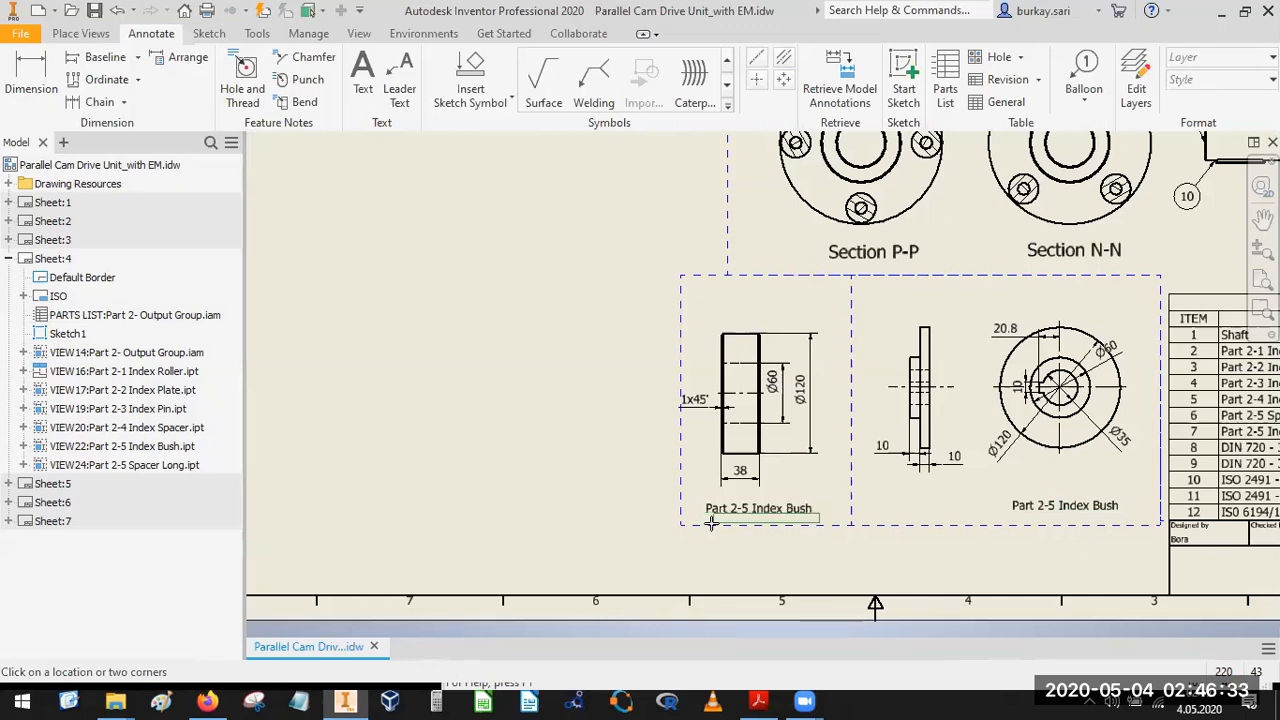
{"action": "left_click", "coordinate": [735, 522]}
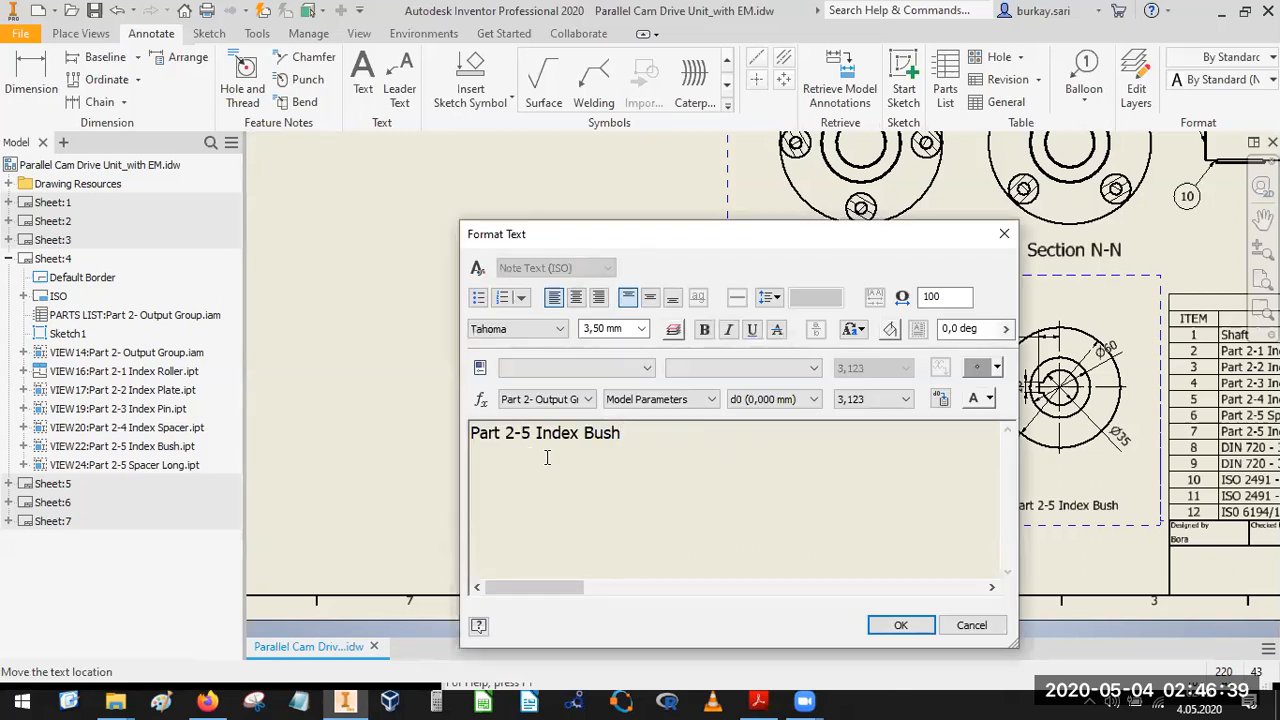
{"action": "key", "text": "Right"}
{"action": "key", "text": "Right"}
{"action": "key", "text": "Right"}
{"action": "key", "text": "Right"}
{"action": "key", "text": "Right"}
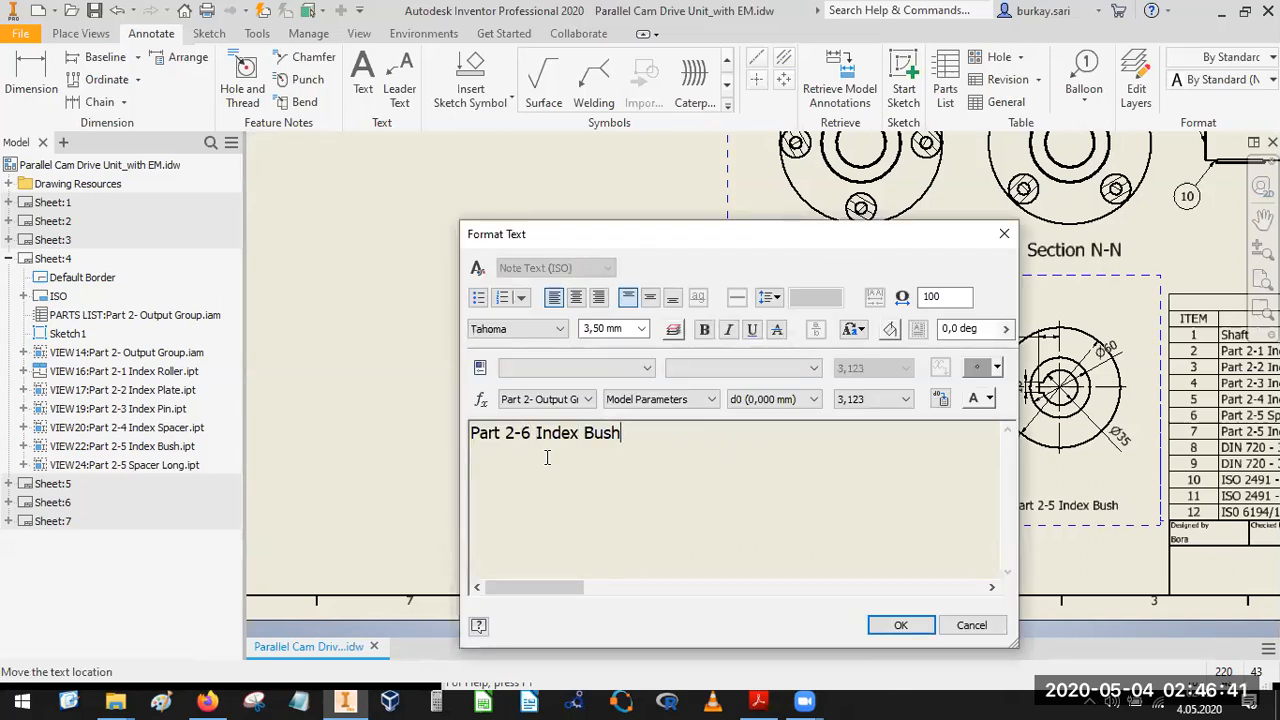
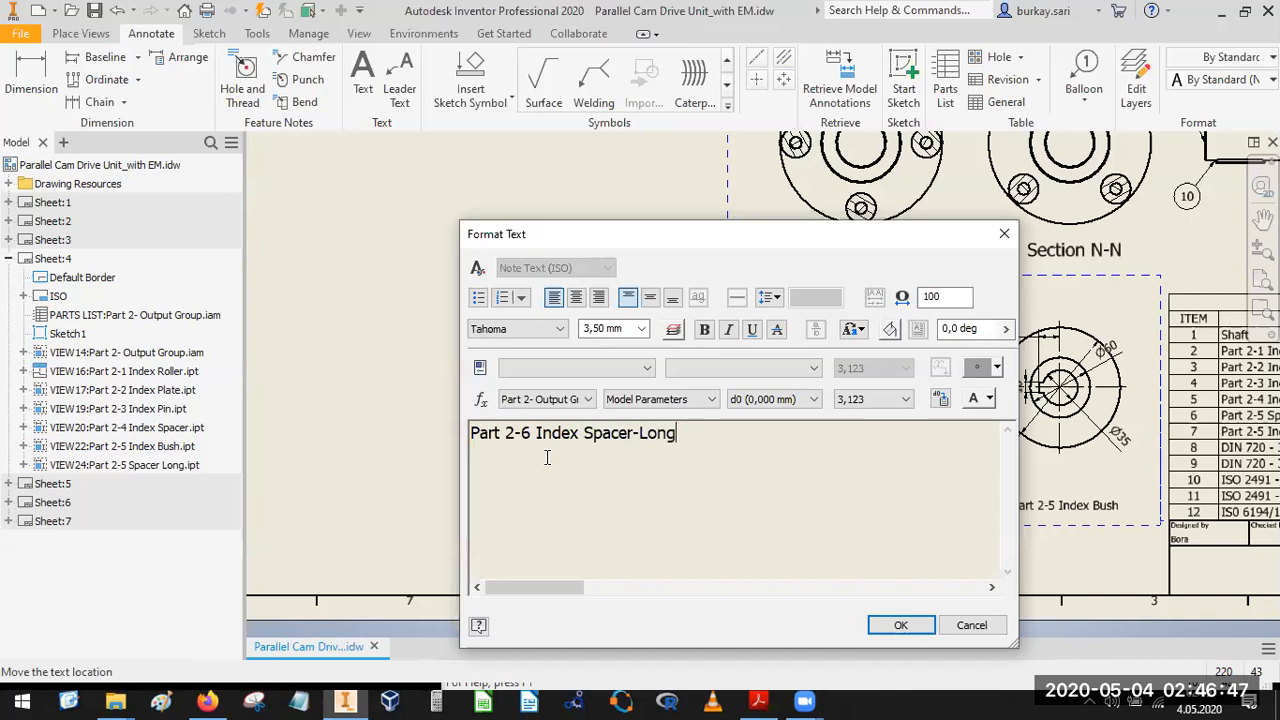
{"action": "left_click", "coordinate": [898, 624]}
Shift the Spacer Long view slightly right and up to center it within its frame.
{"action": "middle_click_drag", "start_coordinate": [767, 314], "coordinate": [787, 322]}
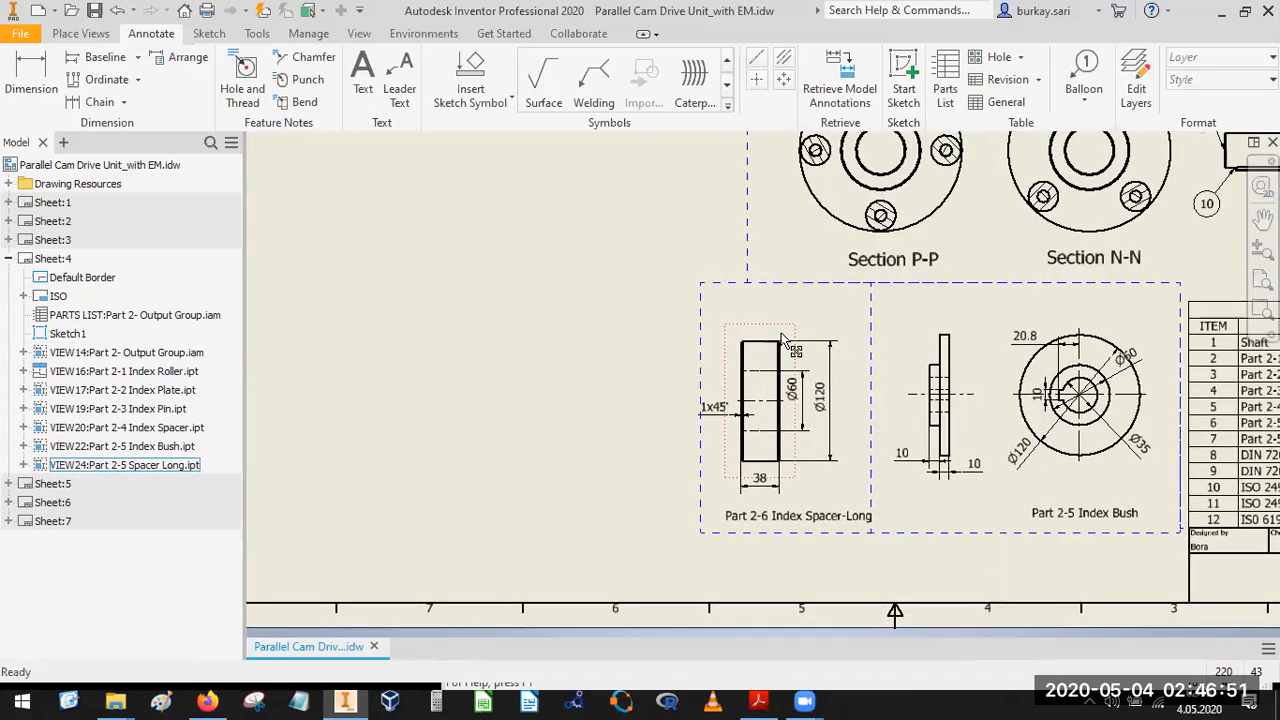
{"action": "left_click_drag", "start_coordinate": [780, 329], "coordinate": [794, 322]}
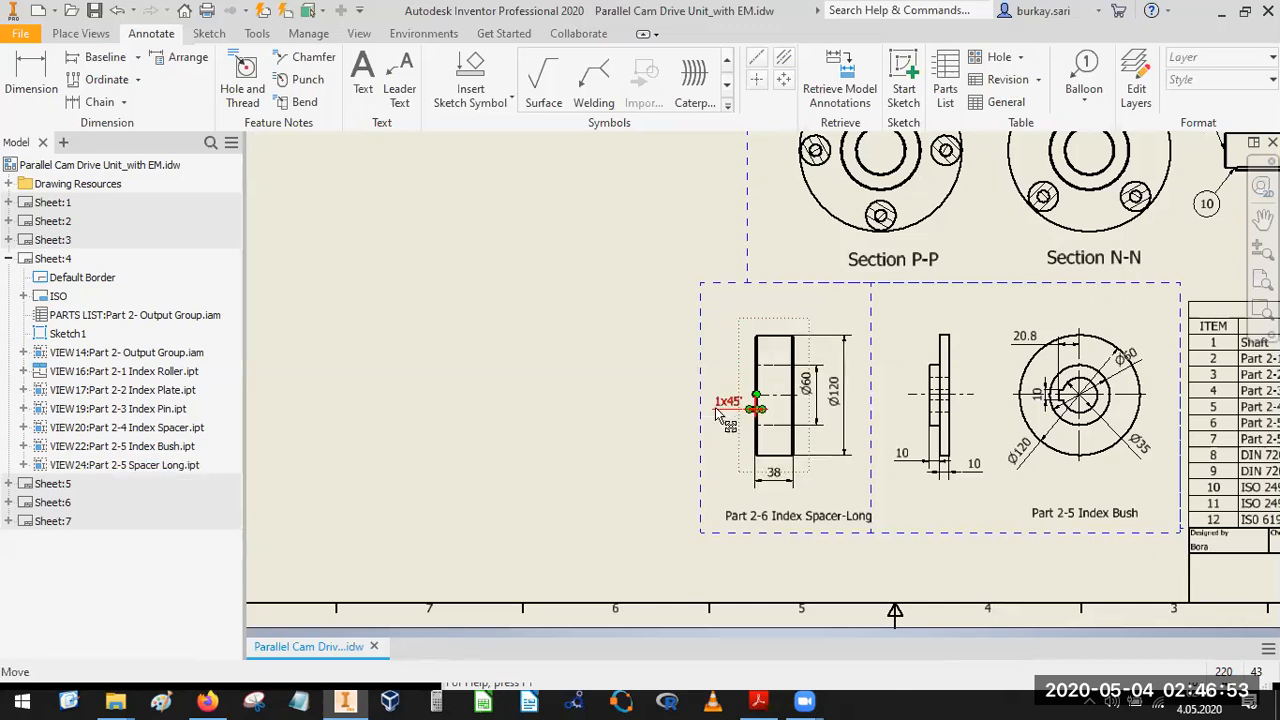
{"action": "left_click", "coordinate": [590, 360]}
Place a base view of Part 2-7 Shaft.ipt at scale 1:2.5 in the empty upper-left area of the sheet.
{"action": "middle_click_drag", "start_coordinate": [596, 338], "coordinate": [689, 497]}
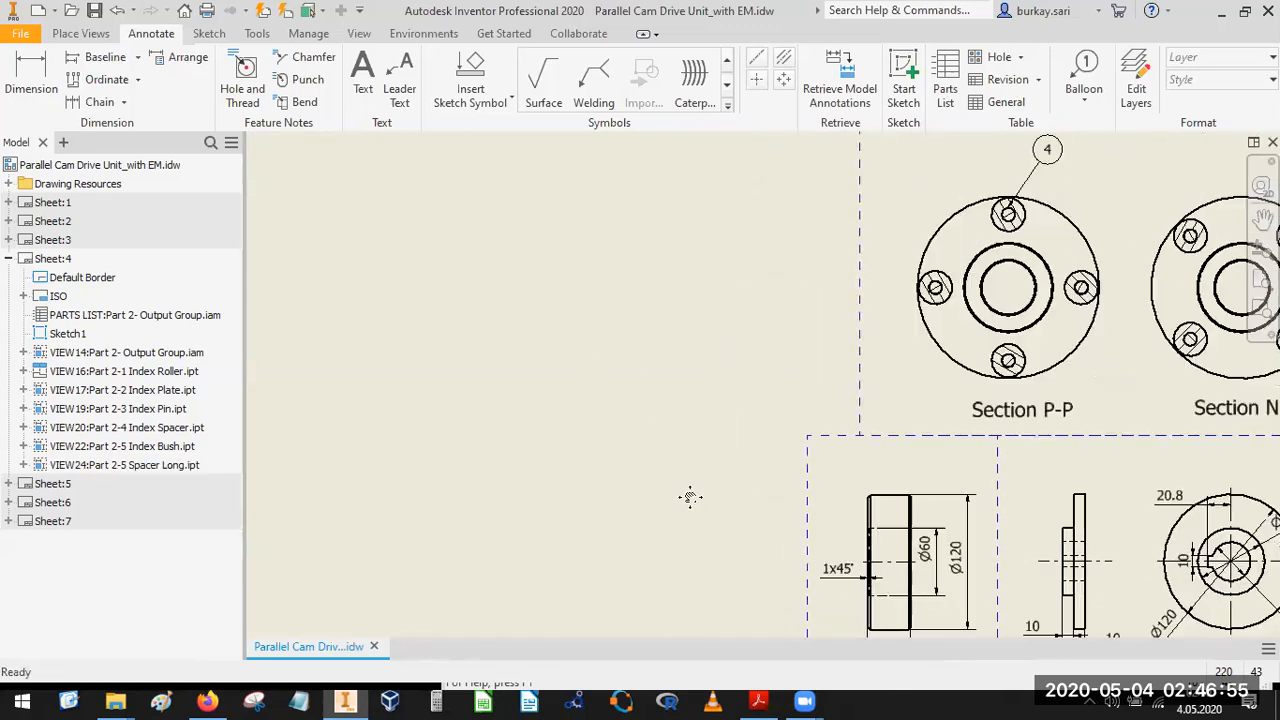
{"action": "scroll", "coordinate": [653, 382], "scroll_direction": "down", "scroll_amount": 4}
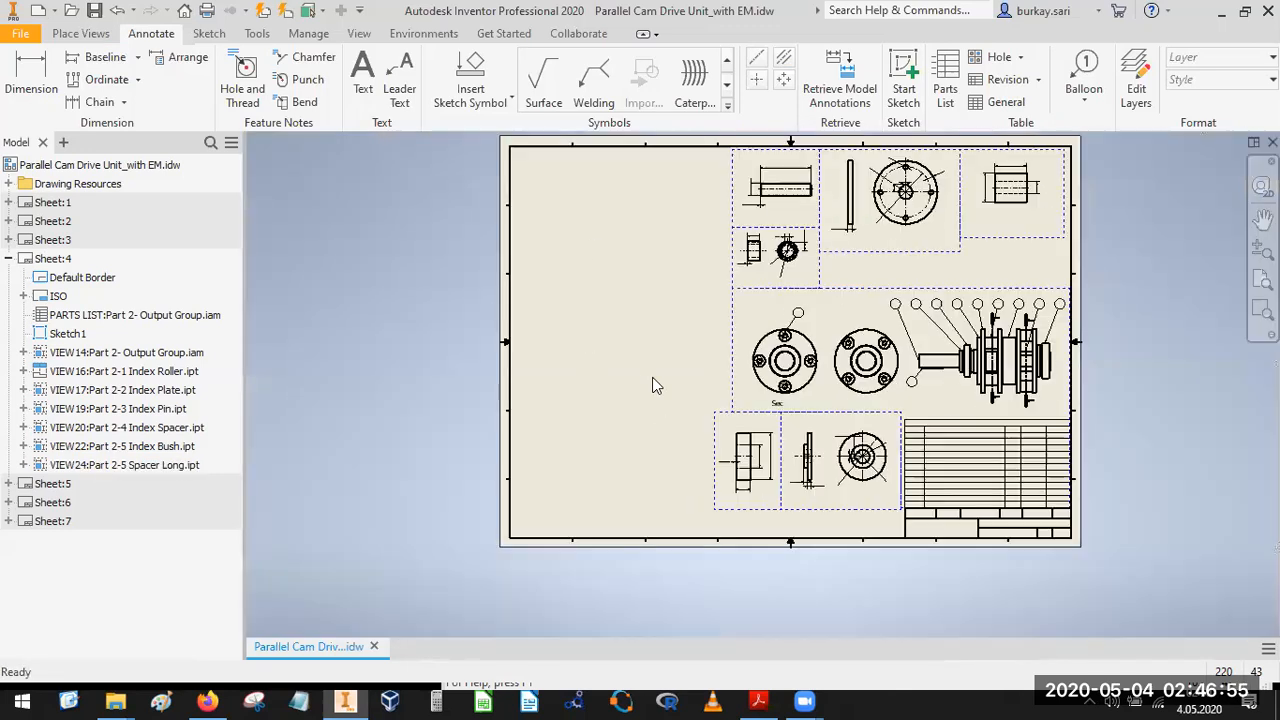
{"action": "left_click", "coordinate": [80, 34]}
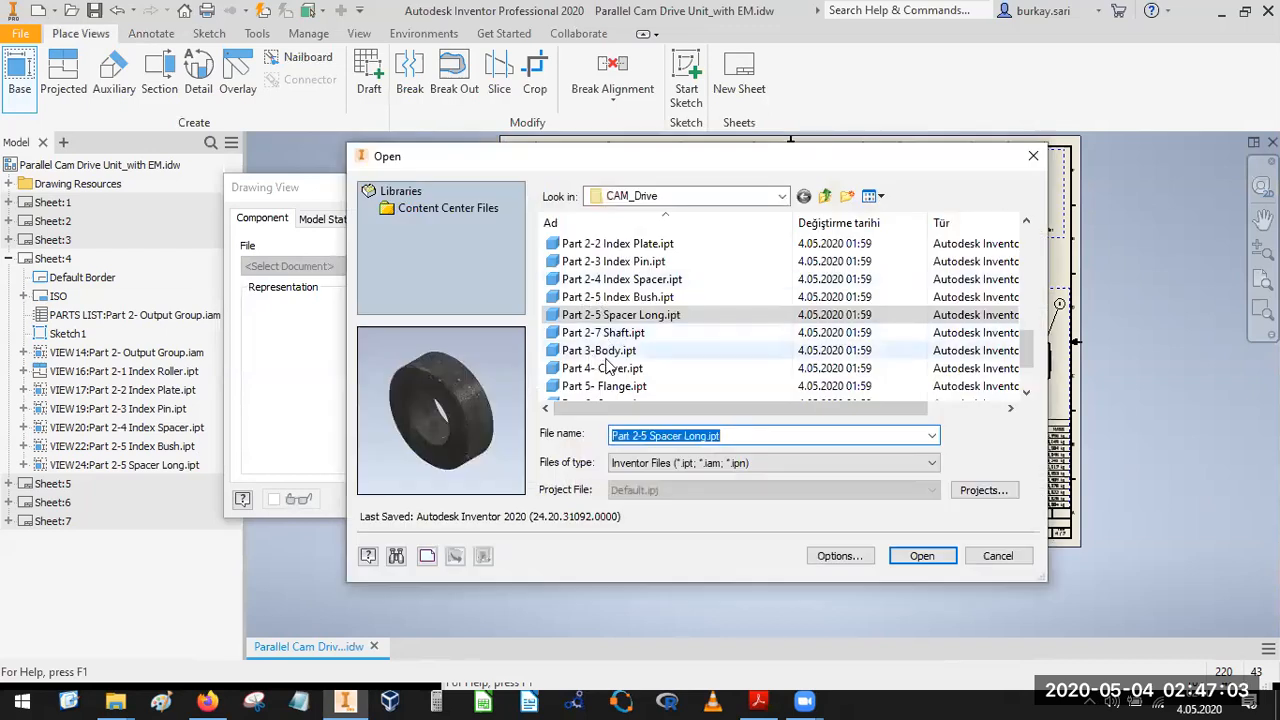
{"action": "left_click", "coordinate": [604, 334]}
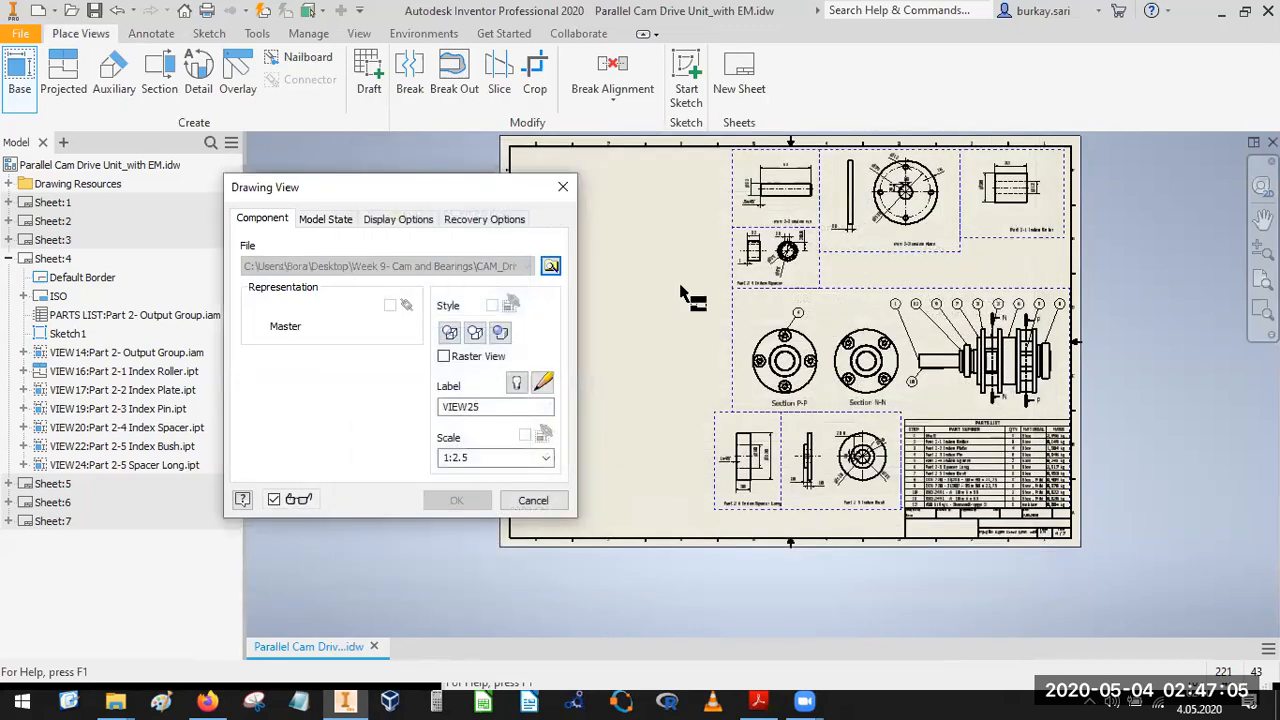
{"action": "left_click_drag", "start_coordinate": [618, 232], "coordinate": [587, 211]}
{"action": "left_click", "coordinate": [457, 498]}
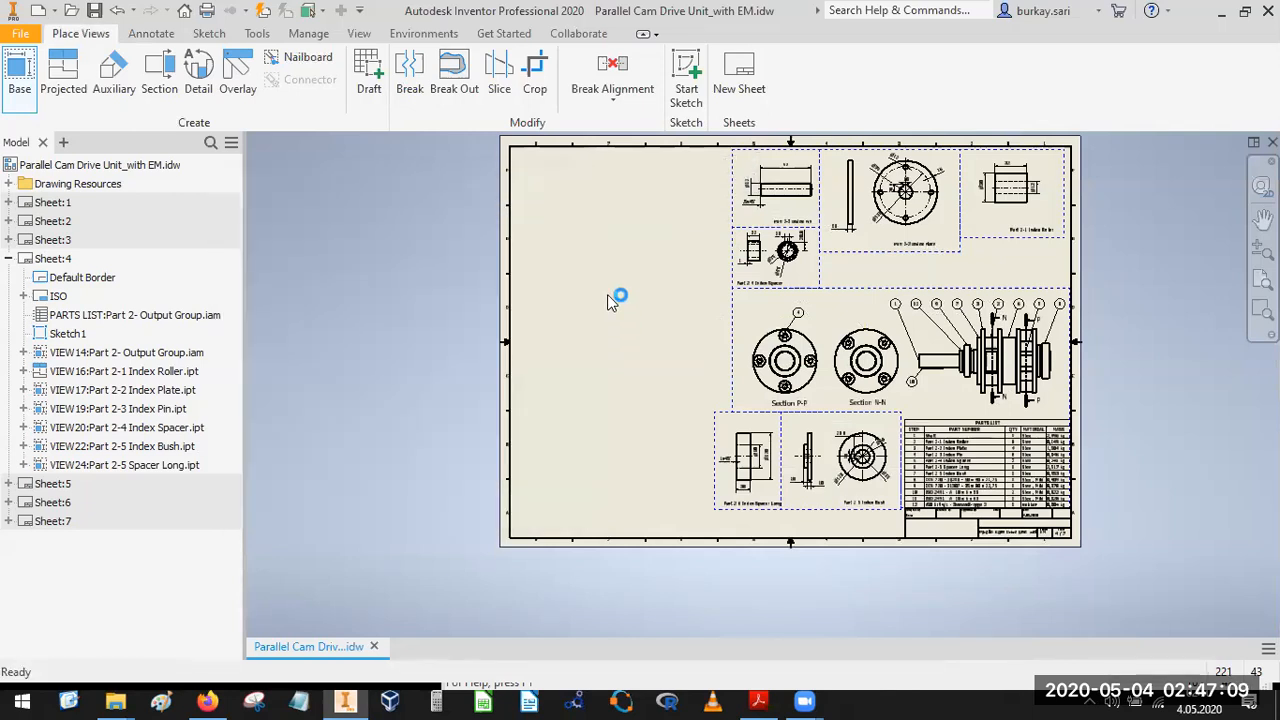
Remove the hidden lines from the Shaft view and reorient it to the top view so the keyways face forward.
{"action": "scroll", "coordinate": [614, 205], "scroll_direction": "up", "scroll_amount": 5}
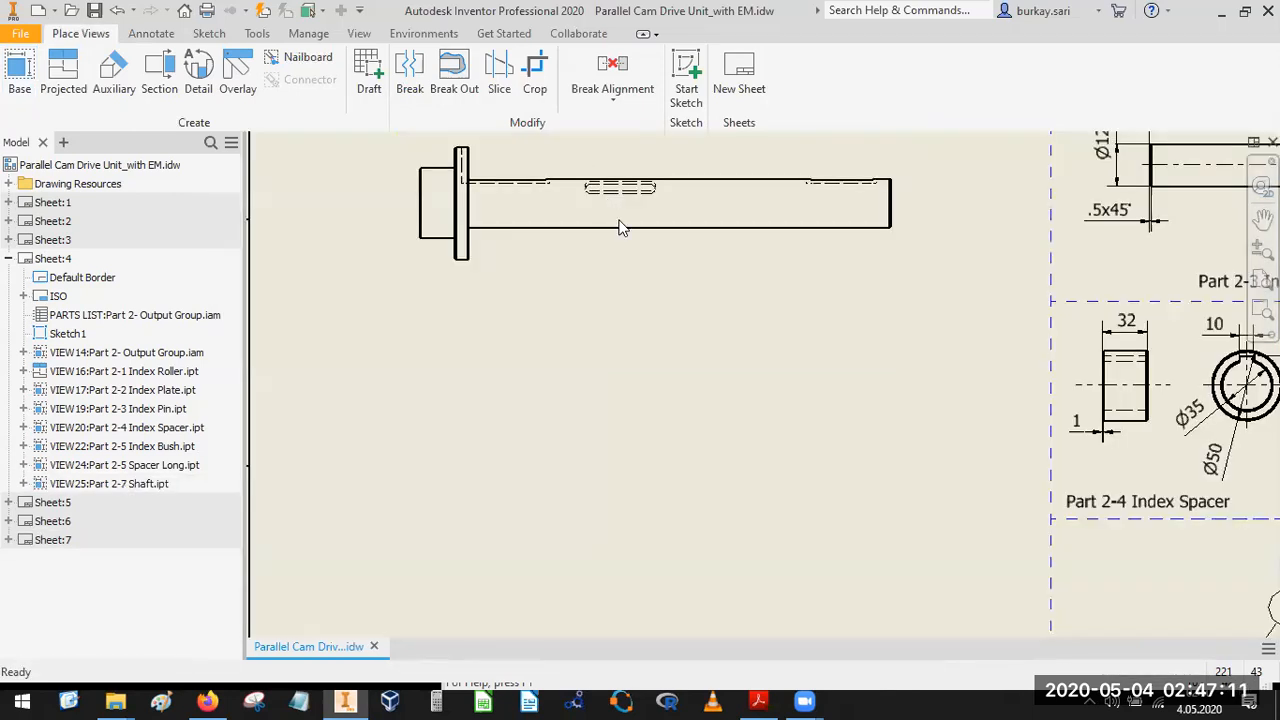
{"action": "double_click", "coordinate": [660, 270]}
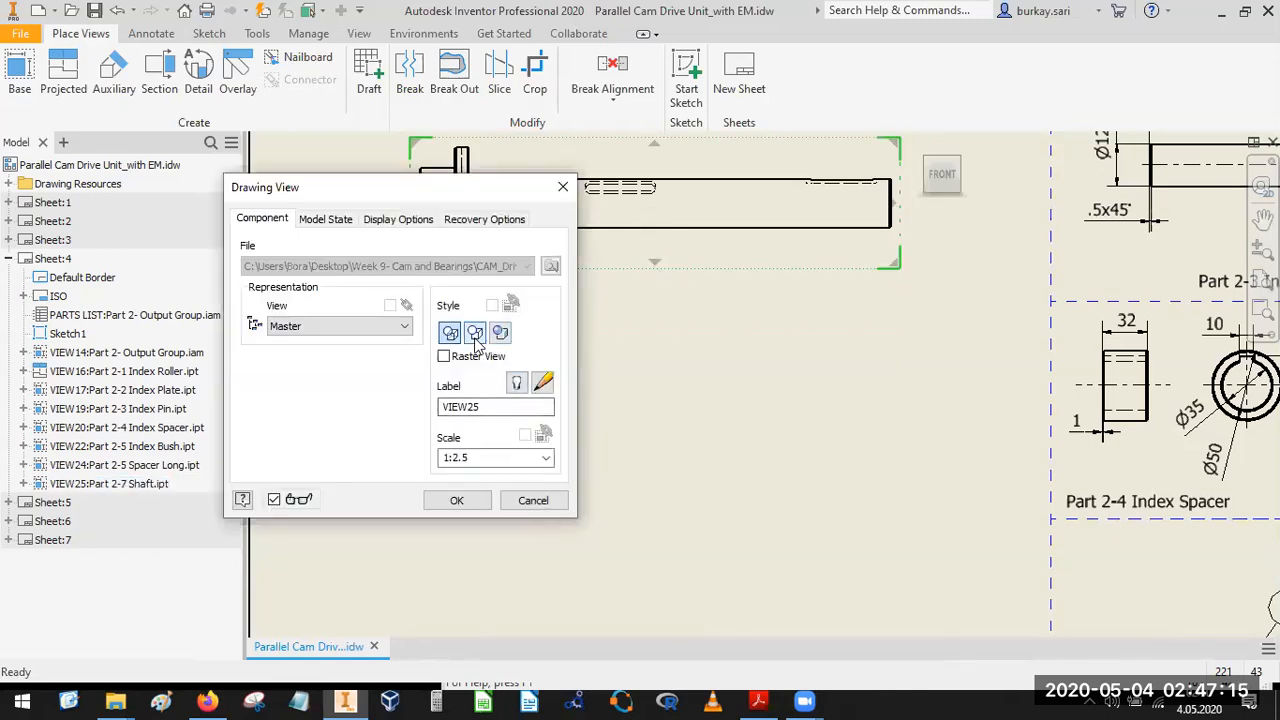
{"action": "left_click", "coordinate": [457, 500]}
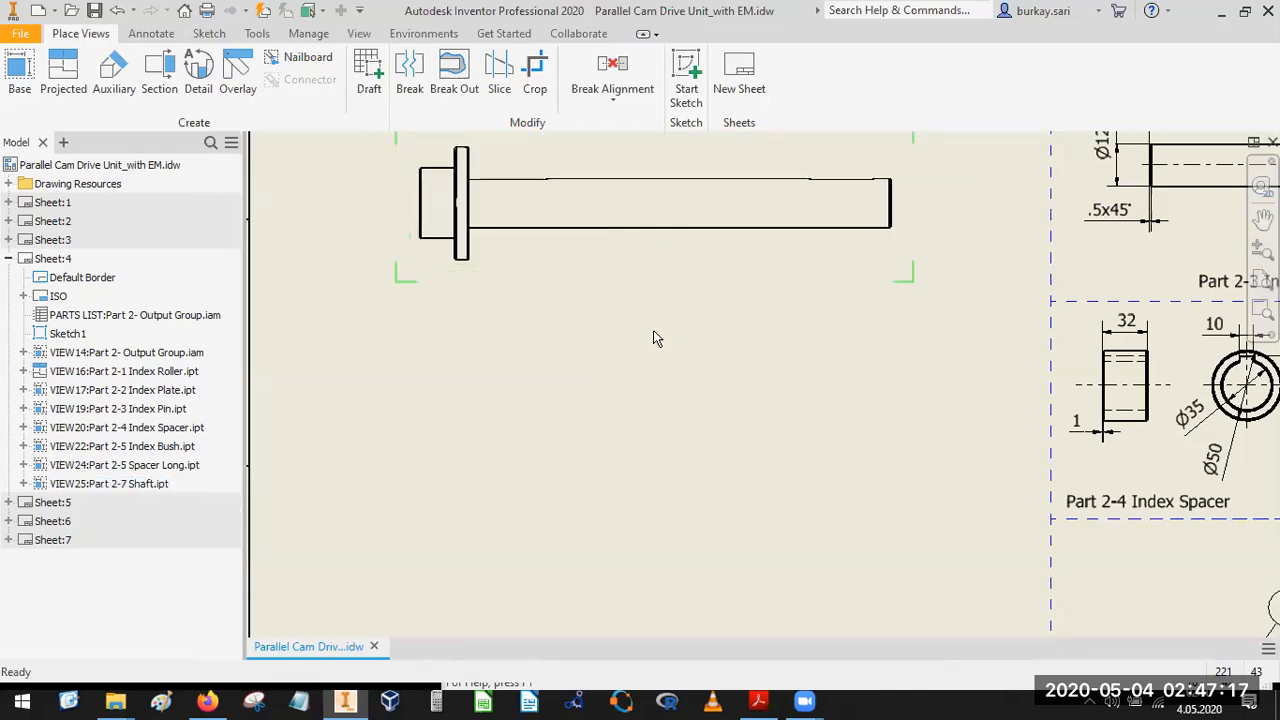
{"action": "double_click", "coordinate": [611, 263]}
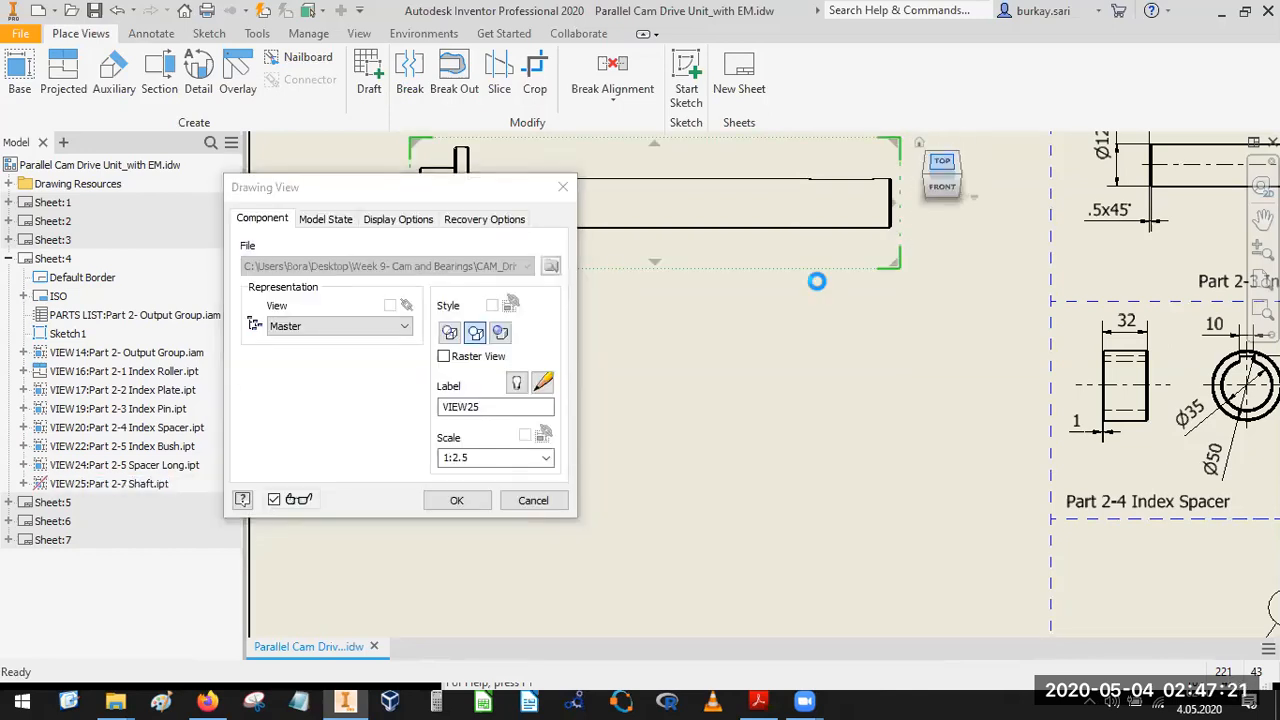
{"action": "left_click", "coordinate": [500, 332]}
{"action": "left_click", "coordinate": [476, 500]}
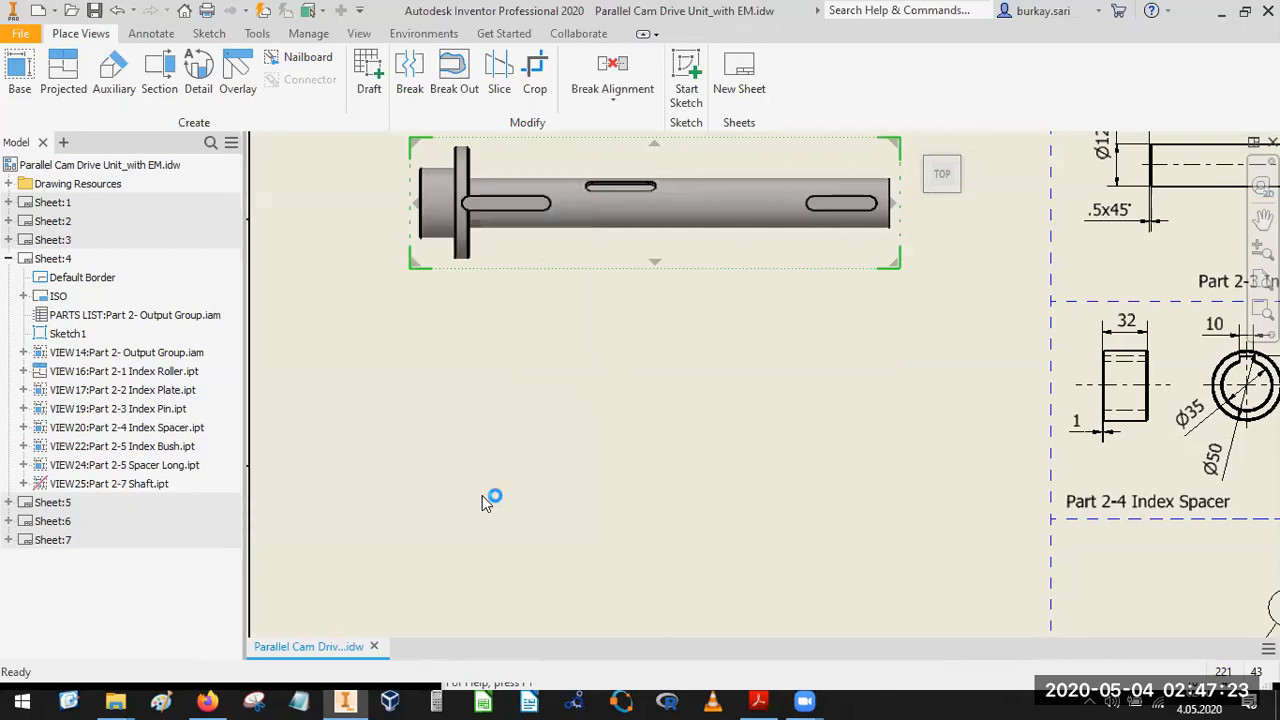
Move the Shaft view closer to the upper-left corner of the sheet border.
{"action": "mouse_move", "coordinate": [640, 300]}
{"action": "middle_mouse_down"}
{"action": "mouse_move", "coordinate": [703, 340]}
{"action": "mouse_move", "coordinate": [726, 412]}
{"action": "middle_mouse_up"}
{"action": "scroll", "coordinate": [709, 385], "scroll_direction": "down", "scroll_amount": 2}
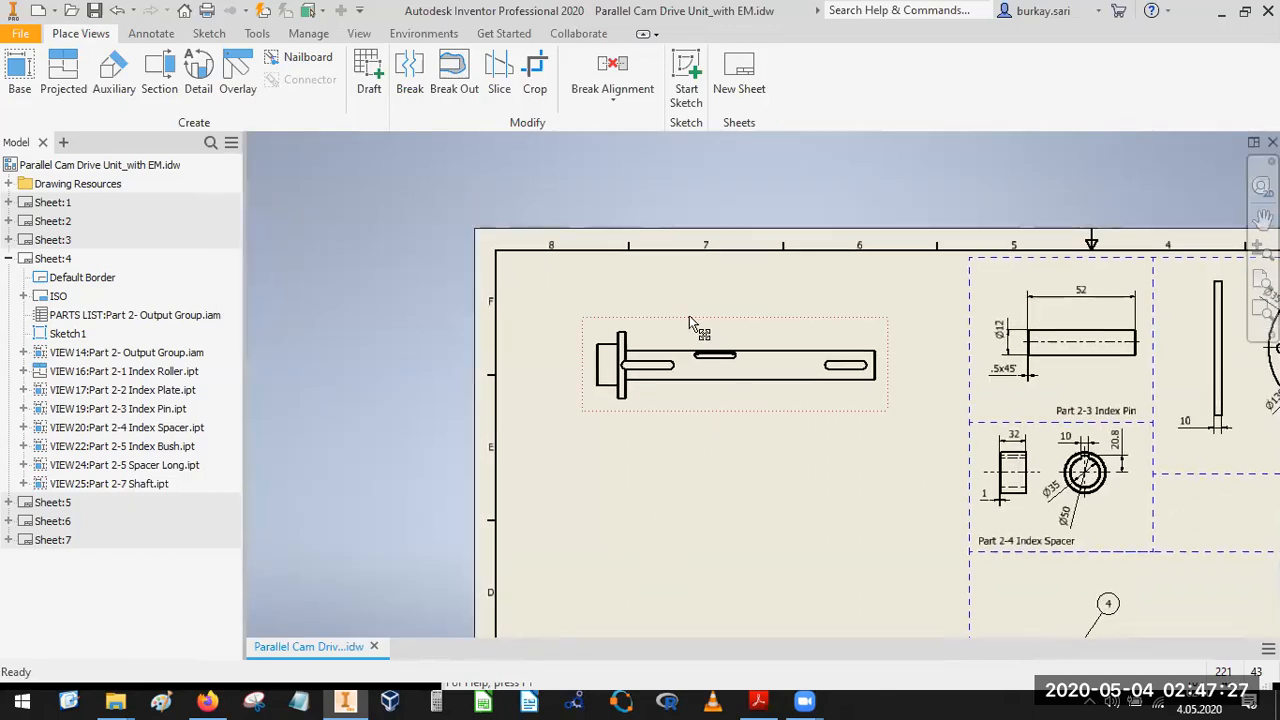
{"action": "left_click_drag", "start_coordinate": [689, 319], "coordinate": [661, 295]}
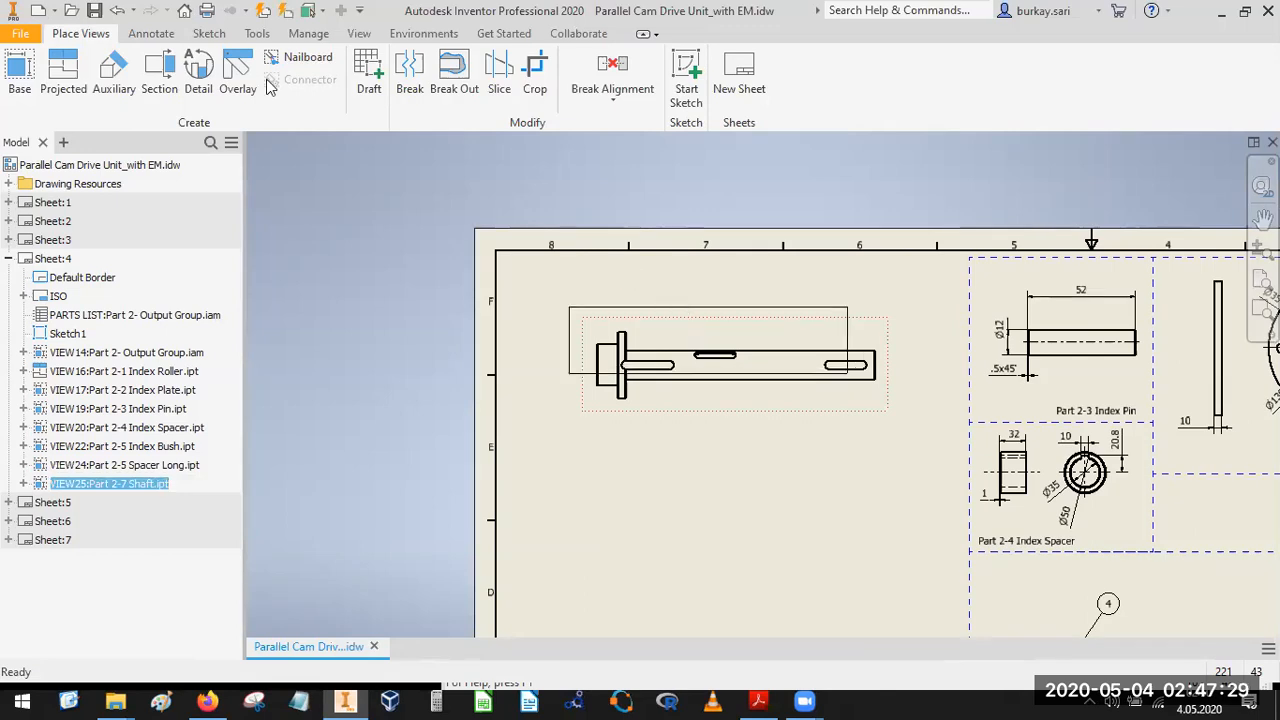
Add a bisector centerline along the Shaft's axis, extend it past both ends of the outline, and nudge the view slightly up.
{"action": "left_click", "coordinate": [151, 33]}
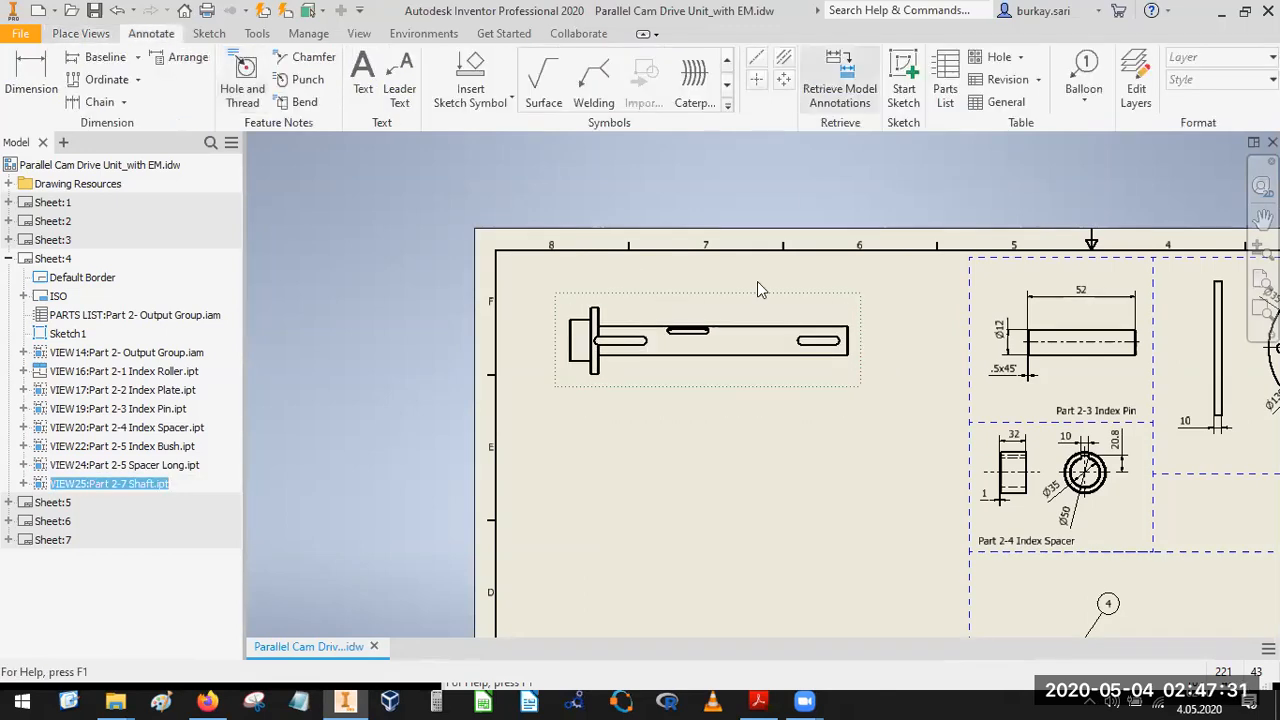
{"action": "left_click", "coordinate": [776, 59]}
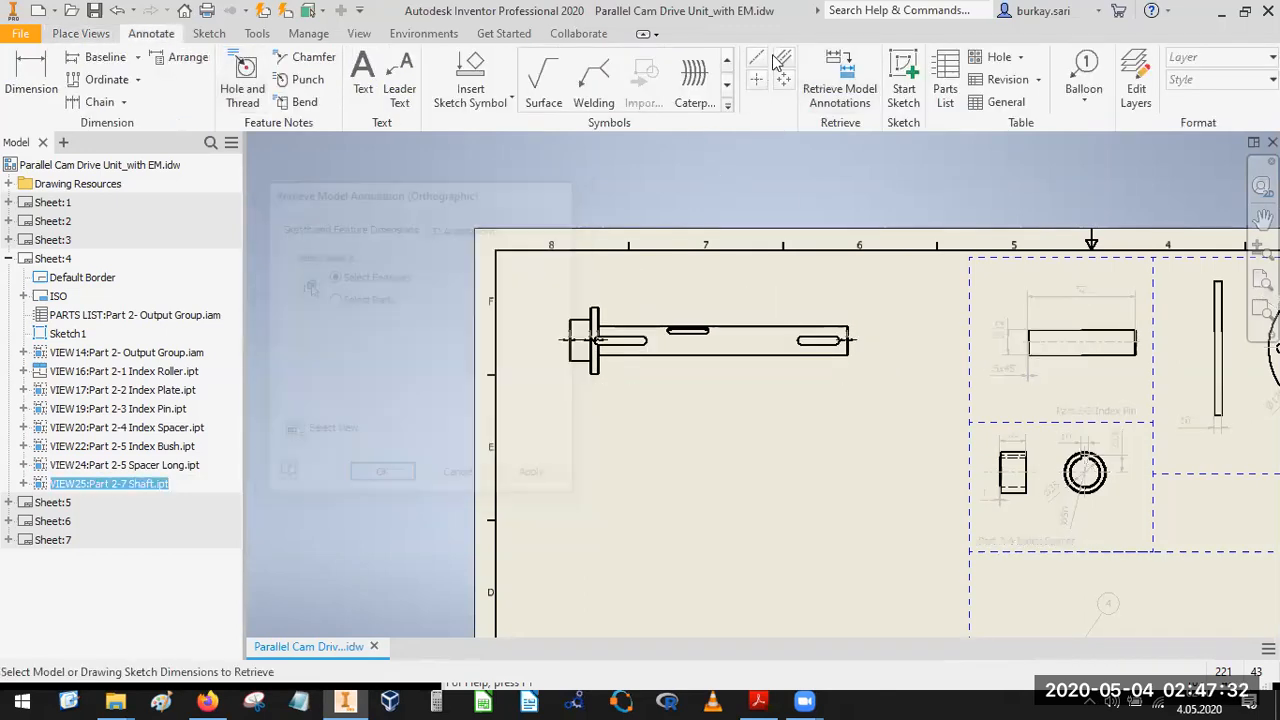
{"action": "left_click", "coordinate": [651, 347]}
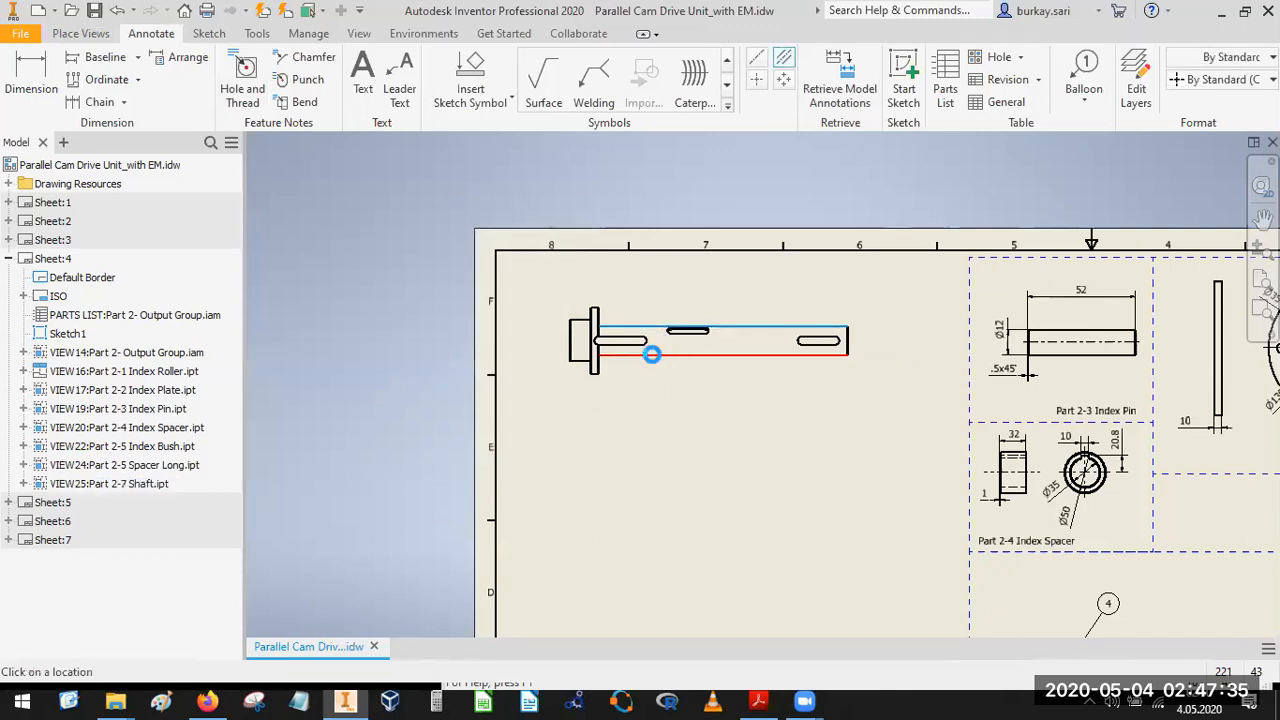
{"action": "left_click", "coordinate": [652, 354]}
{"action": "key", "text": "Escape"}
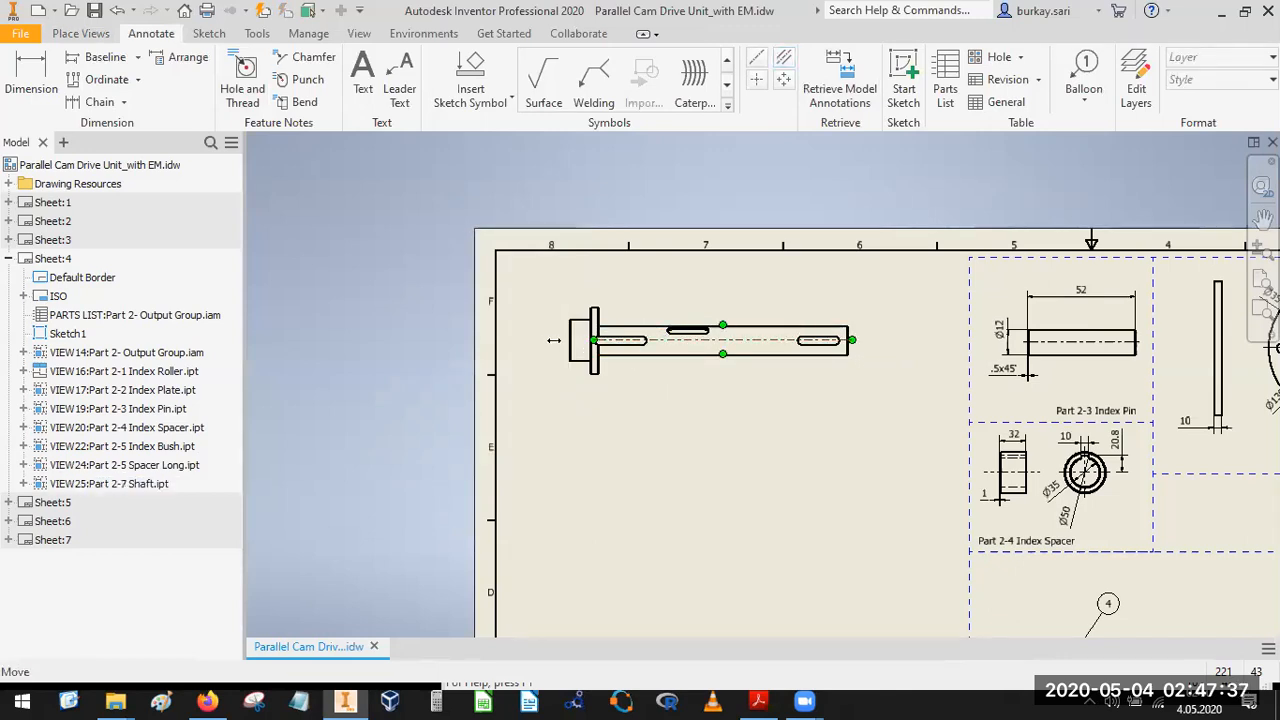
{"action": "left_click_drag", "start_coordinate": [554, 340], "coordinate": [551, 340]}
{"action": "left_click_drag", "start_coordinate": [852, 340], "coordinate": [876, 343]}
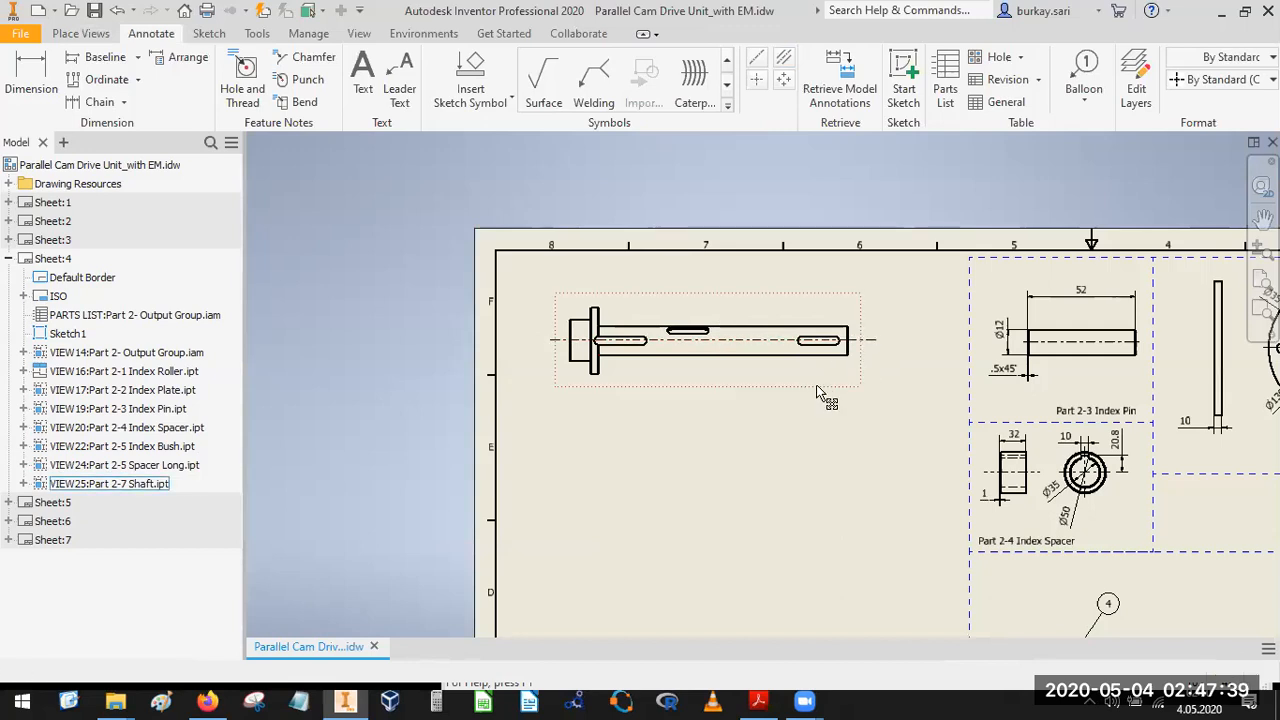
{"action": "left_click_drag", "start_coordinate": [817, 390], "coordinate": [813, 376]}
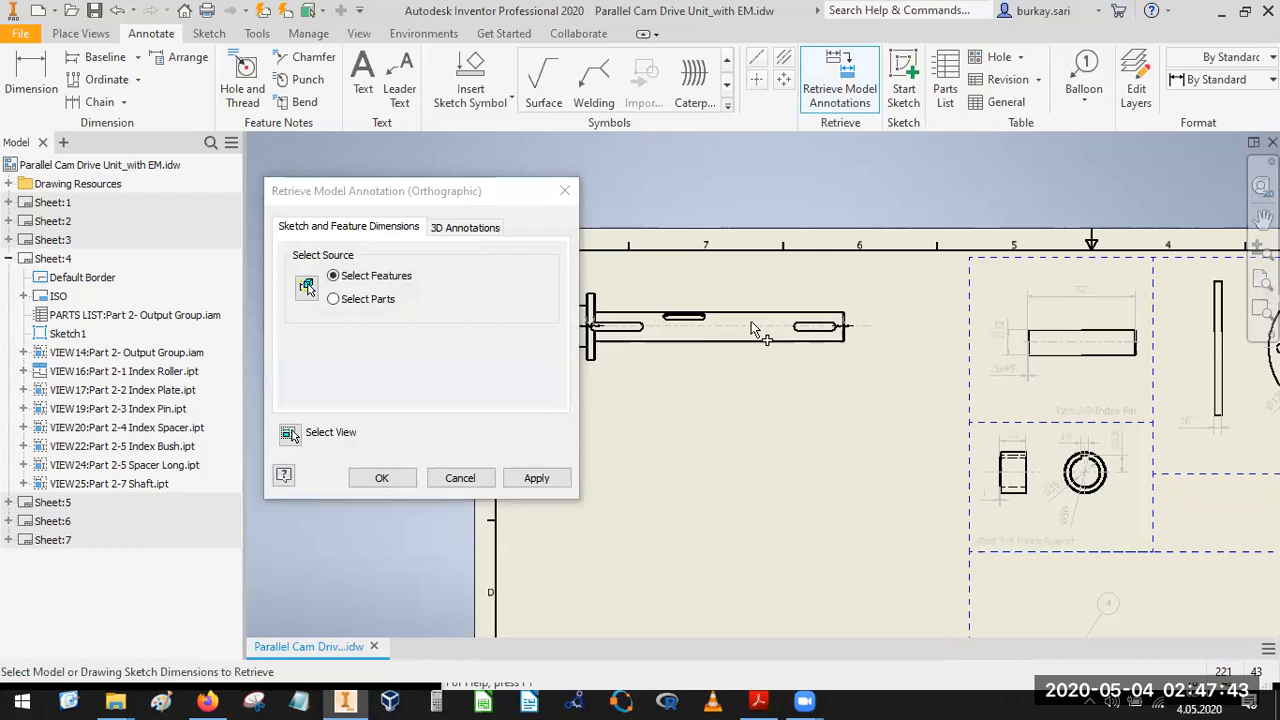
{"action": "middle_click_drag", "start_coordinate": [808, 328], "coordinate": [892, 314]}
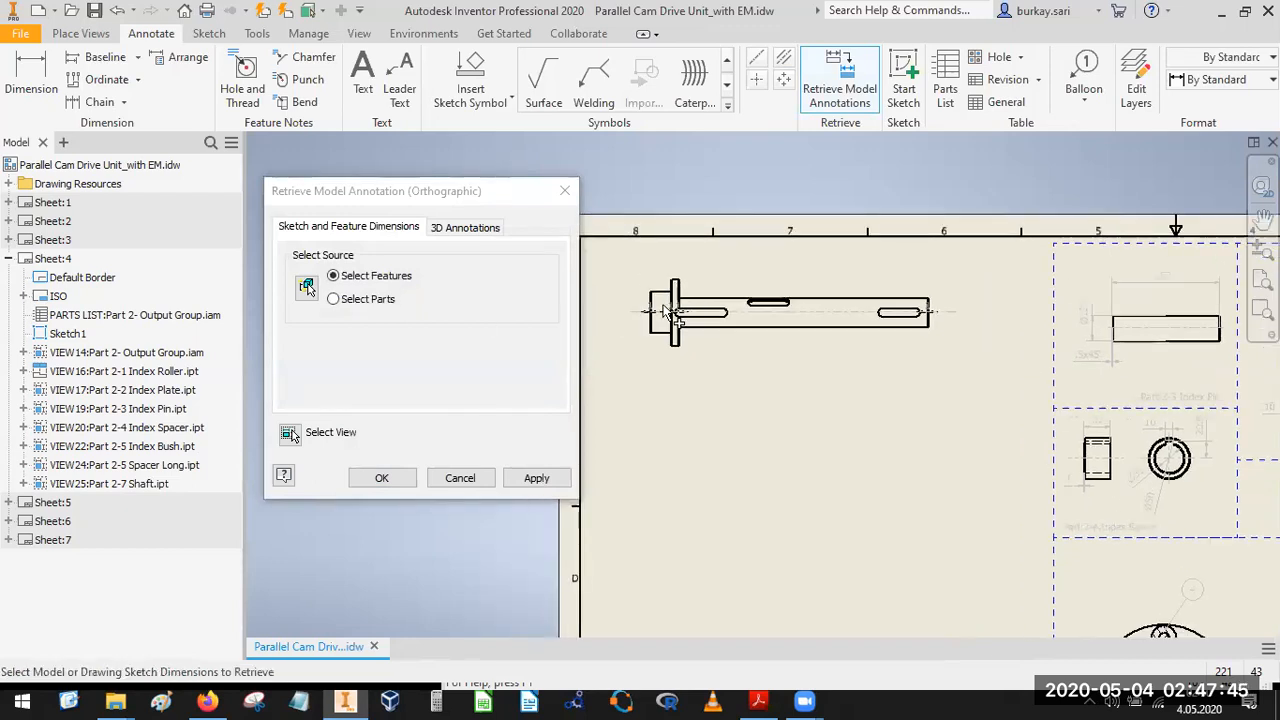
{"action": "key", "text": "Escape"}
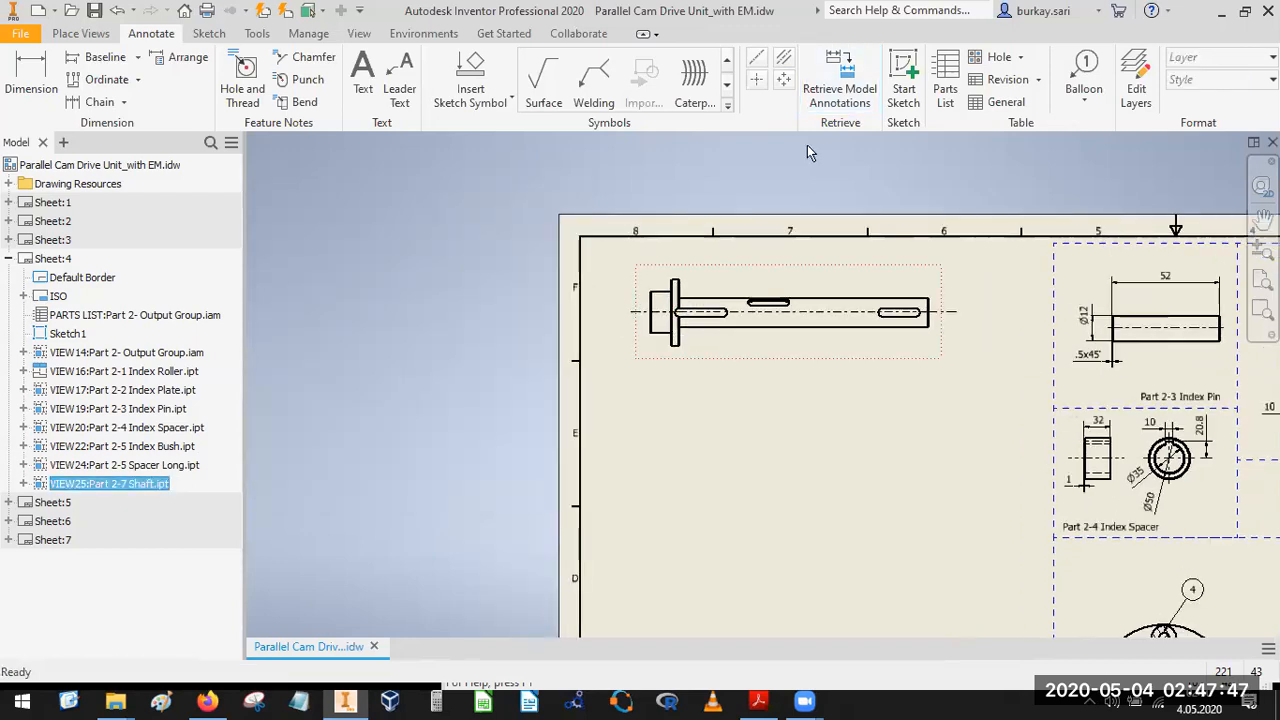
{"action": "left_click", "coordinate": [853, 85]}
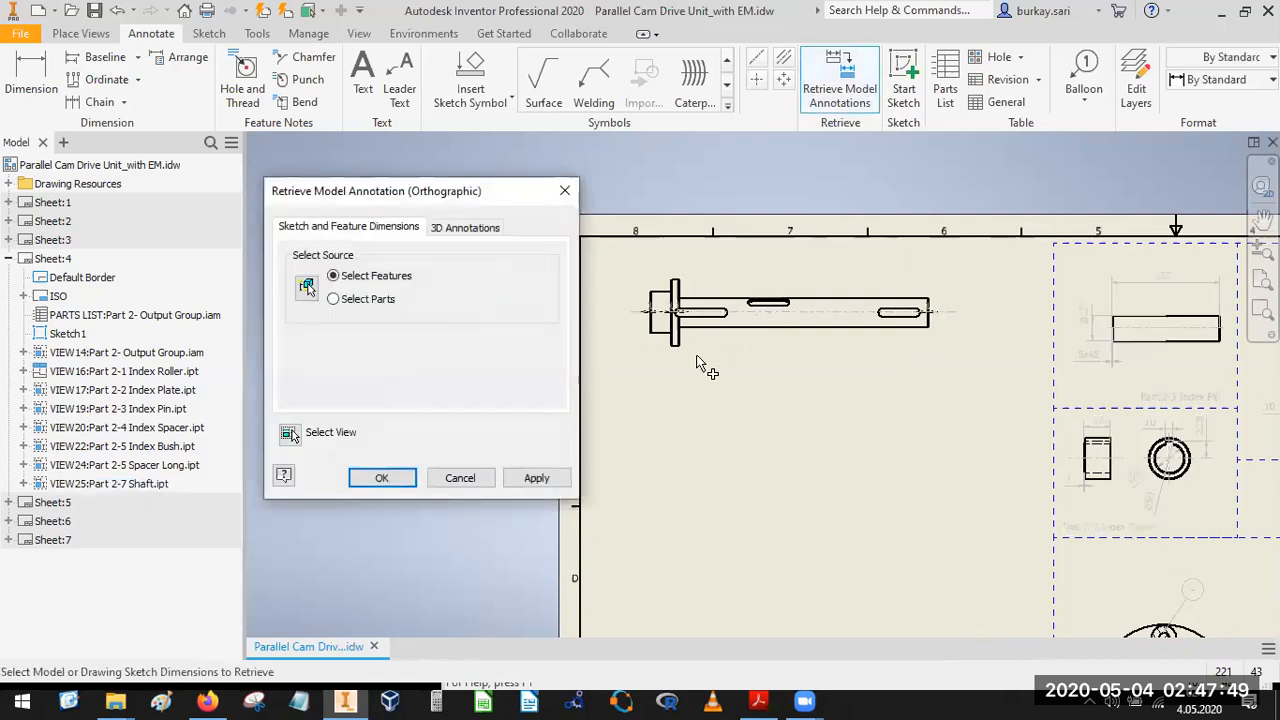
{"action": "key", "text": "Escape"}
Dimension the heights of the Shaft's hub and flange, placing both dimensions beside the hub end.
{"action": "scroll", "coordinate": [677, 320], "scroll_direction": "down", "scroll_amount": 3}
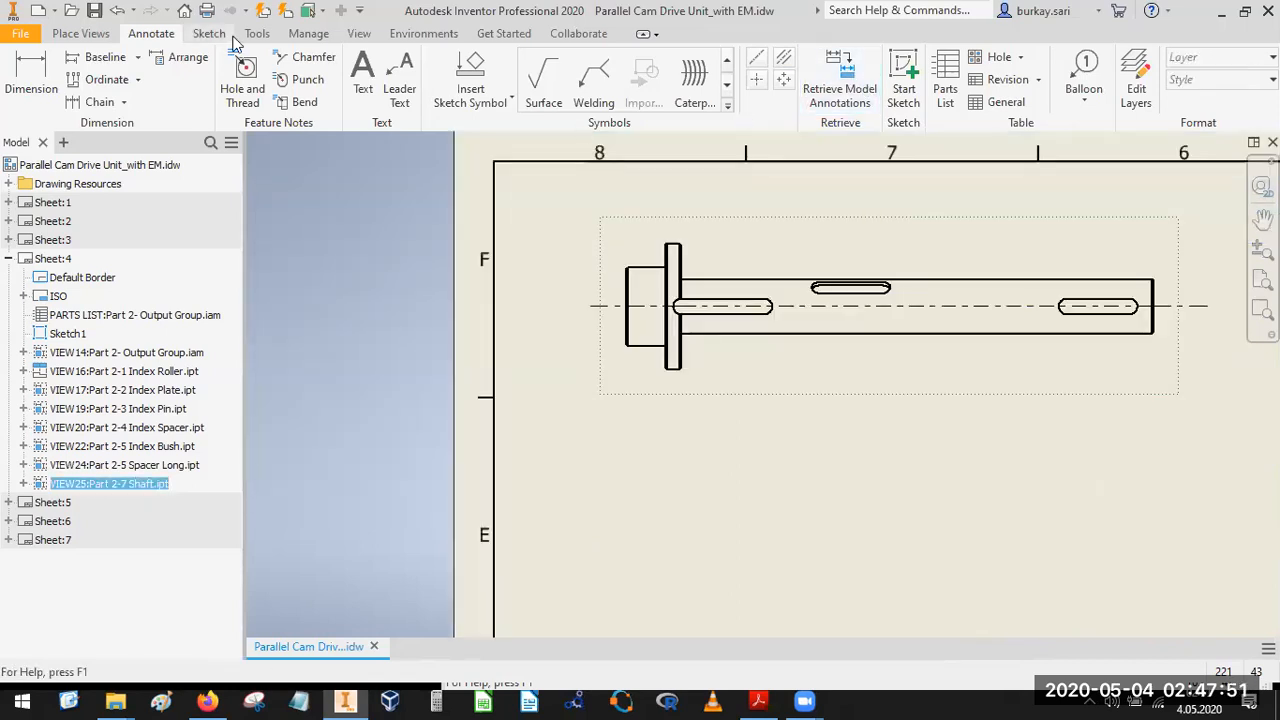
{"action": "left_click", "coordinate": [30, 62]}
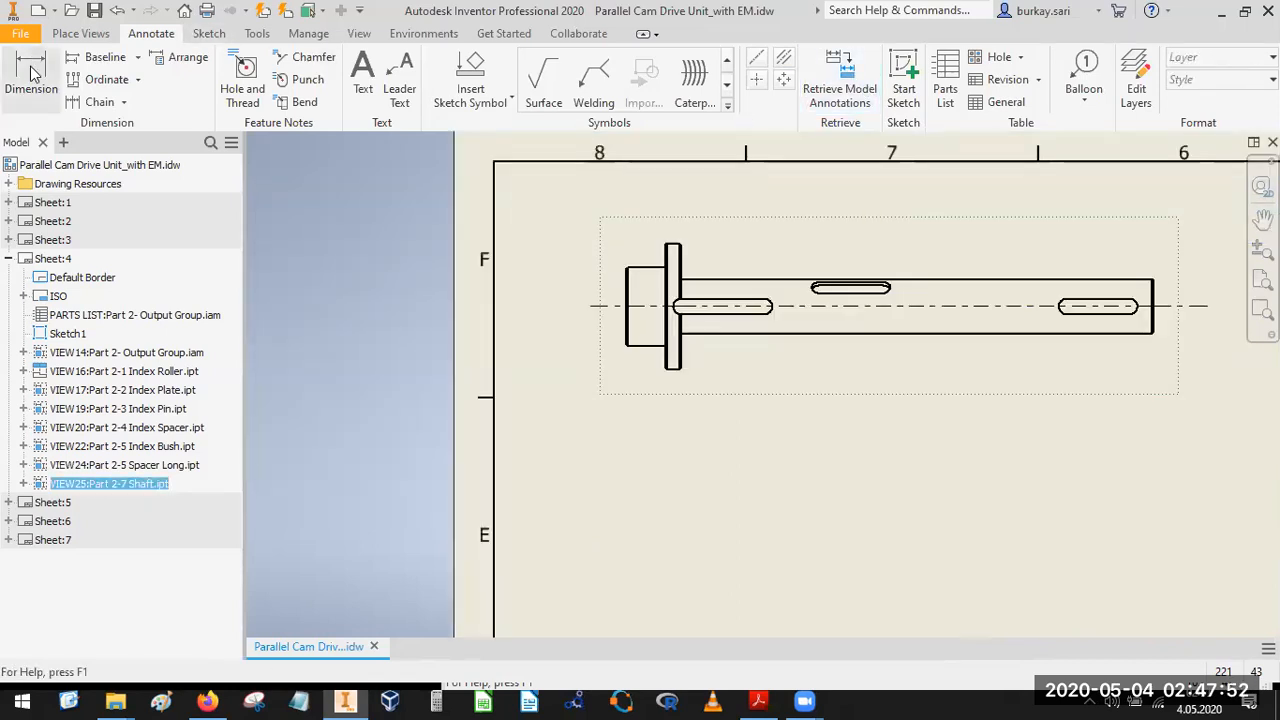
{"action": "left_click", "coordinate": [651, 268]}
{"action": "left_click", "coordinate": [646, 345]}
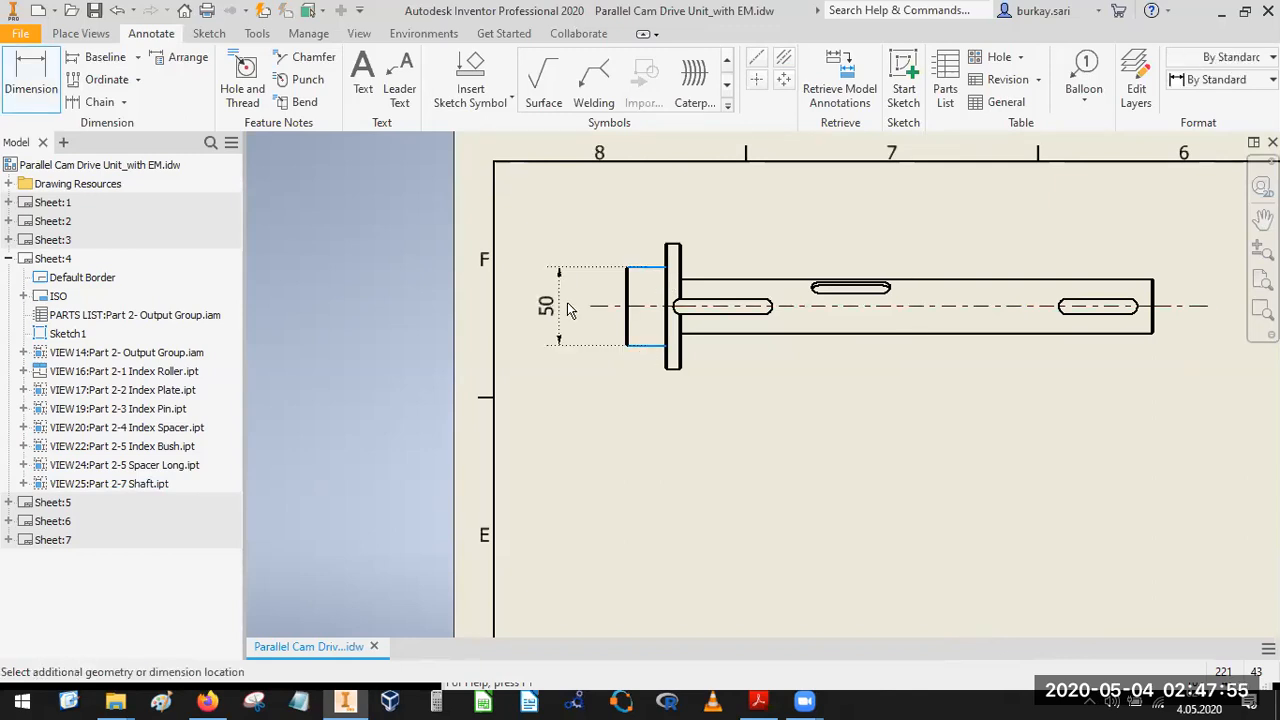
{"action": "left_click", "coordinate": [571, 300]}
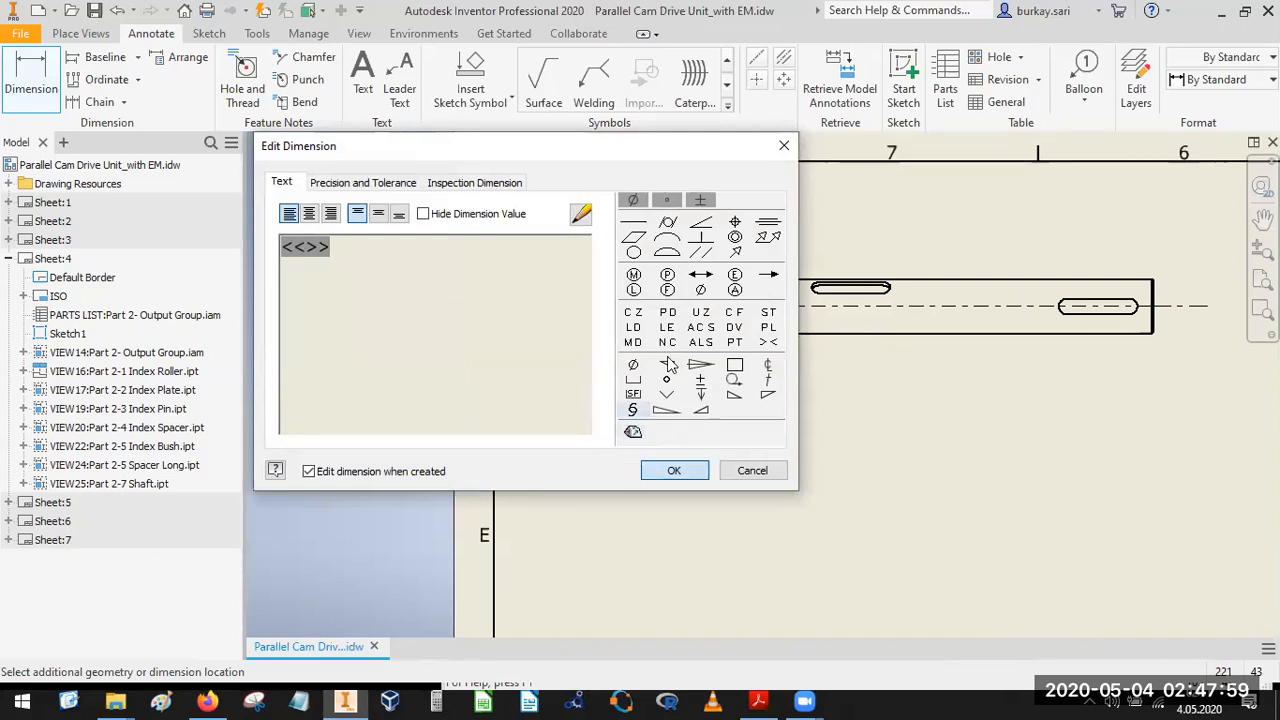
{"action": "left_click", "coordinate": [650, 472]}
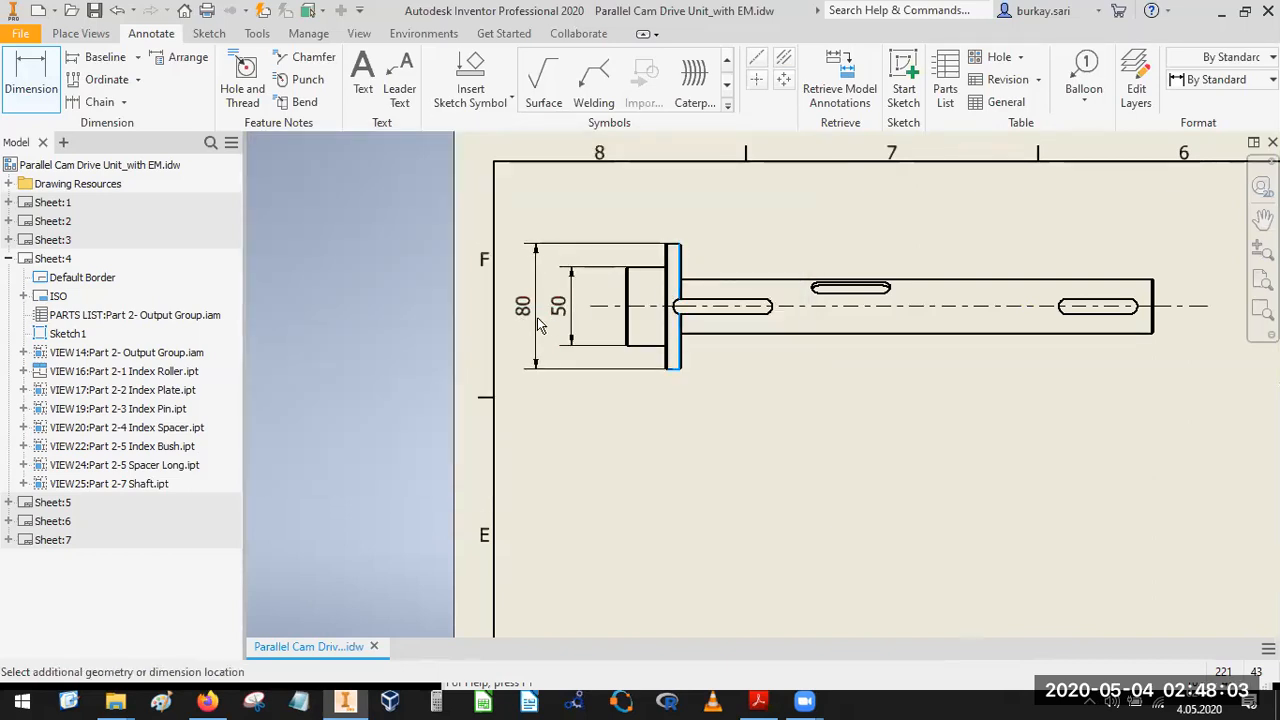
{"action": "left_click", "coordinate": [665, 466]}
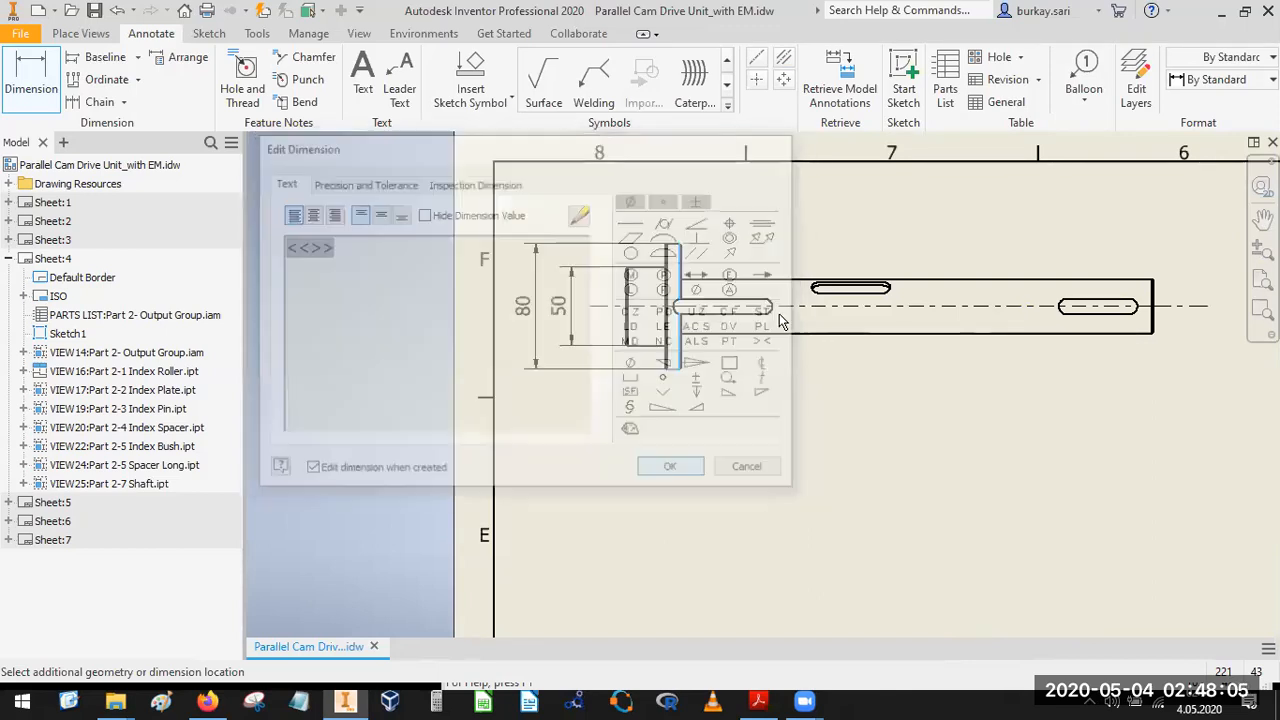
Dimension the height of the long shaft body, placing the dimension beyond its free end.
{"action": "left_click", "coordinate": [788, 285]}
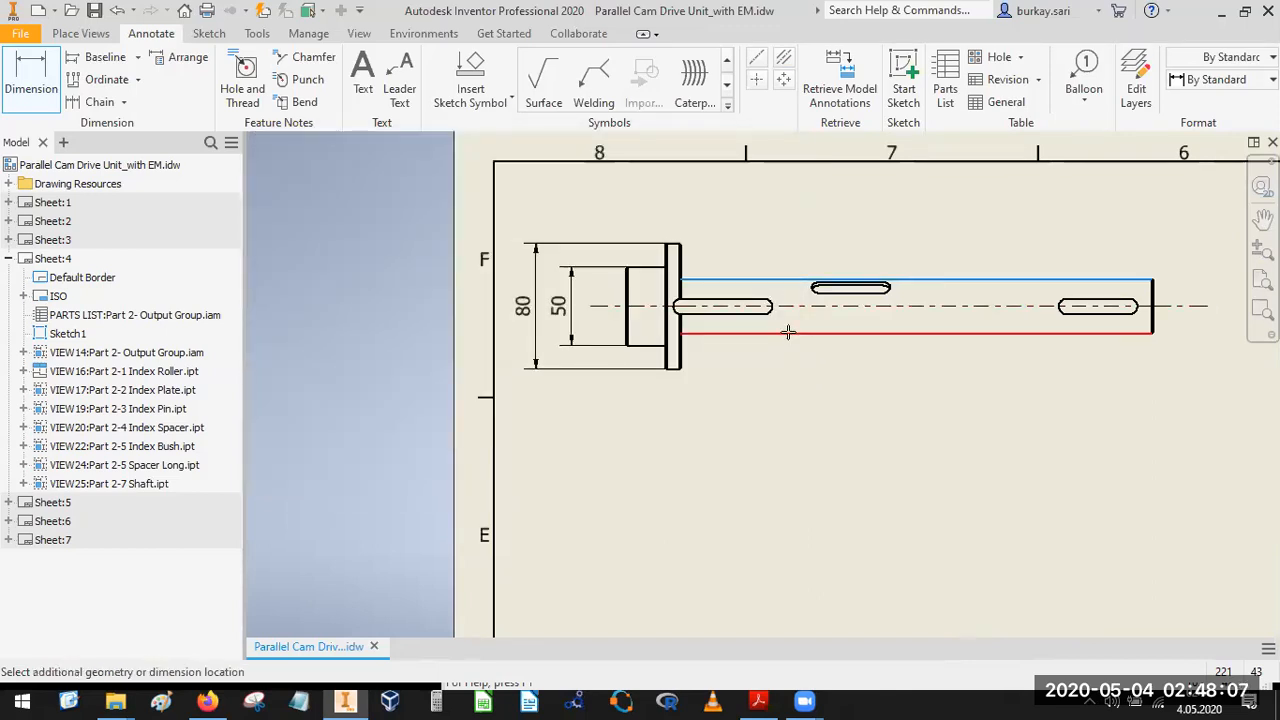
{"action": "left_click", "coordinate": [1104, 327]}
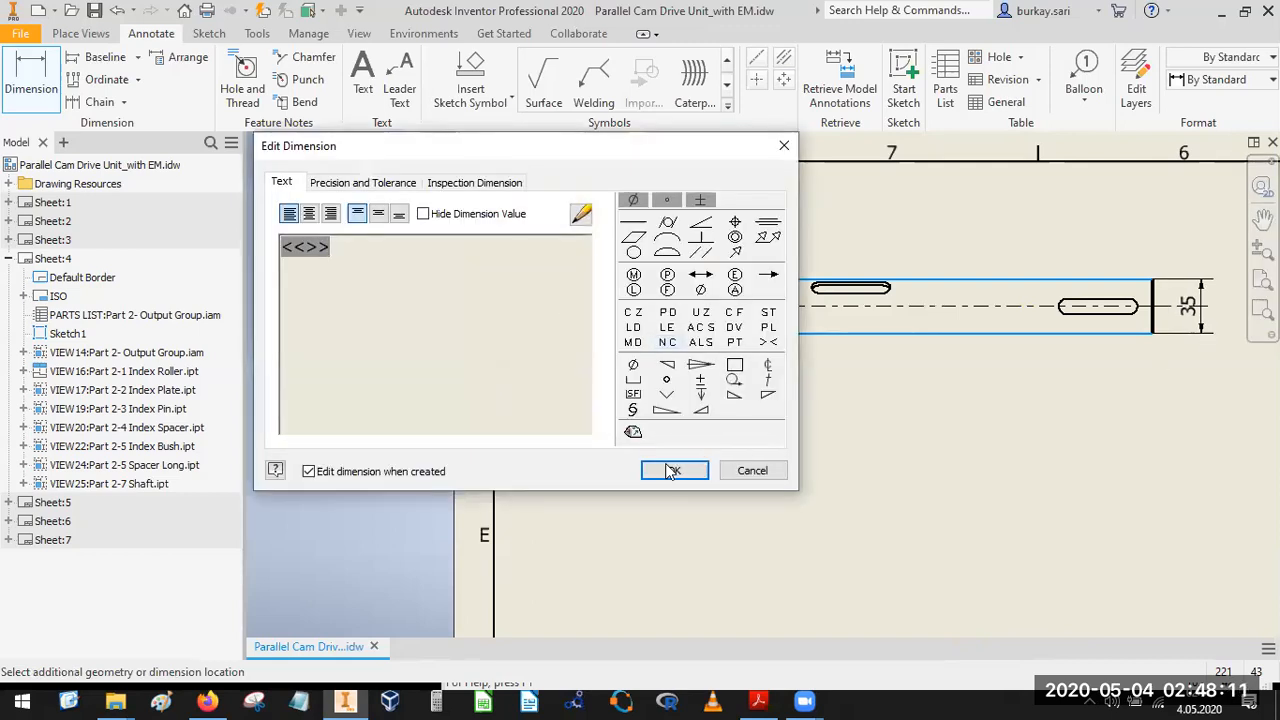
{"action": "left_click", "coordinate": [672, 470]}
Select the hub, flange and shaft height dimensions together and insert a diameter symbol before the hub's value.
{"action": "left_click", "coordinate": [541, 310]}
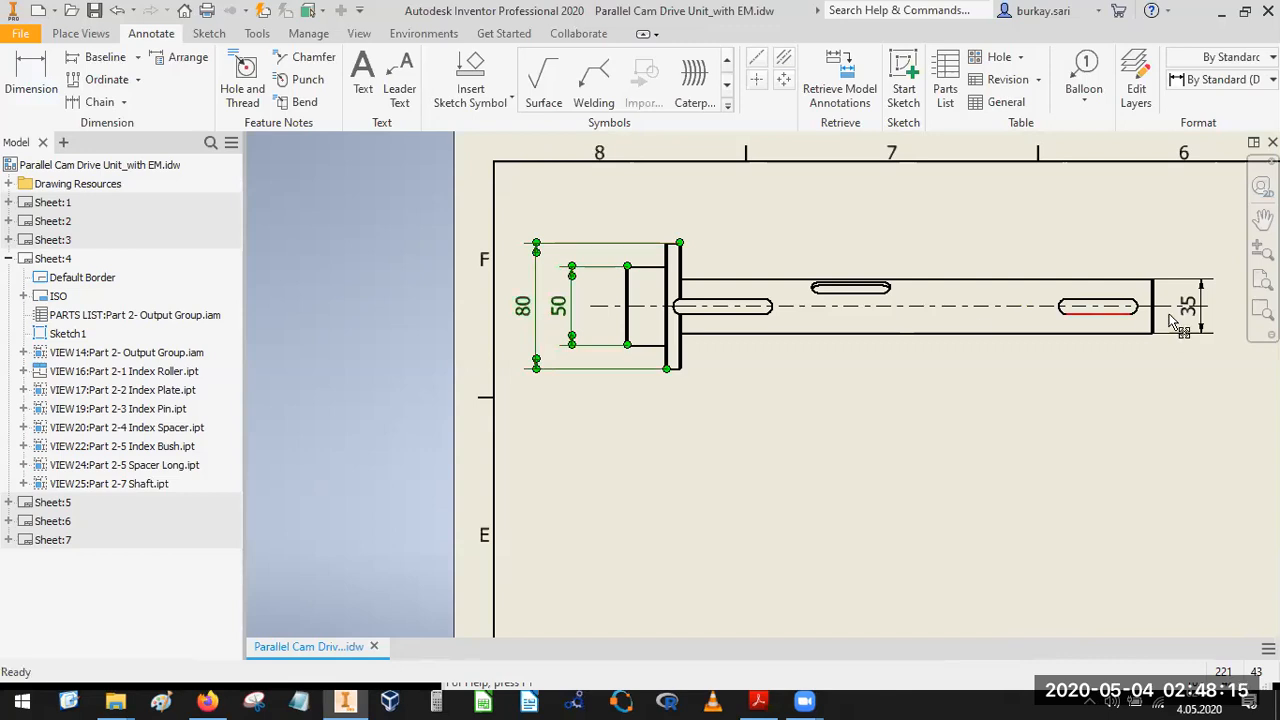
{"action": "left_click", "coordinate": [1202, 318], "text": "ctrl"}
{"action": "right_click", "coordinate": [1202, 318]}
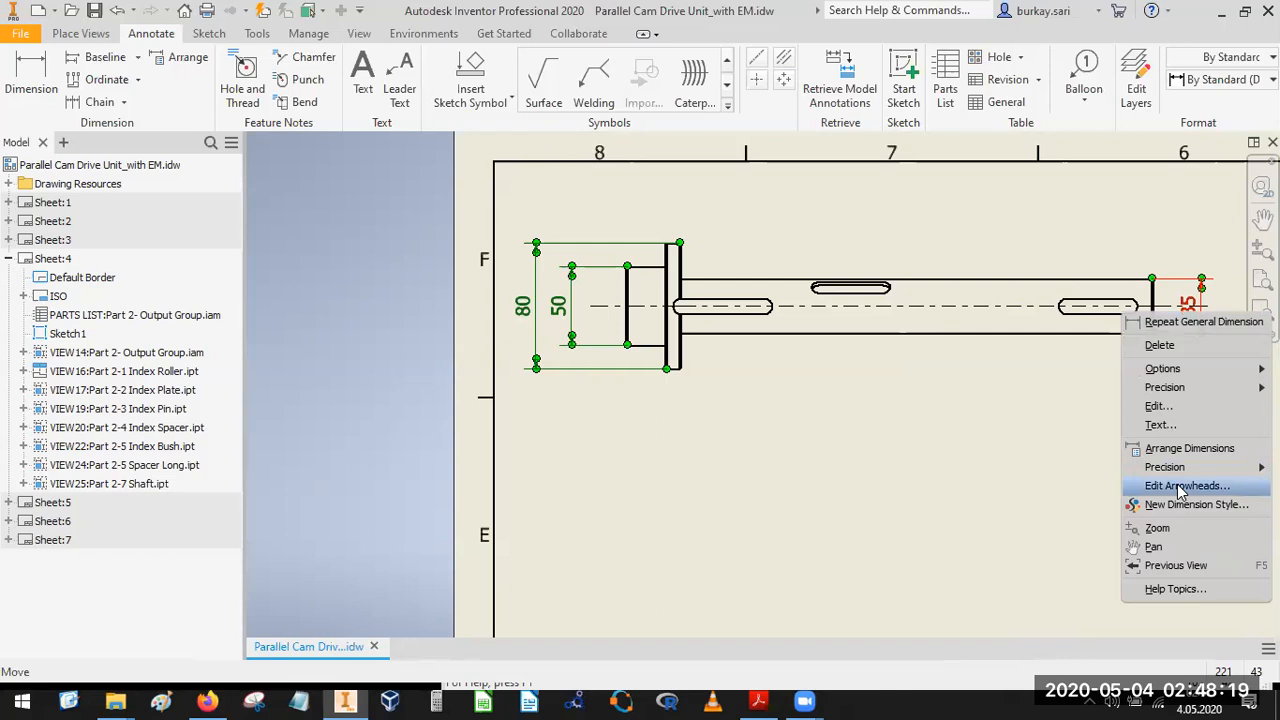
{"action": "left_click", "coordinate": [1160, 406]}
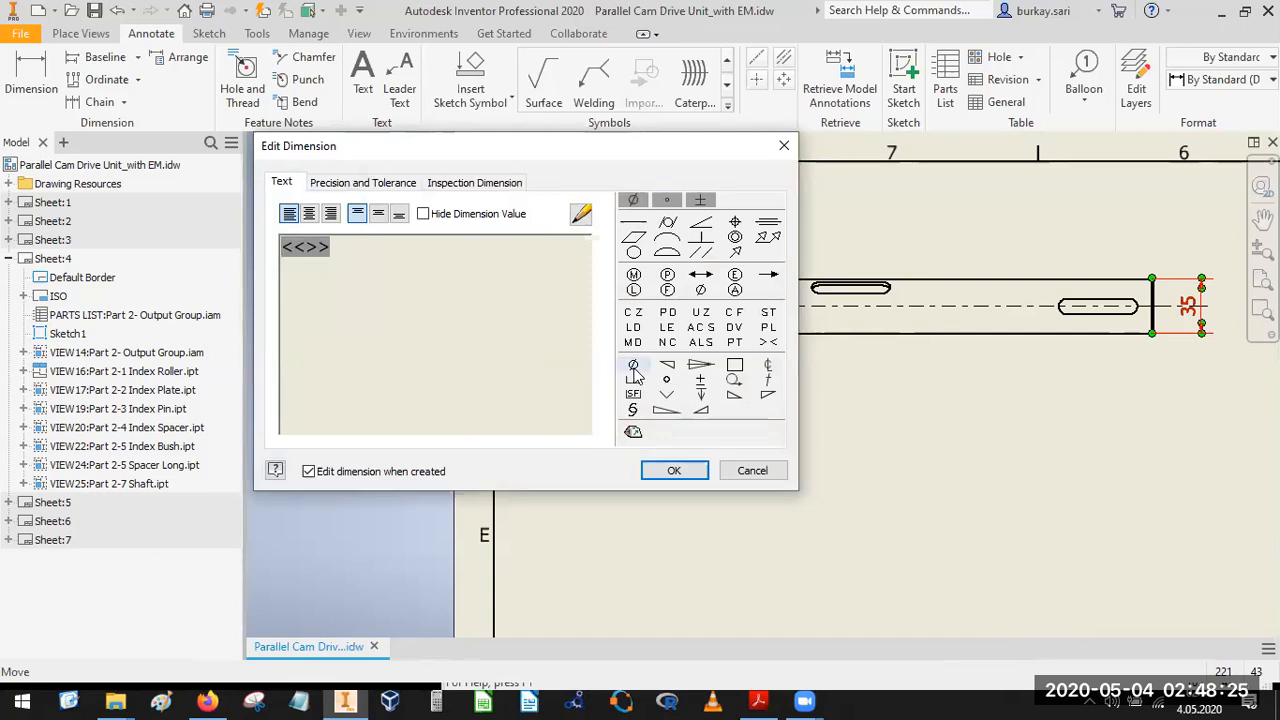
{"action": "left_click", "coordinate": [662, 468]}
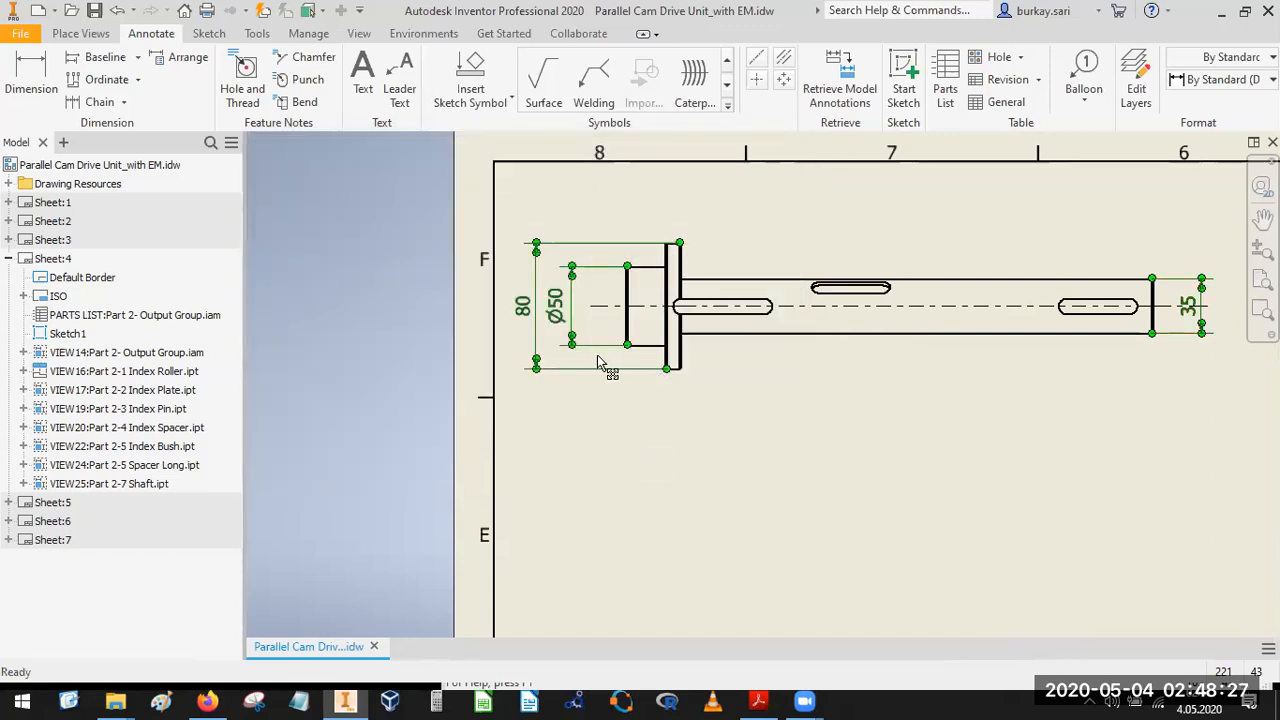
Insert a diameter symbol before the values of the flange's 80 dimension and the shaft body's 35 dimension.
{"action": "left_click", "coordinate": [536, 318]}
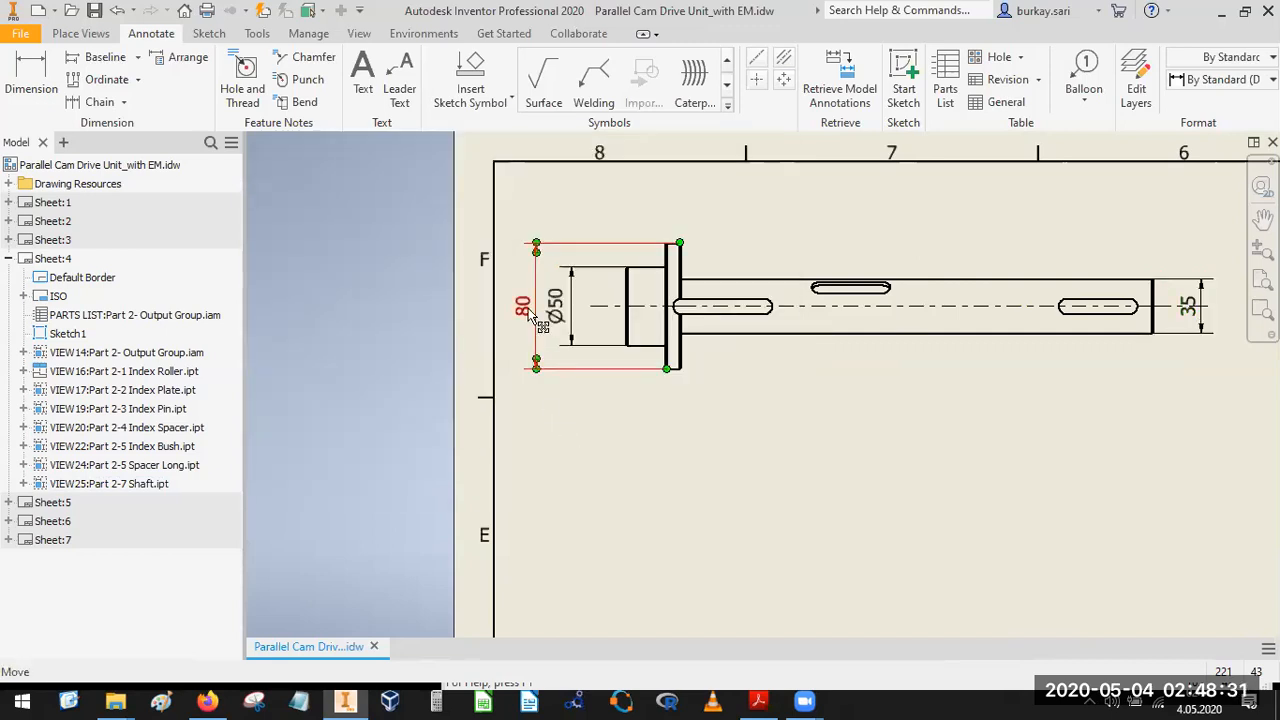
{"action": "double_click", "coordinate": [528, 307]}
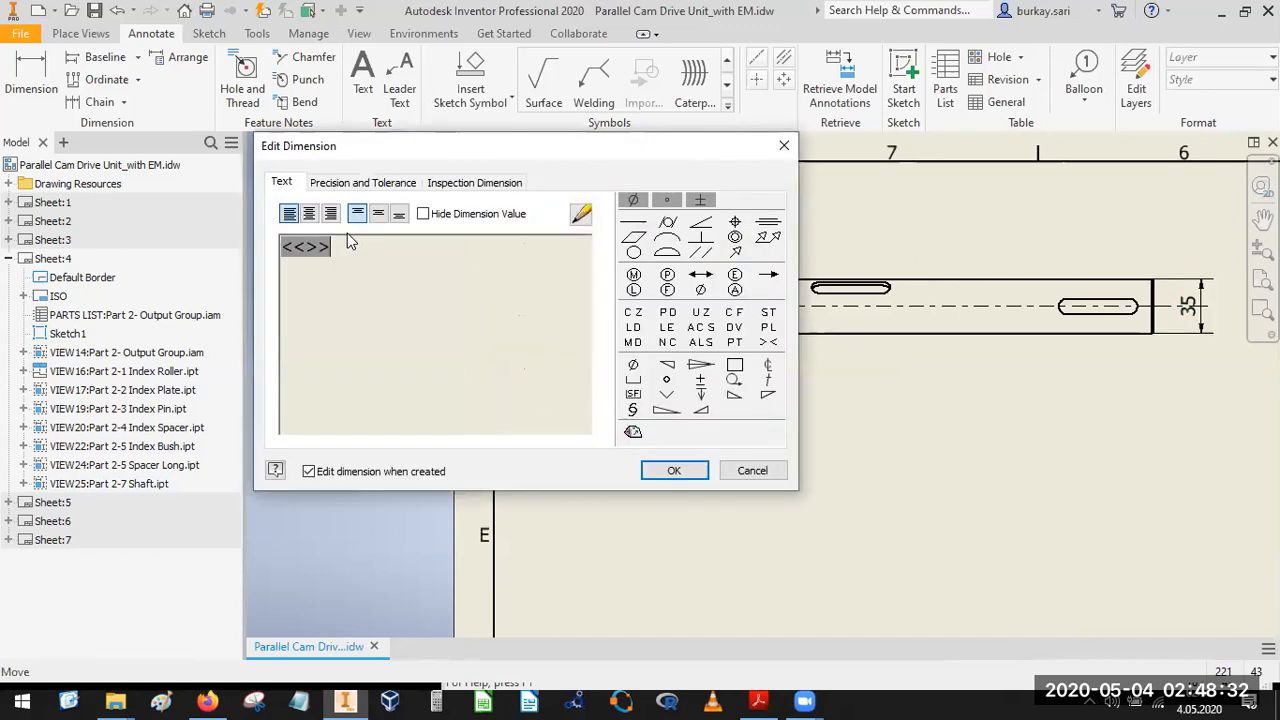
{"action": "left_click", "coordinate": [633, 365]}
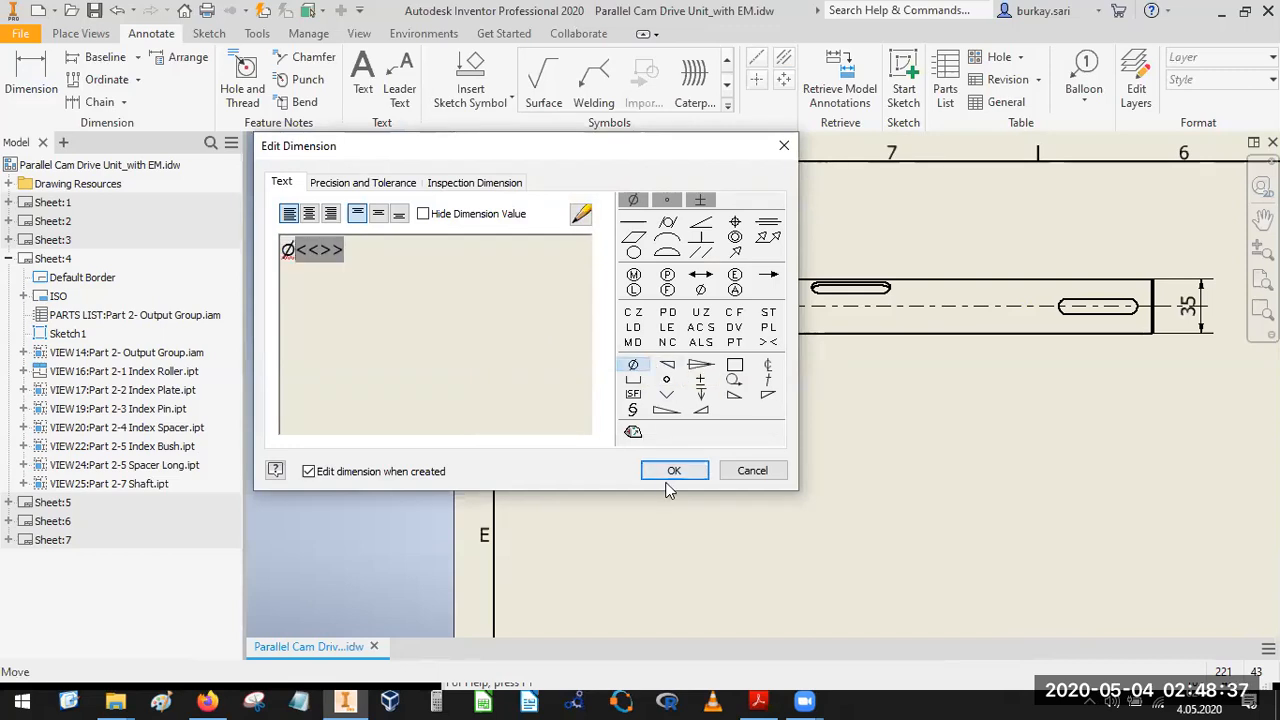
{"action": "left_click", "coordinate": [667, 471]}
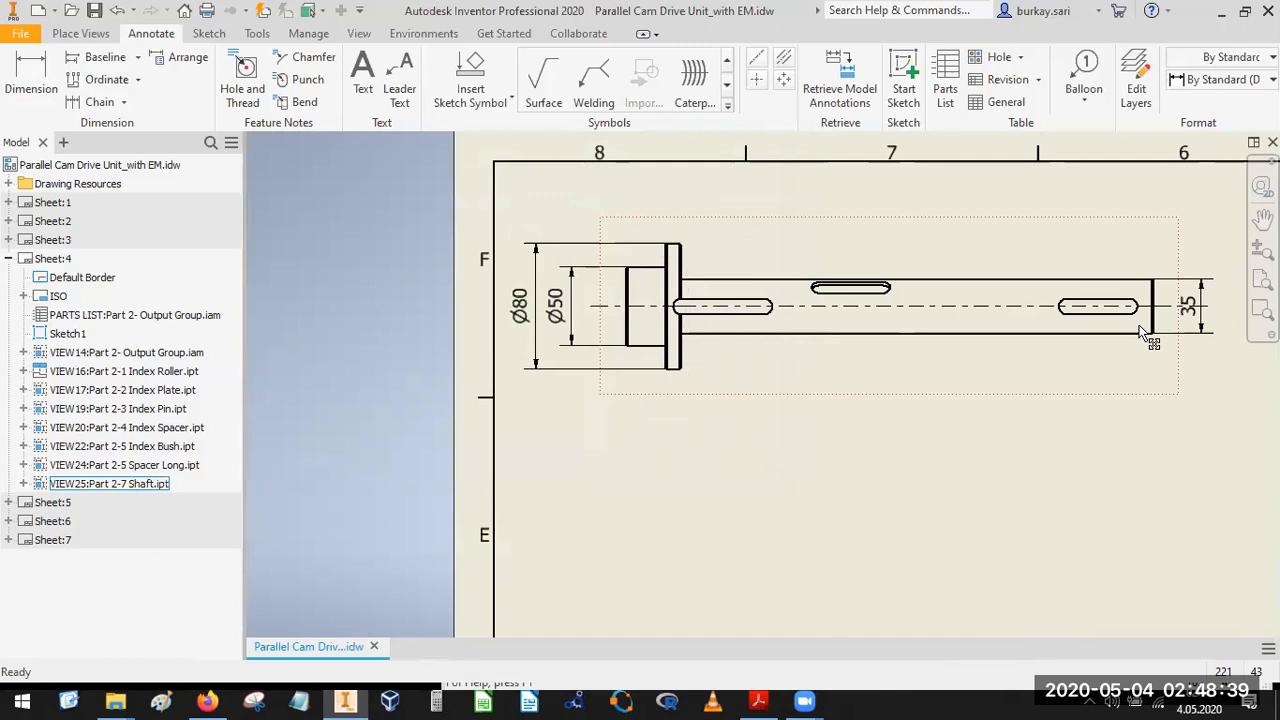
{"action": "left_click", "coordinate": [1195, 306]}
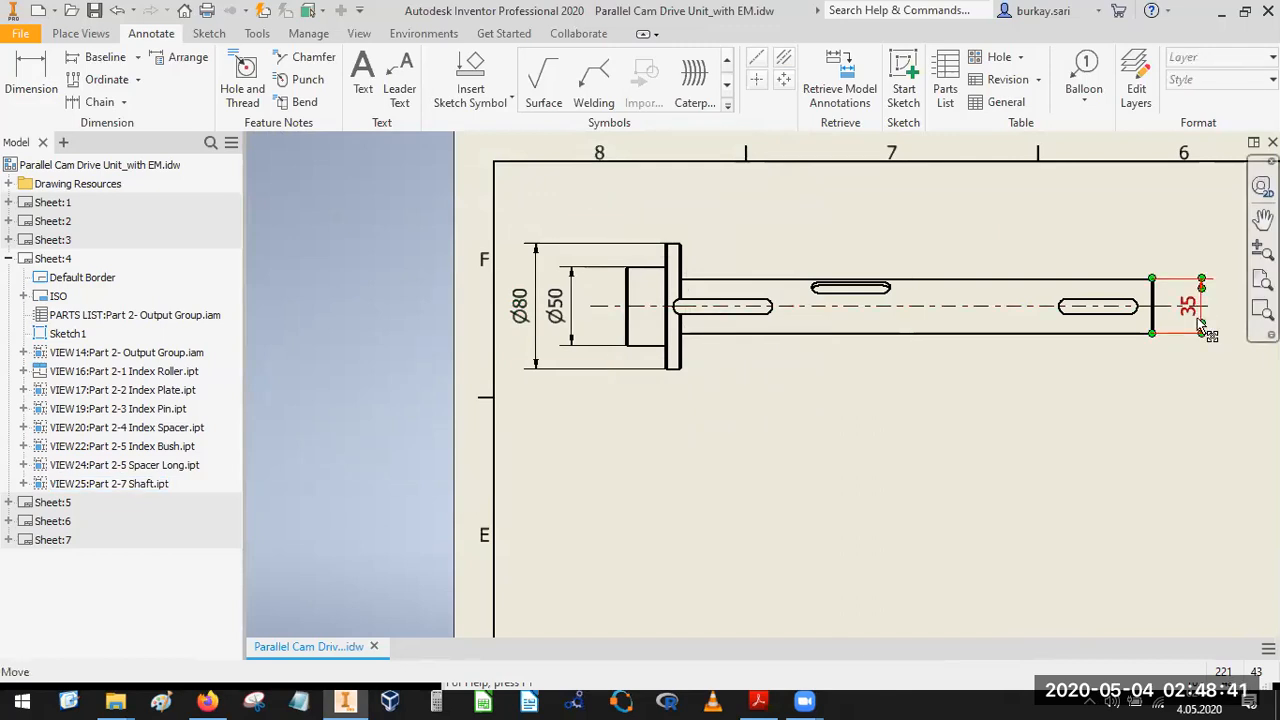
{"action": "key", "text": "Escape"}
{"action": "scroll", "coordinate": [1200, 318], "scroll_direction": "up", "scroll_amount": 1}
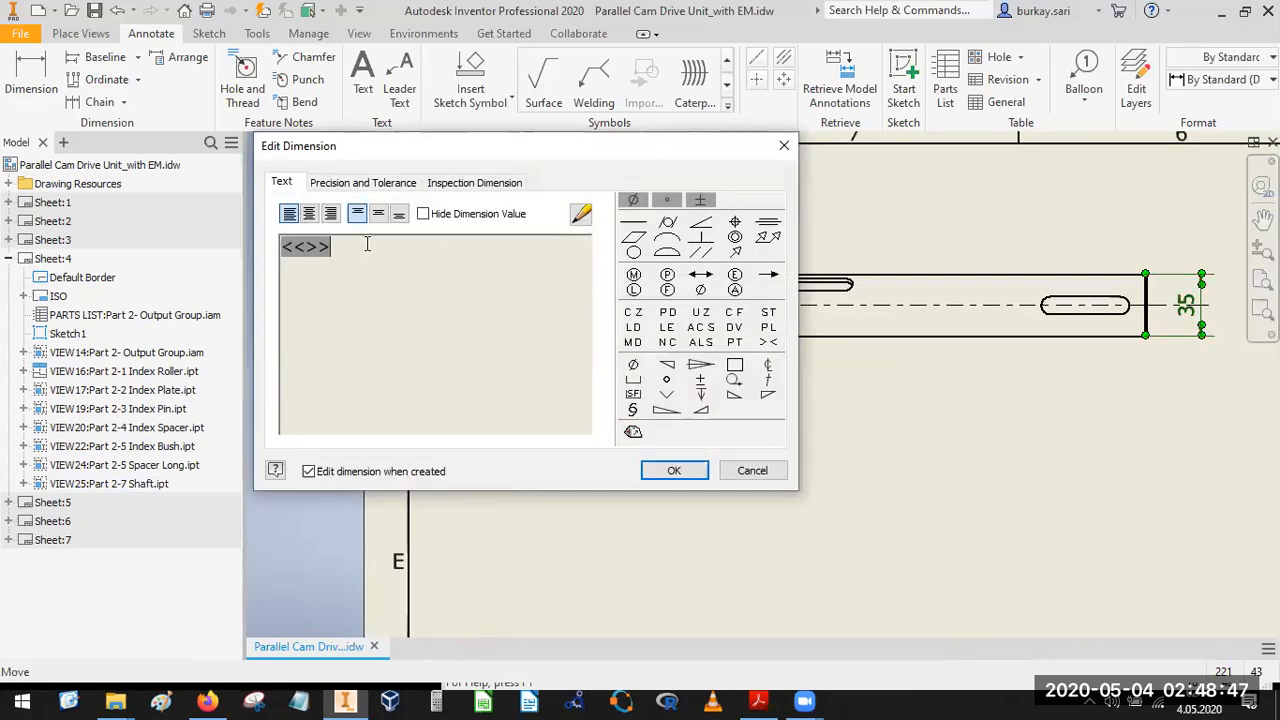
{"action": "left_click", "coordinate": [633, 365]}
{"action": "left_click", "coordinate": [674, 470]}
Add center marks to the rounded ends of the three keyways in the Shaft view.
{"action": "scroll", "coordinate": [848, 297], "scroll_direction": "down", "scroll_amount": 2}
{"action": "mouse_move", "coordinate": [849, 301]}
{"action": "middle_mouse_down"}
{"action": "mouse_move", "coordinate": [845, 286]}
{"action": "mouse_move", "coordinate": [872, 356]}
{"action": "middle_mouse_up"}
{"action": "left_click", "coordinate": [757, 79]}
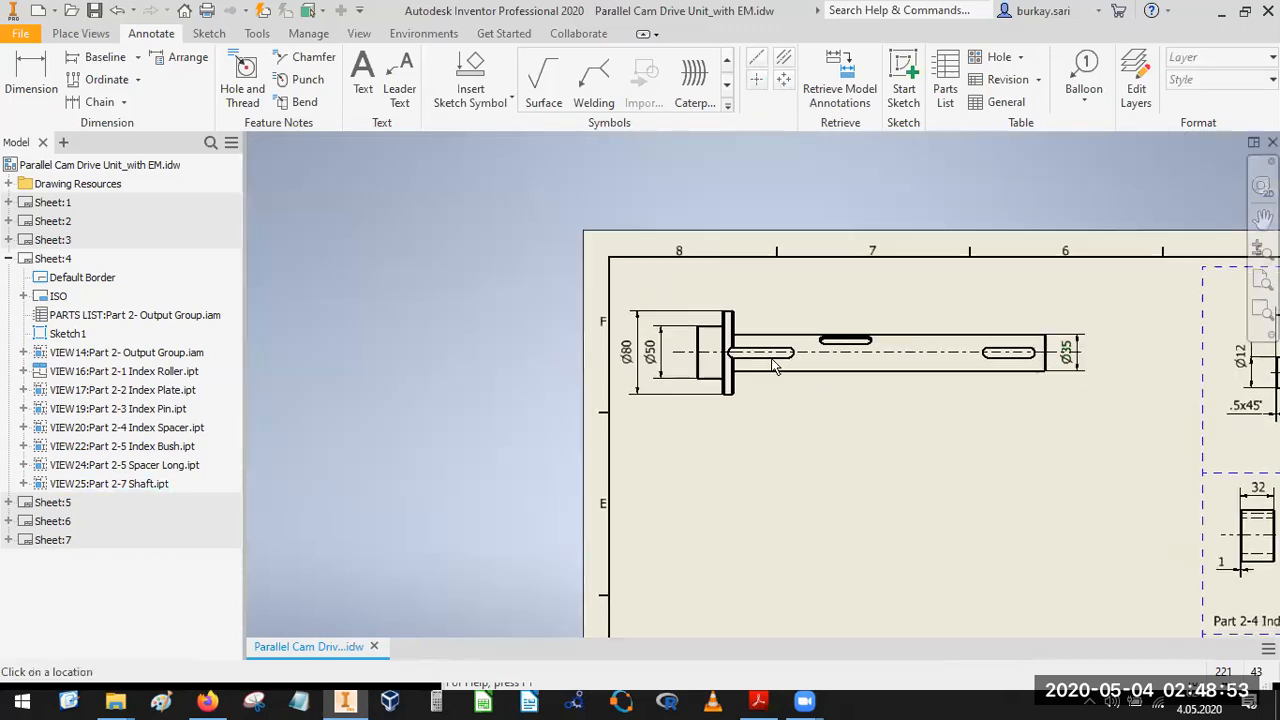
{"action": "scroll", "coordinate": [762, 383], "scroll_direction": "up", "scroll_amount": 5}
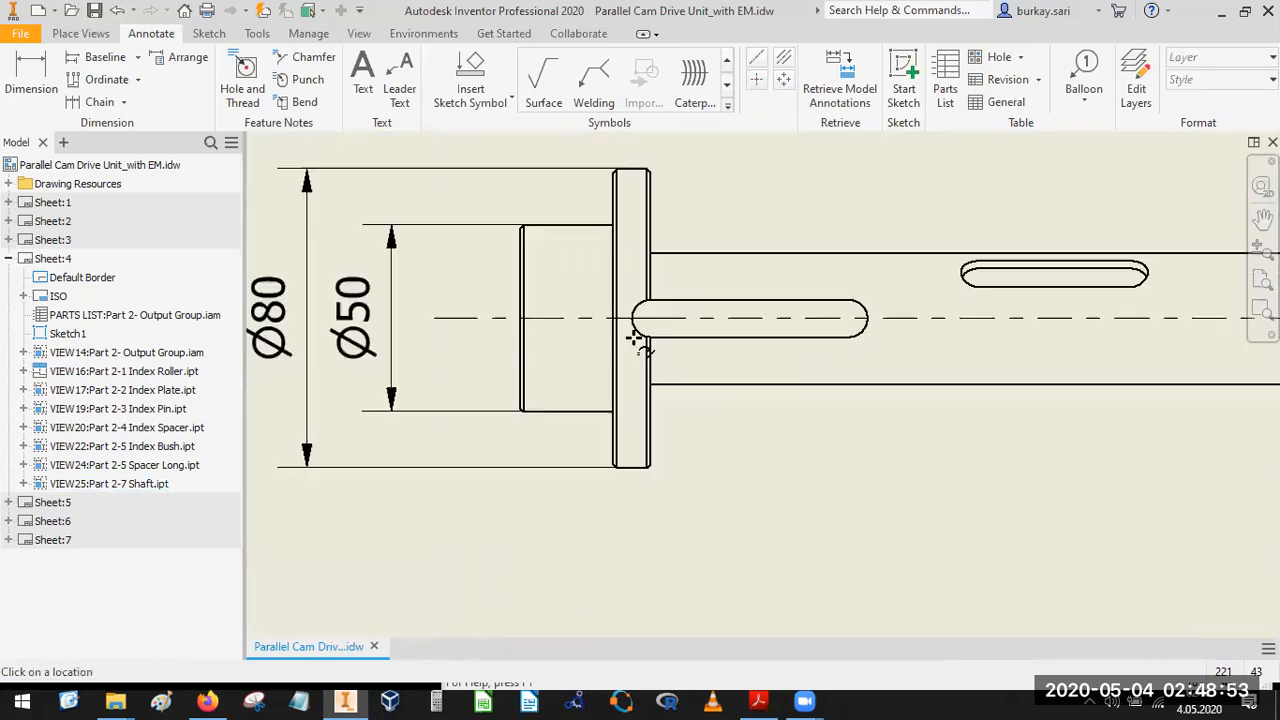
{"action": "left_click", "coordinate": [865, 342]}
{"action": "scroll", "coordinate": [866, 366], "scroll_direction": "down", "scroll_amount": 2}
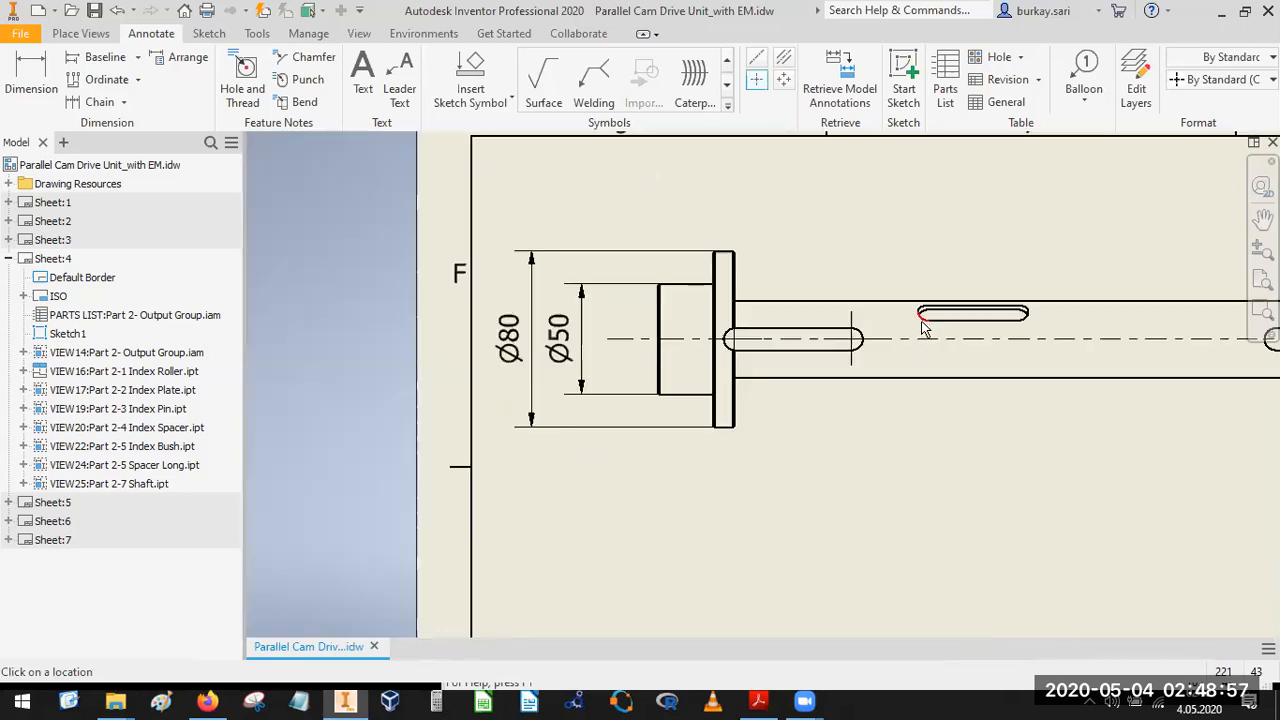
{"action": "scroll", "coordinate": [988, 316], "scroll_direction": "up", "scroll_amount": 4}
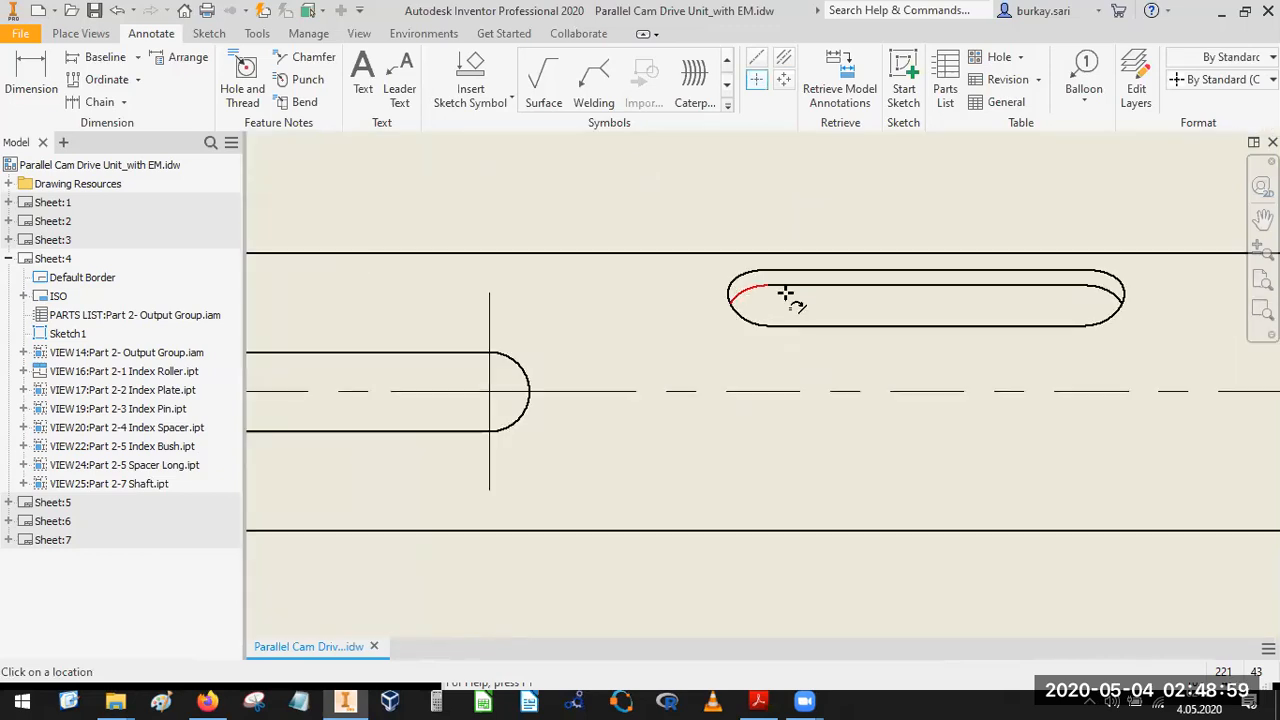
{"action": "left_click", "coordinate": [1108, 292]}
{"action": "scroll", "coordinate": [1090, 358], "scroll_direction": "down", "scroll_amount": 3}
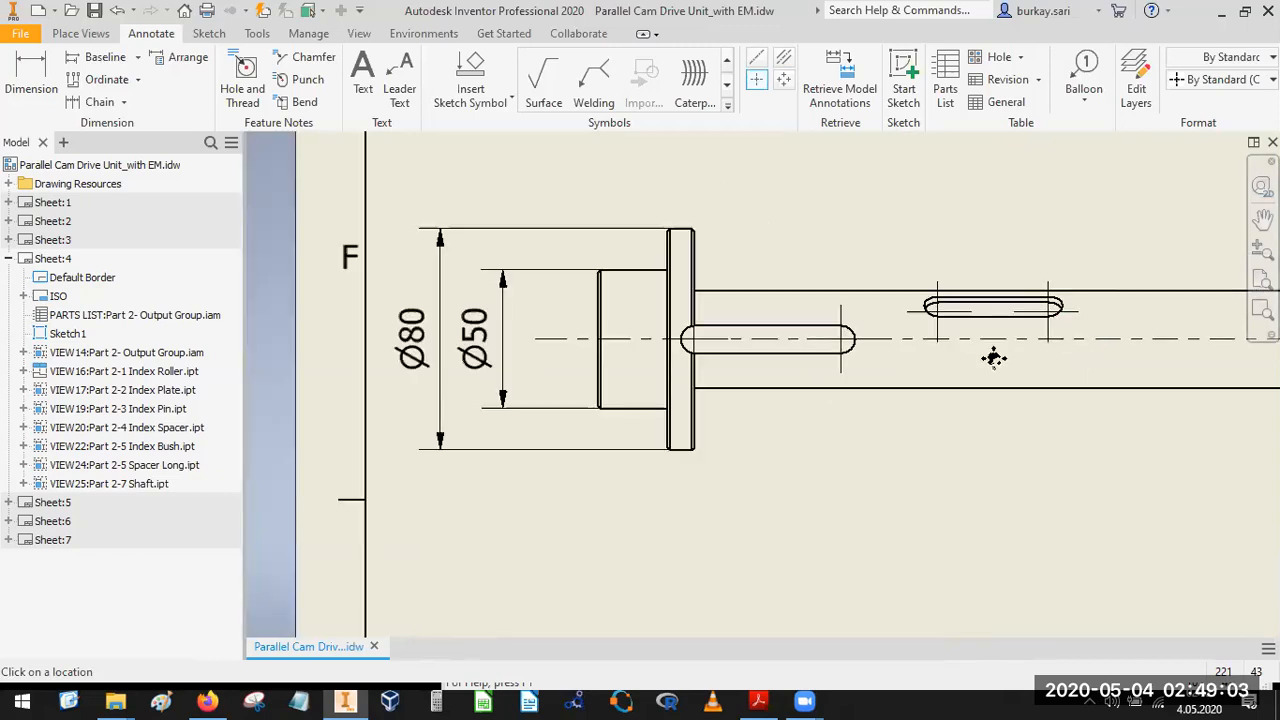
{"action": "middle_click_drag", "start_coordinate": [993, 358], "coordinate": [903, 357]}
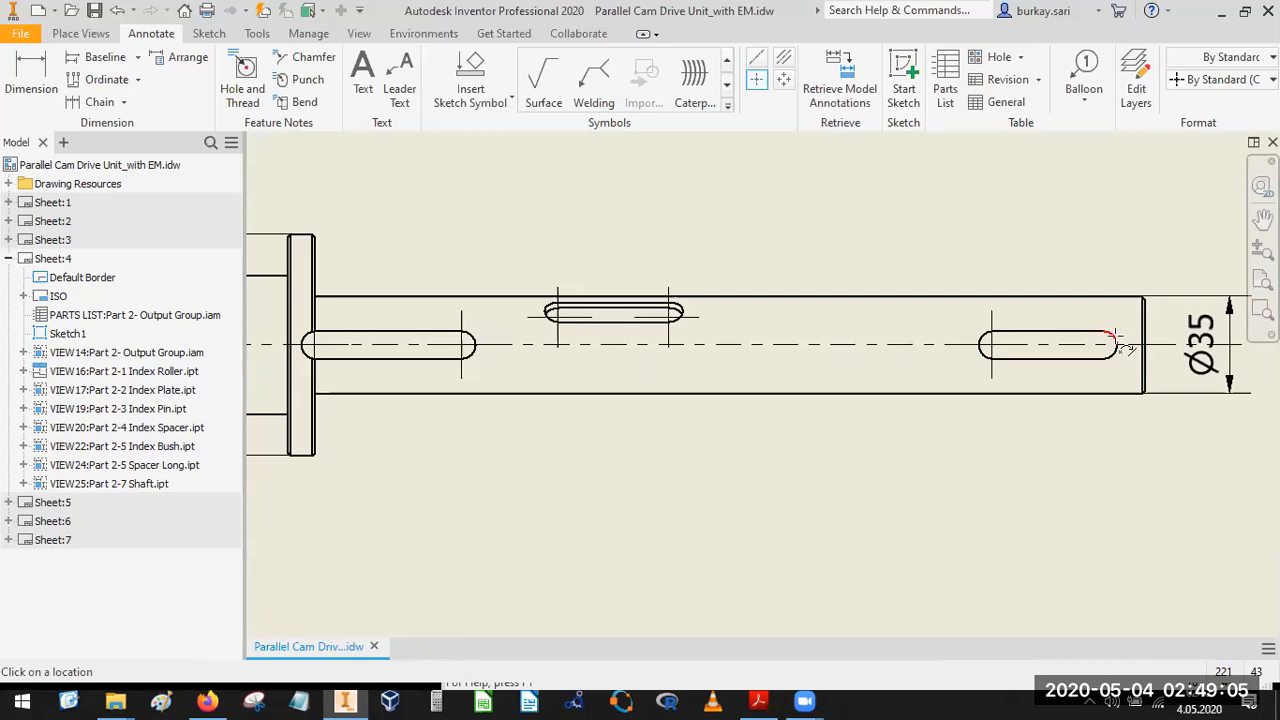
{"action": "key", "text": "Escape"}
Create baseline dimensions below the Shaft from the hub's outer face to both flange faces, the keyway center marks and the far shaft end.
{"action": "scroll", "coordinate": [1097, 363], "scroll_direction": "down", "scroll_amount": 4}
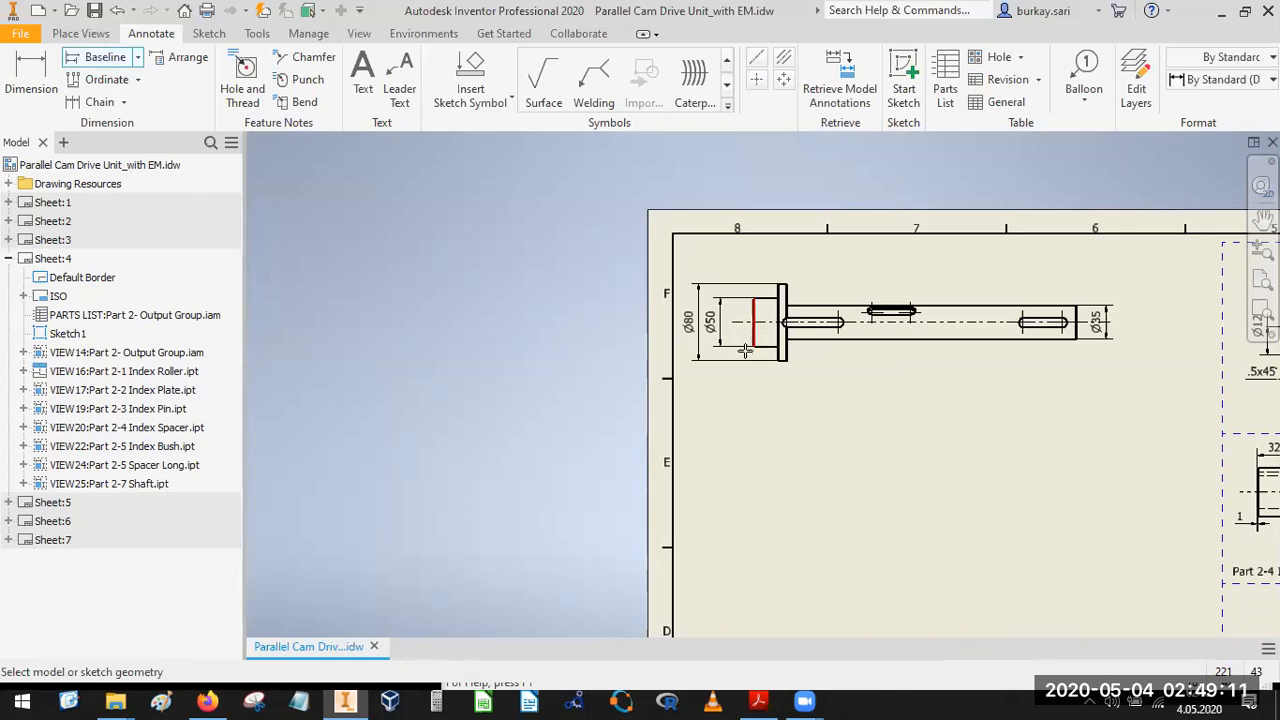
{"action": "scroll", "coordinate": [745, 350], "scroll_direction": "up", "scroll_amount": 6}
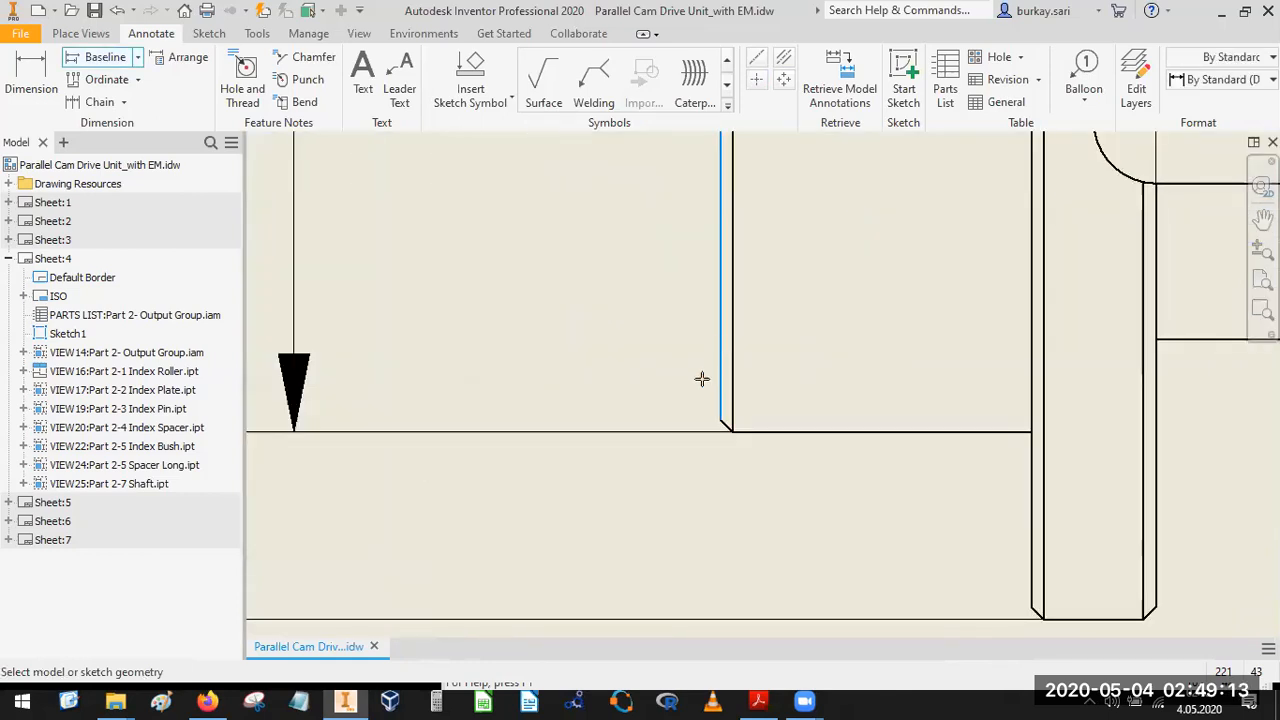
{"action": "scroll", "coordinate": [700, 375], "scroll_direction": "down", "scroll_amount": 2}
{"action": "left_click", "coordinate": [823, 424]}
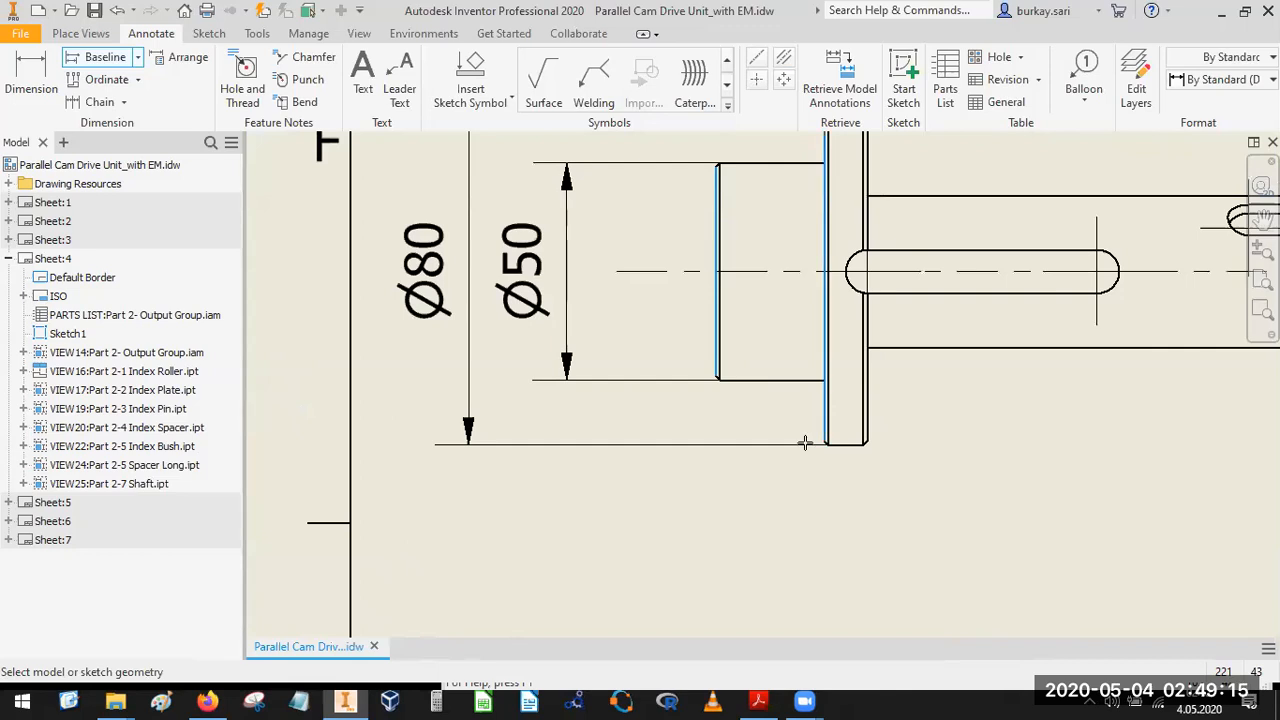
{"action": "scroll", "coordinate": [839, 461], "scroll_direction": "up", "scroll_amount": 2}
{"action": "left_click", "coordinate": [889, 400]}
{"action": "scroll", "coordinate": [854, 480], "scroll_direction": "down", "scroll_amount": 2}
{"action": "scroll", "coordinate": [1019, 382], "scroll_direction": "up", "scroll_amount": 2}
{"action": "left_click", "coordinate": [1019, 380]}
{"action": "scroll", "coordinate": [971, 377], "scroll_direction": "down", "scroll_amount": 2}
{"action": "scroll", "coordinate": [1030, 325], "scroll_direction": "up", "scroll_amount": 2}
{"action": "left_click", "coordinate": [1031, 320]}
{"action": "scroll", "coordinate": [1138, 327], "scroll_direction": "down", "scroll_amount": 3}
{"action": "scroll", "coordinate": [1138, 327], "scroll_direction": "up", "scroll_amount": 2}
{"action": "middle_click_drag", "start_coordinate": [1171, 343], "coordinate": [829, 323]}
{"action": "scroll", "coordinate": [907, 324], "scroll_direction": "up", "scroll_amount": 2}
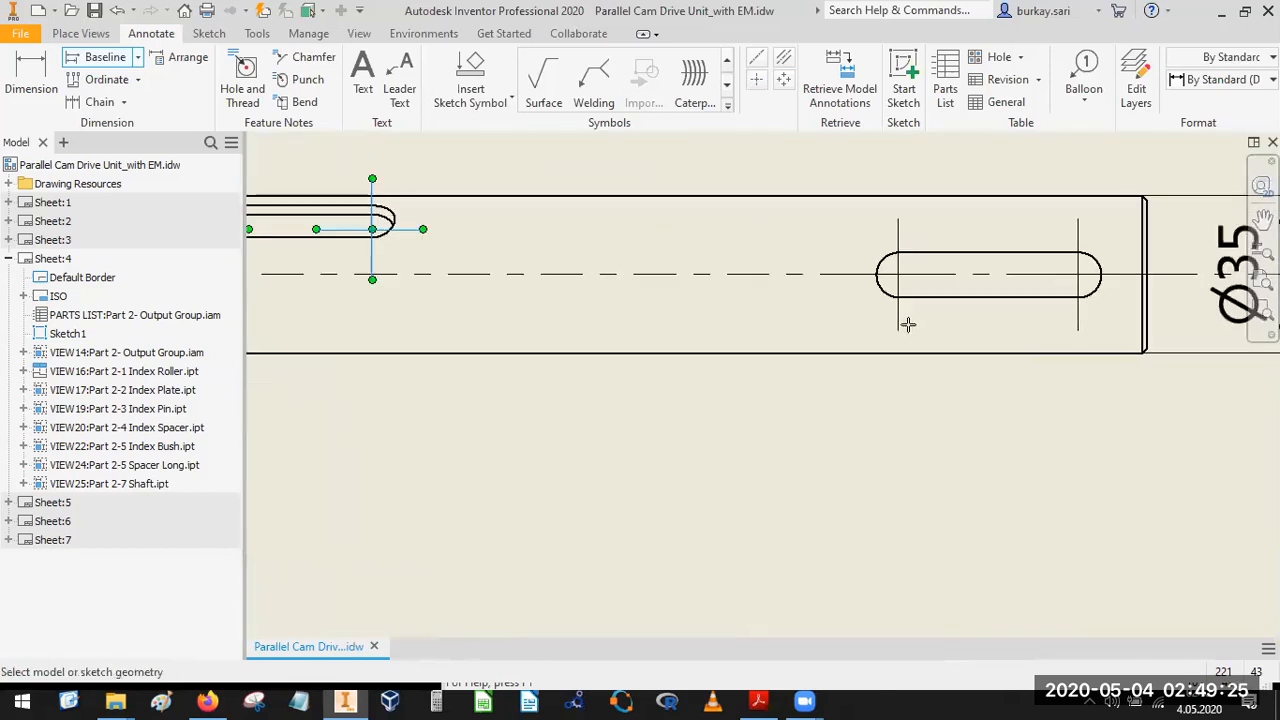
{"action": "left_click", "coordinate": [1077, 324]}
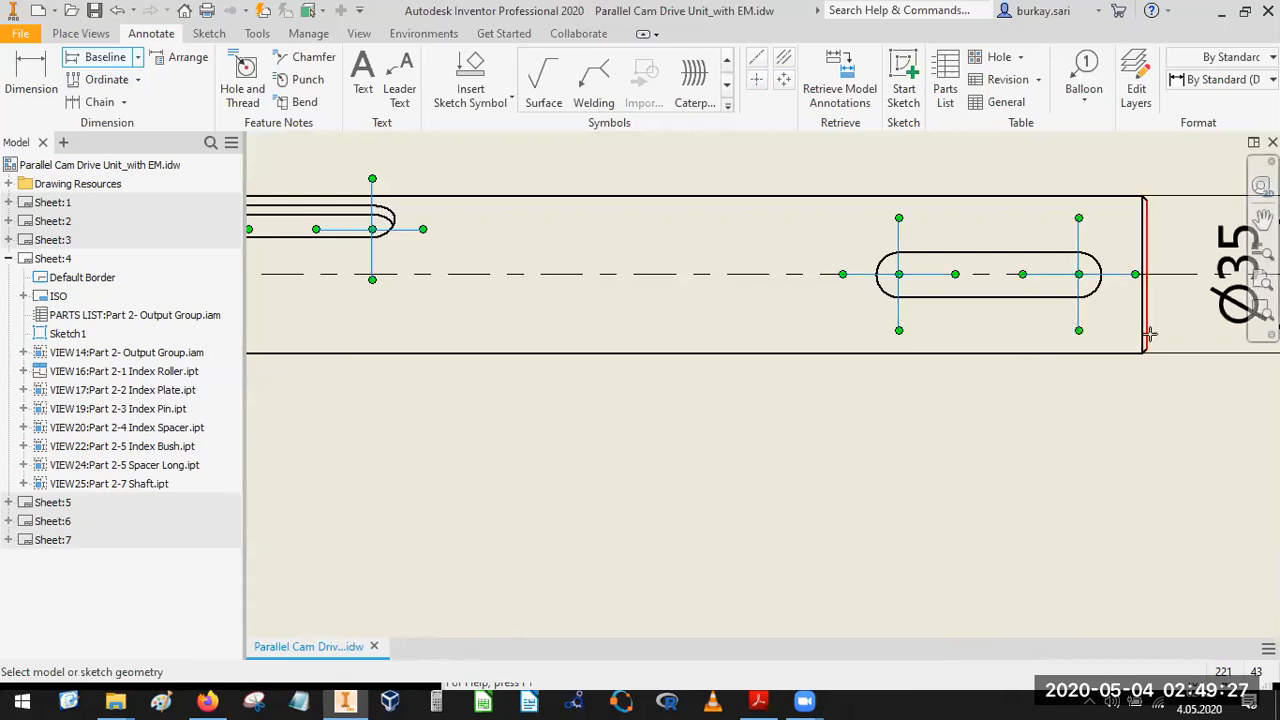
{"action": "scroll", "coordinate": [902, 347], "scroll_direction": "down", "scroll_amount": 4}
{"action": "right_click", "coordinate": [903, 353]}
{"action": "left_click", "coordinate": [1000, 347]}
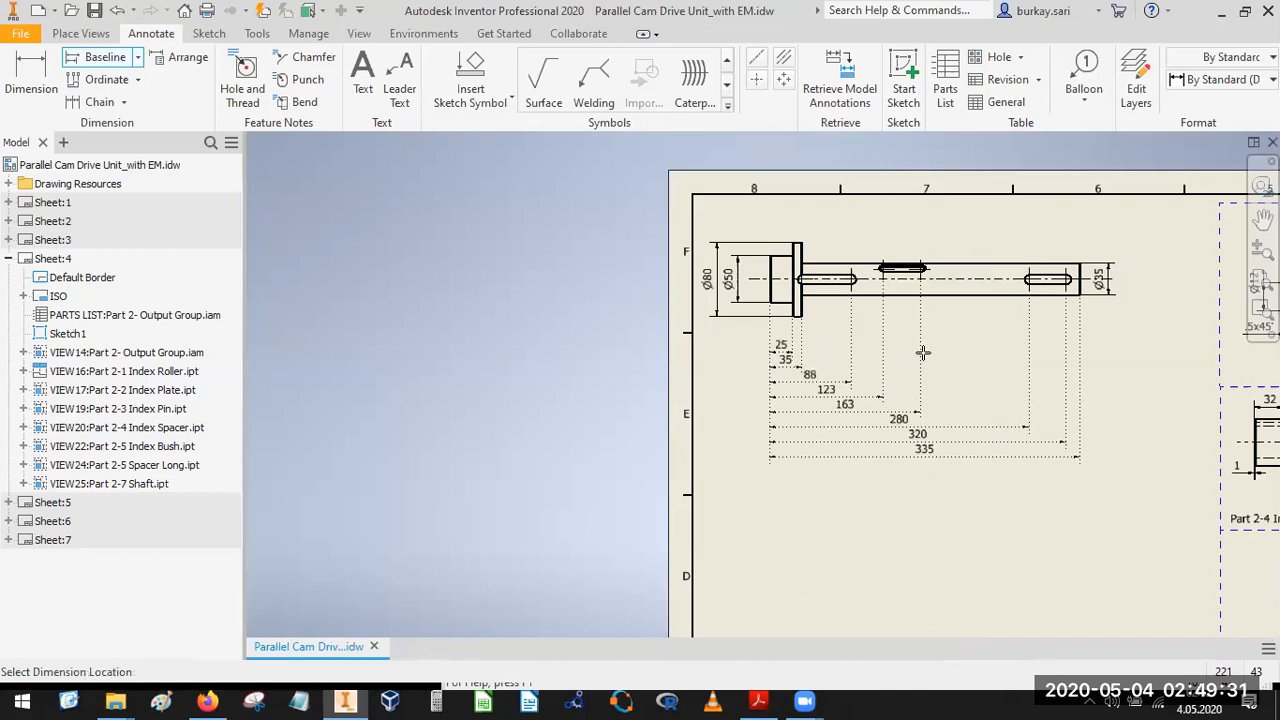
{"action": "left_click", "coordinate": [925, 352]}
{"action": "right_click", "coordinate": [925, 352]}
{"action": "left_click", "coordinate": [988, 354]}
{"action": "left_click", "coordinate": [893, 427]}
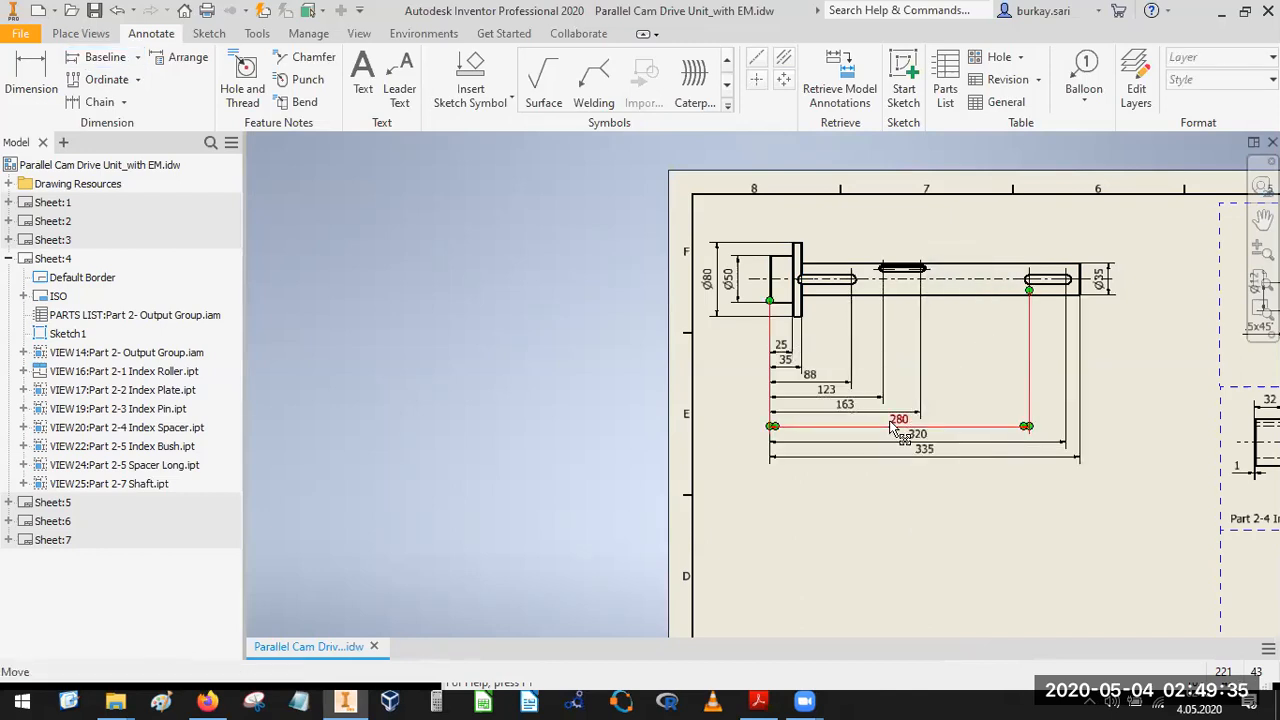
Dimension the thickness of the Shaft's flange between its two outer faces, placing the dimension above the view.
{"action": "scroll", "coordinate": [822, 256], "scroll_direction": "up", "scroll_amount": 3}
{"action": "scroll", "coordinate": [811, 254], "scroll_direction": "down", "scroll_amount": 7}
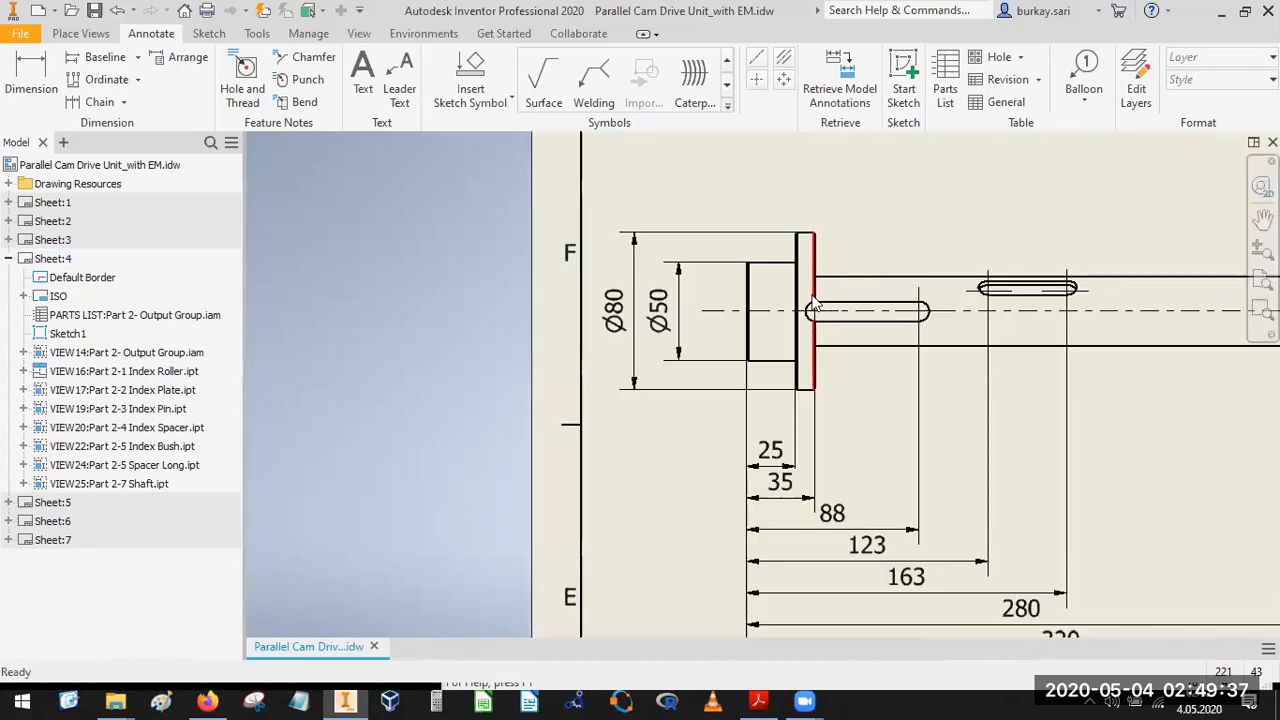
{"action": "middle_click_drag", "start_coordinate": [750, 255], "coordinate": [708, 289]}
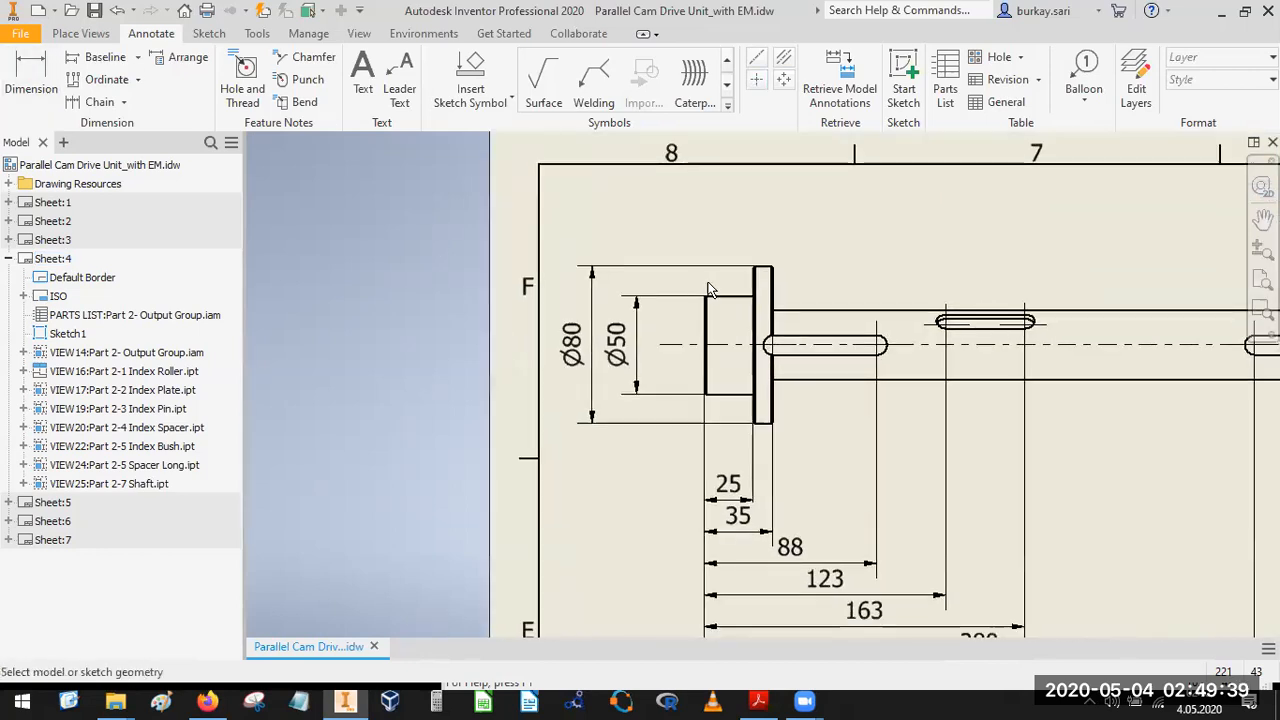
{"action": "scroll", "coordinate": [708, 289], "scroll_direction": "down", "scroll_amount": 4}
{"action": "key", "text": "d"}
{"action": "left_click", "coordinate": [689, 300]}
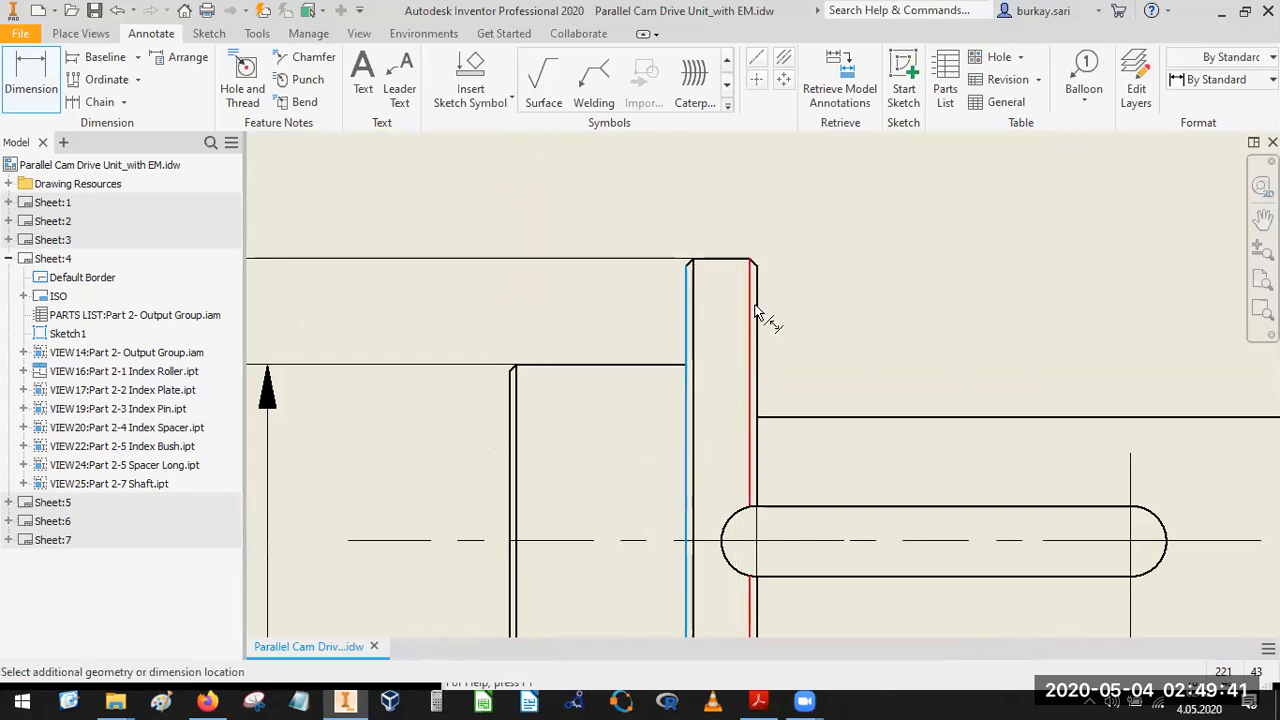
{"action": "left_click", "coordinate": [754, 315]}
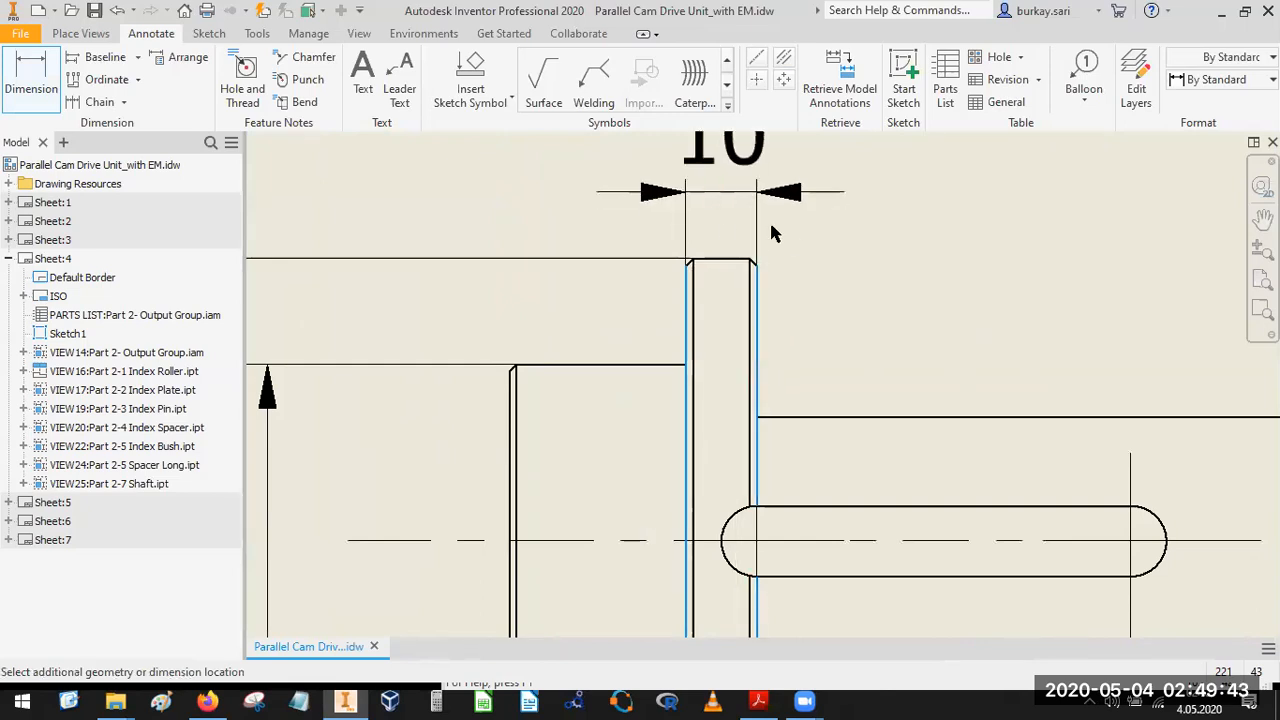
{"action": "left_click", "coordinate": [742, 318]}
{"action": "left_click", "coordinate": [668, 469]}
Dimension the shaft body's length from the flange face to the far shaft end, placing the dimension above the view.
{"action": "scroll", "coordinate": [846, 381], "scroll_direction": "up", "scroll_amount": 3}
{"action": "mouse_move", "coordinate": [846, 381]}
{"action": "middle_mouse_down"}
{"action": "mouse_move", "coordinate": [623, 303]}
{"action": "mouse_move", "coordinate": [537, 291]}
{"action": "middle_mouse_up"}
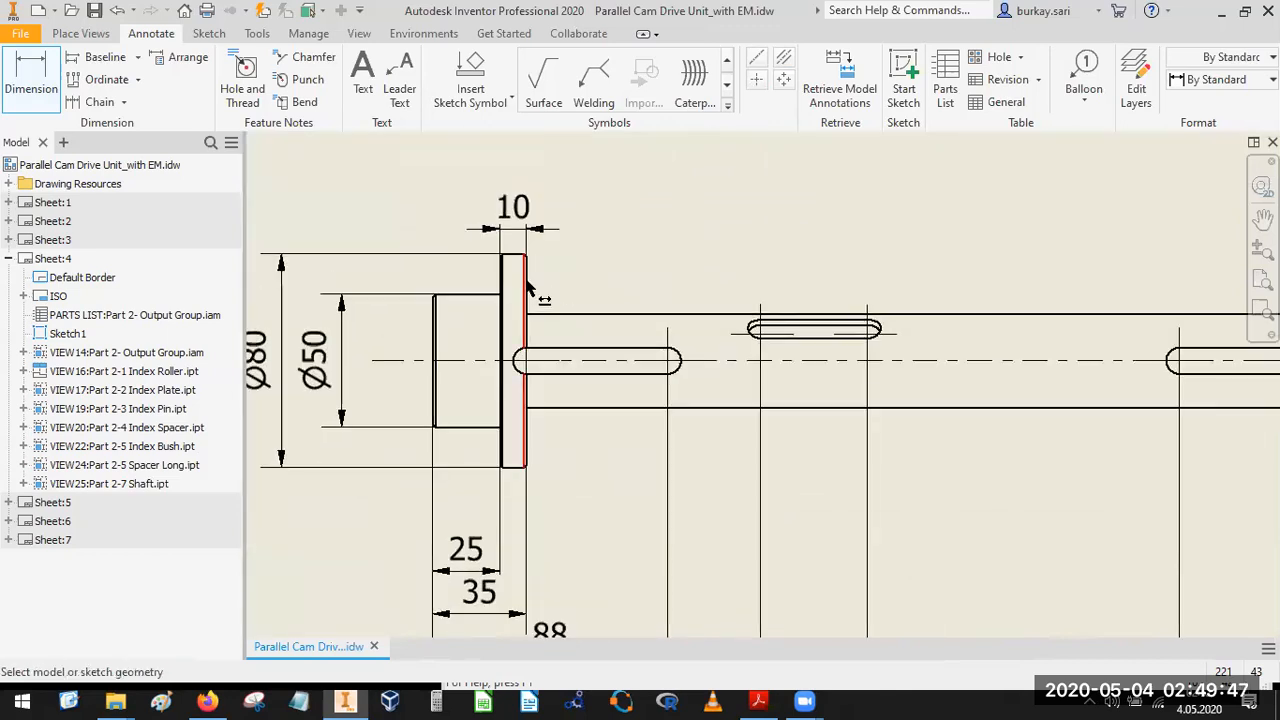
{"action": "scroll", "coordinate": [525, 295], "scroll_direction": "down", "scroll_amount": 5}
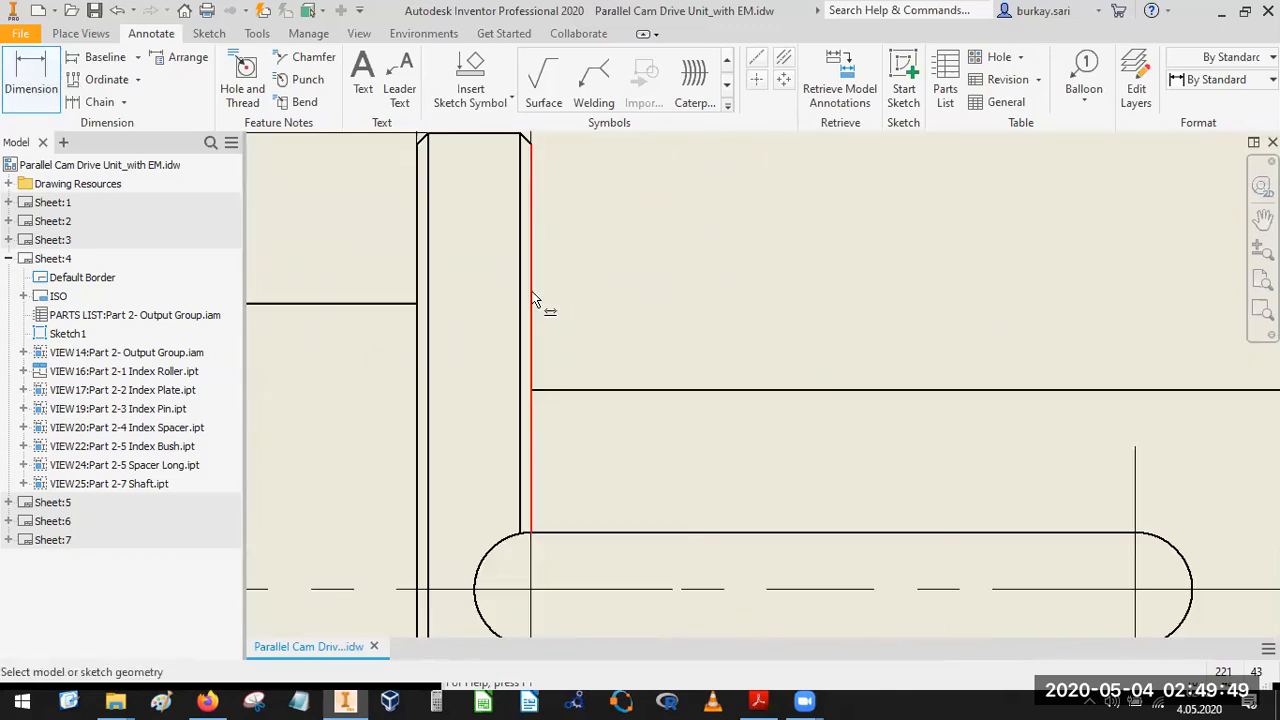
{"action": "left_click", "coordinate": [531, 293]}
{"action": "scroll", "coordinate": [514, 316], "scroll_direction": "up", "scroll_amount": 5}
{"action": "scroll", "coordinate": [818, 334], "scroll_direction": "up", "scroll_amount": 2}
{"action": "middle_click_drag", "start_coordinate": [832, 357], "coordinate": [688, 360]}
{"action": "scroll", "coordinate": [957, 372], "scroll_direction": "down", "scroll_amount": 5}
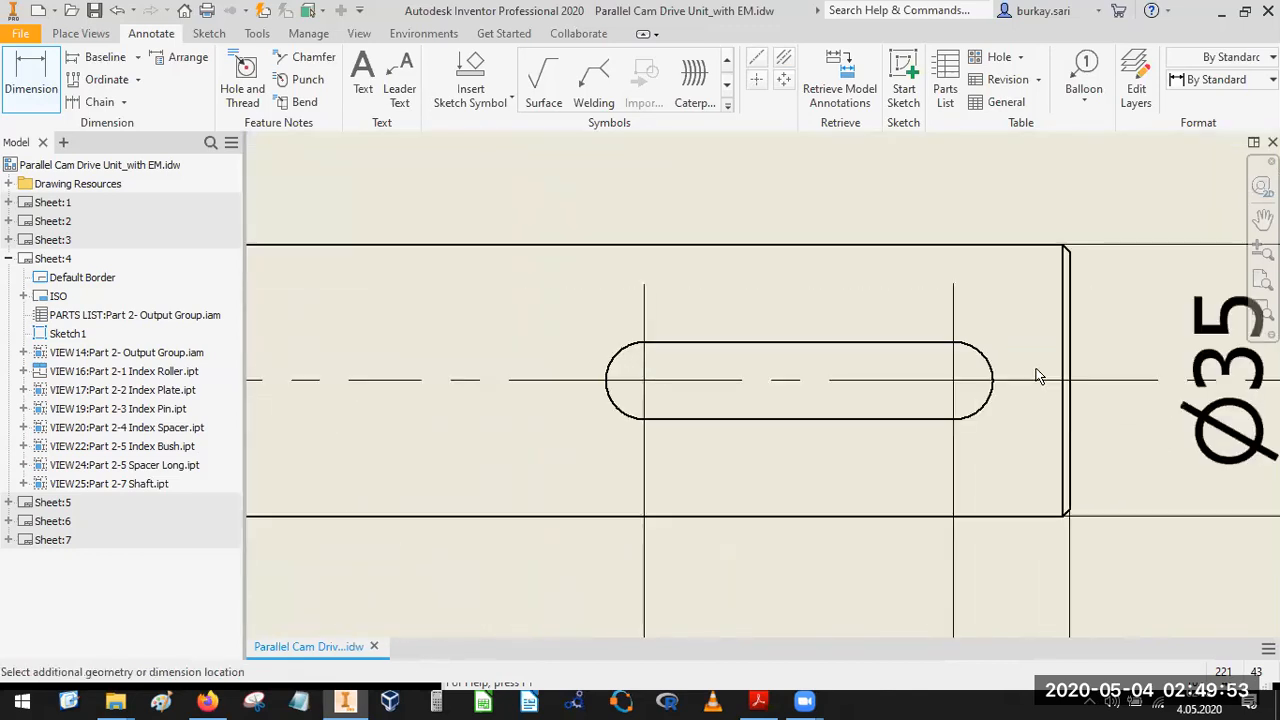
{"action": "left_click", "coordinate": [1065, 350]}
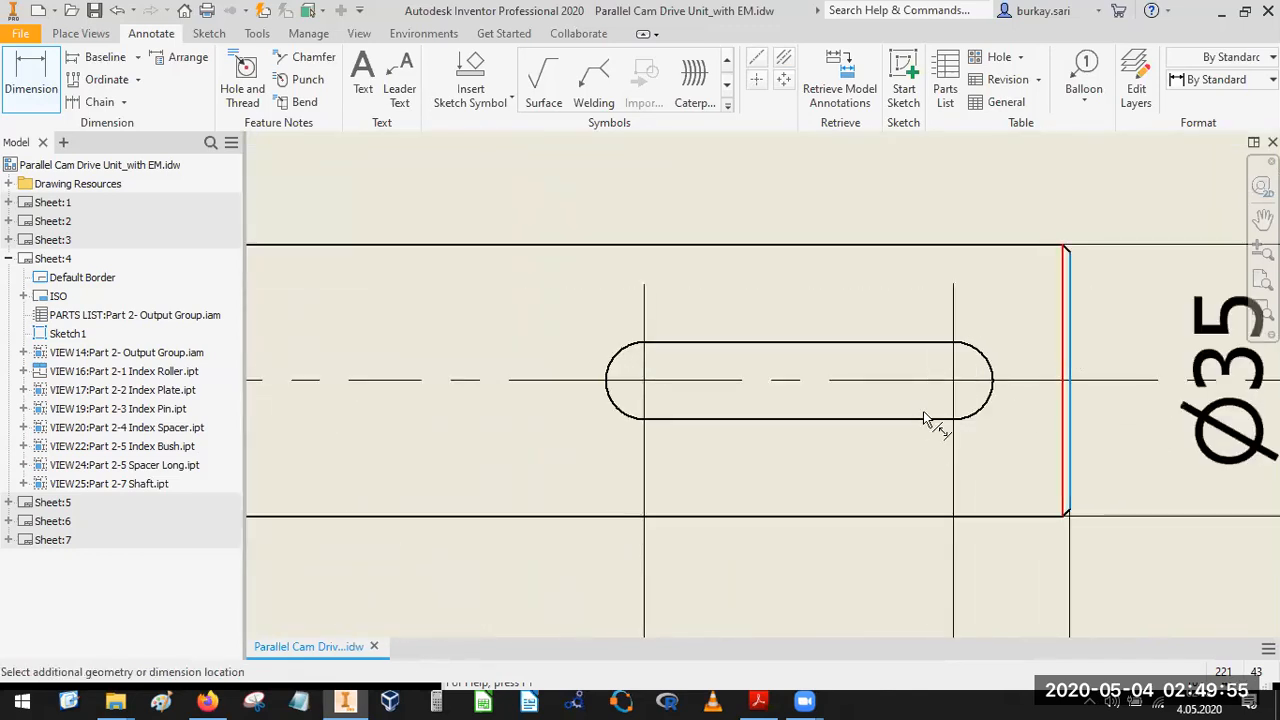
{"action": "scroll", "coordinate": [922, 386], "scroll_direction": "up", "scroll_amount": 5}
{"action": "middle_click_drag", "start_coordinate": [642, 300], "coordinate": [803, 349]}
{"action": "scroll", "coordinate": [754, 343], "scroll_direction": "up", "scroll_amount": 3}
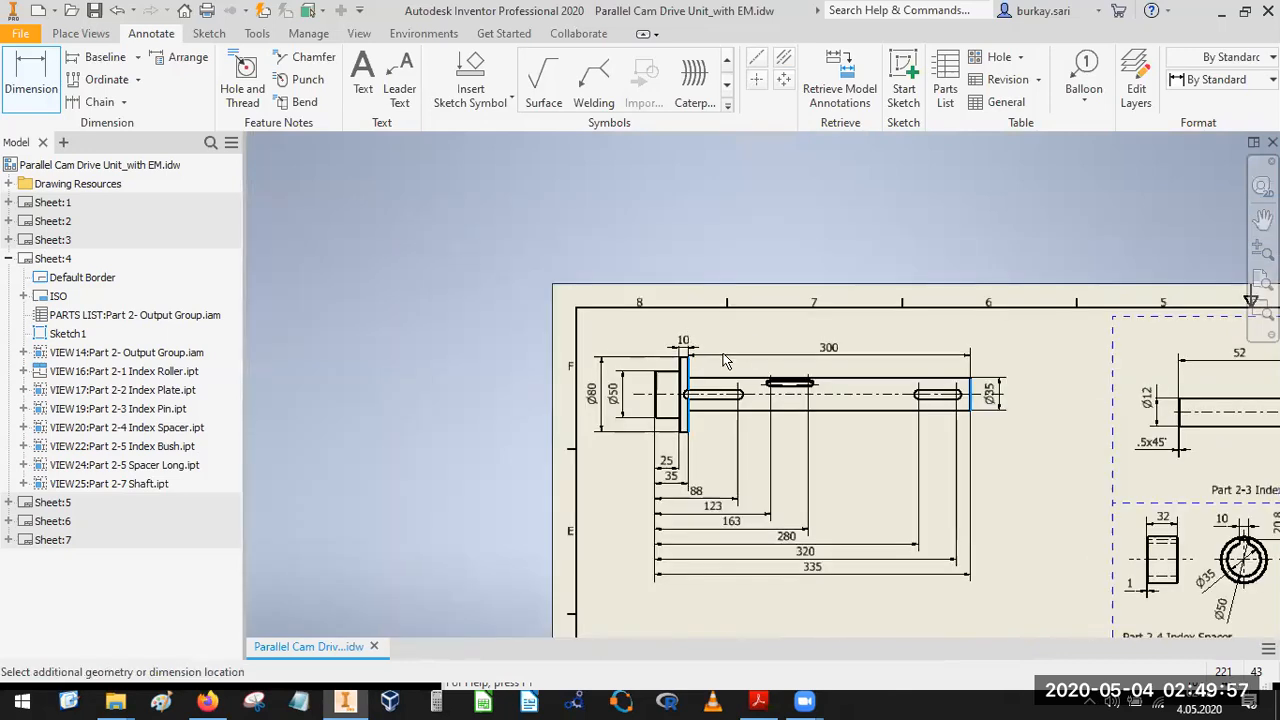
{"action": "scroll", "coordinate": [695, 370], "scroll_direction": "down", "scroll_amount": 3}
{"action": "scroll", "coordinate": [697, 372], "scroll_direction": "down", "scroll_amount": 5}
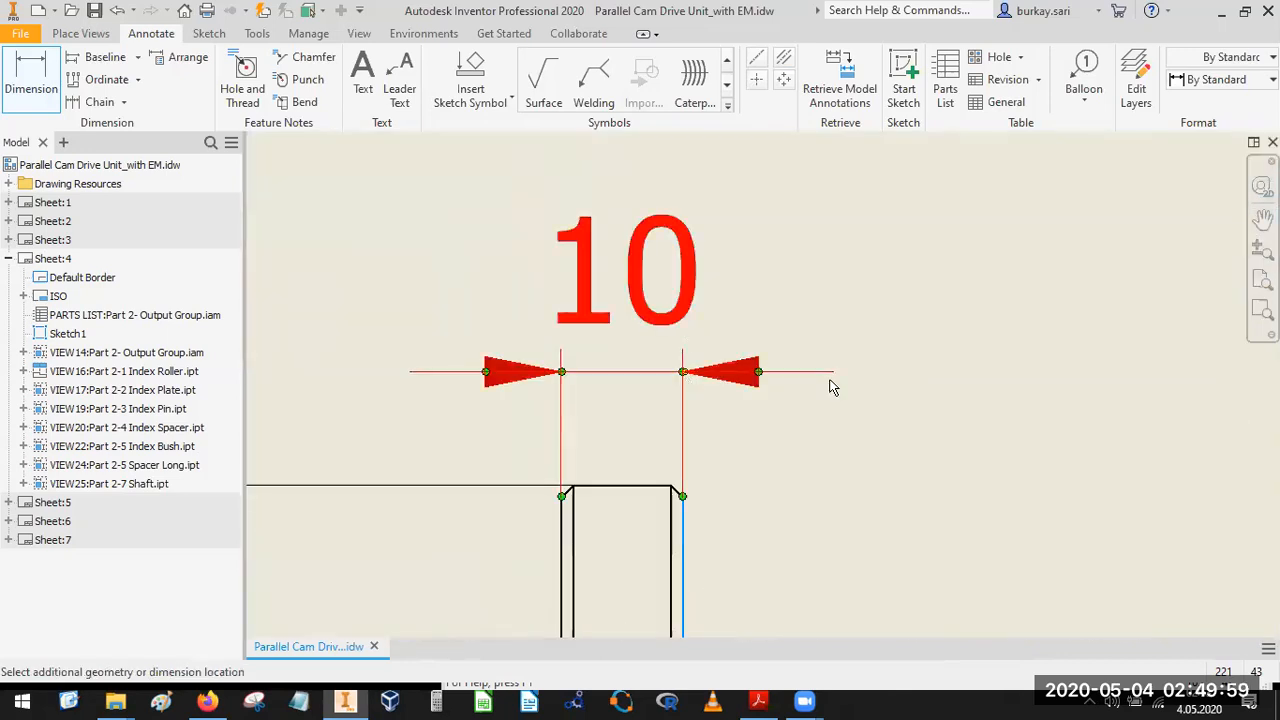
{"action": "scroll", "coordinate": [829, 392], "scroll_direction": "up", "scroll_amount": 5}
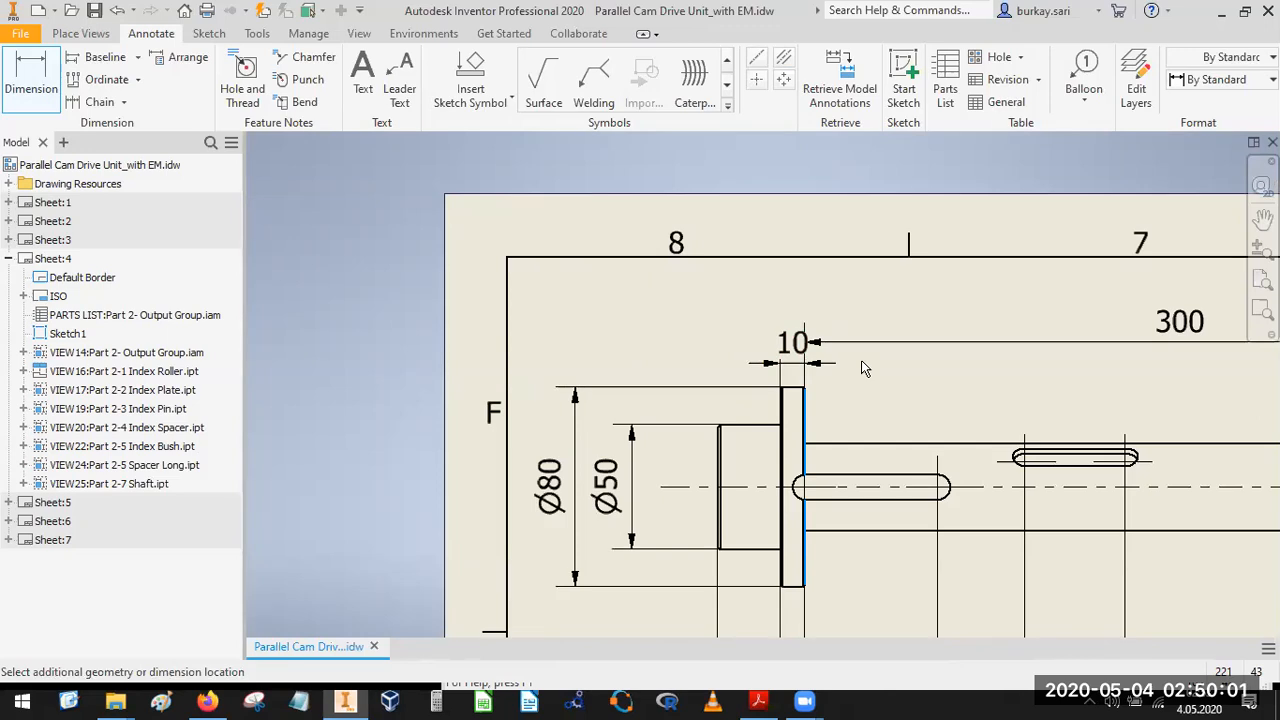
{"action": "left_click", "coordinate": [832, 377]}
{"action": "key", "text": "Return"}
Move the shaft body's length dimension into line with the flange thickness dimension.
{"action": "scroll", "coordinate": [786, 366], "scroll_direction": "down", "scroll_amount": 3}
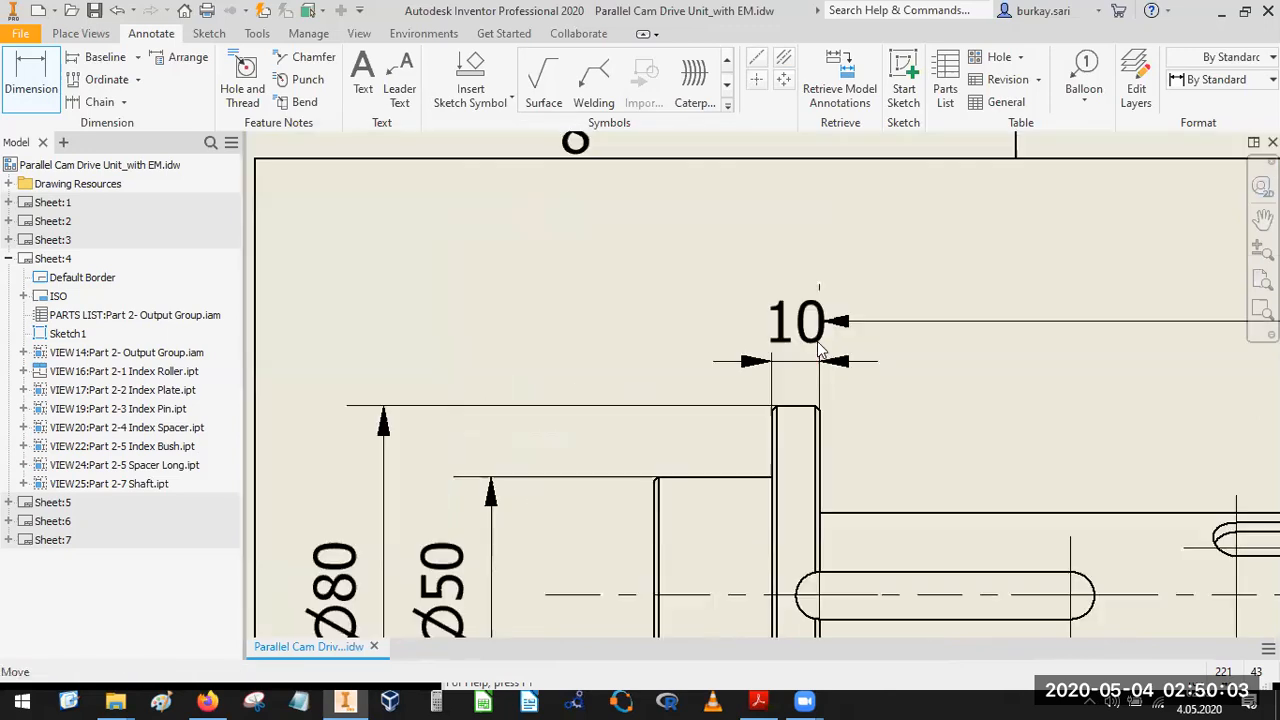
{"action": "key", "text": "Escape"}
{"action": "left_click_drag", "start_coordinate": [906, 322], "coordinate": [914, 364]}
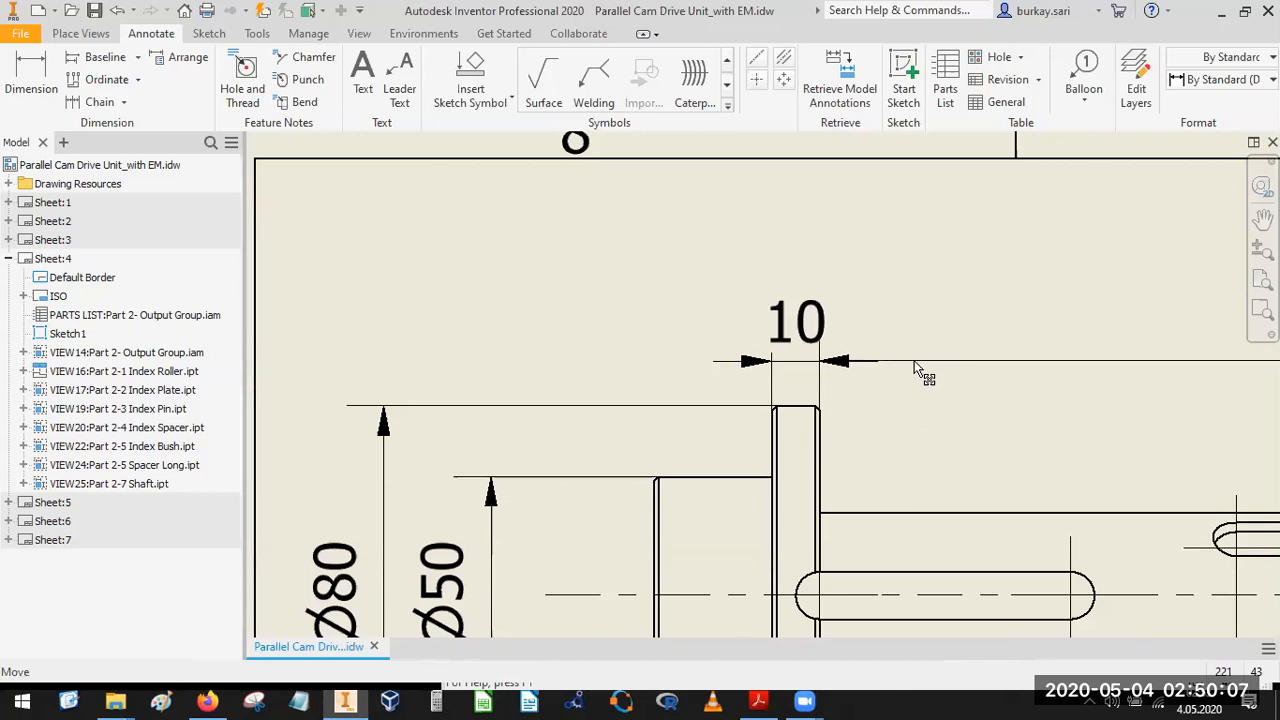
Try a vertical section through the keyway beside the flange, placing the view beyond the far shaft end, and undo it.
{"action": "scroll", "coordinate": [881, 382], "scroll_direction": "up", "scroll_amount": 4}
{"action": "mouse_move", "coordinate": [890, 378]}
{"action": "middle_mouse_down"}
{"action": "mouse_move", "coordinate": [584, 329]}
{"action": "mouse_move", "coordinate": [871, 317]}
{"action": "mouse_move", "coordinate": [838, 200]}
{"action": "middle_mouse_up"}
{"action": "scroll", "coordinate": [838, 410], "scroll_direction": "up", "scroll_amount": 3}
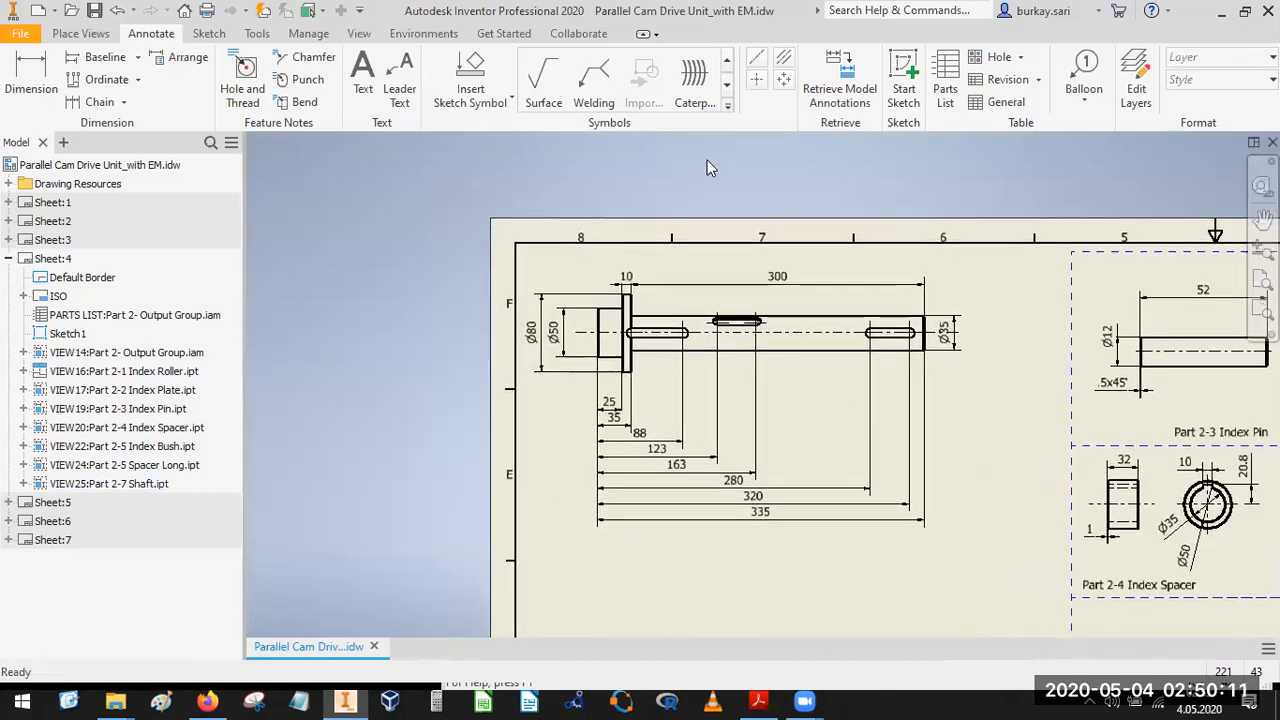
{"action": "left_click", "coordinate": [80, 33]}
{"action": "left_click", "coordinate": [159, 75]}
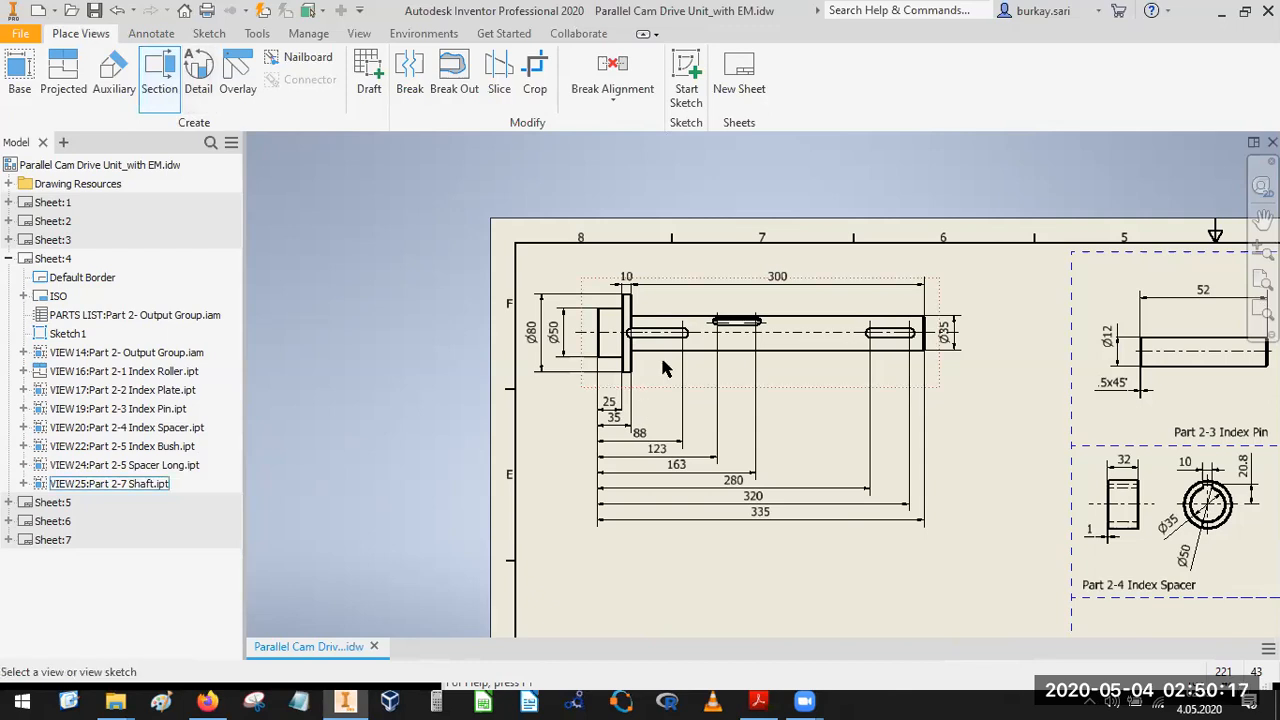
{"action": "scroll", "coordinate": [662, 368], "scroll_direction": "up", "scroll_amount": 5}
{"action": "left_click", "coordinate": [665, 457]}
{"action": "scroll", "coordinate": [655, 396], "scroll_direction": "down", "scroll_amount": 2}
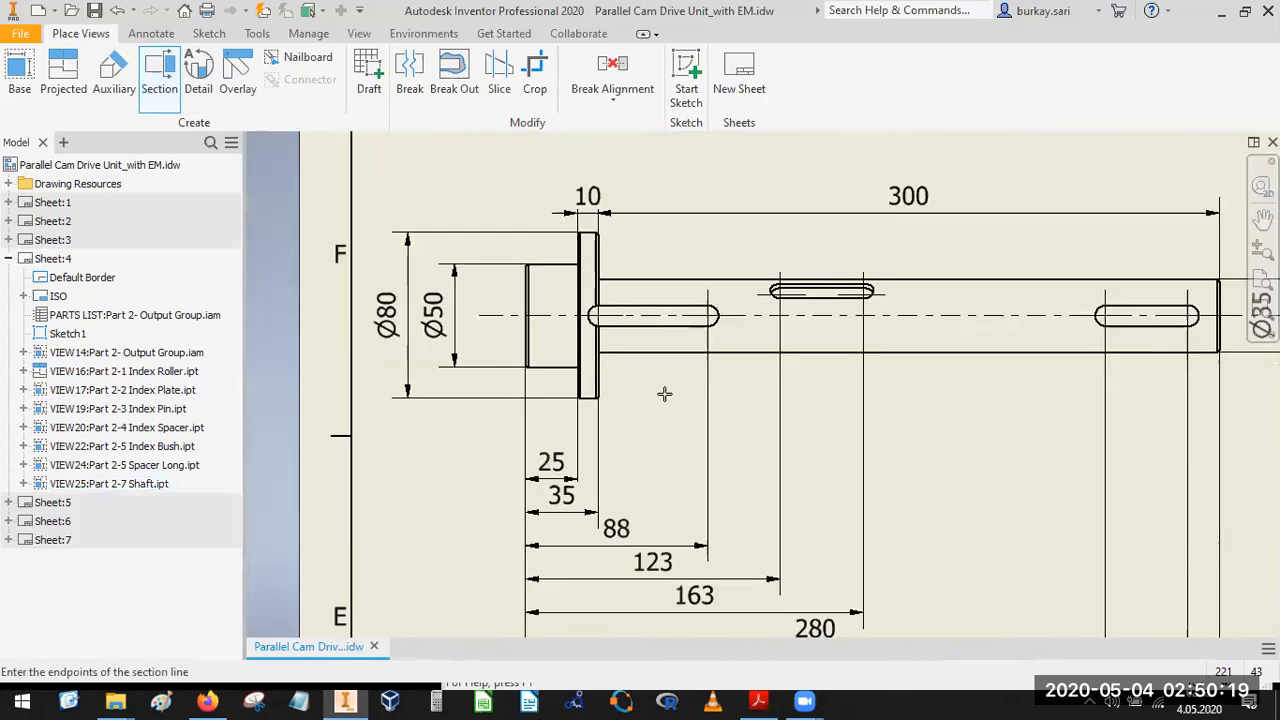
{"action": "left_click", "coordinate": [673, 238]}
{"action": "right_click", "coordinate": [682, 243]}
{"action": "left_click", "coordinate": [757, 243]}
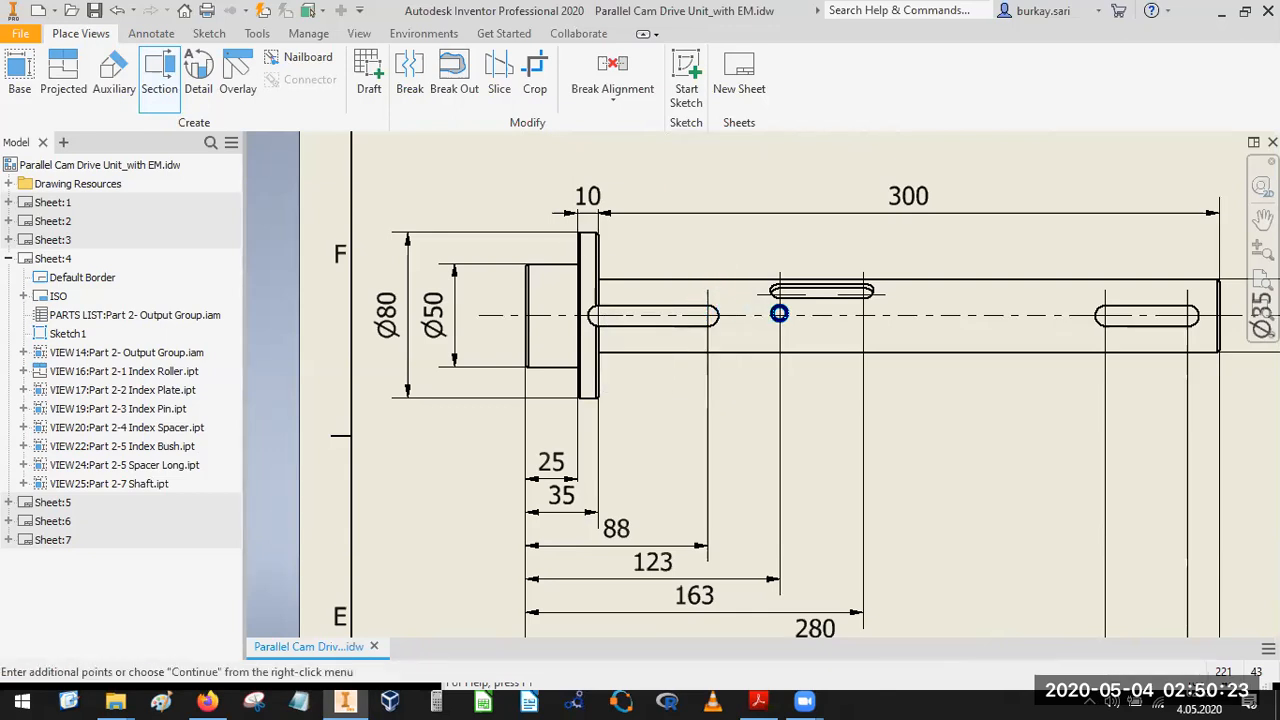
{"action": "scroll", "coordinate": [632, 330], "scroll_direction": "down", "scroll_amount": 9}
{"action": "middle_click_drag", "start_coordinate": [632, 330], "coordinate": [571, 337]}
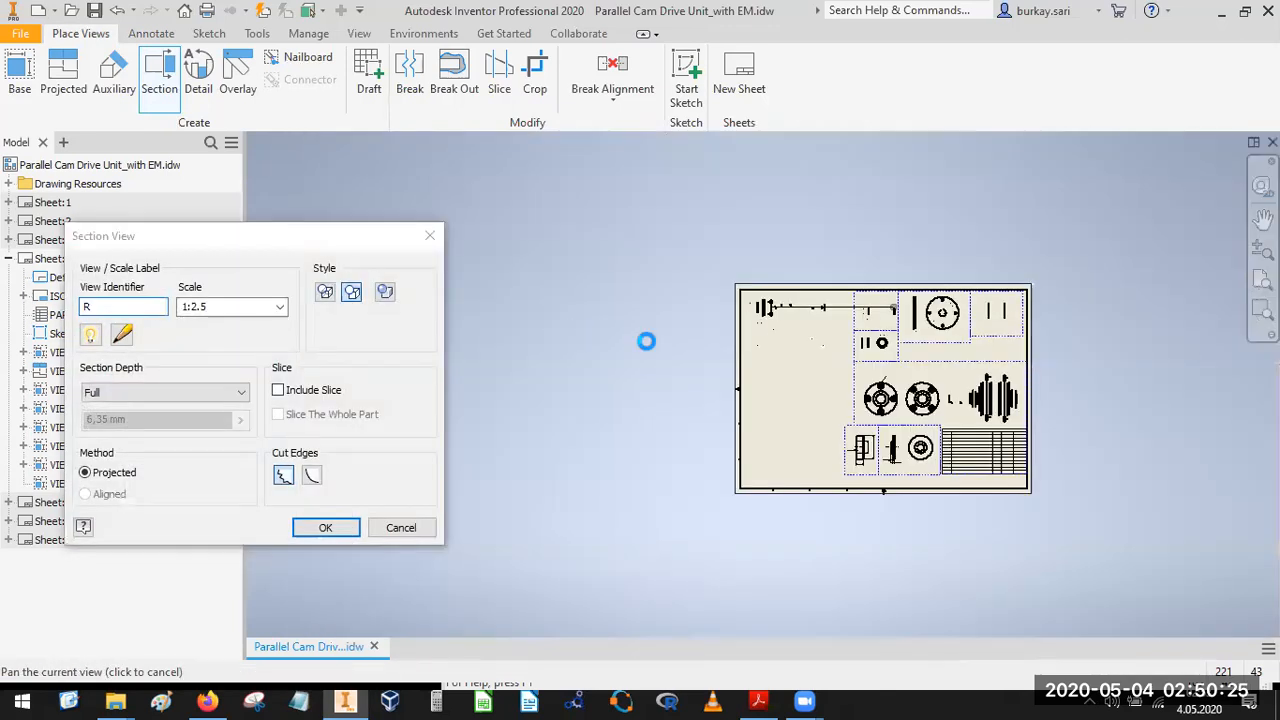
{"action": "scroll", "coordinate": [798, 312], "scroll_direction": "down", "scroll_amount": 2}
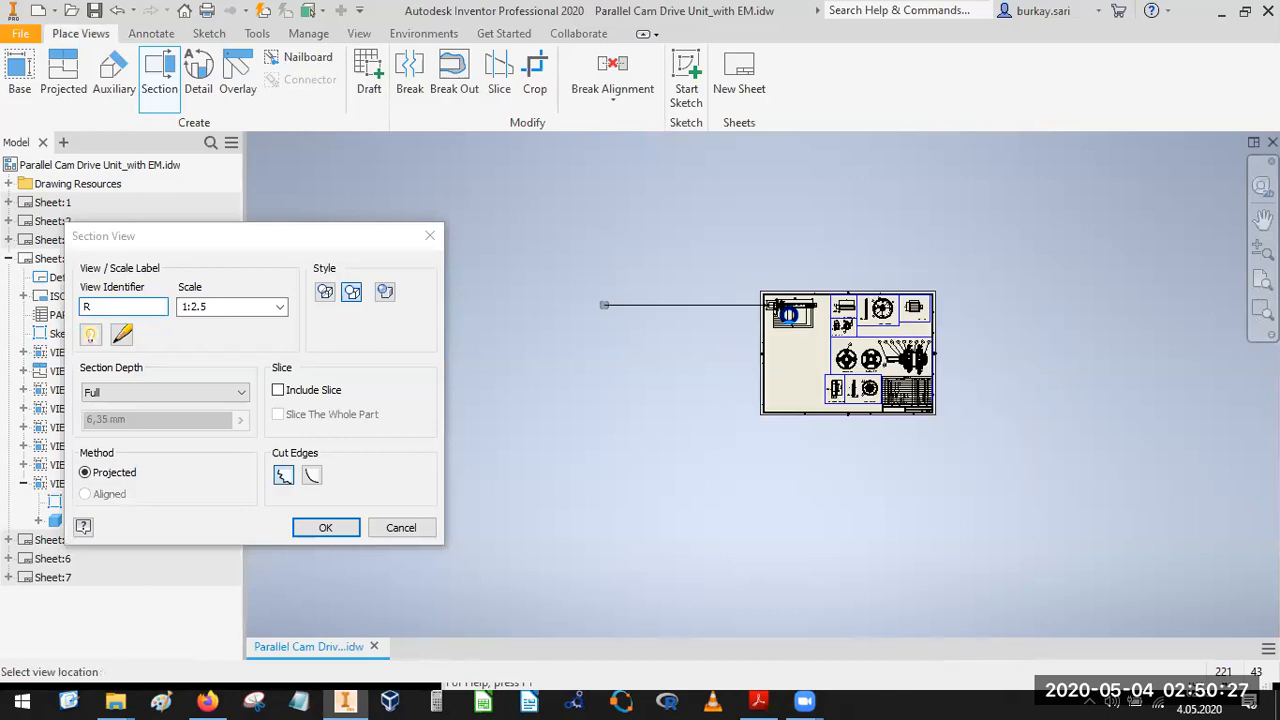
{"action": "scroll", "coordinate": [815, 315], "scroll_direction": "up", "scroll_amount": 5}
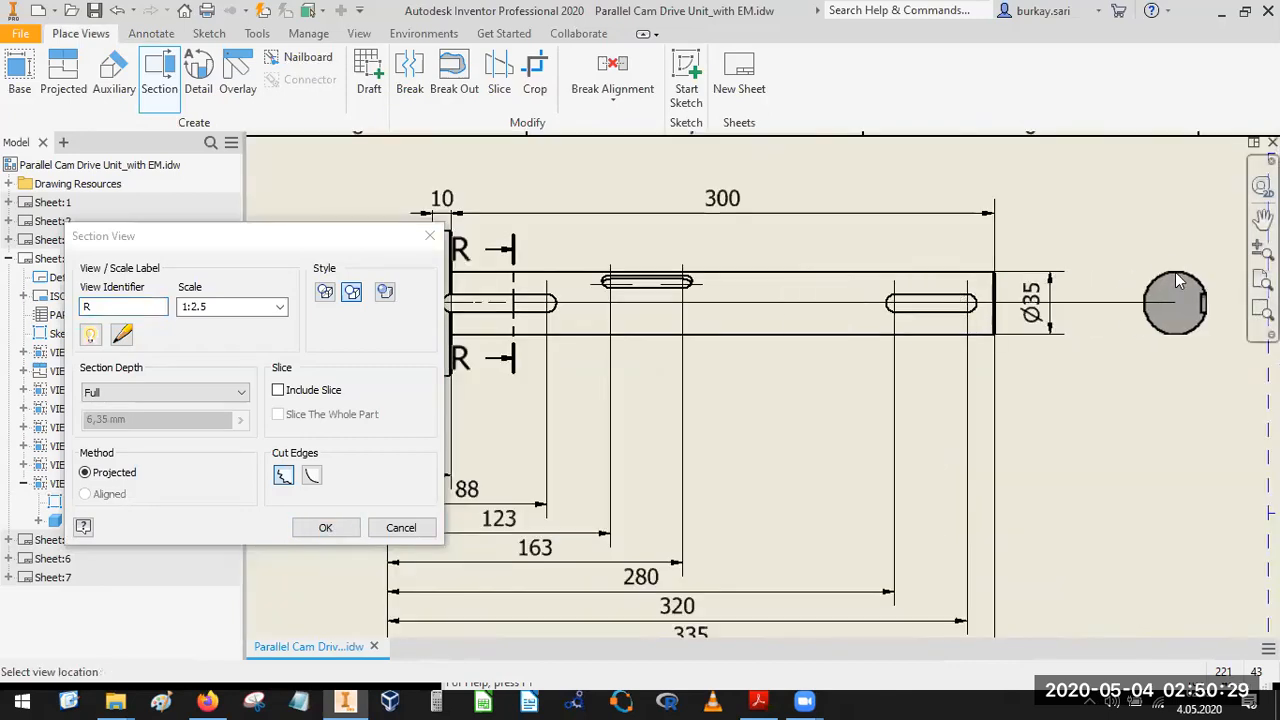
{"action": "left_click", "coordinate": [1165, 275]}
{"action": "right_click", "coordinate": [1100, 290]}
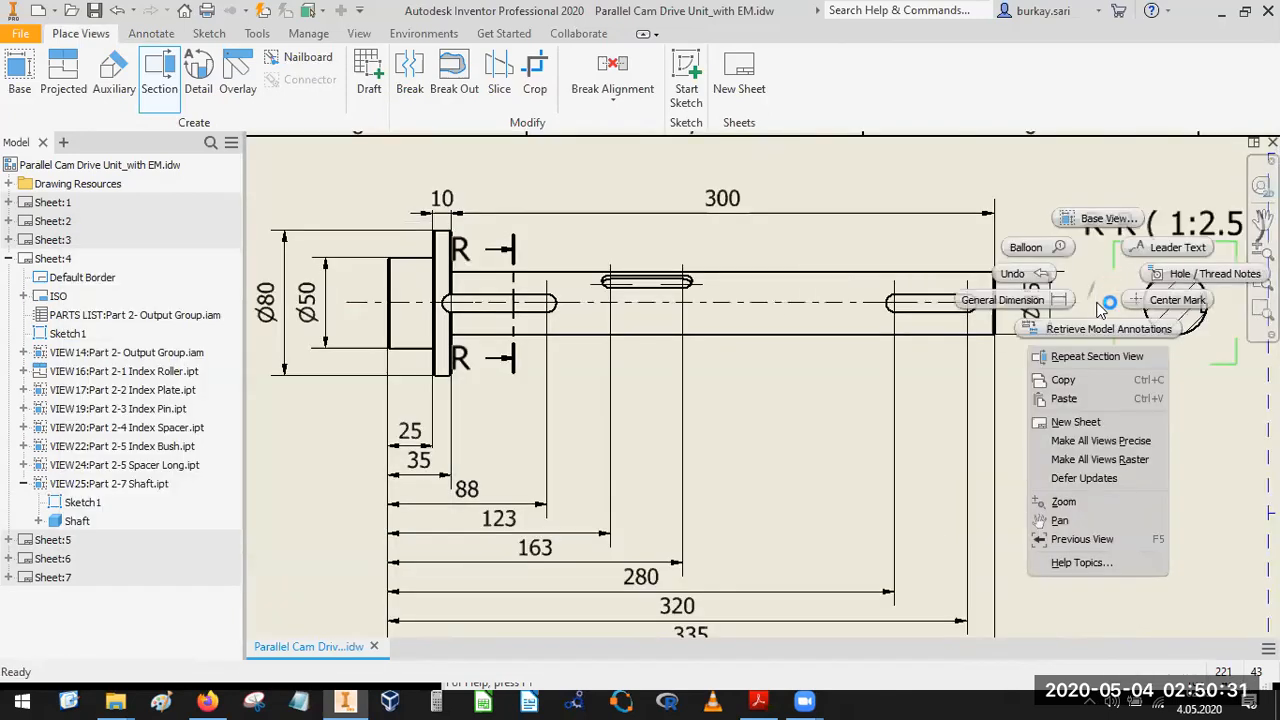
{"action": "left_click", "coordinate": [1048, 280]}
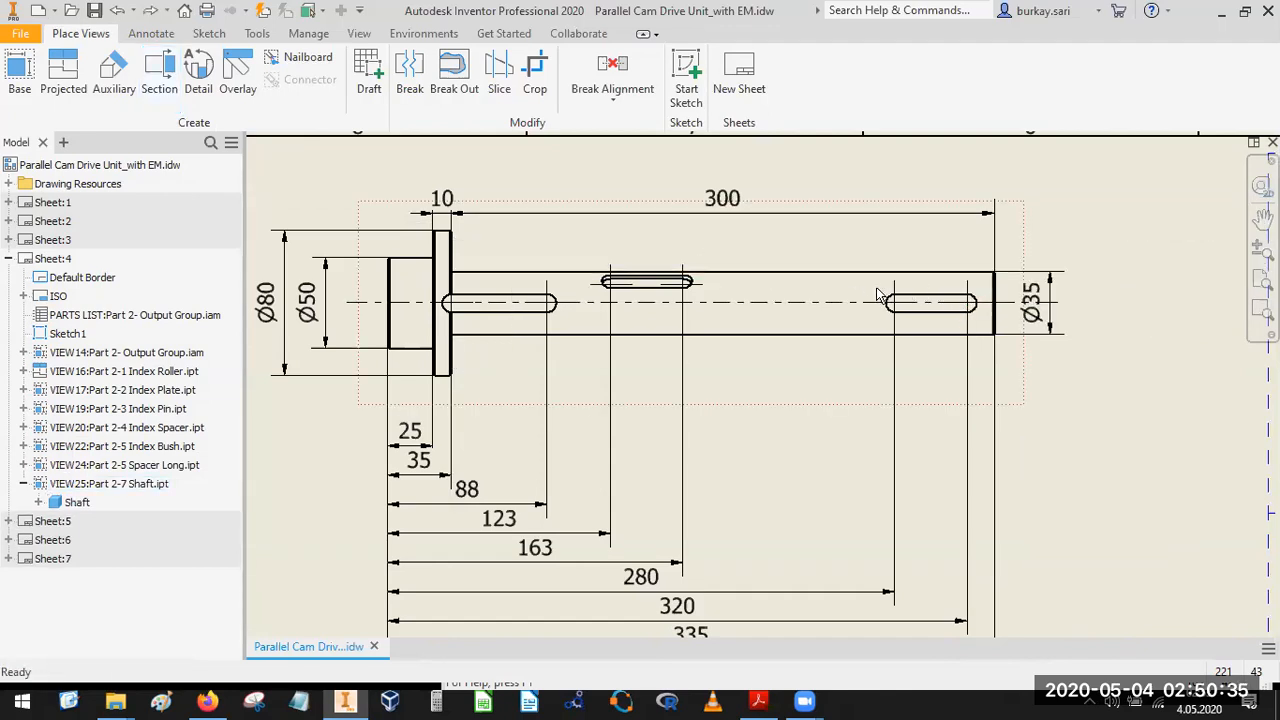
Create a section view of the Shaft cut vertically through the keyway beside the flange and place it just beyond the far shaft end.
{"action": "scroll", "coordinate": [877, 291], "scroll_direction": "down", "scroll_amount": 4}
{"action": "scroll", "coordinate": [933, 291], "scroll_direction": "up", "scroll_amount": 3}
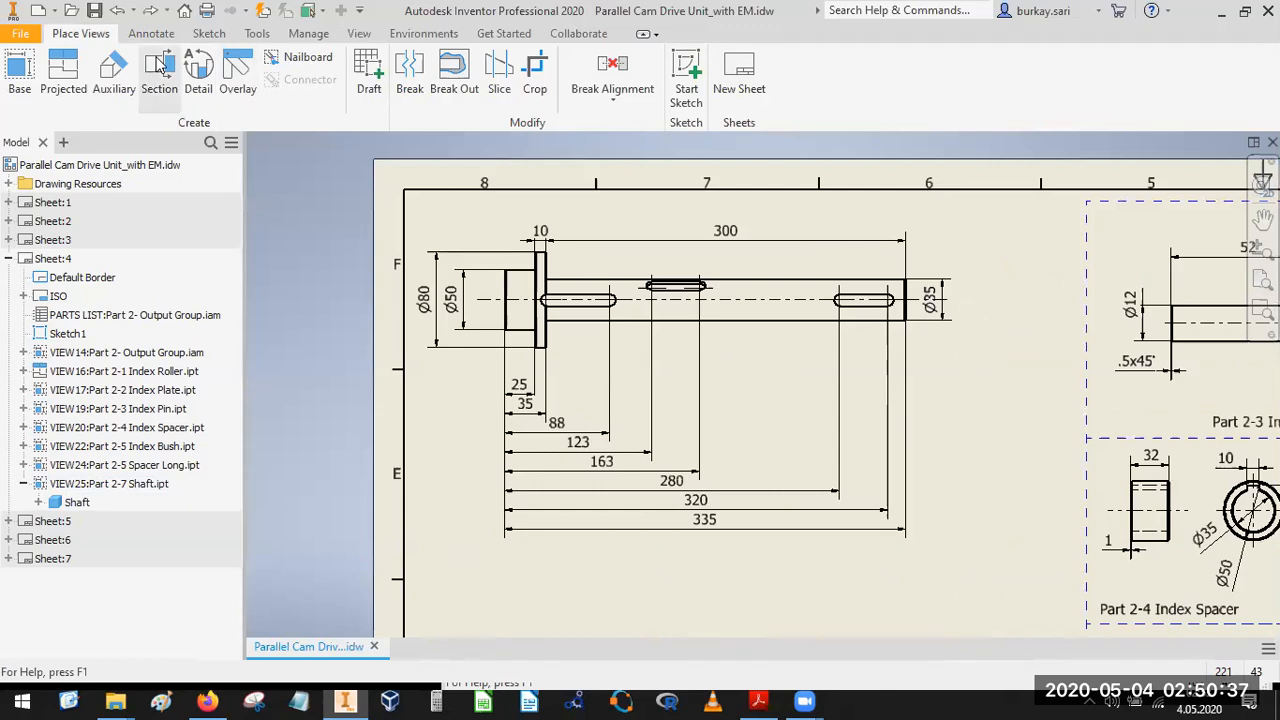
{"action": "left_click", "coordinate": [614, 264]}
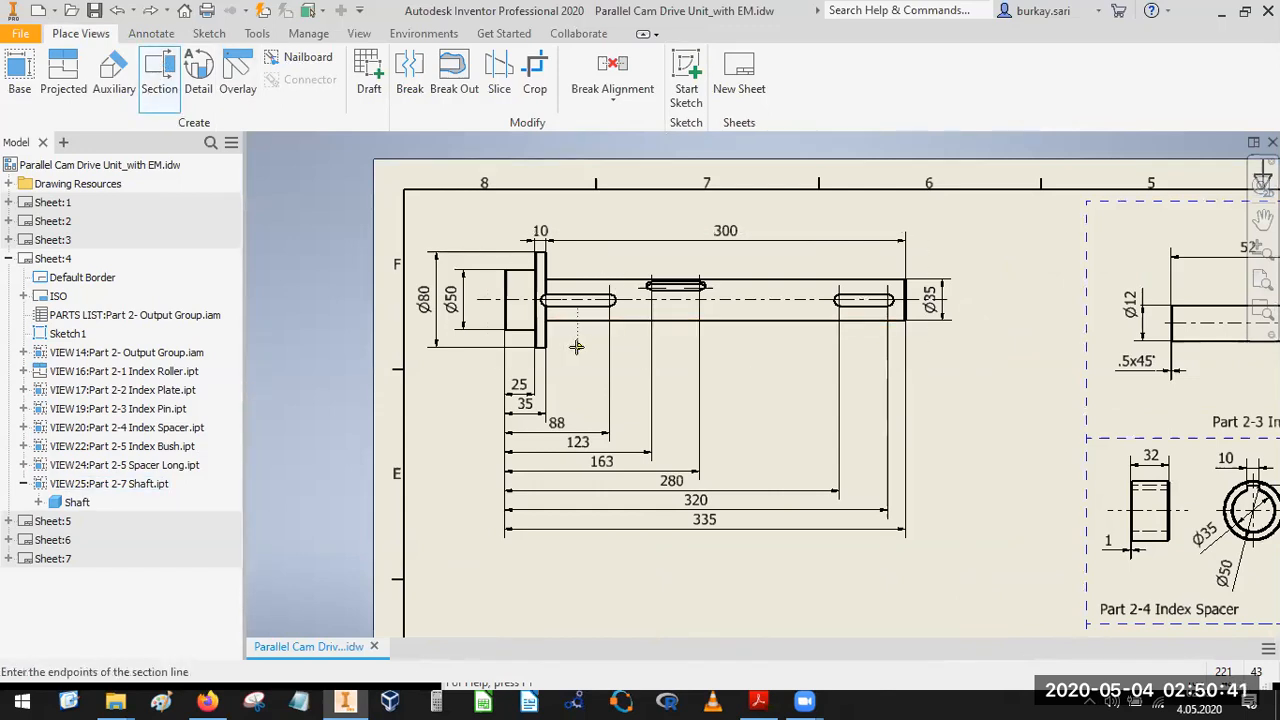
{"action": "left_click", "coordinate": [577, 262]}
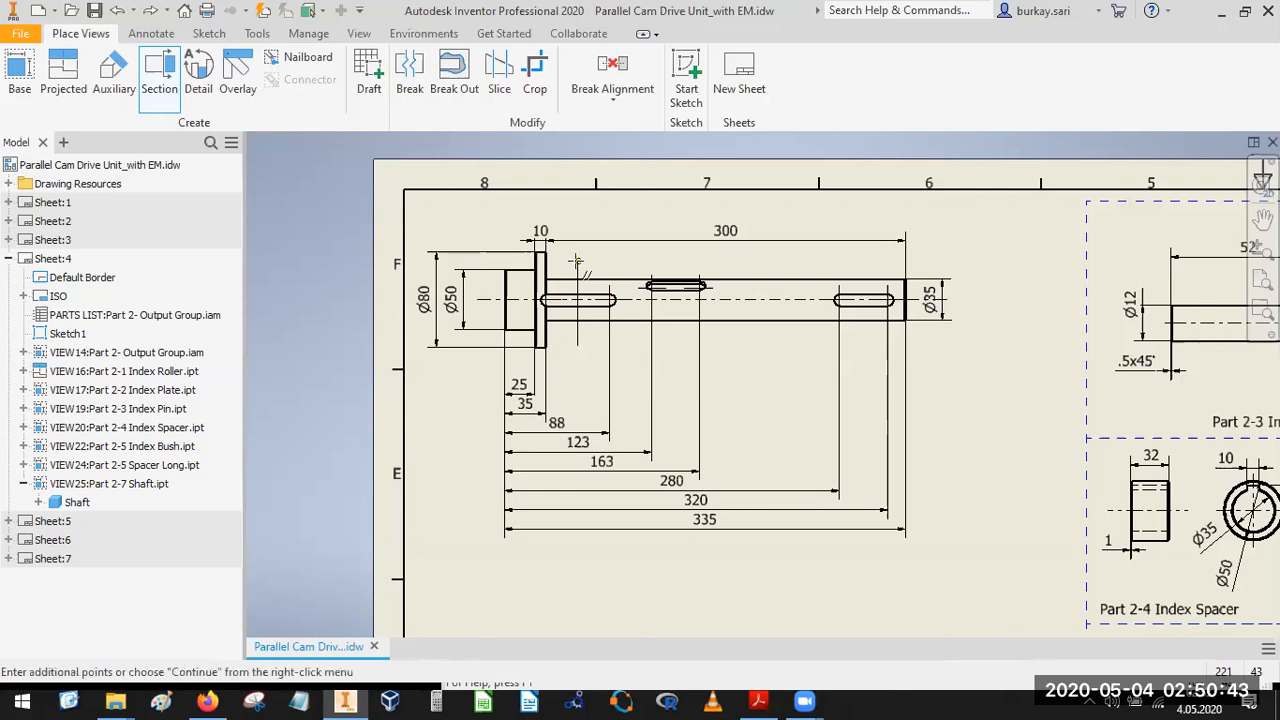
{"action": "right_click", "coordinate": [580, 268]}
{"action": "left_click", "coordinate": [653, 263]}
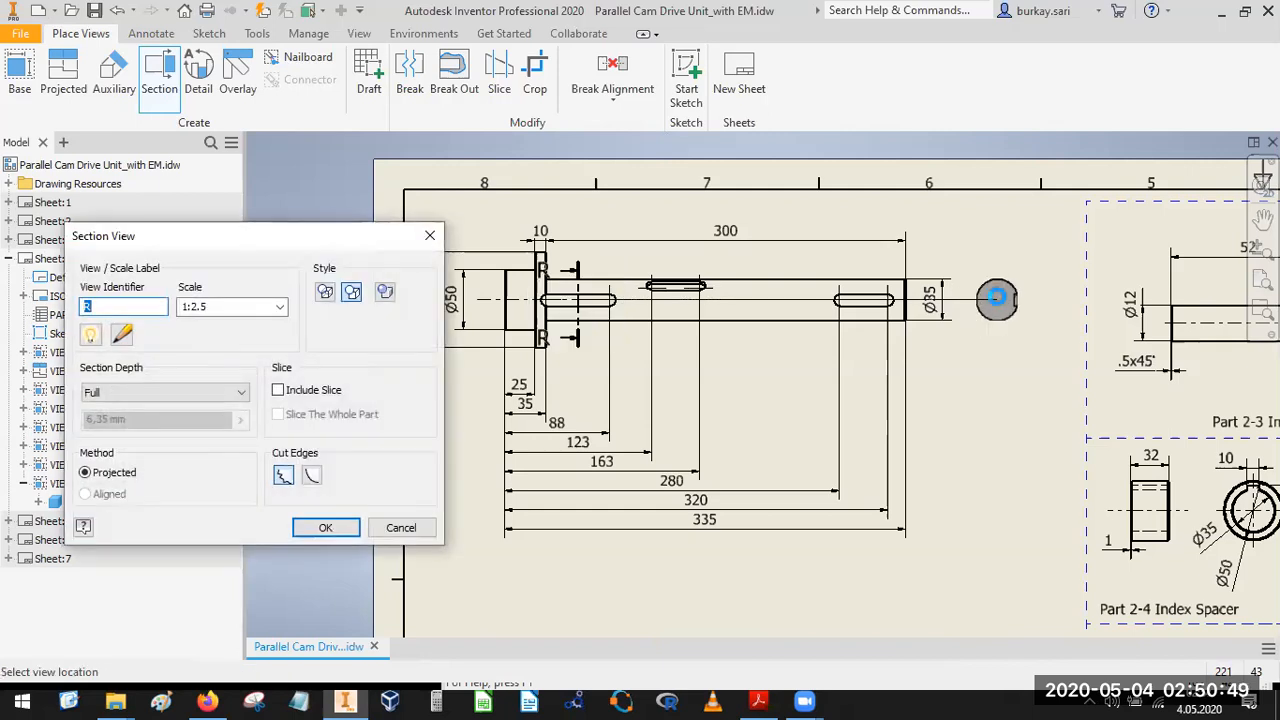
{"action": "left_click", "coordinate": [1001, 304]}
{"action": "right_click", "coordinate": [998, 300]}
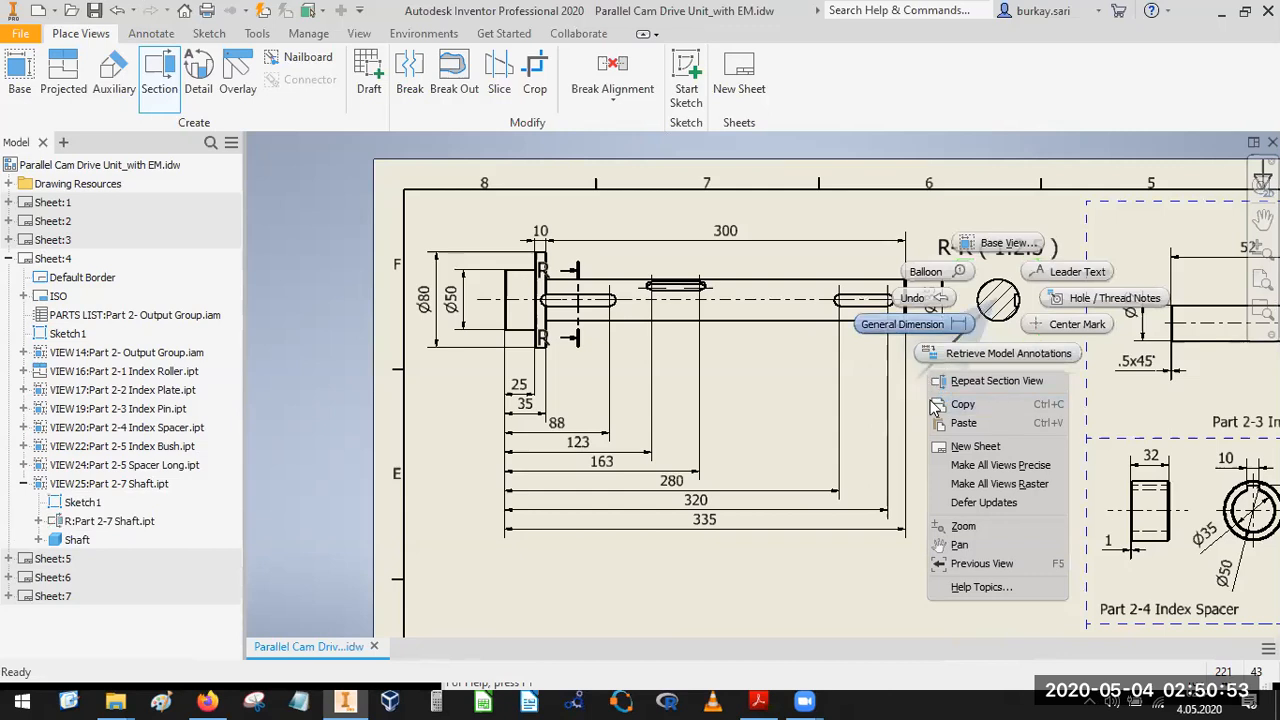
{"action": "key", "text": "Escape"}
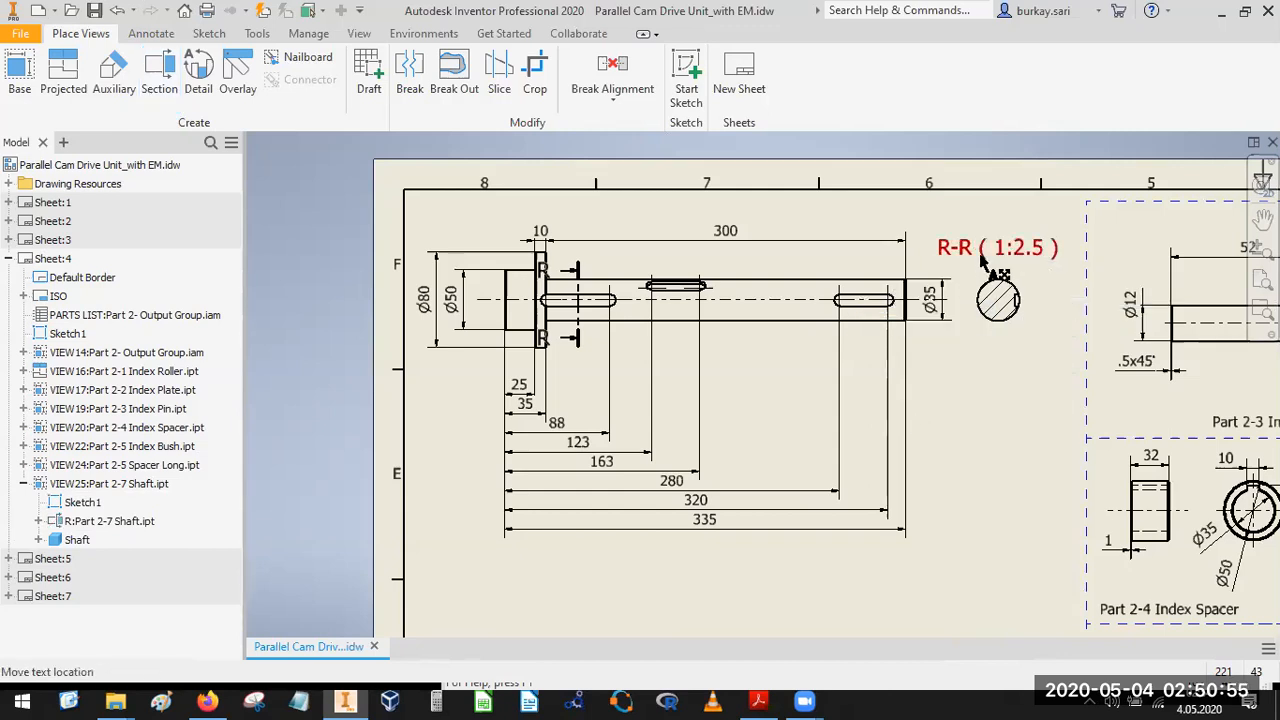
Move the section view's label below the cross-section, remove its scale and add the word "Section" on a line above the view letters.
{"action": "left_click_drag", "start_coordinate": [1006, 356], "coordinate": [982, 364]}
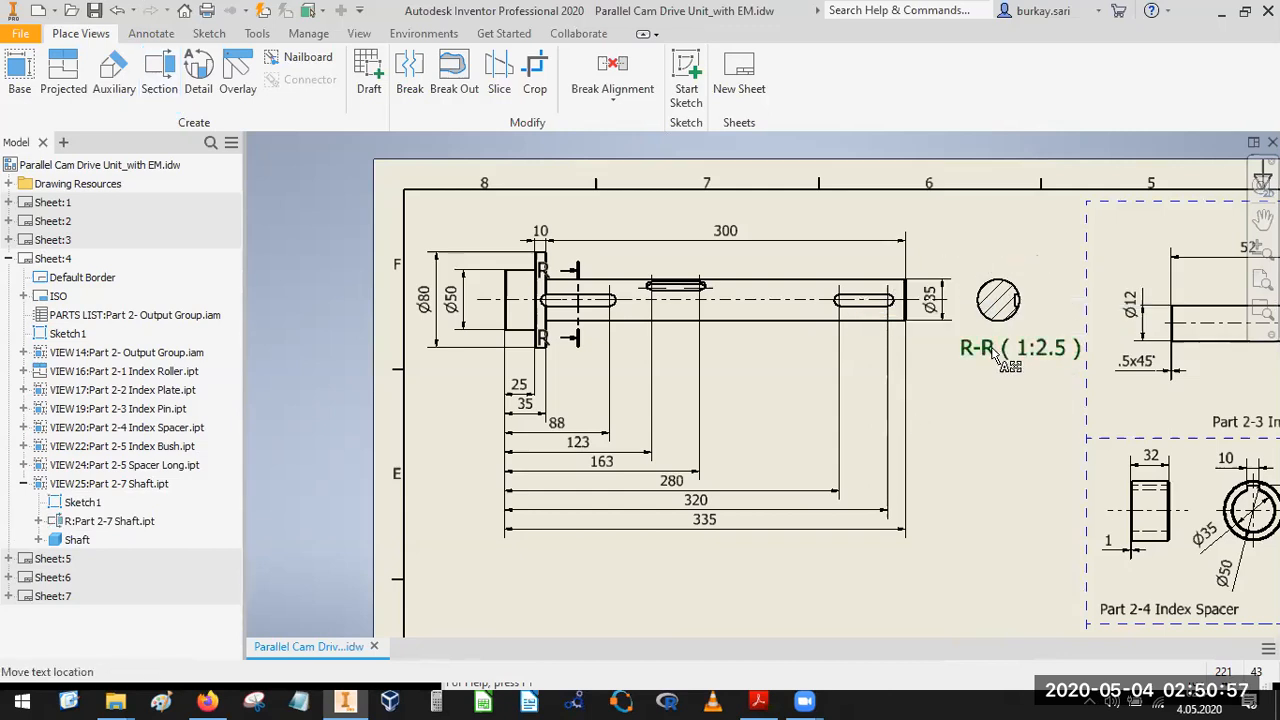
{"action": "double_click", "coordinate": [979, 365]}
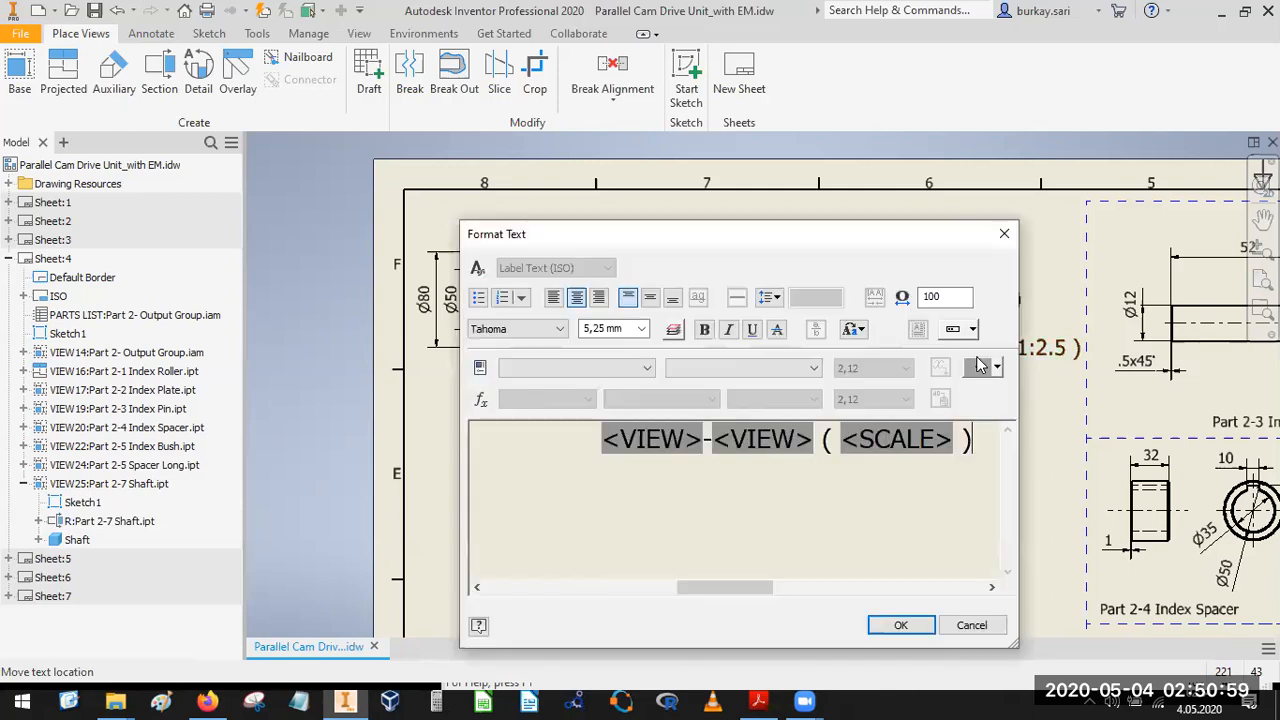
{"action": "left_click_drag", "start_coordinate": [914, 449], "coordinate": [1044, 445]}
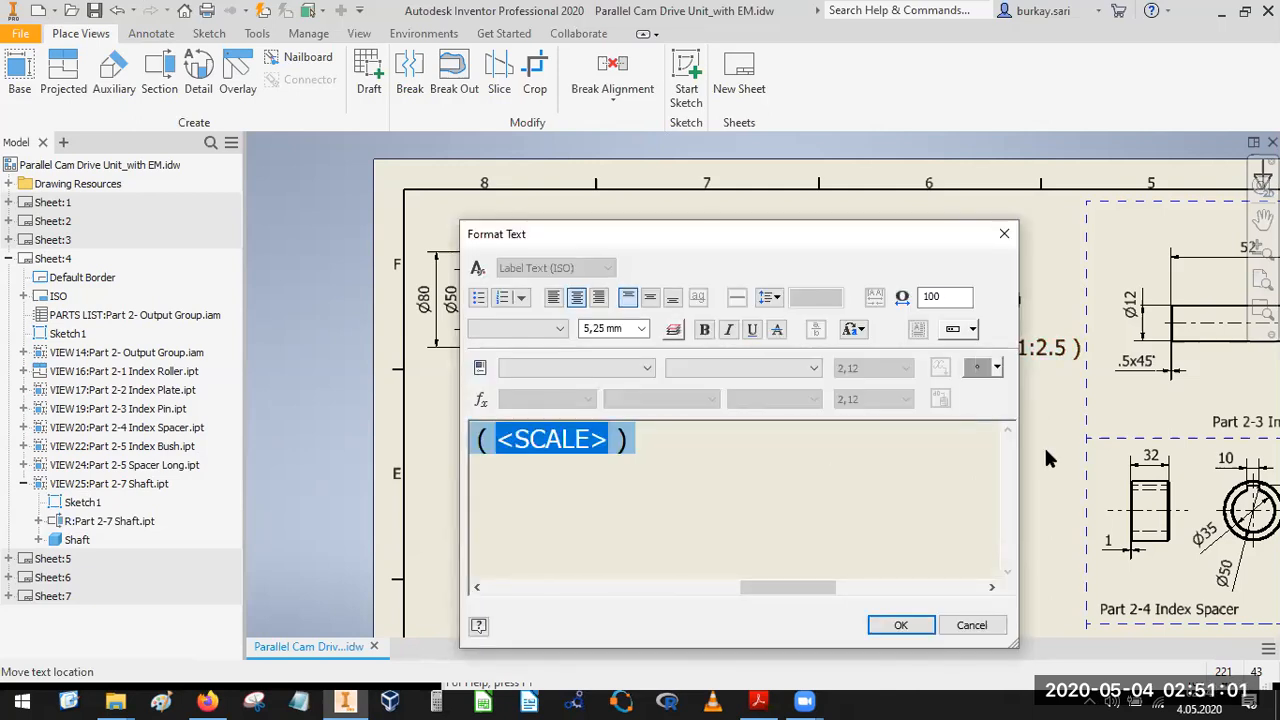
{"action": "key", "text": "Delete"}
{"action": "key", "text": "Home"}
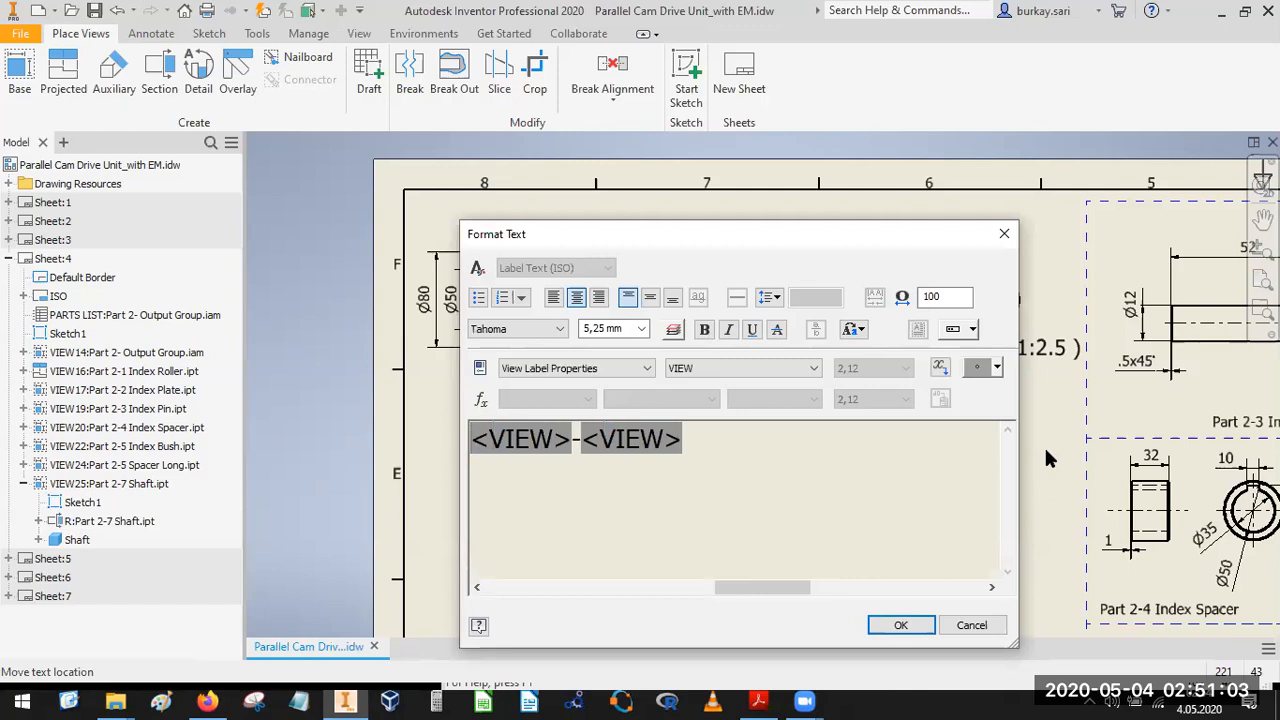
{"action": "type", "text": "Secti"}
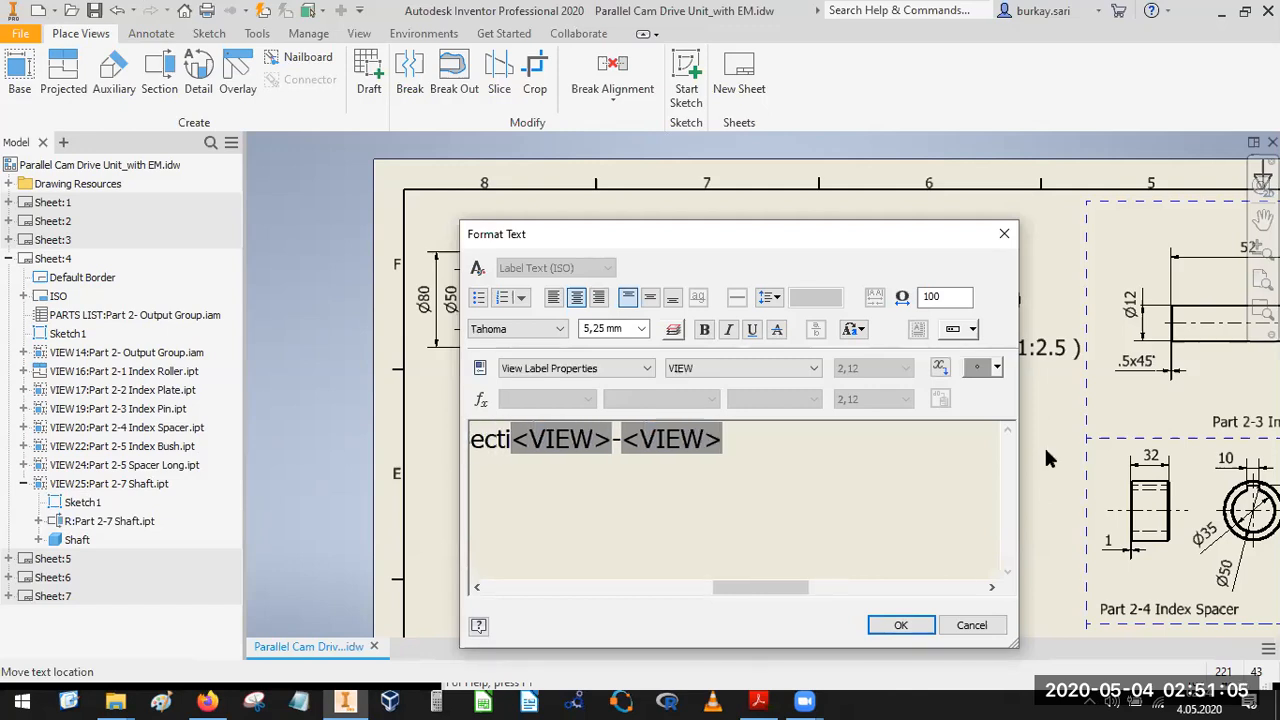
{"action": "type", "text": "on"}
{"action": "key", "text": "Return"}
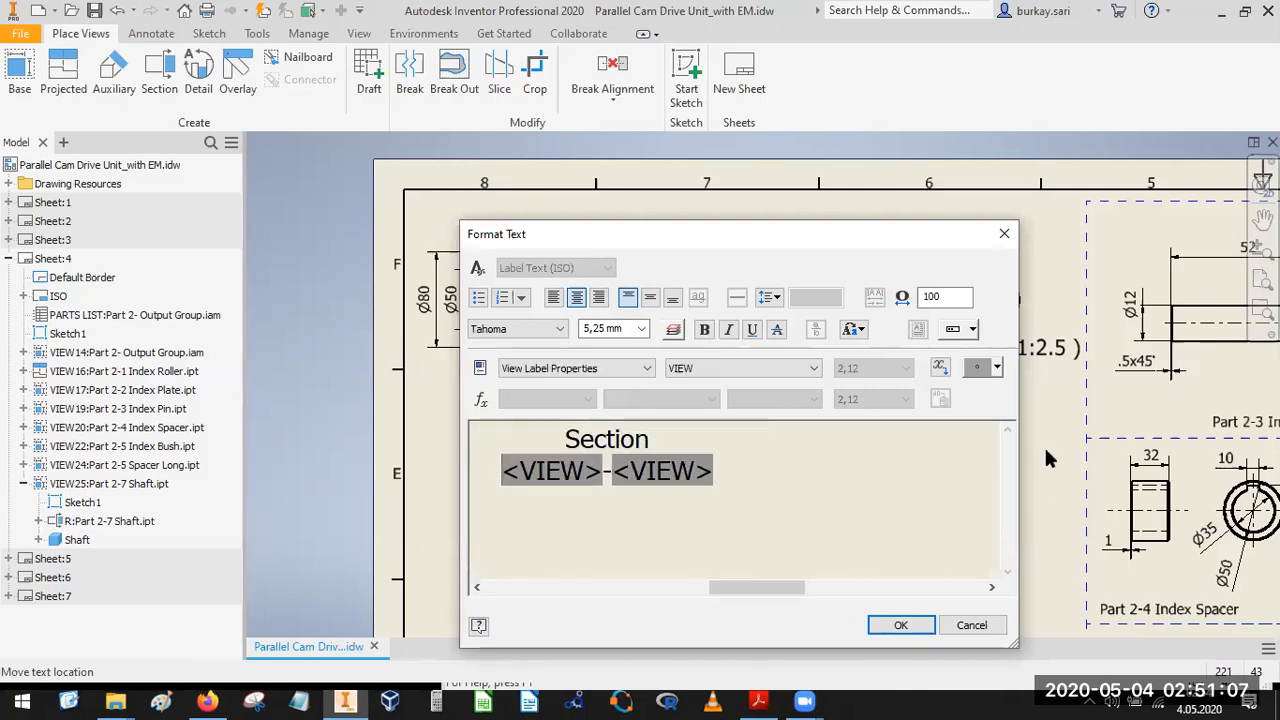
{"action": "left_click", "coordinate": [900, 624]}
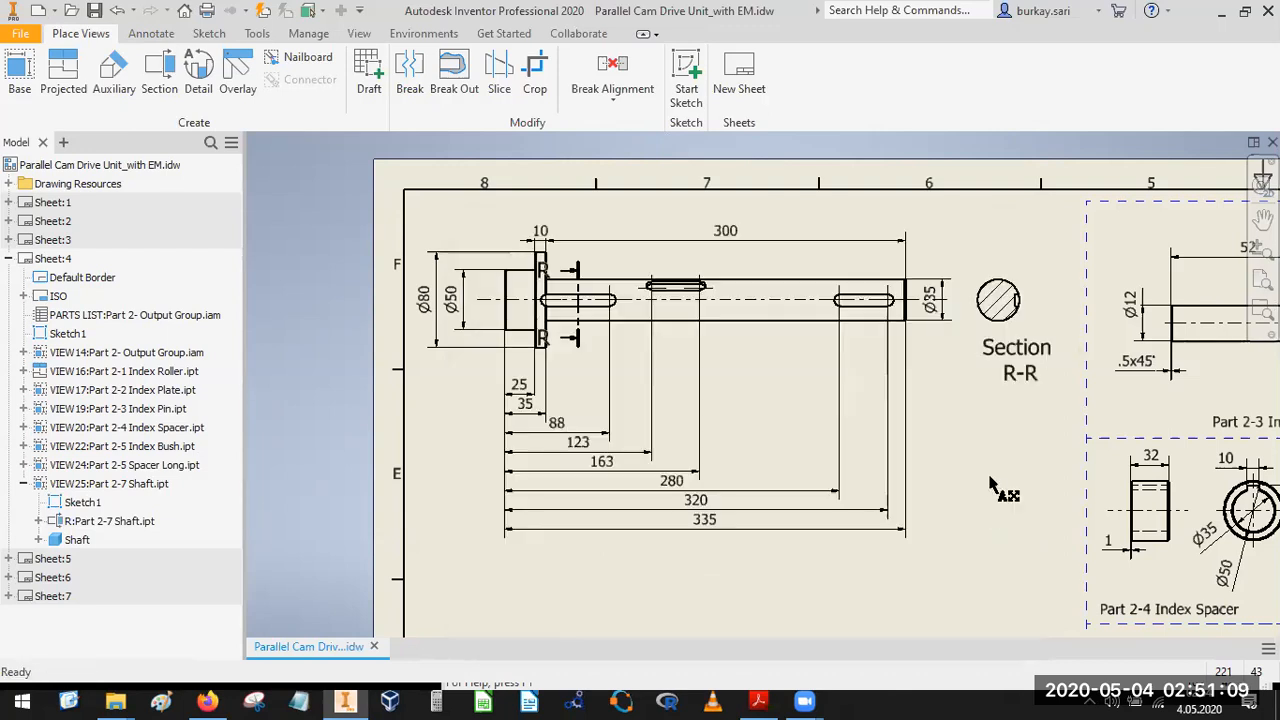
Centre the Section R-R label under its cross-section, break the view's alignment and move the view below the shaft's stacked length dimensions.
{"action": "left_click_drag", "start_coordinate": [1019, 357], "coordinate": [1004, 360]}
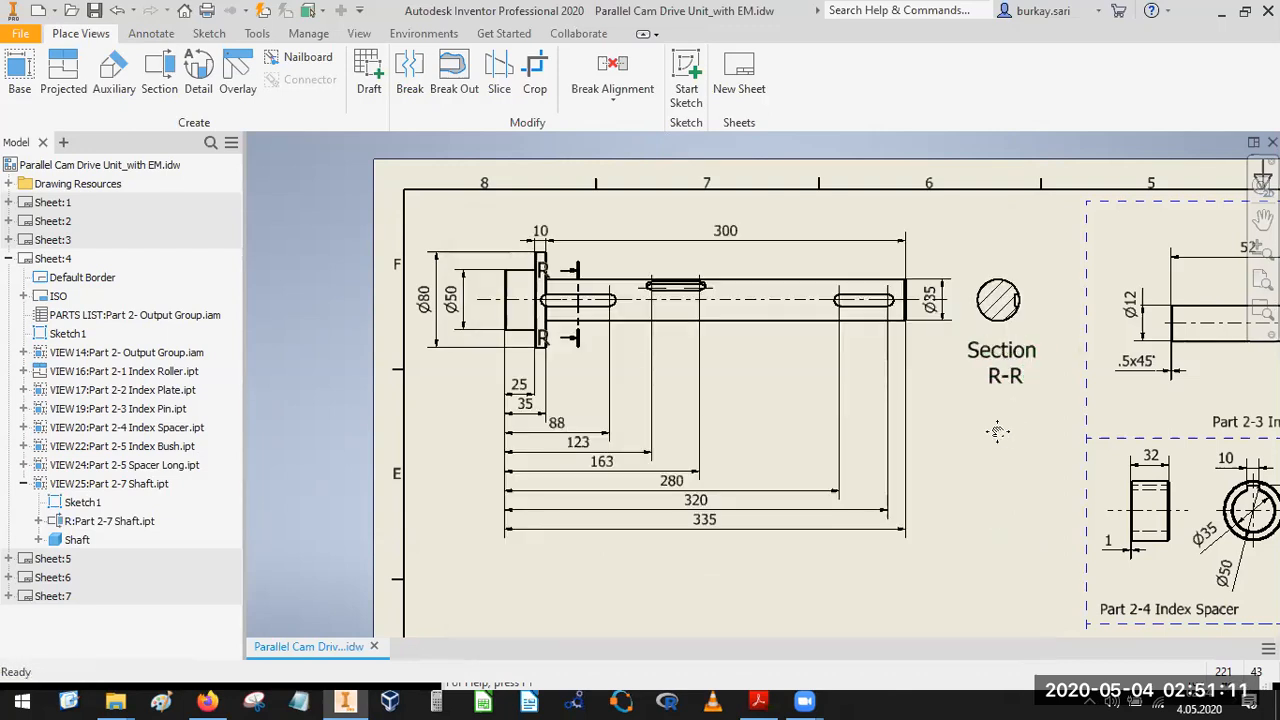
{"action": "scroll", "coordinate": [998, 420], "scroll_direction": "down", "scroll_amount": 5}
{"action": "scroll", "coordinate": [1005, 352], "scroll_direction": "up", "scroll_amount": 6}
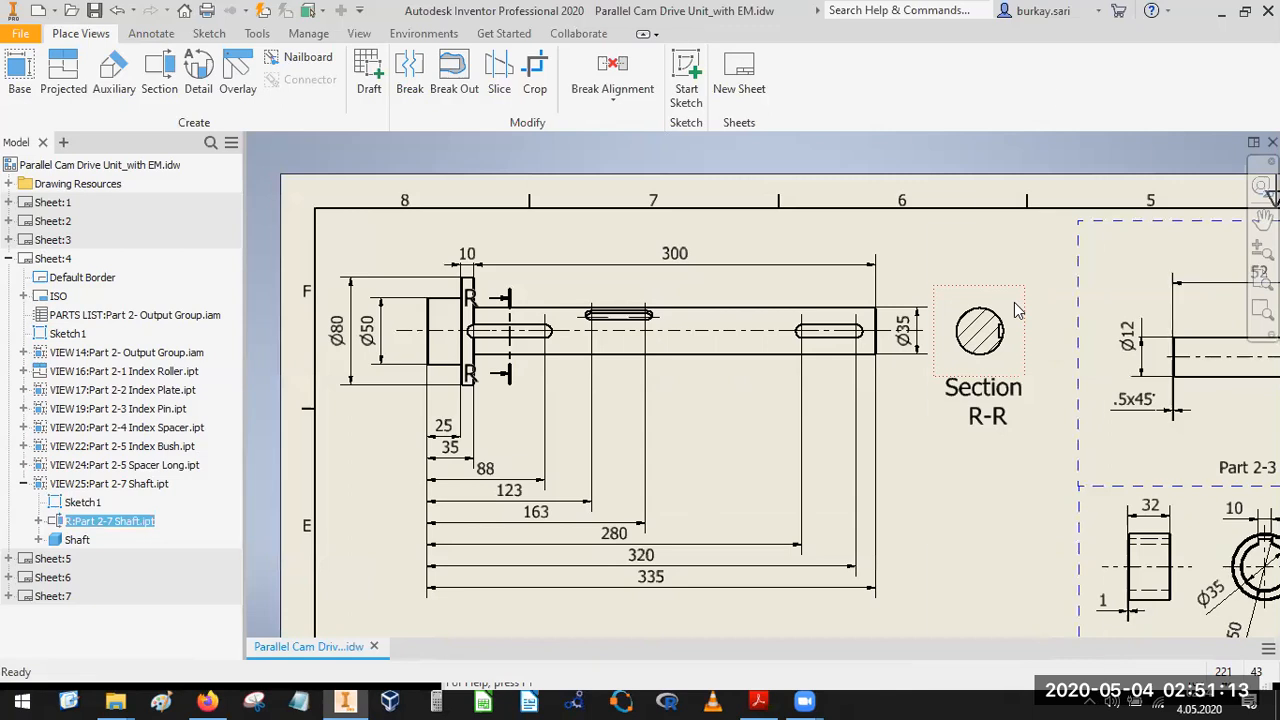
{"action": "right_click", "coordinate": [1016, 310]}
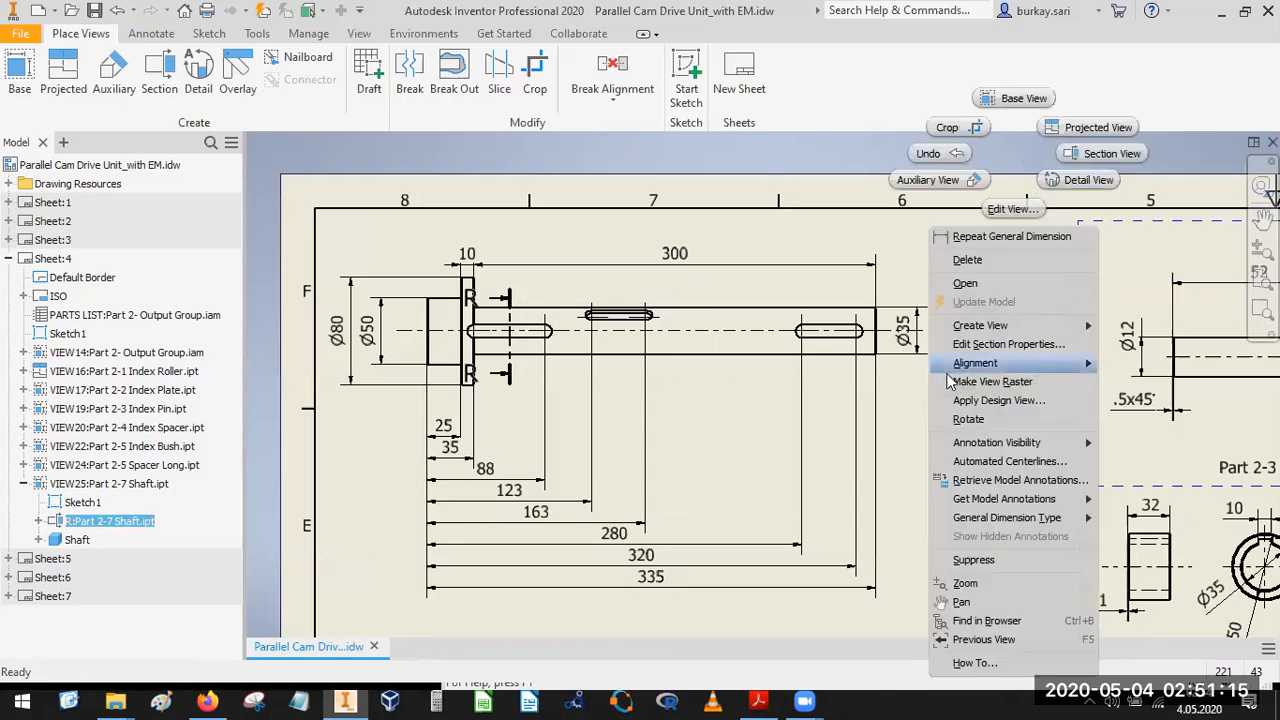
{"action": "mouse_move", "coordinate": [980, 365]}
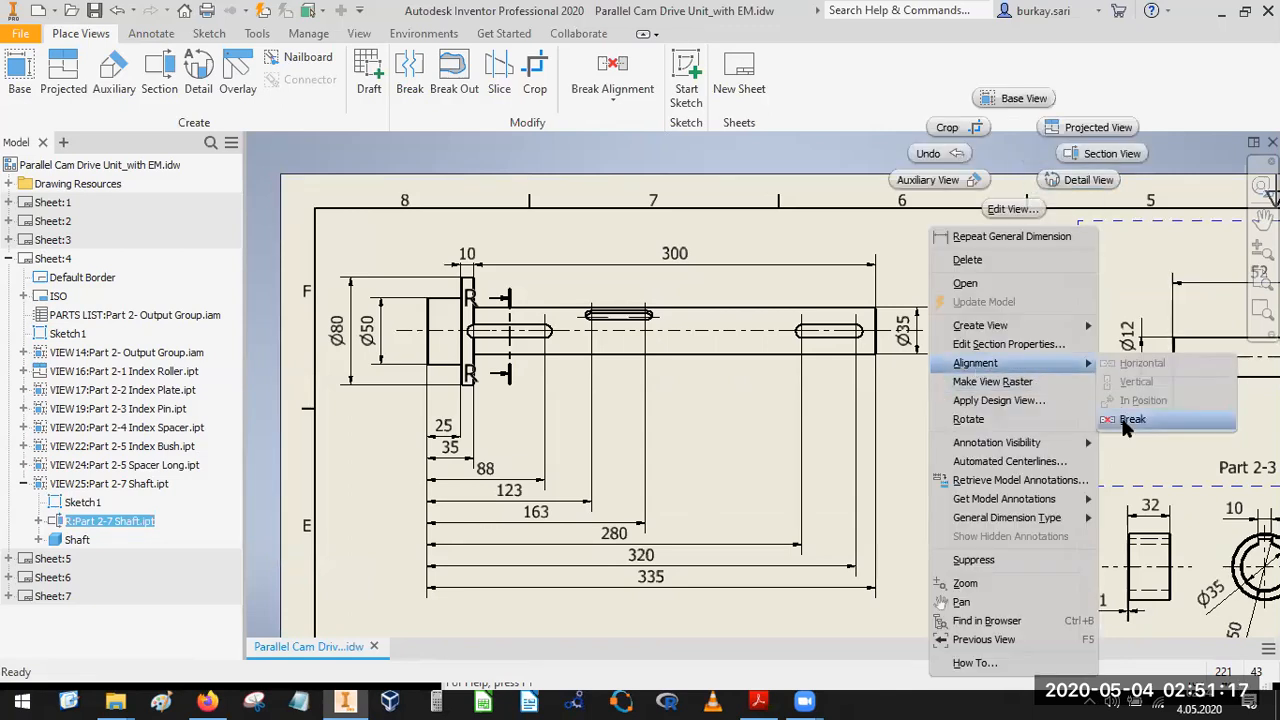
{"action": "left_click", "coordinate": [1128, 420]}
{"action": "middle_click_drag", "start_coordinate": [988, 336], "coordinate": [1033, 214]}
{"action": "left_click_drag", "start_coordinate": [1031, 163], "coordinate": [565, 508]}
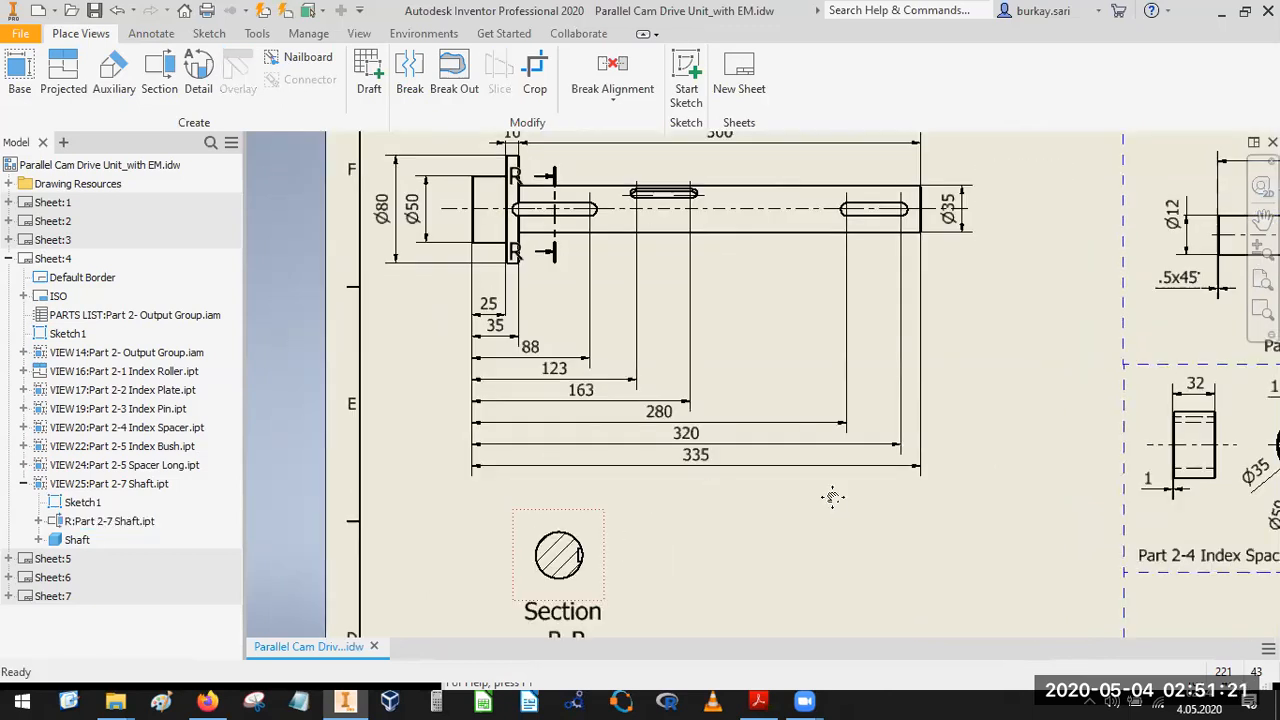
{"action": "scroll", "coordinate": [757, 427], "scroll_direction": "down", "scroll_amount": 3}
{"action": "middle_click_drag", "start_coordinate": [748, 597], "coordinate": [640, 540]}
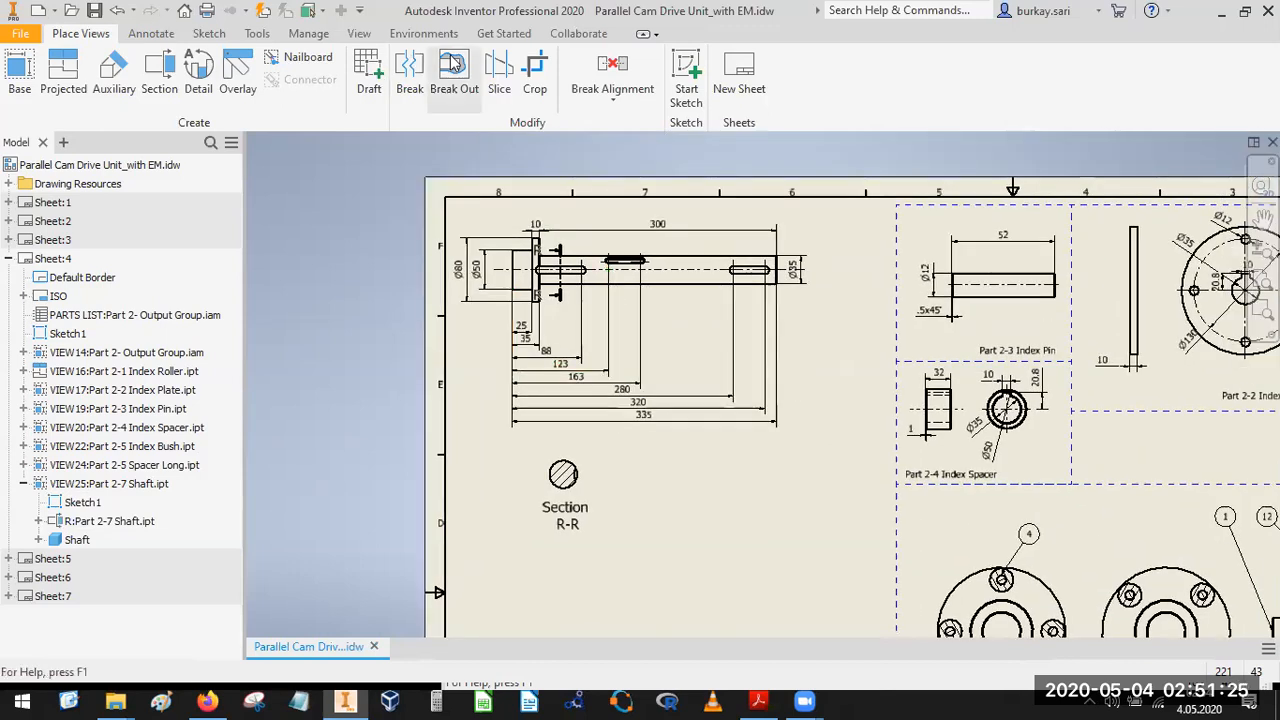
Create a section view of the Shaft cut vertically through the middle keyway and place it just beyond the far shaft end.
{"action": "left_click", "coordinate": [159, 70]}
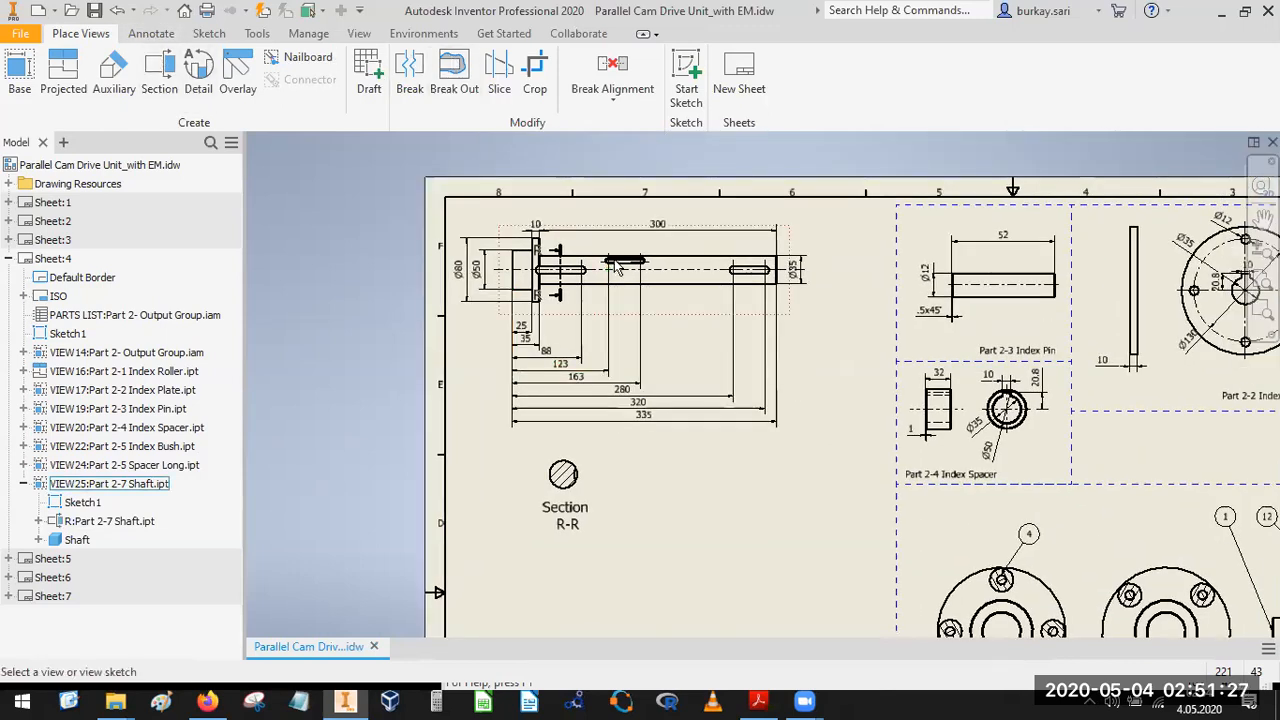
{"action": "scroll", "coordinate": [626, 273], "scroll_direction": "up", "scroll_amount": 5}
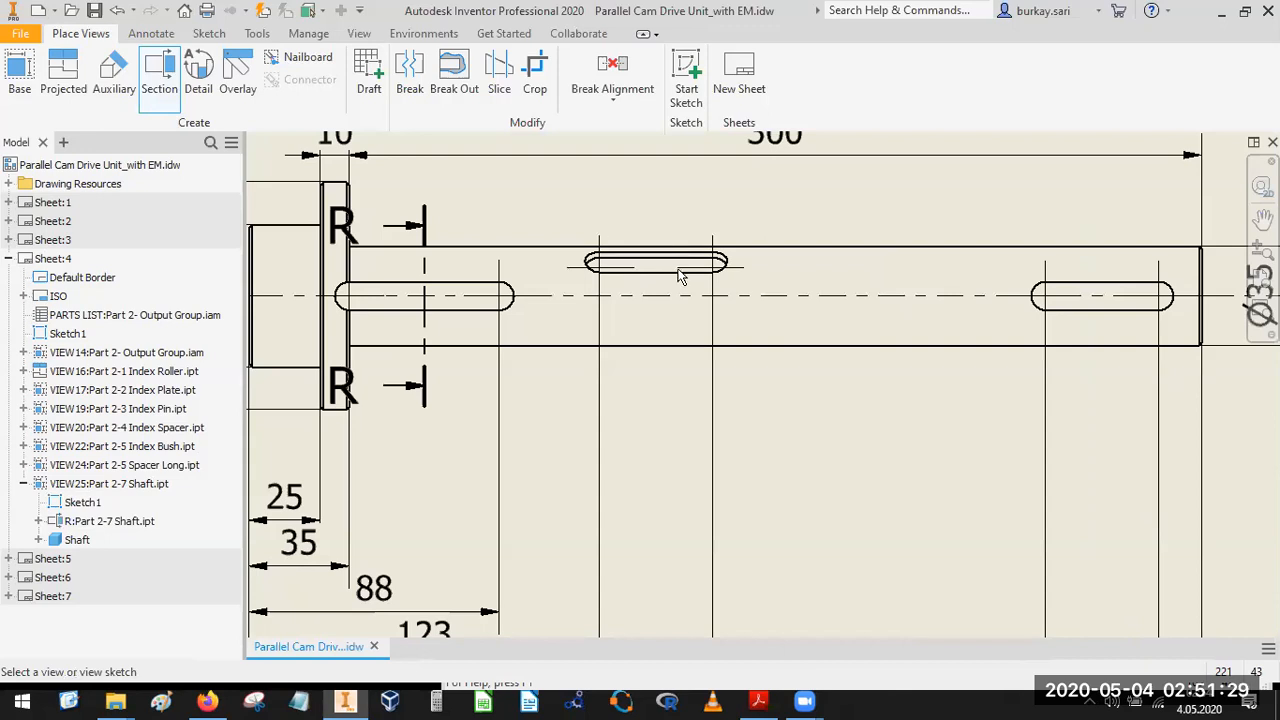
{"action": "scroll", "coordinate": [678, 278], "scroll_direction": "down", "scroll_amount": 5}
{"action": "left_click", "coordinate": [669, 313]}
{"action": "left_click", "coordinate": [672, 318]}
{"action": "left_click", "coordinate": [672, 237]}
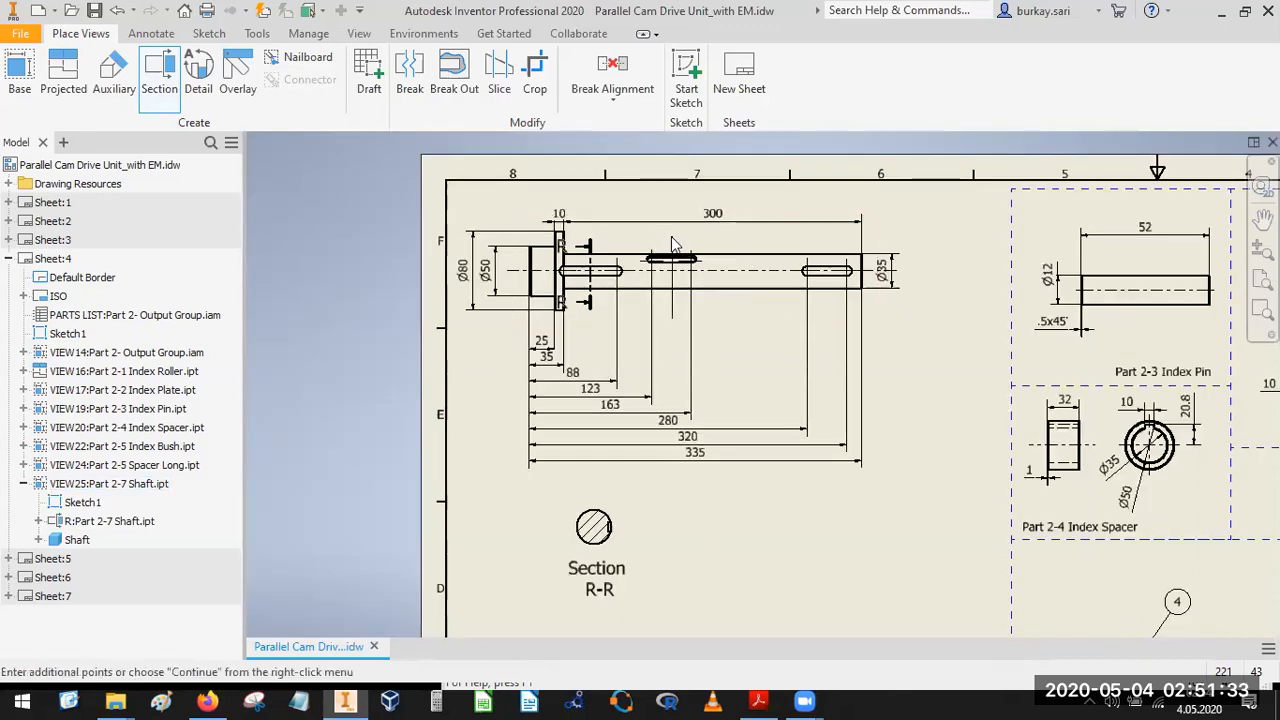
{"action": "right_click", "coordinate": [672, 237]}
{"action": "left_click", "coordinate": [731, 231]}
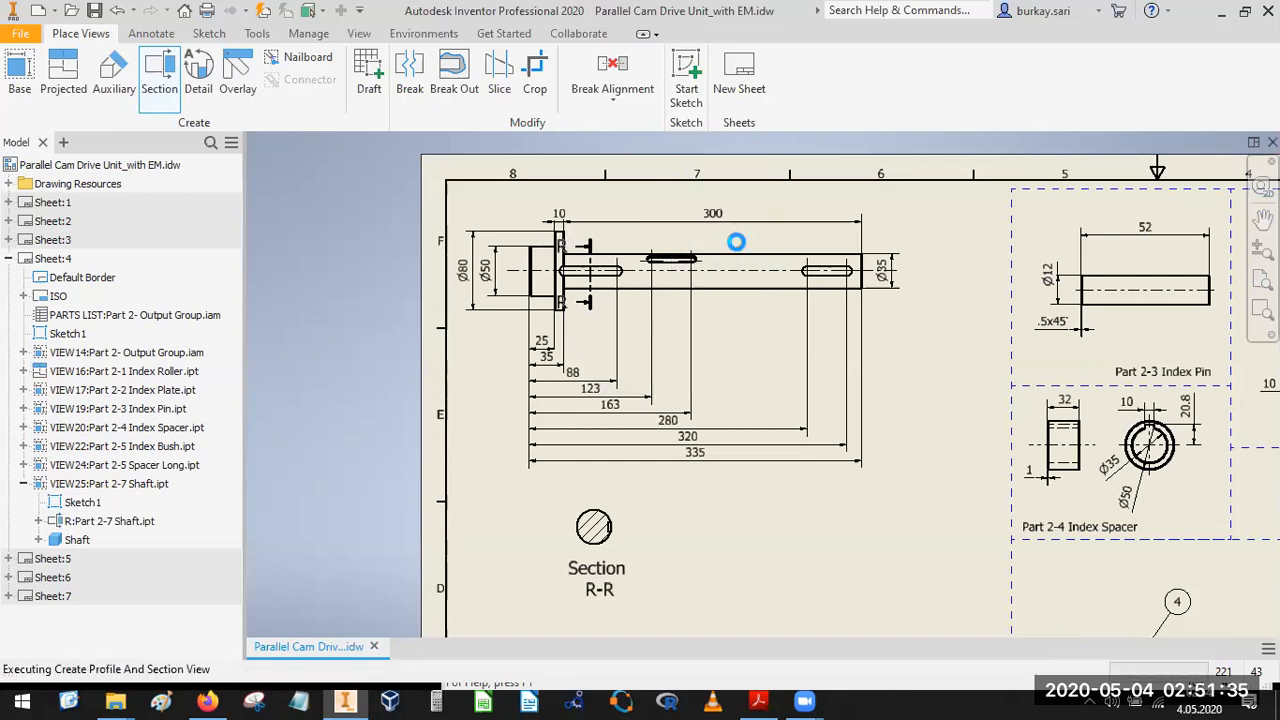
{"action": "left_click", "coordinate": [947, 272]}
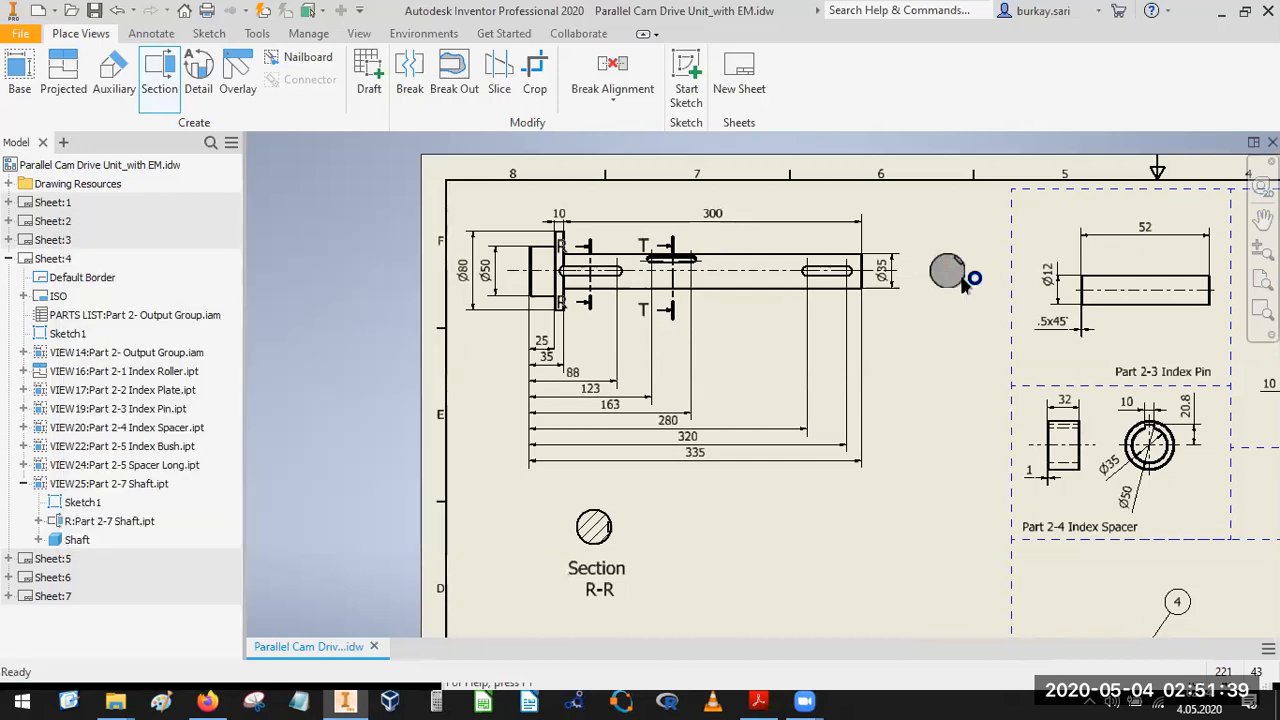
{"action": "right_click", "coordinate": [947, 278]}
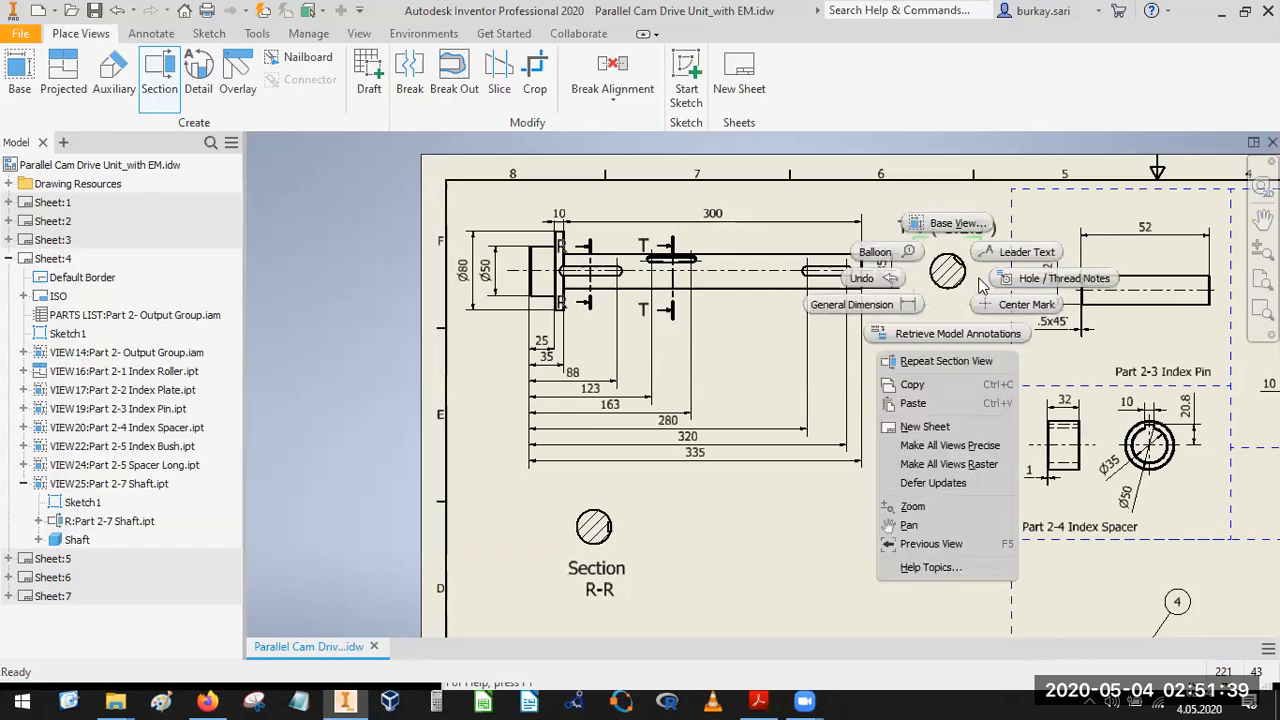
{"action": "left_click", "coordinate": [938, 308]}
Remove the scale from the new section's label, add "Section" on a line above the view letters and move the label below the cross-section.
{"action": "double_click", "coordinate": [914, 231]}
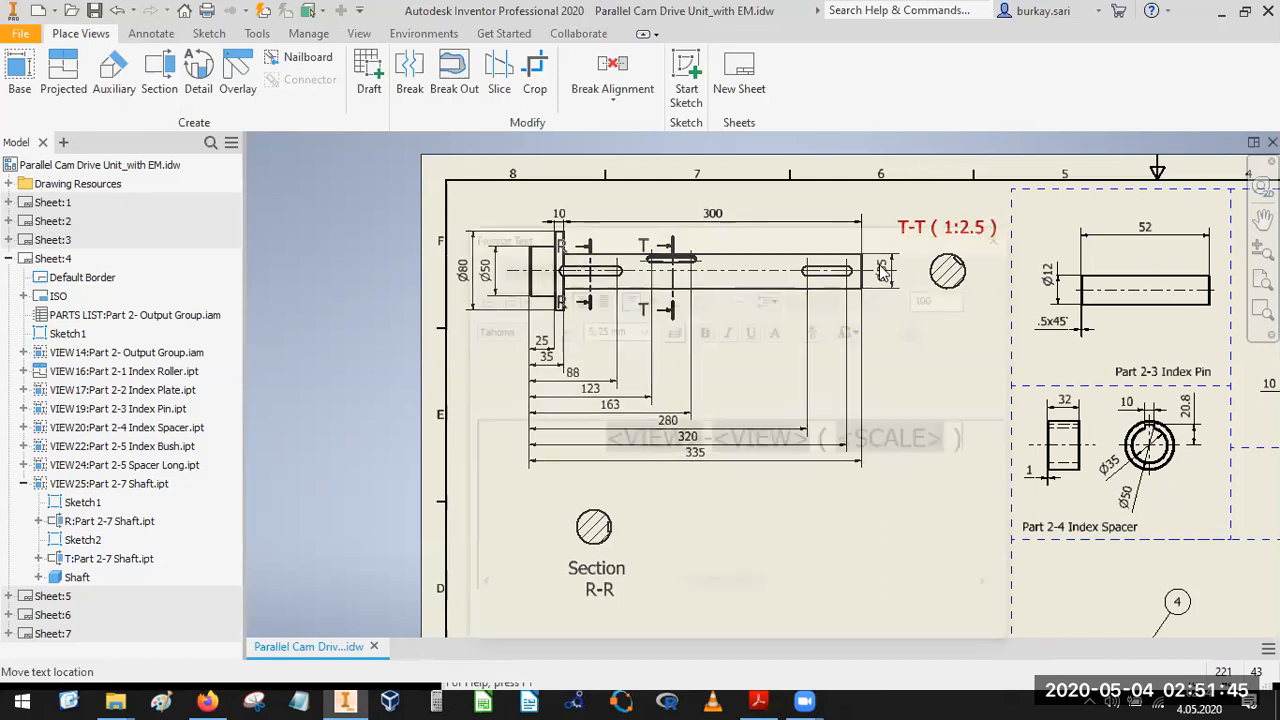
{"action": "left_click_drag", "start_coordinate": [826, 446], "coordinate": [988, 437]}
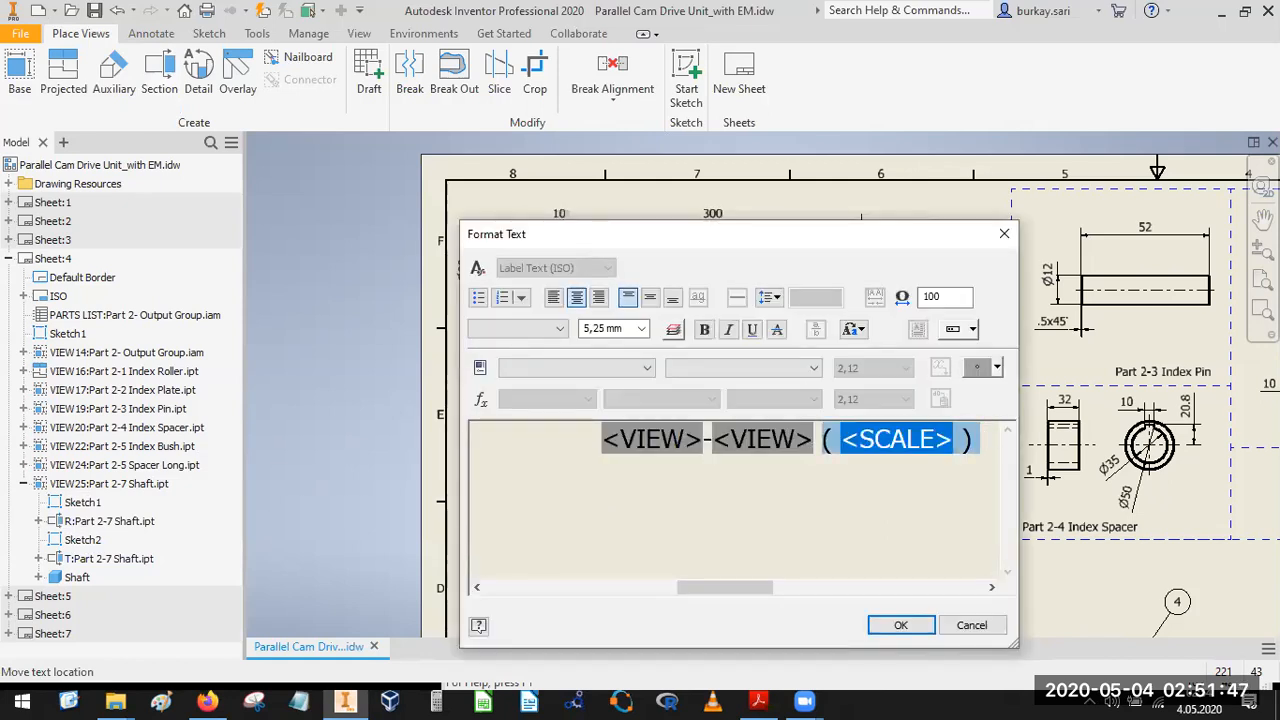
{"action": "key", "text": "Delete"}
{"action": "key", "text": "ctrl+a"}
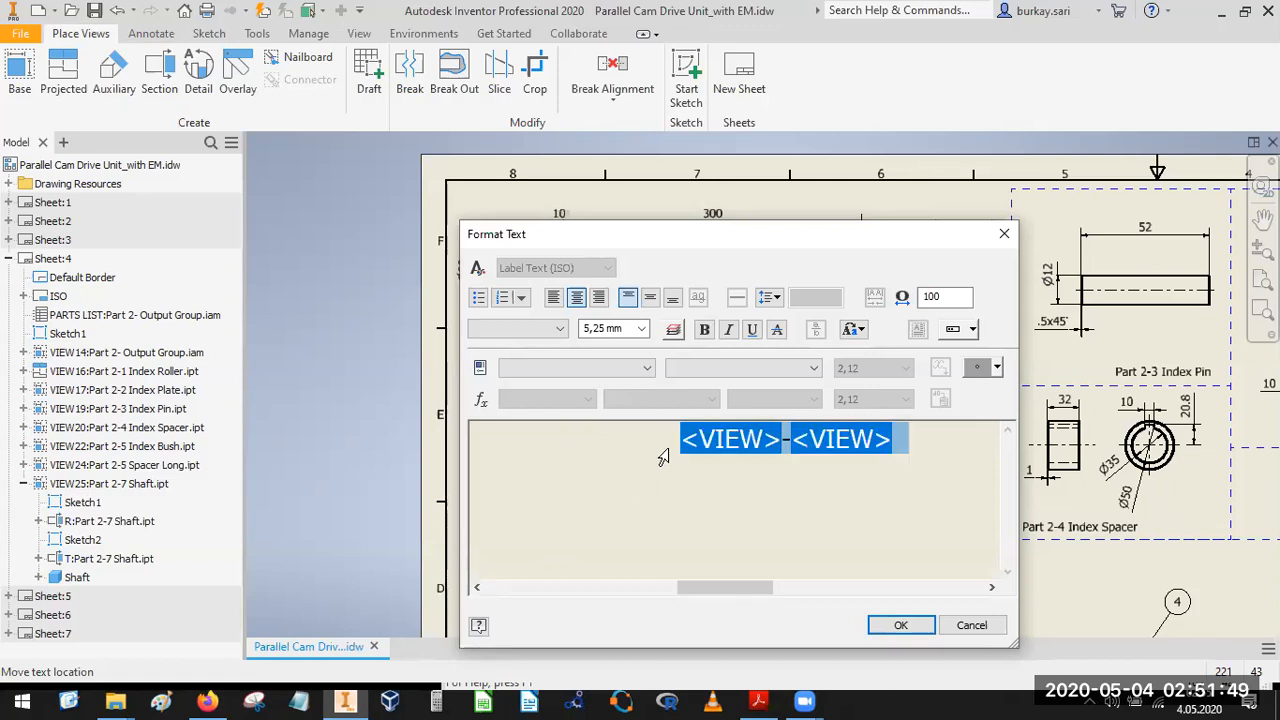
{"action": "left_click", "coordinate": [690, 452]}
{"action": "left_click", "coordinate": [680, 457]}
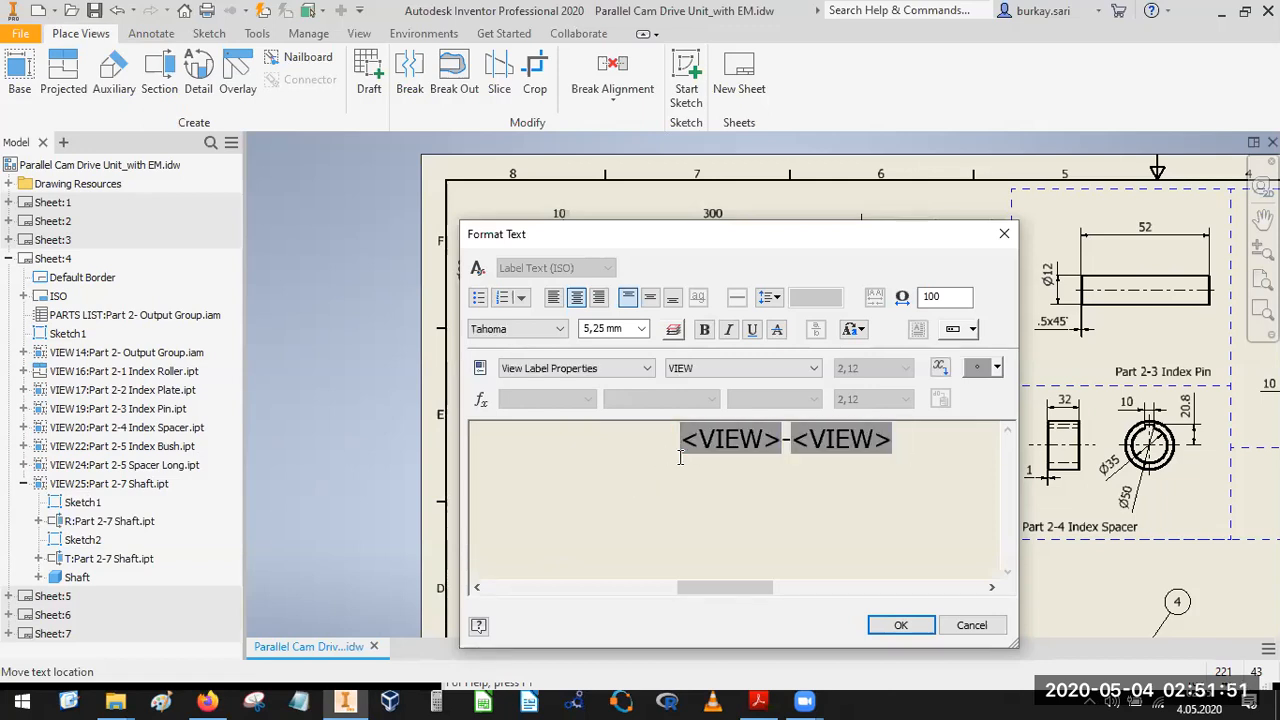
{"action": "type", "text": "Section"}
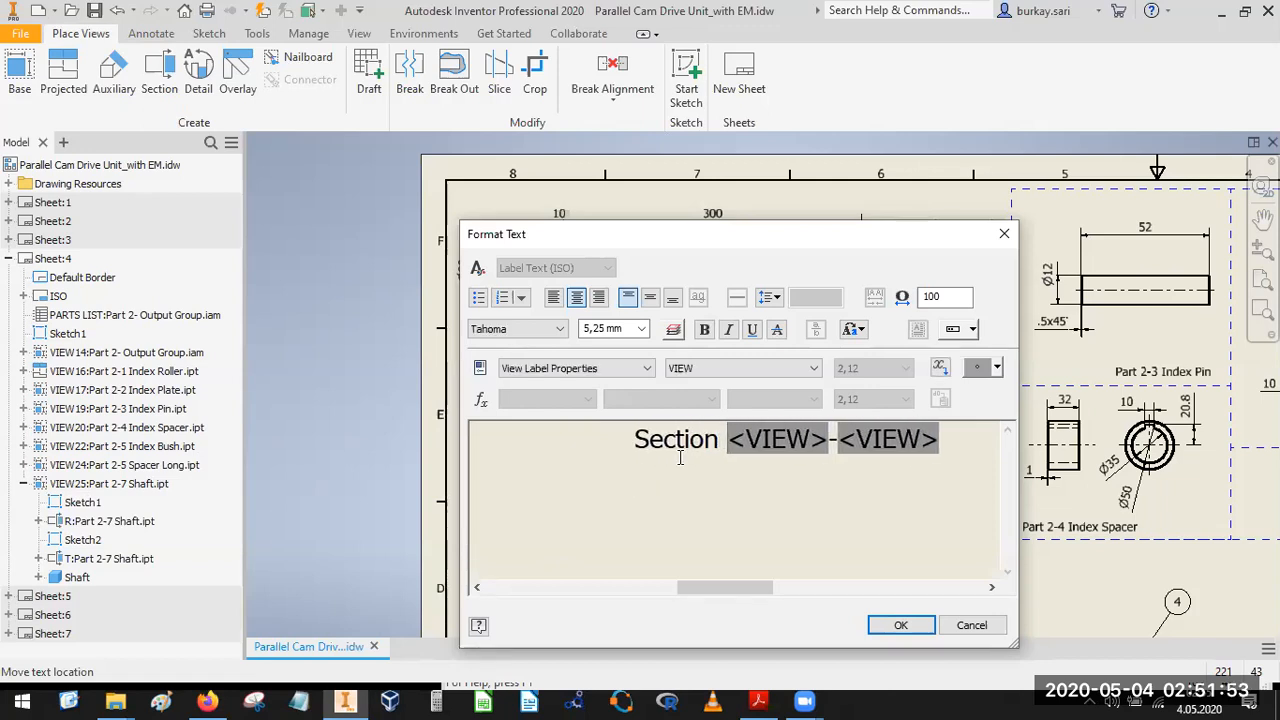
{"action": "key", "text": "Return"}
{"action": "left_click", "coordinate": [900, 624]}
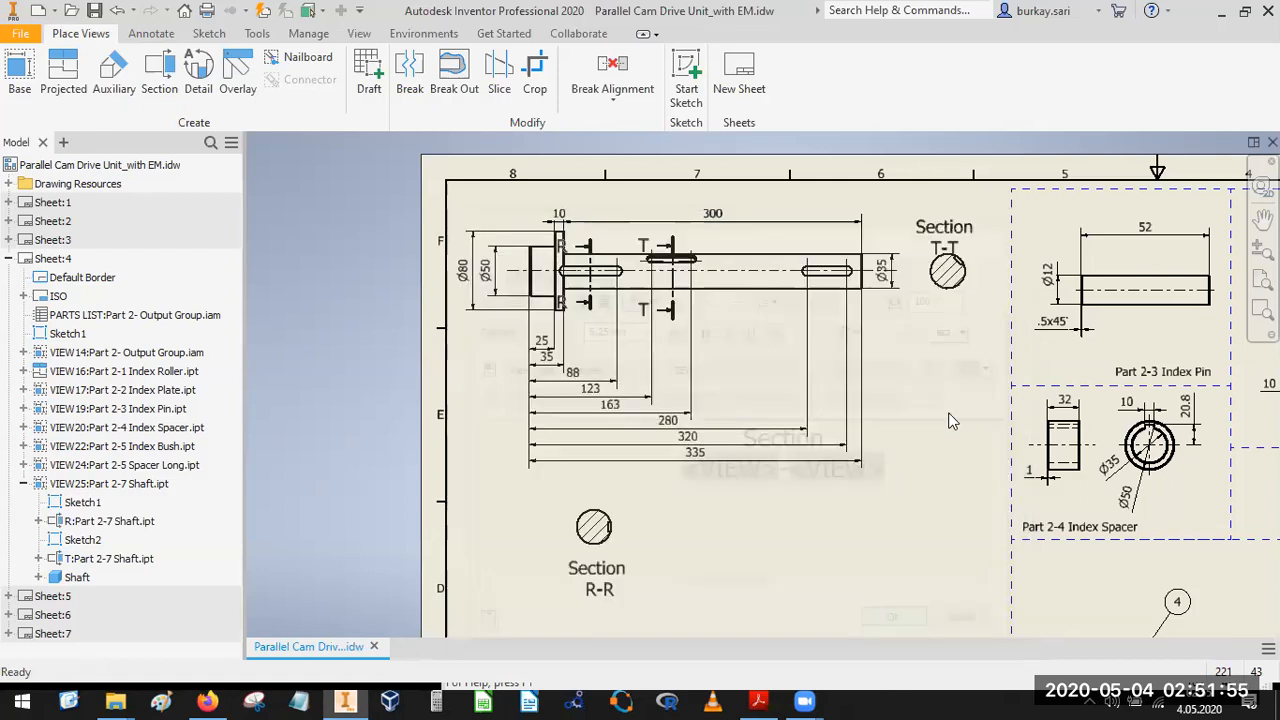
{"action": "left_click_drag", "start_coordinate": [940, 275], "coordinate": [944, 362]}
Add a center mark to the shaft circle in Section T-T.
{"action": "left_click", "coordinate": [151, 33]}
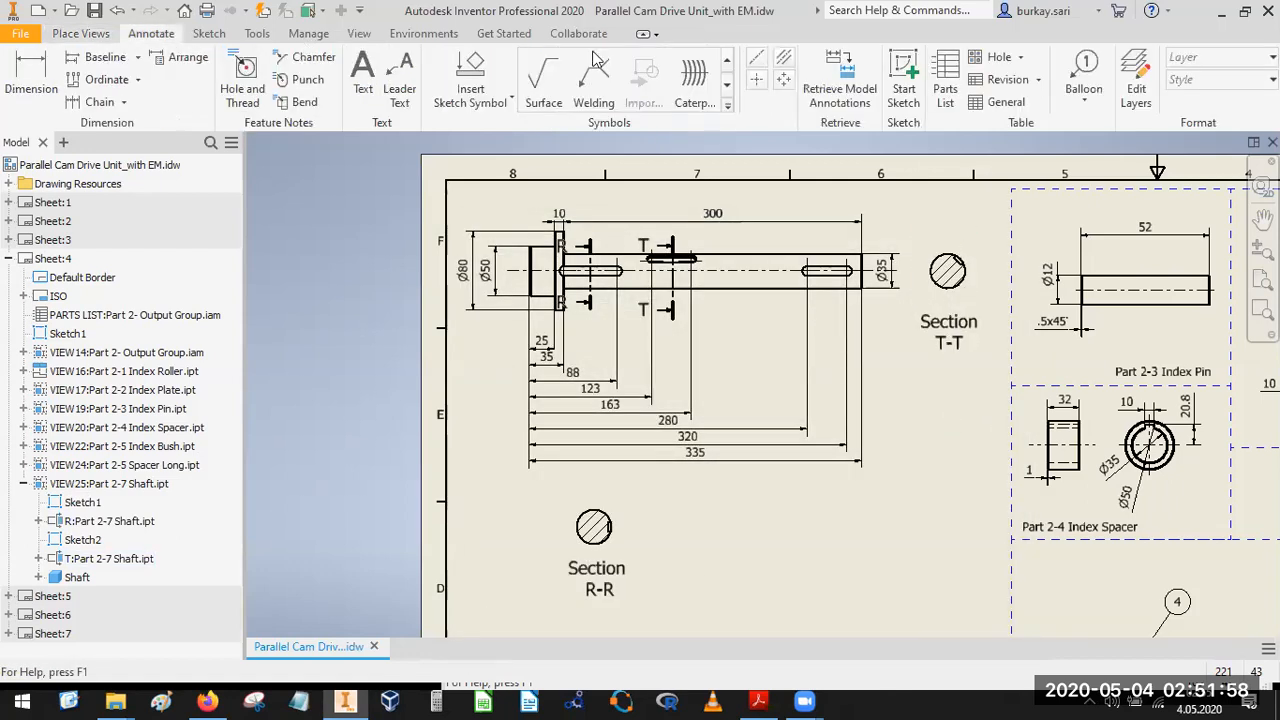
{"action": "left_click", "coordinate": [756, 80]}
{"action": "scroll", "coordinate": [942, 278], "scroll_direction": "up", "scroll_amount": 5}
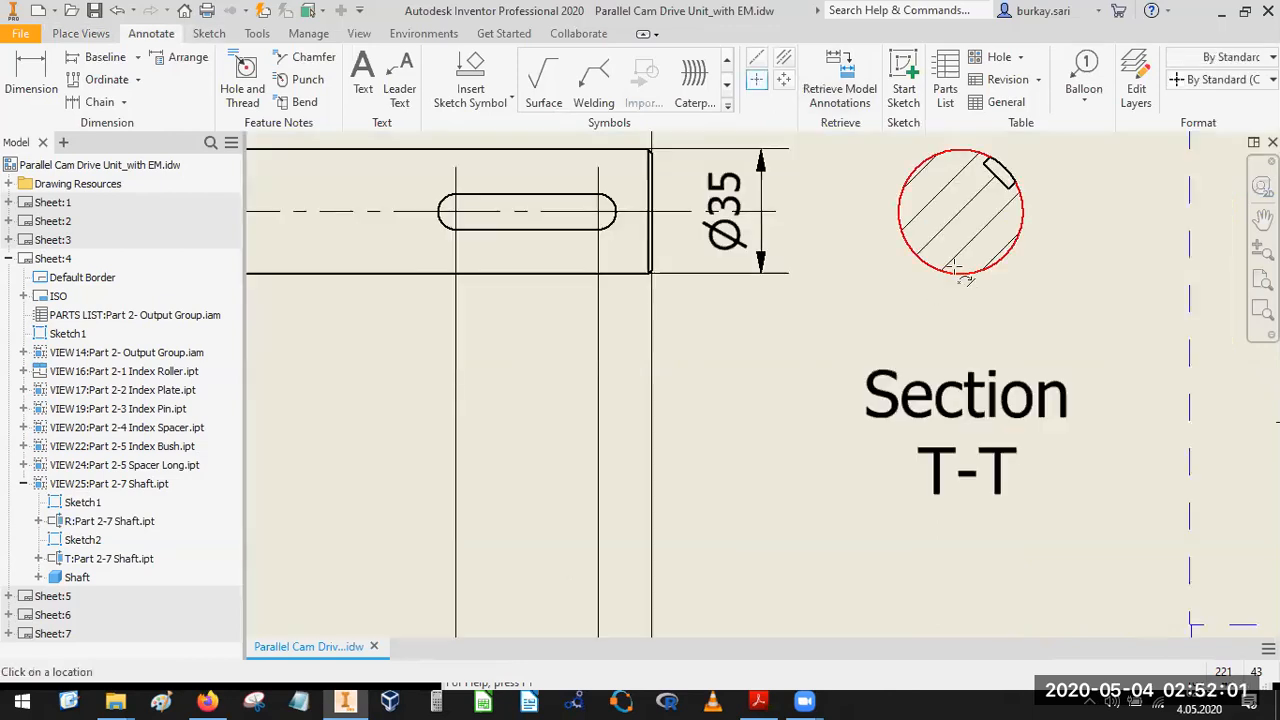
{"action": "scroll", "coordinate": [955, 252], "scroll_direction": "down", "scroll_amount": 4}
{"action": "left_click_drag", "start_coordinate": [984, 260], "coordinate": [948, 339]}
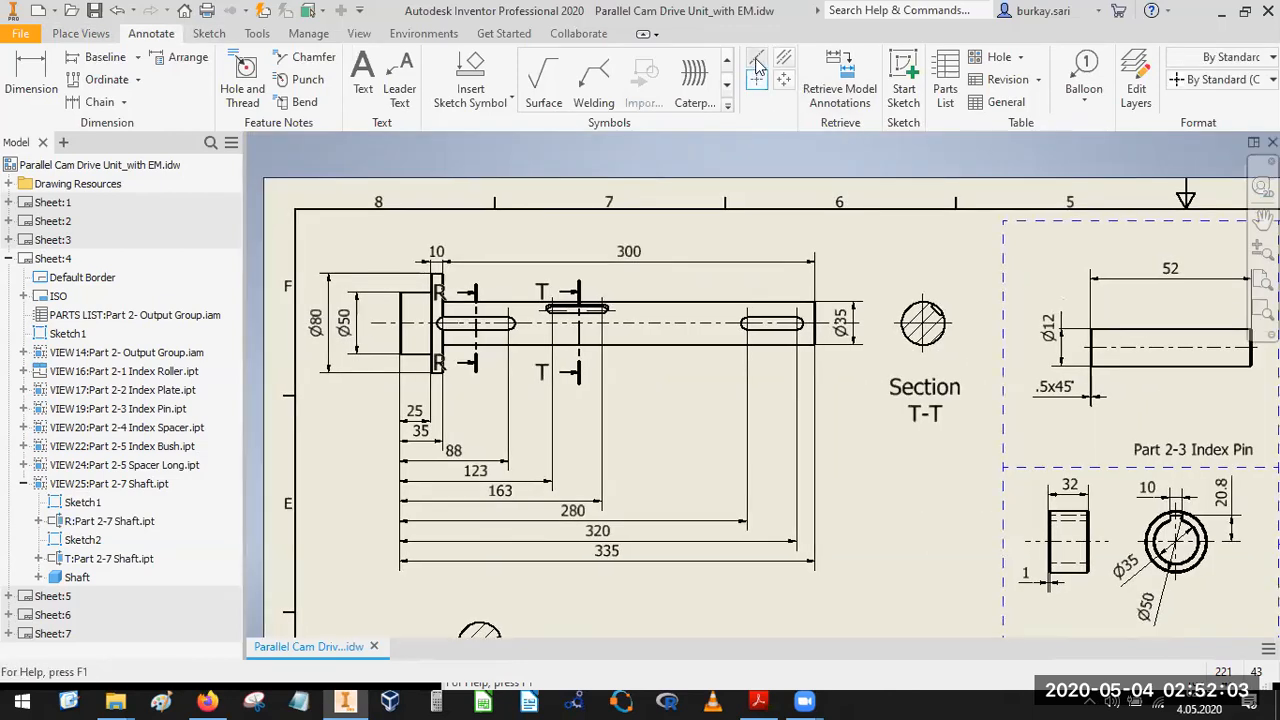
Add a bisector centerline between the two side walls of the Section T-T keyway and extend it outward beyond the circle.
{"action": "left_click", "coordinate": [757, 74]}
{"action": "scroll", "coordinate": [935, 325], "scroll_direction": "up", "scroll_amount": 5}
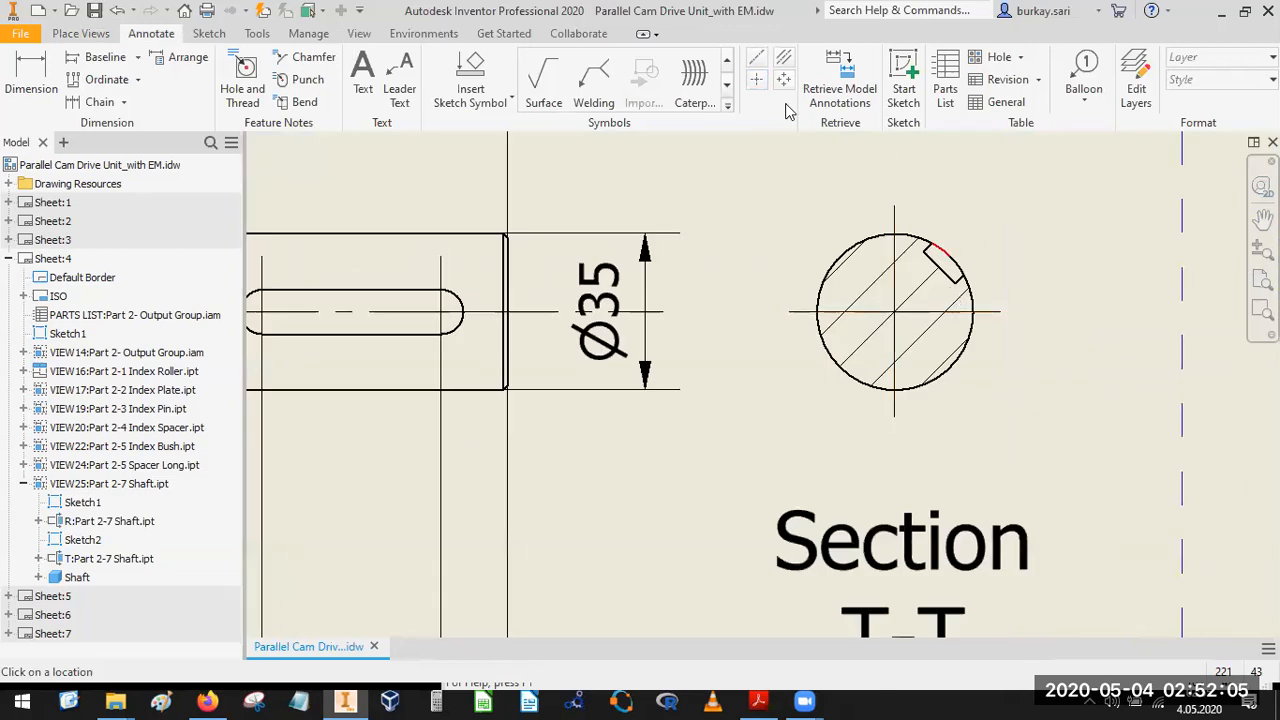
{"action": "scroll", "coordinate": [953, 300], "scroll_direction": "up", "scroll_amount": 5}
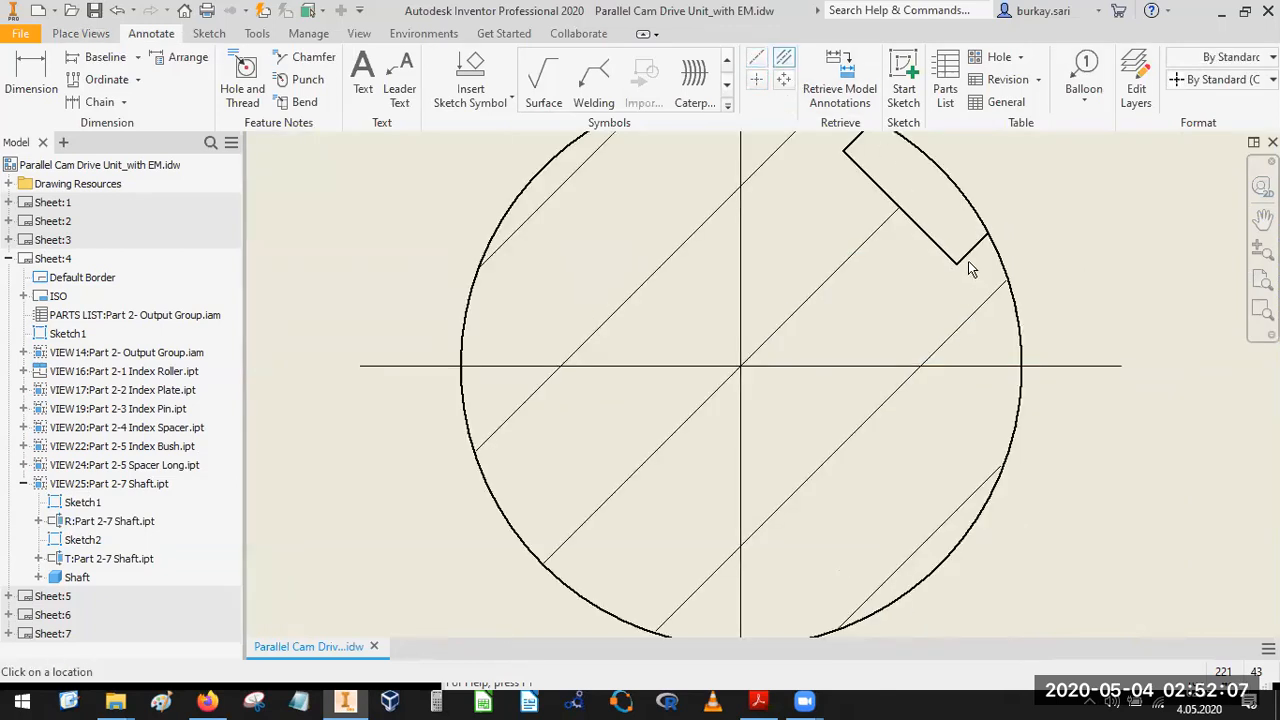
{"action": "scroll", "coordinate": [953, 255], "scroll_direction": "down", "scroll_amount": 4}
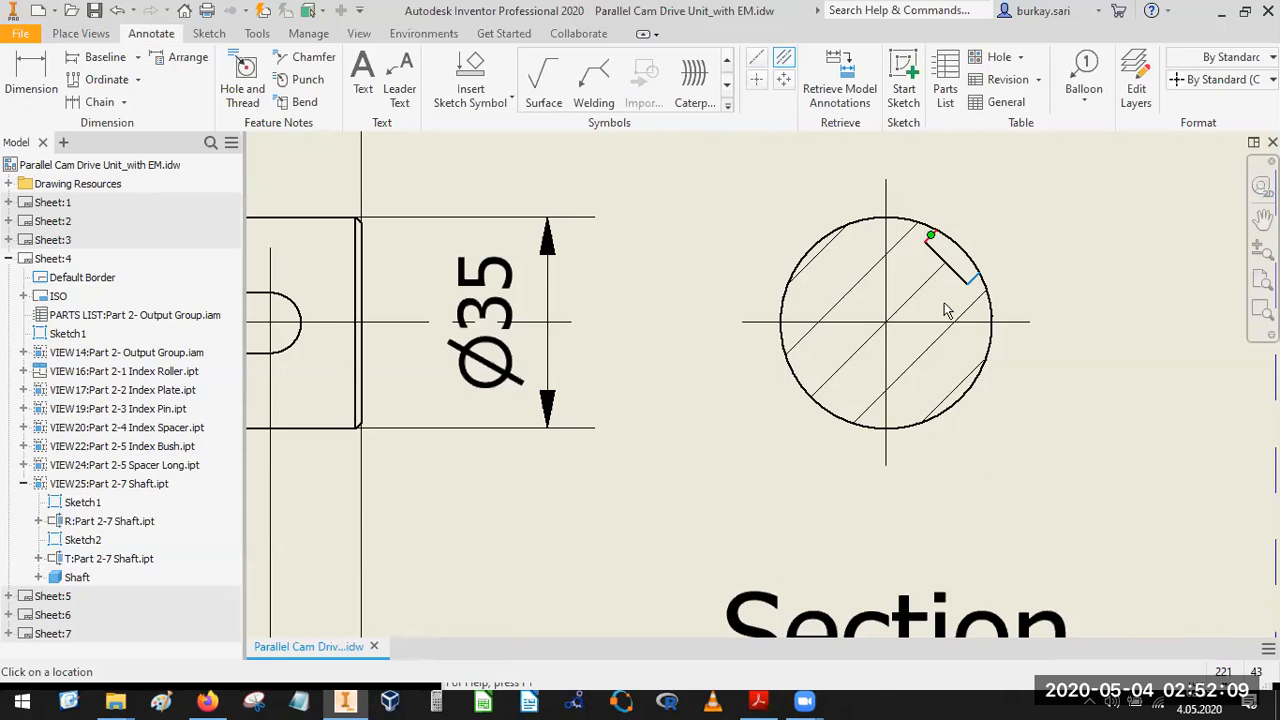
{"action": "left_click", "coordinate": [939, 280]}
{"action": "left_click_drag", "start_coordinate": [983, 224], "coordinate": [1002, 205]}
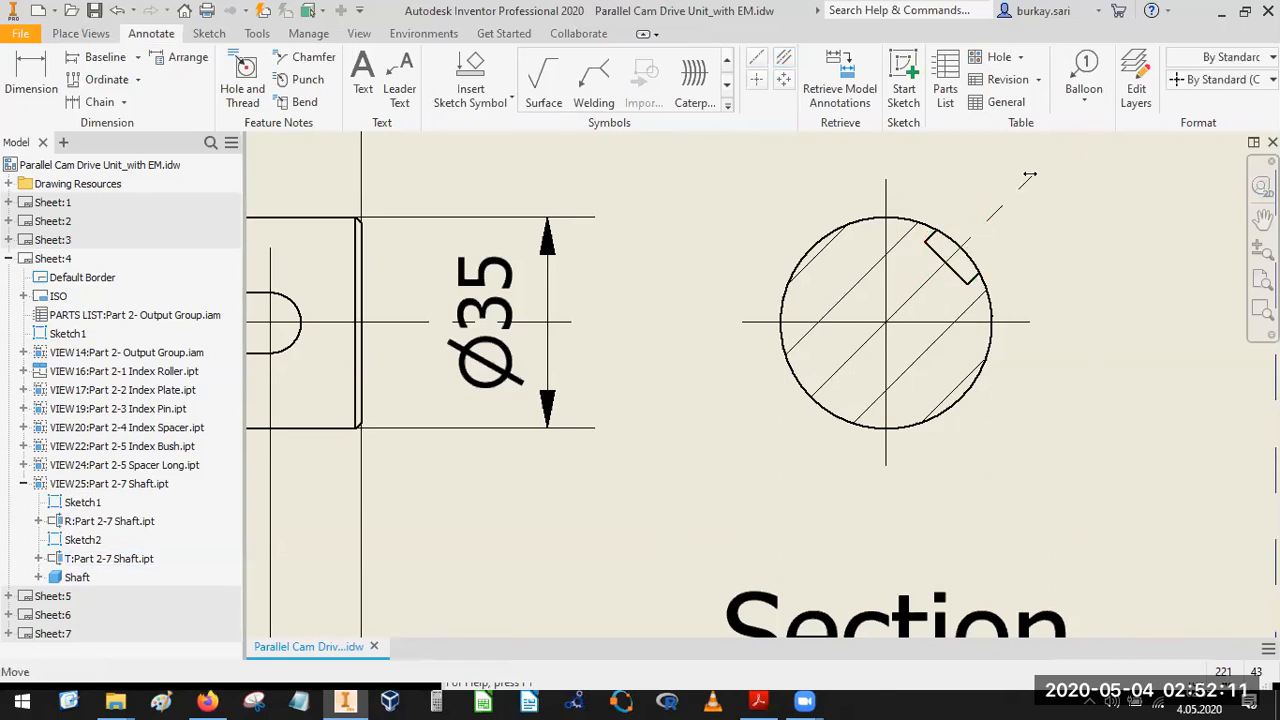
{"action": "scroll", "coordinate": [1040, 268], "scroll_direction": "down", "scroll_amount": 4}
{"action": "mouse_move", "coordinate": [832, 188]}
{"action": "middle_mouse_down"}
{"action": "mouse_move", "coordinate": [781, 199]}
{"action": "mouse_move", "coordinate": [660, 156]}
{"action": "middle_mouse_up"}
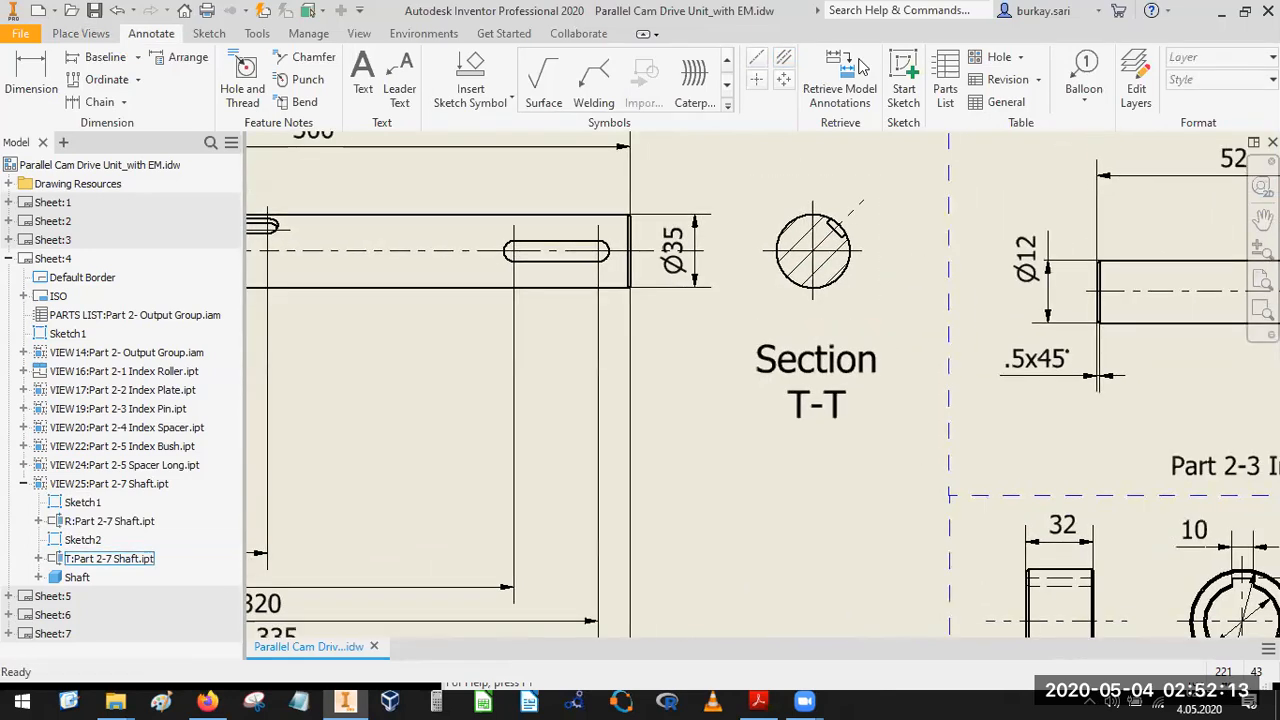
Dimension the distance from the shaft centre to the keyway floor in Section T-T, placing it diagonally outside the circle.
{"action": "scroll", "coordinate": [904, 340], "scroll_direction": "down", "scroll_amount": 3}
{"action": "mouse_move", "coordinate": [920, 343]}
{"action": "middle_mouse_down"}
{"action": "mouse_move", "coordinate": [949, 354]}
{"action": "mouse_move", "coordinate": [937, 328]}
{"action": "middle_mouse_up"}
{"action": "left_click", "coordinate": [80, 33]}
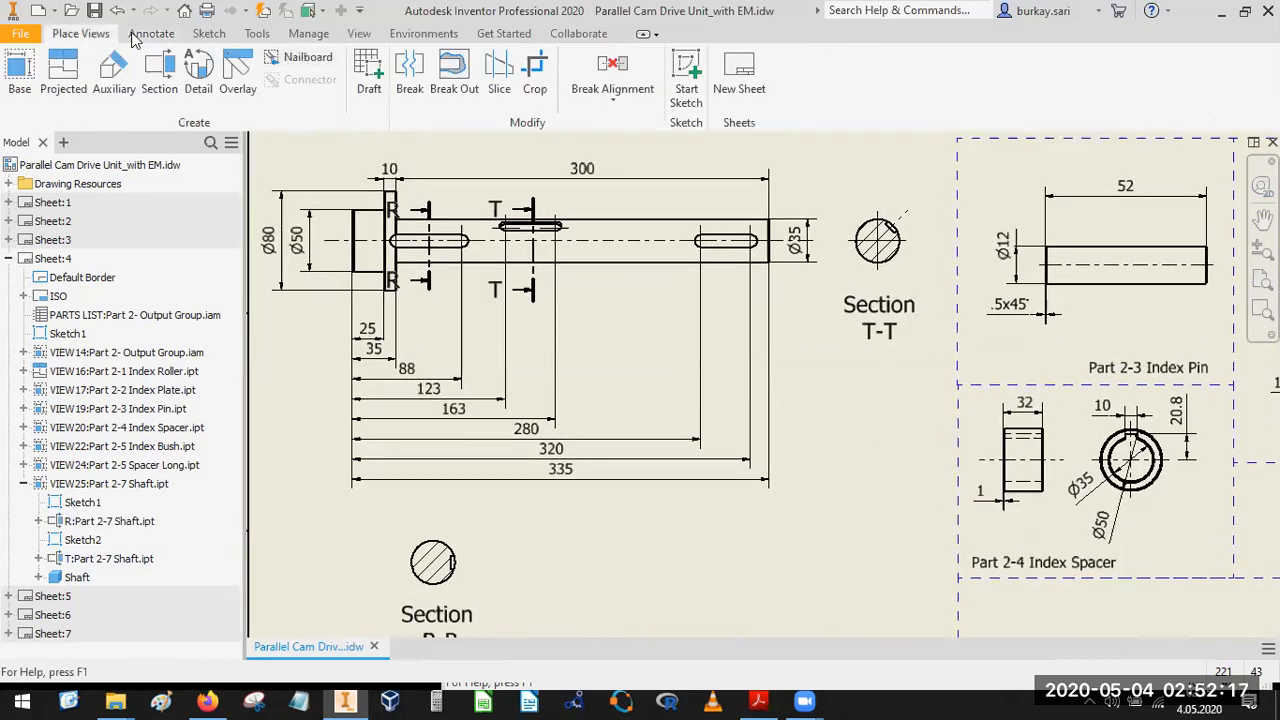
{"action": "left_click", "coordinate": [148, 35]}
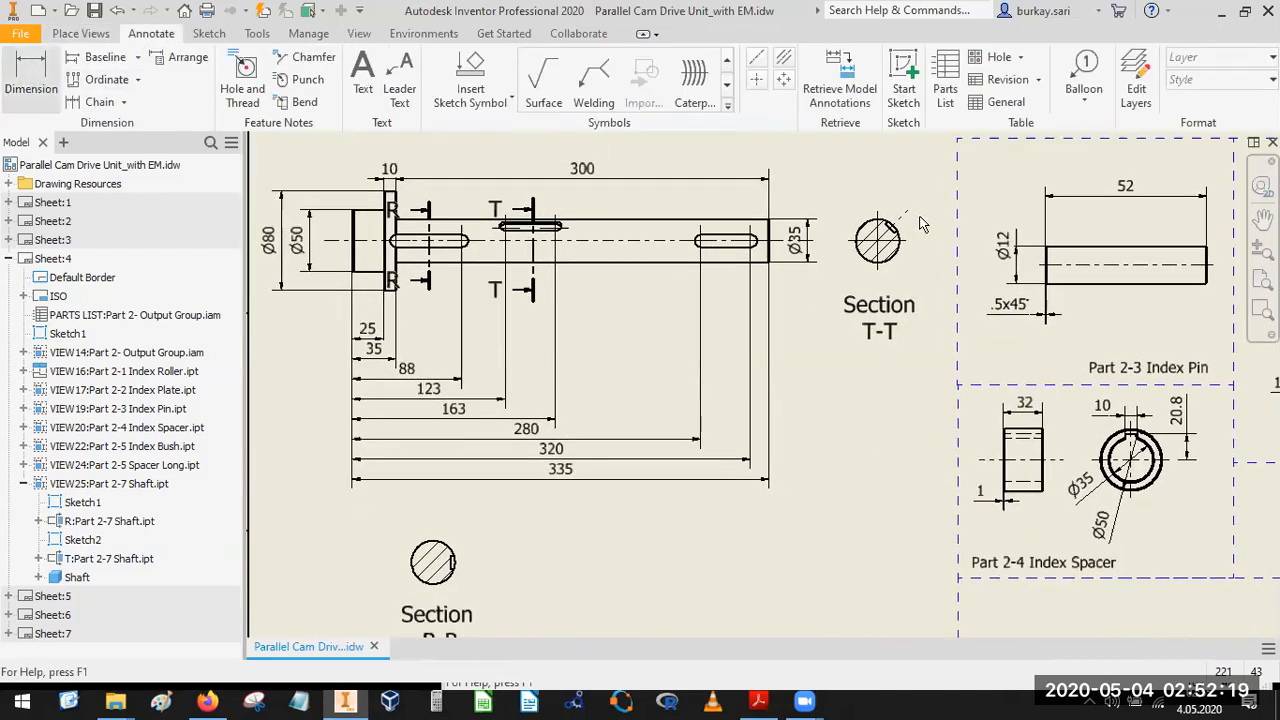
{"action": "scroll", "coordinate": [914, 222], "scroll_direction": "up", "scroll_amount": 4}
{"action": "left_click", "coordinate": [865, 285]}
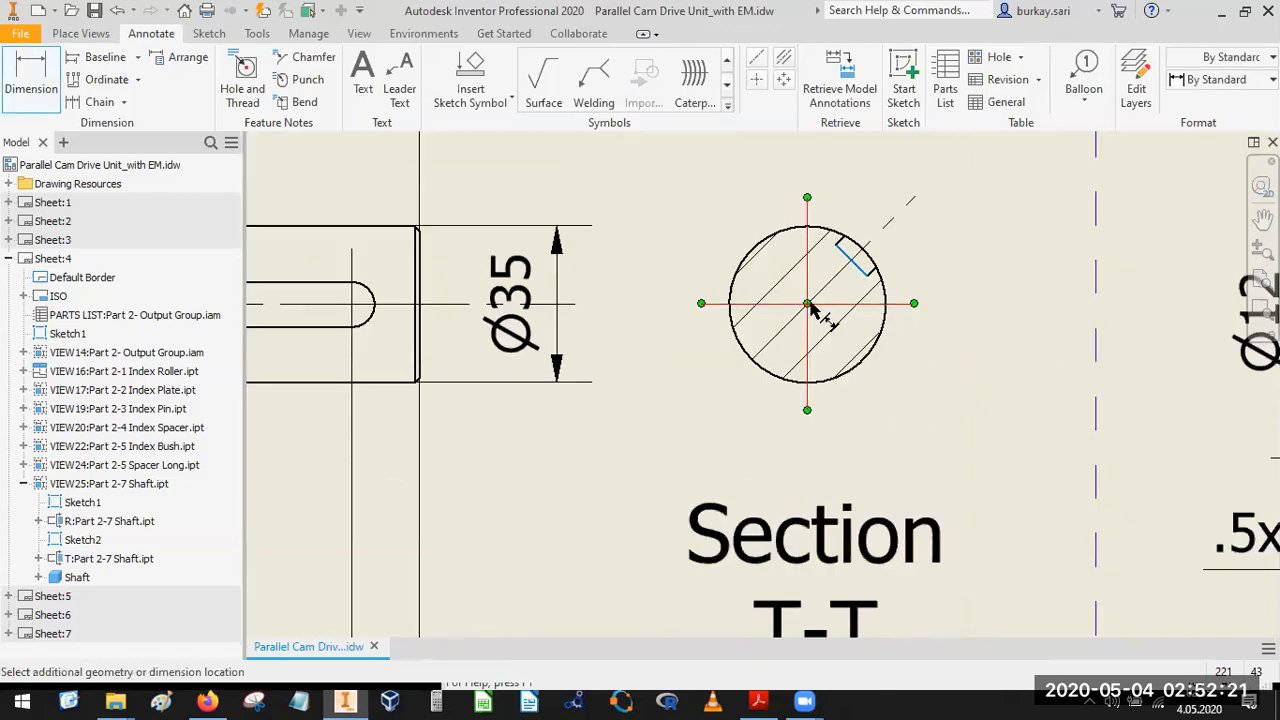
{"action": "left_click", "coordinate": [810, 305]}
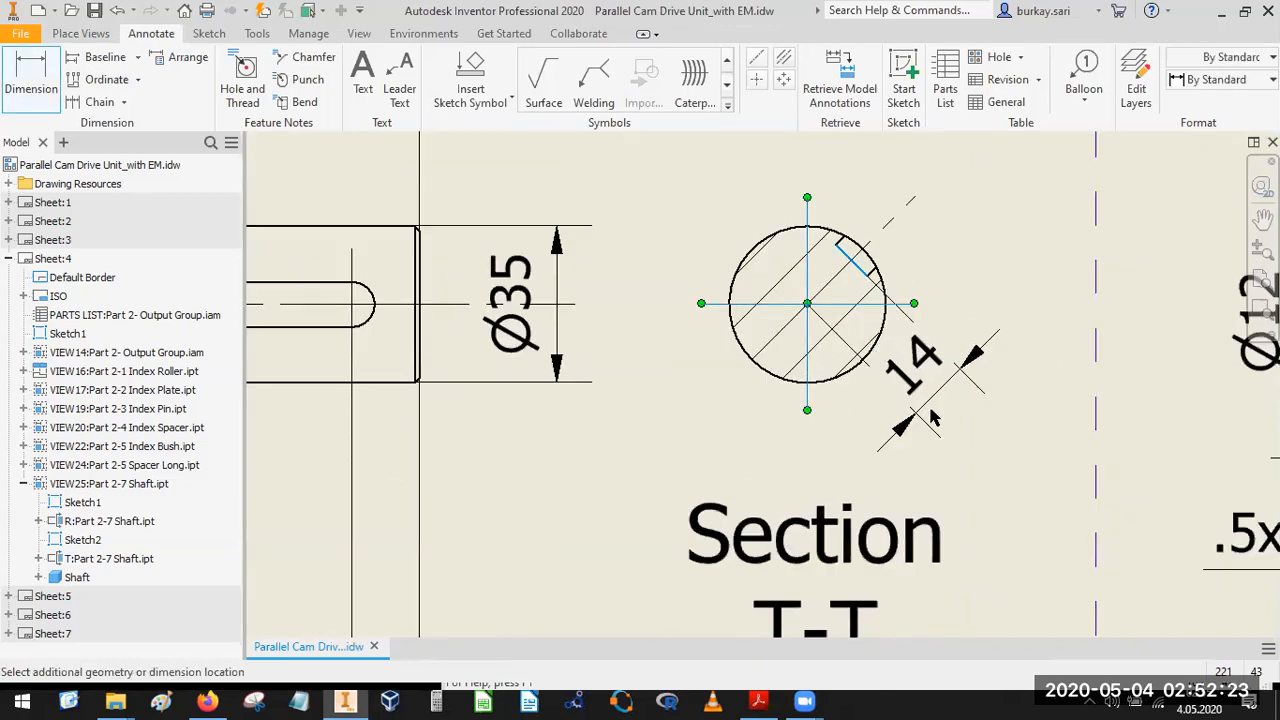
{"action": "left_click", "coordinate": [876, 462]}
{"action": "left_click", "coordinate": [663, 467]}
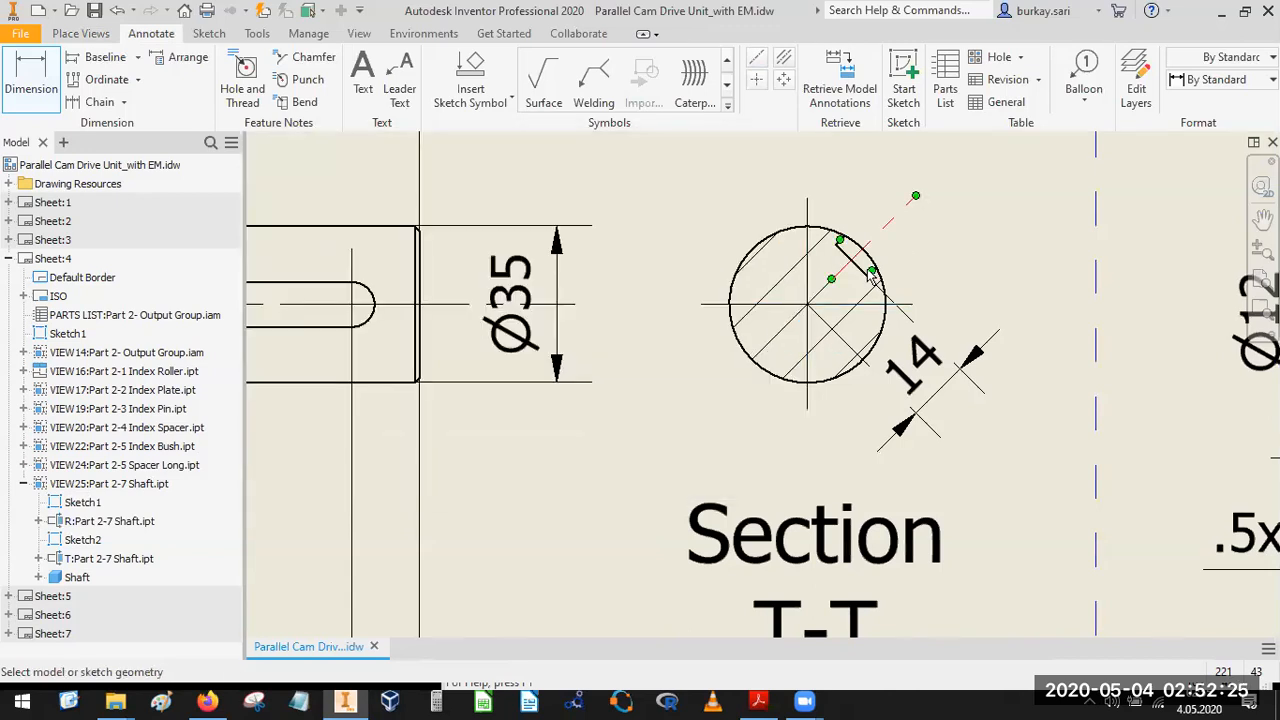
Dimension the keyway's width in Section T-T and move its text onto a leader above the circle.
{"action": "left_click", "coordinate": [858, 276]}
{"action": "scroll", "coordinate": [858, 285], "scroll_direction": "up", "scroll_amount": 4}
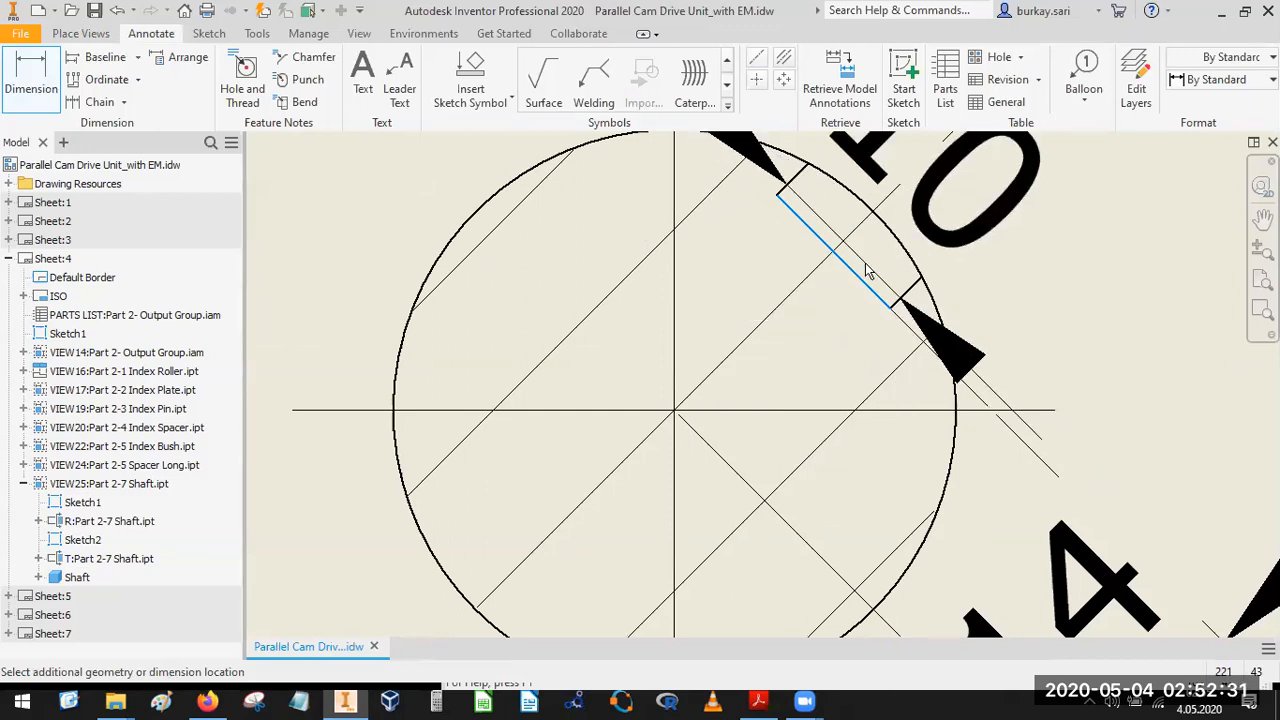
{"action": "left_click", "coordinate": [926, 286]}
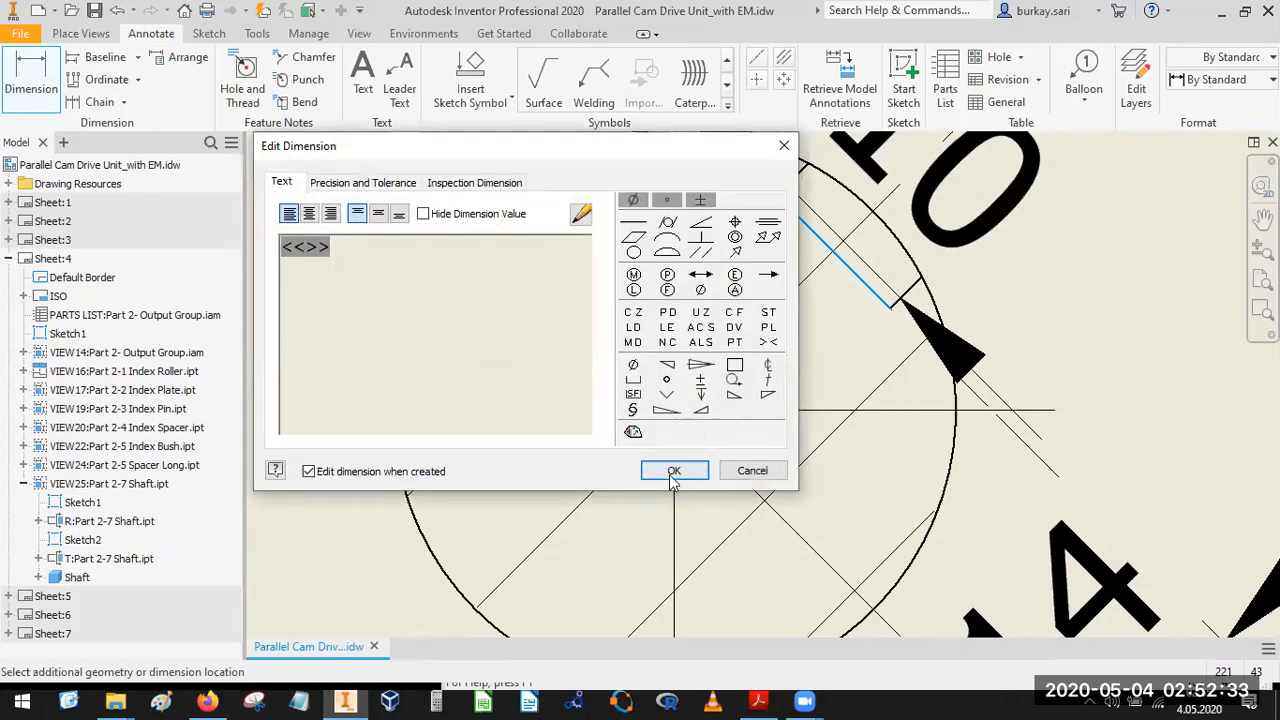
{"action": "left_click", "coordinate": [673, 478]}
{"action": "scroll", "coordinate": [1032, 274], "scroll_direction": "down", "scroll_amount": 4}
{"action": "left_click_drag", "start_coordinate": [922, 318], "coordinate": [800, 251]}
{"action": "left_click", "coordinate": [467, 142]}
Dimension the angle between the keyway centerline and the horizontal center line of Section T-T, placing it outside the circle.
{"action": "left_click", "coordinate": [45, 67]}
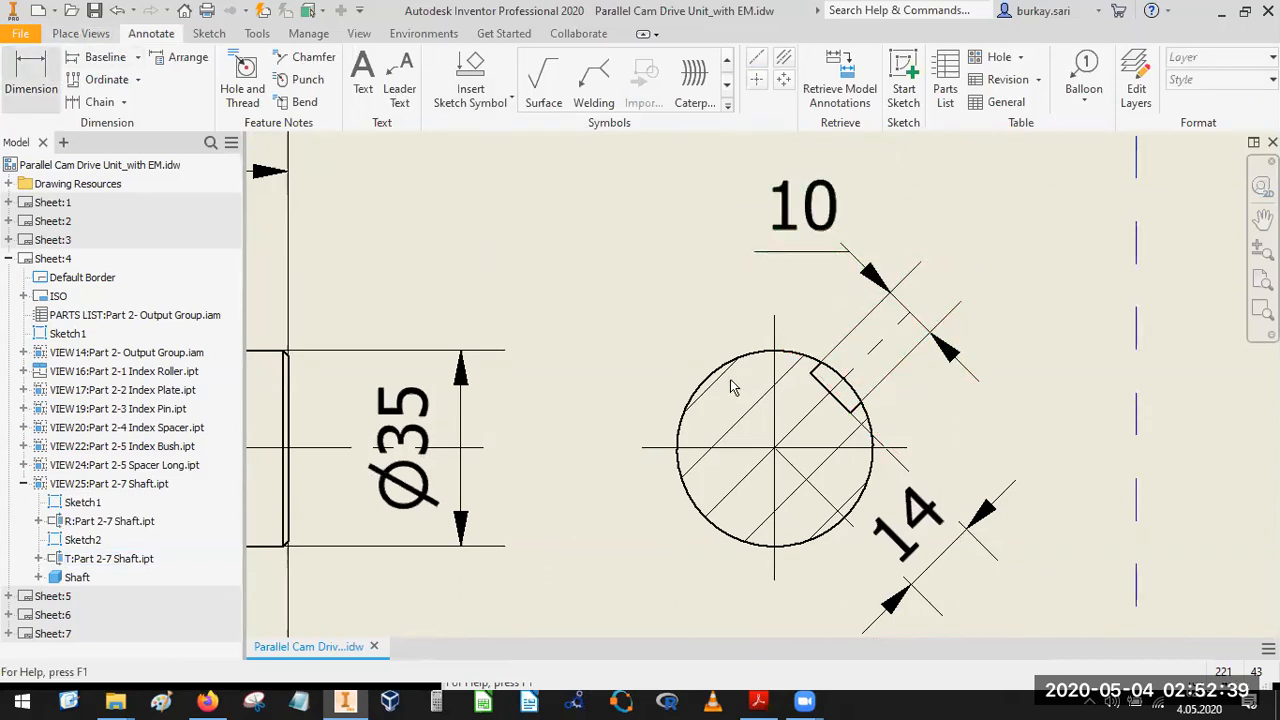
{"action": "left_click", "coordinate": [896, 449]}
{"action": "left_click", "coordinate": [929, 441]}
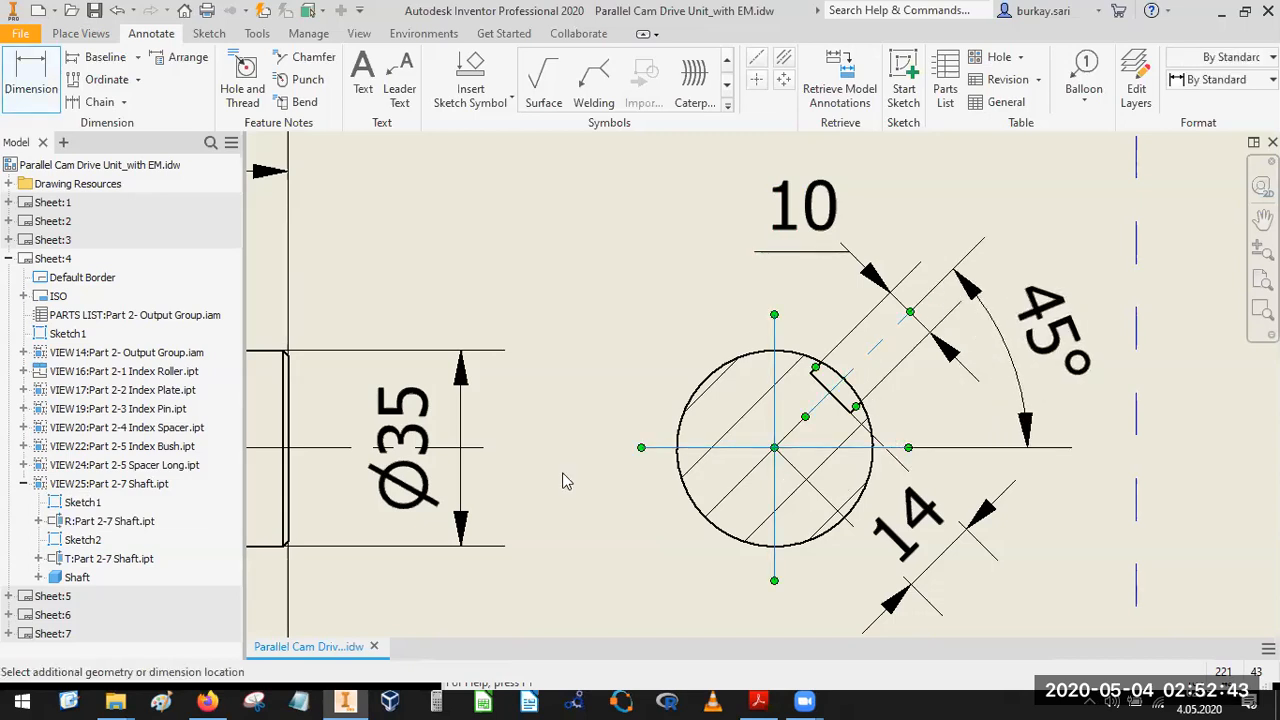
{"action": "left_click", "coordinate": [563, 481]}
{"action": "left_click", "coordinate": [666, 468]}
Add a center mark to the shaft circle in Section R-R and extend its horizontal line outward beyond the keyway.
{"action": "scroll", "coordinate": [868, 376], "scroll_direction": "down", "scroll_amount": 3}
{"action": "scroll", "coordinate": [868, 378], "scroll_direction": "down", "scroll_amount": 3}
{"action": "mouse_move", "coordinate": [868, 378]}
{"action": "middle_mouse_down"}
{"action": "mouse_move", "coordinate": [929, 325]}
{"action": "mouse_move", "coordinate": [955, 237]}
{"action": "middle_mouse_up"}
{"action": "middle_click_drag", "start_coordinate": [871, 410], "coordinate": [933, 273]}
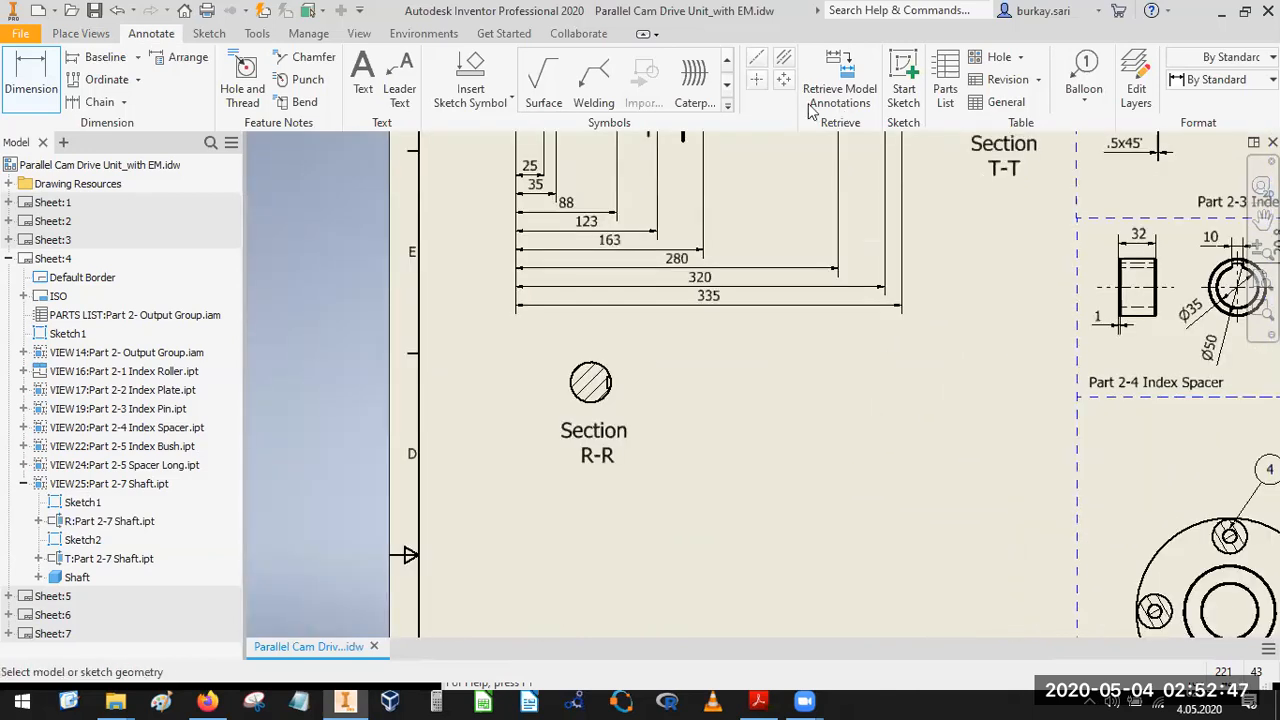
{"action": "left_click", "coordinate": [757, 79]}
{"action": "scroll", "coordinate": [566, 405], "scroll_direction": "up", "scroll_amount": 5}
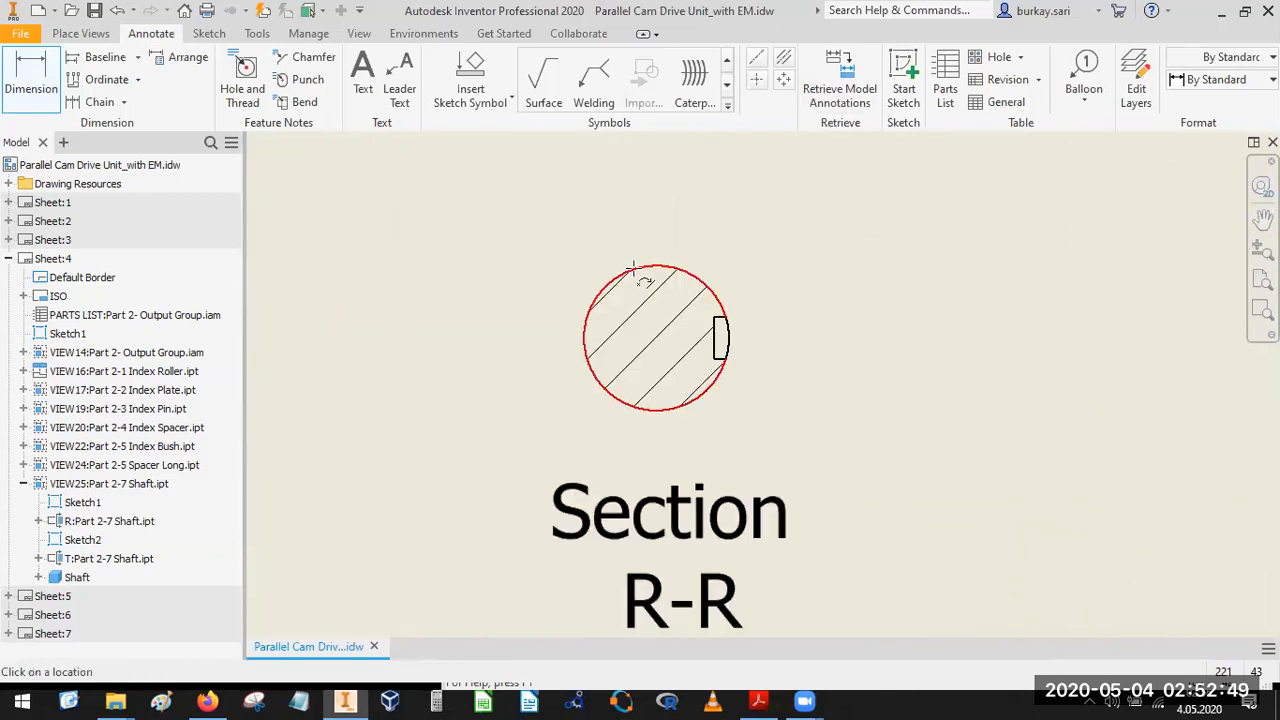
{"action": "left_click", "coordinate": [646, 407]}
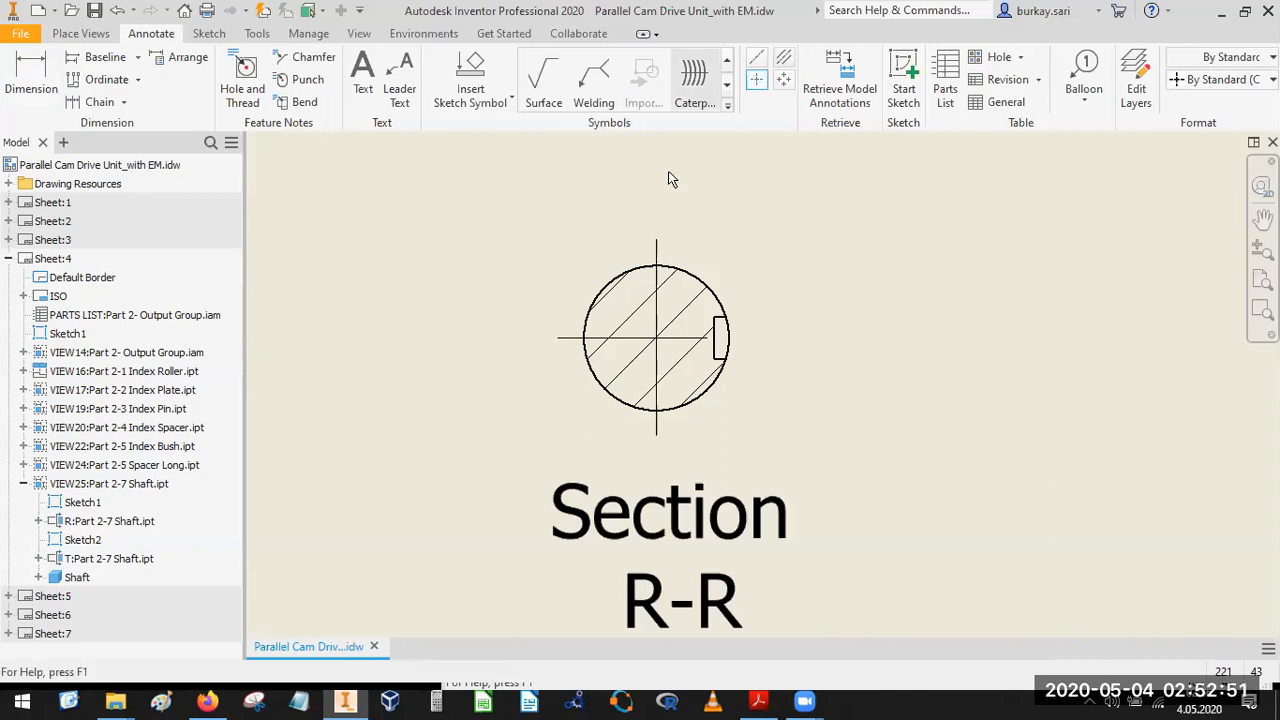
{"action": "left_click_drag", "start_coordinate": [718, 337], "coordinate": [773, 337]}
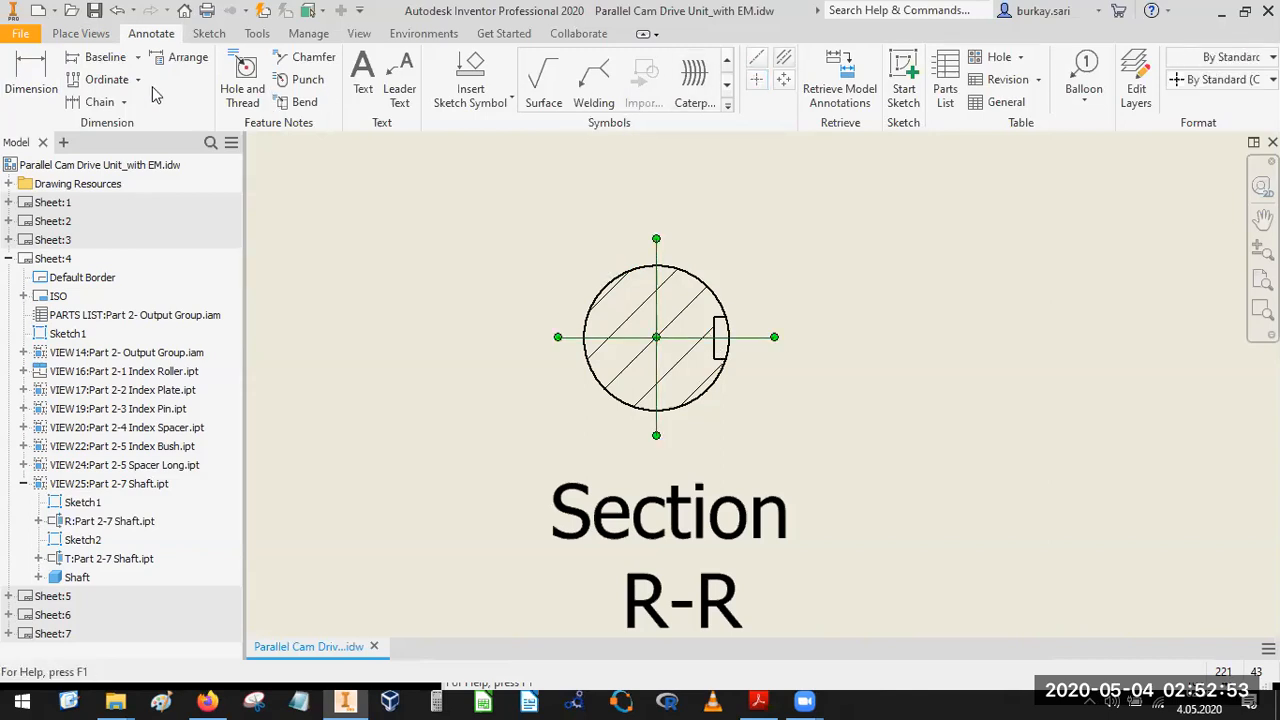
{"action": "left_click", "coordinate": [728, 287]}
{"action": "left_click", "coordinate": [699, 347]}
{"action": "middle_click_drag", "start_coordinate": [699, 347], "coordinate": [893, 352]}
{"action": "key", "text": "Escape"}
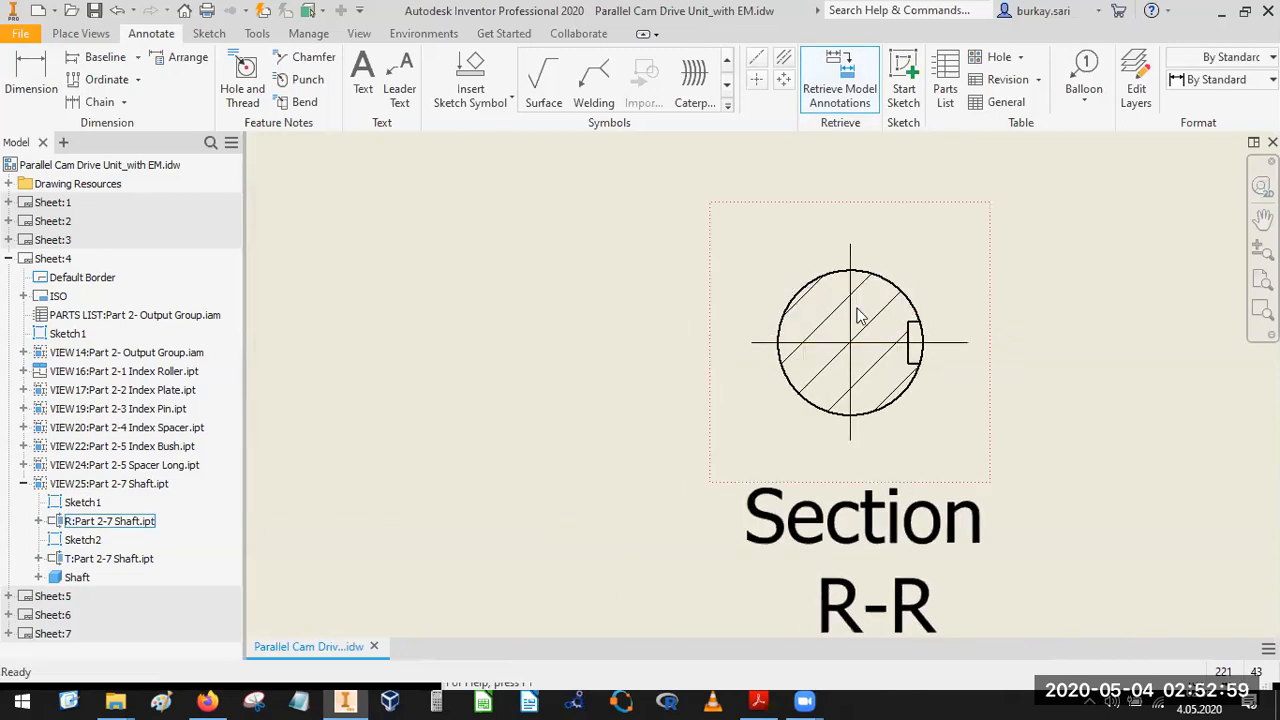
Dimension the distance from the shaft centre to the keyway floor in Section R-R, placing it above the circle.
{"action": "key", "text": "d"}
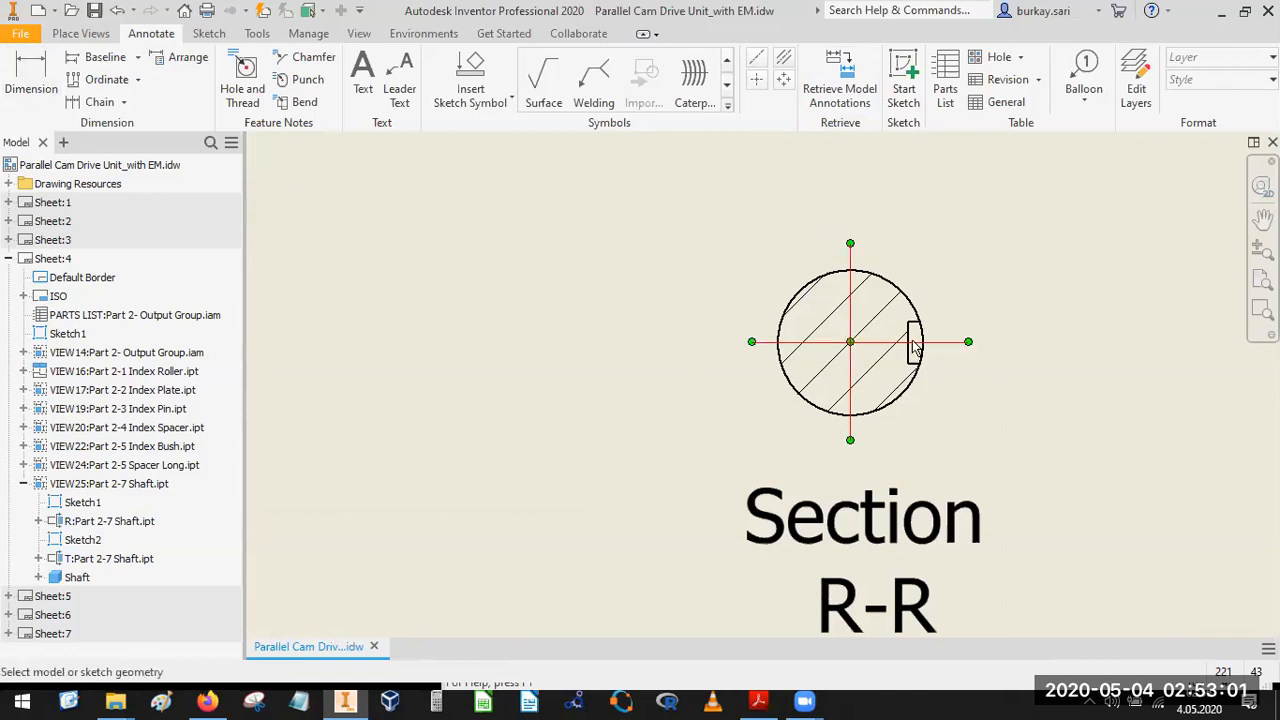
{"action": "left_click", "coordinate": [921, 348]}
{"action": "left_click", "coordinate": [851, 328]}
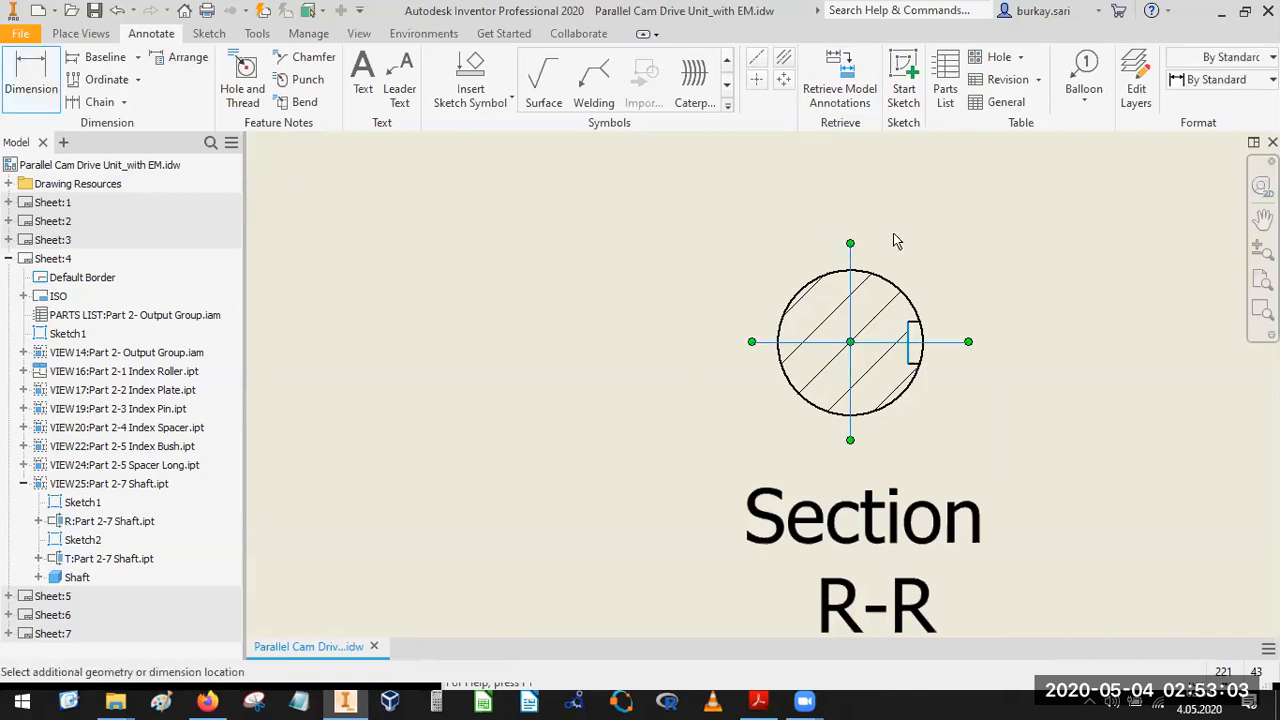
{"action": "left_click", "coordinate": [671, 464]}
Dimension the keyway's width in Section R-R beside the circle and move its text up clear of the arrows.
{"action": "scroll", "coordinate": [919, 345], "scroll_direction": "down", "scroll_amount": 3}
{"action": "left_click", "coordinate": [899, 332]}
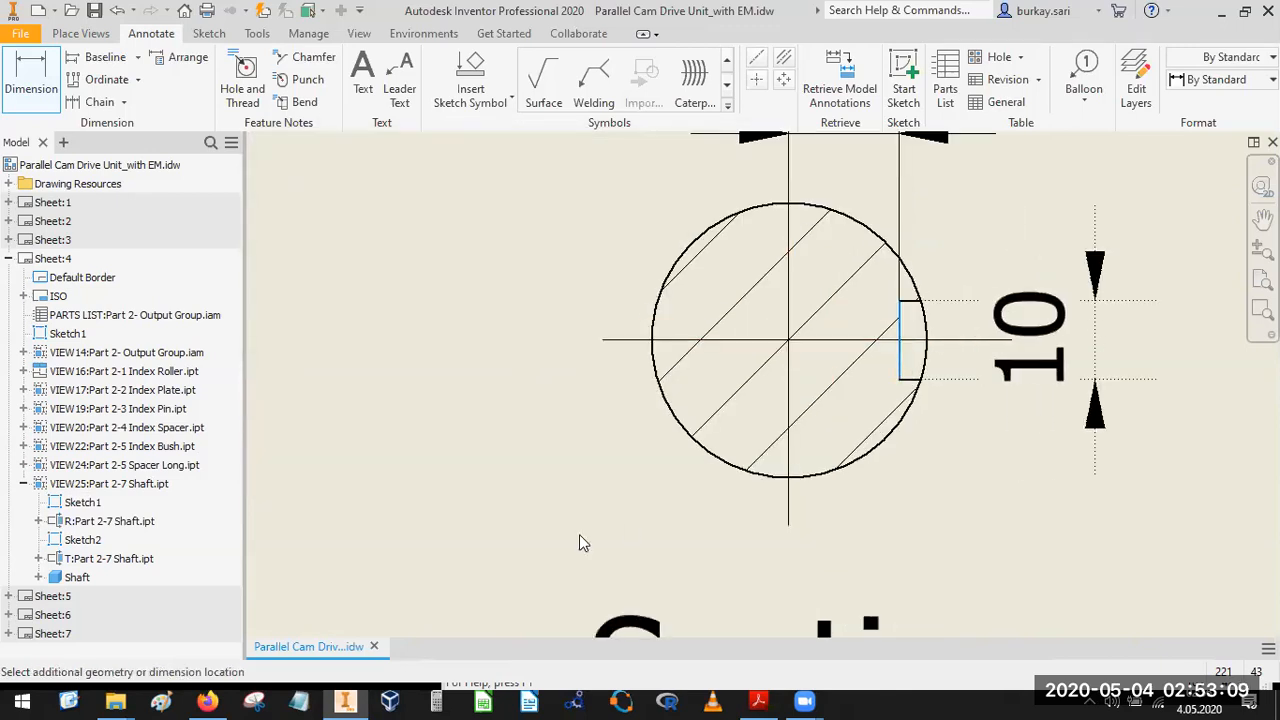
{"action": "left_click", "coordinate": [676, 470]}
{"action": "key", "text": "Return"}
{"action": "scroll", "coordinate": [891, 431], "scroll_direction": "up", "scroll_amount": 2}
{"action": "scroll", "coordinate": [875, 462], "scroll_direction": "down", "scroll_amount": 1}
{"action": "left_click_drag", "start_coordinate": [868, 455], "coordinate": [906, 307]}
{"action": "left_click_drag", "start_coordinate": [893, 444], "coordinate": [957, 421]}
Edit the sheet's frame sketch and draw a rectangle about 225 by 175 mm around the shaft view and both its sections.
{"action": "scroll", "coordinate": [1044, 343], "scroll_direction": "up", "scroll_amount": 5}
{"action": "mouse_move", "coordinate": [998, 390]}
{"action": "middle_mouse_down"}
{"action": "mouse_move", "coordinate": [857, 357]}
{"action": "mouse_move", "coordinate": [804, 430]}
{"action": "mouse_move", "coordinate": [668, 469]}
{"action": "middle_mouse_up"}
{"action": "scroll", "coordinate": [943, 394], "scroll_direction": "up", "scroll_amount": 4}
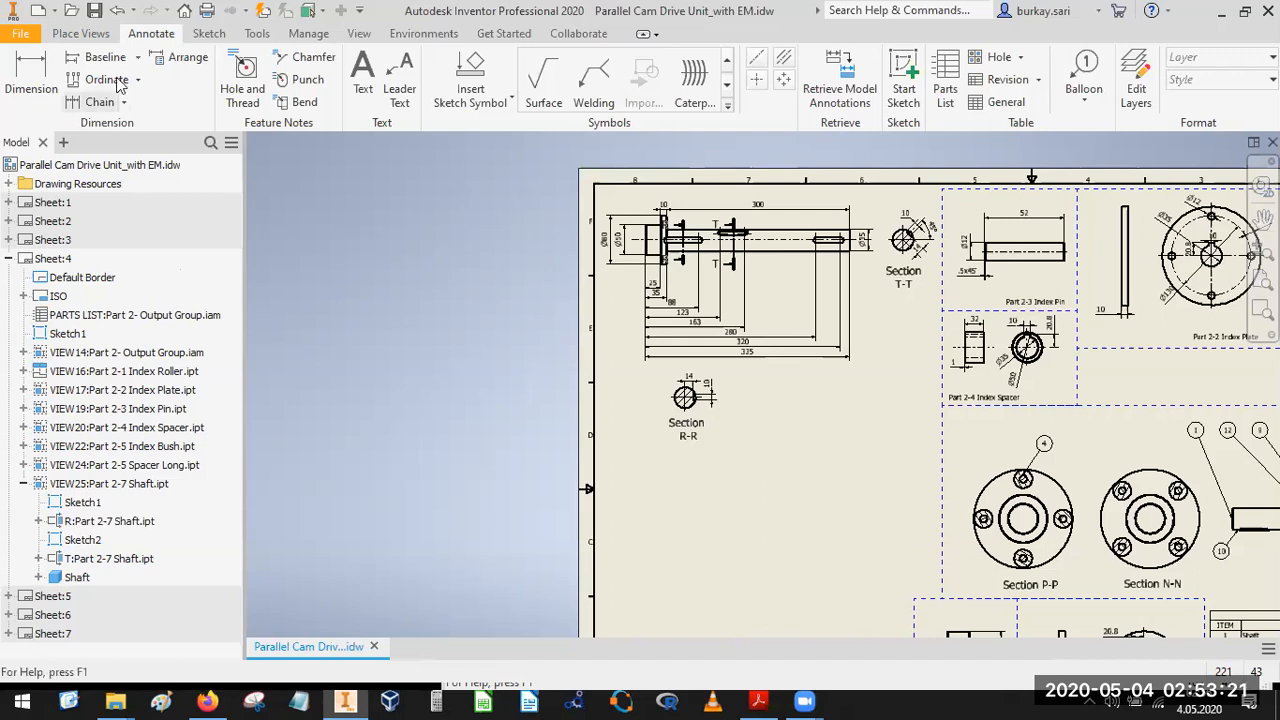
{"action": "double_click", "coordinate": [944, 352]}
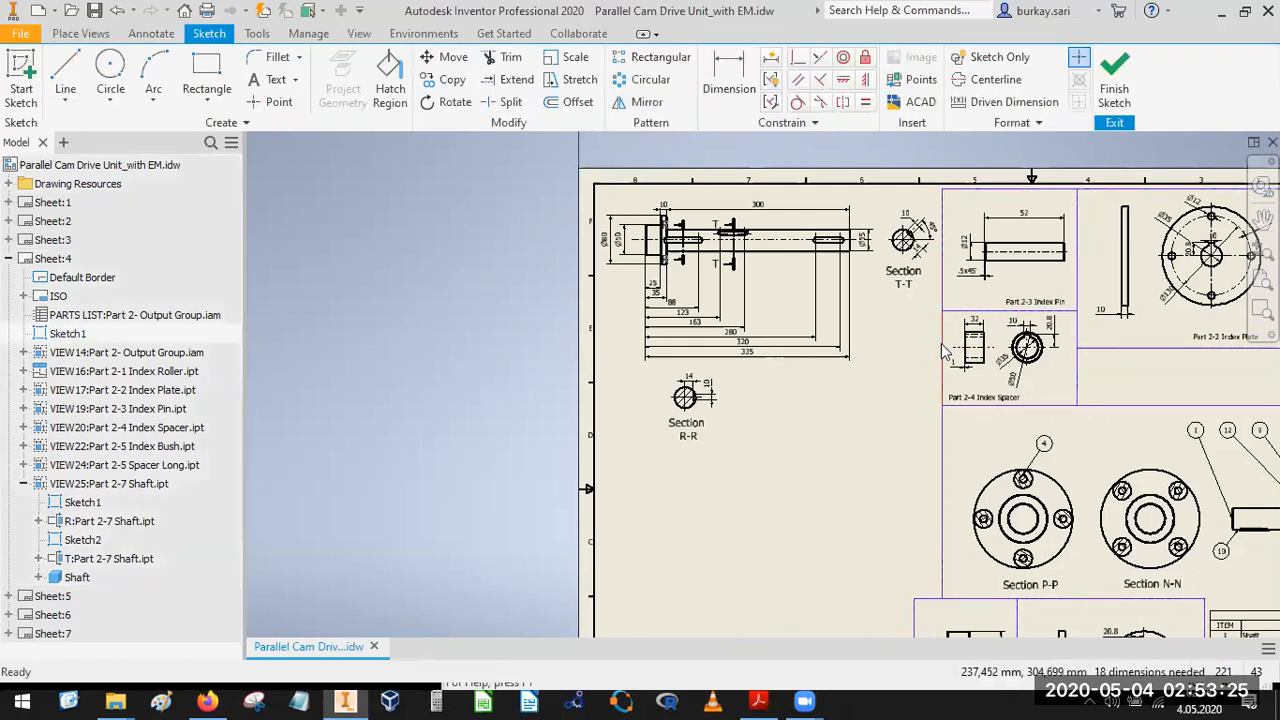
{"action": "left_click", "coordinate": [207, 80]}
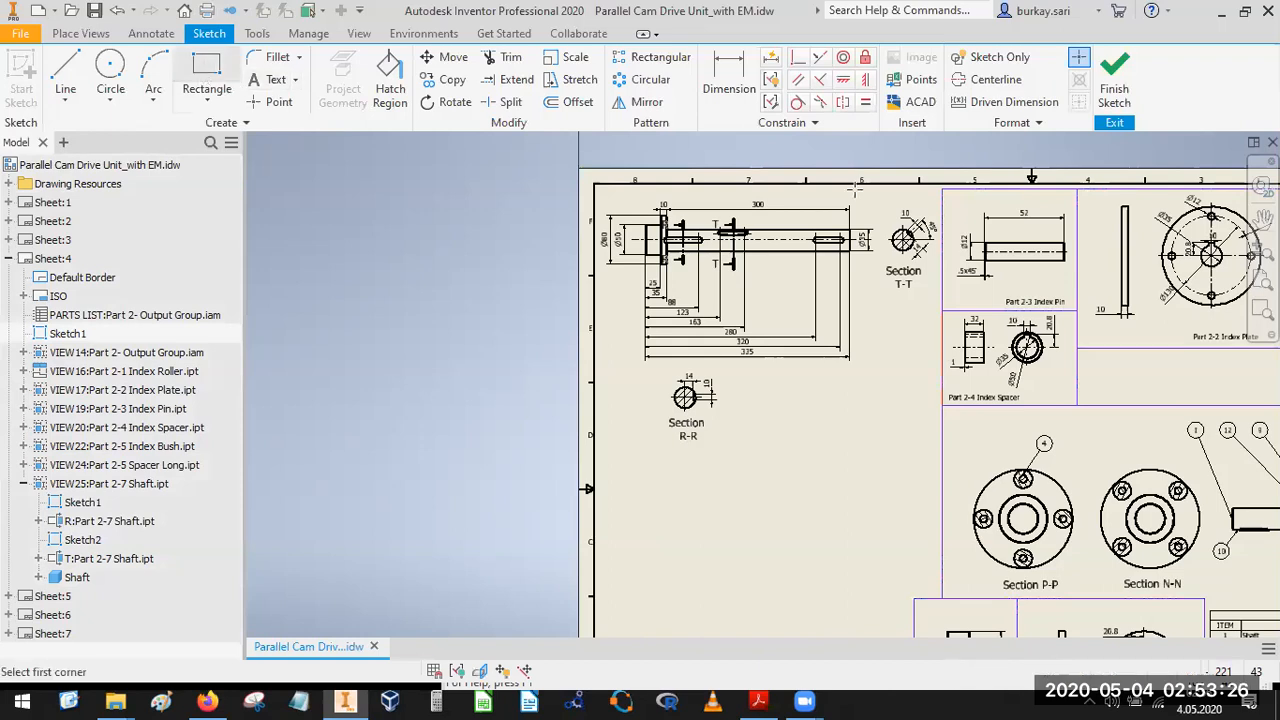
{"action": "left_click", "coordinate": [941, 188]}
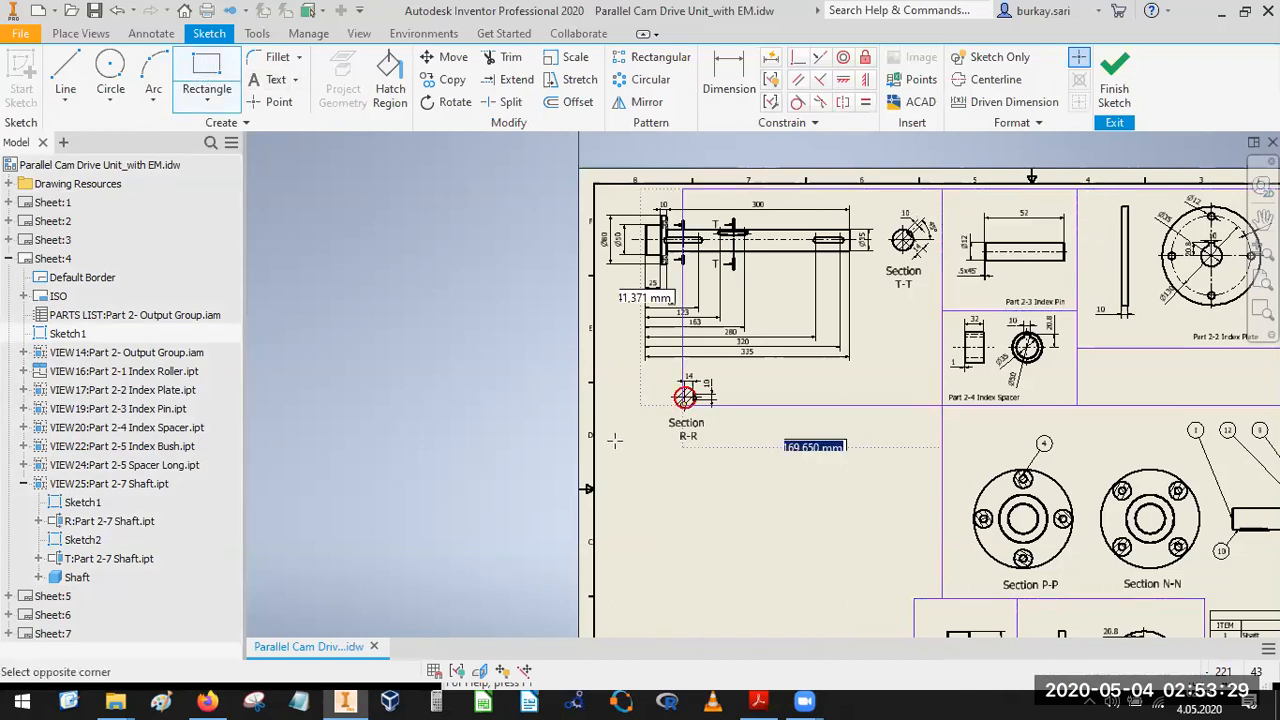
{"action": "scroll", "coordinate": [612, 445], "scroll_direction": "down", "scroll_amount": 3}
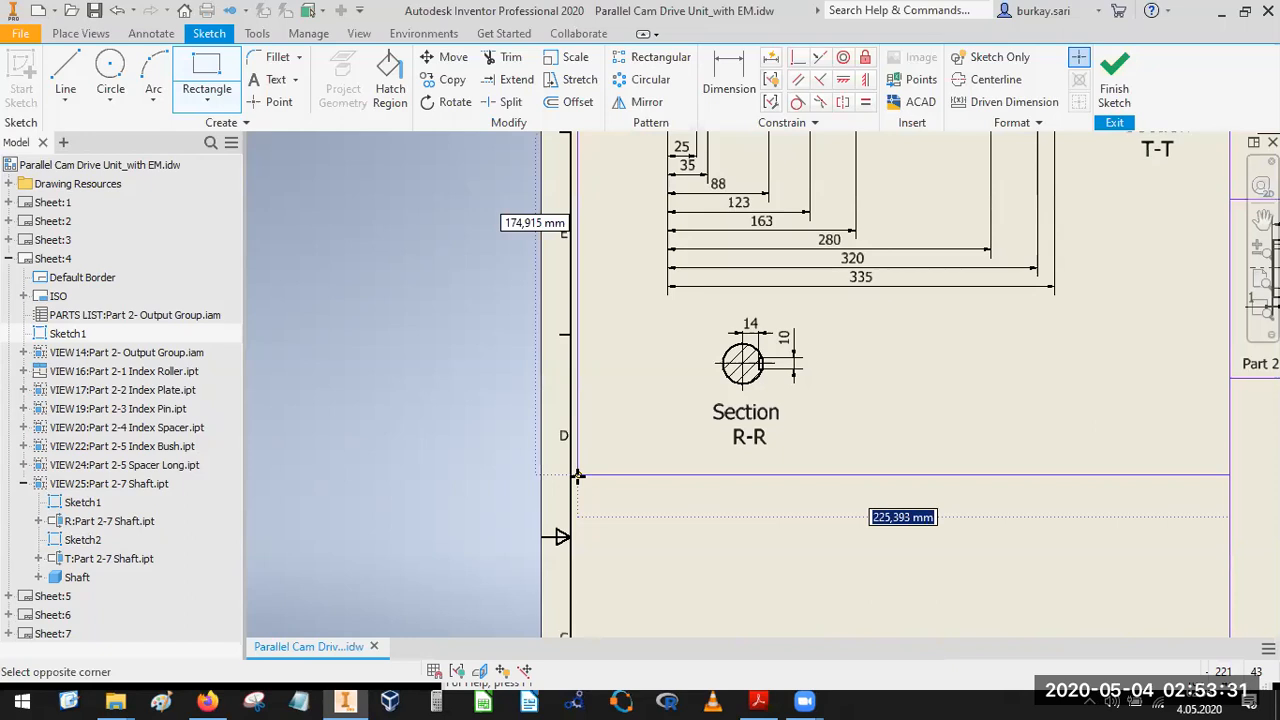
{"action": "left_click", "coordinate": [577, 477]}
{"action": "scroll", "coordinate": [667, 457], "scroll_direction": "up", "scroll_amount": 5}
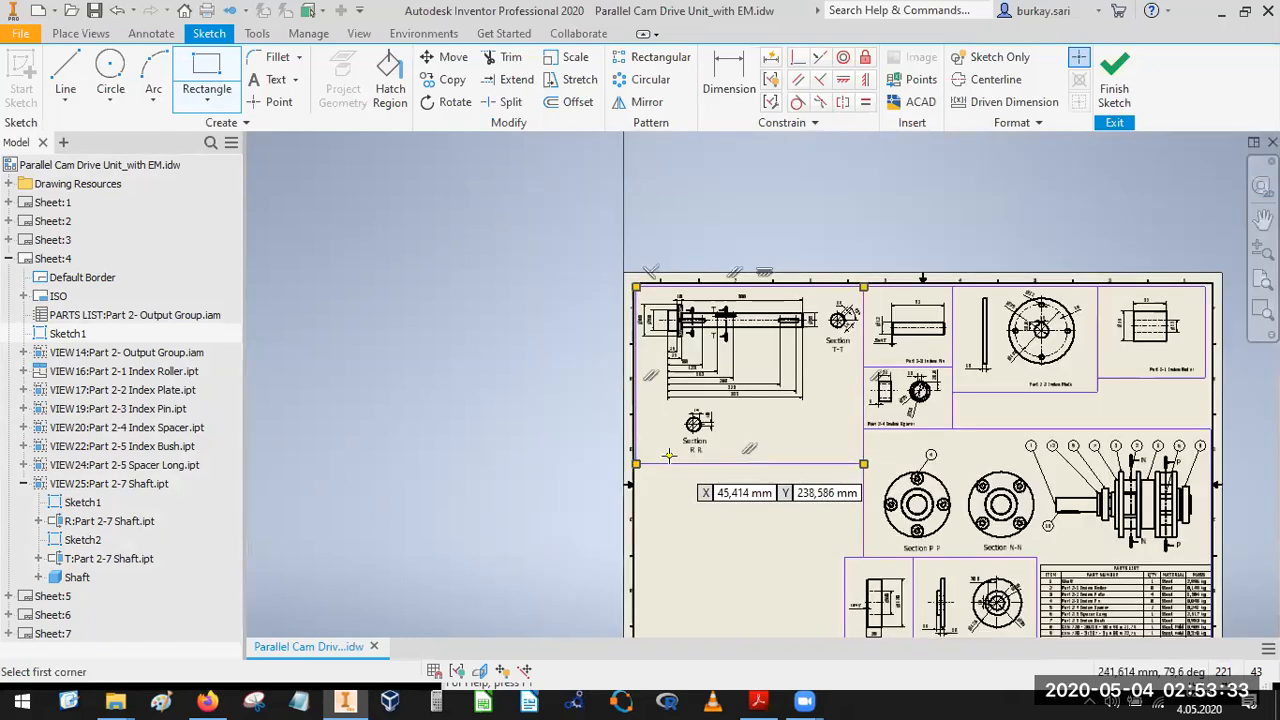
{"action": "left_click", "coordinate": [1114, 75]}
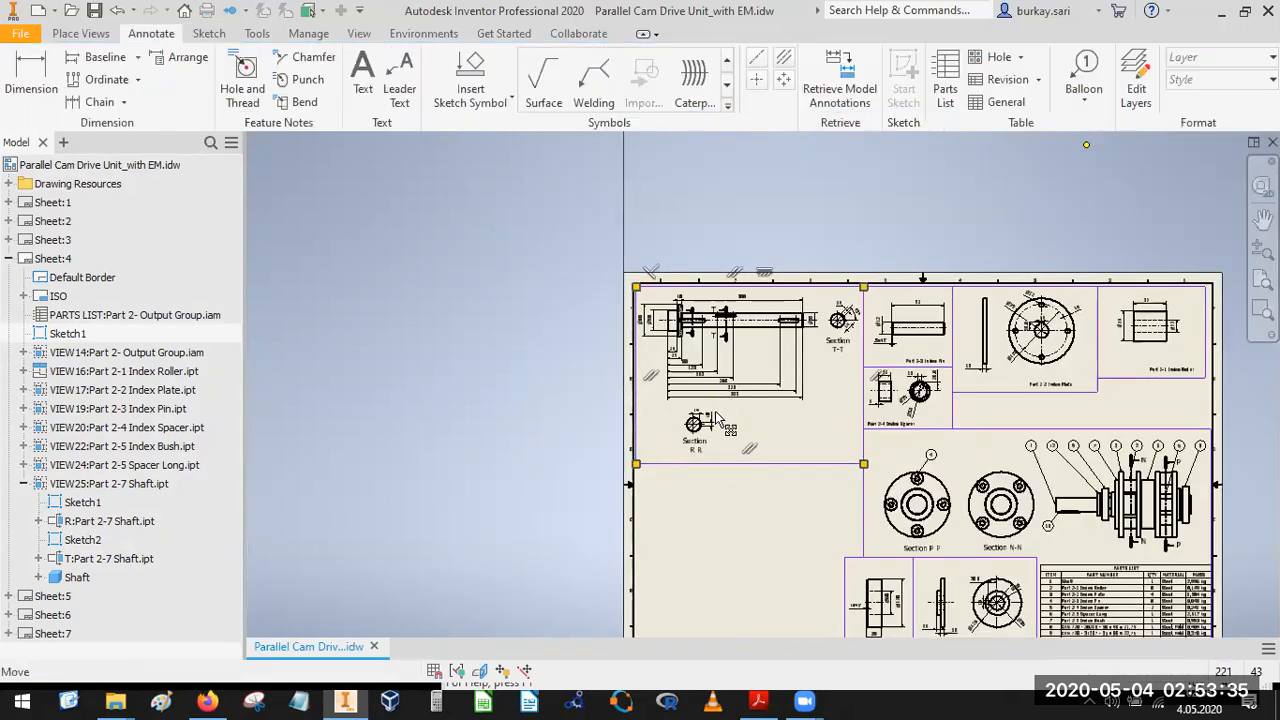
Start a new base view on Sheet 4 from the exploded presentation Part 2- Output Group.ipn.
{"action": "middle_click_drag", "start_coordinate": [772, 274], "coordinate": [753, 124]}
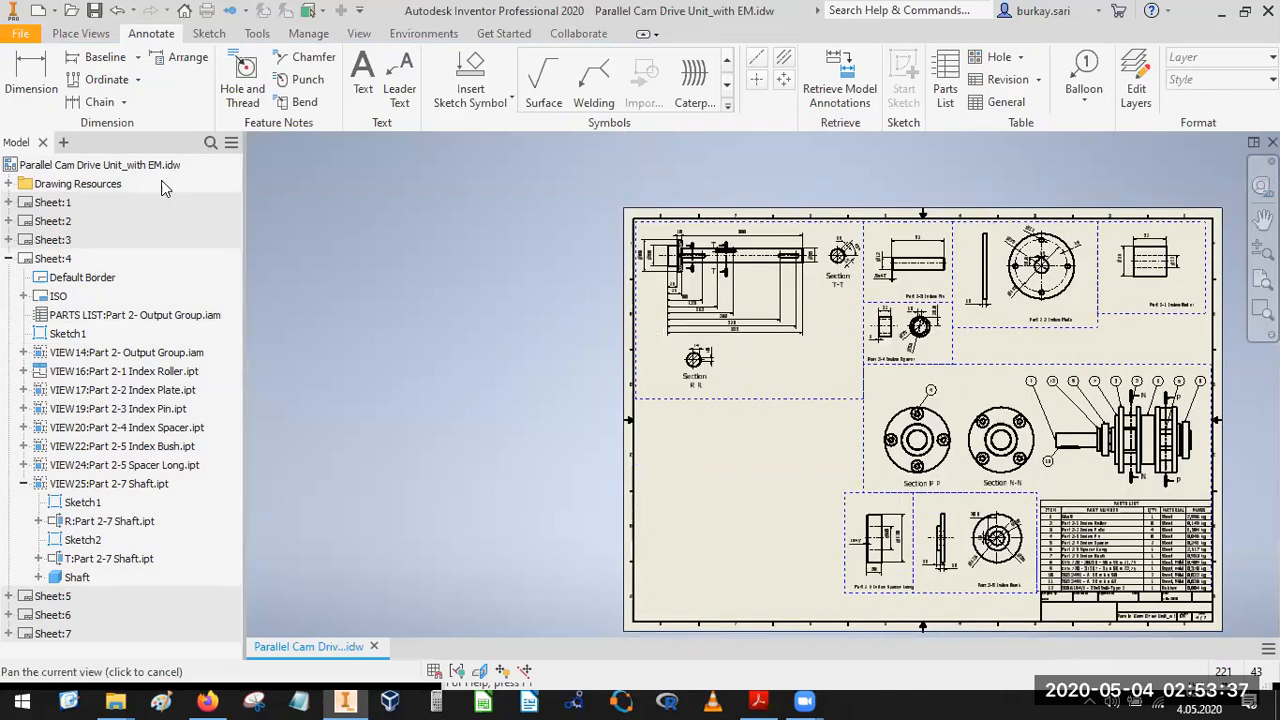
{"action": "left_click", "coordinate": [104, 38]}
{"action": "left_click", "coordinate": [22, 78]}
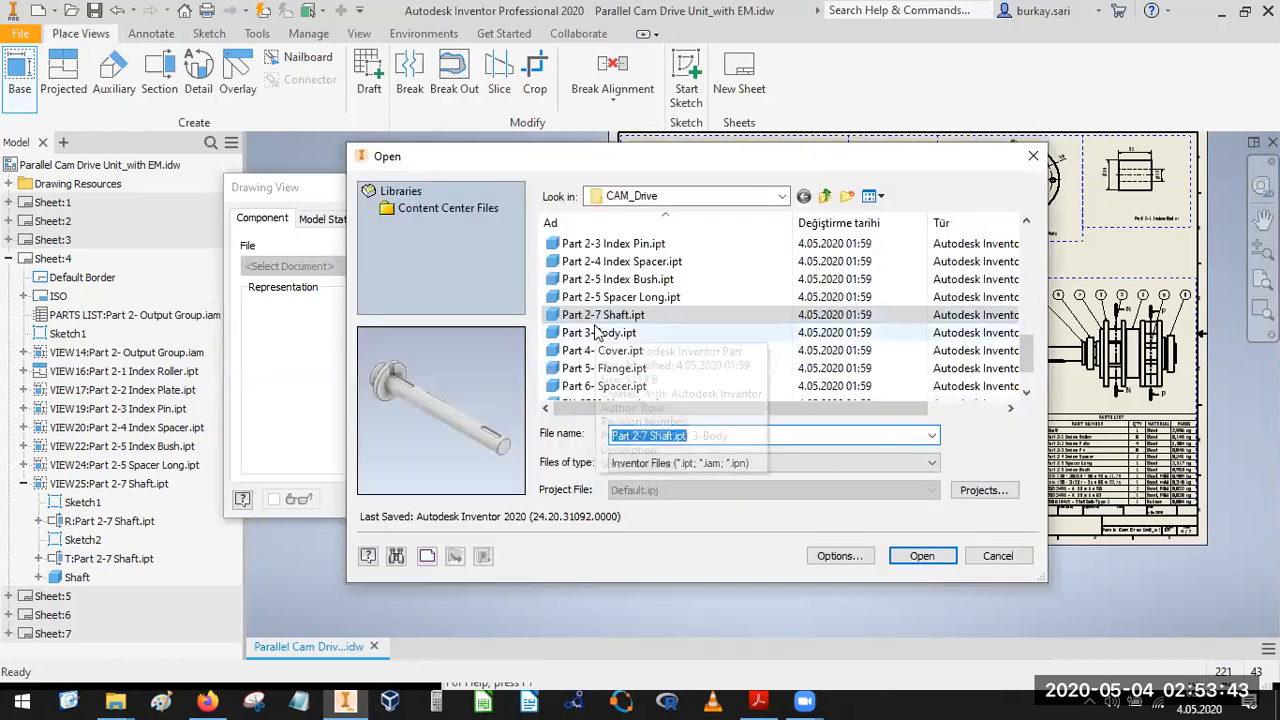
{"action": "left_click", "coordinate": [598, 333]}
{"action": "scroll", "coordinate": [606, 320], "scroll_direction": "up", "scroll_amount": 2}
{"action": "left_click", "coordinate": [612, 298]}
{"action": "left_click", "coordinate": [920, 556]}
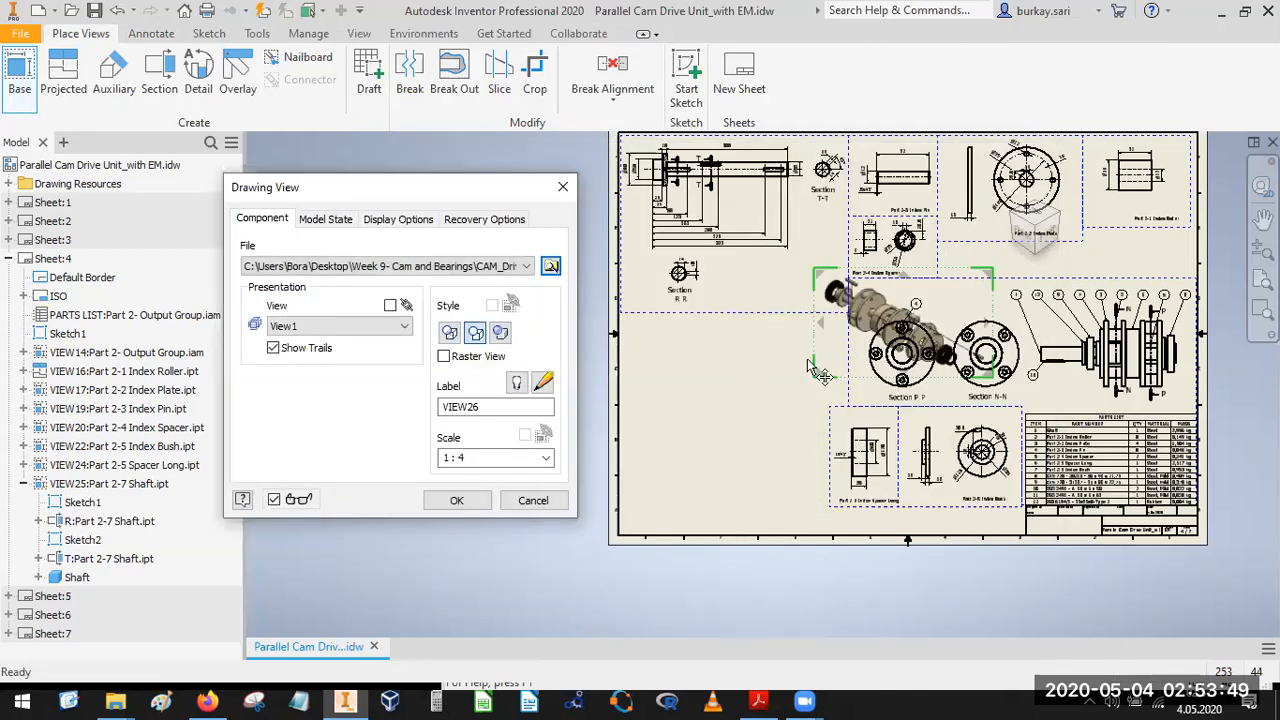
Place the exploded view in the empty area below the shaft frame at scale 1:4, turned to the isometric direction facing Right and Back.
{"action": "left_click", "coordinate": [693, 472]}
{"action": "left_click_drag", "start_coordinate": [695, 452], "coordinate": [700, 450]}
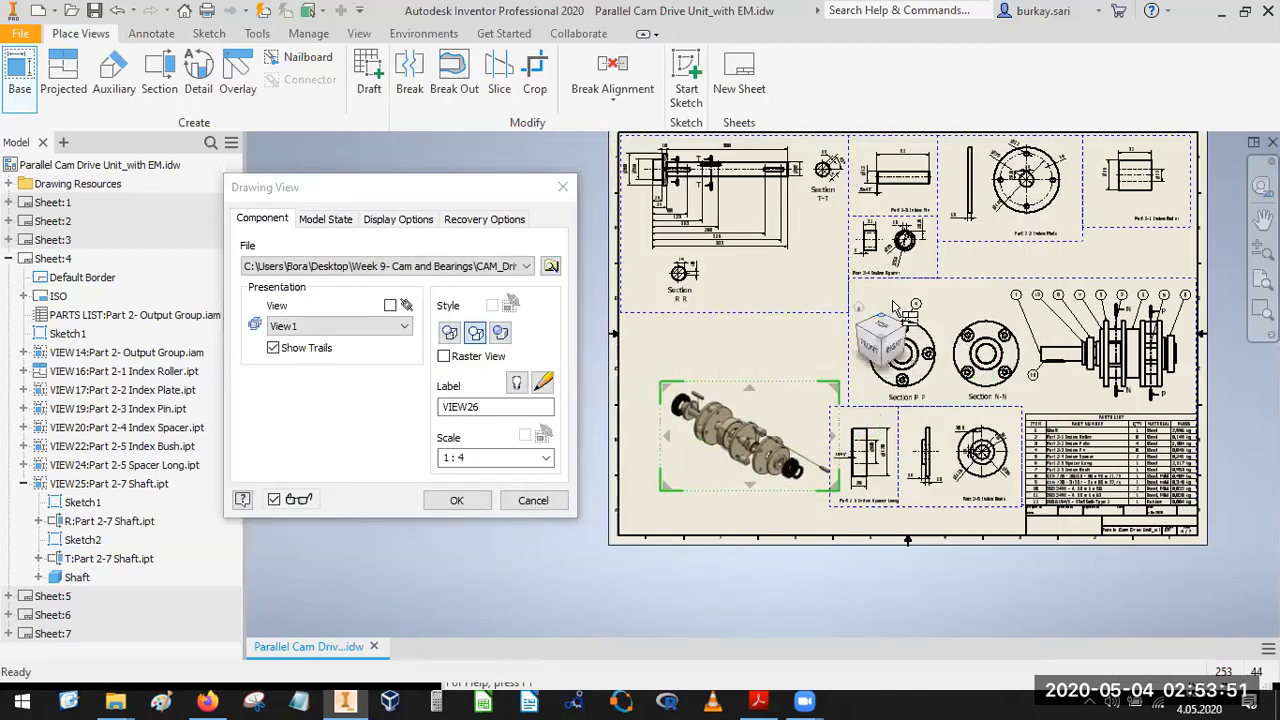
{"action": "left_click", "coordinate": [903, 327]}
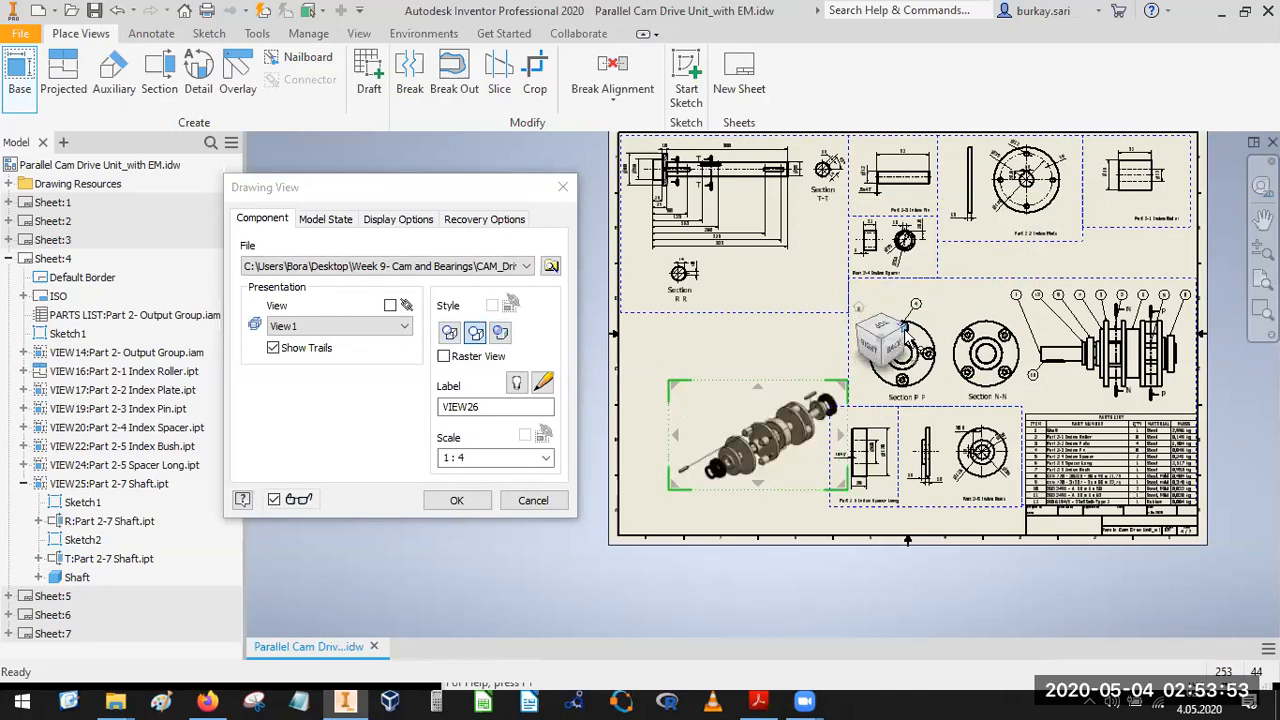
{"action": "left_click_drag", "start_coordinate": [780, 466], "coordinate": [755, 441]}
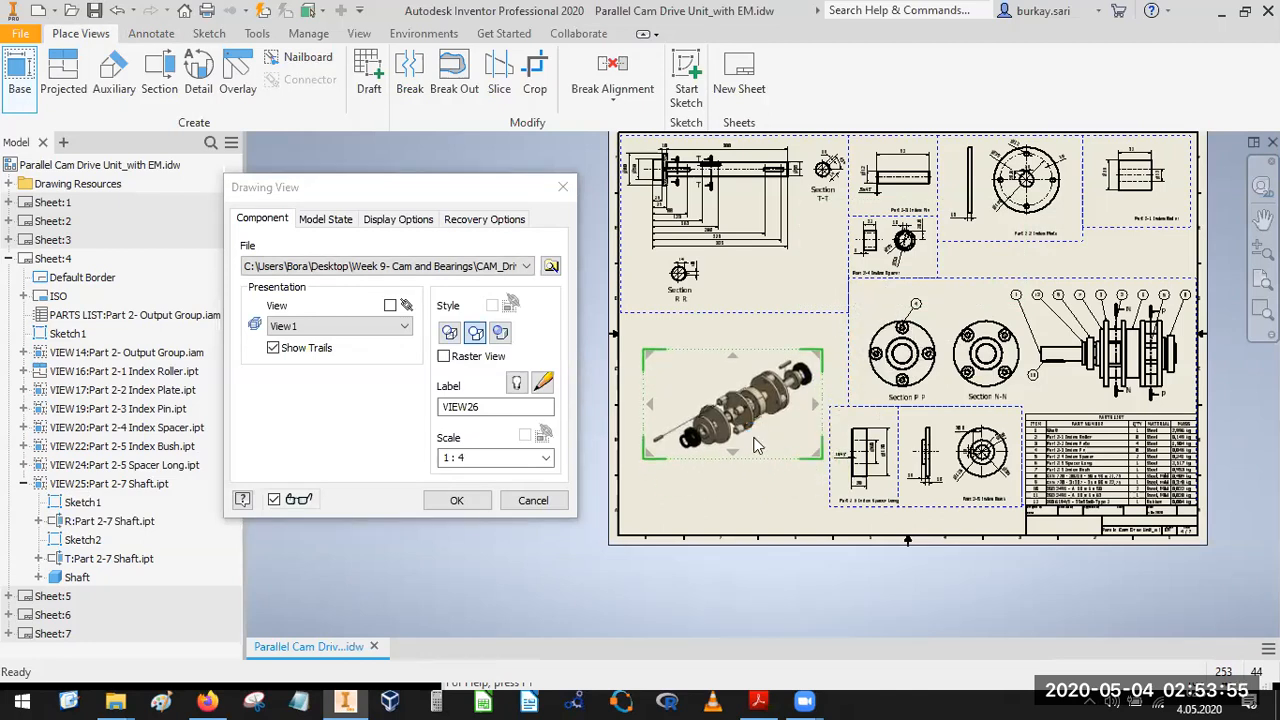
{"action": "left_click", "coordinate": [432, 502]}
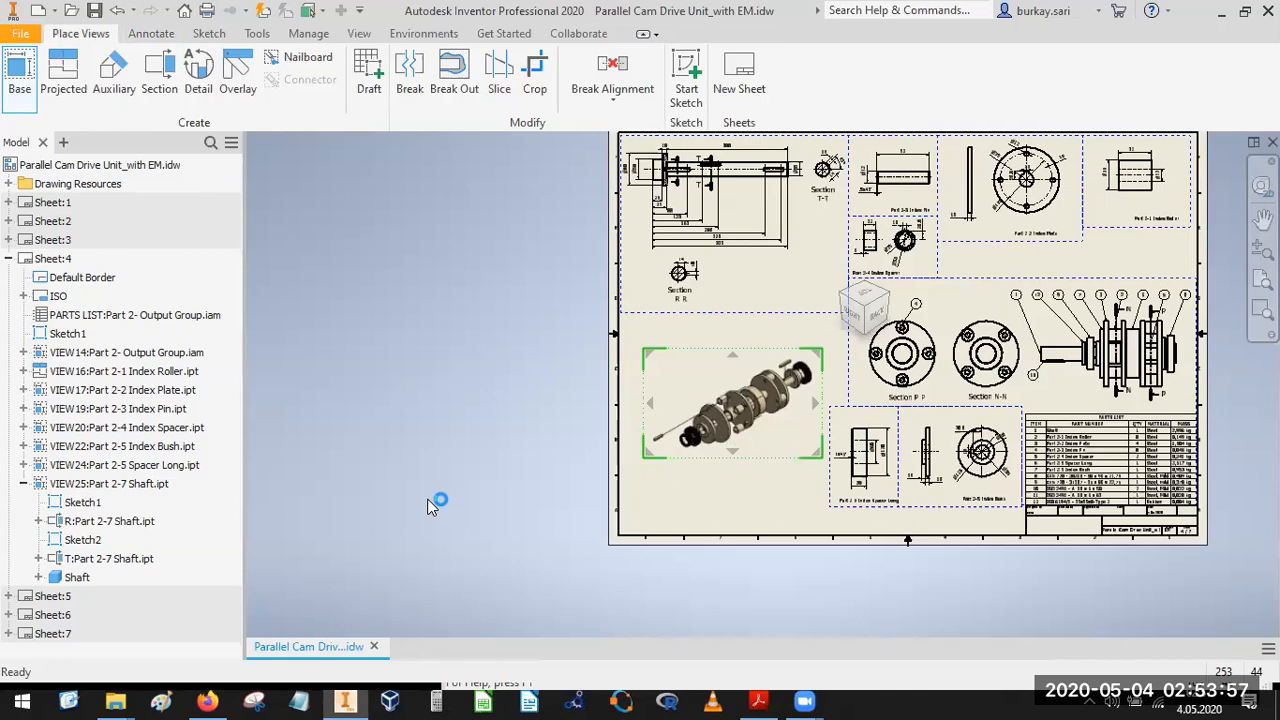
Change the exploded Output Group view's display style to shaded.
{"action": "left_click", "coordinate": [775, 452]}
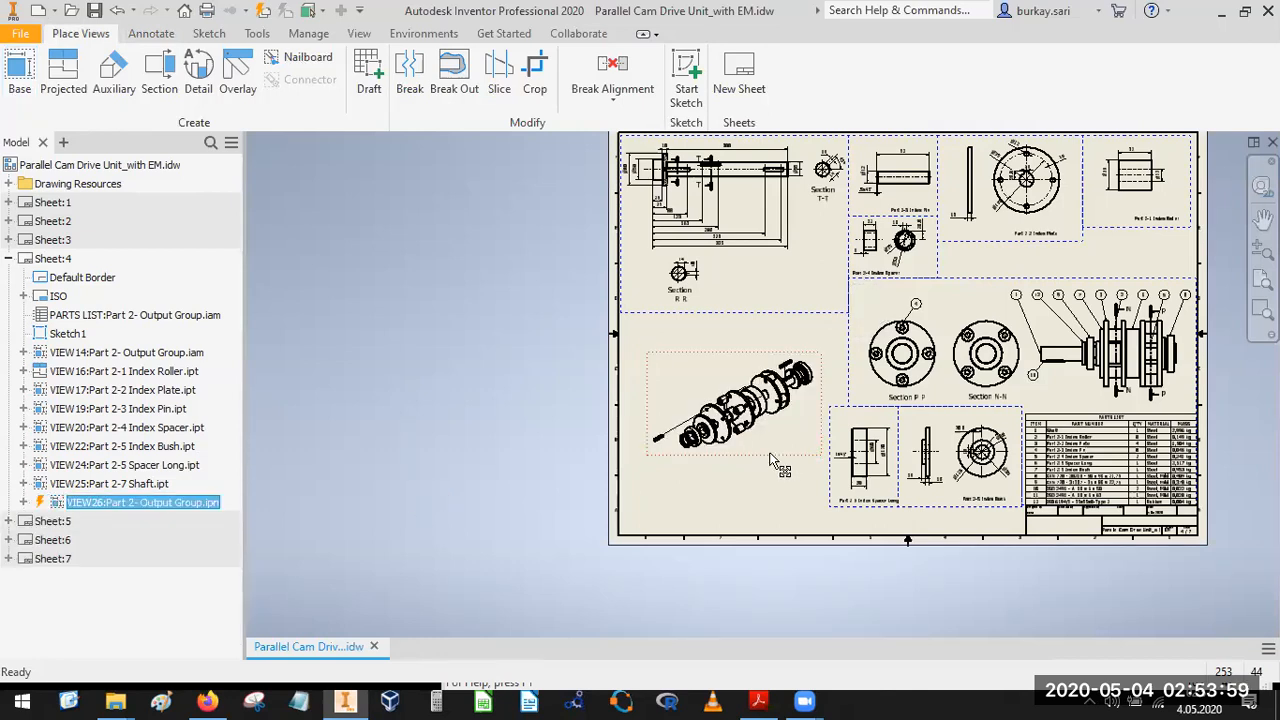
{"action": "double_click", "coordinate": [780, 468]}
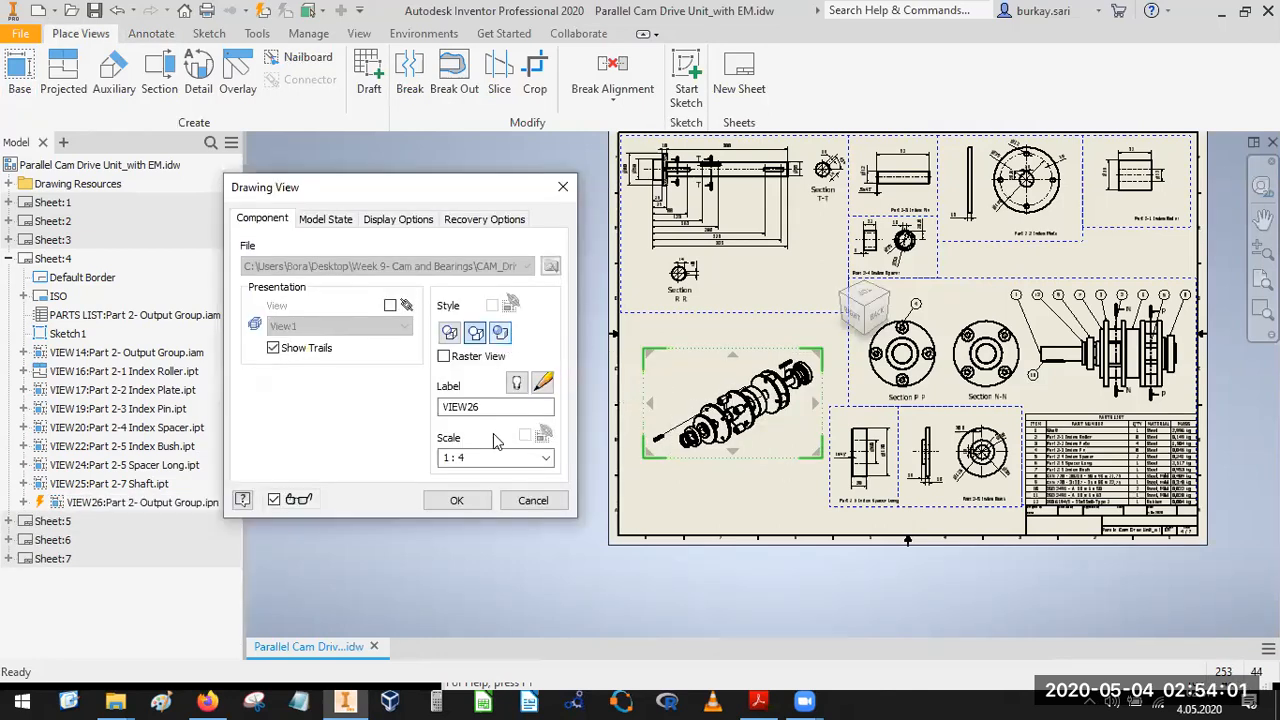
{"action": "left_click", "coordinate": [451, 505]}
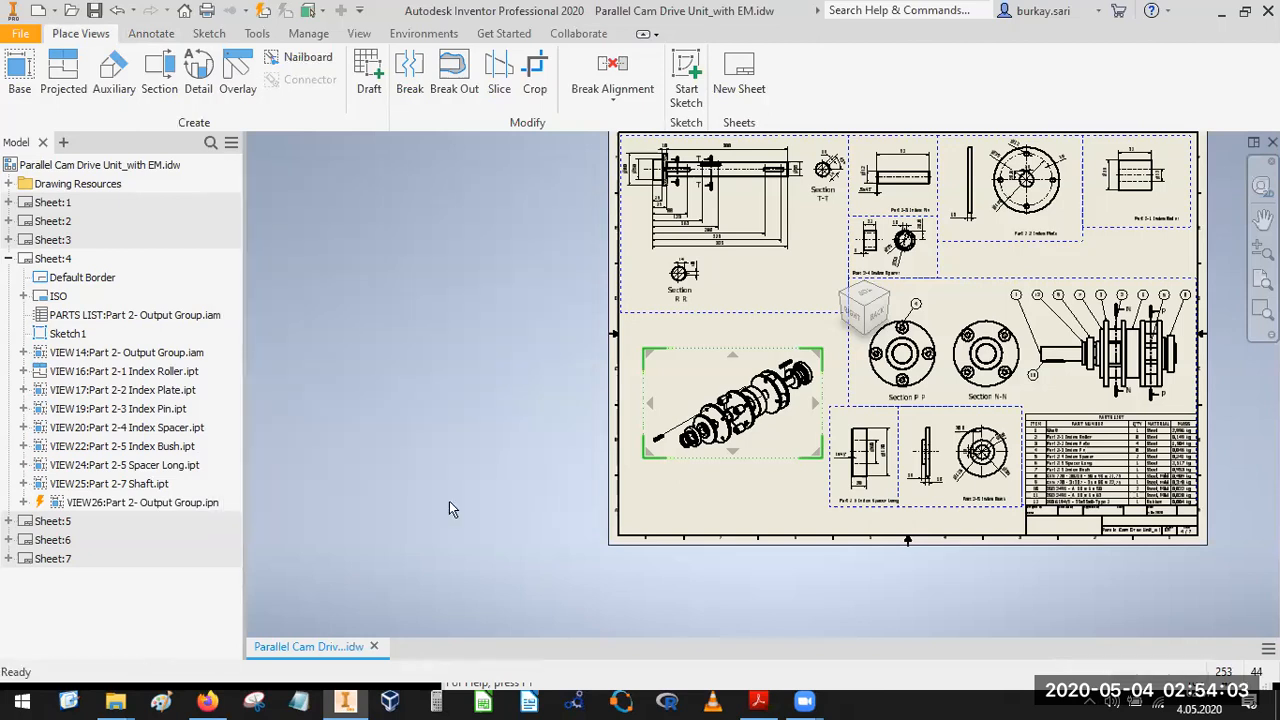
Attach an item balloon to the key floating above the shaft in the exploded view, placing it above the key.
{"action": "scroll", "coordinate": [765, 412], "scroll_direction": "up", "scroll_amount": 5}
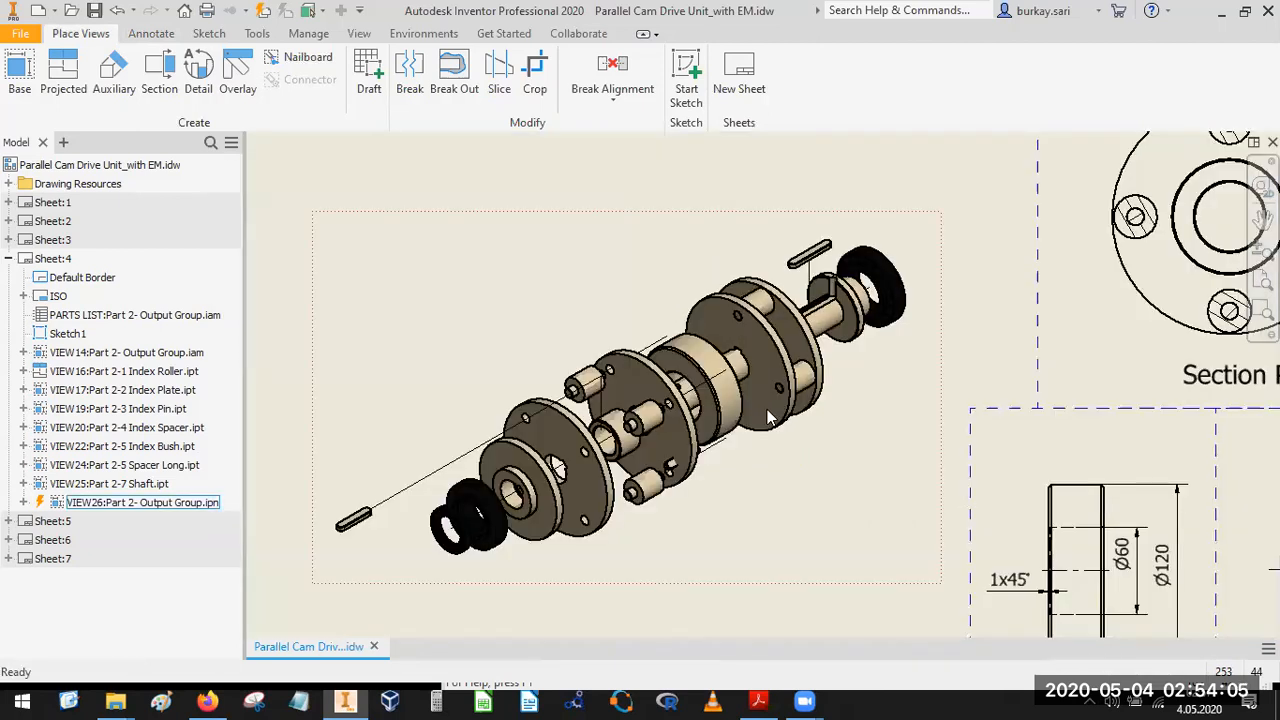
{"action": "scroll", "coordinate": [765, 412], "scroll_direction": "down", "scroll_amount": 3}
{"action": "middle_click_drag", "start_coordinate": [669, 364], "coordinate": [705, 412]}
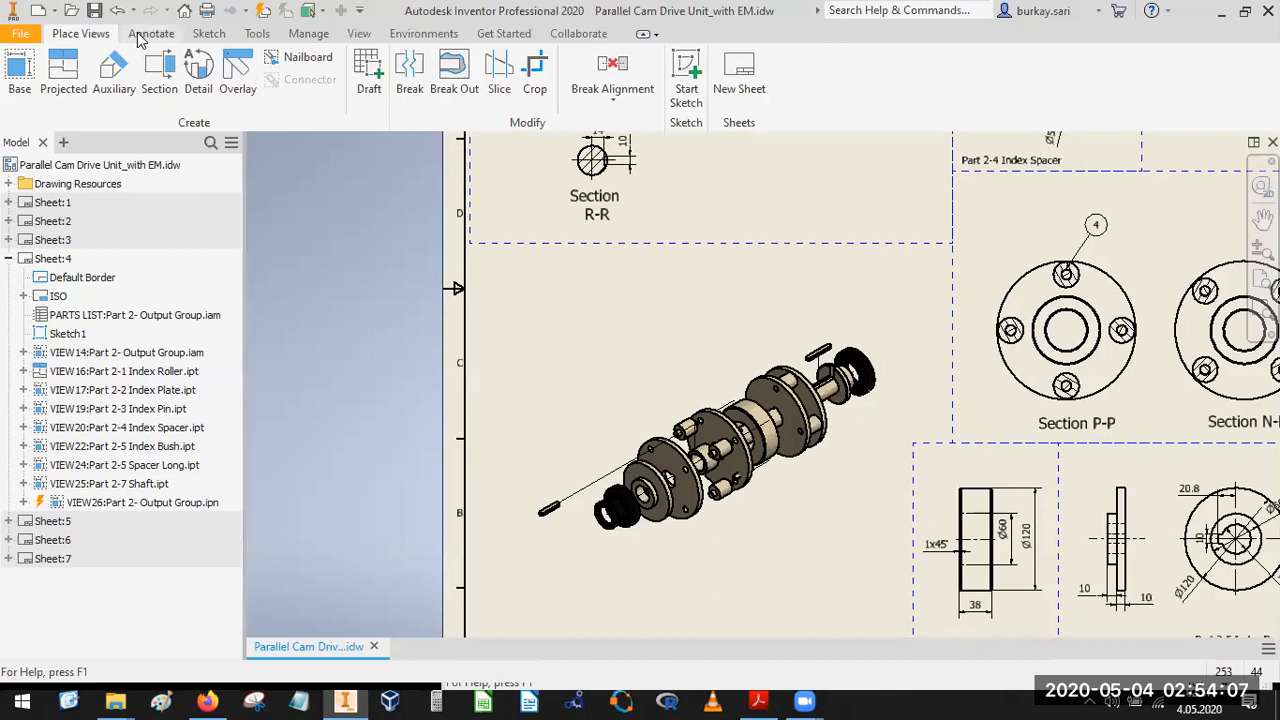
{"action": "left_click", "coordinate": [151, 33]}
{"action": "left_click", "coordinate": [1084, 75]}
{"action": "left_click", "coordinate": [825, 355]}
{"action": "left_click", "coordinate": [796, 297]}
{"action": "right_click", "coordinate": [877, 310]}
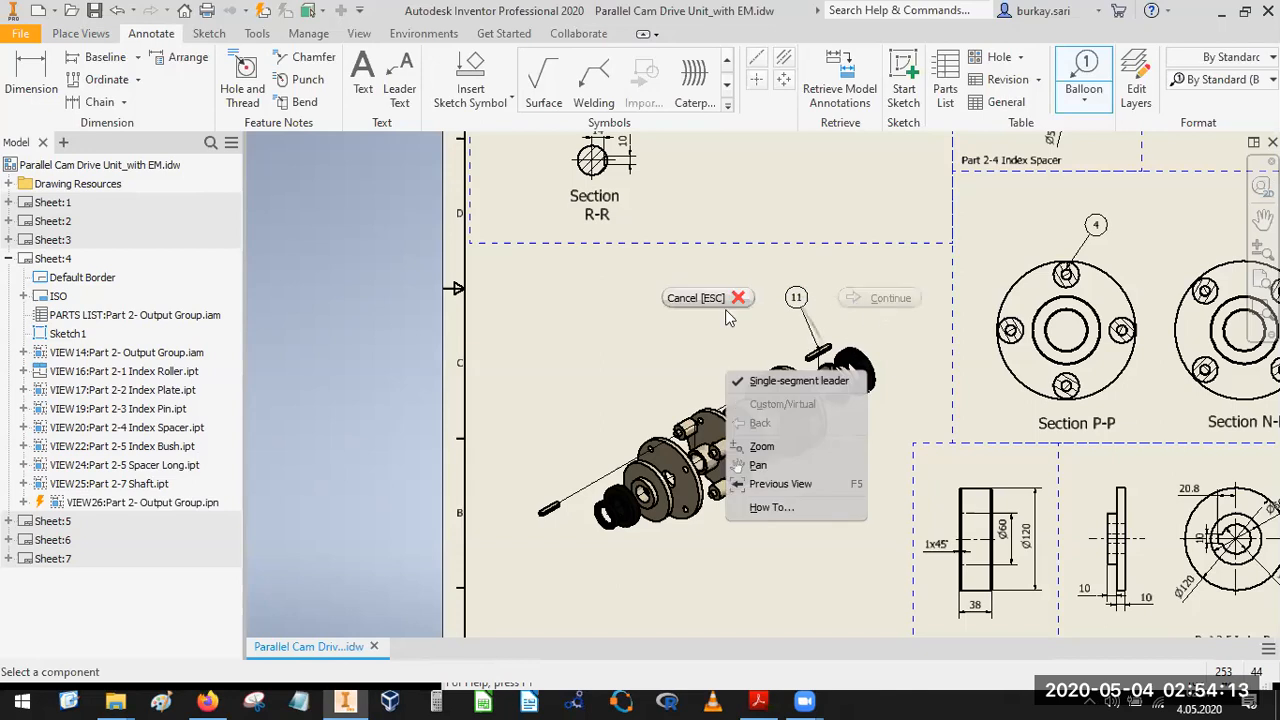
{"action": "key", "text": "Escape"}
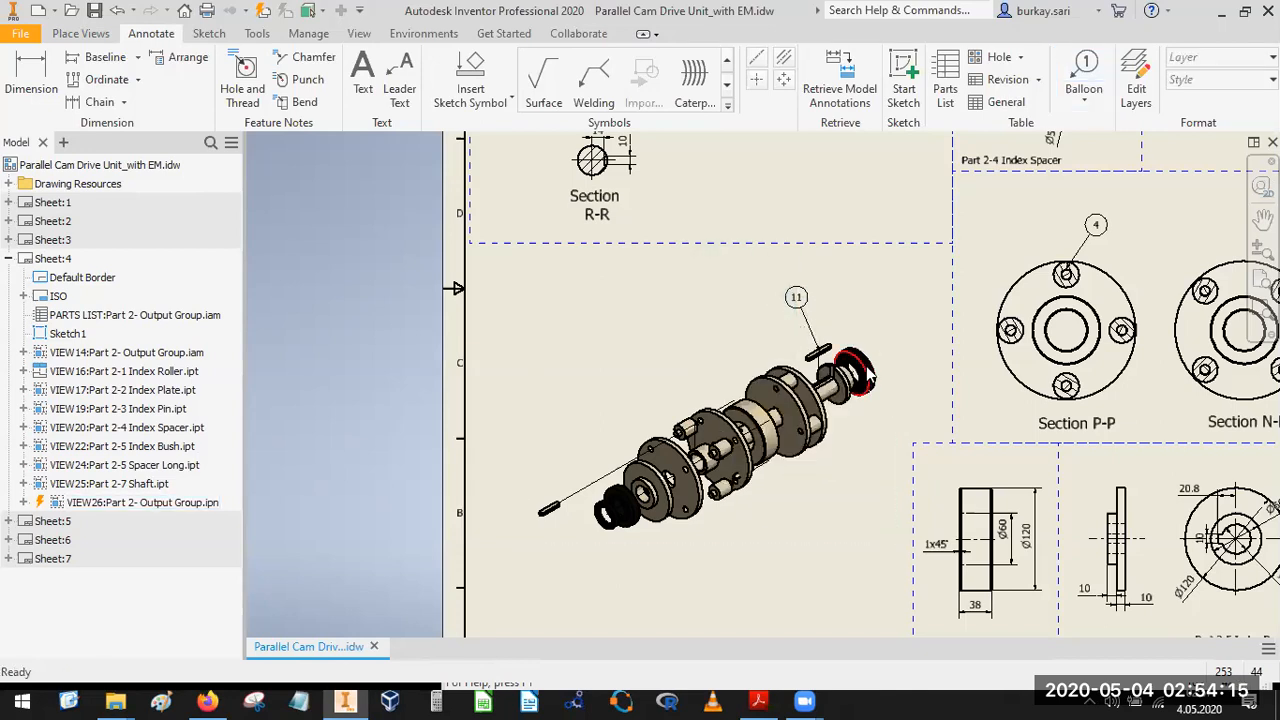
Attach an item balloon to the black bearing at the shaft's flanged end in the exploded view, placing it above the bearing.
{"action": "key", "text": "b"}
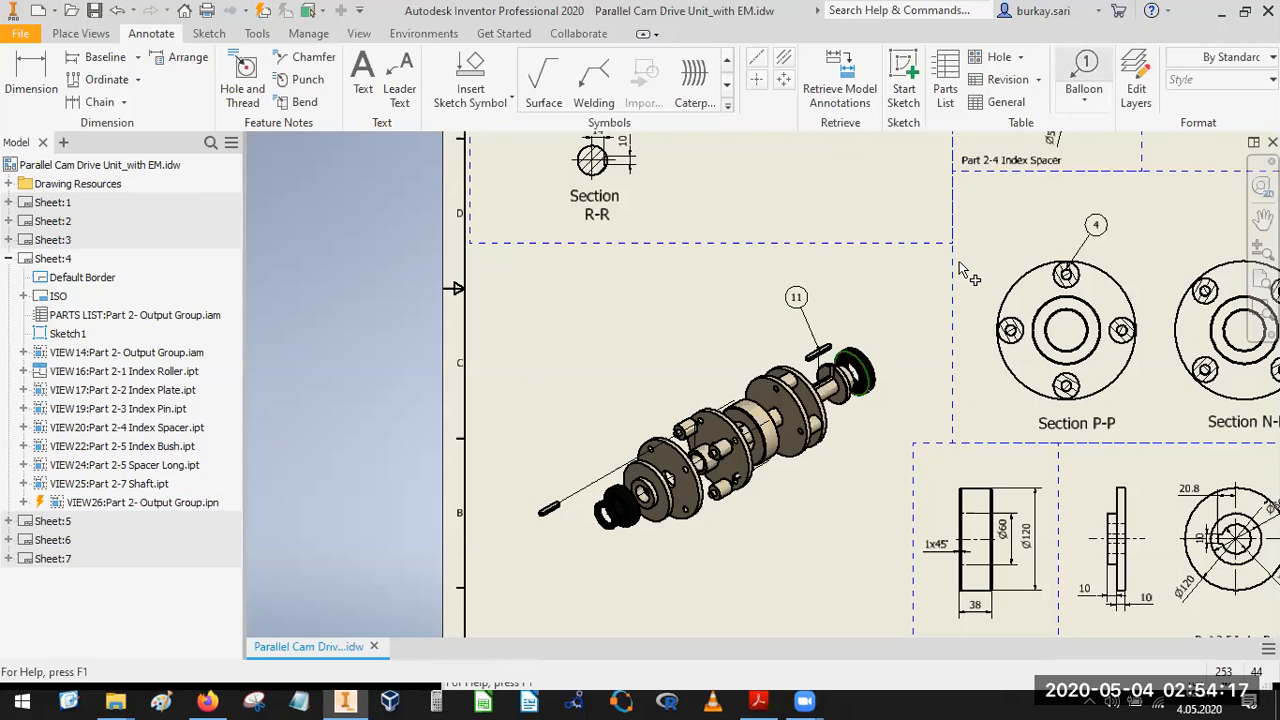
{"action": "scroll", "coordinate": [876, 370], "scroll_direction": "down", "scroll_amount": 3}
{"action": "left_click", "coordinate": [866, 384]}
{"action": "left_click", "coordinate": [885, 250]}
{"action": "right_click", "coordinate": [885, 252]}
{"action": "left_click", "coordinate": [956, 246]}
Attach item balloons to the shaft and to the index plate nearest the key, placing them in the row above the exploded view.
{"action": "left_click", "coordinate": [818, 400]}
{"action": "left_click", "coordinate": [816, 252]}
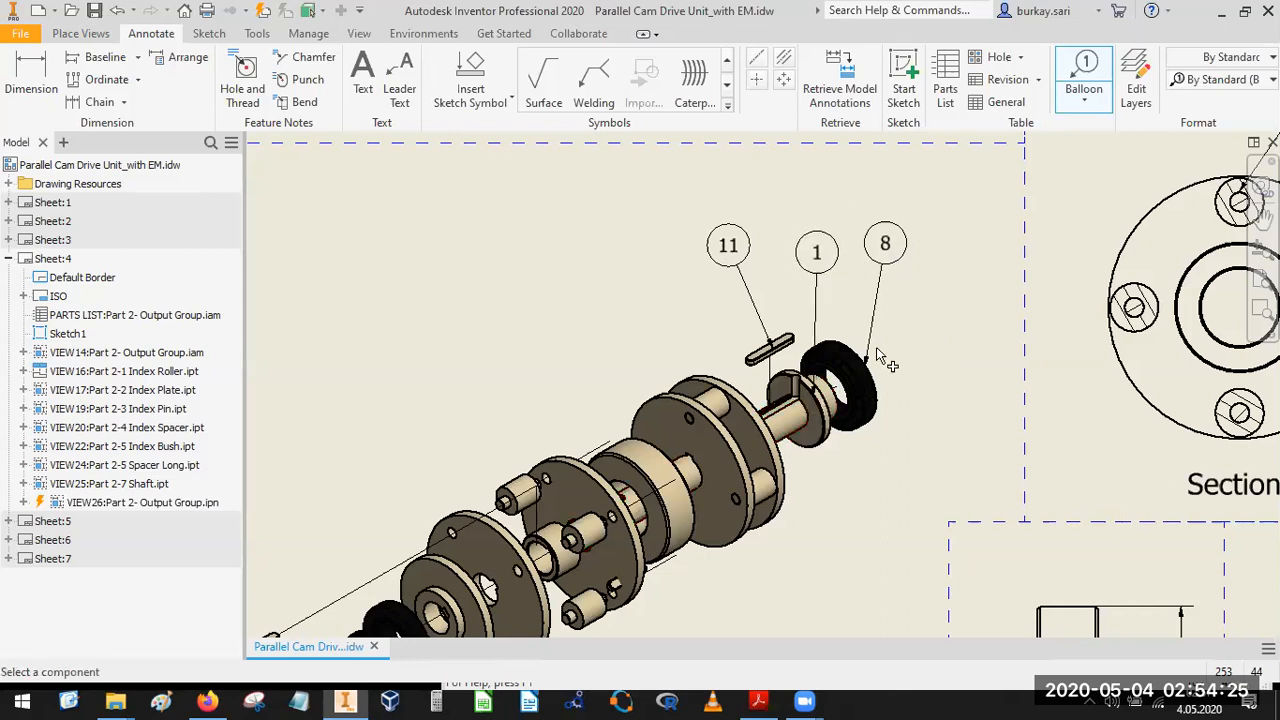
{"action": "scroll", "coordinate": [884, 334], "scroll_direction": "down", "scroll_amount": 2}
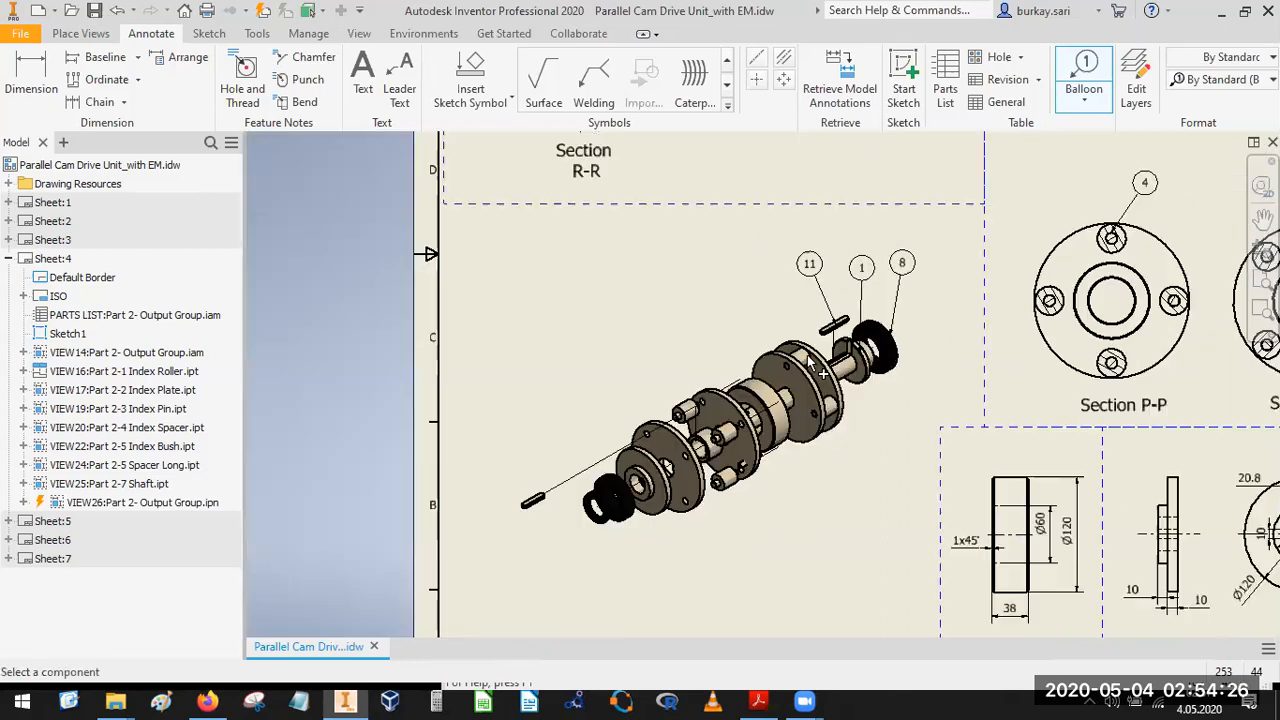
{"action": "left_click", "coordinate": [783, 287]}
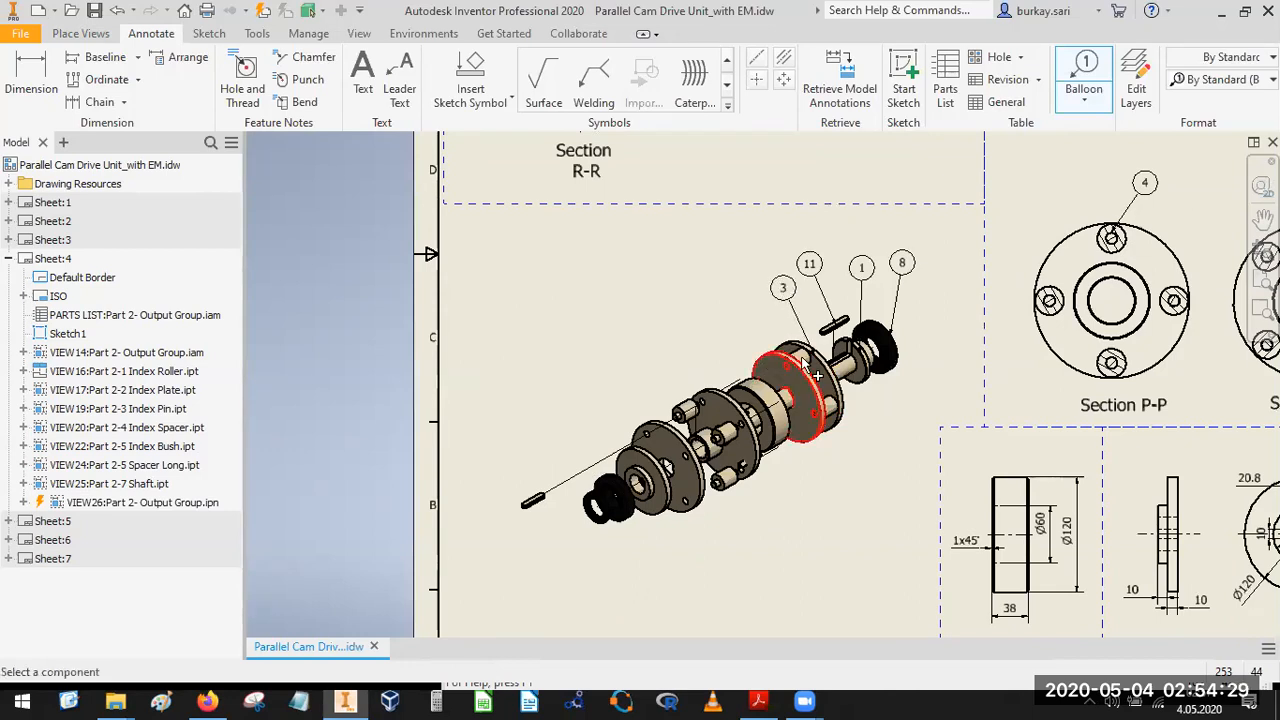
Attach item balloons to the index roller and index pin by the rear index plates, extending the row above the exploded view.
{"action": "scroll", "coordinate": [805, 362], "scroll_direction": "up", "scroll_amount": 2}
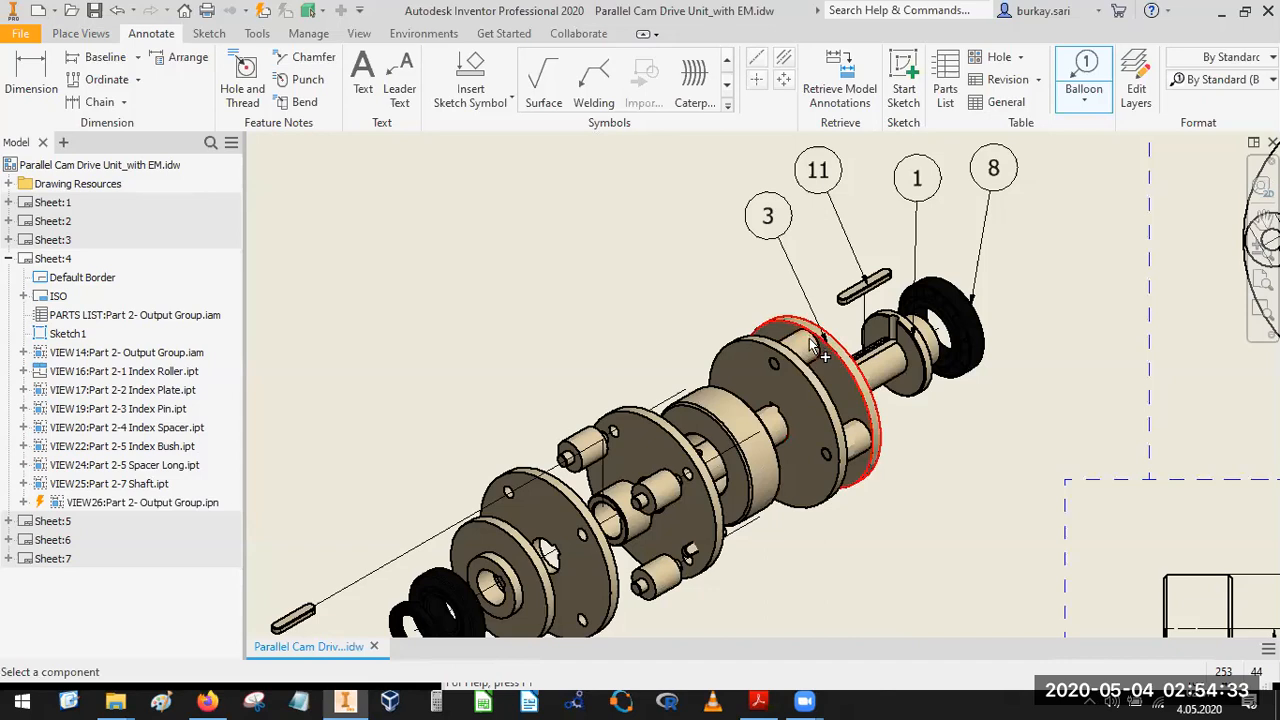
{"action": "left_click", "coordinate": [812, 343]}
{"action": "double_click", "coordinate": [715, 245]}
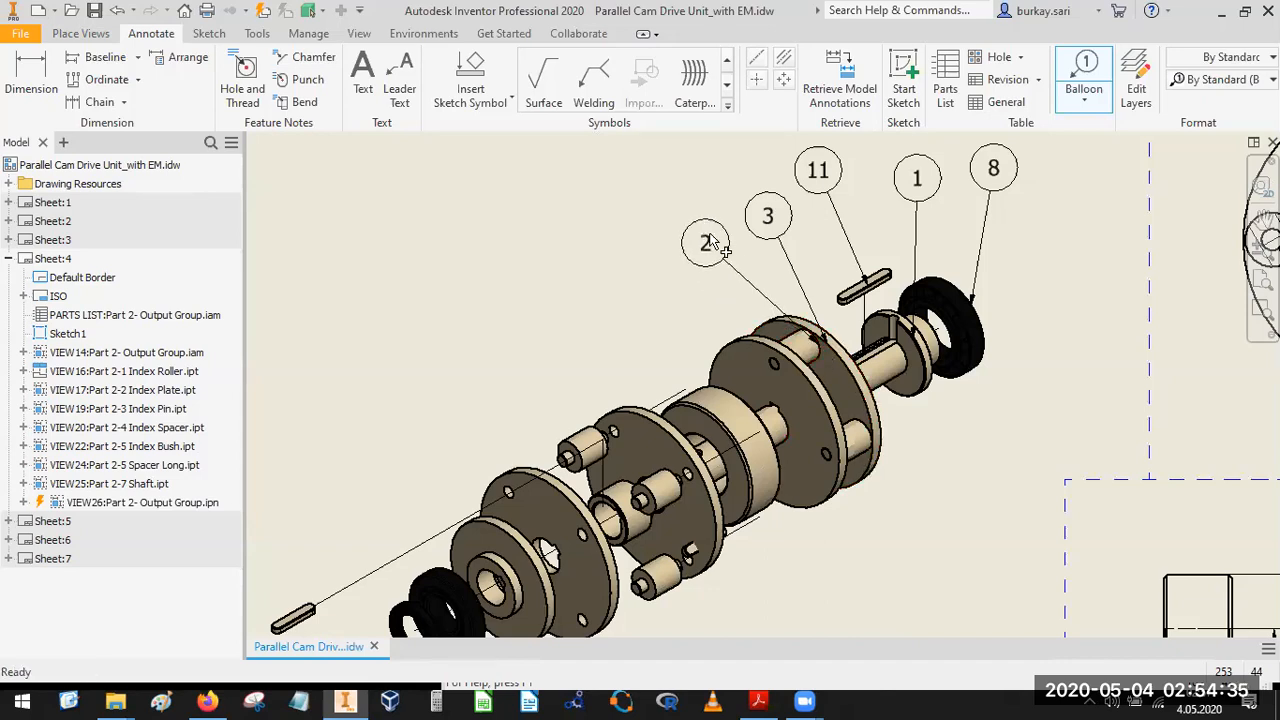
{"action": "left_click", "coordinate": [771, 365]}
{"action": "double_click", "coordinate": [653, 251]}
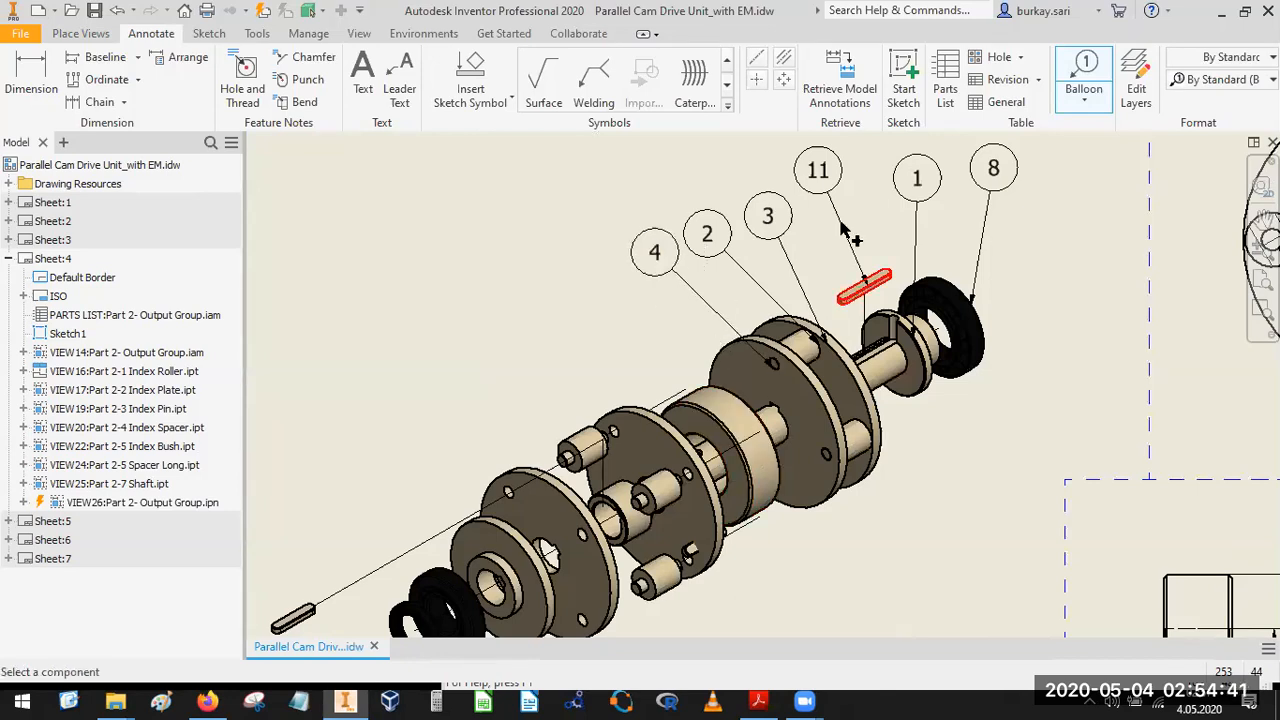
Attach an item balloon to the long index spacer in the middle of the exploded view, placing it below the assembly.
{"action": "scroll", "coordinate": [848, 232], "scroll_direction": "down", "scroll_amount": 4}
{"action": "middle_click_drag", "start_coordinate": [756, 316], "coordinate": [571, 330]}
{"action": "mouse_move", "coordinate": [944, 237]}
{"action": "middle_mouse_down"}
{"action": "mouse_move", "coordinate": [786, 279]}
{"action": "mouse_move", "coordinate": [843, 321]}
{"action": "mouse_move", "coordinate": [958, 309]}
{"action": "middle_mouse_up"}
{"action": "scroll", "coordinate": [669, 299], "scroll_direction": "up", "scroll_amount": 5}
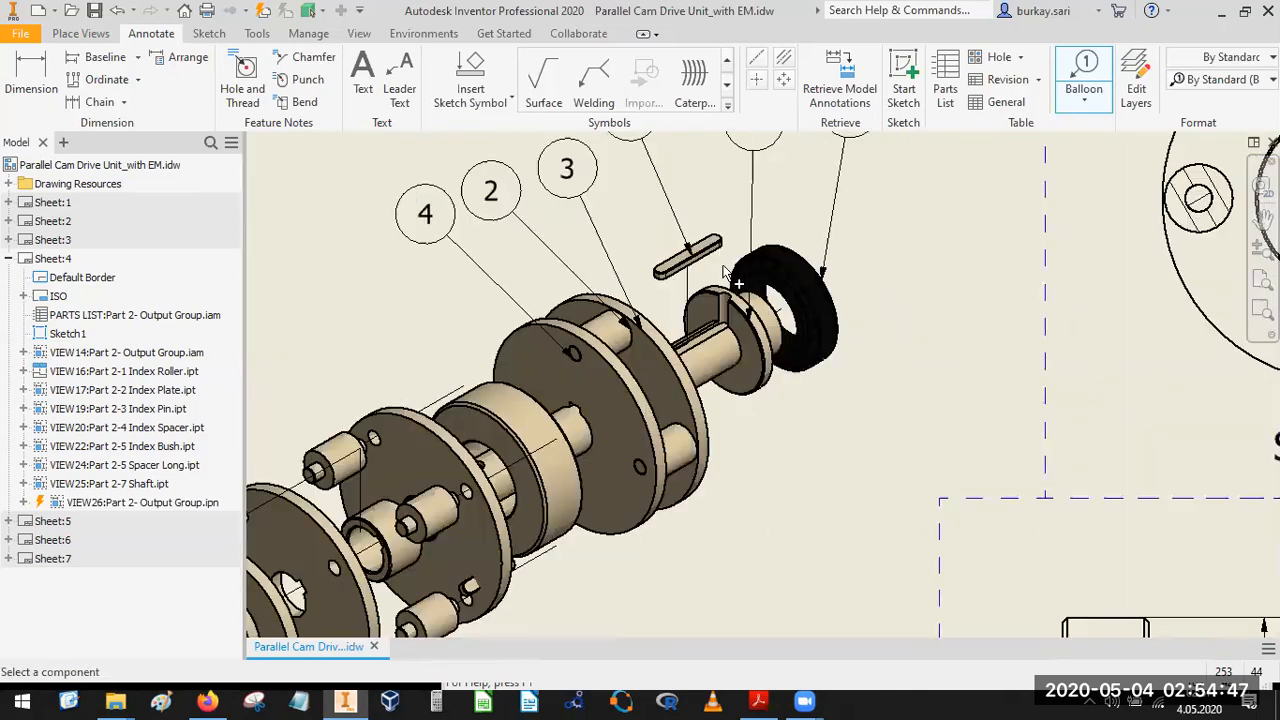
{"action": "scroll", "coordinate": [720, 395], "scroll_direction": "down", "scroll_amount": 3}
{"action": "left_click", "coordinate": [720, 395]}
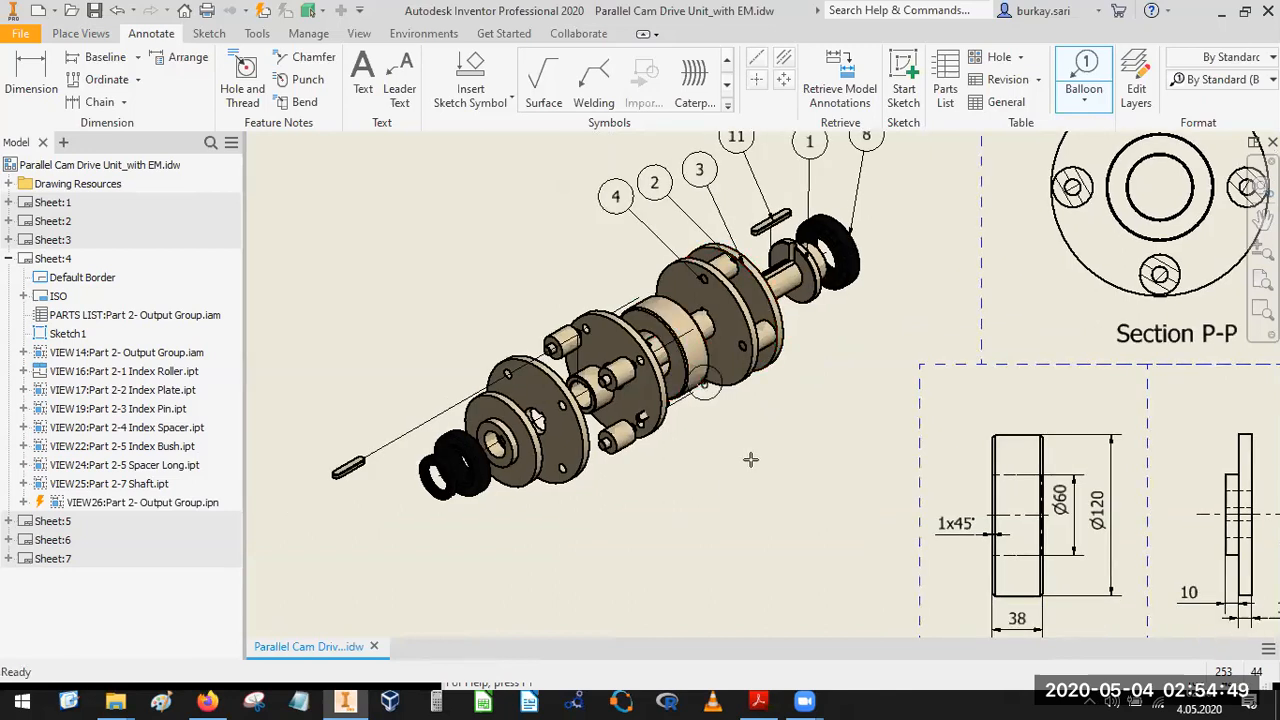
{"action": "right_click", "coordinate": [808, 463]}
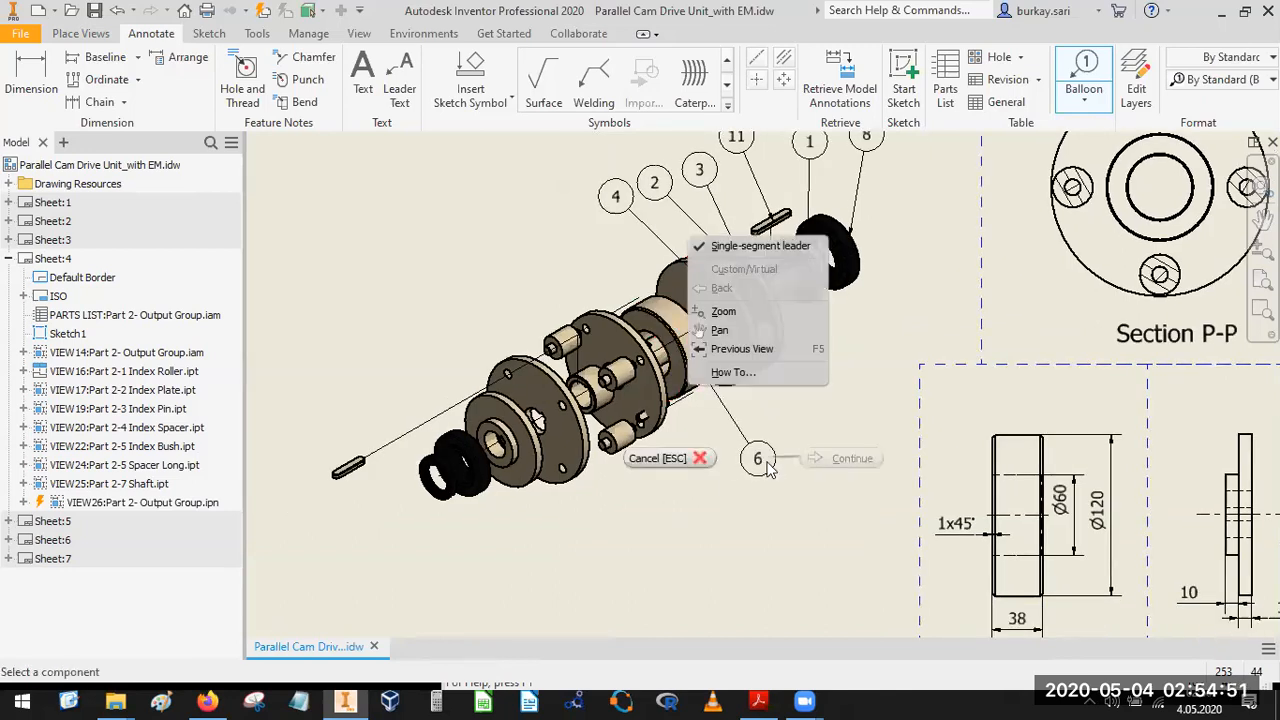
{"action": "left_click", "coordinate": [660, 458]}
Attach item balloons to the two index plates on either side of the long spacer, placing them above the exploded view.
{"action": "key", "text": "b"}
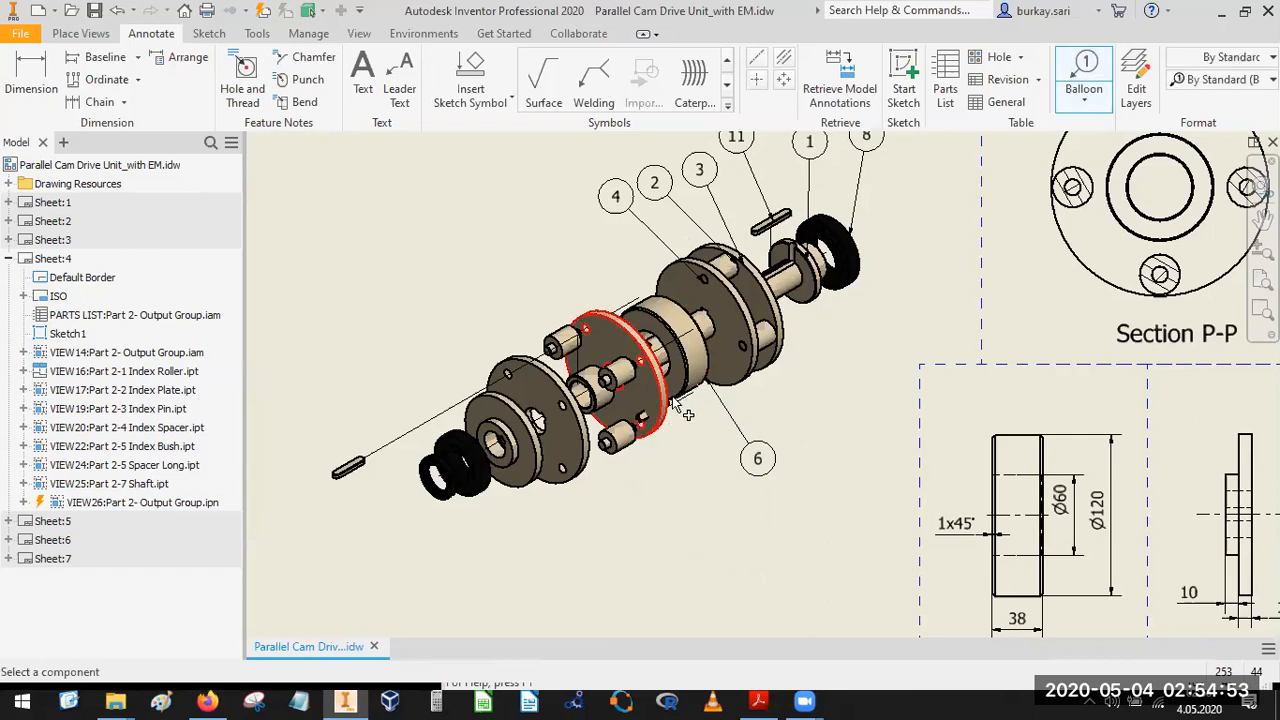
{"action": "left_click", "coordinate": [597, 320]}
{"action": "left_click", "coordinate": [663, 271]}
{"action": "left_click", "coordinate": [613, 240]}
{"action": "key", "text": "Return"}
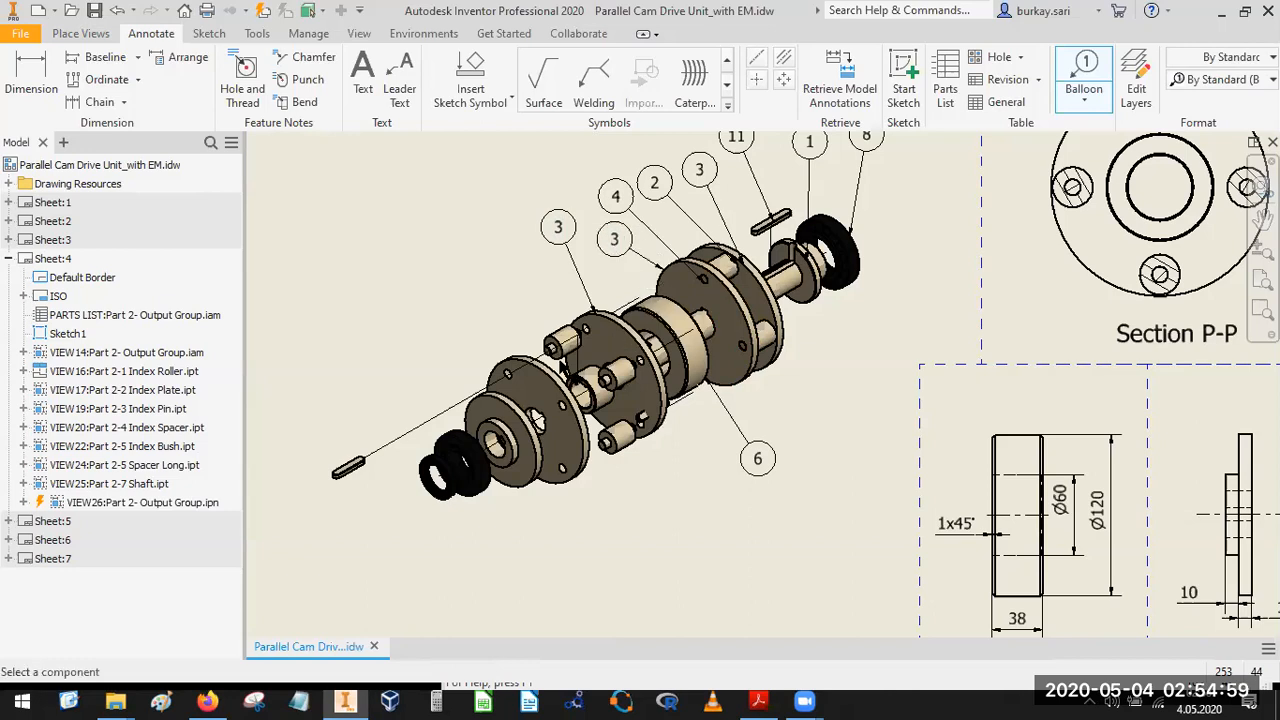
Attach item balloons to the upper front index roller and the index plate beside the bush, placing both above the exploded view.
{"action": "left_click", "coordinate": [552, 346]}
{"action": "left_click", "coordinate": [527, 256]}
{"action": "key", "text": "Return"}
{"action": "left_click", "coordinate": [552, 380]}
{"action": "left_click", "coordinate": [474, 288]}
{"action": "key", "text": "Return"}
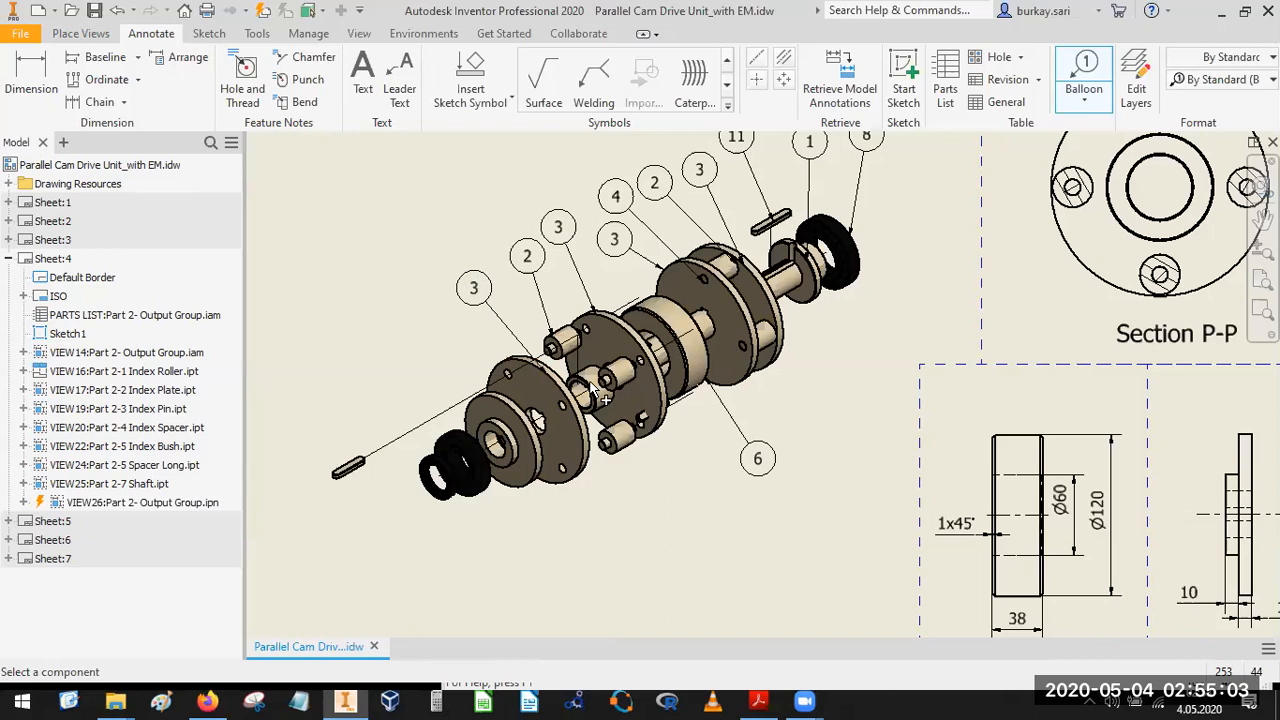
Attach an item balloon to the short index spacer between the front two index plates, placing it below the exploded view.
{"action": "left_click", "coordinate": [585, 388]}
{"action": "left_click", "coordinate": [655, 531]}
{"action": "key", "text": "Return"}
{"action": "left_click_drag", "start_coordinate": [673, 512], "coordinate": [717, 464]}
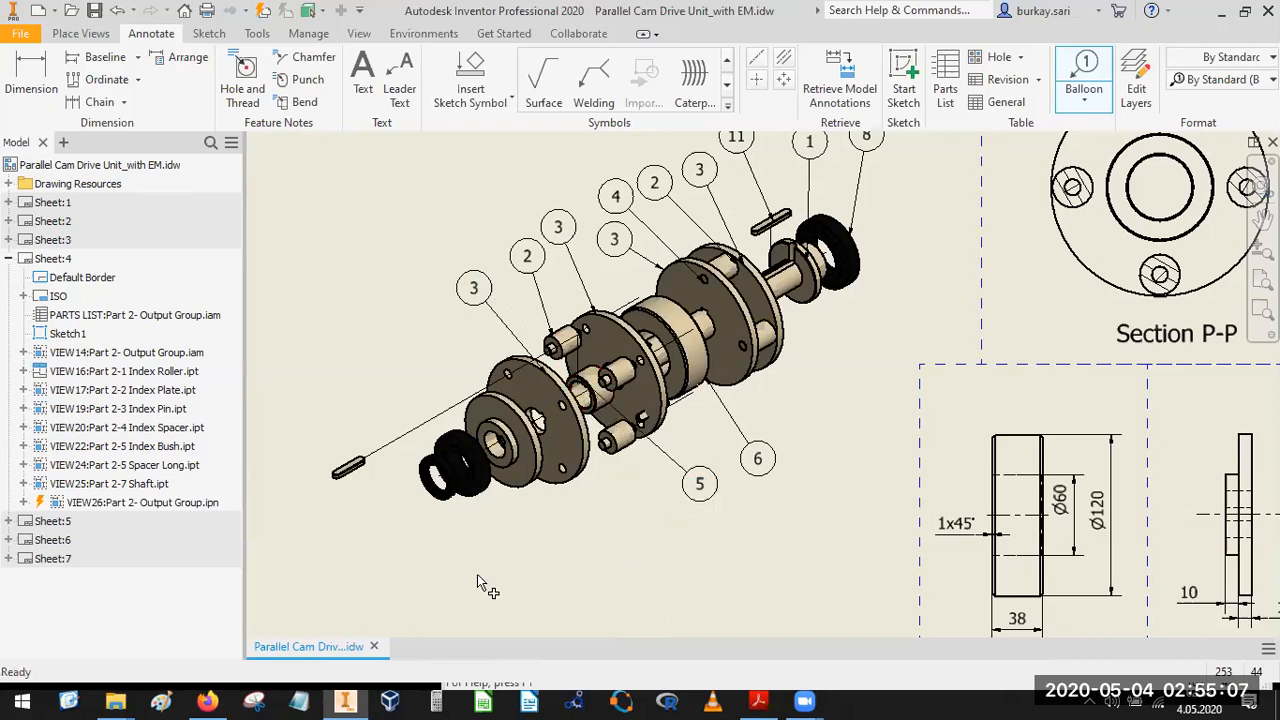
Attach item balloons to the index bush and the black bearing in front of it, placing them below the exploded view.
{"action": "middle_click_drag", "start_coordinate": [604, 572], "coordinate": [646, 485]}
{"action": "left_click", "coordinate": [571, 399]}
{"action": "left_click", "coordinate": [632, 441]}
{"action": "key", "text": "Return"}
{"action": "left_click", "coordinate": [527, 412]}
{"action": "left_click", "coordinate": [573, 455]}
{"action": "key", "text": "Return"}
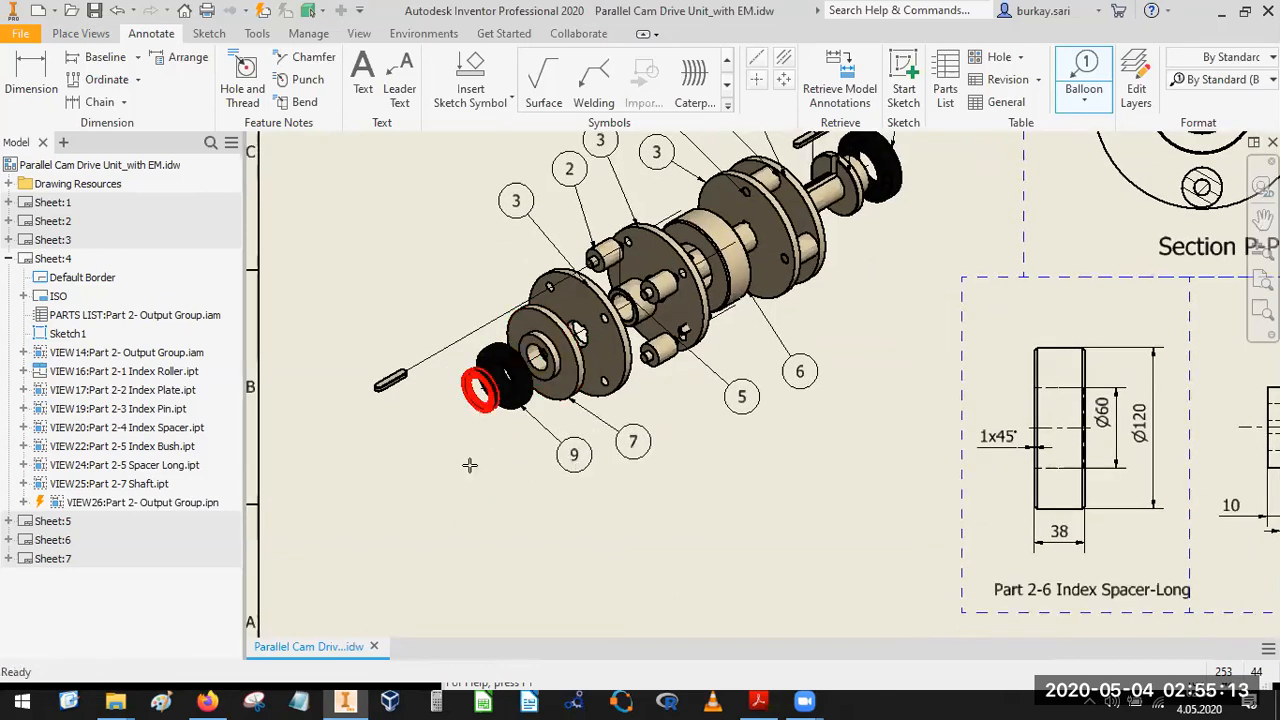
Attach item balloons to the foremost black seal ring and the front key, placing them below the parts, and finish ballooning.
{"action": "left_click", "coordinate": [482, 414]}
{"action": "left_click", "coordinate": [461, 473]}
{"action": "key", "text": "Return"}
{"action": "left_click", "coordinate": [386, 384]}
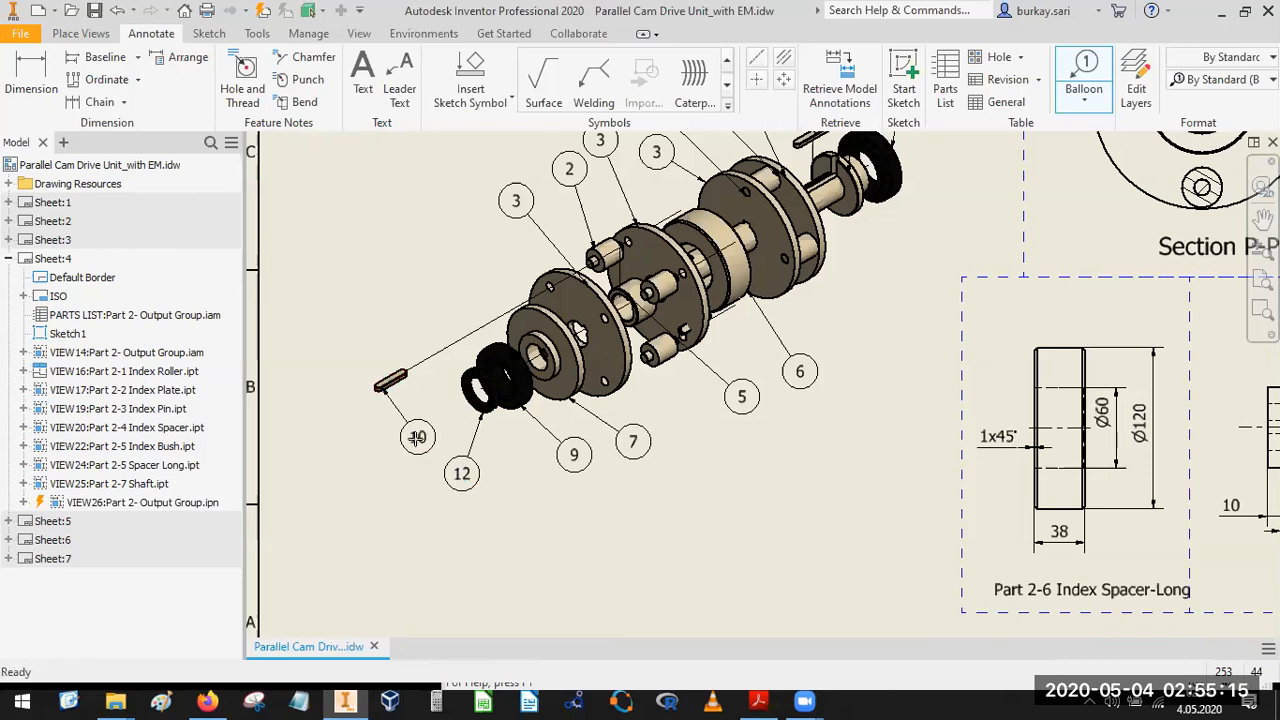
{"action": "left_click", "coordinate": [384, 451]}
{"action": "key", "text": "Return"}
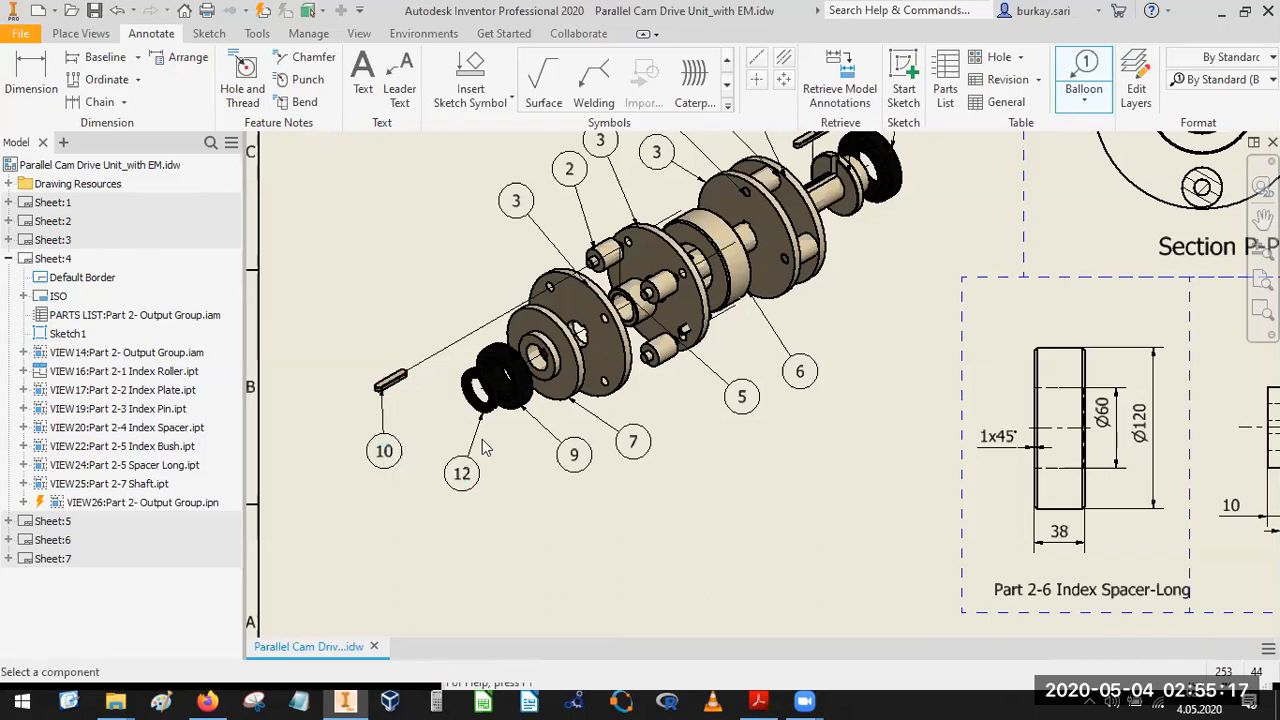
{"action": "right_click", "coordinate": [399, 441]}
{"action": "left_click", "coordinate": [547, 530]}
{"action": "scroll", "coordinate": [768, 358], "scroll_direction": "down", "scroll_amount": 5}
{"action": "middle_click_drag", "start_coordinate": [775, 359], "coordinate": [663, 420]}
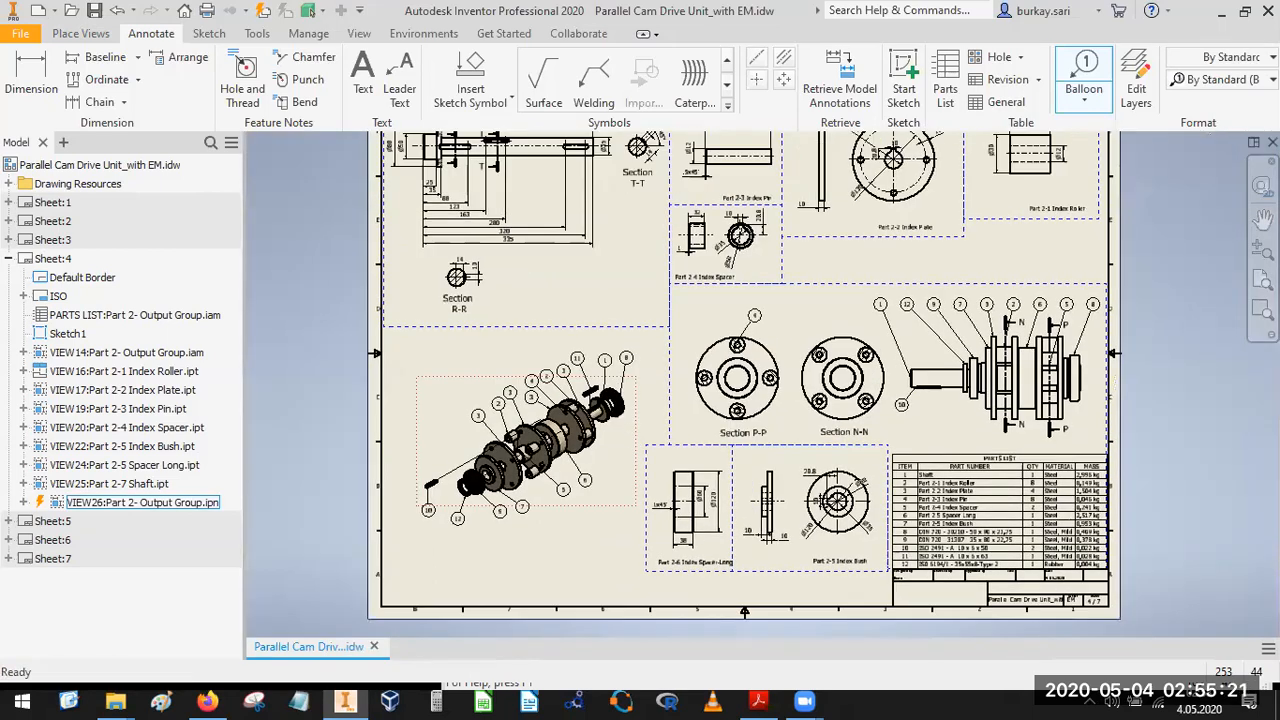
{"action": "key", "text": "Escape"}
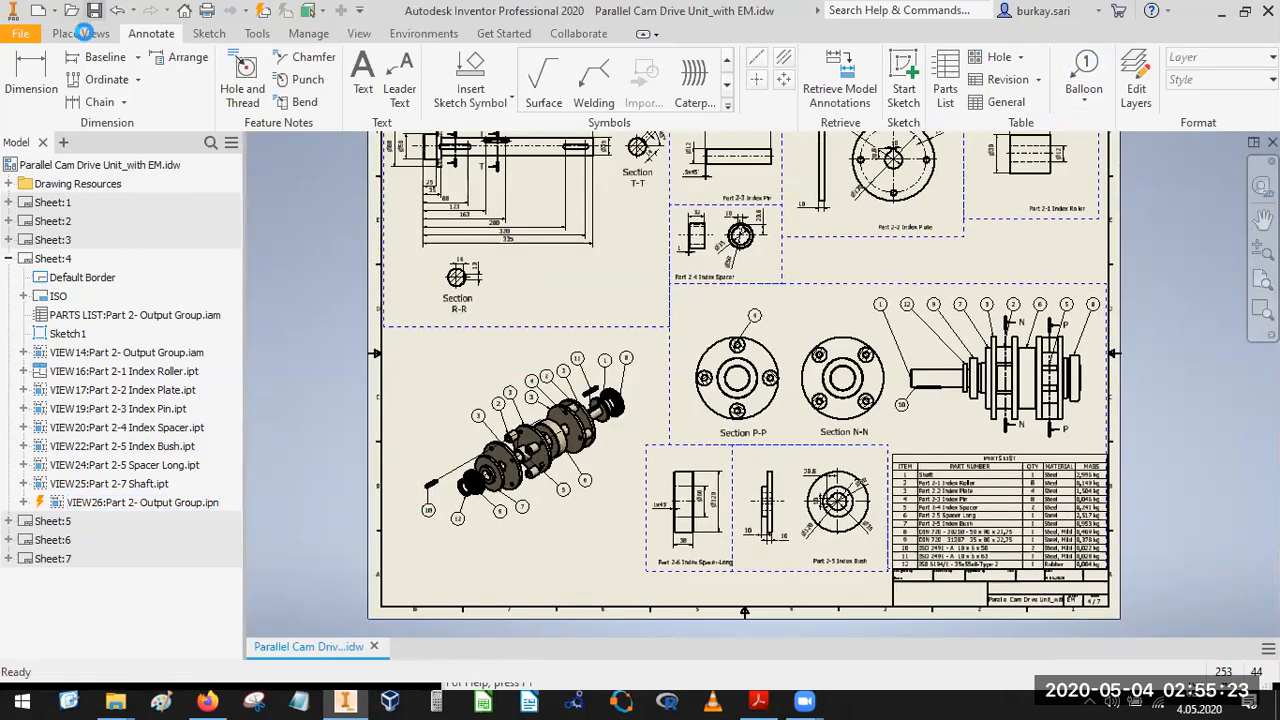